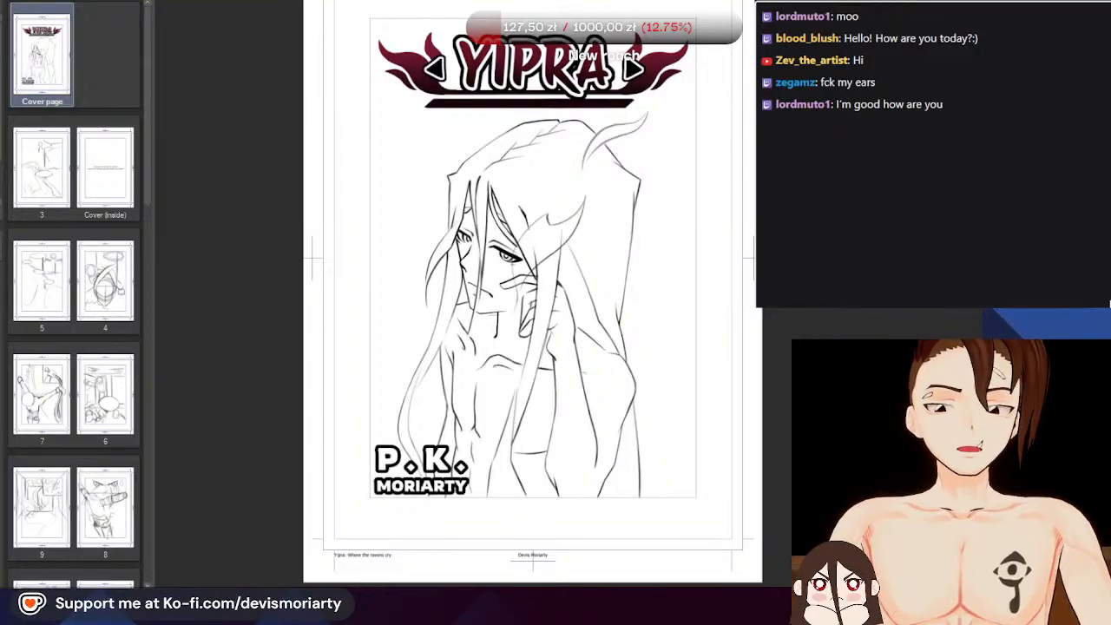
scroll(499, 400, "down", 3)
scroll(540, 402, "up", 4)
scroll(668, 508, "down", 1)
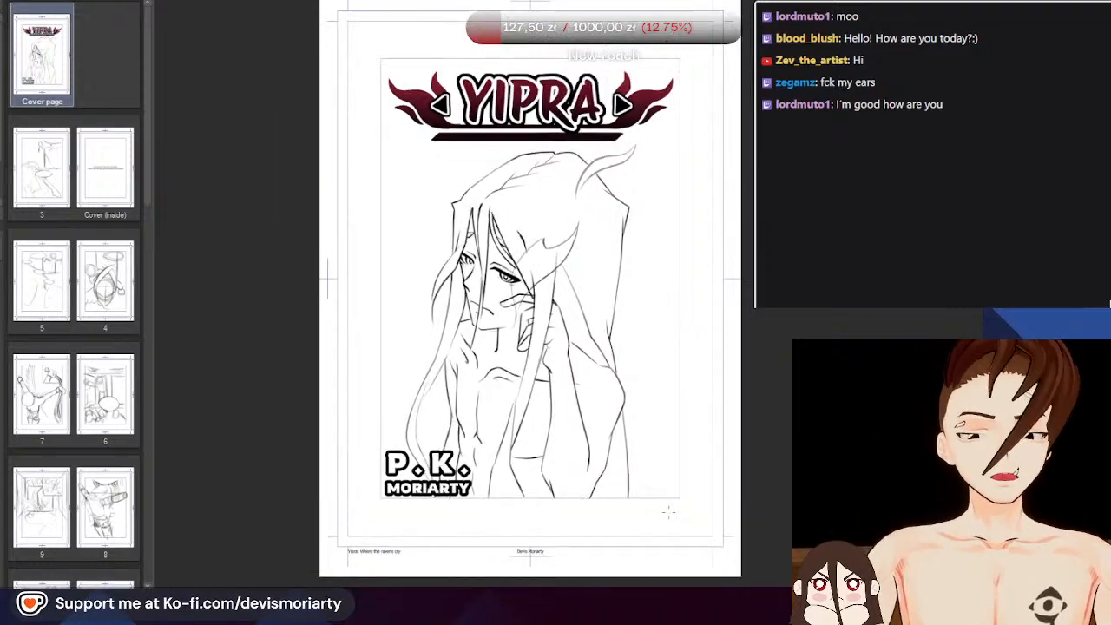
scroll(666, 507, "up", 1)
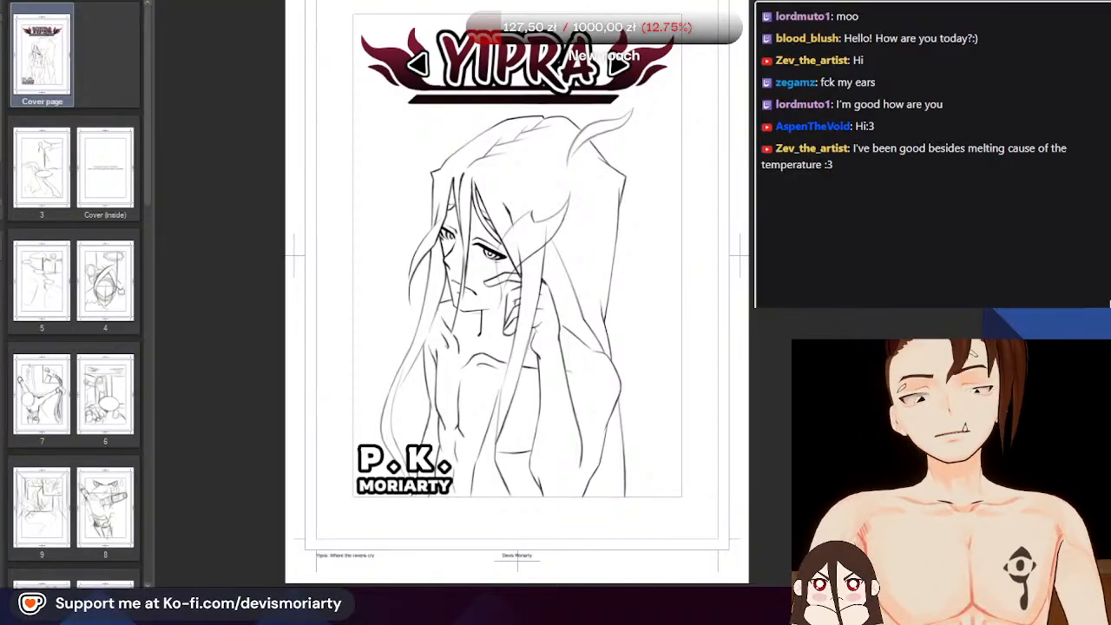
scroll(548, 365, "down", 3)
scroll(549, 365, "up", 3)
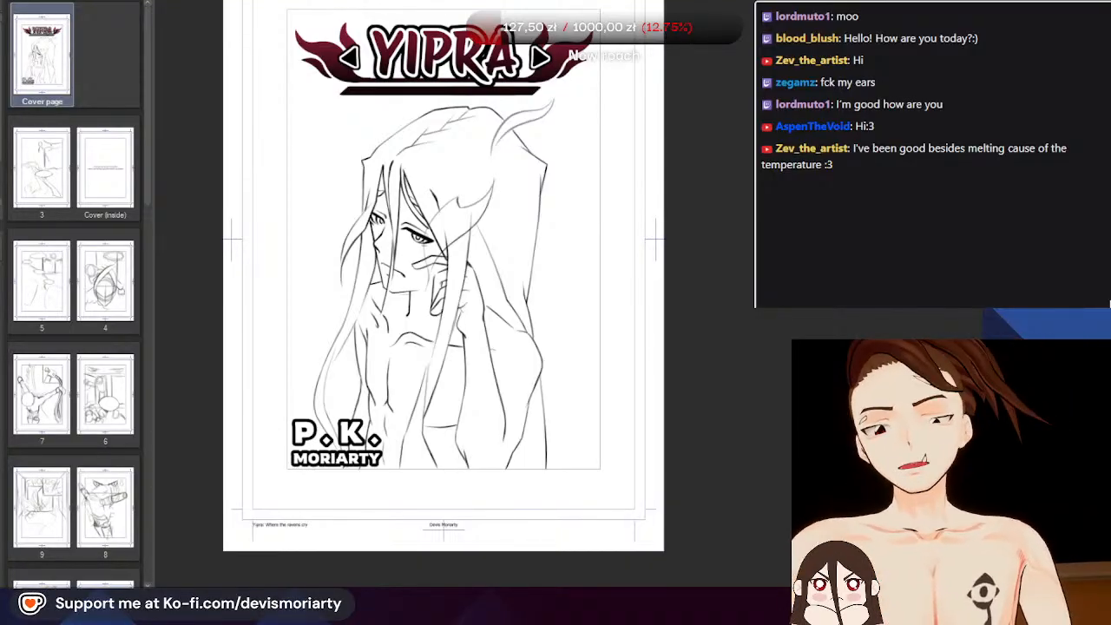
scroll(317, 232, "down", 3)
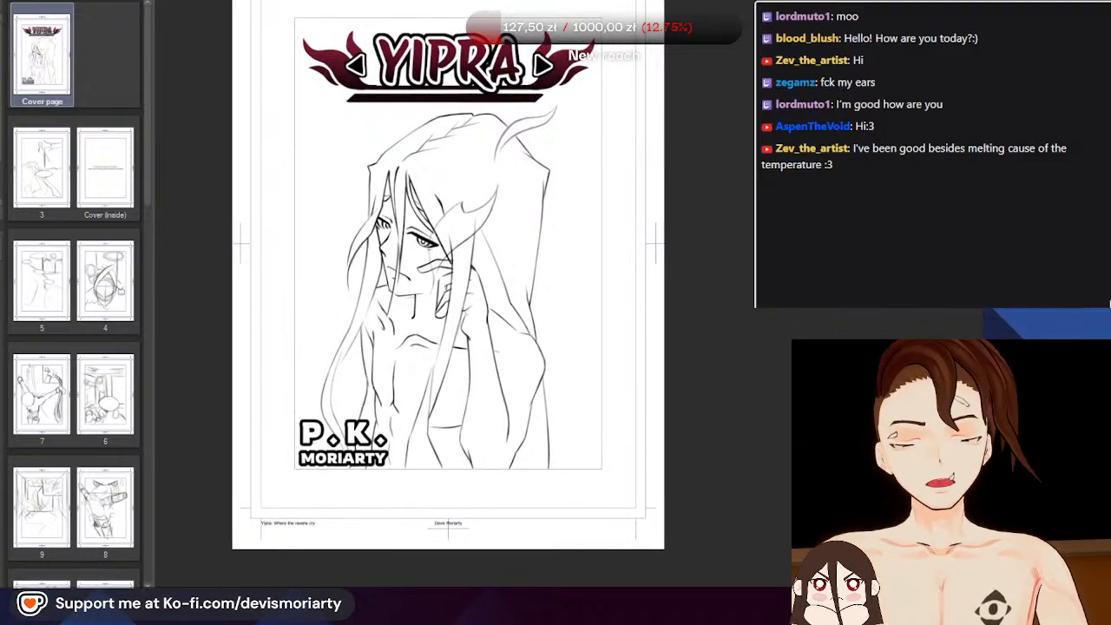
scroll(317, 232, "up", 2)
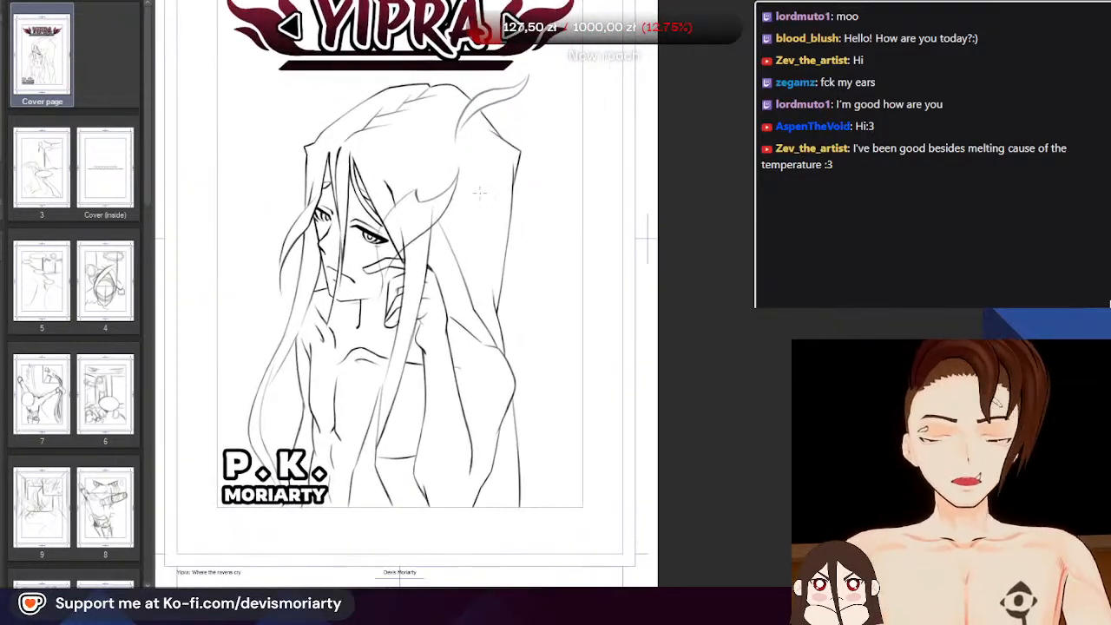
scroll(390, 208, "down", 1)
scroll(480, 192, "up", 2)
scroll(480, 194, "down", 3)
scroll(480, 217, "up", 2)
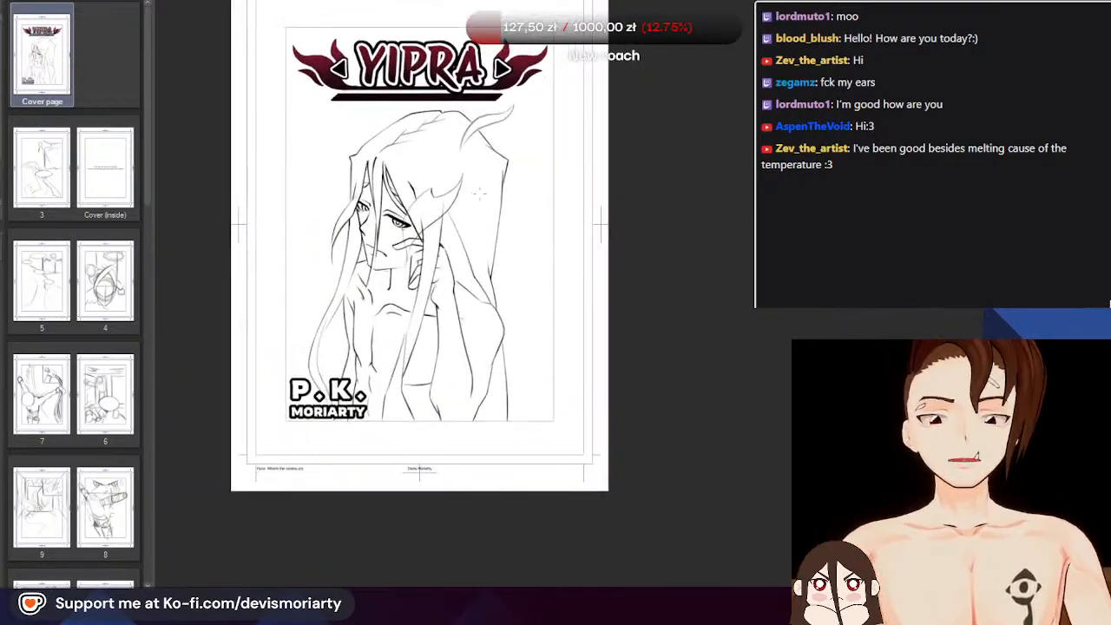
scroll(482, 252, "down", 2)
scroll(483, 287, "up", 3)
scroll(483, 287, "down", 2)
scroll(425, 226, "up", 3)
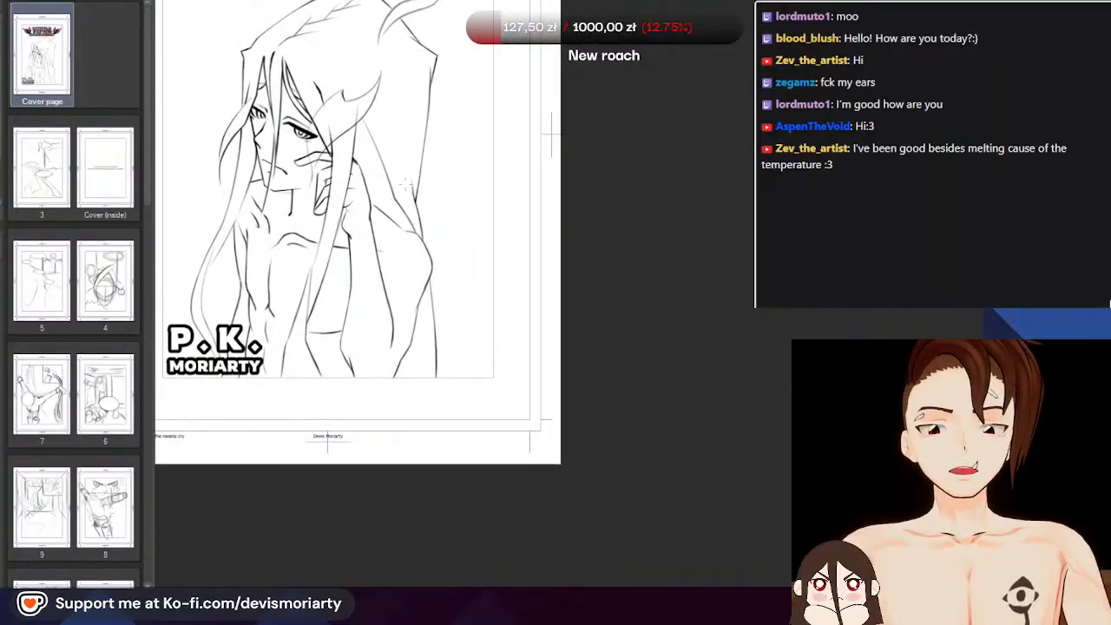
scroll(371, 165, "down", 2)
scroll(372, 168, "down", 1)
scroll(330, 160, "up", 3)
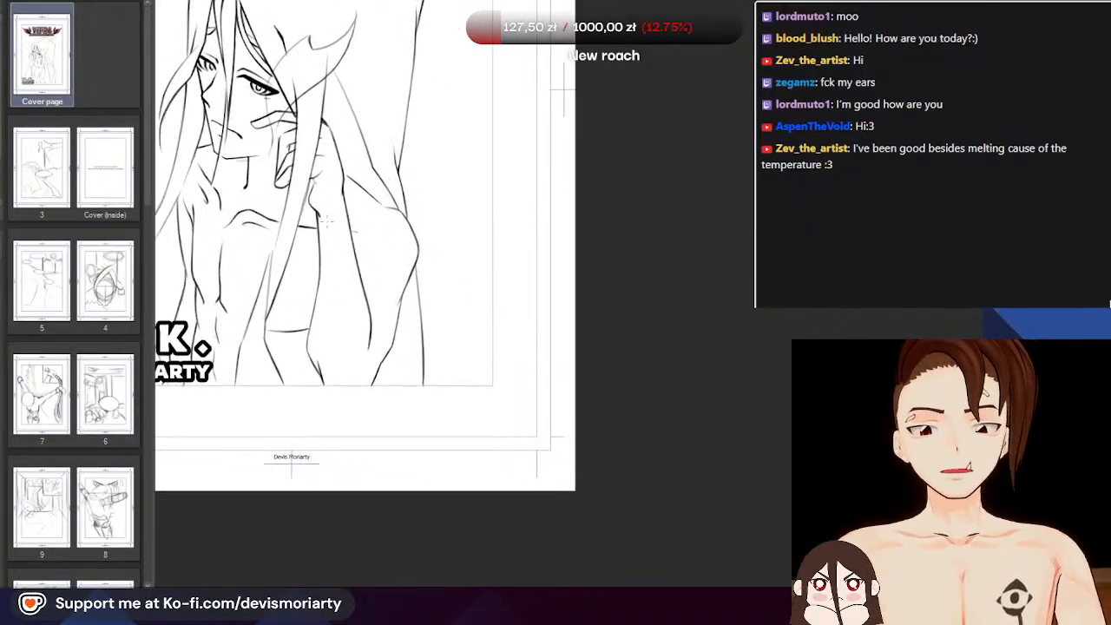
scroll(225, 143, "down", 4)
scroll(203, 135, "down", 1)
scroll(252, 116, "up", 3)
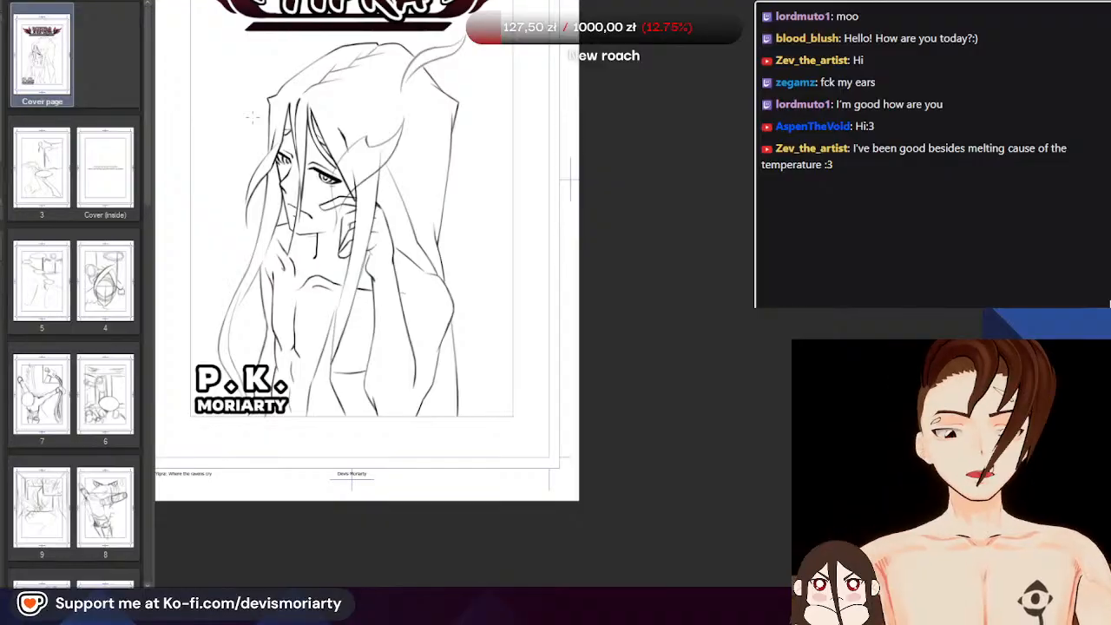
scroll(252, 117, "down", 1)
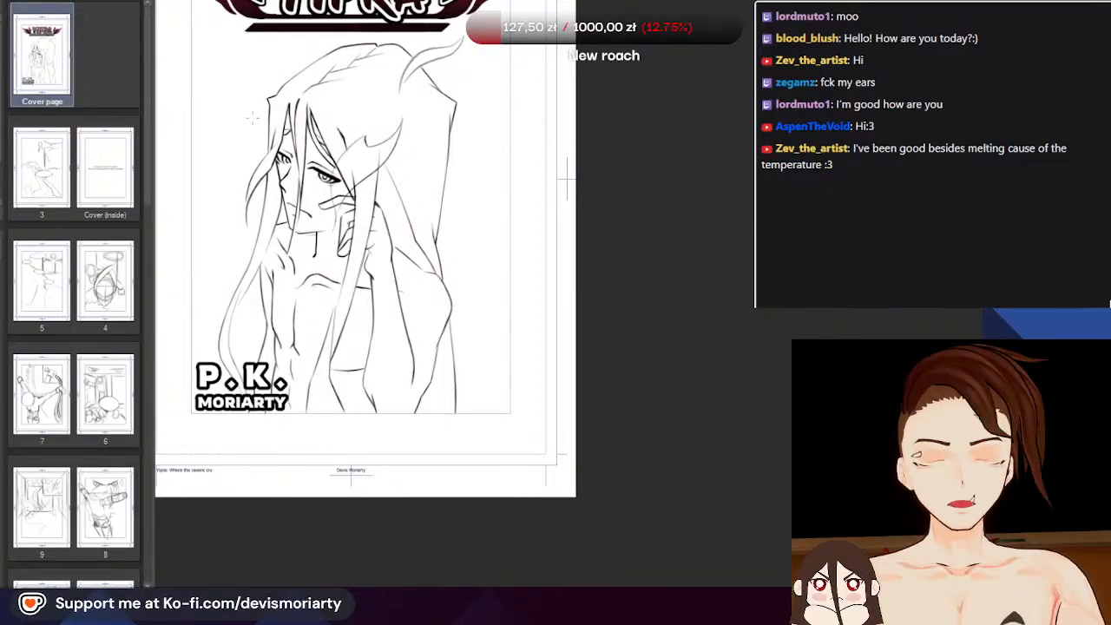
scroll(332, 322, "down", 5)
scroll(282, 233, "up", 5)
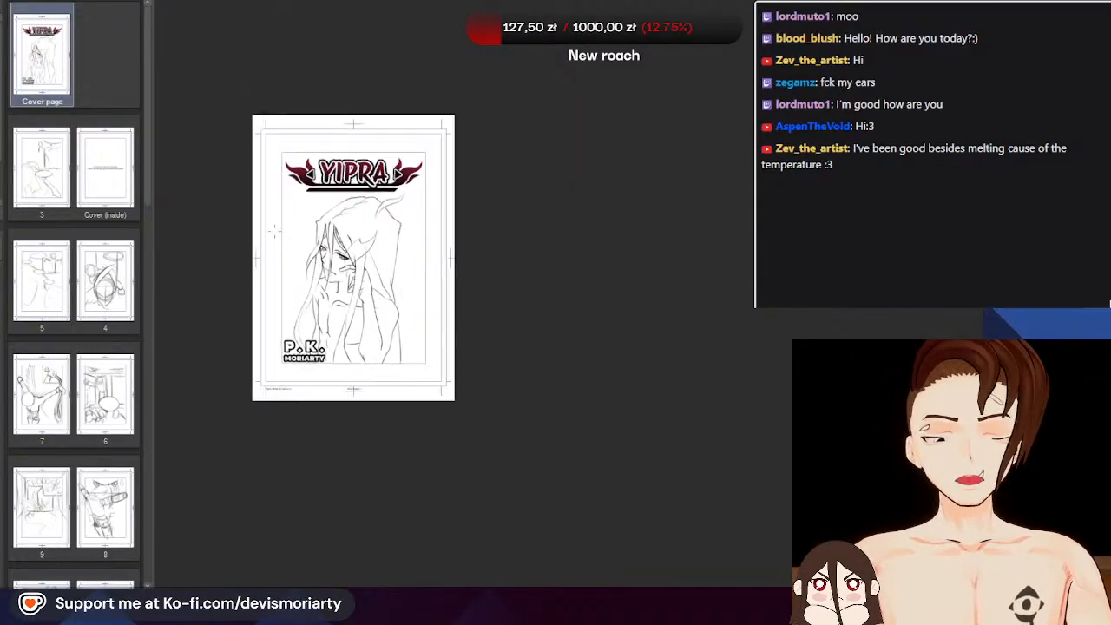
scroll(321, 221, "down", 3)
scroll(357, 220, "up", 3)
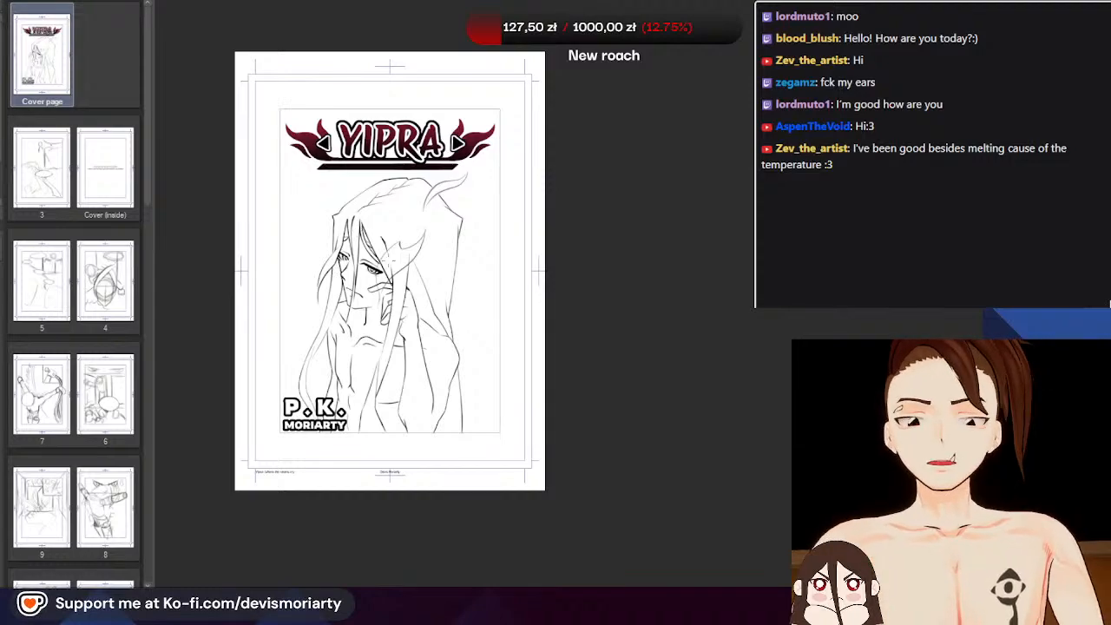
scroll(390, 260, "up", 2)
scroll(392, 273, "down", 4)
scroll(381, 230, "up", 3)
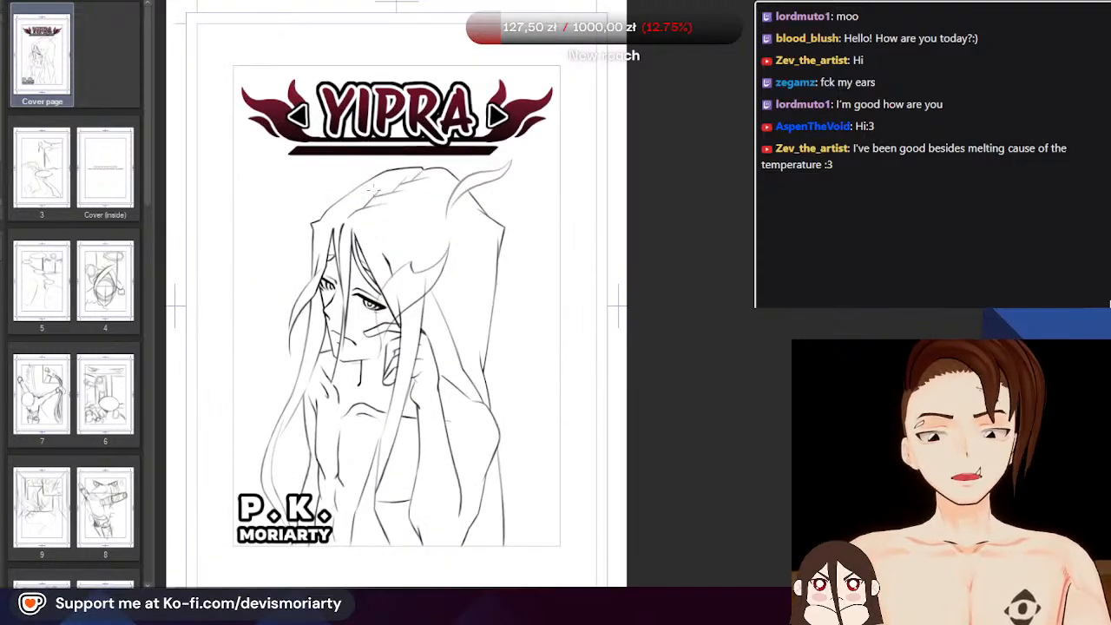
scroll(369, 204, "down", 2)
scroll(334, 208, "up", 3)
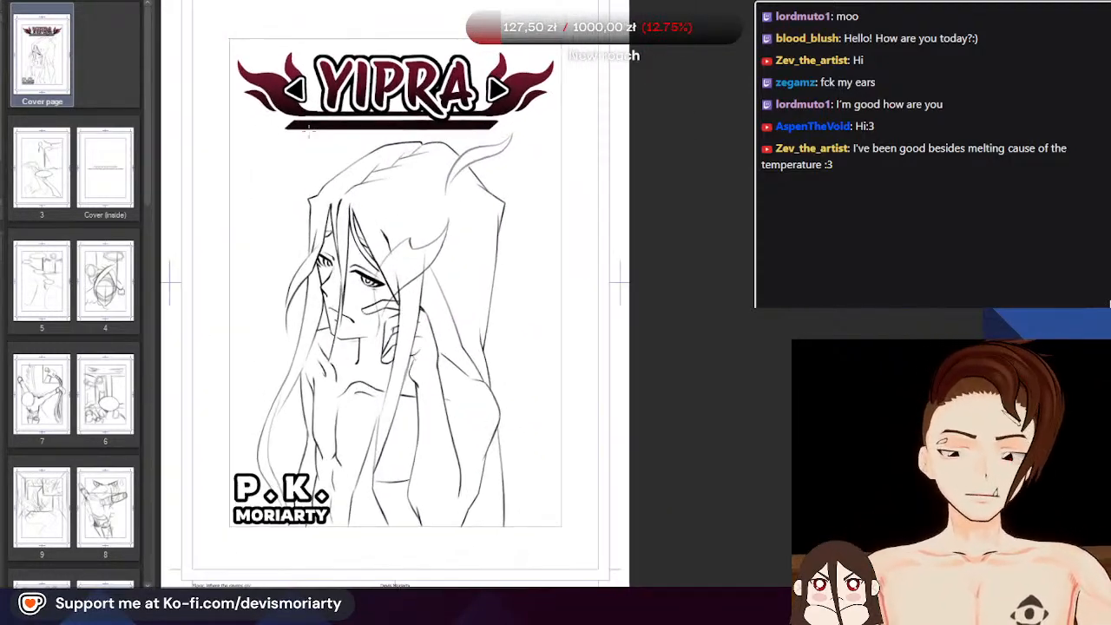
scroll(311, 143, "up", 2)
scroll(308, 130, "down", 4)
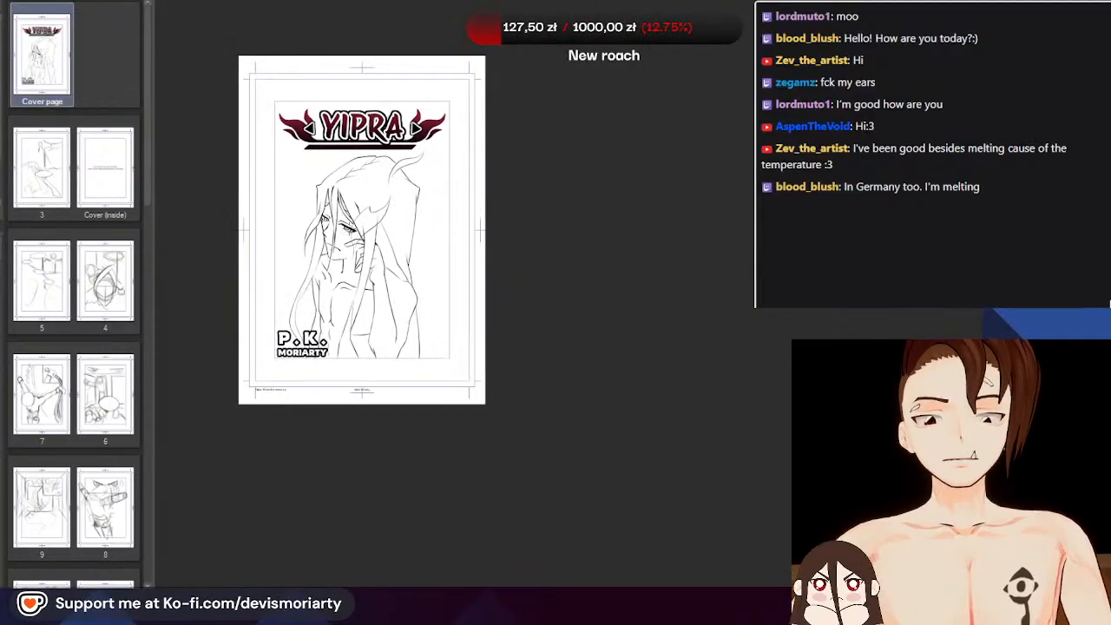
scroll(274, 176, "up", 2)
scroll(273, 176, "down", 3)
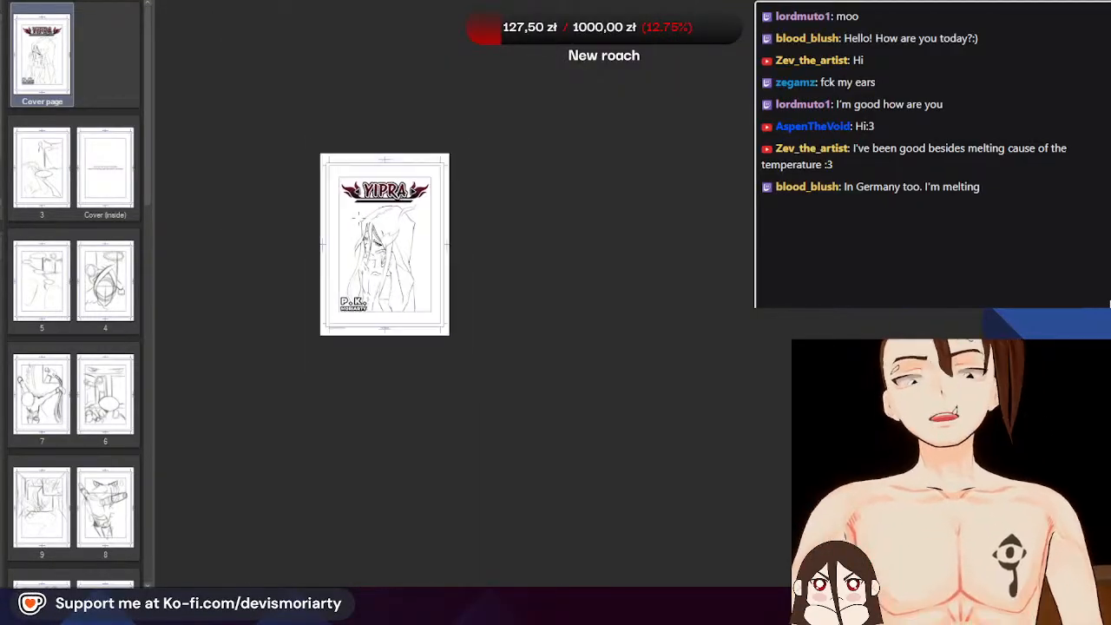
scroll(272, 175, "up", 3)
scroll(375, 197, "up", 4)
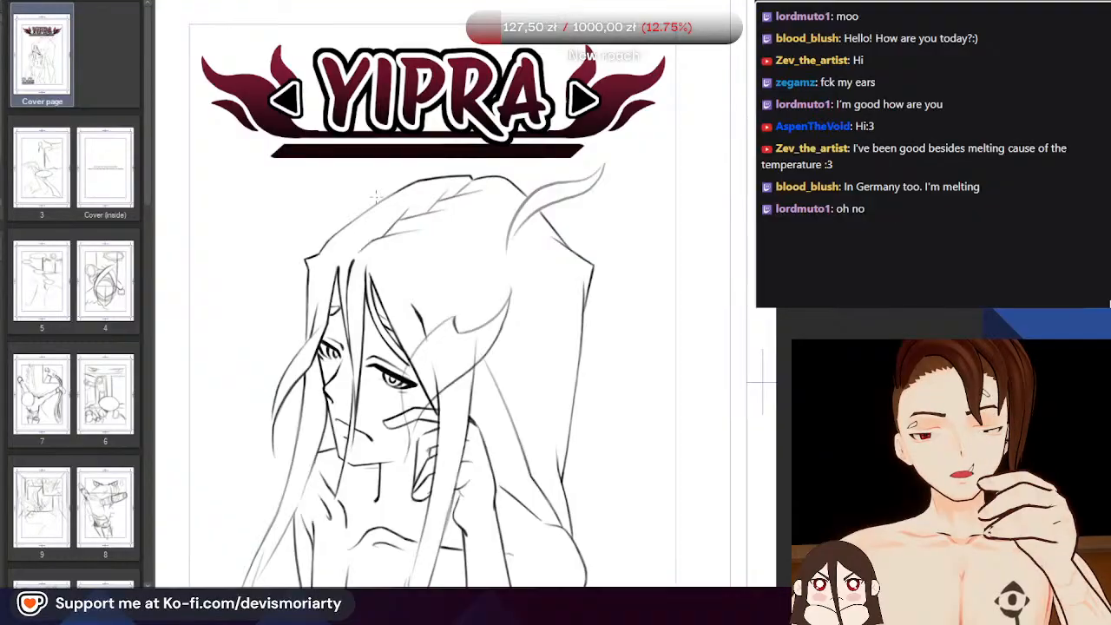
scroll(376, 195, "down", 3)
scroll(376, 194, "up", 2)
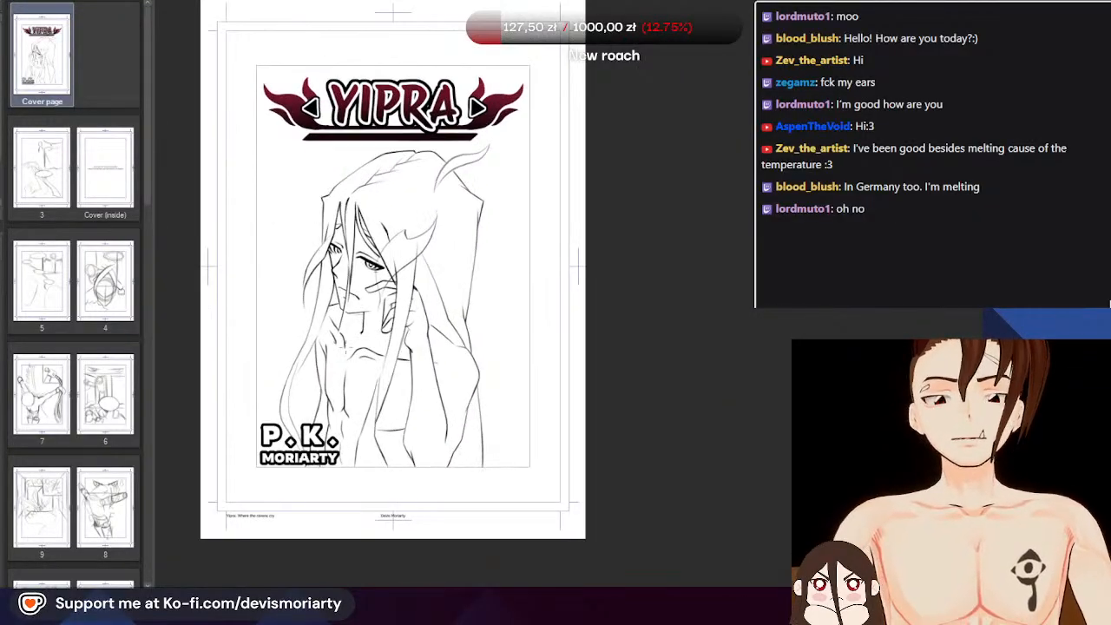
scroll(439, 387, "up", 1)
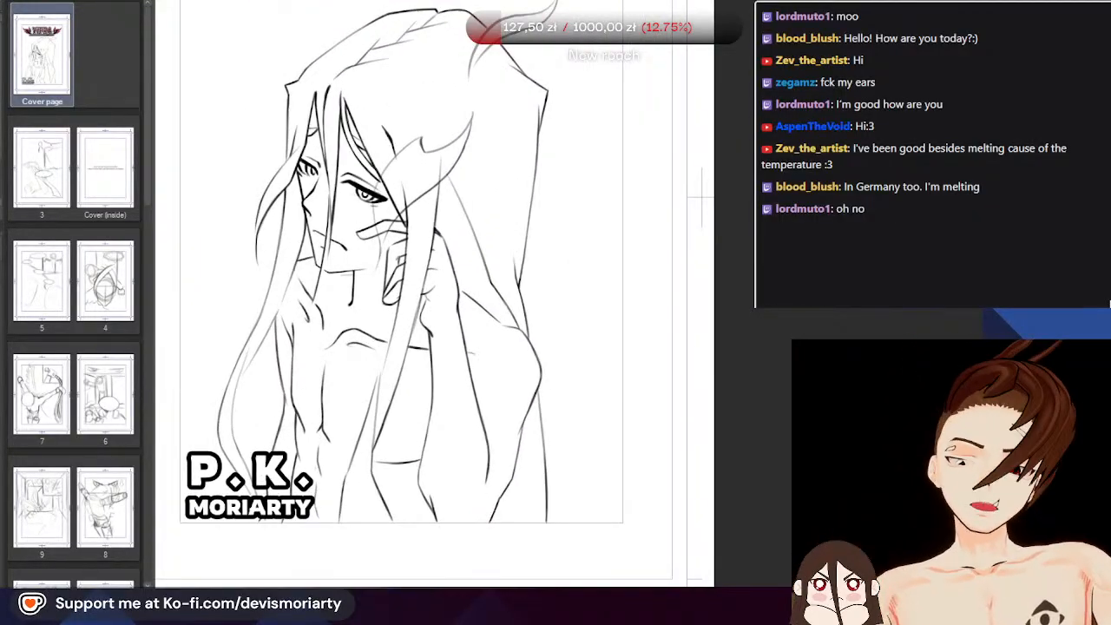
scroll(321, 173, "up", 2)
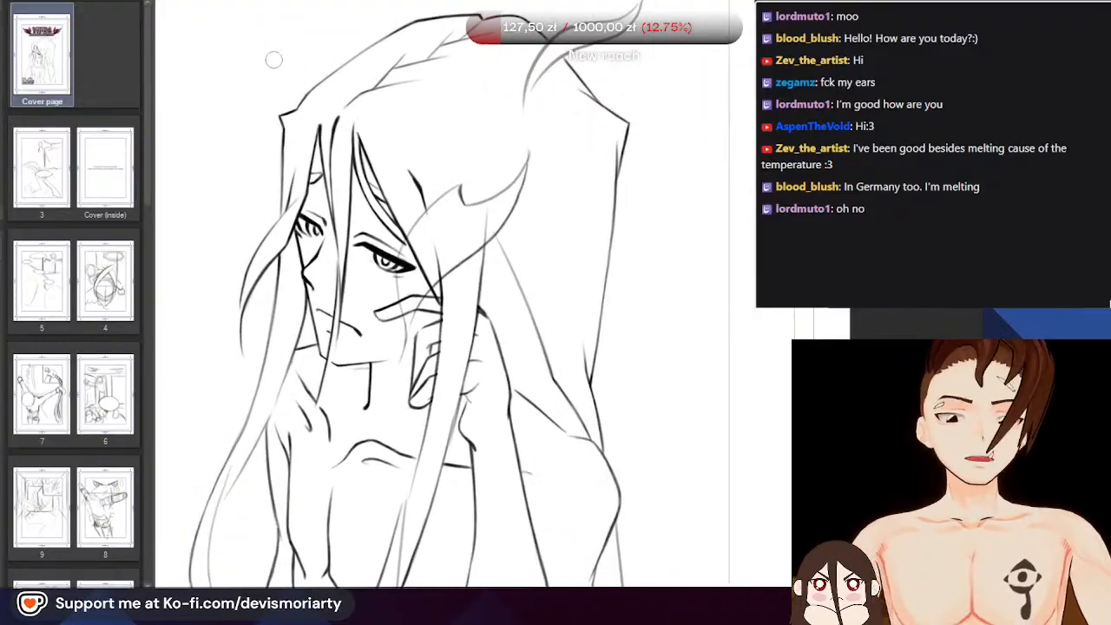
scroll(327, 110, "down", 3)
scroll(346, 124, "up", 3)
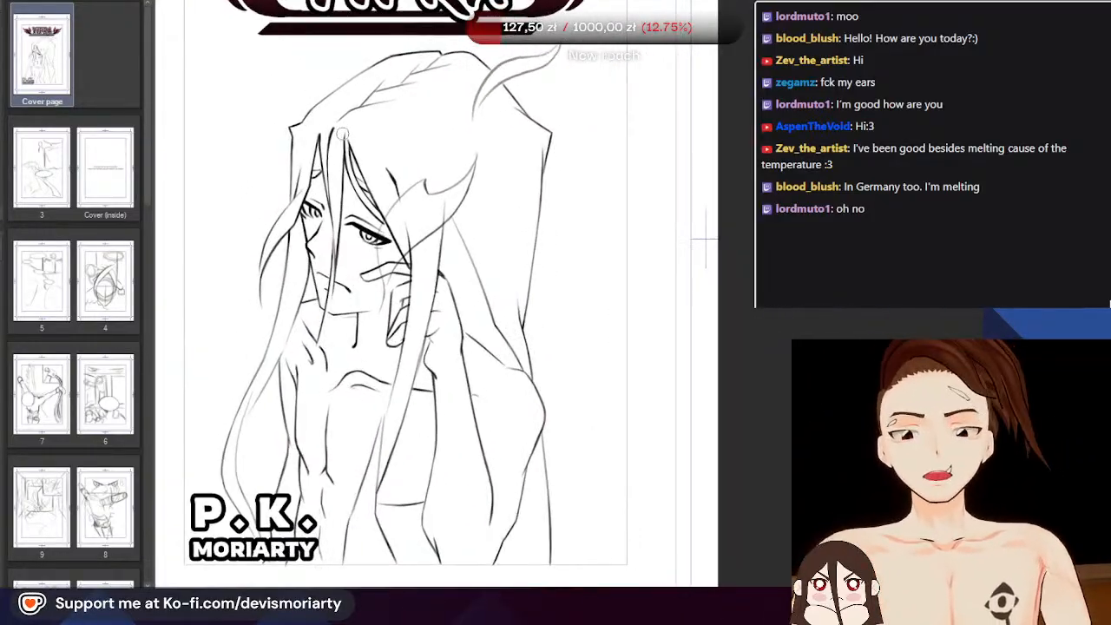
scroll(345, 125, "up", 1)
scroll(347, 130, "down", 2)
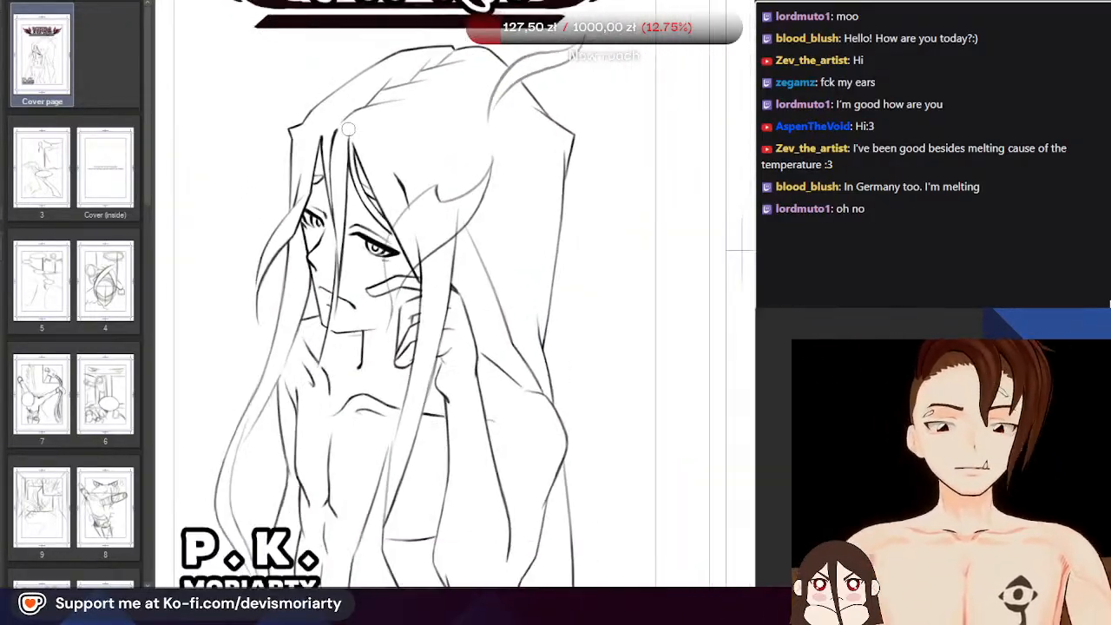
scroll(350, 139, "down", 3)
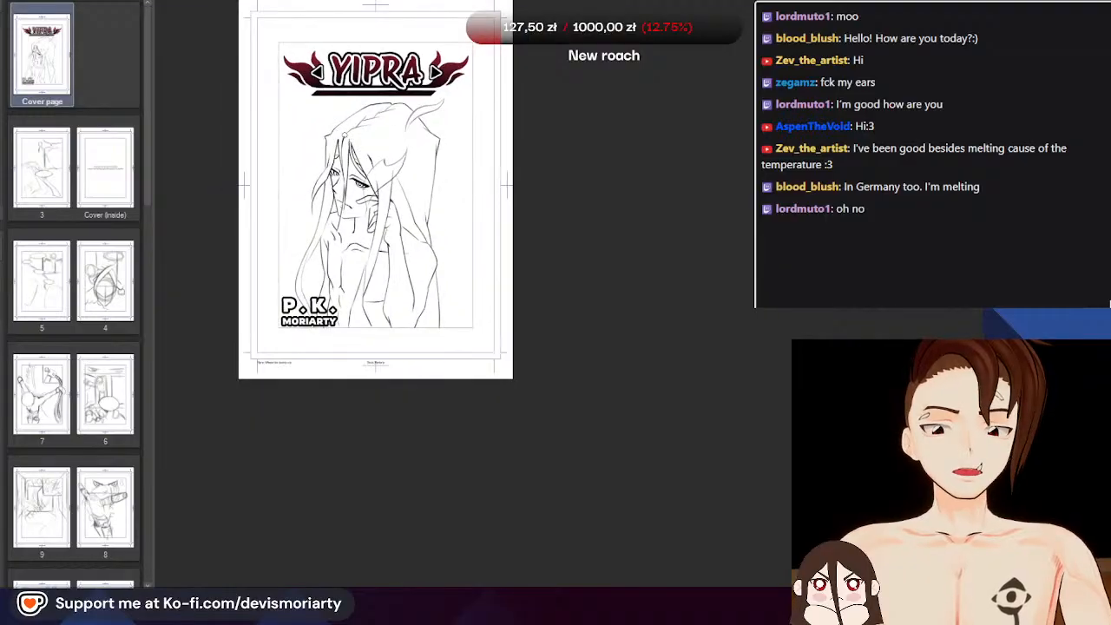
scroll(361, 148, "up", 1)
scroll(367, 158, "down", 1)
scroll(367, 158, "up", 2)
scroll(367, 158, "down", 3)
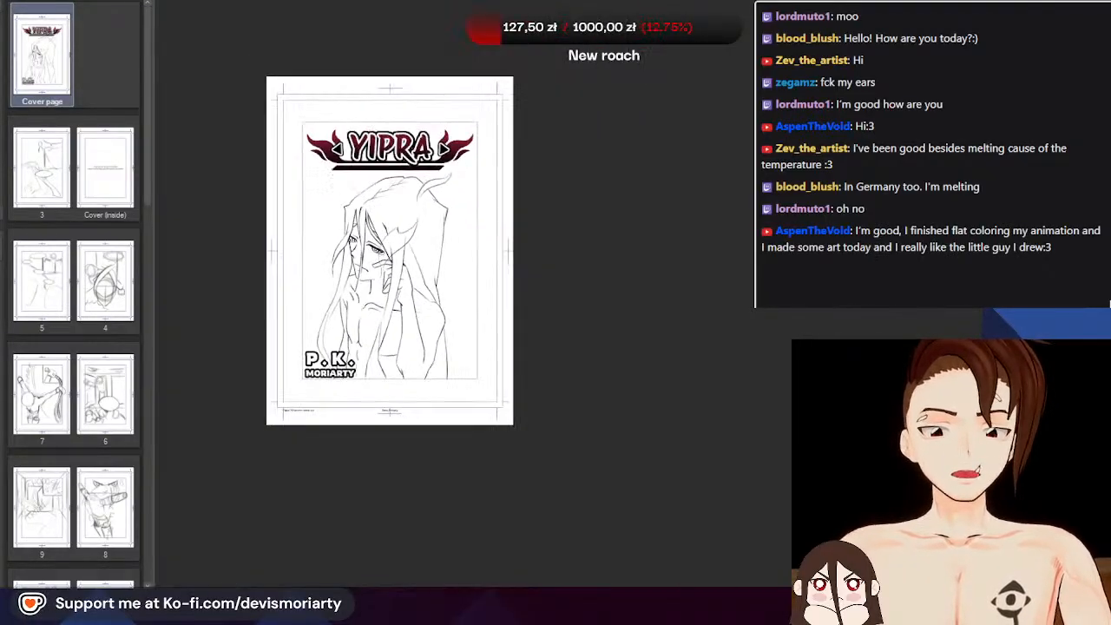
scroll(370, 211, "up", 2)
scroll(382, 235, "up", 2)
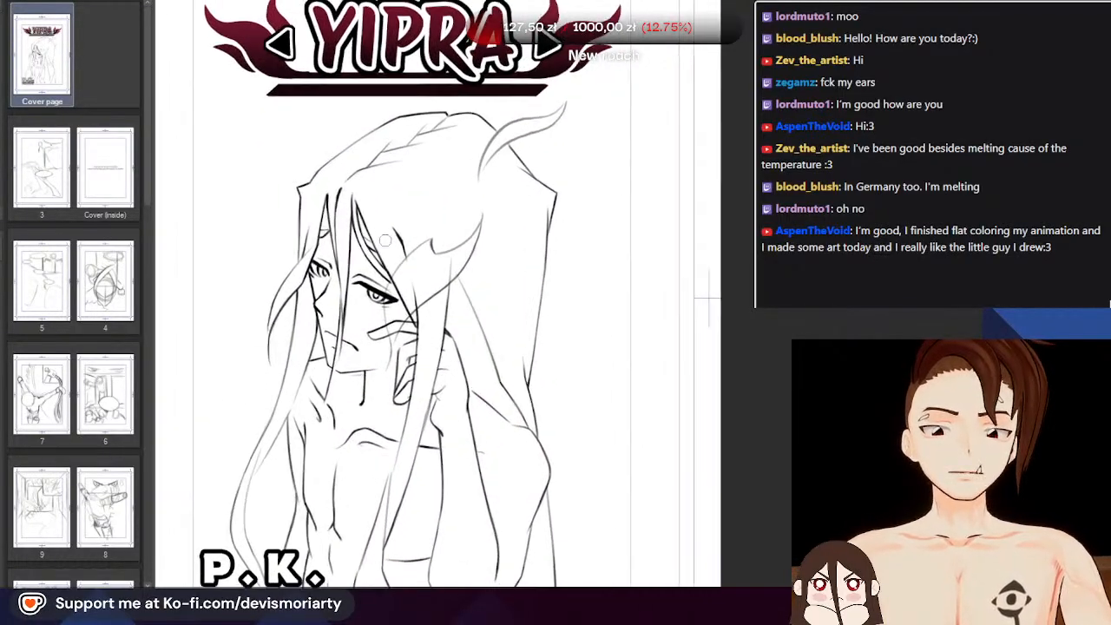
Paint a flat peach skin tone on the narrow face area between the hair strands, from below the far eye to the chin
scroll(381, 235, "down", 3)
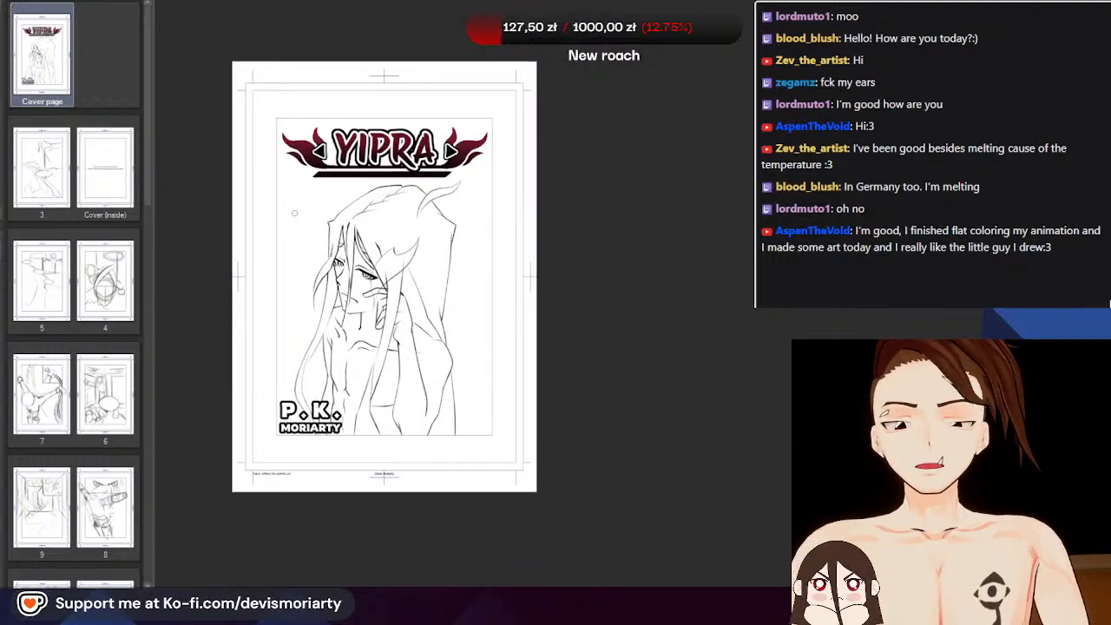
scroll(347, 257, "up", 5)
left_click_drag(319, 488, 326, 252)
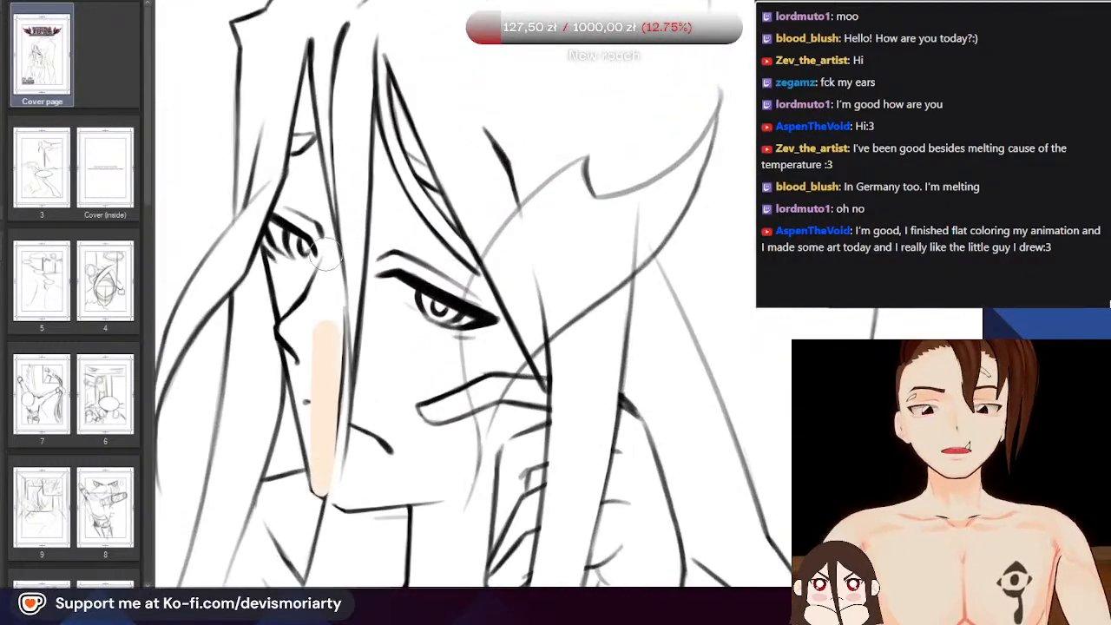
scroll(496, 228, "down", 3)
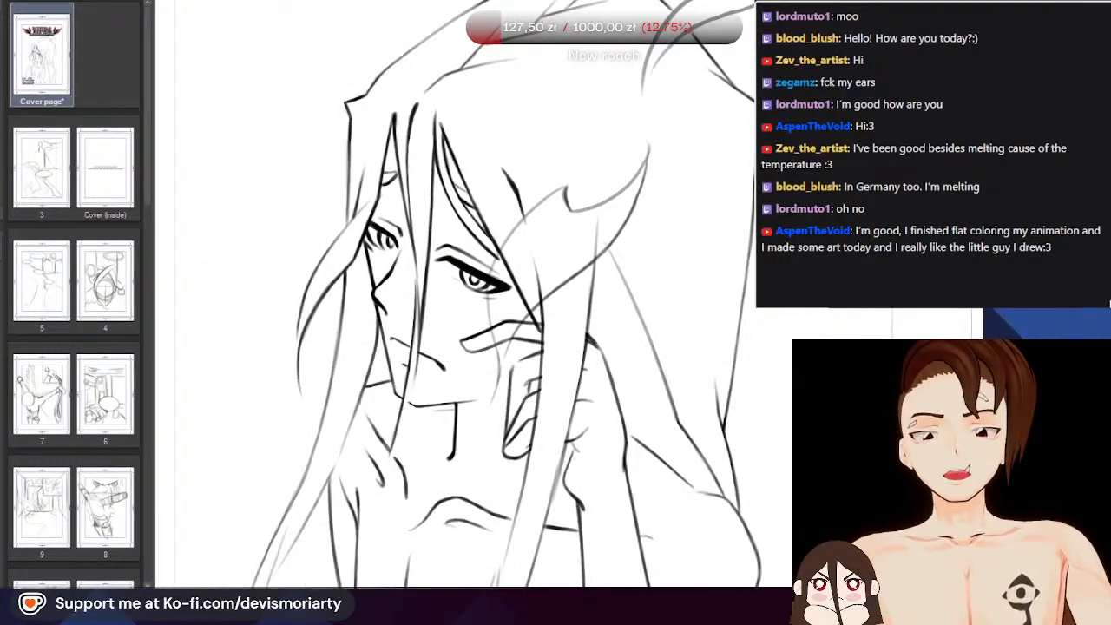
scroll(429, 415, "up", 3)
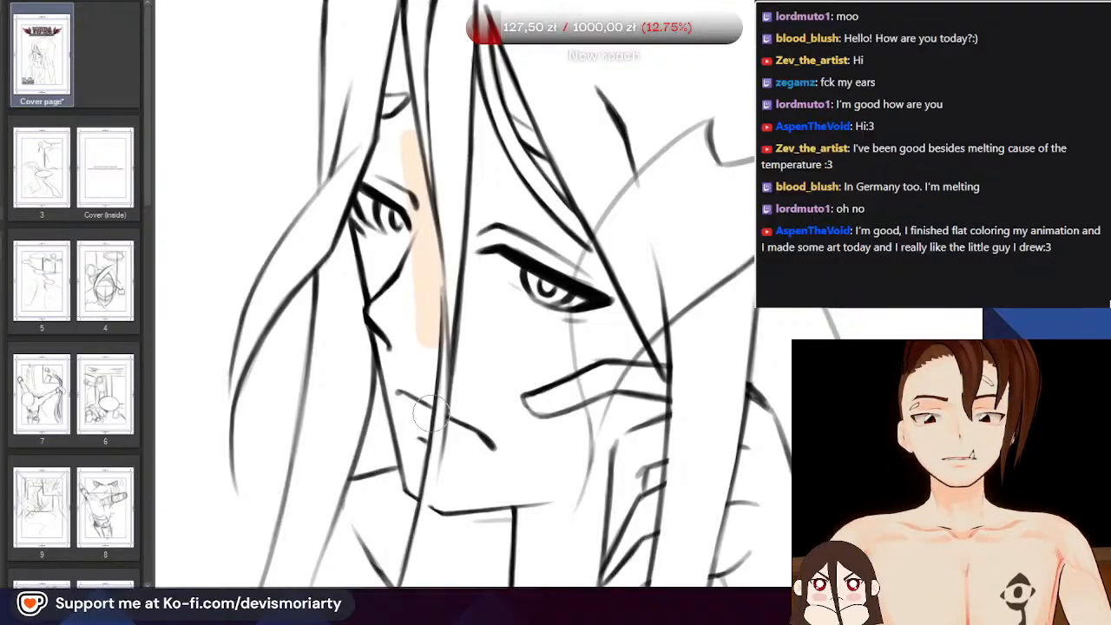
mouse_move(432, 414)
left_mouse_down()
mouse_move(418, 261)
mouse_move(418, 481)
mouse_move(392, 301)
mouse_move(406, 404)
mouse_move(372, 260)
left_mouse_up()
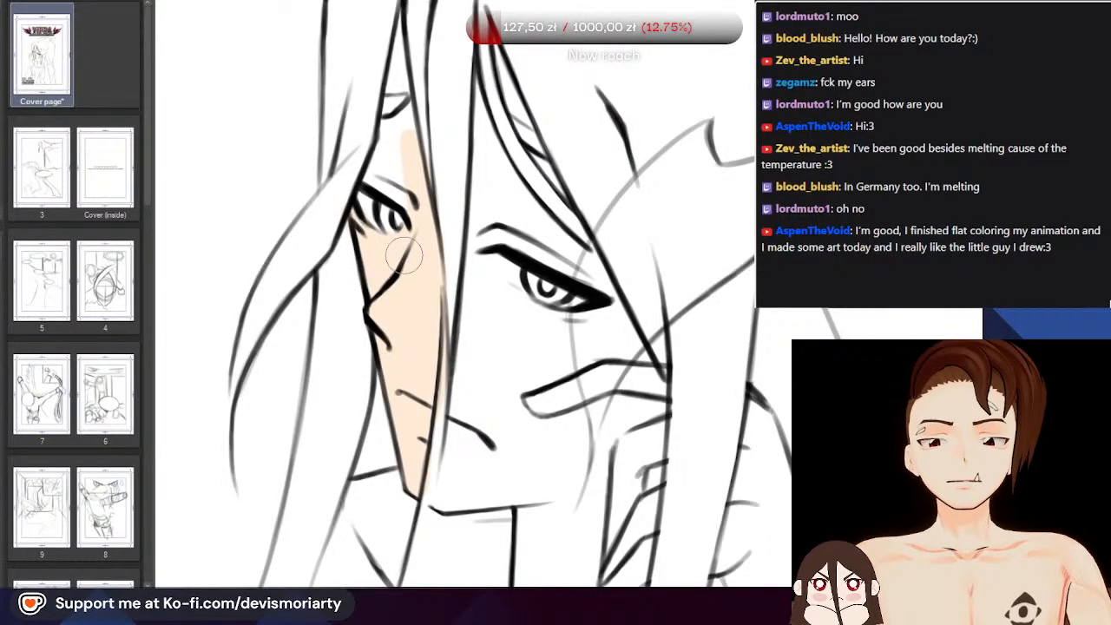
Extend the peach skin tone over the far eyebrow and up the forehead to where the hair strands meet
scroll(404, 256, "down", 3)
scroll(373, 200, "up", 3)
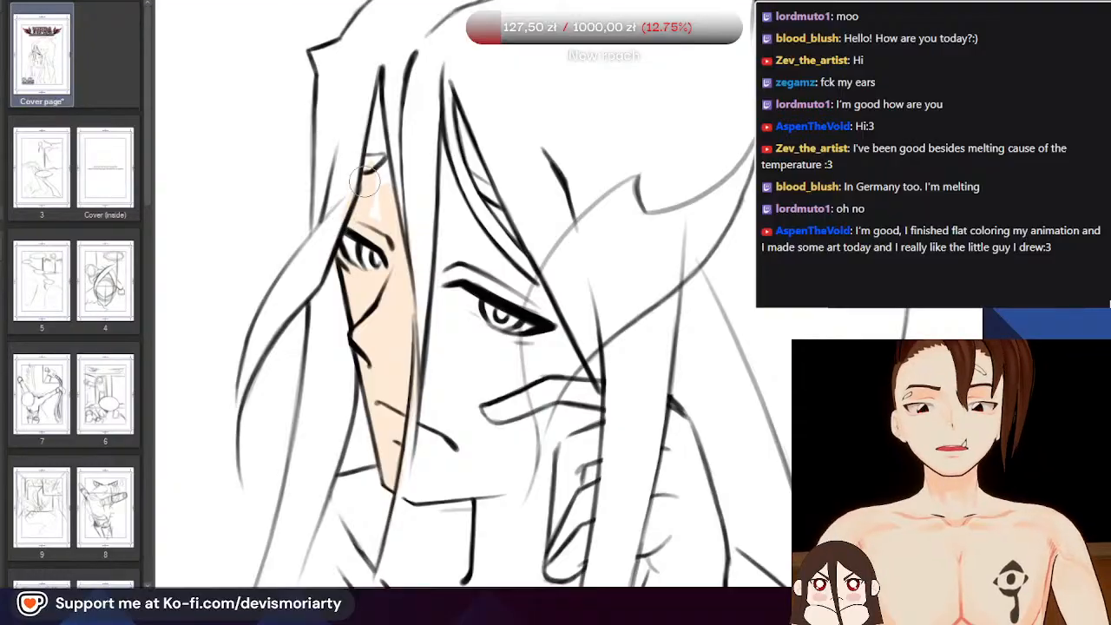
left_click_drag(365, 178, 375, 73)
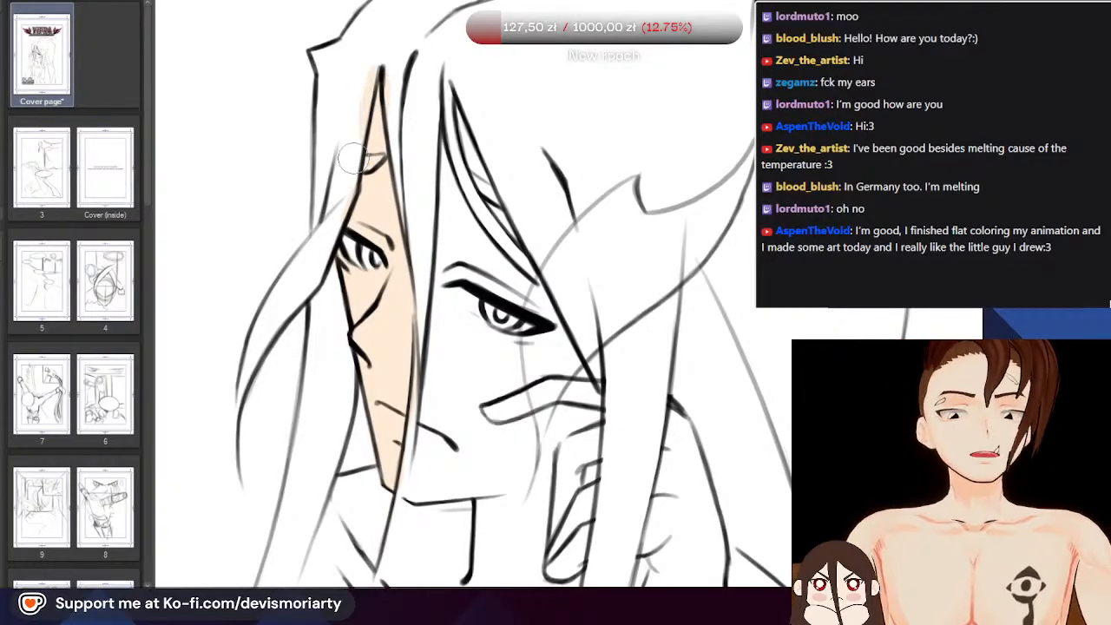
scroll(354, 158, "down", 4)
scroll(369, 163, "up", 3)
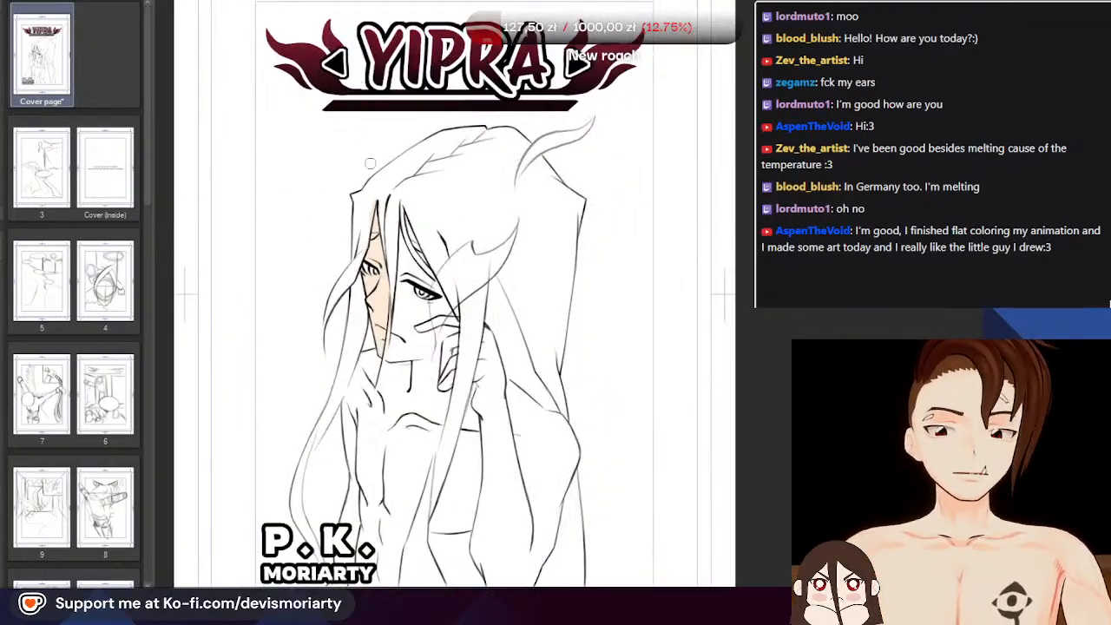
scroll(370, 163, "down", 3)
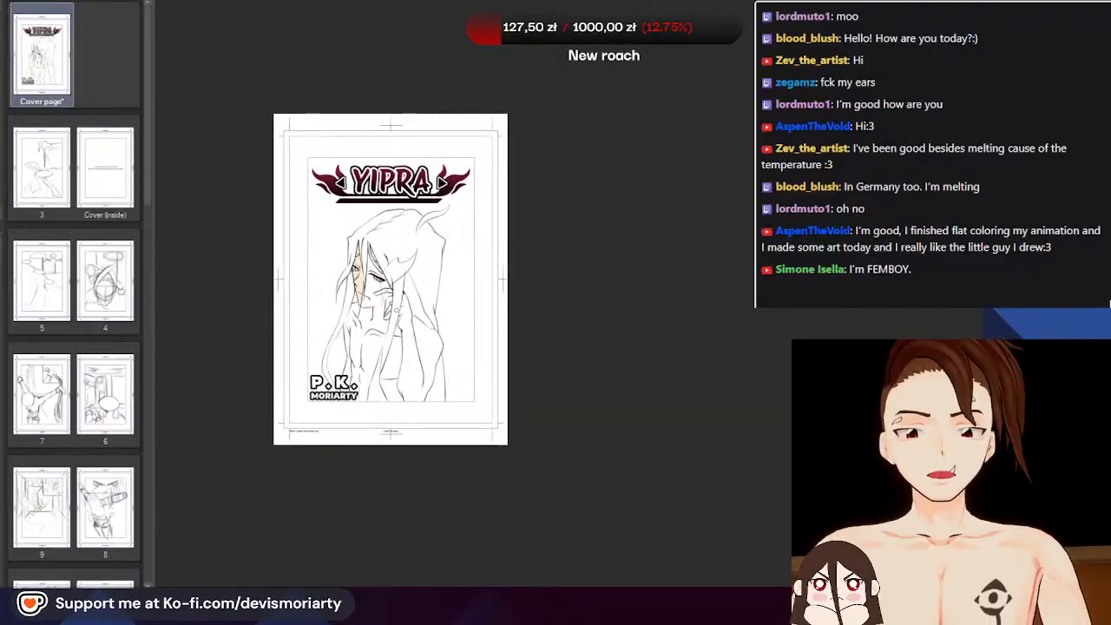
scroll(392, 306, "up", 5)
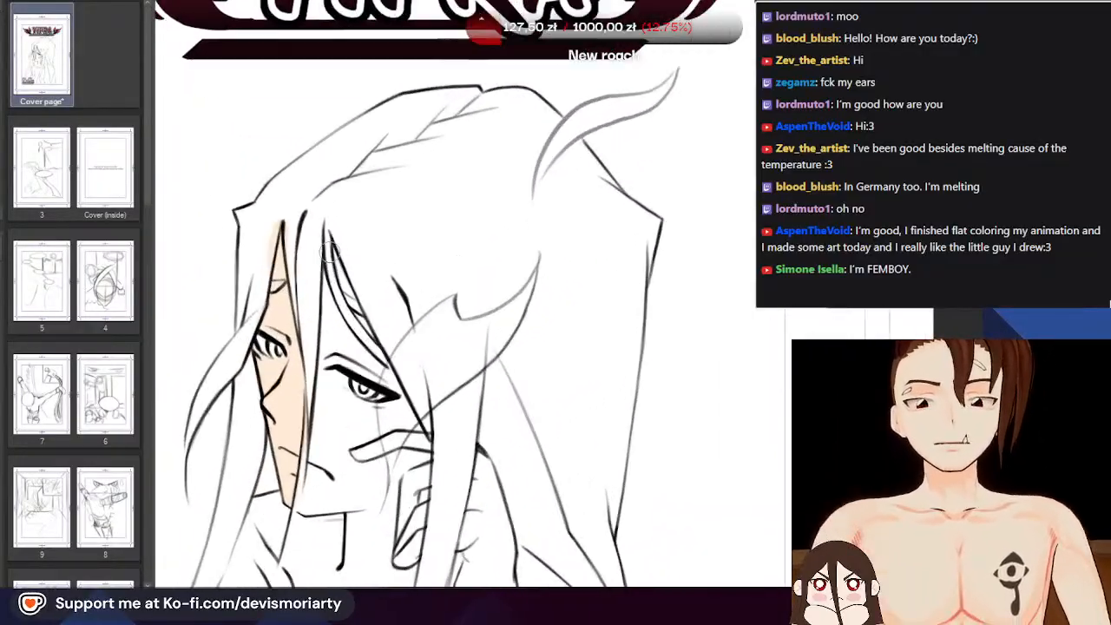
Fill the near side of the face with the flat peach skin tone, from the gap between the forehead strands to the jaw
scroll(329, 252, "up", 4)
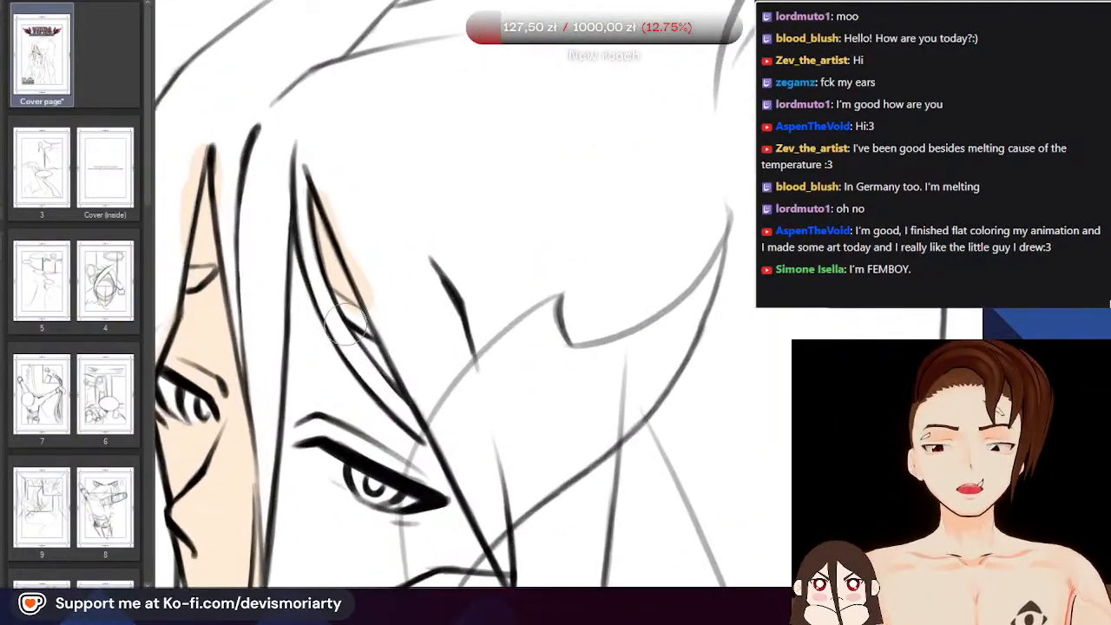
scroll(347, 324, "down", 5)
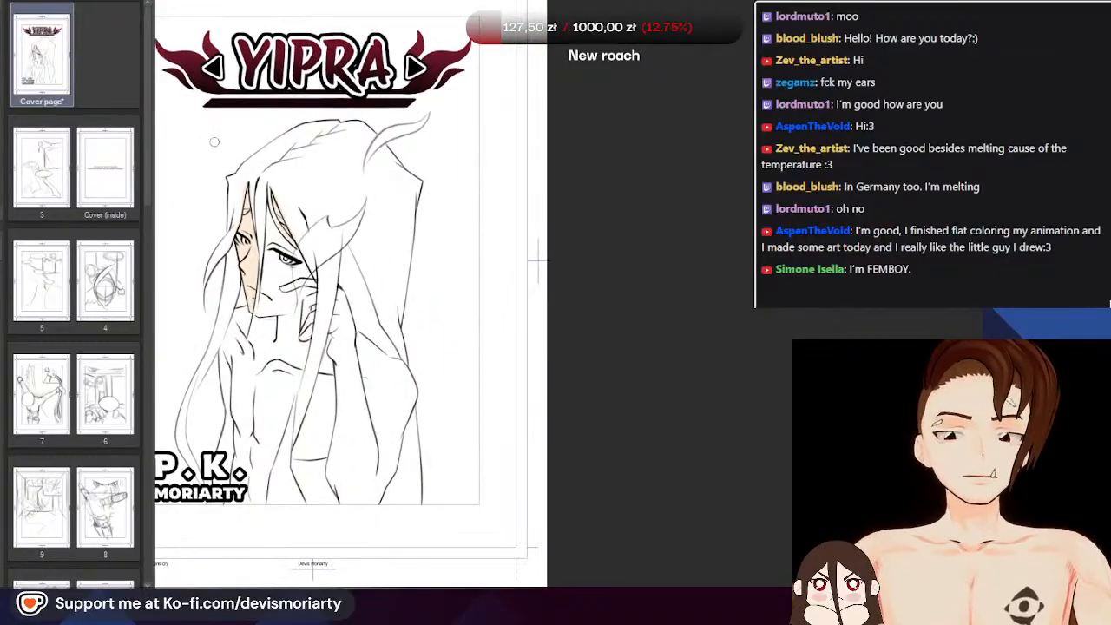
scroll(214, 142, "up", 2)
mouse_move(283, 222)
left_mouse_down()
mouse_move(297, 284)
mouse_move(389, 349)
mouse_move(289, 257)
mouse_move(284, 337)
mouse_move(271, 360)
mouse_move(402, 393)
mouse_move(422, 414)
mouse_move(376, 438)
mouse_move(360, 422)
mouse_move(339, 436)
mouse_move(394, 456)
mouse_move(328, 487)
mouse_move(267, 484)
mouse_move(254, 494)
mouse_move(281, 505)
mouse_move(257, 502)
mouse_move(285, 416)
mouse_move(290, 336)
left_mouse_up()
scroll(358, 512, "down", 5)
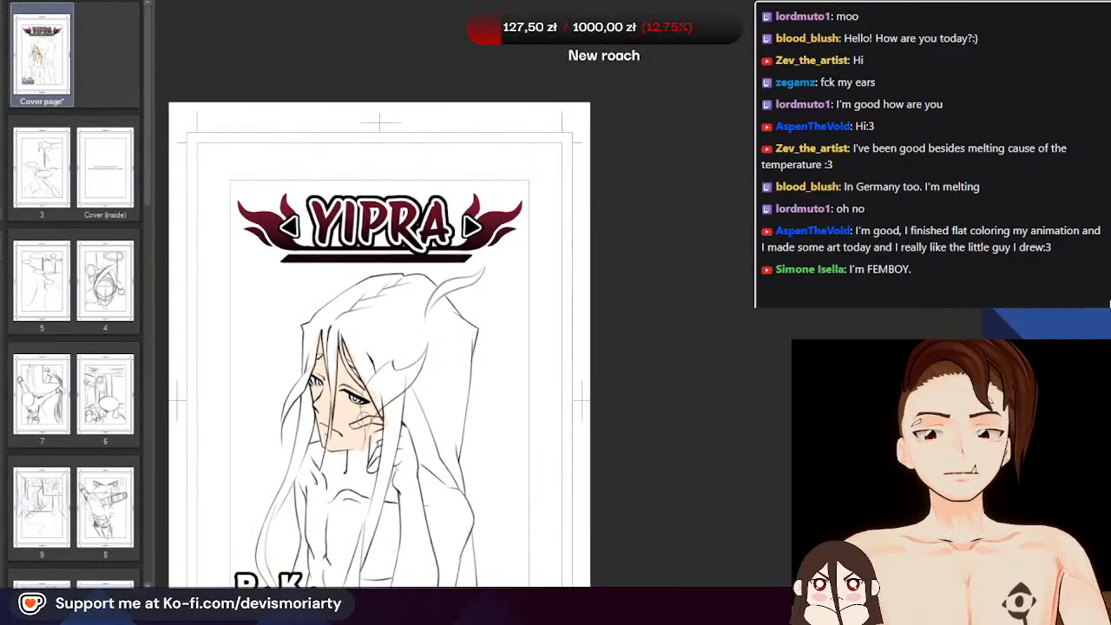
Extend the peach skin tone over the fingers on the cheek and down the neck to the far shoulder
scroll(352, 464, "up", 4)
scroll(356, 460, "up", 2)
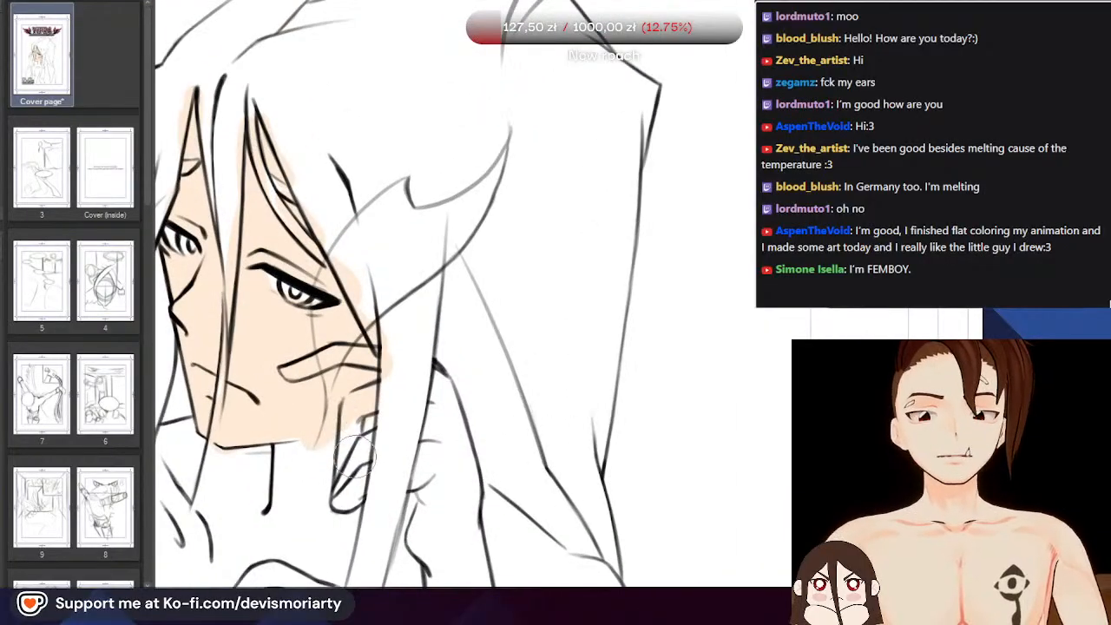
mouse_move(364, 399)
left_mouse_down()
mouse_move(347, 486)
mouse_move(304, 521)
mouse_move(254, 518)
mouse_move(206, 541)
mouse_move(248, 495)
mouse_move(228, 336)
mouse_move(234, 254)
mouse_move(228, 261)
left_mouse_up()
scroll(276, 392, "down", 4)
scroll(186, 483, "up", 4)
scroll(228, 260, "down", 2)
scroll(187, 263, "up", 2)
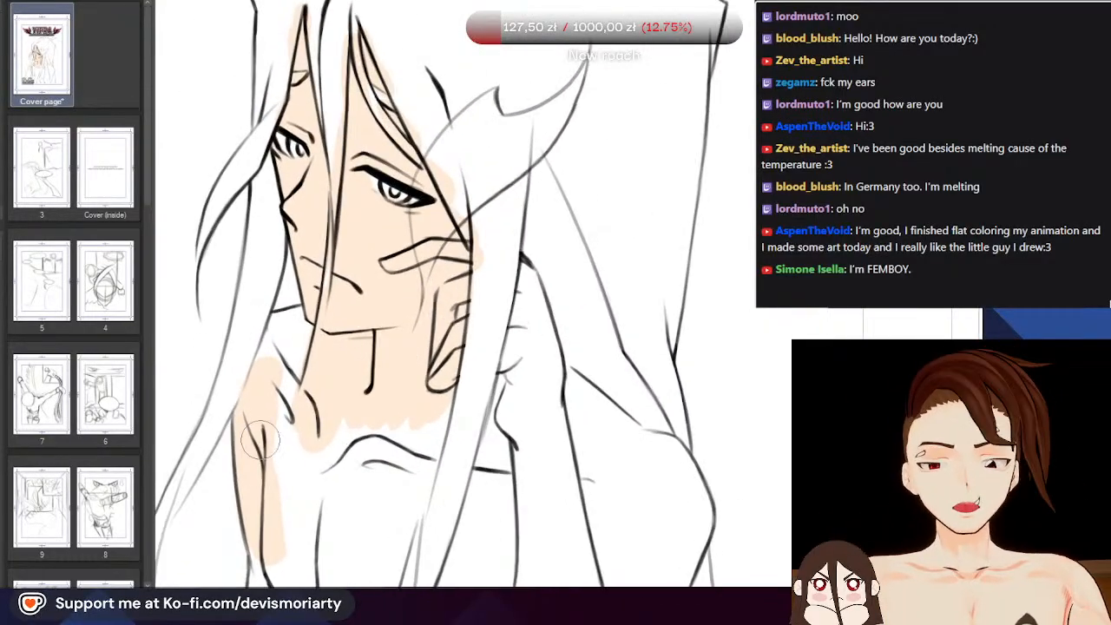
Fill the far shoulder, collarbones and upper chest with the peach skin tone
mouse_move(261, 460)
left_mouse_down()
mouse_move(324, 325)
mouse_move(272, 365)
mouse_move(260, 344)
mouse_move(297, 328)
mouse_move(254, 342)
mouse_move(299, 322)
mouse_move(270, 331)
mouse_move(263, 352)
mouse_move(266, 323)
mouse_move(295, 418)
mouse_move(294, 382)
mouse_move(299, 530)
mouse_move(322, 534)
mouse_move(387, 331)
mouse_move(411, 362)
mouse_move(413, 394)
mouse_move(375, 505)
left_mouse_up()
scroll(268, 326, "down", 2)
scroll(295, 418, "up", 3)
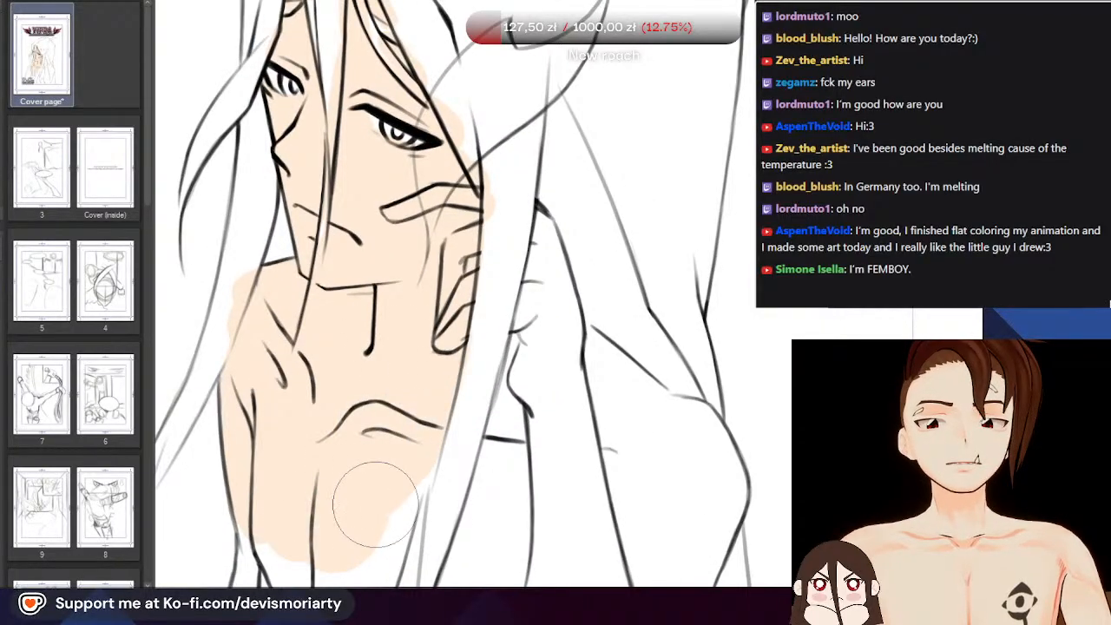
scroll(303, 329, "down", 3)
scroll(194, 149, "down", 3)
Paint the peach skin tone down the far arm behind the author lettering to the lower panel border
scroll(233, 306, "up", 4)
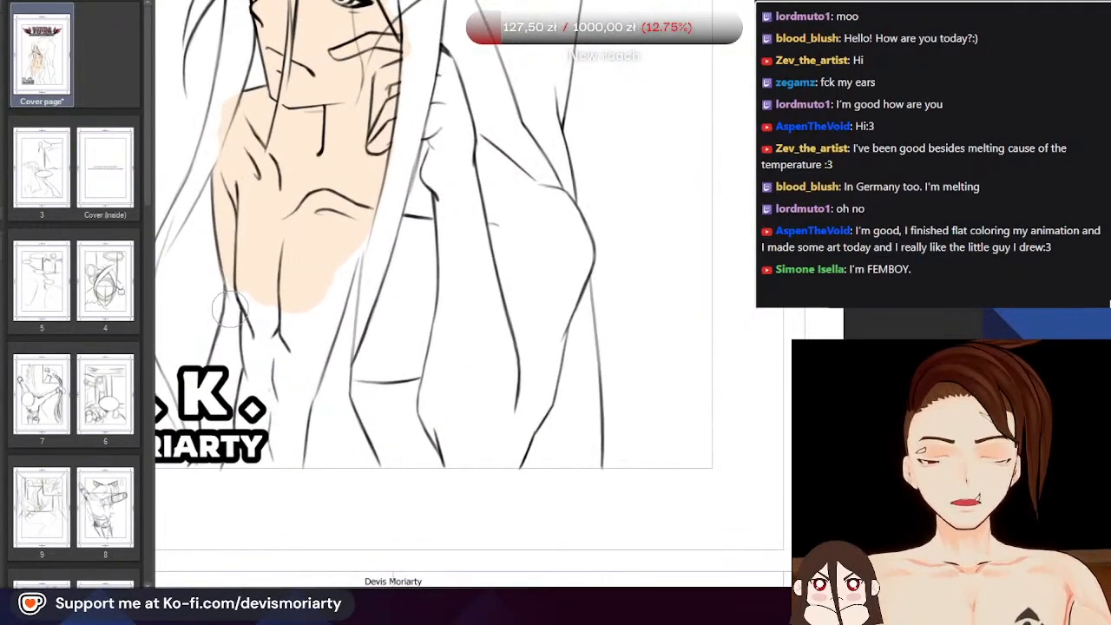
scroll(230, 286, "up", 1)
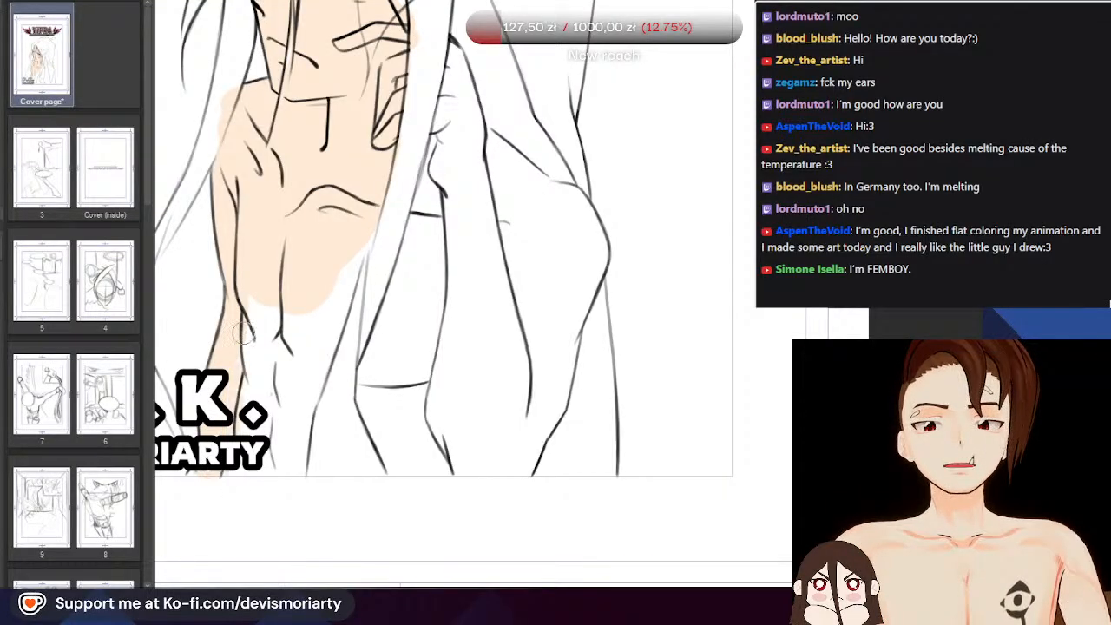
scroll(283, 278, "up", 2)
key("]")
key("]")
scroll(320, 278, "down", 1)
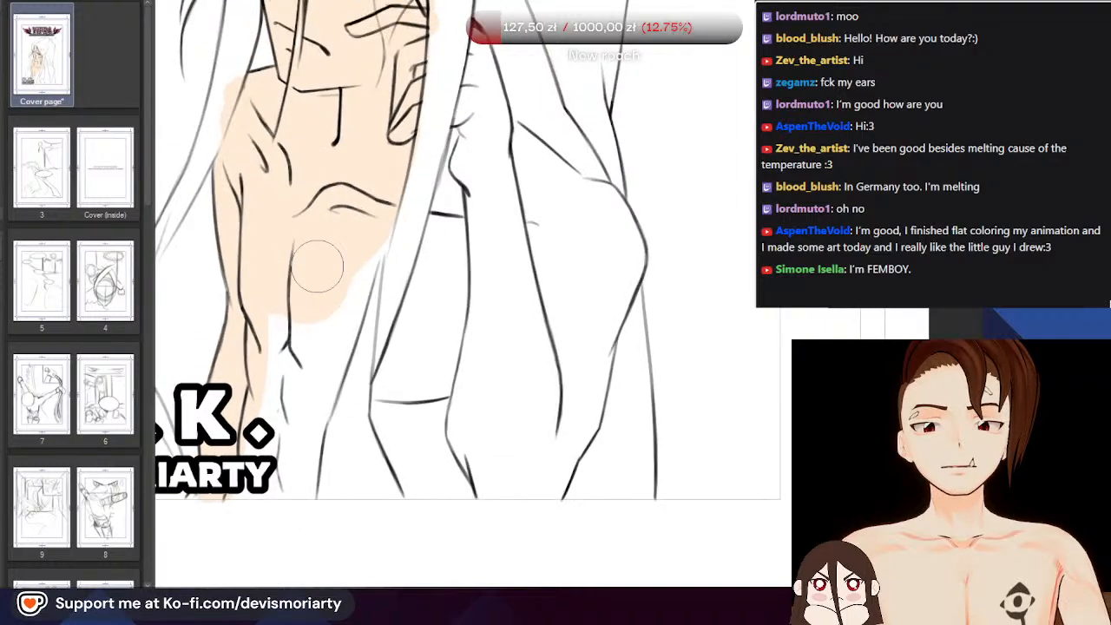
Fill the torso with the peach skin tone from the chest down to the lower panel border, closing the remaining white gaps
scroll(347, 261, "up", 1)
left_click_drag(367, 248, 287, 463)
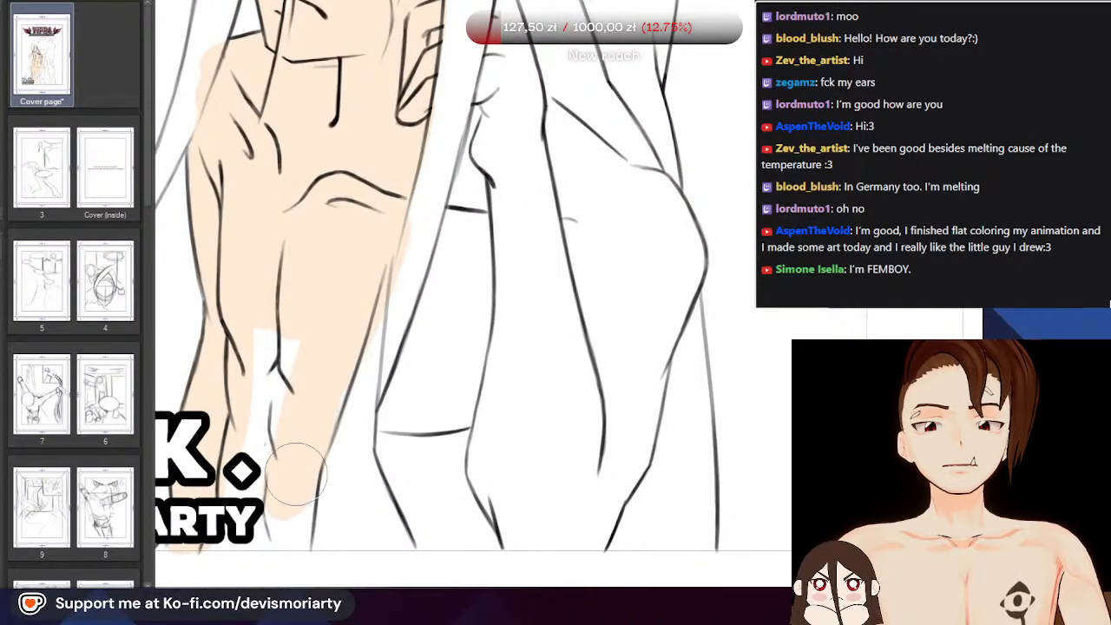
left_click_drag(298, 300, 251, 438)
scroll(297, 468, "down", 1)
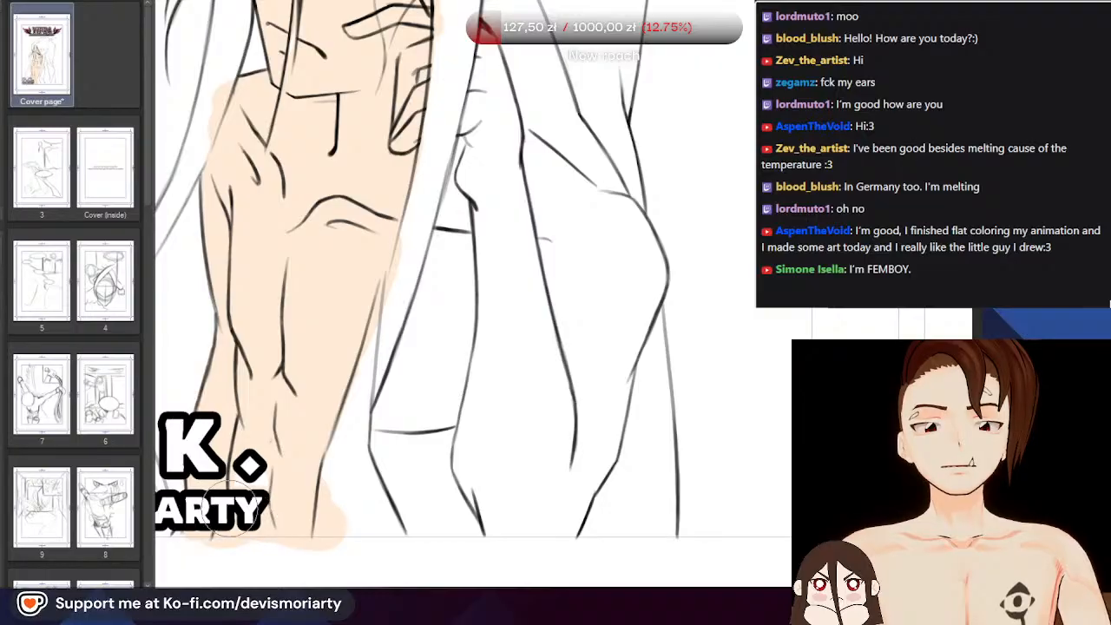
Paint the near arm, shoulder, back of the hand and side of the torso beyond the hanging strand in the peach skin tone
scroll(260, 486, "down", 1)
mouse_move(421, 483)
left_mouse_down()
mouse_move(367, 477)
mouse_move(397, 483)
mouse_move(387, 336)
mouse_move(373, 377)
mouse_move(418, 265)
mouse_move(422, 135)
mouse_move(465, 293)
mouse_move(460, 195)
mouse_move(475, 221)
left_mouse_up()
mouse_move(544, 265)
left_mouse_down()
mouse_move(560, 301)
mouse_move(529, 364)
mouse_move(513, 423)
mouse_move(527, 407)
mouse_move(495, 484)
mouse_move(395, 492)
mouse_move(467, 470)
mouse_move(526, 240)
mouse_move(485, 406)
mouse_move(494, 297)
mouse_move(411, 489)
mouse_move(433, 216)
mouse_move(418, 271)
left_mouse_up()
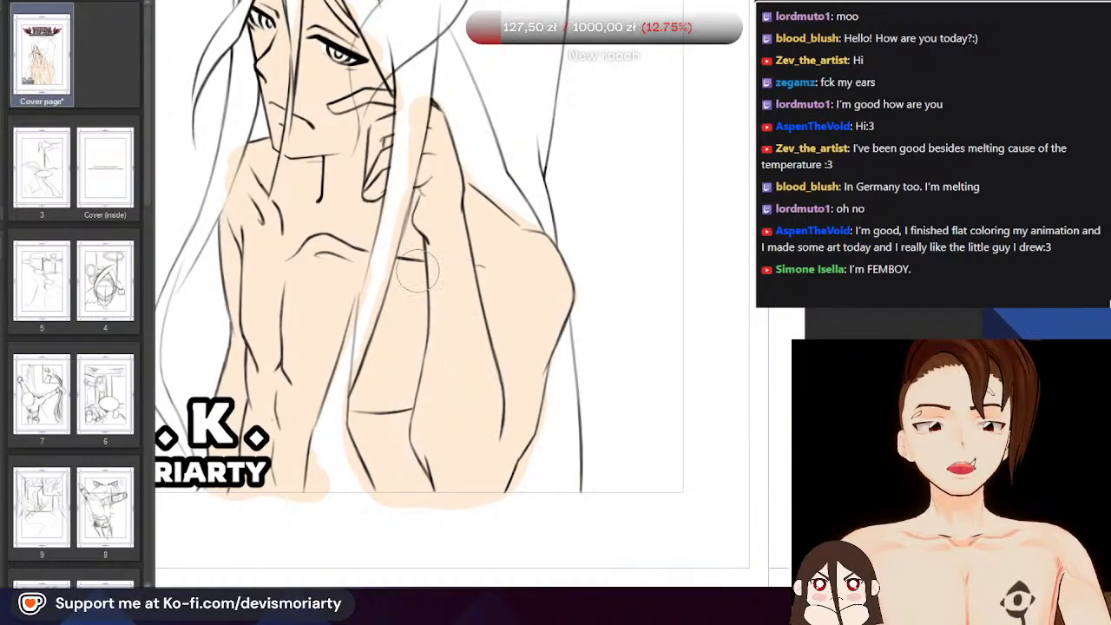
scroll(303, 322, "down", 3)
scroll(289, 116, "up", 2)
scroll(291, 115, "down", 2)
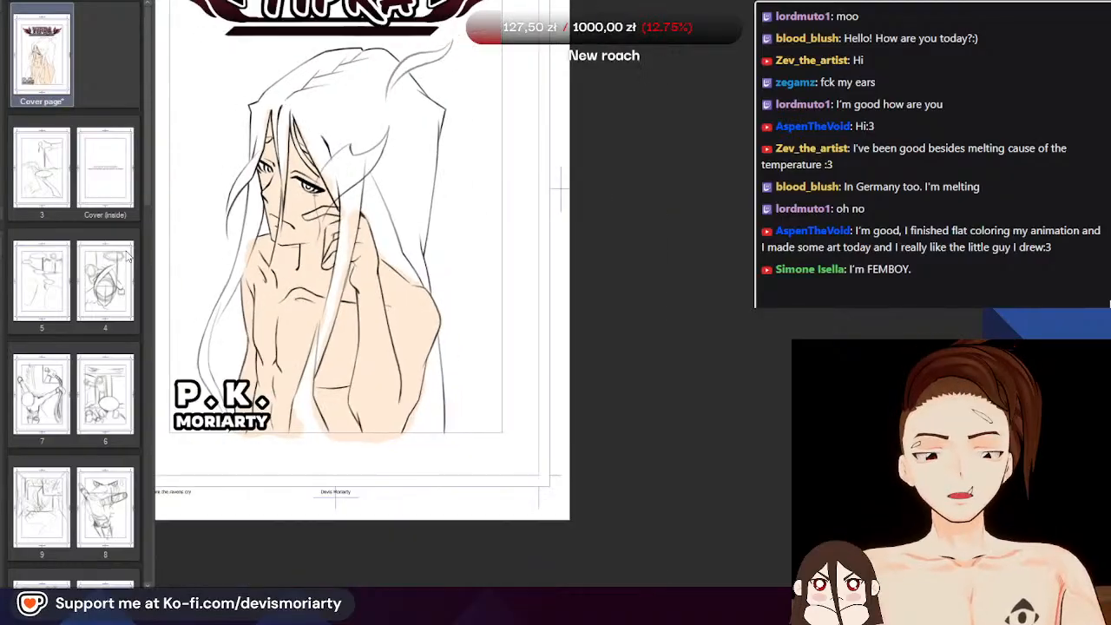
Select the strip below the lower panel border, delete the skin colour spilling into it, and clear the selection
scroll(199, 489, "up", 2)
left_click_drag(562, 480, 193, 418)
key("Delete")
key("ctrl+d")
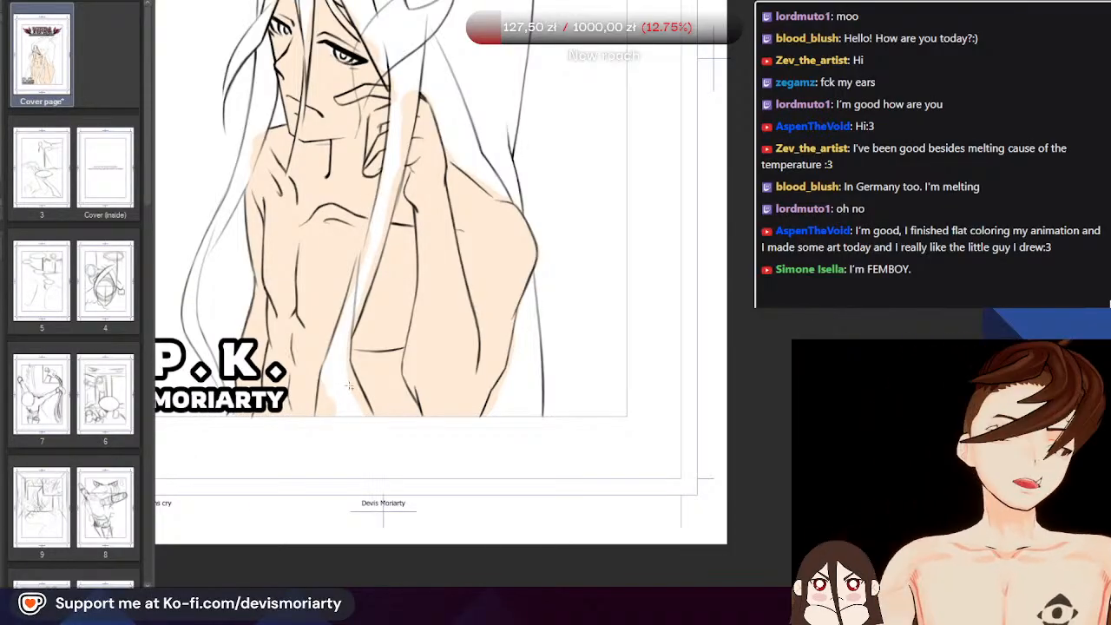
Paint the white of the far eye in a flat light grey
scroll(335, 242, "down", 5)
scroll(348, 183, "up", 6)
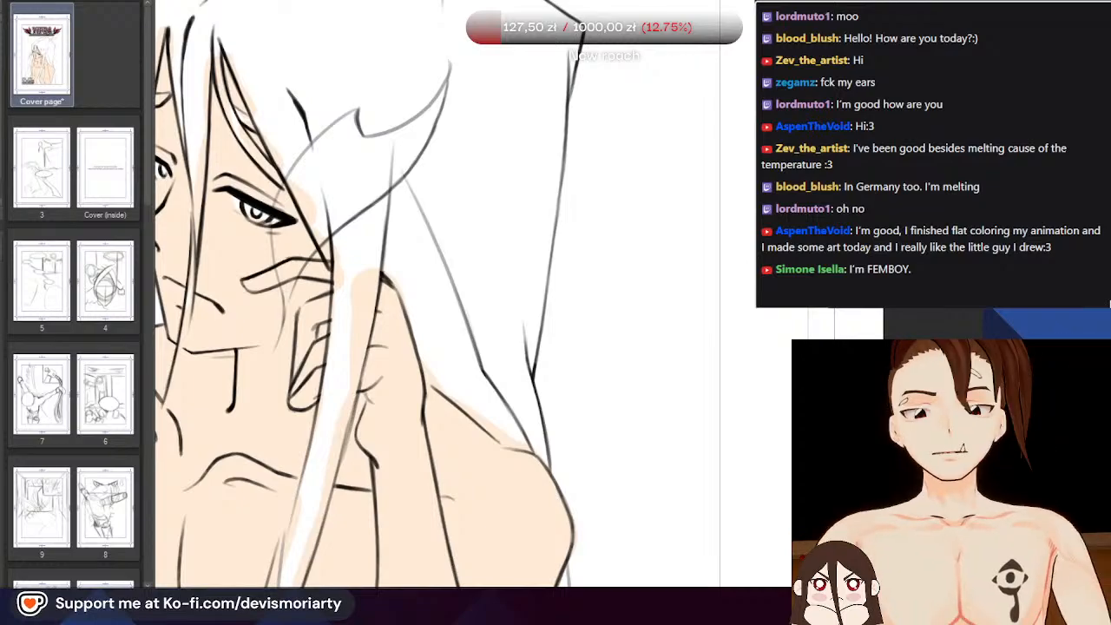
scroll(375, 241, "down", 2)
scroll(224, 243, "up", 4)
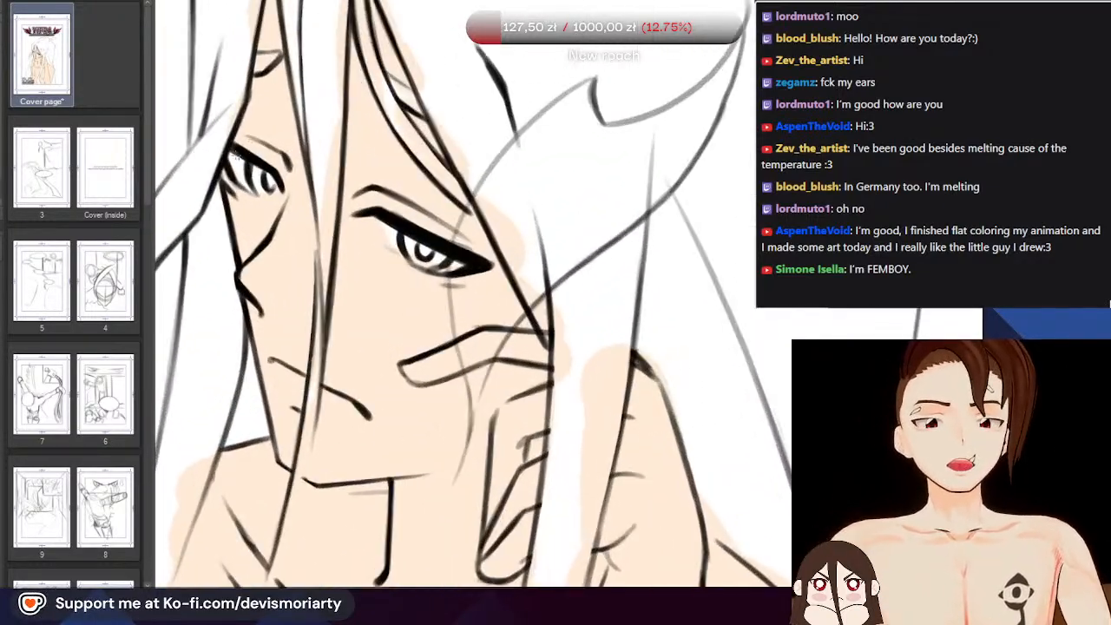
scroll(247, 160, "up", 2)
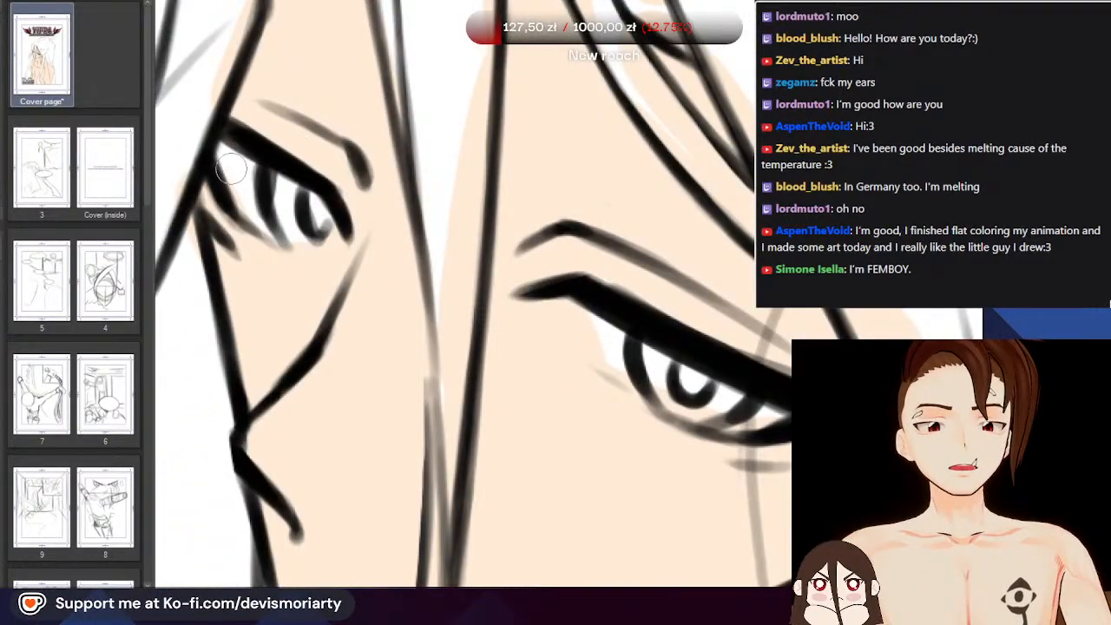
scroll(193, 262, "up", 2)
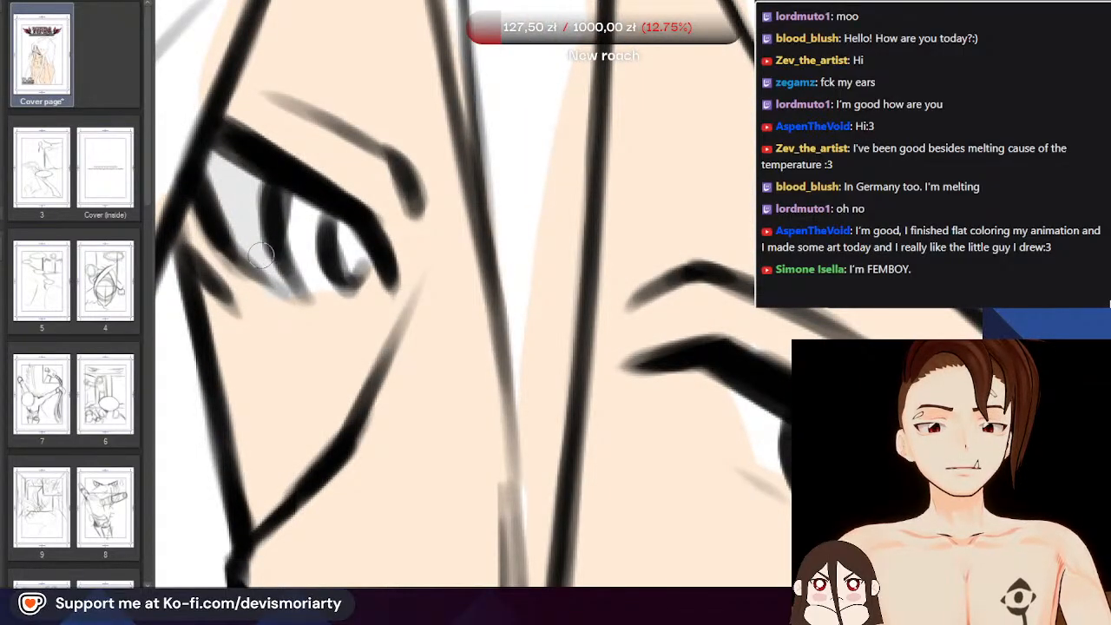
scroll(266, 248, "up", 1)
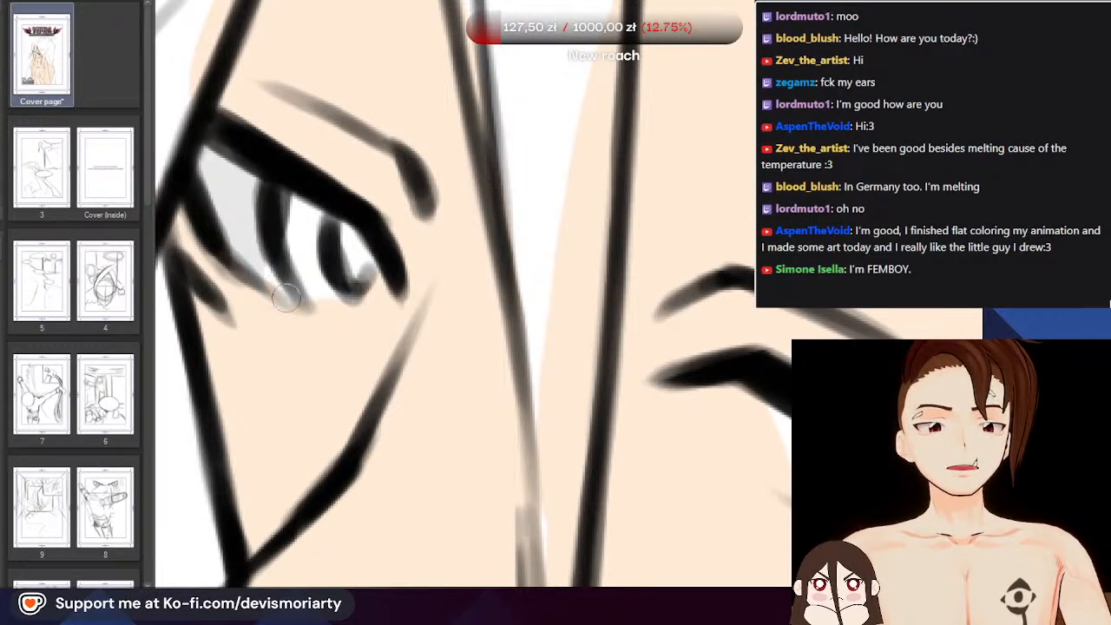
Outline and fill the inner white of the near eye with the same light grey
scroll(226, 167, "down", 4)
scroll(435, 226, "up", 4)
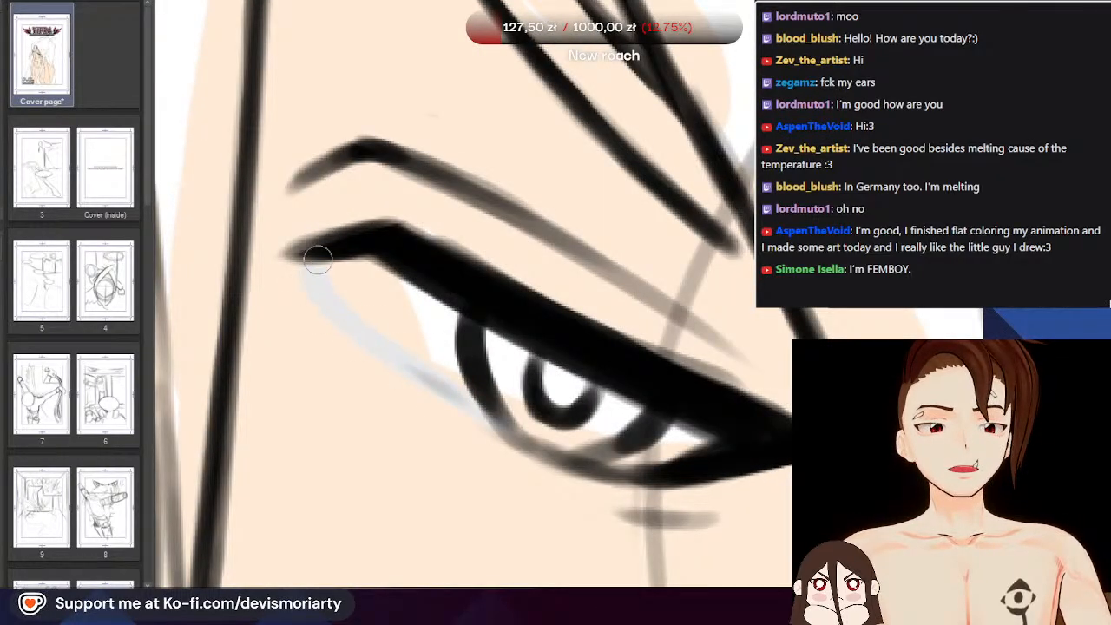
left_click_drag(339, 269, 383, 289)
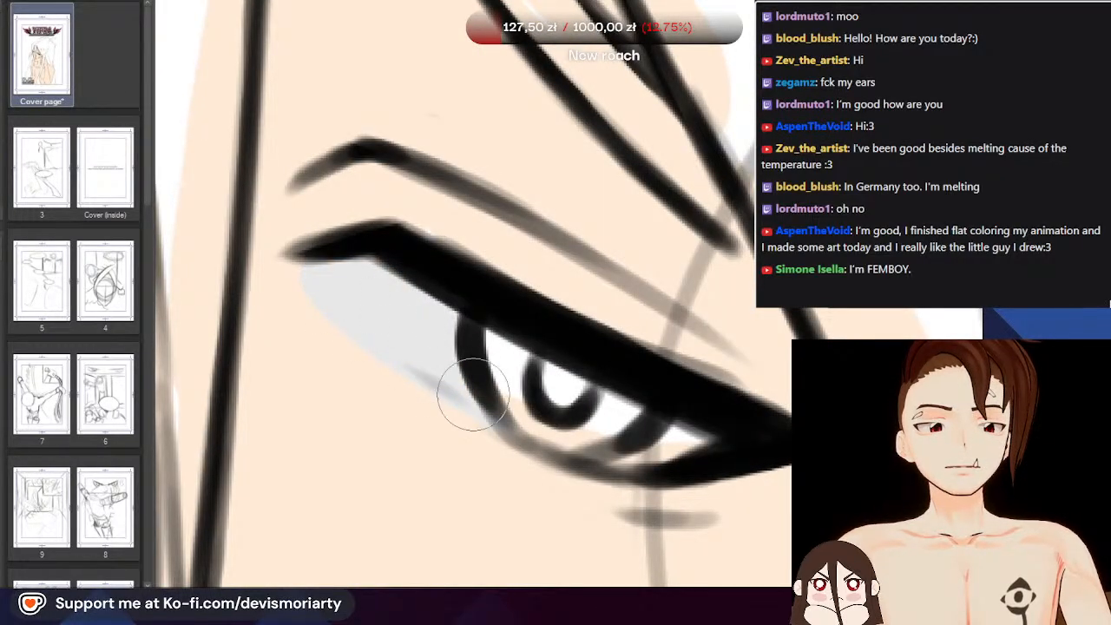
scroll(373, 261, "down", 2)
scroll(408, 218, "up", 2)
scroll(361, 216, "down", 2)
scroll(365, 406, "up", 2)
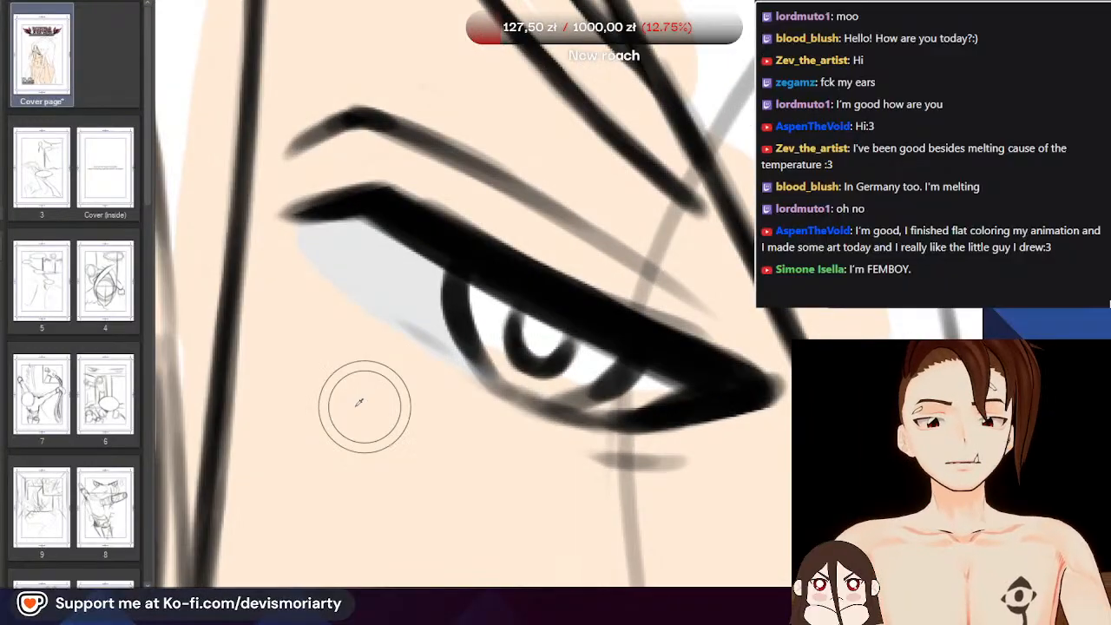
Sample the skin tone beside the near eye and tidy the lower edge of its grey fill
left_click(365, 407, "alt")
left_click_drag(312, 307, 474, 413)
scroll(516, 389, "down", 2)
scroll(499, 416, "up", 2)
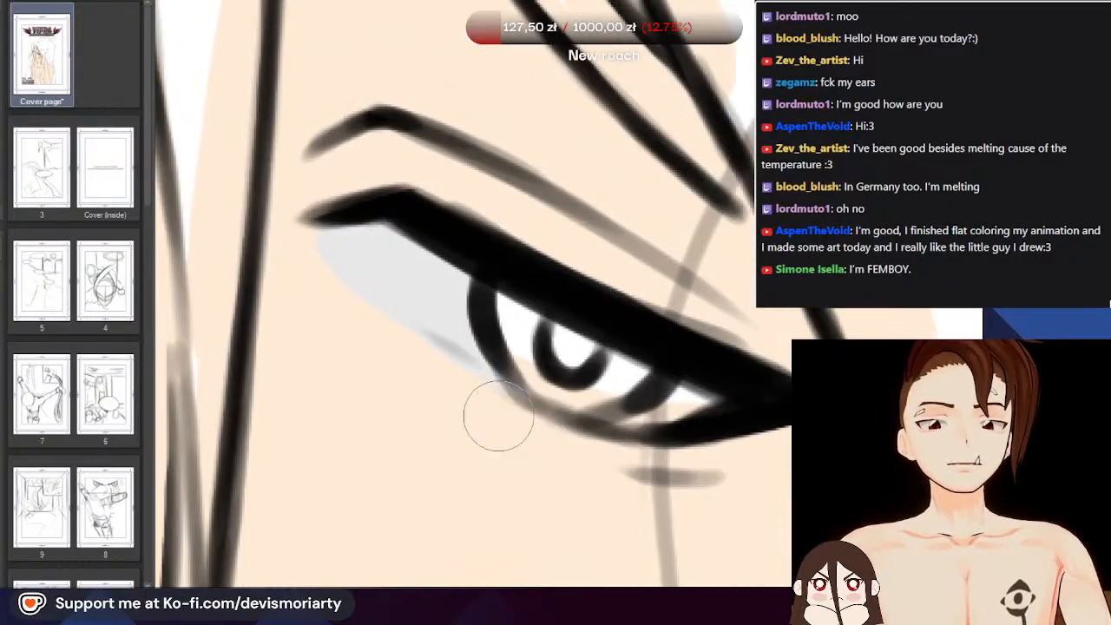
scroll(404, 268, "down", 2)
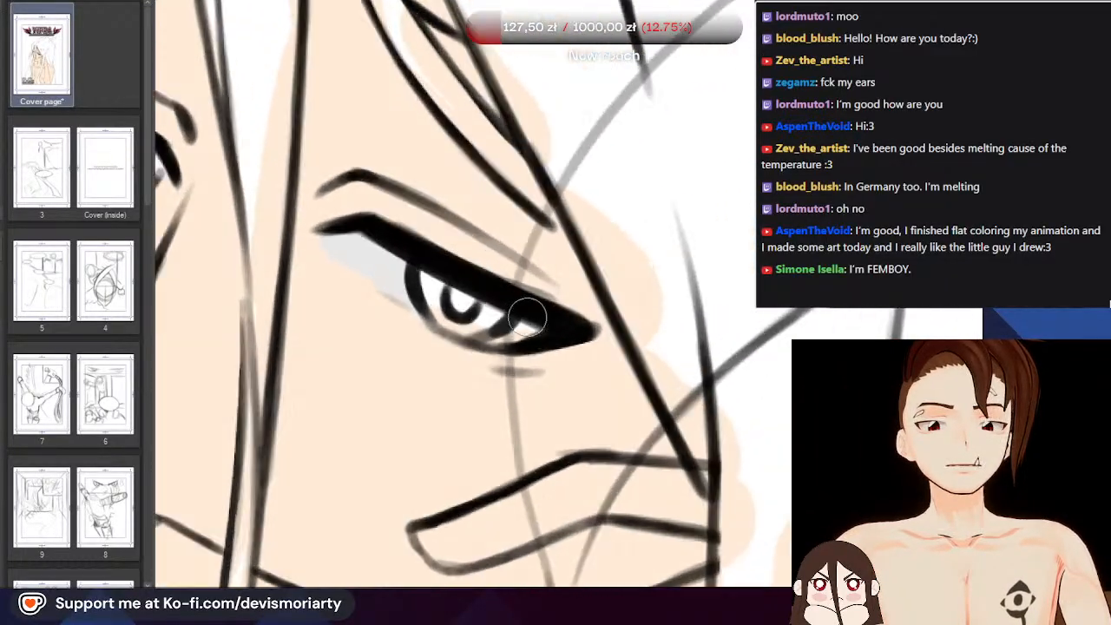
scroll(538, 323, "up", 2)
scroll(493, 347, "down", 2)
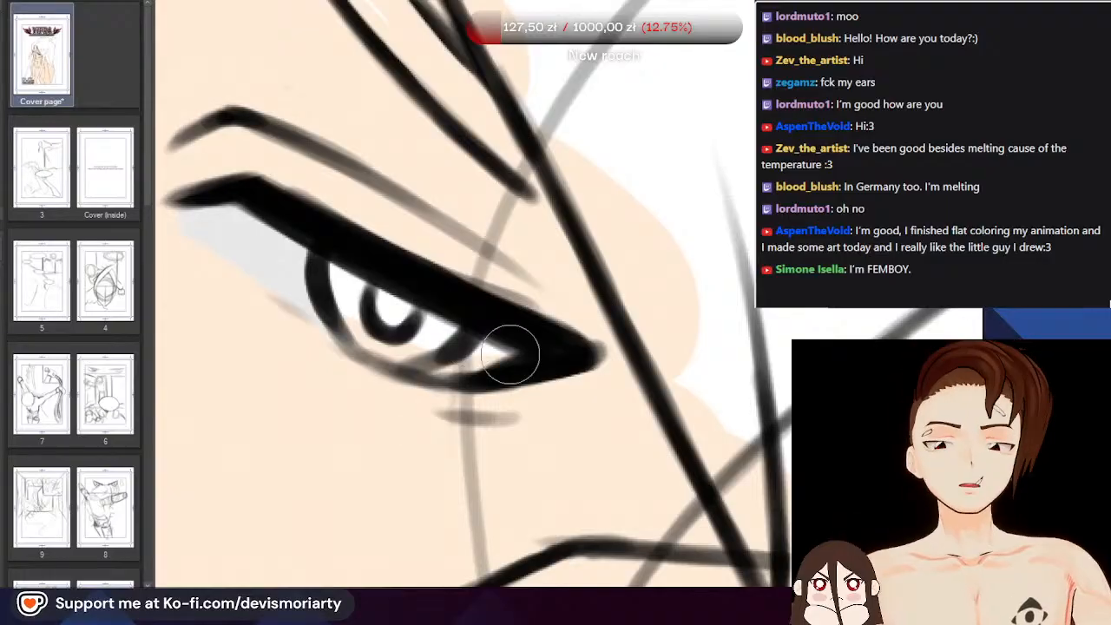
Examine the flat skin and eye colours up close and across the whole cover figure
scroll(281, 338, "down", 2)
scroll(281, 338, "down", 3)
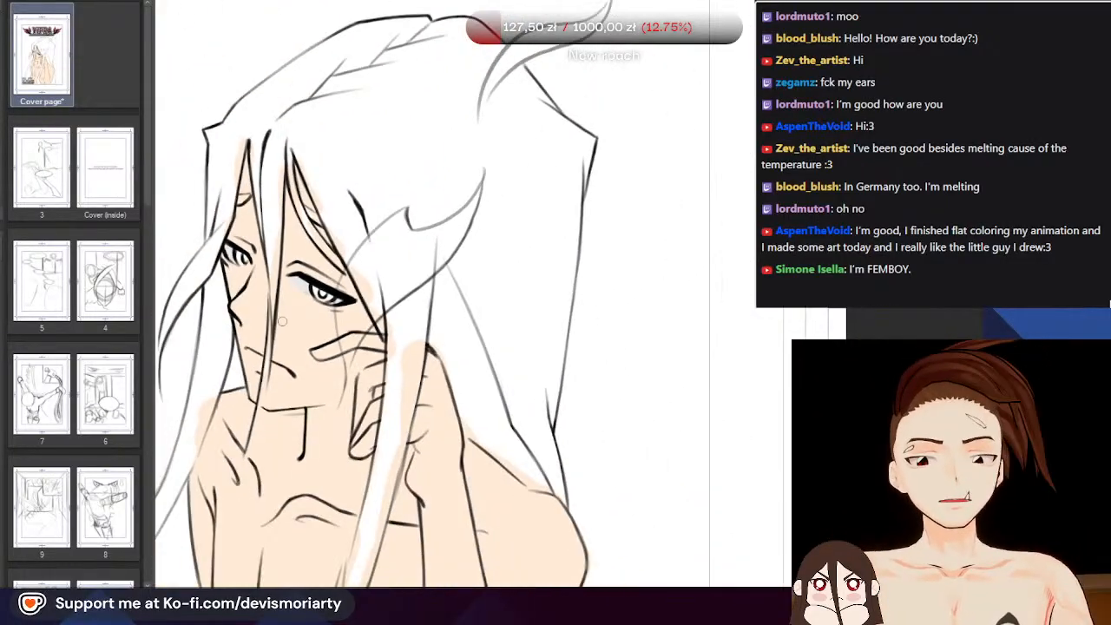
scroll(196, 210, "up", 2)
scroll(196, 210, "up", 1)
scroll(310, 174, "down", 2)
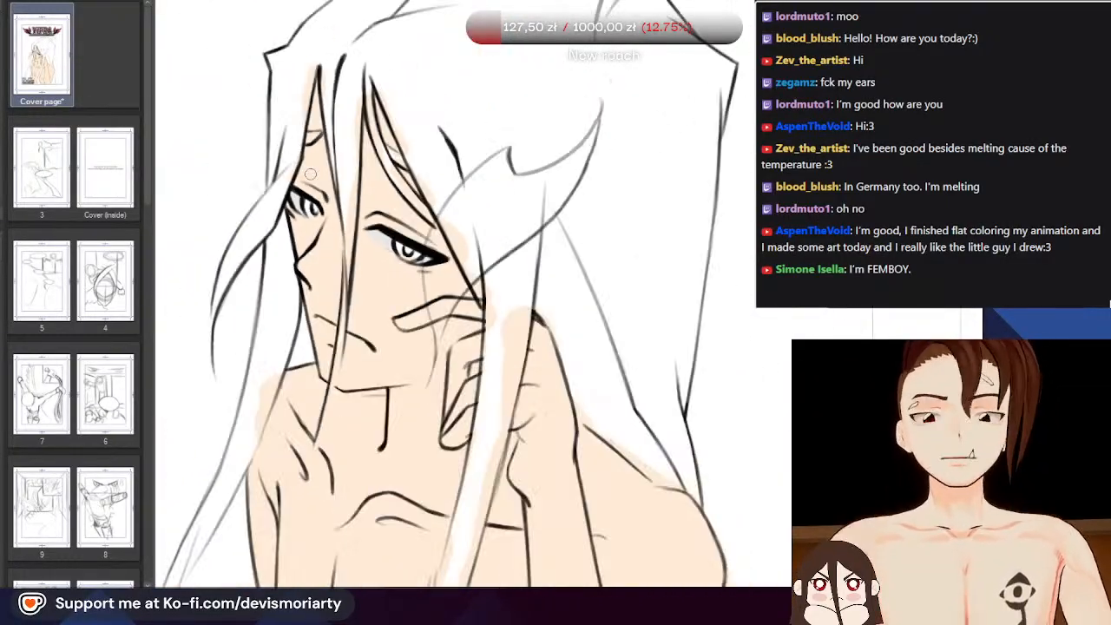
scroll(325, 216, "down", 4)
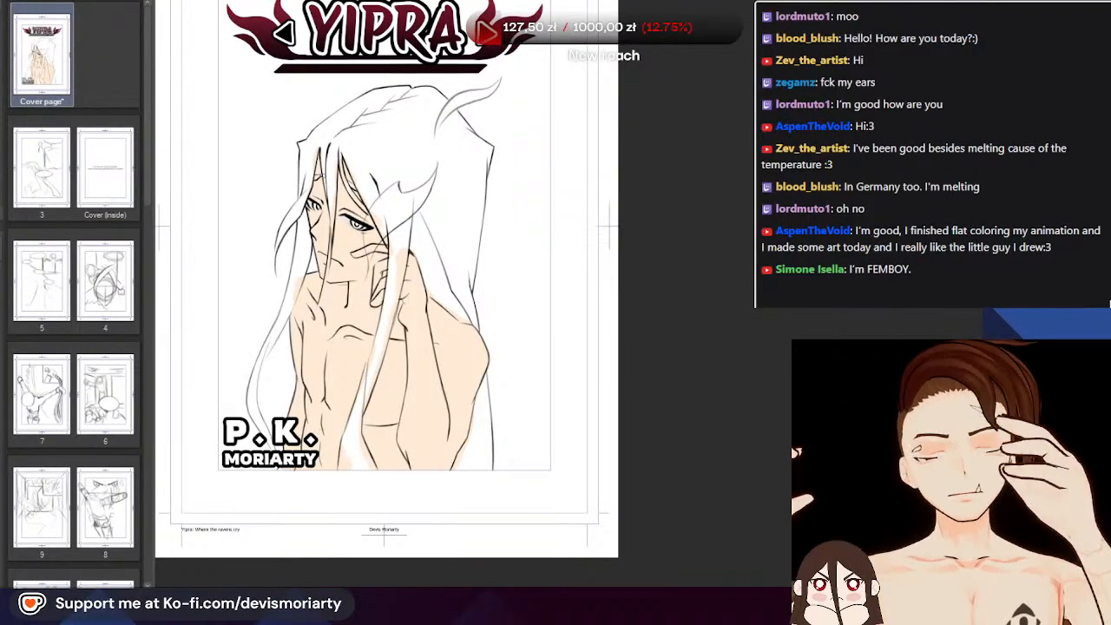
scroll(377, 183, "up", 3)
scroll(373, 221, "down", 5)
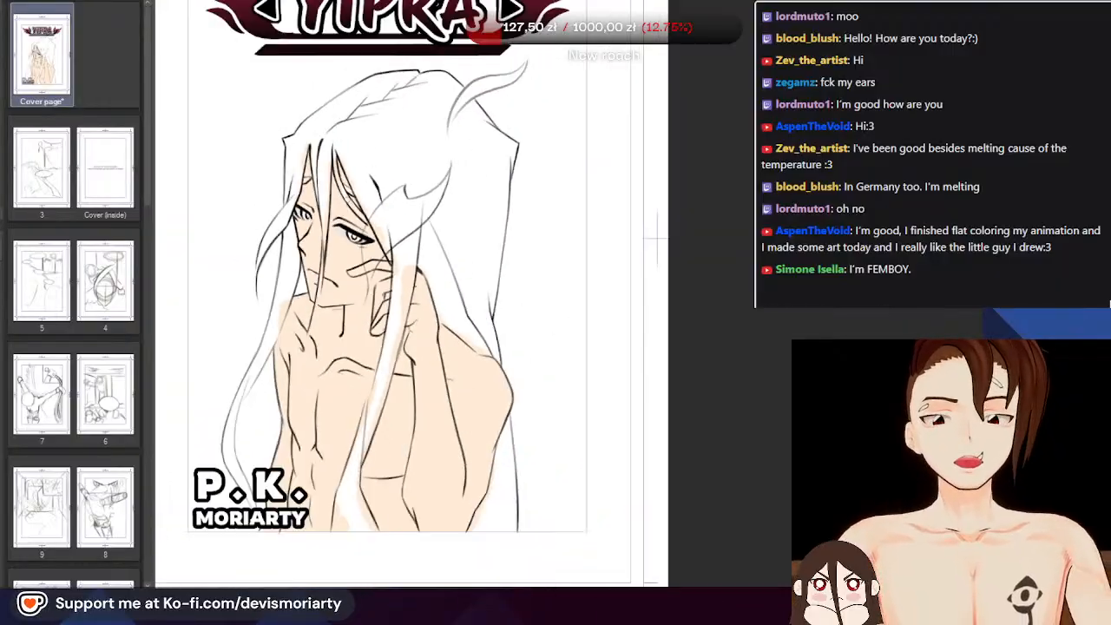
scroll(347, 221, "up", 2)
scroll(345, 221, "down", 2)
scroll(343, 221, "up", 4)
scroll(343, 221, "up", 5)
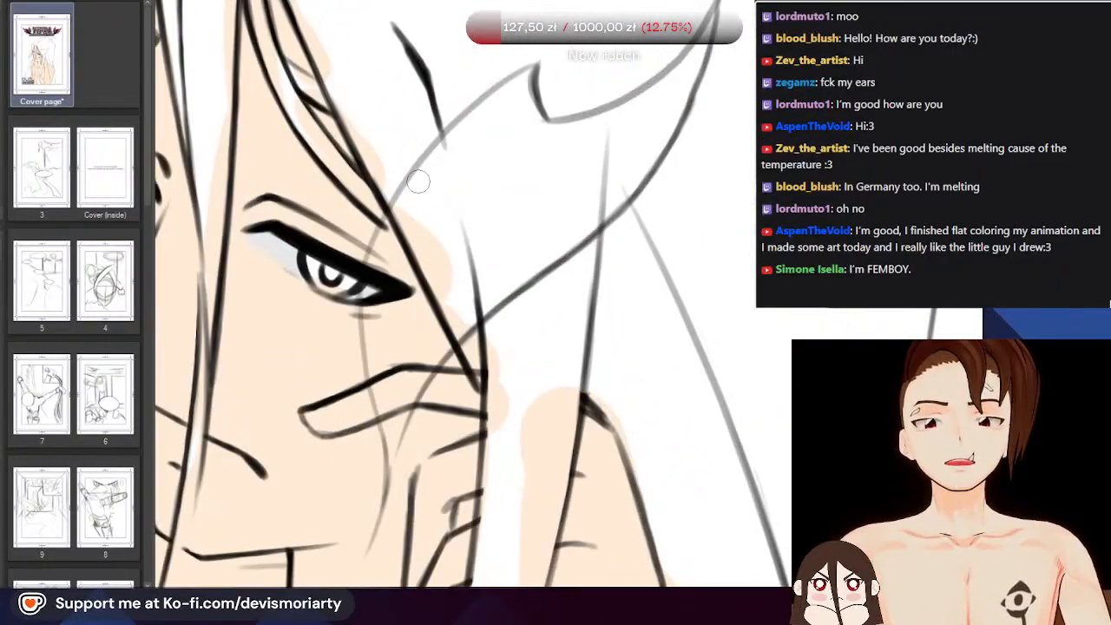
scroll(328, 324, "down", 3)
scroll(345, 285, "down", 1)
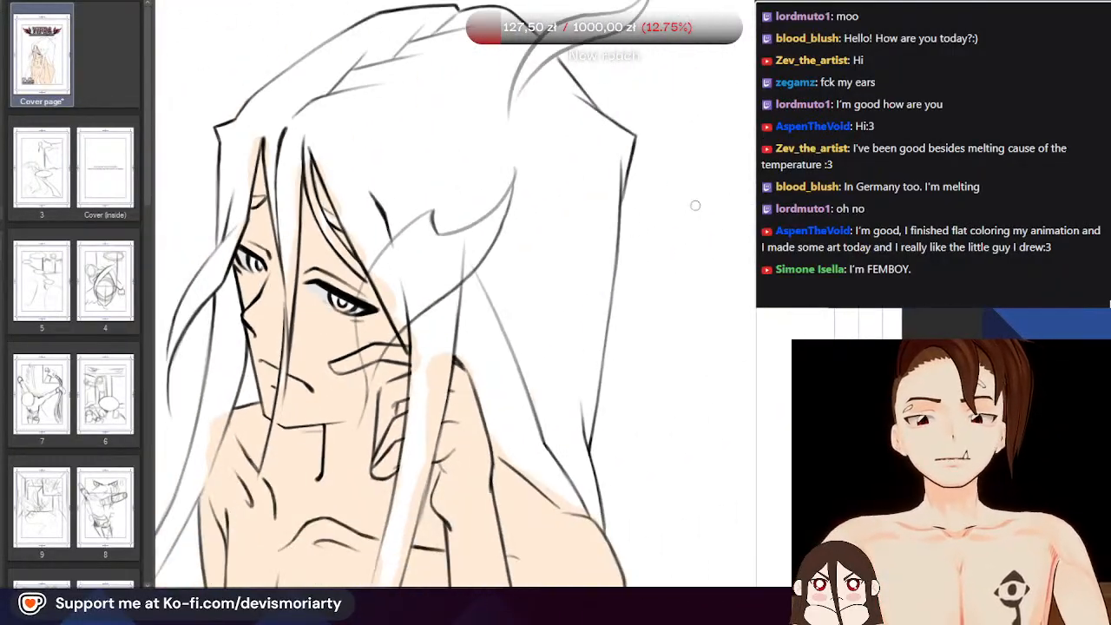
scroll(285, 179, "down", 4)
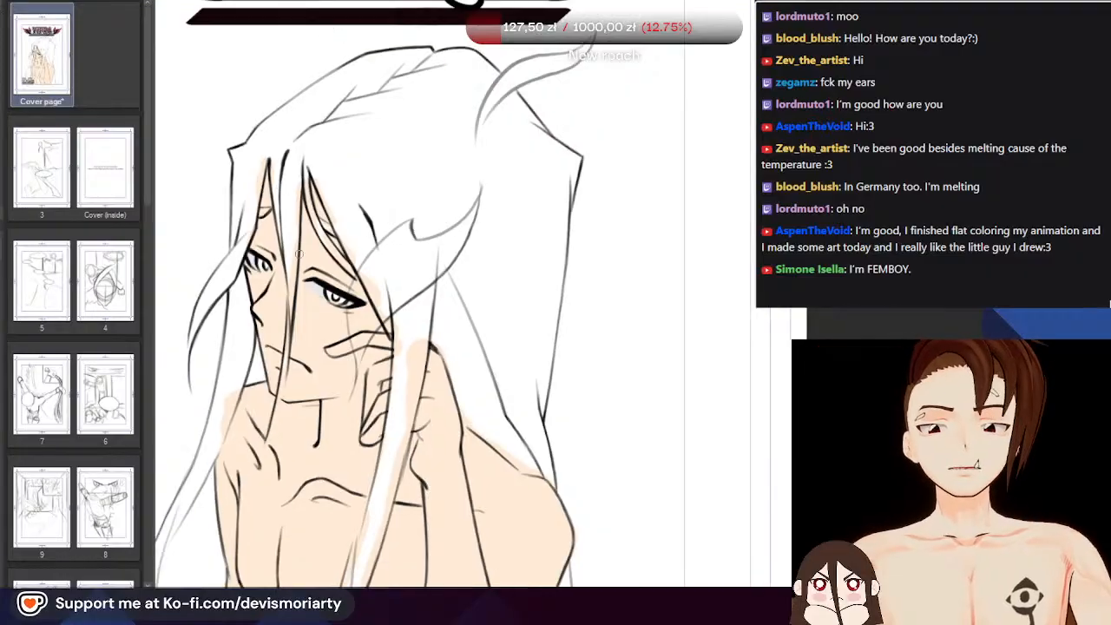
Paint the far eyebrow in a flat dark brown
scroll(276, 196, "up", 5)
scroll(276, 196, "up", 4)
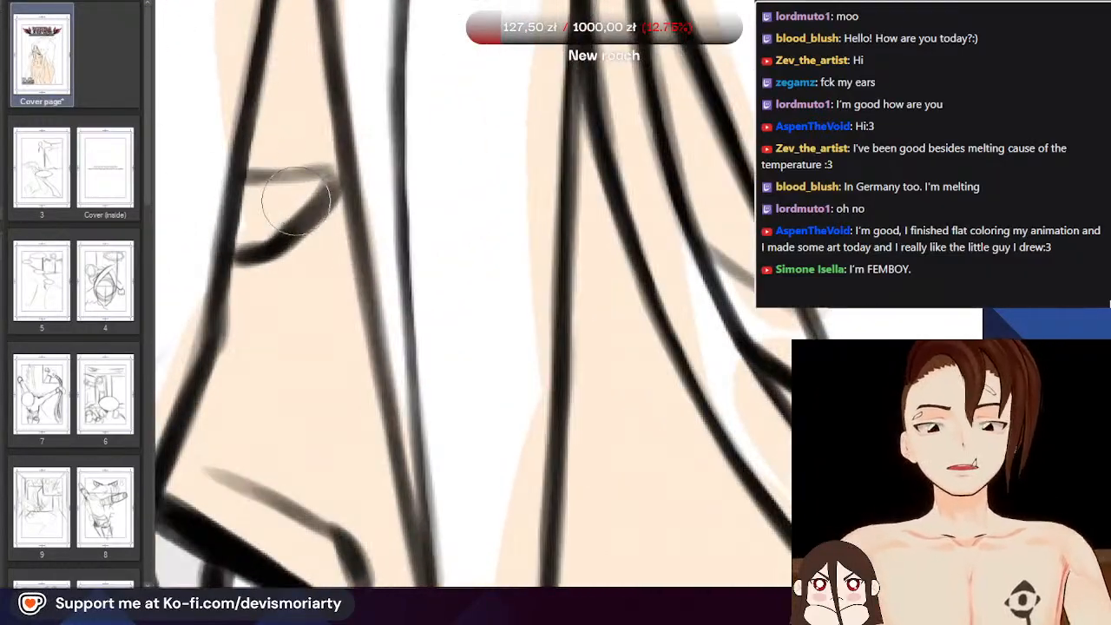
mouse_move(328, 177)
left_mouse_down()
mouse_move(243, 219)
mouse_move(238, 200)
mouse_move(221, 199)
mouse_move(266, 191)
mouse_move(237, 211)
left_mouse_up()
key("ctrl+z")
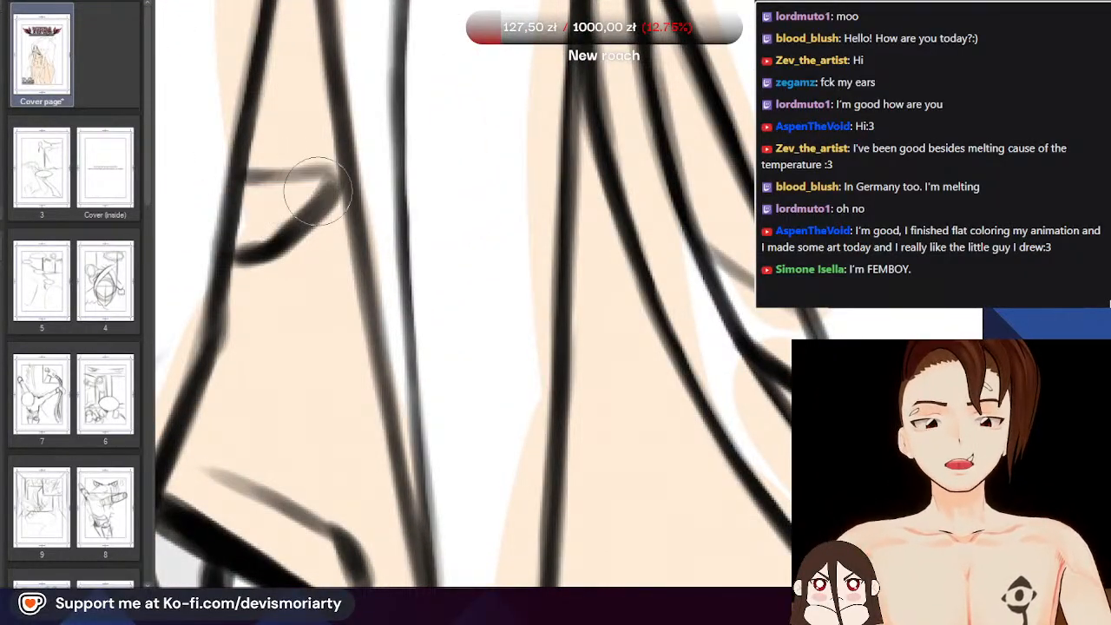
mouse_move(311, 184)
left_mouse_down()
mouse_move(201, 226)
mouse_move(224, 227)
left_mouse_up()
scroll(227, 195, "down", 3)
Cover the near eyebrow with the same flat brown, following its slanted outline
scroll(280, 143, "up", 4)
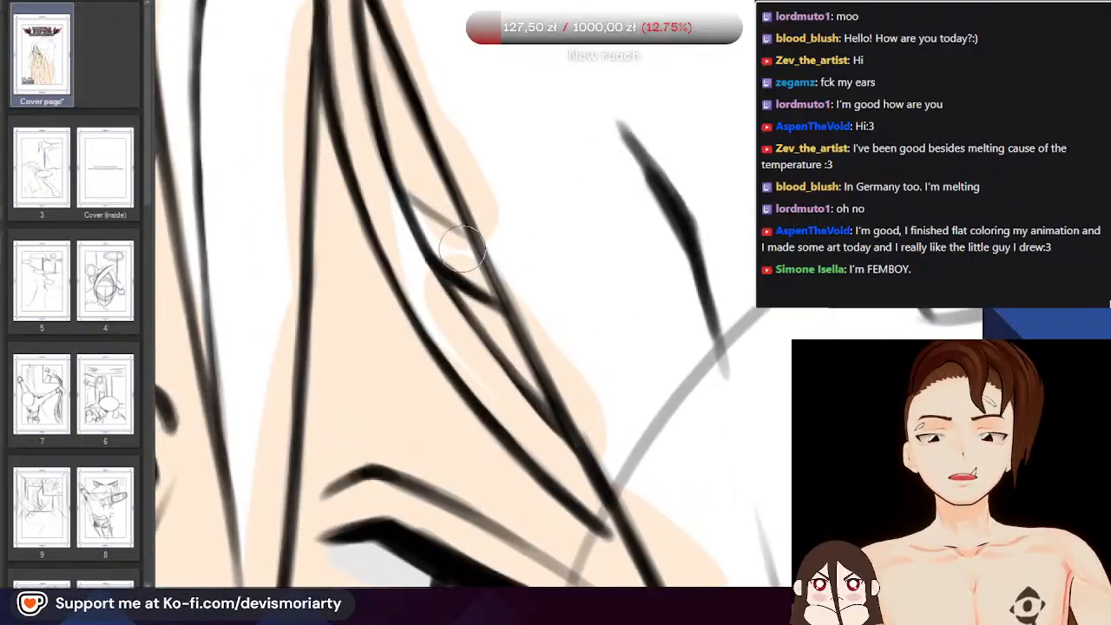
mouse_move(323, 161)
left_mouse_down()
mouse_move(546, 293)
mouse_move(555, 320)
left_mouse_up()
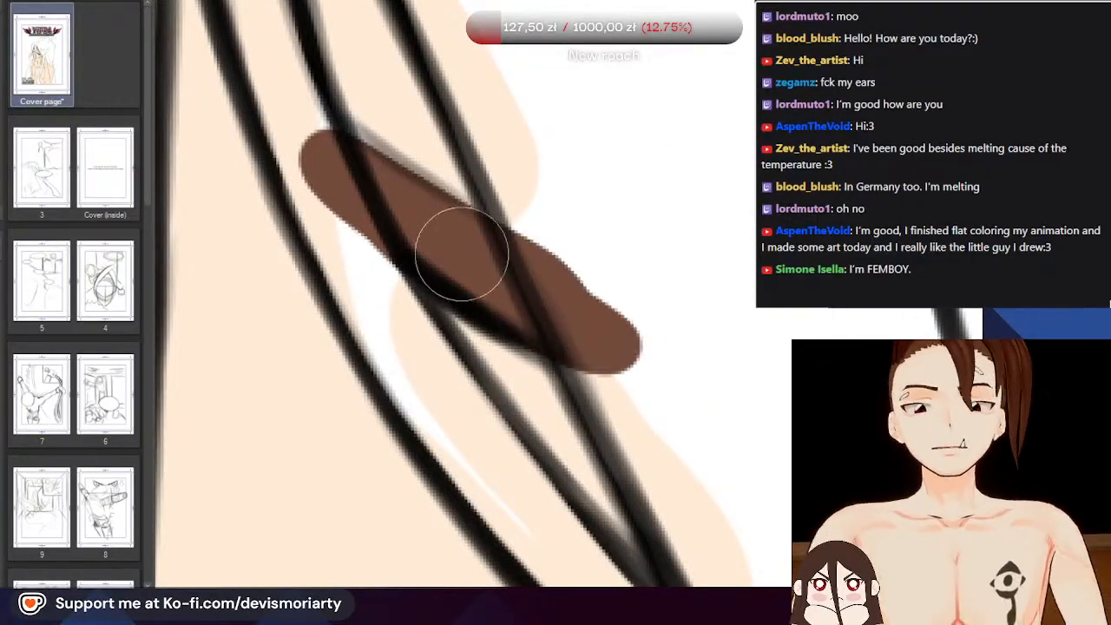
scroll(304, 168, "down", 4)
scroll(246, 424, "down", 4)
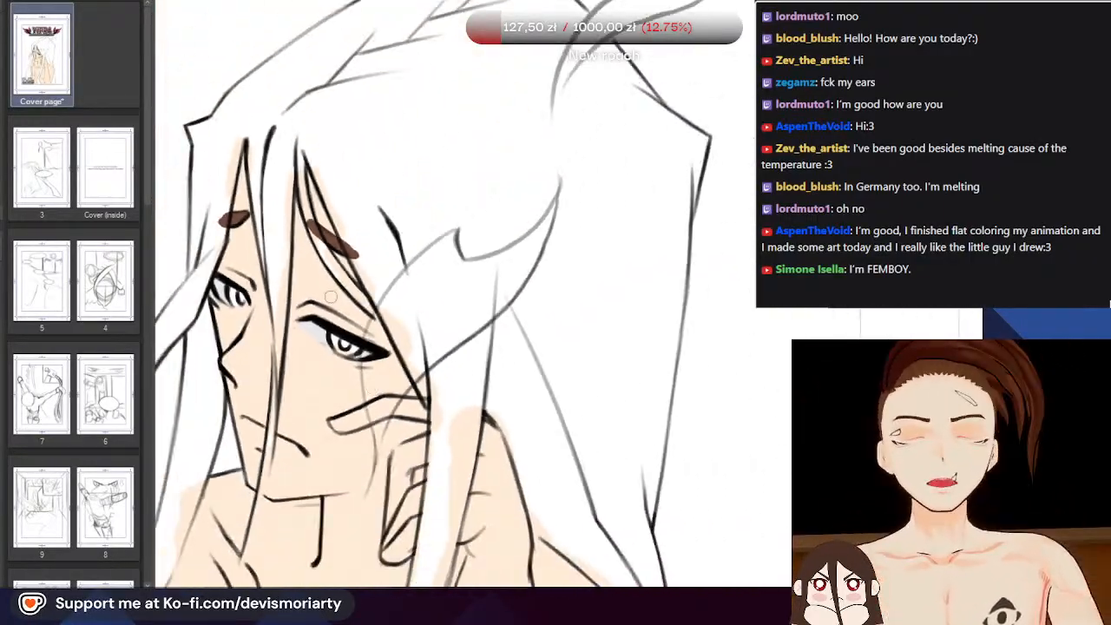
Fill the lower part of the thin hair strand crossing the mouth and chin with the eyebrow brown
scroll(246, 423, "up", 3)
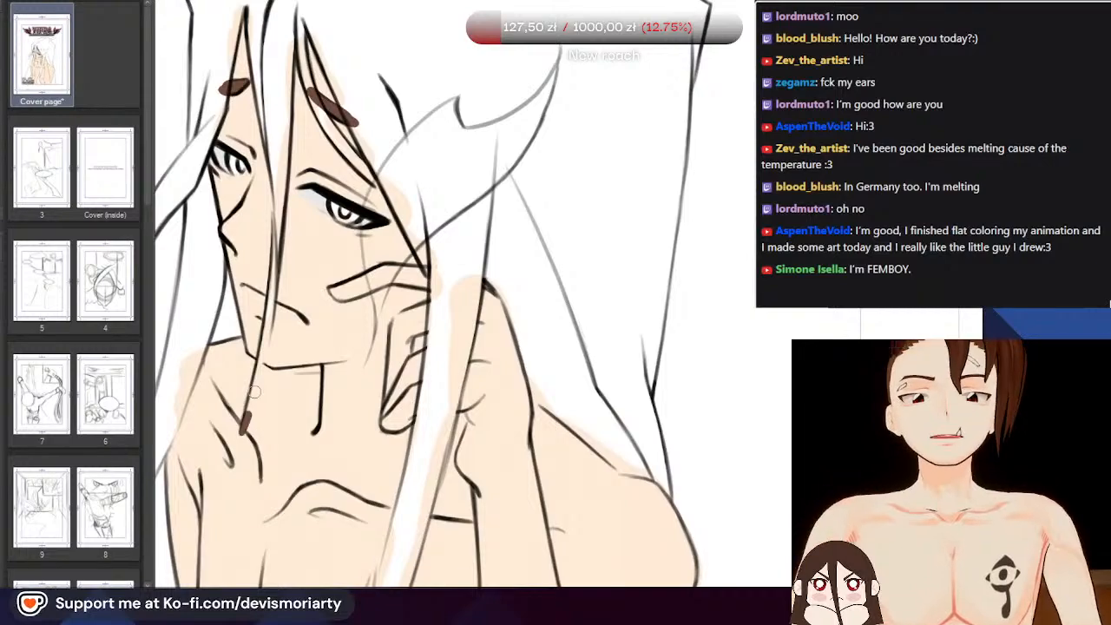
scroll(274, 166, "down", 3)
scroll(270, 115, "up", 2)
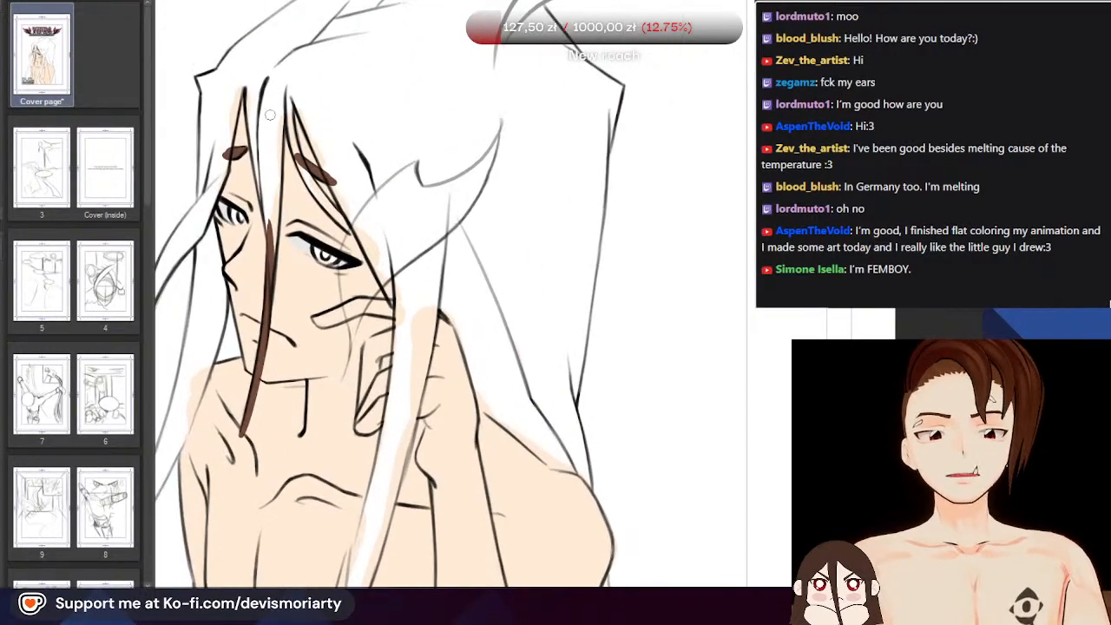
scroll(279, 245, "up", 1)
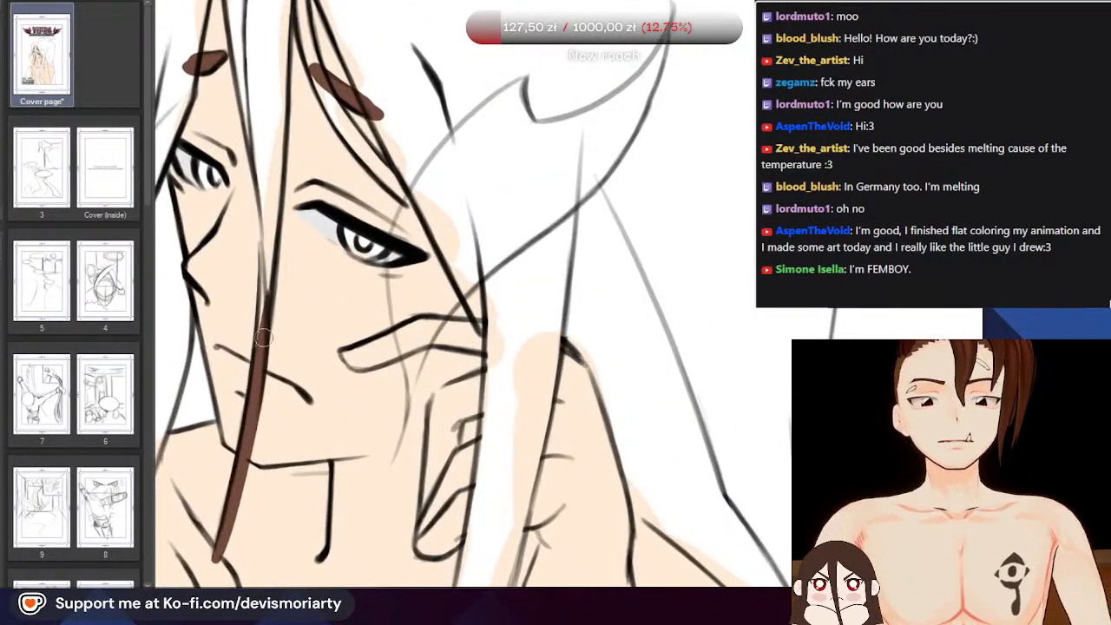
left_click_drag(269, 282, 265, 132)
scroll(265, 135, "down", 2)
scroll(252, 130, "up", 2)
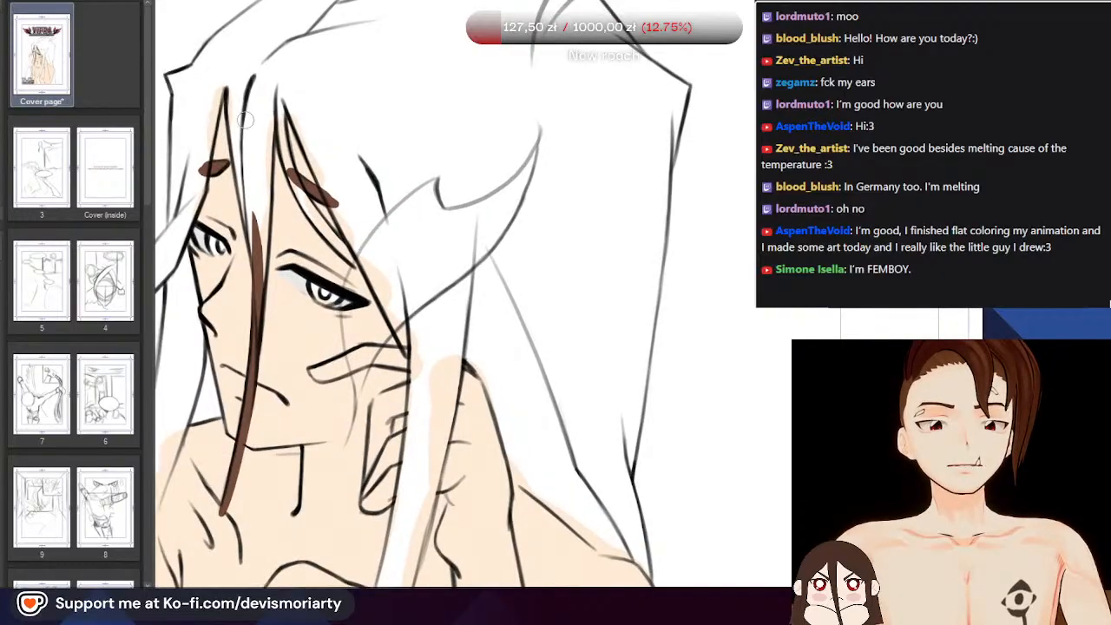
Extend the brown fill up the central hair strand, from between the eyes to the hairline
mouse_move(246, 50)
left_mouse_down()
mouse_move(249, 195)
mouse_move(236, 96)
mouse_move(259, 260)
left_mouse_up()
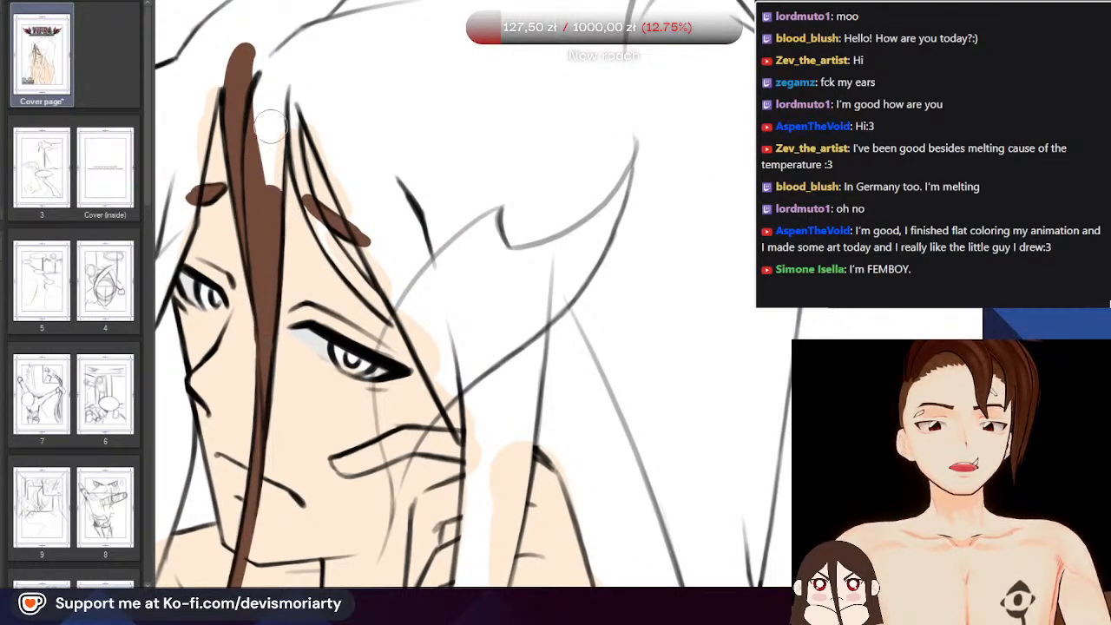
left_click_drag(270, 127, 273, 94)
key("ctrl+z")
scroll(268, 225, "up", 1)
scroll(242, 188, "up", 1)
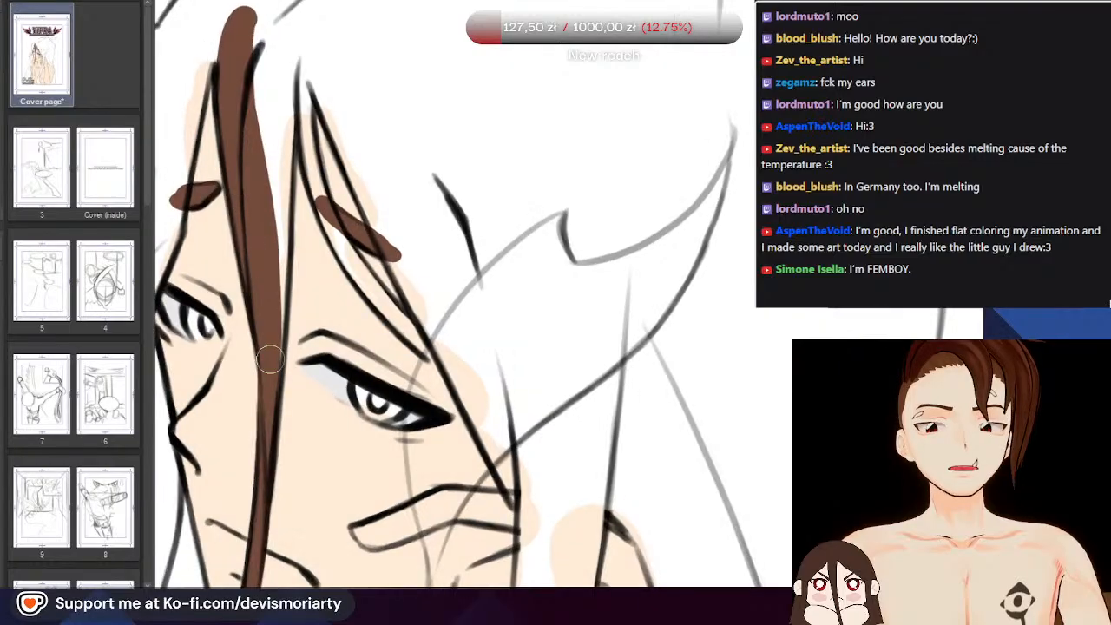
Sample the skin tone beside the central strand to touch up its edge, and resample the hair brown
scroll(285, 94, "up", 1)
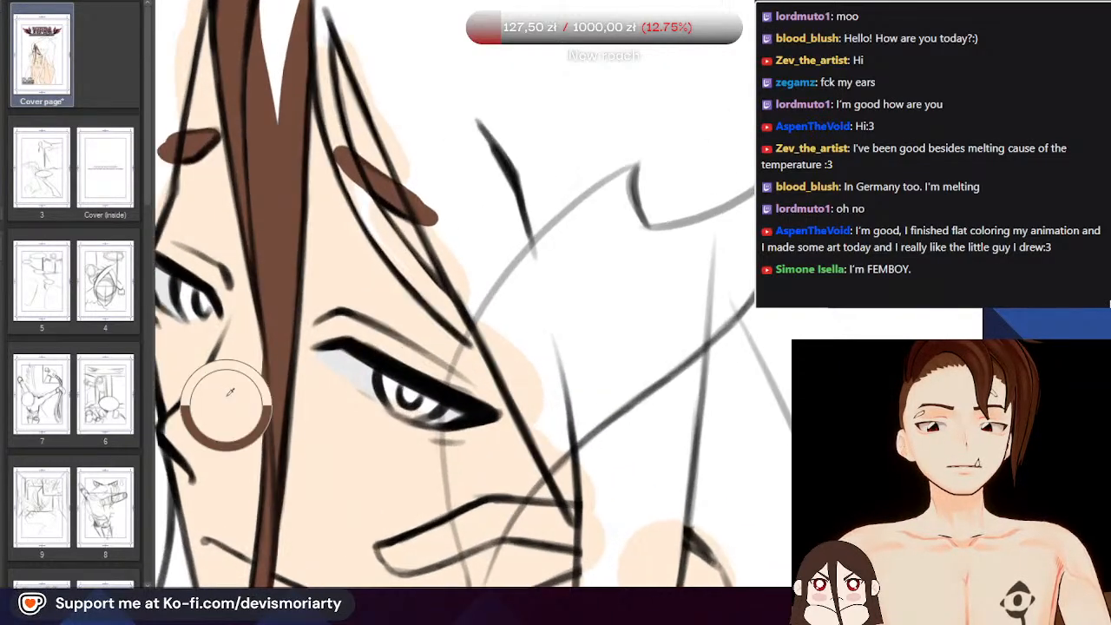
scroll(247, 477, "down", 1)
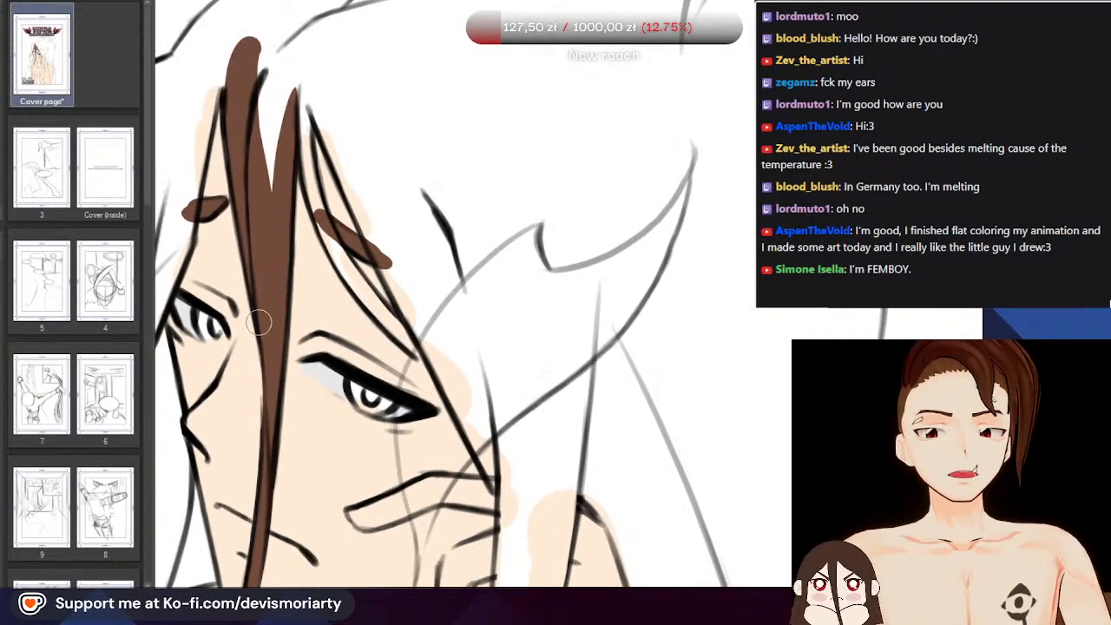
scroll(298, 307, "up", 1)
left_click(274, 283, "alt")
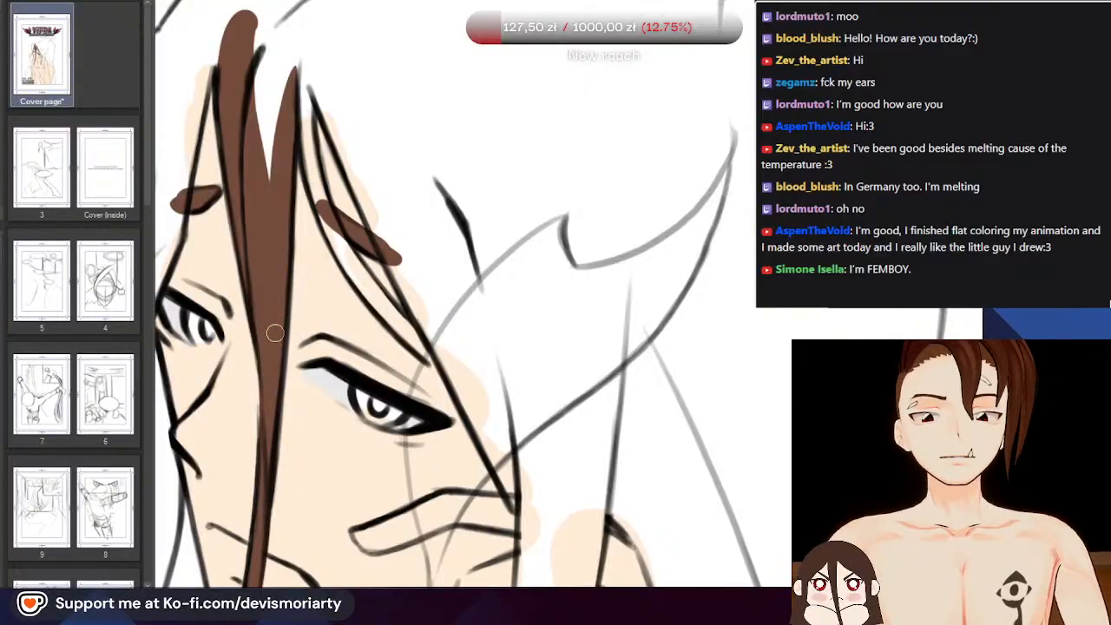
Paint the hair roots above the forehead and the lock sweeping down beside the near eye flat brown
scroll(275, 333, "down", 2)
scroll(272, 154, "up", 1)
scroll(276, 121, "up", 1)
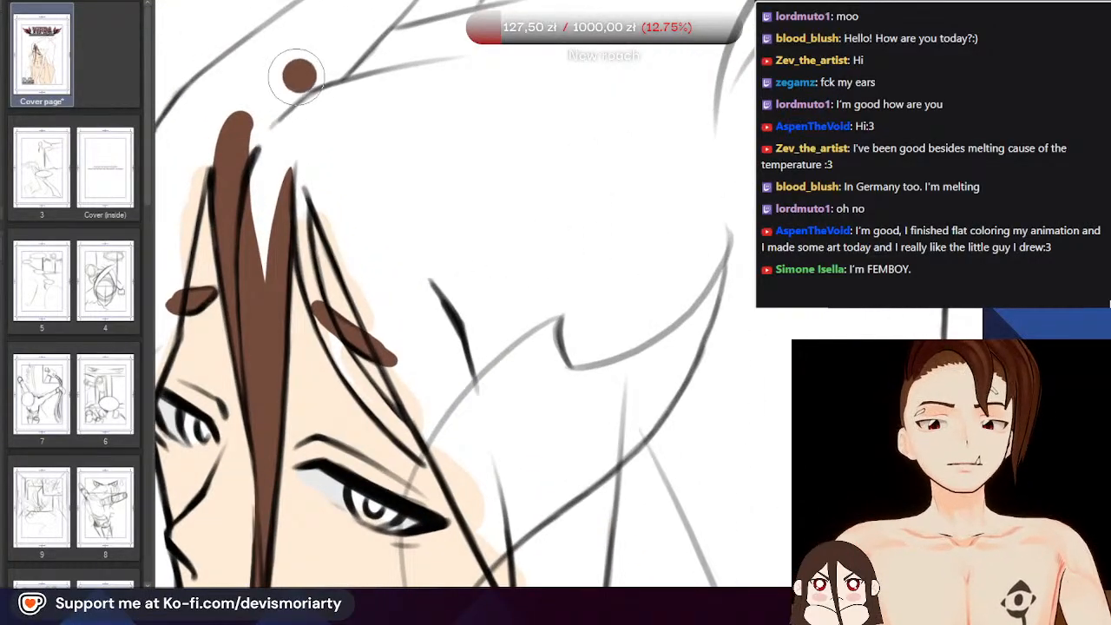
scroll(408, 438, "up", 2)
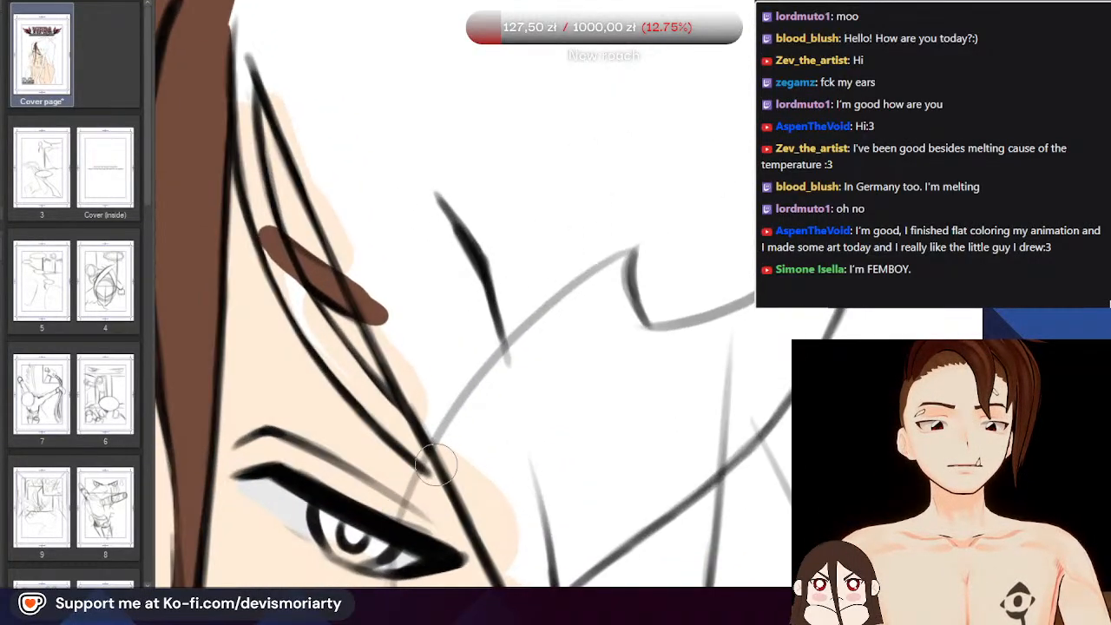
mouse_move(458, 475)
left_mouse_down()
mouse_move(392, 426)
mouse_move(321, 340)
left_mouse_up()
left_click_drag(392, 419, 245, 182)
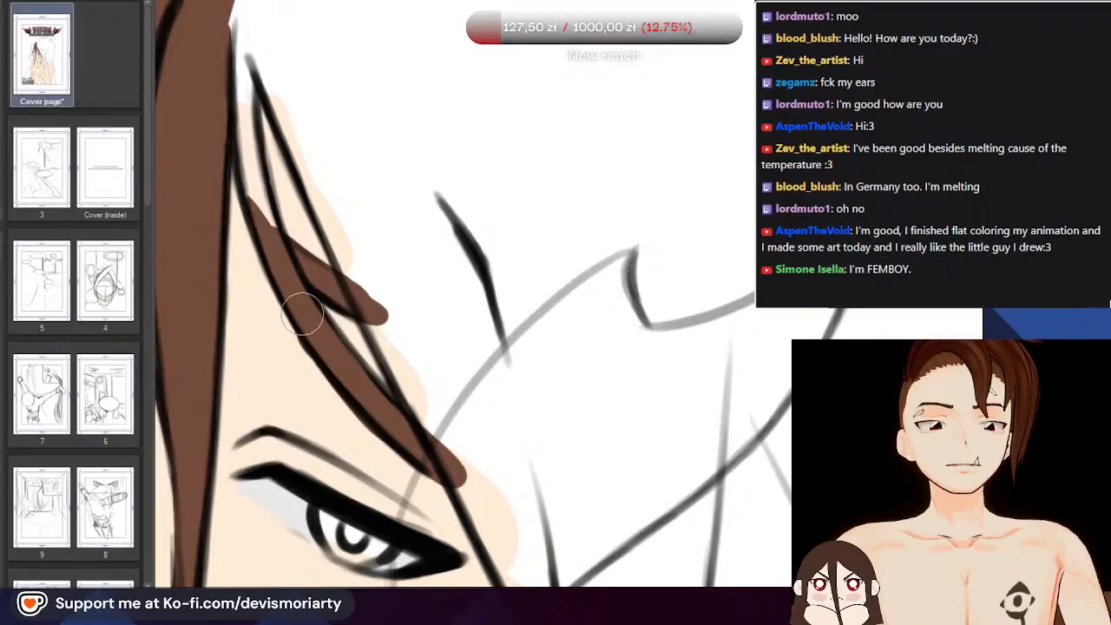
mouse_move(302, 314)
left_mouse_down()
mouse_move(248, 26)
mouse_move(247, 204)
left_mouse_up()
scroll(252, 254, "down", 5)
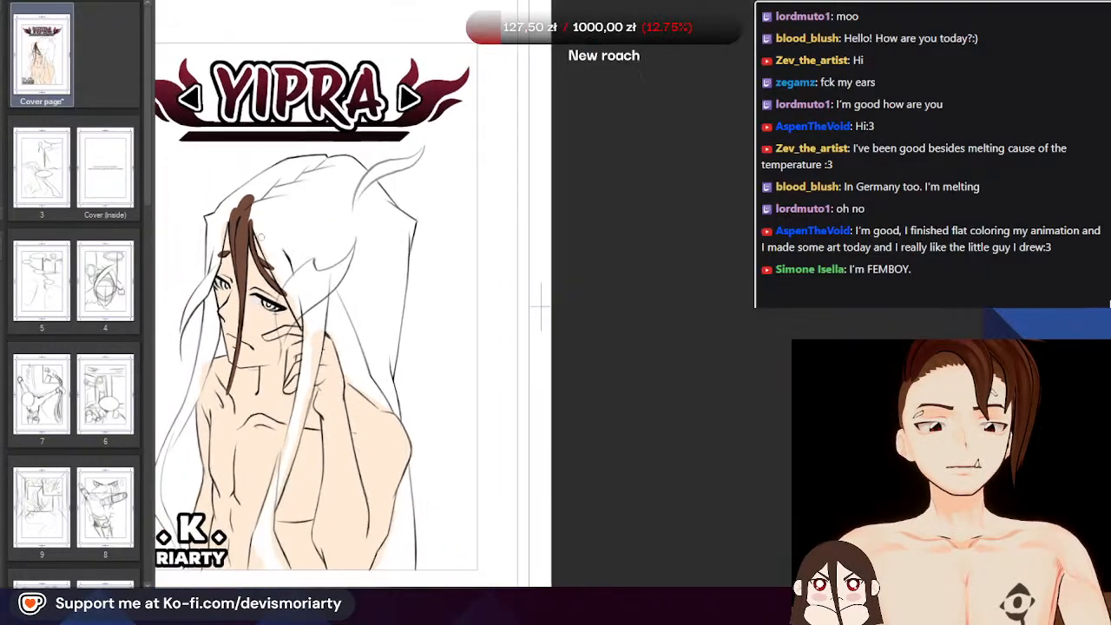
Rotate the canvas and fill the hair section above the far eye and eyebrow with flat brown
scroll(261, 237, "down", 2)
scroll(215, 365, "up", 8)
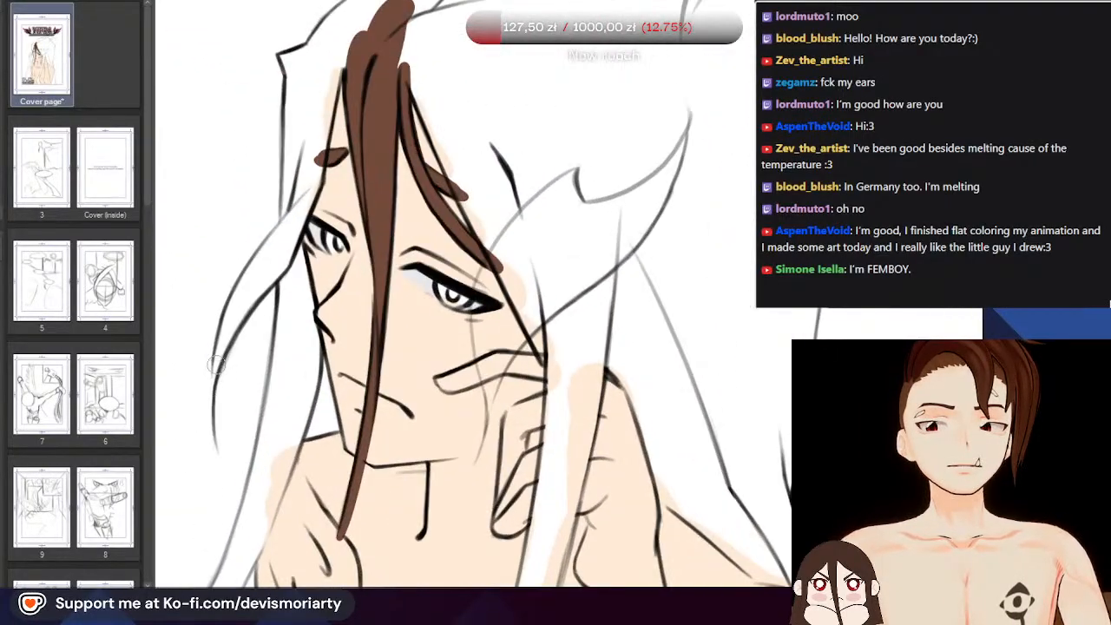
scroll(210, 548, "down", 1)
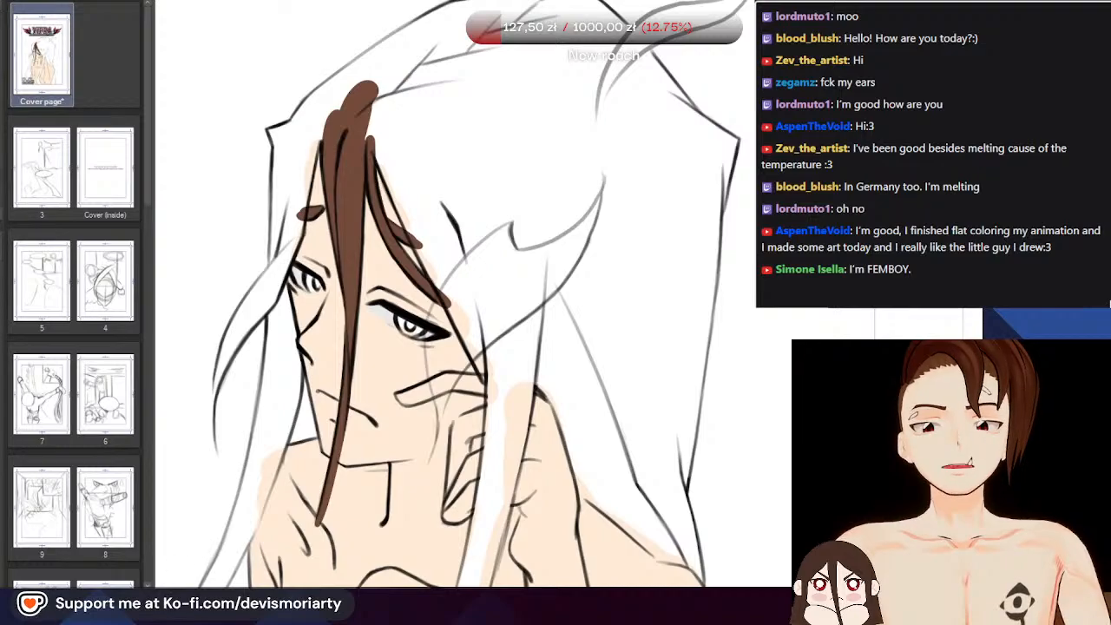
left_click_drag(695, 434, 307, 380)
scroll(307, 379, "down", 5)
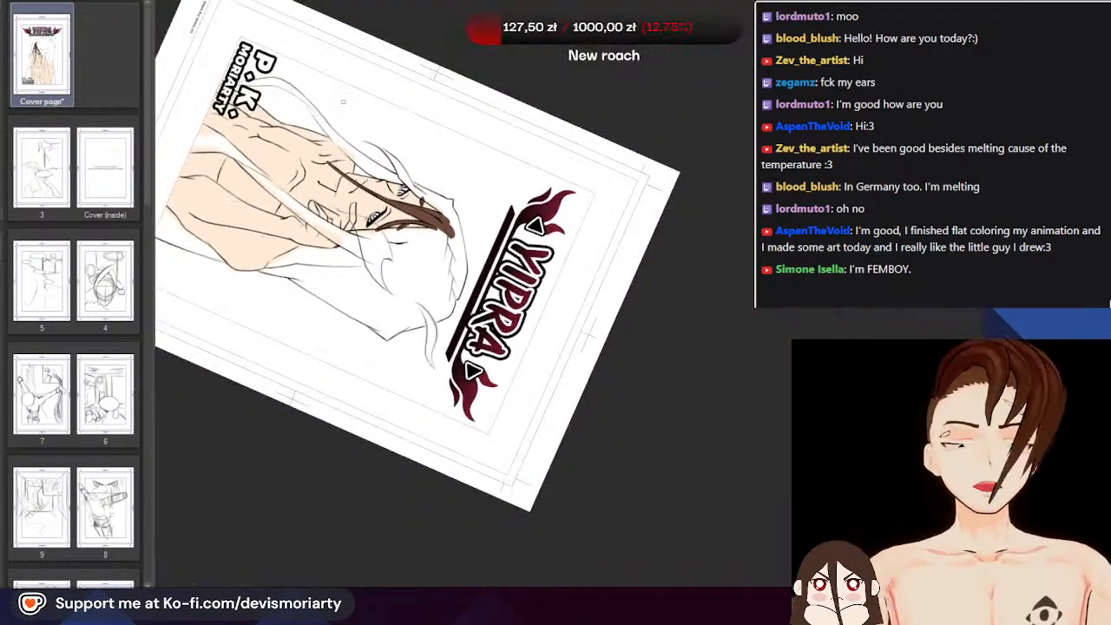
scroll(345, 171, "up", 1)
scroll(260, 181, "up", 7)
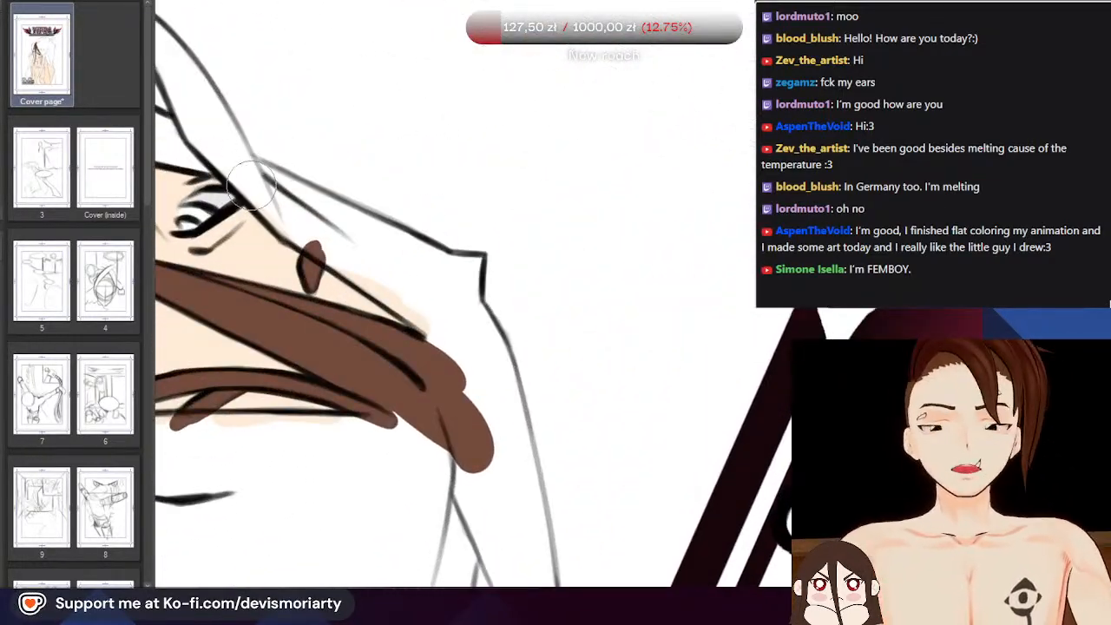
mouse_move(198, 131)
left_mouse_down()
mouse_move(368, 275)
mouse_move(183, 107)
mouse_move(360, 262)
mouse_move(265, 186)
mouse_move(363, 284)
mouse_move(263, 208)
mouse_move(439, 333)
mouse_move(266, 198)
mouse_move(408, 305)
mouse_move(324, 232)
mouse_move(456, 369)
mouse_move(461, 357)
mouse_move(238, 168)
mouse_move(307, 208)
left_mouse_up()
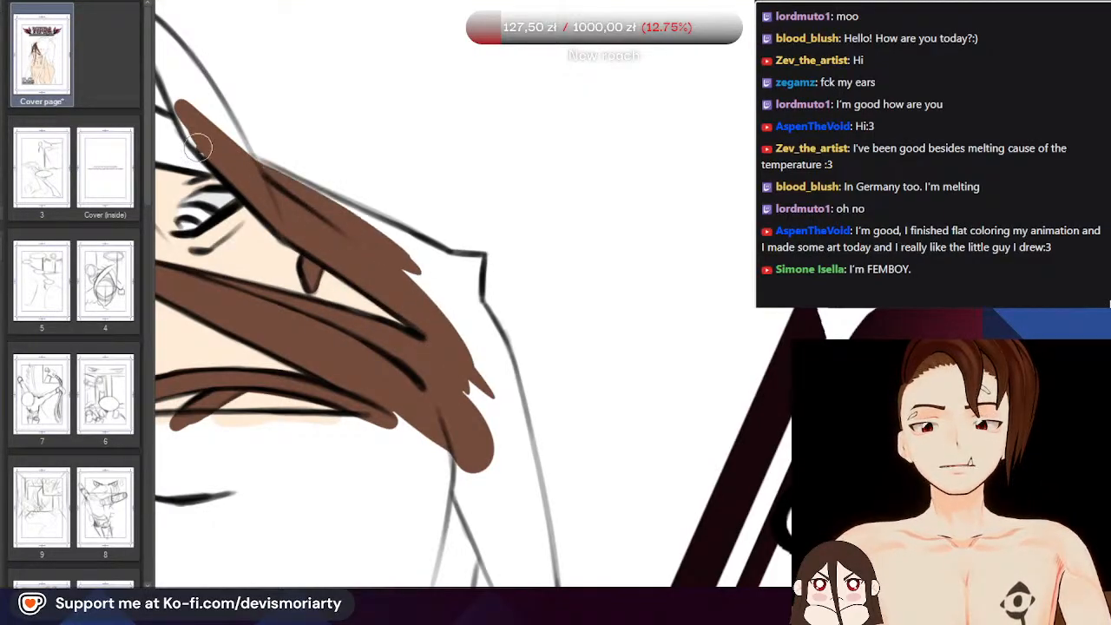
left_click_drag(198, 148, 337, 217)
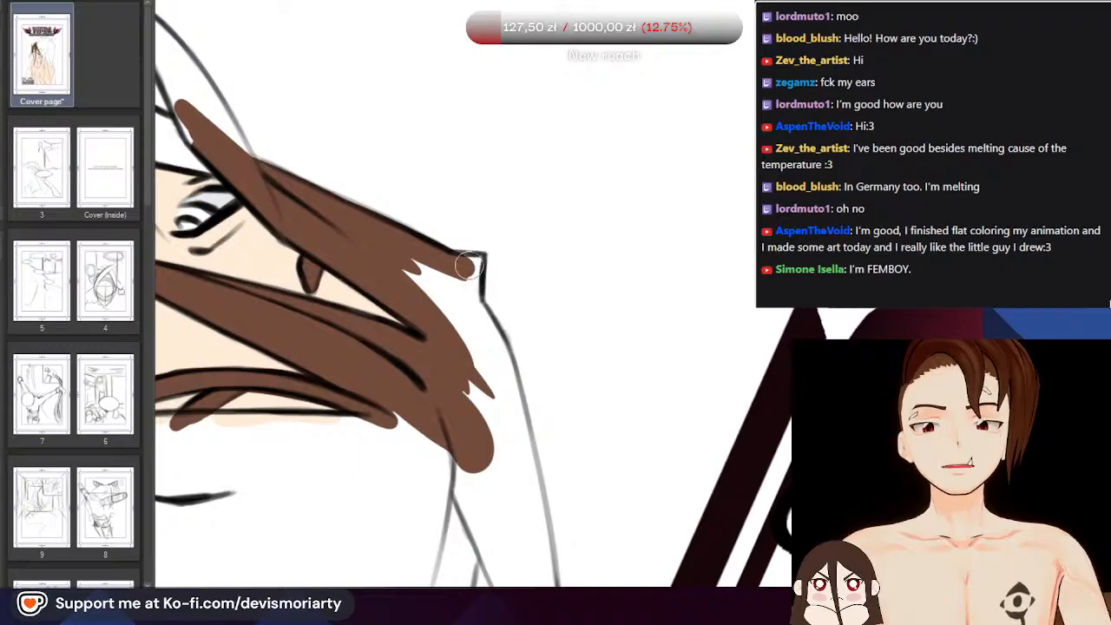
Fill the angular outer corner of the hair on the far side of the forehead with brown
left_click_drag(473, 280, 479, 347)
key("ctrl+z")
mouse_move(469, 271)
left_mouse_down()
mouse_move(471, 331)
mouse_move(447, 282)
left_mouse_up()
scroll(526, 461, "down", 3)
scroll(327, 244, "up", 2)
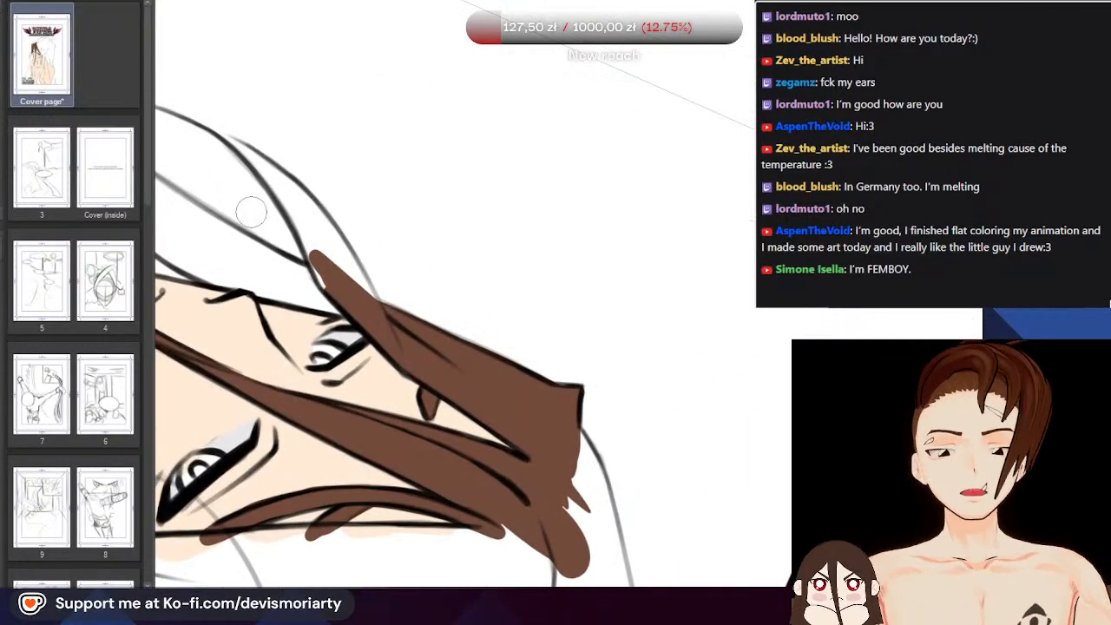
Fill the wide part of the curved lock hanging outside the far eye with brown, using a larger brush
key("bracketright")
scroll(328, 254, "up", 2)
left_click_drag(328, 299, 278, 189)
key("ctrl+z")
mouse_move(355, 328)
left_mouse_down()
mouse_move(271, 163)
mouse_move(186, 86)
left_mouse_up()
mouse_move(208, 122)
left_mouse_down()
mouse_move(333, 230)
mouse_move(408, 364)
left_mouse_up()
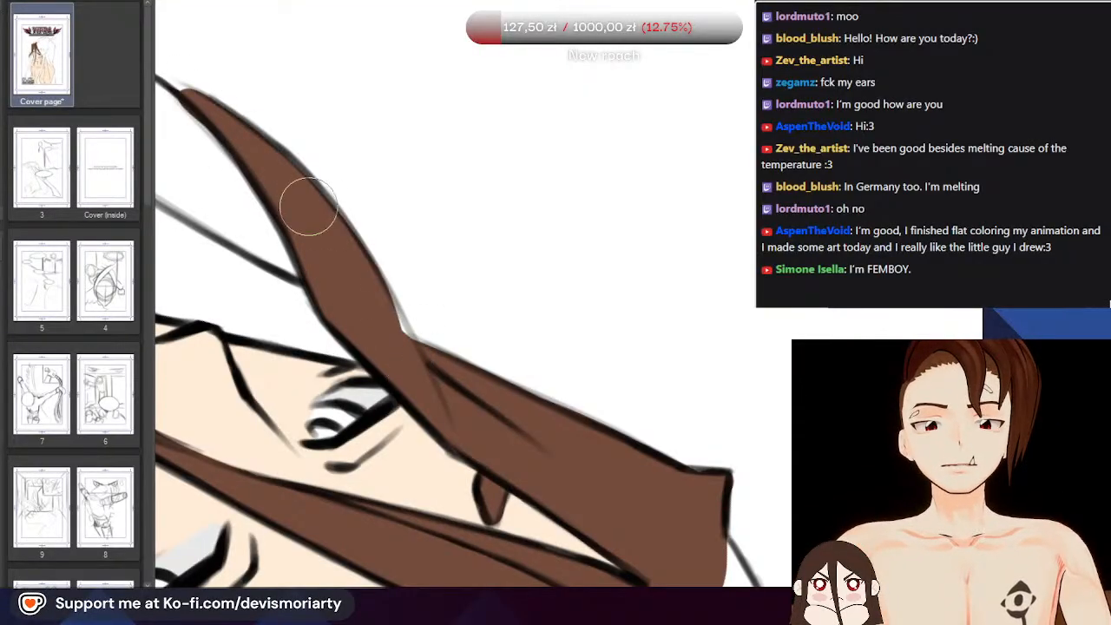
scroll(403, 333, "down", 2)
scroll(266, 190, "up", 3)
Extend the brown fill along the curved lock's tapering tip with a smaller brush
key("bracketleft")
scroll(283, 188, "down", 3)
key("bracketleft")
scroll(213, 151, "up", 3)
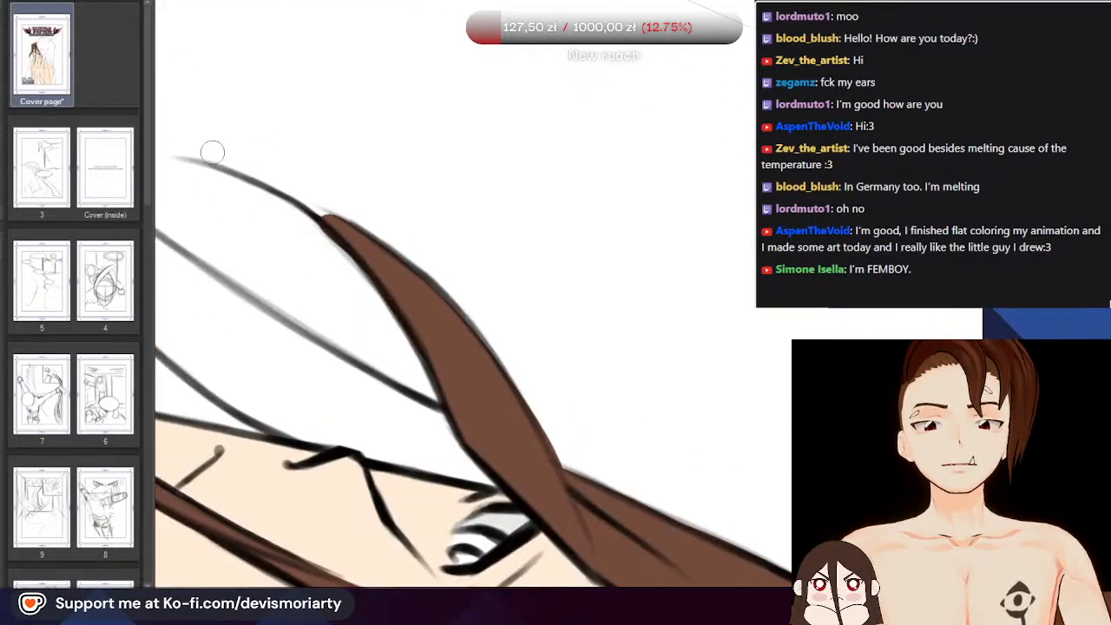
mouse_move(196, 159)
left_mouse_down()
mouse_move(224, 164)
mouse_move(417, 286)
left_mouse_up()
scroll(261, 165, "down", 4)
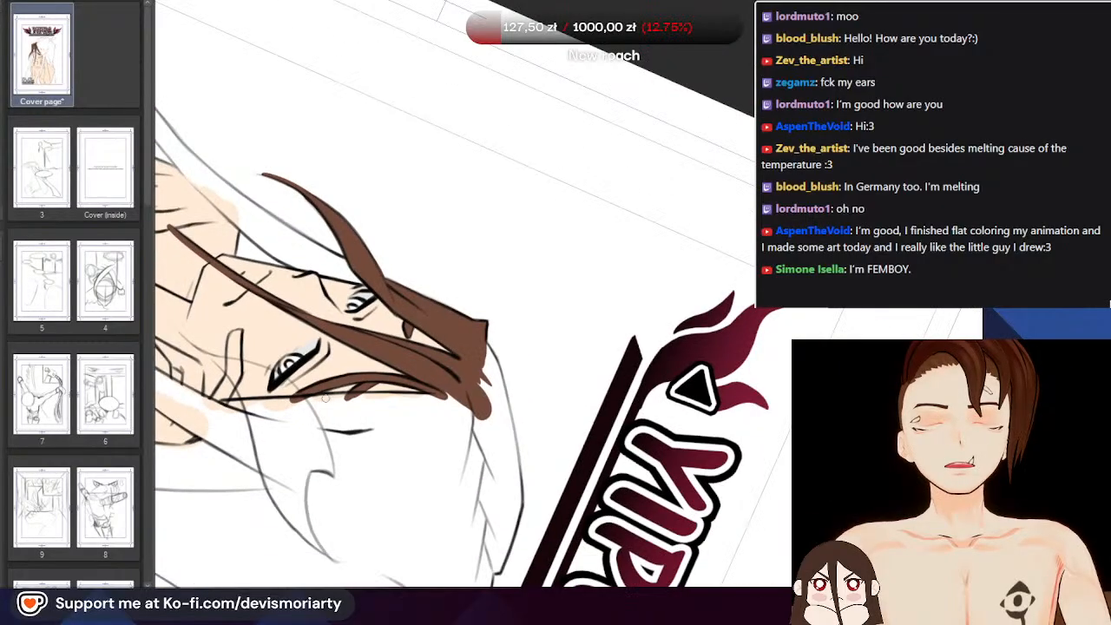
scroll(302, 169, "up", 4)
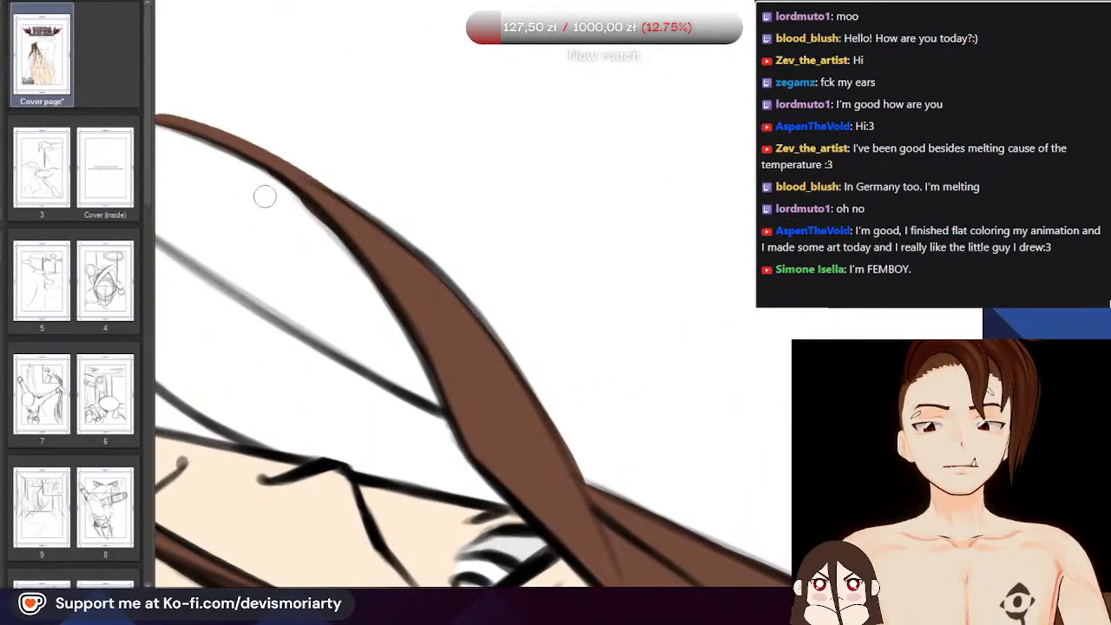
scroll(358, 283, "down", 4)
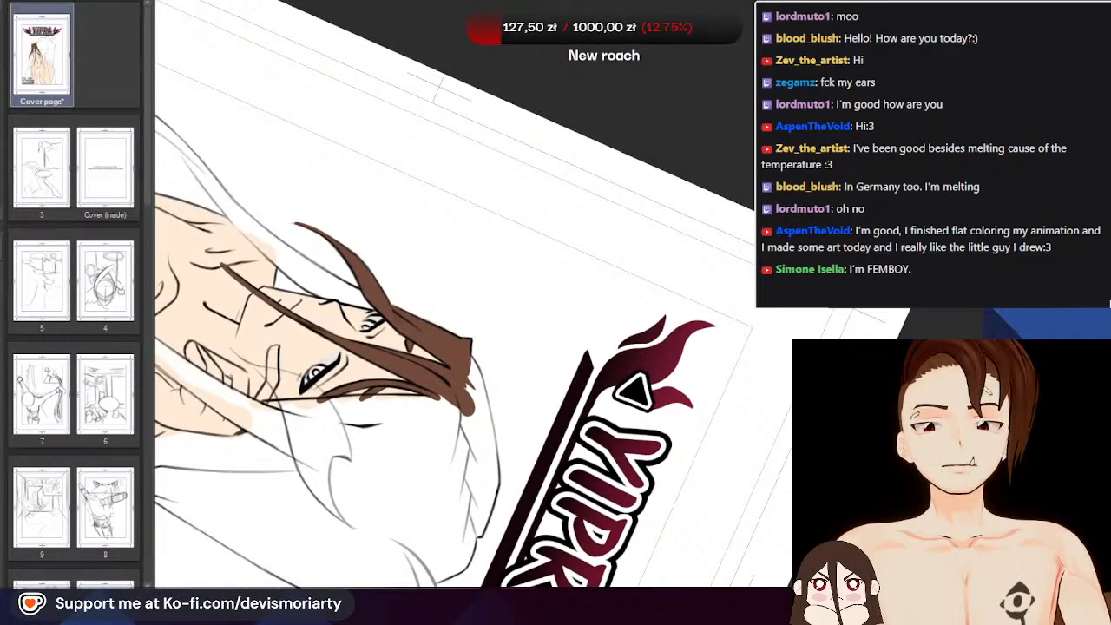
Reset the canvas rotation and paint brown into the hair behind the curved lock, beside the nose
key("ctrl+at")
scroll(416, 347, "down", 2)
scroll(646, 434, "up", 2)
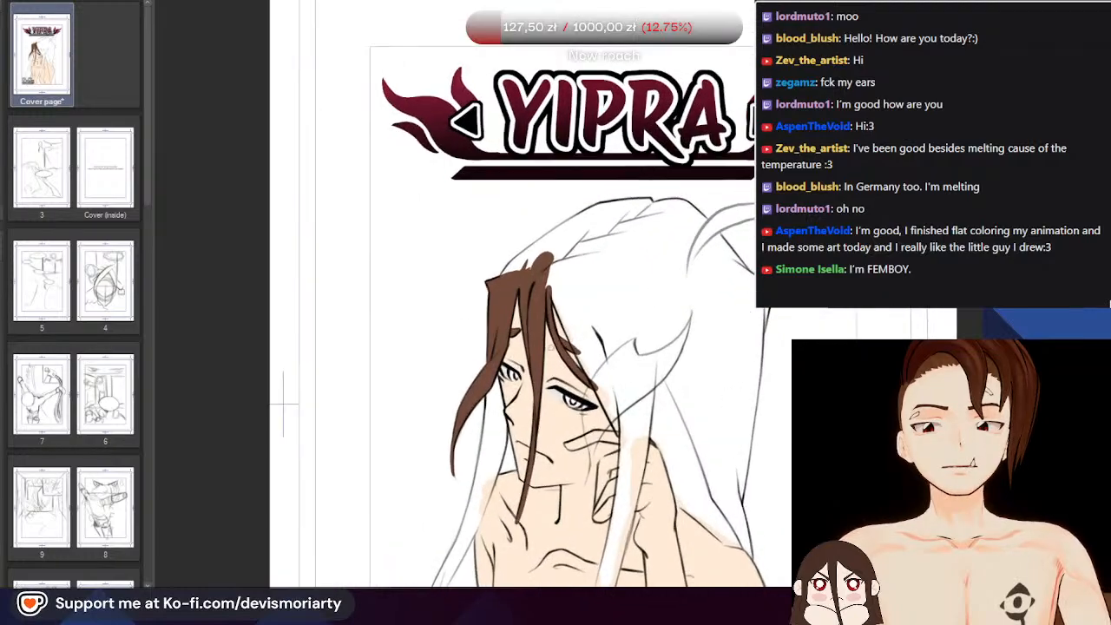
scroll(469, 382, "down", 2)
scroll(460, 396, "up", 4)
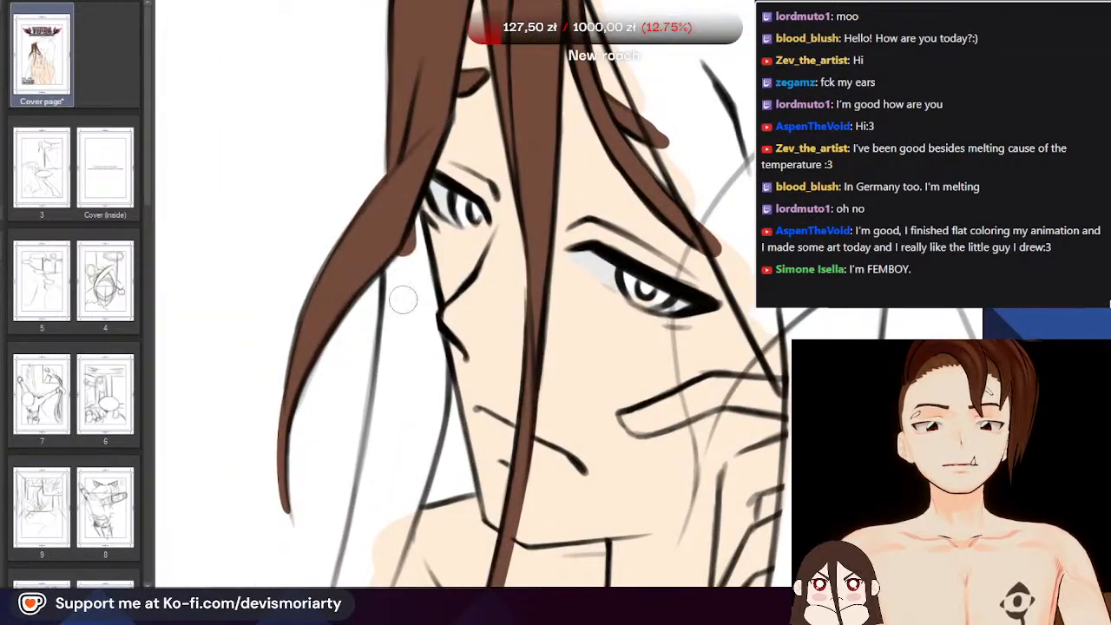
left_click_drag(403, 300, 392, 375)
Paint the iris of the far eye in the same flat brown
scroll(418, 217, "up", 4)
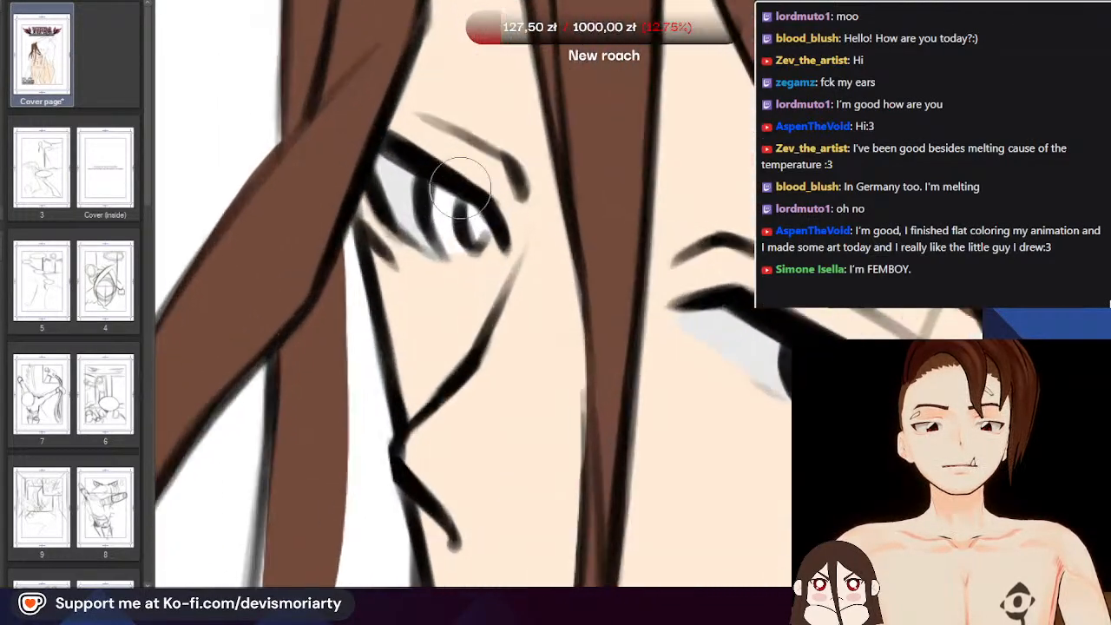
mouse_move(515, 268)
left_mouse_down()
mouse_move(484, 287)
mouse_move(446, 283)
mouse_move(429, 174)
left_mouse_up()
scroll(379, 294, "down", 4)
scroll(380, 295, "down", 5)
scroll(354, 300, "up", 7)
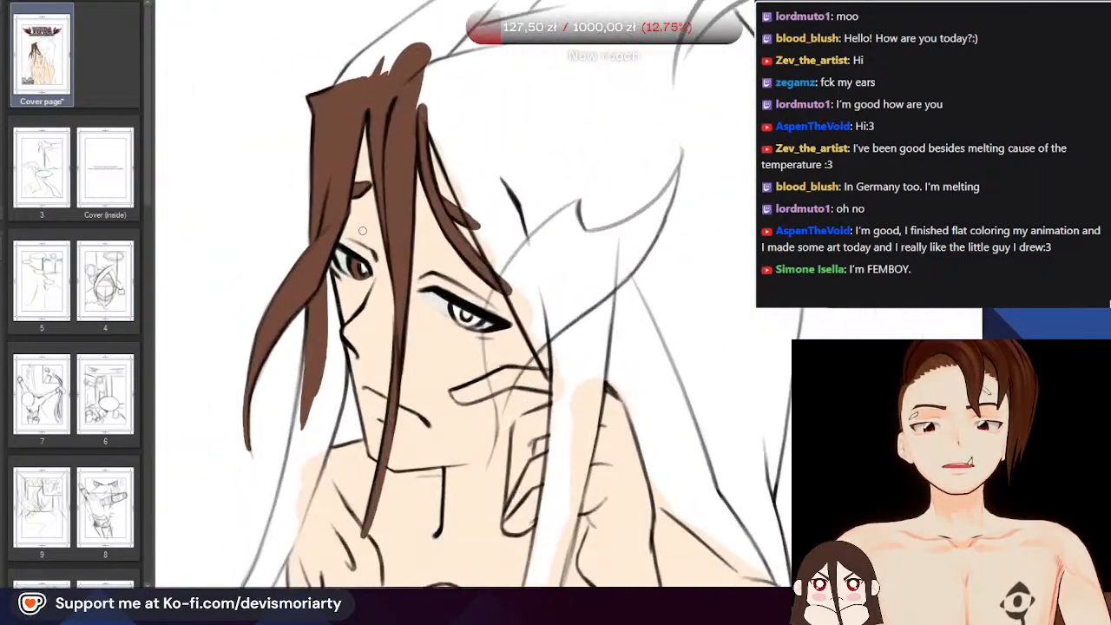
scroll(362, 308, "down", 4)
scroll(326, 199, "up", 2)
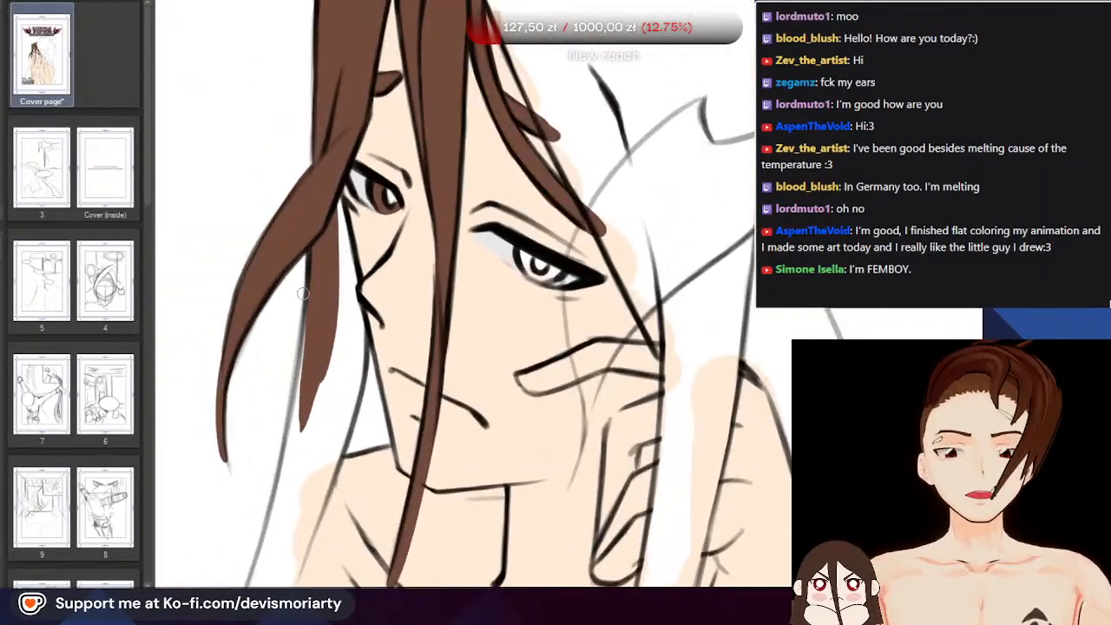
Fill the long hair lock beside the nose and cheek with brown, extending it down past the jaw
mouse_move(332, 222)
left_mouse_down()
mouse_move(350, 316)
mouse_move(343, 417)
mouse_move(312, 491)
left_mouse_up()
left_click_drag(325, 287, 295, 486)
mouse_move(280, 532)
left_mouse_down()
mouse_move(319, 280)
mouse_move(274, 566)
mouse_move(313, 354)
mouse_move(292, 484)
mouse_move(333, 416)
left_mouse_up()
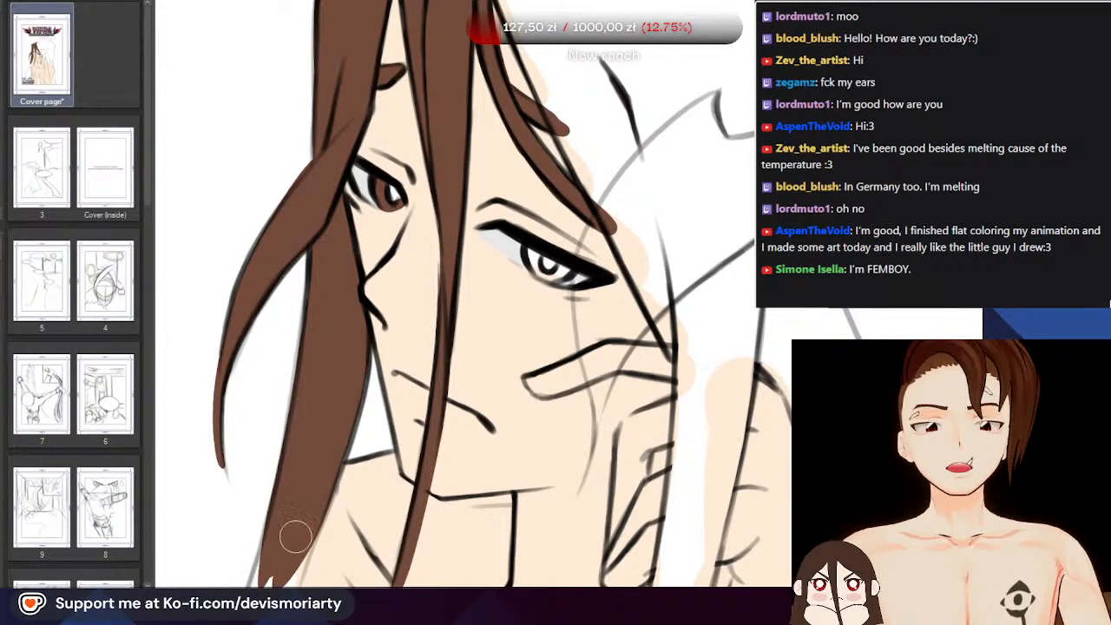
left_click_drag(314, 492, 329, 494)
scroll(324, 382, "down", 8)
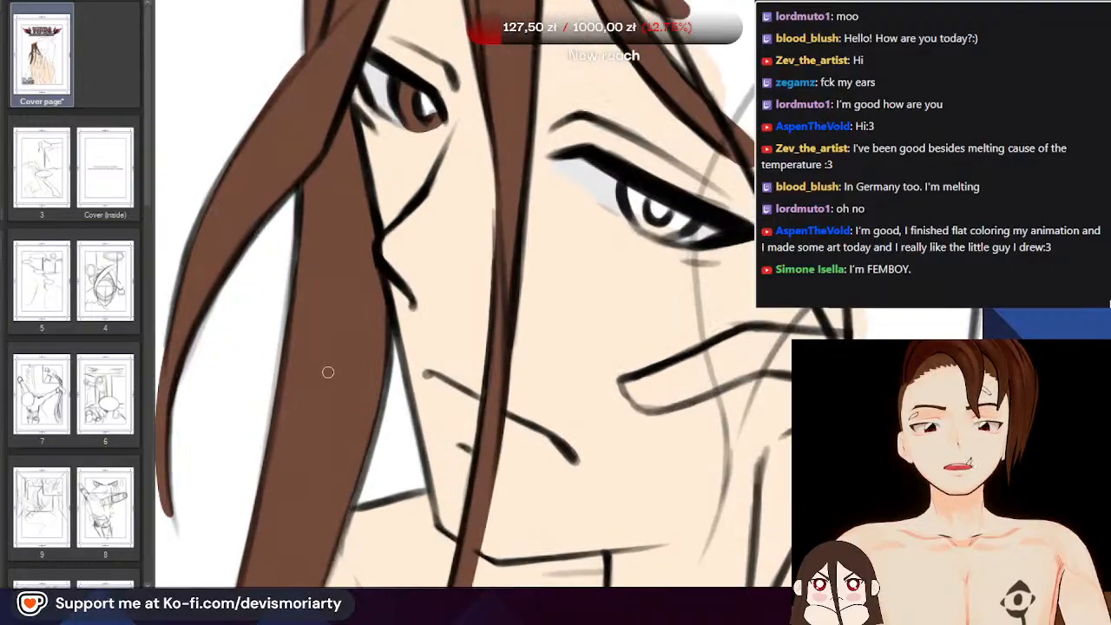
scroll(359, 215, "down", 3)
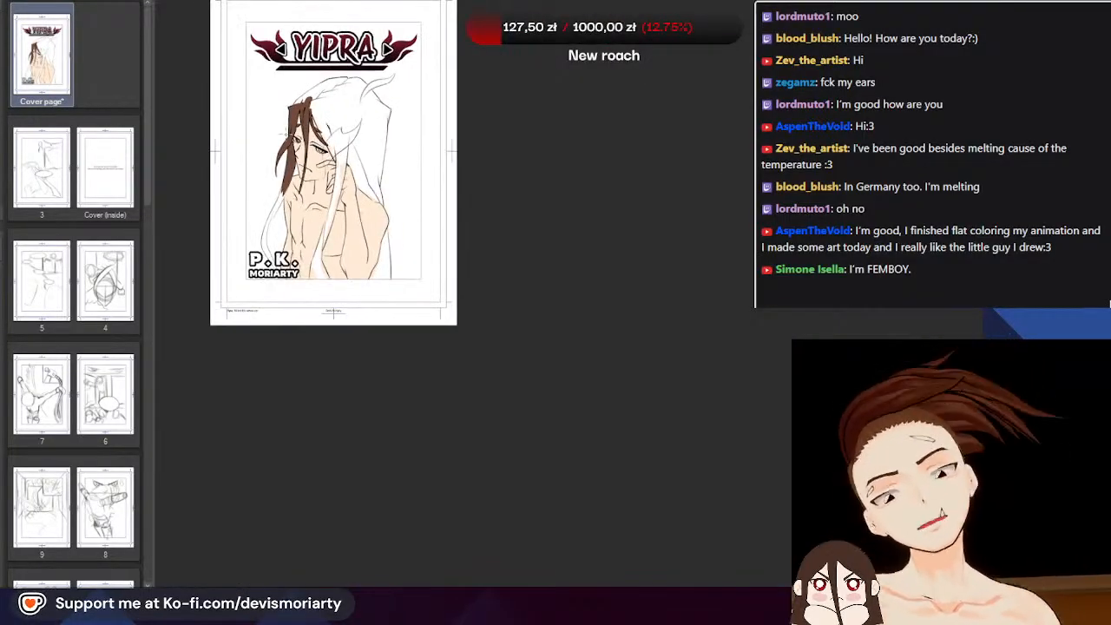
Continue the brown fill of the long side lock down to the shoulder, filling the ragged edge between its outlines
scroll(375, 192, "up", 8)
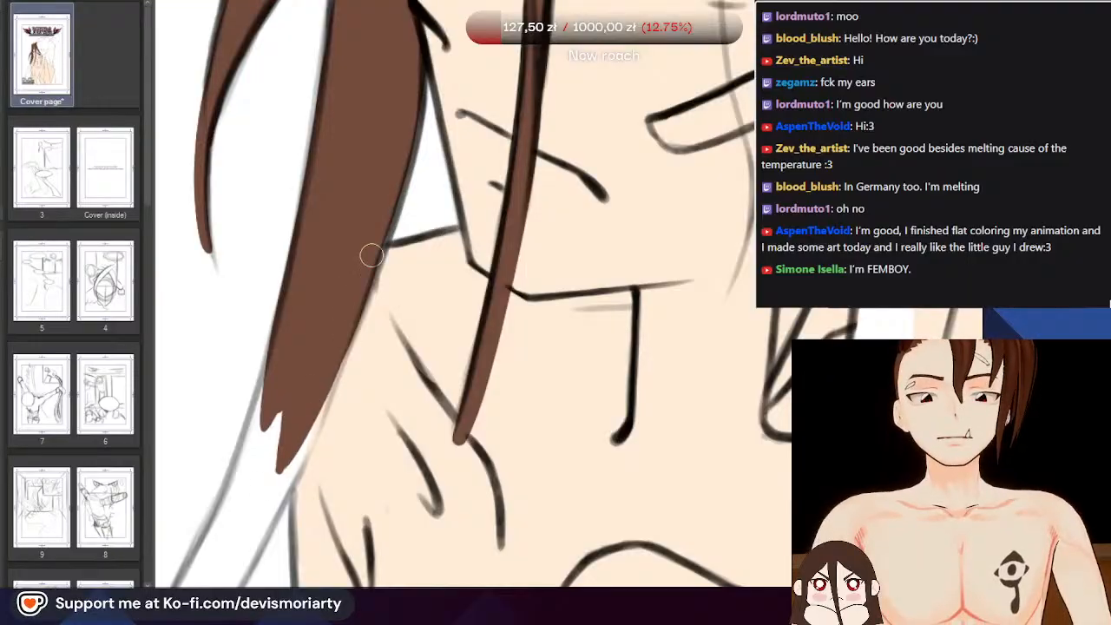
scroll(351, 304, "down", 3)
scroll(336, 278, "down", 2)
scroll(336, 278, "down", 1)
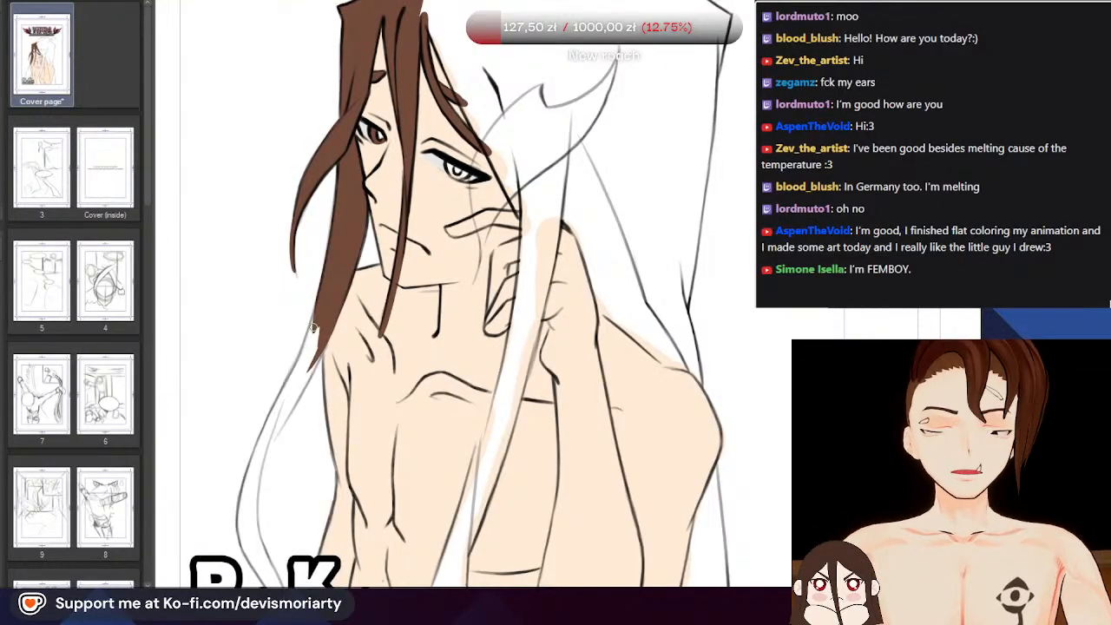
scroll(313, 327, "down", 3)
scroll(314, 327, "up", 6)
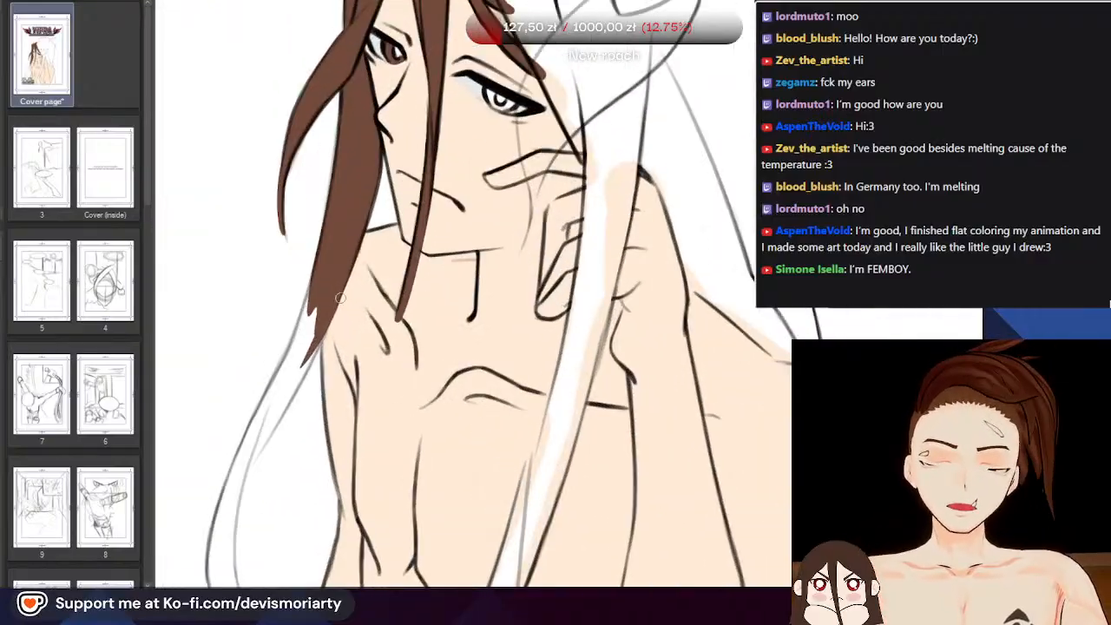
mouse_move(301, 310)
left_mouse_down()
mouse_move(230, 460)
mouse_move(246, 454)
left_mouse_up()
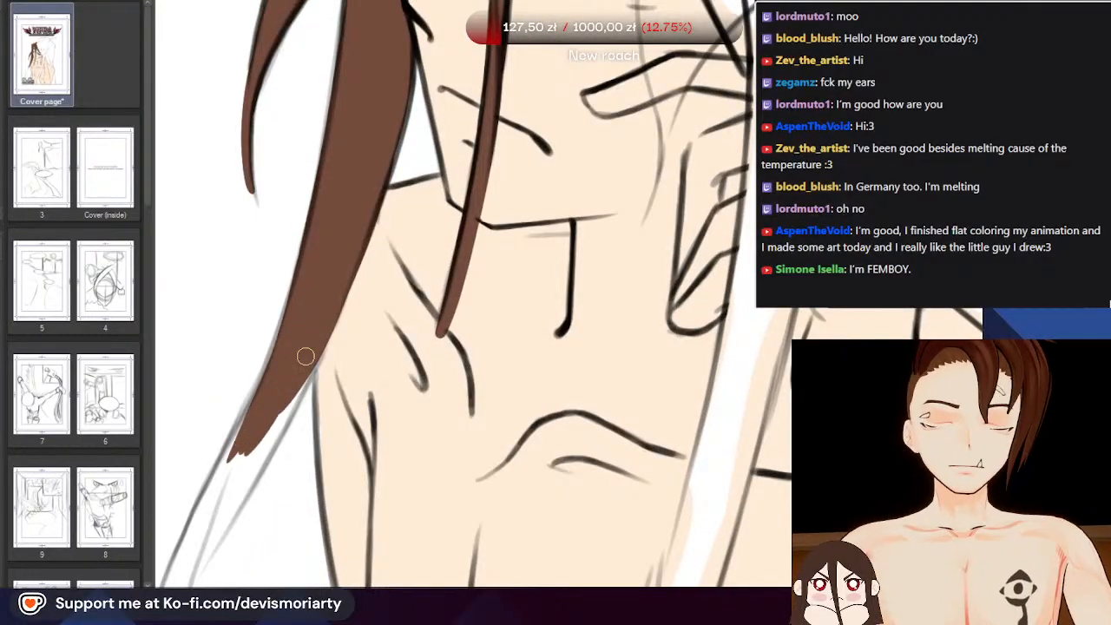
left_click_drag(305, 357, 234, 492)
Extend the brown along the side lock below the shoulder, undoing and repainting the stroke along its outer edge
scroll(318, 349, "down", 5)
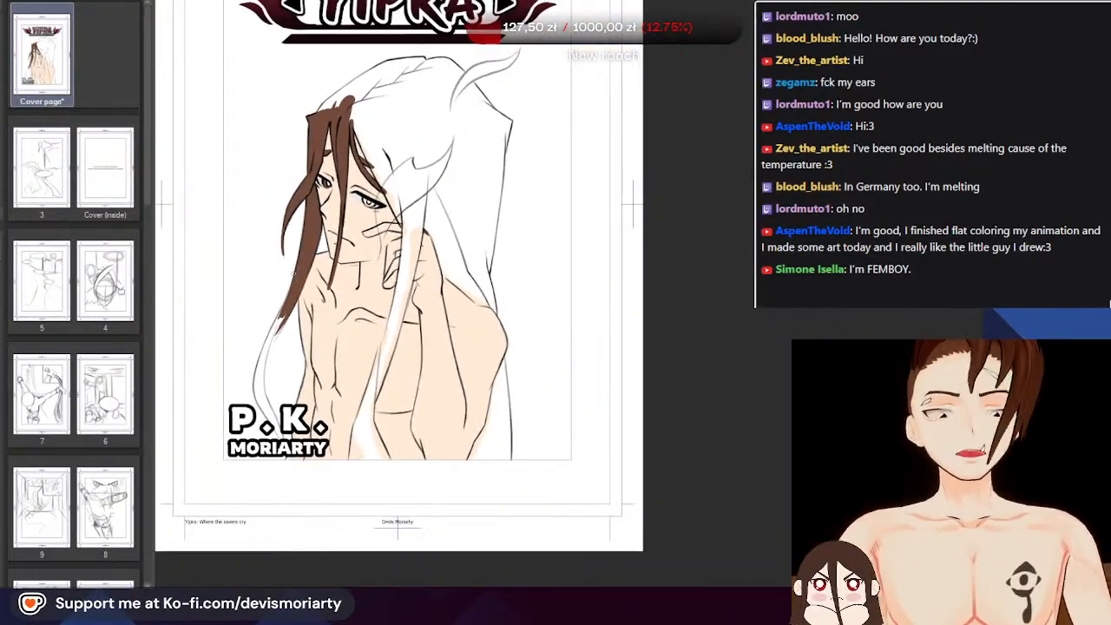
scroll(399, 260, "down", 2)
scroll(399, 260, "up", 2)
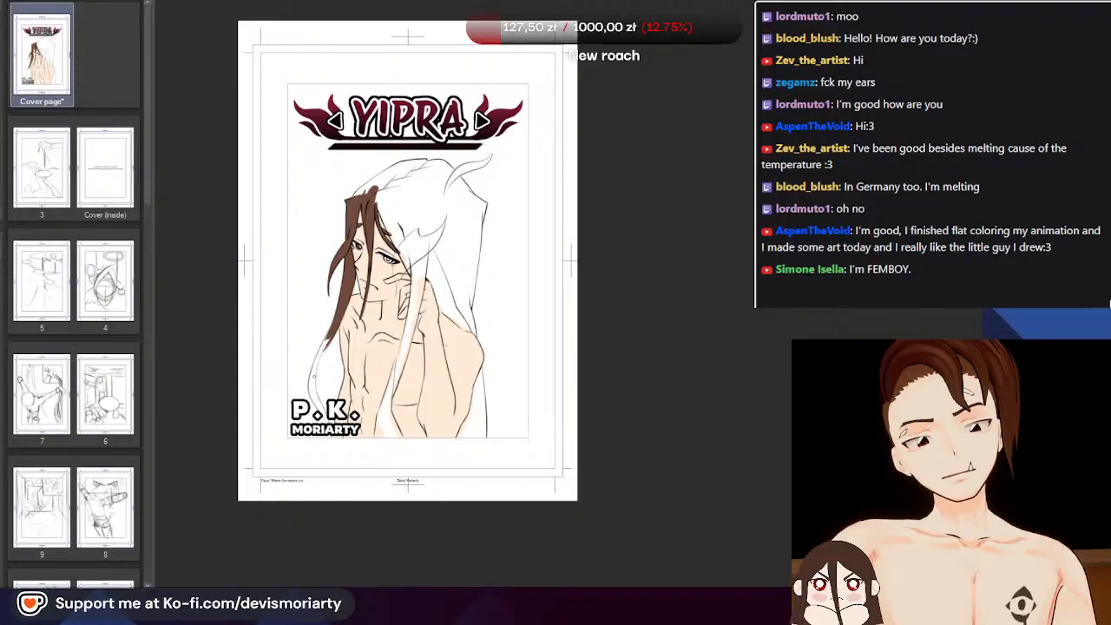
scroll(353, 322, "up", 5)
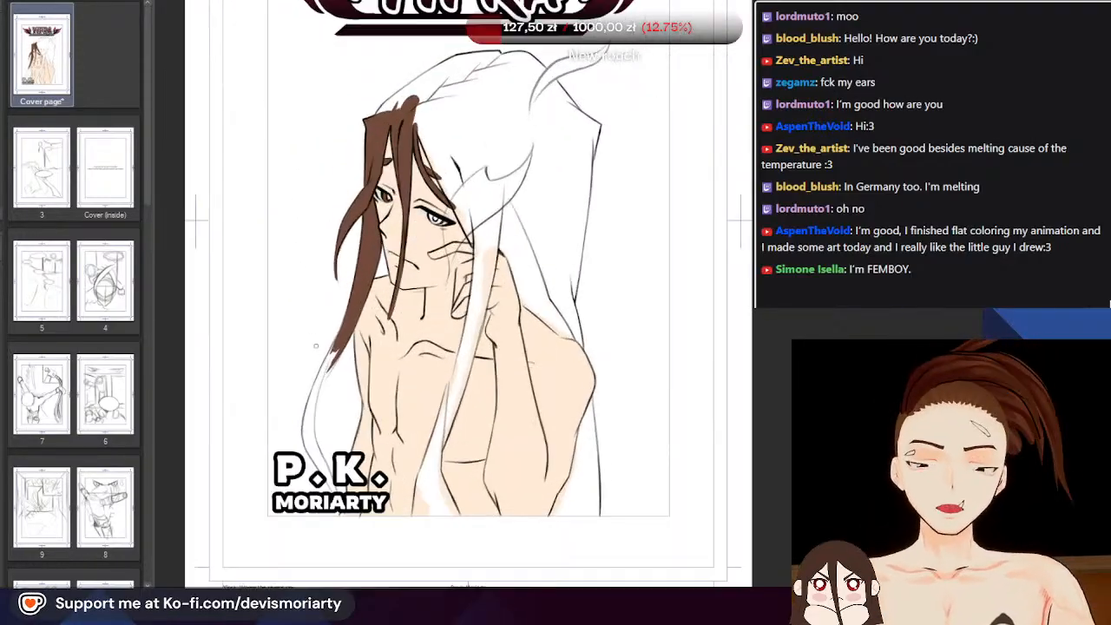
scroll(353, 322, "up", 1)
left_click_drag(340, 358, 239, 522)
left_click_drag(317, 342, 253, 480)
mouse_move(322, 310)
left_mouse_down()
mouse_move(245, 465)
mouse_move(225, 556)
left_mouse_up()
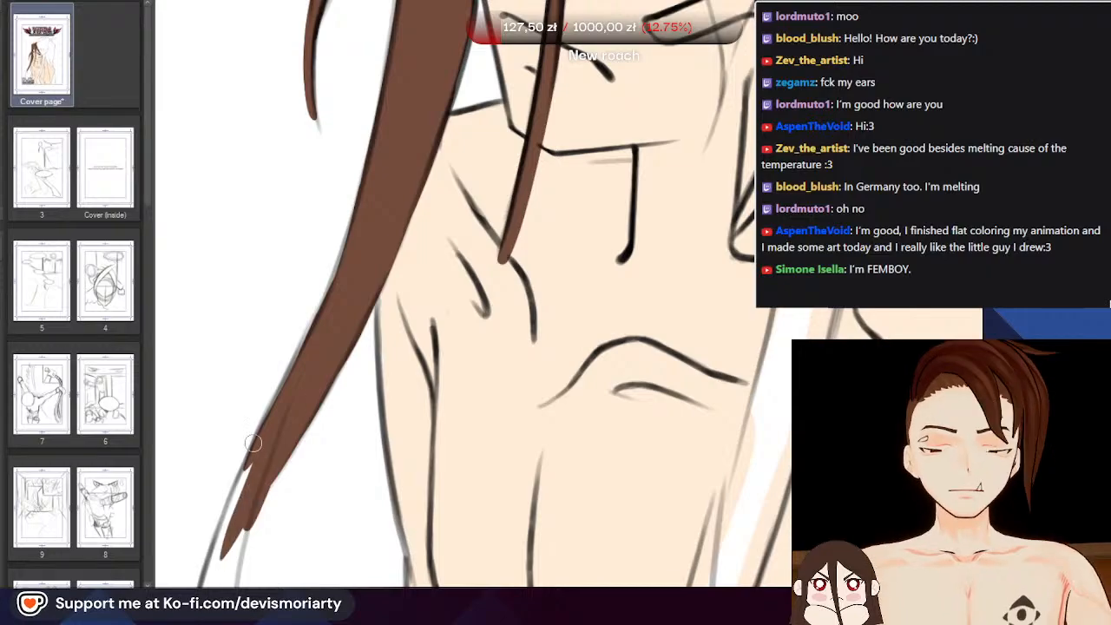
key("ctrl+z")
mouse_move(266, 483)
left_mouse_down()
mouse_move(268, 449)
mouse_move(224, 559)
left_mouse_up()
left_click_drag(244, 474, 217, 571)
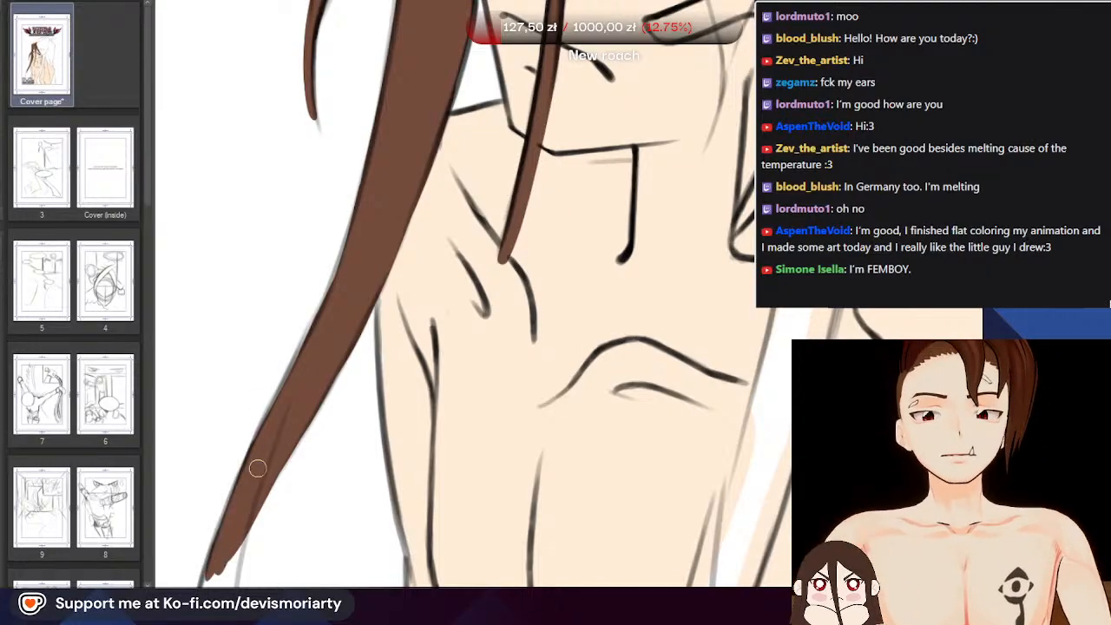
Fill the bend of the side lock above the P.K. lettering with brown
scroll(258, 469, "down", 5)
scroll(307, 86, "up", 3)
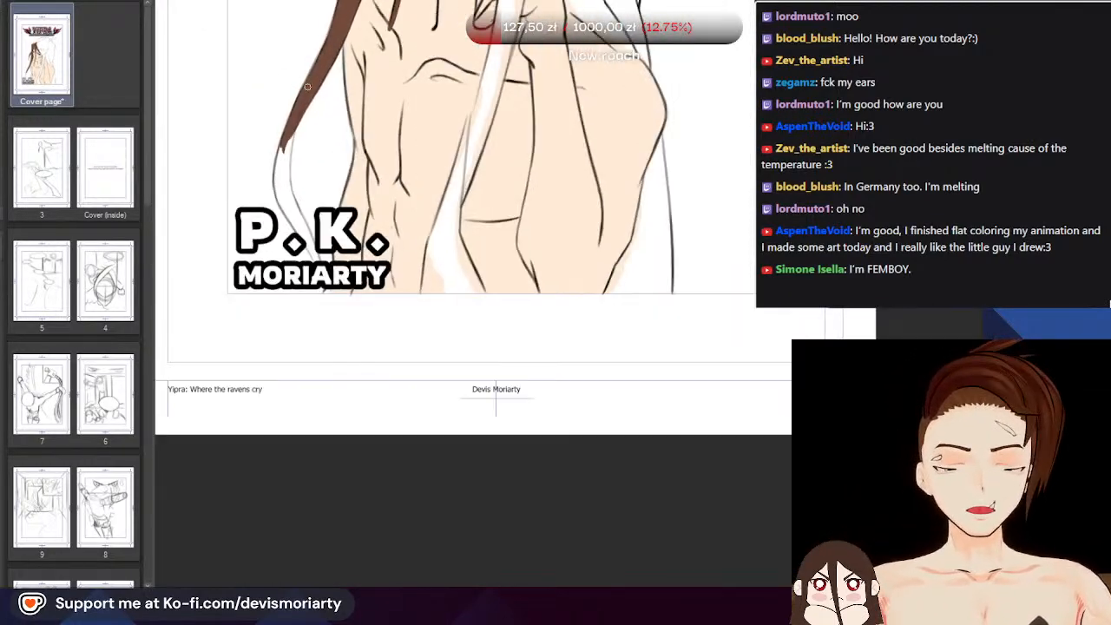
scroll(300, 138, "up", 3)
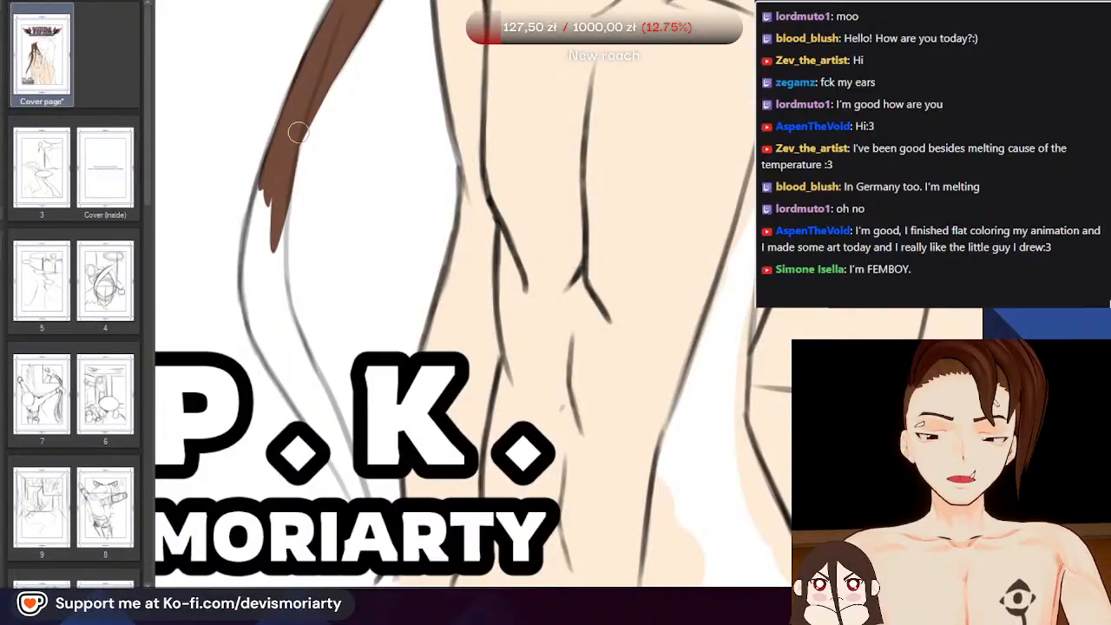
scroll(321, 79, "up", 2)
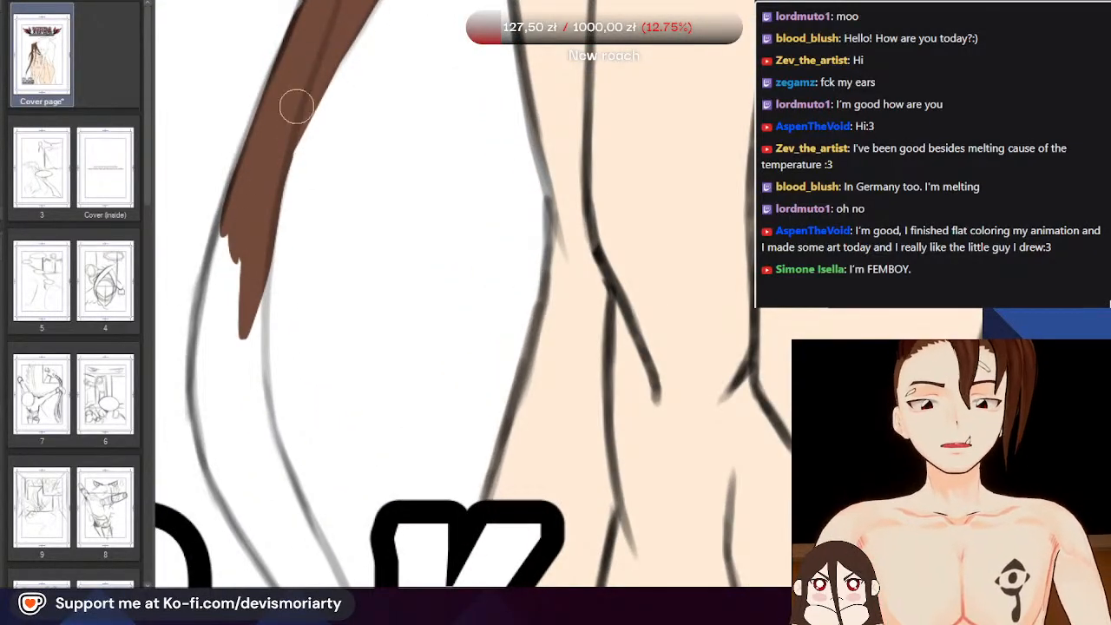
scroll(267, 170, "down", 3)
scroll(278, 143, "up", 2)
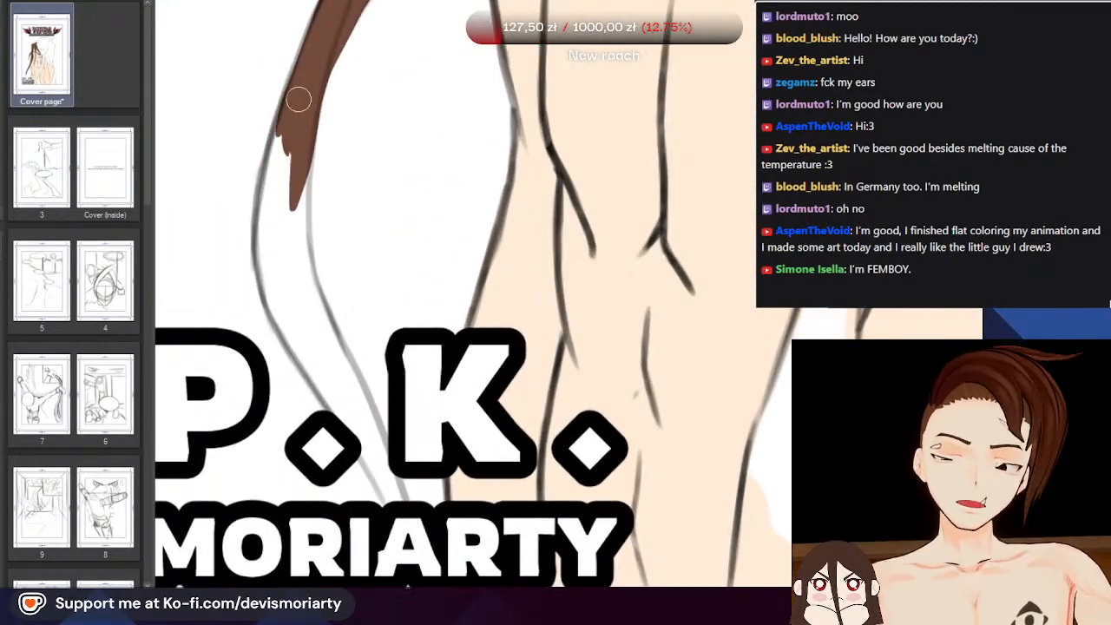
left_click_drag(280, 140, 263, 276)
left_click_drag(281, 161, 285, 302)
left_click_drag(299, 178, 293, 303)
left_click_drag(300, 145, 301, 273)
Paint the side lock's lower end brown down behind the P.K. MORIARTY lettering, undoing a stray stroke
scroll(286, 292, "down", 3)
scroll(337, 289, "up", 1)
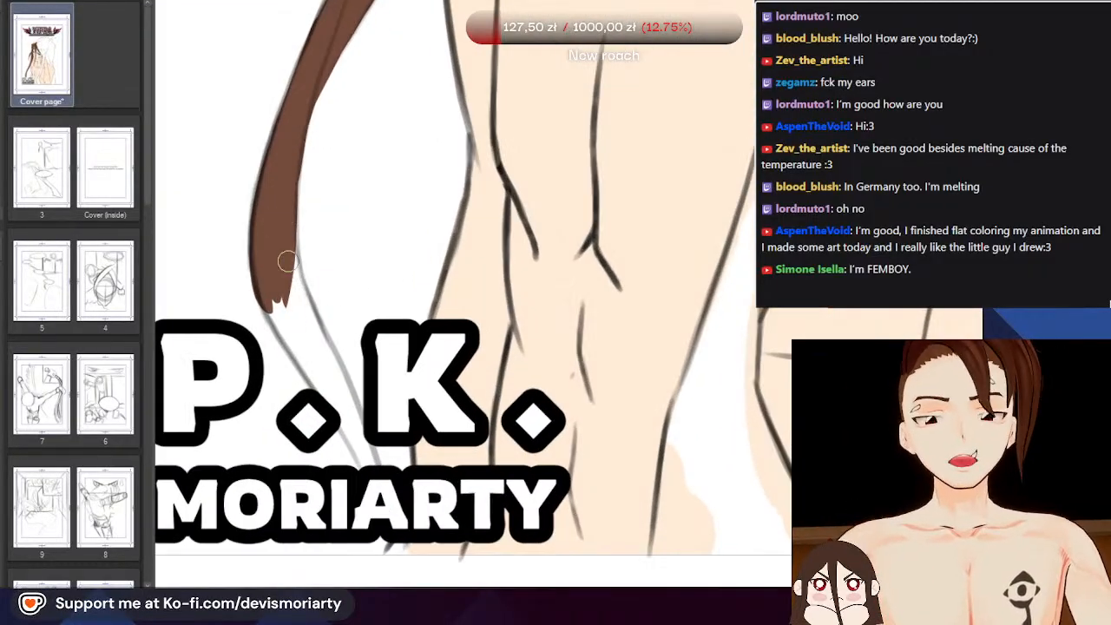
scroll(417, 225, "up", 1)
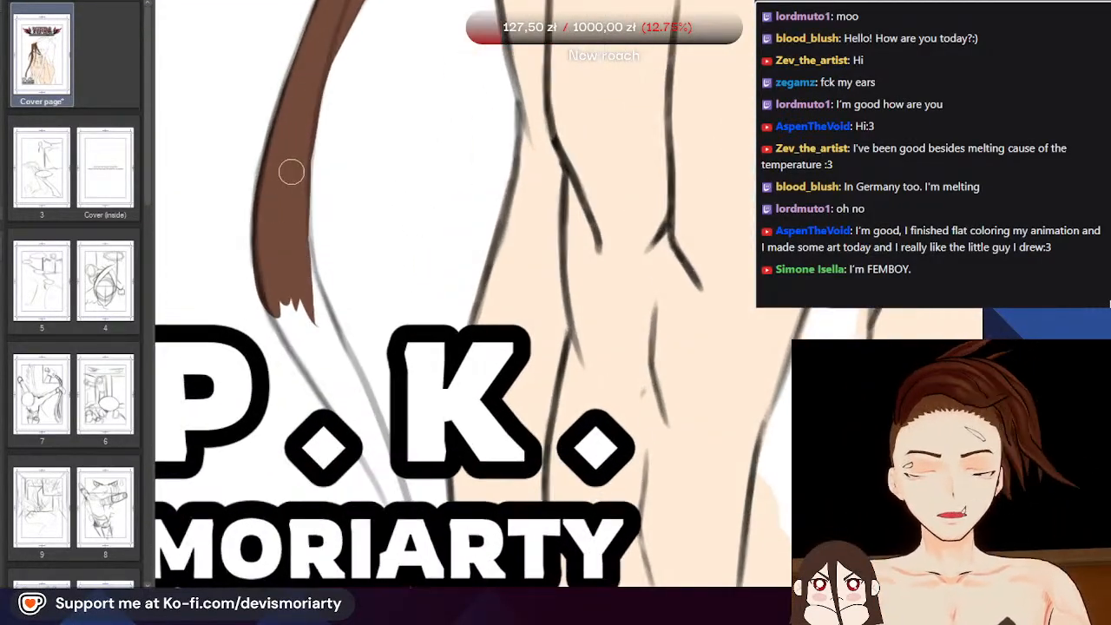
left_click_drag(294, 194, 342, 401)
left_click_drag(276, 291, 306, 363)
mouse_move(295, 320)
left_mouse_down()
mouse_move(362, 440)
mouse_move(317, 323)
mouse_move(303, 241)
mouse_move(338, 364)
left_mouse_up()
left_click_drag(316, 290, 377, 441)
left_click_drag(354, 396, 388, 482)
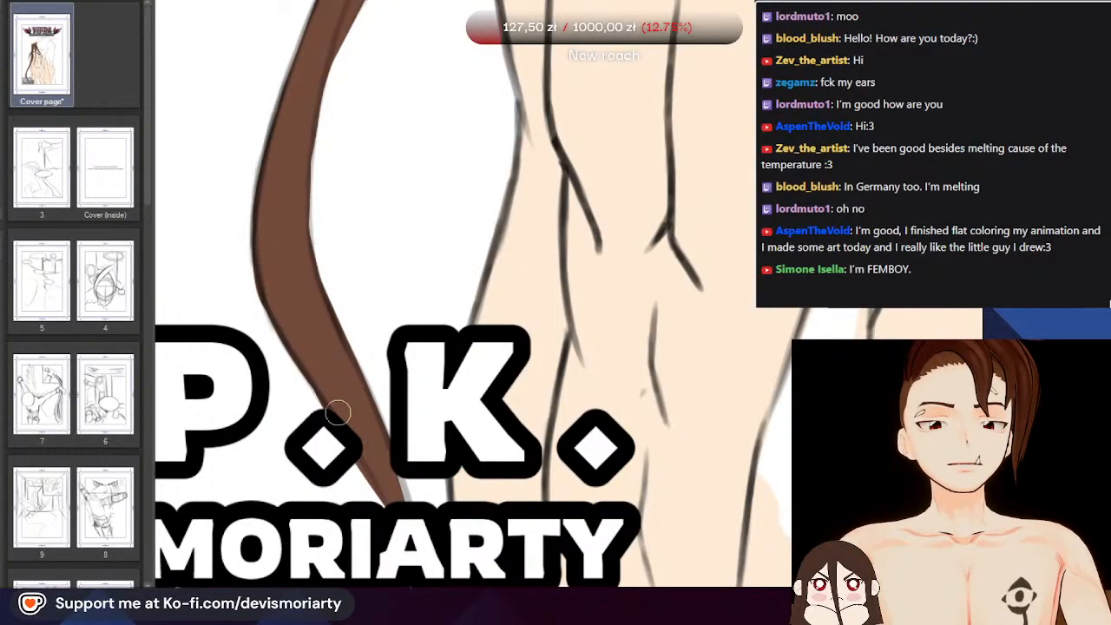
key("ctrl+z")
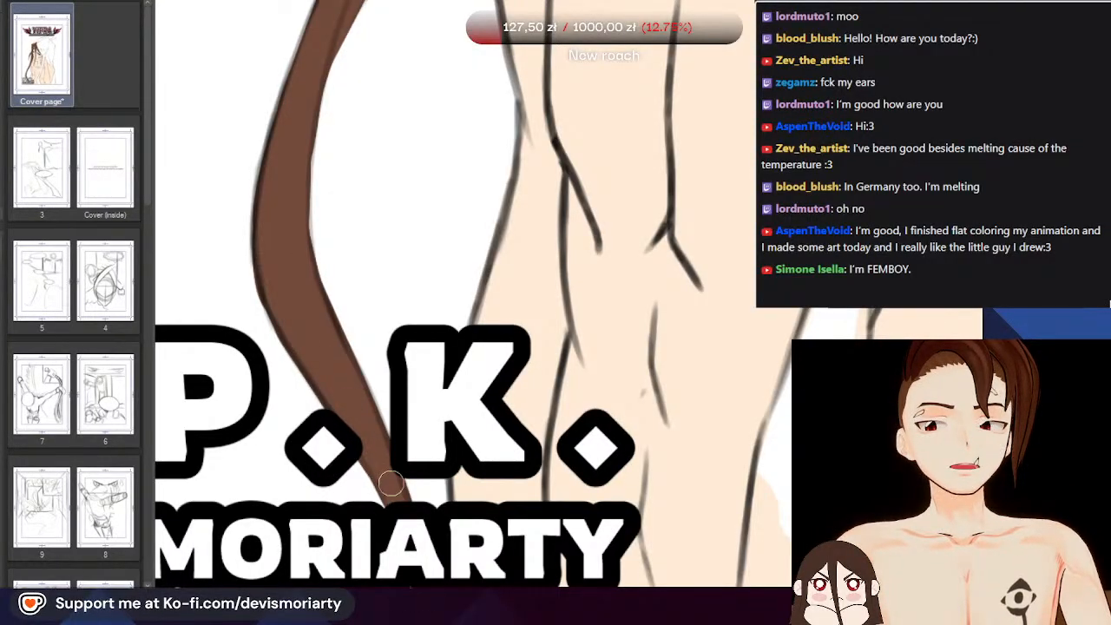
Clean the brown off the white highlight in the far eye's pupil using a smaller brush
scroll(390, 484, "down", 3)
scroll(339, 251, "up", 4)
scroll(220, 322, "down", 8)
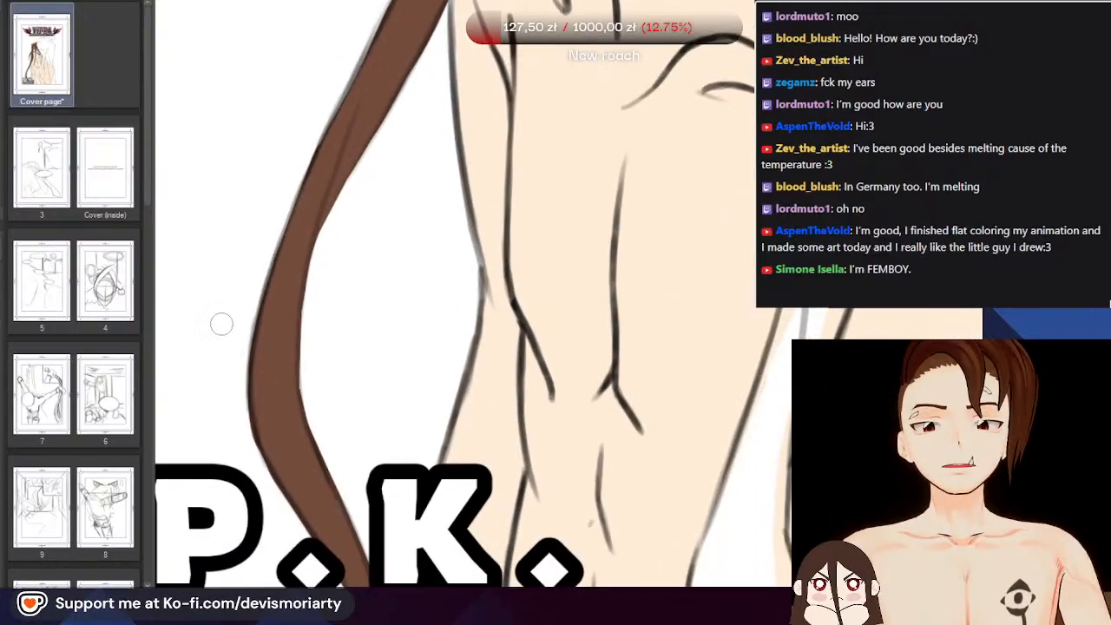
scroll(346, 222, "up", 10)
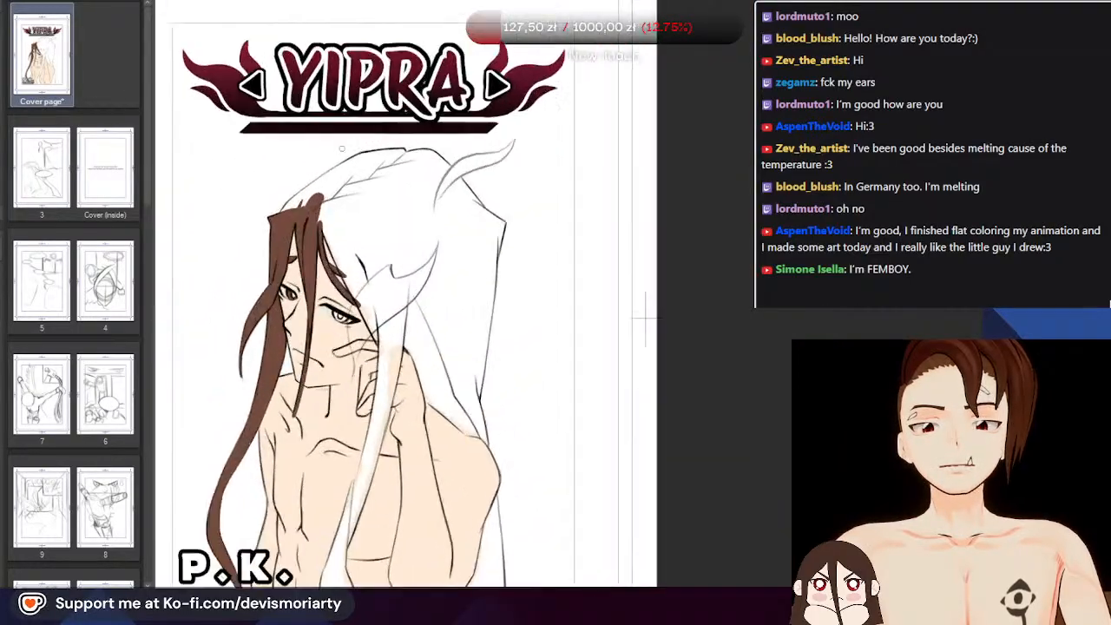
scroll(294, 322, "up", 1)
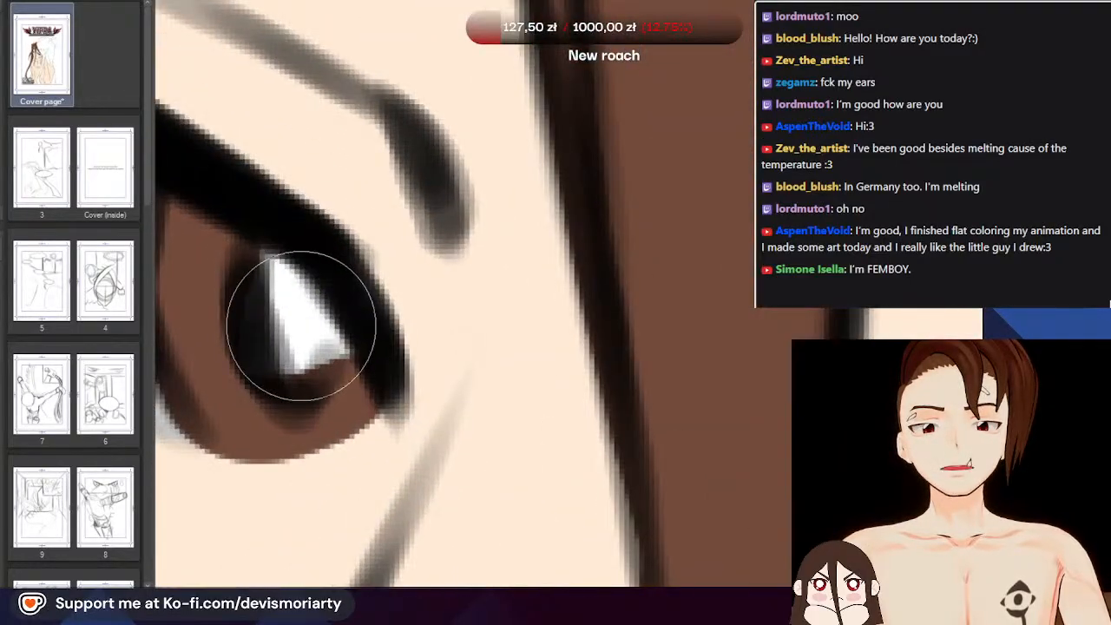
left_click_drag(300, 325, 303, 338)
key("ctrl+z")
key("[")
key("[")
key("[")
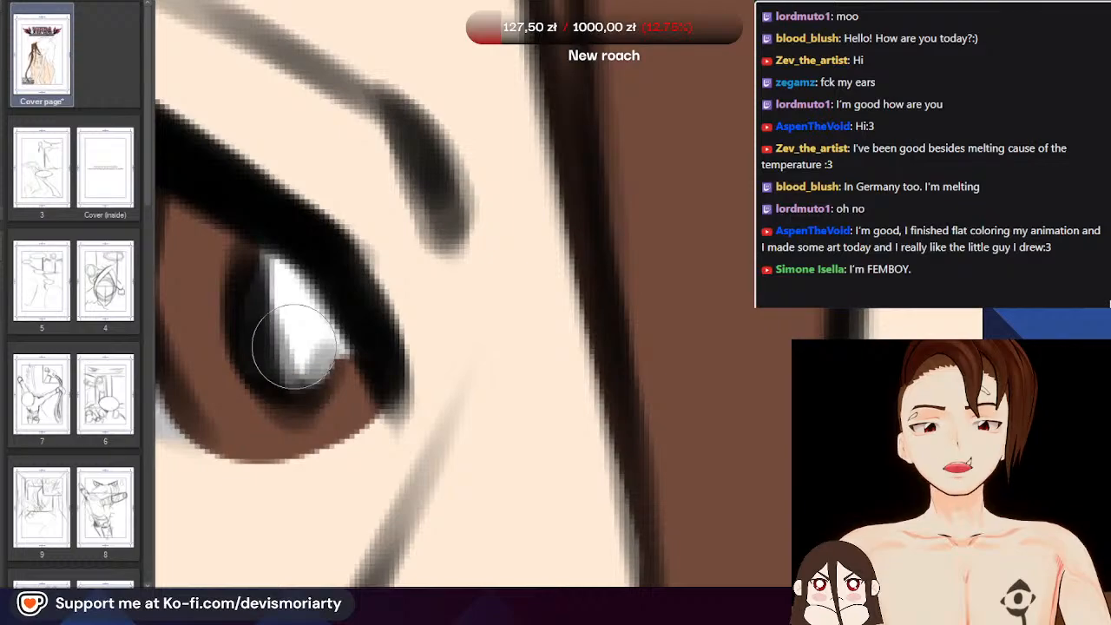
scroll(297, 351, "down", 6)
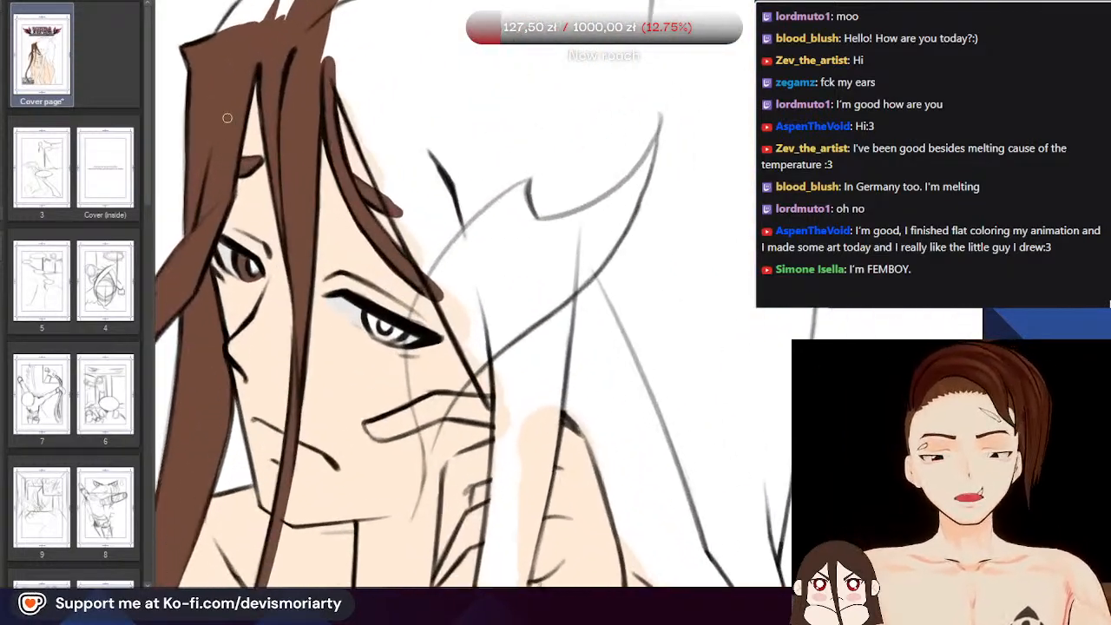
Paint brown along the upper outline of the crown hair beside the braid, undoing misplaced strokes
scroll(510, 158, "down", 6)
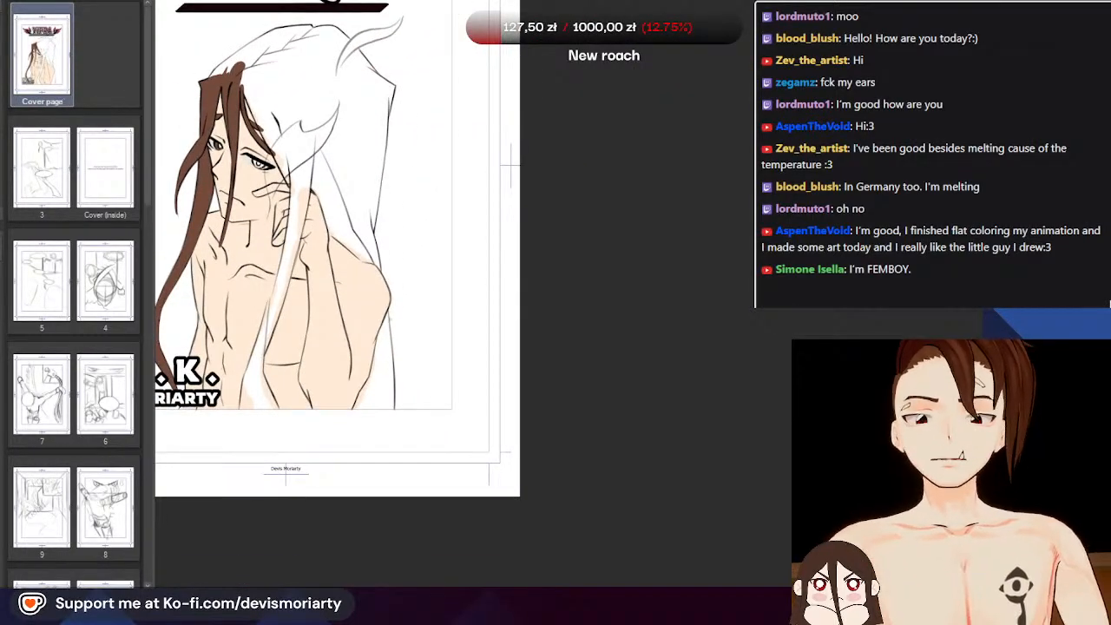
scroll(510, 158, "down", 3)
scroll(511, 158, "up", 2)
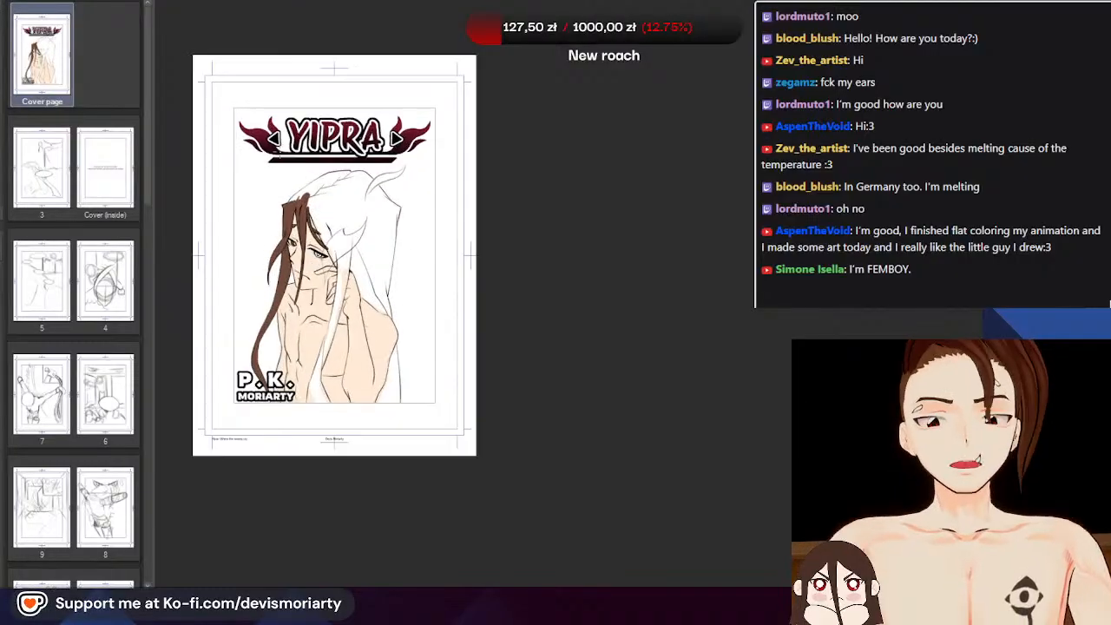
scroll(271, 304, "up", 8)
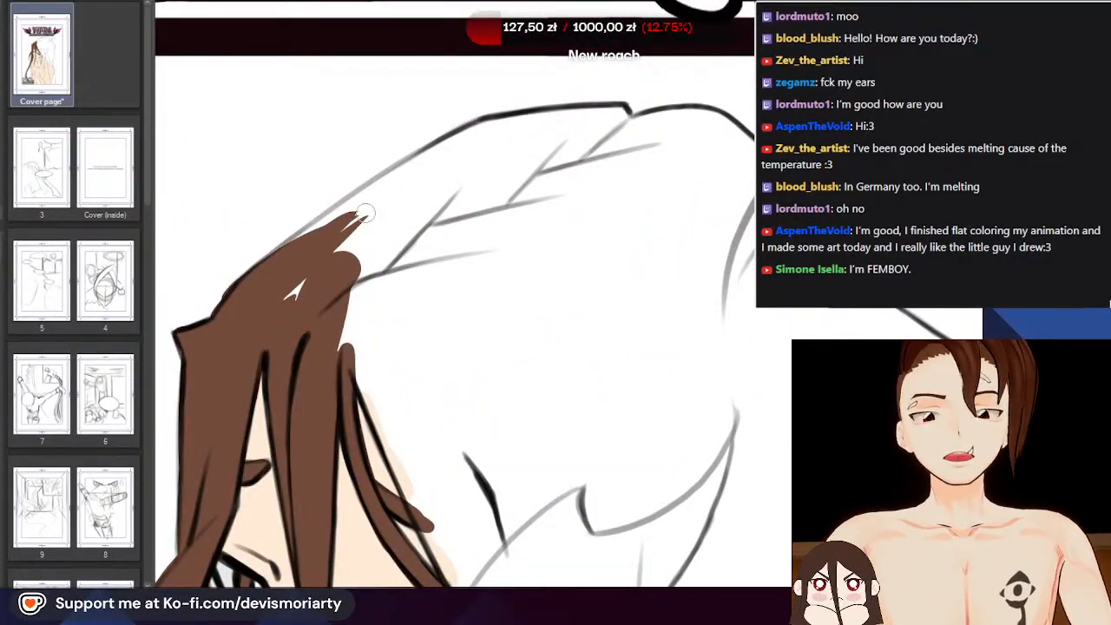
mouse_move(491, 126)
left_mouse_down()
mouse_move(430, 150)
mouse_move(392, 178)
left_mouse_up()
key("ctrl+z")
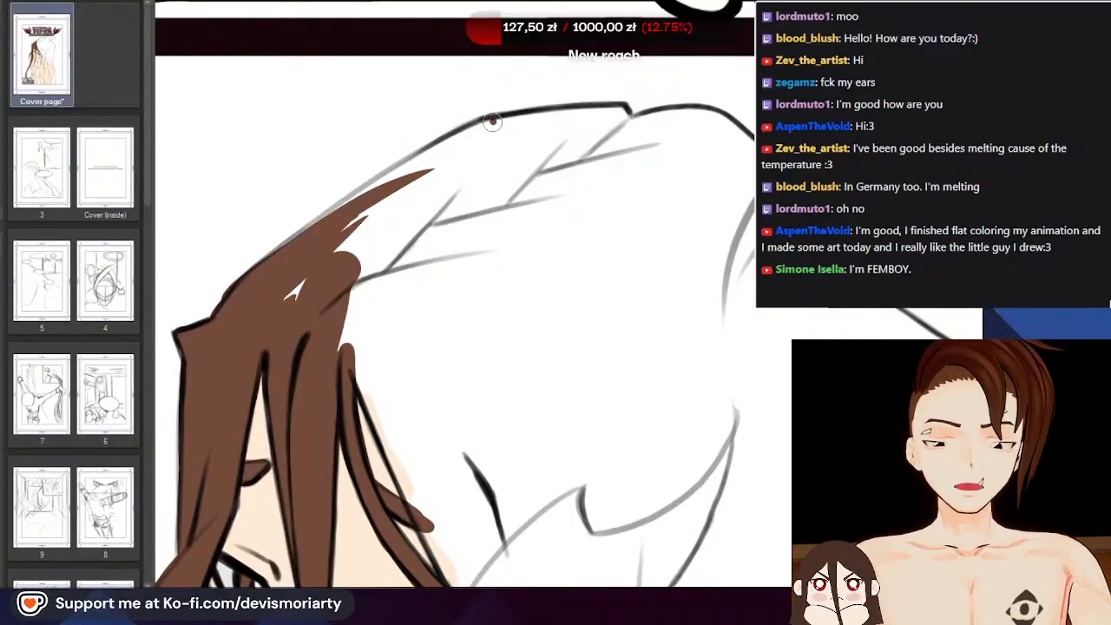
left_click_drag(491, 120, 382, 193)
mouse_move(464, 128)
left_mouse_down()
mouse_move(306, 227)
mouse_move(474, 127)
mouse_move(343, 213)
left_mouse_up()
key("ctrl+z")
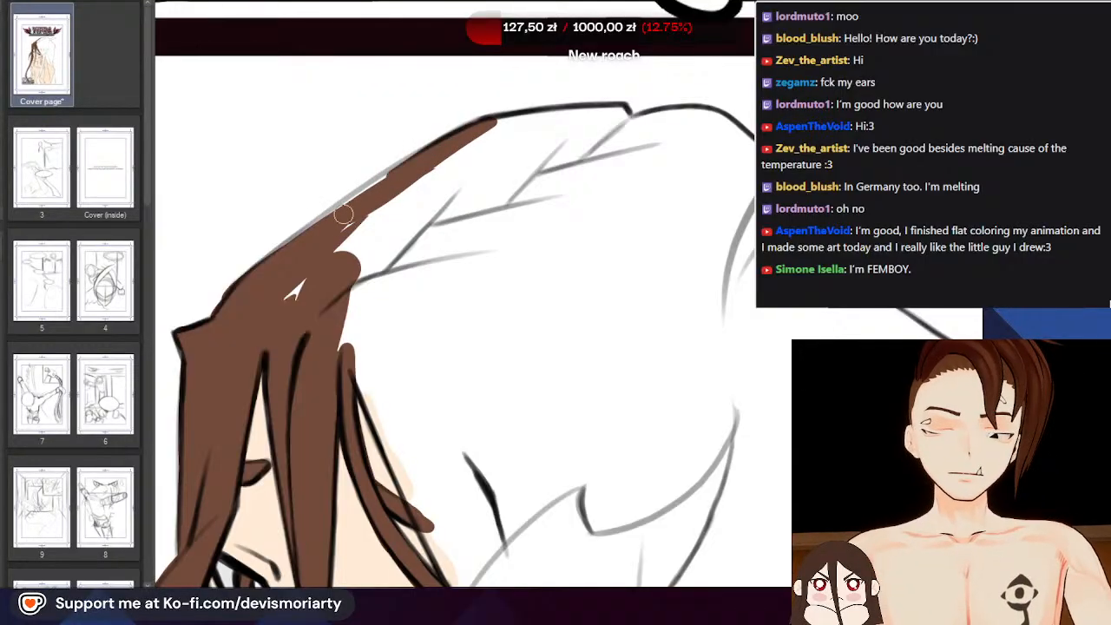
Rotate the canvas sideways and fill the crown hair and braid strands with brown along the head's outline
scroll(257, 348, "down", 8)
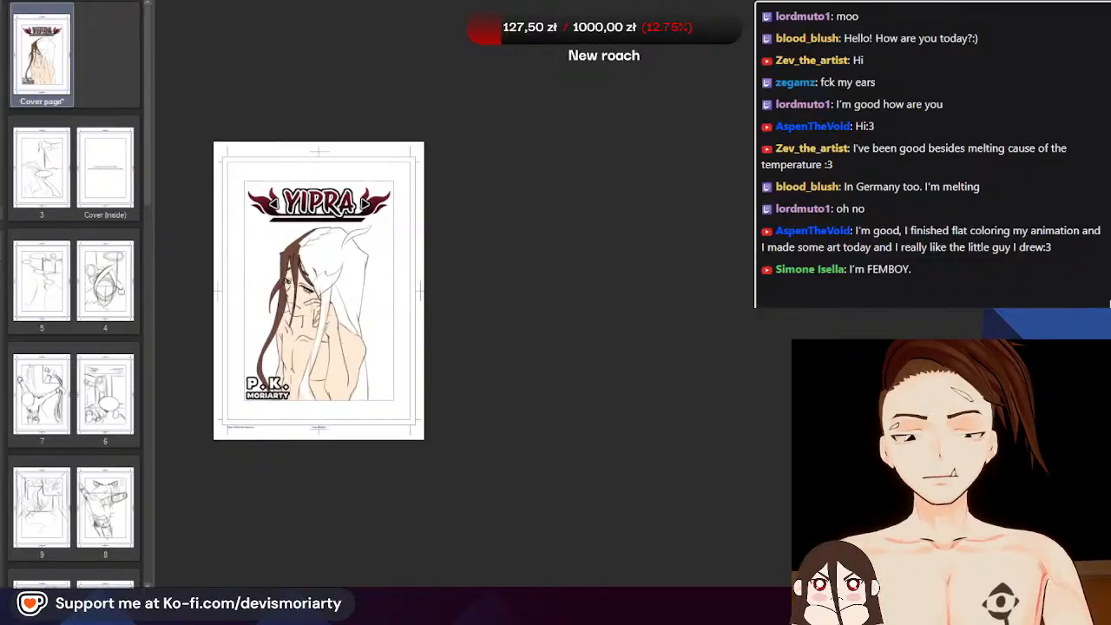
scroll(283, 283, "up", 3)
left_click_drag(695, 437, 295, 440)
scroll(295, 439, "down", 4)
scroll(295, 439, "up", 2)
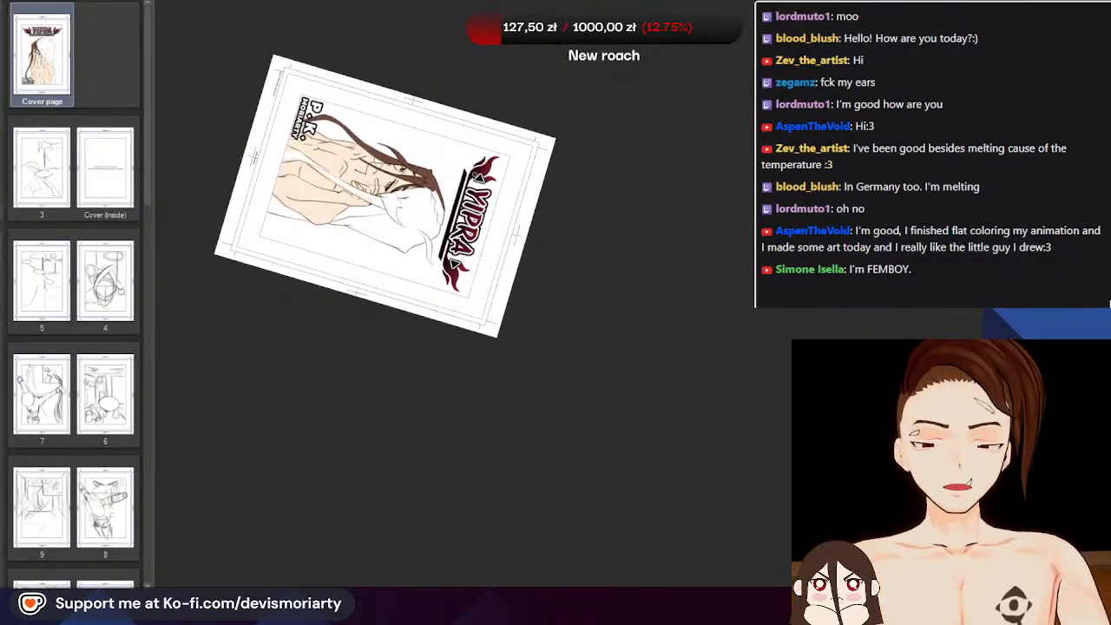
scroll(458, 189, "up", 6)
left_click_drag(269, 169, 293, 333)
mouse_move(299, 219)
left_mouse_down()
mouse_move(315, 349)
mouse_move(339, 389)
mouse_move(348, 320)
left_mouse_up()
scroll(371, 246, "up", 2)
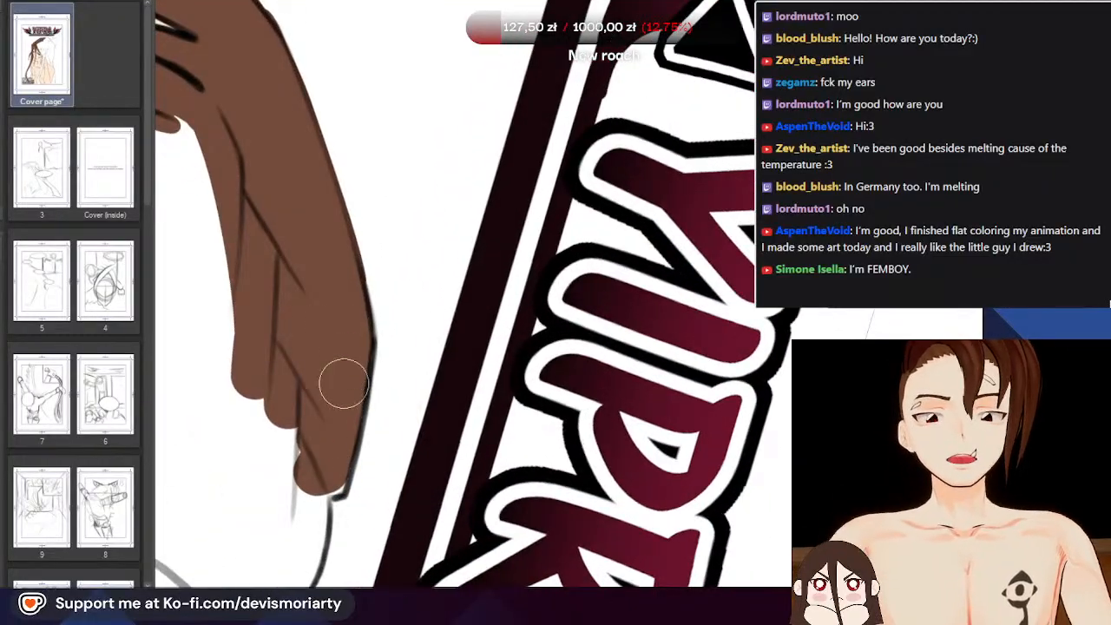
left_click_drag(344, 383, 317, 467)
scroll(287, 243, "down", 3)
scroll(299, 226, "down", 2)
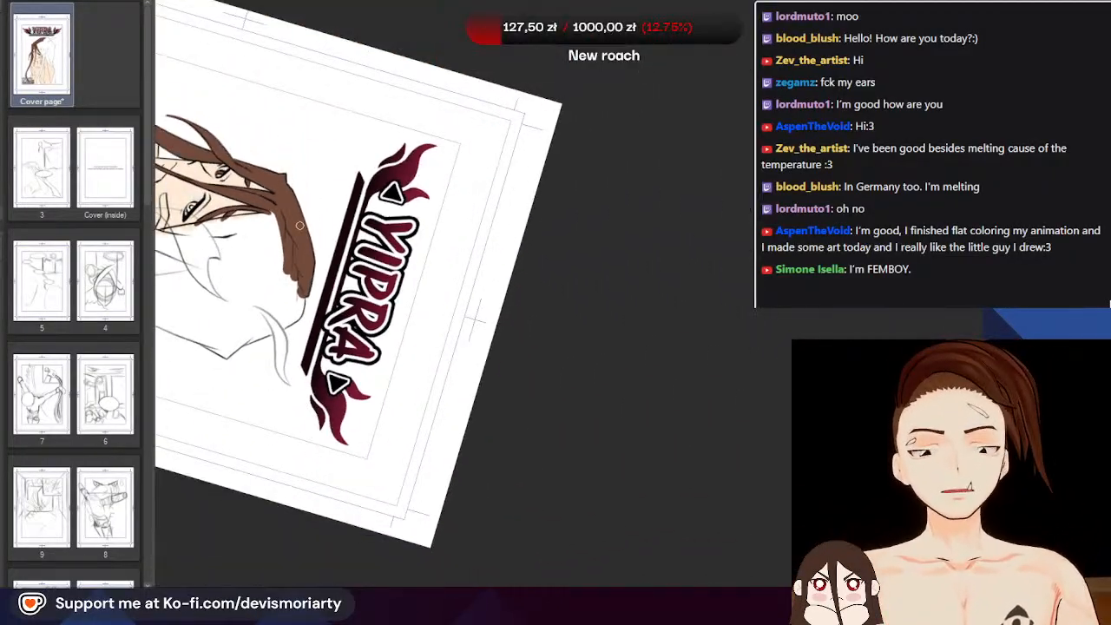
scroll(290, 230, "up", 1)
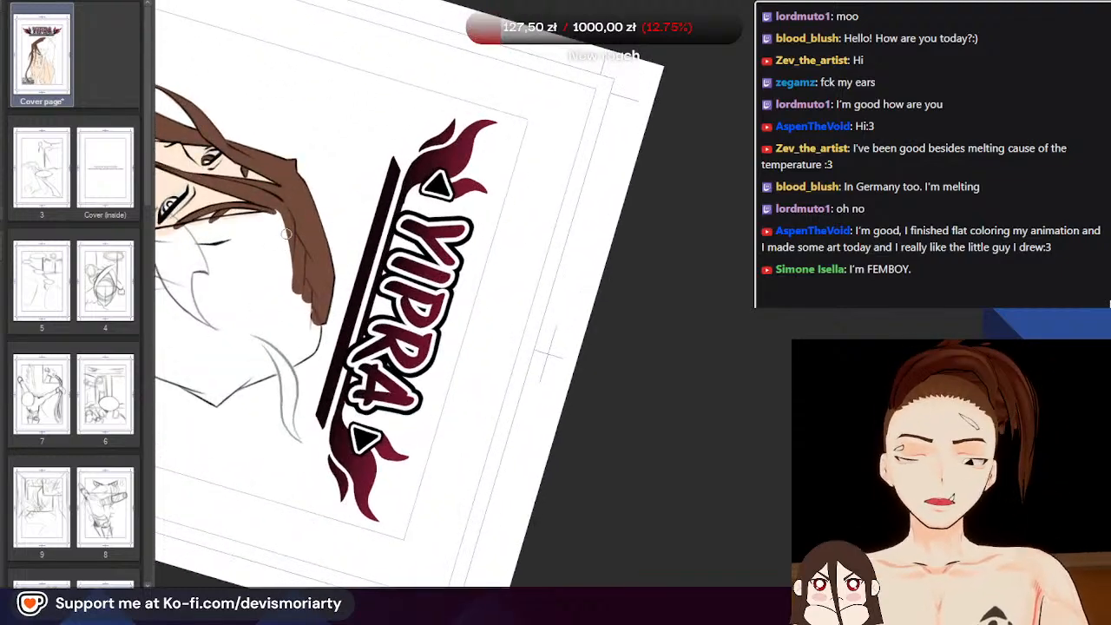
Continue the brown along the crown braid to its end at the back of the head, where the hair is gathered
scroll(299, 217, "up", 2)
mouse_move(278, 212)
left_mouse_down()
mouse_move(292, 342)
mouse_move(280, 285)
mouse_move(321, 355)
mouse_move(321, 427)
left_mouse_up()
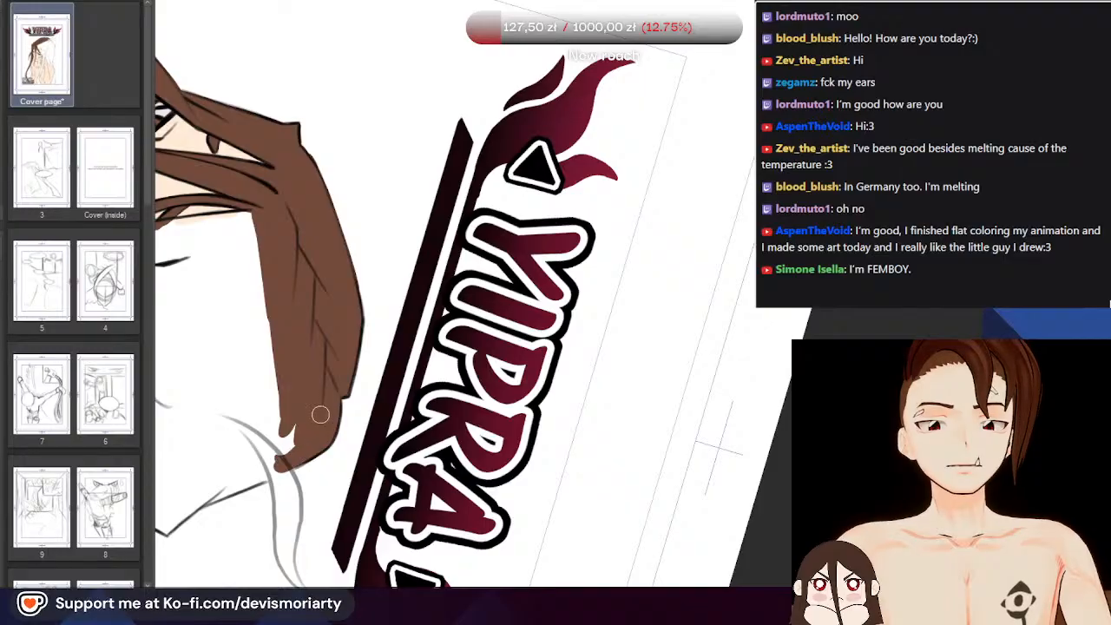
mouse_move(274, 442)
left_mouse_down()
mouse_move(230, 417)
mouse_move(250, 462)
left_mouse_up()
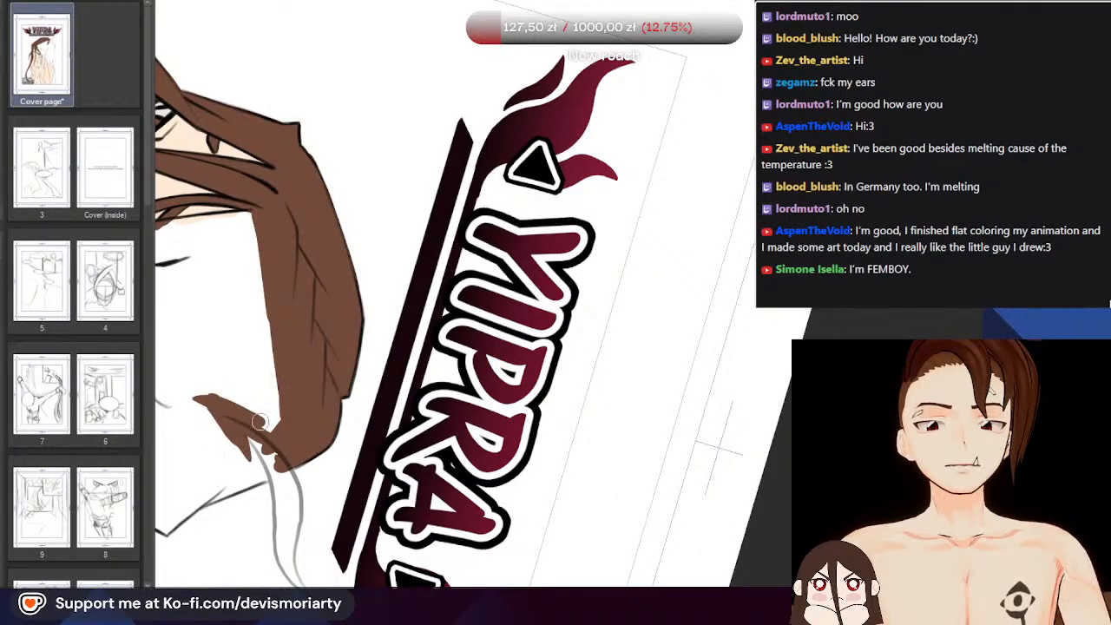
Paint brown along the hairline at the back of the head and fill the white area enclosed beside the braid
scroll(259, 422, "down", 5)
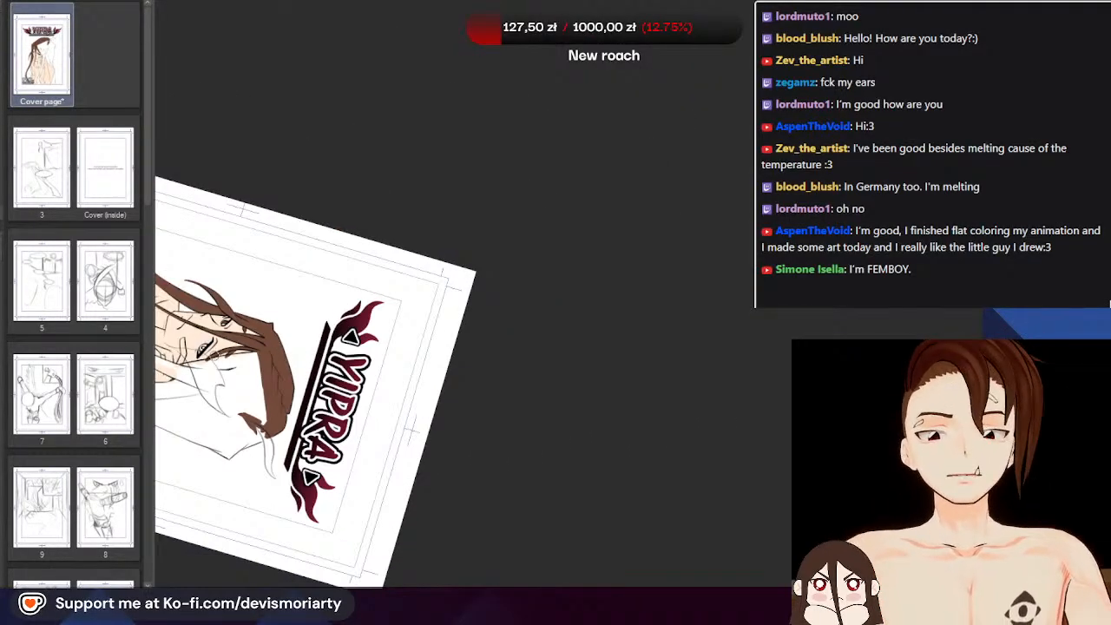
scroll(267, 340, "up", 3)
scroll(267, 340, "up", 3)
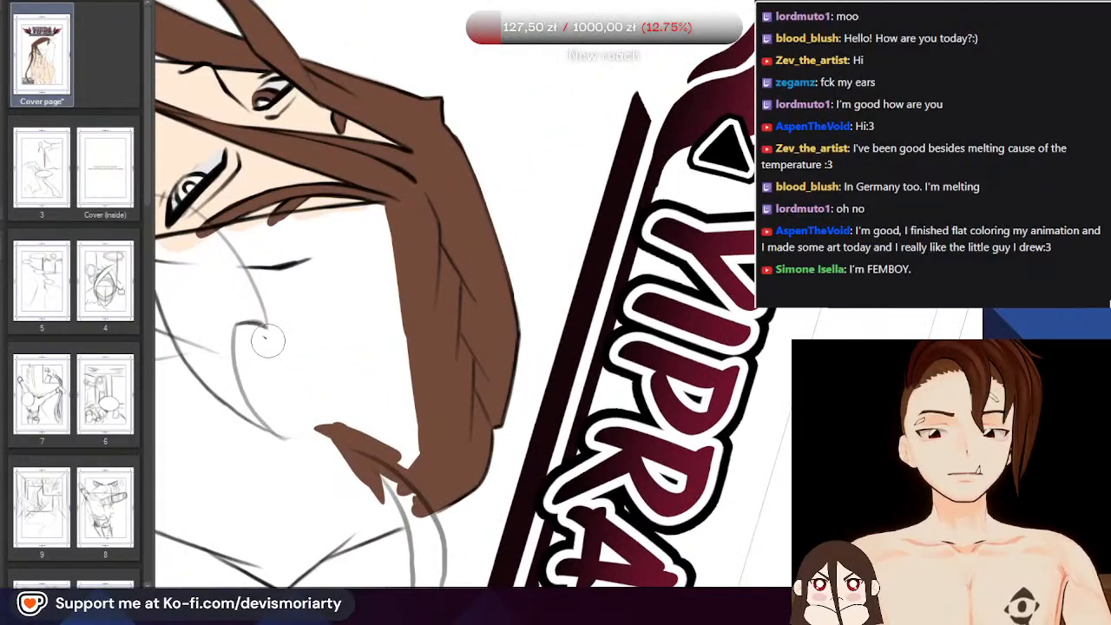
mouse_move(267, 340)
left_mouse_down()
mouse_move(252, 377)
mouse_move(242, 336)
mouse_move(269, 407)
mouse_move(379, 482)
mouse_move(301, 412)
mouse_move(309, 400)
mouse_move(272, 357)
mouse_move(285, 371)
mouse_move(268, 290)
mouse_move(220, 226)
mouse_move(249, 261)
mouse_move(226, 234)
mouse_move(297, 230)
mouse_move(293, 244)
mouse_move(303, 227)
mouse_move(401, 218)
mouse_move(289, 238)
mouse_move(316, 230)
mouse_move(327, 396)
mouse_move(385, 450)
mouse_move(432, 421)
mouse_move(388, 267)
mouse_move(307, 231)
mouse_move(272, 272)
mouse_move(318, 391)
left_mouse_up()
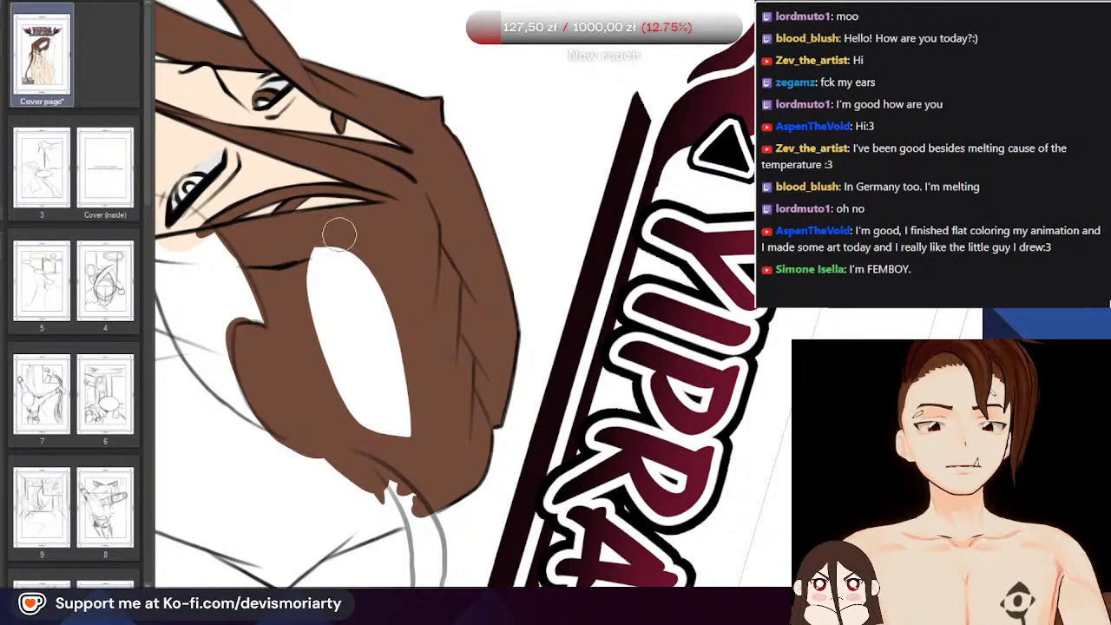
mouse_move(339, 234)
left_mouse_down()
mouse_move(323, 353)
mouse_move(409, 449)
mouse_move(393, 327)
mouse_move(333, 254)
mouse_move(372, 408)
mouse_move(379, 323)
mouse_move(347, 279)
mouse_move(380, 399)
left_mouse_up()
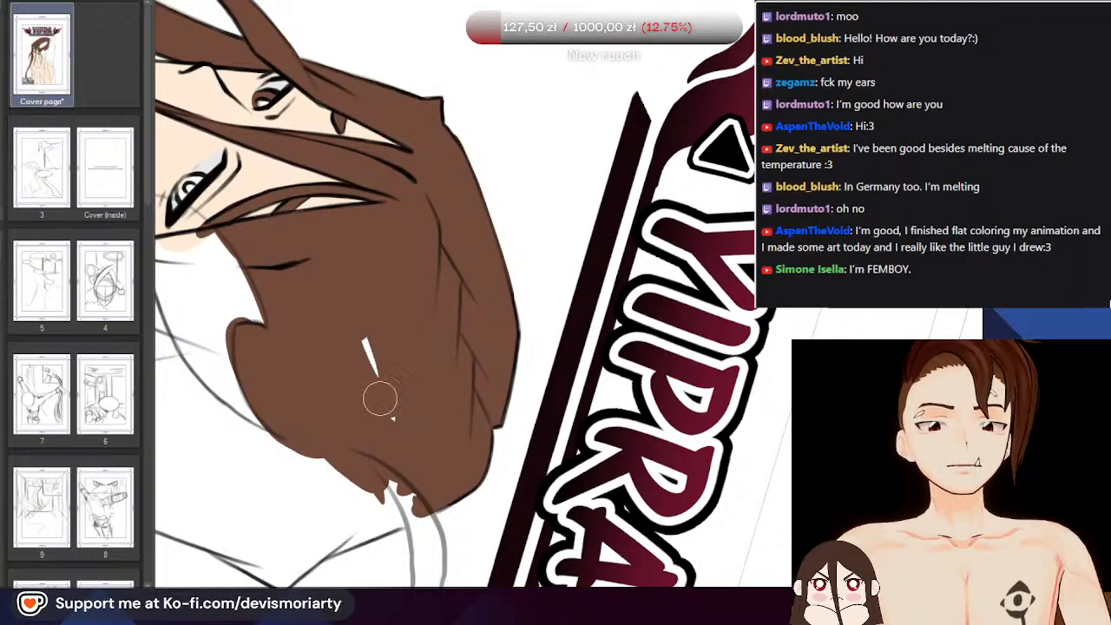
Turn the canvas upright and paint the upper part of the long hair strand in front of the hand brown
scroll(366, 323, "down", 5)
scroll(347, 226, "up", 2)
scroll(321, 226, "down", 1)
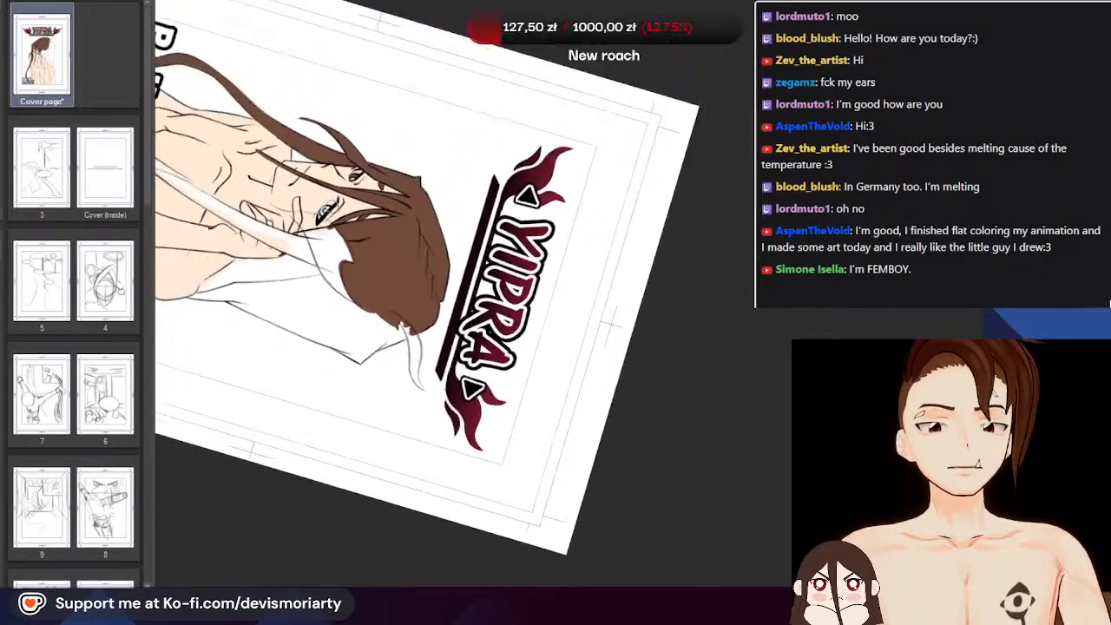
scroll(274, 217, "up", 4)
scroll(327, 382, "down", 5)
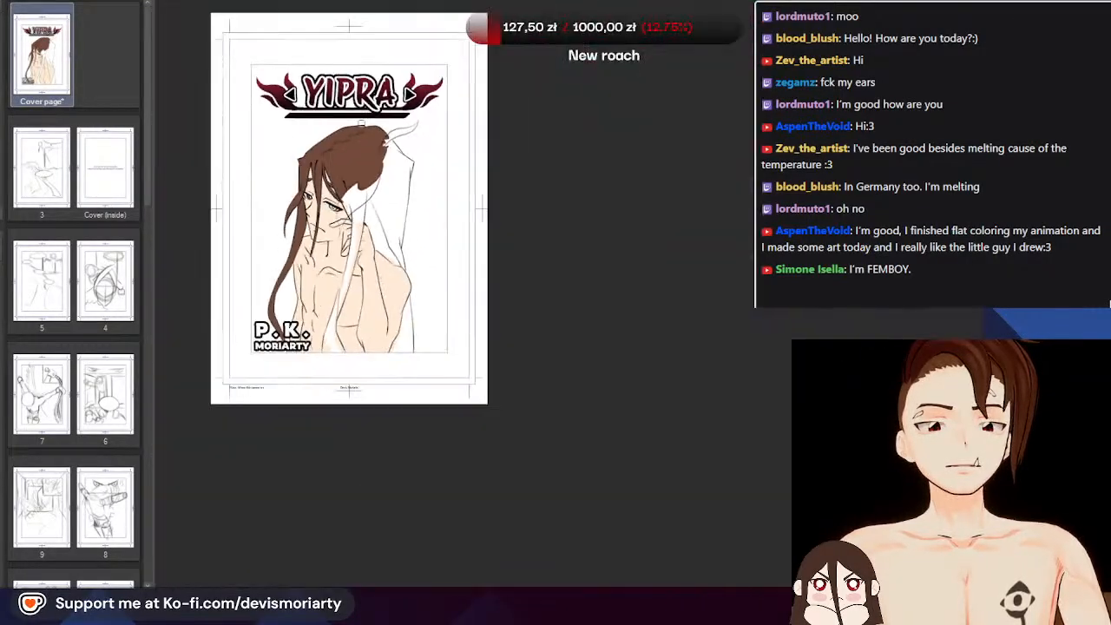
scroll(355, 201, "up", 4)
mouse_move(334, 223)
left_mouse_down()
mouse_move(316, 365)
mouse_move(311, 353)
mouse_move(310, 389)
left_mouse_up()
mouse_move(301, 267)
left_mouse_down()
mouse_move(297, 404)
mouse_move(276, 287)
mouse_move(295, 439)
left_mouse_up()
left_click_drag(327, 309, 305, 438)
left_click_drag(322, 305, 276, 528)
left_click_drag(296, 324, 280, 504)
left_click_drag(293, 425, 264, 564)
left_click_drag(291, 458, 265, 577)
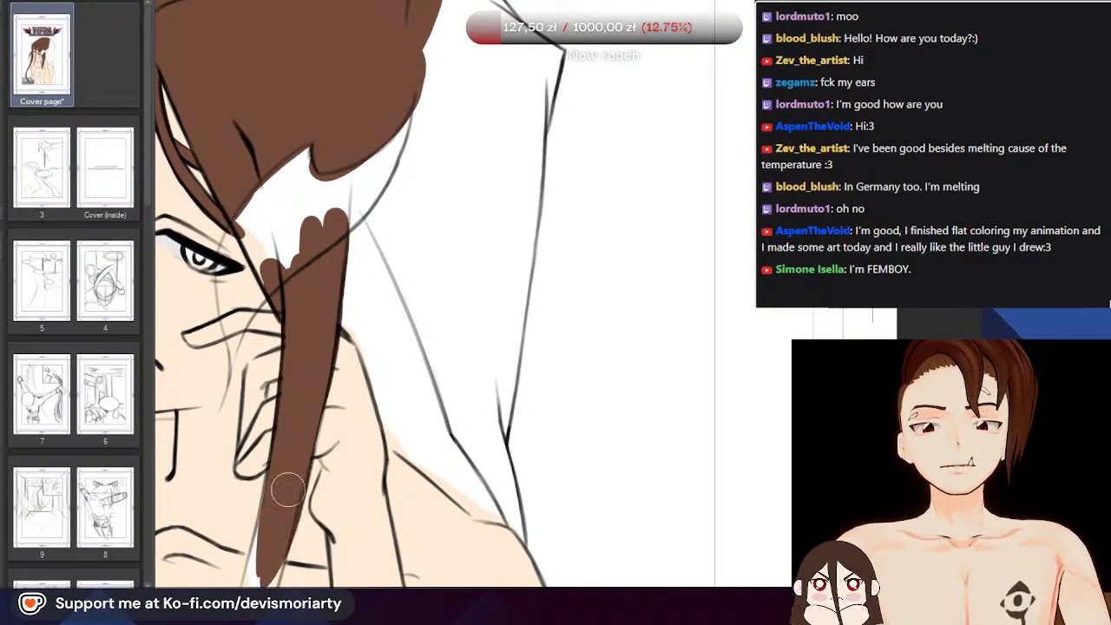
Extend the brown down the front strand past the fingers towards the chest, undoing and repainting one misplaced stroke
scroll(287, 486, "down", 4)
scroll(291, 243, "up", 5)
left_click_drag(292, 240, 250, 393)
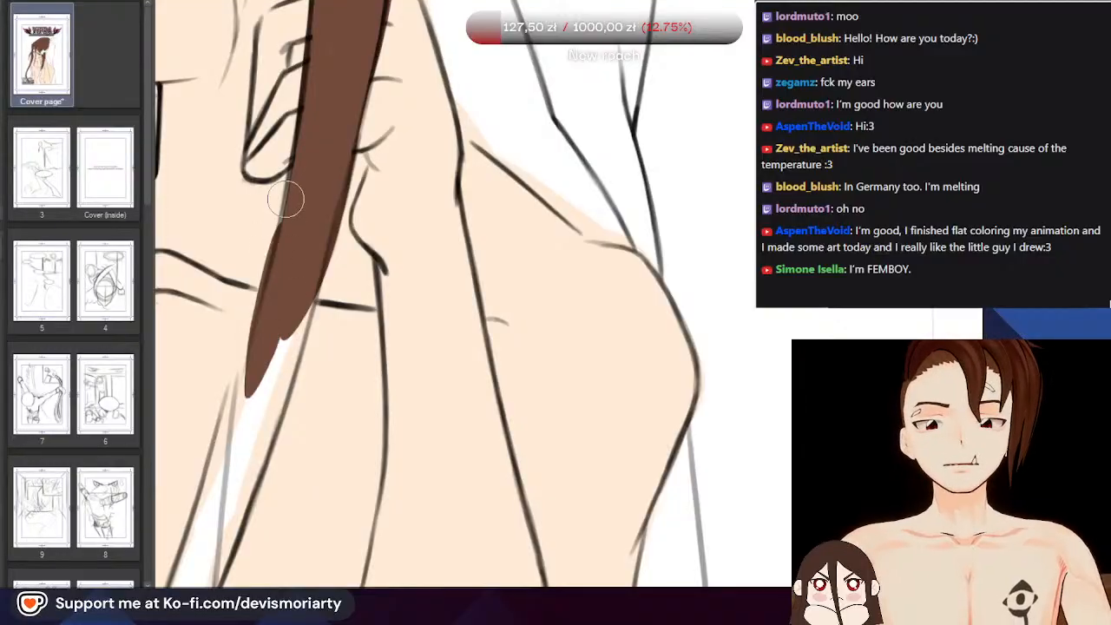
scroll(290, 199, "down", 2)
key("ctrl+z")
scroll(304, 149, "up", 1)
left_click_drag(283, 221, 256, 354)
left_click_drag(295, 174, 262, 341)
left_click_drag(295, 193, 242, 426)
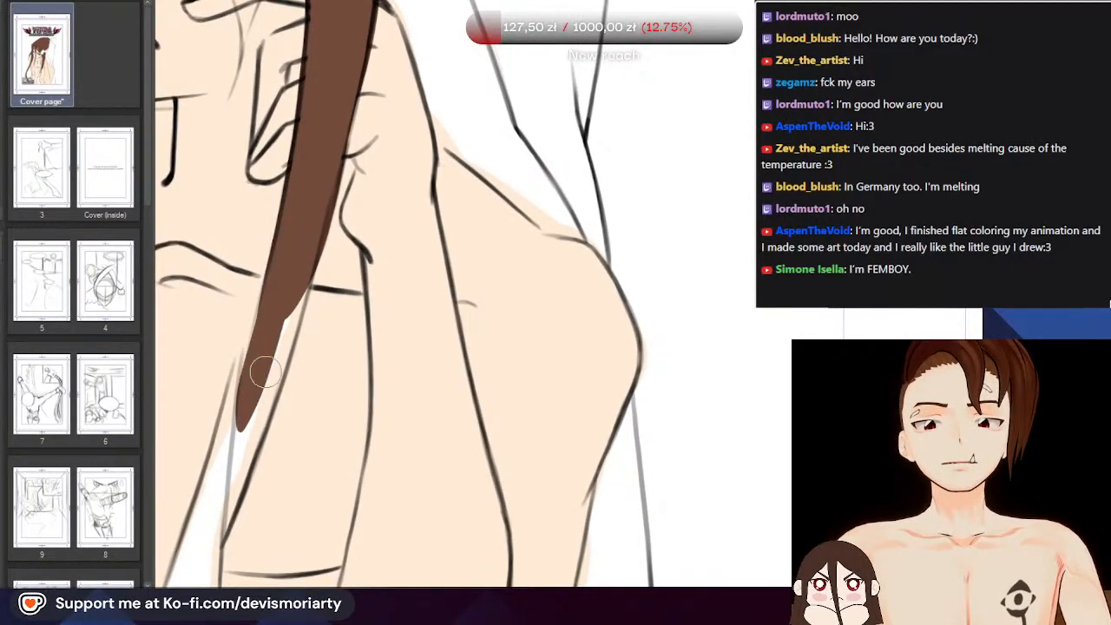
Fill both edges of the front strand with brown as it crosses the chest down to the forearm
left_click_drag(305, 249, 257, 429)
scroll(282, 390, "down", 1)
left_click_drag(287, 295, 221, 523)
left_click_drag(266, 367, 203, 554)
left_click_drag(250, 401, 210, 544)
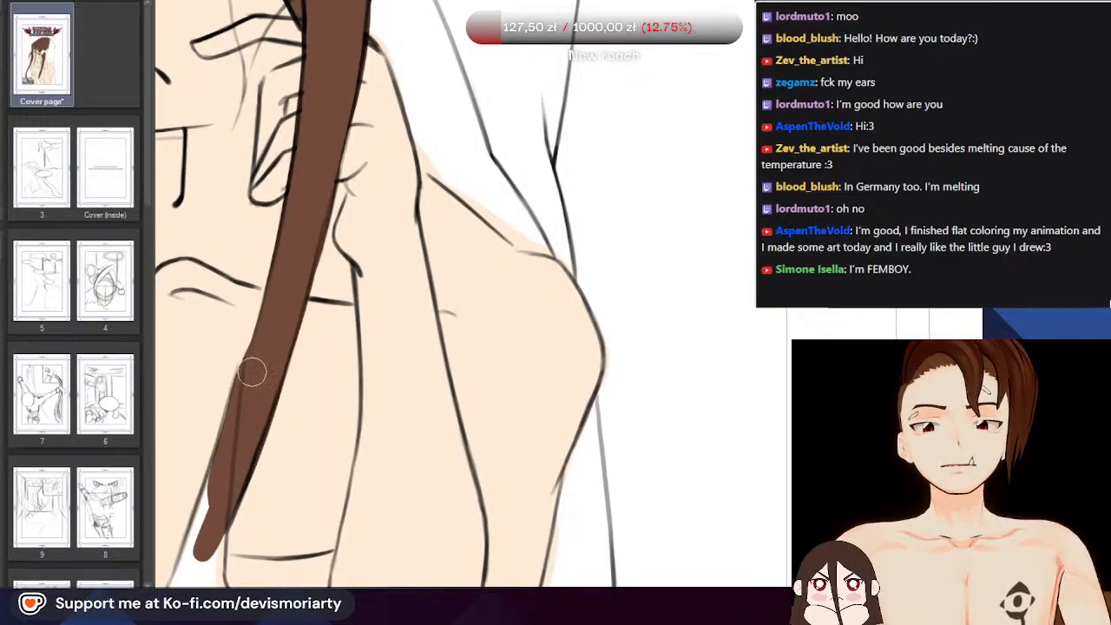
scroll(251, 371, "down", 2)
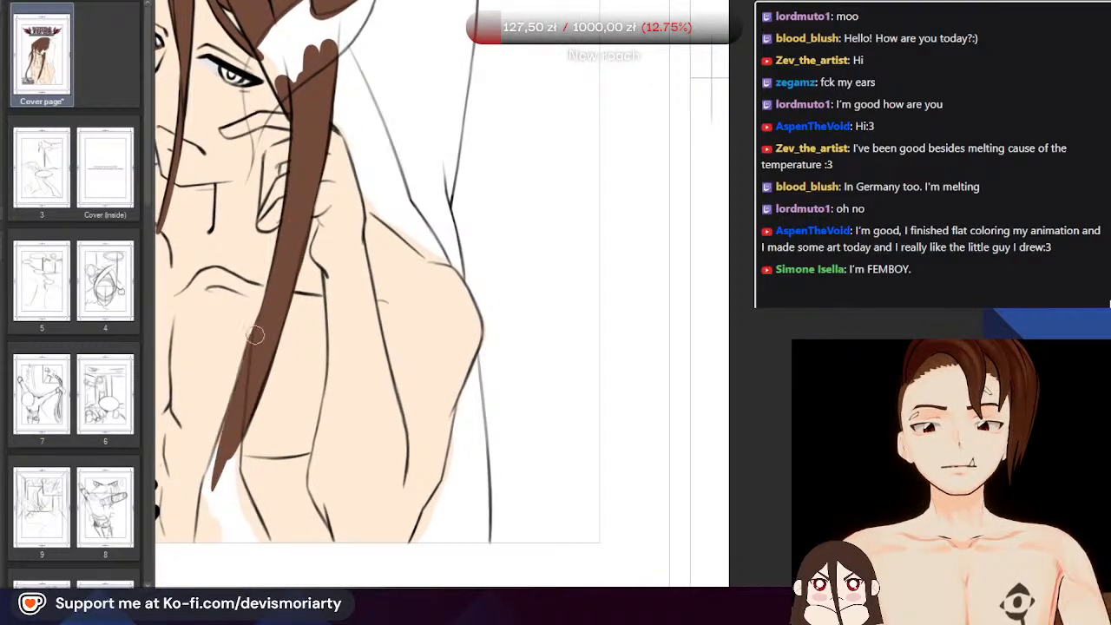
scroll(255, 334, "up", 1)
left_click_drag(198, 526, 235, 434)
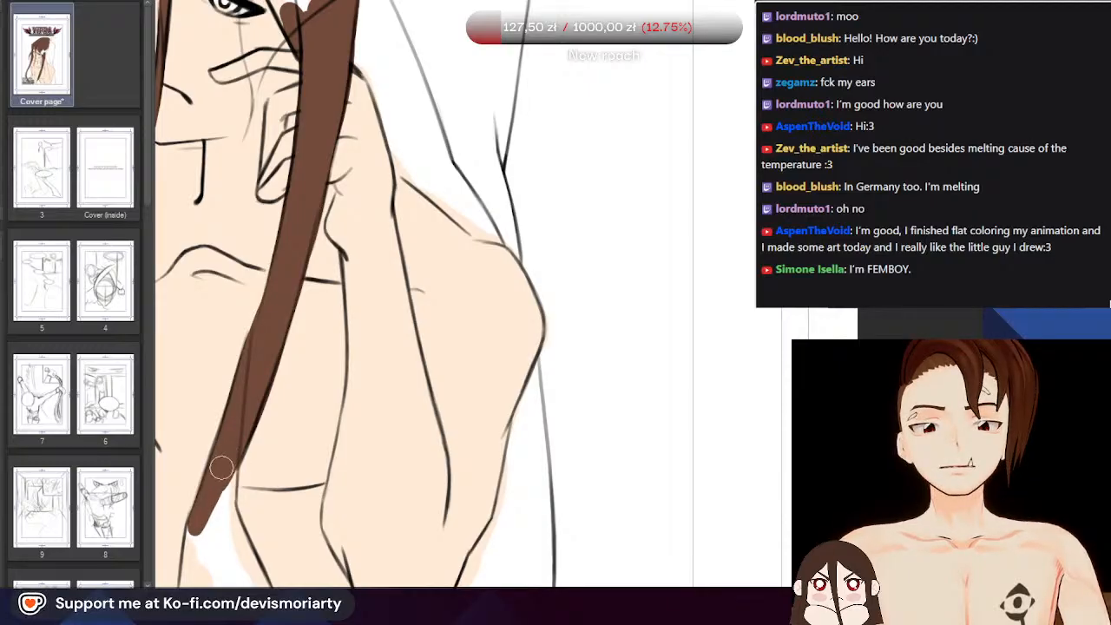
left_click_drag(225, 520, 238, 436)
Fill the widening lower end of the front strand with brown down to the bottom frame line
scroll(236, 425, "down", 4)
scroll(229, 365, "up", 5)
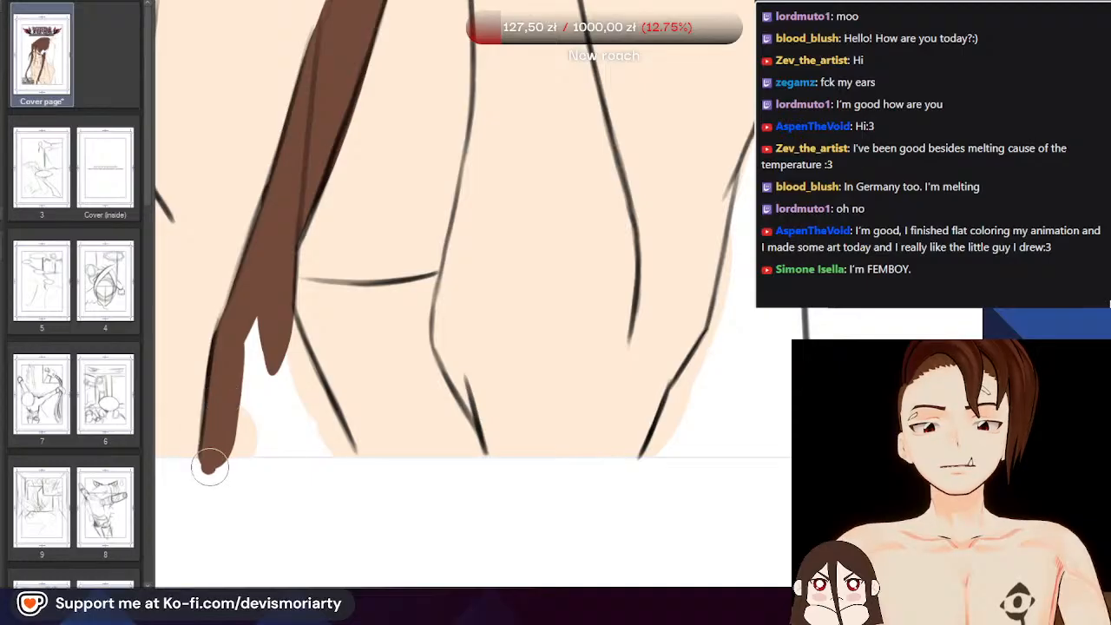
mouse_move(251, 422)
left_mouse_down()
mouse_move(286, 466)
mouse_move(273, 303)
mouse_move(351, 488)
mouse_move(253, 404)
left_mouse_up()
scroll(294, 320, "down", 5)
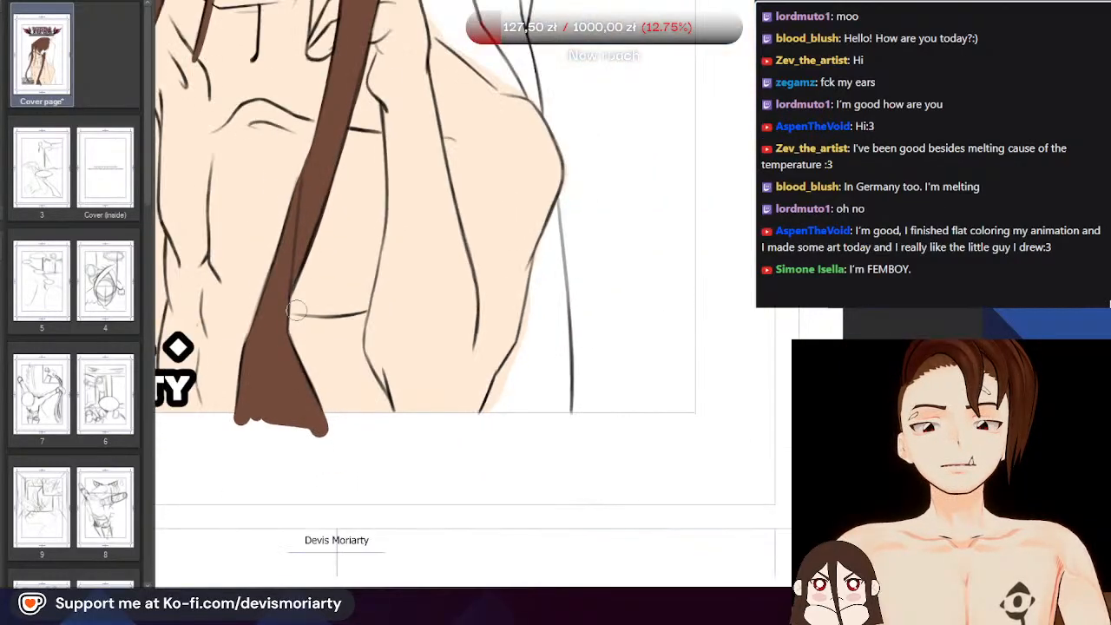
Select the brown overflow below the bottom frame line, delete it and clear the selection
scroll(228, 269, "up", 3)
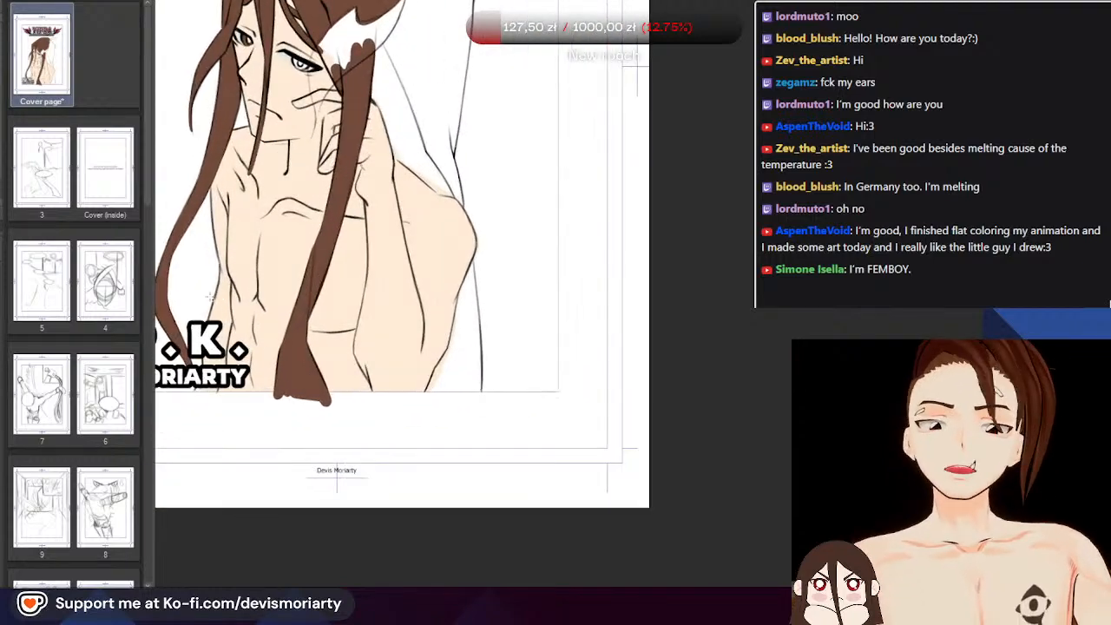
left_click_drag(444, 476, 202, 402)
key("Delete")
key("ctrl+d")
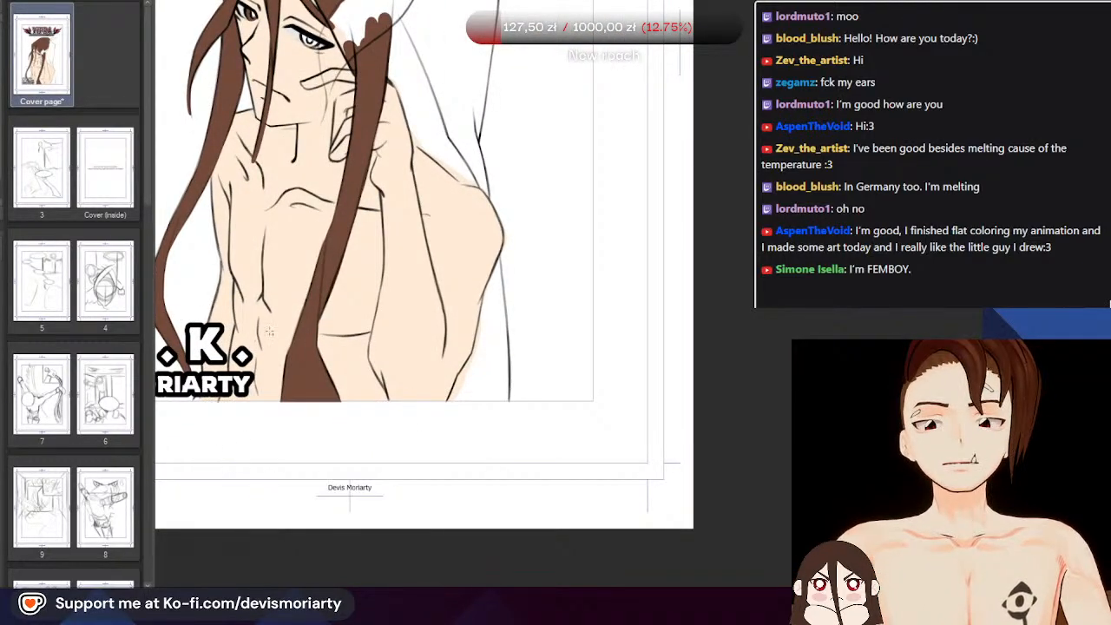
Examine the coloured figure up close, especially its lower edge around the P.K. MORIARTY lettering
scroll(269, 332, "down", 3)
scroll(320, 179, "up", 6)
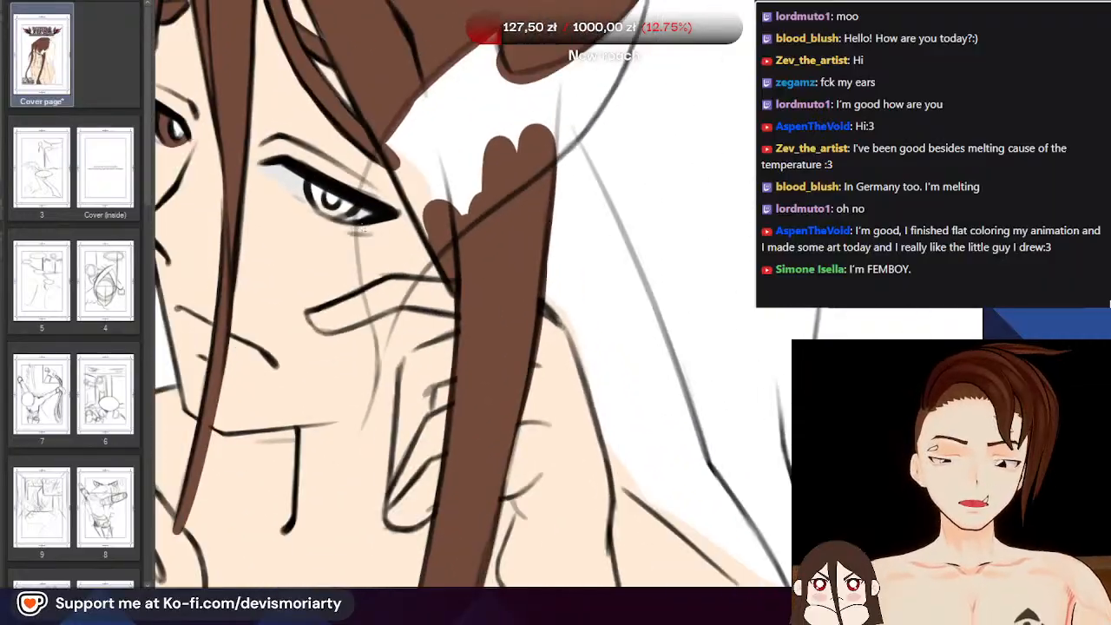
scroll(364, 230, "down", 5)
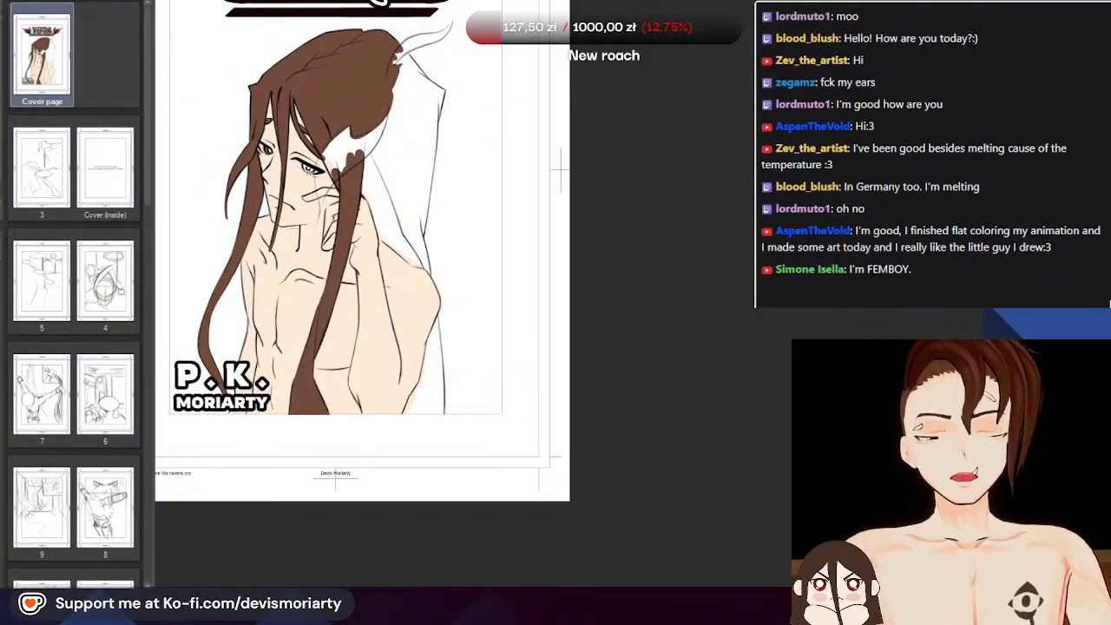
scroll(401, 296, "up", 1)
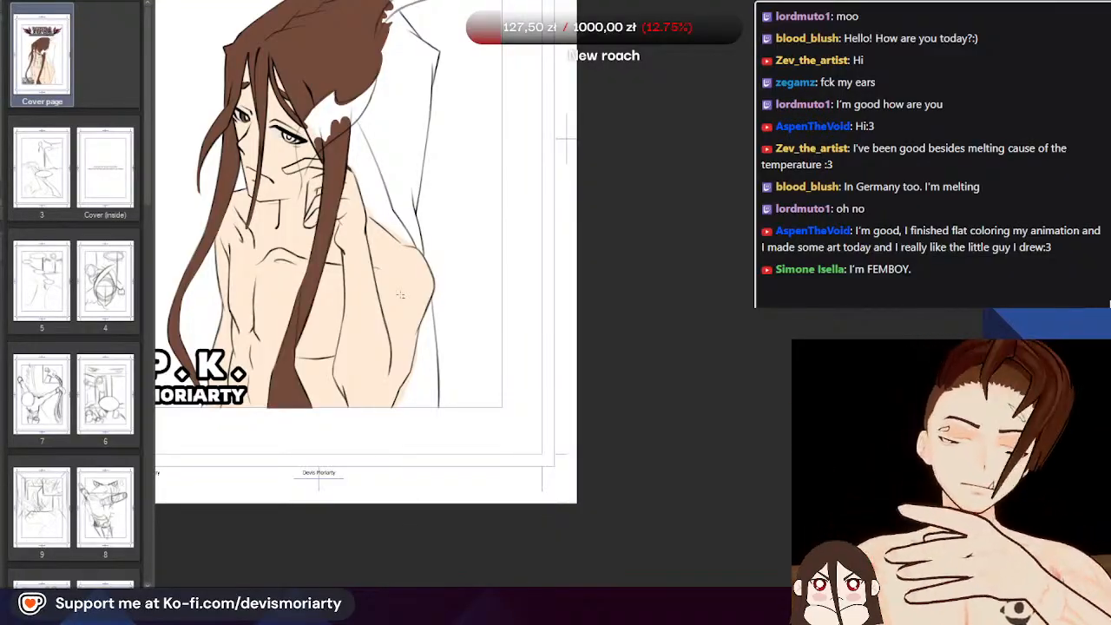
scroll(202, 458, "up", 4)
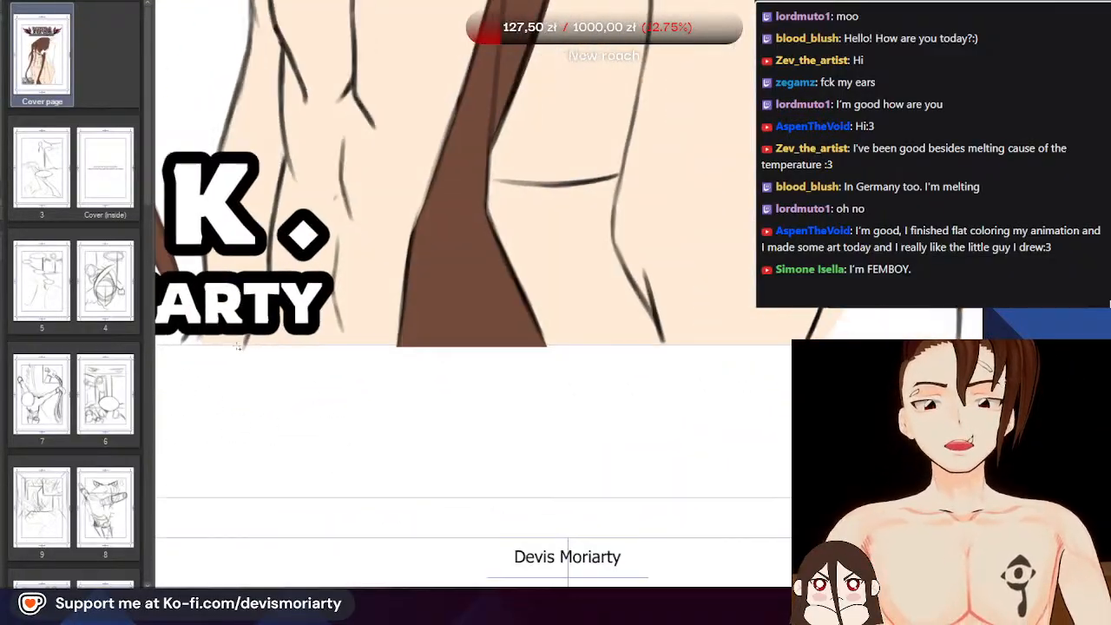
scroll(186, 276, "up", 4)
scroll(408, 251, "down", 2)
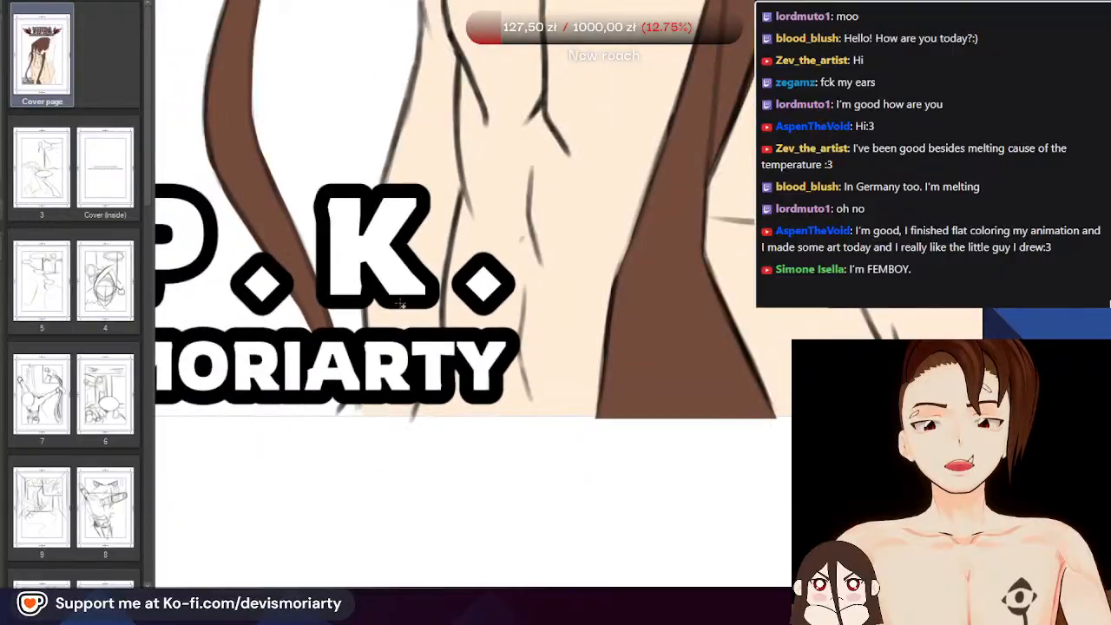
scroll(381, 314, "up", 3)
scroll(373, 391, "down", 2)
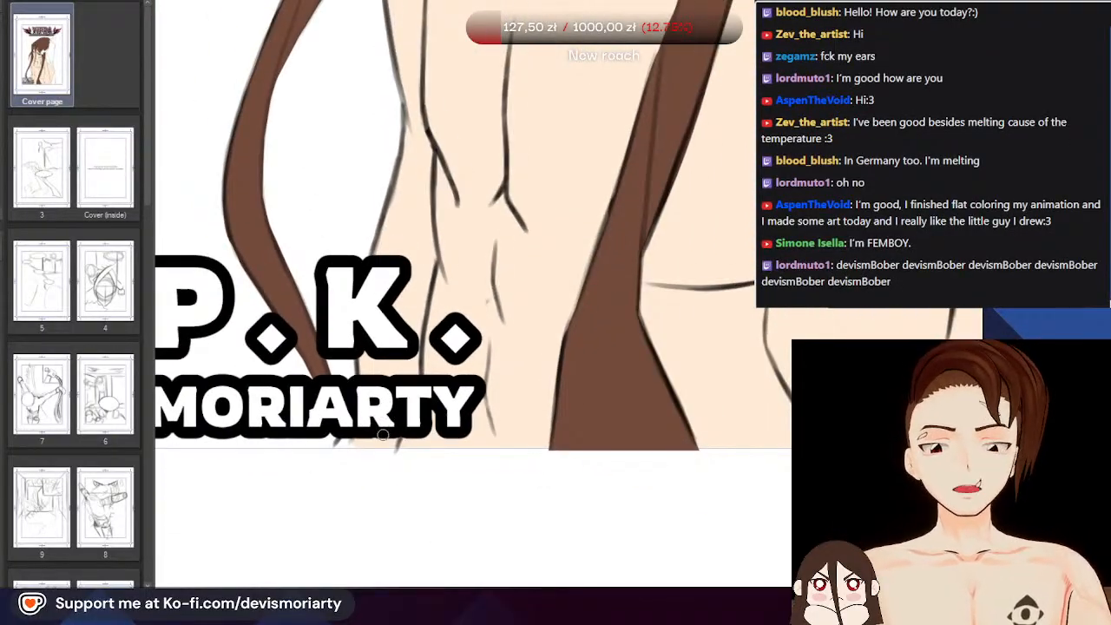
scroll(382, 434, "up", 5)
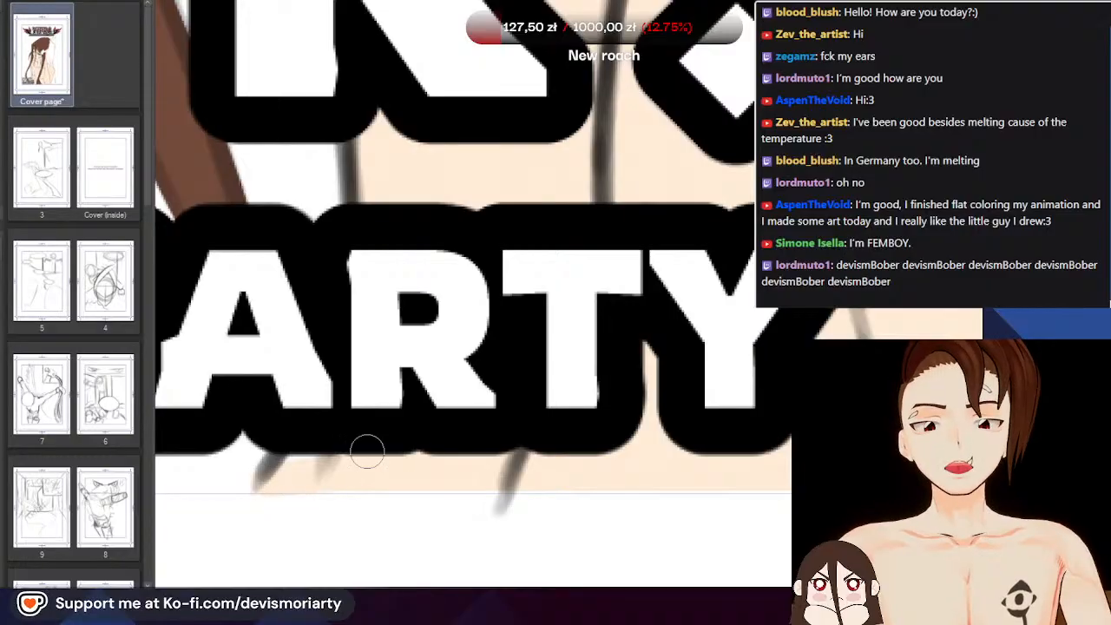
scroll(365, 449, "up", 1)
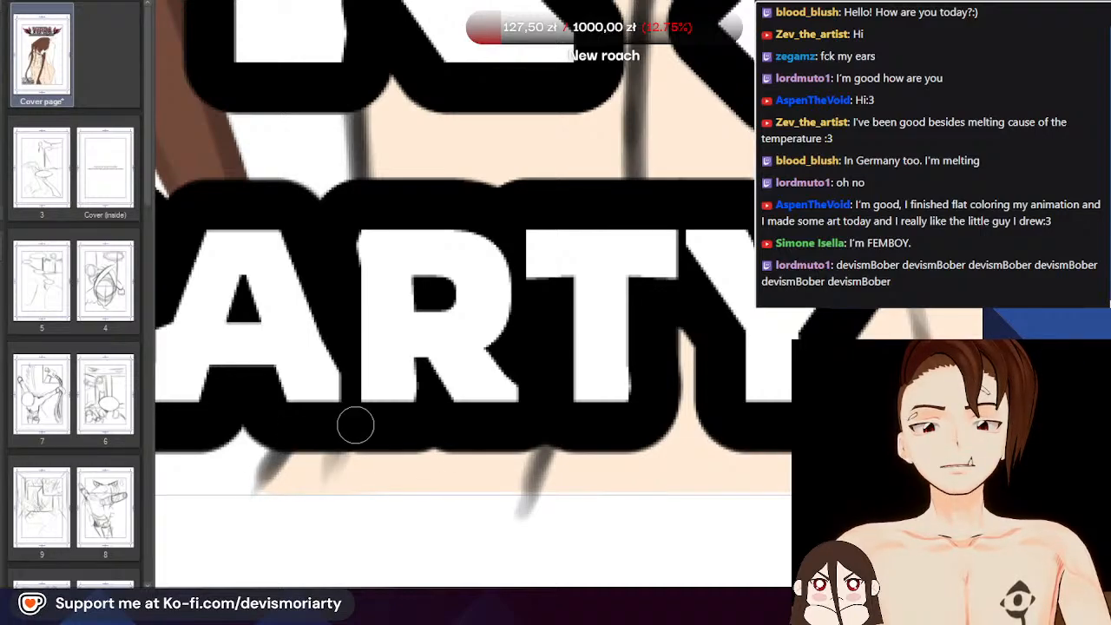
Paint brown along the upper outline of the ponytail behind the head, starting from where the hair is gathered
scroll(356, 425, "down", 5)
scroll(366, 144, "up", 2)
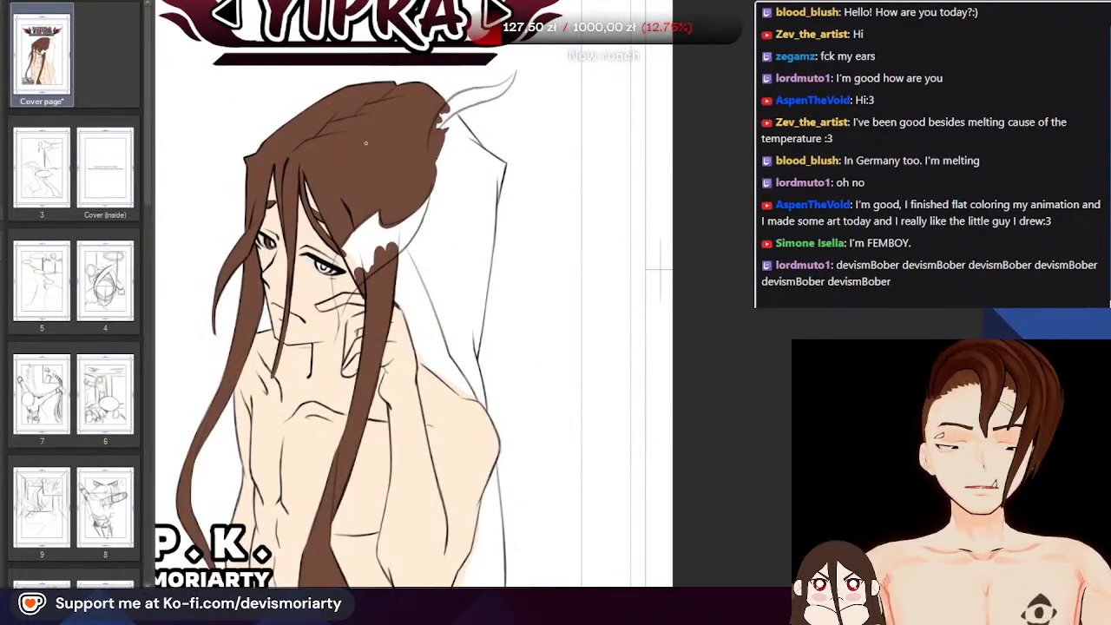
scroll(366, 143, "down", 3)
scroll(484, 161, "up", 2)
scroll(388, 61, "up", 10)
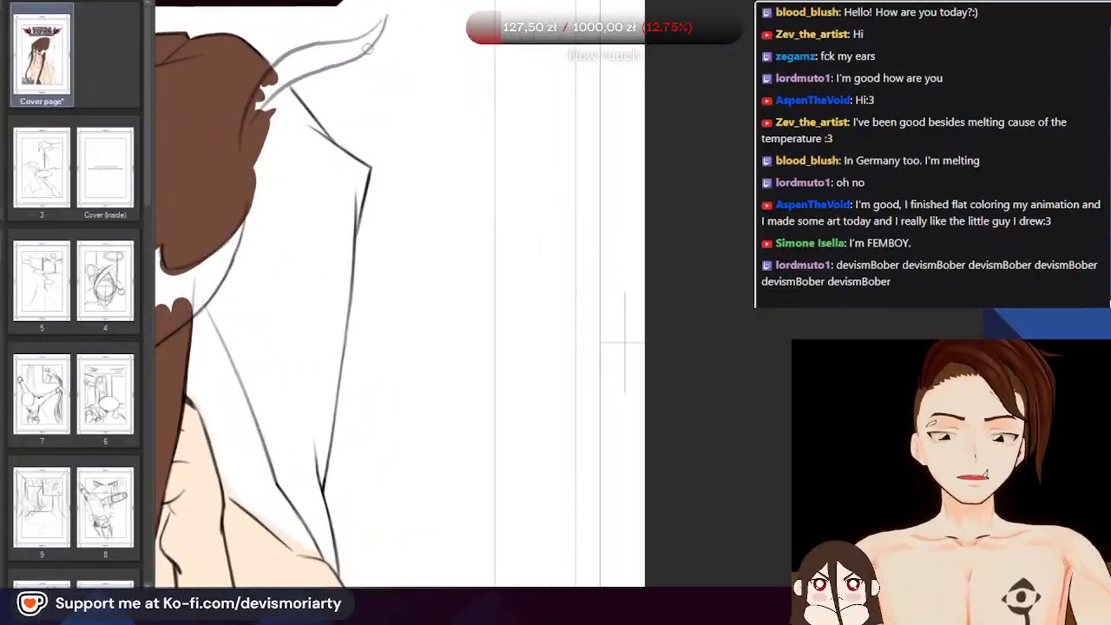
mouse_move(234, 131)
left_mouse_down()
mouse_move(221, 96)
mouse_move(192, 65)
mouse_move(286, 188)
left_mouse_up()
scroll(211, 80, "up", 1)
left_click_drag(239, 83, 328, 204)
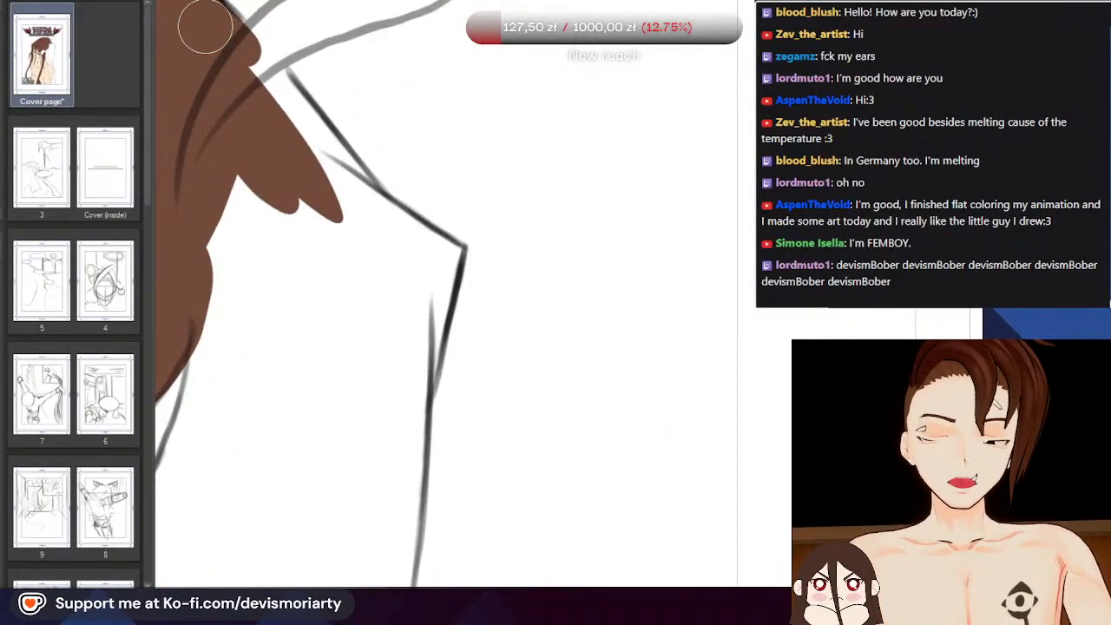
mouse_move(208, 30)
left_mouse_down()
mouse_move(338, 205)
mouse_move(217, 27)
mouse_move(347, 165)
left_mouse_up()
left_click_drag(247, 54, 374, 209)
left_click_drag(291, 116, 419, 265)
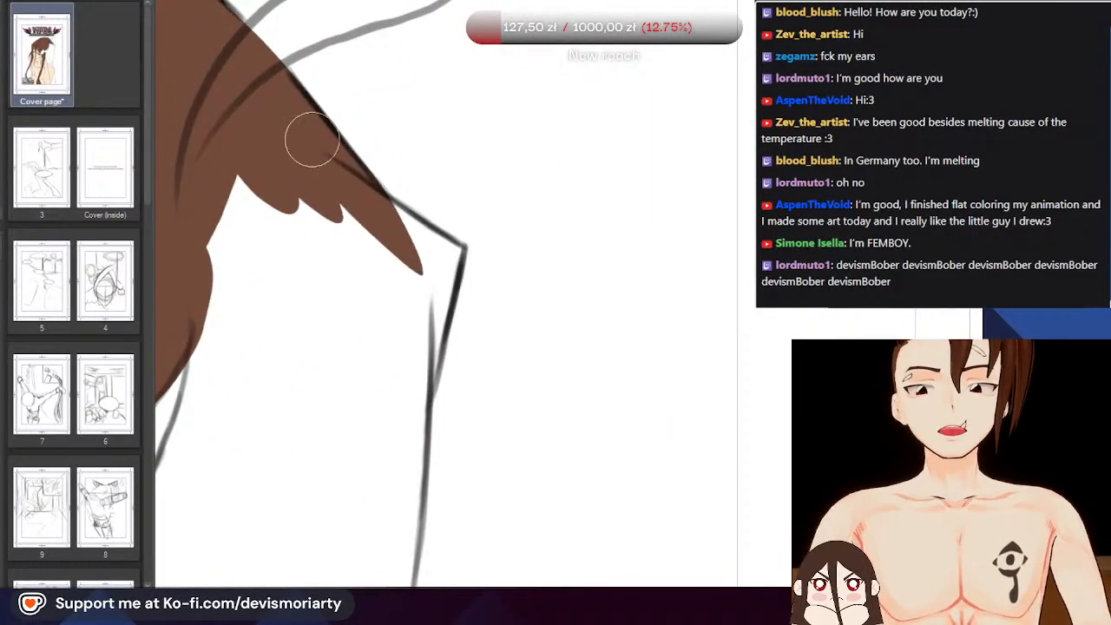
Paint brown around the ponytail's outer corner and down its outer edge with a smaller brush, undoing stray strokes
left_click_drag(310, 139, 434, 269)
mouse_move(384, 219)
left_mouse_down()
mouse_move(462, 245)
mouse_move(374, 193)
left_mouse_up()
key("ctrl+z")
scroll(411, 231, "up", 1)
scroll(411, 231, "down", 2)
key("bracketleft")
scroll(386, 208, "up", 1)
left_click_drag(426, 242, 420, 334)
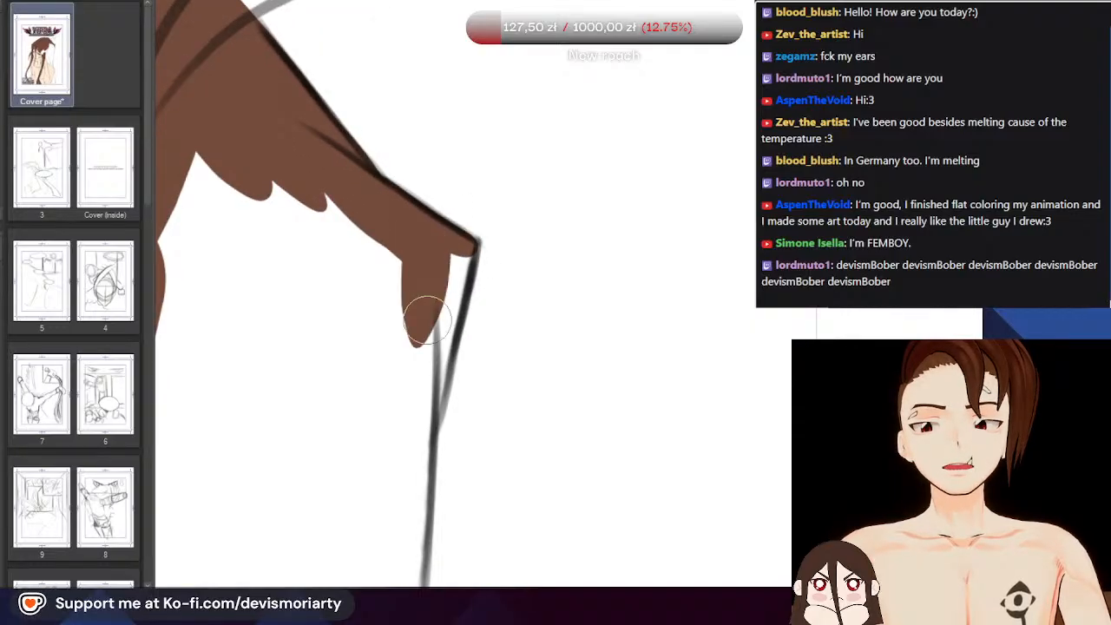
left_click_drag(445, 269, 426, 363)
key("ctrl+z")
mouse_move(433, 260)
left_mouse_down()
mouse_move(430, 330)
mouse_move(441, 350)
mouse_move(404, 470)
left_mouse_up()
scroll(304, 281, "down", 4)
scroll(304, 281, "up", 1)
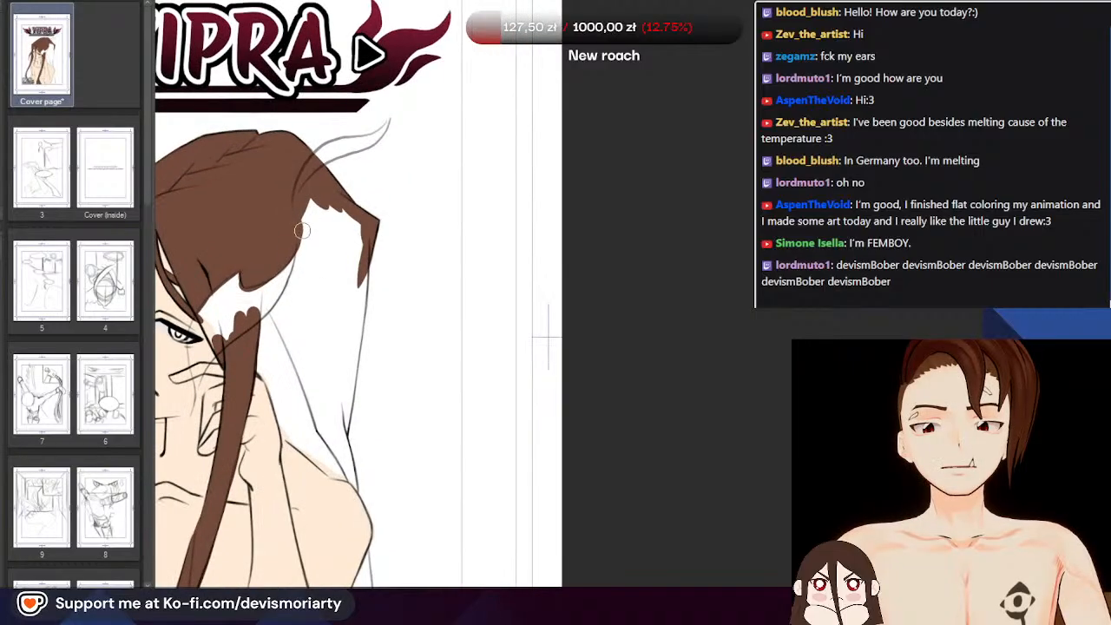
Fill the body of the ponytail behind the head with brown, from its gathered top down along the outer edge
mouse_move(308, 185)
left_mouse_down()
mouse_move(312, 377)
mouse_move(278, 318)
mouse_move(300, 286)
mouse_move(342, 372)
mouse_move(318, 323)
mouse_move(326, 245)
mouse_move(339, 280)
mouse_move(352, 236)
left_mouse_up()
scroll(352, 260, "down", 2)
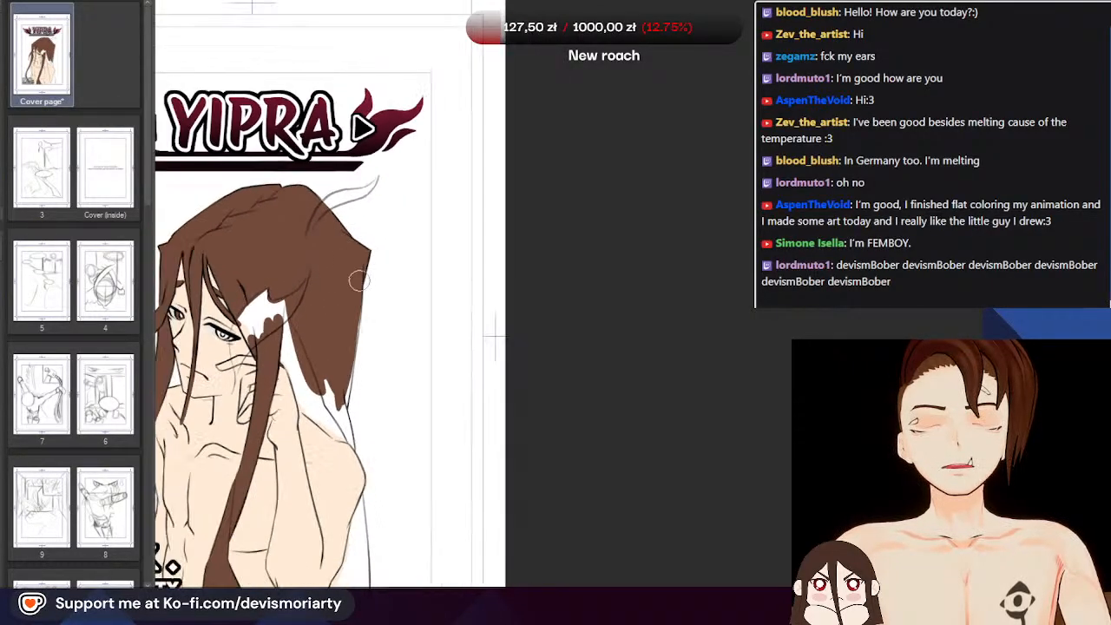
scroll(362, 376, "up", 4)
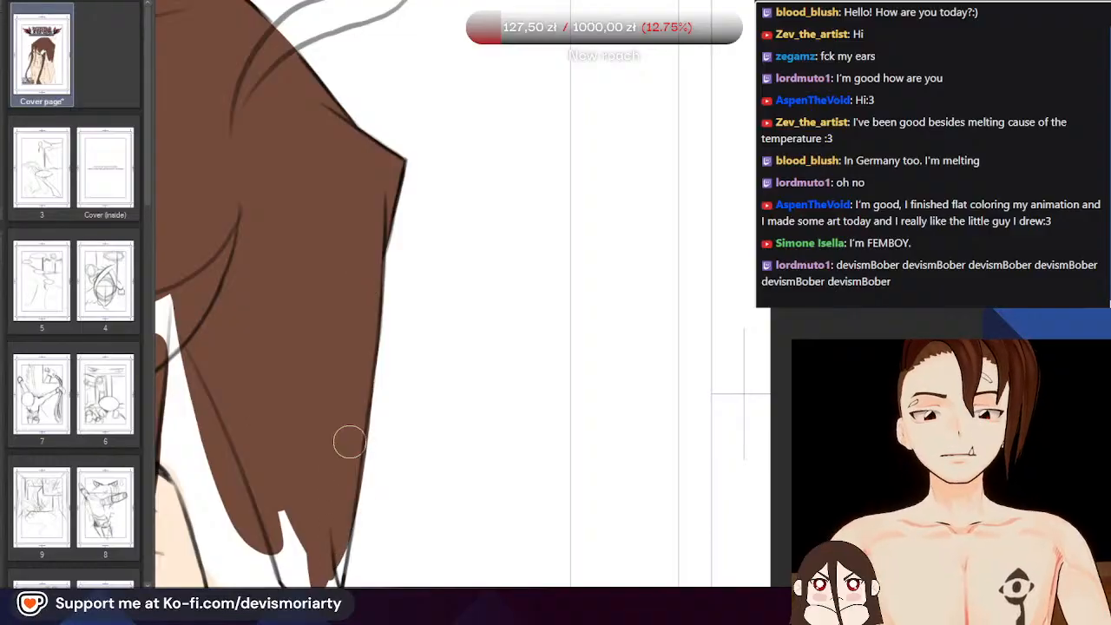
scroll(347, 447, "down", 1)
mouse_move(350, 385)
left_mouse_down()
mouse_move(337, 514)
mouse_move(359, 311)
mouse_move(327, 555)
left_mouse_up()
scroll(338, 426, "down", 5)
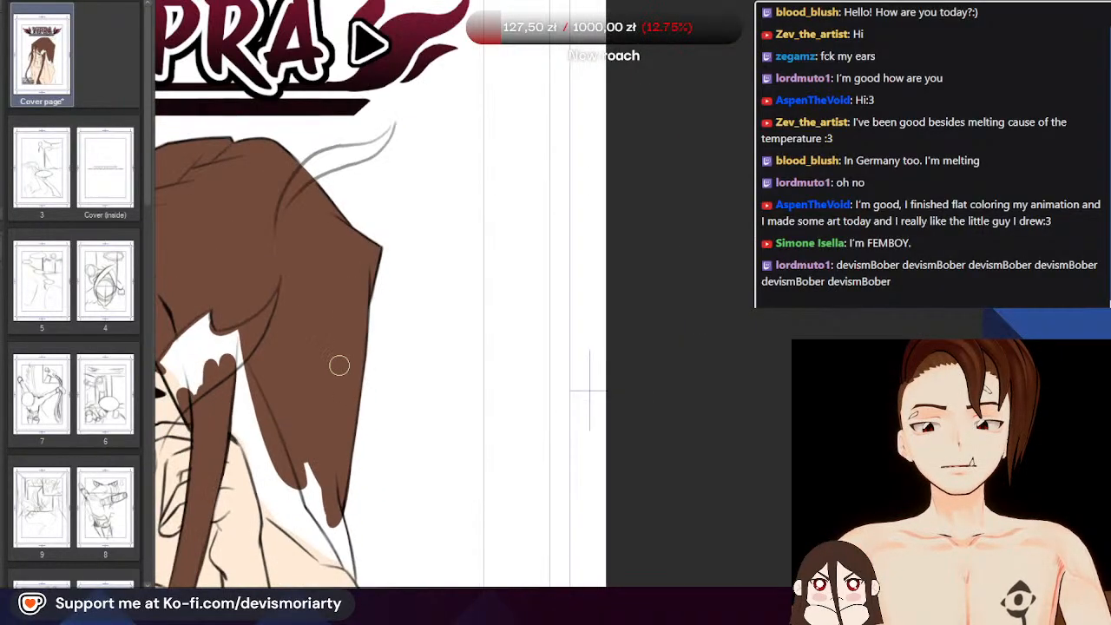
Paint brown along the ponytail's inner edge down to the shoulder line, undoing the stray strokes
scroll(309, 449, "up", 6)
scroll(371, 478, "up", 1)
mouse_move(380, 476)
left_mouse_down()
mouse_move(343, 461)
mouse_move(368, 465)
mouse_move(339, 447)
mouse_move(363, 474)
mouse_move(286, 405)
left_mouse_up()
key("ctrl+z")
scroll(348, 464, "up", 1)
mouse_move(361, 469)
left_mouse_down()
mouse_move(310, 419)
mouse_move(343, 460)
mouse_move(236, 363)
mouse_move(259, 388)
mouse_move(230, 351)
mouse_move(176, 193)
left_mouse_up()
key("ctrl+z")
scroll(228, 316, "down", 3)
scroll(234, 270, "up", 3)
left_click_drag(216, 295, 175, 213)
scroll(252, 335, "down", 5)
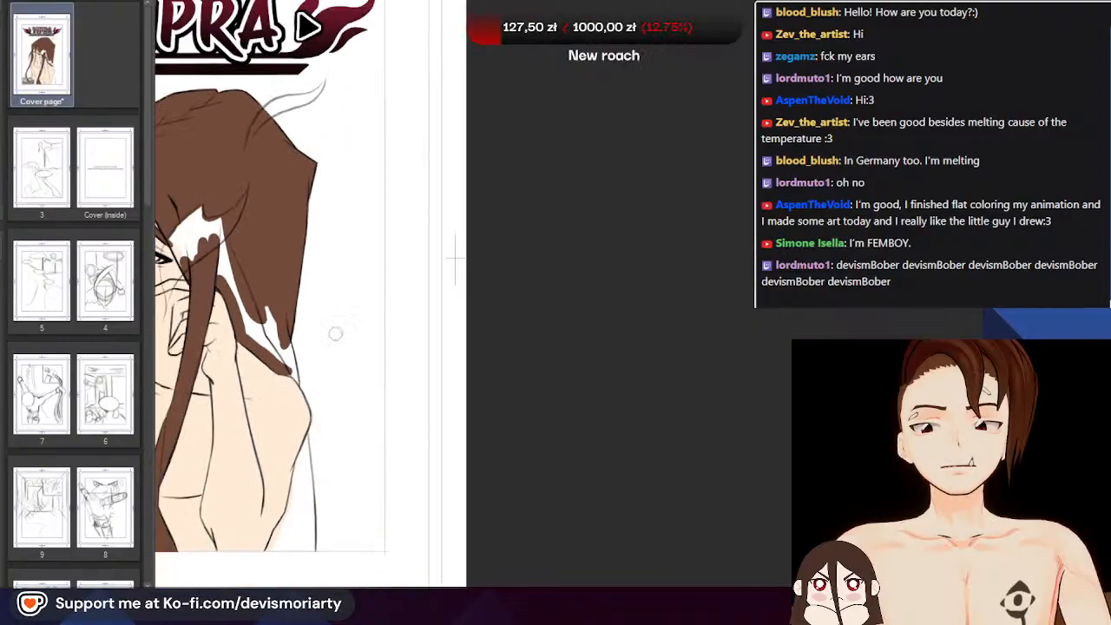
Fill the white gap between the ponytail's inner edge and its brown body above the shoulder
scroll(217, 276, "up", 5)
left_click_drag(236, 273, 286, 397)
scroll(283, 308, "down", 5)
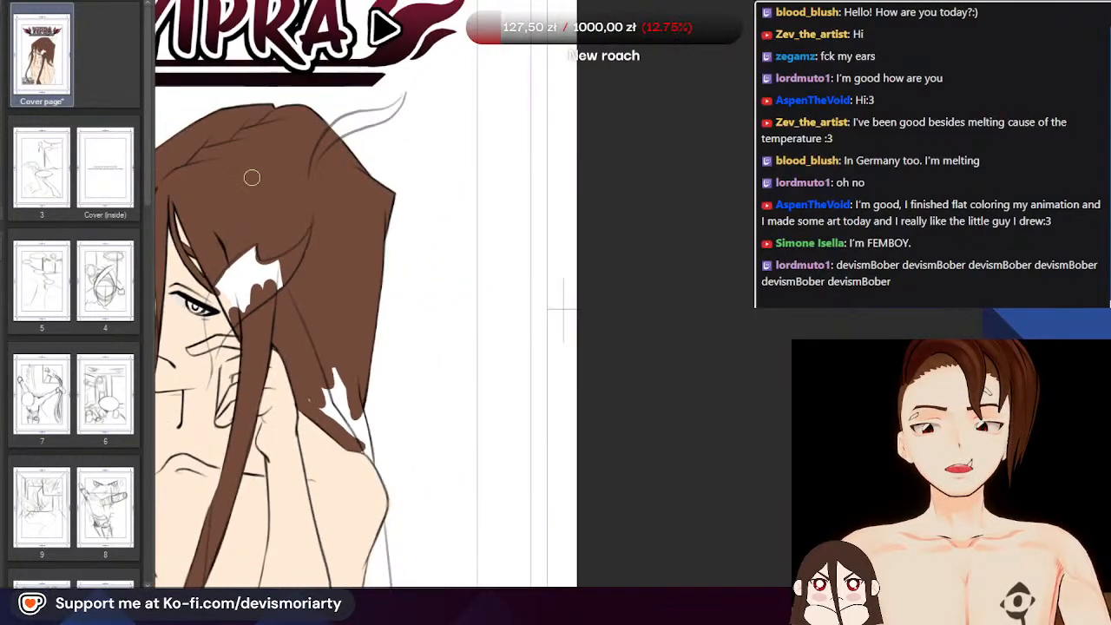
scroll(277, 356, "up", 5)
mouse_move(286, 330)
left_mouse_down()
mouse_move(374, 391)
mouse_move(352, 335)
left_mouse_up()
scroll(359, 367, "down", 4)
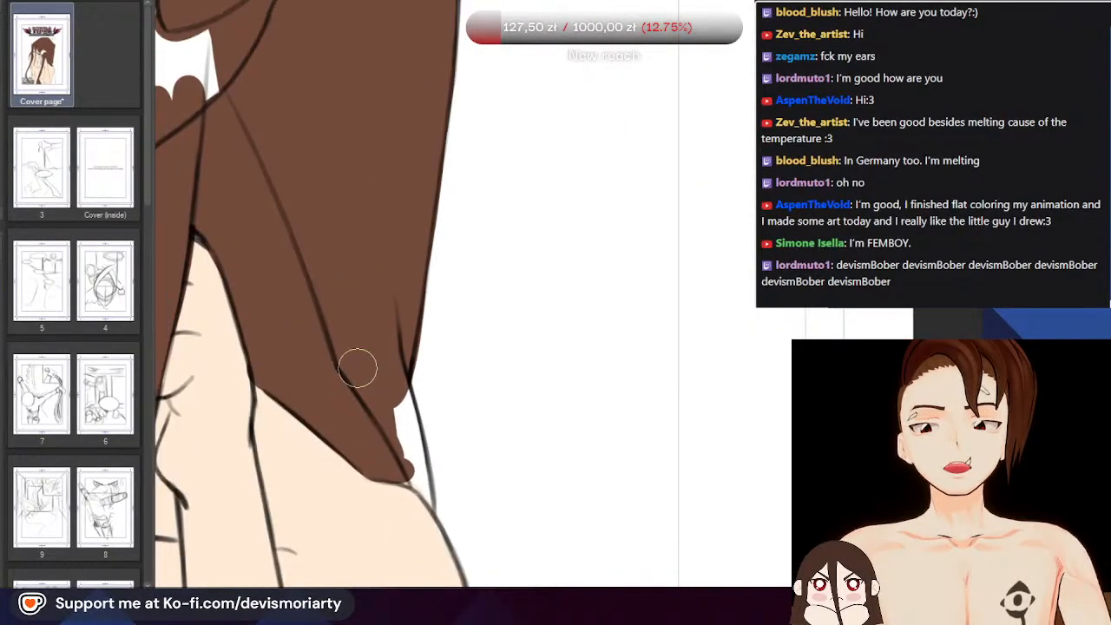
Fill the ponytail's narrow end above the shoulder with brown, closing the white slivers along its outer line
scroll(358, 345, "up", 4)
scroll(398, 425, "up", 1)
scroll(398, 435, "up", 1)
mouse_move(399, 421)
left_mouse_down()
mouse_move(388, 347)
mouse_move(433, 485)
mouse_move(349, 426)
mouse_move(399, 441)
left_mouse_up()
scroll(398, 447, "down", 4)
scroll(431, 479, "up", 3)
scroll(368, 434, "up", 2)
scroll(319, 403, "down", 2)
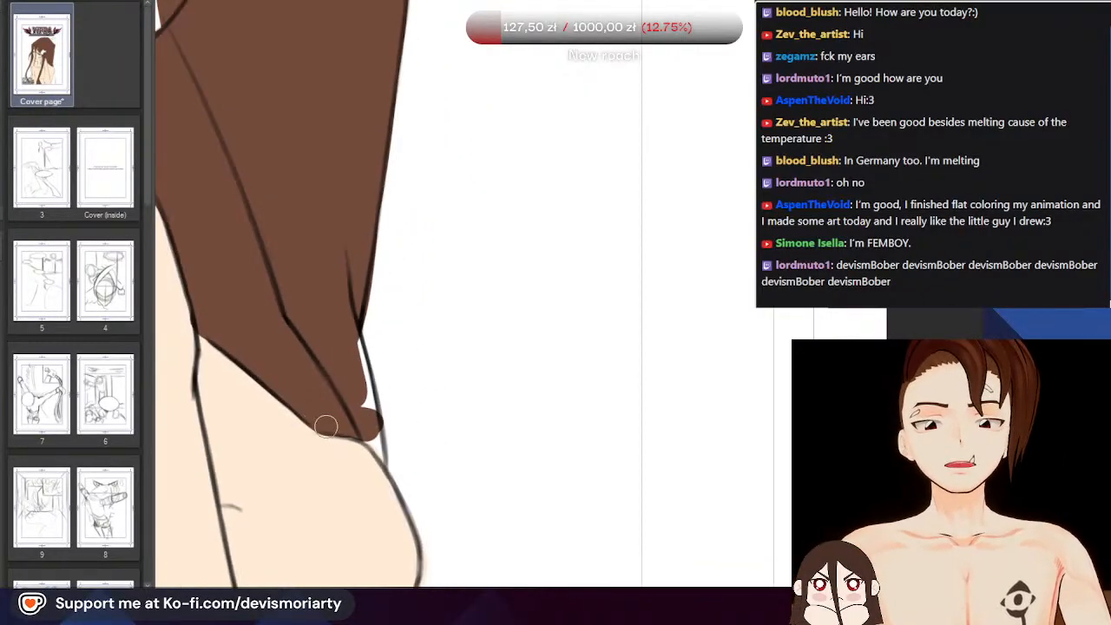
scroll(405, 450, "up", 1)
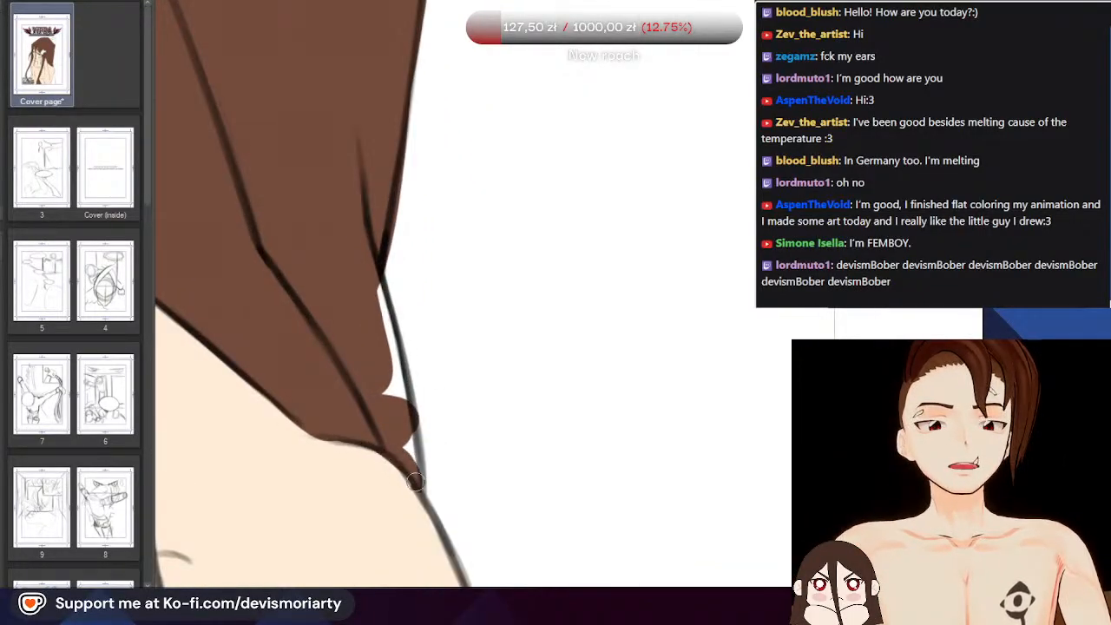
scroll(413, 473, "down", 1)
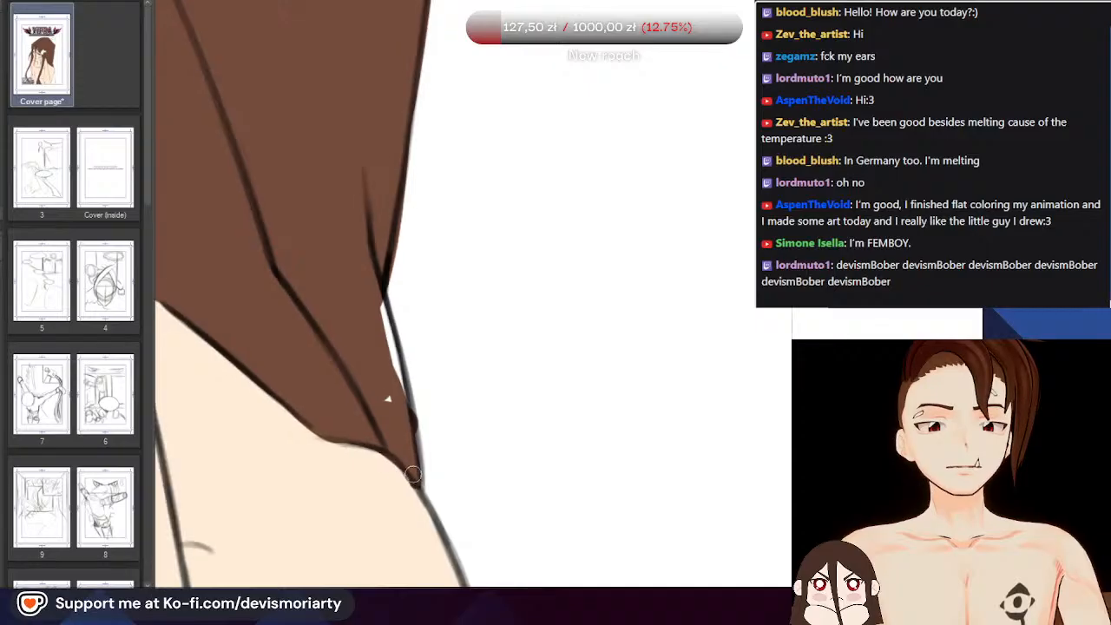
left_click_drag(394, 335, 377, 310)
scroll(342, 201, "down", 4)
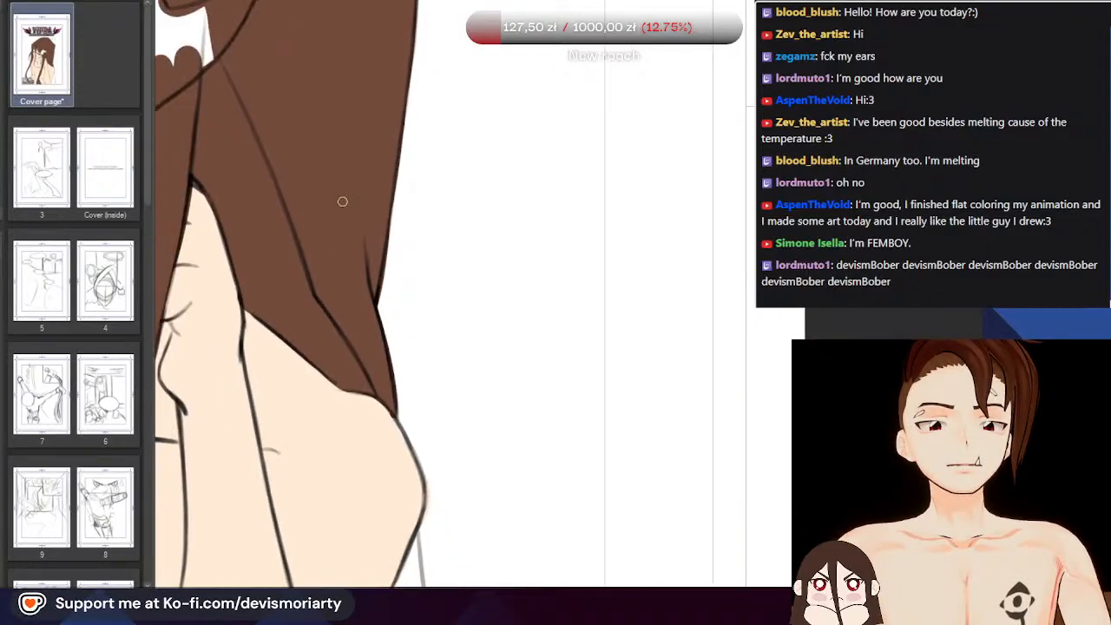
Paint brown along the arm edge and the bottom frame line to border the hair section behind the elbow
scroll(390, 428, "up", 4)
scroll(391, 428, "up", 2)
left_click_drag(382, 477, 393, 376)
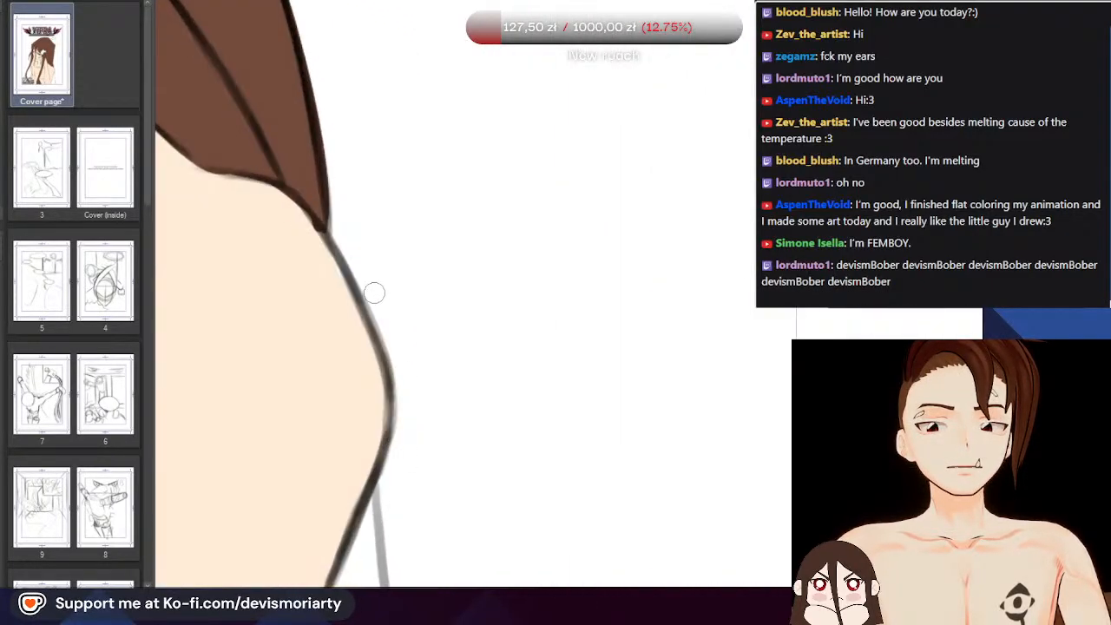
scroll(398, 394, "down", 4)
scroll(312, 286, "up", 1)
scroll(250, 165, "down", 6)
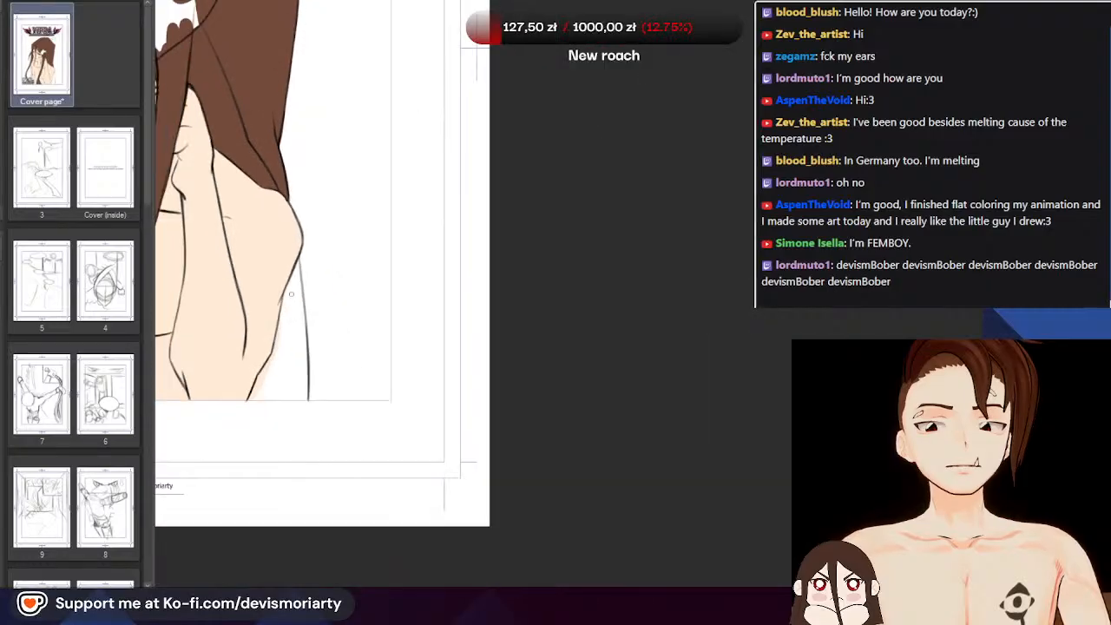
scroll(295, 321, "up", 5)
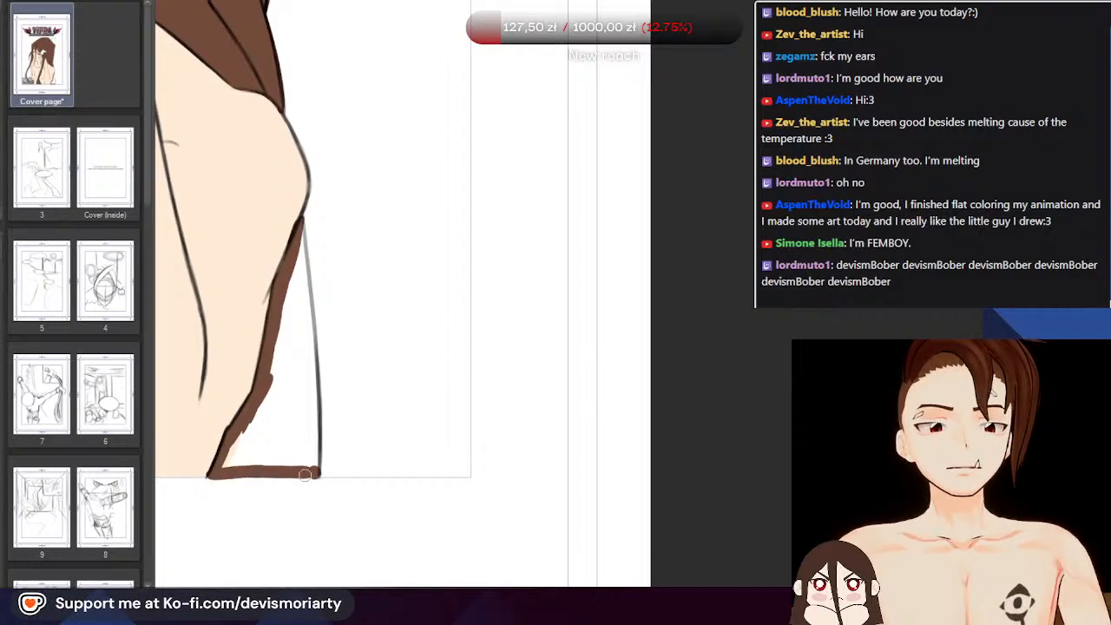
scroll(224, 474, "down", 1)
scroll(286, 330, "up", 2)
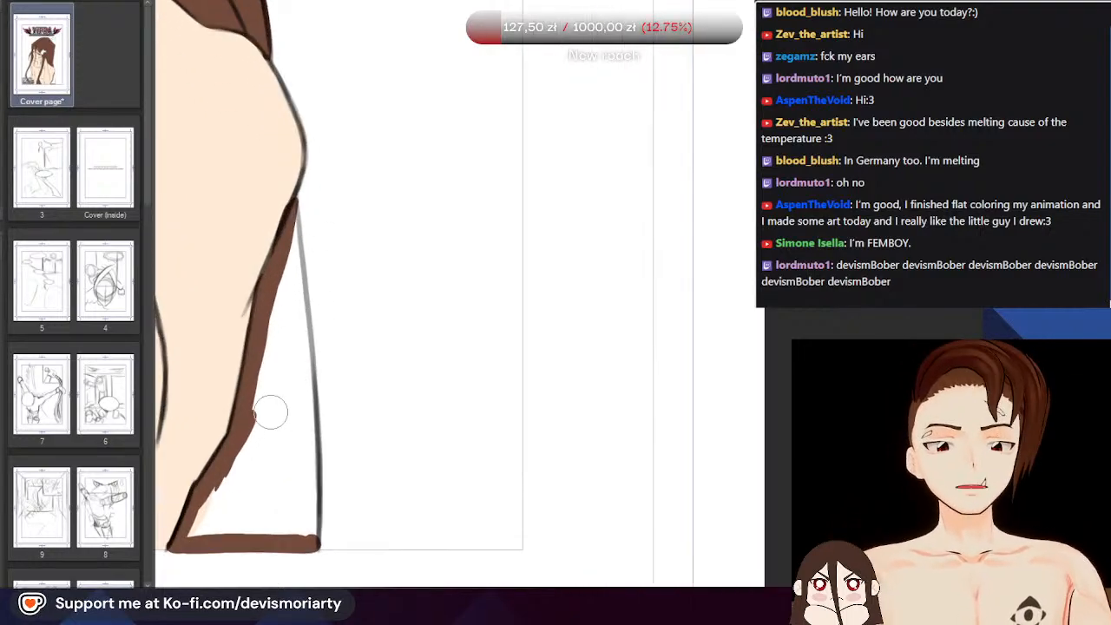
Paint brown along the outer edge of the hair section behind the elbow, down to the frame line
mouse_move(274, 382)
left_mouse_down()
mouse_move(239, 503)
mouse_move(209, 538)
mouse_move(303, 531)
mouse_move(298, 312)
left_mouse_up()
scroll(299, 309, "down", 5)
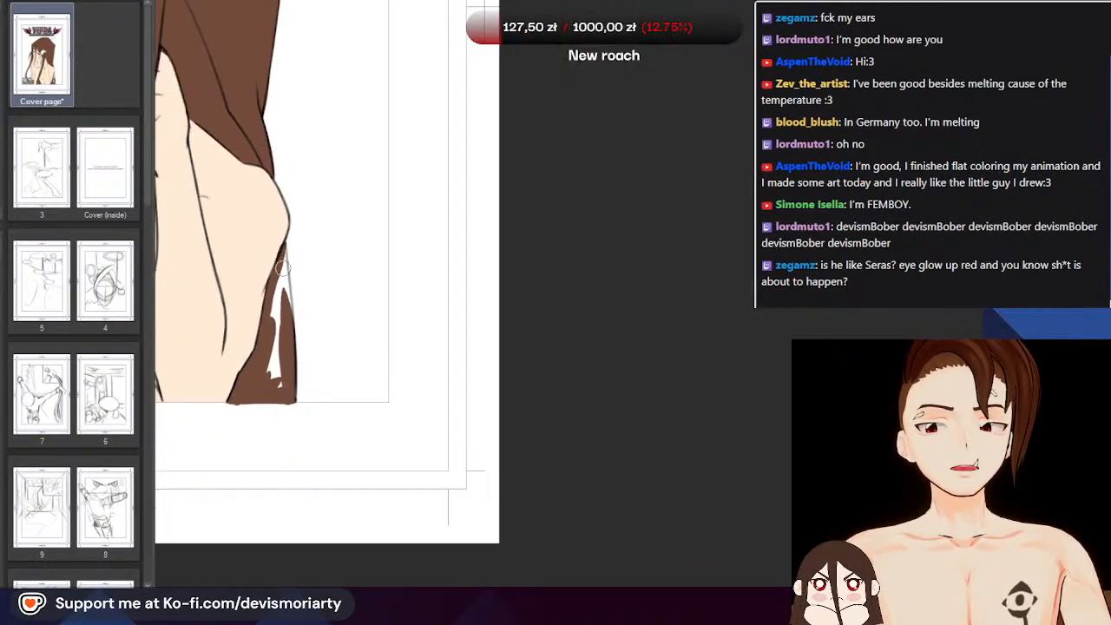
scroll(299, 309, "down", 3)
scroll(469, 372, "up", 4)
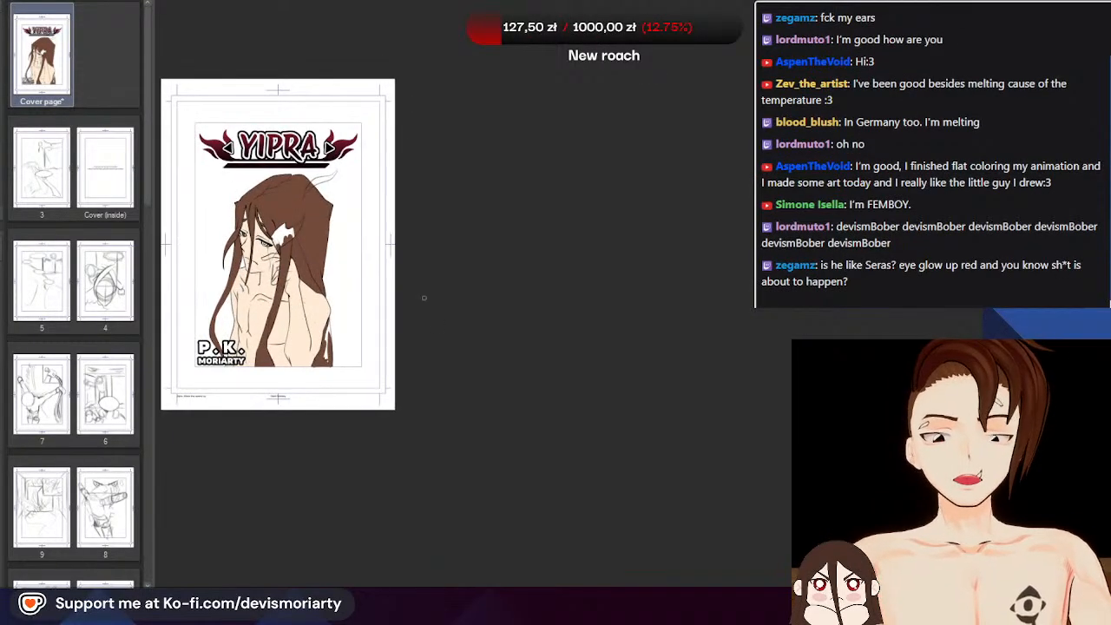
scroll(396, 280, "up", 2)
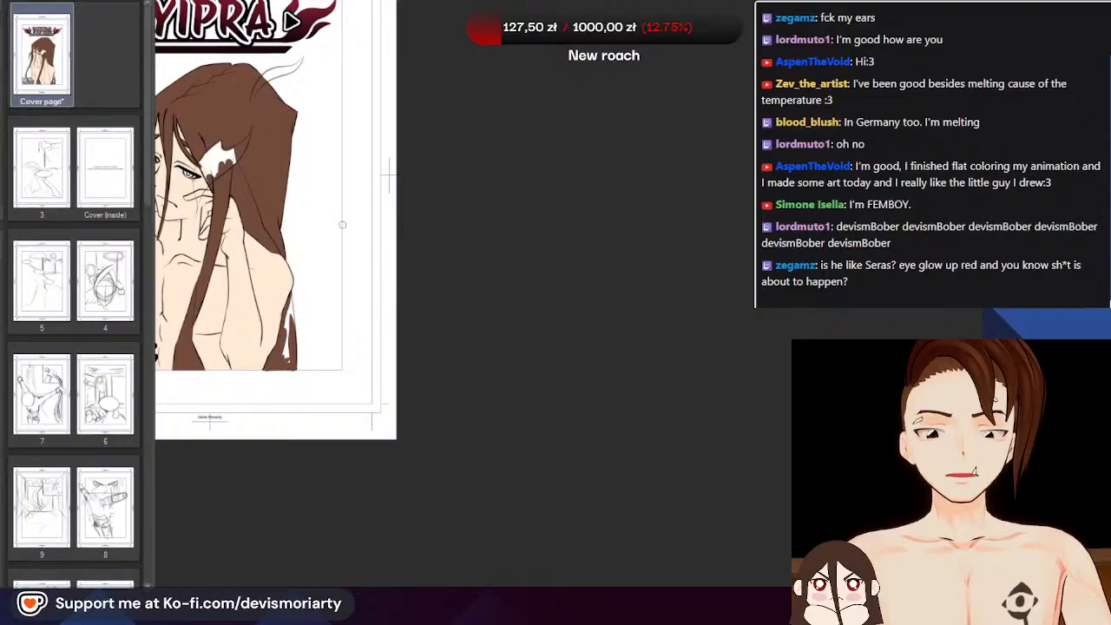
Fill the remaining white gaps in the hair behind the elbow with brown, up to its pointed upper end
scroll(291, 325, "up", 6)
left_click_drag(282, 418, 282, 302)
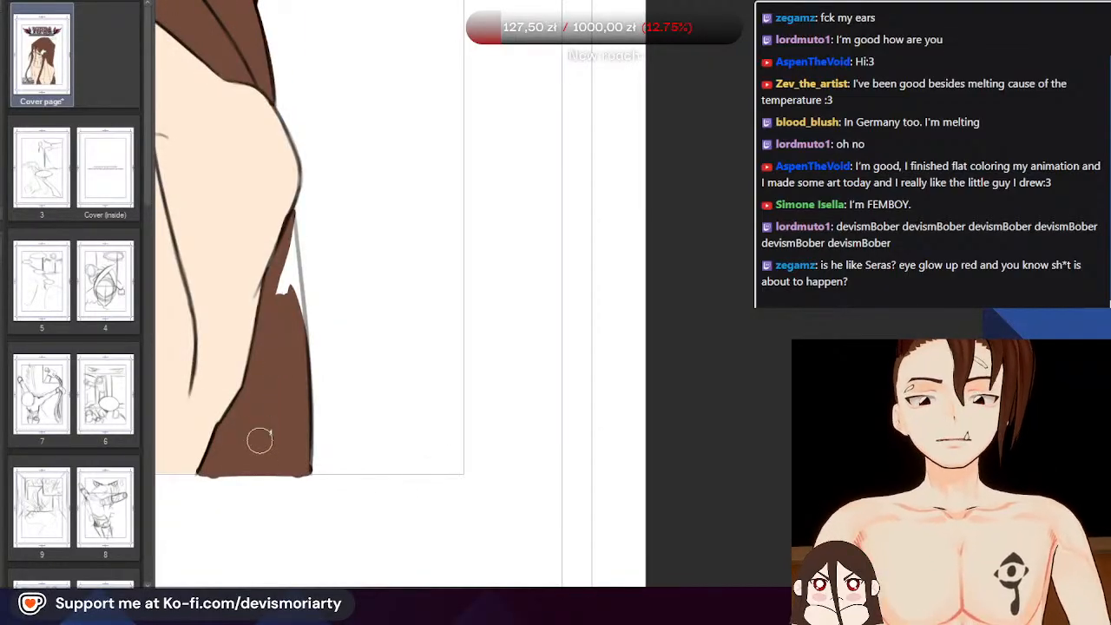
left_click_drag(285, 264, 284, 309)
scroll(293, 229, "up", 2)
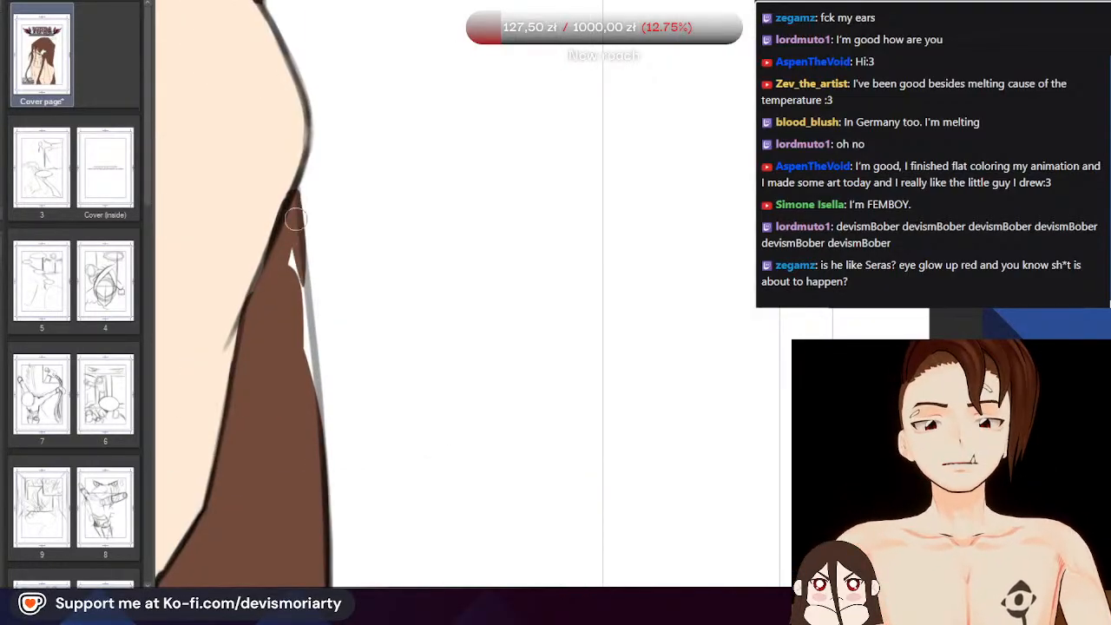
left_click_drag(295, 218, 303, 300)
scroll(300, 348, "down", 5)
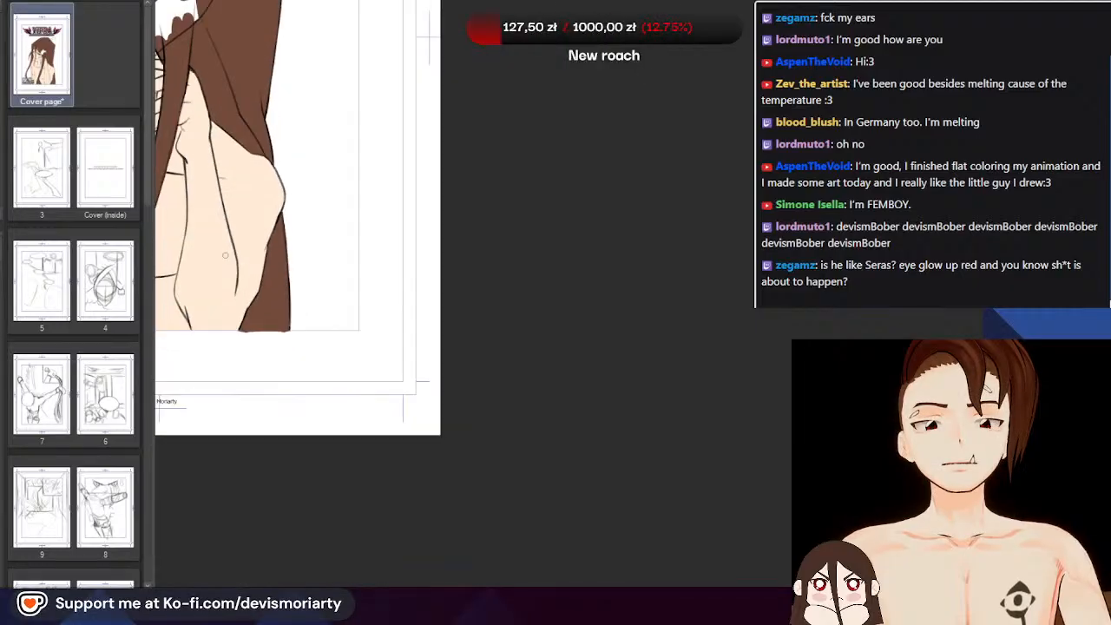
Select the brown overflow below the frame line under the hair behind the elbow, delete it and clear the selection
scroll(253, 322, "up", 4)
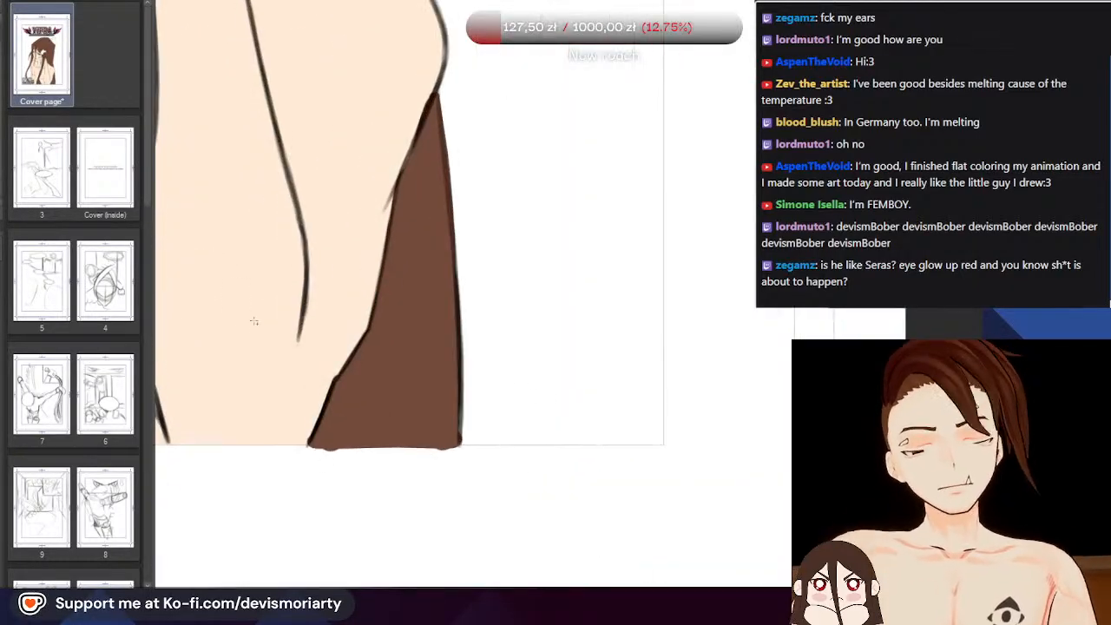
left_click_drag(521, 531, 219, 445)
left_click(261, 555)
scroll(395, 413, "down", 5)
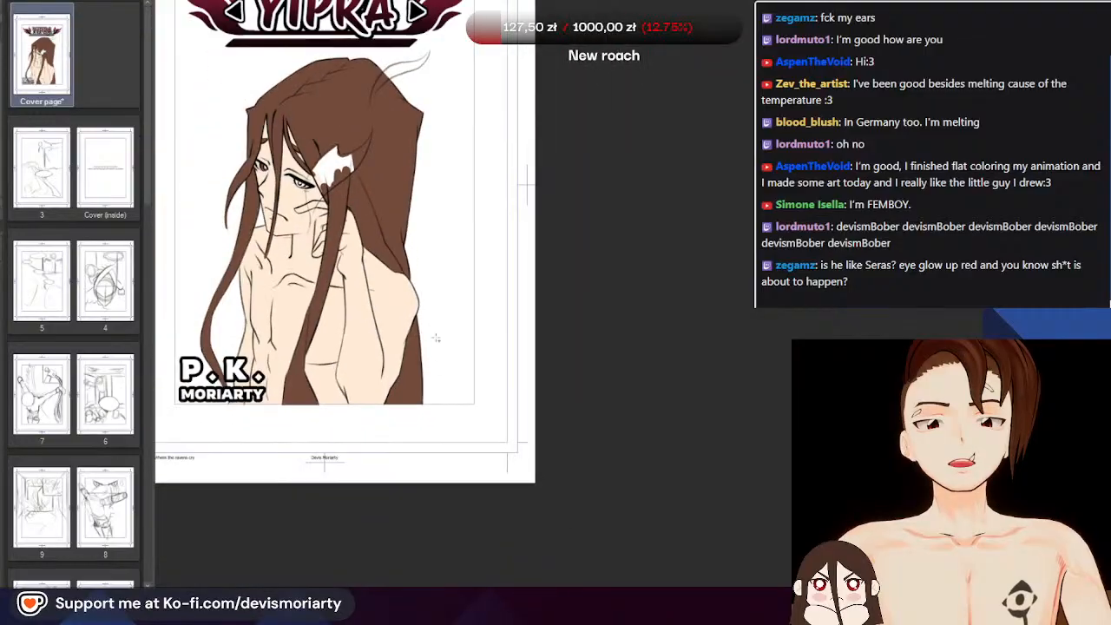
Examine the coloured figure on the whole cover page and along its bottom frame line
scroll(237, 391, "up", 1)
scroll(347, 391, "up", 2)
scroll(347, 391, "down", 4)
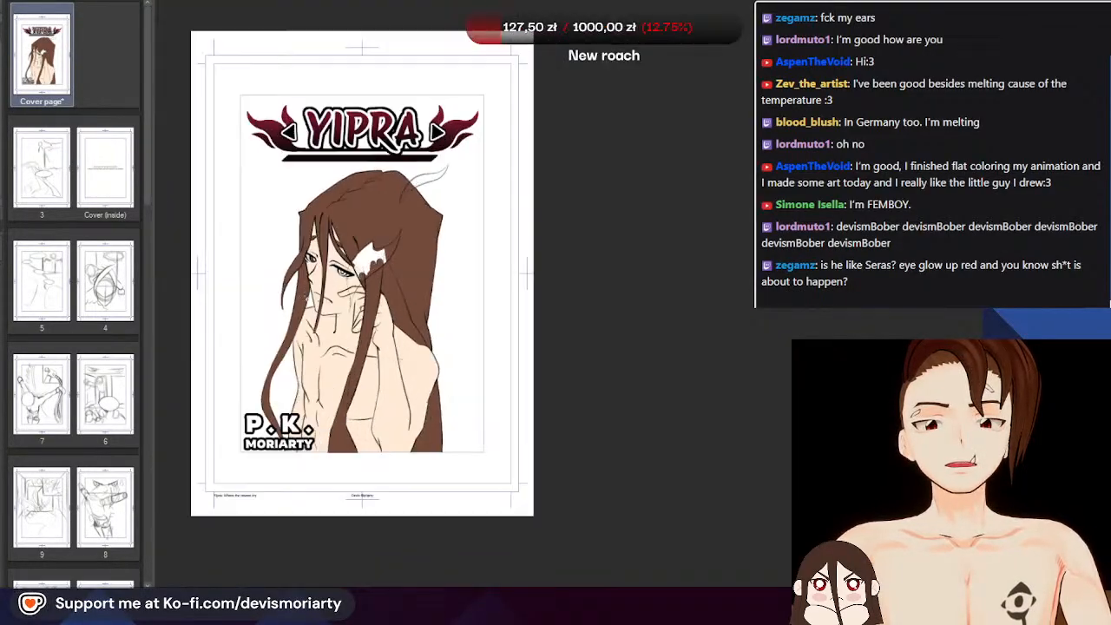
scroll(373, 579, "up", 3)
scroll(373, 579, "down", 3)
scroll(300, 434, "up", 4)
scroll(643, 405, "down", 3)
scroll(270, 80, "up", 3)
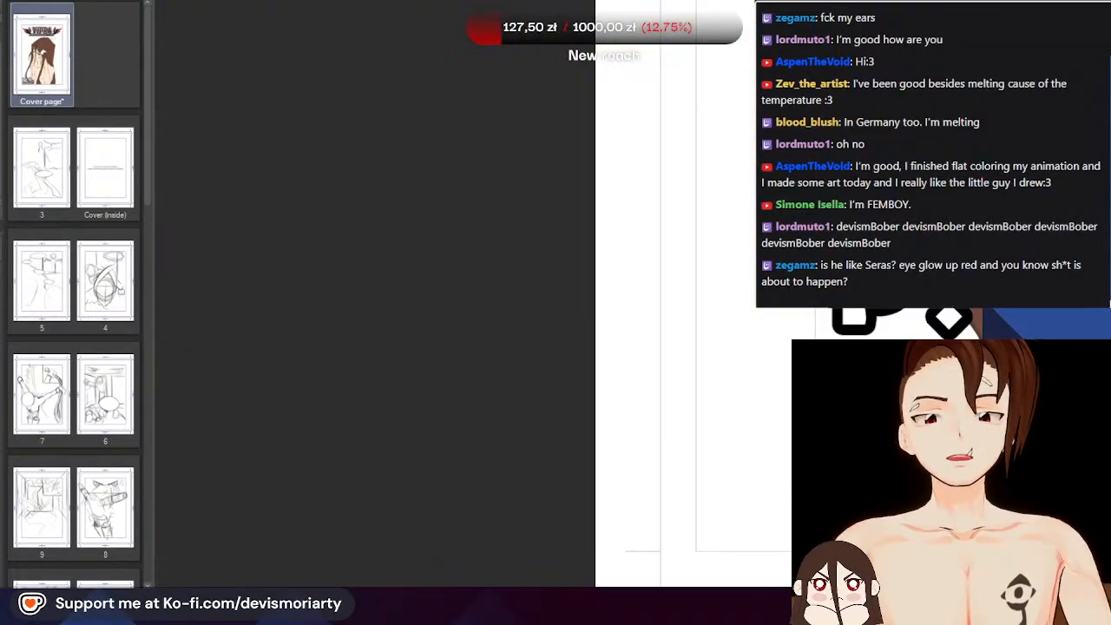
scroll(271, 80, "down", 2)
scroll(417, 451, "down", 4)
scroll(555, 198, "up", 3)
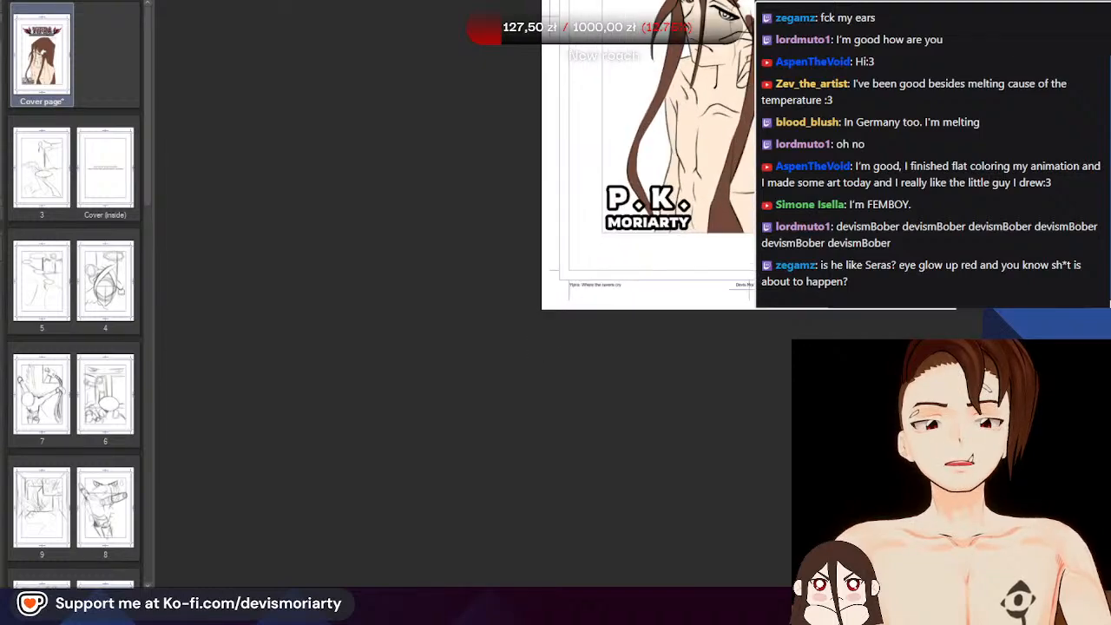
scroll(555, 198, "down", 2)
Select the strip below the frame line under the long front strand, delete the brown overflow and clear the selection
scroll(556, 198, "up", 5)
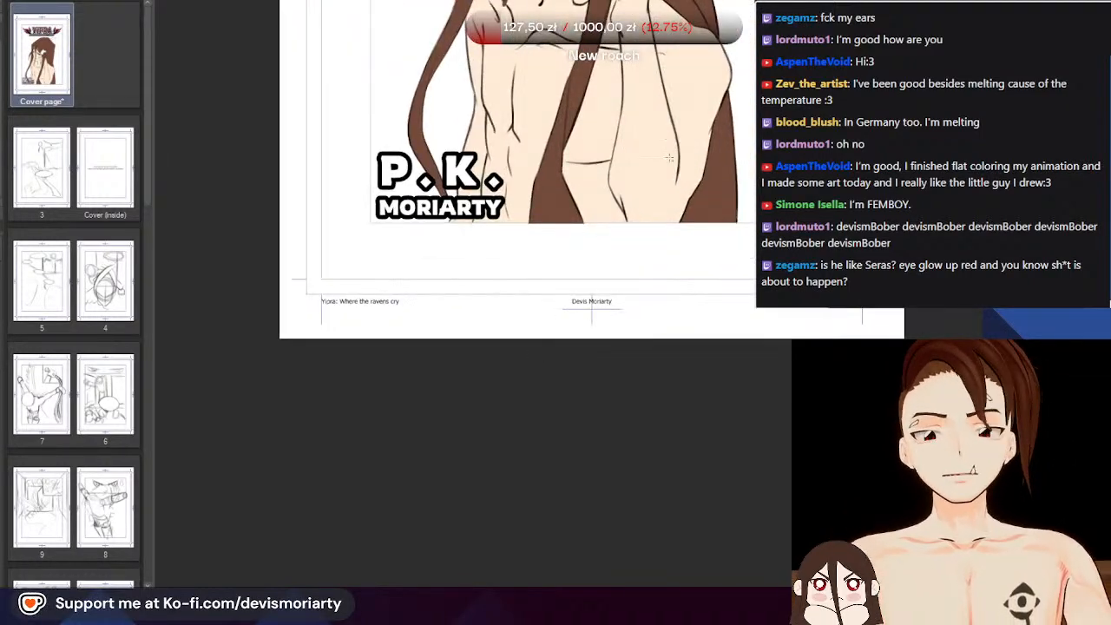
scroll(594, 245, "up", 2)
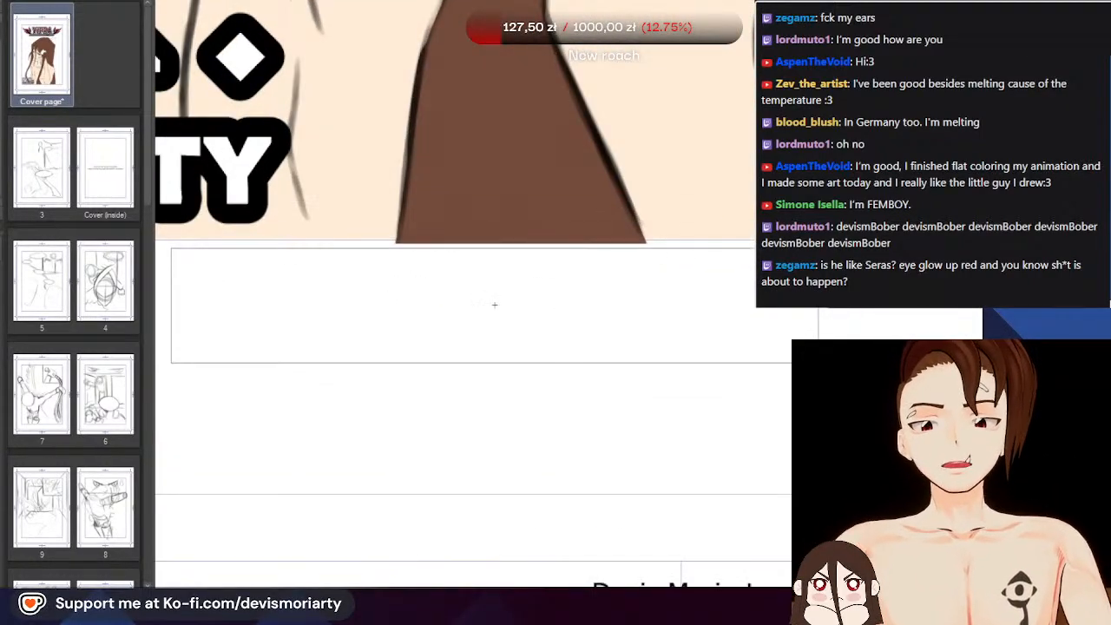
left_click(497, 300)
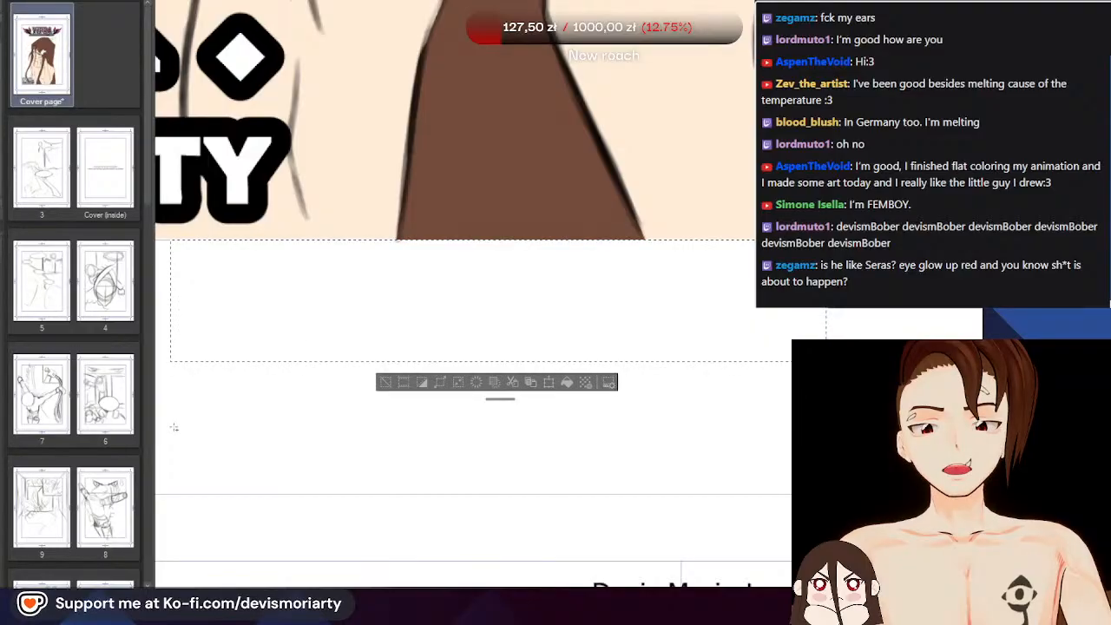
left_click(386, 382)
scroll(385, 344, "down", 6)
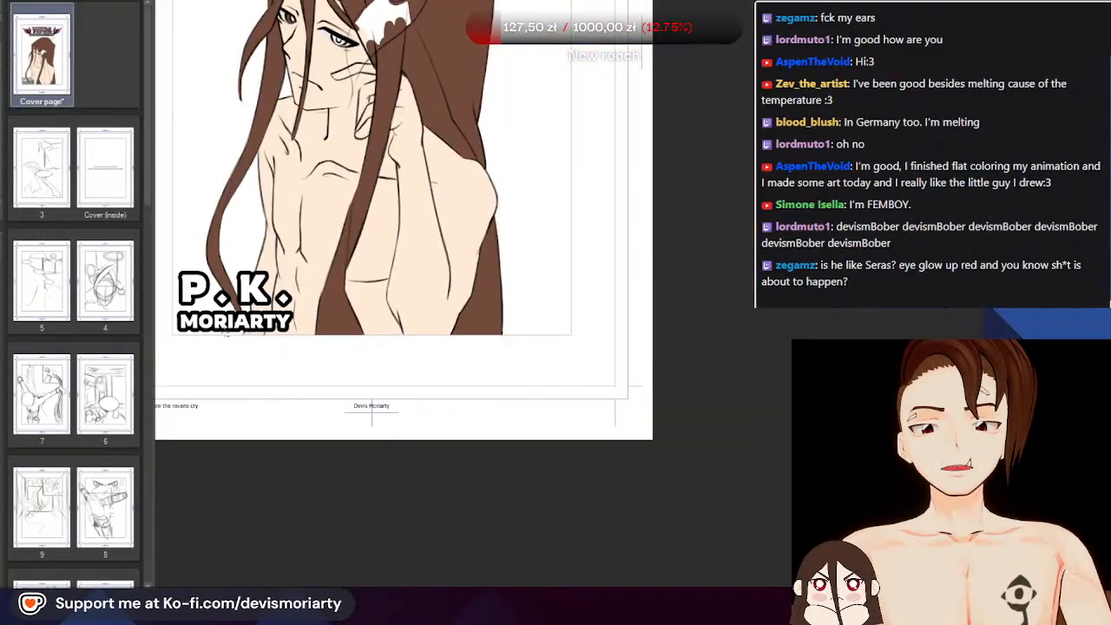
Paint the iris of the eye nearest the raised hand dark red and touch up its white pupil
scroll(463, 68, "up", 4)
scroll(463, 68, "down", 2)
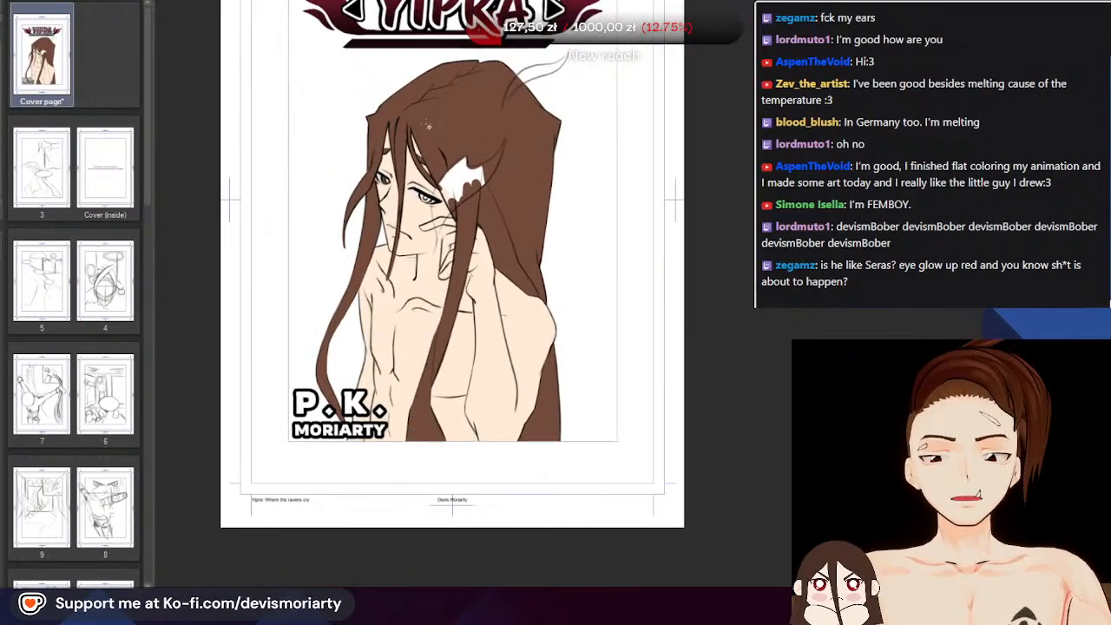
scroll(463, 67, "up", 3)
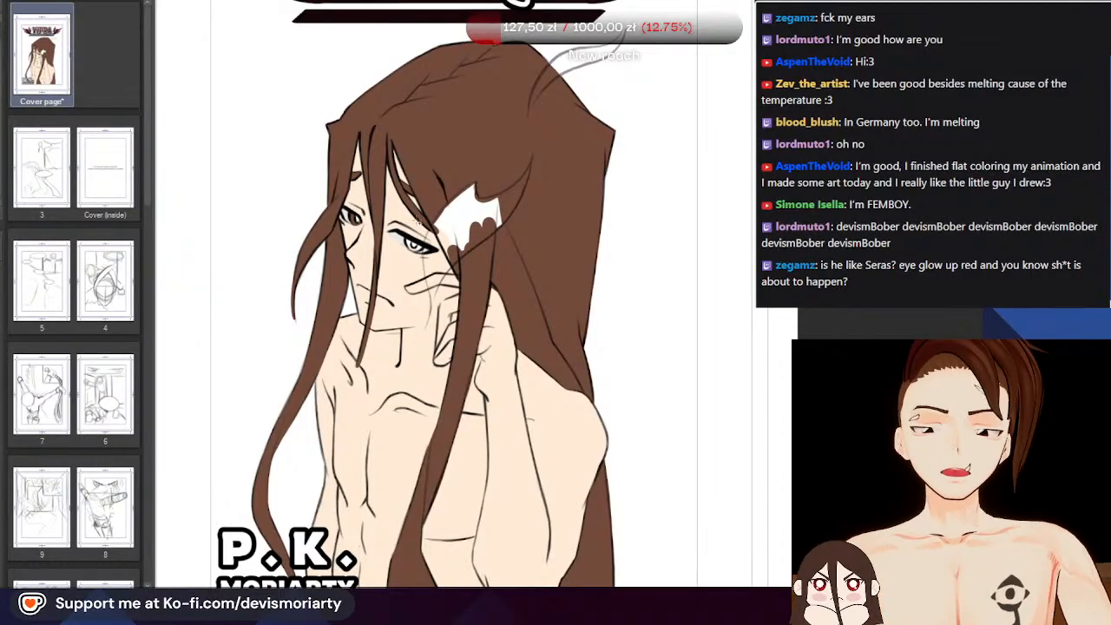
scroll(420, 261, "up", 5)
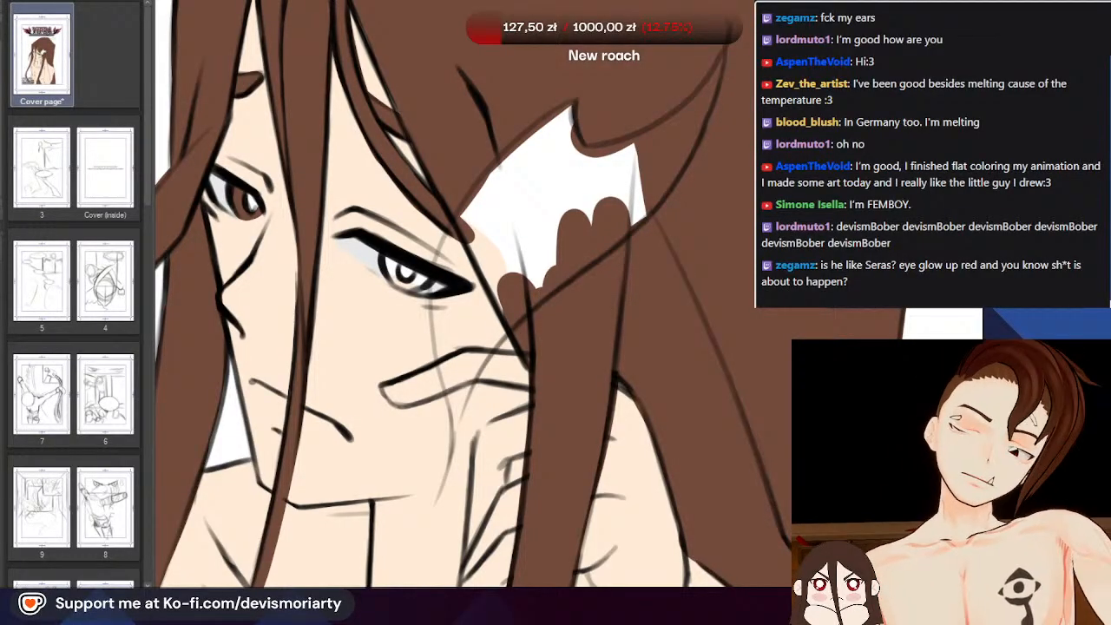
scroll(408, 270, "up", 5)
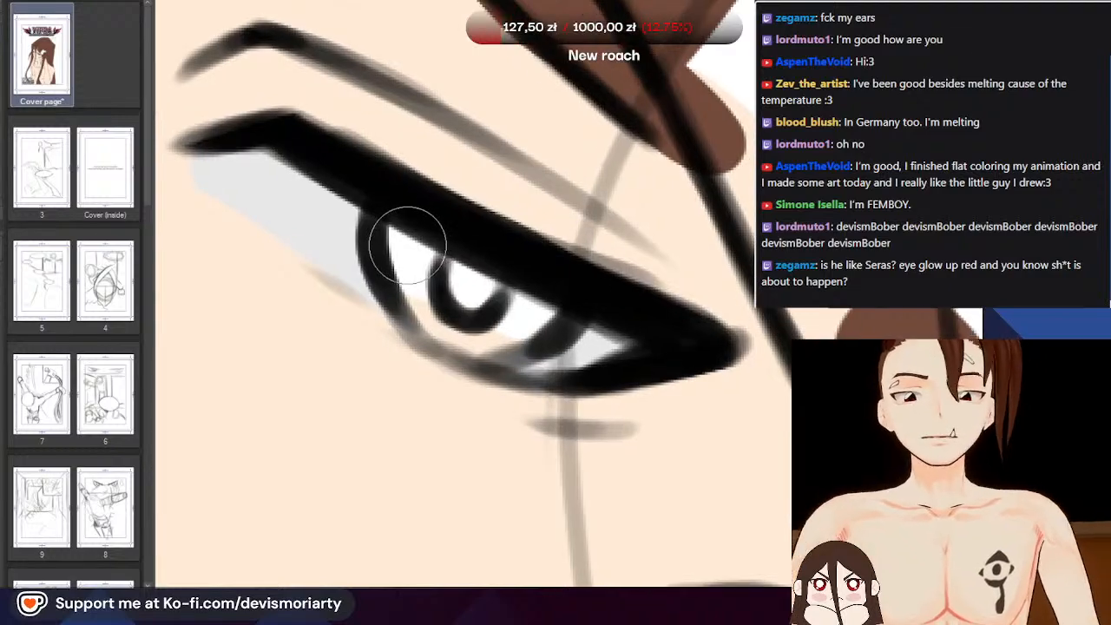
left_click(415, 241)
mouse_move(415, 241)
left_mouse_down()
mouse_move(415, 307)
mouse_move(398, 246)
mouse_move(422, 267)
mouse_move(422, 317)
mouse_move(411, 255)
mouse_move(445, 336)
mouse_move(519, 326)
mouse_move(539, 296)
mouse_move(504, 346)
left_mouse_up()
mouse_move(575, 308)
left_mouse_down()
mouse_move(528, 355)
mouse_move(464, 343)
left_mouse_up()
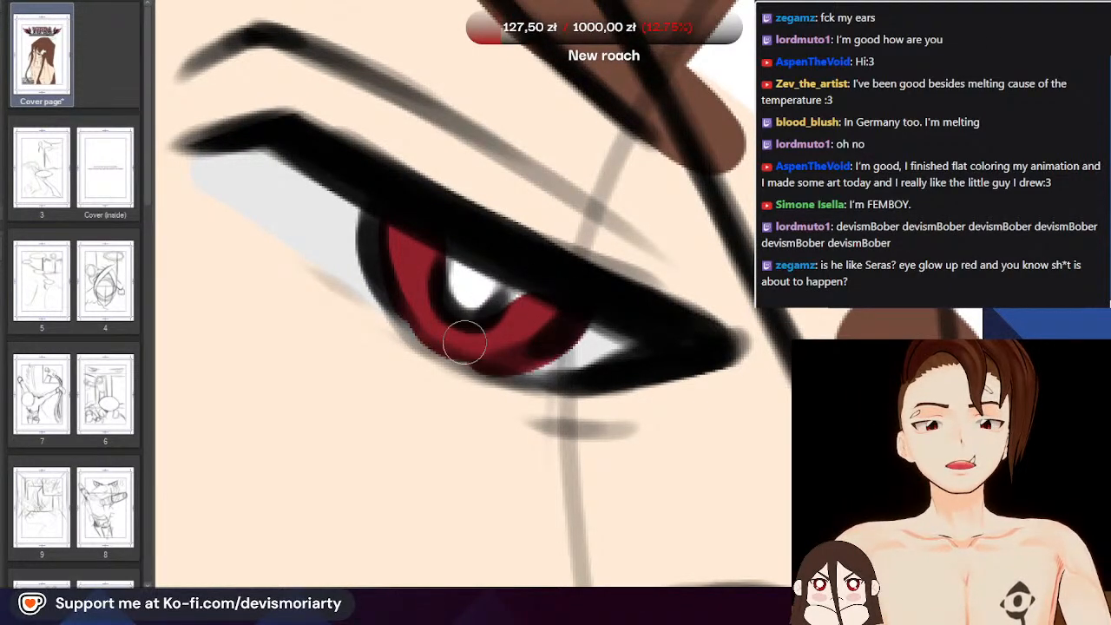
left_click_drag(434, 248, 480, 295)
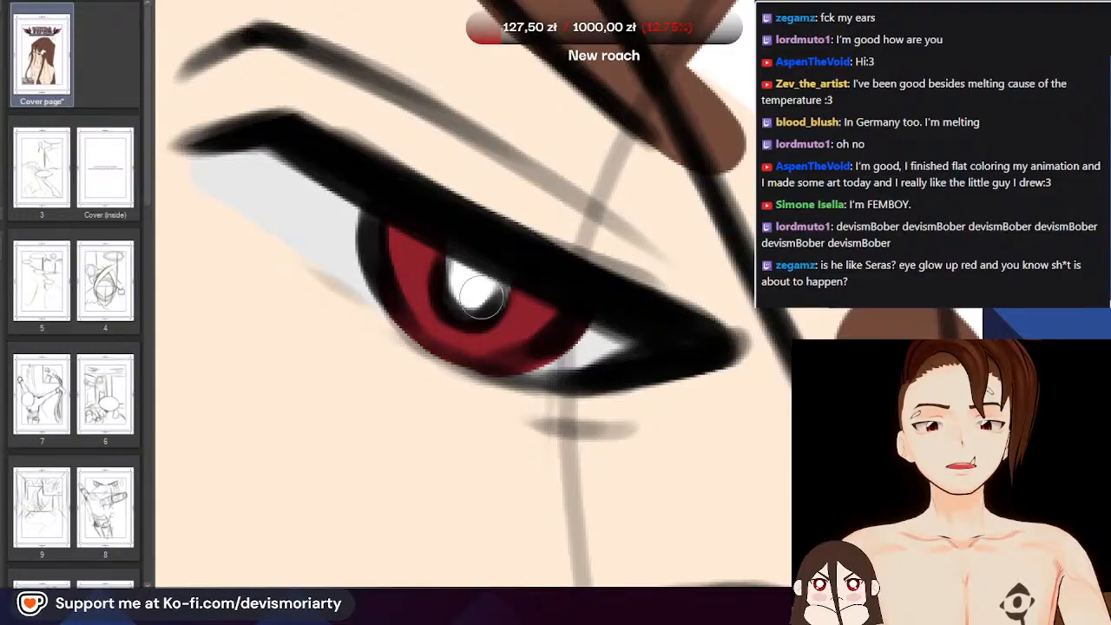
Clean up the red overflow along the iris's lower edge beside the white corner of the eye nearest the raised hand
scroll(327, 232, "up", 1)
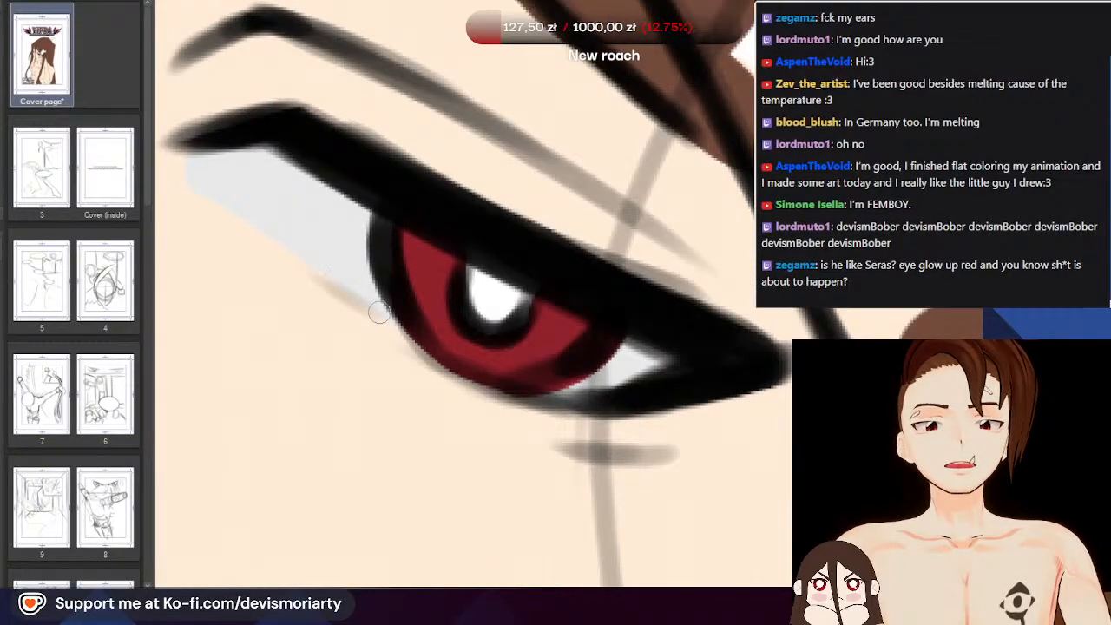
scroll(356, 284, "down", 7)
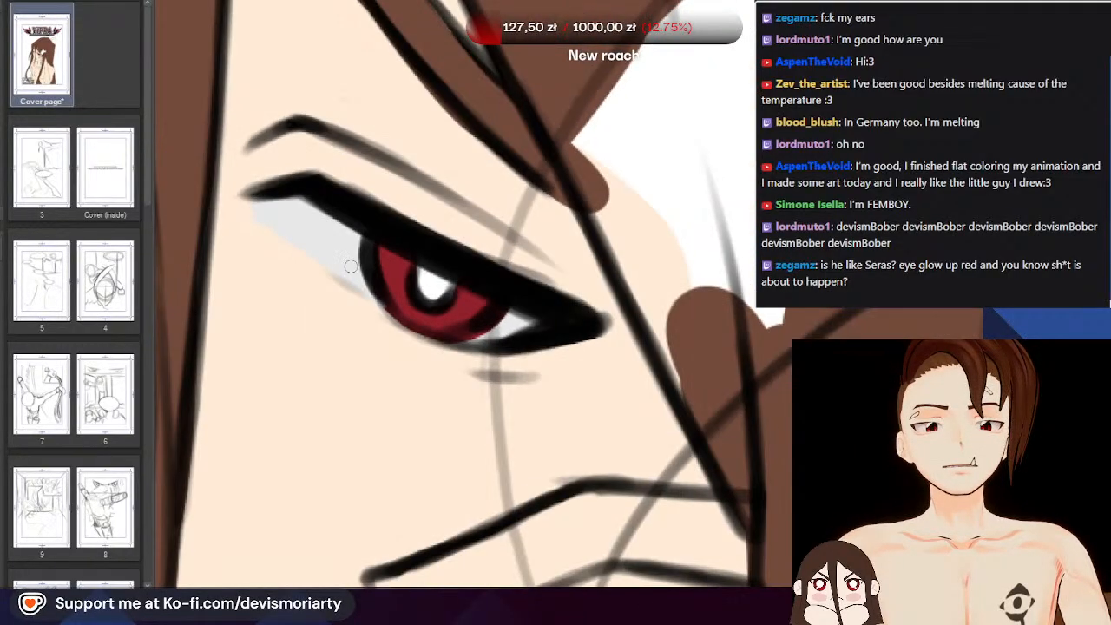
scroll(419, 346, "up", 1)
scroll(418, 346, "down", 6)
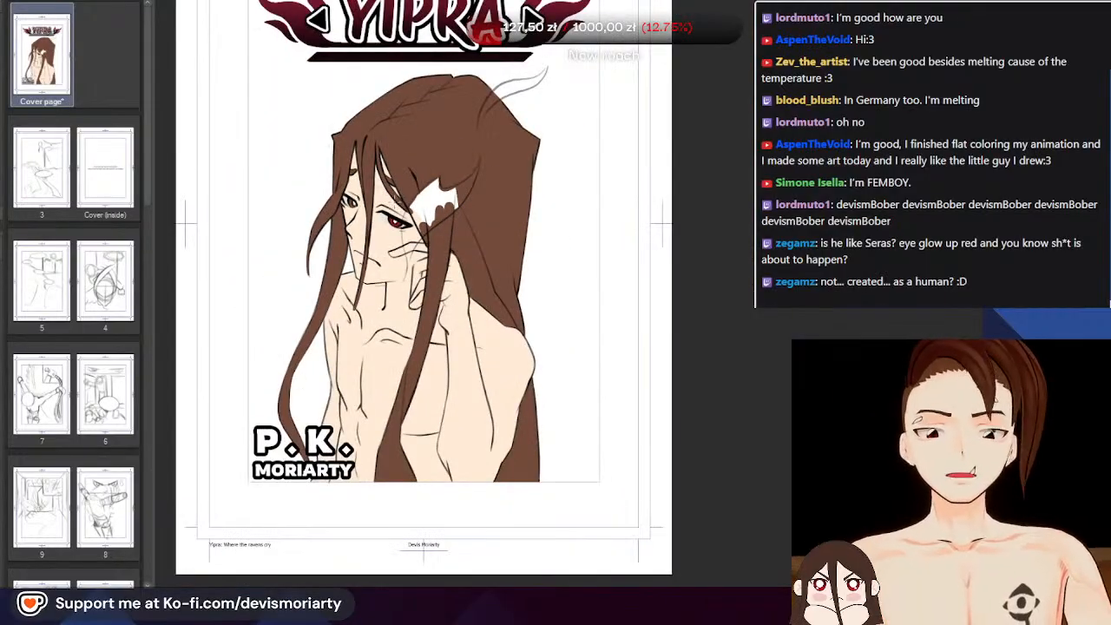
scroll(402, 157, "up", 5)
scroll(369, 230, "up", 8)
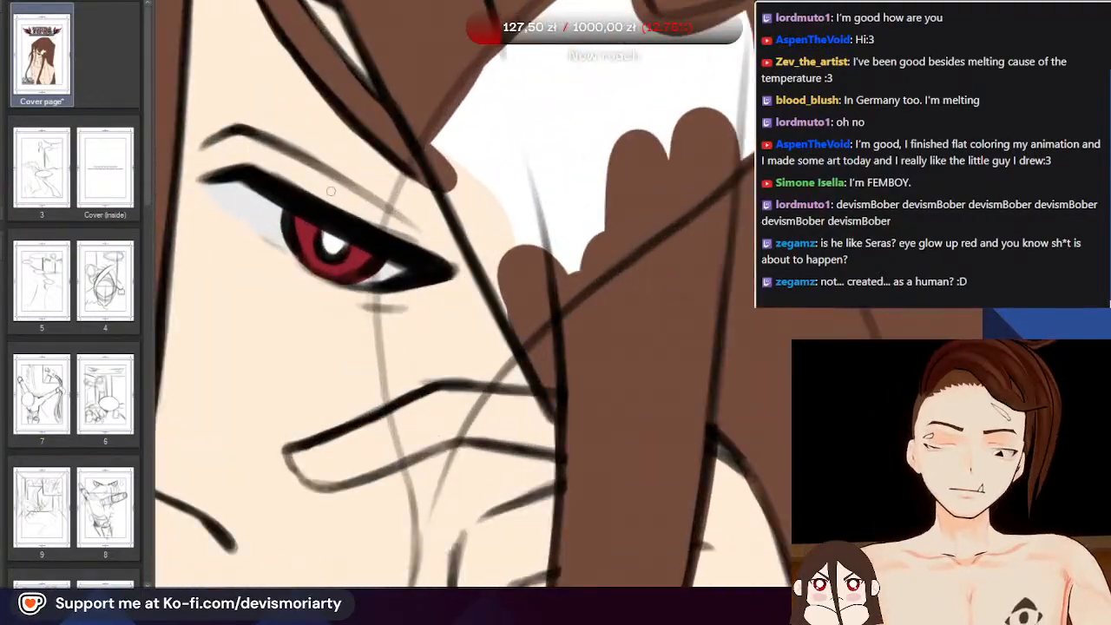
scroll(507, 370, "down", 1)
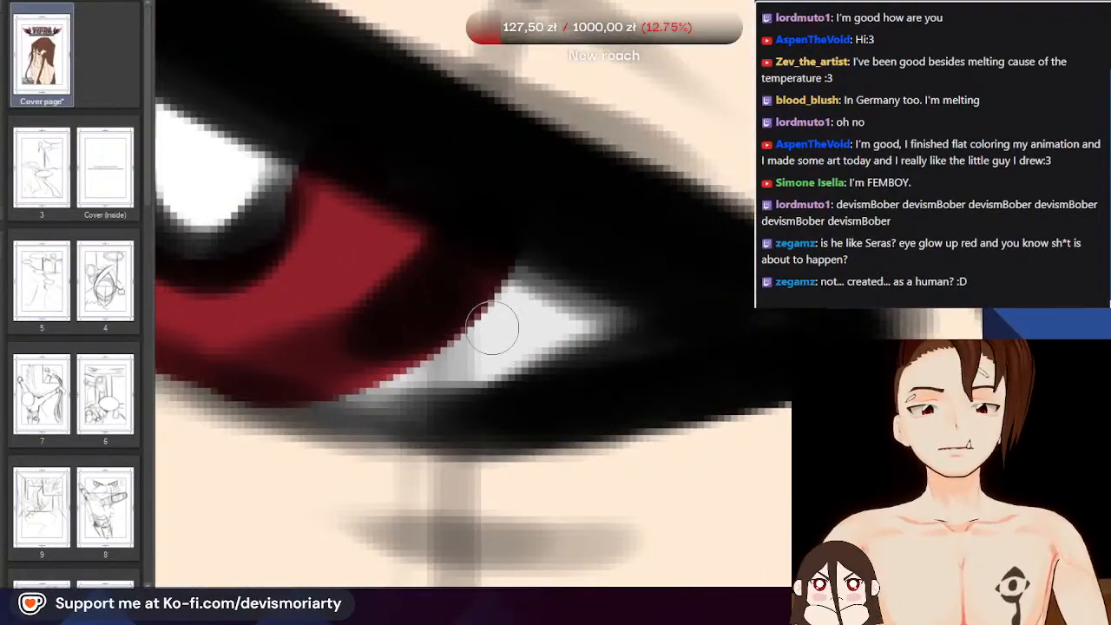
left_click_drag(326, 415, 473, 343)
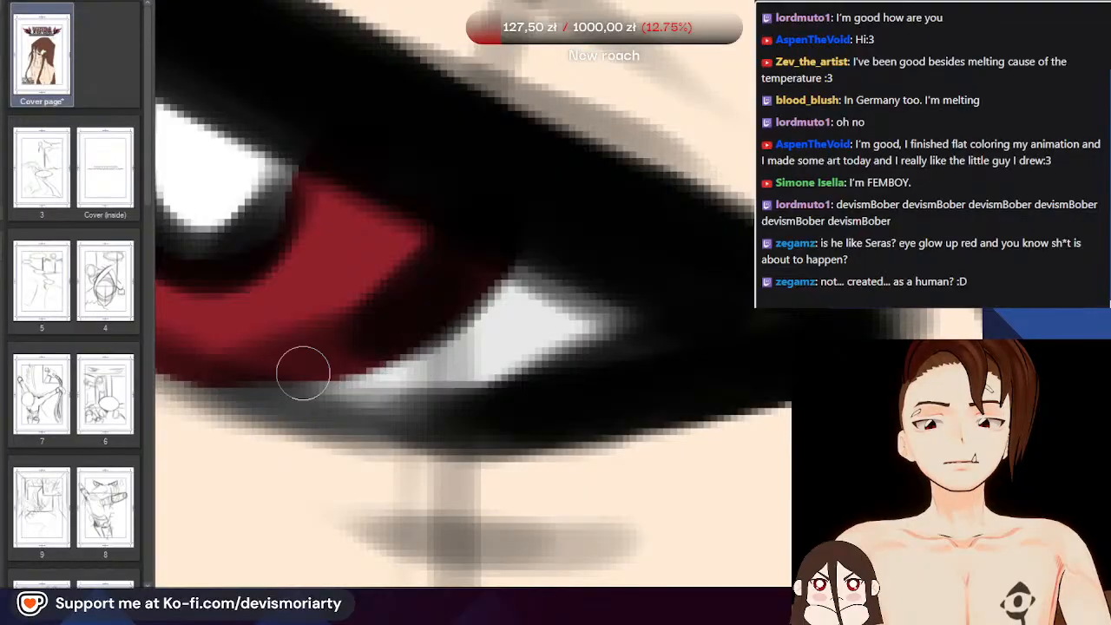
scroll(301, 373, "down", 3)
scroll(278, 369, "up", 3)
scroll(261, 366, "down", 5)
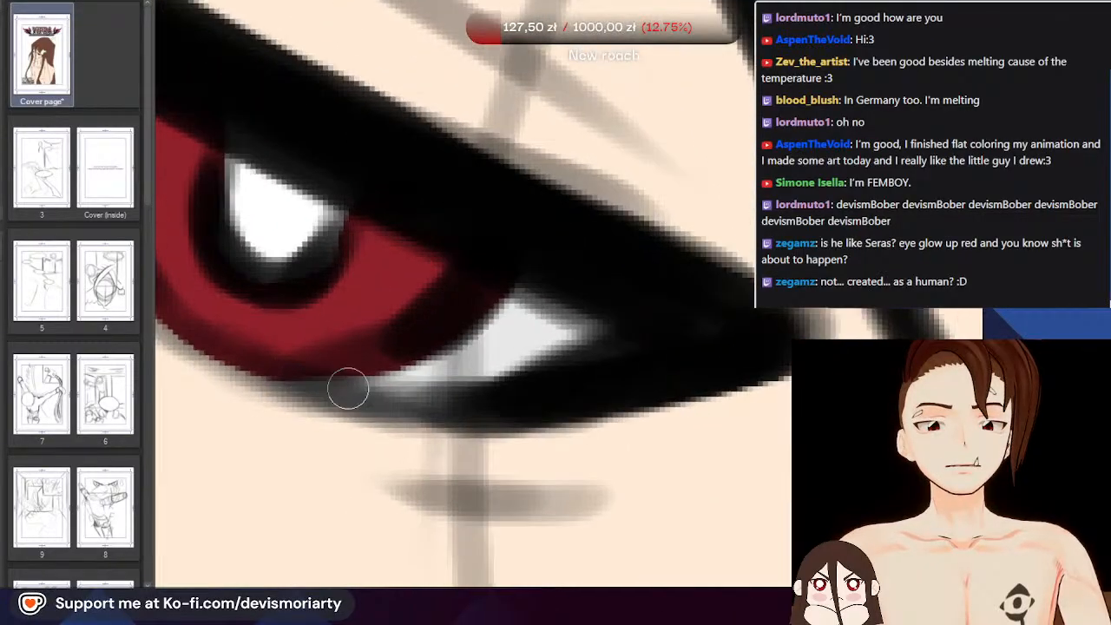
Examine the coloured figure and the red eye on the whole cover page
scroll(379, 289, "down", 4)
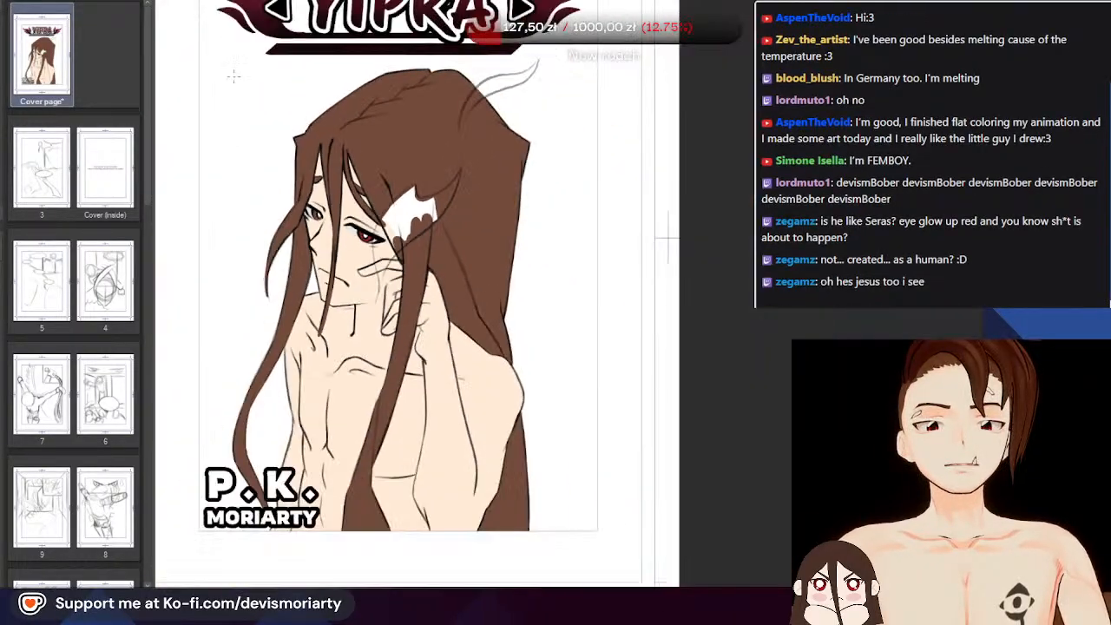
scroll(362, 280, "down", 2)
scroll(348, 226, "up", 3)
scroll(330, 131, "down", 5)
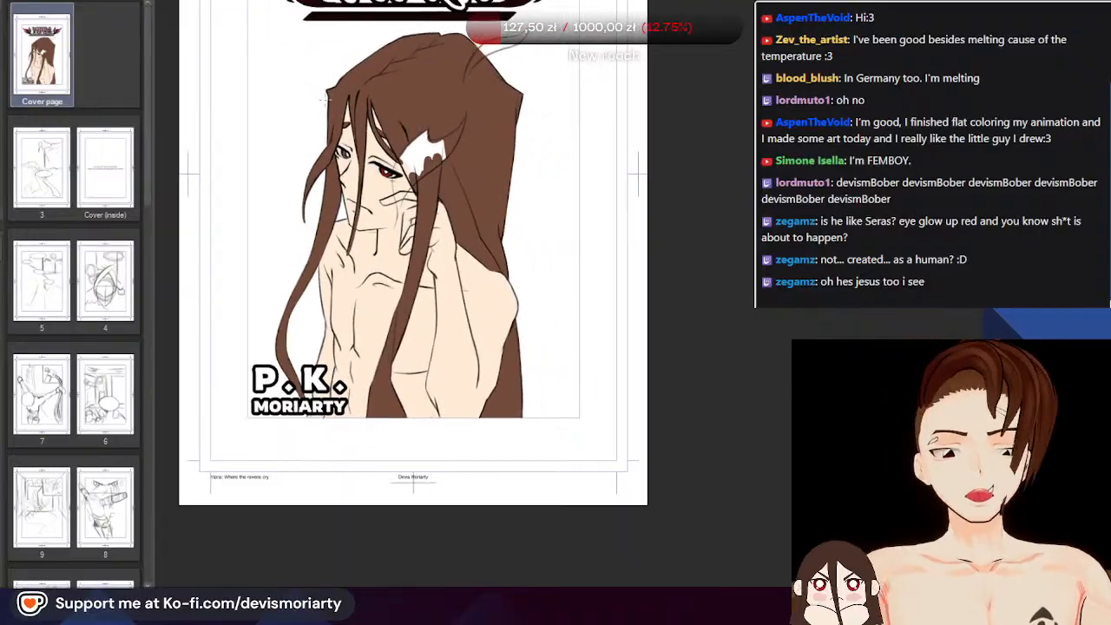
scroll(241, 54, "up", 3)
scroll(391, 261, "down", 2)
scroll(433, 363, "up", 3)
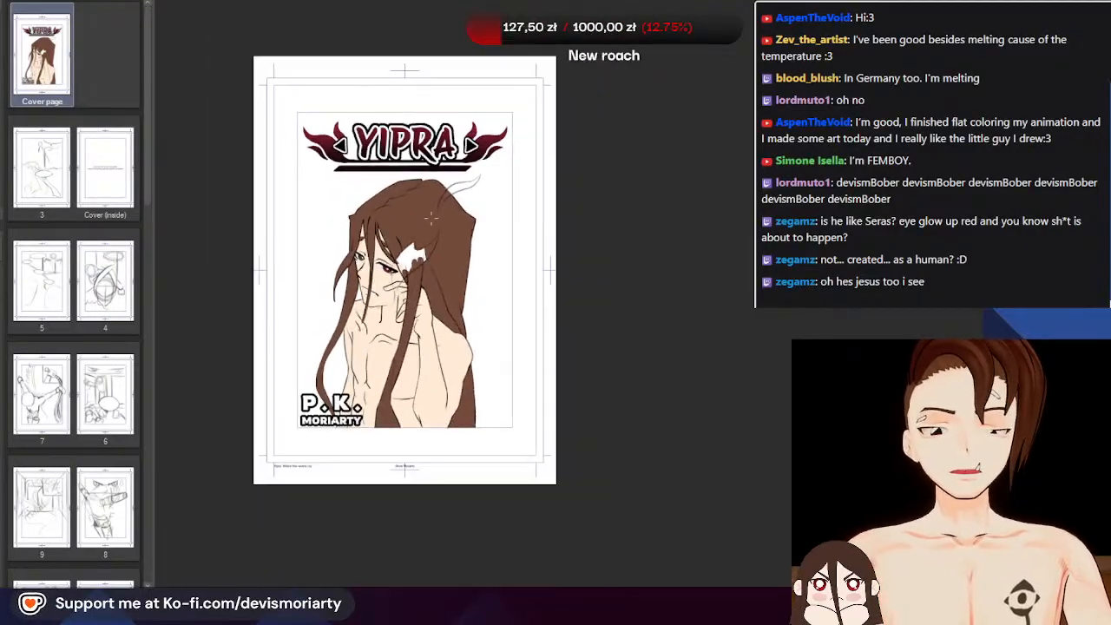
scroll(434, 362, "up", 6)
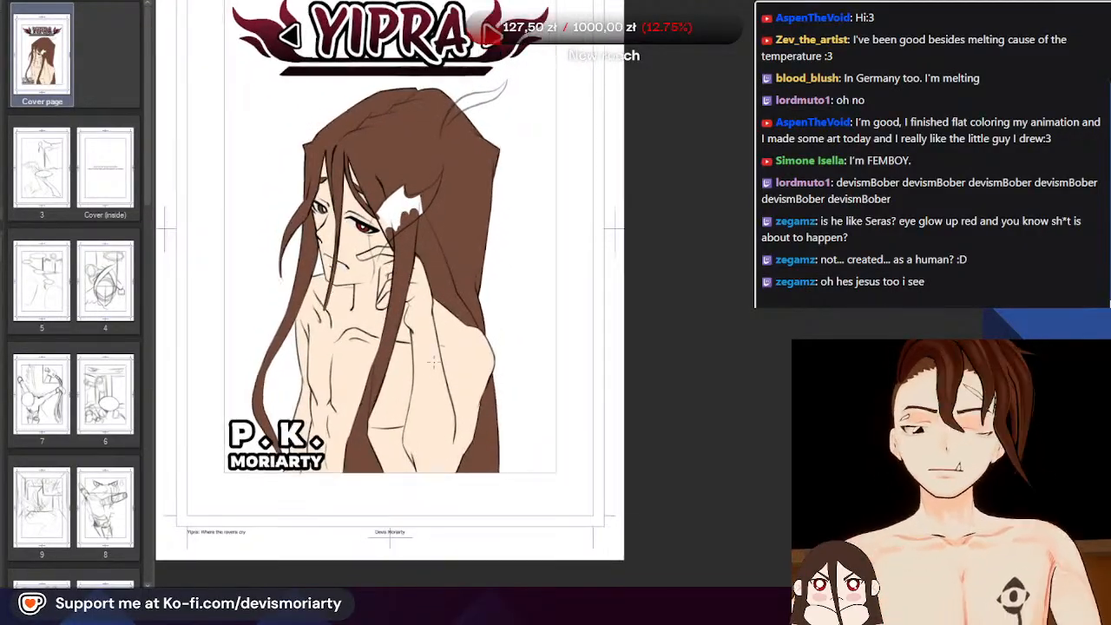
Repaint the iris of the eye nearest the raised hand in a brighter red
scroll(295, 252, "up", 5)
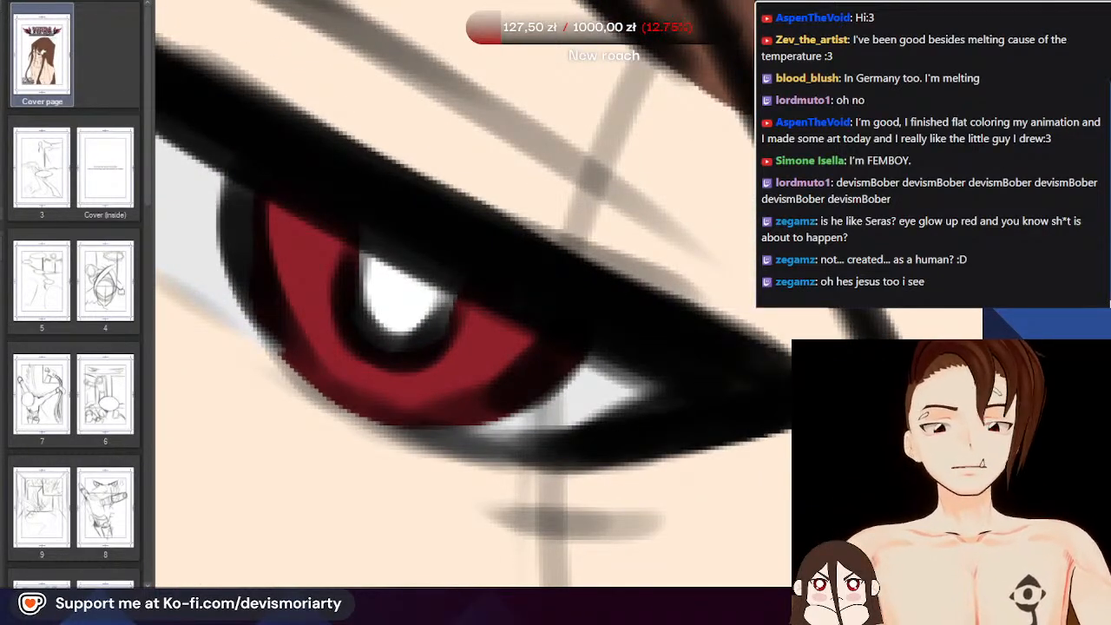
scroll(341, 286, "up", 2)
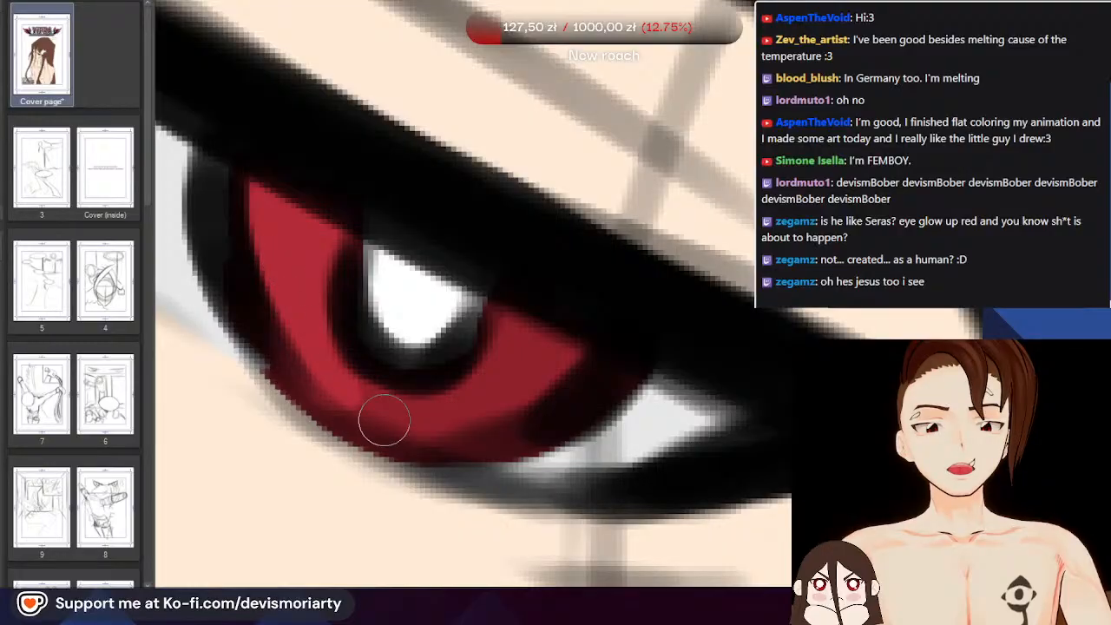
scroll(516, 397, "down", 4)
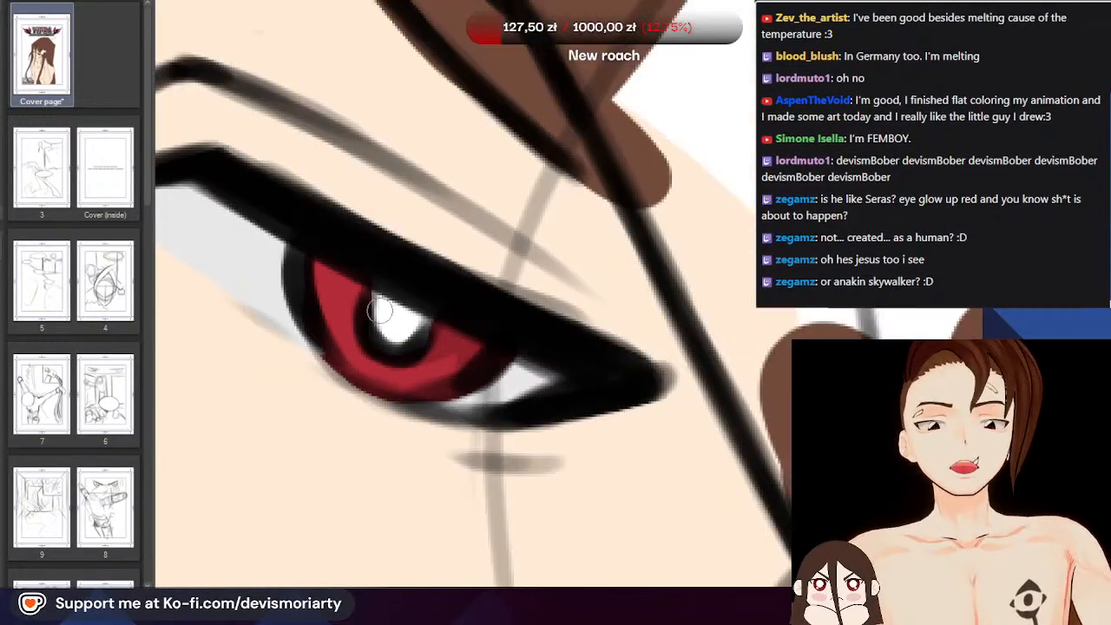
scroll(382, 312, "up", 3)
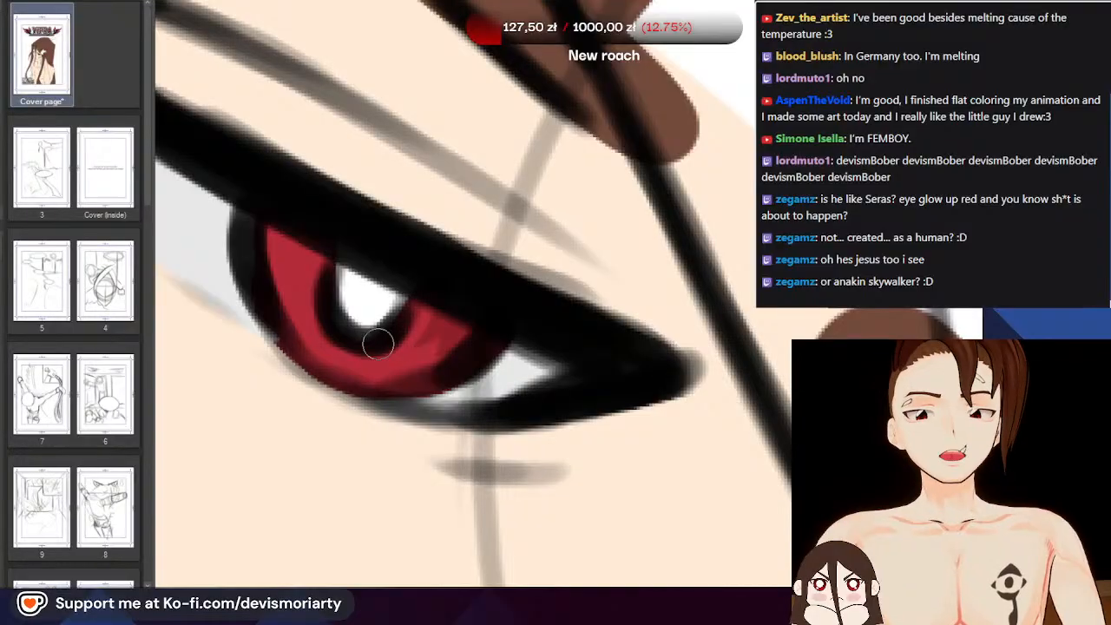
scroll(408, 347, "up", 2)
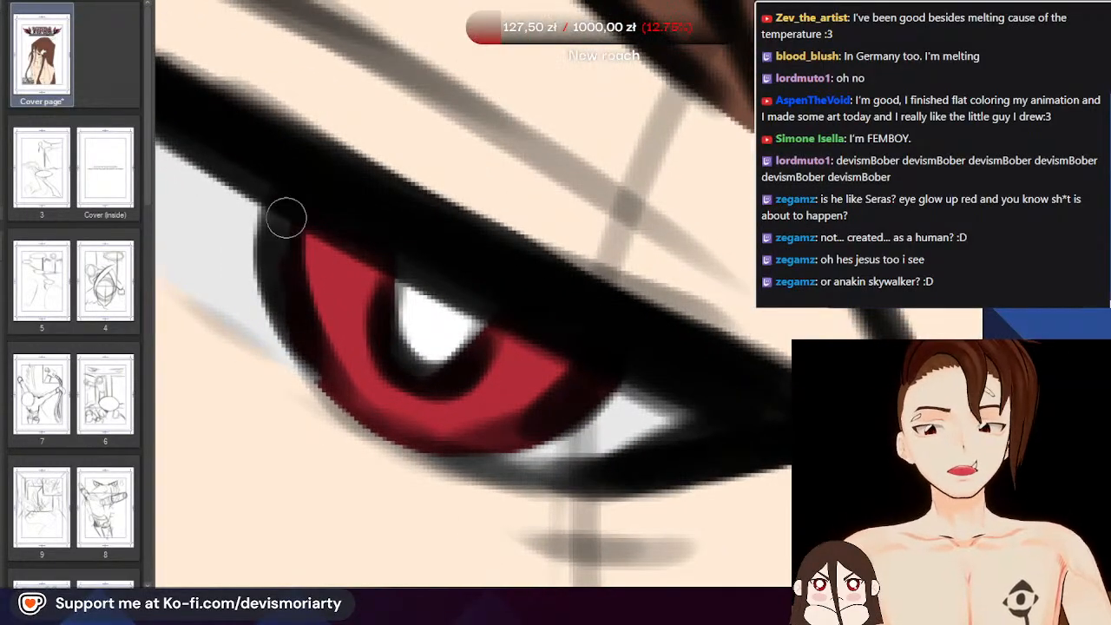
scroll(303, 330, "down", 6)
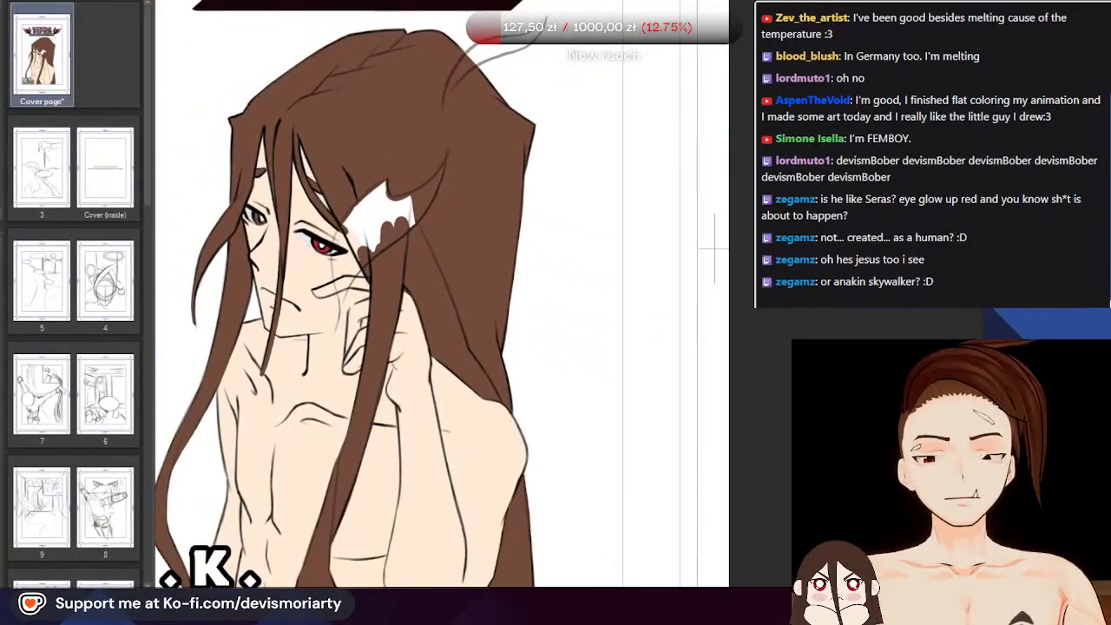
Examine how the brighter red eye reads up close, against the face and hair, and on the full page
scroll(323, 248, "down", 4)
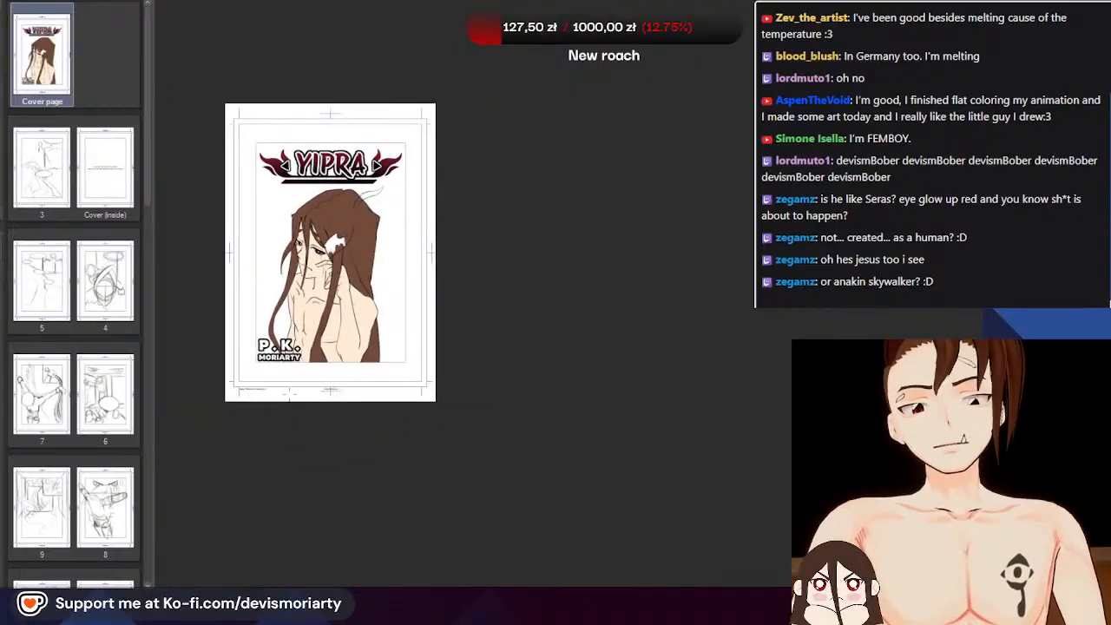
scroll(367, 375, "up", 6)
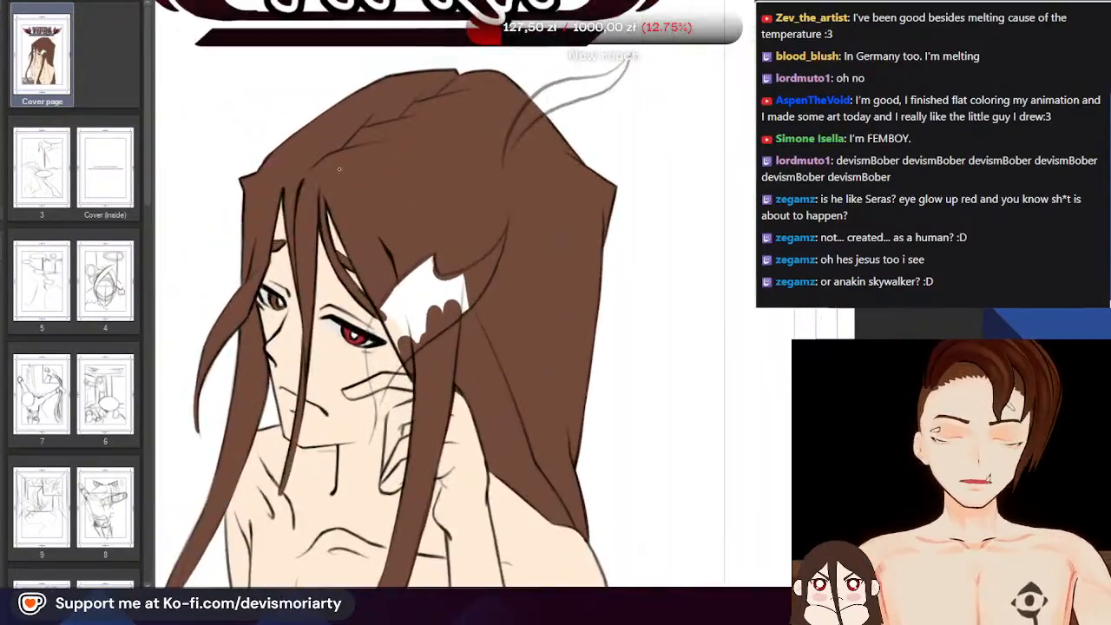
scroll(367, 375, "up", 4)
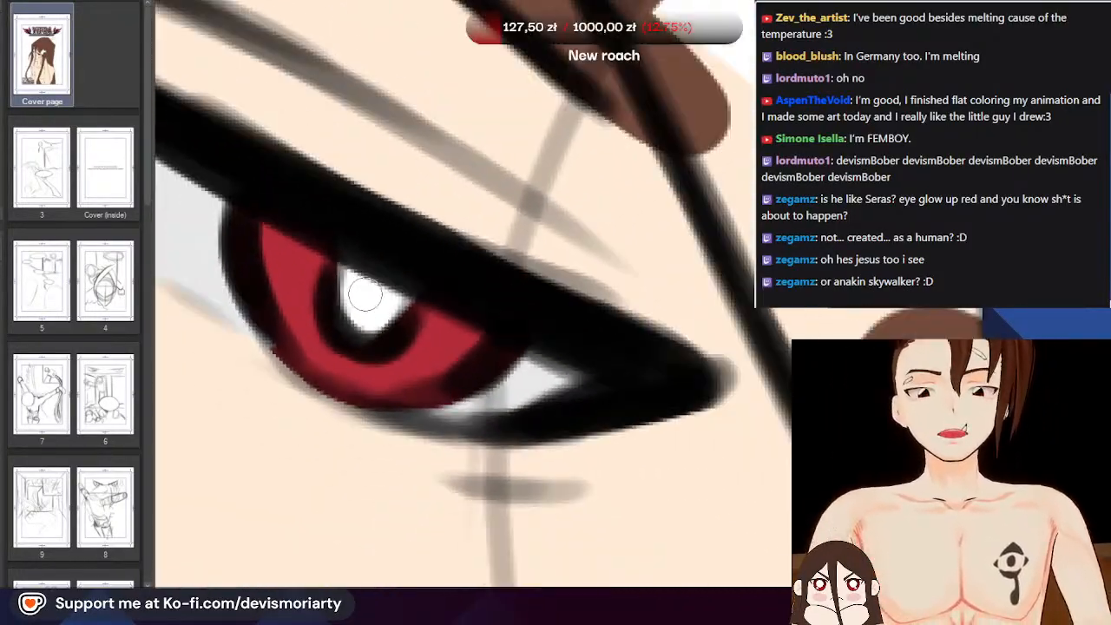
scroll(308, 188, "down", 3)
scroll(307, 188, "down", 8)
scroll(307, 174, "up", 2)
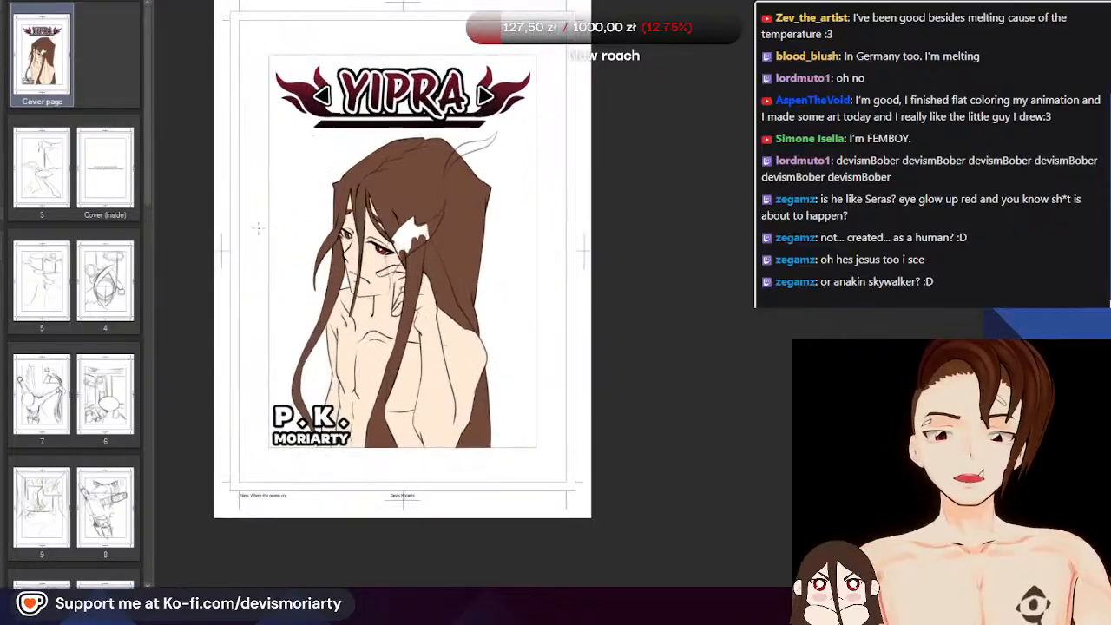
scroll(307, 139, "down", 2)
scroll(306, 135, "up", 1)
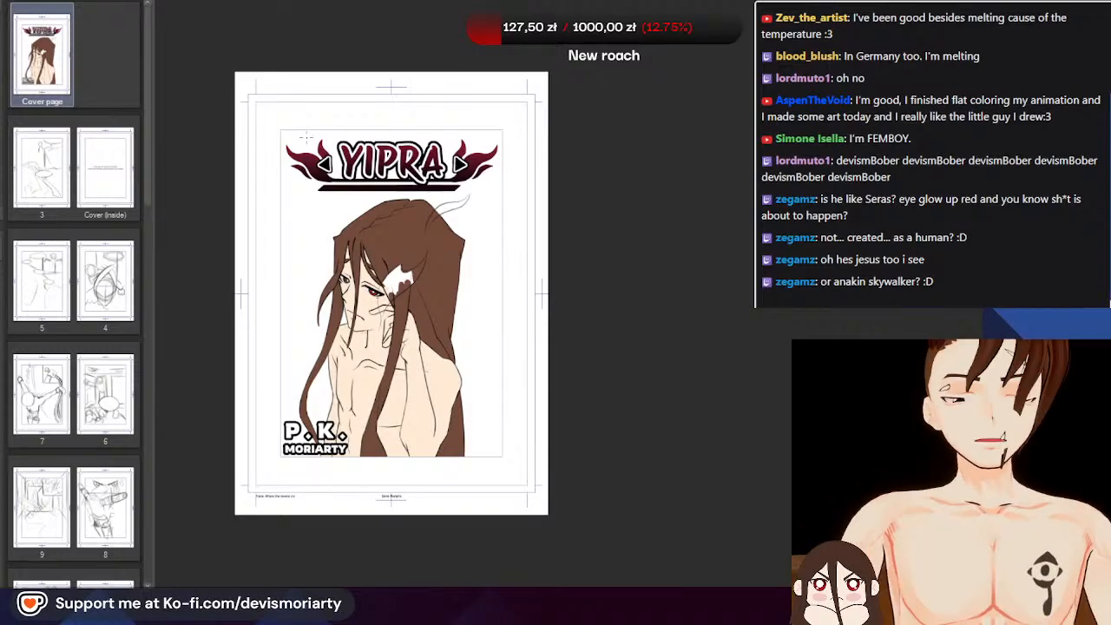
scroll(428, 288, "up", 4)
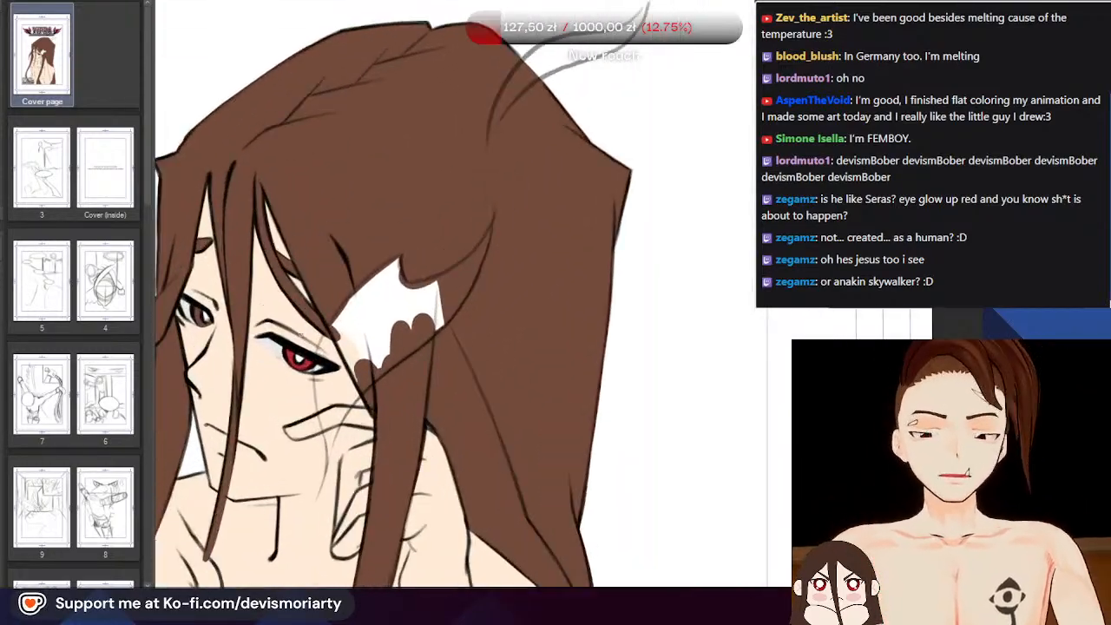
scroll(326, 227, "down", 2)
scroll(337, 285, "up", 1)
scroll(338, 284, "down", 3)
scroll(468, 245, "up", 3)
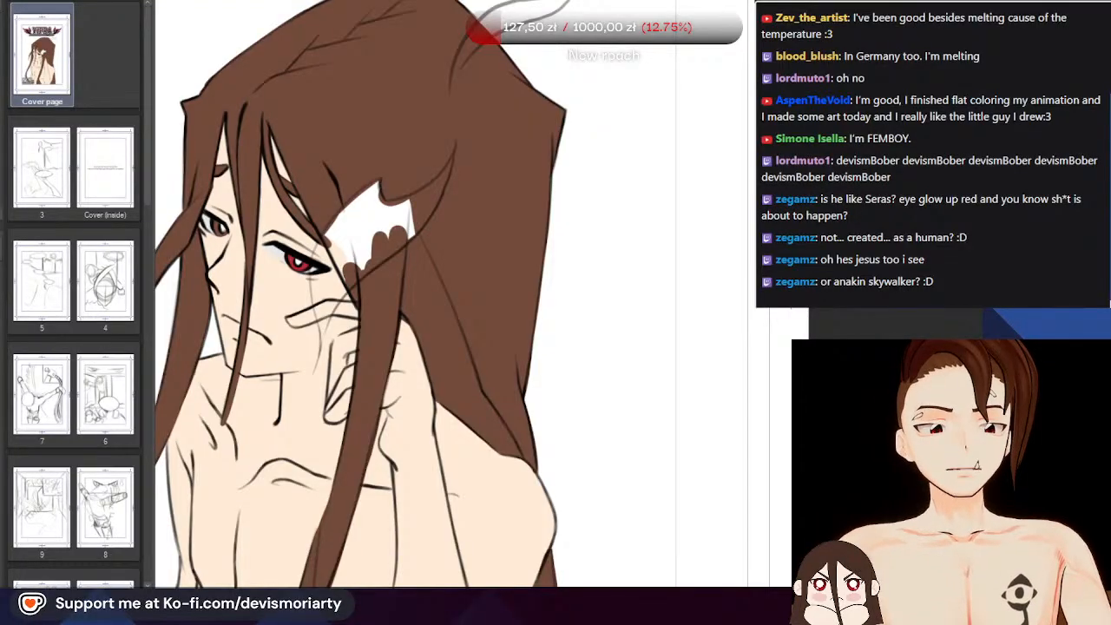
scroll(346, 165, "down", 3)
scroll(345, 165, "up", 5)
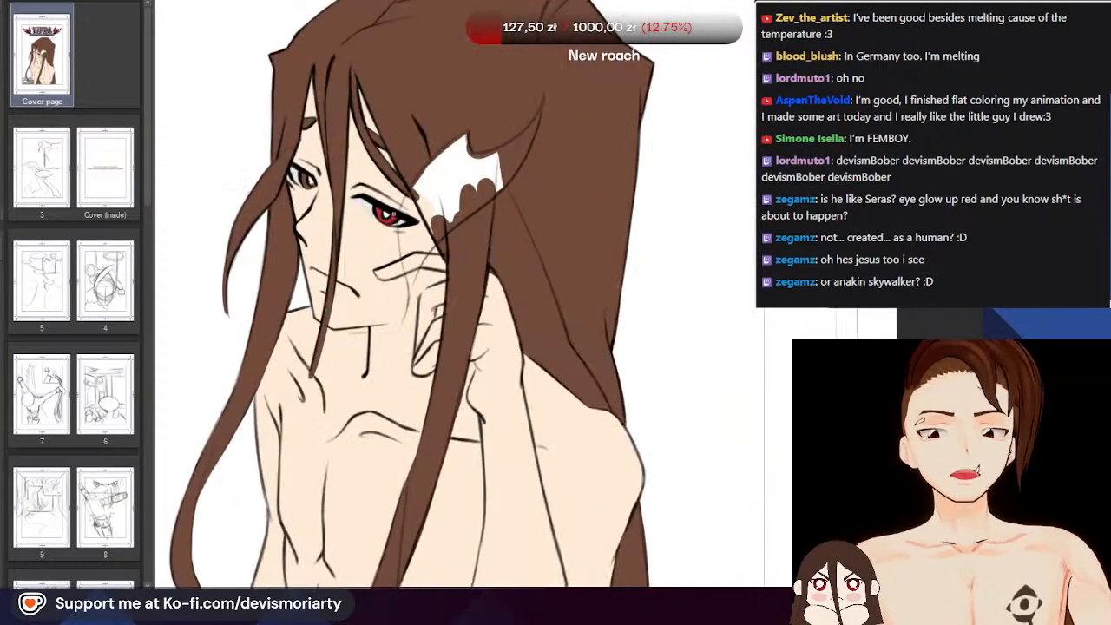
scroll(345, 165, "down", 2)
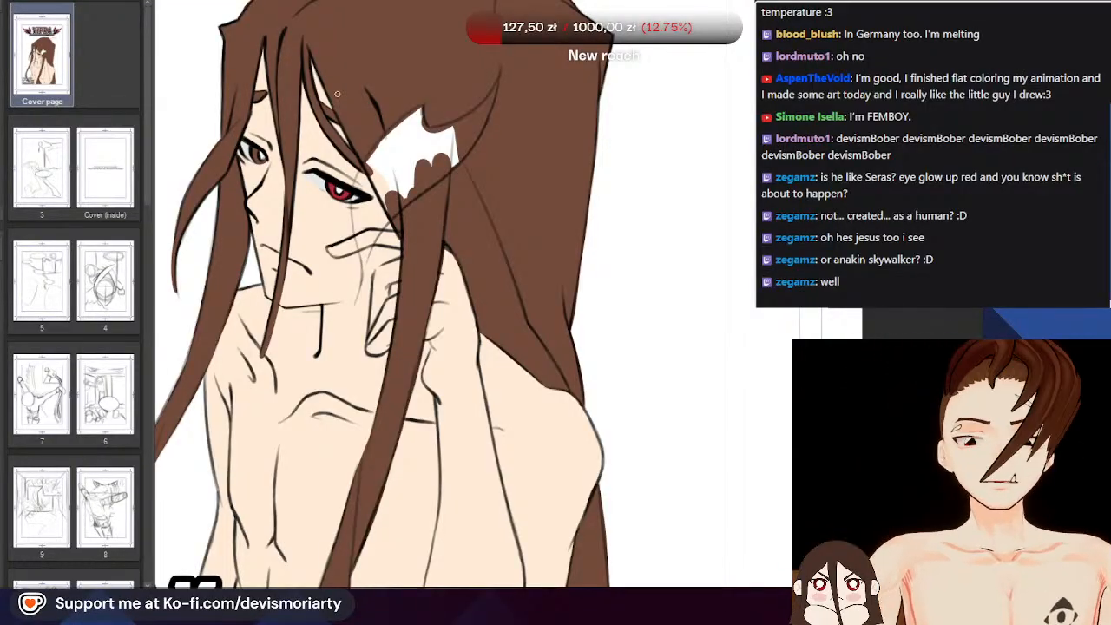
scroll(374, 156, "down", 3)
scroll(375, 82, "up", 5)
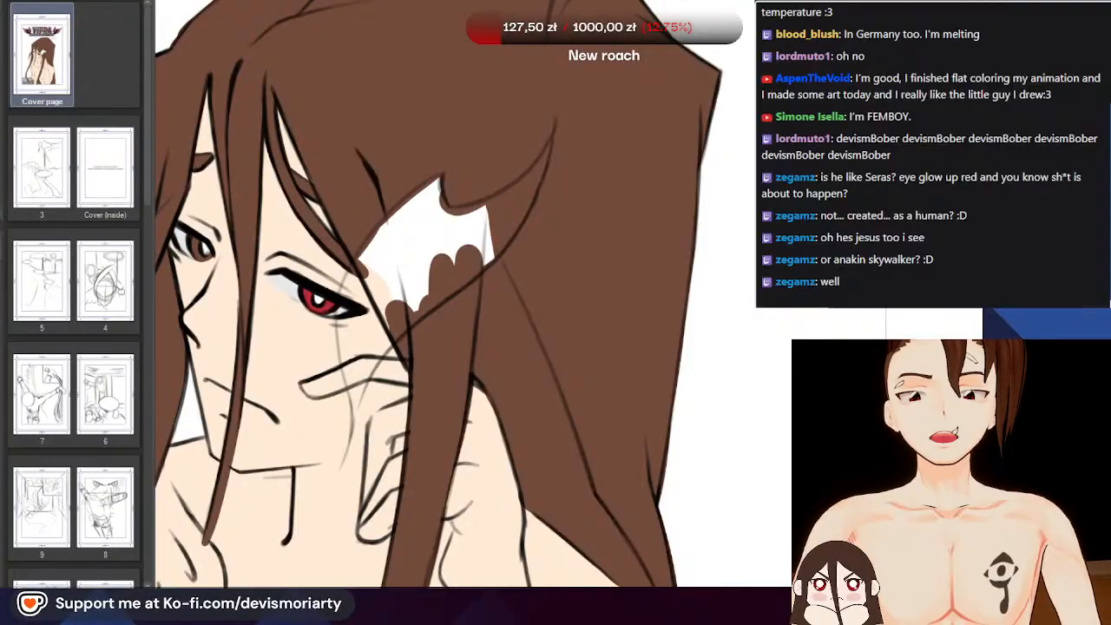
Rotate the canvas and paint the sketched shape from the white gap in the hair past the eye dark purple, undoing a stray stroke
left_click_drag(707, 326, 295, 434)
scroll(375, 436, "down", 3)
scroll(685, 328, "up", 3)
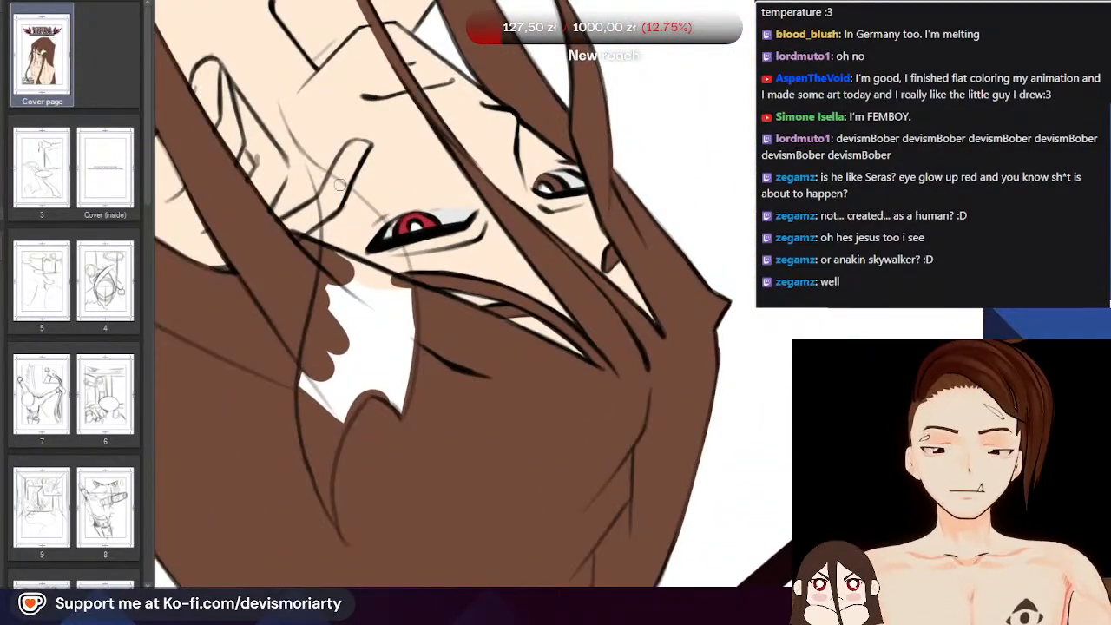
scroll(318, 150, "up", 3)
mouse_move(296, 154)
left_mouse_down()
mouse_move(321, 206)
mouse_move(338, 317)
left_mouse_up()
mouse_move(311, 193)
left_mouse_down()
mouse_move(339, 286)
mouse_move(333, 274)
mouse_move(335, 384)
mouse_move(311, 467)
mouse_move(329, 299)
mouse_move(336, 457)
mouse_move(344, 283)
mouse_move(371, 431)
mouse_move(368, 275)
mouse_move(380, 278)
mouse_move(459, 475)
mouse_move(448, 332)
mouse_move(457, 532)
mouse_move(459, 372)
mouse_move(454, 548)
mouse_move(462, 396)
mouse_move(393, 274)
mouse_move(467, 398)
mouse_move(395, 256)
mouse_move(462, 381)
mouse_move(417, 264)
mouse_move(457, 350)
mouse_move(458, 340)
mouse_move(388, 240)
mouse_move(335, 201)
left_mouse_up()
key("ctrl+z")
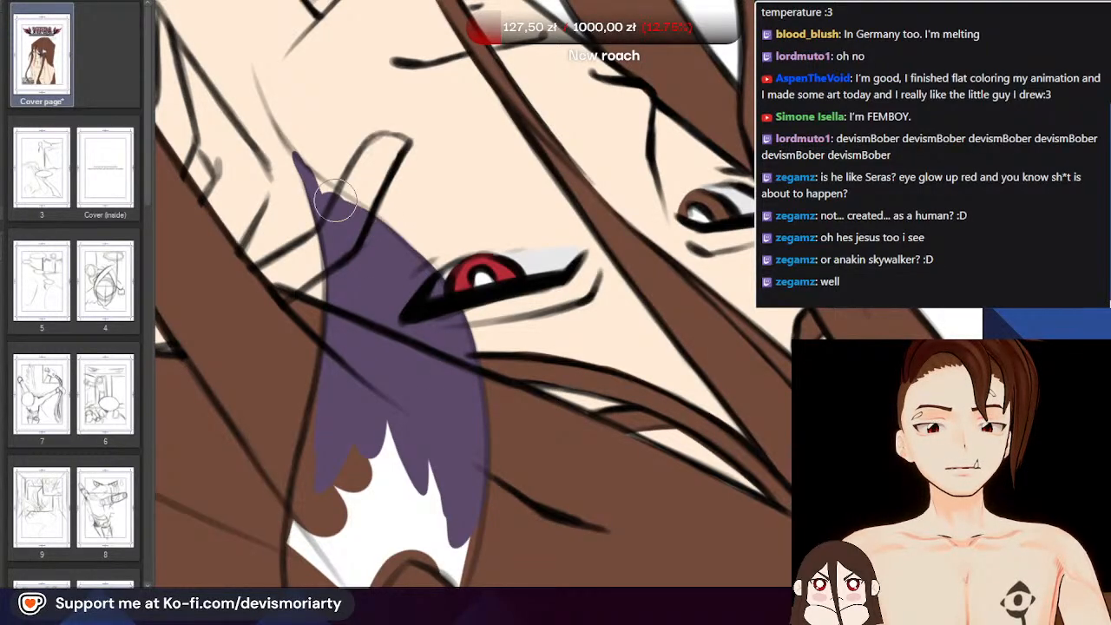
Refine the purple shape with a smaller brush along its curved outline from the eye across the raised finger
key("bracketleft")
key("bracketleft")
scroll(322, 180, "up", 4)
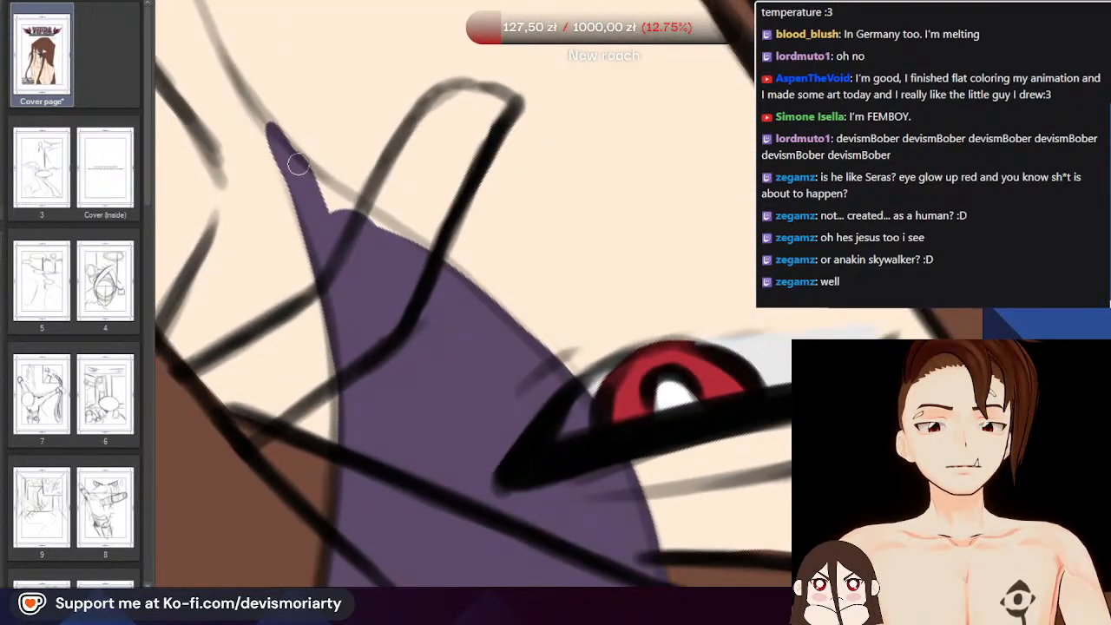
mouse_move(246, 89)
left_mouse_down()
mouse_move(330, 214)
mouse_move(246, 91)
mouse_move(285, 146)
mouse_move(365, 206)
mouse_move(269, 123)
mouse_move(246, 88)
mouse_move(296, 154)
mouse_move(454, 269)
mouse_move(512, 327)
left_mouse_up()
key("ctrl+z")
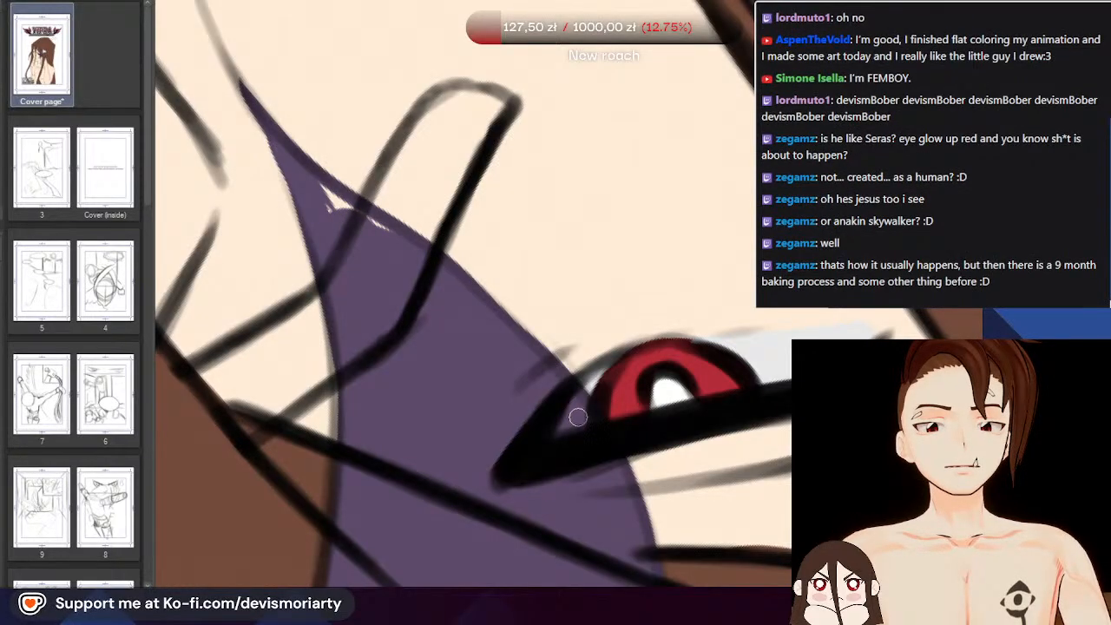
Fill the remaining gaps at the purple shape's edge and extend its thin tapered tip down the cheek
scroll(579, 417, "down", 4)
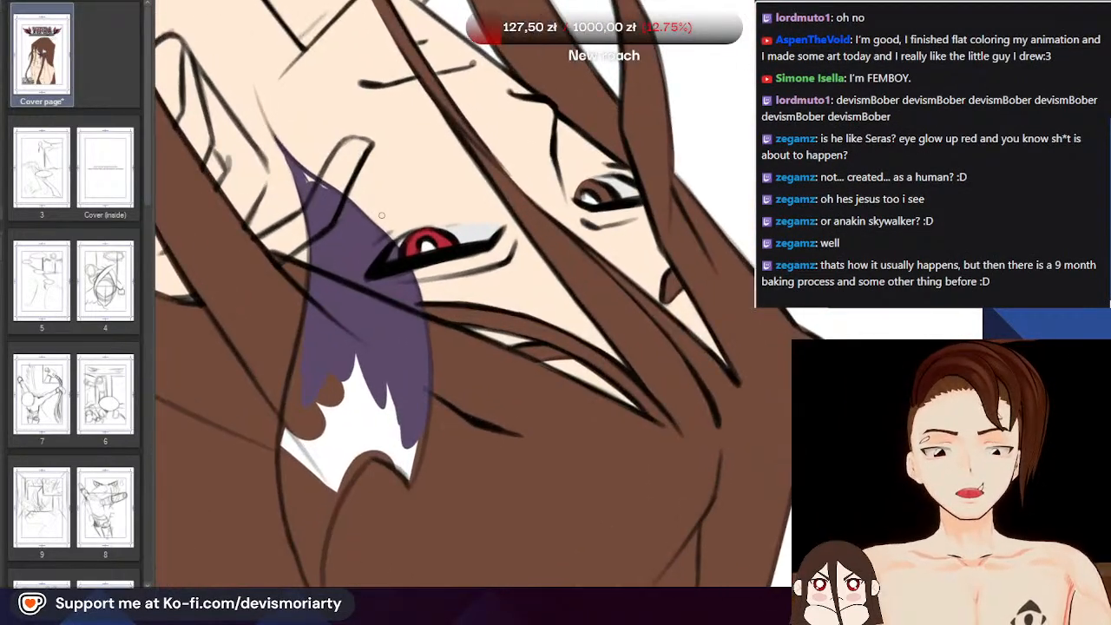
scroll(381, 215, "up", 5)
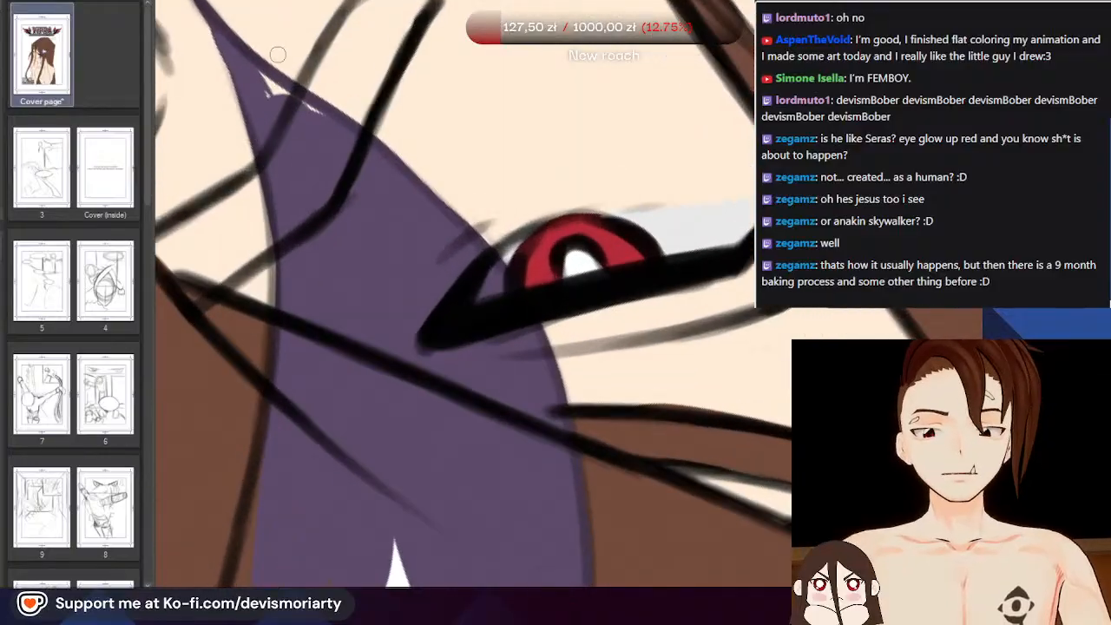
scroll(277, 55, "up", 2)
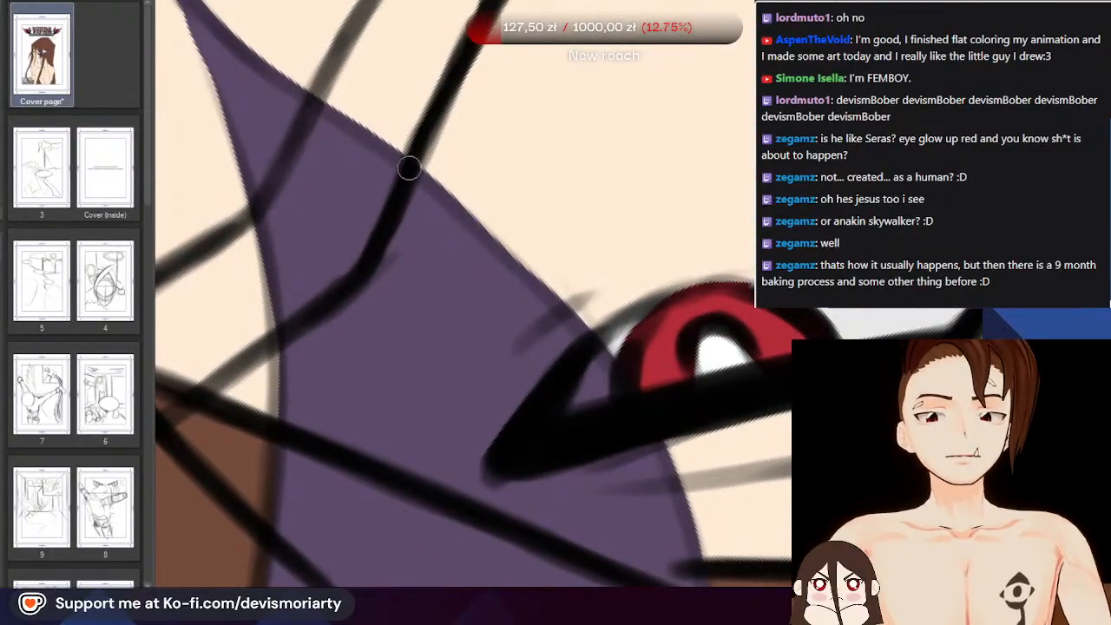
left_click_drag(409, 167, 597, 356)
scroll(526, 322, "down", 4)
scroll(429, 208, "up", 3)
left_click_drag(440, 267, 391, 160)
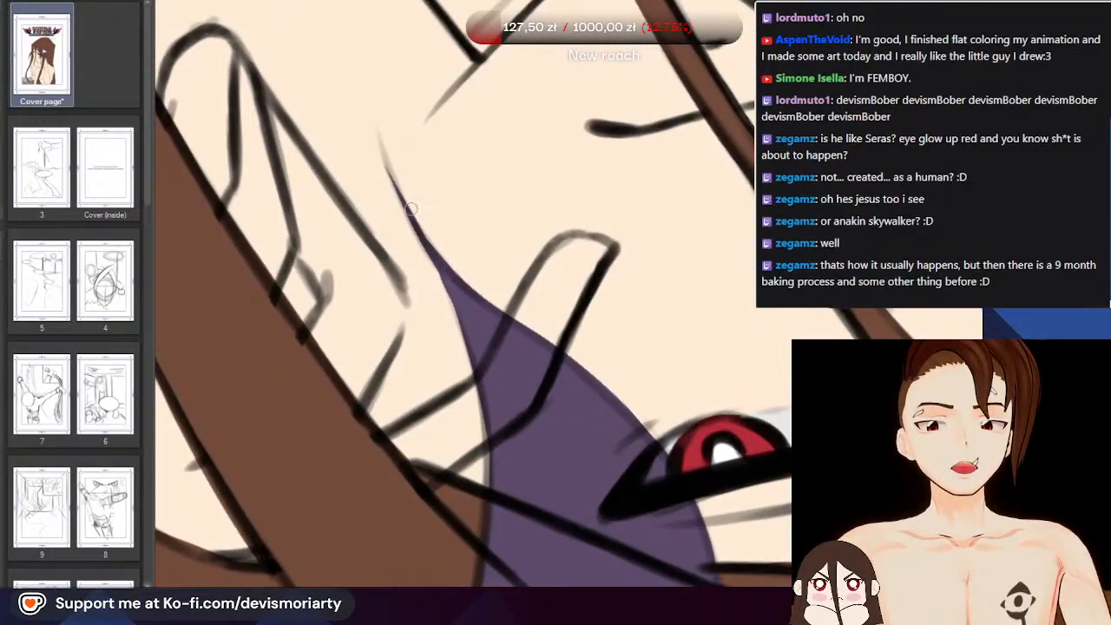
Extend the purple shape's thin tip along the cheek and paint its outer edge beside the white gap in the hair
left_click_drag(411, 209, 382, 147)
scroll(363, 113, "down", 2)
scroll(419, 377, "down", 5)
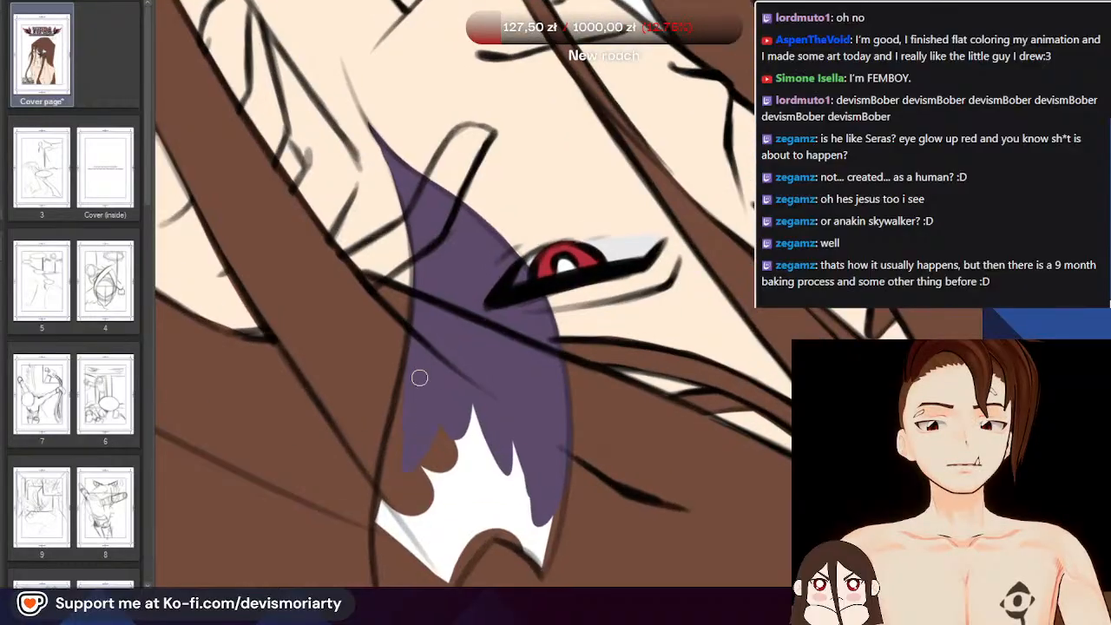
scroll(469, 373, "up", 2)
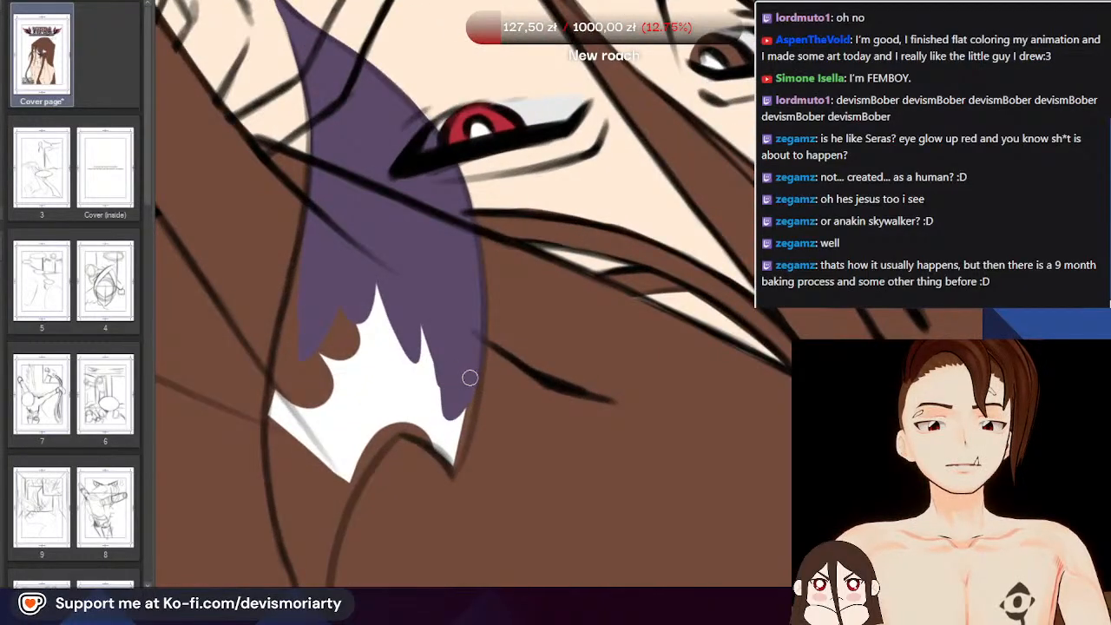
scroll(469, 377, "up", 1)
scroll(458, 409, "up", 1)
scroll(454, 481, "up", 1)
mouse_move(454, 477)
left_mouse_down()
mouse_move(476, 420)
mouse_move(478, 308)
left_mouse_up()
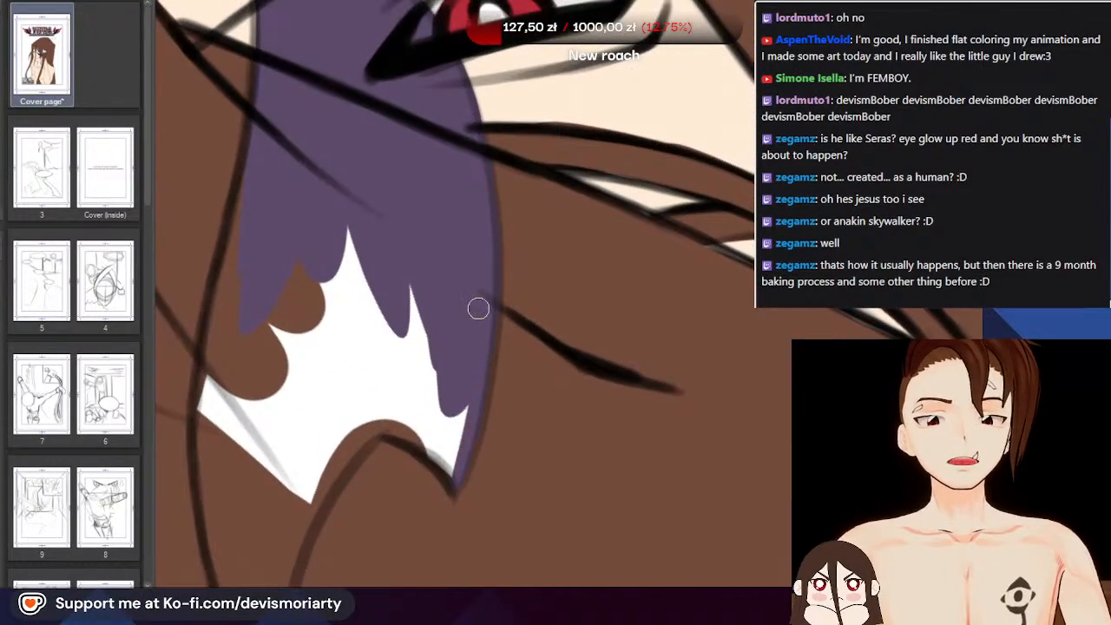
Fill the white gap in the hair with dark purple, following the notched outline and using a larger brush for the interior
scroll(479, 306, "up", 2)
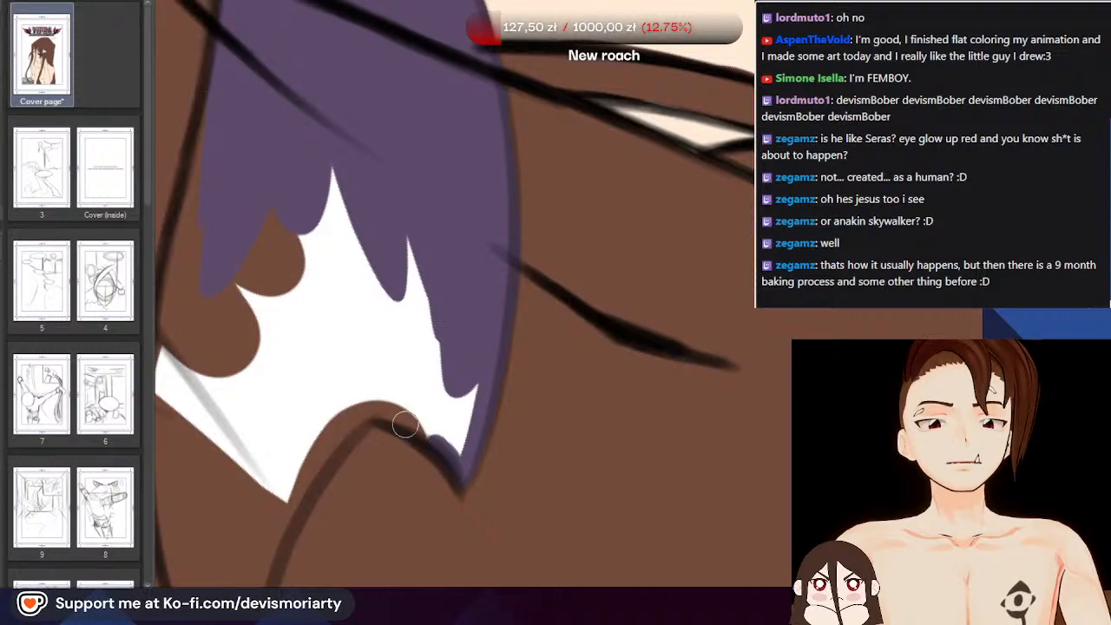
scroll(367, 365, "up", 1)
mouse_move(367, 330)
left_mouse_down()
mouse_move(358, 360)
mouse_move(371, 190)
mouse_move(393, 193)
mouse_move(396, 391)
mouse_move(448, 409)
left_mouse_up()
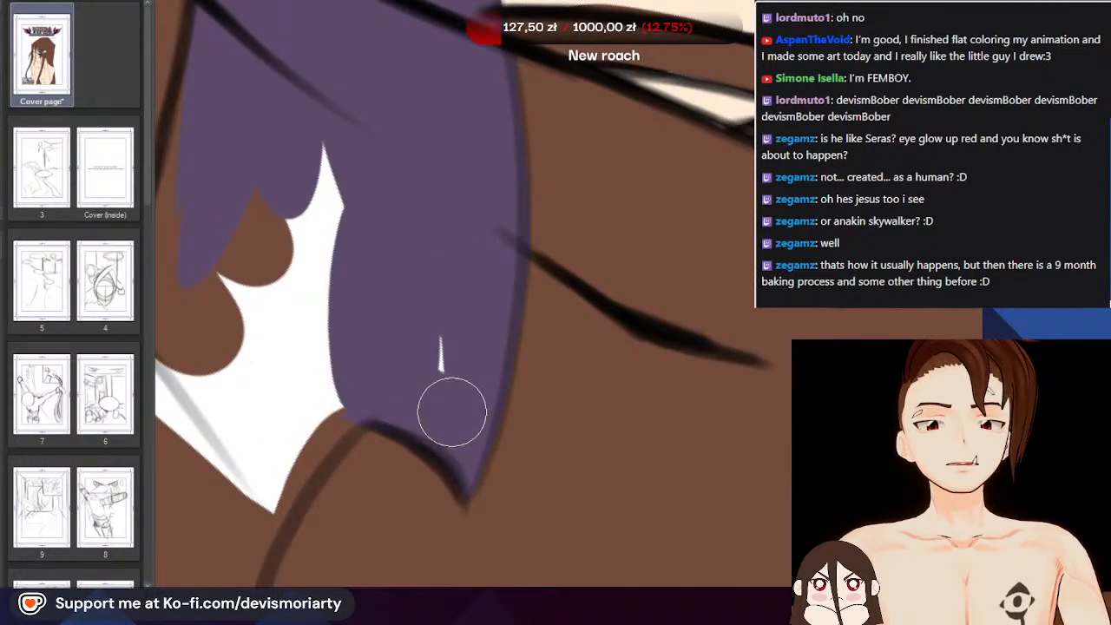
scroll(357, 224, "down", 2)
mouse_move(357, 224)
left_mouse_down()
mouse_move(387, 311)
mouse_move(374, 354)
mouse_move(326, 411)
mouse_move(387, 337)
mouse_move(351, 289)
mouse_move(307, 345)
mouse_move(287, 311)
mouse_move(306, 217)
mouse_move(299, 412)
mouse_move(284, 347)
mouse_move(299, 332)
mouse_move(293, 412)
mouse_move(297, 277)
mouse_move(324, 327)
mouse_move(320, 435)
left_mouse_up()
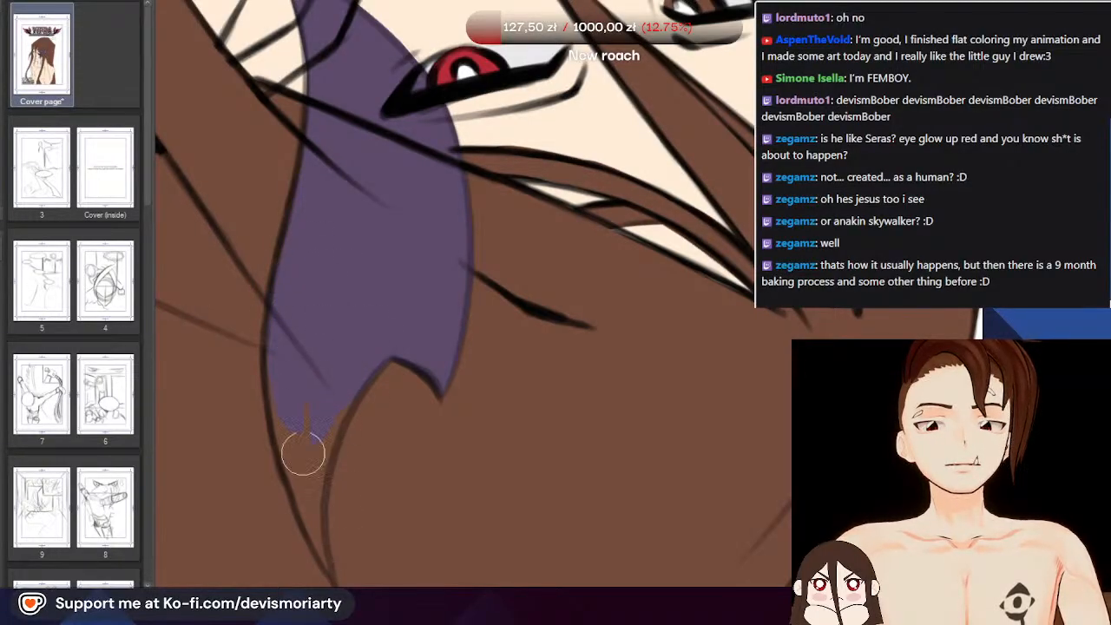
Paint the purple shape's long pointed end over the brown hair with a smaller brush, following both outlines to the tip
scroll(322, 486, "down", 3)
scroll(321, 496, "up", 3)
key("bracketleft")
key("bracketleft")
key("bracketleft")
scroll(287, 271, "down", 2)
scroll(292, 396, "up", 3)
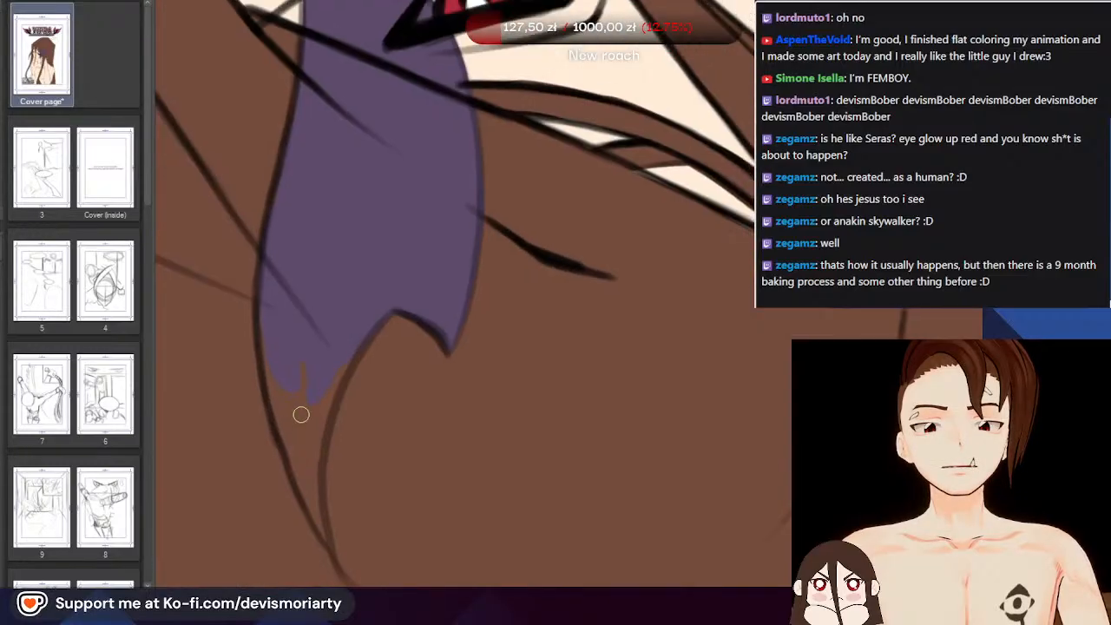
scroll(329, 531, "up", 2)
mouse_move(329, 550)
left_mouse_down()
mouse_move(251, 317)
mouse_move(243, 206)
left_mouse_up()
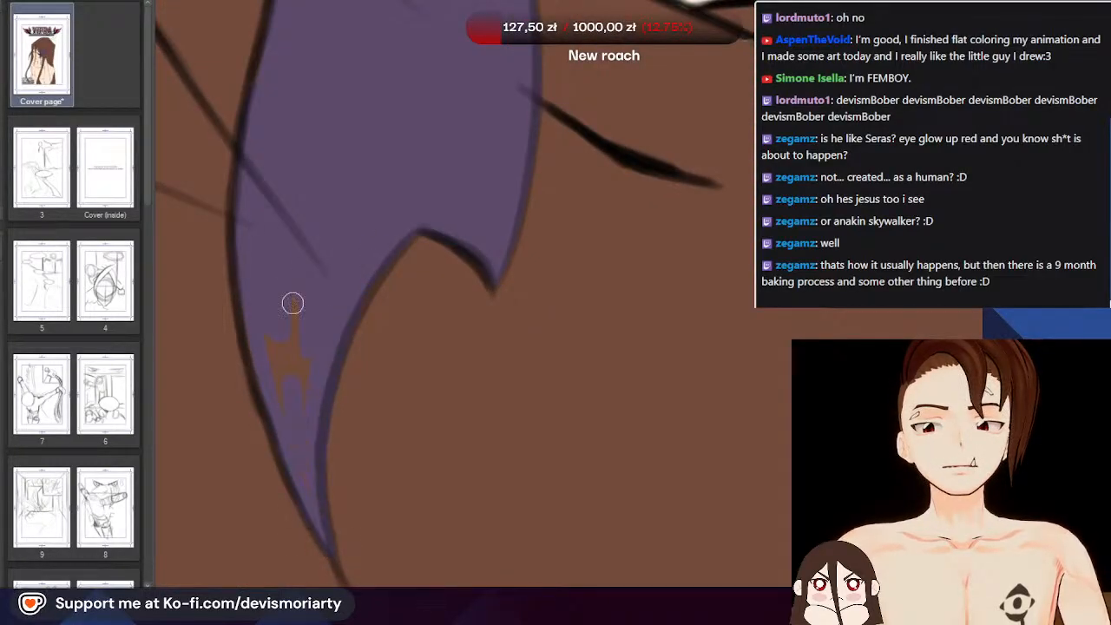
Paint the separate sketched wisp at the crown of the head dark purple, from its outer tip to the hair
scroll(266, 332, "down", 6)
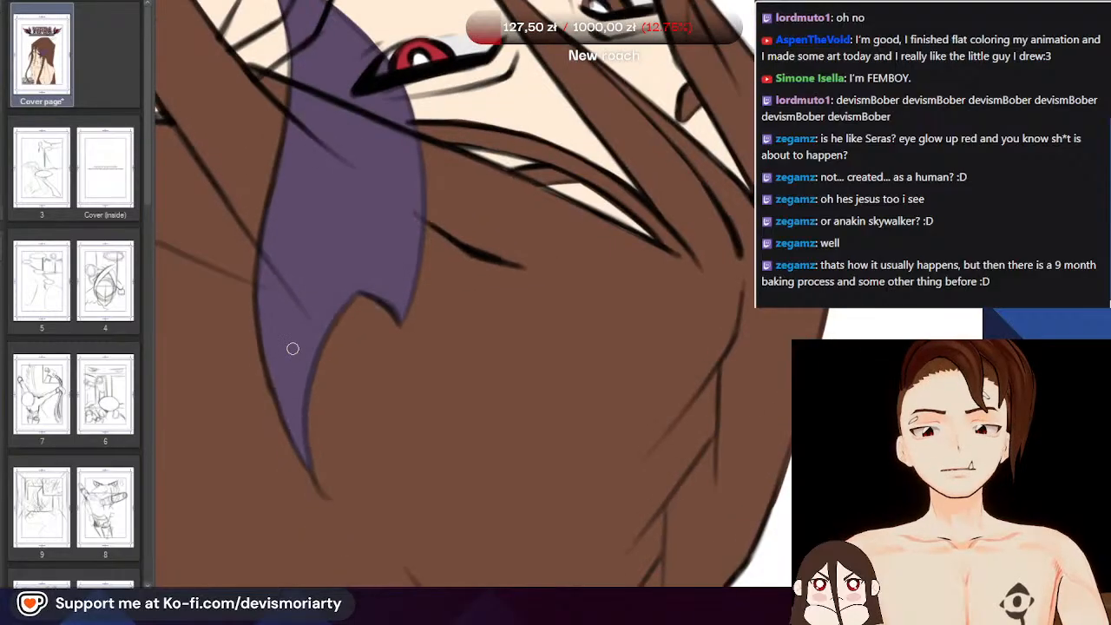
scroll(323, 391, "up", 6)
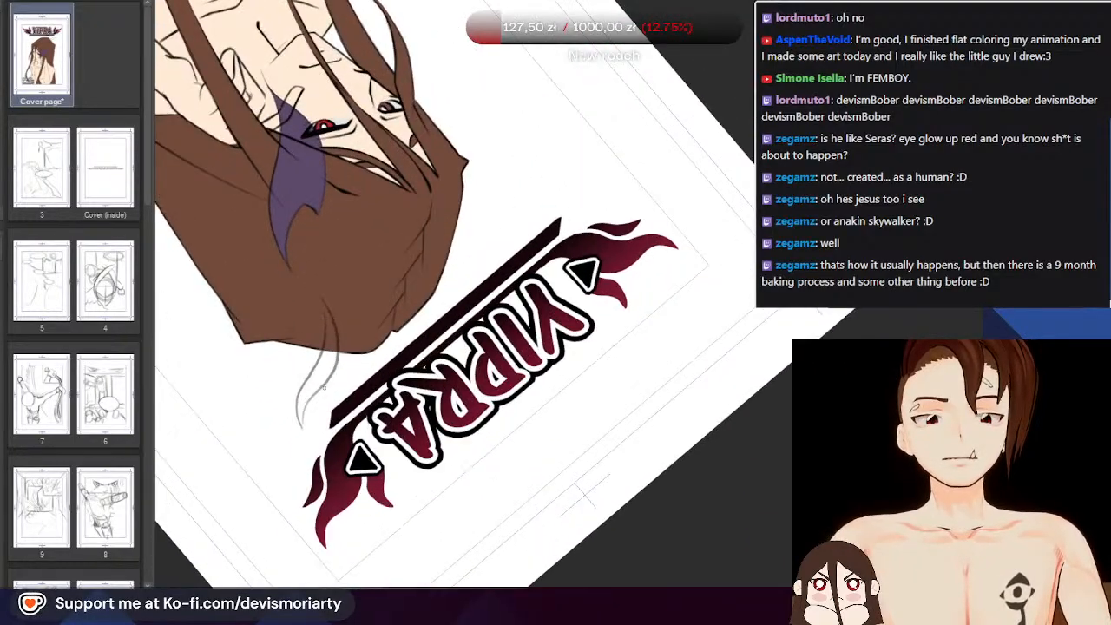
mouse_move(290, 482)
left_mouse_down()
mouse_move(283, 395)
mouse_move(296, 373)
mouse_move(275, 417)
mouse_move(285, 471)
mouse_move(276, 446)
left_mouse_up()
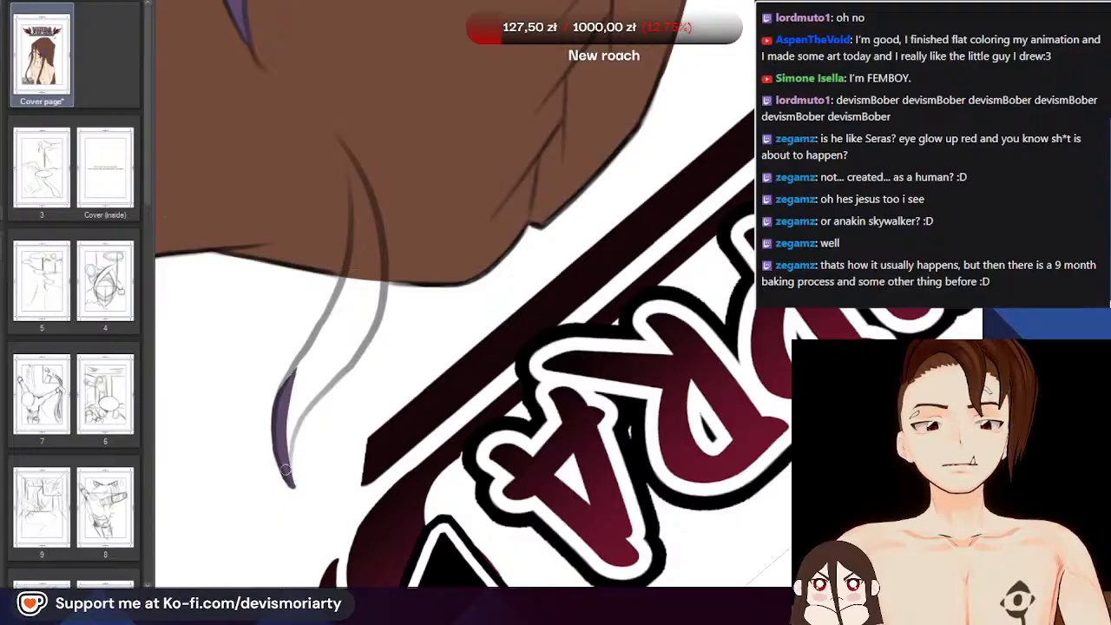
scroll(297, 398, "up", 2)
mouse_move(289, 499)
left_mouse_down()
mouse_move(291, 462)
mouse_move(347, 372)
left_mouse_up()
left_click_drag(299, 426, 420, 259)
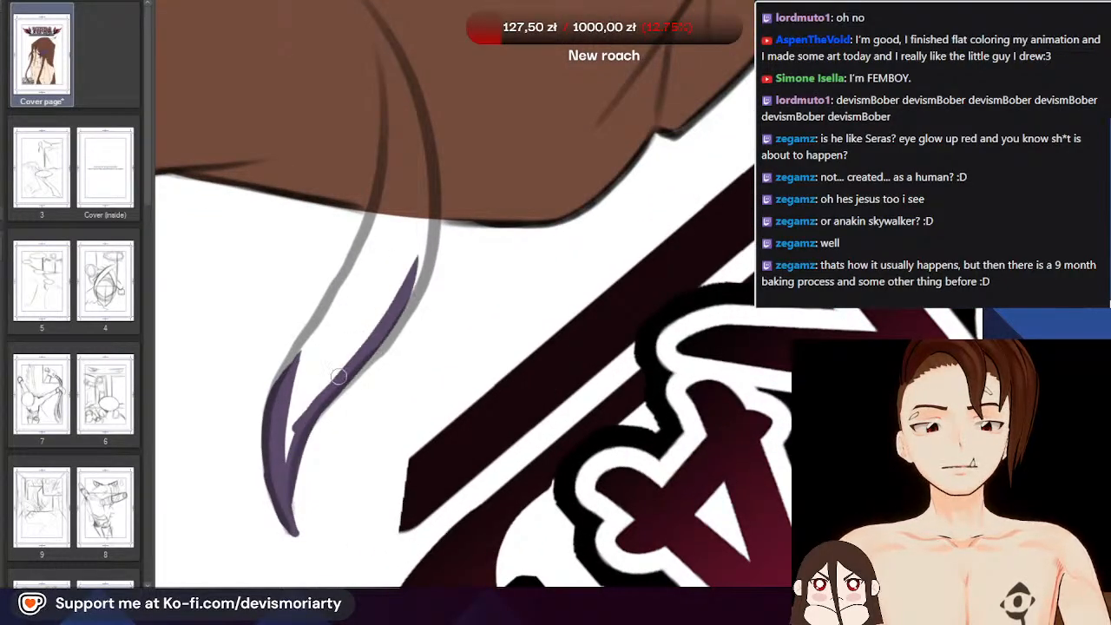
mouse_move(336, 388)
left_mouse_down()
mouse_move(414, 297)
mouse_move(428, 173)
left_mouse_up()
mouse_move(282, 460)
left_mouse_down()
mouse_move(307, 383)
mouse_move(408, 208)
left_mouse_up()
mouse_move(290, 392)
left_mouse_down()
mouse_move(393, 226)
mouse_move(417, 131)
left_mouse_up()
left_click_drag(330, 332, 396, 165)
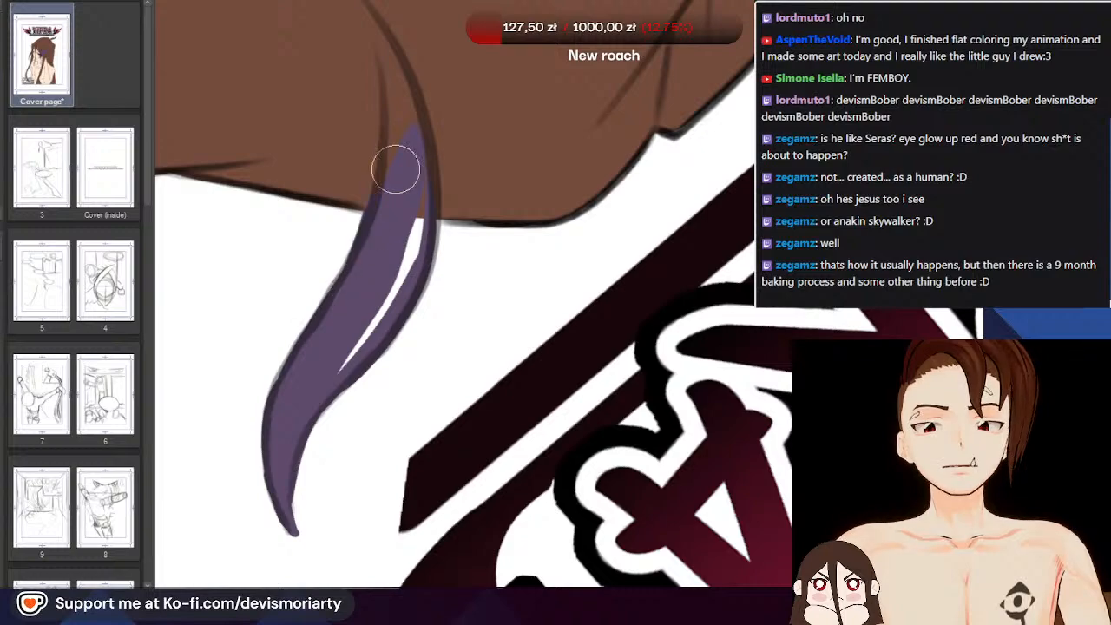
Close the white sliver inside the wisp and extend the purple along its inner edge into the hair with a smaller brush
scroll(398, 148, "up", 1)
key("bracketleft")
mouse_move(396, 106)
left_mouse_down()
mouse_move(387, 50)
mouse_move(325, 315)
mouse_move(387, 164)
left_mouse_up()
mouse_move(306, 411)
left_mouse_down()
mouse_move(400, 294)
mouse_move(418, 121)
left_mouse_up()
left_click_drag(405, 310, 399, 91)
scroll(399, 192, "down", 1)
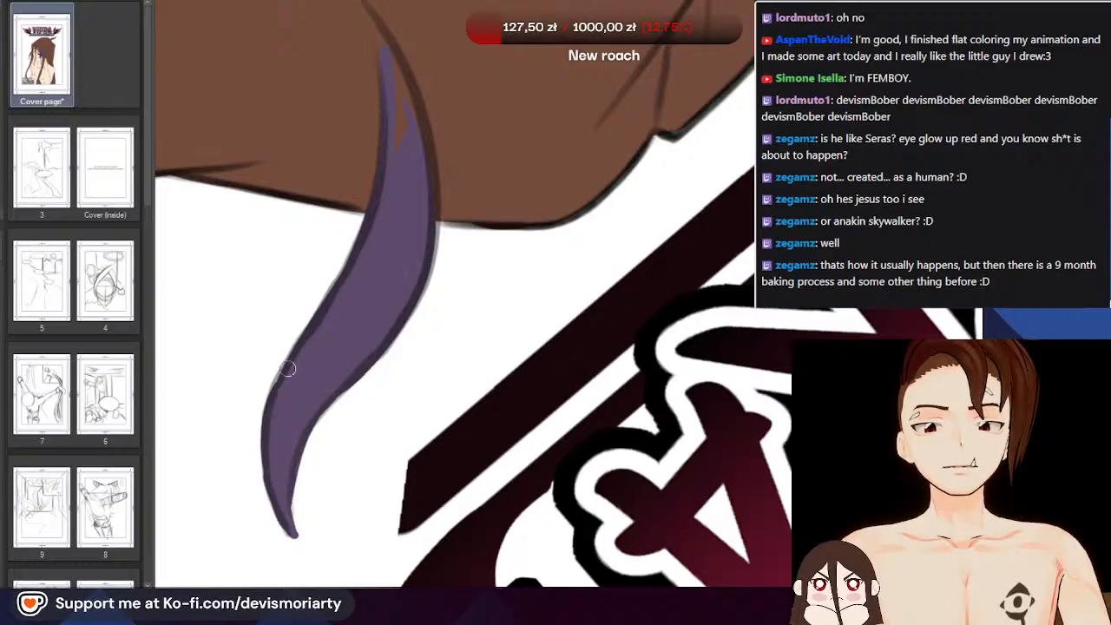
Cover the wisp's outer outline with purple along the curve from the white background up to the hair edge
scroll(286, 364, "up", 3)
scroll(342, 226, "down", 3)
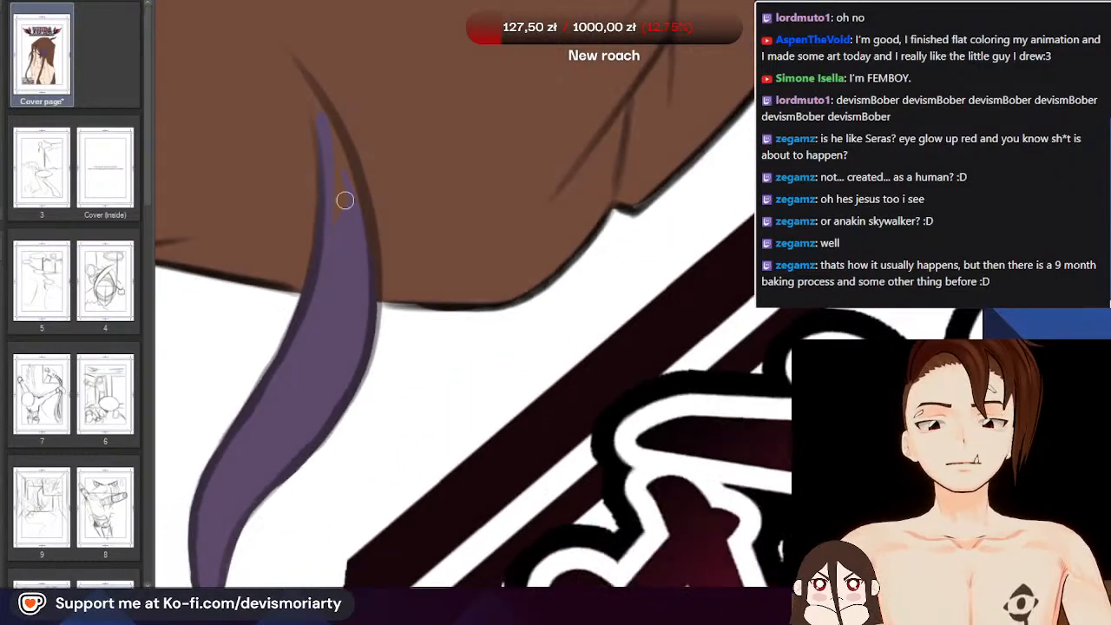
scroll(347, 321, "up", 3)
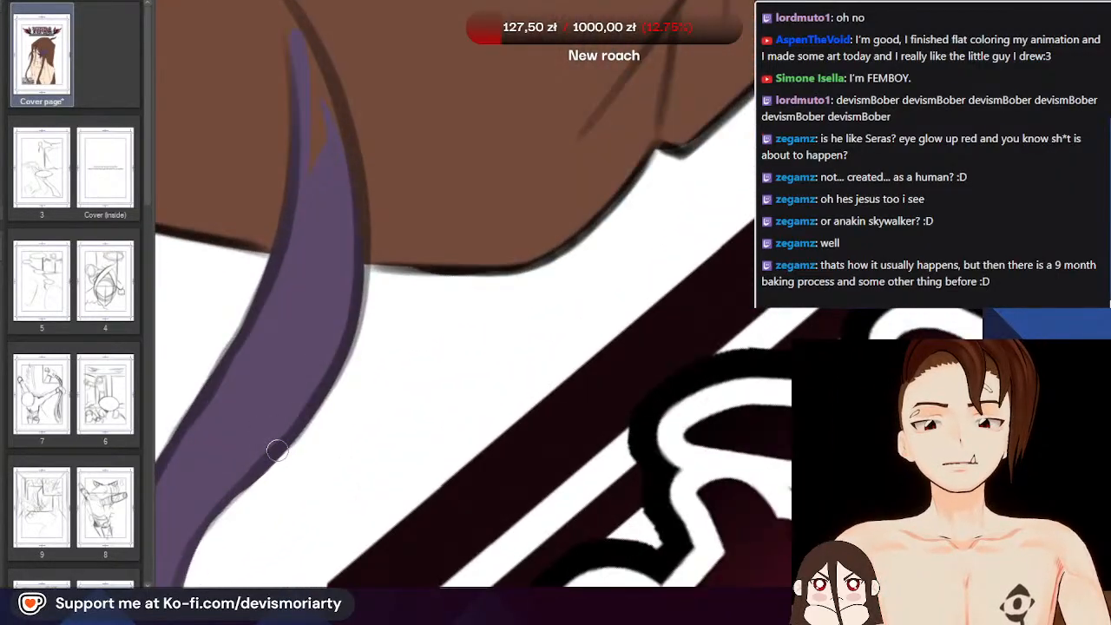
left_click_drag(277, 450, 337, 327)
left_click_drag(318, 398, 363, 206)
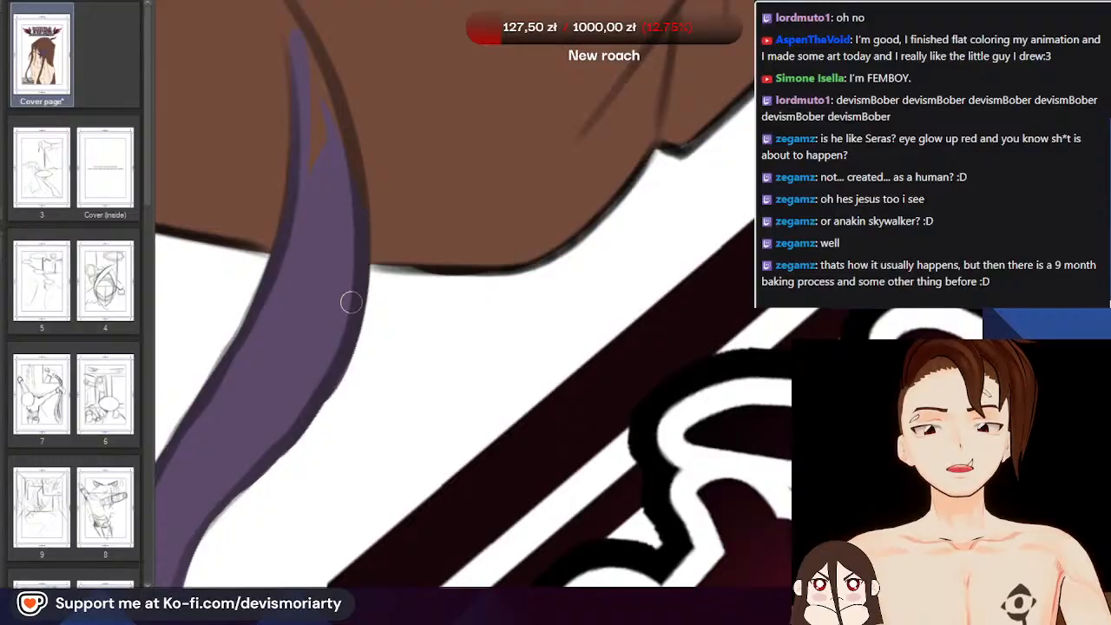
Taper the wisp's root to a thin point over the brown hair and fill the brown sliver left inside it
scroll(312, 130, "down", 3)
scroll(307, 100, "up", 2)
scroll(306, 100, "up", 2)
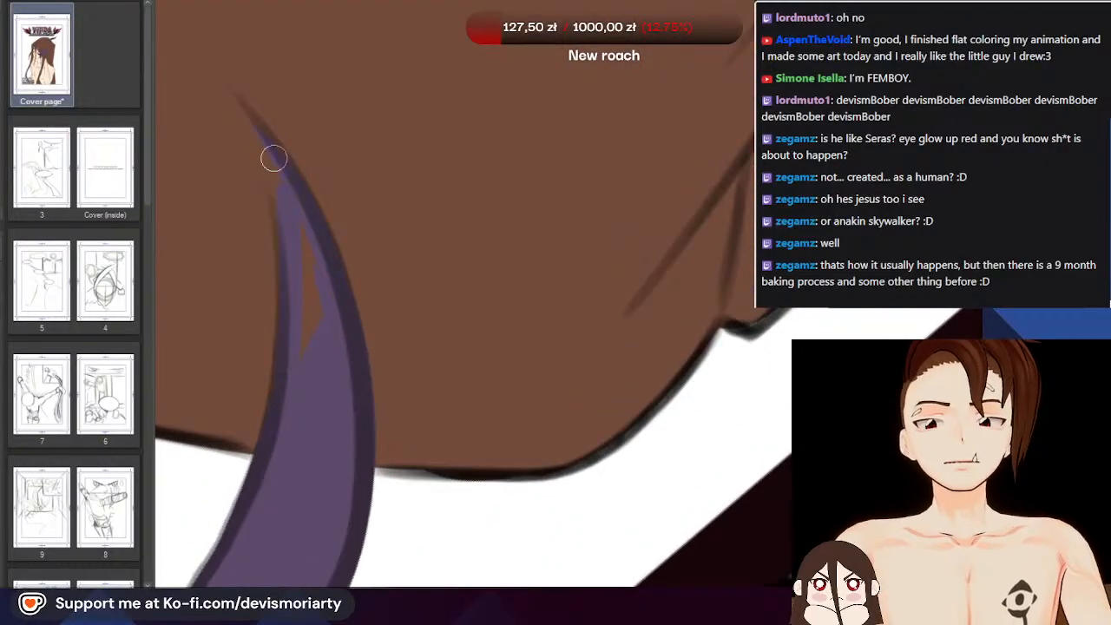
scroll(390, 351, "down", 3)
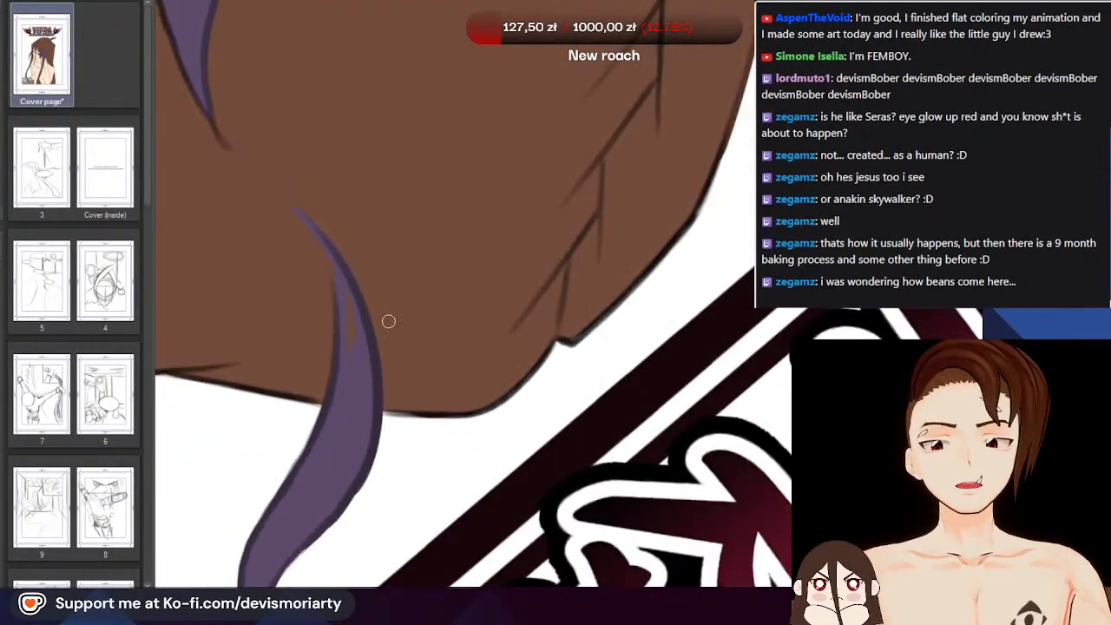
scroll(389, 321, "down", 1)
scroll(389, 321, "up", 2)
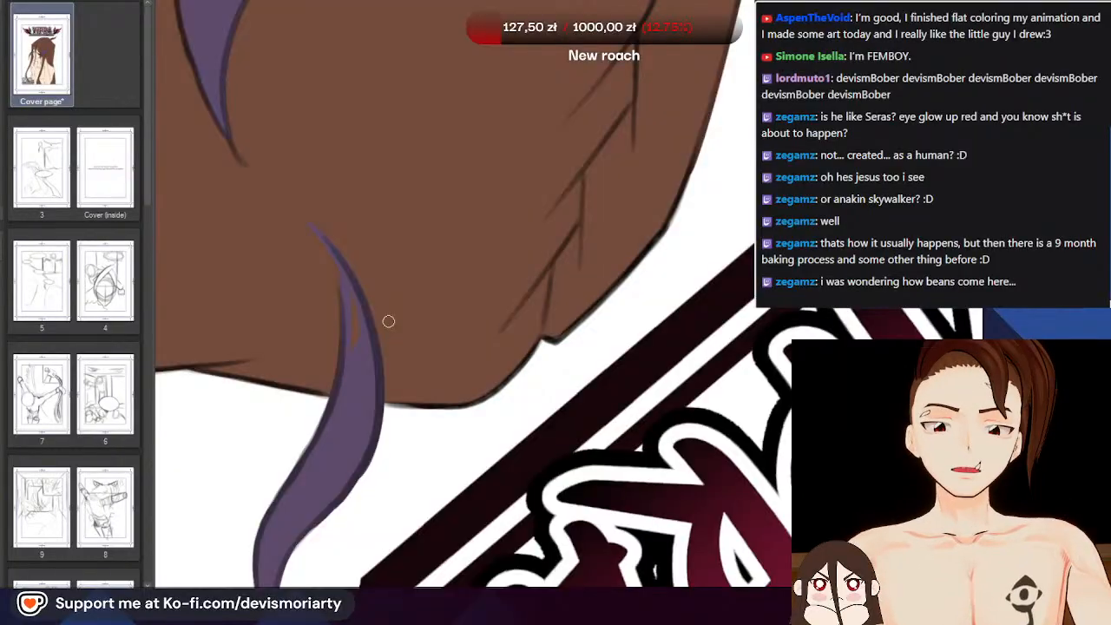
scroll(389, 321, "up", 1)
scroll(344, 223, "up", 1)
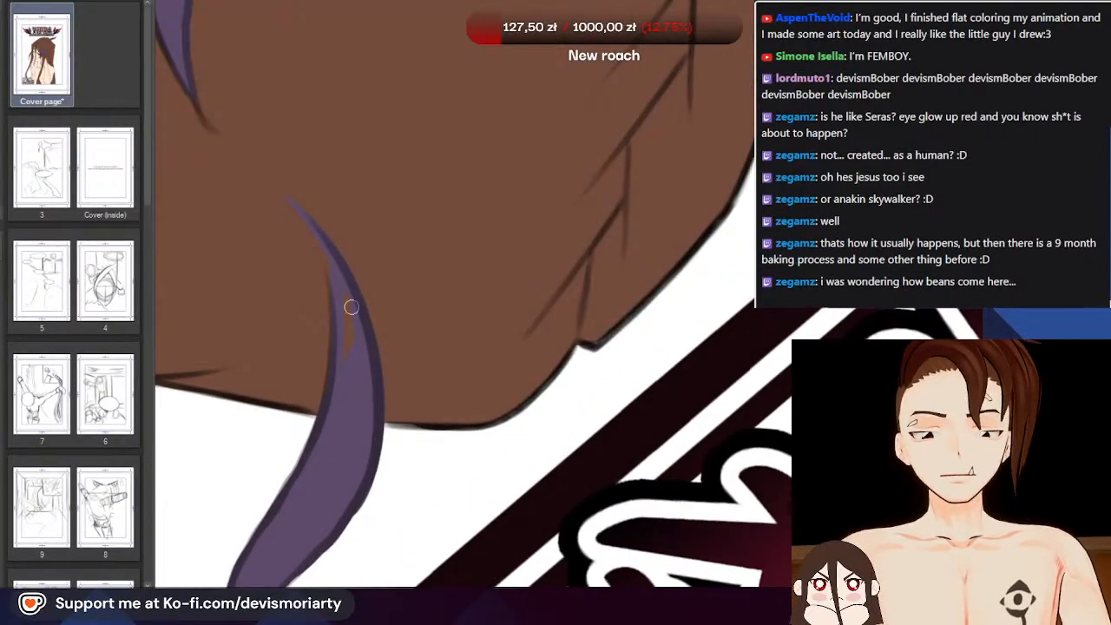
scroll(335, 296, "up", 1)
scroll(335, 295, "up", 1)
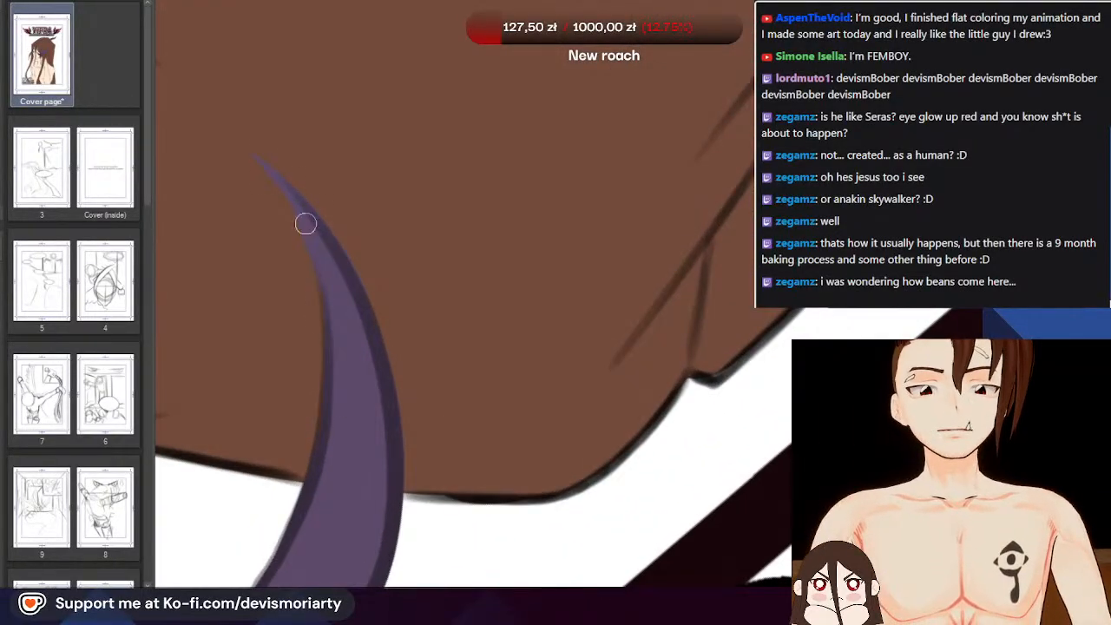
Reset the canvas rotation to upright and save the cover page
scroll(263, 175, "down", 5)
key("minus")
scroll(265, 208, "up", 3)
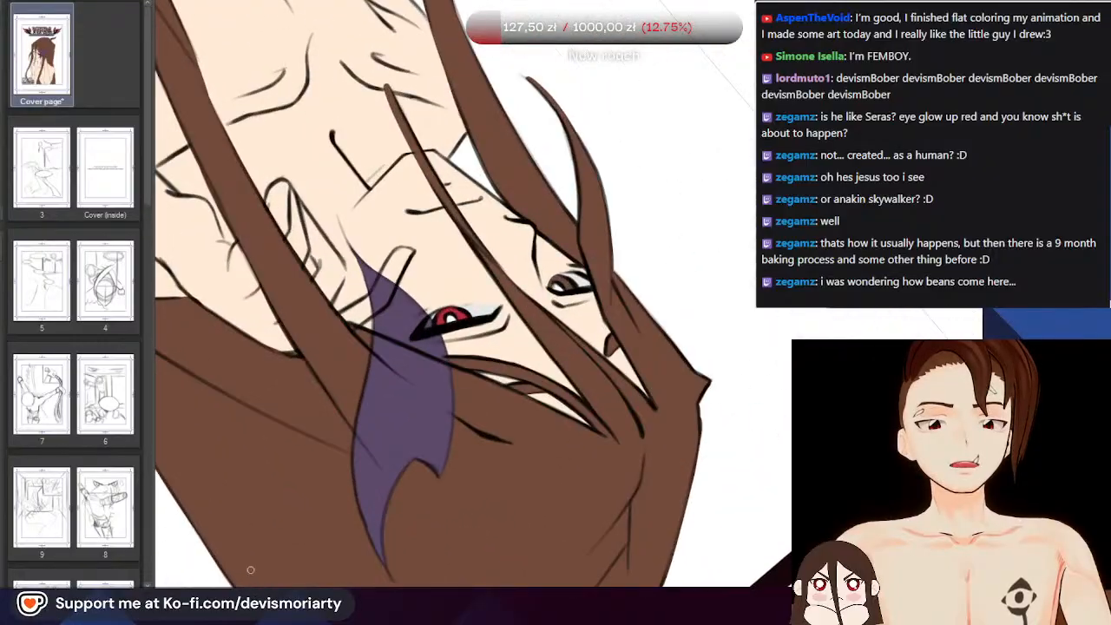
key("ctrl+at")
scroll(261, 196, "down", 6)
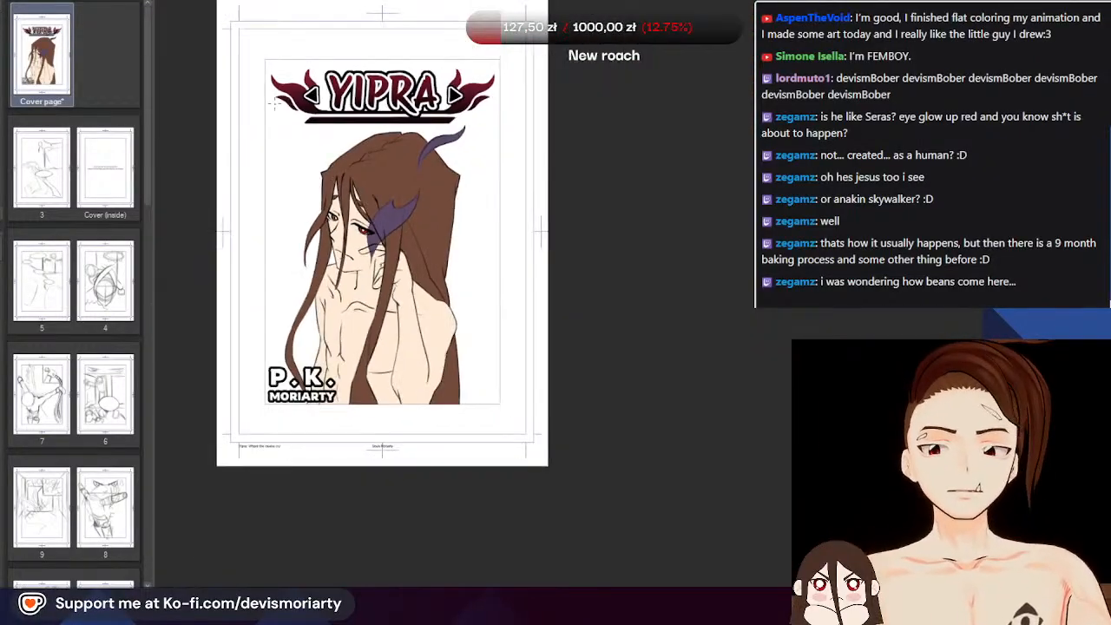
scroll(275, 103, "up", 2)
scroll(426, 165, "up", 2)
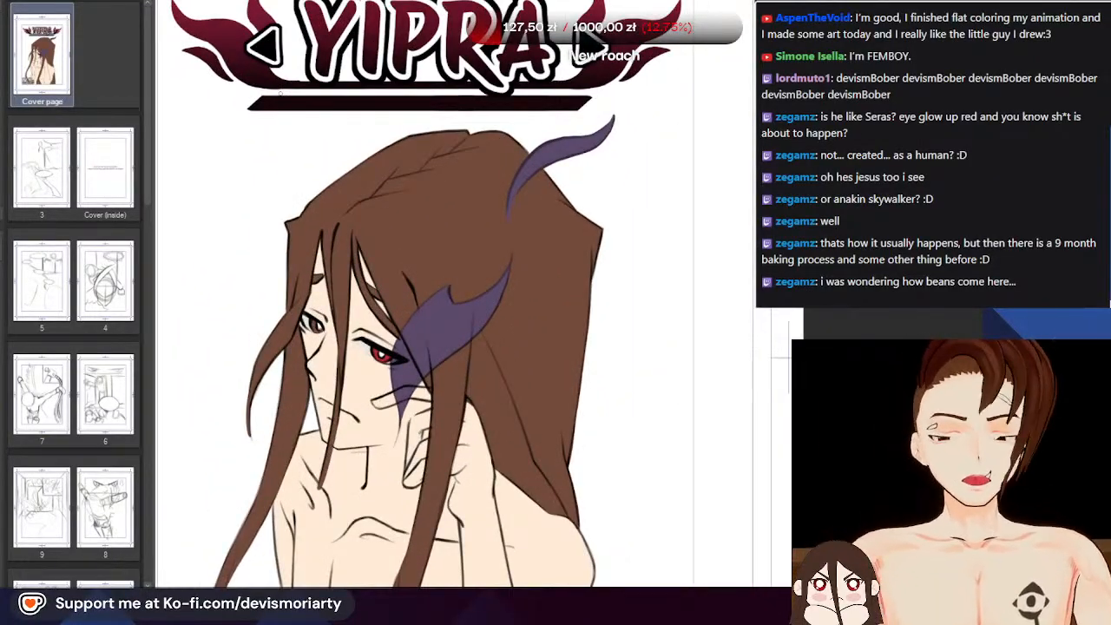
Examine the flat colours on the full cover page and up close, especially the purple shapes and the gaps between hair strands
scroll(329, 115, "down", 5)
scroll(321, 233, "up", 4)
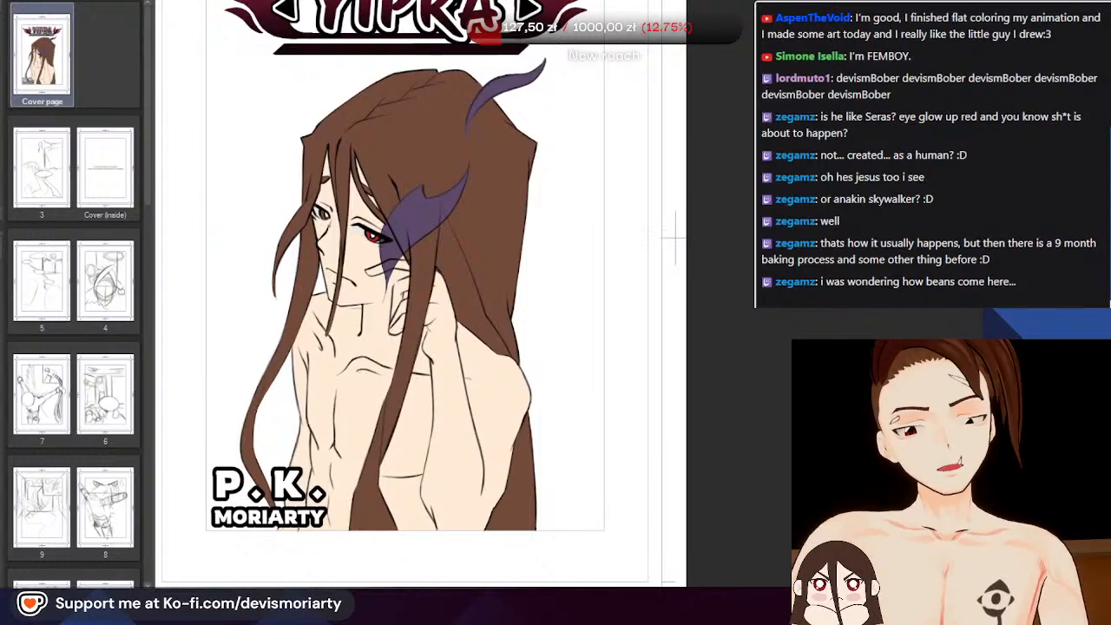
scroll(675, 234, "down", 1)
scroll(620, 313, "down", 2)
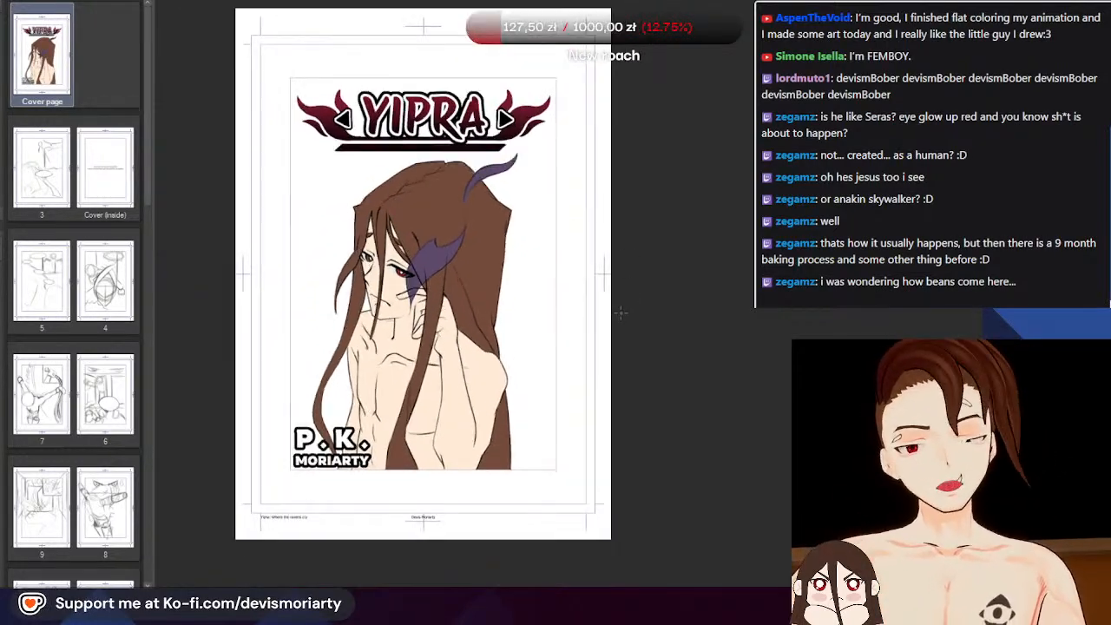
scroll(619, 312, "up", 1)
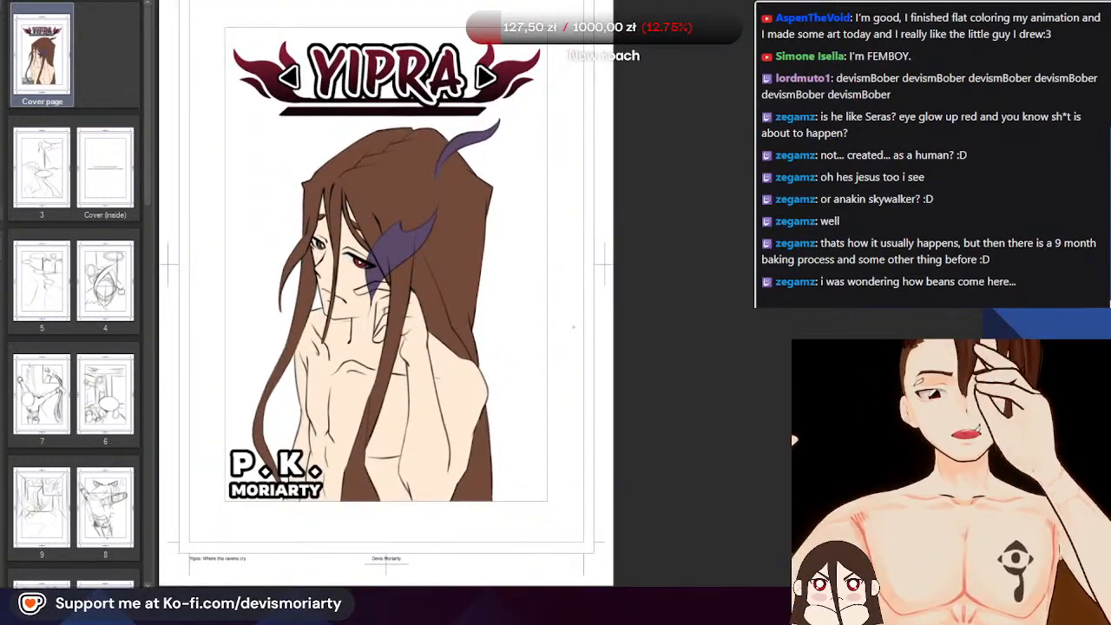
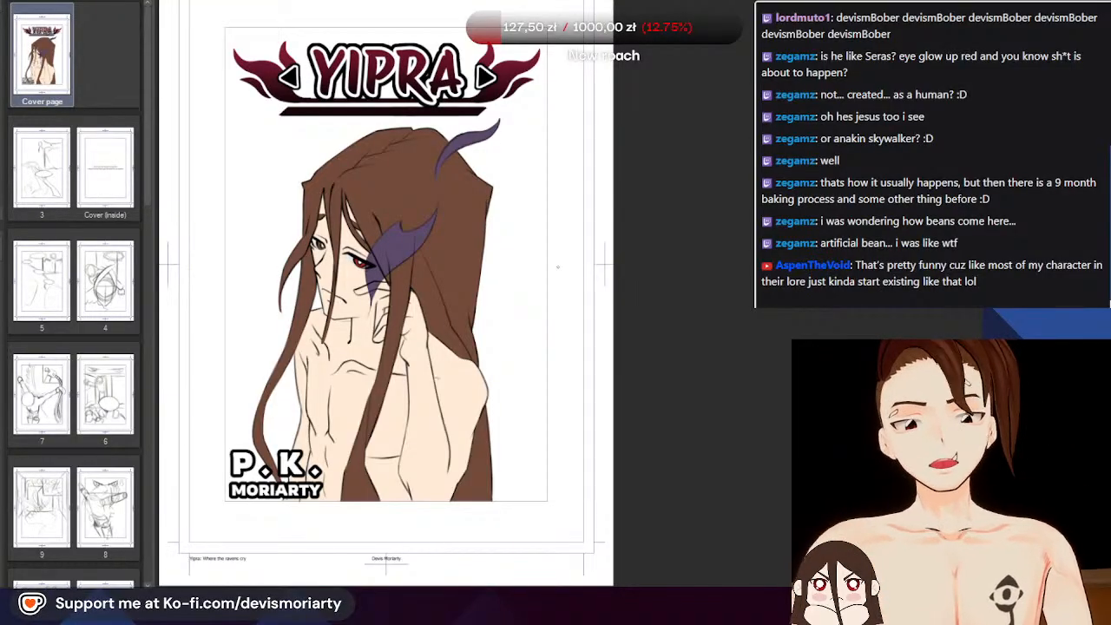
scroll(558, 267, "down", 5)
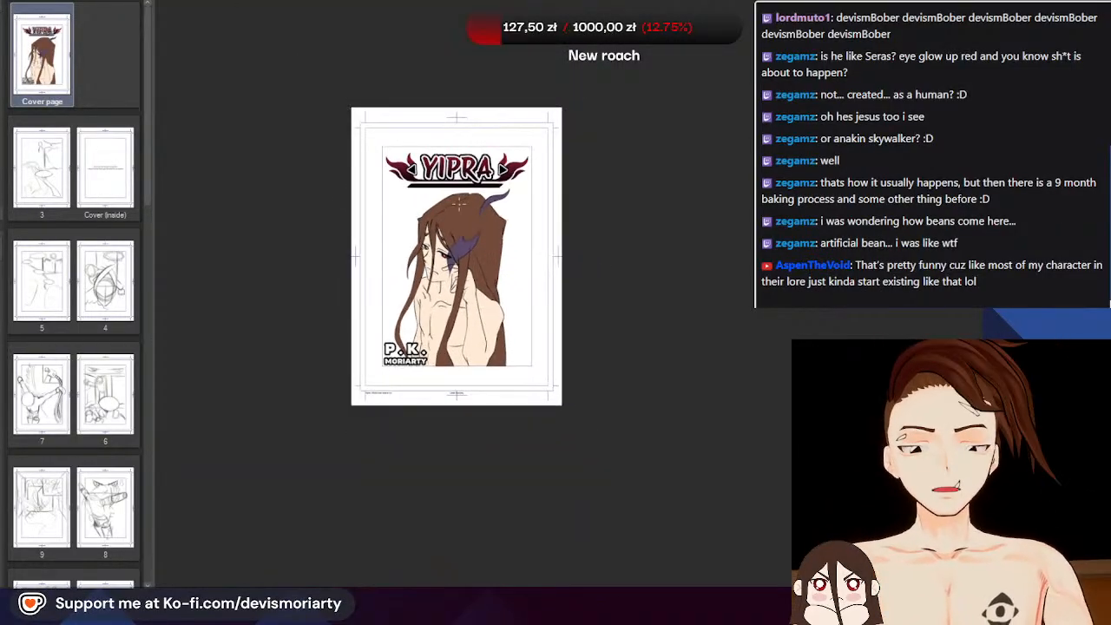
scroll(539, 259, "up", 2)
scroll(521, 209, "down", 4)
scroll(501, 154, "up", 3)
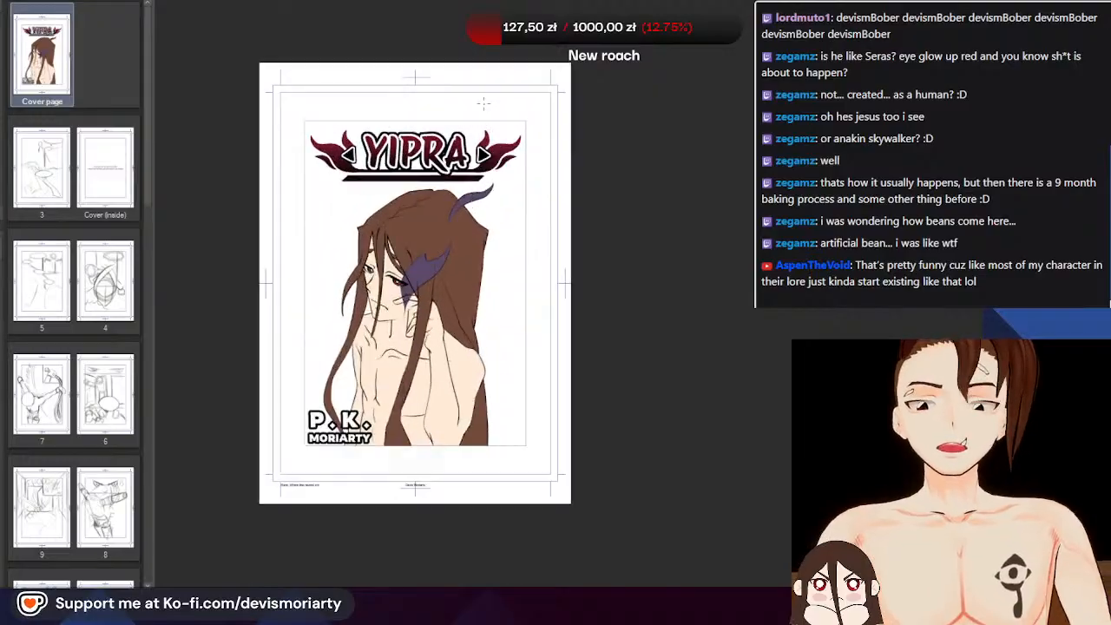
scroll(486, 170, "down", 2)
scroll(460, 186, "up", 2)
scroll(440, 208, "down", 2)
scroll(440, 207, "up", 3)
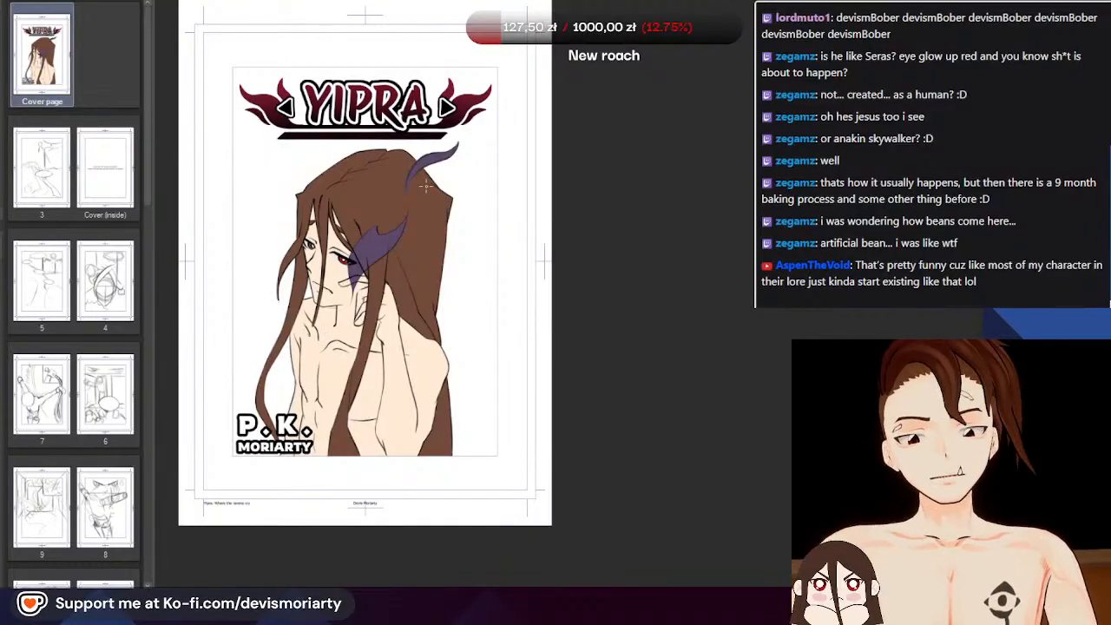
scroll(417, 231, "up", 8)
scroll(308, 236, "down", 9)
scroll(300, 131, "up", 6)
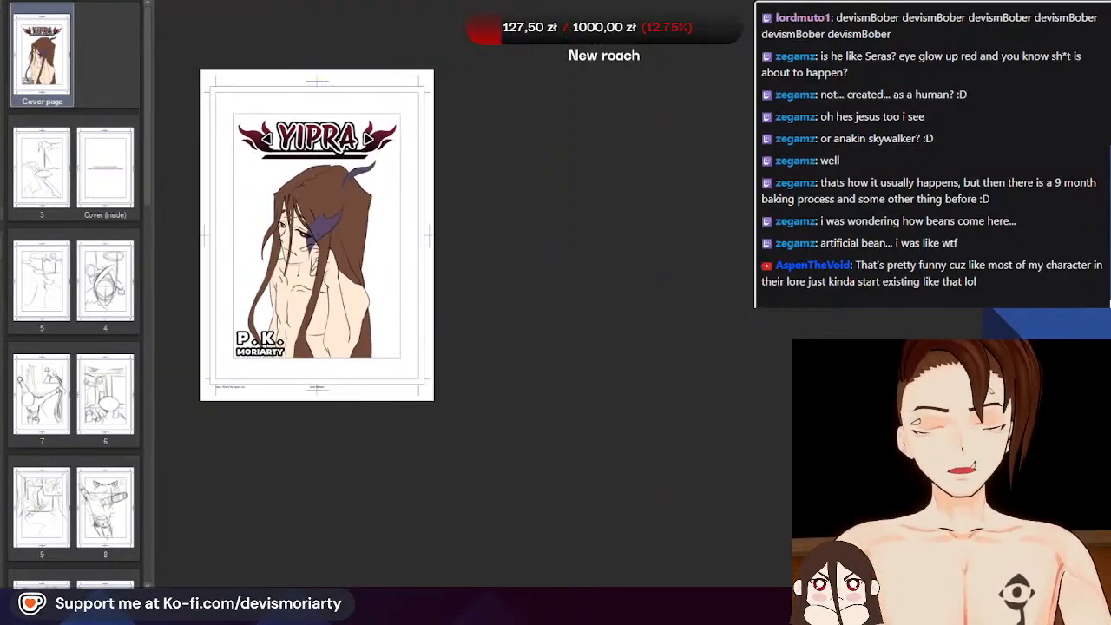
scroll(301, 131, "down", 4)
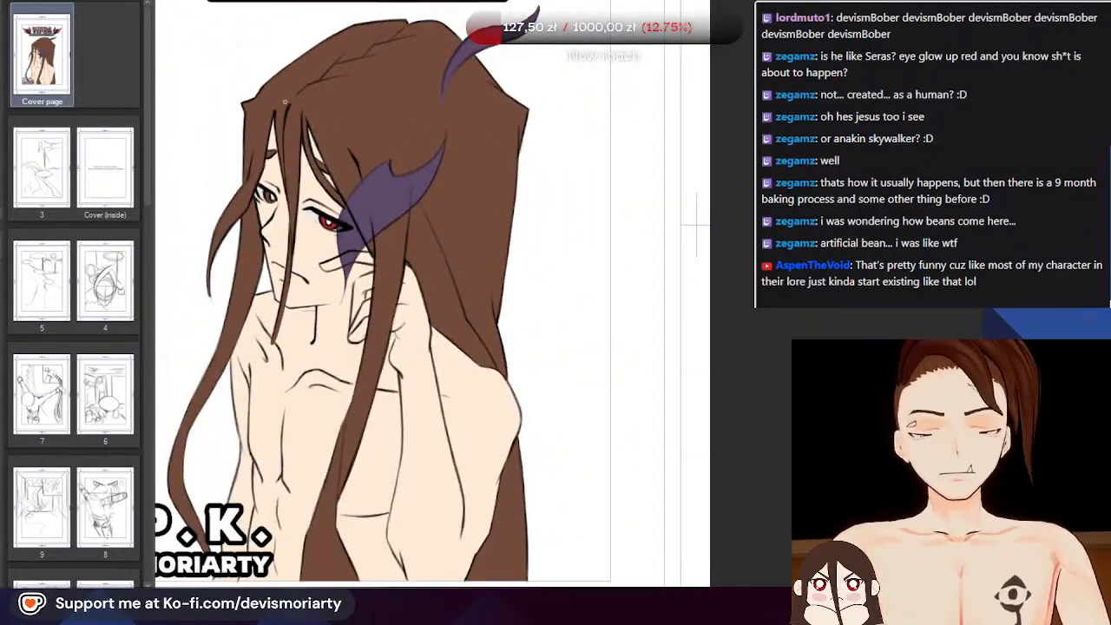
scroll(274, 308, "up", 9)
scroll(275, 309, "down", 1)
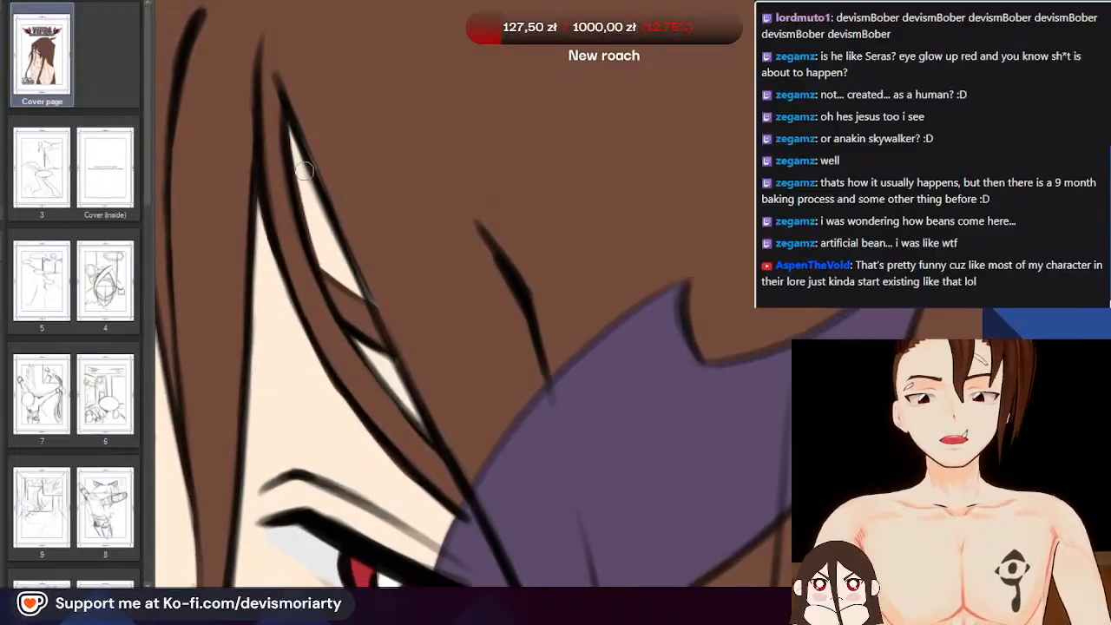
Touch up the skin colour along the inner edge of the narrow gap between hair strands above the red eye and save the cover page
scroll(305, 168, "up", 3)
left_click_drag(294, 144, 308, 245)
scroll(287, 113, "up", 2)
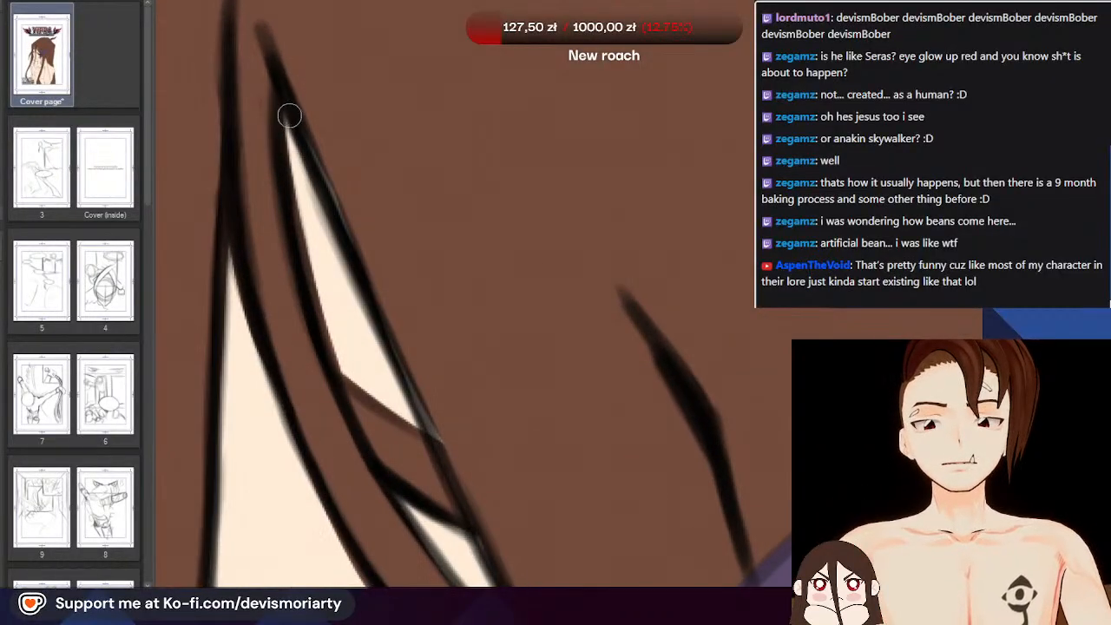
mouse_move(287, 113)
left_mouse_down()
mouse_move(315, 261)
mouse_move(356, 363)
left_mouse_up()
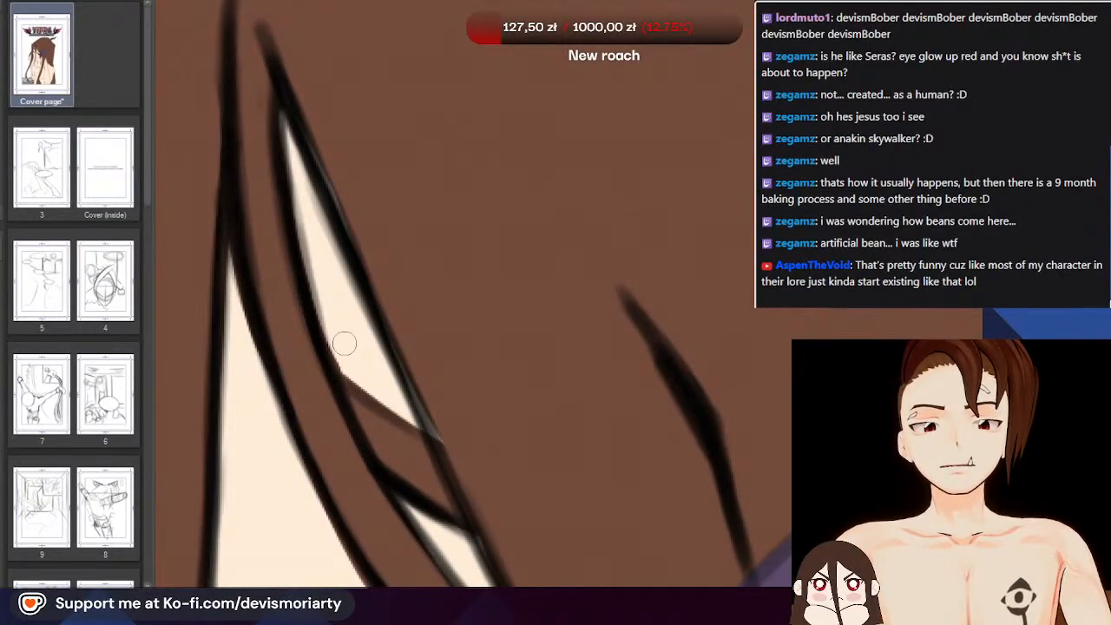
scroll(313, 228, "down", 4)
scroll(271, 128, "up", 3)
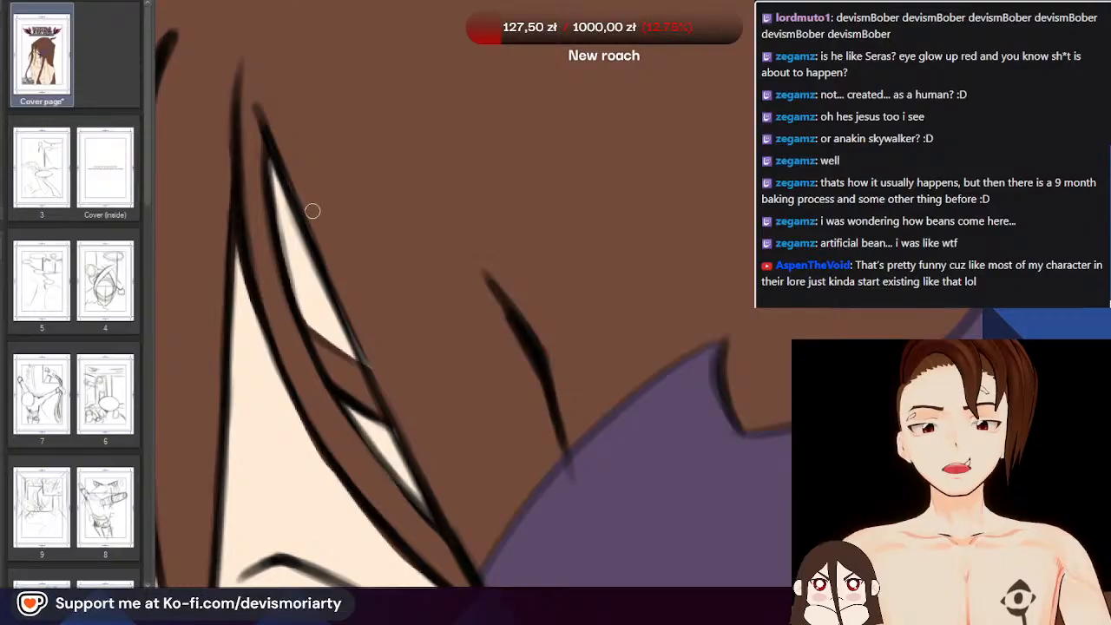
scroll(428, 474, "down", 6)
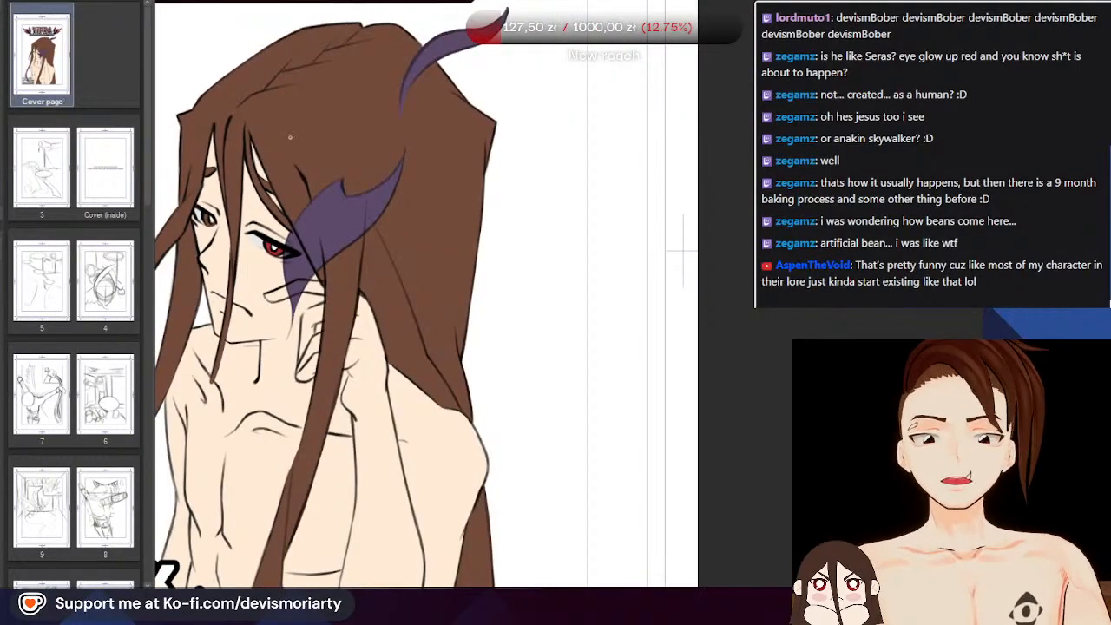
Check the flat colours on the full cover page and up close around the face, hair strands and purple shapes
scroll(290, 136, "down", 5)
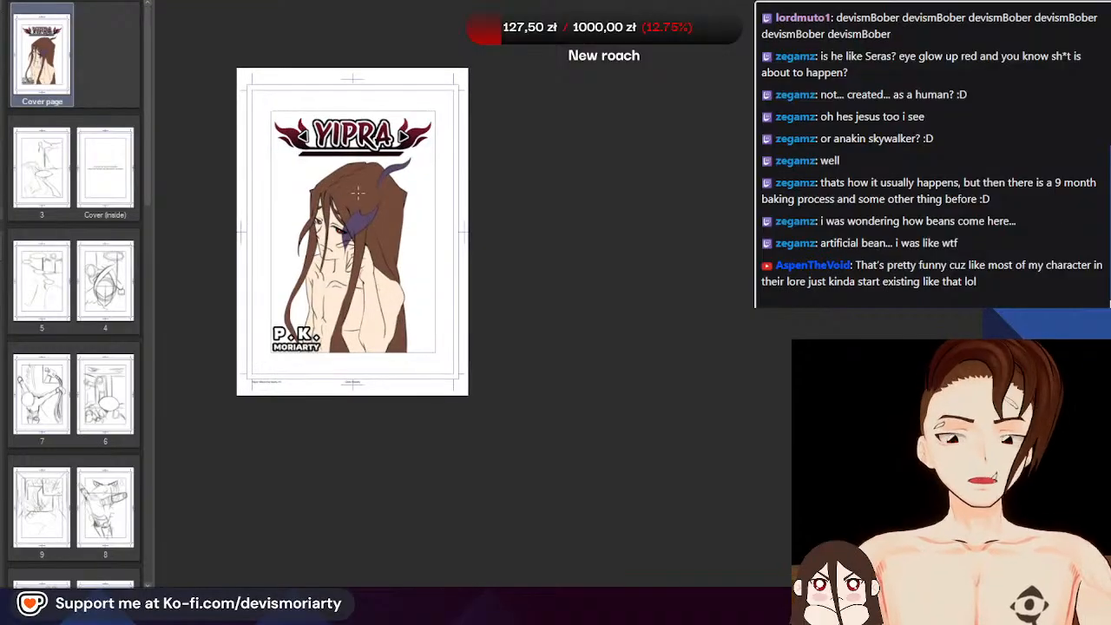
scroll(356, 193, "up", 6)
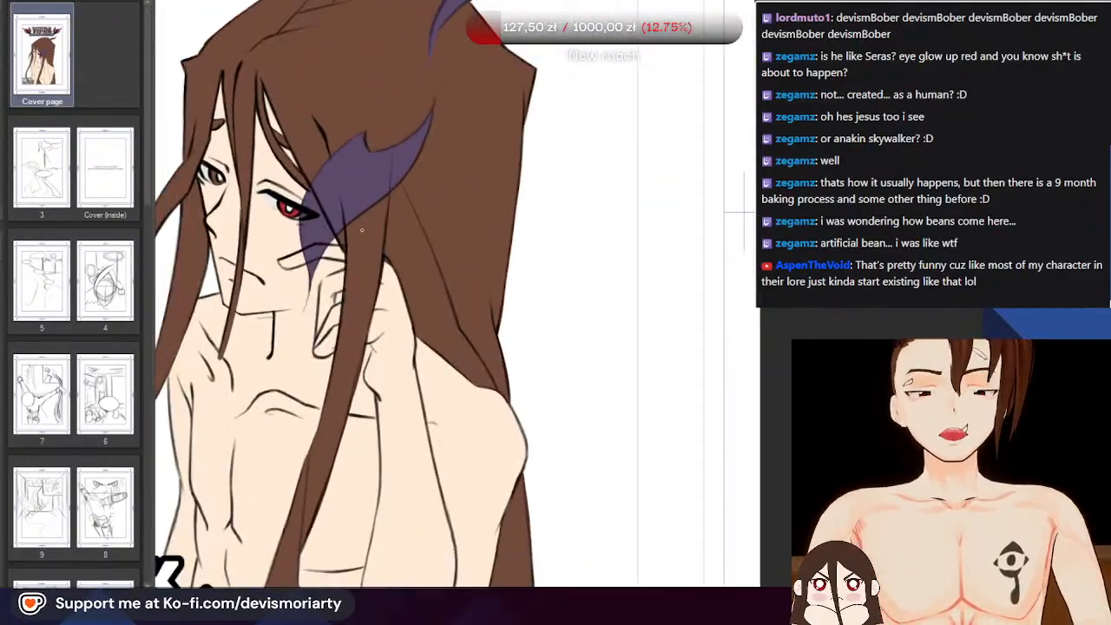
scroll(362, 229, "down", 5)
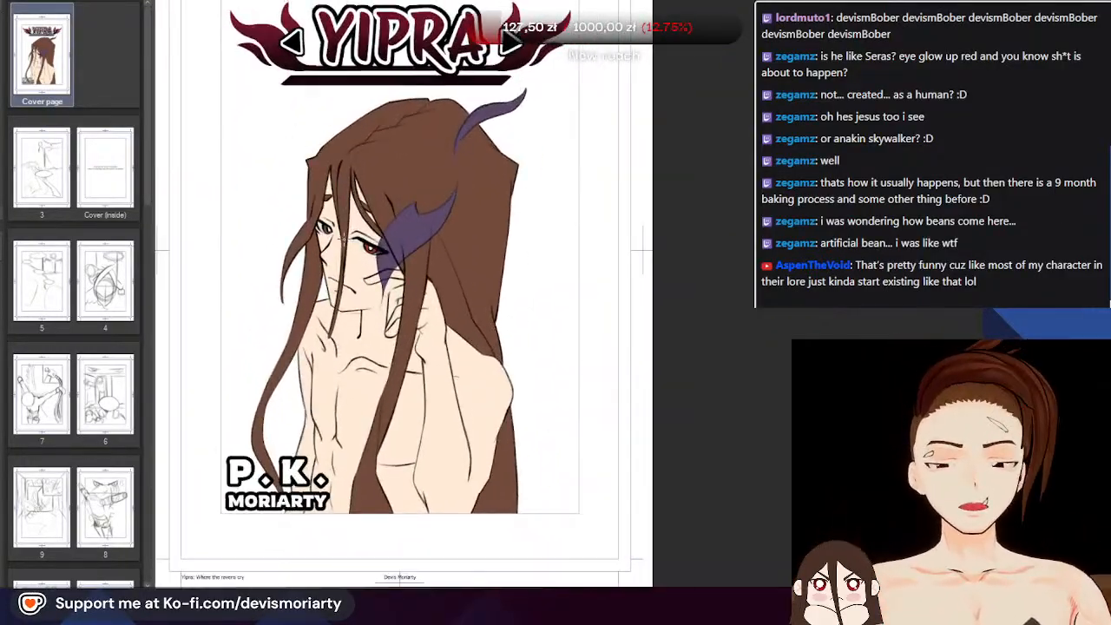
scroll(289, 171, "up", 5)
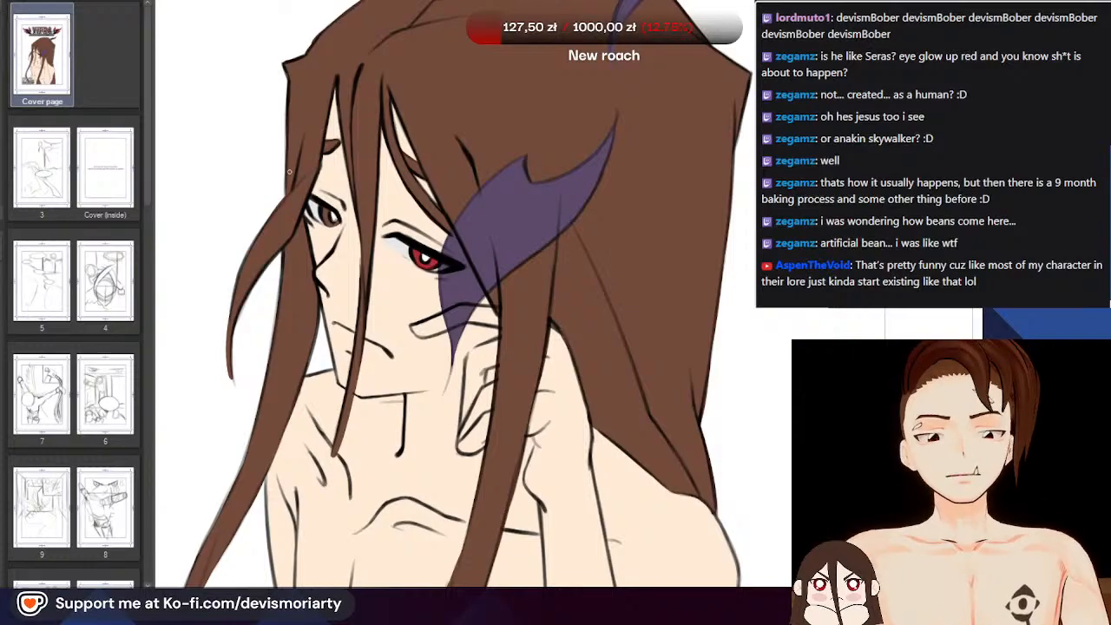
scroll(289, 171, "down", 5)
scroll(289, 171, "up", 5)
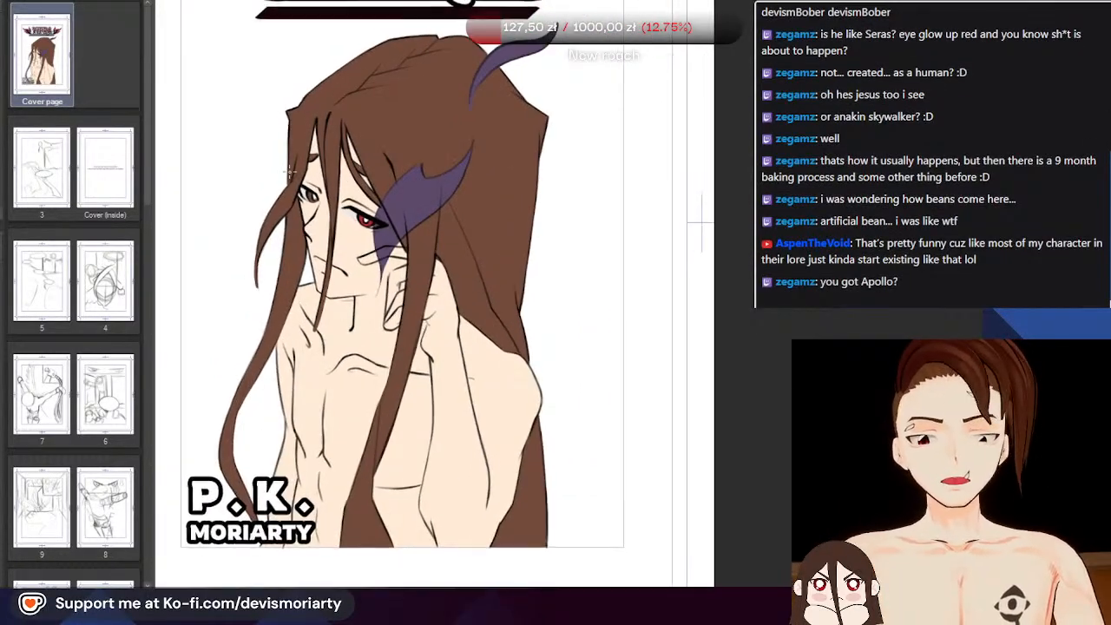
scroll(289, 171, "down", 5)
scroll(382, 193, "up", 5)
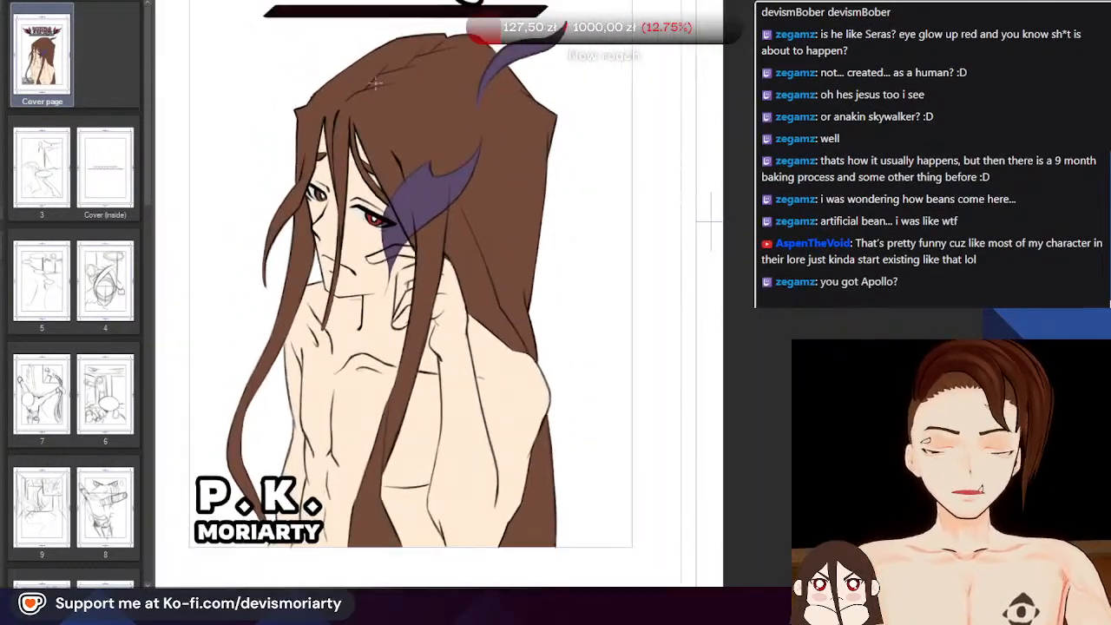
scroll(382, 193, "down", 5)
scroll(382, 192, "up", 2)
scroll(426, 116, "down", 2)
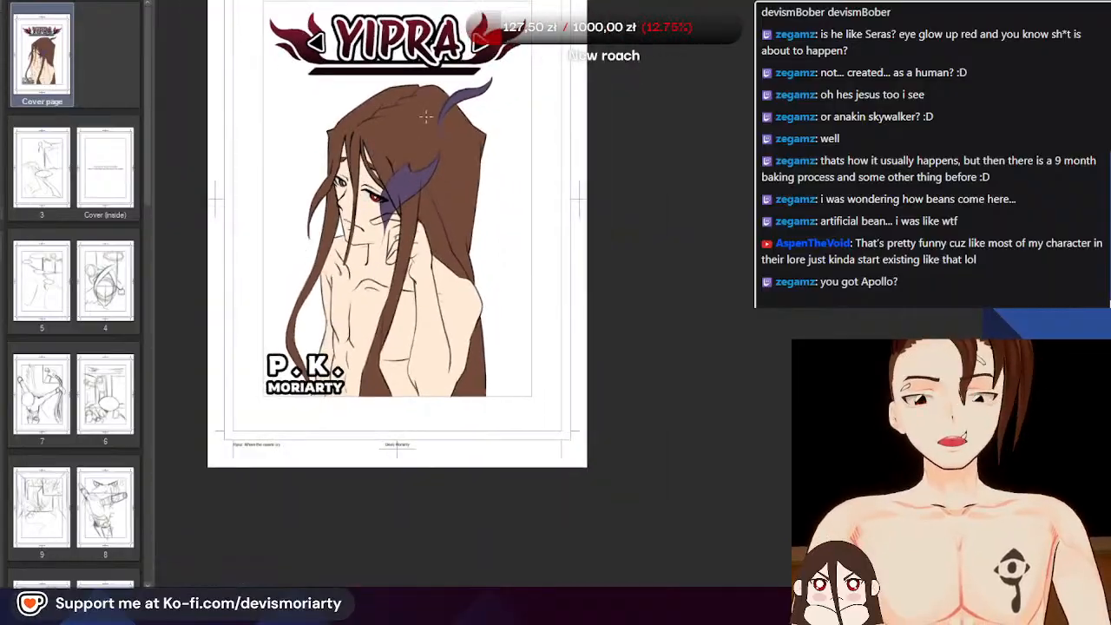
scroll(426, 116, "up", 2)
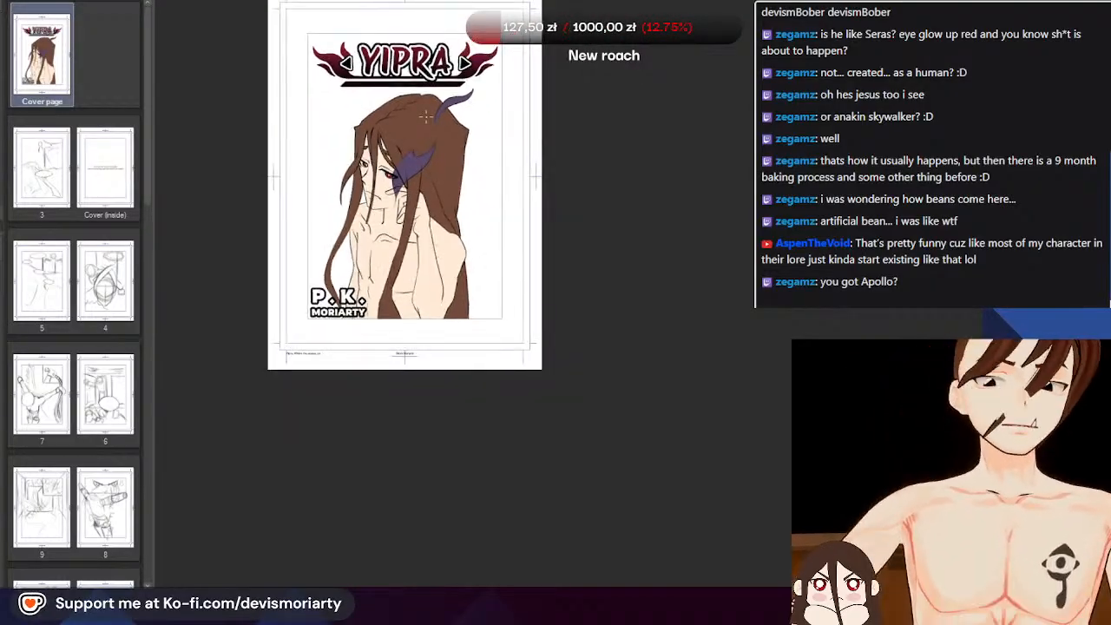
scroll(427, 182, "up", 3)
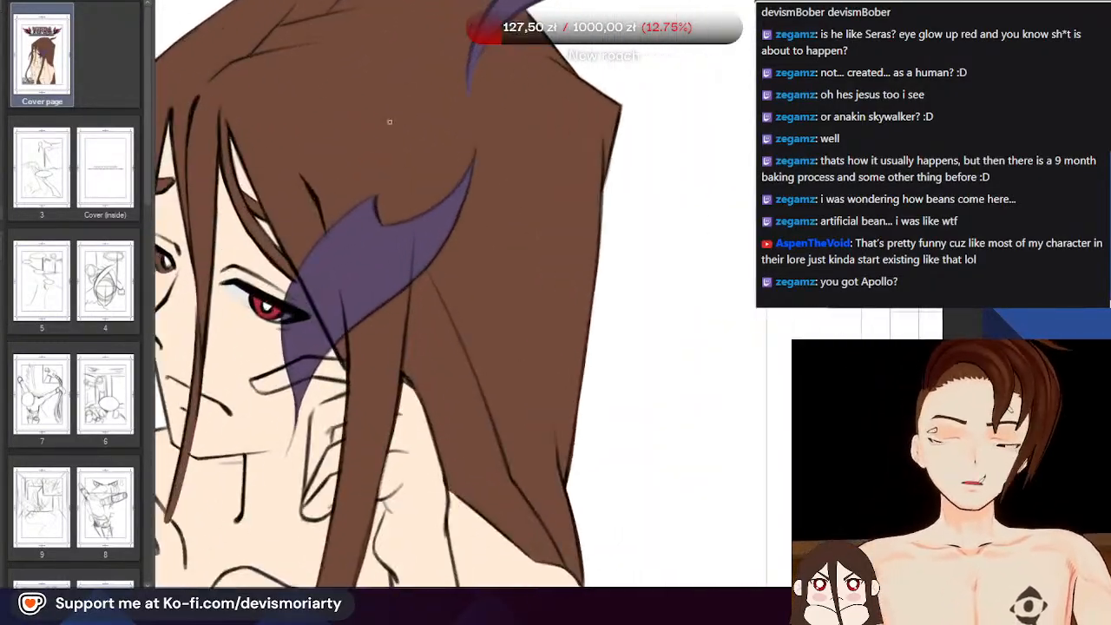
scroll(400, 174, "down", 2)
scroll(371, 165, "up", 2)
scroll(371, 165, "down", 5)
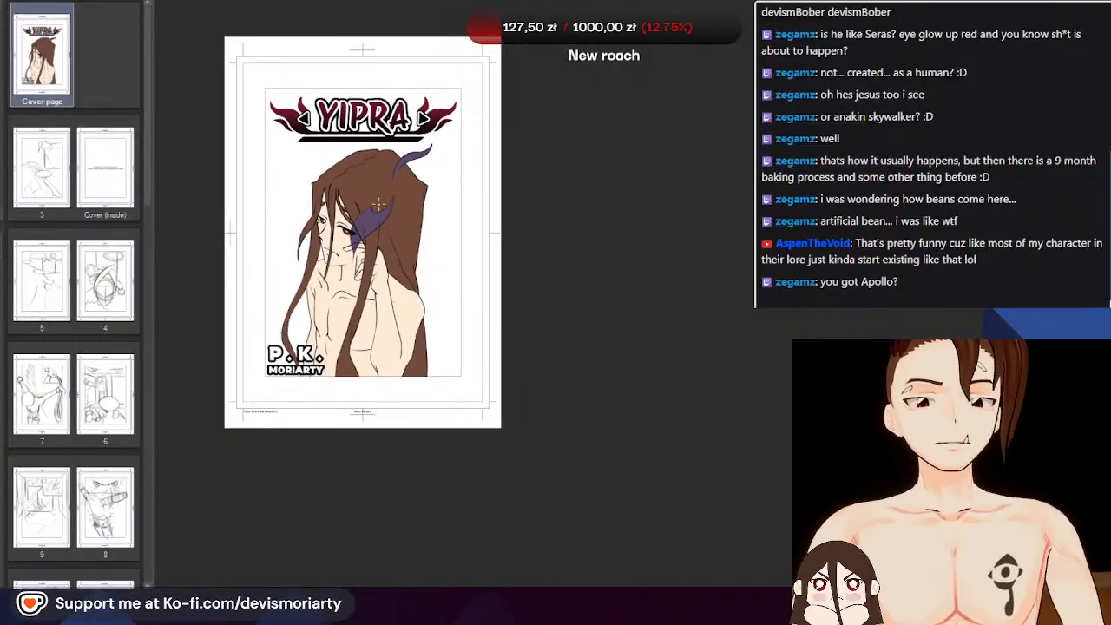
scroll(379, 204, "up", 1)
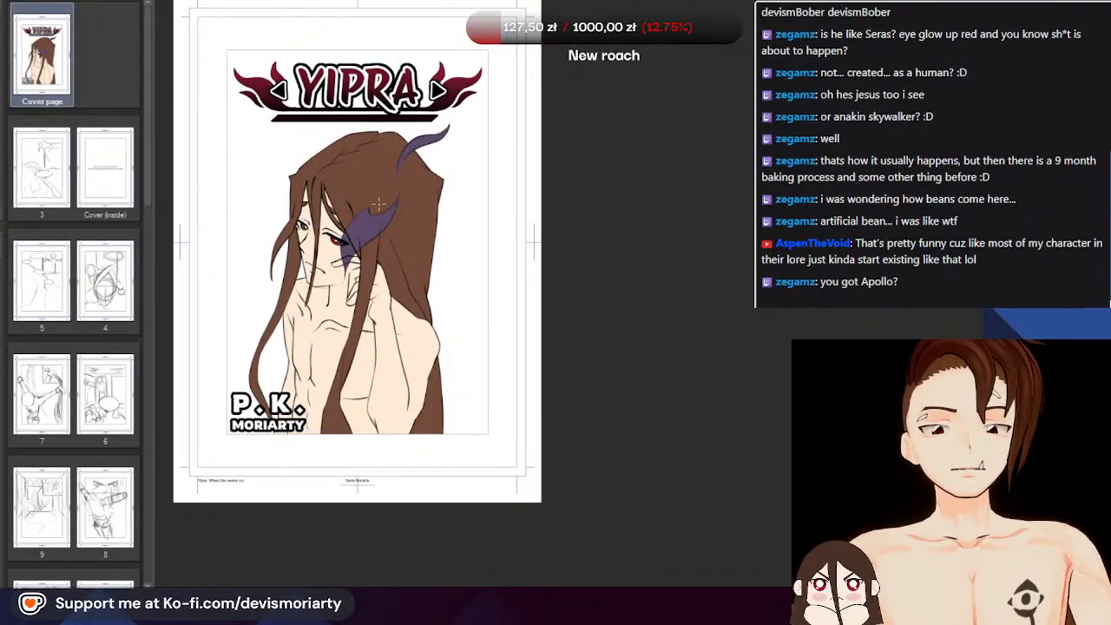
scroll(379, 204, "up", 3)
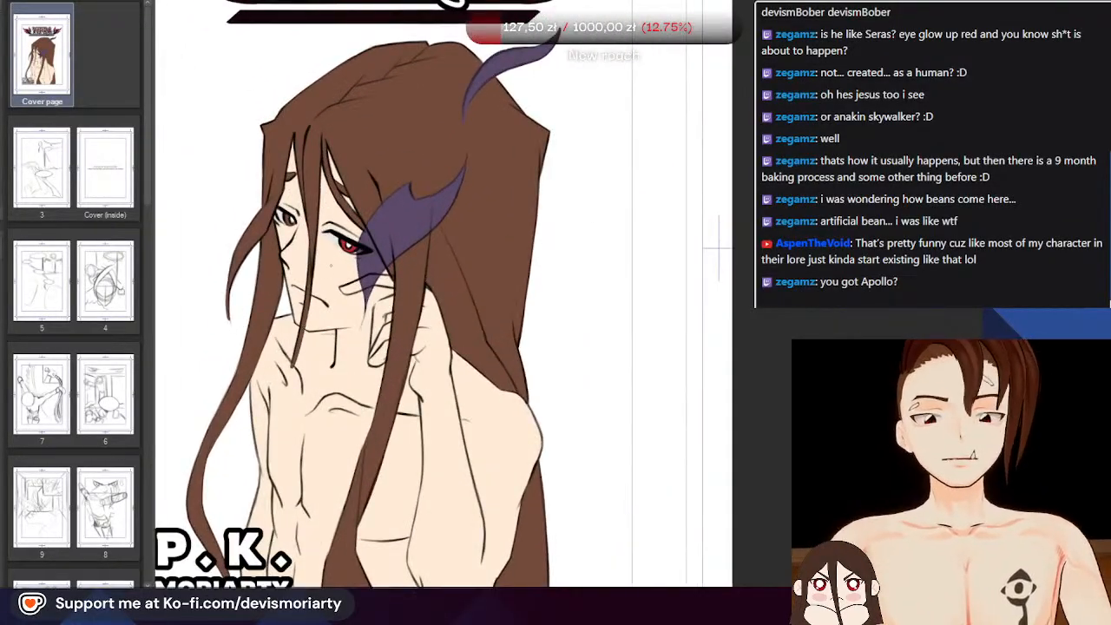
scroll(325, 239, "up", 5)
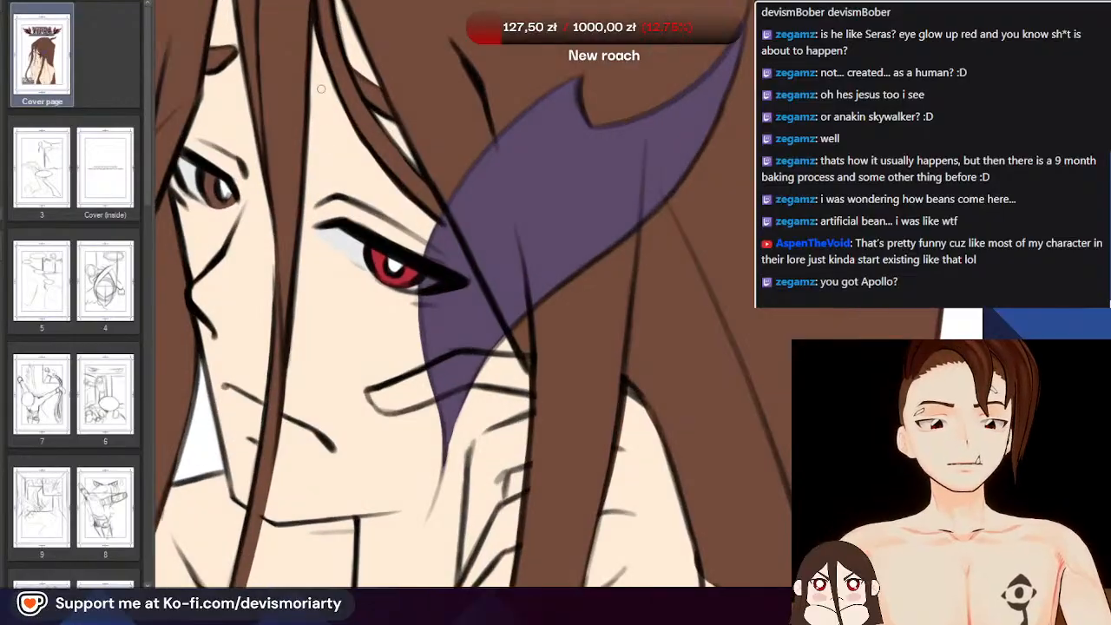
scroll(320, 88, "down", 6)
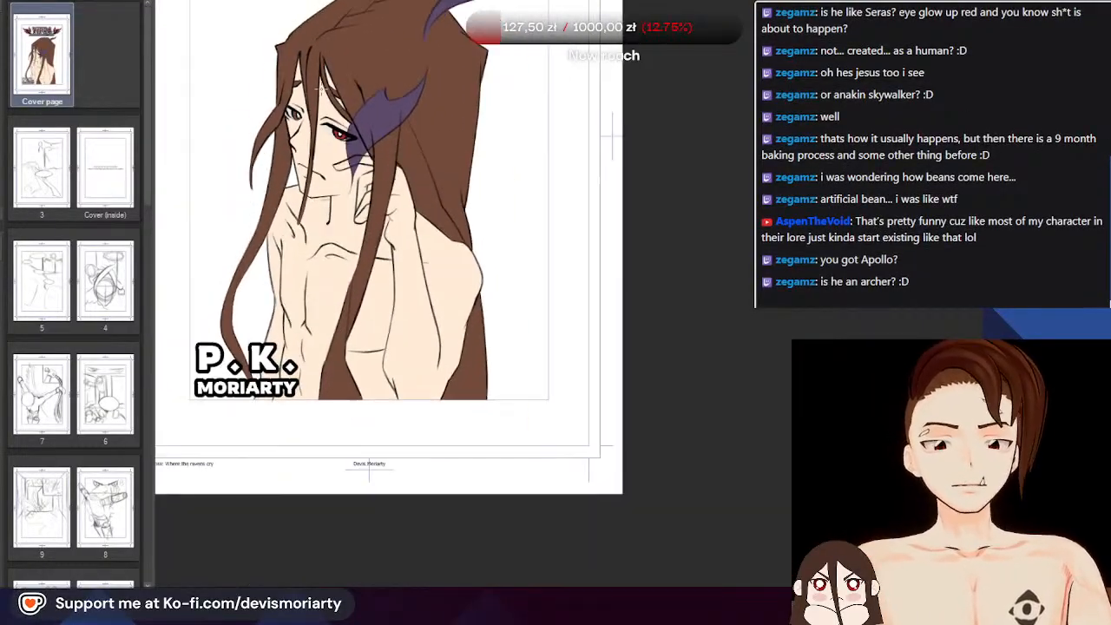
scroll(320, 89, "down", 4)
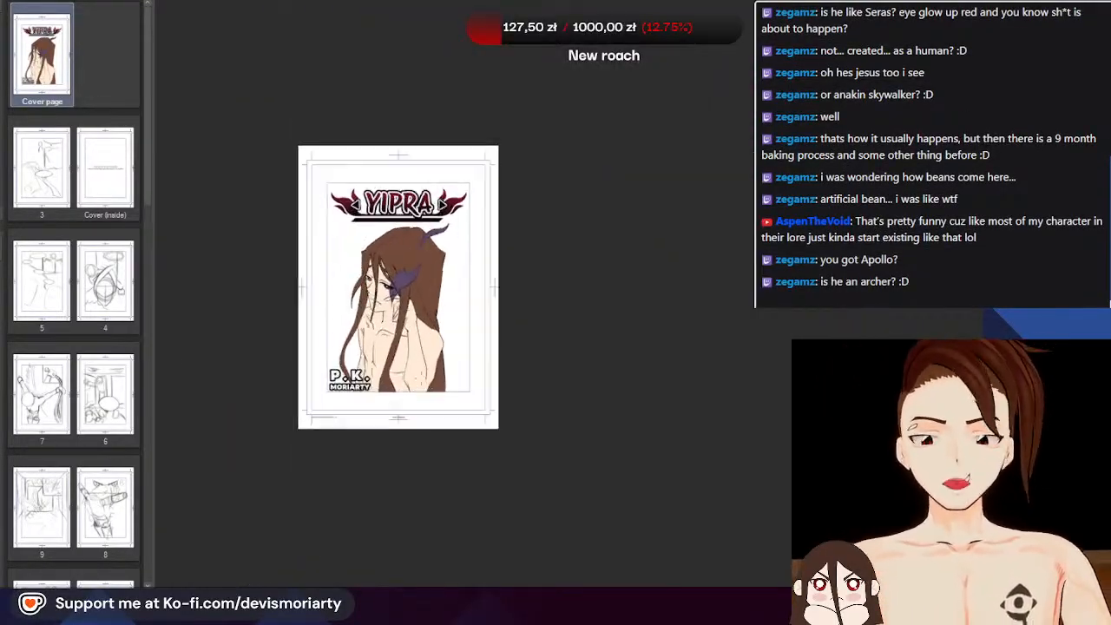
scroll(349, 257, "up", 6)
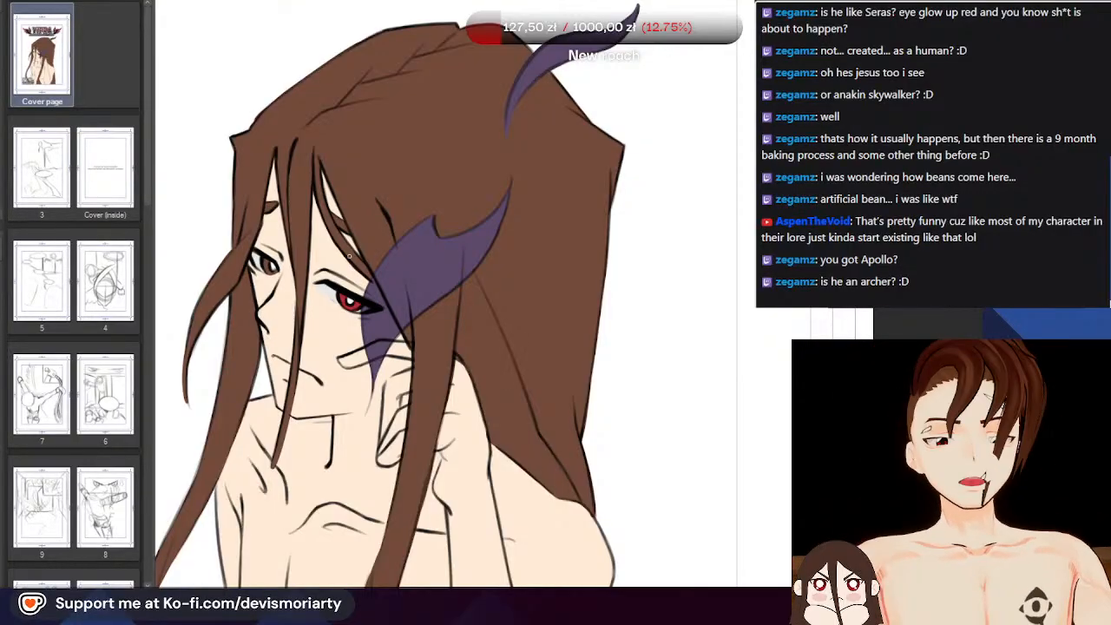
scroll(350, 256, "down", 7)
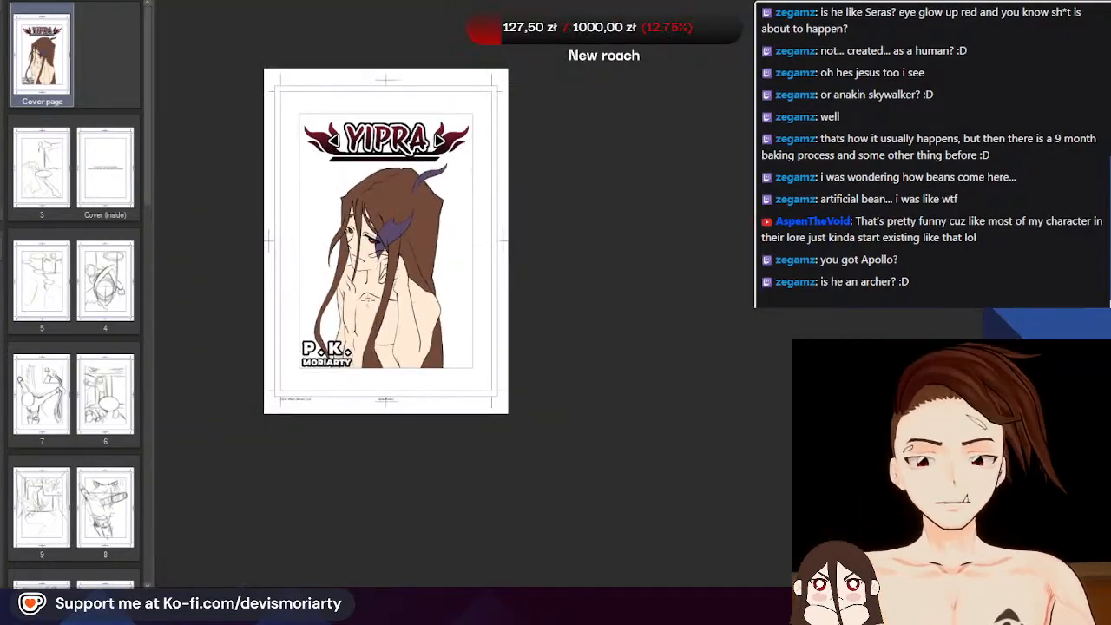
scroll(383, 209, "up", 5)
scroll(710, 217, "up", 2)
scroll(710, 217, "down", 4)
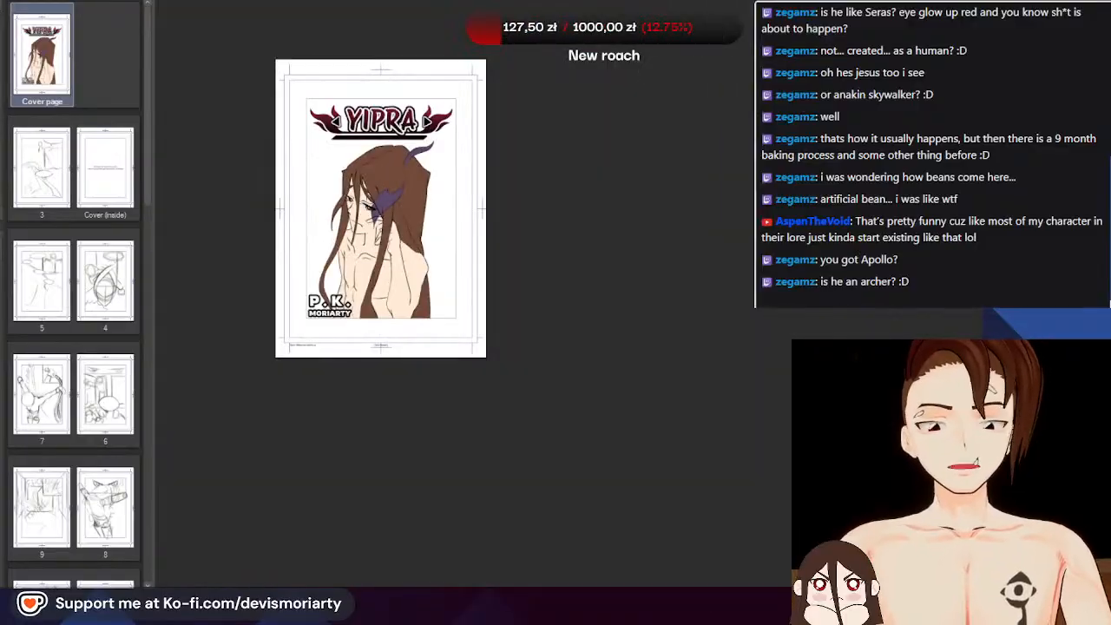
scroll(719, 235, "up", 5)
scroll(359, 129, "up", 4)
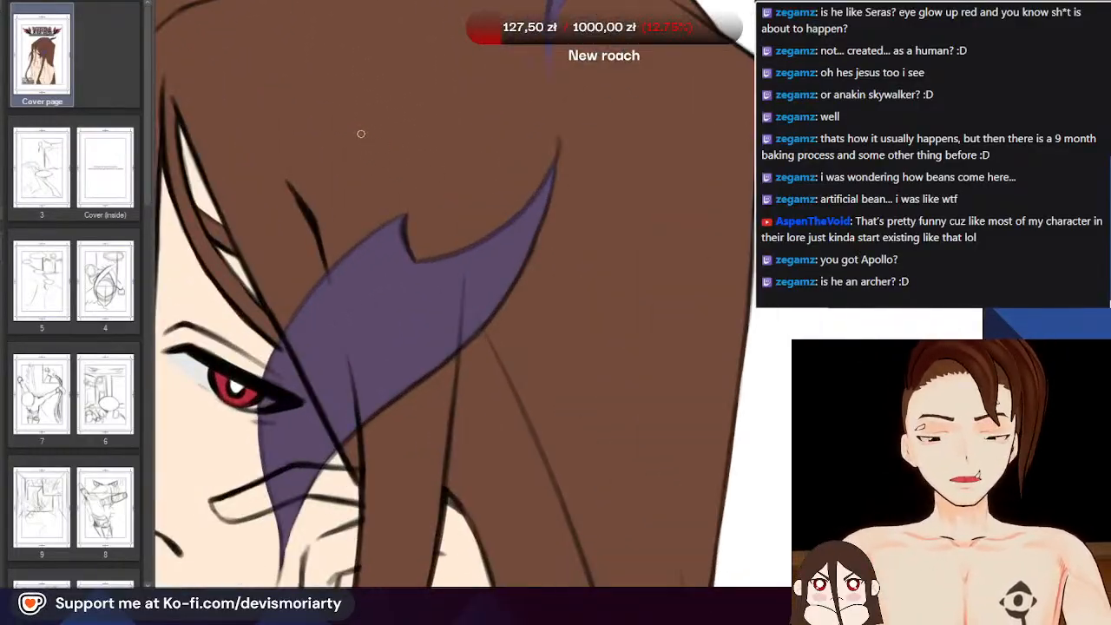
scroll(274, 70, "down", 3)
scroll(274, 69, "up", 5)
scroll(366, 171, "down", 3)
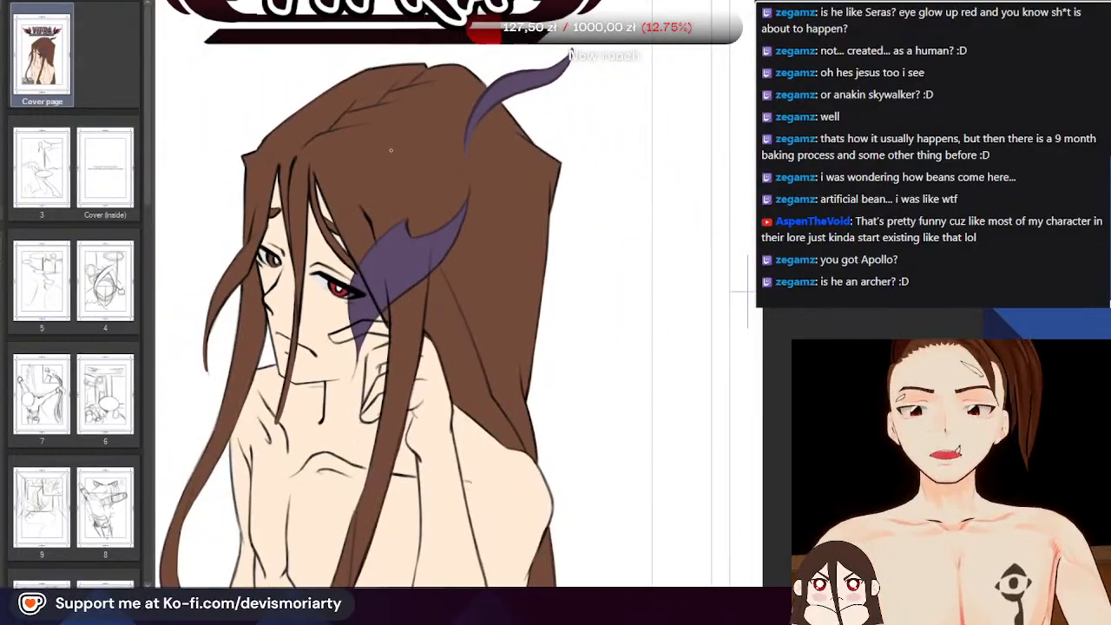
Paint over the stray speck in the brown hair below the crown's purple wisp and save the cover page
scroll(444, 145, "up", 6)
scroll(409, 180, "up", 2)
scroll(409, 181, "down", 4)
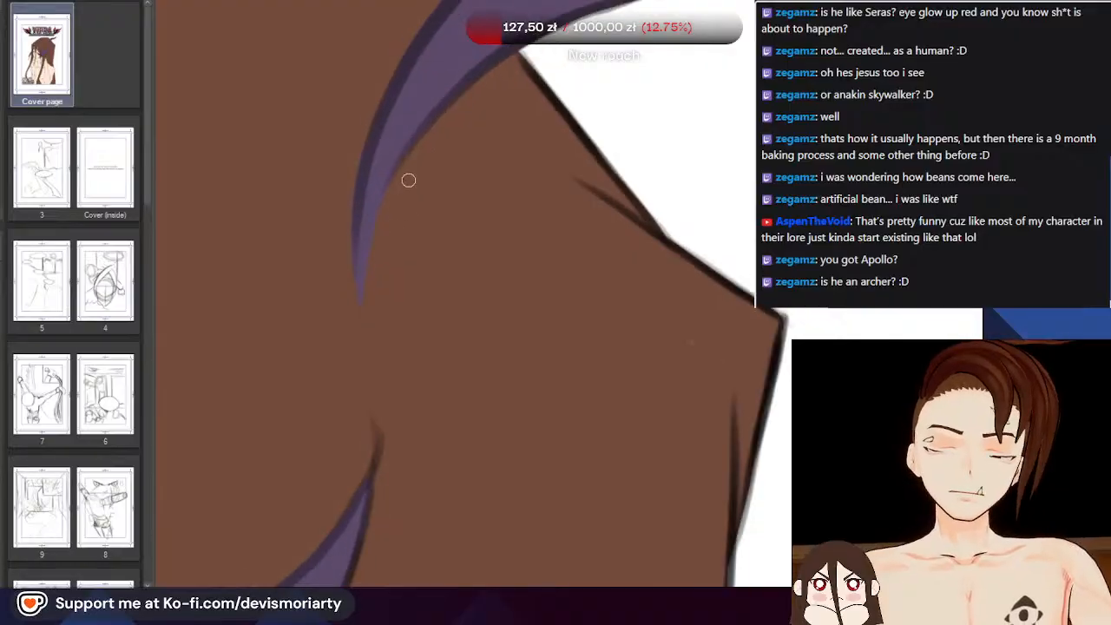
scroll(492, 261, "up", 4)
left_click_drag(602, 339, 599, 289)
scroll(565, 410, "down", 2)
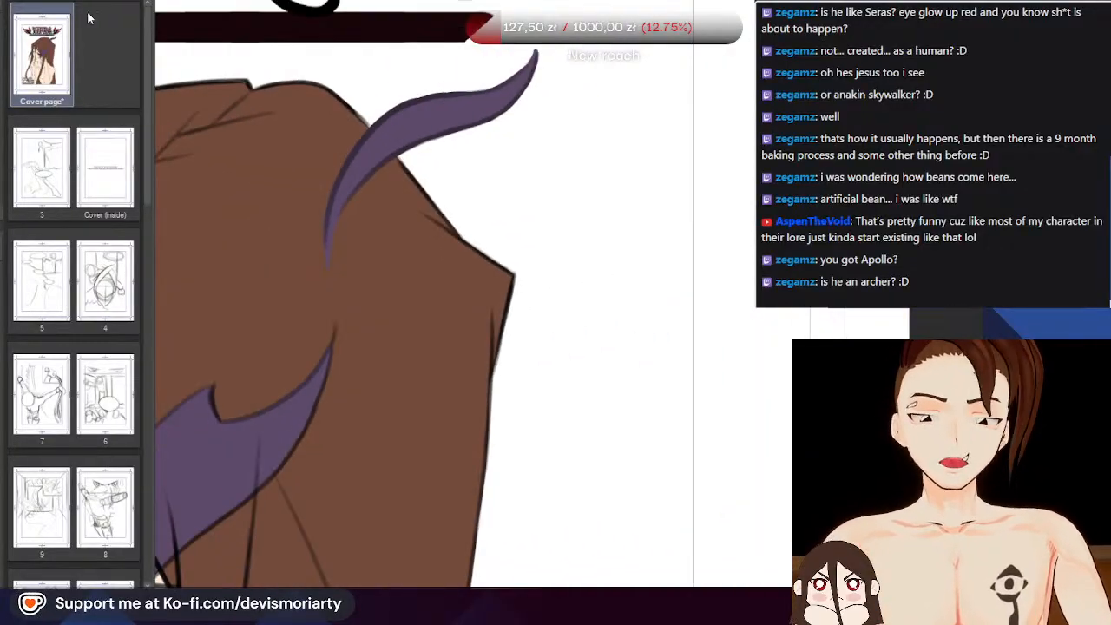
scroll(401, 277, "down", 5)
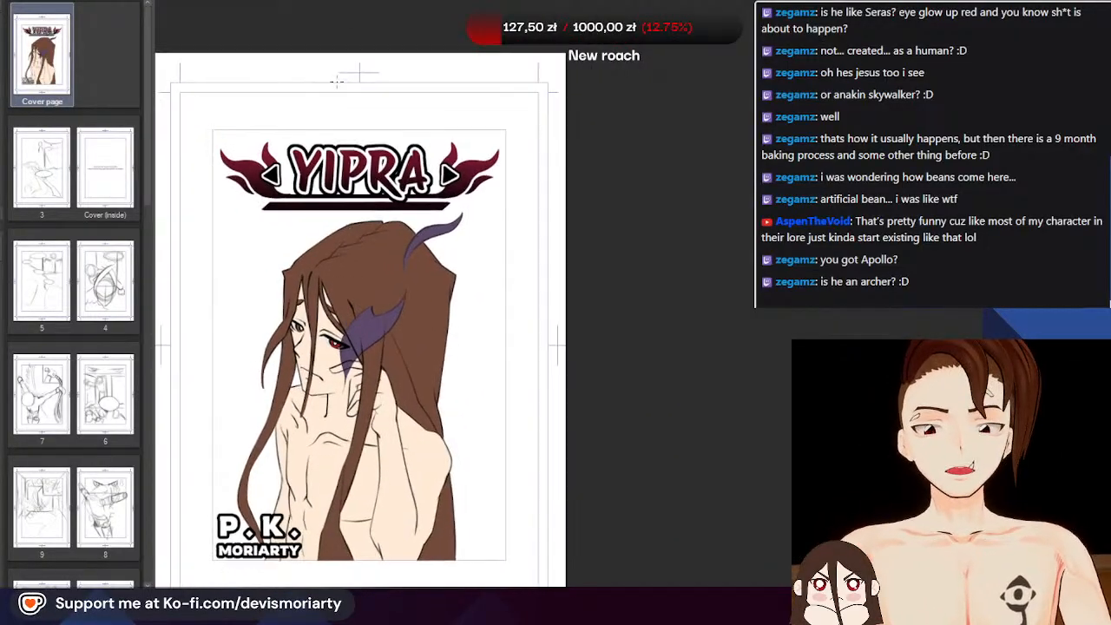
Review the coloured character against the YIPRA title, comparing the full-page view with the head and upper body
scroll(361, 184, "down", 1)
scroll(342, 257, "up", 7)
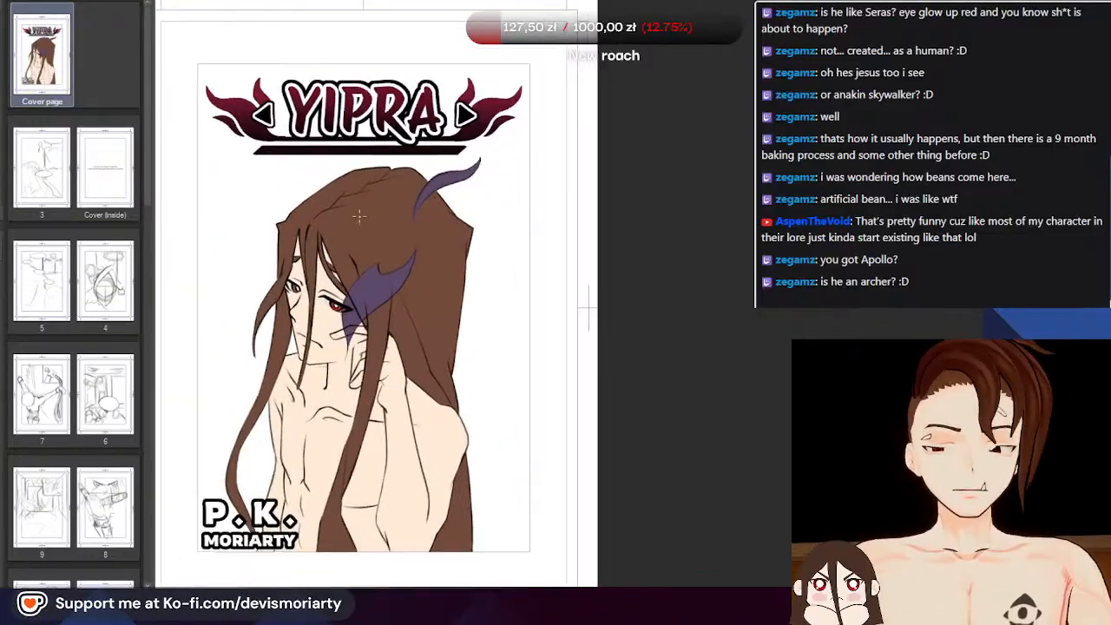
scroll(347, 255, "down", 7)
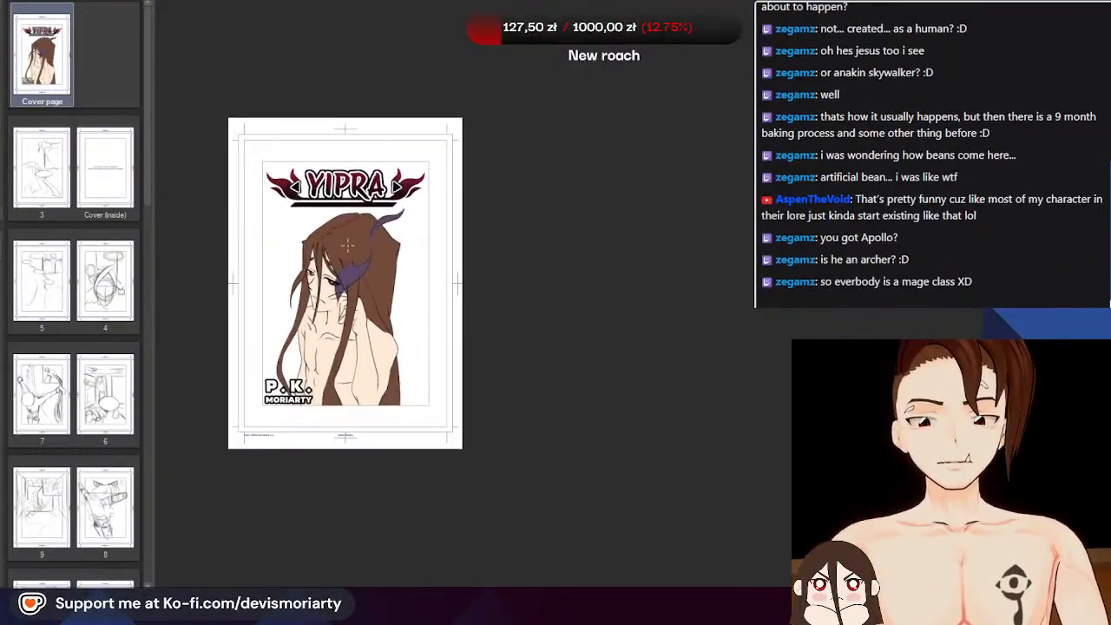
scroll(367, 249, "up", 2)
scroll(356, 233, "up", 5)
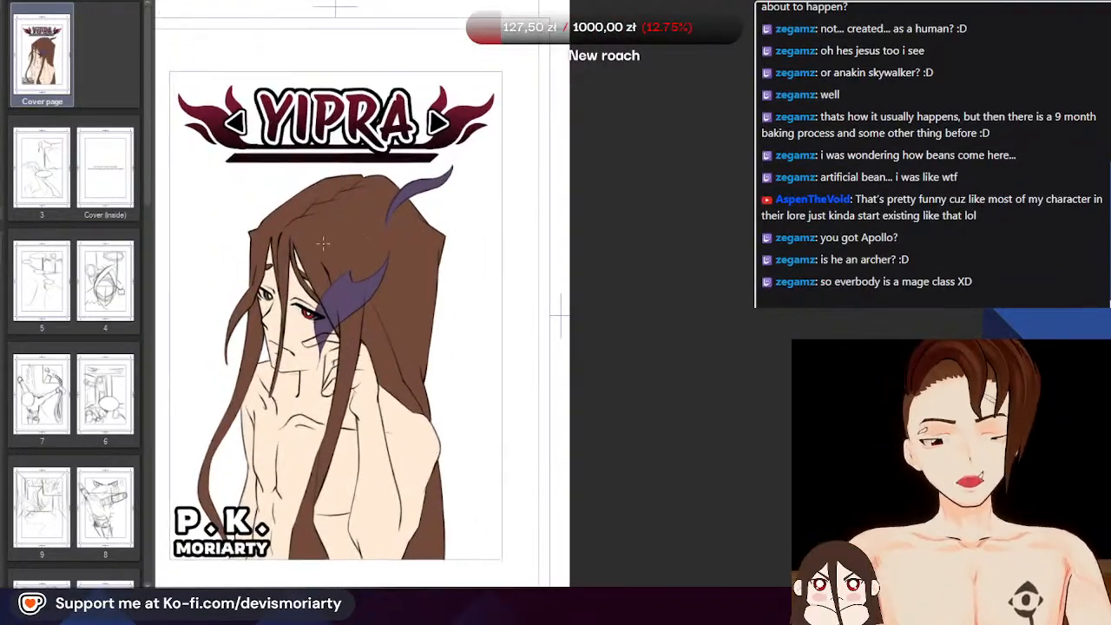
scroll(404, 173, "down", 2)
scroll(405, 173, "down", 4)
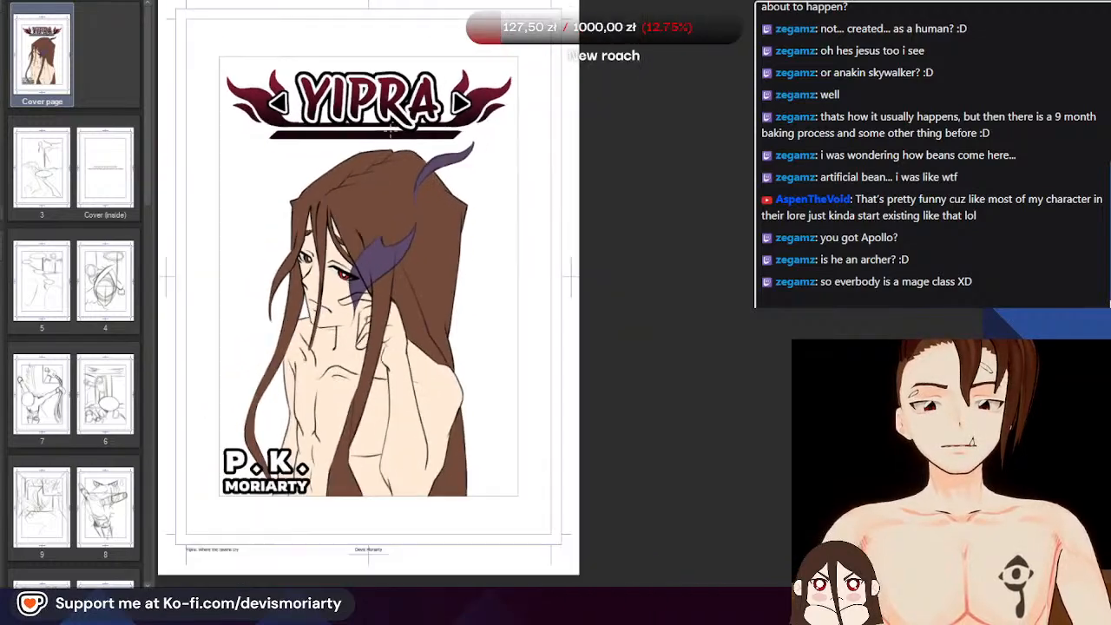
scroll(367, 194, "up", 6)
scroll(351, 182, "down", 1)
scroll(351, 182, "up", 5)
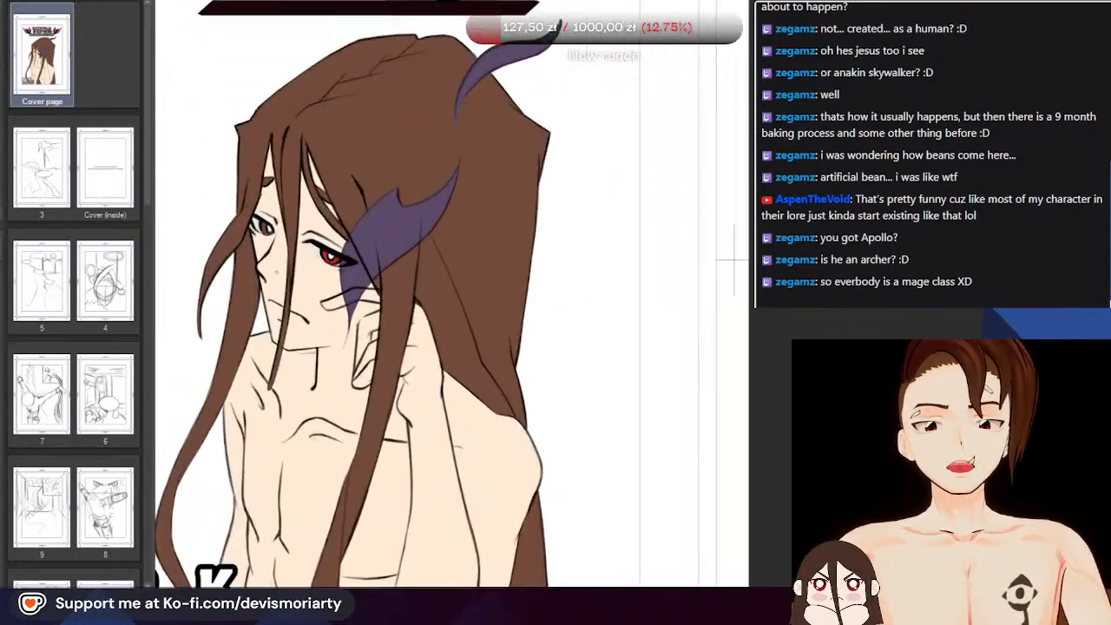
Try pink shading in the upper narrow skin gap between the hair strands above the red eye and undo the strokes
scroll(340, 244, "down", 1)
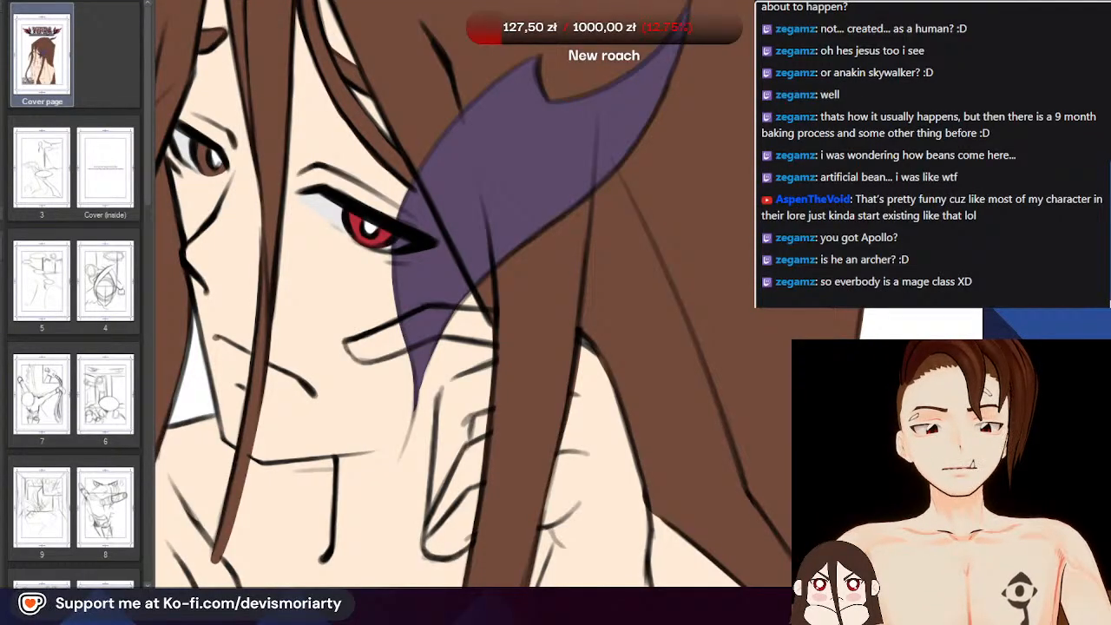
scroll(369, 109, "down", 2)
scroll(373, 112, "up", 3)
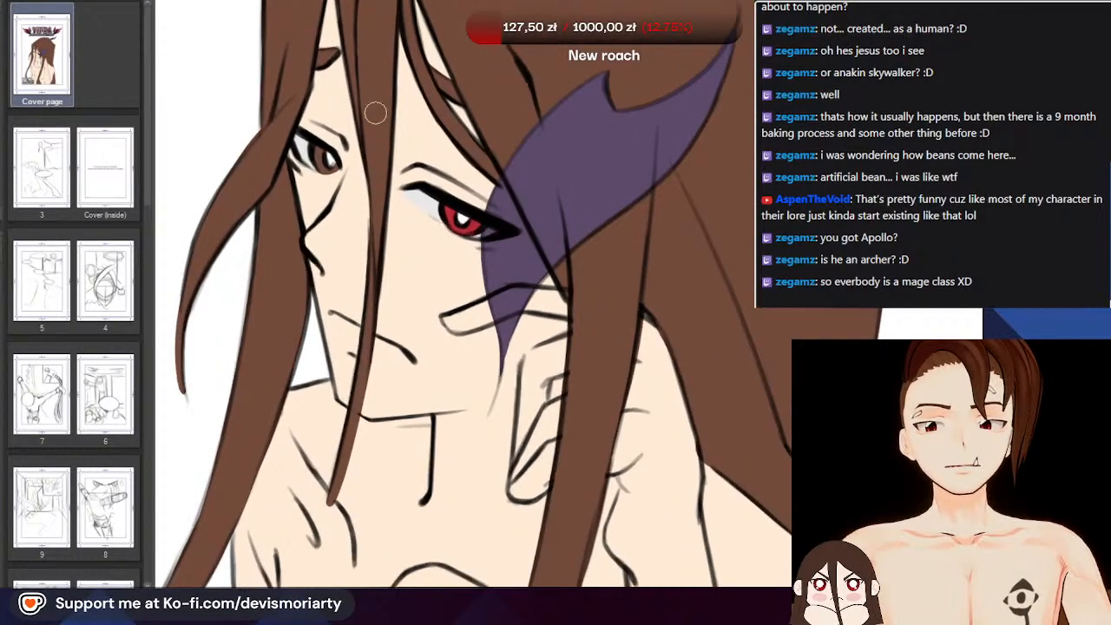
scroll(363, 113, "down", 3)
scroll(399, 69, "up", 4)
left_click_drag(364, 26, 403, 148)
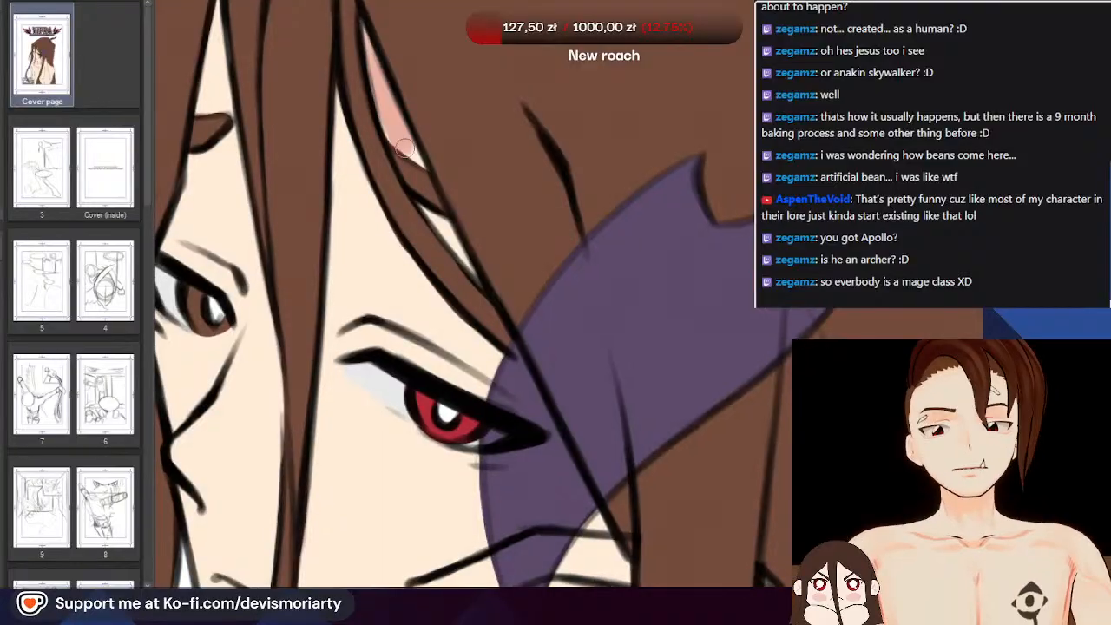
mouse_move(378, 72)
left_mouse_down()
mouse_move(397, 137)
mouse_move(402, 121)
mouse_move(386, 128)
mouse_move(416, 158)
mouse_move(393, 136)
left_mouse_up()
key("ctrl+z")
key("ctrl+z")
key("ctrl+z")
Shade both narrow skin gaps between the hair strands above the red eye with pink
scroll(405, 106, "up", 1)
scroll(425, 215, "down", 2)
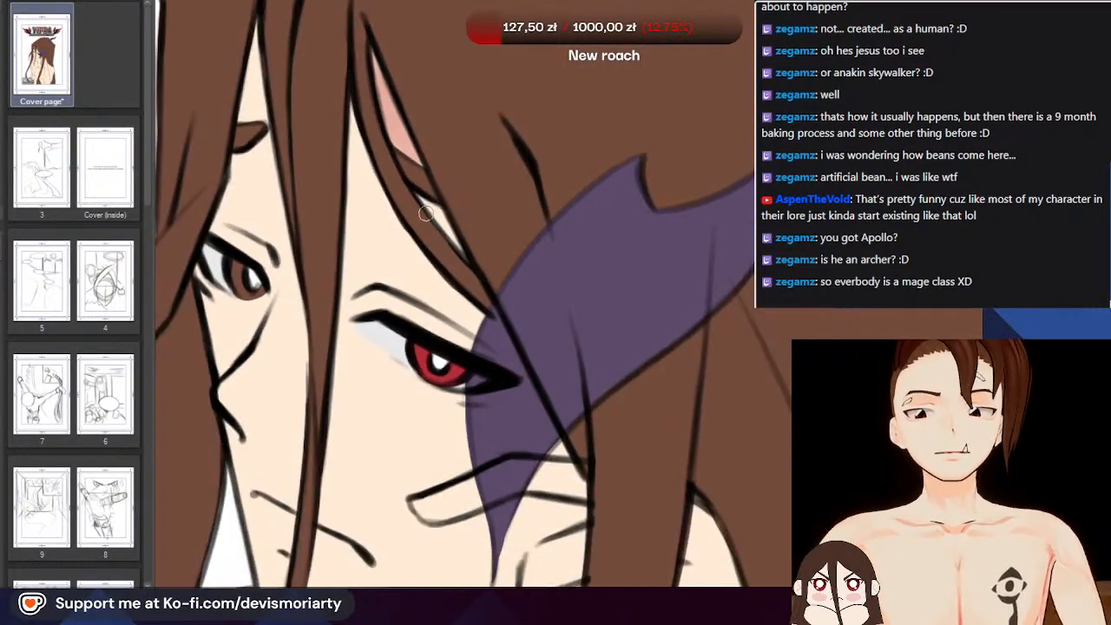
scroll(464, 251, "down", 5)
scroll(372, 114, "up", 5)
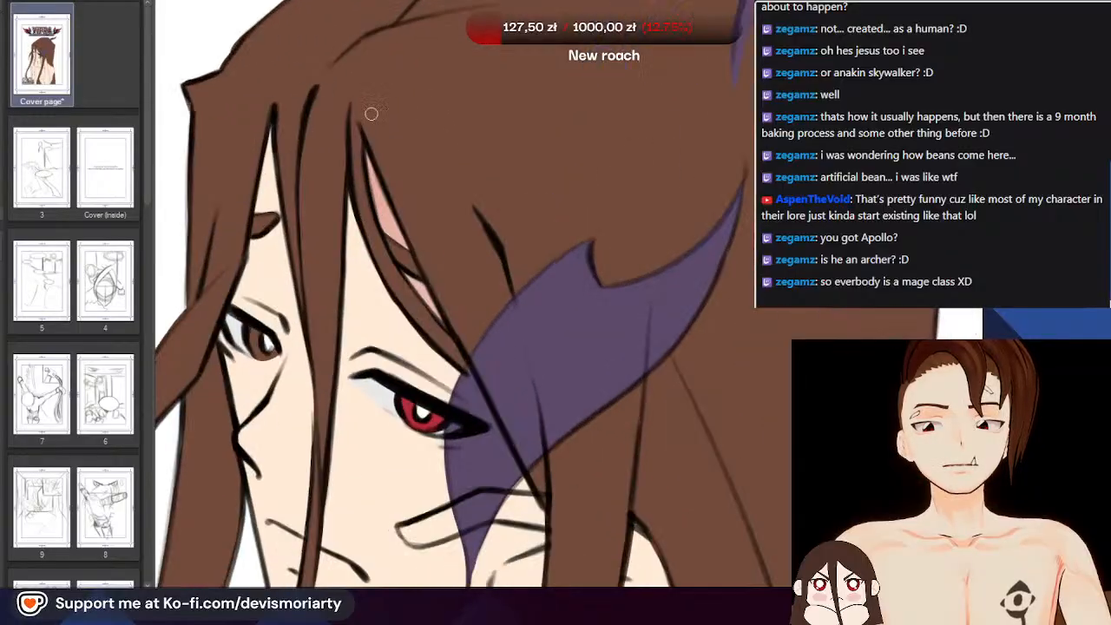
Try a pink shadow on the face along the central hair strand, from the forehead down to the cheek
left_click_drag(352, 193, 330, 534)
scroll(313, 172, "down", 4)
scroll(319, 173, "up", 4)
scroll(323, 173, "down", 4)
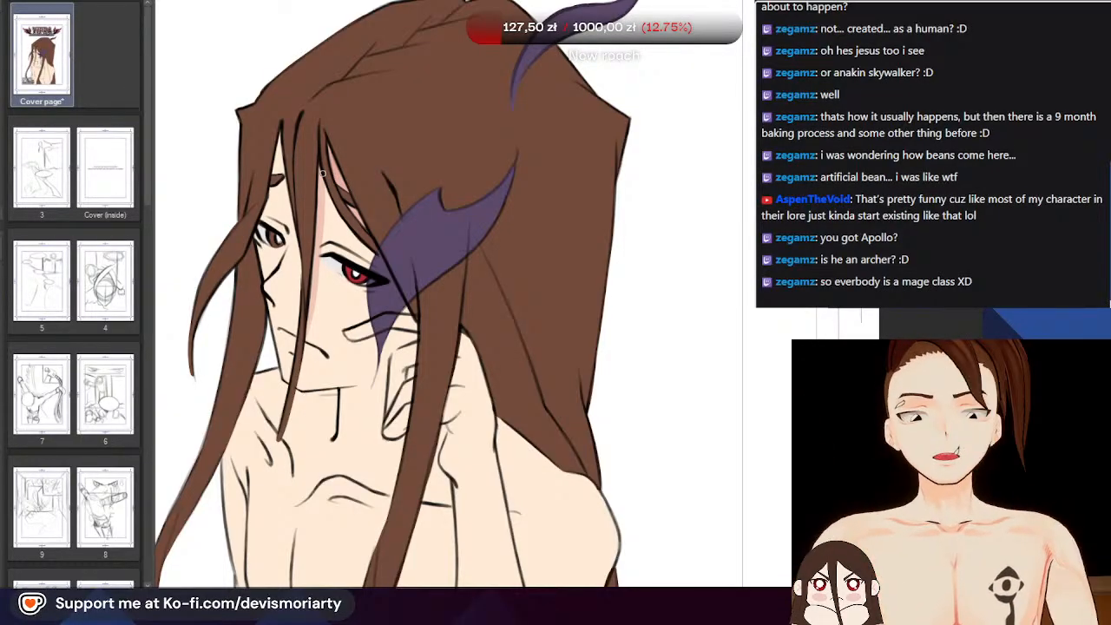
scroll(322, 173, "up", 3)
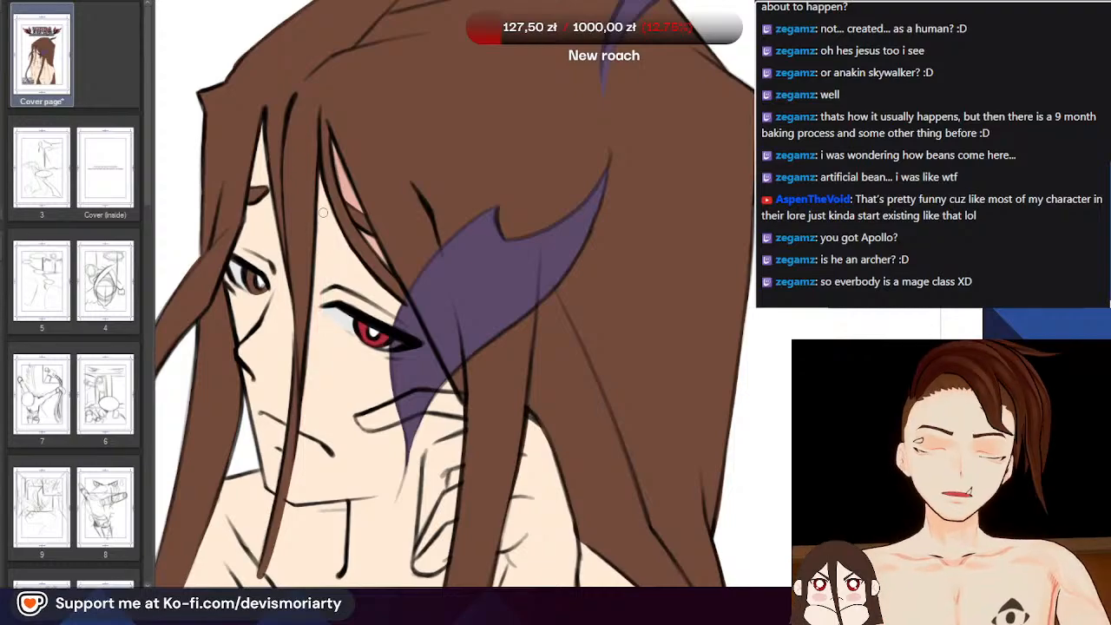
Try a narrow pink shadow beside the central hair strand near the red eye and judge it in the full-page view
left_click_drag(321, 206, 309, 368)
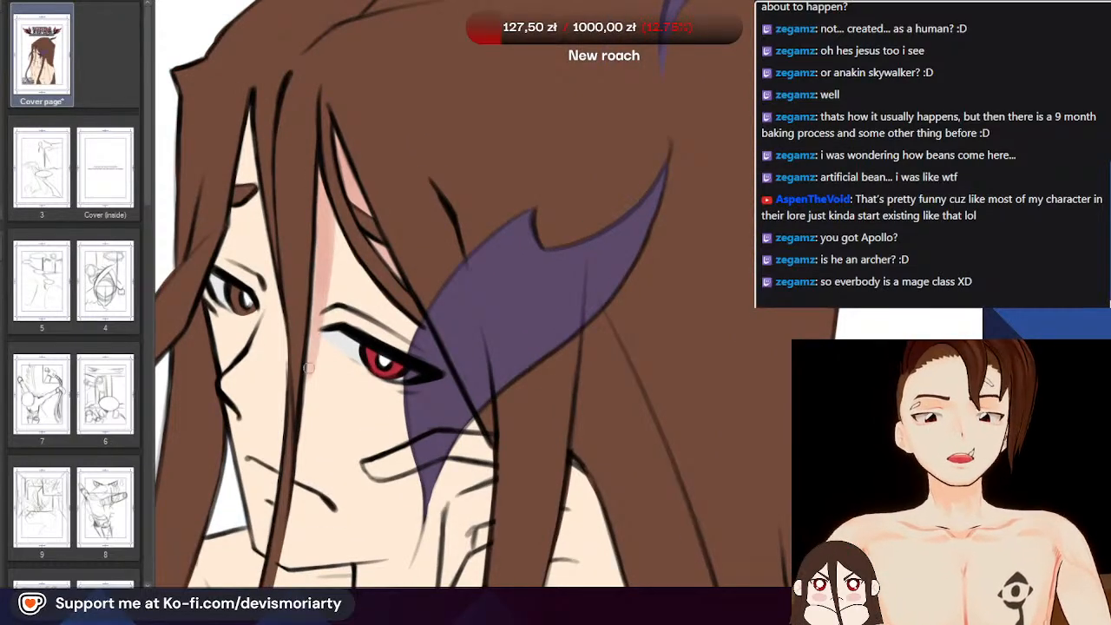
scroll(316, 279, "down", 5)
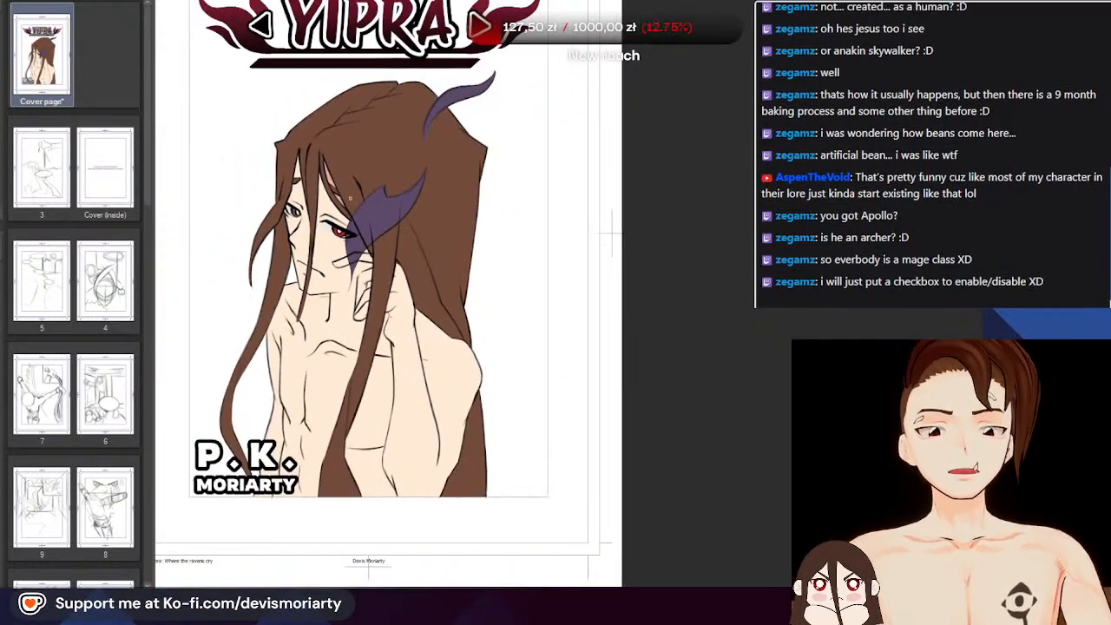
scroll(362, 193, "down", 3)
scroll(362, 189, "up", 3)
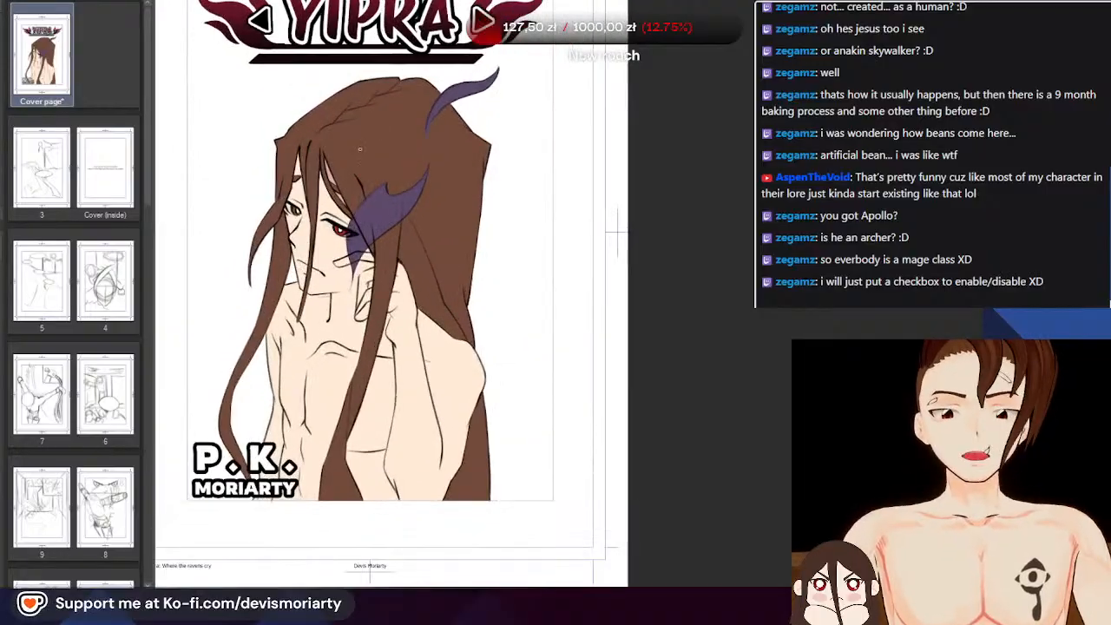
scroll(362, 184, "down", 3)
scroll(361, 156, "up", 2)
scroll(360, 149, "up", 4)
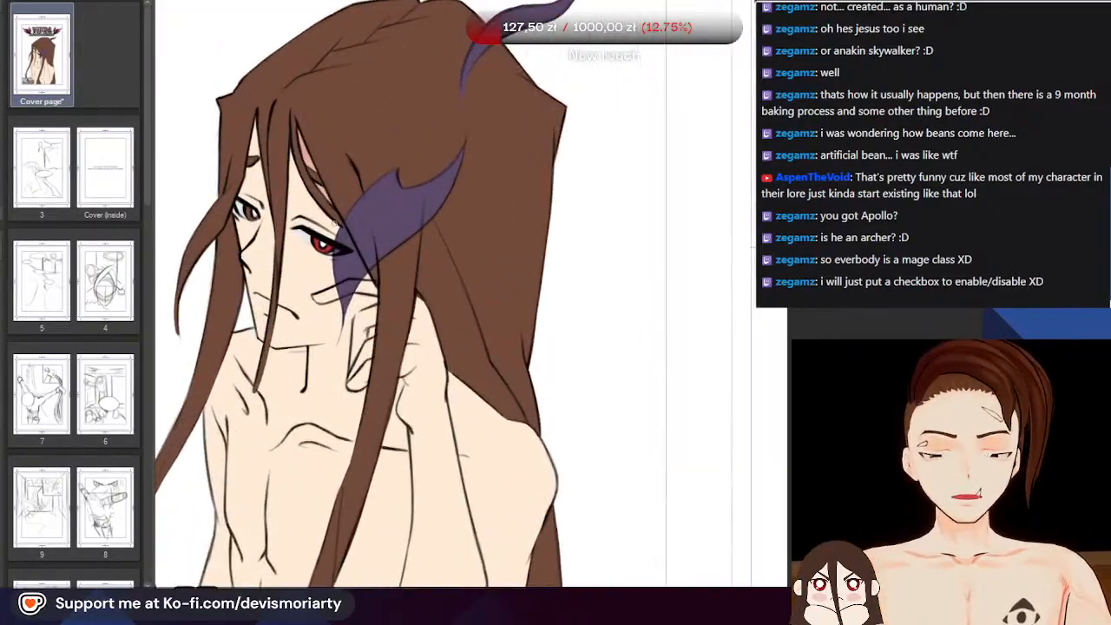
scroll(292, 171, "up", 1)
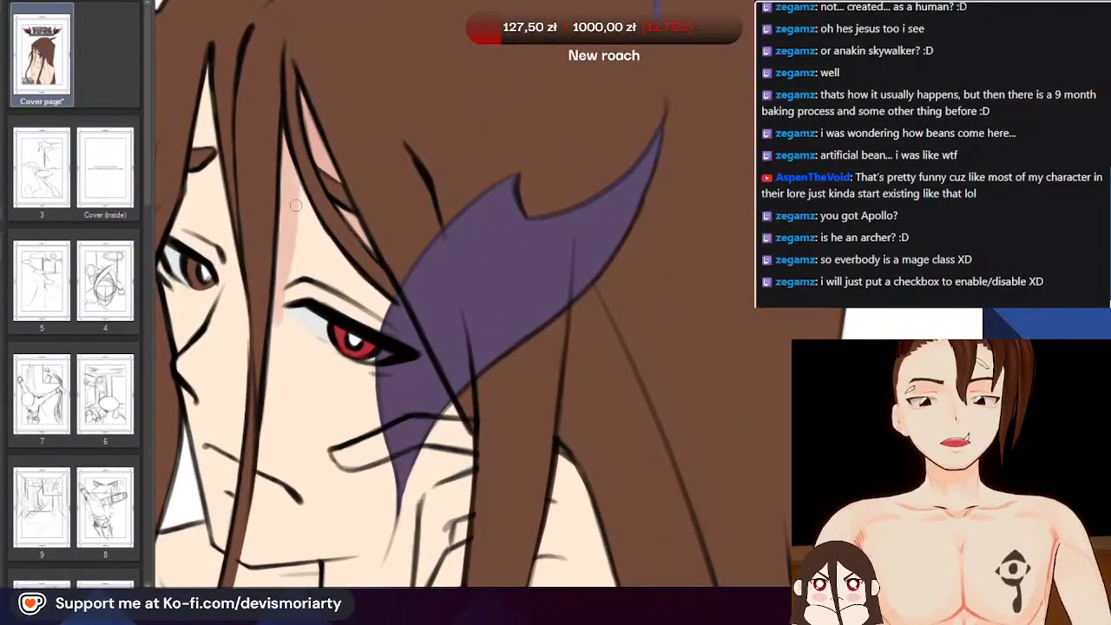
Try extending the pink shadow beside the central hair strand down past the red eye to the mouth
scroll(290, 408, "down", 3)
scroll(304, 221, "up", 2)
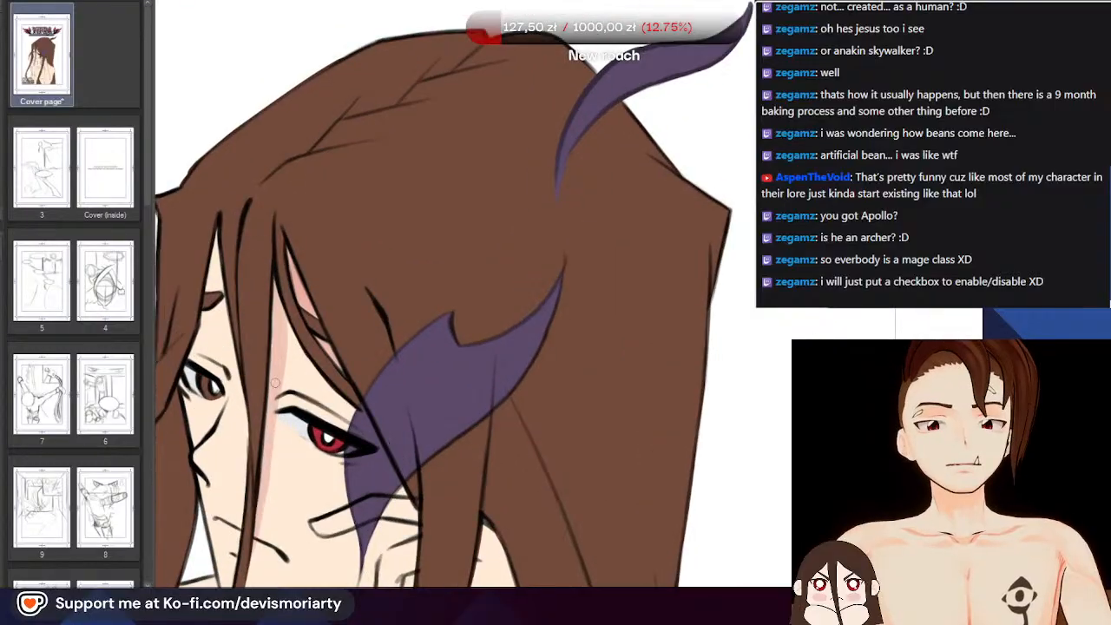
scroll(291, 208, "down", 3)
scroll(304, 283, "up", 1)
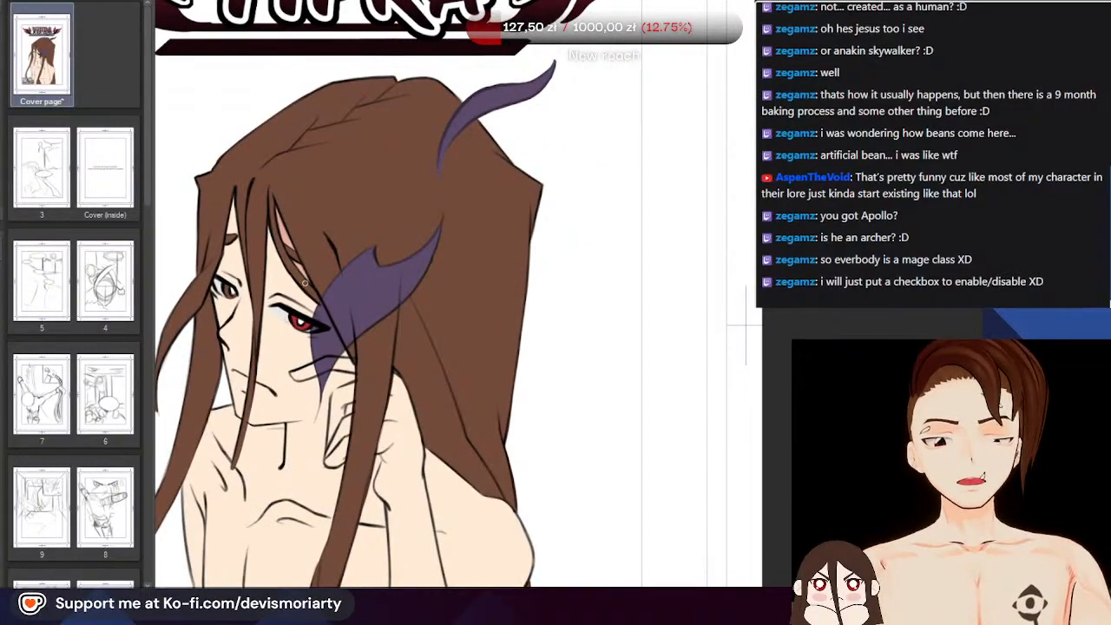
scroll(305, 282, "up", 2)
scroll(278, 286, "down", 1)
scroll(248, 291, "up", 2)
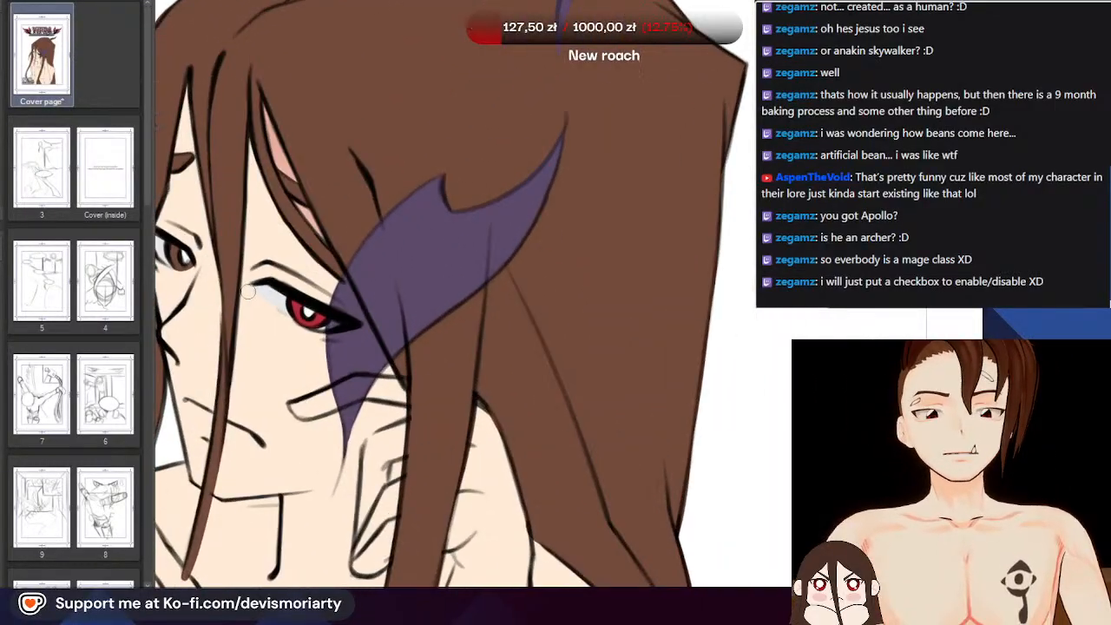
Shade the skin directly beneath the brown eye with soft pink following the lower eyelid
scroll(247, 291, "down", 1)
scroll(189, 287, "up", 3)
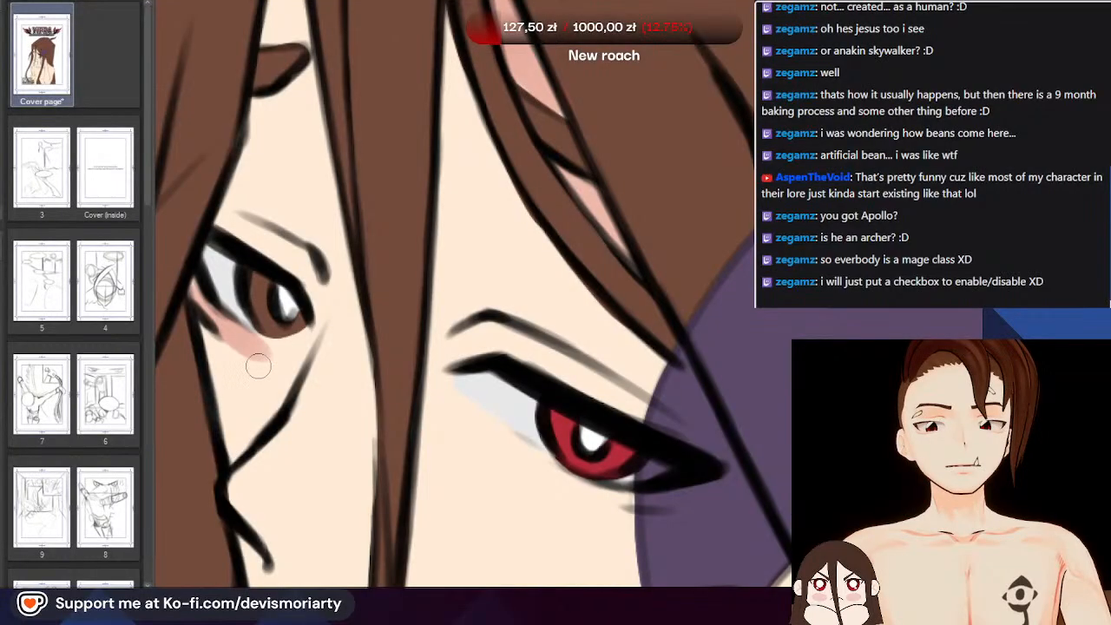
left_click_drag(193, 286, 254, 340)
scroll(342, 443, "down", 2)
scroll(250, 290, "up", 1)
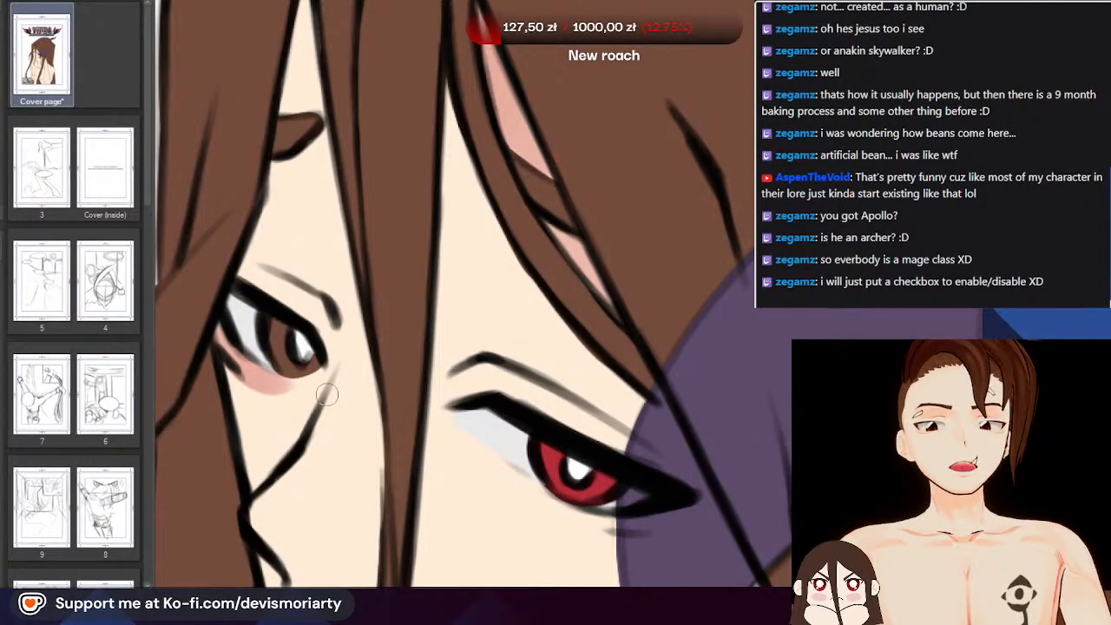
scroll(327, 395, "down", 3)
scroll(326, 395, "up", 1)
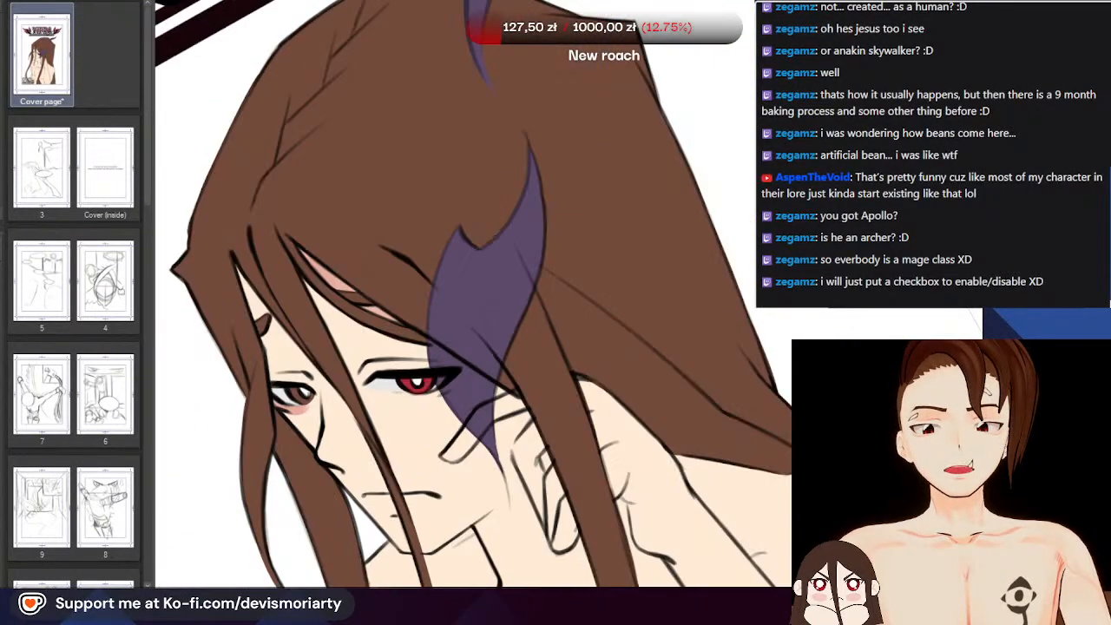
Rotate the canvas, shade the skin beneath the red eye with pink along its lower lid, and reset the rotation
scroll(277, 536, "up", 1)
key("minus")
key("minus")
key("minus")
key("minus")
key("minus")
key("minus")
key("minus")
key("minus")
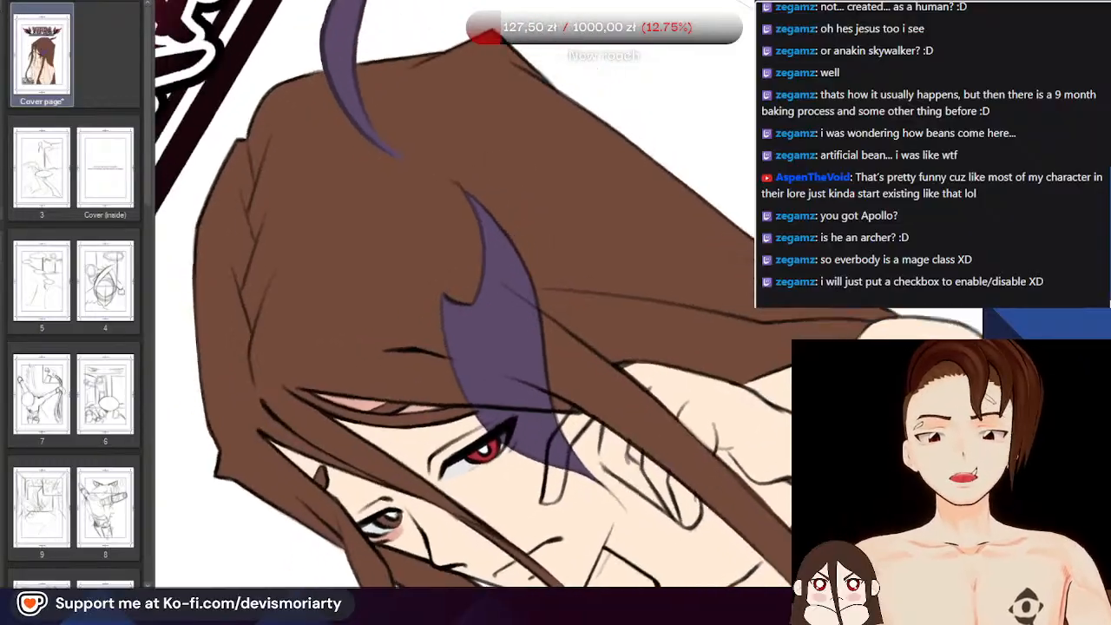
scroll(285, 533, "down", 2)
scroll(285, 533, "down", 4)
scroll(394, 425, "up", 8)
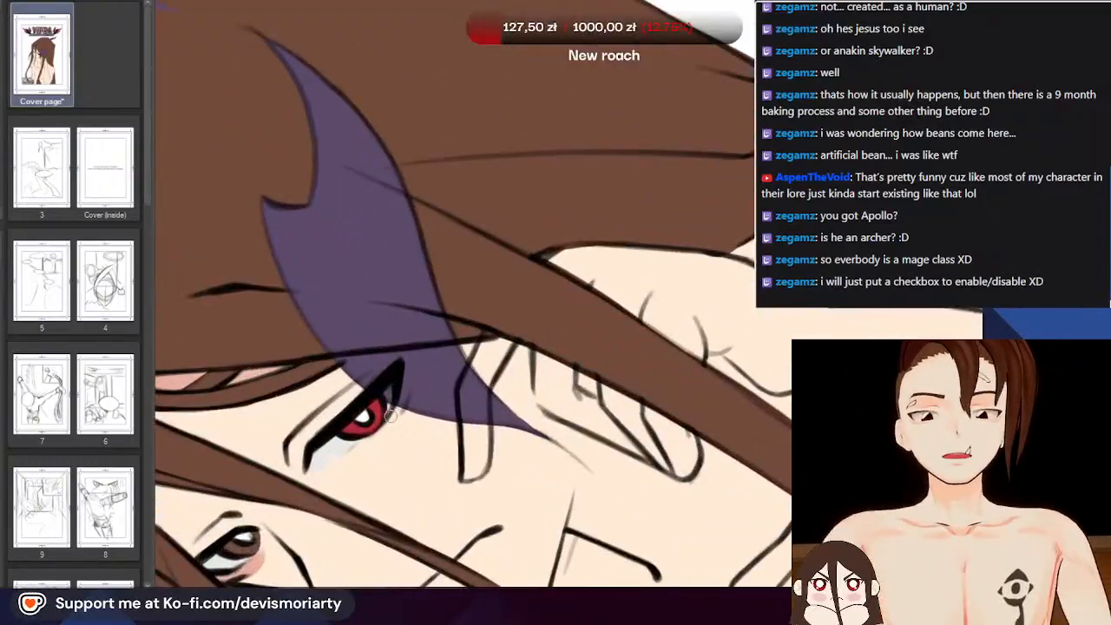
scroll(393, 425, "down", 6)
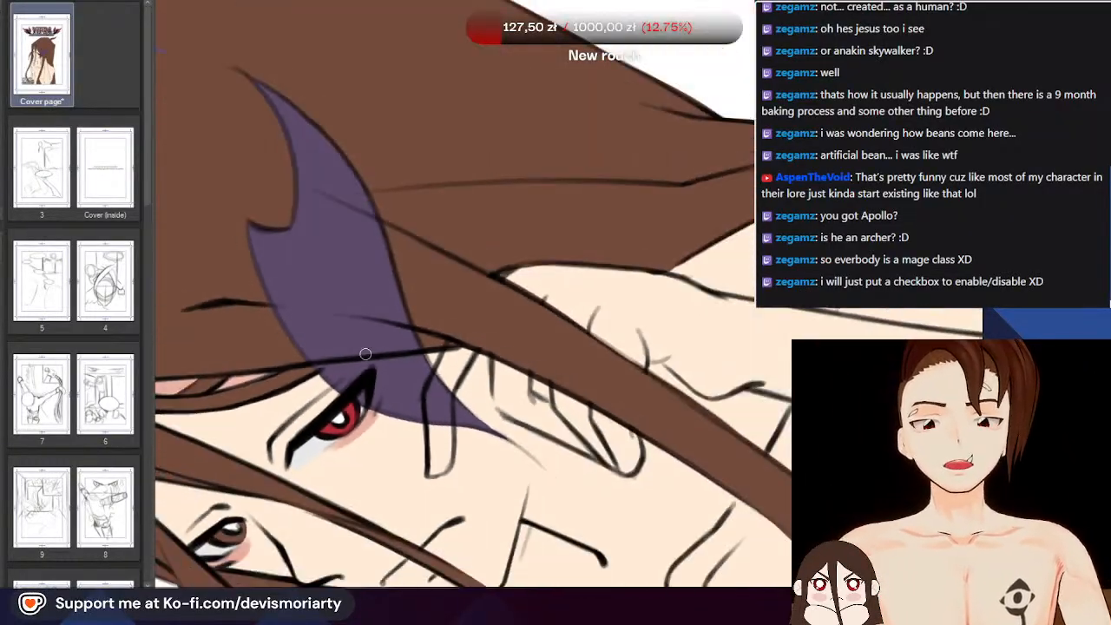
scroll(313, 281, "up", 5)
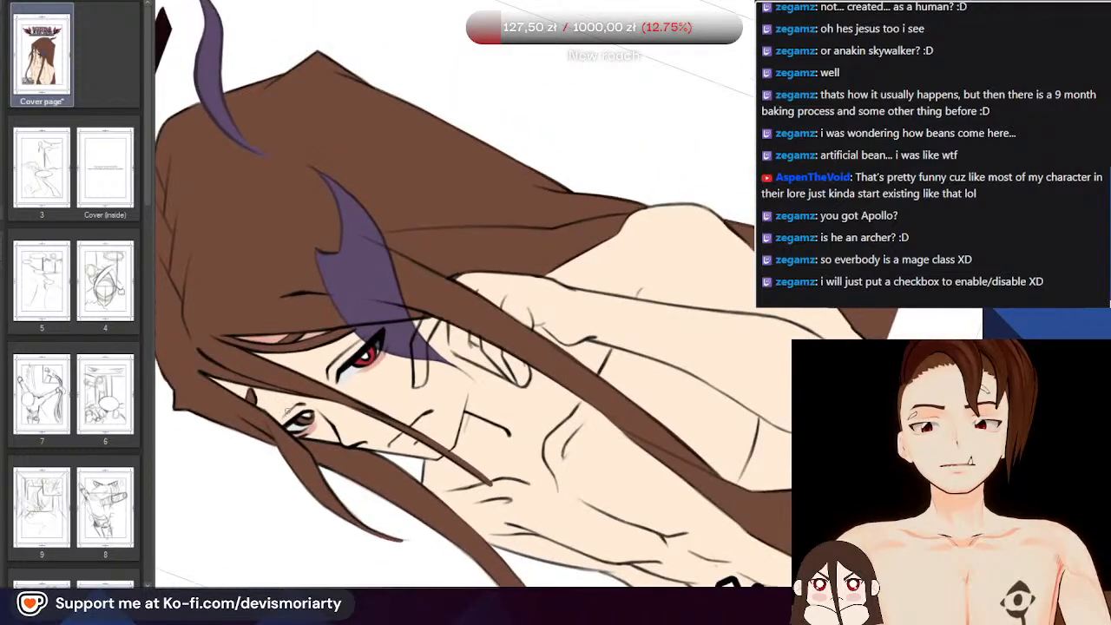
scroll(250, 584, "up", 1)
key("ctrl+at")
Try a broad pink shadow over the skin around the brown eye, from below the eyebrow to the nose bridge
scroll(460, 13, "down", 4)
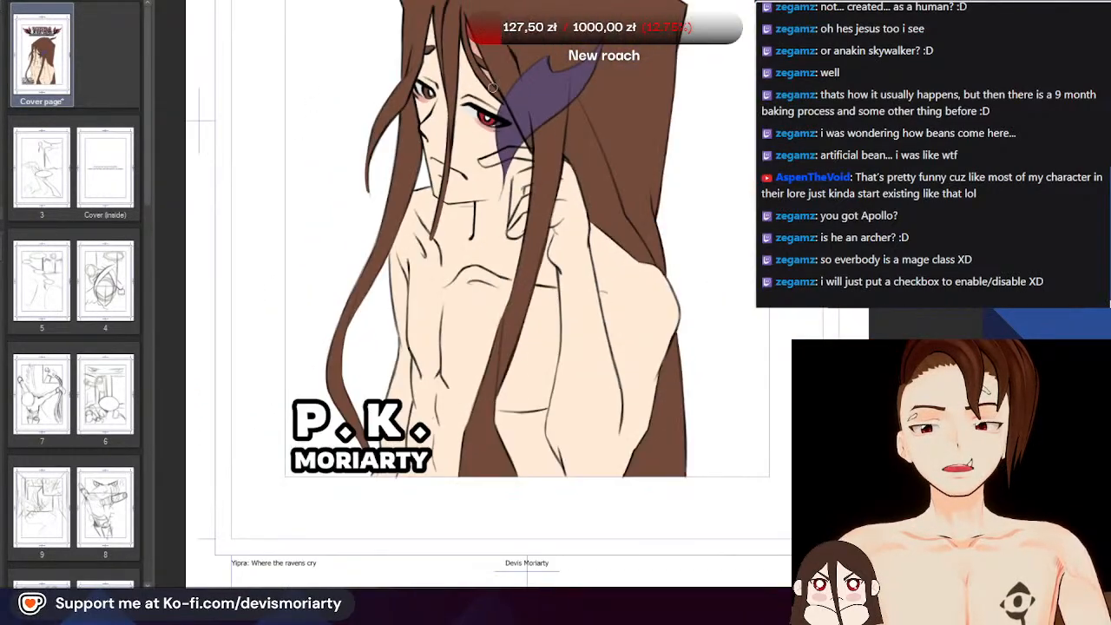
scroll(494, 6, "up", 2)
scroll(495, 6, "down", 2)
scroll(303, 188, "up", 5)
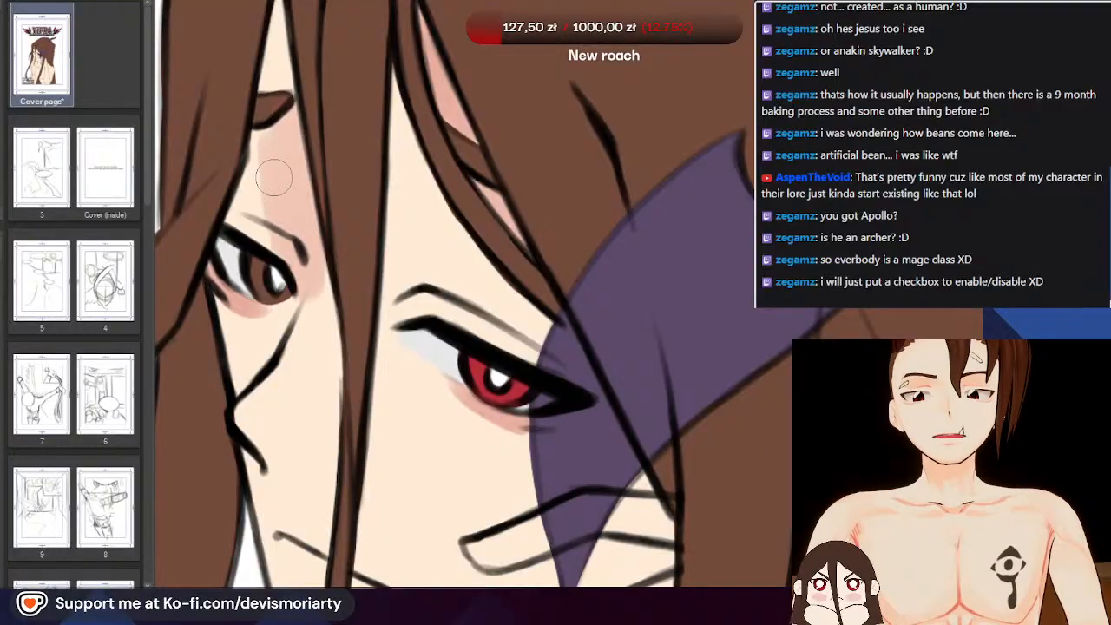
scroll(244, 189, "down", 3)
scroll(252, 87, "up", 4)
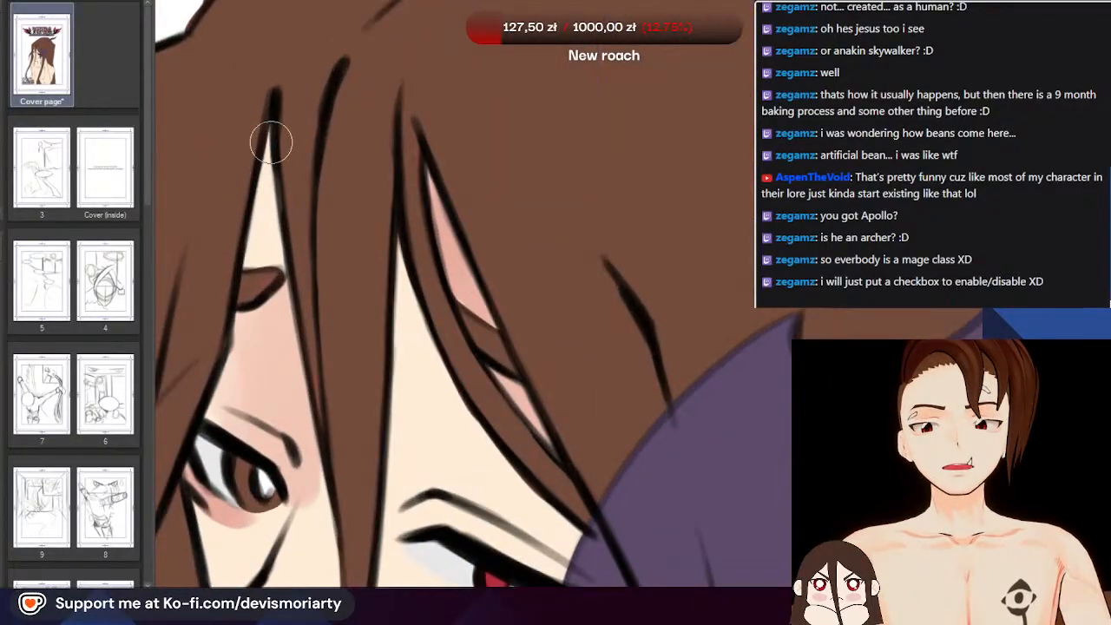
scroll(262, 191, "down", 3)
scroll(236, 119, "up", 4)
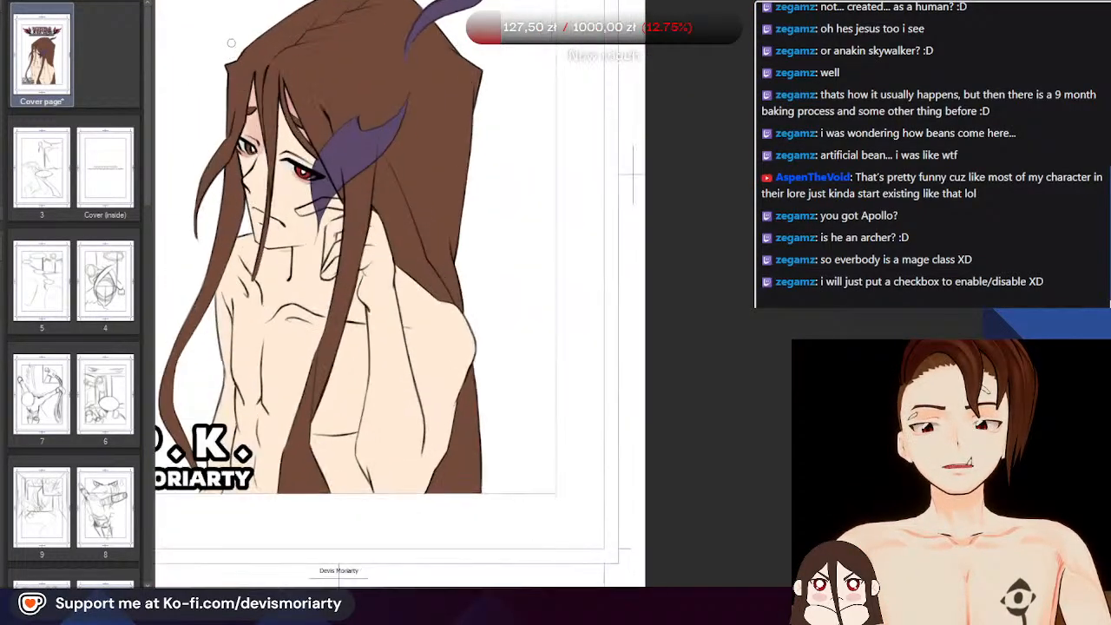
scroll(236, 119, "up", 2)
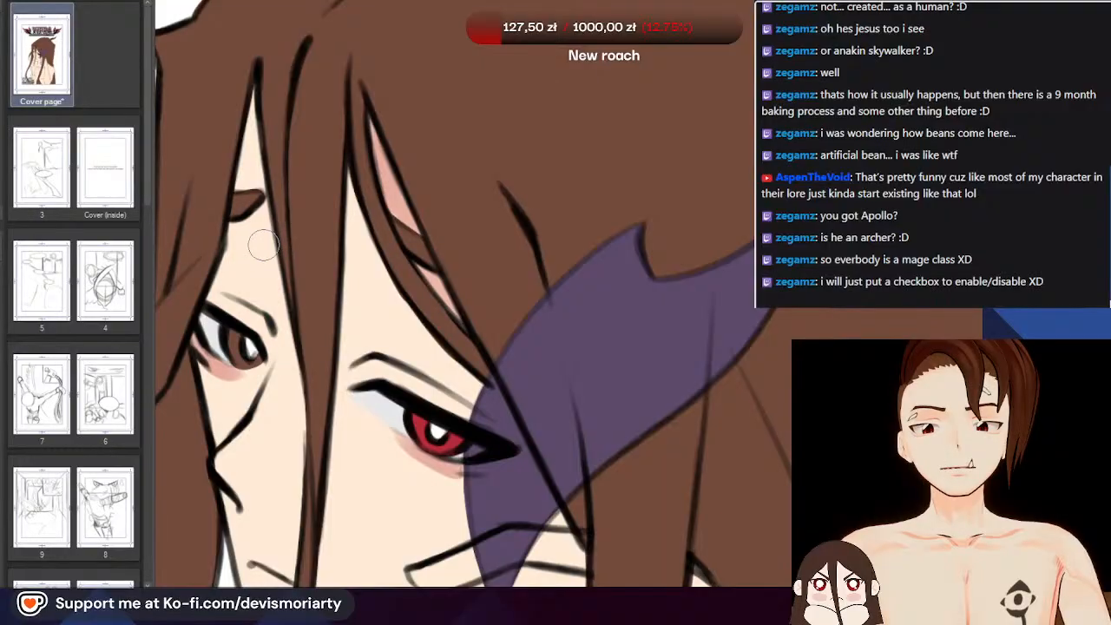
Shade the skin between the eyebrow and the brown eye, and the forehead gap above the eyebrow, with pink
scroll(263, 245, "down", 2)
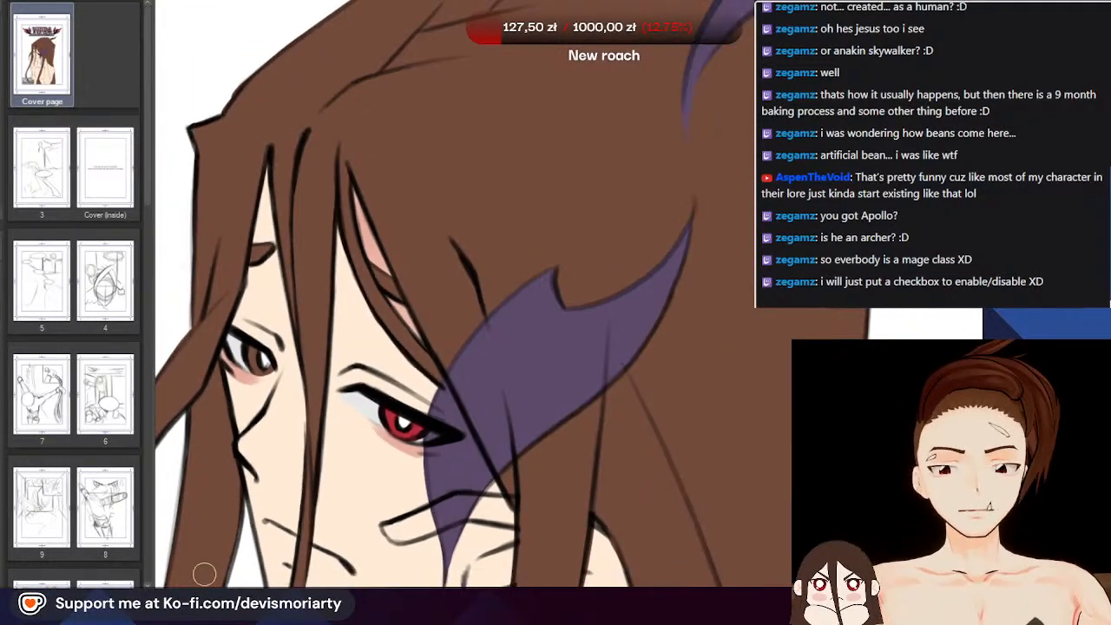
left_click_drag(237, 401, 301, 521)
scroll(311, 512, "up", 2)
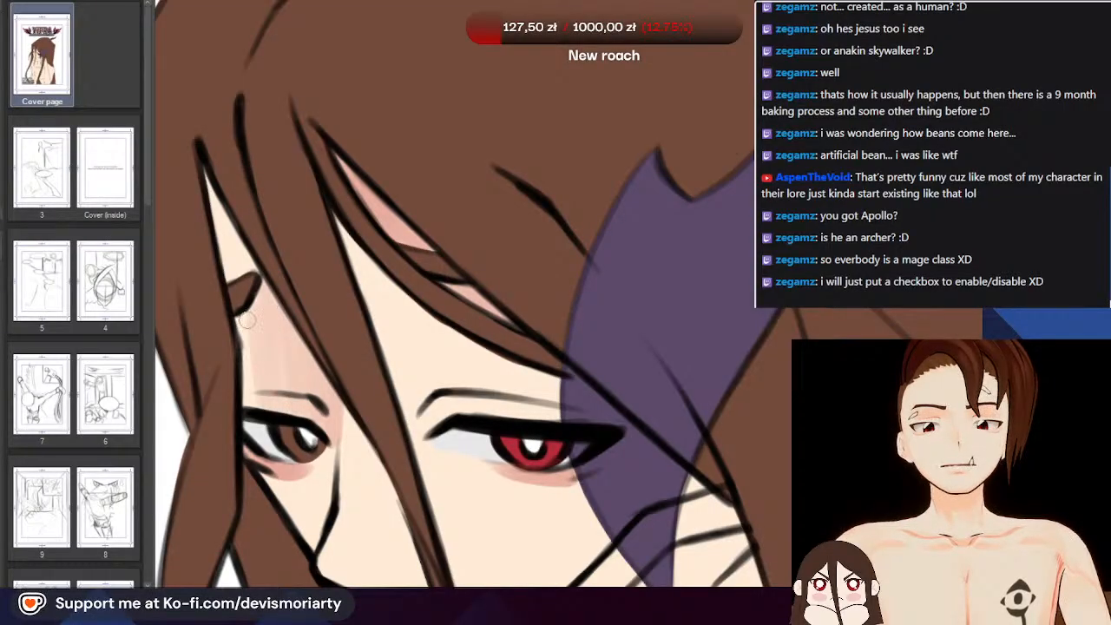
left_click_drag(248, 321, 255, 382)
scroll(245, 286, "down", 1)
scroll(248, 272, "up", 2)
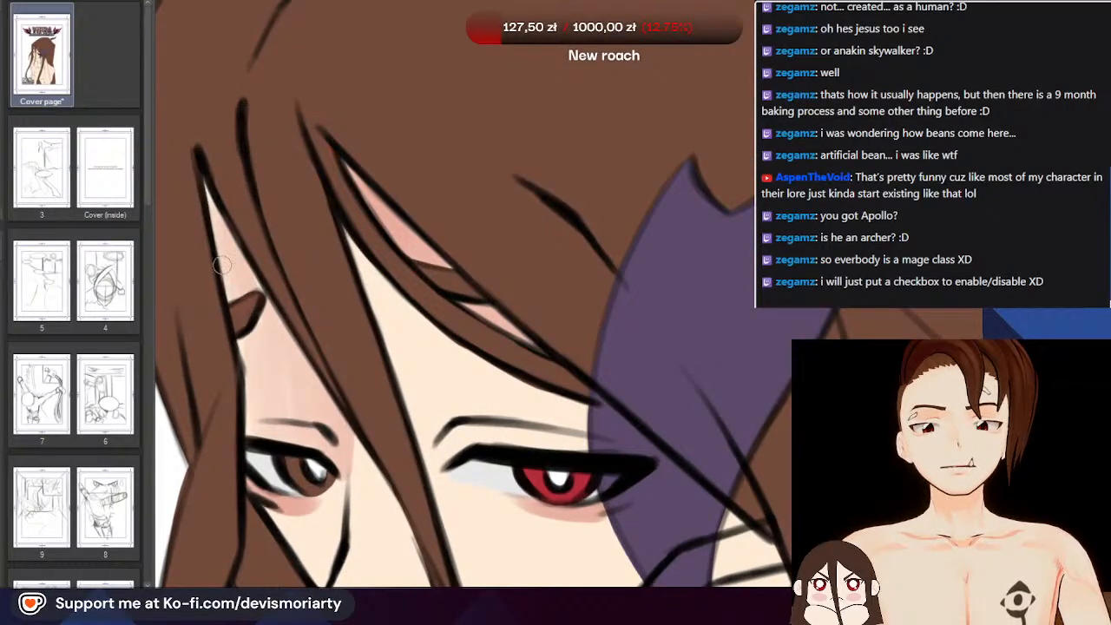
scroll(205, 112, "down", 4)
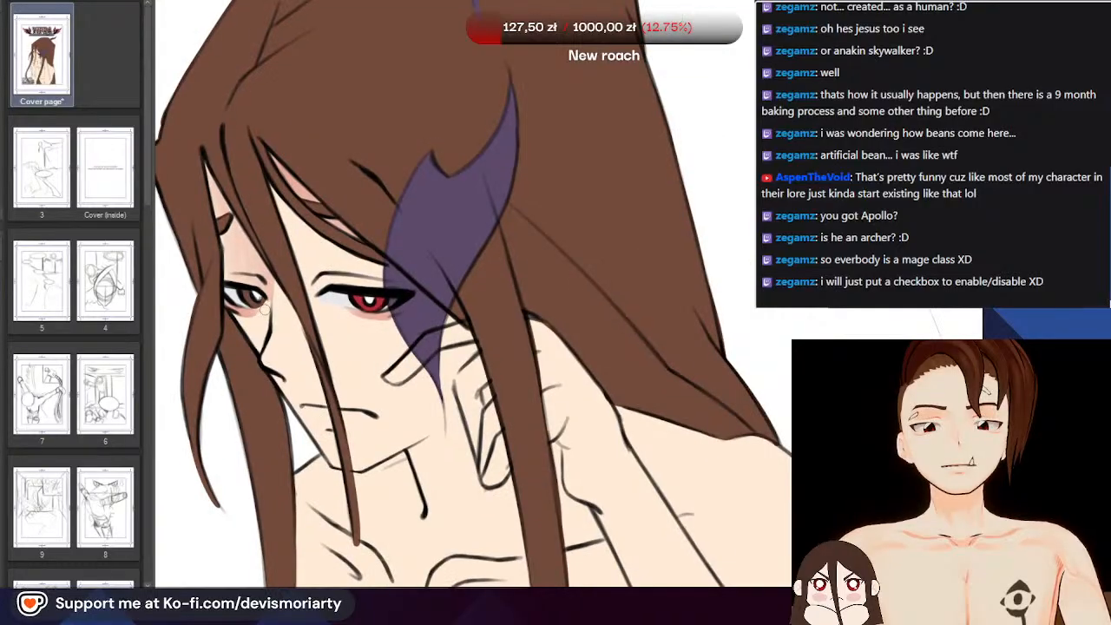
Compare the shading around the brown eye up close and on the full cover page, and remove the pink above that eye
scroll(263, 309, "up", 2)
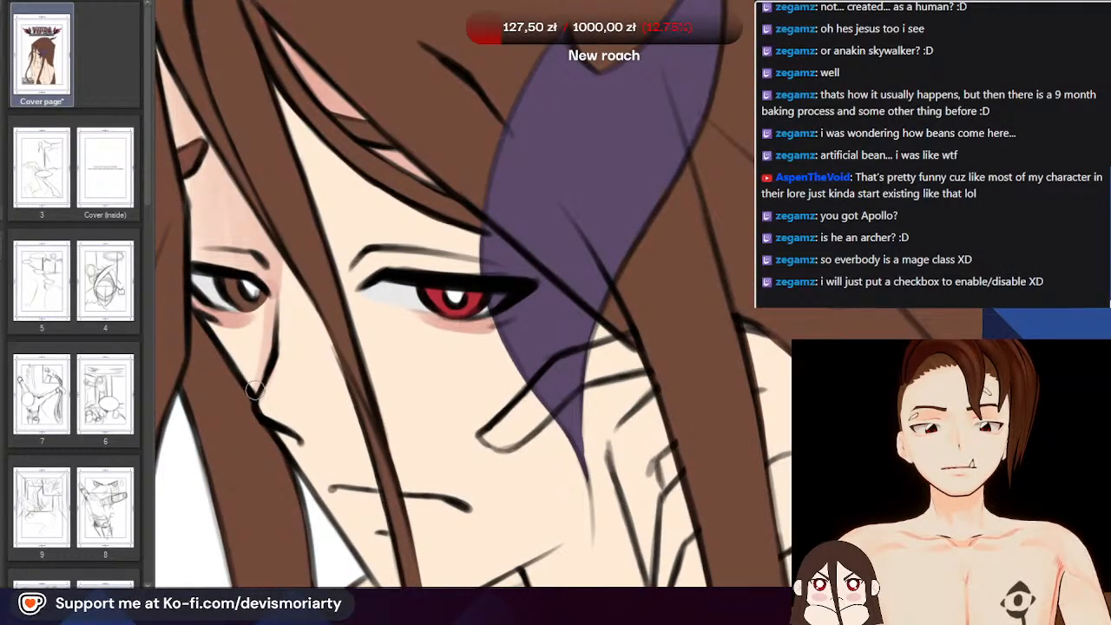
scroll(236, 368, "down", 5)
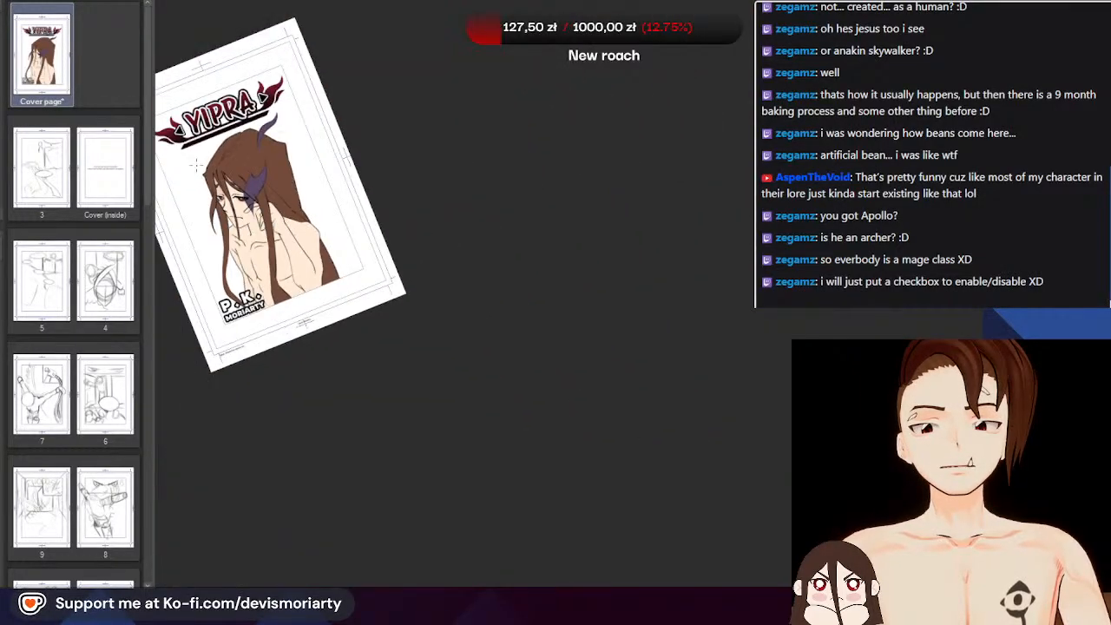
scroll(240, 205, "up", 2)
scroll(239, 205, "up", 2)
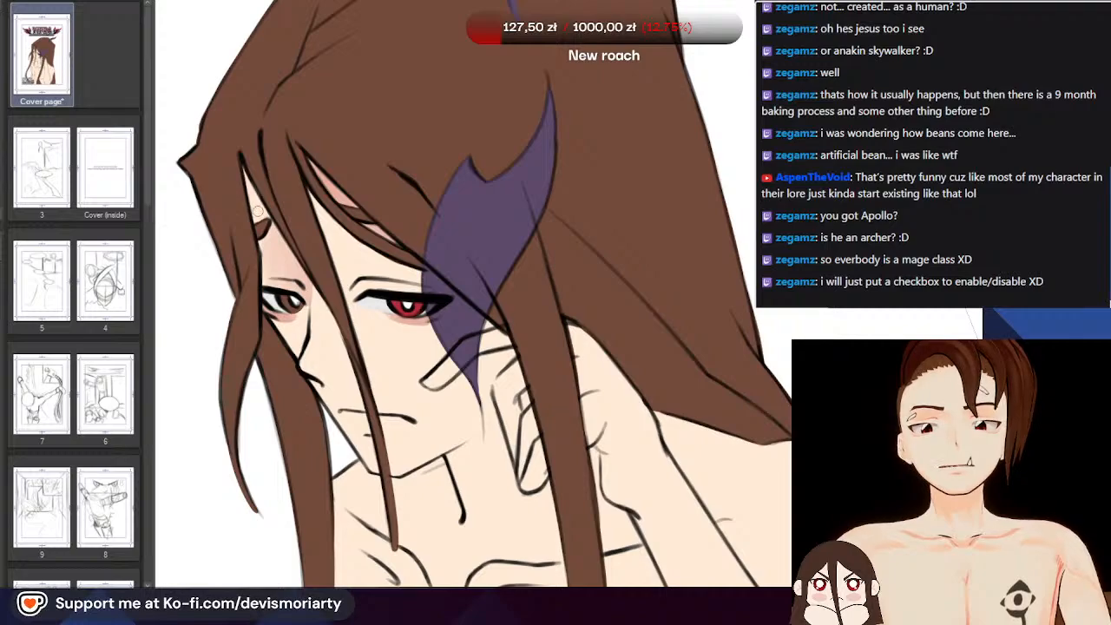
scroll(231, 127, "down", 1)
scroll(247, 121, "up", 2)
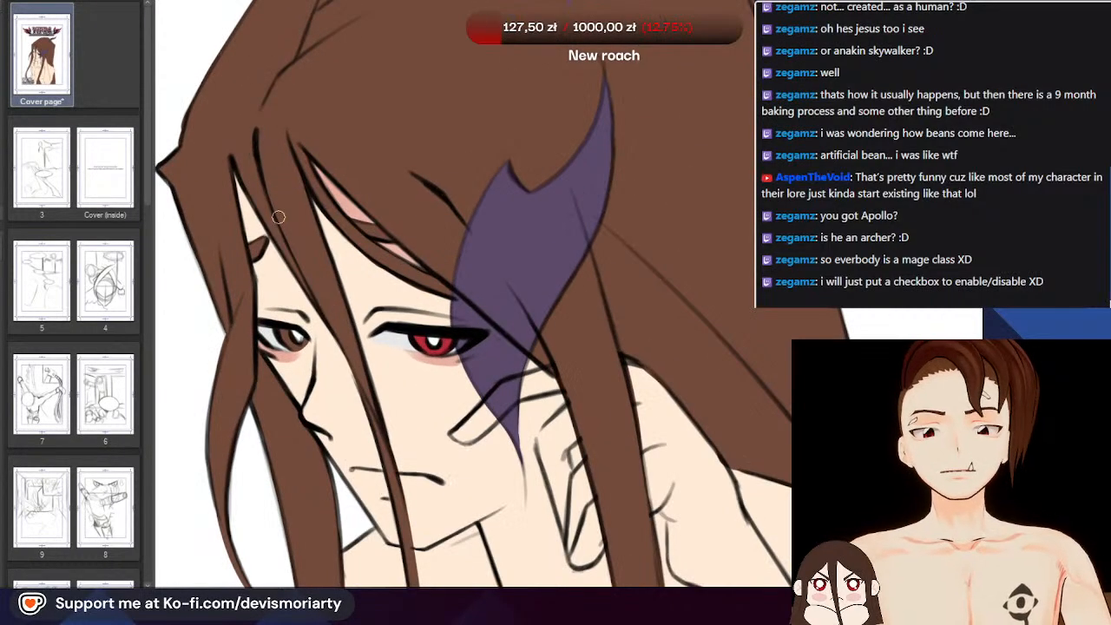
Rotate the canvas and shade the skin beside the nose tip and nostril with a soft pink patch
scroll(320, 398, "up", 1)
key("asciicircum")
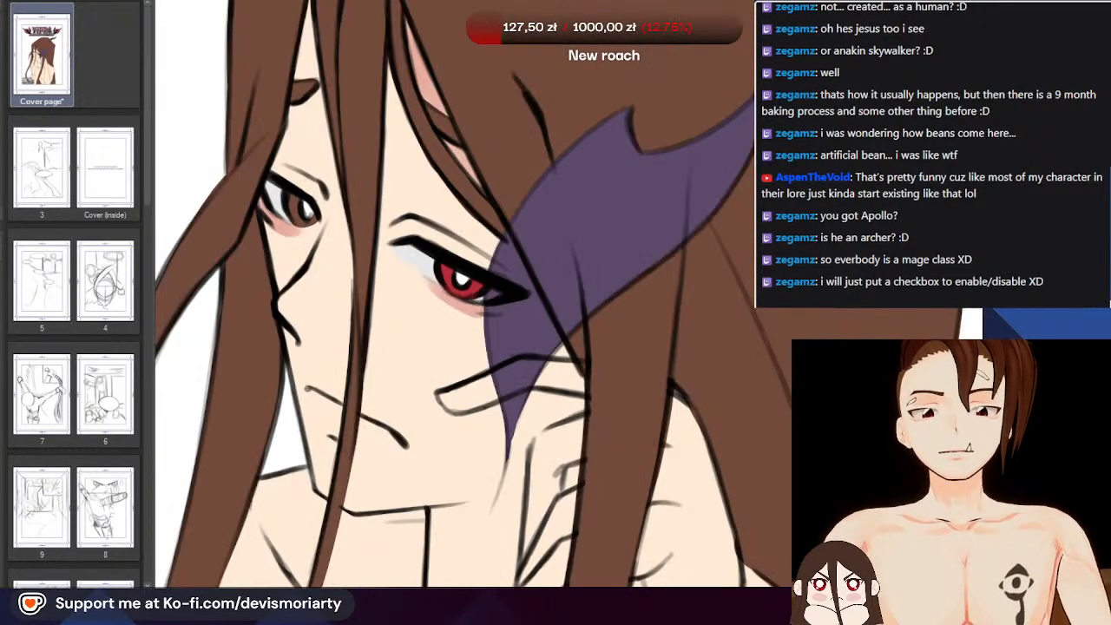
key("asciicircum")
scroll(300, 320, "down", 1)
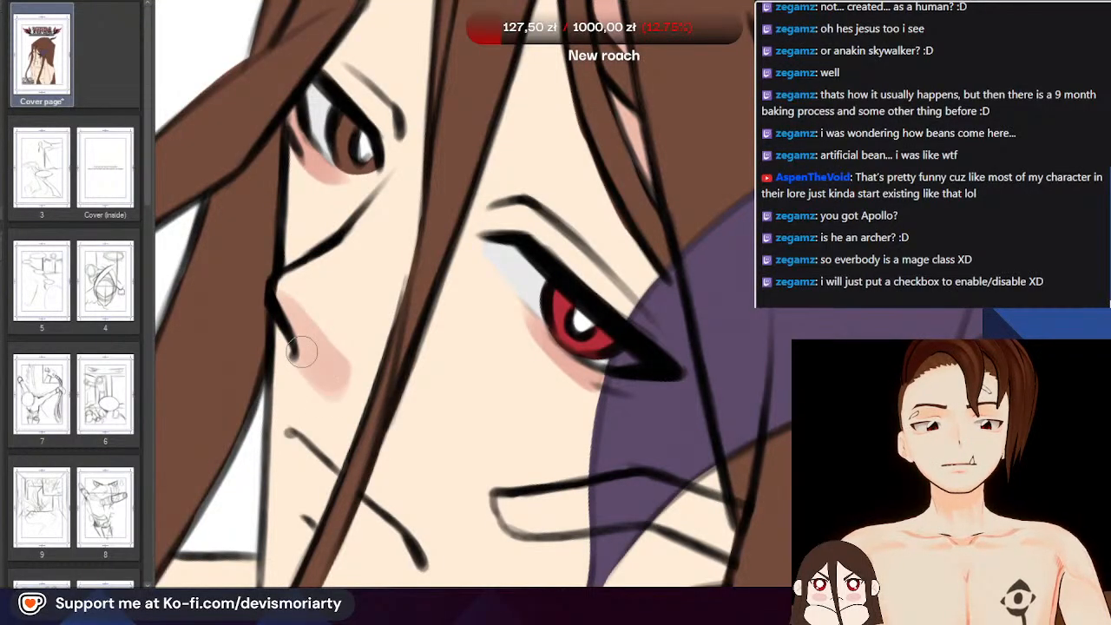
scroll(253, 299, "down", 5)
scroll(267, 329, "up", 5)
left_click_drag(257, 294, 276, 327)
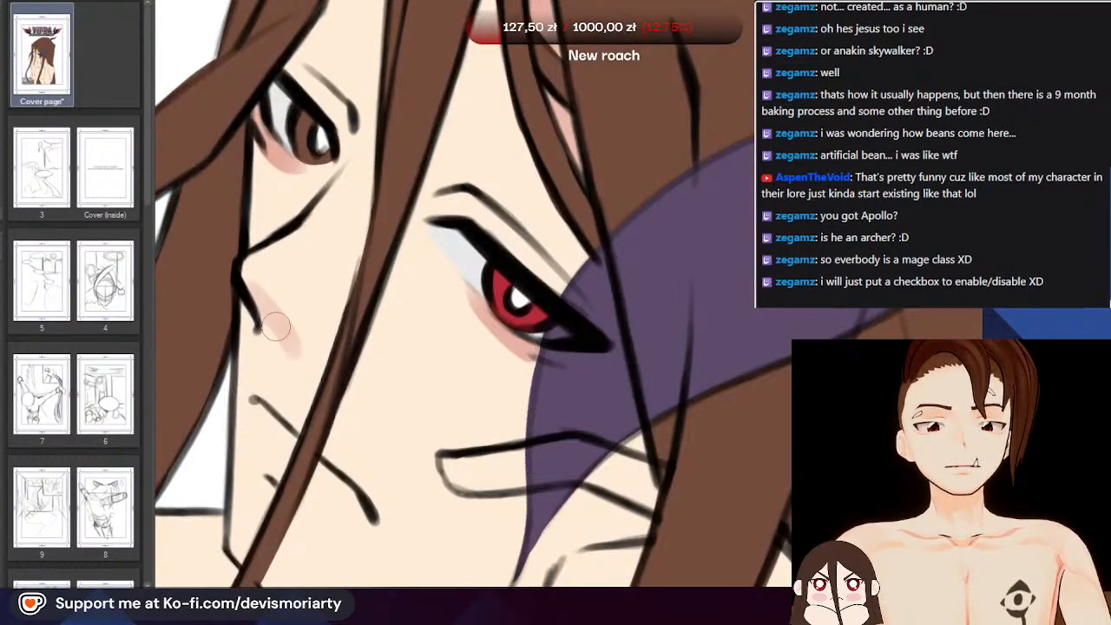
scroll(280, 374, "down", 5)
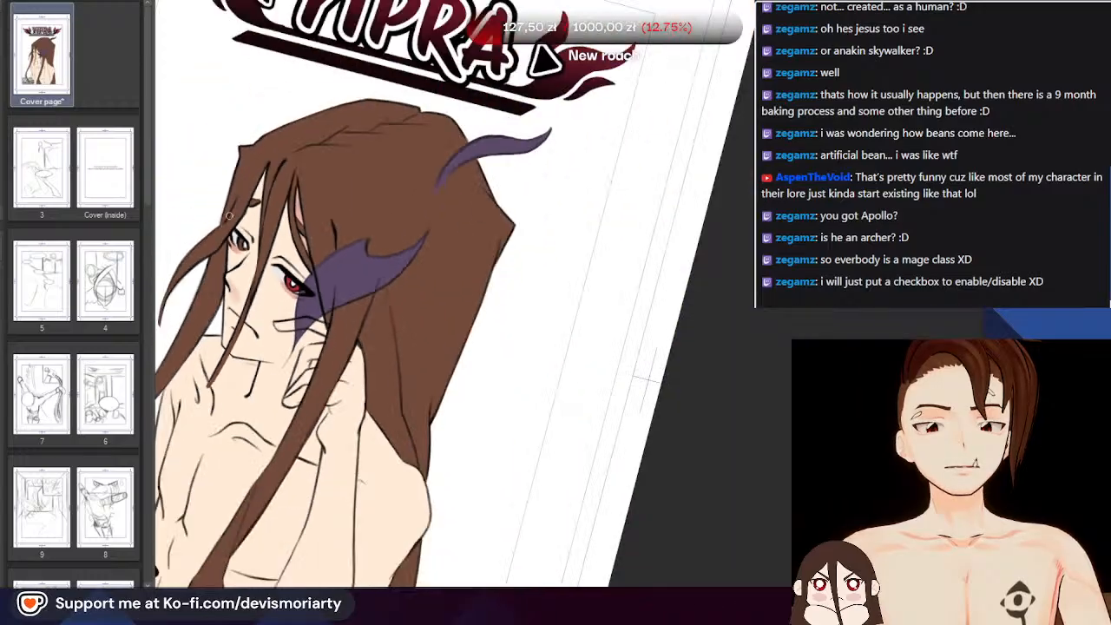
scroll(228, 296, "up", 5)
scroll(229, 296, "up", 1)
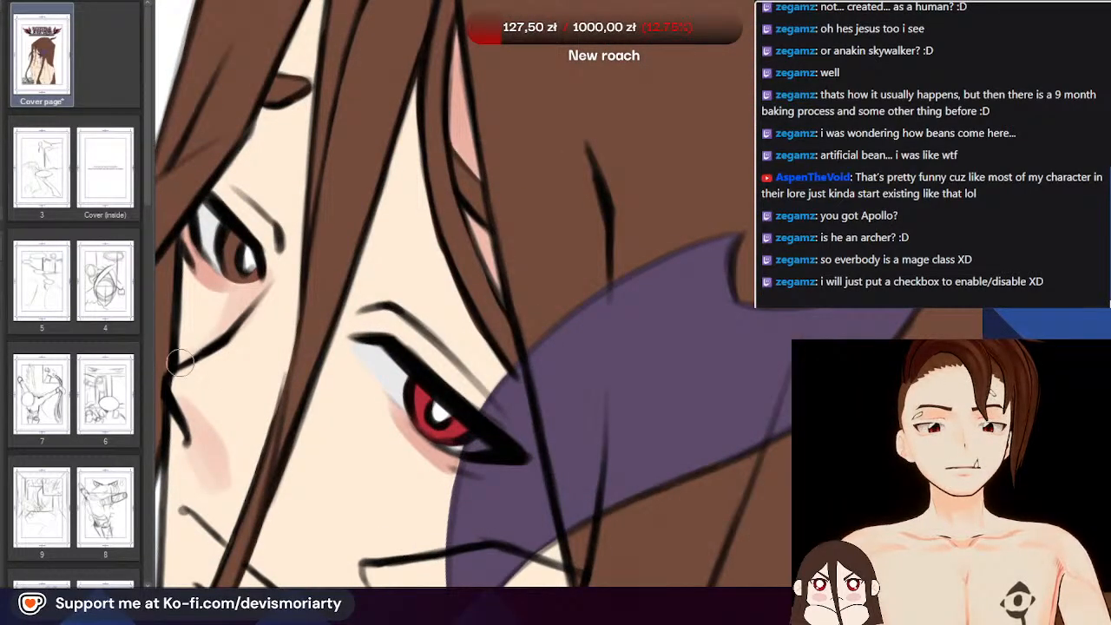
Try a faint pink shade on the skin between the eyebrow and the brown eye
scroll(181, 356, "down", 5)
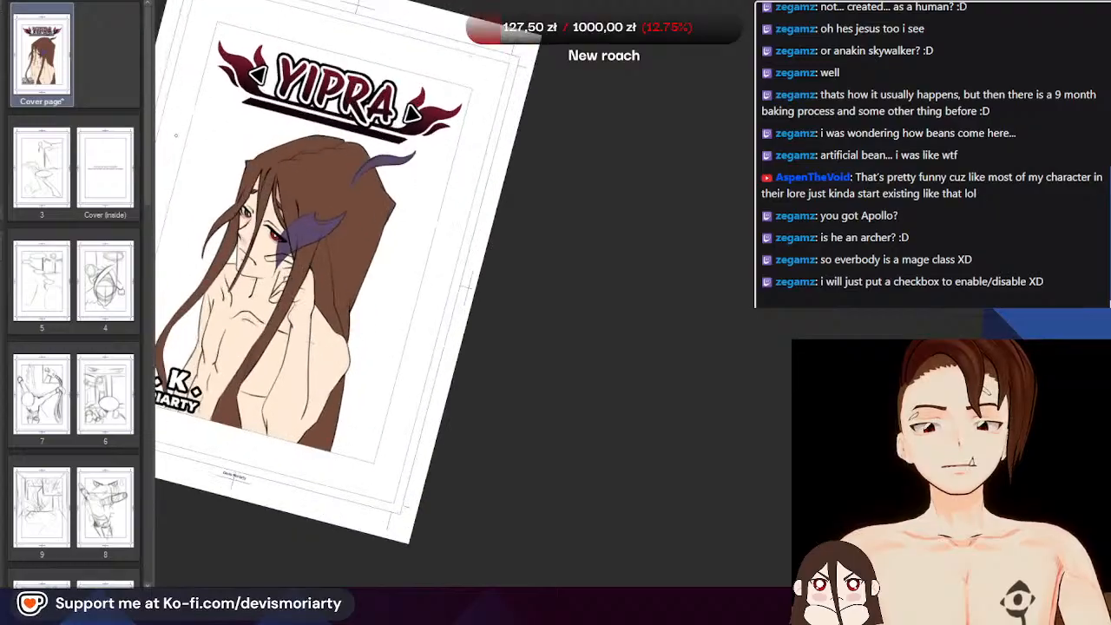
scroll(322, 240, "up", 3)
scroll(322, 241, "up", 3)
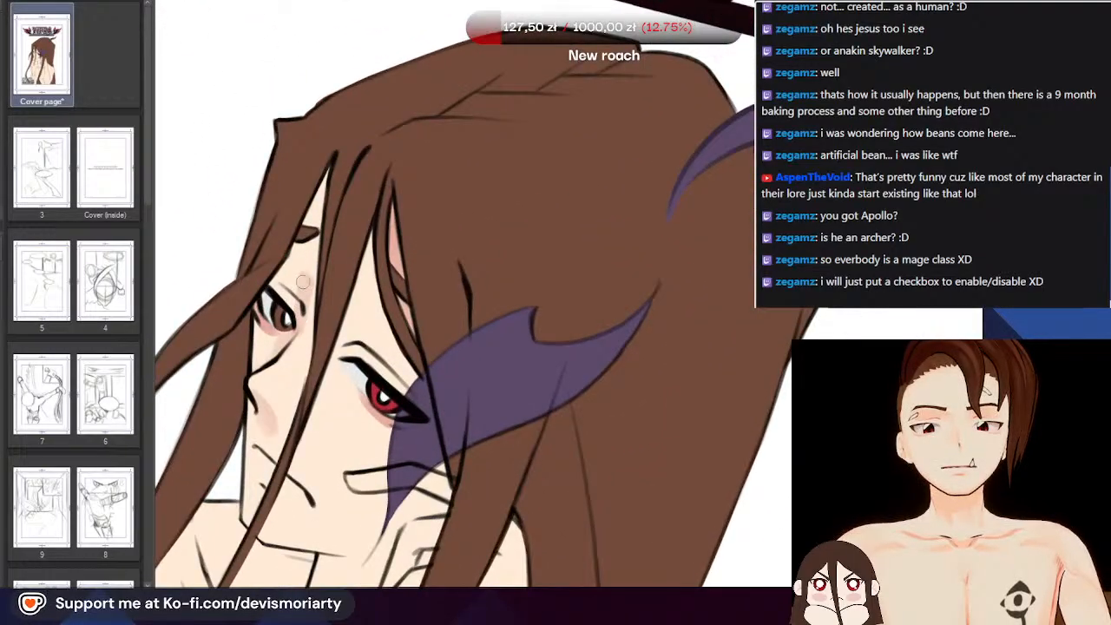
scroll(289, 297, "down", 2)
scroll(281, 213, "up", 1)
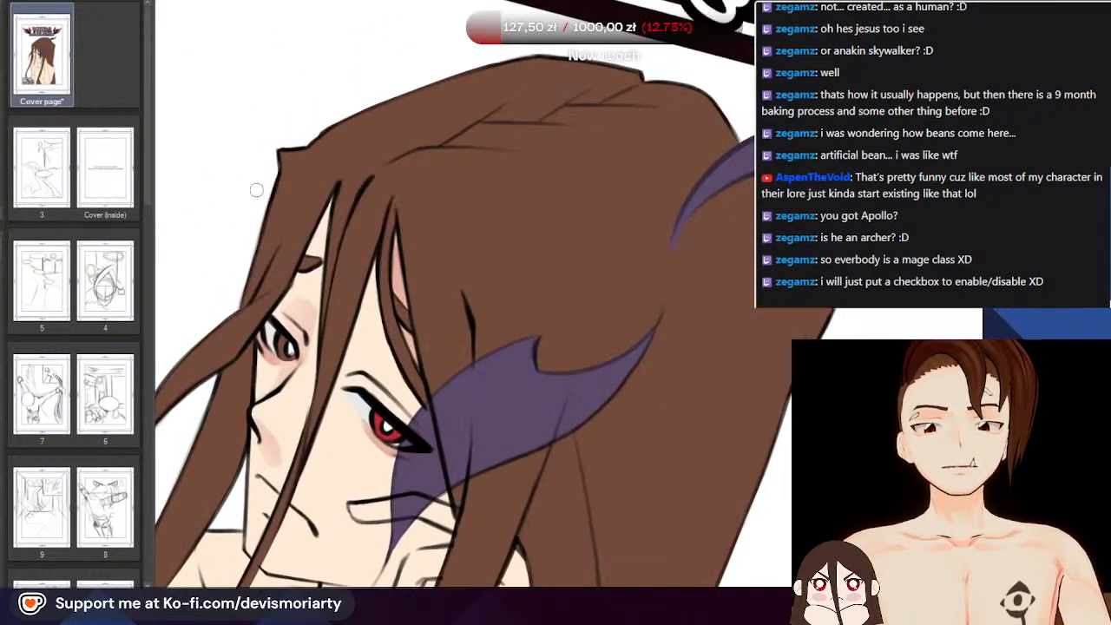
Remove the faint pink above the brown eye, save the cover page, and check the whole page
scroll(286, 150, "down", 2)
scroll(275, 271, "up", 2)
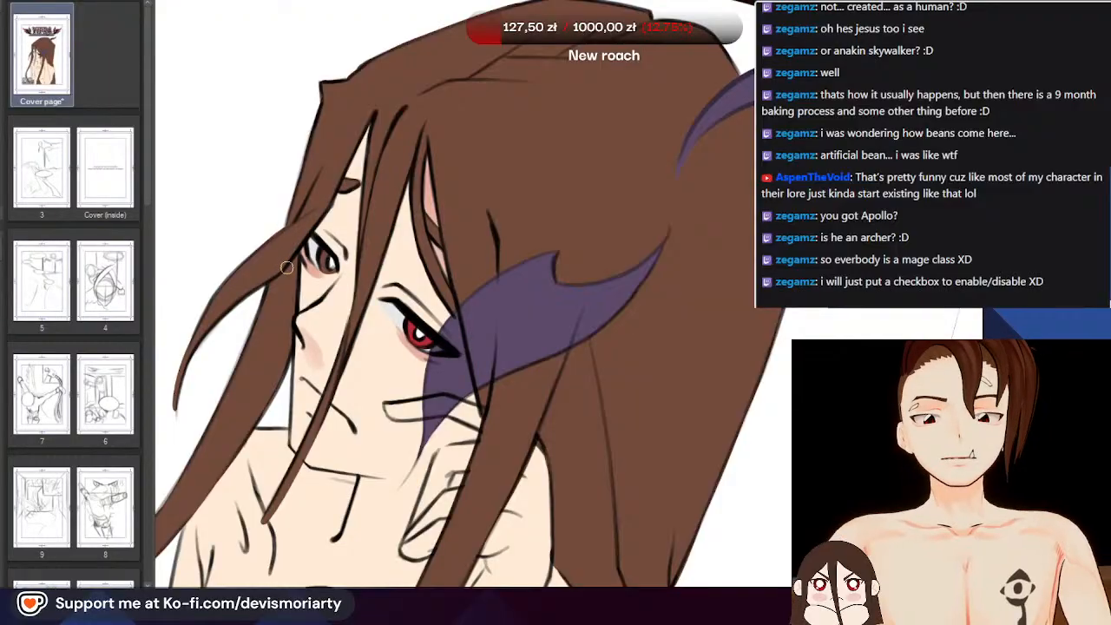
scroll(289, 236, "down", 2)
scroll(278, 217, "down", 2)
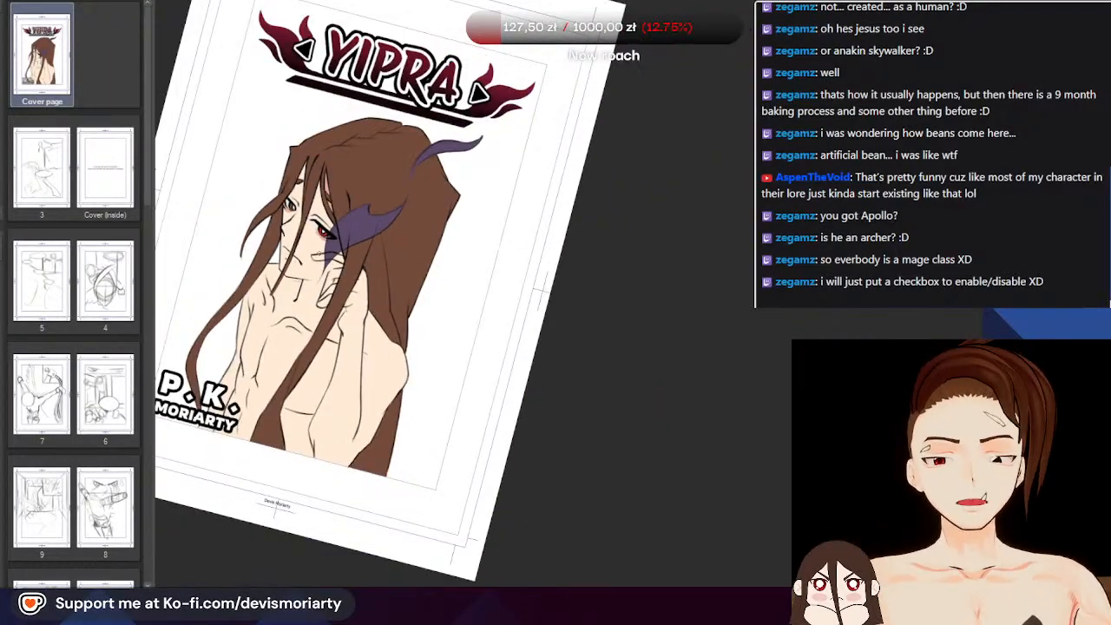
Examine the character's face and the overall composition of the cover page up close and at full-page size
scroll(269, 202, "up", 2)
scroll(269, 203, "up", 1)
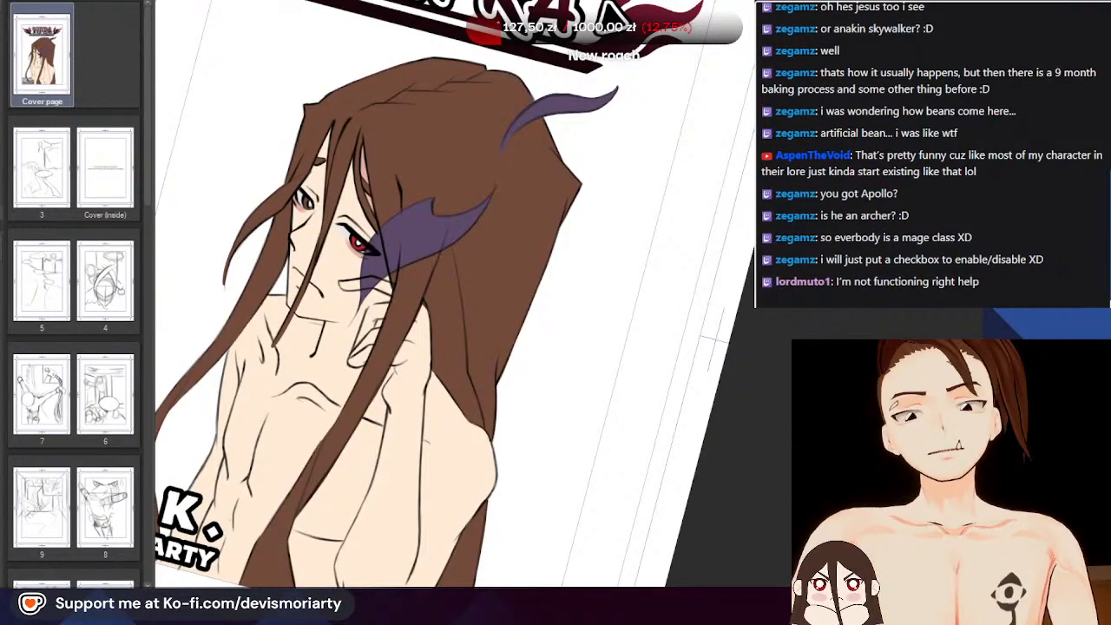
scroll(312, 364, "down", 3)
scroll(335, 298, "up", 5)
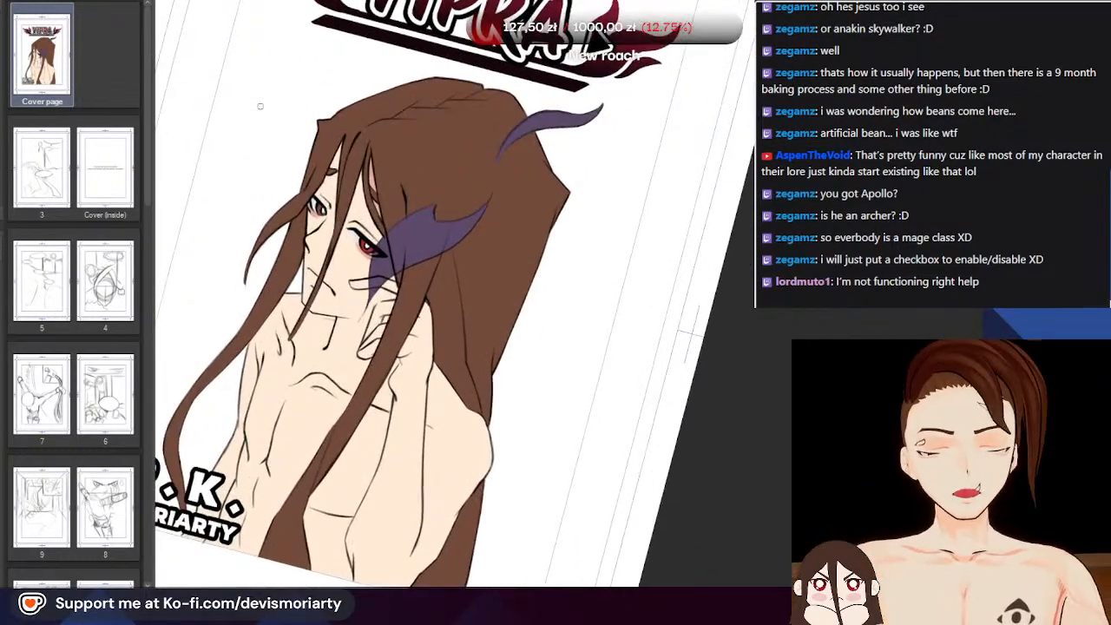
scroll(335, 298, "down", 3)
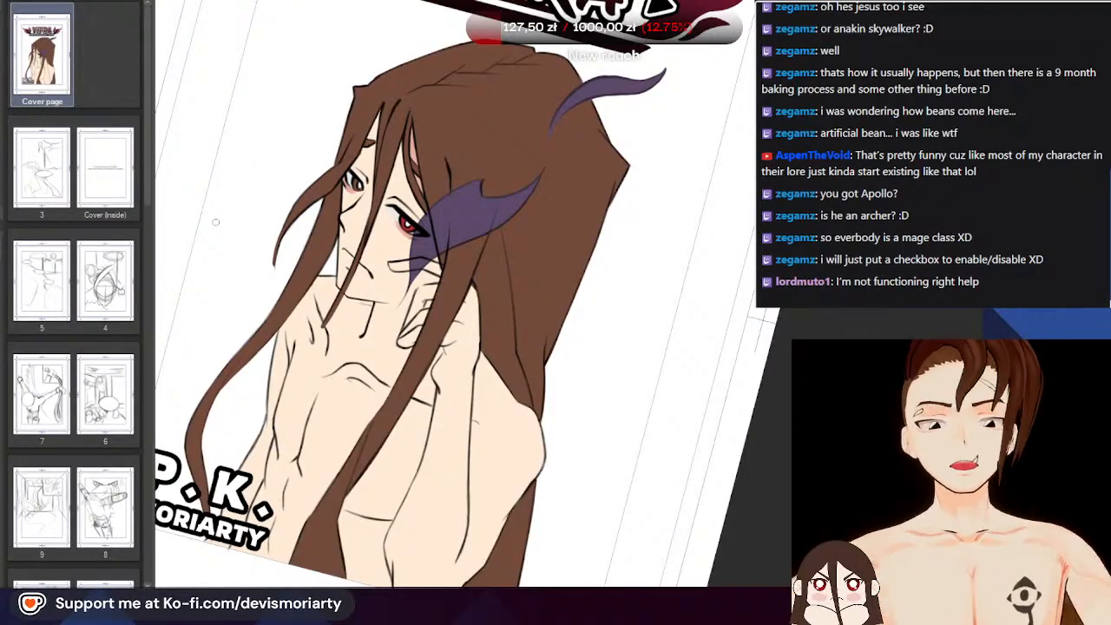
scroll(257, 128, "down", 2)
scroll(439, 158, "up", 1)
scroll(338, 189, "down", 1)
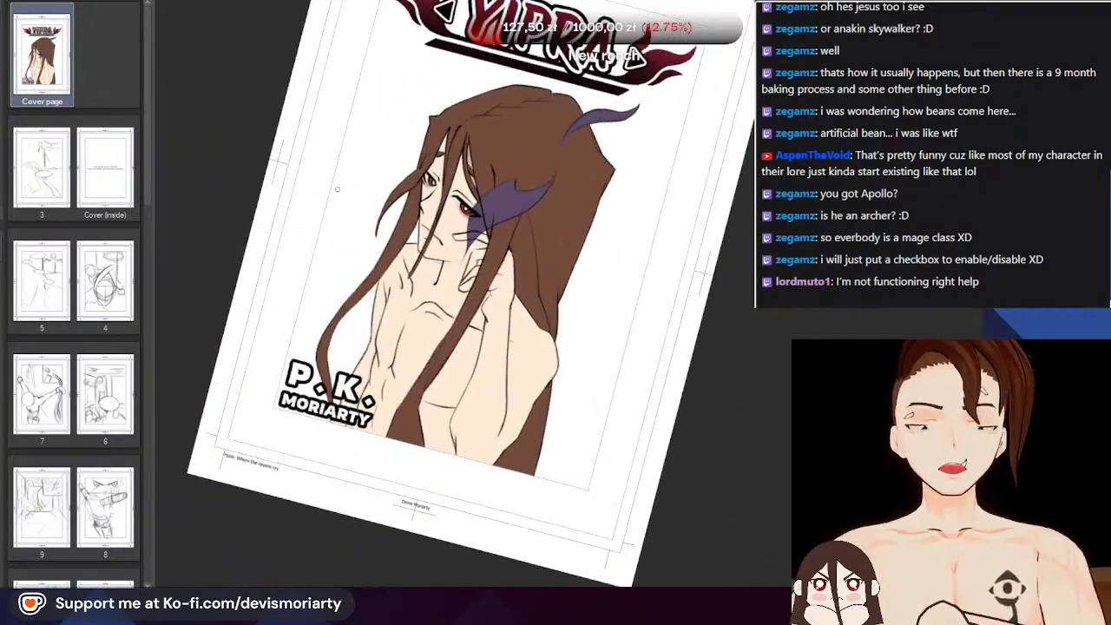
scroll(338, 189, "down", 3)
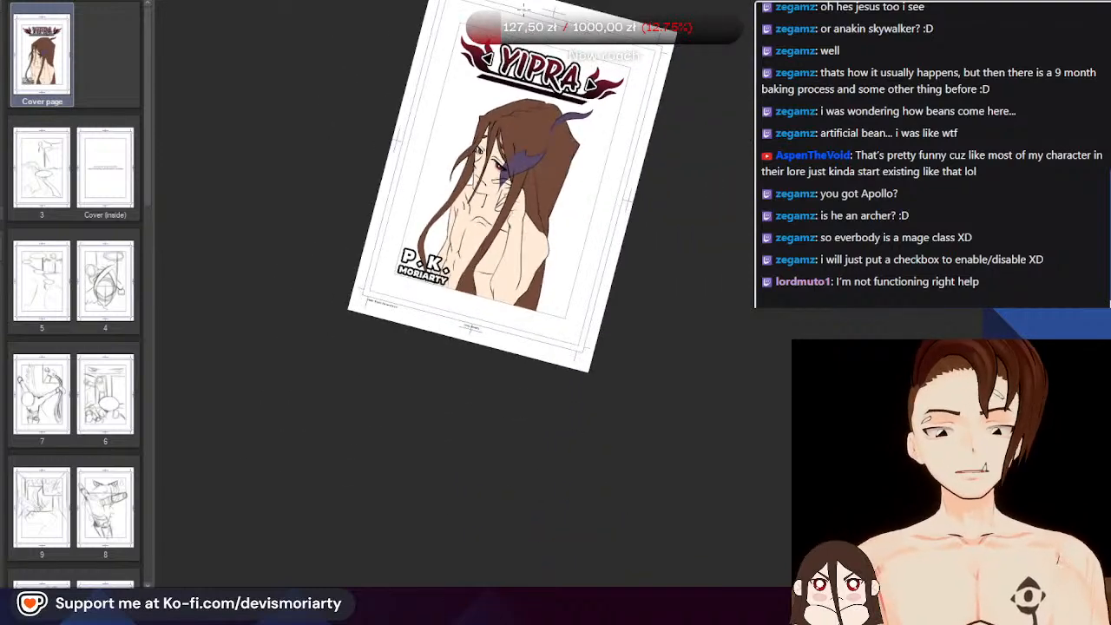
scroll(528, 26, "up", 2)
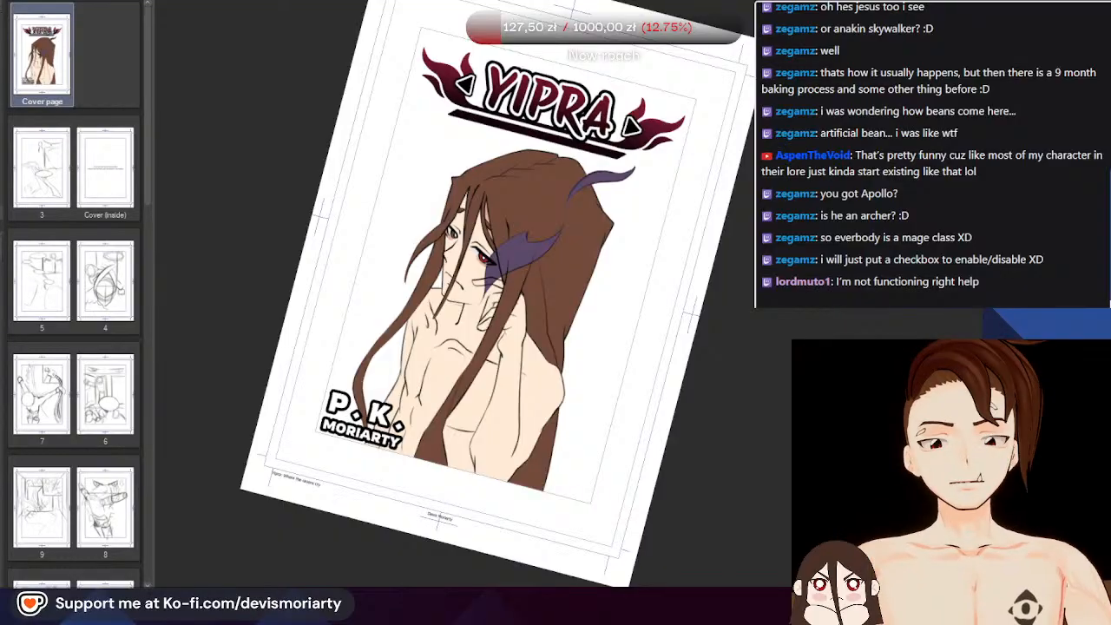
scroll(494, 217, "up", 5)
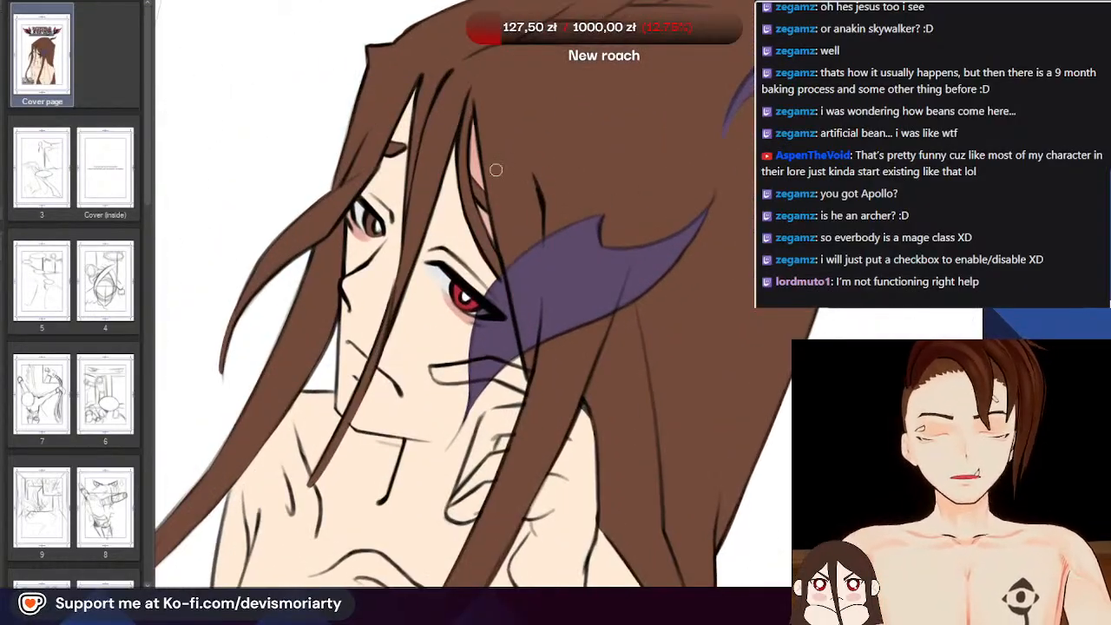
scroll(673, 178, "down", 3)
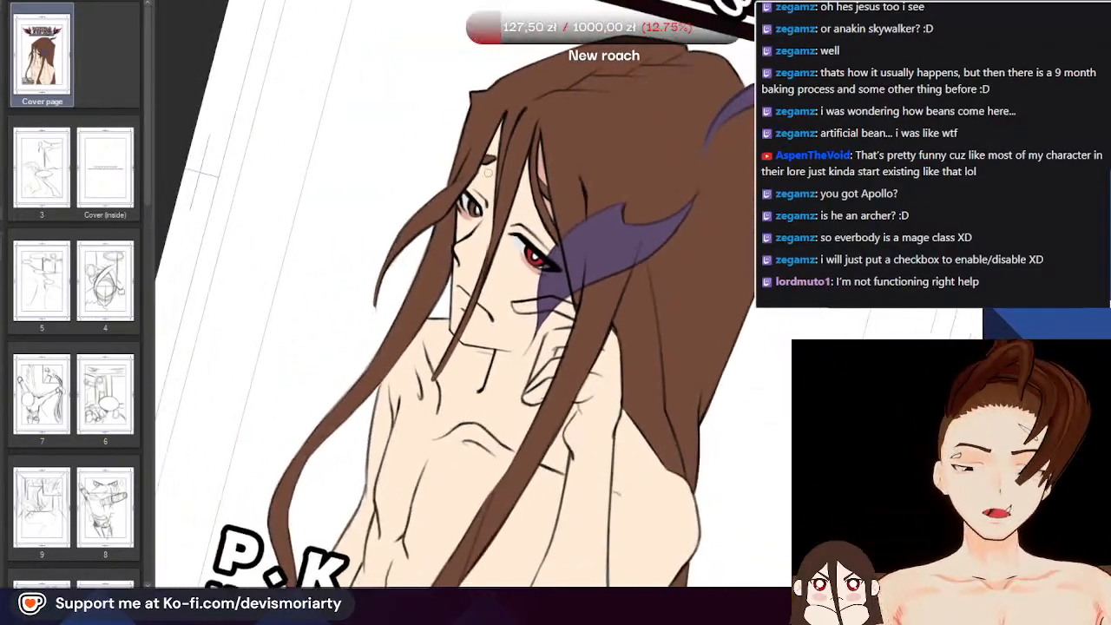
scroll(521, 165, "up", 2)
scroll(471, 261, "down", 2)
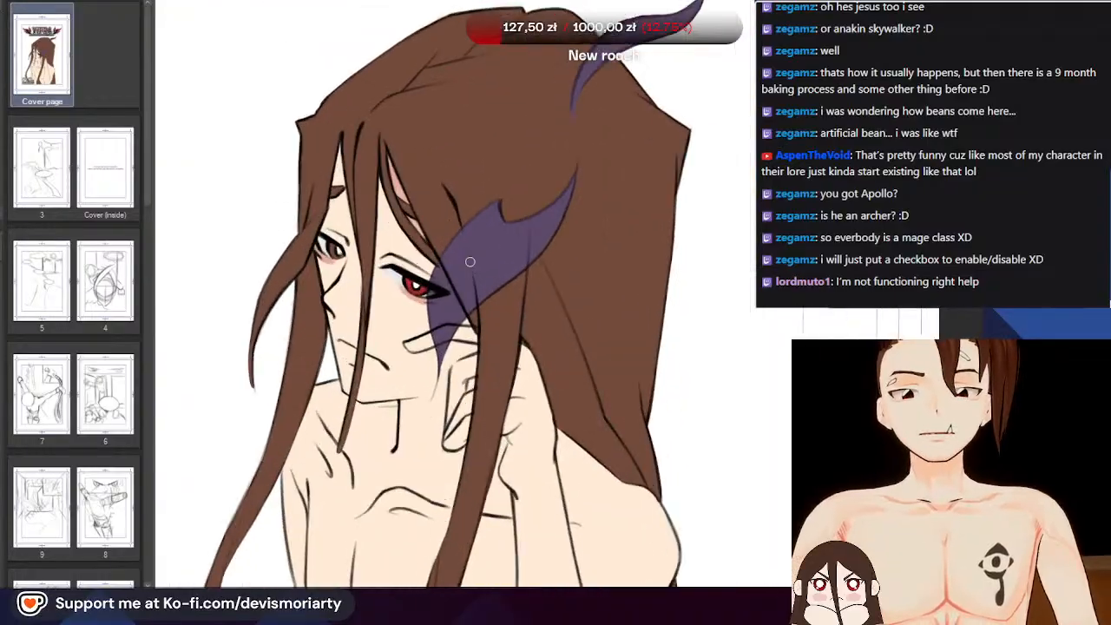
Try a pink shadow stroke on the face along the edge of the central hair strand, and undo it
scroll(349, 155, "up", 3)
left_click_drag(349, 154, 339, 390)
scroll(339, 390, "down", 2)
scroll(340, 390, "up", 2)
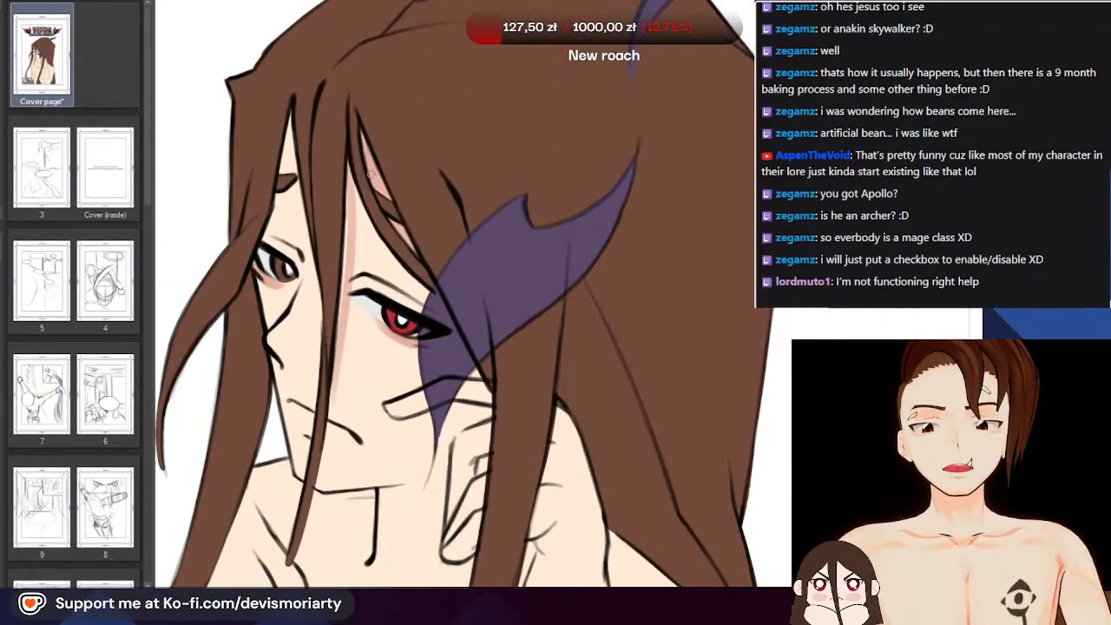
key("ctrl+z")
Rotate the canvas to examine the hair and face from different angles, and return it to upright
scroll(617, 434, "up", 1)
scroll(284, 367, "down", 2)
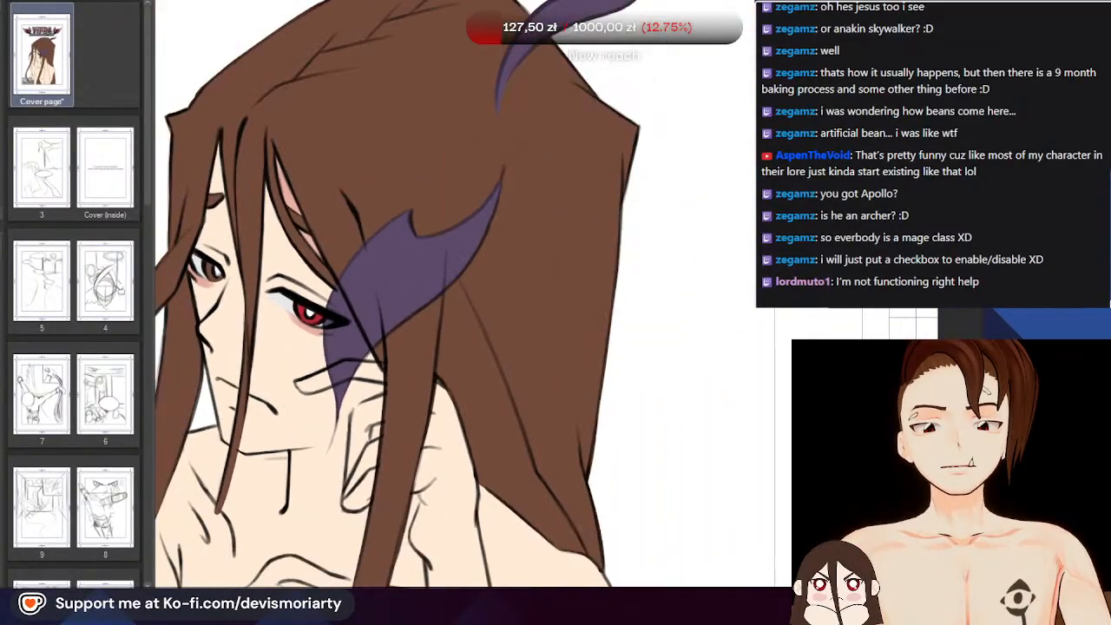
left_click_drag(285, 368, 347, 165)
scroll(452, 129, "down", 3)
scroll(469, 319, "up", 4)
scroll(421, 318, "down", 3)
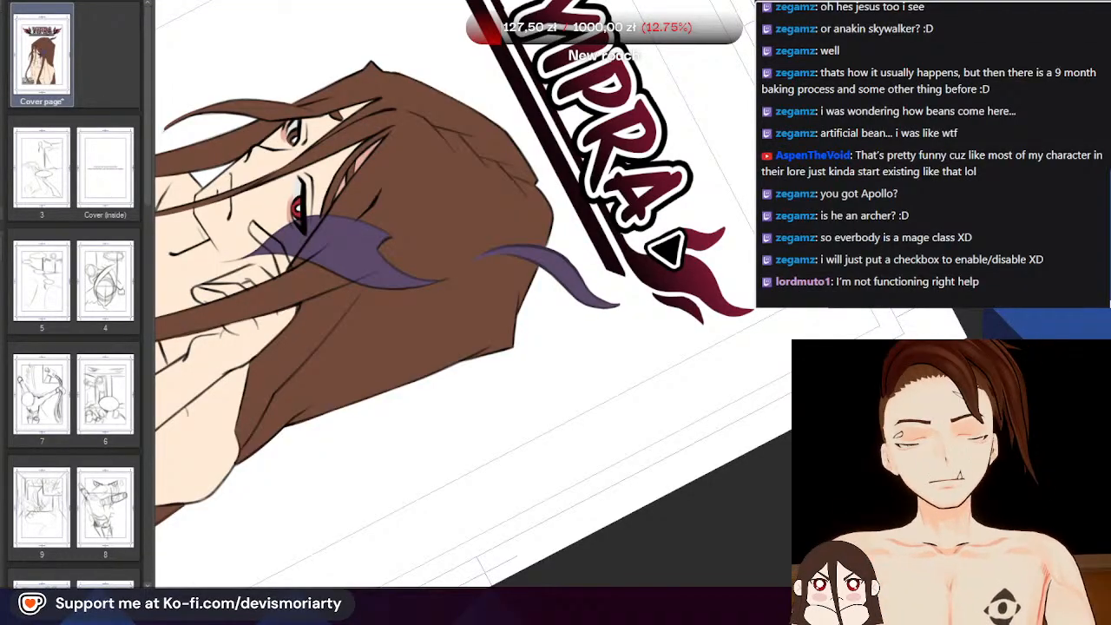
scroll(326, 148, "up", 4)
key("ctrl+at")
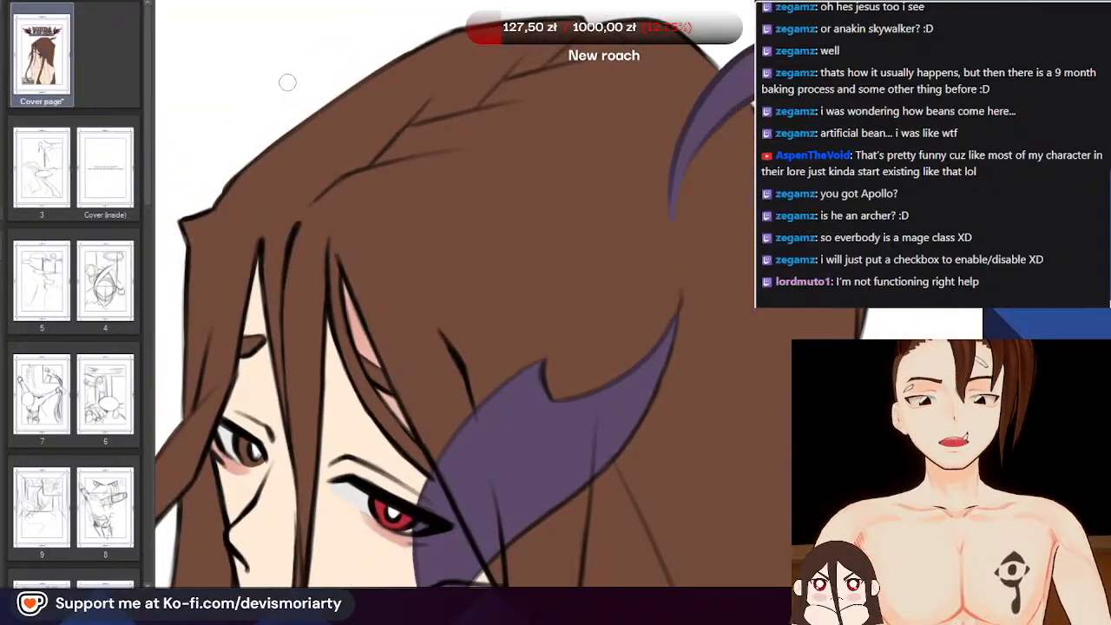
scroll(294, 104, "down", 3)
scroll(299, 124, "up", 2)
scroll(301, 155, "down", 1)
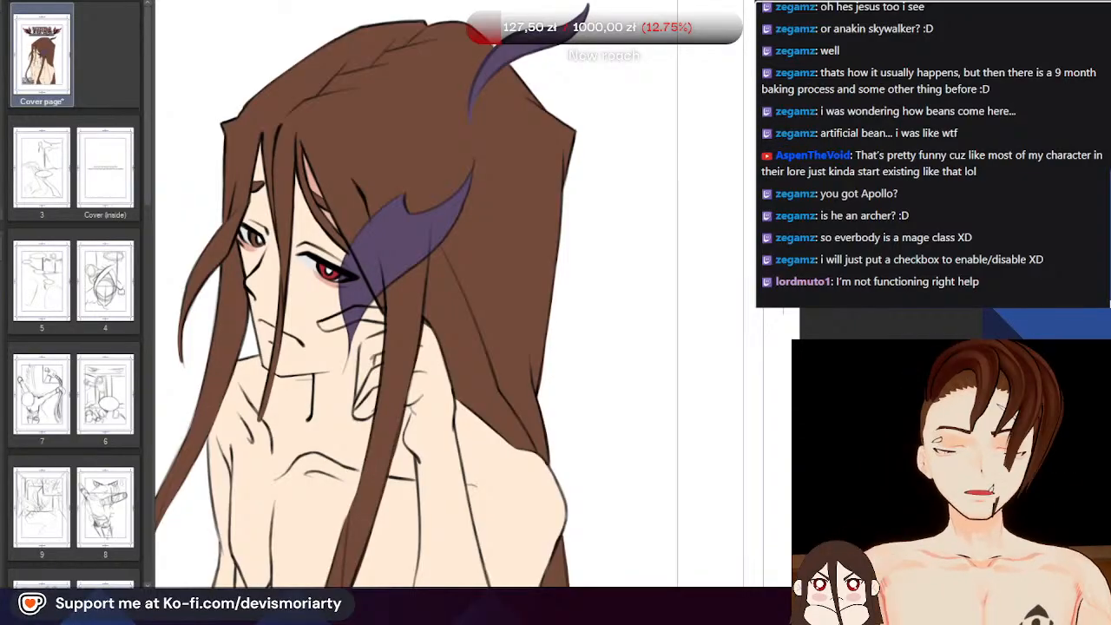
scroll(294, 160, "up", 3)
scroll(294, 159, "down", 1)
scroll(294, 160, "up", 3)
scroll(294, 160, "down", 1)
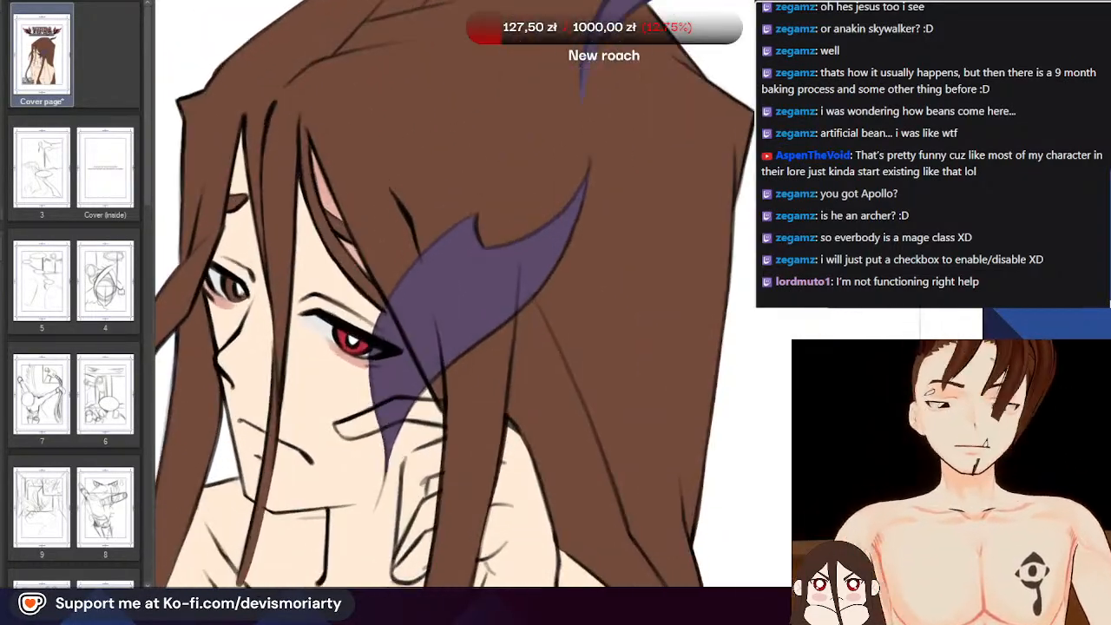
scroll(247, 363, "up", 1)
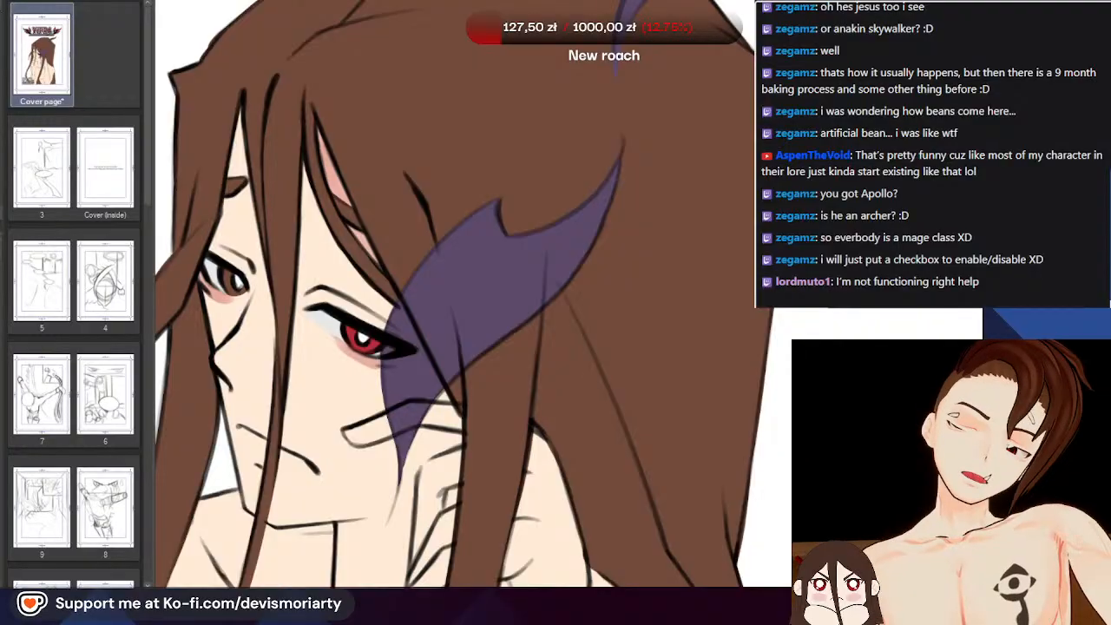
scroll(336, 172, "down", 2)
scroll(336, 172, "up", 1)
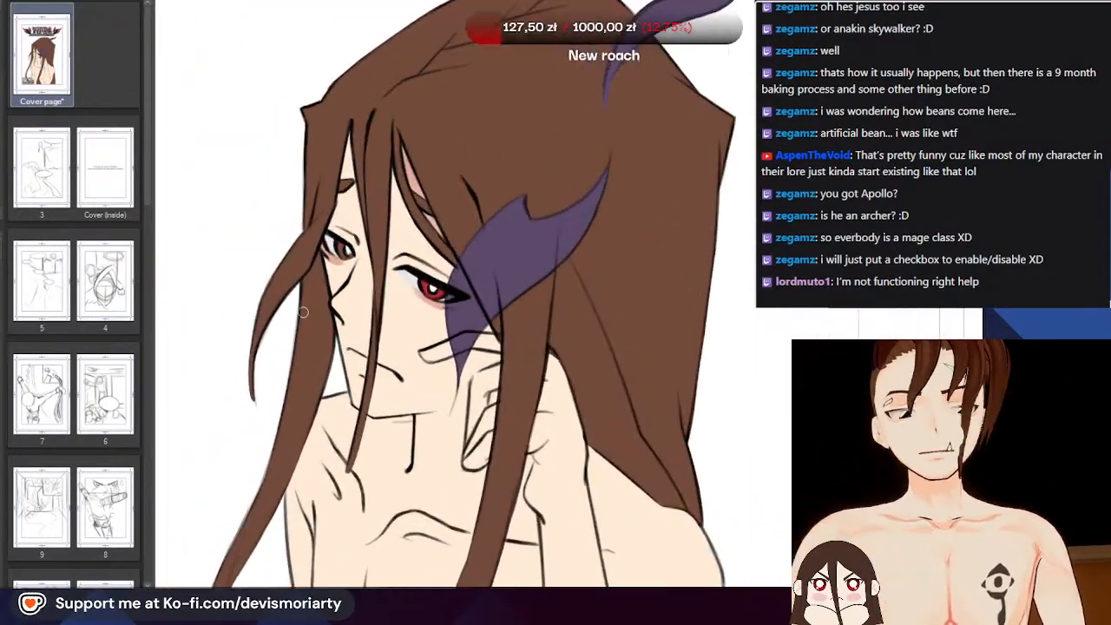
Paint soft pink shading around the character's brown eye, over the upper eyelid and down toward the nose
scroll(336, 172, "up", 6)
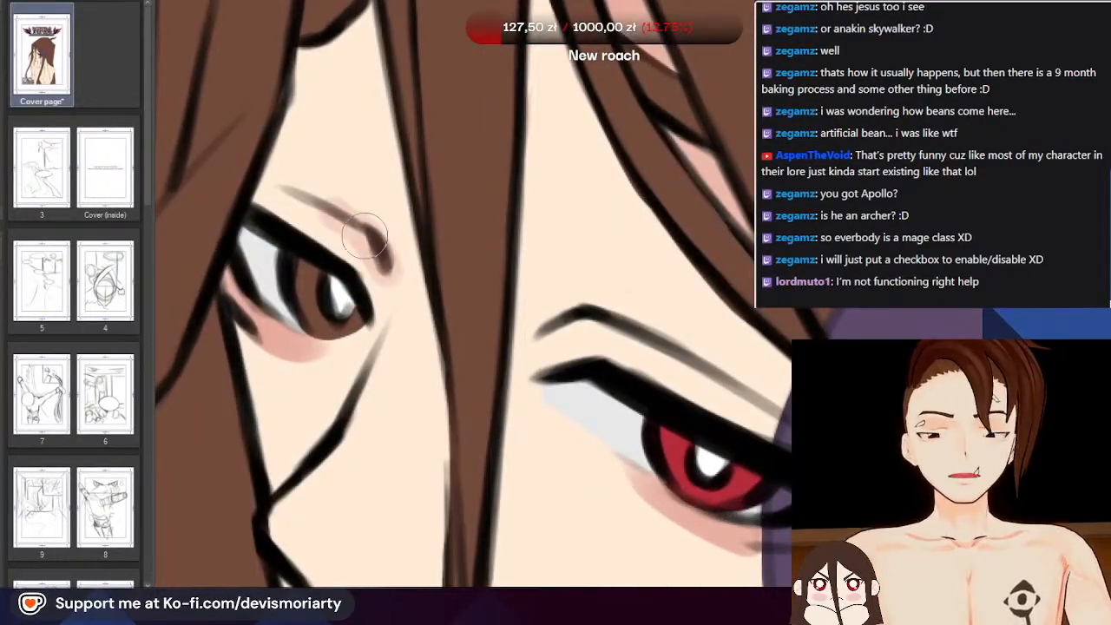
scroll(254, 205, "down", 6)
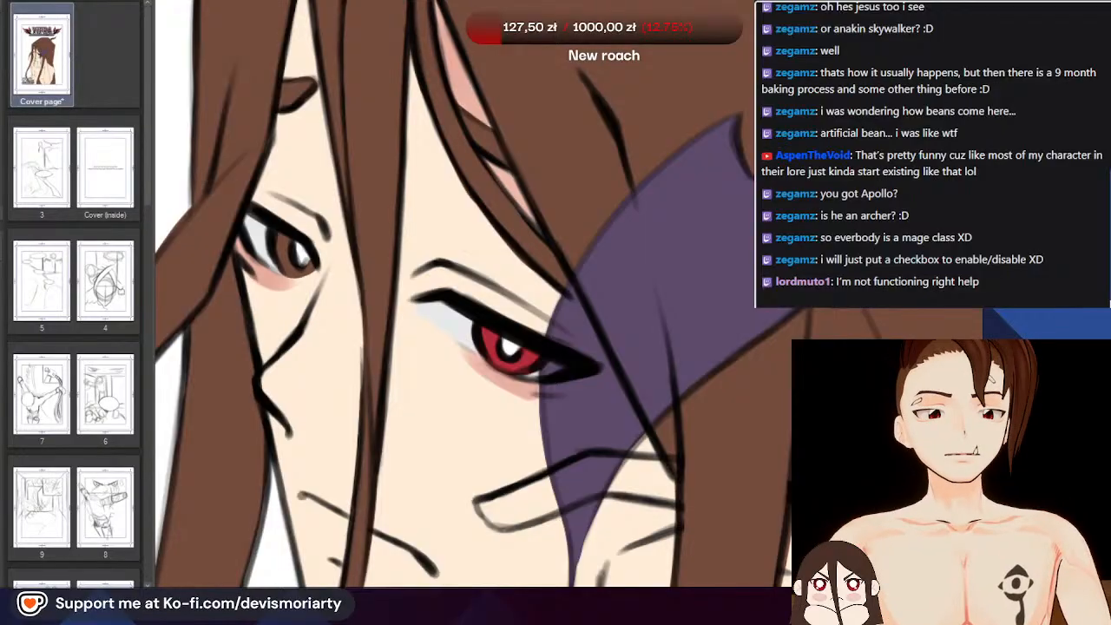
scroll(223, 173, "up", 3)
scroll(298, 521, "down", 3)
scroll(357, 229, "up", 2)
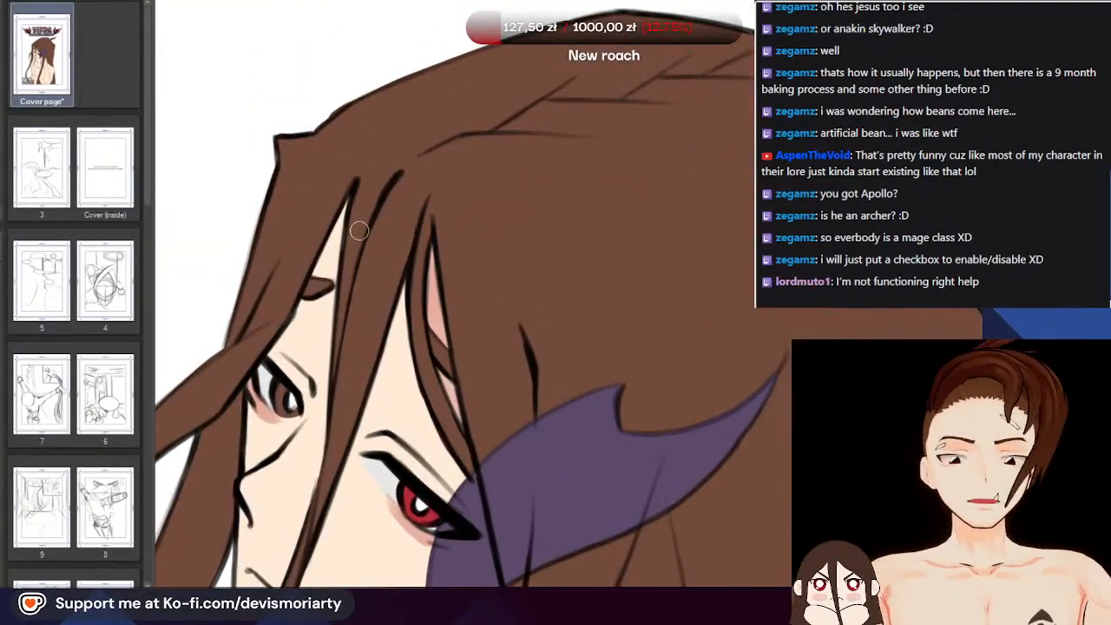
scroll(298, 361, "down", 1)
scroll(282, 399, "up", 6)
mouse_move(248, 327)
left_mouse_down()
mouse_move(319, 398)
mouse_move(339, 468)
mouse_move(325, 476)
mouse_move(323, 423)
mouse_move(336, 426)
mouse_move(328, 491)
mouse_move(299, 515)
mouse_move(286, 507)
mouse_move(256, 572)
mouse_move(235, 572)
mouse_move(220, 540)
mouse_move(187, 538)
left_mouse_up()
scroll(186, 538, "down", 6)
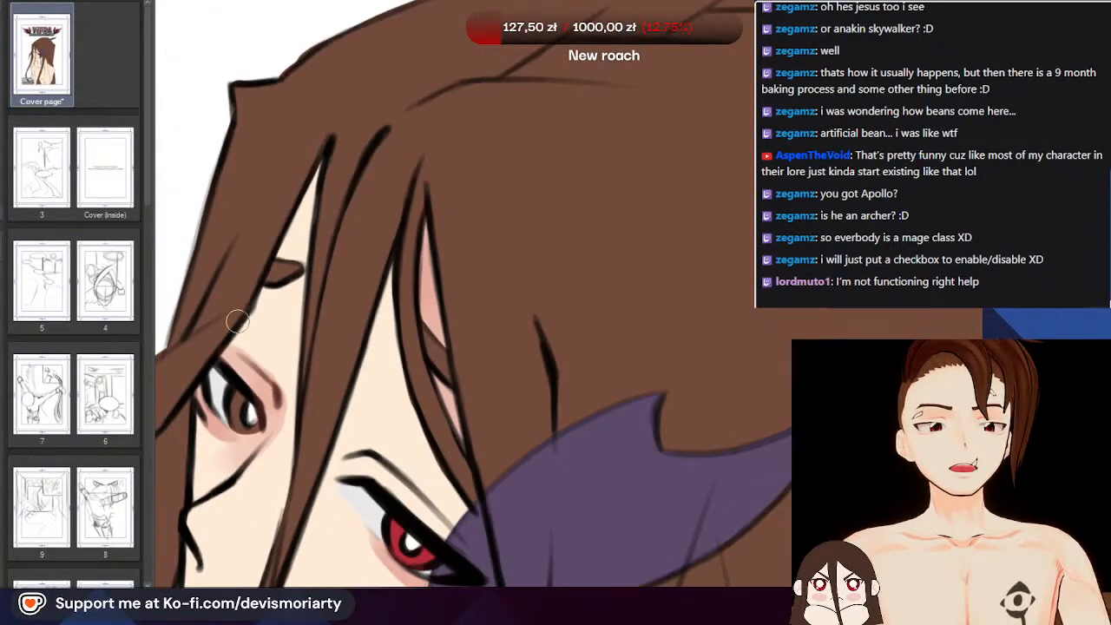
scroll(272, 282, "down", 3)
scroll(243, 304, "up", 5)
scroll(233, 258, "down", 6)
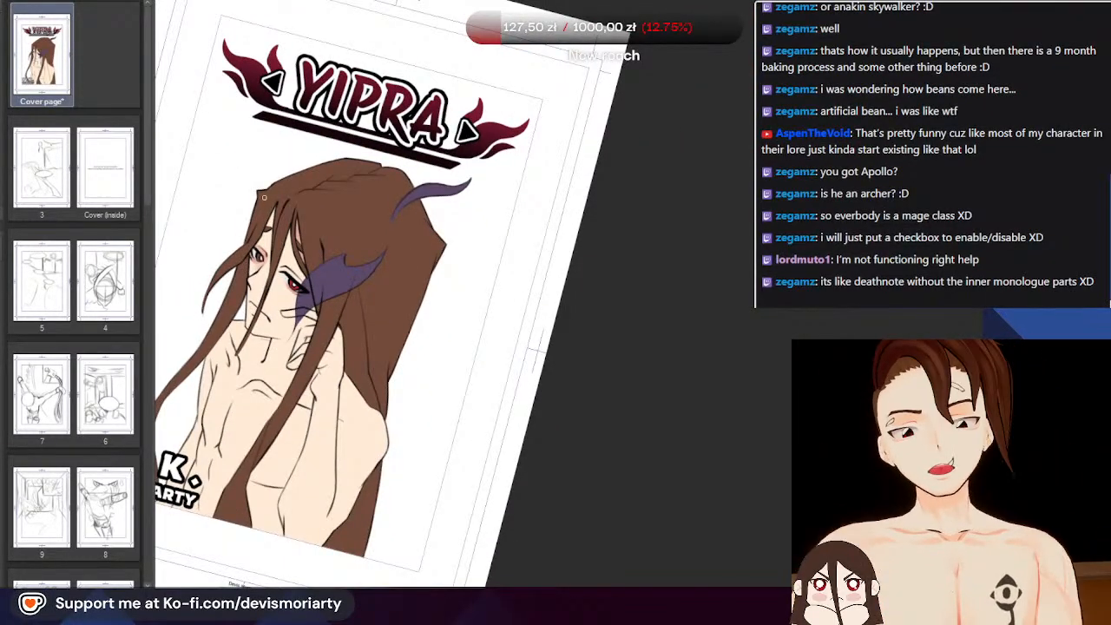
Try a lighter stroke across the brown eye's upper eyelid, and undo it
scroll(264, 197, "up", 8)
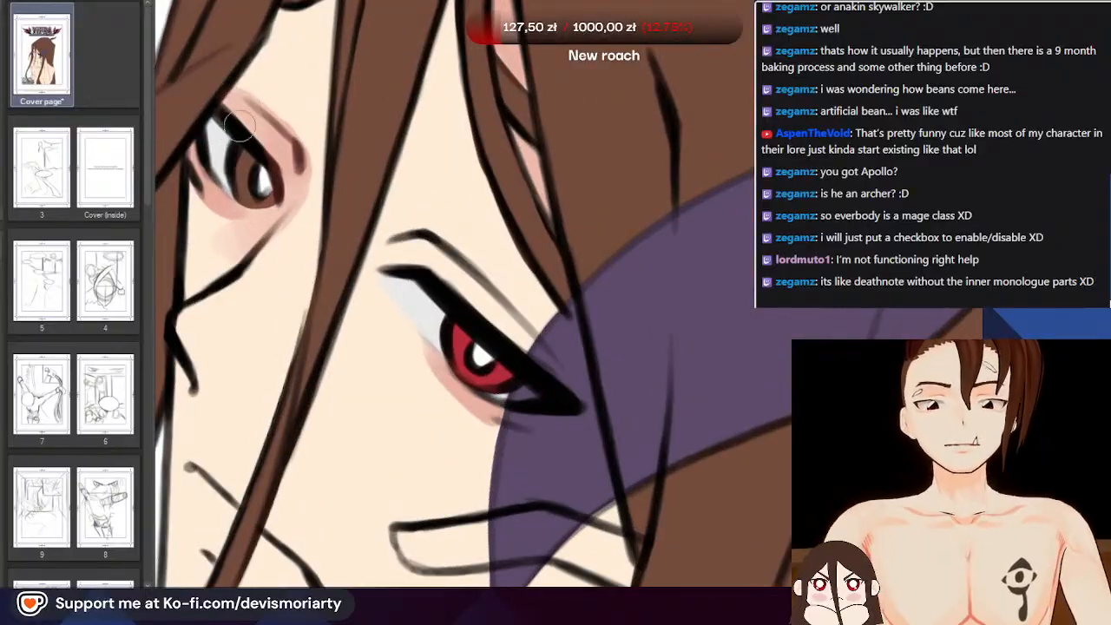
scroll(239, 126, "up", 3)
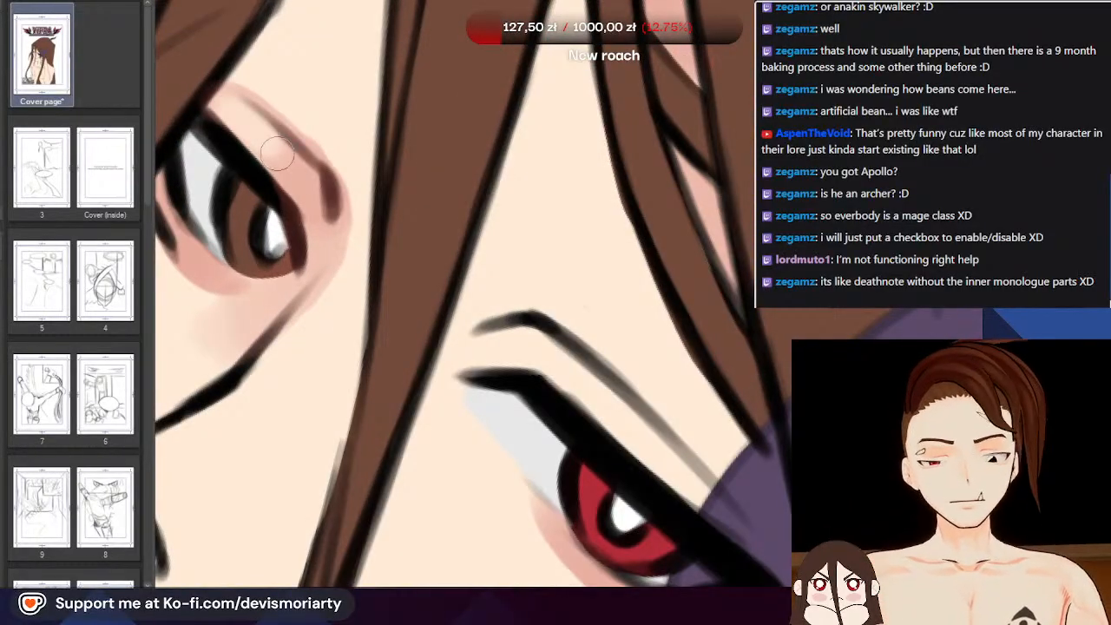
left_click_drag(253, 131, 285, 165)
scroll(270, 182, "down", 3)
scroll(238, 102, "up", 3)
key("ctrl+z")
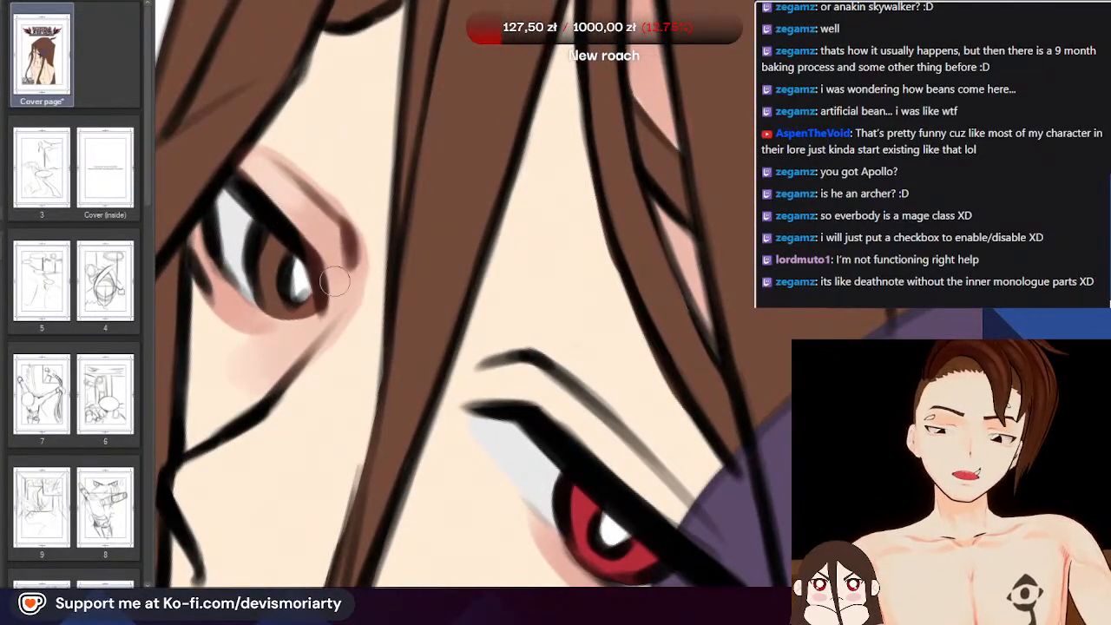
Add soft light patches to the brown eye's shaded upper eyelid and touch up the eye's lower edge
scroll(317, 224, "up", 2)
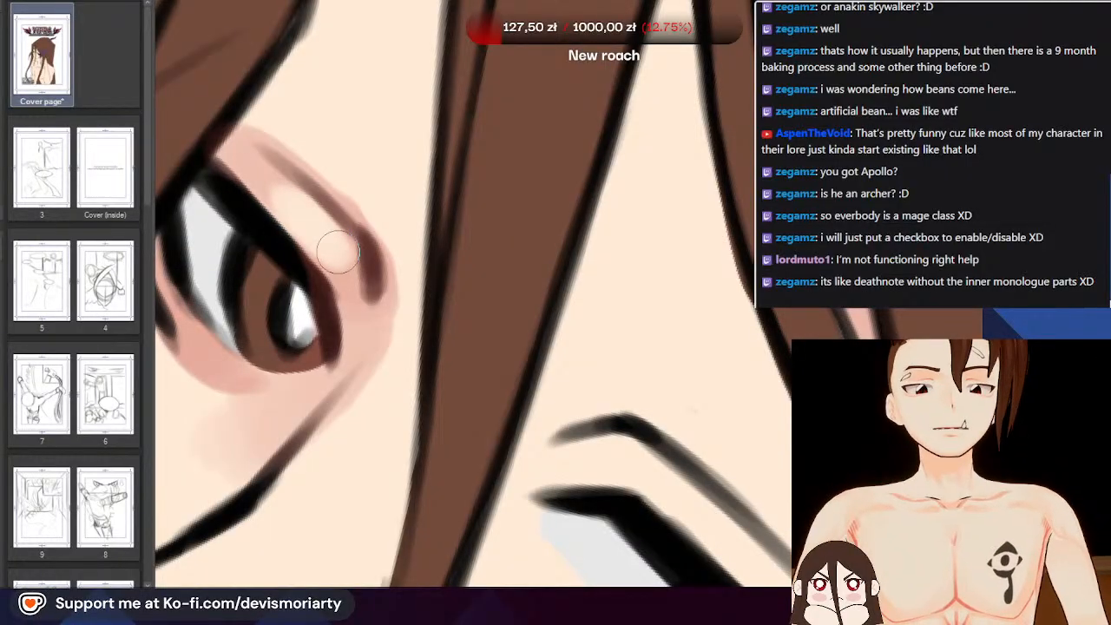
scroll(228, 121, "down", 3)
scroll(227, 226, "up", 3)
left_click_drag(214, 285, 228, 306)
scroll(218, 252, "down", 2)
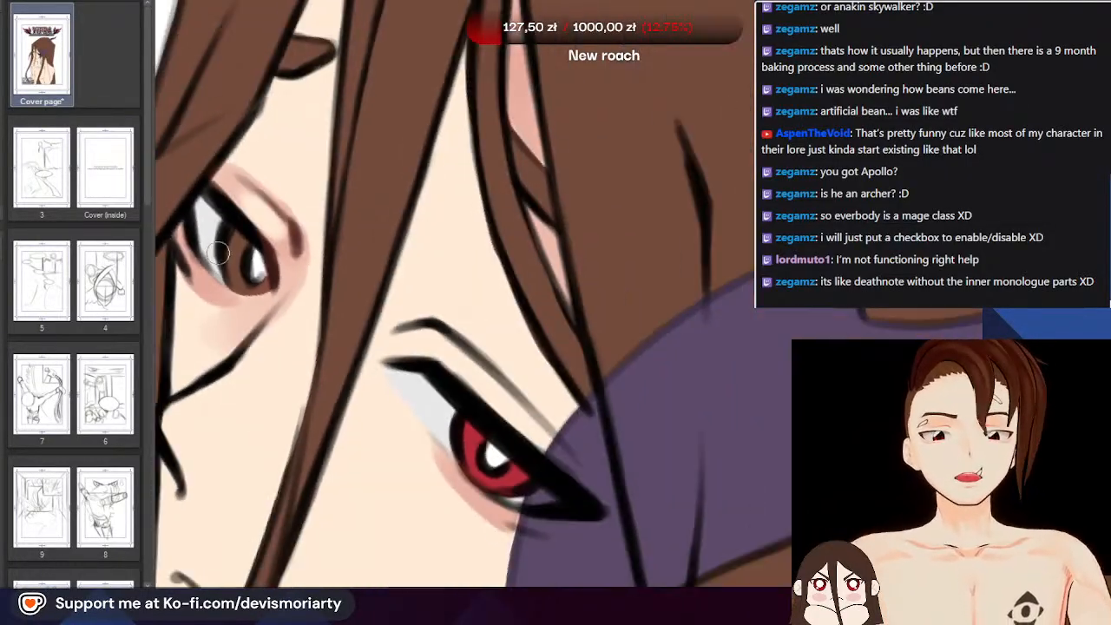
scroll(222, 247, "down", 2)
scroll(248, 187, "up", 3)
scroll(230, 204, "down", 2)
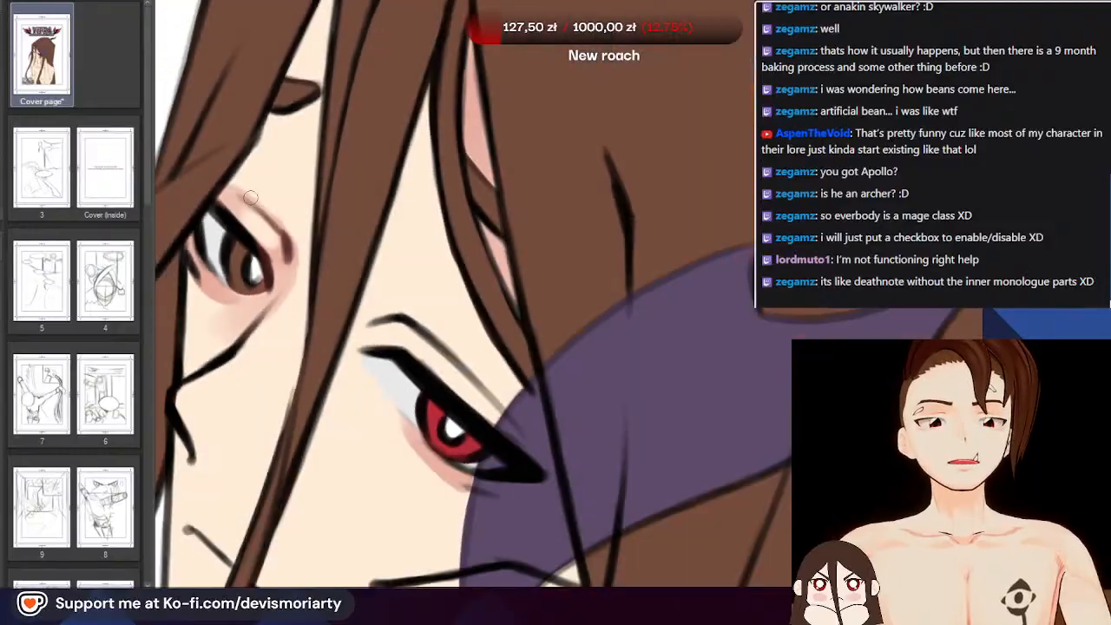
scroll(250, 198, "down", 4)
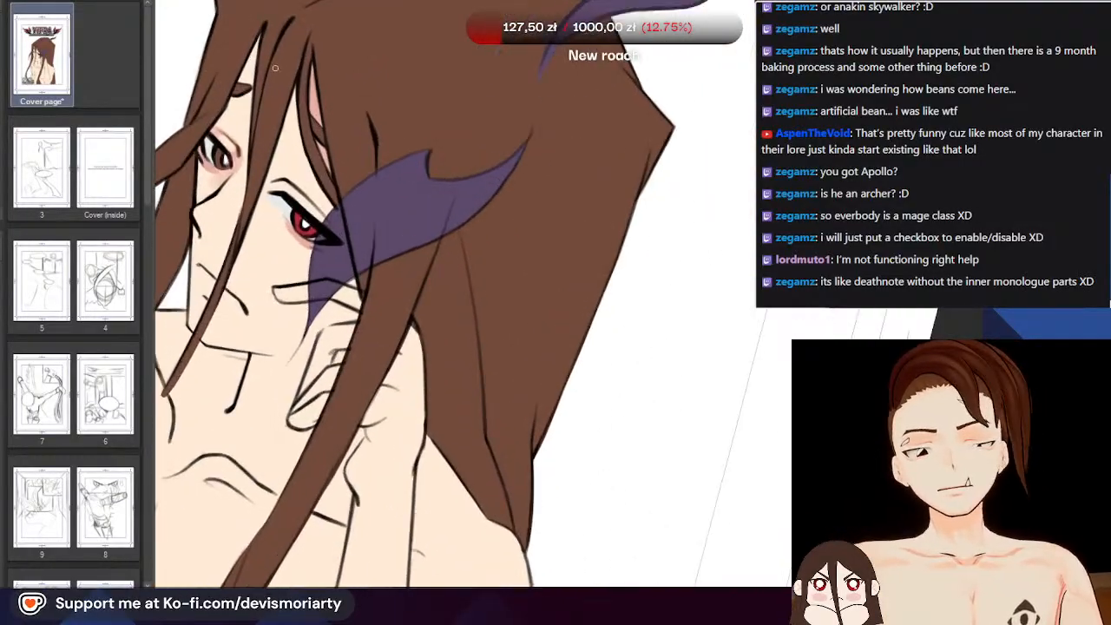
Shade the narrow strip of forehead between the hair strands above the brown eye's eyebrow in soft pink
scroll(275, 68, "down", 2)
scroll(276, 104, "up", 3)
scroll(278, 138, "down", 3)
scroll(278, 173, "up", 4)
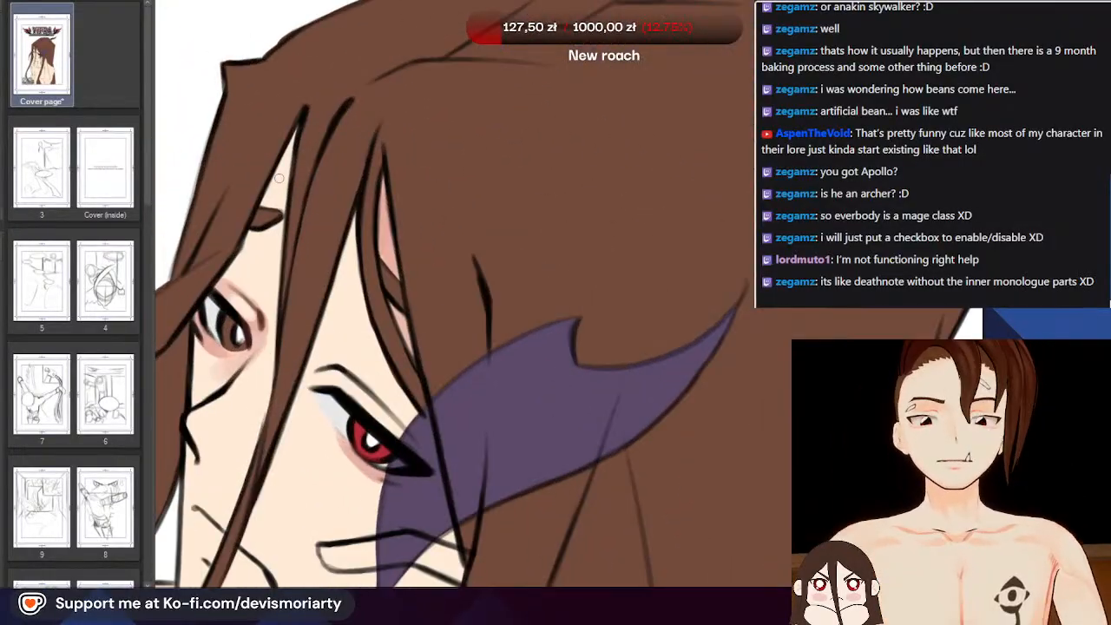
scroll(280, 178, "up", 2)
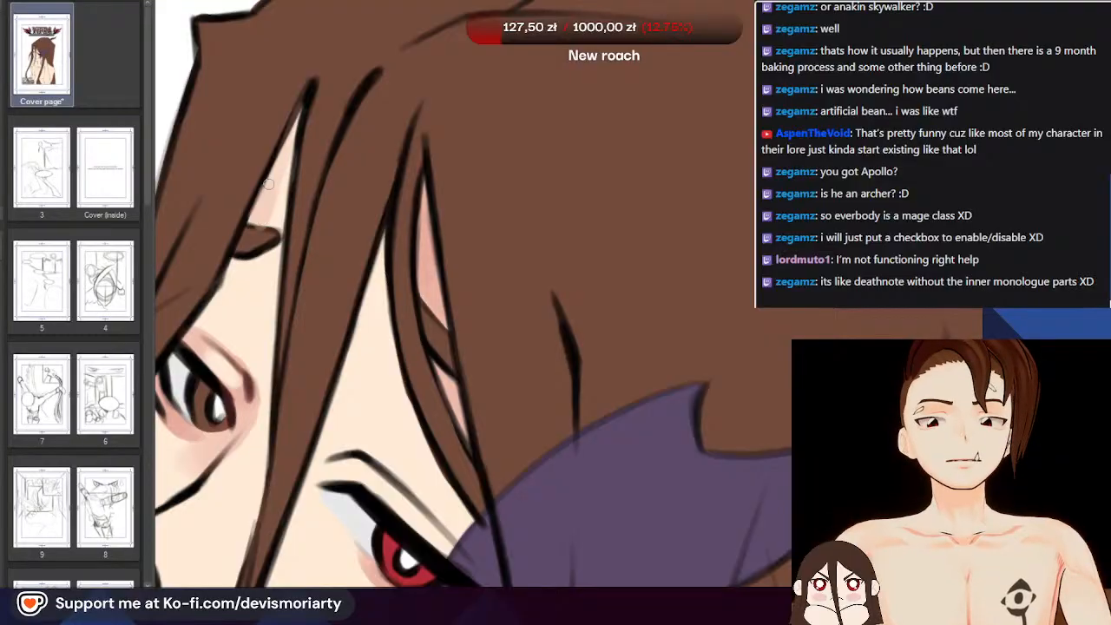
scroll(268, 183, "down", 2)
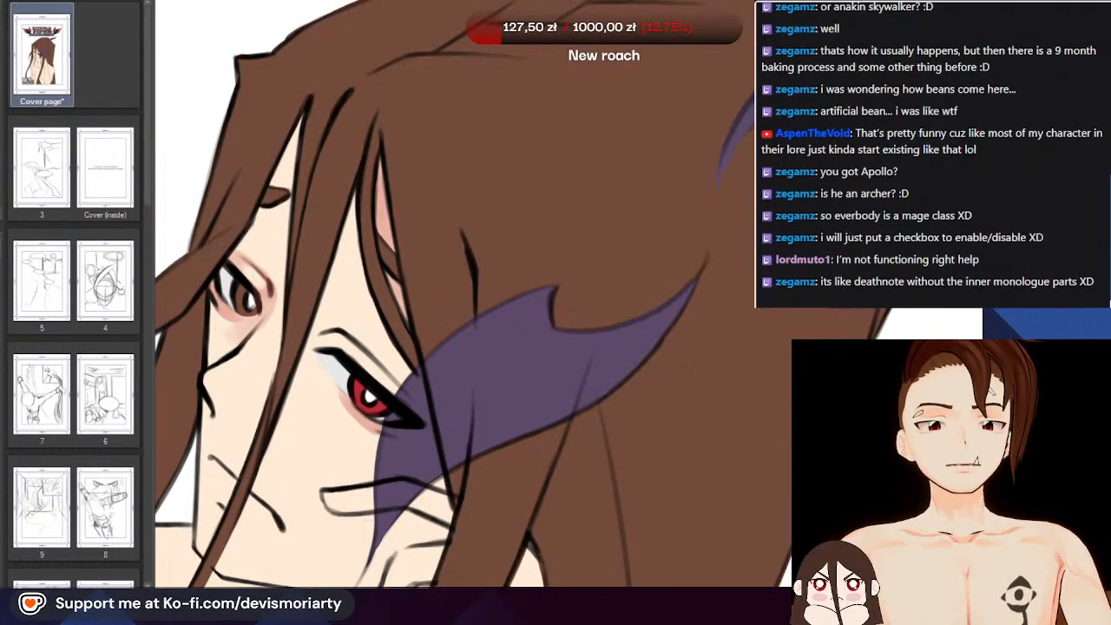
scroll(309, 124, "up", 2)
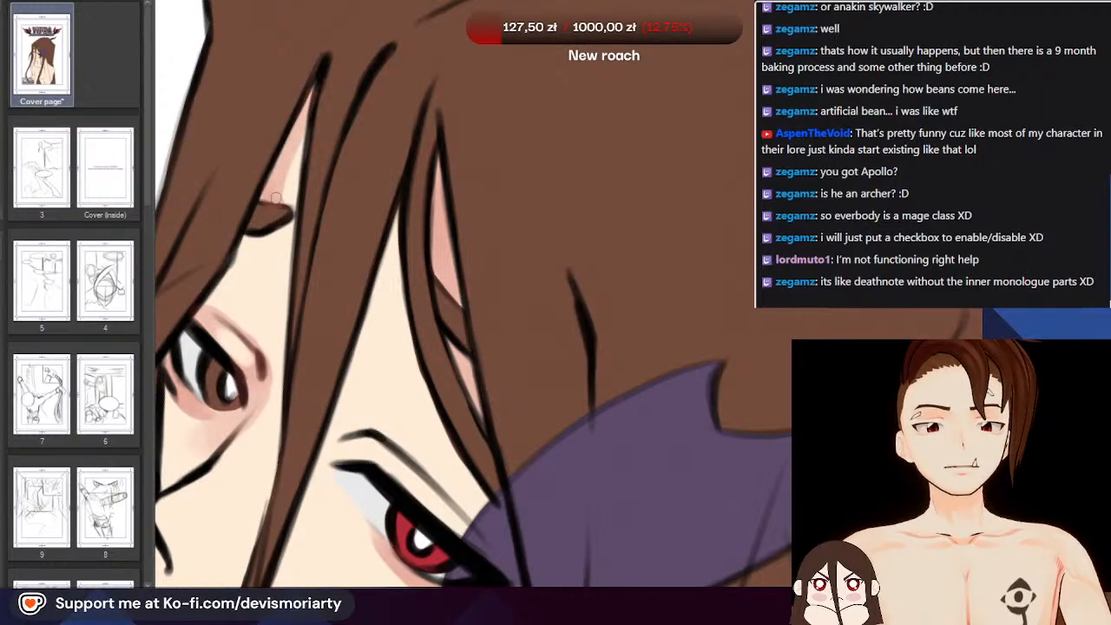
scroll(294, 211, "down", 3)
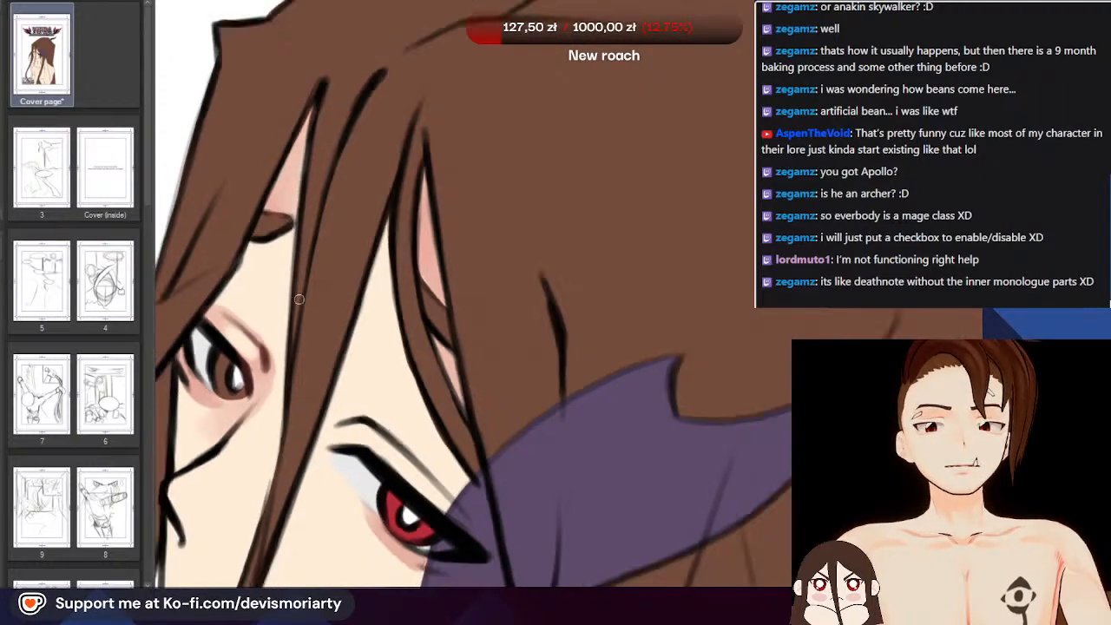
scroll(272, 260, "up", 1)
scroll(272, 259, "down", 4)
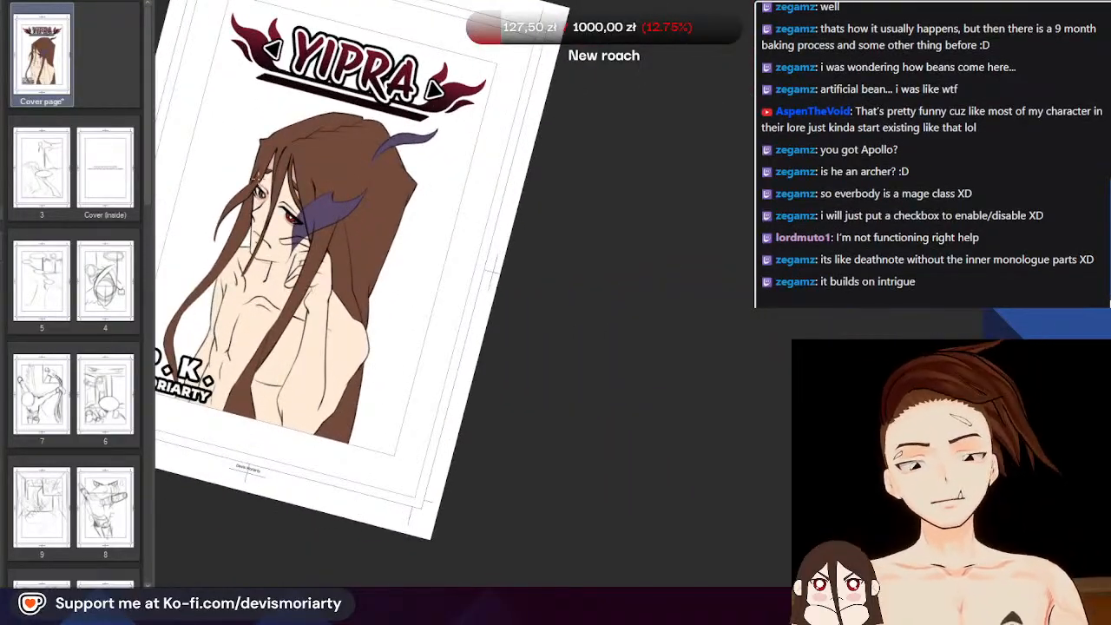
Tint the crease line of the brown eye's upper eyelid a soft reddish brown
scroll(258, 180, "up", 4)
scroll(289, 305, "up", 4)
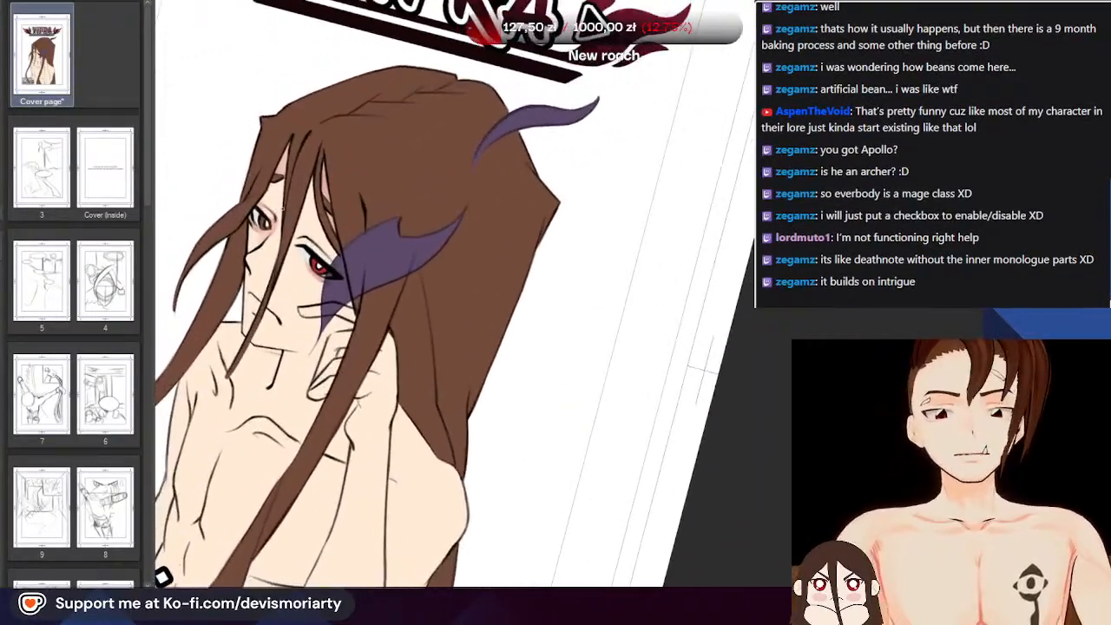
scroll(356, 515, "up", 6)
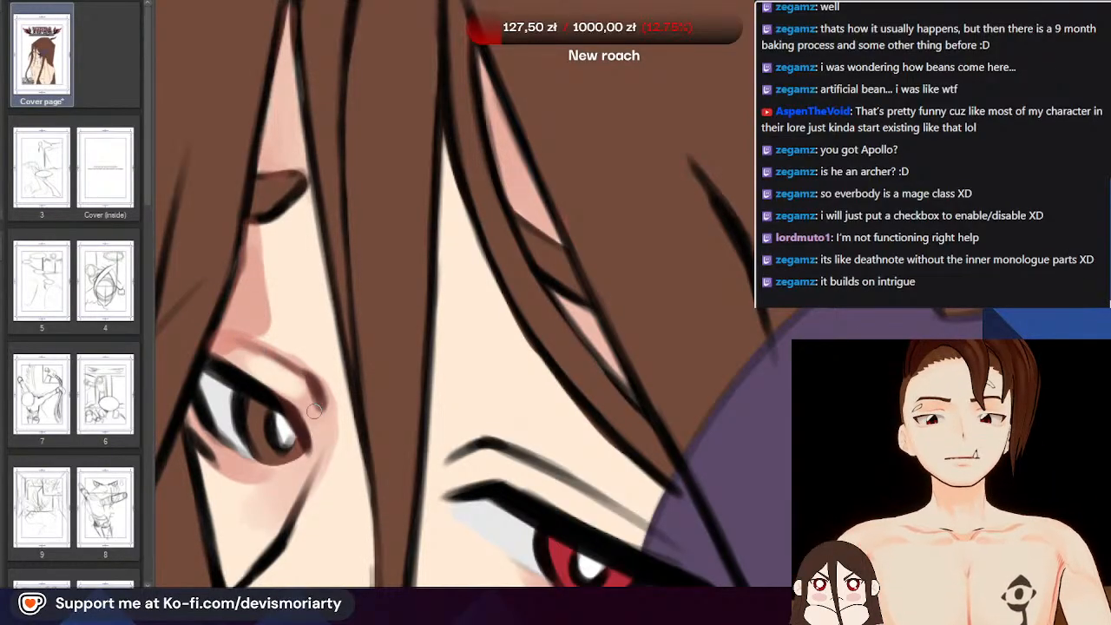
Review the shaded brown eye and forehead strips close up and against the whole cover illustration
scroll(277, 317, "down", 5)
scroll(243, 224, "up", 3)
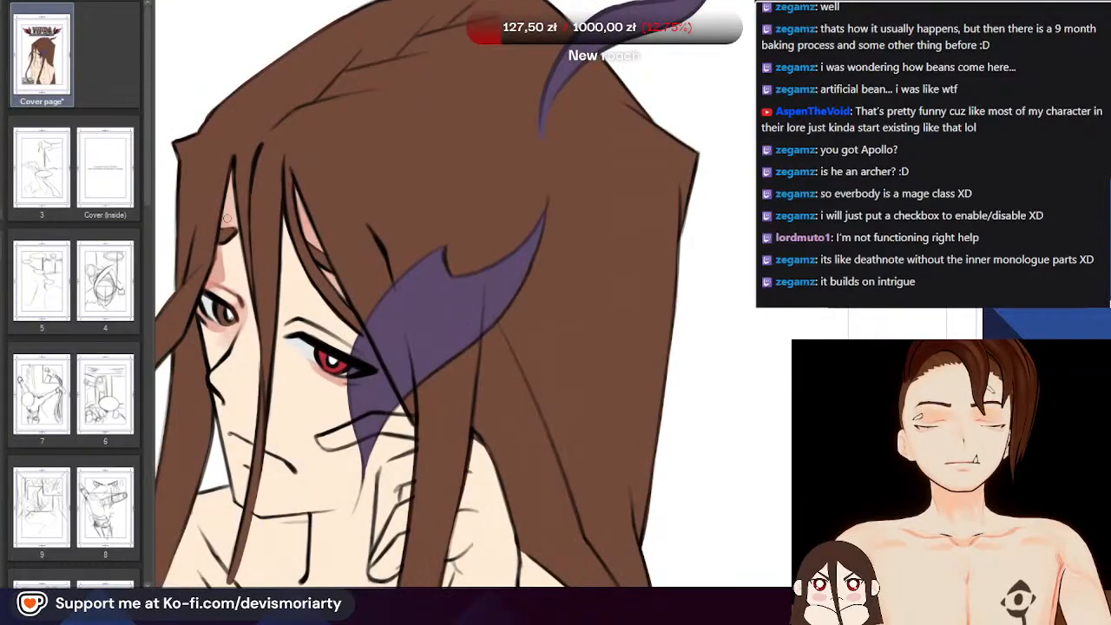
scroll(227, 219, "down", 3)
scroll(248, 174, "up", 3)
scroll(245, 194, "up", 1)
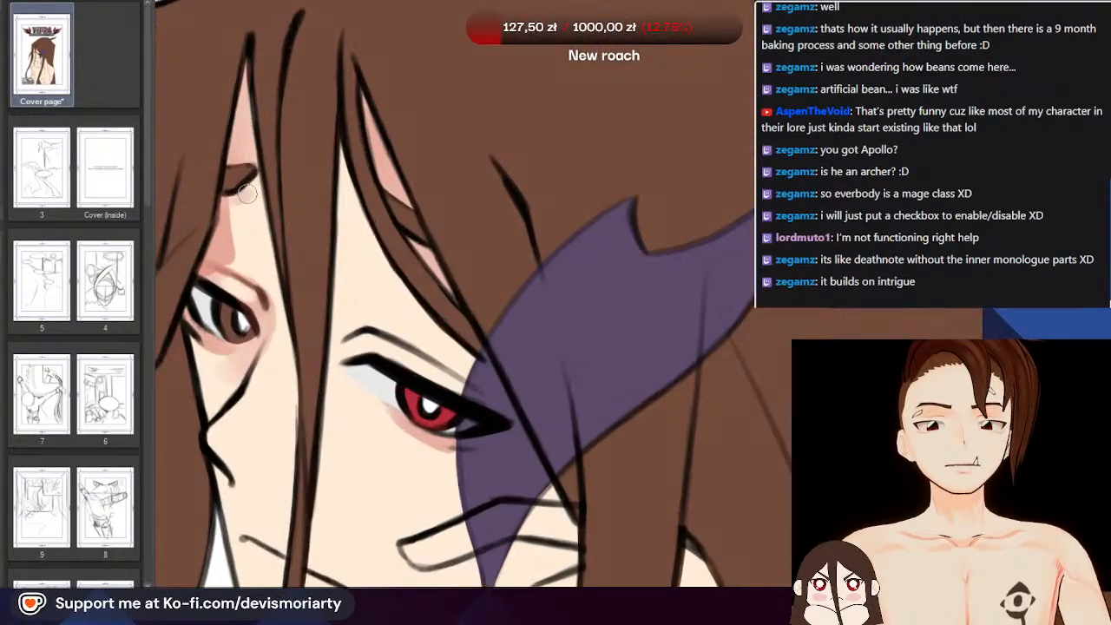
scroll(252, 176, "down", 5)
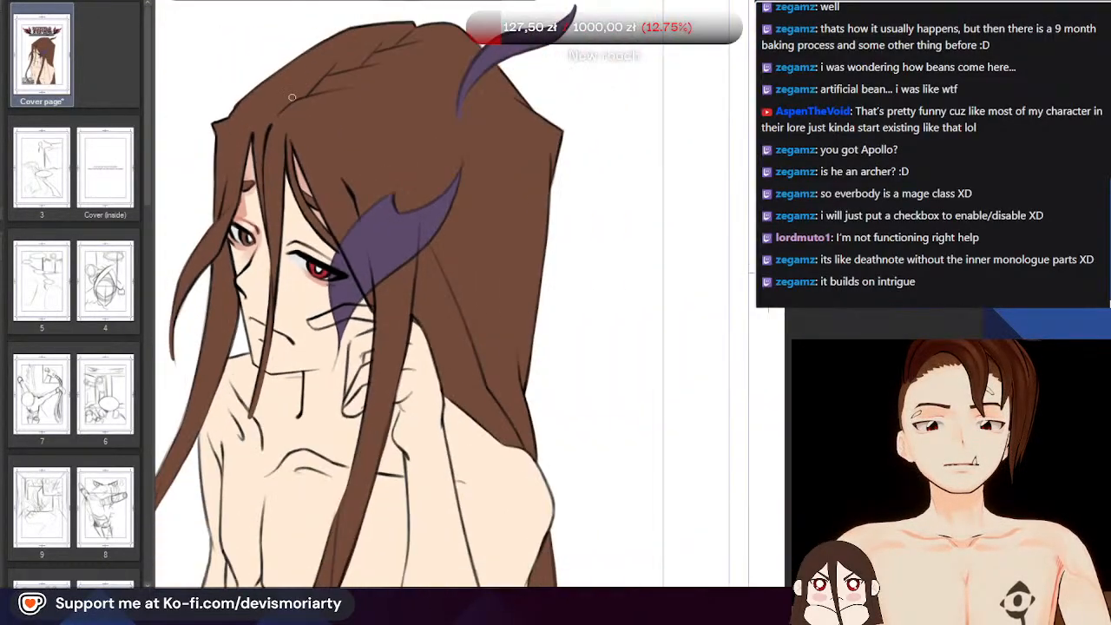
scroll(228, 247, "down", 4)
scroll(280, 333, "up", 6)
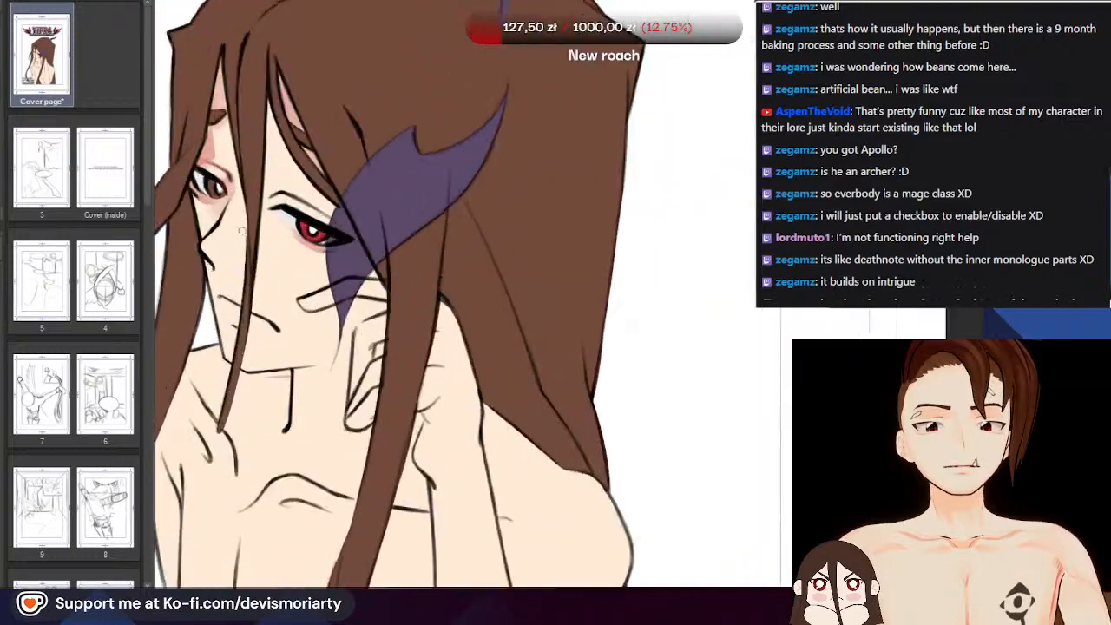
scroll(280, 334, "down", 5)
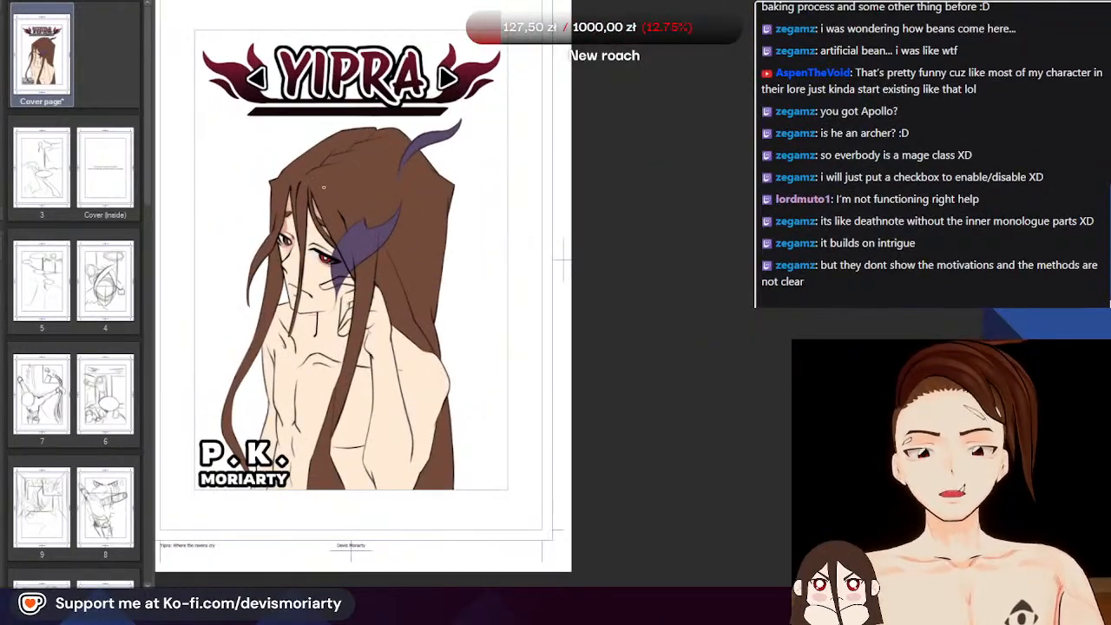
scroll(331, 197, "down", 2)
scroll(322, 107, "up", 5)
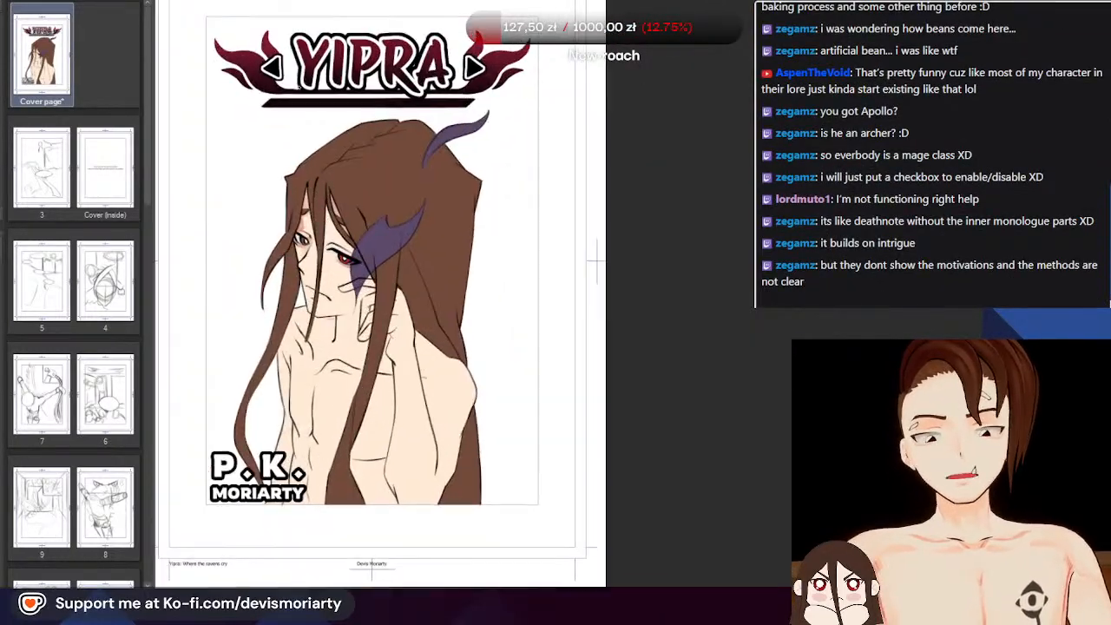
scroll(322, 108, "up", 3)
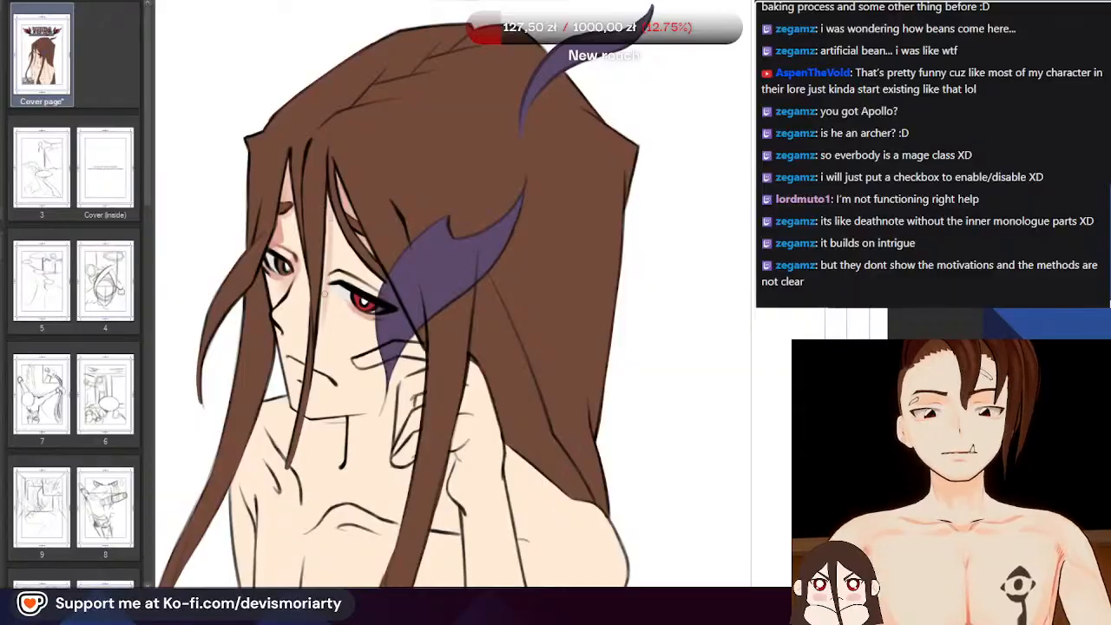
scroll(324, 282, "up", 3)
scroll(322, 174, "down", 4)
scroll(315, 217, "up", 3)
scroll(304, 252, "down", 2)
scroll(293, 263, "up", 2)
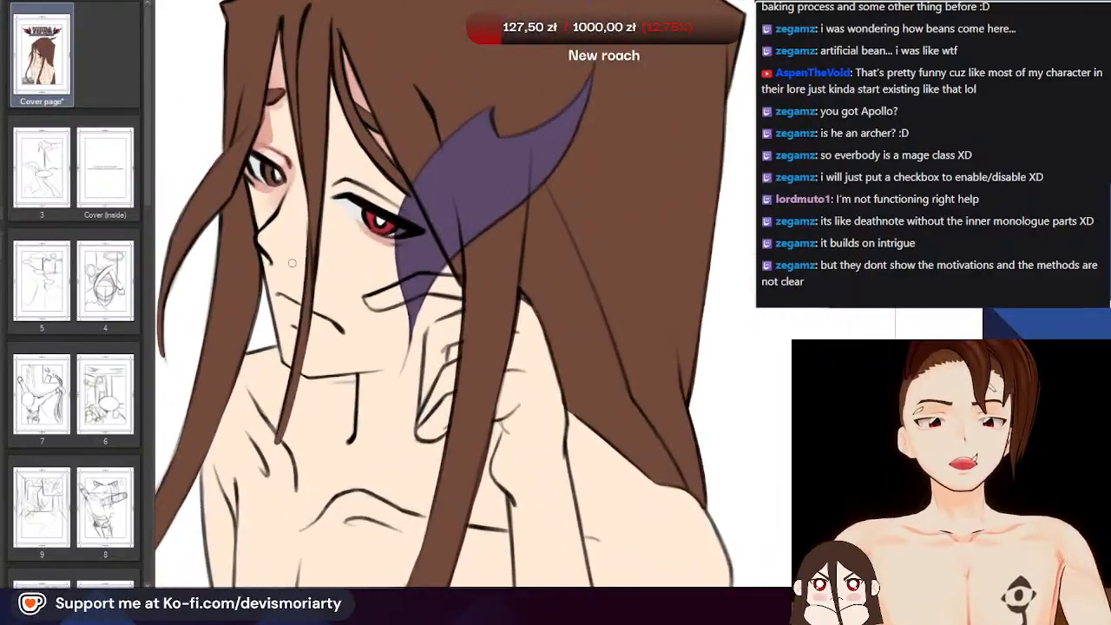
scroll(291, 263, "up", 1)
Tint the part of the mouth line on the brown-eye side of the hair strand reddish brown and add soft pink shading along it
left_click_drag(271, 595, 281, 595)
scroll(344, 252, "down", 2)
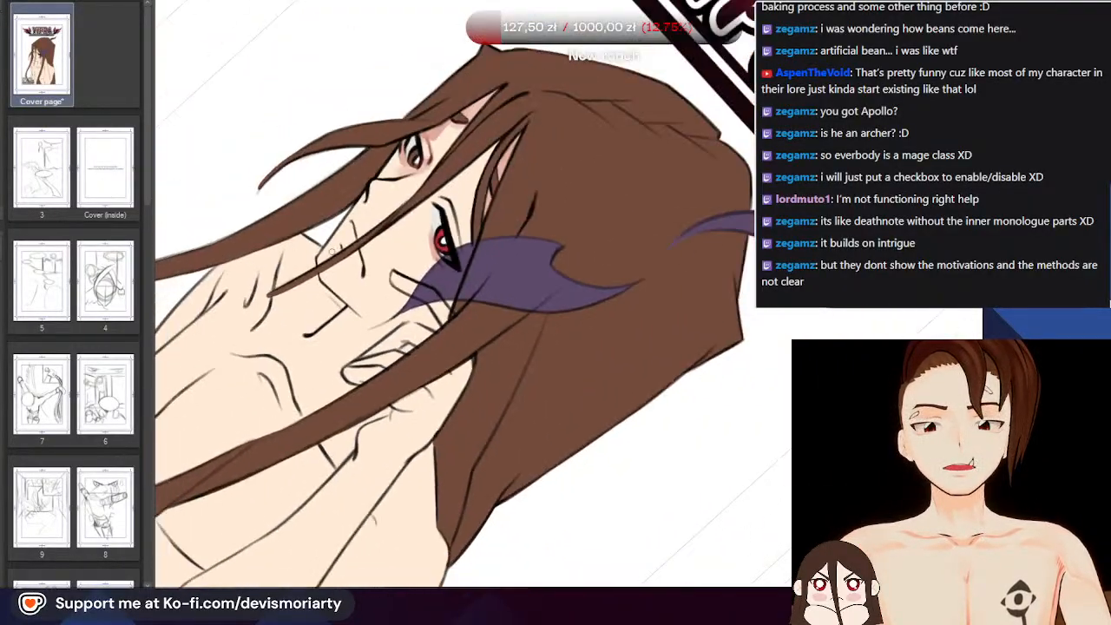
scroll(343, 259, "up", 4)
scroll(340, 256, "up", 4)
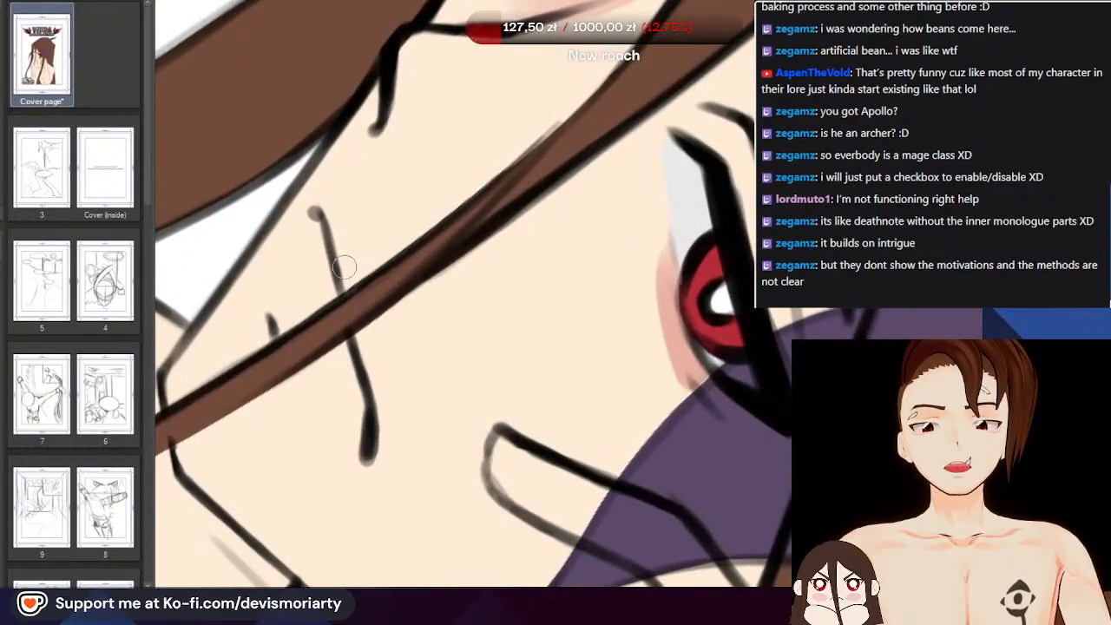
scroll(319, 190, "down", 2)
scroll(366, 186, "up", 2)
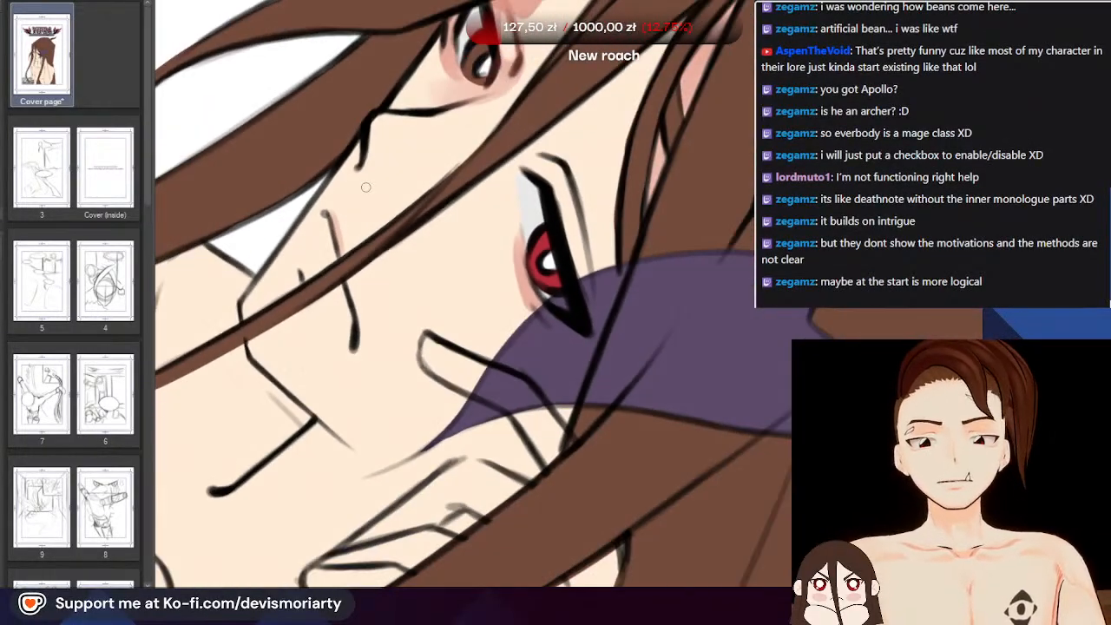
scroll(454, 233, "up", 3)
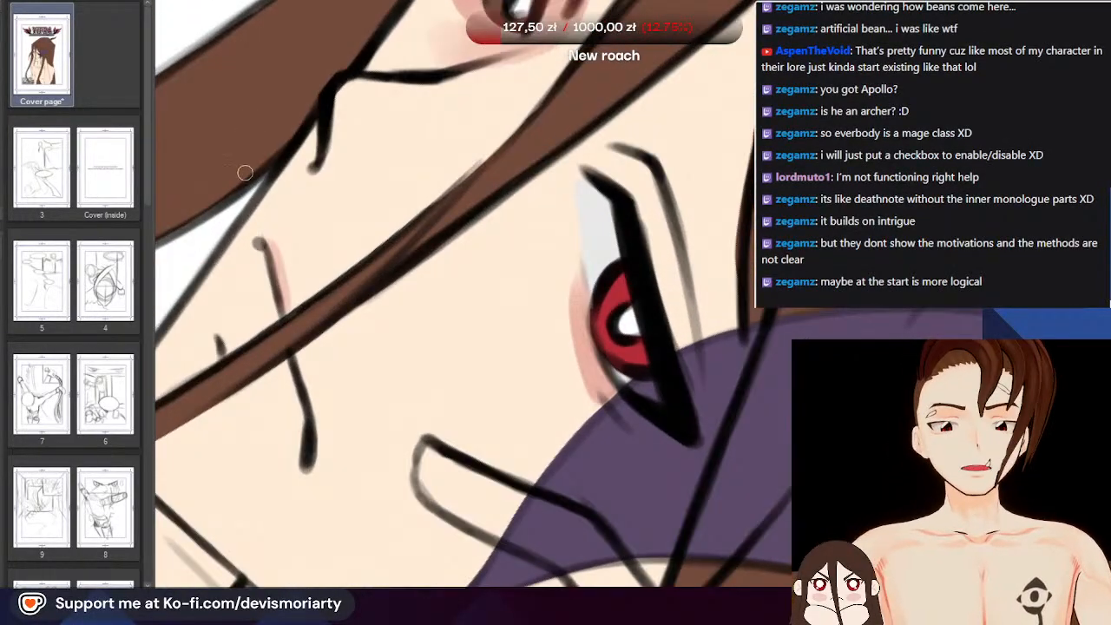
scroll(258, 235, "up", 3)
key("ctrl+z")
left_click_drag(309, 356, 273, 252)
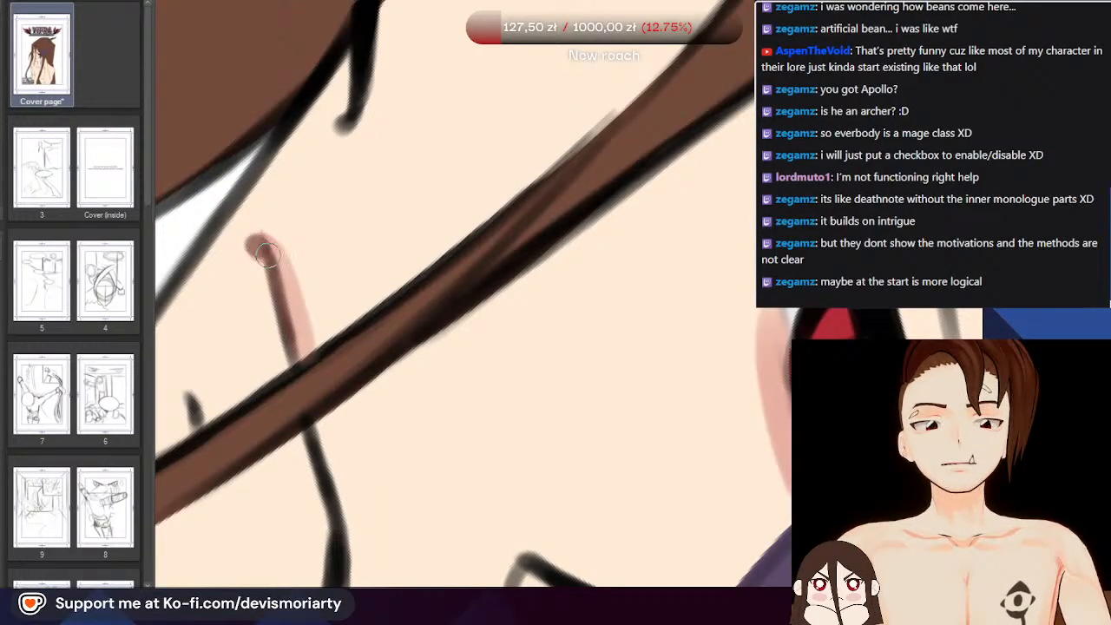
Tint the rest of the mouth line reddish brown up to the mouth corner, with soft pink shading beside it
scroll(292, 349, "down", 3)
scroll(304, 416, "up", 2)
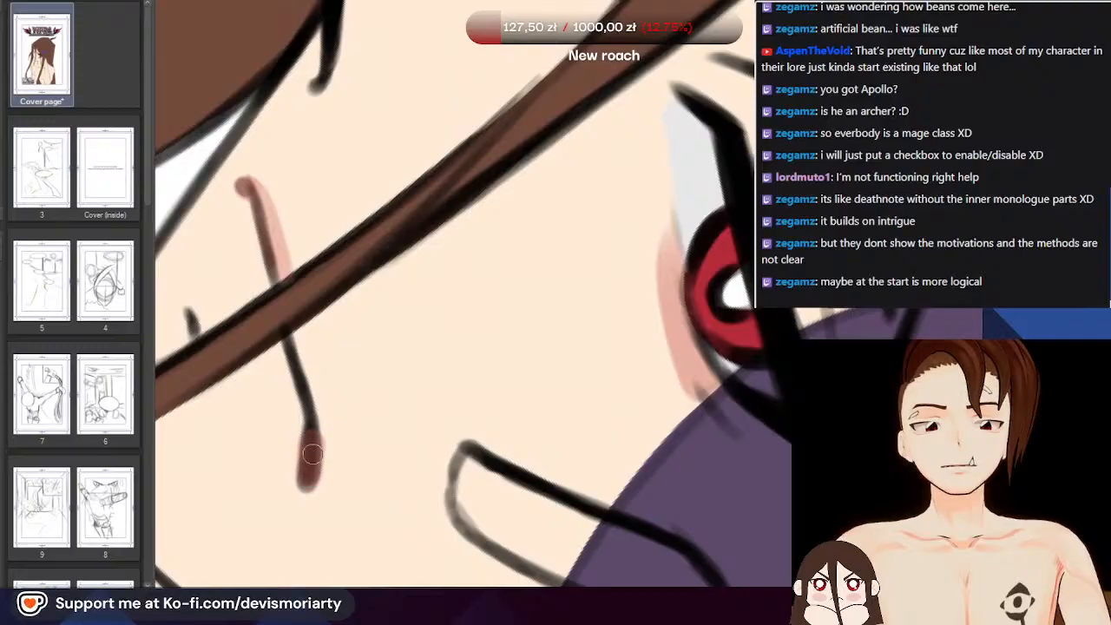
left_click_drag(314, 454, 308, 408)
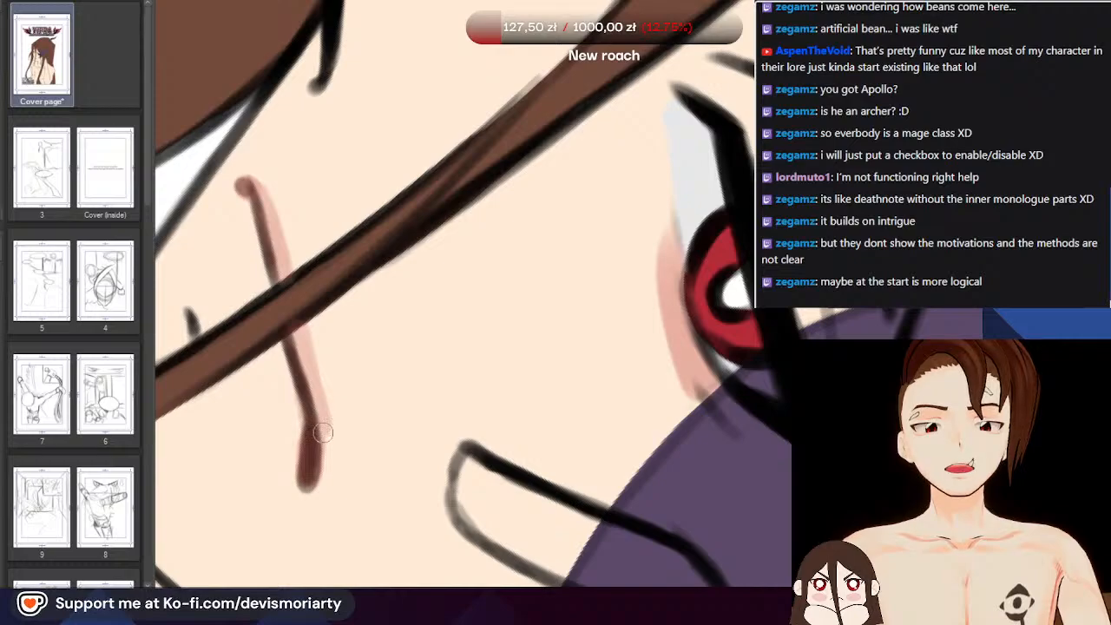
Tint the short lower-lip line reddish brown and paint a soft pink patch beside it
scroll(323, 432, "down", 4)
scroll(236, 280, "up", 4)
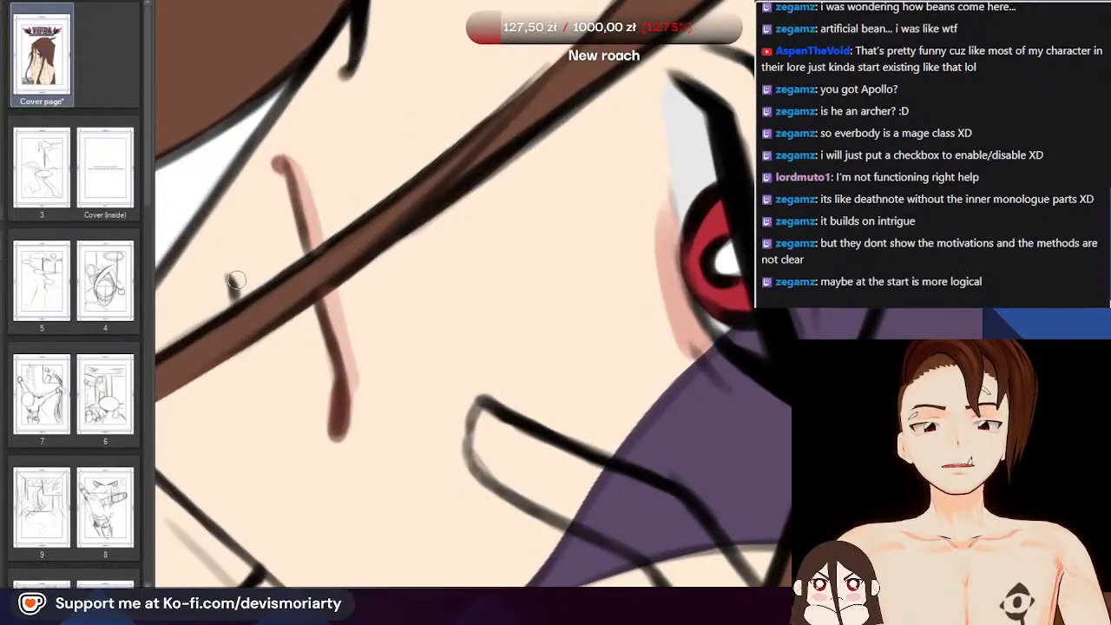
scroll(241, 287, "down", 2)
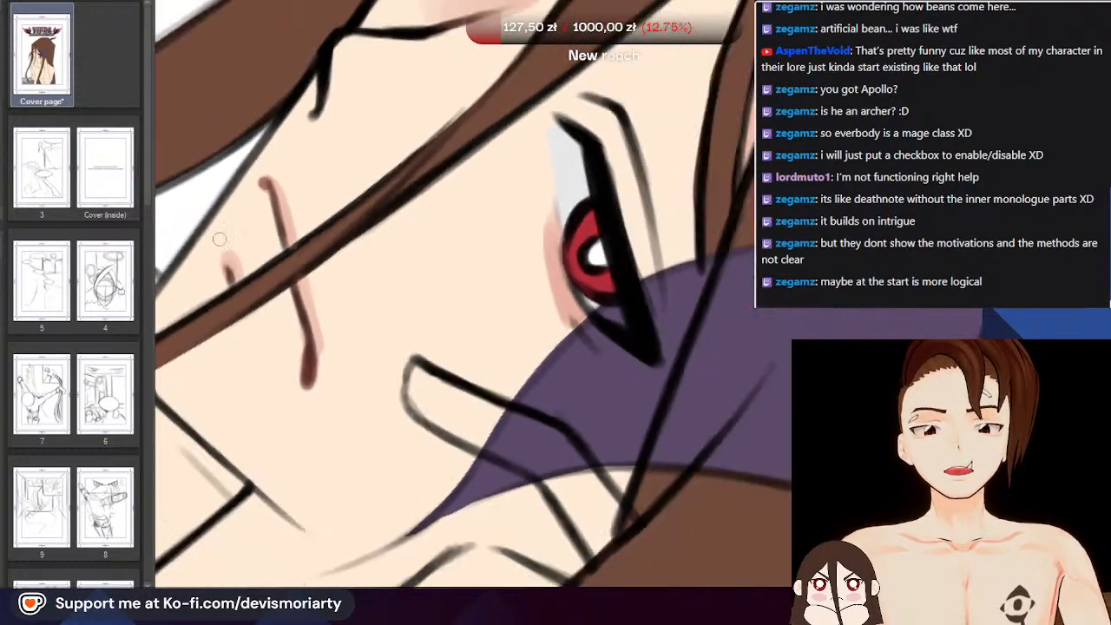
scroll(236, 280, "up", 2)
scroll(232, 275, "up", 1)
mouse_move(233, 274)
left_mouse_down()
mouse_move(228, 299)
mouse_move(218, 268)
mouse_move(234, 266)
left_mouse_up()
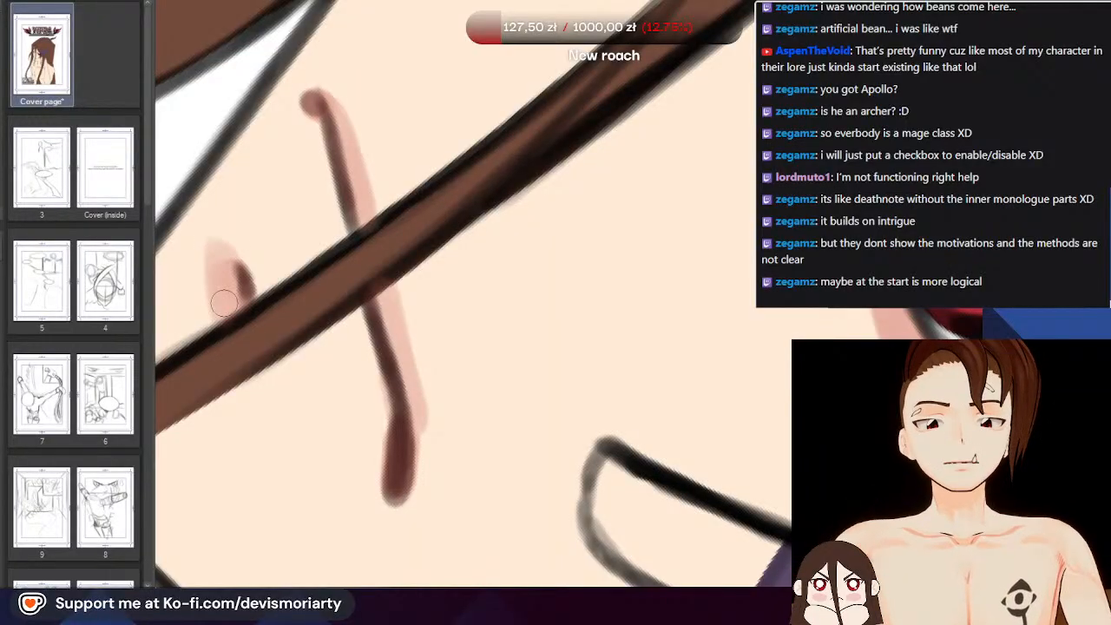
Paint soft pink shading on the tip of the nose around the nostril line and soften the line's end
scroll(223, 301, "down", 5)
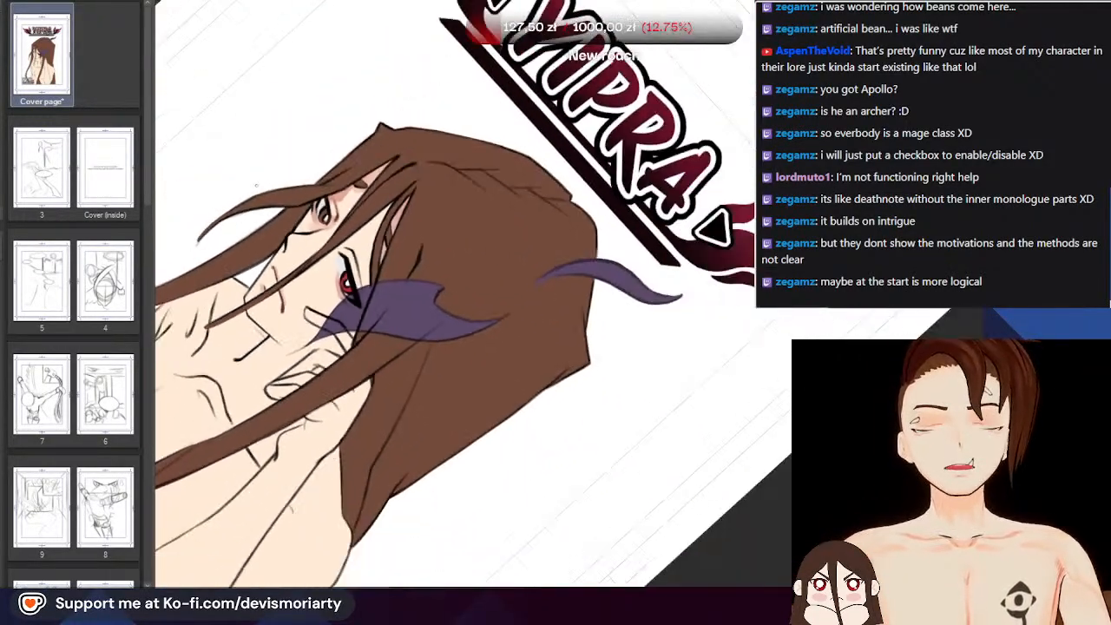
scroll(255, 247, "up", 5)
left_click_drag(255, 252, 556, 530)
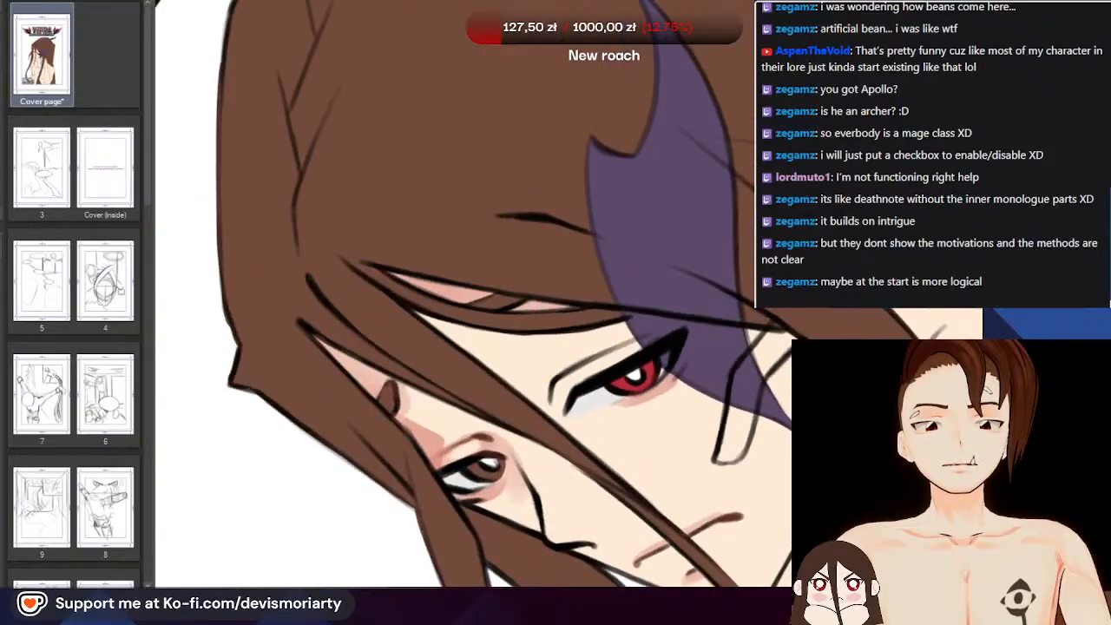
left_click_drag(200, 234, 263, 513)
scroll(263, 486, "down", 4)
scroll(339, 347, "up", 4)
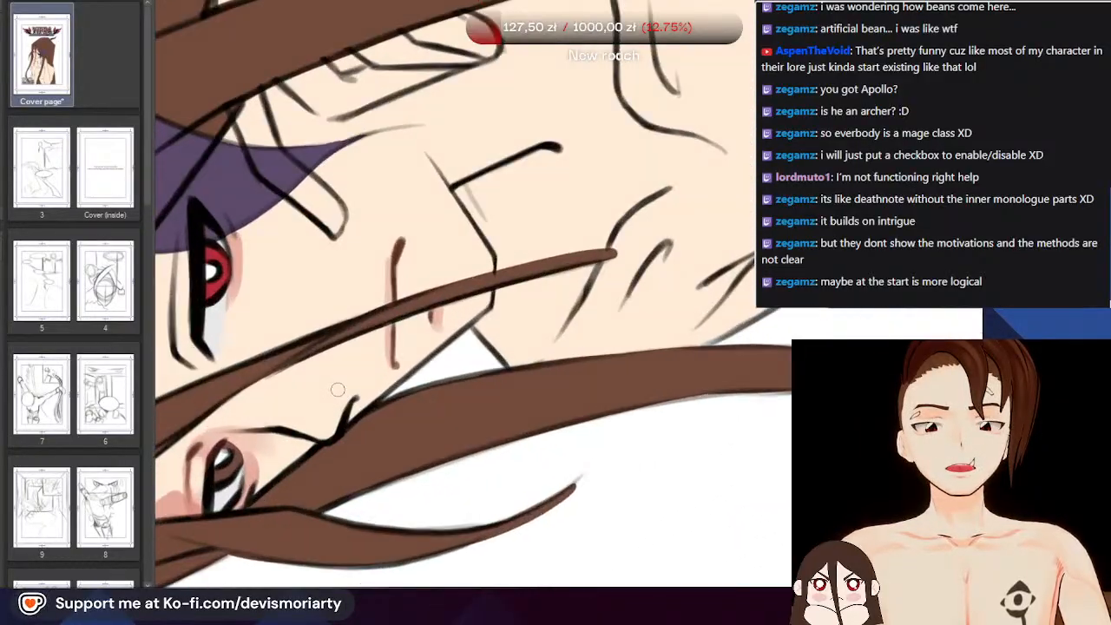
scroll(338, 389, "up", 2)
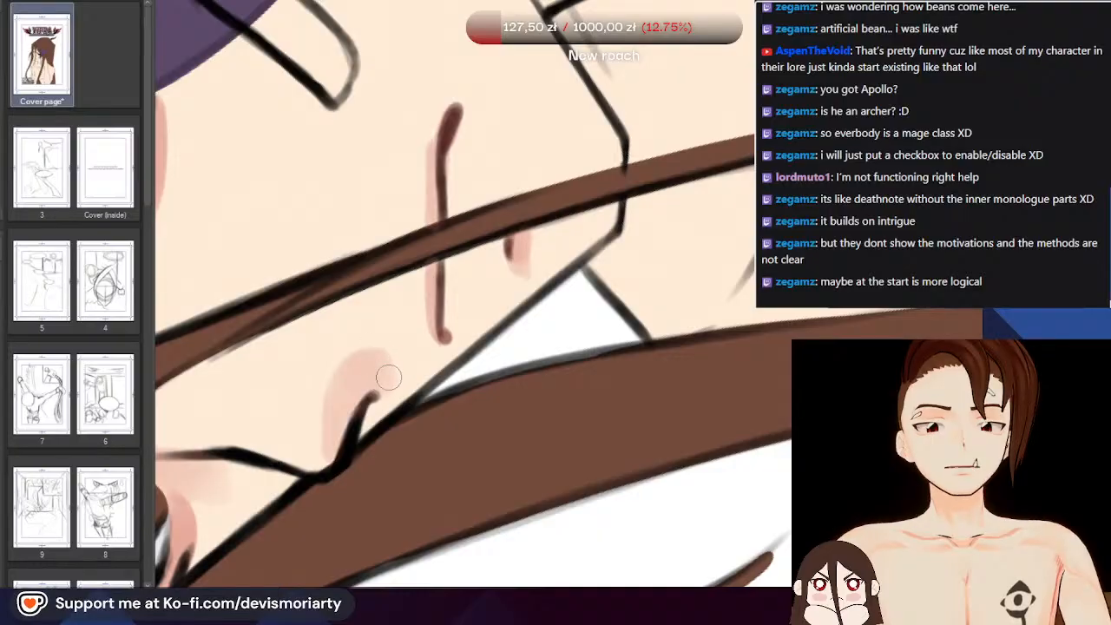
Examine the nose and mouth shading together with both eyes at several zoom levels
scroll(389, 376, "down", 5)
scroll(310, 241, "up", 3)
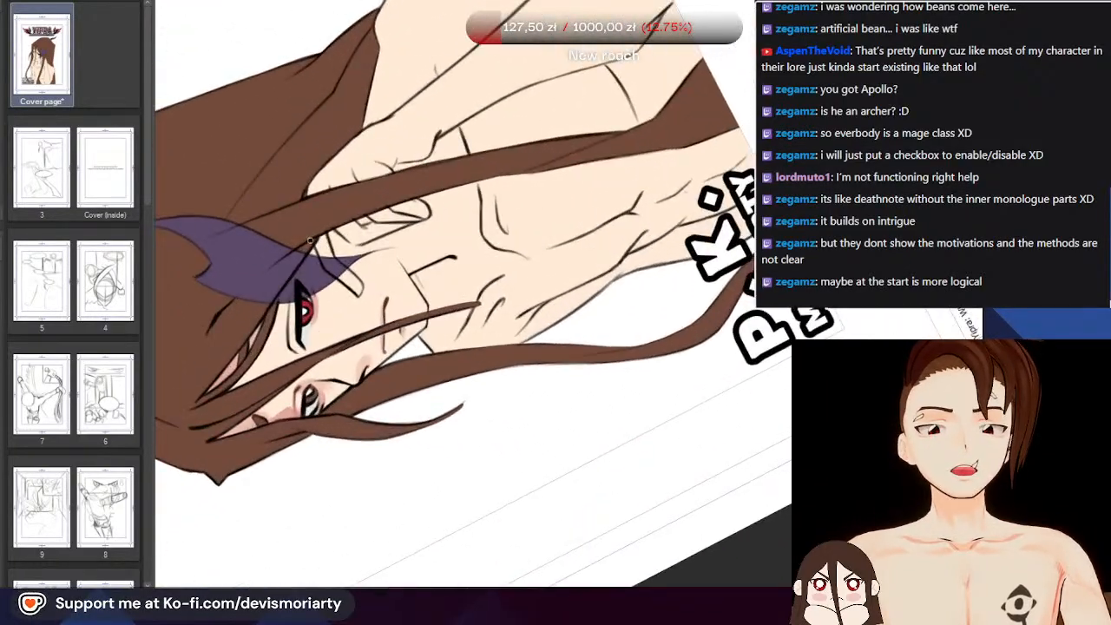
scroll(309, 241, "down", 3)
scroll(316, 385, "up", 5)
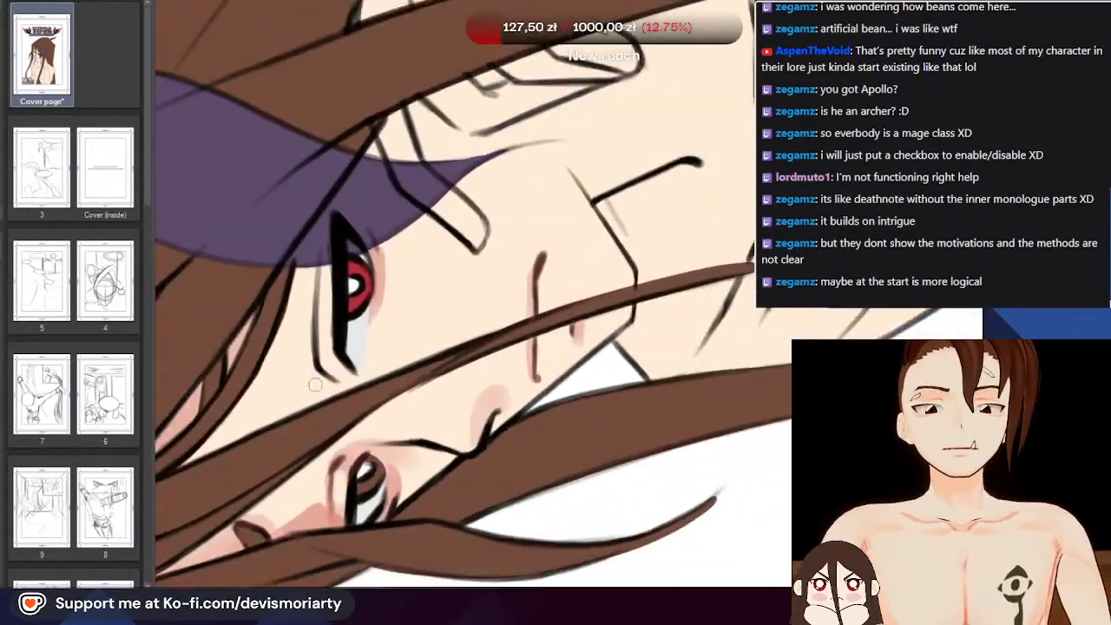
scroll(283, 177, "down", 3)
scroll(229, 174, "up", 2)
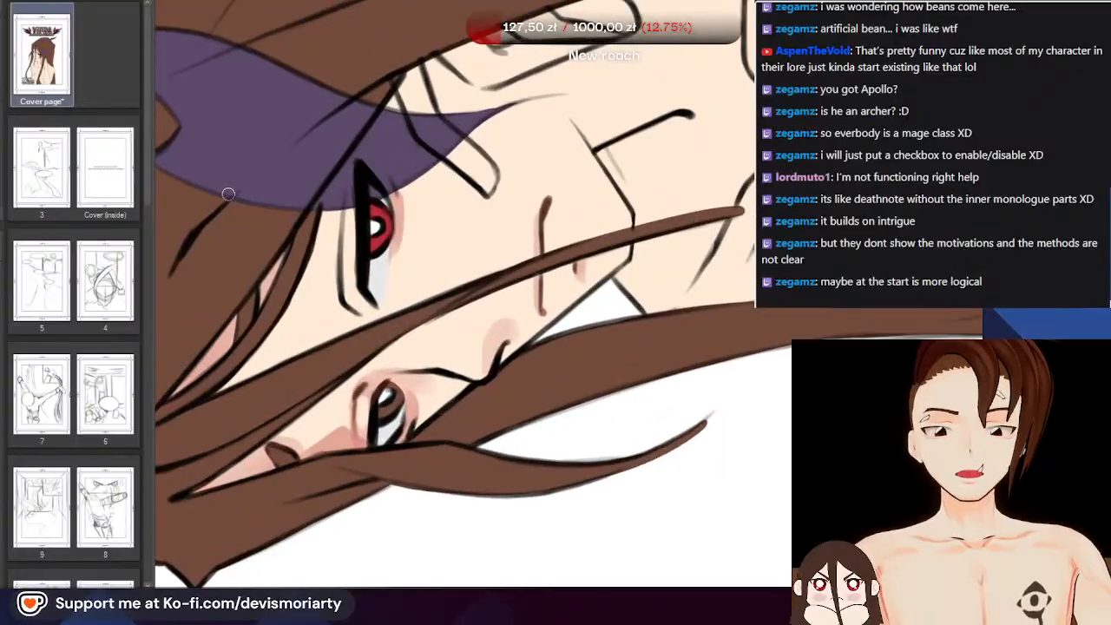
scroll(228, 194, "down", 3)
scroll(317, 391, "up", 4)
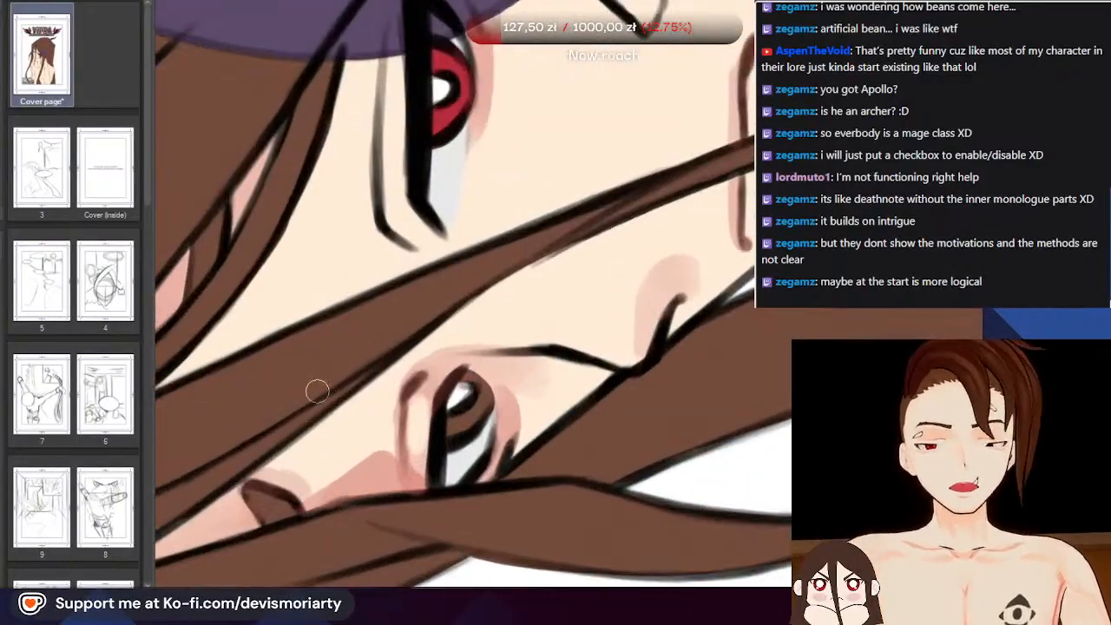
Brush a soft pink wash with a larger brush over the skin between the brown eye's eyebrow and upper eyelid
scroll(532, 95, "down", 3)
scroll(531, 95, "up", 3)
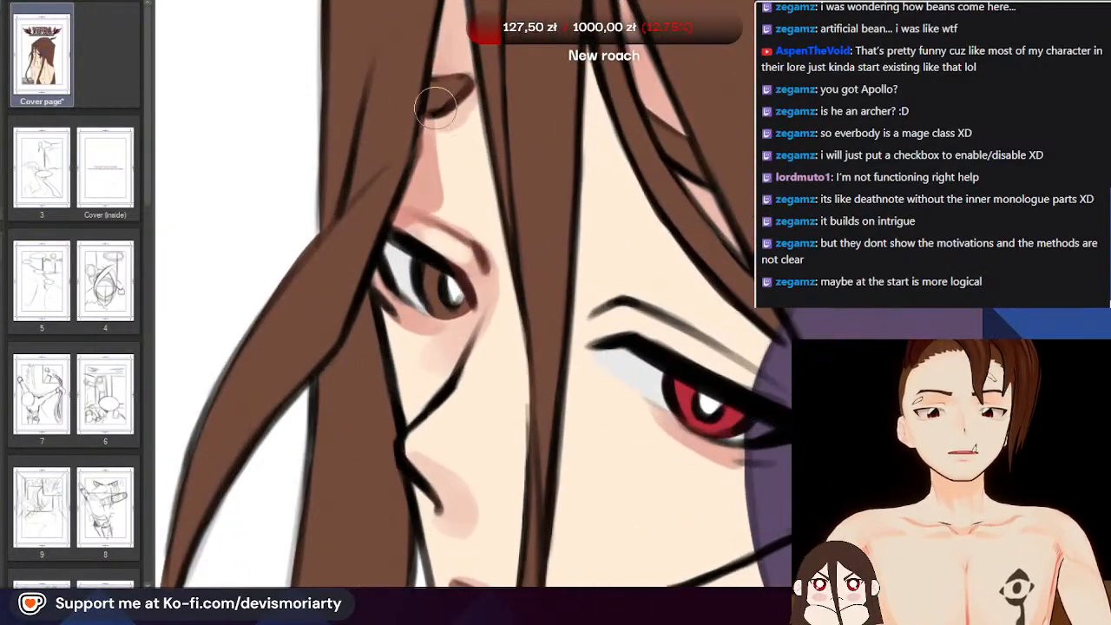
scroll(531, 95, "up", 2)
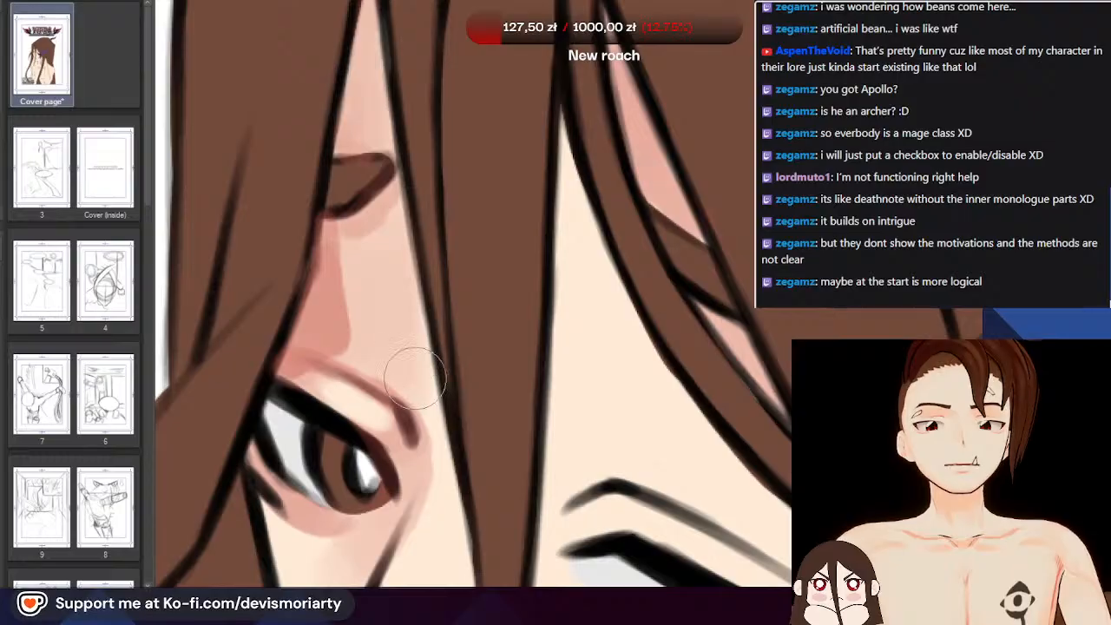
Check the shading around the brown eye and the forehead strip above its eyebrow against the whole cover
scroll(415, 377, "down", 5)
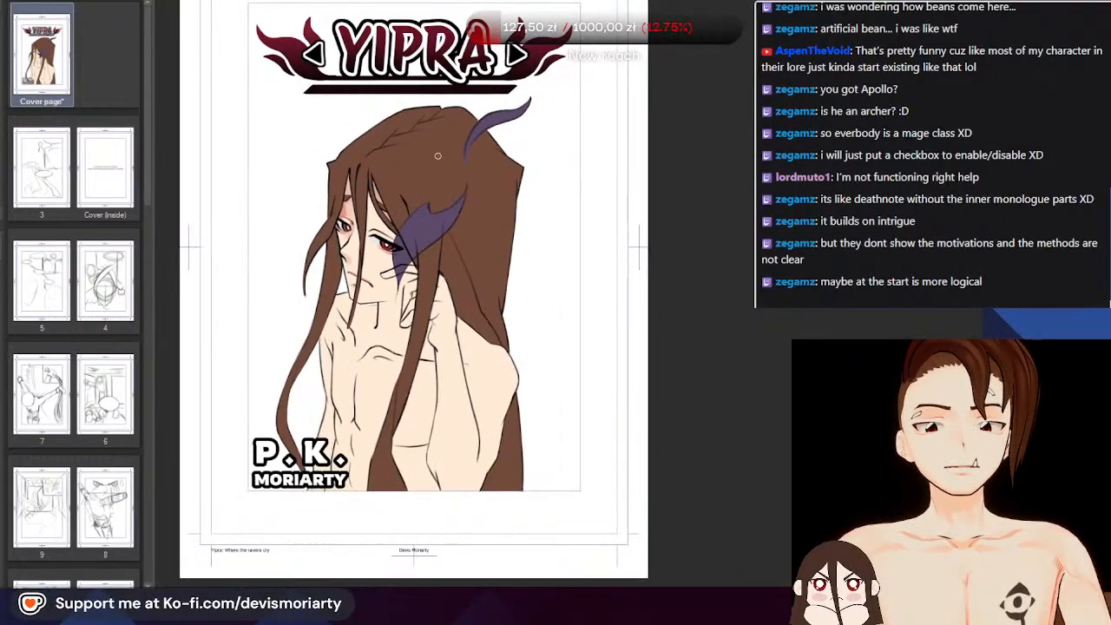
scroll(437, 155, "up", 4)
scroll(372, 186, "up", 2)
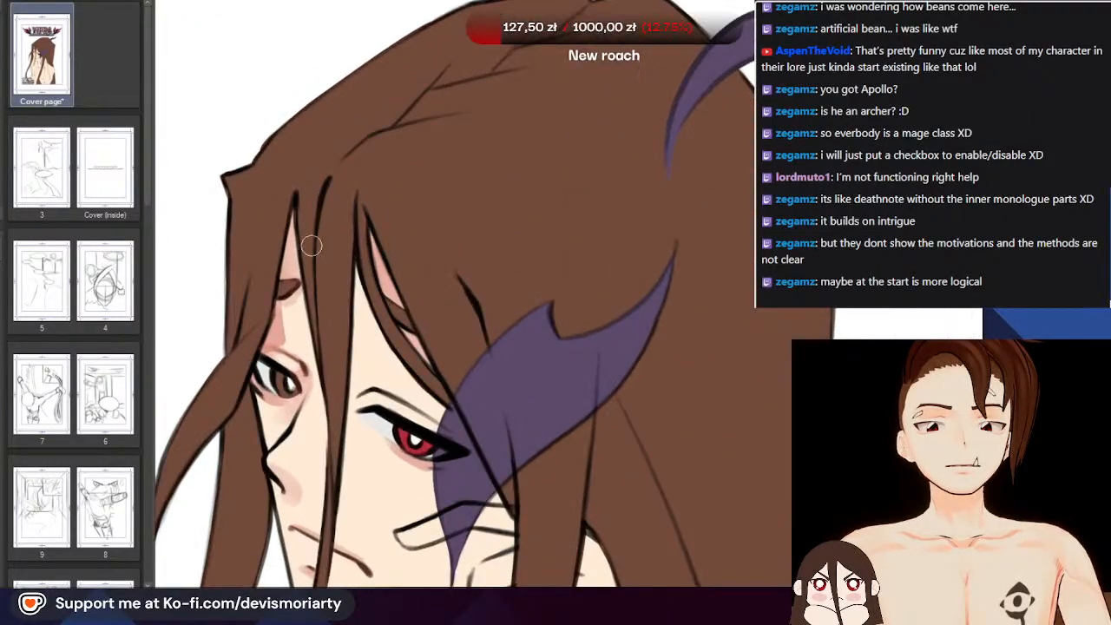
scroll(312, 245, "up", 4)
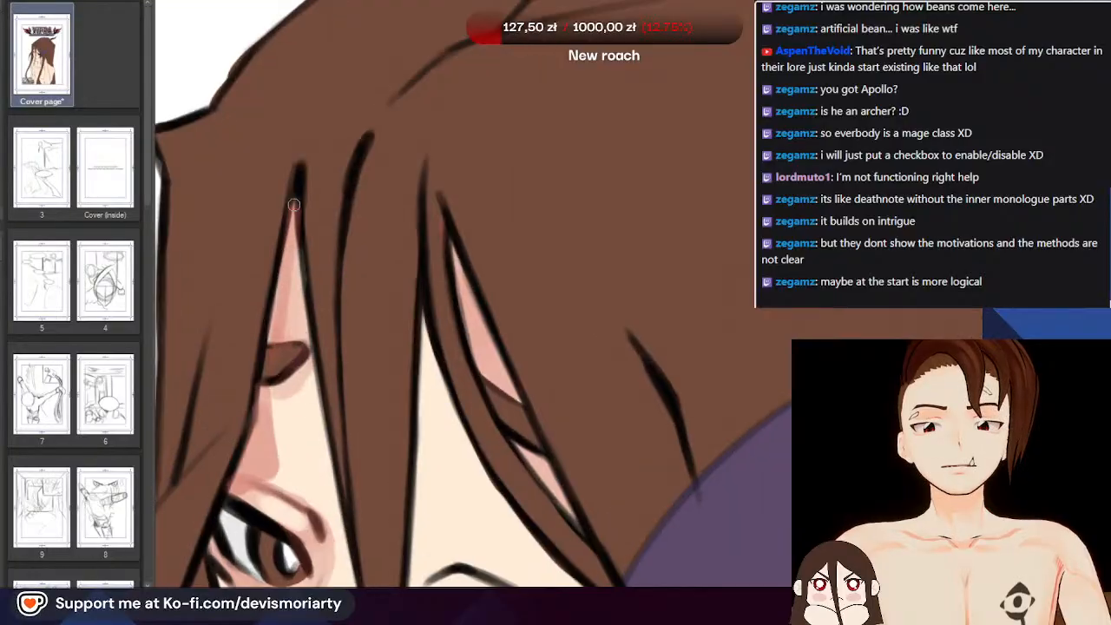
scroll(294, 205, "up", 1)
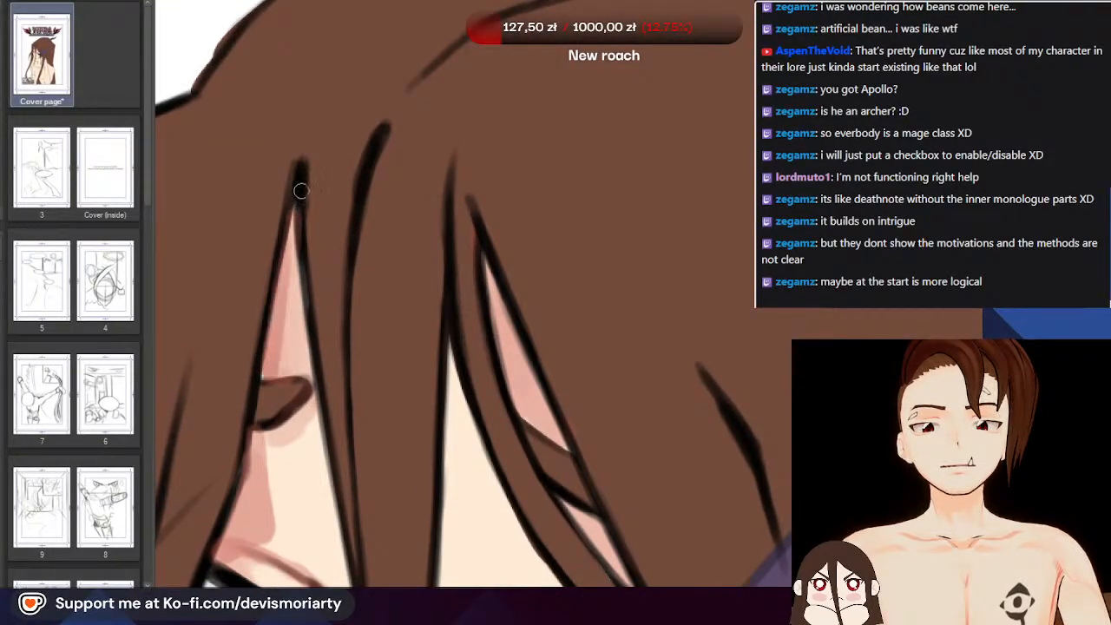
scroll(300, 190, "down", 5)
scroll(273, 260, "up", 4)
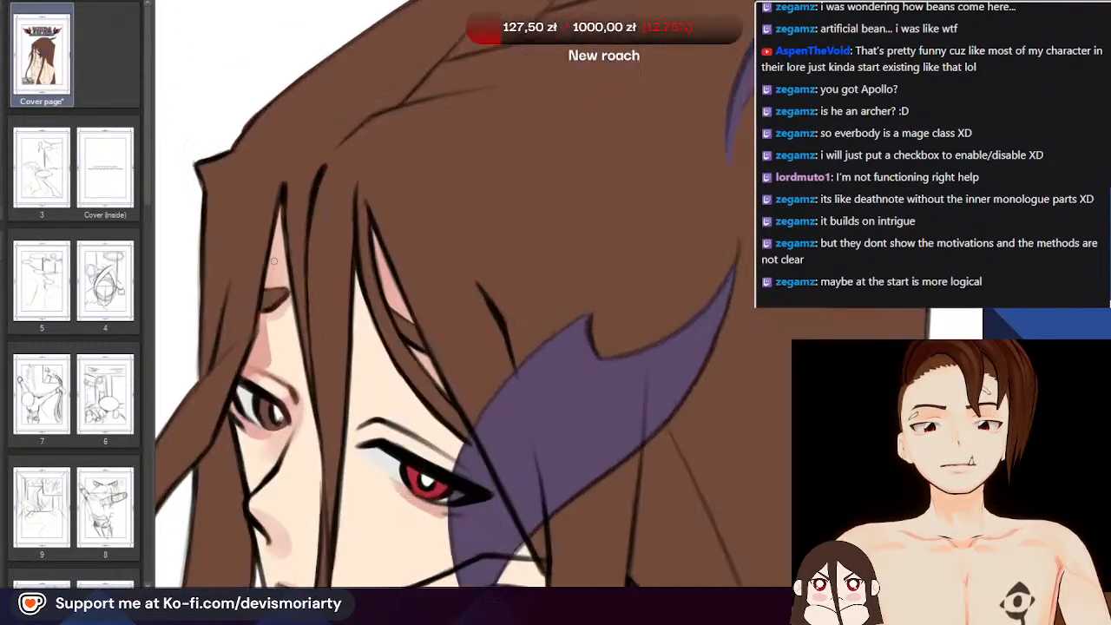
Examine the forehead strip above the brown eye's eyebrow up close and against the whole cover page
scroll(274, 260, "up", 2)
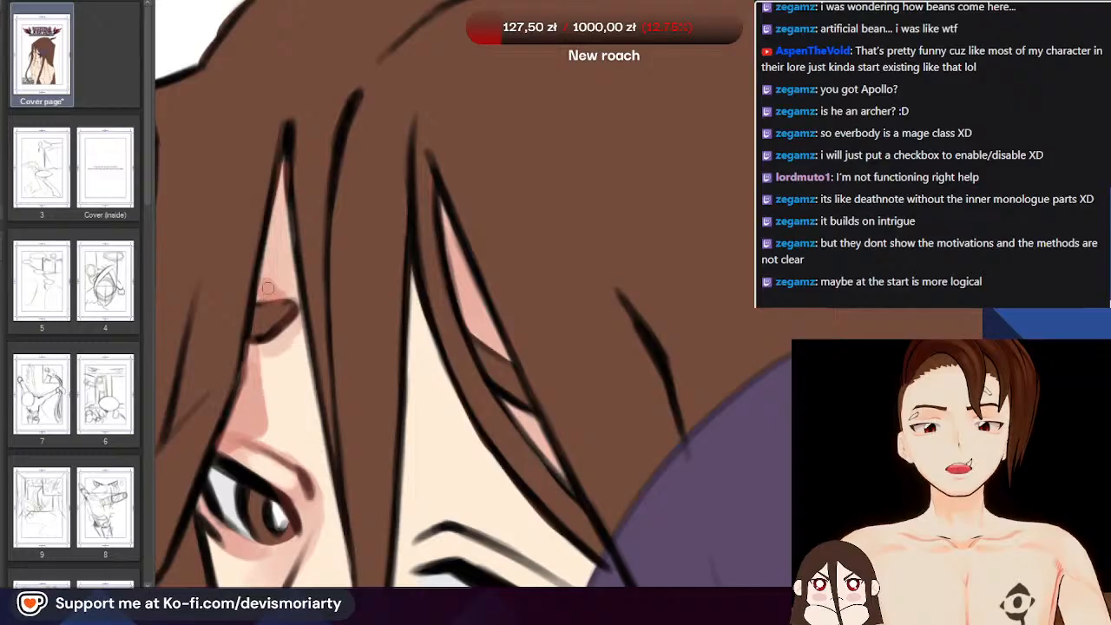
scroll(265, 289, "down", 5)
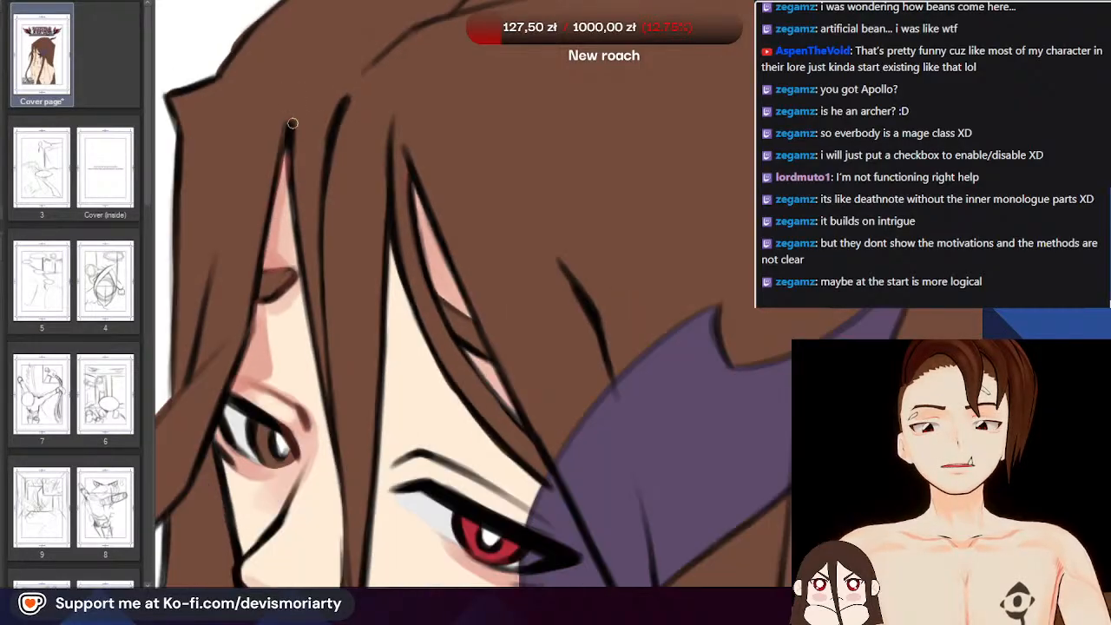
scroll(308, 205, "down", 2)
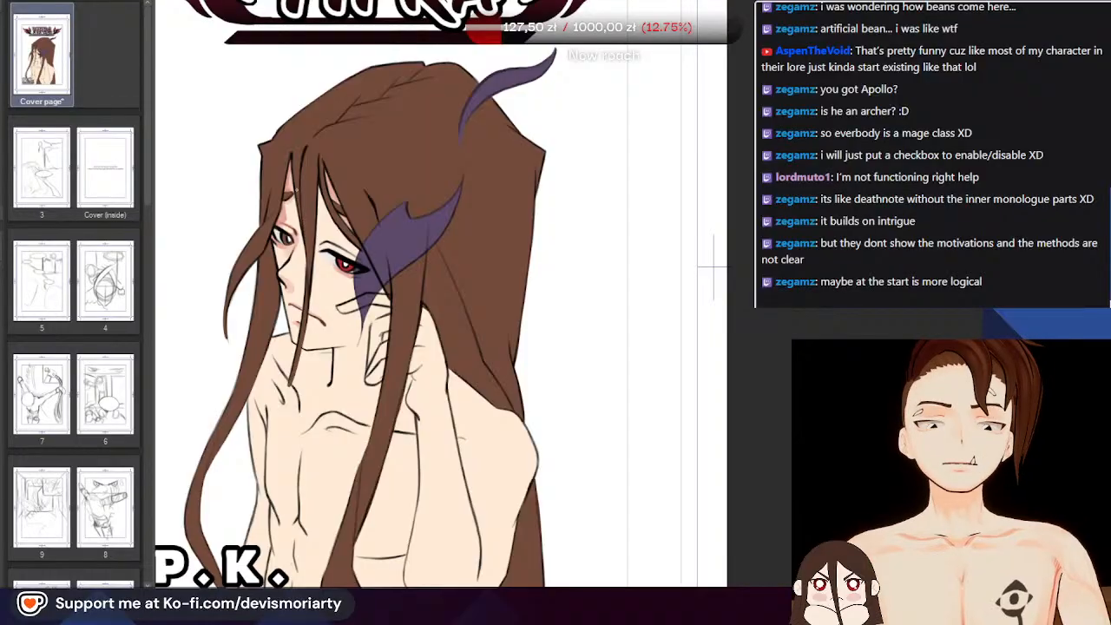
scroll(295, 165, "up", 1)
scroll(323, 382, "down", 4)
scroll(232, 271, "up", 4)
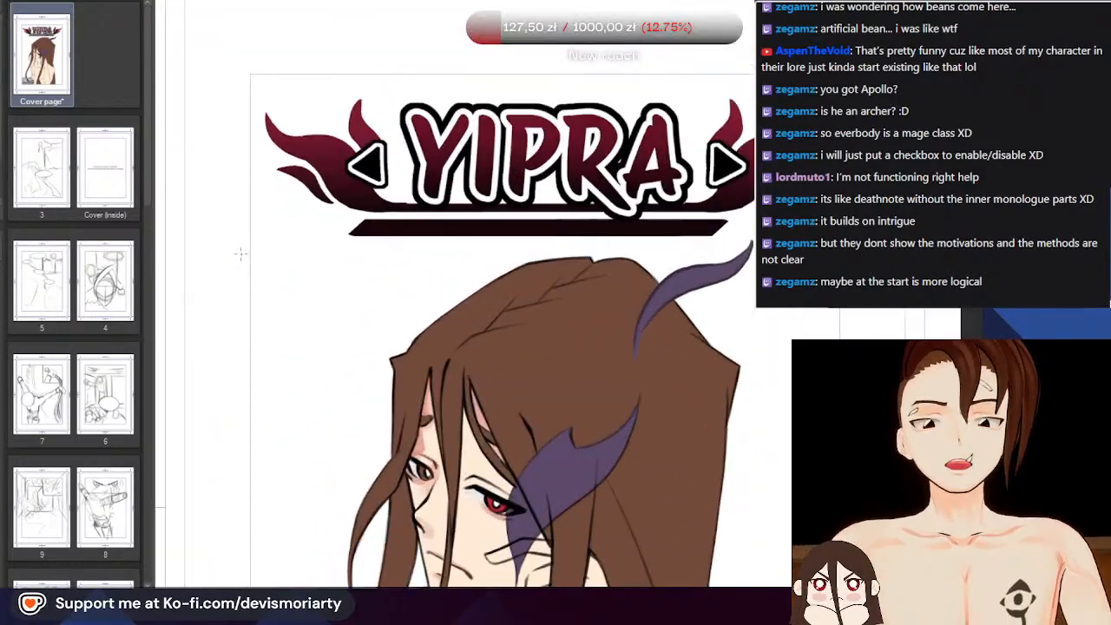
scroll(240, 254, "up", 3)
scroll(248, 256, "down", 2)
scroll(212, 278, "up", 2)
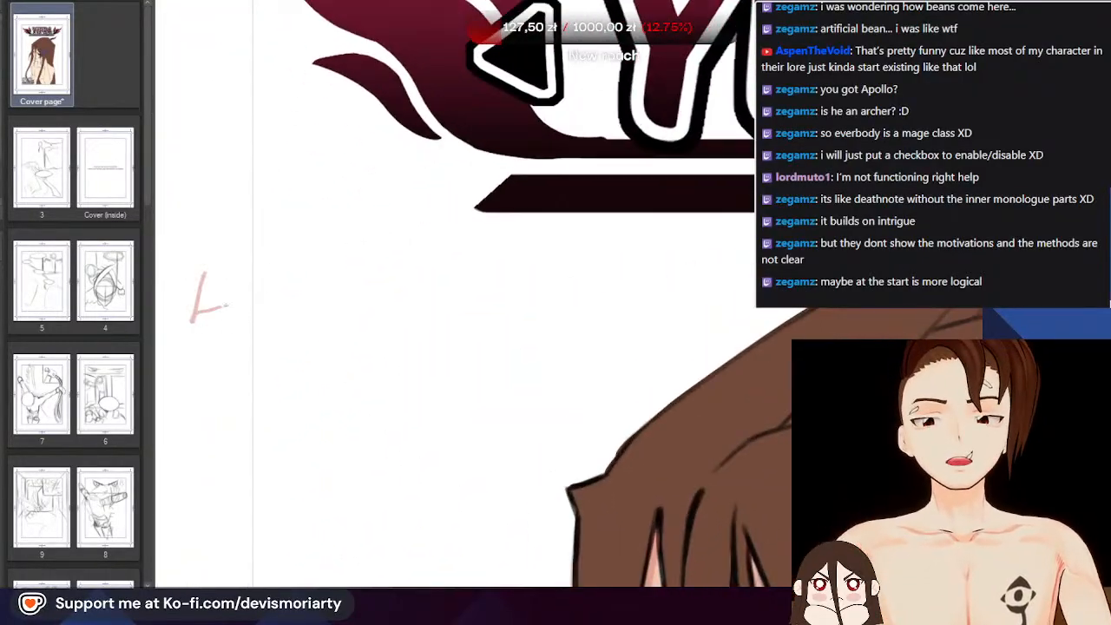
scroll(217, 312, "down", 3)
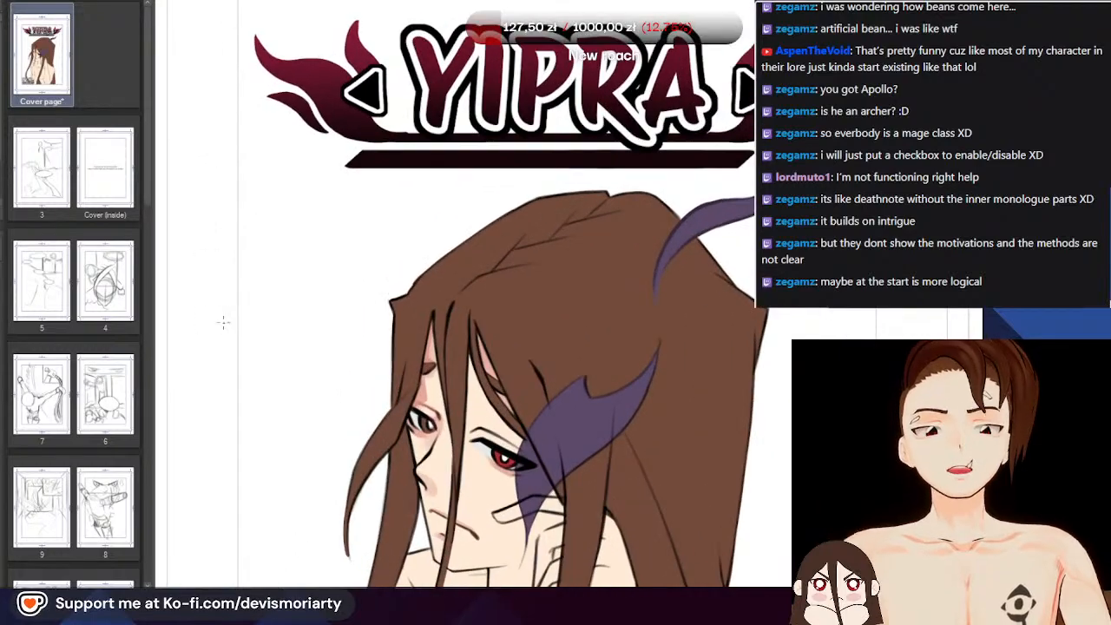
scroll(194, 278, "down", 5)
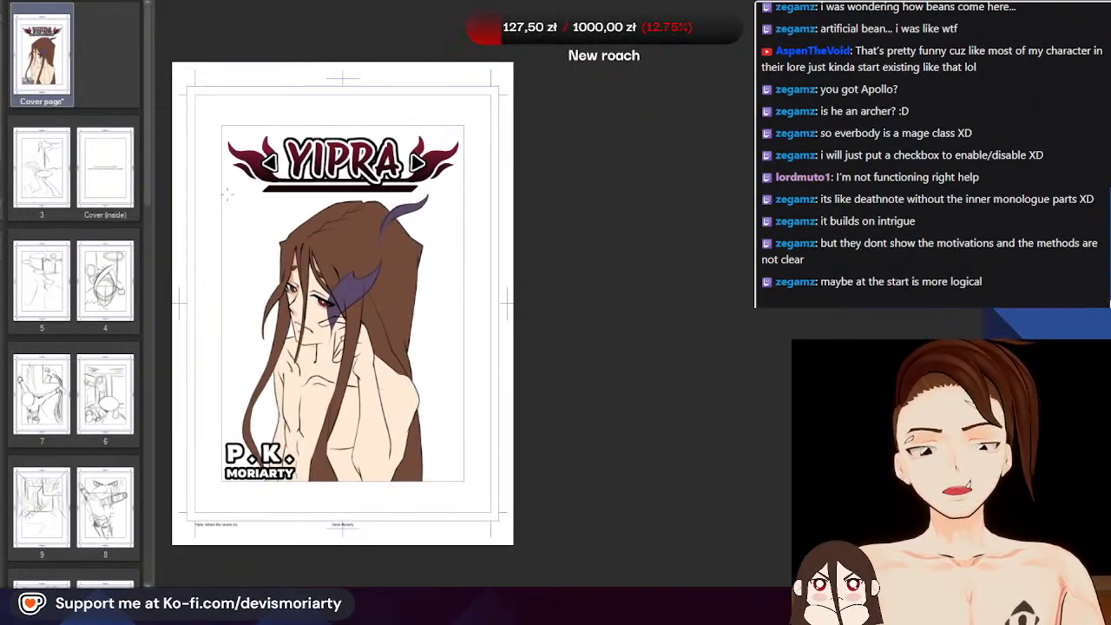
scroll(198, 272, "up", 2)
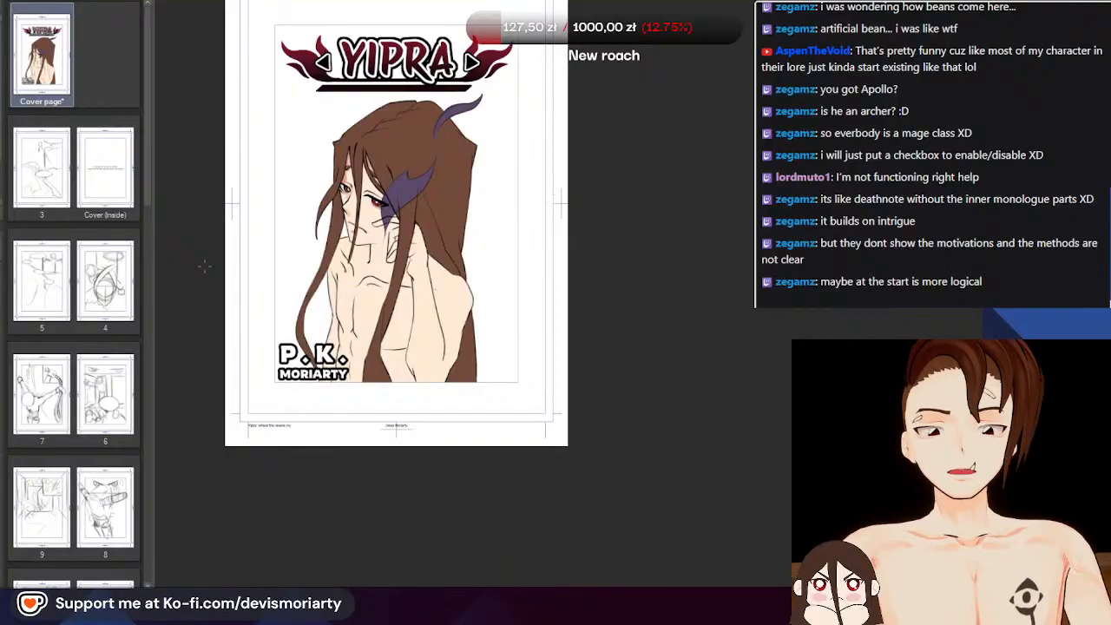
Compare the shading around the brown eye with that around the red eye at several zoom levels
scroll(205, 266, "up", 5)
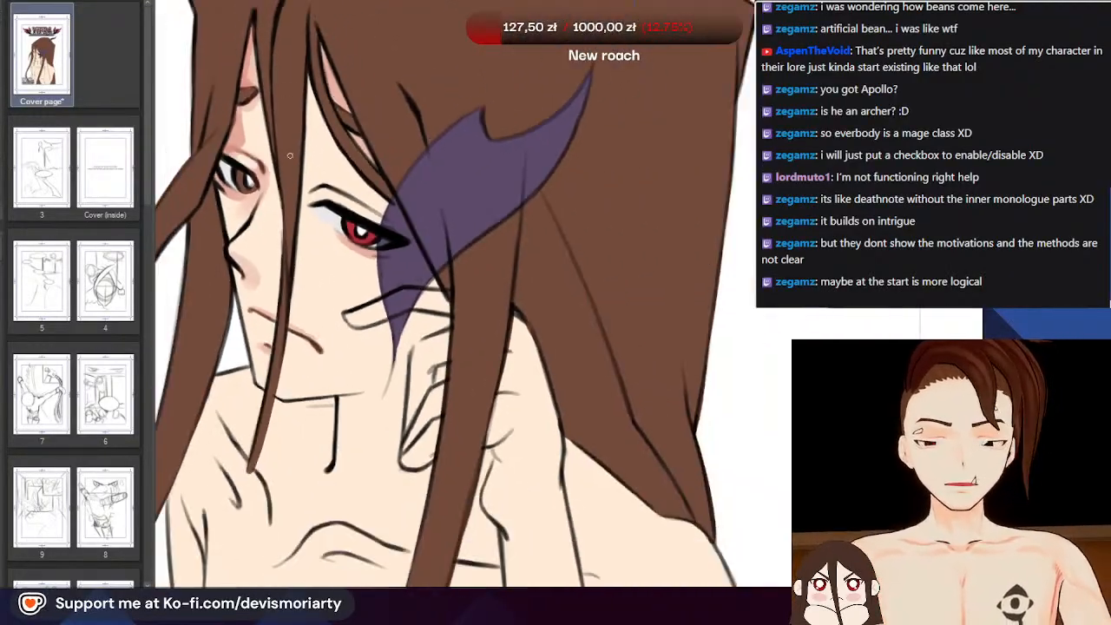
scroll(271, 125, "down", 3)
scroll(269, 105, "up", 3)
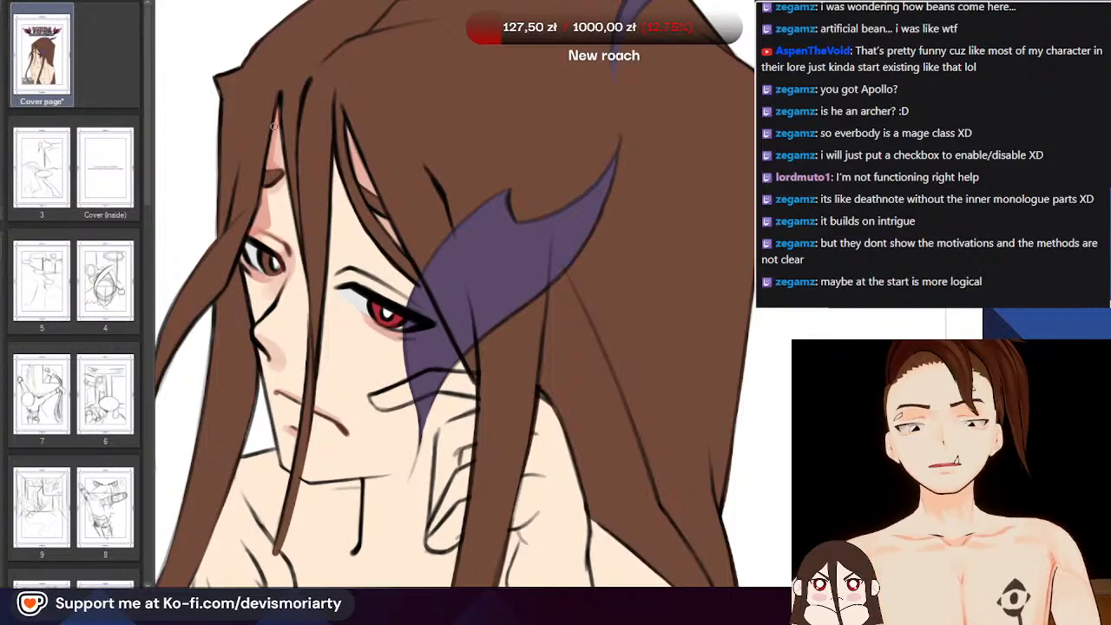
scroll(274, 127, "down", 3)
scroll(360, 317, "up", 2)
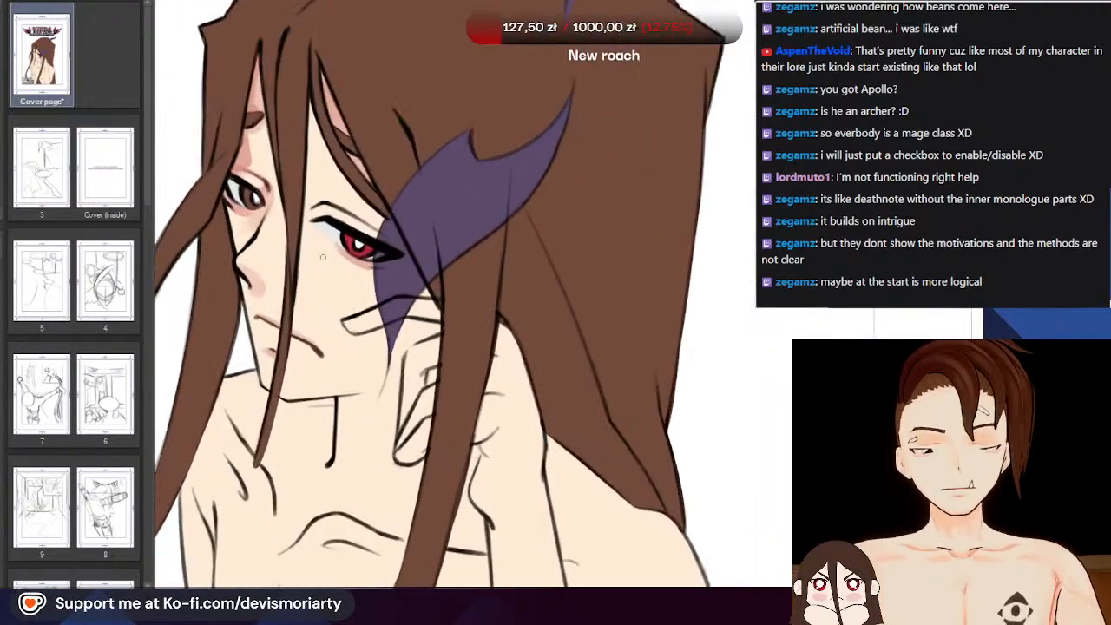
scroll(322, 257, "down", 3)
scroll(257, 132, "up", 2)
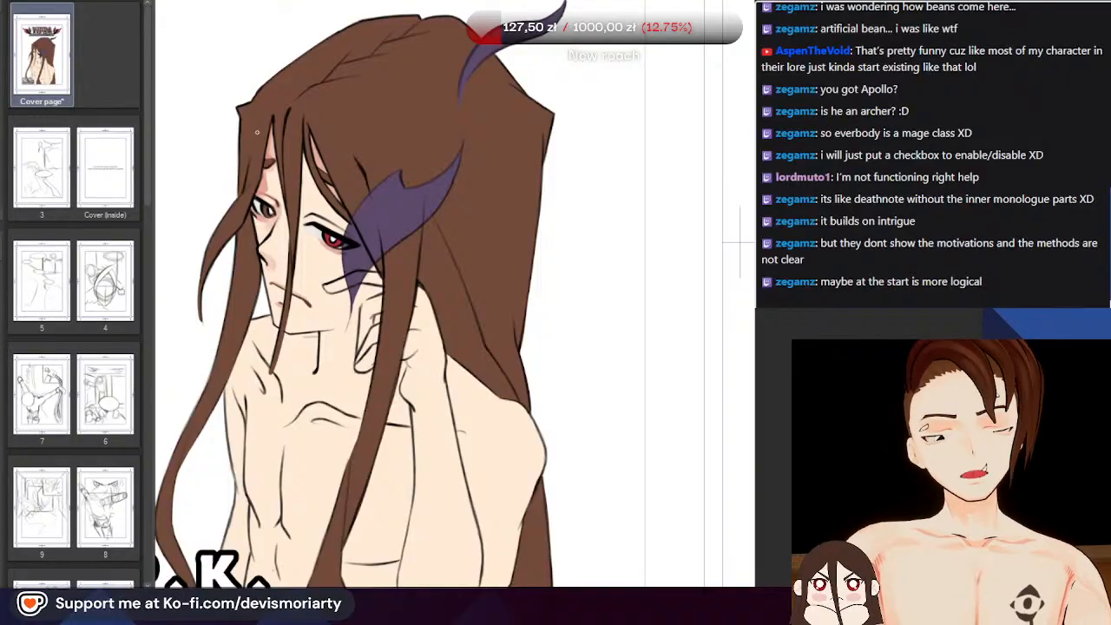
scroll(258, 135, "up", 3)
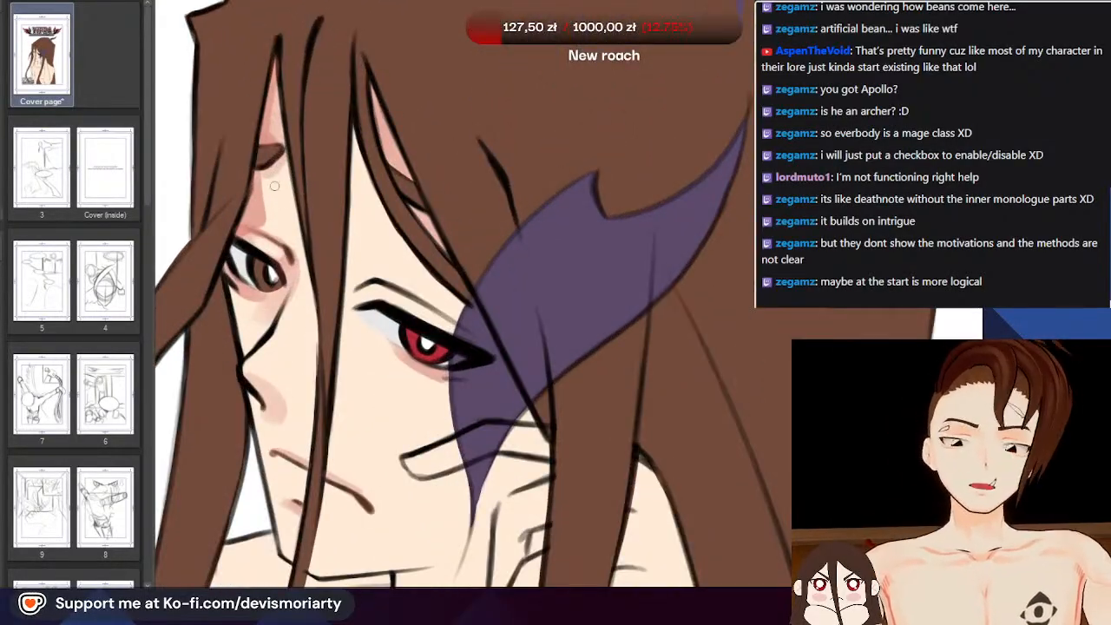
Brush soft pink shading onto the skin directly beneath the brown eye's eyebrow
scroll(270, 193, "down", 1)
scroll(269, 187, "up", 3)
scroll(250, 252, "down", 2)
scroll(287, 295, "up", 2)
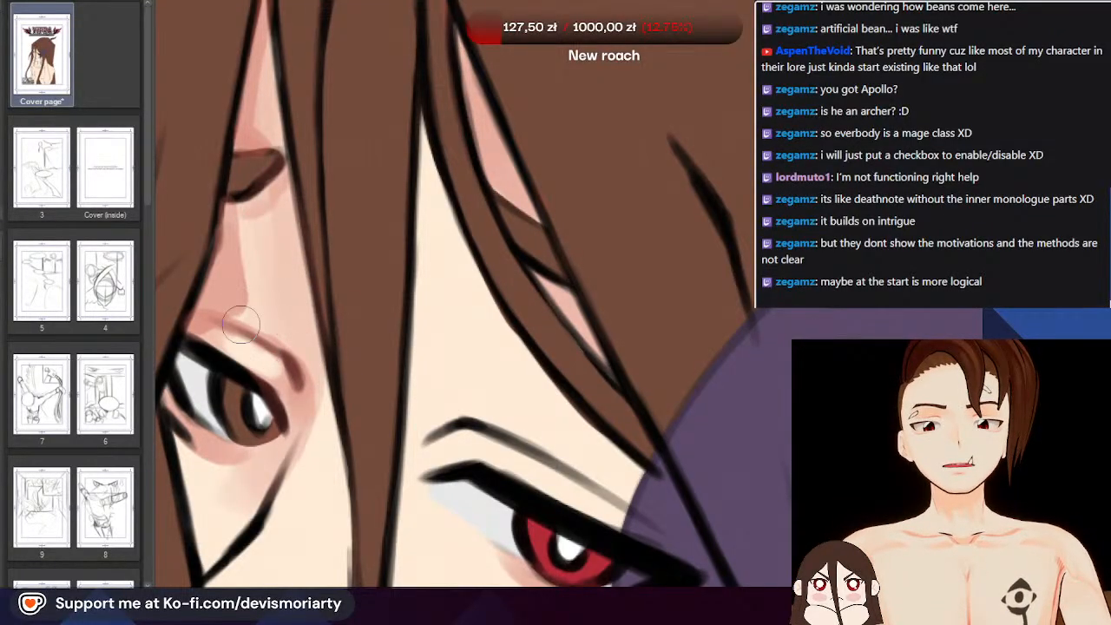
scroll(238, 317, "down", 2)
scroll(242, 218, "up", 4)
mouse_move(252, 241)
left_mouse_down()
mouse_move(223, 258)
mouse_move(229, 265)
left_mouse_up()
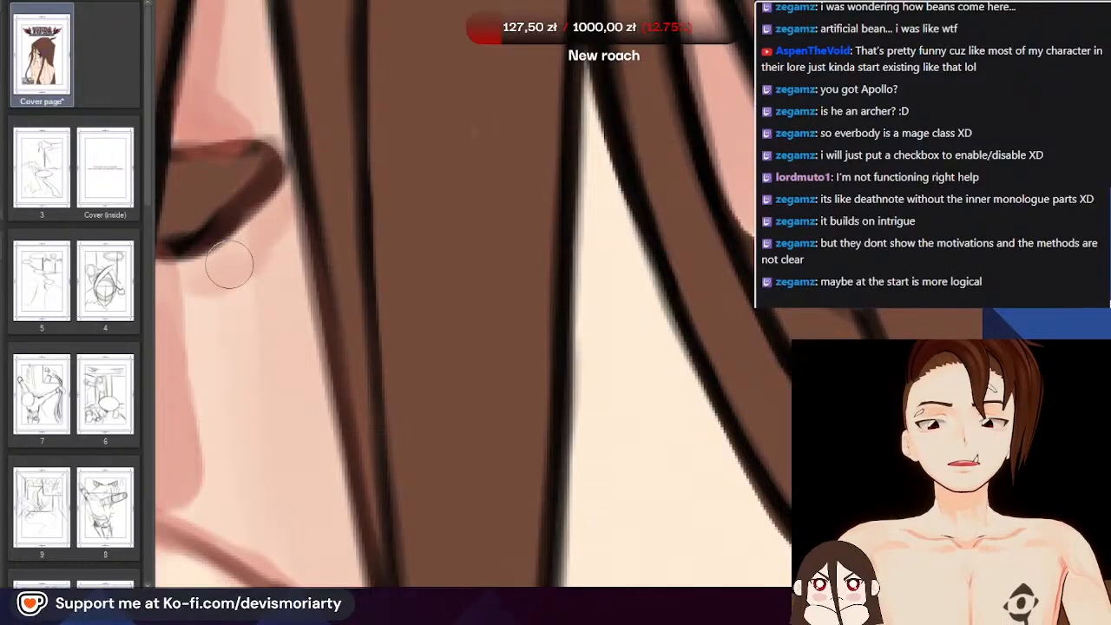
Sample the dark brown from the brown eye's eyebrow outline and repaint its upper and lower edges with it
scroll(208, 273, "down", 3)
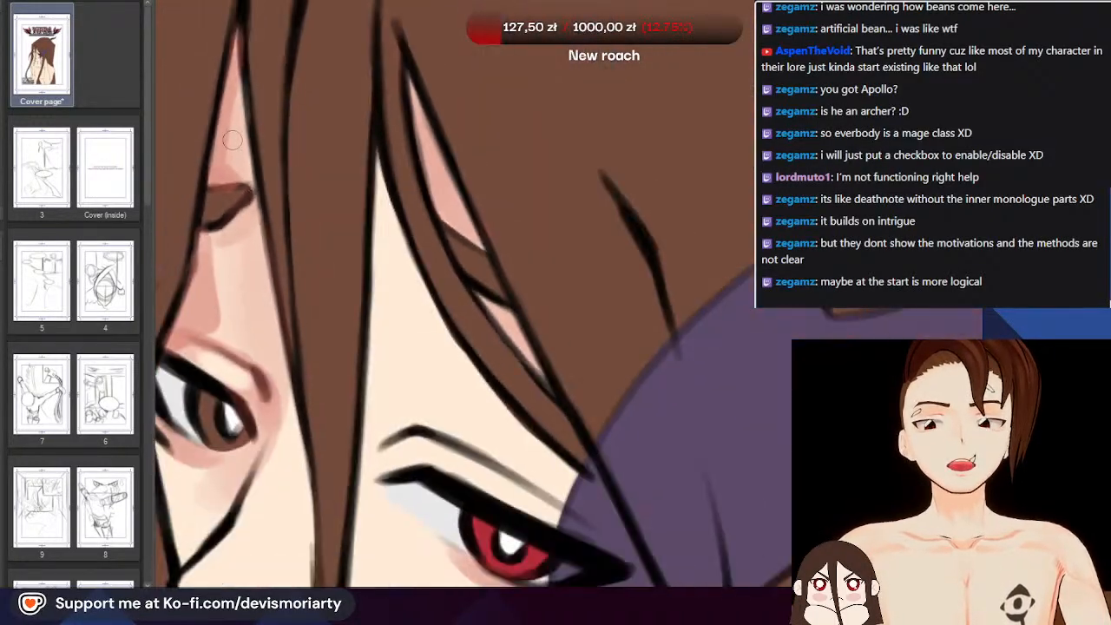
scroll(232, 141, "up", 5)
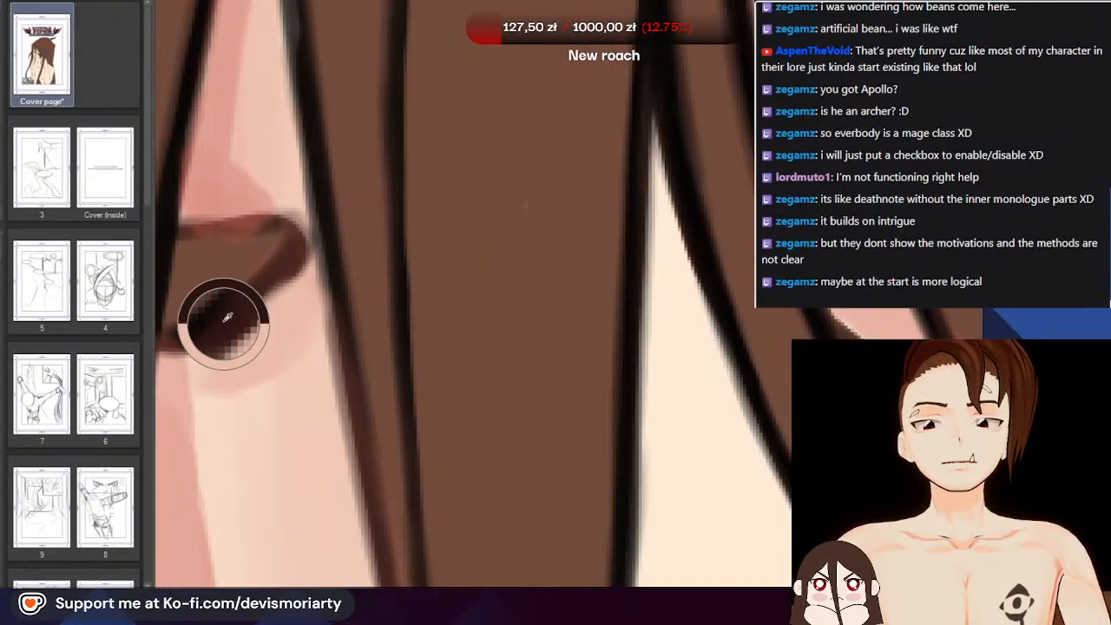
scroll(228, 317, "down", 2)
scroll(178, 331, "up", 2)
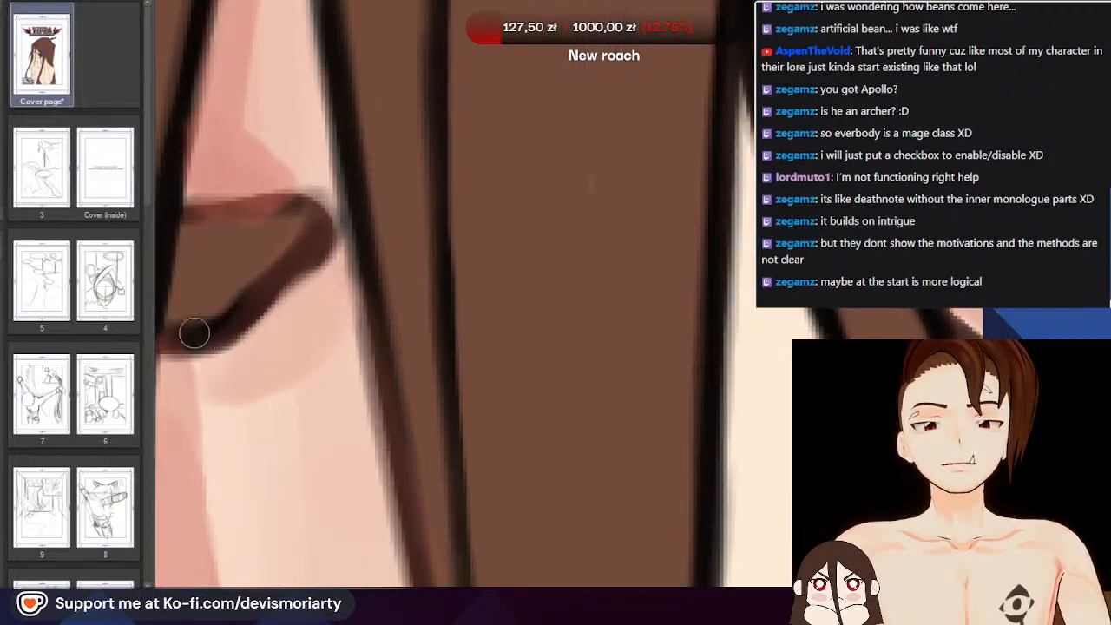
mouse_move(263, 314)
left_mouse_down()
mouse_move(318, 233)
mouse_move(263, 178)
mouse_move(293, 210)
mouse_move(179, 211)
left_mouse_up()
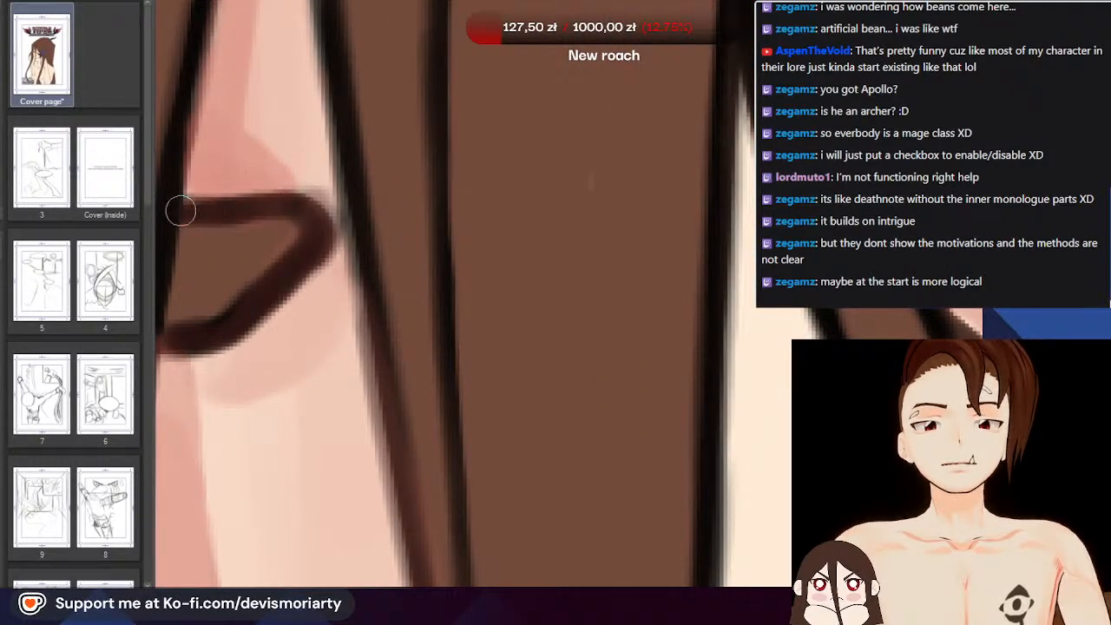
Check the repainted eyebrow outline and the upper eyelid shading against the rest of the face
scroll(289, 193, "down", 2)
scroll(289, 193, "down", 5)
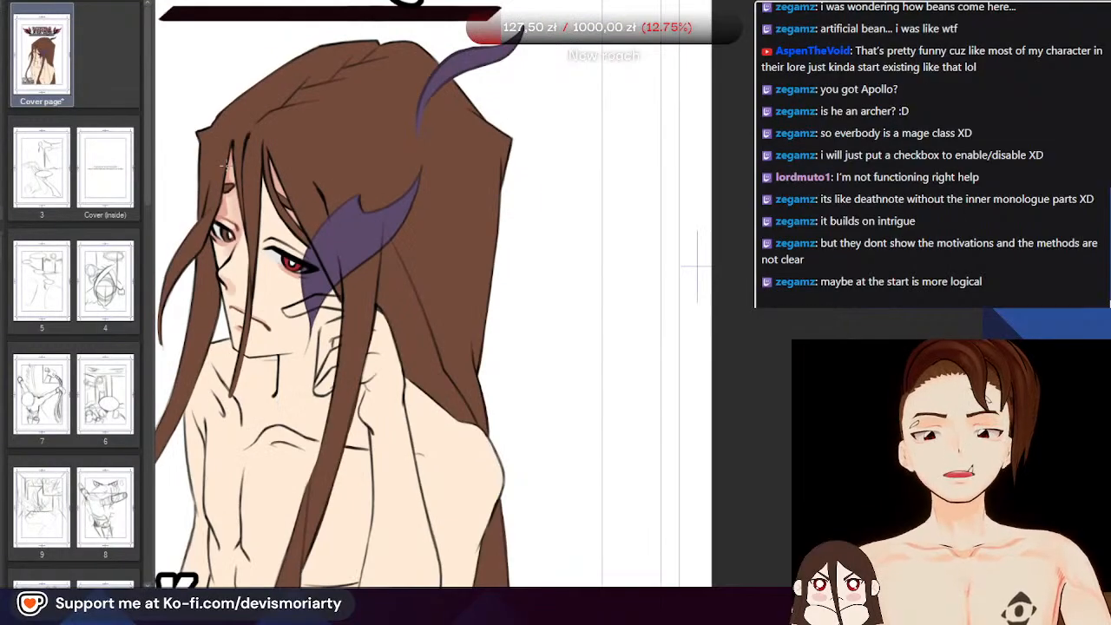
scroll(280, 220, "up", 7)
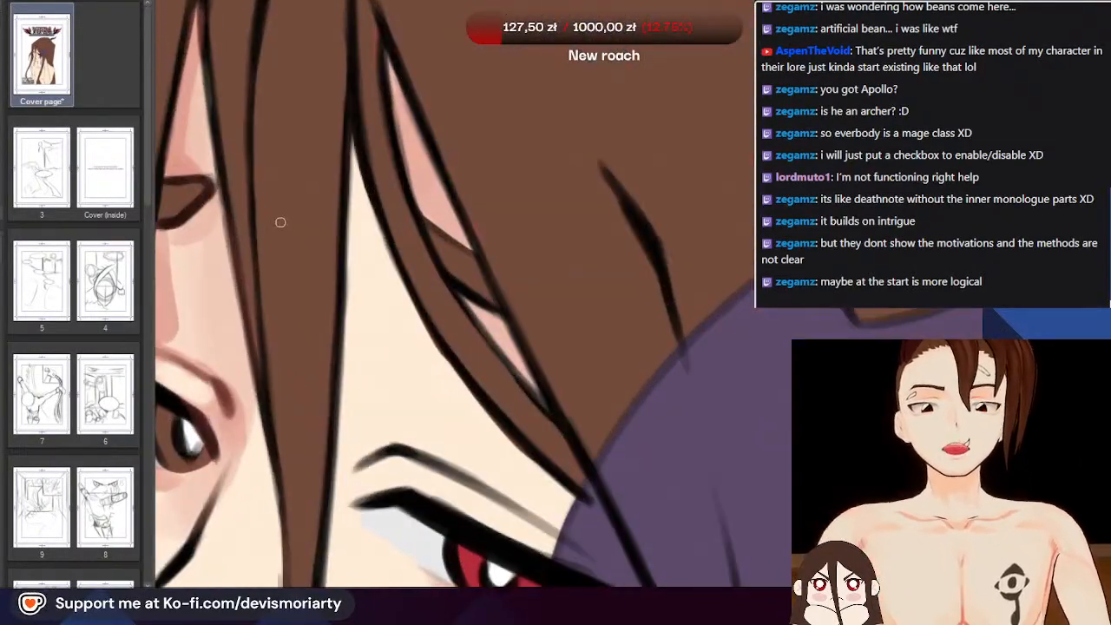
scroll(309, 206, "down", 4)
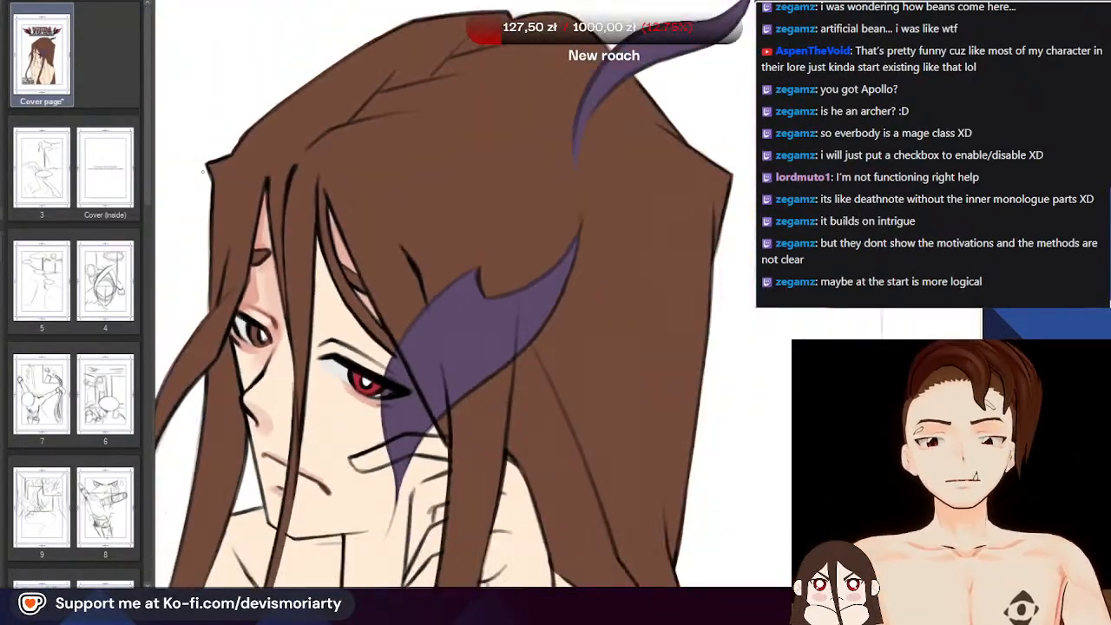
scroll(312, 307, "up", 3)
scroll(260, 344, "down", 2)
scroll(266, 265, "up", 5)
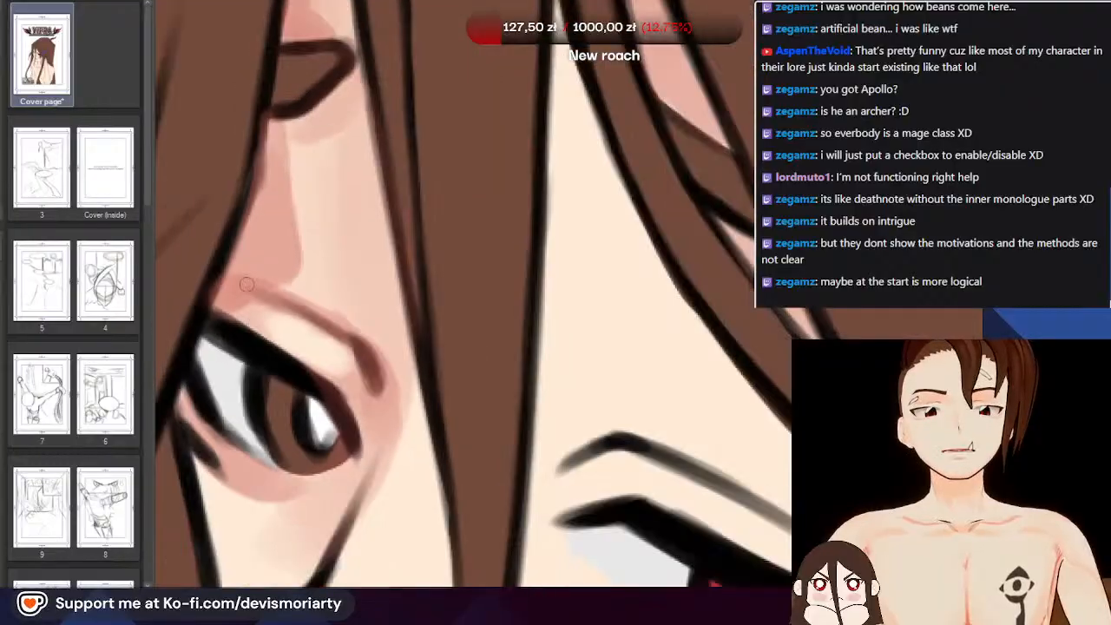
scroll(371, 180, "down", 2)
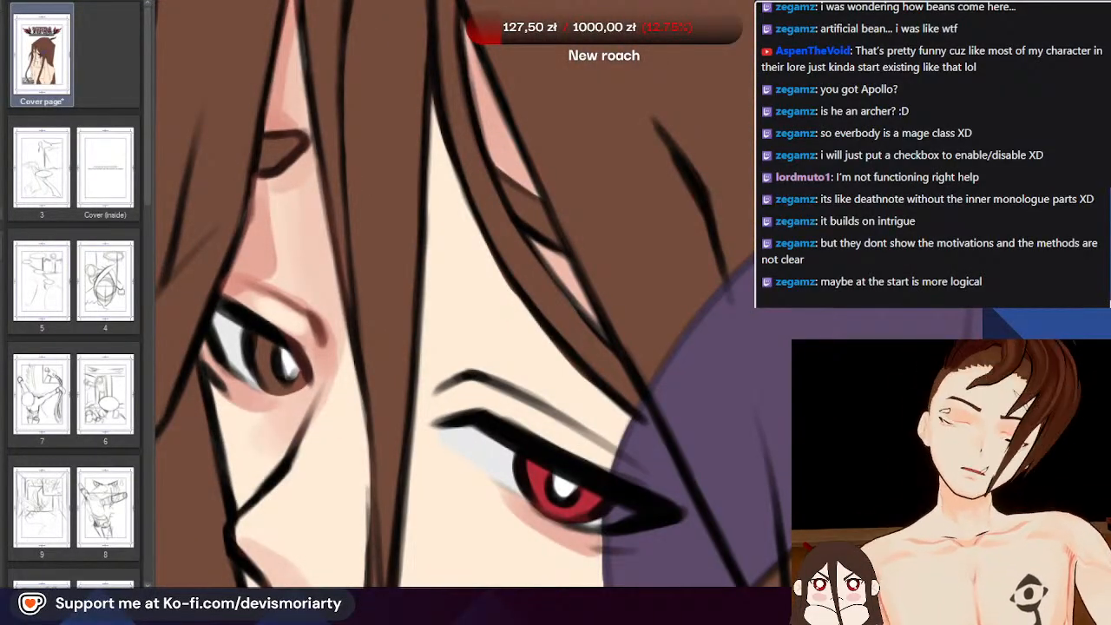
scroll(505, 107, "down", 4)
scroll(278, 180, "up", 2)
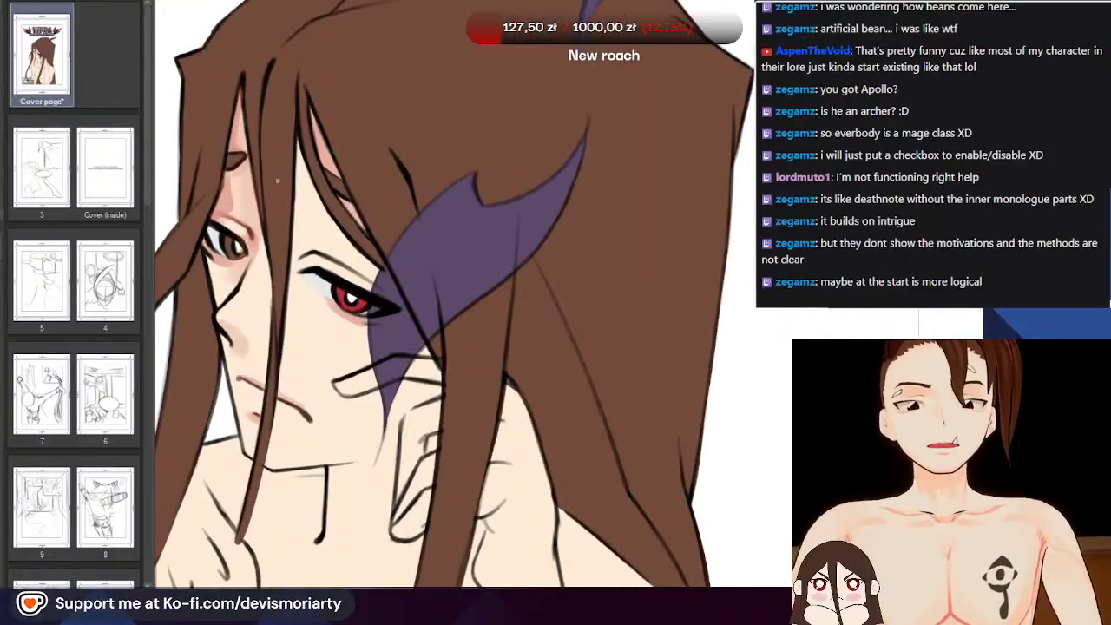
scroll(295, 189, "down", 2)
scroll(286, 261, "up", 5)
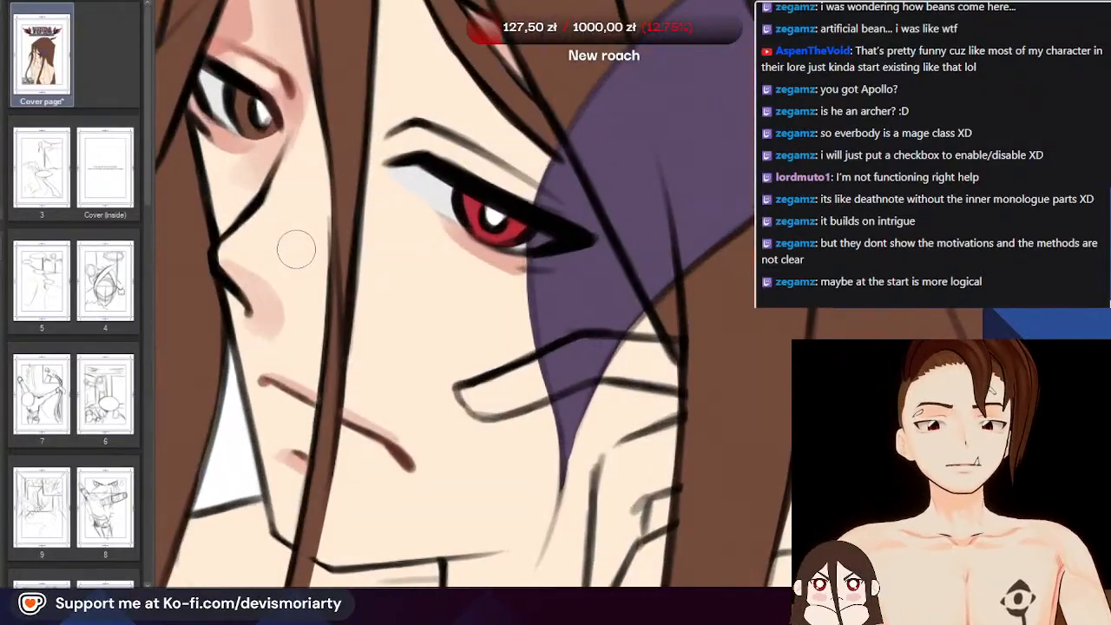
Tint the nostril line dark reddish brown and deepen the pink shading along it at the tip of the nose
scroll(273, 282, "up", 3)
left_click_drag(185, 253, 248, 345)
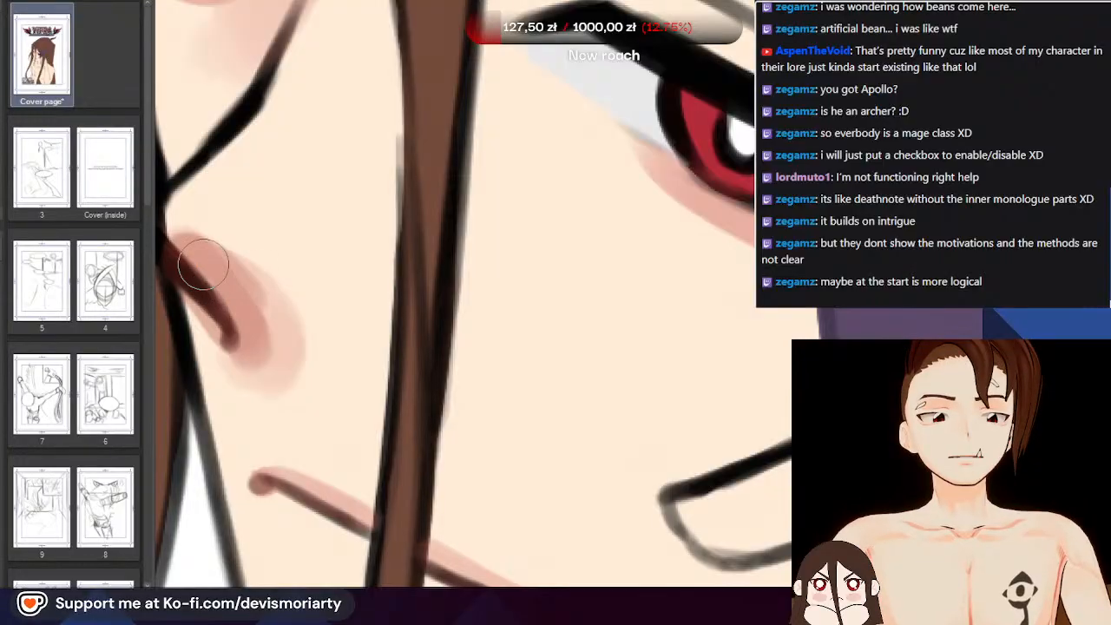
scroll(208, 265, "down", 3)
scroll(243, 295, "up", 4)
left_click_drag(258, 310, 294, 311)
mouse_move(317, 361)
left_mouse_down()
mouse_move(343, 342)
mouse_move(353, 359)
mouse_move(351, 390)
mouse_move(334, 336)
mouse_move(280, 302)
mouse_move(335, 333)
mouse_move(311, 317)
mouse_move(353, 362)
left_mouse_up()
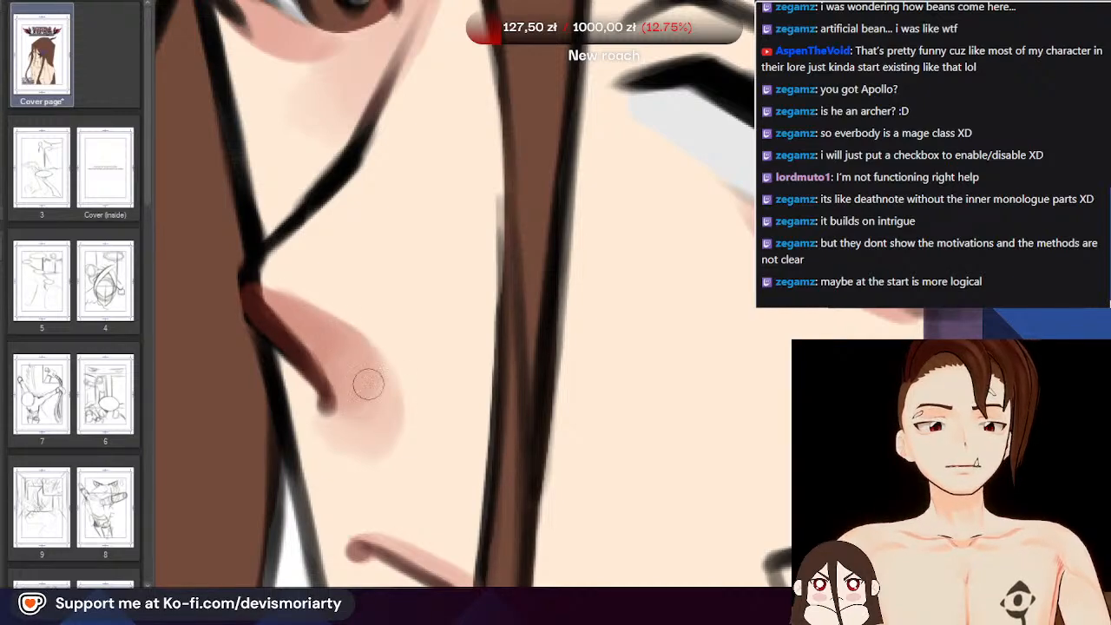
Blend the outer edge of the pink nostril shading into the skin and check it against the whole face
scroll(313, 354, "down", 8)
scroll(304, 243, "up", 5)
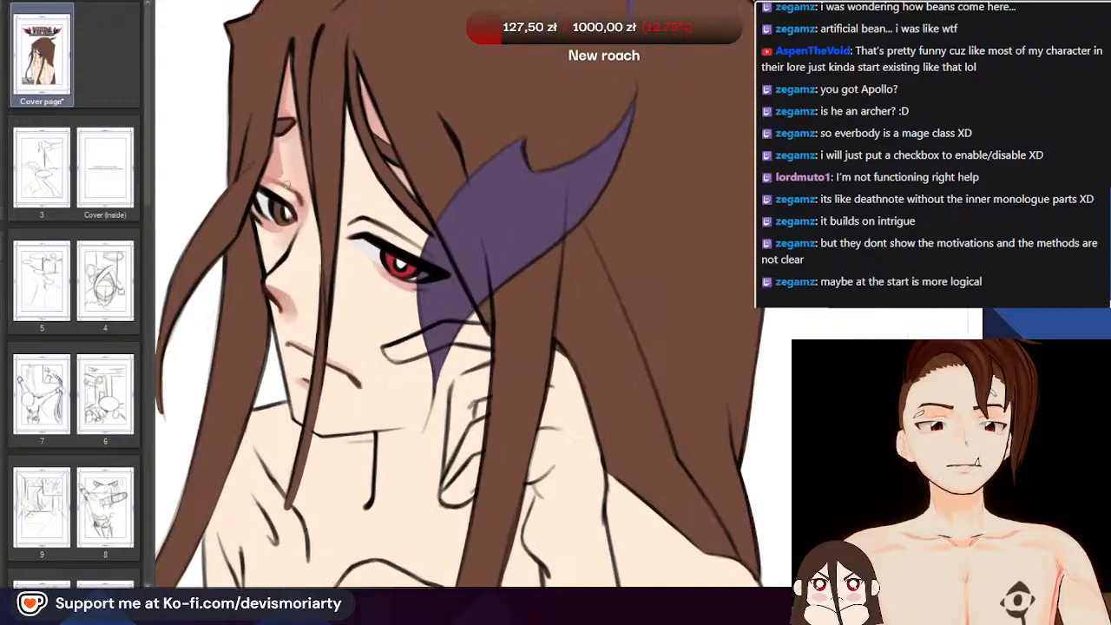
scroll(266, 294, "down", 2)
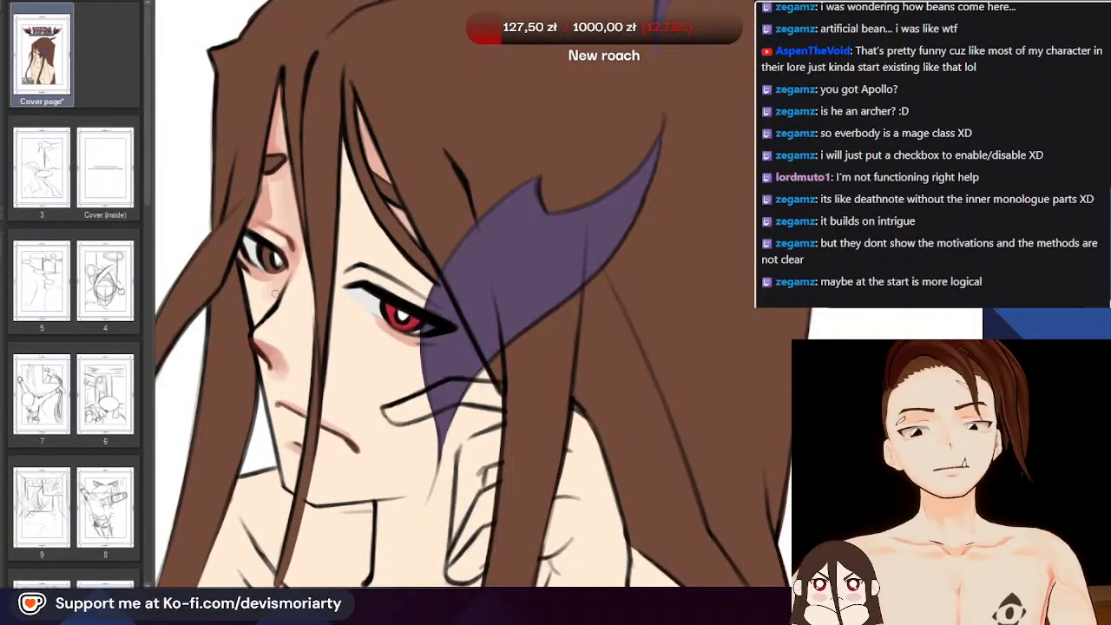
scroll(274, 295, "up", 5)
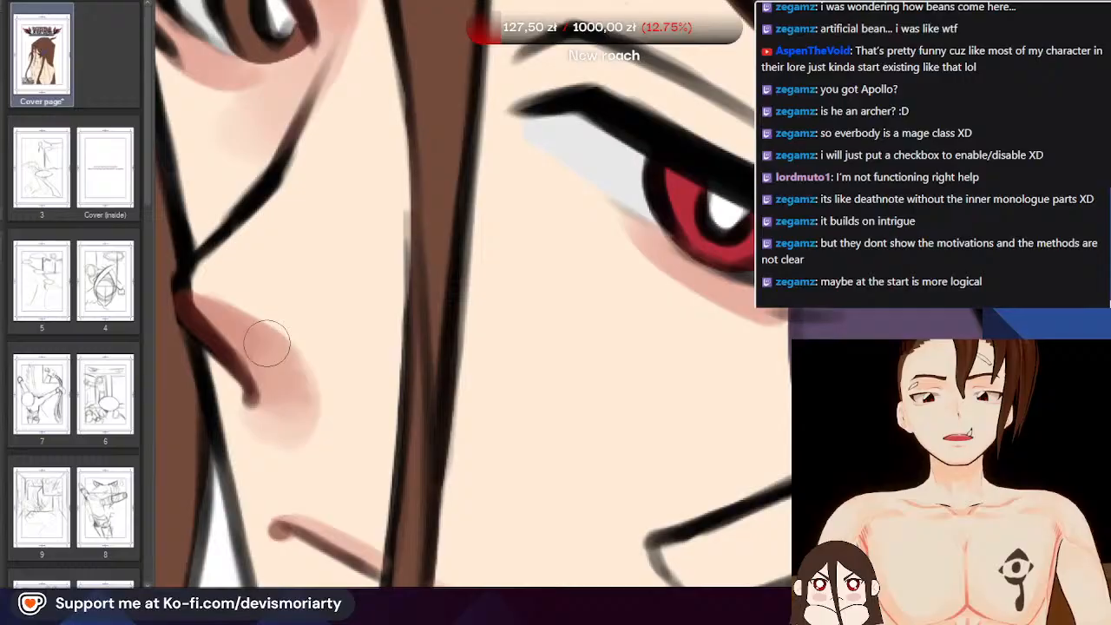
mouse_move(267, 344)
left_mouse_down()
mouse_move(234, 320)
mouse_move(334, 394)
mouse_move(325, 379)
mouse_move(294, 391)
mouse_move(290, 428)
mouse_move(306, 387)
left_mouse_up()
scroll(306, 388, "down", 4)
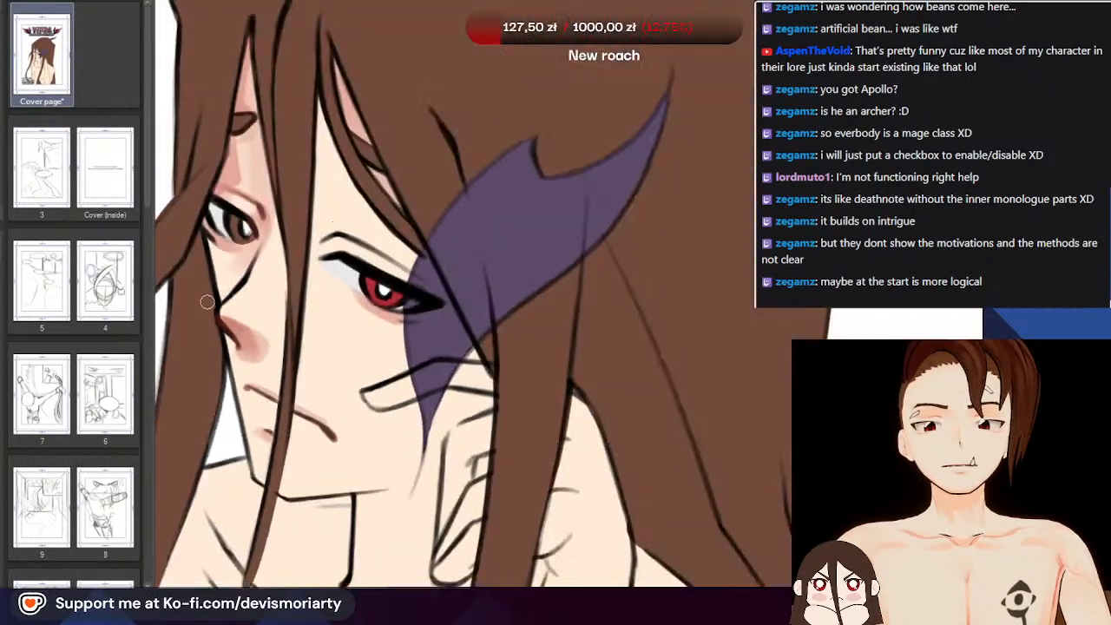
Extend the pink shading beside the nostril line at the tip of the nose and soften its edge toward the cheek
scroll(230, 255, "up", 3)
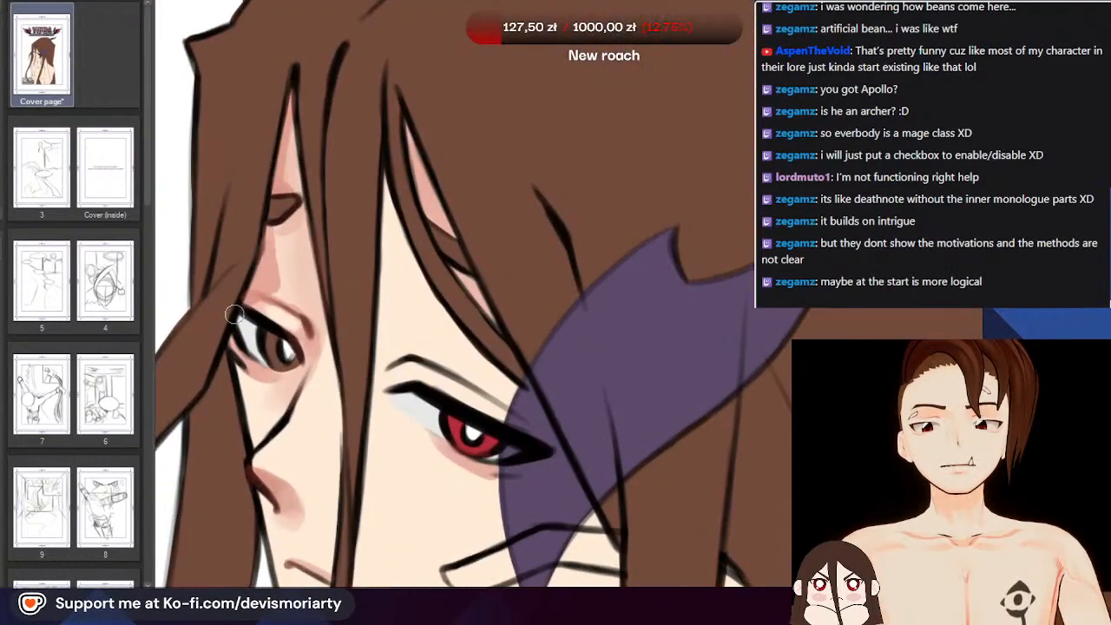
left_click_drag(625, 512, 315, 471)
scroll(330, 130, "up", 4)
scroll(278, 45, "down", 2)
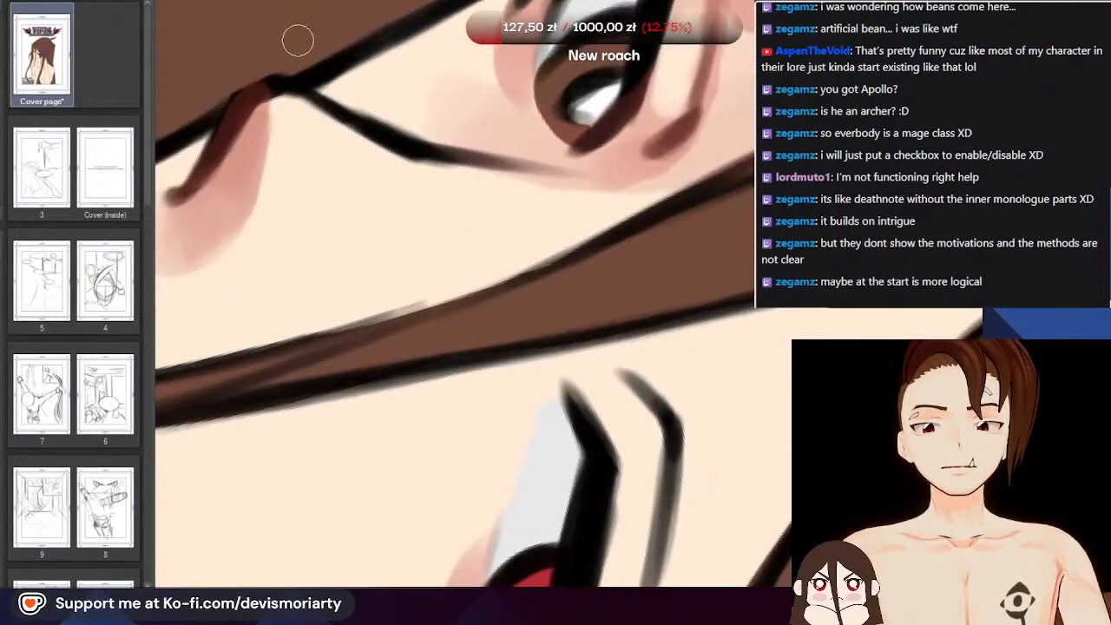
scroll(243, 218, "up", 3)
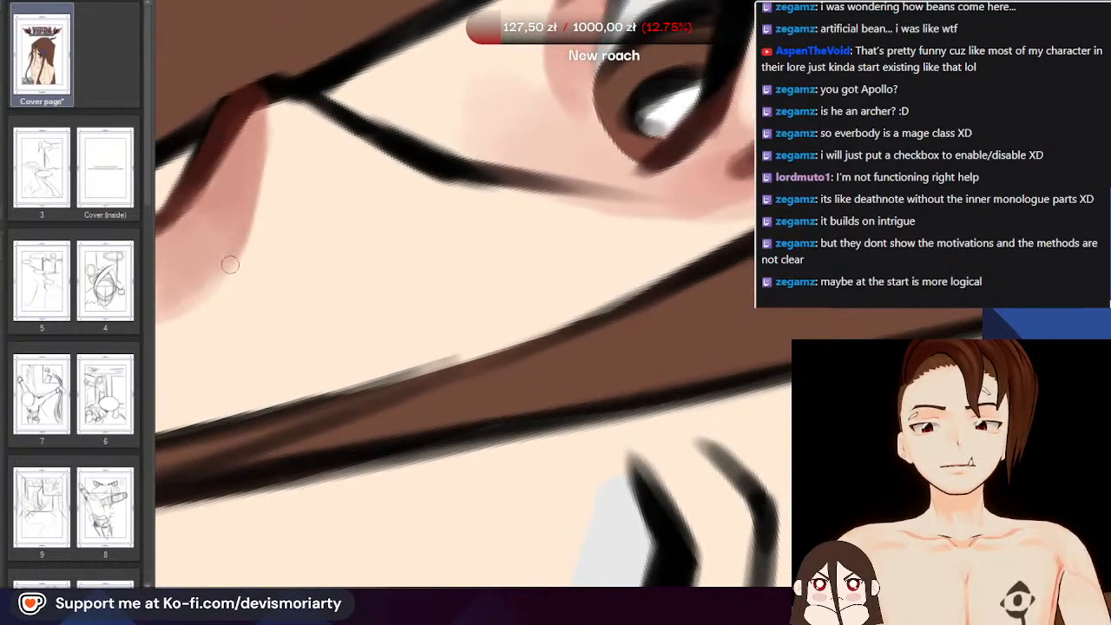
scroll(276, 137, "down", 2)
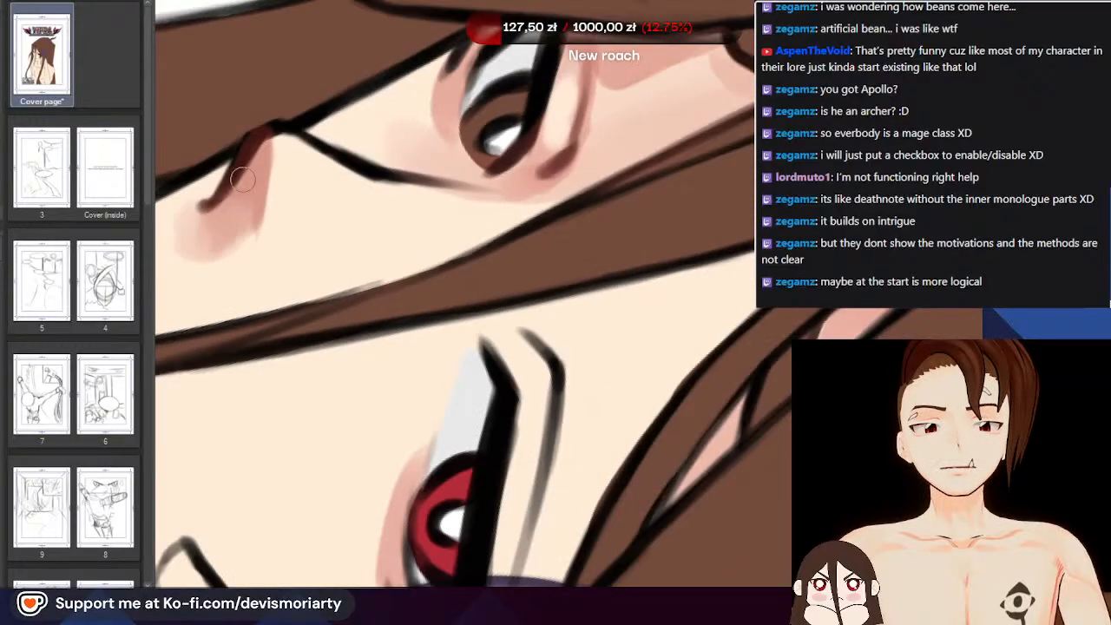
scroll(278, 234, "up", 2)
mouse_move(268, 247)
left_mouse_down()
mouse_move(248, 313)
mouse_move(238, 309)
mouse_move(251, 274)
mouse_move(238, 300)
left_mouse_up()
scroll(225, 293, "down", 2)
scroll(208, 252, "up", 2)
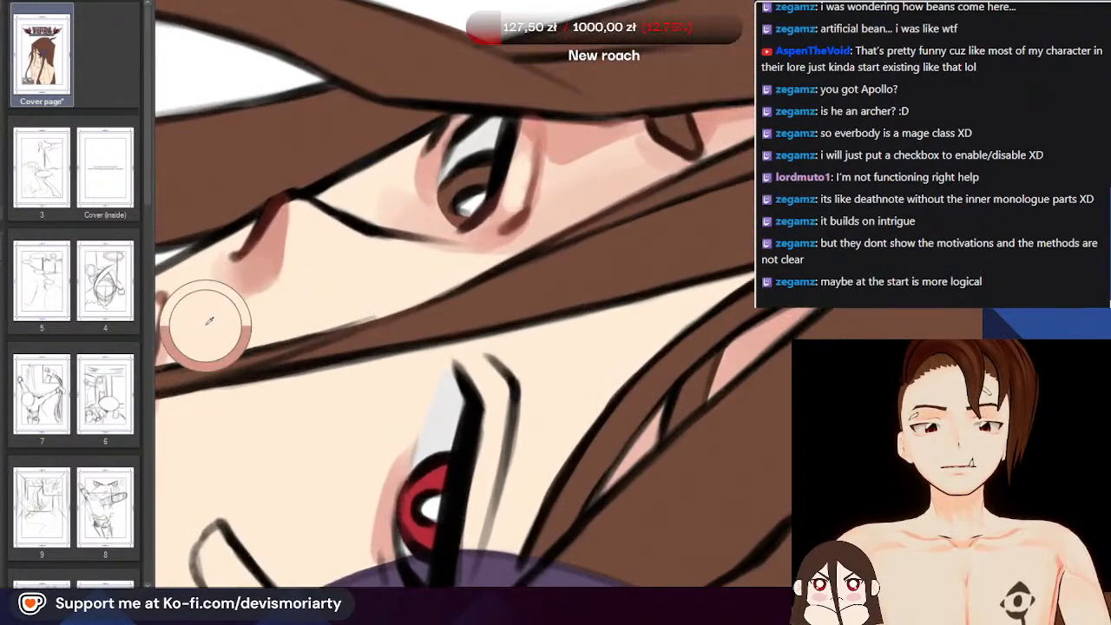
Blend the lower part of the pink nostril shading into the surrounding skin with a larger brush
left_click_drag(235, 293, 293, 261)
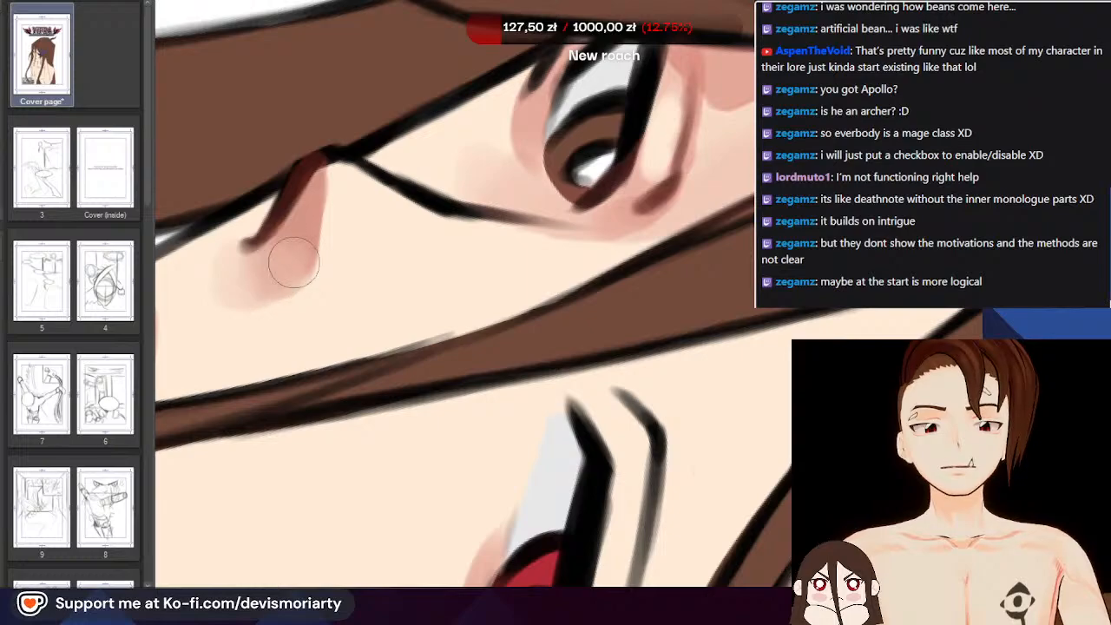
scroll(315, 149, "down", 1)
scroll(315, 149, "up", 2)
left_click_drag(306, 202, 289, 263)
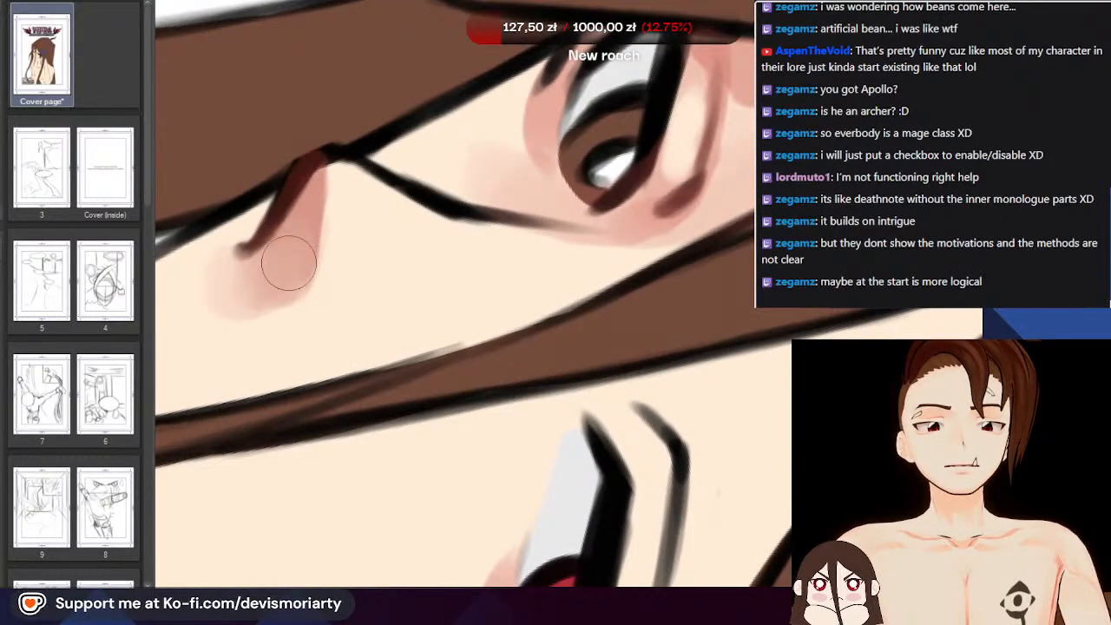
Brush more shading along and beneath the nostril line, and sample a colour from the nose area
scroll(236, 302, "down", 3)
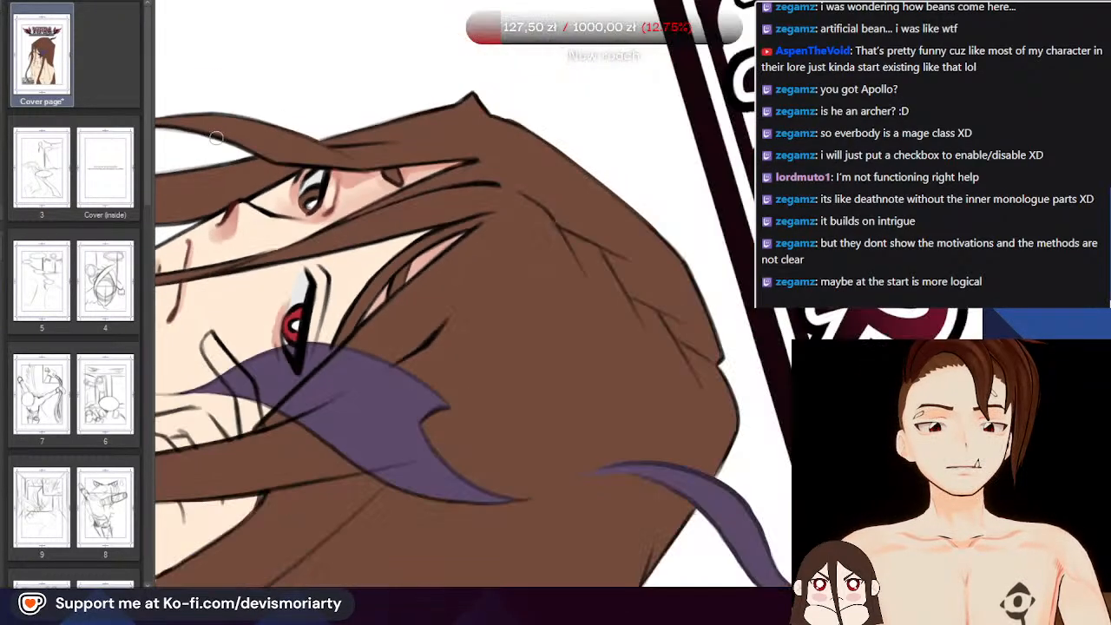
scroll(200, 255, "up", 3)
mouse_move(227, 211)
left_mouse_down()
mouse_move(244, 278)
mouse_move(267, 218)
mouse_move(283, 232)
mouse_move(316, 172)
left_mouse_up()
mouse_move(222, 241)
left_mouse_down()
mouse_move(268, 228)
mouse_move(299, 247)
mouse_move(342, 140)
mouse_move(295, 229)
left_mouse_up()
scroll(339, 147, "up", 1)
left_click(341, 144, "alt")
scroll(243, 222, "down", 1)
scroll(238, 290, "down", 4)
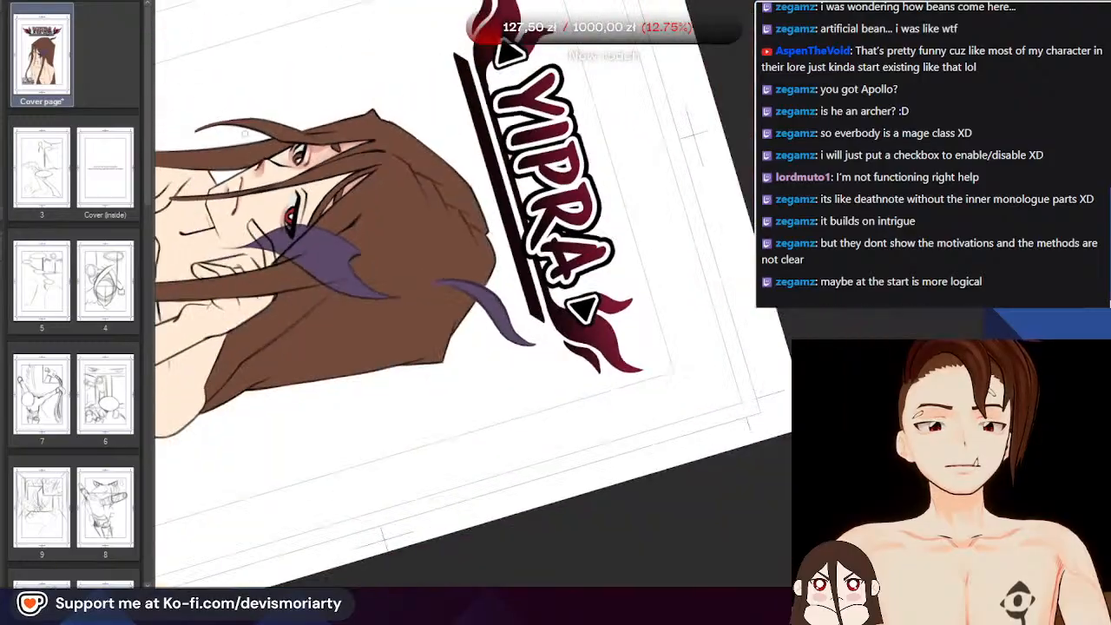
Reset the canvas rotation and check the nose shading against the eyes and the whole face
scroll(261, 101, "up", 2)
scroll(264, 179, "up", 3)
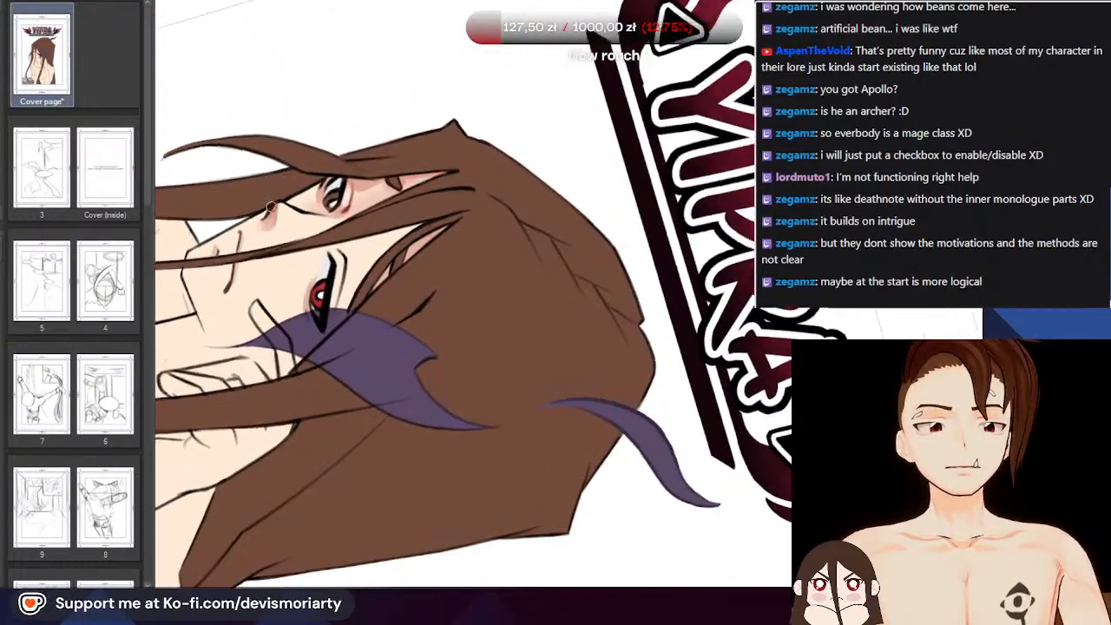
key("ctrl+0")
scroll(353, 550, "up", 3)
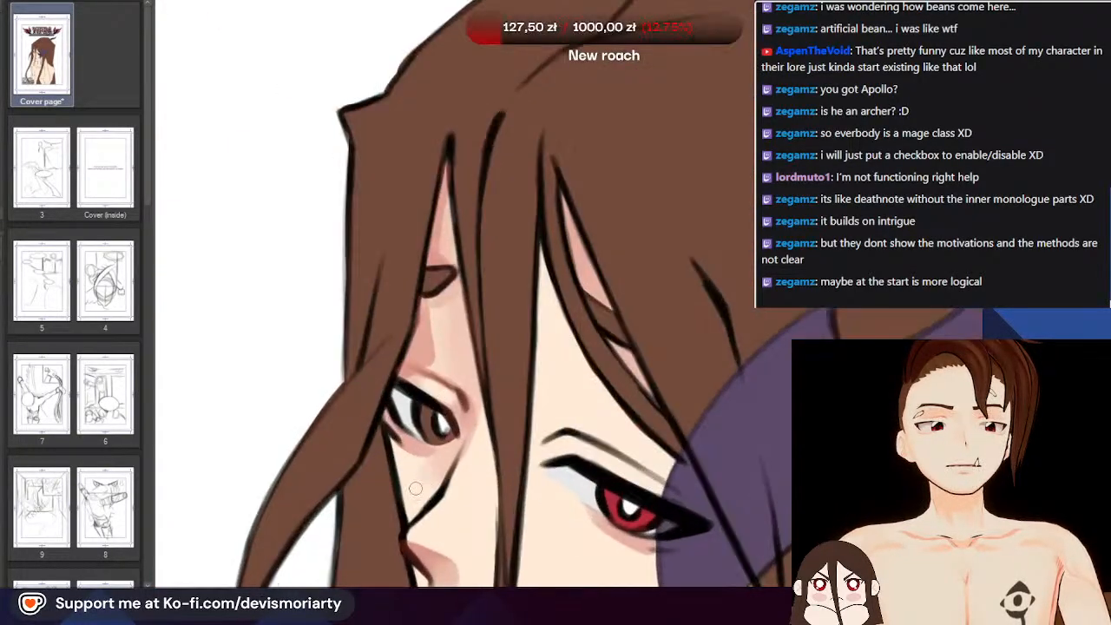
scroll(416, 484, "down", 4)
scroll(416, 380, "up", 2)
scroll(416, 379, "up", 3)
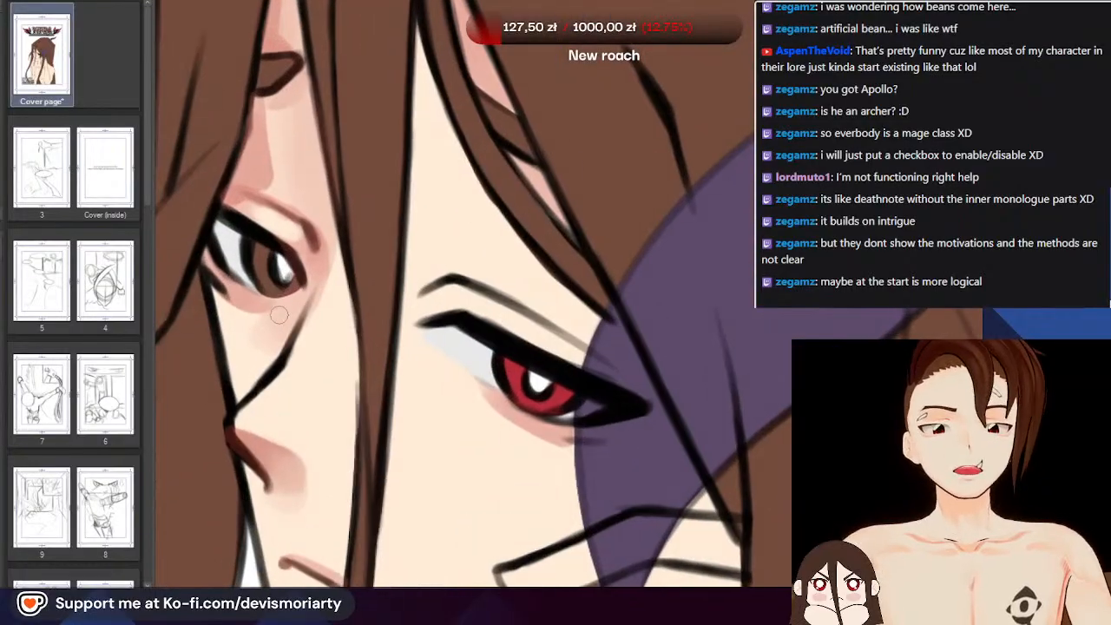
scroll(261, 287, "down", 2)
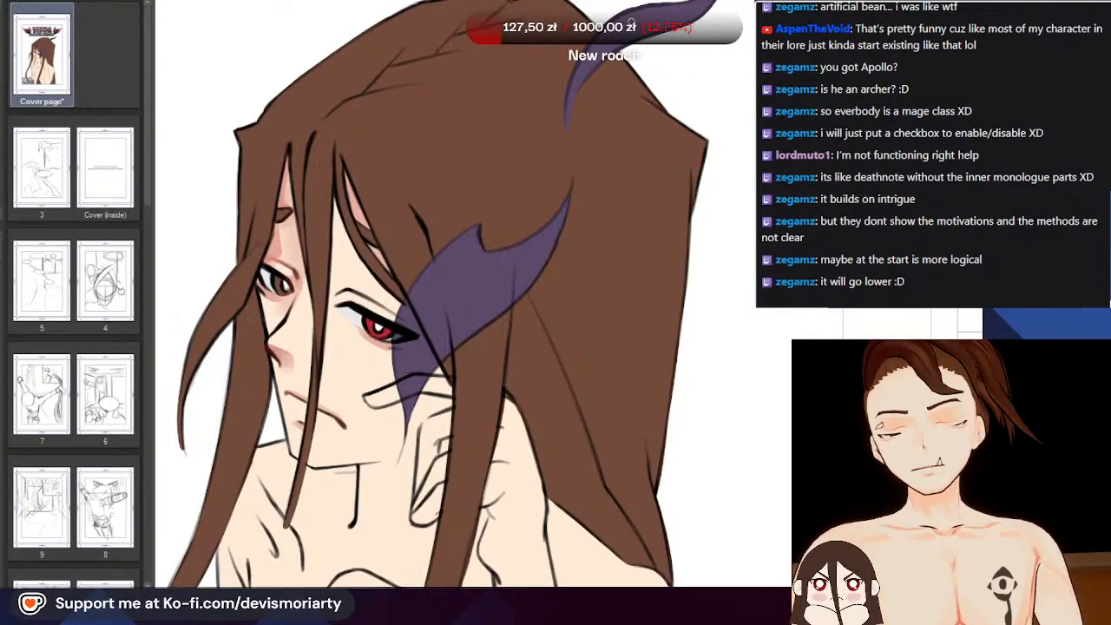
Examine the character's face near and far to compare the shading around the brown eye with the unshaded red-eye side
scroll(478, 161, "down", 4)
scroll(434, 160, "up", 3)
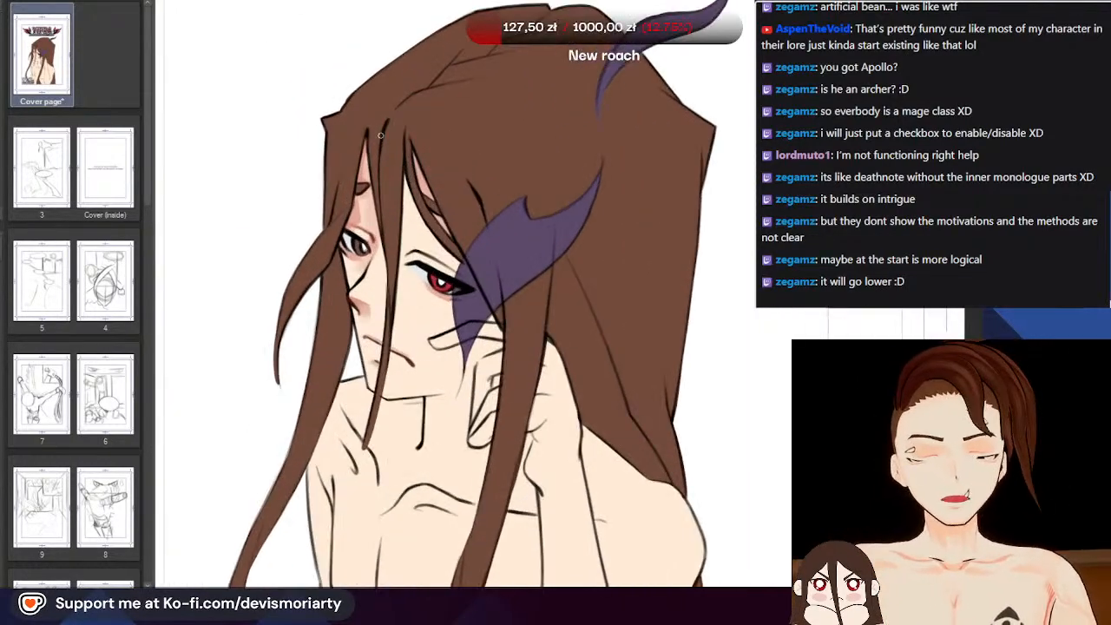
scroll(437, 143, "down", 2)
scroll(390, 148, "up", 4)
scroll(326, 163, "down", 3)
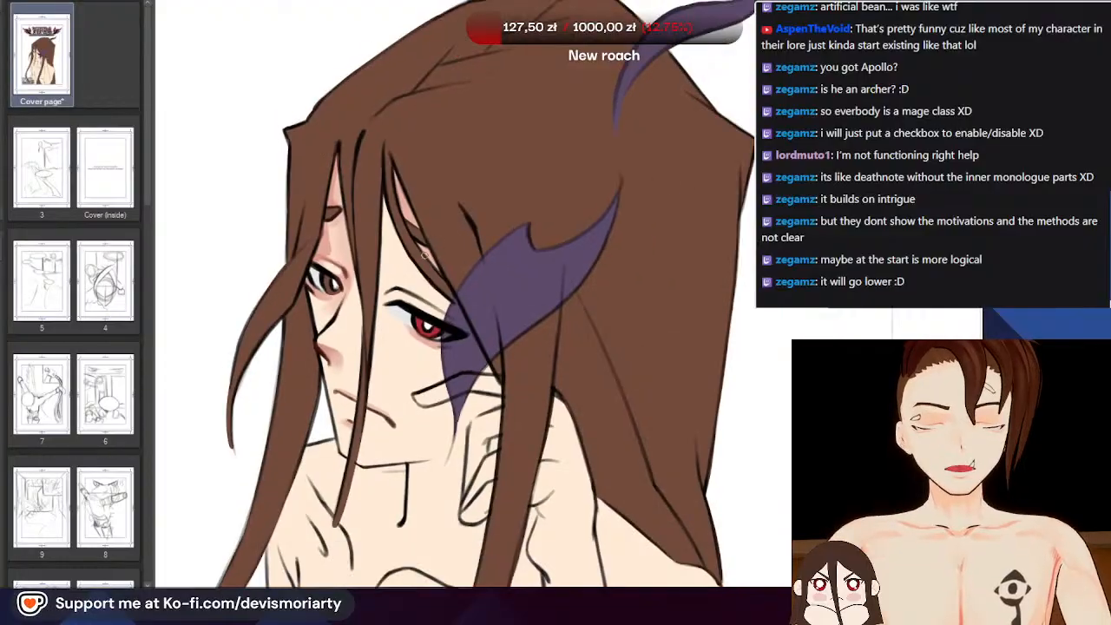
scroll(369, 178, "up", 4)
scroll(373, 213, "down", 1)
scroll(371, 200, "down", 2)
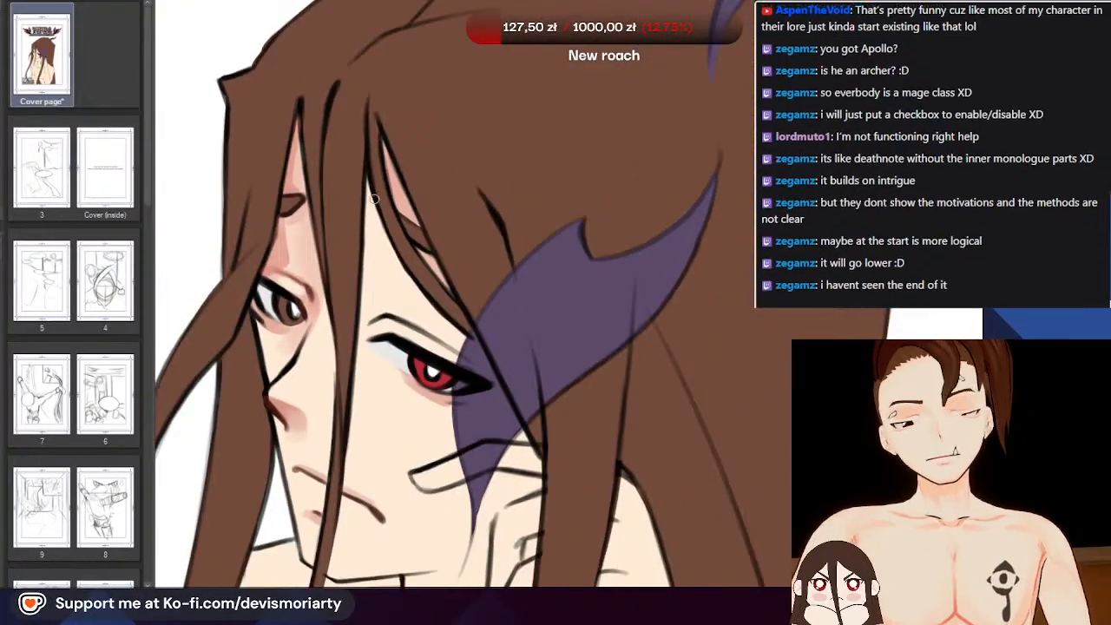
scroll(382, 198, "down", 3)
scroll(386, 202, "up", 2)
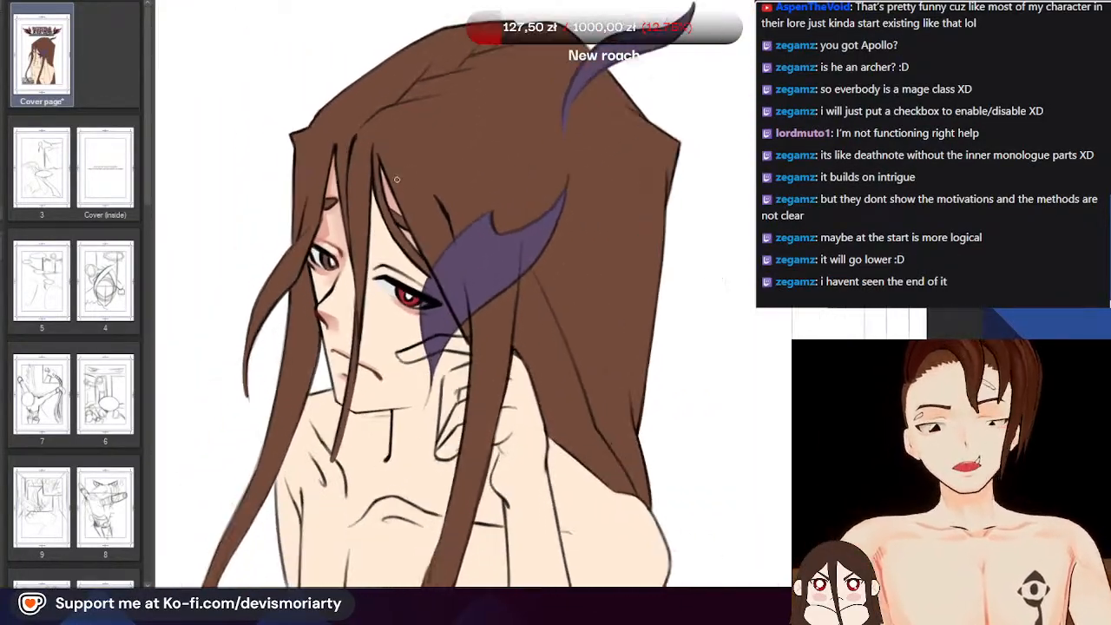
scroll(397, 179, "down", 2)
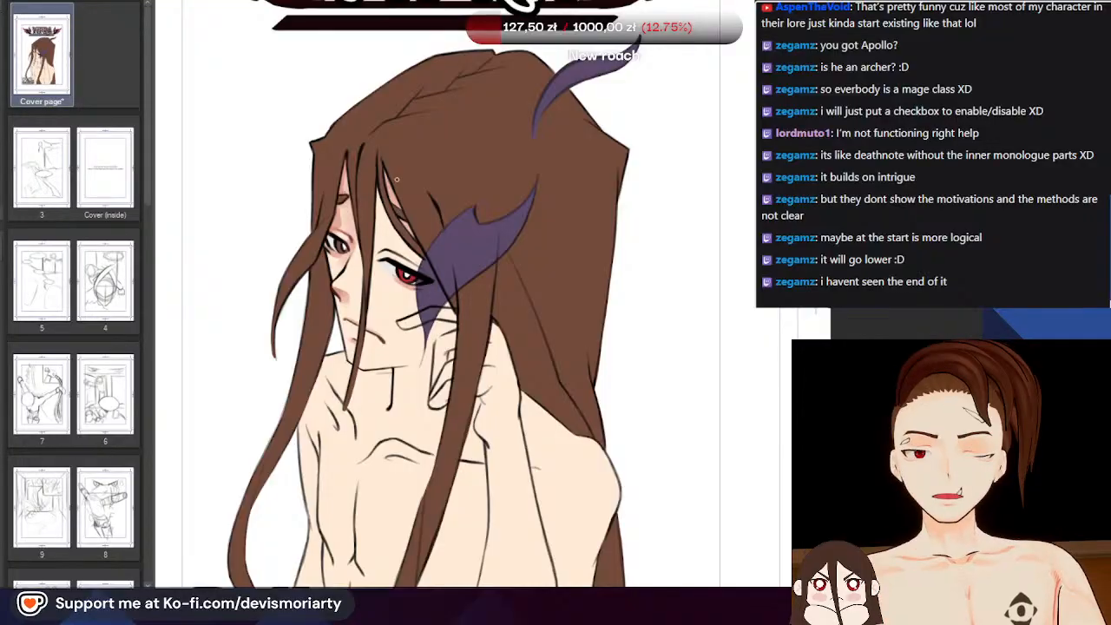
scroll(382, 217, "up", 3)
scroll(370, 251, "up", 3)
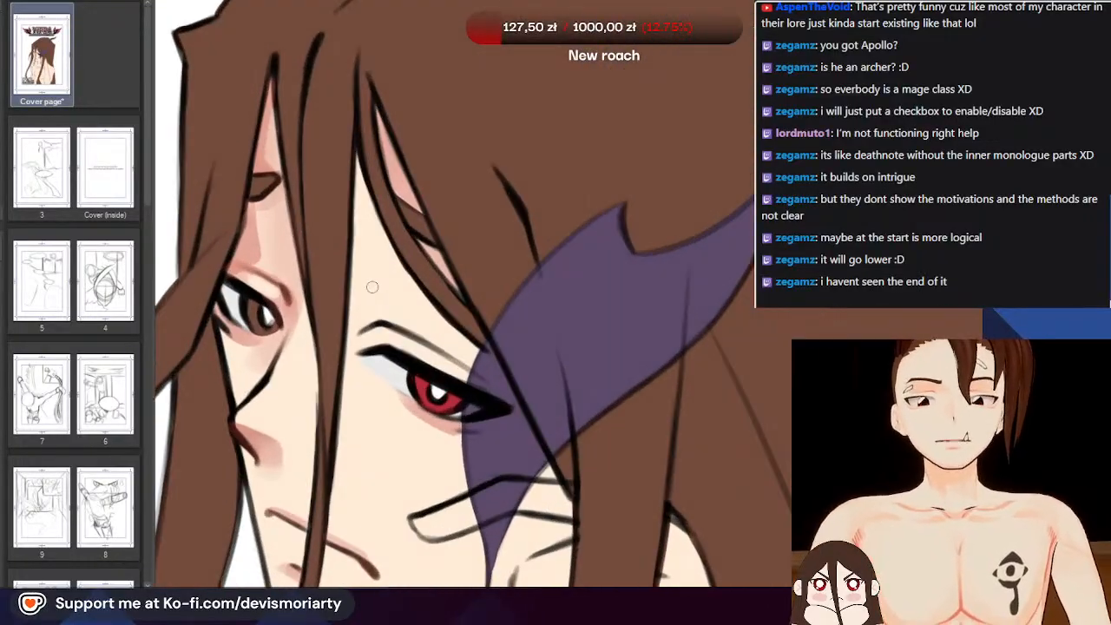
scroll(369, 278, "down", 4)
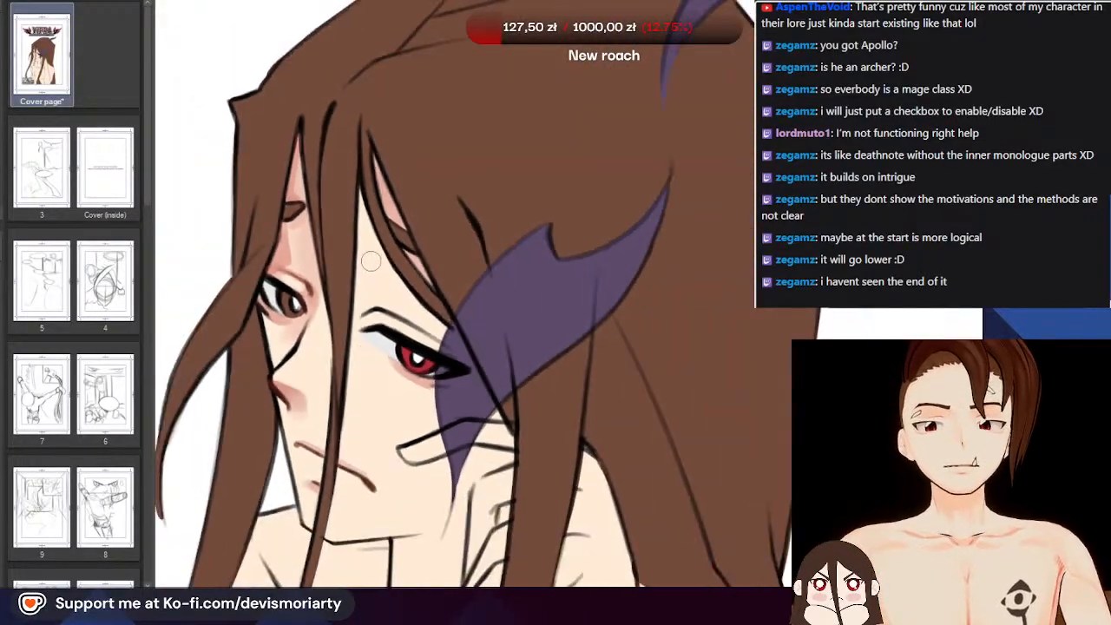
Deepen the pink skin shading in the narrow gaps between the hair strands, above and below the red eye's eyebrow
scroll(364, 189, "up", 4)
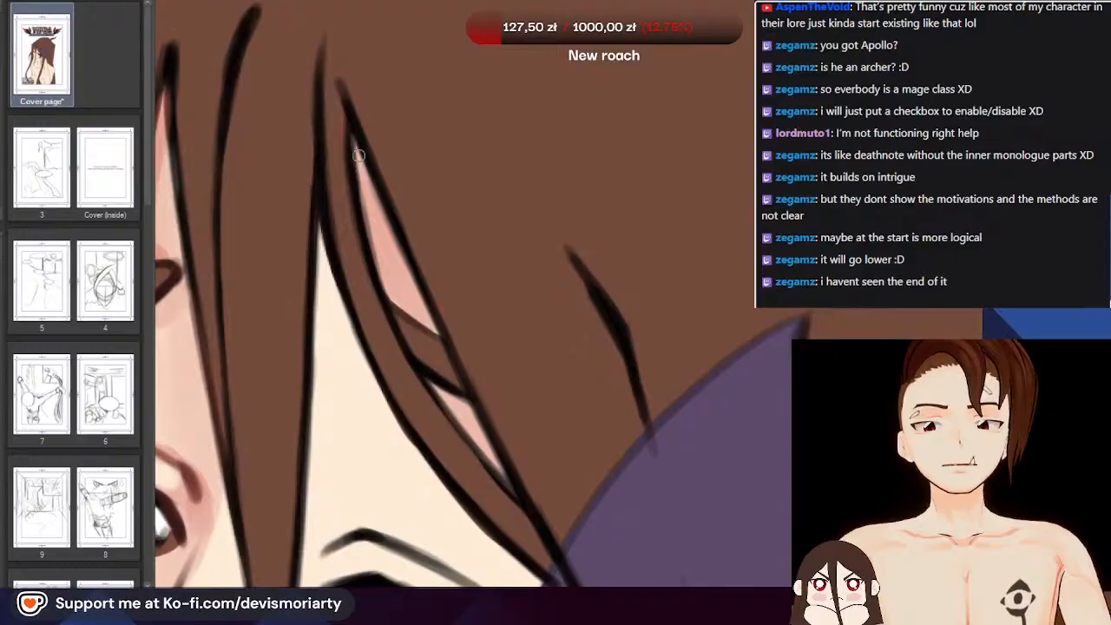
scroll(390, 252, "down", 4)
scroll(424, 253, "up", 3)
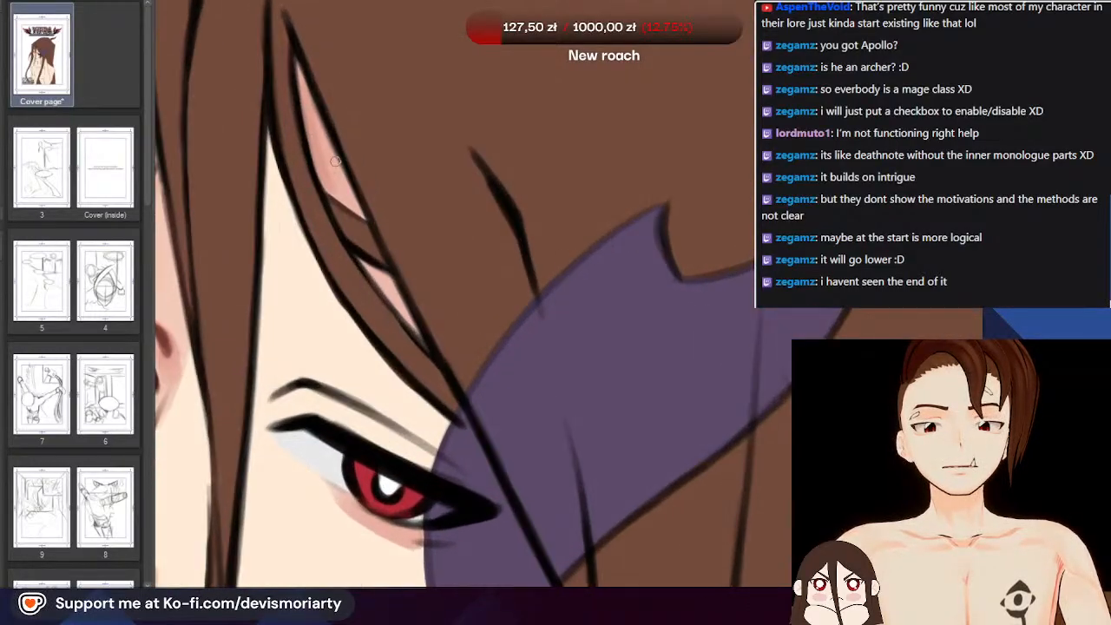
scroll(303, 92, "down", 1)
scroll(304, 91, "up", 2)
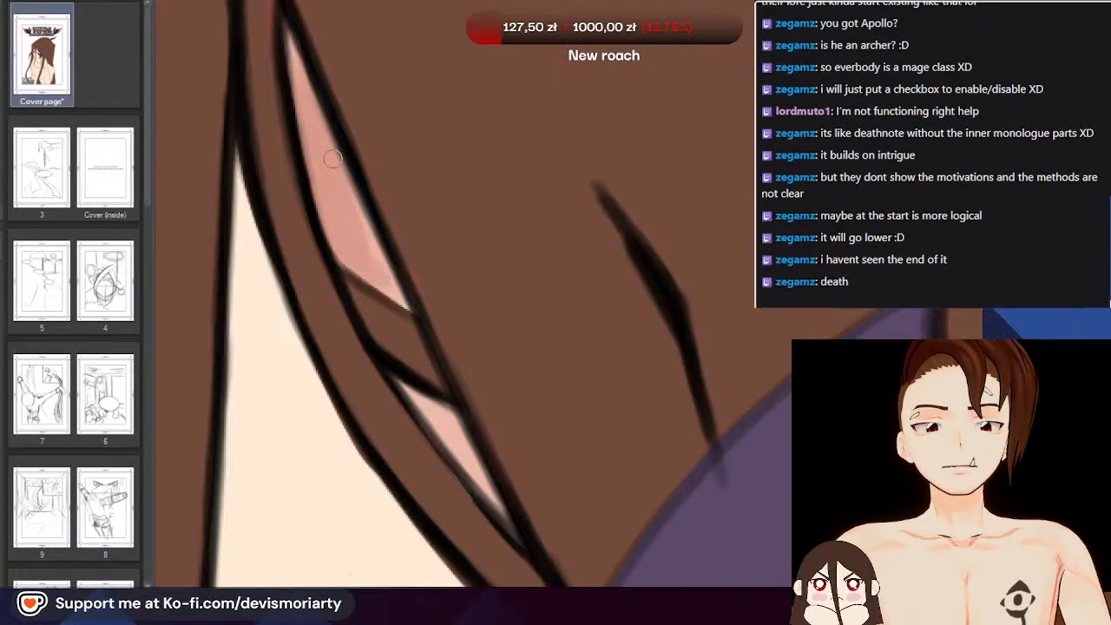
scroll(386, 274, "up", 1)
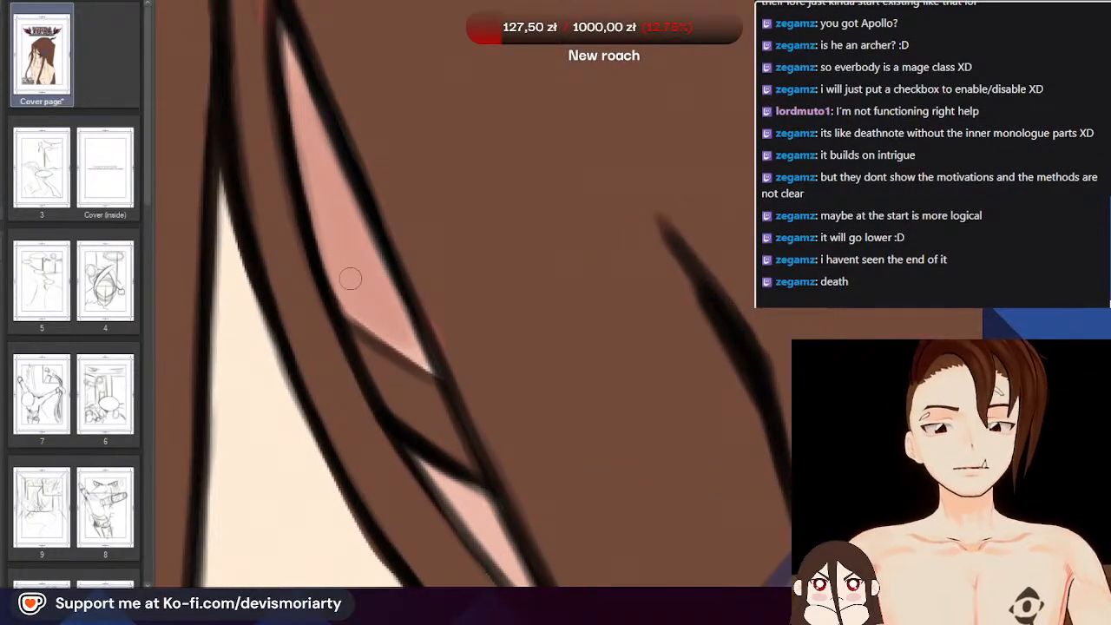
scroll(382, 296, "down", 5)
scroll(348, 238, "up", 4)
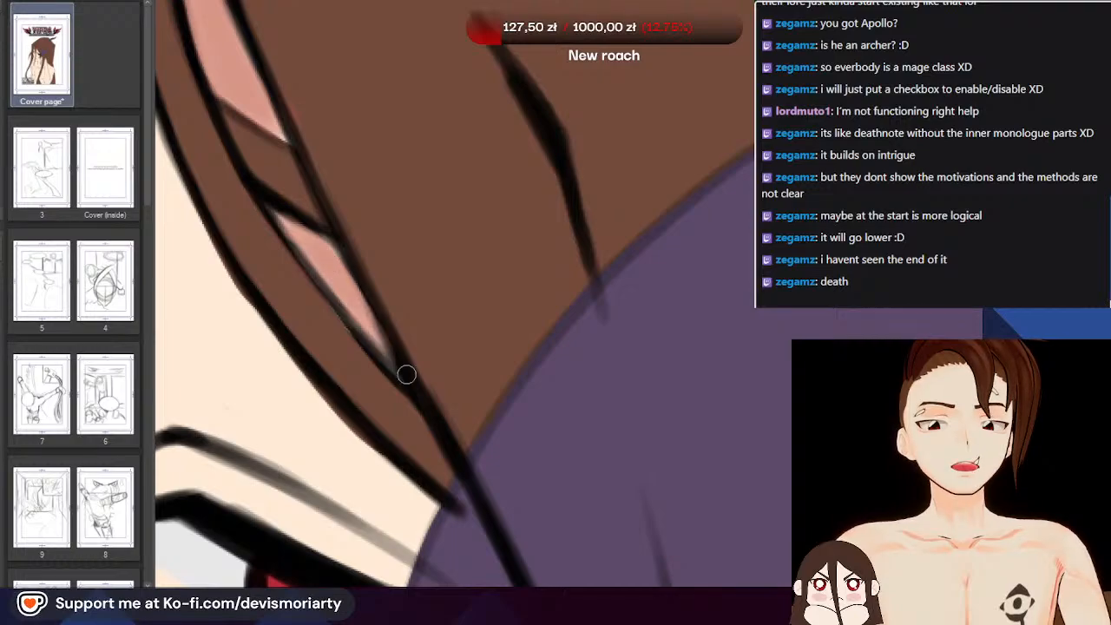
scroll(407, 374, "down", 5)
Check the shaded gaps between the hair strands against the whole face and the full cover page
scroll(263, 132, "up", 4)
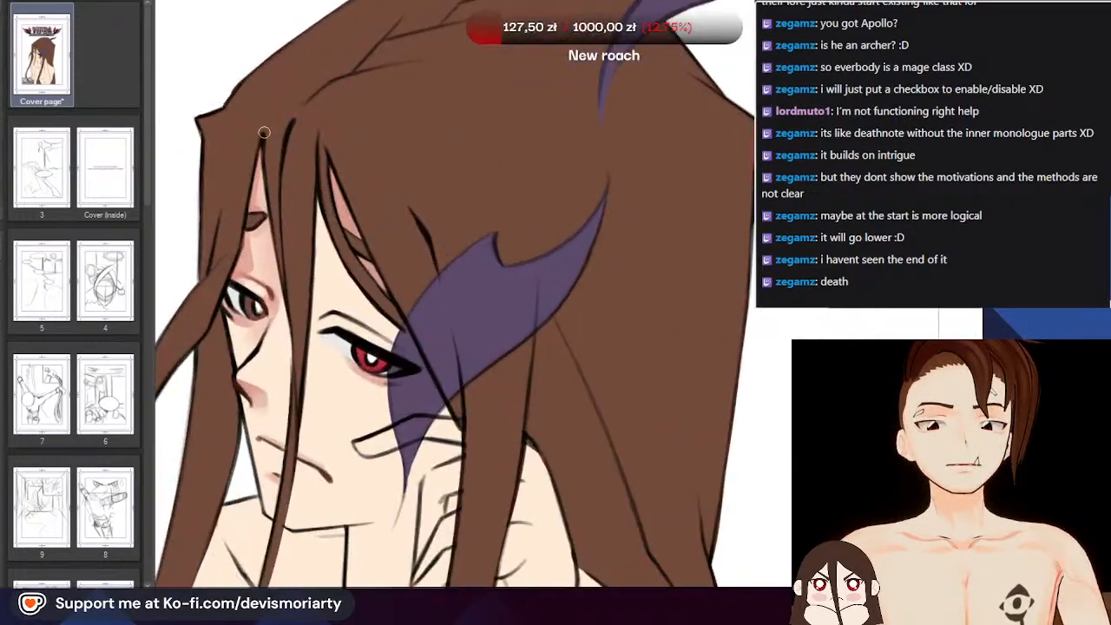
scroll(264, 132, "down", 5)
scroll(260, 161, "up", 6)
scroll(260, 161, "down", 2)
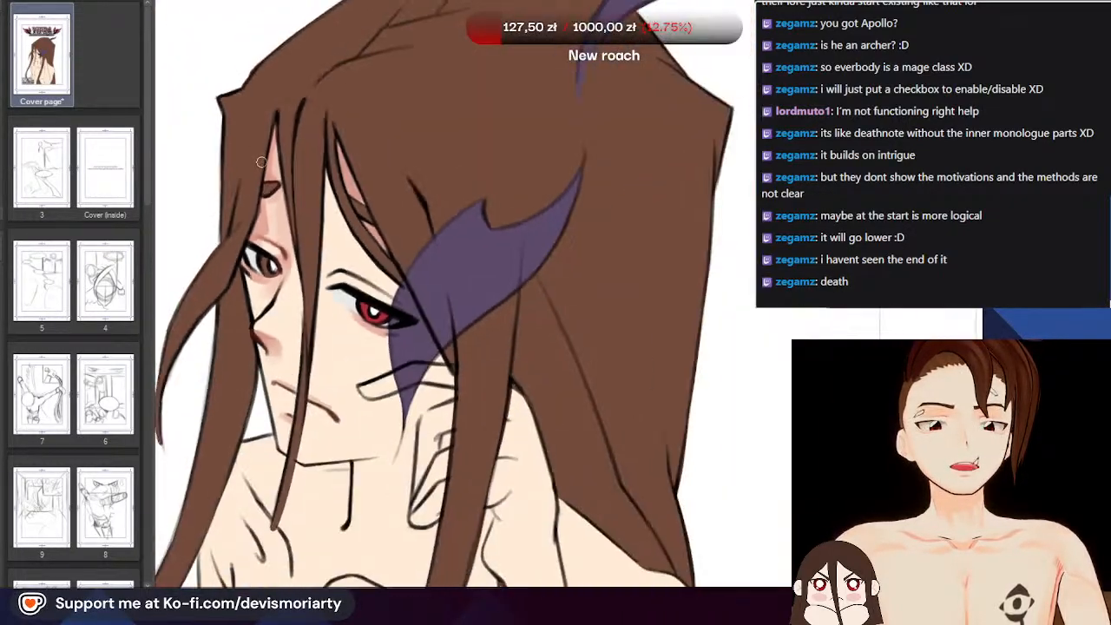
scroll(261, 161, "down", 4)
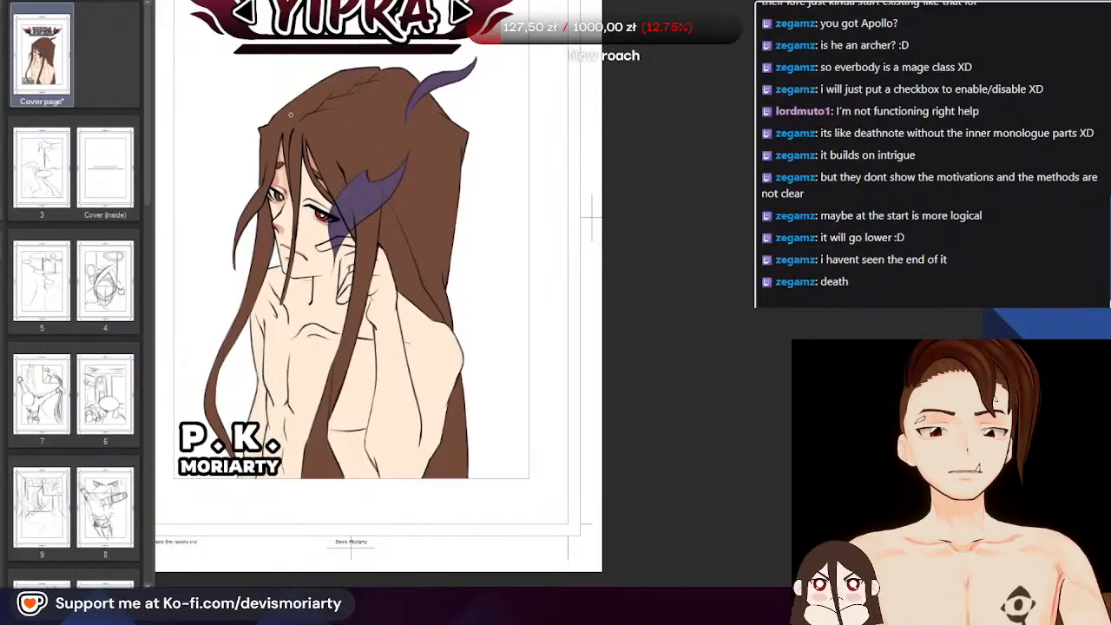
scroll(291, 115, "up", 5)
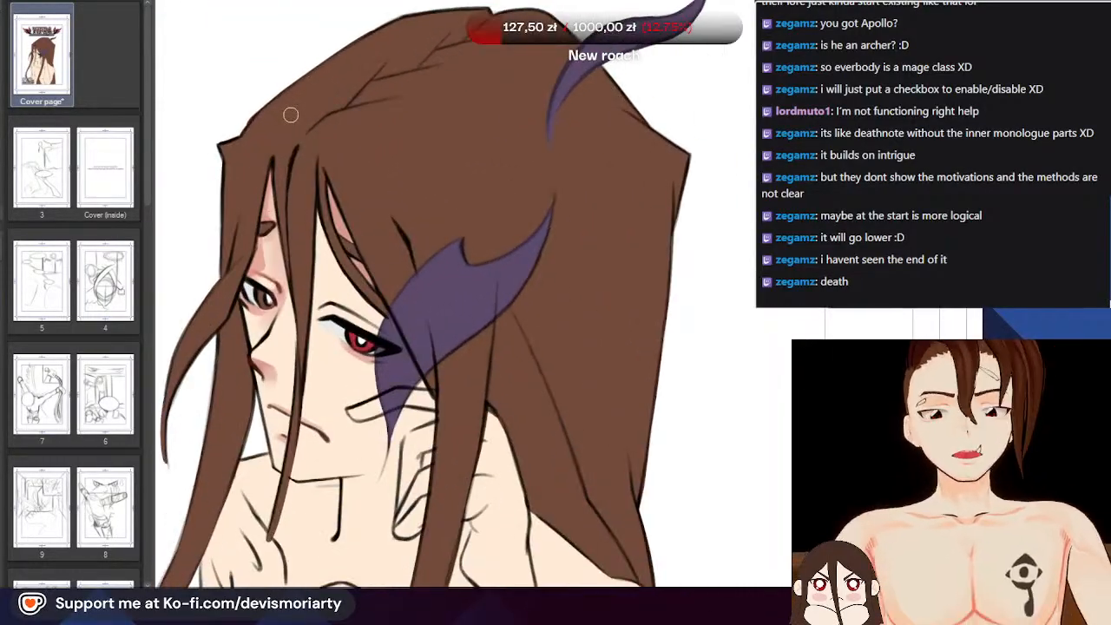
scroll(290, 115, "up", 3)
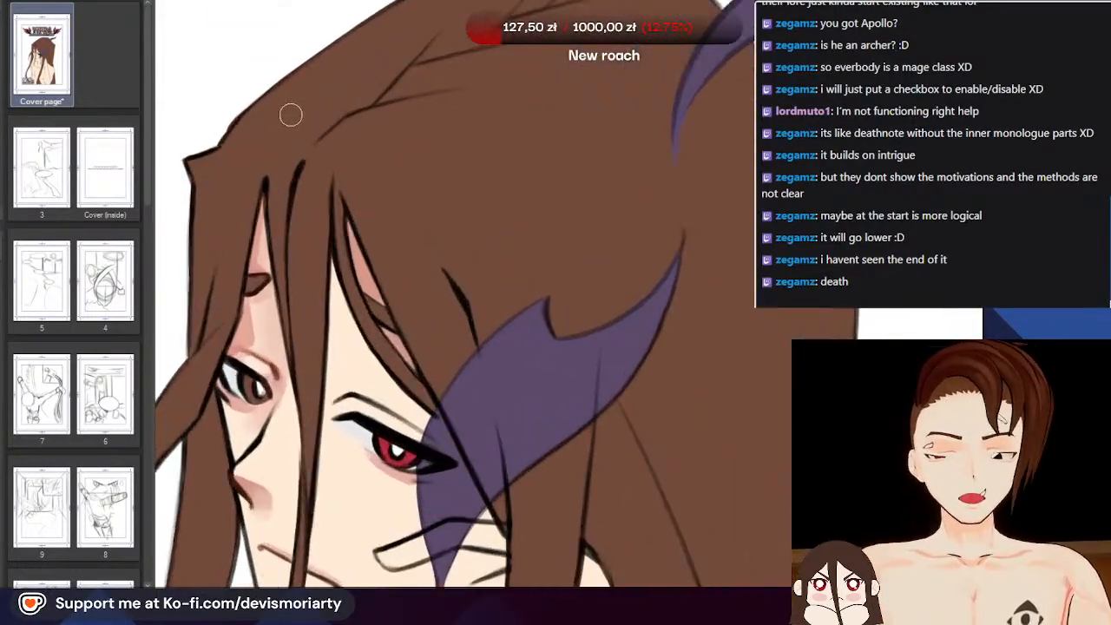
scroll(291, 114, "down", 2)
scroll(257, 167, "up", 2)
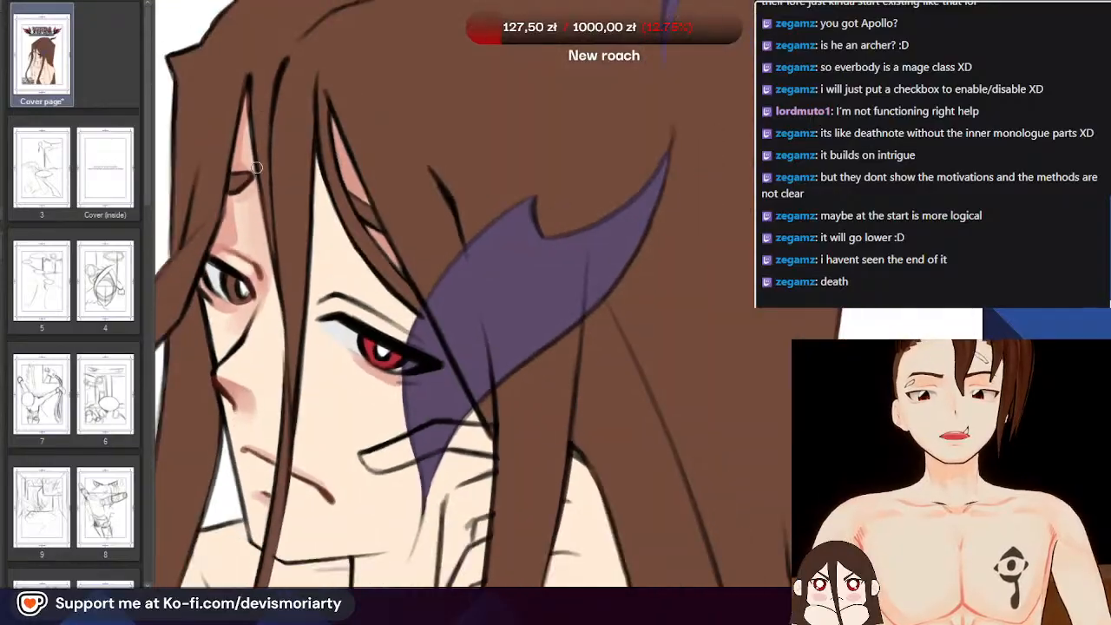
scroll(257, 167, "up", 1)
scroll(257, 167, "up", 2)
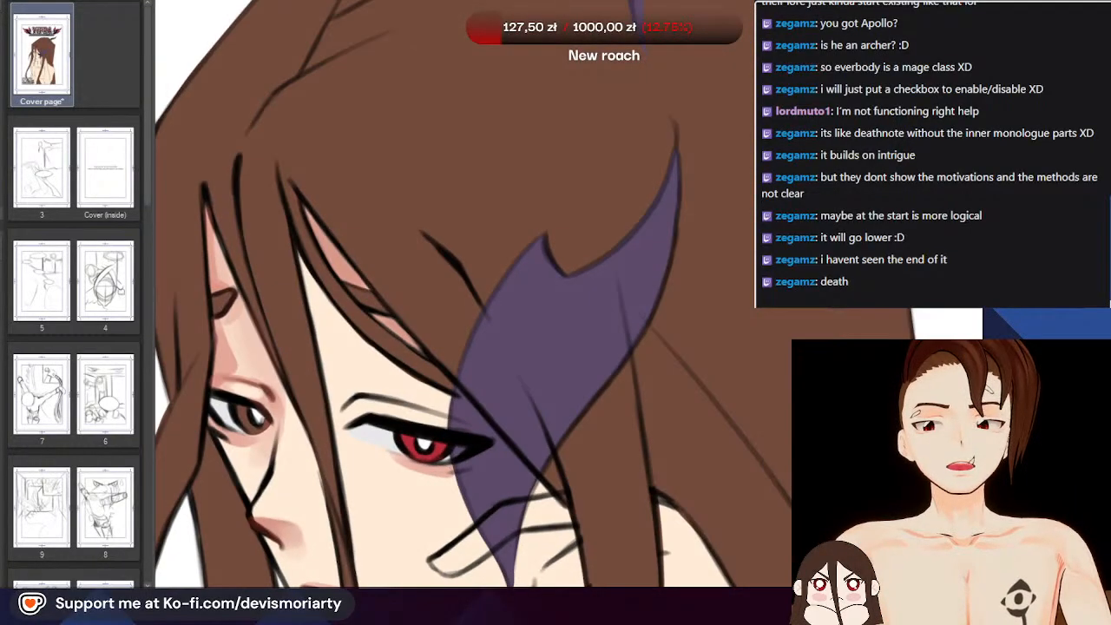
Rotate the canvas and paint soft pink skin shading along the upper eyelid crease of the red eye
scroll(354, 468, "down", 3)
mouse_move(340, 427)
left_mouse_down()
mouse_move(303, 293)
mouse_move(380, 137)
left_mouse_up()
scroll(380, 136, "up", 3)
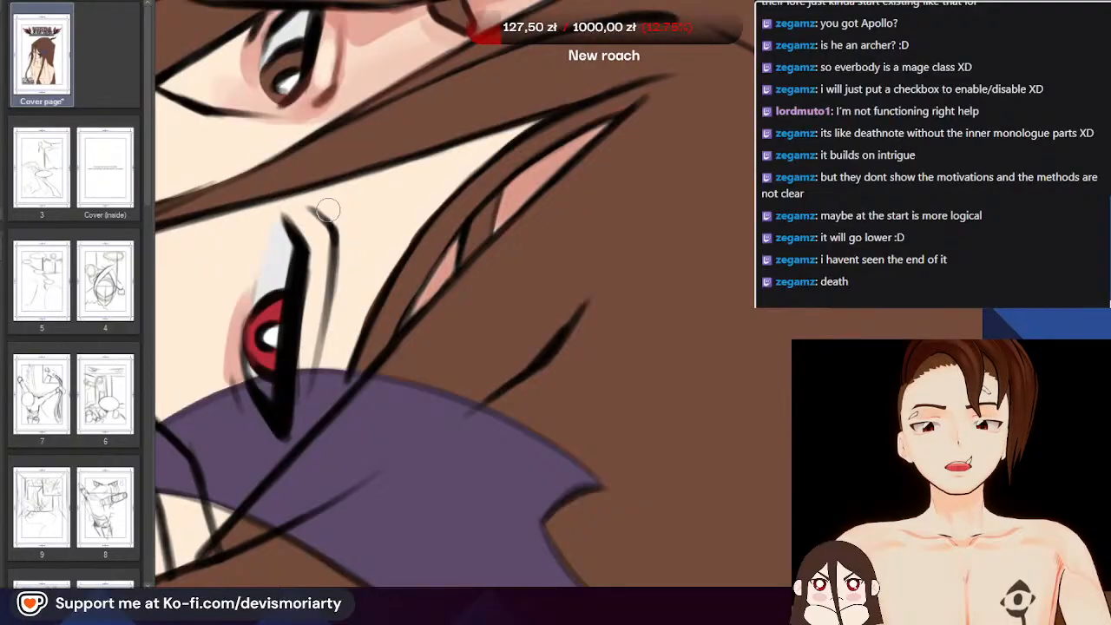
scroll(328, 209, "up", 2)
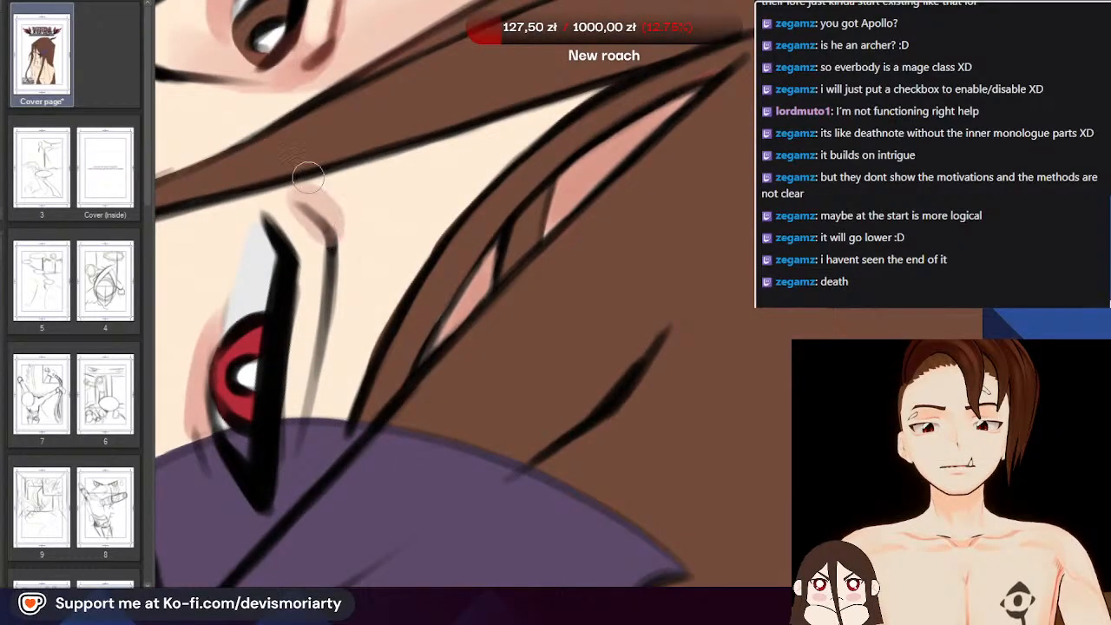
scroll(308, 208, "down", 1)
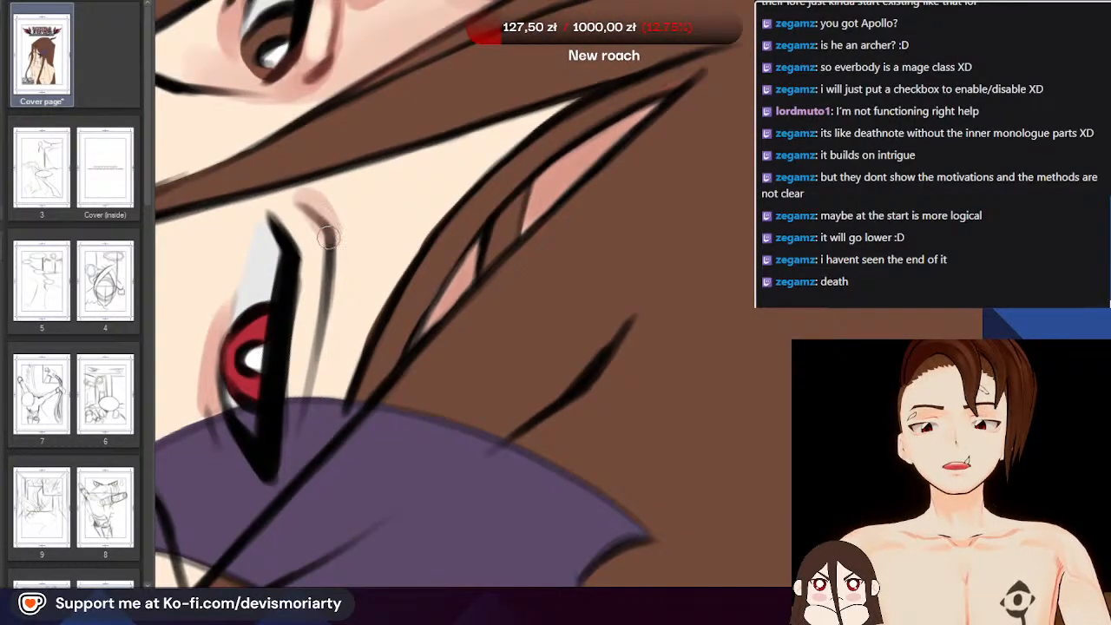
scroll(330, 256, "down", 2)
scroll(317, 269, "up", 3)
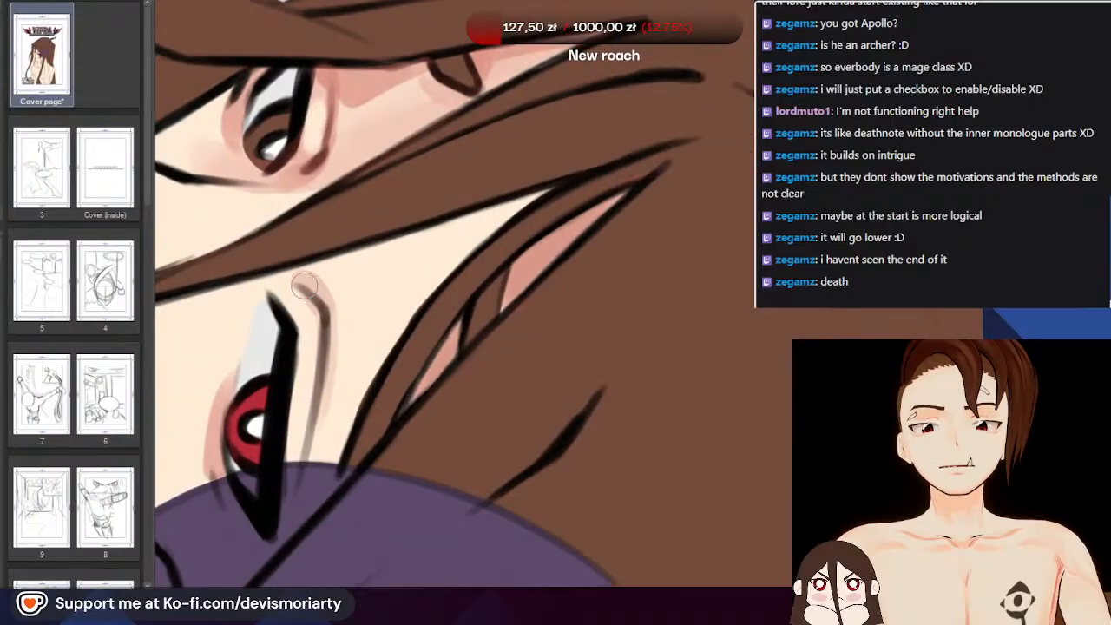
scroll(304, 280, "down", 4)
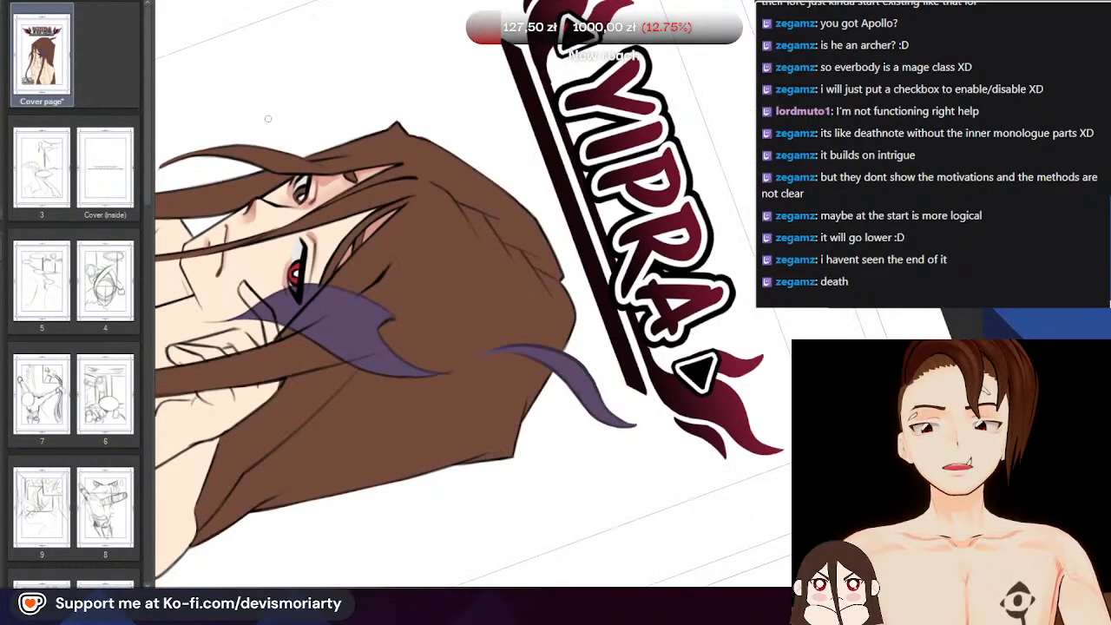
scroll(308, 208, "up", 4)
scroll(313, 217, "down", 1)
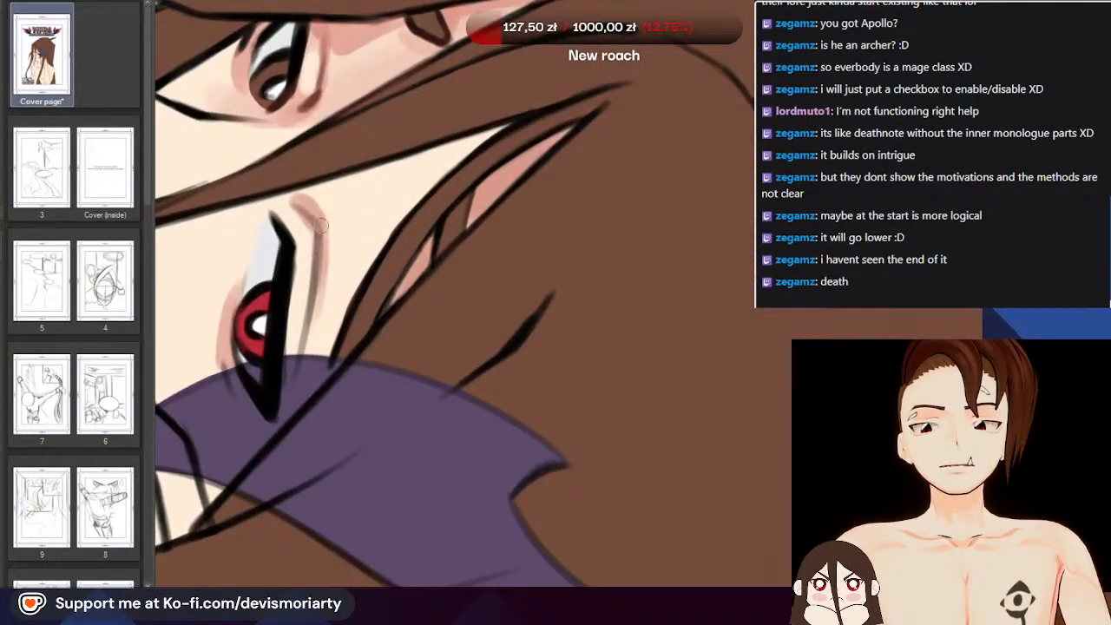
Sample the dark reddish brown from the brown eye's crease and tint the red eye's eyelid crease line with it
scroll(312, 212, "up", 5)
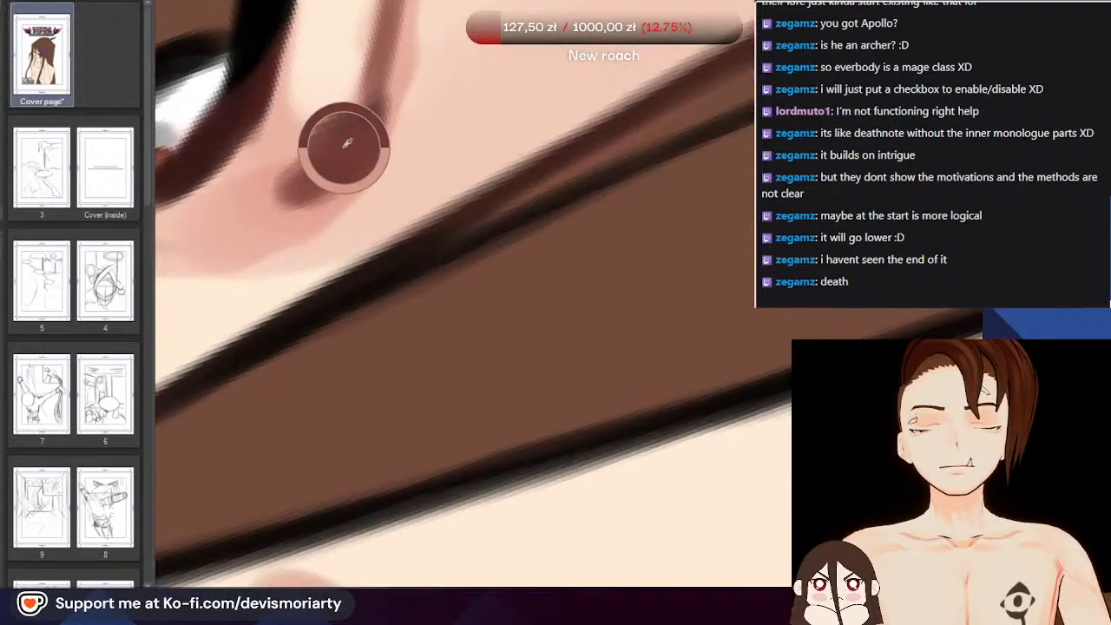
scroll(346, 143, "down", 4)
scroll(339, 228, "up", 2)
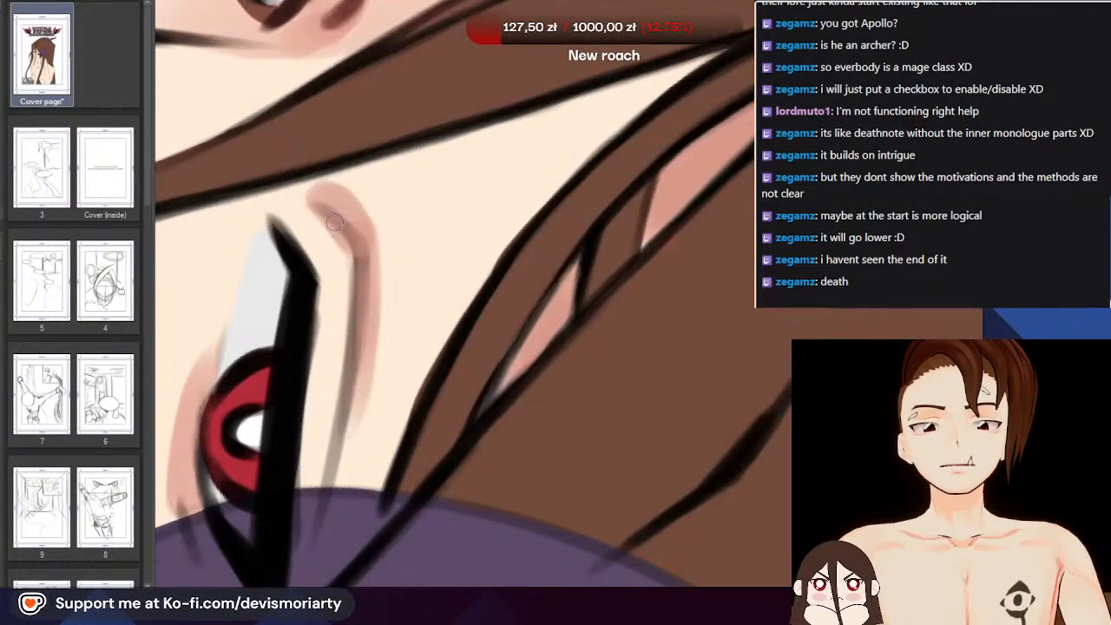
left_click_drag(356, 259, 345, 402)
scroll(256, 145, "down", 3)
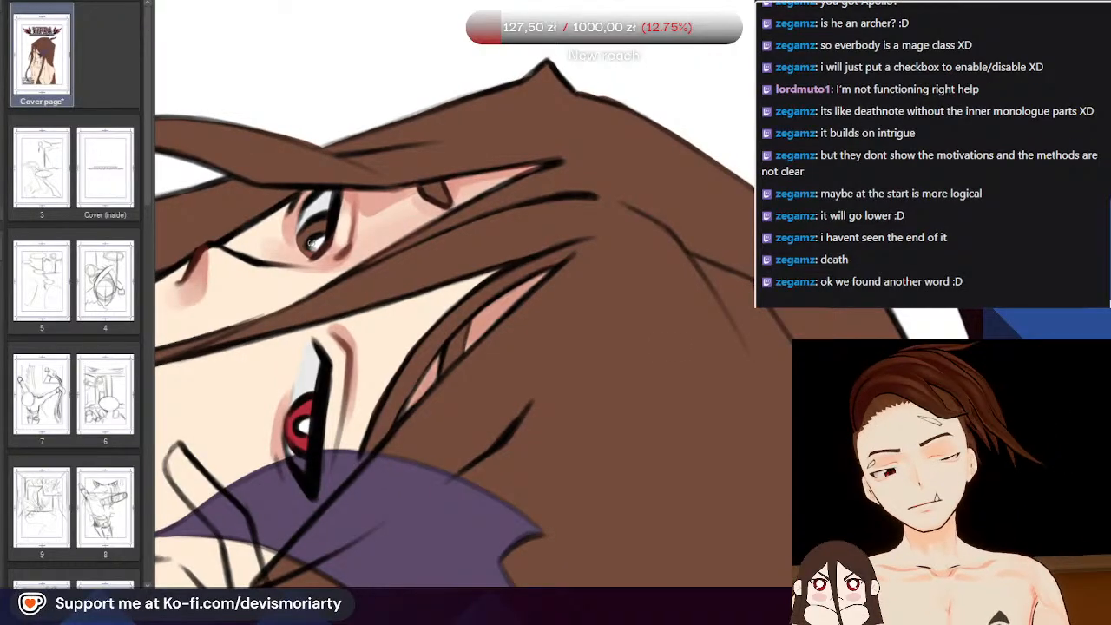
scroll(311, 244, "down", 4)
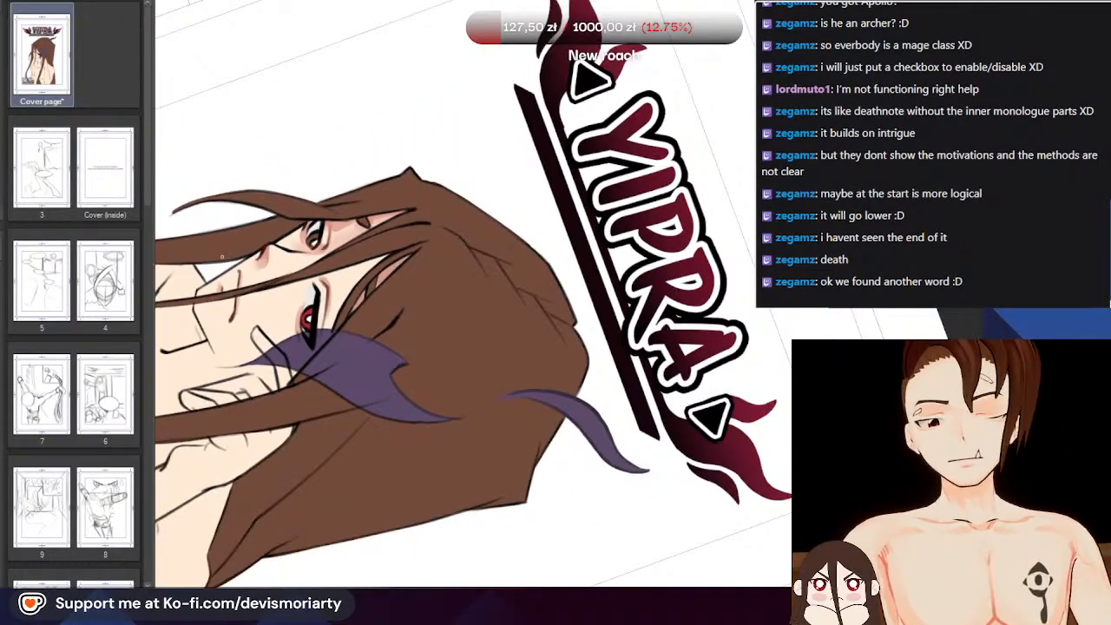
scroll(239, 268, "up", 2)
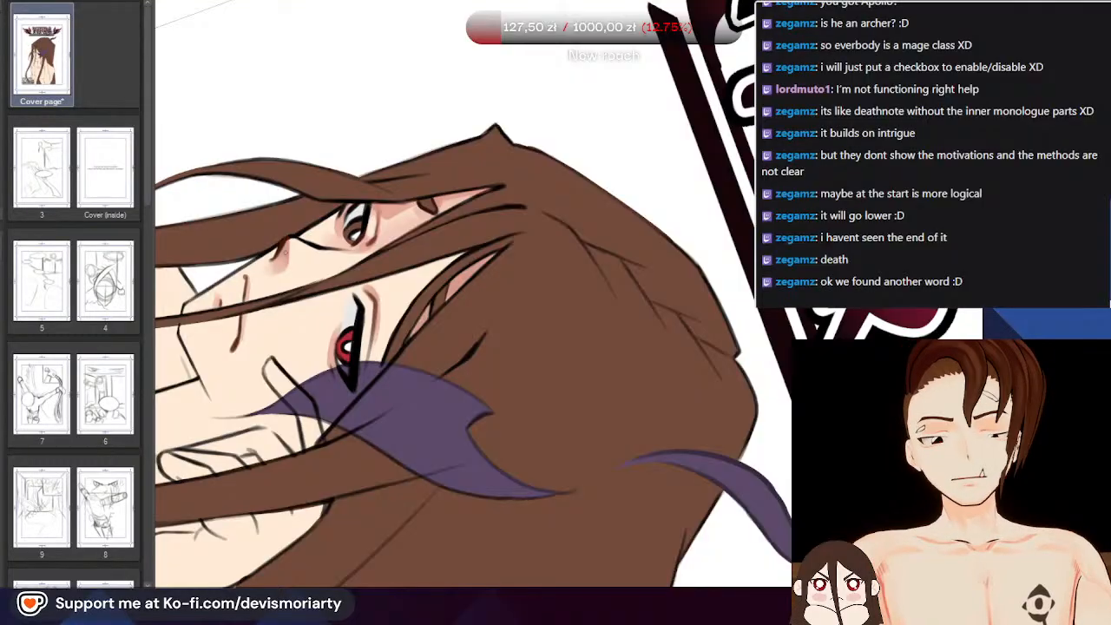
scroll(342, 339, "up", 3)
scroll(451, 210, "up", 5)
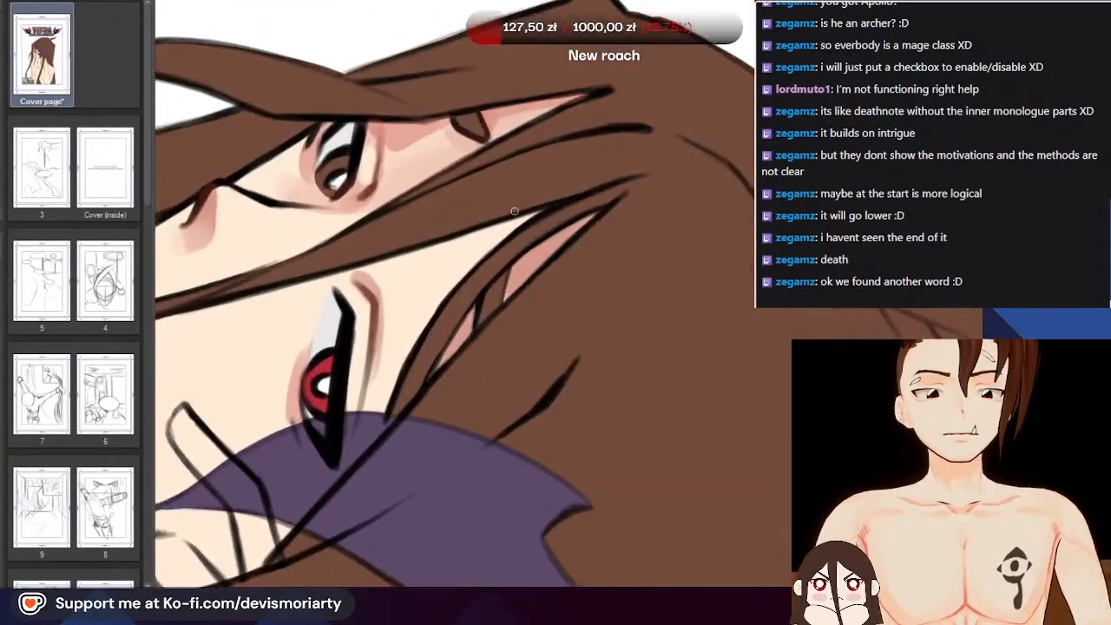
Sample a skin-shading colour beside the hair gaps and softly shade the eyelid between the red eye's lashes and crease
left_click(559, 252, "alt")
scroll(559, 253, "down", 3)
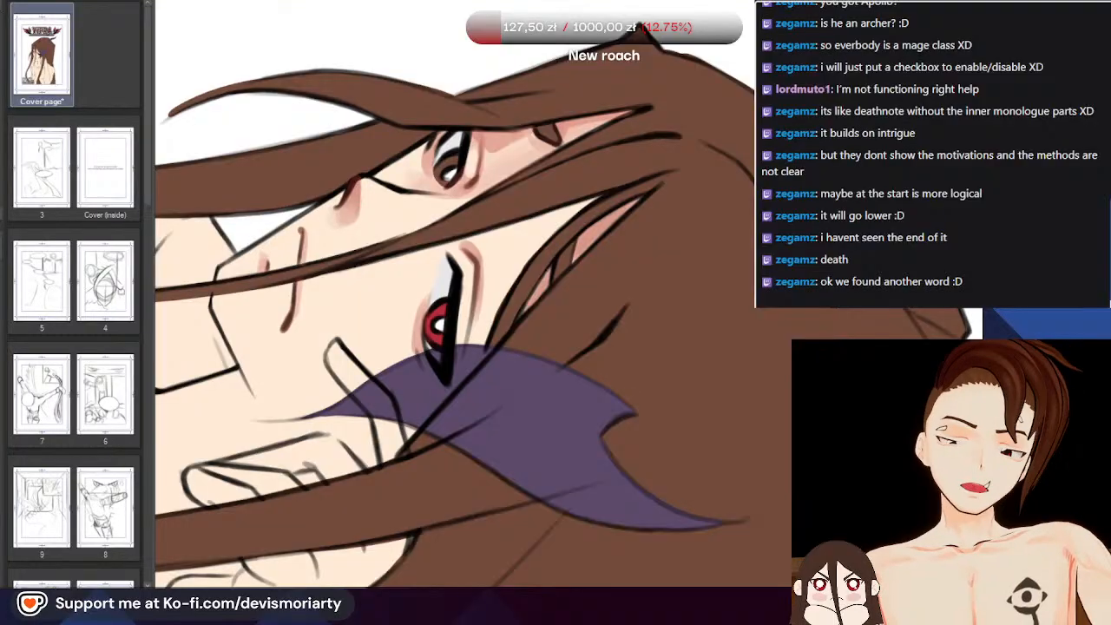
scroll(436, 208, "down", 2)
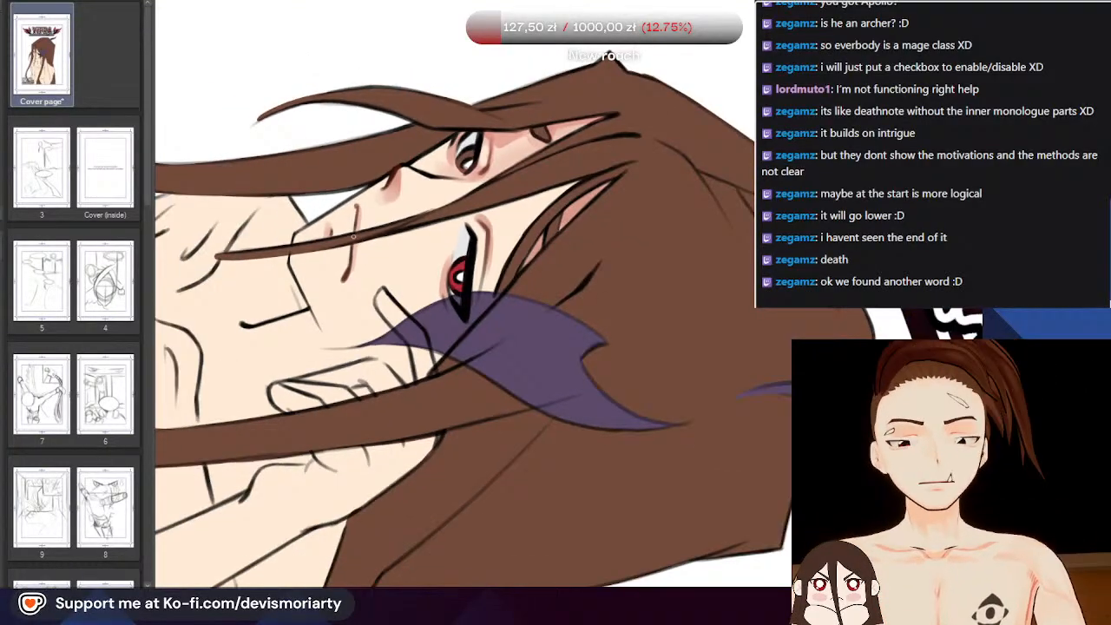
scroll(437, 208, "up", 3)
scroll(438, 208, "down", 3)
scroll(504, 225, "up", 3)
scroll(505, 223, "down", 3)
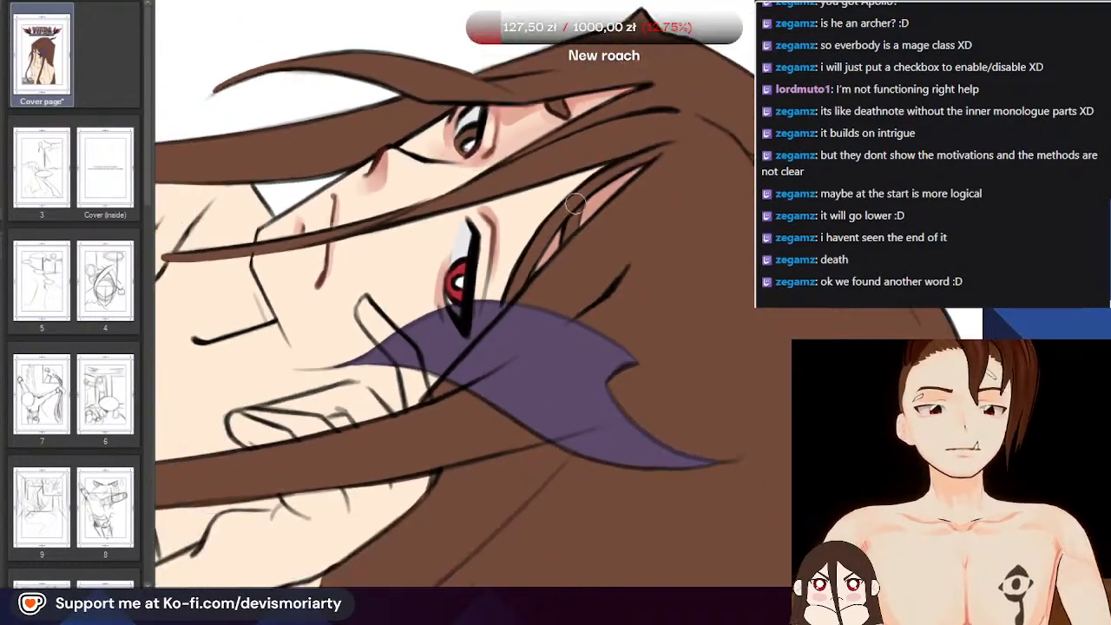
scroll(685, 170, "up", 4)
scroll(397, 159, "down", 2)
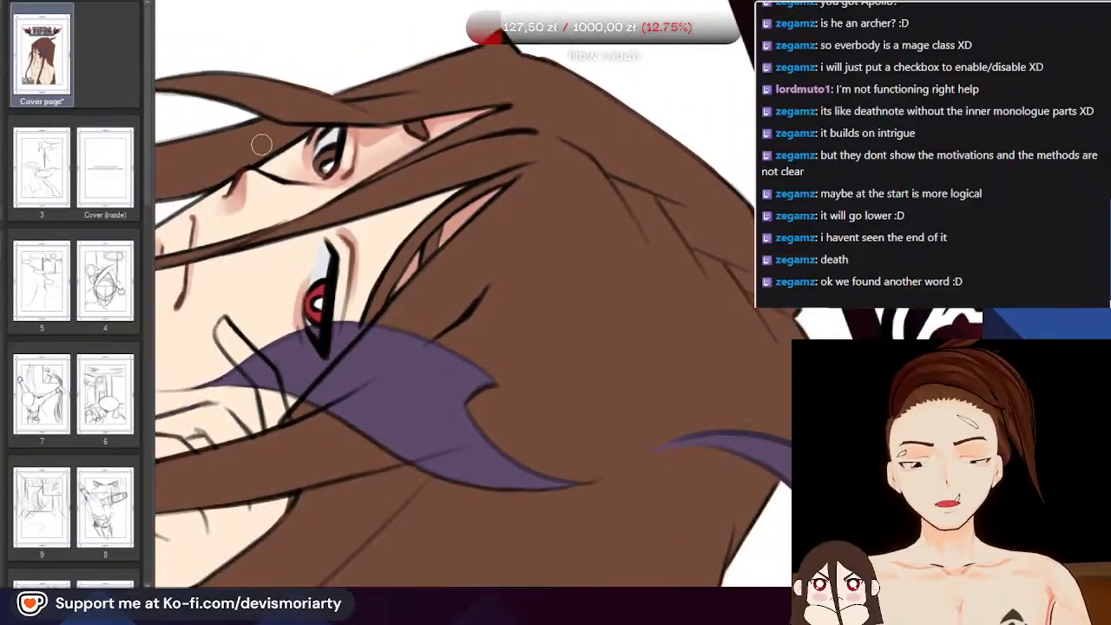
scroll(318, 254, "up", 2)
scroll(318, 254, "down", 2)
scroll(330, 337, "up", 3)
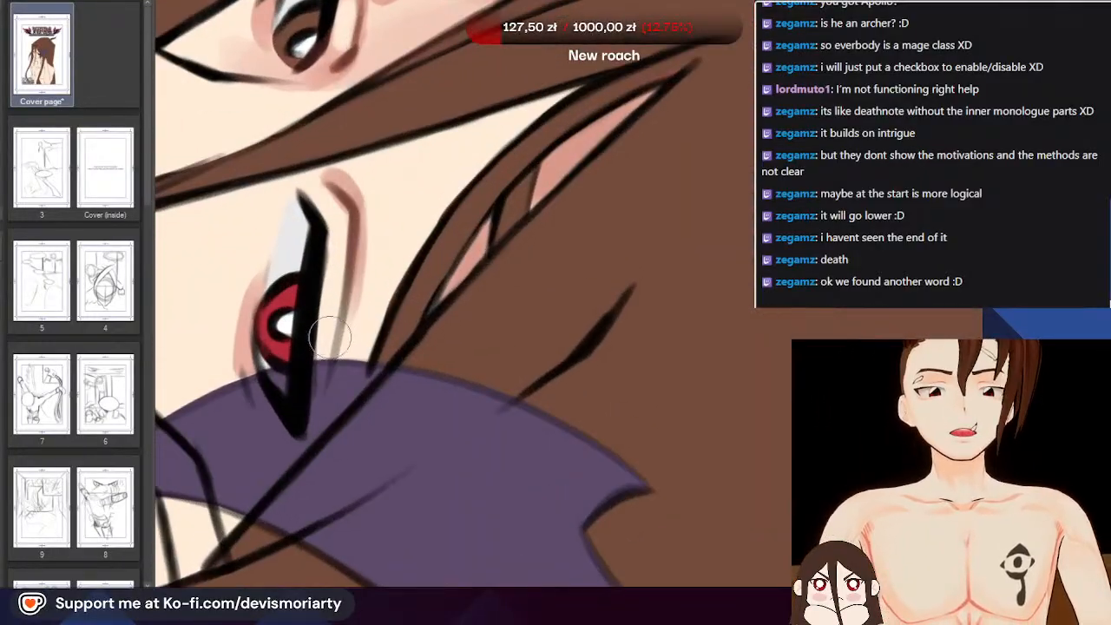
scroll(330, 306, "down", 5)
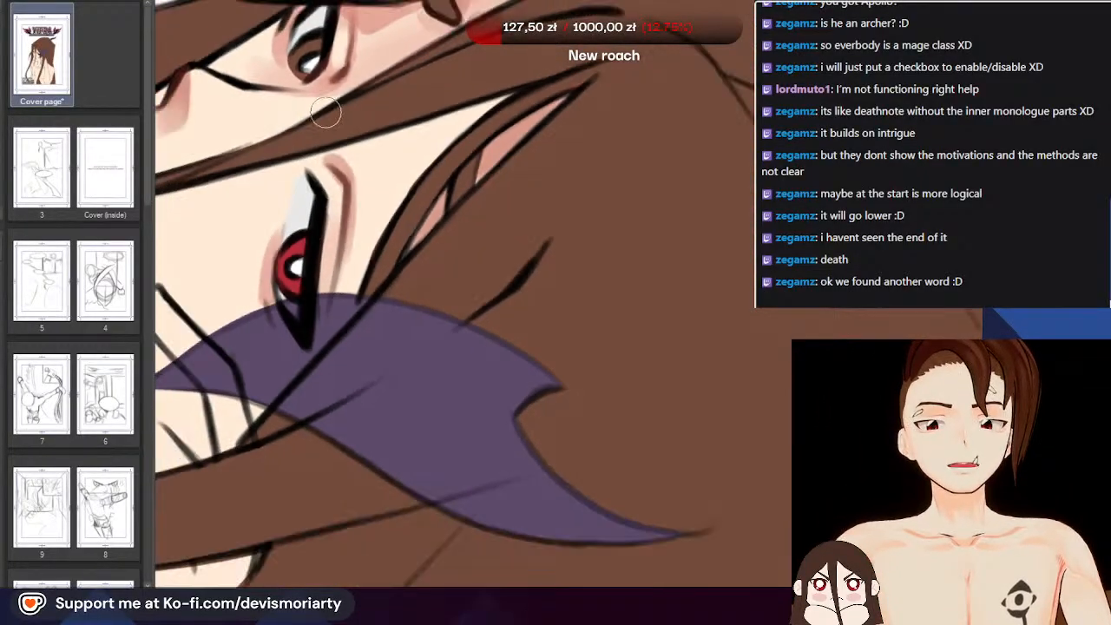
Examine the red eye's shading against the whole face and the full rotated cover page
scroll(338, 238, "down", 5)
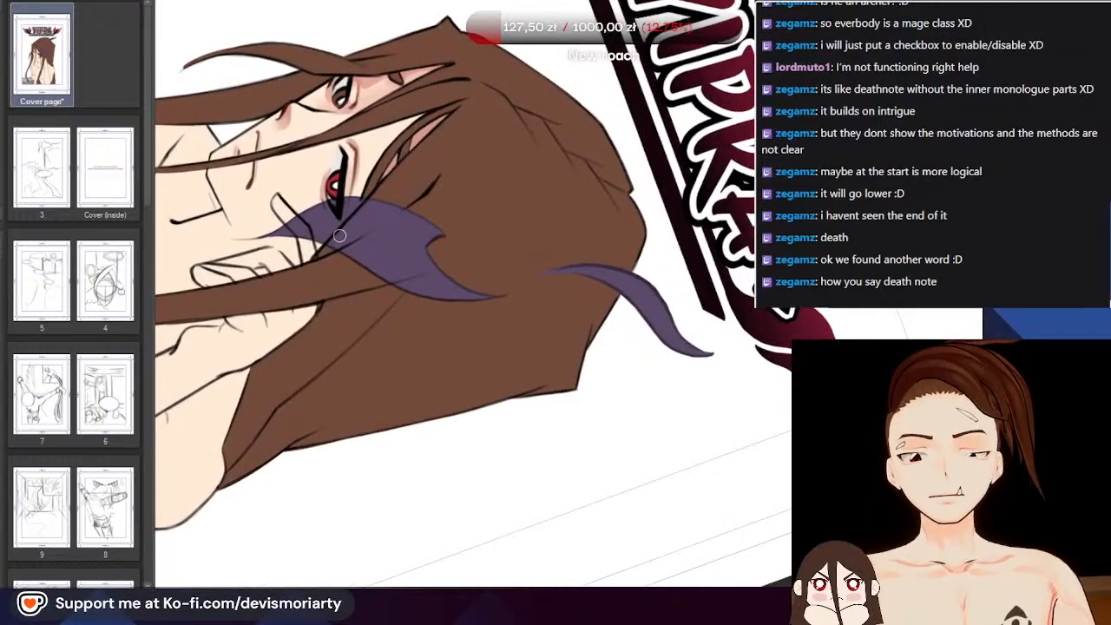
scroll(339, 232, "up", 4)
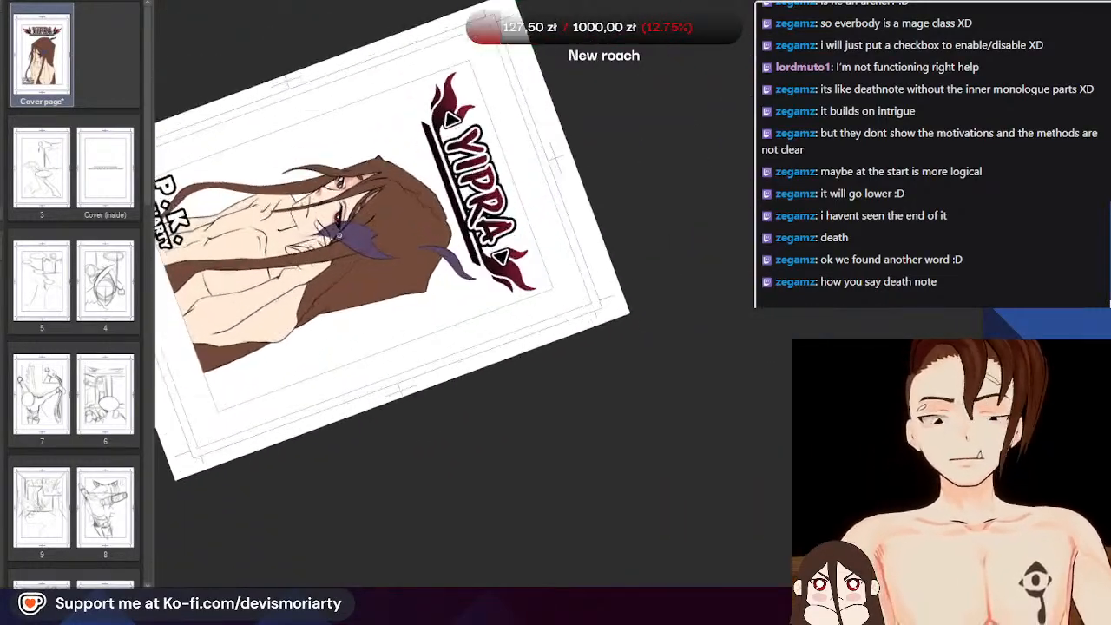
scroll(339, 233, "down", 5)
scroll(339, 235, "up", 2)
scroll(338, 234, "up", 1)
scroll(335, 231, "down", 1)
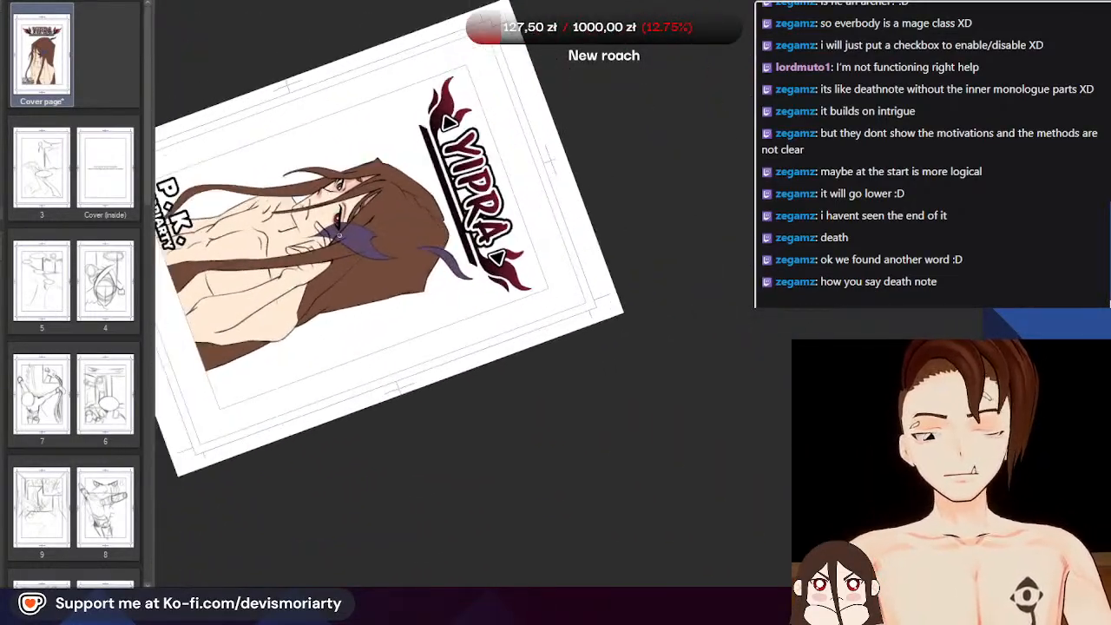
scroll(304, 212, "up", 3)
scroll(300, 203, "down", 5)
scroll(296, 200, "up", 3)
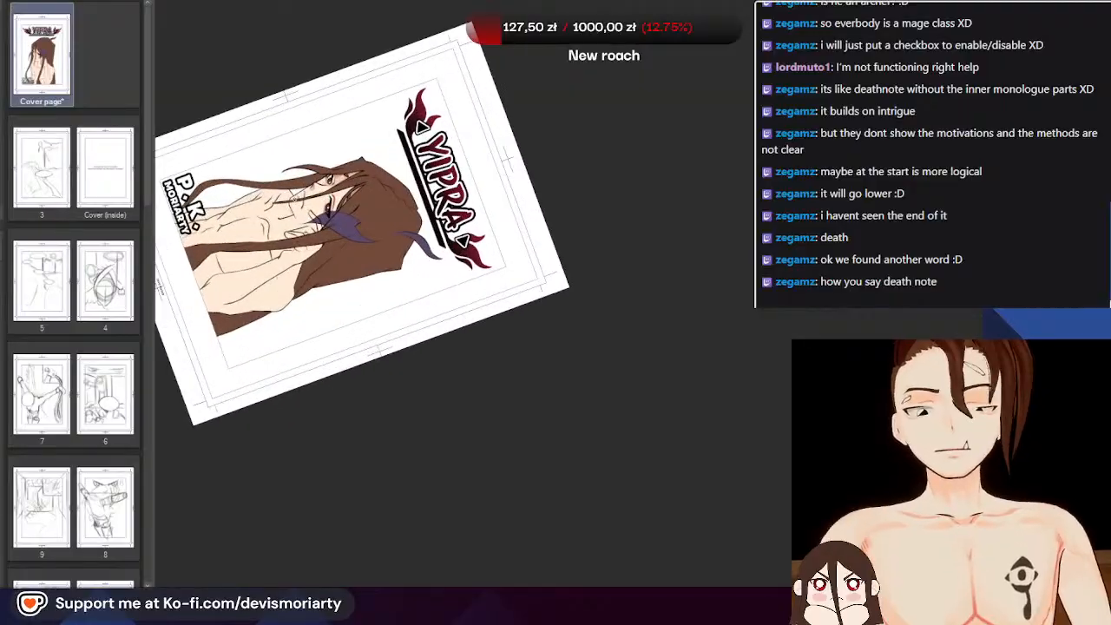
scroll(295, 199, "up", 4)
scroll(295, 200, "down", 4)
scroll(295, 200, "up", 4)
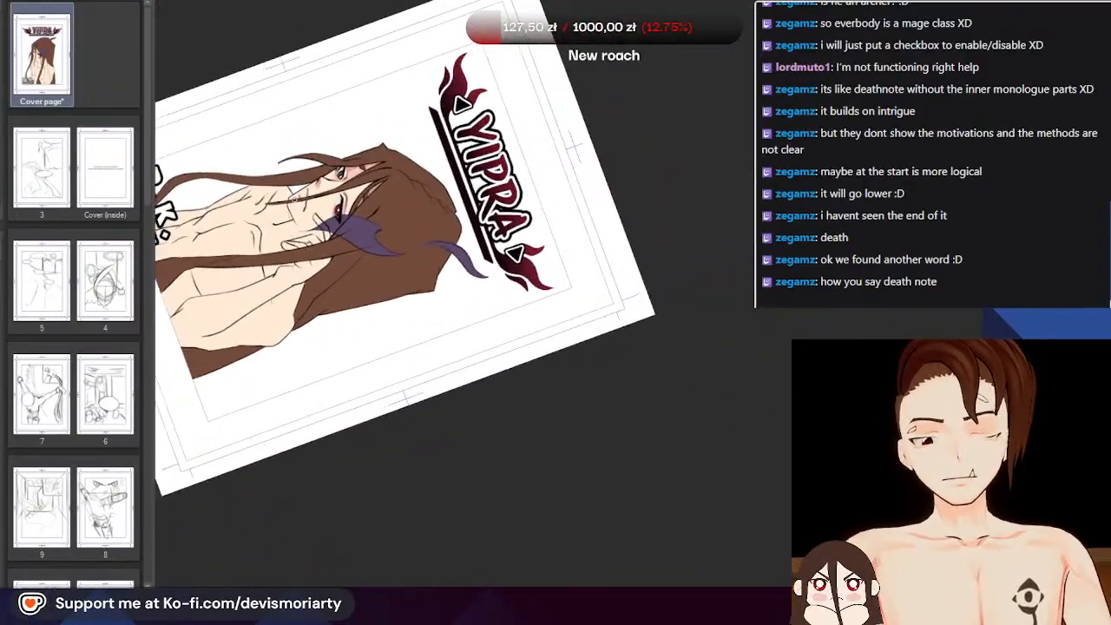
Add faint pink shading between the red eye's crease and the adjacent hair strand, and reset the canvas rotation
scroll(295, 199, "up", 5)
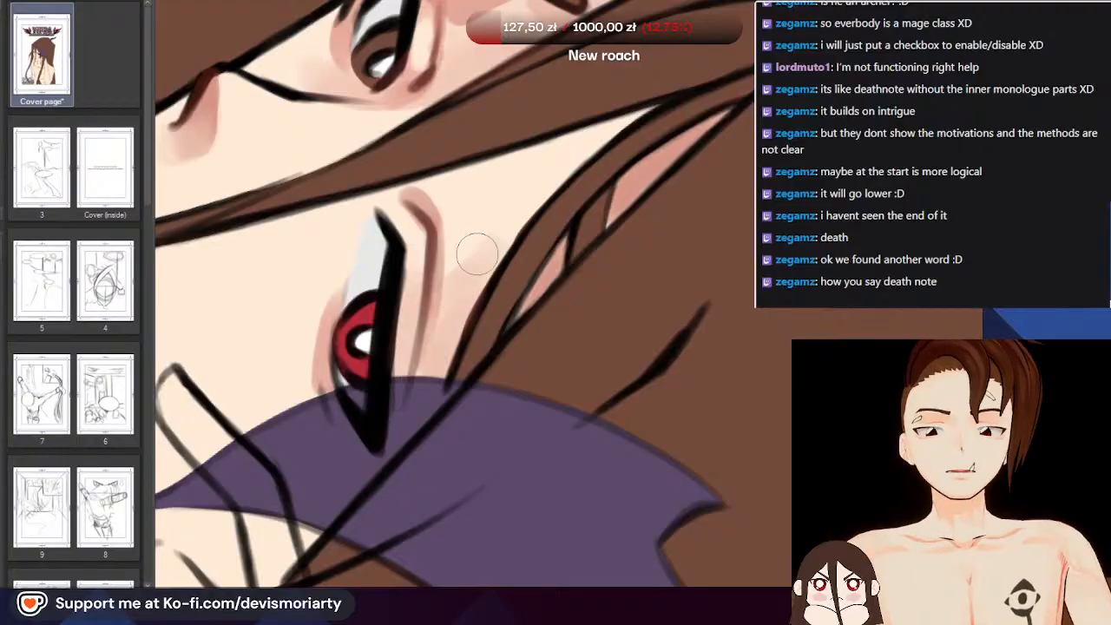
scroll(477, 254, "down", 3)
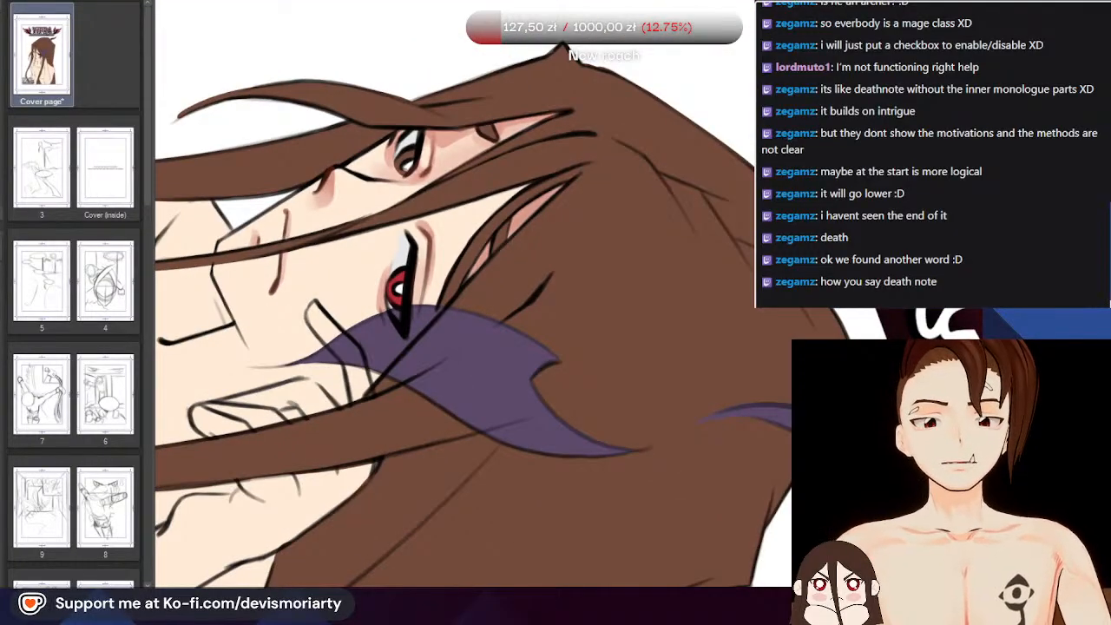
key("ctrl+@")
scroll(373, 200, "down", 5)
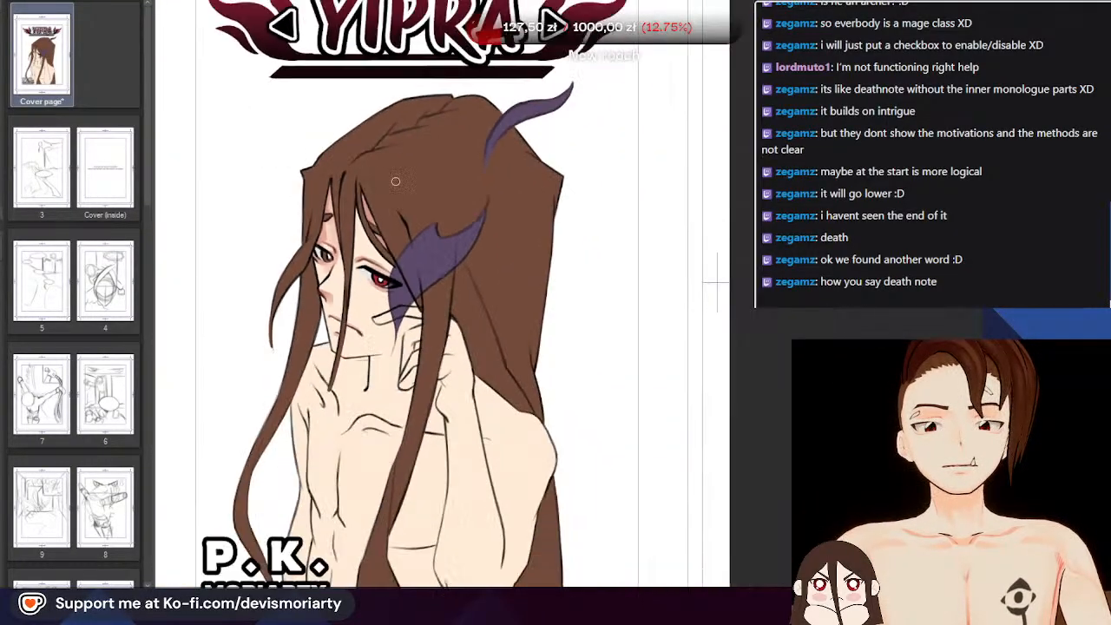
Examine the upright cover page near and far to compare the skin shading around both eyes
scroll(396, 178, "up", 4)
scroll(382, 191, "down", 2)
scroll(357, 121, "up", 1)
scroll(356, 120, "down", 4)
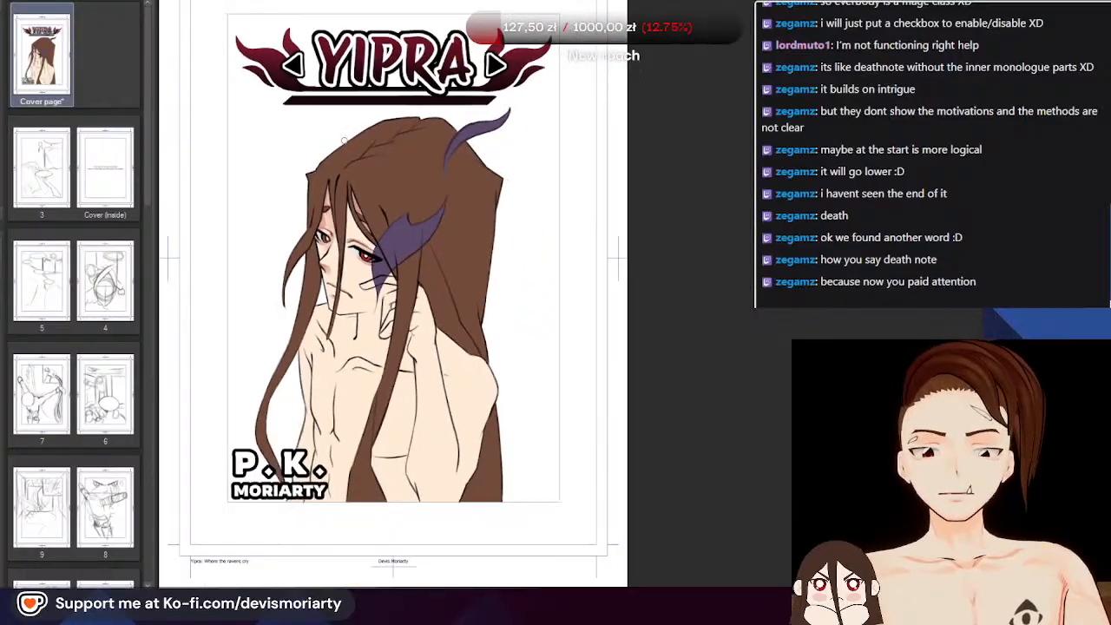
scroll(353, 169, "up", 3)
scroll(353, 168, "down", 3)
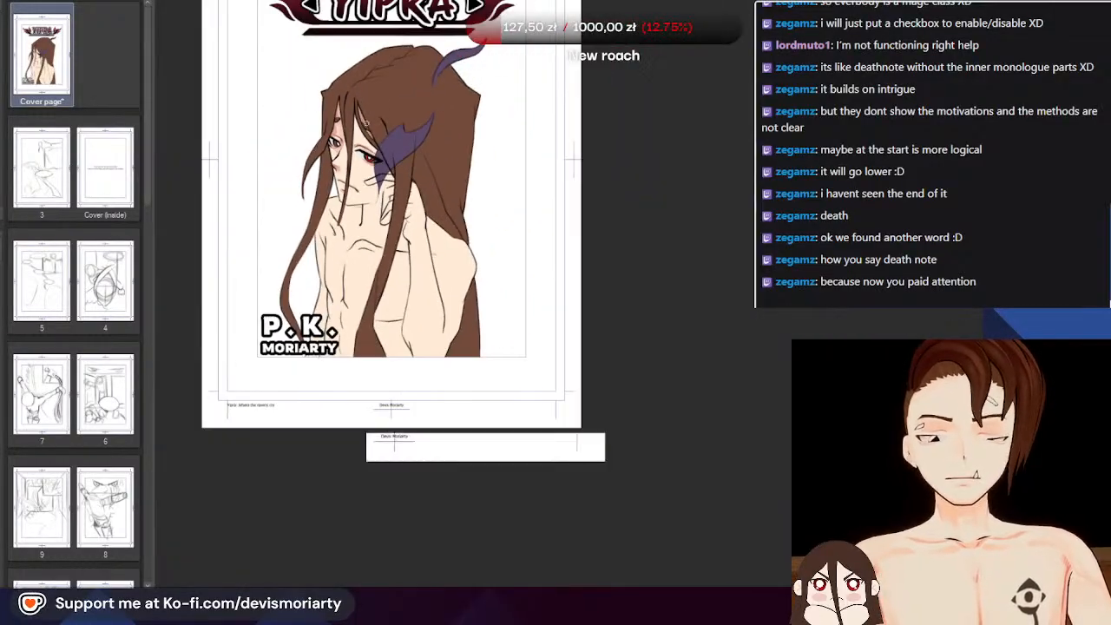
scroll(353, 168, "up", 4)
scroll(353, 168, "down", 4)
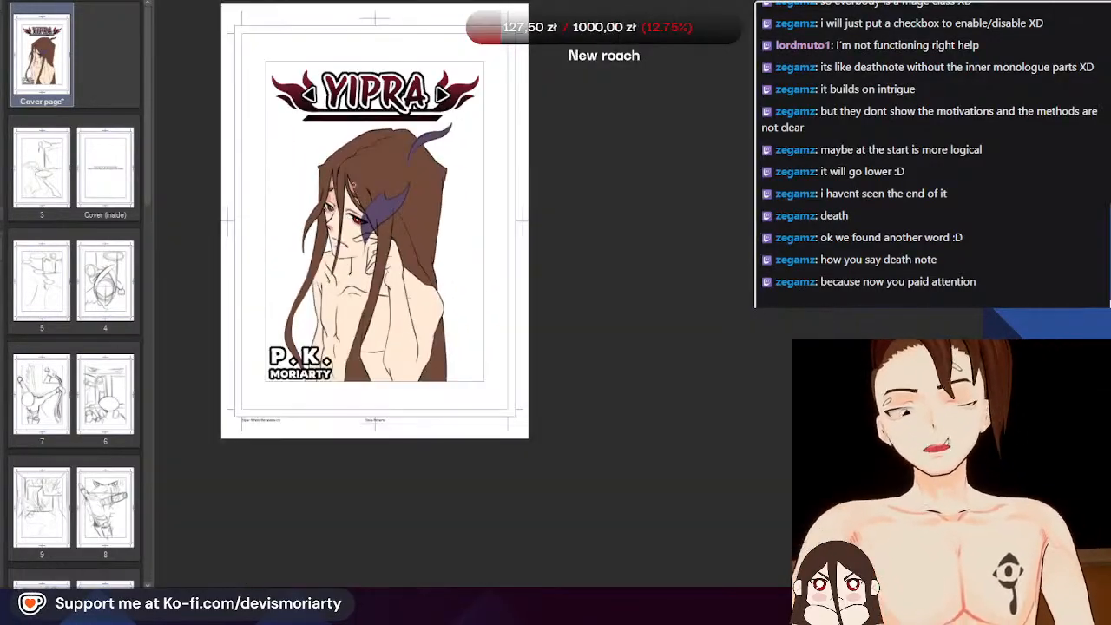
scroll(353, 179, "up", 3)
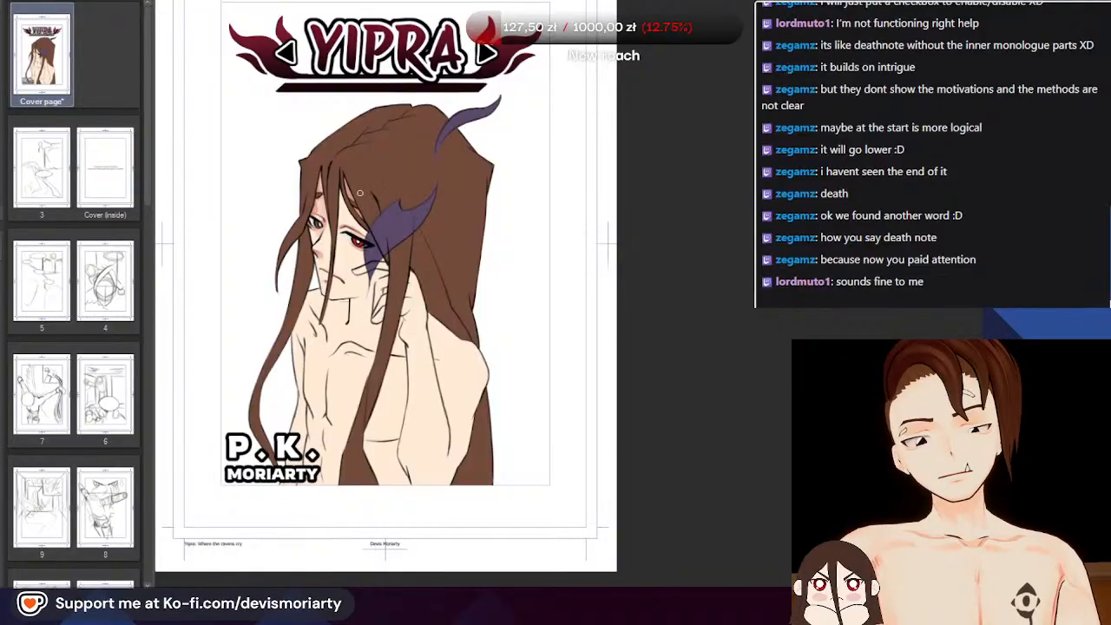
scroll(359, 192, "down", 4)
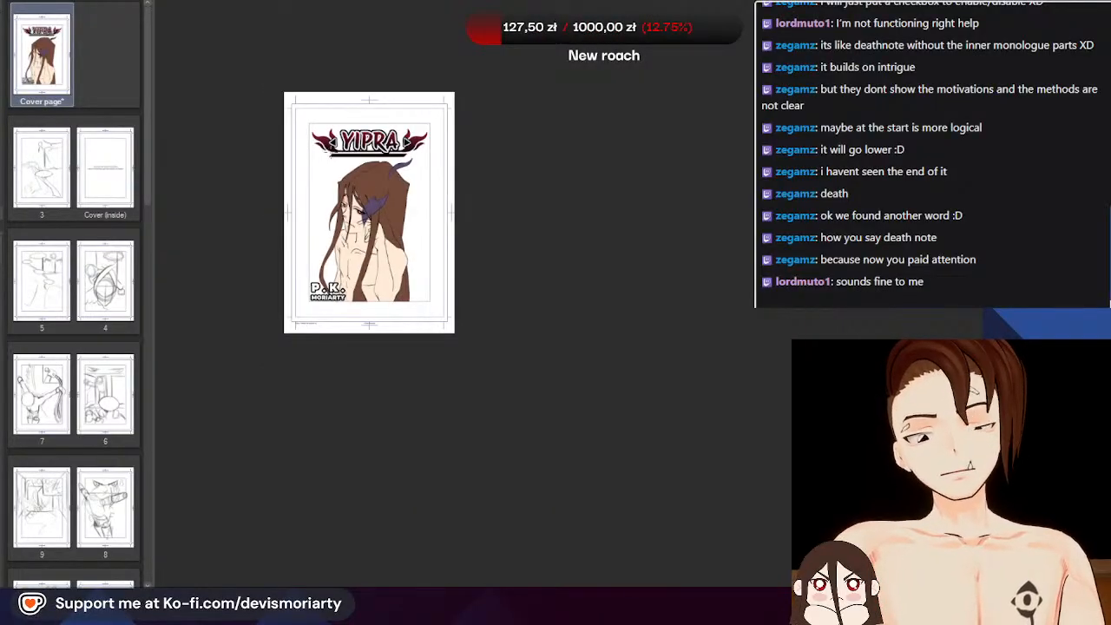
Extend the soft skin shading over the brow area above the red eye and check it against the whole figure
scroll(360, 308, "up", 6)
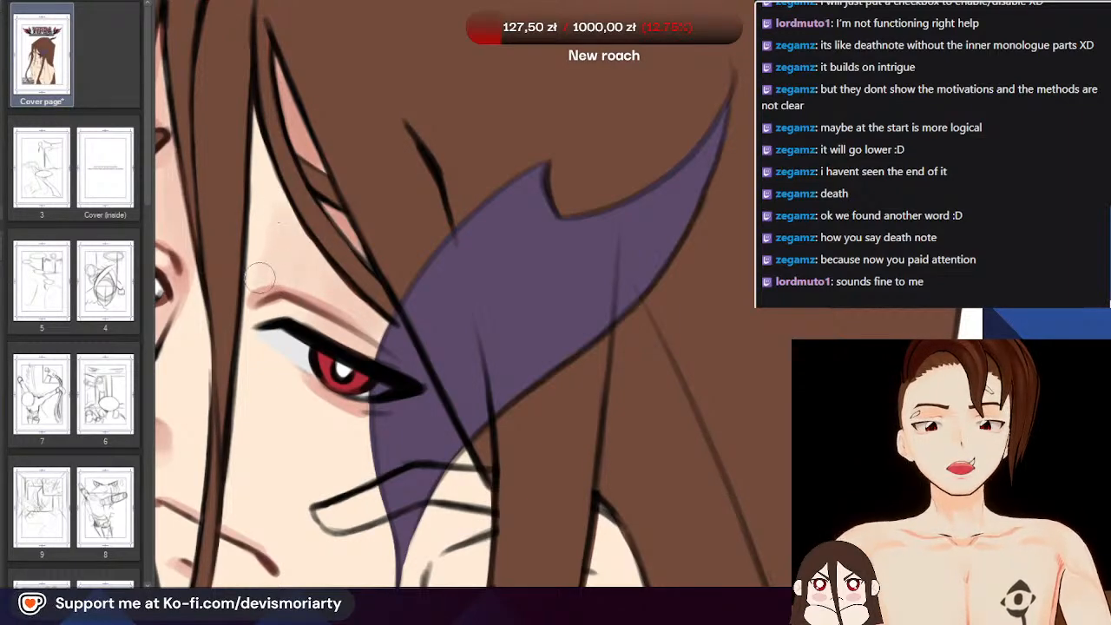
scroll(252, 269, "down", 5)
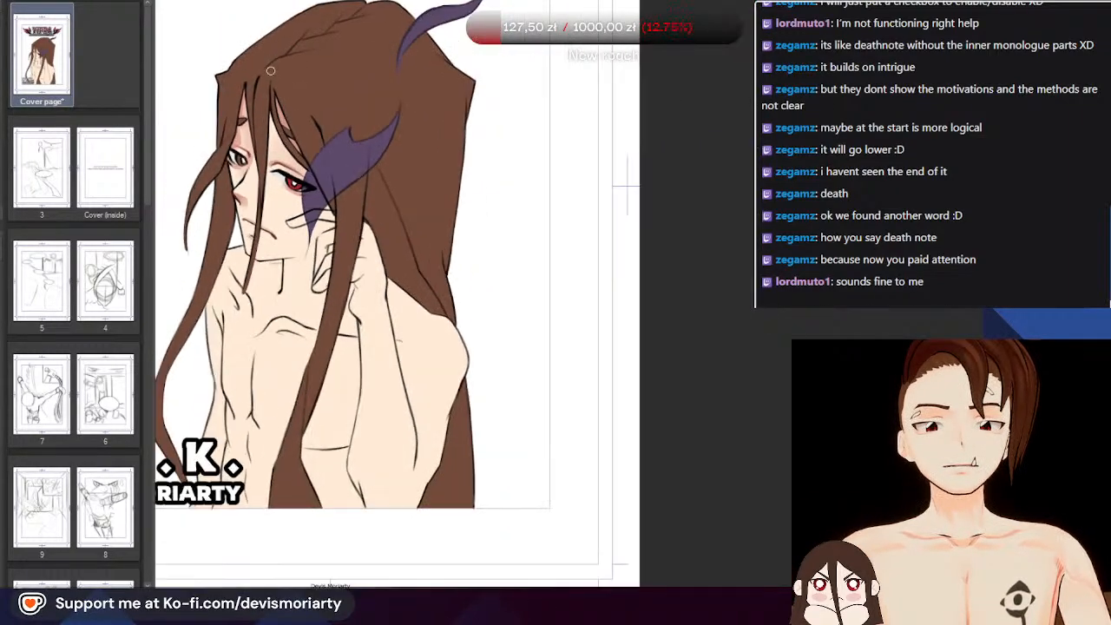
scroll(283, 81, "down", 3)
scroll(300, 143, "up", 3)
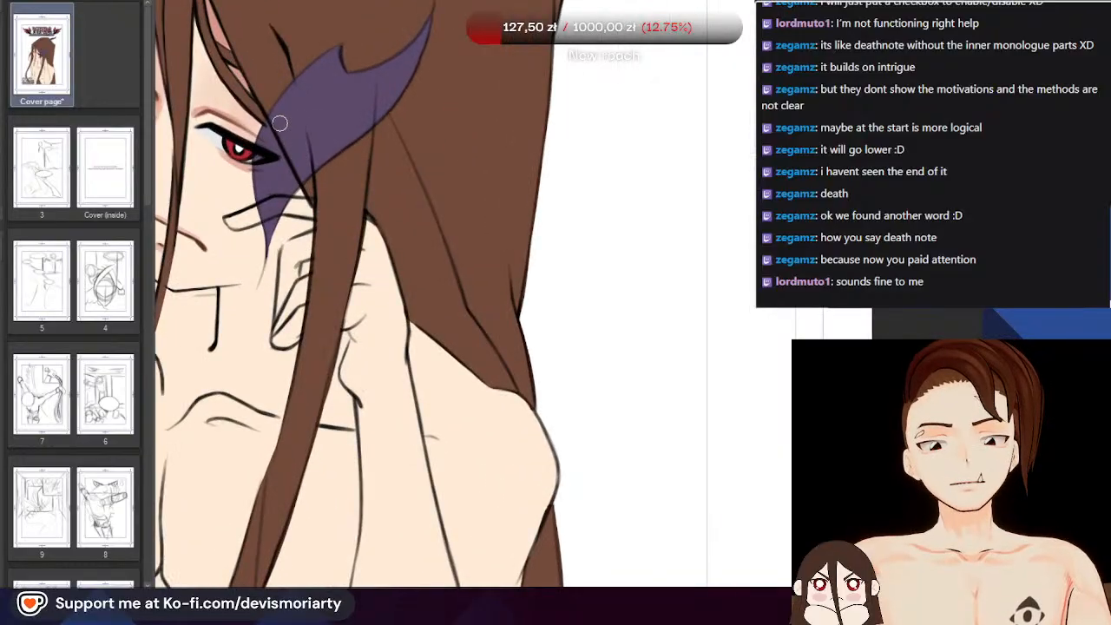
scroll(280, 121, "down", 2)
scroll(291, 143, "up", 2)
scroll(317, 216, "down", 4)
scroll(311, 199, "up", 2)
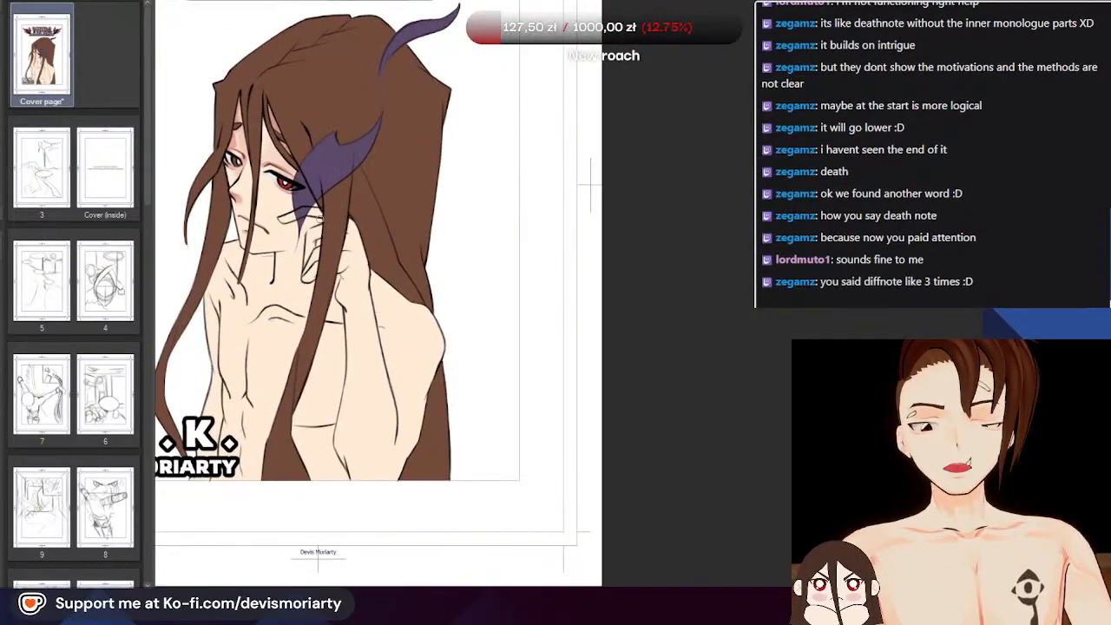
Examine the skin shading around both eyes close up and against the full cover page
scroll(311, 199, "down", 5)
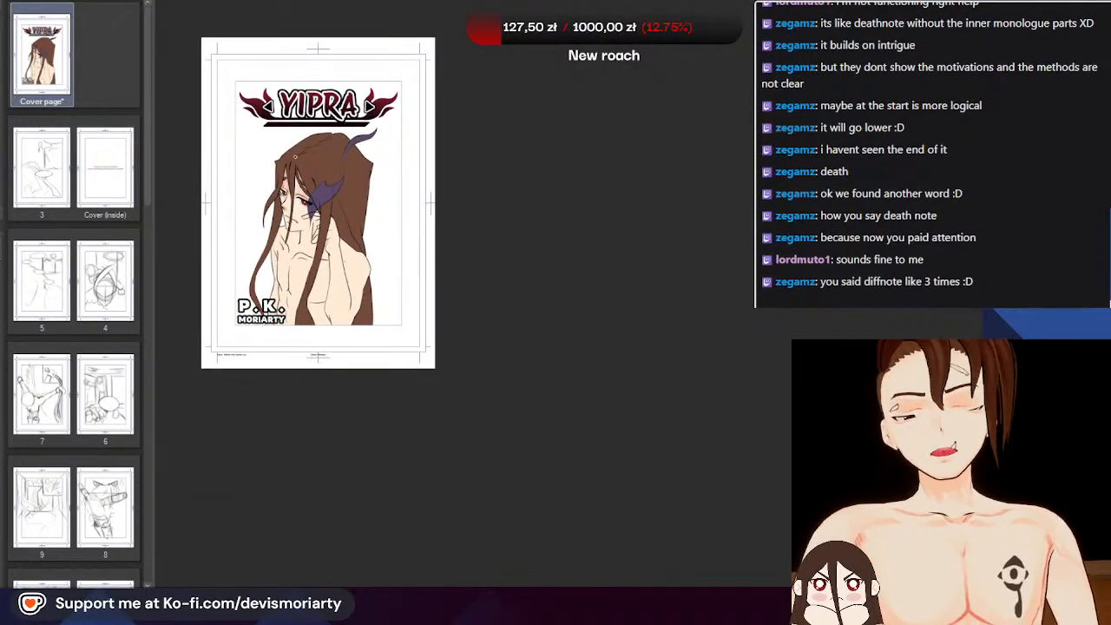
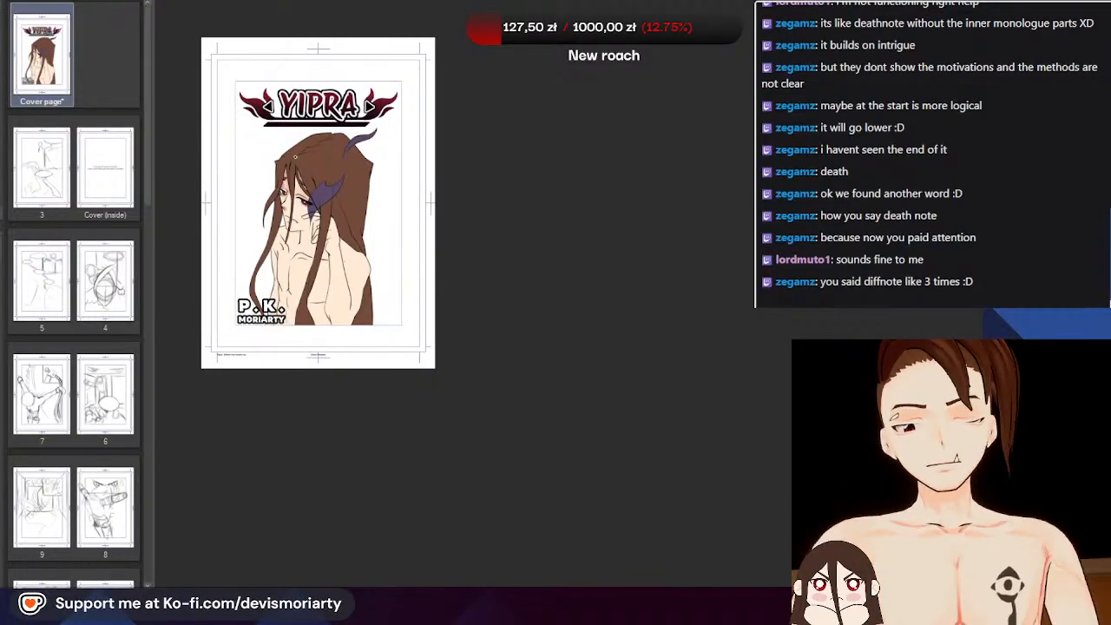
scroll(295, 157, "up", 10)
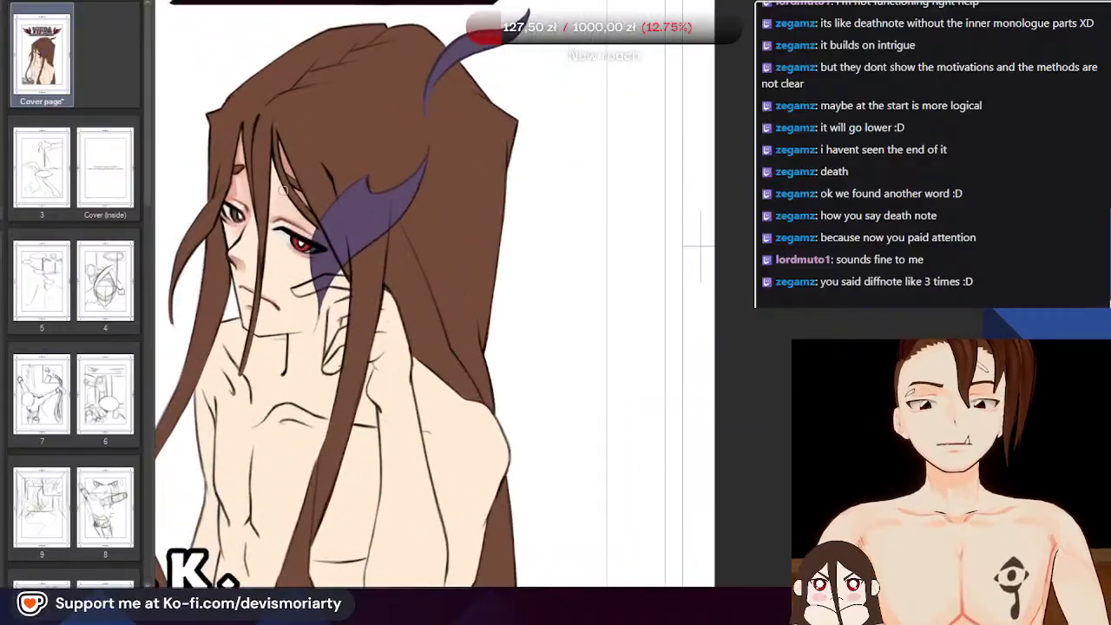
scroll(252, 199, "down", 5)
scroll(293, 228, "up", 5)
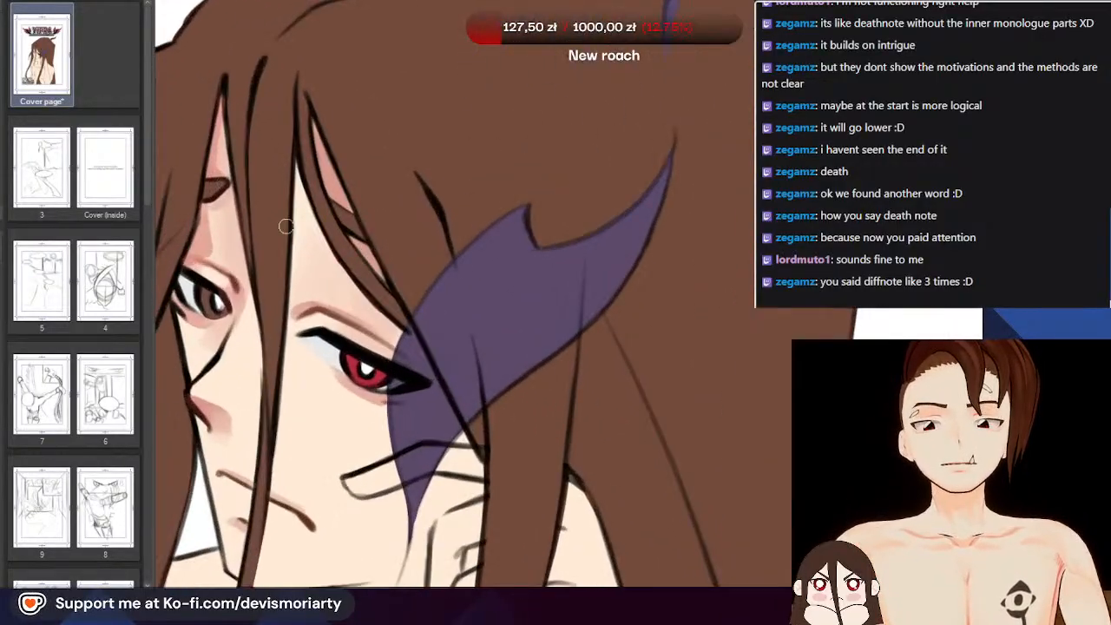
scroll(366, 299, "up", 2)
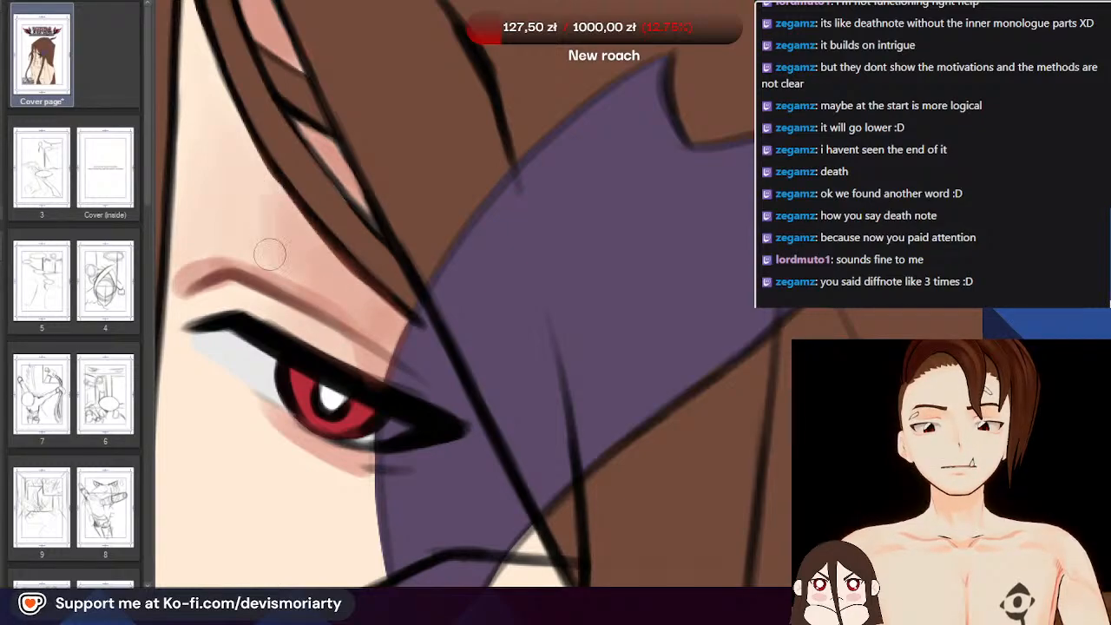
scroll(261, 183, "down", 4)
scroll(233, 109, "down", 4)
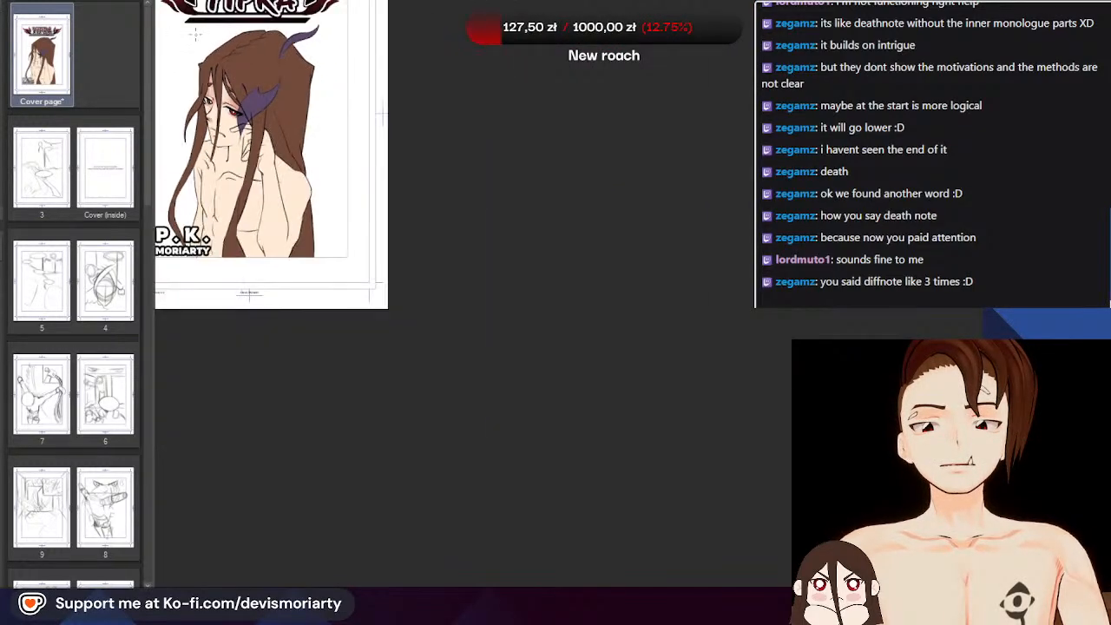
scroll(249, 89, "up", 4)
scroll(249, 89, "up", 5)
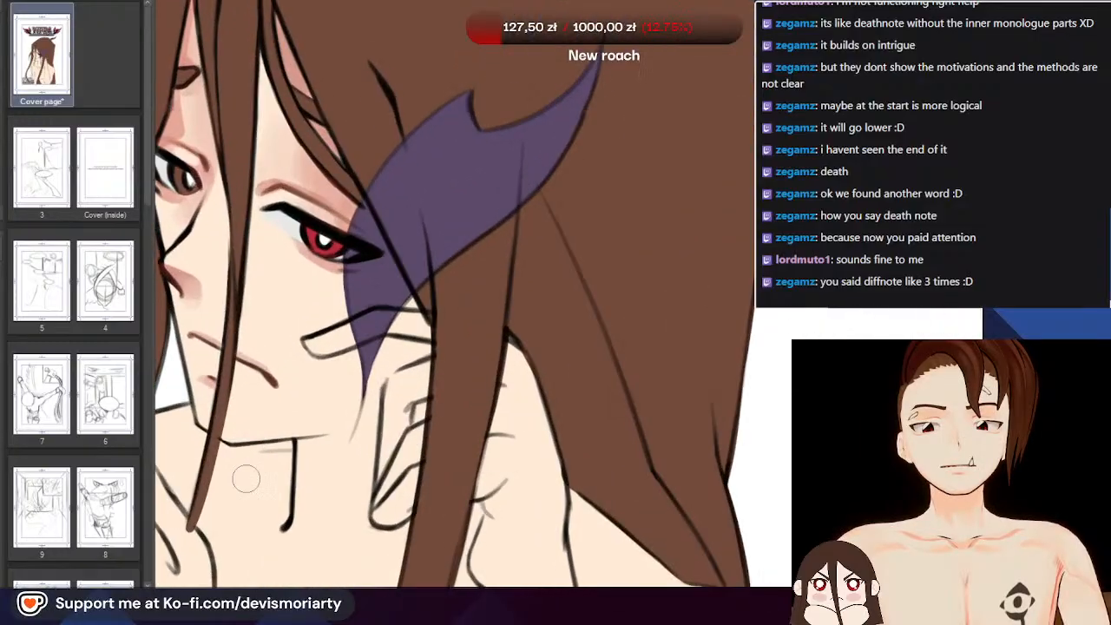
Rotate the canvas and paint faint pink shading on the cheek between the fingers and the jawline
key("minus")
key("minus")
key("minus")
scroll(283, 129, "down", 4)
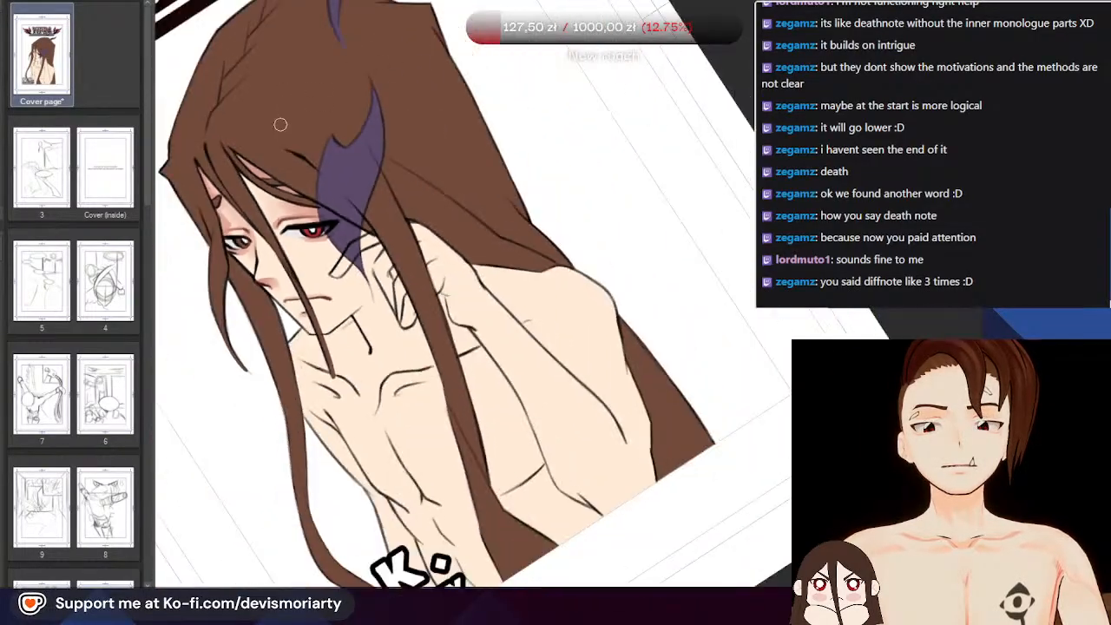
scroll(327, 119, "up", 2)
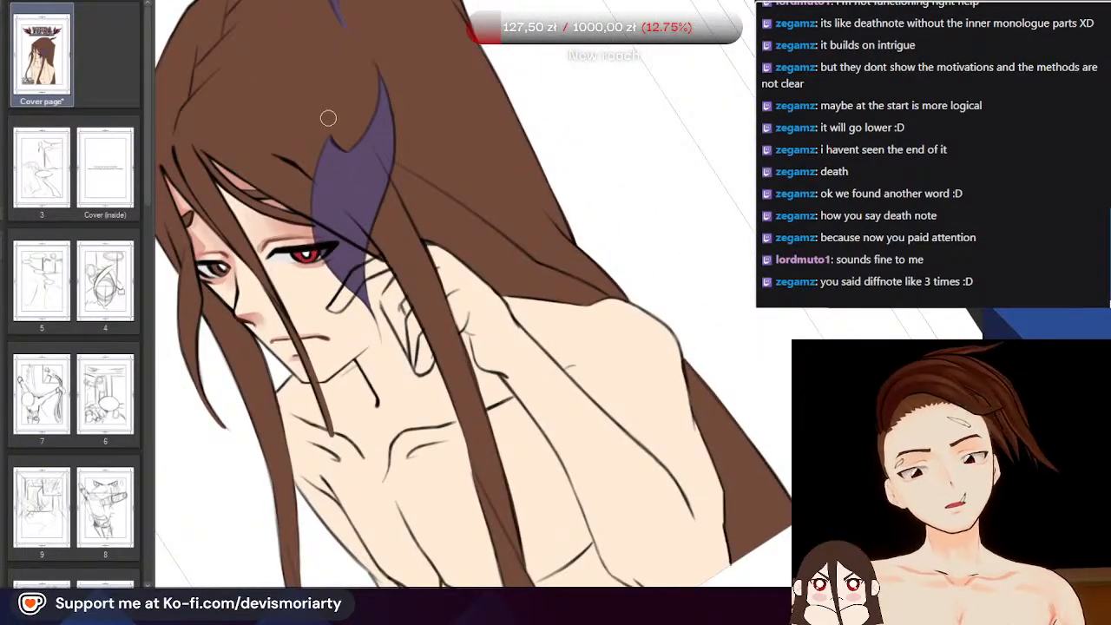
scroll(328, 118, "down", 4)
scroll(364, 262, "up", 6)
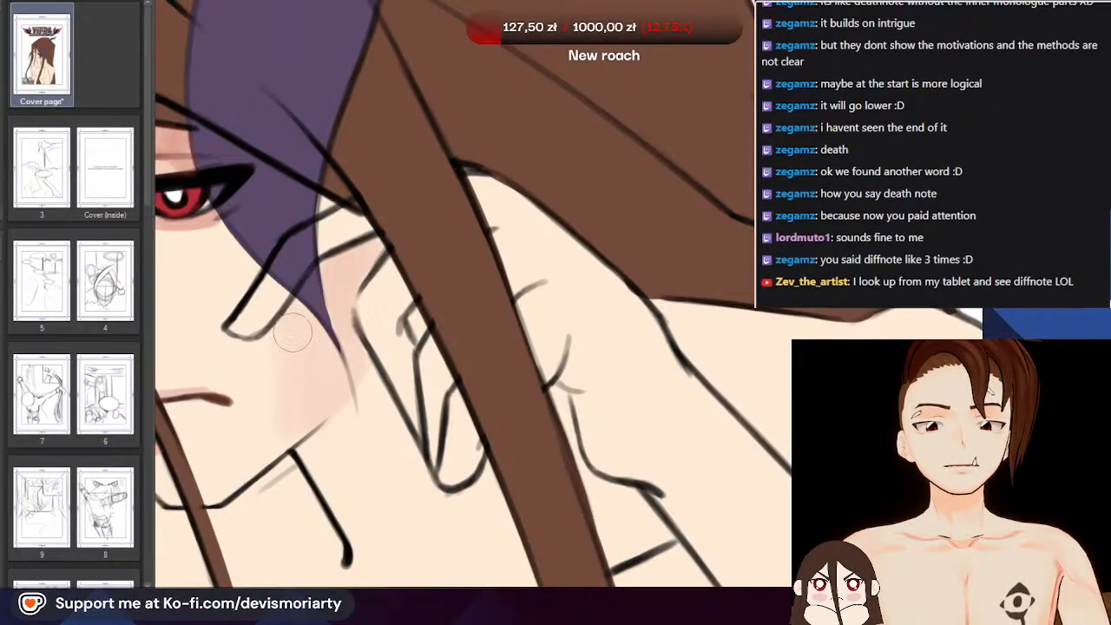
Compare the new cheek shading with the whole figure on the rotated cover page
scroll(374, 197, "down", 6)
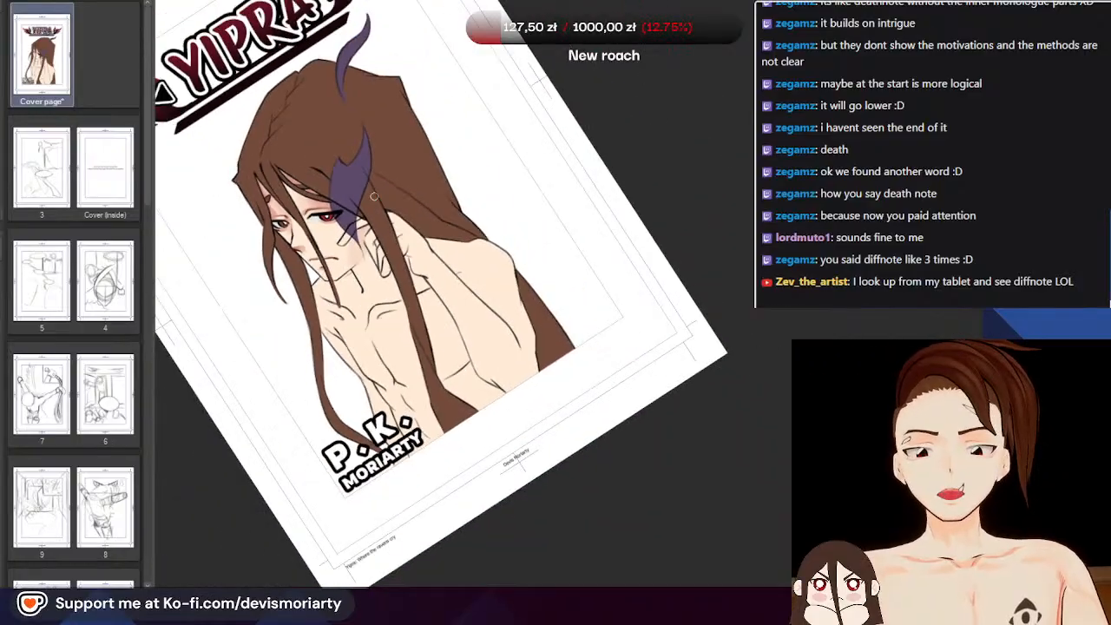
scroll(374, 196, "up", 2)
scroll(374, 197, "down", 2)
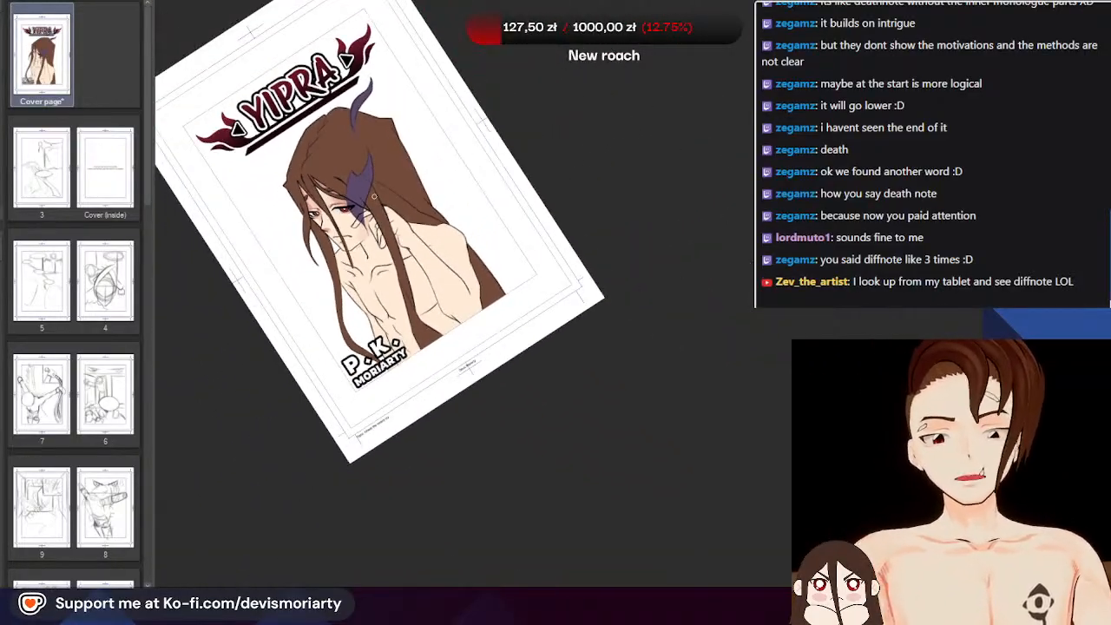
scroll(375, 196, "up", 3)
scroll(374, 196, "down", 2)
scroll(374, 196, "up", 4)
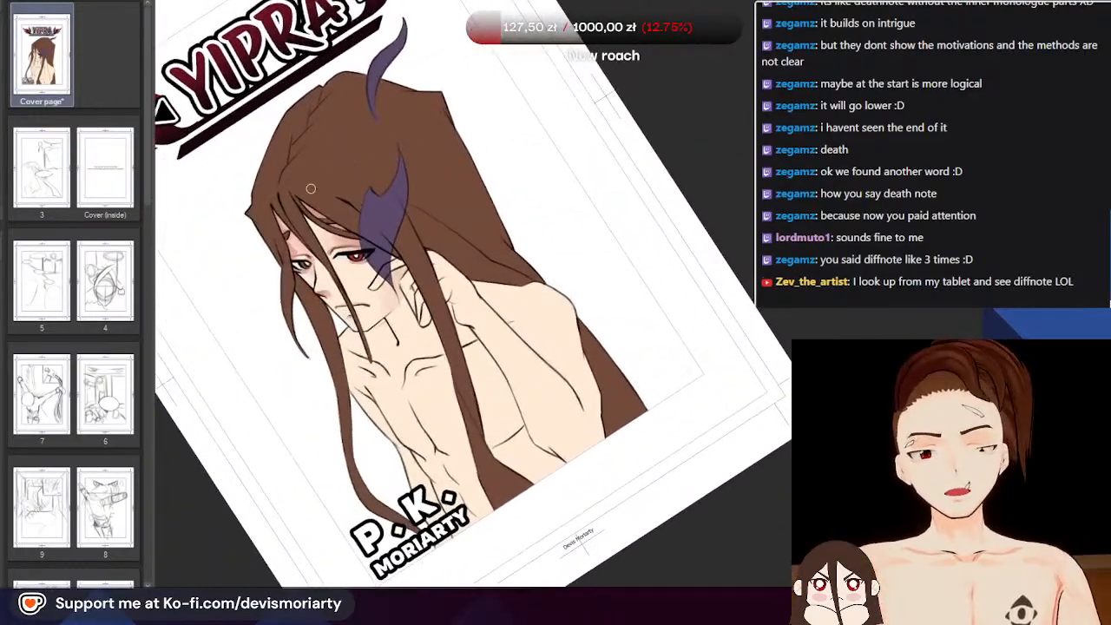
Tint the small skin triangle between the raised finger, purple marking and hair strand pink, and save the page
scroll(372, 290, "up", 4)
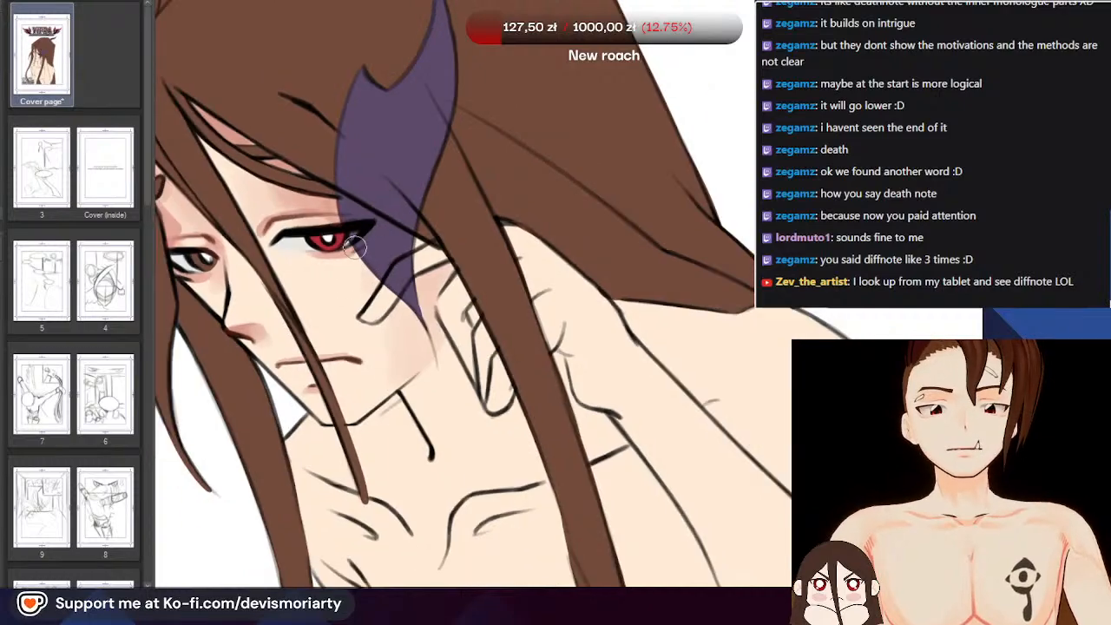
scroll(415, 258, "up", 3)
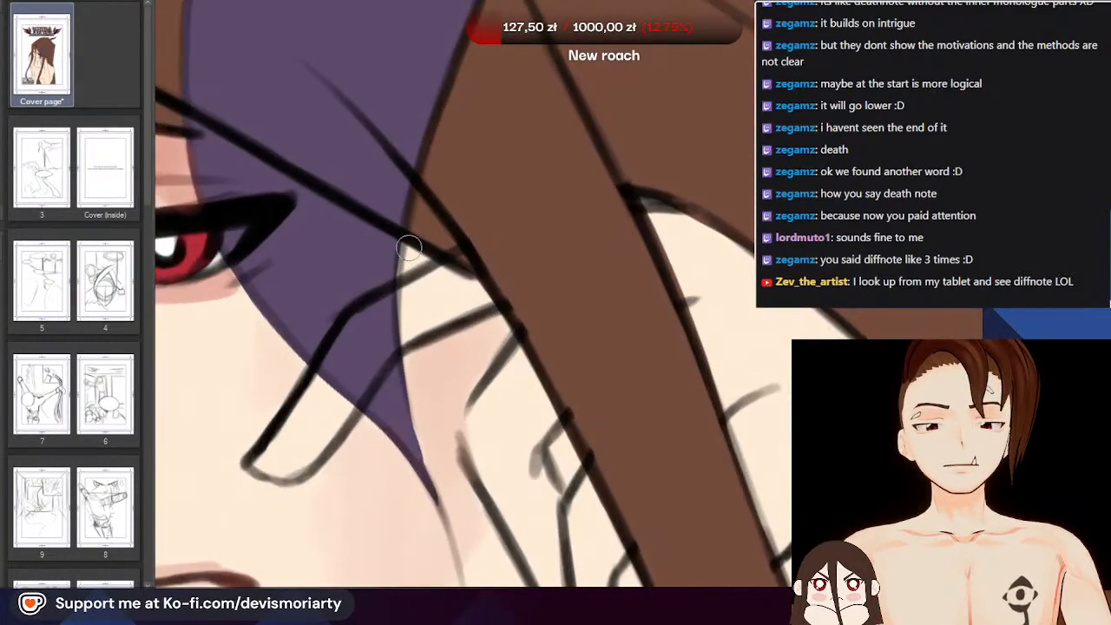
scroll(417, 265, "up", 2)
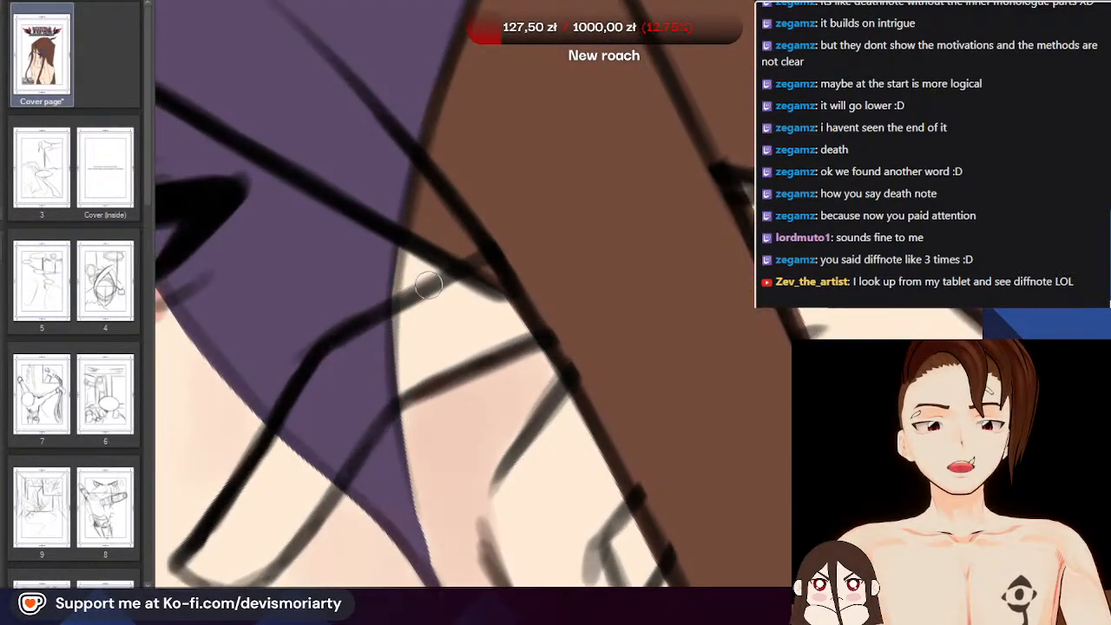
scroll(409, 269, "down", 8)
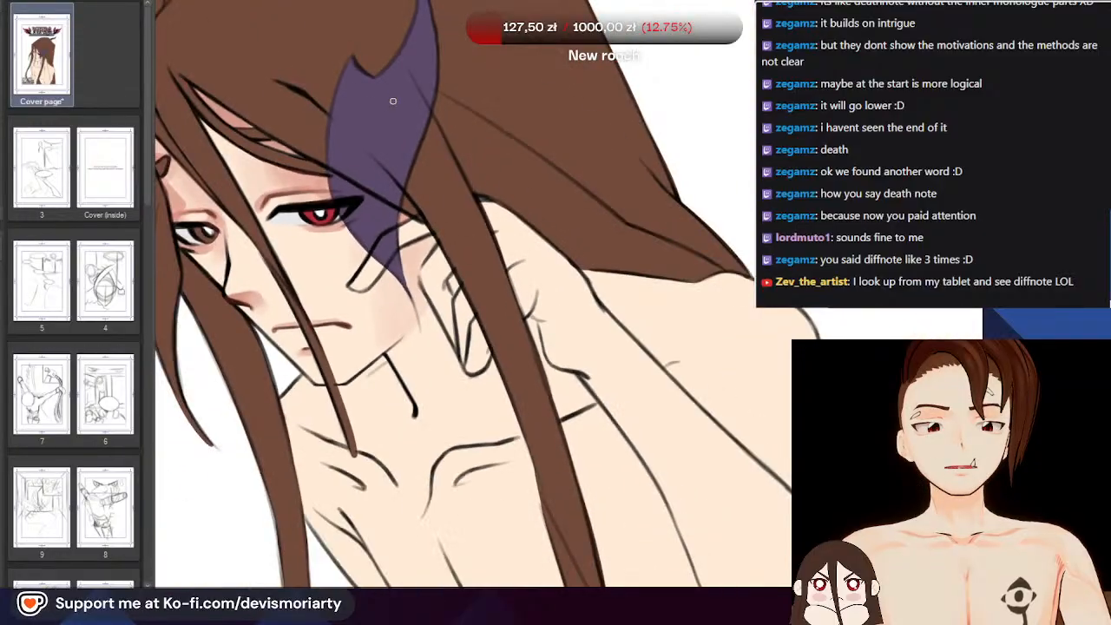
scroll(388, 174, "up", 5)
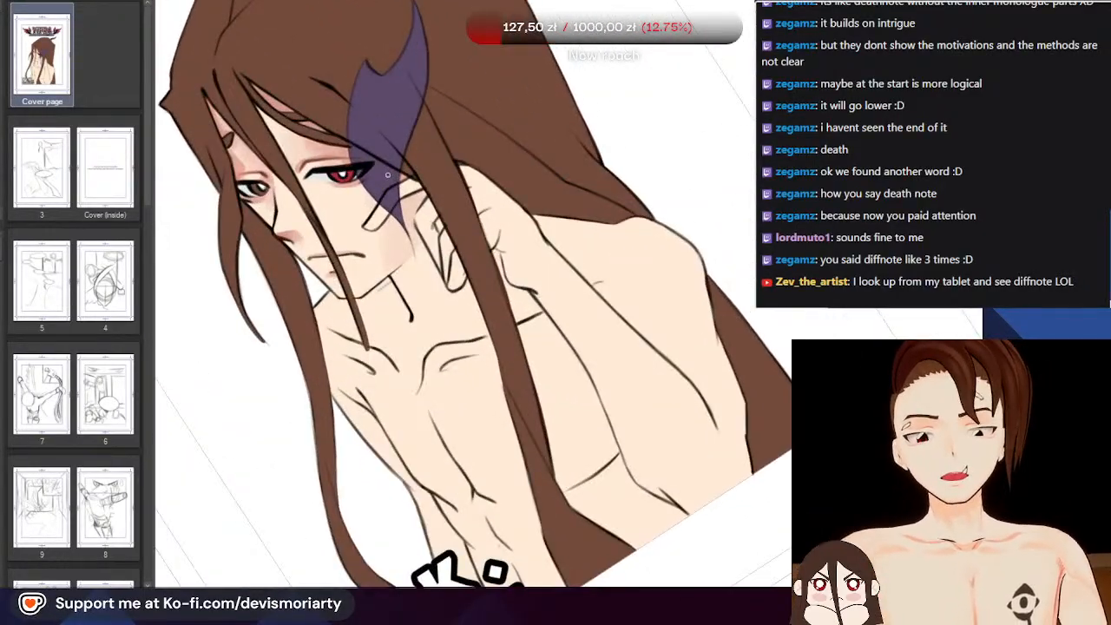
Touch up the pink shading in the gap below the raised finger, next to the hair strand
scroll(388, 175, "down", 2)
scroll(432, 88, "up", 4)
scroll(425, 222, "up", 3)
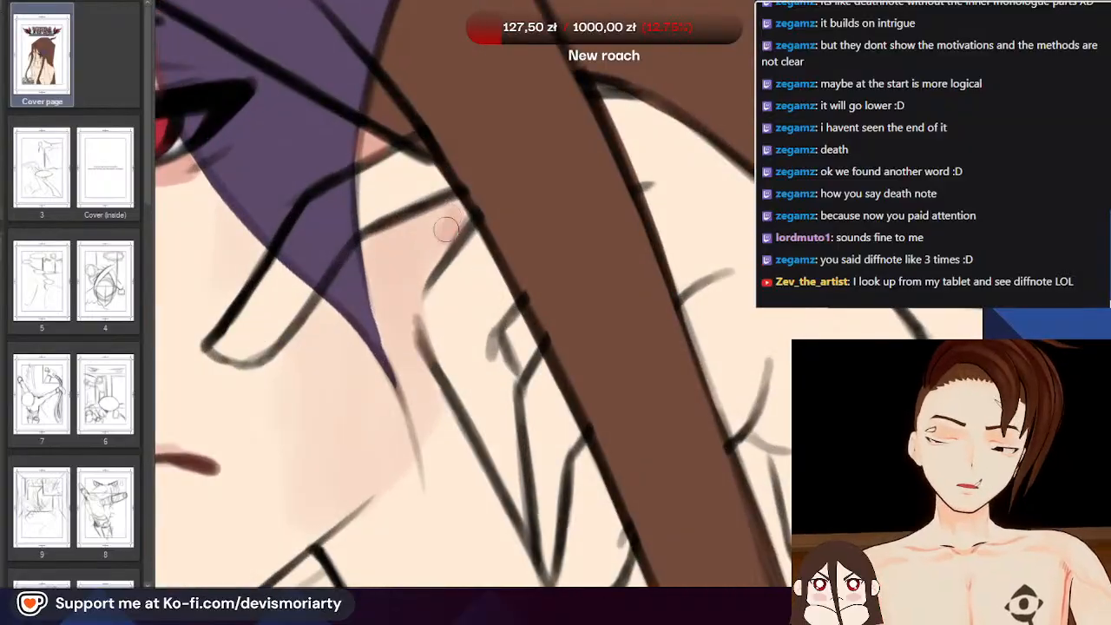
scroll(409, 236, "down", 2)
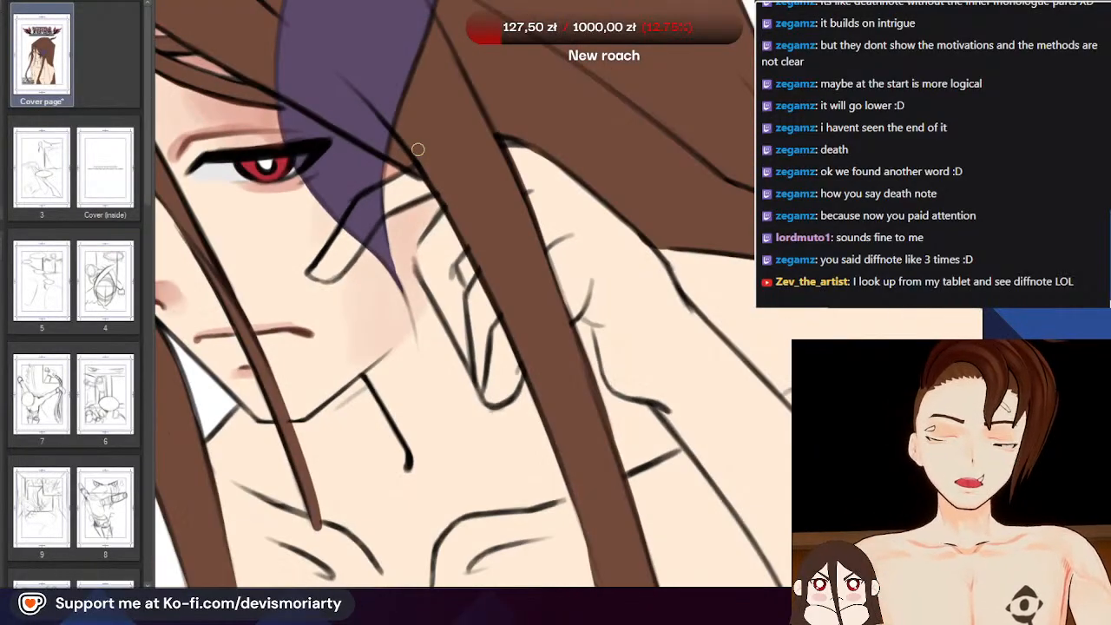
Examine the rotated cover page at several zoom levels to judge the shading beside the hand
scroll(417, 150, "down", 6)
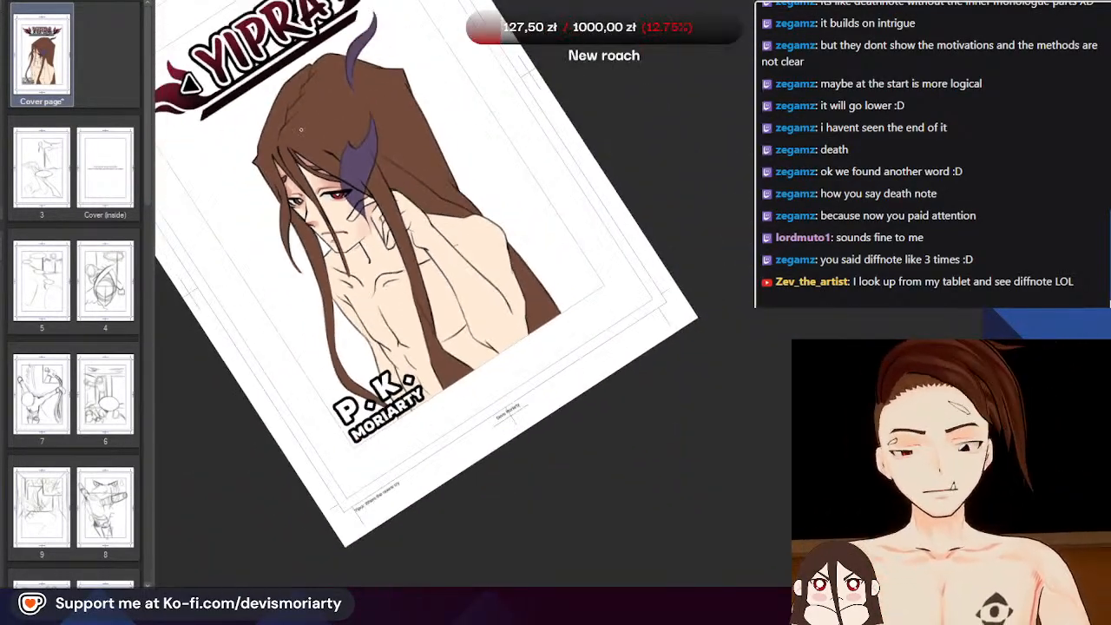
scroll(313, 133, "up", 2)
scroll(369, 190, "down", 3)
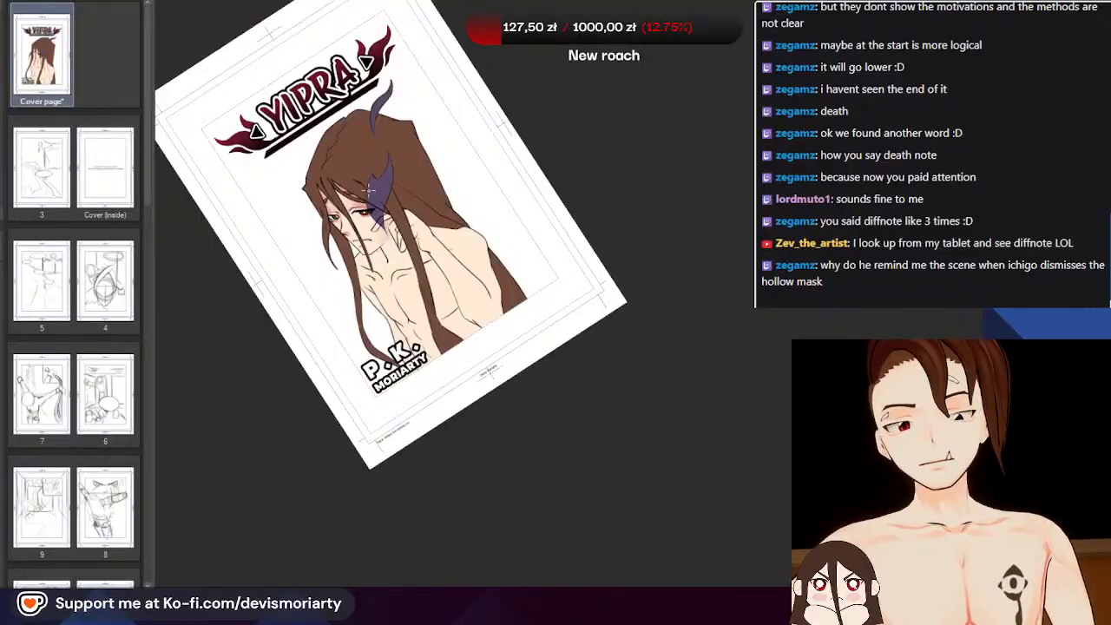
scroll(369, 190, "up", 1)
scroll(369, 190, "down", 2)
scroll(369, 190, "up", 2)
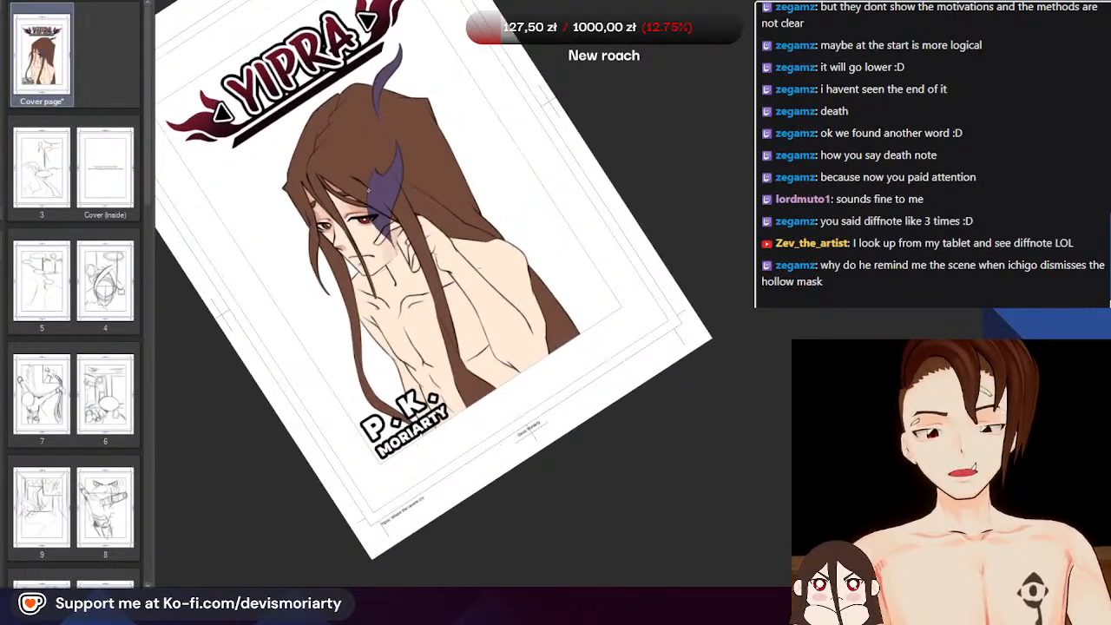
scroll(369, 190, "down", 2)
scroll(369, 191, "up", 2)
scroll(300, 214, "down", 1)
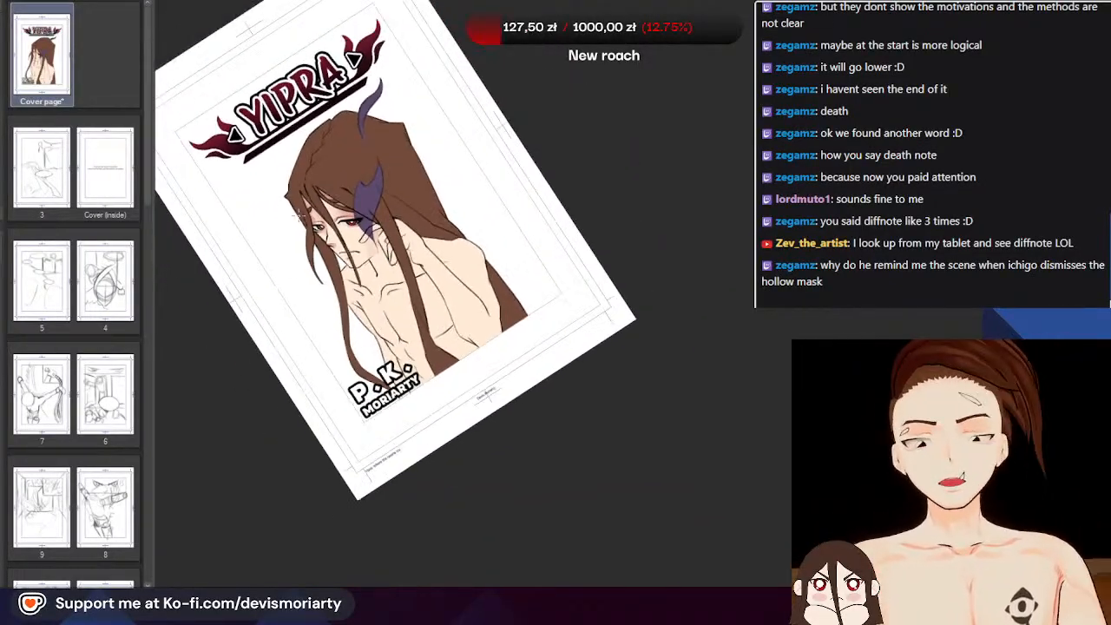
Deepen the pink cheek shading from below the raised finger, along the purple marking's tip, down to the jaw
scroll(299, 212, "up", 2)
scroll(457, 320, "up", 5)
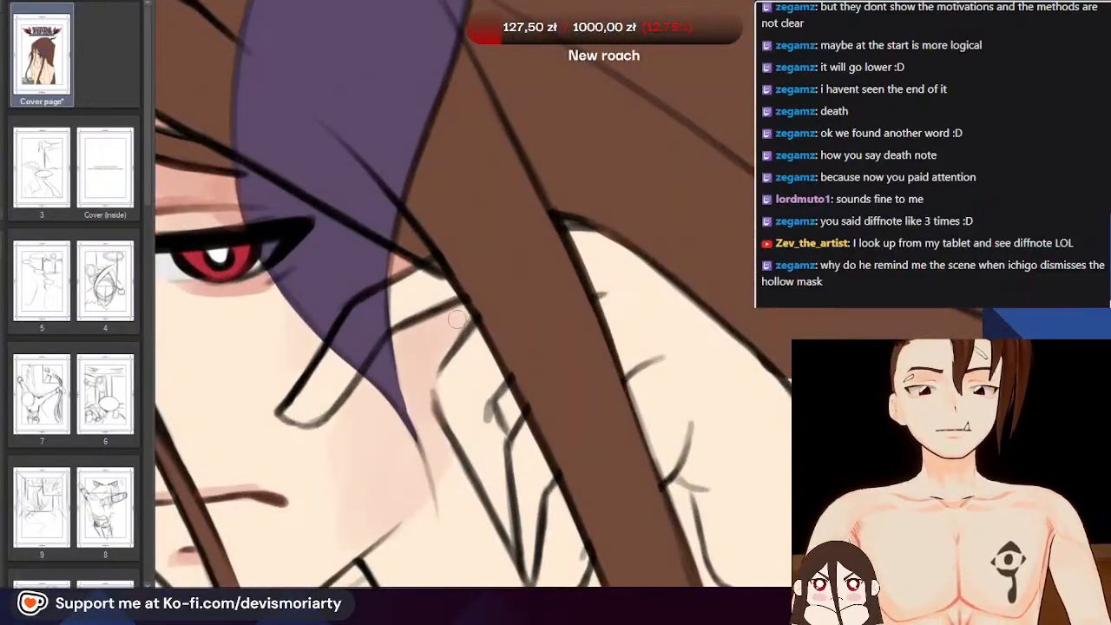
left_click_drag(457, 319, 435, 371)
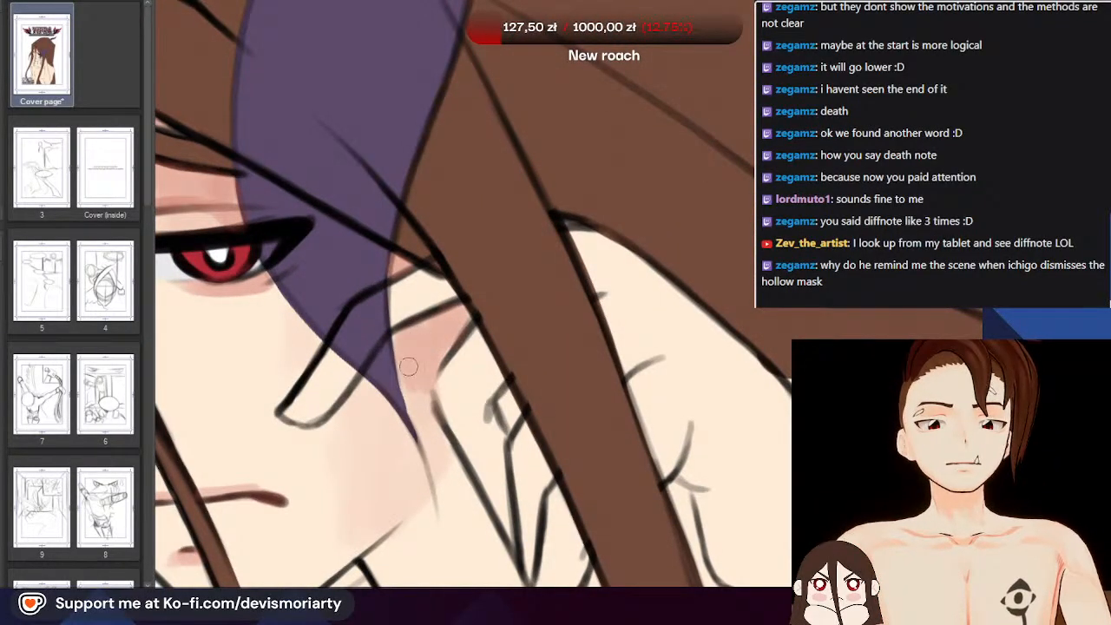
left_click_drag(433, 344, 432, 432)
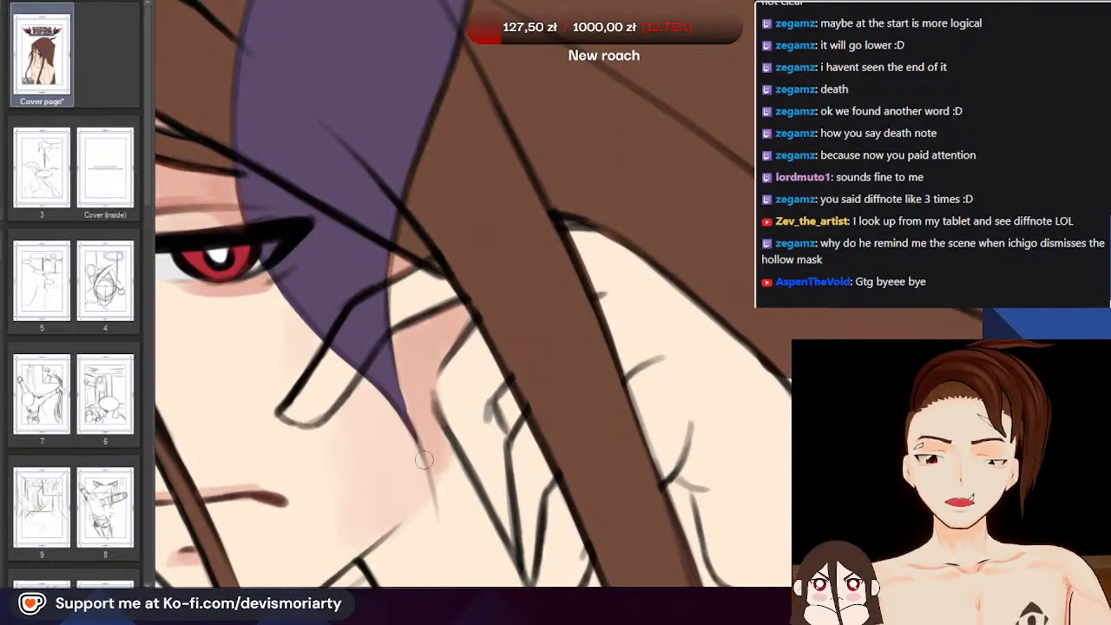
mouse_move(431, 474)
left_mouse_down()
mouse_move(412, 506)
mouse_move(402, 501)
mouse_move(392, 428)
left_mouse_up()
scroll(340, 267, "down", 4)
scroll(339, 303, "up", 4)
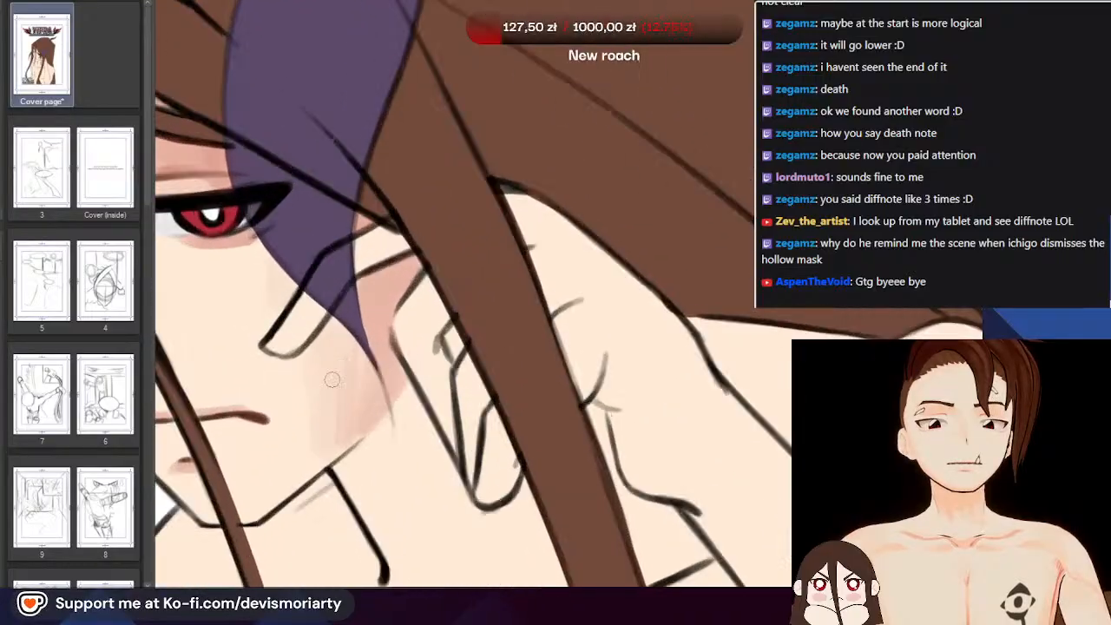
Examine the cheek, nose and brow shading close up and against the whole rotated figure
scroll(323, 286, "down", 4)
scroll(334, 235, "down", 4)
scroll(281, 287, "up", 5)
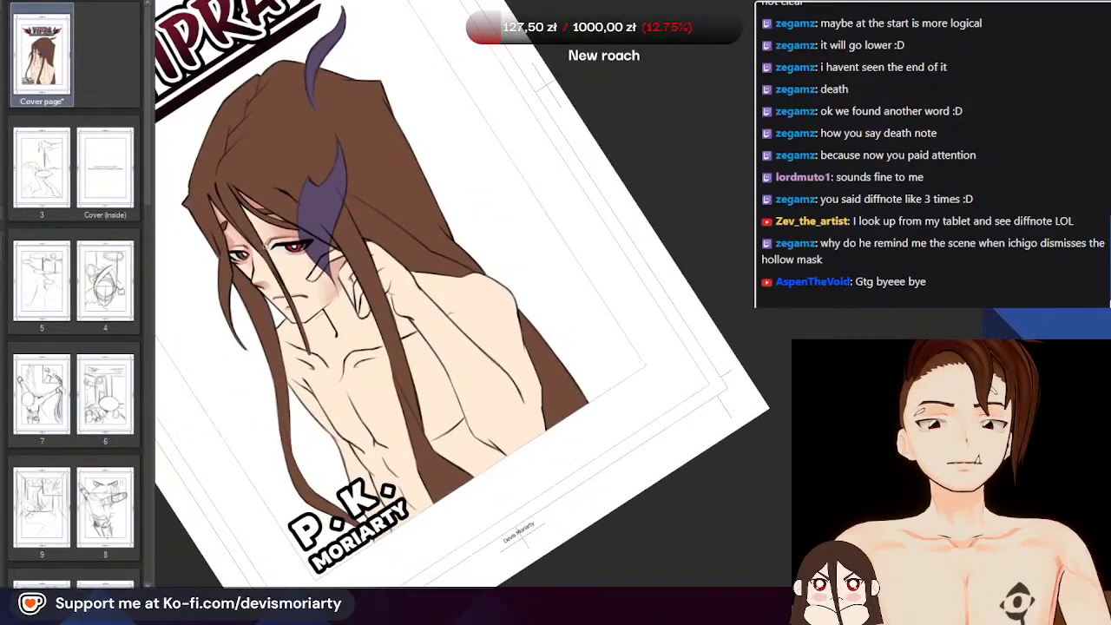
scroll(281, 287, "up", 5)
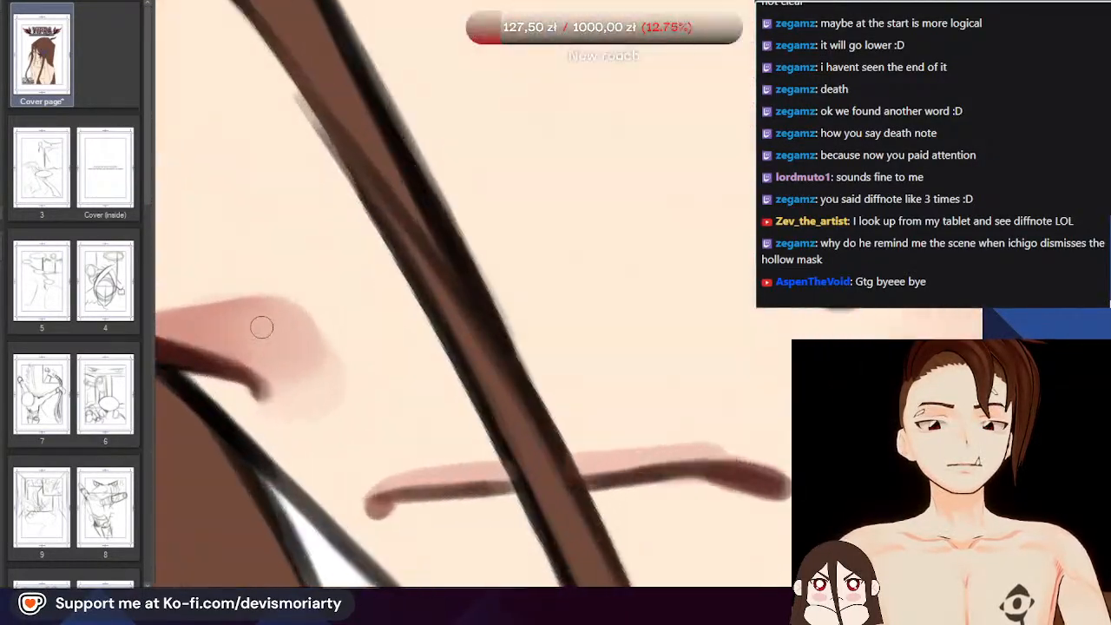
scroll(347, 367, "down", 6)
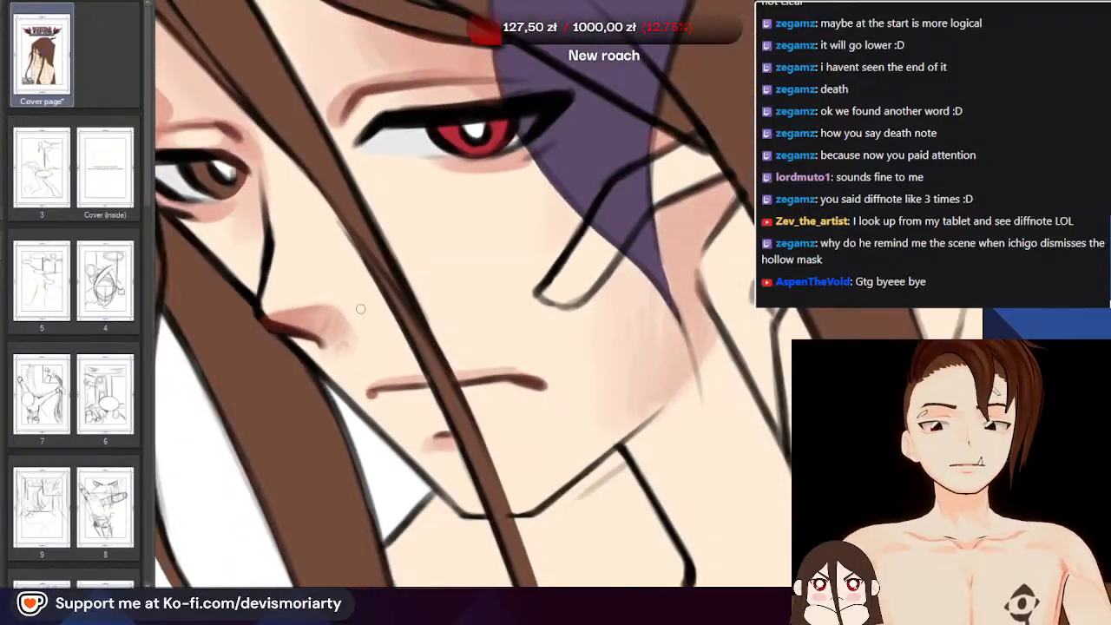
scroll(306, 264, "up", 2)
scroll(326, 259, "up", 4)
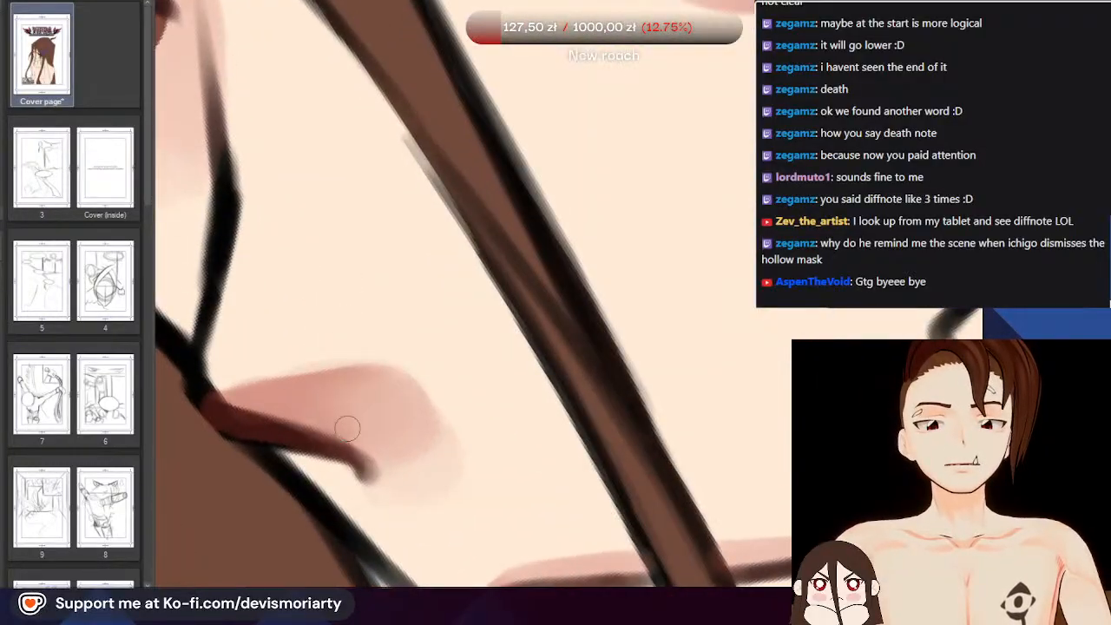
scroll(349, 224, "down", 5)
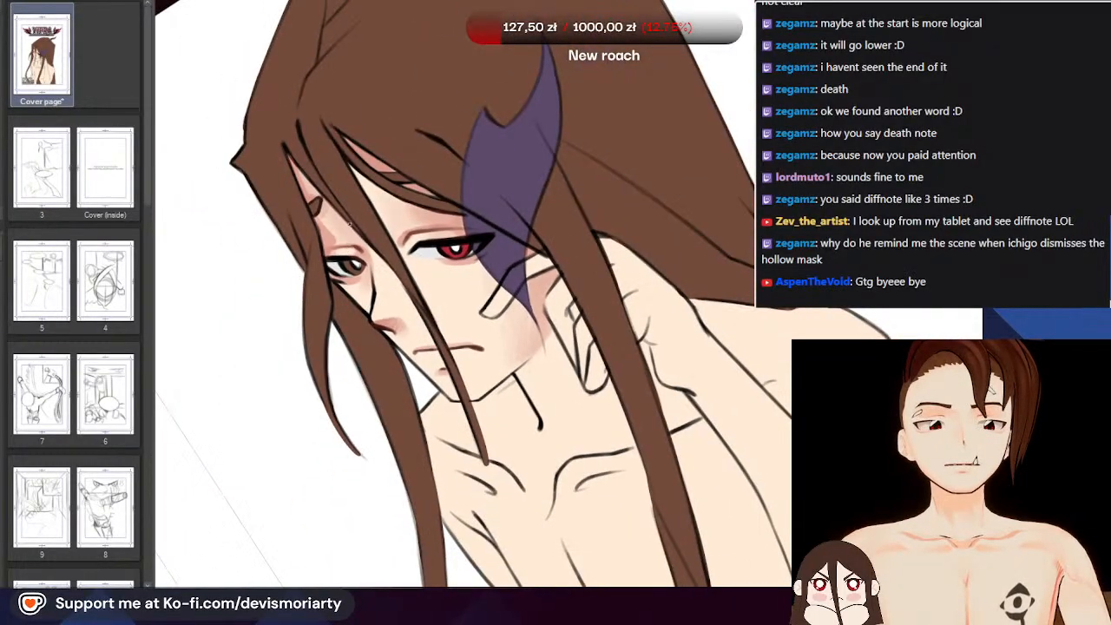
scroll(635, 411, "up", 2)
scroll(373, 252, "down", 5)
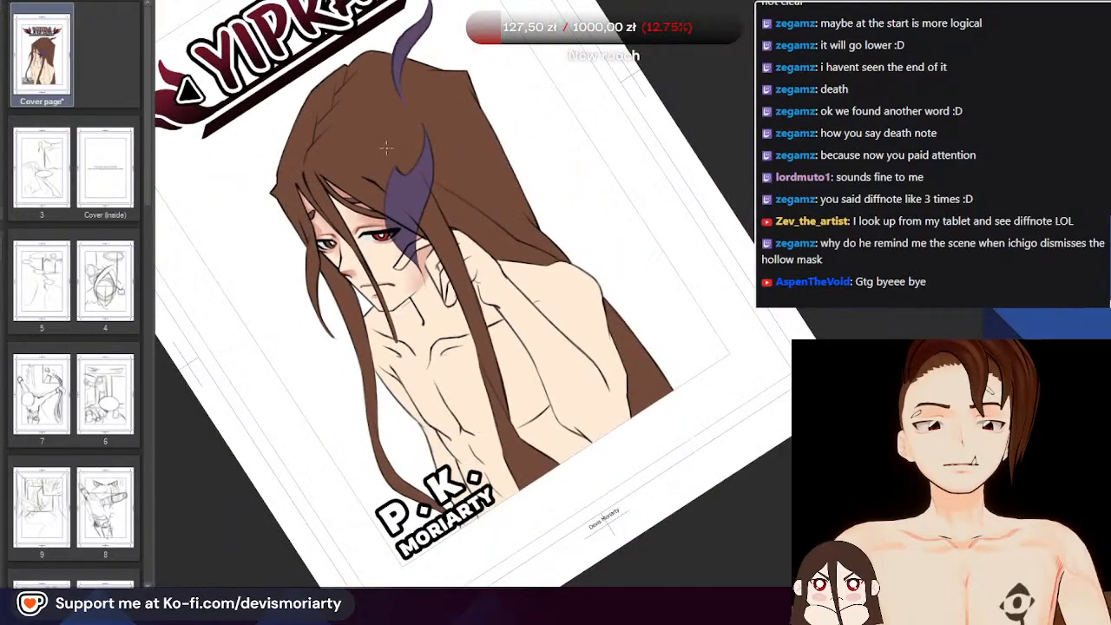
scroll(347, 126, "up", 2)
scroll(358, 319, "up", 6)
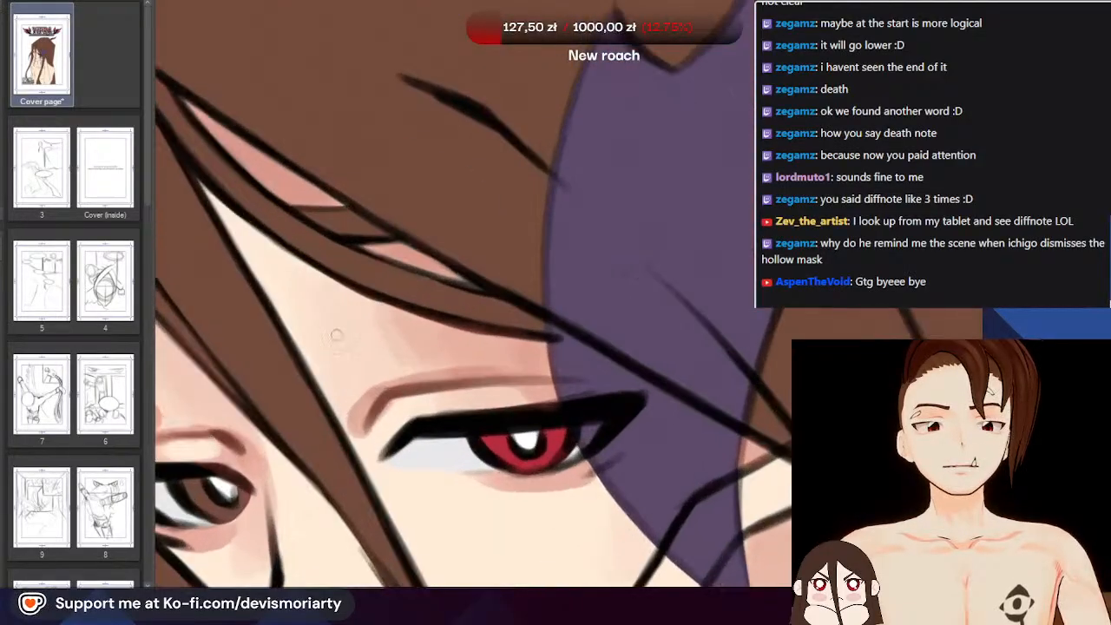
Soften the pink shading on the forehead above the red eye, along the lower edge of the overhanging hair strand
scroll(357, 319, "up", 2)
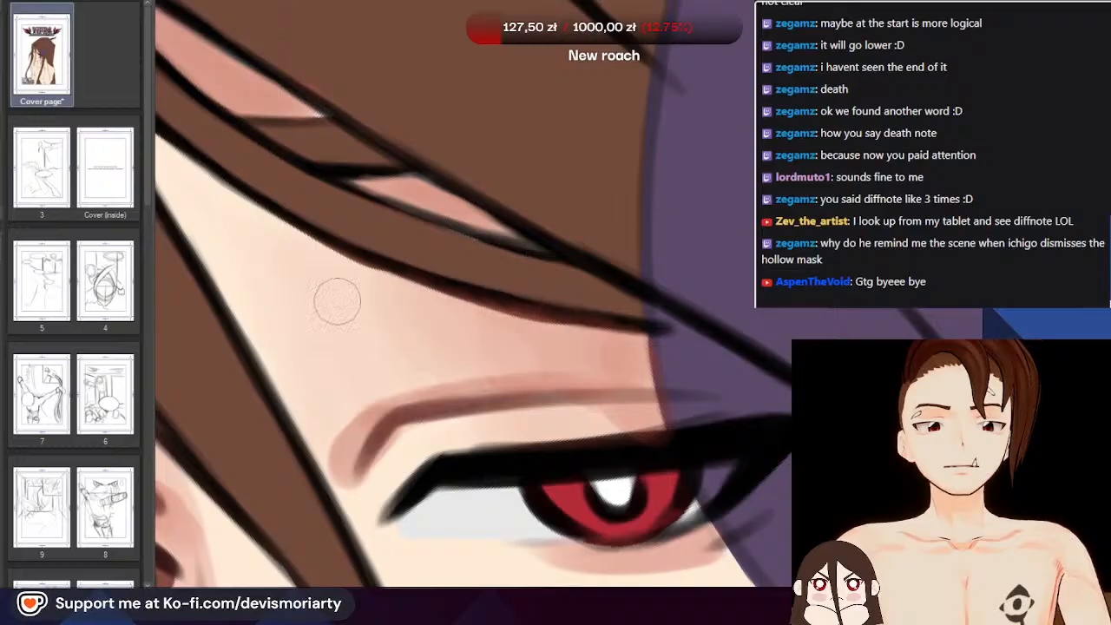
scroll(447, 315, "down", 8)
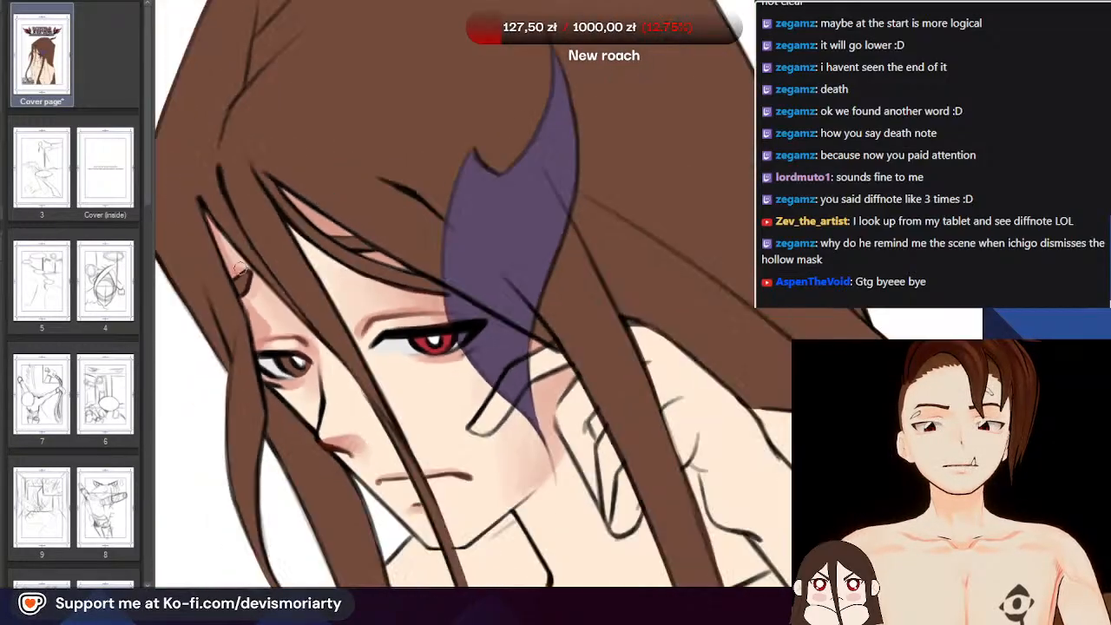
left_click_drag(446, 315, 522, 179)
scroll(348, 347, "down", 5)
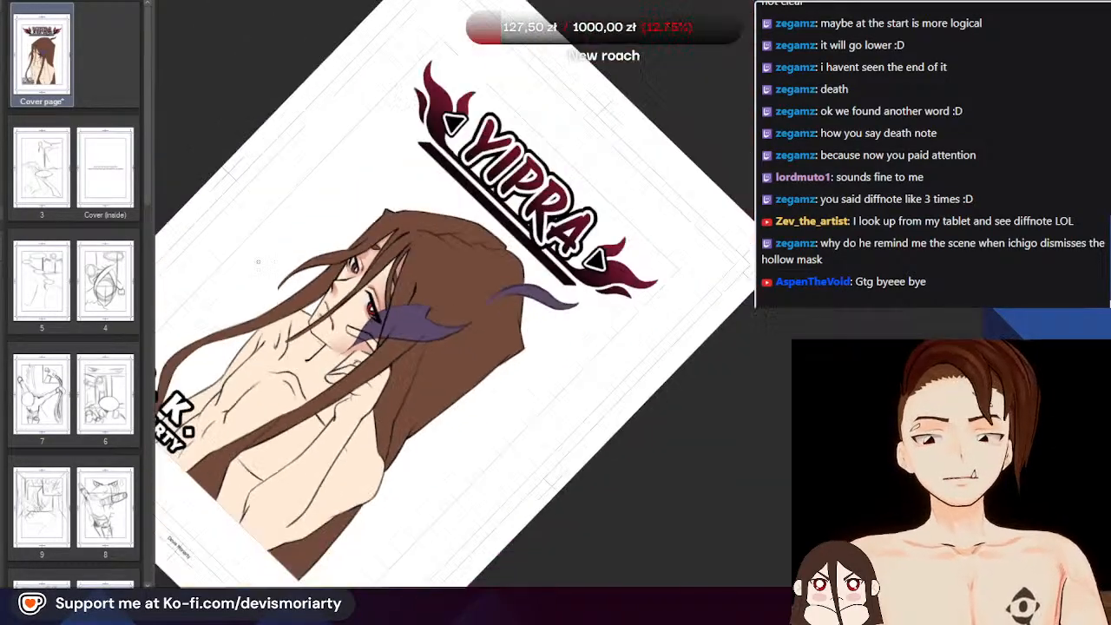
scroll(347, 261, "up", 3)
scroll(398, 340, "up", 10)
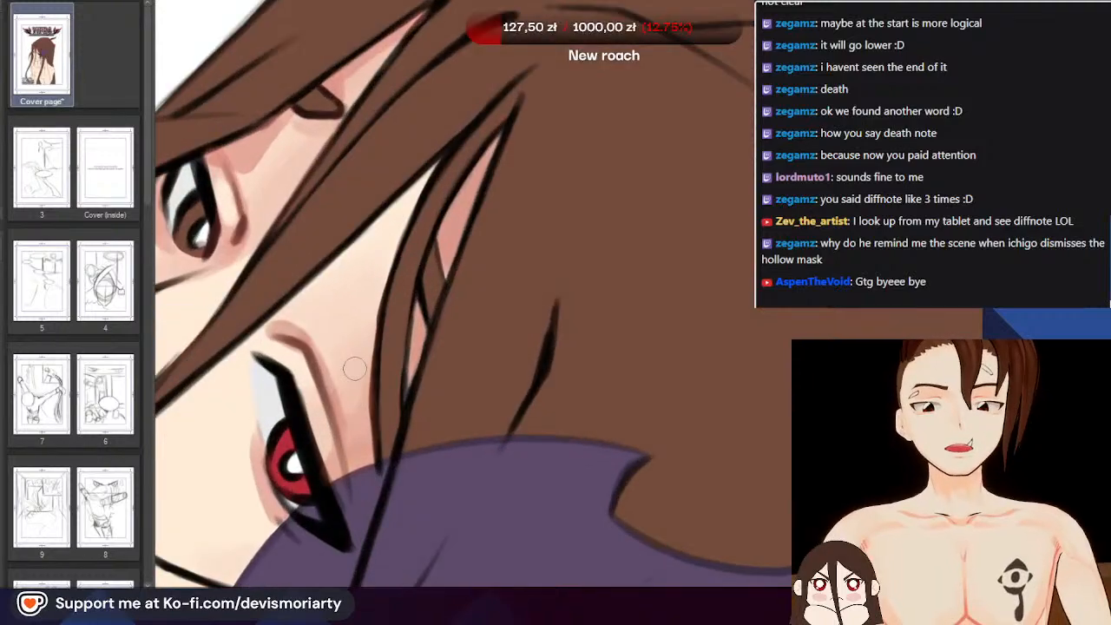
scroll(356, 391, "down", 2)
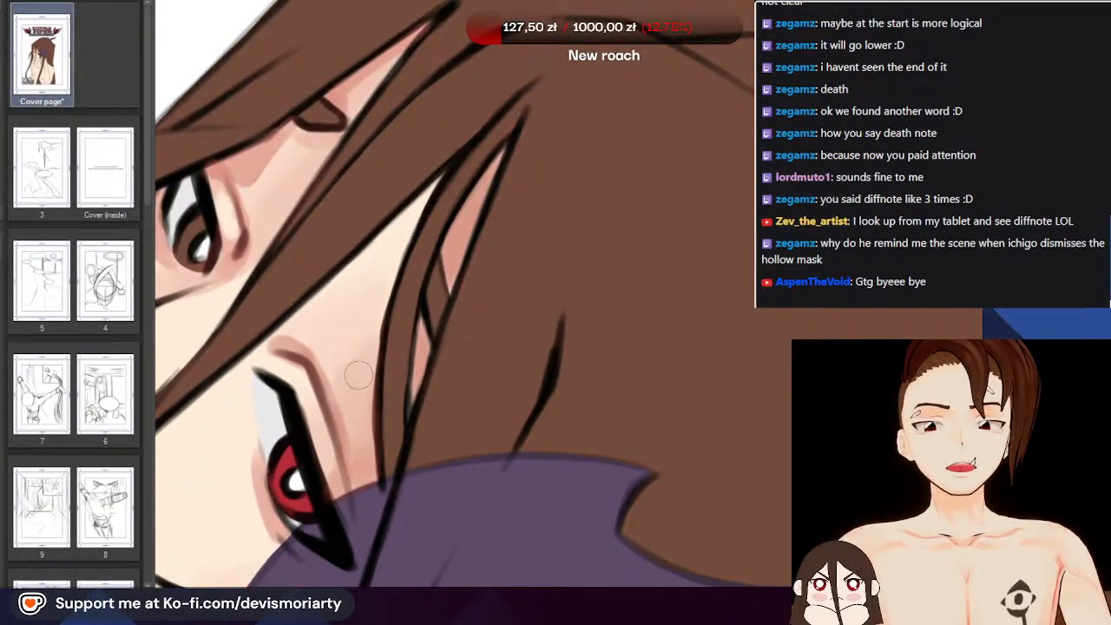
scroll(352, 388, "down", 5)
scroll(363, 344, "up", 5)
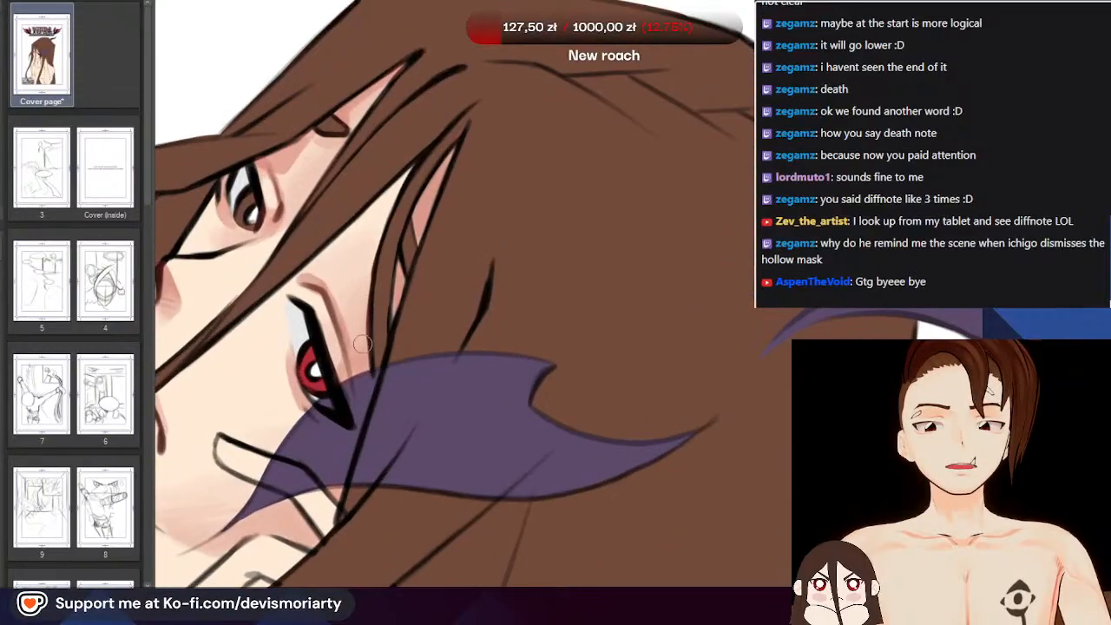
Blend the skin shading up the narrow forehead wedge between the hair strands above the red eye
scroll(378, 236, "down", 3)
scroll(399, 200, "up", 5)
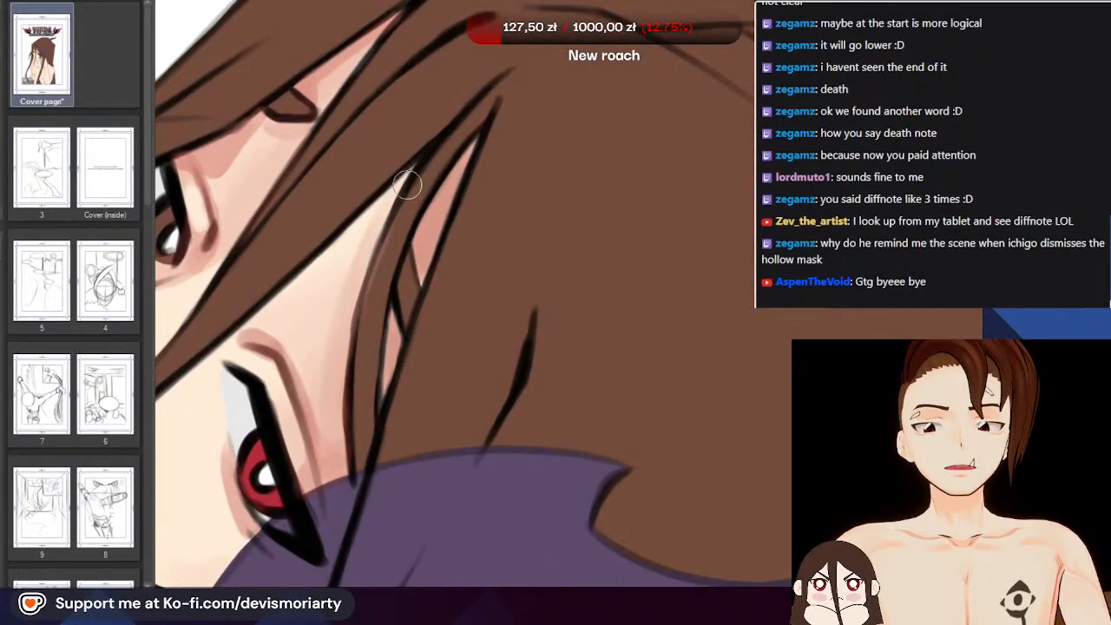
scroll(348, 204, "down", 1)
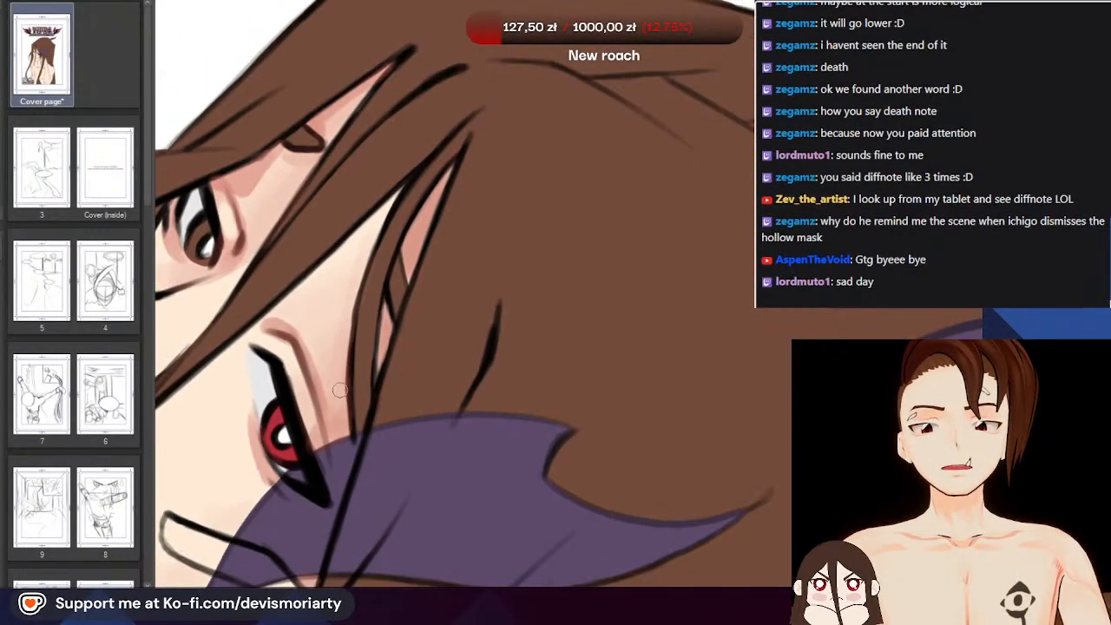
scroll(380, 203, "up", 1)
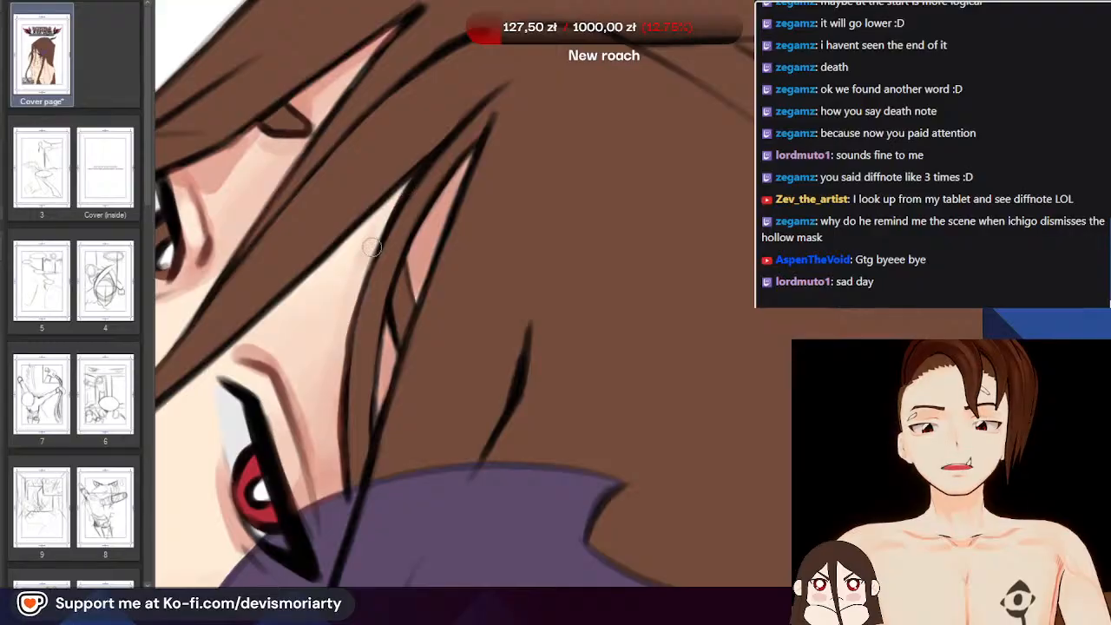
scroll(333, 199, "down", 2)
scroll(290, 226, "up", 3)
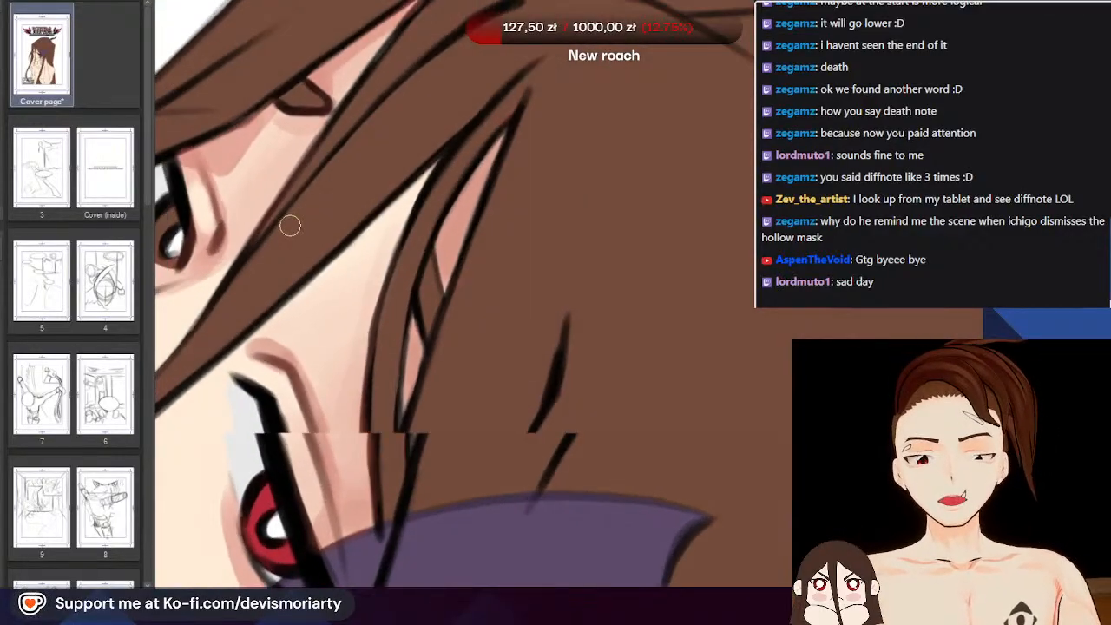
scroll(290, 225, "up", 1)
key("ctrl+at")
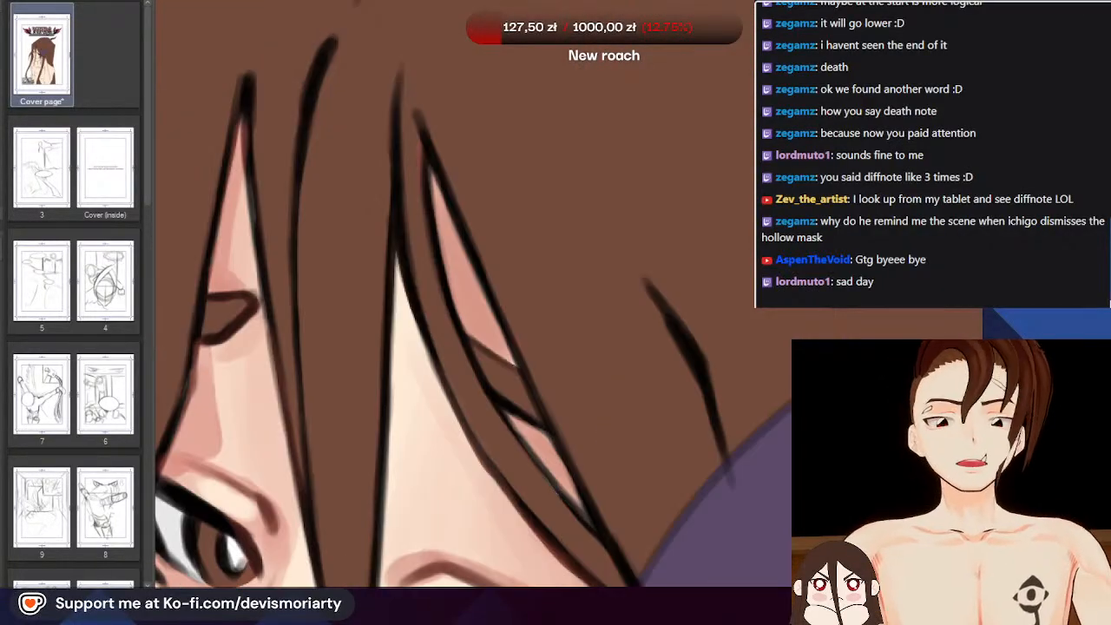
scroll(332, 217, "down", 2)
scroll(375, 240, "up", 1)
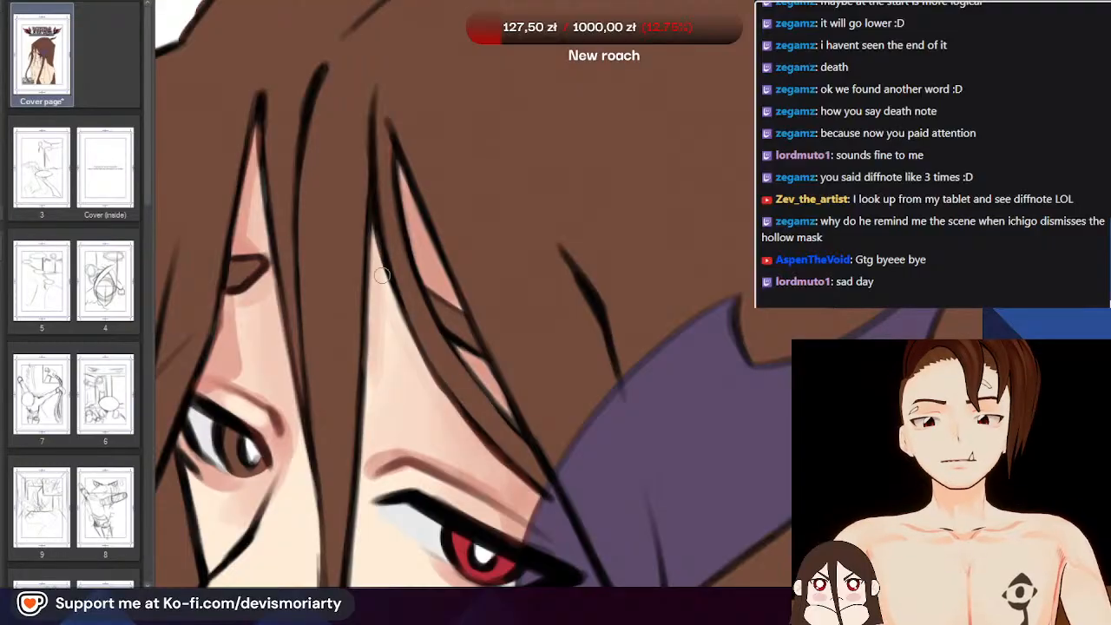
scroll(368, 408, "down", 4)
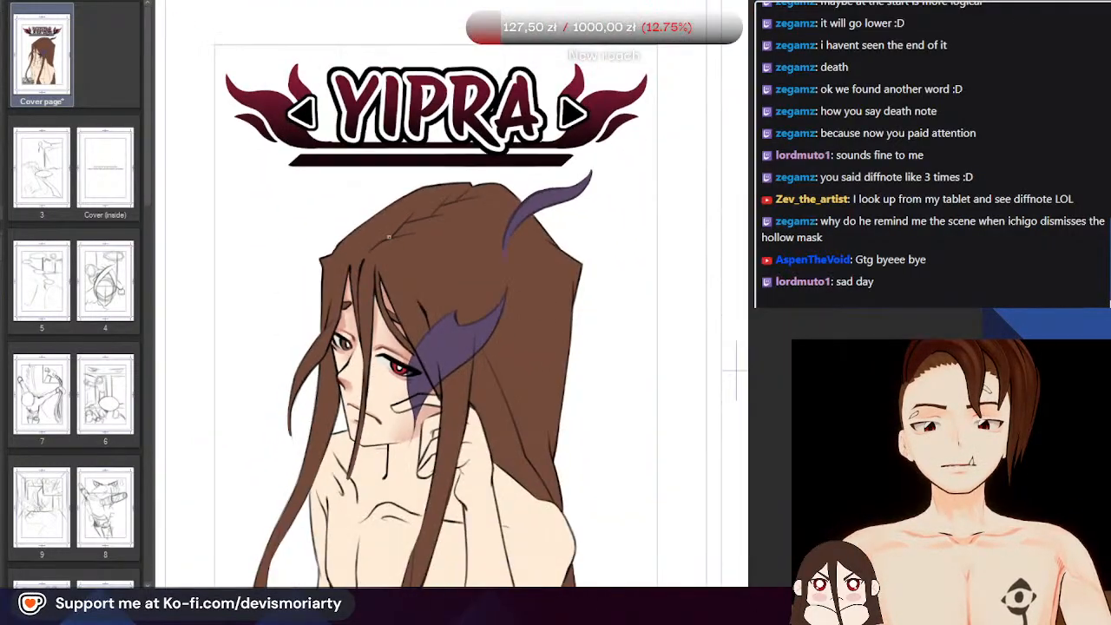
Paint a long pink cast shadow beside the central hair strand, from the forehead past the red eye and mouth to the chin
scroll(340, 146, "up", 2)
scroll(329, 192, "up", 2)
left_click_drag(314, 291, 311, 447)
scroll(315, 476, "down", 2)
scroll(292, 271, "up", 2)
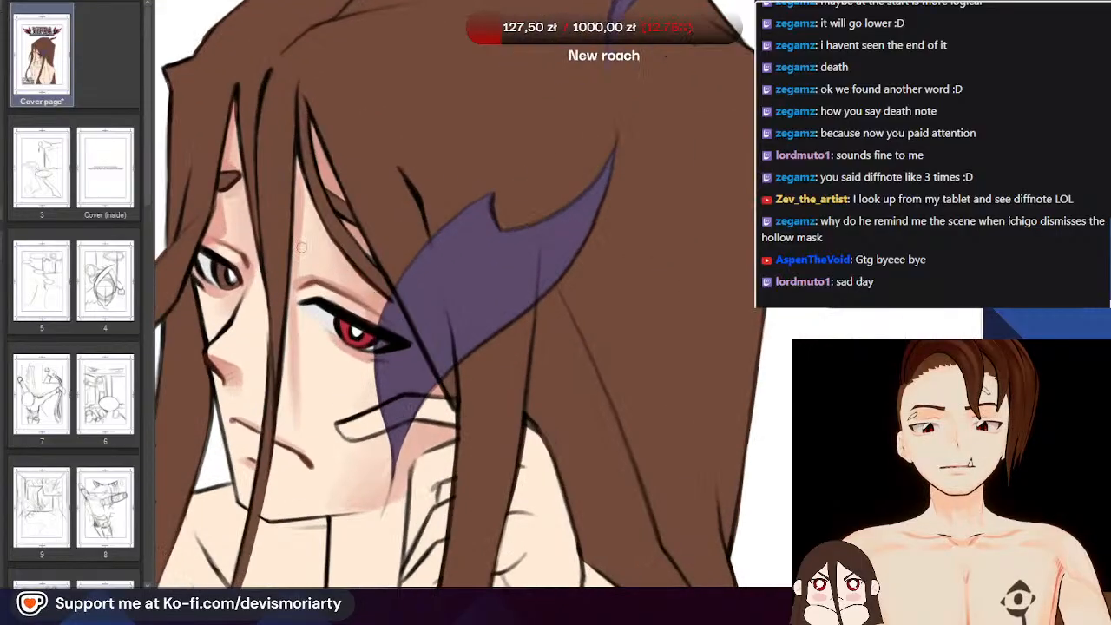
scroll(298, 231, "up", 1)
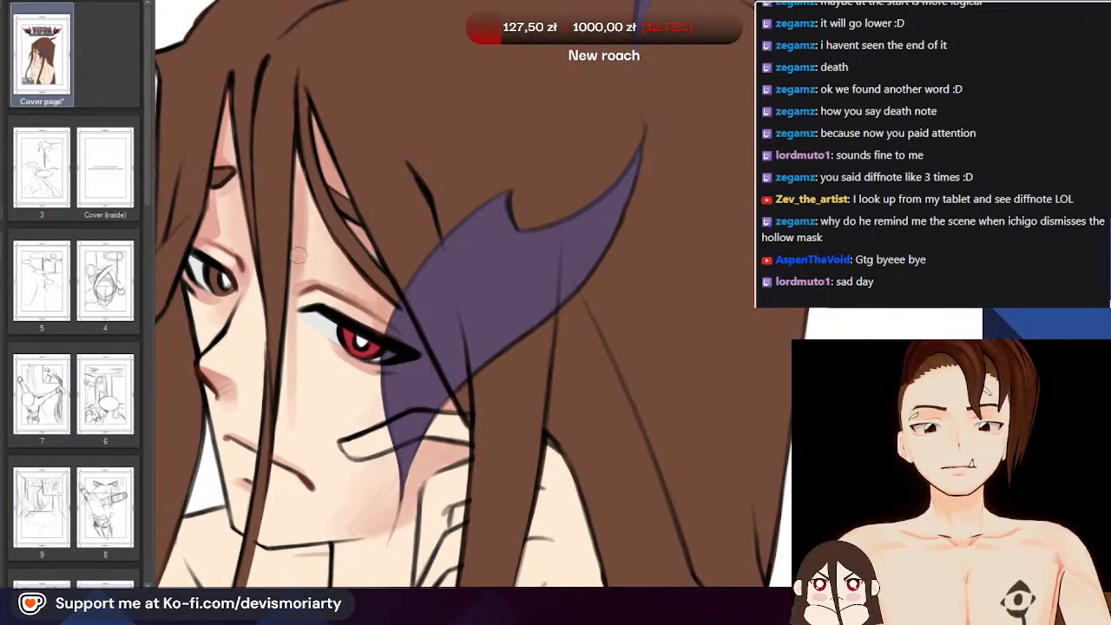
left_click_drag(291, 300, 300, 433)
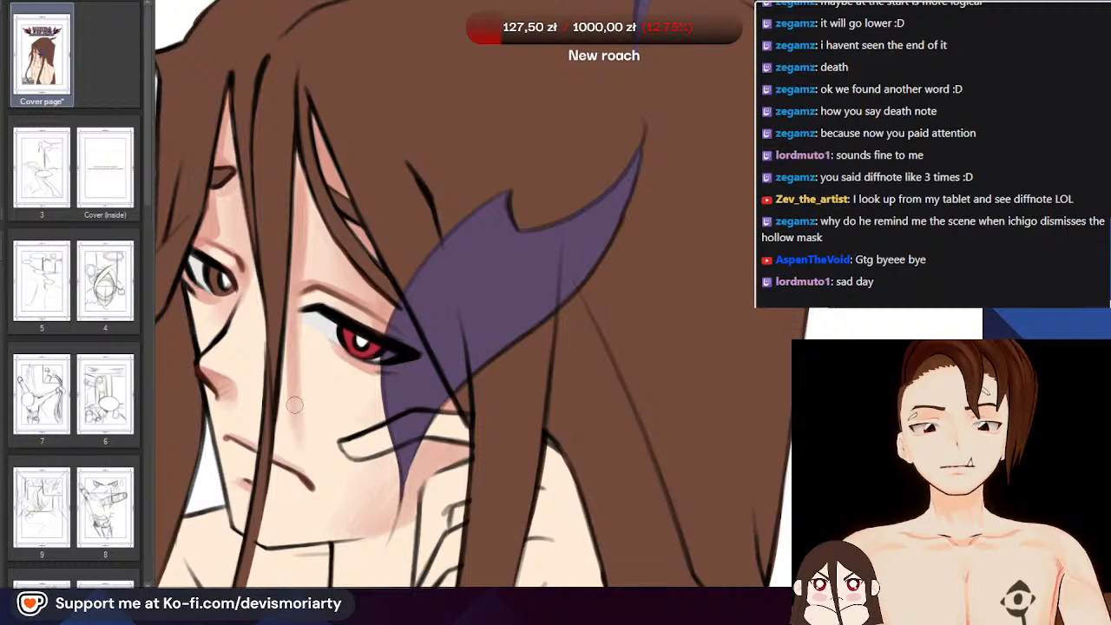
scroll(294, 375, "down", 2)
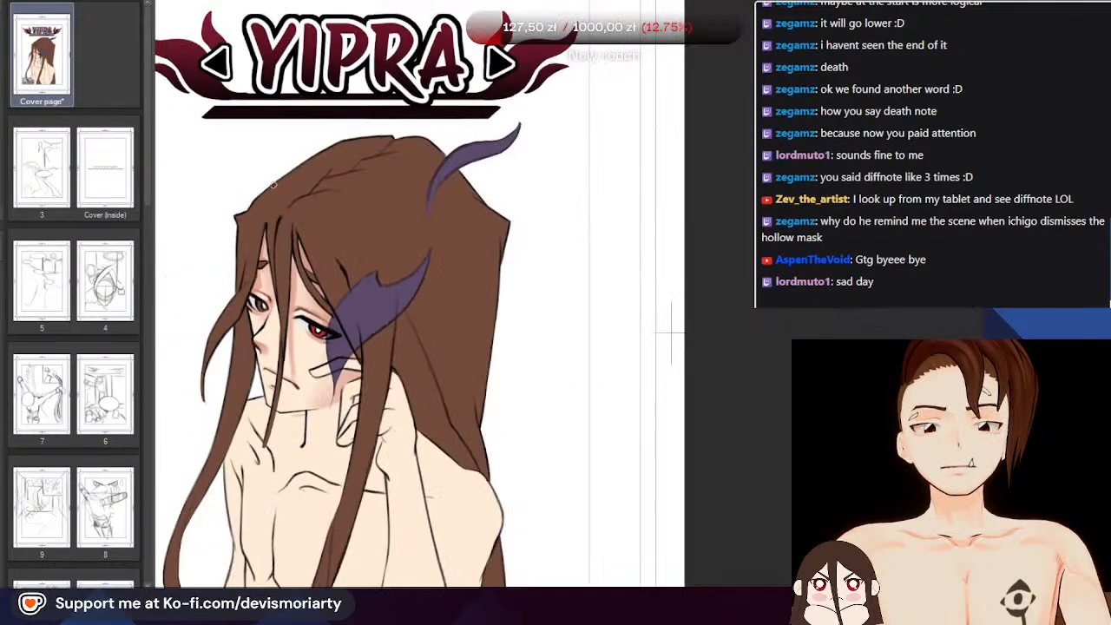
scroll(271, 380, "up", 2)
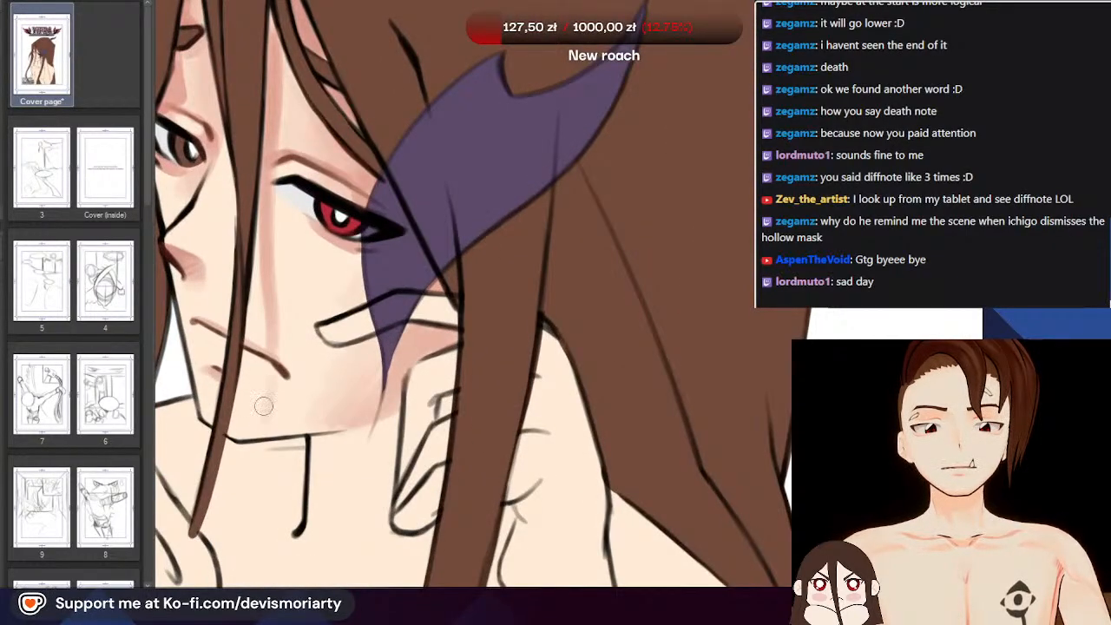
Sketch a small crack-like scar in thin grey lines between the eyebrow and upper lid of the brown eye
scroll(264, 406, "down", 4)
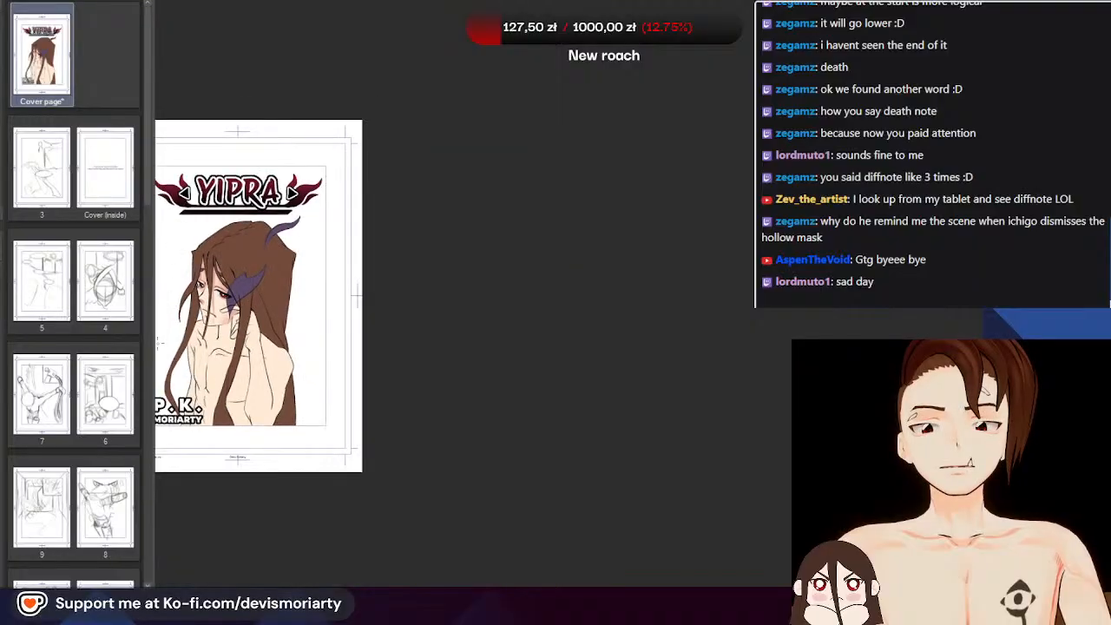
scroll(269, 228, "up", 4)
scroll(269, 228, "down", 1)
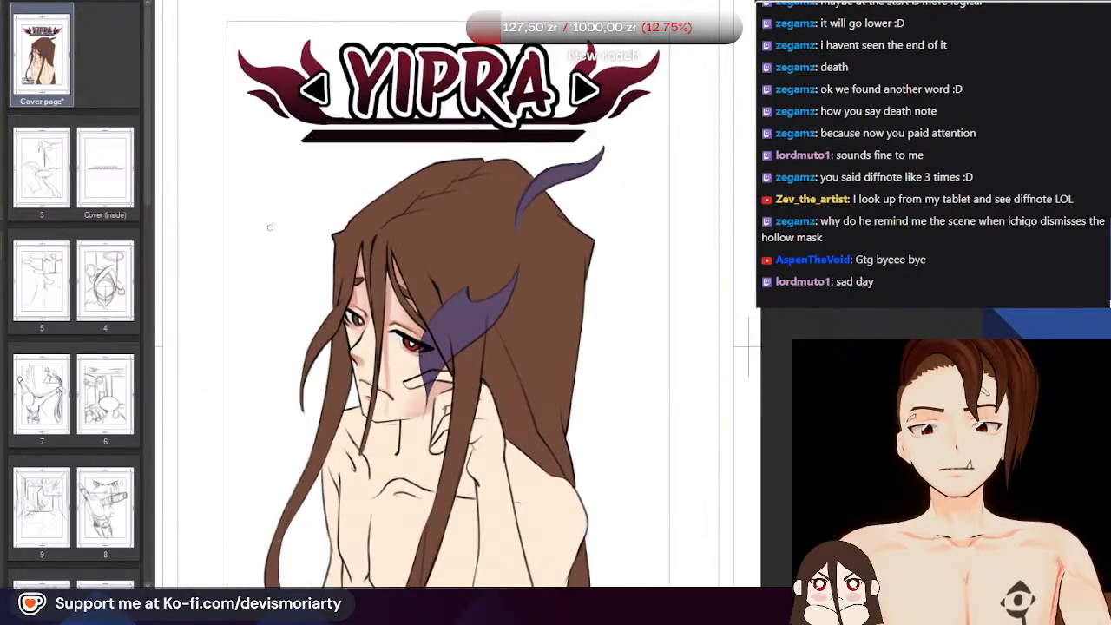
scroll(361, 346, "up", 4)
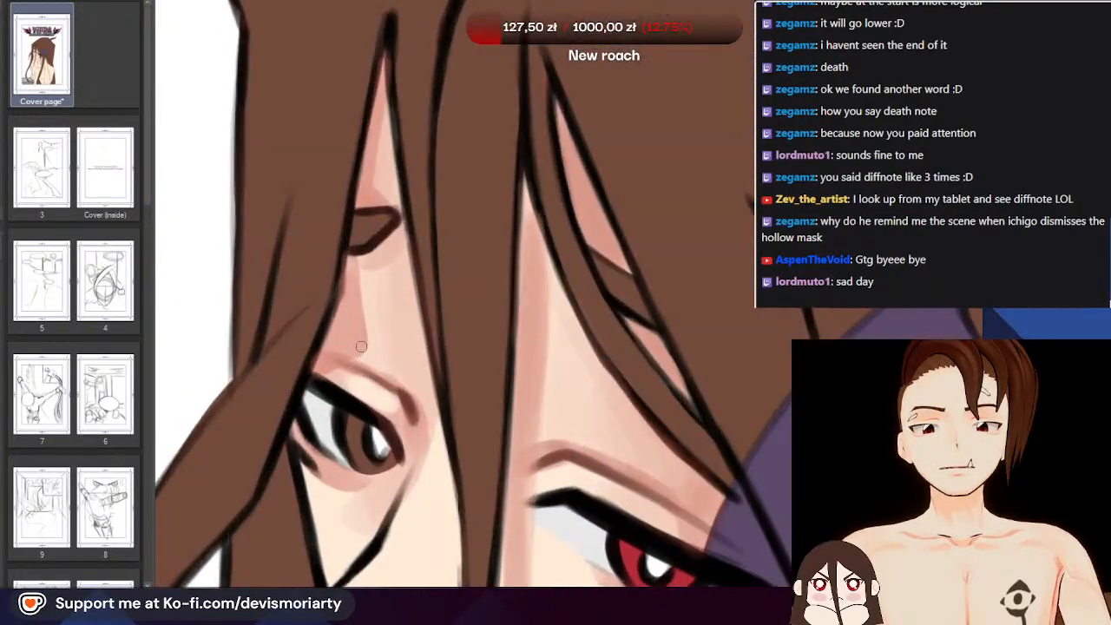
scroll(330, 343, "up", 1)
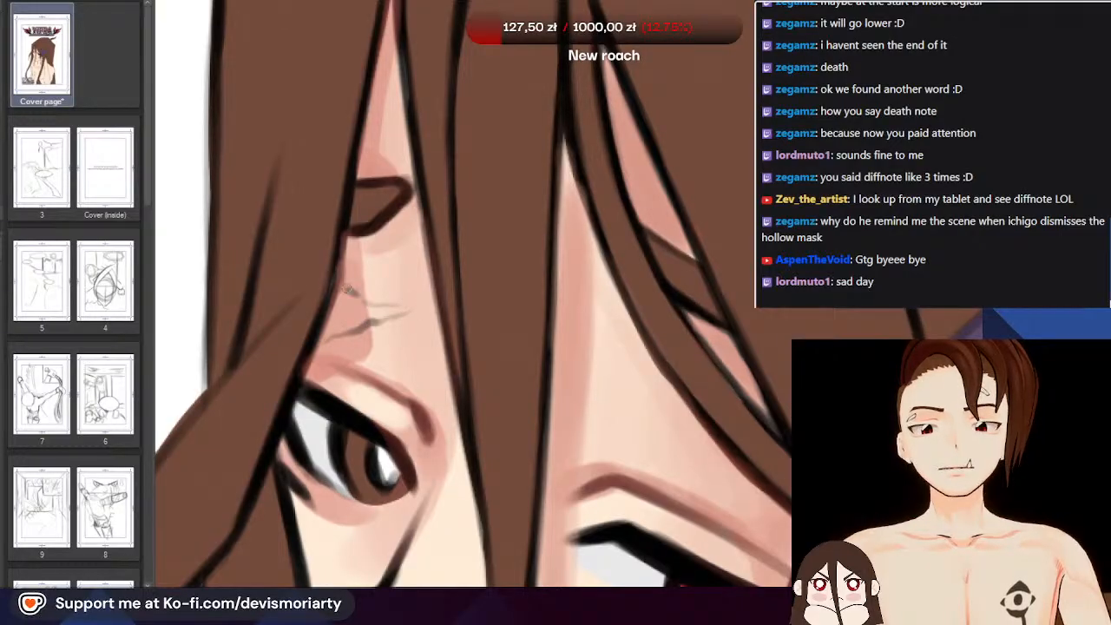
Sketch a second thin grey crack-like scar above the mouth line, between the central hair strand and its pink shadow
scroll(344, 291, "down", 4)
scroll(258, 155, "up", 2)
scroll(259, 155, "down", 1)
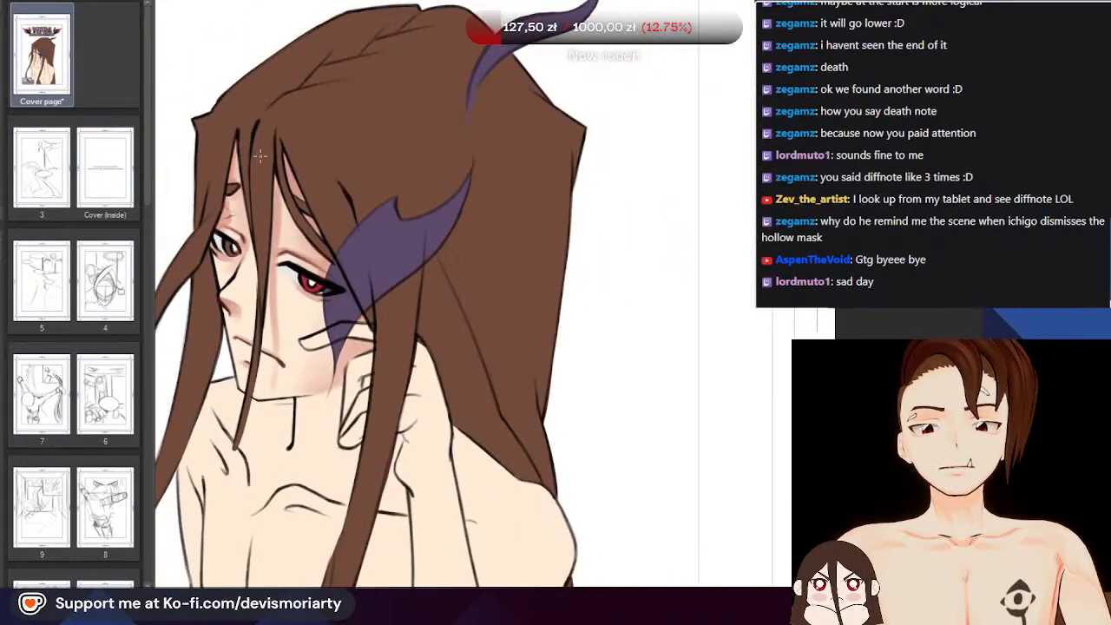
scroll(258, 154, "down", 1)
scroll(259, 155, "up", 2)
scroll(259, 154, "down", 3)
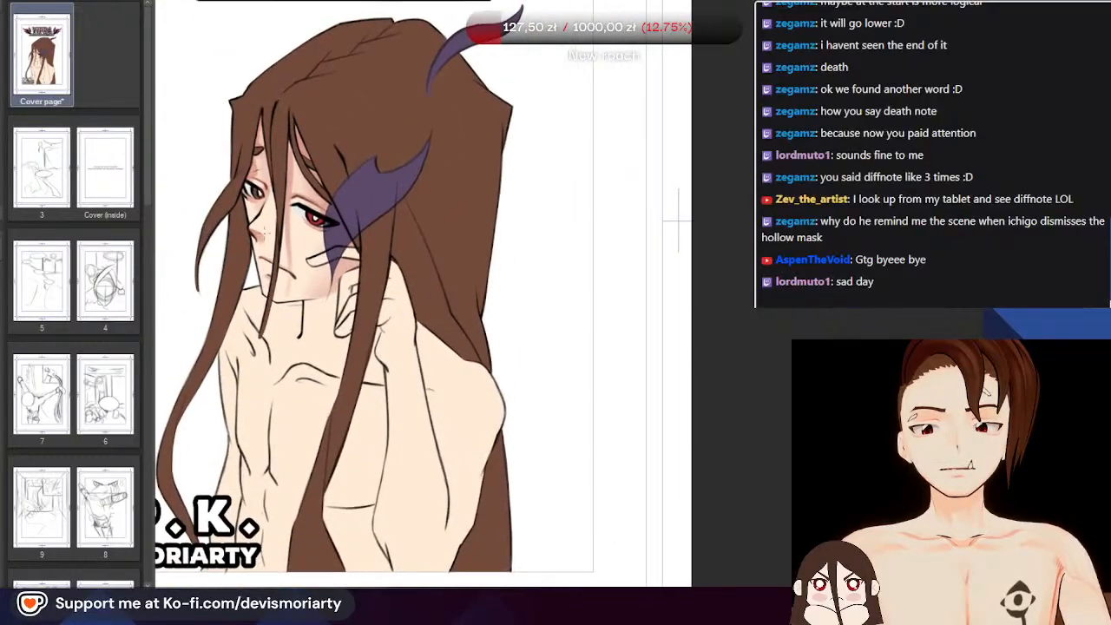
scroll(263, 230, "up", 3)
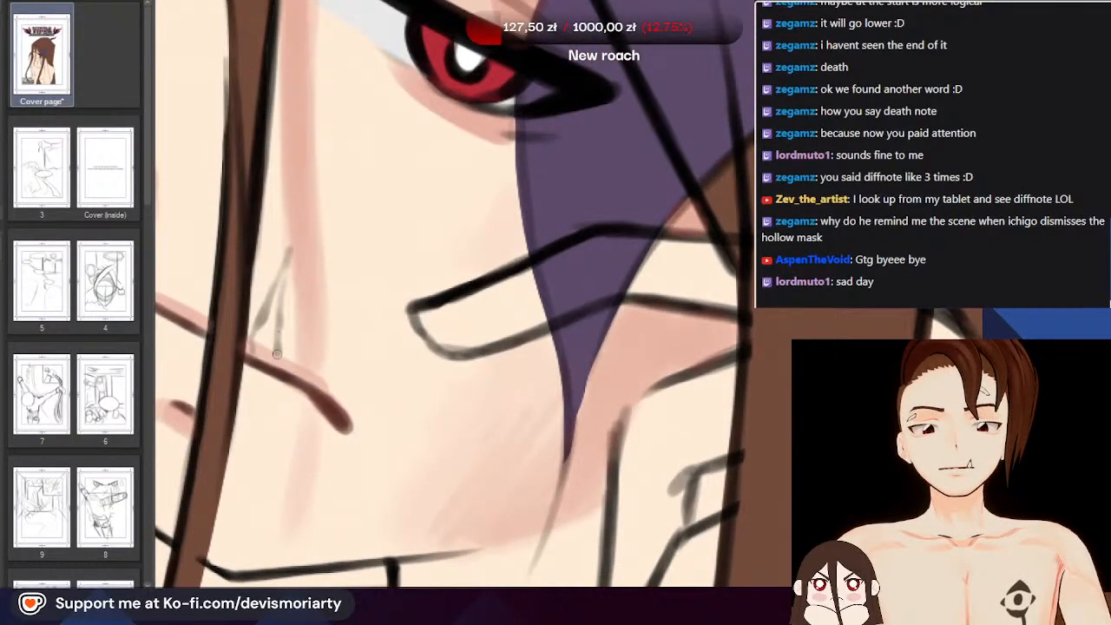
Examine the two scar marks and the face shading close up and against the whole figure
scroll(270, 366, "down", 3)
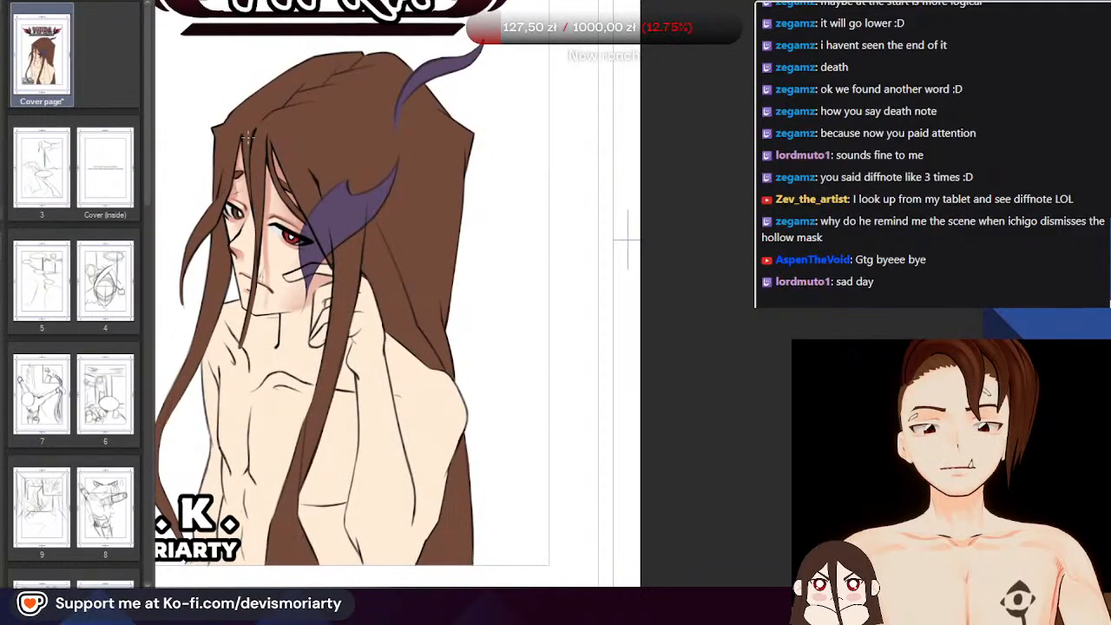
scroll(248, 185, "down", 5)
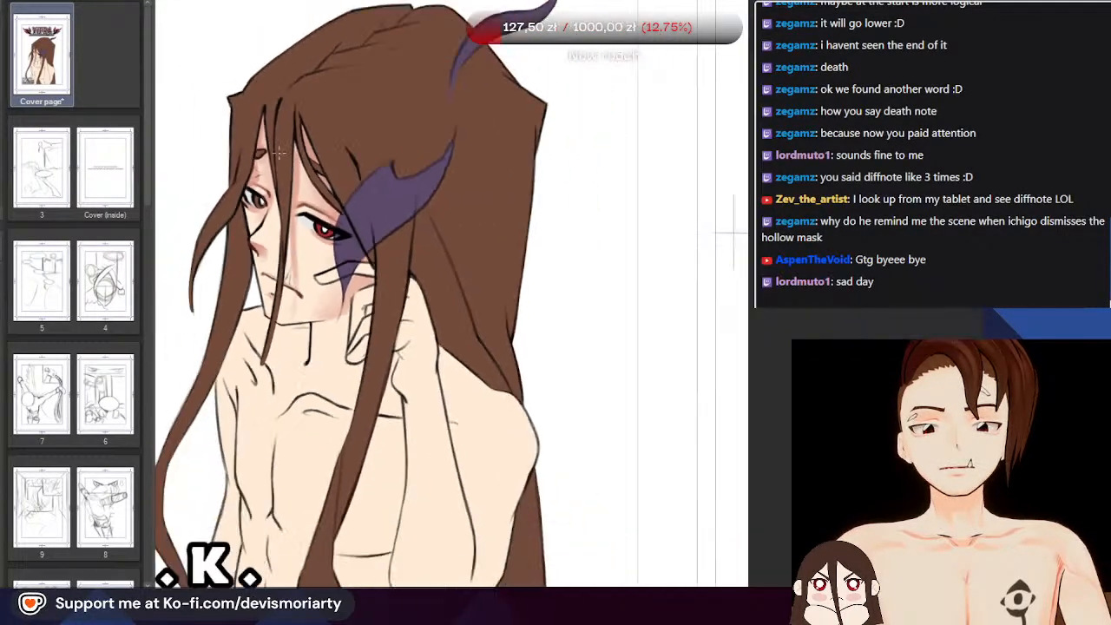
scroll(228, 223, "up", 5)
scroll(227, 223, "up", 6)
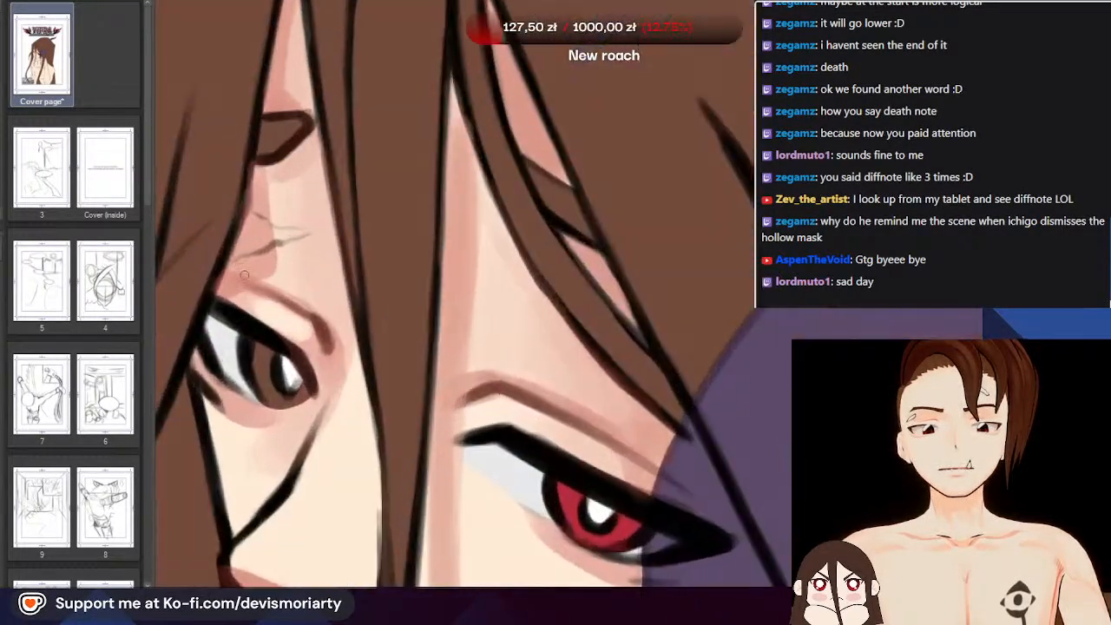
scroll(222, 285, "down", 5)
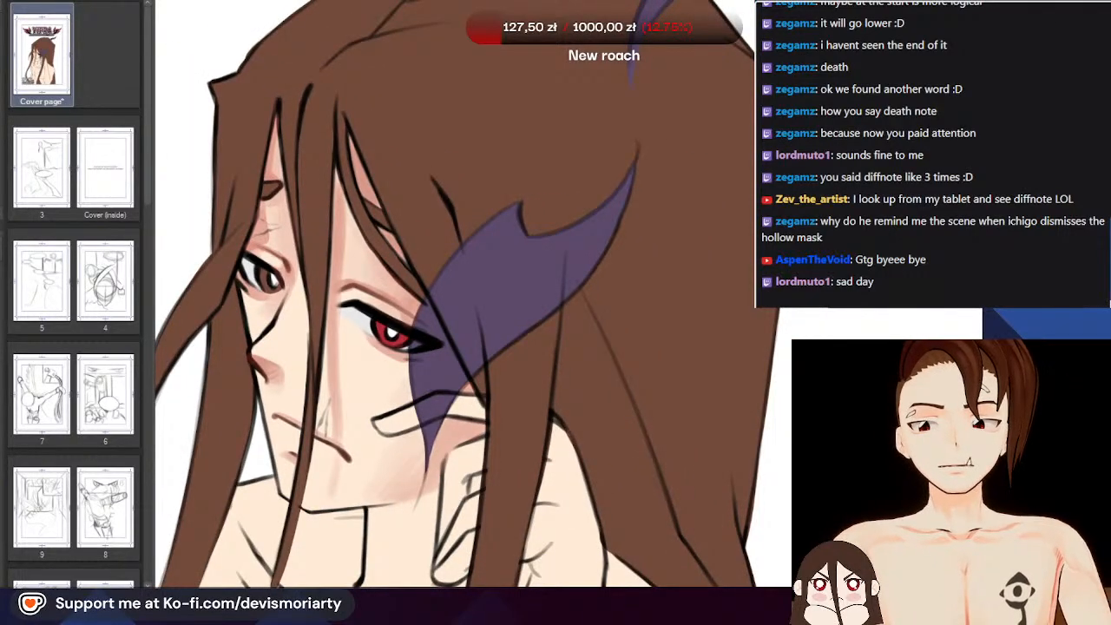
scroll(348, 252, "down", 5)
scroll(349, 252, "up", 2)
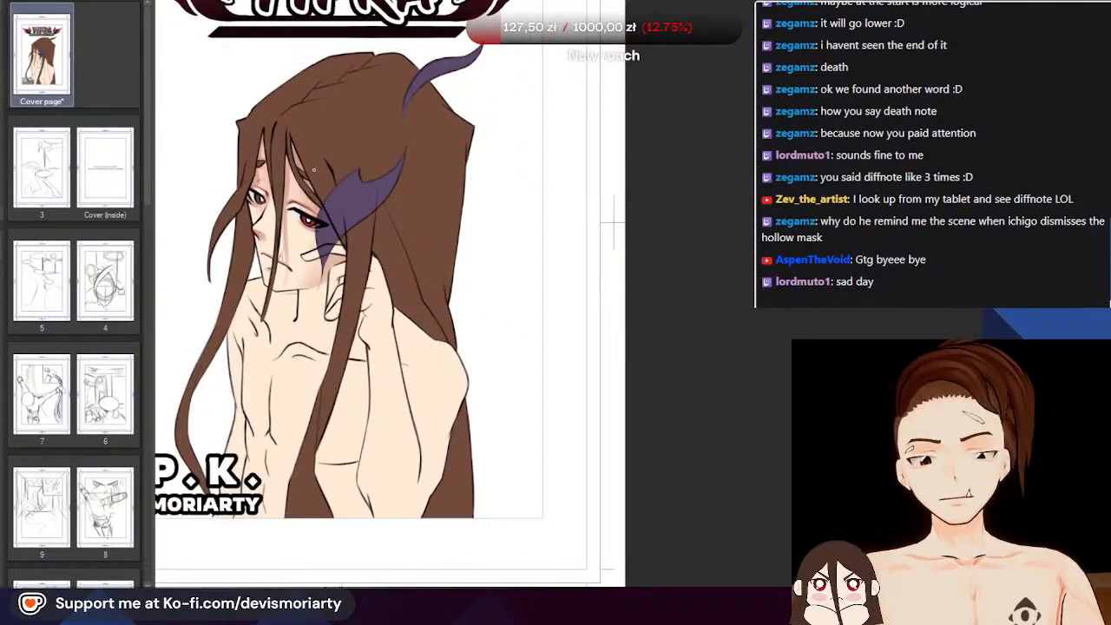
scroll(314, 170, "up", 5)
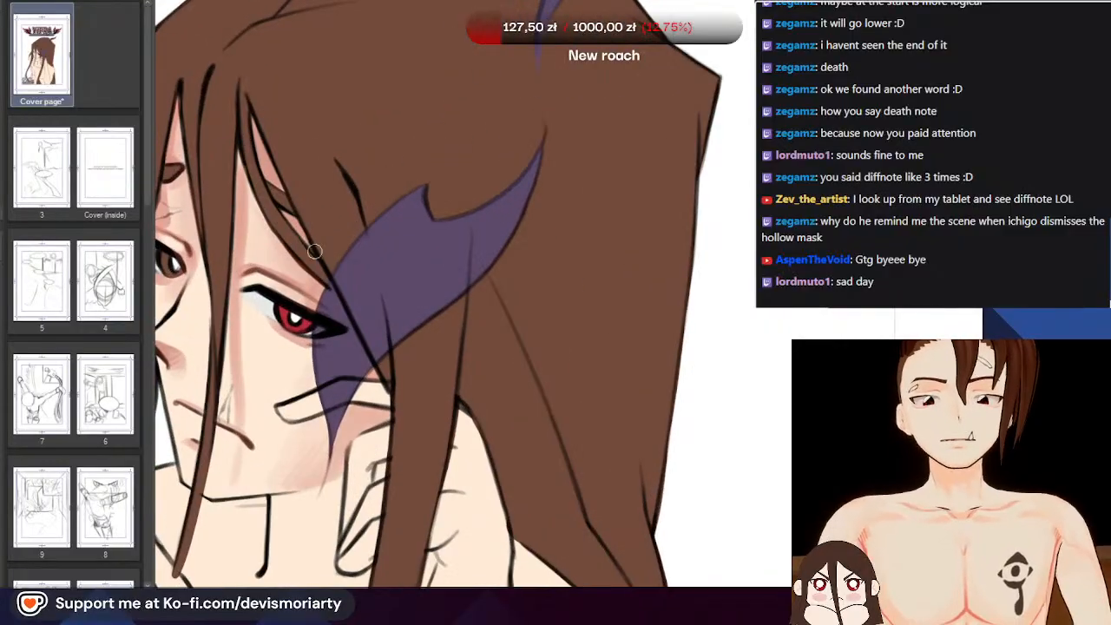
Paint soft pink shading on the skin above the red eye, along the edge of the side hair strand
scroll(314, 251, "up", 3)
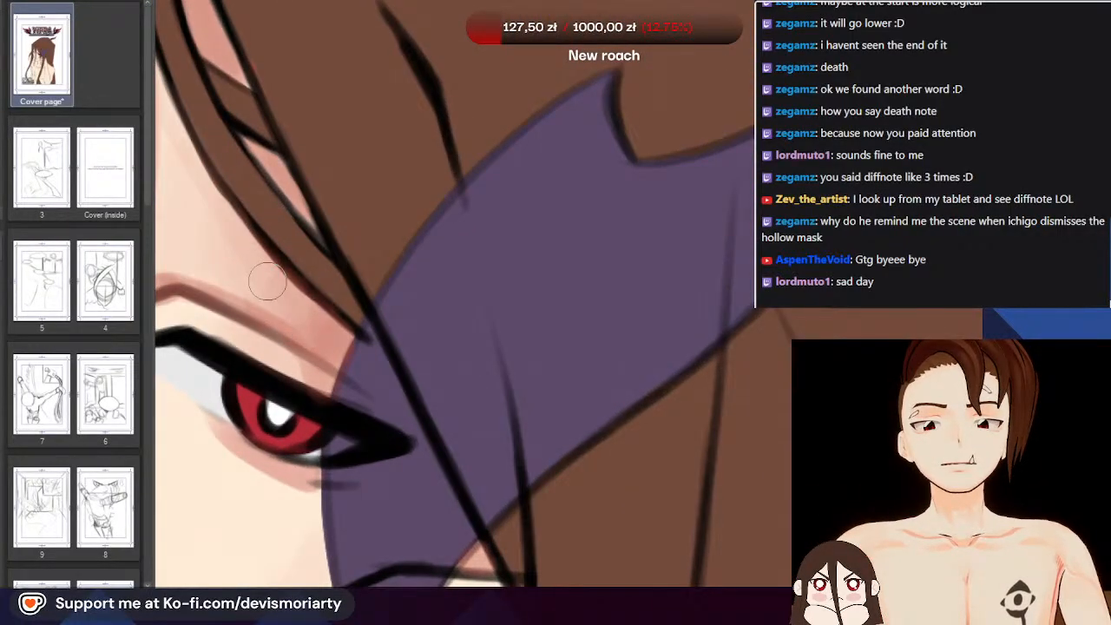
scroll(256, 298, "down", 5)
scroll(222, 256, "up", 2)
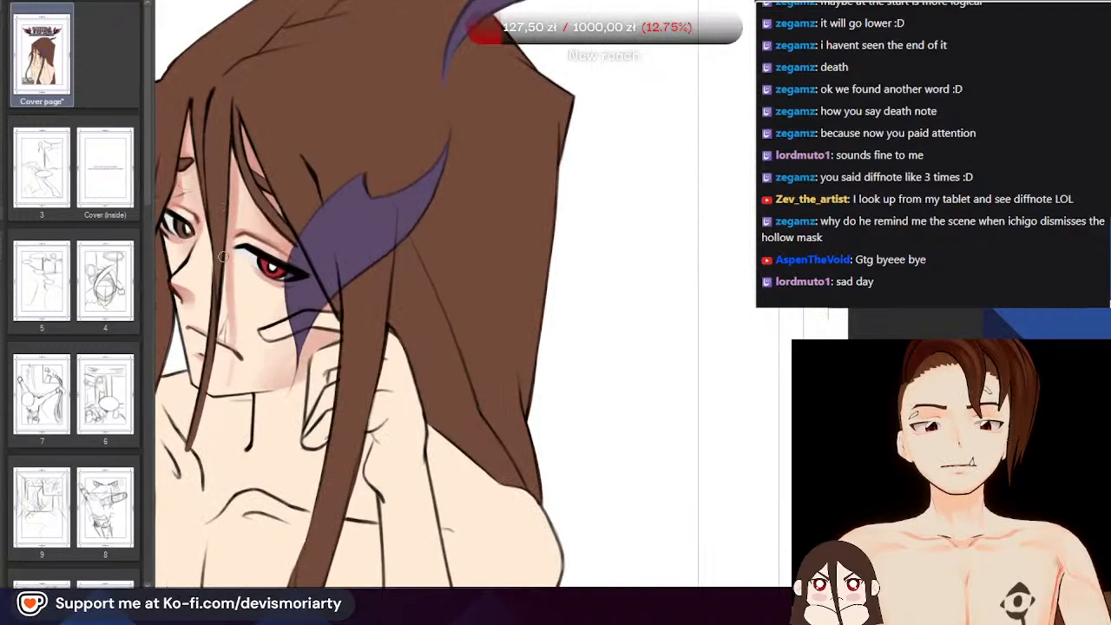
scroll(374, 321, "down", 5)
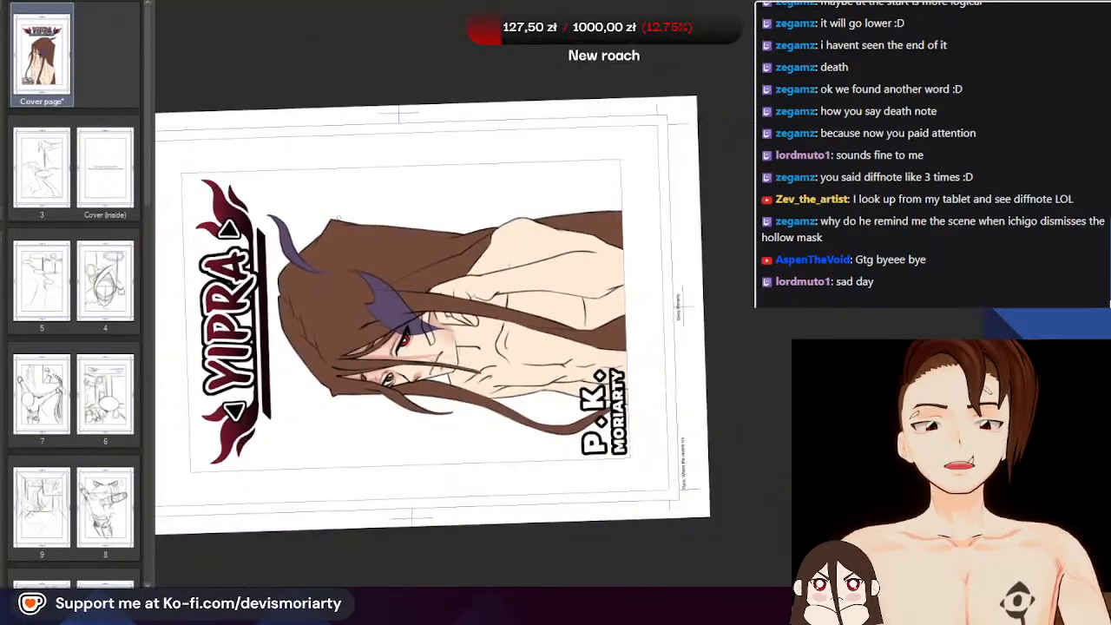
scroll(374, 365, "up", 4)
scroll(373, 432, "up", 3)
left_click_drag(470, 329, 358, 416)
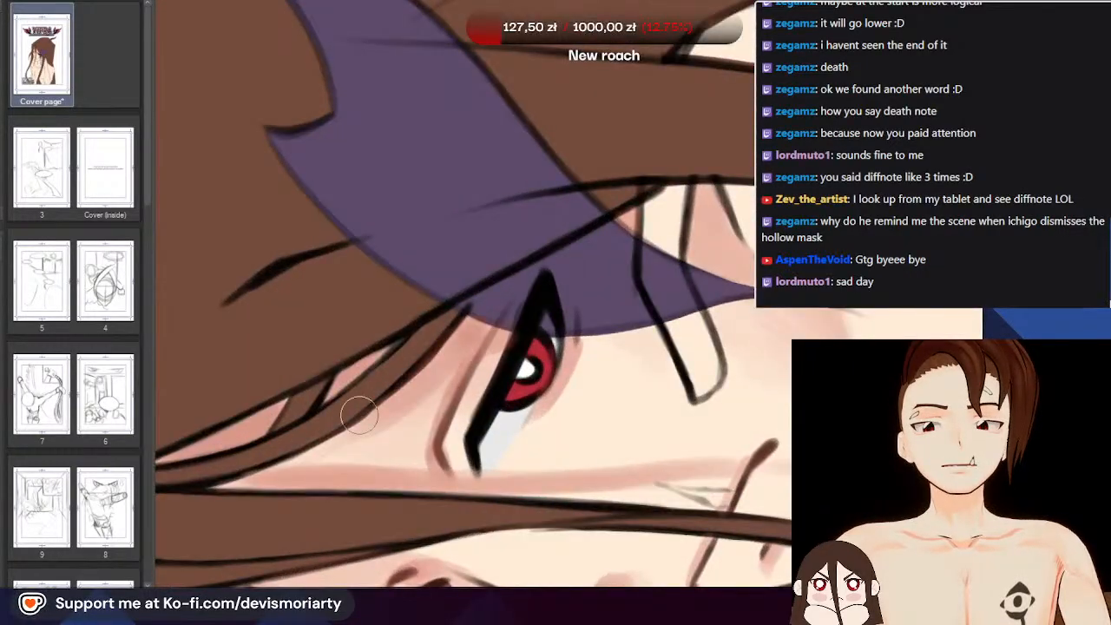
scroll(447, 360, "down", 4)
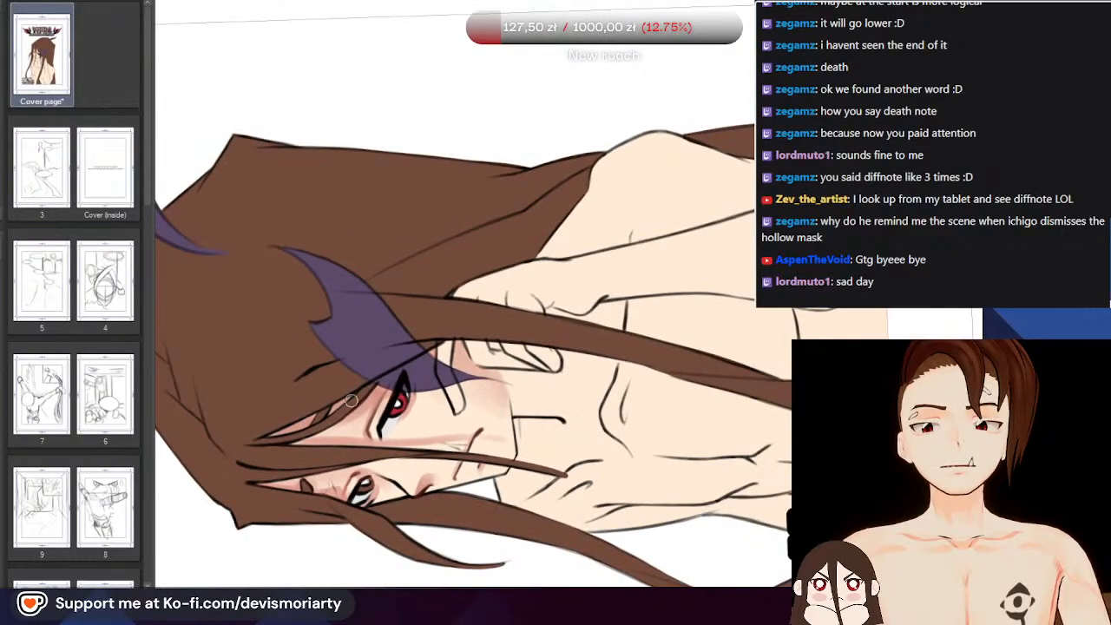
scroll(469, 343, "up", 4)
mouse_move(510, 298)
left_mouse_down()
mouse_move(311, 456)
mouse_move(240, 473)
mouse_move(362, 422)
mouse_move(505, 309)
mouse_move(467, 345)
mouse_move(250, 459)
left_mouse_up()
scroll(305, 426, "down", 6)
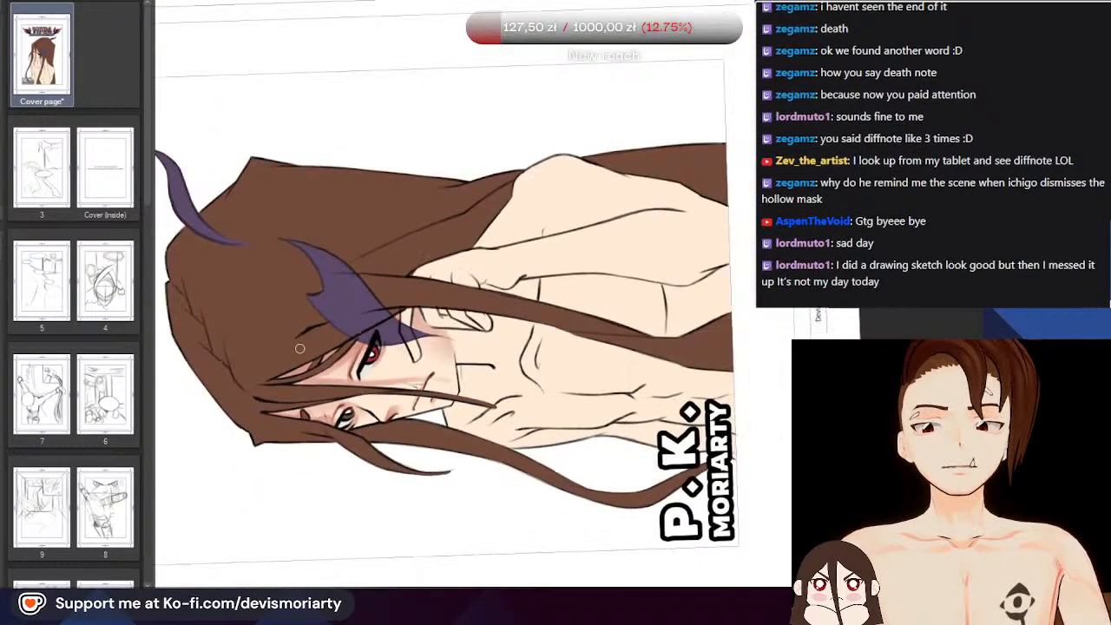
Examine the face shading against the whole cover, with the canvas rotation reset to upright
scroll(318, 87, "down", 2)
scroll(287, 165, "up", 4)
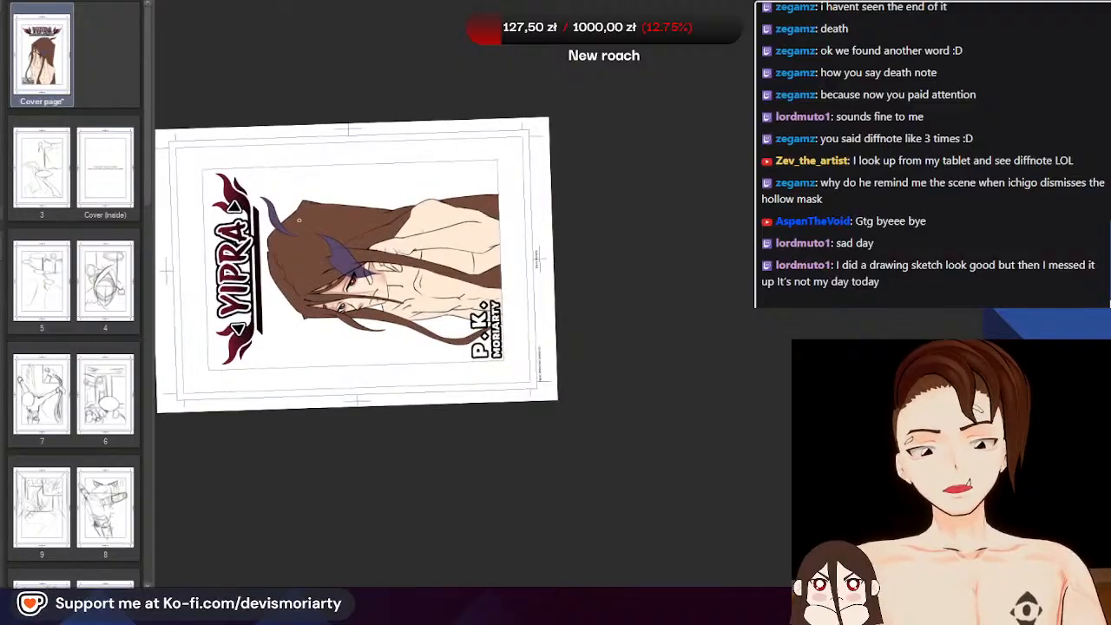
scroll(285, 208, "down", 4)
scroll(283, 209, "up", 2)
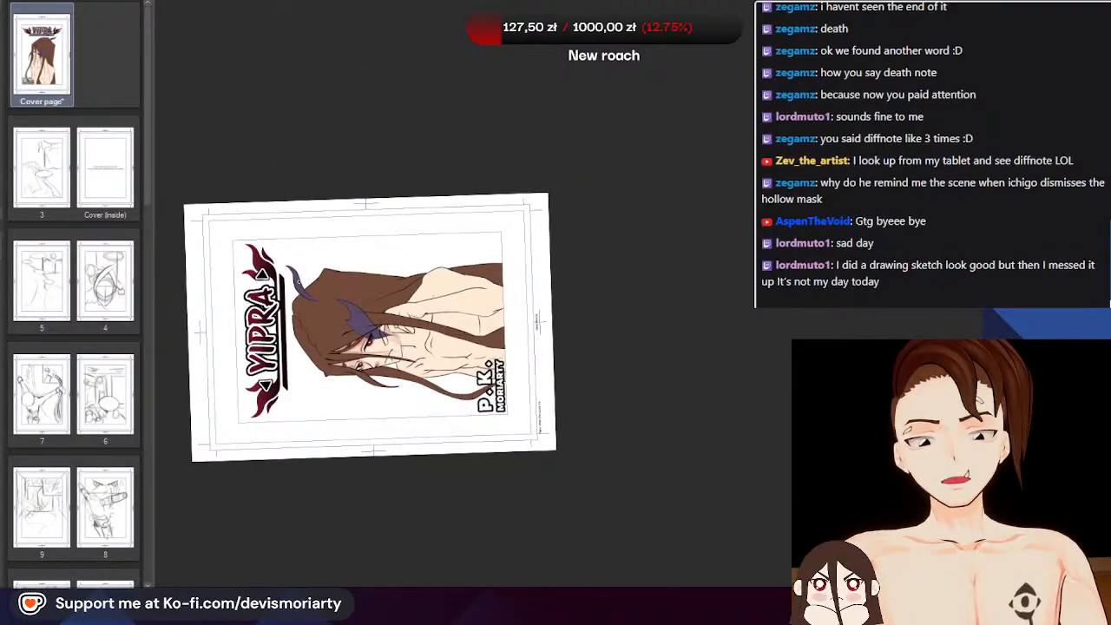
scroll(299, 299, "up", 5)
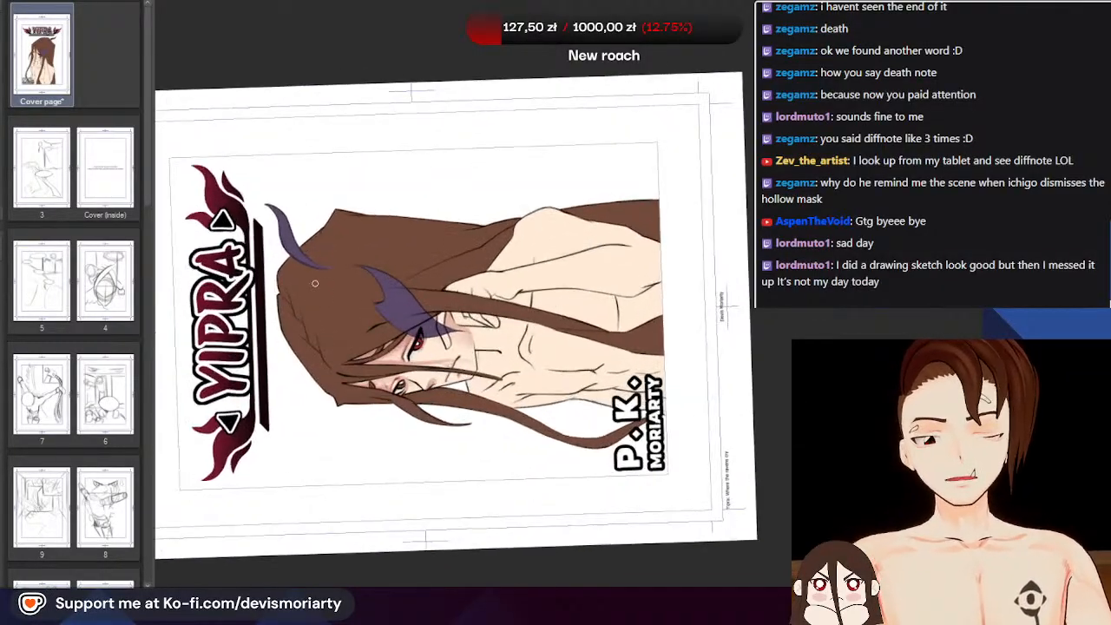
key("ctrl+@")
scroll(240, 252, "down", 3)
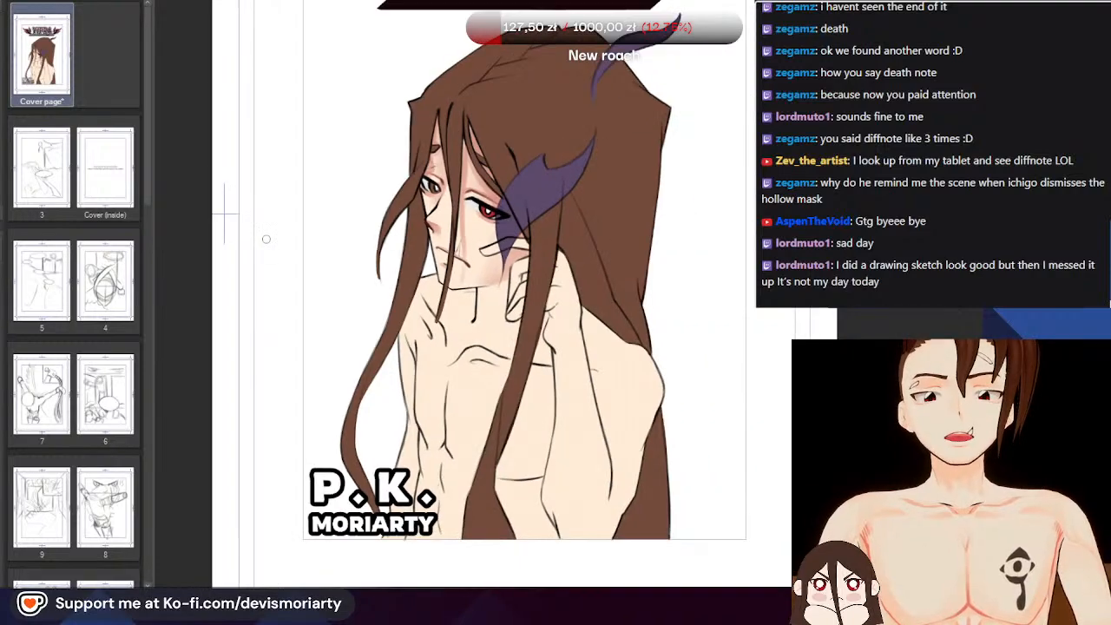
scroll(578, 236, "up", 4)
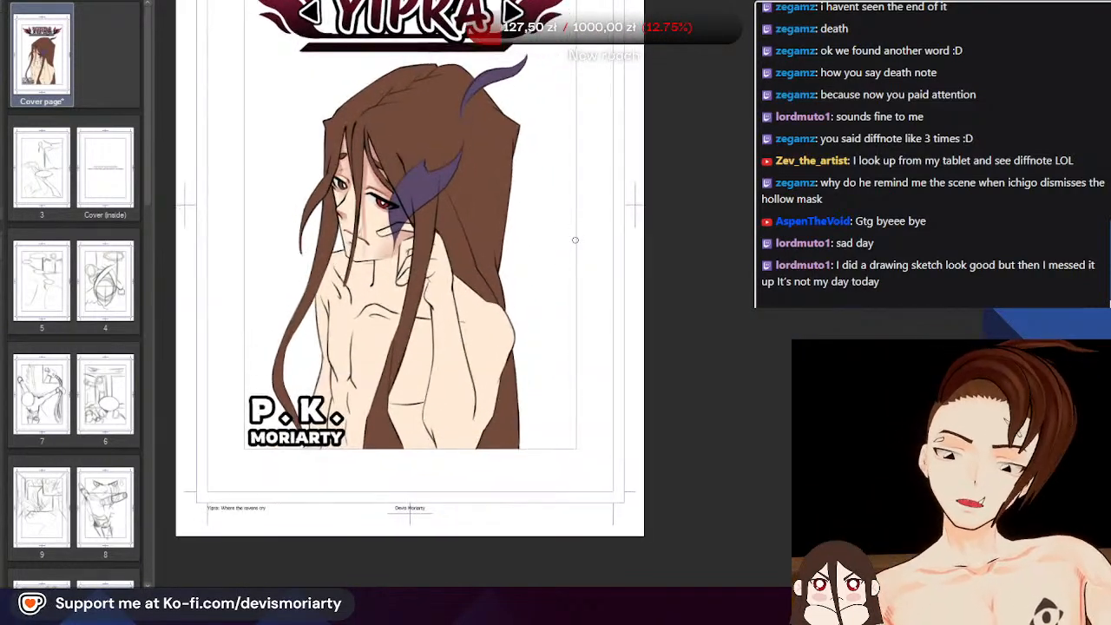
scroll(282, 143, "down", 4)
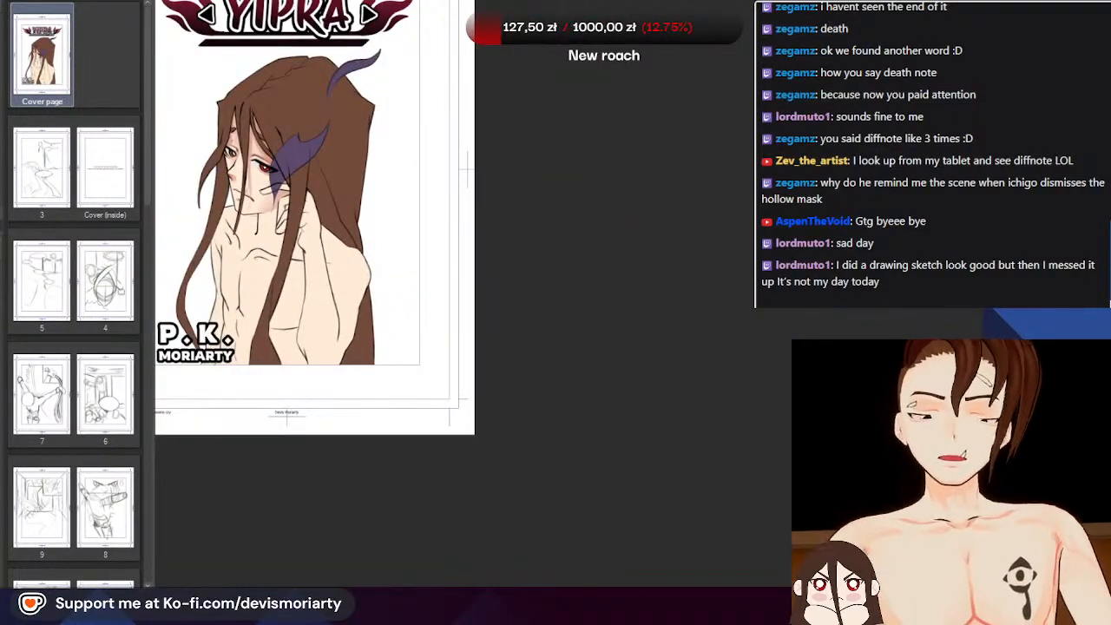
scroll(376, 305, "down", 4)
scroll(378, 305, "up", 1)
scroll(379, 304, "down", 1)
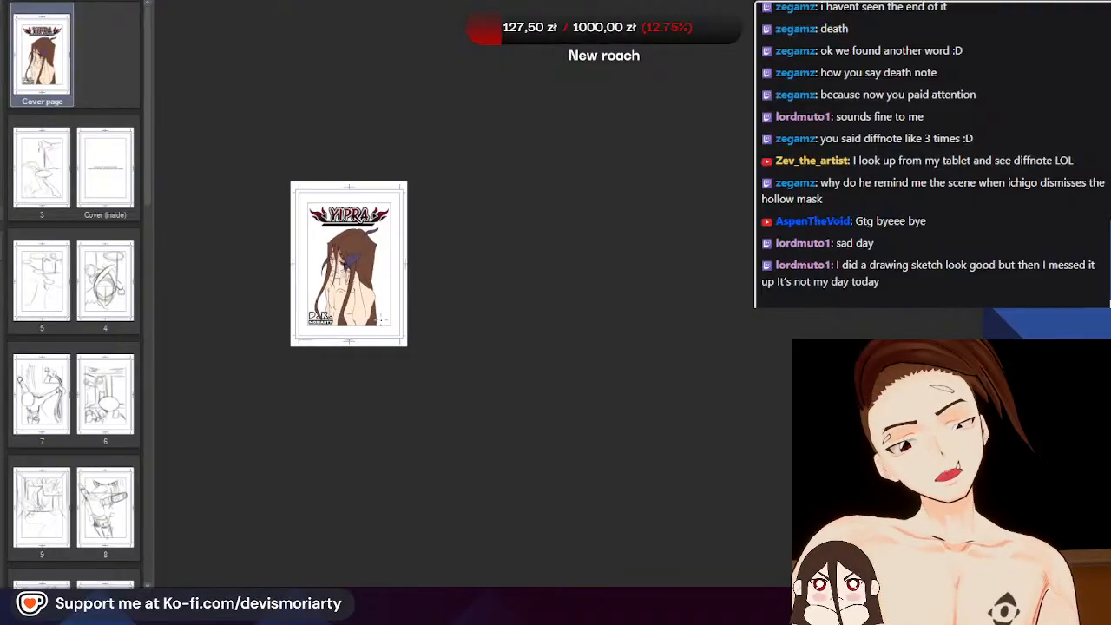
scroll(378, 213, "up", 1)
scroll(389, 195, "down", 1)
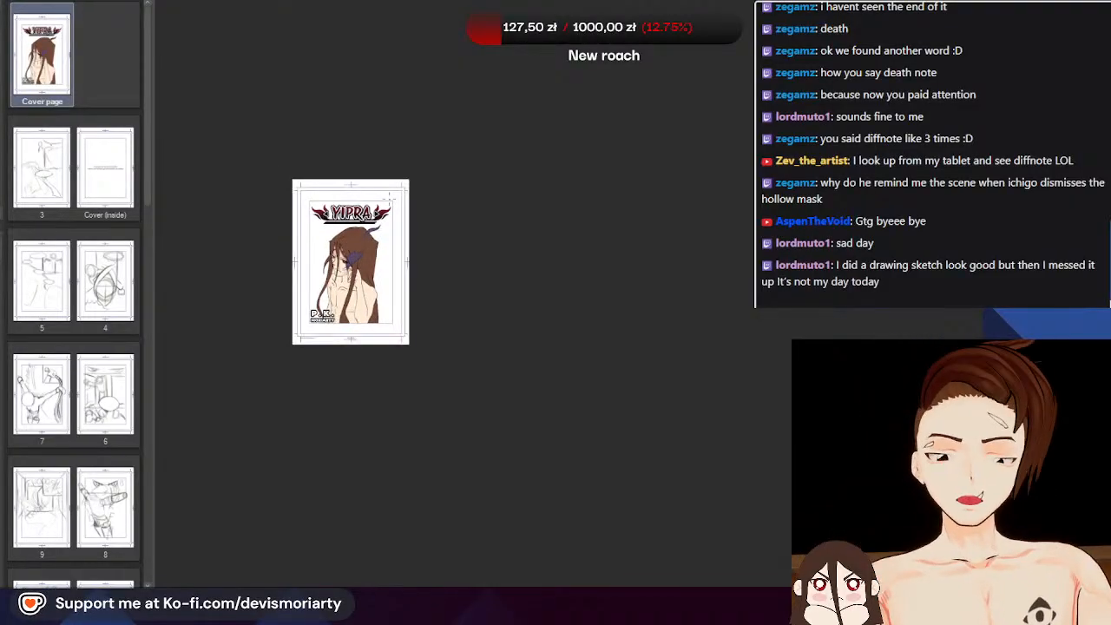
scroll(347, 260, "up", 2)
scroll(304, 278, "down", 1)
scroll(274, 295, "up", 1)
scroll(274, 293, "up", 1)
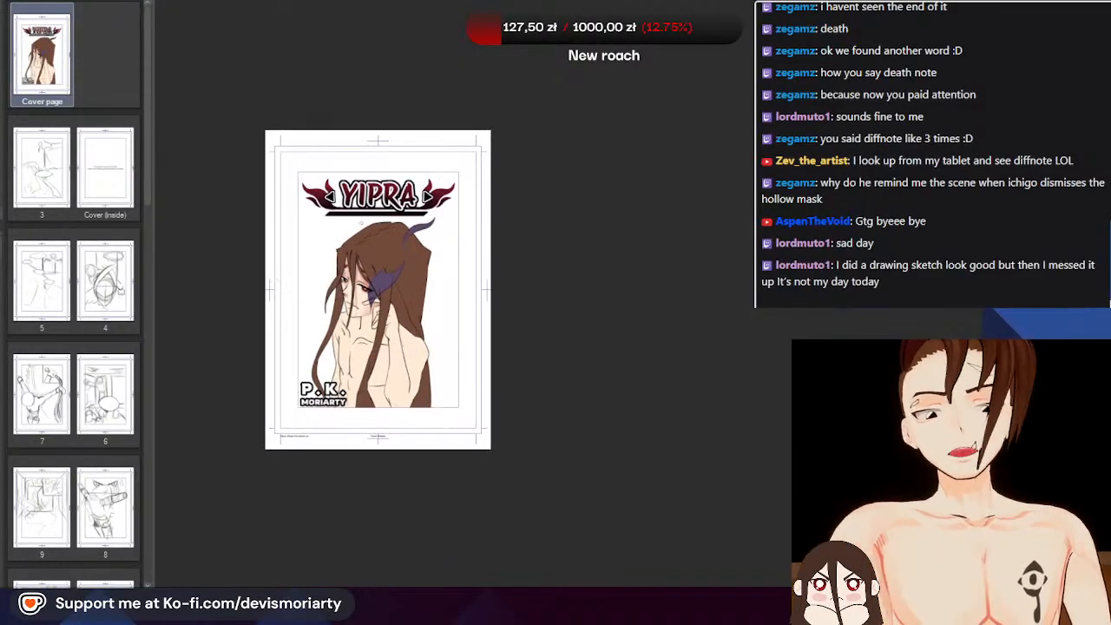
scroll(358, 221, "up", 1)
scroll(382, 165, "down", 1)
scroll(399, 141, "up", 1)
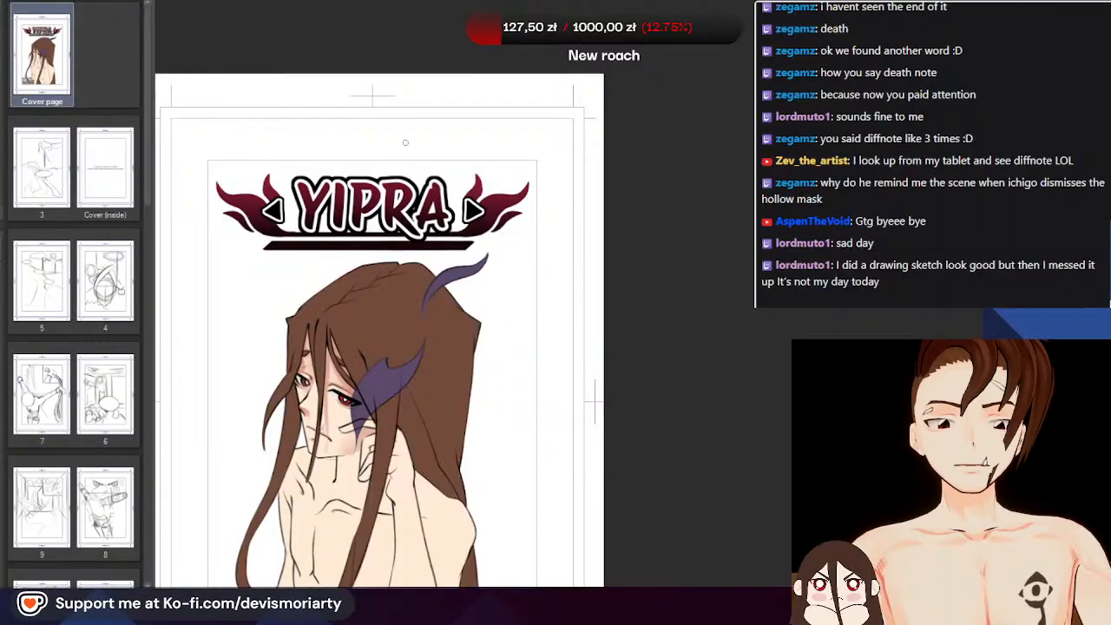
scroll(405, 142, "up", 1)
scroll(364, 152, "down", 1)
scroll(310, 306, "up", 2)
scroll(309, 306, "up", 2)
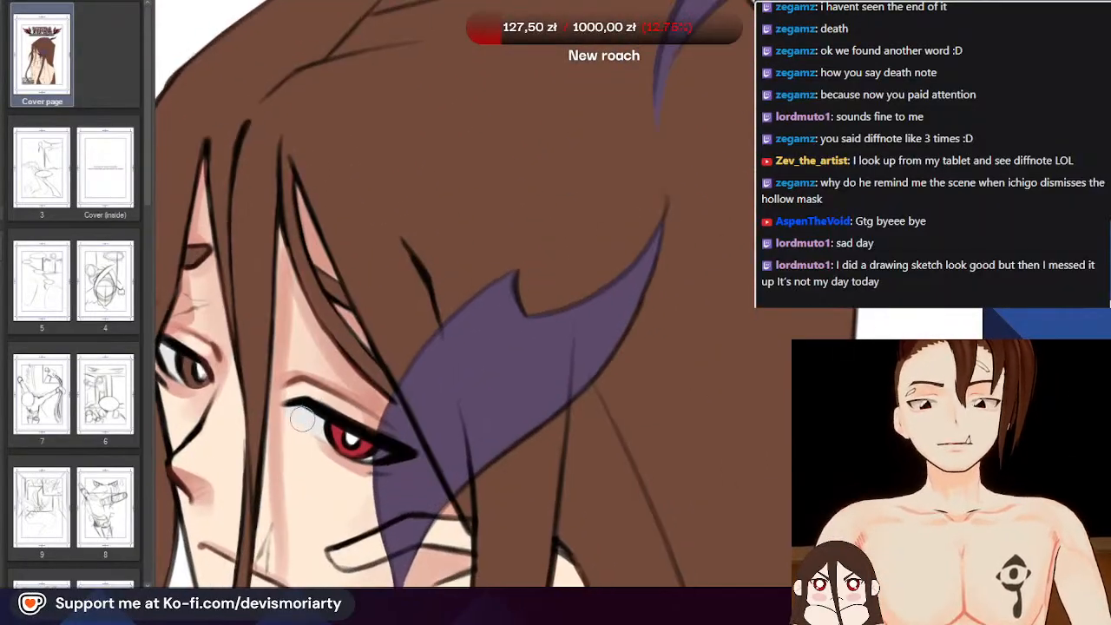
Extend the pink hair shadow across the skin between the side strand and the red eye's upper lid crease
scroll(265, 196, "up", 2)
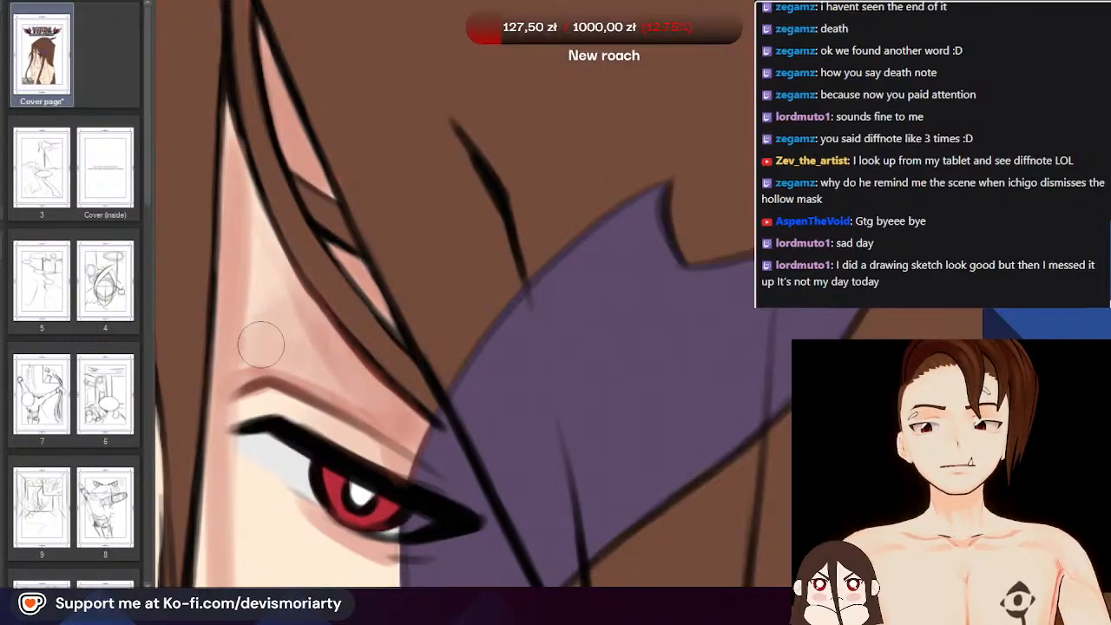
scroll(257, 313, "down", 4)
scroll(292, 136, "up", 1)
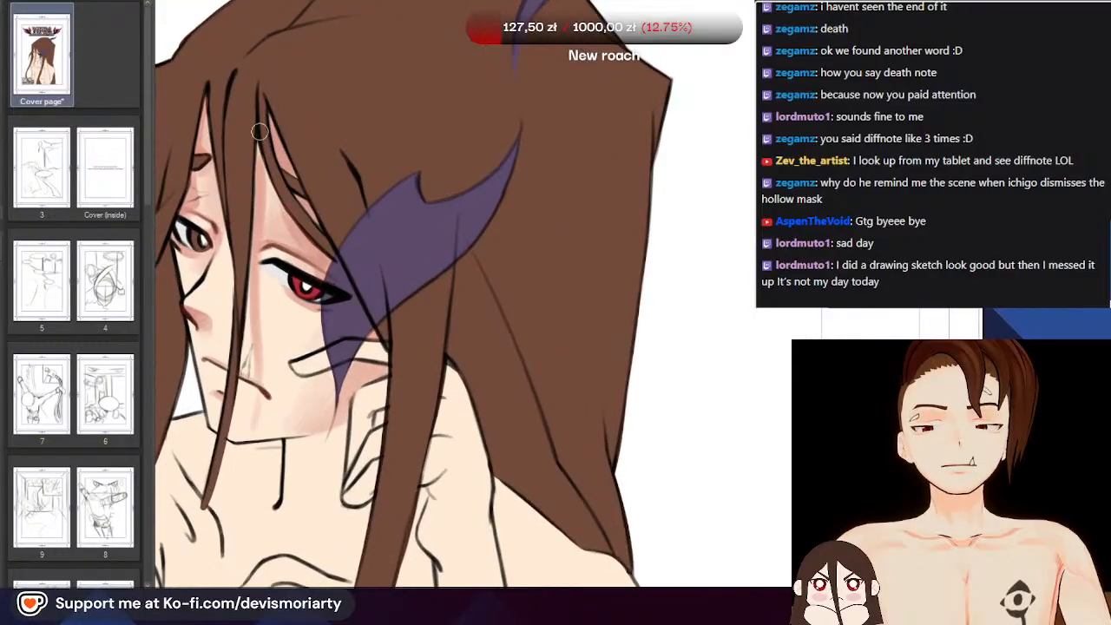
scroll(291, 136, "down", 1)
scroll(292, 136, "up", 5)
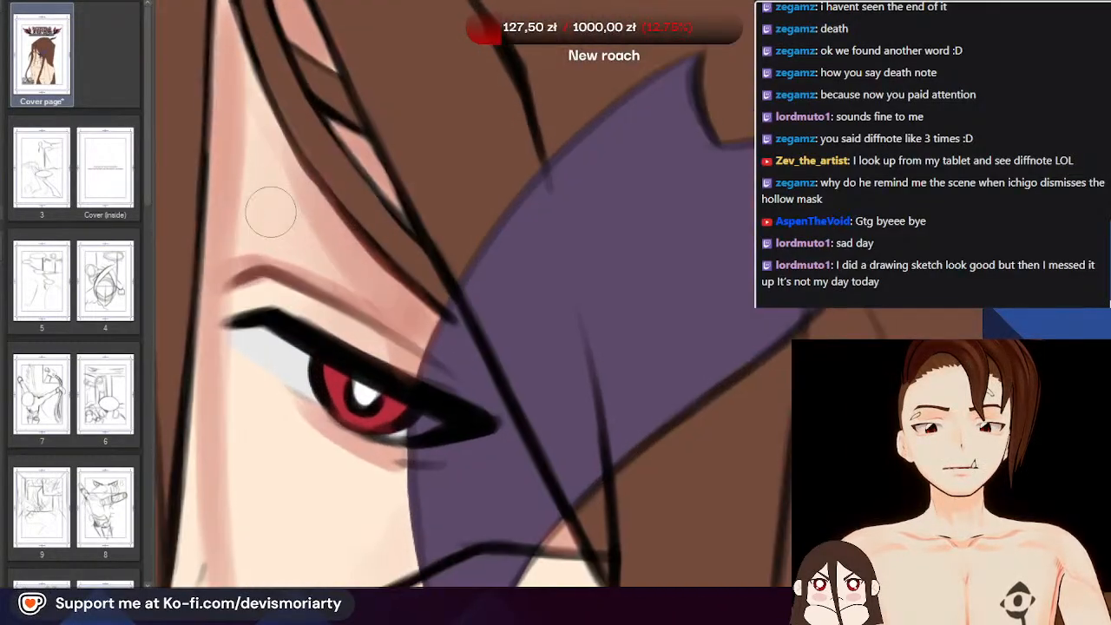
scroll(283, 189, "down", 3)
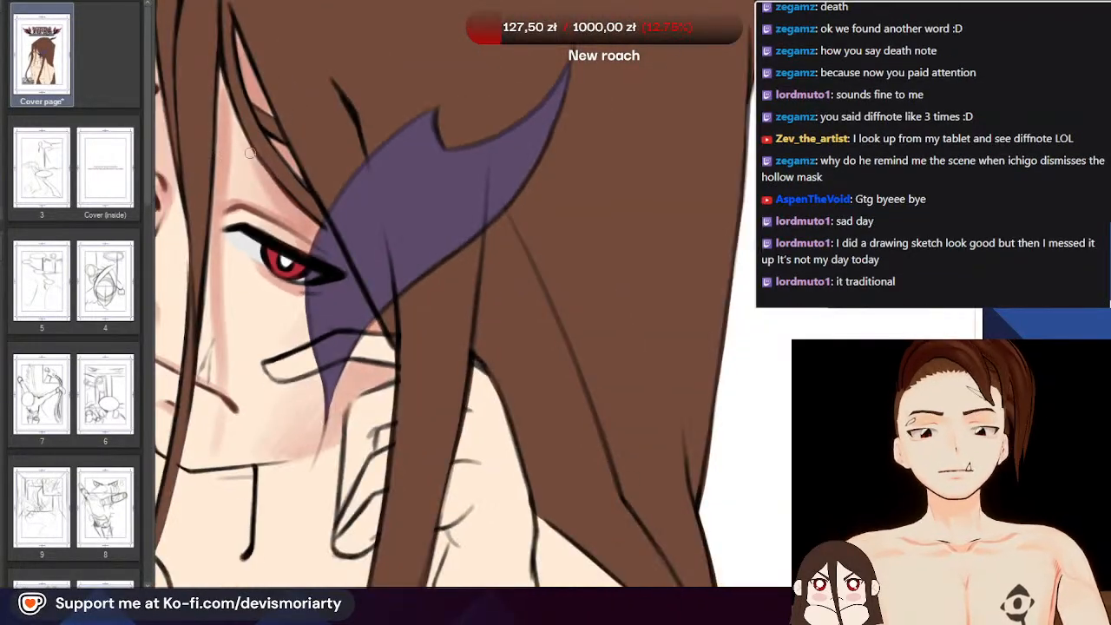
scroll(283, 189, "up", 4)
key("r")
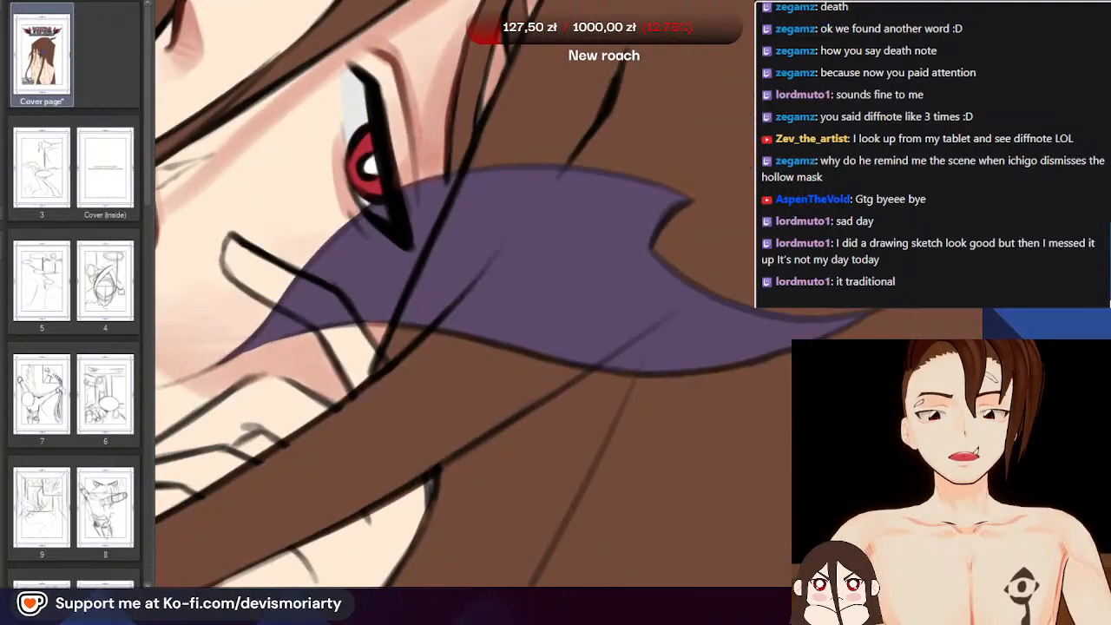
scroll(329, 434, "down", 4)
scroll(384, 245, "up", 4)
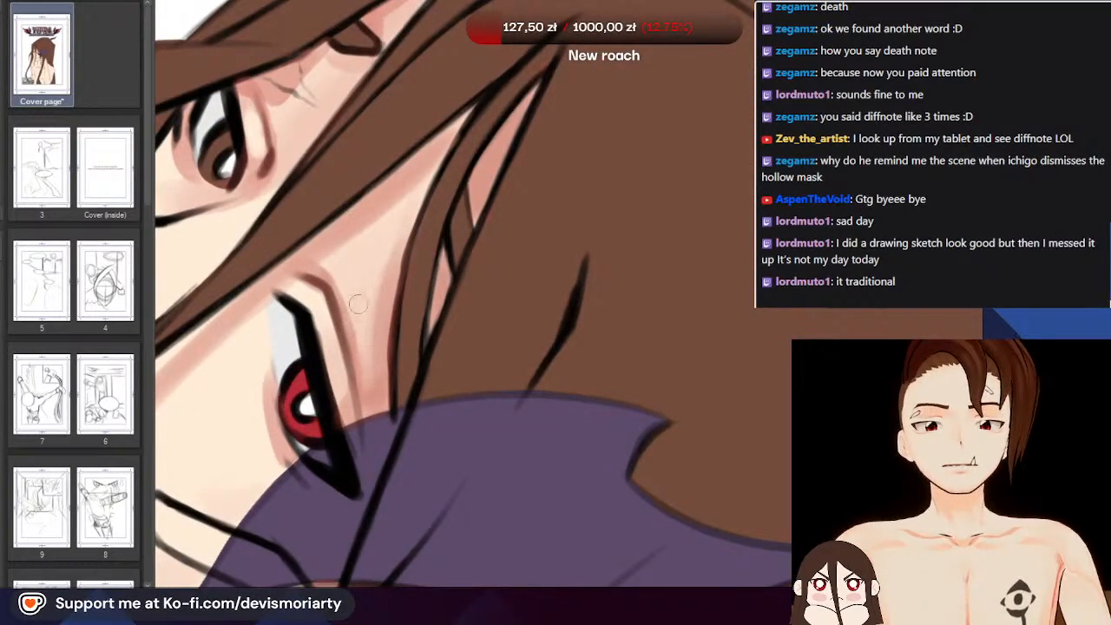
scroll(357, 303, "down", 4)
scroll(364, 435, "up", 4)
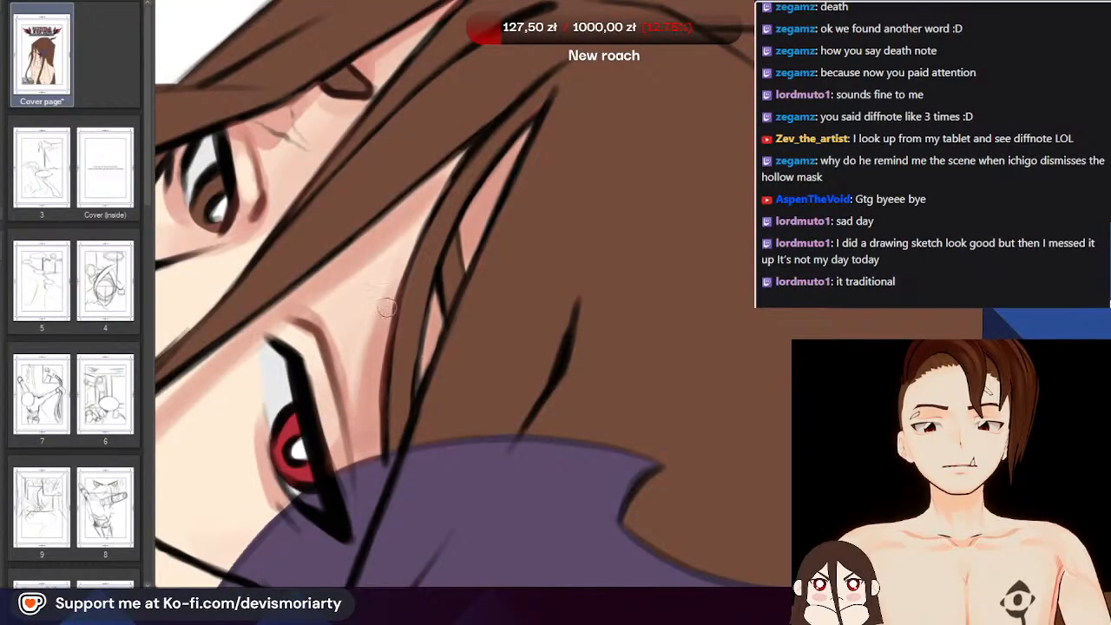
scroll(388, 306, "down", 4)
scroll(261, 372, "up", 4)
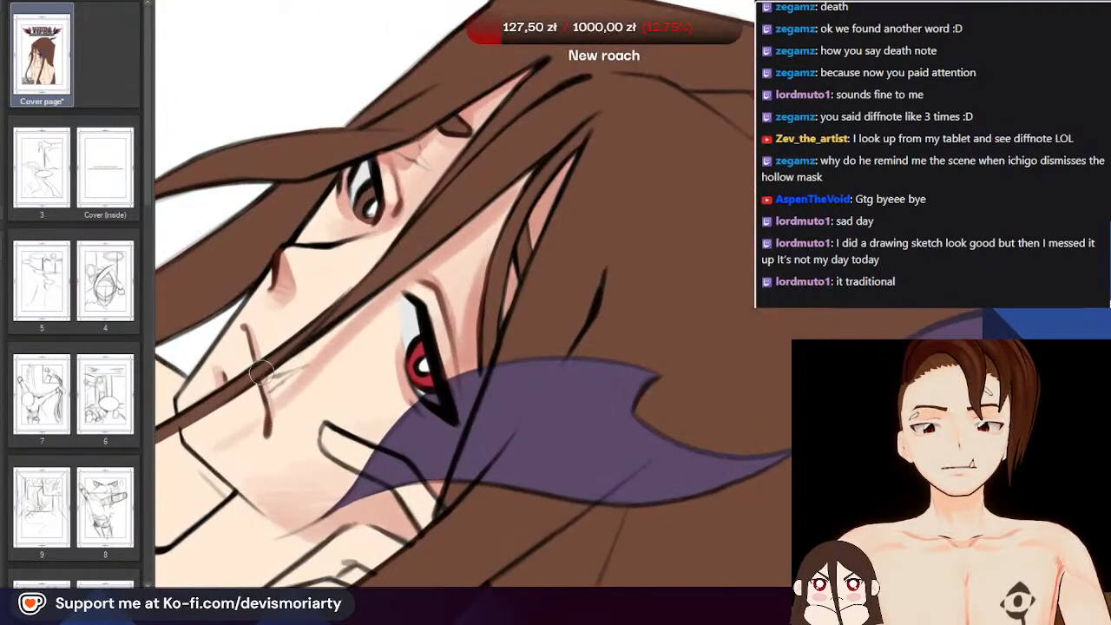
Examine the mouth scar and the shading around the mouth and chin close up at different canvas angles
scroll(261, 372, "up", 3)
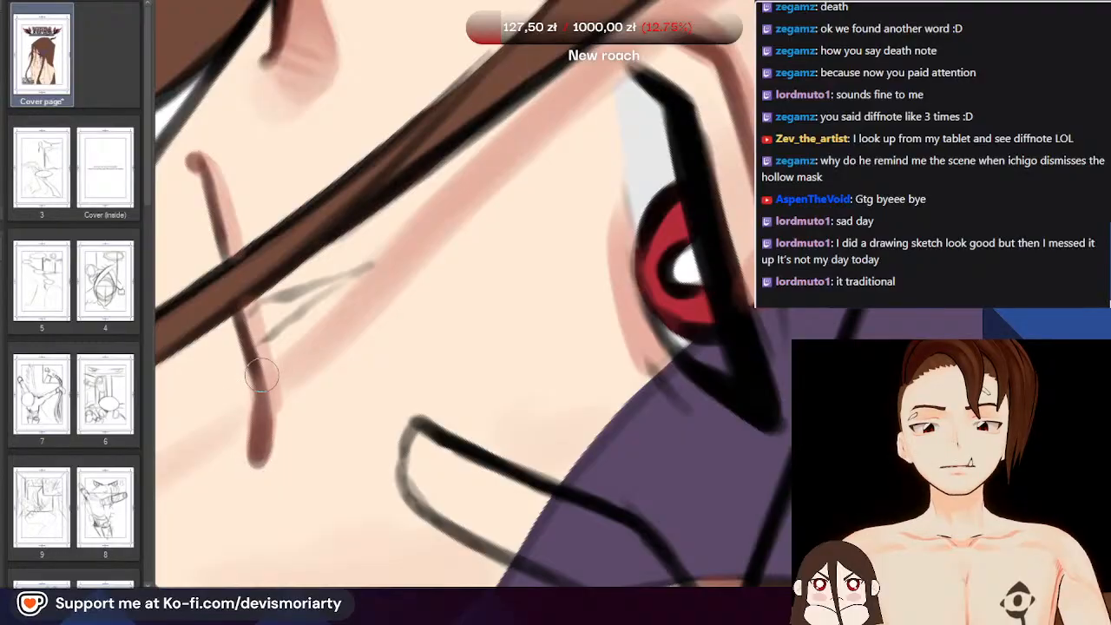
scroll(260, 375, "down", 4)
scroll(302, 574, "up", 5)
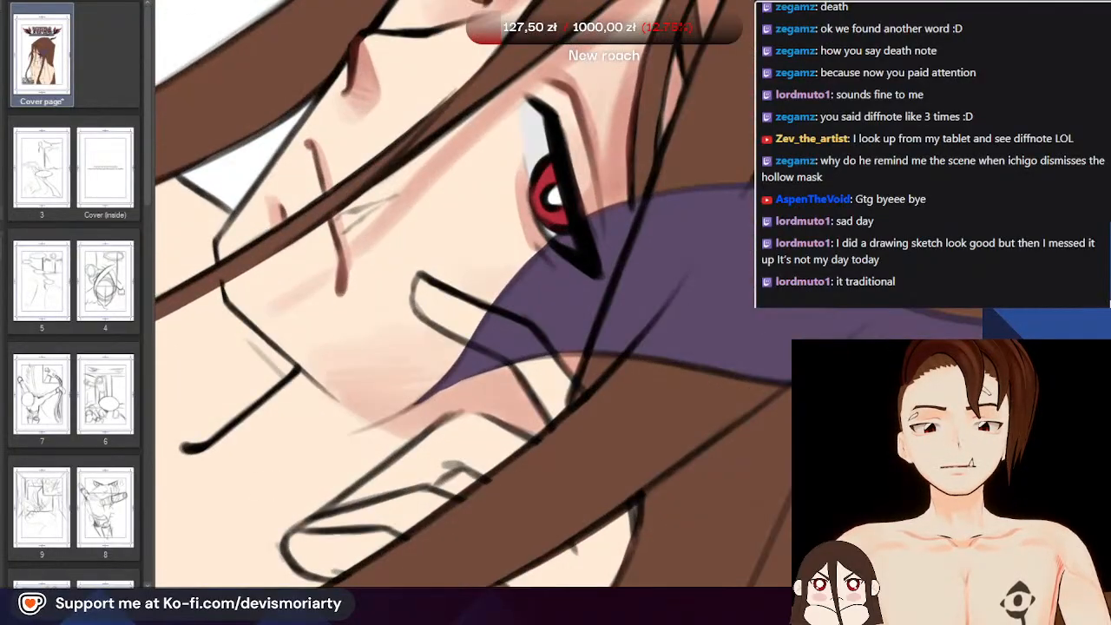
key("asciicircum")
key("asciicircum")
key("minus")
key("minus")
key("minus")
key("minus")
key("minus")
key("minus")
key("minus")
key("minus")
key("minus")
key("minus")
key("minus")
key("minus")
key("minus")
key("minus")
key("minus")
key("minus")
key("minus")
key("minus")
key("minus")
key("minus")
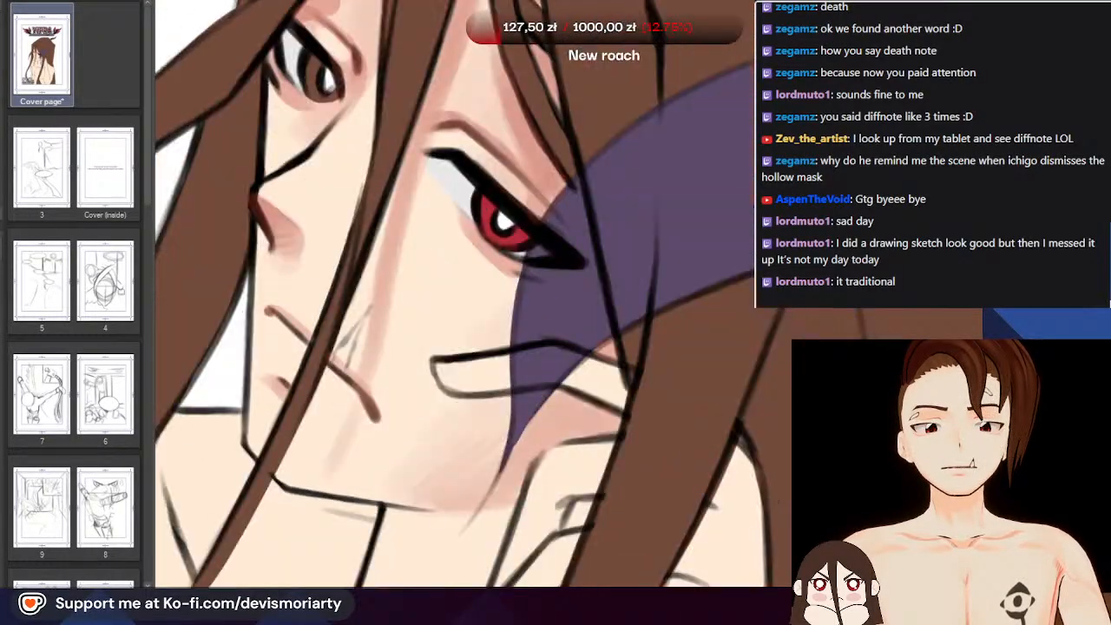
Paint a pink hair shadow around the scar beside the brown eye, along the edge of the outer hair strand
scroll(265, 296, "down", 4)
scroll(274, 320, "up", 2)
scroll(271, 321, "up", 6)
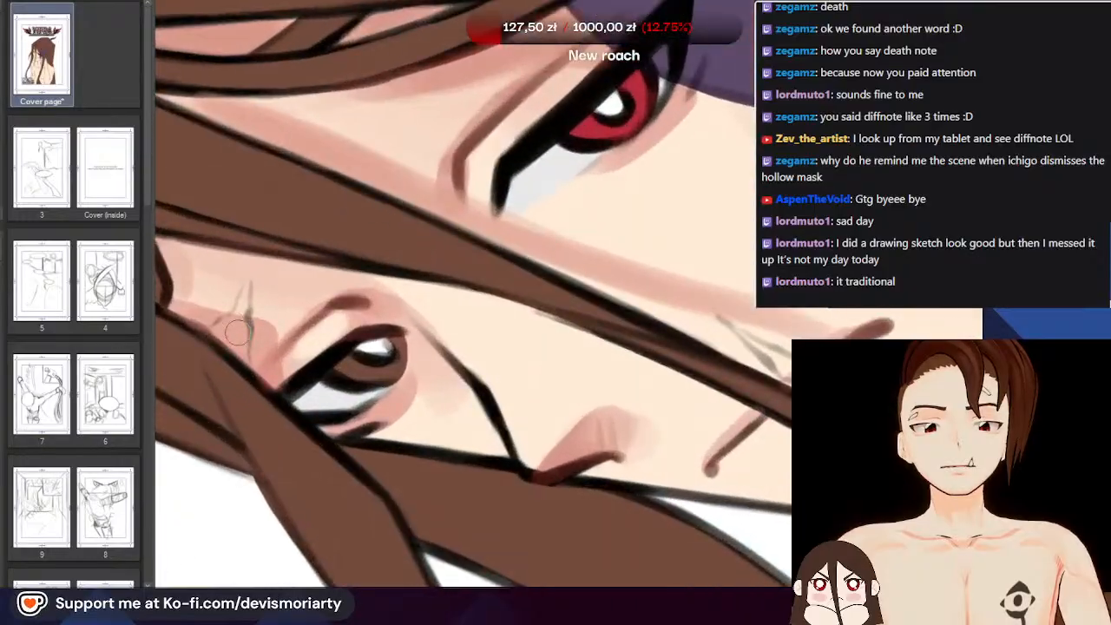
scroll(280, 377, "down", 5)
scroll(244, 220, "down", 4)
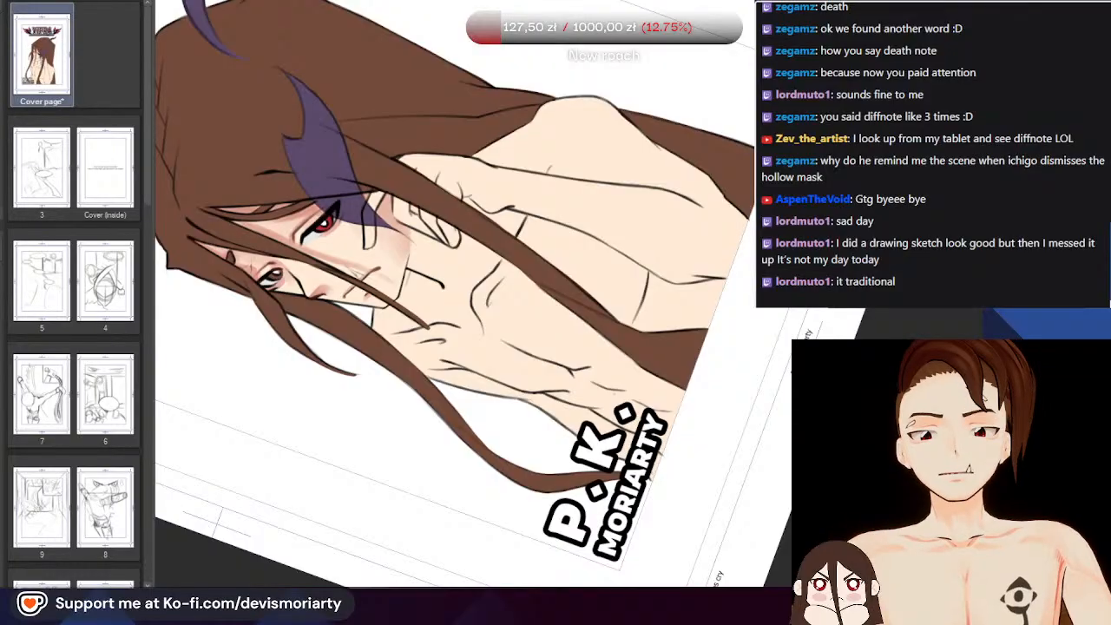
Examine the propping hand, neck and torso next to the shaded face at several zoom levels
scroll(394, 275, "down", 3)
scroll(394, 274, "up", 8)
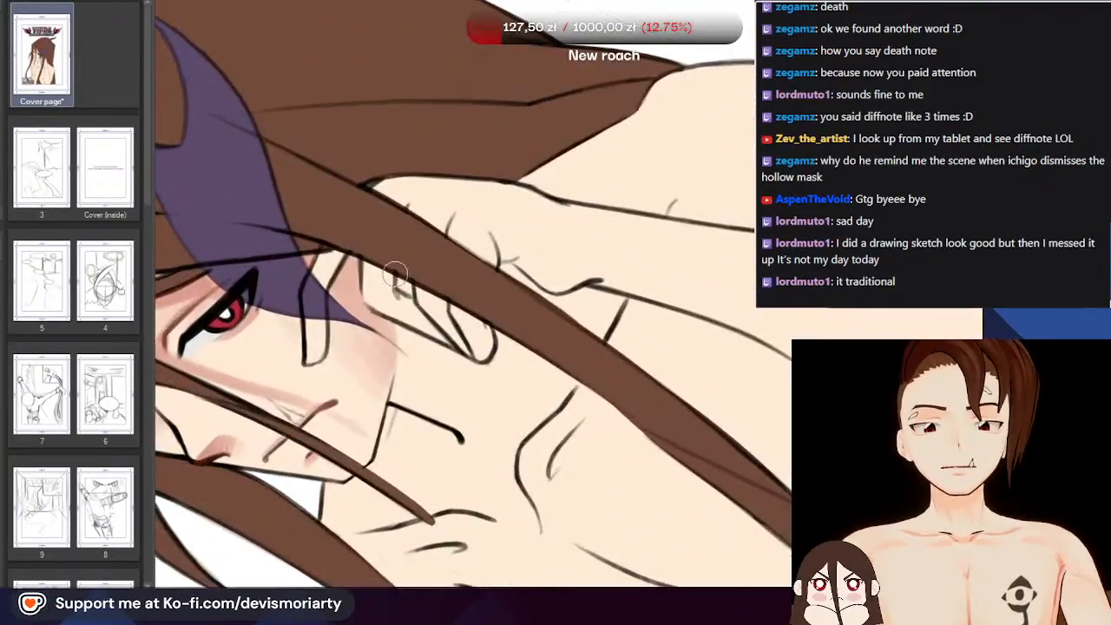
scroll(422, 332, "down", 4)
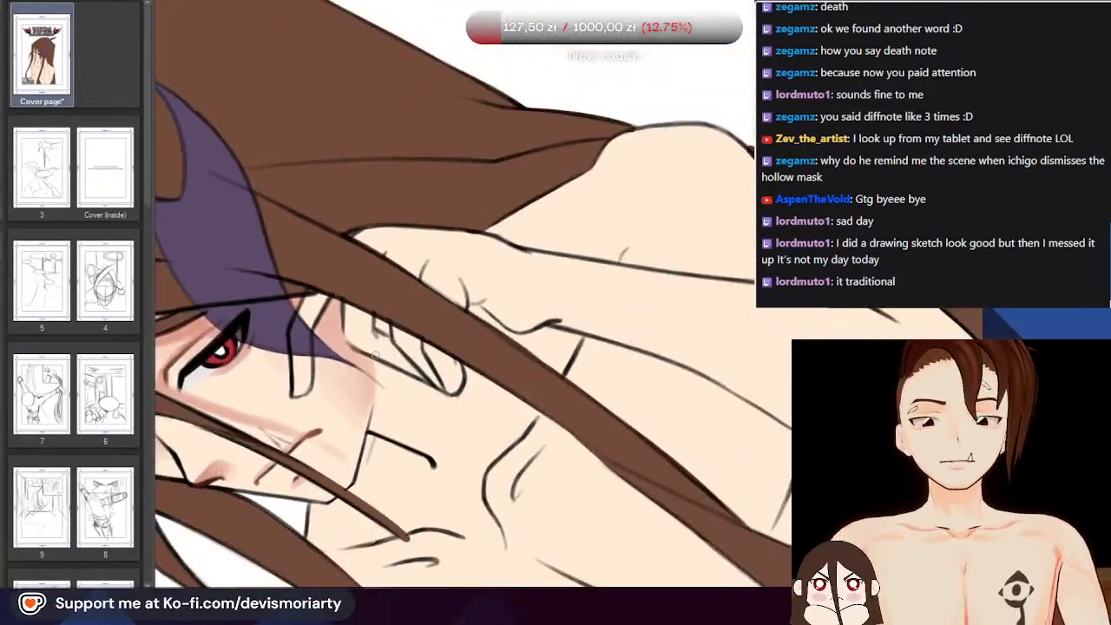
scroll(445, 486, "up", 4)
scroll(445, 477, "down", 5)
scroll(451, 469, "up", 4)
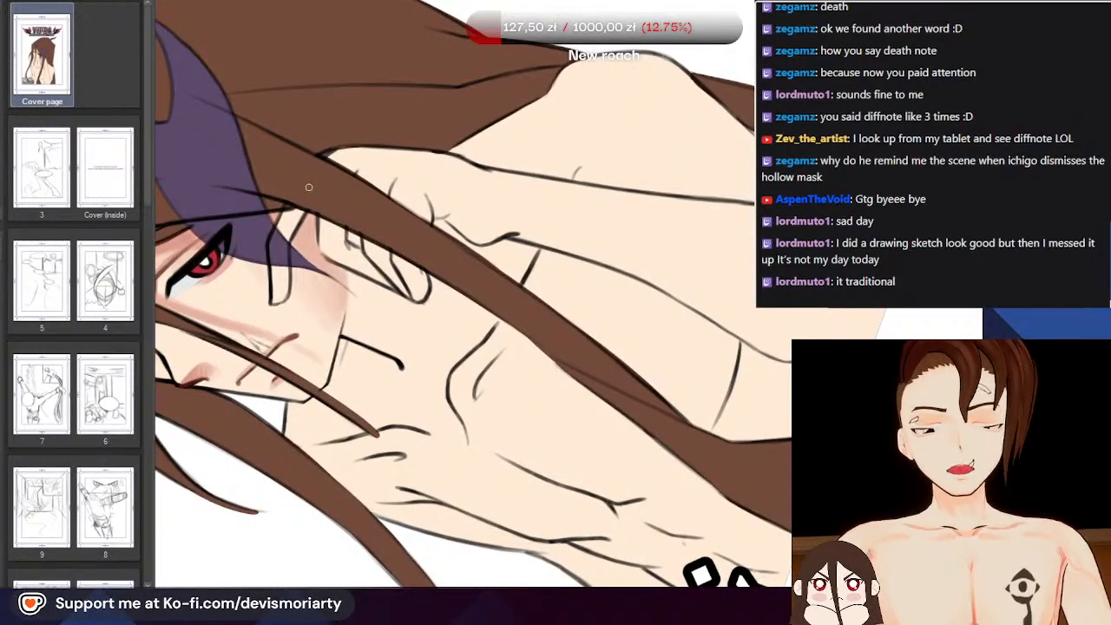
scroll(374, 310, "down", 3)
scroll(373, 313, "up", 1)
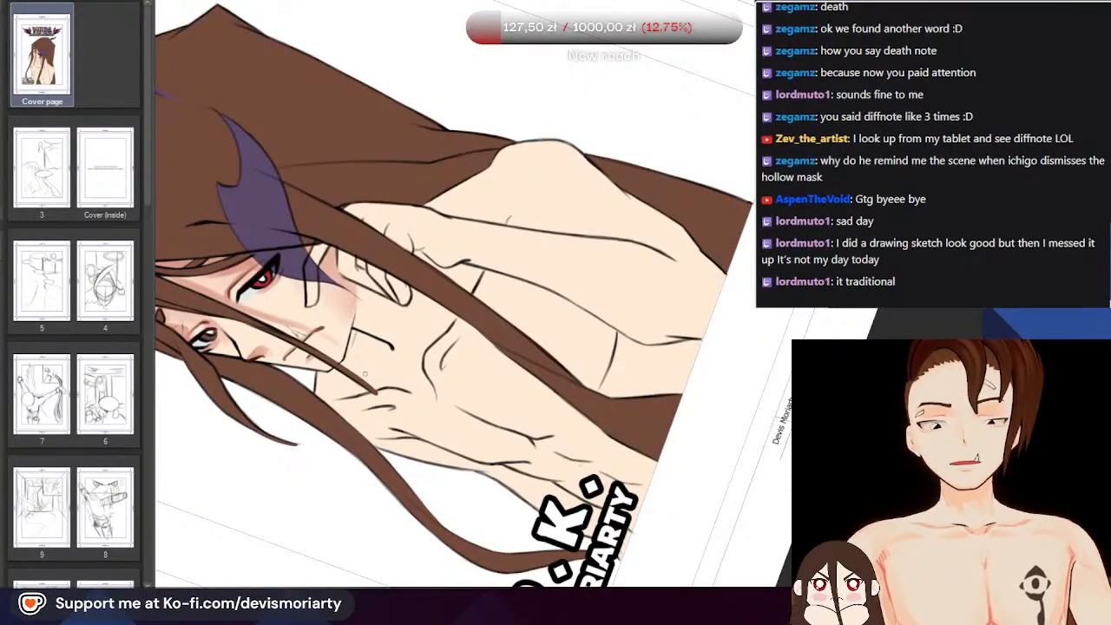
scroll(365, 373, "down", 3)
scroll(371, 373, "up", 9)
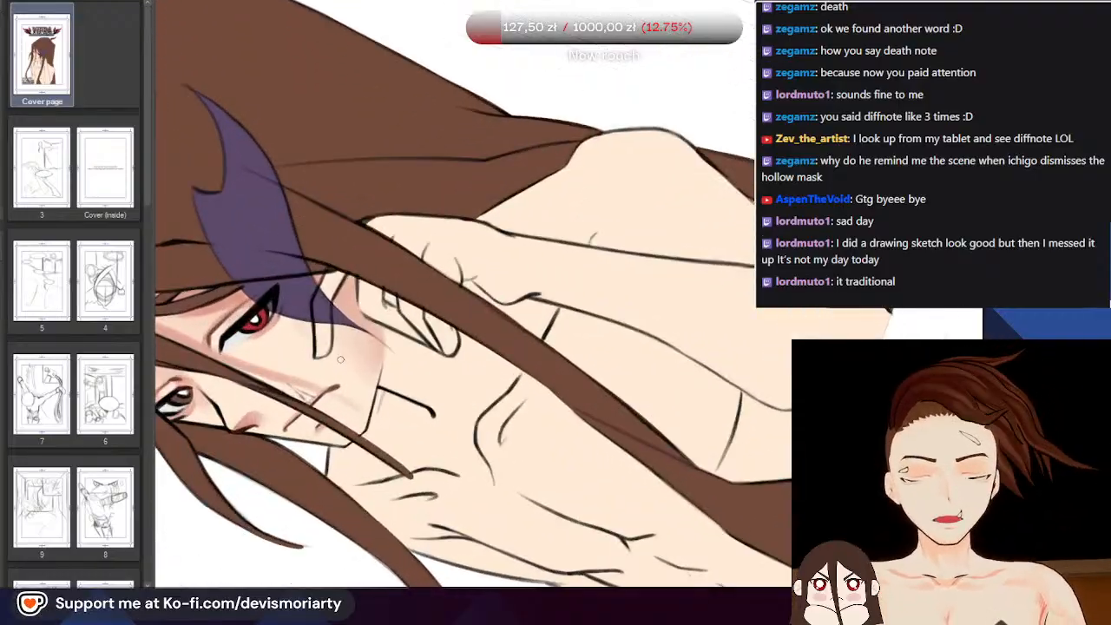
Examine the shaded cheek, jaw line and propping hand at several zoom levels
scroll(386, 316, "down", 3)
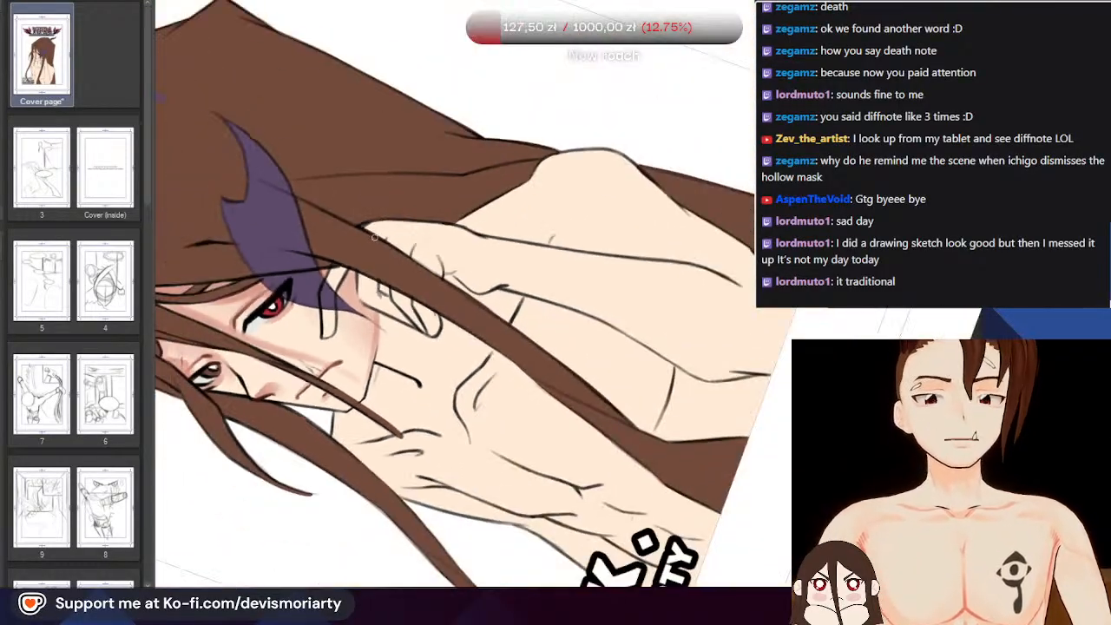
scroll(408, 299, "up", 4)
scroll(412, 296, "up", 2)
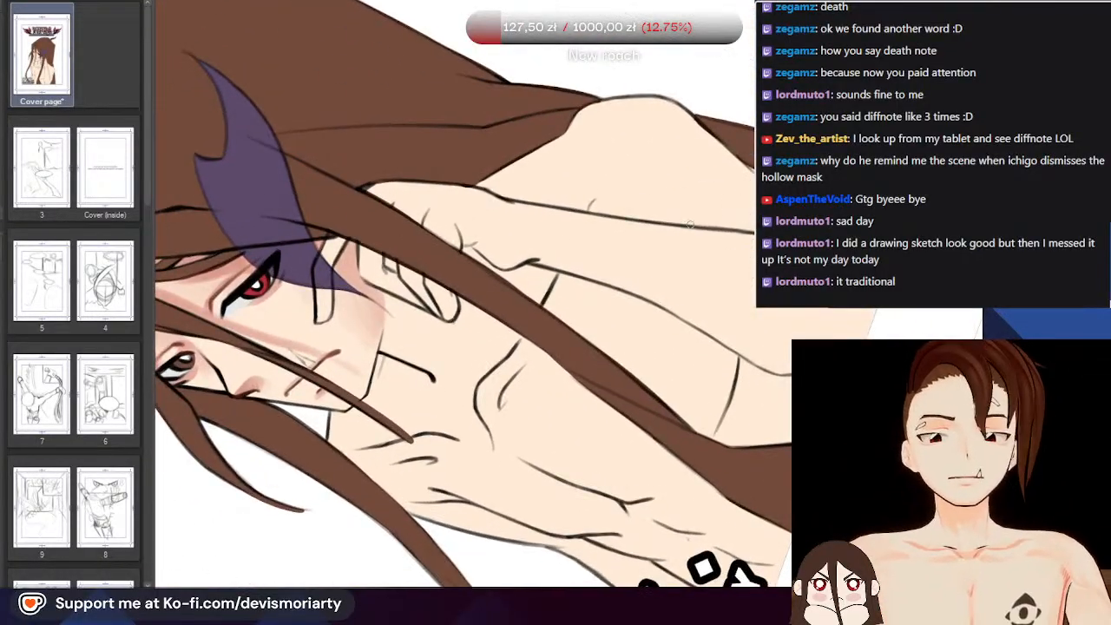
scroll(374, 311, "up", 3)
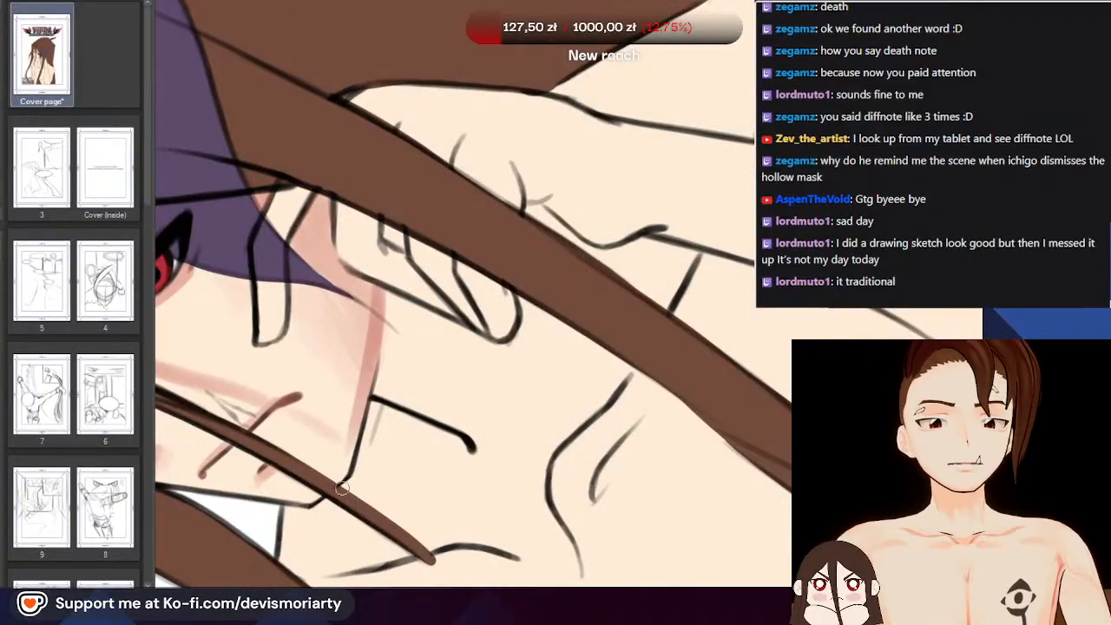
scroll(370, 296, "down", 5)
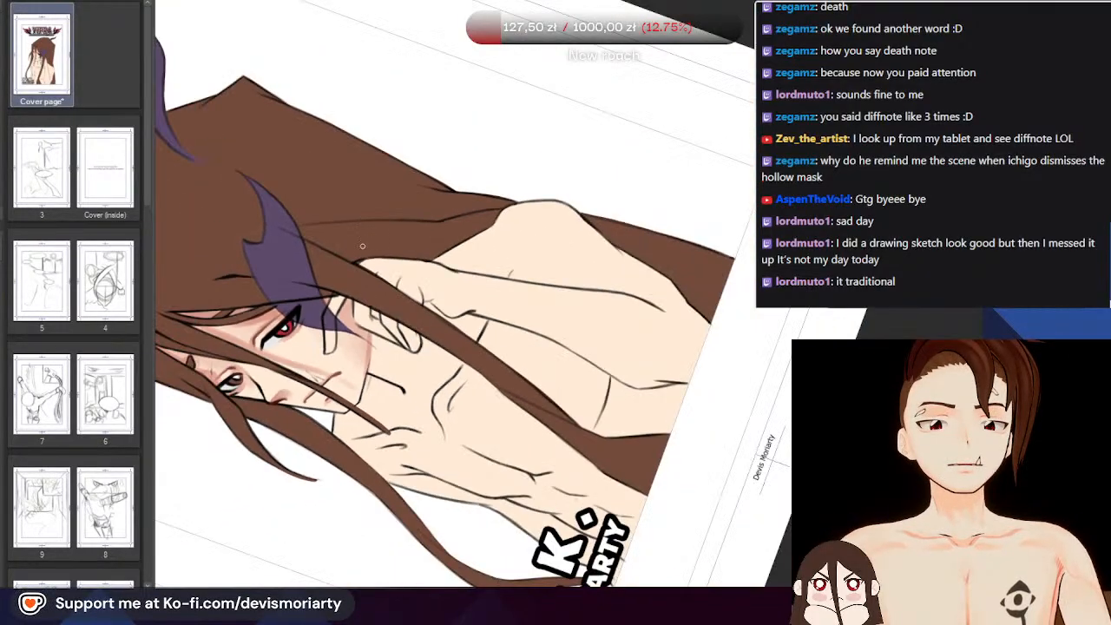
scroll(364, 401, "up", 4)
key("ctrl+z")
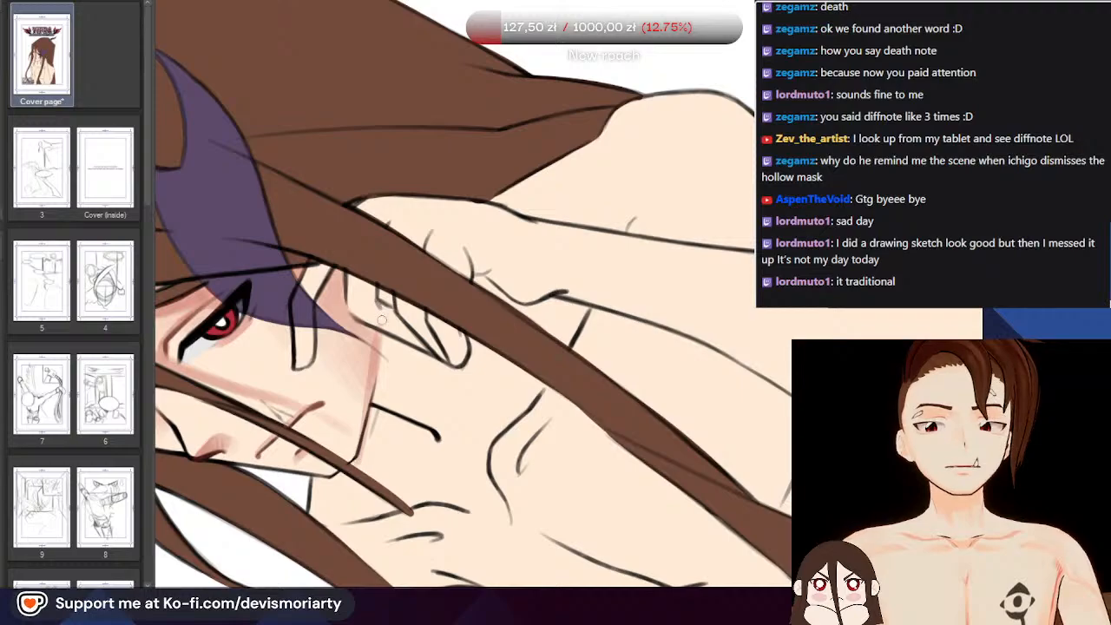
scroll(382, 321, "down", 5)
scroll(448, 302, "up", 4)
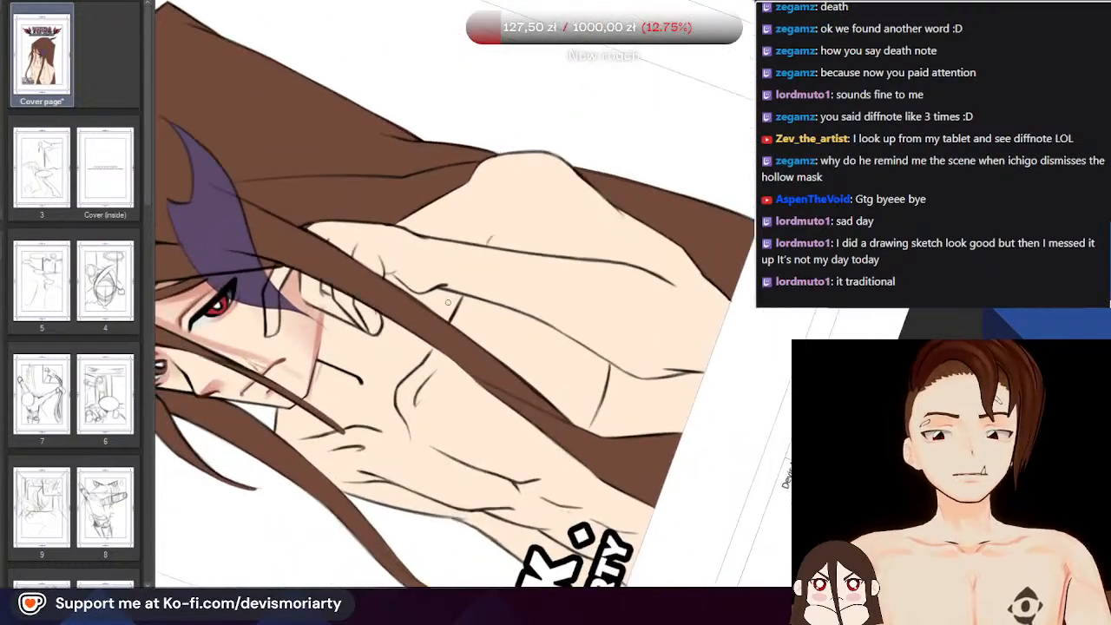
scroll(448, 302, "up", 3)
scroll(434, 302, "down", 3)
scroll(254, 303, "up", 3)
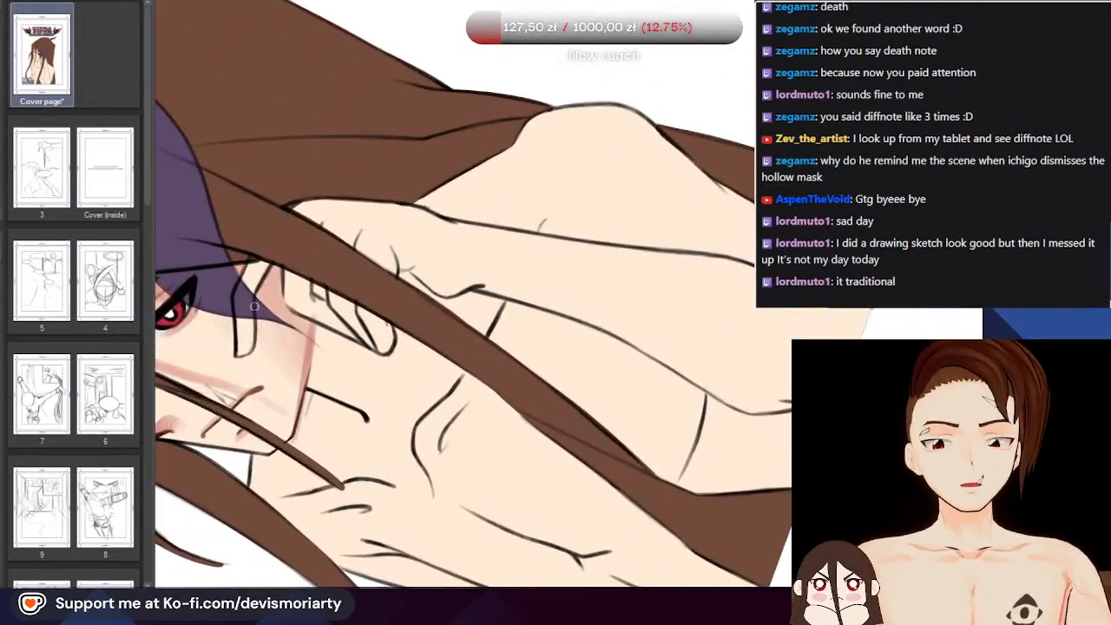
Outline and fill a pink cast shadow on the neck between the jaw edge, the fingers and the short neck line
scroll(317, 386, "up", 3)
mouse_move(388, 420)
left_mouse_down()
mouse_move(381, 394)
mouse_move(395, 411)
mouse_move(379, 386)
mouse_move(358, 276)
mouse_move(323, 264)
mouse_move(323, 279)
mouse_move(316, 262)
mouse_move(312, 307)
left_mouse_up()
mouse_move(305, 369)
left_mouse_down()
mouse_move(347, 395)
mouse_move(320, 382)
left_mouse_up()
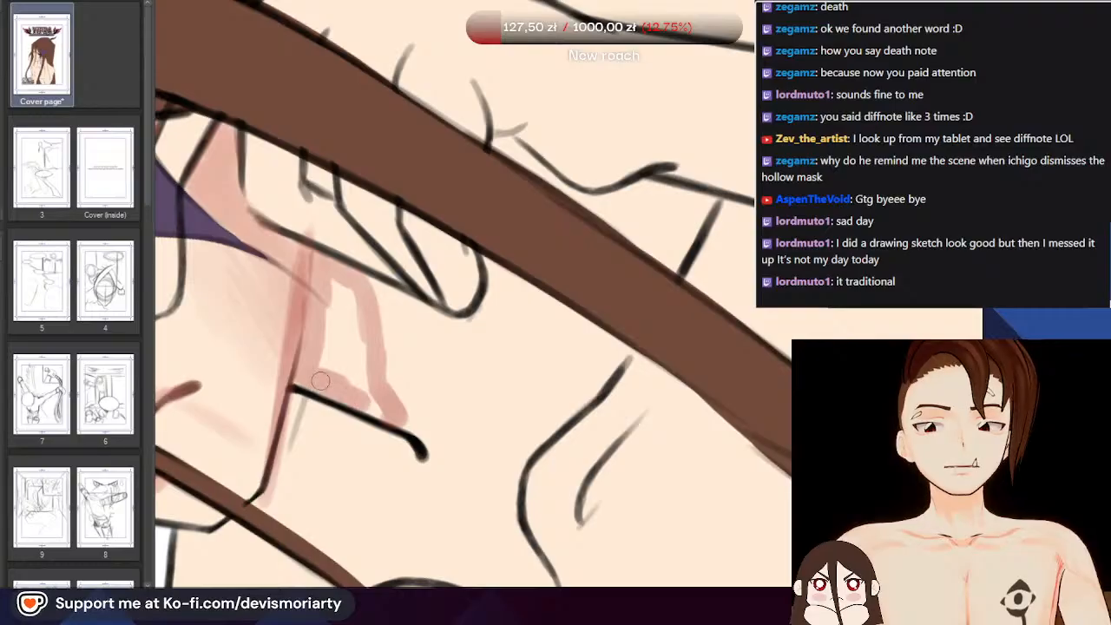
mouse_move(372, 410)
left_mouse_down()
mouse_move(357, 299)
mouse_move(335, 288)
mouse_move(309, 368)
left_mouse_up()
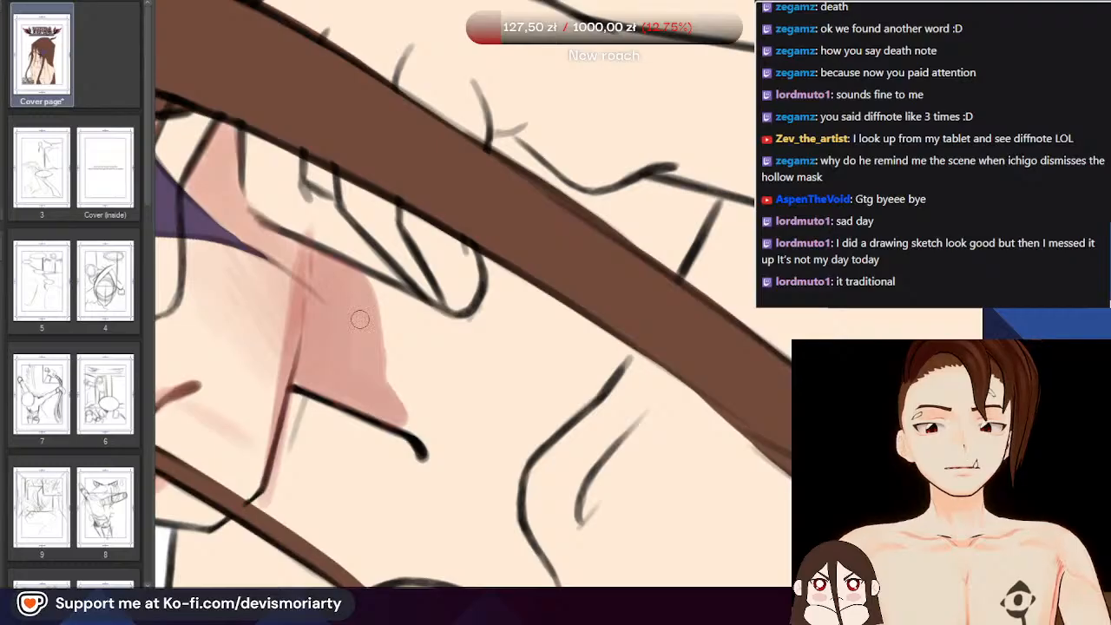
mouse_move(360, 319)
left_mouse_down()
mouse_move(375, 295)
mouse_move(364, 287)
mouse_move(372, 338)
left_mouse_up()
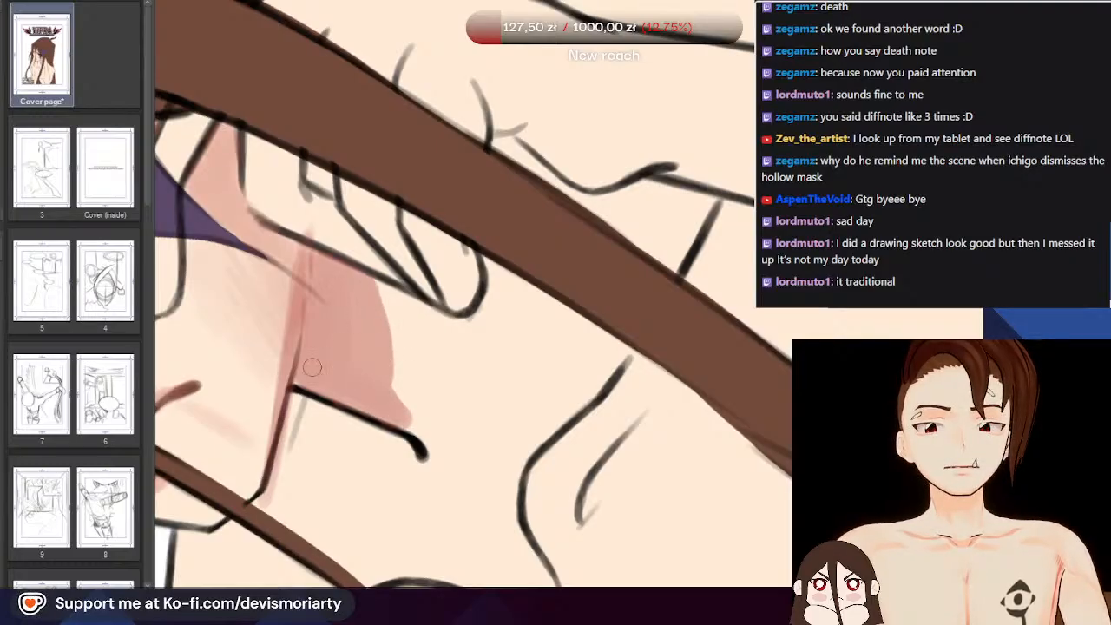
scroll(375, 391, "down", 1)
scroll(368, 269, "up", 2)
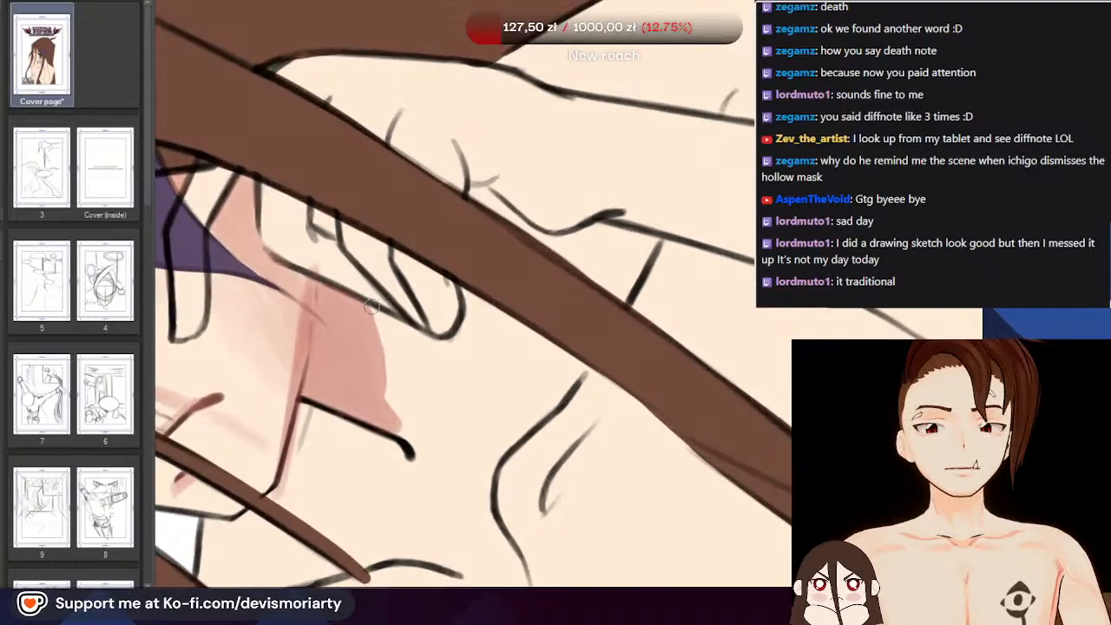
Paint a redder second layer over the pink neck shadow beneath the jaw
mouse_move(304, 292)
left_mouse_down()
mouse_move(292, 426)
mouse_move(317, 313)
mouse_move(341, 323)
mouse_move(339, 307)
mouse_move(352, 324)
mouse_move(361, 410)
mouse_move(322, 456)
mouse_move(379, 470)
left_mouse_up()
scroll(287, 348, "down", 4)
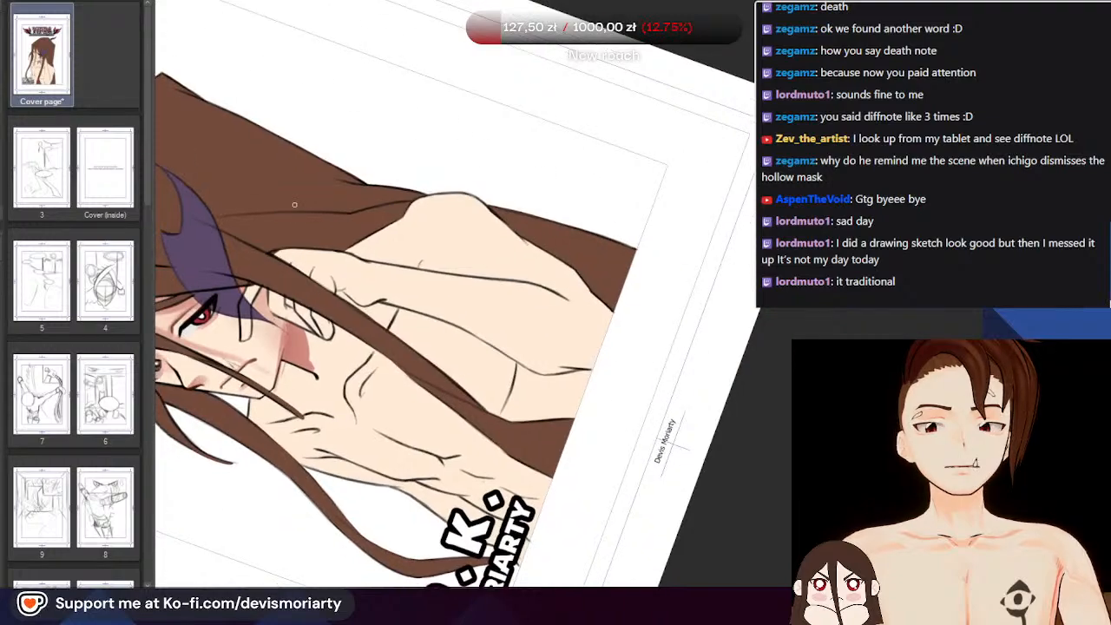
scroll(273, 299, "up", 1)
scroll(314, 374, "up", 3)
mouse_move(304, 390)
left_mouse_down()
mouse_move(332, 430)
mouse_move(297, 393)
mouse_move(275, 384)
mouse_move(257, 394)
mouse_move(295, 415)
mouse_move(234, 391)
mouse_move(233, 341)
mouse_move(213, 387)
mouse_move(241, 294)
left_mouse_up()
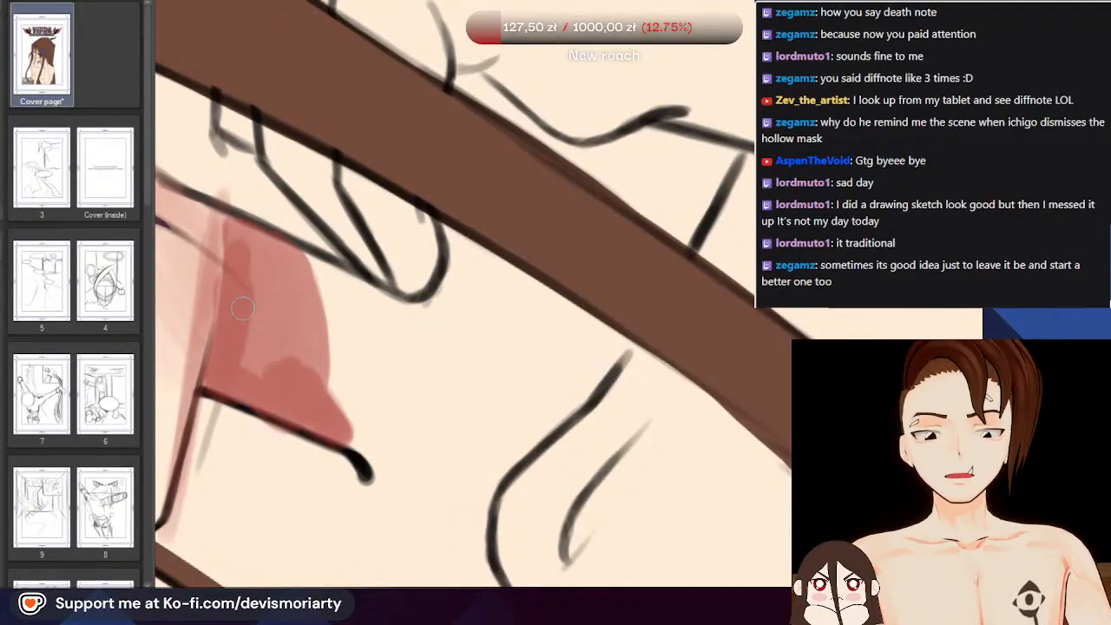
mouse_move(242, 308)
left_mouse_down()
mouse_move(247, 347)
mouse_move(277, 260)
mouse_move(302, 376)
mouse_move(314, 372)
left_mouse_up()
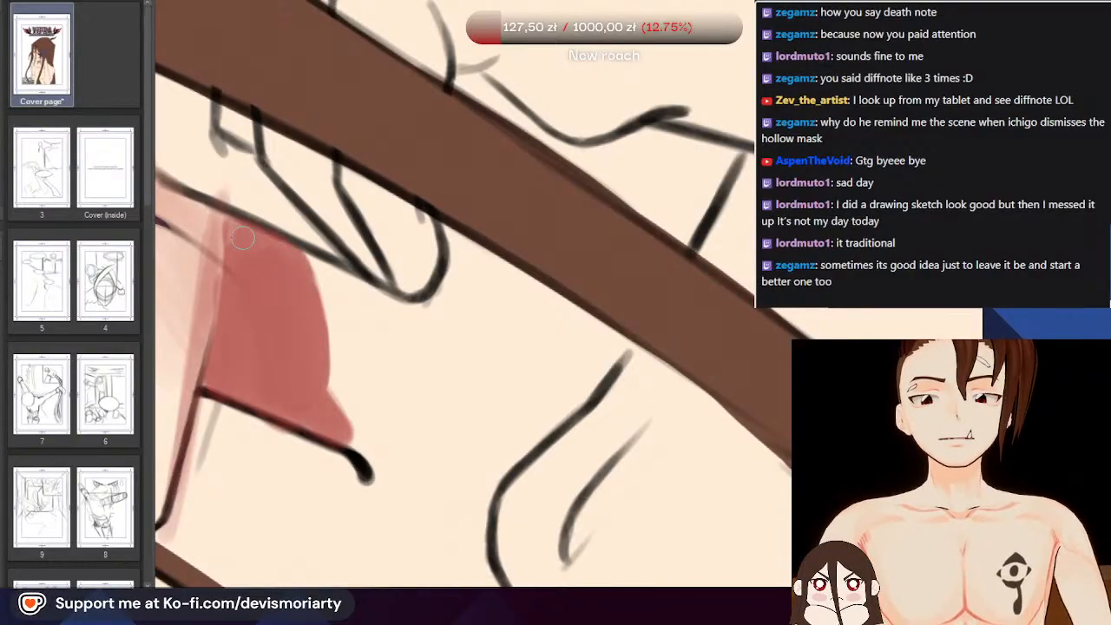
Deepen the neck shadow with another pass of darker red, starting along the jaw edge
scroll(302, 360, "down", 1)
scroll(283, 314, "up", 1)
left_click_drag(252, 271, 243, 336)
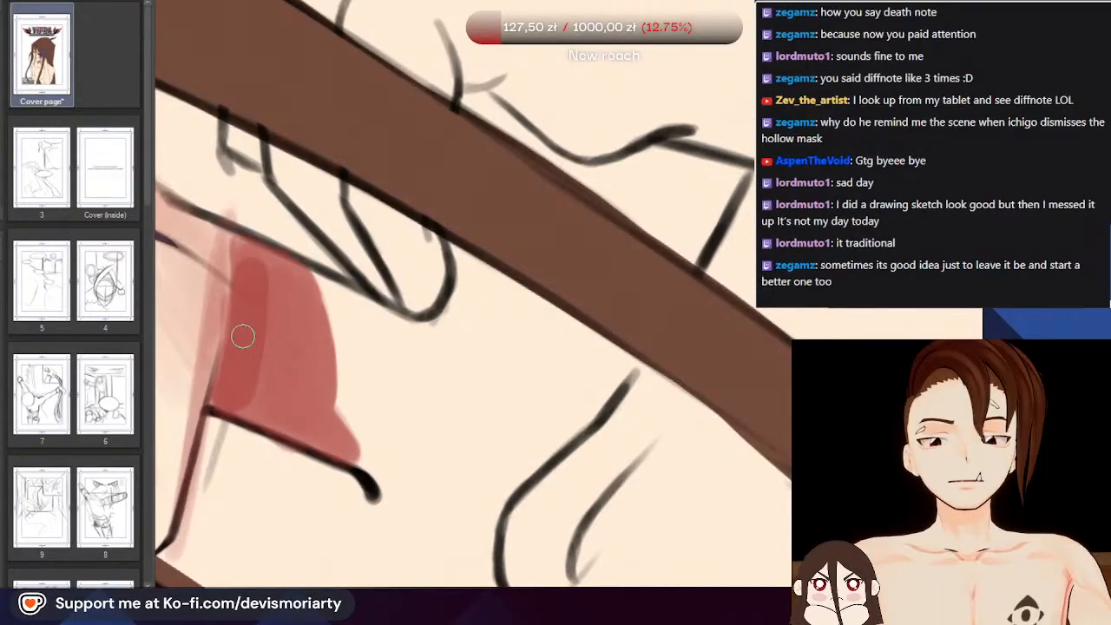
mouse_move(242, 249)
left_mouse_down()
mouse_move(293, 281)
mouse_move(283, 395)
mouse_move(259, 368)
mouse_move(230, 377)
mouse_move(230, 399)
mouse_move(310, 430)
mouse_move(311, 417)
mouse_move(322, 421)
mouse_move(310, 393)
left_mouse_up()
scroll(317, 388, "down", 5)
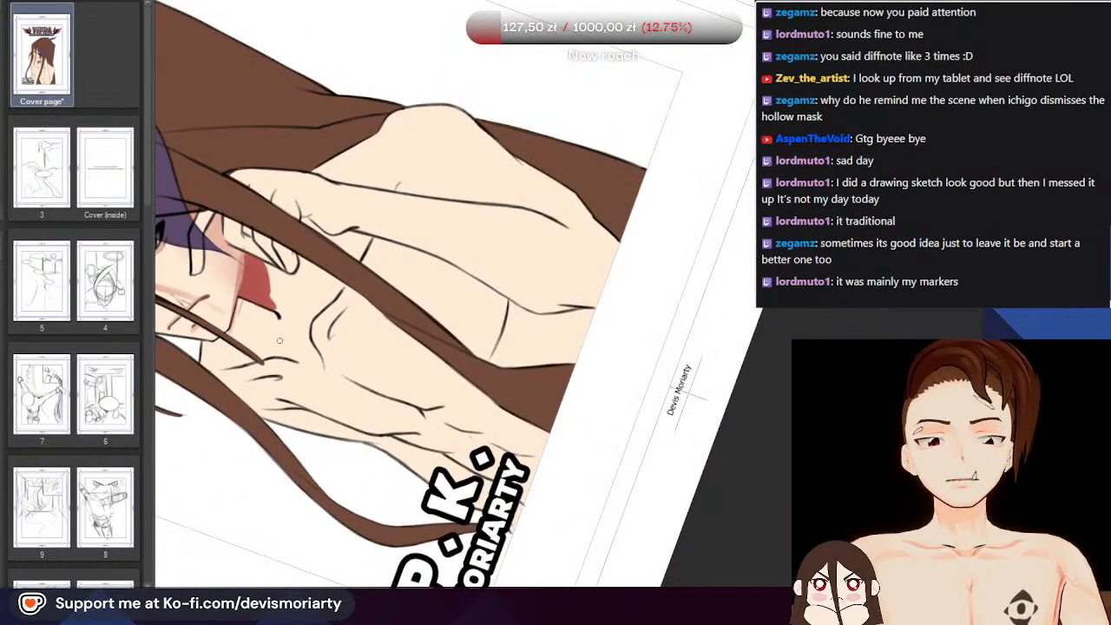
Examine the dark red neck shadow against the whole character at different zoom levels
scroll(280, 246, "down", 1)
scroll(295, 256, "up", 6)
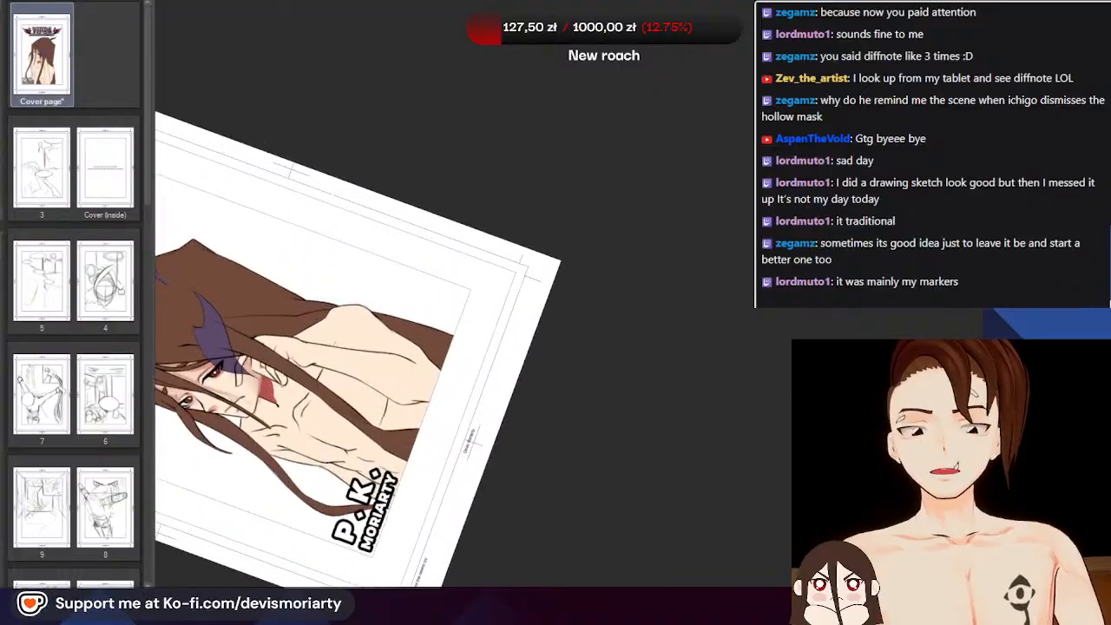
scroll(317, 273, "down", 3)
scroll(316, 274, "up", 3)
scroll(317, 273, "down", 3)
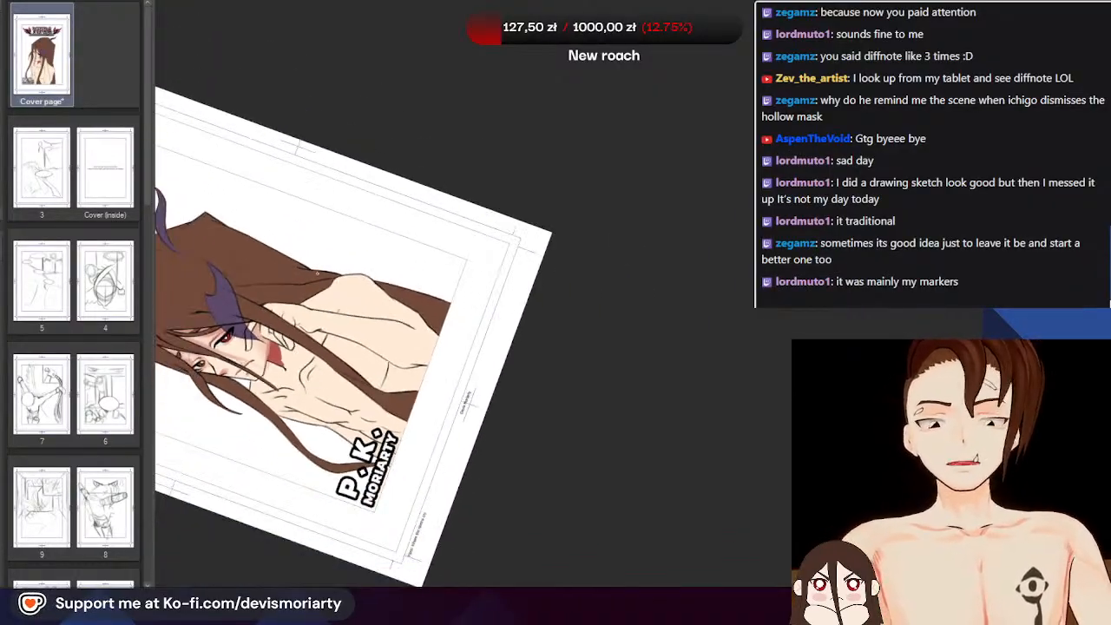
scroll(317, 273, "up", 3)
scroll(317, 273, "down", 2)
scroll(317, 274, "up", 2)
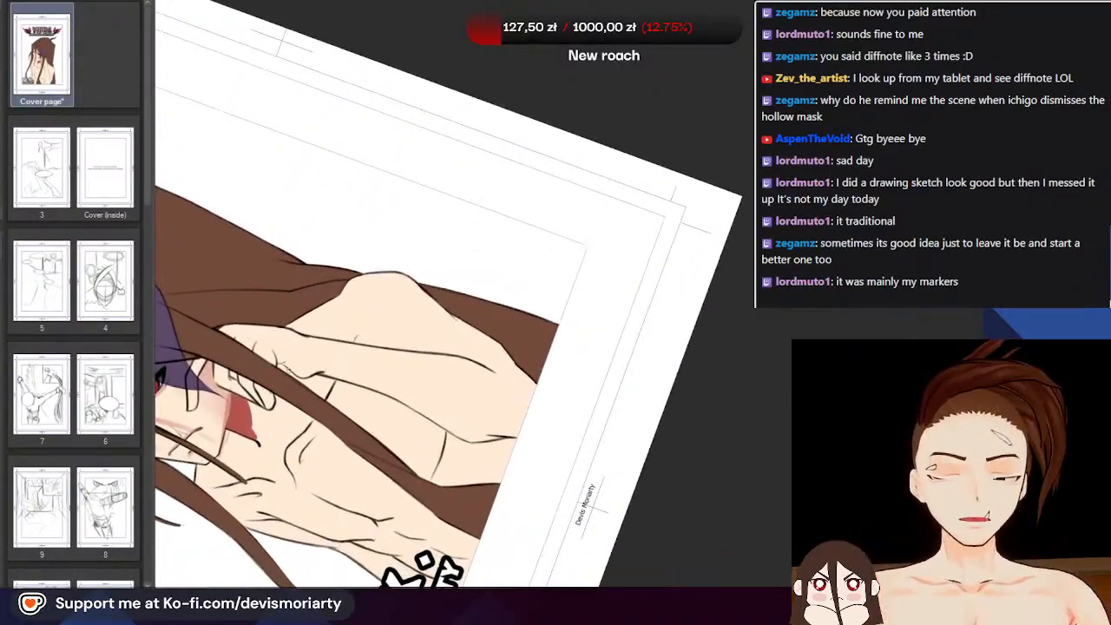
Try a soft pale pink transition along the outer edge of the red neck shadow
scroll(234, 420, "up", 4)
scroll(233, 420, "up", 2)
mouse_move(242, 386)
left_mouse_down()
mouse_move(268, 504)
mouse_move(269, 436)
mouse_move(276, 469)
mouse_move(283, 434)
mouse_move(297, 483)
left_mouse_up()
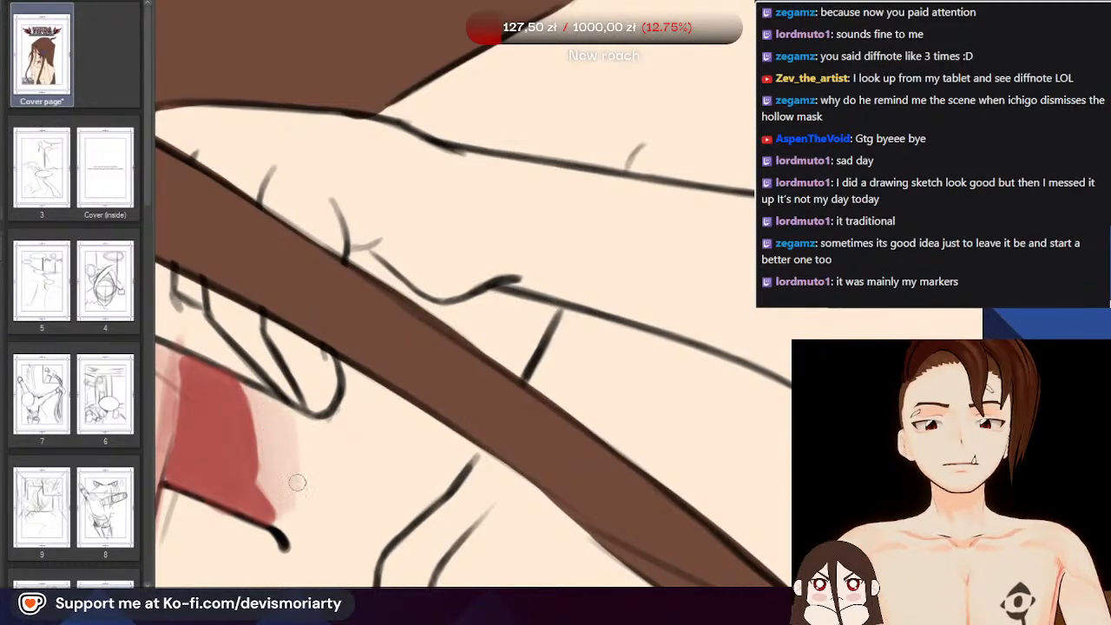
scroll(342, 429, "down", 3)
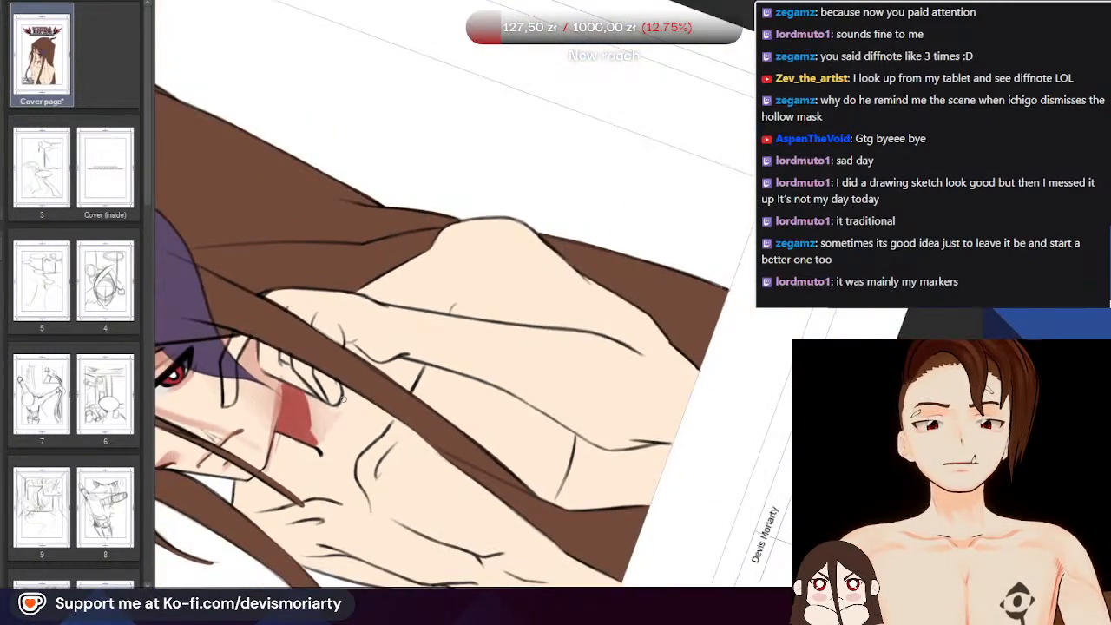
scroll(342, 428, "up", 2)
left_click_drag(342, 428, 317, 214)
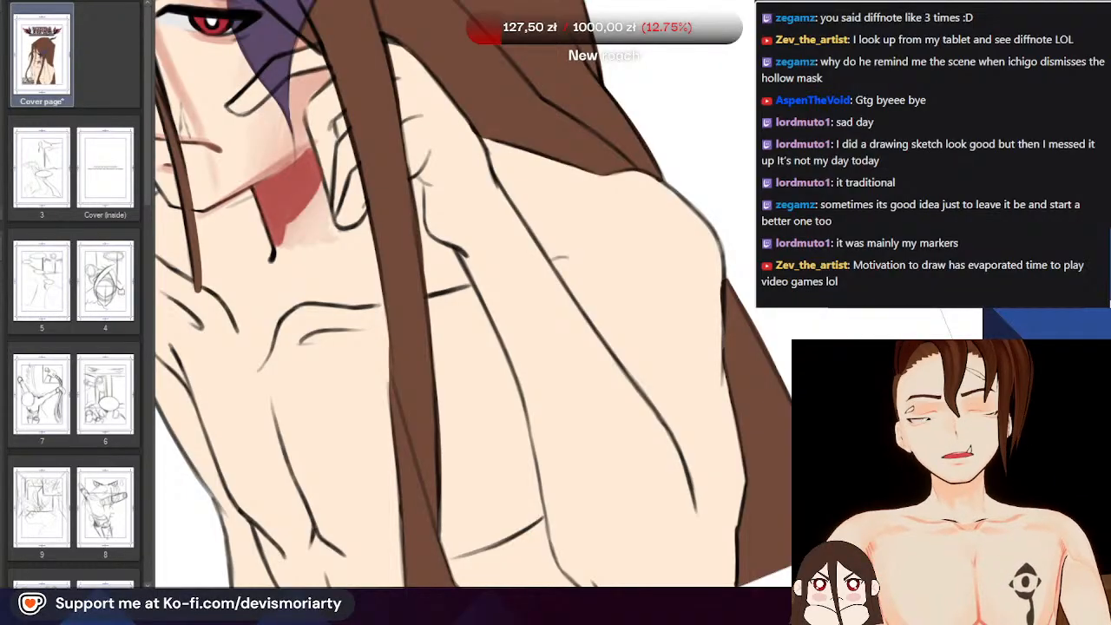
scroll(326, 204, "down", 2)
scroll(317, 173, "up", 3)
scroll(292, 324, "down", 2)
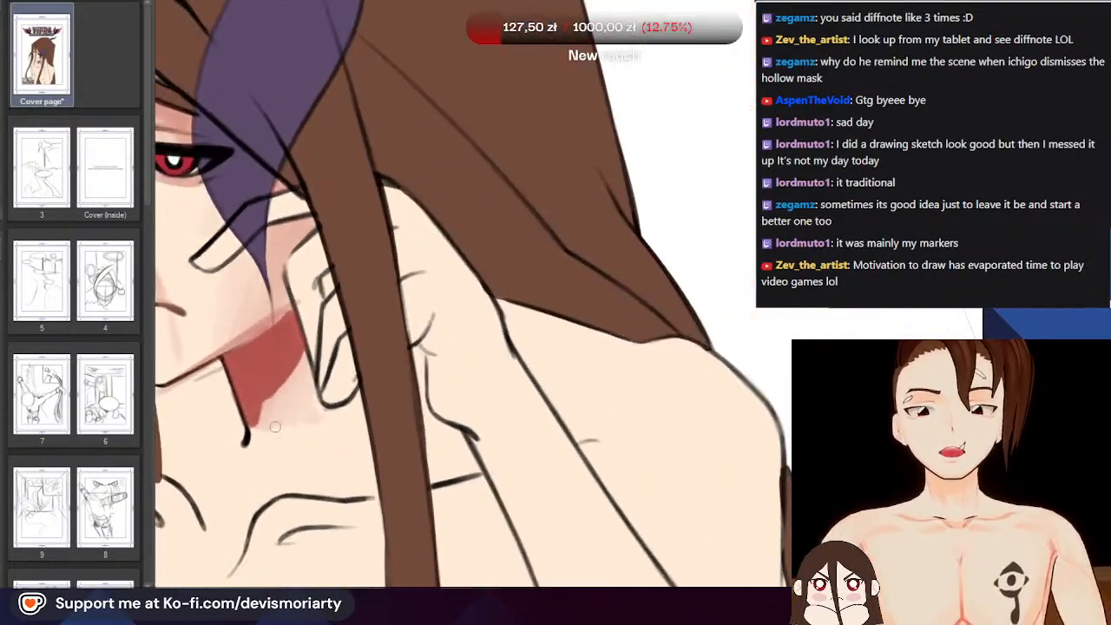
scroll(277, 261, "up", 1)
key("ctrl+z")
scroll(246, 379, "down", 3)
scroll(315, 368, "up", 3)
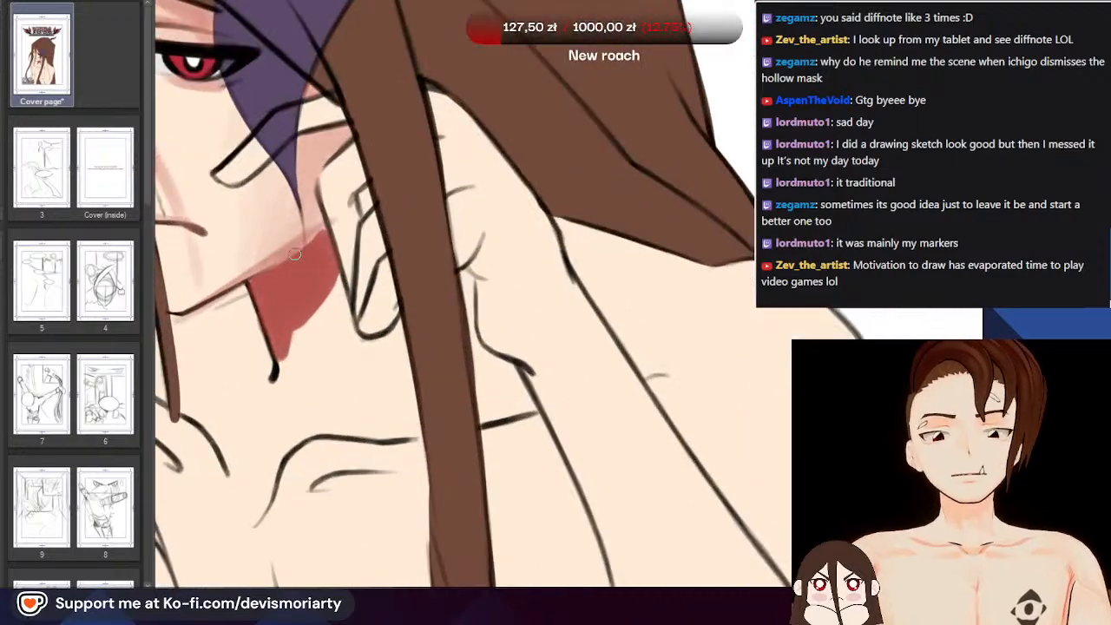
Touch up the inner edge of the red neck shadow beside the short neck line
scroll(263, 320, "up", 1)
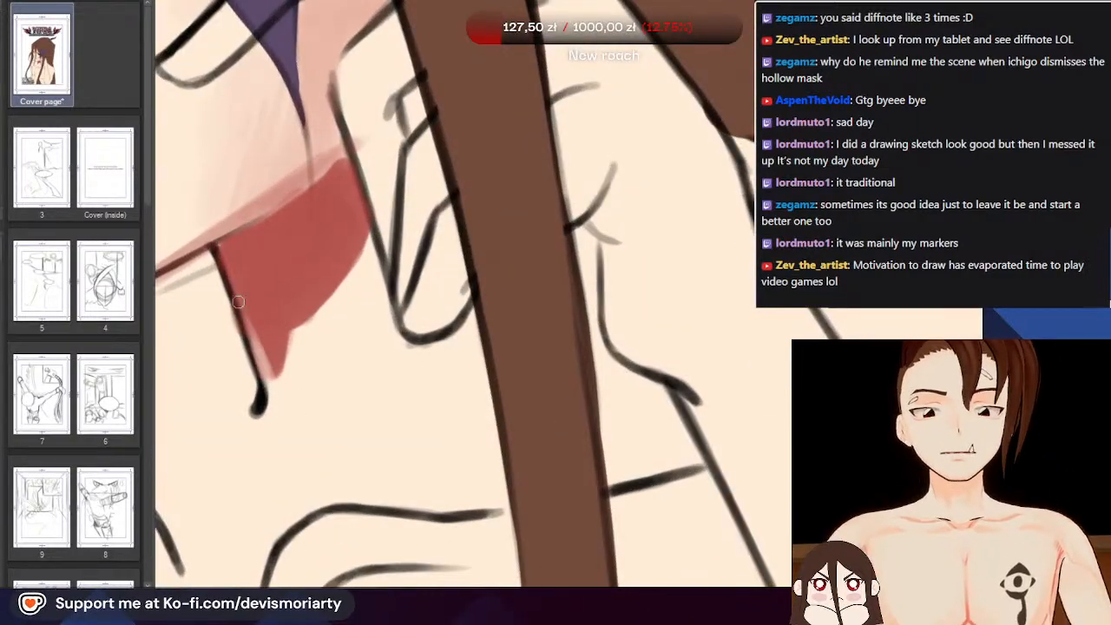
scroll(233, 276, "down", 3)
scroll(246, 354, "up", 2)
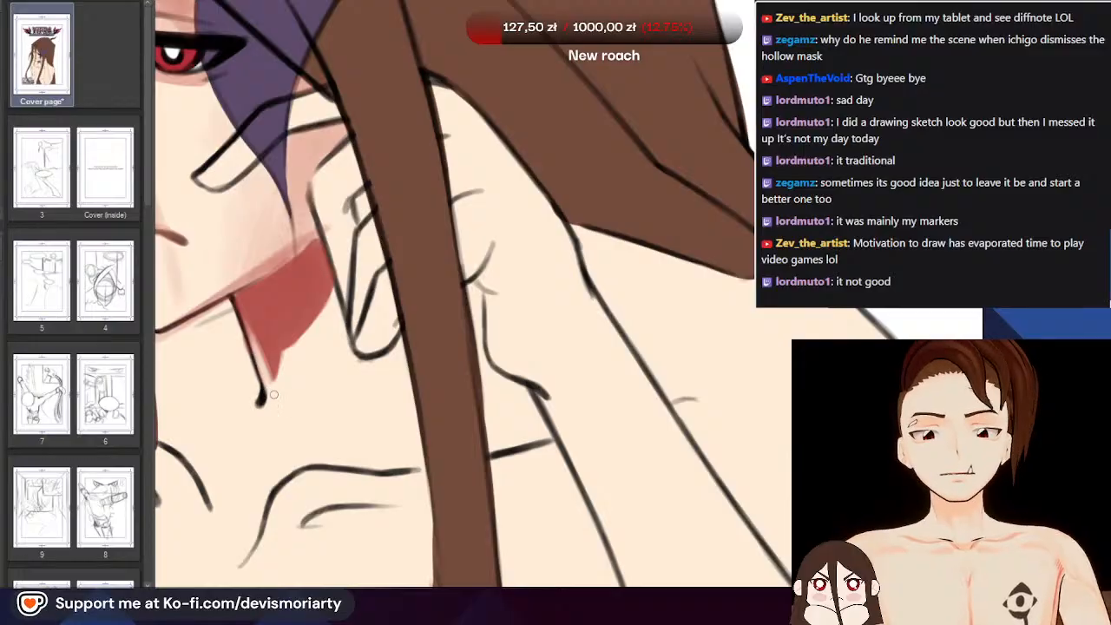
scroll(265, 322, "up", 1)
left_click_drag(273, 406, 232, 285)
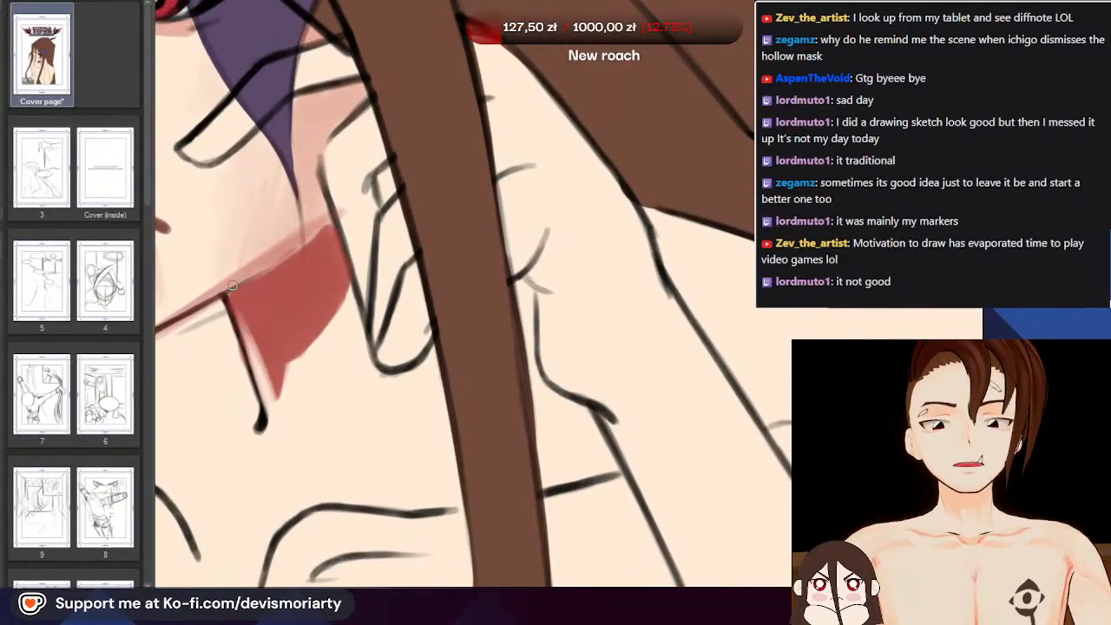
mouse_move(247, 330)
left_mouse_down()
mouse_move(263, 390)
mouse_move(232, 297)
mouse_move(266, 350)
mouse_move(280, 420)
mouse_move(241, 316)
left_mouse_up()
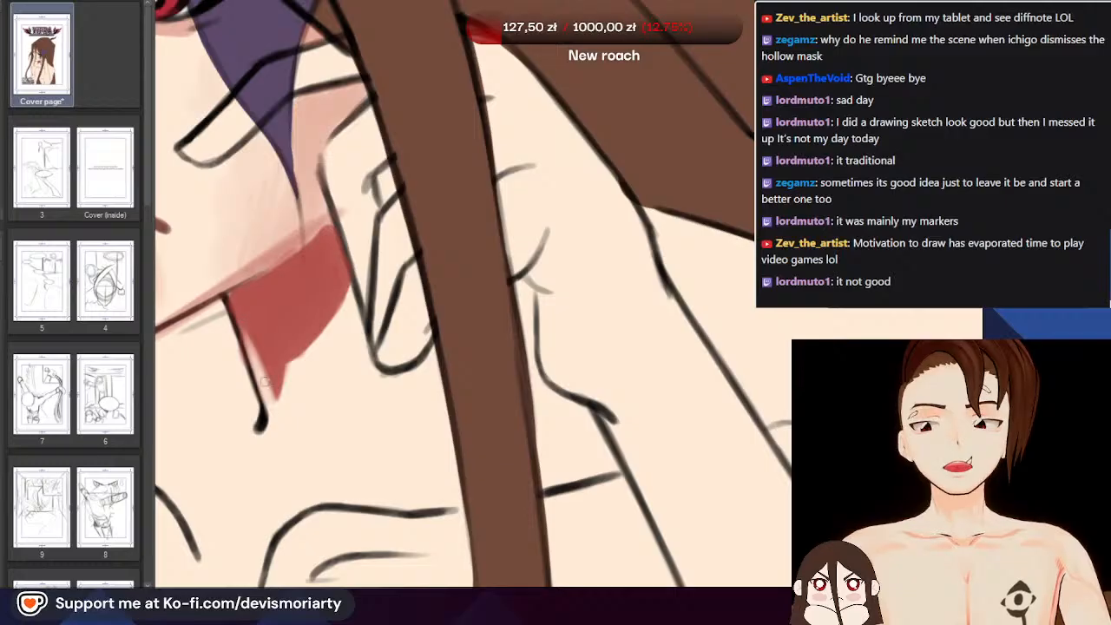
Widen the pointed lower tip of the red neck shadow near the end of the neck line
scroll(246, 219, "down", 4)
scroll(246, 208, "up", 5)
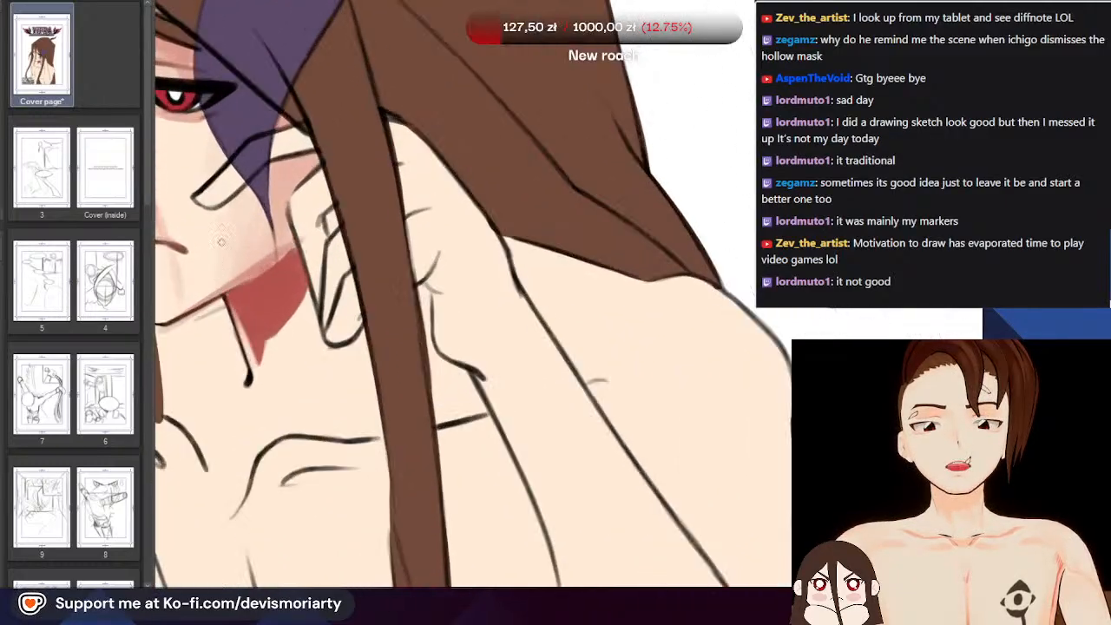
scroll(270, 230, "up", 2)
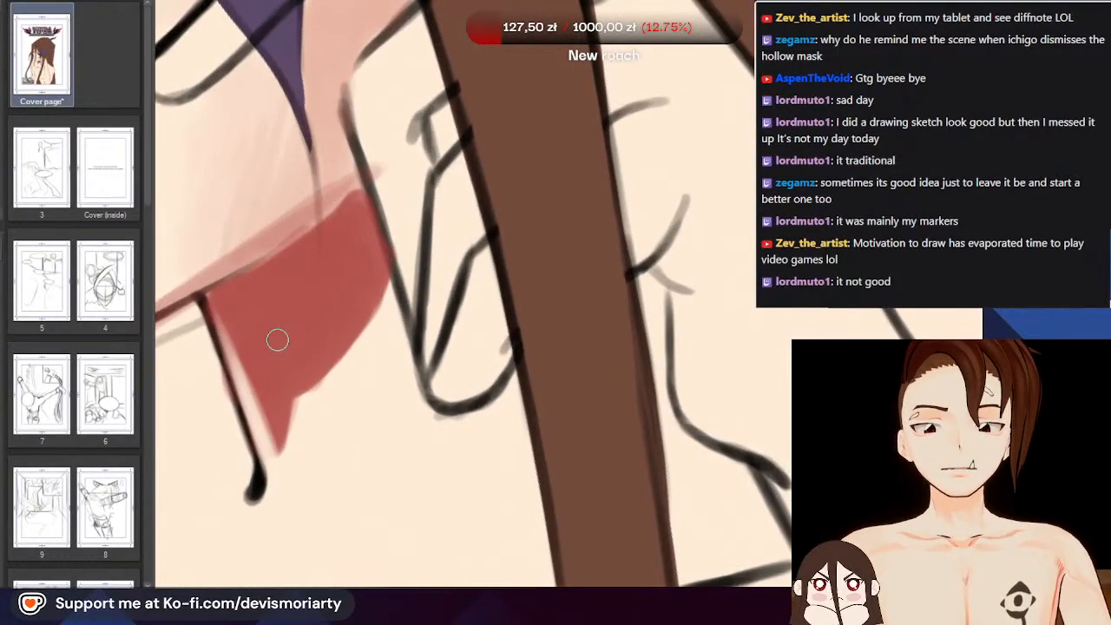
left_click_drag(284, 444, 285, 432)
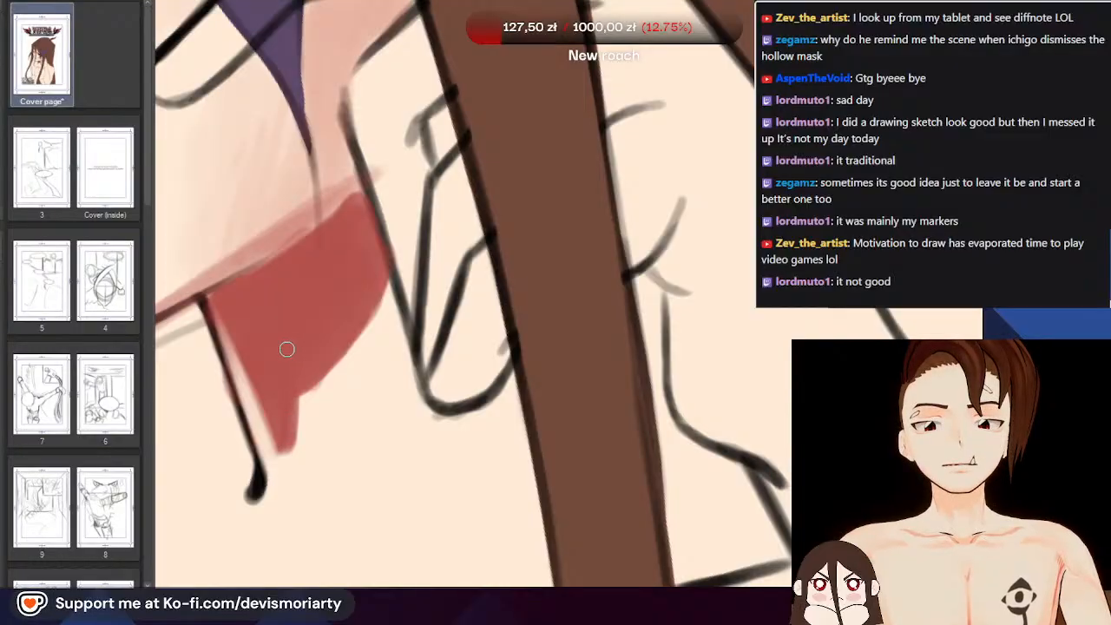
Paint a pale pink band along the outer edge of the red neck shadow, below the fingertips
scroll(287, 349, "down", 5)
scroll(287, 349, "up", 3)
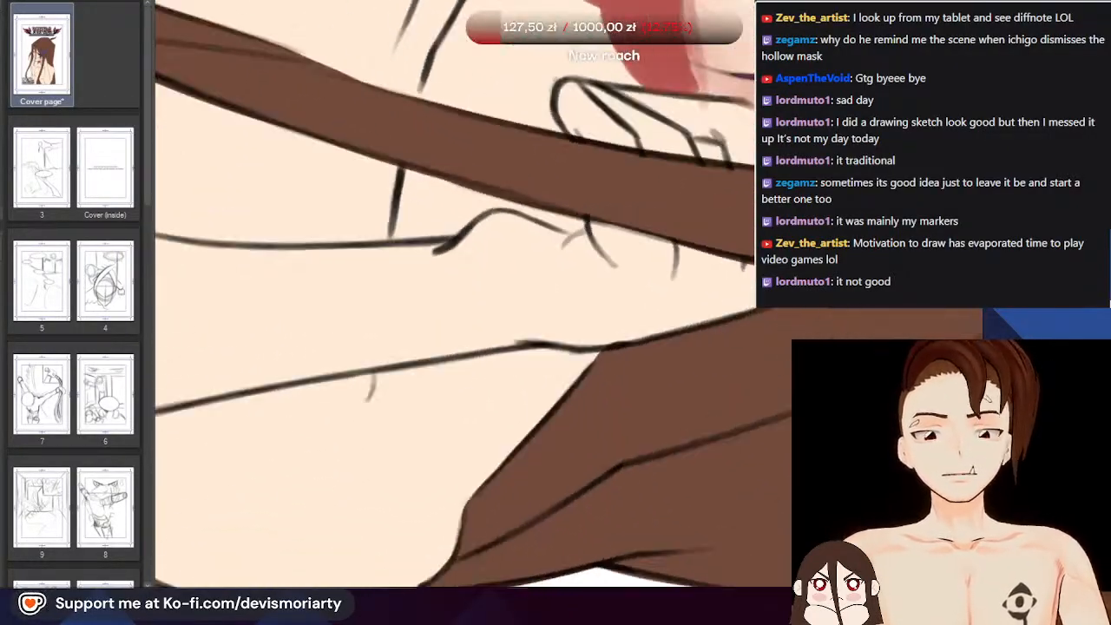
mouse_move(572, 464)
left_mouse_down()
mouse_move(603, 462)
mouse_move(746, 288)
mouse_move(608, 461)
mouse_move(711, 186)
mouse_move(591, 65)
left_mouse_up()
scroll(400, 415, "down", 2)
scroll(400, 415, "up", 2)
left_click_drag(338, 434, 403, 362)
scroll(527, 454, "up", 2)
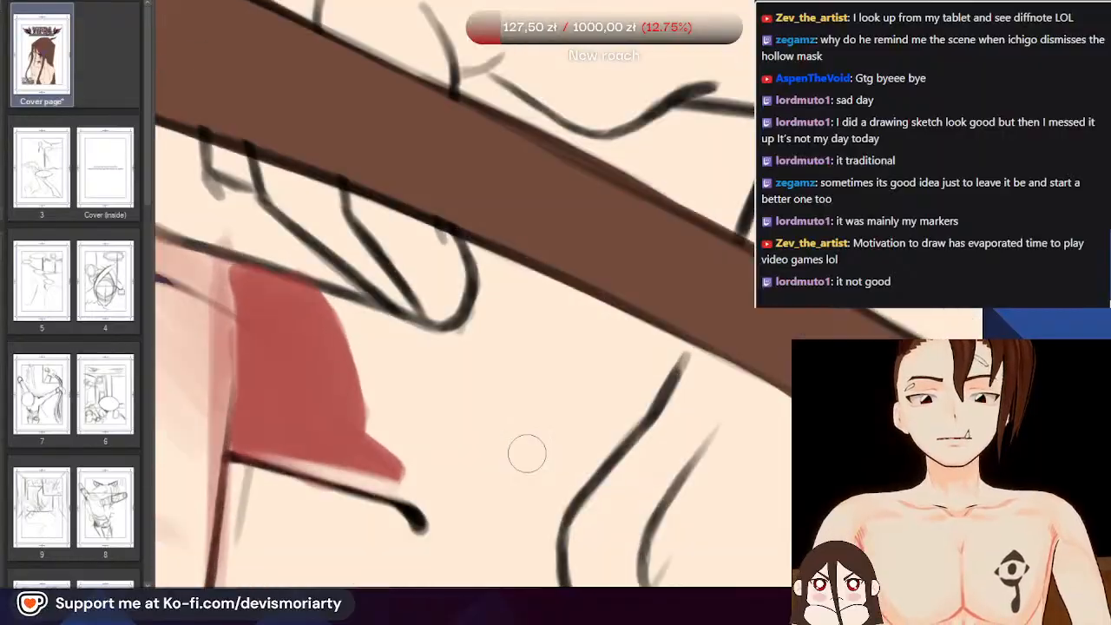
scroll(527, 453, "up", 1)
mouse_move(305, 303)
left_mouse_down()
mouse_move(382, 438)
mouse_move(400, 430)
left_mouse_up()
Try a darker overlapping stroke inside the pale pink band beside the red neck shadow
left_click_drag(371, 322, 413, 397)
scroll(418, 321, "down", 2)
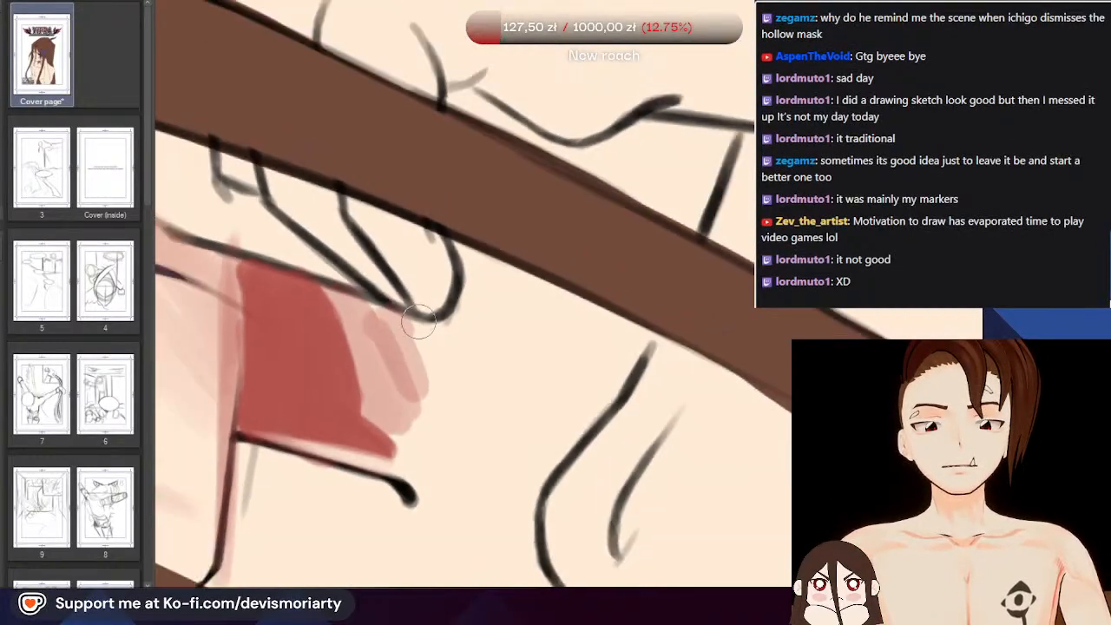
scroll(430, 317, "down", 1)
key("ctrl+z")
key("ctrl+z")
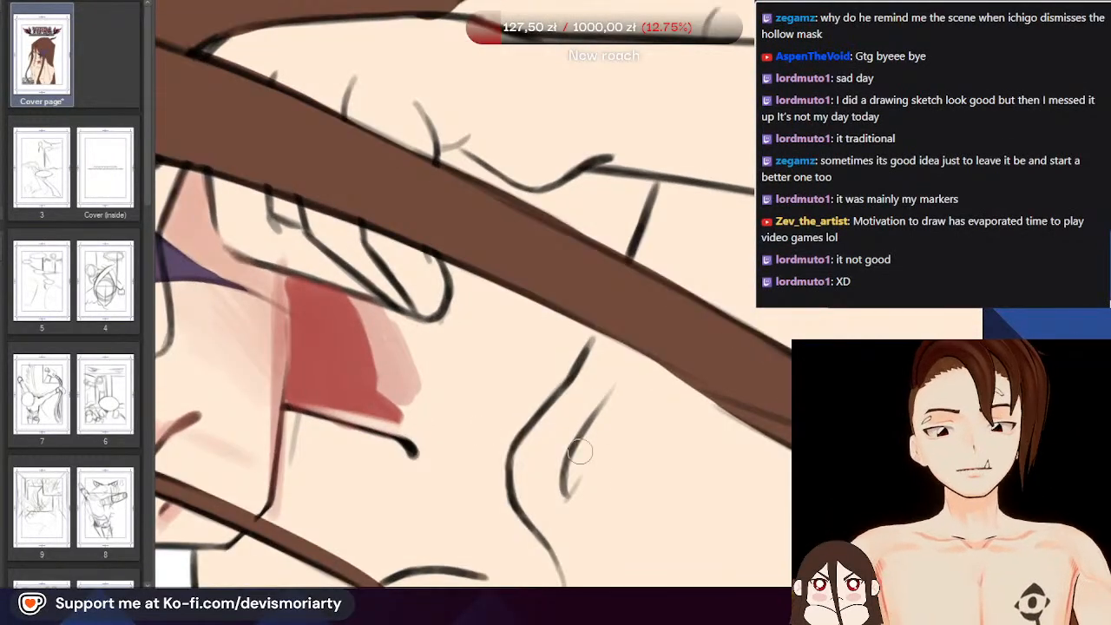
Soften the outer edge and lower tip of the red neck shadow with lighter red strokes
scroll(238, 159, "up", 1)
scroll(238, 159, "down", 3)
scroll(369, 297, "up", 2)
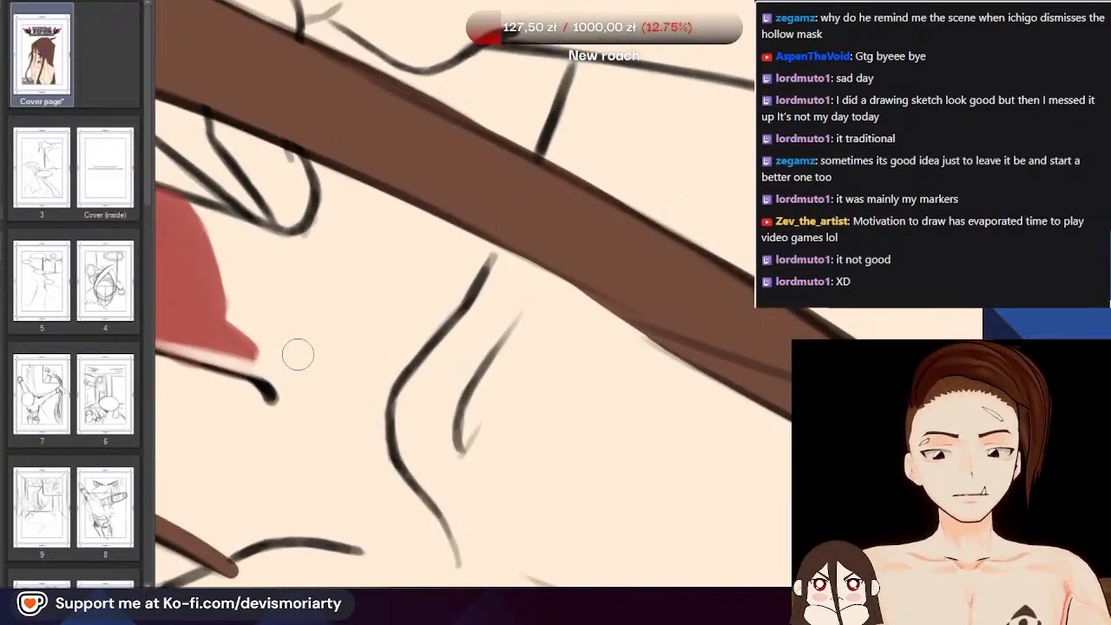
scroll(222, 276, "down", 6)
scroll(182, 206, "down", 1)
scroll(283, 271, "up", 5)
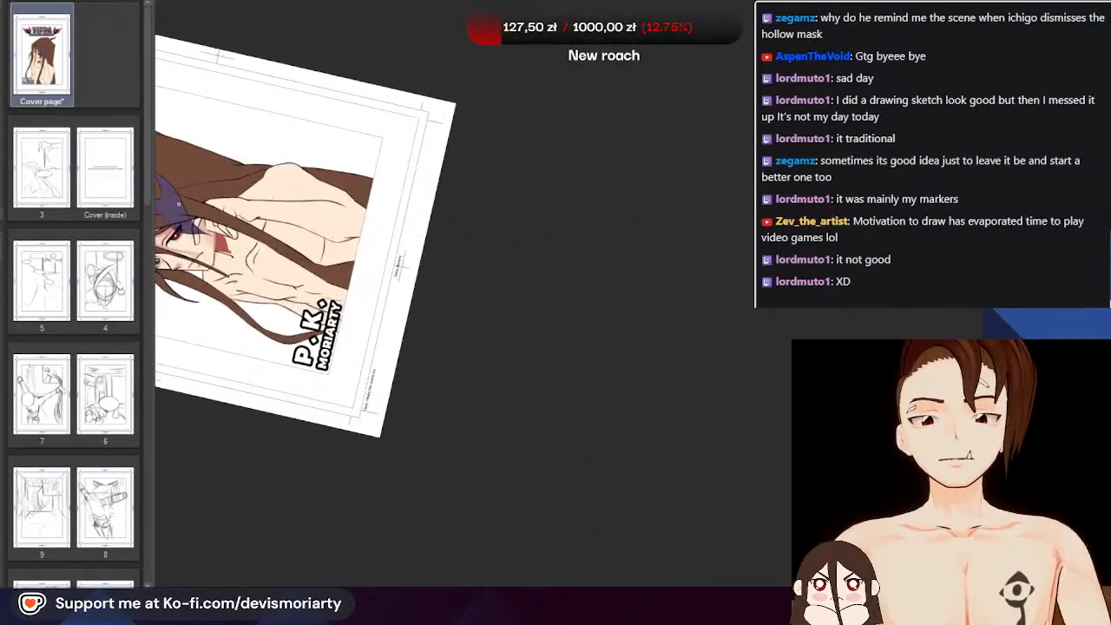
scroll(284, 271, "up", 3)
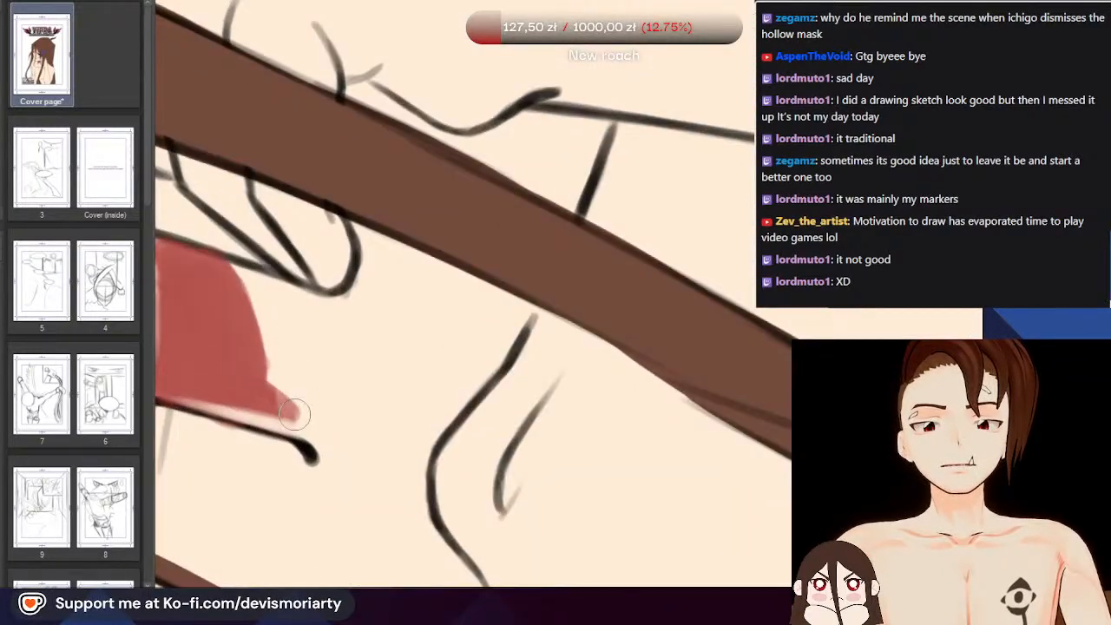
left_click_drag(293, 414, 270, 364)
scroll(239, 347, "down", 4)
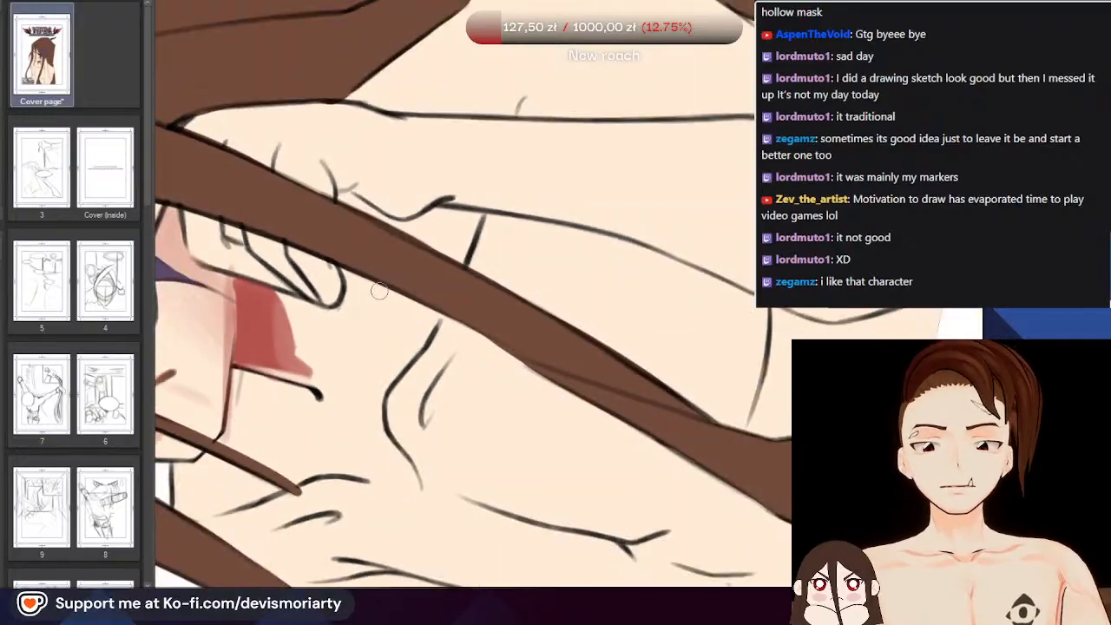
scroll(243, 308, "up", 3)
left_click_drag(268, 260, 323, 362)
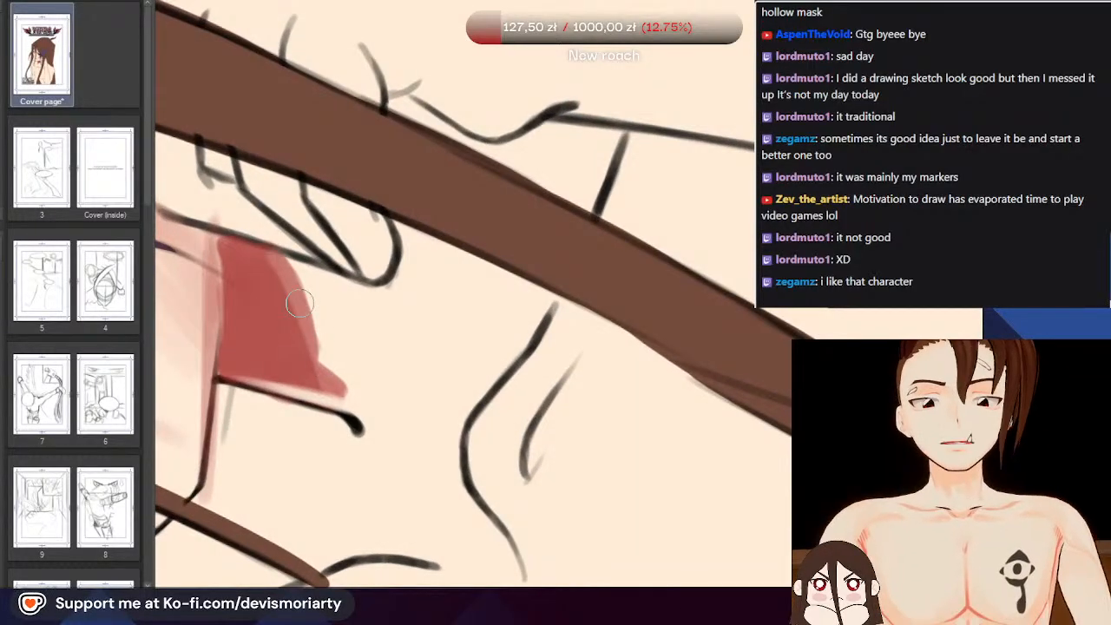
Blend the outer half of the red neck shadow into a gradual lighter red fade toward the skin
left_click_drag(299, 301, 330, 380)
key("ctrl+z")
key("ctrl+z")
key("ctrl+z")
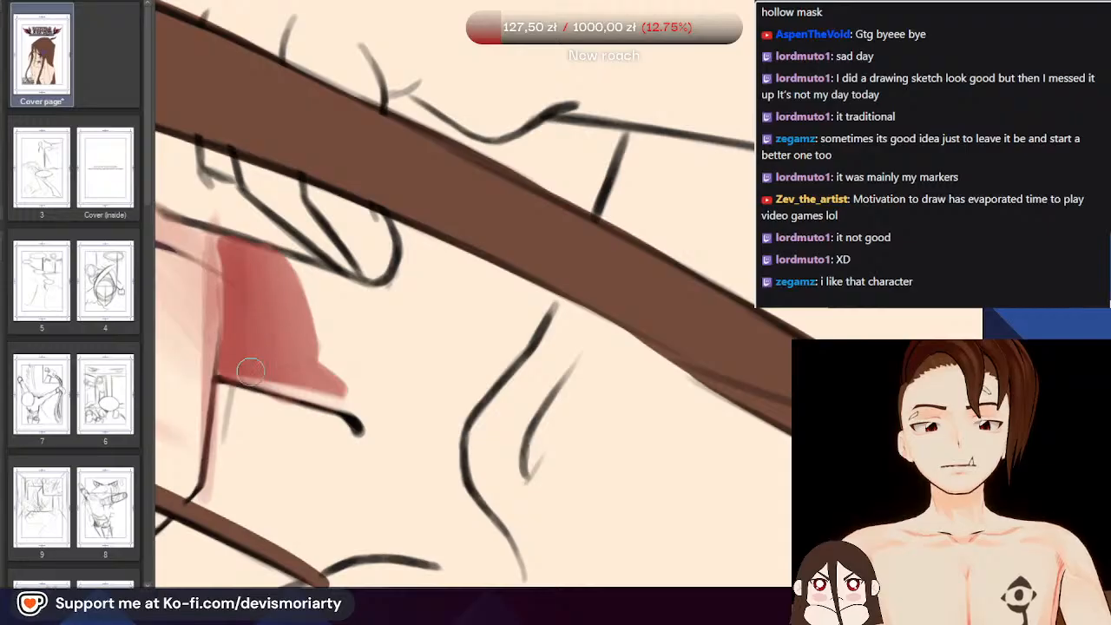
scroll(244, 283, "up", 1)
left_click_drag(280, 258, 337, 393)
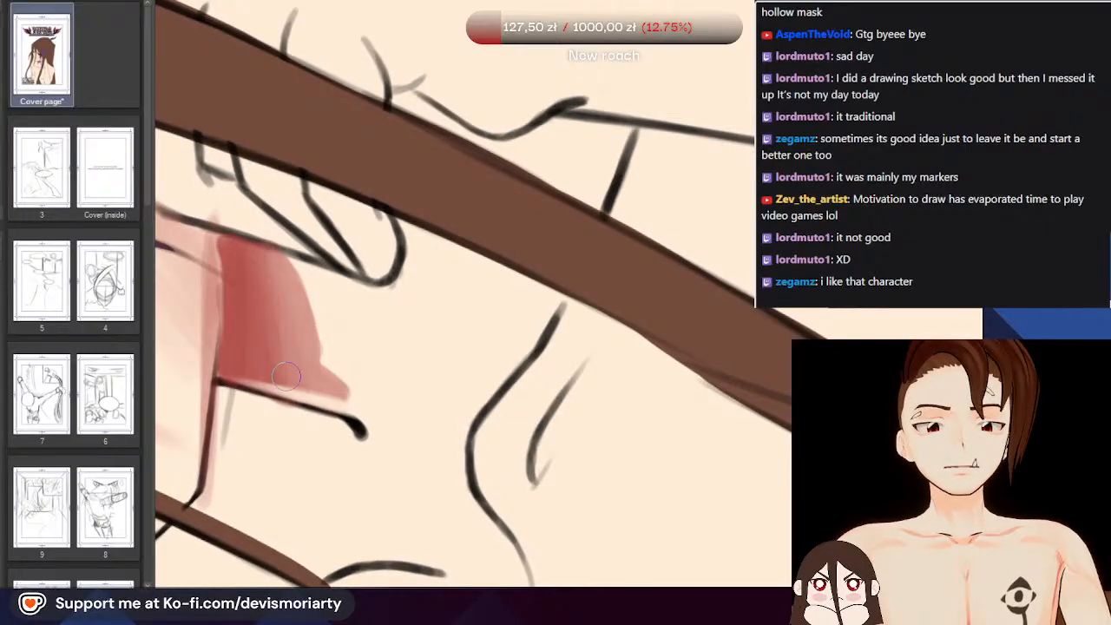
scroll(243, 362, "up", 3)
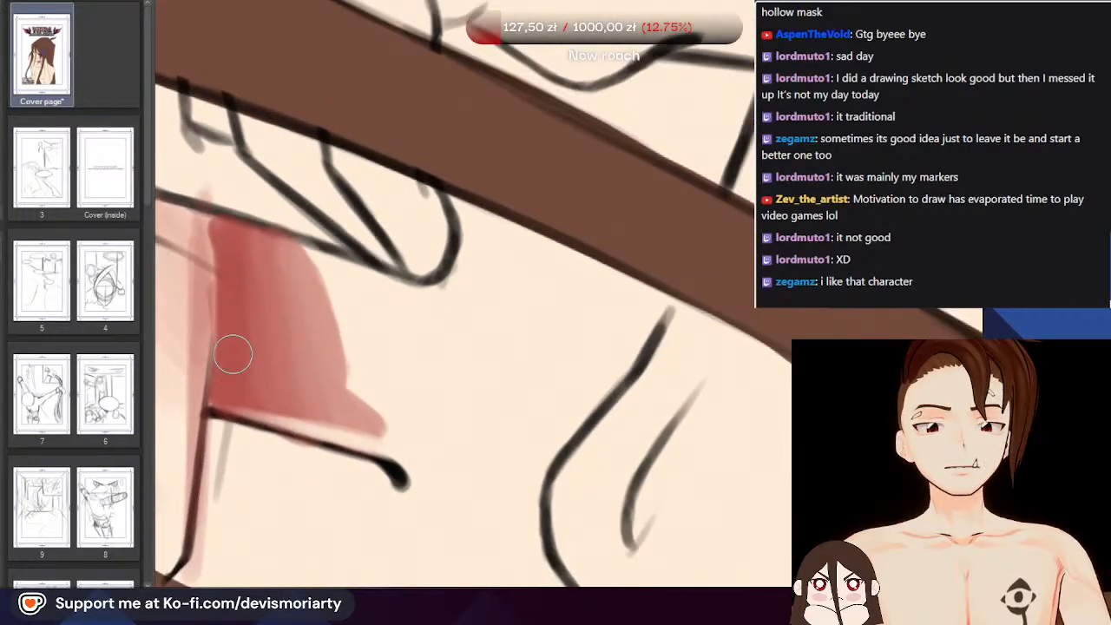
scroll(234, 351, "down", 2)
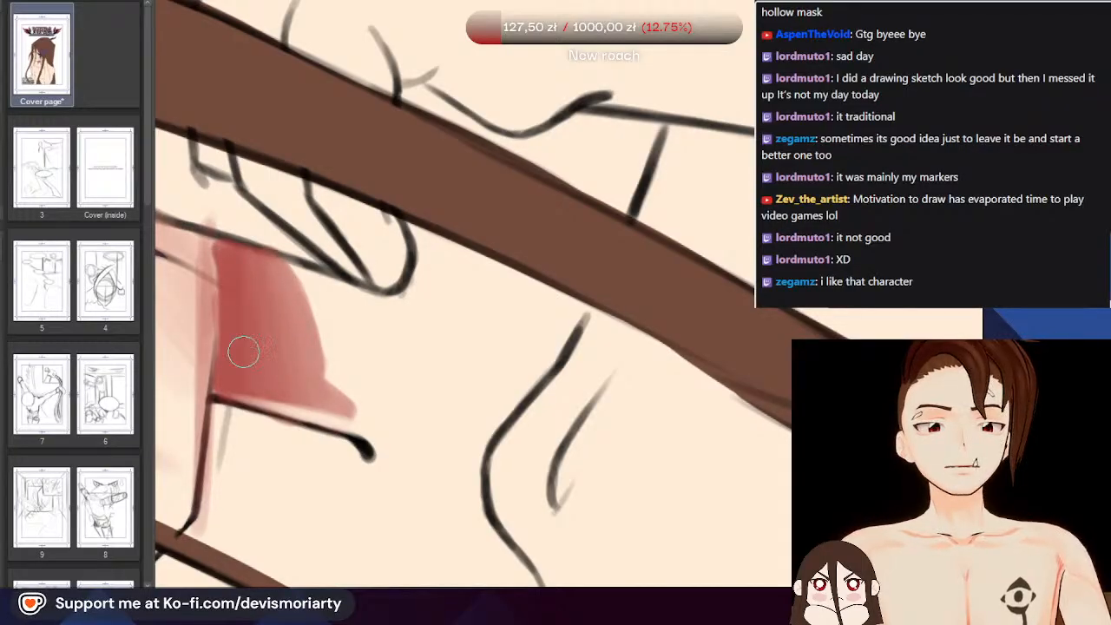
scroll(295, 388, "down", 10)
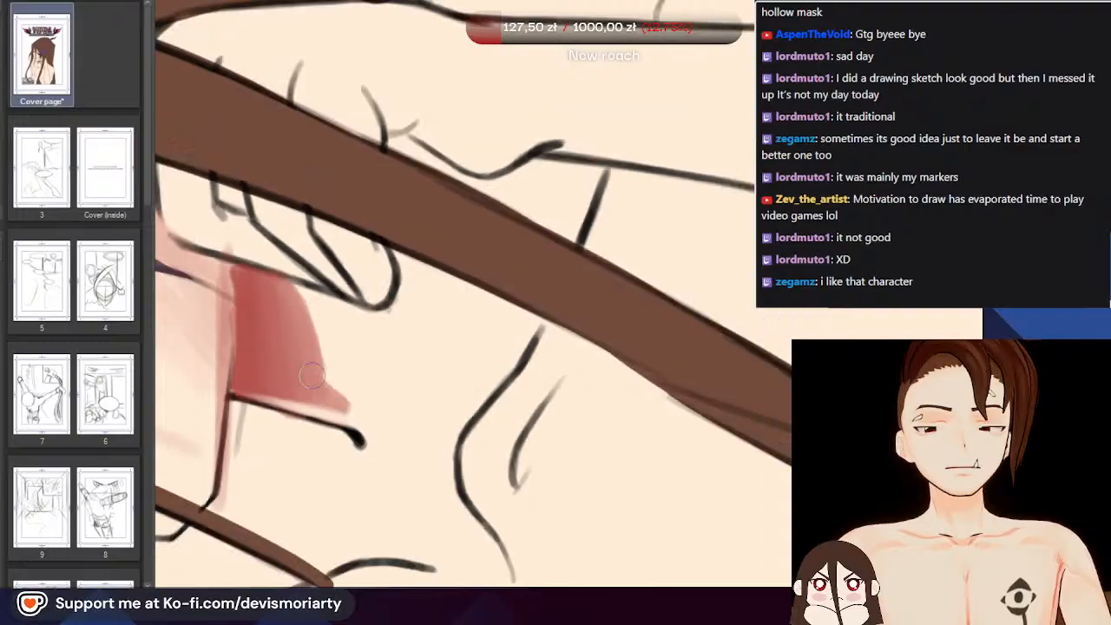
scroll(244, 277, "up", 2)
scroll(243, 278, "up", 4)
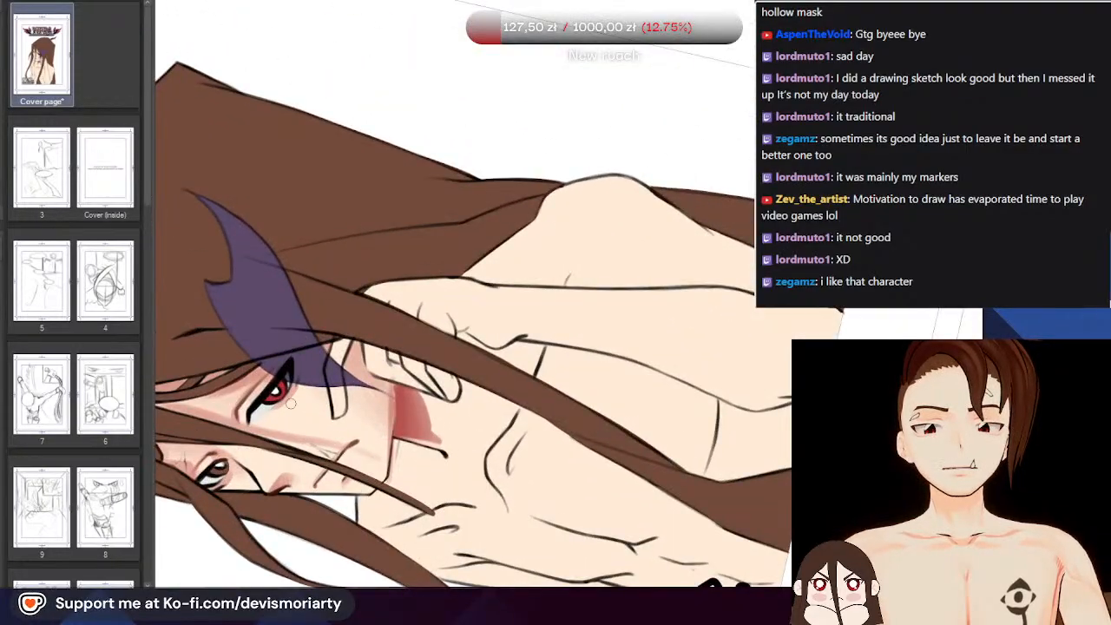
Tint the jaw line dark red where it borders the neck shadow, using red sampled from the shadow
scroll(244, 278, "down", 6)
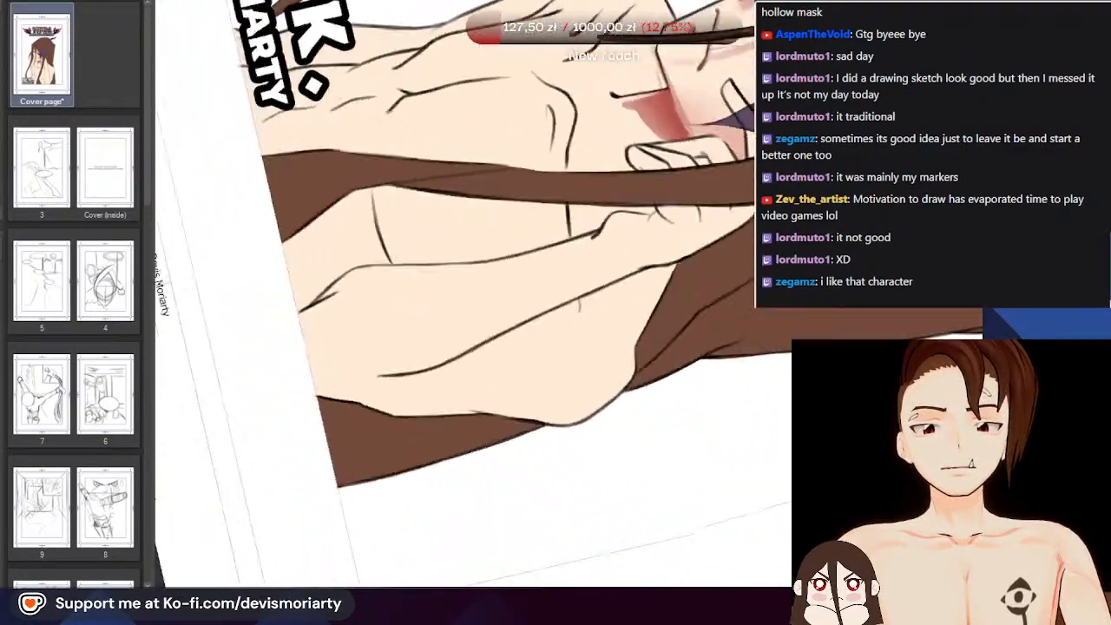
scroll(247, 282, "up", 6)
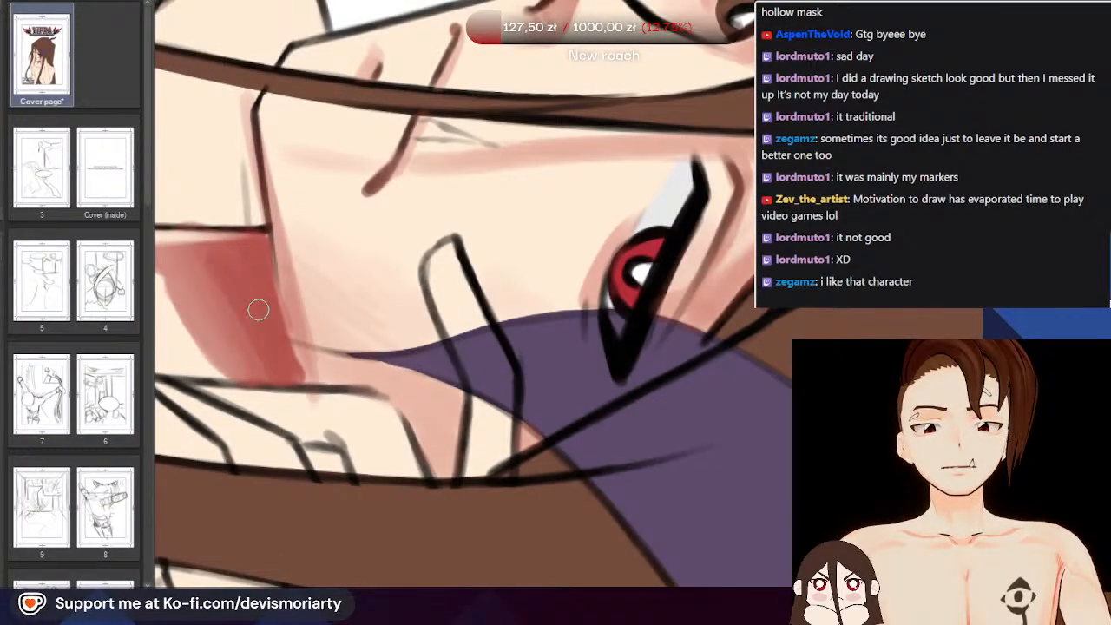
scroll(250, 246, "down", 3)
scroll(212, 360, "up", 3)
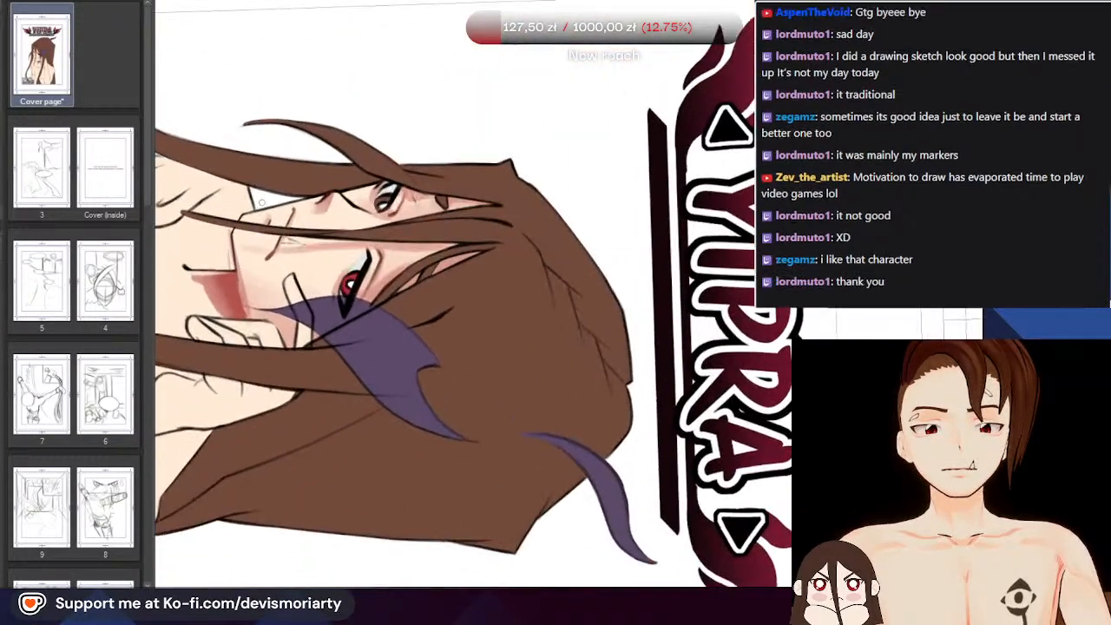
scroll(226, 336, "up", 1)
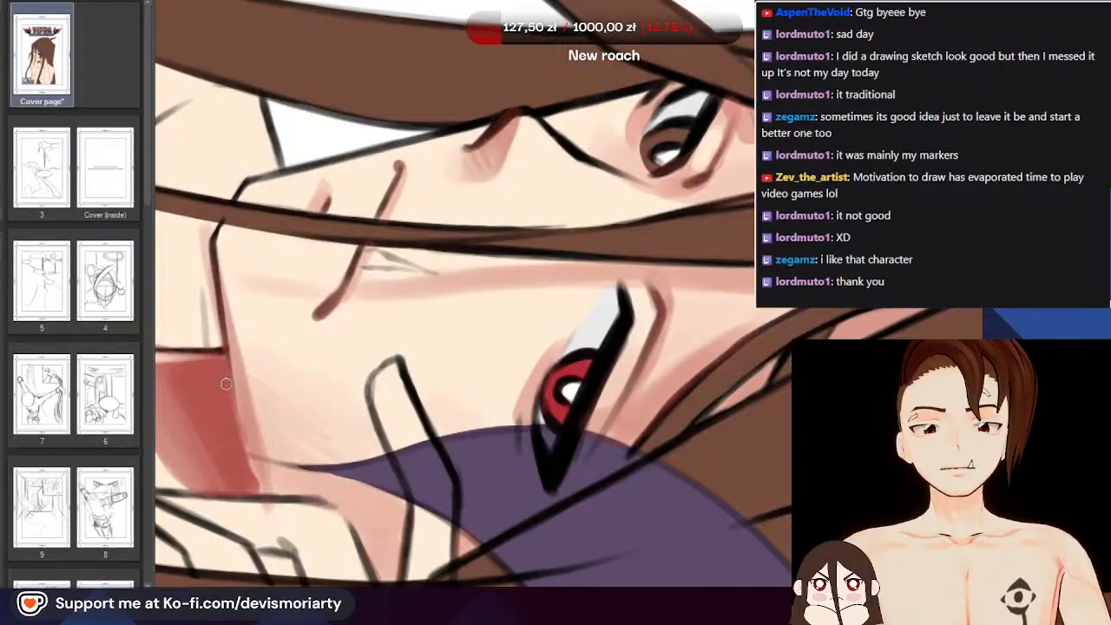
scroll(245, 460, "down", 3)
scroll(516, 350, "up", 3)
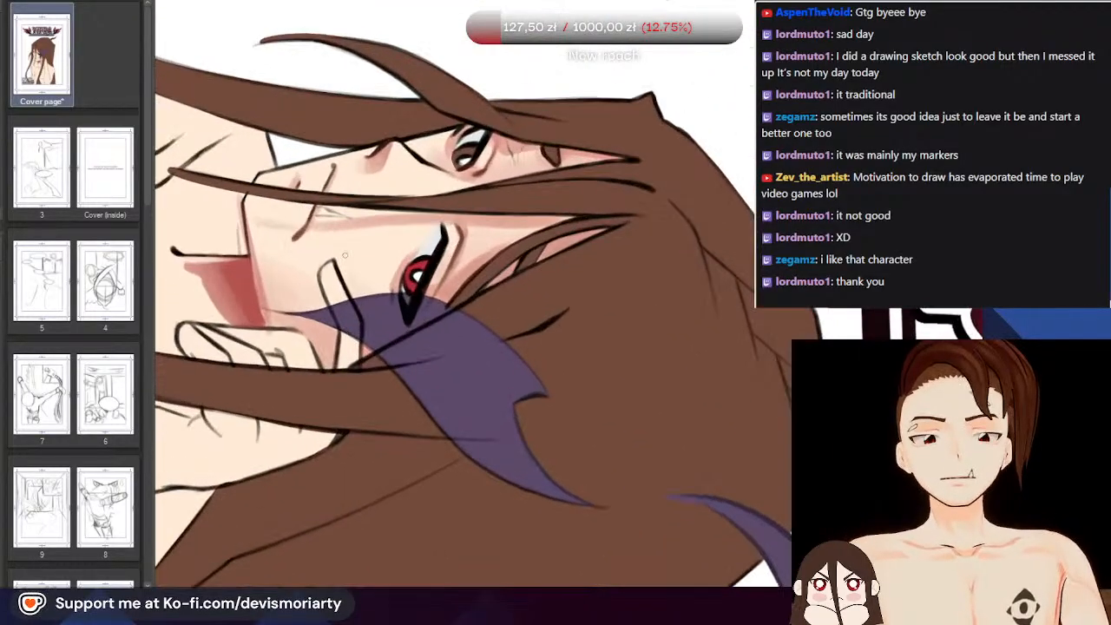
scroll(279, 266, "up", 3)
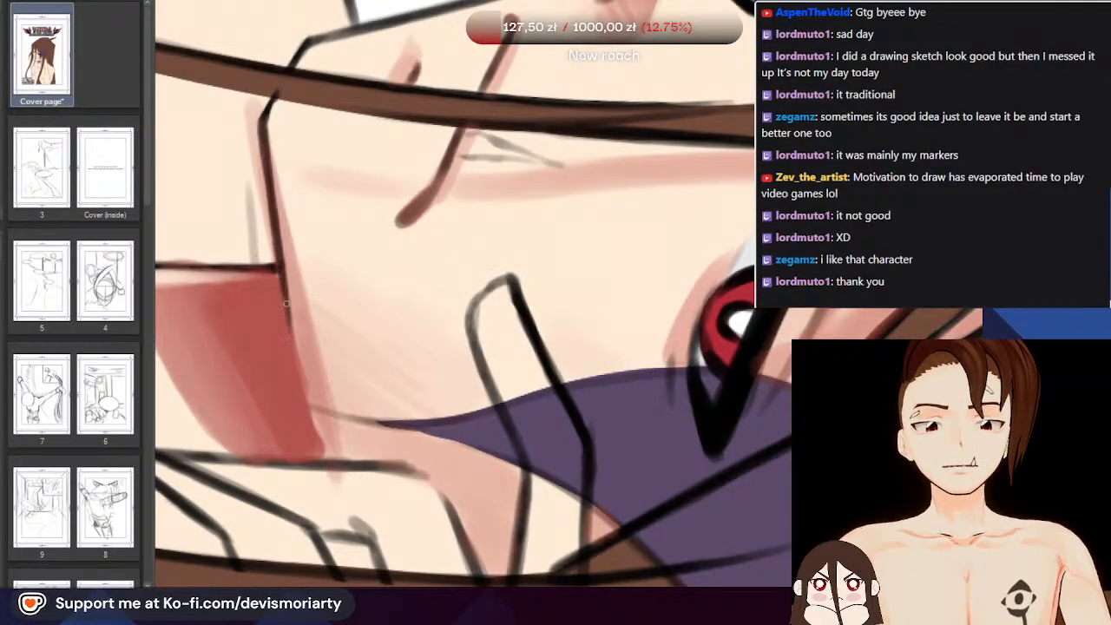
scroll(282, 335, "down", 2)
scroll(271, 348, "up", 2)
left_click(265, 358, "alt")
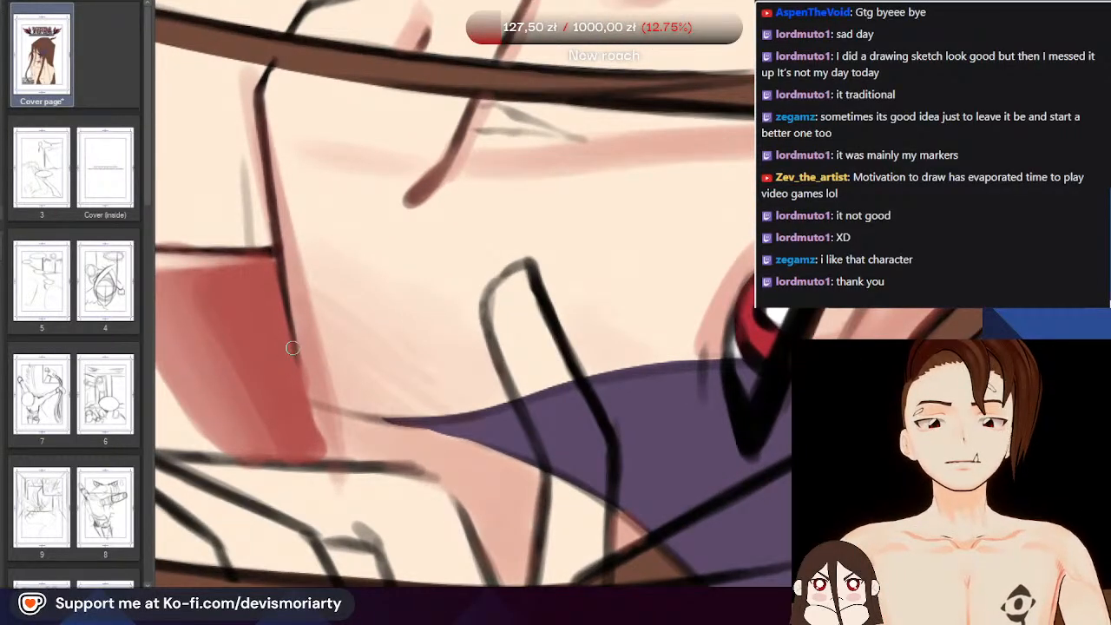
scroll(267, 276, "up", 1)
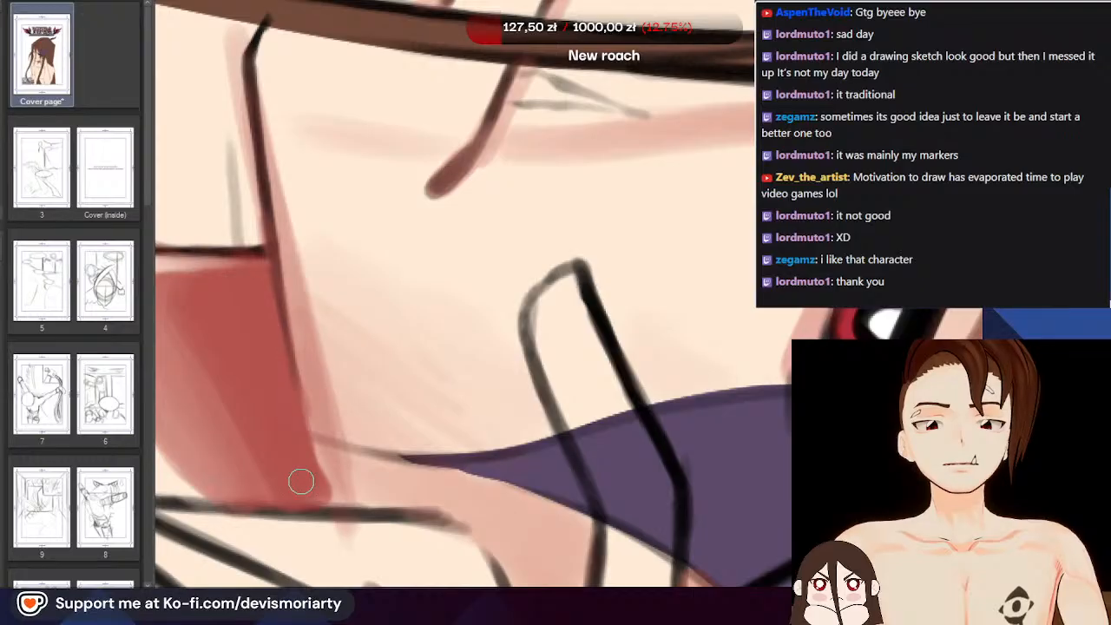
Extend the dark red tint along the jaw line toward the chin and over its junction with the neck line
scroll(302, 480, "down", 3)
scroll(276, 259, "up", 2)
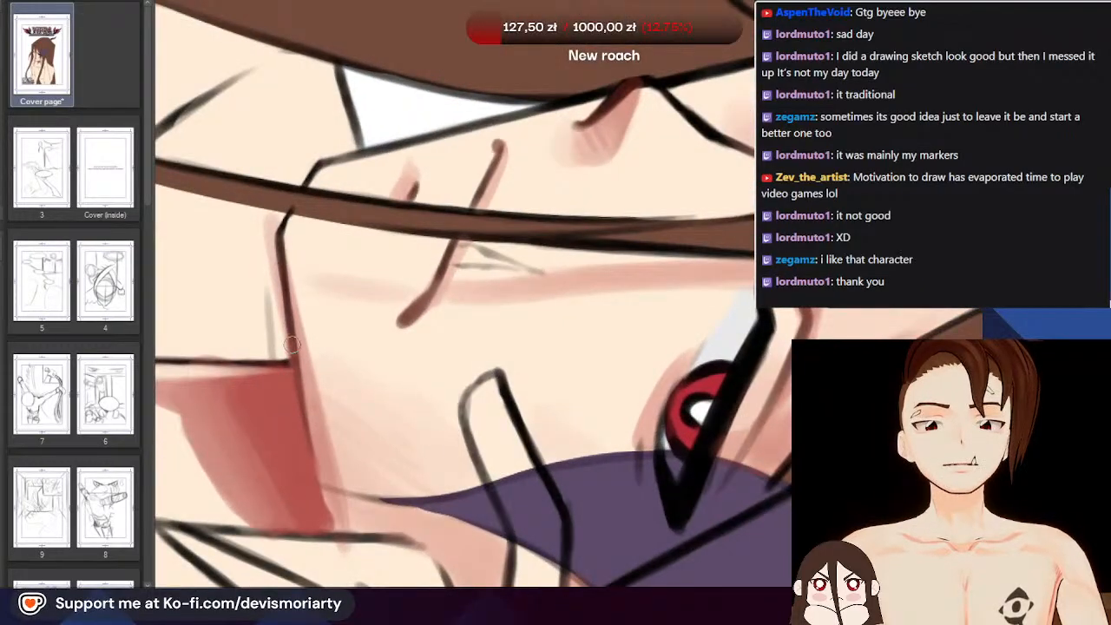
scroll(293, 345, "up", 2)
scroll(301, 411, "down", 1)
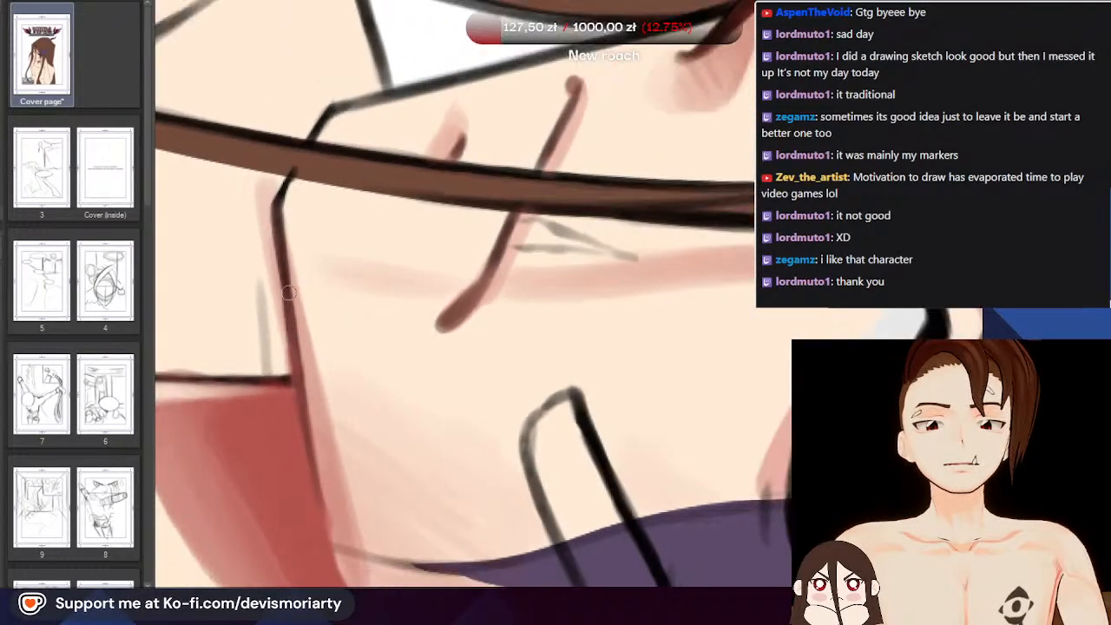
scroll(285, 278, "up", 2)
scroll(283, 263, "down", 2)
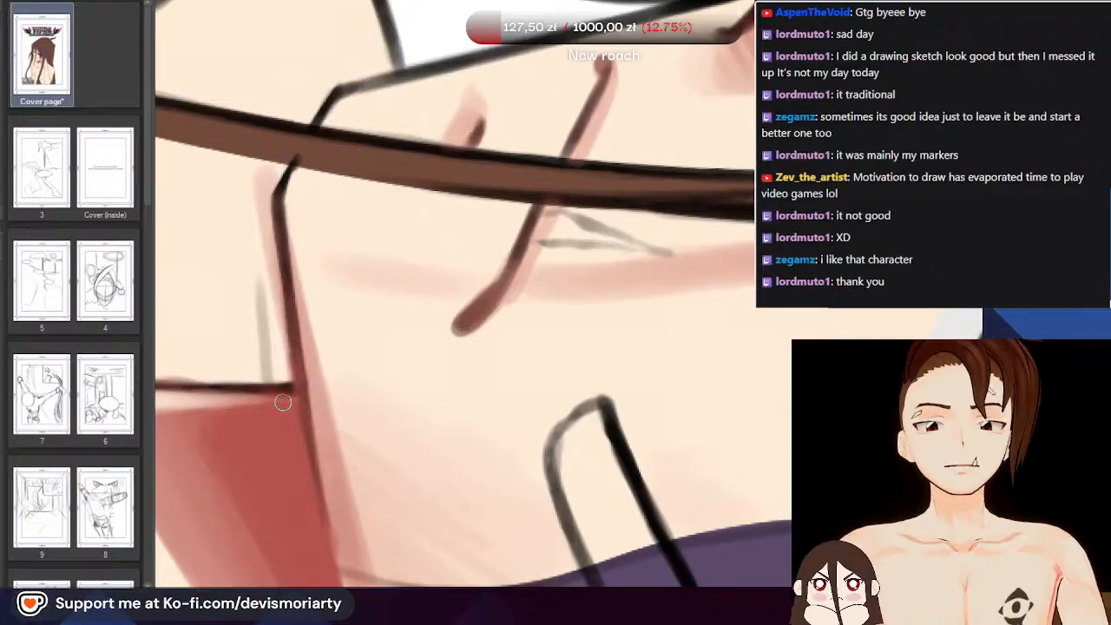
scroll(276, 203, "down", 3)
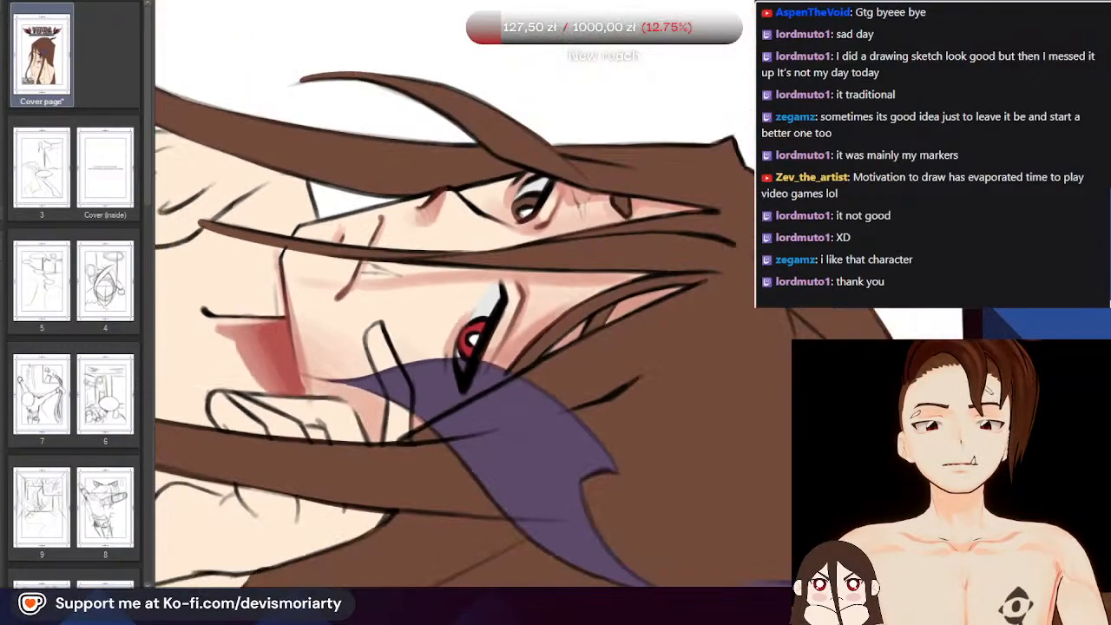
scroll(274, 235, "down", 3)
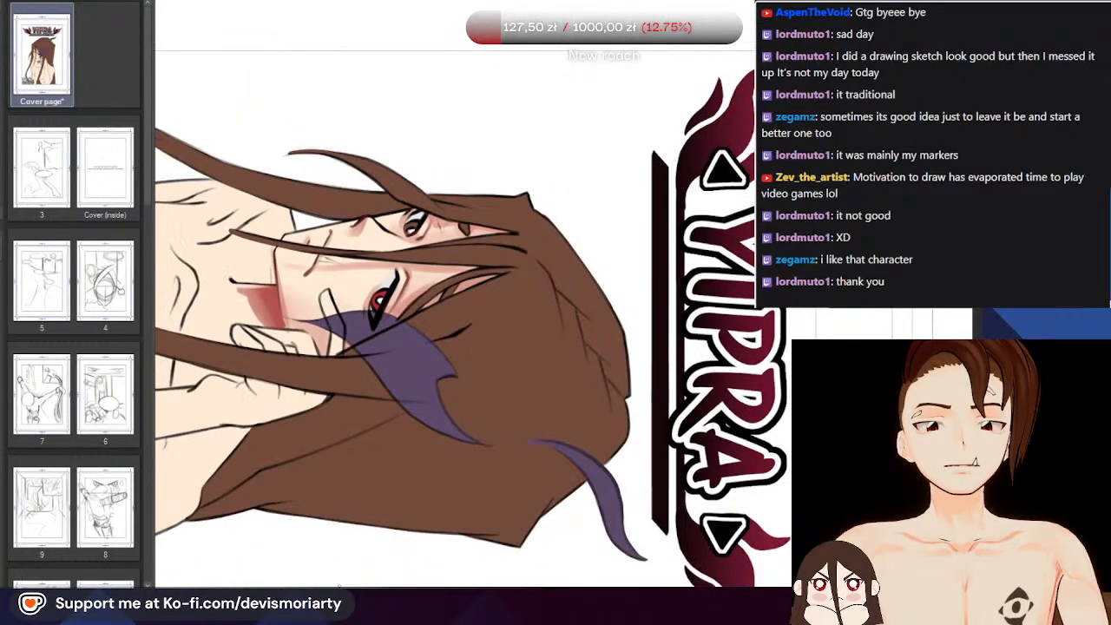
Straighten the canvas rotation, tint the short neck line dark red, and clean its outer side with sampled skin colour
key("ctrl+@")
scroll(283, 208, "down", 4)
scroll(373, 348, "up", 7)
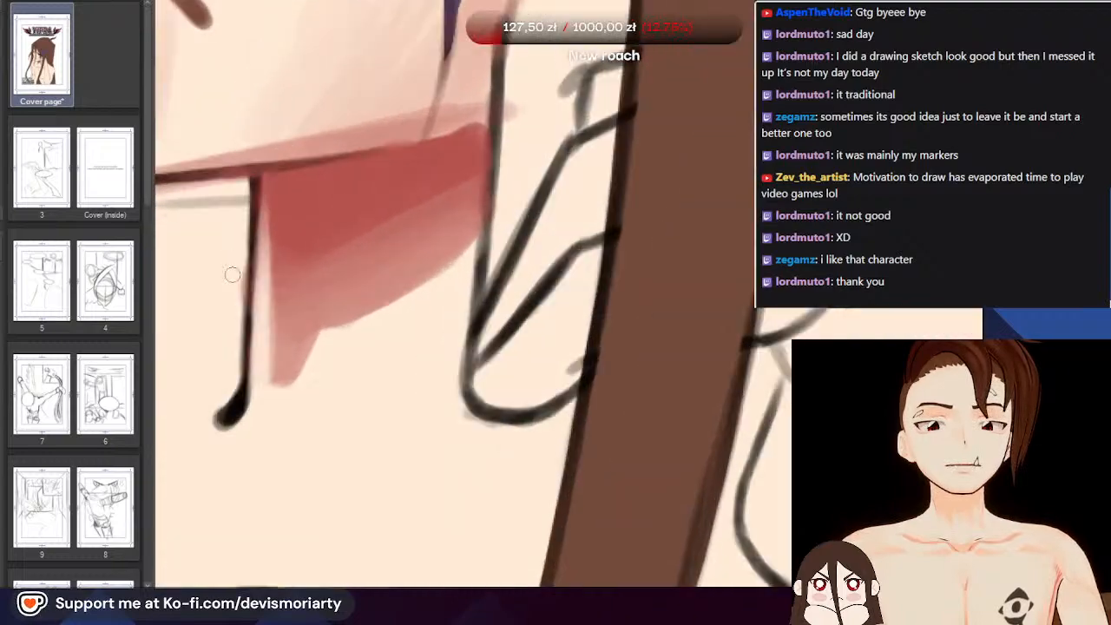
mouse_move(234, 230)
left_mouse_down()
mouse_move(233, 371)
mouse_move(233, 264)
mouse_move(239, 364)
left_mouse_up()
key("ctrl+z")
left_click(206, 285, "alt")
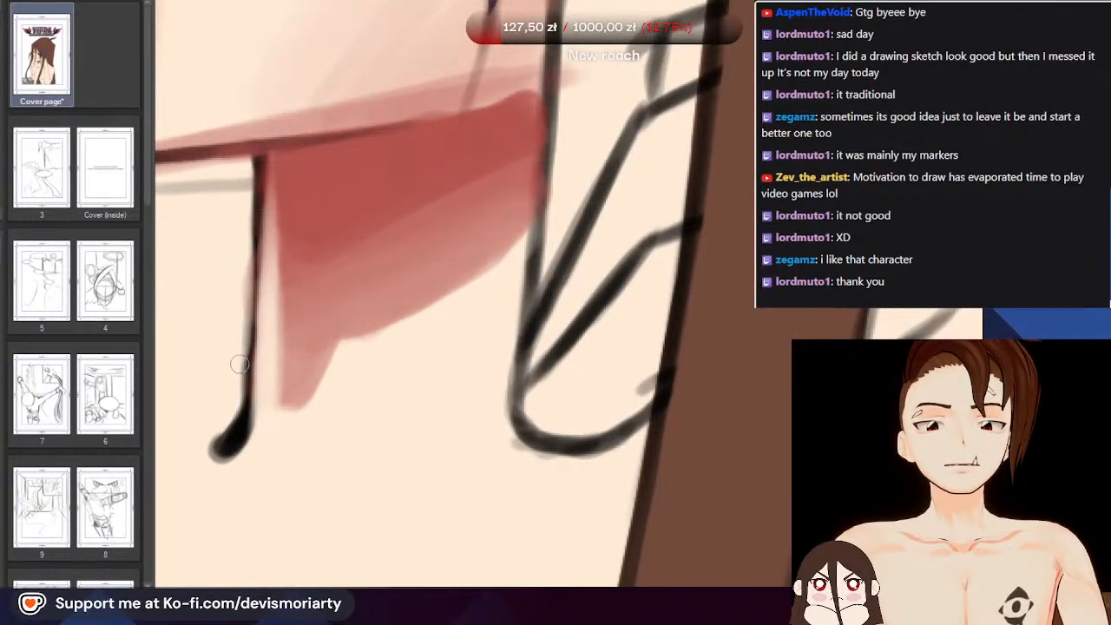
left_click_drag(239, 316, 239, 223)
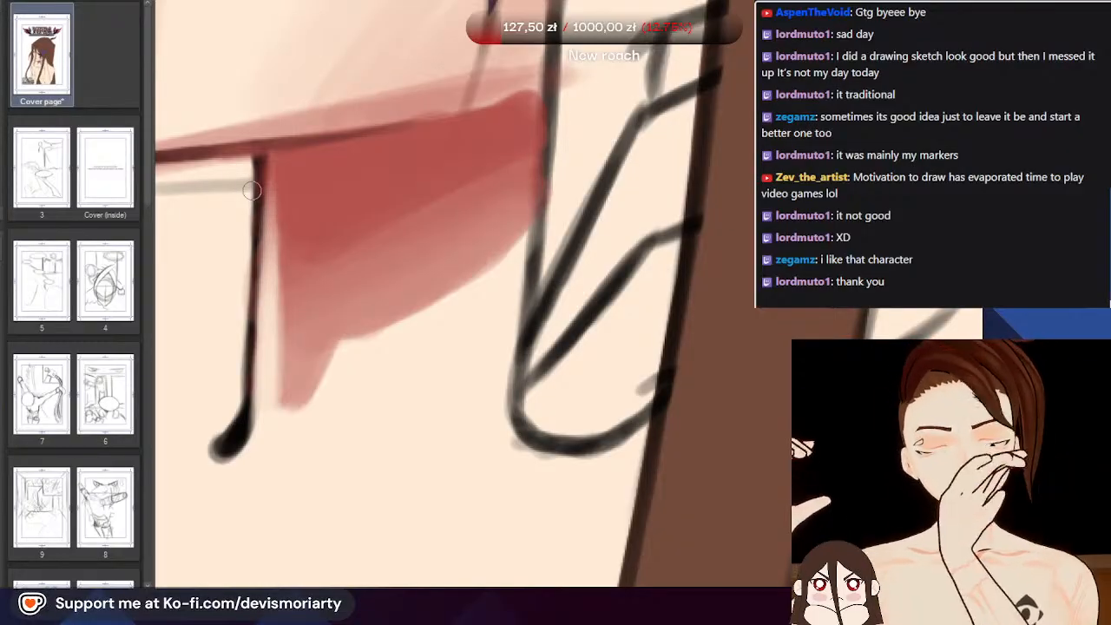
Try filling the pale gap between the neck line and the red neck shadow with pink and red strokes
scroll(252, 191, "down", 1)
scroll(293, 303, "up", 2)
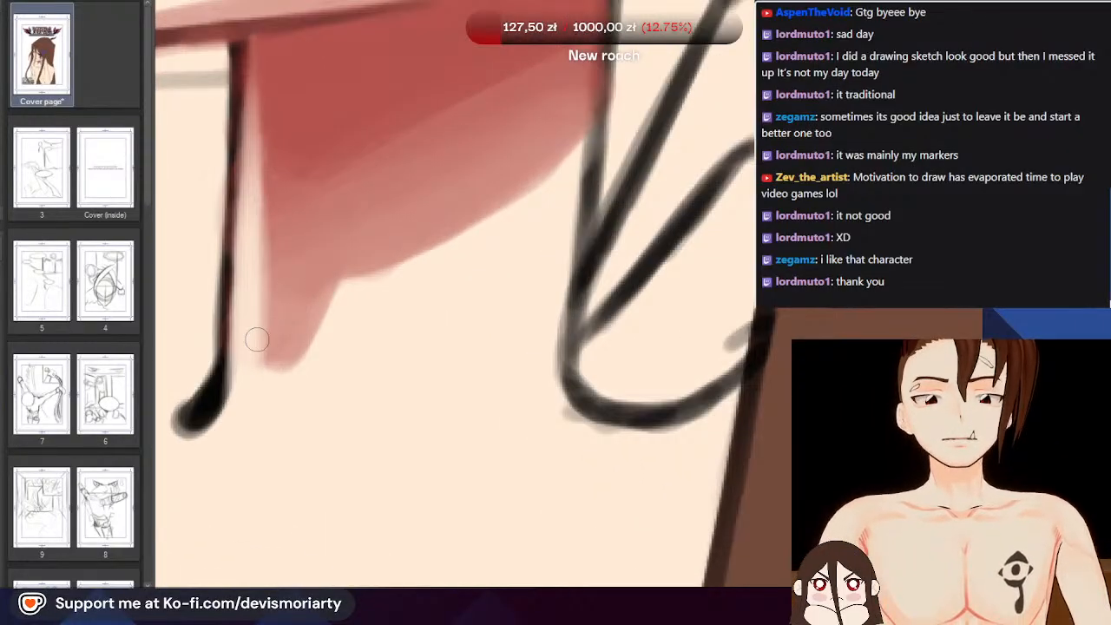
mouse_move(246, 286)
left_mouse_down()
mouse_move(264, 367)
mouse_move(256, 330)
mouse_move(293, 338)
mouse_move(246, 365)
mouse_move(263, 215)
left_mouse_up()
scroll(252, 315, "down", 2)
scroll(282, 232, "up", 2)
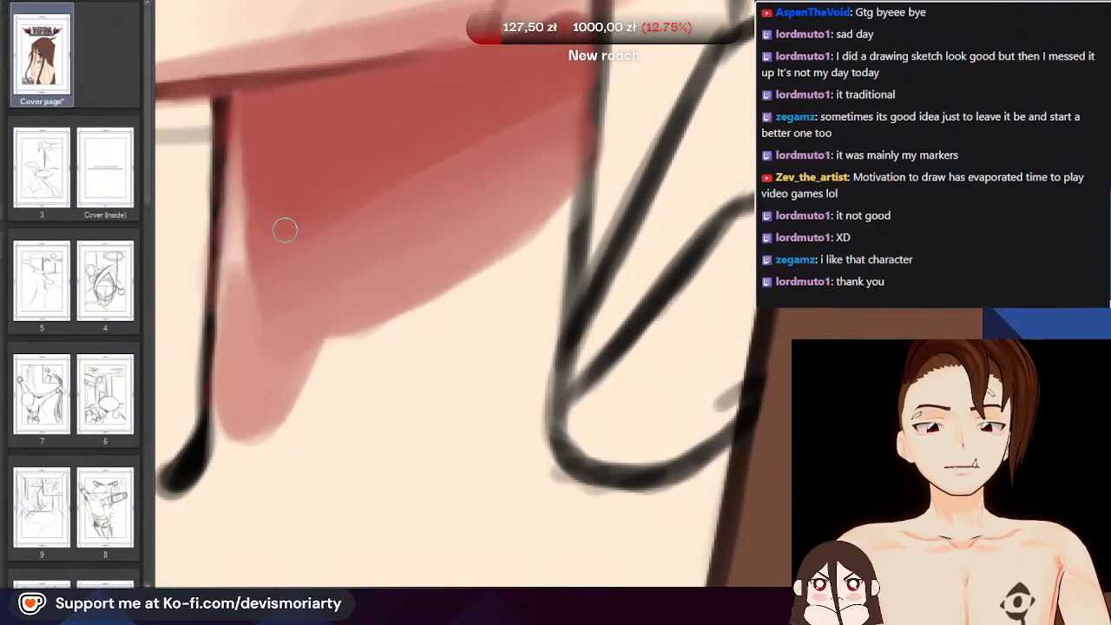
scroll(291, 170, "down", 2)
scroll(266, 113, "up", 2)
left_click_drag(254, 141, 247, 241)
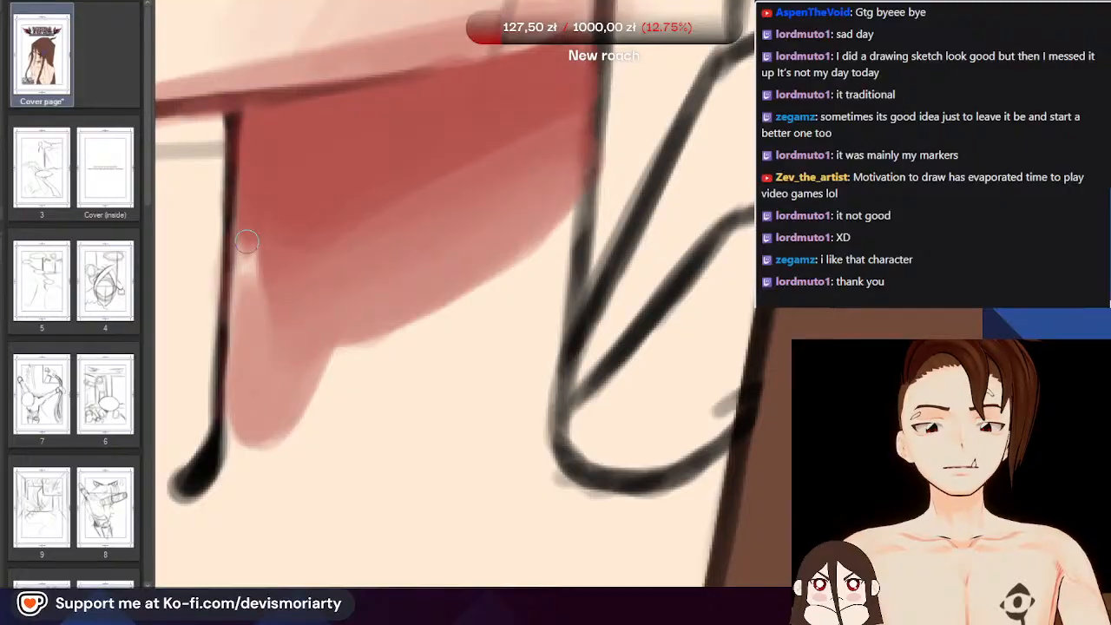
Try a darker red stroke down the inner side of the neck shadow, then remove the gap-filling strokes
scroll(304, 222, "down", 4)
scroll(253, 227, "up", 2)
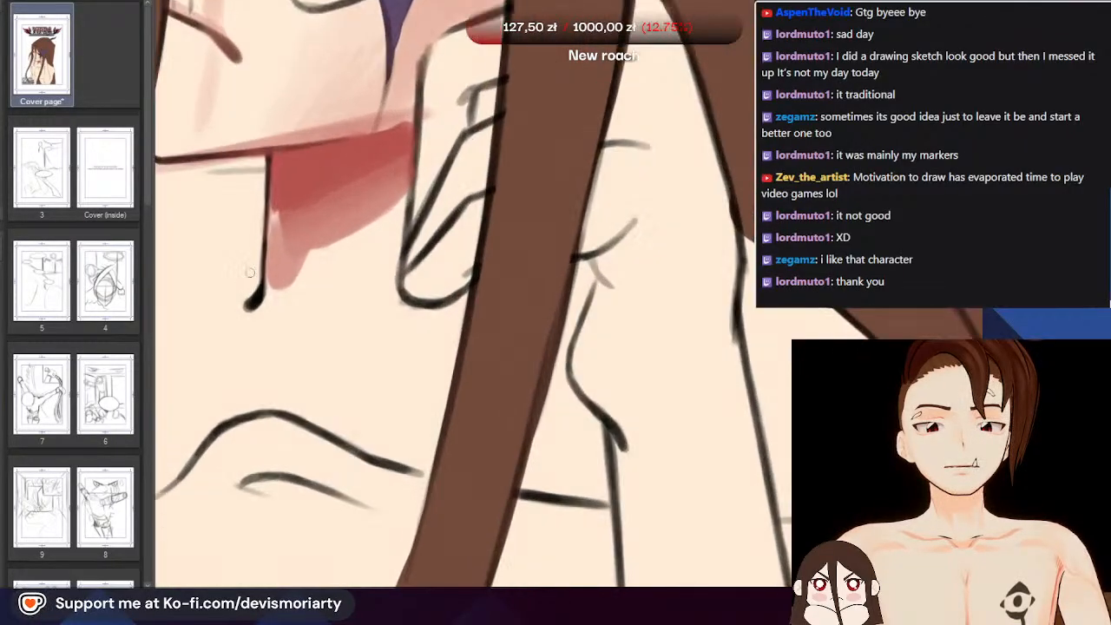
scroll(292, 197, "up", 2)
mouse_move(303, 179)
left_mouse_down()
mouse_move(289, 278)
mouse_move(279, 207)
left_mouse_up()
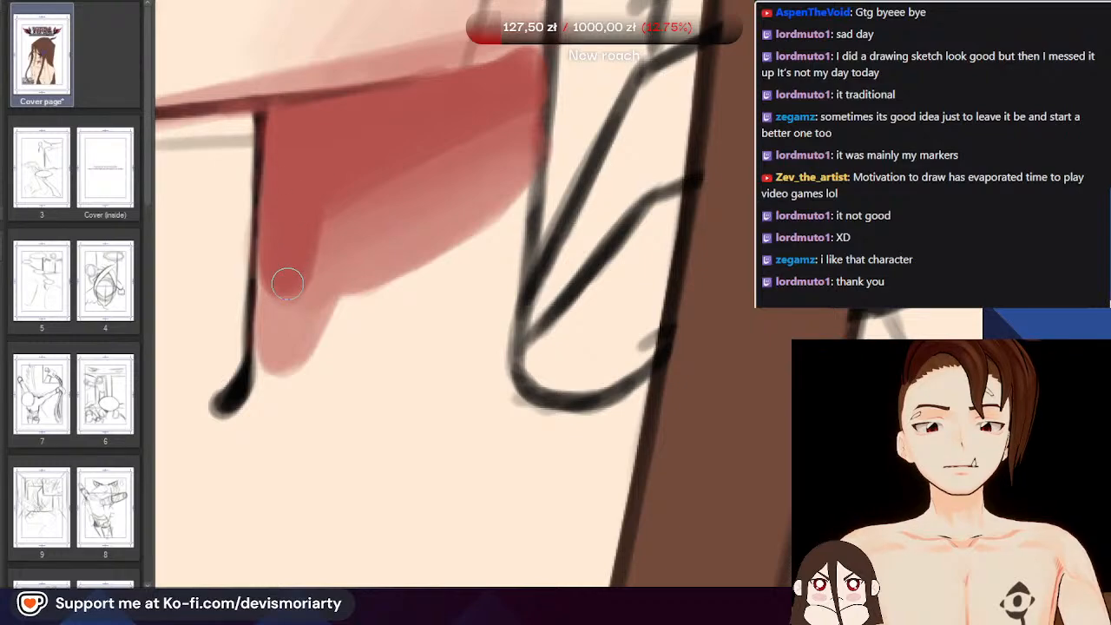
scroll(335, 151, "down", 5)
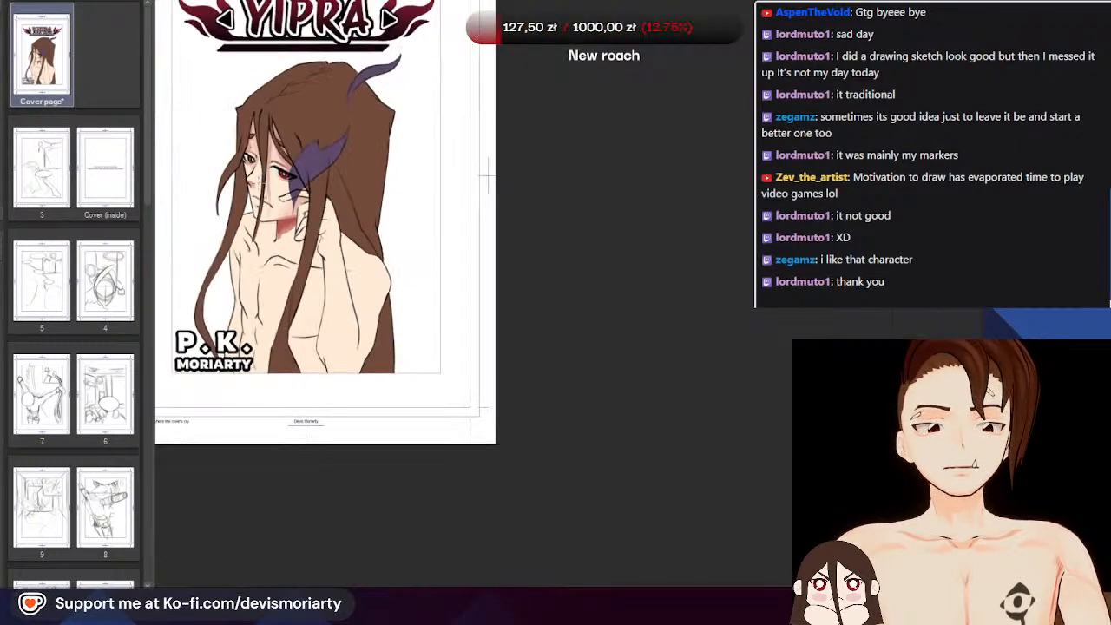
scroll(260, 189, "up", 3)
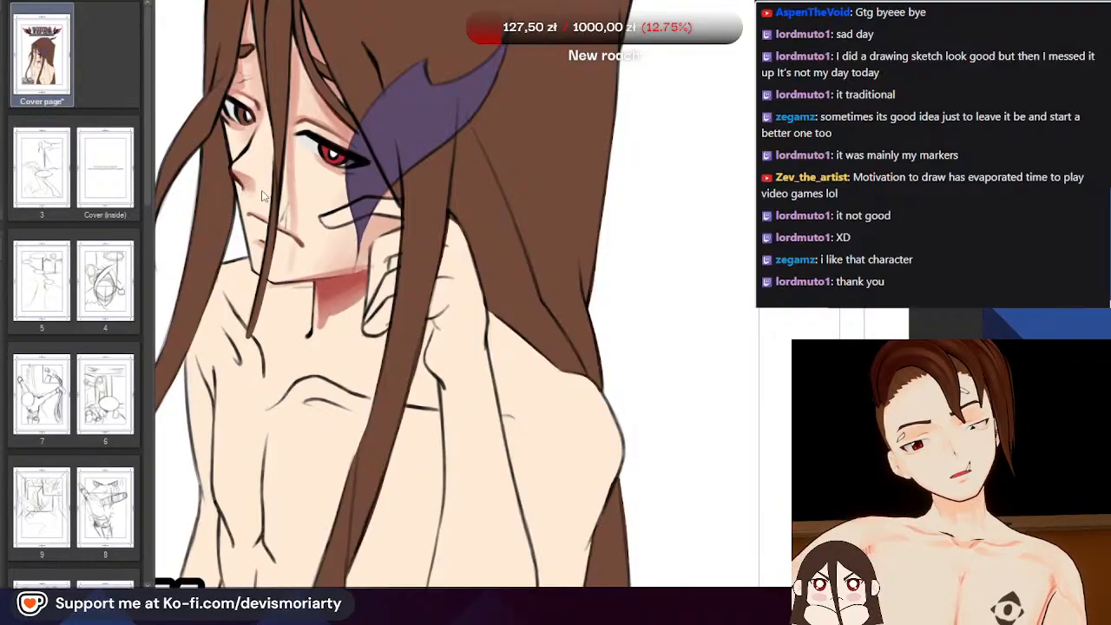
scroll(262, 196, "up", 5)
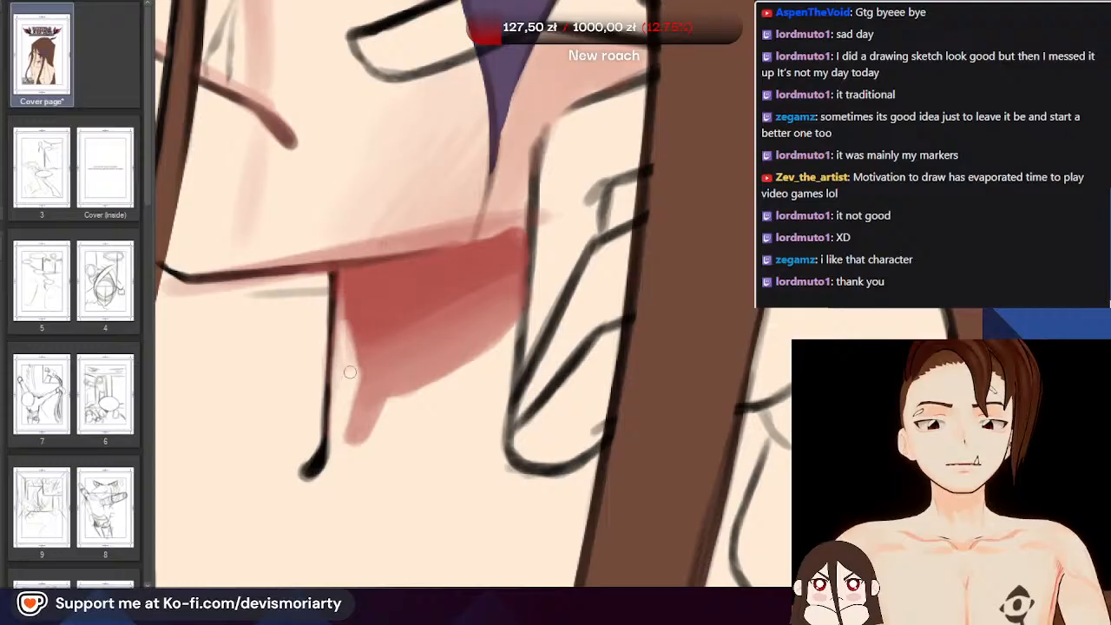
Rotate the canvas nearly upside down and paint skin colour over the lower part of the red neck shadow beside the neck line
left_click_drag(349, 337, 341, 267)
scroll(277, 325, "down", 10)
scroll(251, 292, "up", 5)
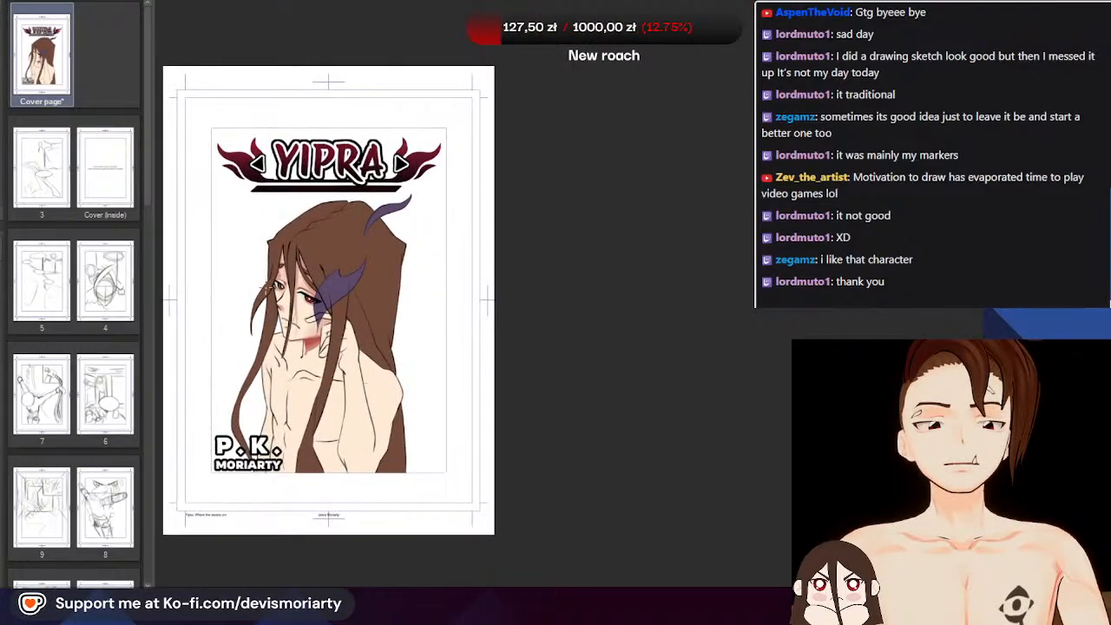
scroll(236, 526, "down", 1)
left_click_drag(236, 526, 655, 126)
scroll(340, 335, "down", 5)
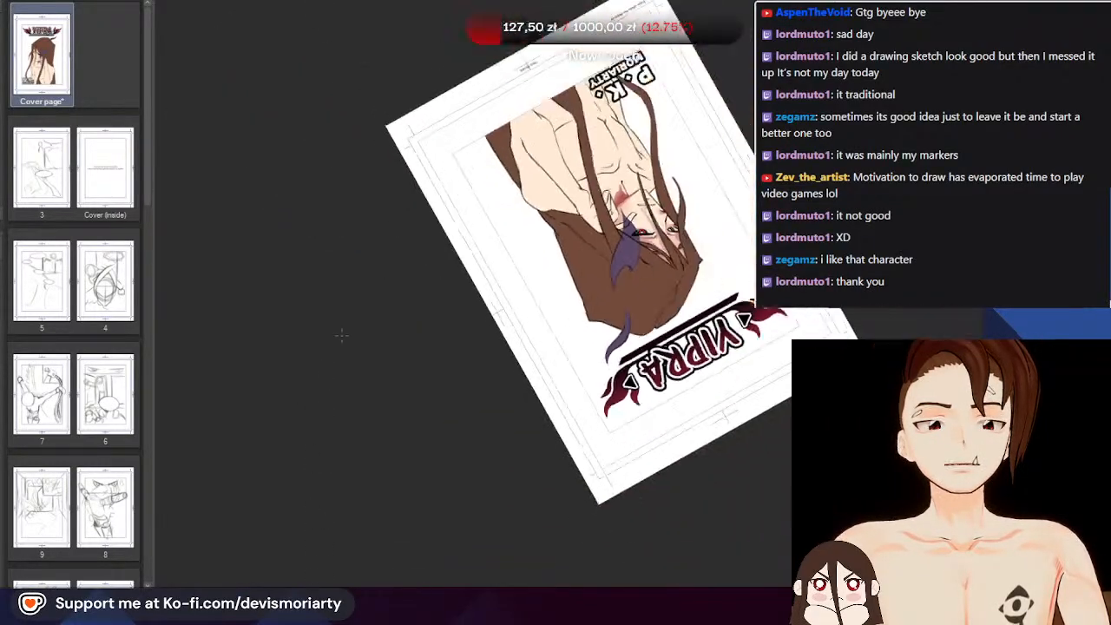
scroll(594, 138, "up", 5)
scroll(610, 201, "up", 4)
scroll(606, 318, "down", 2)
scroll(751, 444, "up", 5)
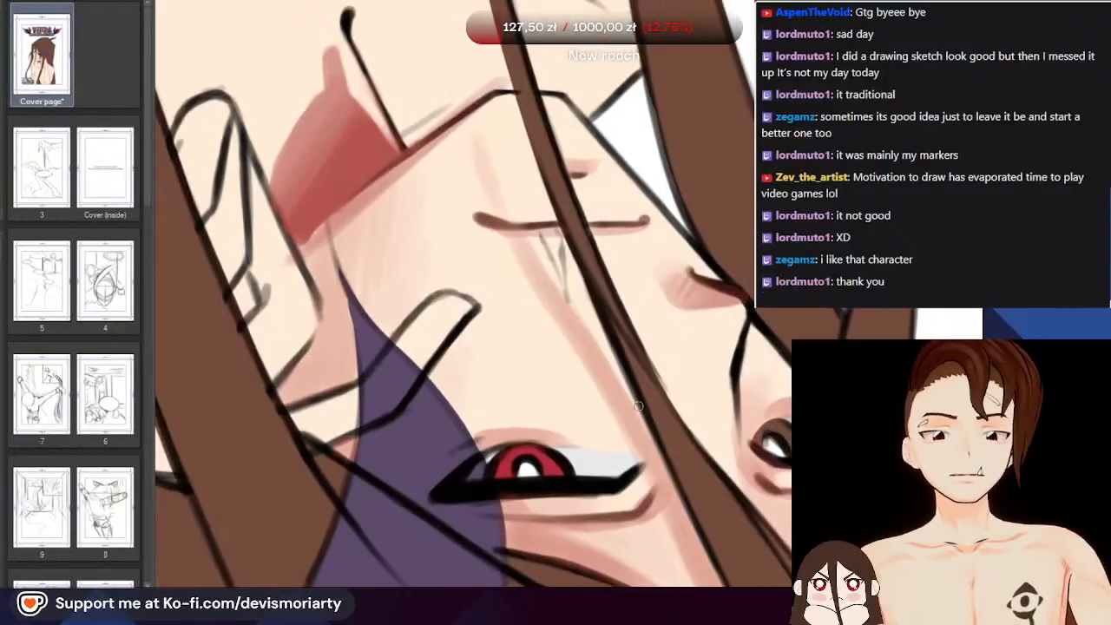
scroll(227, 310, "down", 3)
scroll(261, 195, "up", 2)
scroll(261, 195, "up", 4)
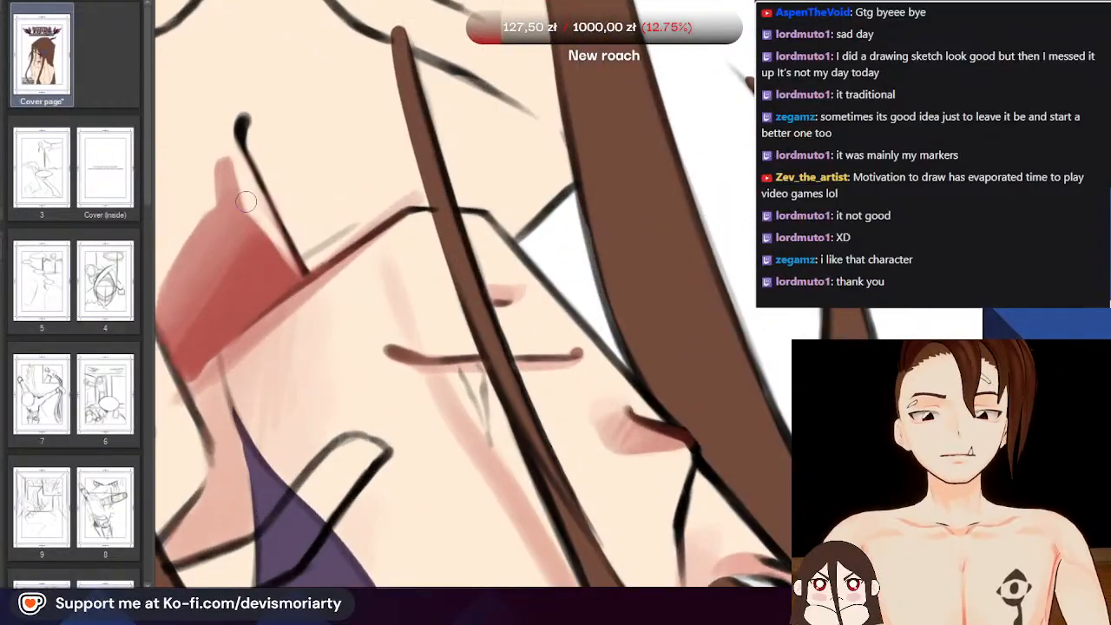
mouse_move(204, 184)
left_mouse_down()
mouse_move(220, 159)
mouse_move(227, 198)
mouse_move(205, 237)
mouse_move(203, 223)
mouse_move(219, 269)
mouse_move(241, 268)
mouse_move(249, 252)
mouse_move(249, 207)
left_mouse_up()
scroll(249, 206, "down", 1)
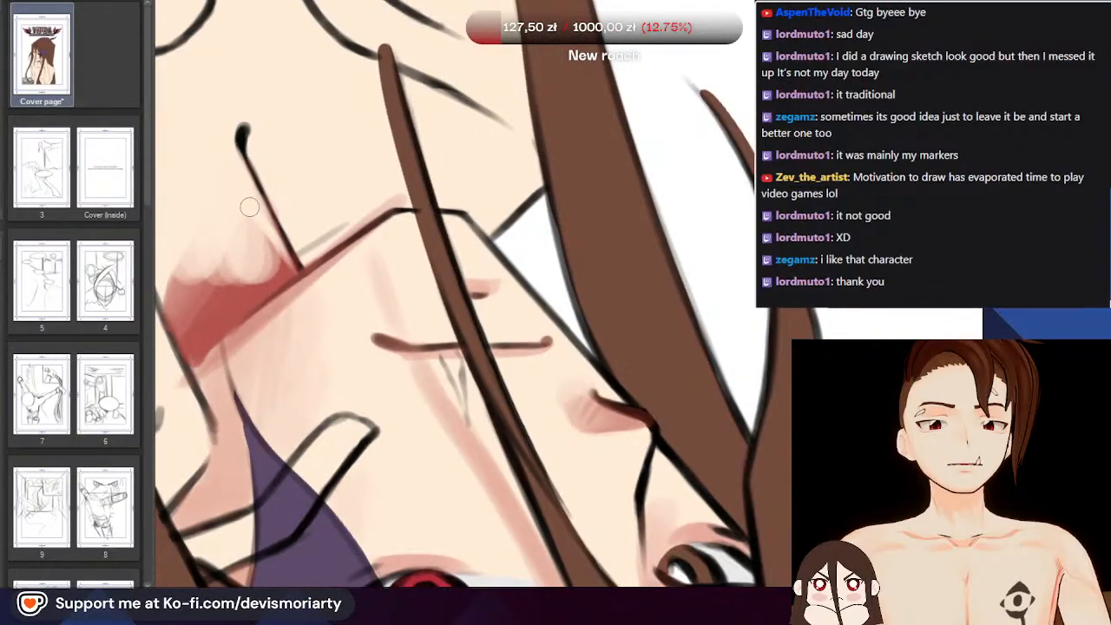
Cover the remaining red neck shadow with skin colour along the jaw line and up to the edge of the hand
scroll(249, 206, "up", 2)
mouse_move(264, 260)
left_mouse_down()
mouse_move(273, 297)
mouse_move(300, 296)
mouse_move(289, 281)
mouse_move(257, 331)
mouse_move(215, 364)
left_mouse_up()
scroll(289, 281, "down", 1)
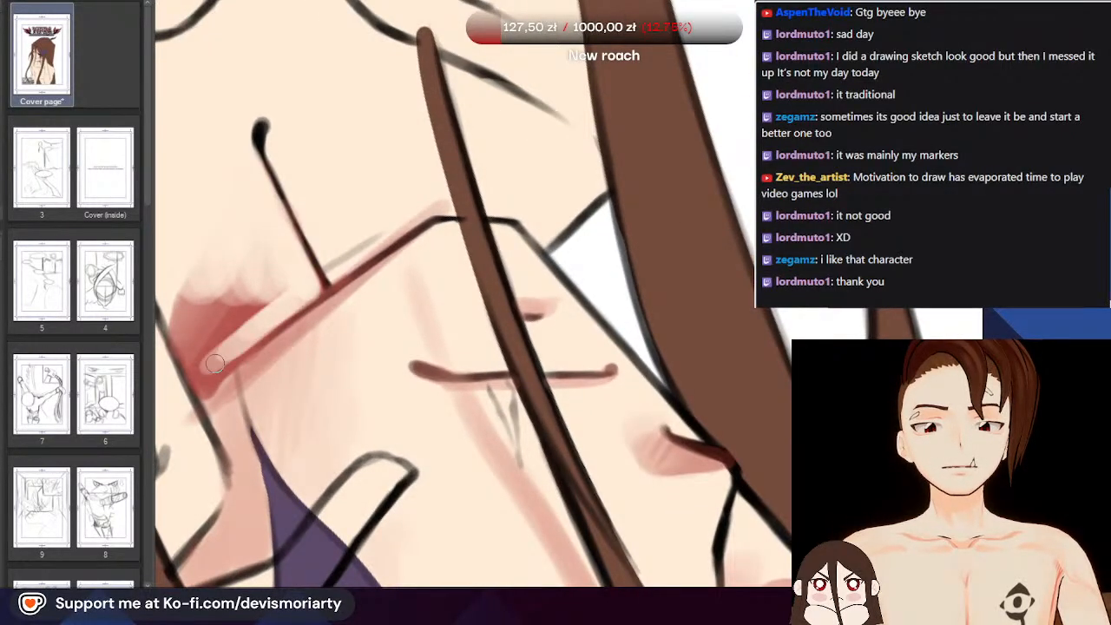
scroll(231, 256, "up", 1)
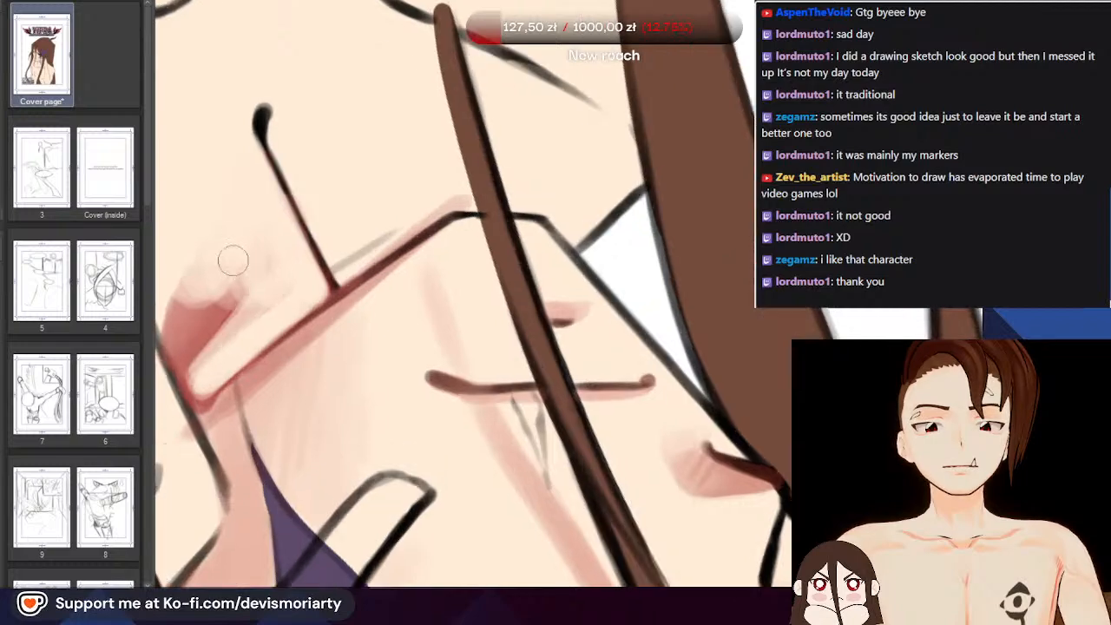
scroll(249, 308, "down", 1)
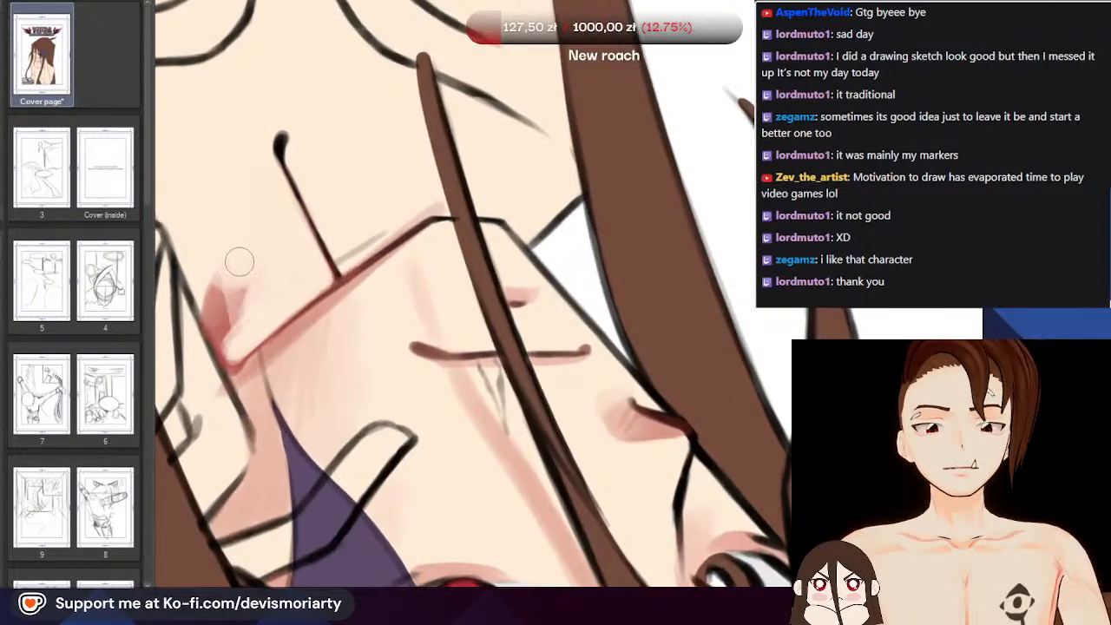
mouse_move(229, 282)
left_mouse_down()
mouse_move(234, 342)
mouse_move(203, 271)
left_mouse_up()
scroll(225, 306, "down", 10)
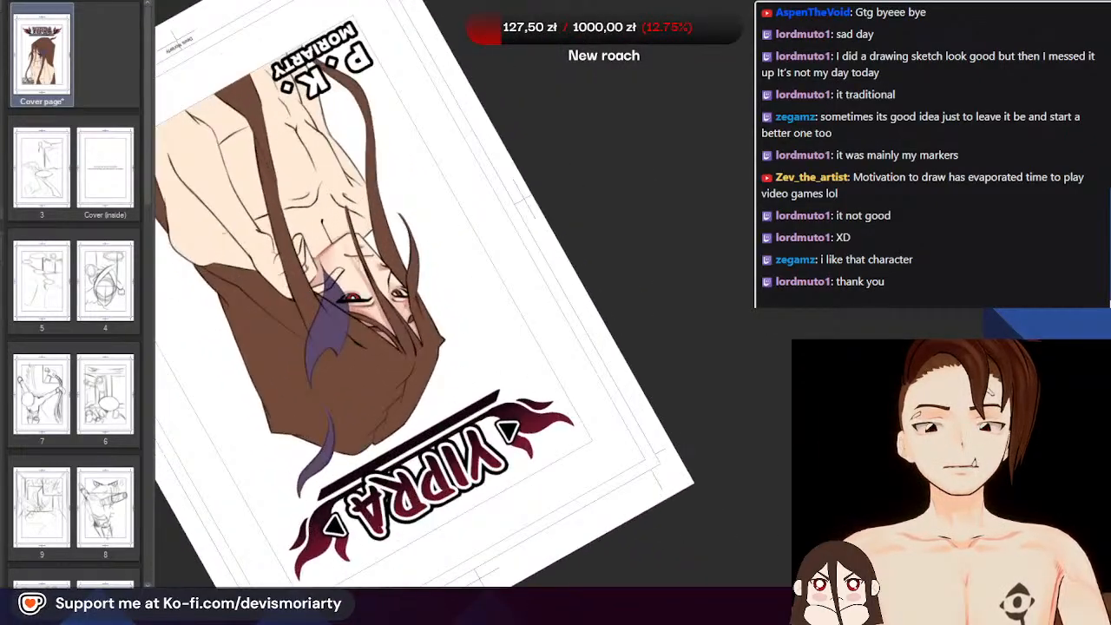
Reset the canvas rotation and frame the jaw line closely where it meets the hand
key("ctrl+at")
scroll(566, 298, "down", 4)
scroll(672, 340, "up", 10)
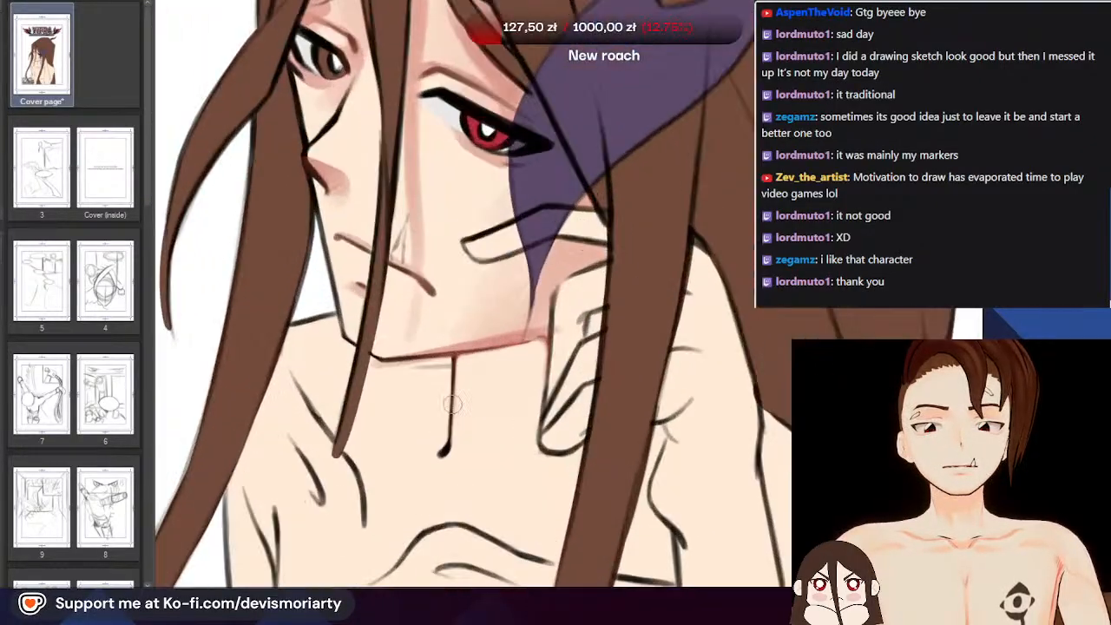
scroll(450, 405, "down", 2)
scroll(612, 350, "up", 6)
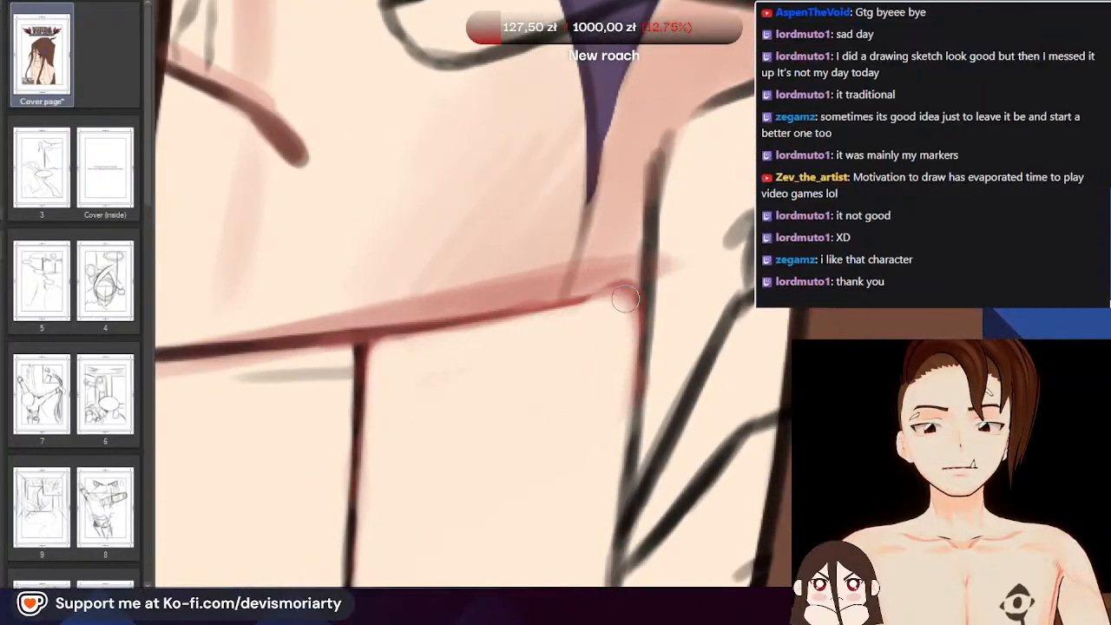
Clean away the stray pink shading and the grey sketch line just beneath the character's chin and jaw line
scroll(390, 425, "down", 2)
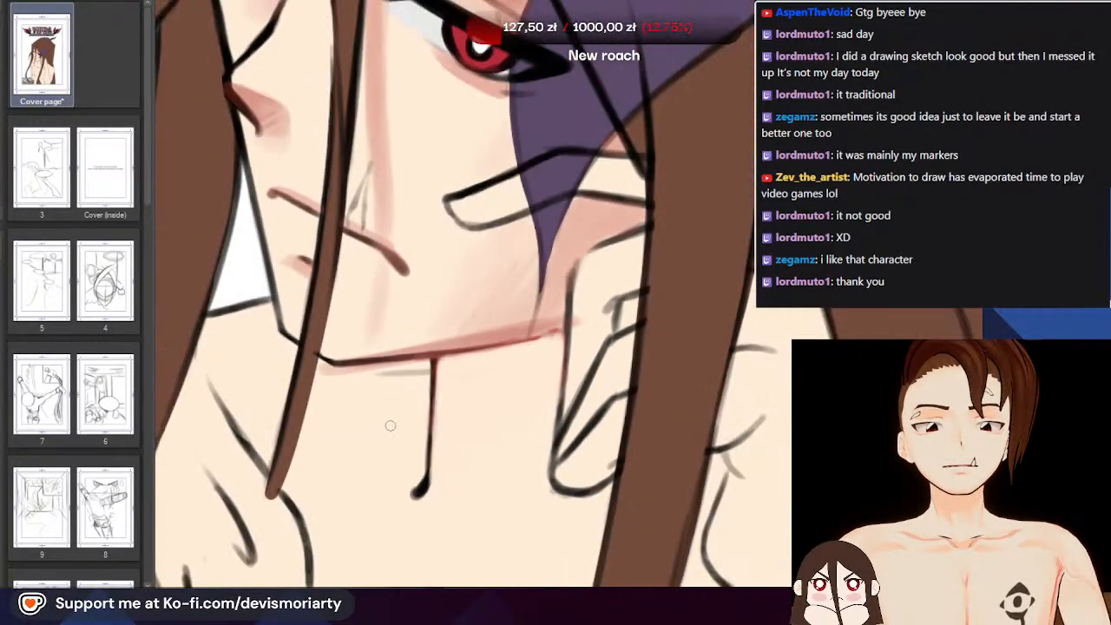
scroll(341, 364, "up", 2)
scroll(283, 363, "up", 1)
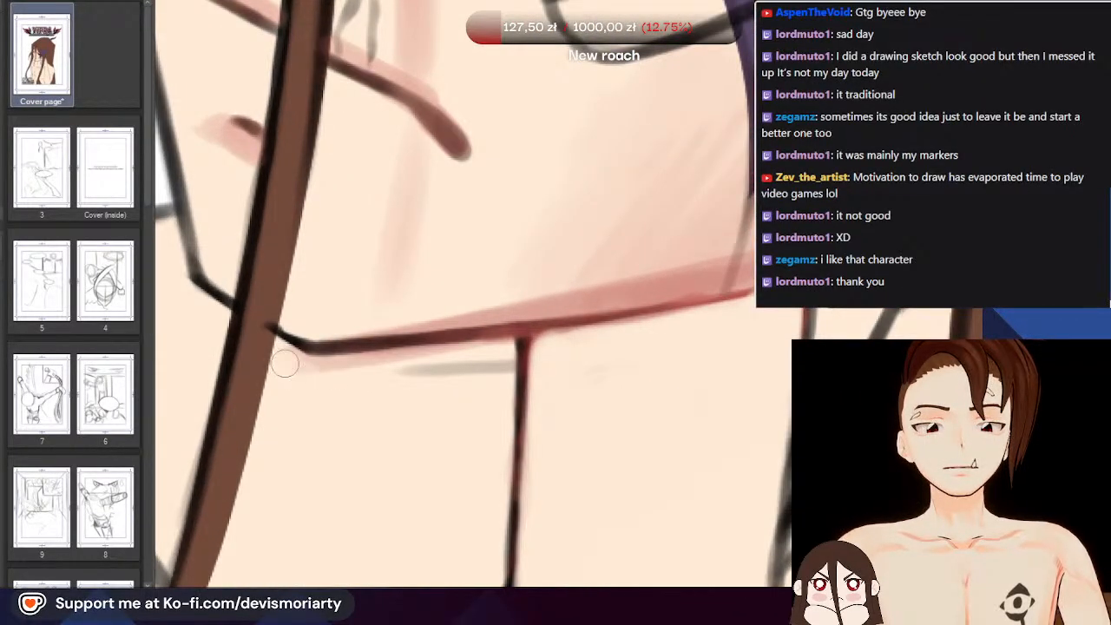
mouse_move(285, 365)
left_mouse_down()
mouse_move(367, 363)
mouse_move(334, 368)
mouse_move(477, 343)
mouse_move(361, 371)
left_mouse_up()
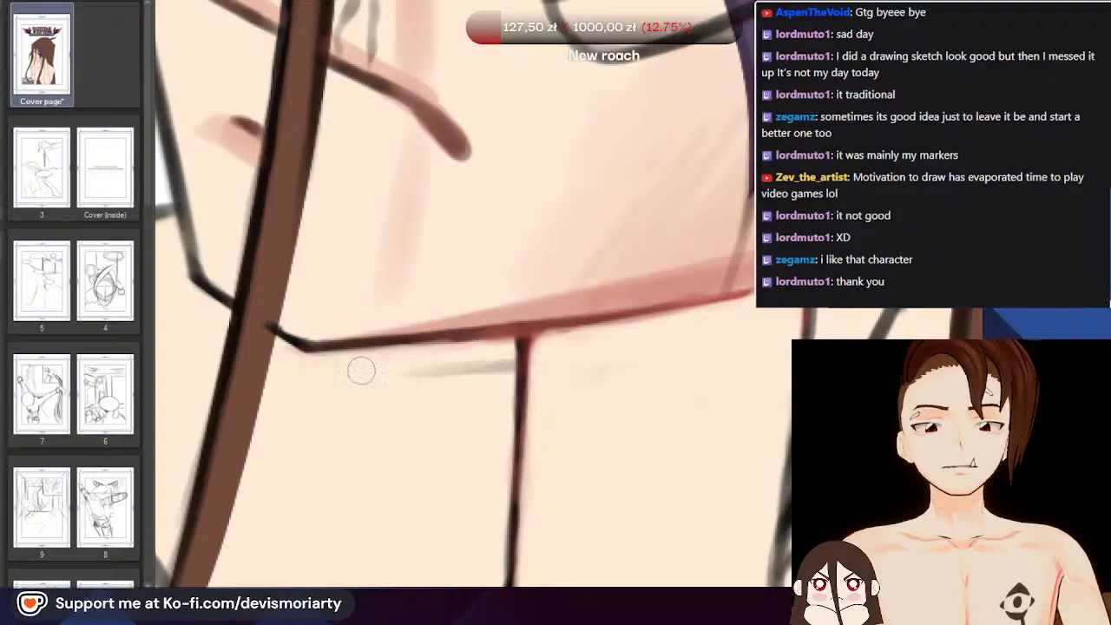
left_click_drag(434, 365, 415, 402)
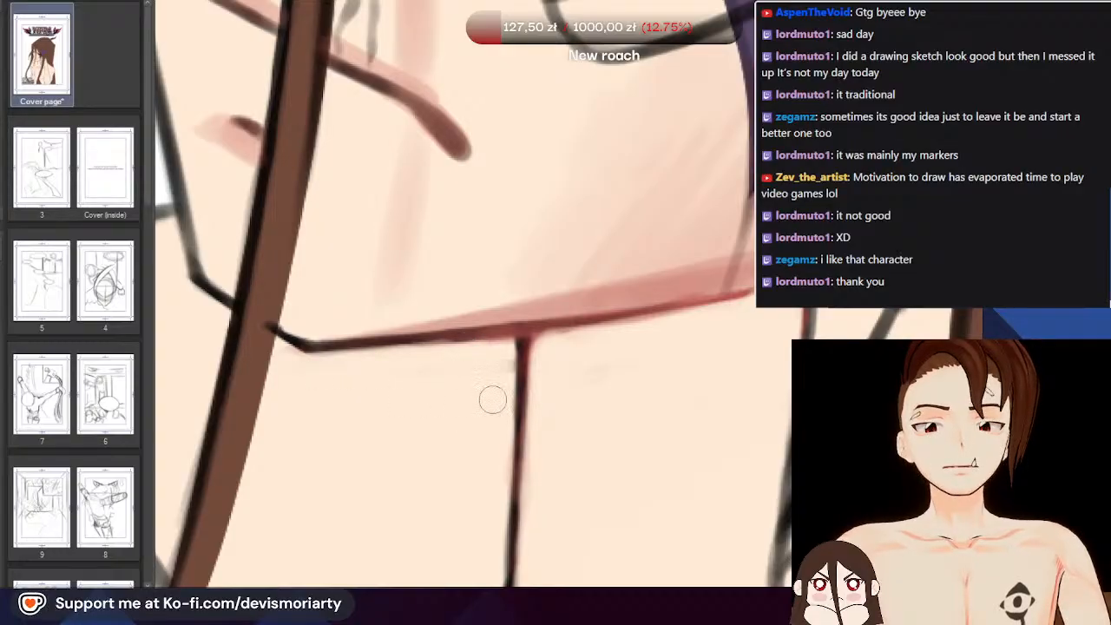
scroll(492, 399, "down", 5)
Examine the face and jaw shading up close and against the whole cover page
scroll(428, 304, "up", 4)
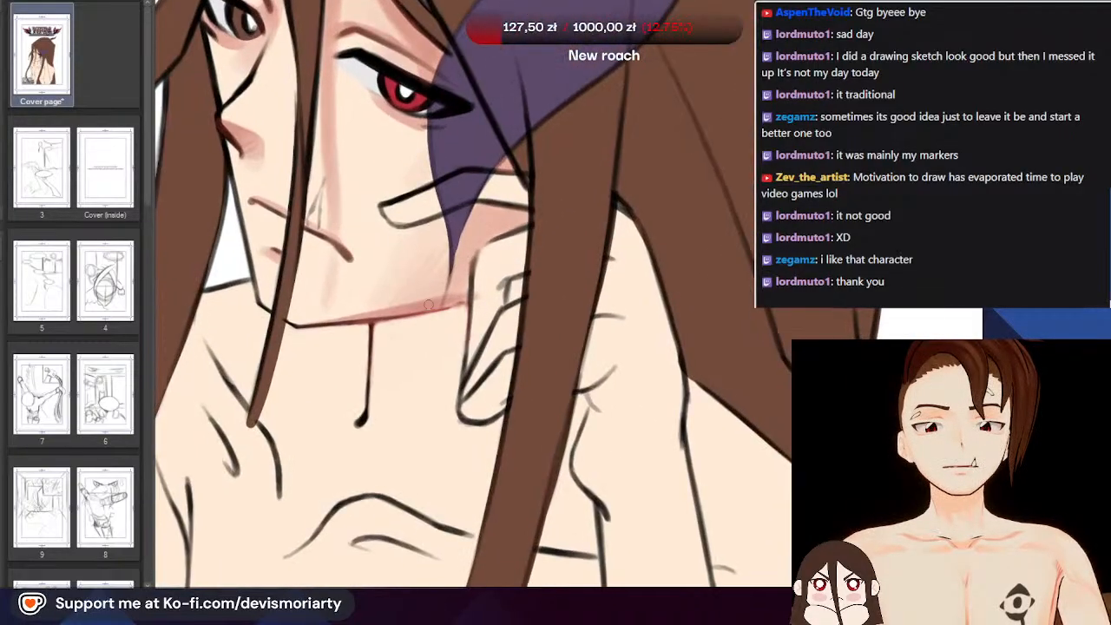
scroll(428, 304, "up", 3)
scroll(397, 310, "down", 5)
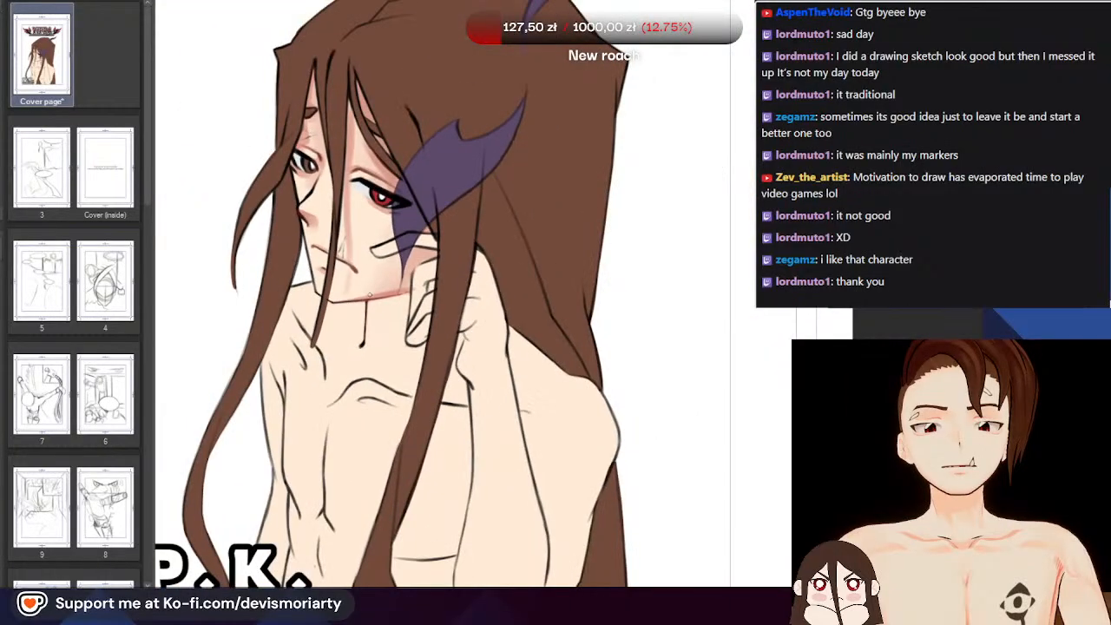
scroll(364, 286, "up", 2)
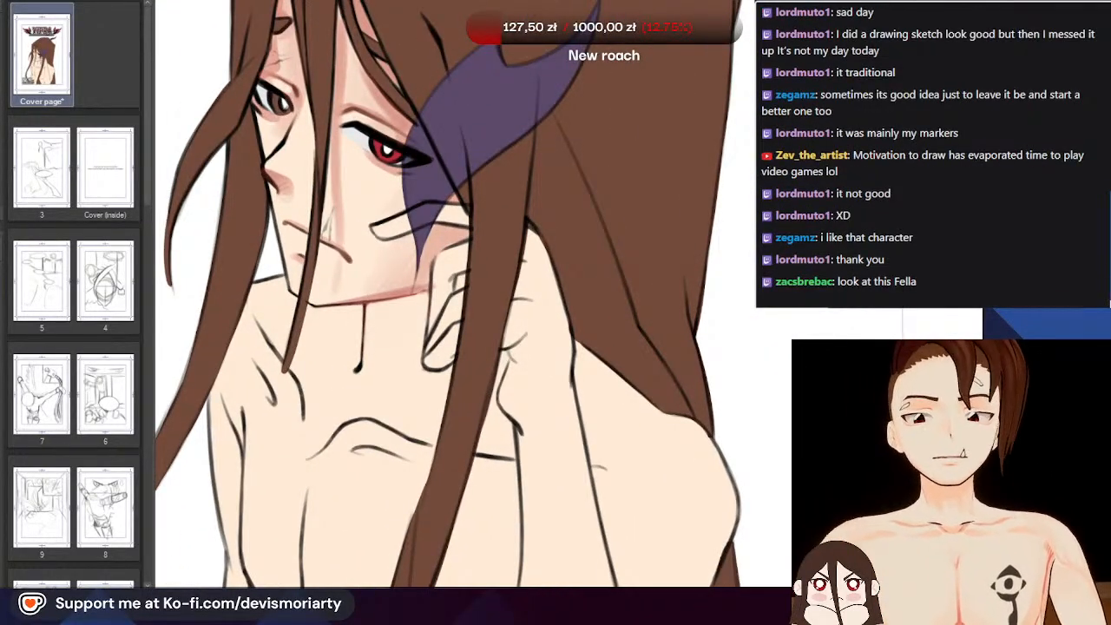
scroll(323, 345, "down", 5)
scroll(323, 344, "up", 1)
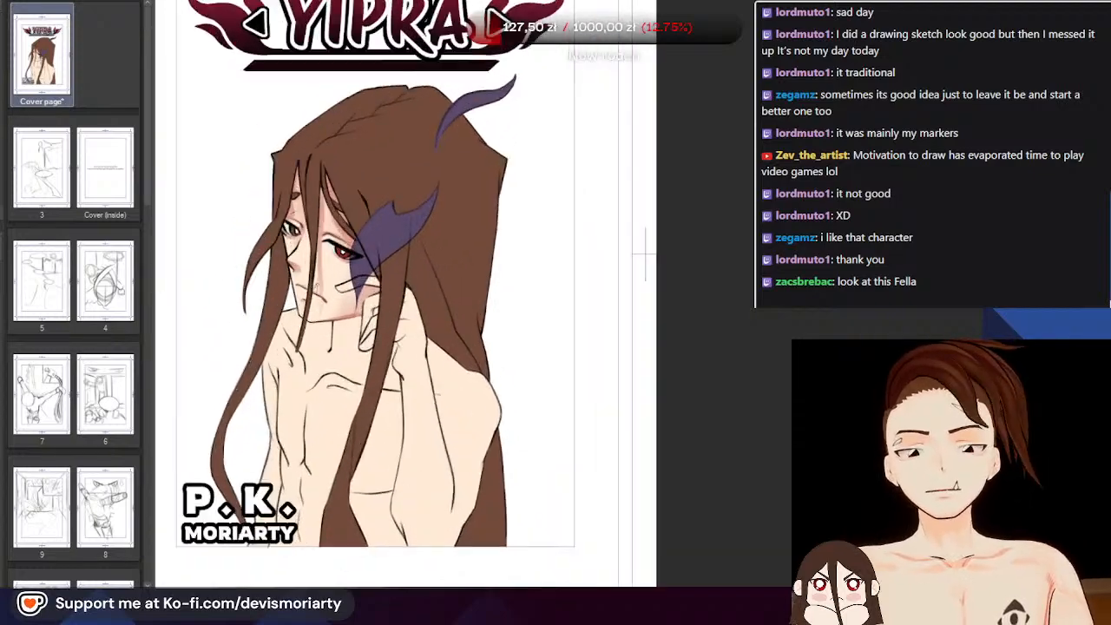
scroll(323, 344, "down", 2)
scroll(295, 174, "up", 4)
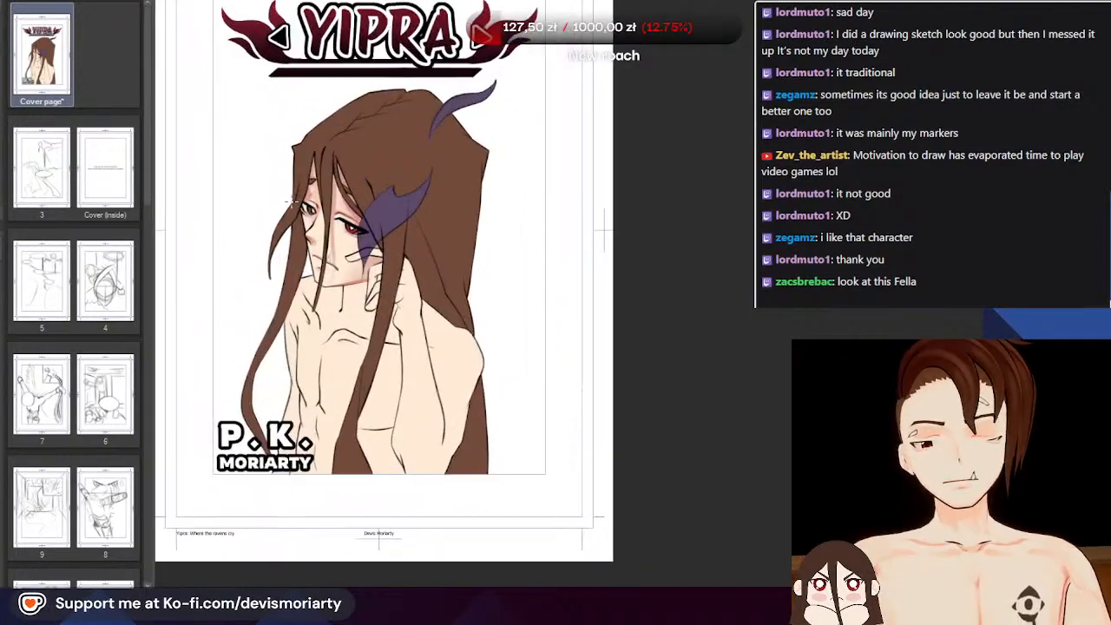
scroll(310, 108, "up", 4)
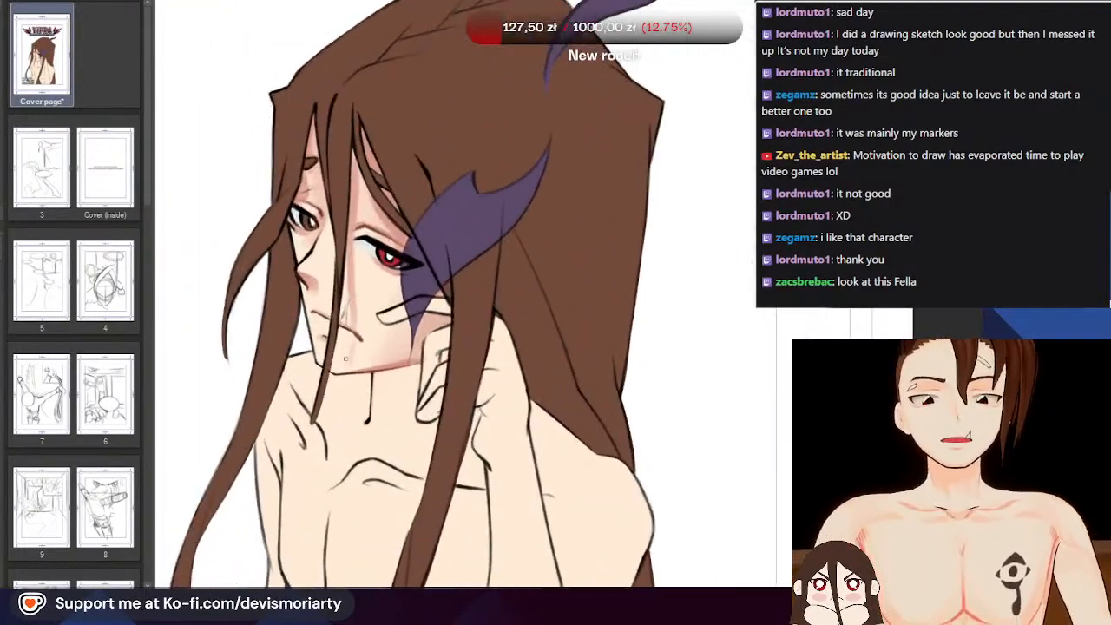
scroll(333, 297, "down", 3)
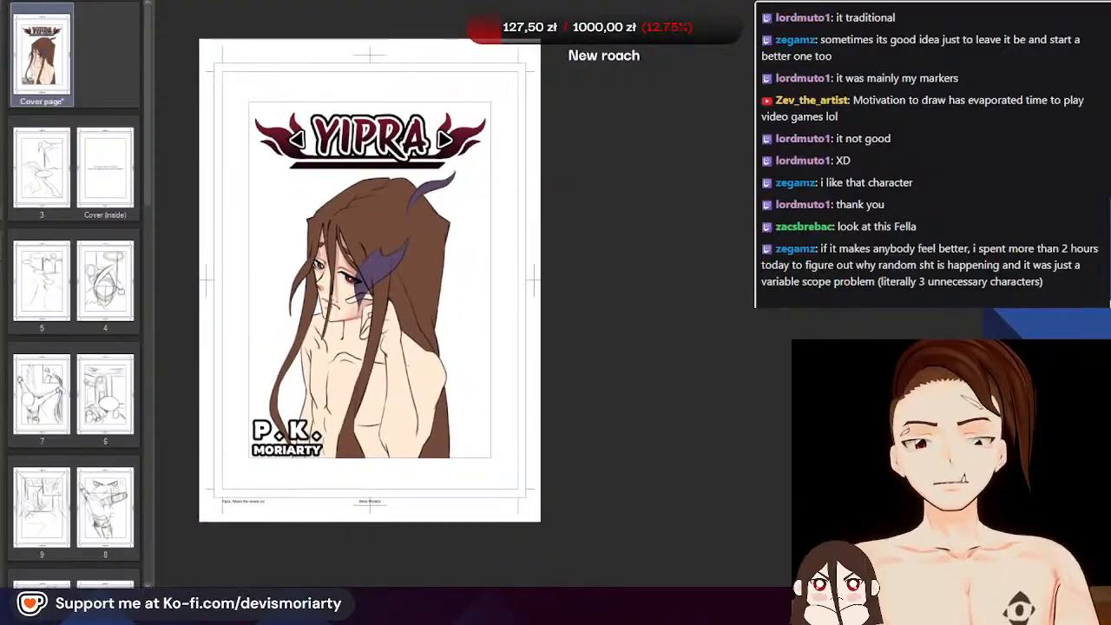
scroll(333, 293, "up", 2)
scroll(334, 294, "down", 5)
scroll(333, 293, "up", 4)
scroll(334, 294, "down", 1)
scroll(315, 295, "down", 2)
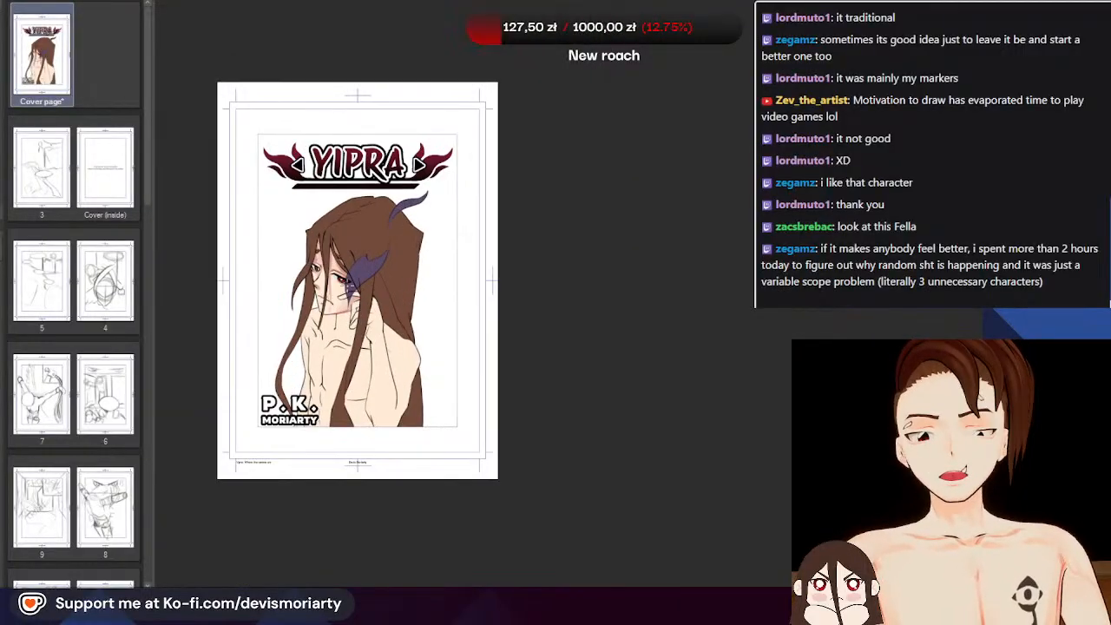
scroll(356, 299, "up", 1)
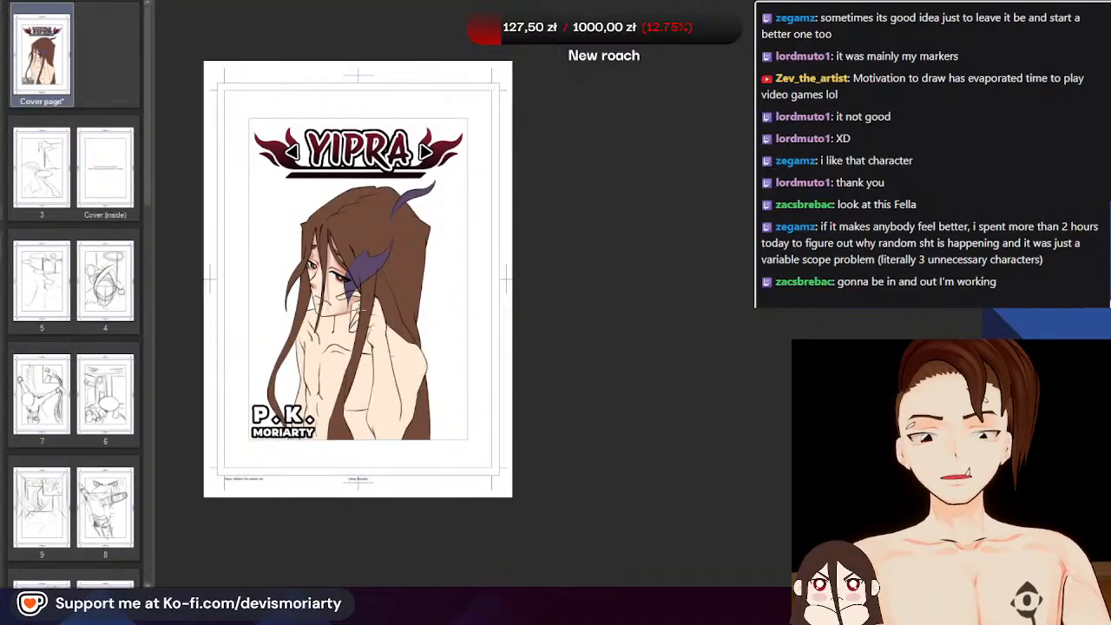
scroll(347, 278, "up", 4)
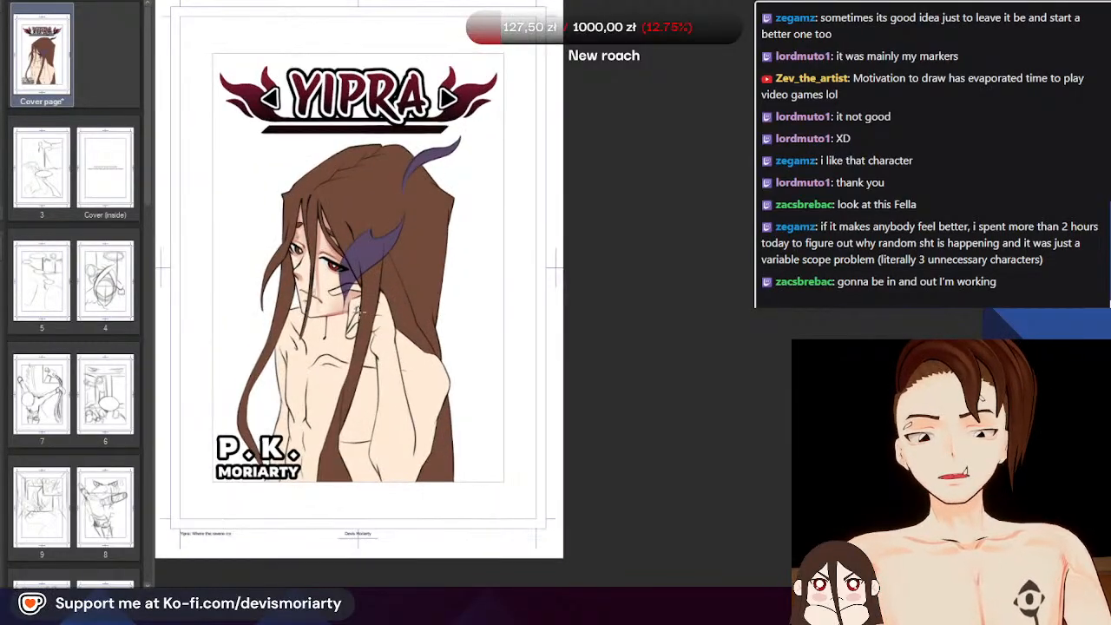
scroll(351, 305, "down", 2)
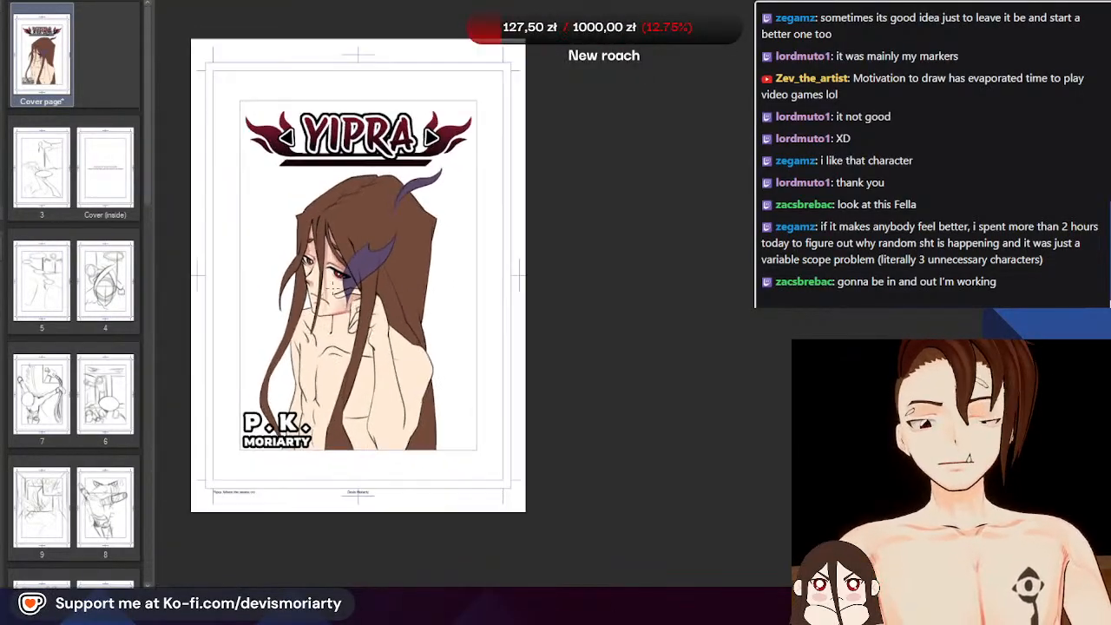
scroll(323, 293, "up", 2)
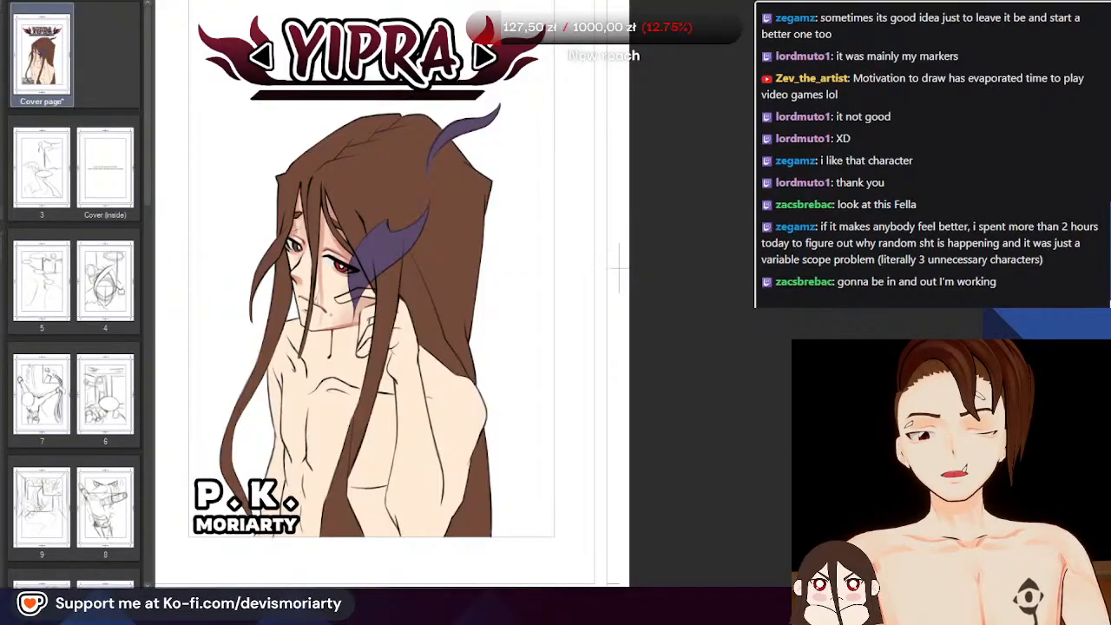
scroll(323, 278, "up", 2)
scroll(323, 286, "down", 2)
scroll(304, 291, "up", 2)
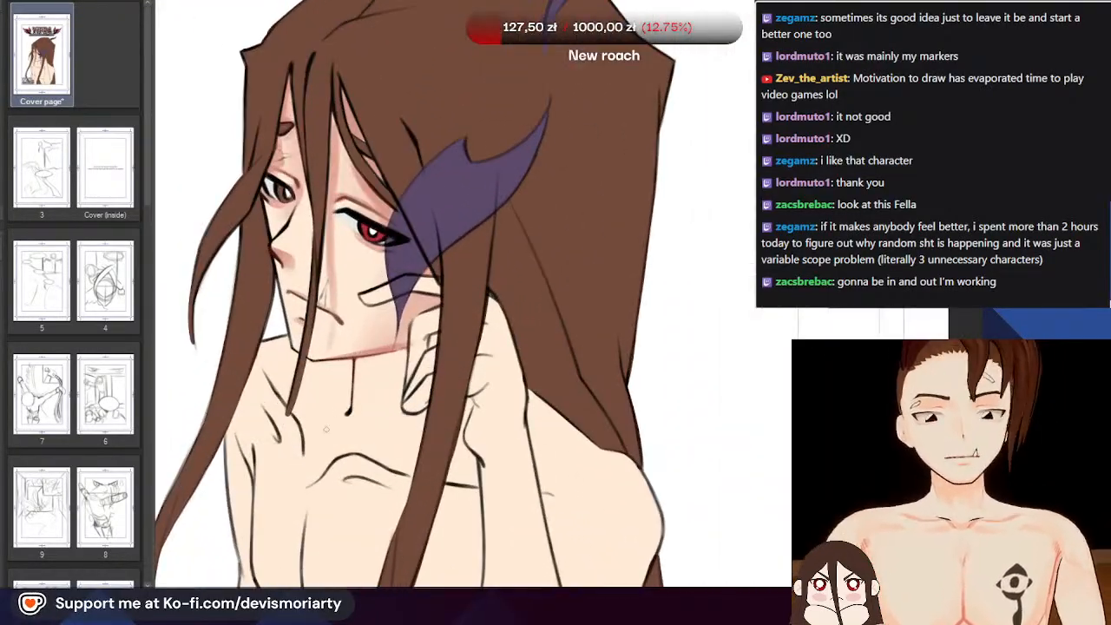
Rotate the canvas and paint a soft pink shadow on the neck between the jaw, the neck line and the fingers
scroll(327, 429, "down", 1)
scroll(340, 408, "up", 3)
key("minus")
scroll(292, 560, "down", 2)
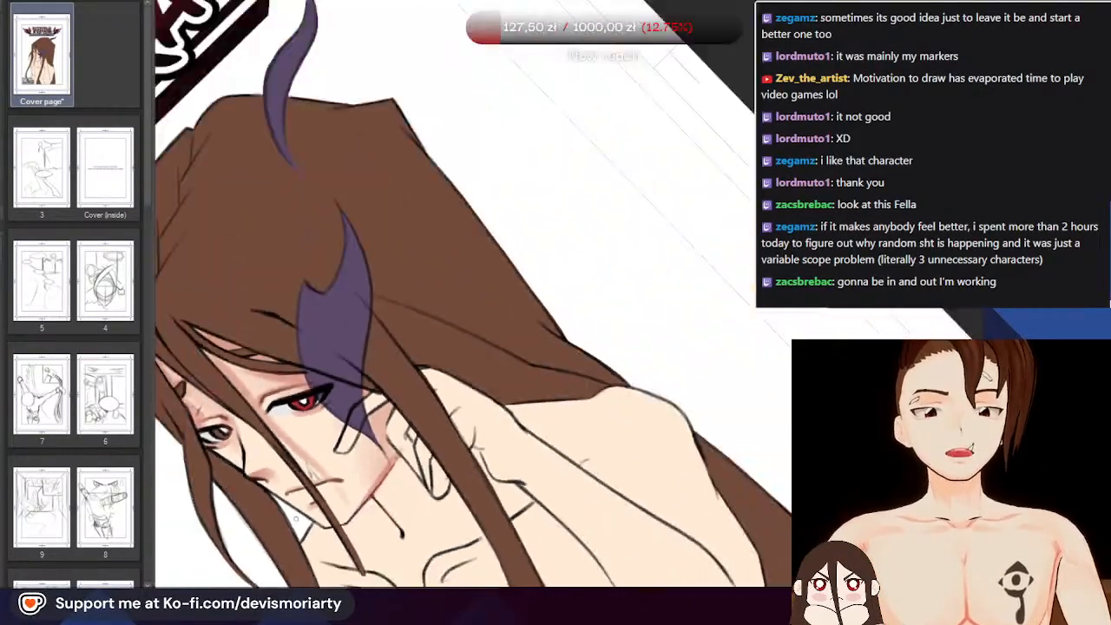
scroll(295, 520, "down", 3)
scroll(295, 486, "up", 4)
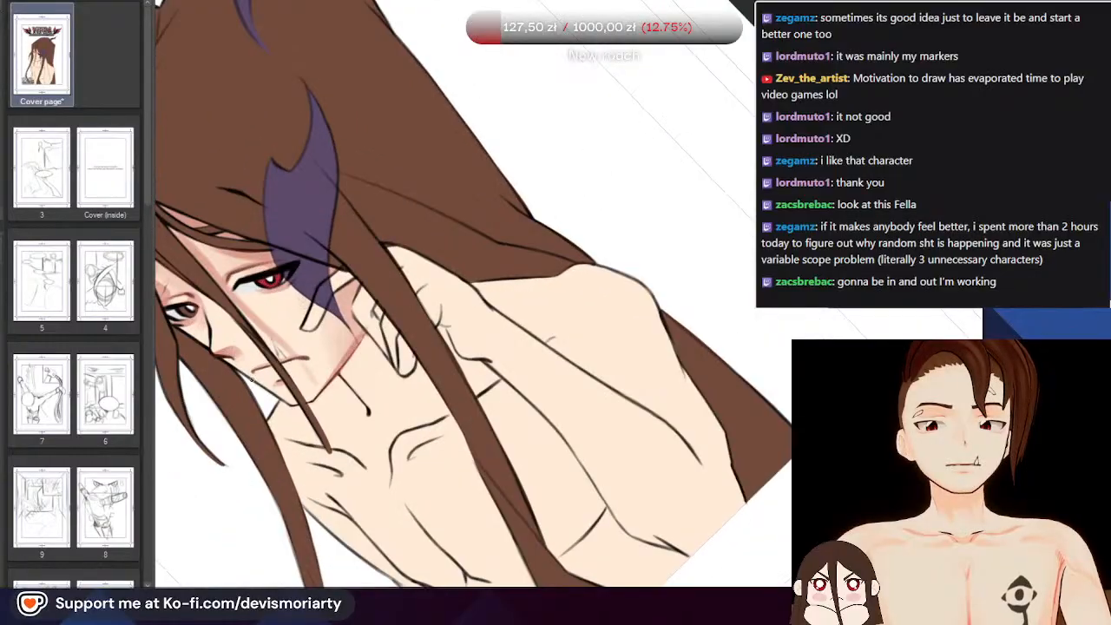
scroll(251, 378, "down", 3)
scroll(291, 260, "up", 3)
scroll(287, 253, "down", 3)
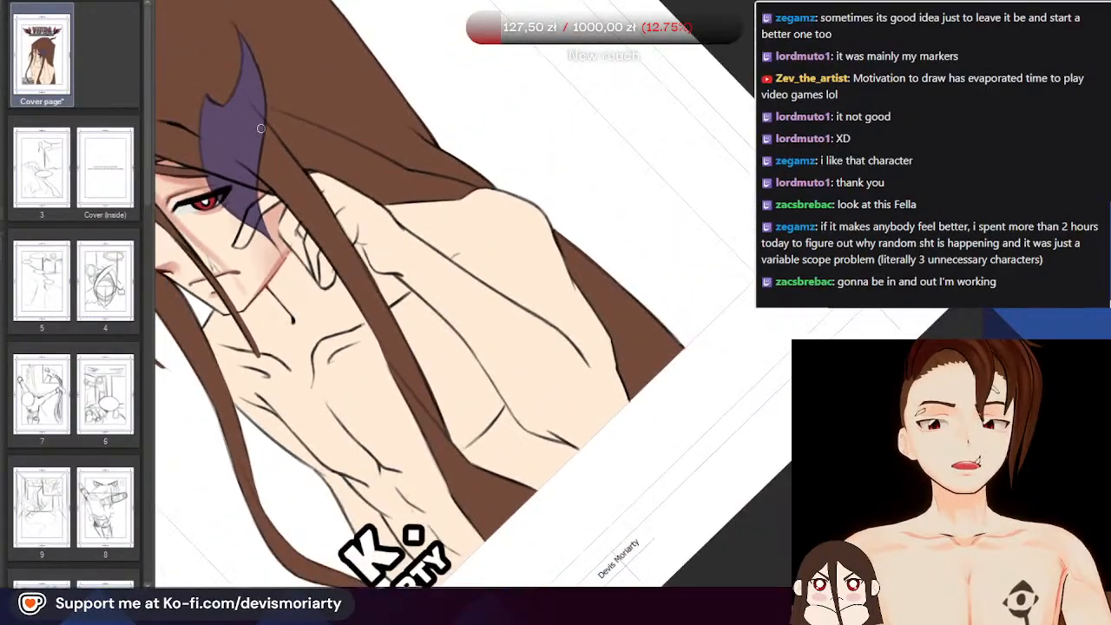
scroll(273, 191, "up", 3)
scroll(315, 299, "up", 2)
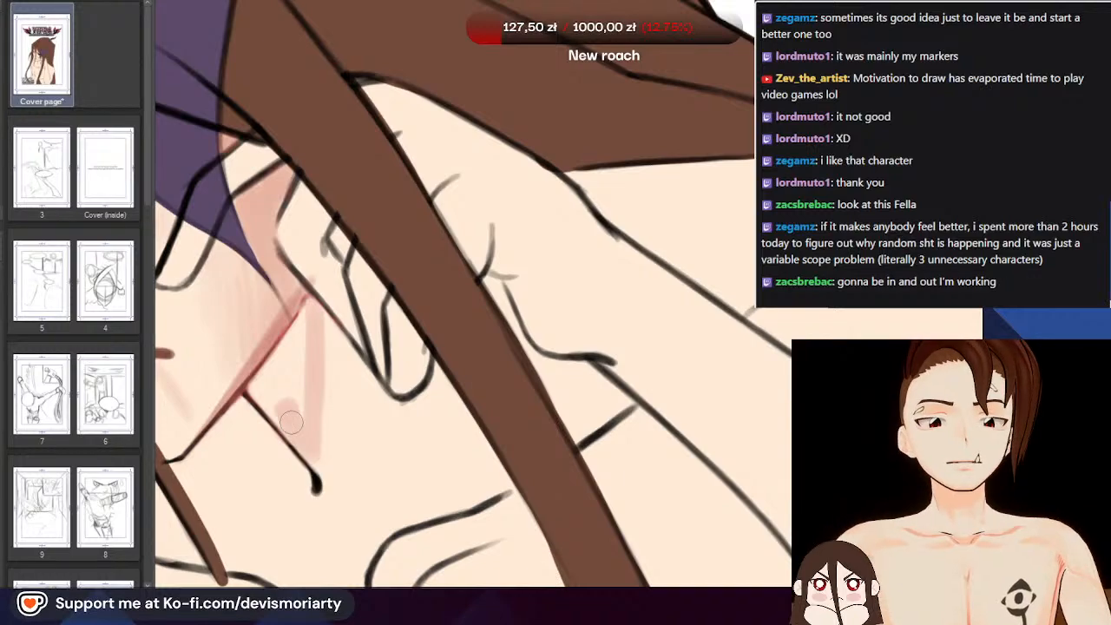
scroll(259, 382, "down", 4)
scroll(330, 396, "up", 4)
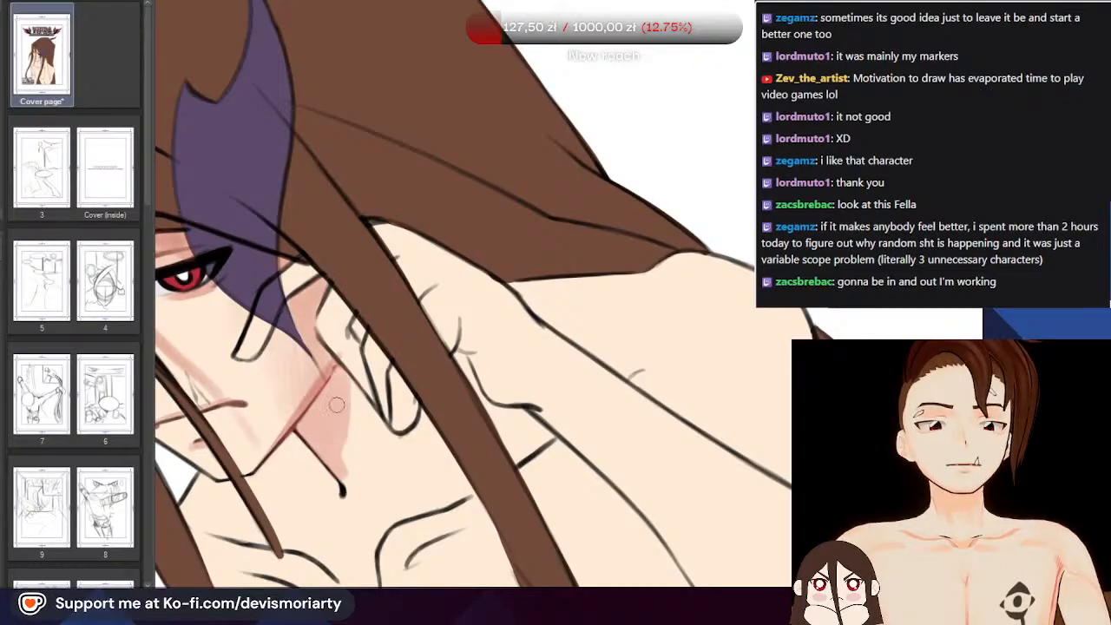
Check the neck shadow on the full cover, rotate the canvas the other way, and touch up the red jaw line near the fingers
scroll(332, 437, "down", 5)
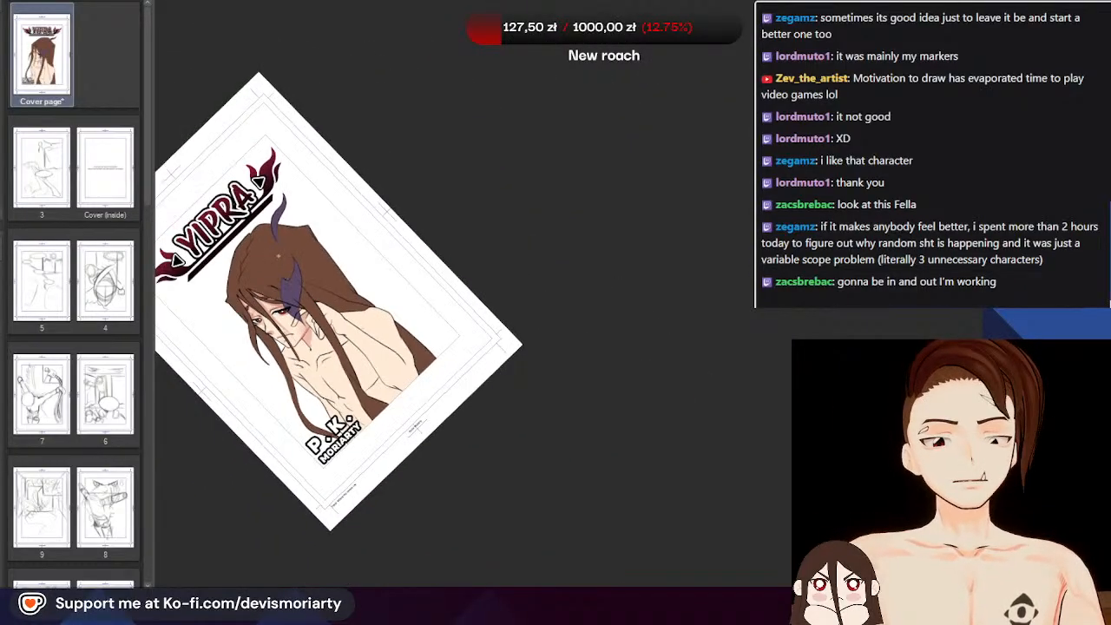
scroll(286, 275, "up", 4)
scroll(285, 276, "down", 3)
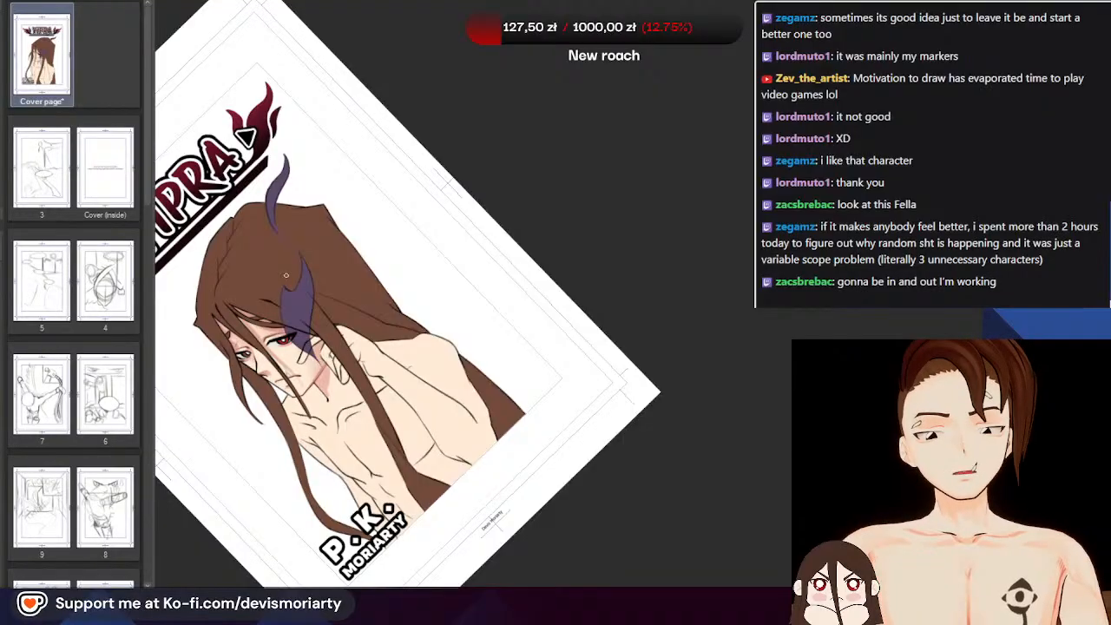
scroll(285, 275, "up", 4)
left_click_drag(235, 567, 228, 545)
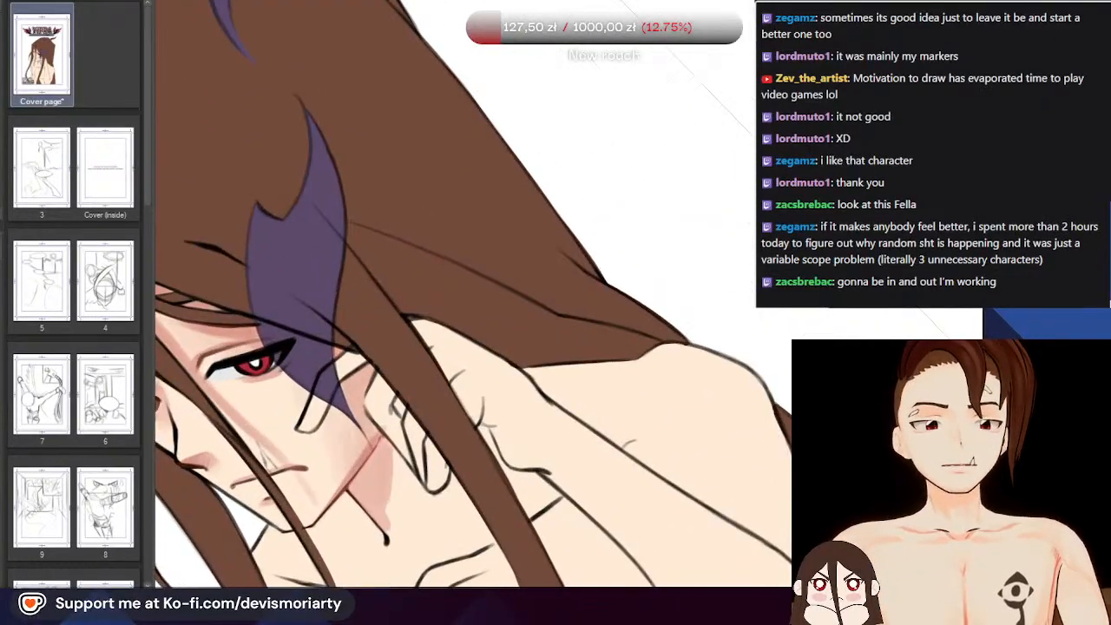
left_click_drag(695, 521, 289, 557)
scroll(289, 556, "down", 3)
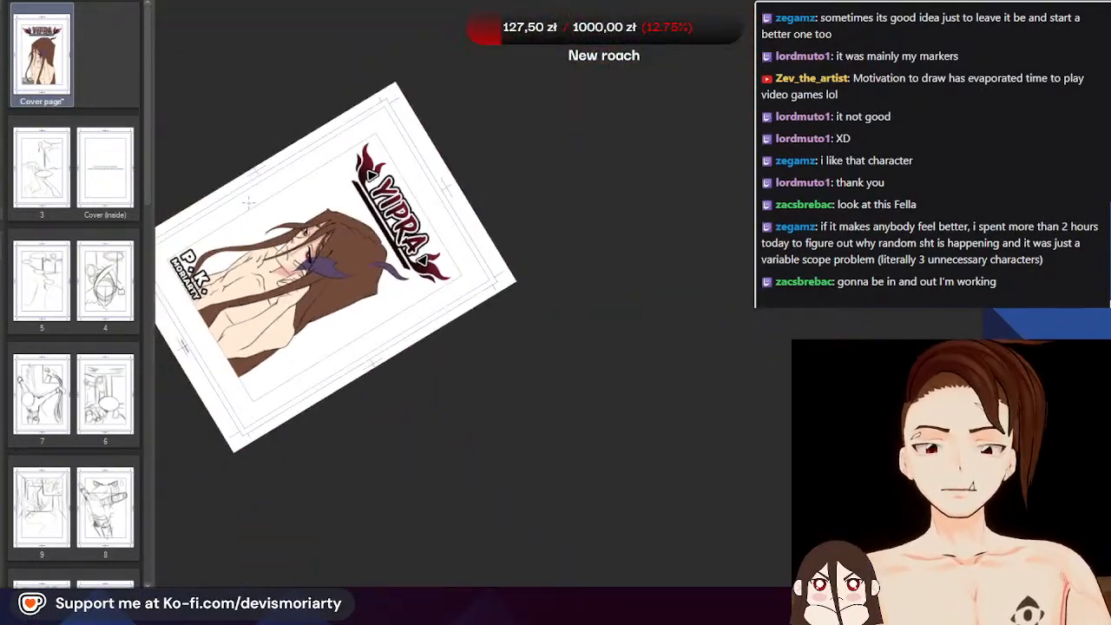
scroll(357, 413, "up", 5)
scroll(357, 413, "up", 7)
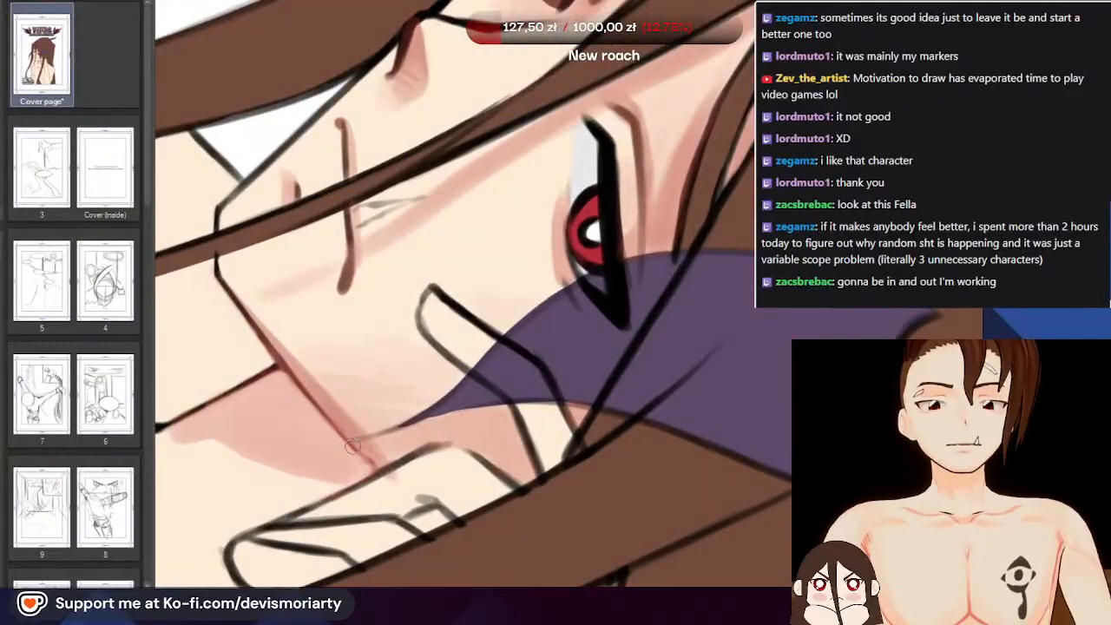
scroll(304, 412, "down", 6)
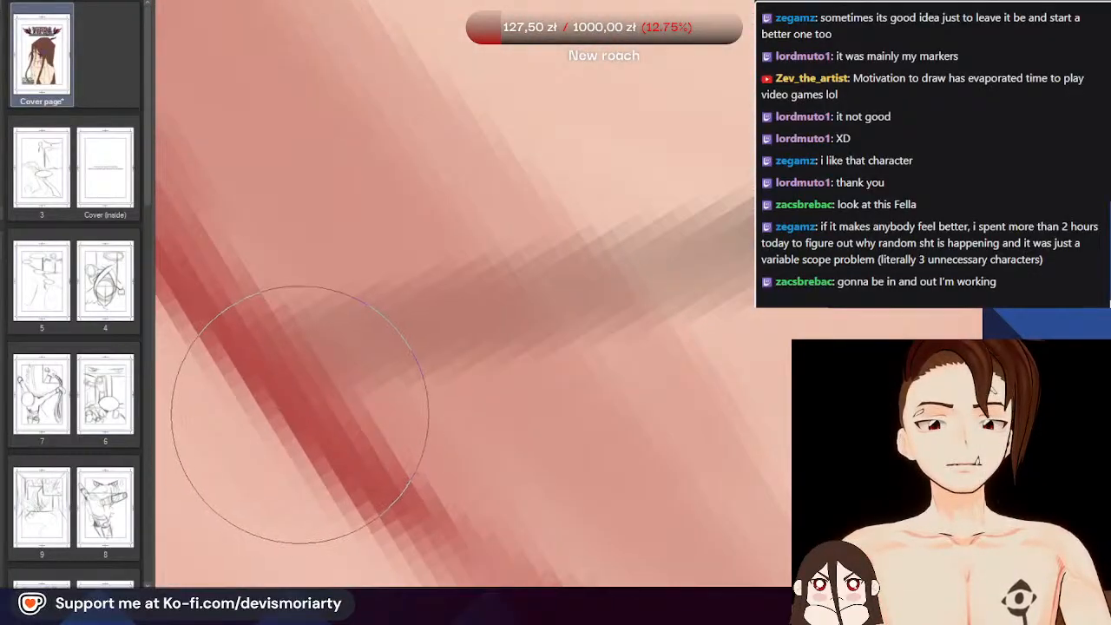
scroll(312, 326, "down", 2)
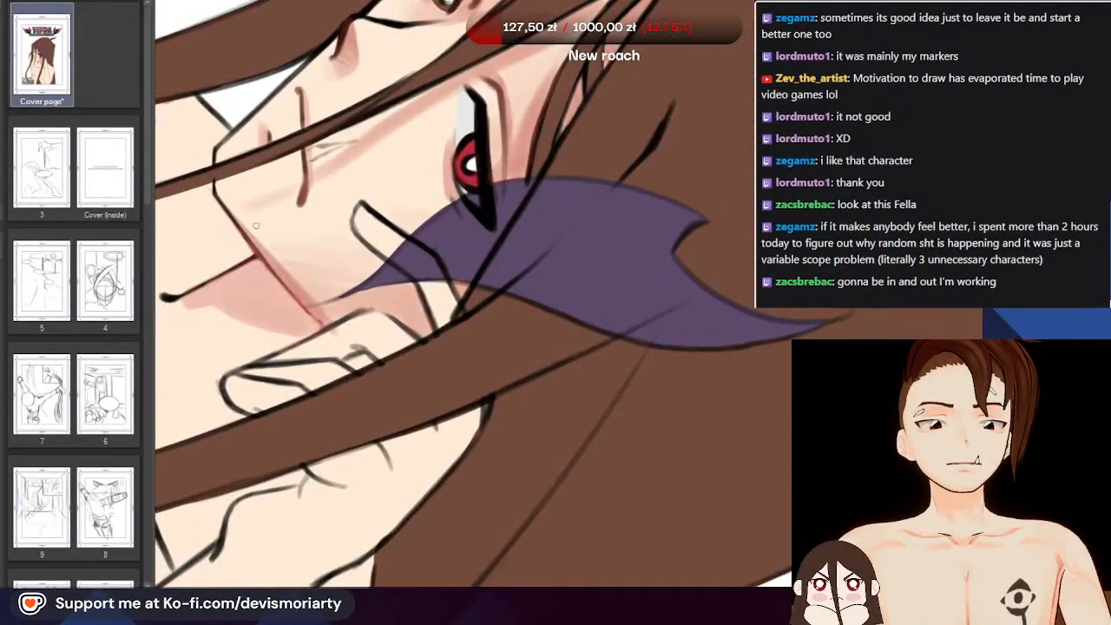
Soften the end of the jaw line near the fingers so it blends into the pink neck shadow
scroll(330, 334, "up", 5)
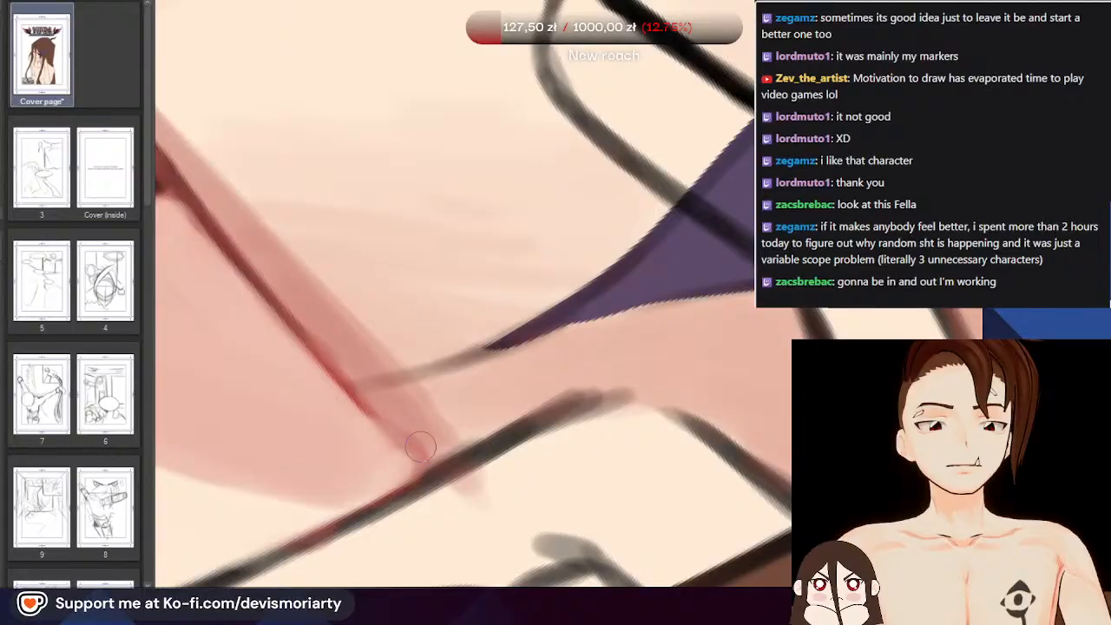
scroll(250, 244, "down", 6)
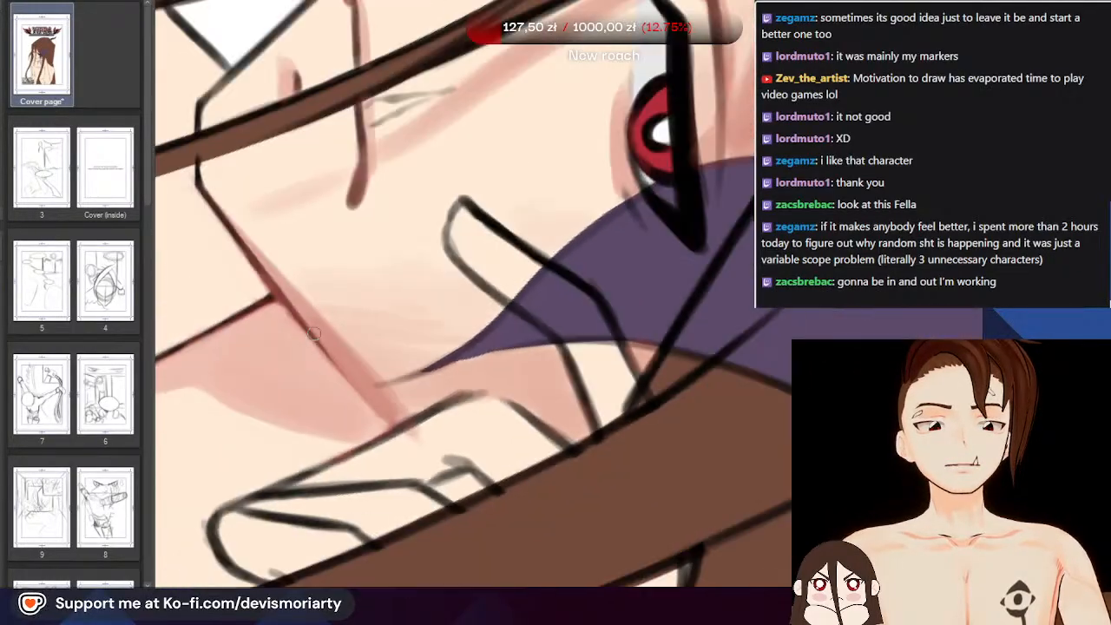
scroll(298, 395, "up", 3)
scroll(298, 395, "down", 2)
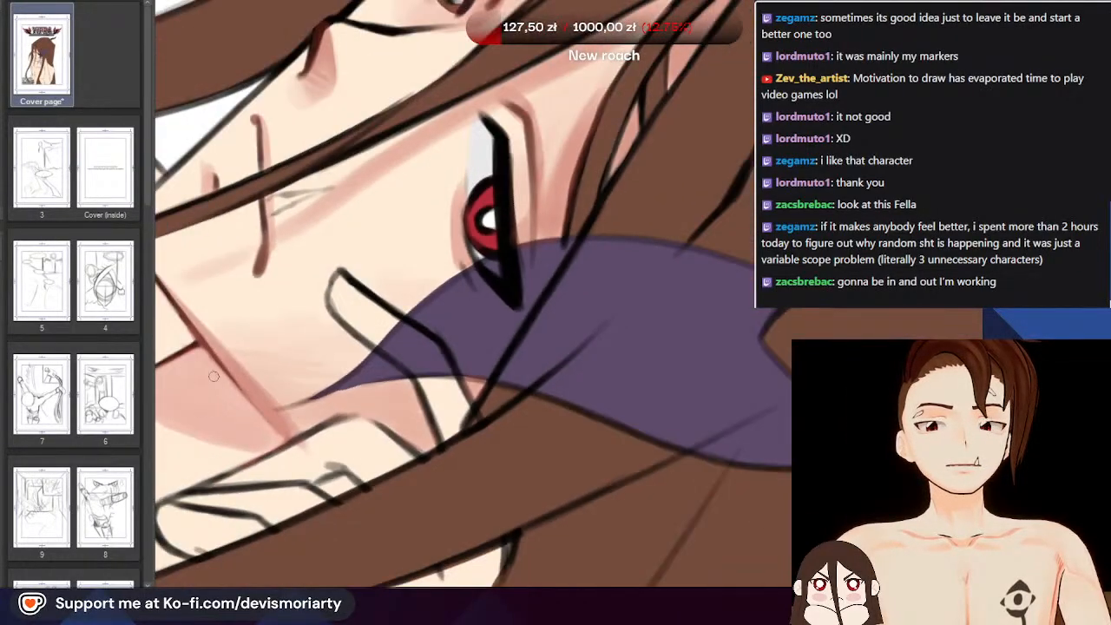
scroll(261, 359, "up", 5)
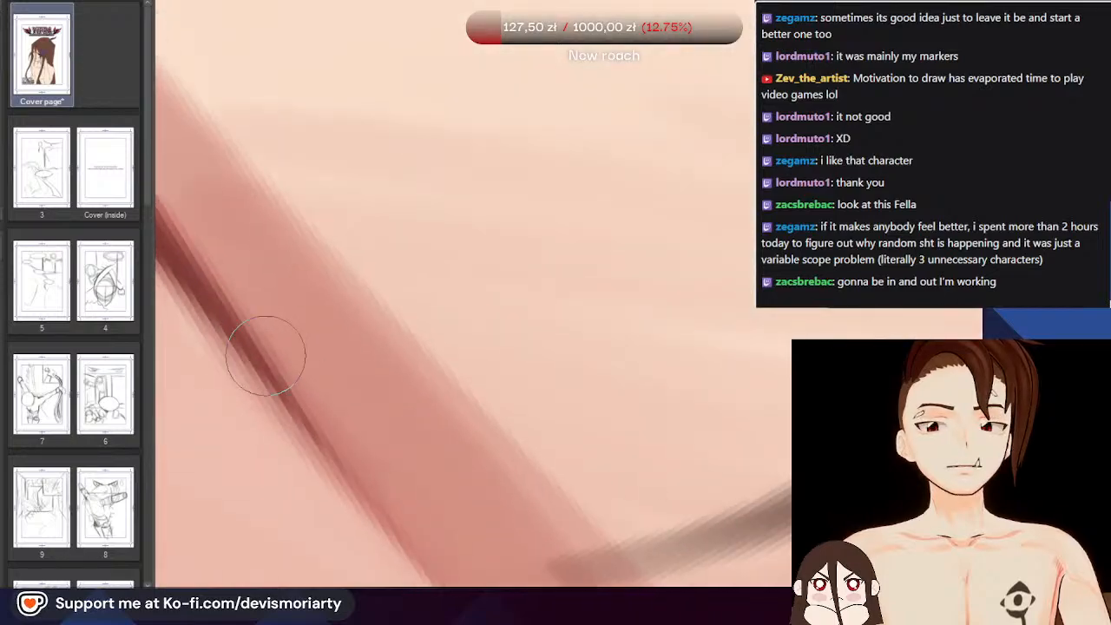
scroll(261, 358, "down", 5)
scroll(197, 429, "up", 4)
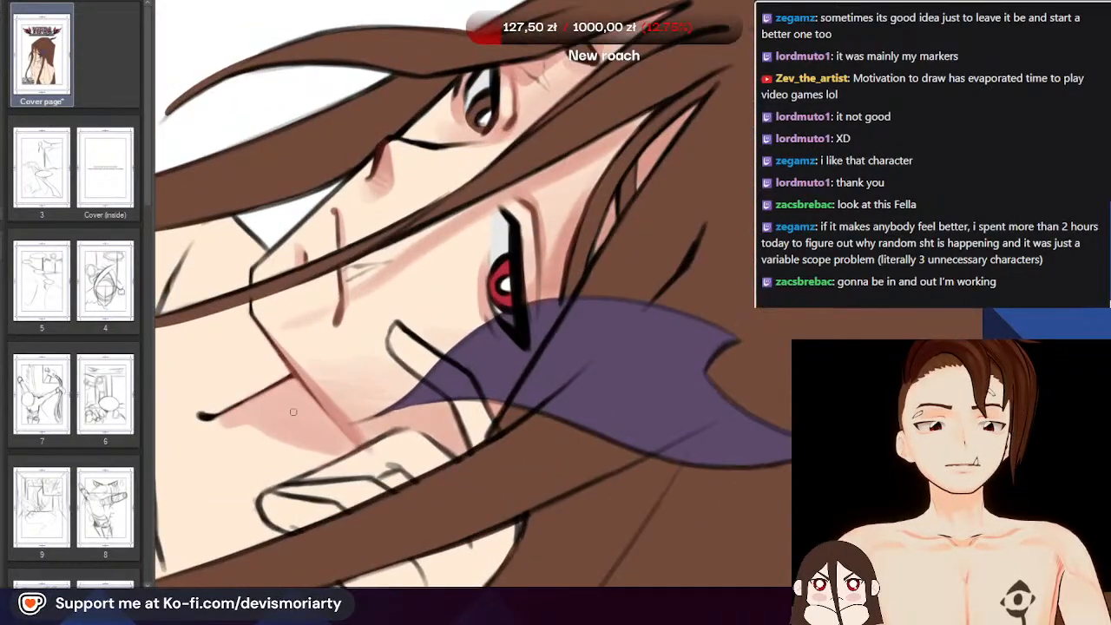
scroll(363, 304, "down", 4)
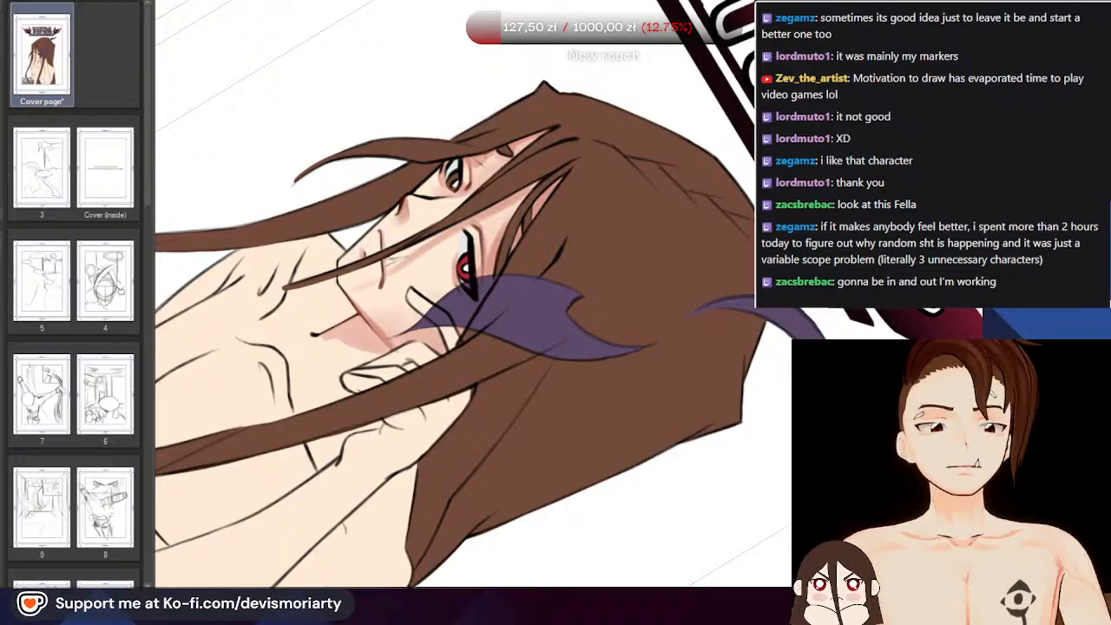
Straighten the canvas and try a soft pink shadow above the collarbone, beside the long hair strand
scroll(352, 252, "down", 2)
scroll(338, 276, "up", 4)
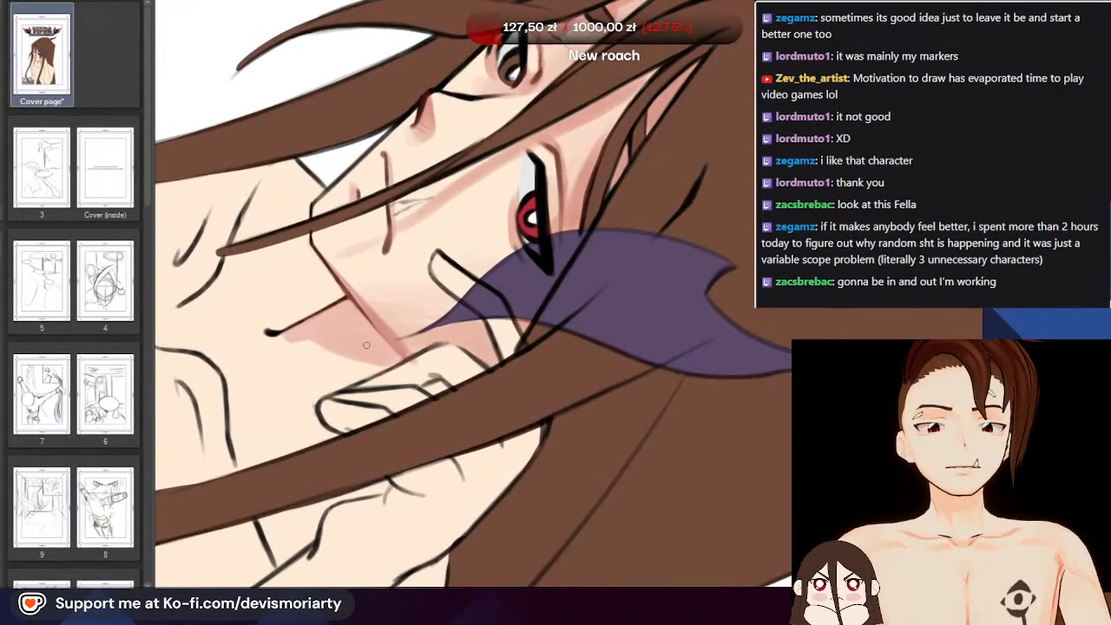
scroll(288, 280, "down", 5)
scroll(286, 276, "down", 5)
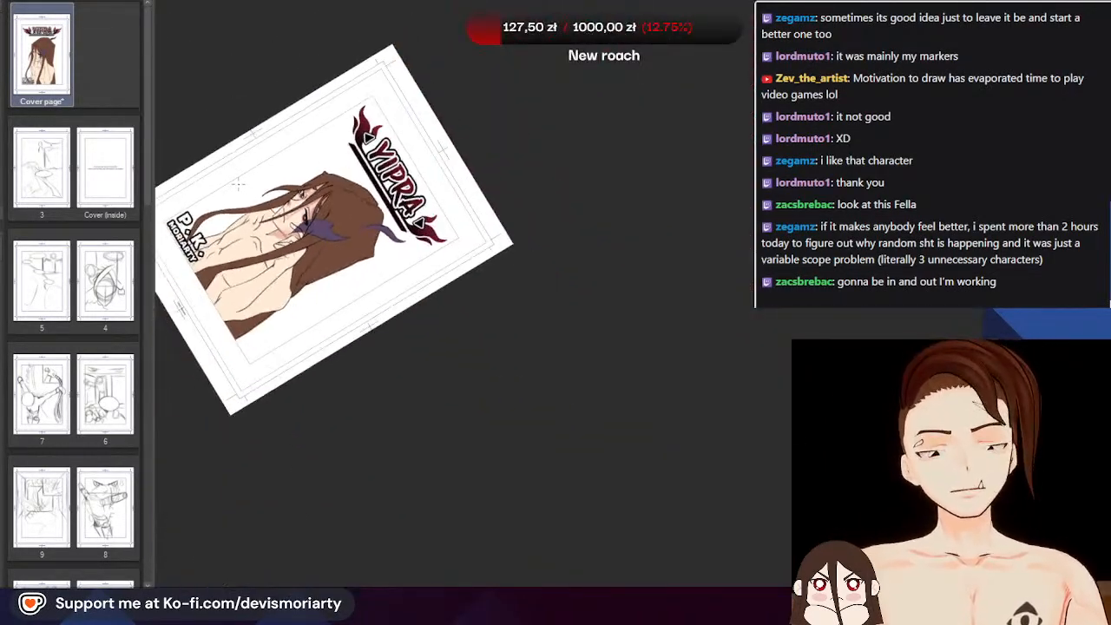
scroll(286, 276, "up", 4)
key("ctrl+@")
scroll(374, 382, "up", 5)
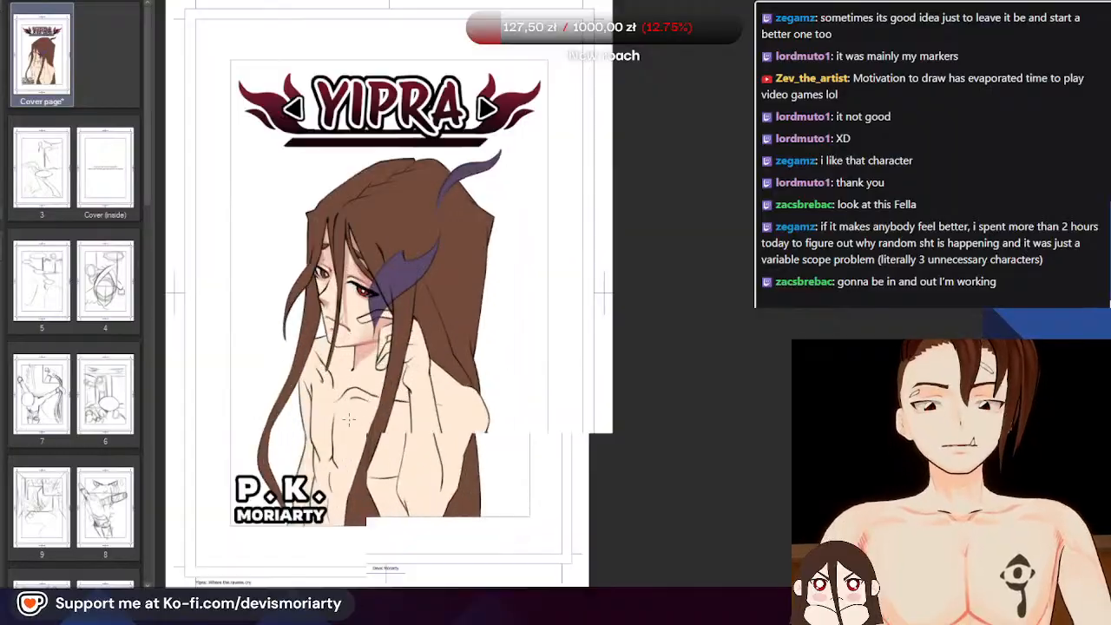
scroll(399, 316, "up", 3)
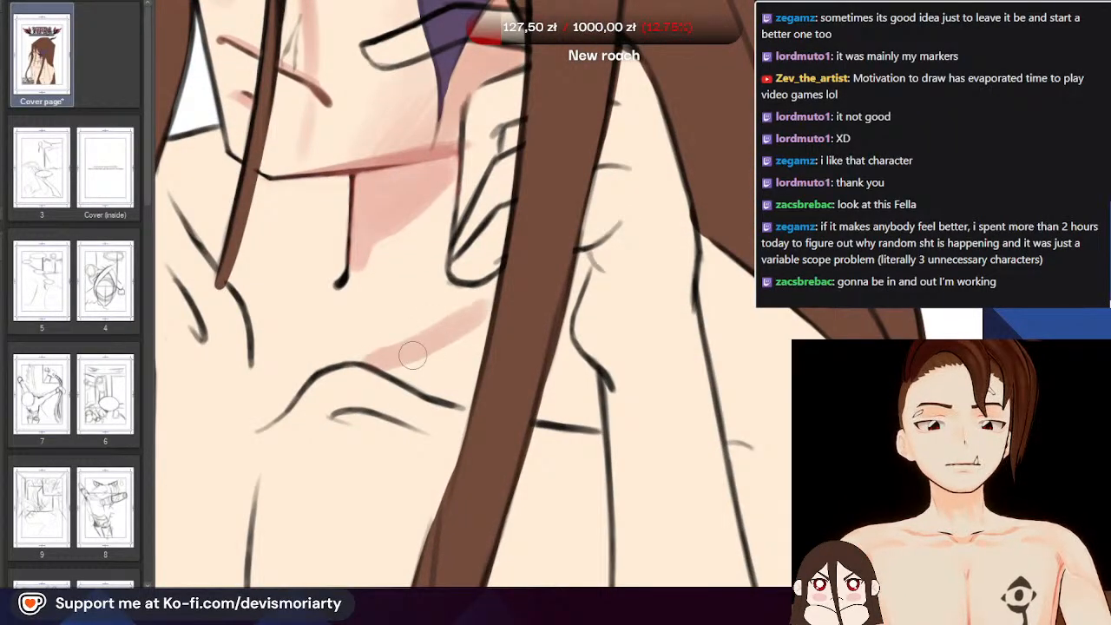
left_click_drag(443, 386, 426, 374)
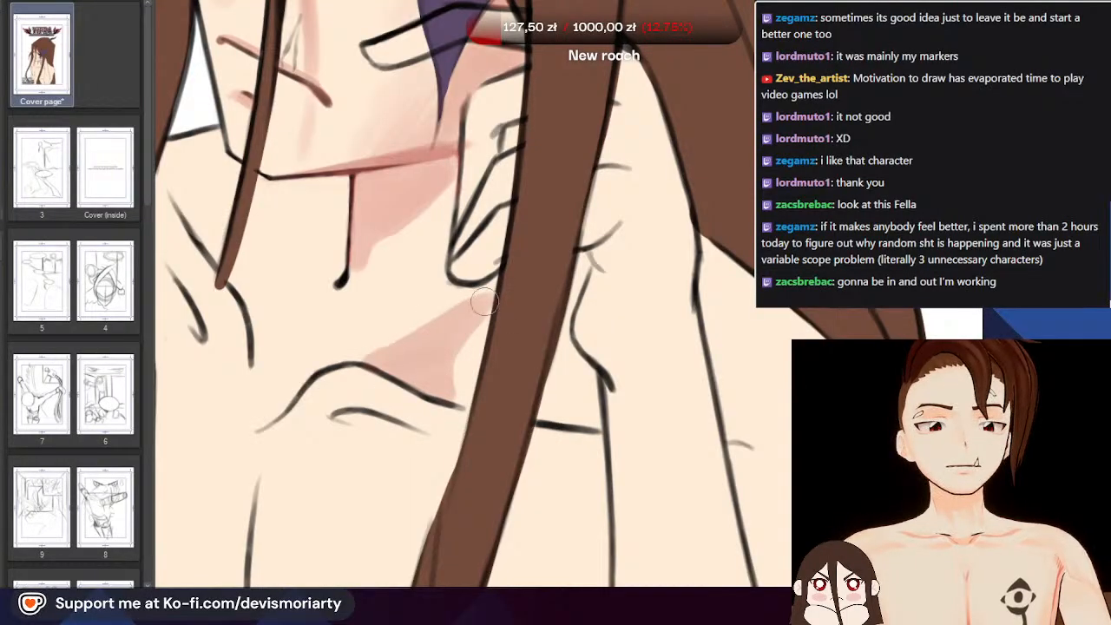
left_click_drag(402, 344, 414, 342)
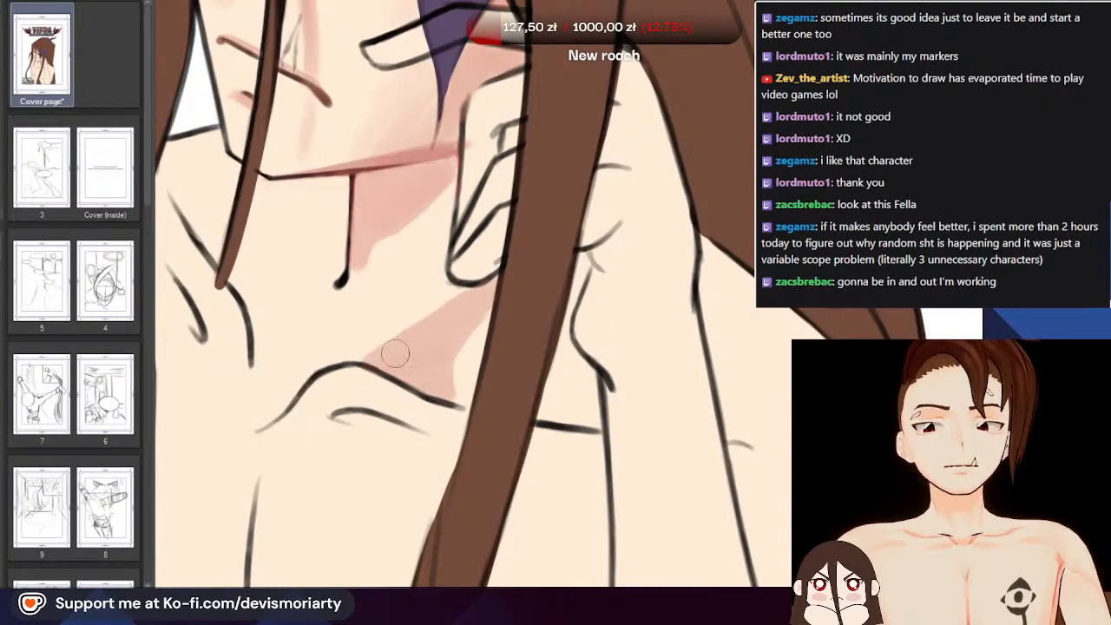
Undo the collarbone shadow and remove the pink neck shadow, comparing the character at full-page size and closer up
key("ctrl+z")
scroll(380, 348, "down", 5)
scroll(334, 271, "up", 2)
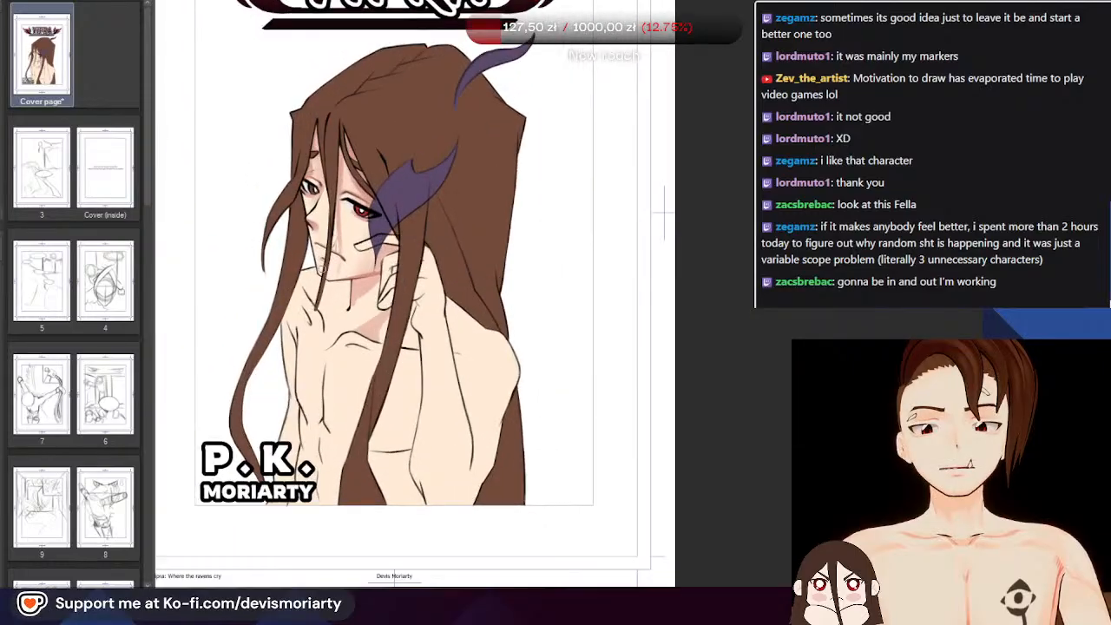
scroll(323, 278, "down", 5)
scroll(314, 267, "up", 1)
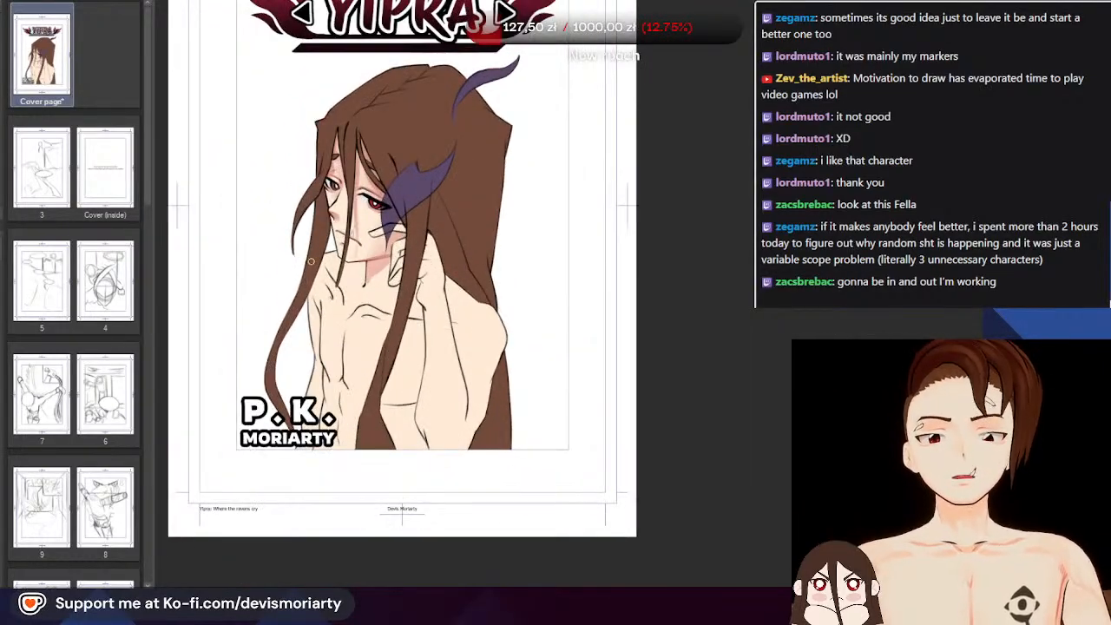
scroll(310, 260, "down", 1)
scroll(310, 261, "up", 2)
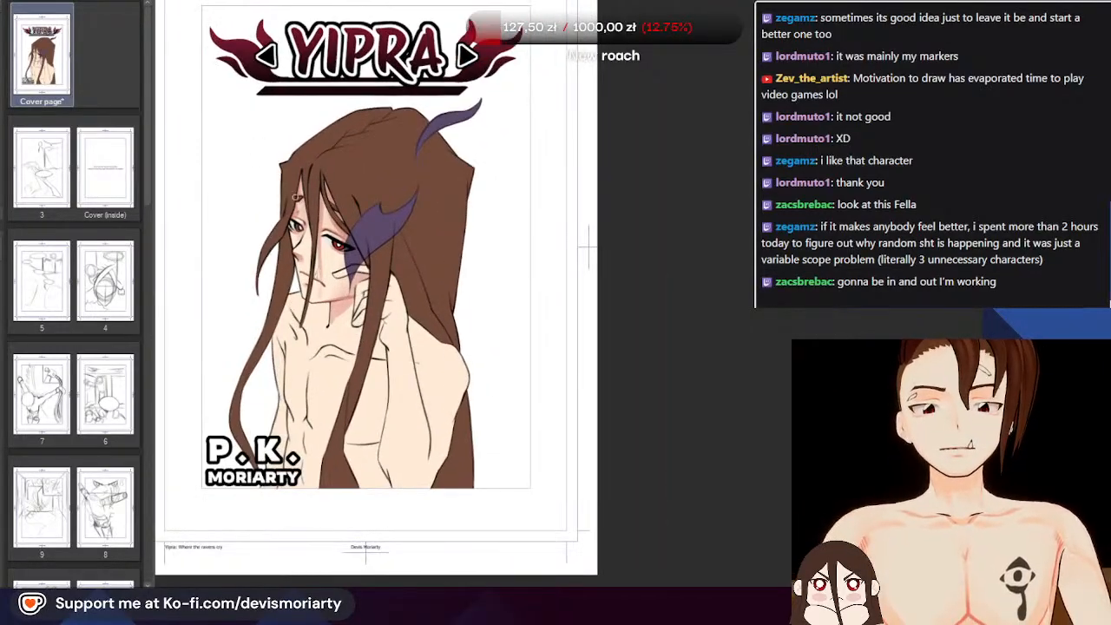
scroll(311, 229, "down", 1)
scroll(301, 223, "up", 1)
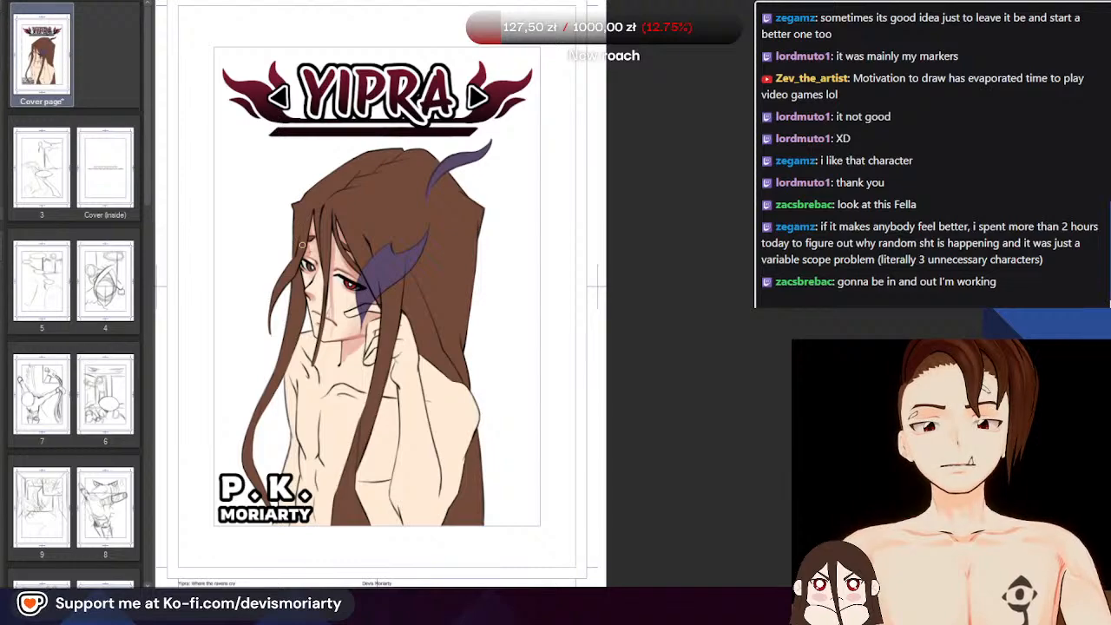
scroll(303, 245, "down", 1)
scroll(319, 253, "up", 1)
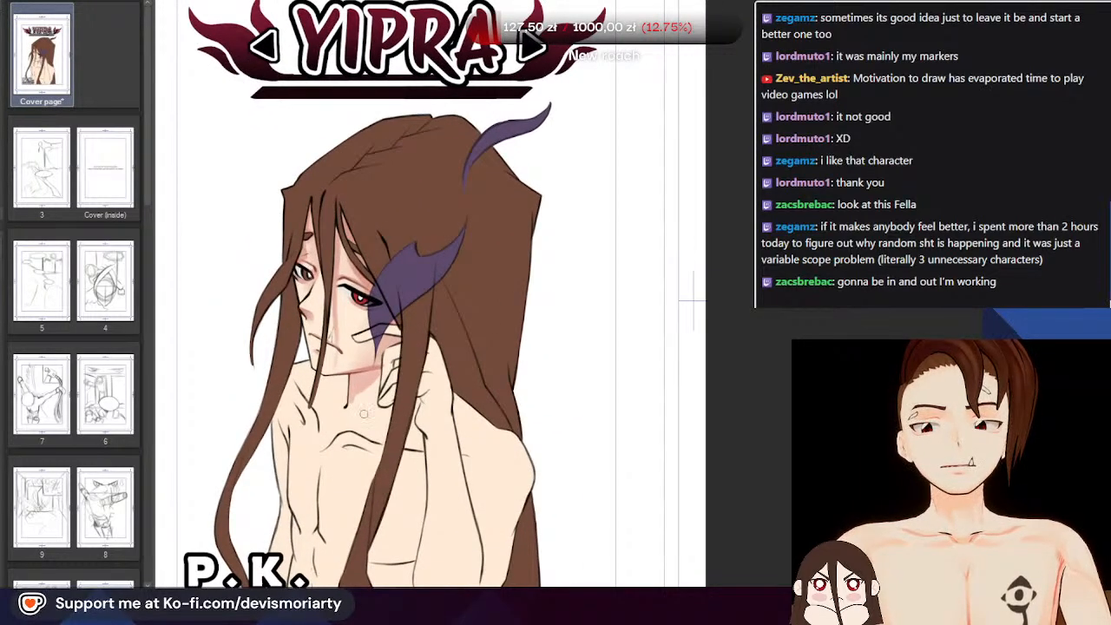
scroll(333, 327, "up", 1)
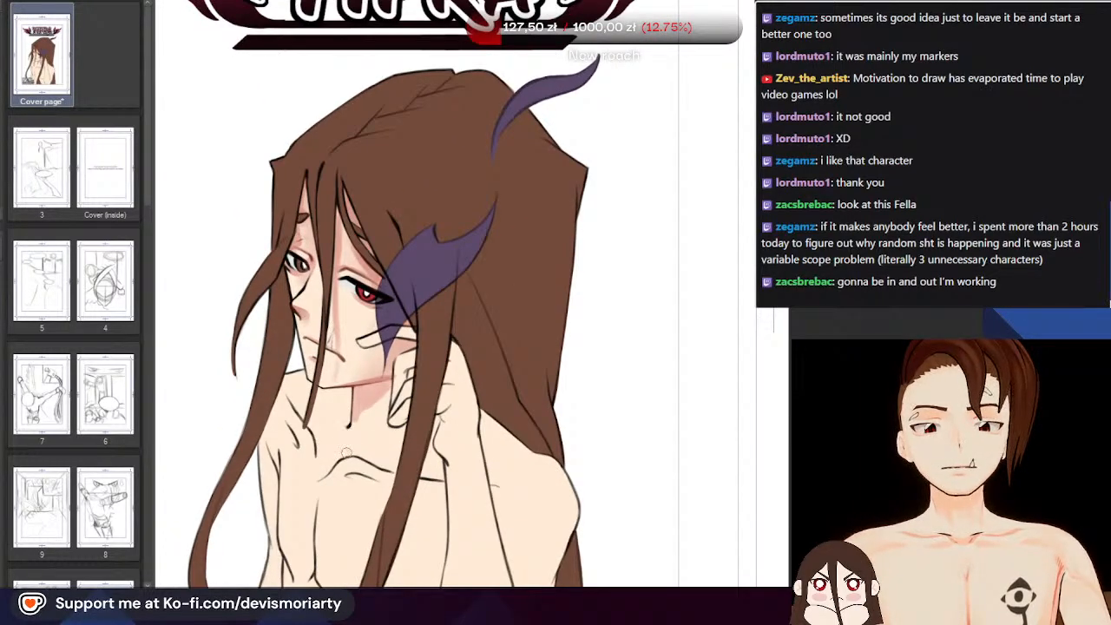
scroll(348, 499, "down", 1)
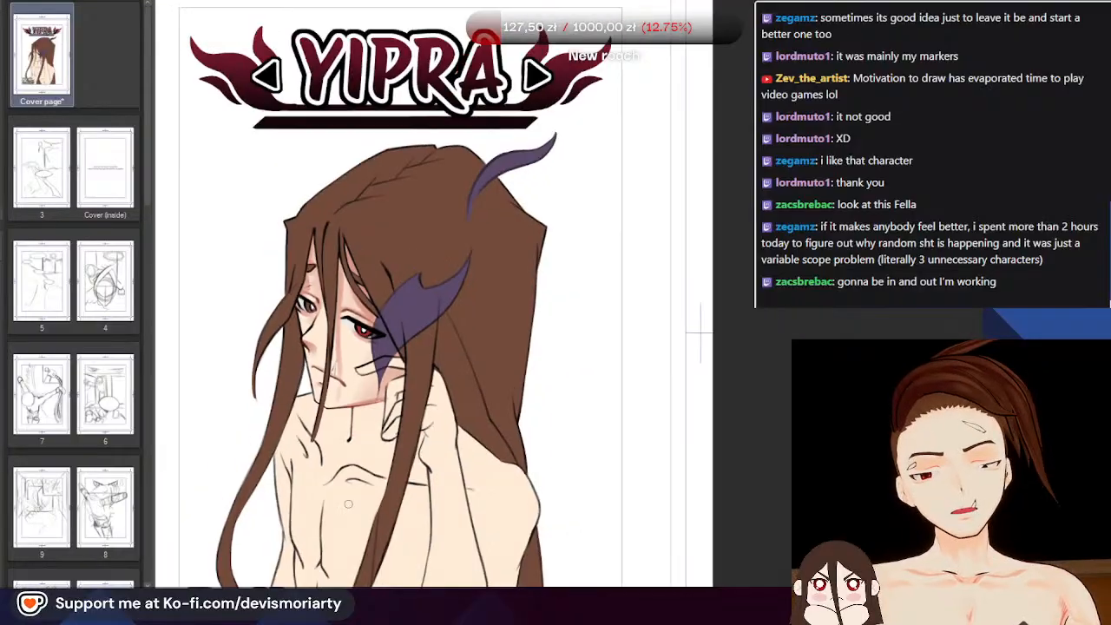
scroll(366, 406, "up", 2)
scroll(366, 406, "down", 2)
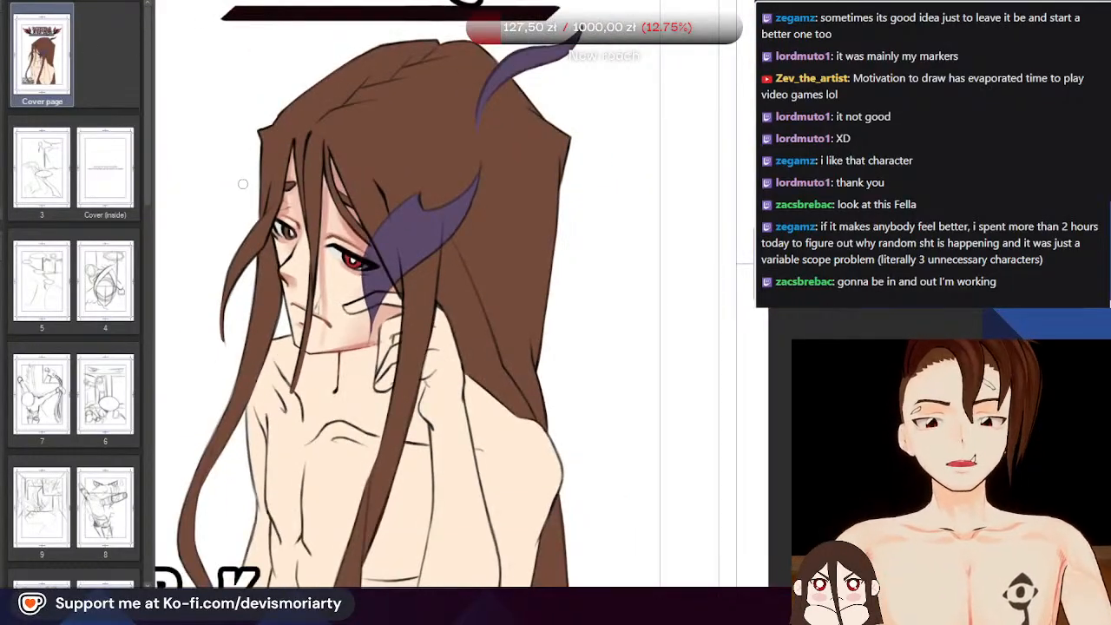
Examine the character's face and unshaded neck on the whole cover page and at closer zoom levels
scroll(352, 364, "down", 4)
scroll(360, 416, "up", 1)
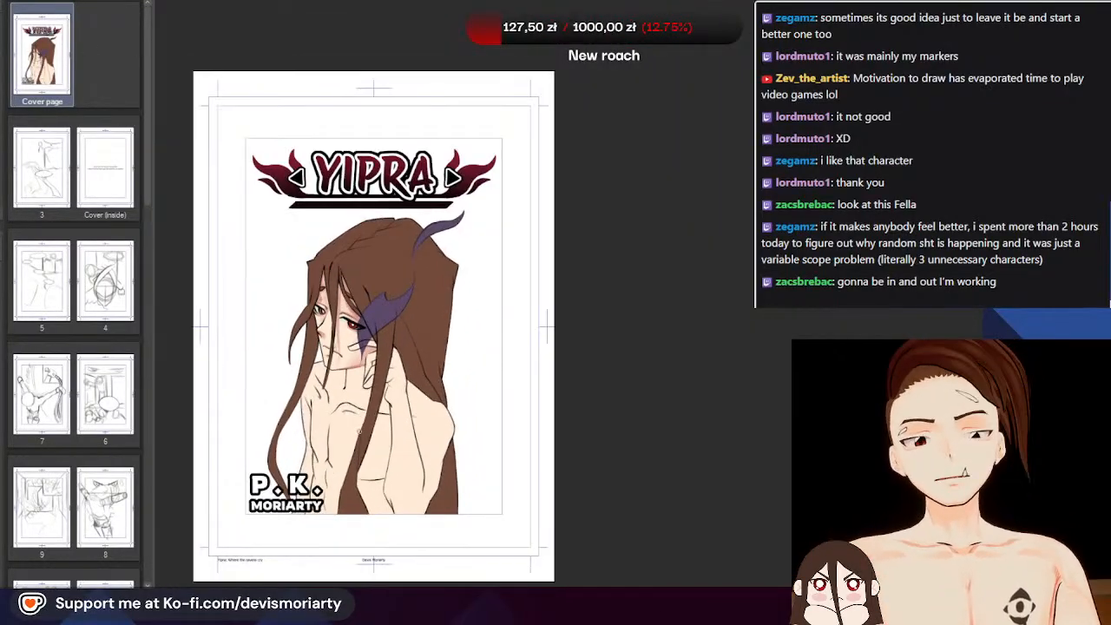
scroll(361, 417, "down", 1)
scroll(369, 369, "down", 2)
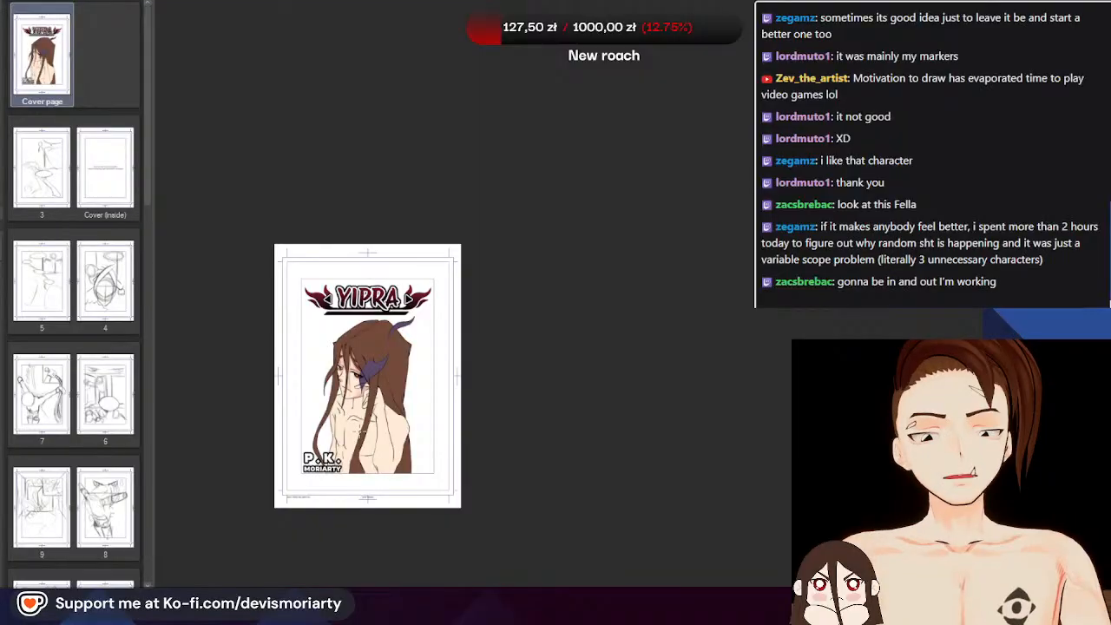
scroll(243, 340, "down", 1)
scroll(335, 421, "up", 4)
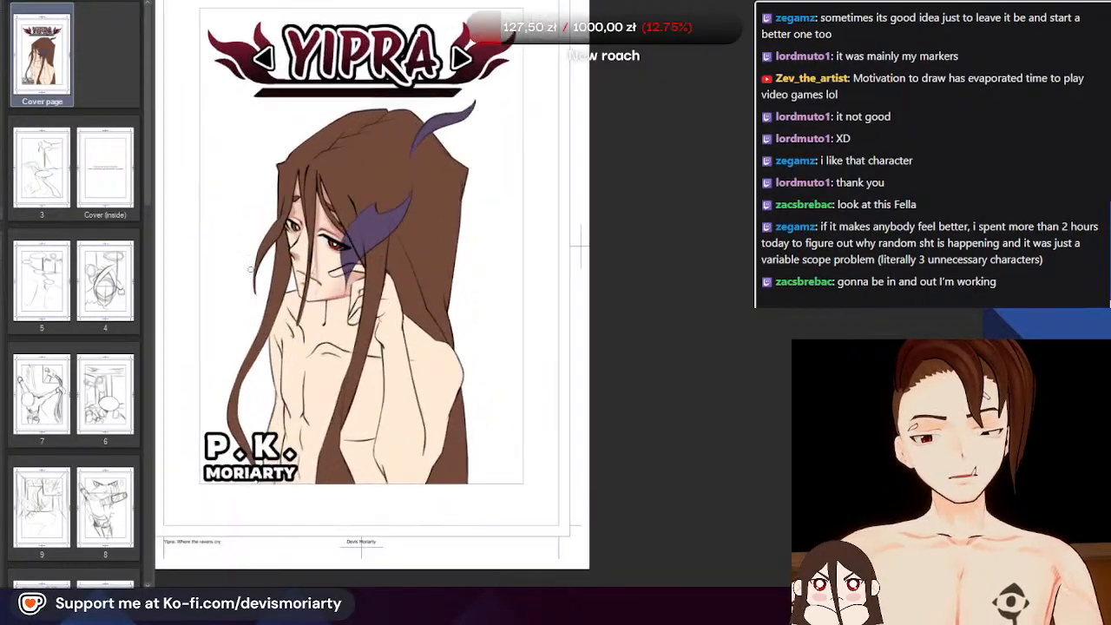
left_click_drag(185, 325, 313, 309)
scroll(314, 309, "up", 3)
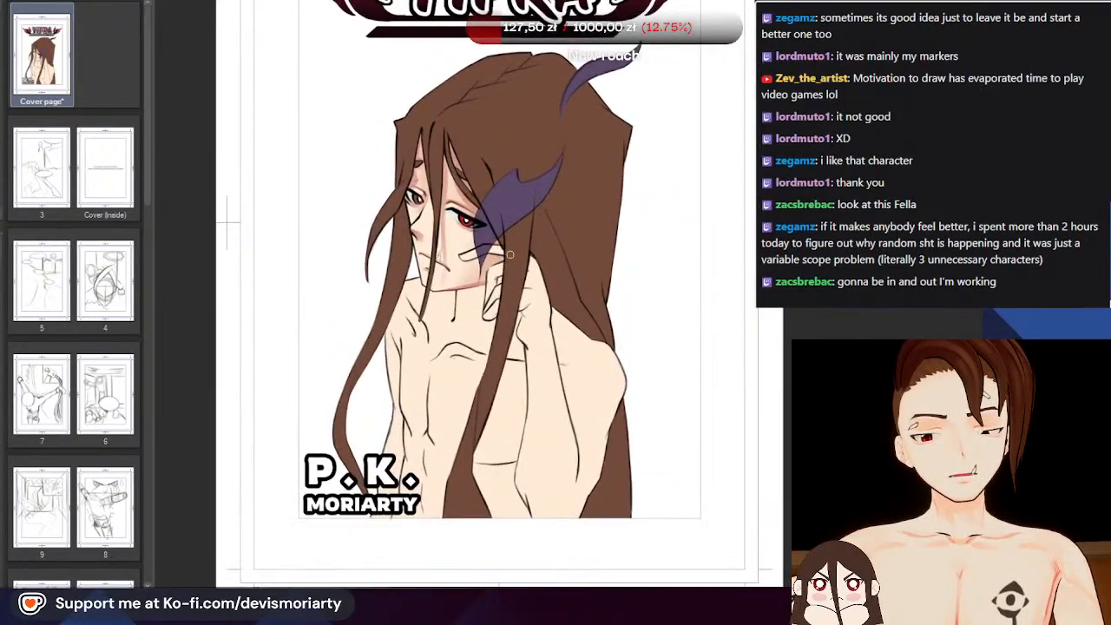
scroll(503, 248, "down", 1)
scroll(533, 248, "up", 3)
scroll(521, 256, "down", 2)
scroll(475, 294, "up", 3)
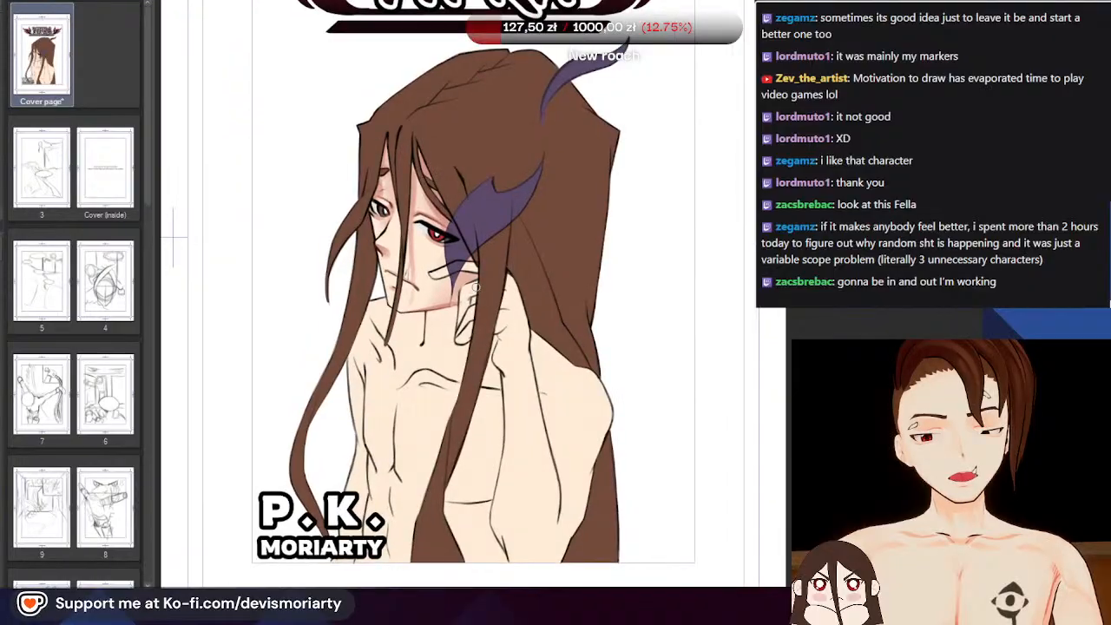
scroll(475, 288, "down", 3)
scroll(471, 280, "up", 1)
scroll(465, 287, "up", 2)
scroll(435, 296, "down", 5)
scroll(453, 288, "up", 3)
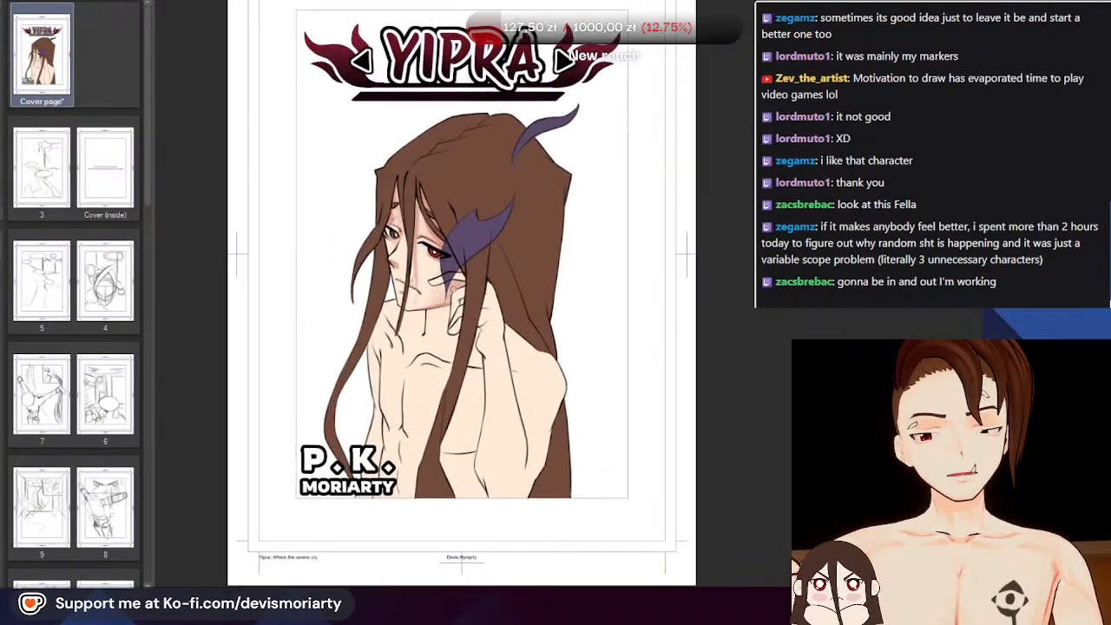
scroll(453, 286, "down", 1)
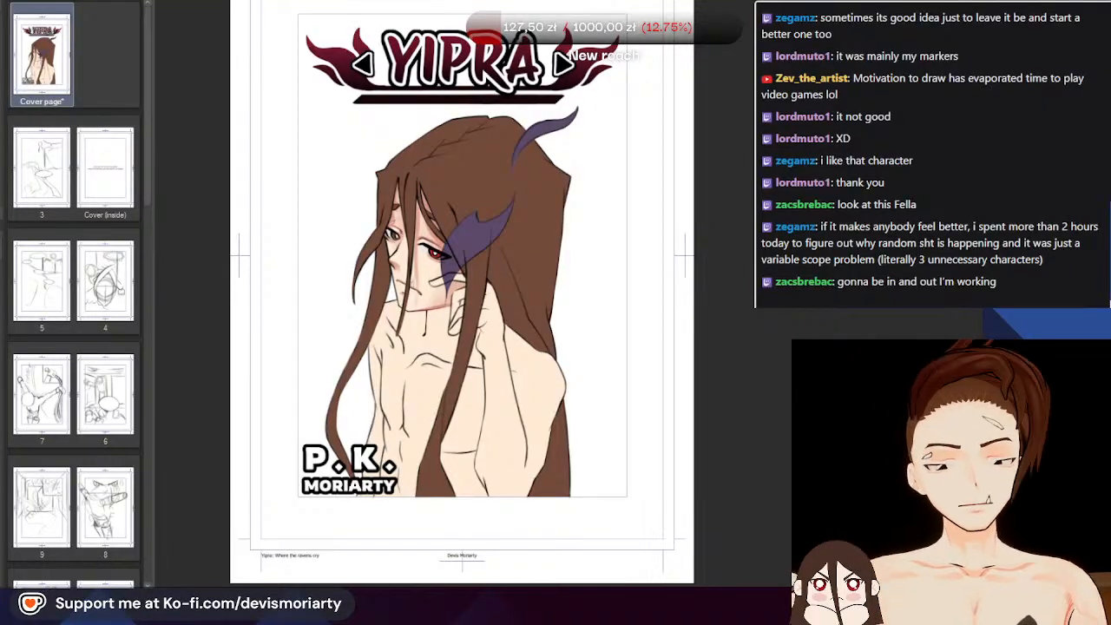
scroll(373, 198, "up", 2)
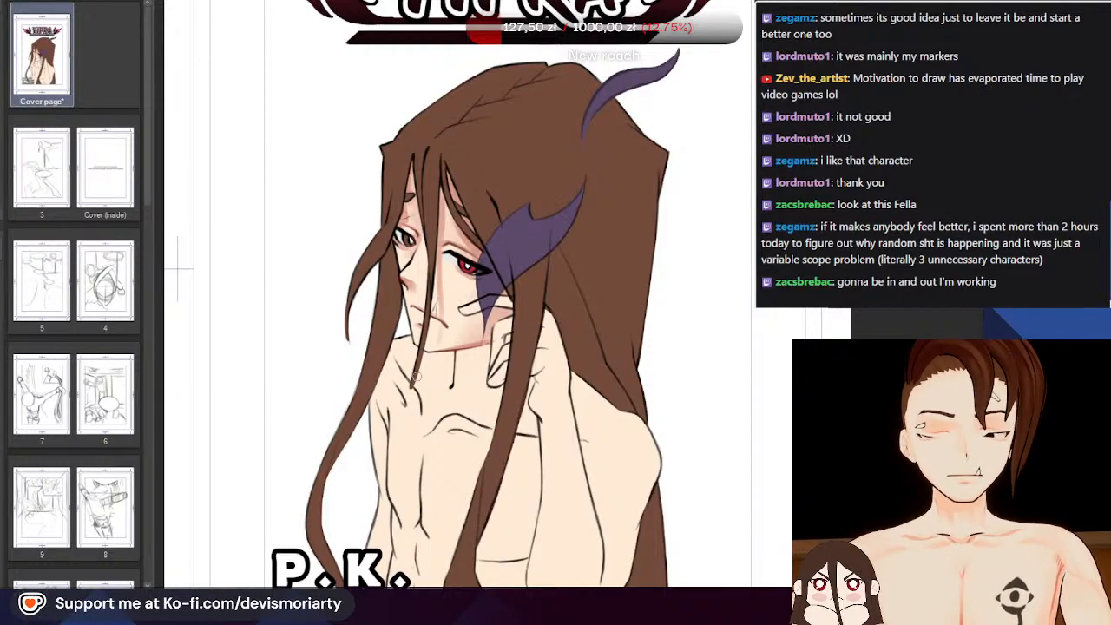
scroll(418, 307, "down", 3)
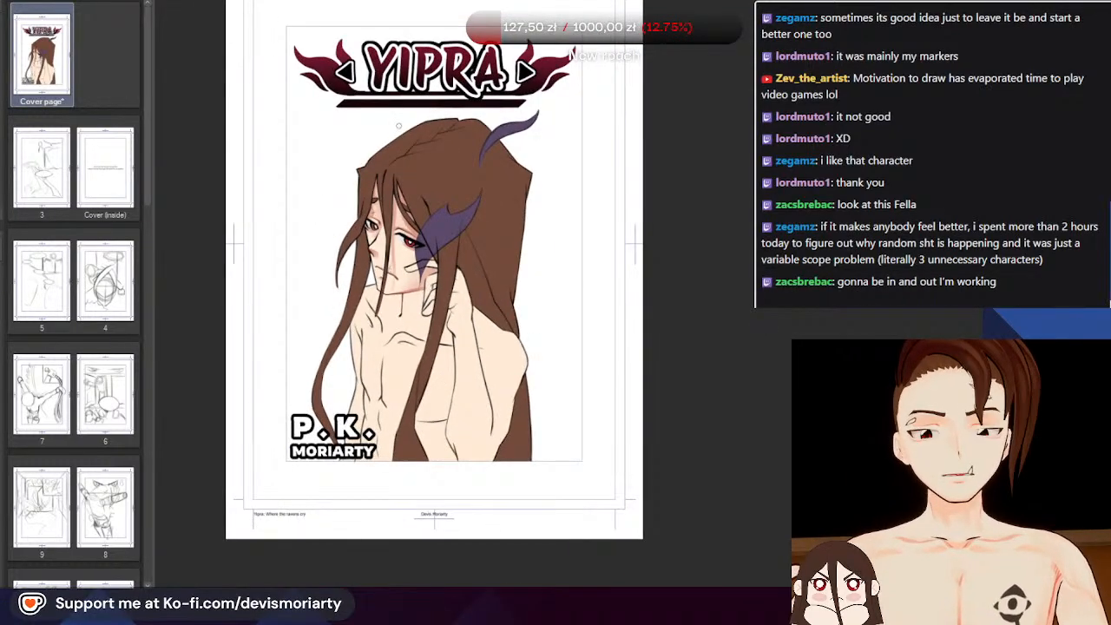
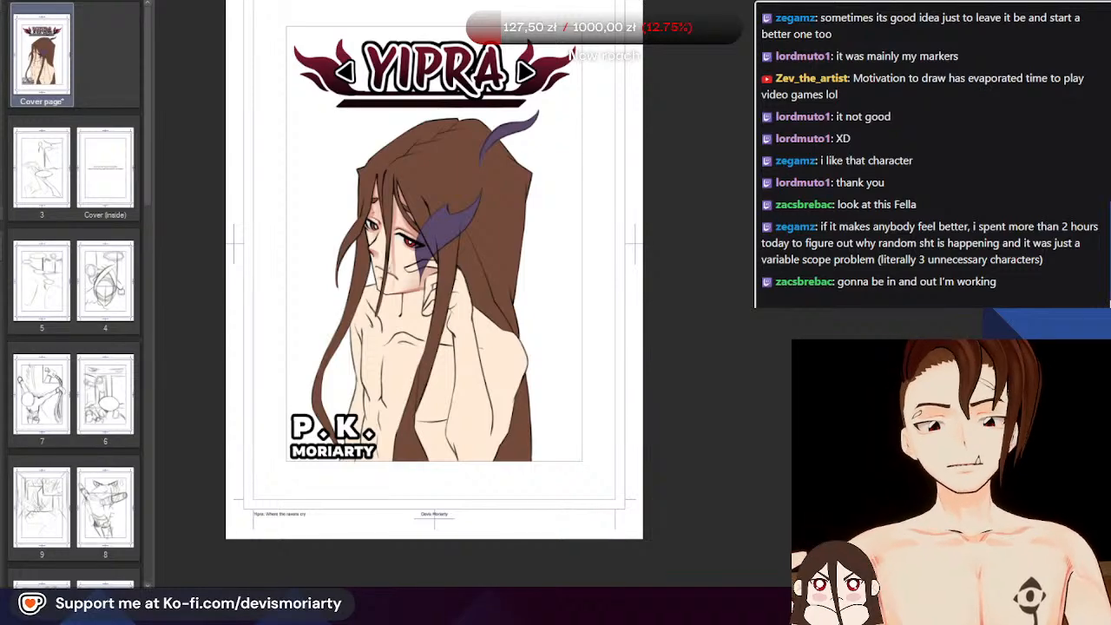
Paint a rounded pink shadow on the neck below the jaw, between the neck line and the fingers
scroll(360, 303, "up", 5)
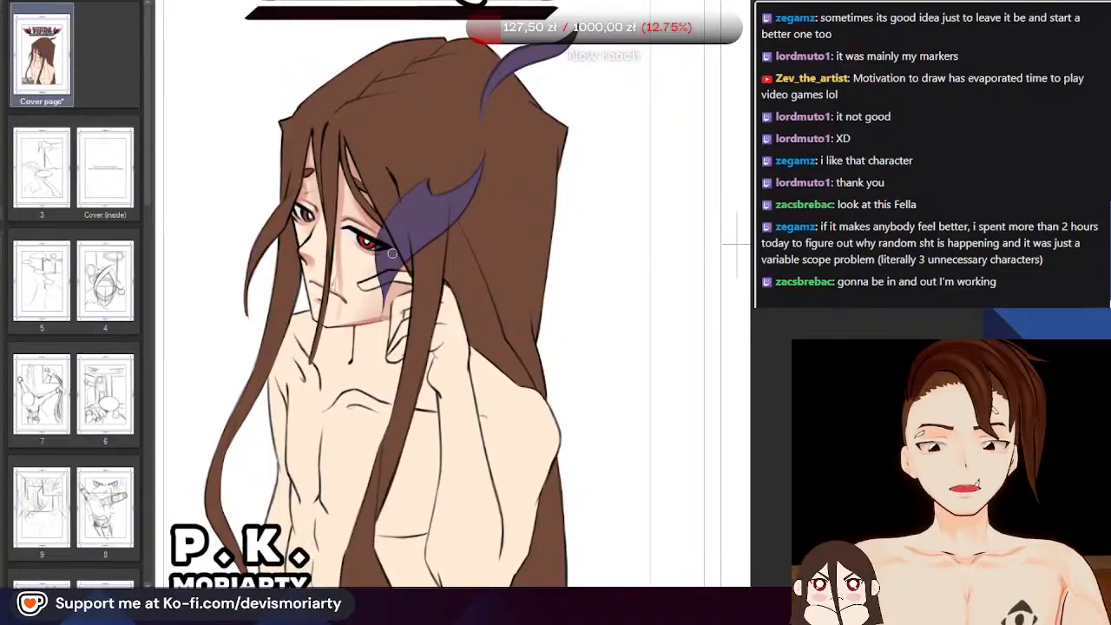
scroll(349, 266, "up", 3)
scroll(351, 282, "down", 4)
scroll(360, 319, "up", 4)
scroll(361, 318, "up", 6)
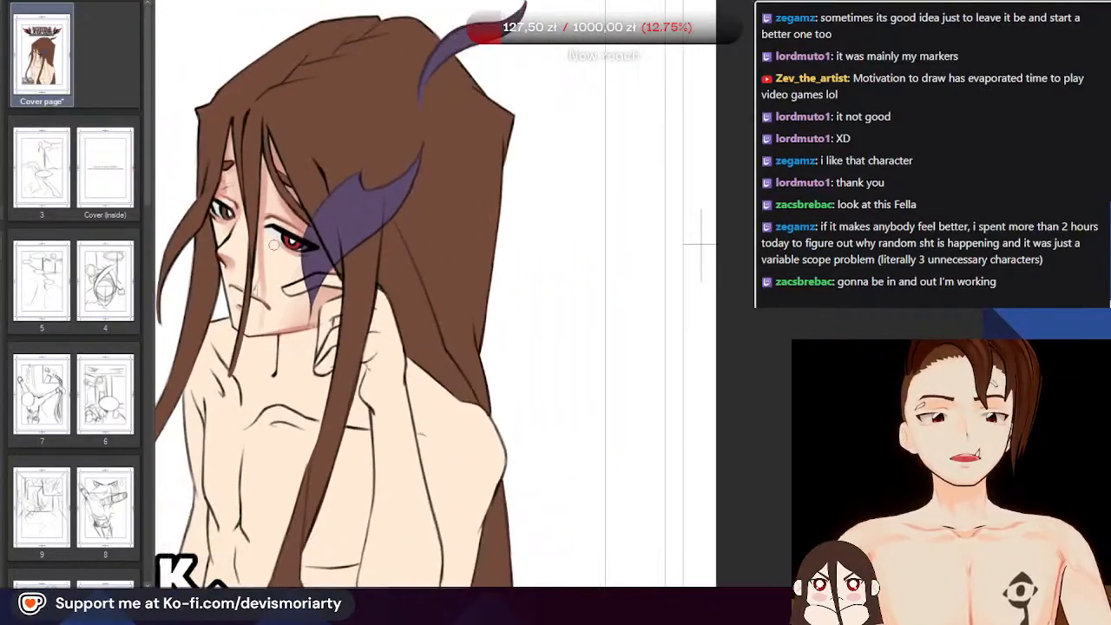
scroll(291, 360, "down", 8)
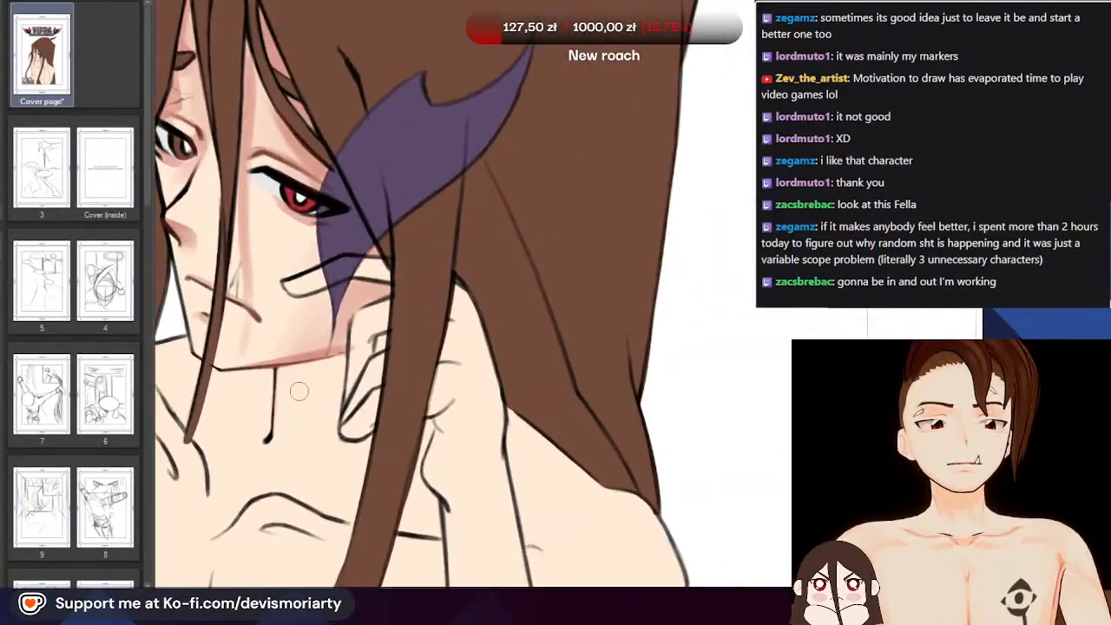
scroll(307, 409, "up", 8)
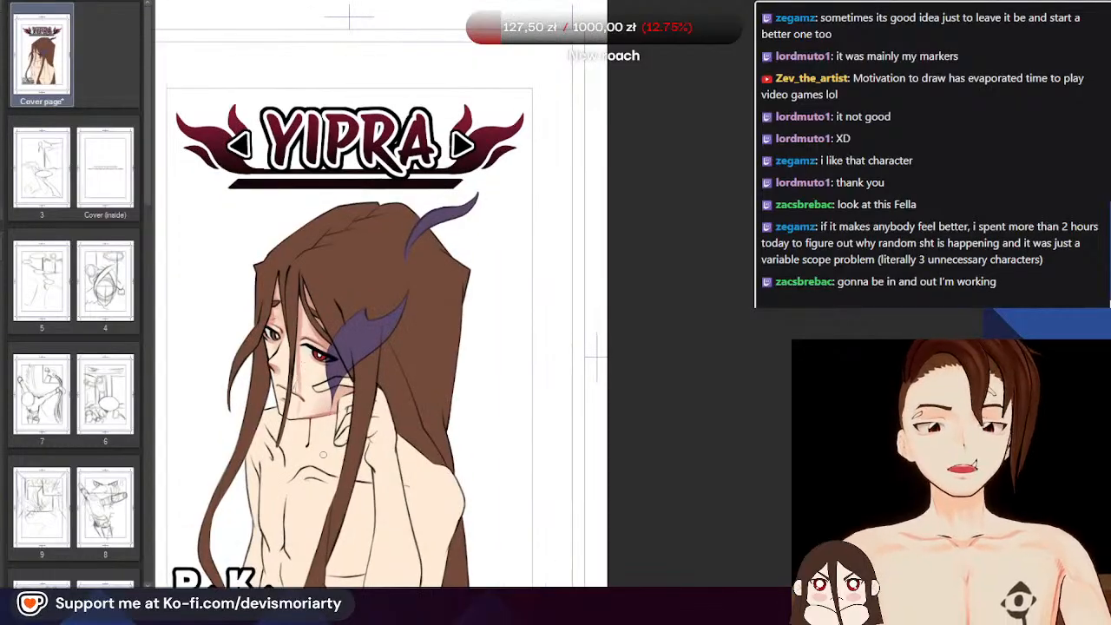
mouse_move(382, 362)
left_mouse_down()
mouse_move(336, 442)
mouse_move(317, 452)
mouse_move(304, 437)
mouse_move(304, 396)
left_mouse_up()
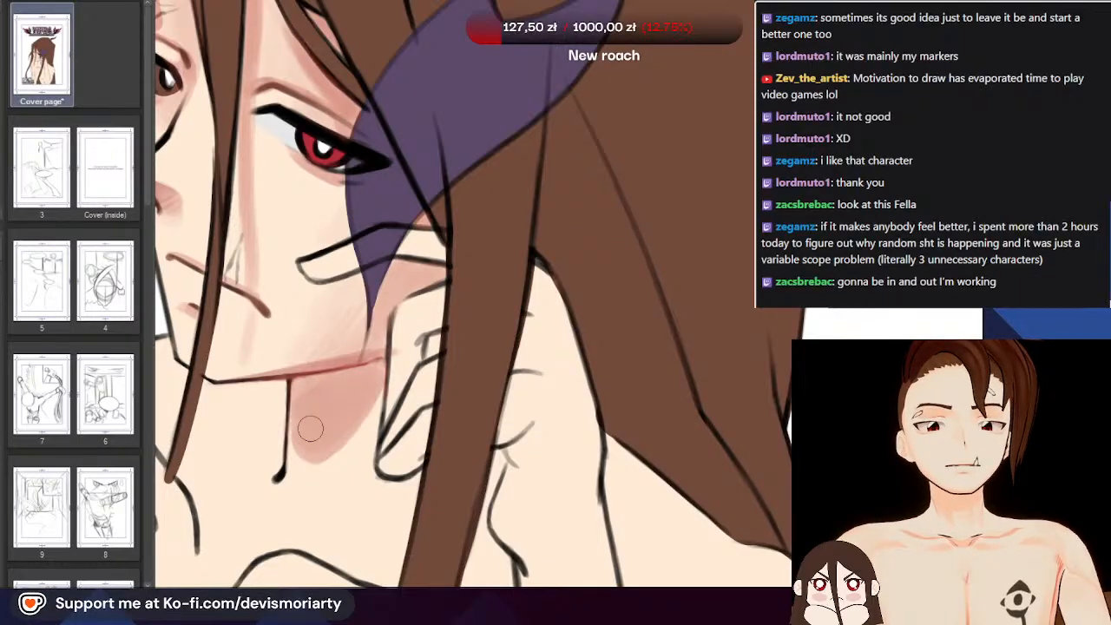
Check the new neck shadow on the cover, rotate the canvas sideways, and darken the shadow just below the jaw line
scroll(311, 428, "down", 8)
scroll(226, 545, "up", 3)
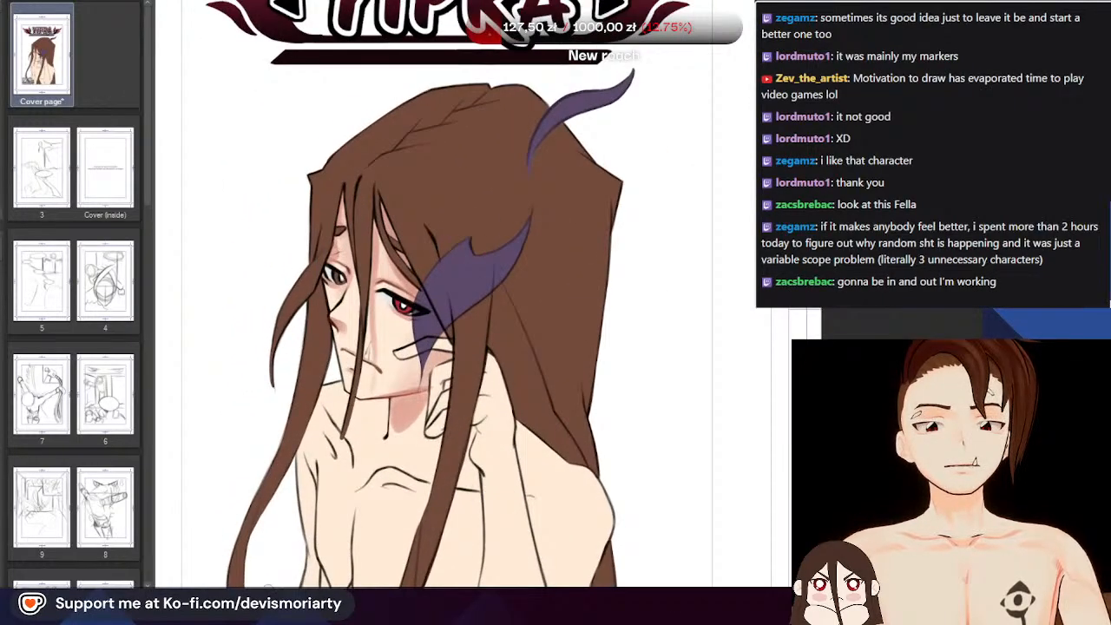
left_click_drag(269, 588, 243, 130)
scroll(347, 329, "down", 1)
scroll(368, 317, "up", 5)
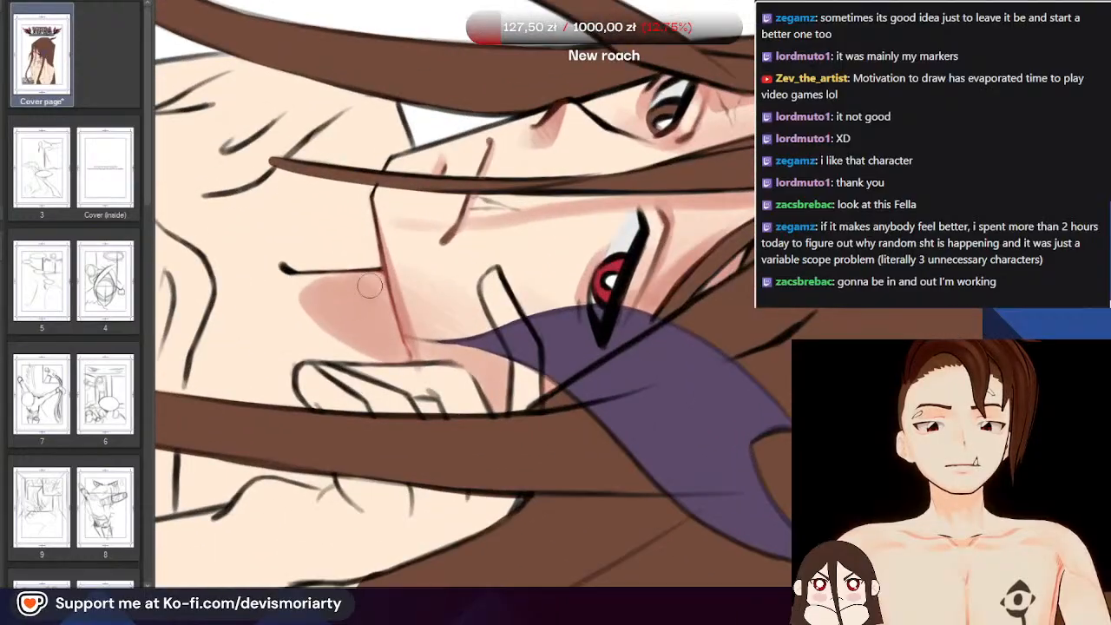
mouse_move(369, 287)
left_mouse_down()
mouse_move(395, 360)
mouse_move(375, 331)
left_mouse_up()
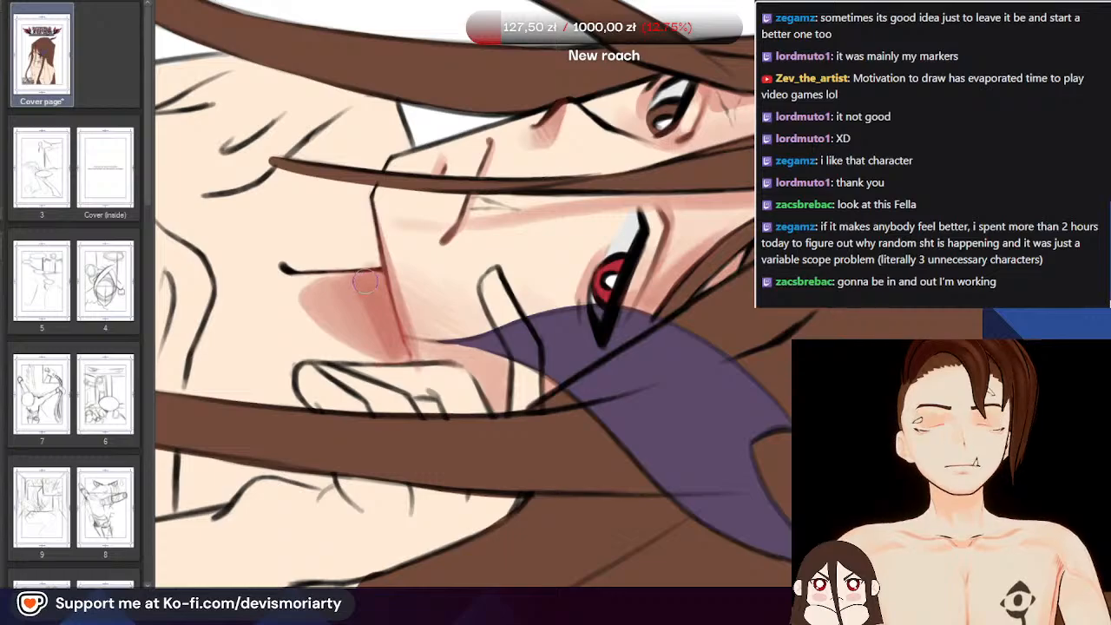
Darken the neck shadow below the jaw with several red strokes and check it against the whole cover page
scroll(364, 280, "down", 6)
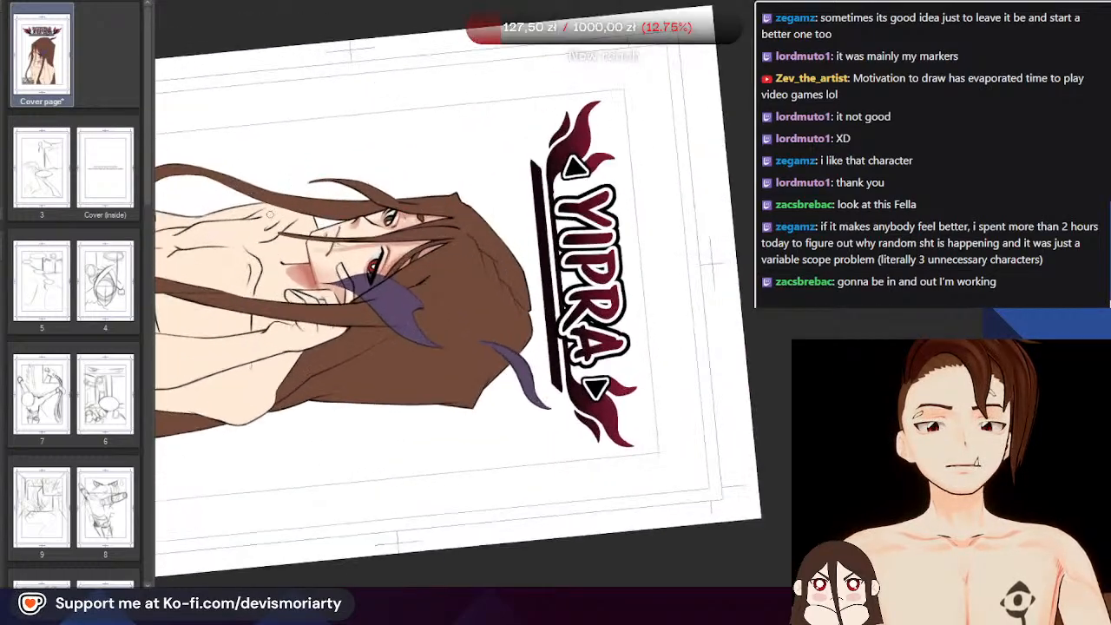
scroll(269, 213, "up", 5)
scroll(402, 227, "down", 4)
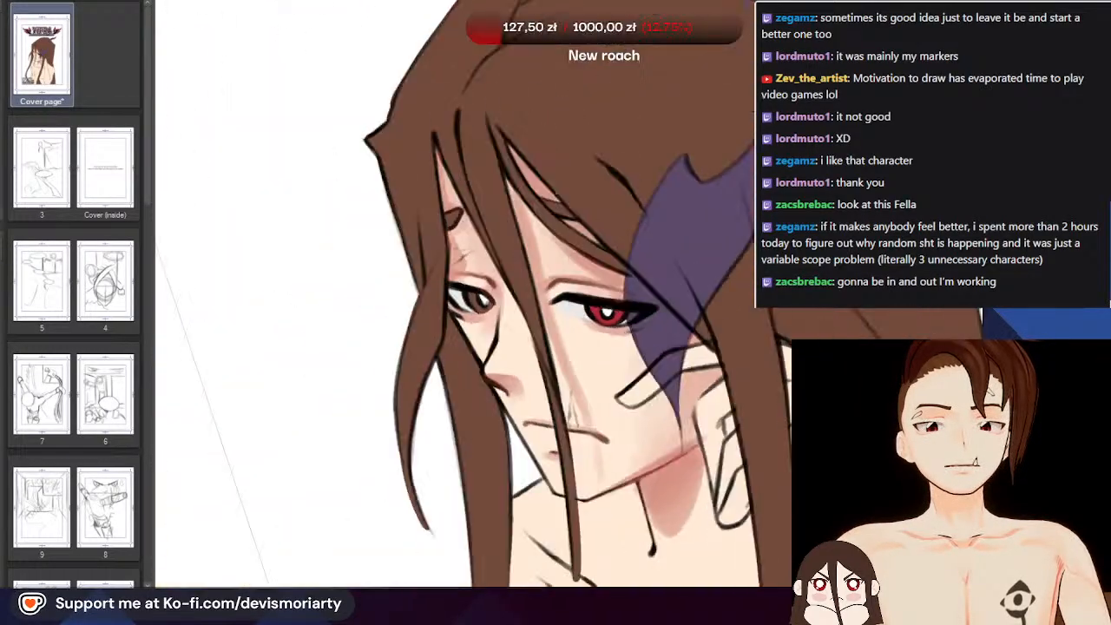
scroll(402, 227, "up", 5)
scroll(416, 209, "up", 1)
left_click_drag(415, 209, 397, 318)
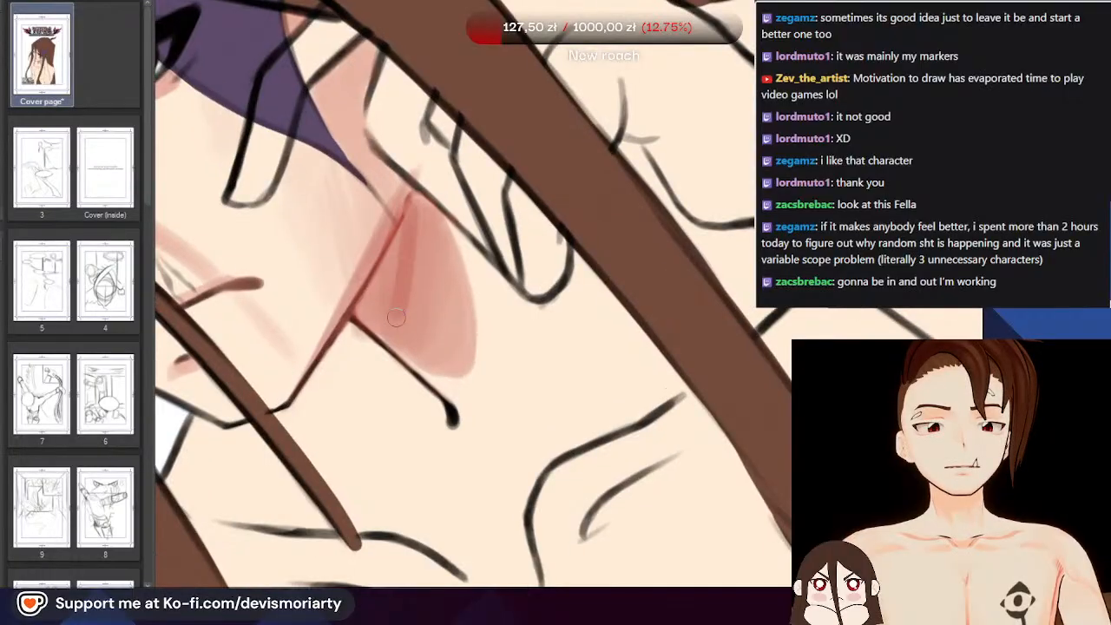
mouse_move(402, 276)
left_mouse_down()
mouse_move(384, 261)
mouse_move(375, 274)
mouse_move(404, 246)
left_mouse_up()
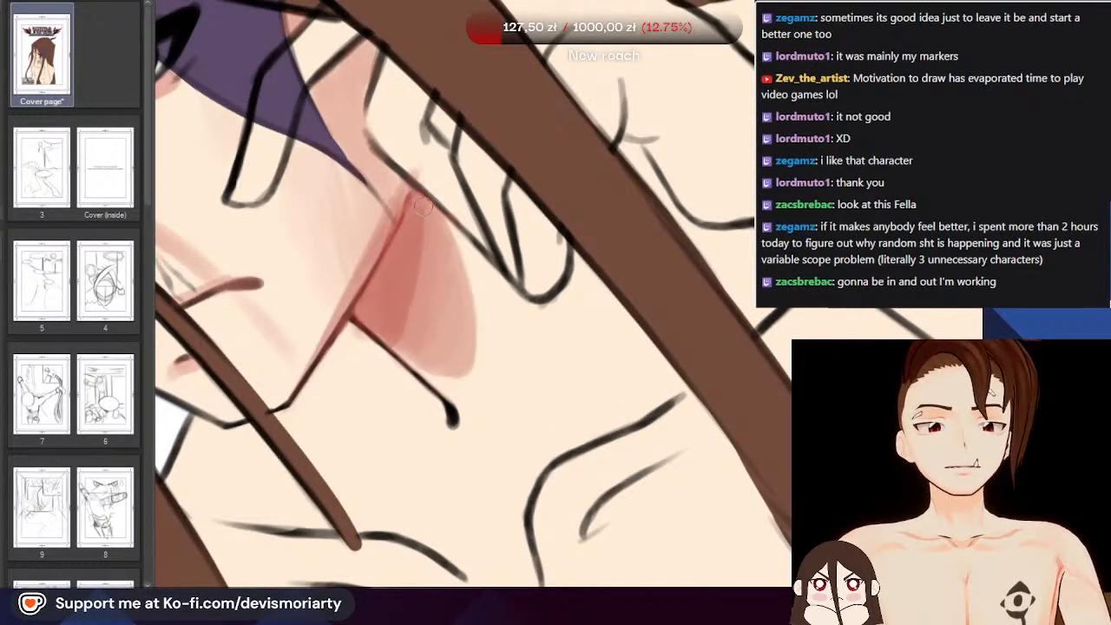
mouse_move(422, 205)
left_mouse_down()
mouse_move(438, 267)
mouse_move(443, 256)
mouse_move(431, 353)
left_mouse_up()
scroll(300, 258, "down", 6)
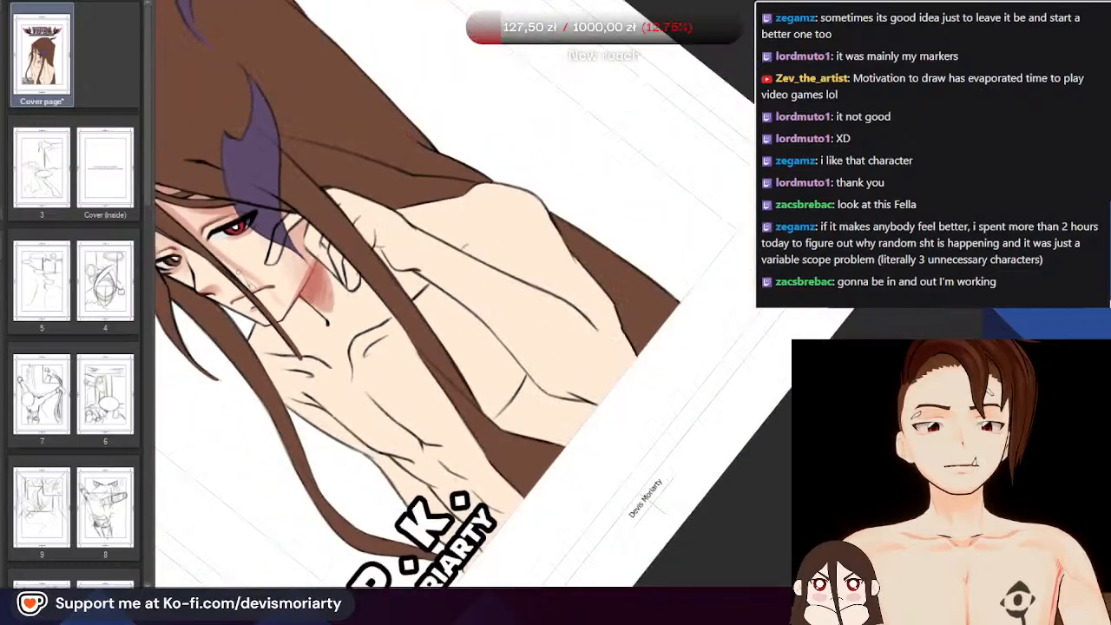
scroll(299, 259, "up", 1)
scroll(386, 409, "down", 1)
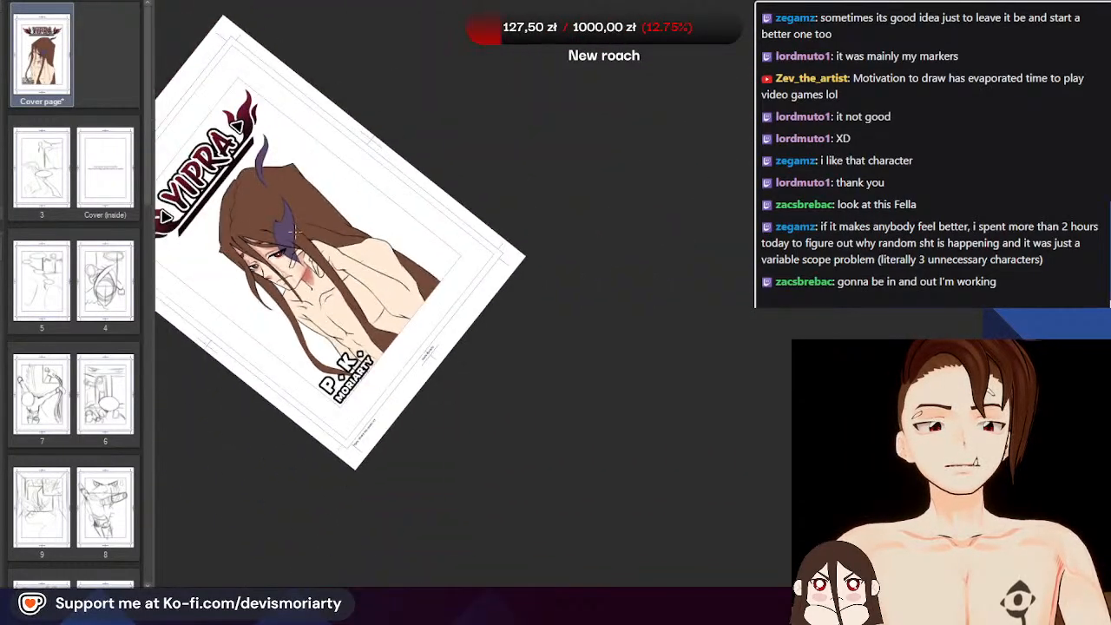
Recolour the black neck line below the jaw in dark red, including its rounded lower end
scroll(385, 409, "up", 7)
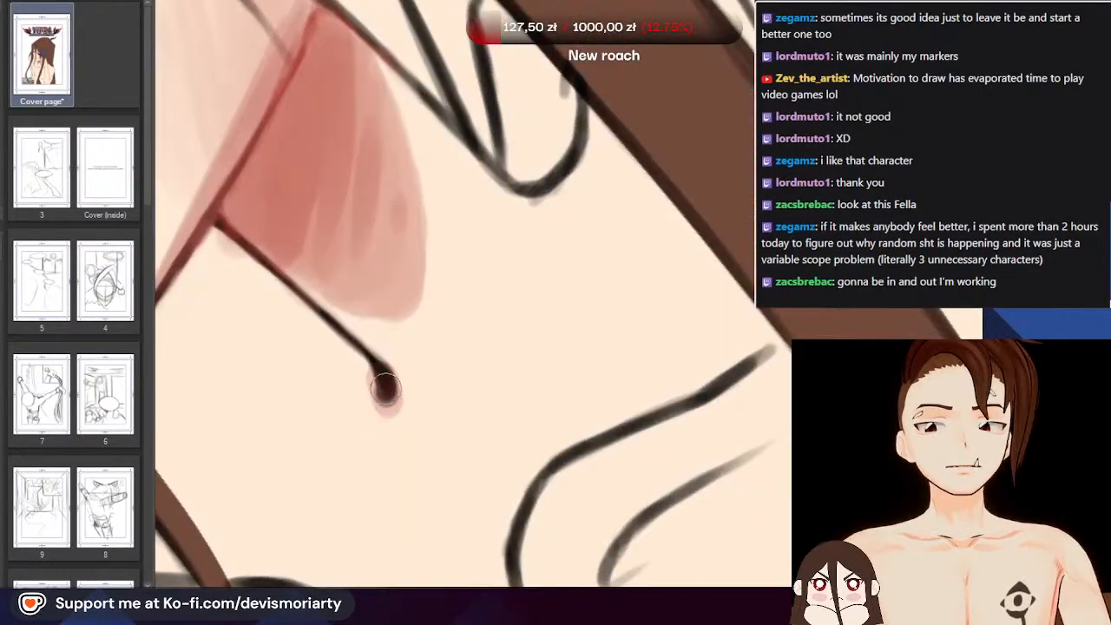
scroll(363, 338, "up", 1)
mouse_move(390, 395)
left_mouse_down()
mouse_move(297, 293)
mouse_move(387, 406)
mouse_move(335, 321)
left_mouse_up()
scroll(272, 271, "down", 4)
scroll(269, 280, "up", 1)
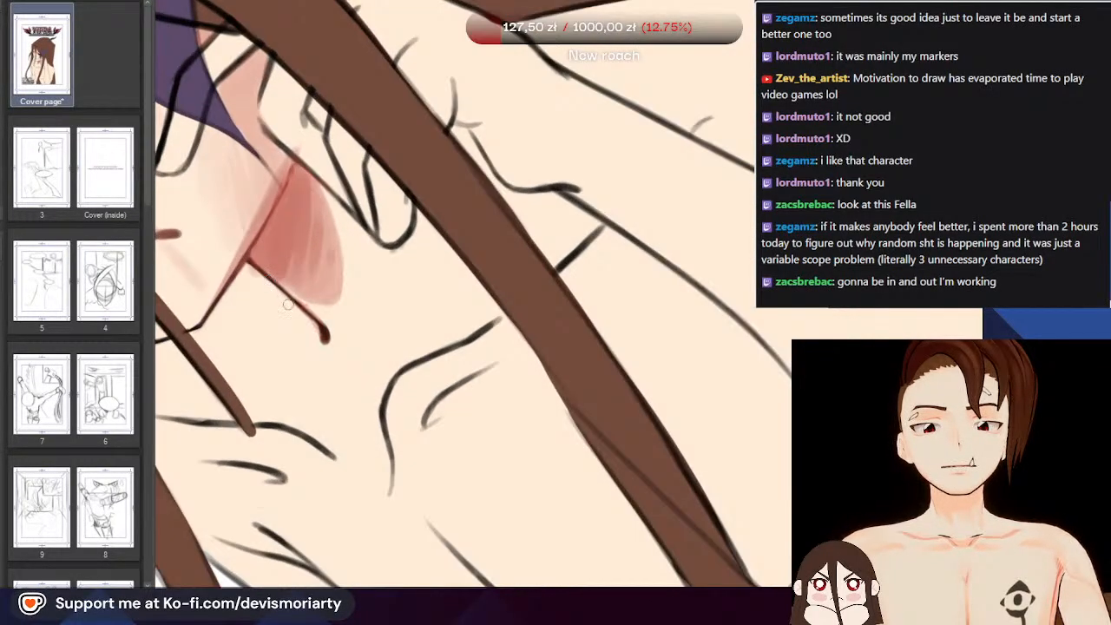
scroll(289, 305, "up", 4)
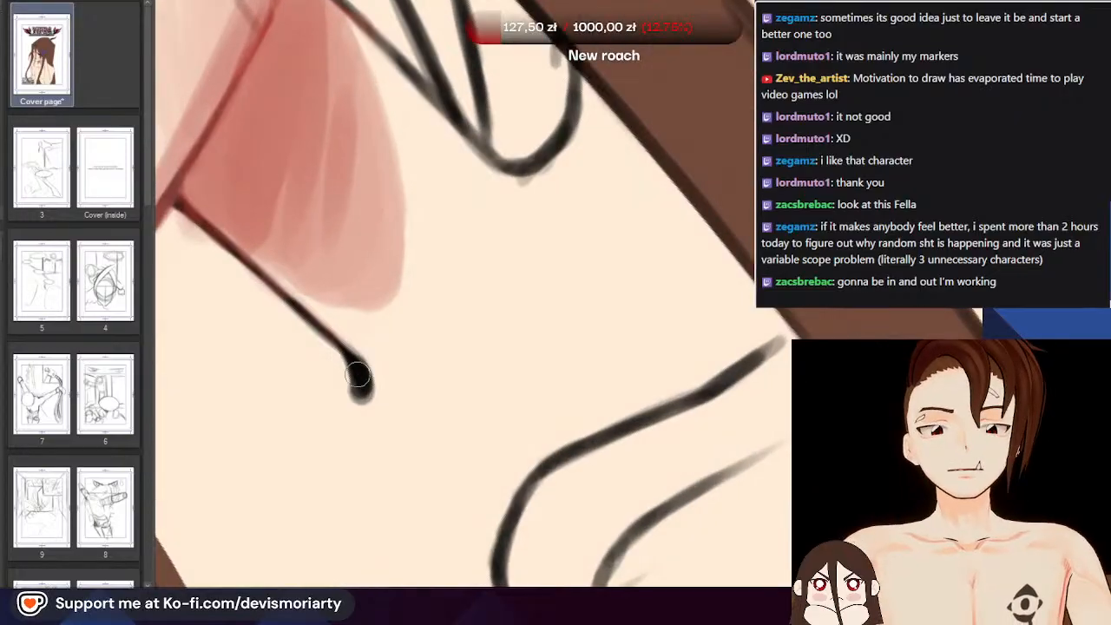
left_click_drag(362, 393, 363, 390)
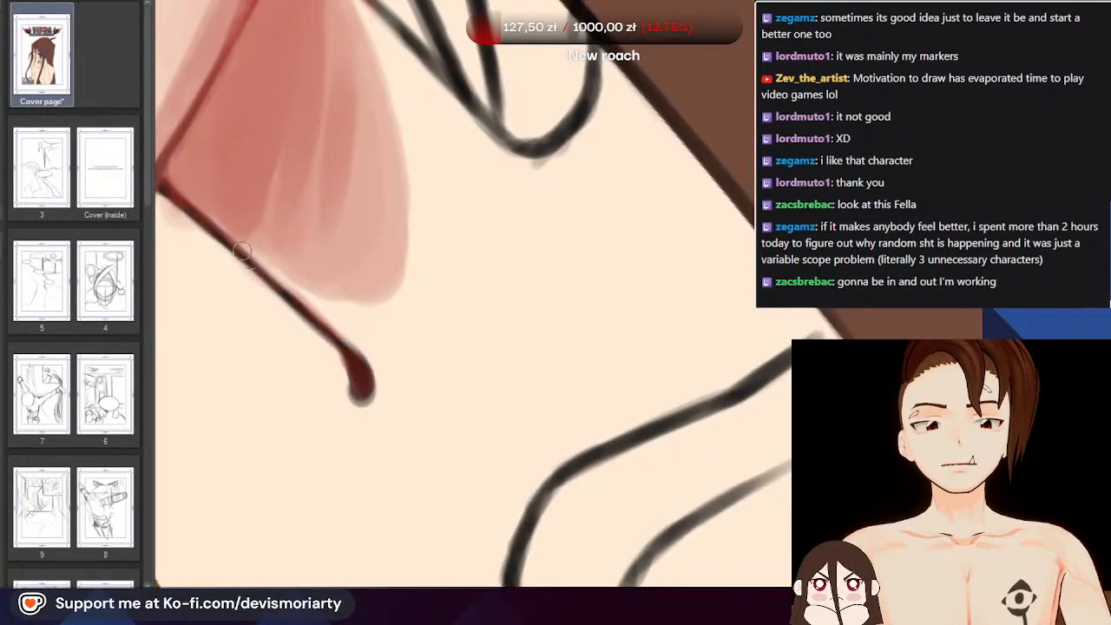
Examine the reddened neck line and neck shadow on the cover page at several zoom levels
scroll(314, 349, "down", 8)
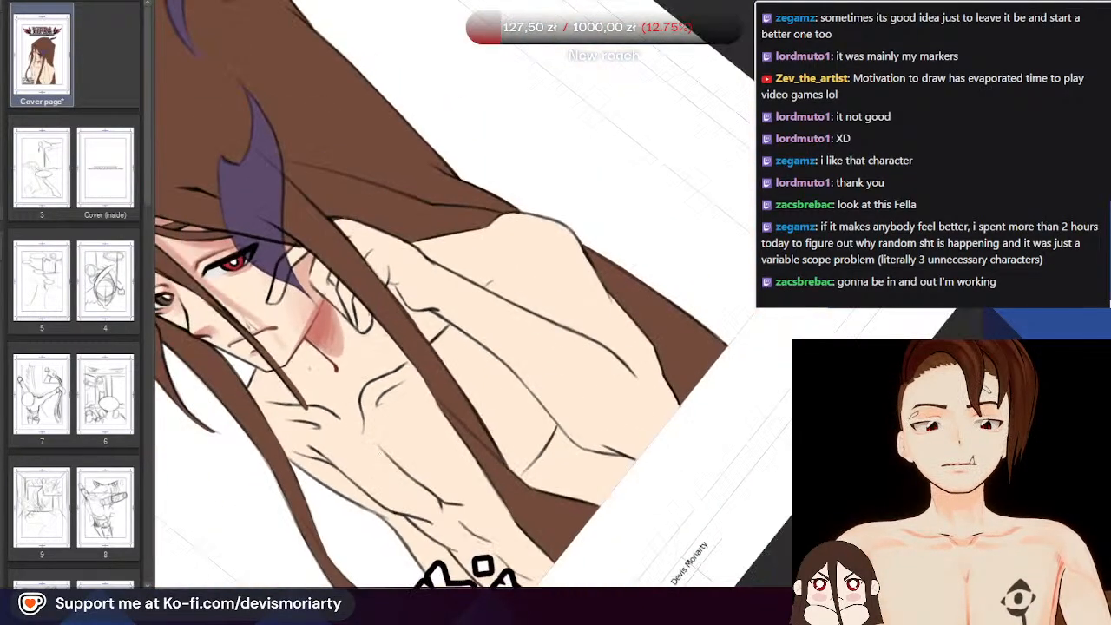
scroll(293, 343, "down", 2)
scroll(304, 340, "up", 2)
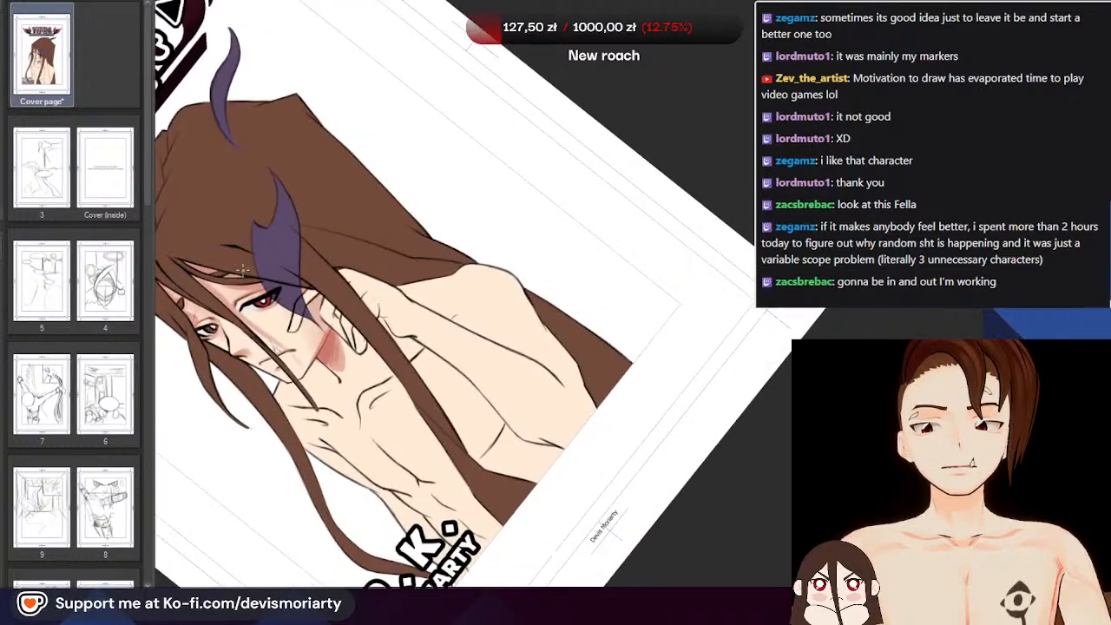
scroll(313, 337, "down", 3)
scroll(339, 328, "up", 5)
scroll(305, 264, "down", 4)
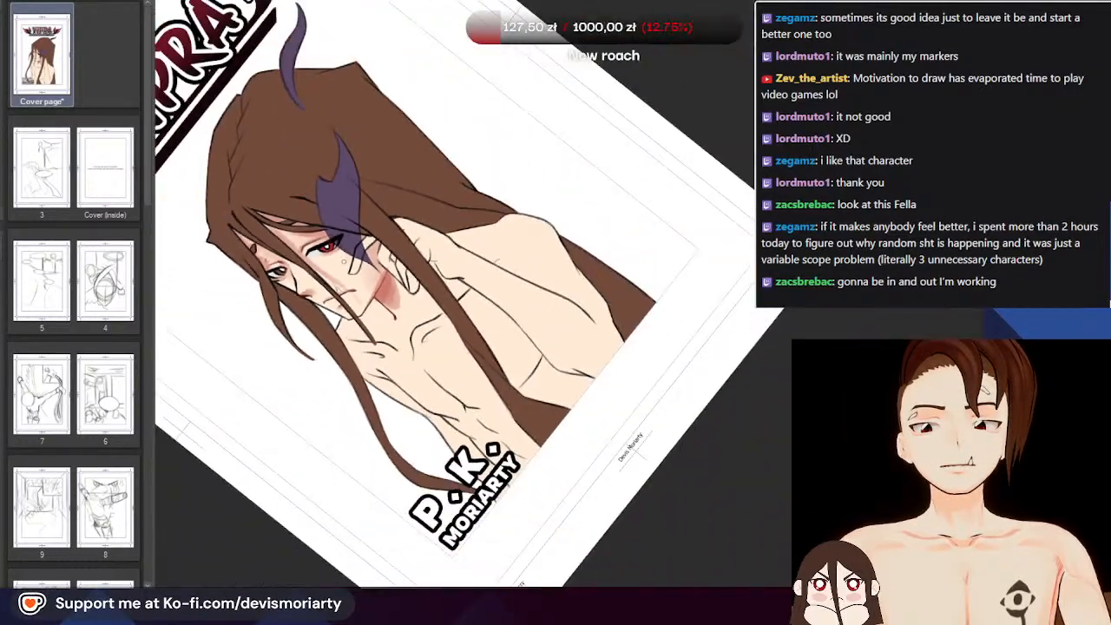
scroll(317, 258, "up", 1)
scroll(330, 253, "down", 1)
scroll(352, 245, "up", 4)
scroll(357, 242, "up", 4)
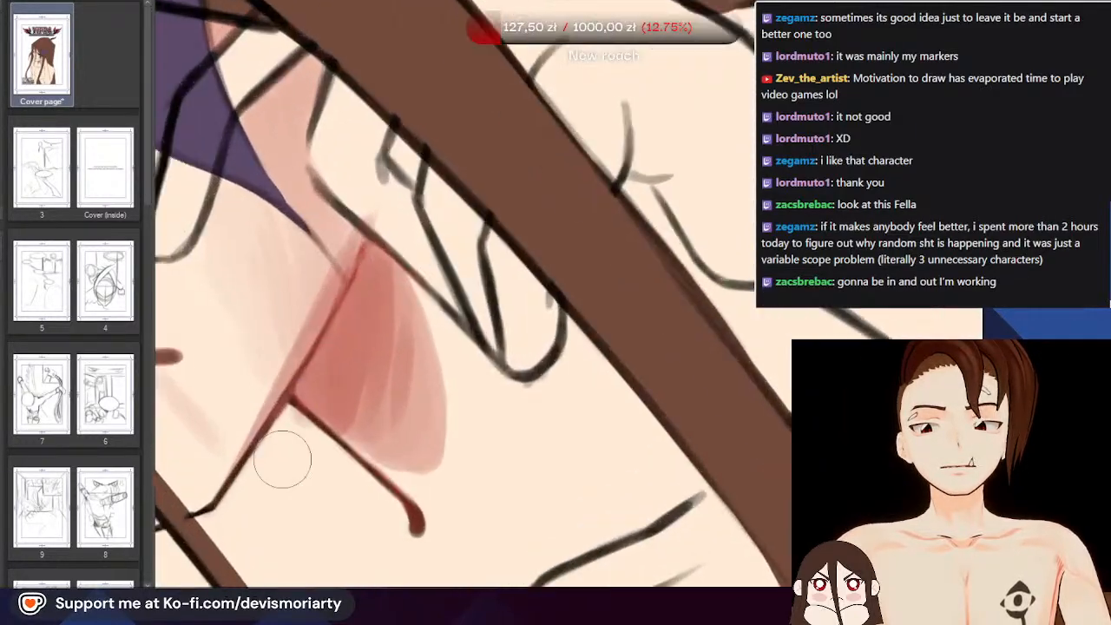
Rotate the canvas sideways and refine the streaks in the neck shadow with a smaller brush
mouse_move(292, 573)
left_mouse_down()
mouse_move(218, 131)
mouse_move(694, 35)
left_mouse_up()
scroll(295, 347, "down", 3)
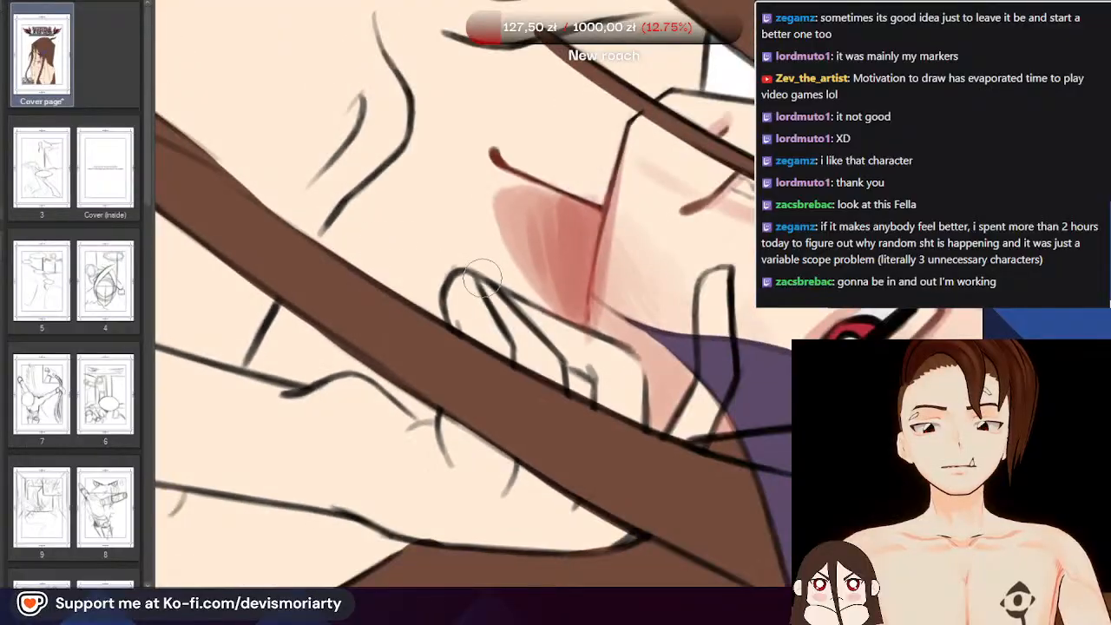
scroll(659, 178, "up", 4)
scroll(303, 120, "down", 3)
scroll(365, 156, "up", 2)
scroll(262, 190, "up", 2)
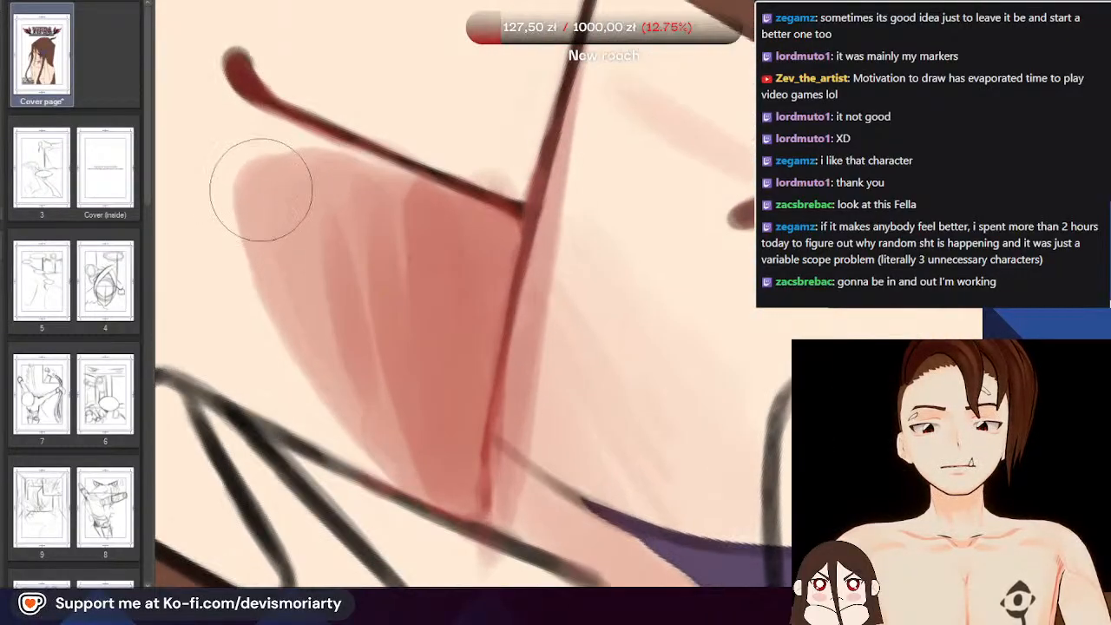
scroll(275, 204, "down", 3)
key("bracketleft")
scroll(270, 186, "up", 2)
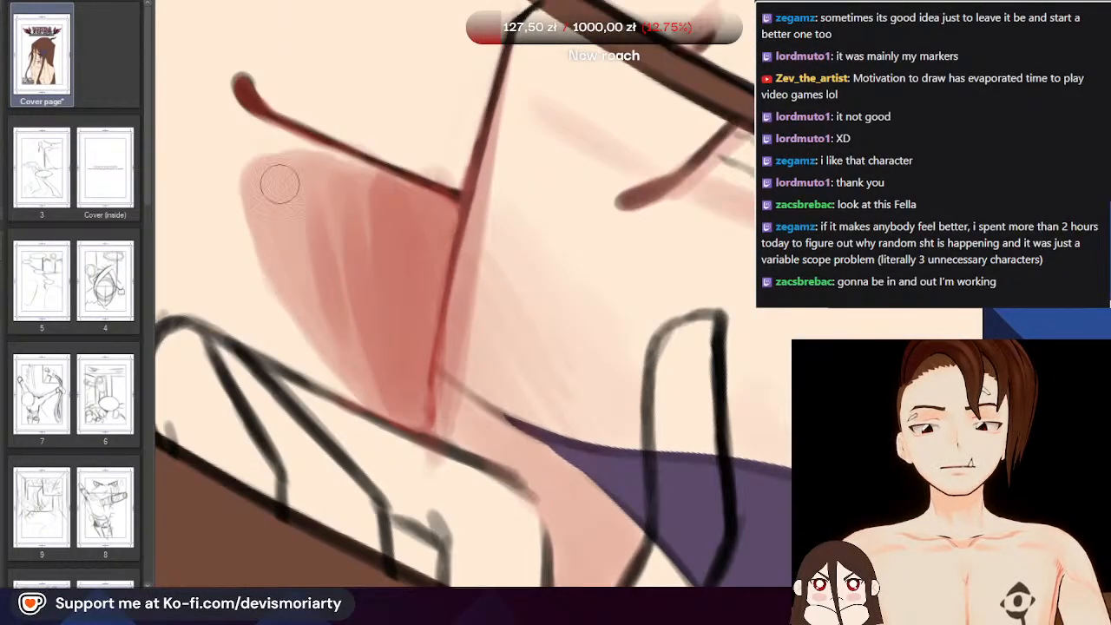
scroll(280, 184, "down", 3)
scroll(316, 268, "up", 2)
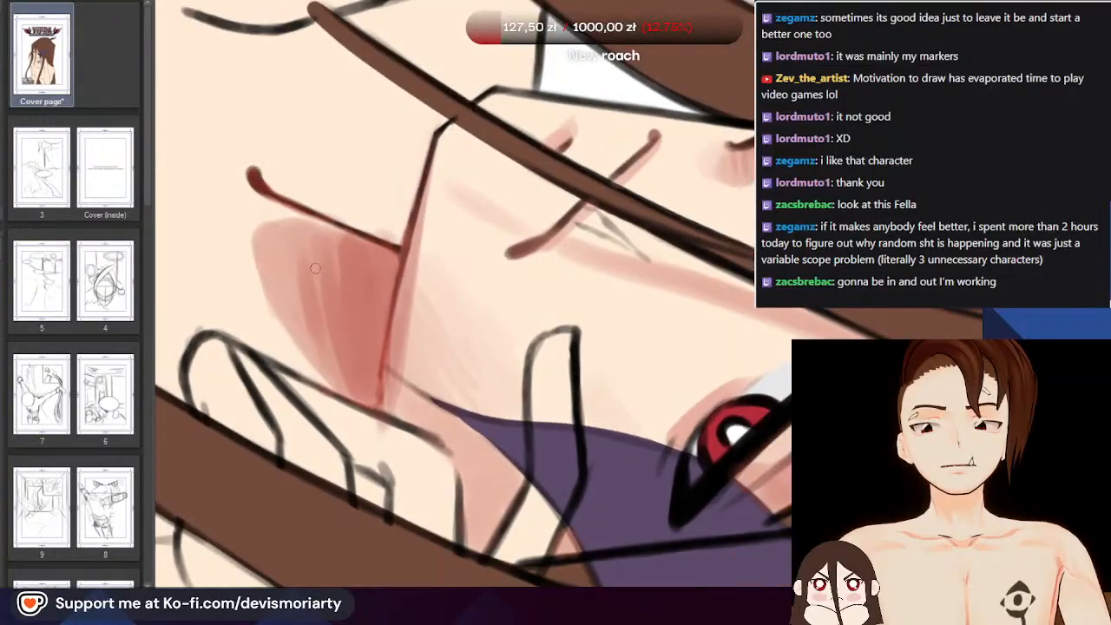
Darken and even out the part of the neck shadow nearest the jaw line, checking it against the character
scroll(315, 268, "up", 1)
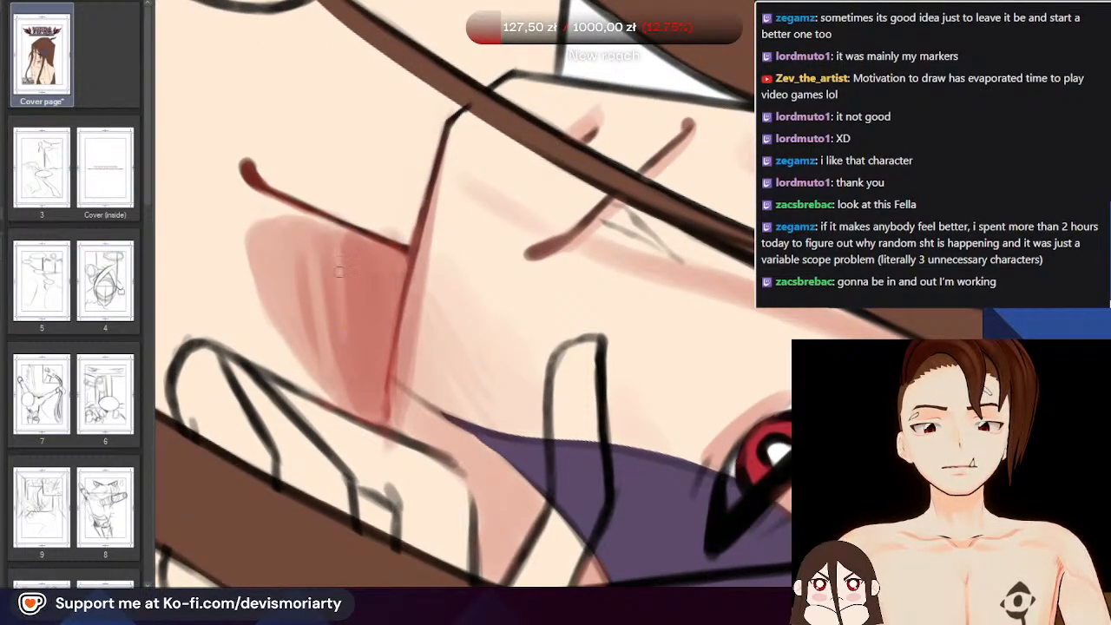
scroll(344, 383, "down", 3)
scroll(358, 383, "up", 3)
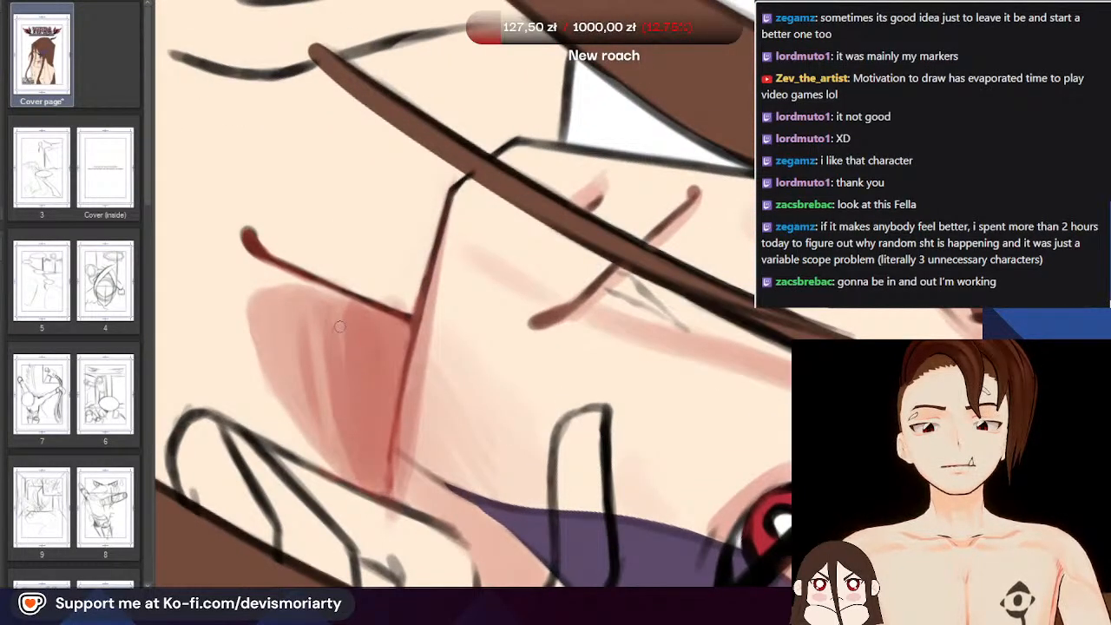
scroll(359, 449, "down", 4)
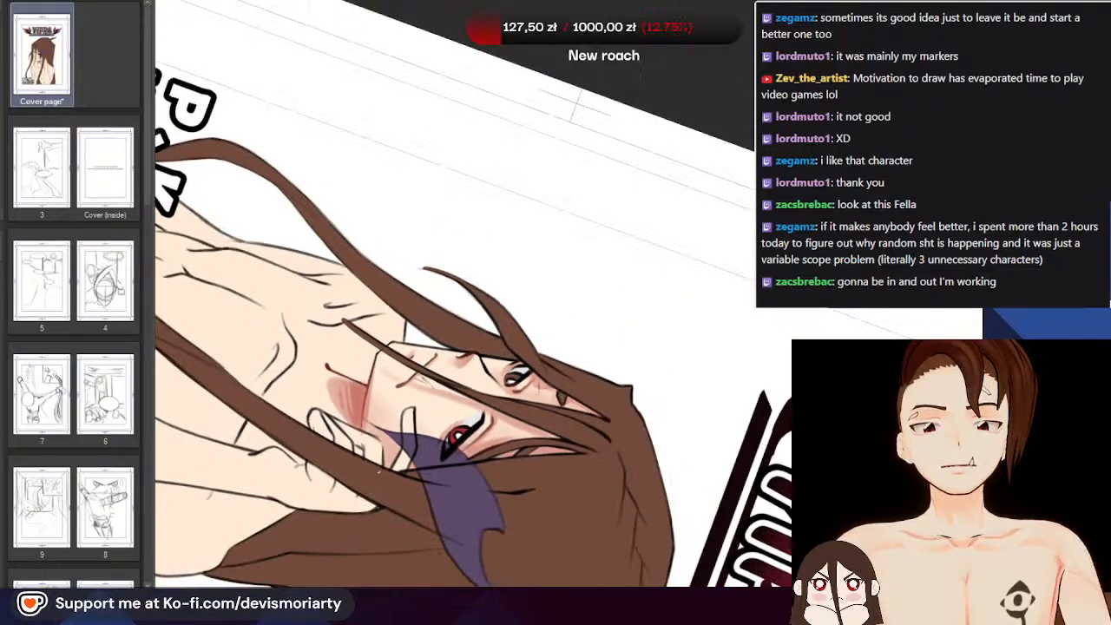
scroll(341, 387, "up", 4)
scroll(341, 387, "up", 2)
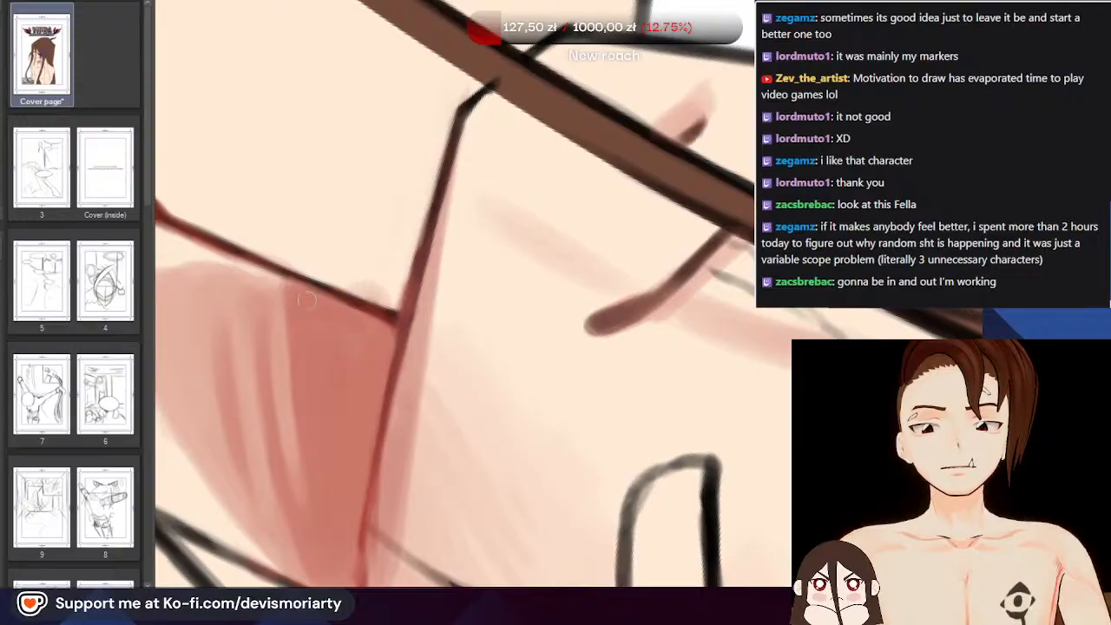
Clean up the pink spill where the neck line meets the jaw and repaint the junction with colours sampled nearby
scroll(358, 280, "up", 2)
left_click(339, 251, "alt")
mouse_move(385, 311)
left_mouse_down()
mouse_move(347, 293)
mouse_move(385, 303)
left_mouse_up()
scroll(317, 274, "down", 2)
scroll(365, 273, "up", 3)
left_click(397, 344, "alt")
scroll(395, 344, "down", 2)
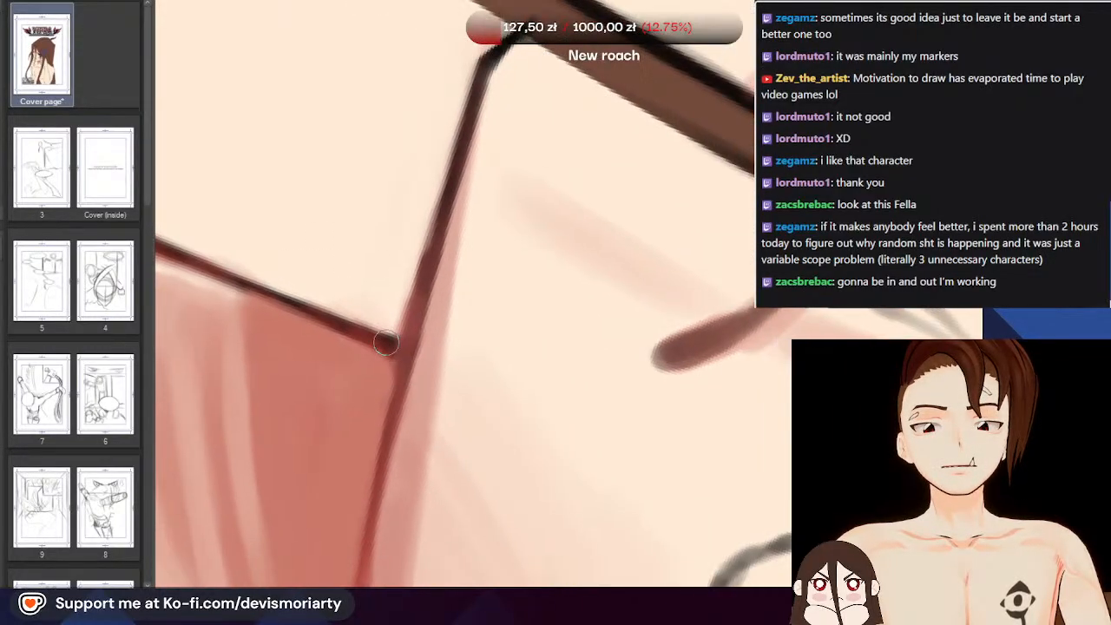
scroll(349, 328, "down", 5)
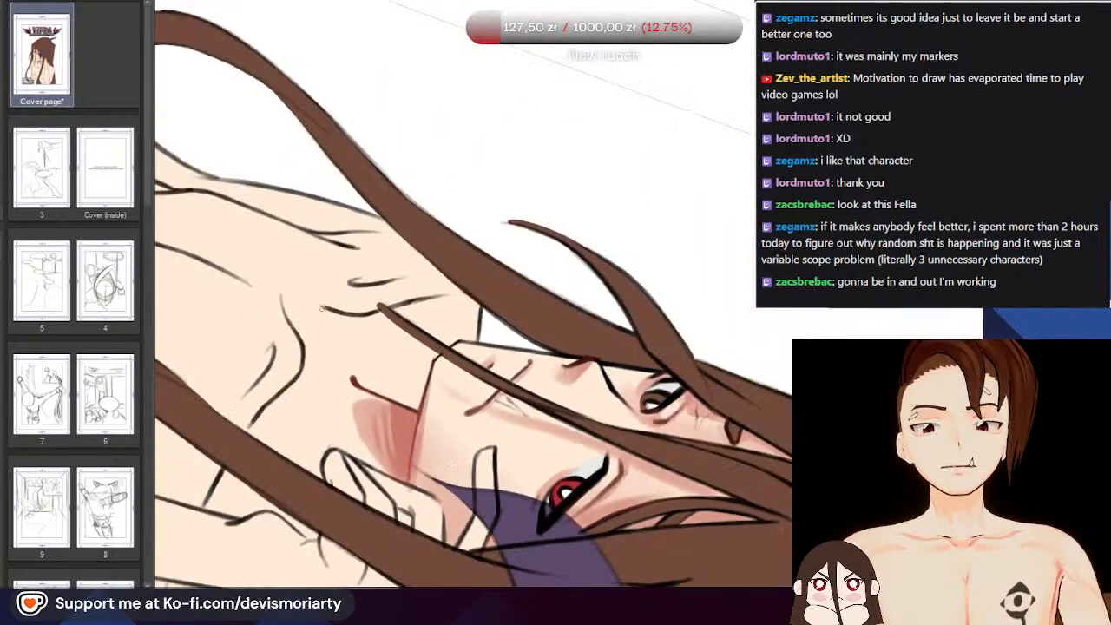
Lighten the outer part of the neck shadow with a large soft eraser
scroll(292, 325, "up", 6)
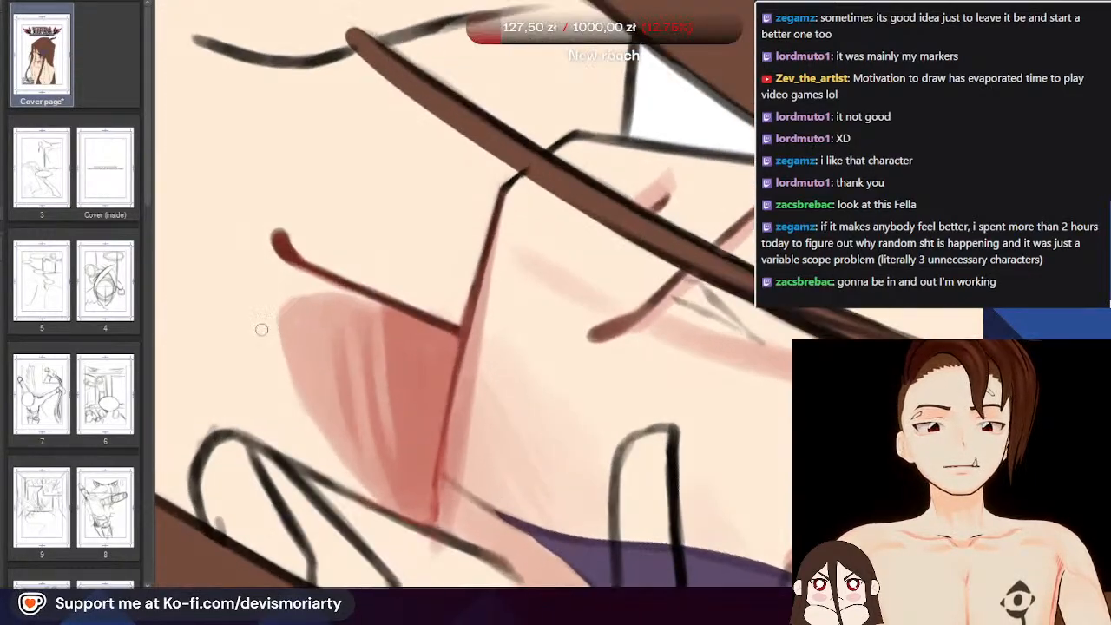
key("e")
mouse_move(261, 324)
left_mouse_down()
mouse_move(314, 404)
mouse_move(338, 378)
mouse_move(354, 325)
mouse_move(383, 347)
mouse_move(296, 305)
mouse_move(277, 329)
mouse_move(302, 306)
mouse_move(321, 356)
left_mouse_up()
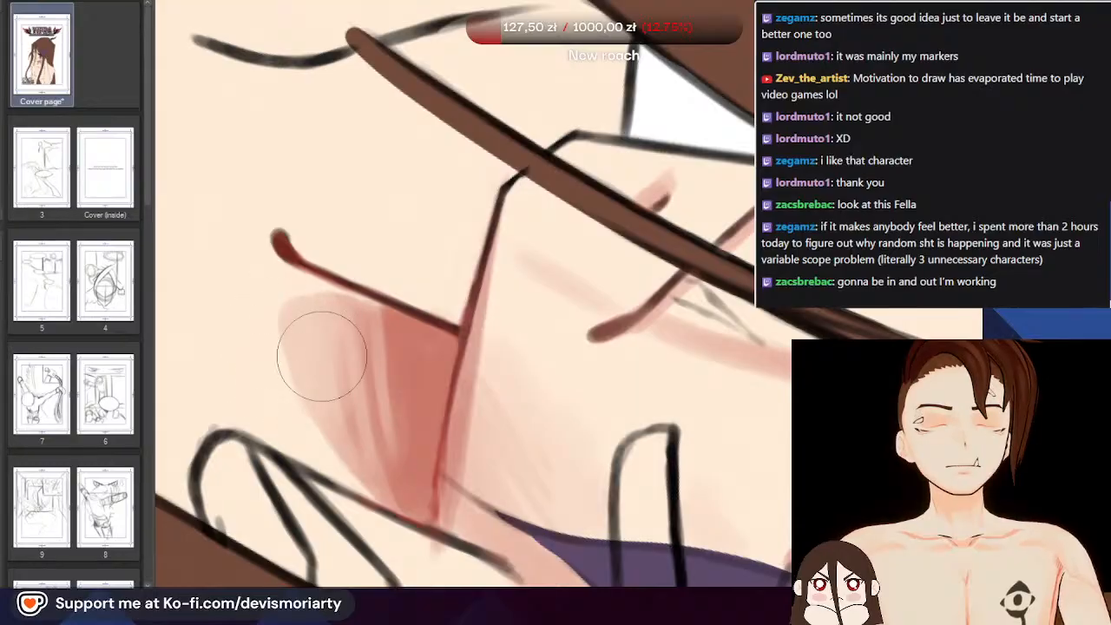
scroll(356, 386, "down", 6)
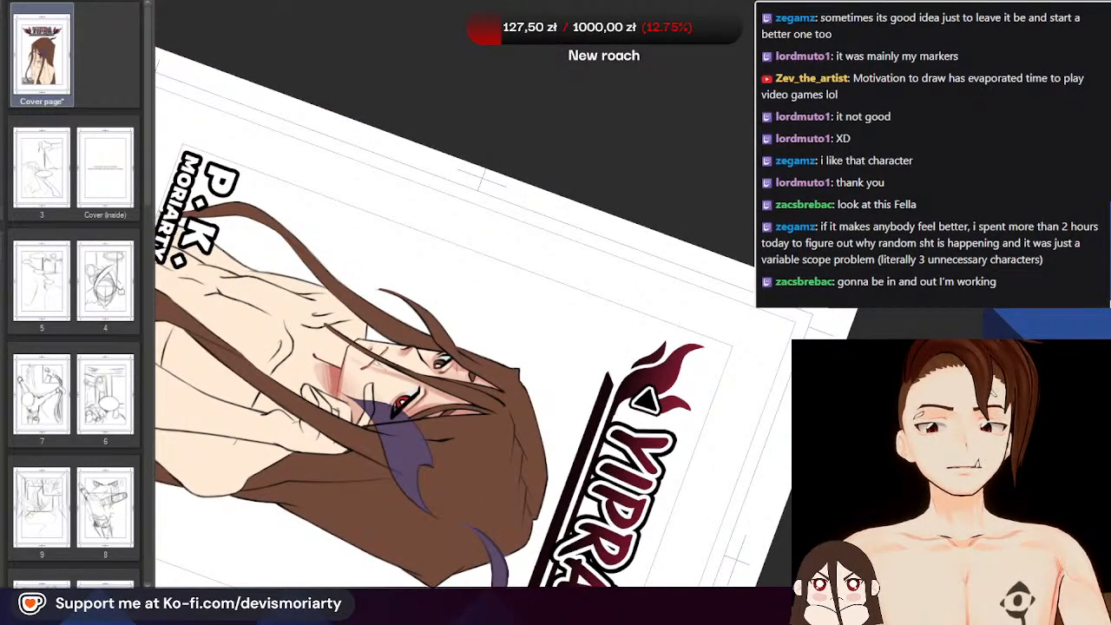
Rotate the canvas back and examine the faded neck shadow at full-page size and closer up
left_click_drag(756, 181, 262, 383)
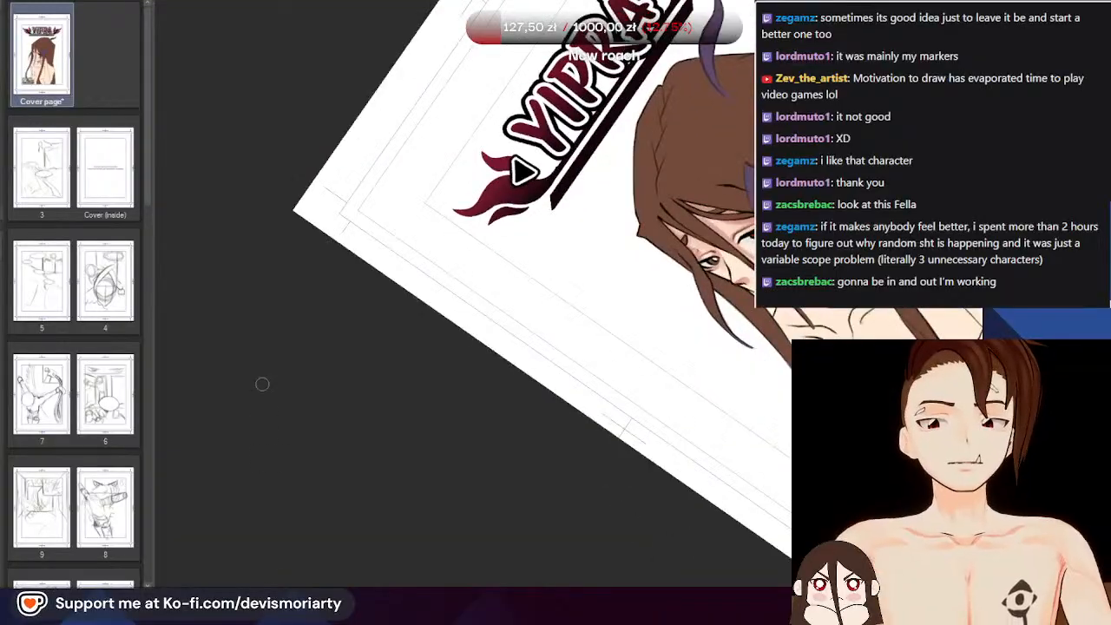
scroll(262, 384, "down", 3)
scroll(487, 250, "up", 10)
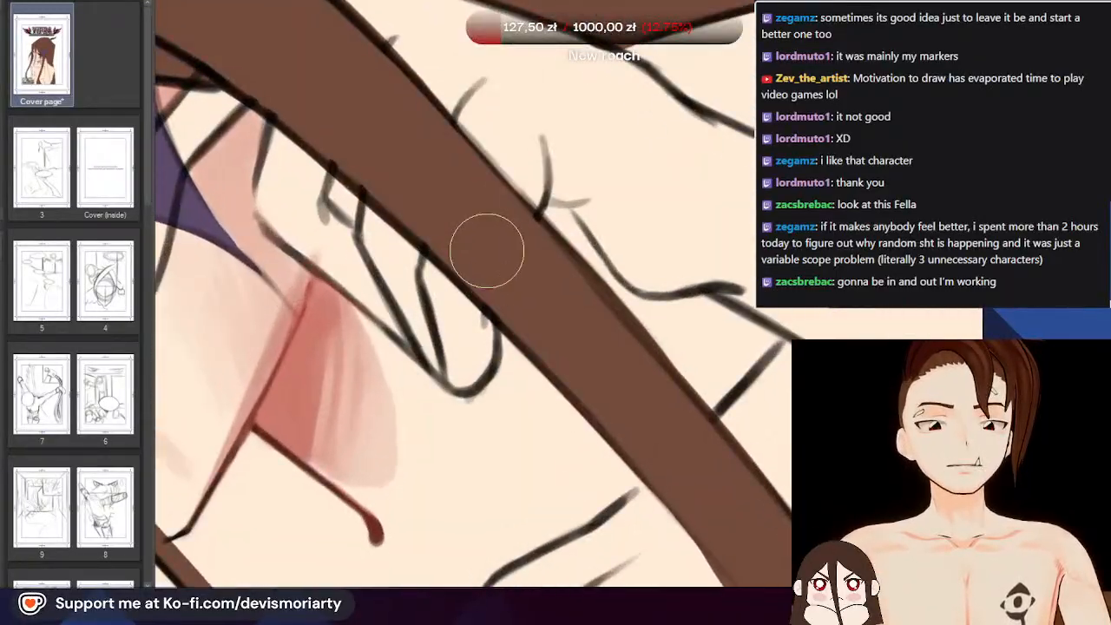
scroll(333, 373, "down", 2)
scroll(434, 429, "up", 2)
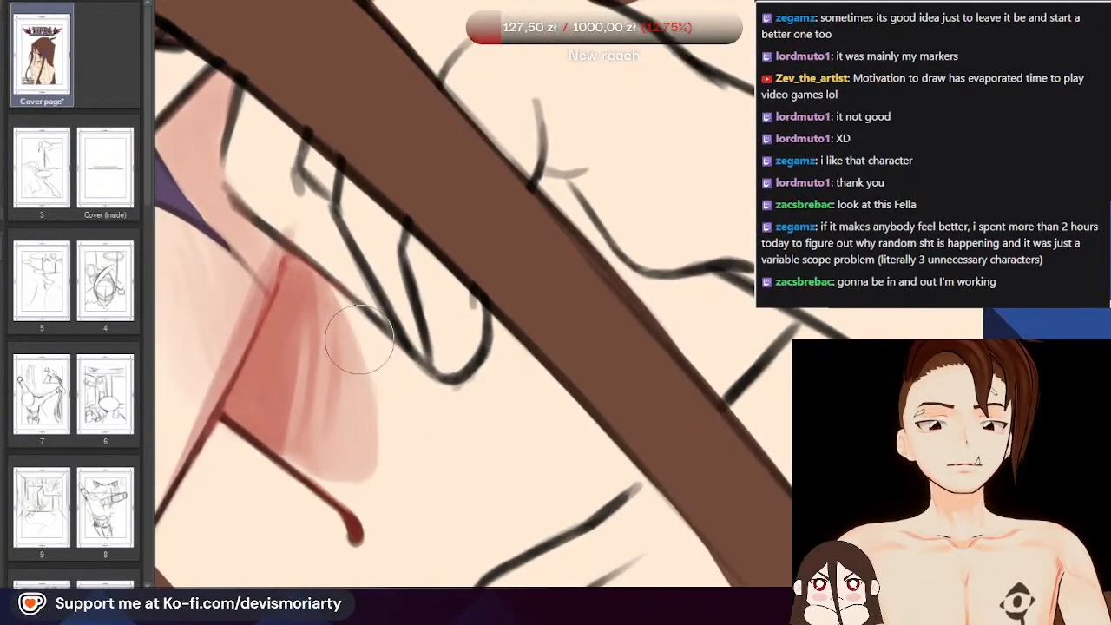
scroll(367, 361, "up", 1)
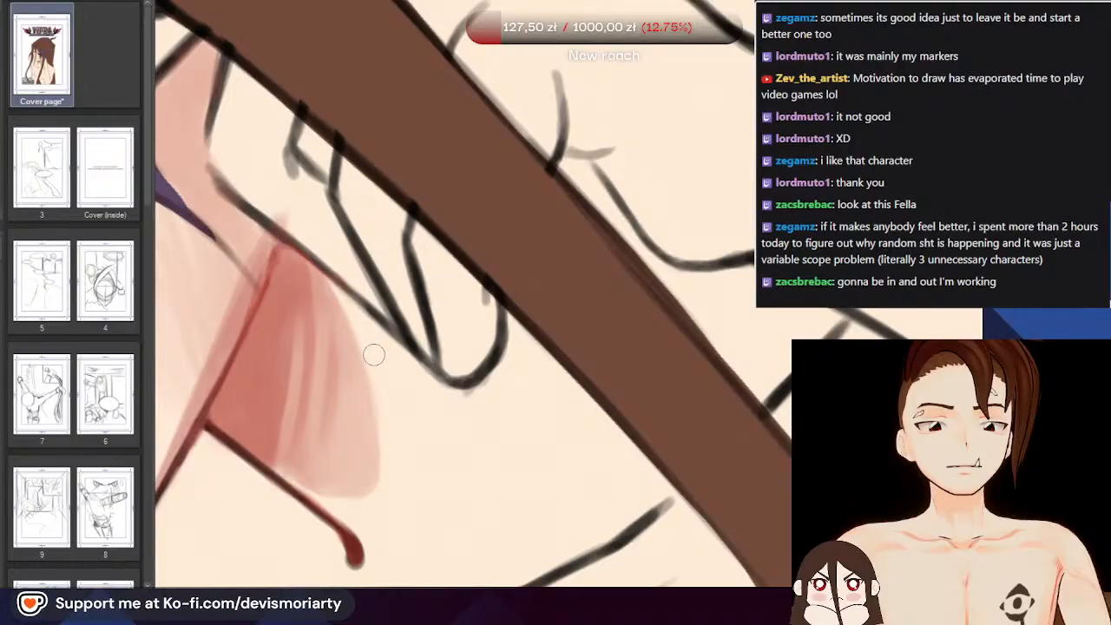
scroll(392, 497, "down", 3)
scroll(327, 503, "up", 2)
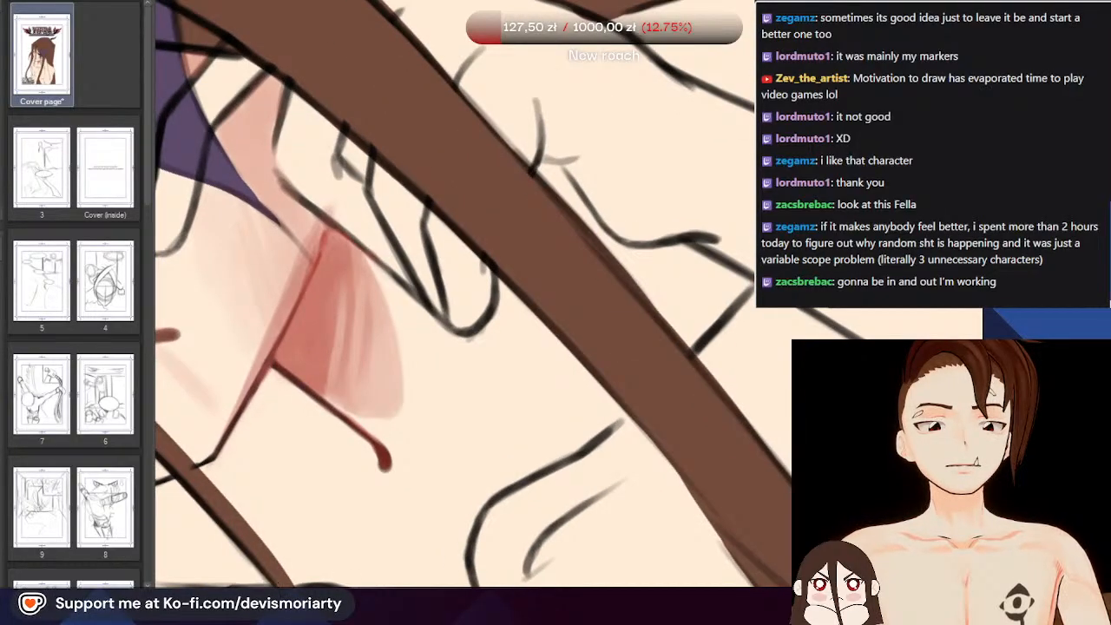
scroll(351, 581, "down", 3)
scroll(351, 582, "up", 2)
Straighten the canvas and fill the gap between the light neck shadow and the neck line with pink
key("asciicircum")
scroll(357, 578, "down", 2)
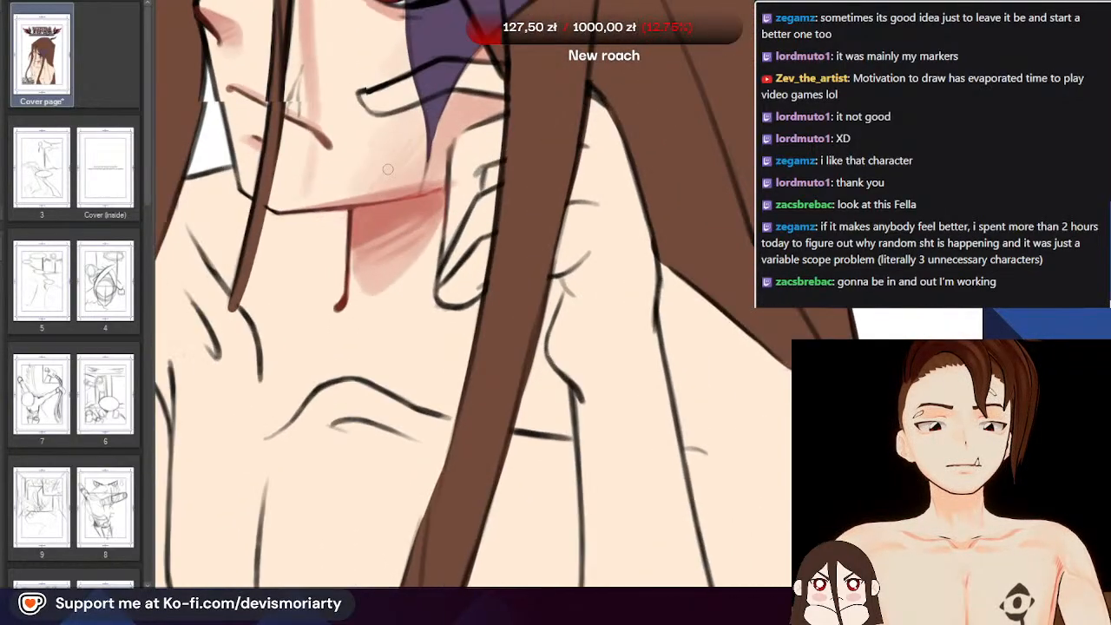
scroll(388, 169, "up", 4)
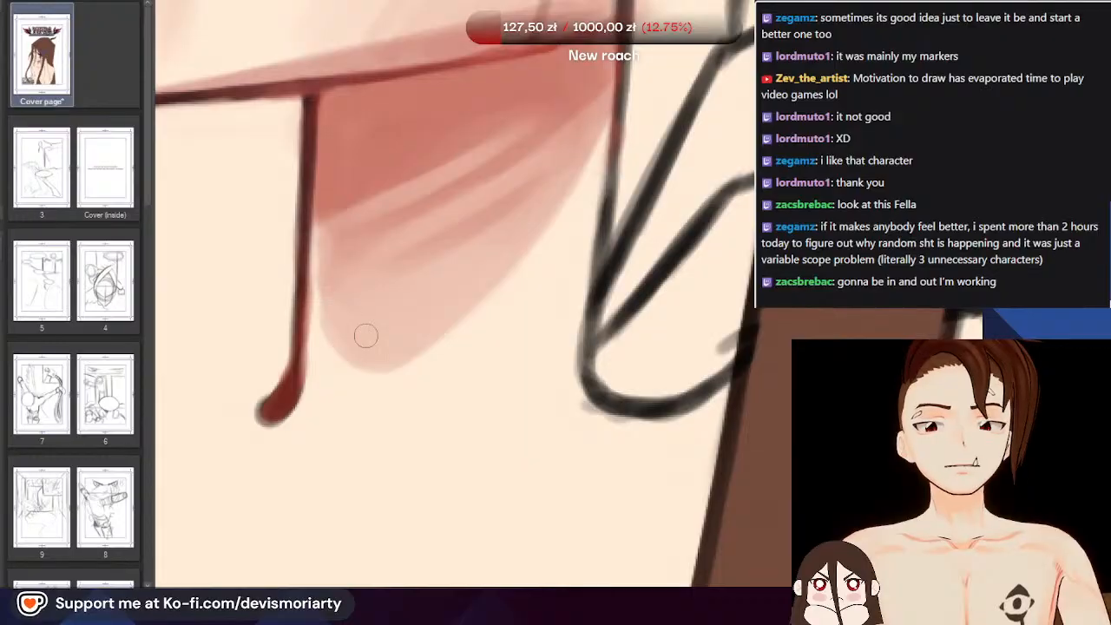
left_click_drag(319, 284, 318, 242)
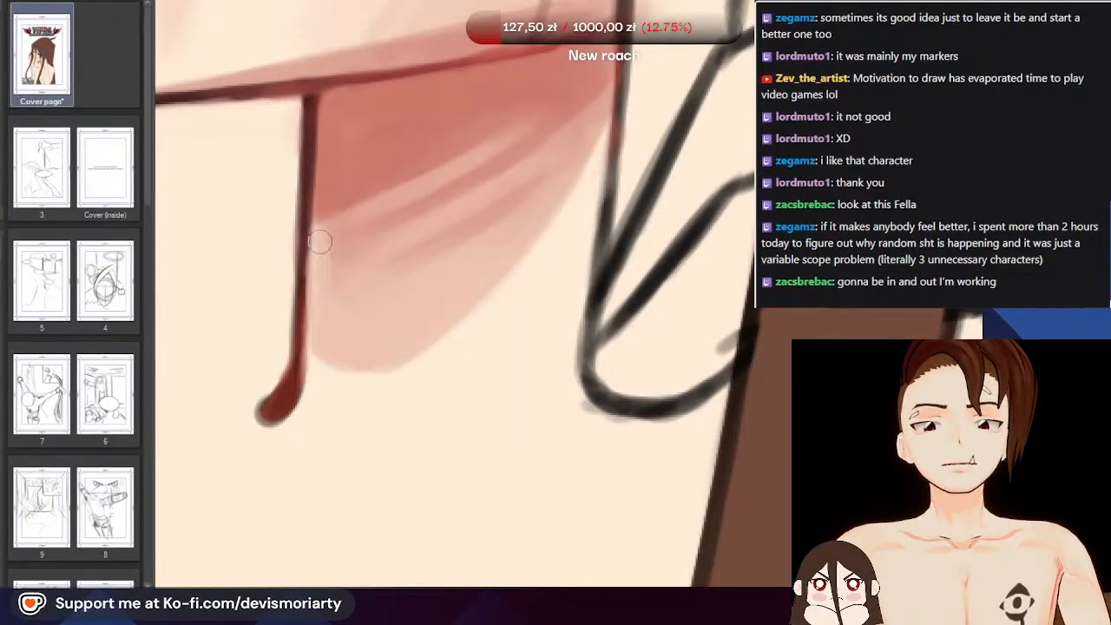
Check the neck shadow at several sizes and revert it to the earlier even pink with a black neck line
scroll(339, 328, "down", 3)
scroll(339, 328, "up", 3)
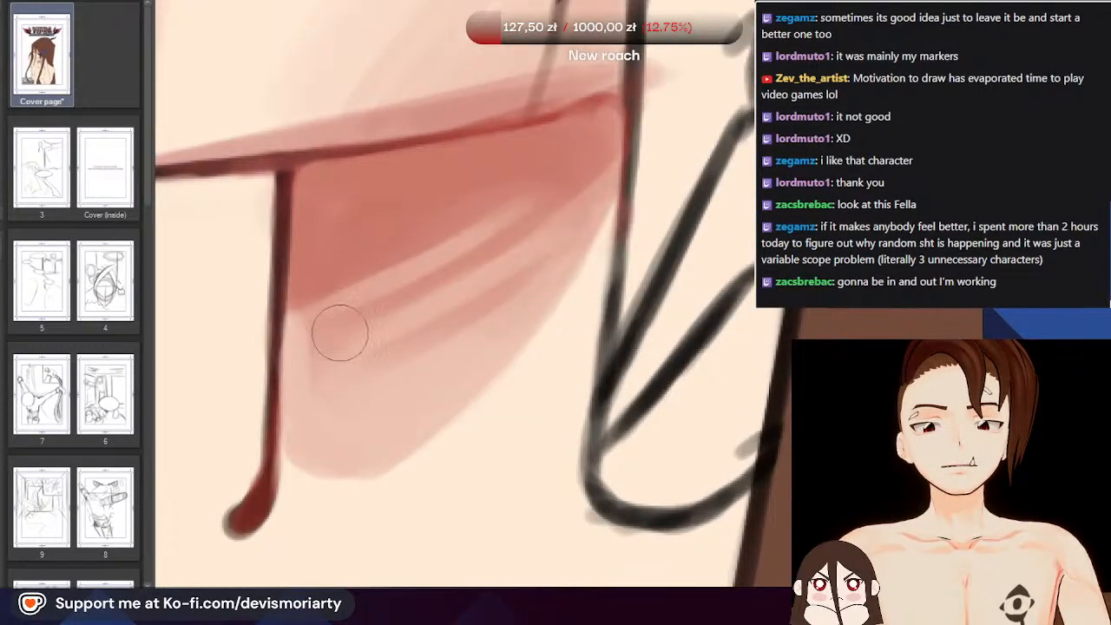
scroll(442, 330, "down", 6)
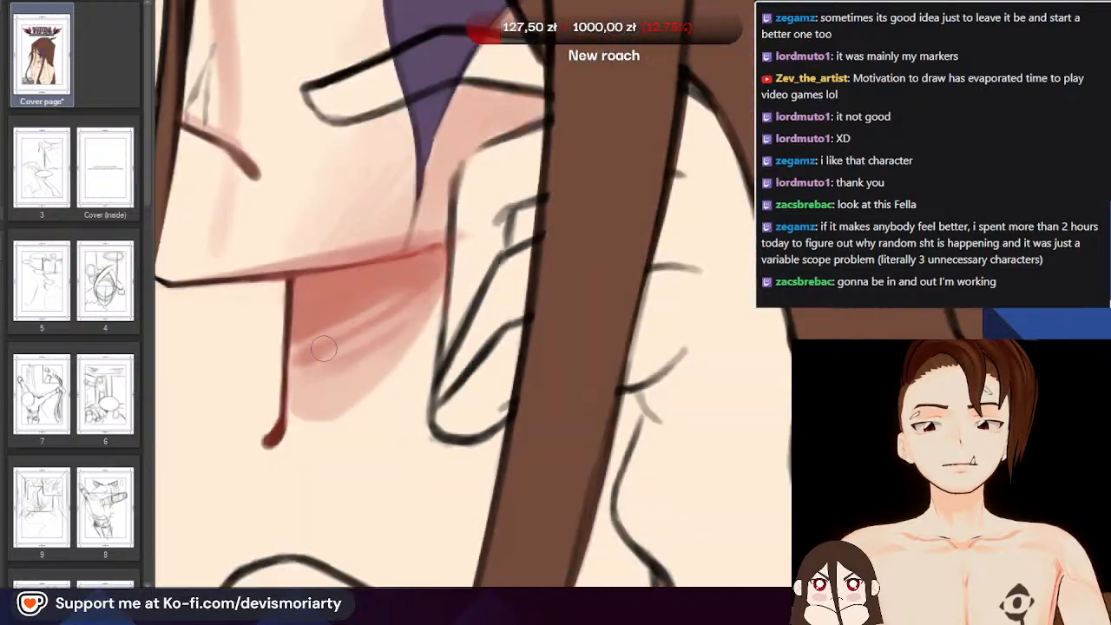
scroll(247, 271, "up", 6)
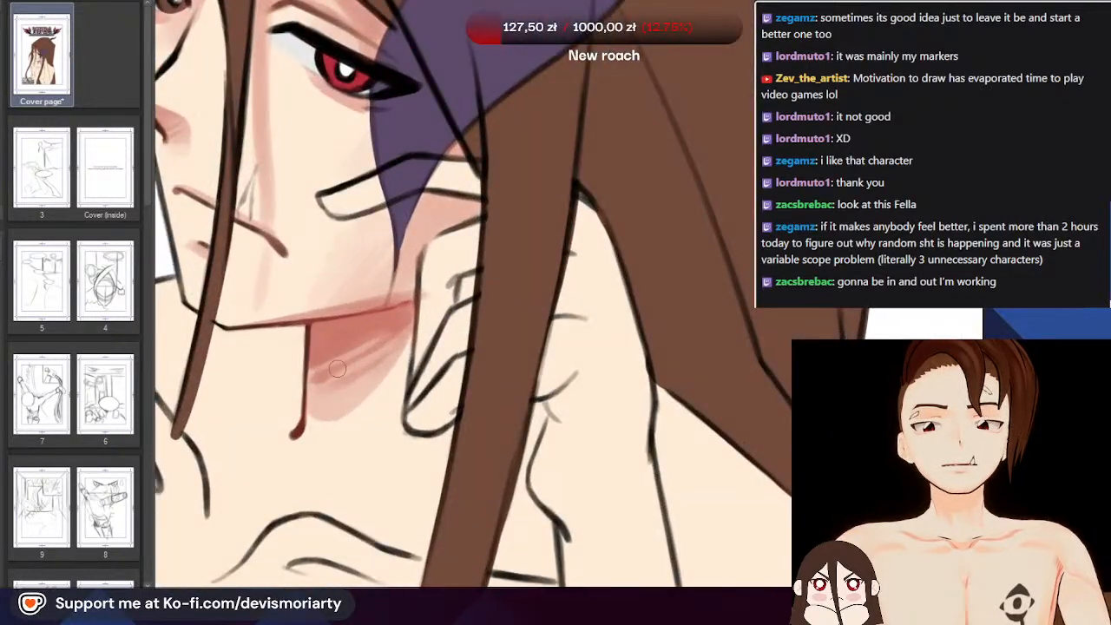
scroll(408, 400, "down", 5)
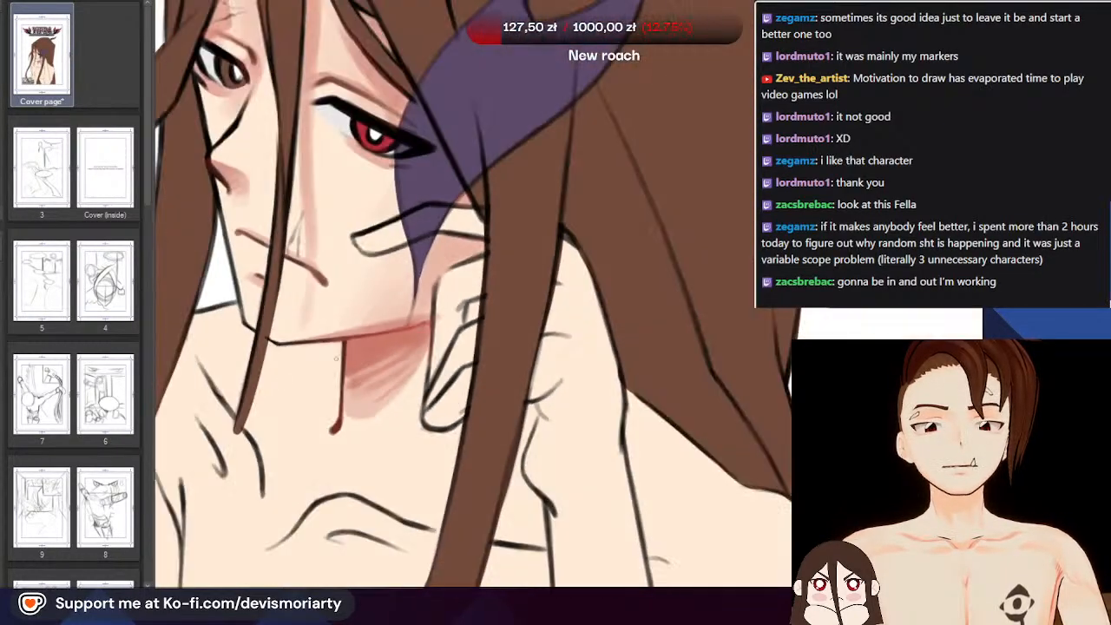
scroll(303, 331, "down", 4)
scroll(297, 367, "up", 4)
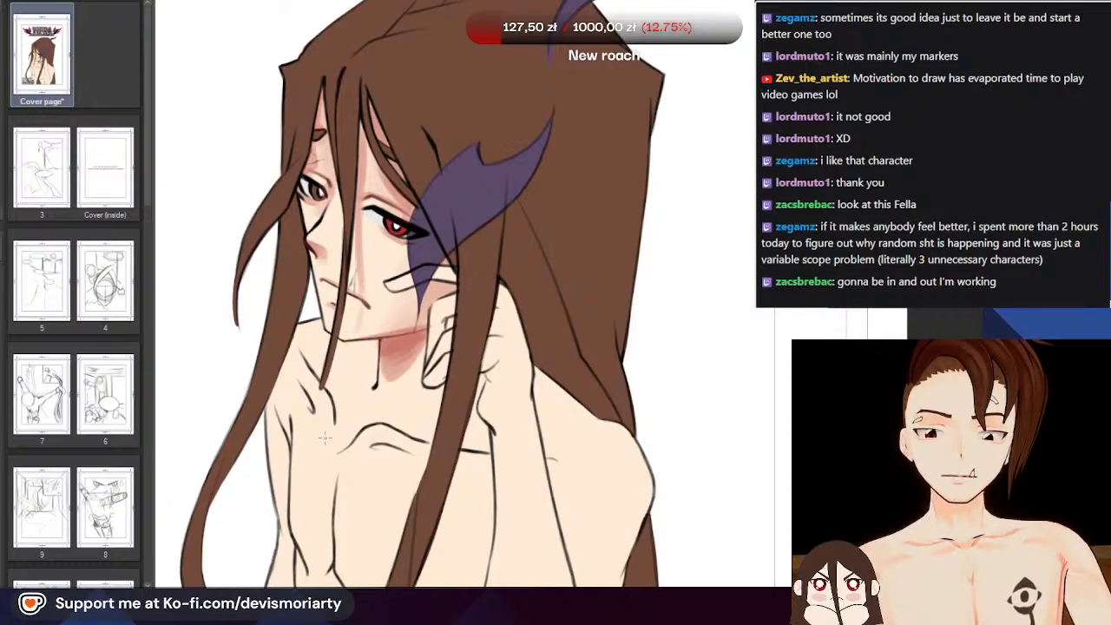
scroll(324, 438, "up", 5)
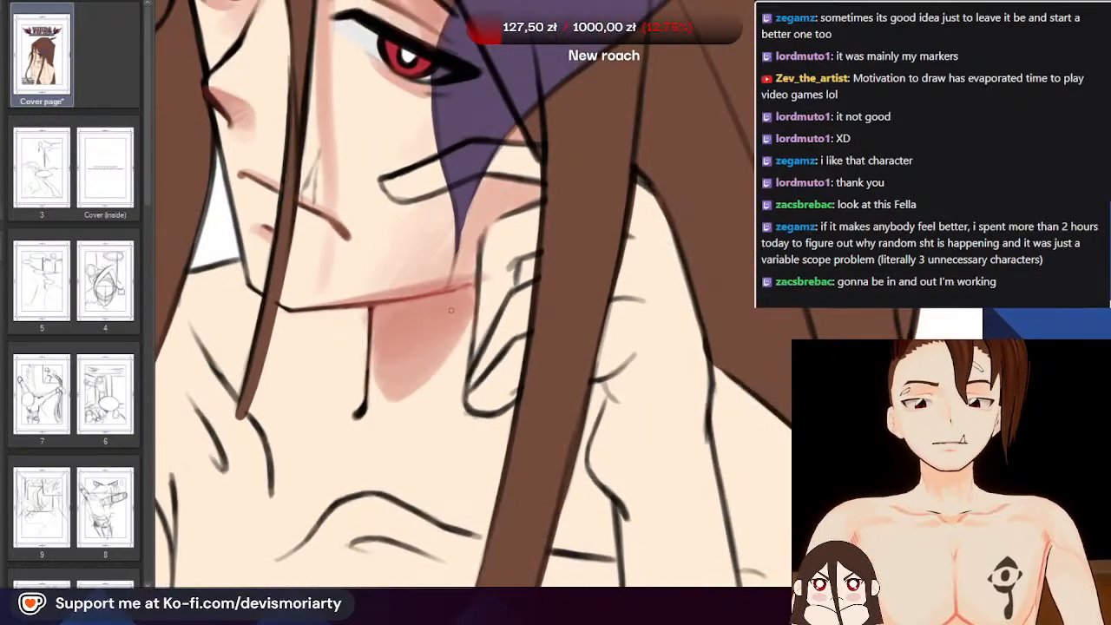
scroll(473, 288, "up", 1)
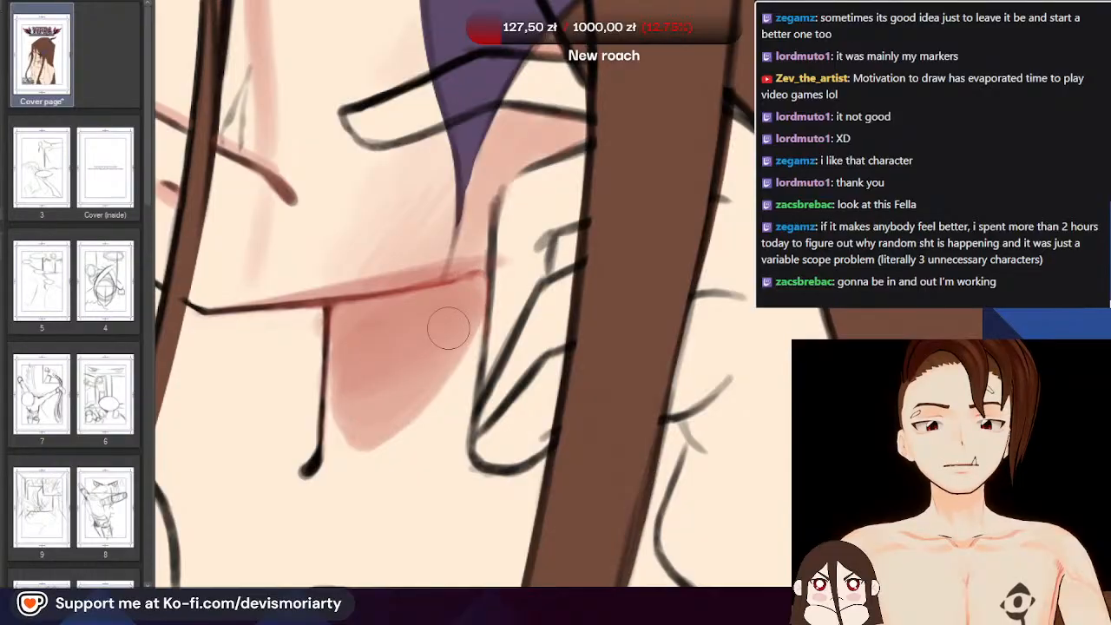
Paint a darker red band inside the neck shadow, running along the jaw line to the neck line
scroll(448, 328, "down", 6)
scroll(320, 366, "up", 3)
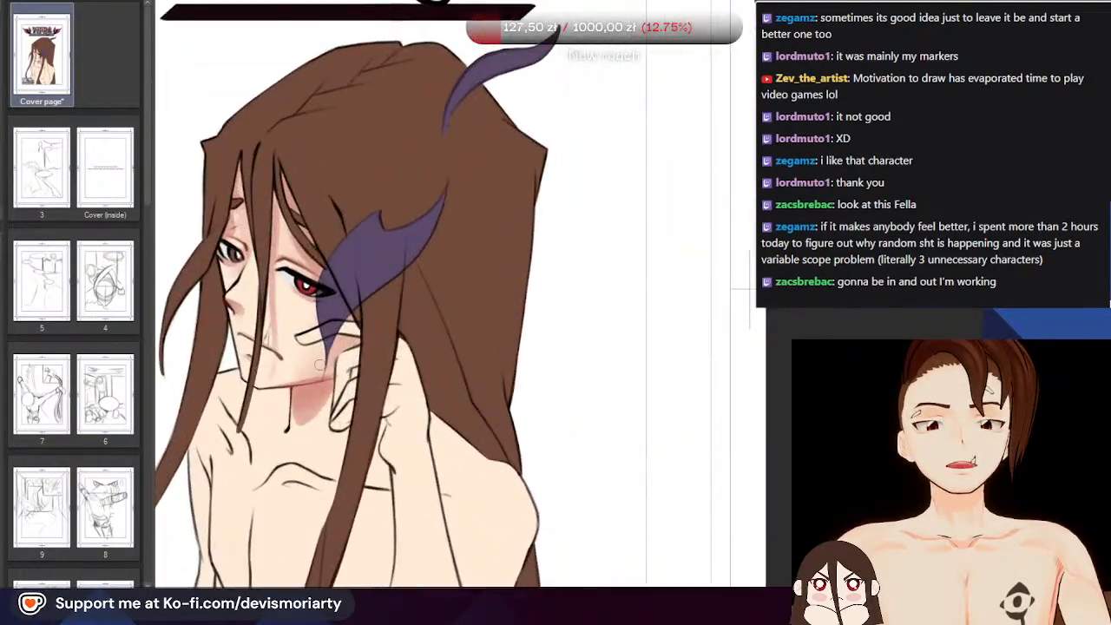
scroll(320, 366, "up", 3)
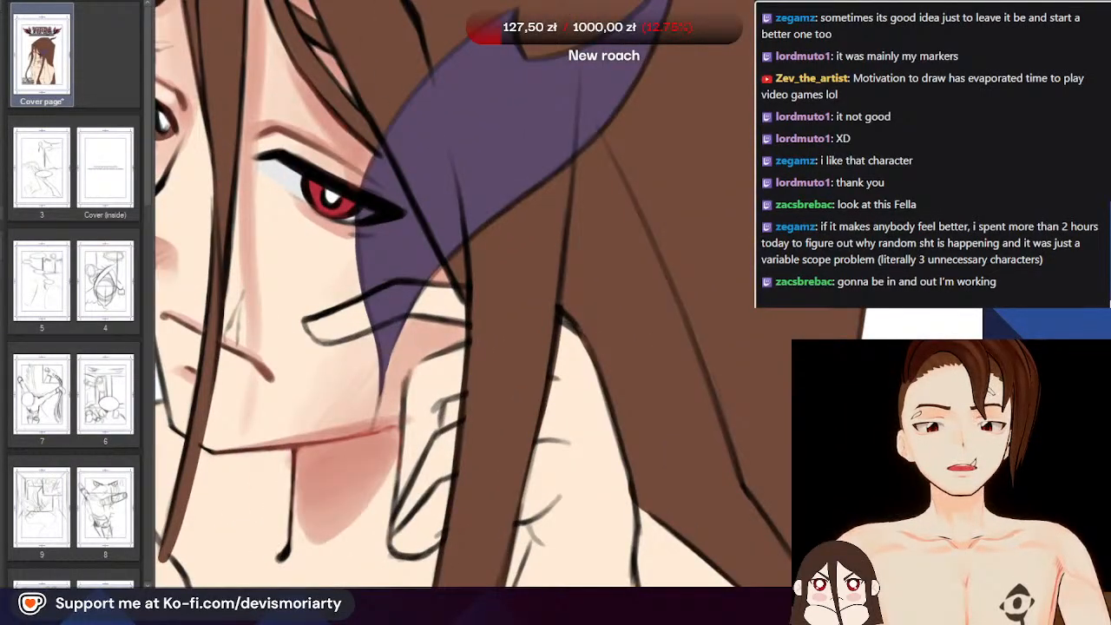
scroll(258, 300, "down", 2)
scroll(424, 339, "up", 4)
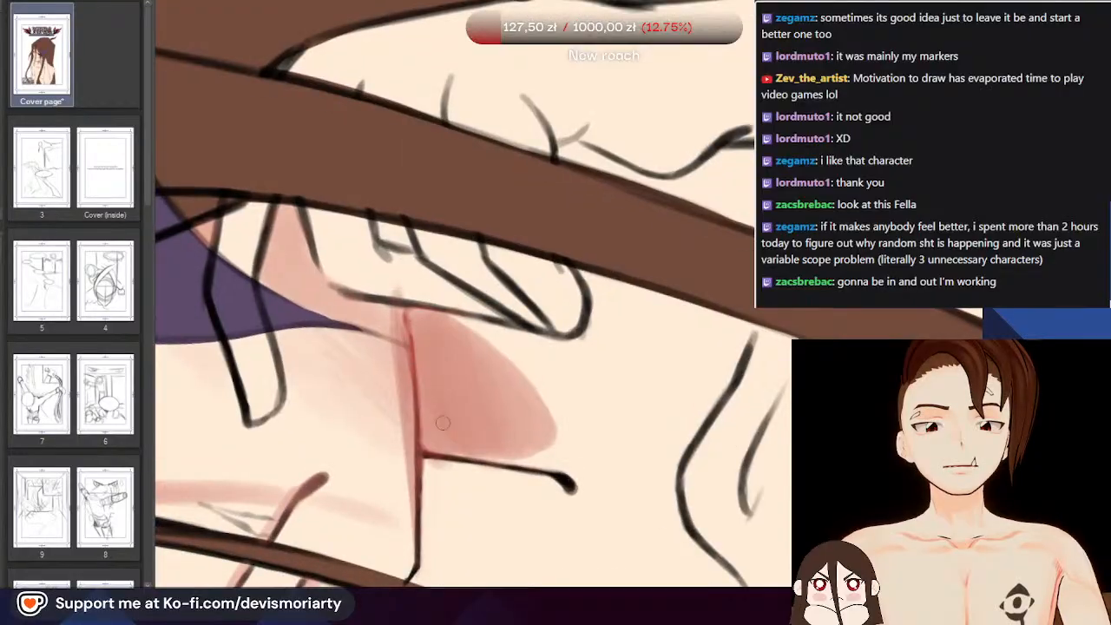
scroll(408, 337, "down", 5)
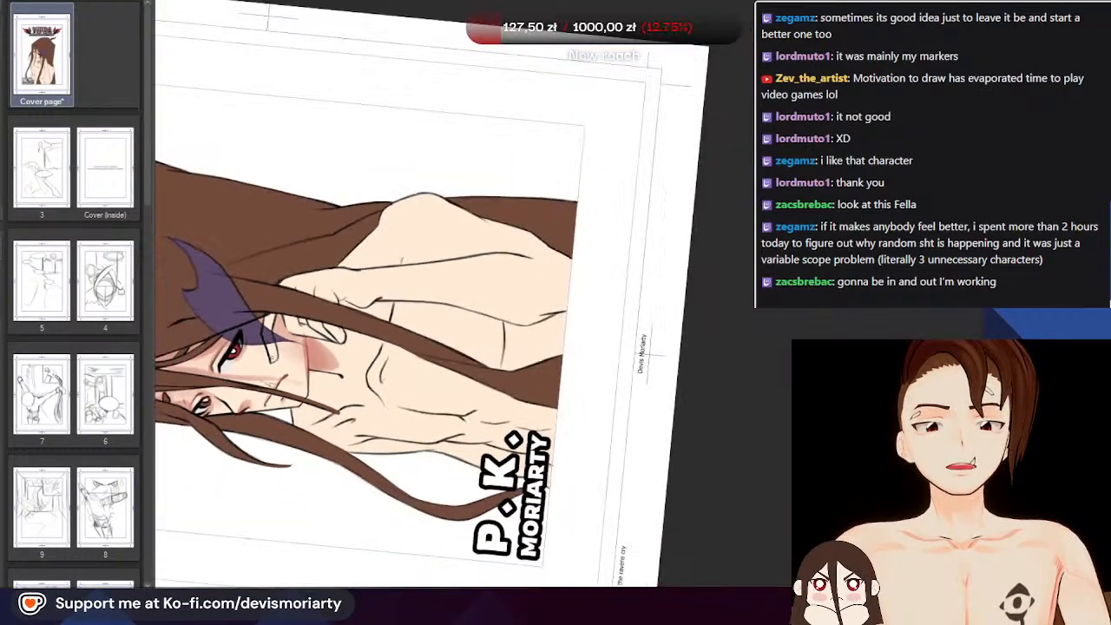
scroll(369, 382, "up", 5)
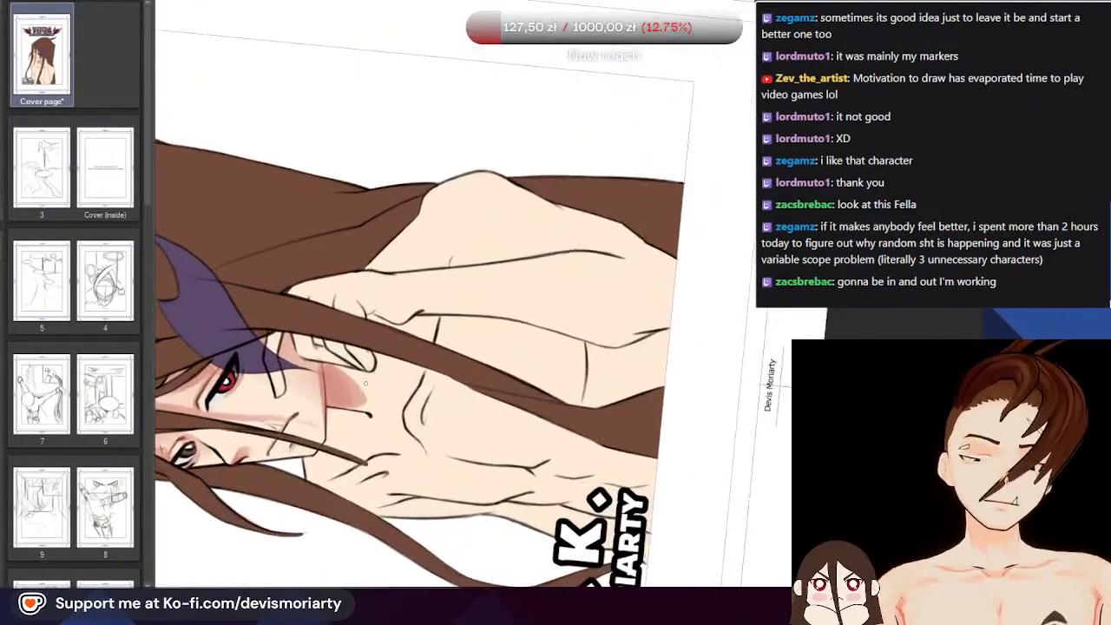
scroll(313, 390, "up", 5)
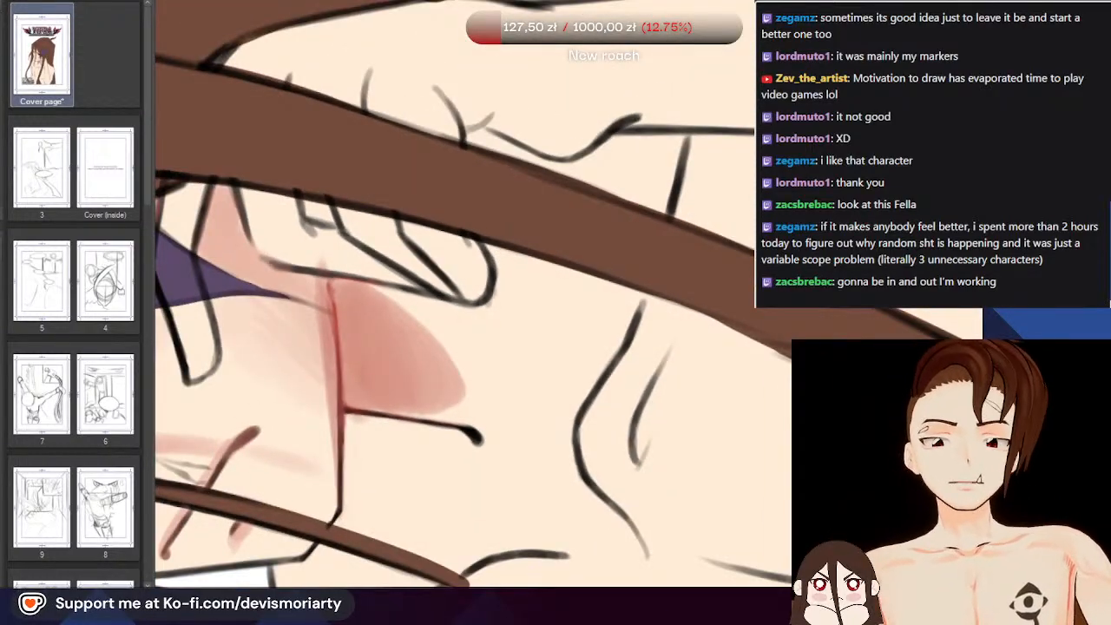
scroll(319, 276, "up", 4)
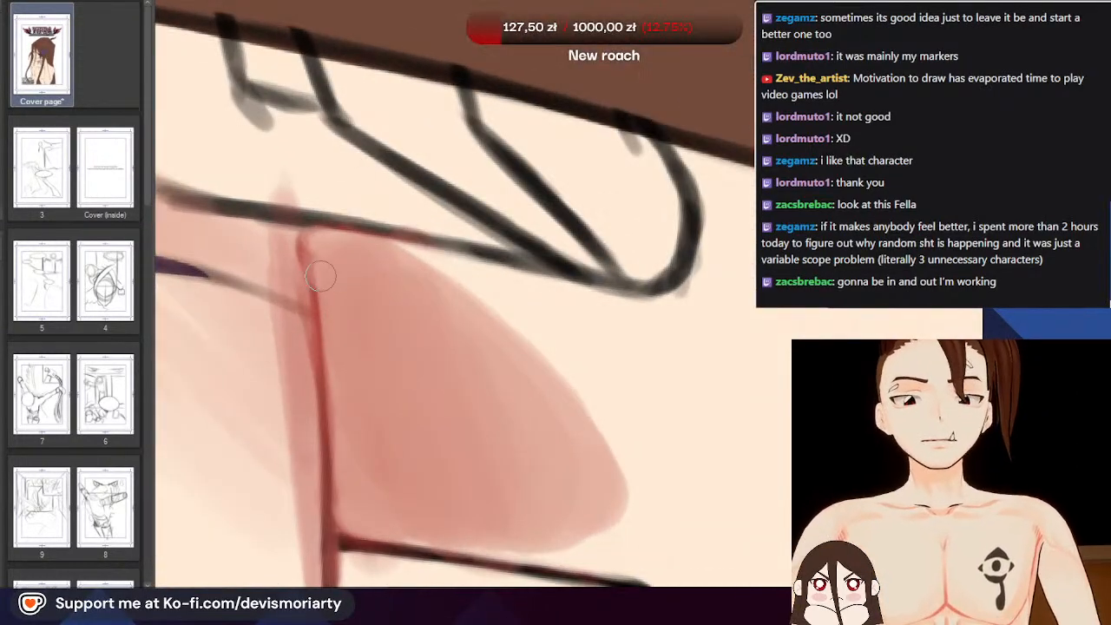
mouse_move(320, 276)
left_mouse_down()
mouse_move(370, 524)
mouse_move(368, 499)
mouse_move(348, 517)
mouse_move(366, 452)
mouse_move(343, 356)
mouse_move(359, 441)
mouse_move(350, 436)
mouse_move(337, 315)
left_mouse_up()
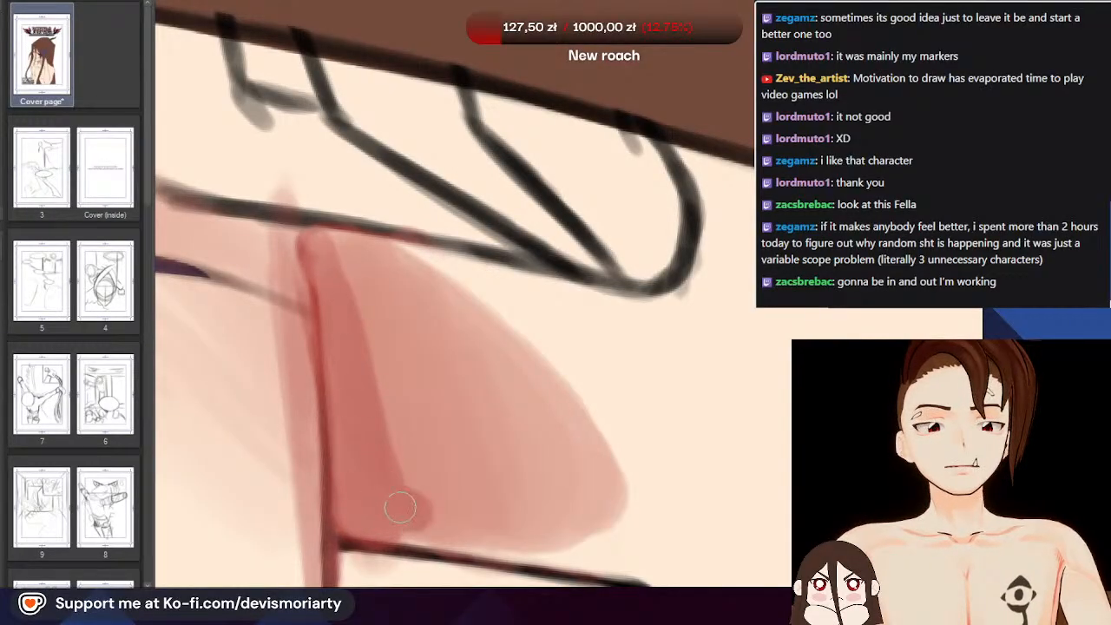
Try a light streak through the darker red band of the neck shadow, and undo it
scroll(413, 515, "down", 5)
scroll(353, 411, "up", 5)
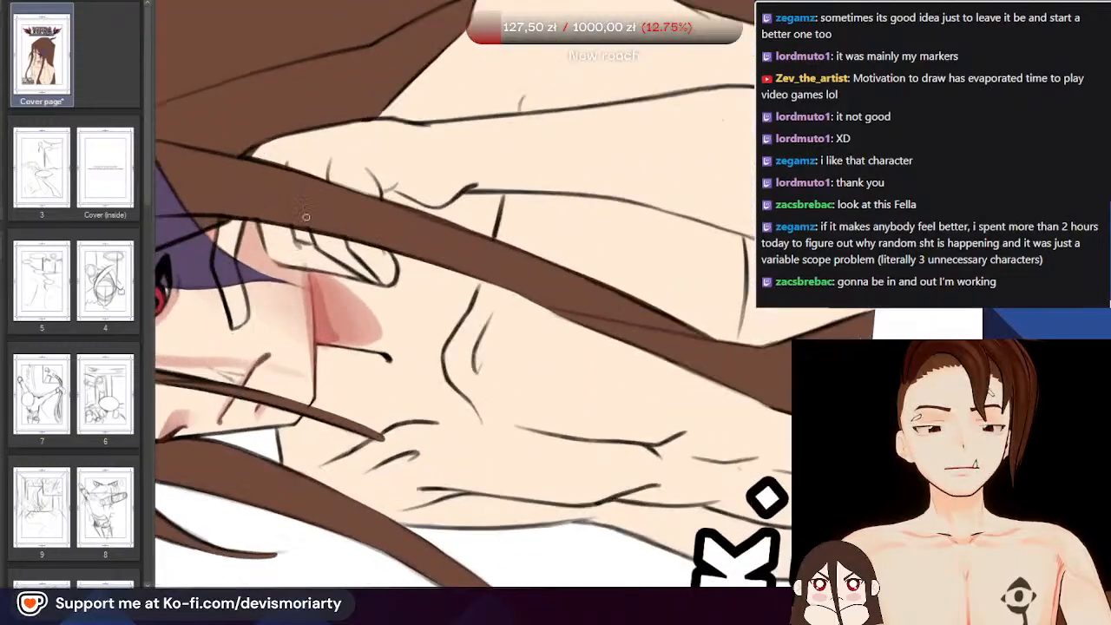
scroll(329, 332, "down", 2)
scroll(328, 329, "up", 1)
mouse_move(327, 329)
left_mouse_down()
mouse_move(347, 430)
mouse_move(365, 467)
left_mouse_up()
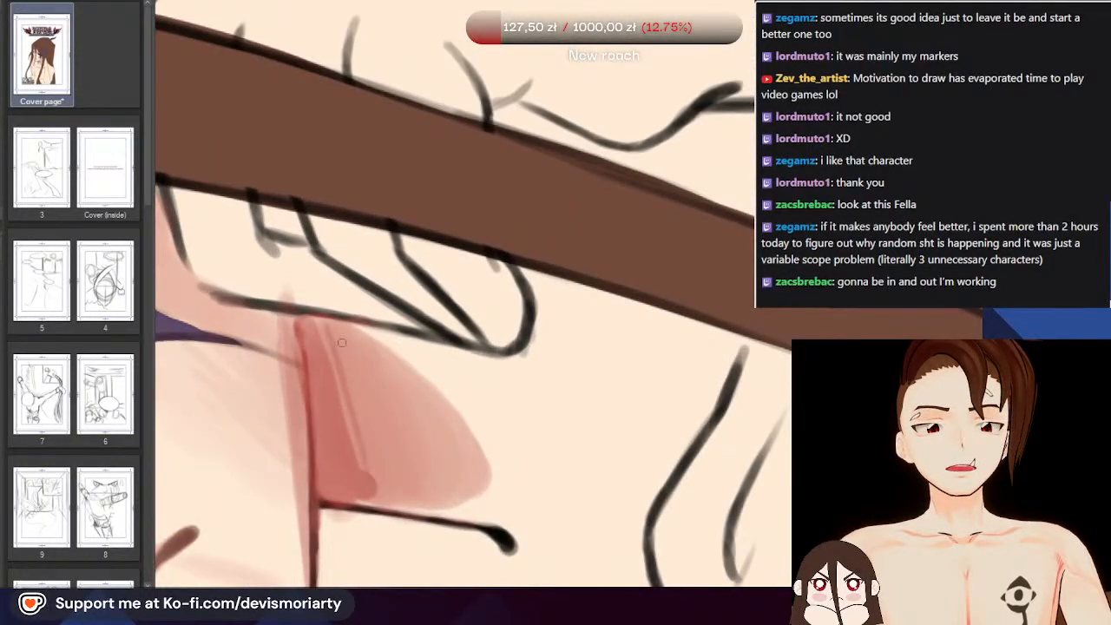
scroll(363, 363, "down", 4)
scroll(337, 378, "up", 4)
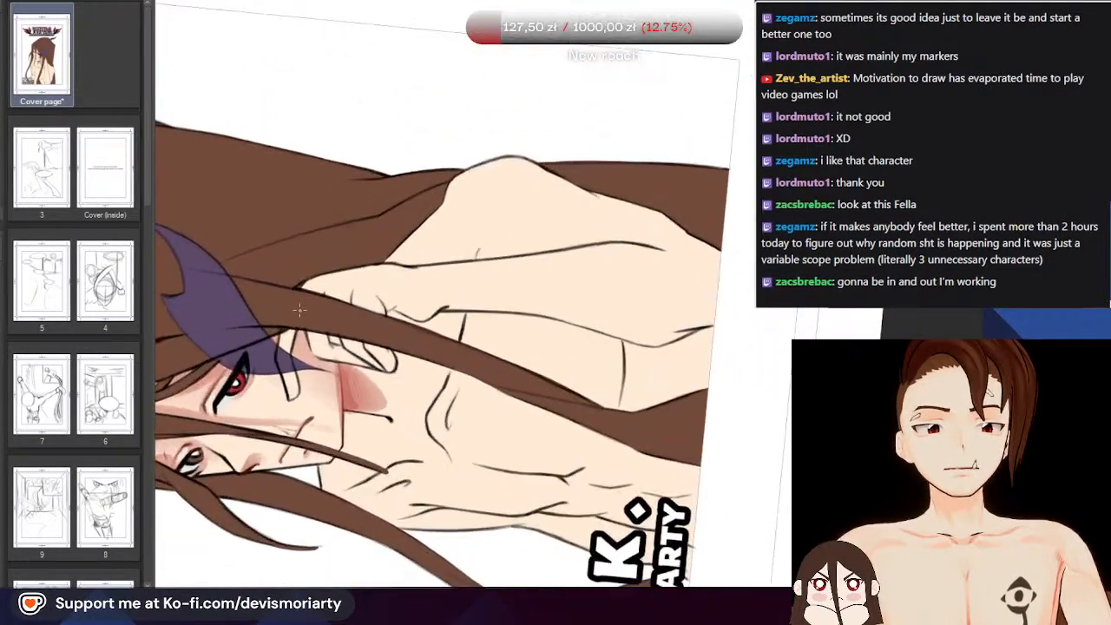
scroll(373, 395, "up", 3)
key("ctrl+z")
key("ctrl+z")
scroll(368, 338, "up", 1)
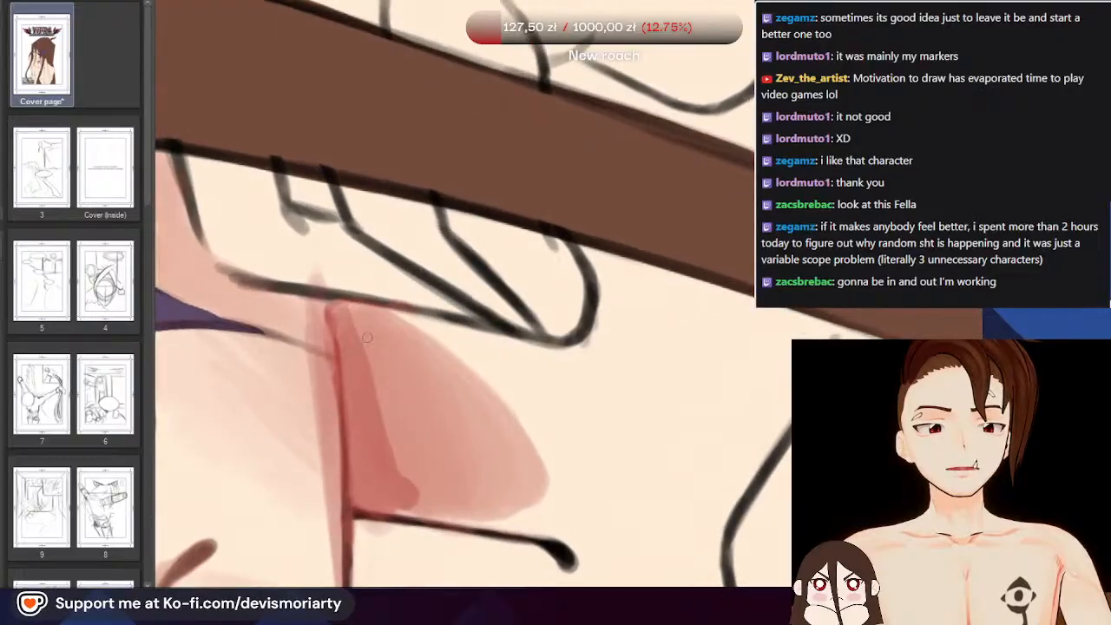
Try several thin streaks across the edge of the darker band to blend it into the neck shadow
left_click_drag(369, 333, 410, 455)
left_click_drag(393, 317, 429, 445)
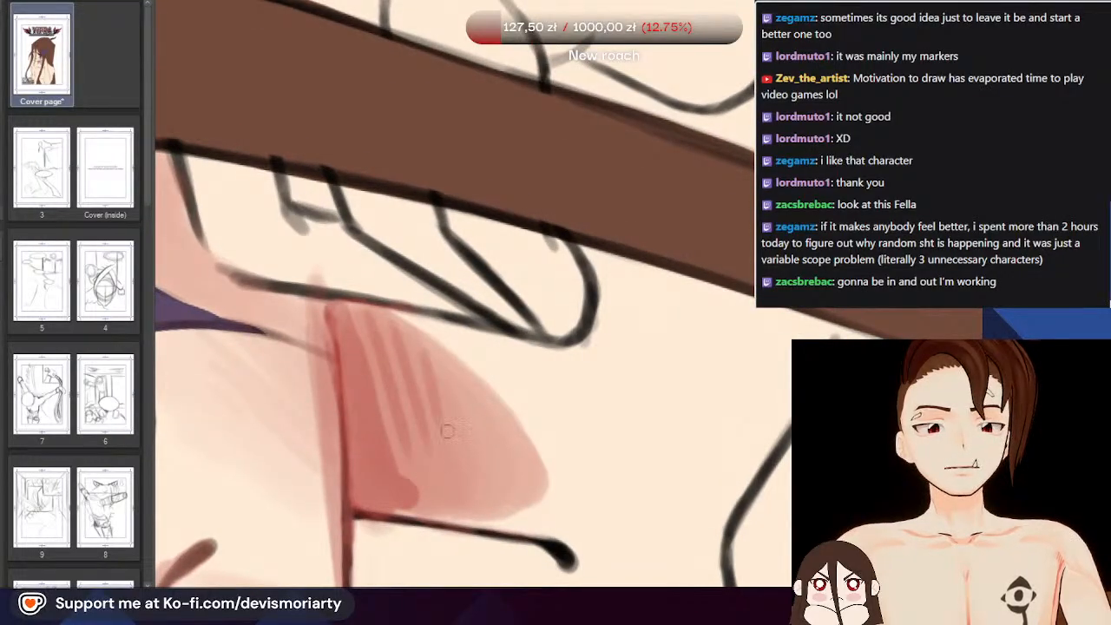
scroll(447, 432, "down", 6)
scroll(447, 432, "up", 3)
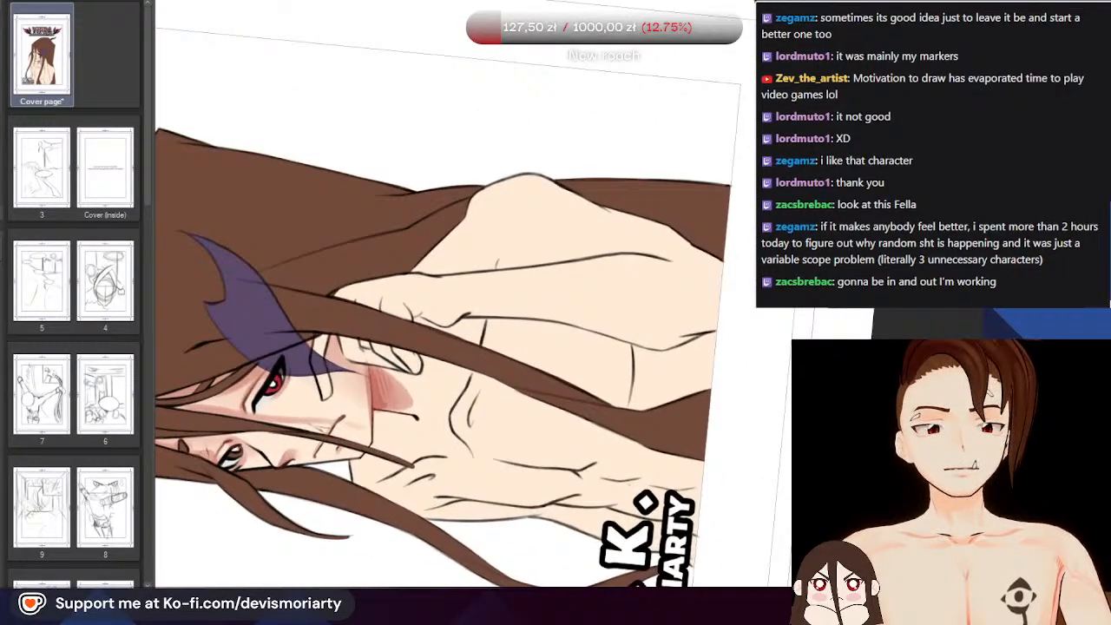
Straighten the canvas and examine the streaked neck shadow at full-page size and closer up
key("ctrl+at")
scroll(373, 287, "down", 3)
scroll(365, 269, "up", 5)
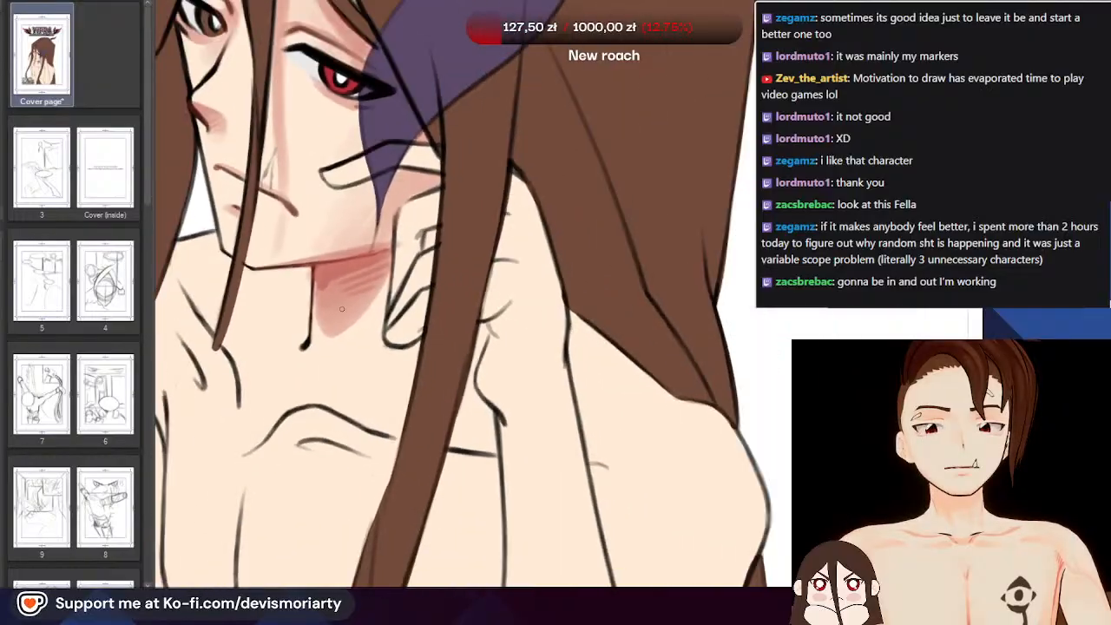
scroll(341, 309, "down", 5)
scroll(398, 345, "up", 2)
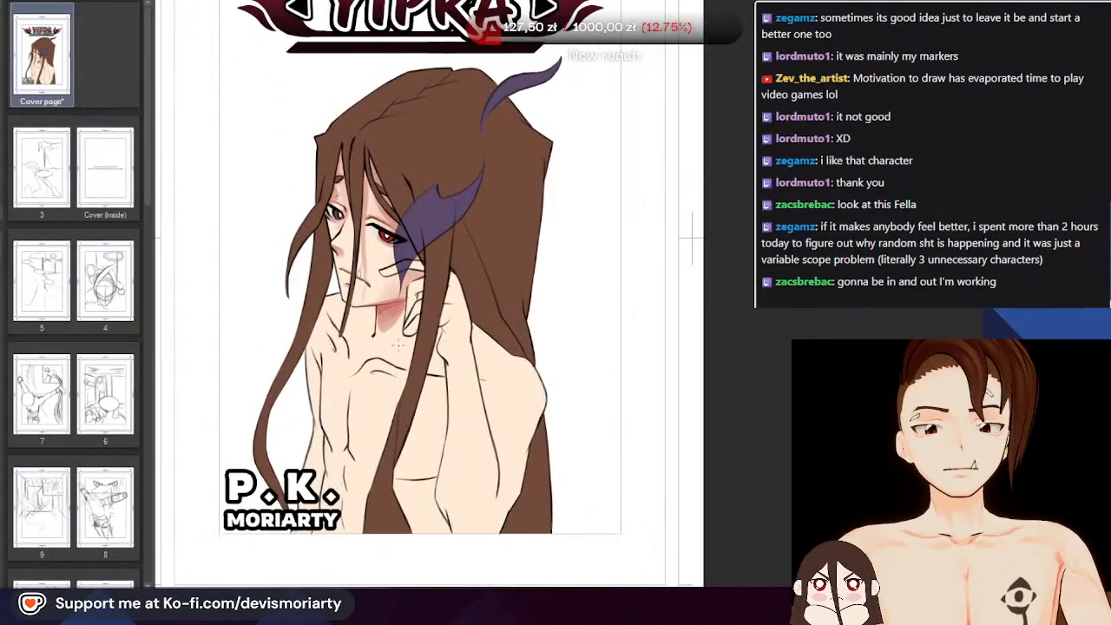
scroll(408, 346, "down", 1)
scroll(521, 347, "up", 2)
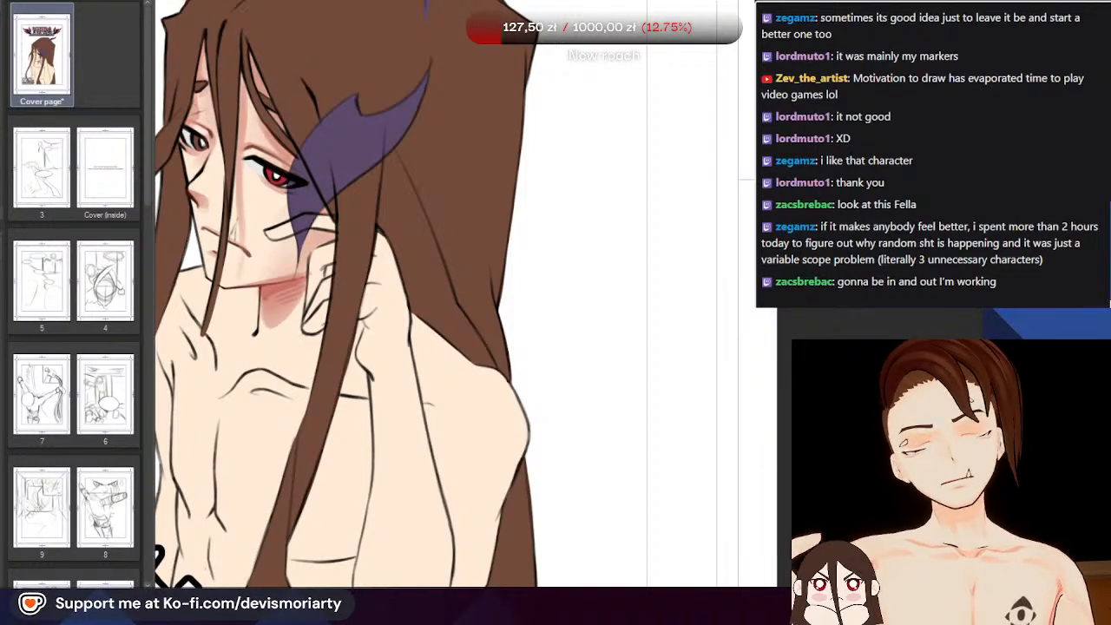
scroll(569, 378, "down", 2)
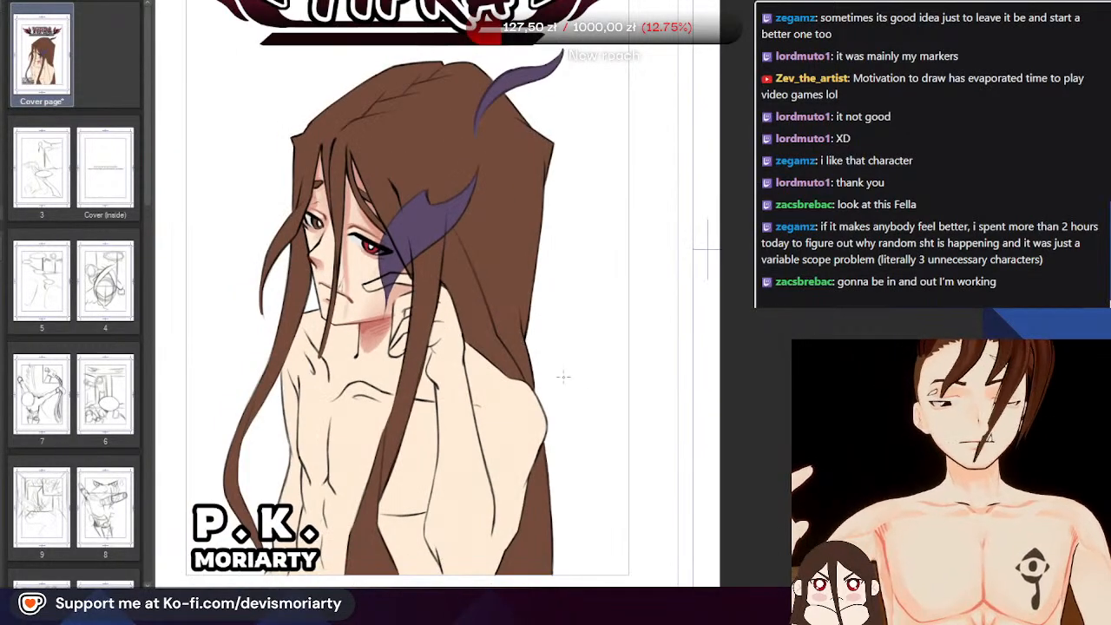
scroll(507, 345, "down", 1)
scroll(382, 339, "up", 3)
scroll(476, 267, "up", 1)
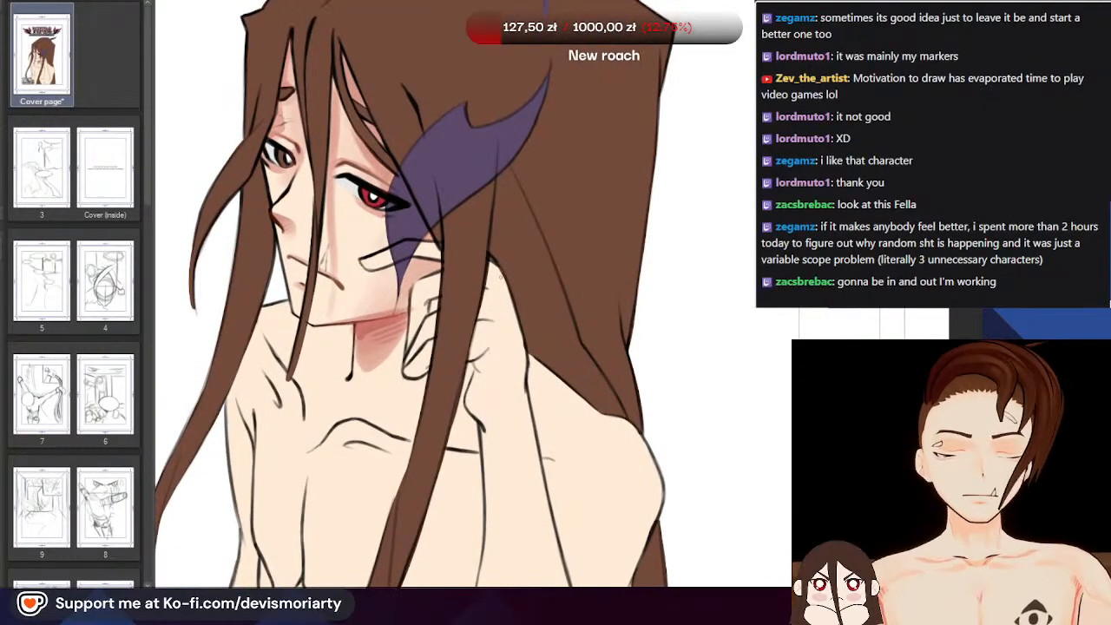
Undo the streaks in the neck shadow and inspect the plain darker band under the jaw
scroll(319, 192, "up", 1)
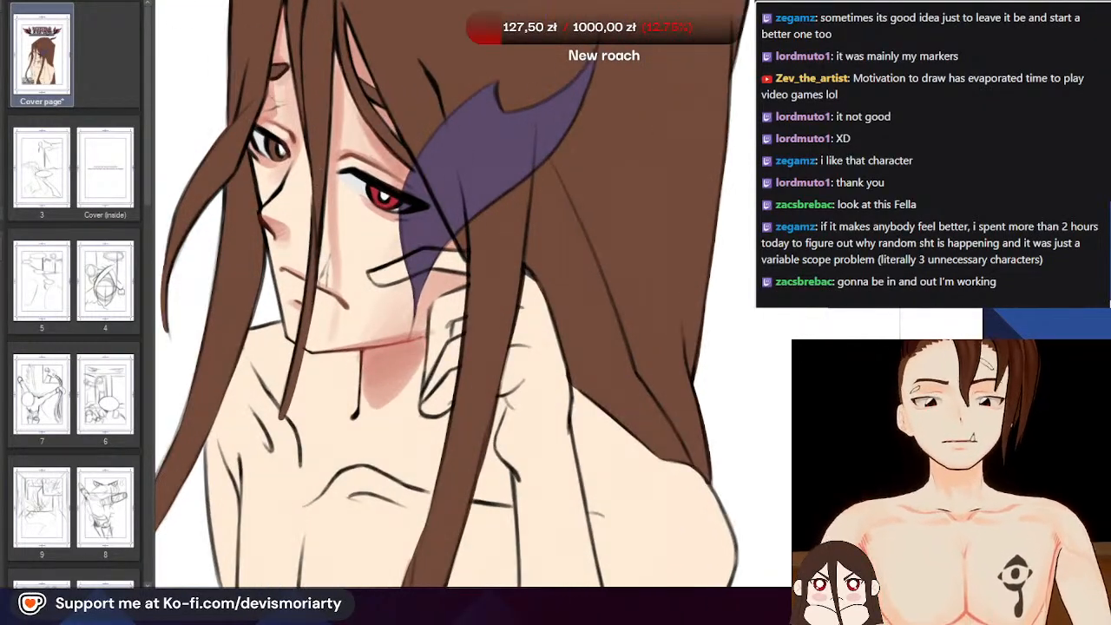
scroll(422, 352, "up", 4)
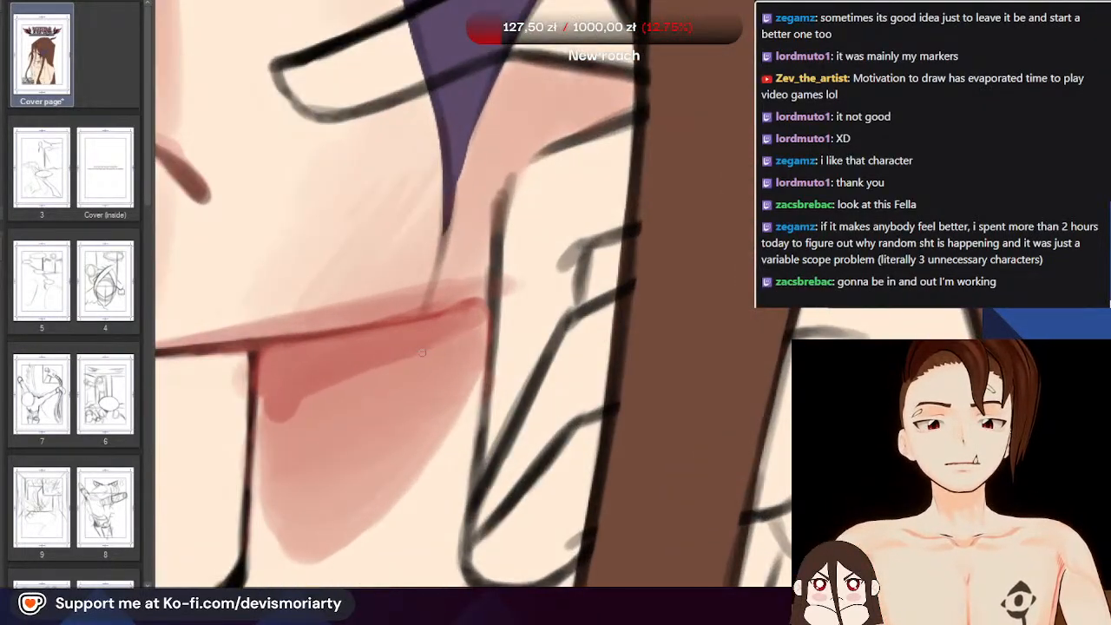
scroll(468, 324, "up", 1)
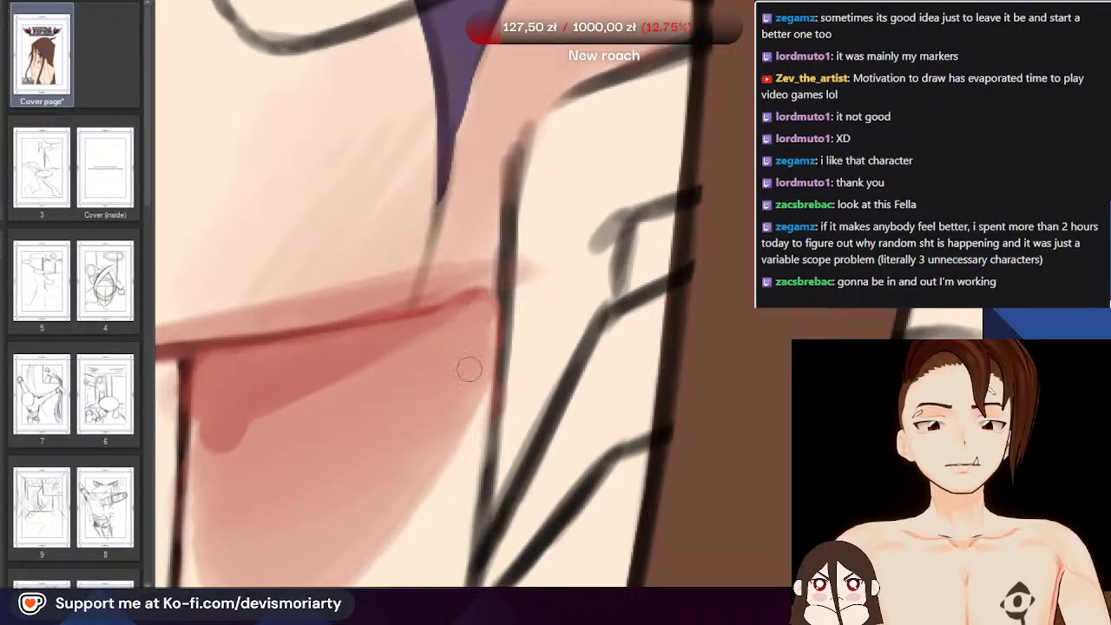
scroll(270, 362, "up", 1)
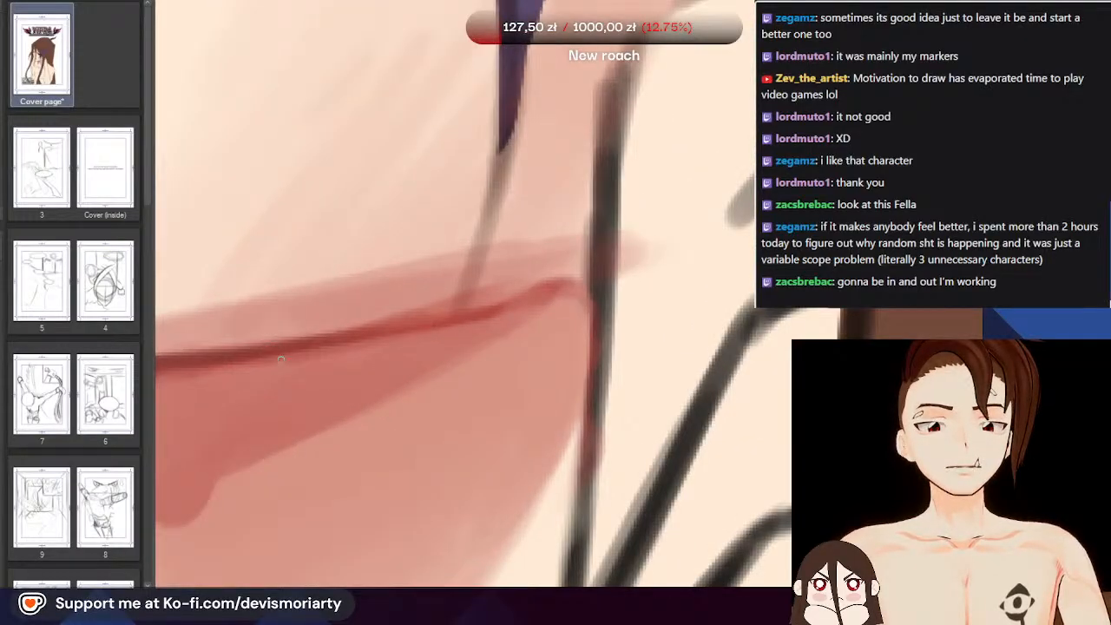
scroll(278, 293, "down", 4)
scroll(266, 363, "up", 2)
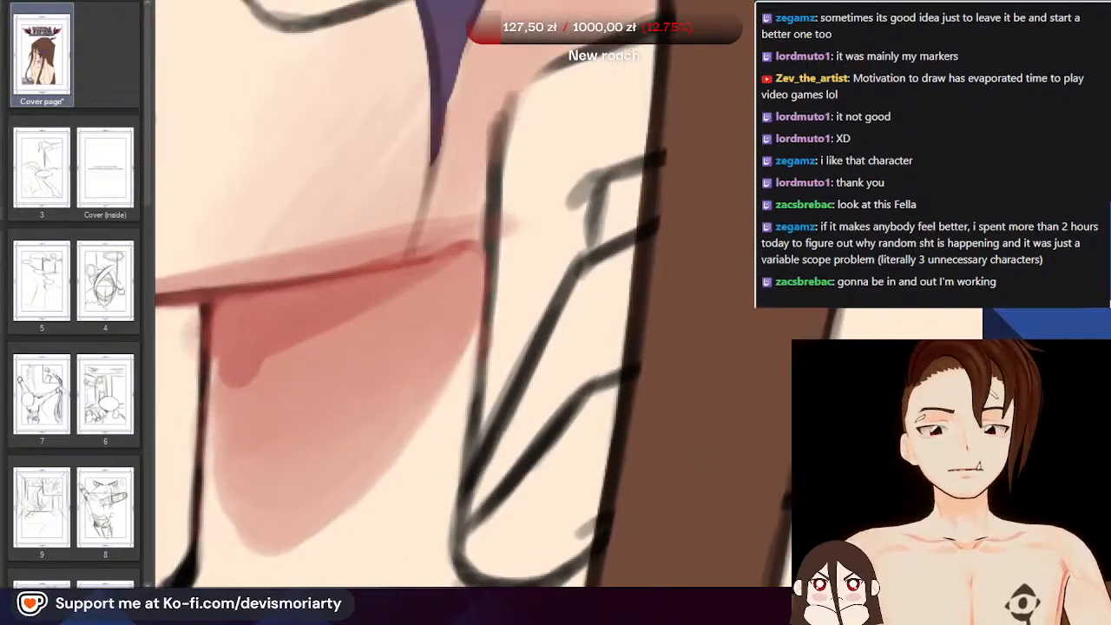
Rotate the canvas to inspect the two-tone shadow under the jaw and sample its red tones
key("minus")
key("minus")
key("minus")
left_click_drag(747, 529, 303, 556)
scroll(305, 553, "down", 3)
scroll(273, 293, "up", 3)
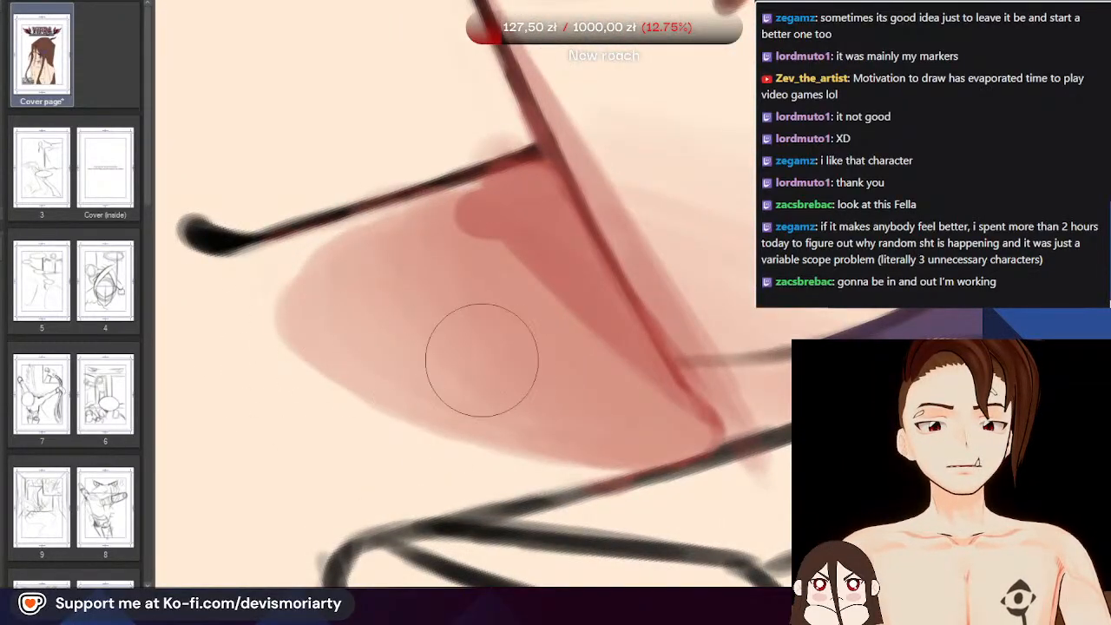
scroll(482, 361, "down", 4)
scroll(249, 335, "up", 3)
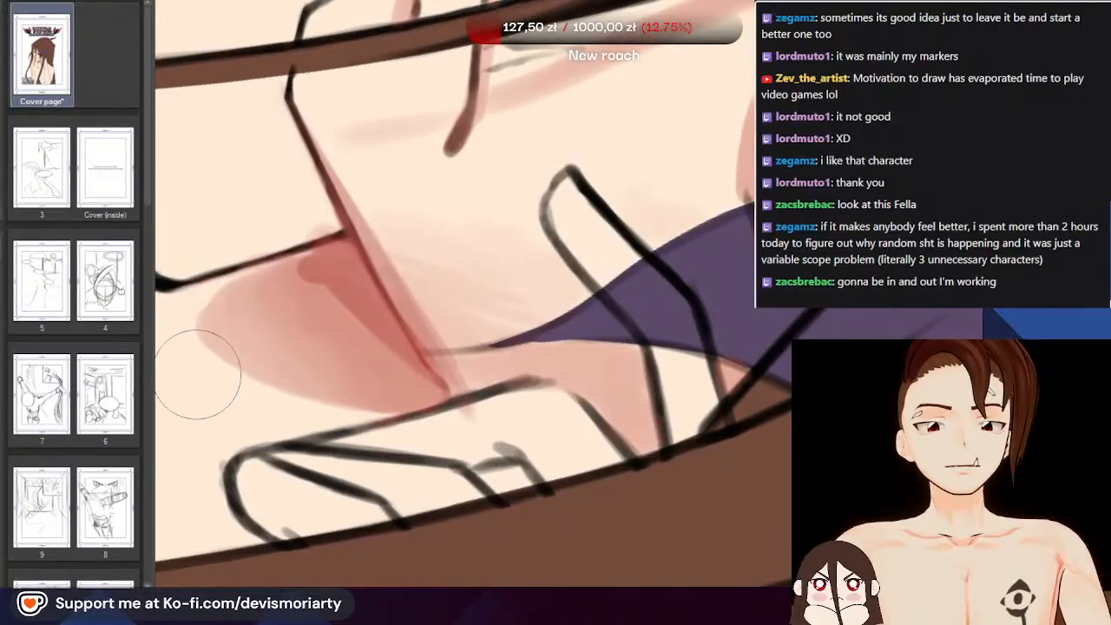
scroll(345, 347, "up", 1)
left_click(325, 316, "alt")
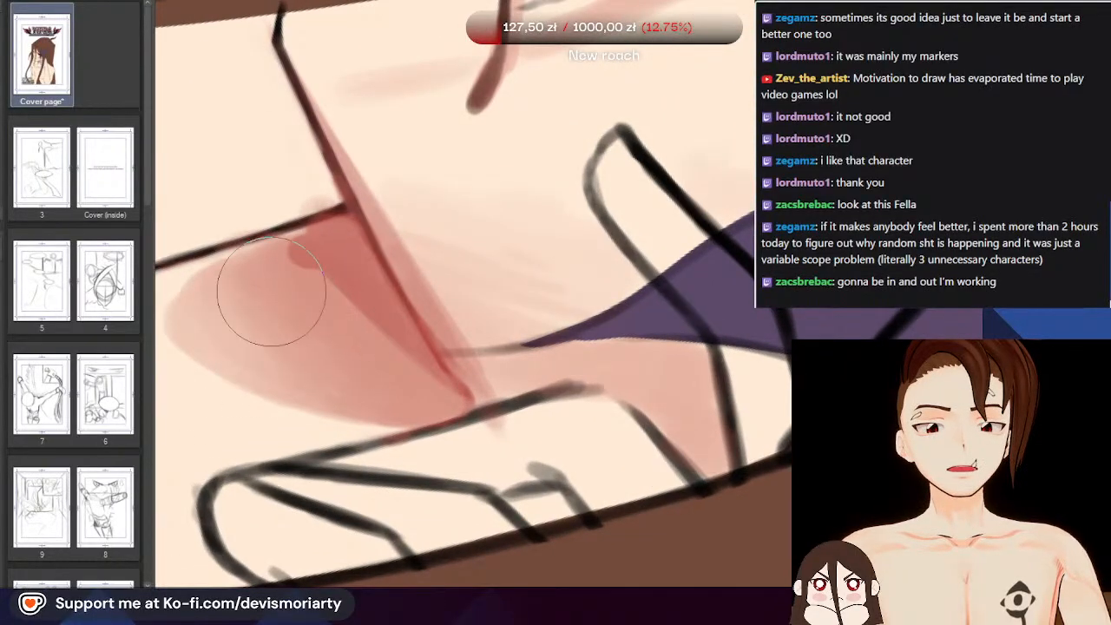
scroll(276, 289, "down", 3)
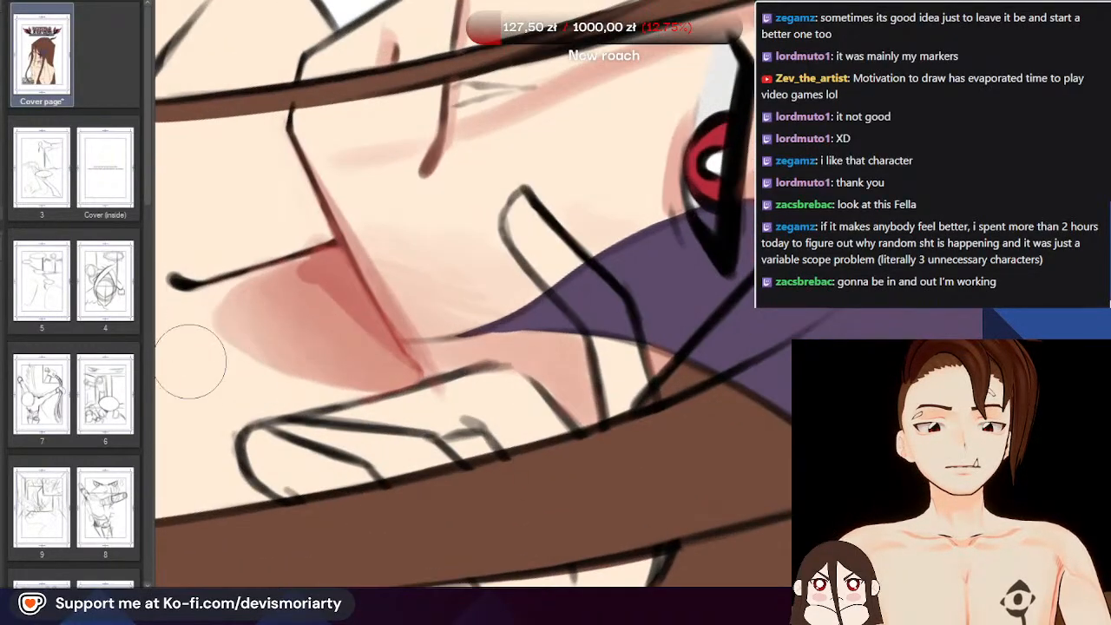
scroll(340, 318, "down", 1)
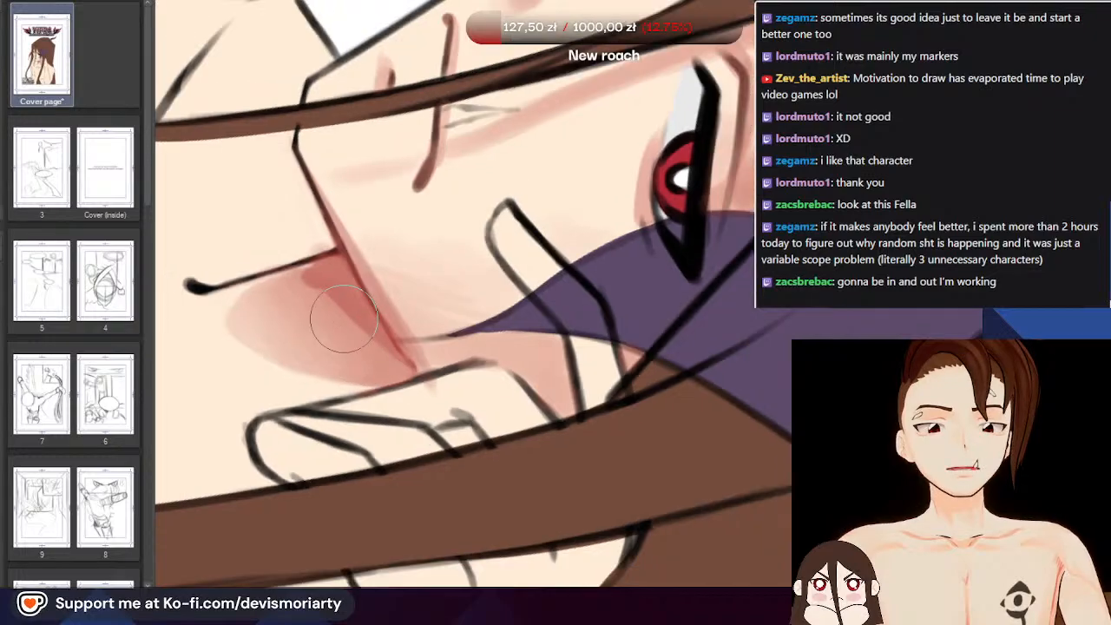
scroll(388, 365, "up", 2)
left_click(392, 364, "alt")
Examine the neck shadow and its darker band at page size and close up from several canvas angles
scroll(236, 308, "down", 5)
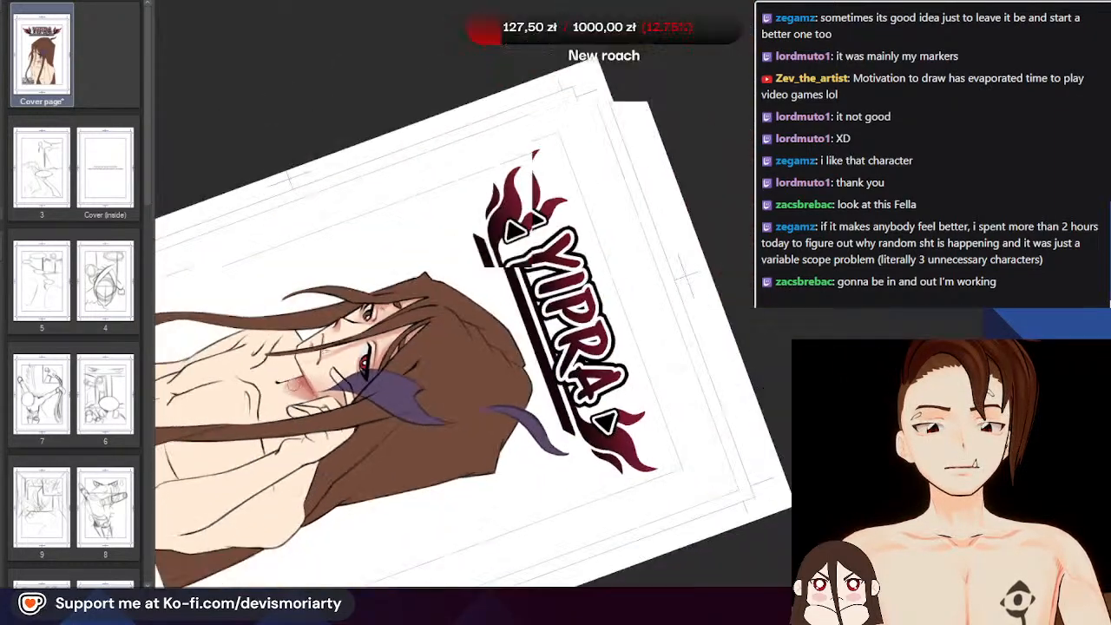
scroll(319, 412, "up", 6)
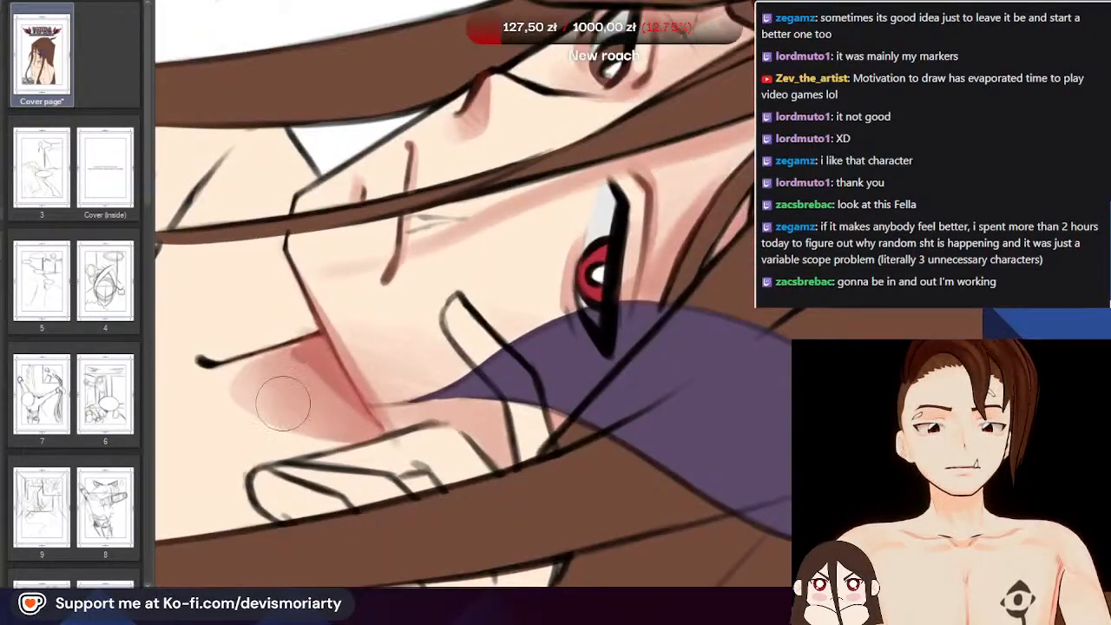
scroll(245, 365, "down", 3)
scroll(217, 330, "up", 2)
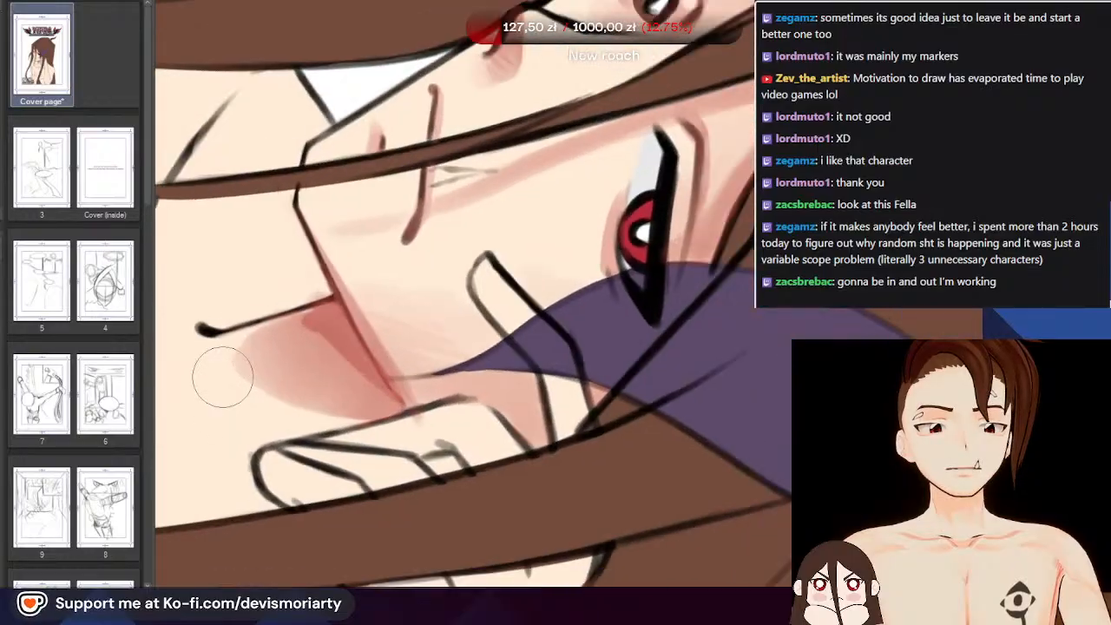
scroll(196, 295, "down", 3)
scroll(196, 295, "down", 2)
scroll(291, 354, "up", 6)
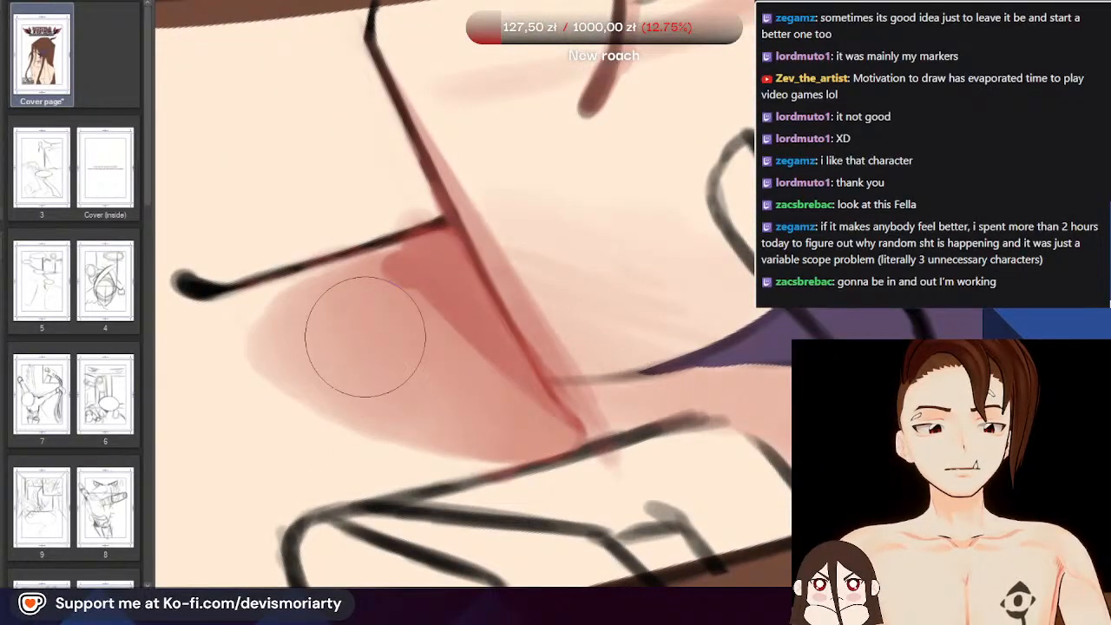
scroll(282, 341, "down", 4)
scroll(361, 337, "up", 4)
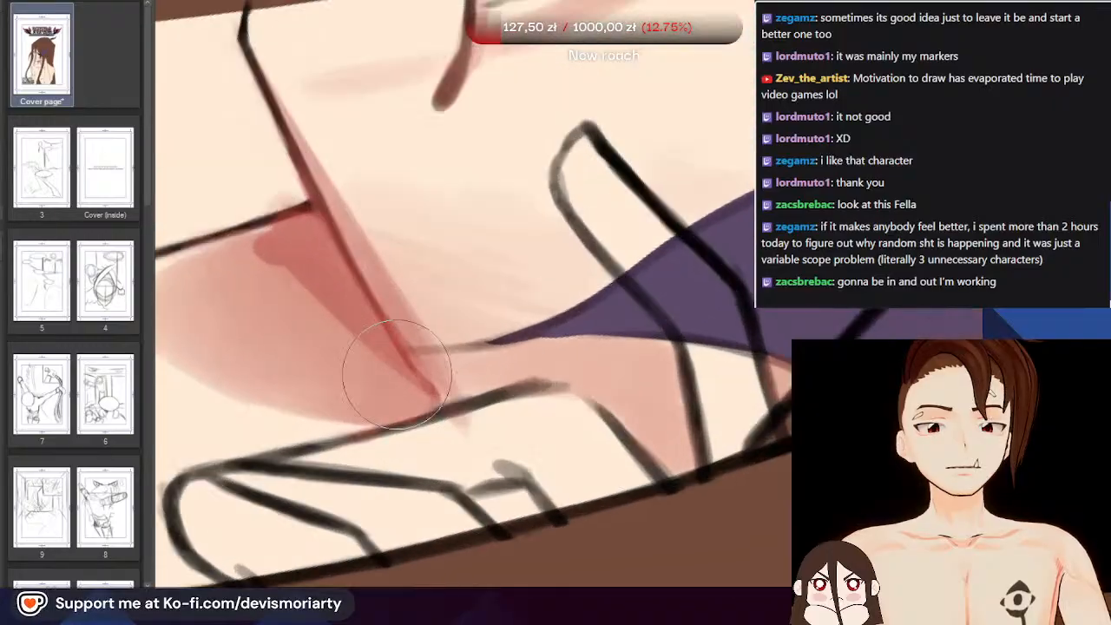
scroll(347, 295, "down", 3)
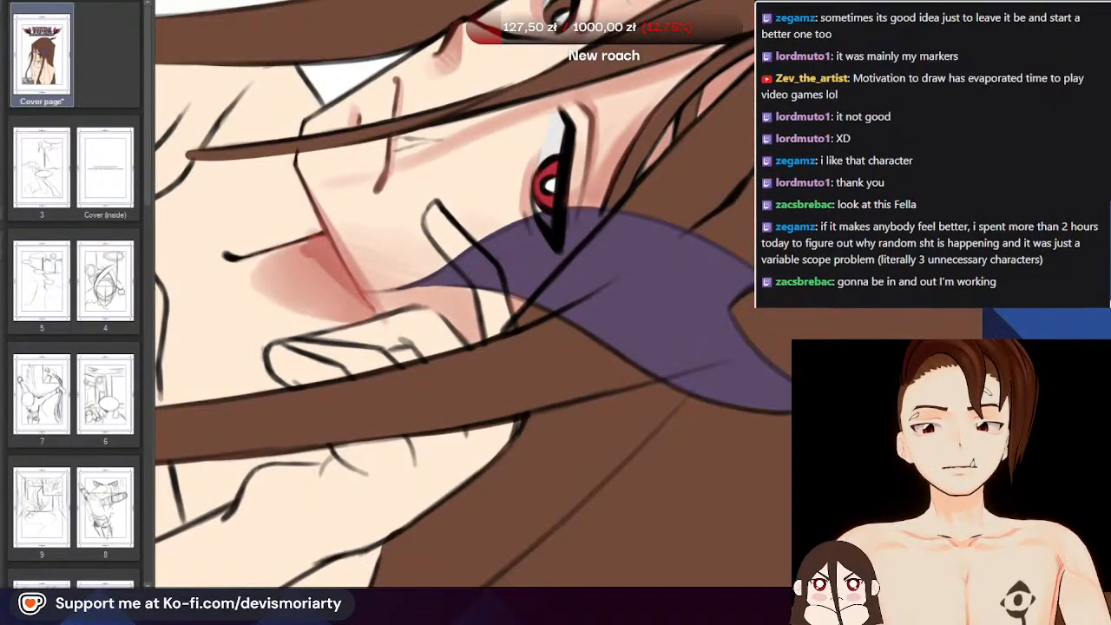
scroll(289, 264, "up", 3)
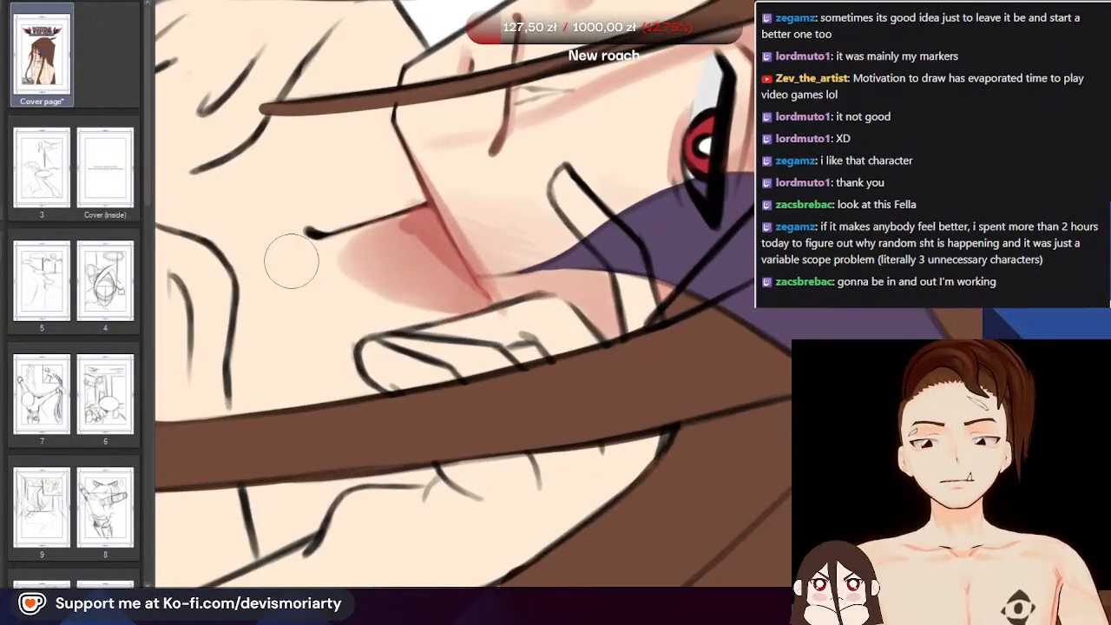
scroll(300, 278, "up", 3)
scroll(430, 192, "up", 2)
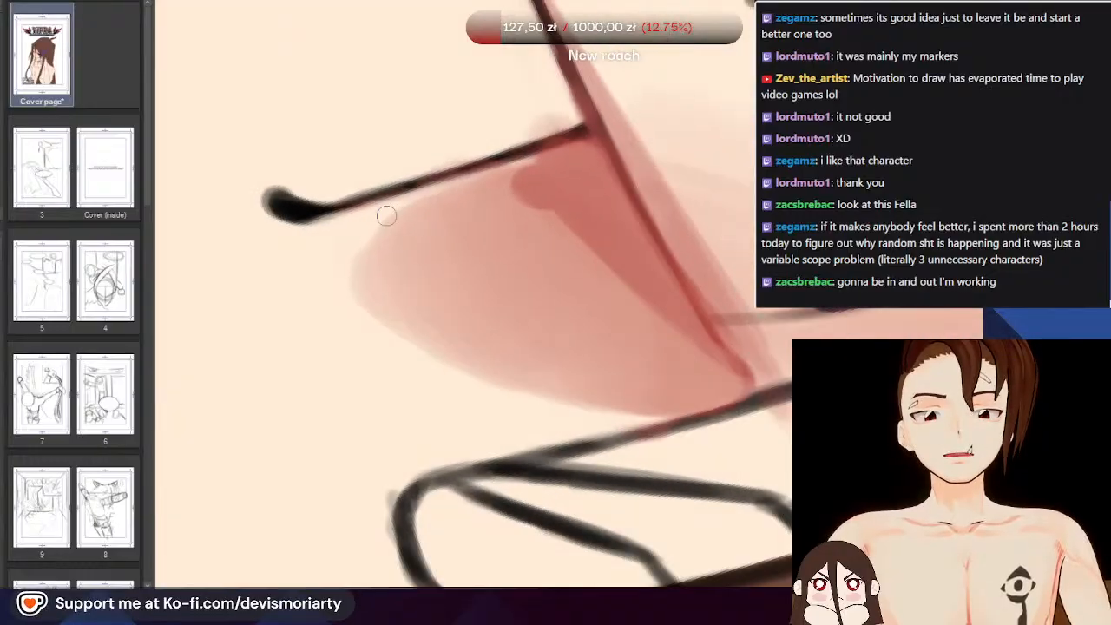
scroll(336, 302, "down", 8)
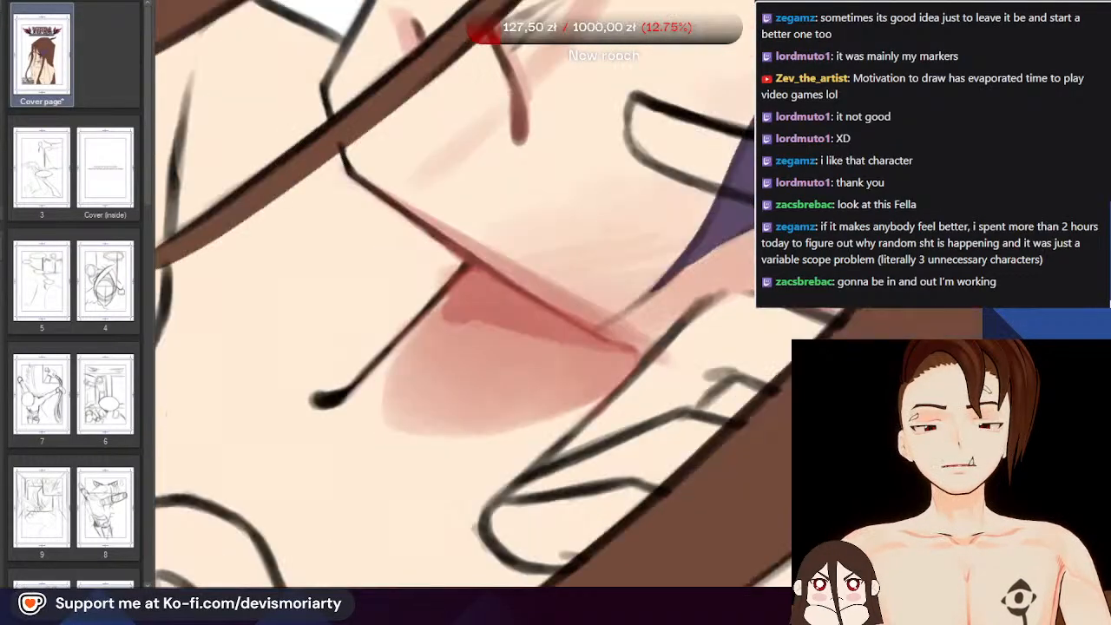
scroll(501, 481, "up", 3)
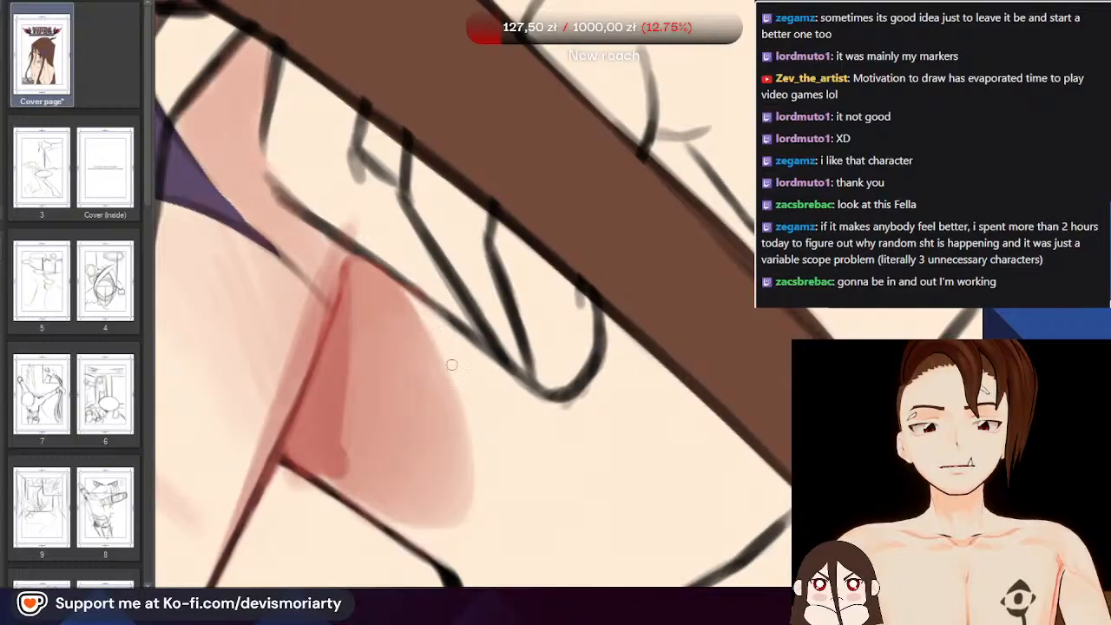
scroll(354, 286, "down", 3)
scroll(385, 379, "up", 5)
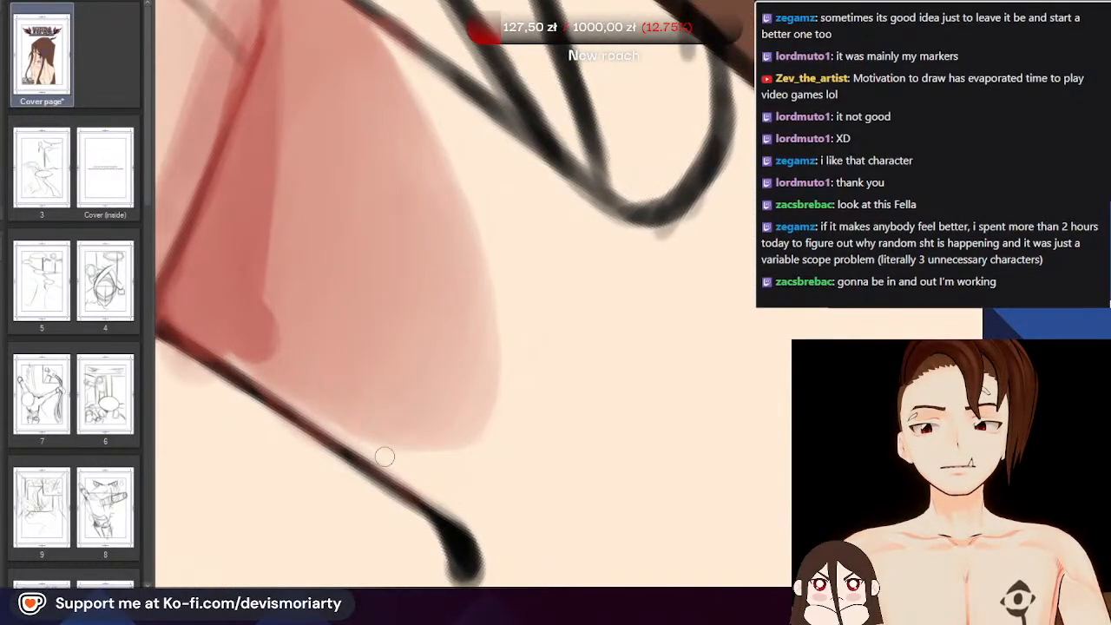
scroll(220, 321, "down", 5)
scroll(219, 280, "down", 8)
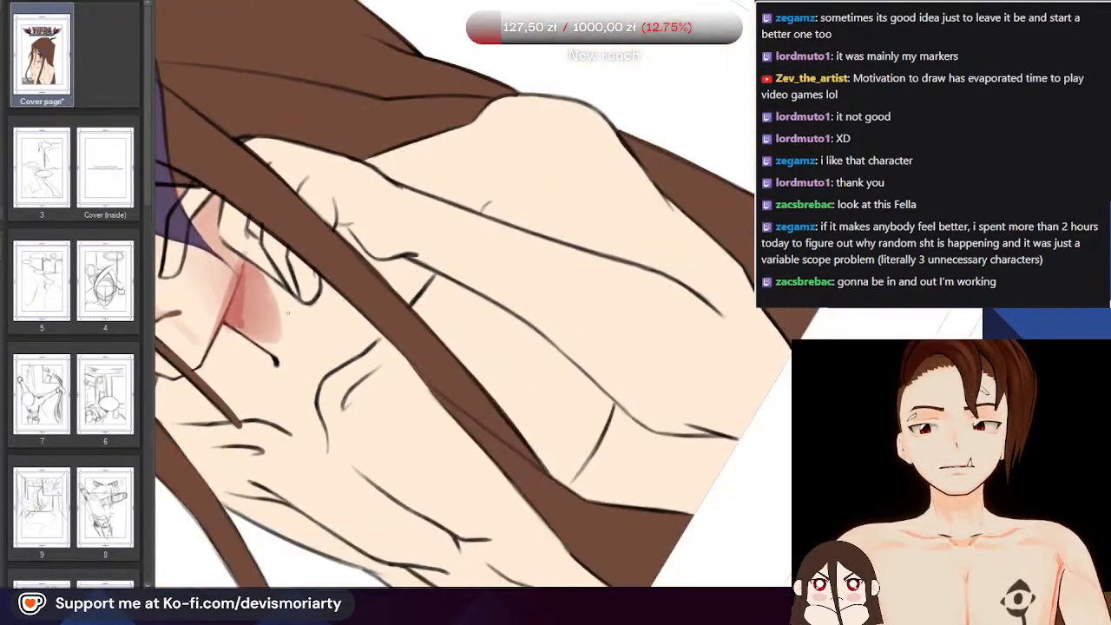
scroll(418, 393, "up", 8)
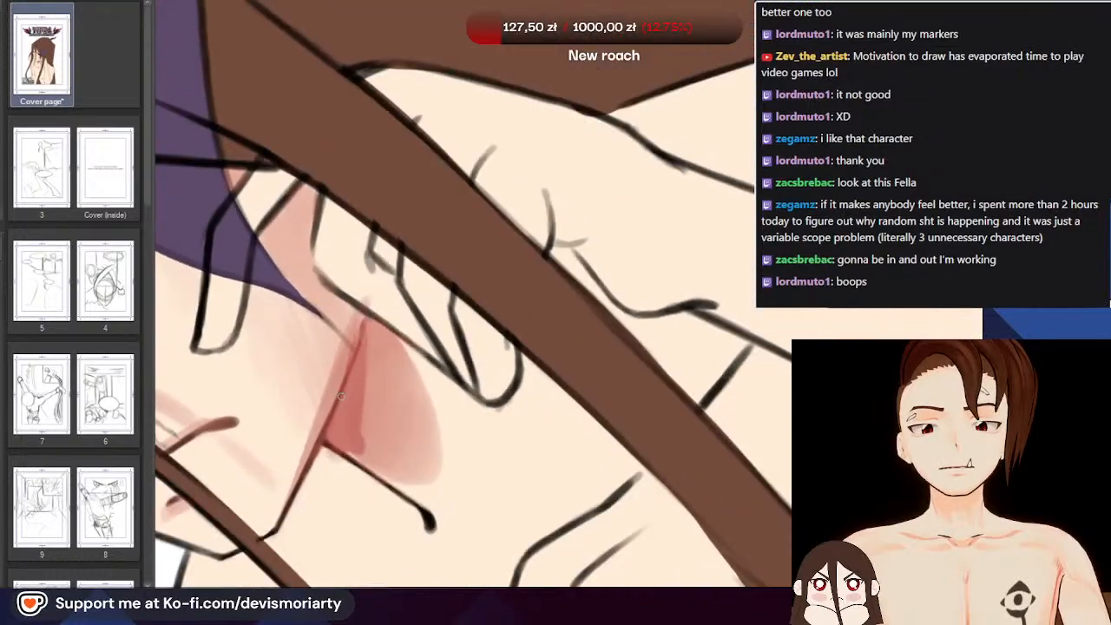
scroll(419, 393, "up", 1)
scroll(390, 395, "down", 4)
scroll(348, 397, "up", 4)
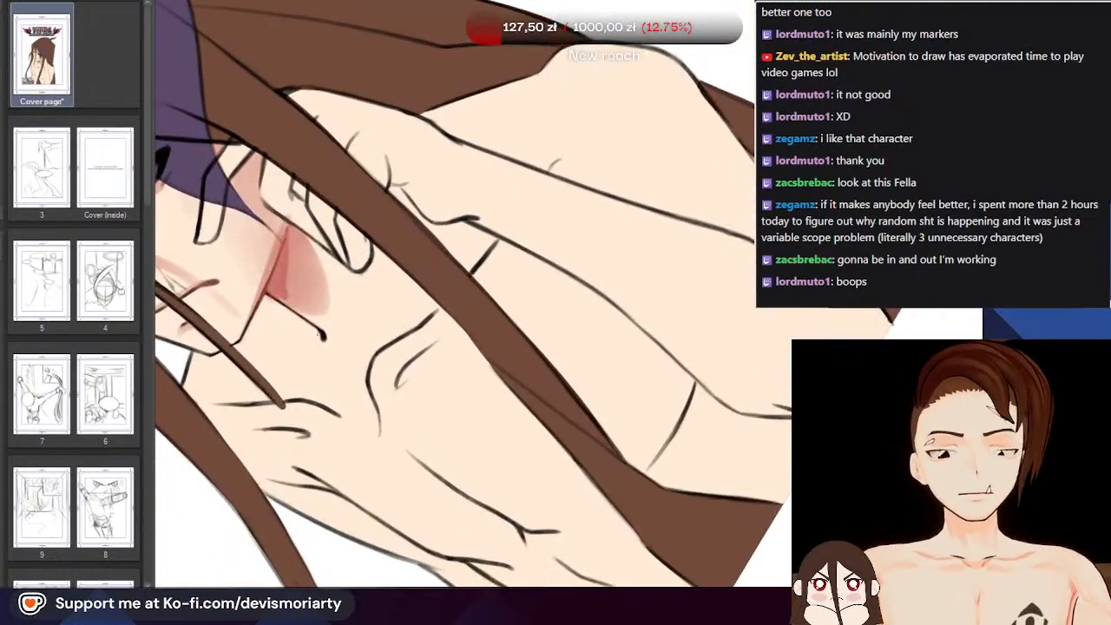
scroll(347, 347, "down", 2)
Sample a light tone near the neck shadow and paint a faint extension of it along the fingers
left_click(355, 272, "alt")
scroll(321, 247, "up", 2)
scroll(290, 215, "up", 3)
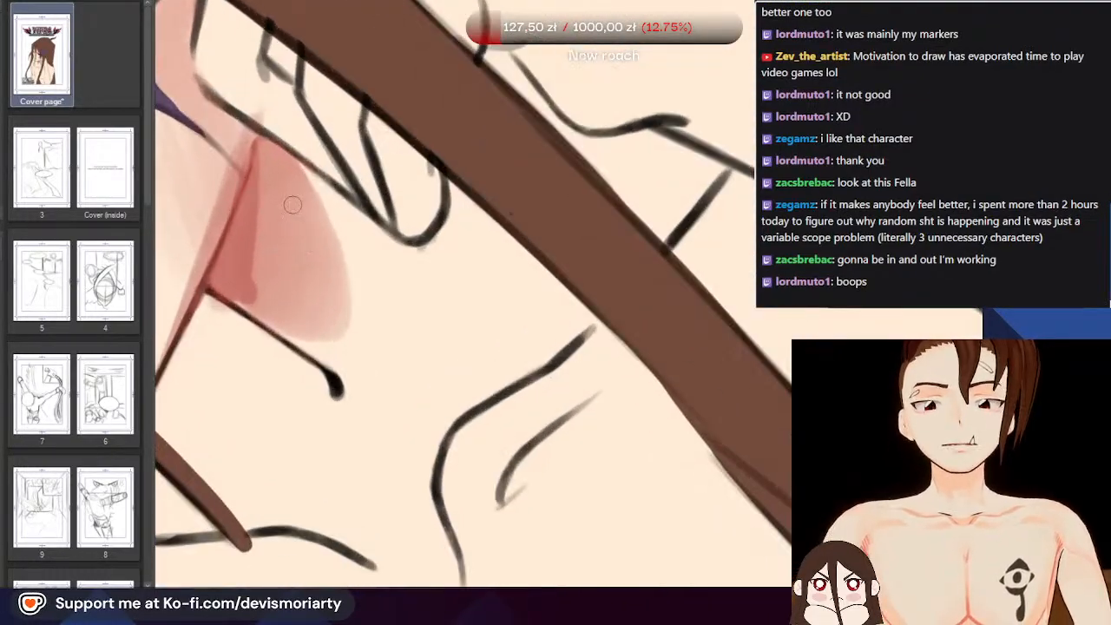
scroll(308, 173, "down", 1)
scroll(328, 243, "up", 2)
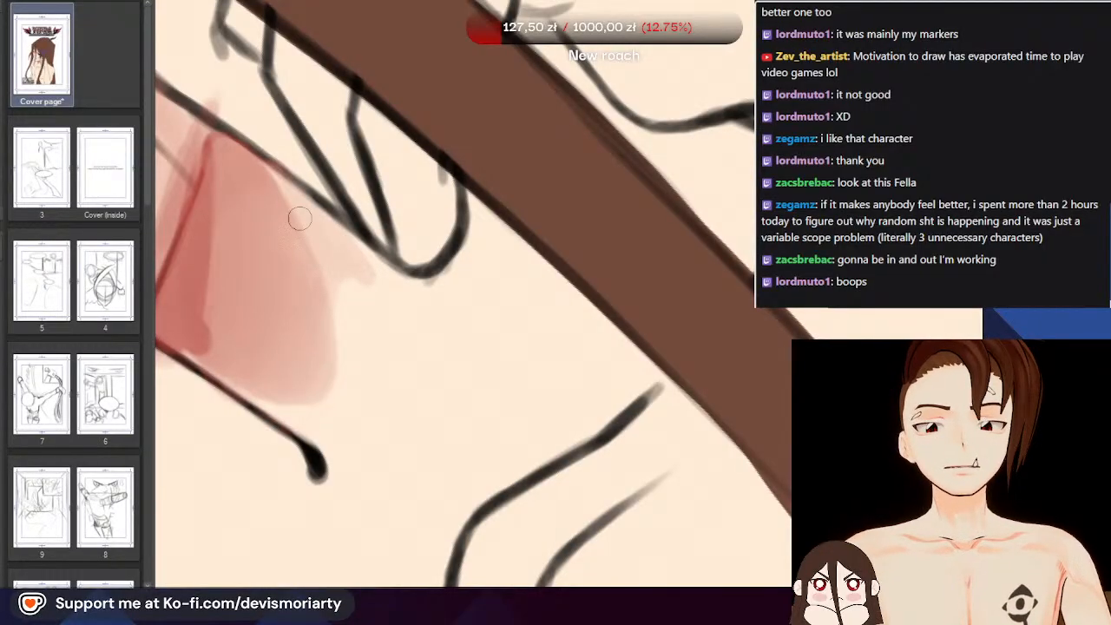
scroll(255, 187, "down", 4)
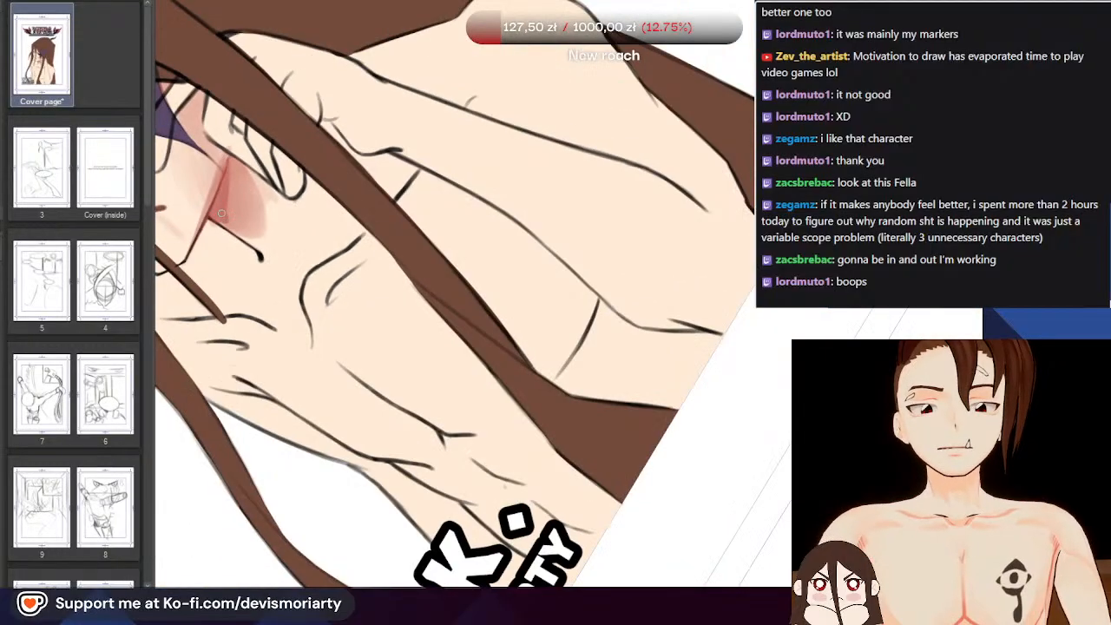
scroll(249, 235, "up", 3)
scroll(248, 234, "down", 4)
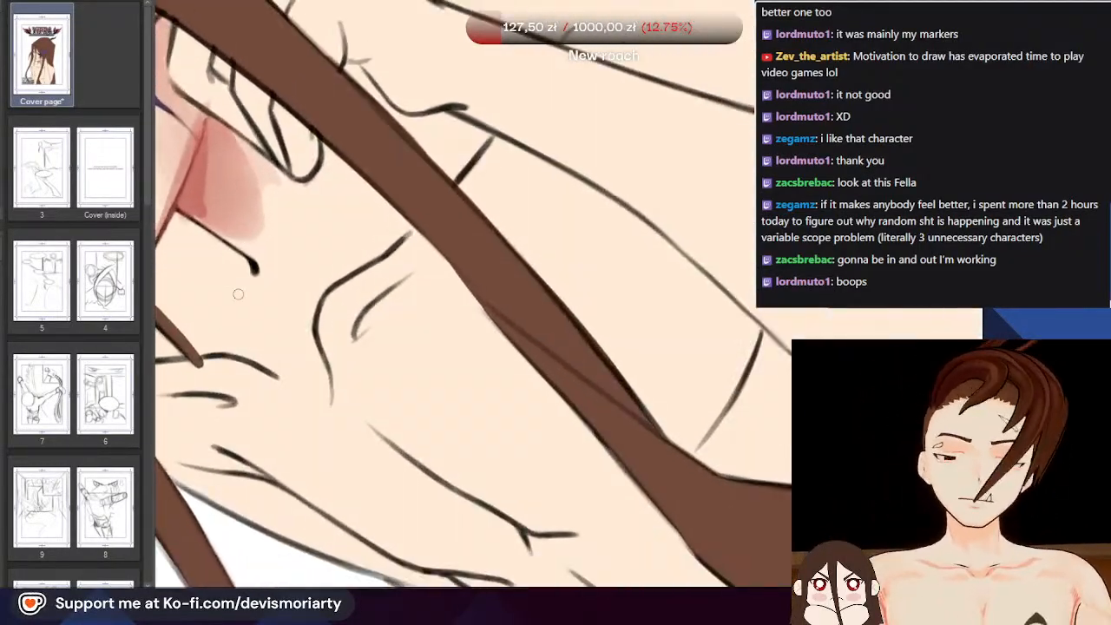
scroll(243, 244, "up", 3)
scroll(219, 320, "down", 1)
scroll(327, 466, "up", 3)
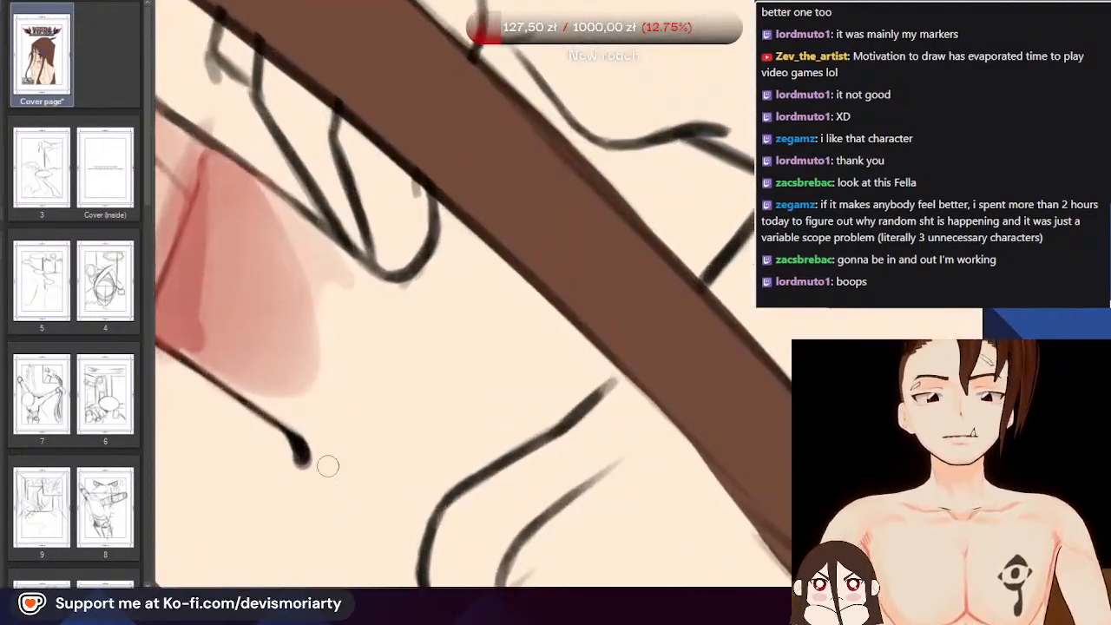
Recolour the black neck line below the jaw to a dark reddish brown
left_click_drag(292, 441, 189, 372)
scroll(273, 456, "down", 5)
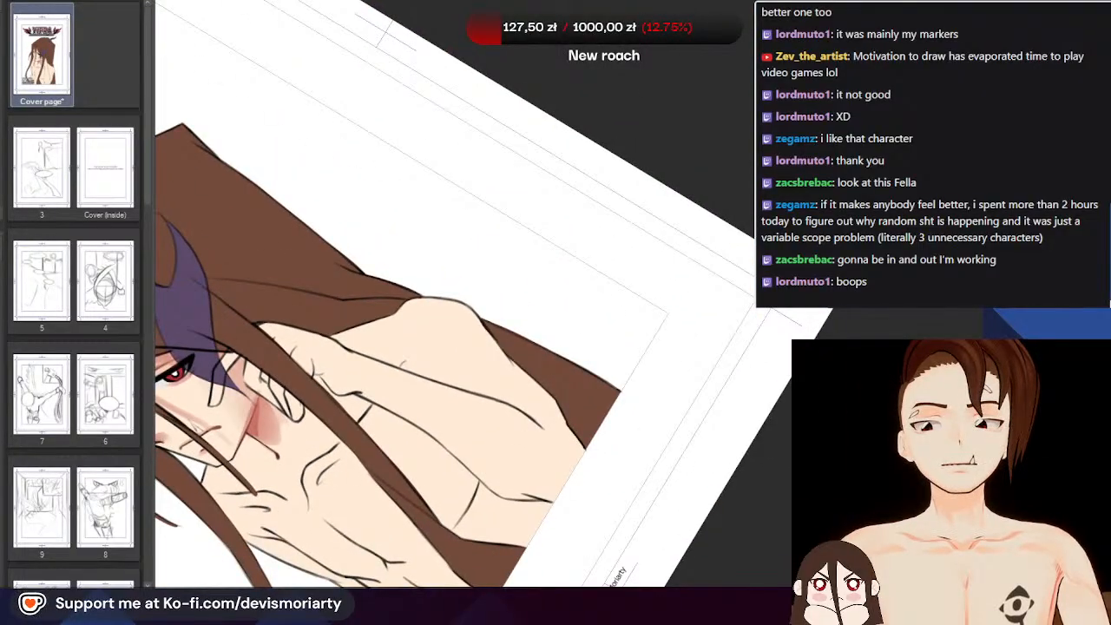
left_click_drag(782, 277, 326, 318)
scroll(325, 318, "down", 5)
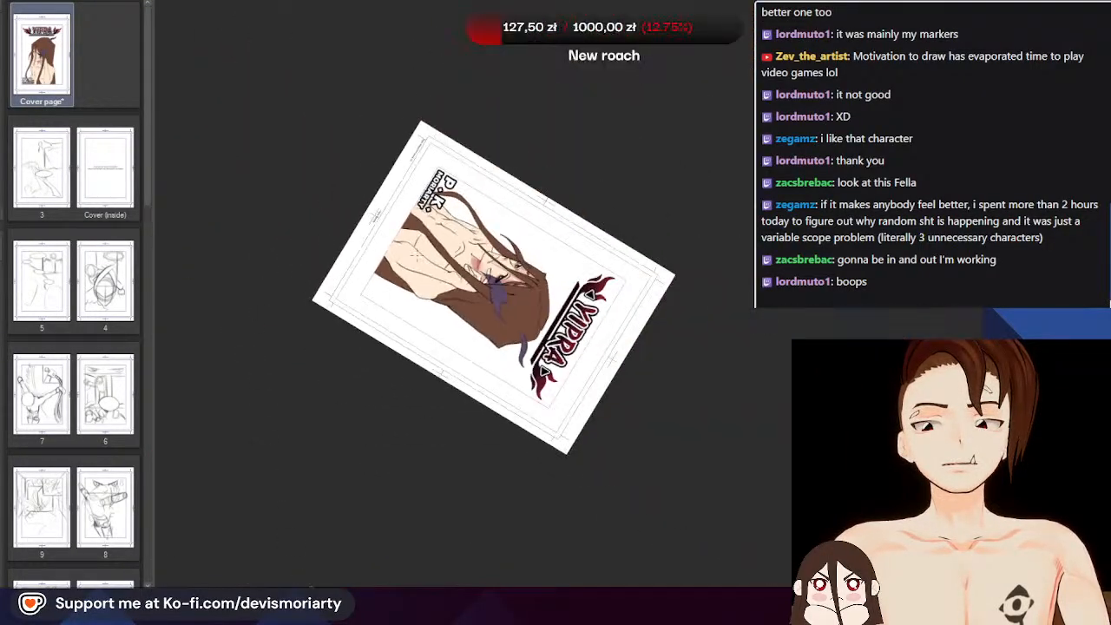
Paint a light pink shade under the chin on the unshaded side of the neck line
scroll(565, 274, "up", 5)
scroll(226, 235, "up", 5)
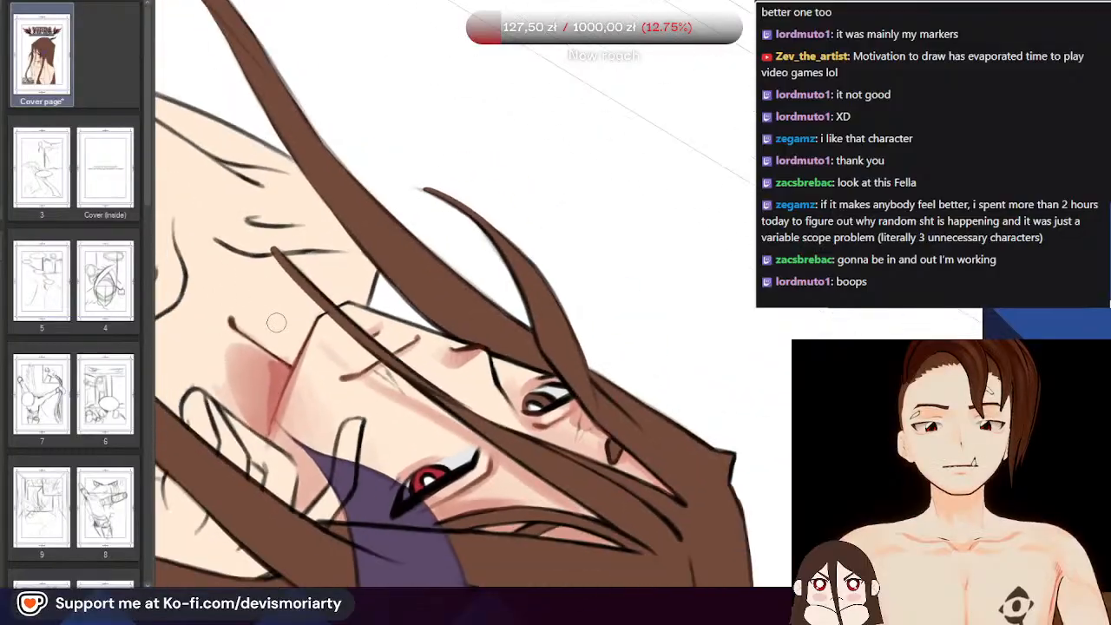
scroll(225, 284, "up", 1)
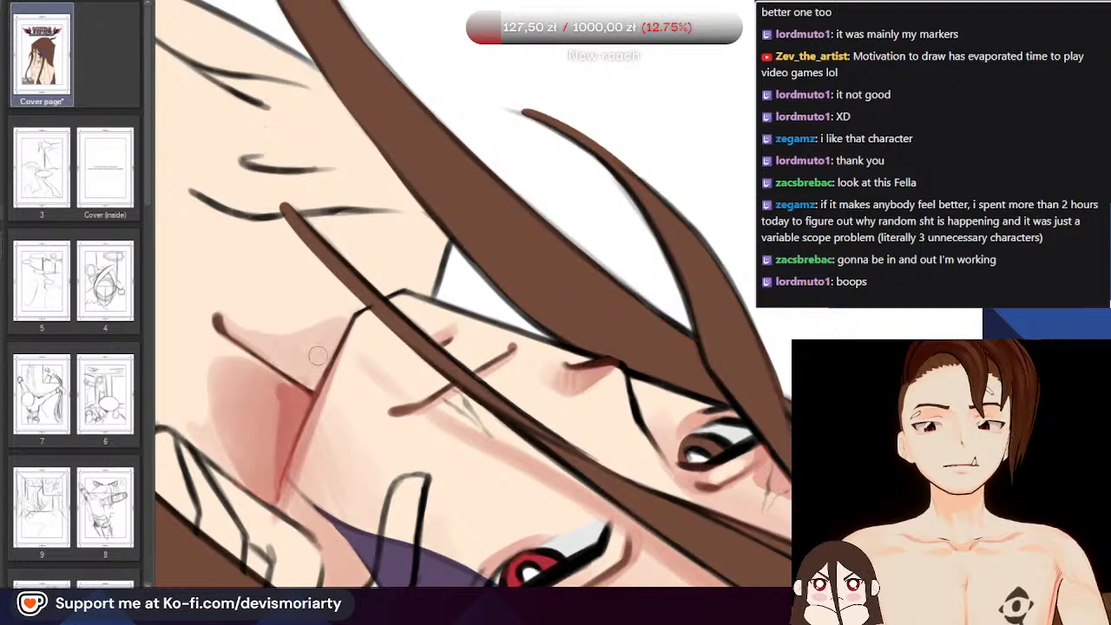
scroll(303, 337, "down", 5)
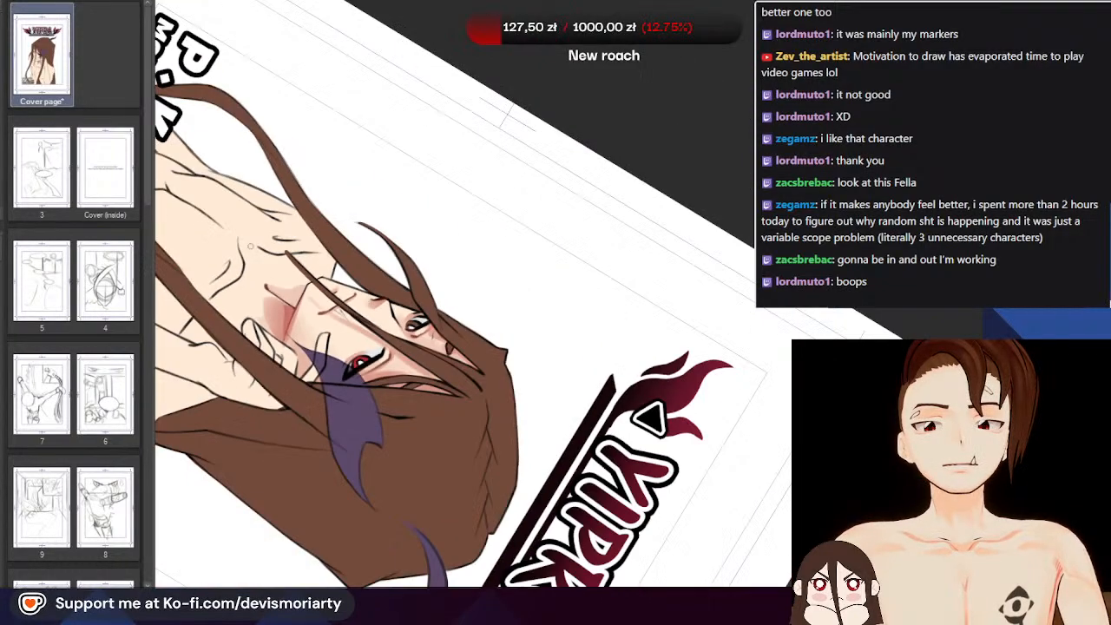
scroll(303, 337, "up", 4)
scroll(636, 402, "down", 1)
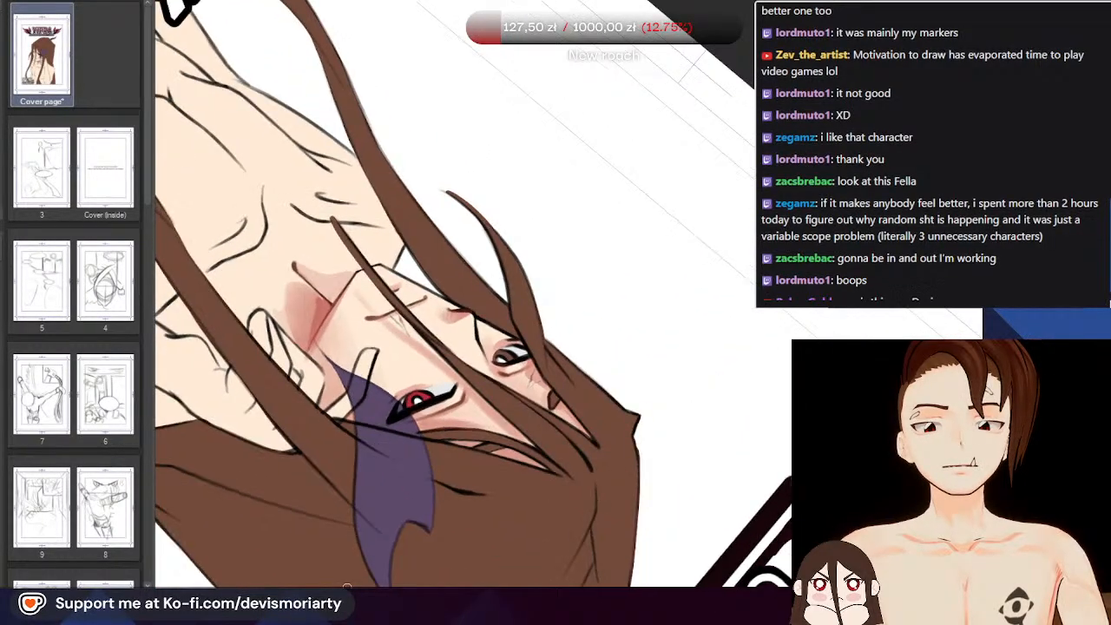
Straighten the canvas and examine the shaded face and neck on the whole cover page at several sizes
key("ctrl+at")
scroll(635, 402, "down", 2)
scroll(635, 402, "up", 2)
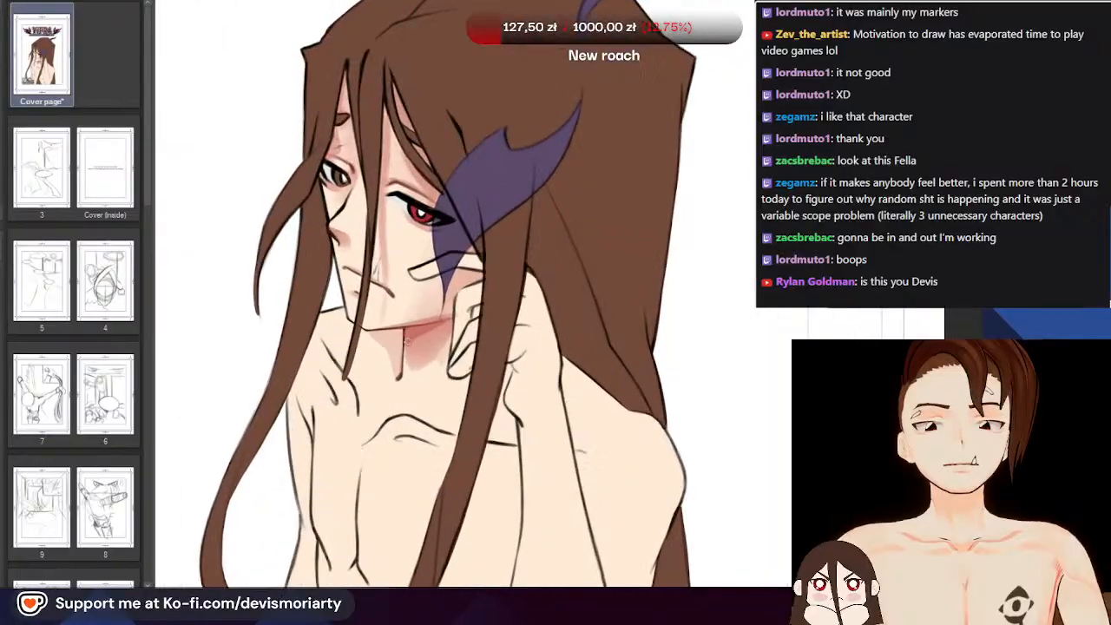
scroll(260, 248, "down", 2)
scroll(348, 291, "up", 3)
scroll(235, 271, "down", 4)
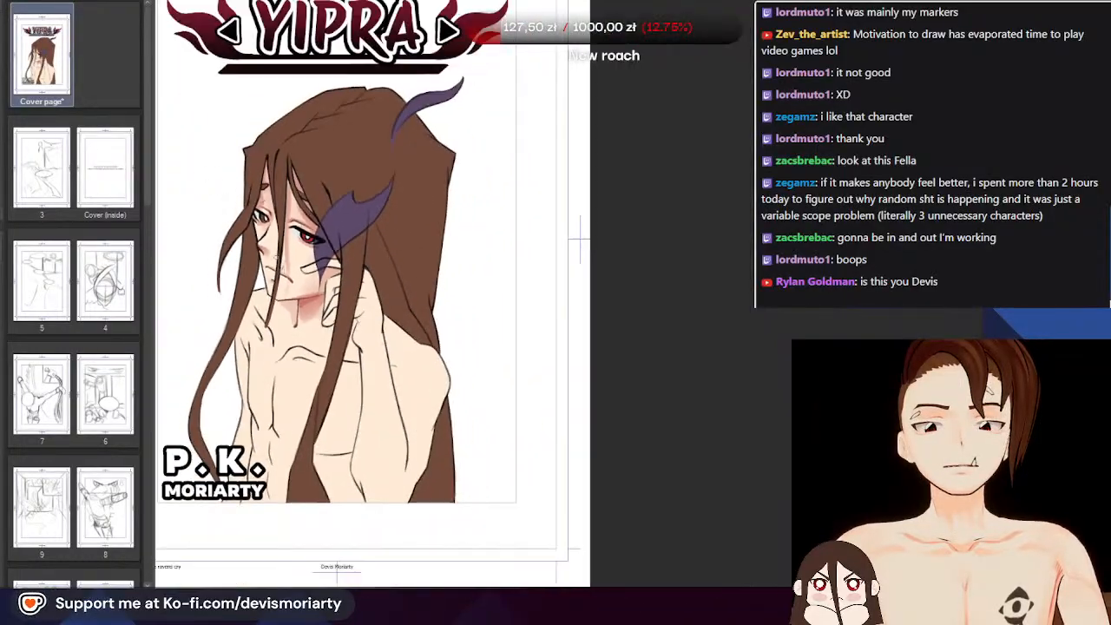
scroll(191, 234, "up", 2)
scroll(174, 212, "down", 2)
scroll(174, 212, "down", 3)
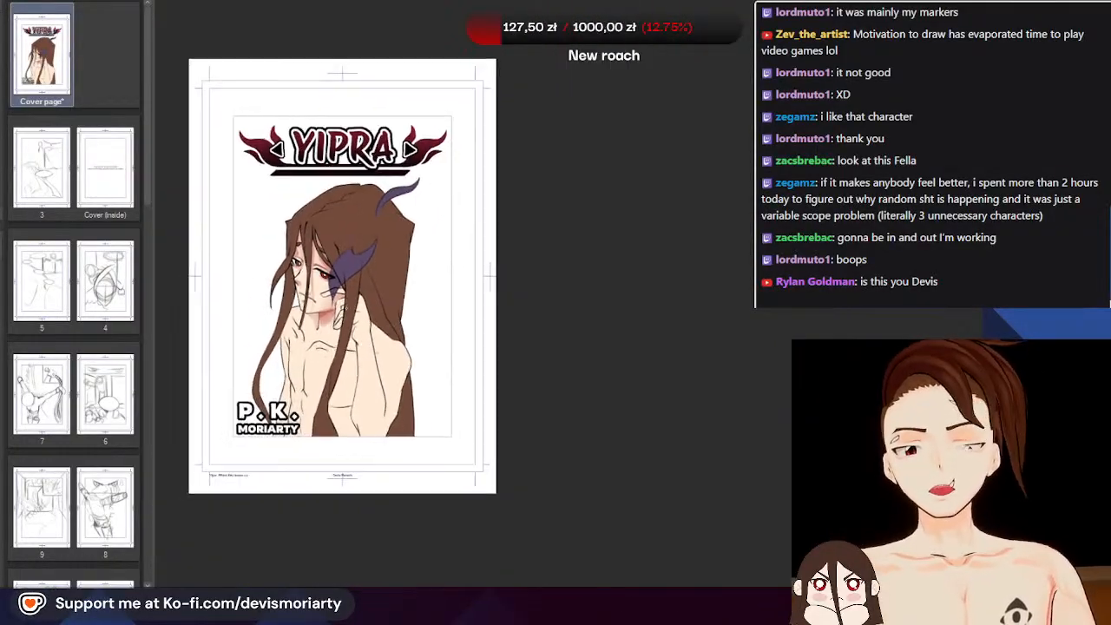
scroll(200, 217, "down", 1)
scroll(217, 219, "up", 2)
scroll(240, 221, "down", 3)
scroll(240, 220, "up", 2)
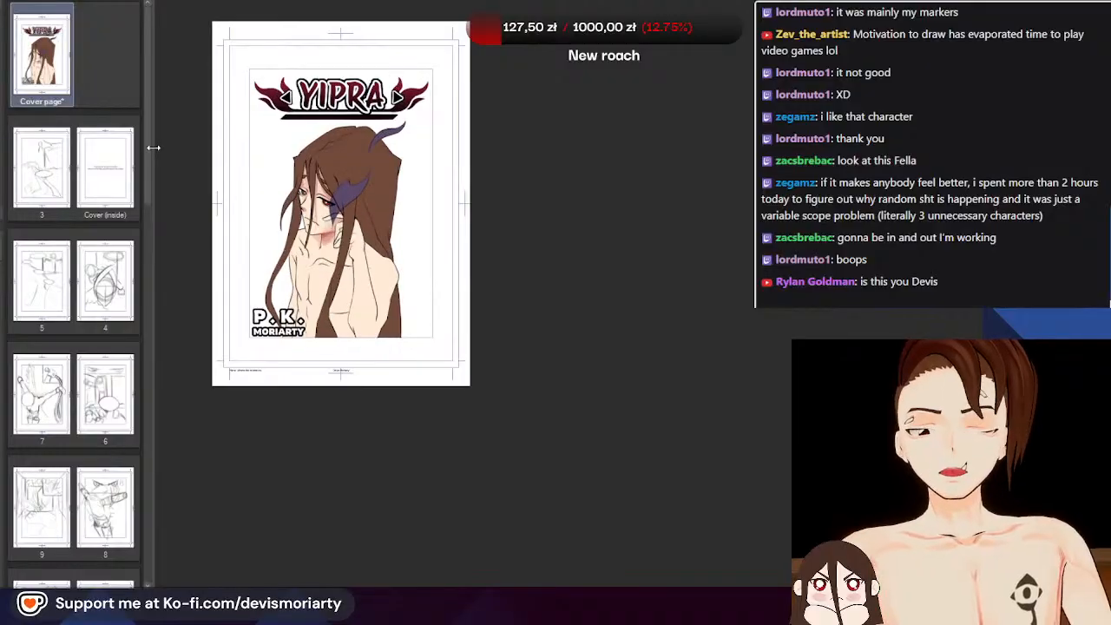
scroll(295, 174, "down", 4)
scroll(312, 157, "up", 4)
scroll(334, 304, "down", 4)
scroll(323, 316, "up", 5)
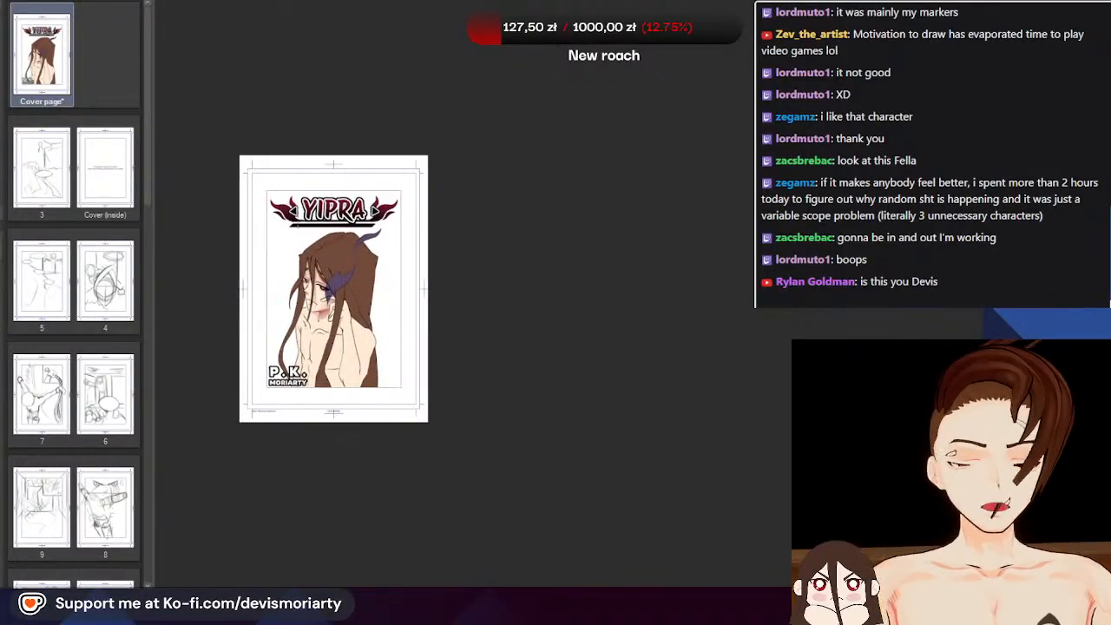
Trim and soften the light pink shade under the chin into a narrower wedge beside the neck line
scroll(322, 323, "up", 6)
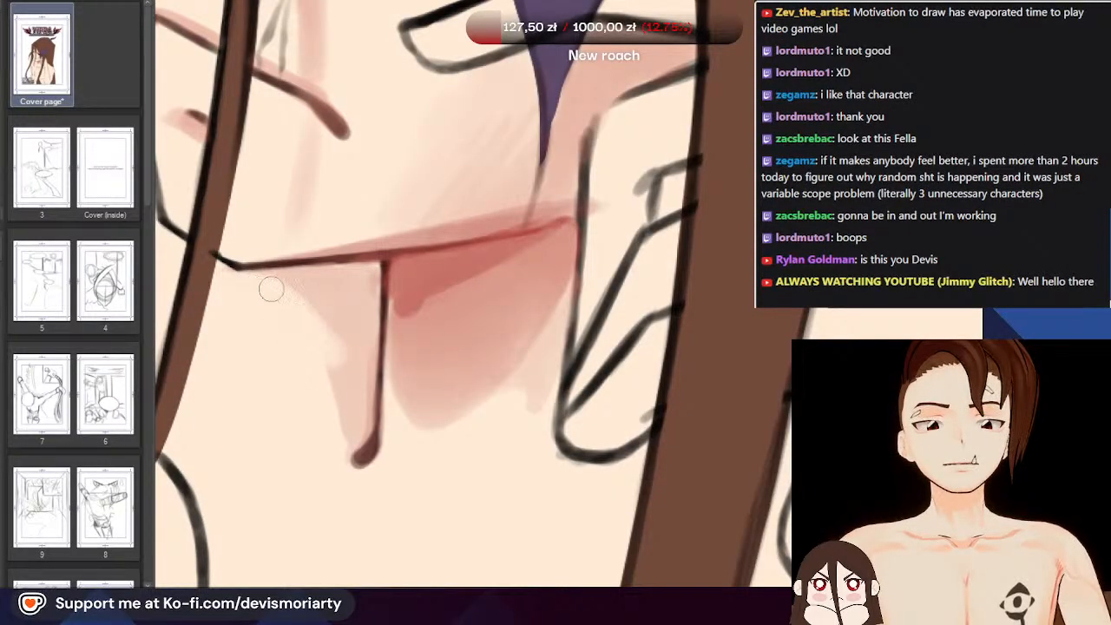
scroll(318, 335, "down", 4)
scroll(261, 321, "up", 4)
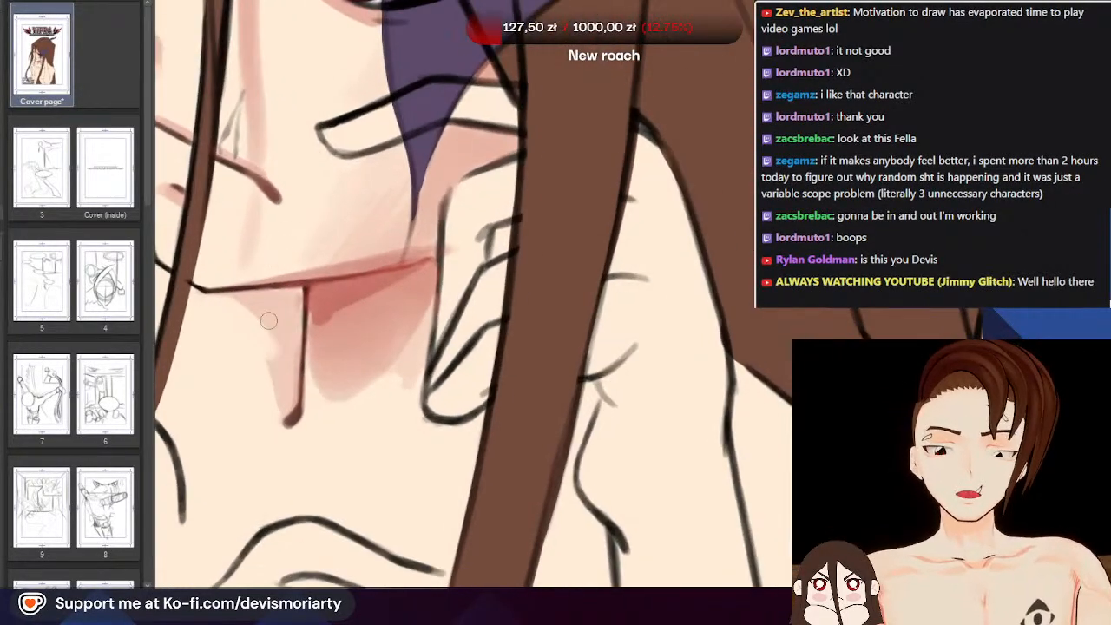
scroll(230, 303, "up", 1)
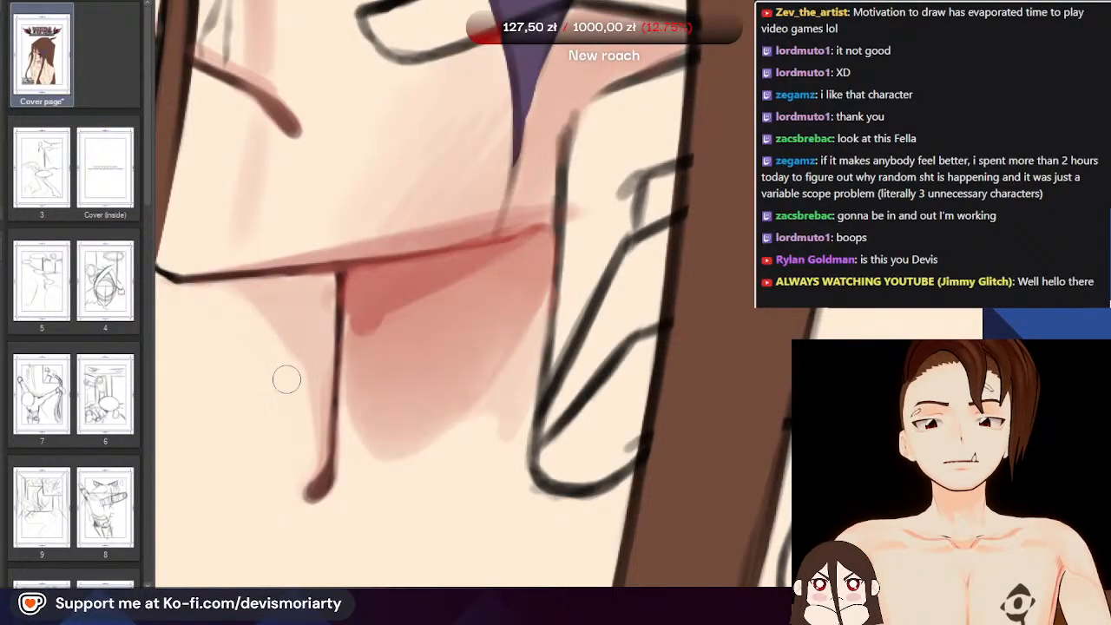
scroll(225, 307, "up", 2)
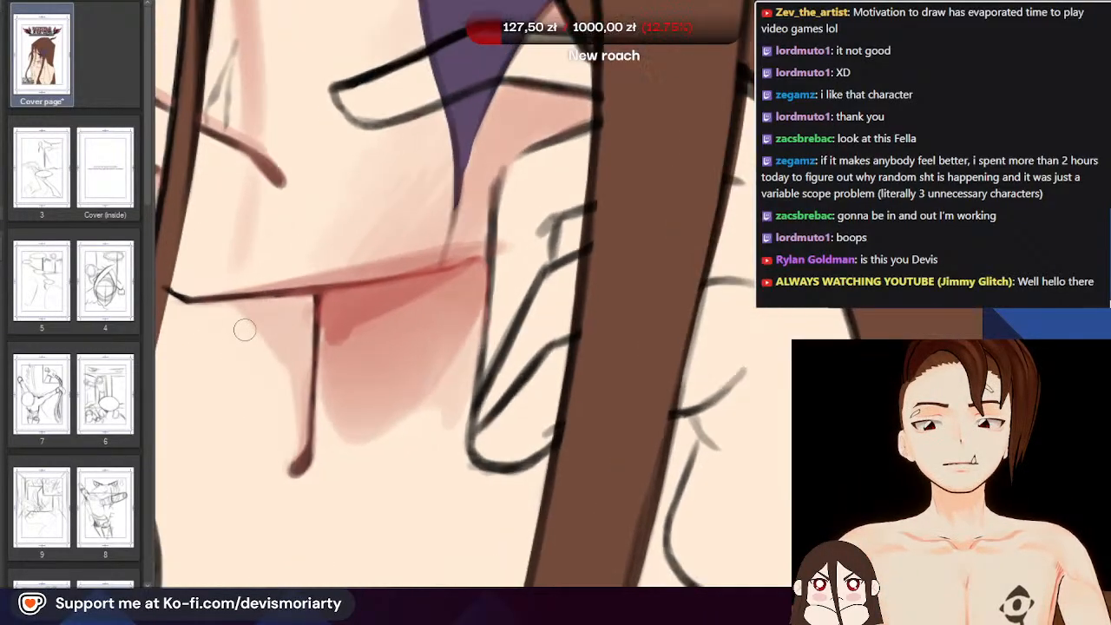
scroll(172, 300, "up", 1)
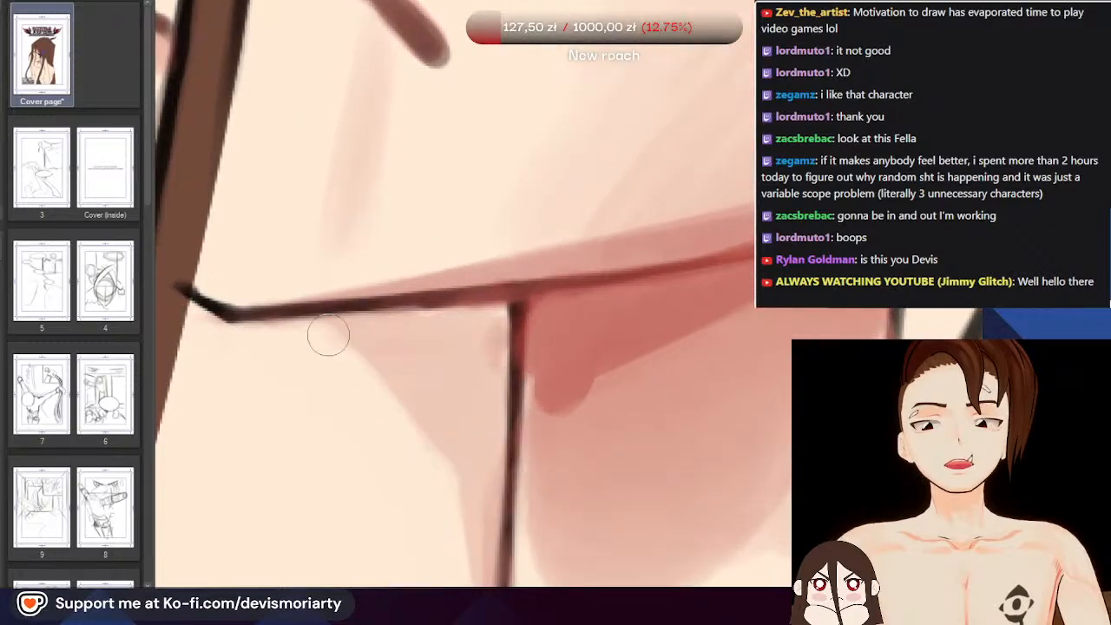
scroll(473, 400, "down", 8)
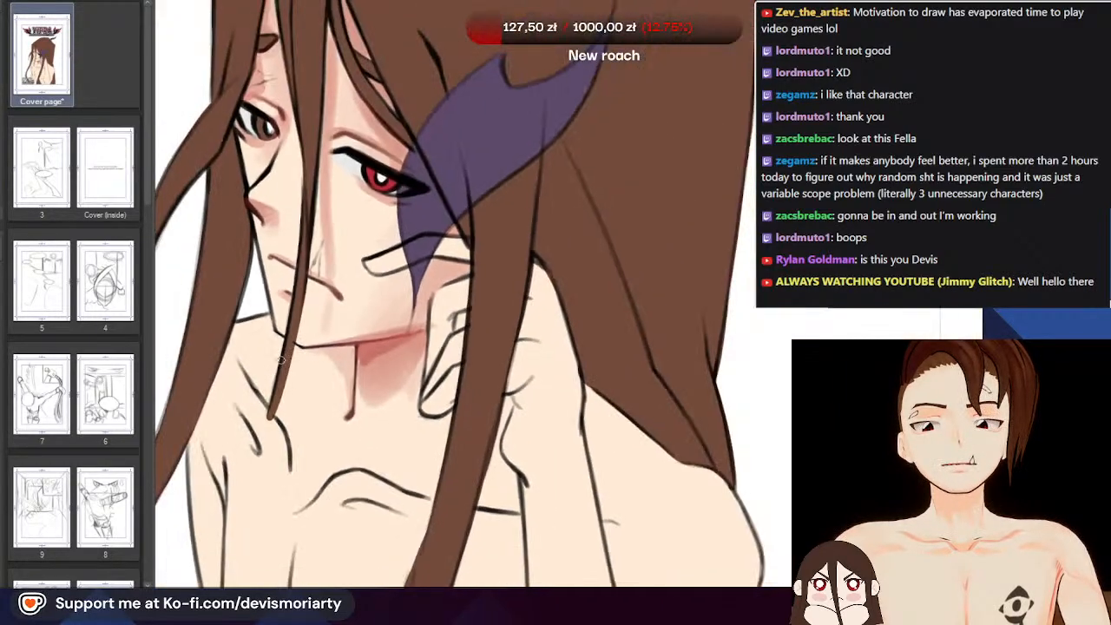
scroll(324, 356, "up", 3)
Recolour the lower end of the neck line to a lighter muted red and save the page
scroll(324, 356, "up", 6)
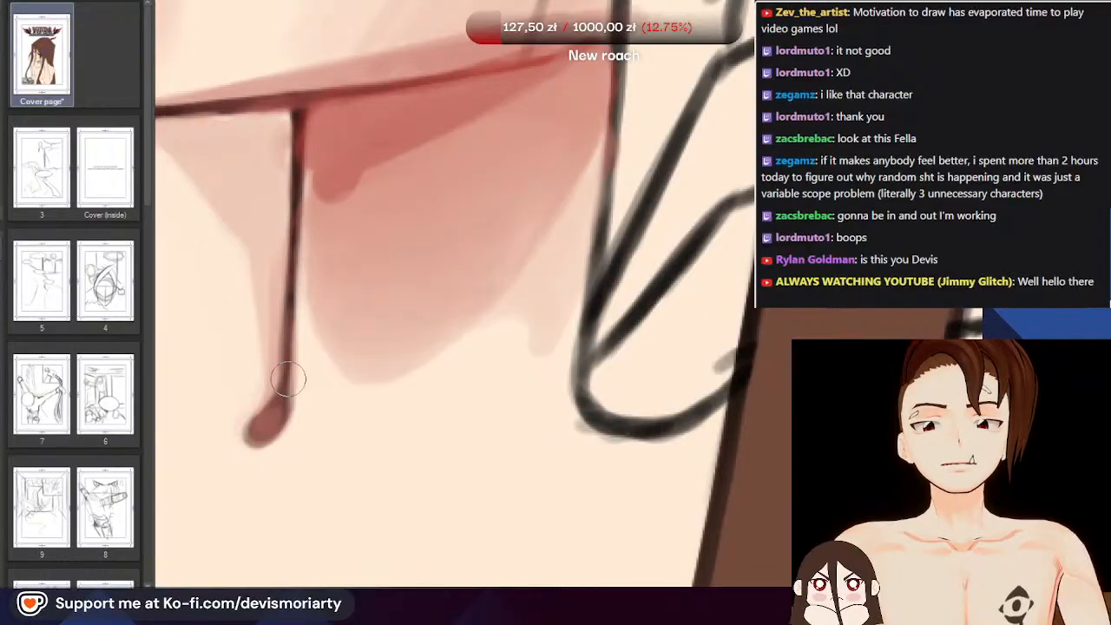
scroll(288, 380, "down", 4)
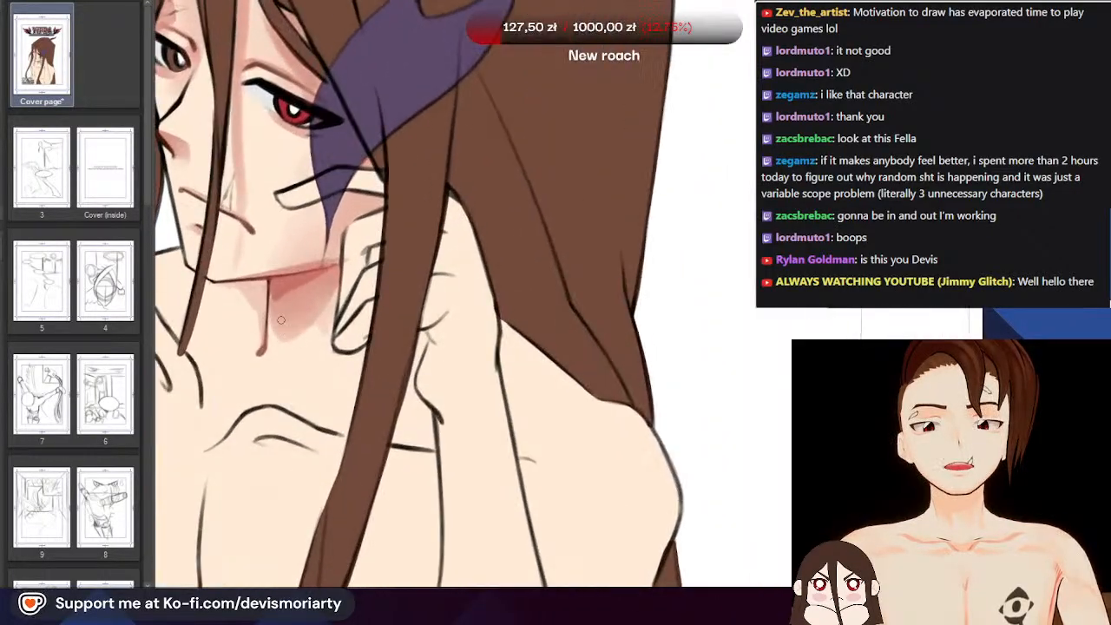
scroll(281, 320, "up", 5)
scroll(272, 292, "down", 2)
scroll(268, 323, "up", 3)
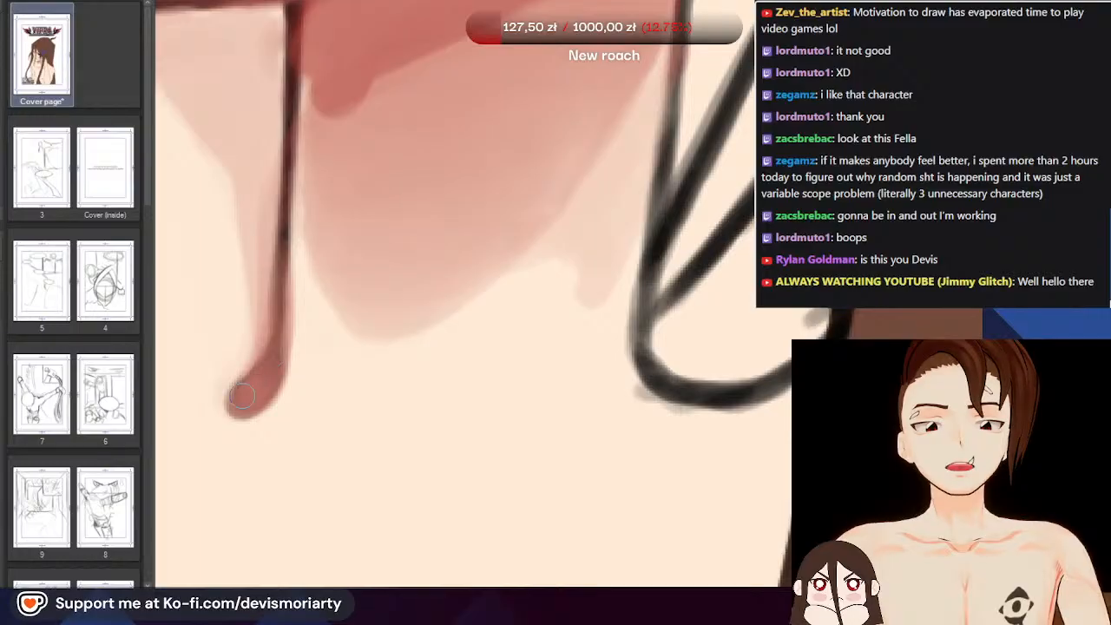
scroll(282, 329, "down", 2)
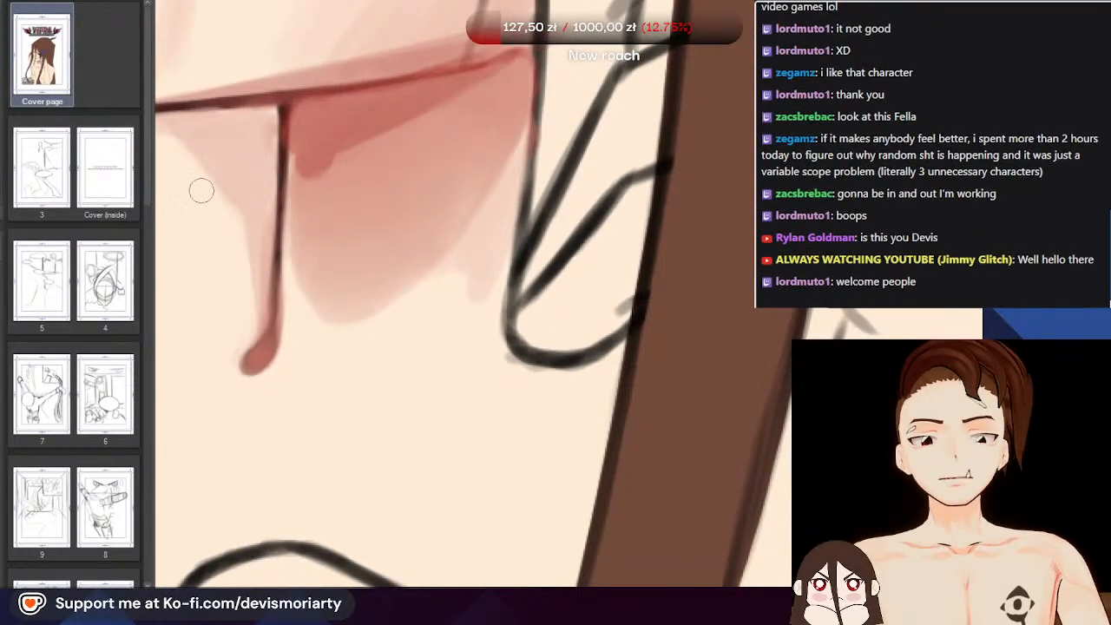
Examine the neck shading and recoloured neck line on the whole cover page and up close
scroll(287, 217, "down", 3)
scroll(290, 214, "up", 1)
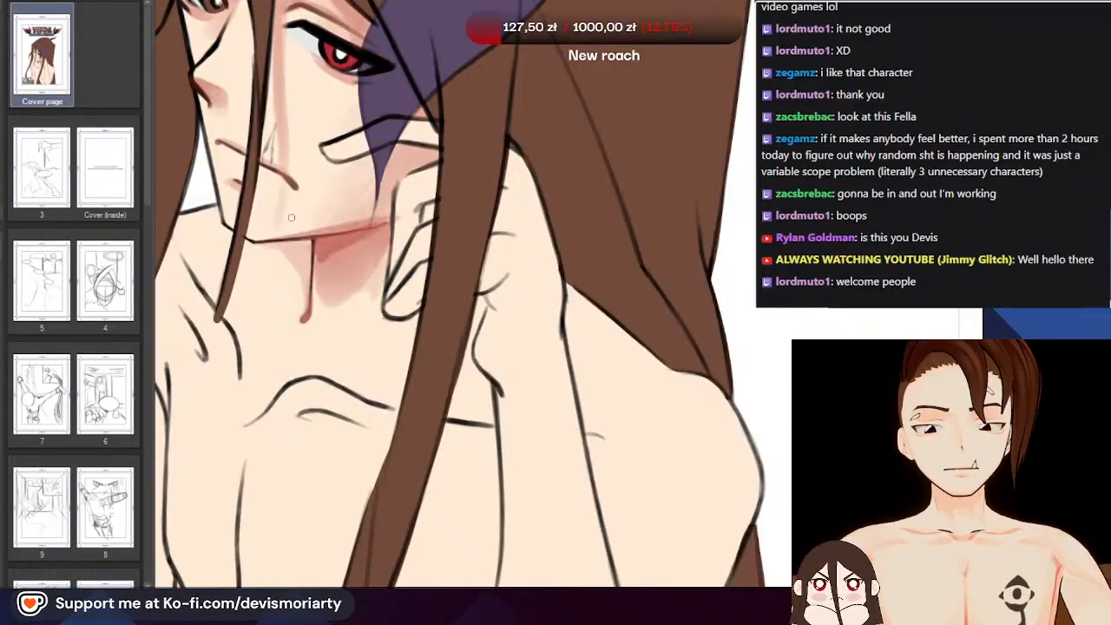
scroll(292, 218, "down", 4)
scroll(308, 250, "up", 1)
scroll(301, 260, "down", 2)
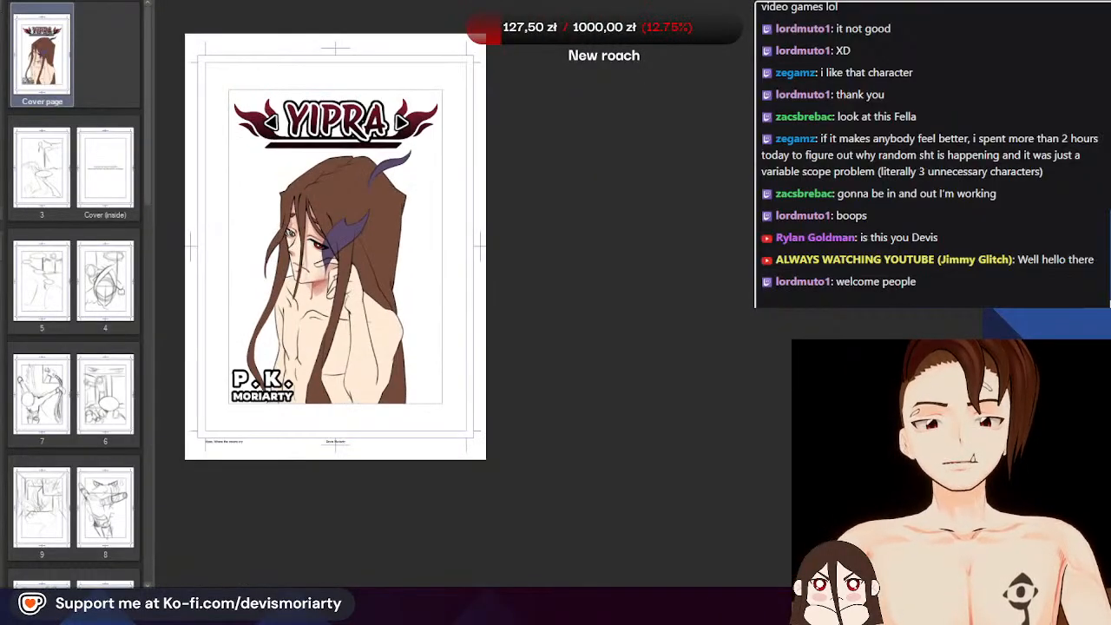
scroll(304, 262, "up", 6)
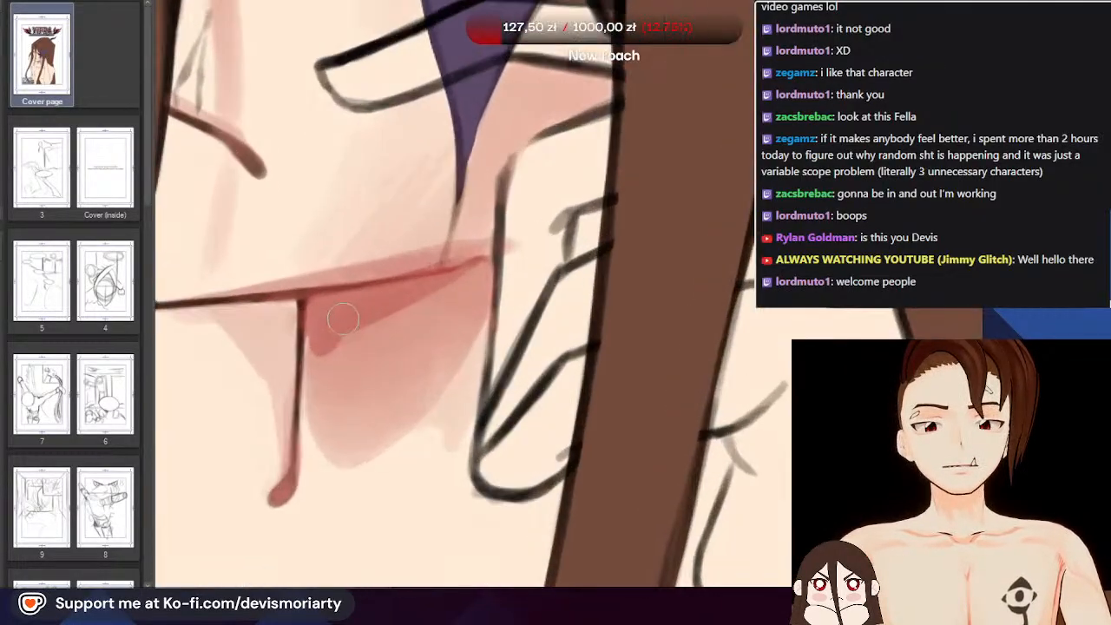
scroll(386, 295, "down", 4)
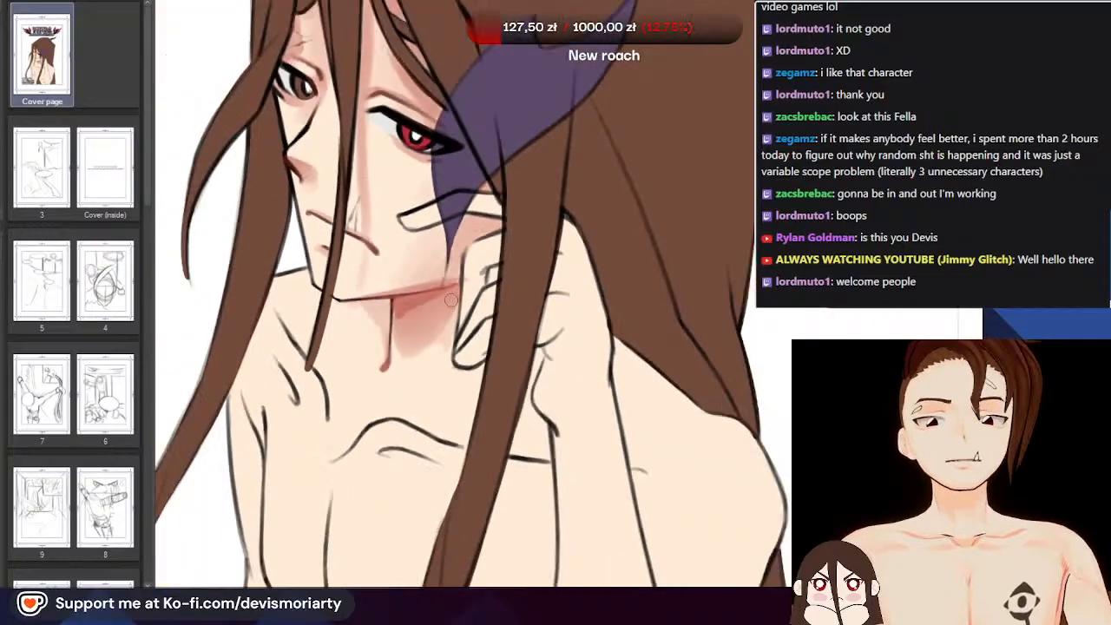
Rotate the canvas and blend a mid-red tone into the neck shadow between its dark and light areas
left_click_drag(387, 295, 520, 485)
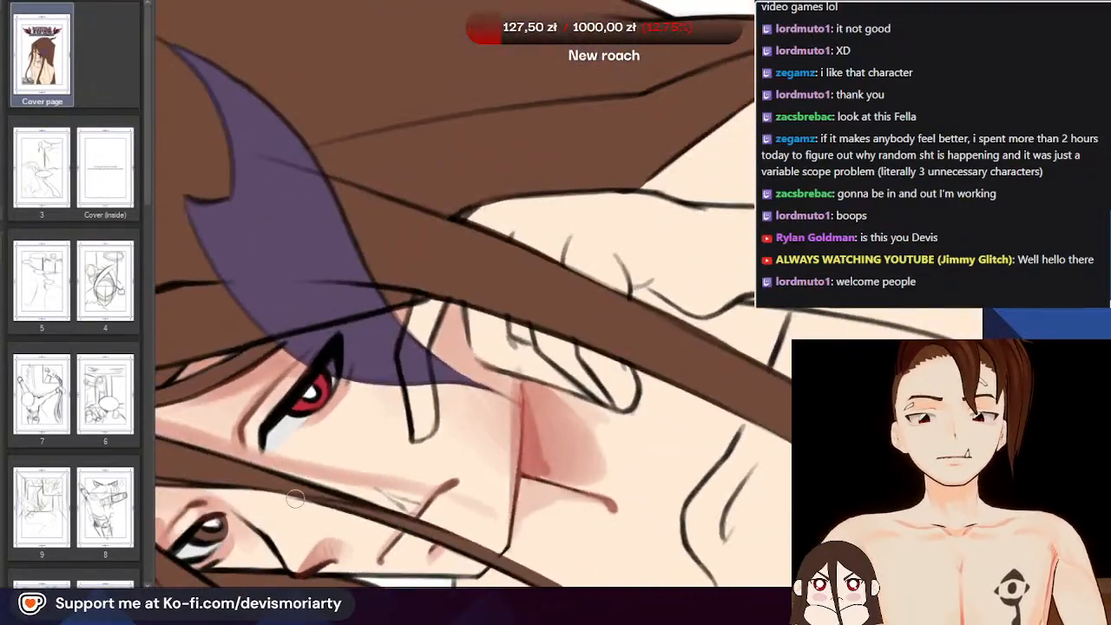
scroll(506, 365, "down", 2)
scroll(366, 363, "up", 4)
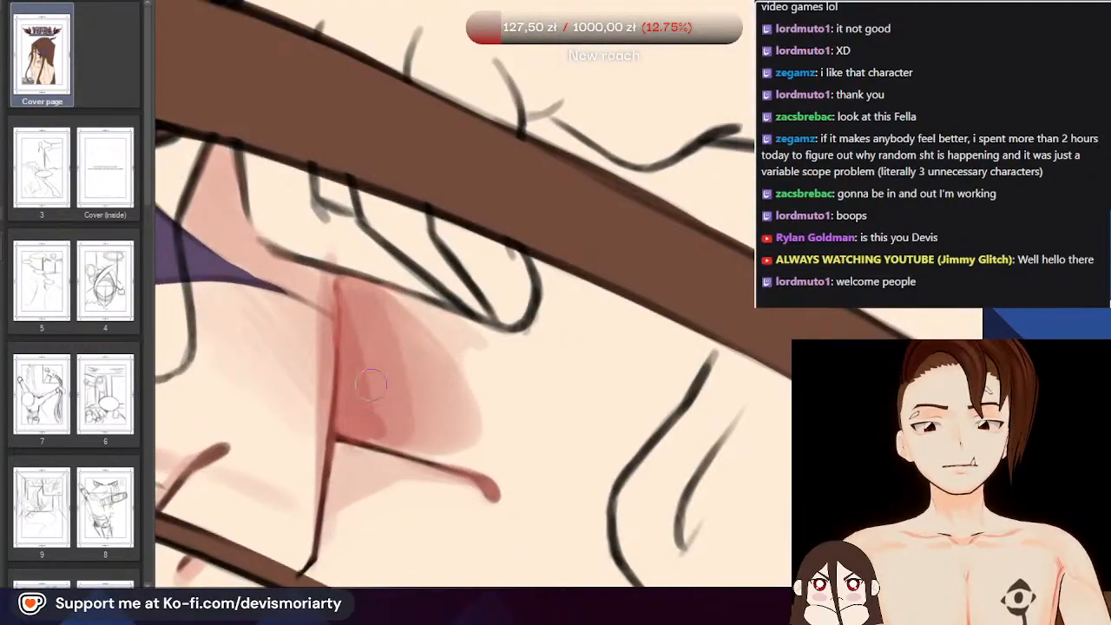
left_click_drag(389, 314, 433, 435)
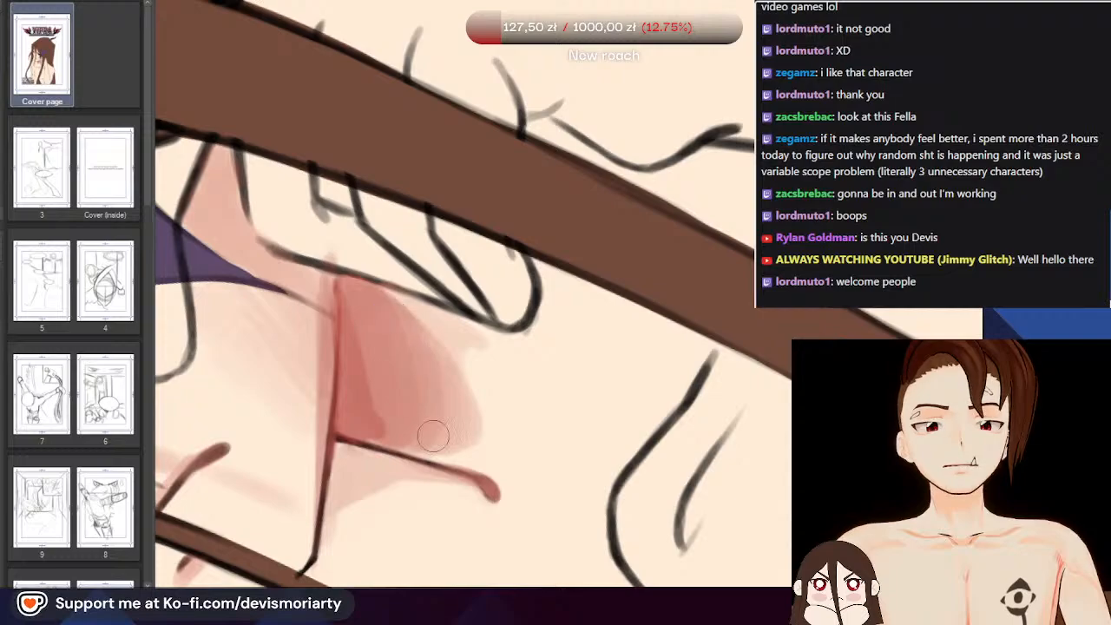
scroll(440, 418, "down", 6)
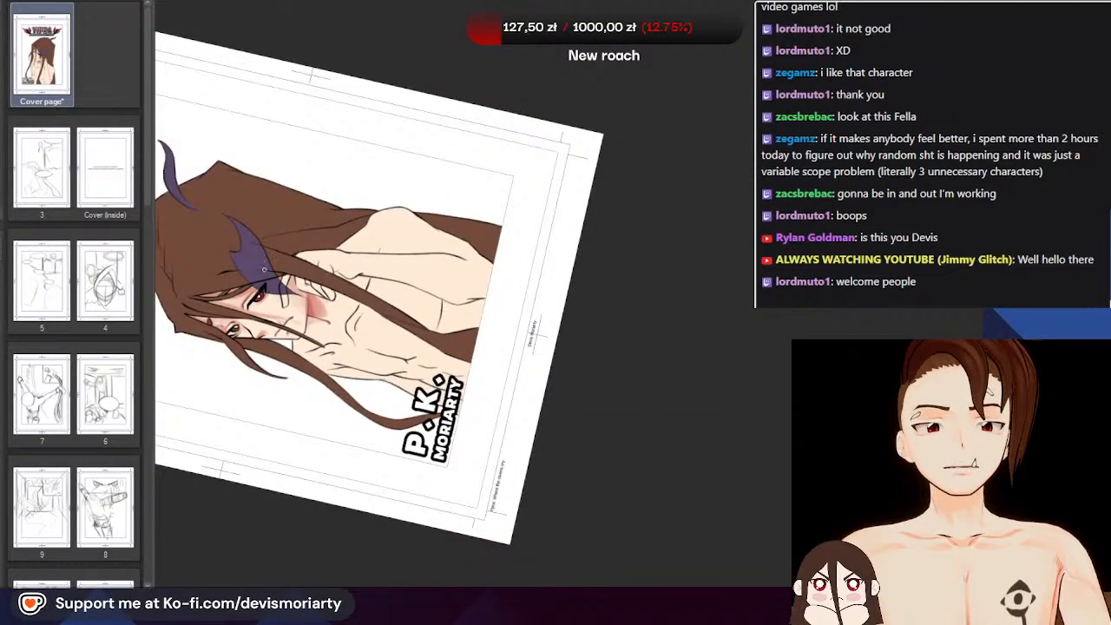
Turn the canvas back partway and examine the blended neck shadow on the whole cover page
scroll(267, 265, "down", 2)
scroll(318, 263, "up", 3)
scroll(330, 258, "down", 2)
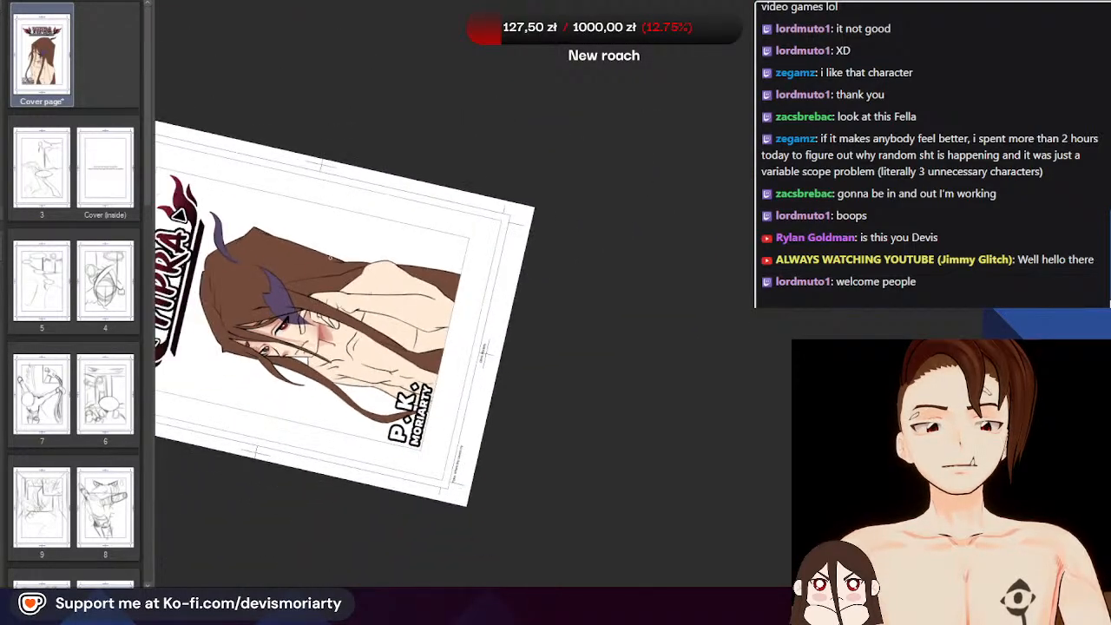
scroll(331, 259, "up", 4)
left_click_drag(339, 287, 342, 449)
scroll(356, 235, "down", 4)
scroll(271, 181, "up", 3)
scroll(272, 173, "down", 4)
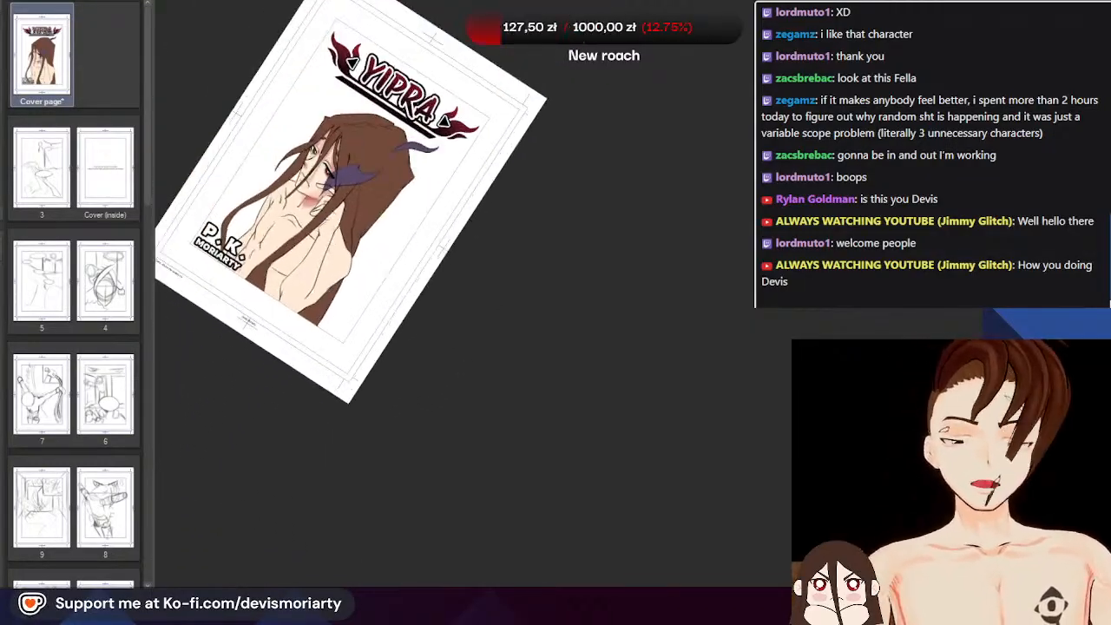
Paint broad muted red strokes over the short black lines below the collarbone and beside the neck near the shoulder
scroll(260, 260, "up", 7)
scroll(257, 271, "up", 2)
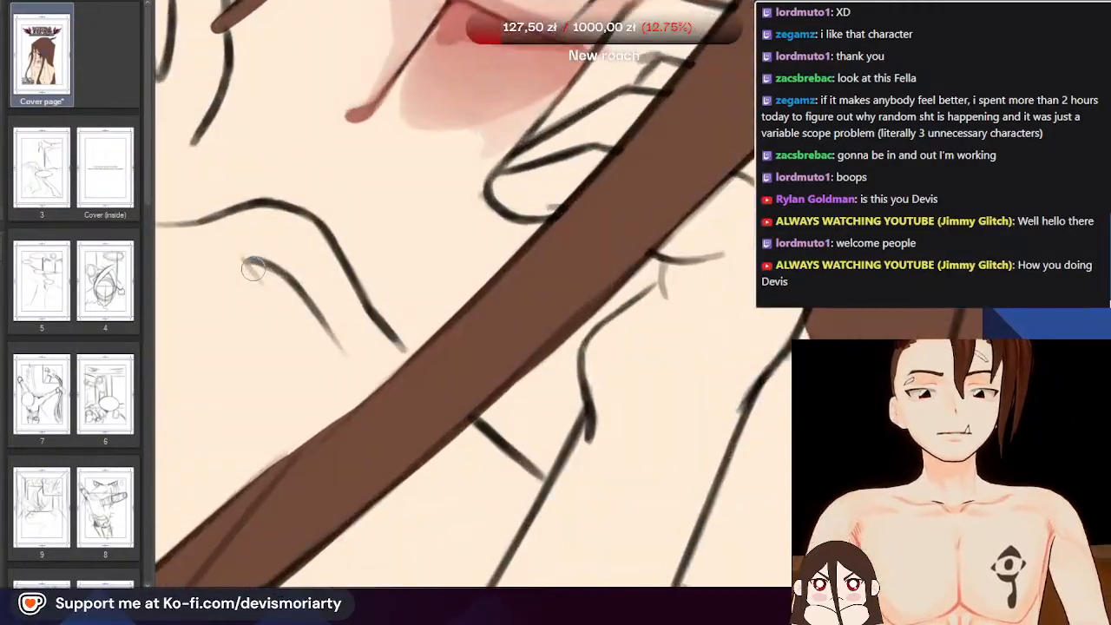
left_click_drag(252, 264, 307, 315)
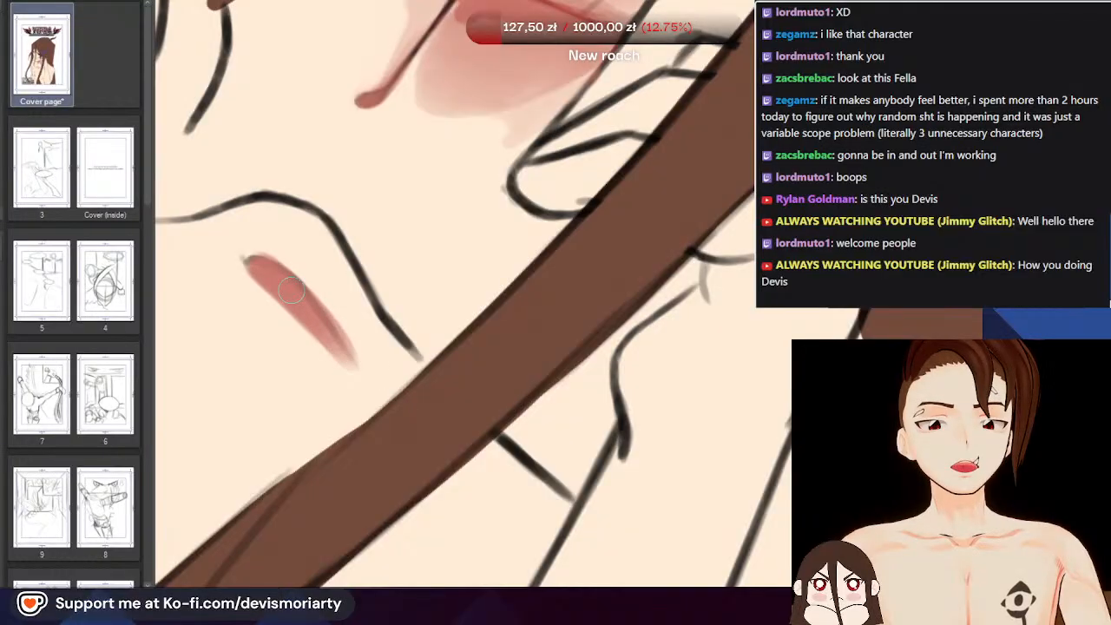
scroll(338, 335, "down", 4)
scroll(264, 196, "up", 4)
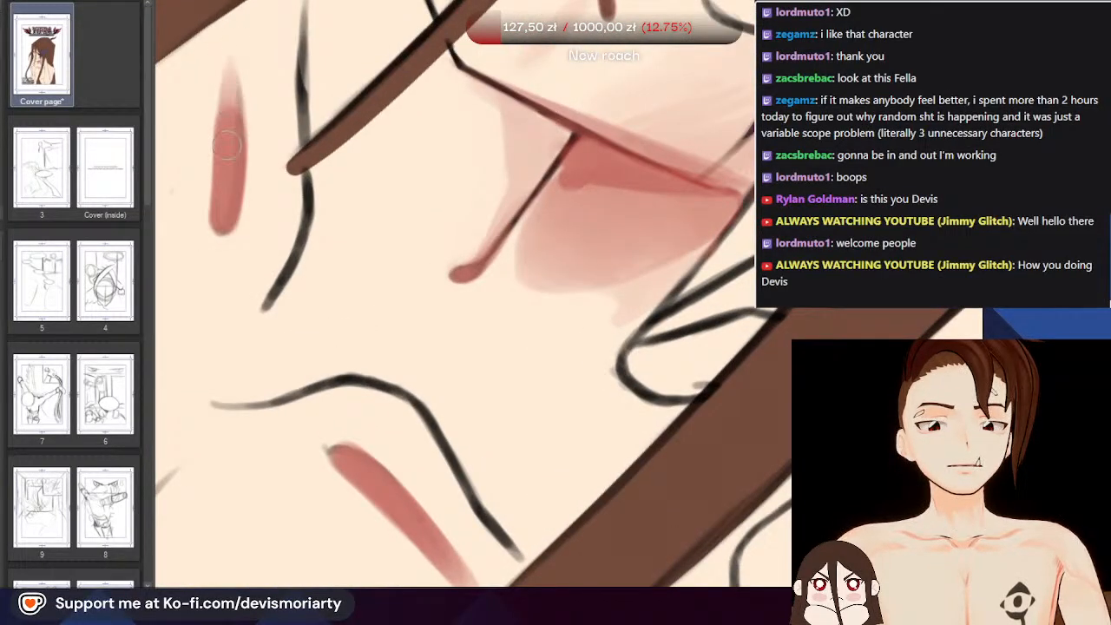
Examine the new red chest and shoulder strokes on the whole cover page and save it
scroll(226, 145, "down", 6)
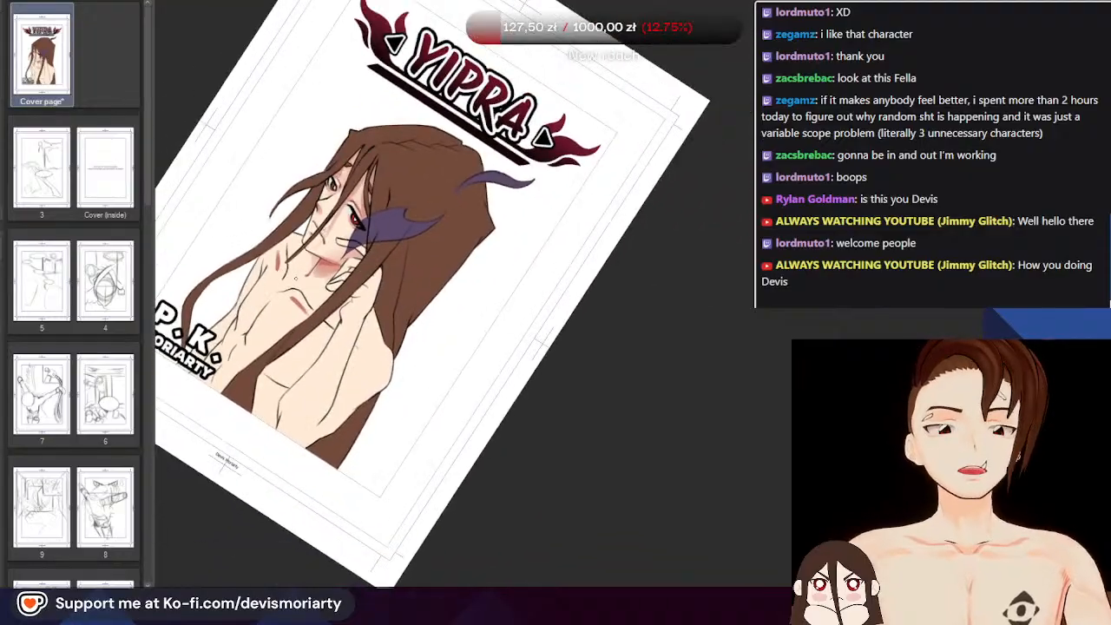
scroll(287, 260, "up", 5)
scroll(287, 261, "down", 5)
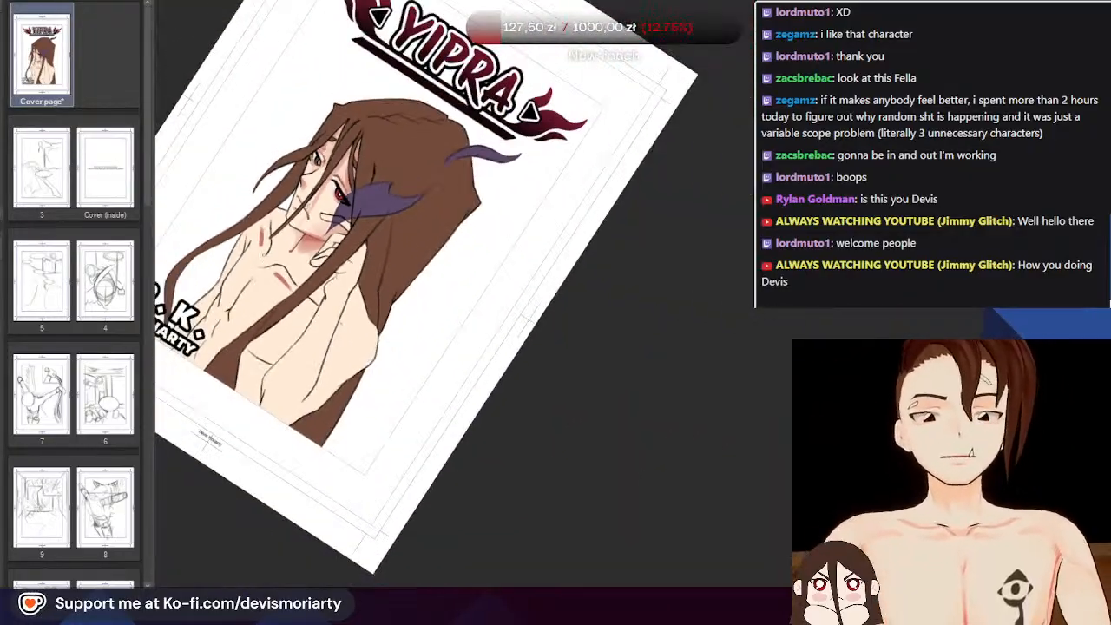
scroll(180, 122, "up", 1)
scroll(278, 226, "down", 3)
scroll(234, 260, "up", 6)
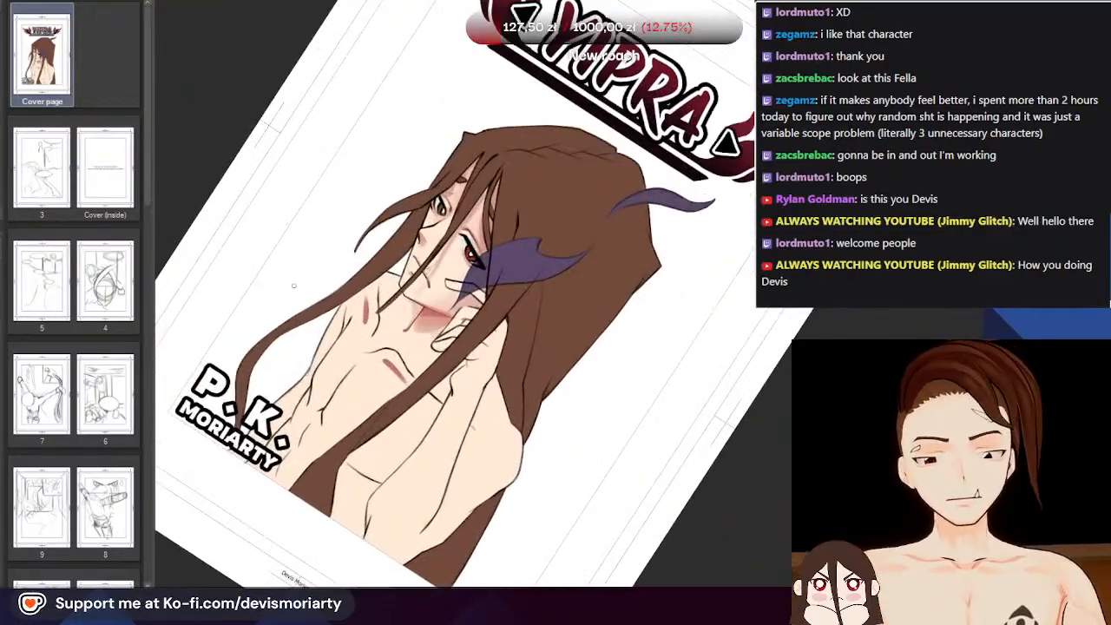
scroll(473, 296, "down", 2)
Rotate the canvas and fade the red stroke below the collarbone towards the hair strand
left_click_drag(581, 347, 508, 178)
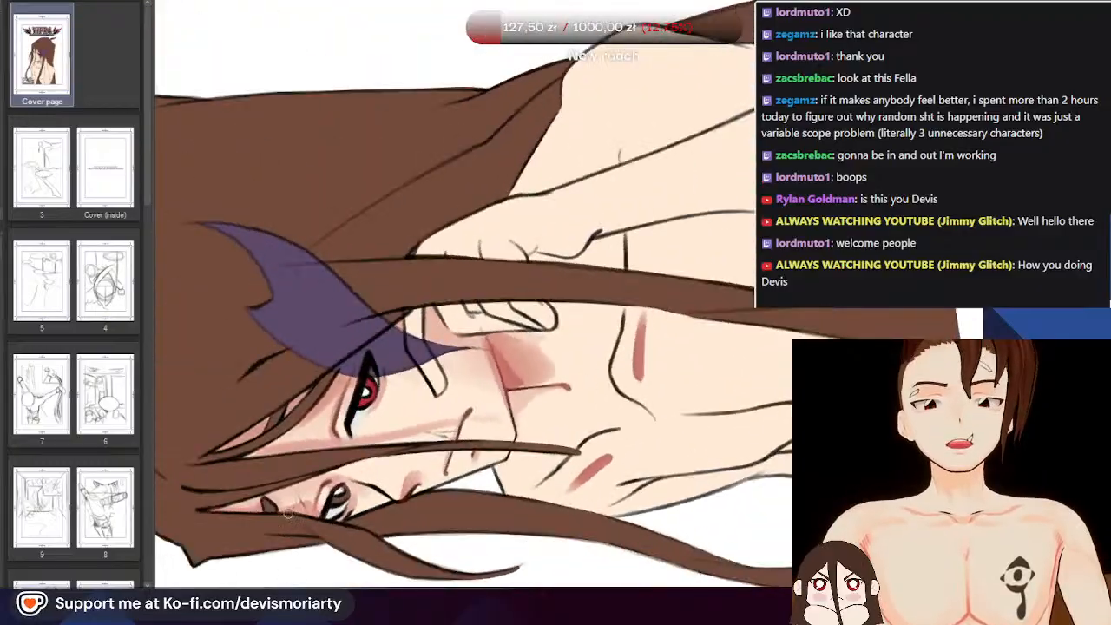
scroll(469, 303, "down", 4)
scroll(454, 302, "up", 2)
scroll(453, 302, "up", 6)
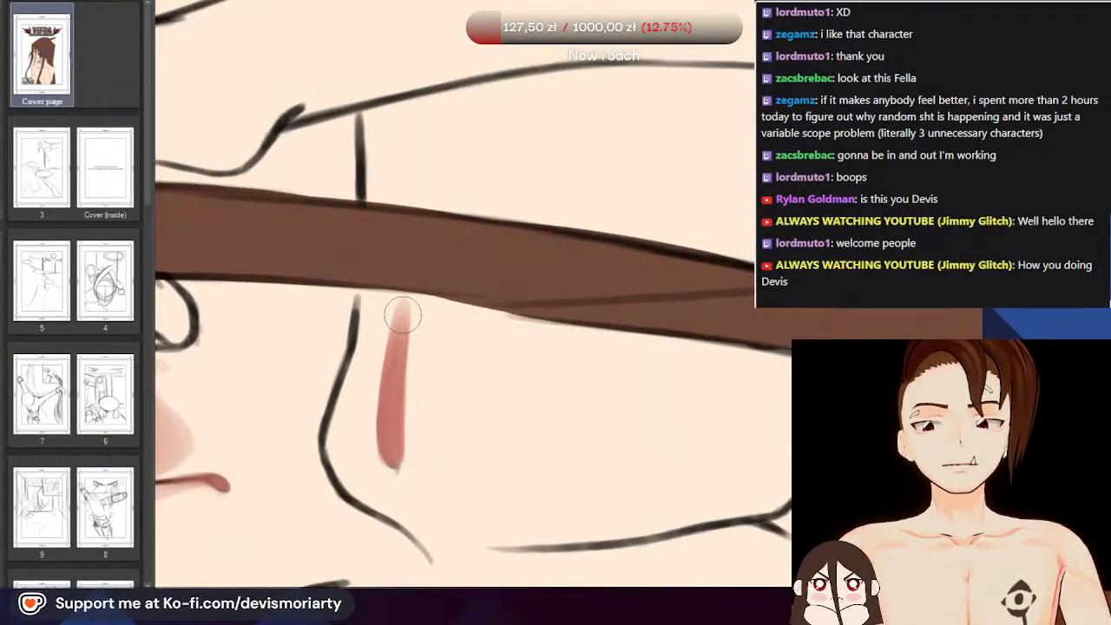
scroll(393, 390, "down", 4)
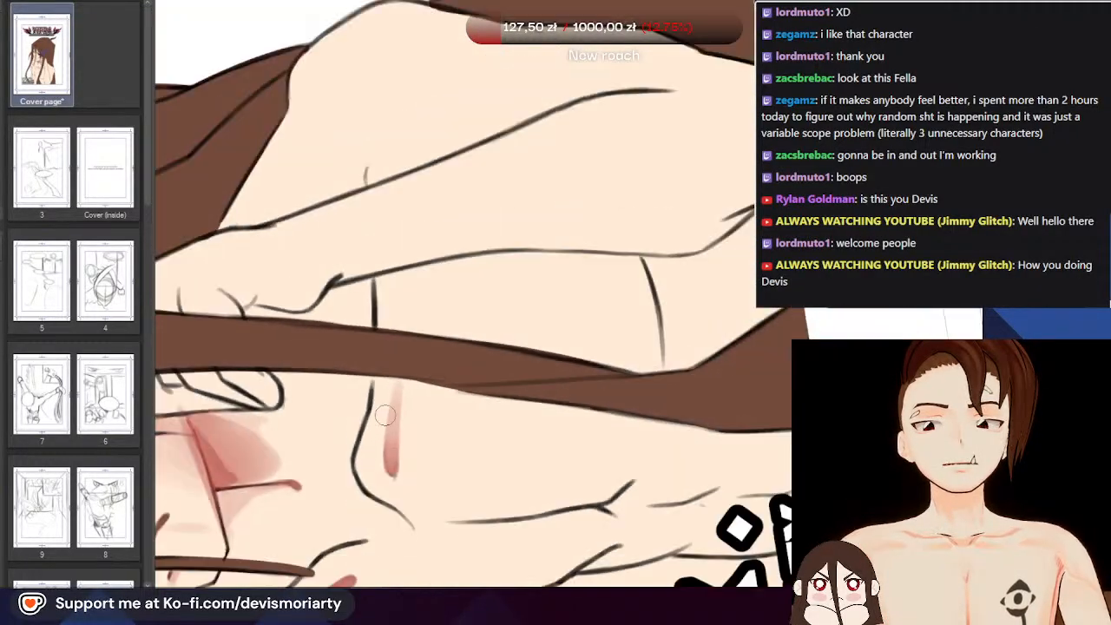
scroll(371, 444, "down", 4)
scroll(330, 477, "up", 6)
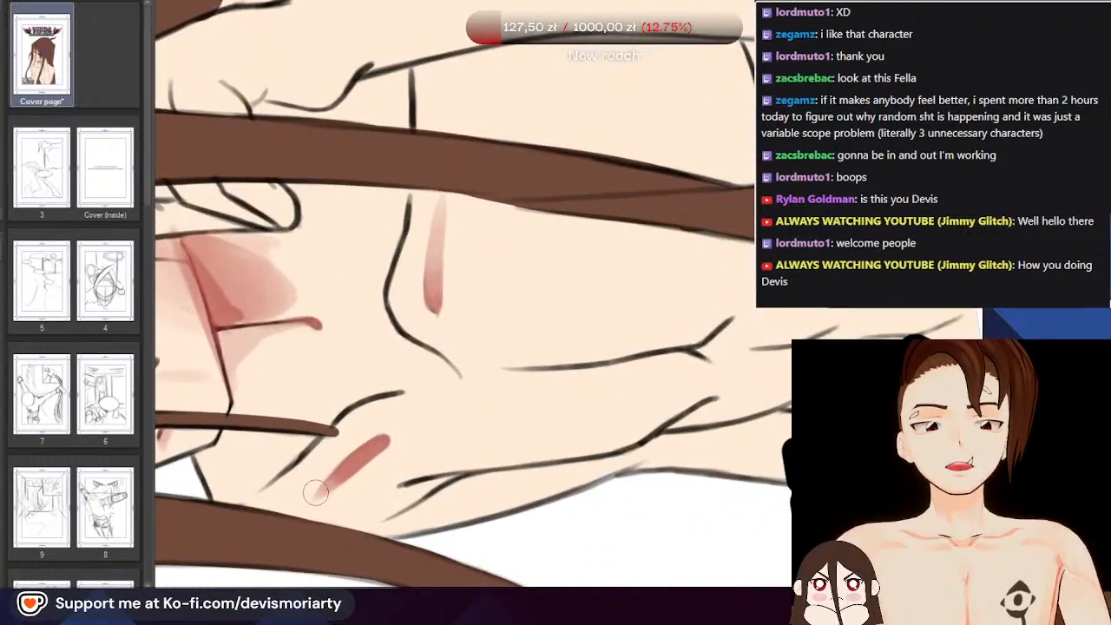
Blend the red stroke near the shoulder so that it fades into the skin at its outer end
scroll(411, 404, "down", 2)
scroll(402, 417, "up", 6)
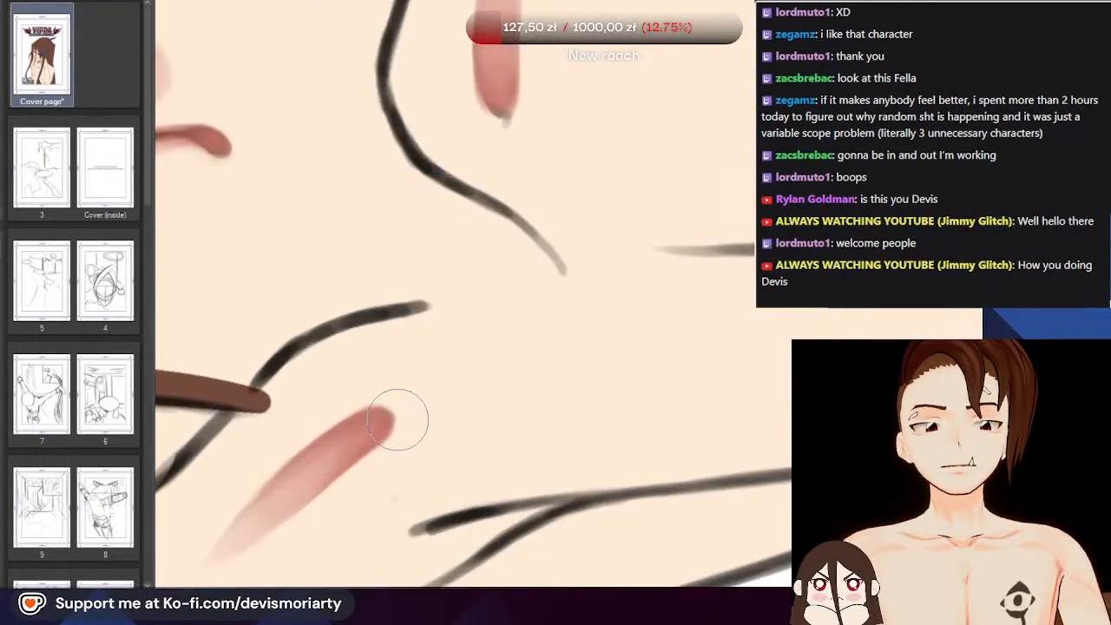
scroll(380, 412, "down", 4)
left_click_drag(377, 418, 325, 454)
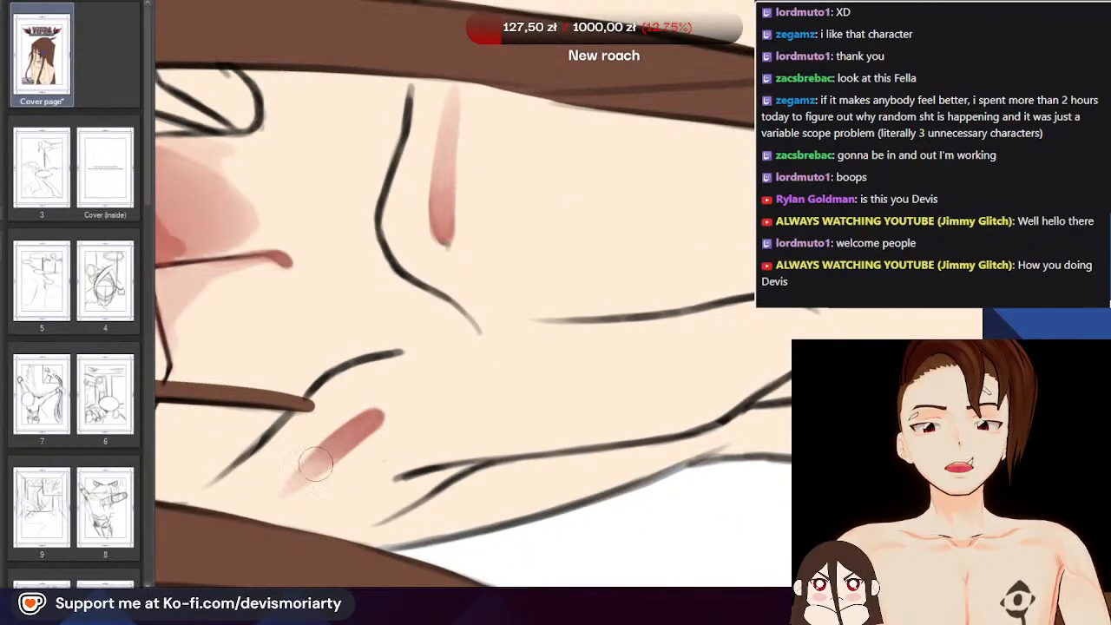
scroll(315, 466, "down", 4)
Soften the faded end of the red collarbone stroke further and rotate the canvas towards the chest lines
scroll(383, 387, "up", 5)
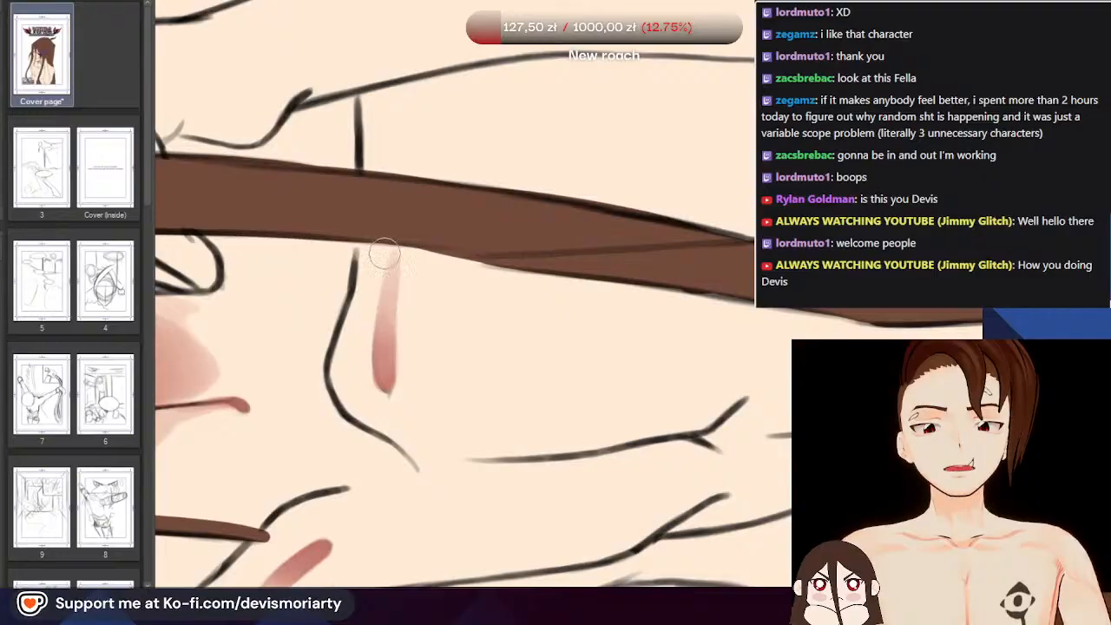
scroll(384, 254, "down", 4)
scroll(390, 277, "up", 3)
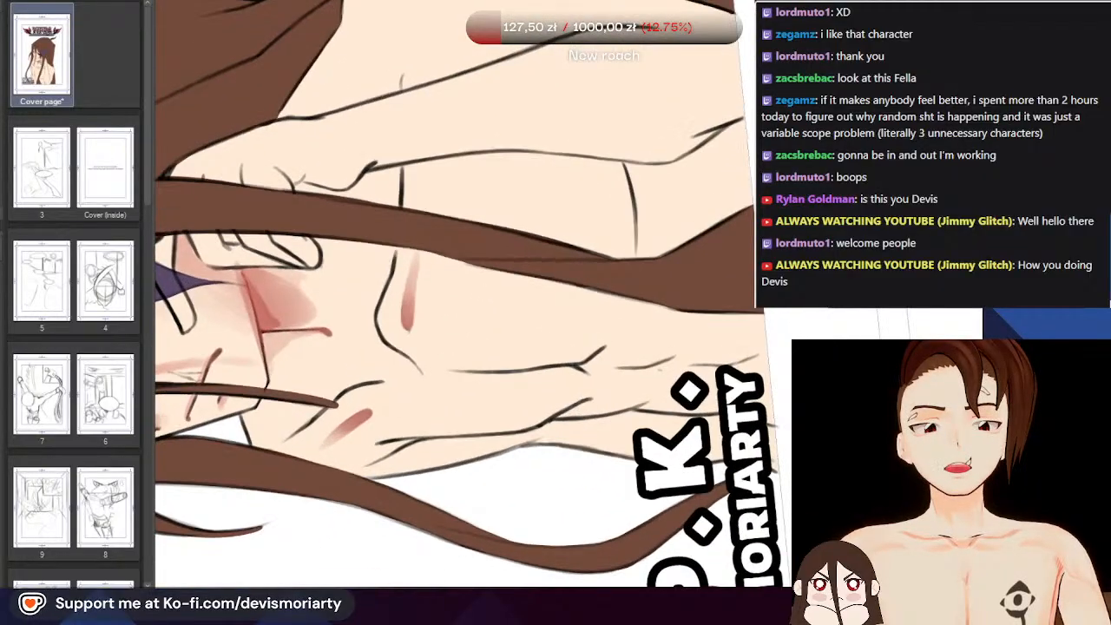
scroll(390, 287, "down", 4)
scroll(335, 317, "up", 5)
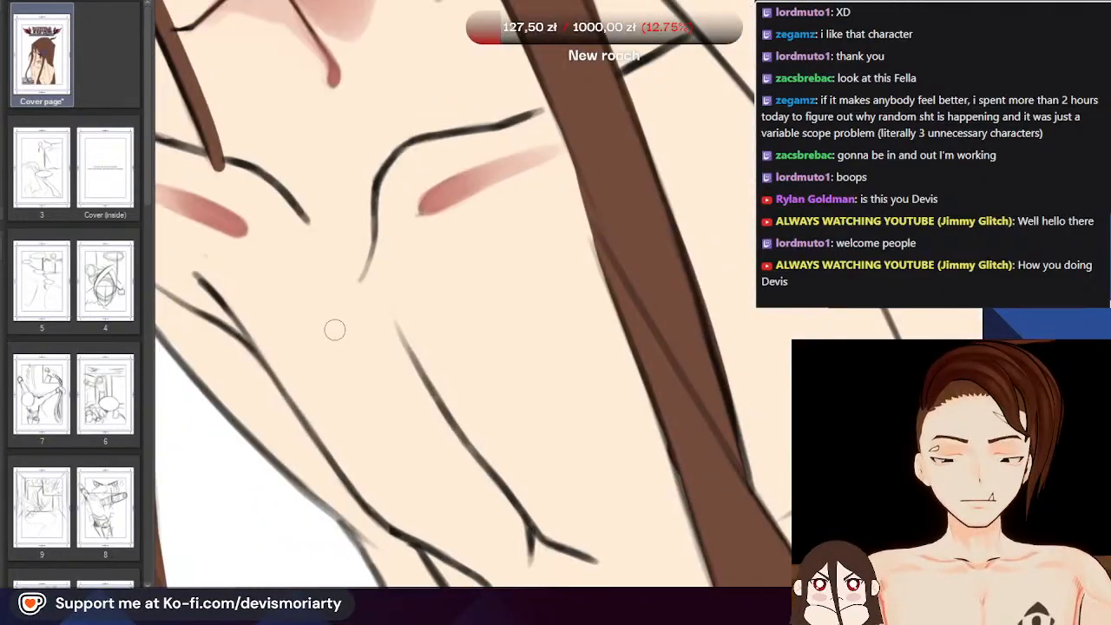
Sample the red of the stroke below the collarbone near the shoulder and soften its fade into the skin
scroll(335, 329, "down", 3)
scroll(237, 286, "up", 3)
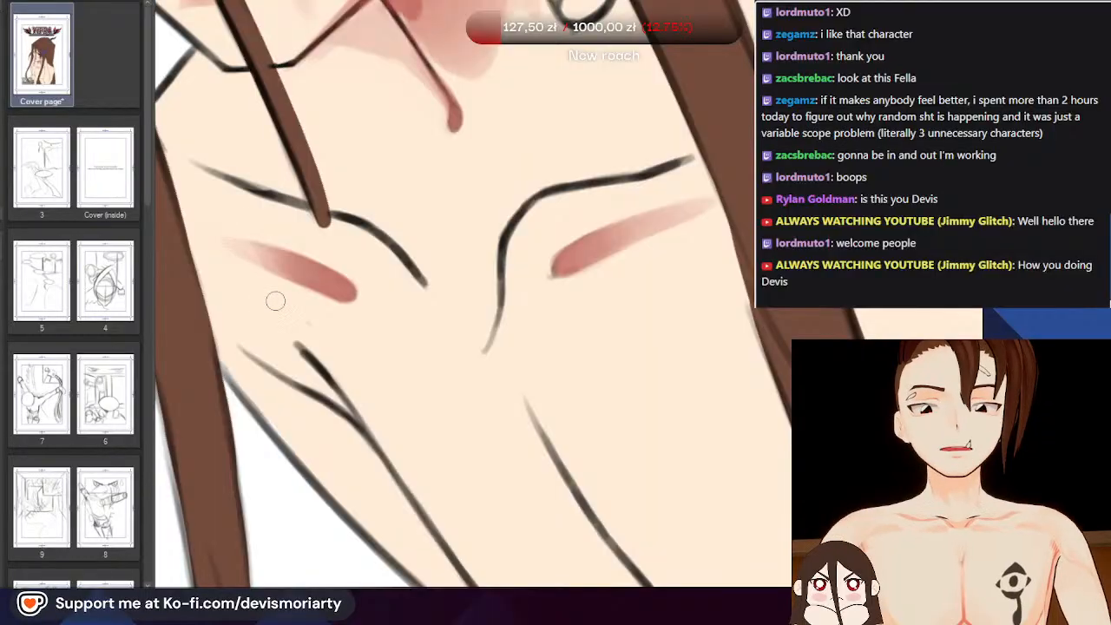
scroll(328, 278, "down", 1)
scroll(326, 276, "up", 2)
left_click(341, 285, "alt")
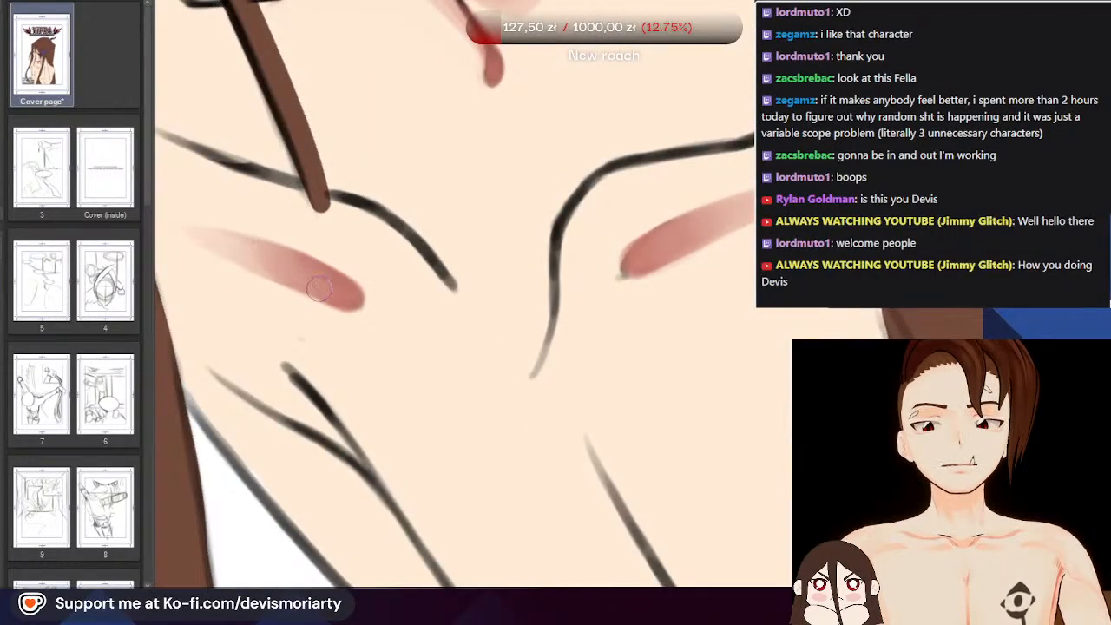
Examine the red chest strokes and neck shadow against the whole cover page, rotating the canvas to judge them
scroll(319, 289, "down", 4)
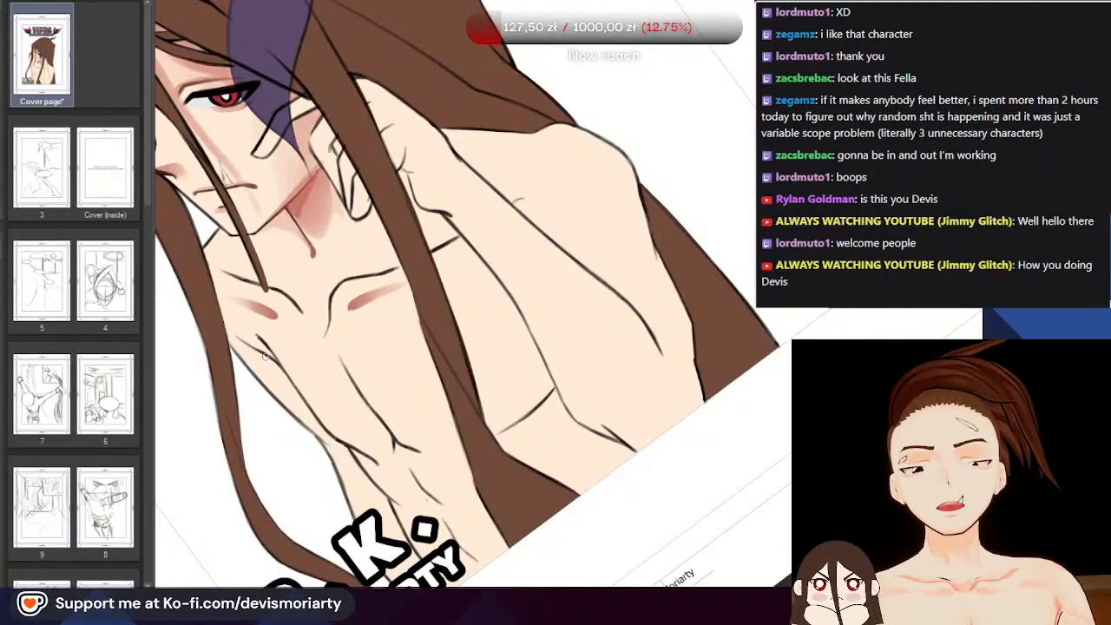
scroll(266, 356, "down", 2)
scroll(266, 356, "up", 2)
scroll(304, 87, "down", 4)
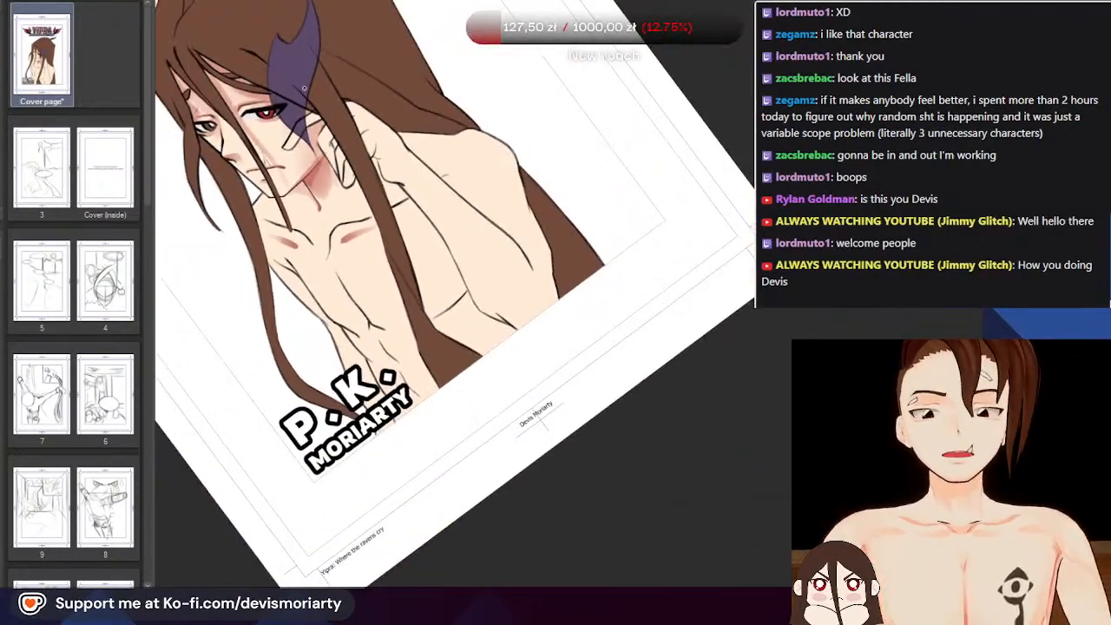
scroll(304, 88, "up", 2)
scroll(262, 261, "down", 3)
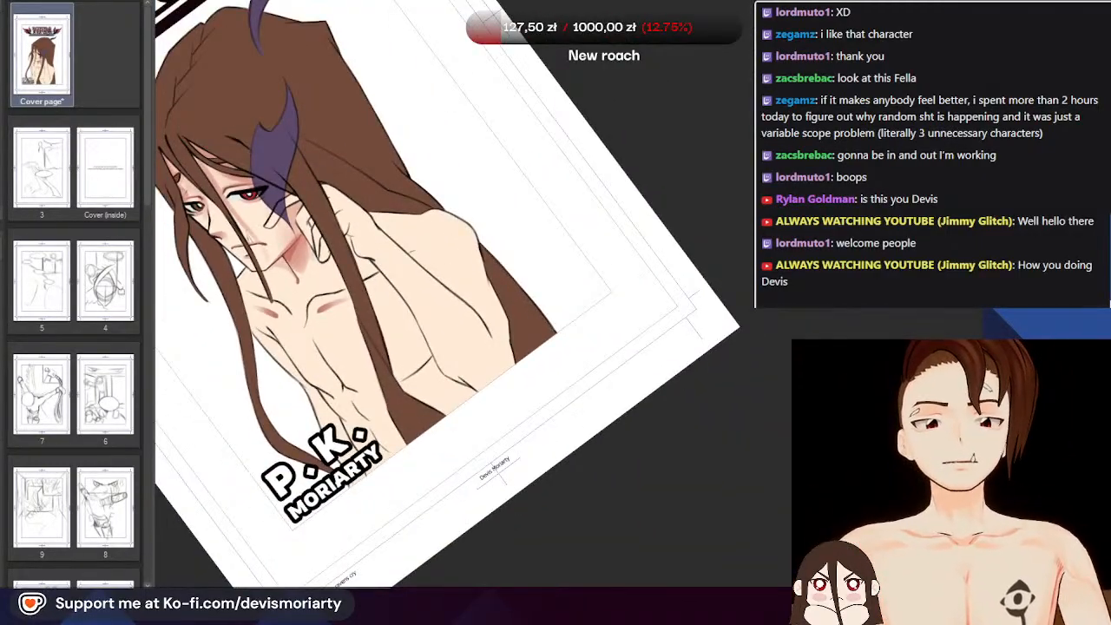
left_click_drag(600, 406, 459, 346)
scroll(459, 346, "down", 3)
scroll(521, 144, "up", 4)
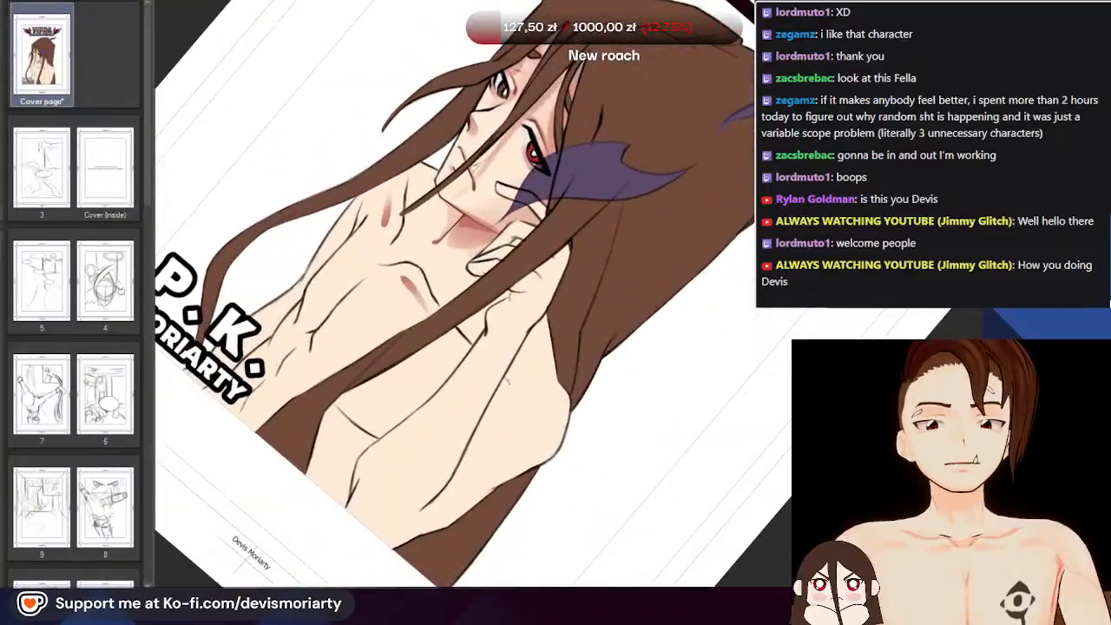
scroll(400, 208, "down", 2)
scroll(355, 259, "up", 3)
scroll(355, 259, "down", 3)
scroll(307, 148, "up", 2)
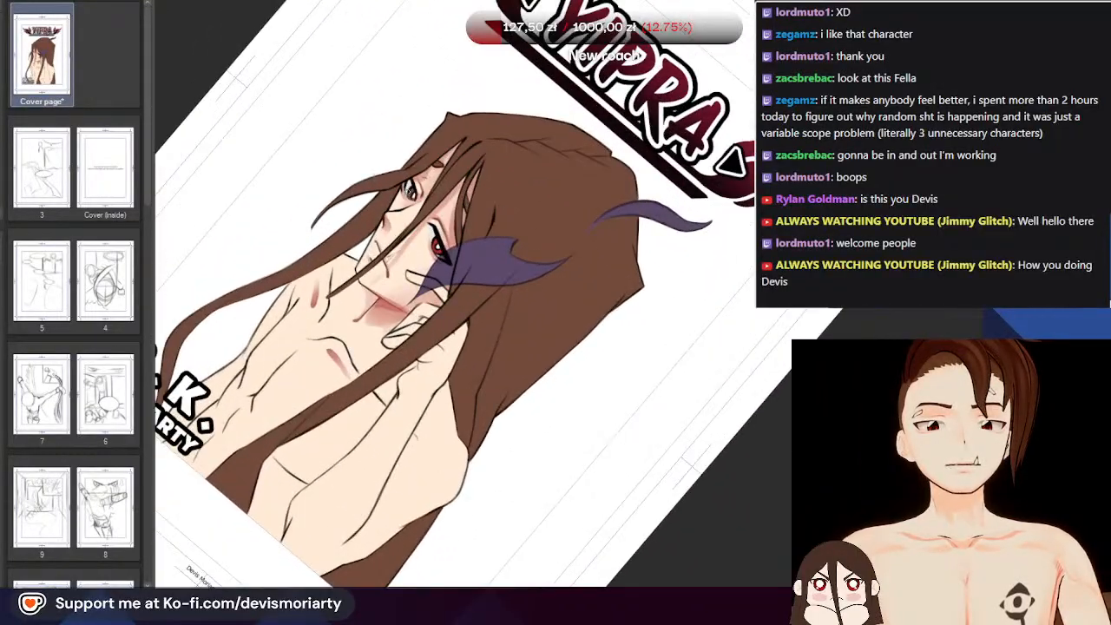
scroll(306, 147, "down", 2)
scroll(306, 148, "up", 6)
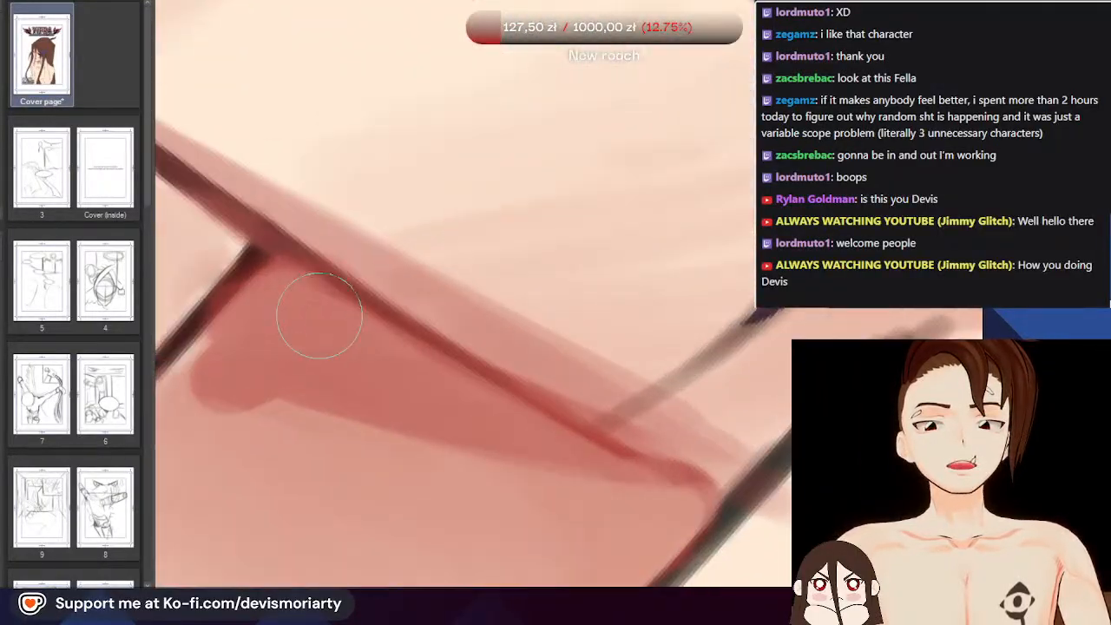
scroll(314, 307, "down", 6)
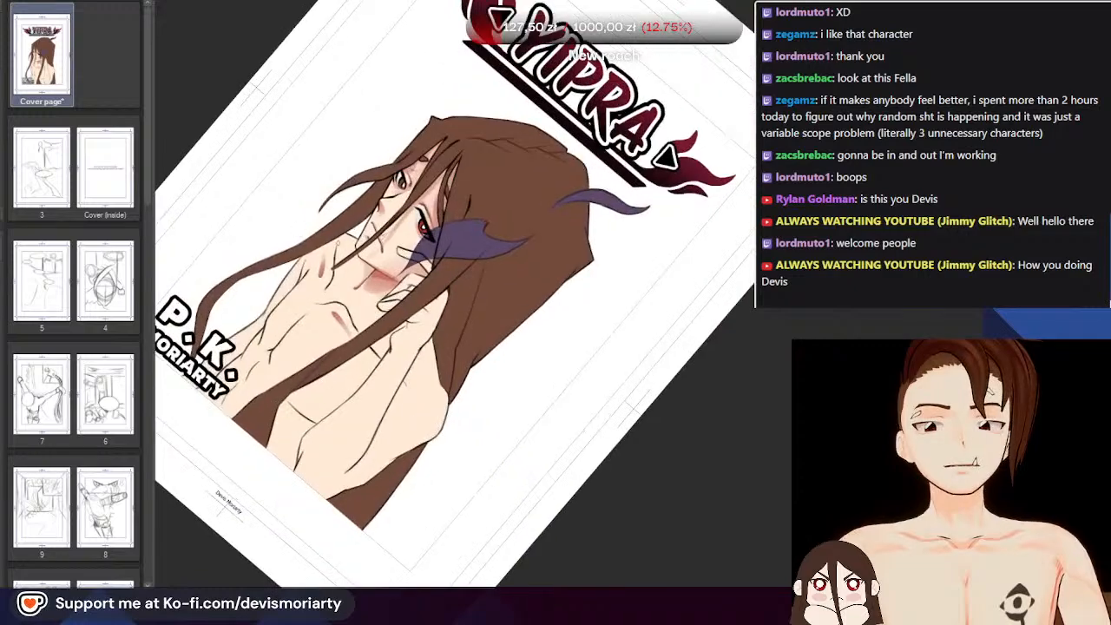
scroll(278, 408, "up", 3)
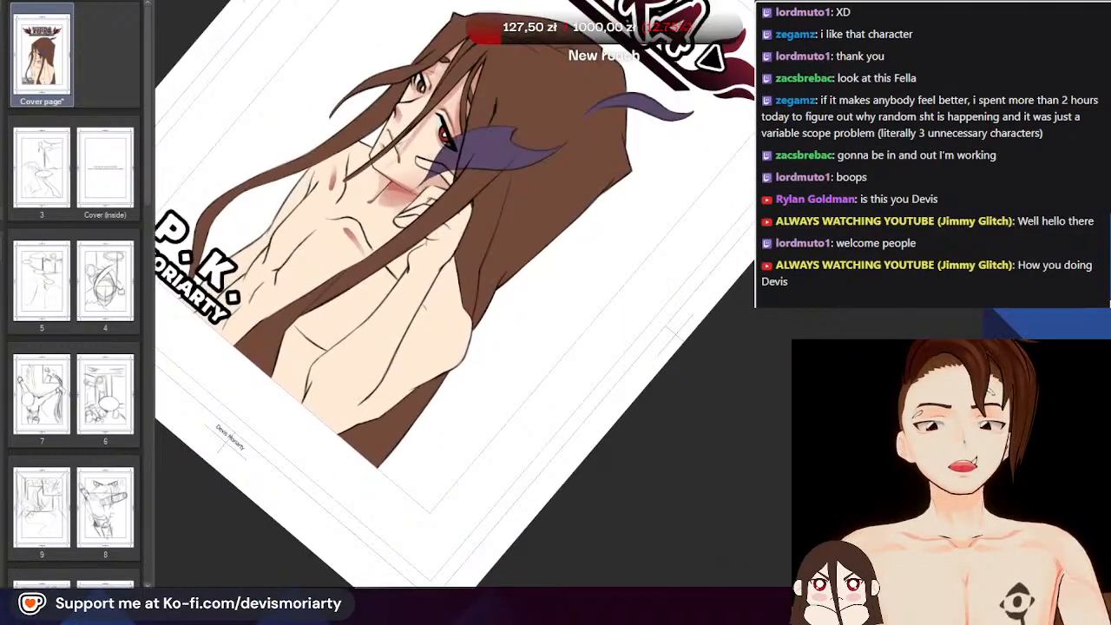
Return the canvas to its upright orientation and save the cover page
key("ctrl+at")
scroll(300, 209, "down", 3)
scroll(300, 208, "up", 2)
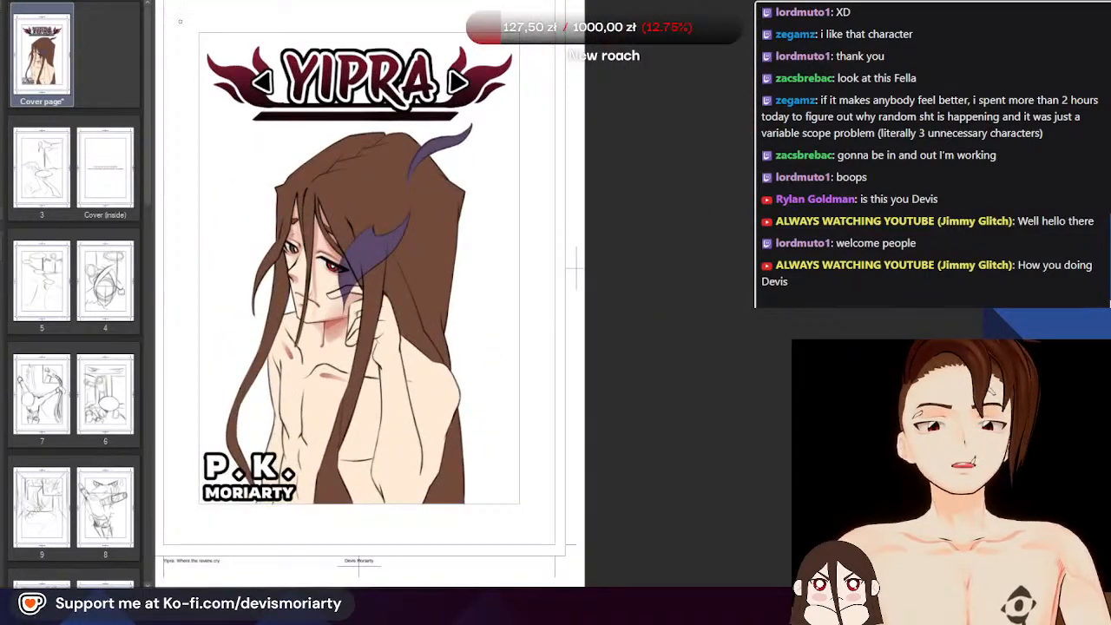
scroll(364, 286, "up", 2)
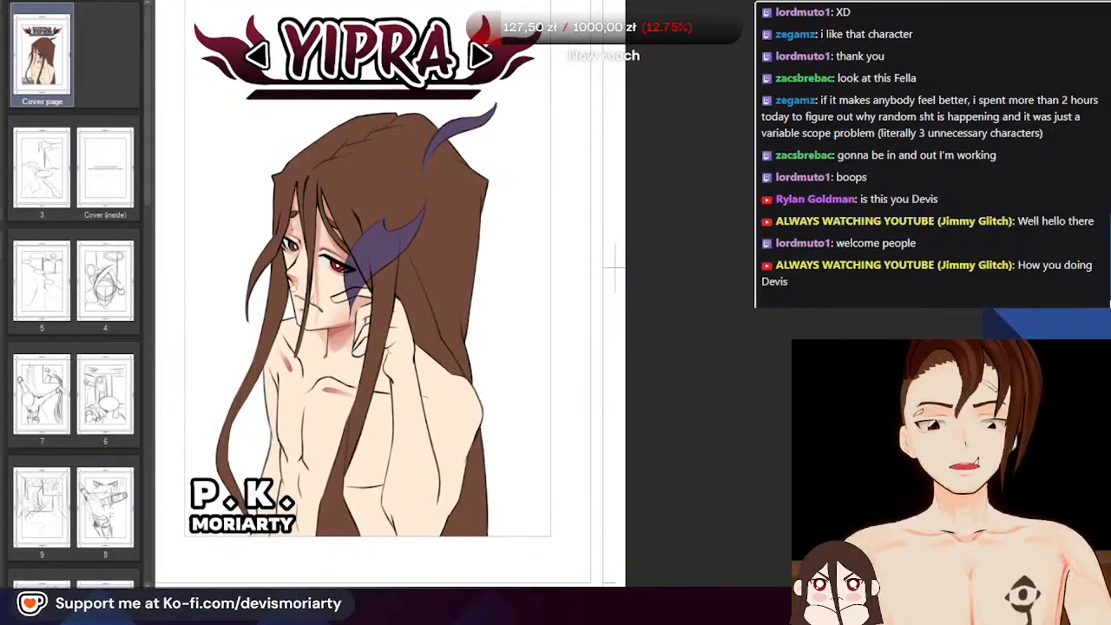
scroll(364, 286, "down", 2)
scroll(364, 286, "up", 3)
scroll(333, 272, "up", 1)
scroll(330, 261, "down", 4)
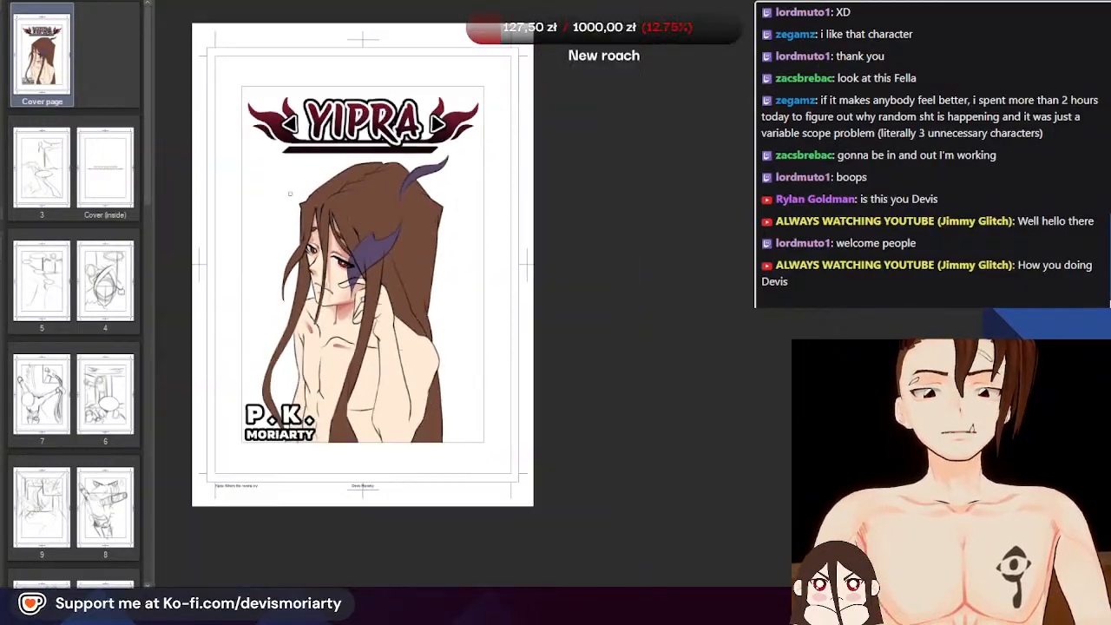
Rotate the canvas towards the collarbone and recolour the lower end of its black line in soft red
scroll(327, 243, "up", 2)
scroll(323, 226, "down", 2)
scroll(324, 226, "up", 4)
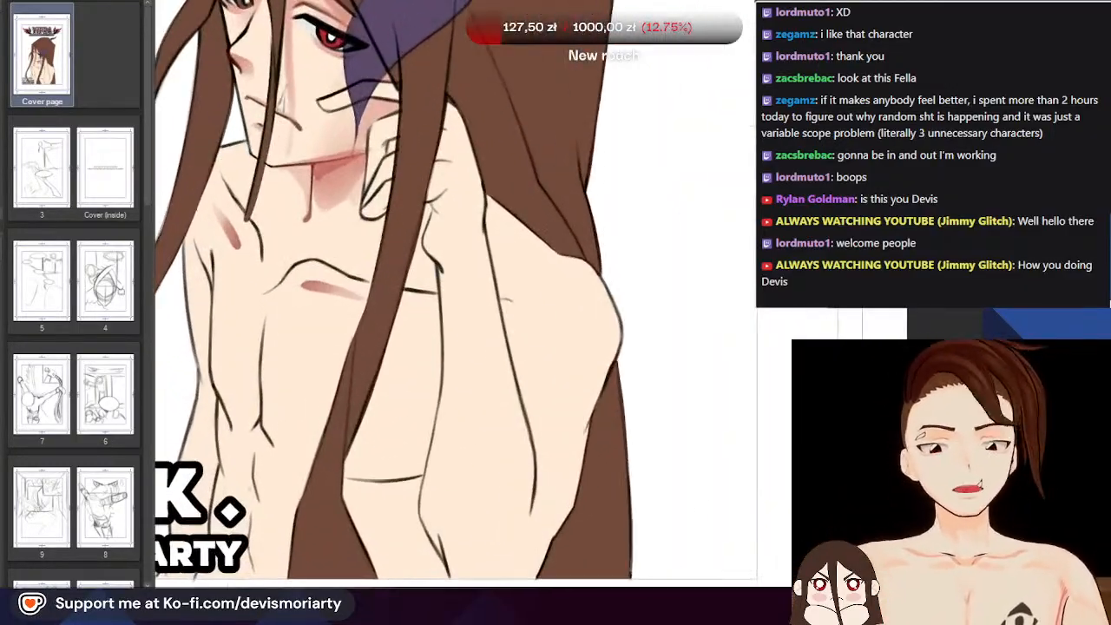
left_click_drag(347, 209, 295, 296)
scroll(295, 296, "up", 4)
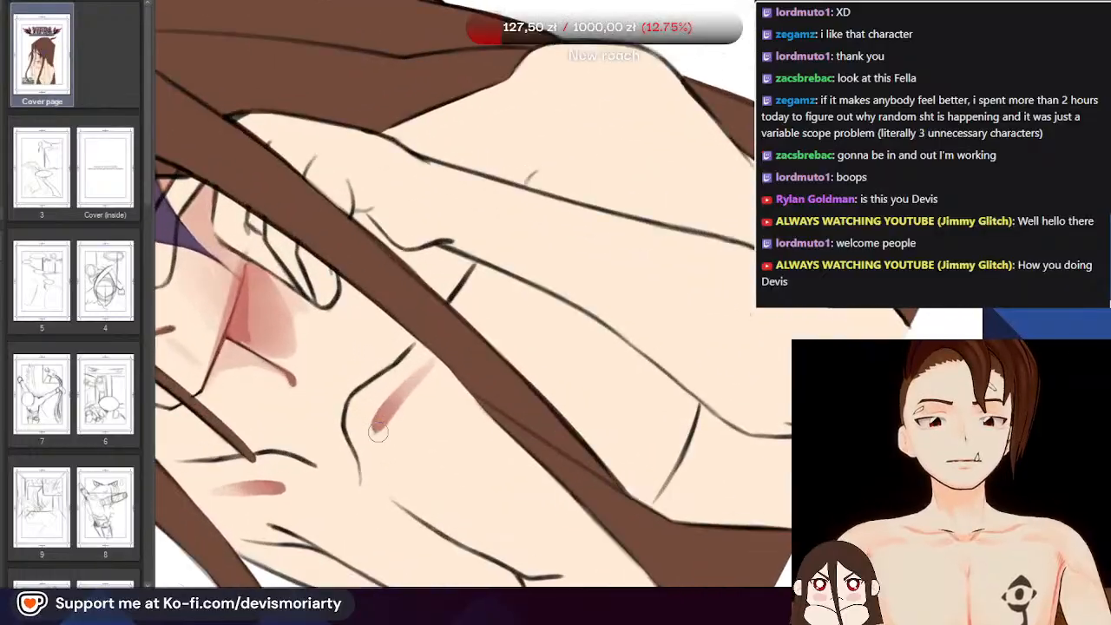
scroll(364, 442, "up", 5)
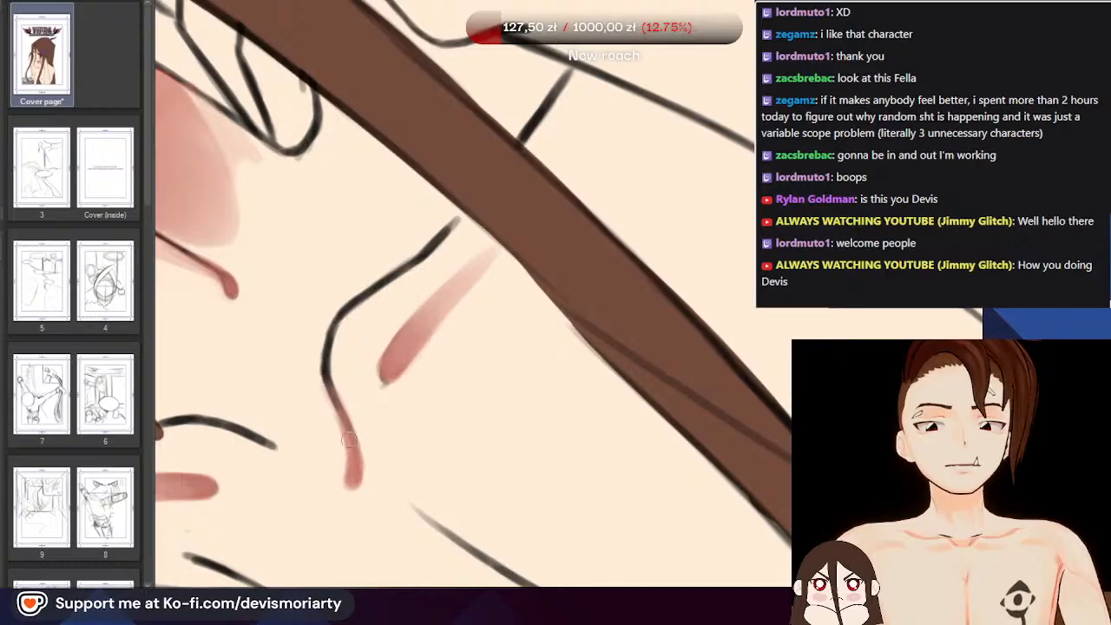
Paint pale red shading between the upper end of the collarbone line and the hair strand
scroll(347, 428, "down", 5)
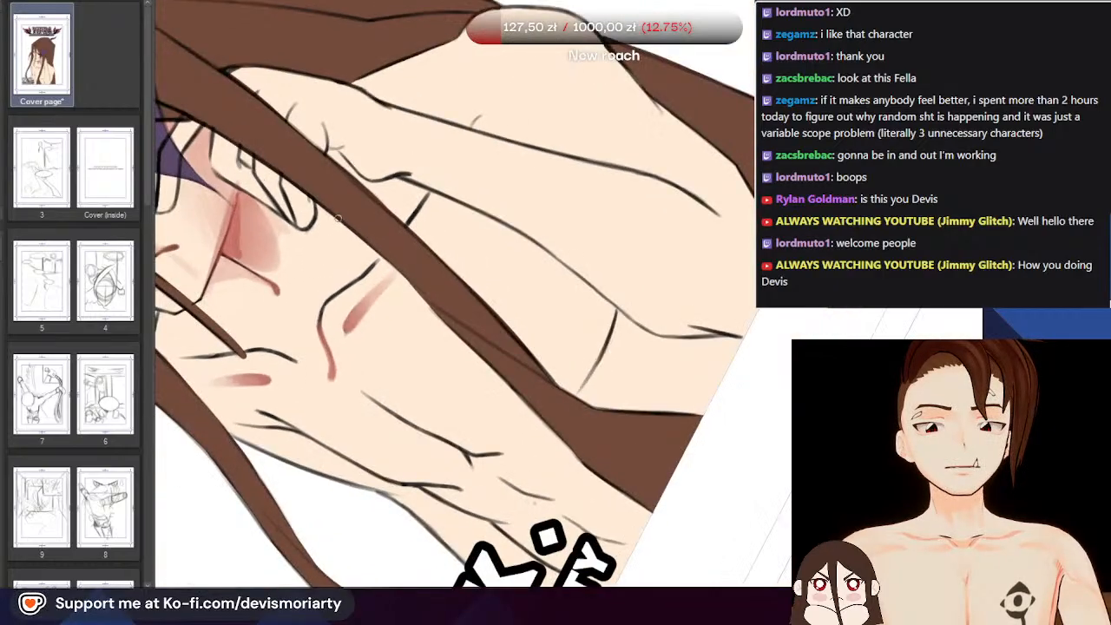
scroll(399, 267, "up", 5)
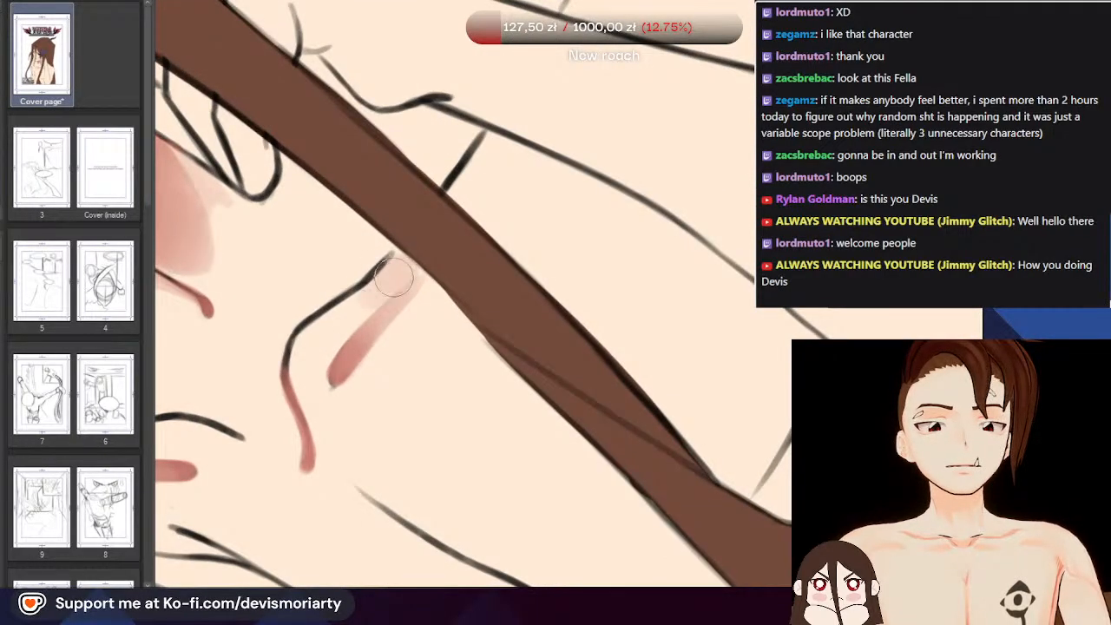
scroll(382, 295, "down", 5)
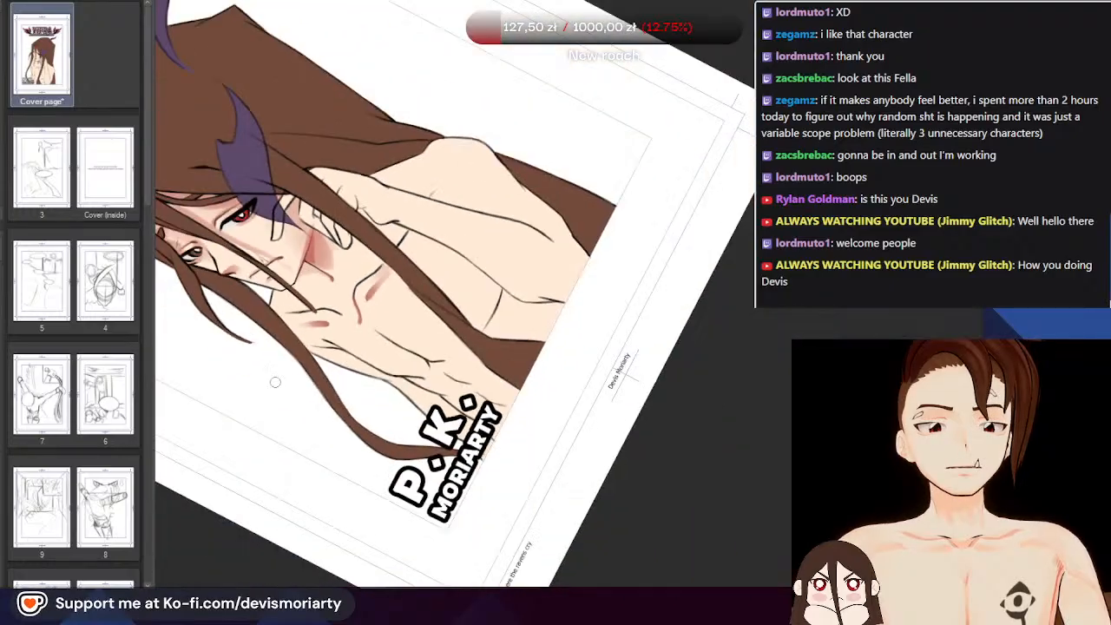
Extend the pale red shading above the collarbone and across the hair strand to the skin beside the wrist
scroll(382, 295, "up", 5)
left_click_drag(535, 362, 481, 212)
scroll(481, 212, "down", 5)
scroll(520, 52, "up", 5)
scroll(424, 214, "down", 5)
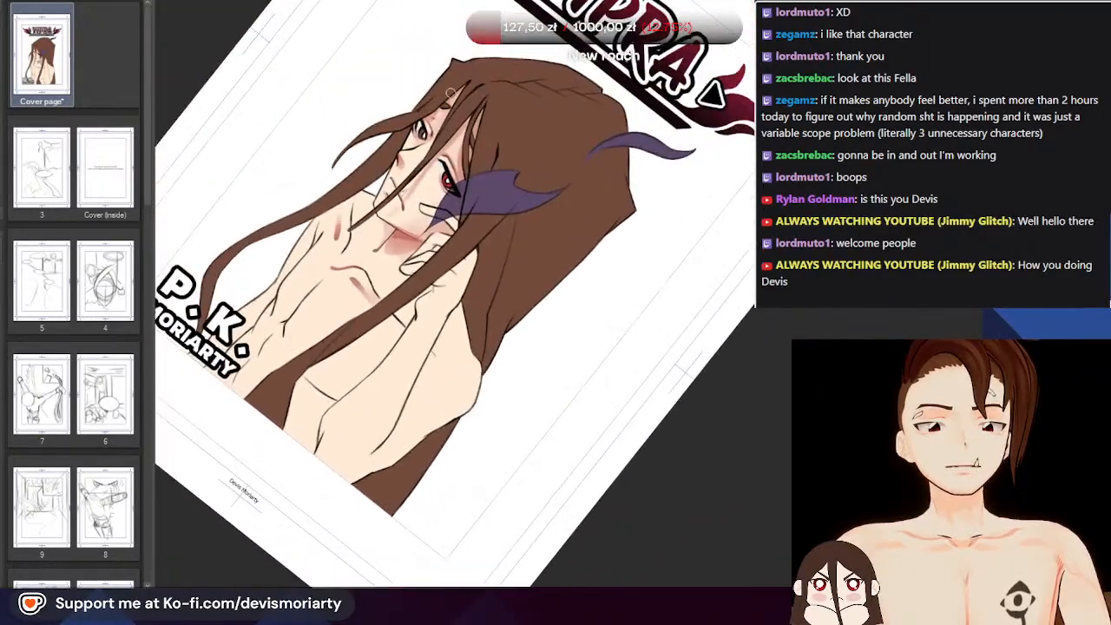
scroll(312, 330, "up", 6)
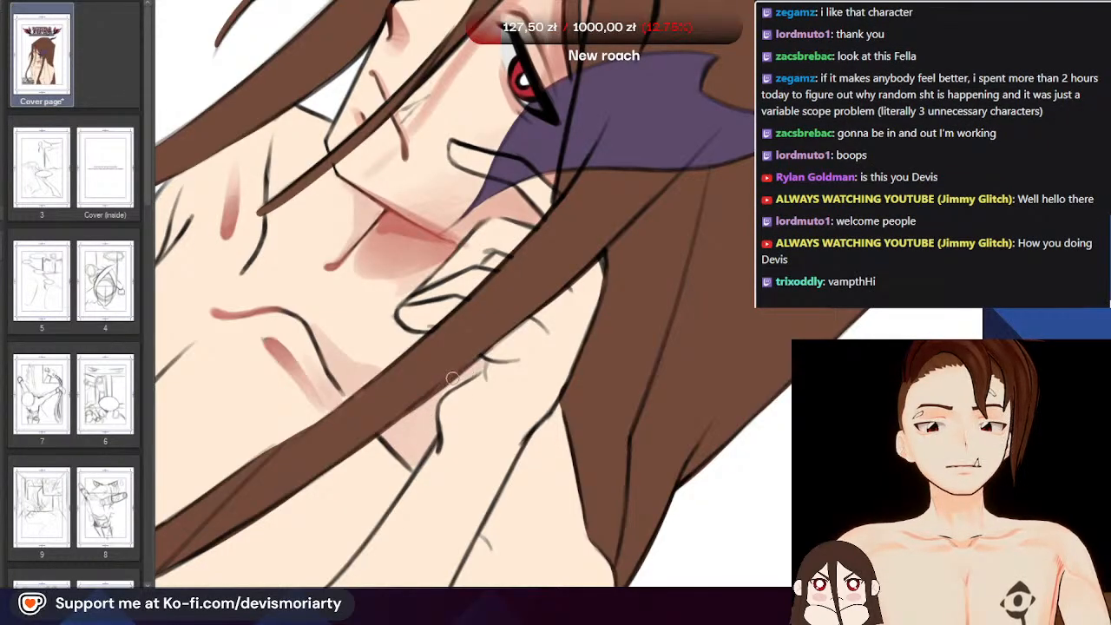
Examine the new collarbone and wrist shading at different zoom levels on the whole cover page
scroll(326, 290, "down", 8)
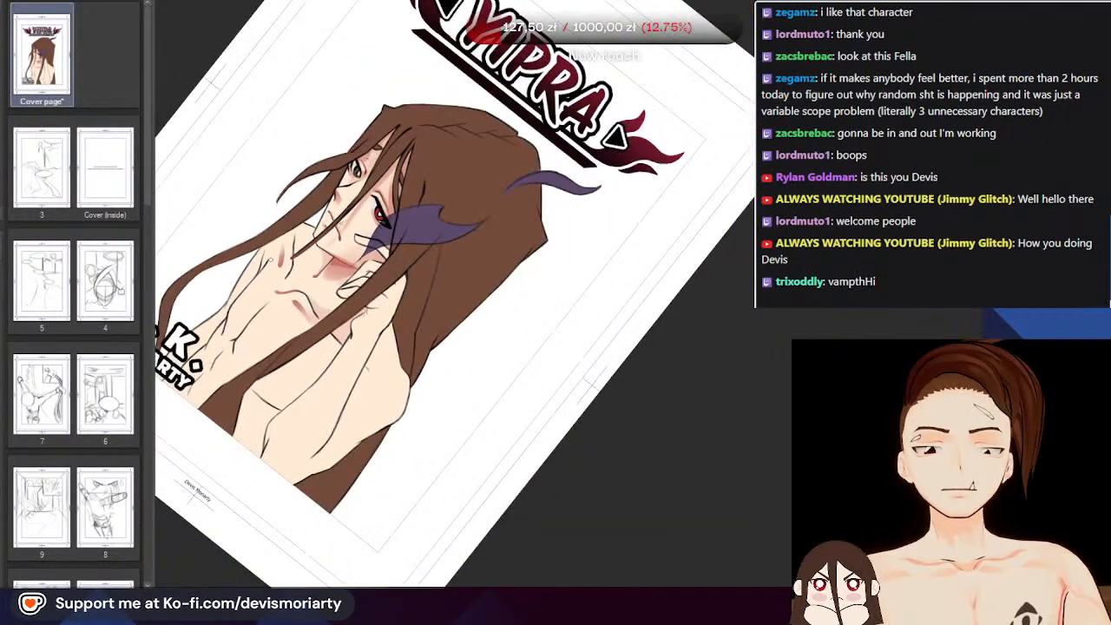
scroll(300, 276, "up", 2)
scroll(296, 271, "up", 2)
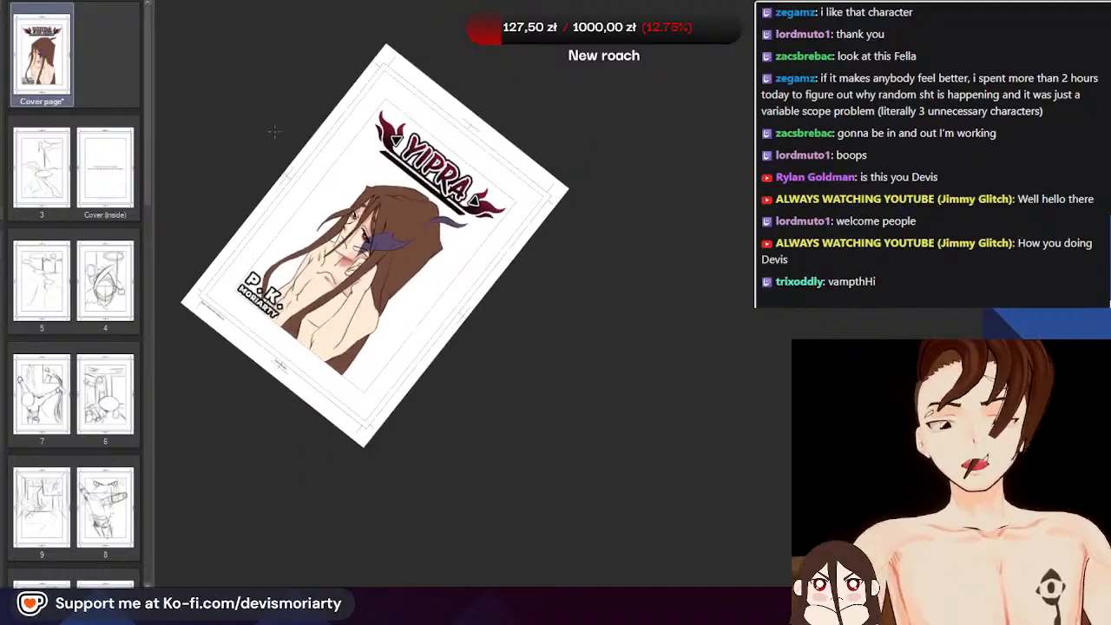
scroll(286, 244, "down", 2)
scroll(278, 217, "up", 3)
scroll(272, 201, "down", 4)
scroll(265, 193, "up", 2)
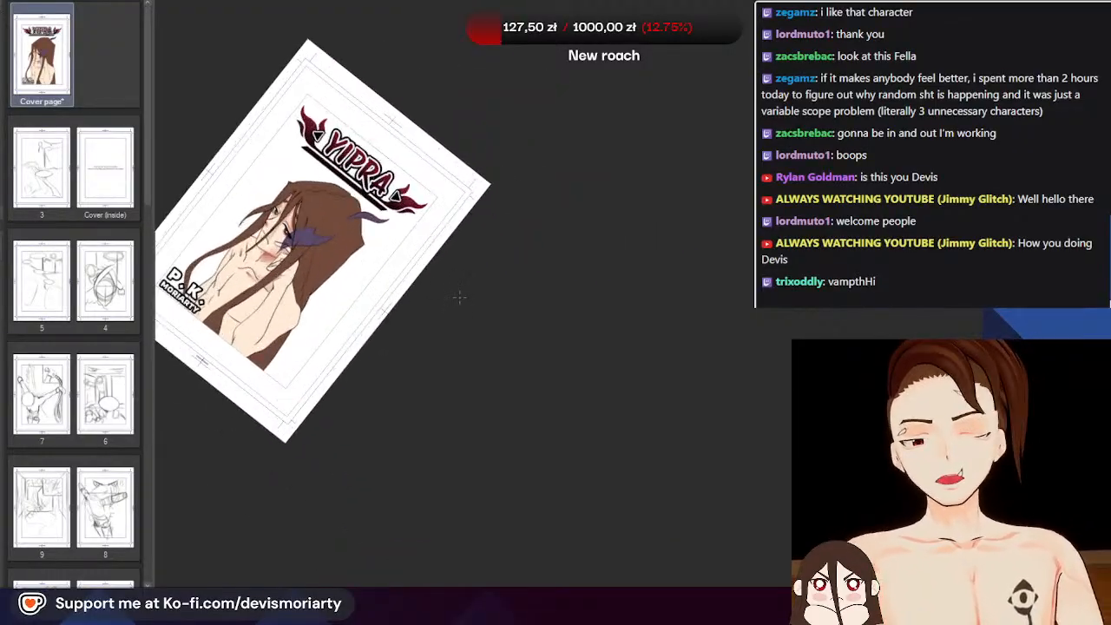
scroll(252, 173, "up", 2)
scroll(234, 156, "down", 3)
scroll(232, 153, "up", 3)
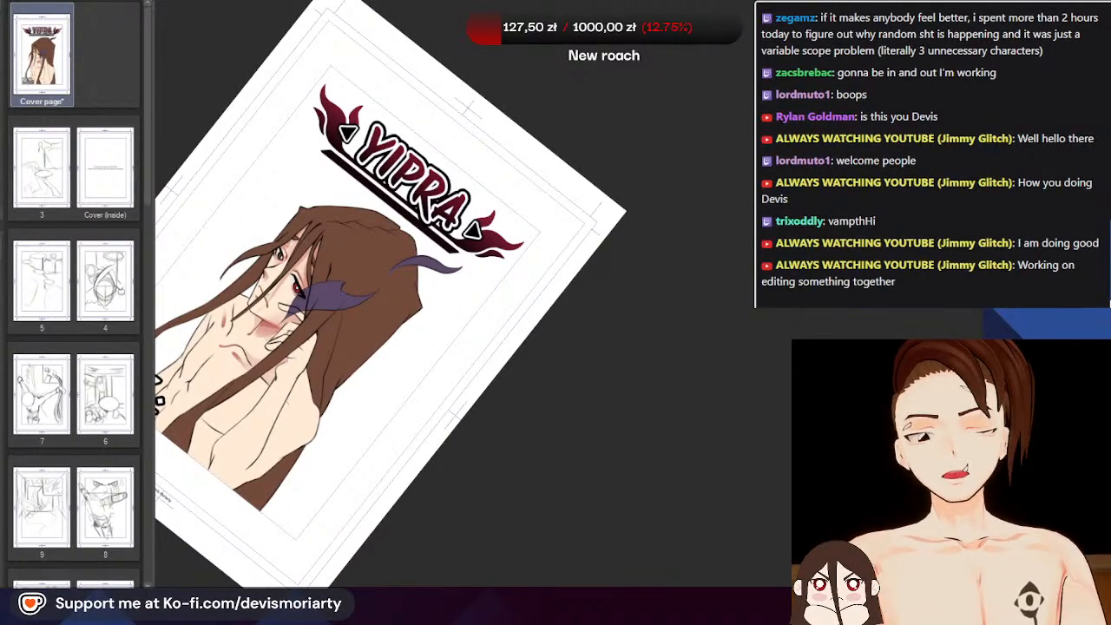
scroll(448, 398, "down", 3)
scroll(356, 313, "down", 3)
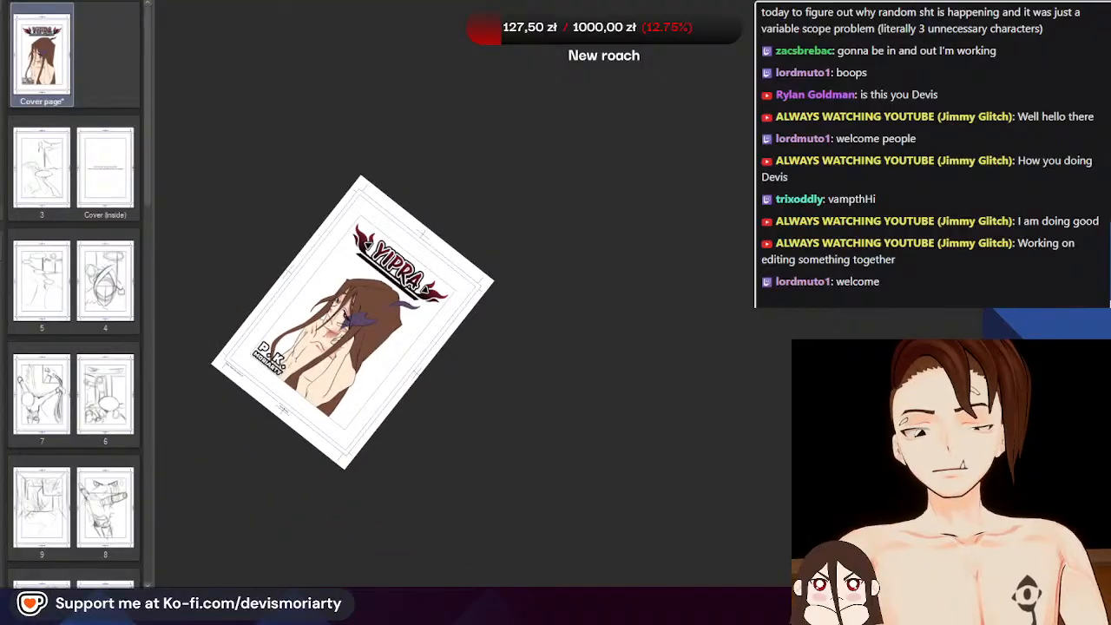
scroll(374, 260, "up", 5)
scroll(469, 234, "down", 4)
scroll(416, 277, "up", 4)
scroll(456, 234, "down", 4)
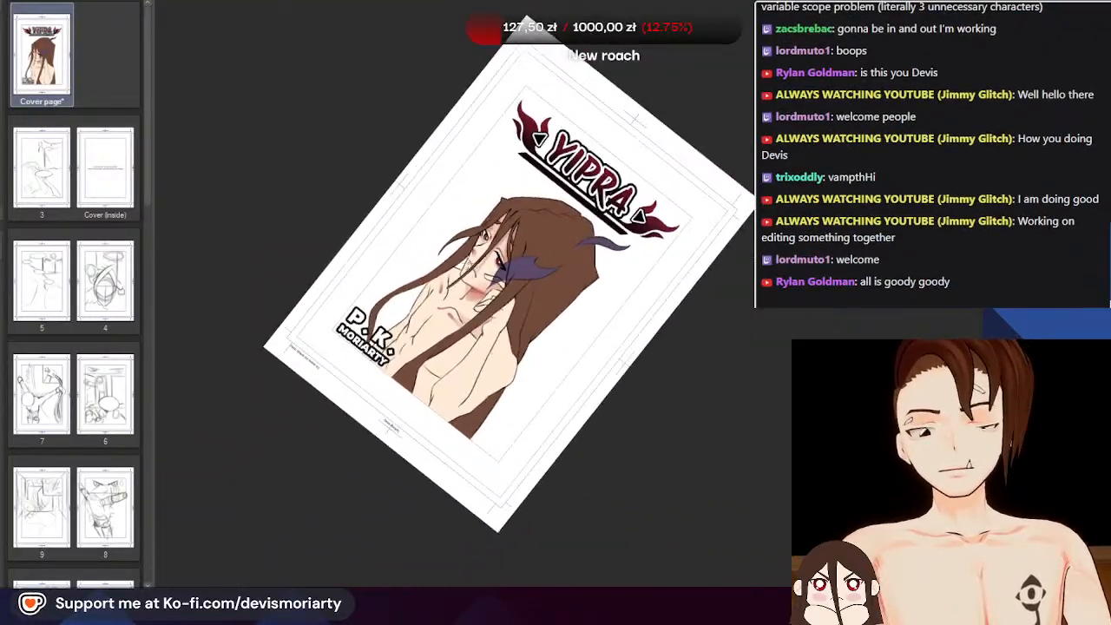
scroll(581, 226, "up", 4)
scroll(478, 250, "down", 2)
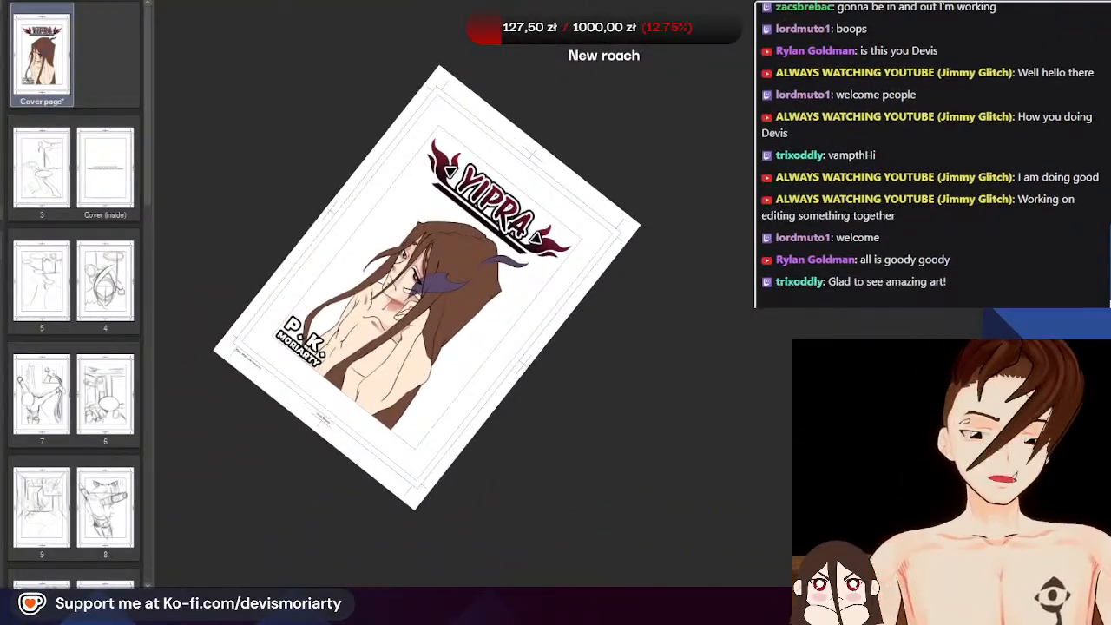
scroll(440, 299, "down", 2)
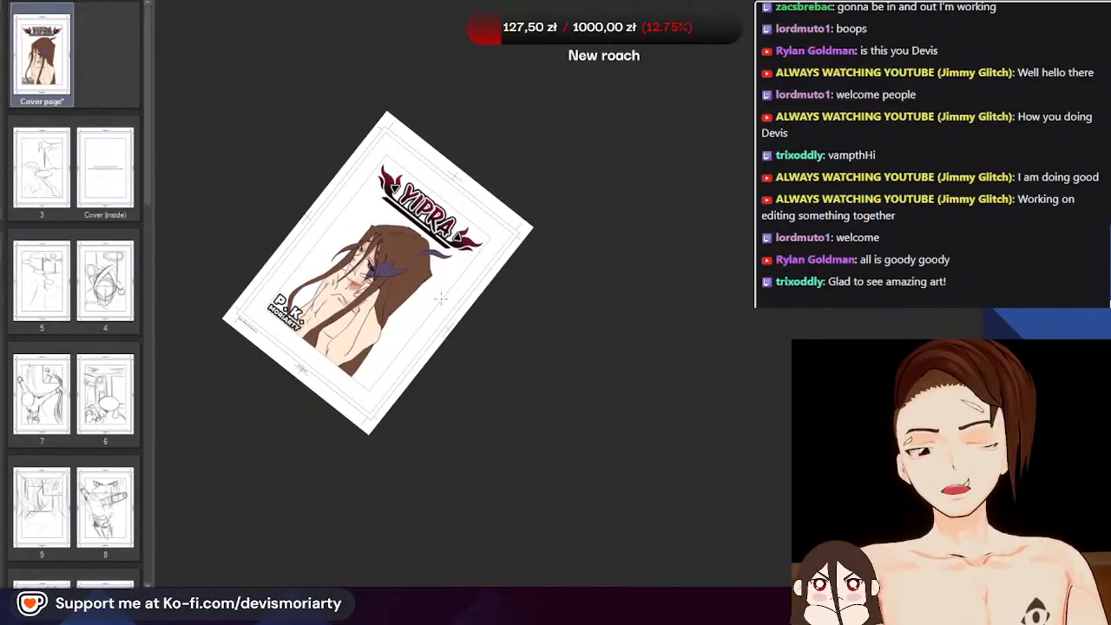
scroll(301, 178, "down", 1)
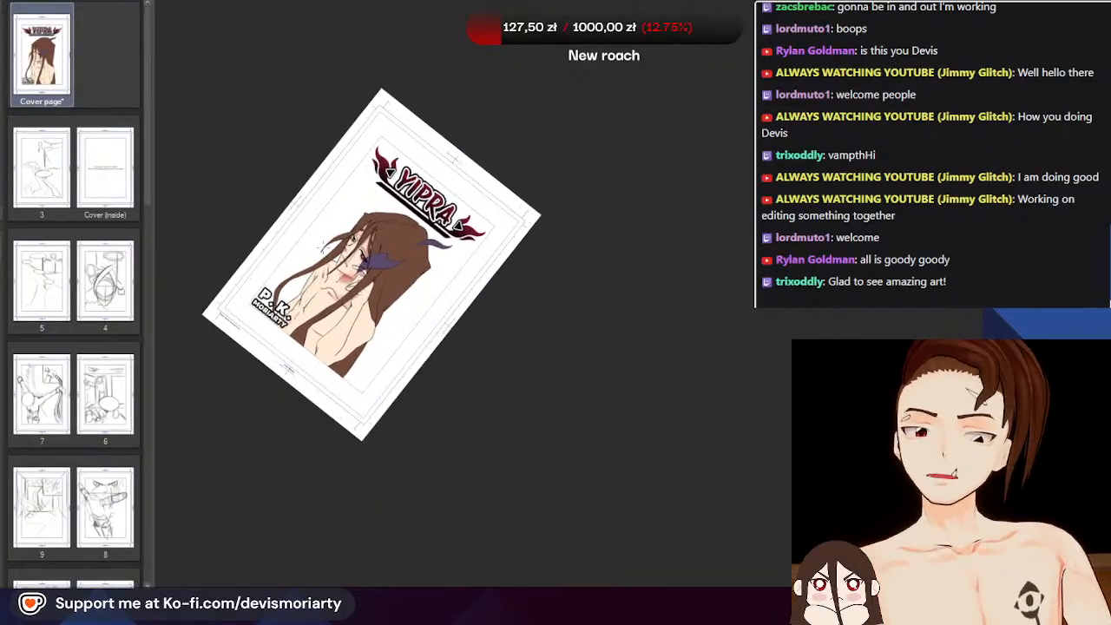
Check the shaded face and chest up close and save the cover page
scroll(347, 265, "up", 6)
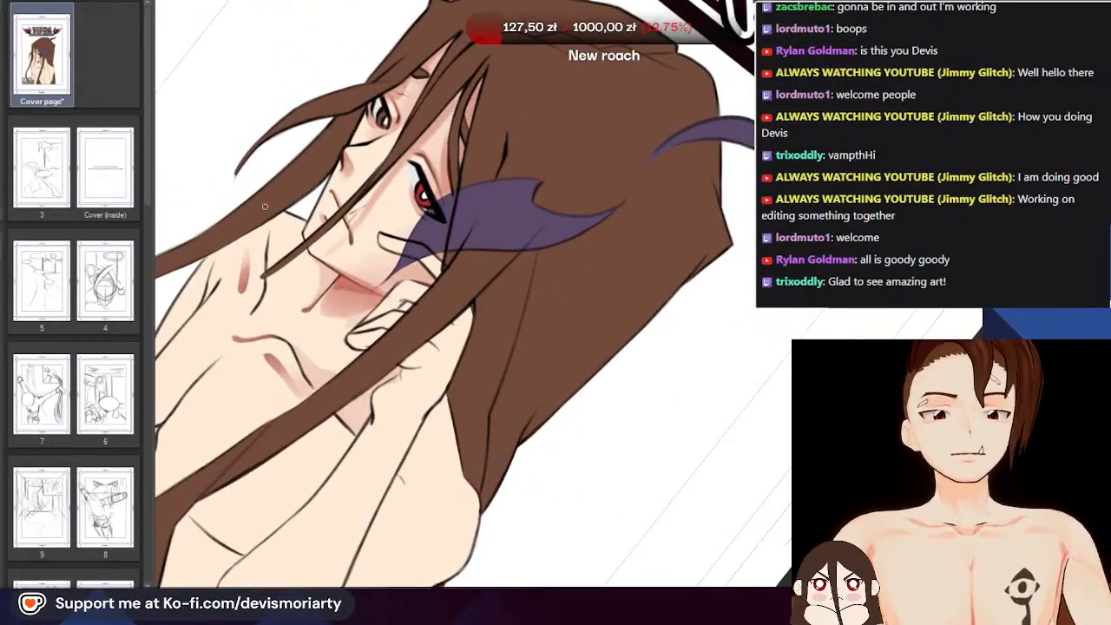
scroll(262, 261, "up", 2)
scroll(263, 188, "down", 4)
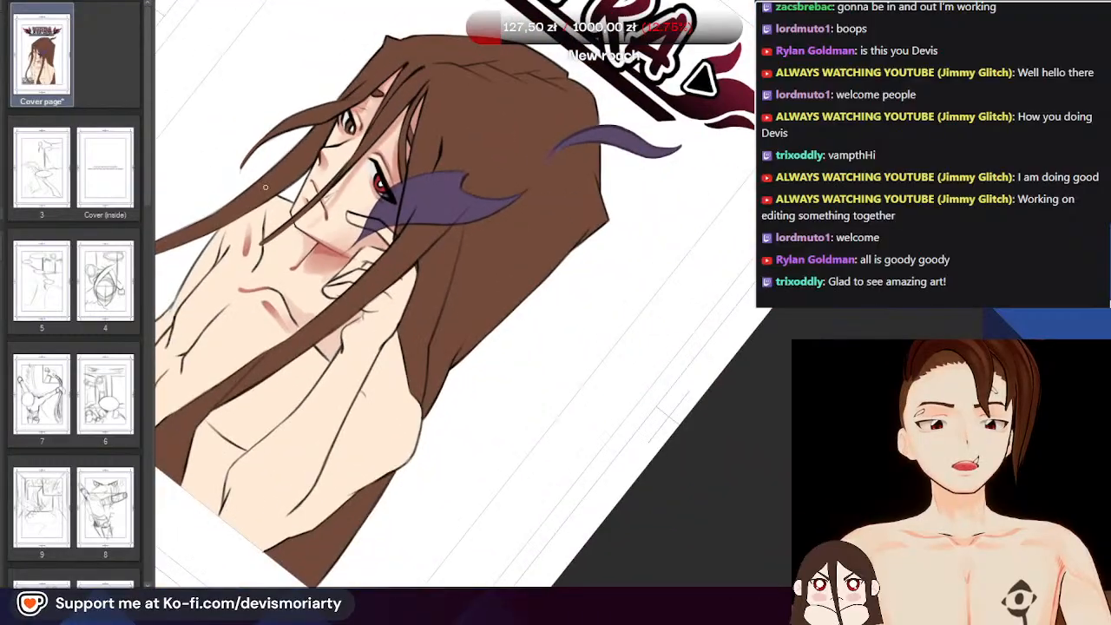
scroll(265, 188, "down", 4)
scroll(265, 188, "up", 2)
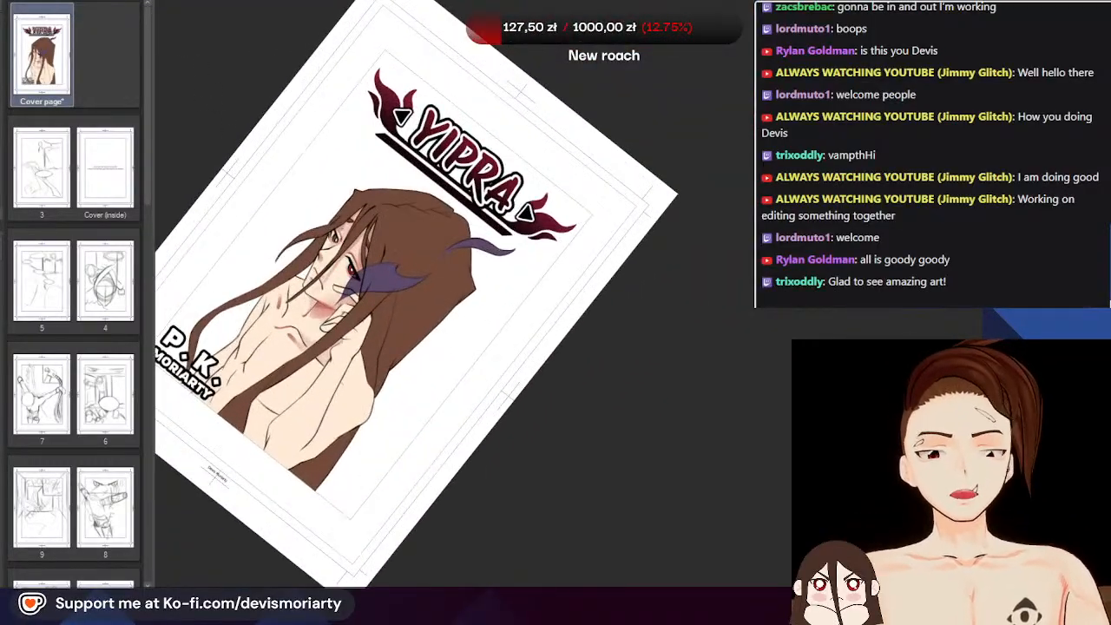
scroll(267, 137, "down", 1)
Paint pale red shading on the shoulder between the raised forearm and the hair behind it
scroll(393, 294, "up", 5)
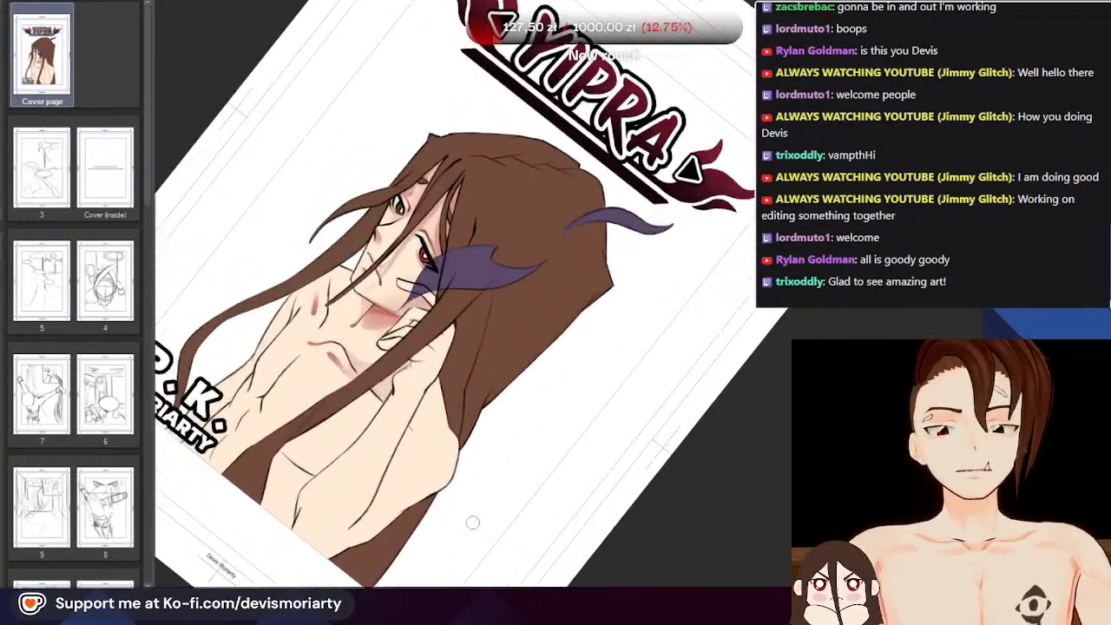
scroll(393, 293, "up", 1)
mouse_move(393, 382)
left_mouse_down()
mouse_move(424, 334)
mouse_move(399, 432)
mouse_move(428, 393)
left_mouse_up()
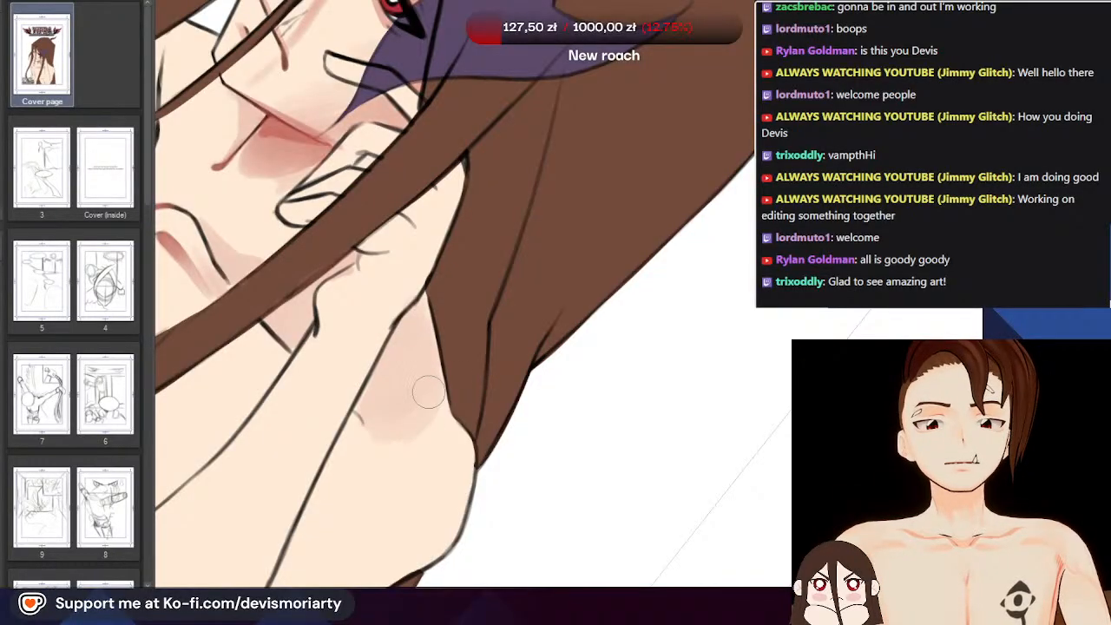
scroll(423, 426, "down", 6)
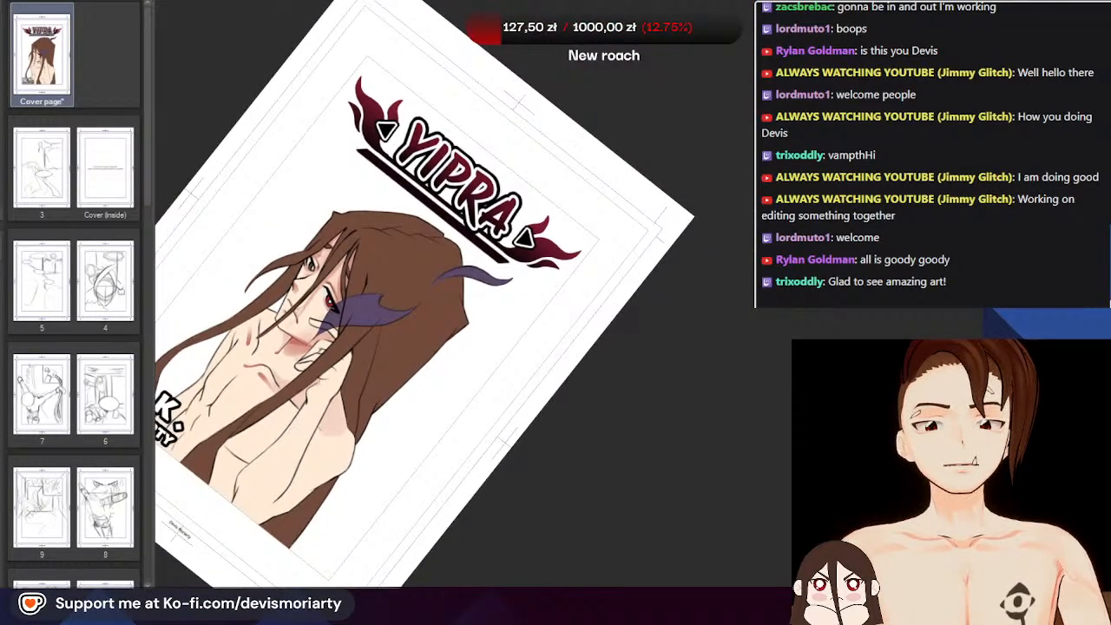
scroll(400, 426, "down", 3)
Add pale red shading at the elbow end of the forearm line and beneath the short crease on the shoulder
scroll(364, 451, "up", 8)
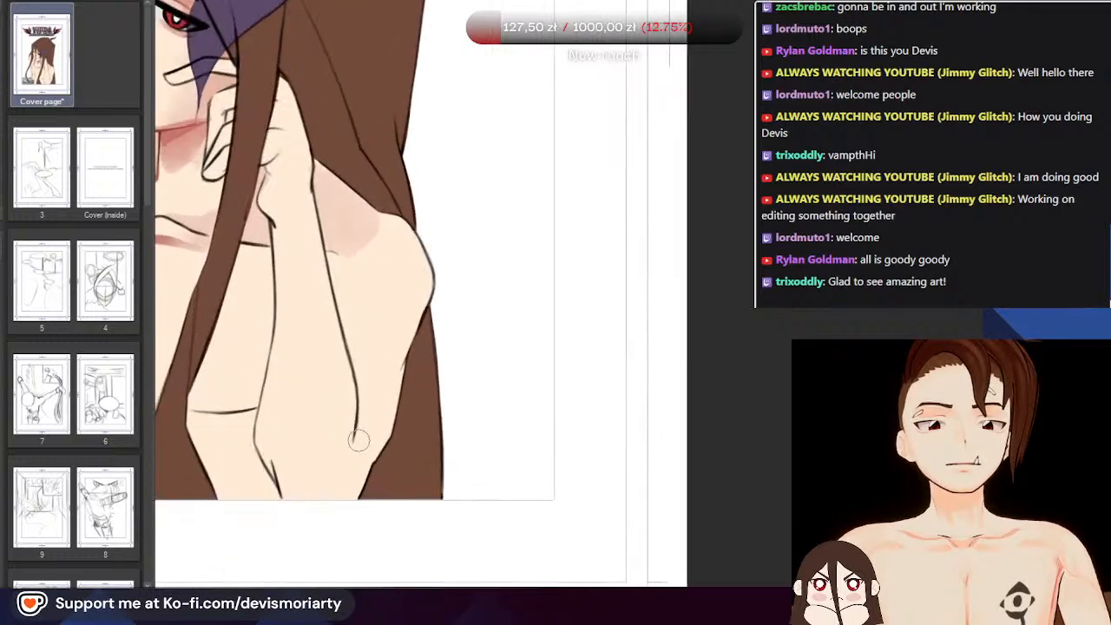
mouse_move(358, 440)
left_mouse_down()
mouse_move(359, 456)
mouse_move(363, 423)
left_mouse_up()
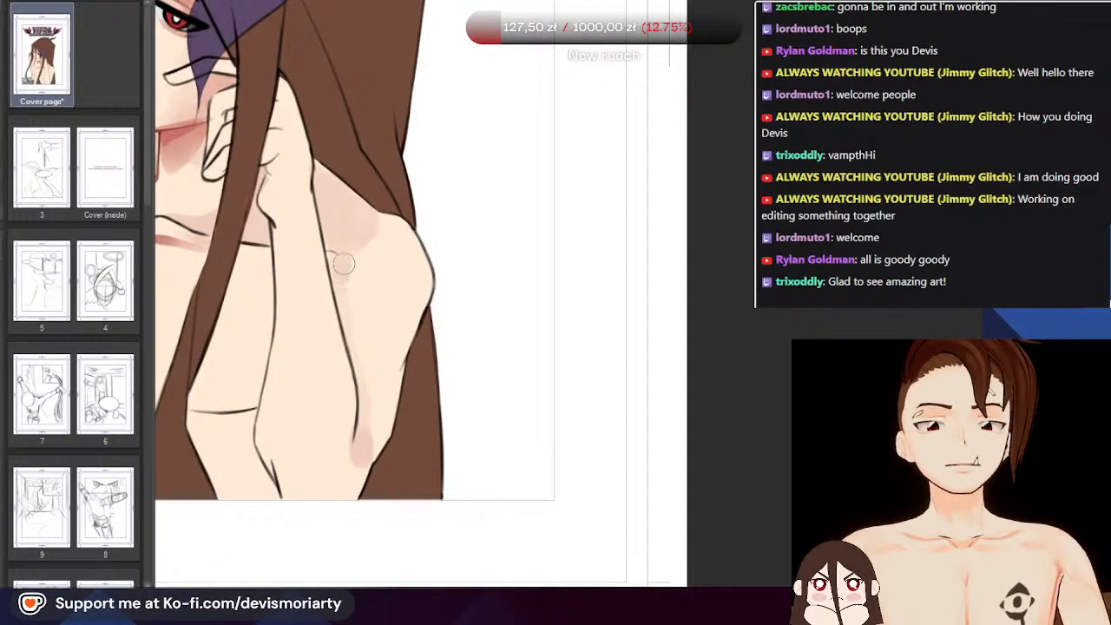
scroll(343, 269, "down", 6)
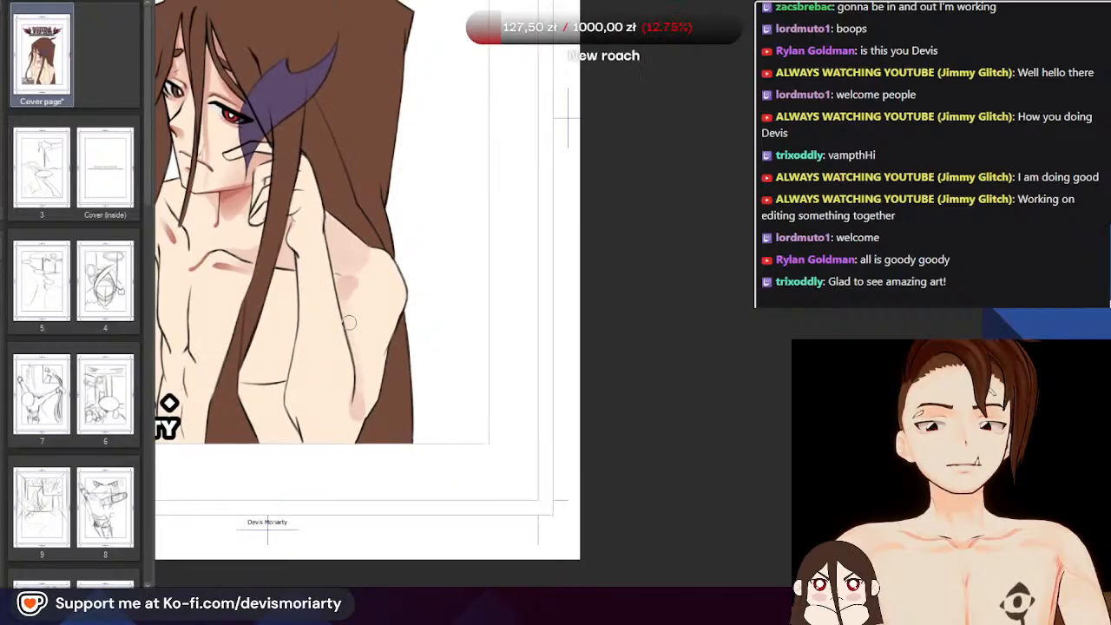
scroll(347, 369, "up", 4)
scroll(347, 369, "up", 2)
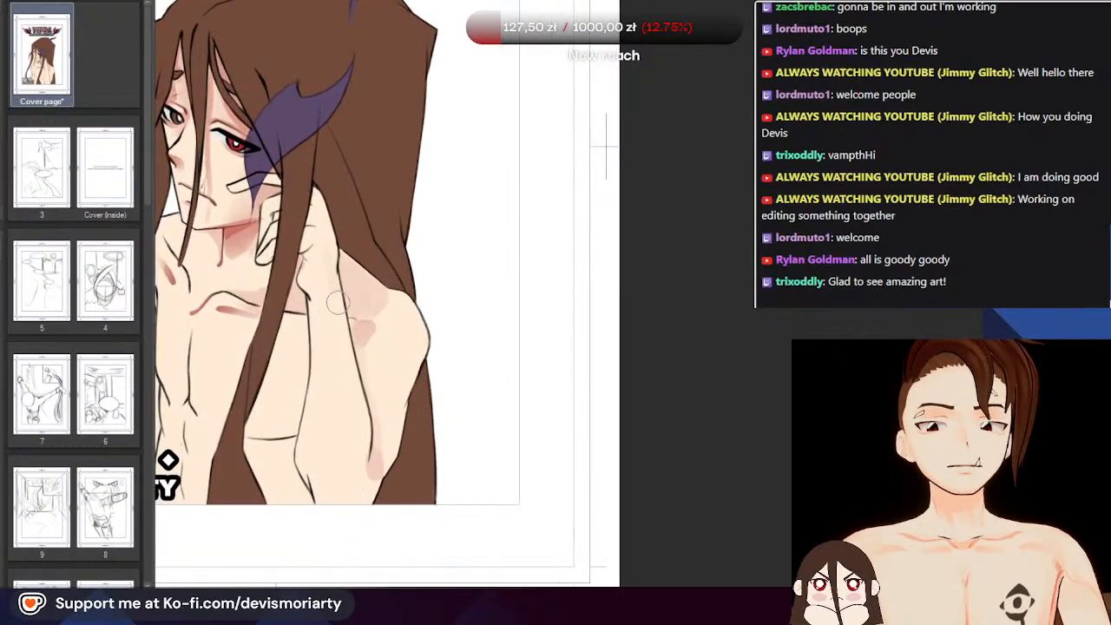
Shade the raised forearm in pale red along its inner lines from the wrist down to the elbow
left_click_drag(338, 295, 353, 449)
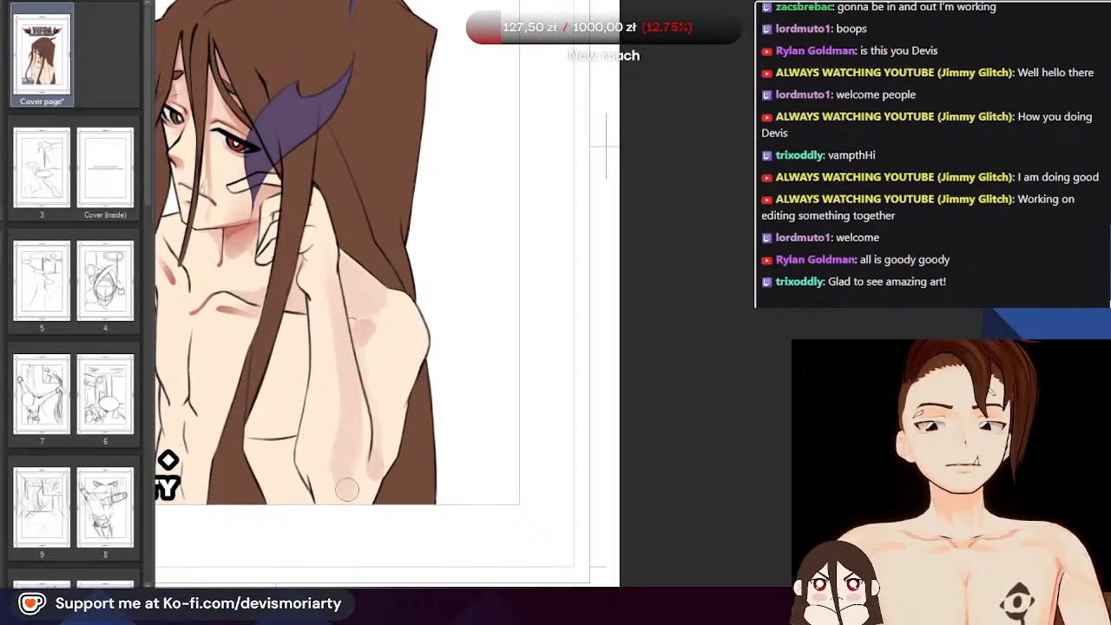
mouse_move(360, 482)
left_mouse_down()
mouse_move(350, 380)
mouse_move(360, 443)
mouse_move(349, 392)
left_mouse_up()
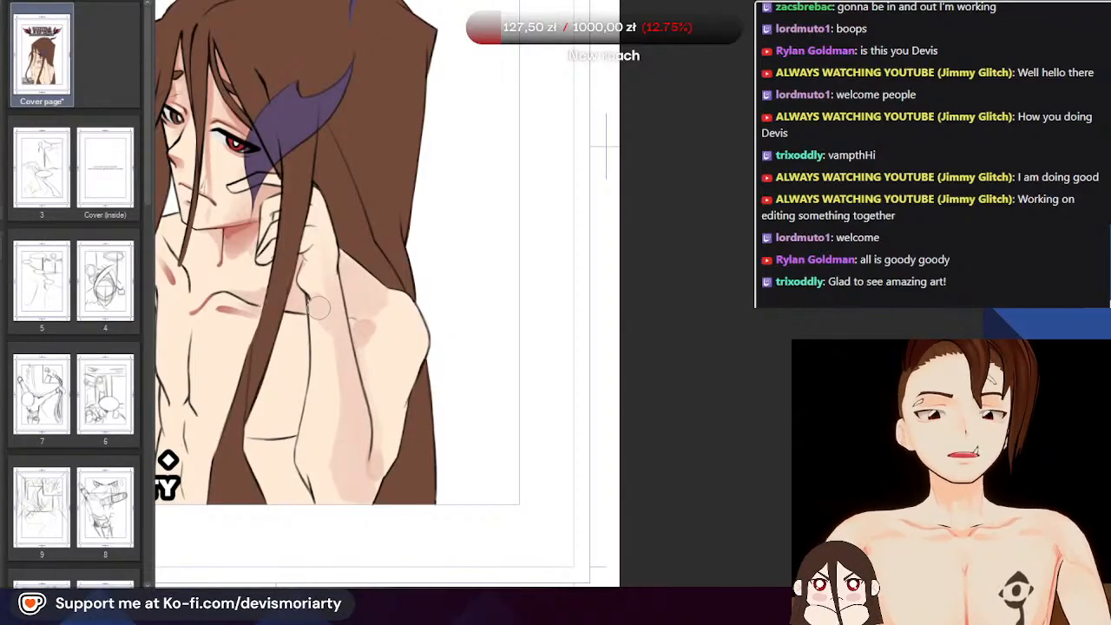
scroll(321, 330, "down", 8)
scroll(343, 247, "up", 7)
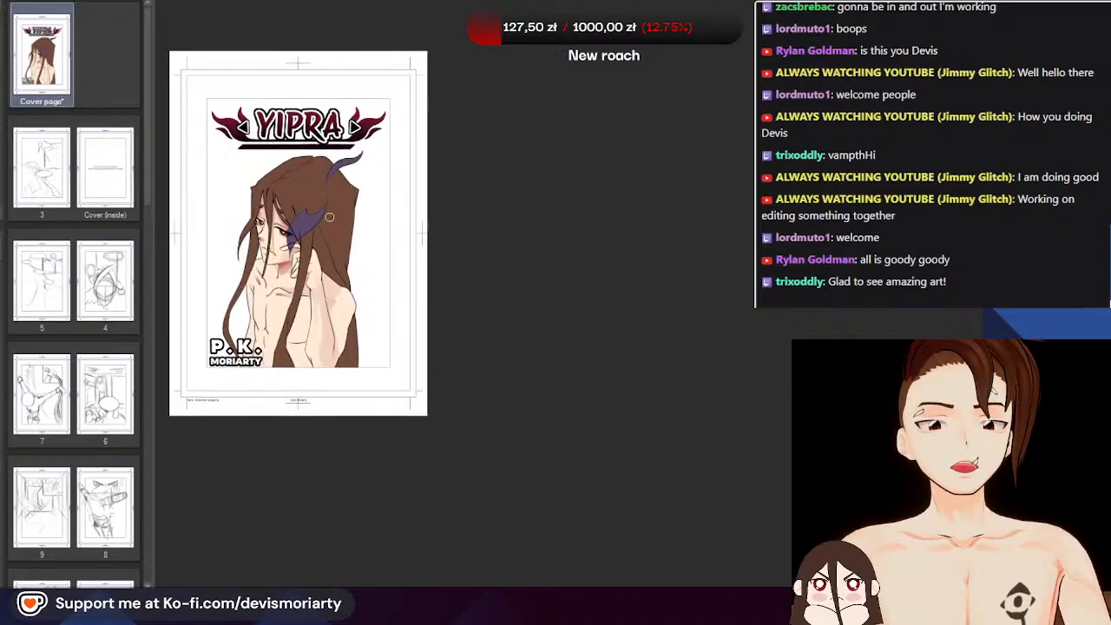
scroll(380, 314, "up", 5)
mouse_move(360, 356)
left_mouse_down()
mouse_move(385, 342)
mouse_move(391, 353)
mouse_move(359, 378)
mouse_move(362, 350)
mouse_move(349, 376)
mouse_move(348, 364)
mouse_move(344, 517)
mouse_move(325, 573)
mouse_move(326, 516)
left_mouse_up()
scroll(310, 533, "down", 4)
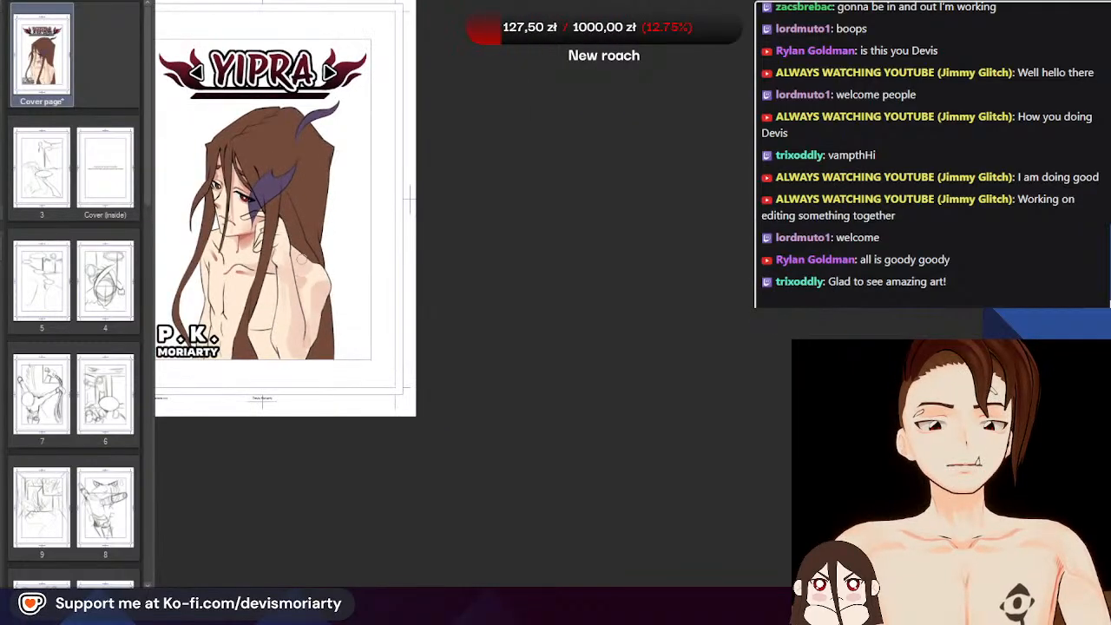
Examine the forearm and shoulder shading both up close and on the whole cover page
scroll(295, 286, "up", 6)
scroll(319, 395, "down", 5)
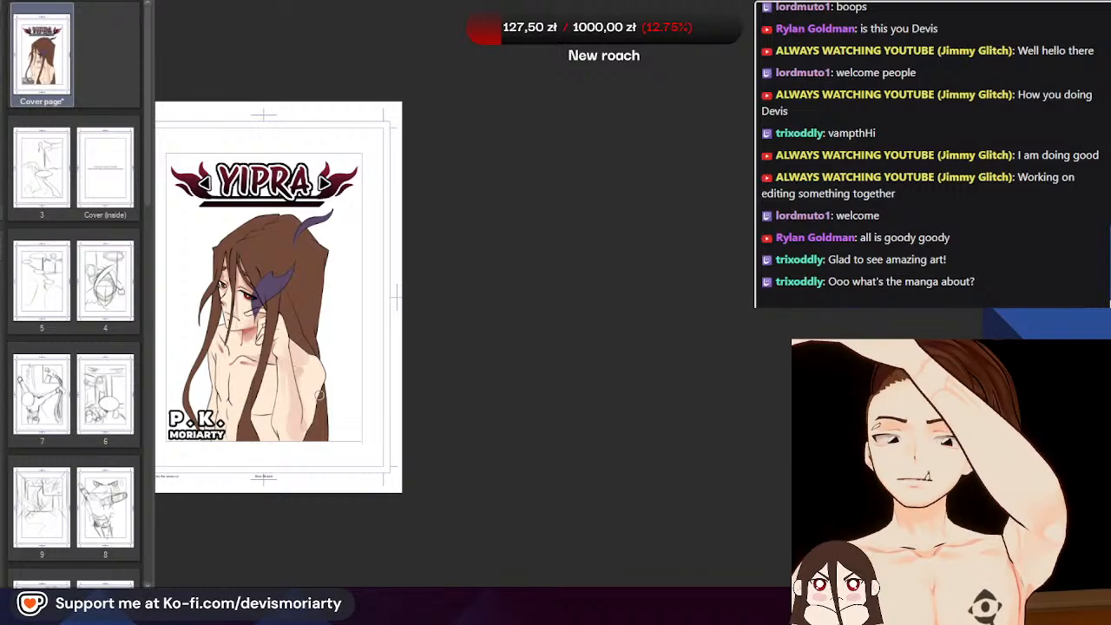
scroll(460, 166, "down", 2)
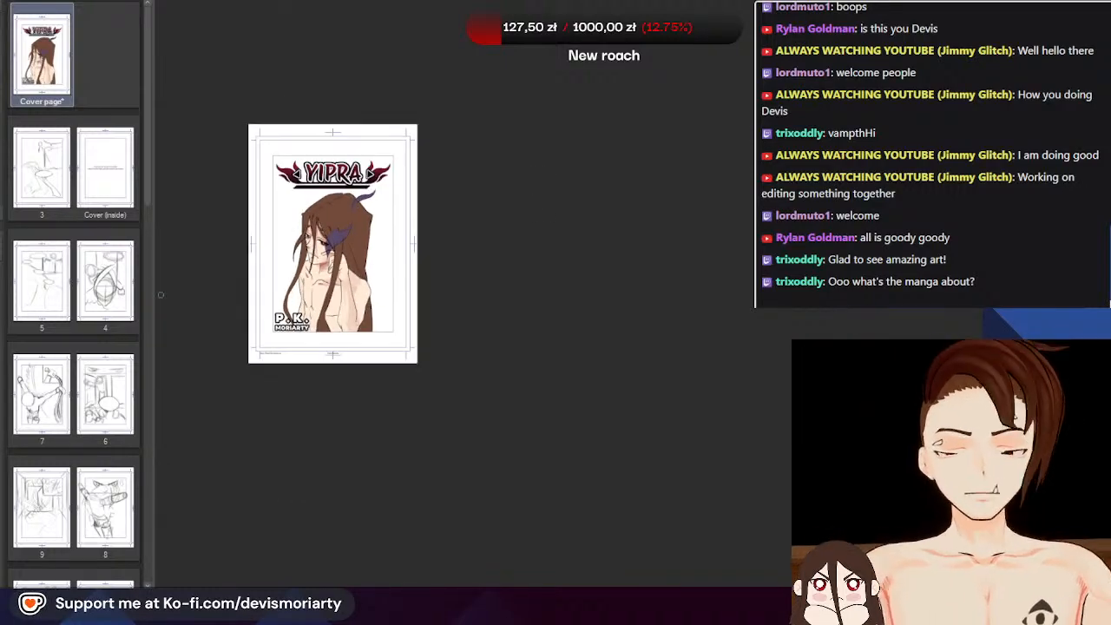
scroll(247, 228, "up", 2)
scroll(193, 224, "up", 2)
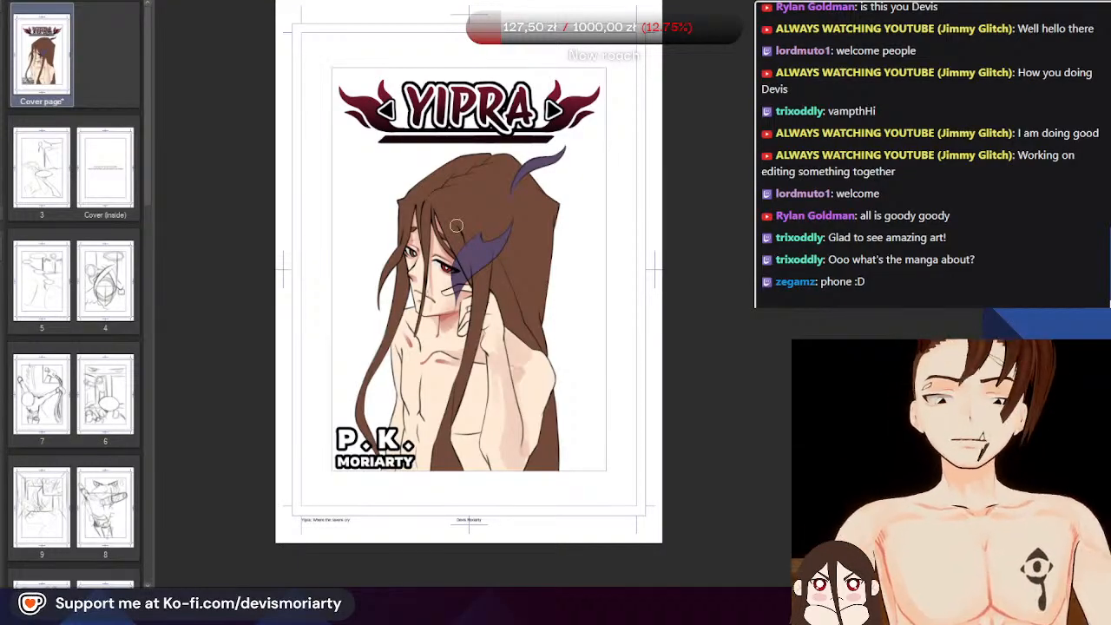
scroll(571, 270, "up", 3)
scroll(386, 304, "down", 5)
scroll(414, 330, "up", 5)
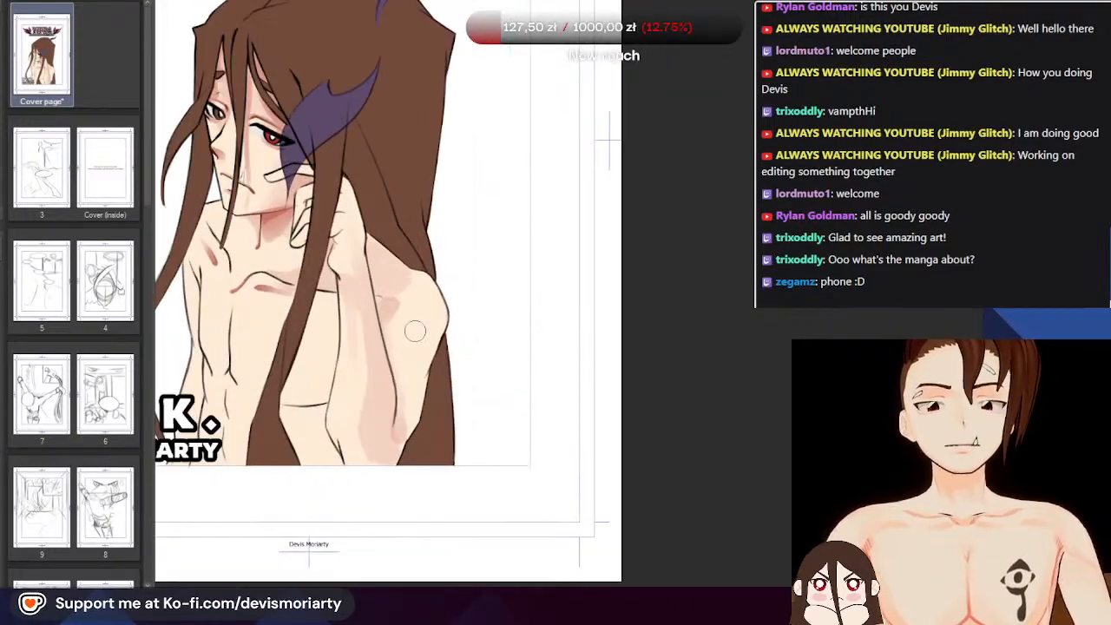
scroll(401, 423, "up", 3)
scroll(397, 373, "down", 4)
scroll(381, 347, "up", 3)
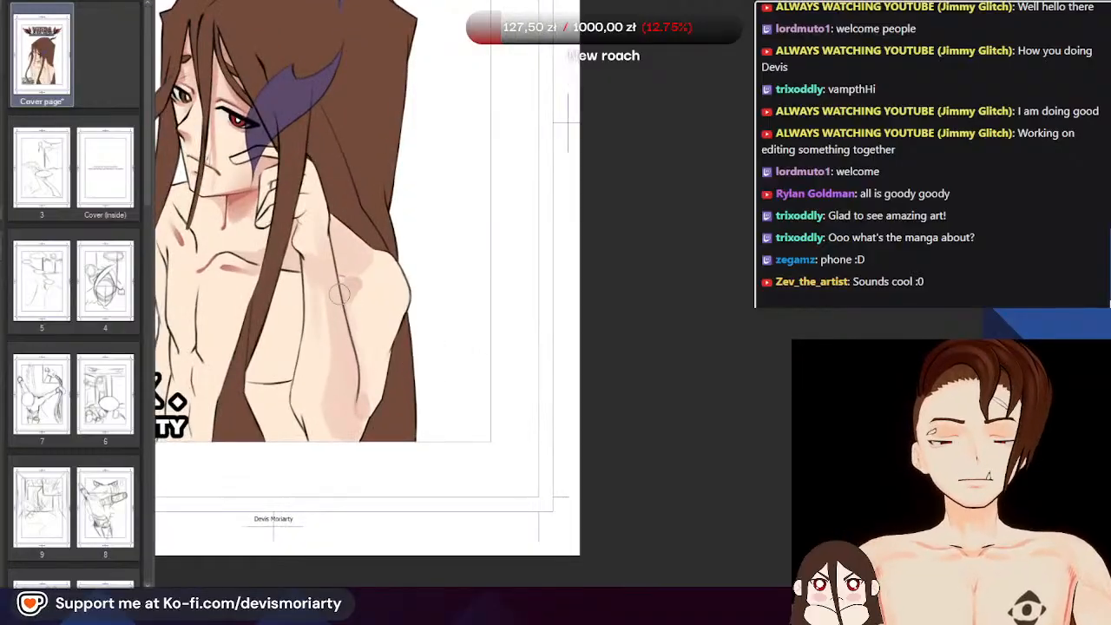
Blend and reshape the pale red patch at the elbow so it merges with the forearm shading and reaches the arm's outline
scroll(369, 335, "up", 3)
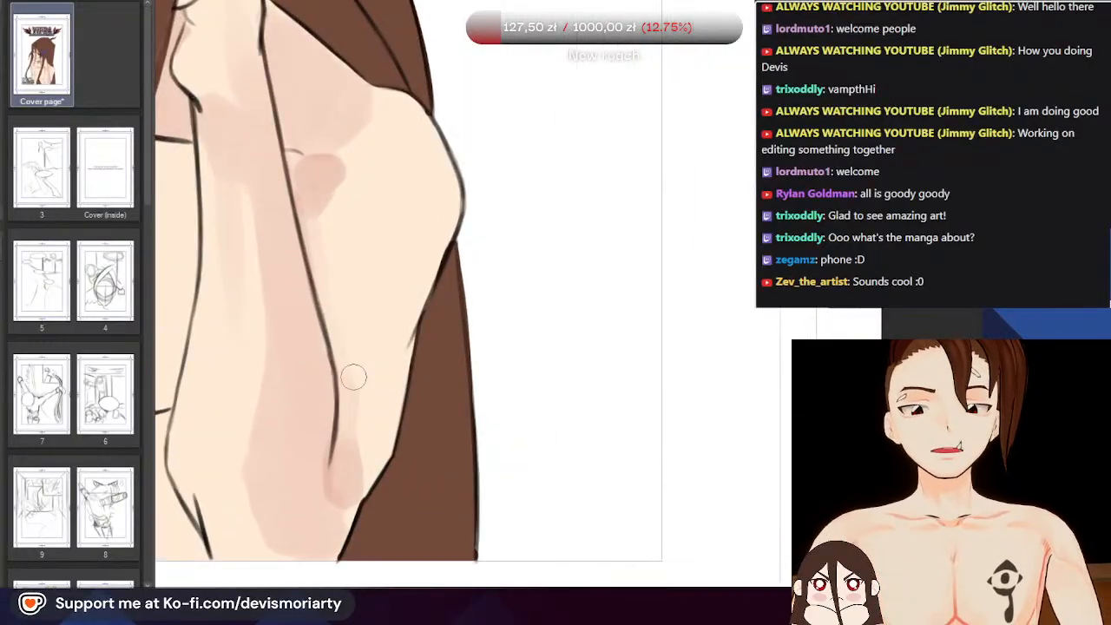
scroll(338, 318, "down", 1)
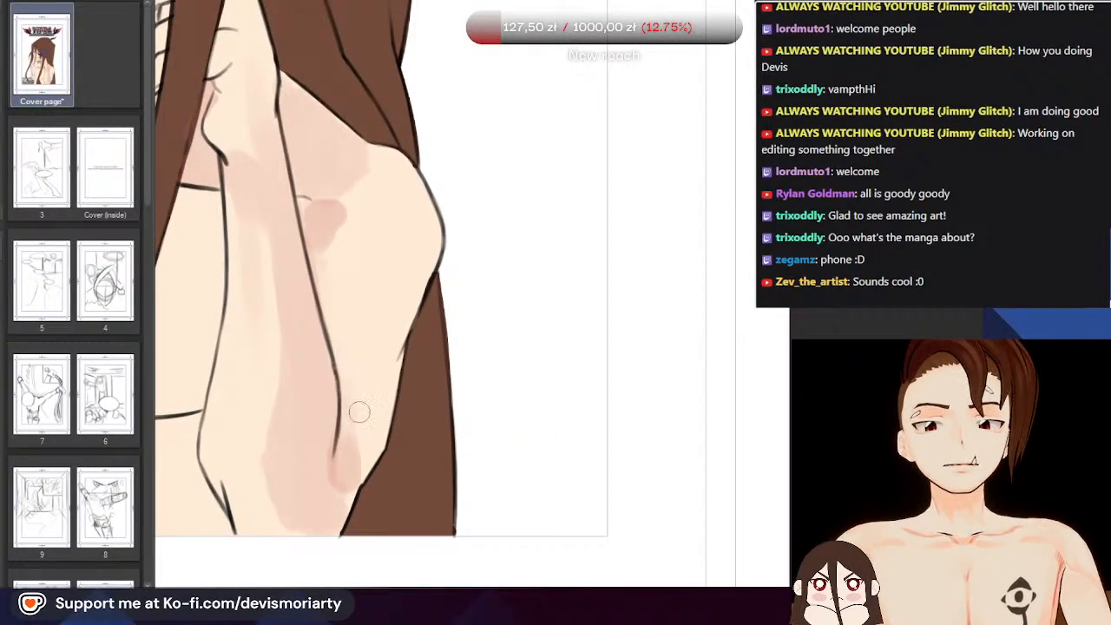
scroll(358, 433, "down", 3)
scroll(258, 426, "up", 5)
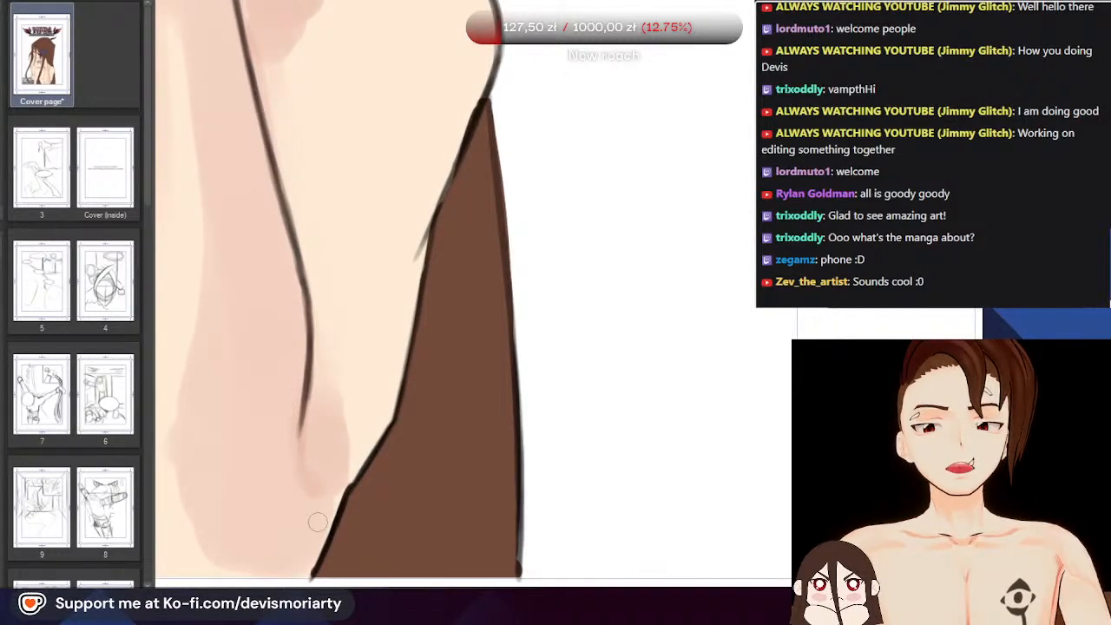
scroll(305, 351, "down", 2)
scroll(304, 353, "up", 4)
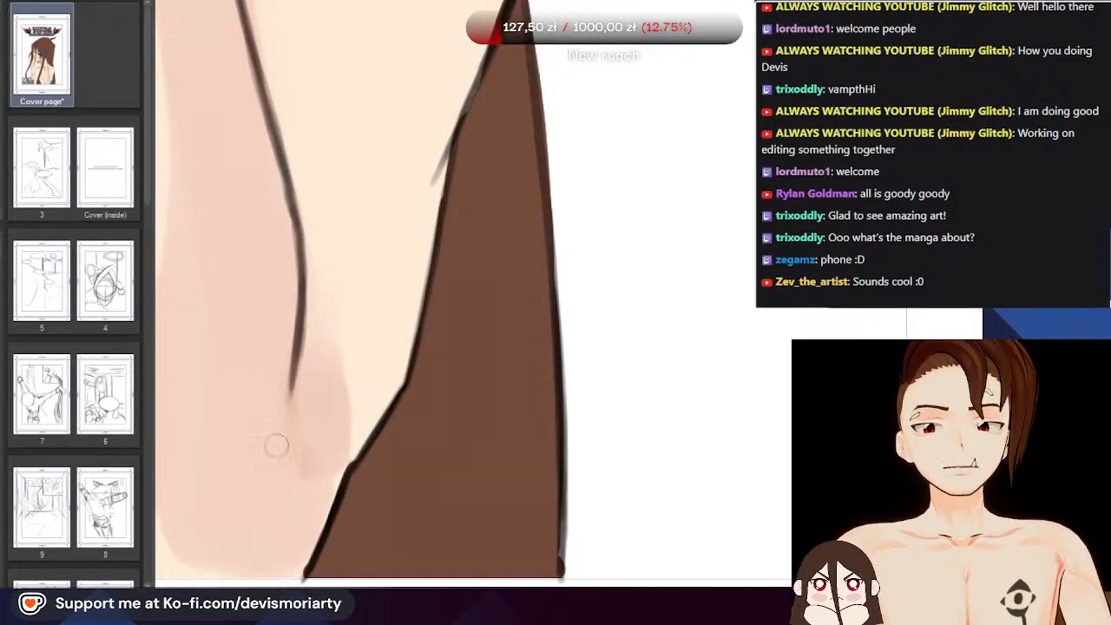
scroll(316, 405, "down", 1)
scroll(316, 414, "down", 2)
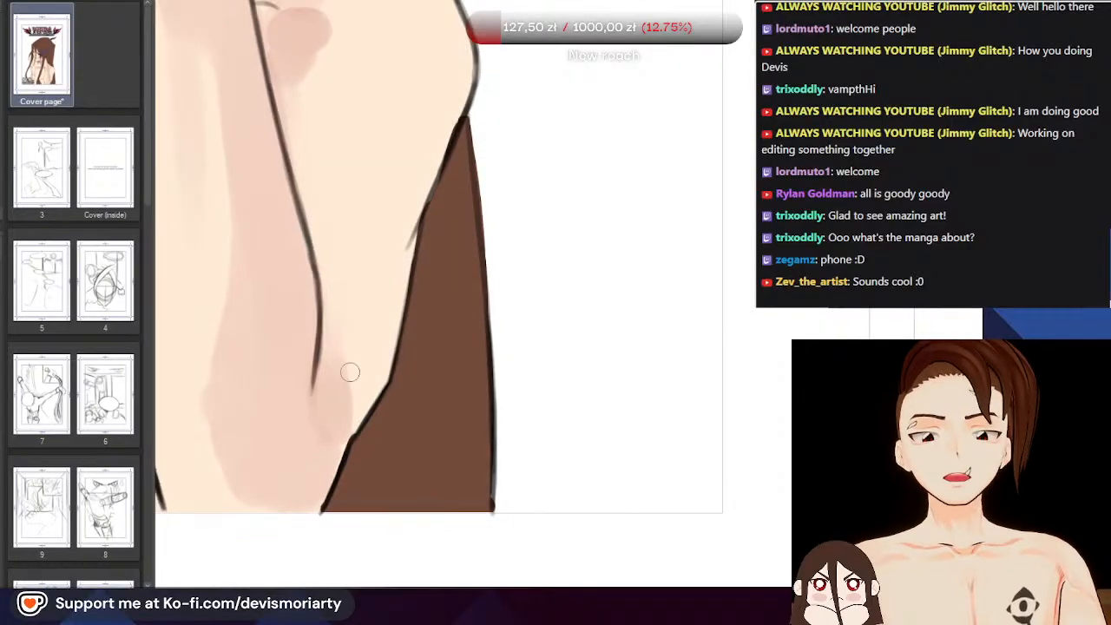
scroll(318, 415, "up", 3)
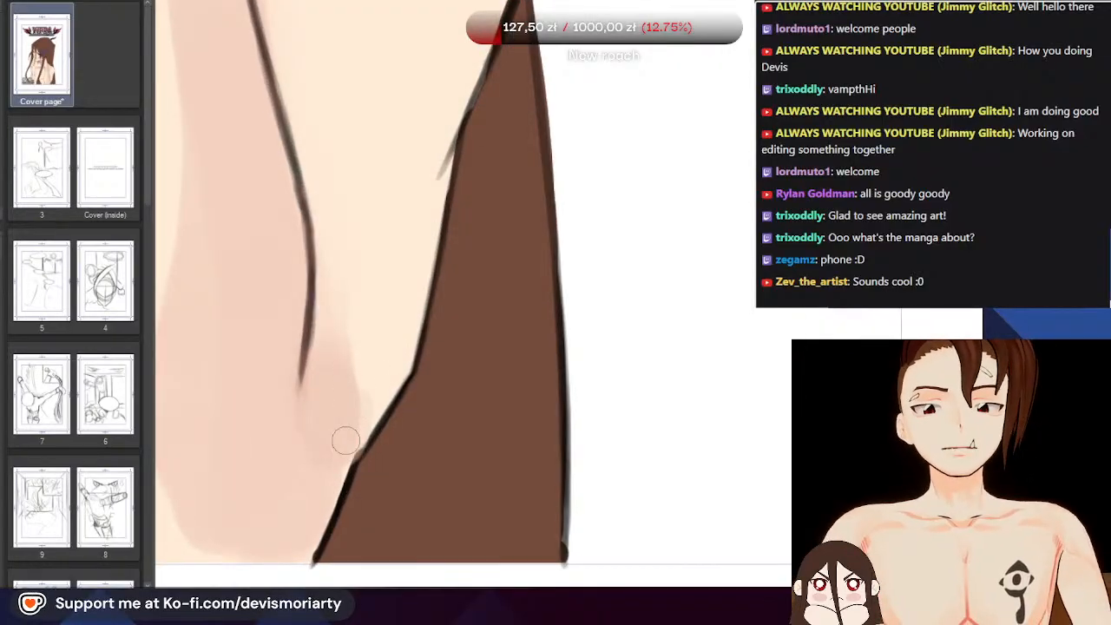
scroll(347, 413, "down", 4)
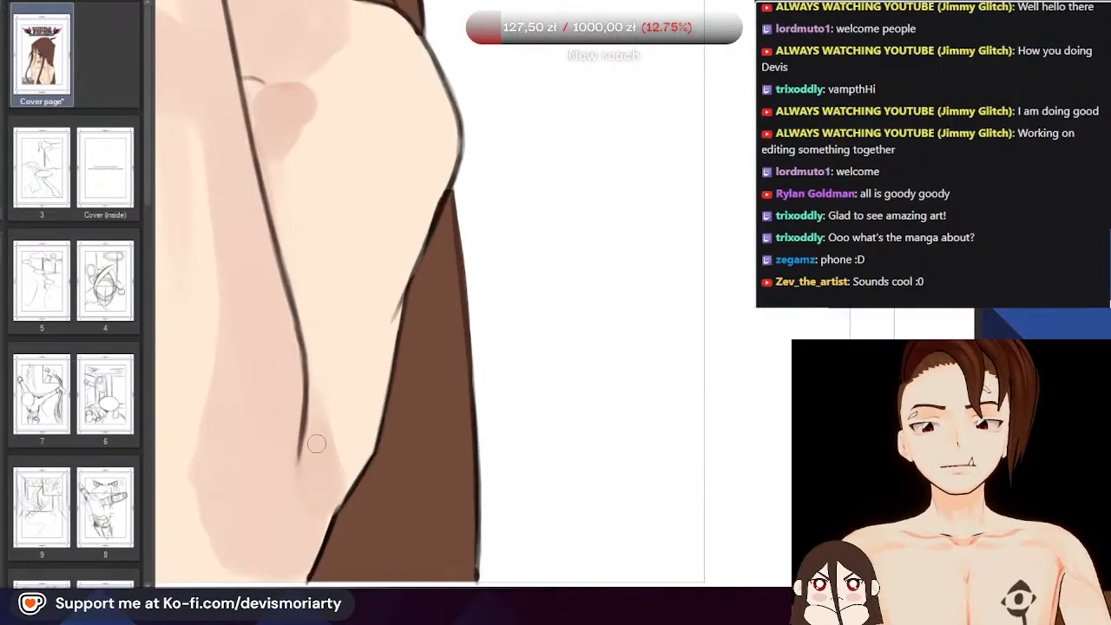
Sample a darker red from the existing shading and paint a small accent beside the elbow end of the forearm line
scroll(297, 247, "down", 5)
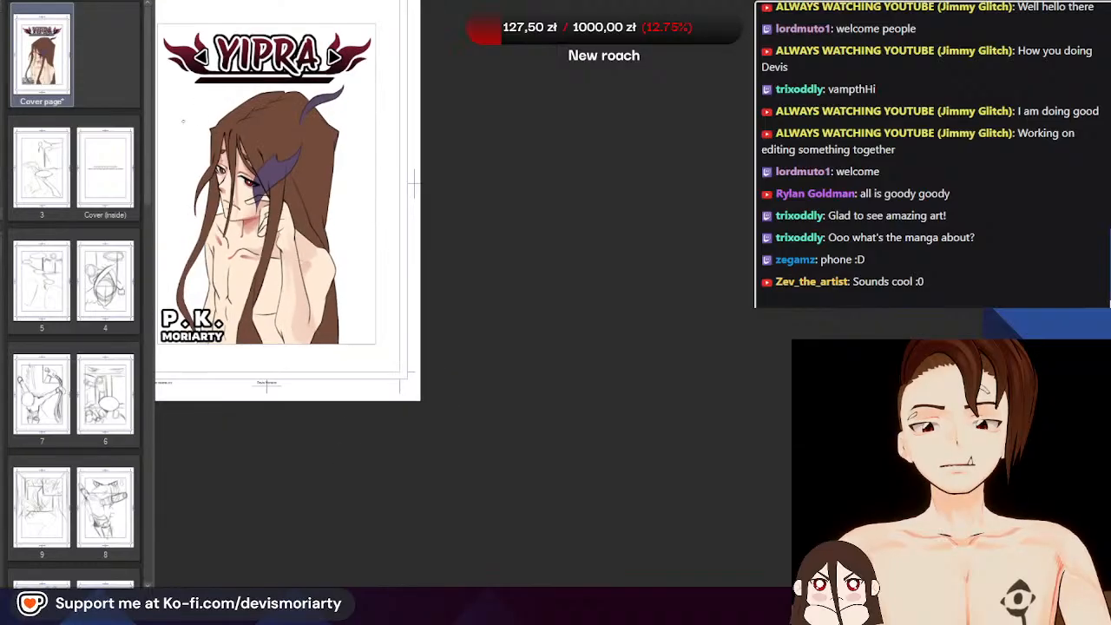
scroll(258, 256, "up", 6)
scroll(258, 256, "up", 3)
left_click(234, 267, "alt")
scroll(235, 267, "down", 6)
scroll(388, 434, "up", 5)
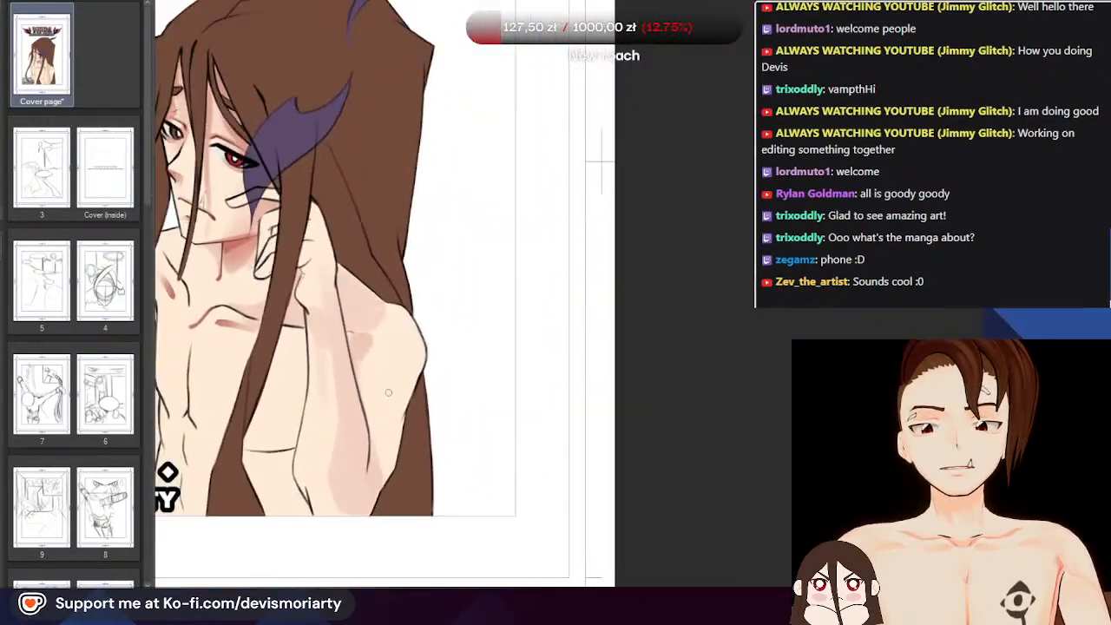
scroll(363, 433, "down", 1)
scroll(349, 431, "up", 2)
mouse_move(349, 431)
left_mouse_down()
mouse_move(348, 441)
mouse_move(348, 411)
left_mouse_up()
scroll(342, 312, "down", 3)
scroll(346, 369, "up", 2)
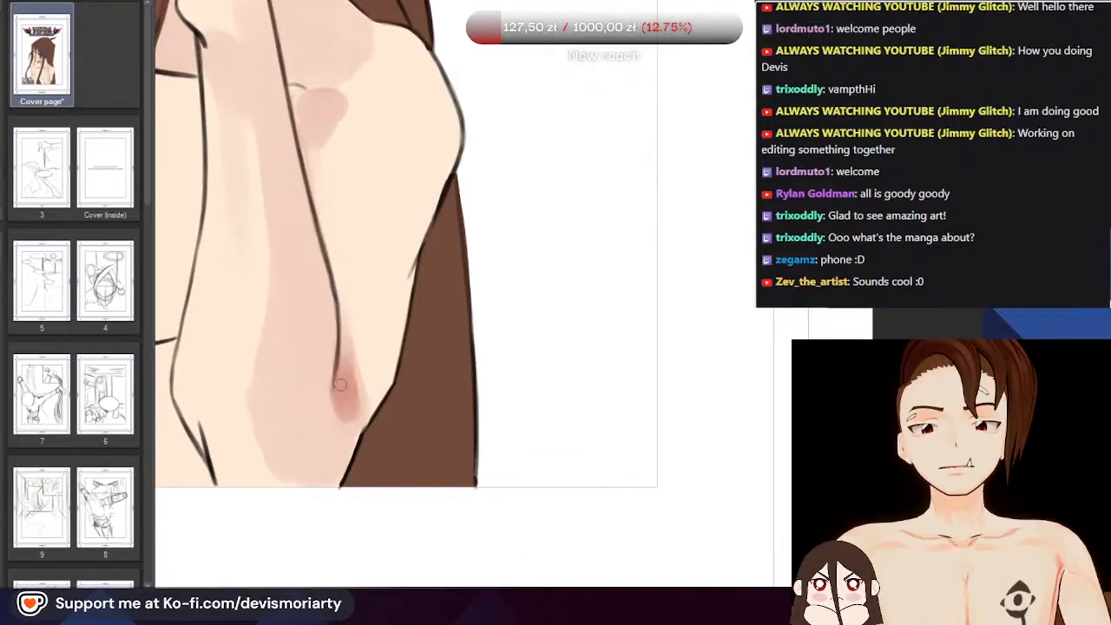
scroll(328, 282, "down", 1)
Reshape the darker red elbow accent into a teardrop that tapers upward over the end of the forearm line
scroll(327, 279, "up", 2)
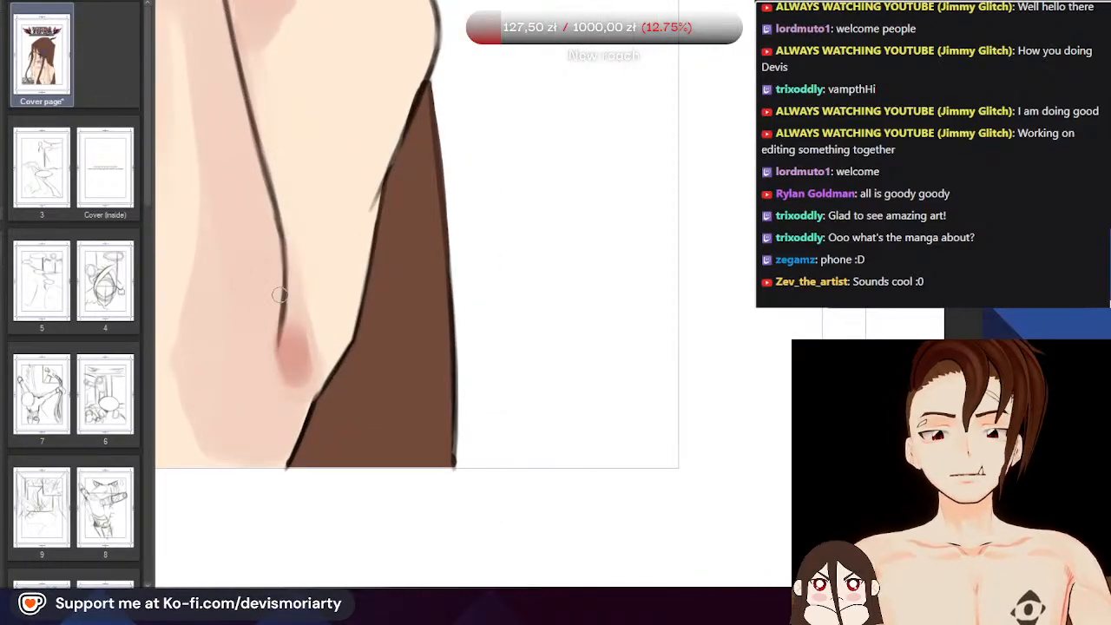
scroll(287, 274, "up", 1)
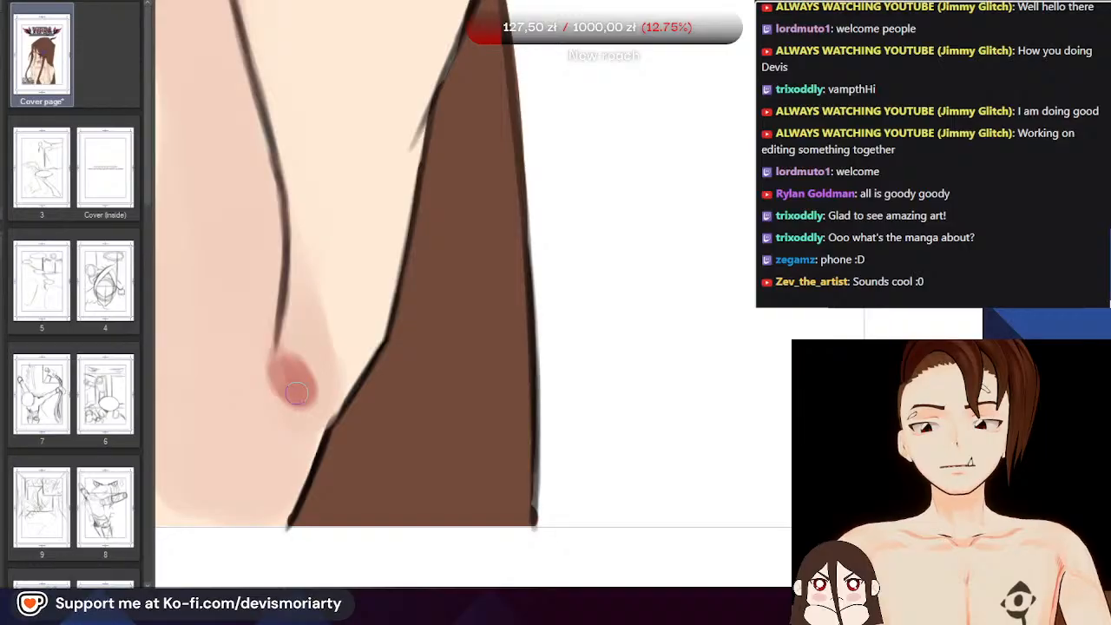
scroll(290, 380, "down", 2)
scroll(289, 339, "up", 2)
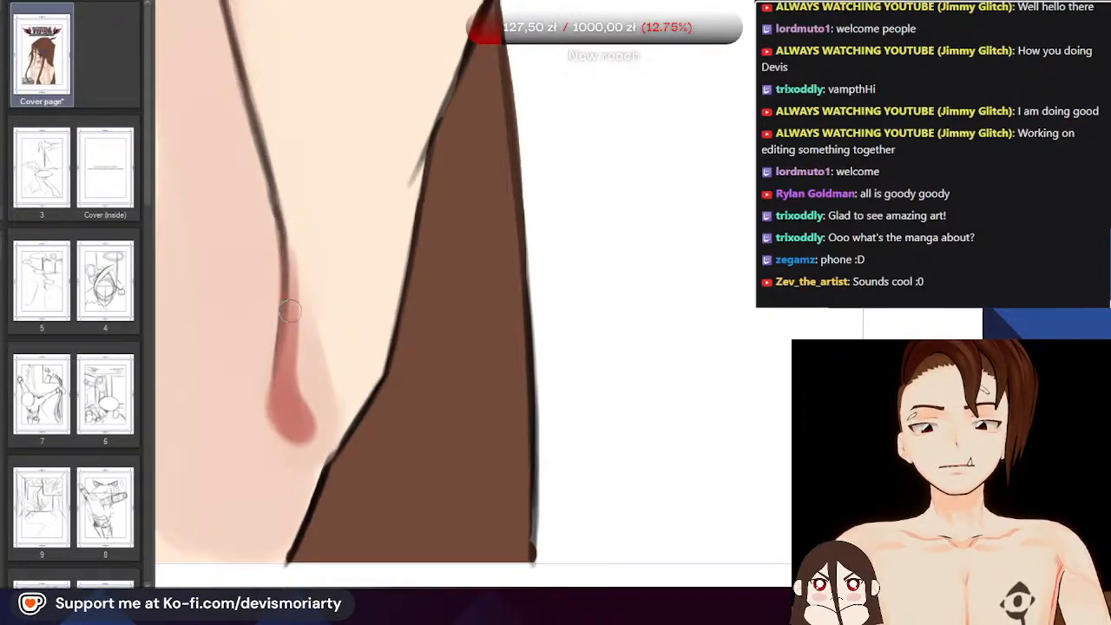
scroll(290, 311, "down", 4)
Examine the darker red elbow accent against the character's other shading at different zoom levels
scroll(234, 140, "up", 2)
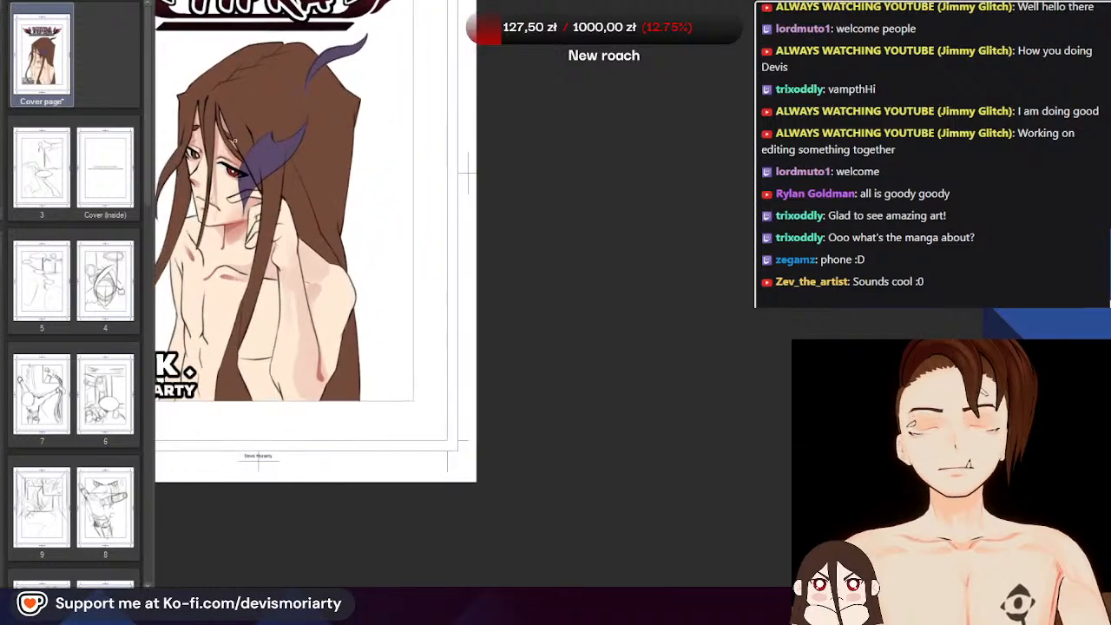
scroll(234, 141, "up", 2)
scroll(234, 140, "down", 1)
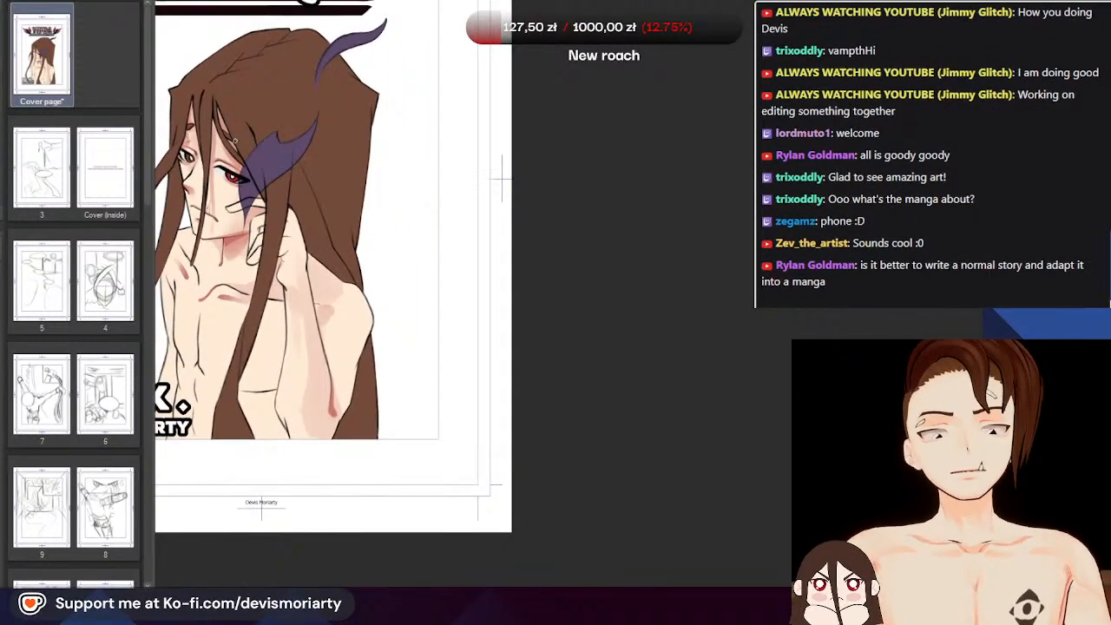
scroll(235, 140, "up", 1)
scroll(281, 310, "down", 4)
scroll(305, 272, "up", 3)
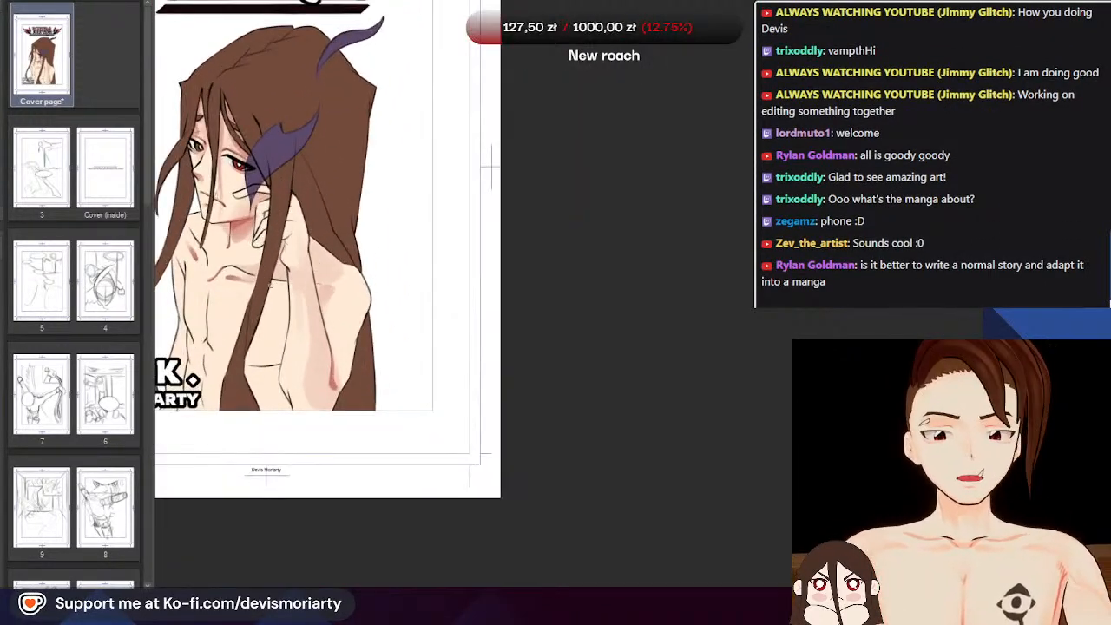
scroll(303, 272, "down", 4)
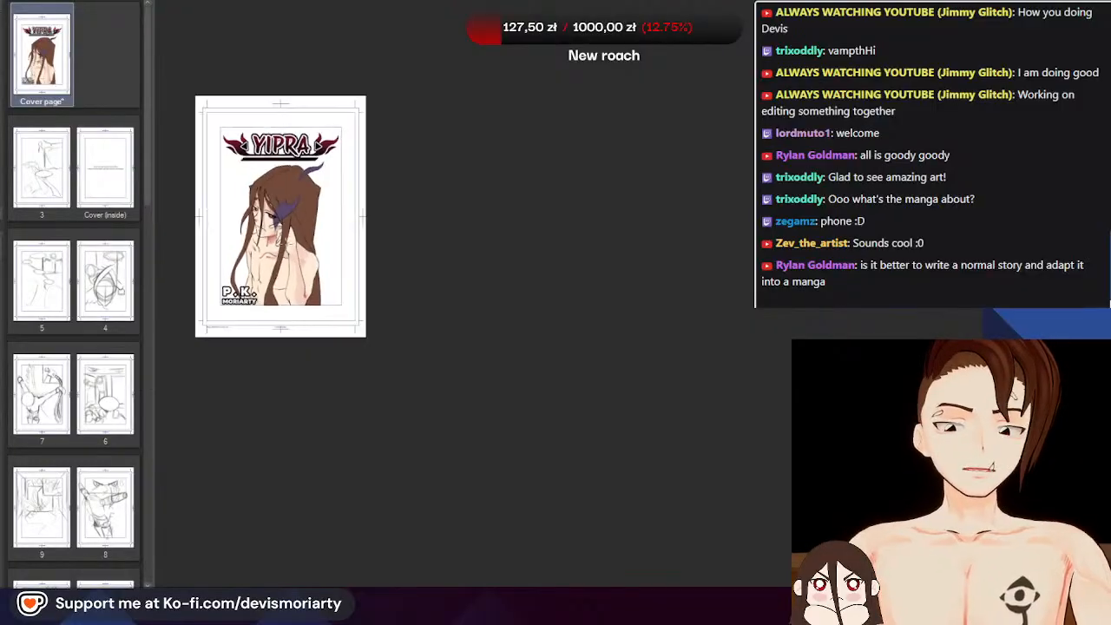
scroll(303, 272, "up", 3)
scroll(321, 283, "down", 2)
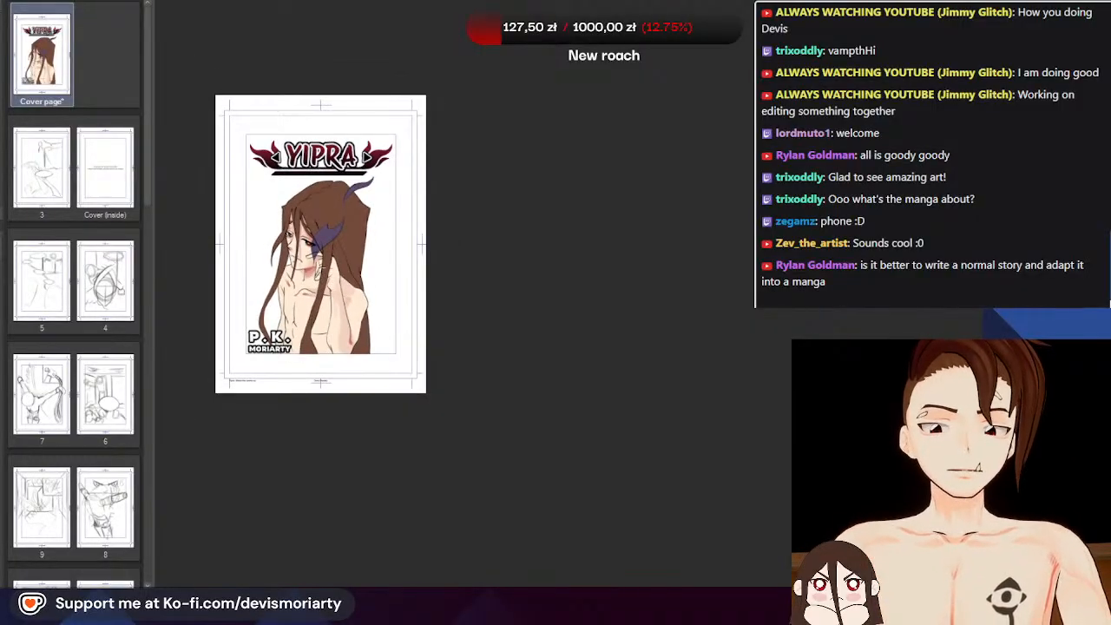
scroll(322, 283, "up", 3)
scroll(320, 236, "up", 1)
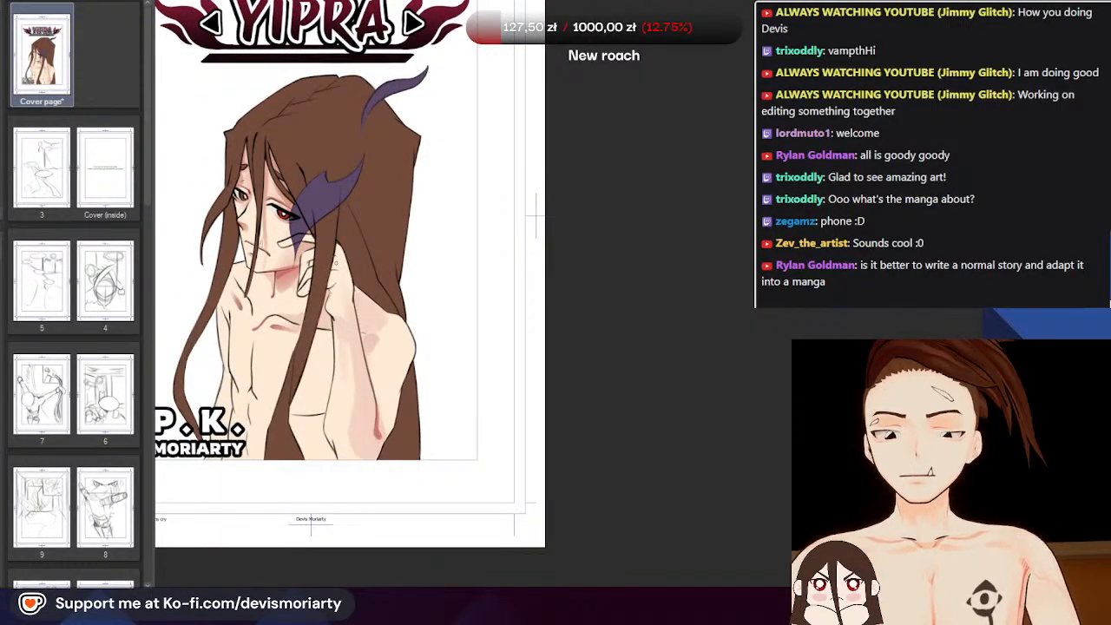
Examine the raised arm's shading and elbow accent both close up and within the whole cover
scroll(335, 262, "down", 3)
scroll(321, 268, "up", 1)
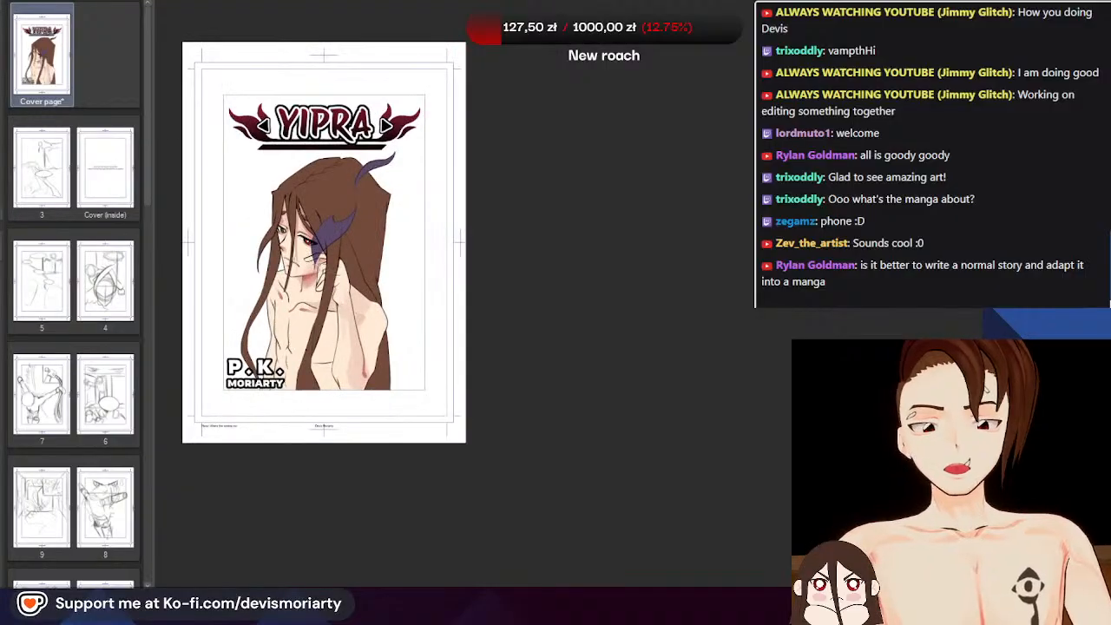
scroll(338, 378, "up", 5)
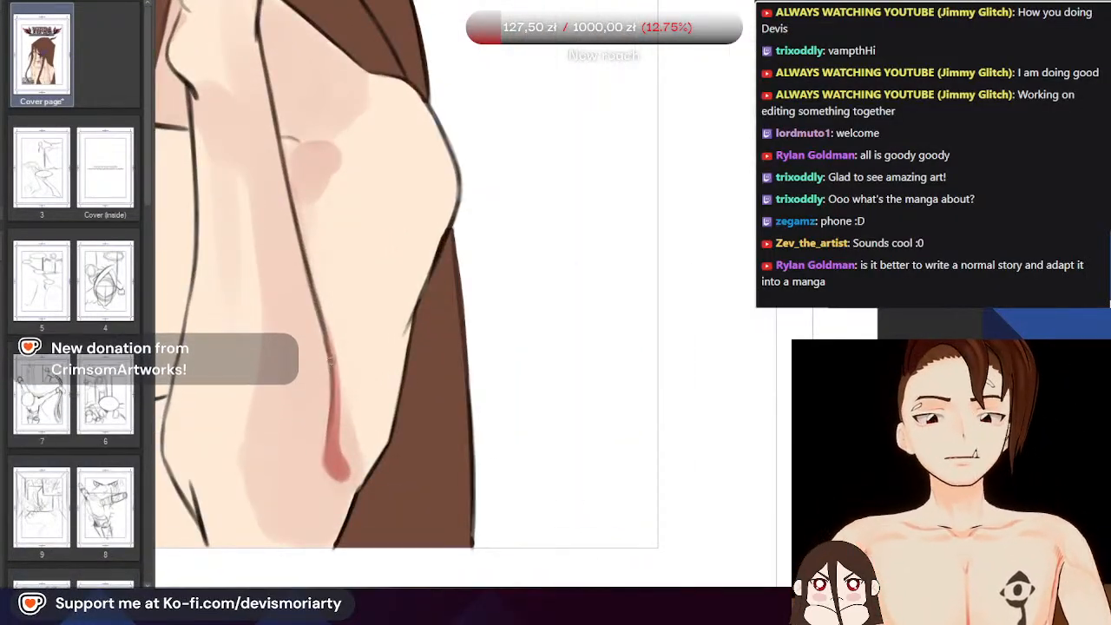
scroll(164, 304, "down", 3)
scroll(164, 304, "up", 2)
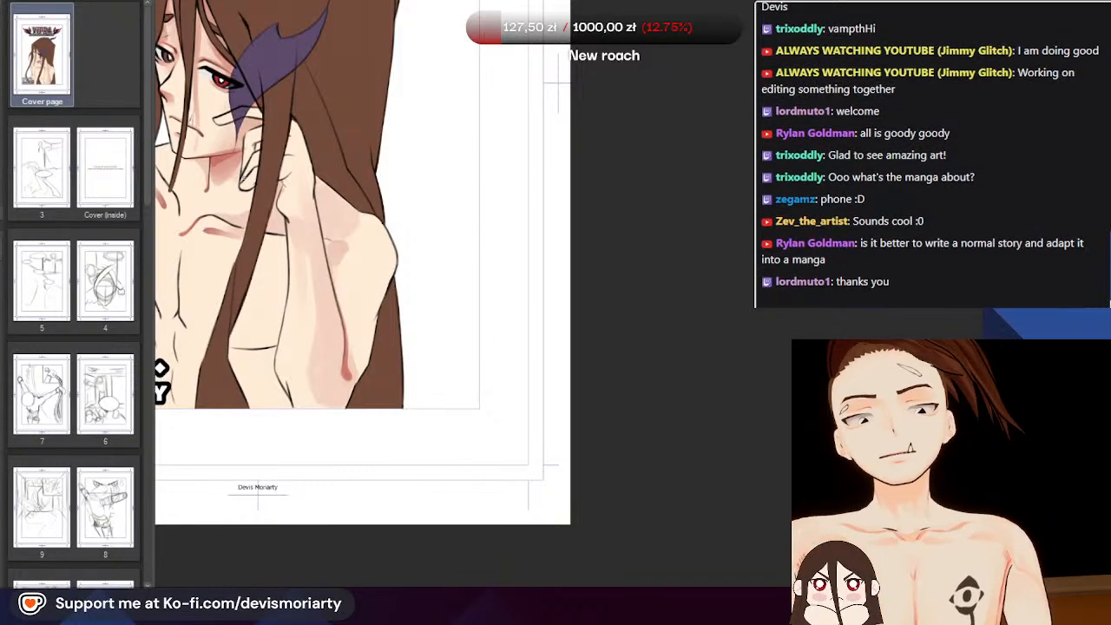
scroll(246, 178, "down", 2)
scroll(223, 327, "up", 3)
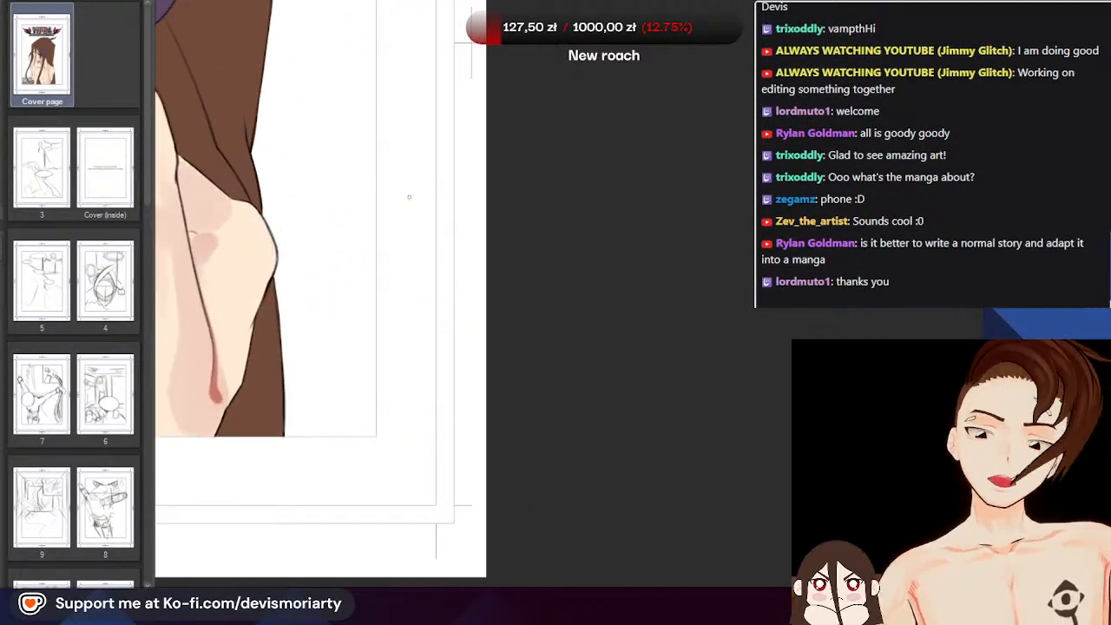
Refine the shading along the forearm line between the shoulder crease and the darker red elbow accent with one stroke
scroll(183, 217, "up", 2)
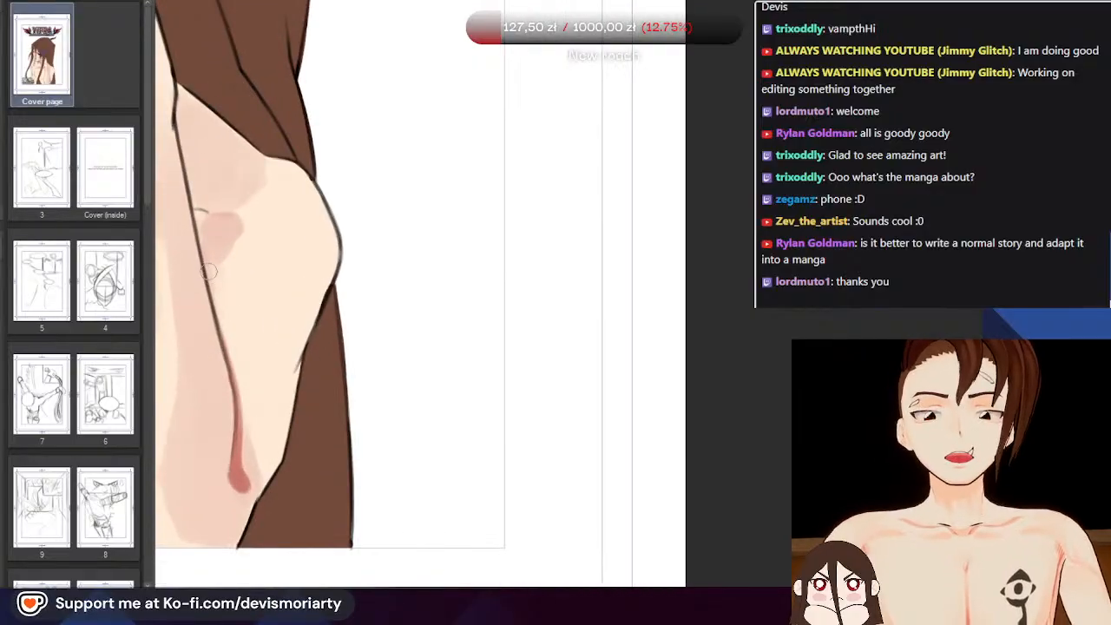
mouse_move(211, 270)
left_mouse_down()
mouse_move(249, 400)
mouse_move(242, 383)
left_mouse_up()
scroll(202, 304, "down", 4)
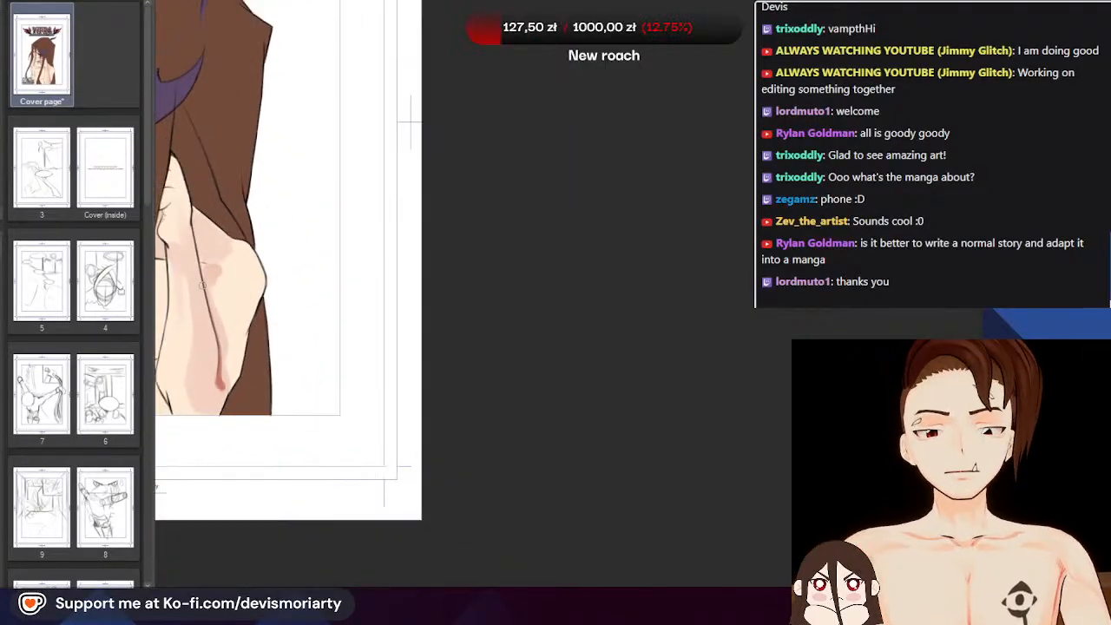
scroll(196, 244, "up", 3)
scroll(235, 260, "down", 5)
scroll(219, 249, "up", 4)
scroll(219, 249, "down", 5)
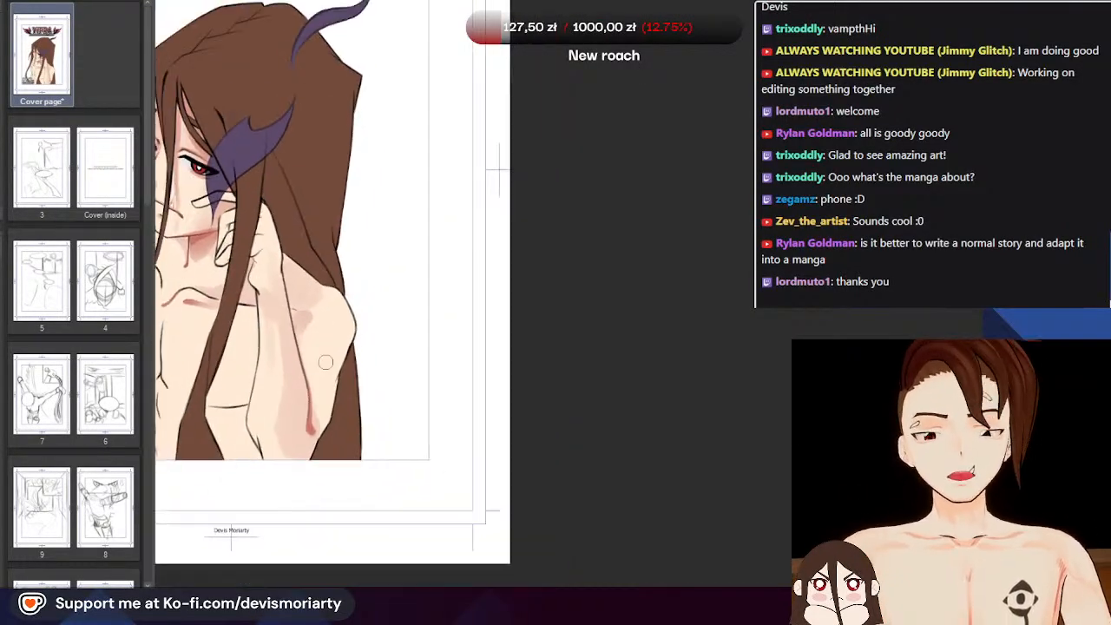
Blend the pale red patch below the shoulder crease into the surrounding skin and save the cover page
scroll(243, 278, "up", 6)
scroll(262, 297, "up", 4)
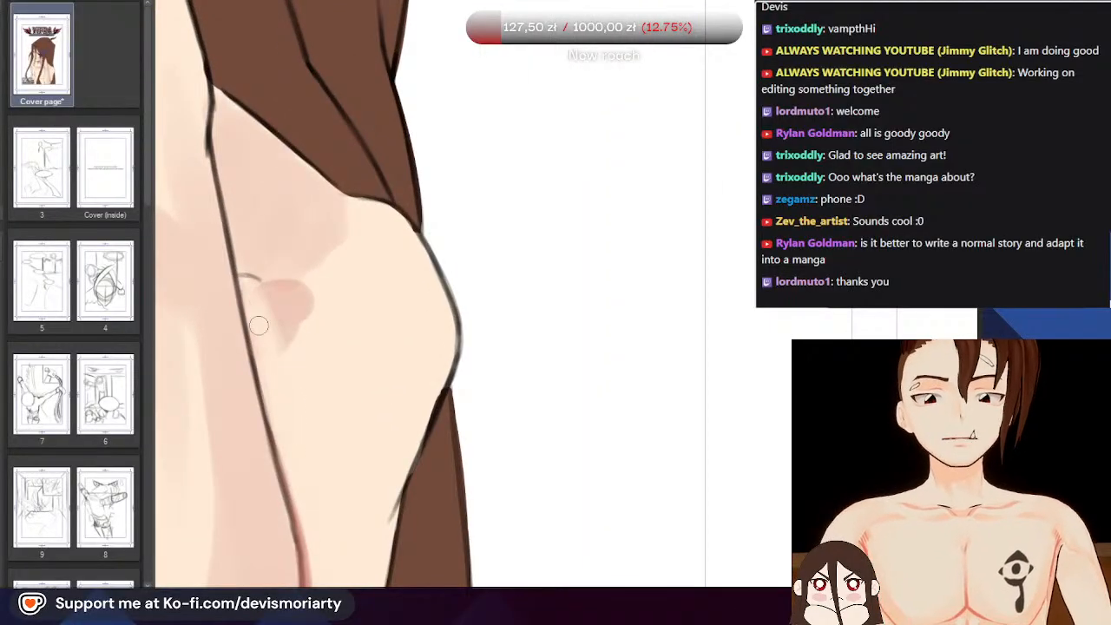
scroll(330, 330, "down", 2)
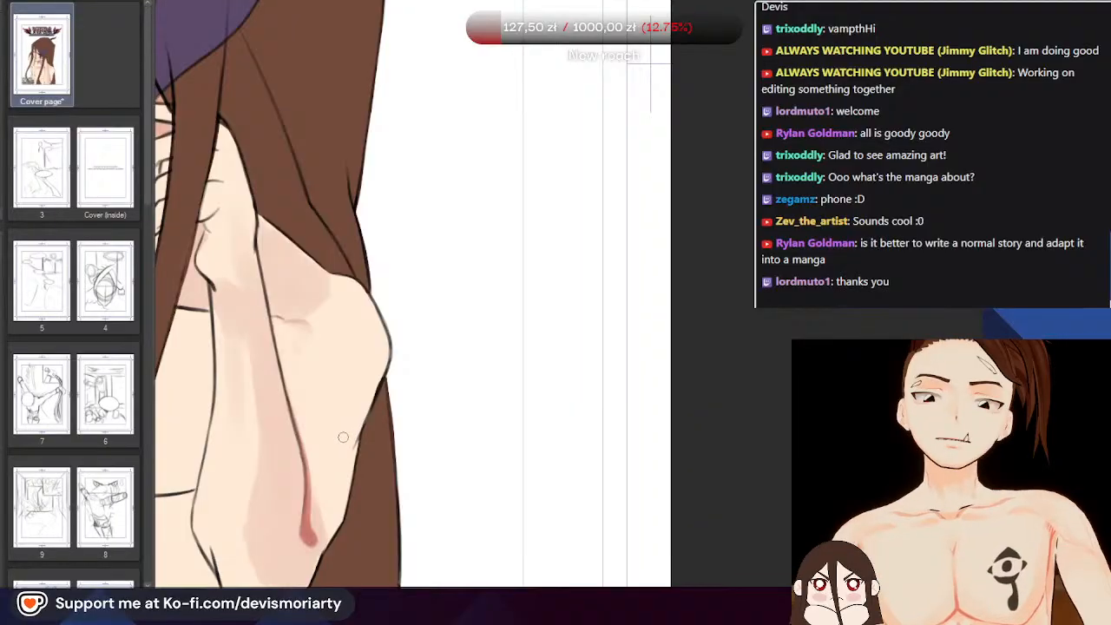
scroll(356, 434, "down", 5)
scroll(356, 434, "up", 1)
key("ctrl+s")
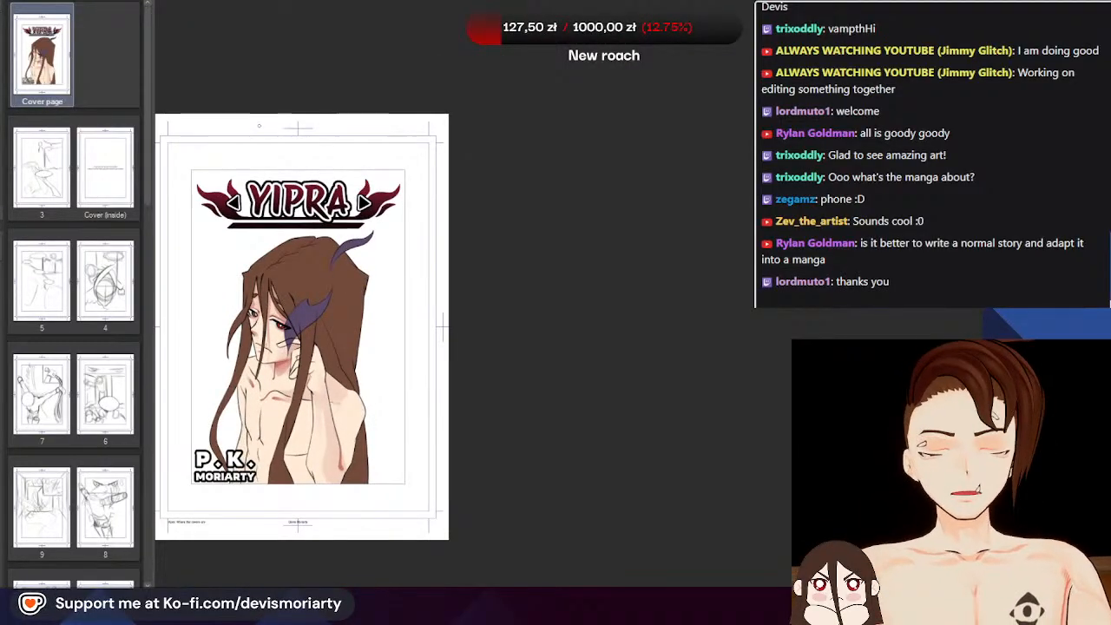
Paste the copied Page 3 script excerpt onto the cover page
scroll(380, 299, "down", 2)
scroll(280, 197, "up", 3)
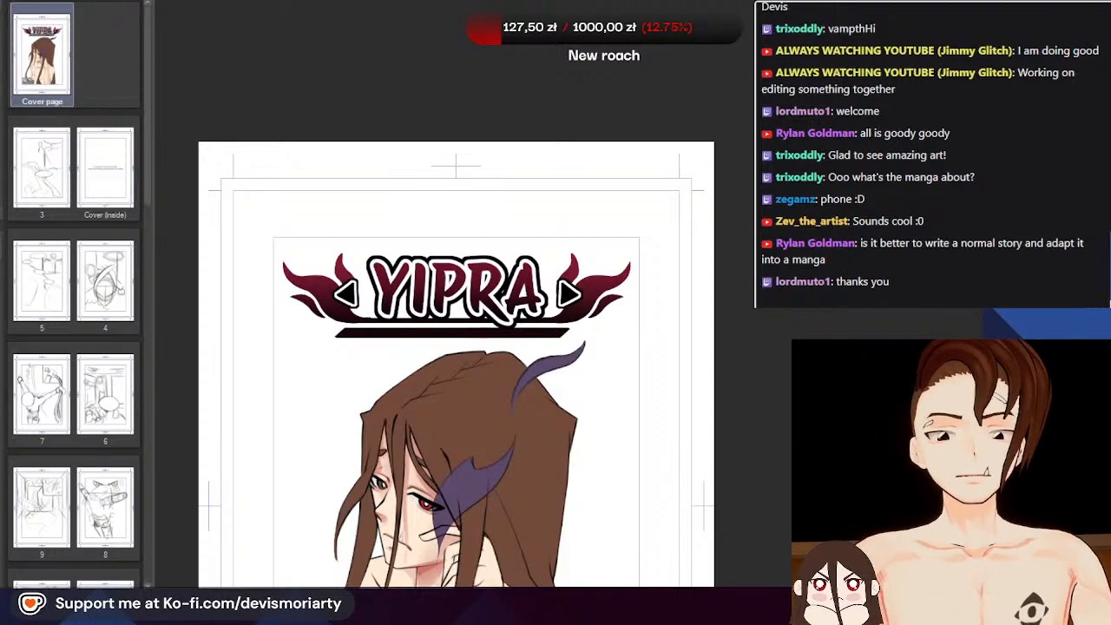
scroll(353, 608, "down", 1)
scroll(206, 425, "up", 1)
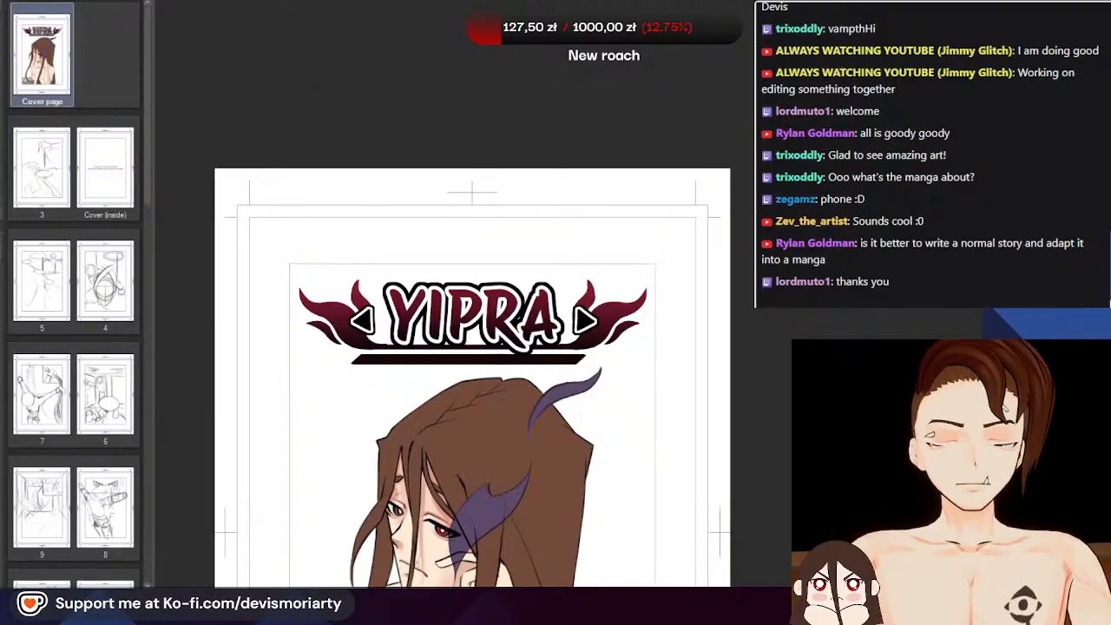
scroll(207, 421, "down", 1)
scroll(370, 344, "up", 2)
scroll(348, 304, "down", 2)
scroll(228, 210, "up", 3)
key("ctrl+v")
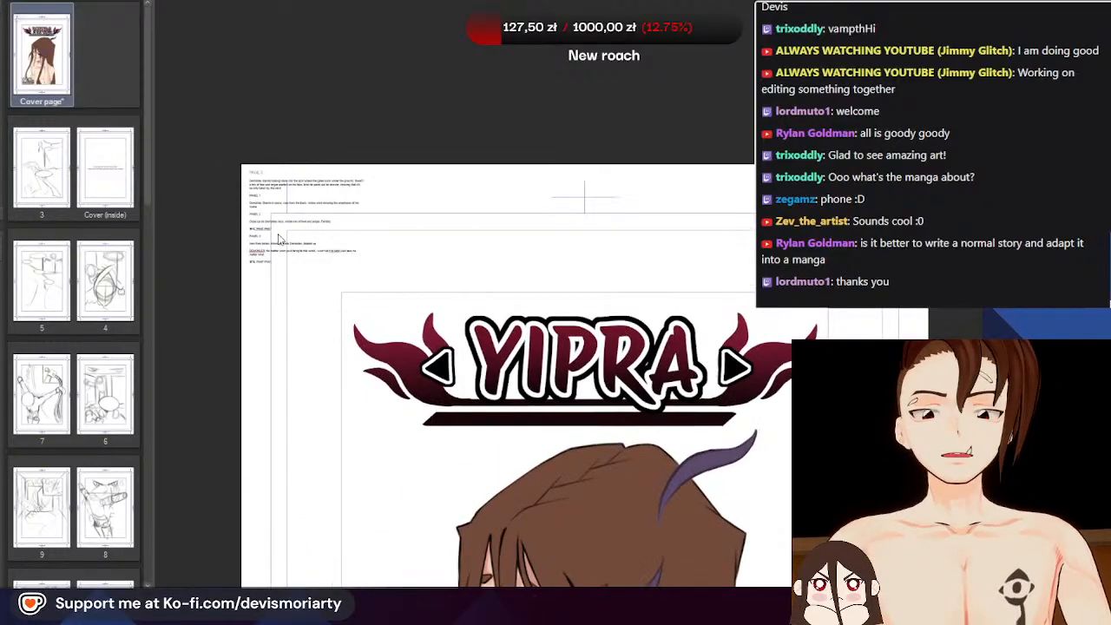
Read through the pasted Page 3 script, including its three panel descriptions, sound effects and dialogue
scroll(240, 200, "up", 5)
scroll(240, 189, "up", 3)
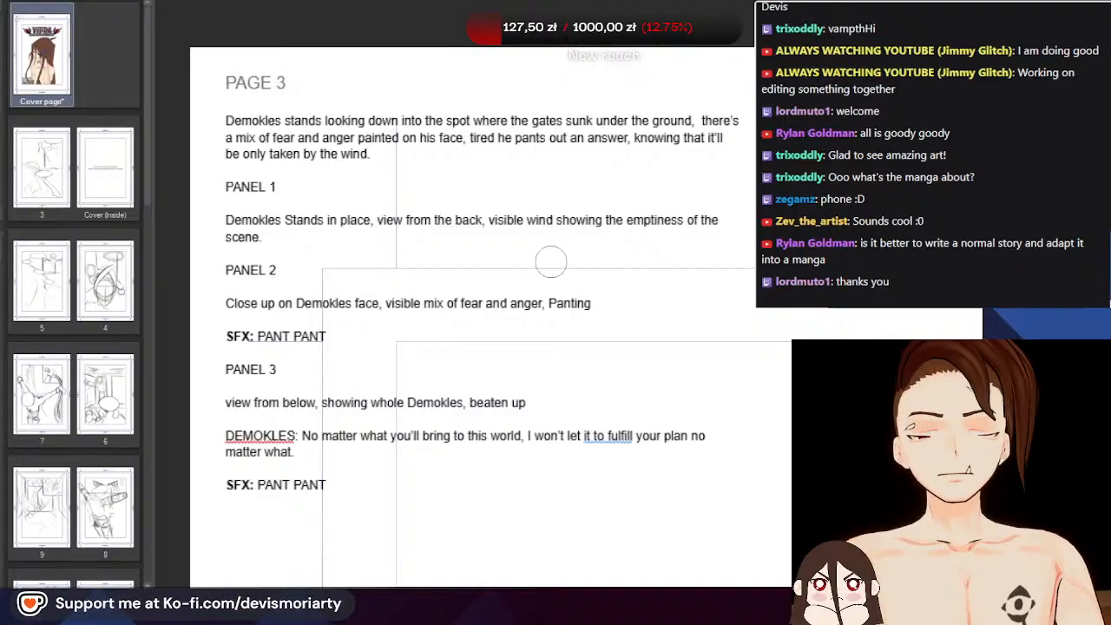
scroll(549, 235, "down", 3)
scroll(541, 191, "up", 3)
scroll(304, 165, "down", 2)
scroll(385, 174, "up", 1)
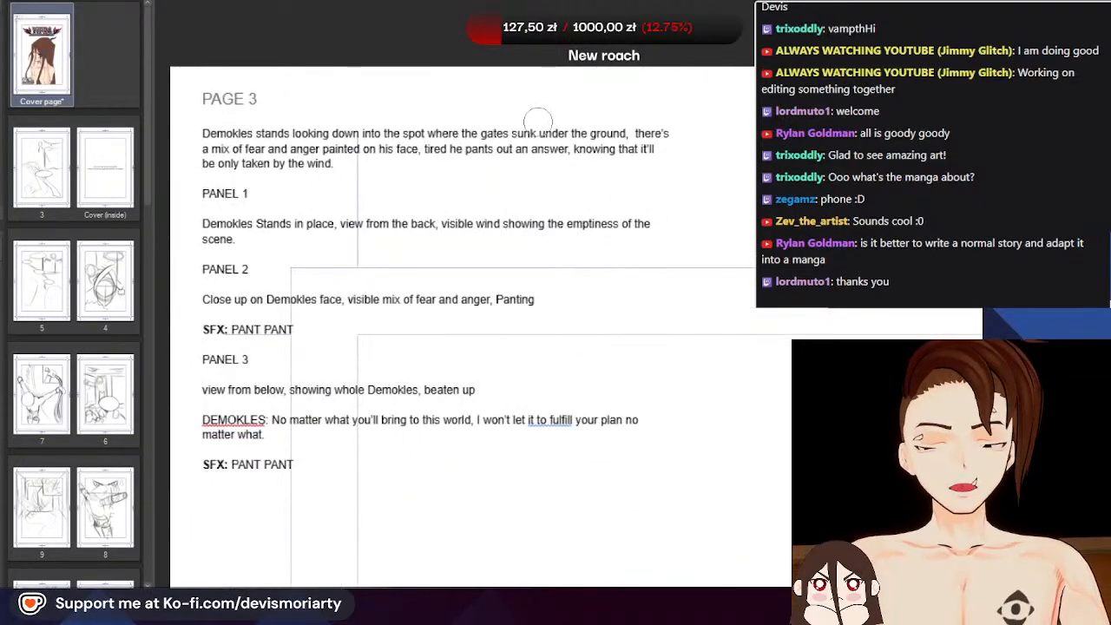
scroll(384, 173, "down", 2)
scroll(385, 174, "up", 2)
scroll(605, 170, "down", 1)
scroll(532, 153, "down", 1)
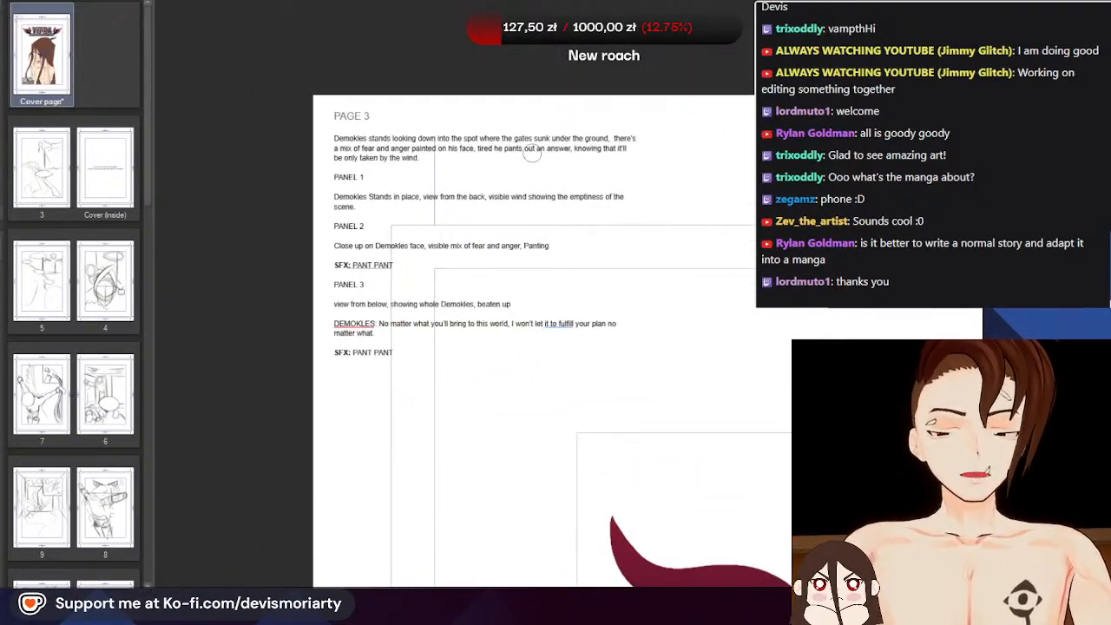
scroll(548, 161, "down", 2)
scroll(546, 174, "up", 2)
scroll(231, 196, "up", 1)
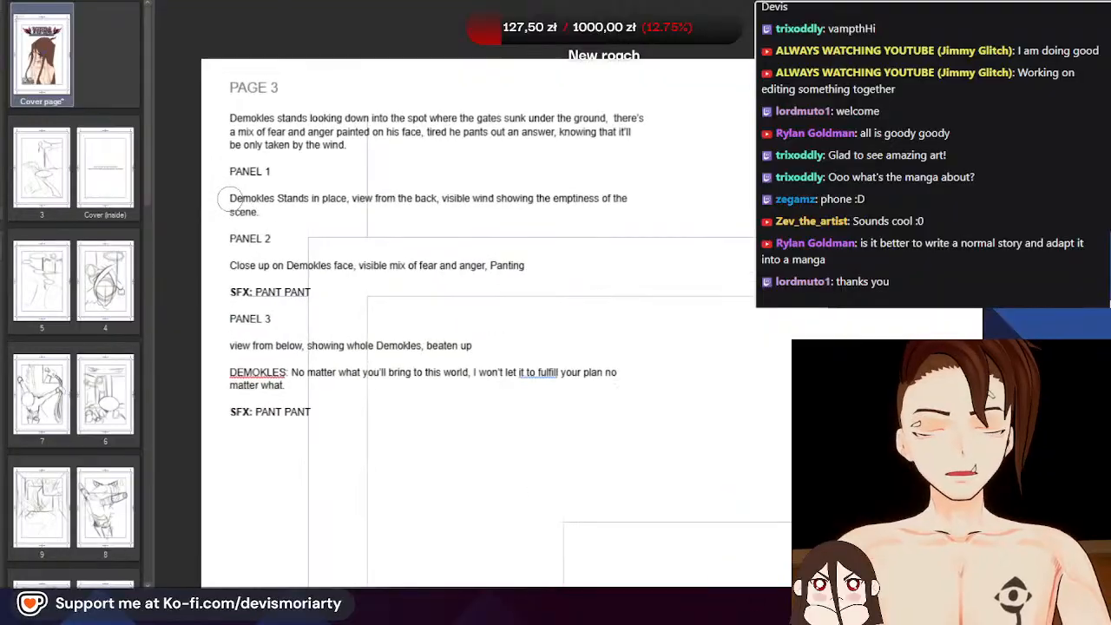
scroll(607, 374, "down", 1)
scroll(322, 315, "up", 2)
scroll(585, 396, "down", 1)
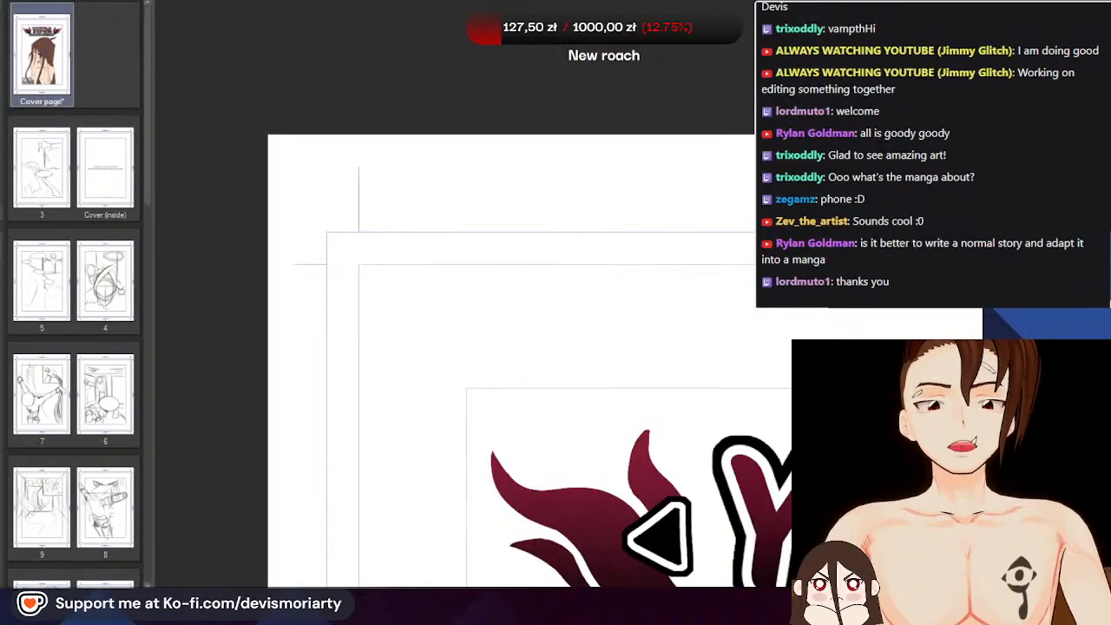
Examine the shaded character and the overall cover composition at different zoom levels
scroll(443, 334, "up", 4)
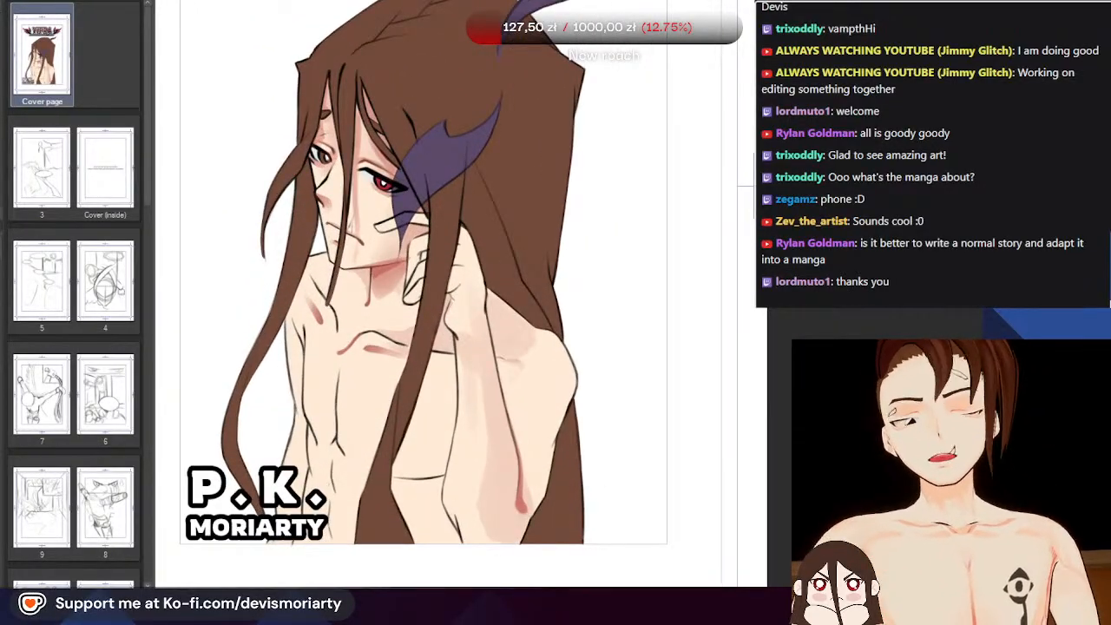
scroll(456, 375, "down", 3)
scroll(451, 369, "up", 3)
scroll(555, 382, "down", 3)
scroll(458, 382, "up", 3)
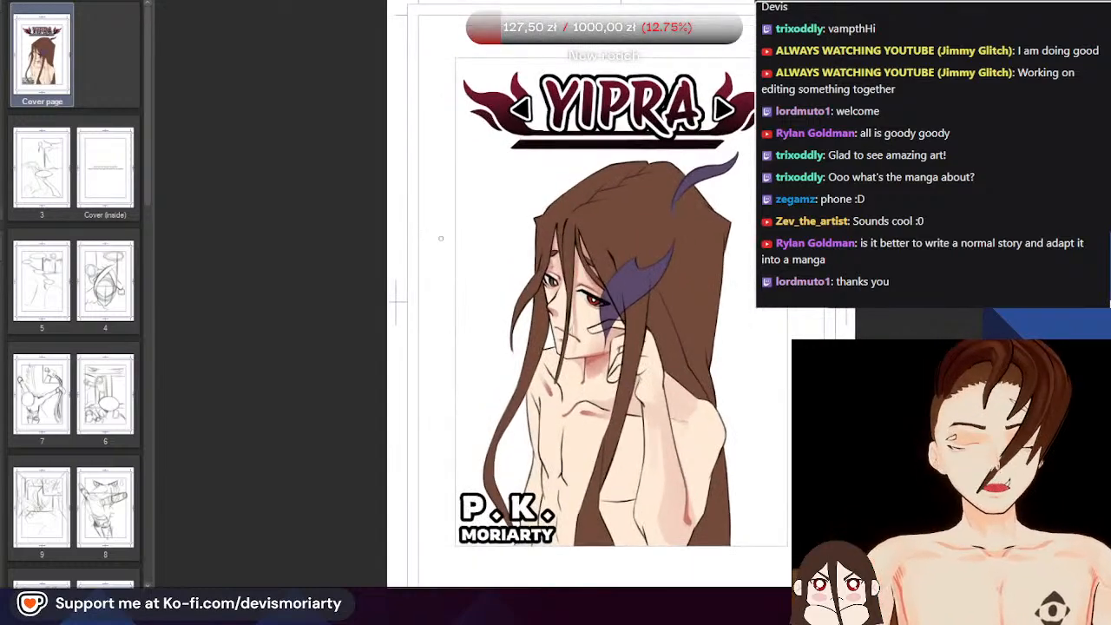
scroll(469, 330, "down", 3)
scroll(700, 308, "up", 2)
scroll(700, 308, "down", 1)
scroll(413, 204, "up", 2)
scroll(443, 278, "down", 1)
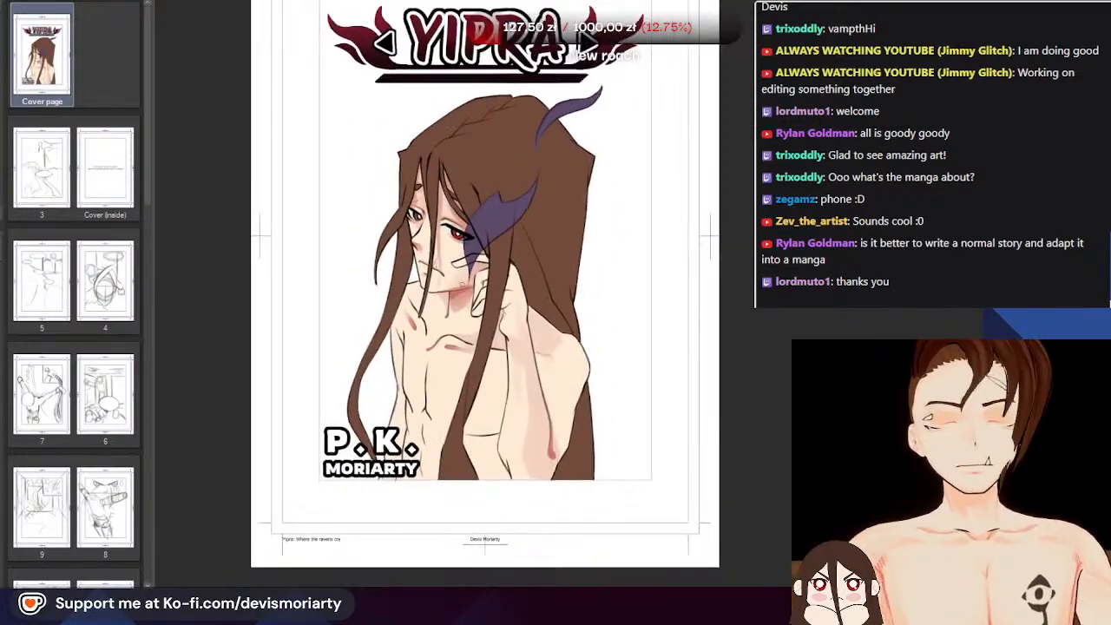
Reshape the dark red shadow under the jaw so its inner corner tapers down along the neck line
scroll(460, 239, "up", 2)
scroll(458, 318, "up", 6)
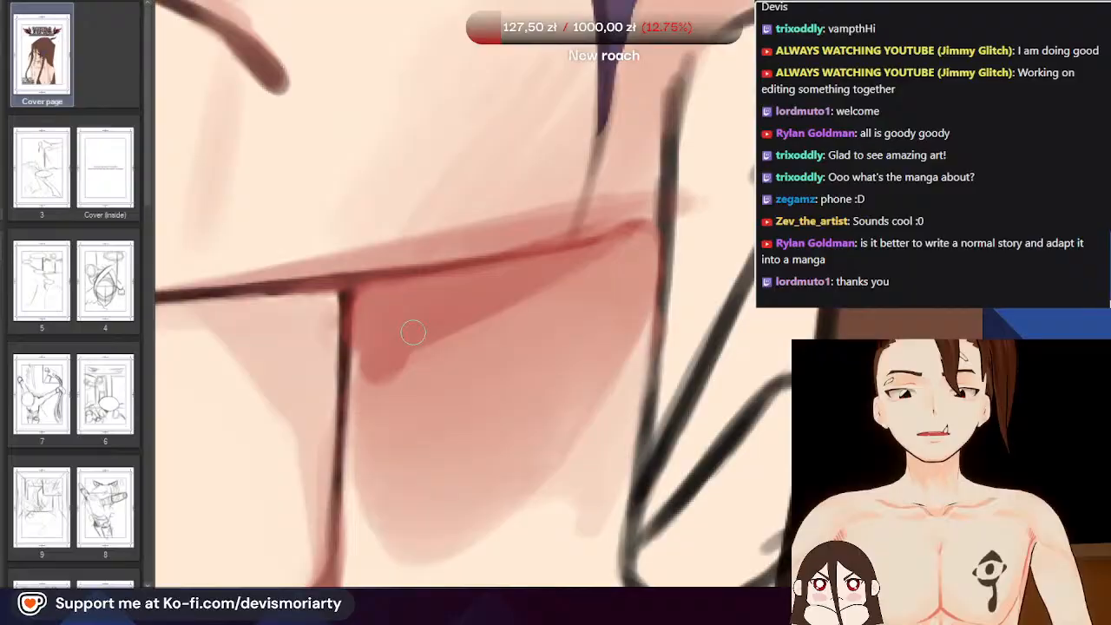
left_click_drag(413, 333, 501, 319)
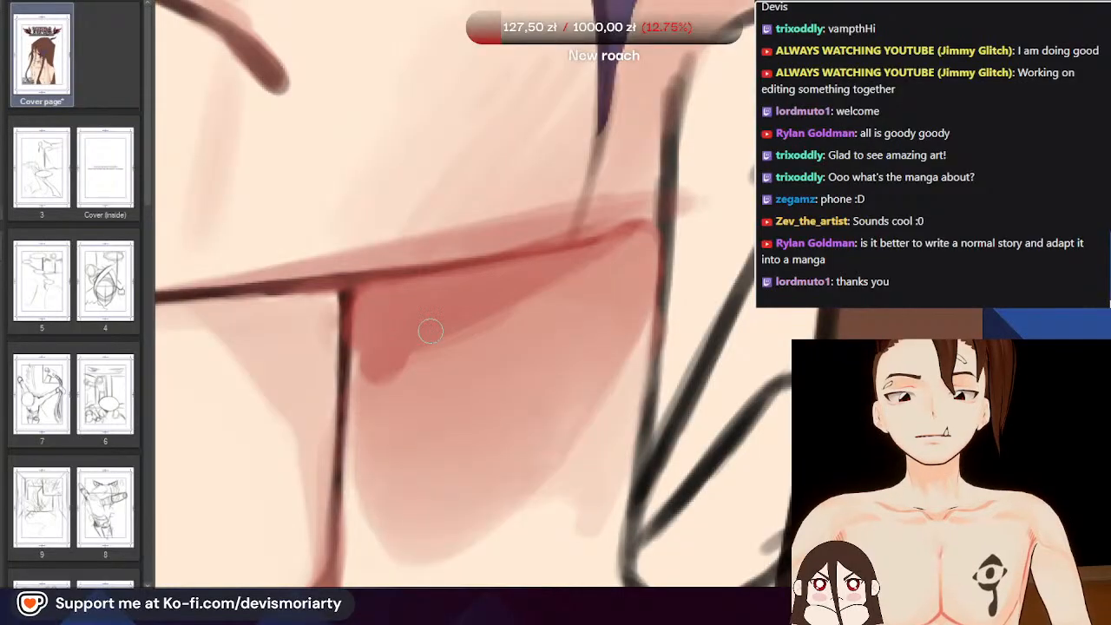
key("ctrl+z")
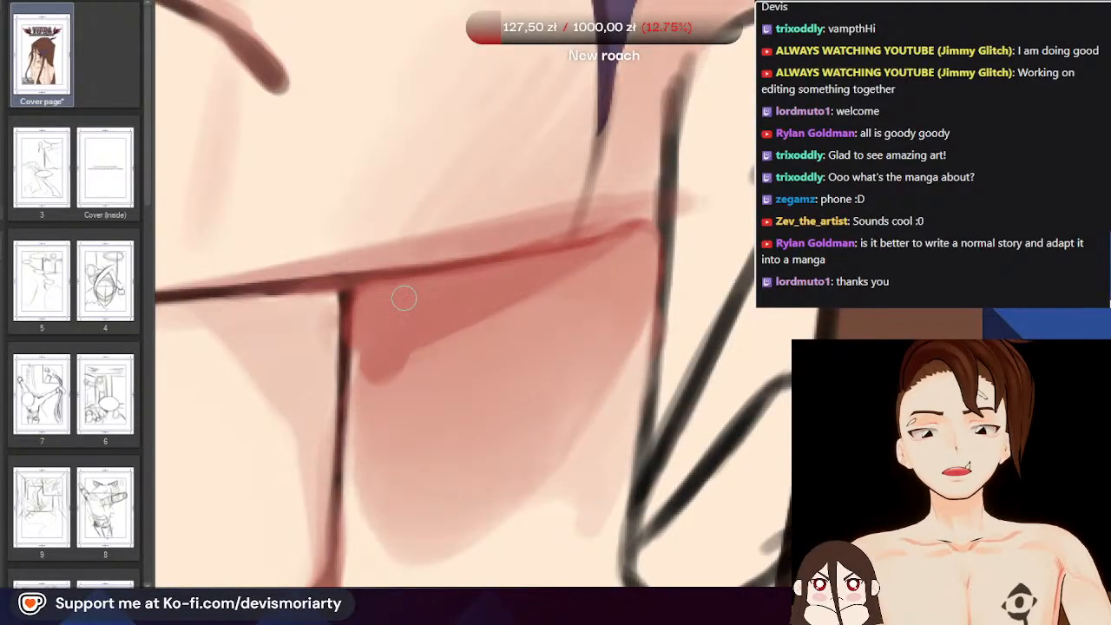
scroll(399, 299, "down", 2)
scroll(376, 306, "up", 2)
mouse_move(384, 322)
left_mouse_down()
mouse_move(384, 301)
mouse_move(380, 373)
mouse_move(409, 309)
mouse_move(381, 358)
left_mouse_up()
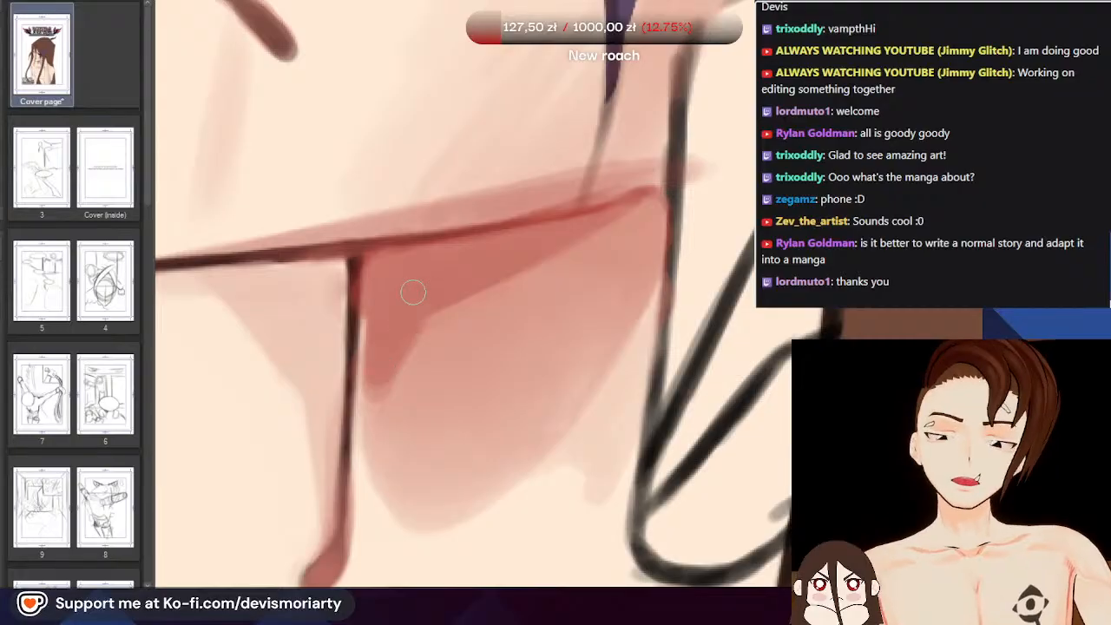
Examine the reshaped neck shadow against the face, chest and arm shading, close up and on the full cover
scroll(409, 266, "down", 3)
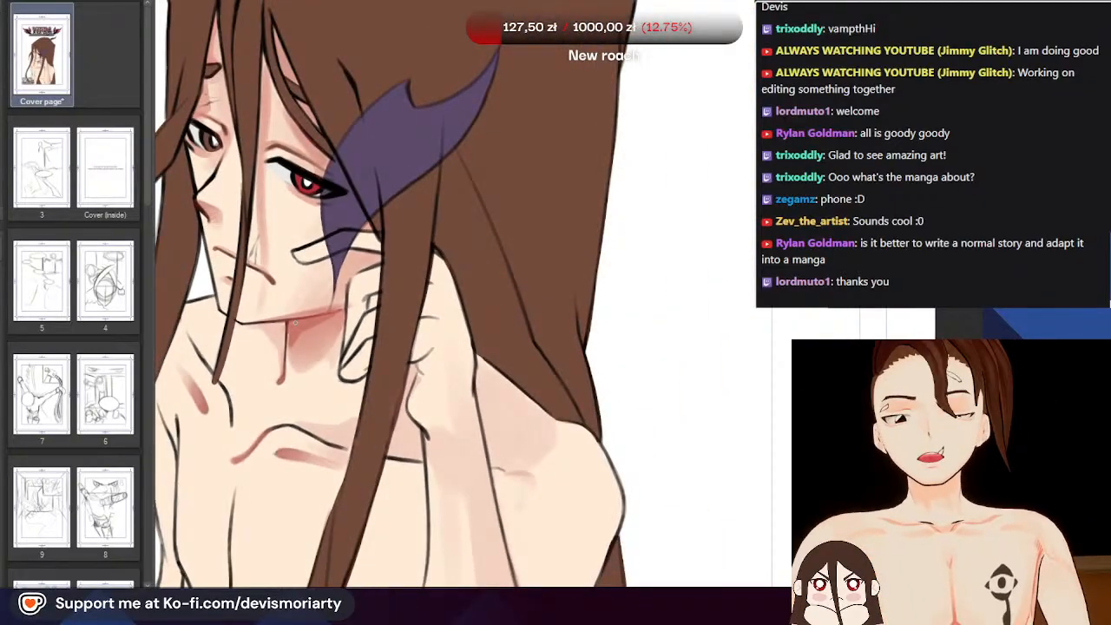
scroll(348, 295, "down", 4)
scroll(313, 330, "down", 2)
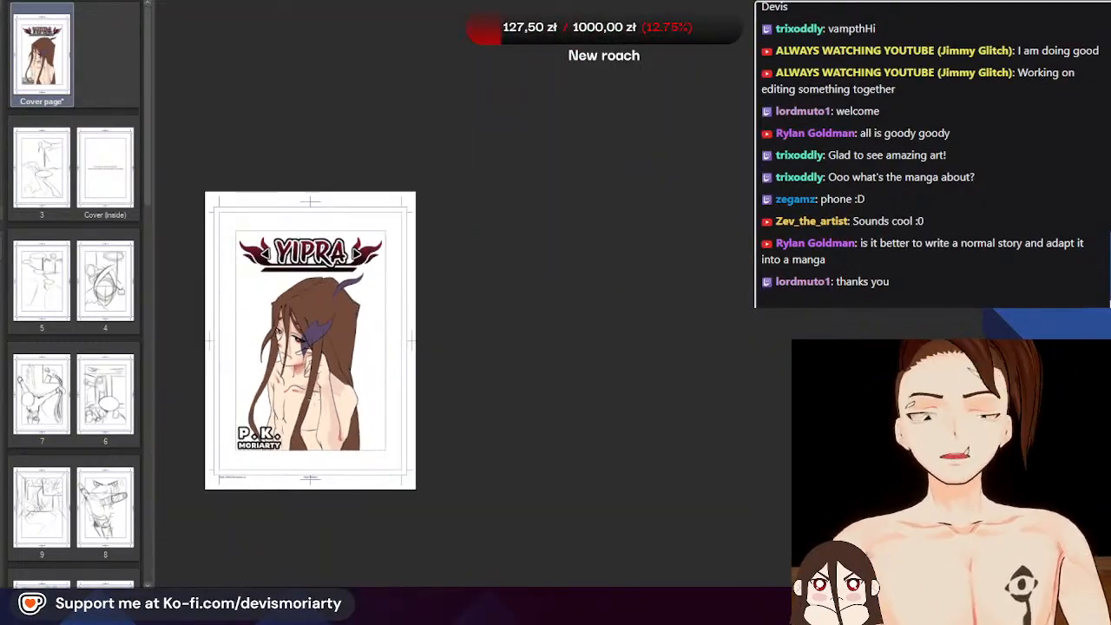
scroll(311, 396, "up", 4)
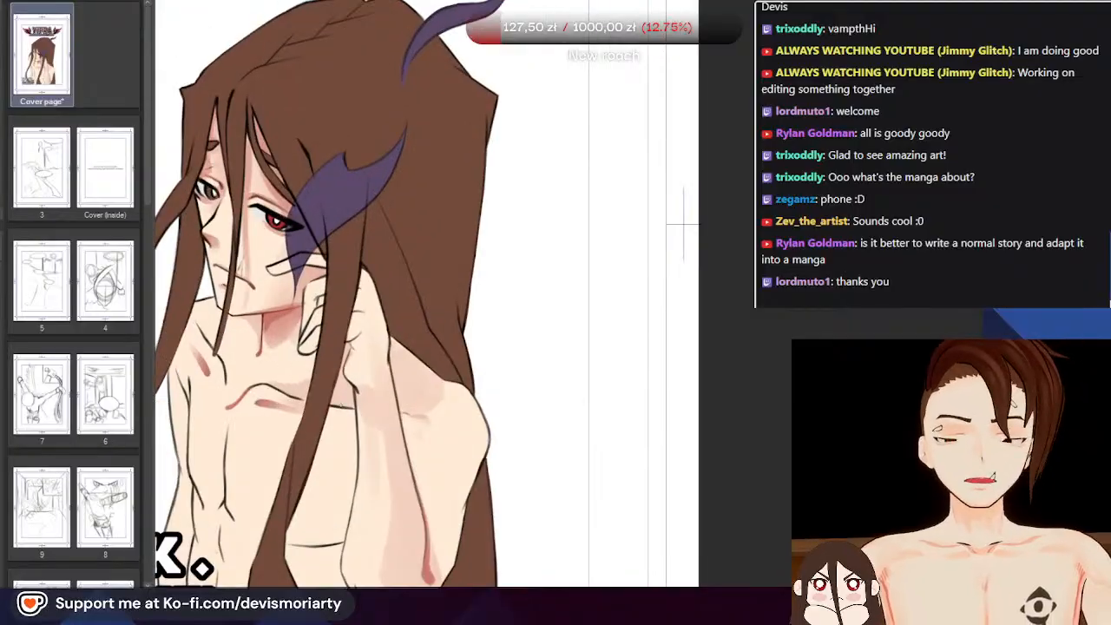
scroll(314, 390, "down", 3)
scroll(316, 390, "up", 1)
scroll(317, 392, "up", 3)
scroll(312, 395, "down", 4)
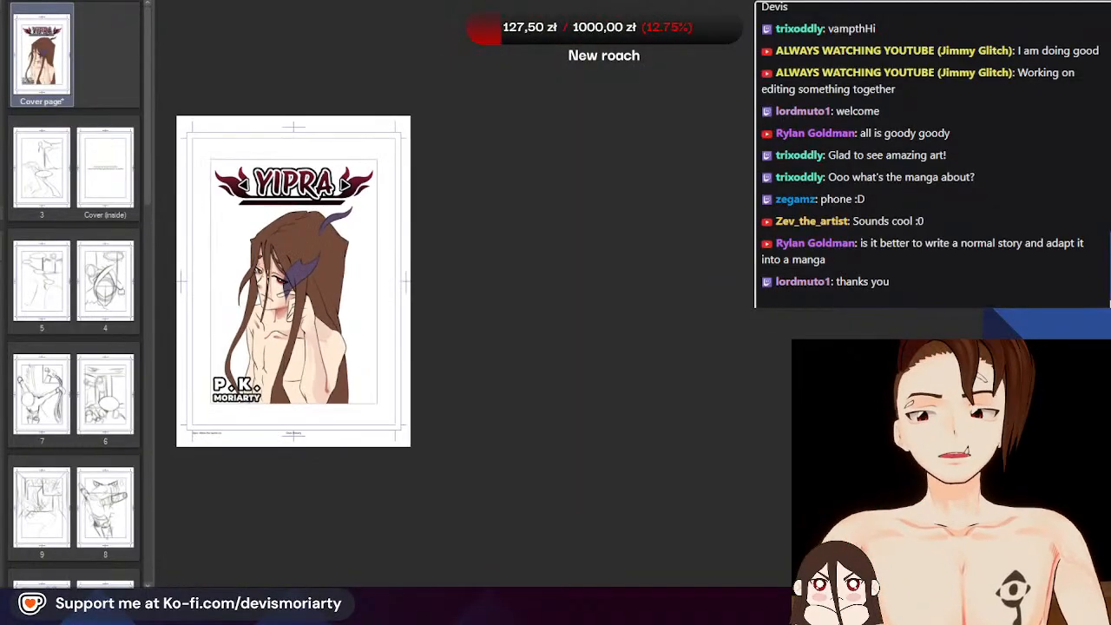
scroll(276, 423, "up", 5)
scroll(276, 423, "up", 2)
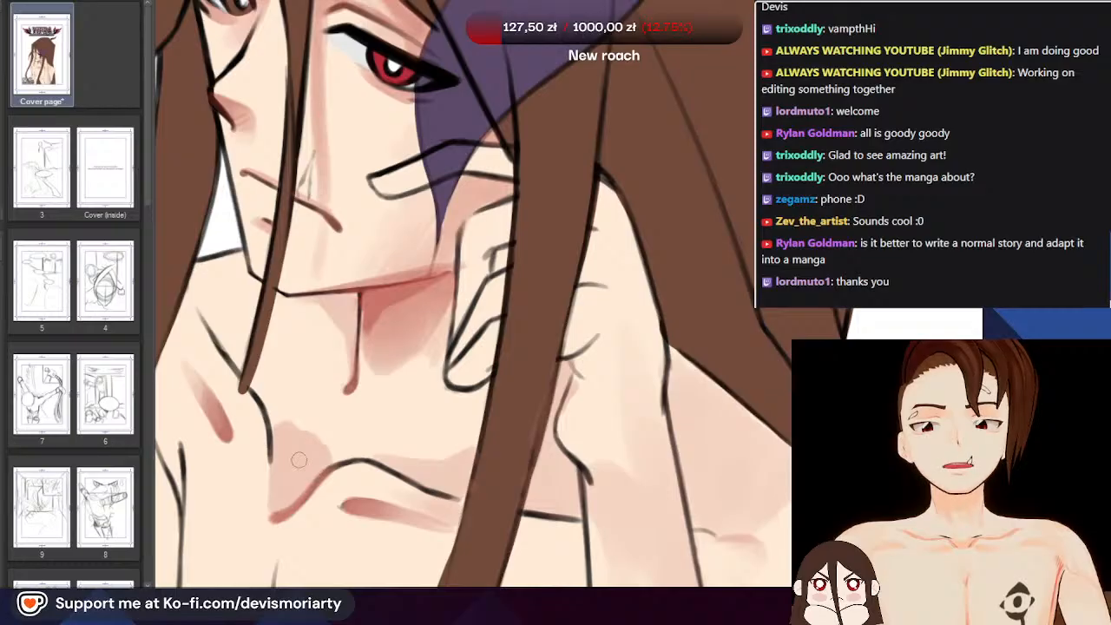
scroll(276, 426, "down", 6)
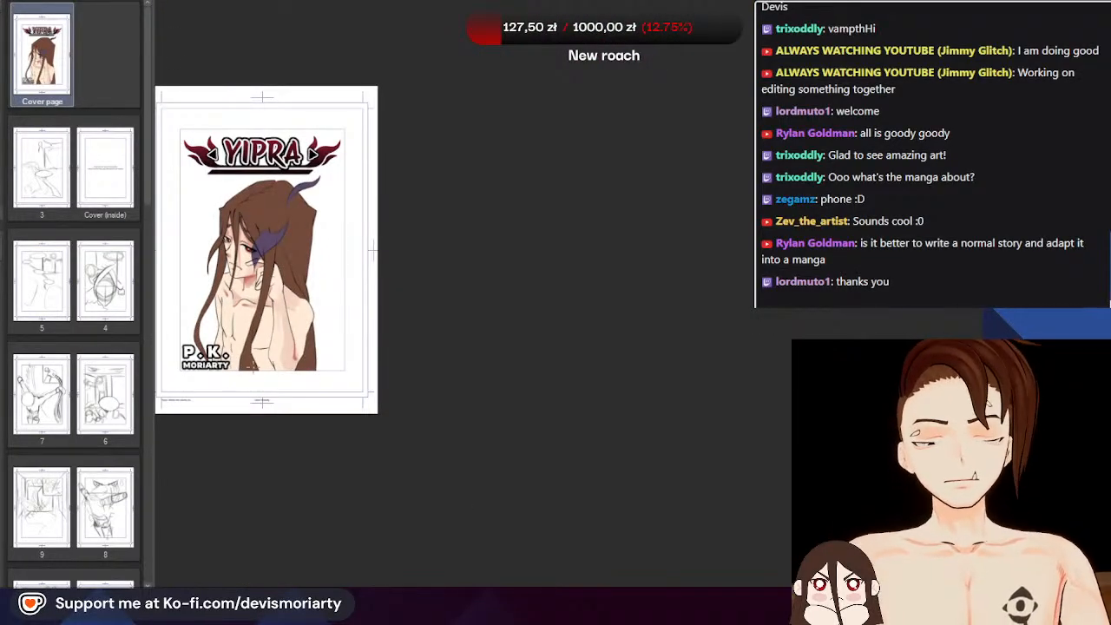
scroll(250, 360, "up", 1)
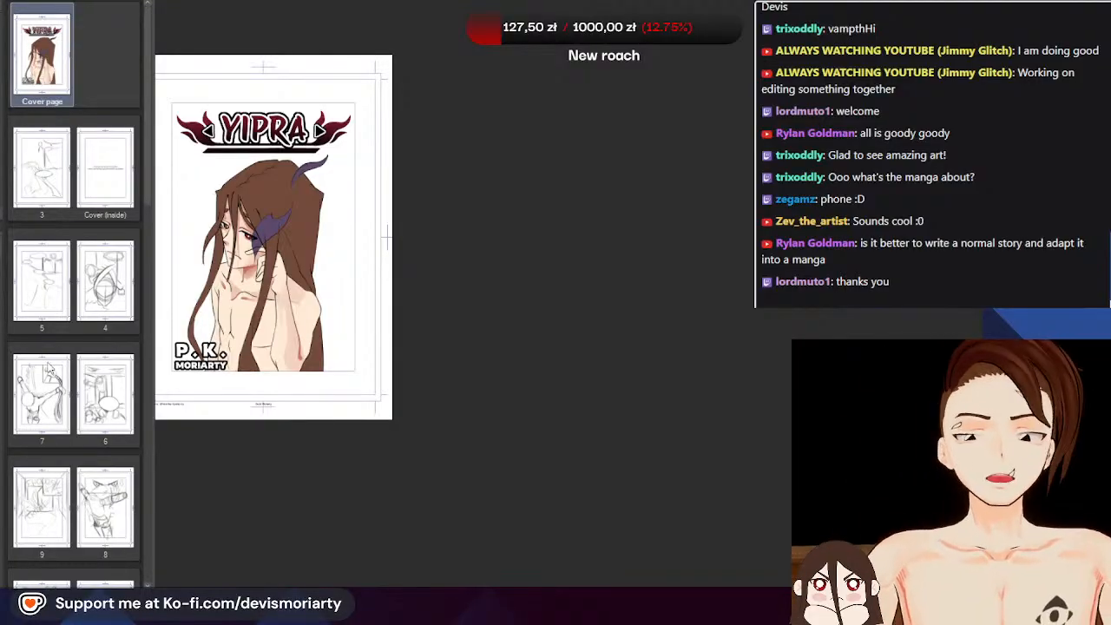
scroll(230, 305, "down", 2)
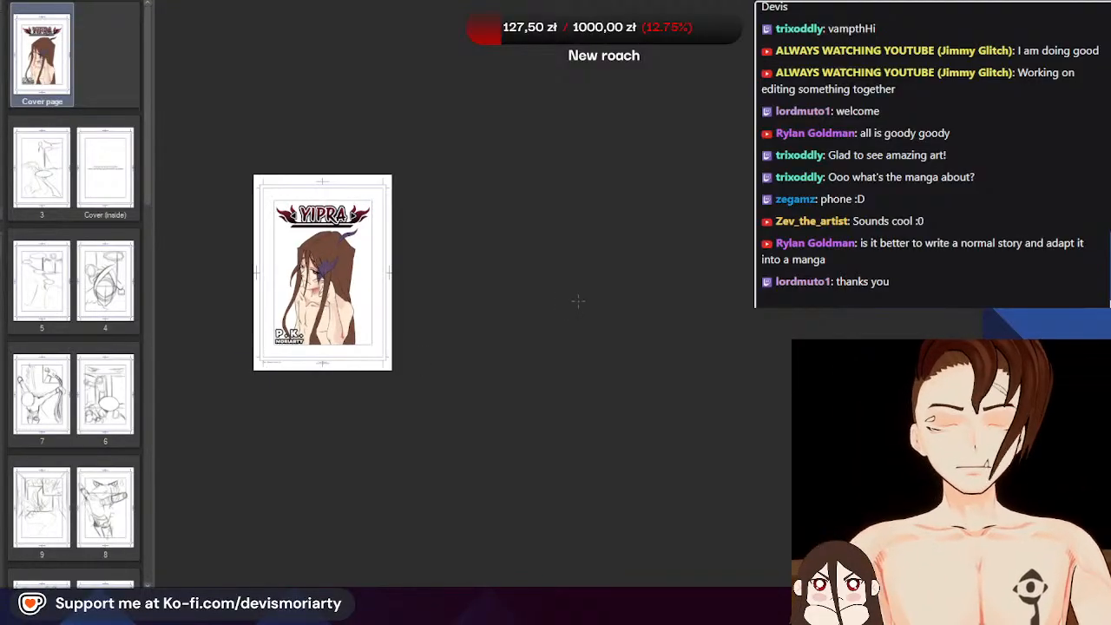
scroll(230, 305, "up", 2)
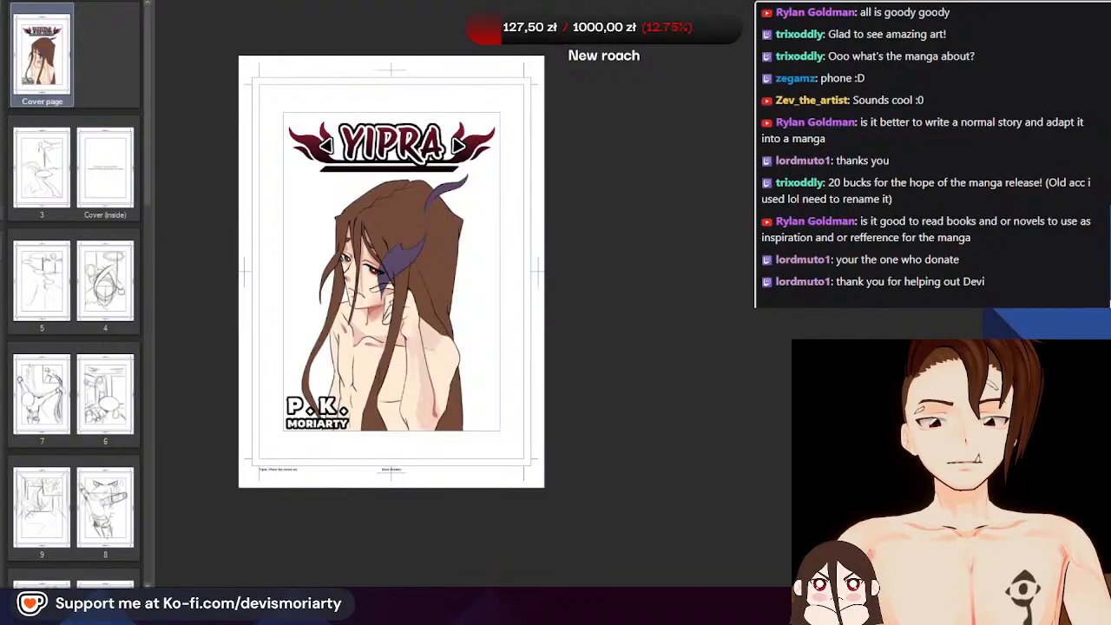
scroll(324, 287, "up", 5)
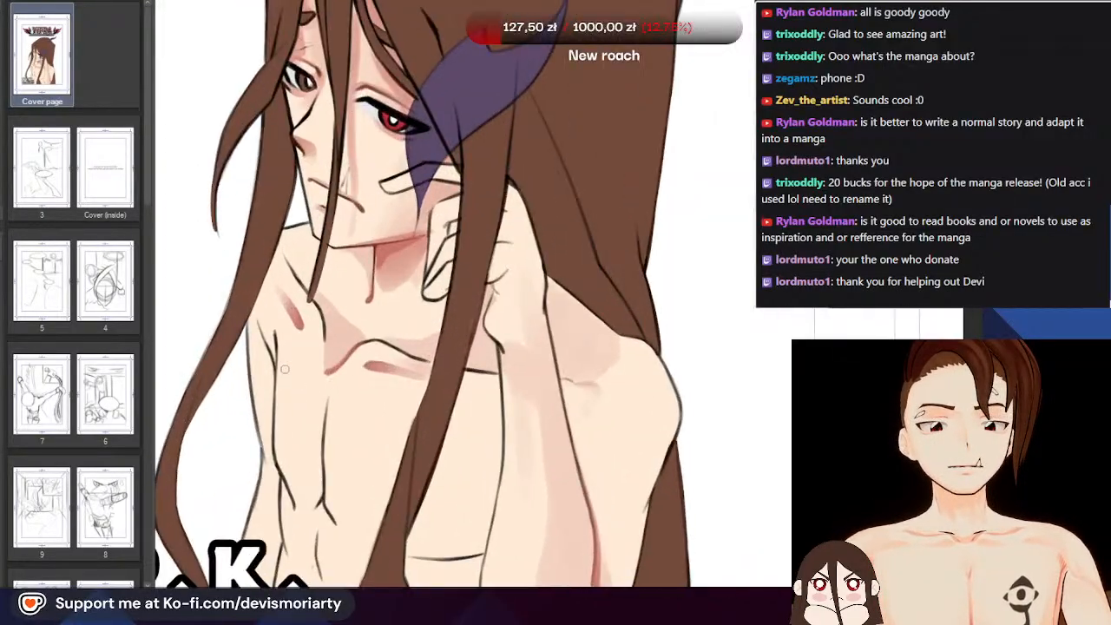
Try a soft red oval shadow on the forearm beside the dark red elbow line
scroll(324, 286, "up", 4)
scroll(316, 303, "down", 6)
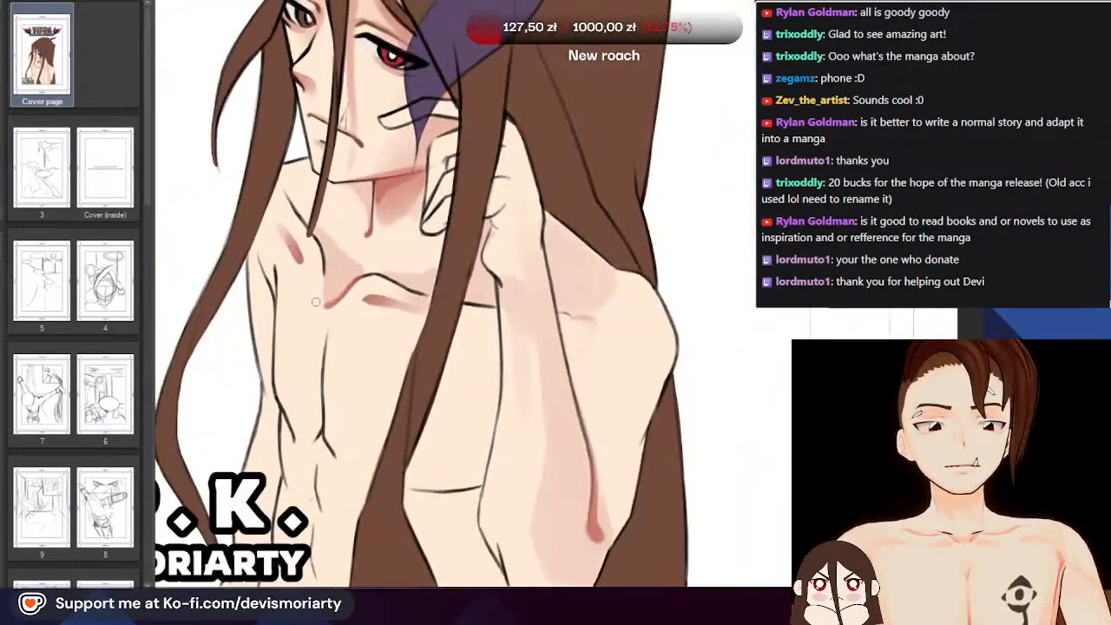
scroll(332, 390, "down", 5)
scroll(339, 404, "up", 7)
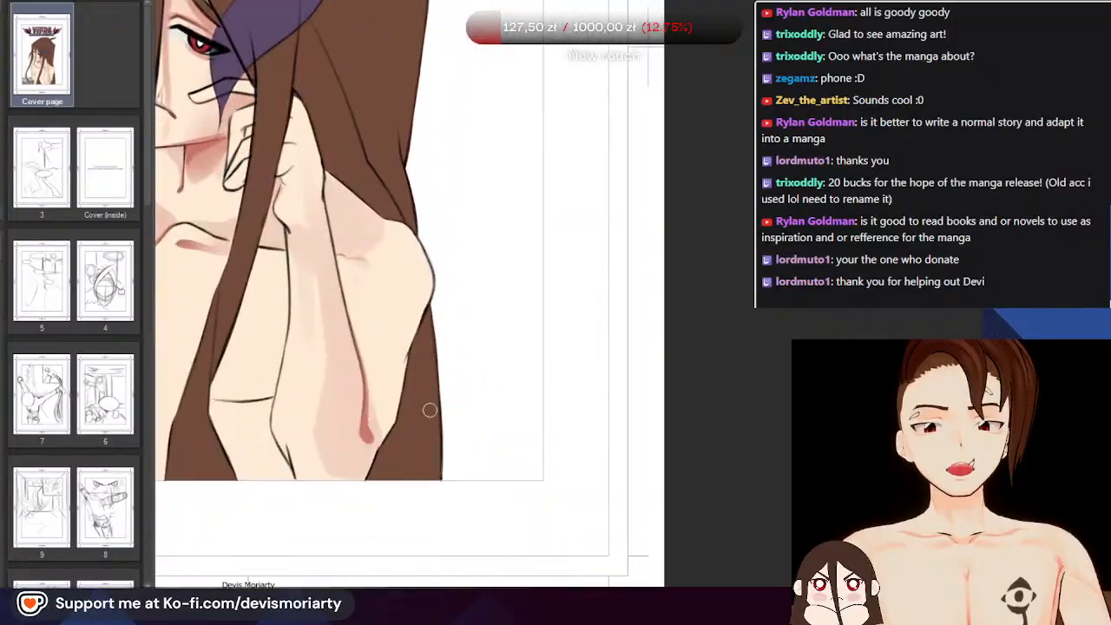
scroll(342, 412, "down", 2)
scroll(334, 425, "up", 5)
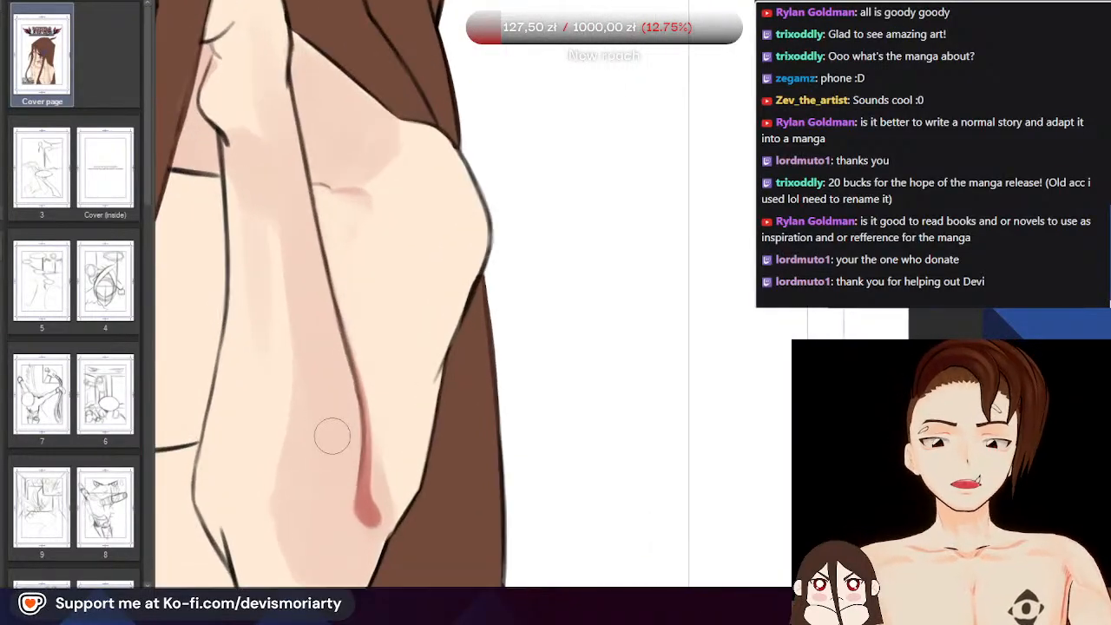
left_click_drag(329, 423, 316, 461)
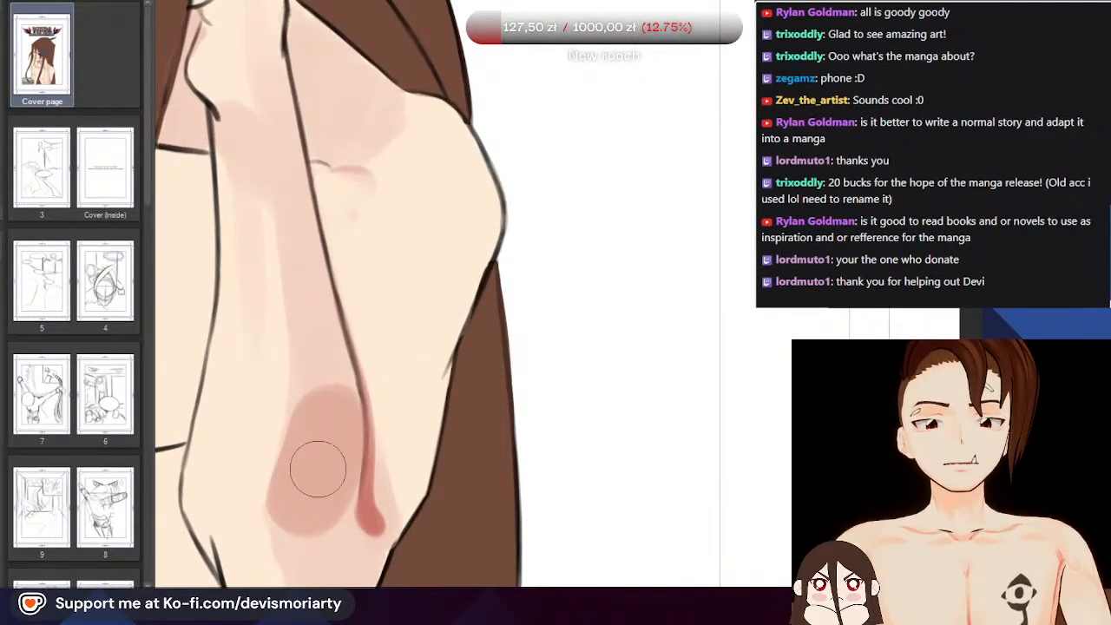
scroll(302, 252, "down", 4)
scroll(300, 101, "up", 2)
key("ctrl+z")
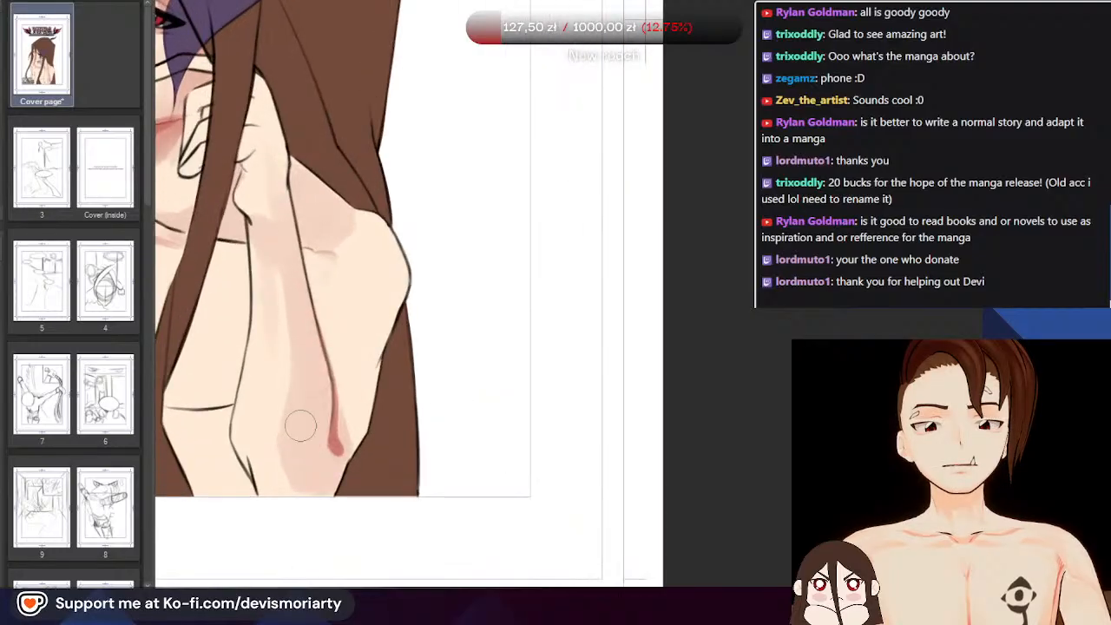
Paint a teardrop-shaped red shadow on the lower forearm, tapering upward along the dark red elbow line
scroll(304, 427, "up", 1)
mouse_move(319, 375)
left_mouse_down()
mouse_move(309, 443)
mouse_move(290, 463)
mouse_move(318, 387)
left_mouse_up()
scroll(284, 171, "down", 1)
scroll(283, 171, "down", 3)
scroll(320, 219, "up", 3)
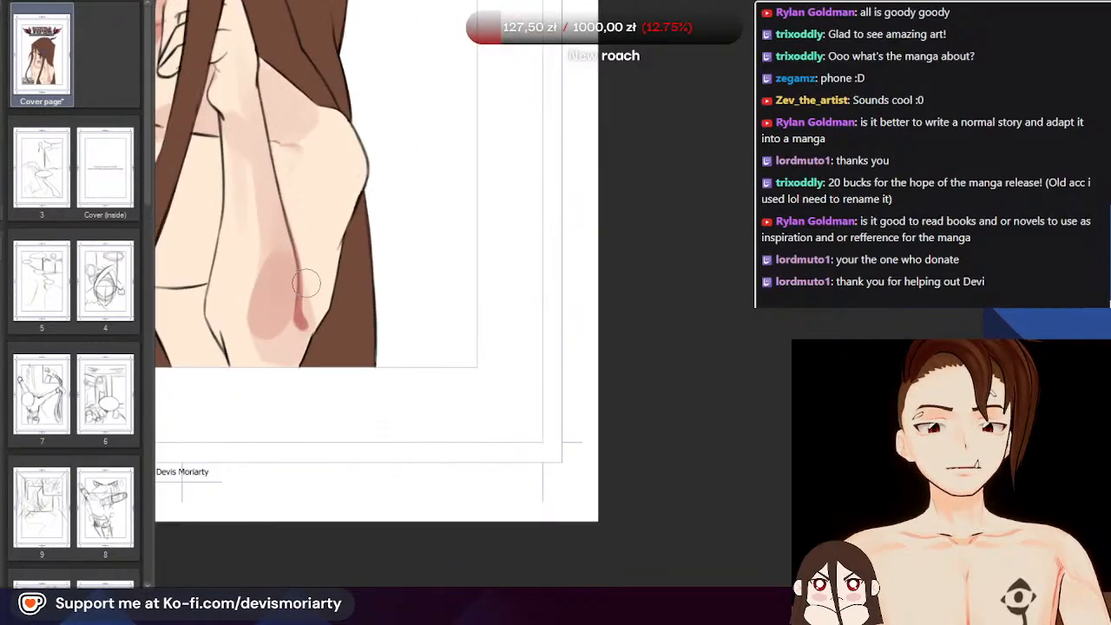
Paint a soft pink shadow down the outer edge of the shoulder and upper arm, and save the file
scroll(319, 219, "up", 3)
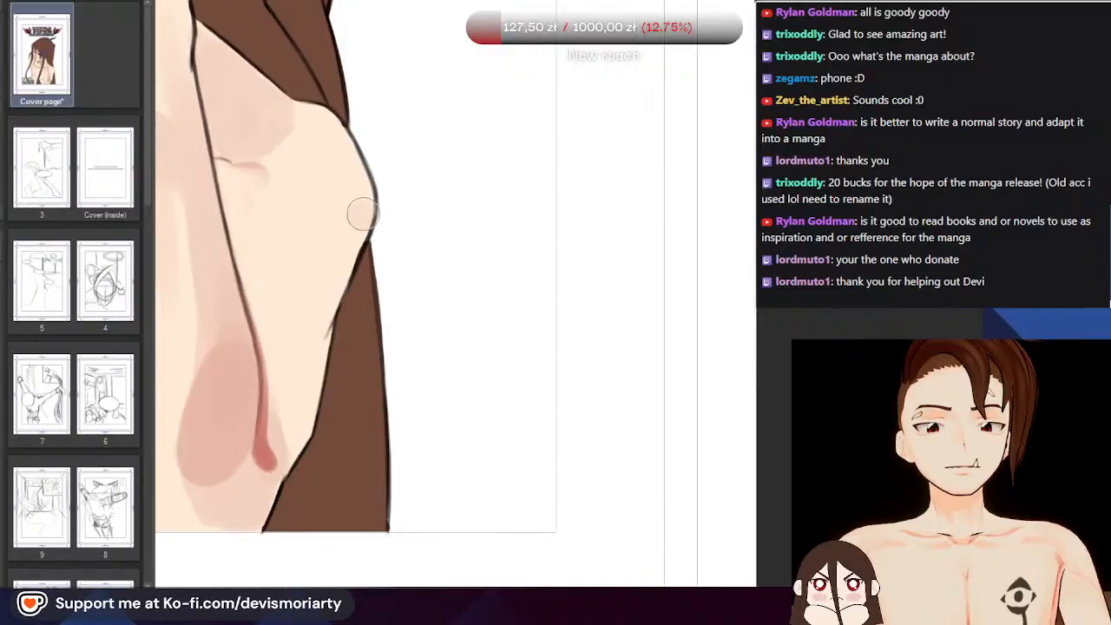
mouse_move(359, 211)
left_mouse_down()
mouse_move(325, 248)
mouse_move(317, 300)
mouse_move(316, 227)
mouse_move(310, 269)
mouse_move(326, 286)
mouse_move(341, 246)
left_mouse_up()
left_click_drag(319, 205, 320, 255)
scroll(312, 251, "down", 4)
scroll(308, 240, "down", 4)
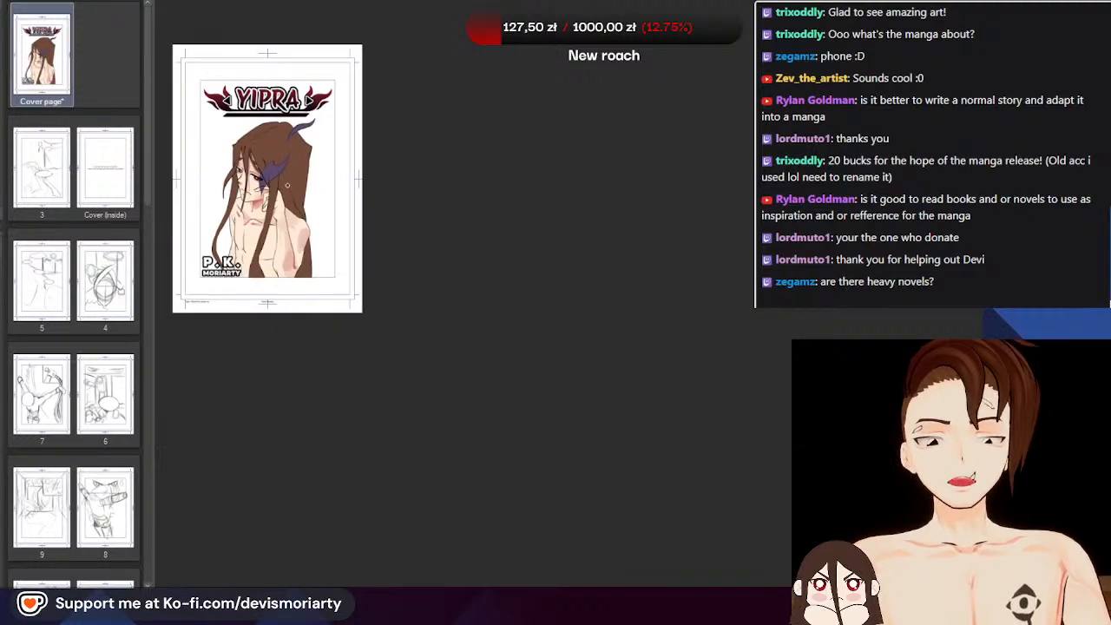
scroll(321, 252, "up", 3)
key("ctrl+s")
scroll(391, 307, "up", 2)
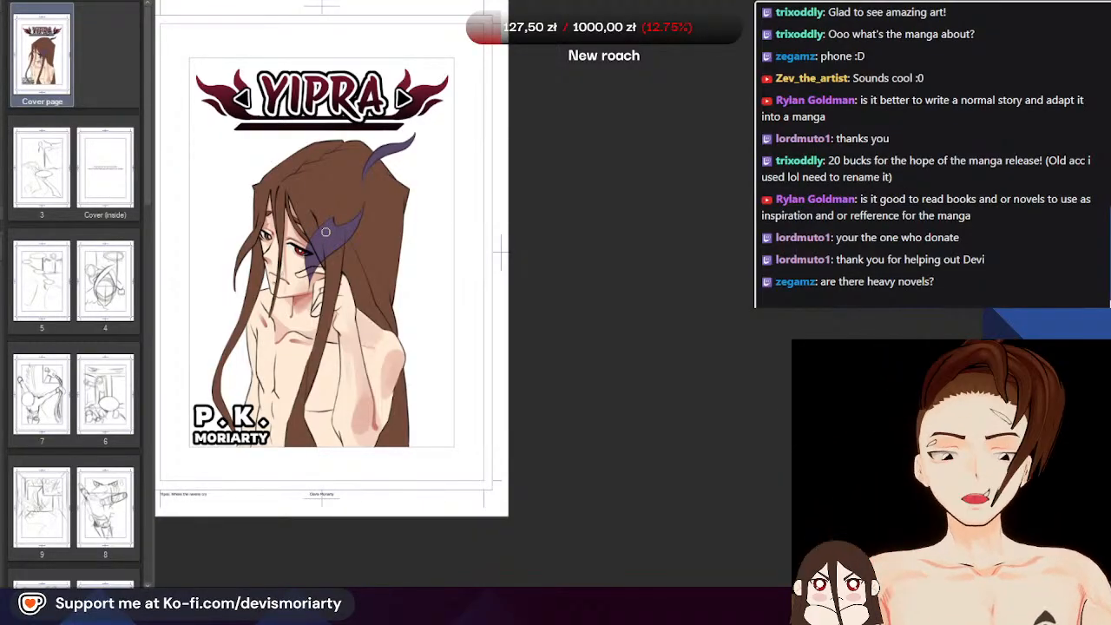
Try handwriting a number starting with 2 in the margin above the Yipra logo, and undo the strokes
scroll(273, 285, "down", 4)
scroll(190, 101, "up", 9)
scroll(191, 101, "down", 2)
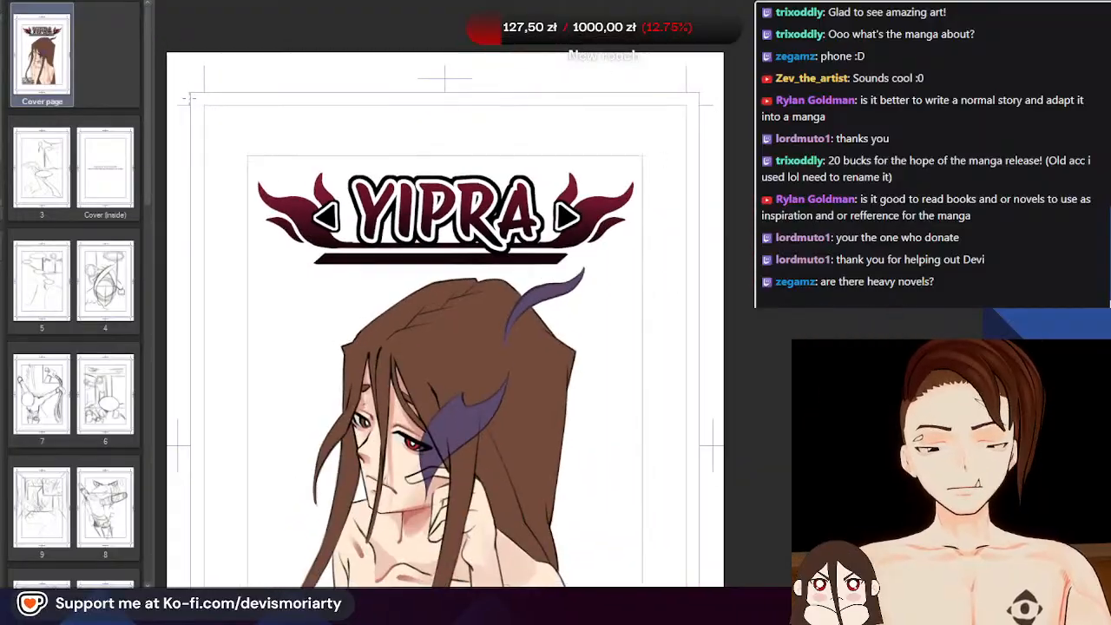
scroll(190, 101, "down", 4)
scroll(204, 103, "up", 6)
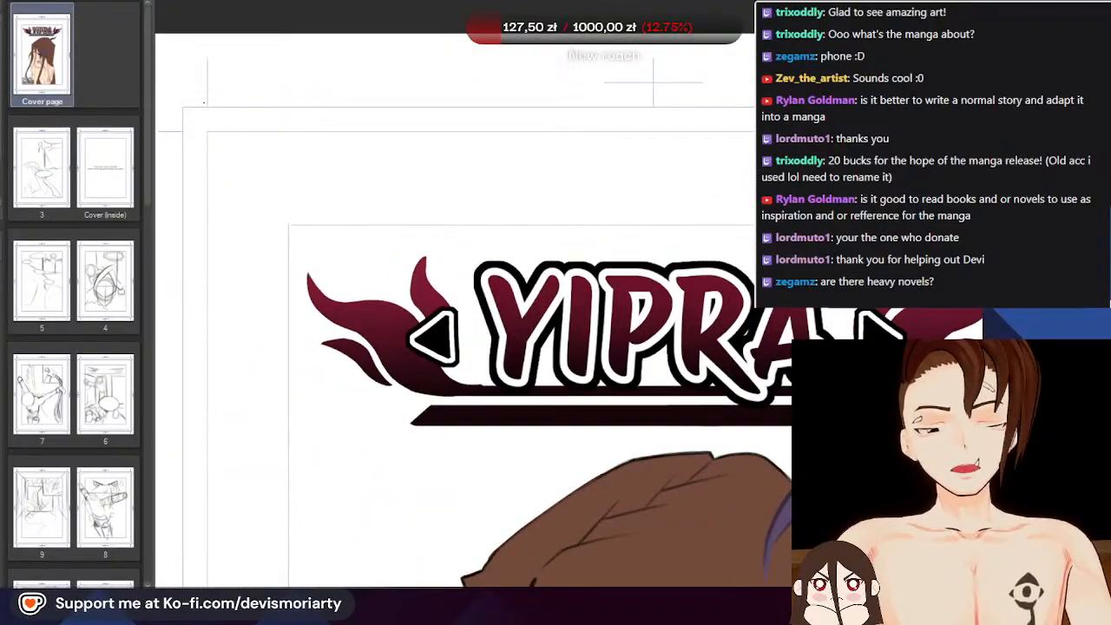
scroll(204, 102, "up", 2)
scroll(260, 177, "up", 1)
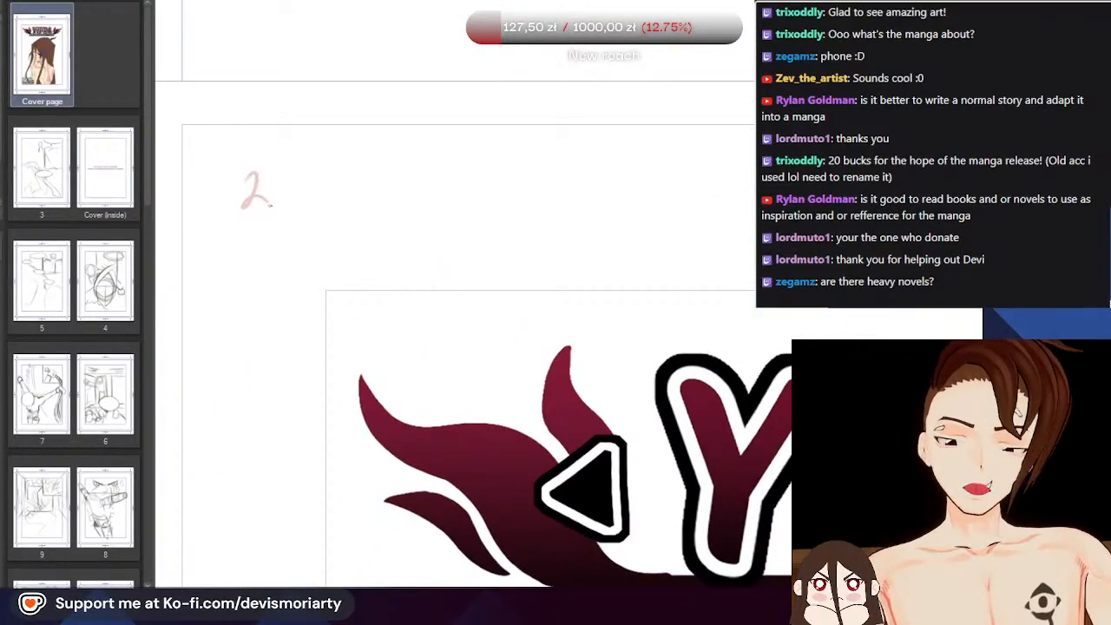
left_click_drag(283, 176, 287, 178)
mouse_move(304, 181)
left_mouse_down()
mouse_move(313, 197)
mouse_move(305, 178)
left_mouse_up()
scroll(262, 247, "down", 5)
scroll(260, 227, "up", 4)
key("ctrl+z")
key("ctrl+z")
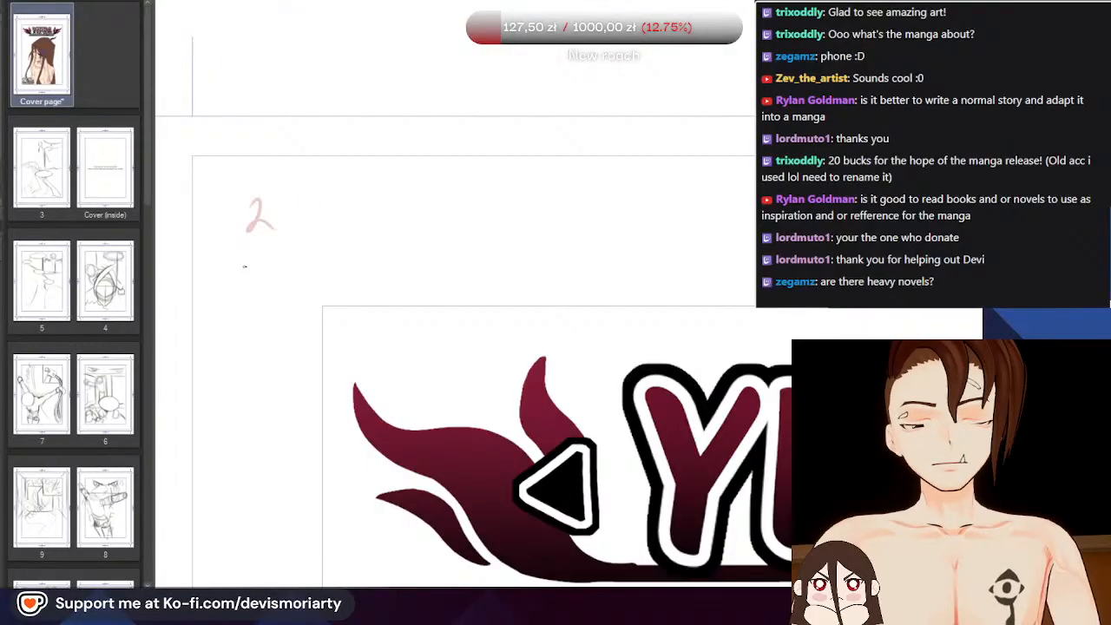
scroll(245, 267, "down", 8)
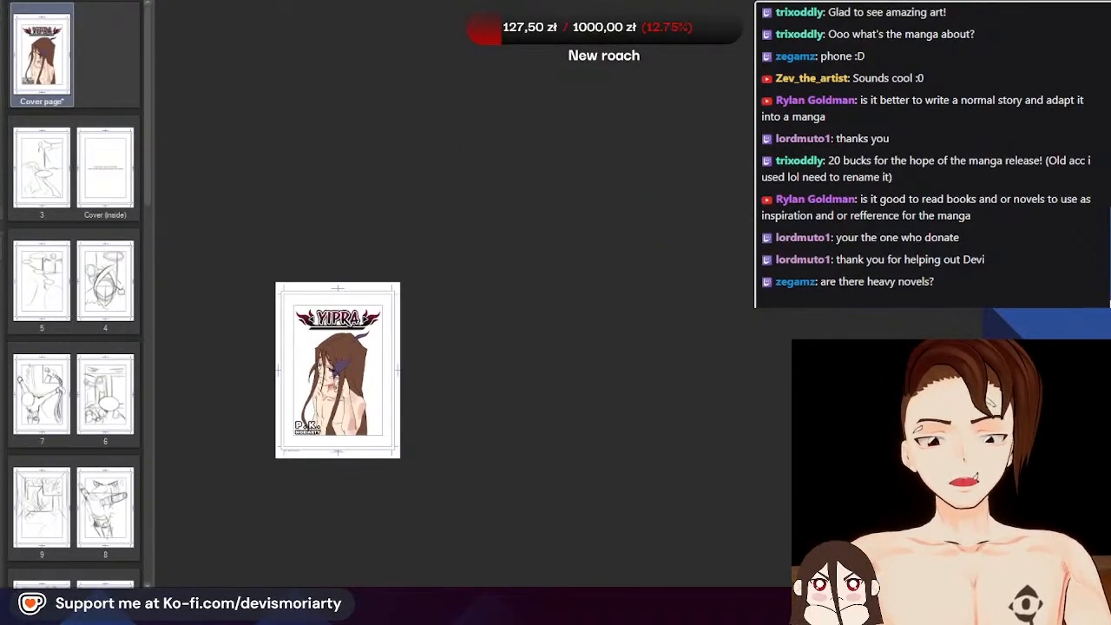
Even out the outer shoulder shadow and taper its lower end down along the upper arm's edge
scroll(413, 374, "up", 8)
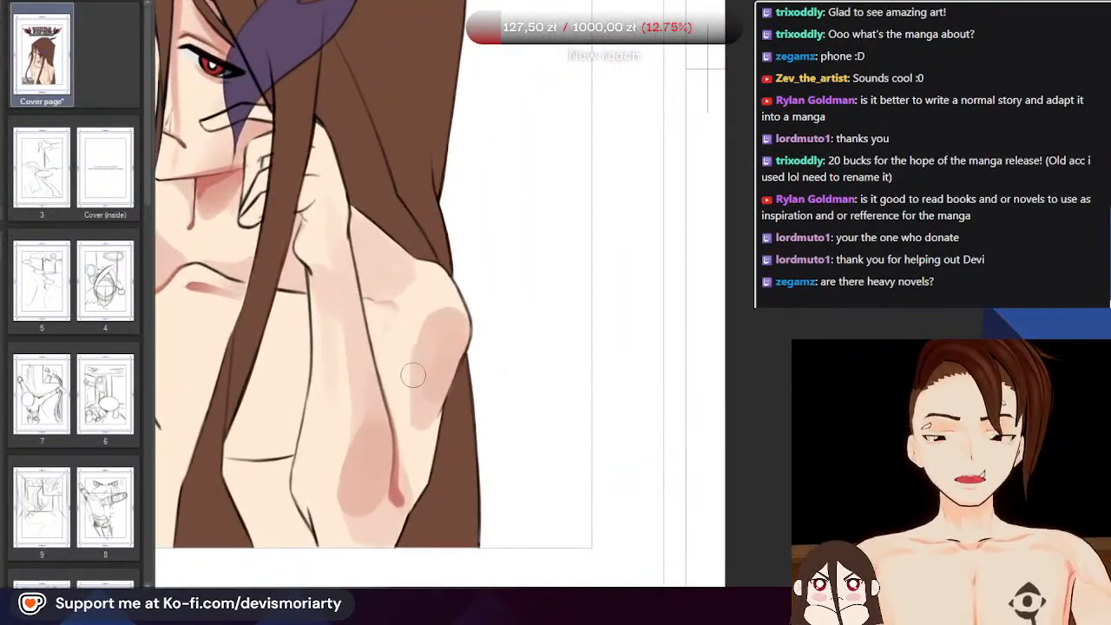
scroll(421, 351, "up", 2)
key("ctrl+z")
scroll(389, 307, "down", 2)
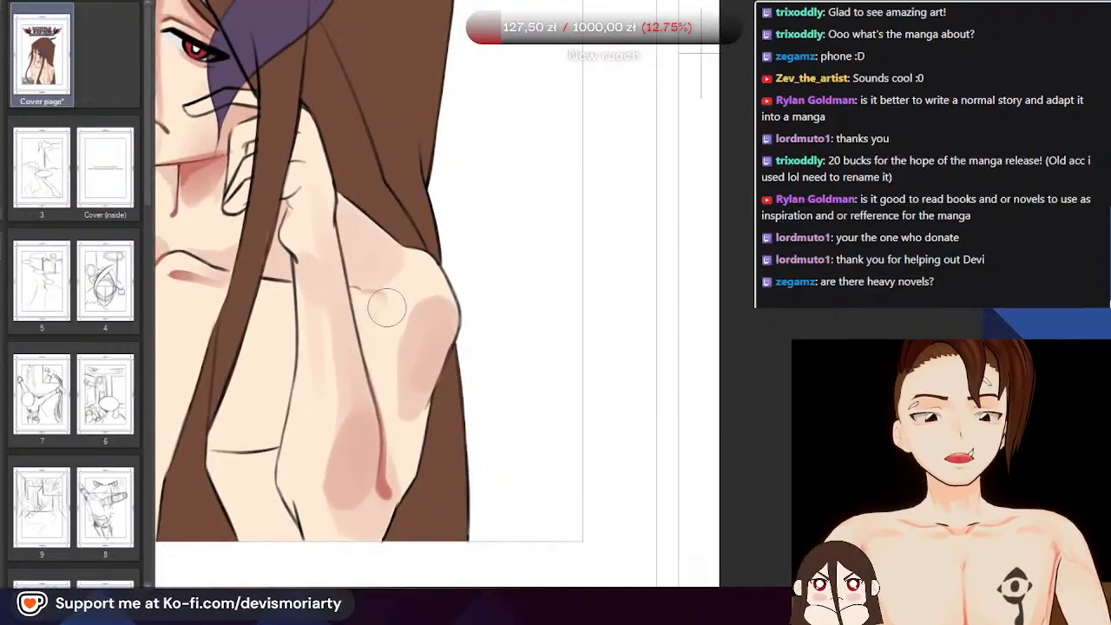
scroll(374, 294, "up", 3)
scroll(369, 335, "down", 1)
key("[")
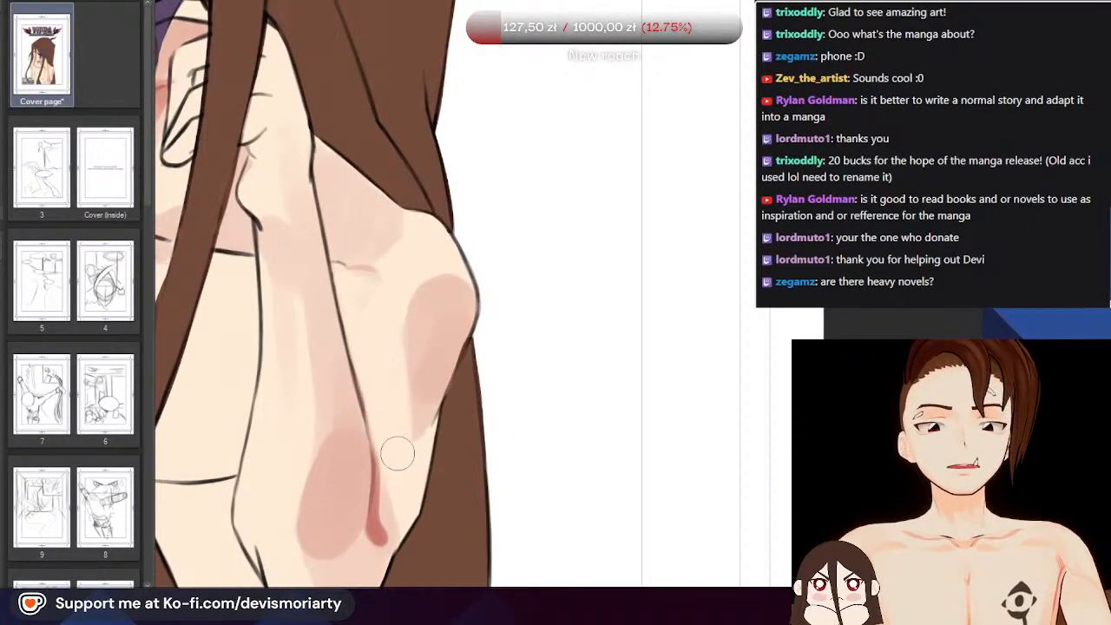
scroll(391, 350, "up", 2)
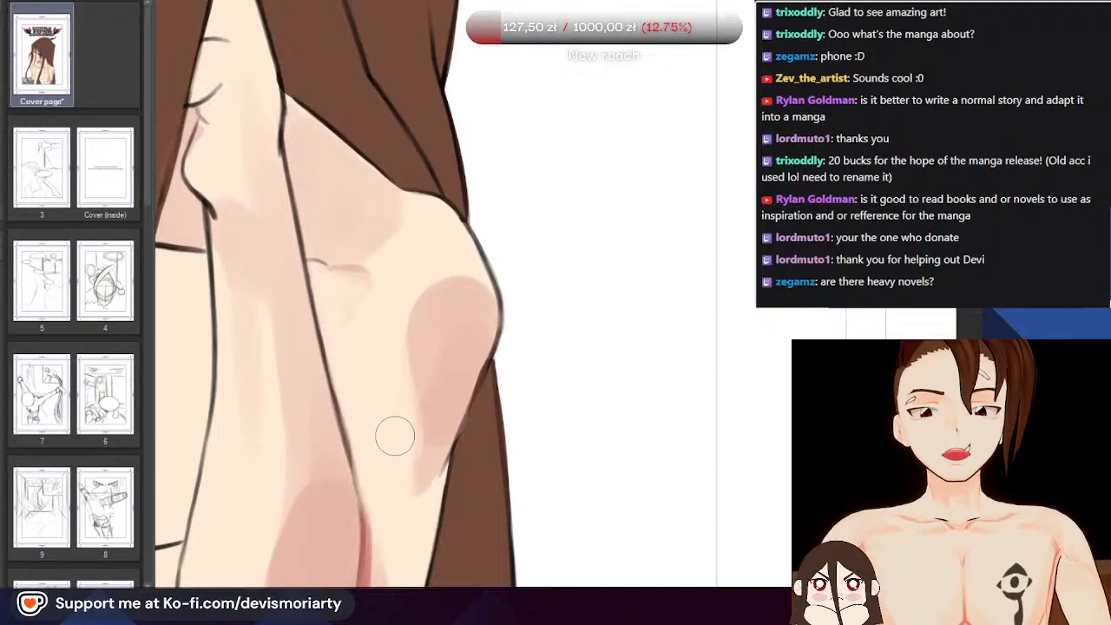
scroll(394, 466, "down", 6)
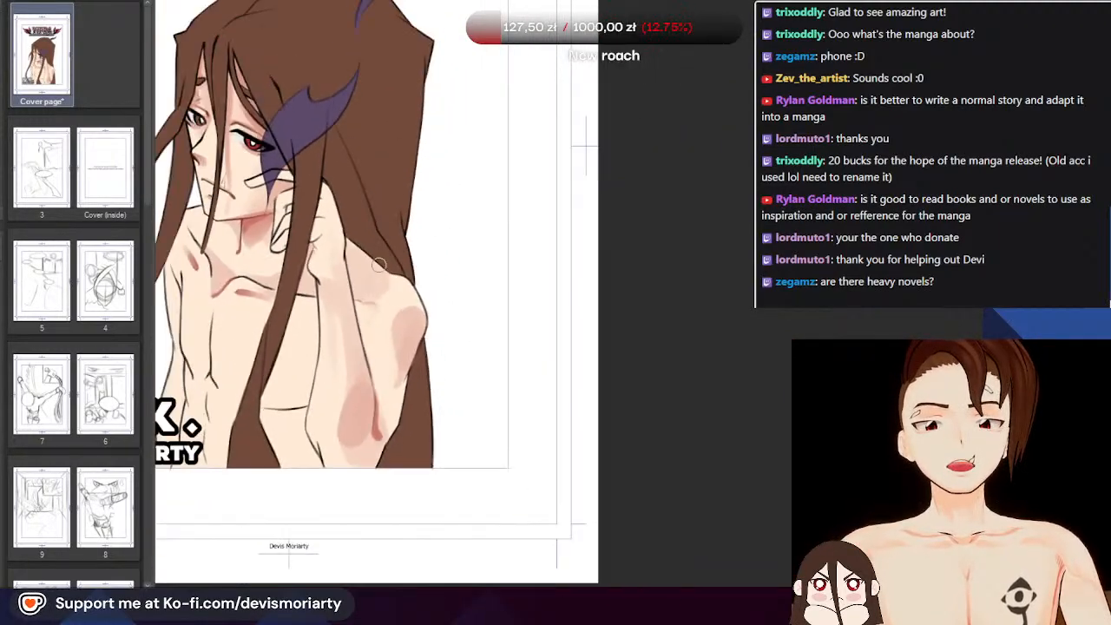
Add a lighter pink tone over the top of the shoulder, above the outer upper-arm shadow
scroll(358, 249, "down", 2)
scroll(358, 249, "up", 3)
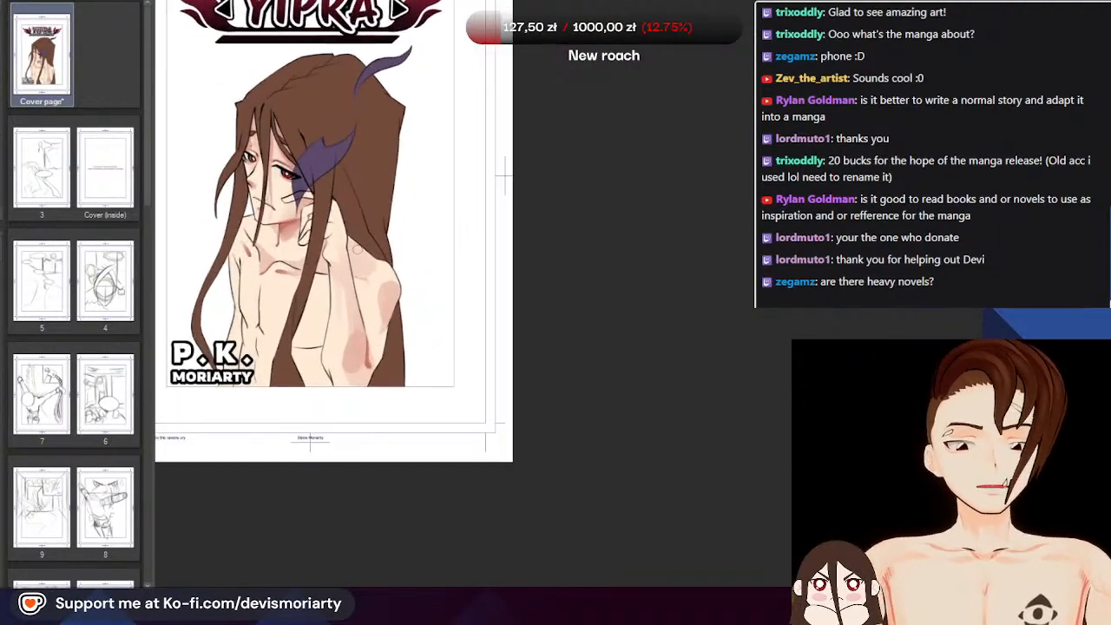
scroll(357, 249, "down", 3)
scroll(358, 249, "up", 3)
scroll(358, 249, "up", 5)
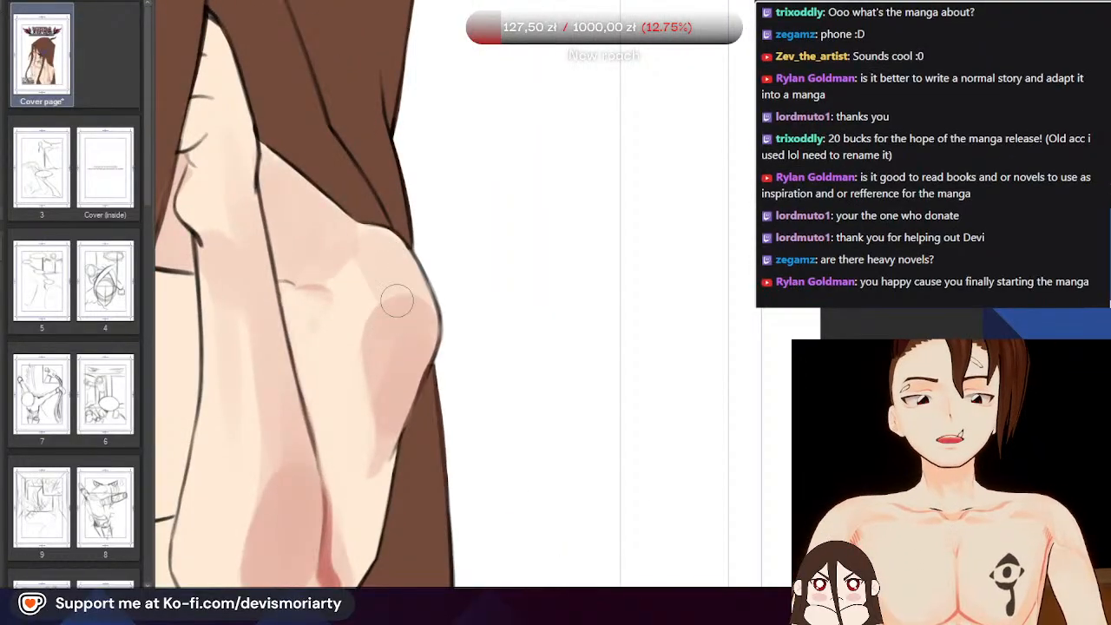
scroll(369, 263, "down", 3)
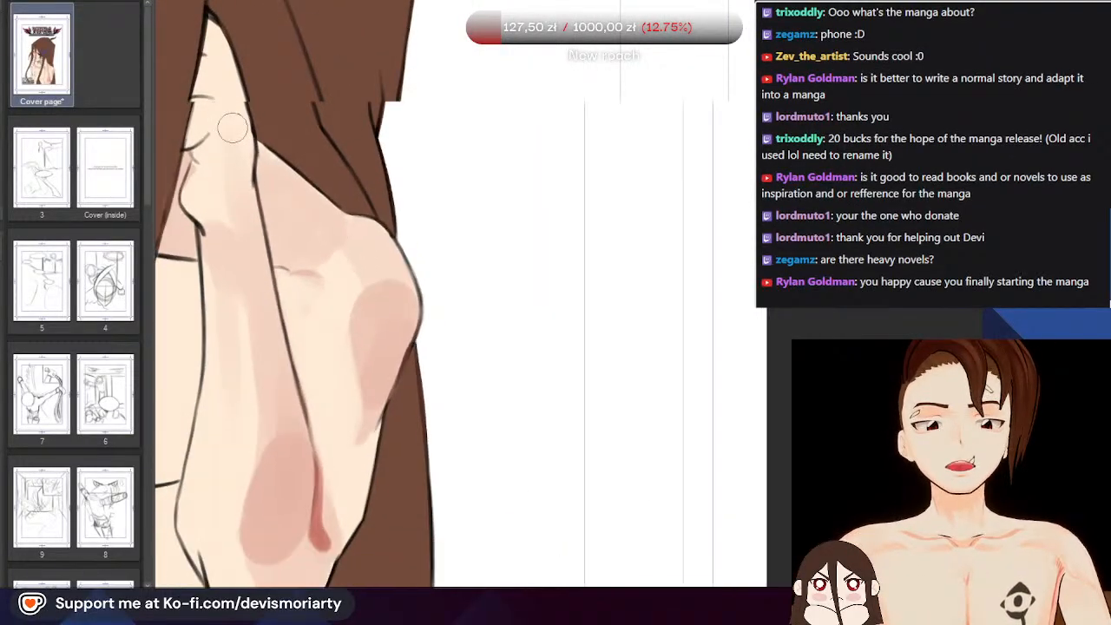
Paint light skin tone diagonally across the front of the shoulder to clean up the area between its two shadows
scroll(310, 263, "up", 4)
scroll(306, 212, "up", 1)
left_click_drag(362, 194, 315, 268)
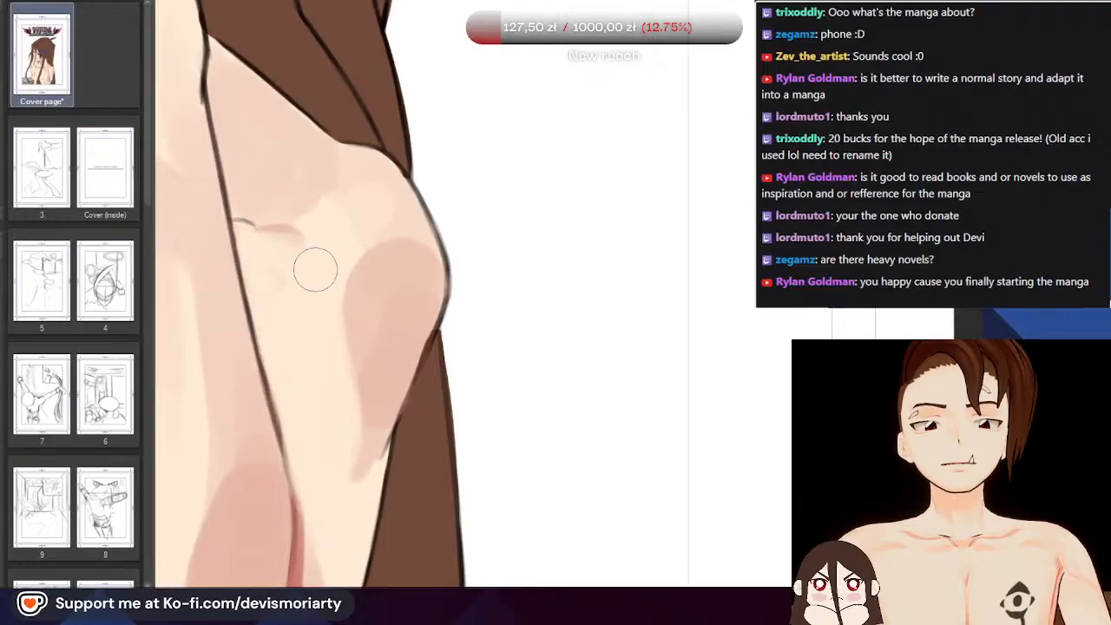
left_click_drag(357, 208, 300, 278)
scroll(270, 298, "down", 5)
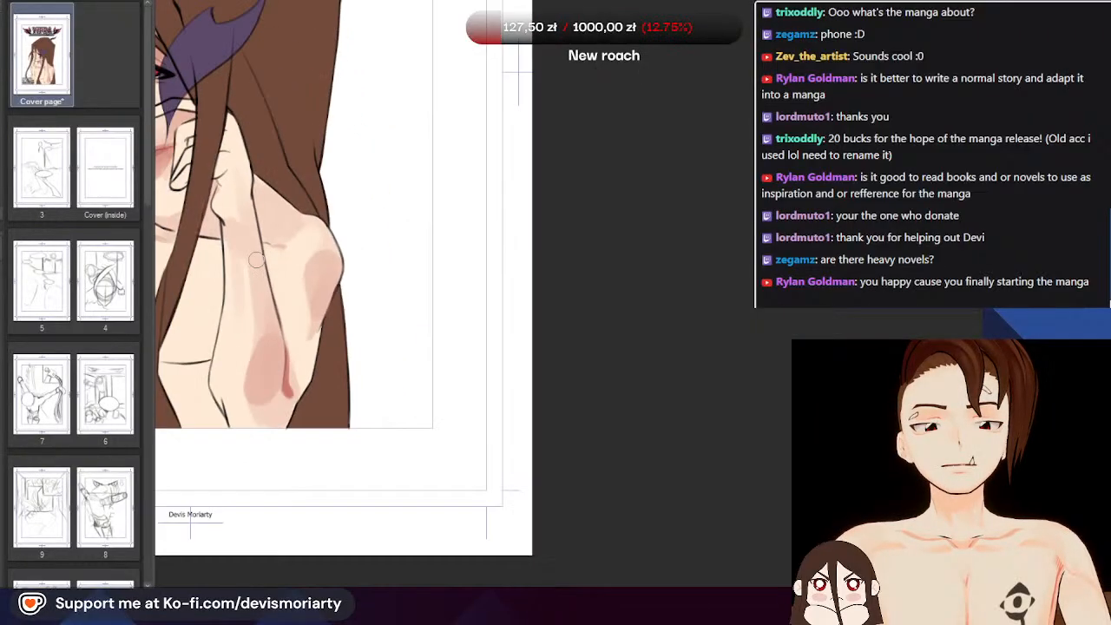
scroll(325, 313, "up", 4)
scroll(326, 313, "up", 5)
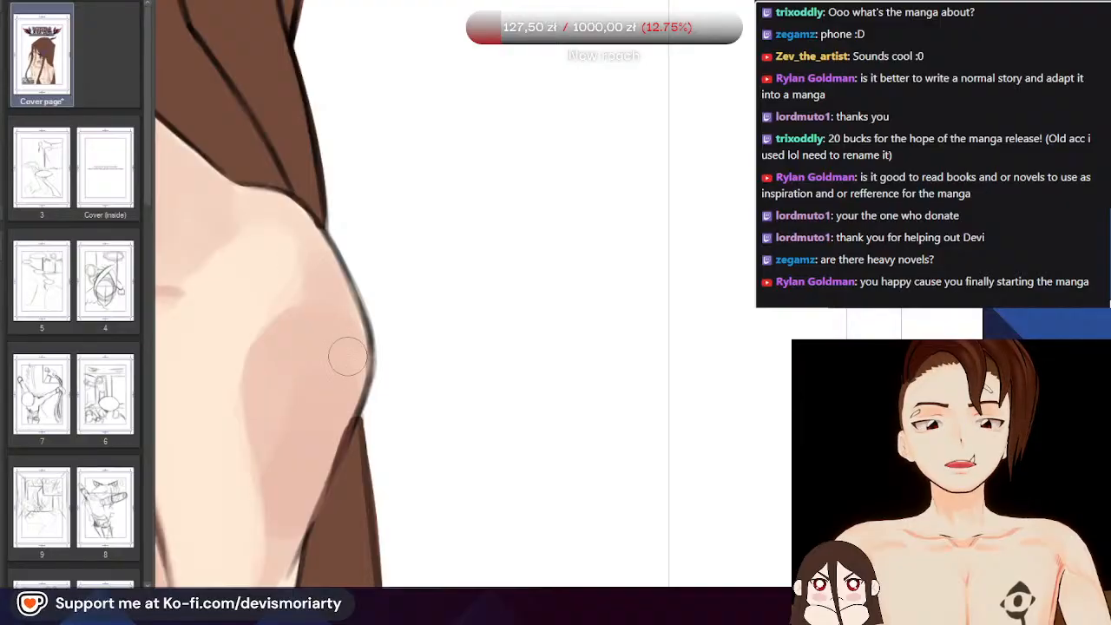
scroll(379, 335, "down", 2)
scroll(379, 335, "down", 2)
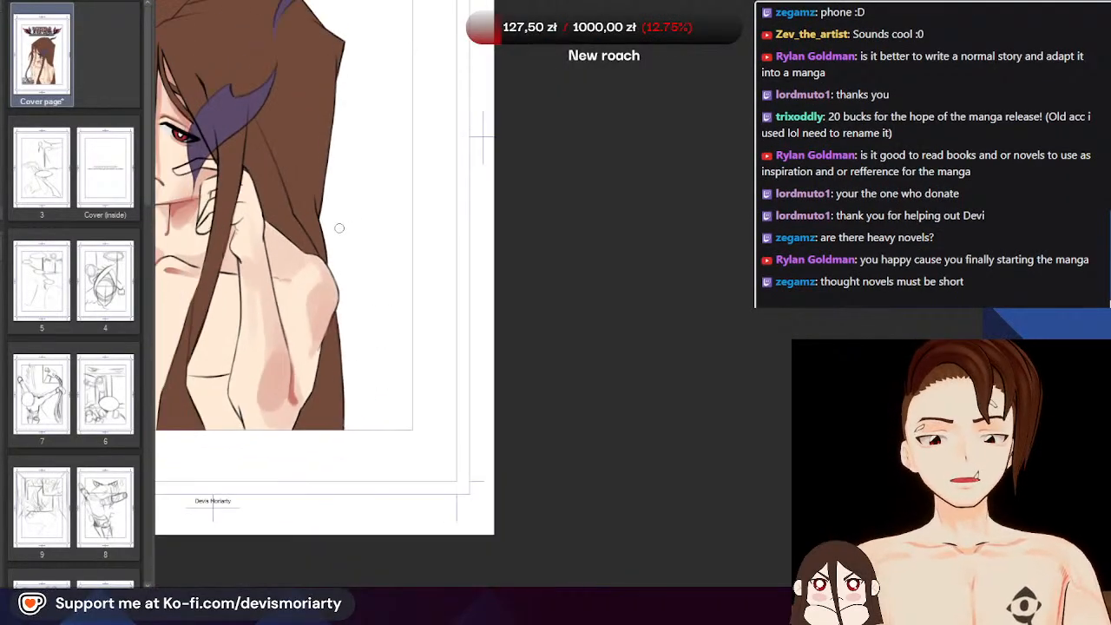
scroll(339, 228, "up", 2)
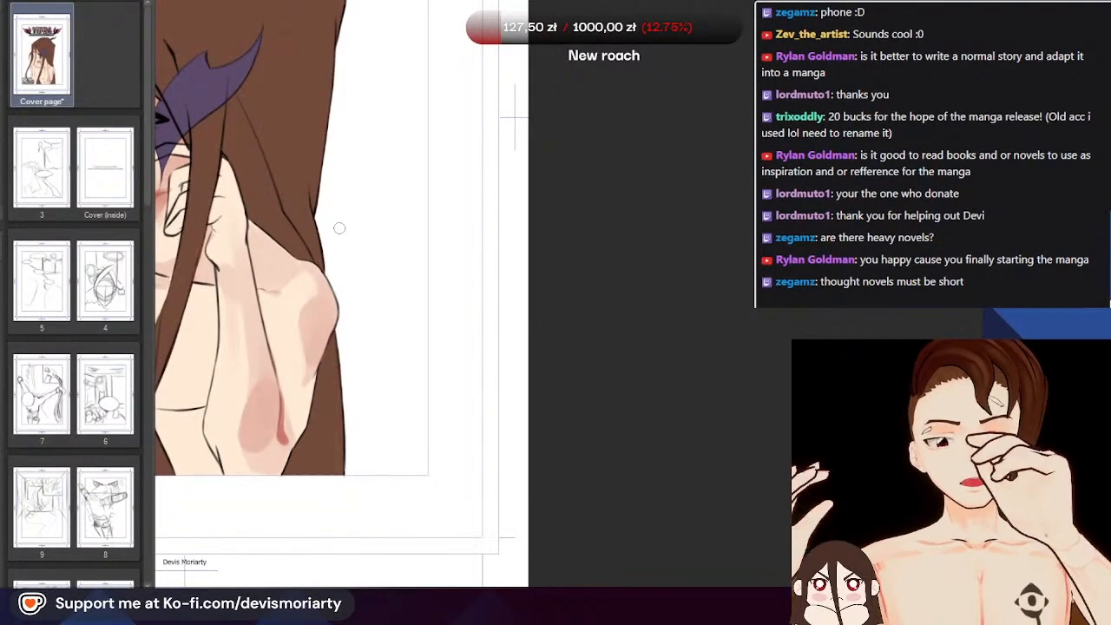
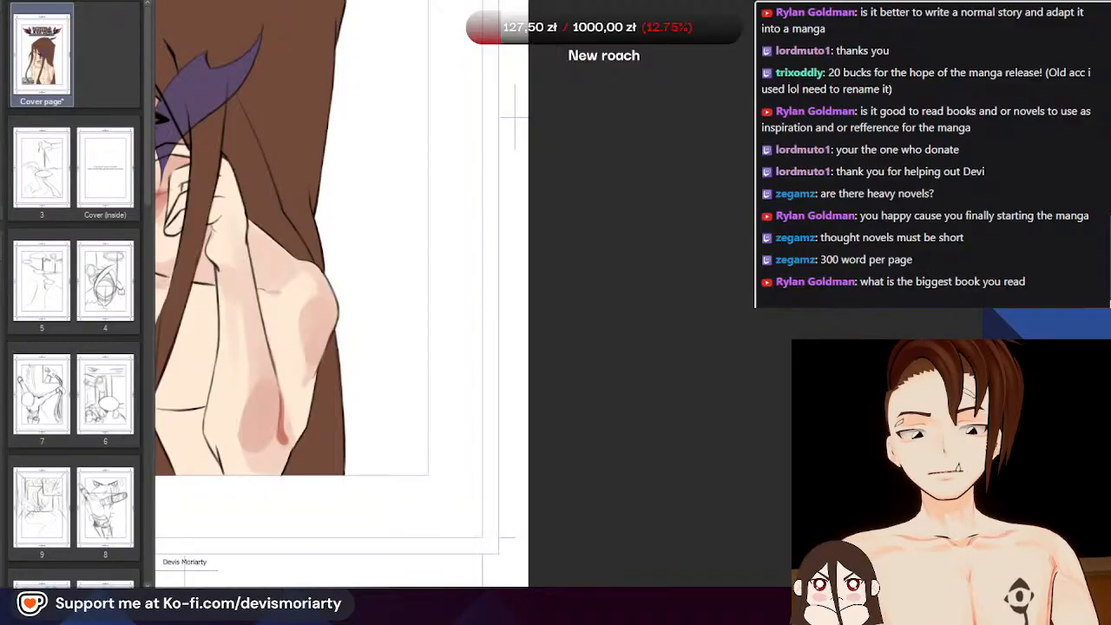
Rework the pink shading on the outer side of the dark red elbow line, between the forearm and upper arm
scroll(426, 448, "down", 5)
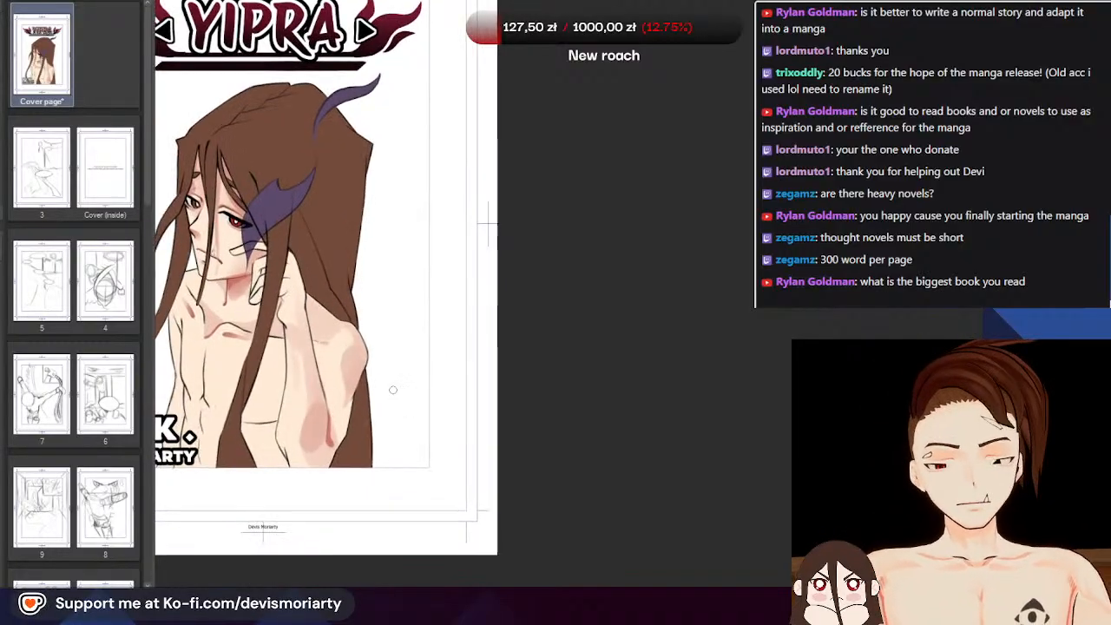
scroll(380, 323, "up", 3)
scroll(321, 325, "down", 2)
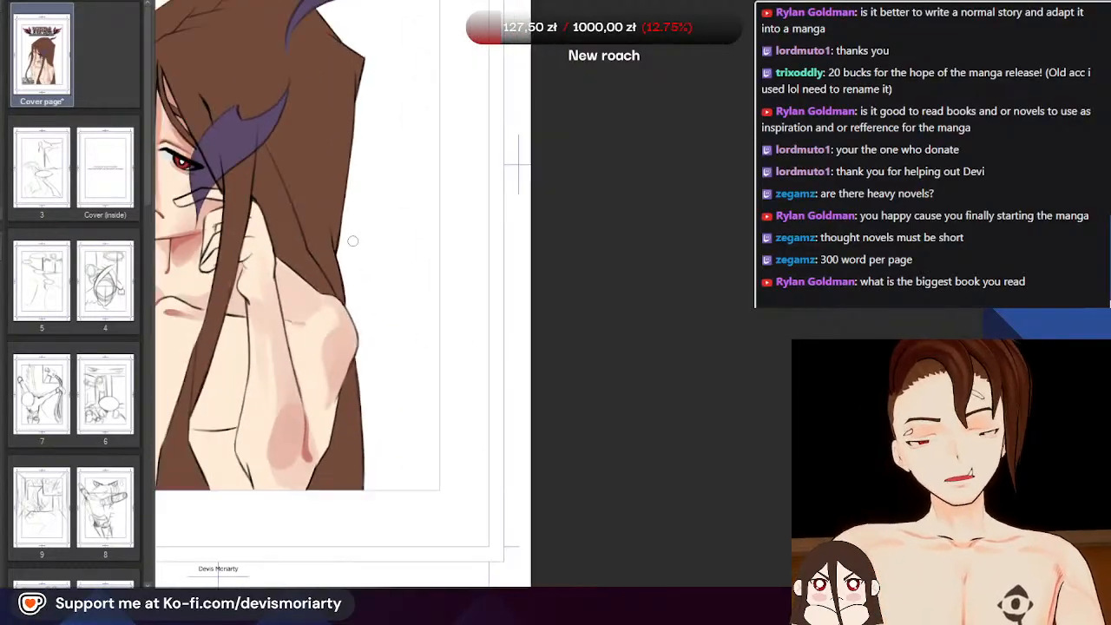
scroll(321, 326, "up", 5)
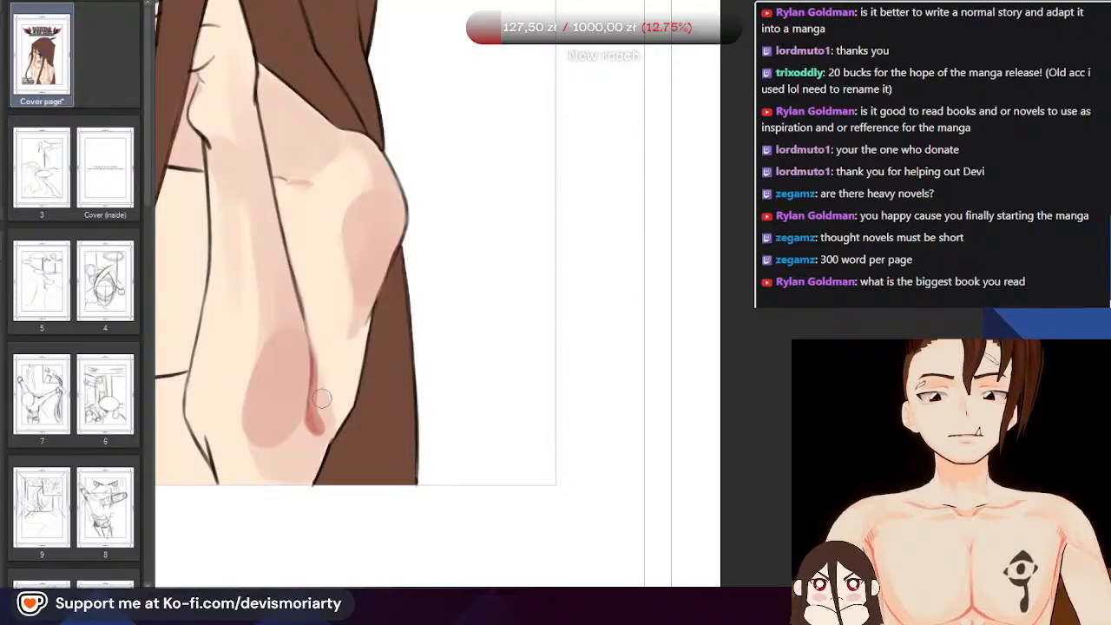
scroll(319, 399, "up", 2)
scroll(339, 325, "down", 2)
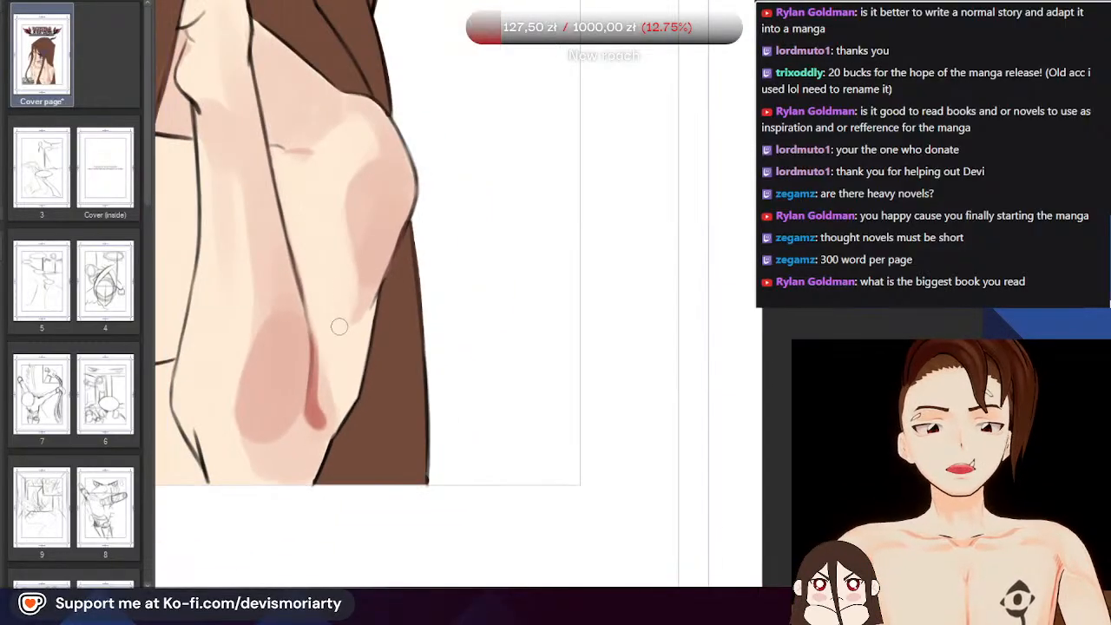
scroll(357, 278, "down", 3)
scroll(338, 353, "up", 3)
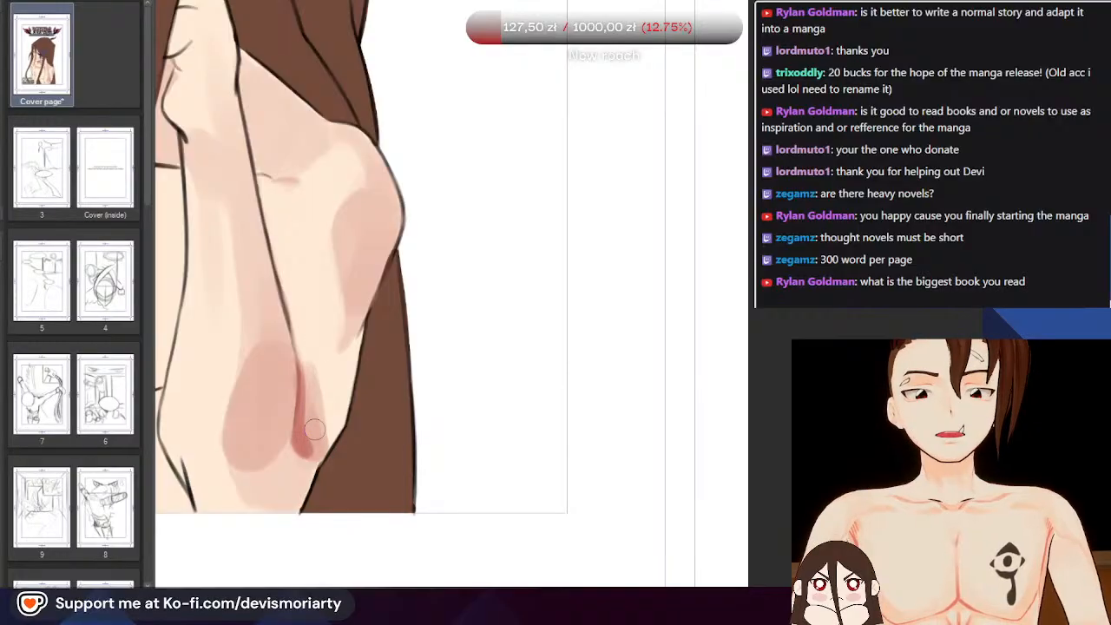
scroll(344, 448, "down", 1)
scroll(362, 272, "up", 1)
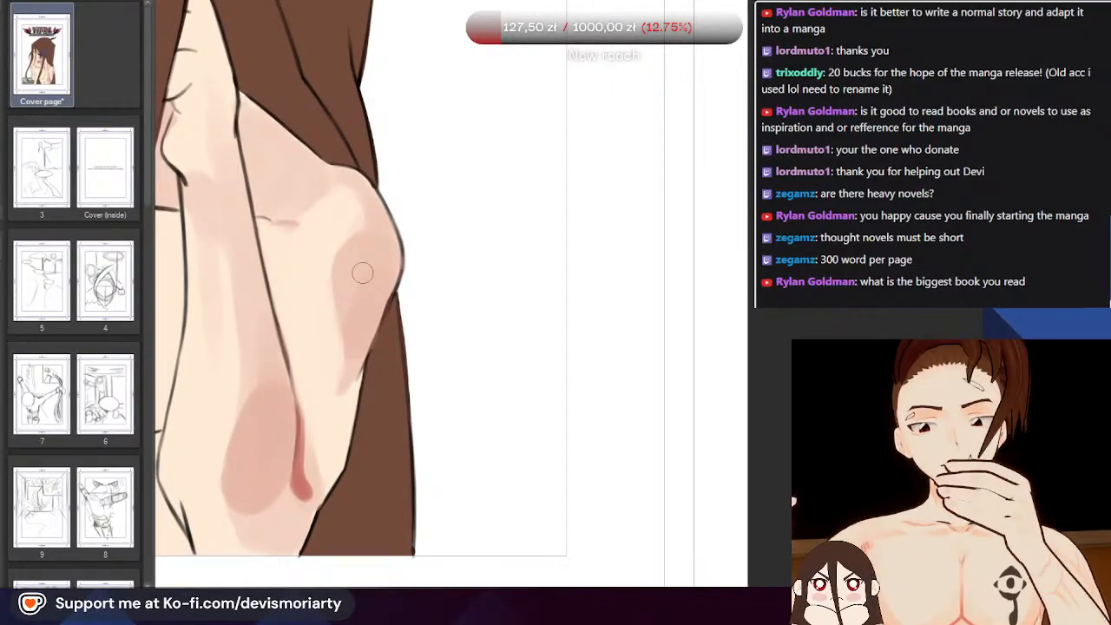
mouse_move(314, 488)
left_mouse_down()
mouse_move(310, 406)
mouse_move(323, 482)
mouse_move(327, 471)
mouse_move(300, 368)
left_mouse_up()
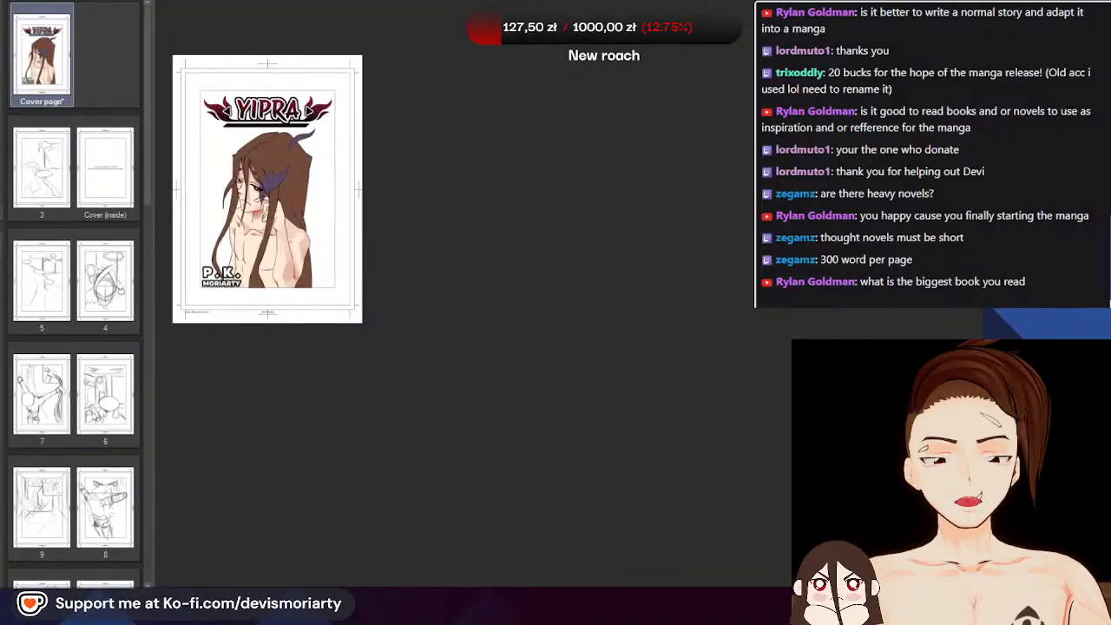
Extend the soft pink shading from the elbow crease upward along the upper arm's inner edge, beside the forearm line
scroll(288, 233, "up", 8)
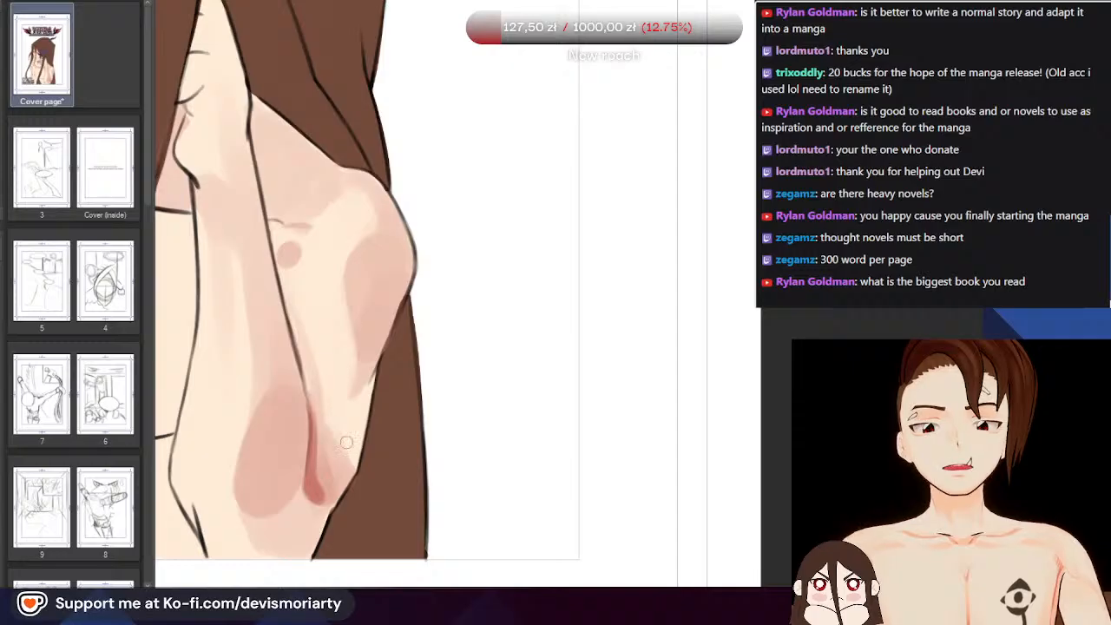
scroll(347, 444, "down", 6)
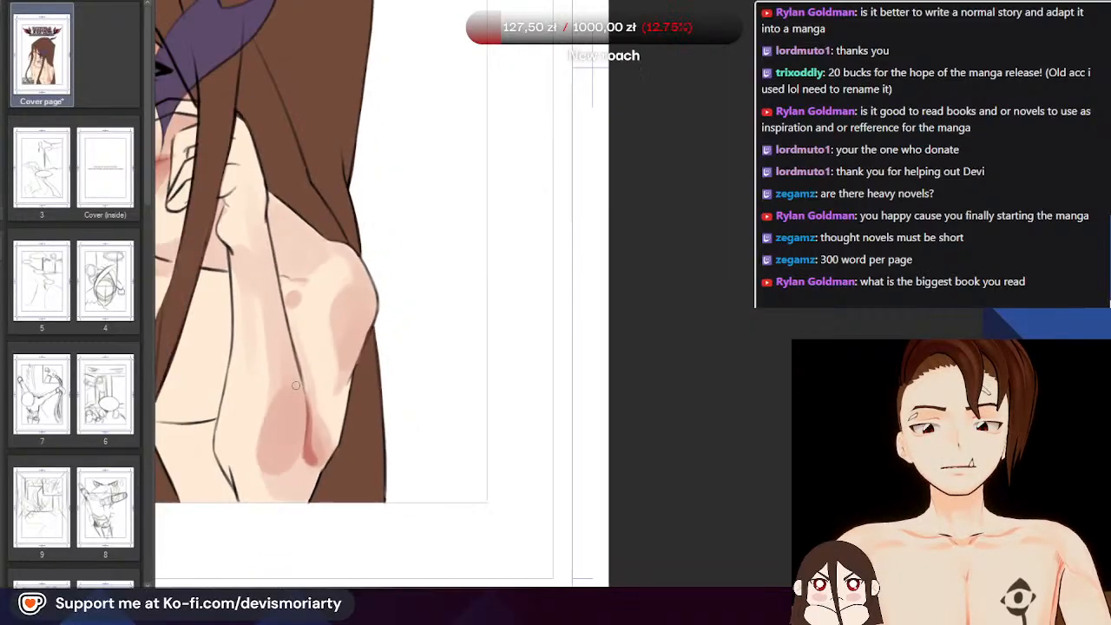
scroll(294, 376, "up", 5)
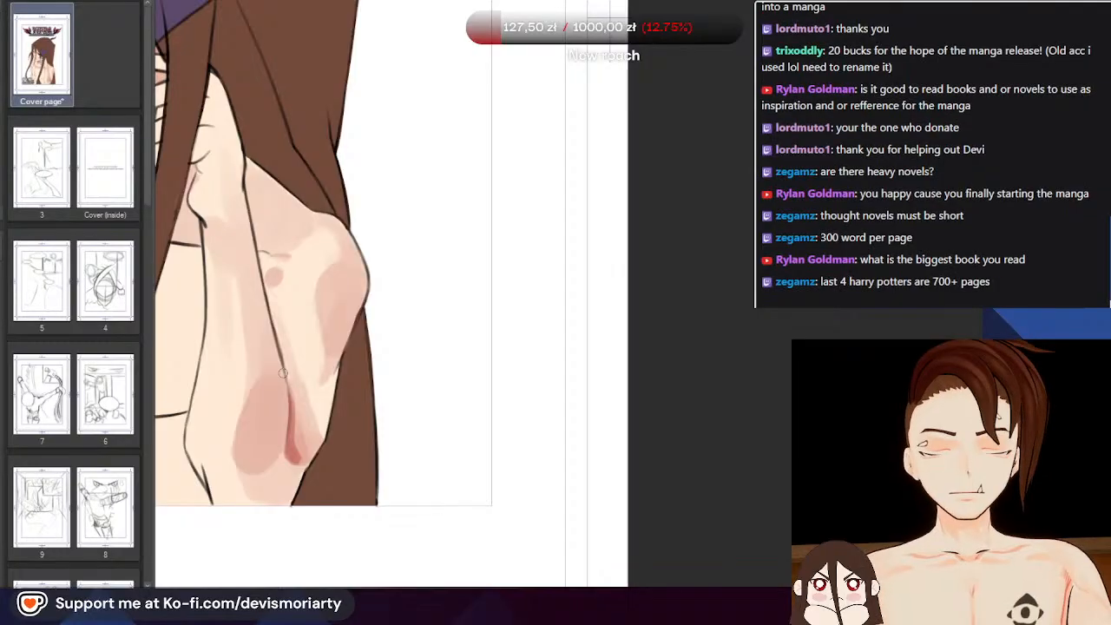
scroll(283, 374, "down", 6)
scroll(283, 373, "up", 5)
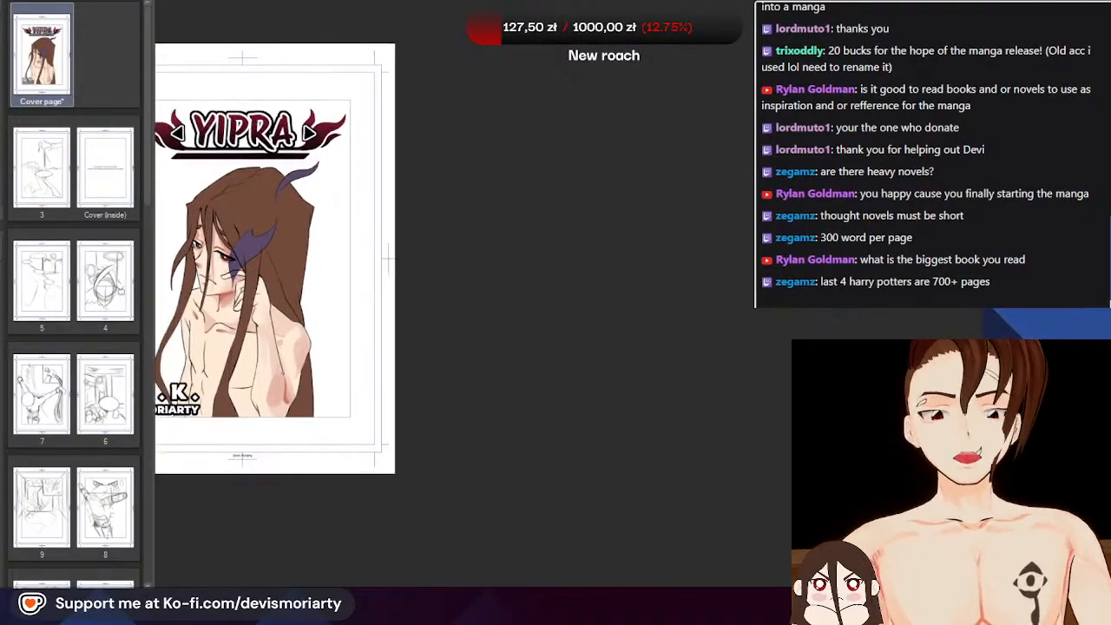
scroll(283, 373, "up", 5)
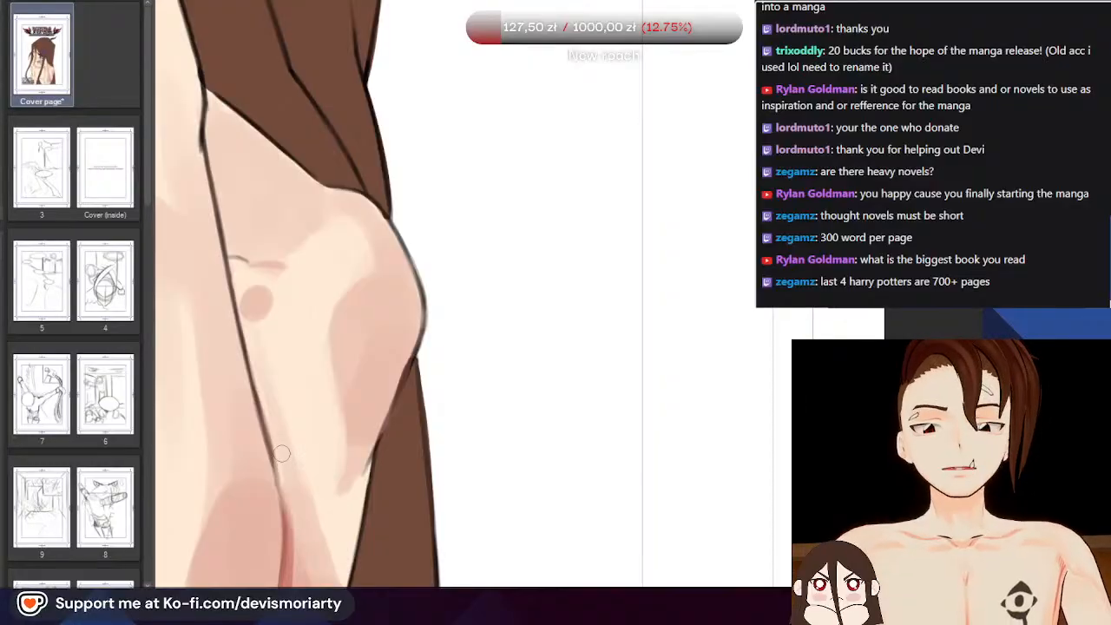
scroll(288, 476, "up", 1)
scroll(268, 347, "down", 1)
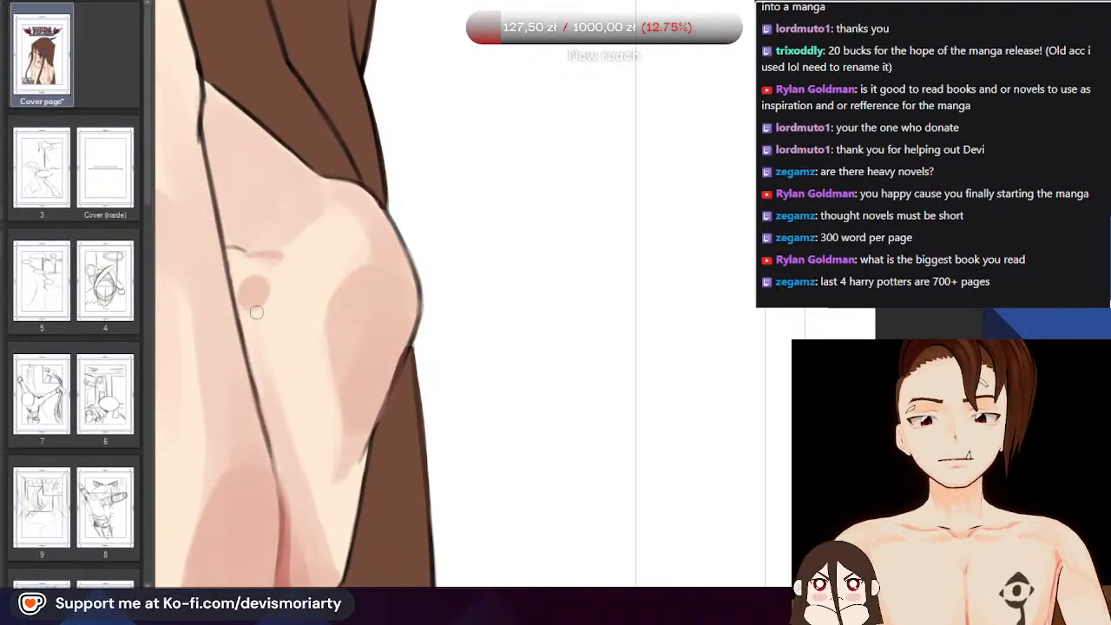
Refine the light and pink skin tones on the front of the upper arm, between the small round shadow and the elbow
scroll(256, 312, "down", 5)
scroll(288, 443, "up", 5)
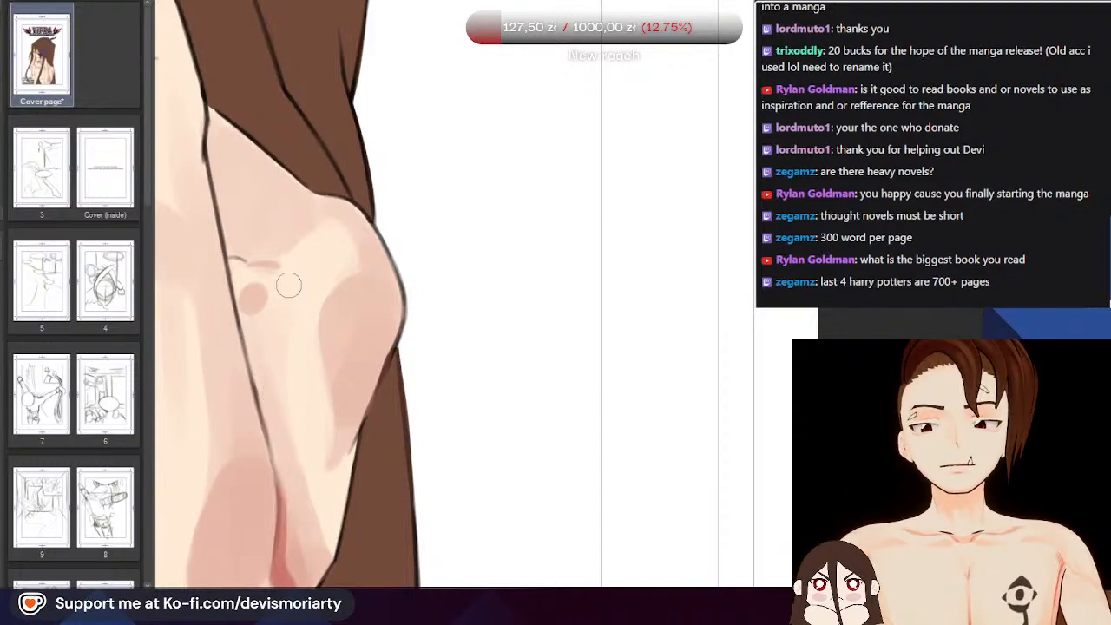
scroll(289, 285, "down", 3)
scroll(311, 496, "up", 3)
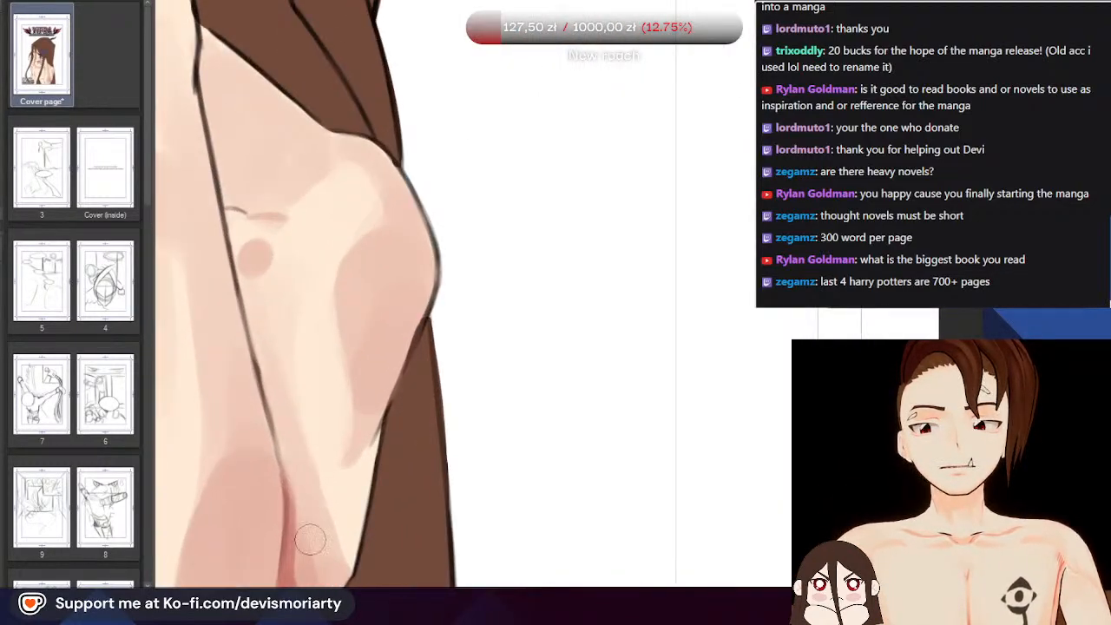
scroll(310, 539, "down", 3)
scroll(316, 522, "up", 3)
scroll(312, 477, "down", 6)
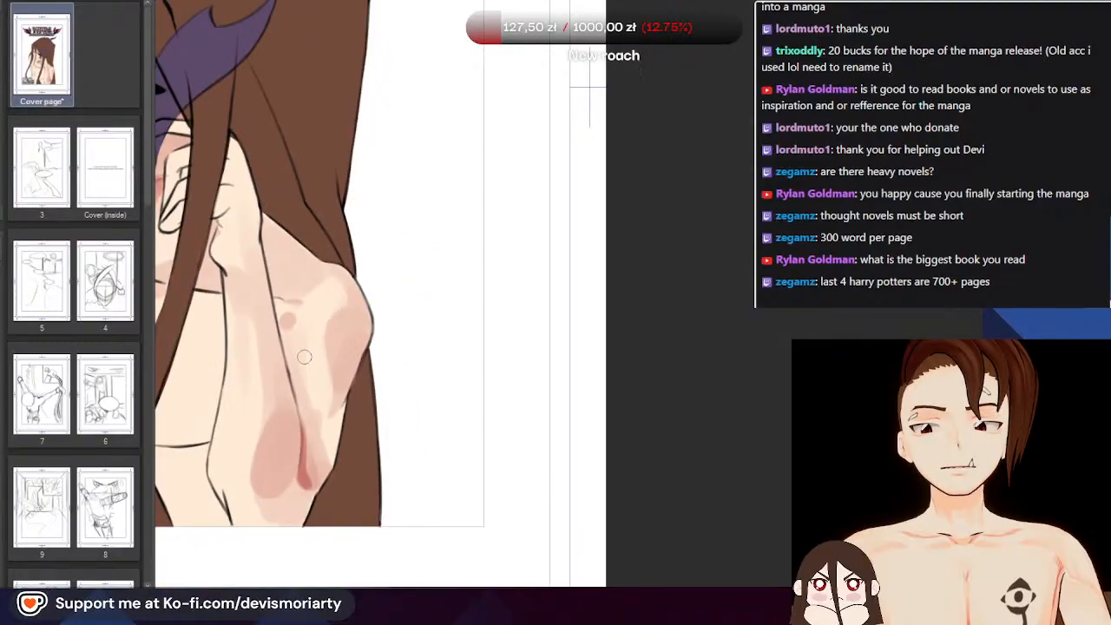
scroll(273, 259, "down", 3)
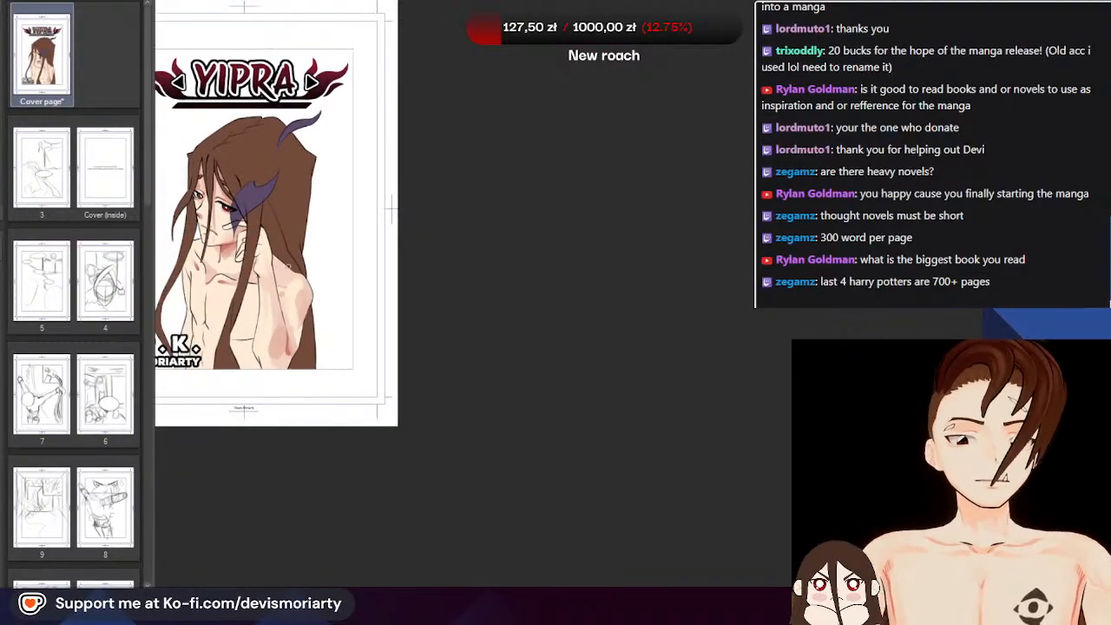
Repaint the shoulder's pink shadow as a narrow soft band along the upper arm's outer edge
scroll(273, 259, "up", 2)
scroll(276, 249, "down", 5)
scroll(275, 248, "up", 6)
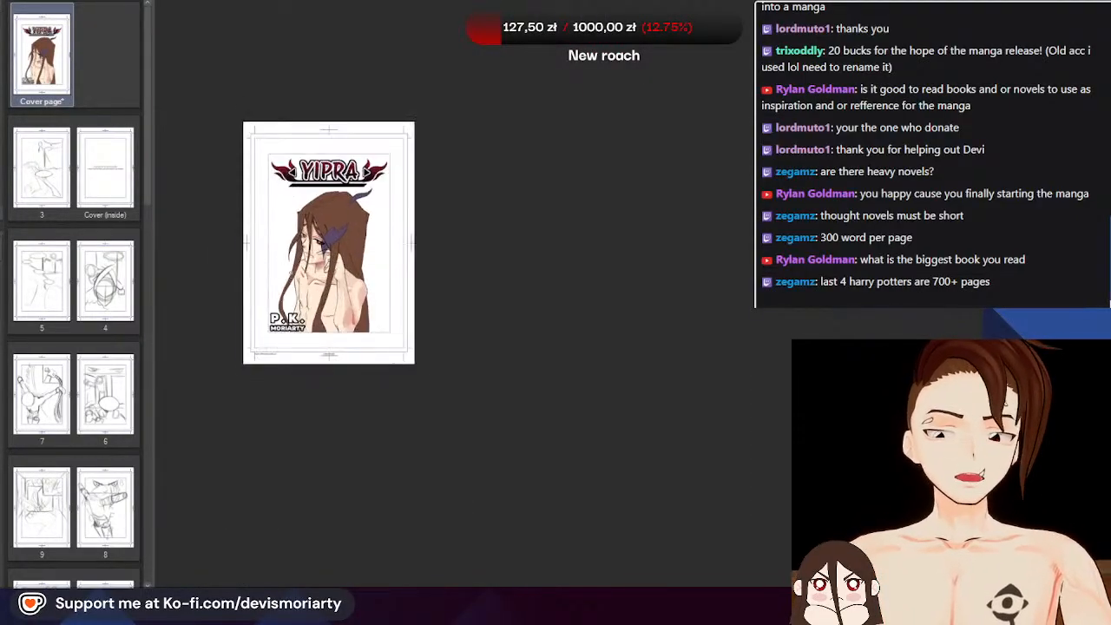
scroll(437, 275, "up", 8)
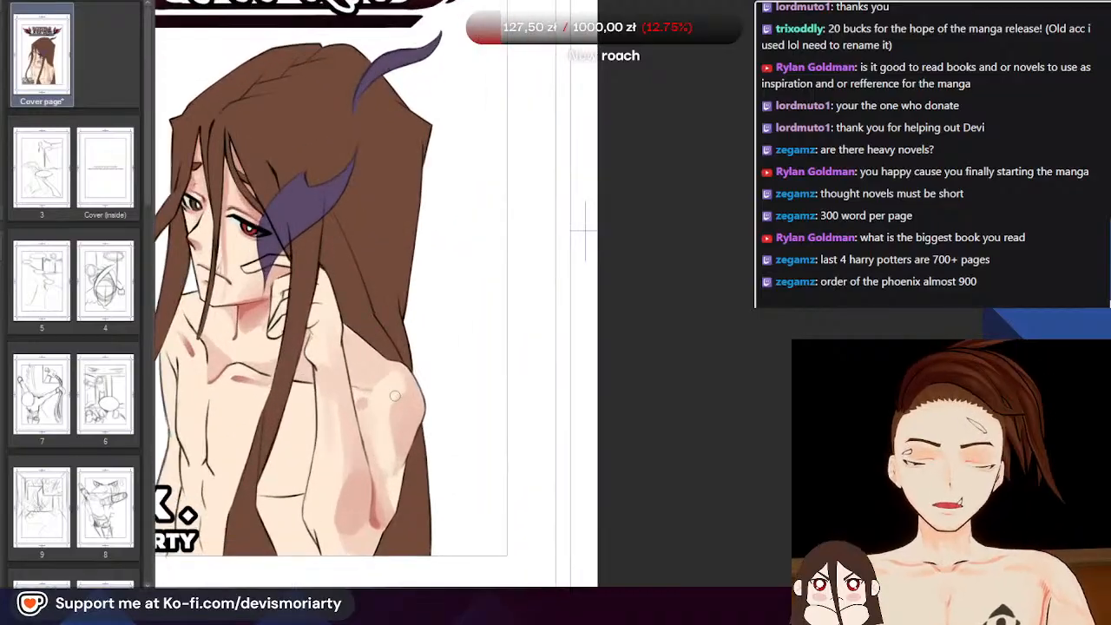
scroll(476, 460, "up", 1)
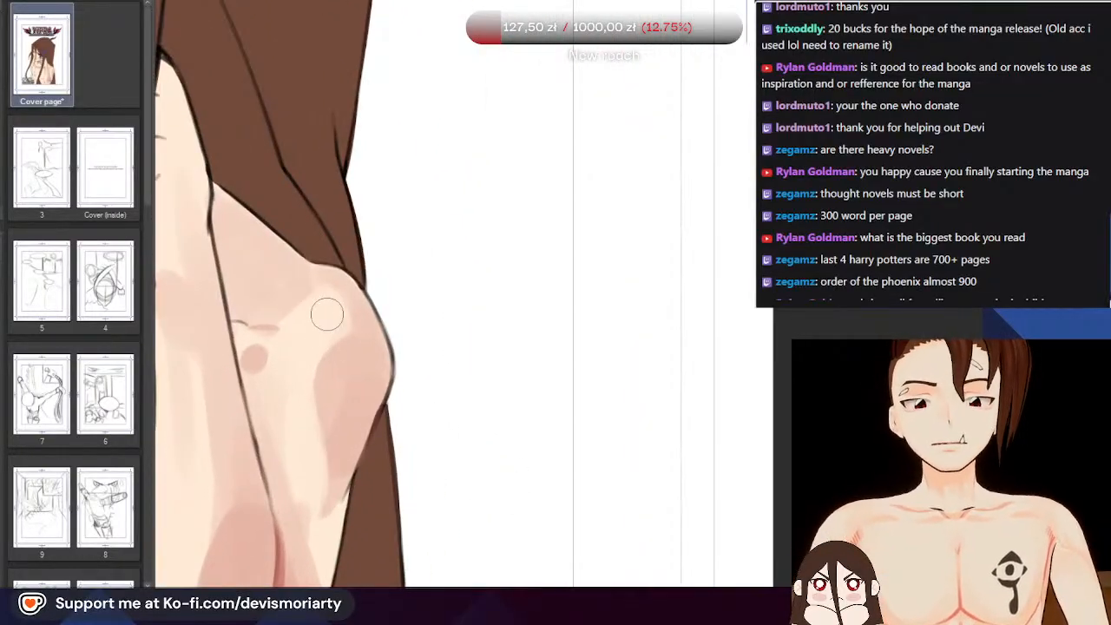
scroll(330, 368, "down", 8)
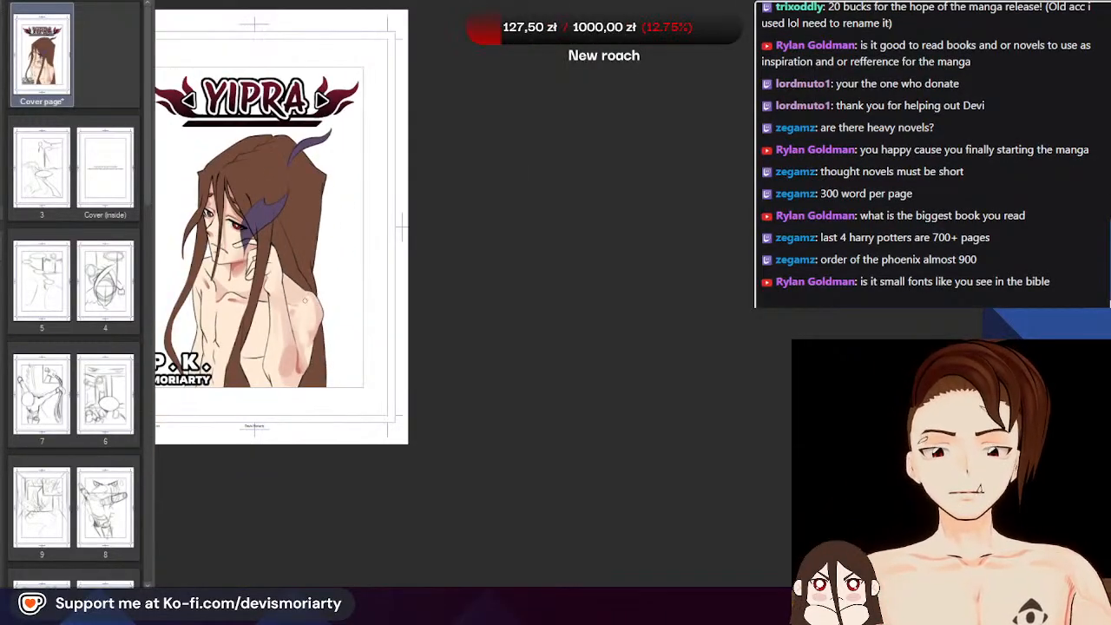
scroll(323, 244, "up", 3)
scroll(322, 244, "up", 2)
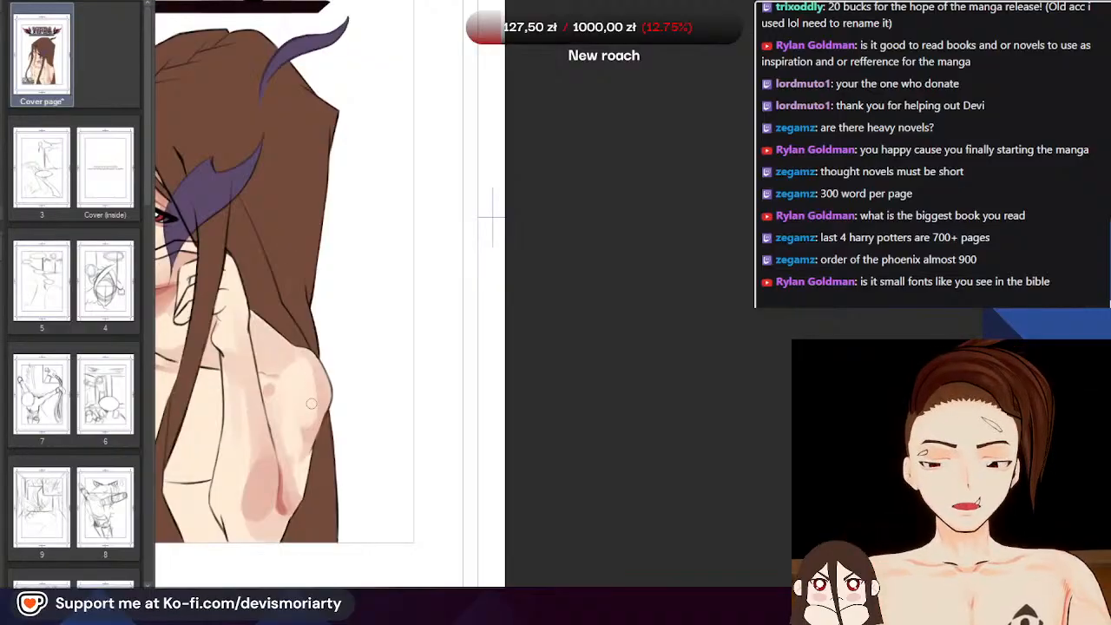
scroll(311, 403, "up", 2)
scroll(314, 380, "down", 5)
scroll(315, 408, "up", 5)
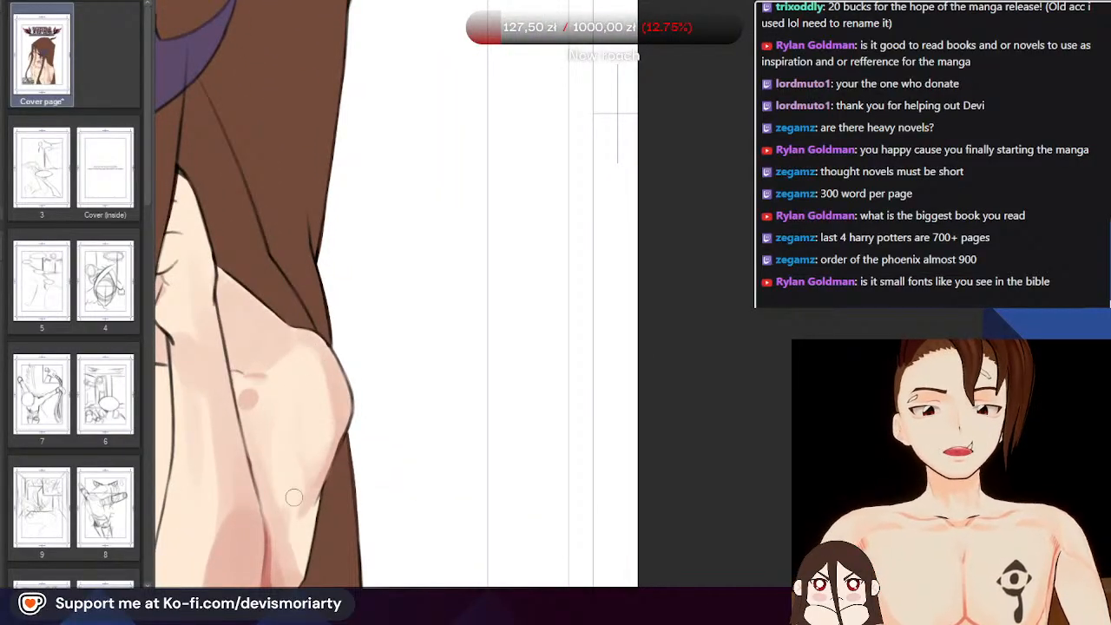
Refine the soft pink shading down the upper arm's outer edge towards the elbow
scroll(289, 520, "up", 2)
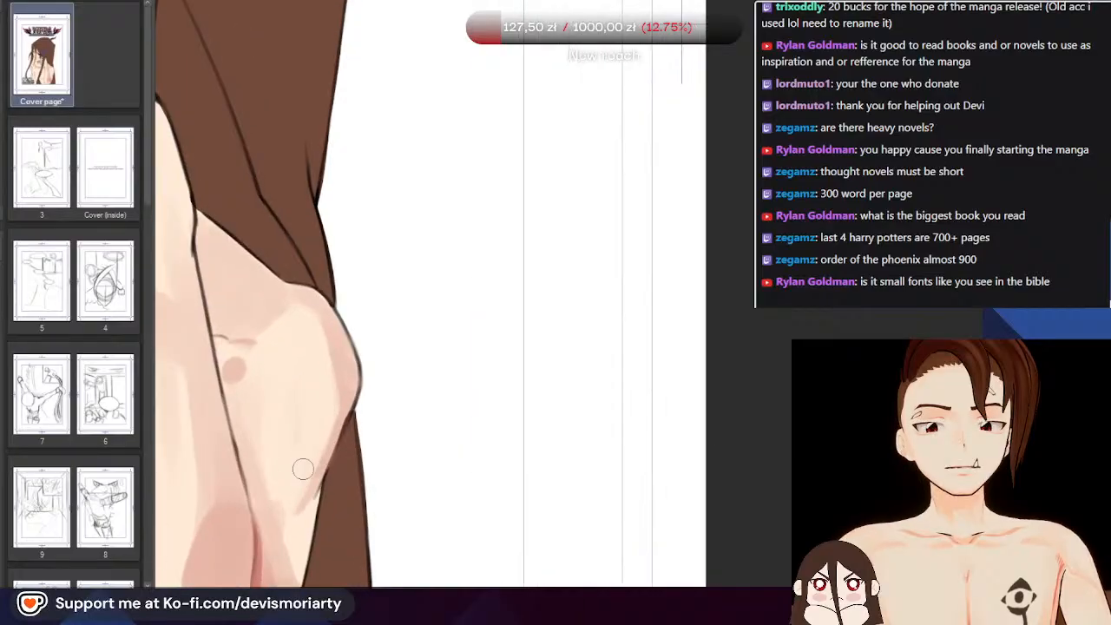
scroll(265, 556, "down", 5)
scroll(313, 403, "up", 5)
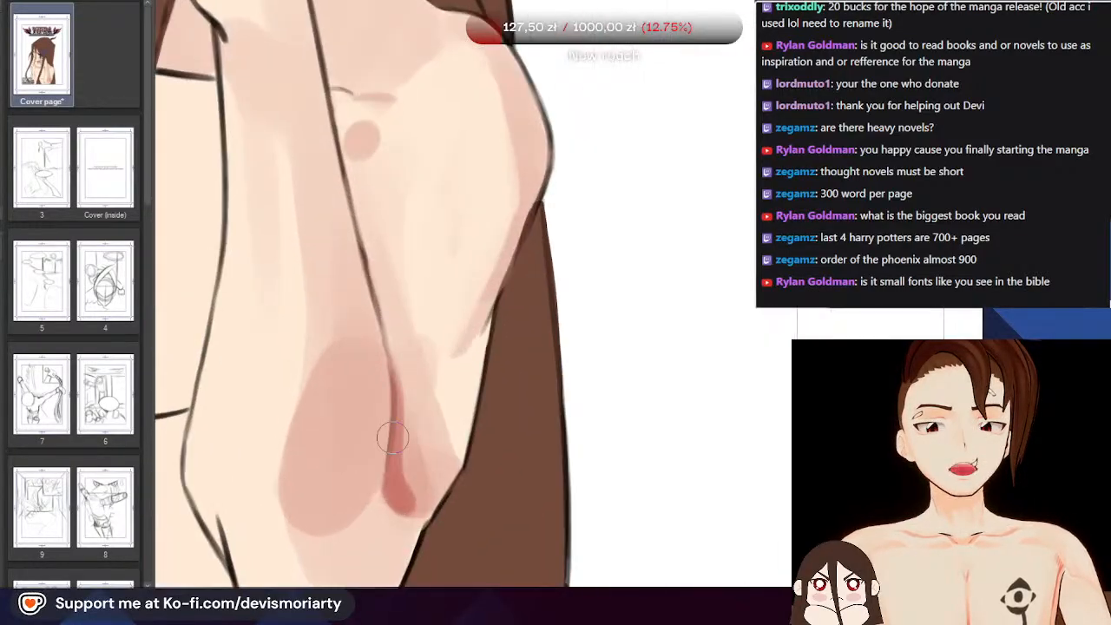
scroll(313, 404, "down", 5)
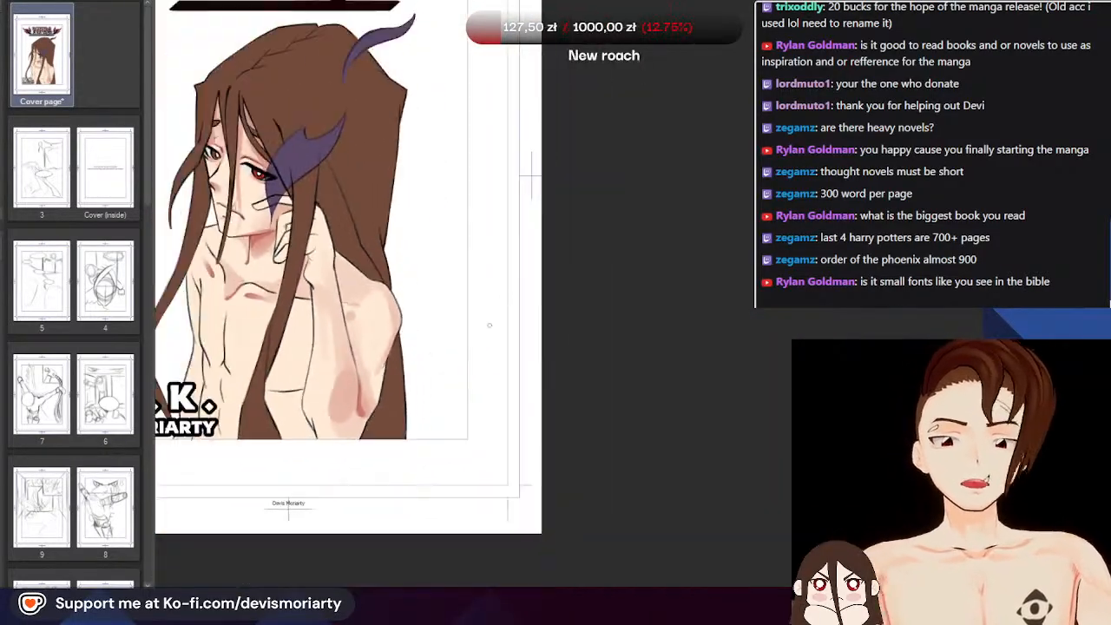
scroll(246, 410, "up", 5)
scroll(246, 410, "up", 3)
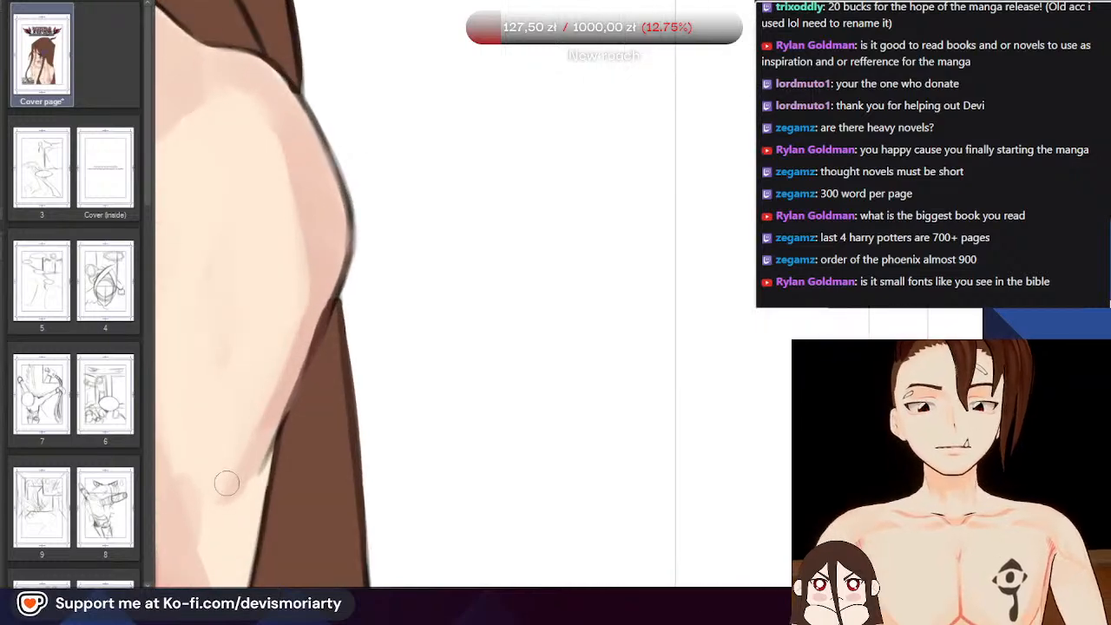
Try a darker red shadow along the lower outer edge of the upper arm
scroll(280, 380, "down", 1)
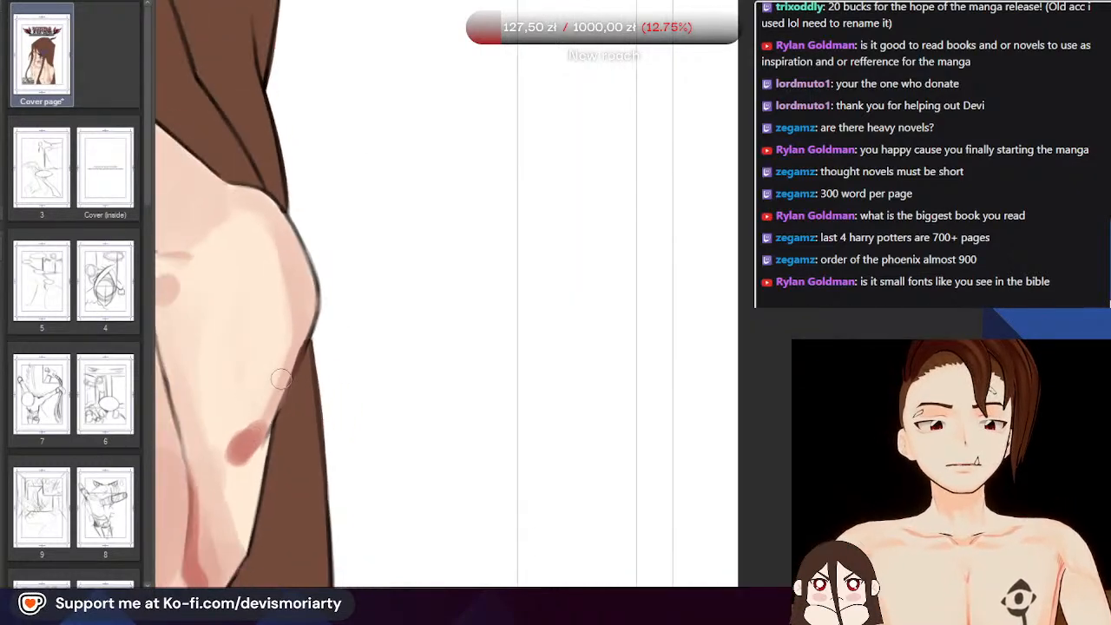
scroll(258, 395, "up", 2)
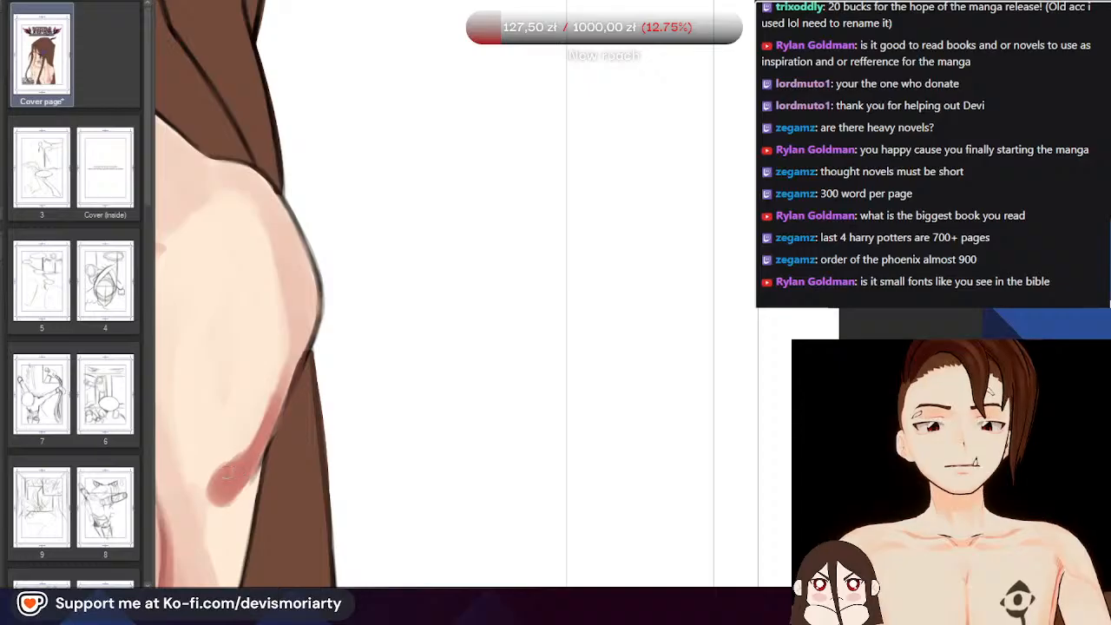
scroll(276, 391, "down", 1)
scroll(328, 243, "up", 1)
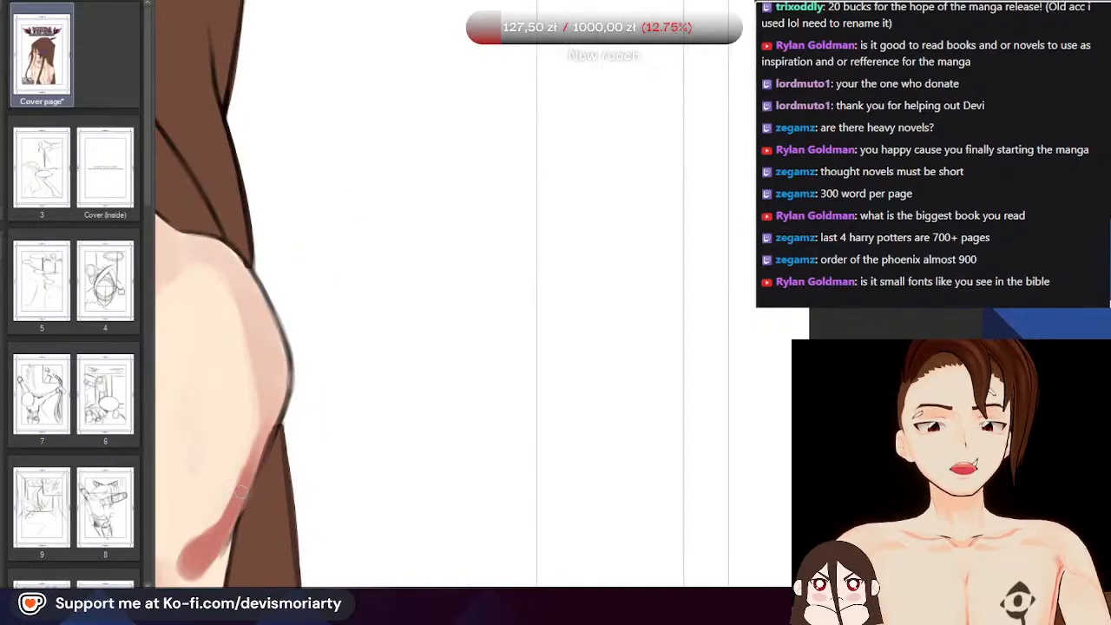
scroll(259, 290, "down", 7)
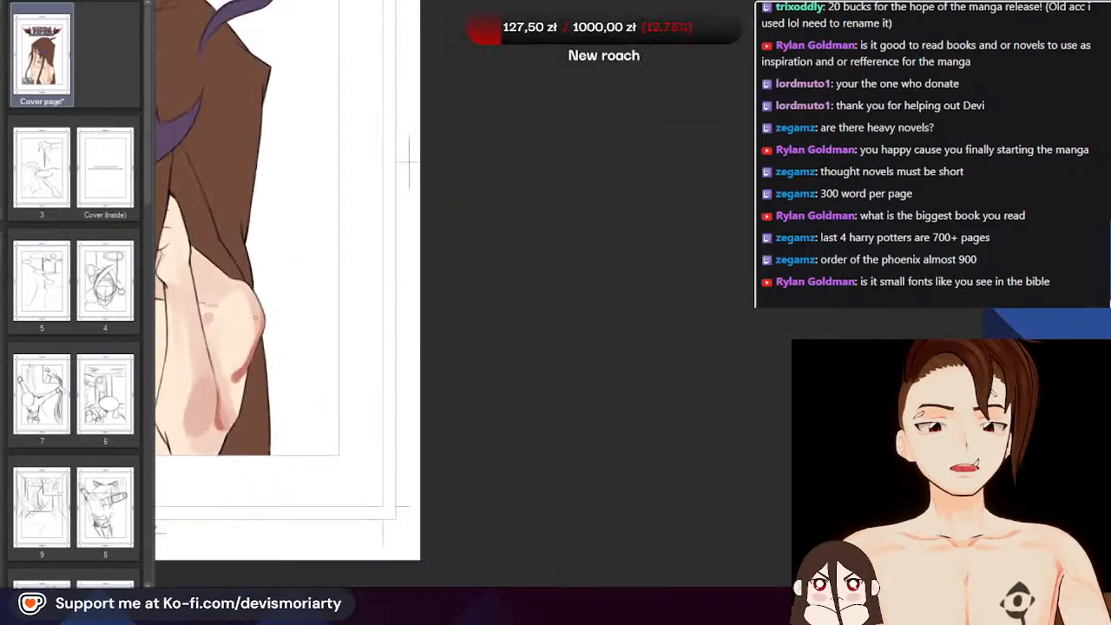
scroll(243, 273, "up", 2)
scroll(280, 268, "down", 1)
scroll(295, 260, "down", 3)
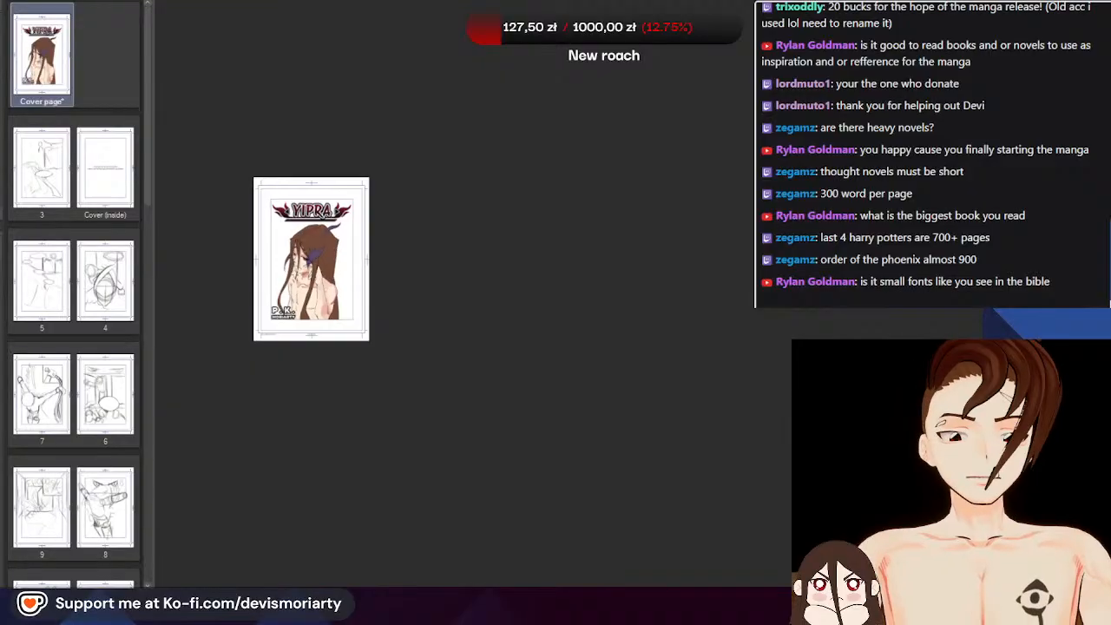
scroll(295, 261, "up", 4)
scroll(313, 269, "down", 3)
scroll(338, 312, "up", 1)
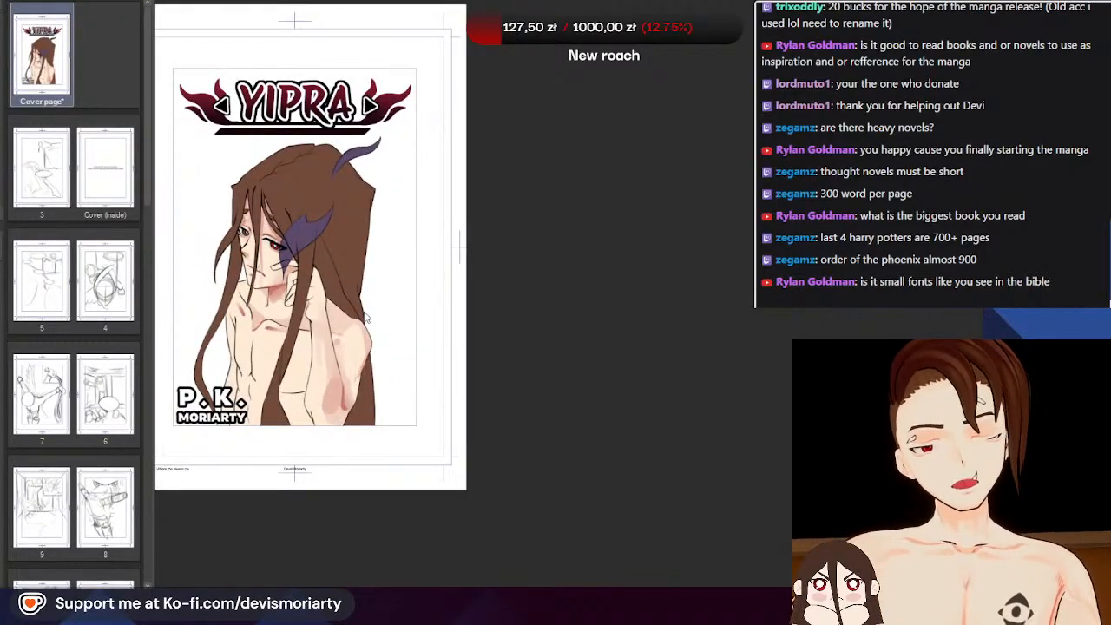
Sample the skin and shadow colours and rework the pink shading beside the elbow's red crease
scroll(362, 312, "up", 5)
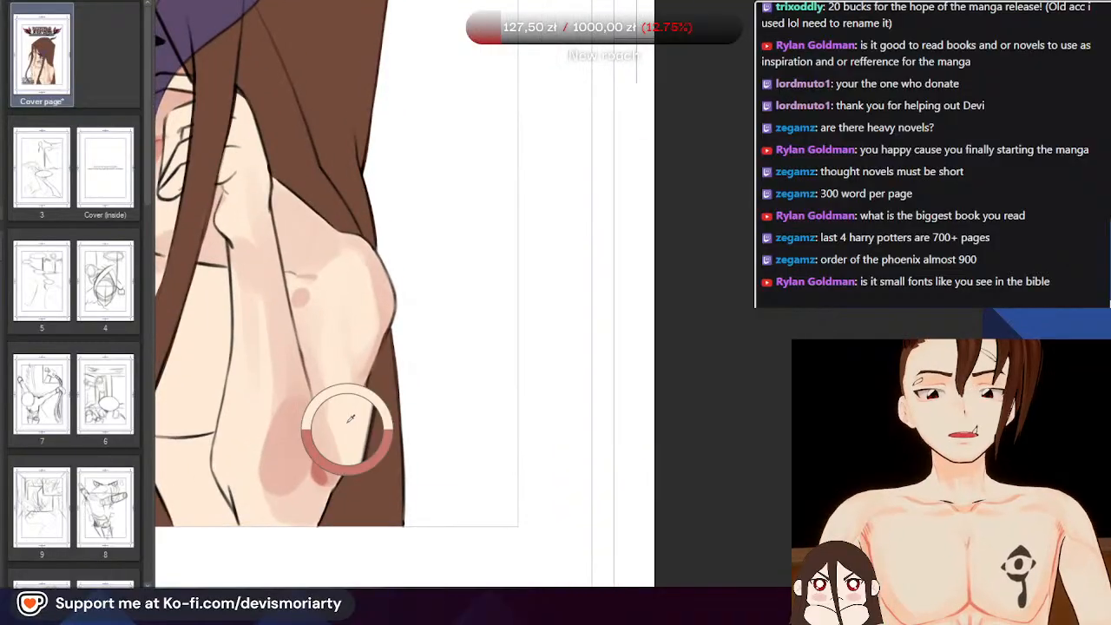
scroll(333, 420, "up", 1)
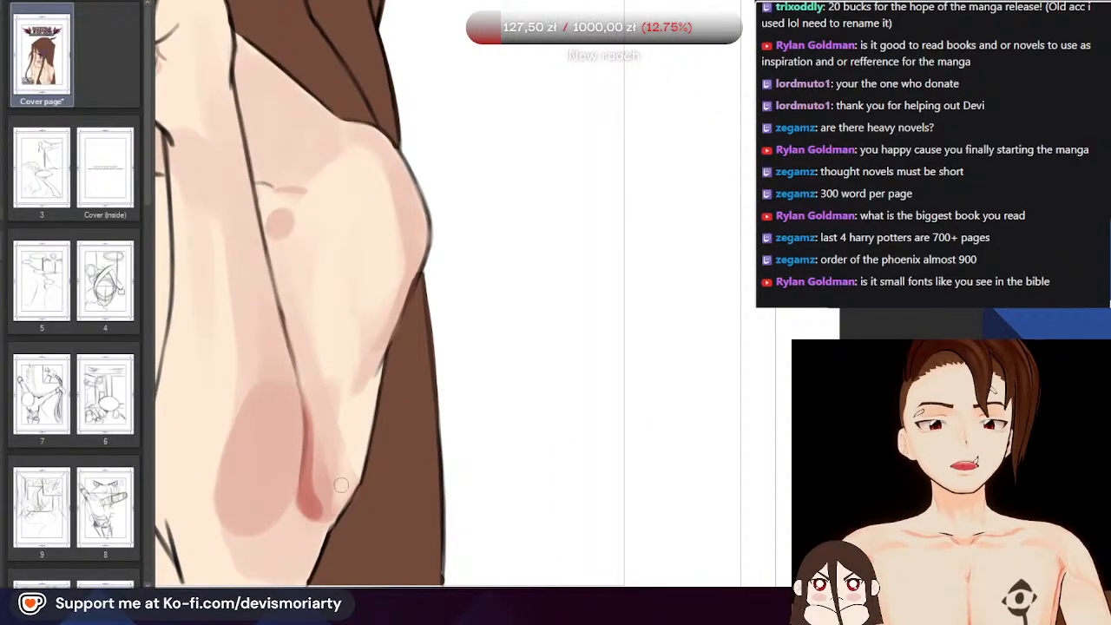
scroll(341, 482, "down", 2)
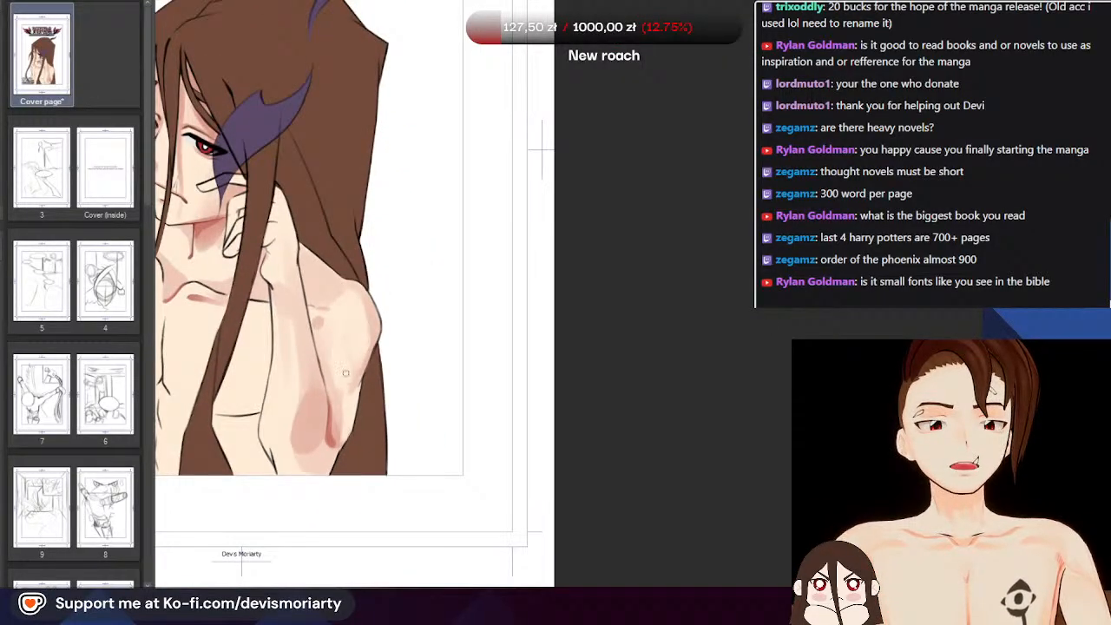
scroll(332, 425, "up", 1)
scroll(337, 440, "up", 1)
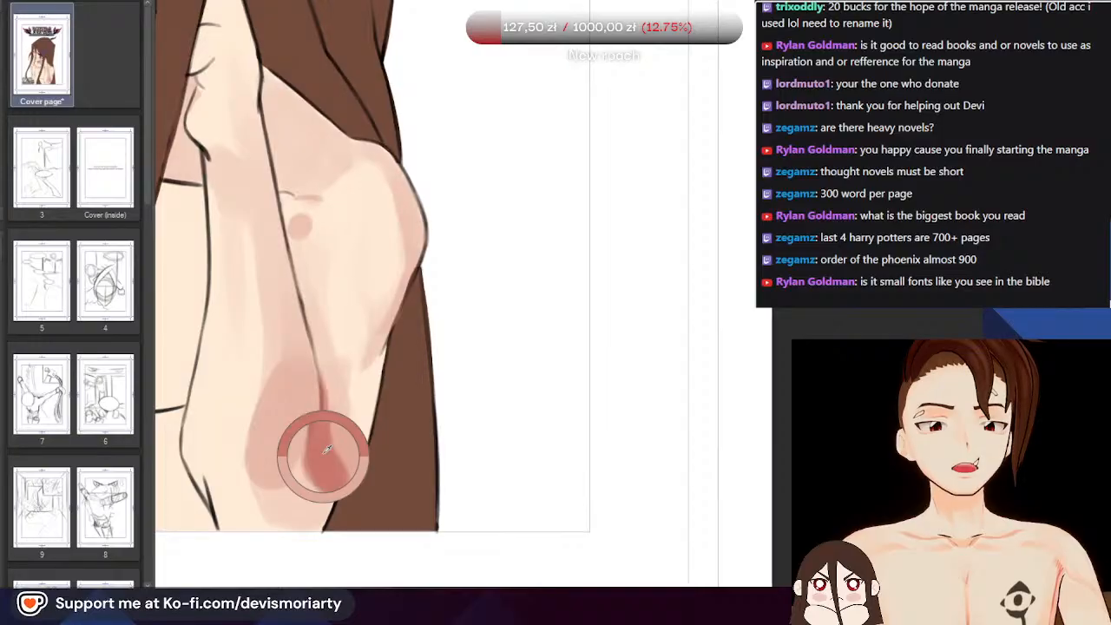
scroll(347, 391, "up", 2)
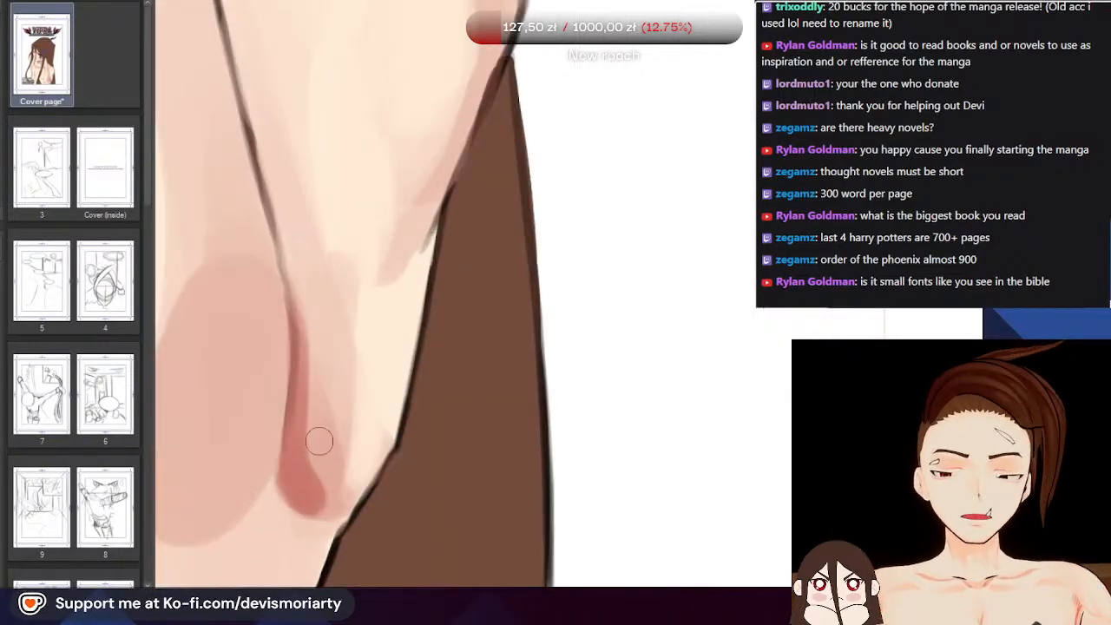
scroll(326, 408, "down", 1)
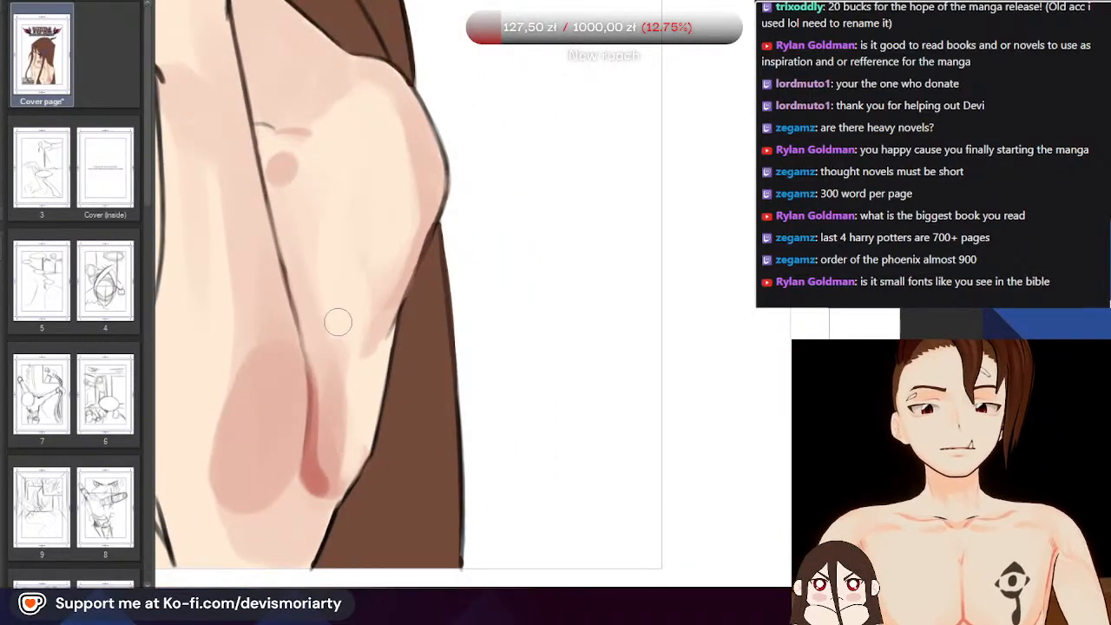
scroll(338, 322, "down", 2)
scroll(313, 299, "up", 1)
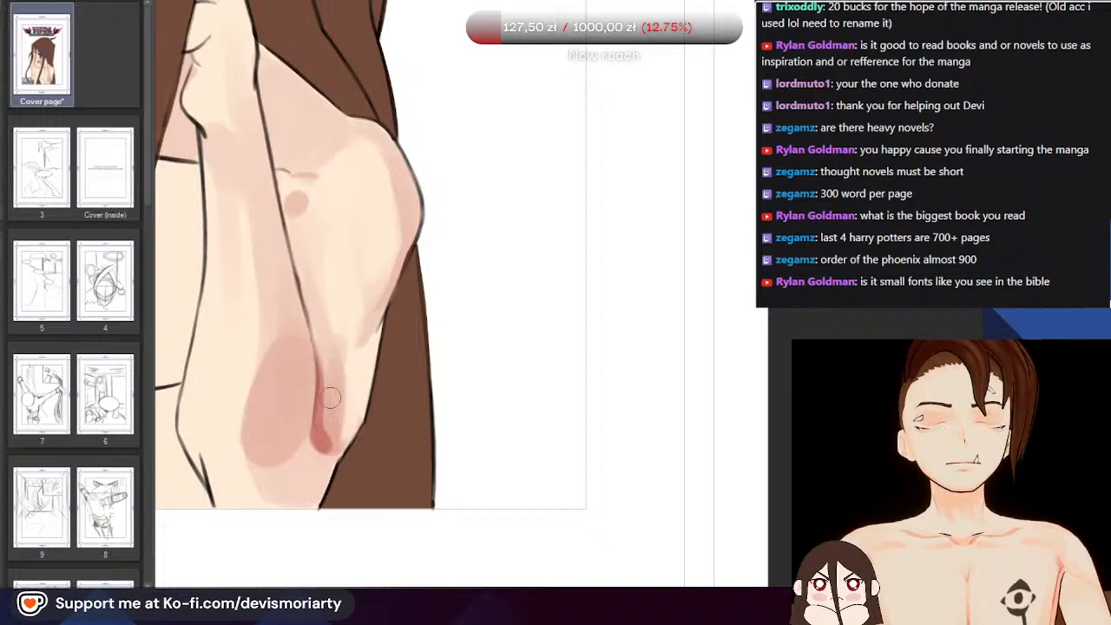
scroll(332, 321, "down", 3)
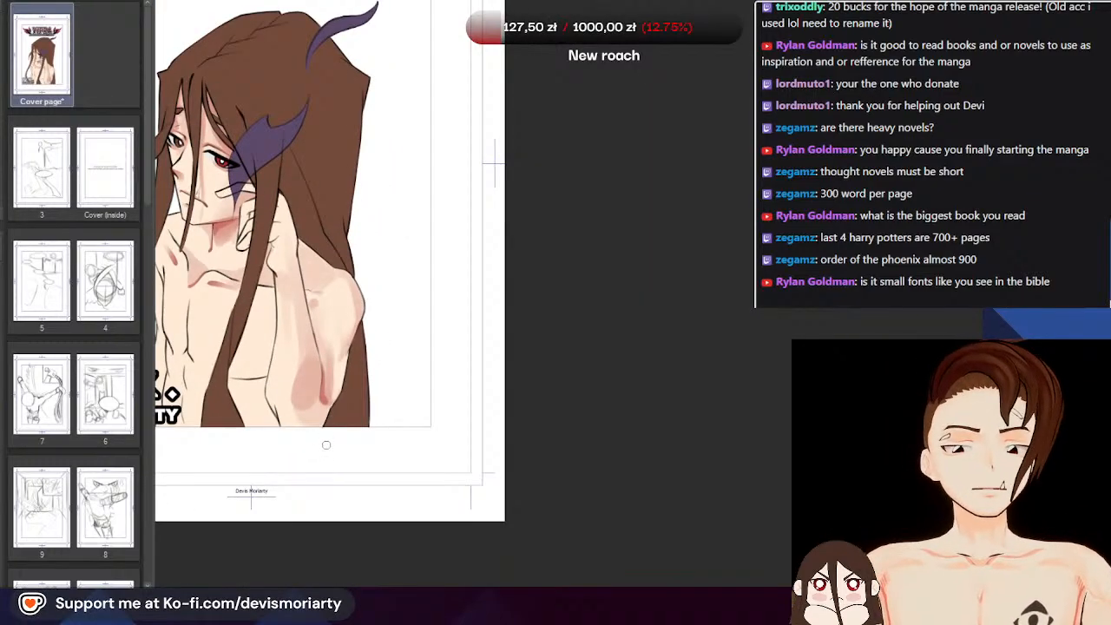
Try extending the pink elbow shading up the upper arm alongside the forearm line
scroll(330, 432, "up", 3)
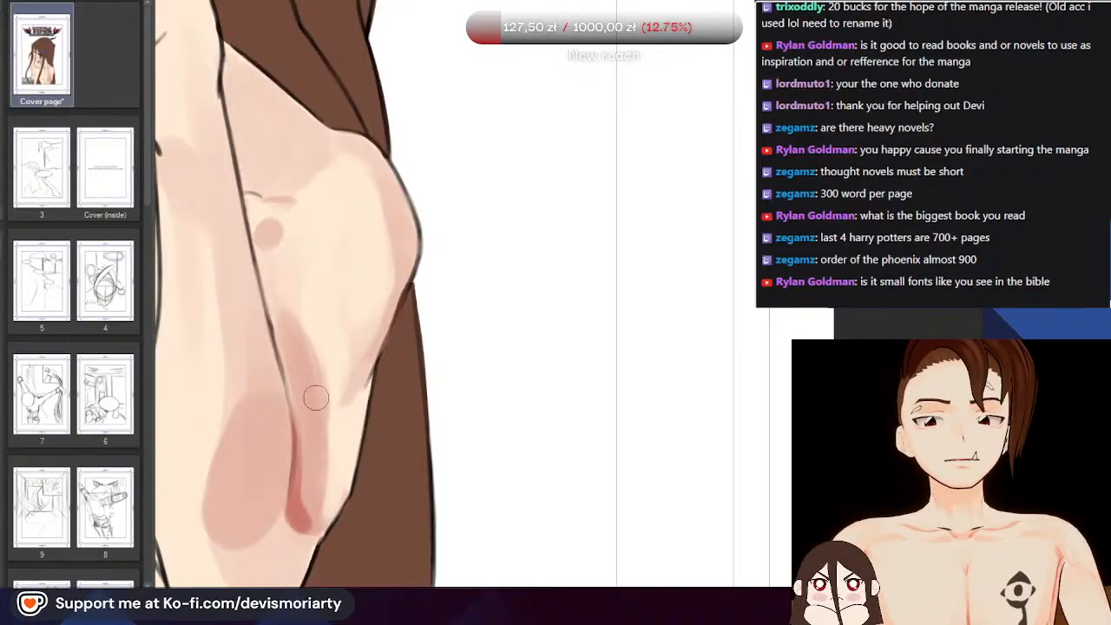
scroll(290, 278, "down", 3)
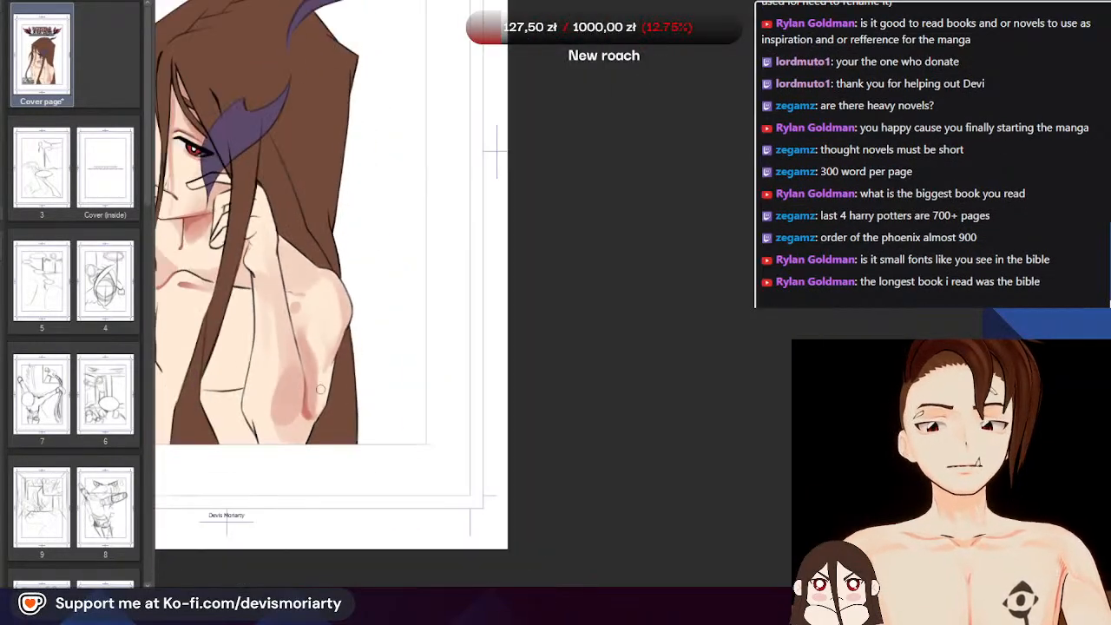
scroll(315, 417, "up", 3)
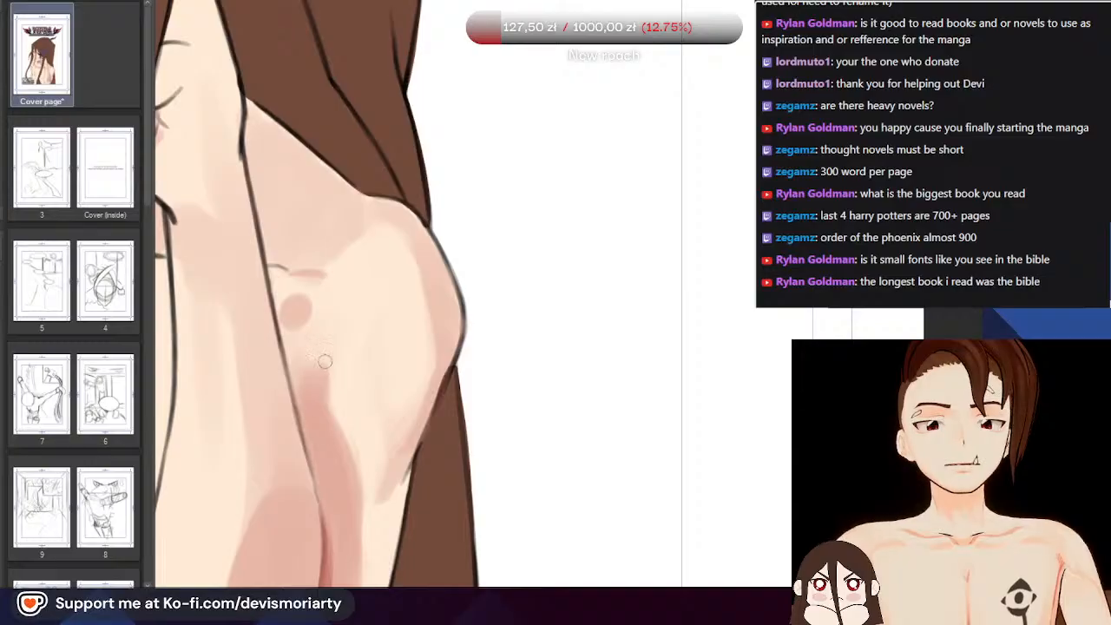
scroll(315, 387, "down", 5)
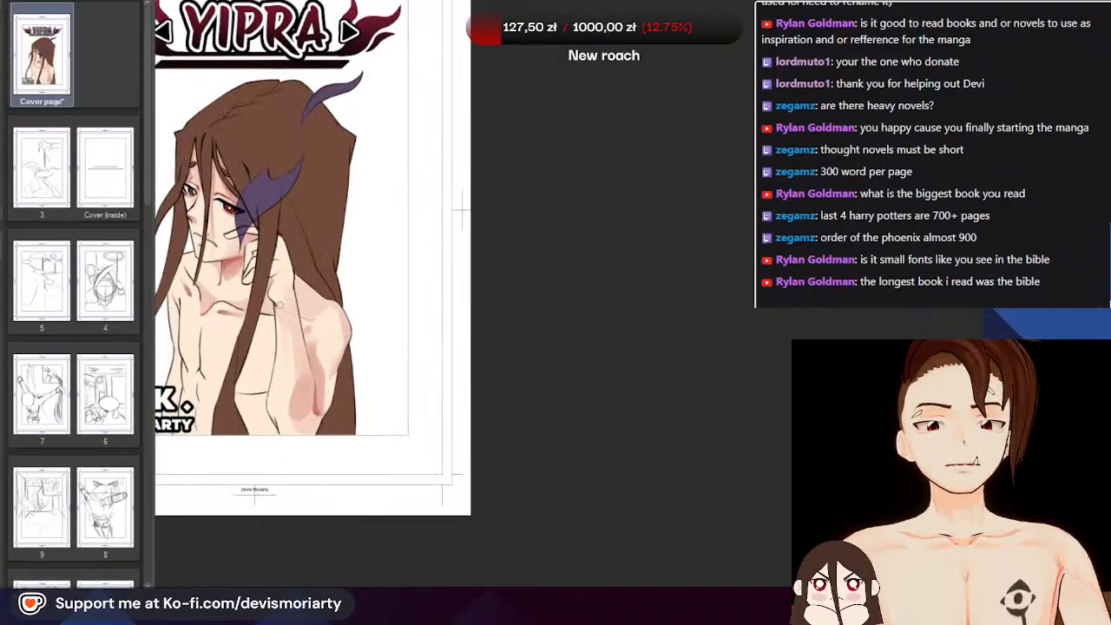
scroll(283, 511, "up", 1)
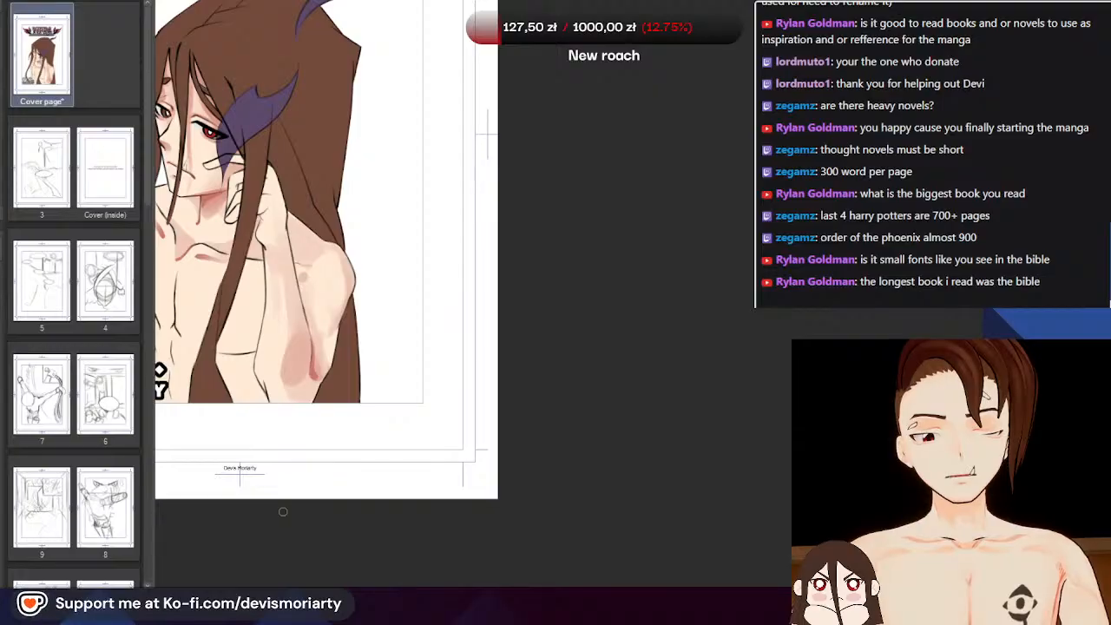
Widen the soft shading to the elbow's outer edge and trim the lower part of the forearm's oval shadow with light skin colour
scroll(283, 512, "up", 5)
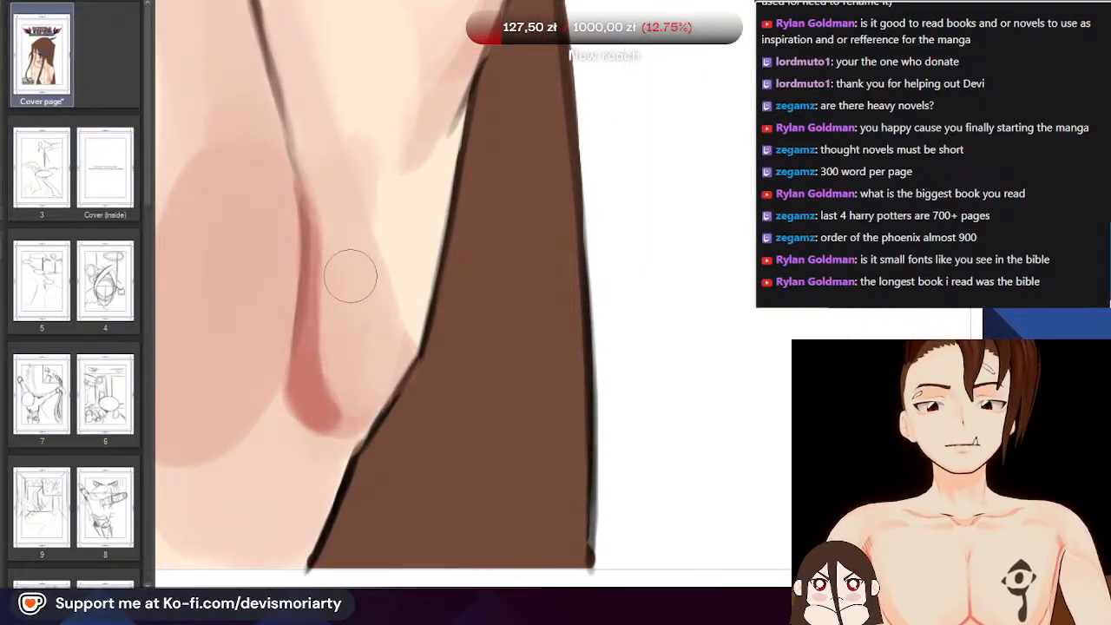
scroll(349, 265, "down", 6)
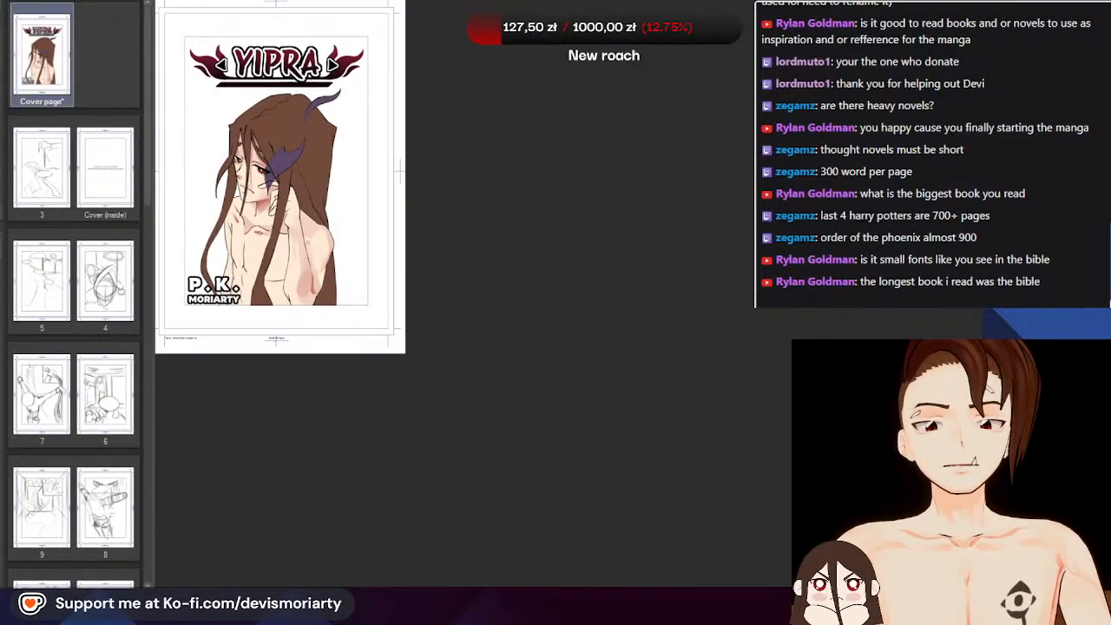
scroll(351, 418, "up", 5)
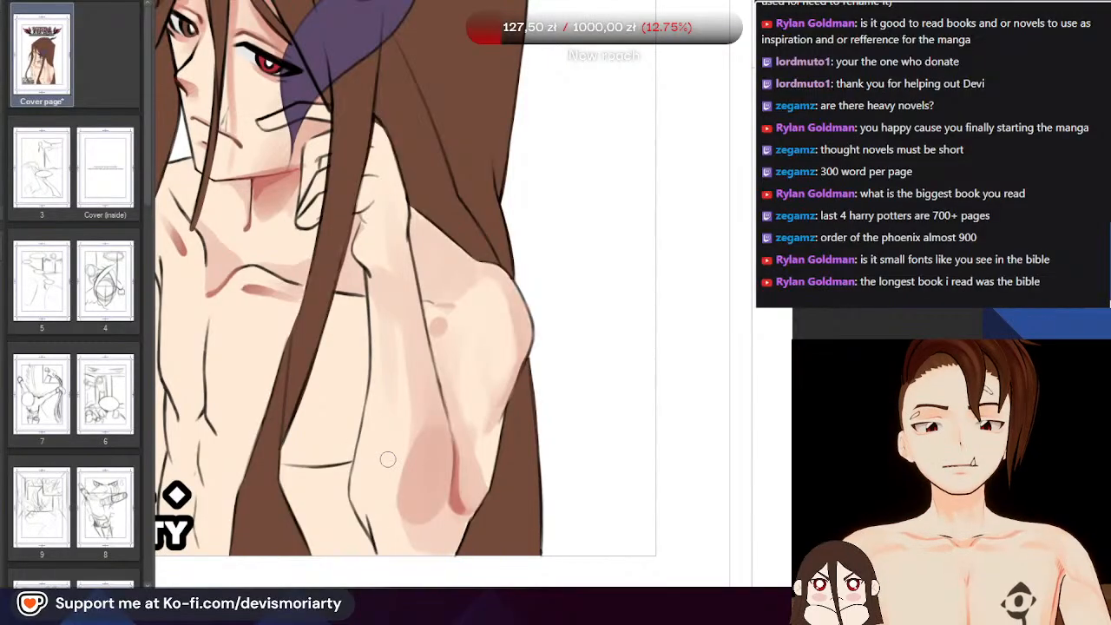
scroll(387, 459, "up", 1)
scroll(369, 388, "up", 3)
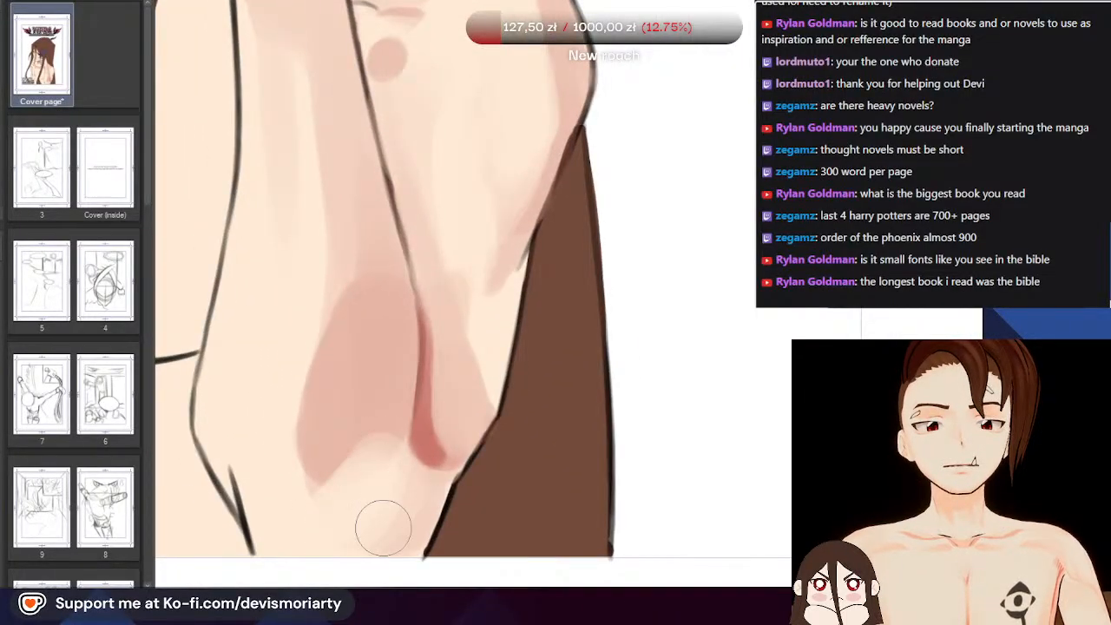
scroll(347, 486, "down", 4)
scroll(304, 406, "up", 3)
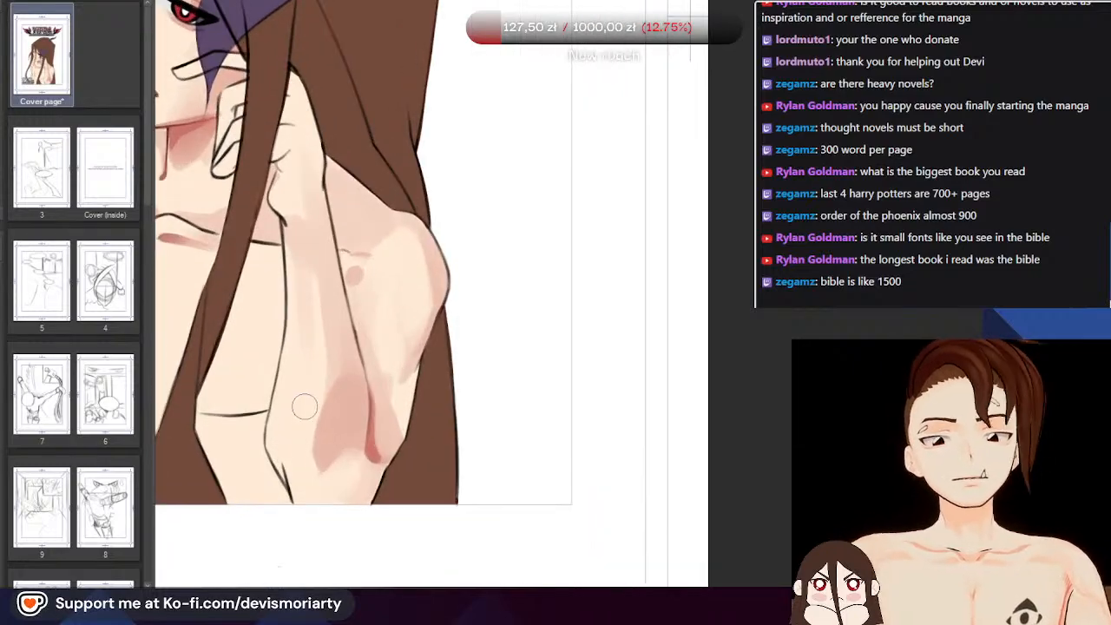
scroll(325, 363, "down", 5)
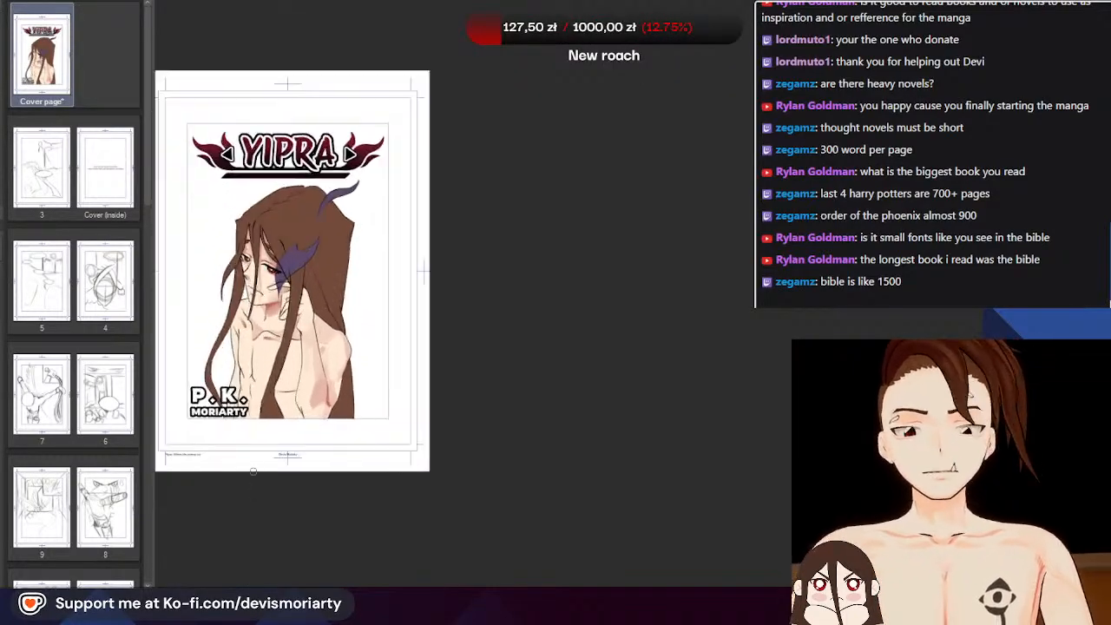
Round off the lower end of the elbow's oval shadow with soft pink shading
scroll(355, 391, "up", 5)
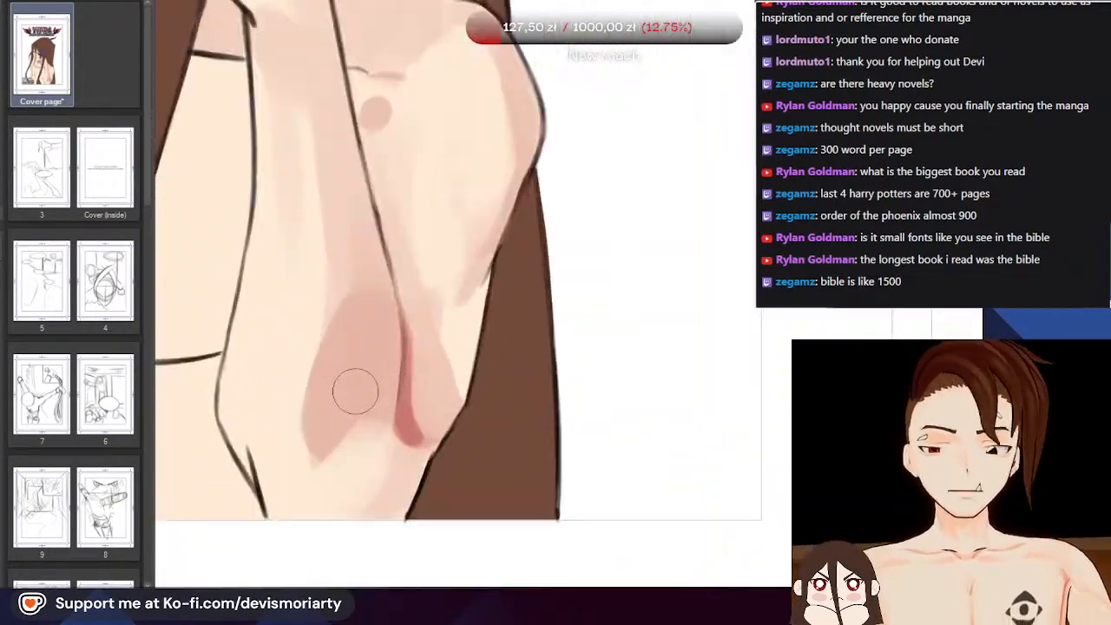
scroll(355, 392, "up", 1)
mouse_move(330, 454)
left_mouse_down()
mouse_move(334, 483)
mouse_move(343, 474)
mouse_move(310, 504)
left_mouse_up()
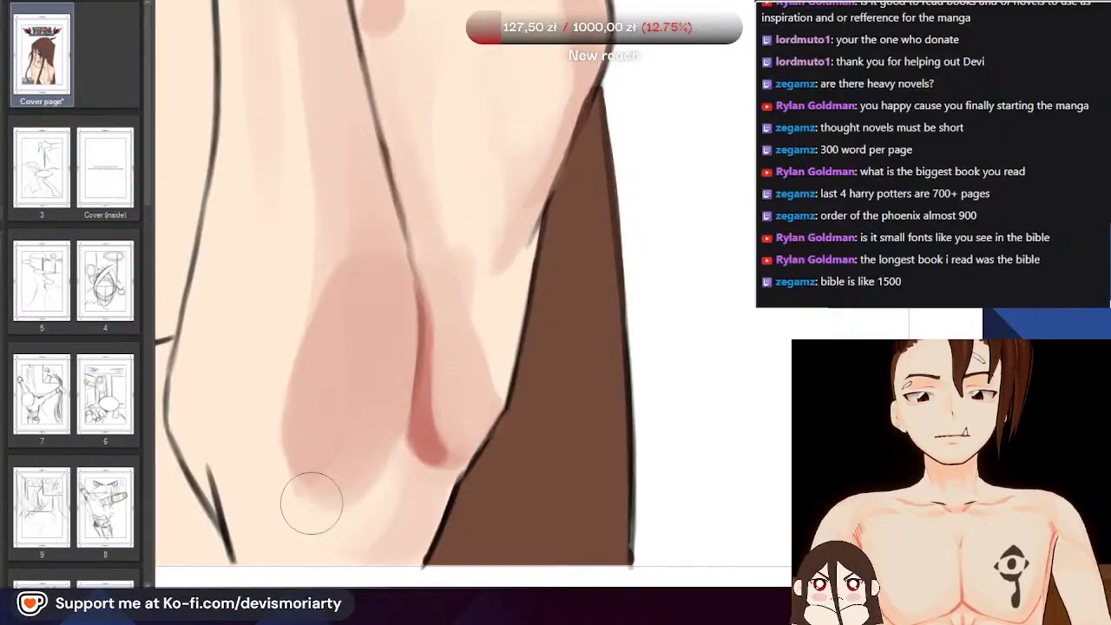
Check the arm shading with the canvas rotated and return the cover to its upright orientation
scroll(282, 470, "down", 3)
scroll(286, 508, "down", 2)
left_click_drag(764, 503, 307, 531)
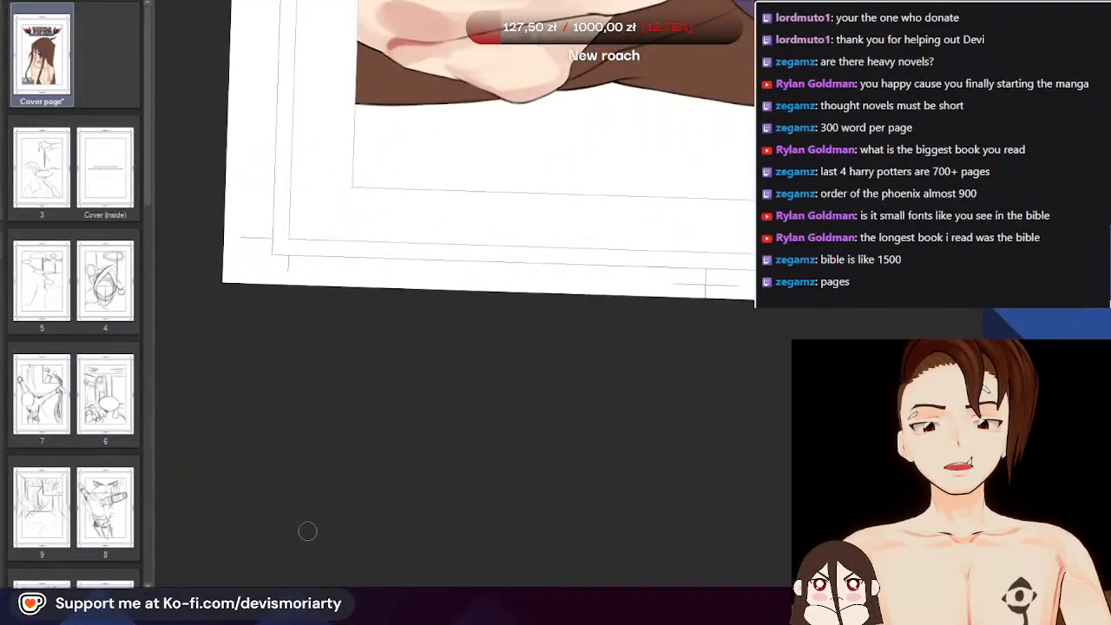
scroll(355, 387, "down", 3)
scroll(365, 102, "up", 3)
scroll(384, 210, "down", 2)
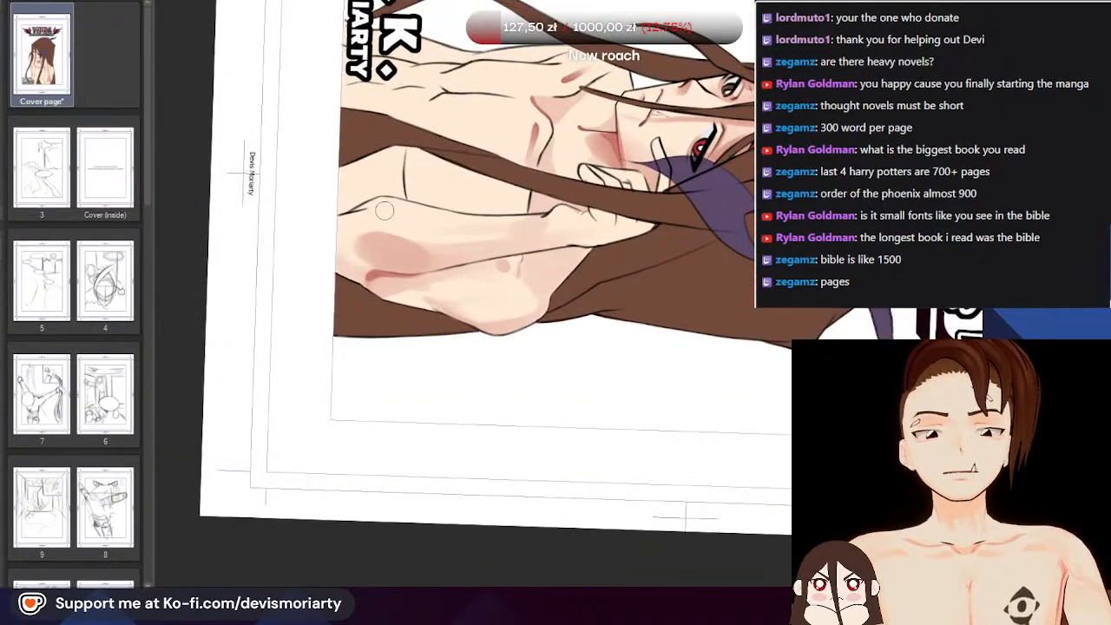
scroll(384, 210, "down", 1)
left_click(349, 599)
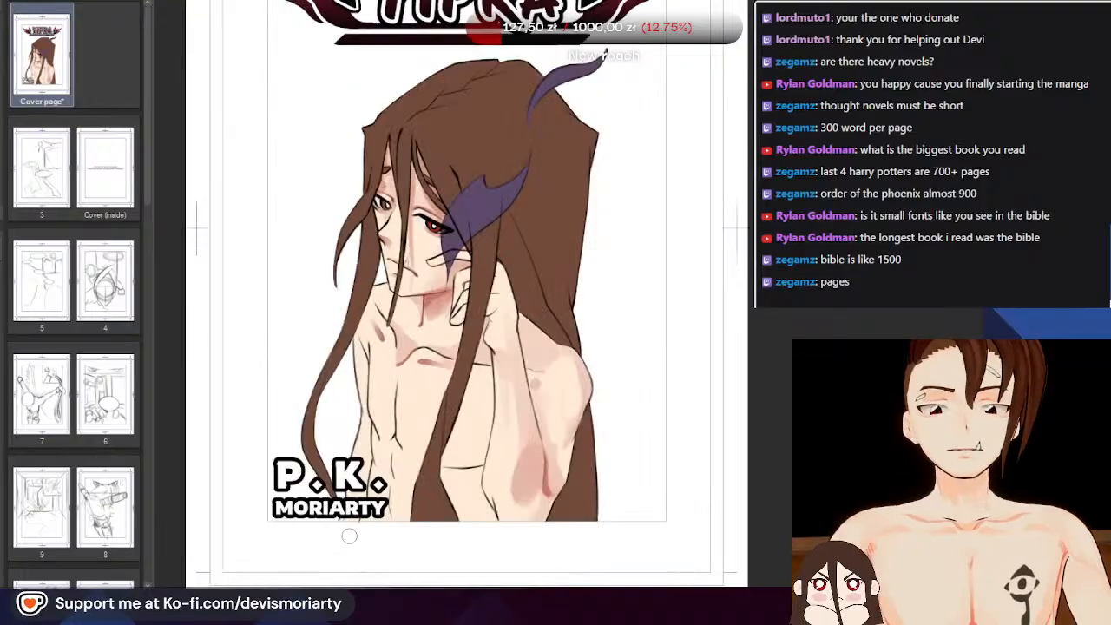
Blend light skin colour over the upper part of the elbow's oval shadow, leaving a soft crescent beneath
scroll(492, 424, "up", 1)
scroll(478, 425, "up", 3)
scroll(349, 401, "down", 1)
scroll(357, 437, "up", 1)
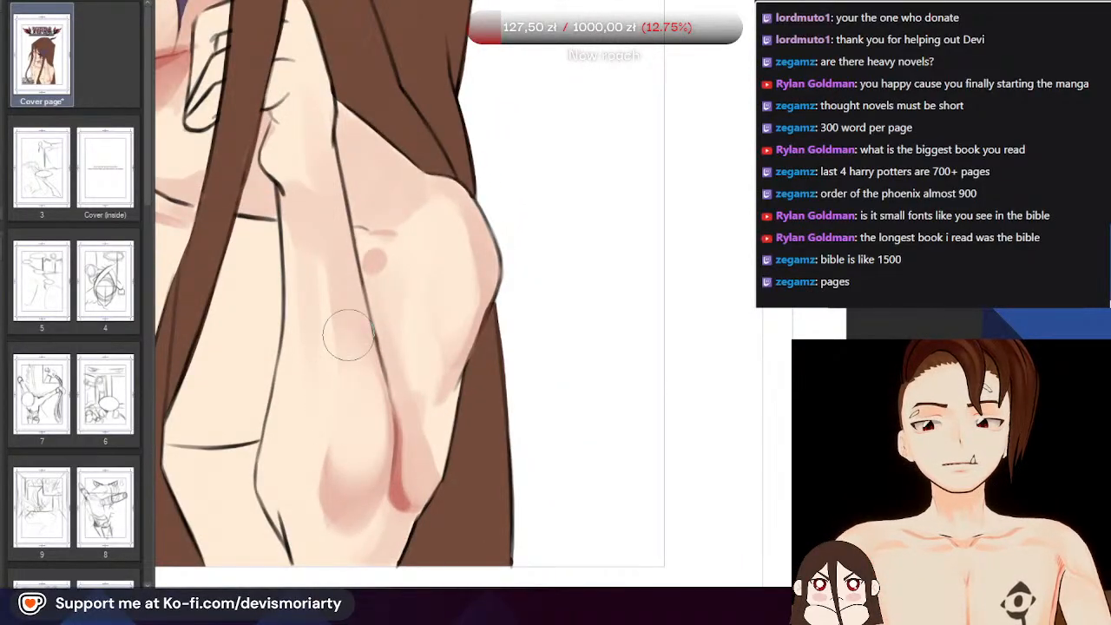
scroll(343, 261, "down", 4)
scroll(329, 397, "up", 4)
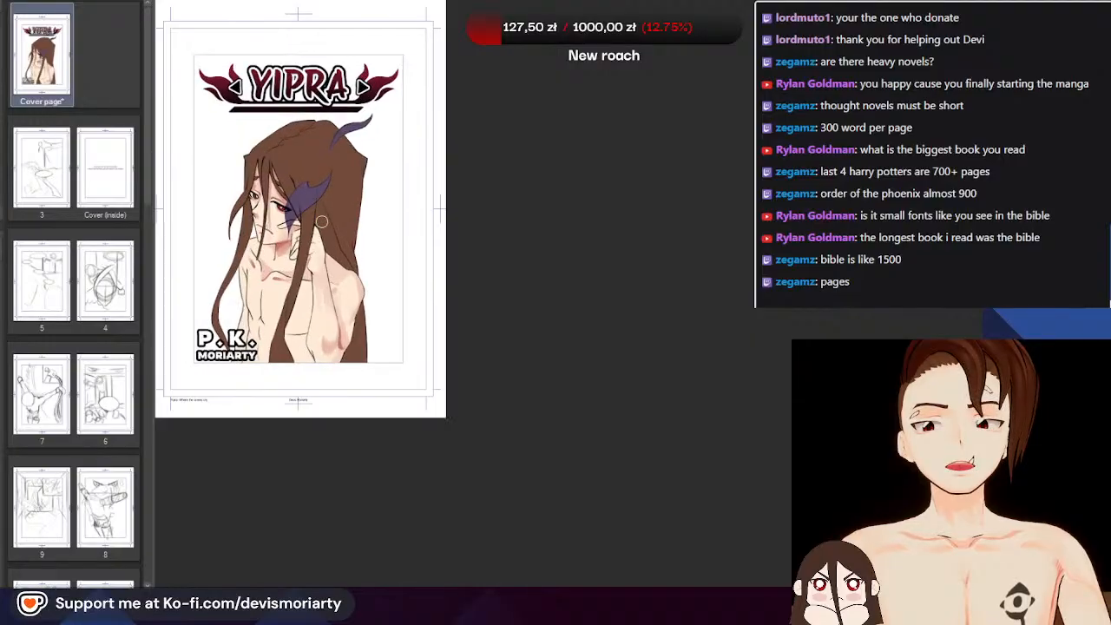
scroll(330, 398, "up", 1)
scroll(359, 416, "down", 3)
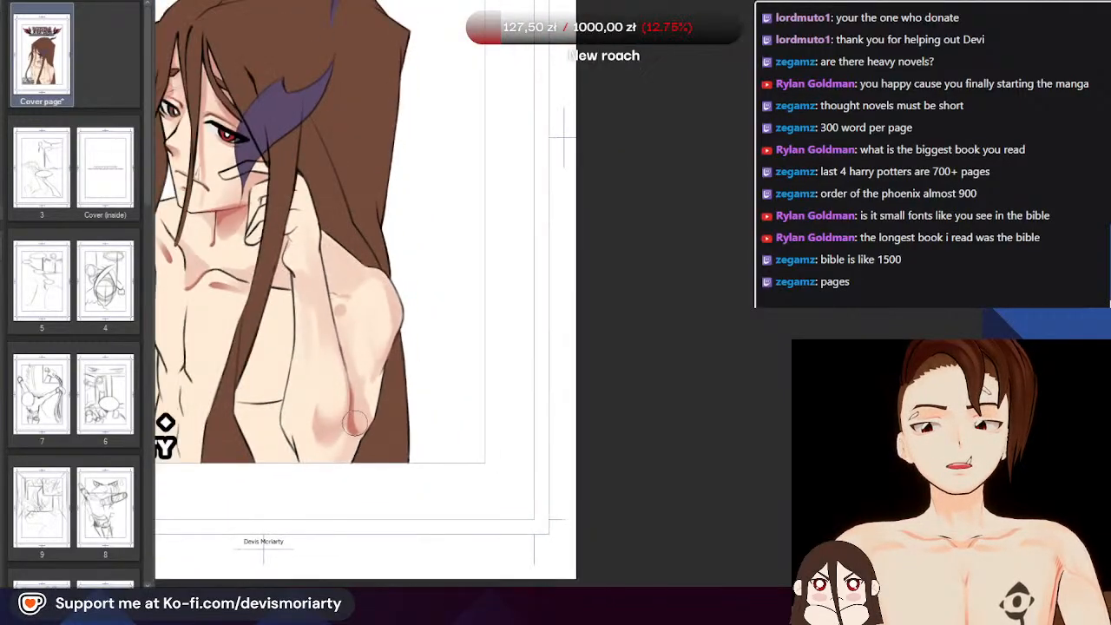
Soften the lower end of the dark line between forearm and upper arm where it meets the red crease
scroll(359, 408, "up", 3)
scroll(359, 407, "up", 3)
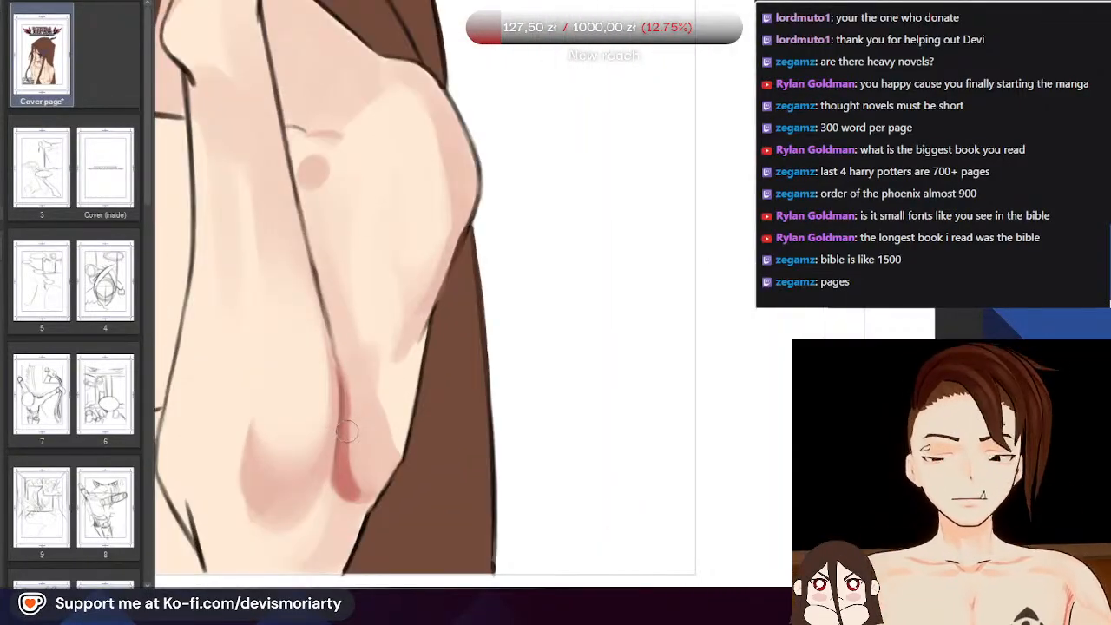
scroll(345, 431, "down", 4)
scroll(344, 330, "up", 2)
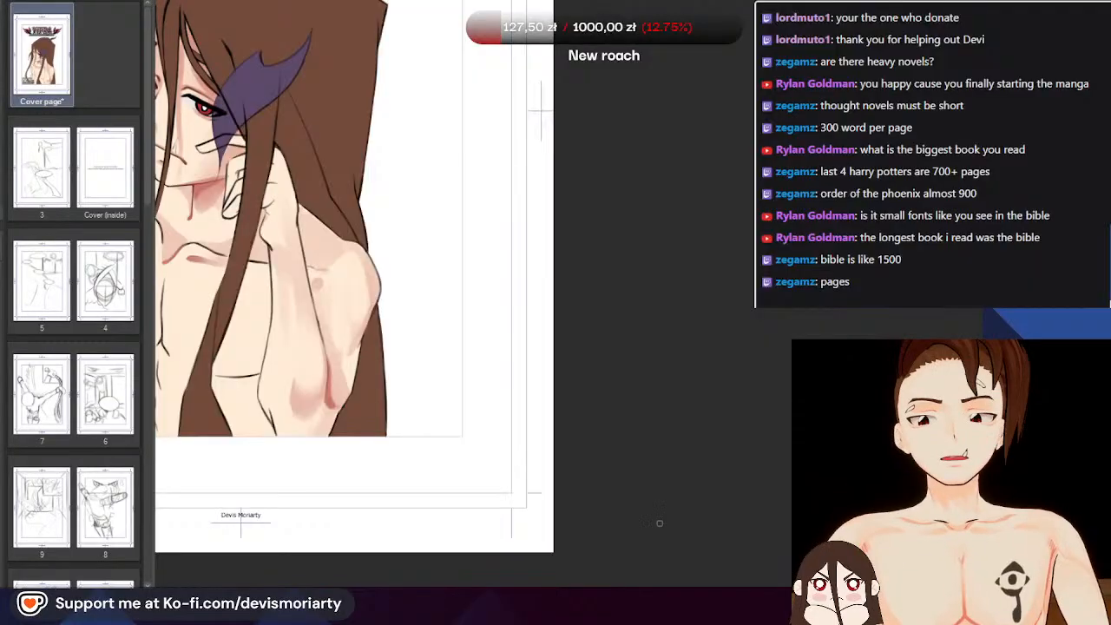
scroll(316, 265, "up", 4)
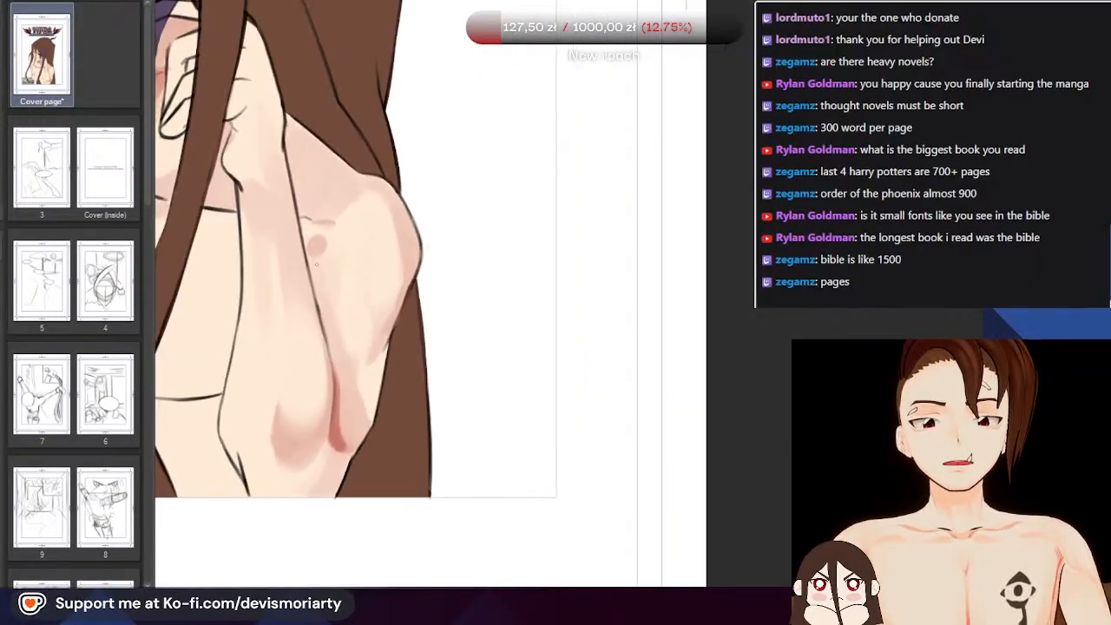
scroll(316, 263, "up", 2)
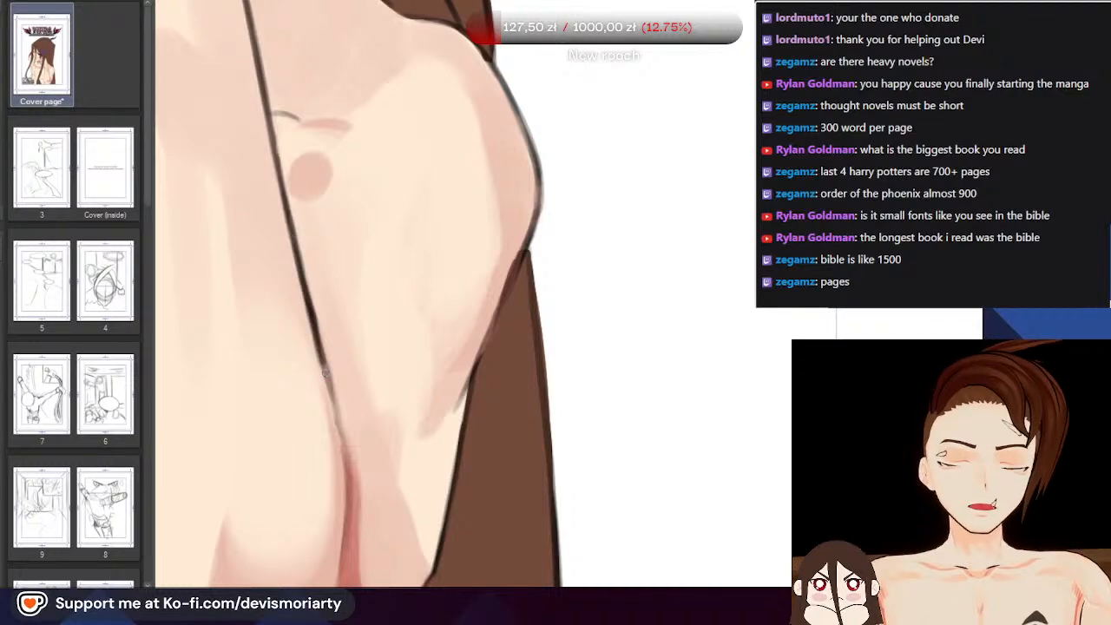
scroll(343, 276, "down", 3)
scroll(347, 276, "up", 3)
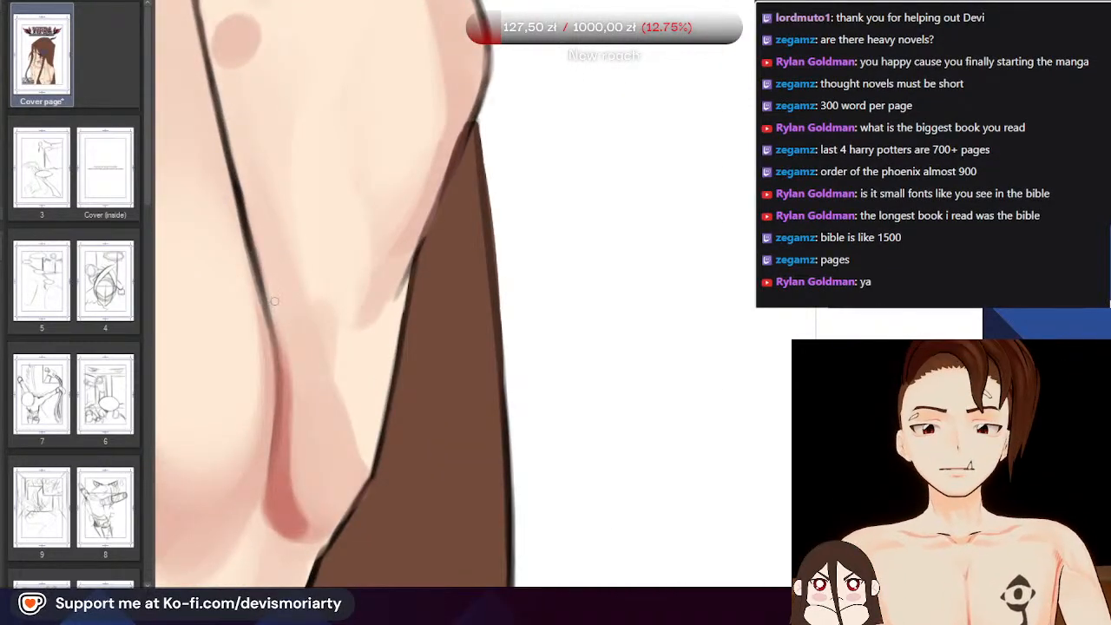
Extend the dark forearm line down into the red elbow crease and trim its lower end
scroll(272, 431, "down", 4)
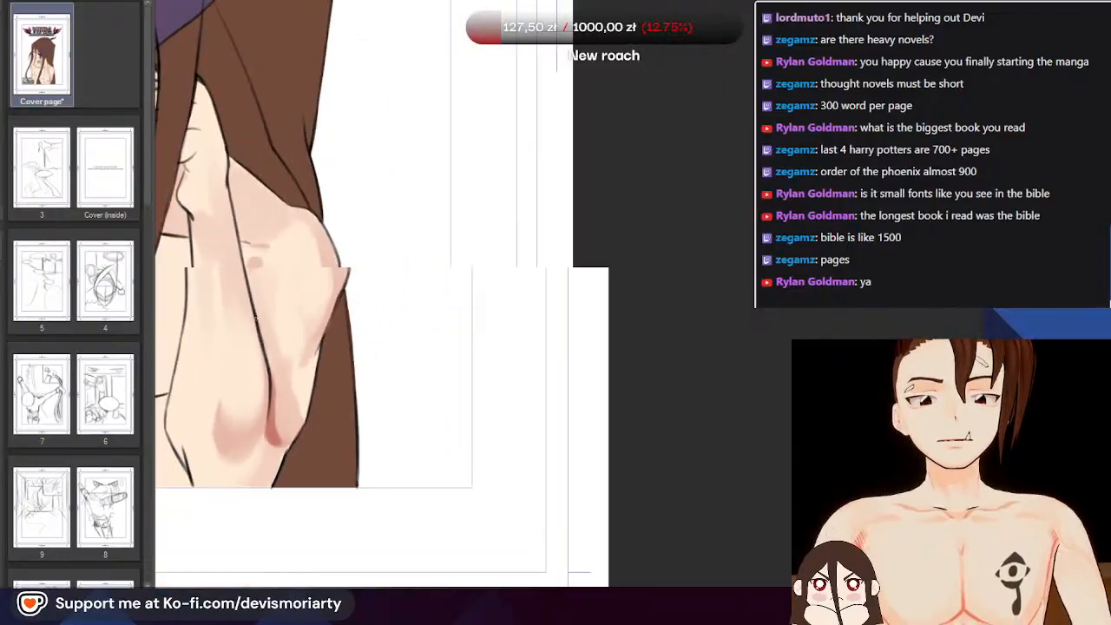
scroll(291, 504, "up", 4)
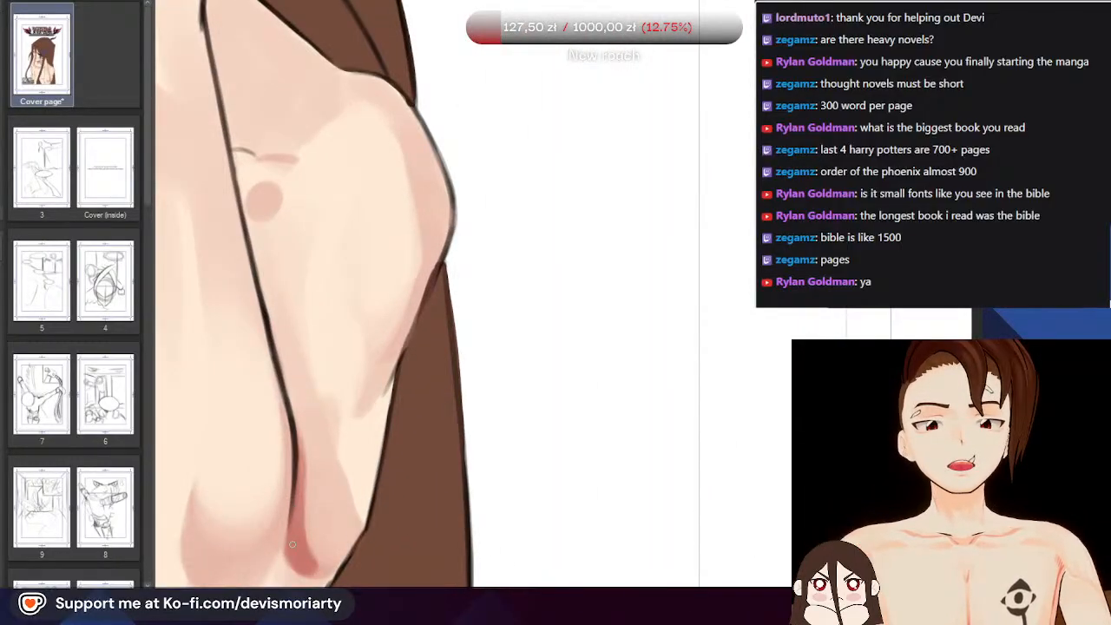
scroll(295, 493, "up", 1)
scroll(295, 422, "up", 1)
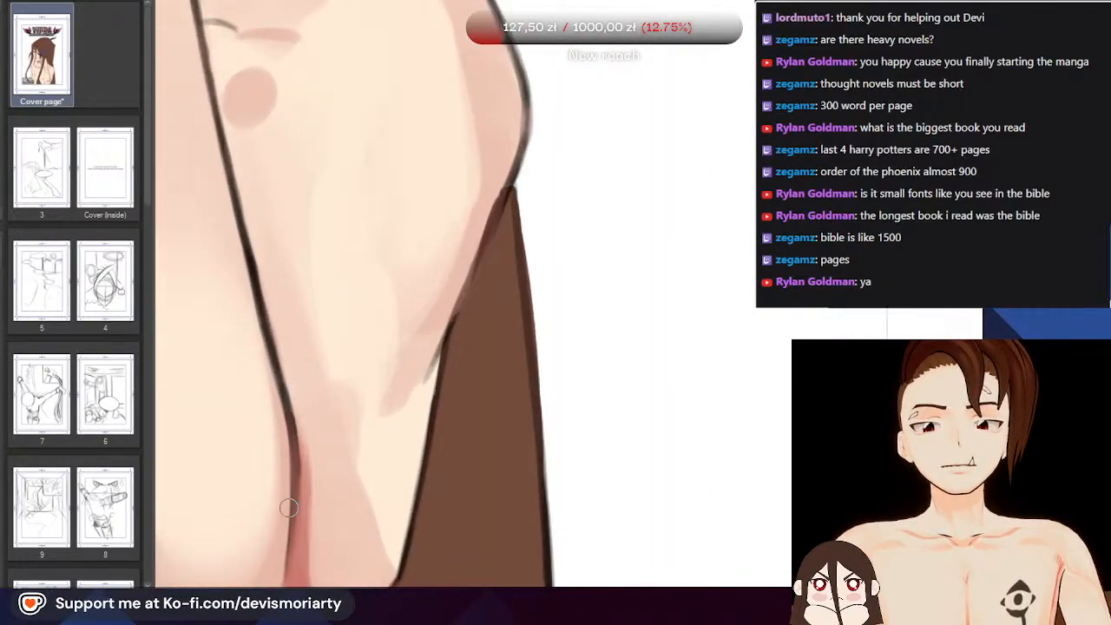
scroll(286, 399, "down", 2)
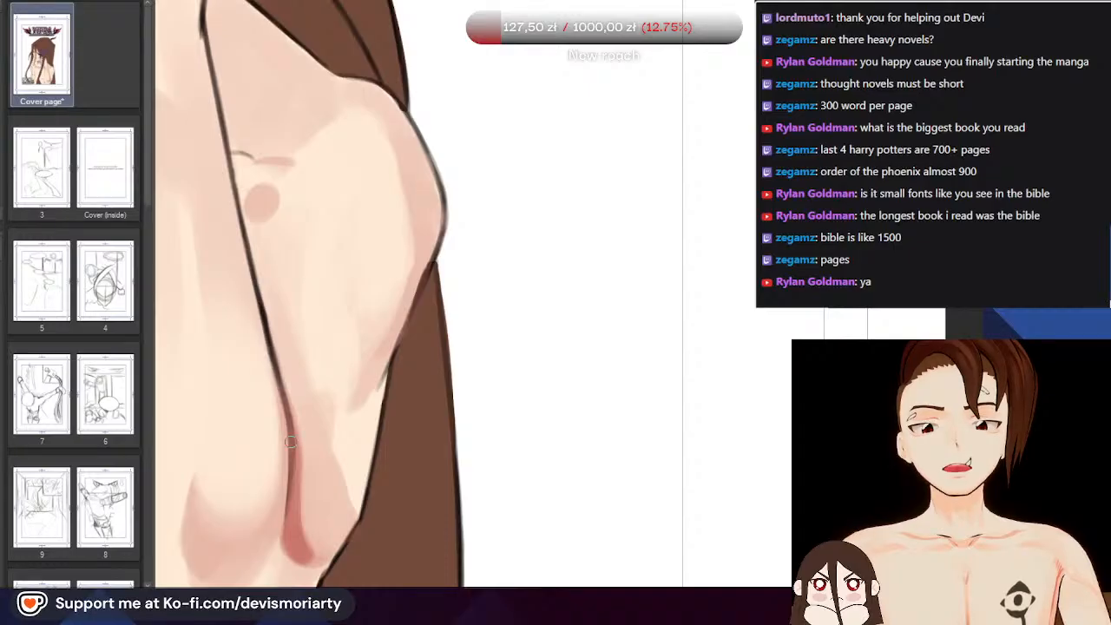
Recolour the lower part of the forearm line dark red so it blends into the elbow crease
scroll(271, 354, "down", 2)
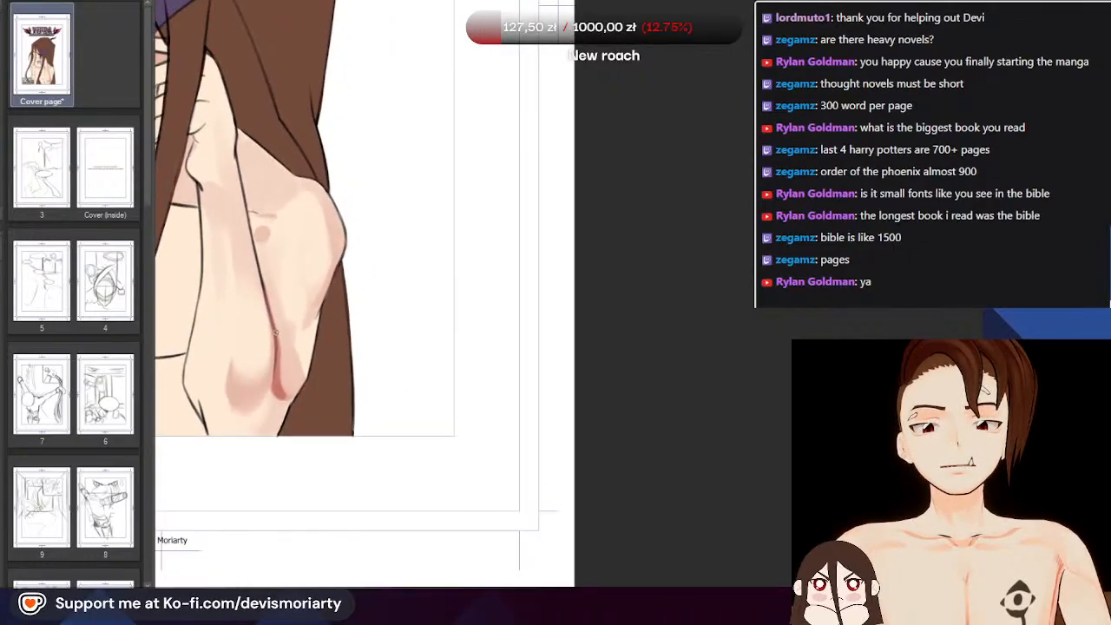
scroll(269, 352, "up", 3)
scroll(272, 328, "down", 3)
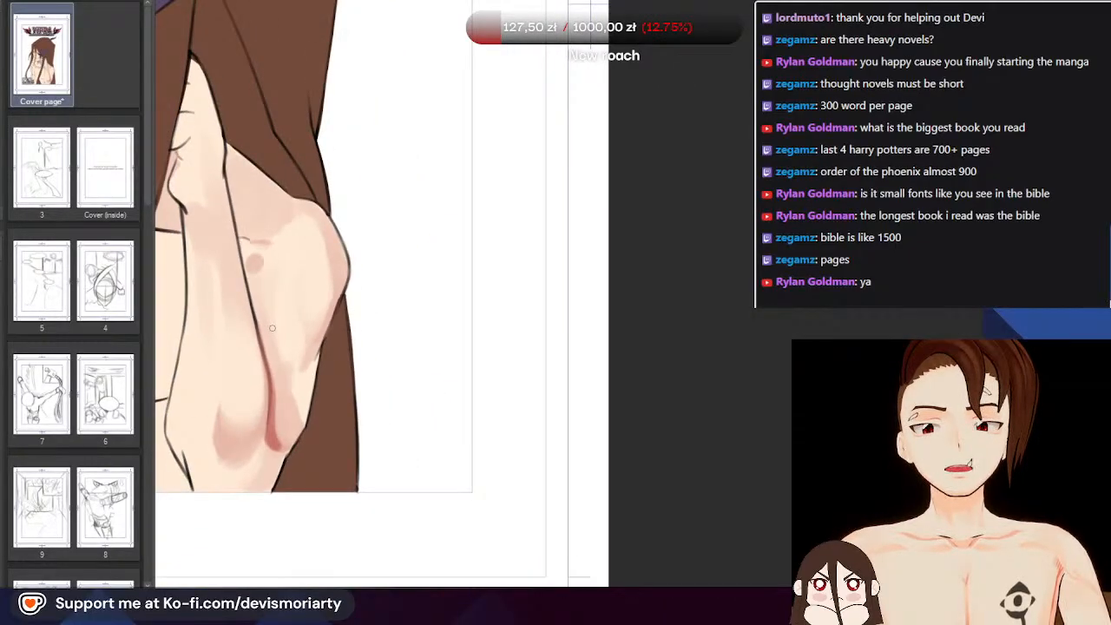
scroll(272, 328, "down", 3)
scroll(265, 286, "up", 4)
scroll(256, 239, "down", 1)
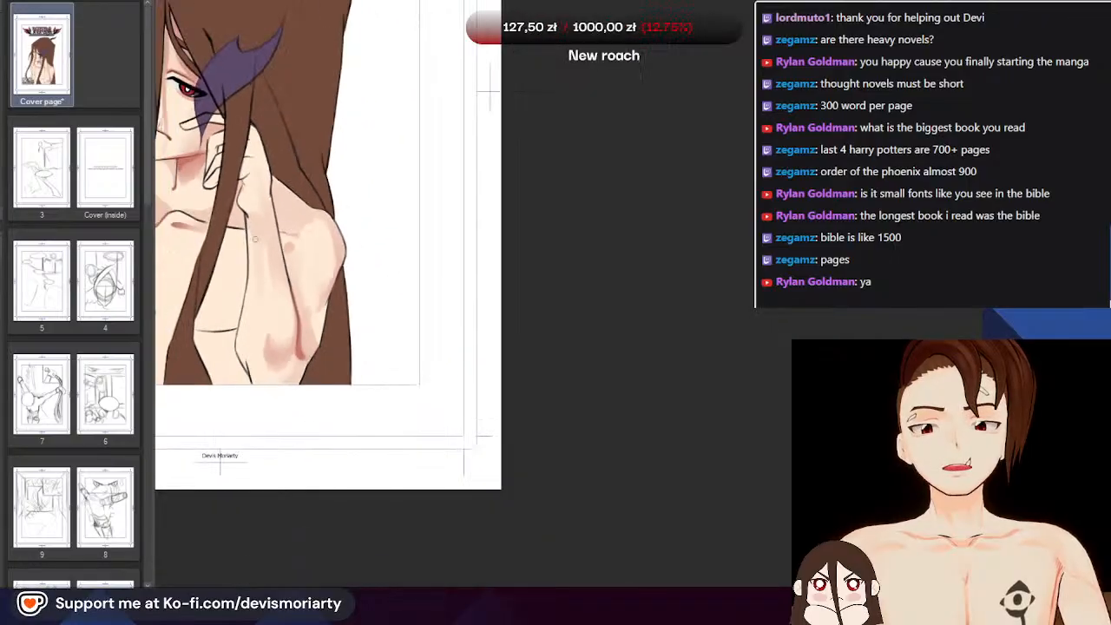
Examine the forearm shading and the red line beside it at close and wider zoom
scroll(255, 239, "up", 2)
scroll(286, 312, "down", 2)
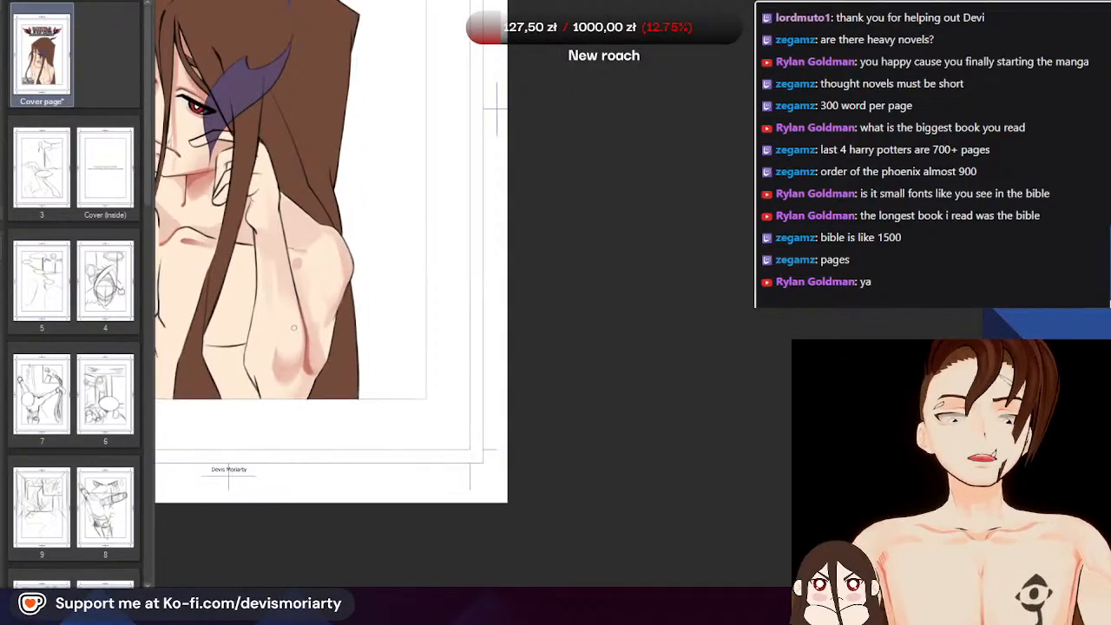
scroll(293, 328, "up", 2)
scroll(293, 328, "down", 3)
scroll(293, 329, "up", 3)
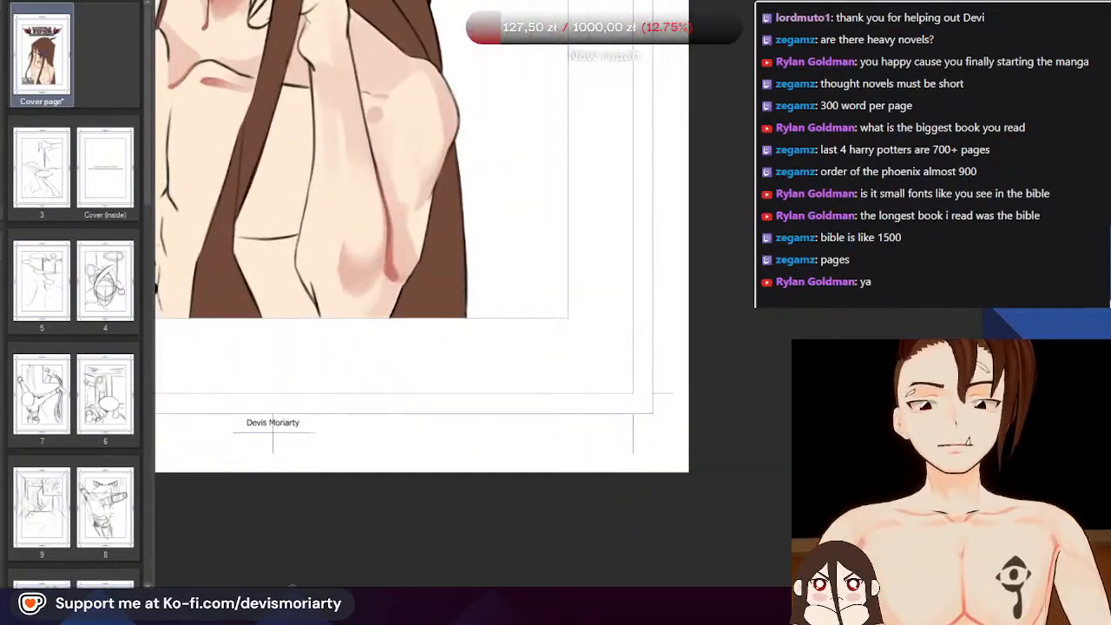
scroll(331, 283, "up", 1)
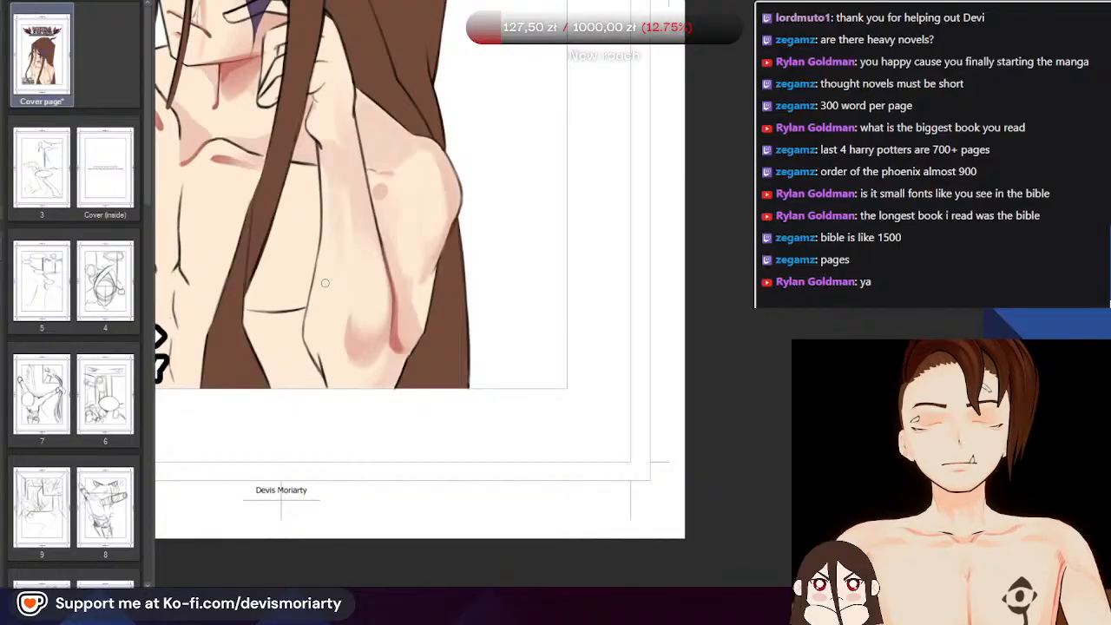
scroll(325, 283, "down", 1)
scroll(324, 386, "up", 2)
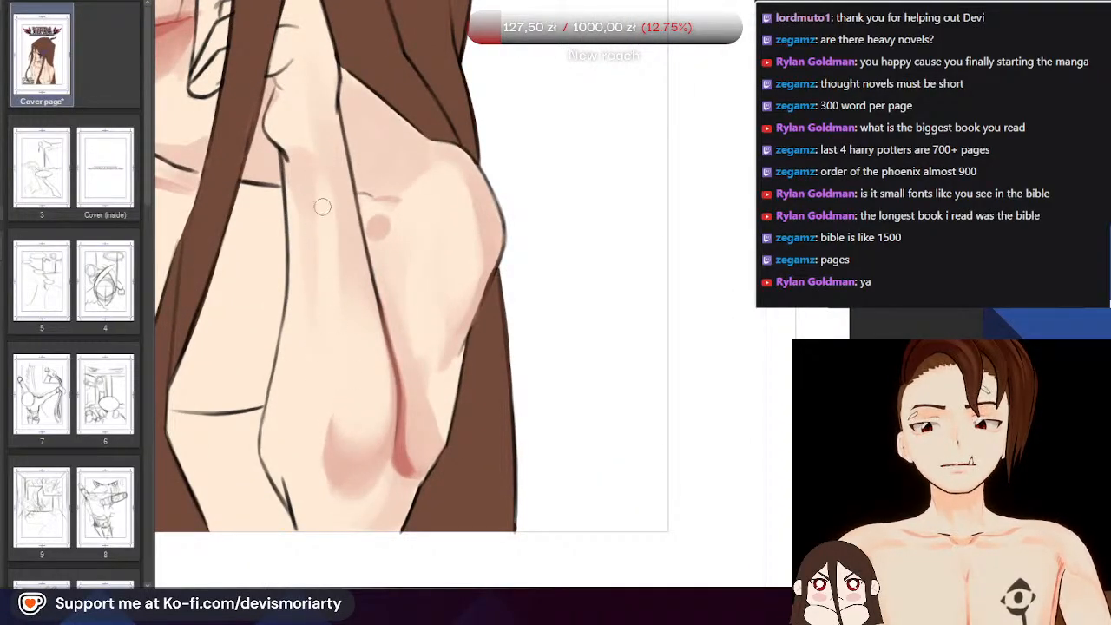
scroll(322, 207, "down", 2)
scroll(312, 261, "up", 3)
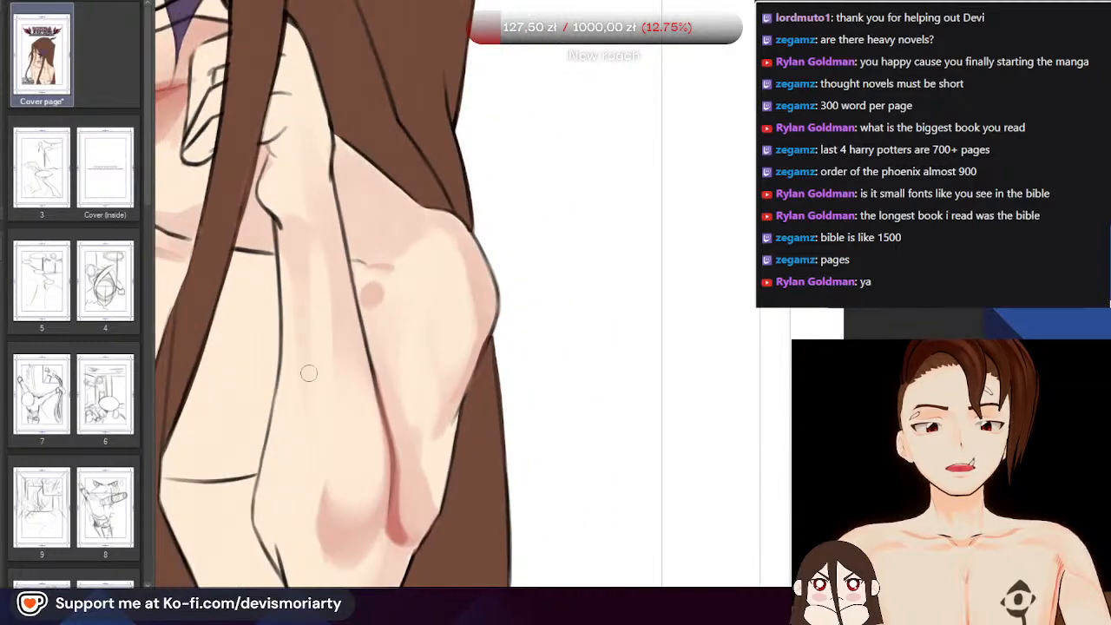
Compare the raised arm with the full cover and save the cover page
scroll(294, 259, "down", 4)
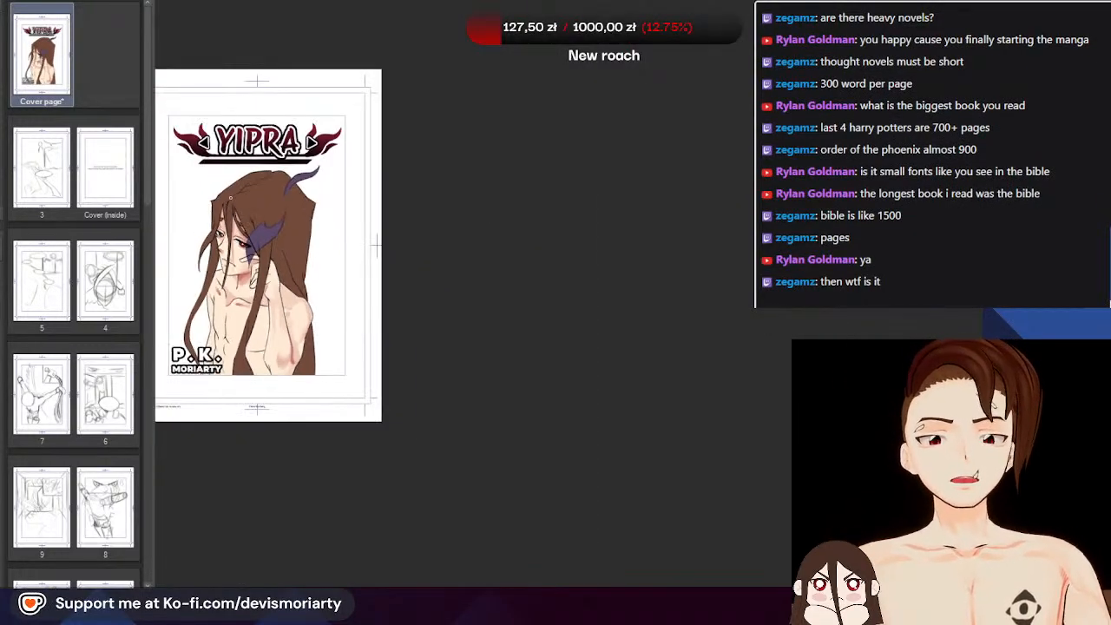
scroll(259, 263, "up", 1)
scroll(261, 278, "up", 4)
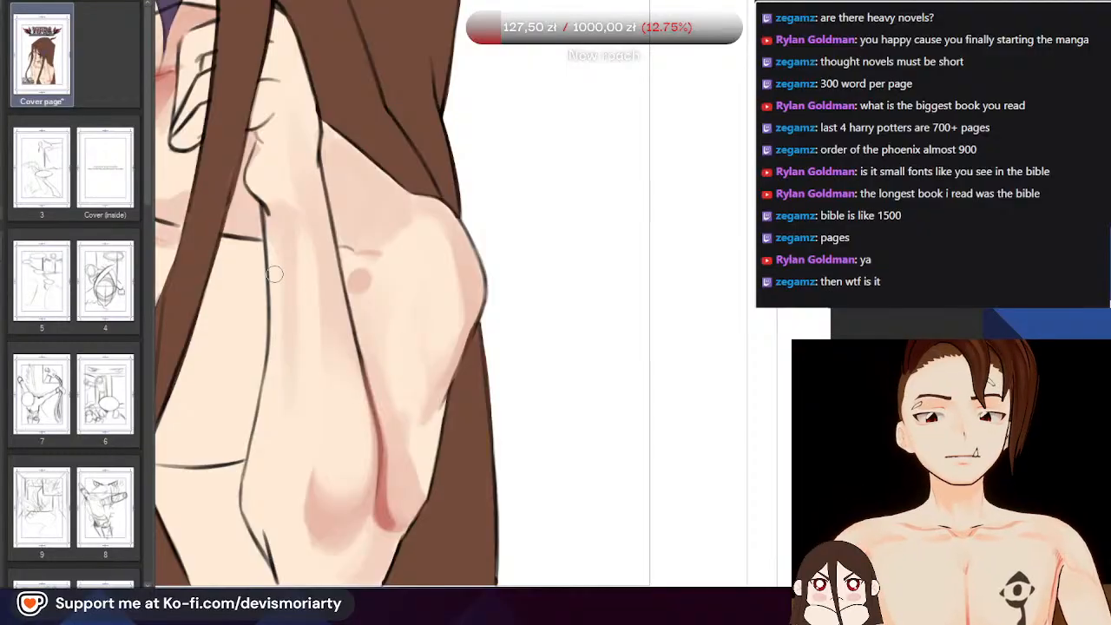
scroll(279, 333, "down", 3)
scroll(254, 147, "down", 1)
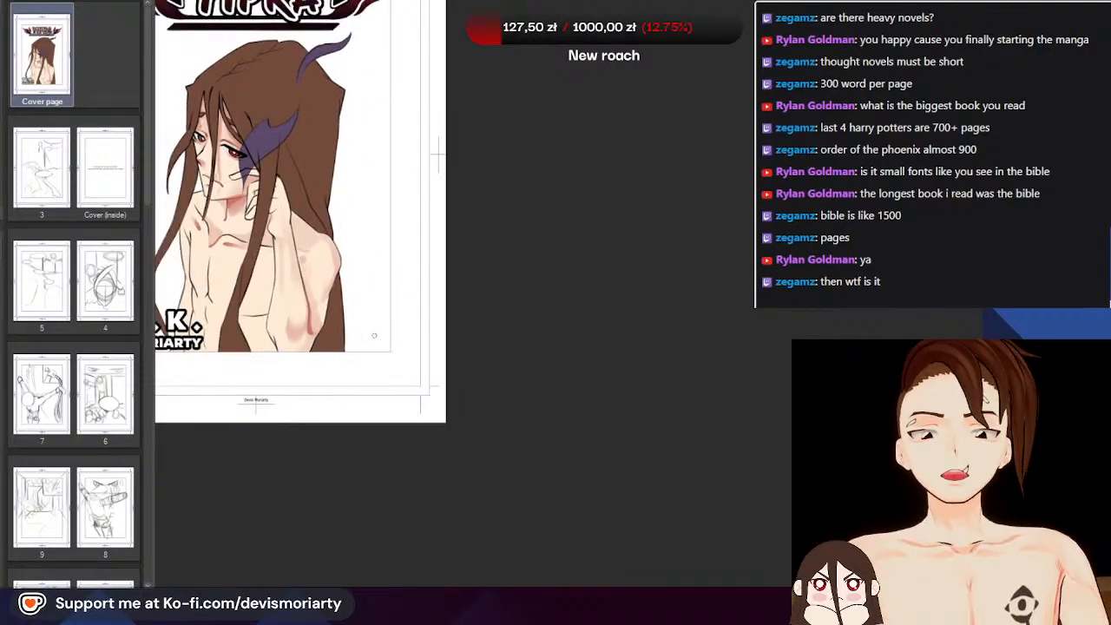
Review the shading of the hand, forearm and shoulder against the whole cover illustration
scroll(223, 276, "up", 1)
scroll(257, 326, "up", 2)
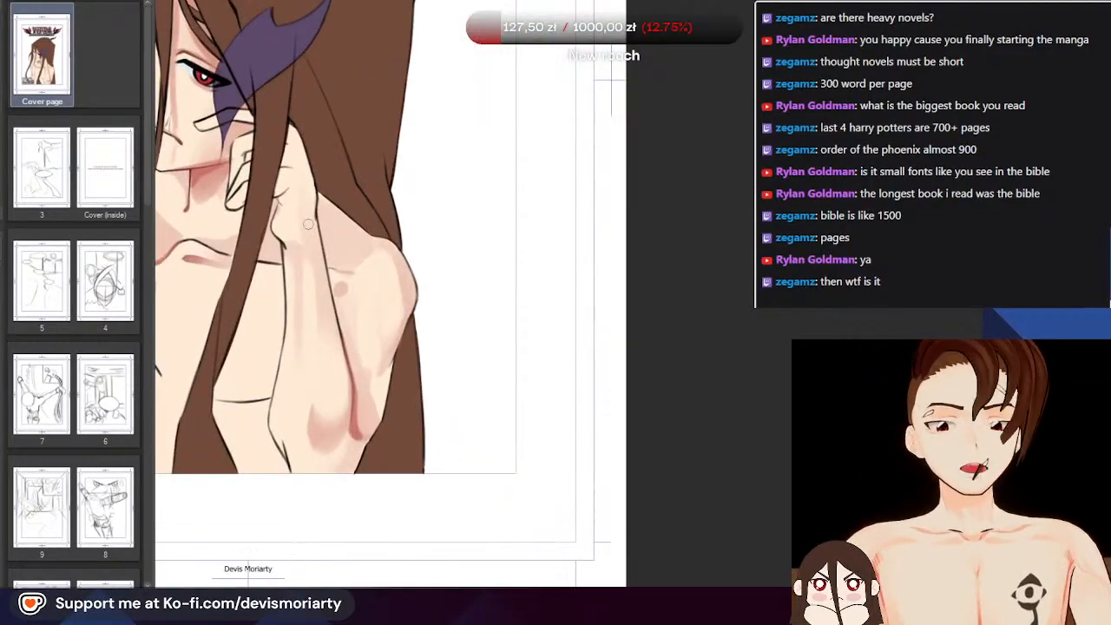
scroll(295, 278, "down", 1)
scroll(327, 241, "up", 1)
scroll(328, 241, "down", 3)
scroll(313, 277, "up", 1)
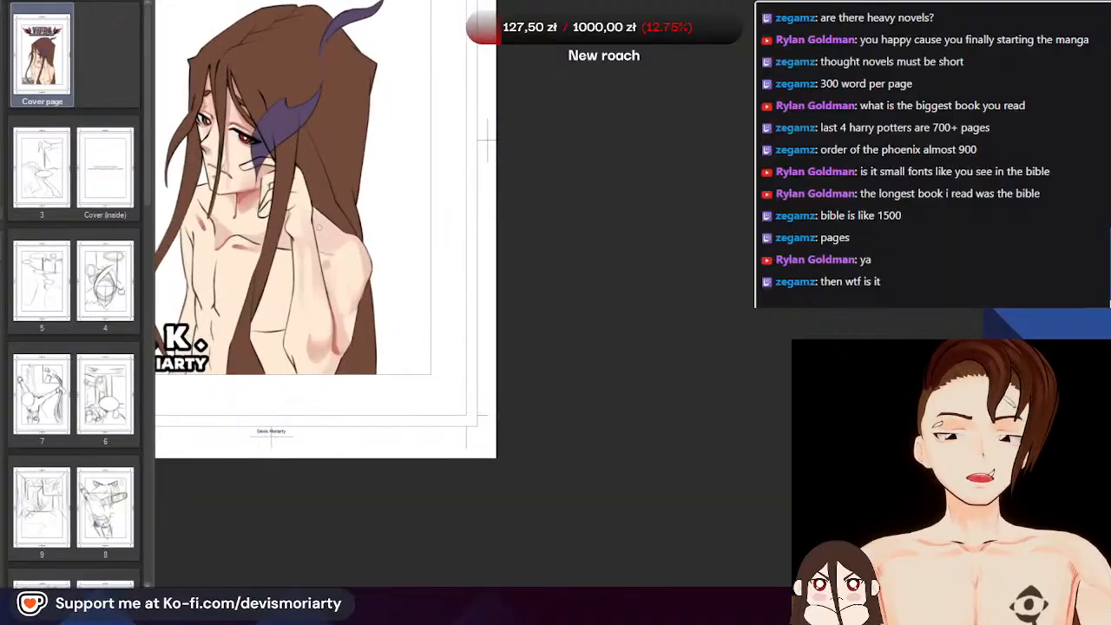
scroll(304, 314, "down", 1)
scroll(306, 305, "up", 1)
scroll(312, 295, "down", 3)
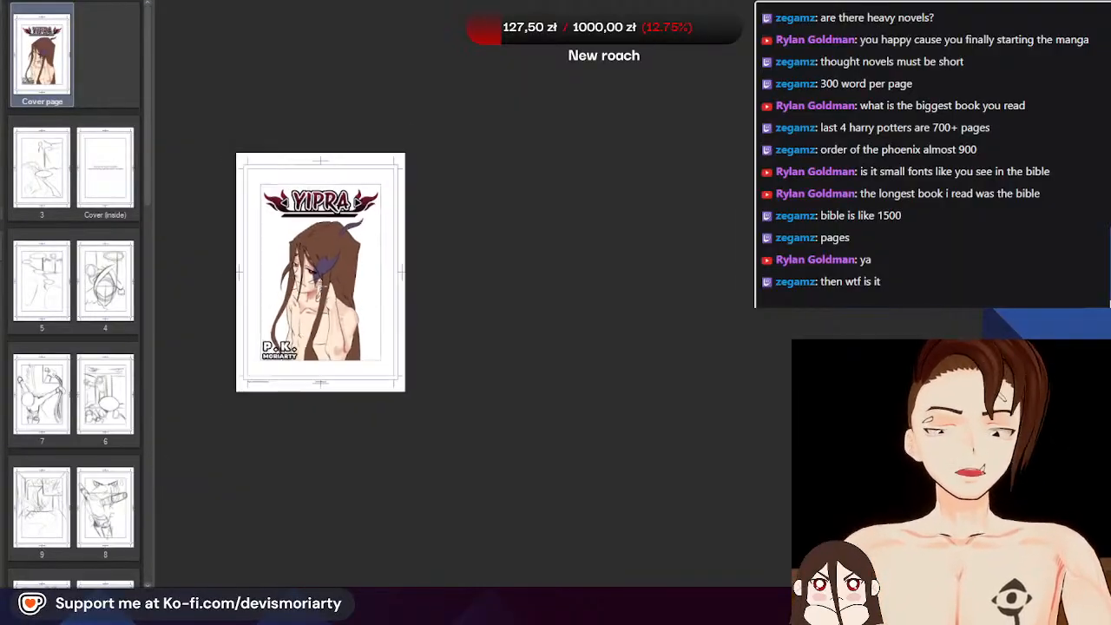
Touch up the lower end of the red crease beside the elbow
scroll(326, 282, "up", 5)
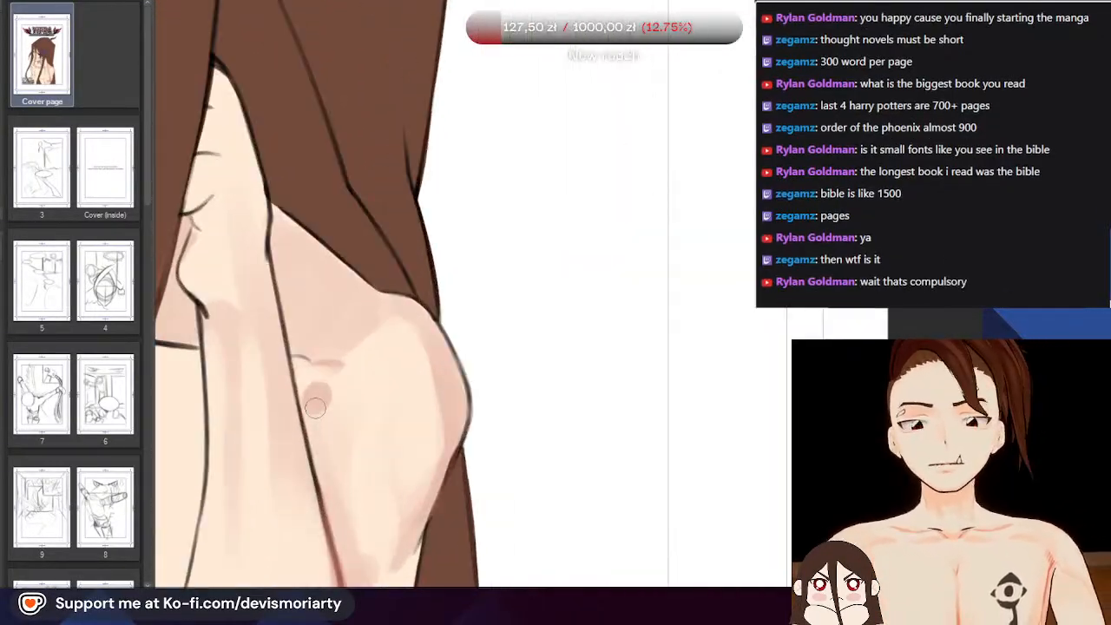
scroll(317, 382, "down", 3)
scroll(320, 384, "up", 3)
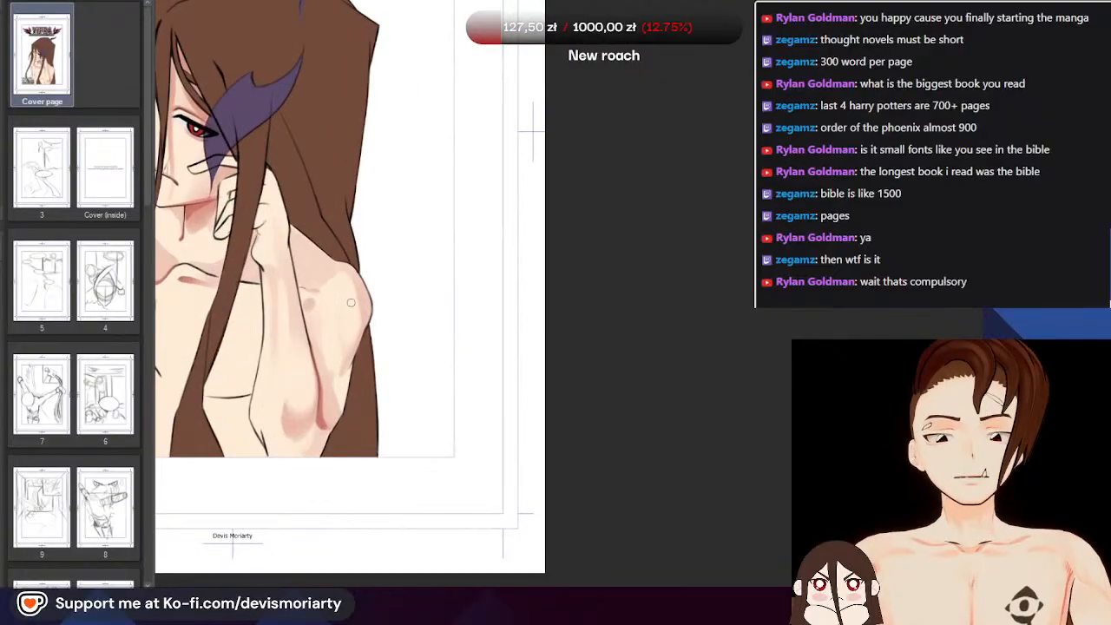
scroll(322, 387, "up", 2)
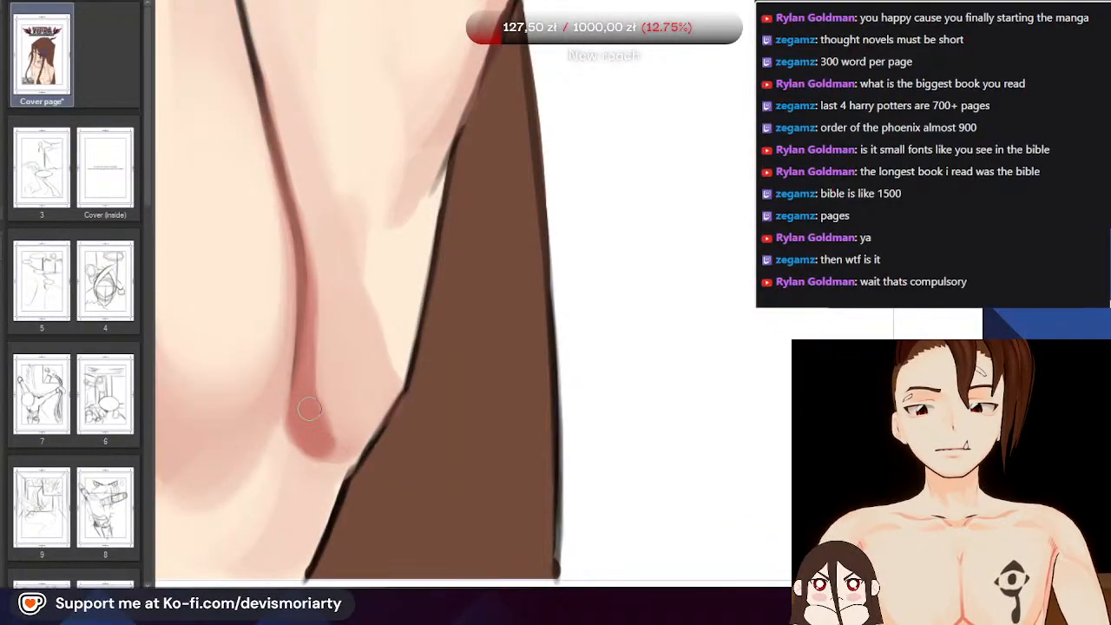
scroll(305, 391, "down", 4)
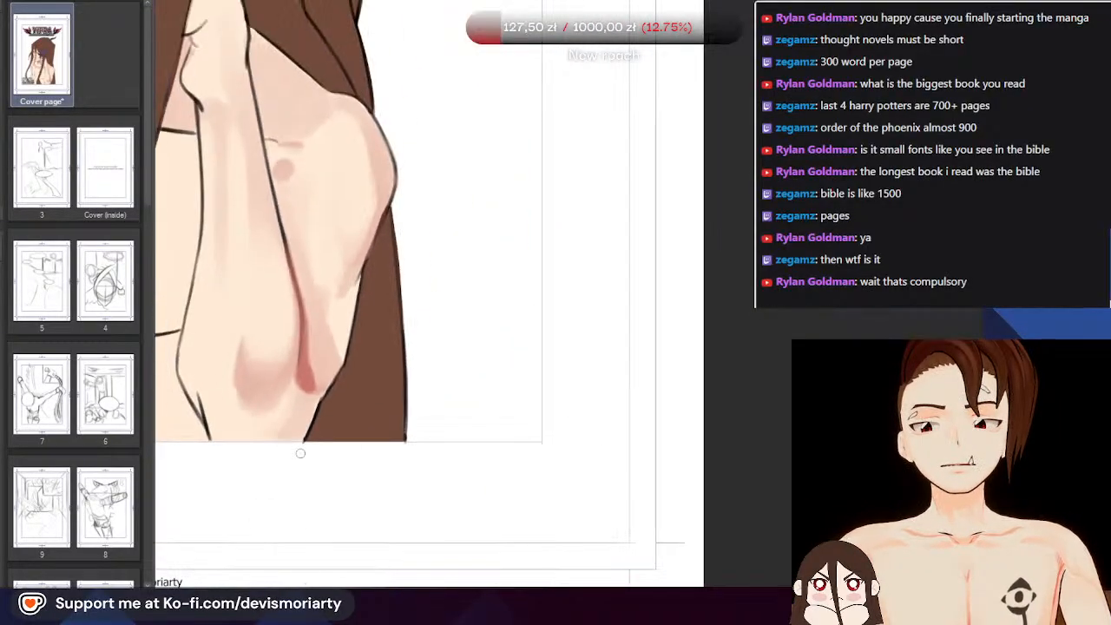
Try to shade the inner contour of the raised forearm near the elbow with soft pink
scroll(279, 383, "up", 3)
scroll(279, 384, "up", 2)
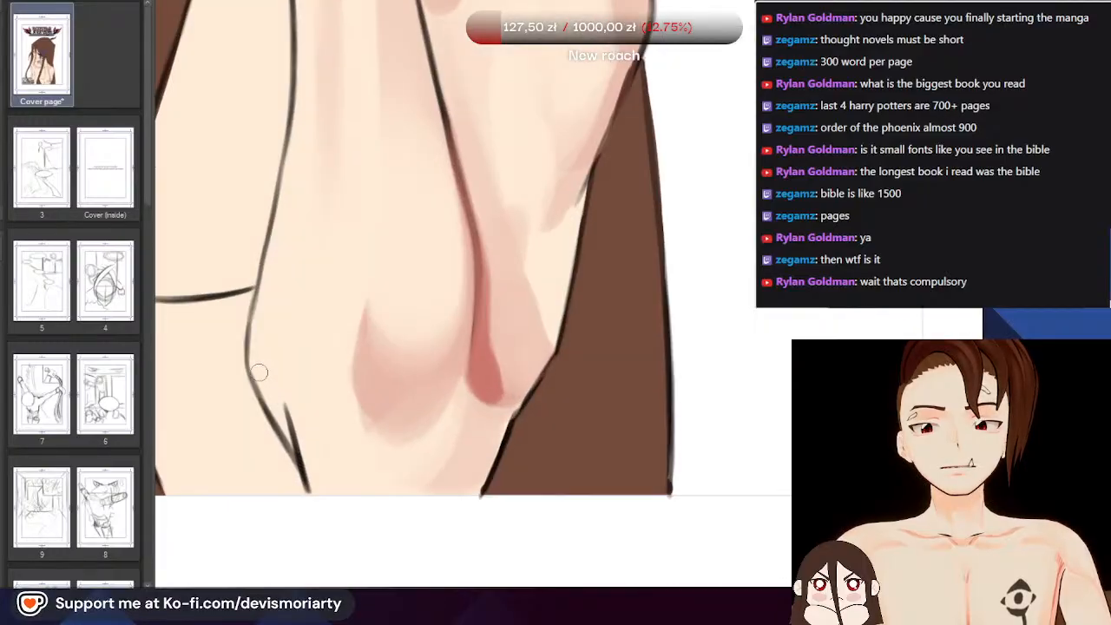
scroll(274, 365, "down", 2)
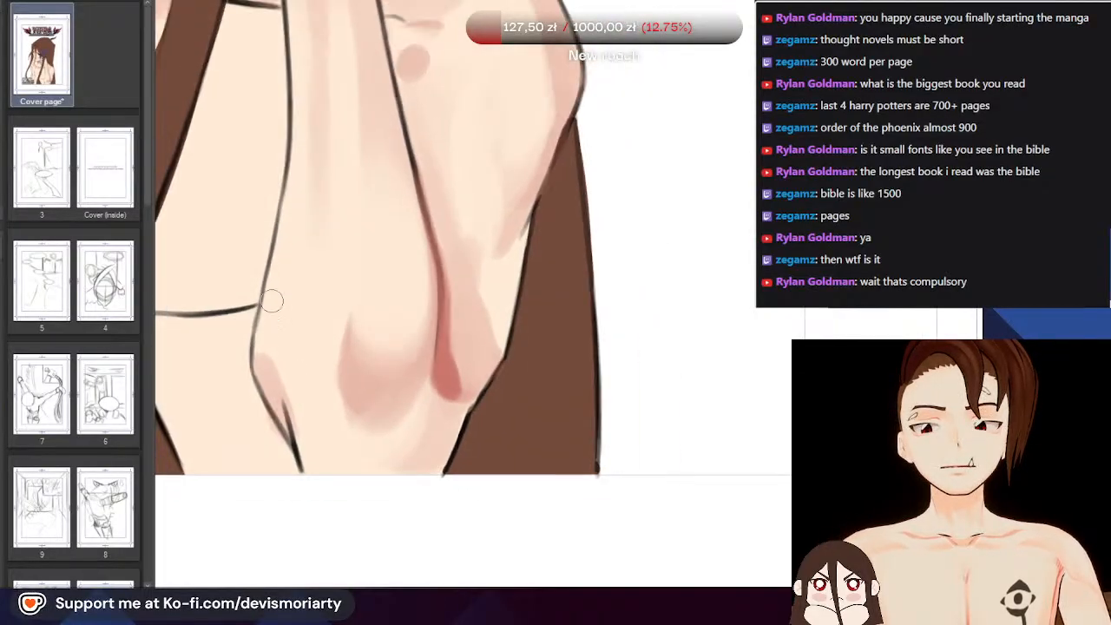
scroll(272, 304, "up", 1)
key("ctrl+z")
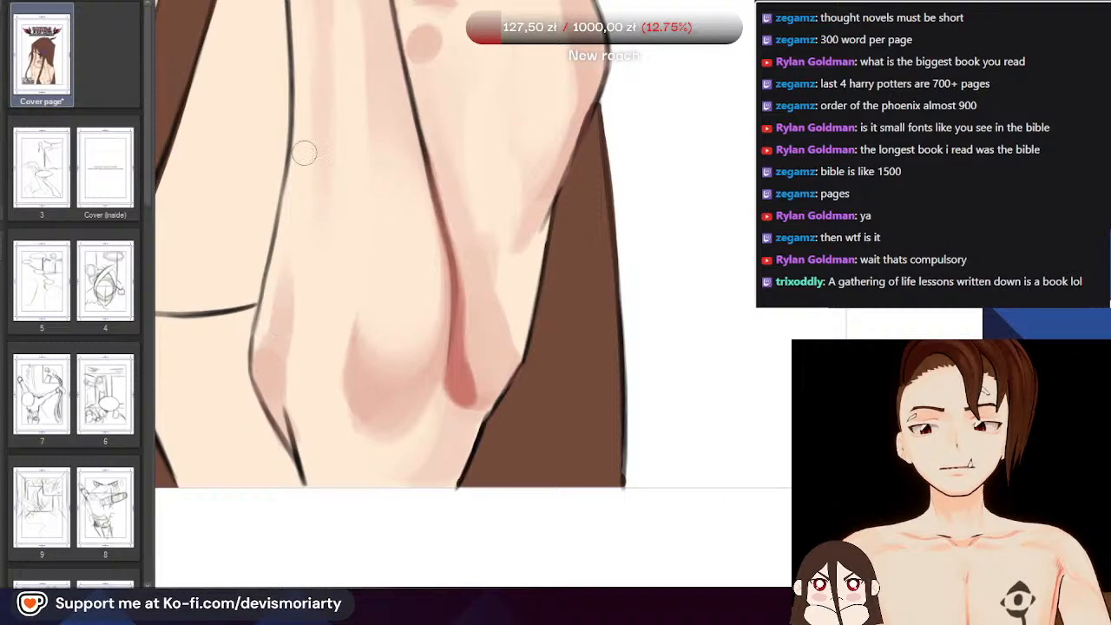
scroll(277, 382, "down", 3)
scroll(287, 434, "up", 2)
key("ctrl+z")
scroll(285, 500, "up", 3)
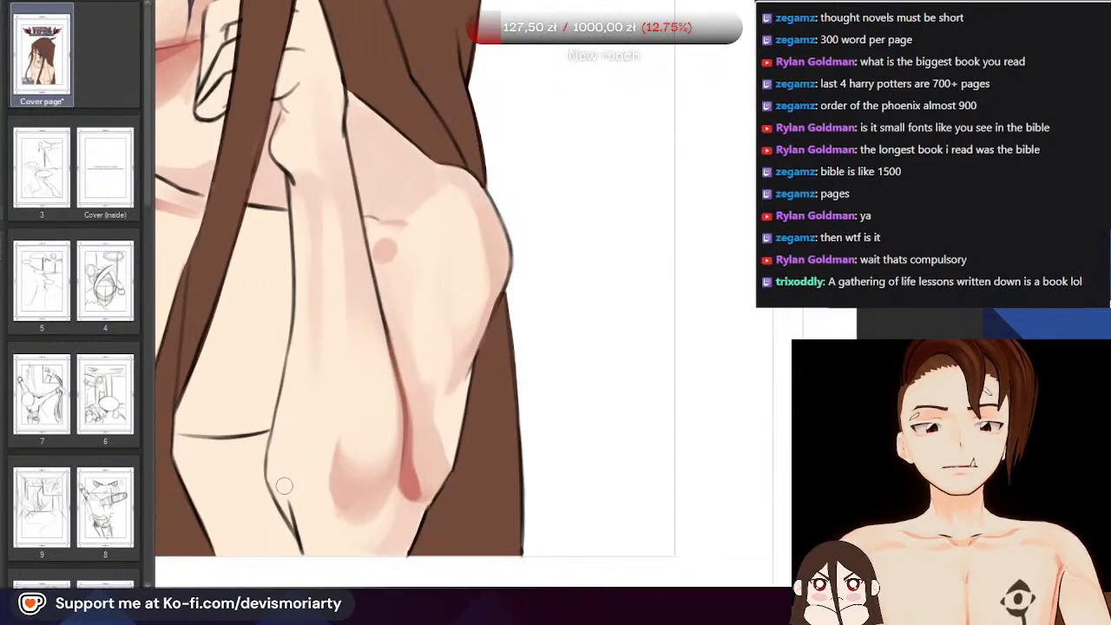
Paint a small pink shadow on the forearm's inner edge beside the elbow and soften it into the skin
left_click_drag(273, 490, 283, 472)
scroll(281, 486, "up", 1)
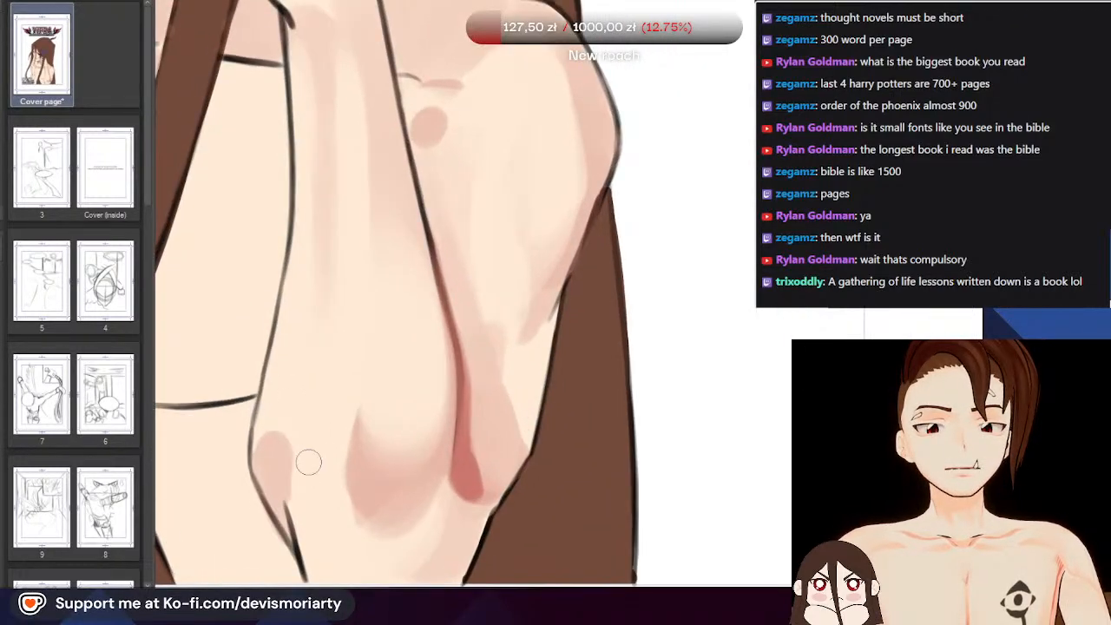
scroll(273, 441, "down", 6)
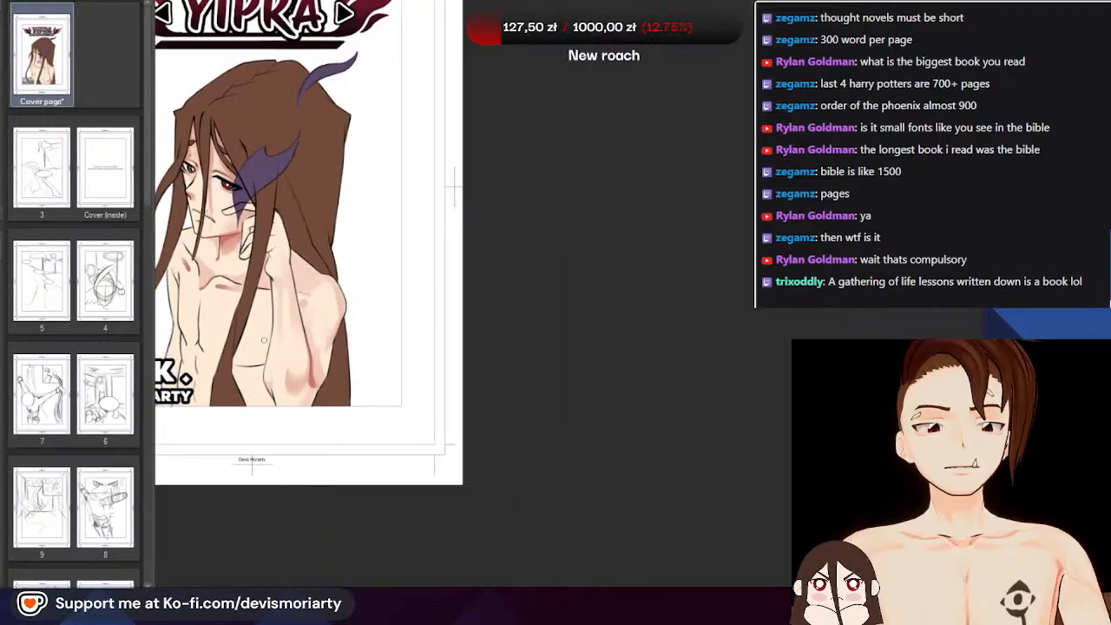
scroll(290, 246, "up", 5)
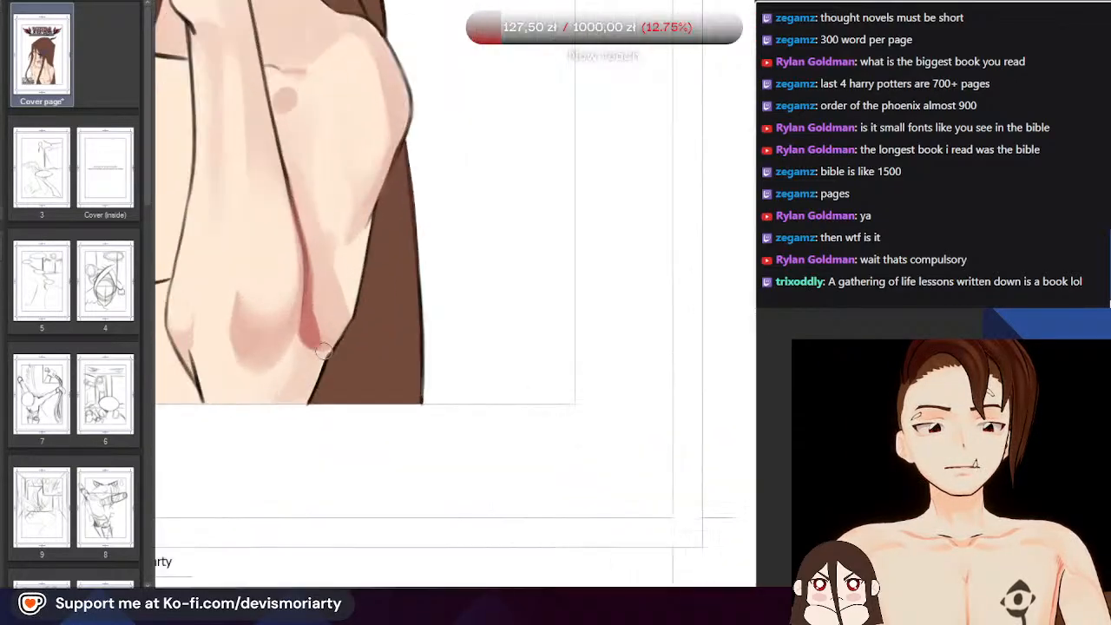
Soften the lower end of the red crease beside the elbow and save the cover page
scroll(298, 335, "down", 4)
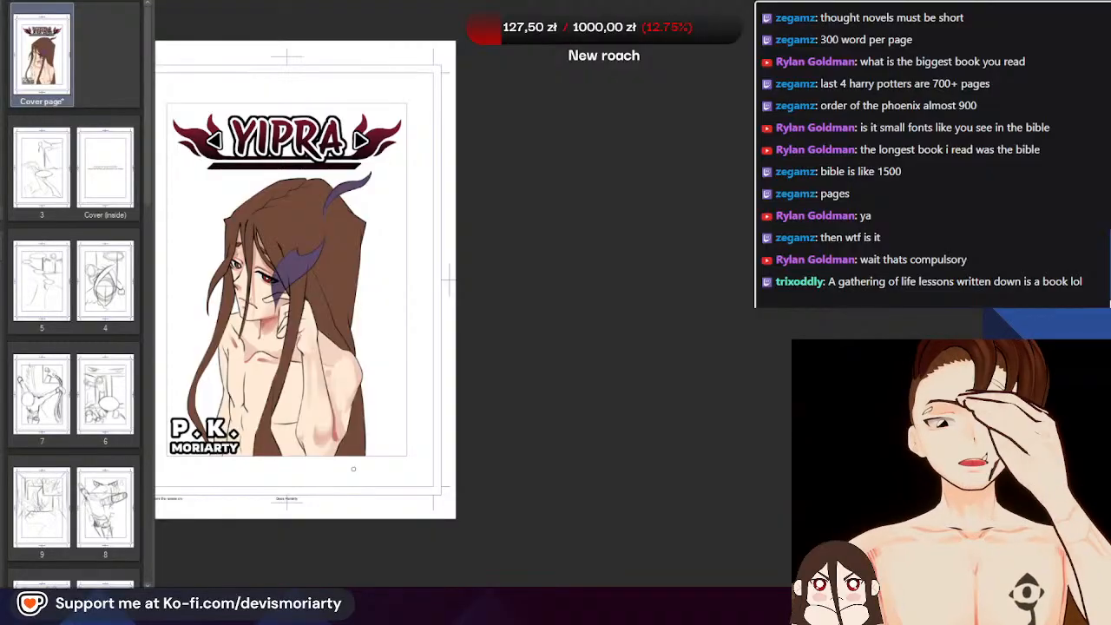
scroll(354, 469, "down", 2)
scroll(365, 482, "up", 6)
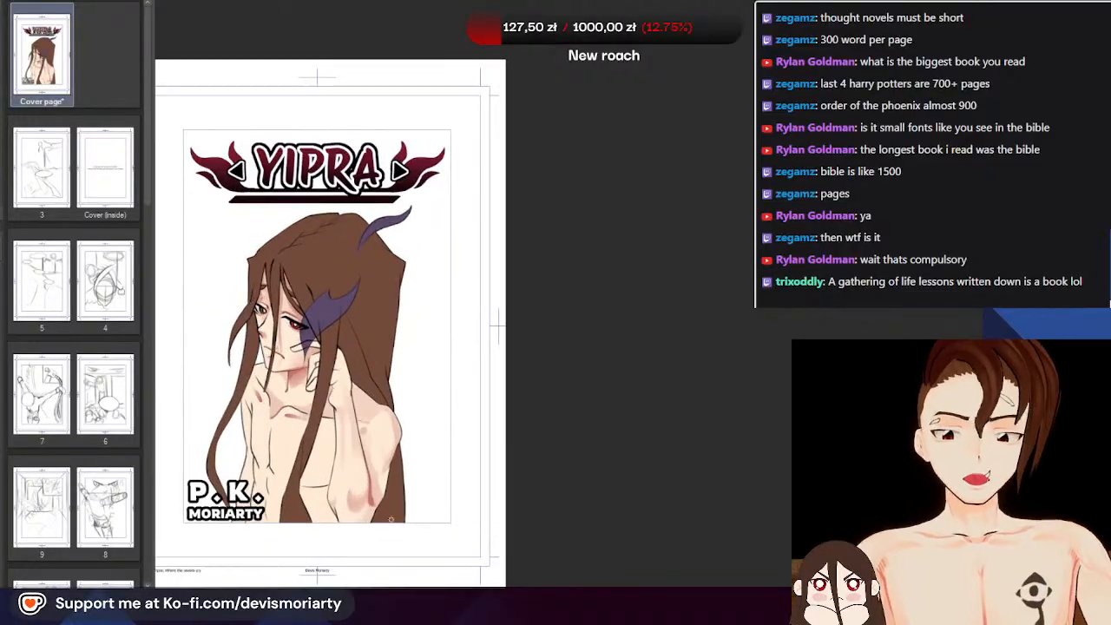
scroll(377, 473, "up", 3)
scroll(347, 499, "down", 3)
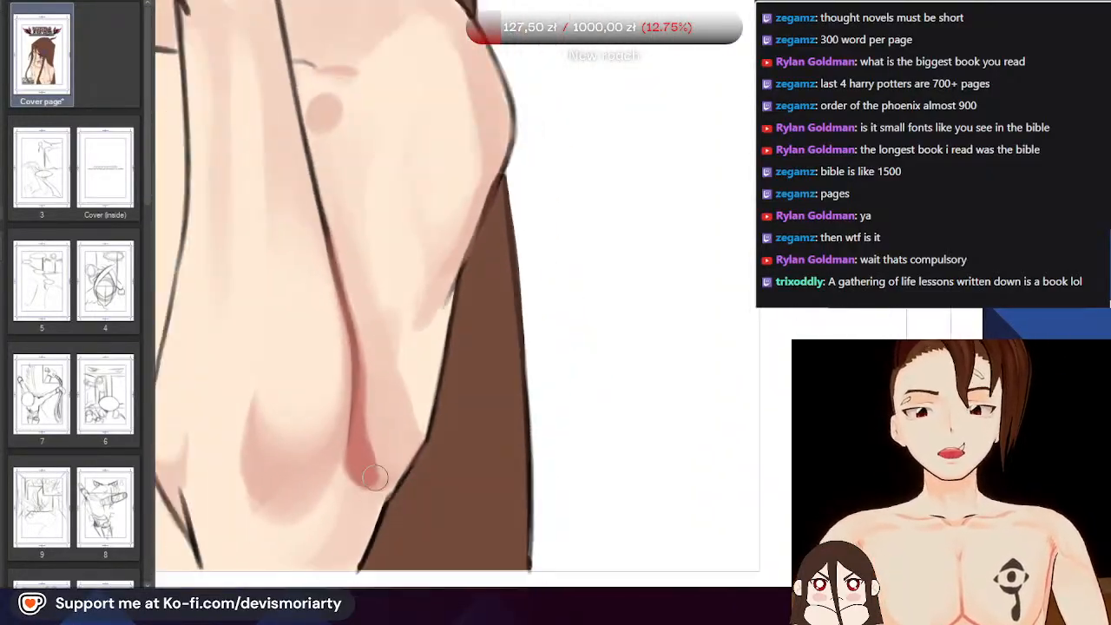
scroll(334, 521, "up", 2)
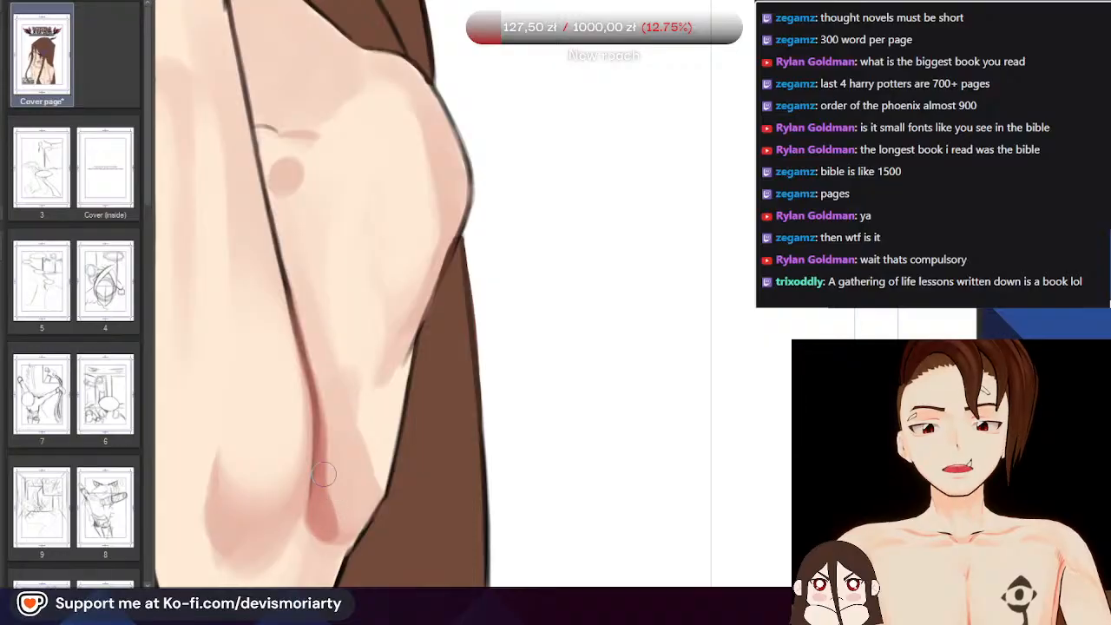
scroll(339, 520, "down", 4)
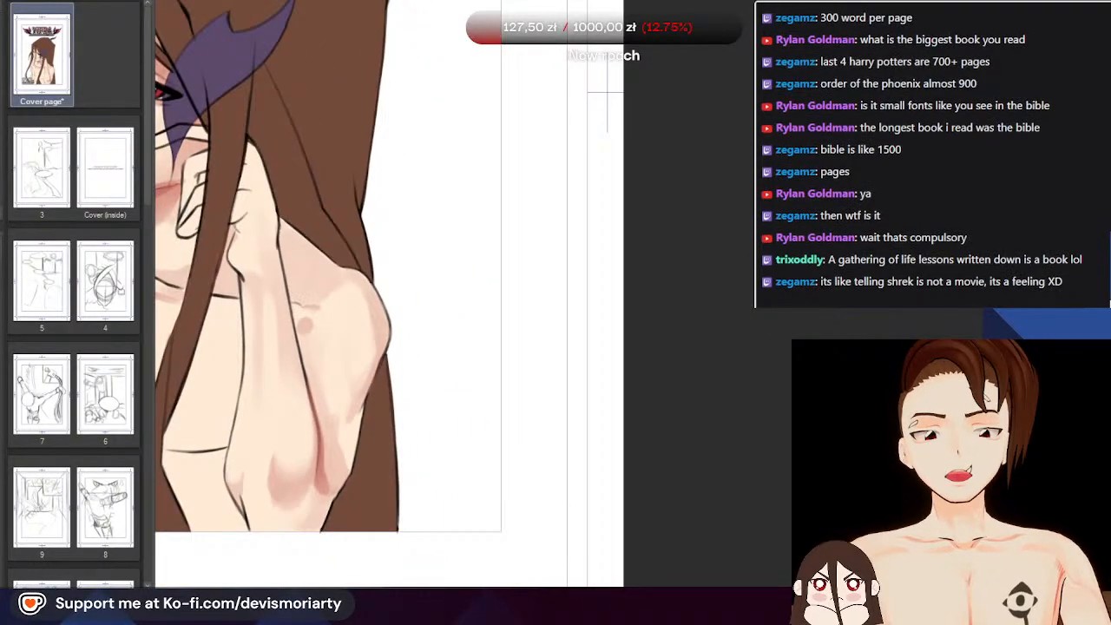
scroll(288, 148, "down", 3)
scroll(288, 147, "up", 2)
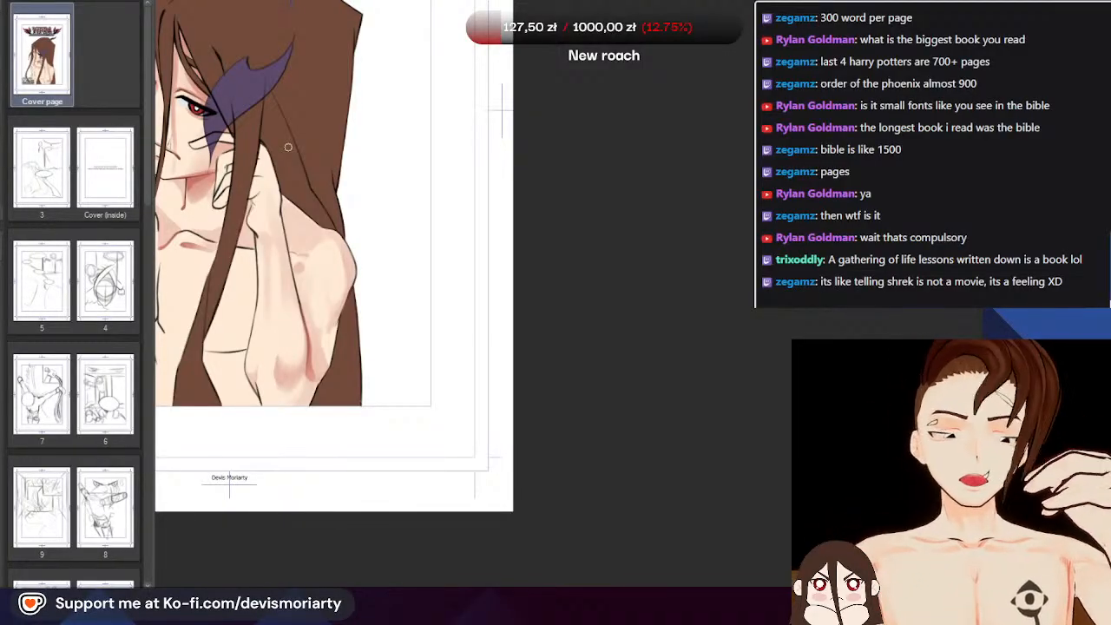
Examine the shading of the shoulder and upper arm up close and against the full cover
scroll(344, 281, "down", 3)
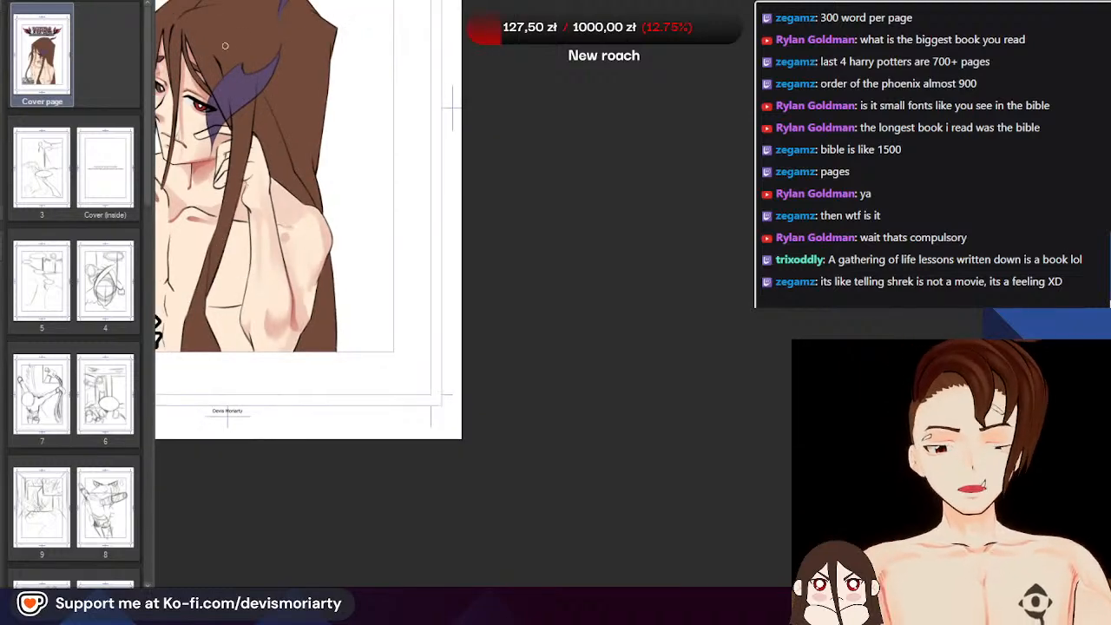
scroll(344, 280, "down", 1)
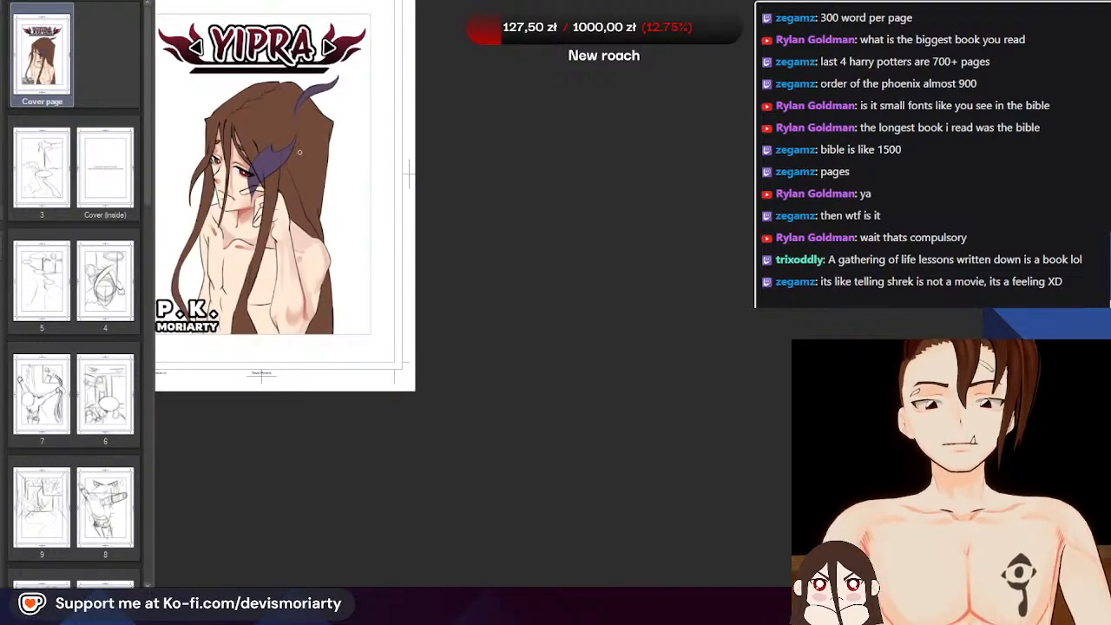
scroll(217, 67, "up", 3)
scroll(377, 234, "up", 3)
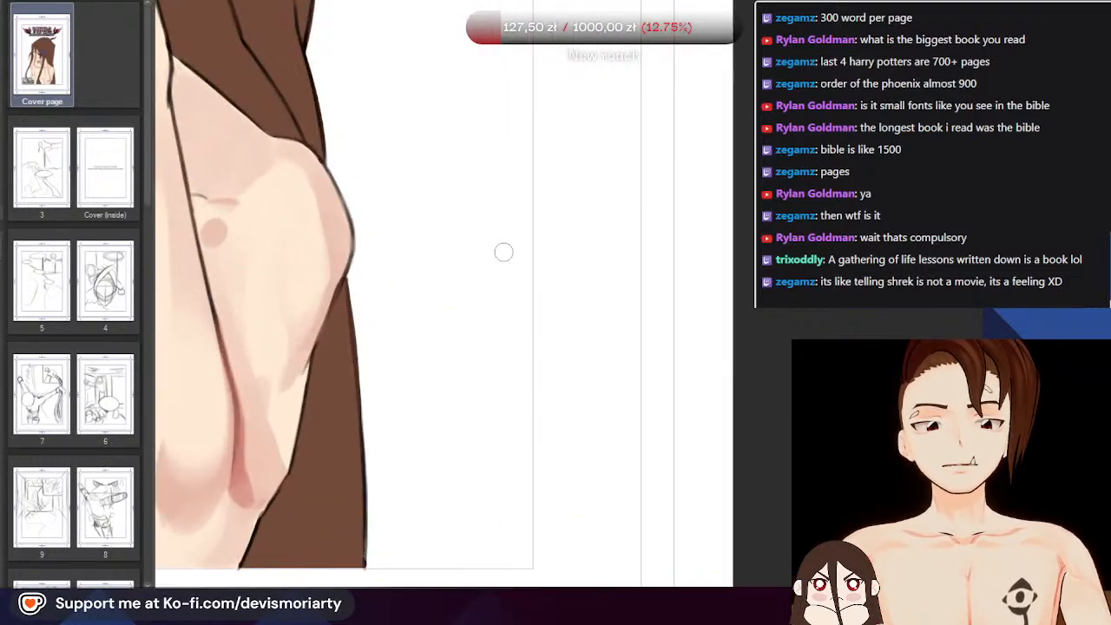
scroll(347, 250, "down", 4)
scroll(290, 241, "up", 5)
scroll(268, 272, "down", 3)
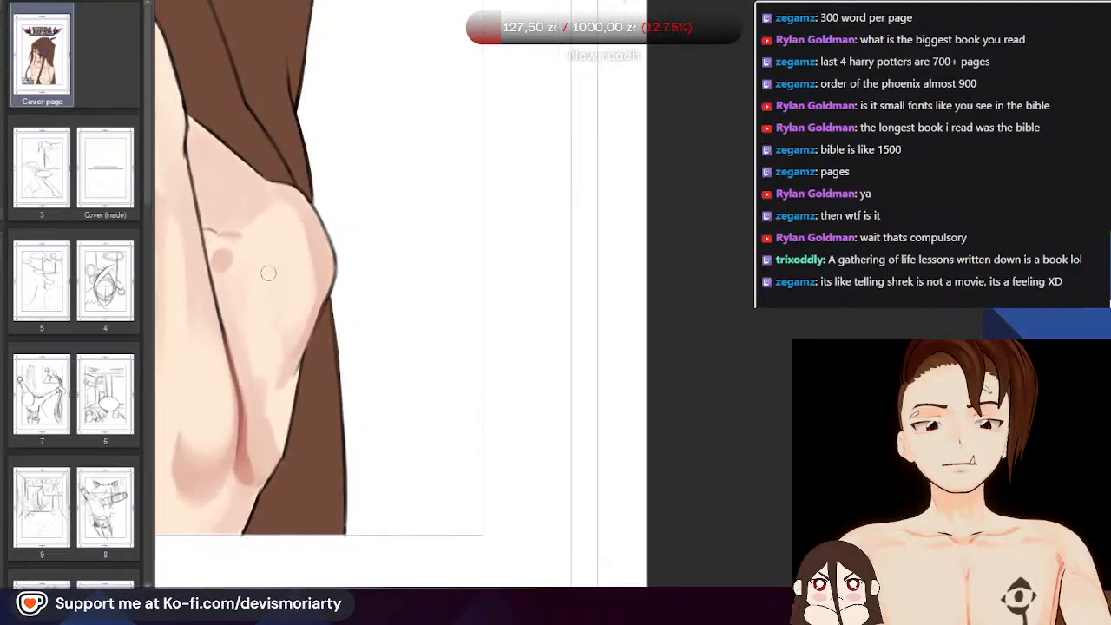
scroll(325, 226, "up", 3)
key("bracketright")
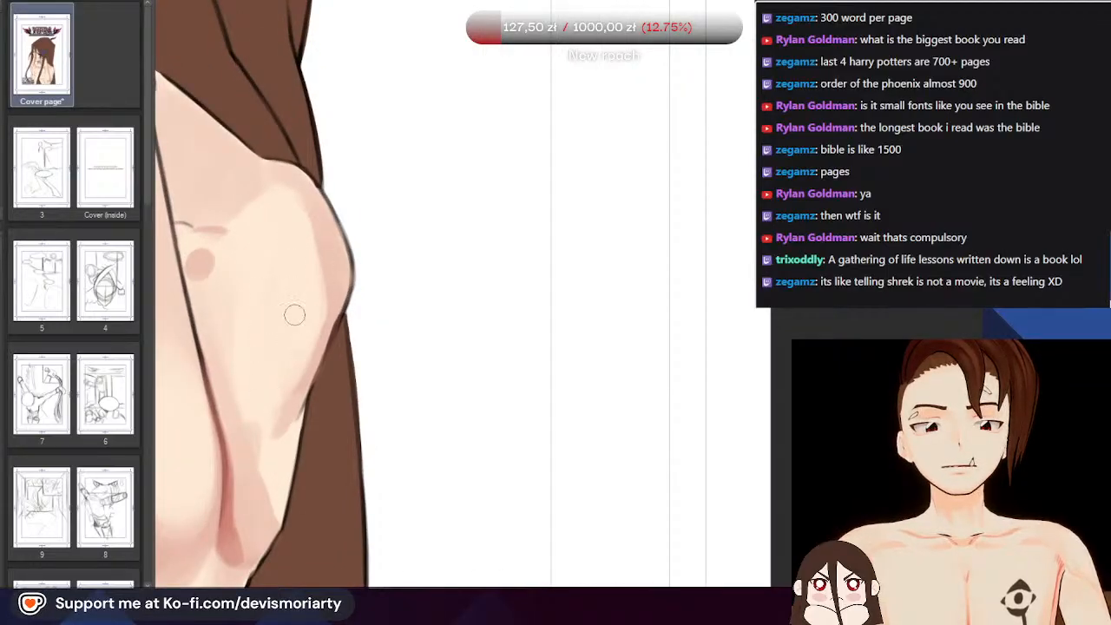
scroll(293, 315, "up", 1)
scroll(278, 392, "down", 5)
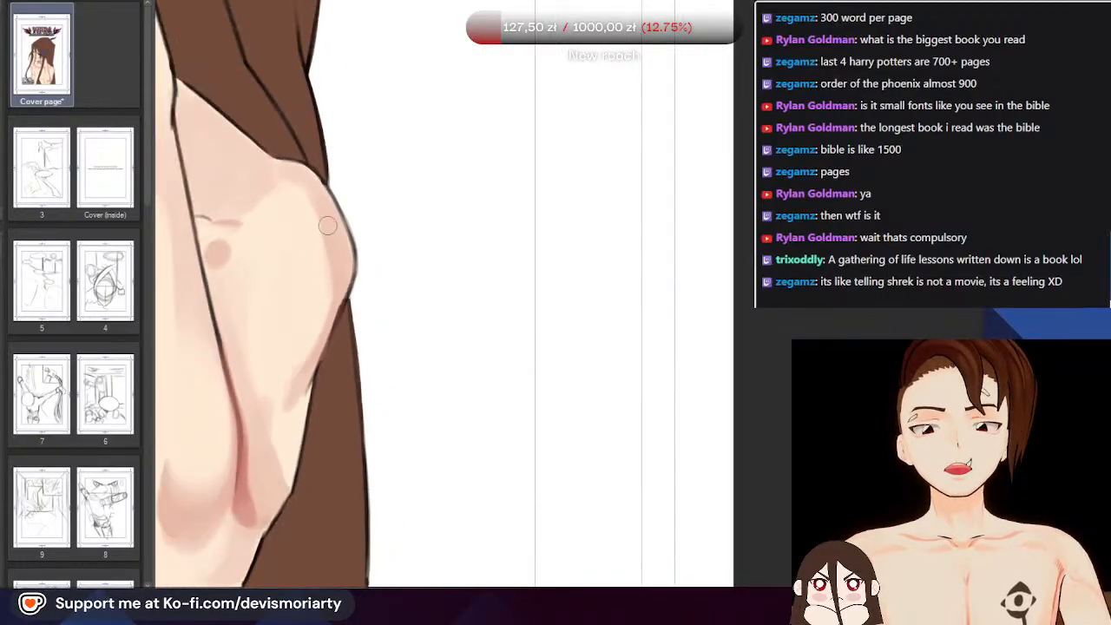
Thicken the dark outline of the outer elbow where the arm borders the brown hair
scroll(310, 316, "up", 4)
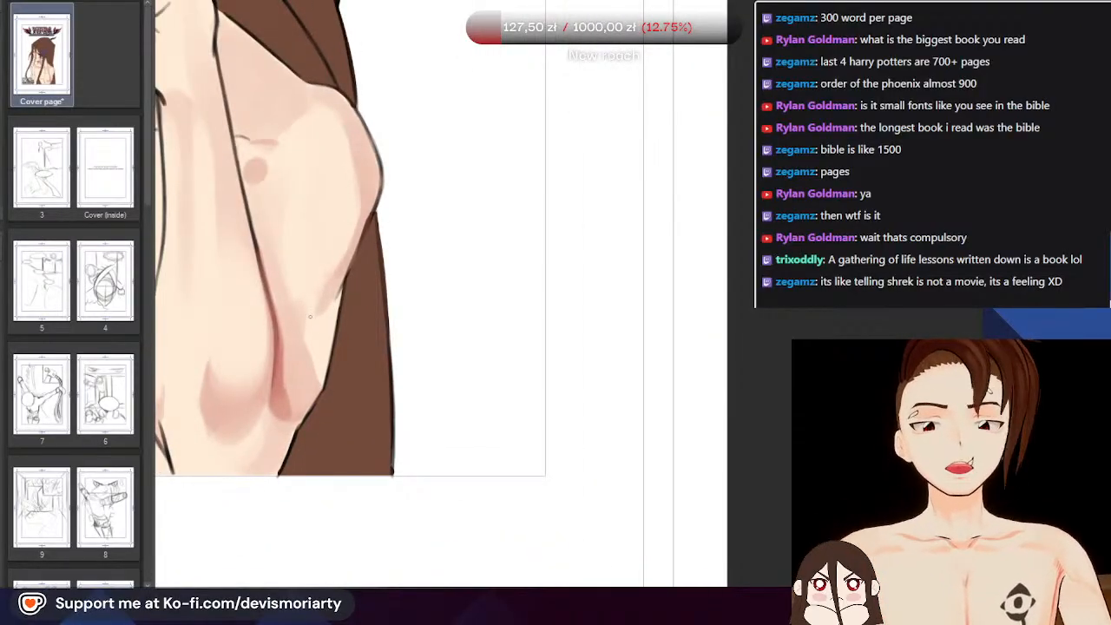
scroll(310, 317, "up", 3)
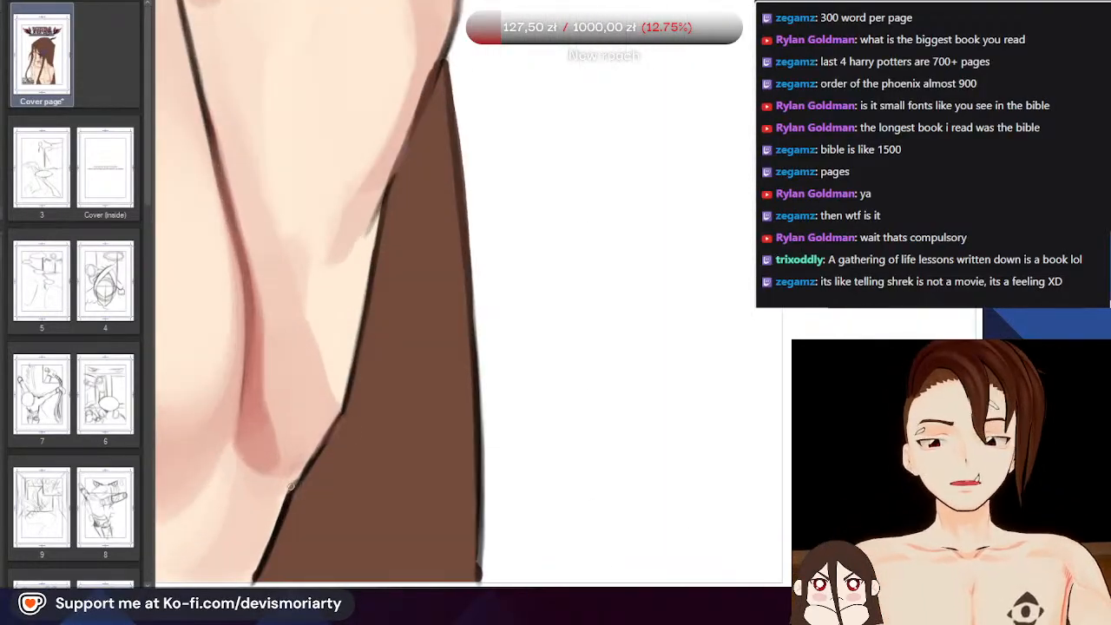
scroll(291, 486, "down", 3)
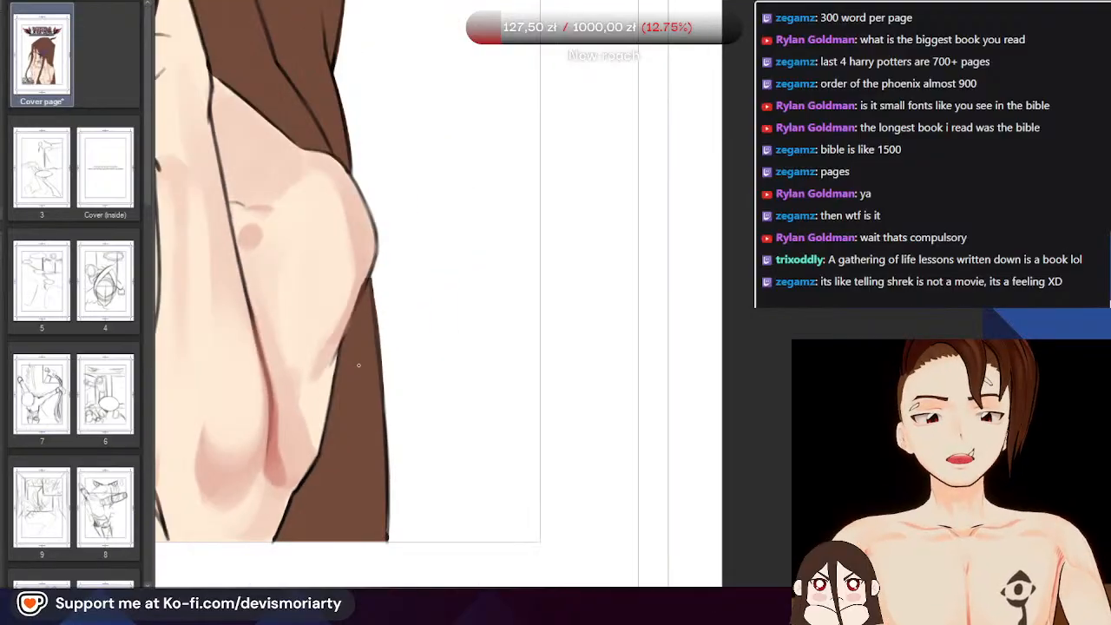
scroll(358, 365, "up", 2)
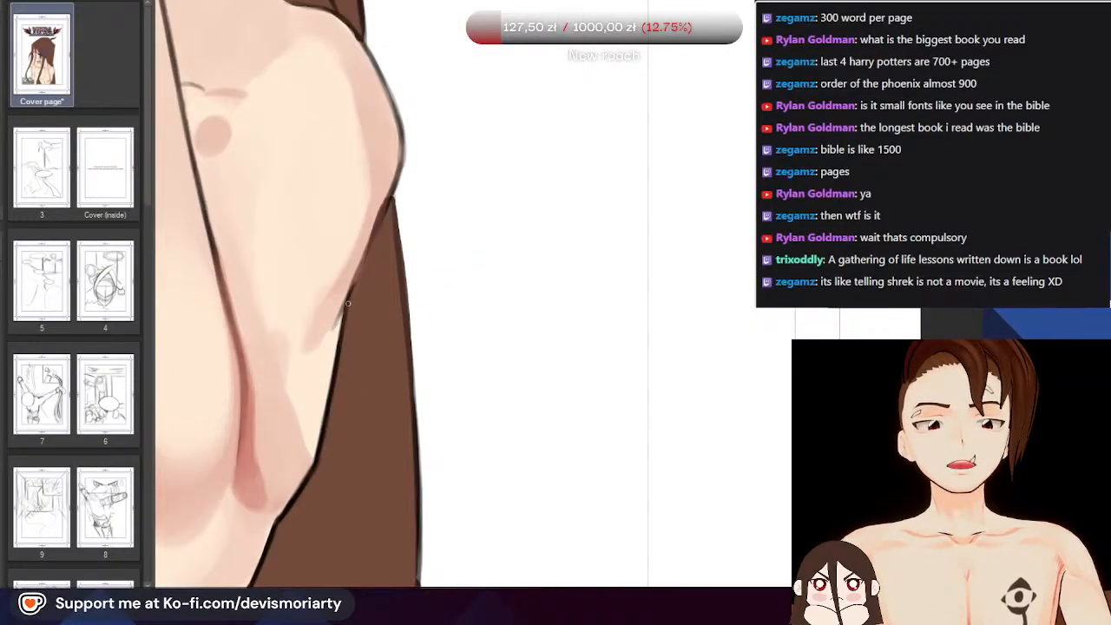
left_click_drag(348, 303, 344, 331)
Redraw the upper arm's outer contour as a darker, thicker line running down toward the elbow
scroll(385, 209, "up", 2)
left_click_drag(409, 124, 384, 209)
left_click_drag(405, 146, 360, 264)
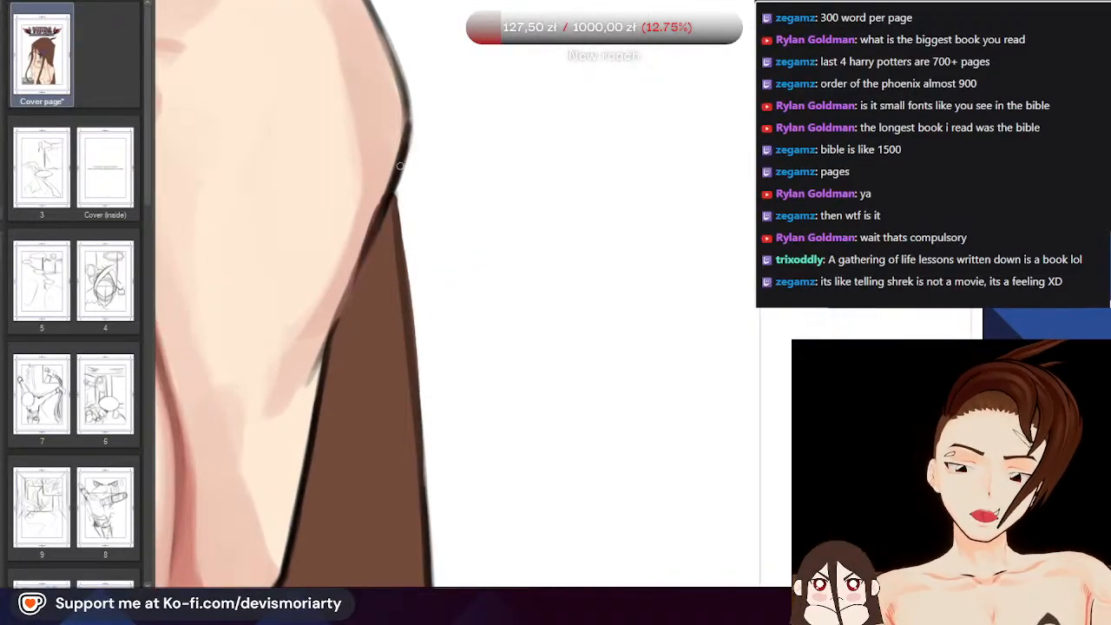
left_click_drag(400, 166, 310, 370)
key("ctrl+z")
left_click_drag(392, 188, 277, 458)
scroll(289, 382, "down", 2)
scroll(311, 323, "up", 2)
key("ctrl+z")
left_click_drag(315, 367, 262, 481)
scroll(265, 417, "down", 2)
scroll(347, 191, "up", 2)
Strengthen the shoulder's outline where it meets the hair, undo the last stroke, and save the cover page
mouse_move(330, 368)
left_mouse_down()
mouse_move(321, 306)
mouse_move(329, 348)
mouse_move(273, 201)
mouse_move(314, 274)
mouse_move(265, 193)
mouse_move(202, 151)
left_mouse_up()
scroll(269, 198, "down", 3)
scroll(329, 247, "down", 2)
scroll(428, 282, "up", 5)
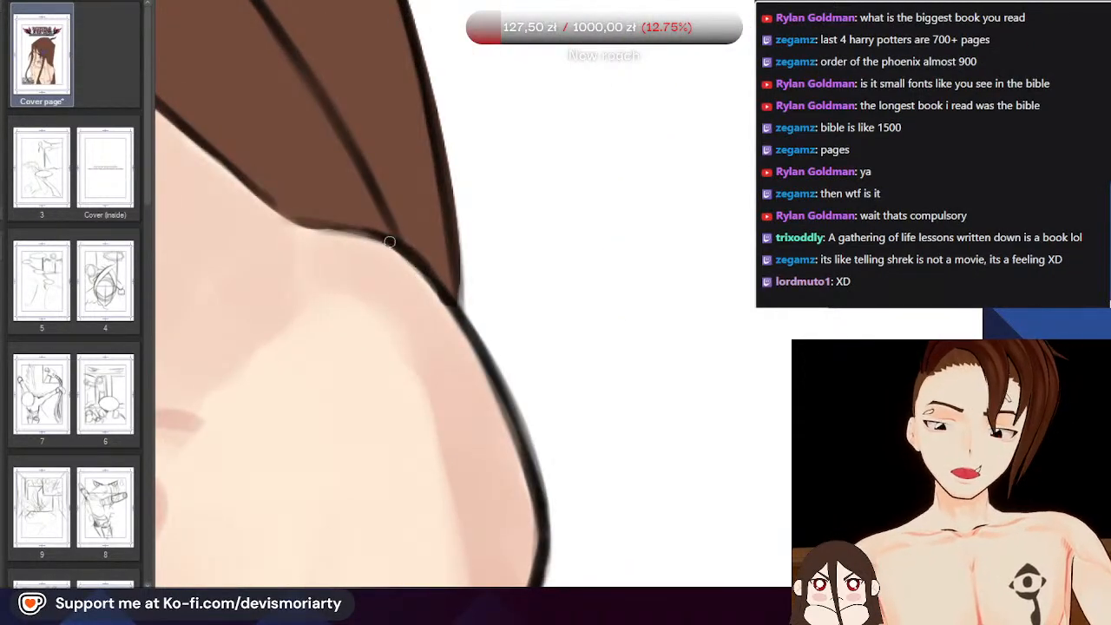
mouse_move(389, 242)
left_mouse_down()
mouse_move(285, 228)
mouse_move(352, 233)
mouse_move(254, 187)
left_mouse_up()
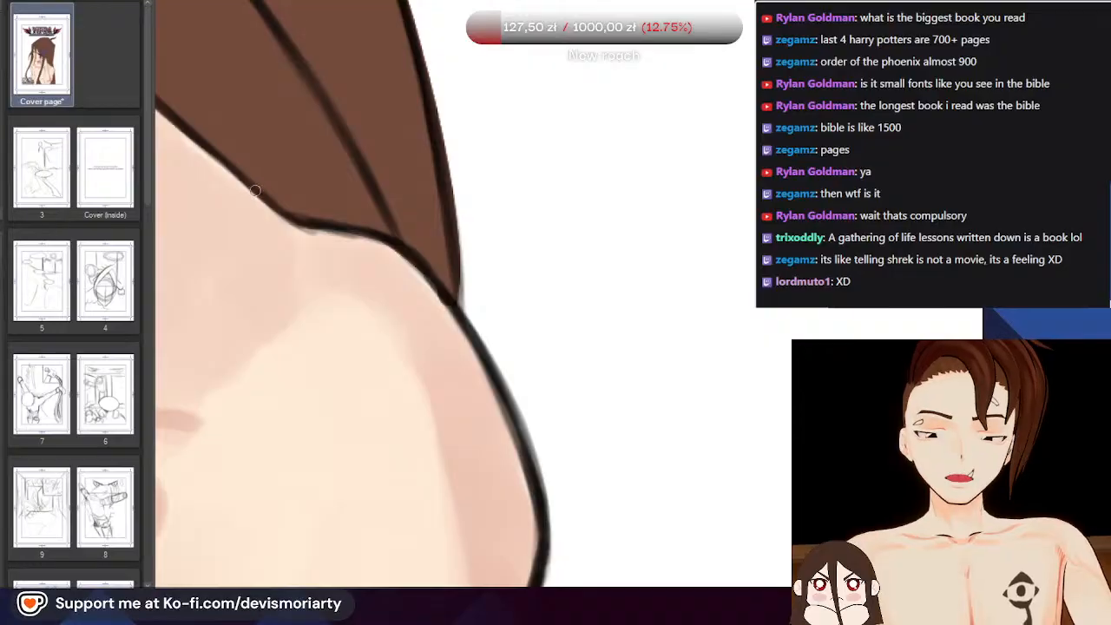
key("ctrl+z")
scroll(249, 180, "down", 2)
key("ctrl+s")
scroll(423, 393, "down", 3)
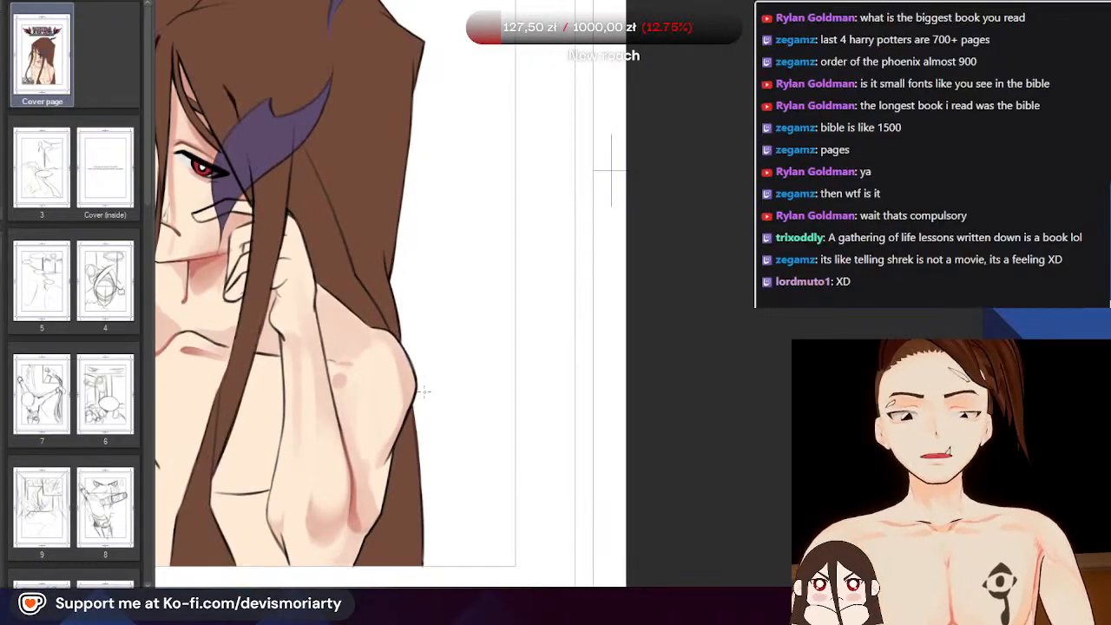
Touch up the skin shading between the red crease and the outer elbow contour
scroll(423, 391, "down", 3)
scroll(322, 341, "up", 2)
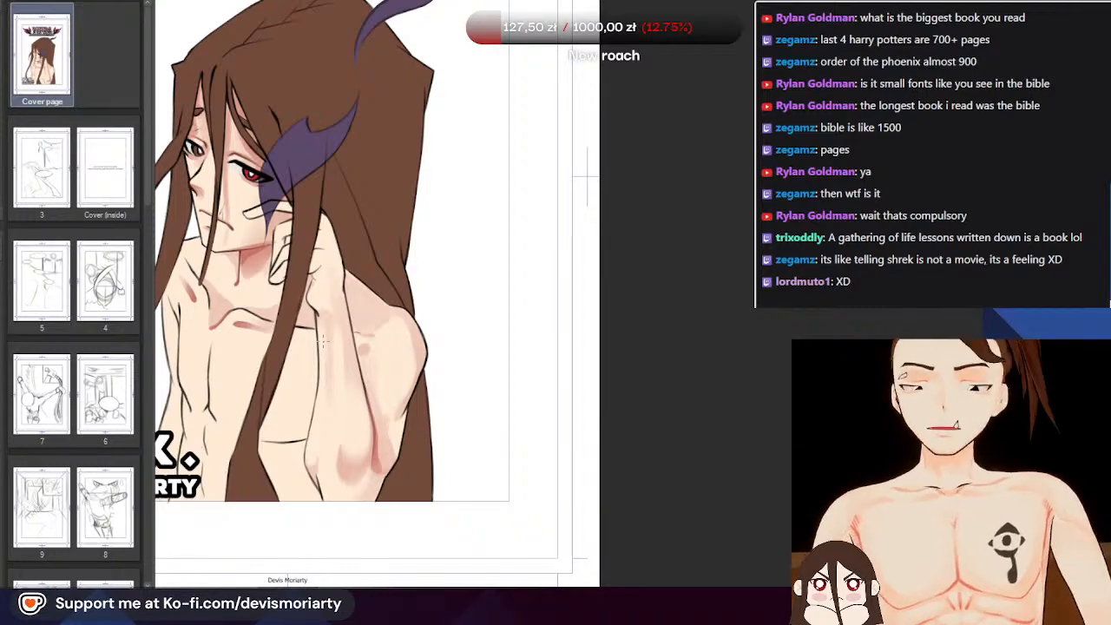
scroll(323, 340, "up", 5)
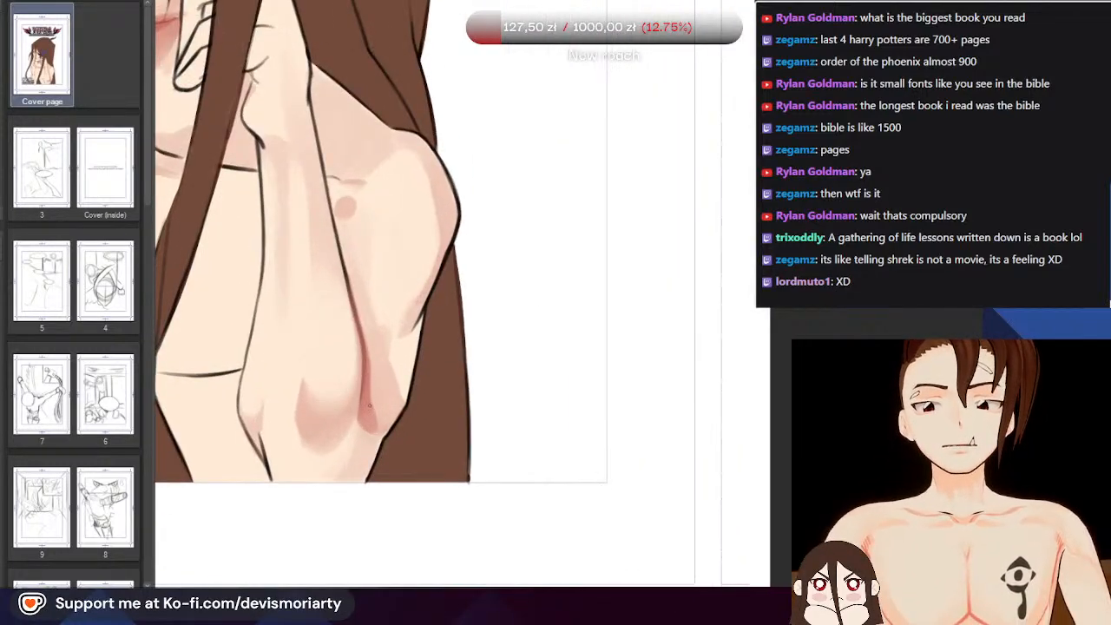
scroll(389, 395, "up", 4)
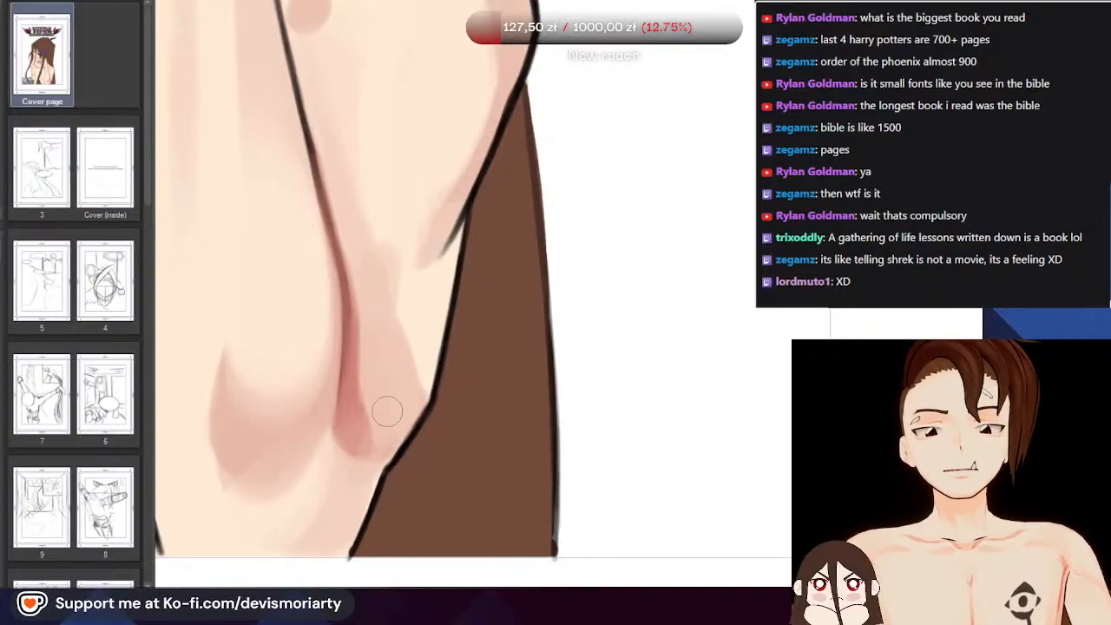
scroll(361, 364, "down", 5)
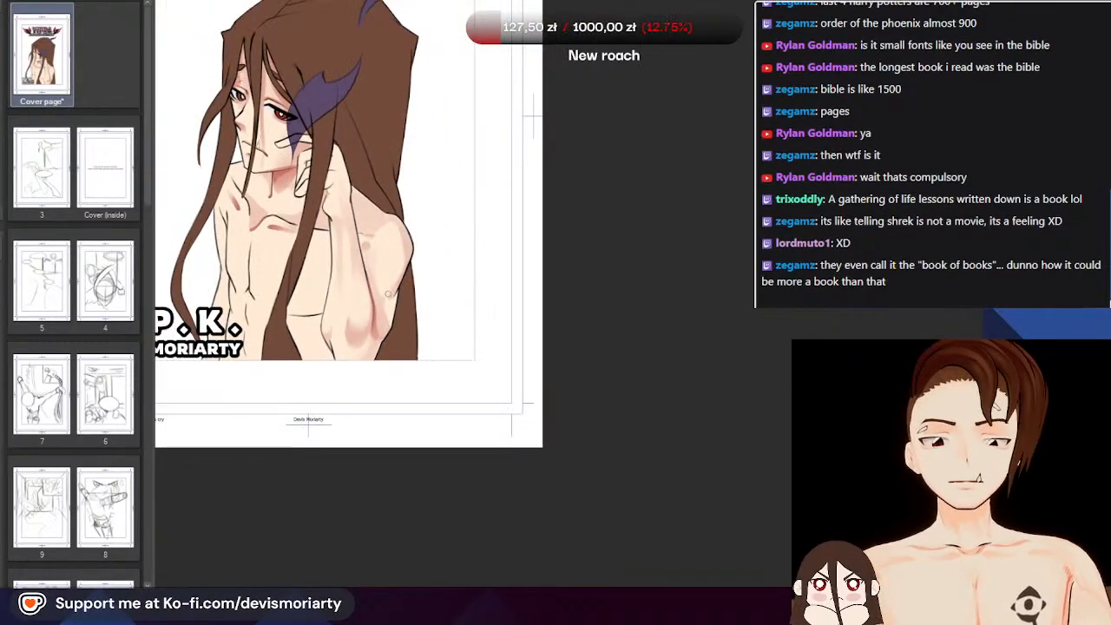
Compare the raised arm with the whole cover illustration and inspect the shading of the hand and neck
scroll(388, 295, "down", 3)
scroll(388, 294, "up", 3)
scroll(388, 293, "down", 3)
scroll(389, 292, "up", 2)
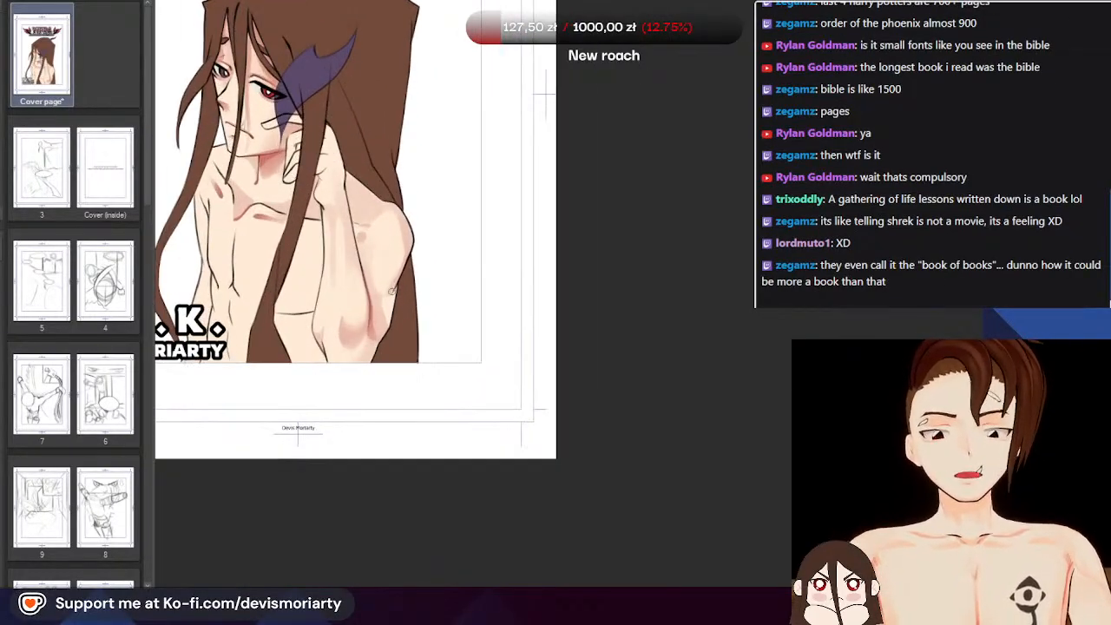
scroll(390, 290, "down", 4)
scroll(395, 208, "up", 3)
scroll(395, 209, "down", 3)
scroll(395, 209, "up", 4)
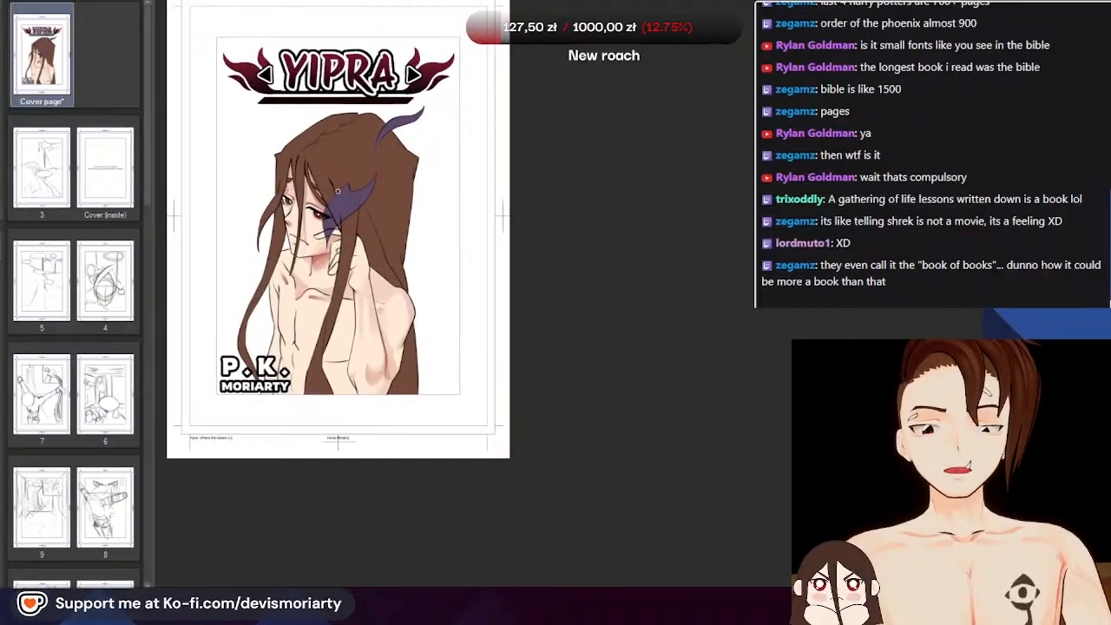
scroll(399, 208, "up", 3)
scroll(386, 251, "down", 3)
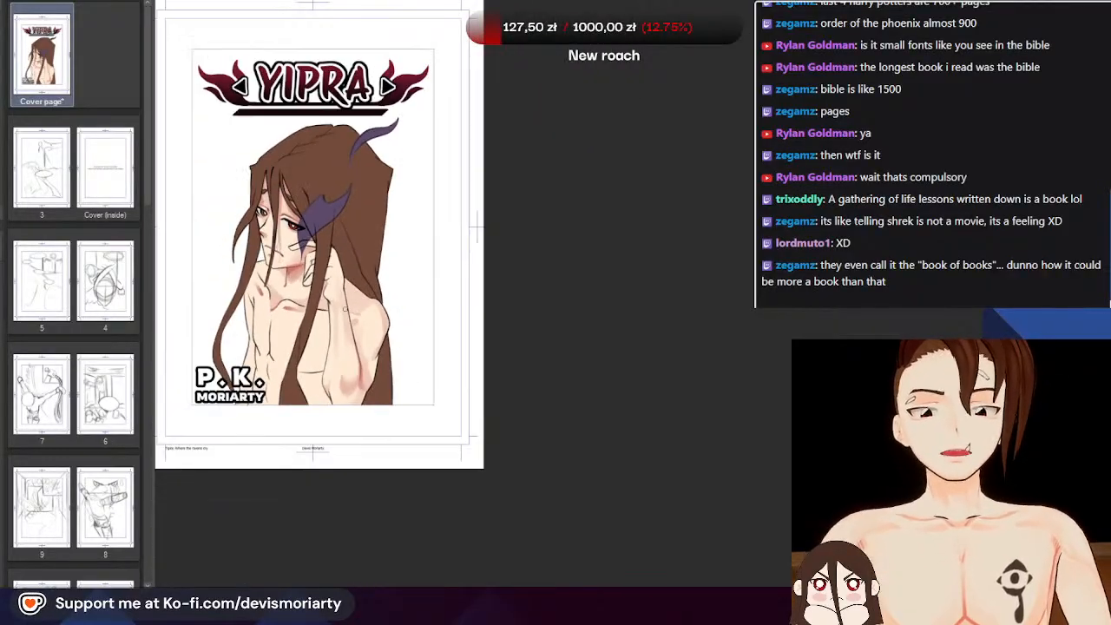
scroll(372, 285, "up", 4)
scroll(371, 286, "down", 2)
scroll(347, 260, "up", 4)
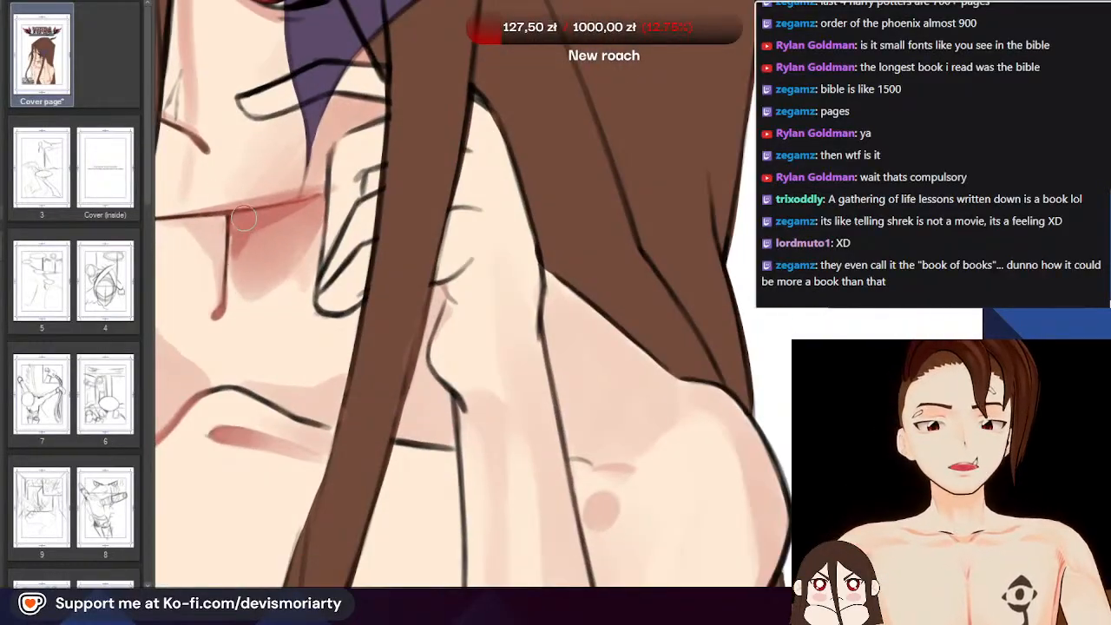
Reshape the skin shadow above the near collarbone, beside the long hair strand falling across the chest
scroll(247, 210, "down", 3)
scroll(247, 211, "down", 3)
scroll(291, 153, "up", 4)
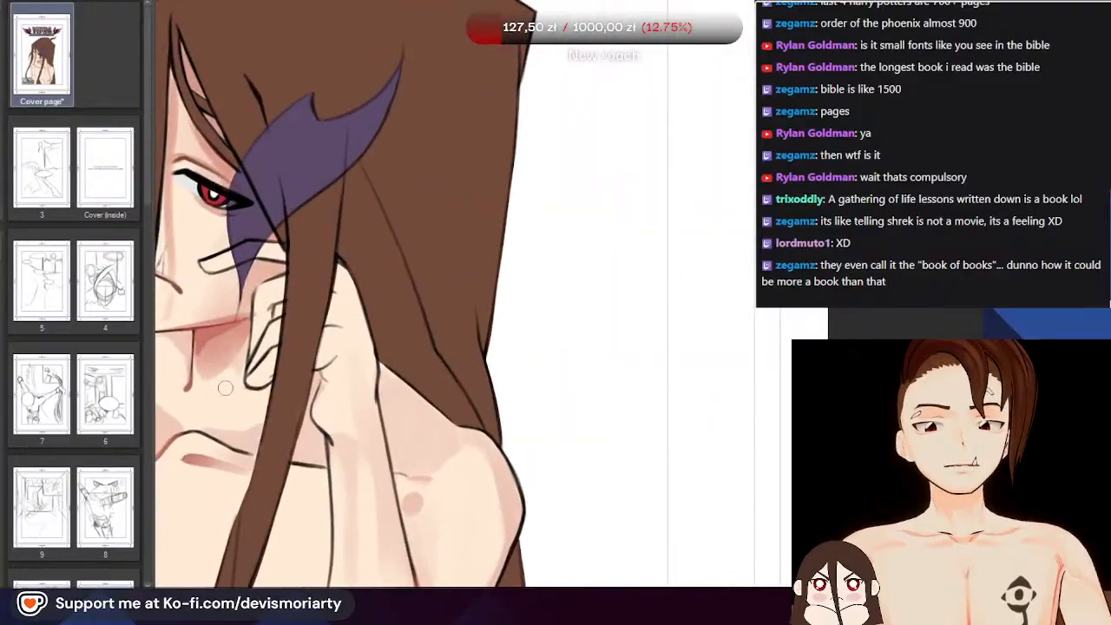
scroll(231, 400, "down", 2)
scroll(231, 400, "up", 2)
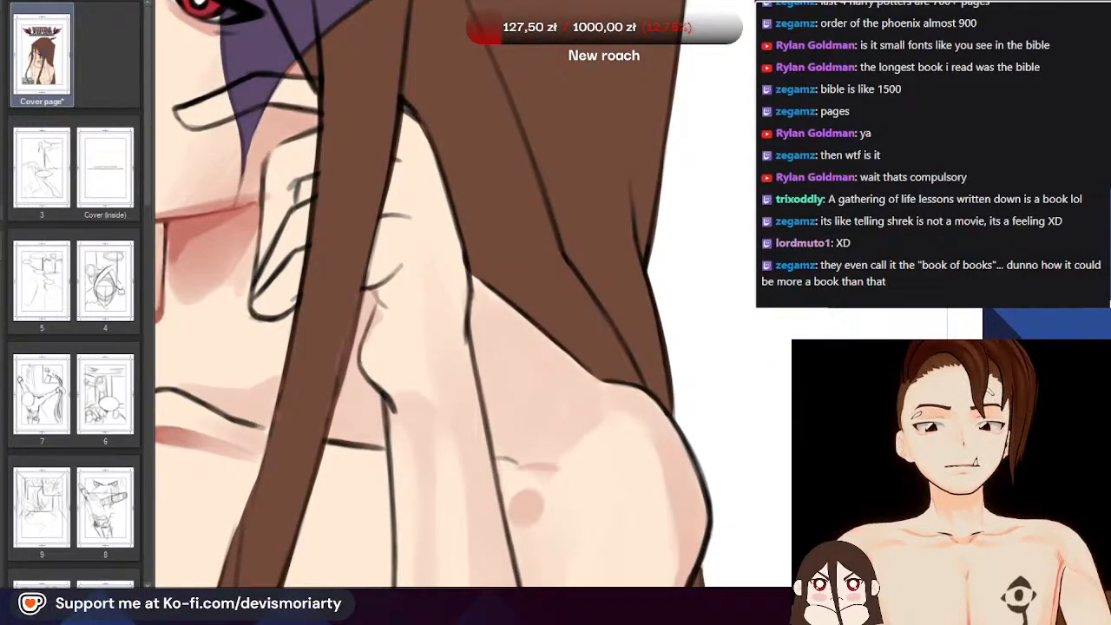
left_click_drag(503, 71, 307, 142)
scroll(308, 142, "down", 2)
scroll(377, 409, "up", 3)
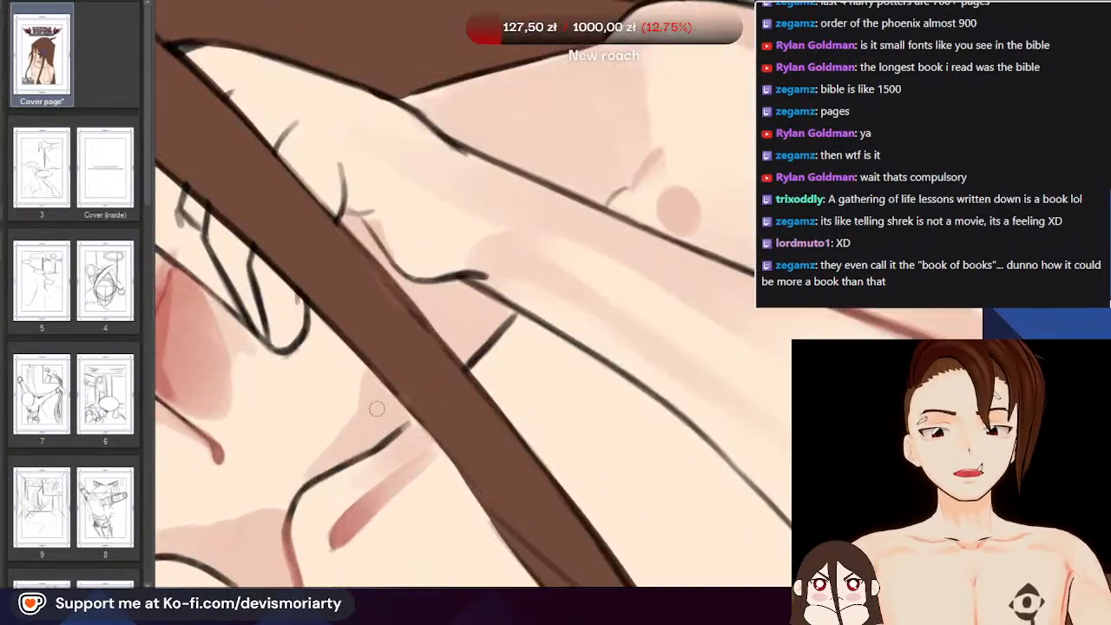
scroll(342, 434, "up", 2)
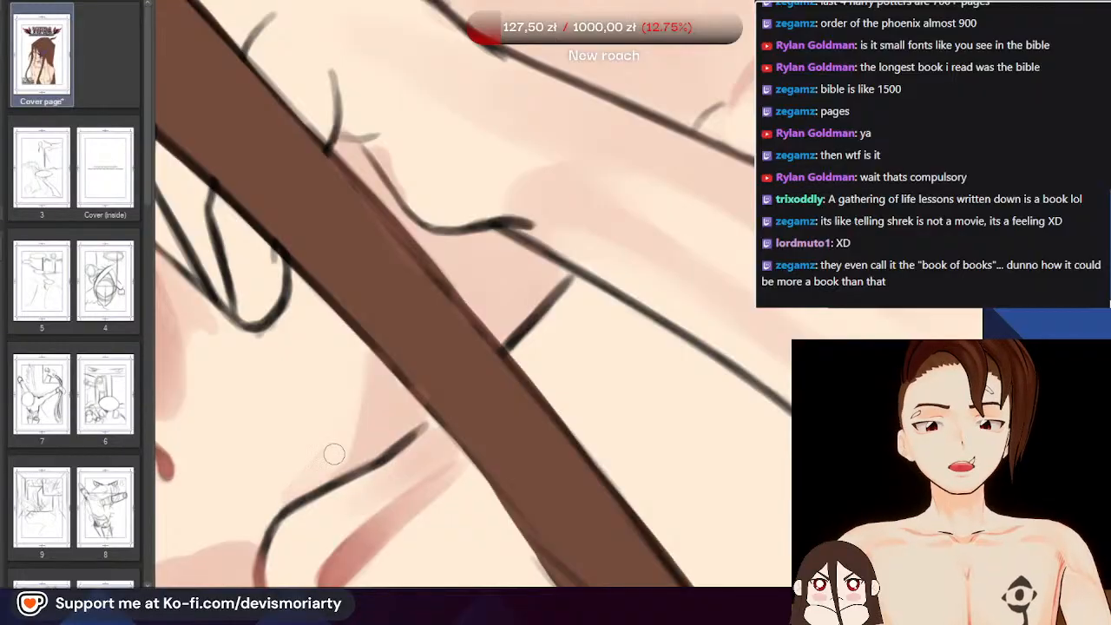
scroll(313, 458, "down", 6)
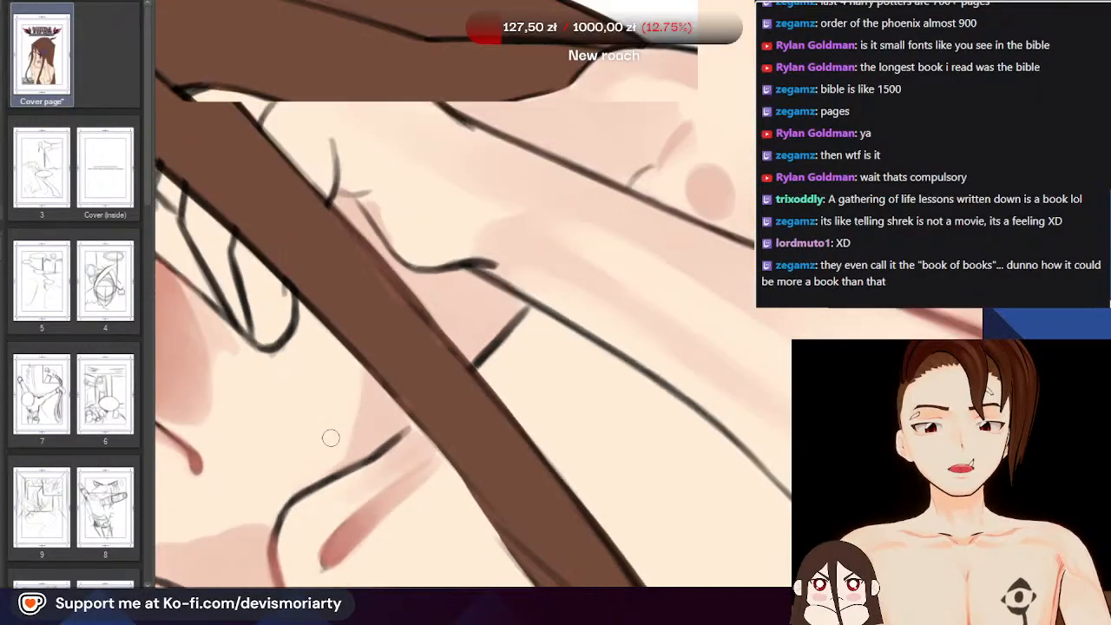
scroll(347, 329, "up", 6)
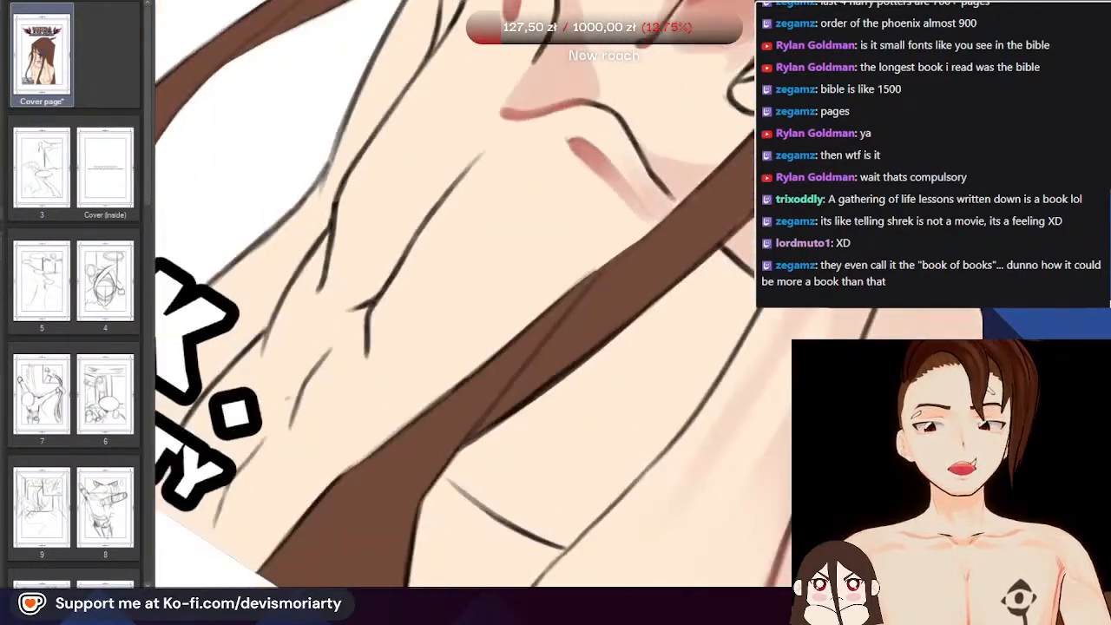
Refine the small triangular shadow beside the far collarbone on the rotated page and restore the upright view
left_click_drag(347, 330, 521, 103)
scroll(516, 280, "down", 3)
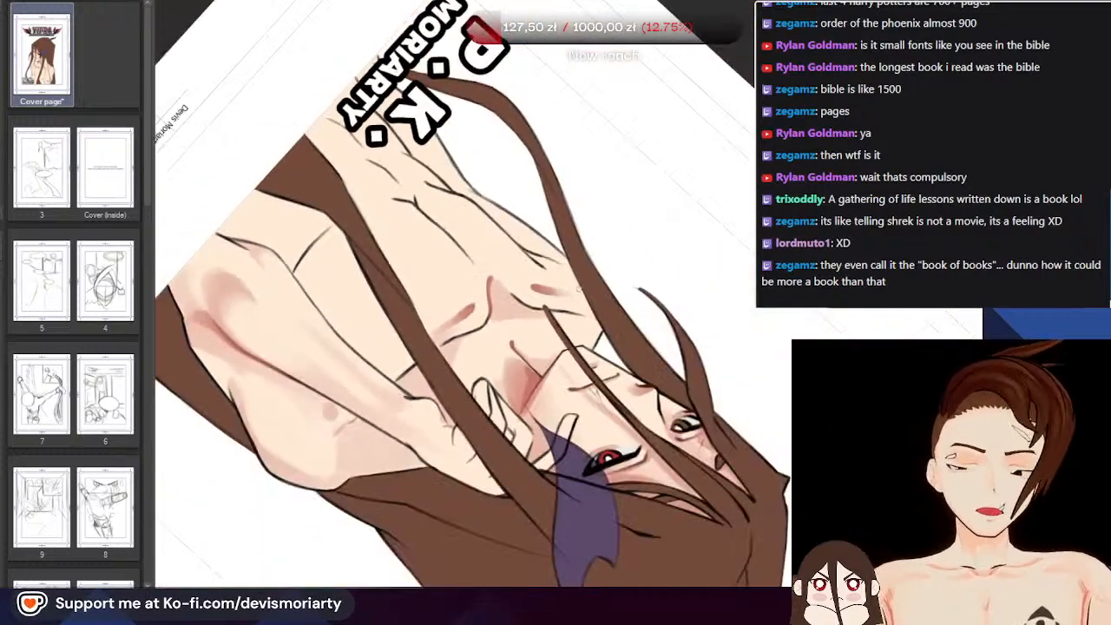
scroll(516, 281, "up", 2)
scroll(516, 280, "up", 4)
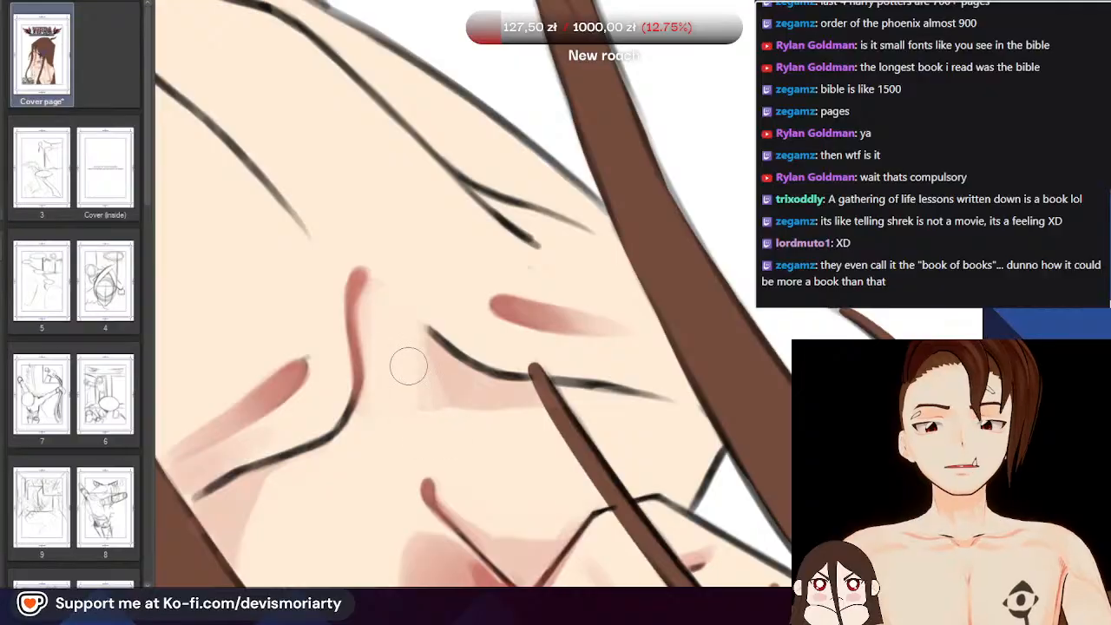
scroll(430, 382, "down", 5)
scroll(350, 205, "up", 3)
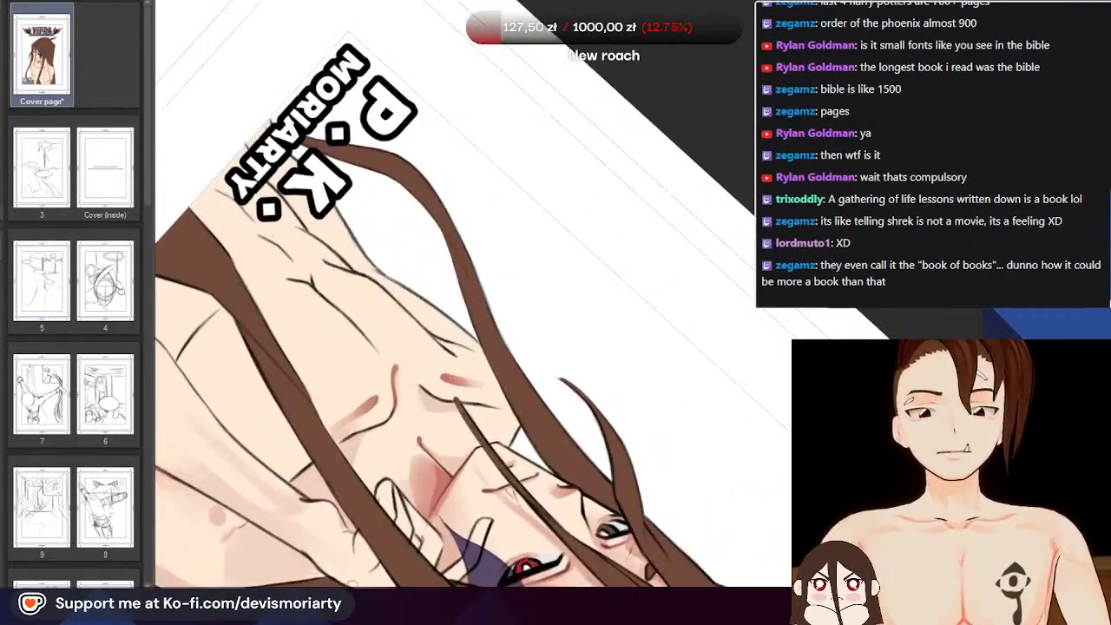
key("ctrl+at")
scroll(408, 312, "down", 5)
scroll(637, 308, "up", 6)
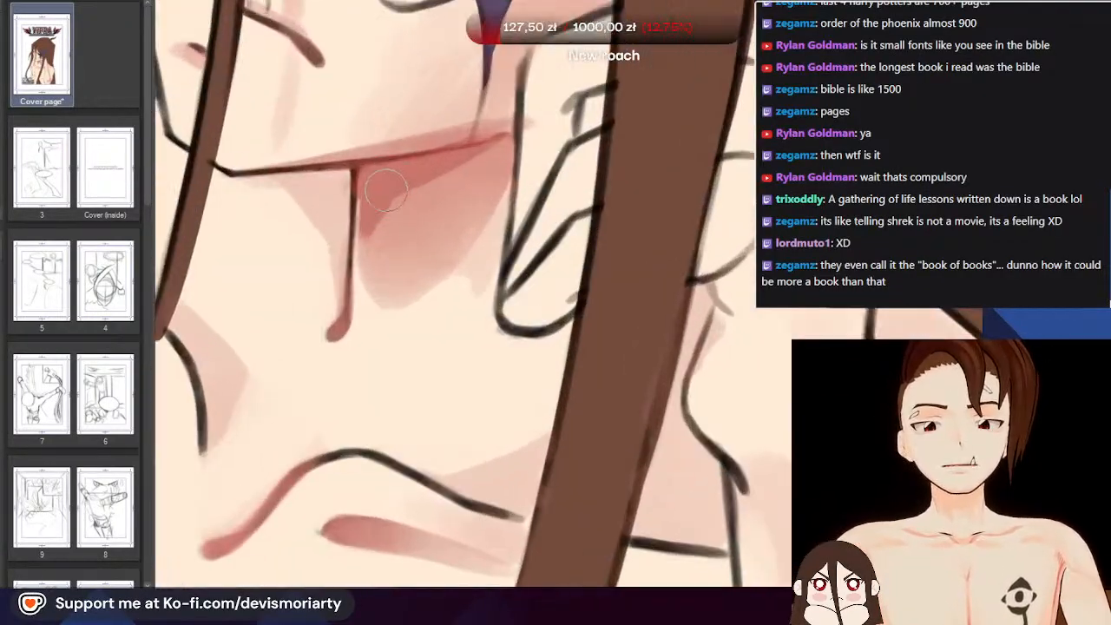
Paint a soft pink shadow between the far shoulder's red crease and the collarbone line, and soften its edges
scroll(380, 172, "down", 3)
scroll(380, 172, "up", 5)
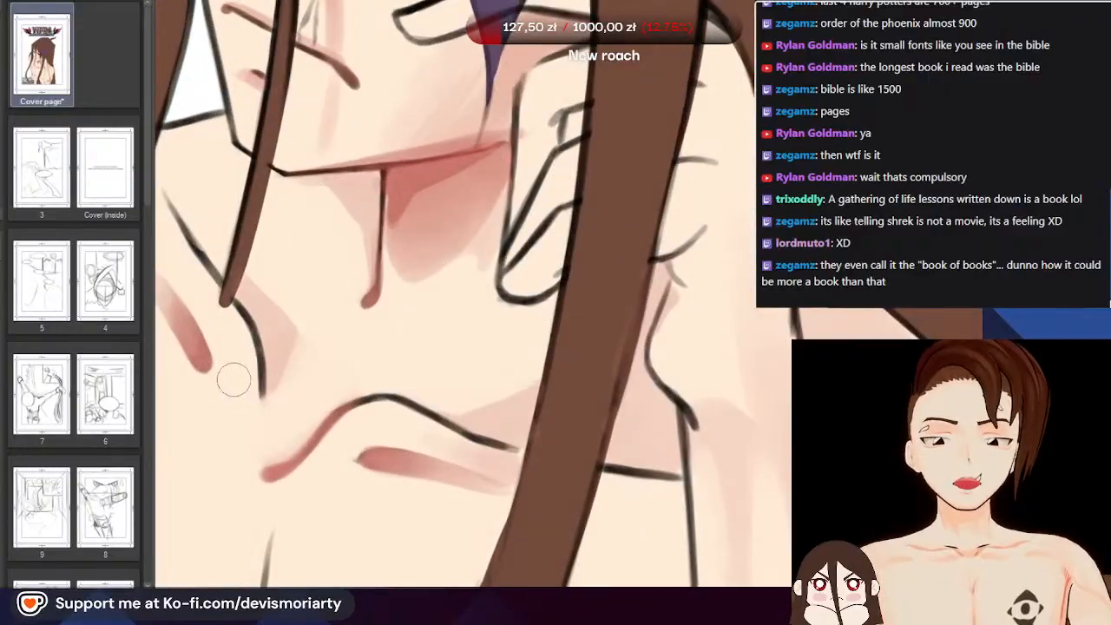
scroll(231, 377, "down", 2)
scroll(262, 357, "up", 2)
mouse_move(261, 357)
left_mouse_down()
mouse_move(260, 397)
mouse_move(253, 372)
mouse_move(268, 335)
left_mouse_up()
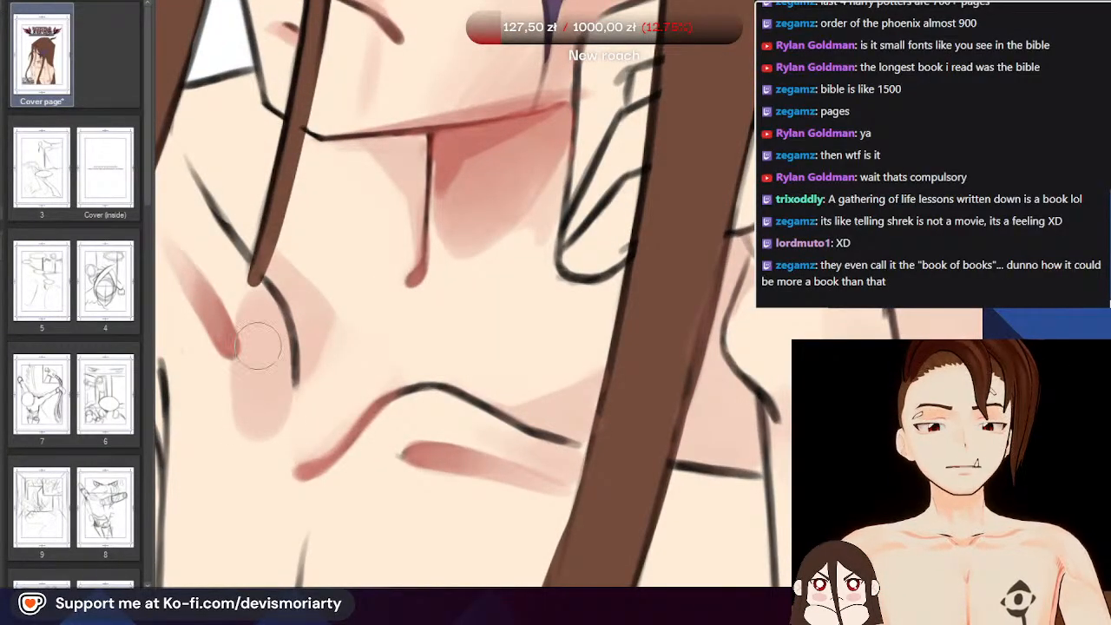
scroll(222, 243, "down", 2)
scroll(208, 247, "up", 3)
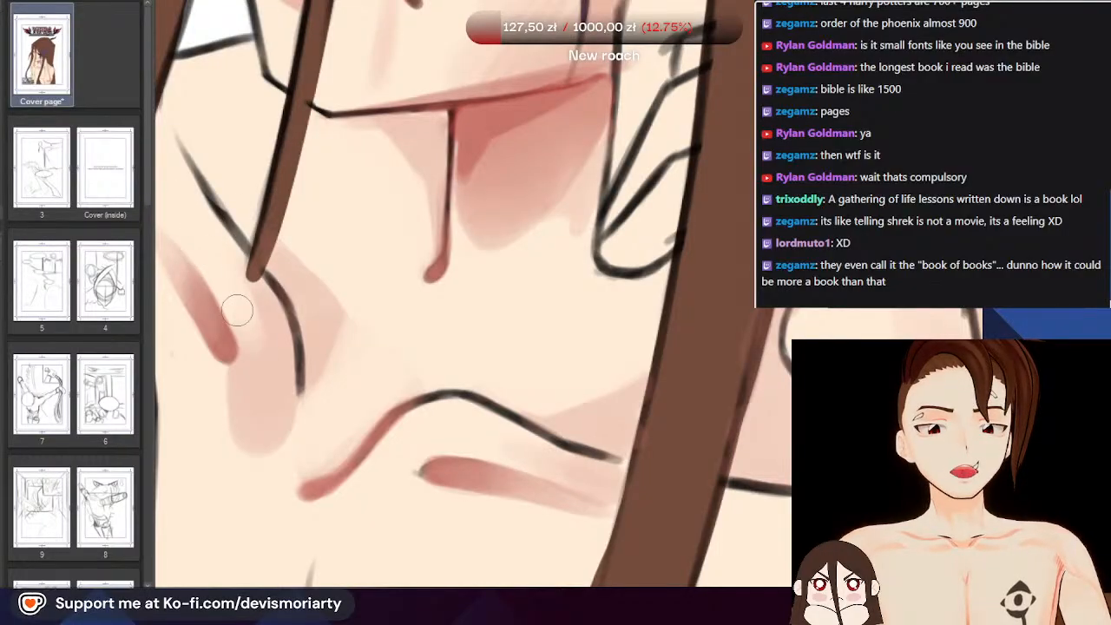
scroll(237, 310, "down", 3)
scroll(240, 360, "up", 3)
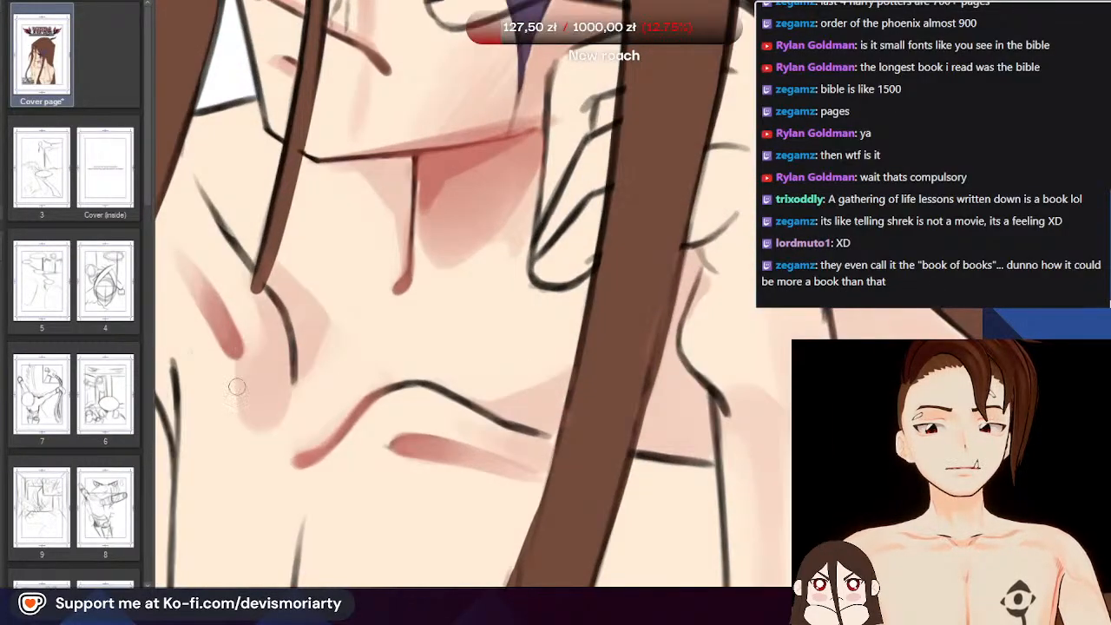
Examine the skin shading of the neck, collarbones and raised arm against the whole cover illustration
scroll(237, 387, "down", 5)
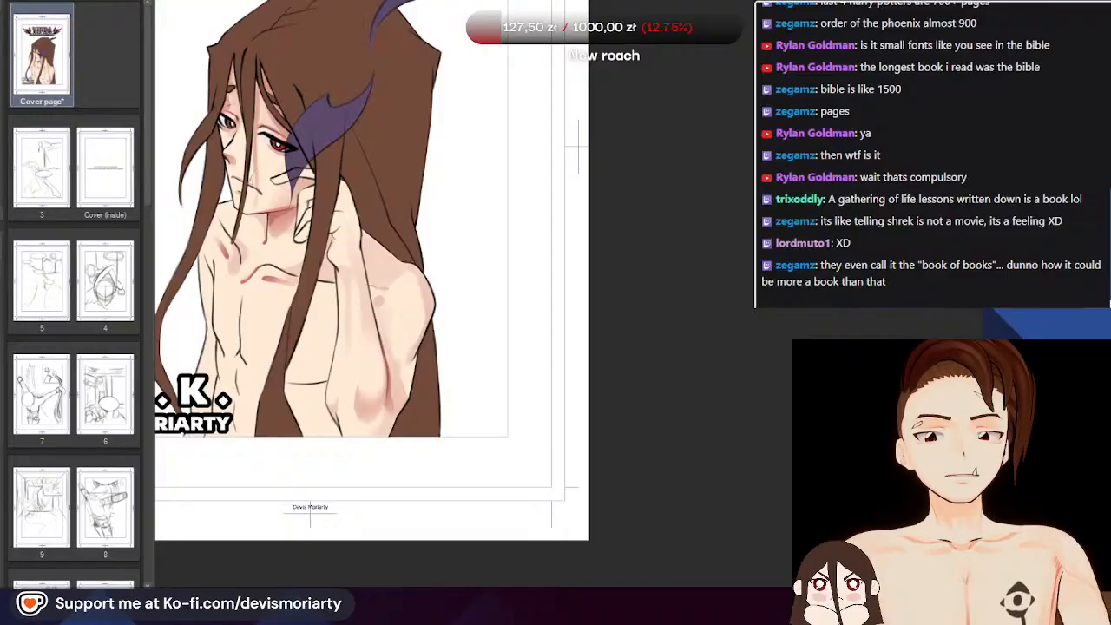
scroll(187, 48, "up", 1)
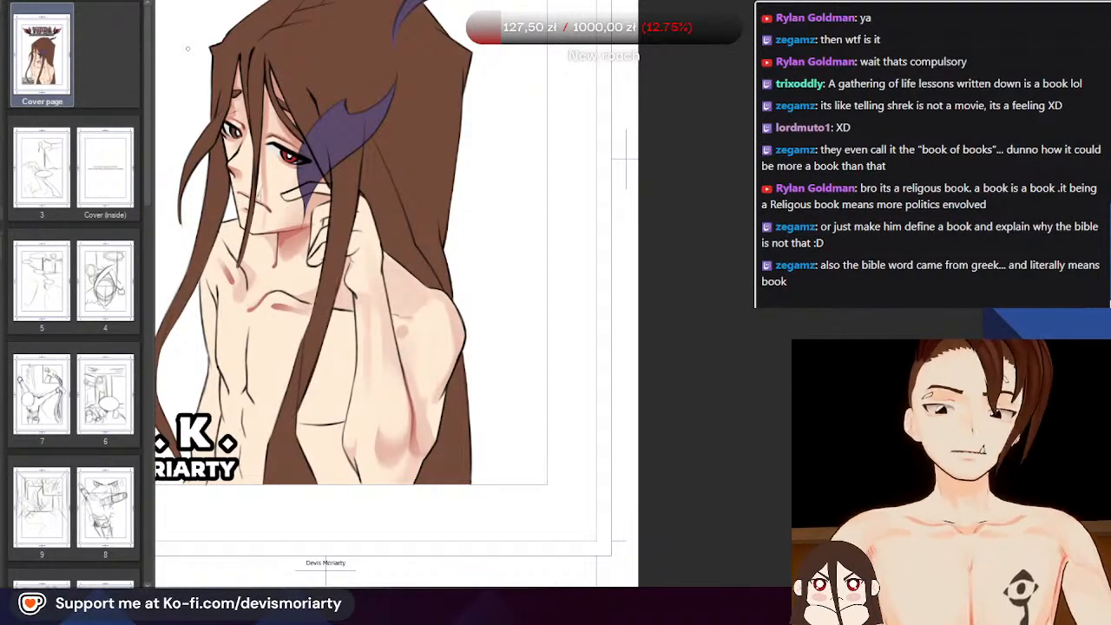
scroll(188, 48, "down", 1)
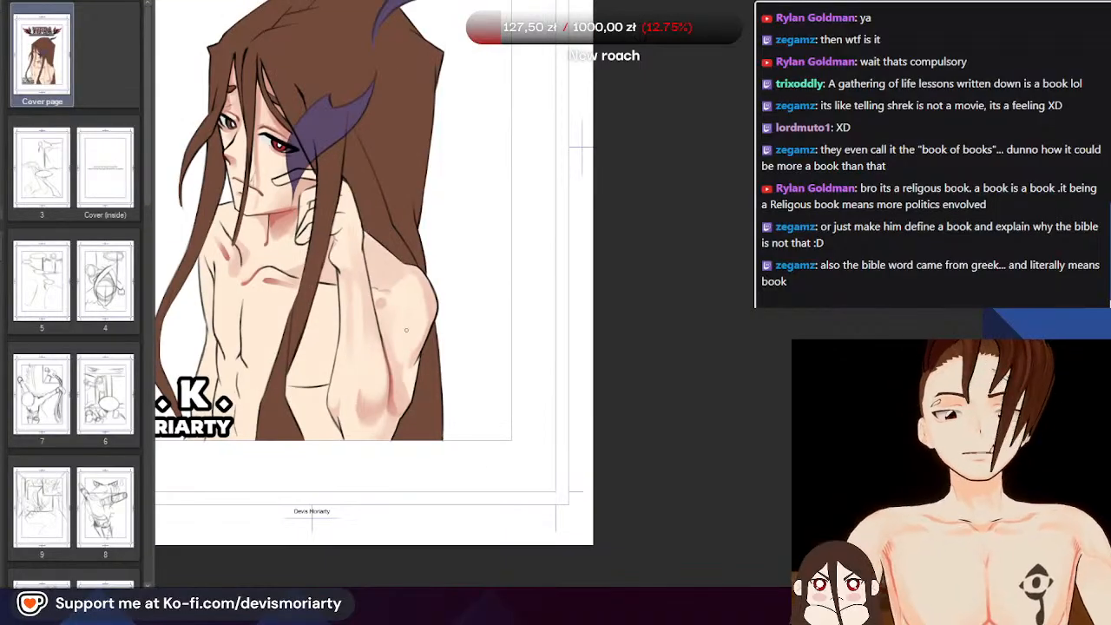
scroll(285, 217, "up", 20)
scroll(288, 234, "down", 18)
scroll(364, 224, "down", 3)
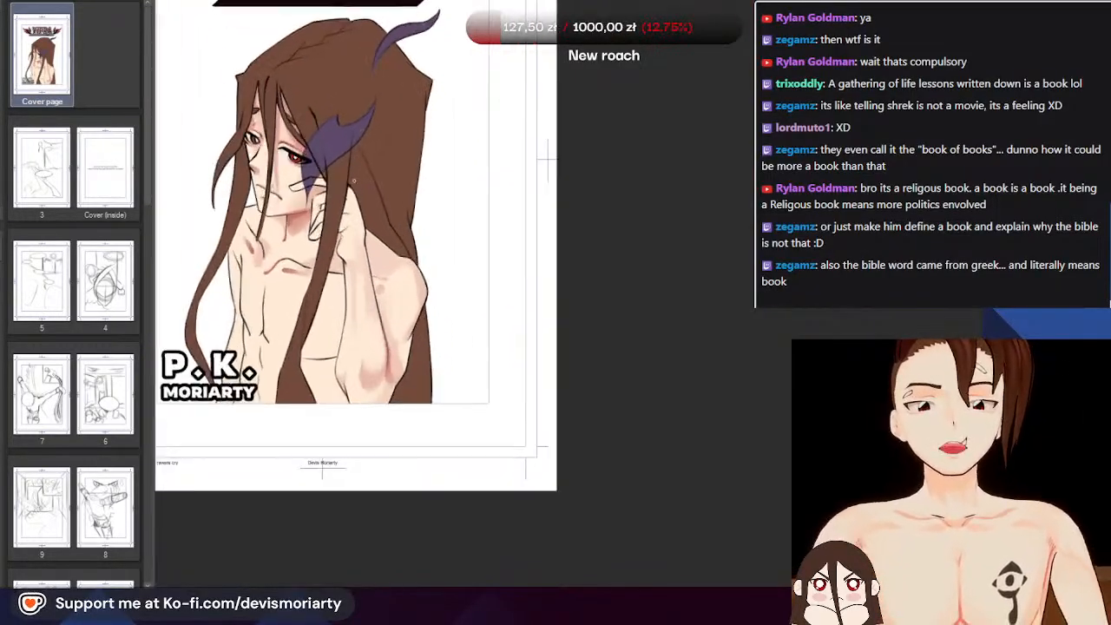
Shade the back of the raised hand along its outer contour with a larger brush, from wrist to knuckles
scroll(365, 224, "up", 10)
scroll(367, 298, "up", 1)
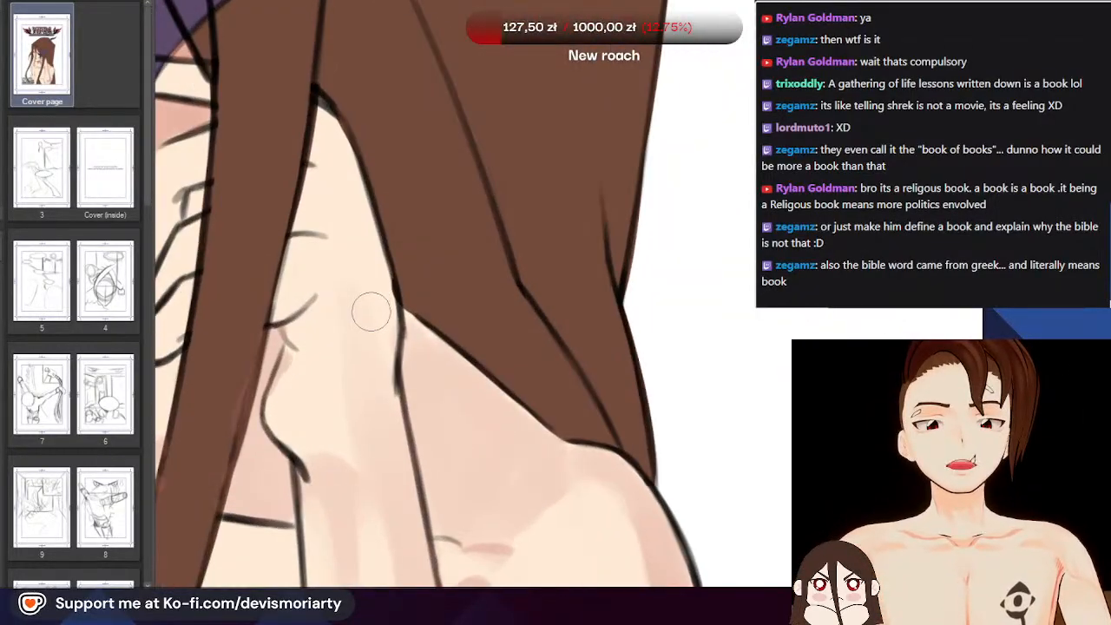
key("bracketright")
mouse_move(374, 382)
left_mouse_down()
mouse_move(345, 276)
mouse_move(355, 300)
mouse_move(329, 132)
left_mouse_up()
scroll(329, 132, "down", 3)
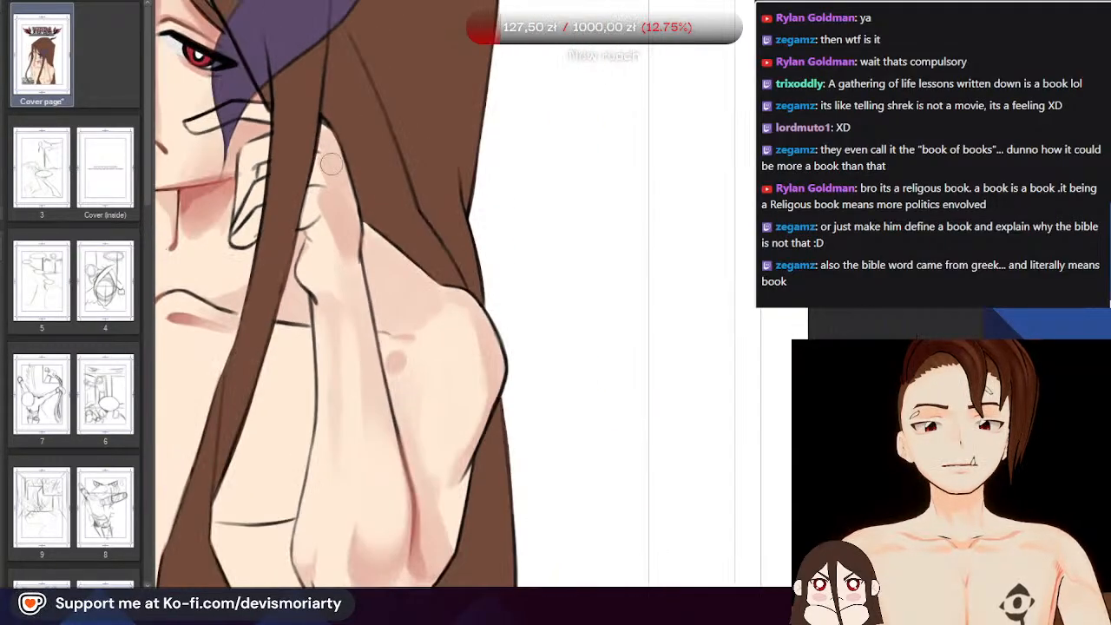
scroll(290, 260, "up", 3)
scroll(290, 260, "down", 3)
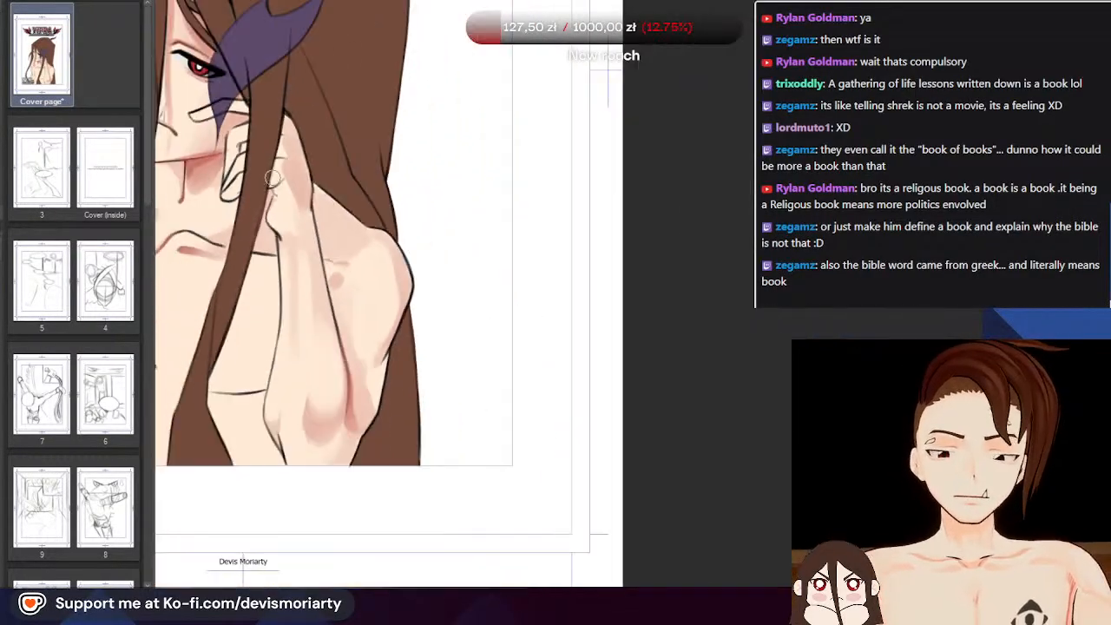
Add a darker shadow band on the back of the raised hand toward the wrist and save the cover page
scroll(272, 187, "up", 3)
scroll(285, 204, "up", 1)
mouse_move(292, 220)
left_mouse_down()
mouse_move(278, 181)
mouse_move(290, 176)
left_mouse_up()
scroll(280, 129, "down", 3)
scroll(272, 144, "up", 3)
key("ctrl+s")
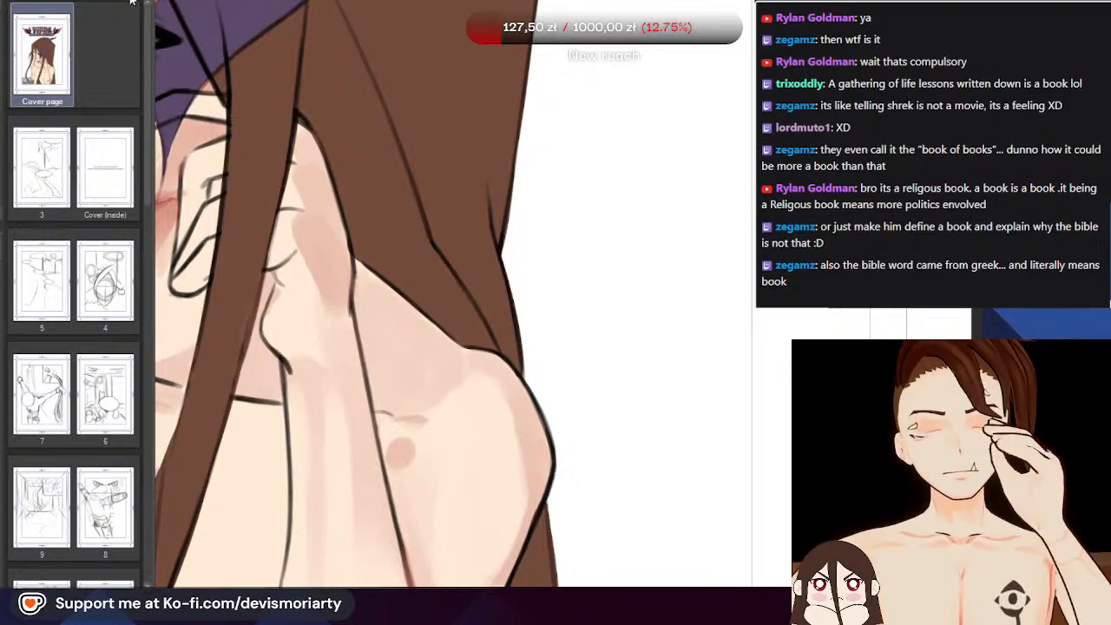
Paint two short reddish marks on the raised hand, extending from the ends of the knuckle lines
scroll(304, 208, "up", 1)
scroll(304, 209, "up", 2)
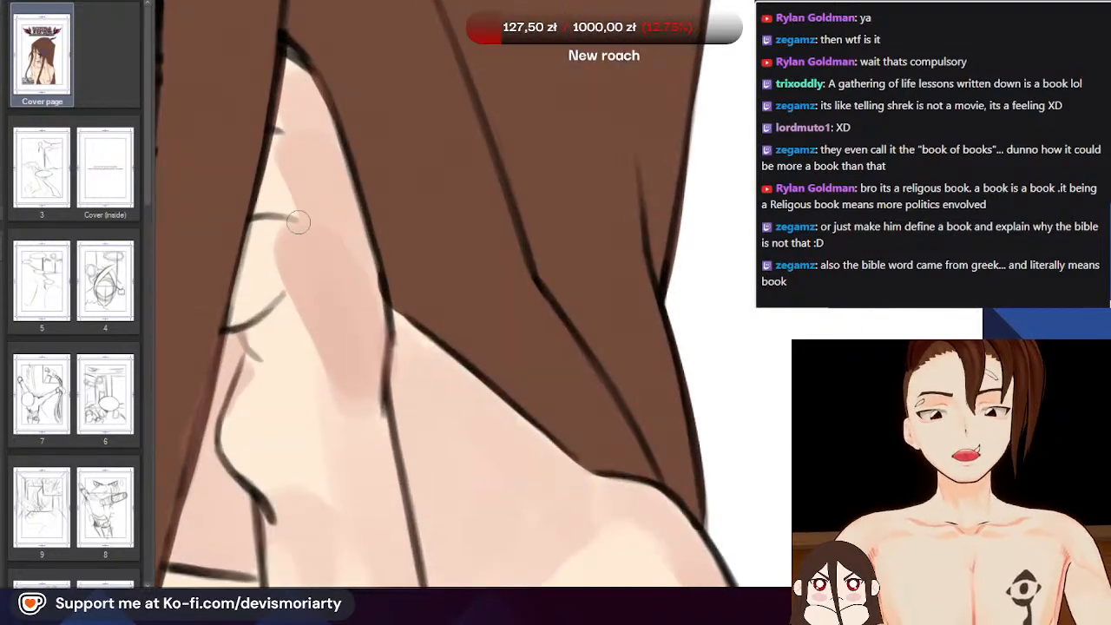
mouse_move(298, 228)
left_mouse_down()
mouse_move(335, 255)
mouse_move(310, 216)
left_mouse_up()
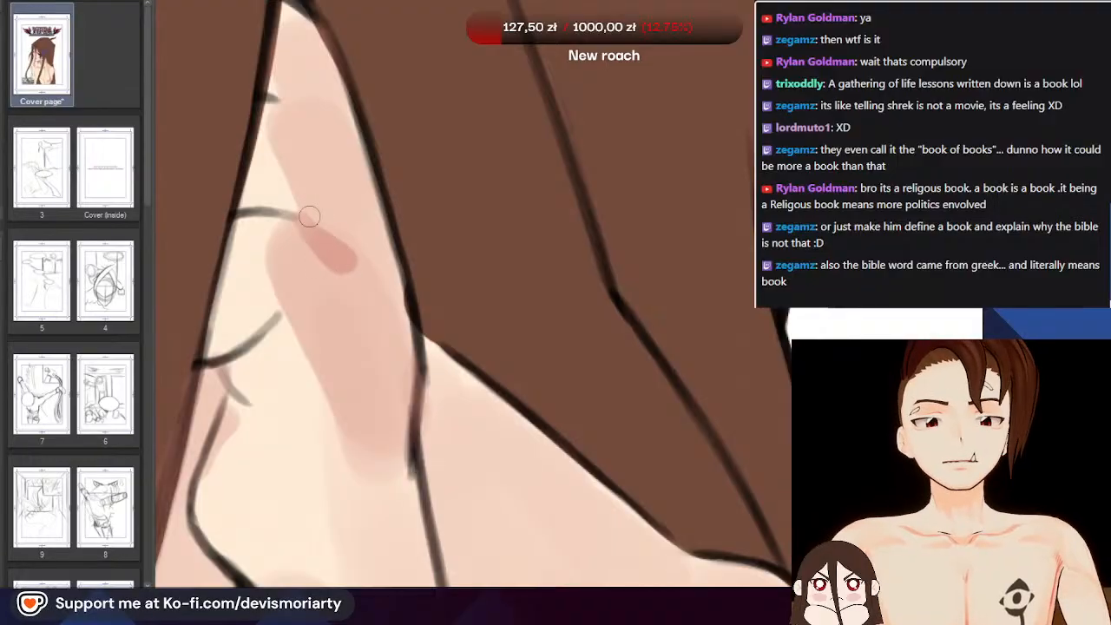
scroll(308, 208, "up", 1)
left_click_drag(282, 137, 339, 187)
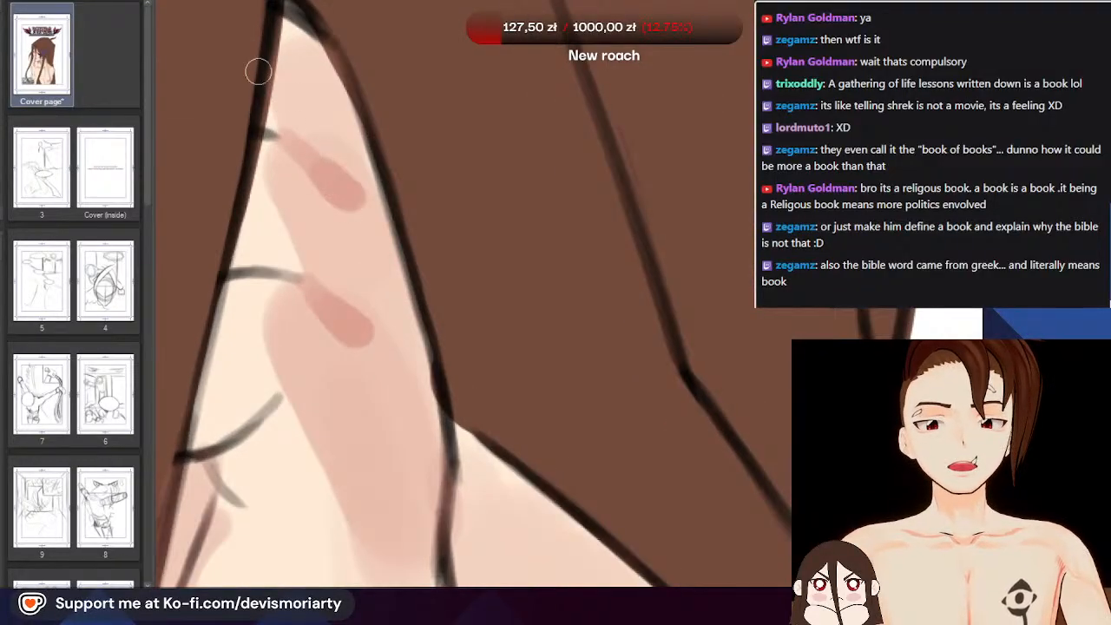
scroll(256, 70, "down", 5)
Try a darker shading stroke down the wrist's outer side and undo it
scroll(307, 155, "up", 4)
scroll(310, 239, "up", 1)
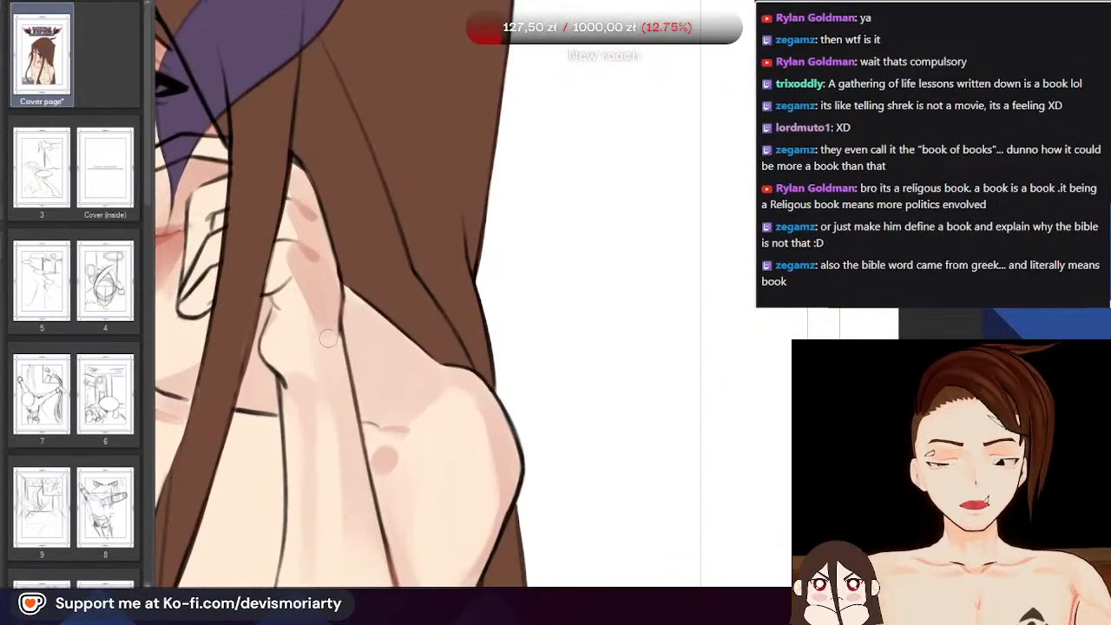
scroll(324, 337, "up", 3)
left_click_drag(317, 295, 320, 357)
scroll(297, 265, "down", 5)
scroll(286, 196, "down", 1)
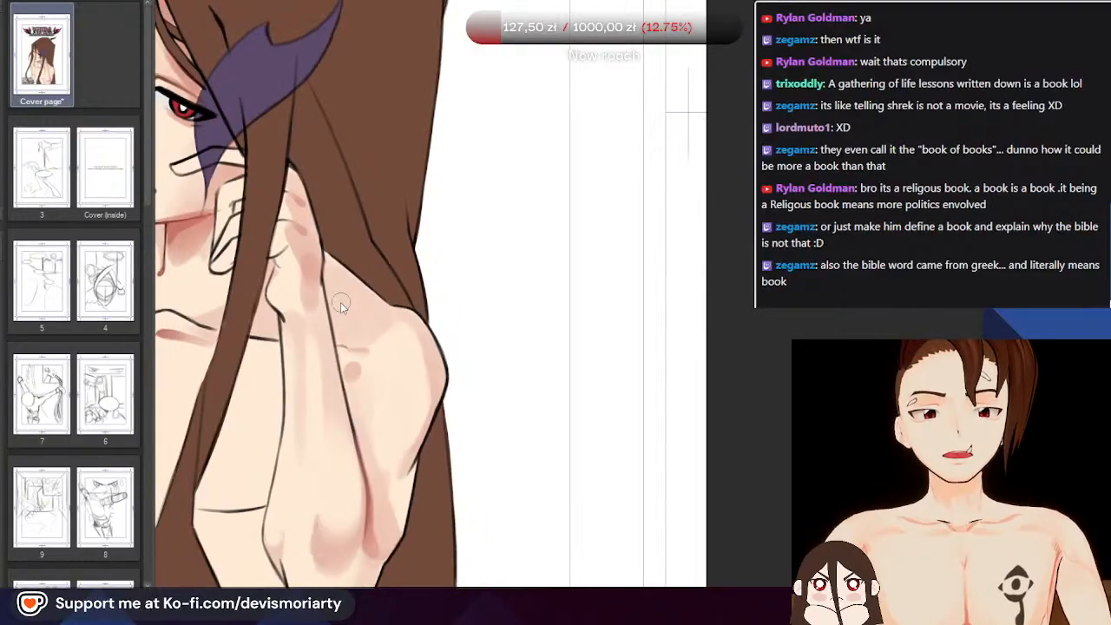
key("ctrl+z")
Sample the hand's shadow tone and extend the shadow down the wrist's outer side into the forearm shading
scroll(327, 293, "up", 3)
left_click(302, 245, "alt")
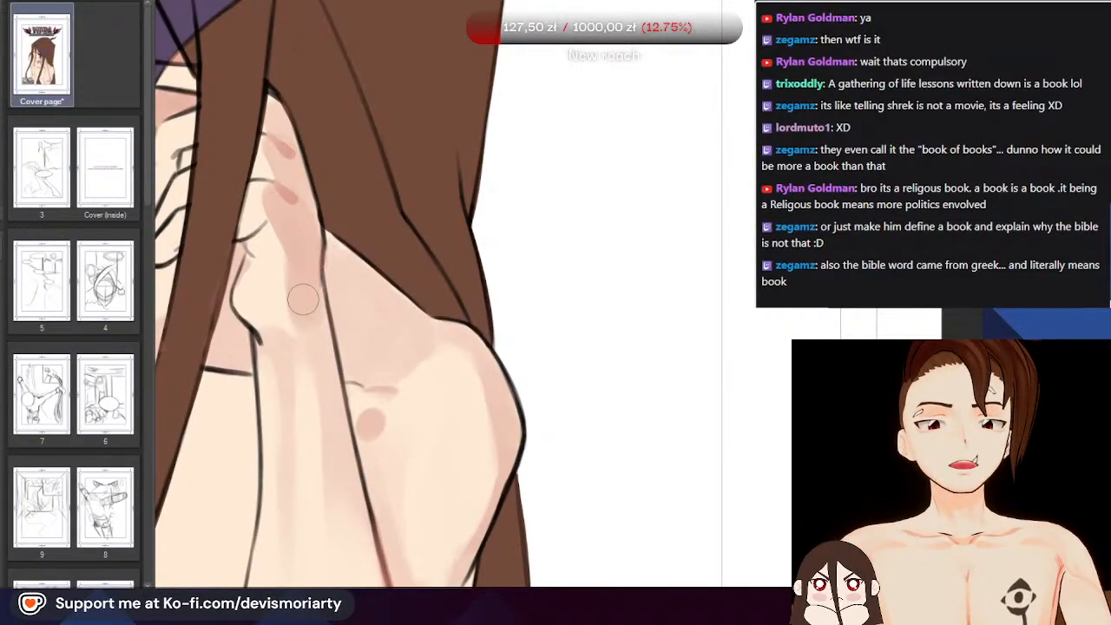
scroll(338, 401, "down", 6)
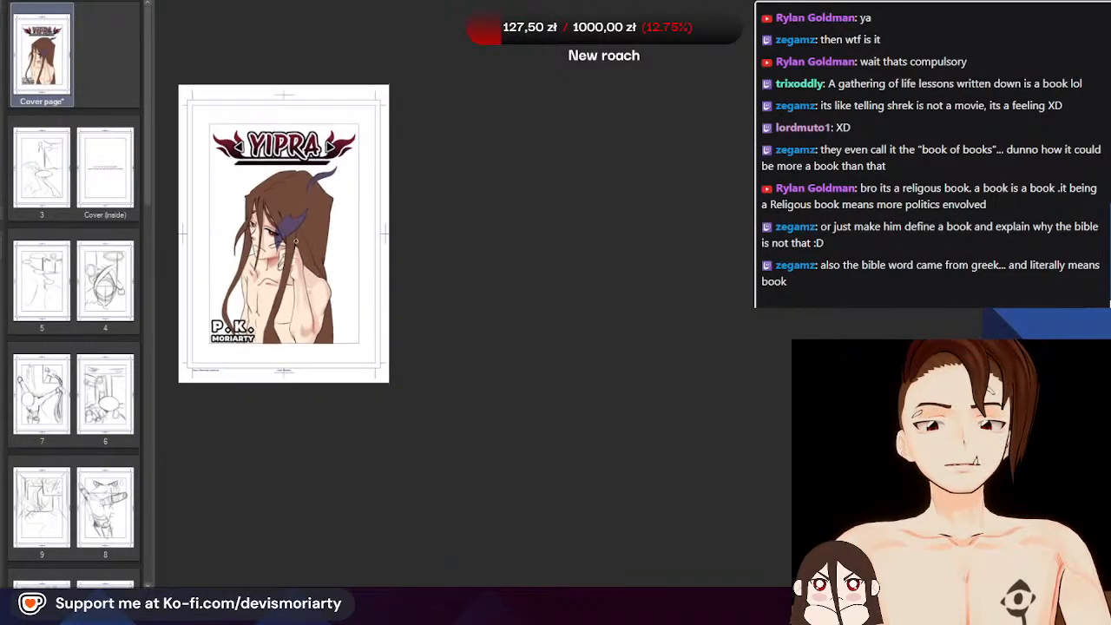
scroll(277, 211, "up", 1)
scroll(271, 336, "up", 5)
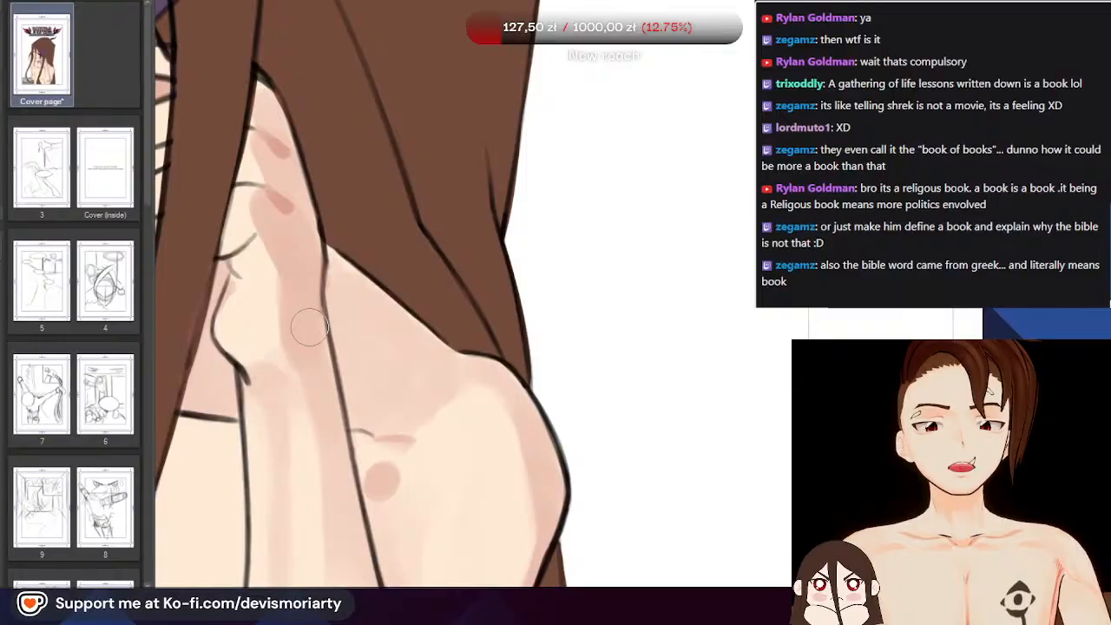
scroll(295, 174, "down", 3)
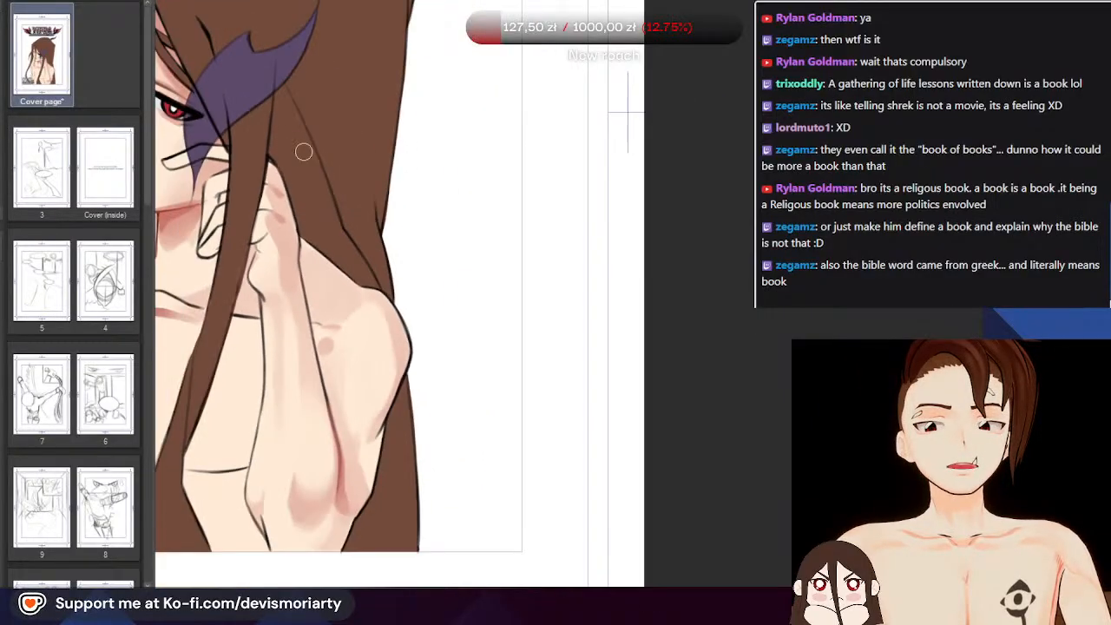
Blend the wrist shadow across toward the inner wrist contour where the forearm begins
scroll(286, 160, "up", 1)
scroll(286, 95, "up", 2)
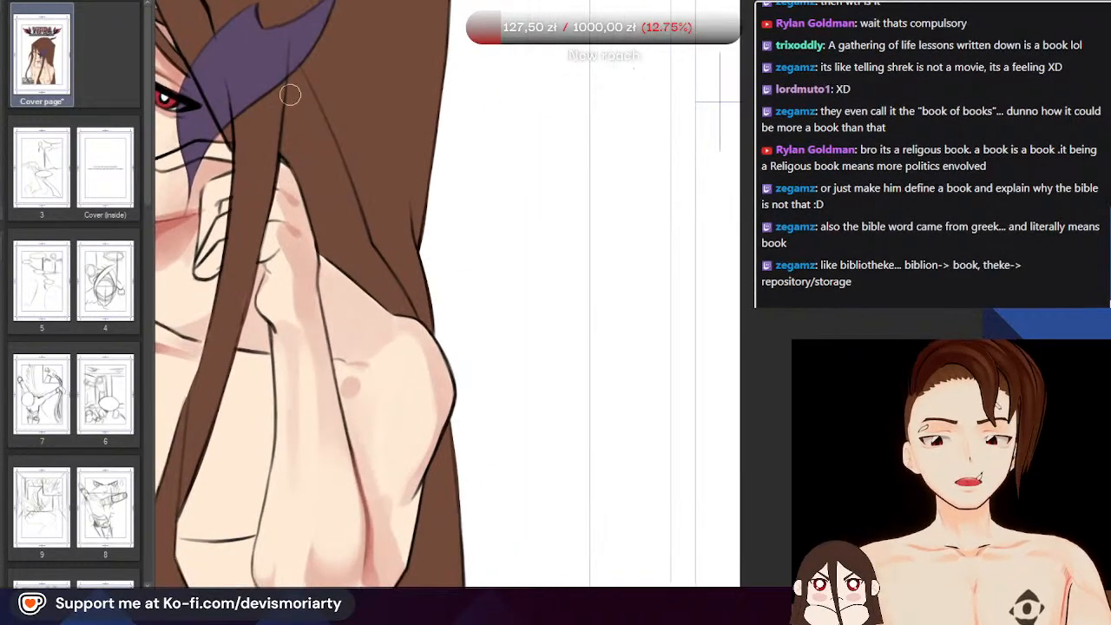
scroll(286, 96, "down", 2)
scroll(344, 328, "up", 4)
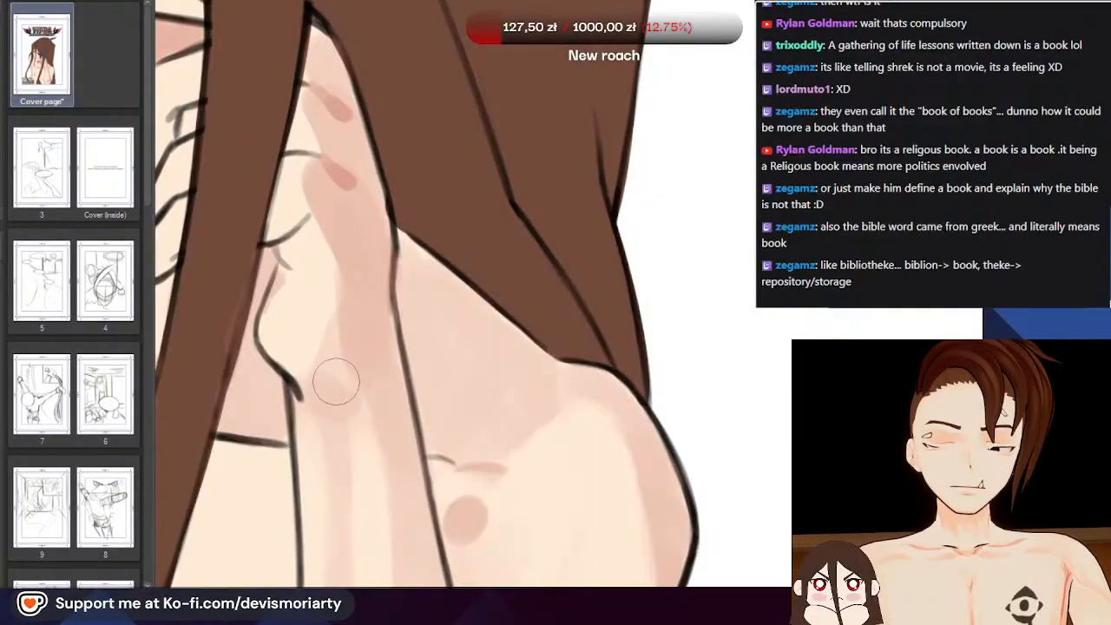
scroll(291, 357, "down", 4)
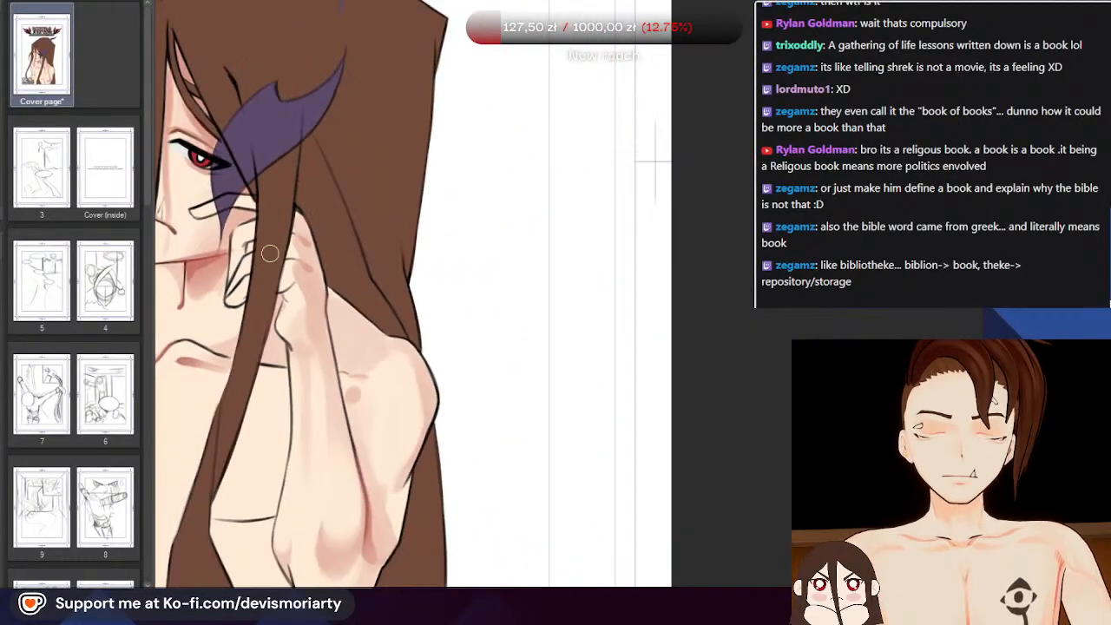
scroll(272, 293, "up", 4)
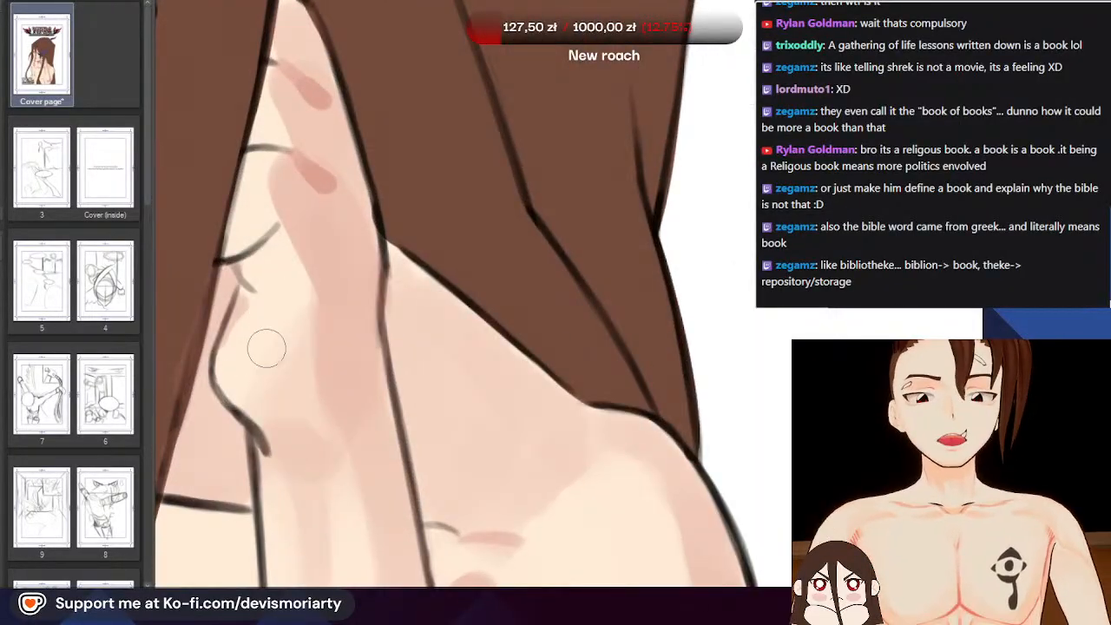
Redraw the inner contour of the raised hand's heel with a thicker, darker line down toward the wrist
scroll(246, 374, "down", 2)
scroll(243, 250, "up", 3)
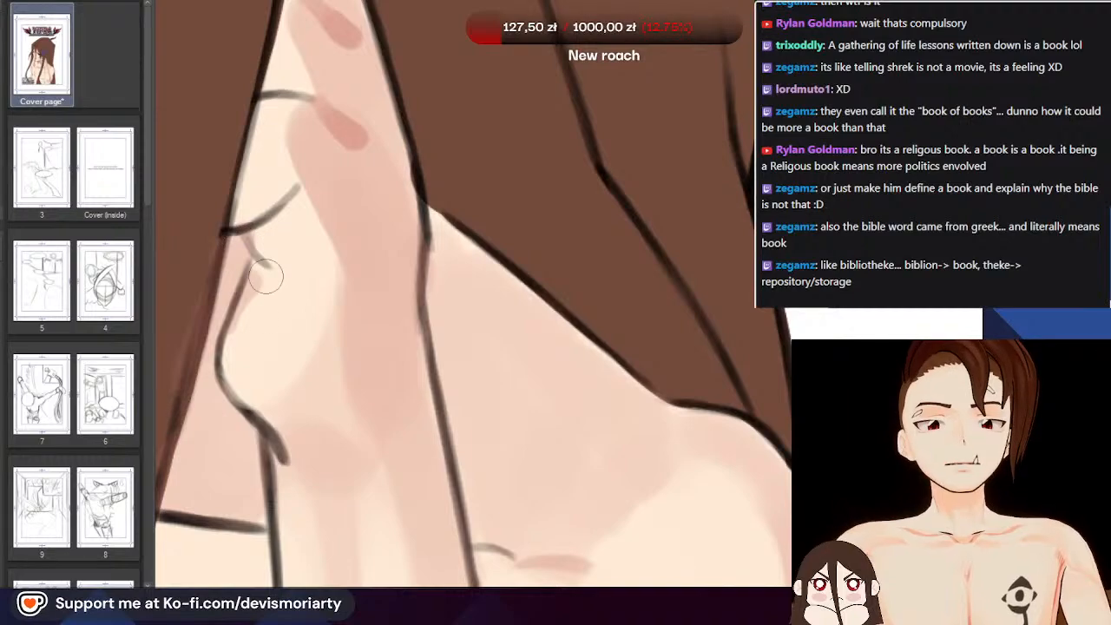
scroll(260, 295, "up", 2)
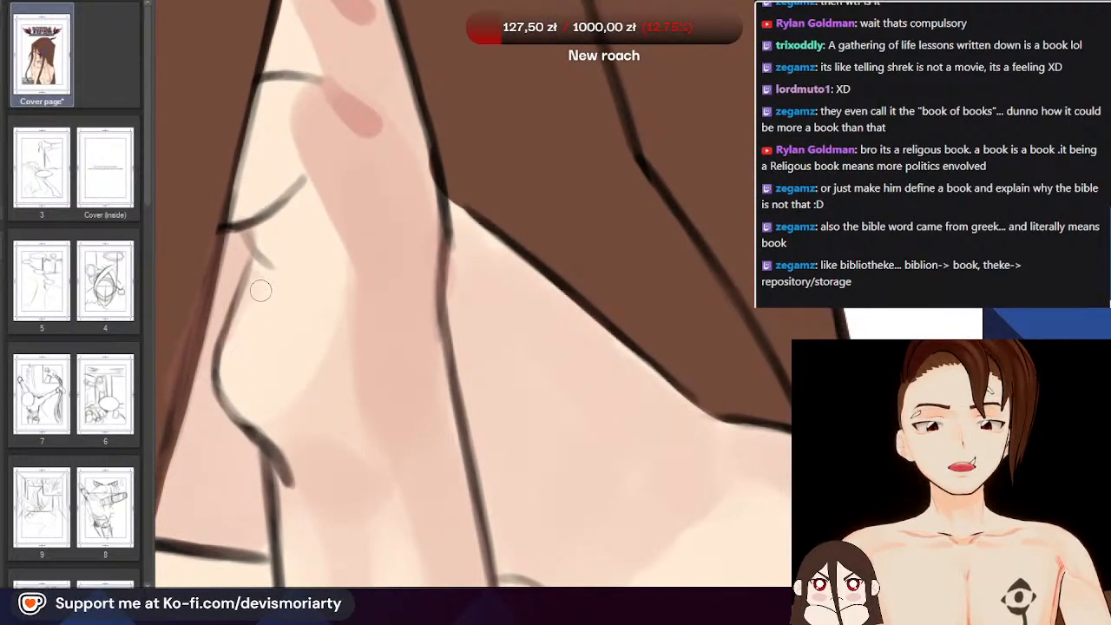
scroll(260, 290, "down", 3)
scroll(248, 268, "up", 3)
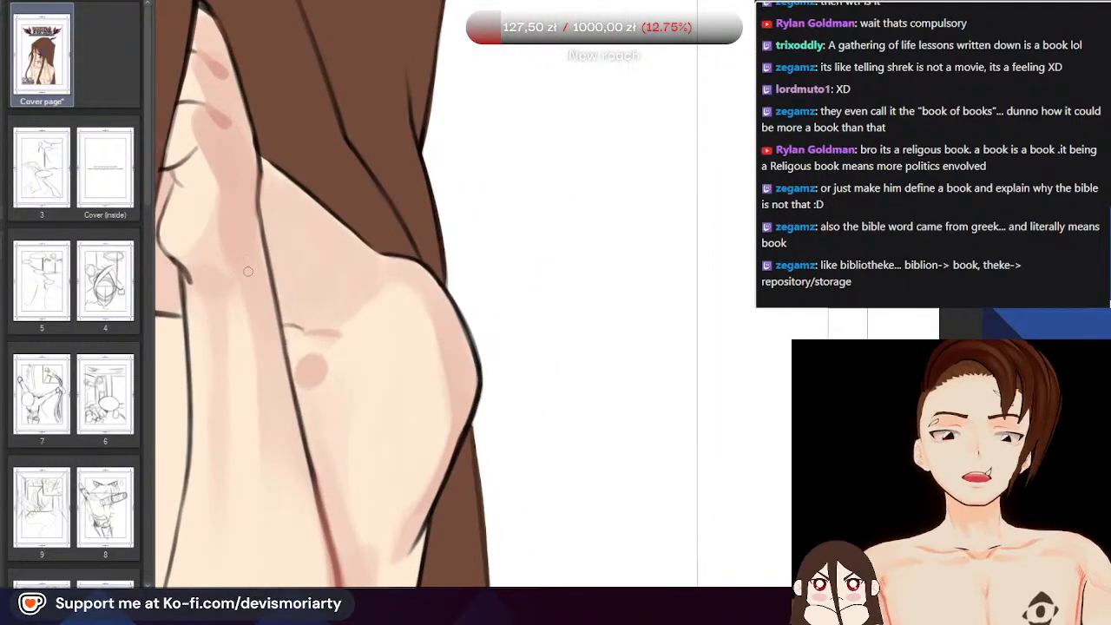
scroll(244, 272, "down", 4)
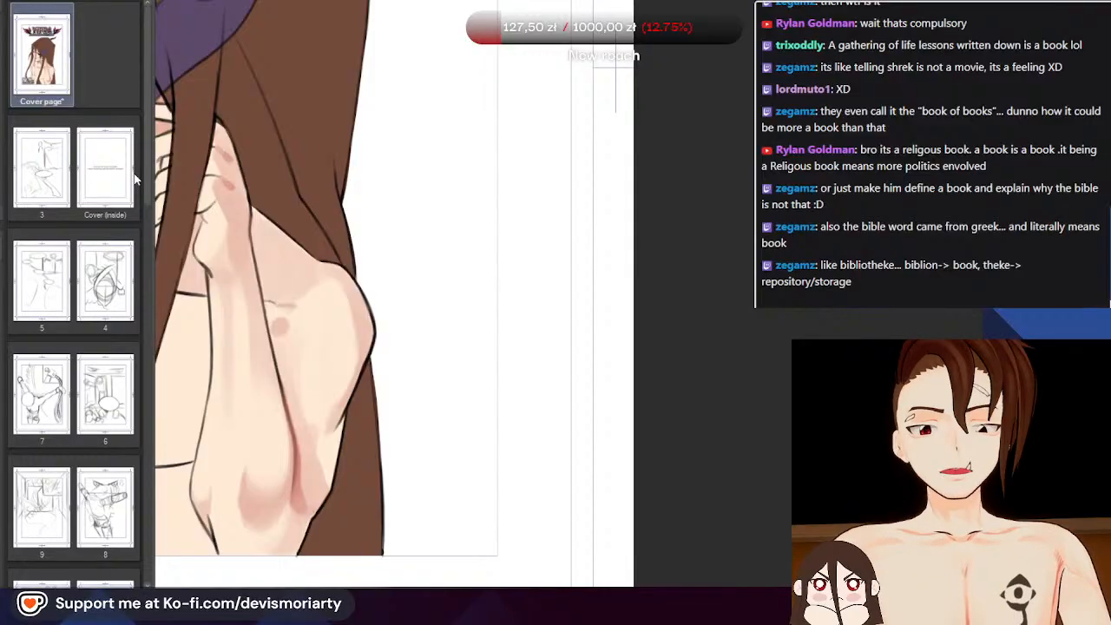
scroll(183, 229, "up", 3)
scroll(183, 229, "up", 3)
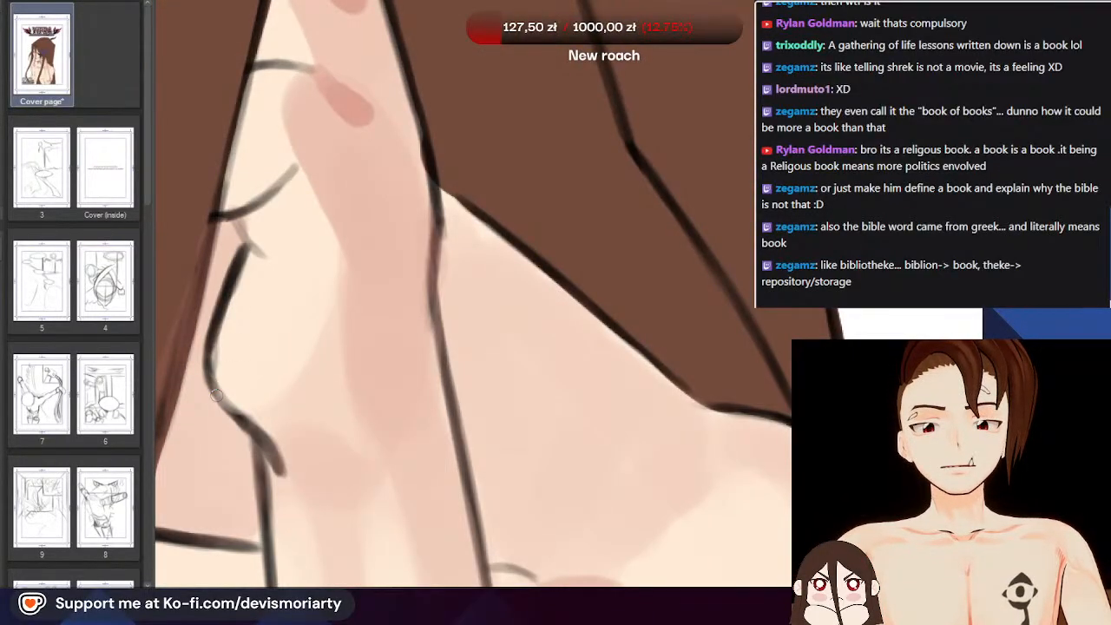
scroll(217, 395, "up", 2)
scroll(215, 327, "down", 2)
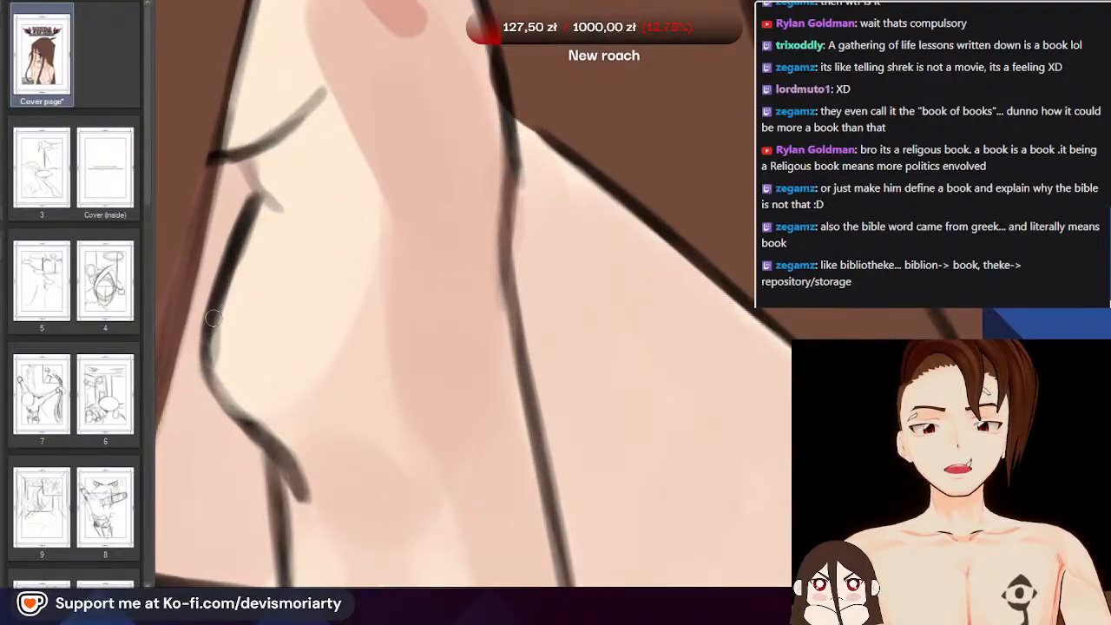
mouse_move(217, 302)
left_mouse_down()
mouse_move(211, 382)
mouse_move(252, 436)
left_mouse_up()
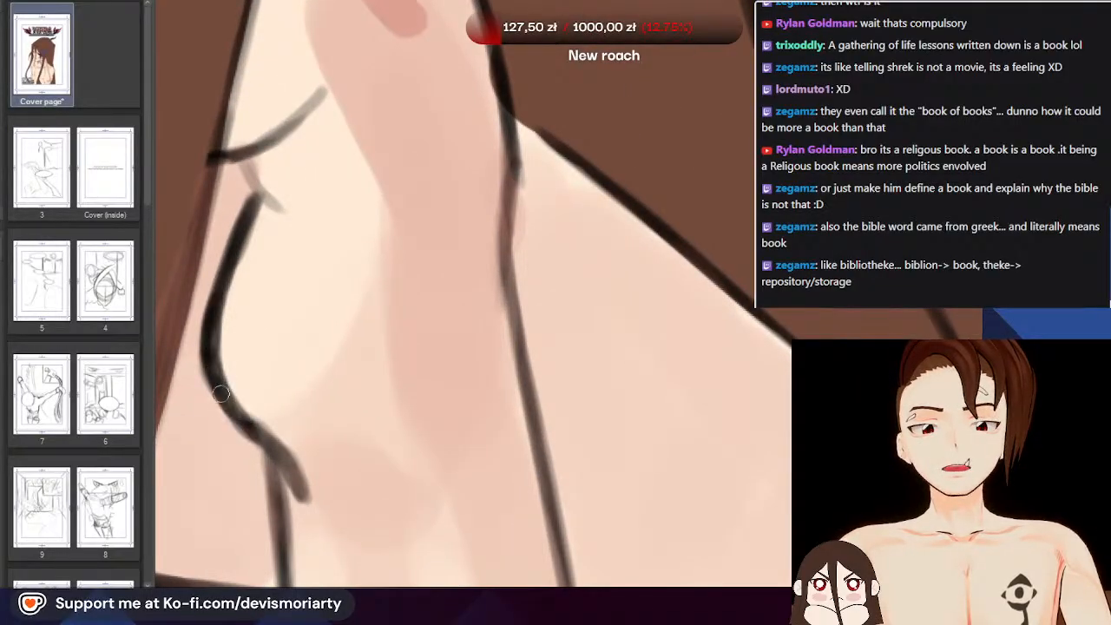
Darken the short crease line where the raised hand's palm meets the lowest finger
scroll(260, 257, "down", 2)
scroll(261, 258, "up", 2)
left_click_drag(262, 273, 313, 340)
scroll(302, 256, "down", 9)
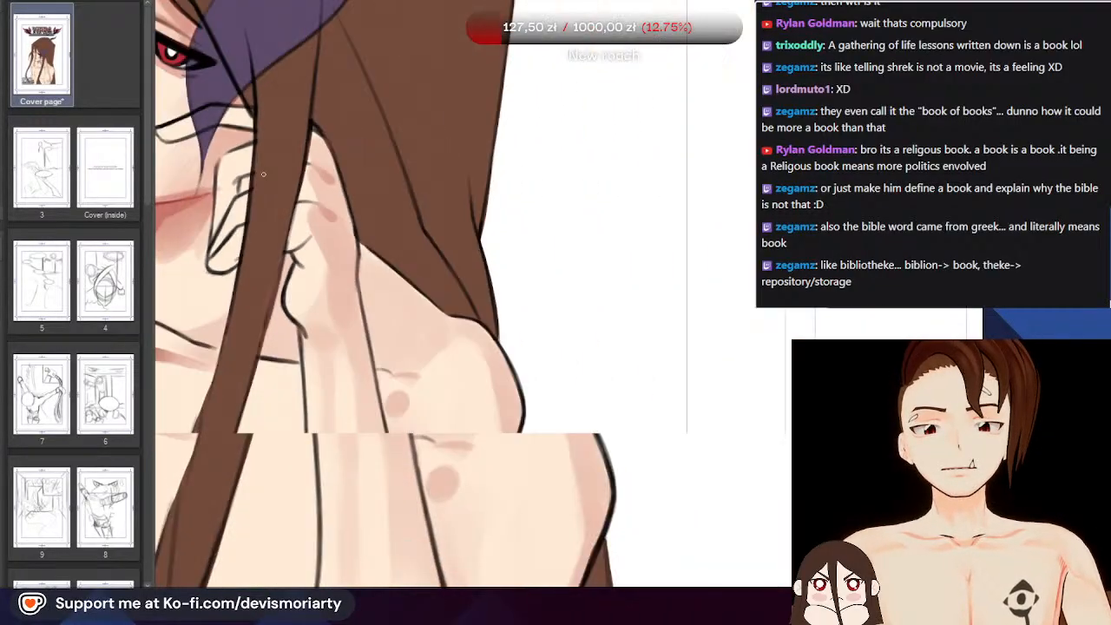
Paint a soft shadow beneath the lowest finger line of the raised hand, joining it to the existing hand shading
scroll(302, 256, "up", 10)
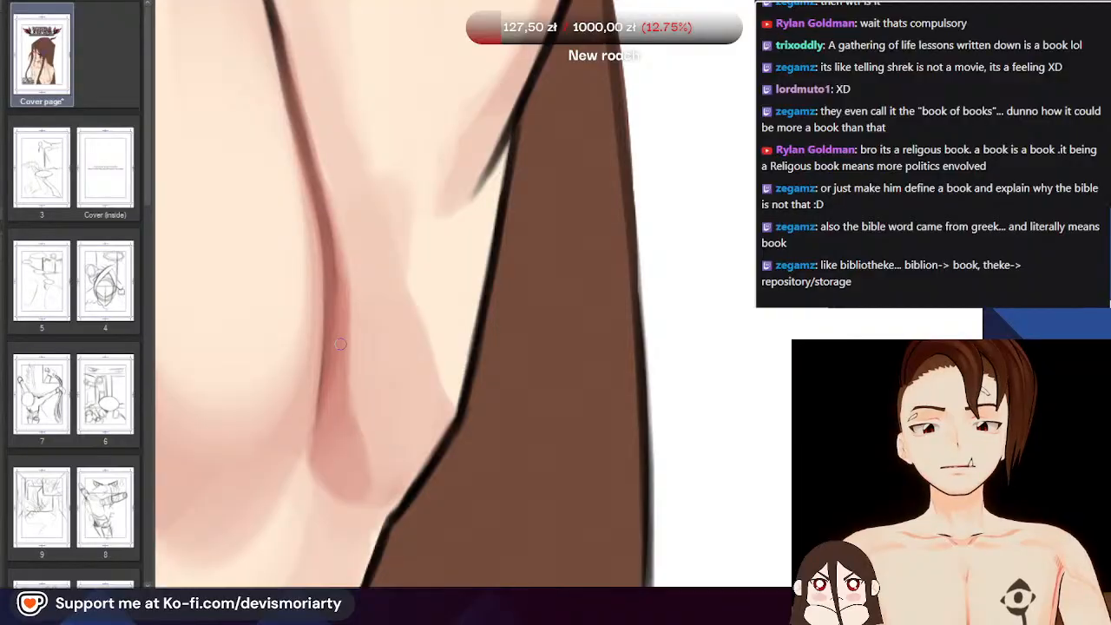
scroll(340, 343, "down", 8)
scroll(247, 227, "up", 8)
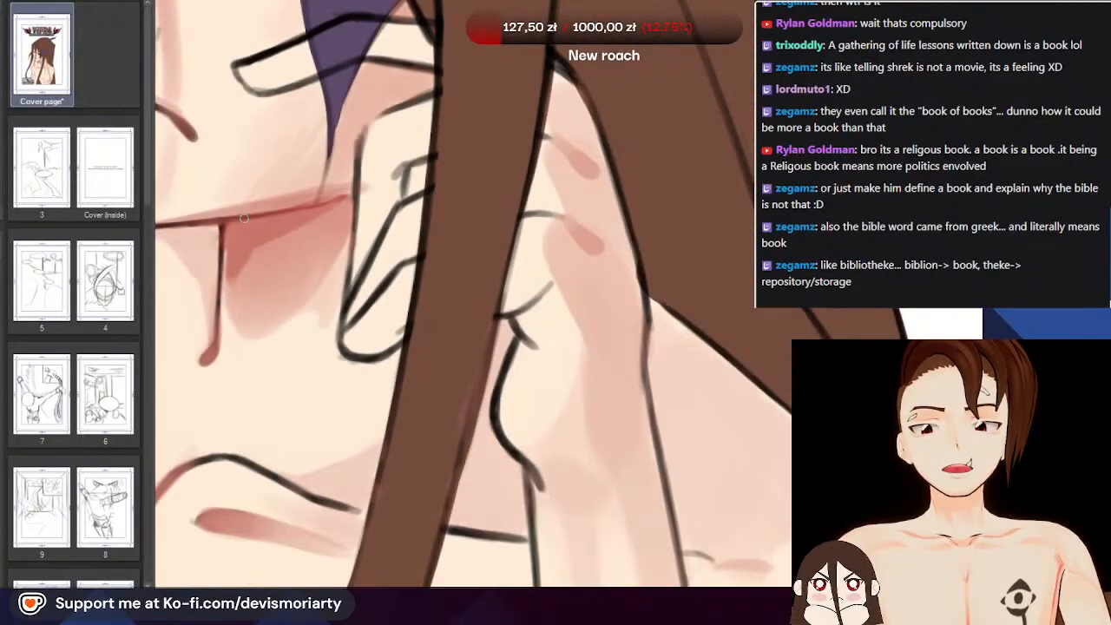
scroll(246, 219, "down", 3)
scroll(407, 196, "up", 5)
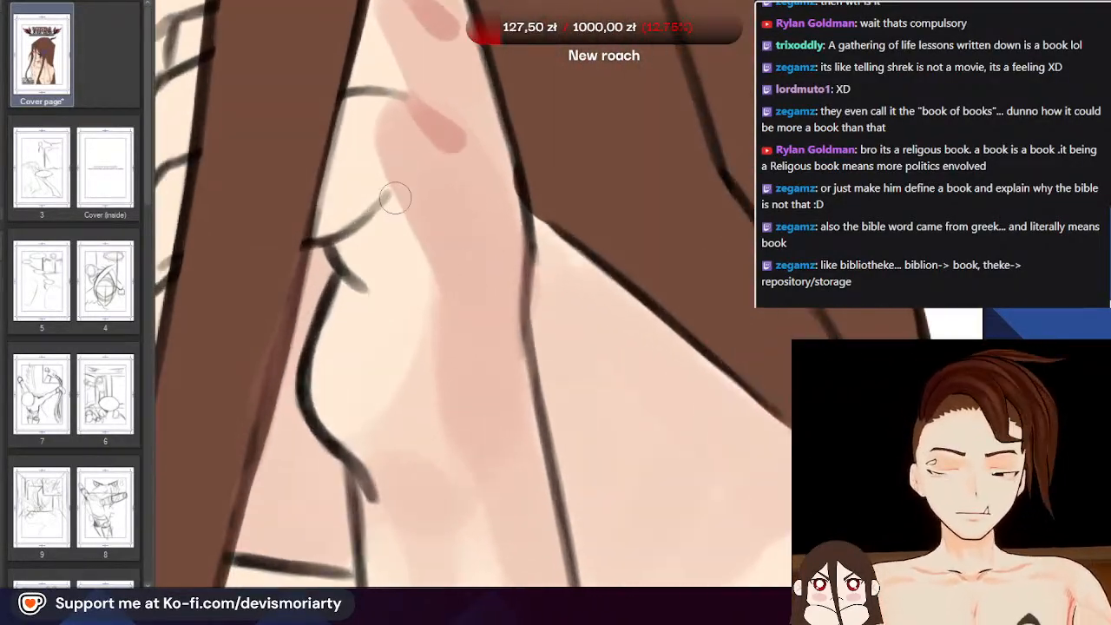
scroll(395, 198, "up", 1)
left_click_drag(393, 207, 348, 275)
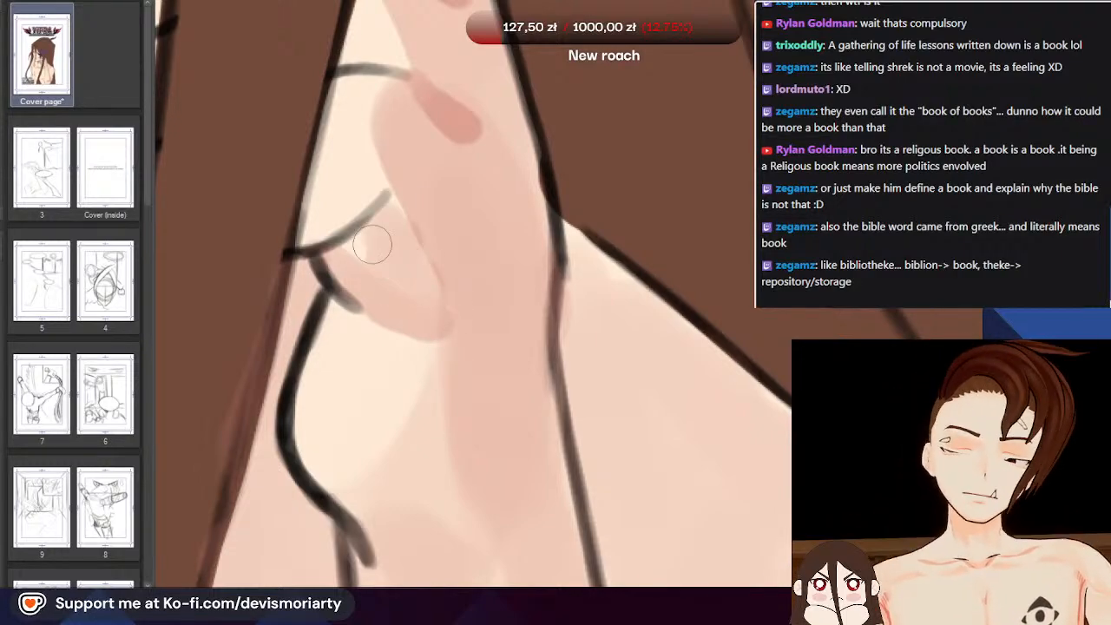
scroll(383, 242, "down", 5)
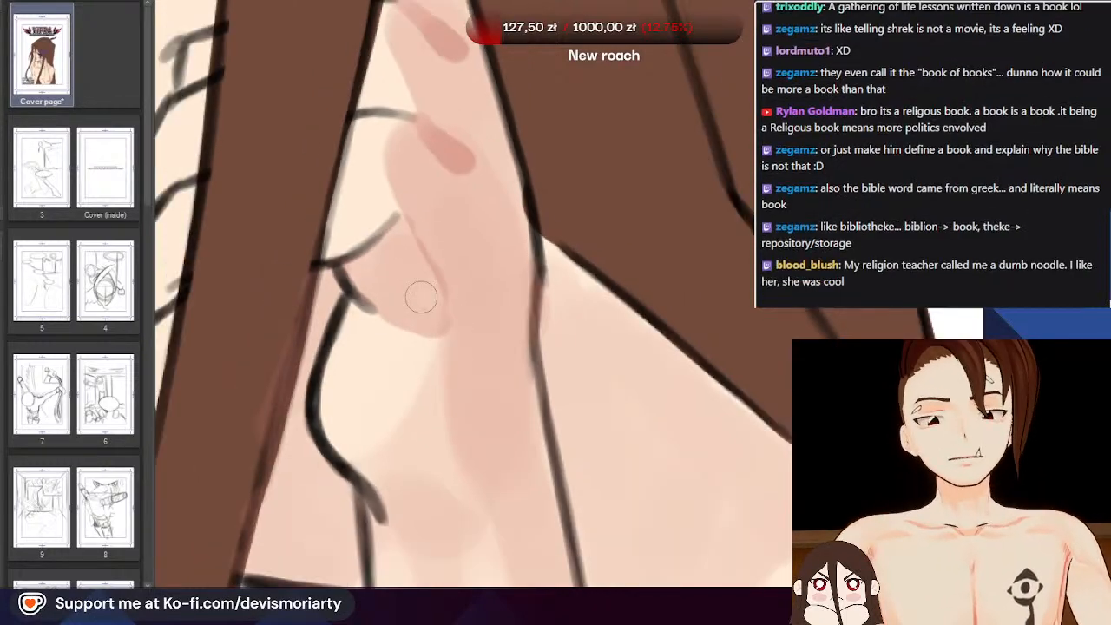
scroll(327, 187, "down", 8)
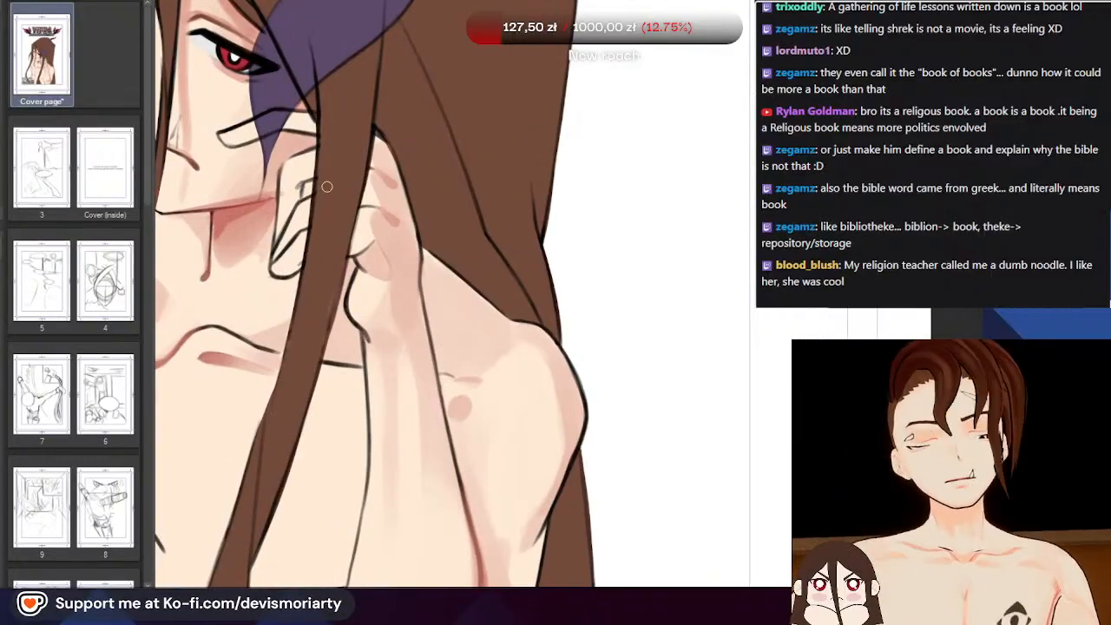
Paint a rounded patch of light skin tone inside the shadow beneath the lowest finger line
scroll(327, 187, "up", 8)
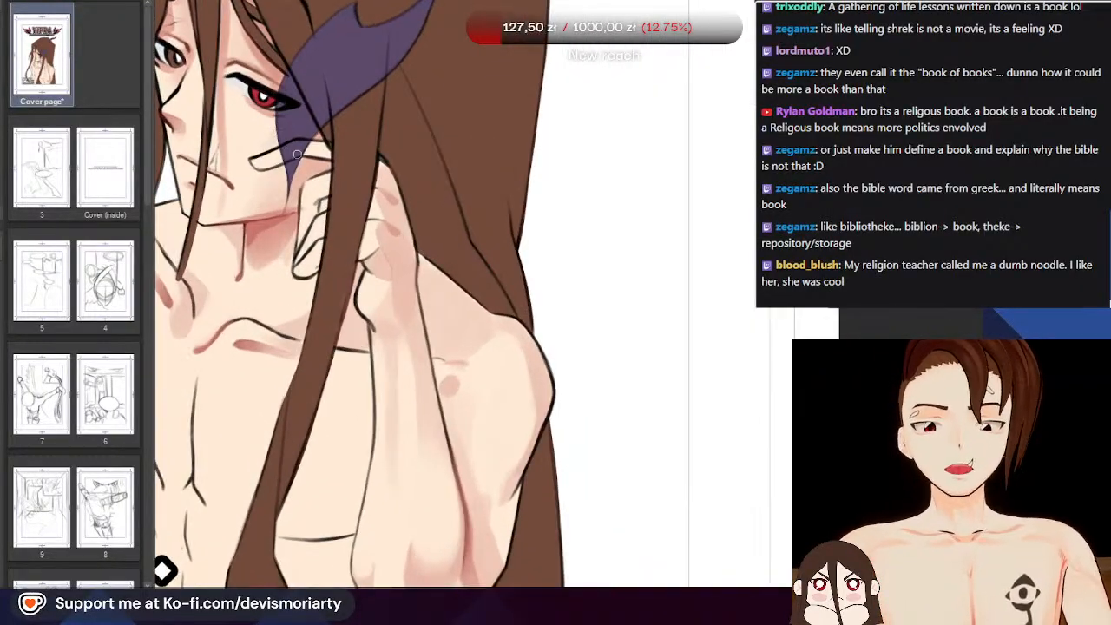
scroll(377, 257, "up", 5)
scroll(377, 257, "up", 1)
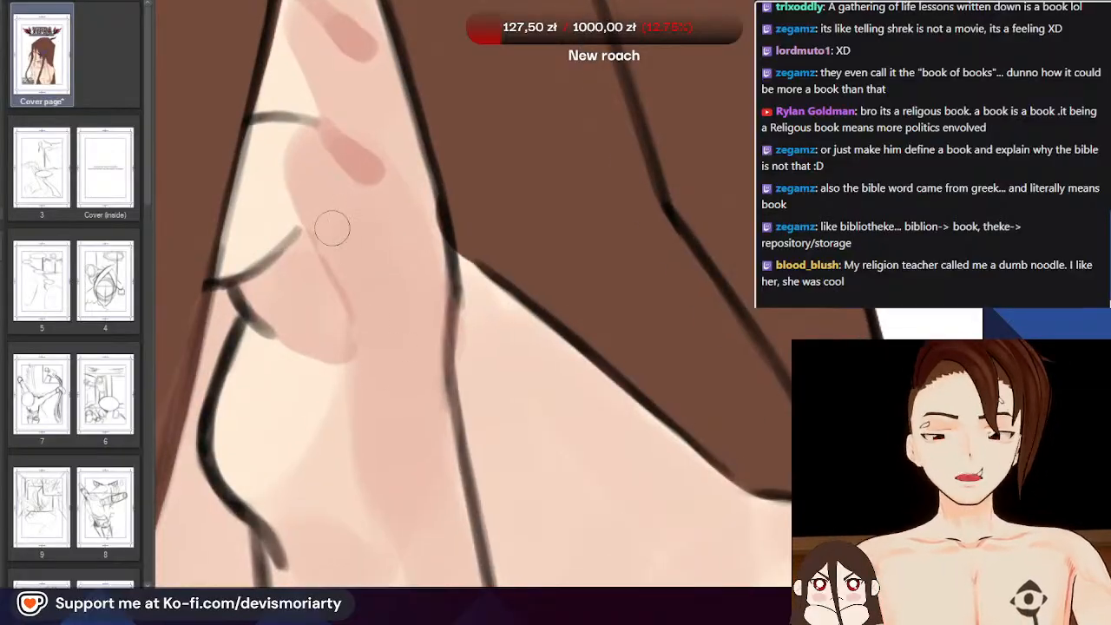
scroll(340, 277, "down", 4)
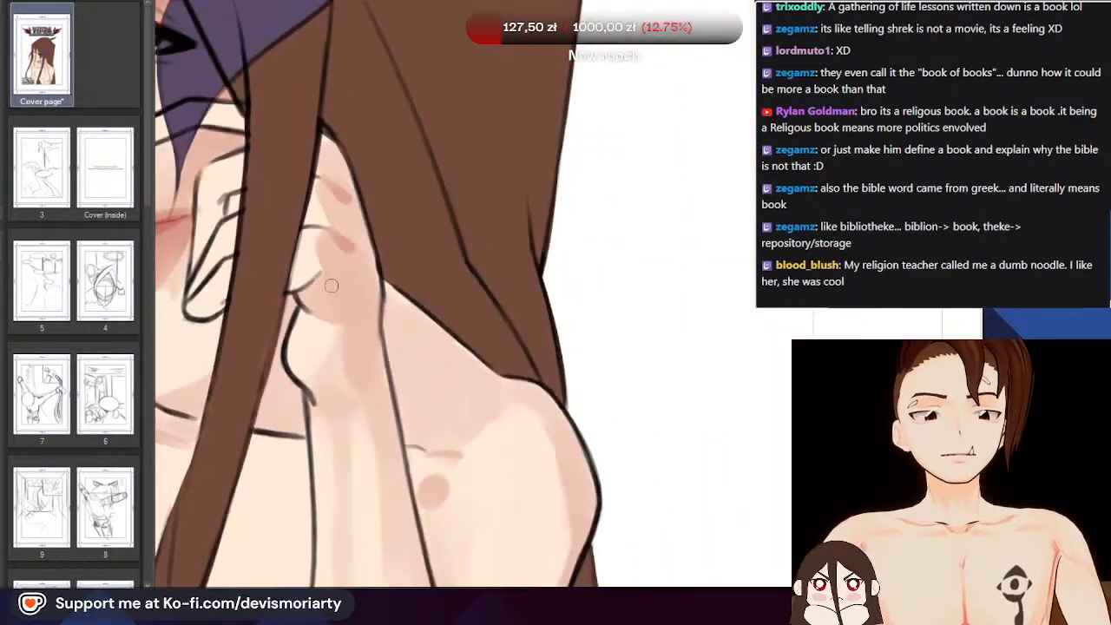
scroll(310, 363, "up", 3)
scroll(332, 304, "up", 1)
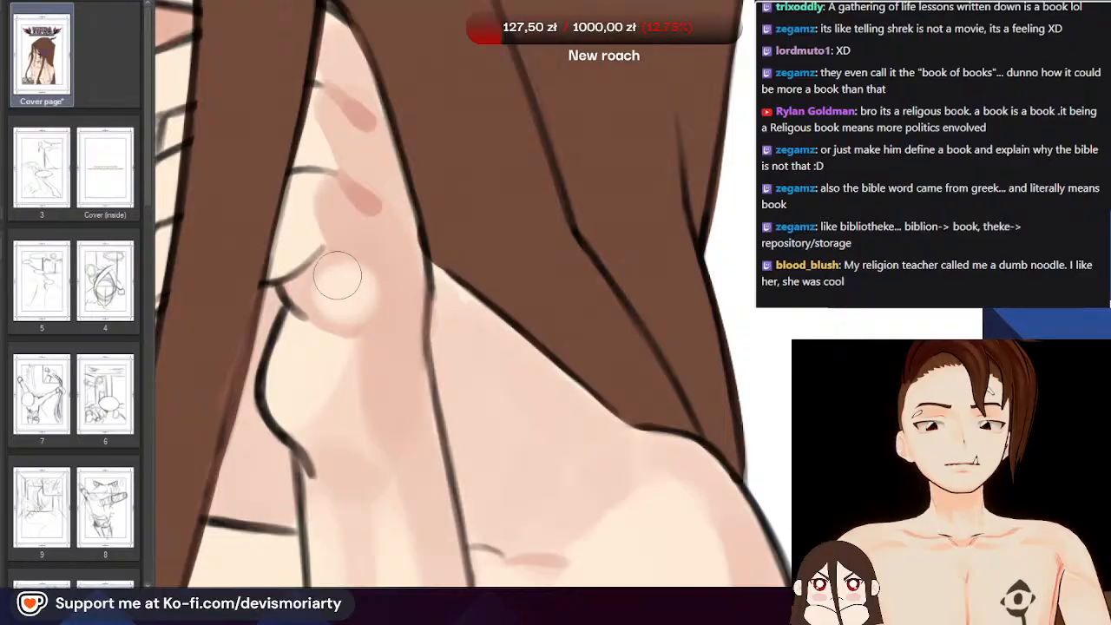
scroll(335, 278, "down", 5)
scroll(307, 226, "up", 1)
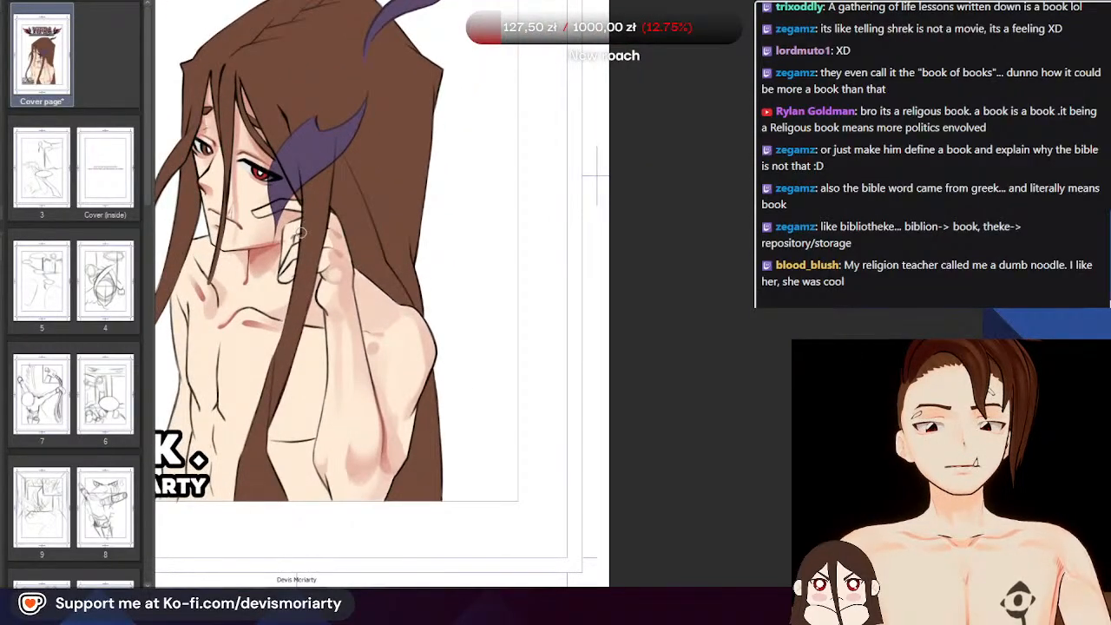
scroll(309, 276, "up", 4)
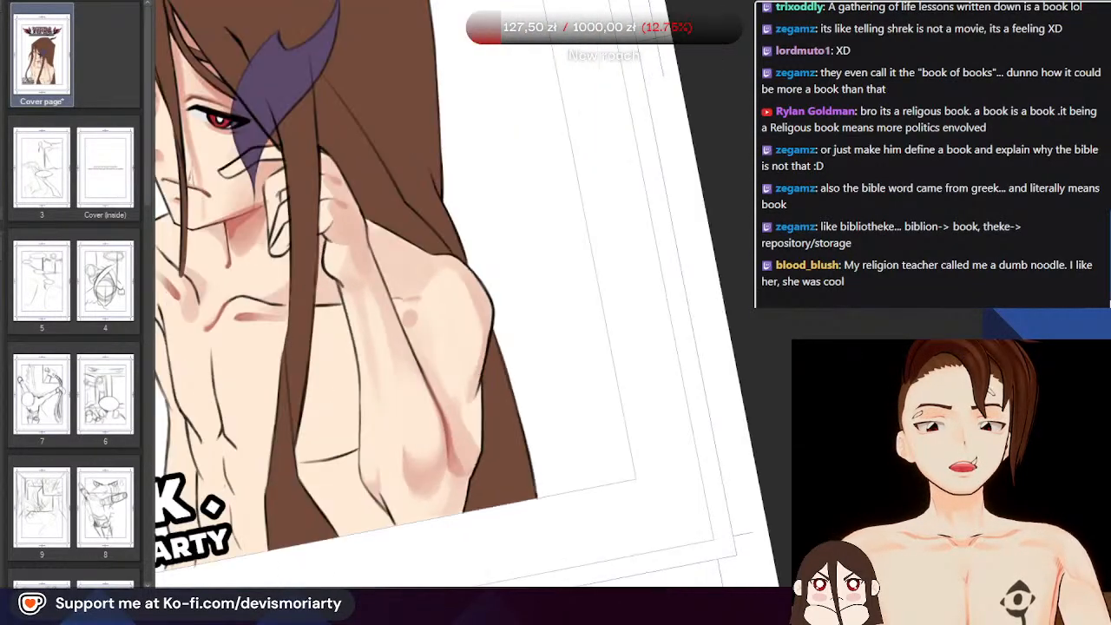
scroll(318, 289, "up", 1)
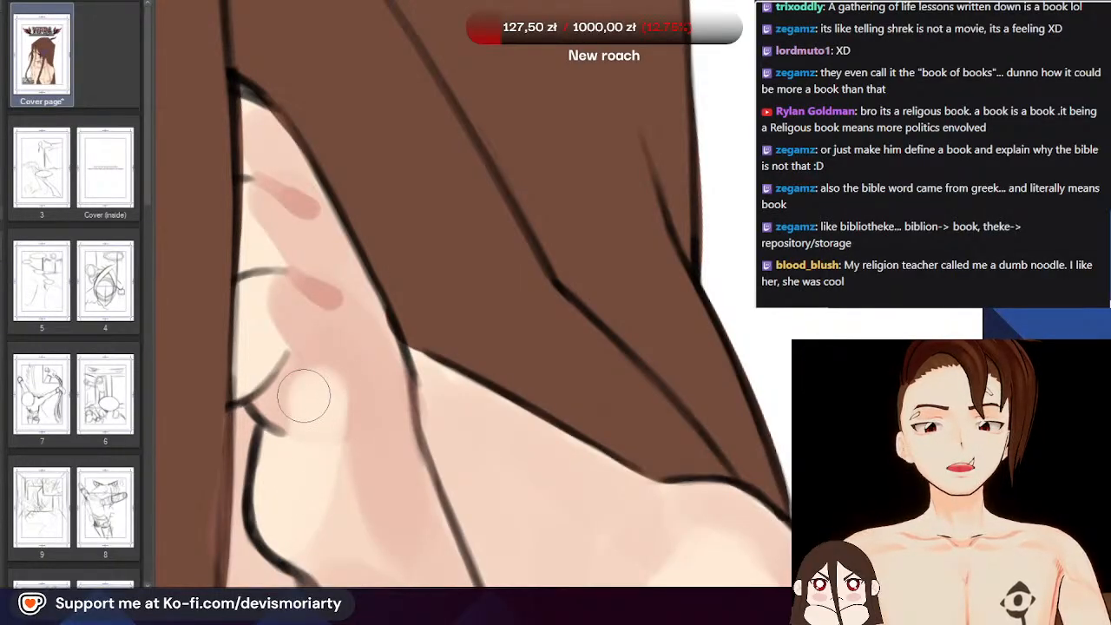
Check the raised hand's shading with the canvas rotated sideways and save the cover page
scroll(251, 254, "down", 6)
scroll(252, 254, "up", 4)
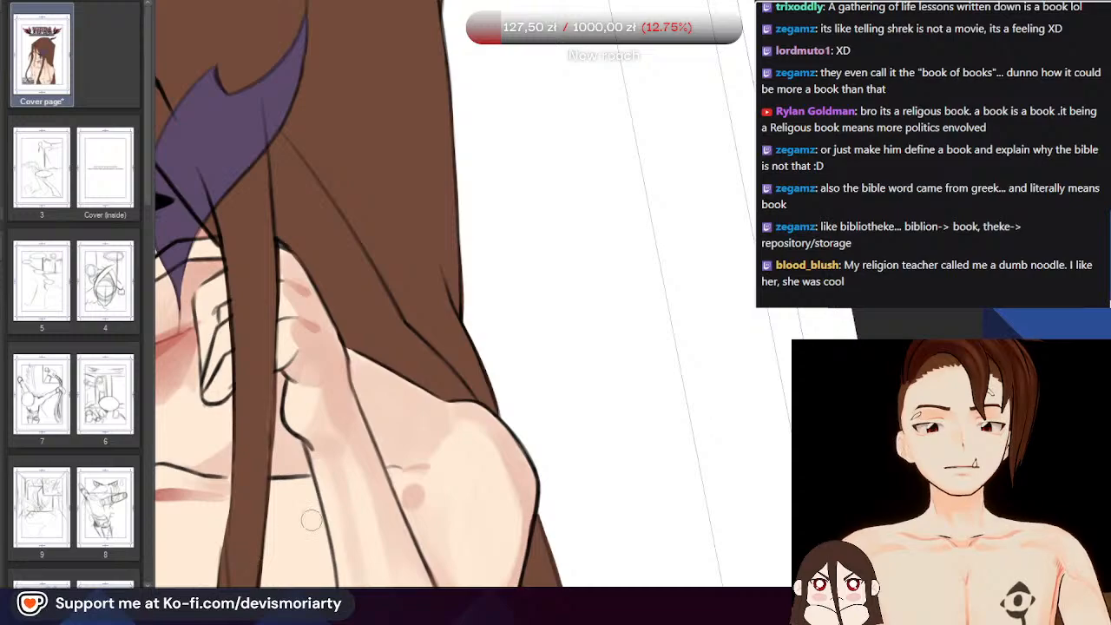
scroll(362, 409, "down", 5)
scroll(362, 410, "up", 6)
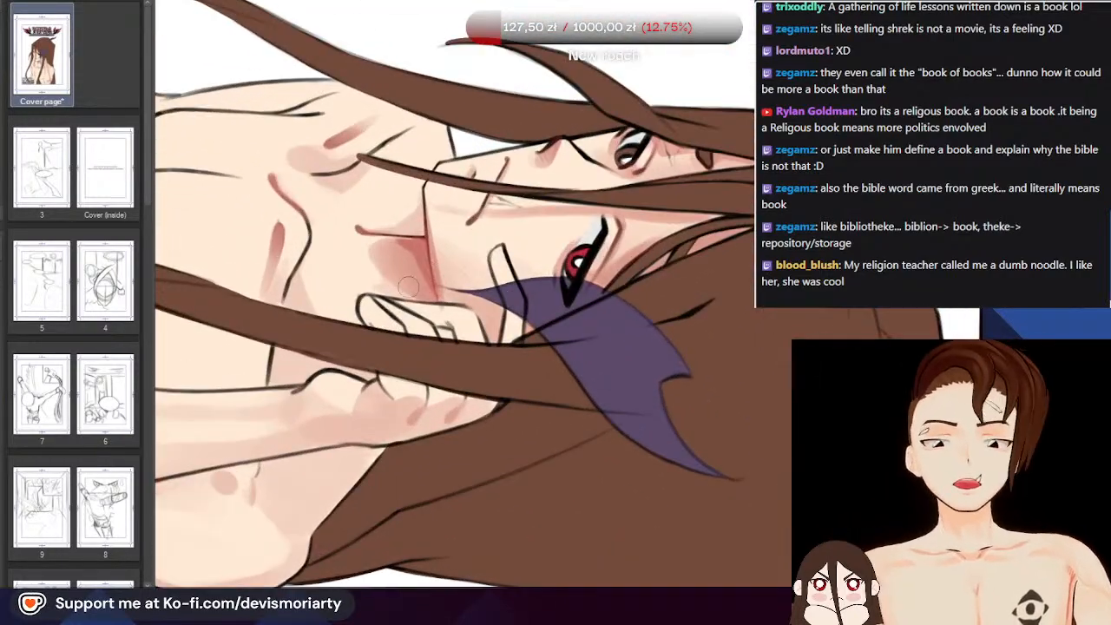
scroll(391, 365, "down", 6)
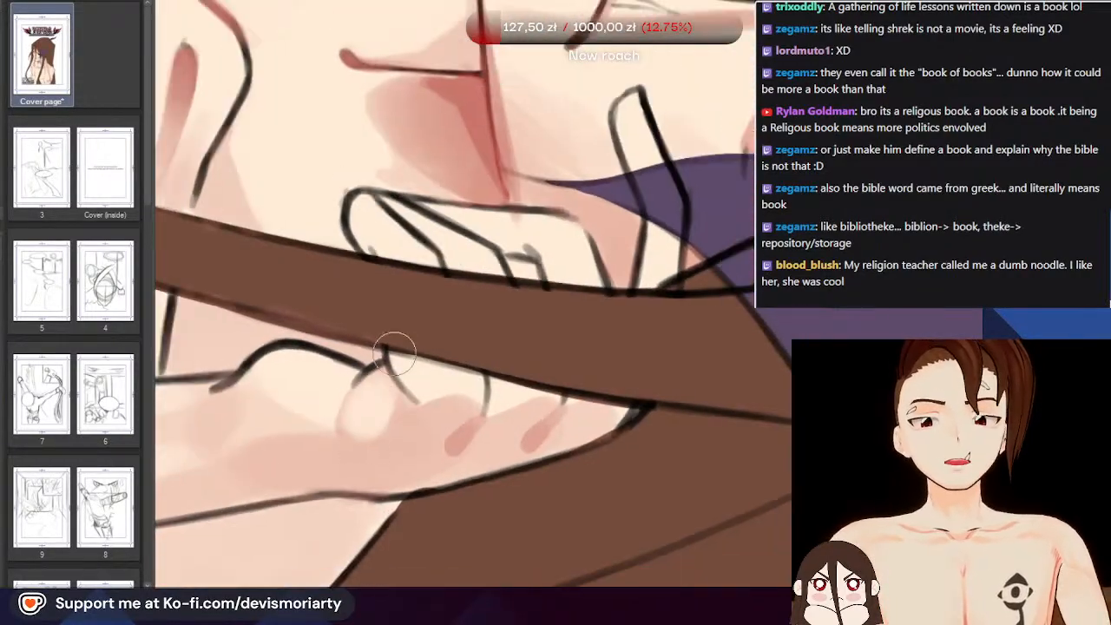
scroll(351, 255, "up", 2)
key("ctrl+s")
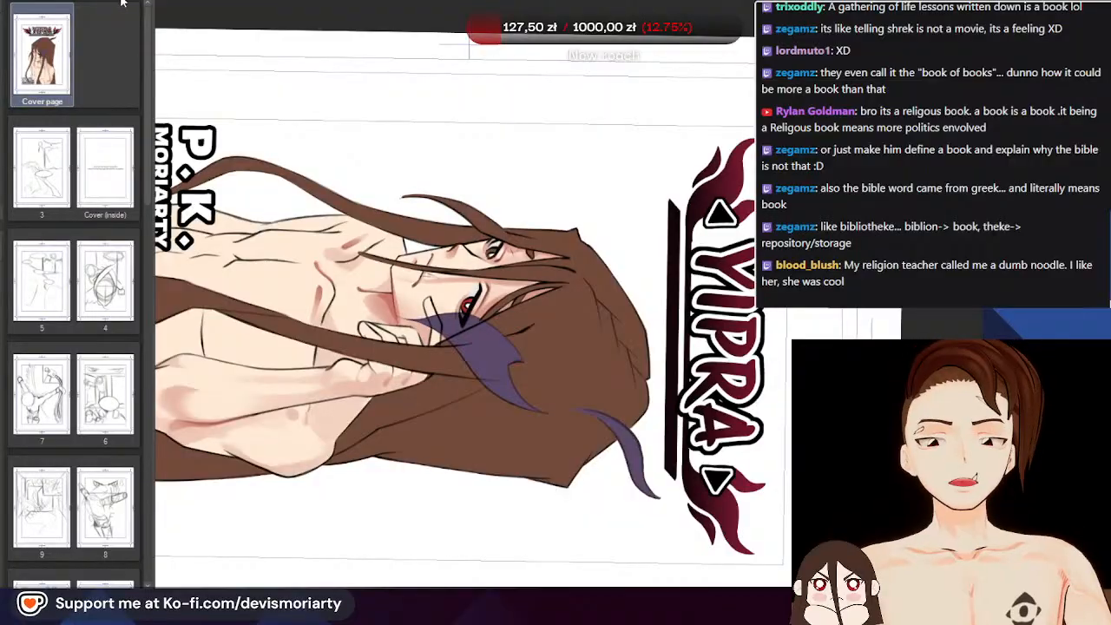
Examine the skin shading close up and across the whole cover, resetting the canvas to upright
scroll(356, 284, "down", 5)
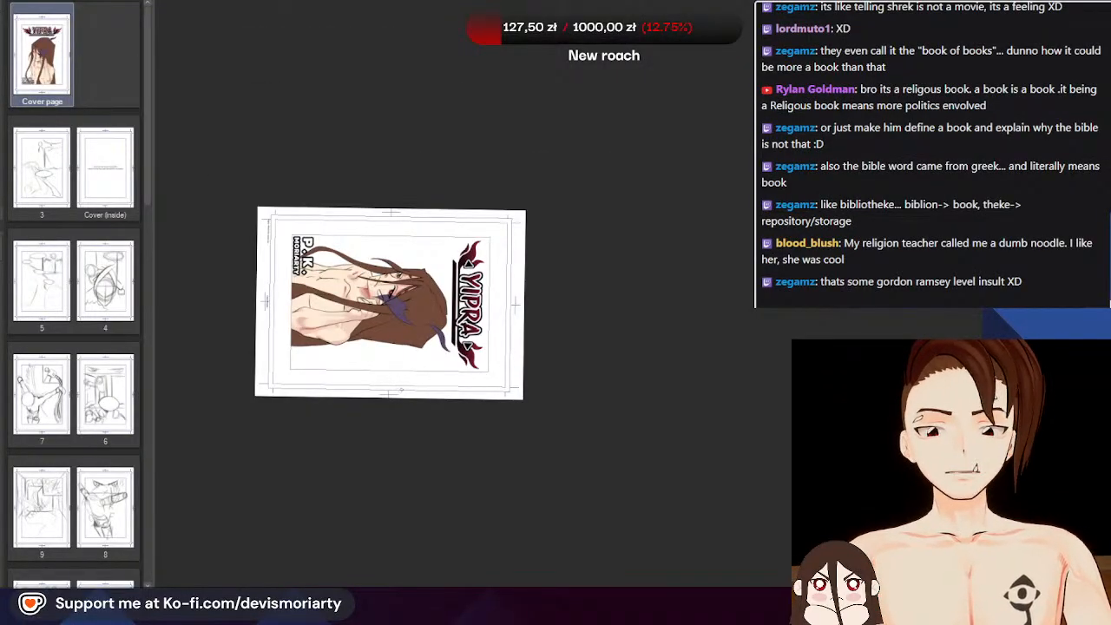
scroll(382, 277, "up", 10)
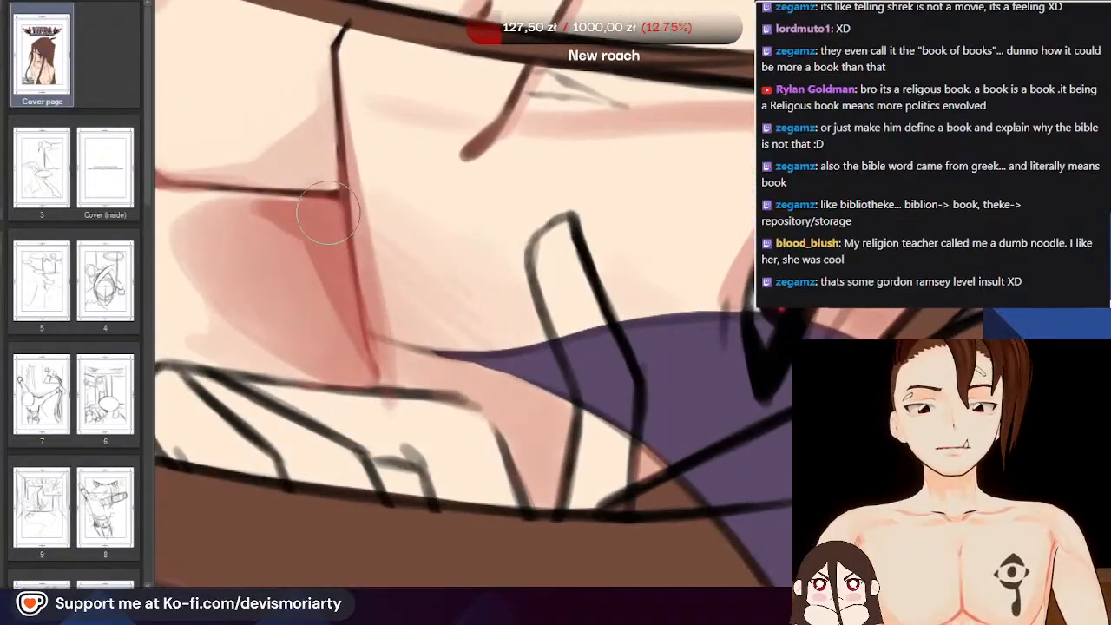
scroll(328, 213, "down", 5)
scroll(242, 303, "up", 3)
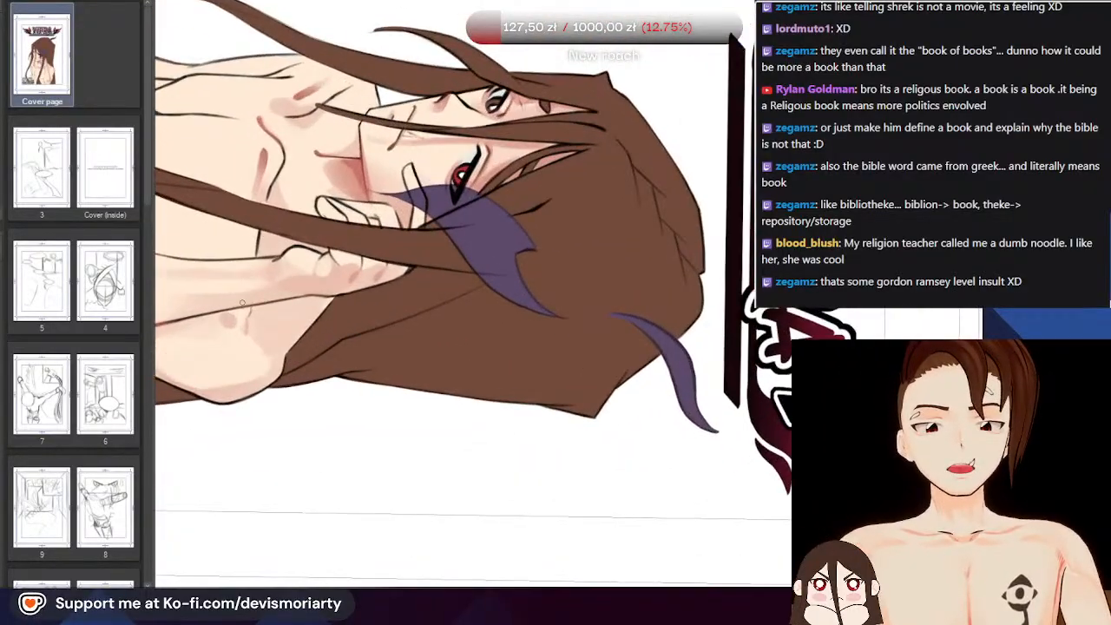
scroll(328, 564, "up", 2)
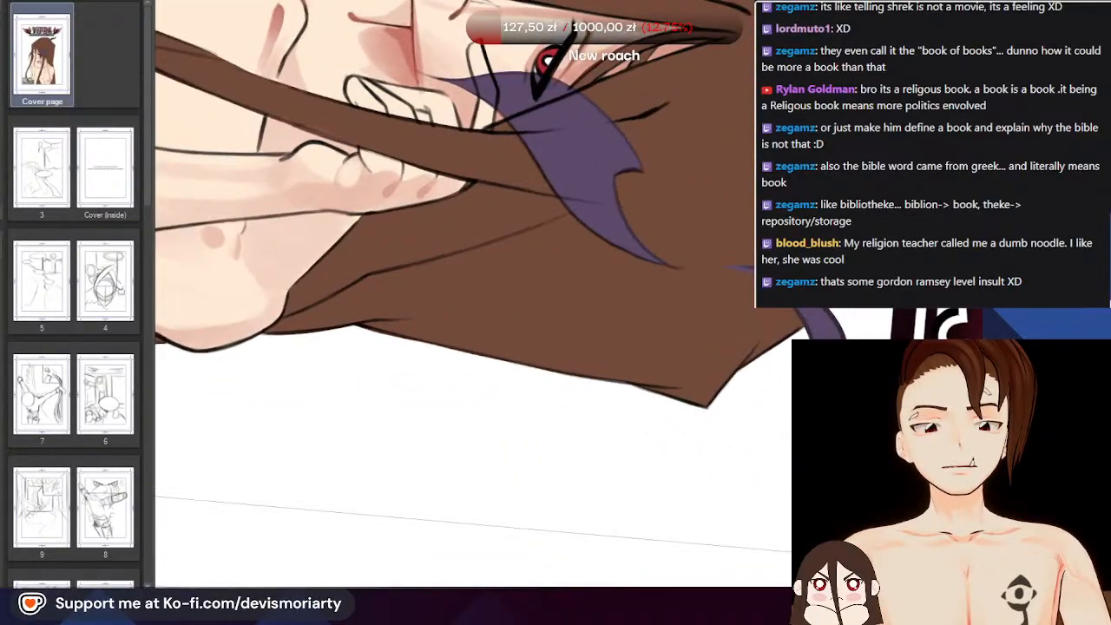
key("ctrl+at")
scroll(287, 174, "down", 4)
scroll(352, 317, "up", 2)
scroll(352, 318, "down", 4)
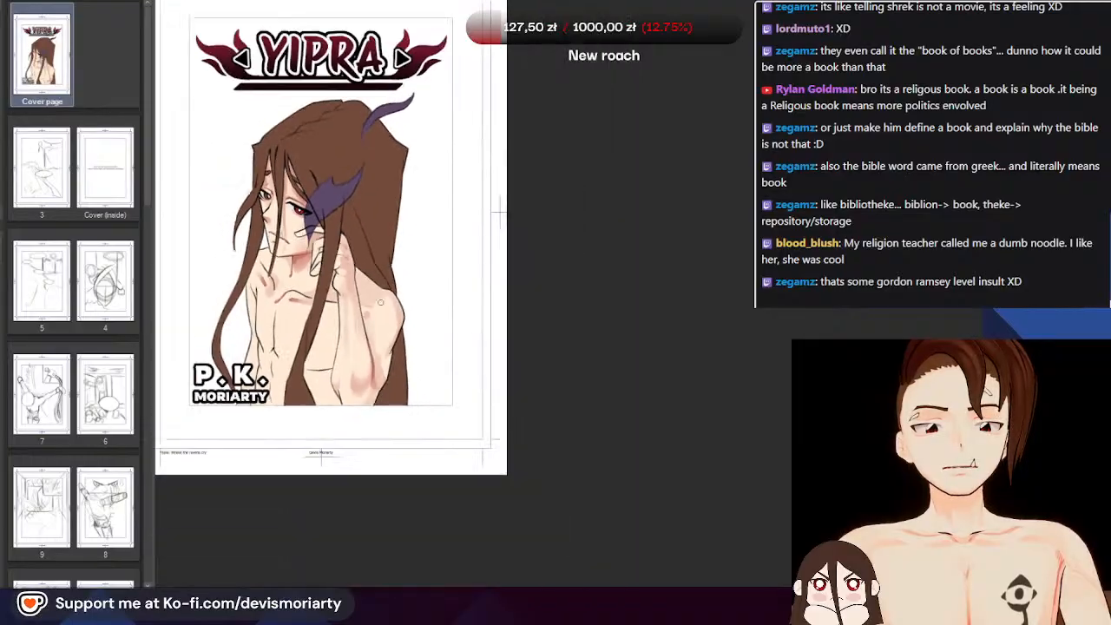
Try a darker shadow on the shoulder slope between the raised forearm and the hair
scroll(316, 359, "up", 4)
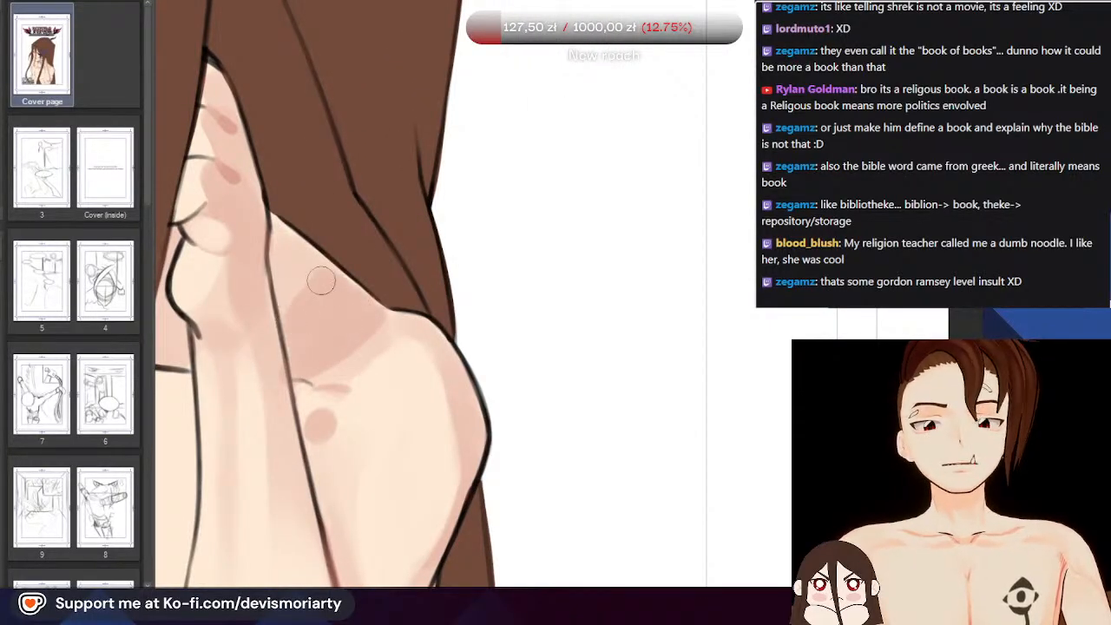
scroll(290, 250, "down", 2)
scroll(298, 284, "up", 3)
key("ctrl+z")
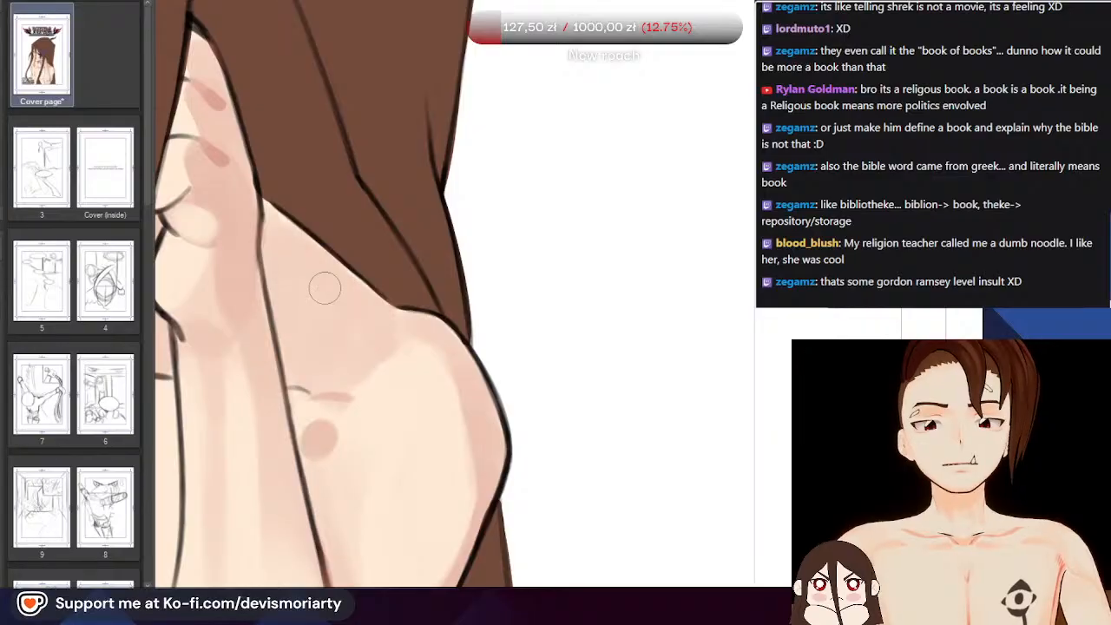
Paint a darker shadow along the shoulder slope directly below the hair edge, reaching toward the raised wrist
mouse_move(389, 325)
left_mouse_down()
mouse_move(336, 276)
mouse_move(386, 329)
mouse_move(373, 331)
mouse_move(332, 268)
mouse_move(321, 305)
left_mouse_up()
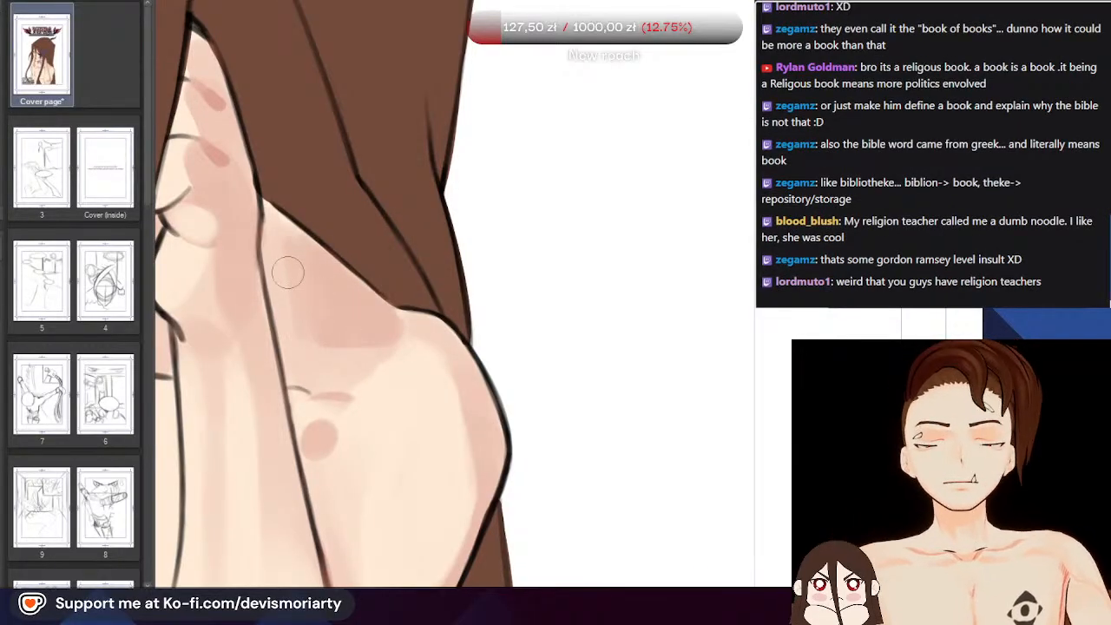
scroll(286, 287, "down", 5)
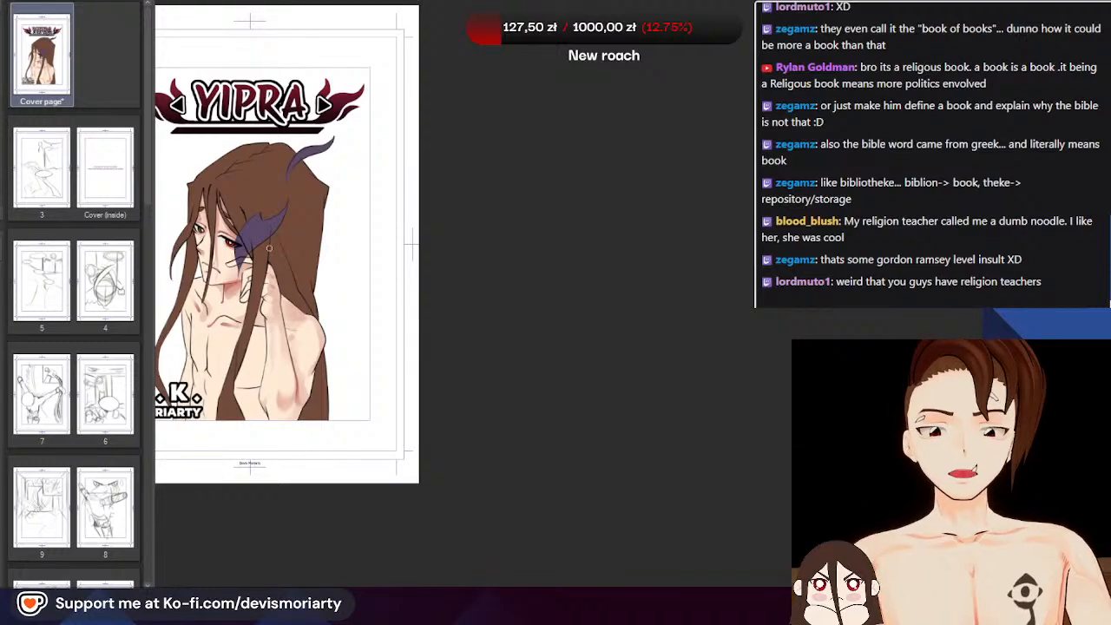
scroll(266, 183, "up", 5)
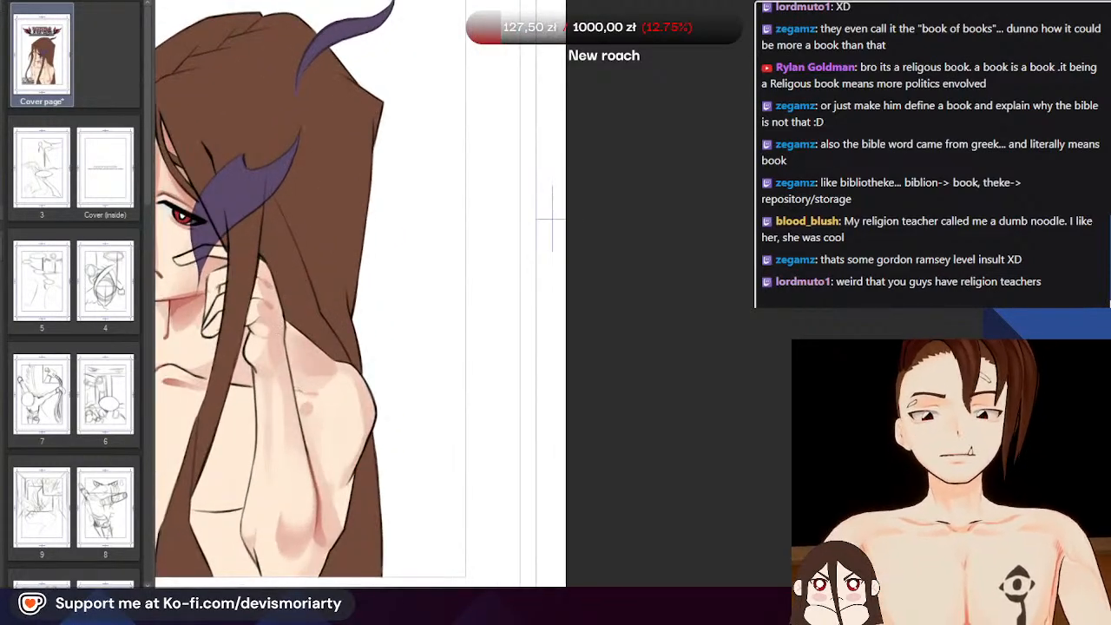
Examine the whole cover and the skin shading on the face, chest and raised arm close up
scroll(329, 268, "down", 5)
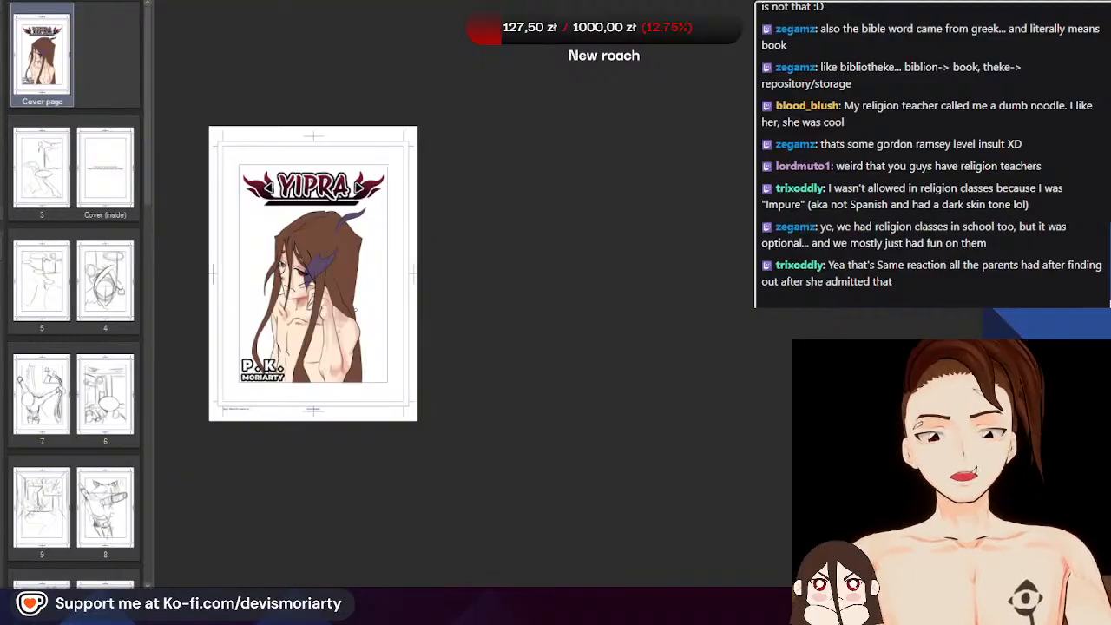
scroll(278, 295, "up", 5)
scroll(304, 278, "down", 3)
scroll(327, 259, "up", 5)
scroll(223, 235, "down", 3)
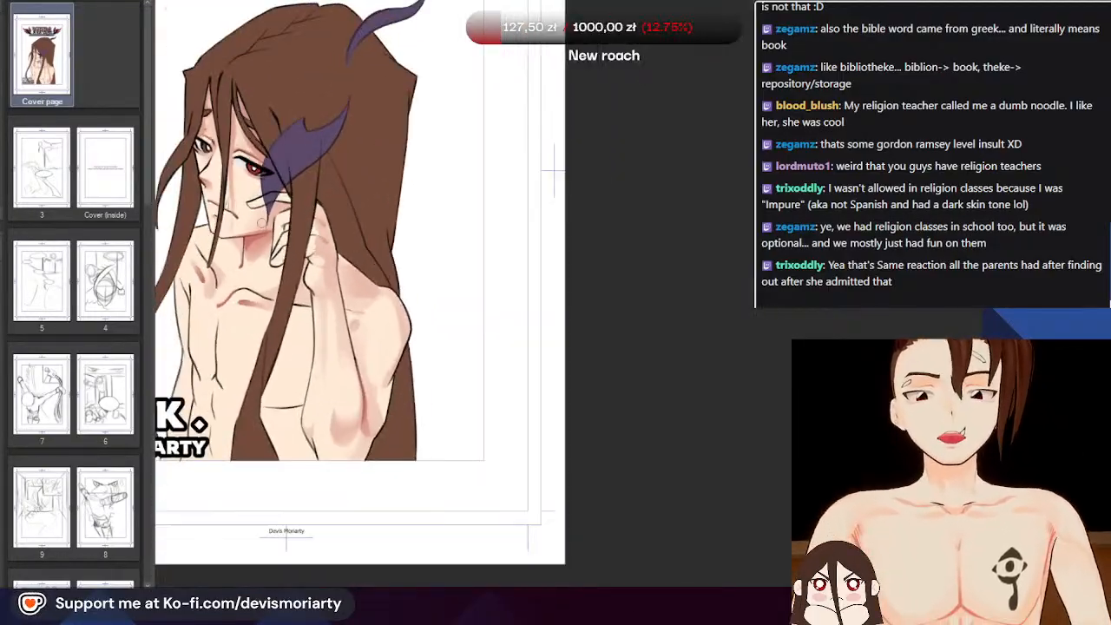
scroll(226, 235, "up", 3)
scroll(228, 235, "down", 5)
scroll(232, 235, "up", 5)
scroll(232, 235, "down", 3)
scroll(265, 431, "up", 5)
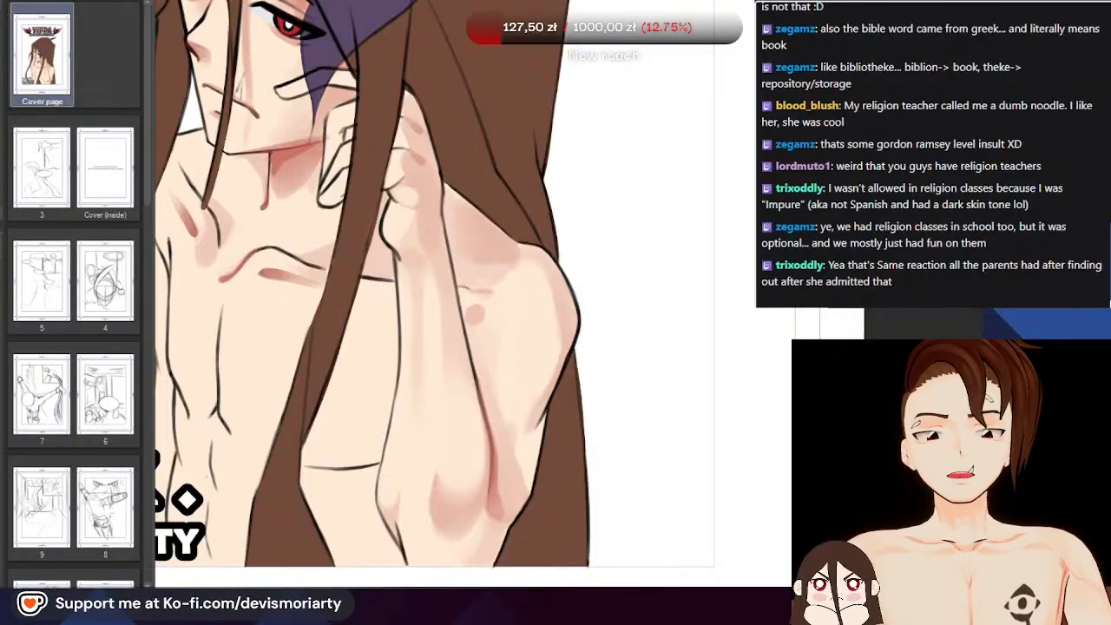
With the canvas rotated sideways, paint a soft pink shadow alongside the dark collarbone line on the raised-arm side
left_click_drag(285, 580, 425, 134)
scroll(425, 139, "down", 5)
scroll(432, 135, "up", 4)
scroll(404, 187, "up", 5)
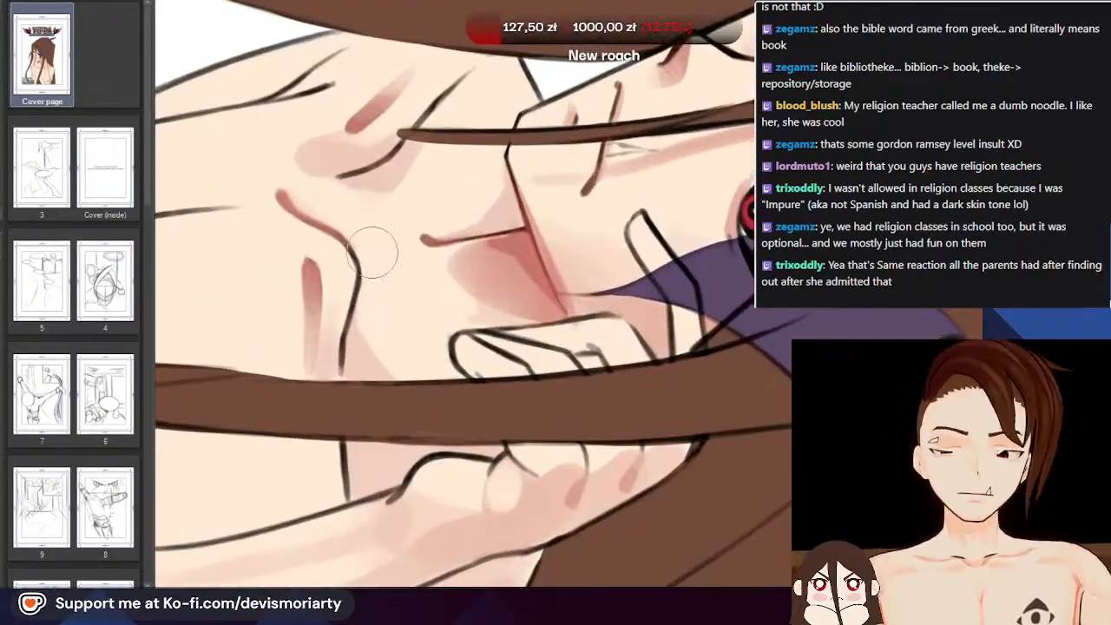
scroll(369, 304, "up", 3)
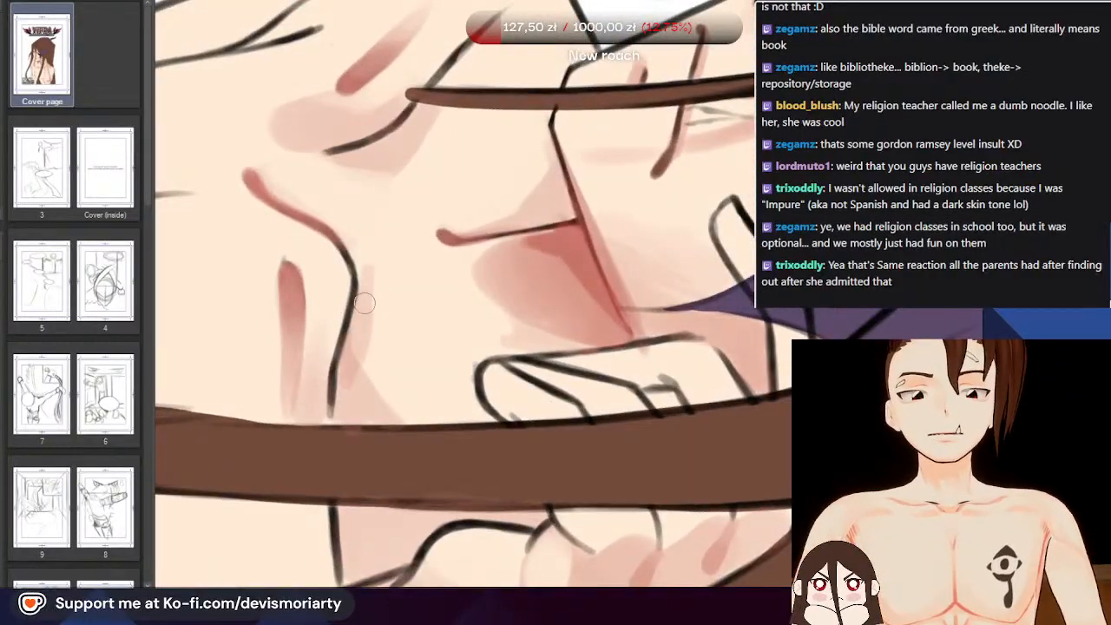
scroll(339, 232, "down", 3)
scroll(332, 233, "up", 1)
scroll(332, 233, "up", 3)
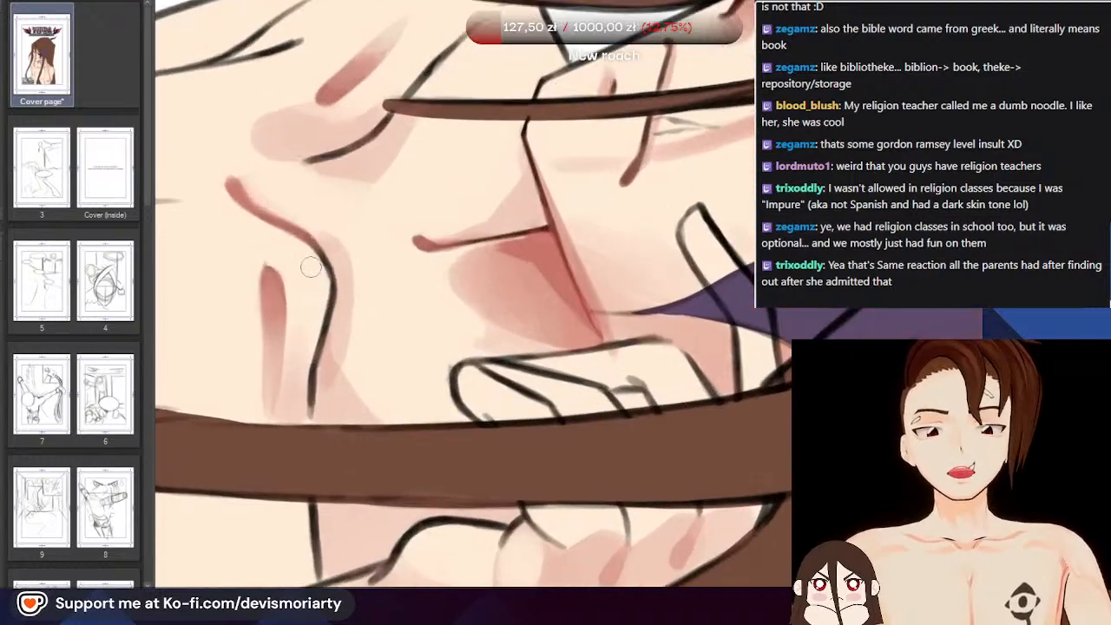
Fade the middle stretch of the black collarbone line on the raised-arm side into the skin
scroll(310, 258, "up", 2)
mouse_move(305, 256)
left_mouse_down()
mouse_move(321, 324)
mouse_move(320, 312)
mouse_move(313, 345)
left_mouse_up()
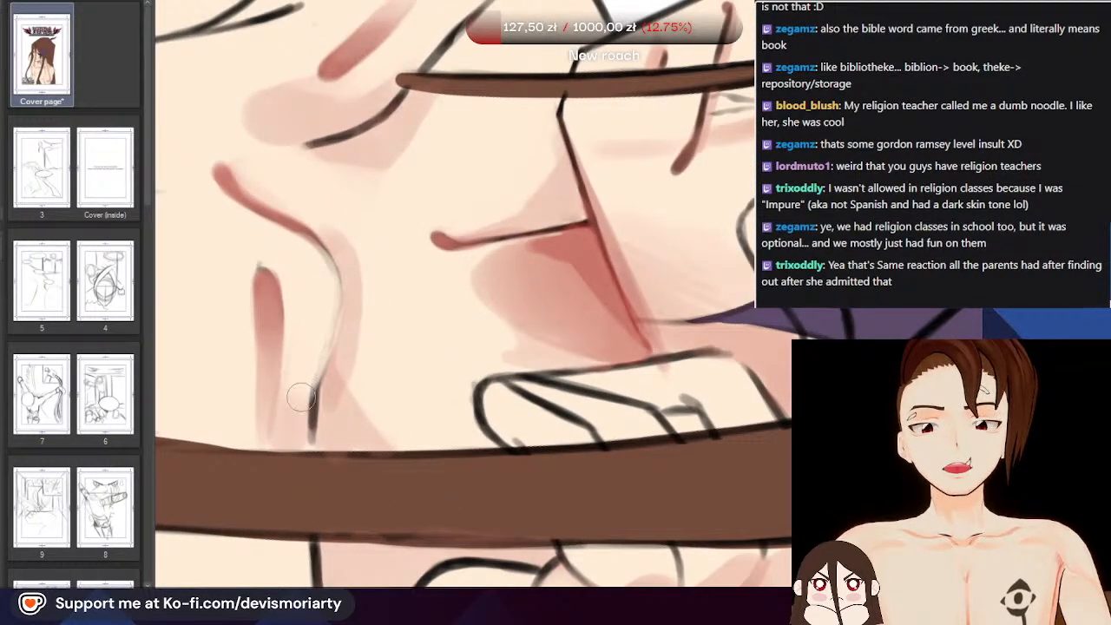
mouse_move(276, 236)
left_mouse_down()
mouse_move(310, 265)
mouse_move(318, 301)
left_mouse_up()
scroll(318, 301, "down", 4)
scroll(269, 113, "down", 1)
scroll(262, 104, "up", 5)
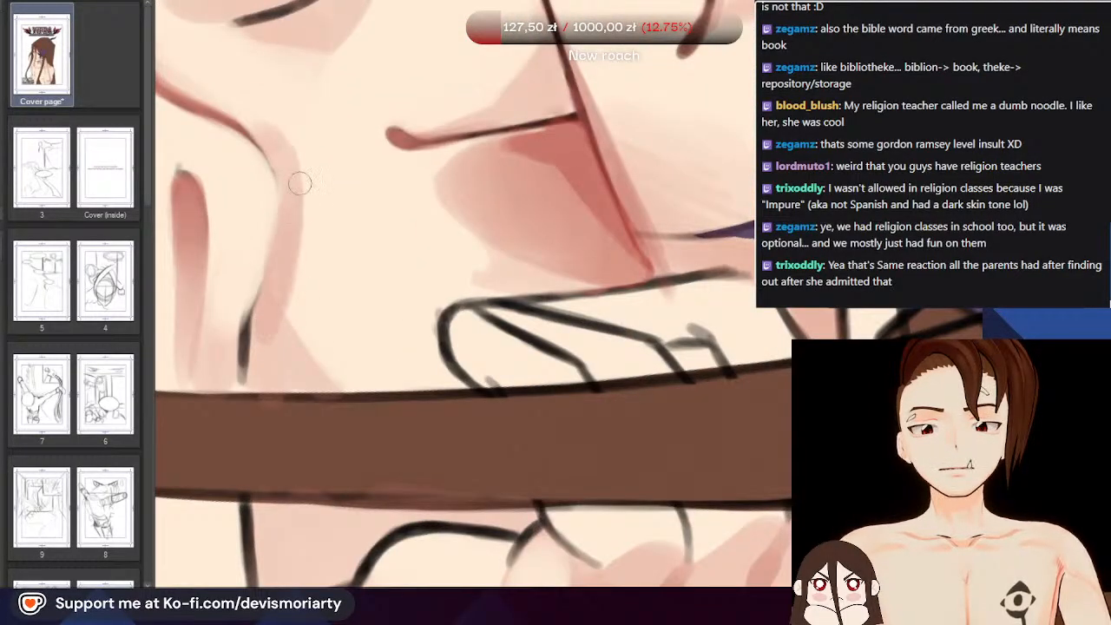
Strengthen the pink shadow along the faded collarbone stretch toward the hair strand, and return the canvas to upright
scroll(274, 227, "down", 1)
scroll(286, 139, "up", 1)
left_click_drag(272, 269, 254, 337)
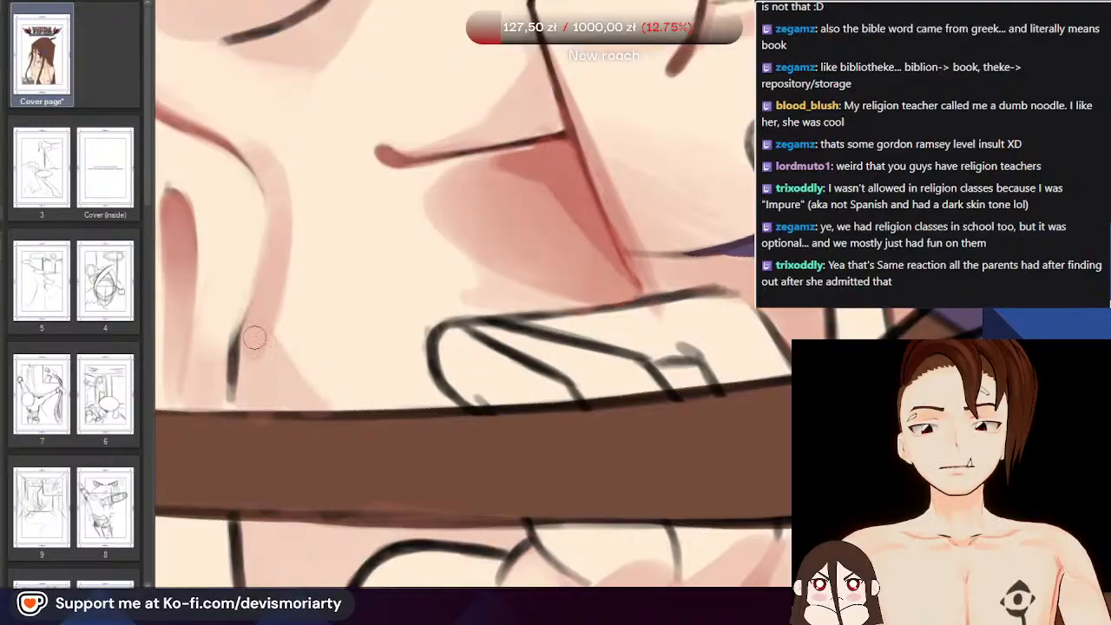
left_click_drag(281, 191, 253, 315)
scroll(212, 156, "down", 3)
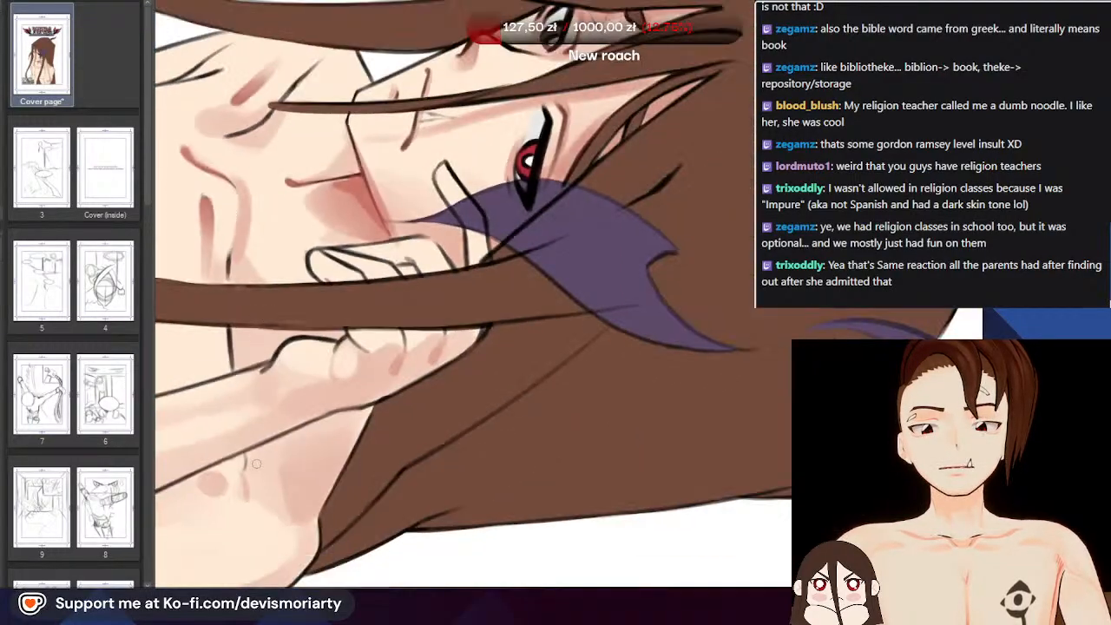
scroll(295, 481, "up", 1)
scroll(343, 573, "down", 4)
scroll(292, 485, "up", 5)
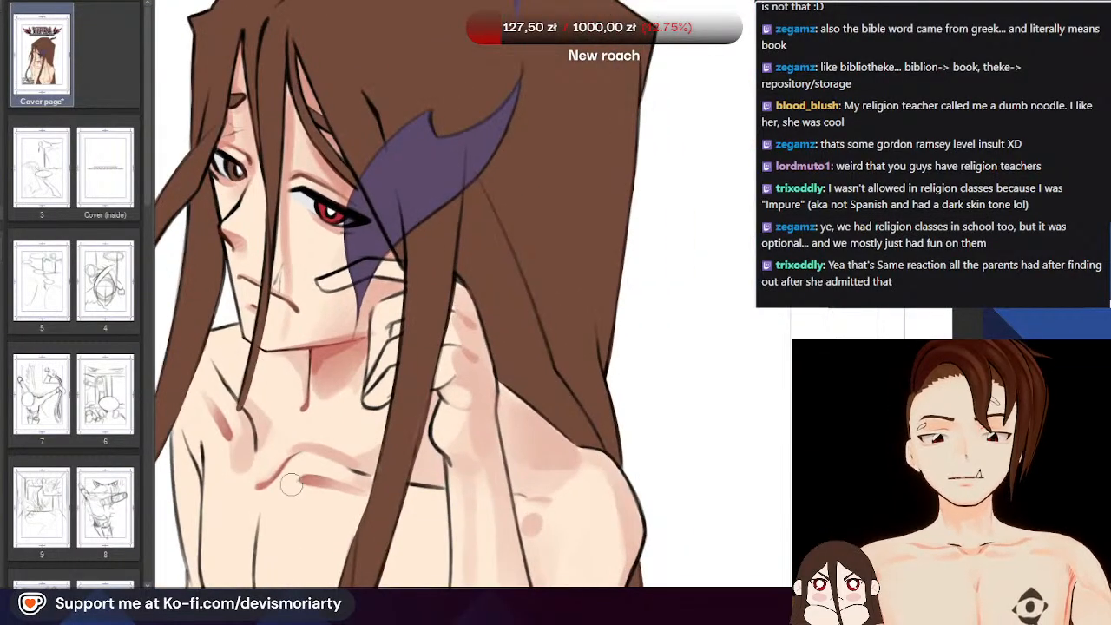
Try a soft shadow across the hollow of the neck between the two collarbones
mouse_move(308, 402)
left_mouse_down()
mouse_move(322, 404)
mouse_move(305, 402)
mouse_move(274, 436)
left_mouse_up()
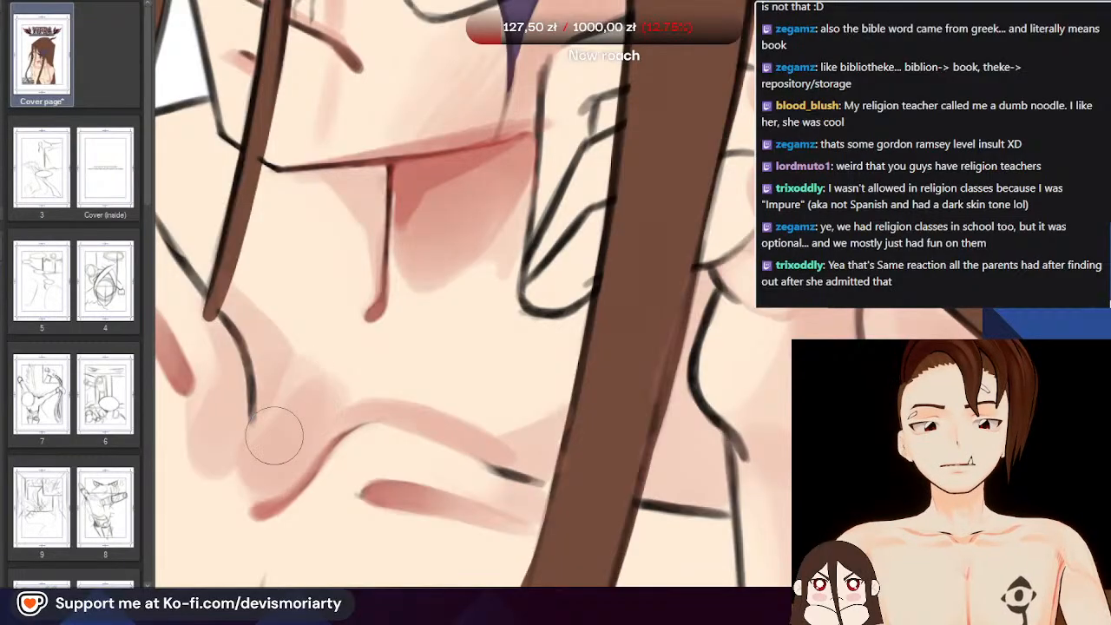
scroll(343, 322, "down", 4)
scroll(272, 347, "up", 3)
scroll(273, 347, "down", 3)
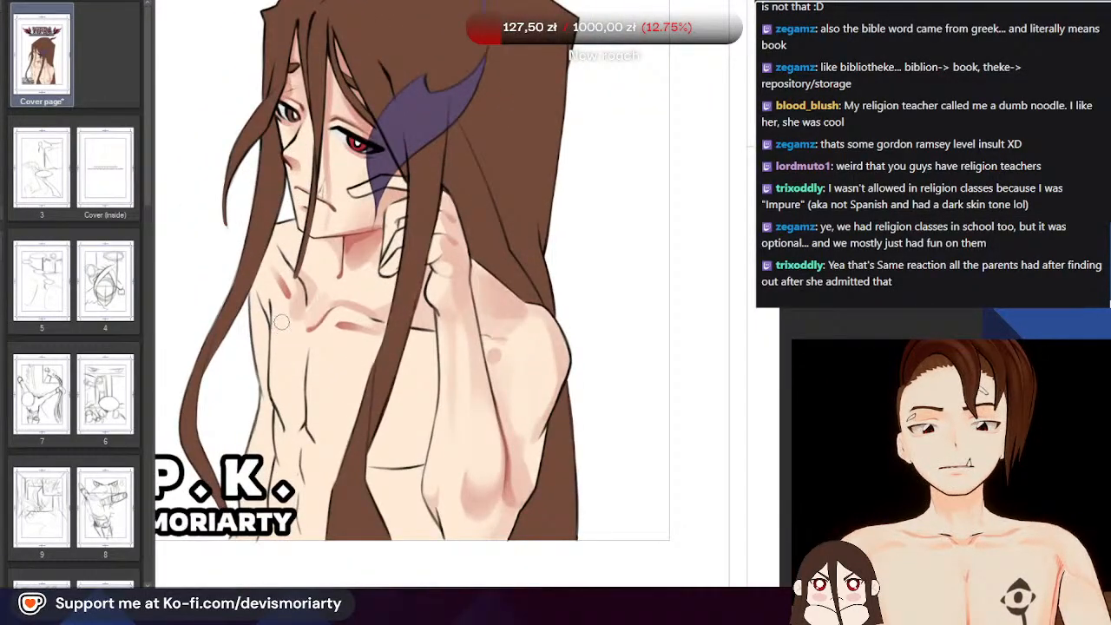
scroll(345, 241, "down", 1)
scroll(304, 256, "up", 5)
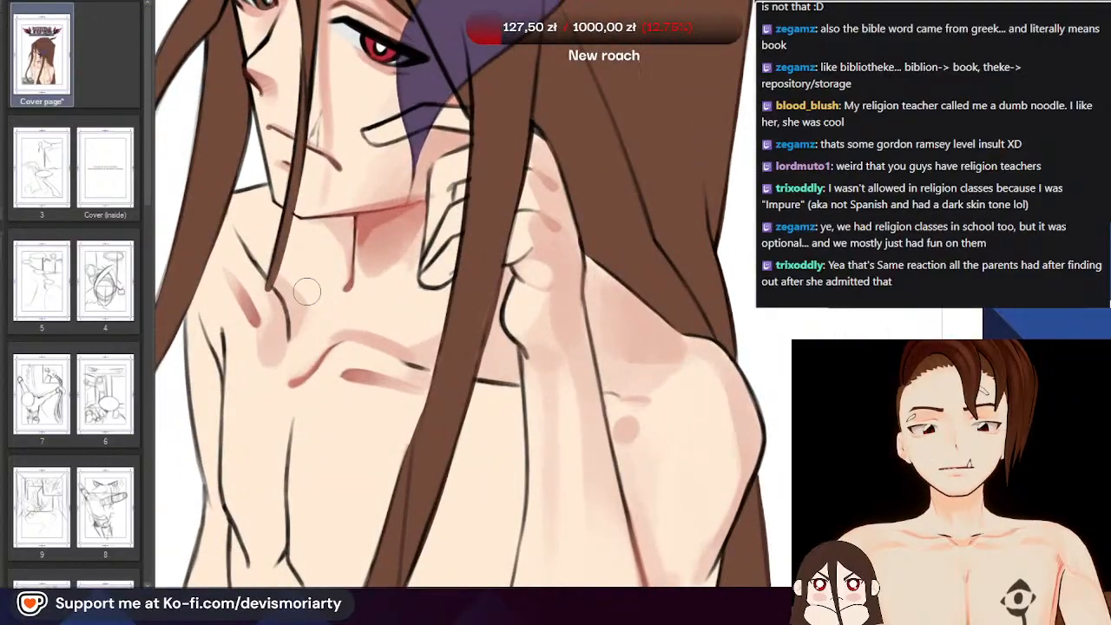
Examine the neck and collarbone shading both close up and with the whole figure in view
scroll(295, 263, "down", 6)
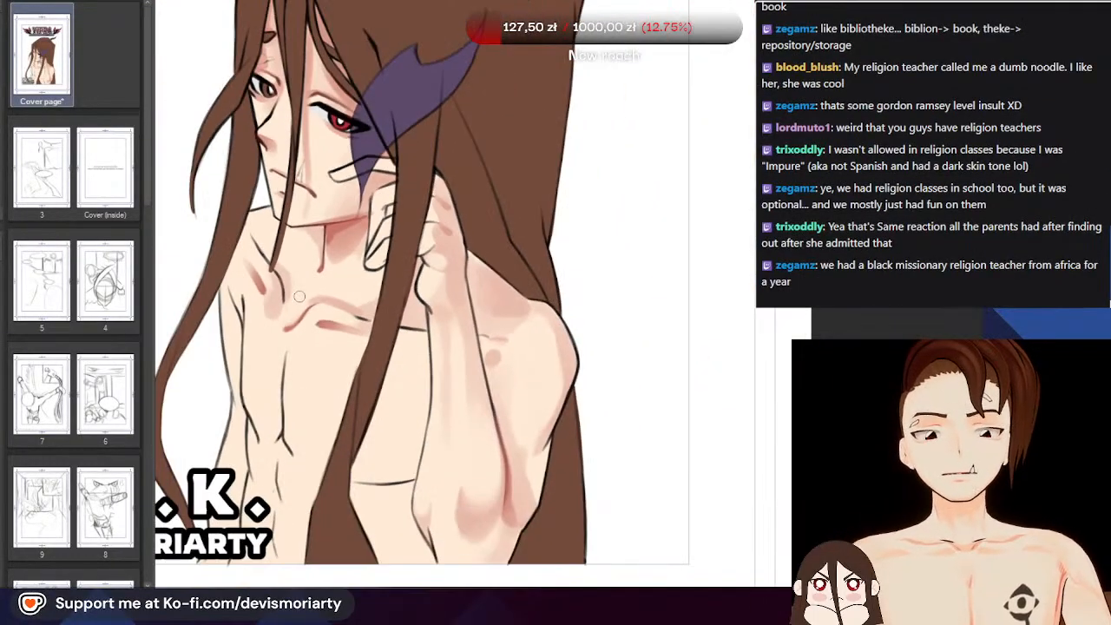
scroll(265, 267, "down", 1)
scroll(265, 267, "up", 3)
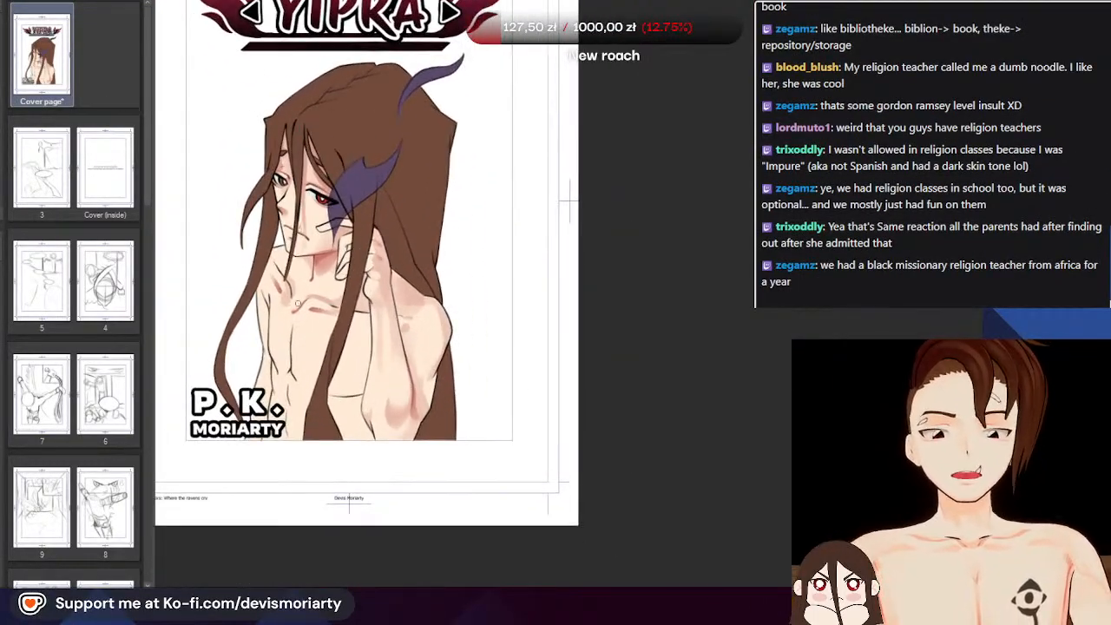
scroll(288, 227, "up", 4)
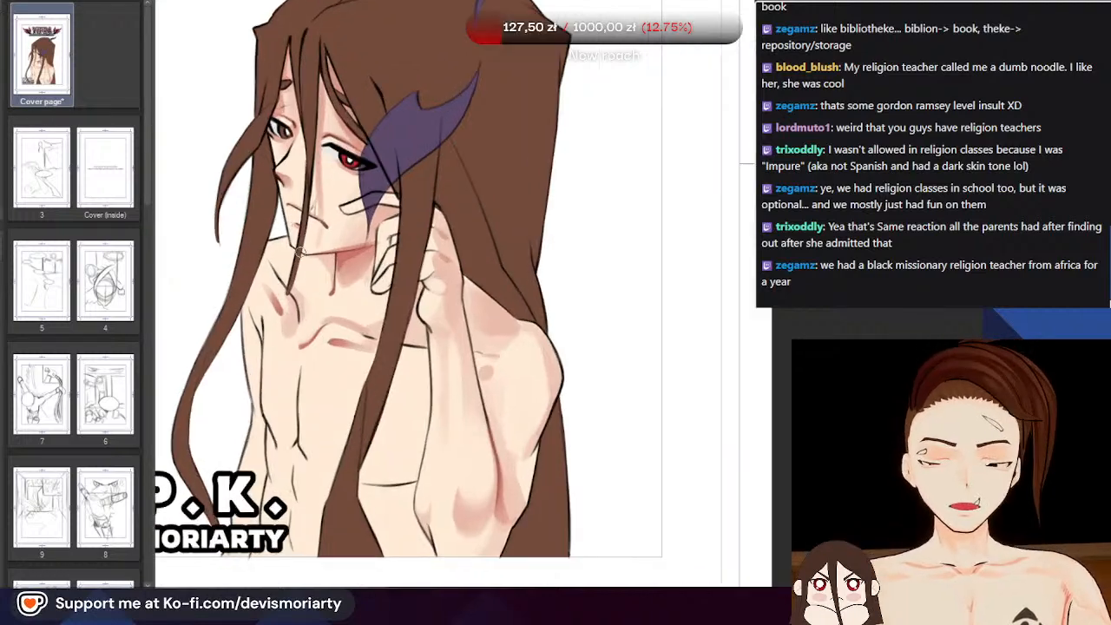
scroll(320, 313, "up", 2)
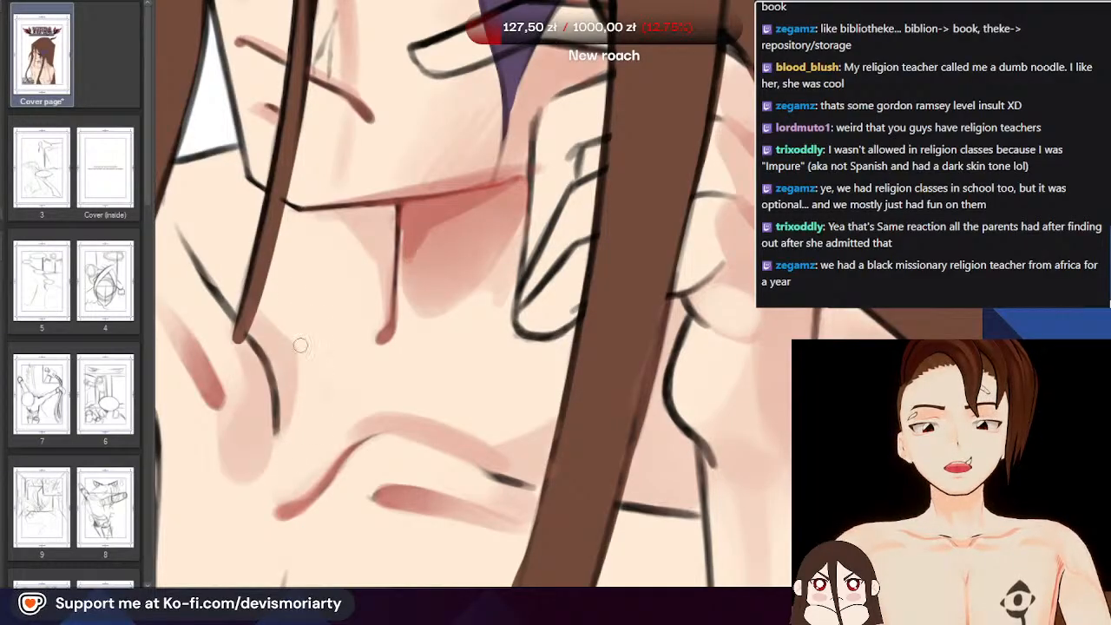
scroll(297, 346, "down", 5)
scroll(297, 295, "up", 1)
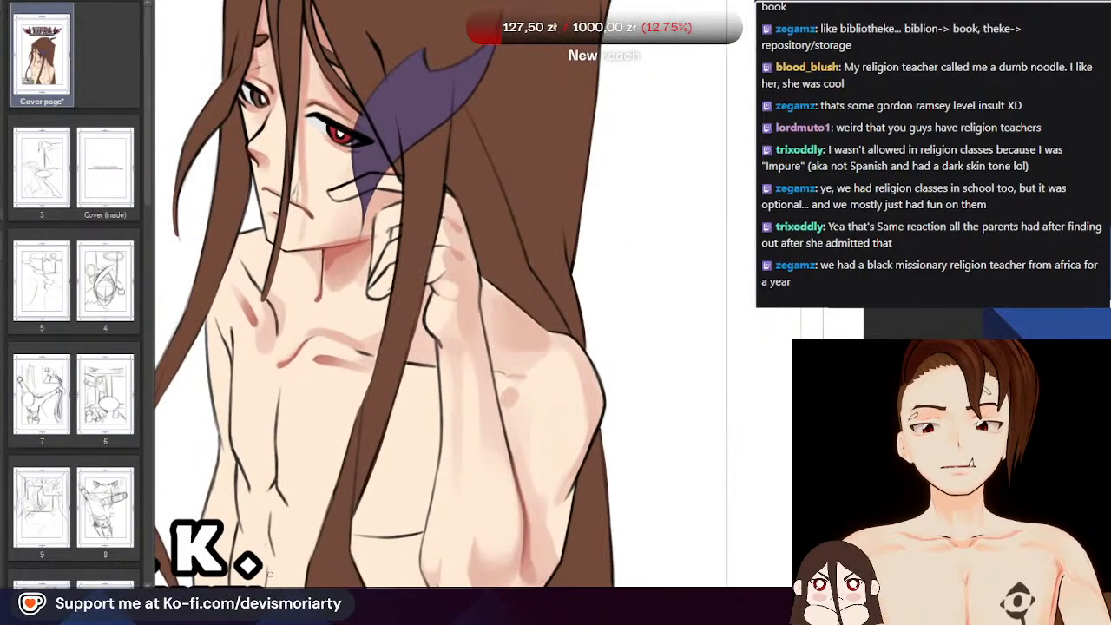
With the canvas tilted, extend the raised-arm side collarbone shadow down along the line's curved inner end
key("asciicircum")
scroll(347, 321, "down", 4)
key("minus")
key("minus")
key("minus")
scroll(347, 334, "up", 8)
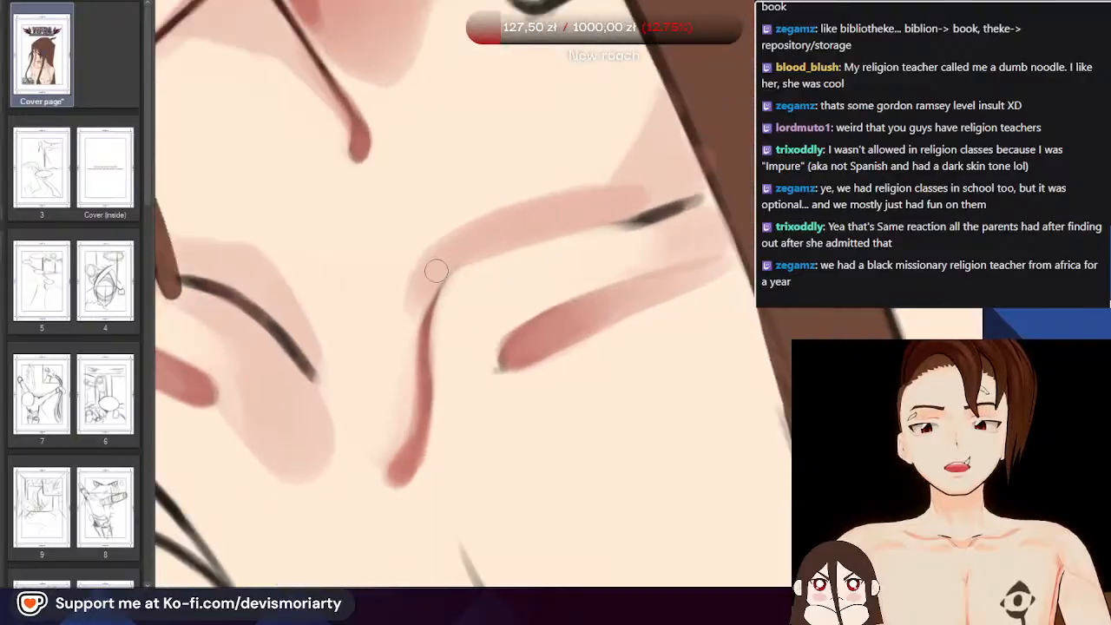
scroll(424, 282, "down", 1)
scroll(444, 248, "down", 2)
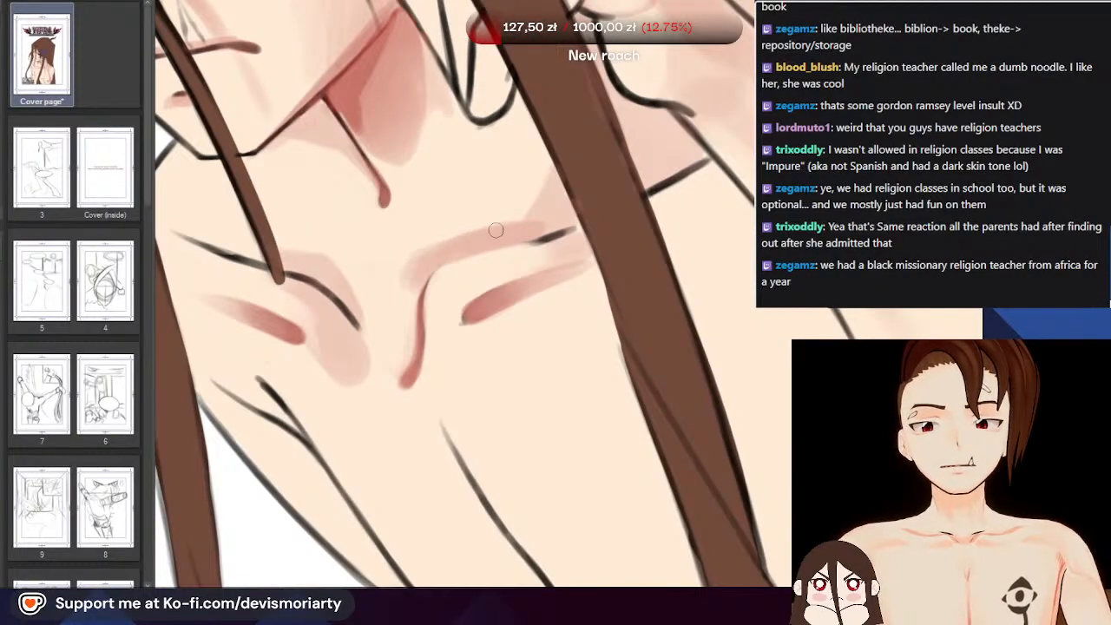
scroll(422, 248, "up", 1)
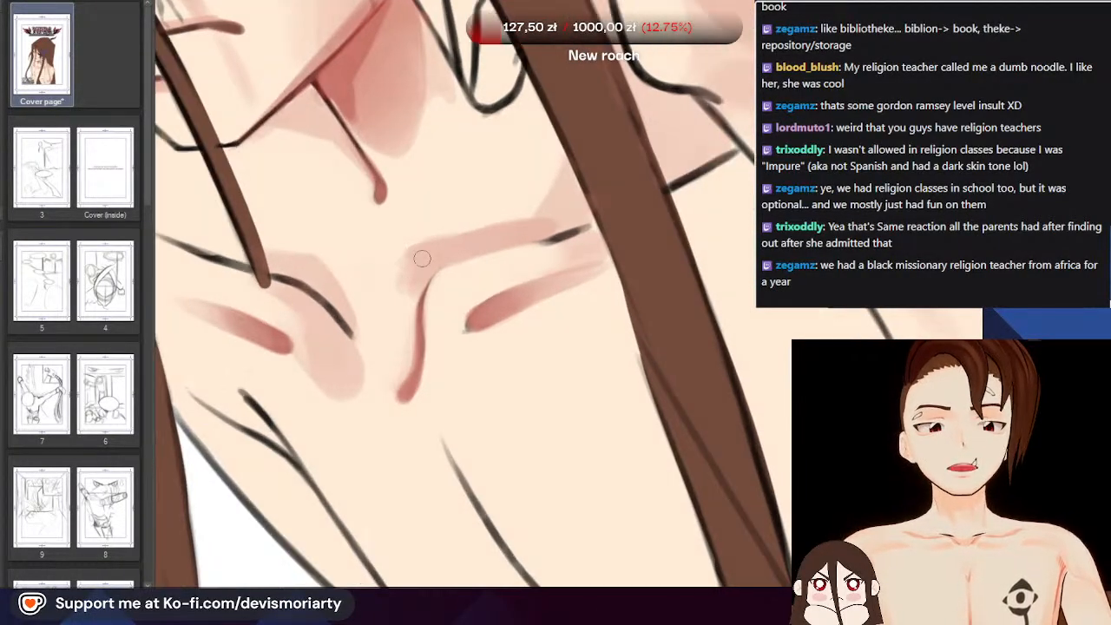
mouse_move(422, 258)
left_mouse_down()
mouse_move(407, 279)
mouse_move(403, 344)
left_mouse_up()
scroll(407, 289, "down", 5)
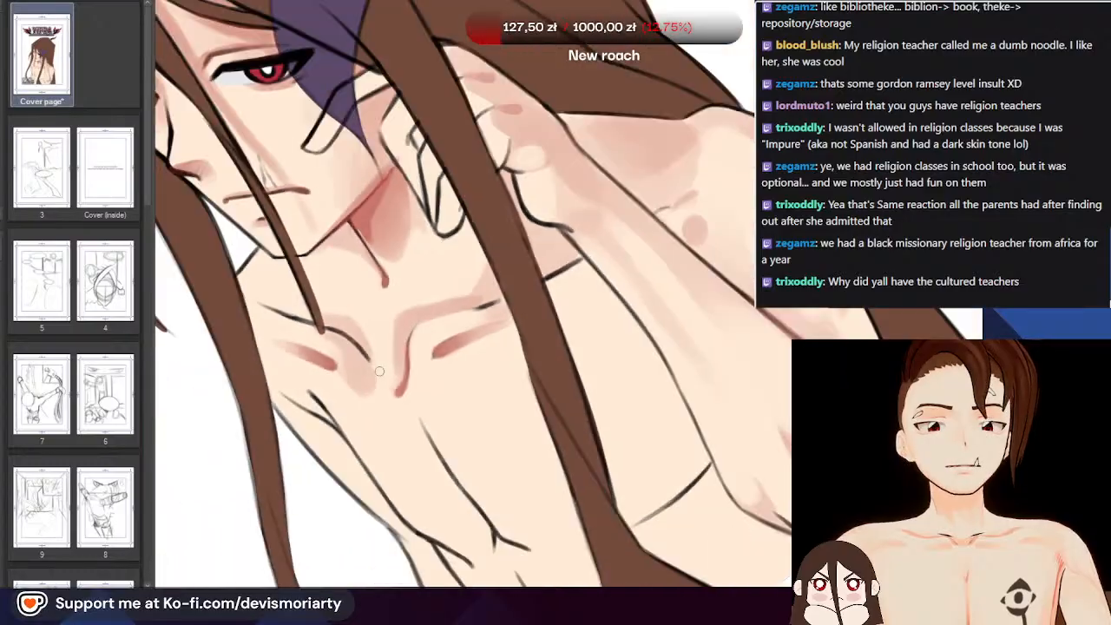
Refine the edge of the collarbone shadow where it bends down toward the hollow of the neck
scroll(341, 217, "up", 5)
scroll(422, 320, "up", 1)
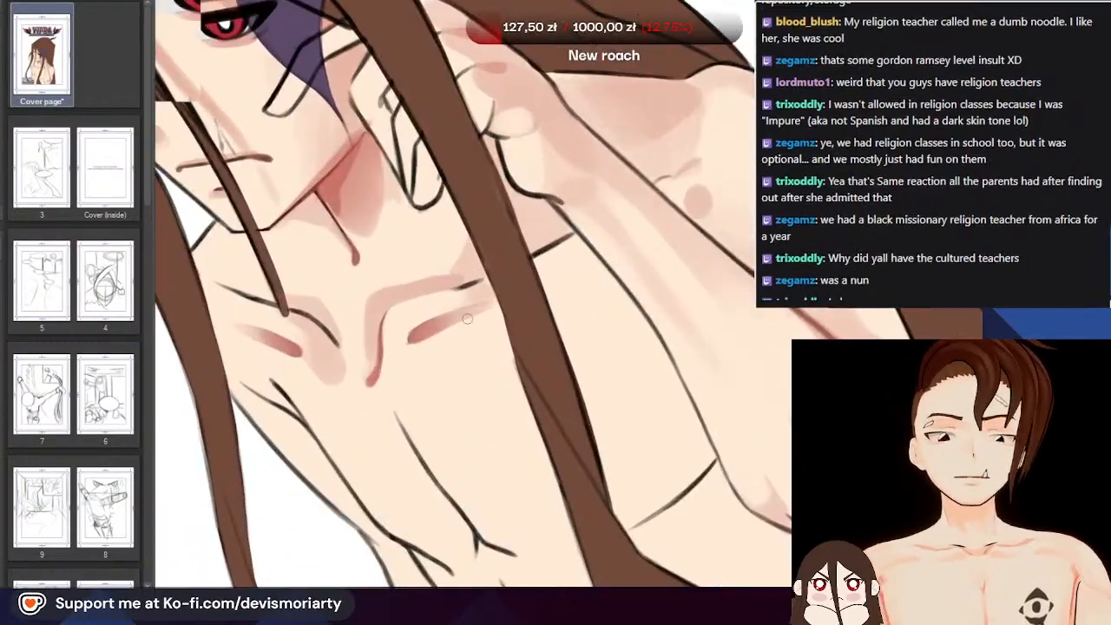
scroll(417, 317, "down", 3)
scroll(382, 278, "up", 2)
scroll(375, 268, "down", 2)
scroll(374, 268, "up", 4)
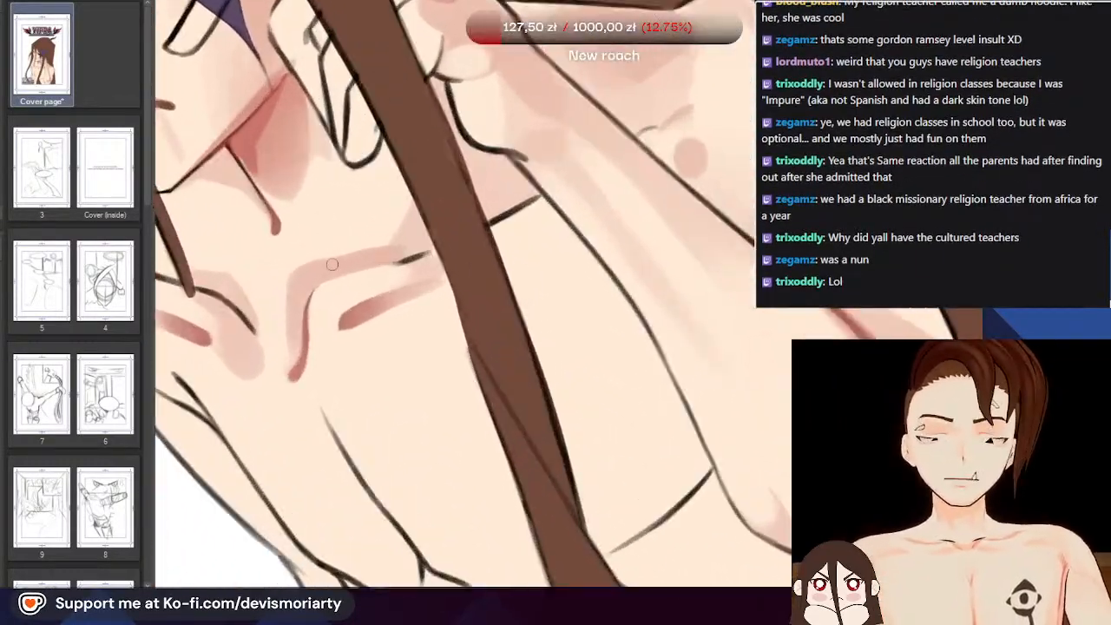
scroll(261, 260, "up", 1)
scroll(287, 344, "down", 1)
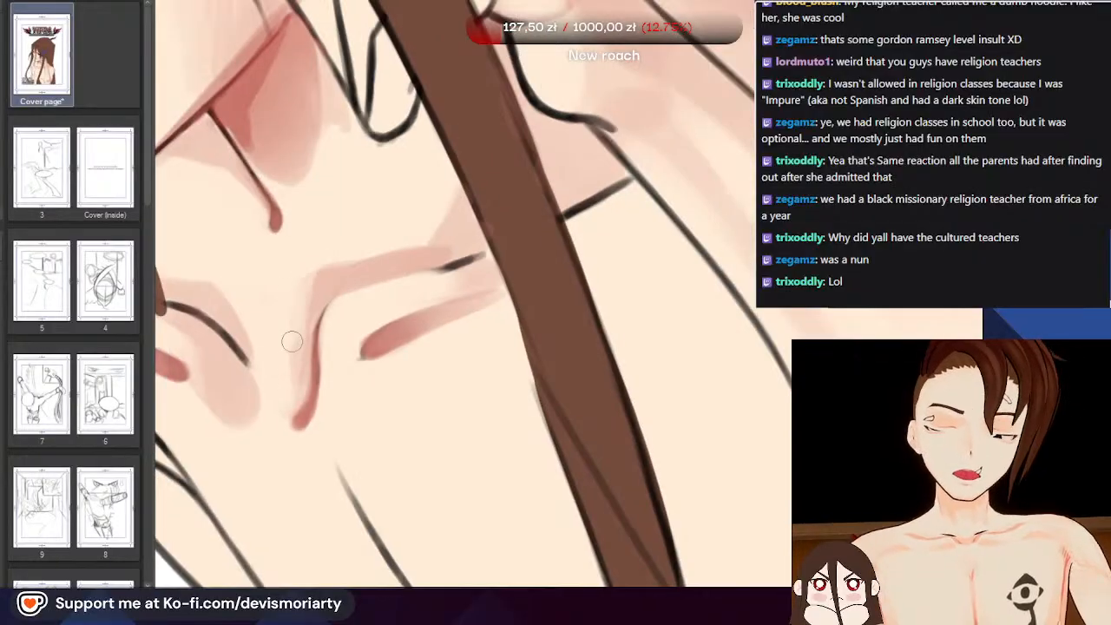
Trim the triangular shadow above the collarbone where it meets the long hair strand
scroll(293, 347, "down", 3)
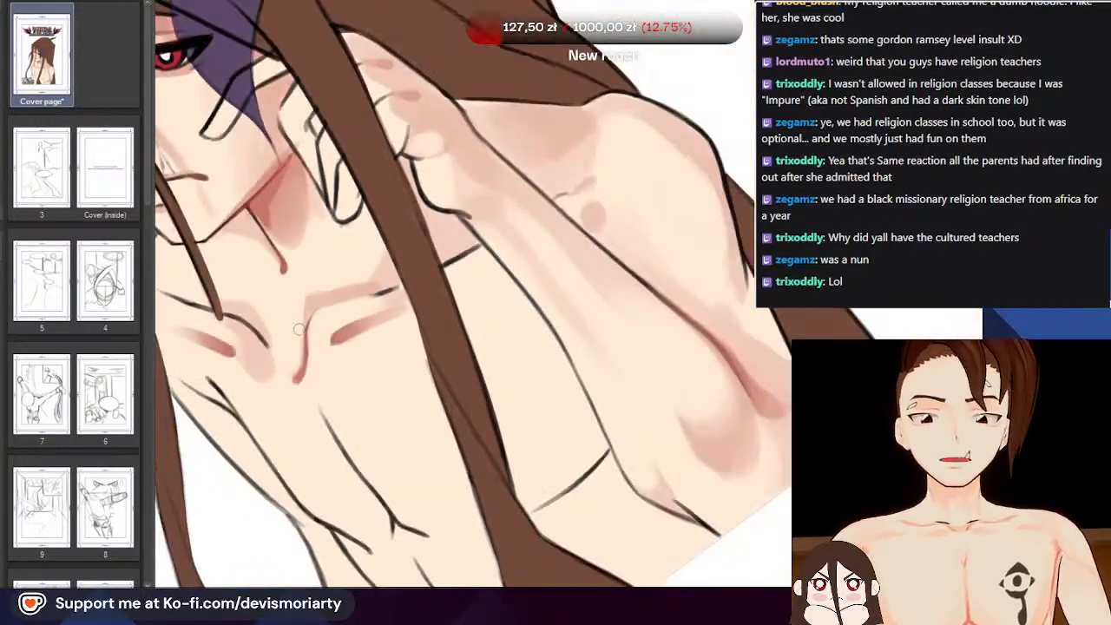
scroll(301, 318, "up", 1)
scroll(301, 317, "down", 3)
scroll(278, 334, "up", 4)
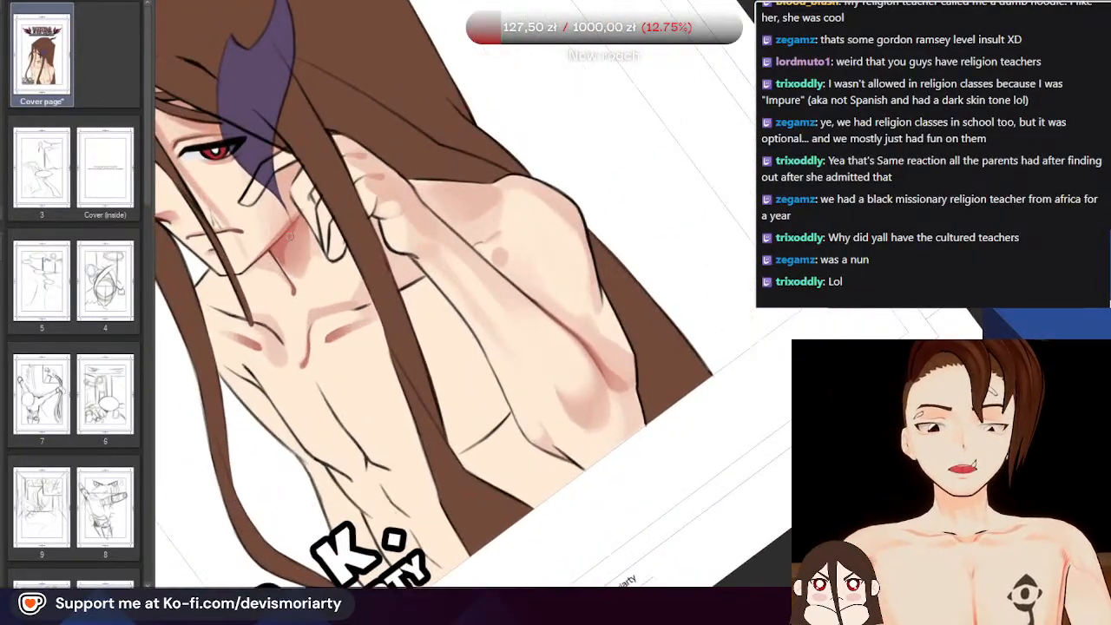
scroll(278, 334, "up", 3)
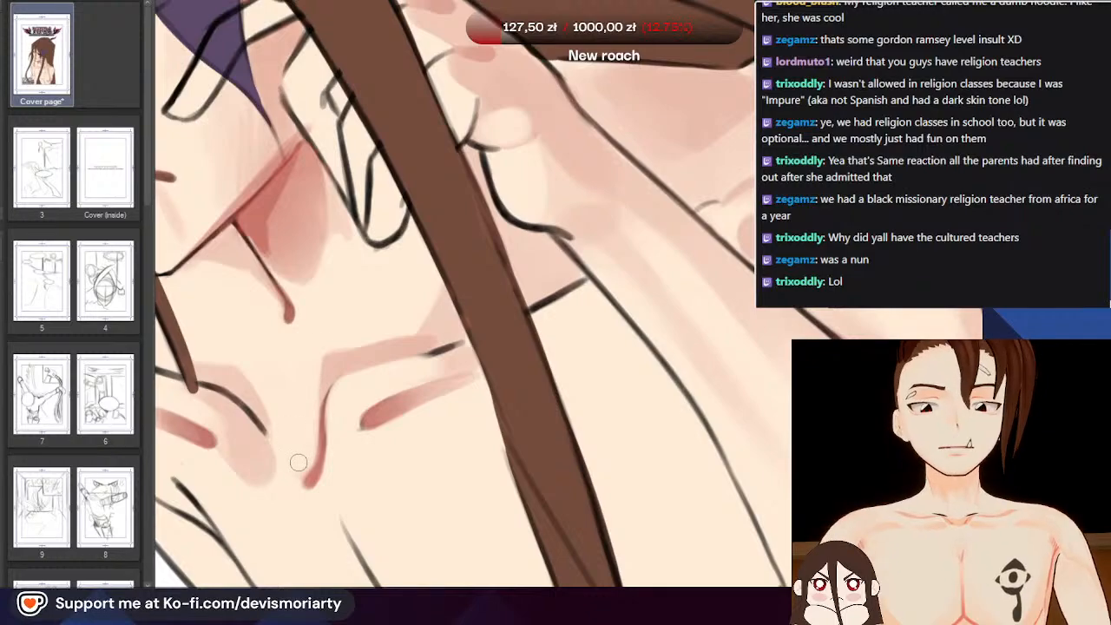
scroll(354, 306, "up", 2)
scroll(354, 306, "up", 1)
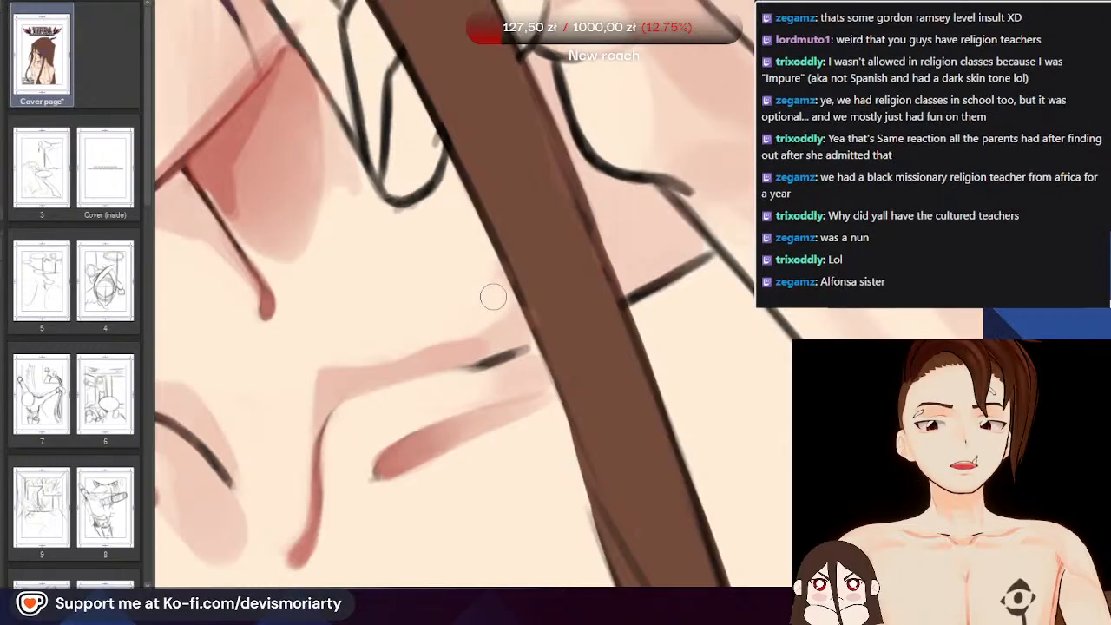
Check the shading across the whole cover, return the canvas to upright and save the page
scroll(492, 297, "down", 7)
scroll(366, 243, "up", 5)
scroll(367, 243, "down", 3)
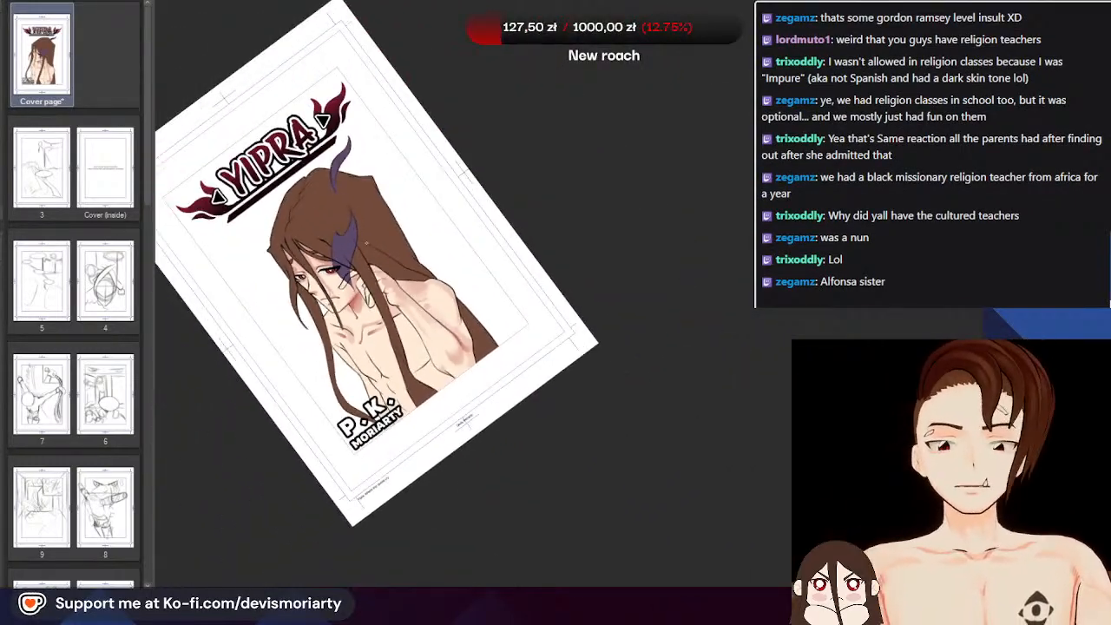
scroll(366, 243, "up", 3)
scroll(366, 243, "up", 3)
scroll(367, 243, "down", 2)
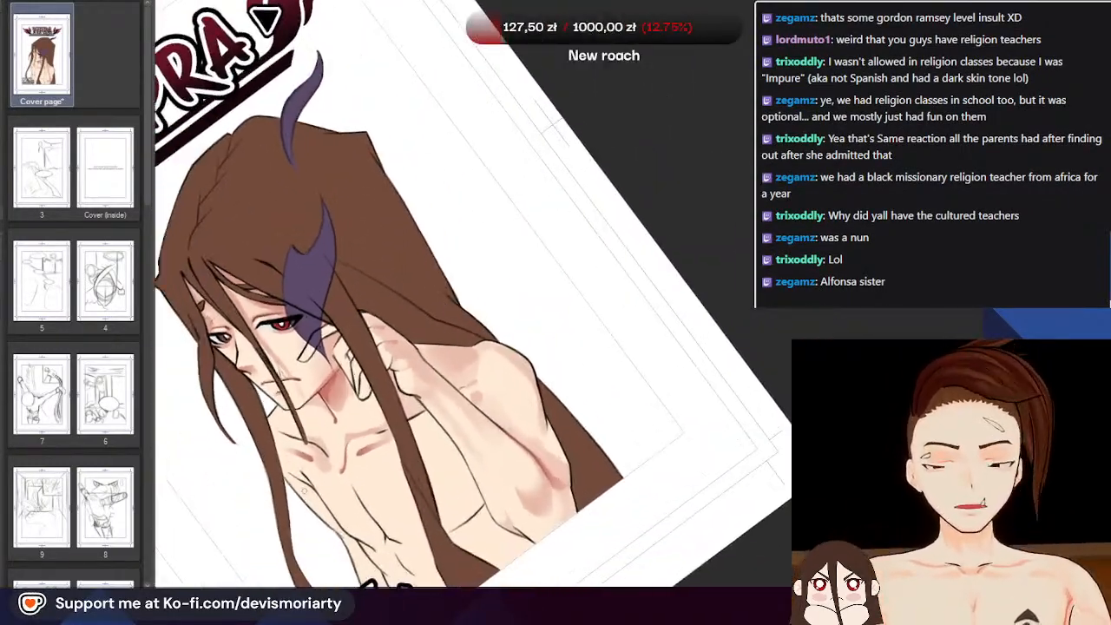
scroll(366, 243, "up", 5)
scroll(367, 244, "down", 8)
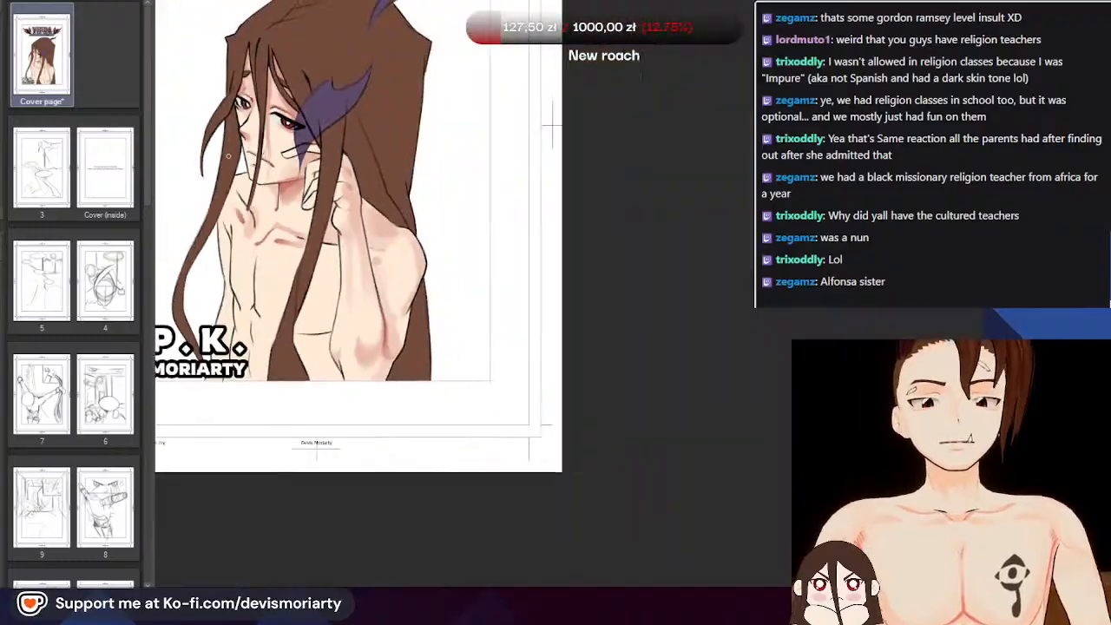
key("ctrl+s")
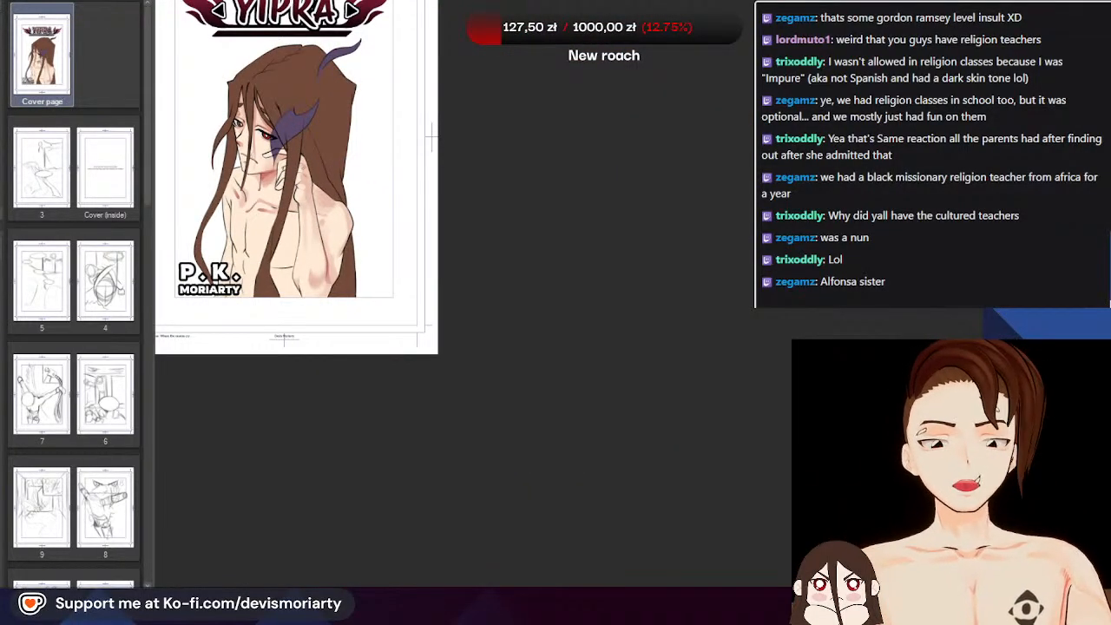
scroll(282, 173, "up", 5)
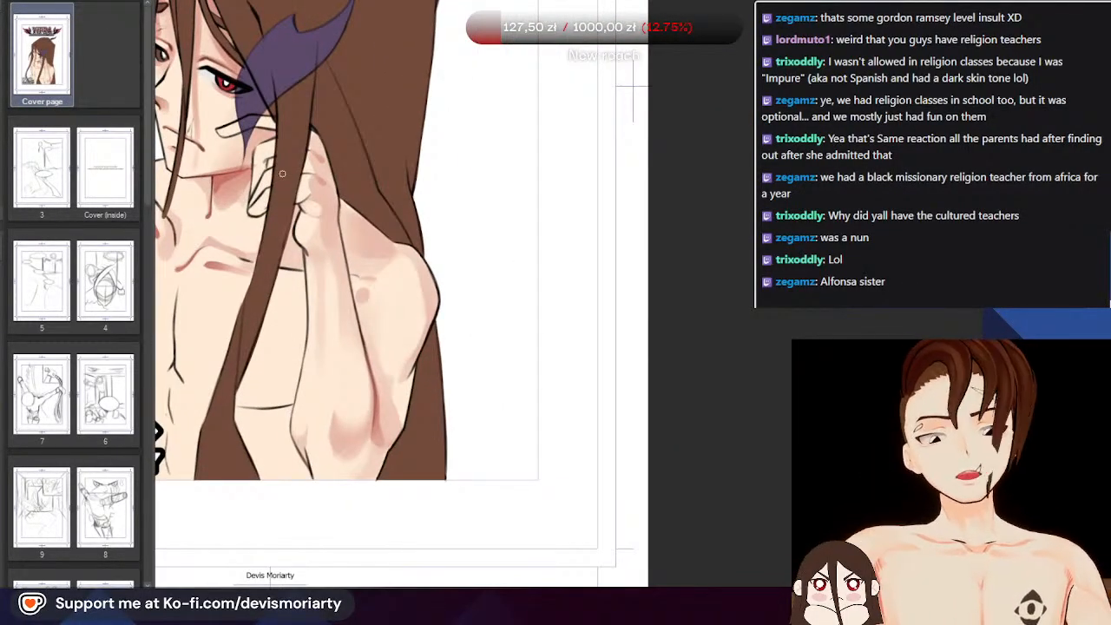
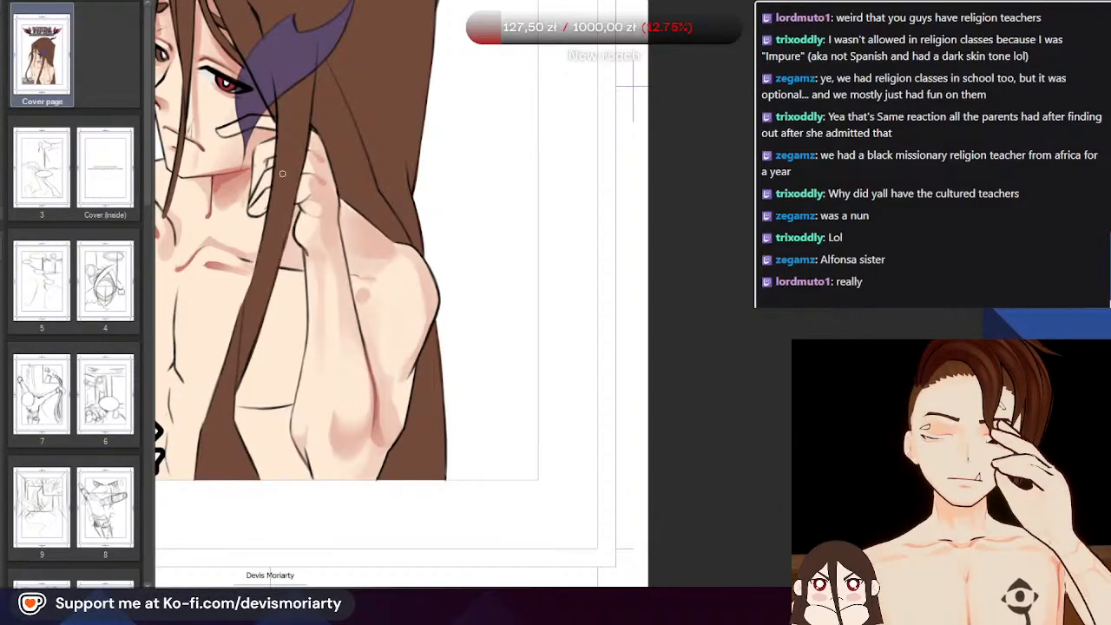
Turn the canvas sideways and smooth the edge of the raised-arm side collarbone shadow where it bends toward the neck
scroll(283, 173, "down", 5)
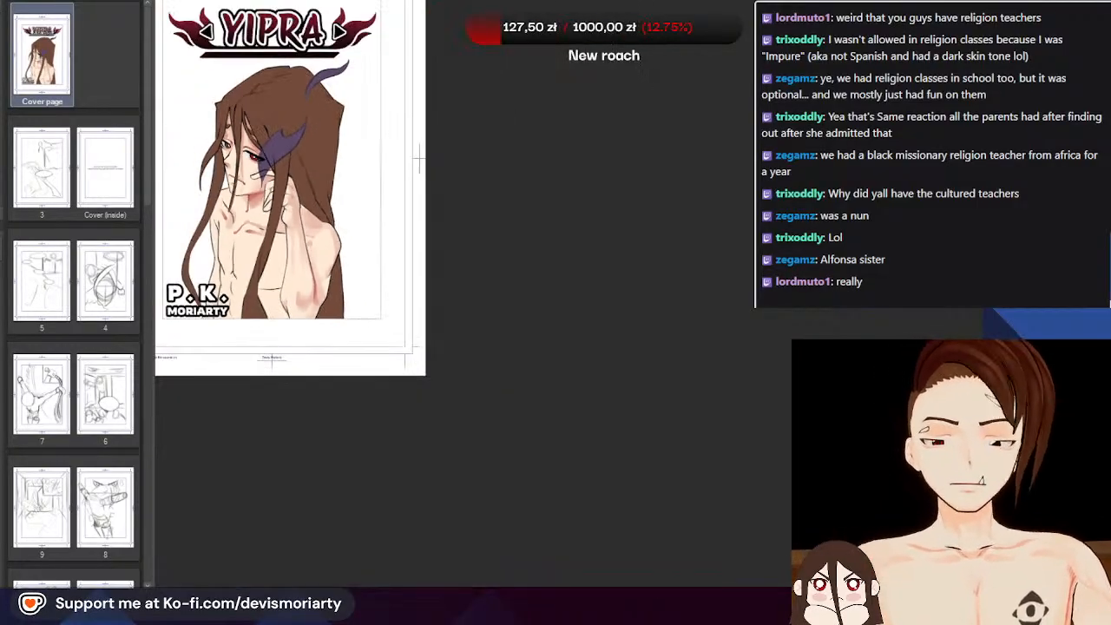
scroll(251, 226, "up", 8)
scroll(285, 446, "down", 1)
scroll(285, 446, "down", 2)
left_click_drag(694, 434, 318, 536)
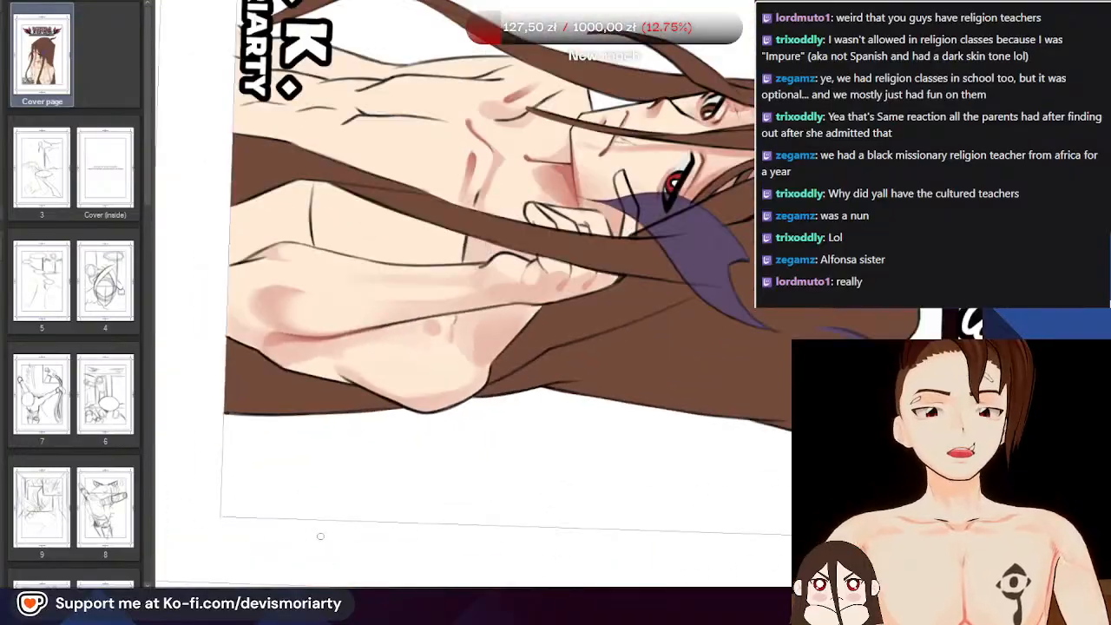
left_click_drag(461, 209, 387, 328)
scroll(387, 328, "up", 5)
scroll(371, 338, "up", 4)
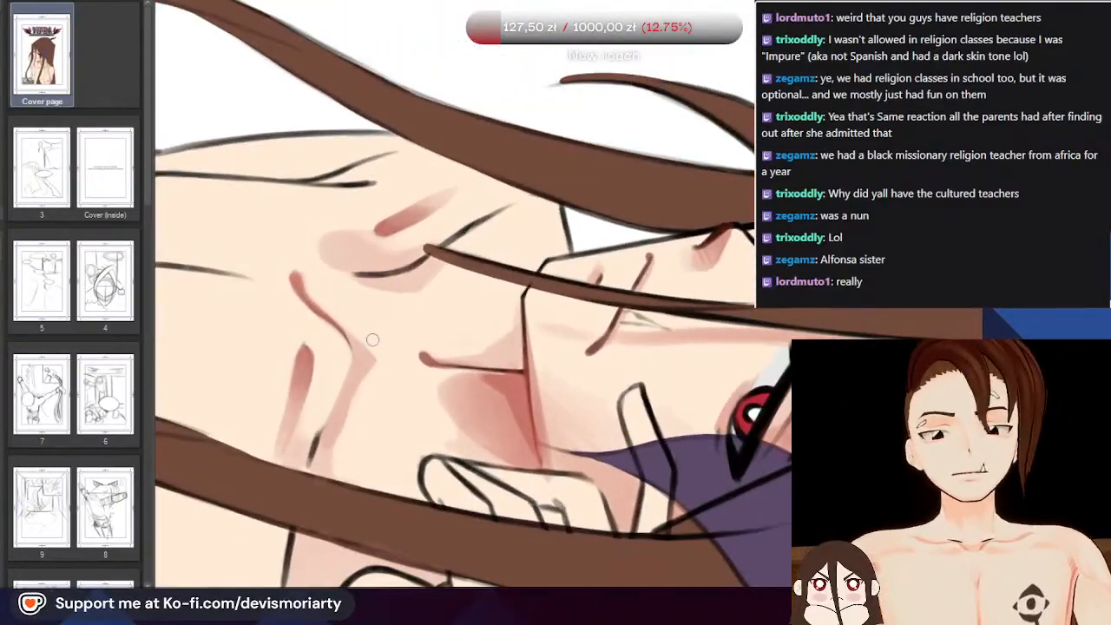
left_click_drag(358, 352, 370, 448)
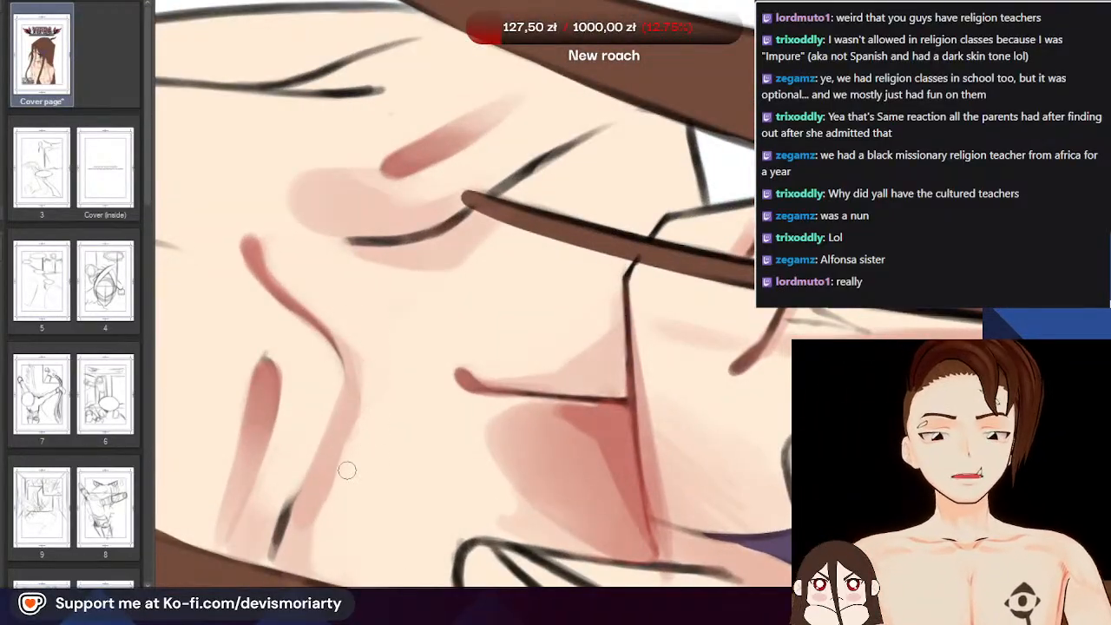
scroll(374, 418, "down", 4)
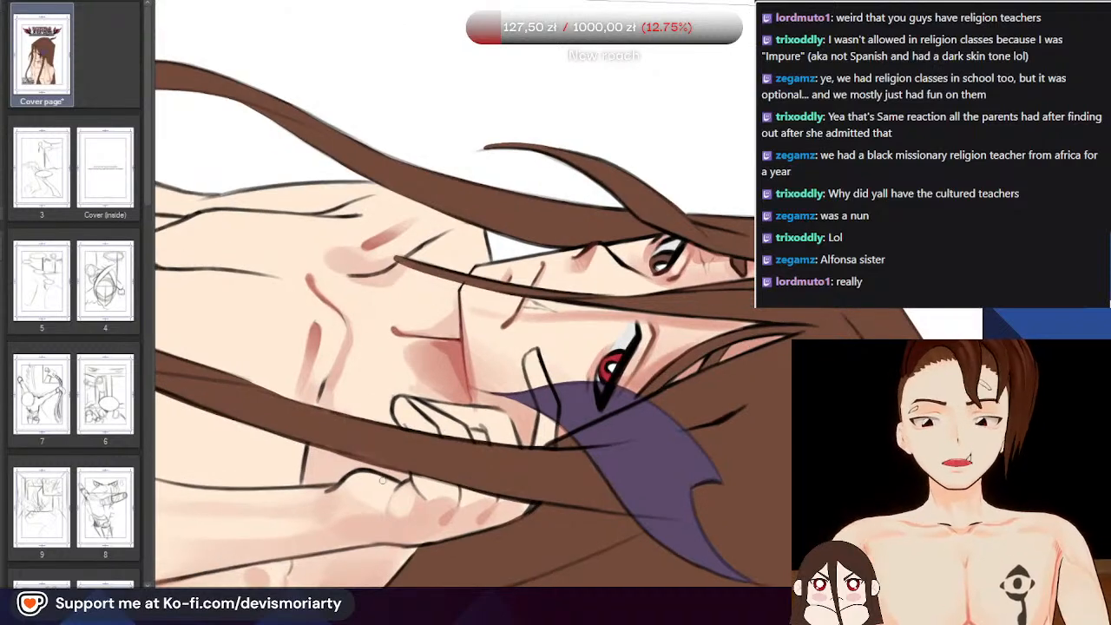
scroll(368, 334, "up", 3)
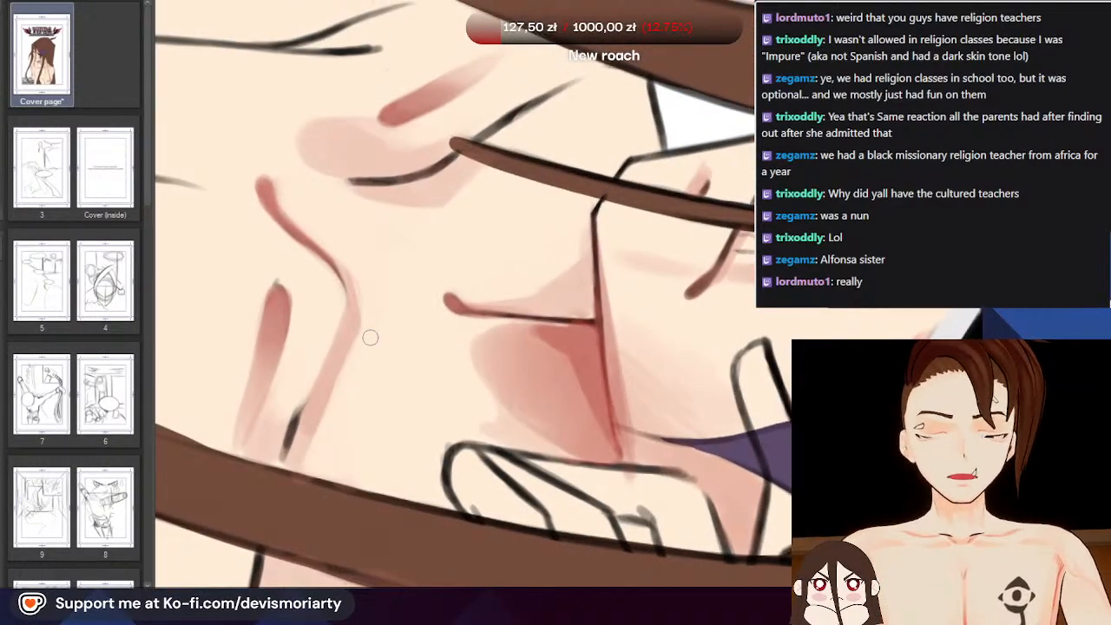
Return the canvas to upright and examine the neck, collarbone and shoulder shading both close up and across the whole cover
scroll(340, 198, "down", 3)
key("ctrl+at")
scroll(318, 230, "down", 2)
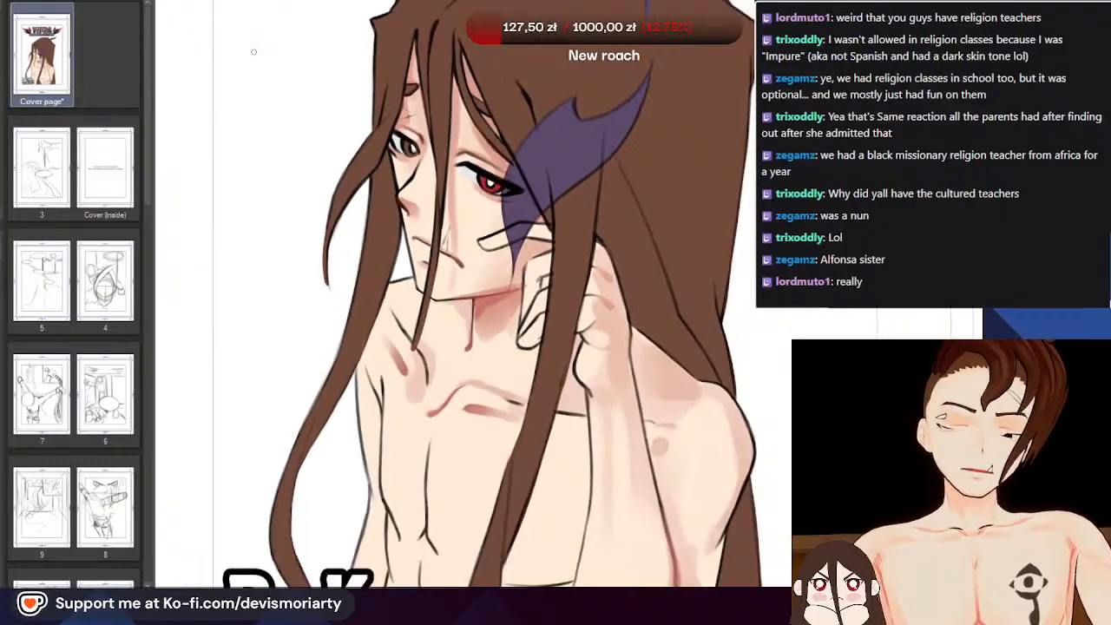
scroll(568, 272, "up", 2)
scroll(576, 327, "down", 1)
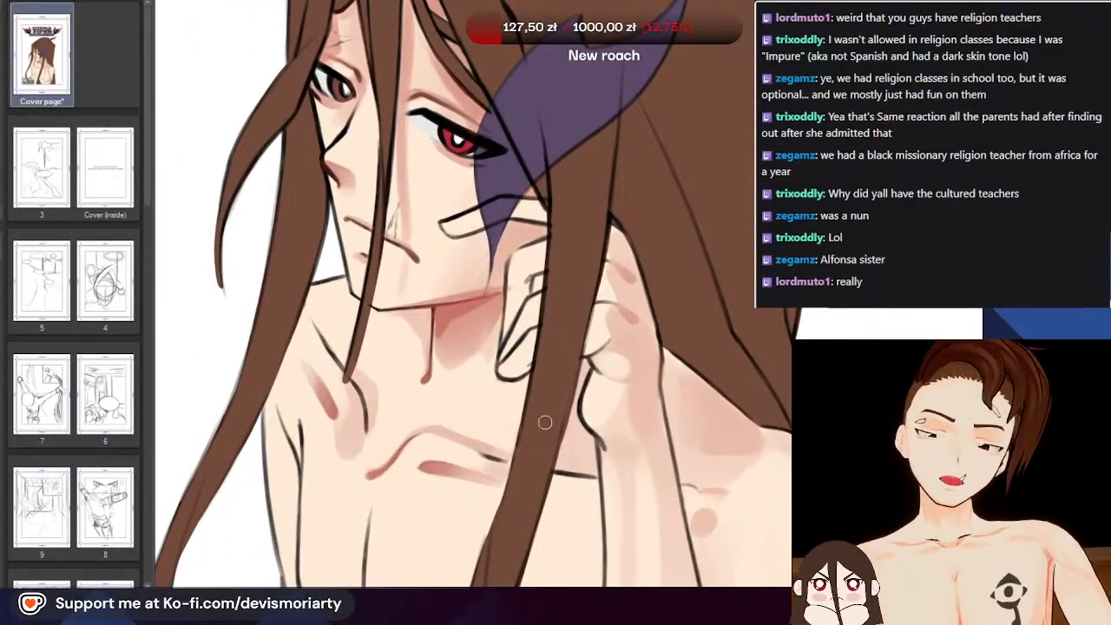
scroll(548, 372, "down", 5)
scroll(465, 467, "up", 1)
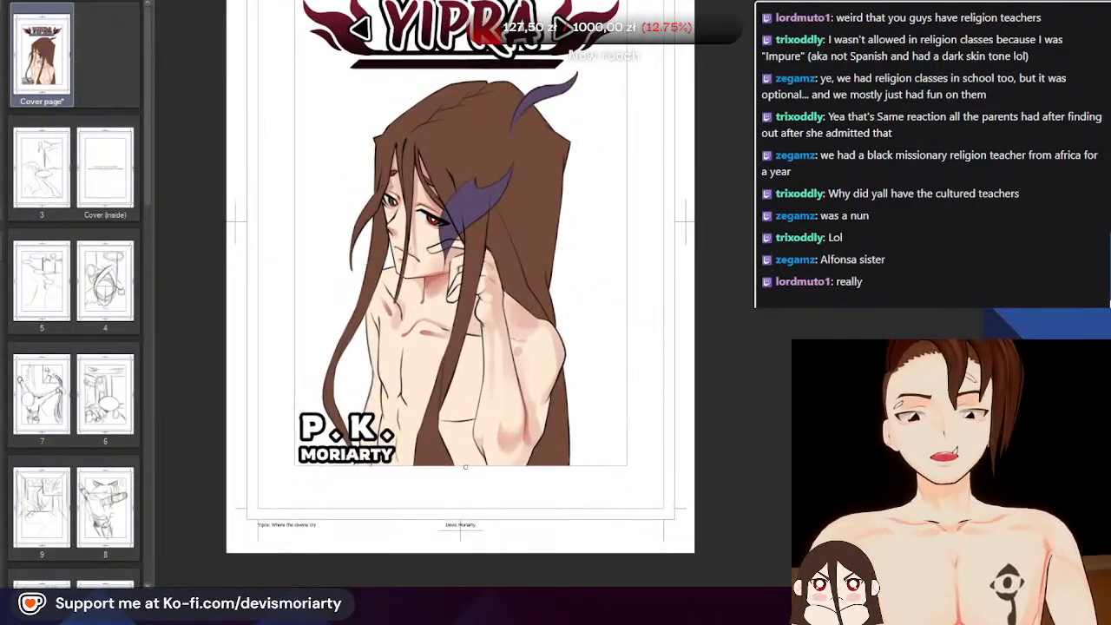
scroll(465, 467, "down", 3)
scroll(466, 467, "up", 2)
scroll(465, 467, "down", 2)
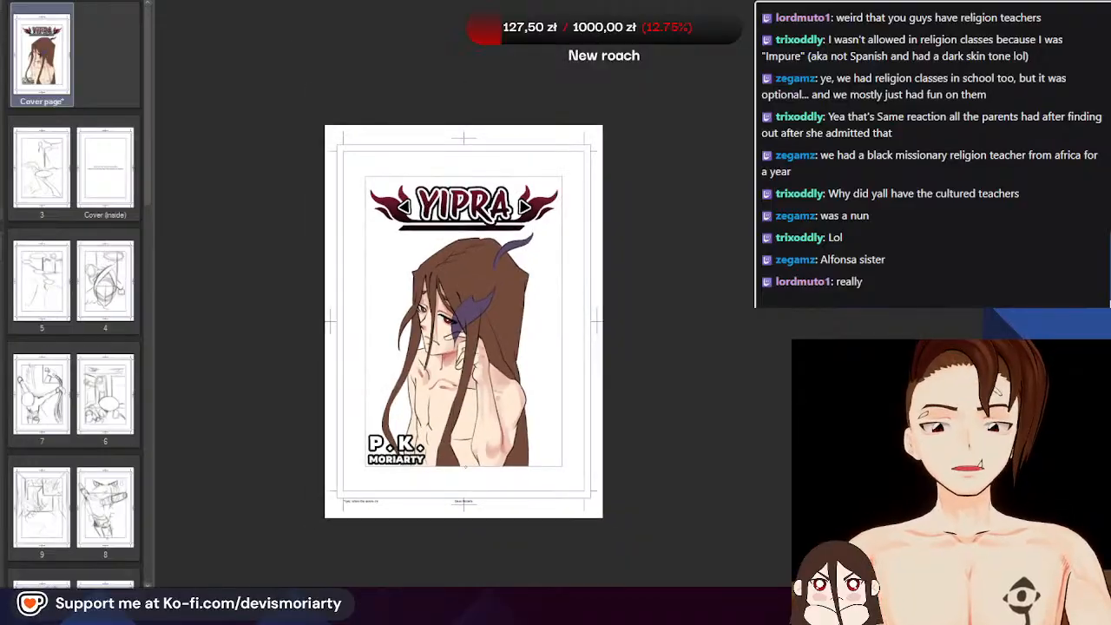
scroll(498, 417, "up", 5)
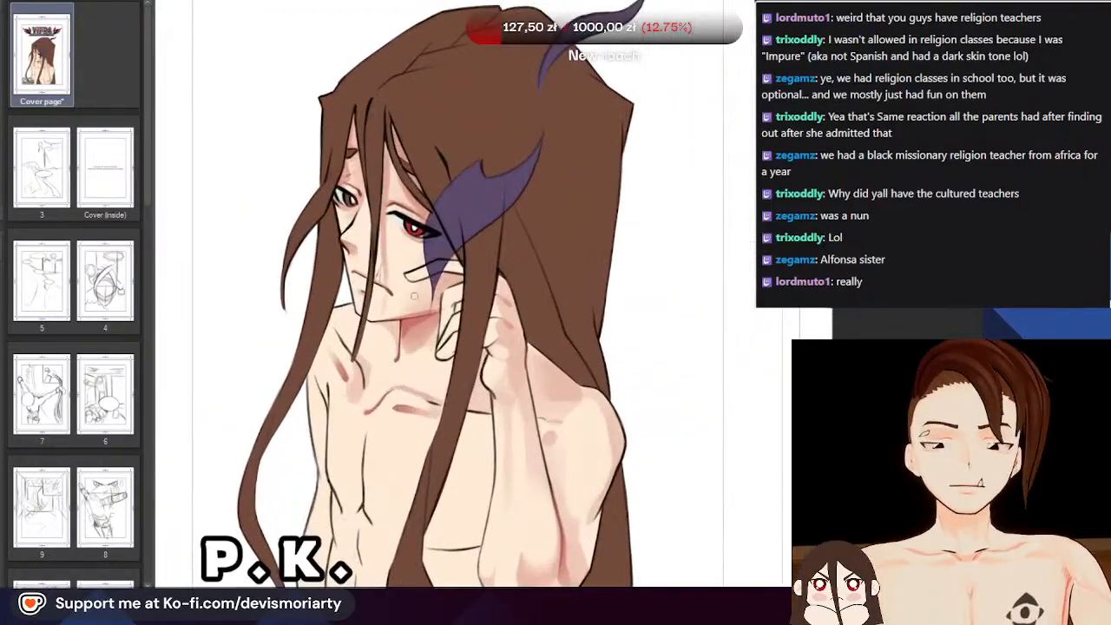
scroll(378, 302, "up", 5)
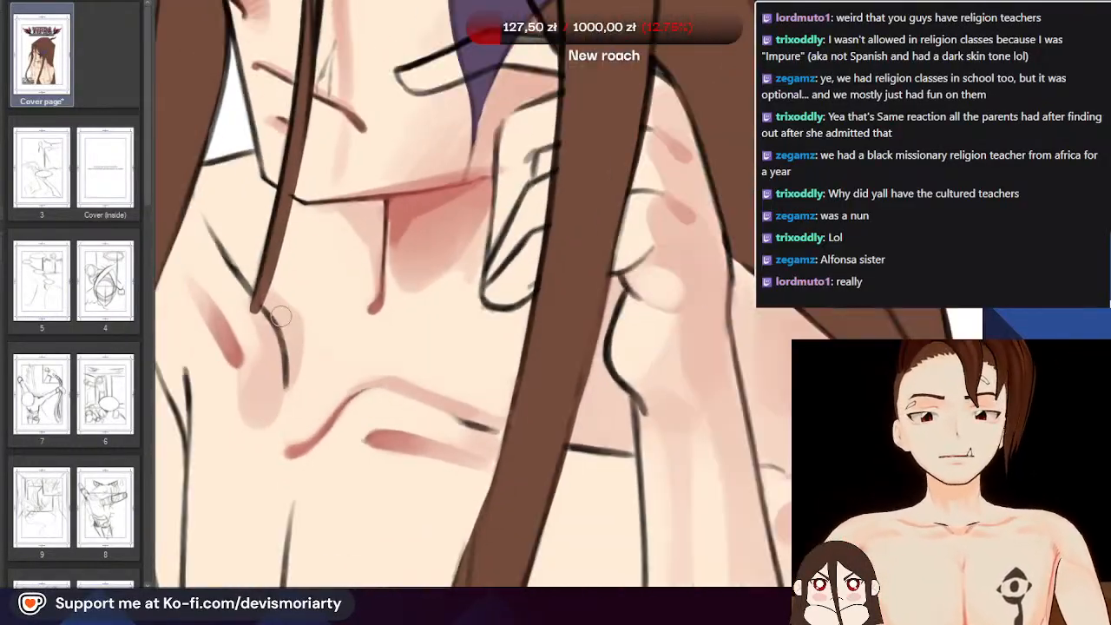
scroll(371, 216, "down", 6)
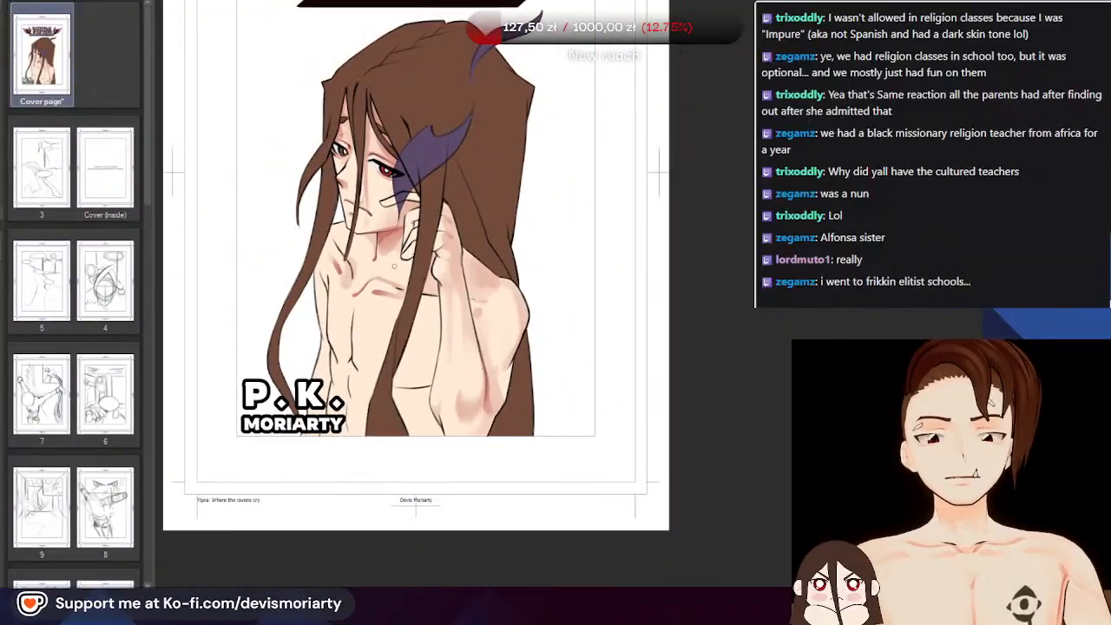
scroll(396, 266, "up", 2)
scroll(396, 265, "down", 1)
scroll(360, 149, "up", 2)
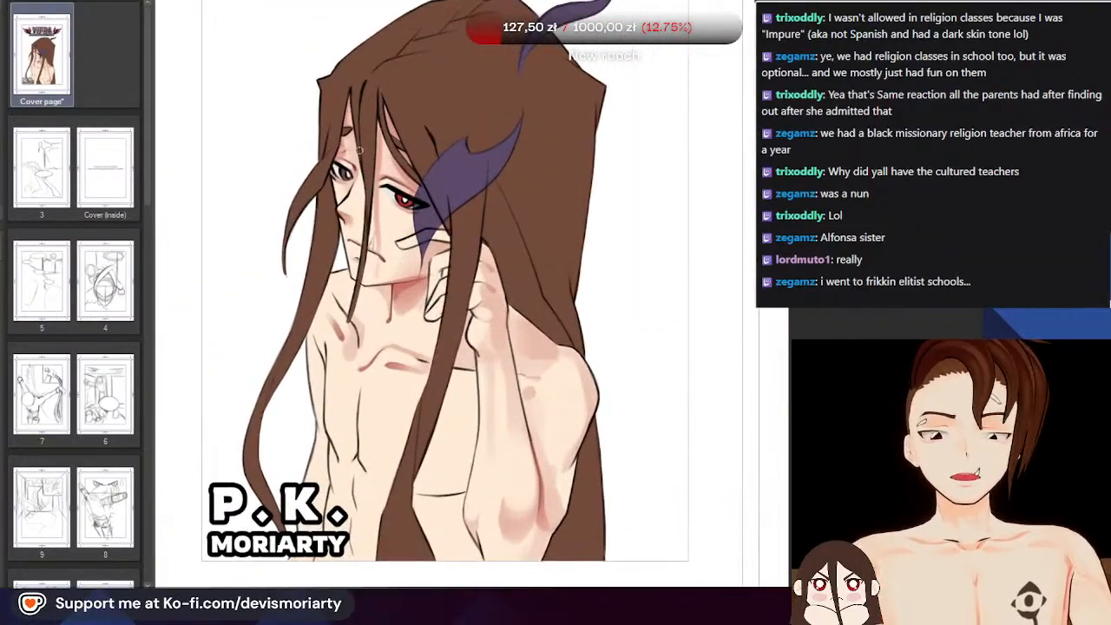
scroll(359, 150, "up", 2)
scroll(526, 392, "down", 3)
Extend the crease of the lowest folded finger on the raised hand with a short reddish shadow stroke
scroll(526, 391, "up", 4)
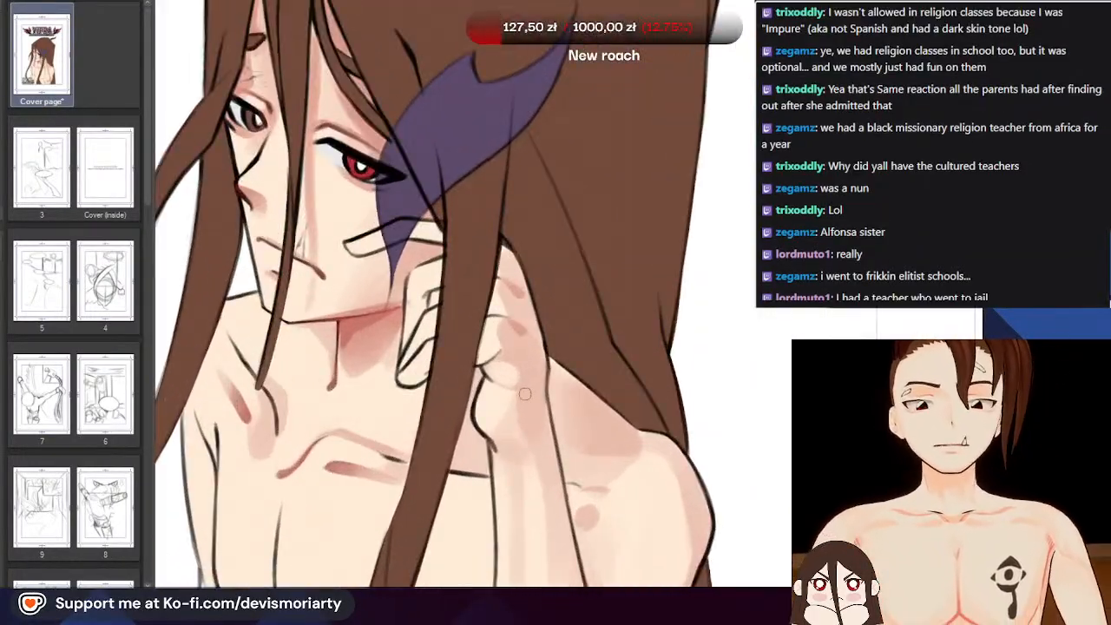
scroll(436, 288, "down", 2)
scroll(436, 288, "up", 2)
scroll(436, 289, "down", 2)
scroll(479, 364, "up", 2)
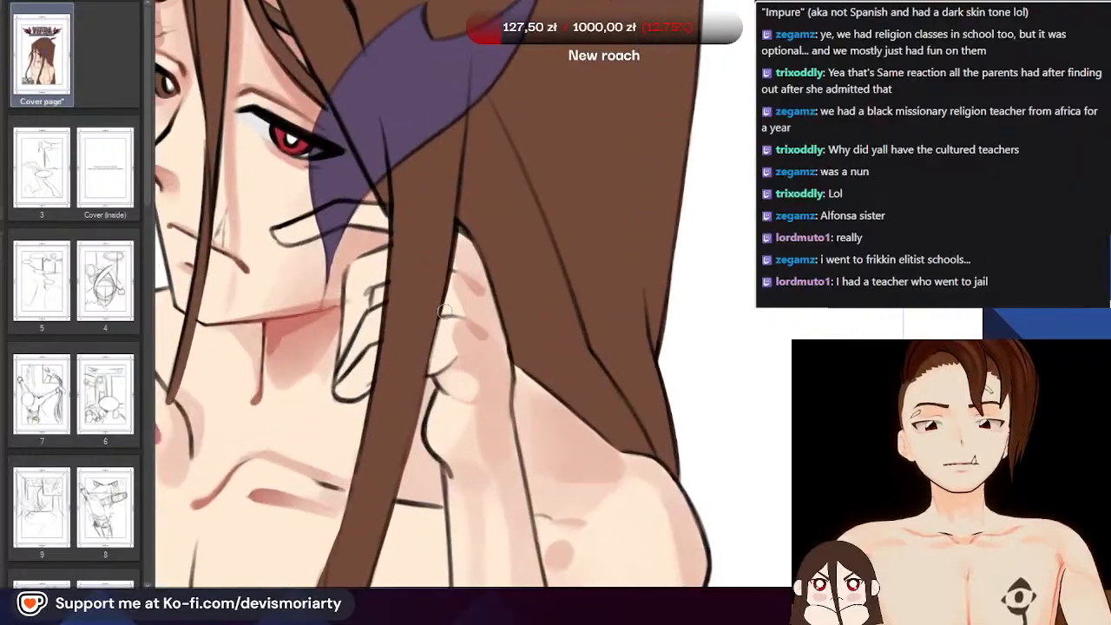
scroll(480, 364, "up", 2)
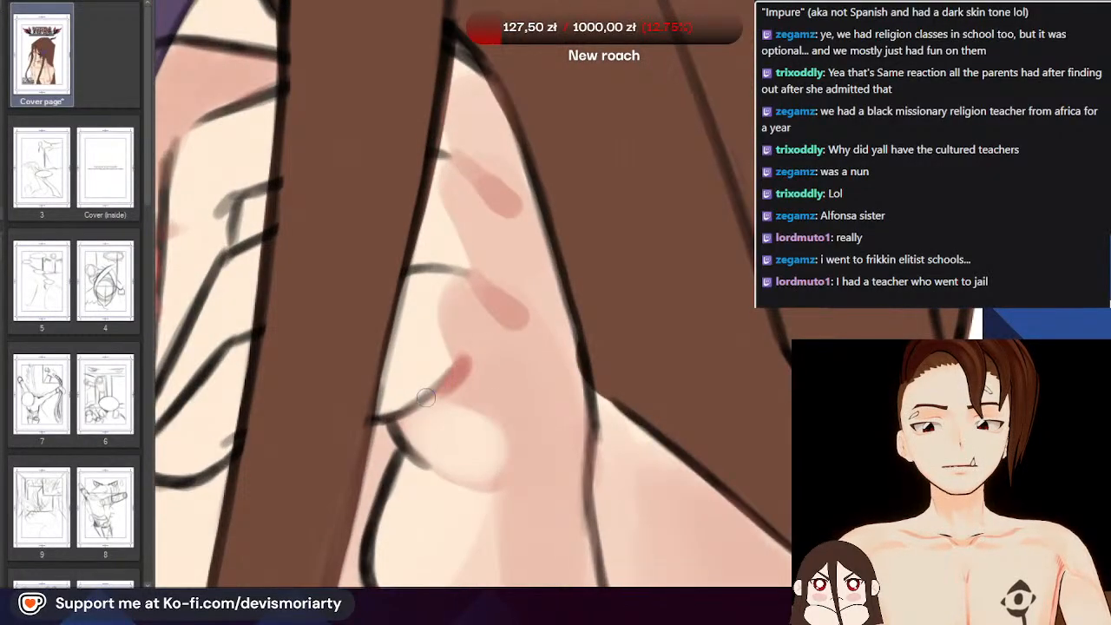
scroll(426, 396, "down", 5)
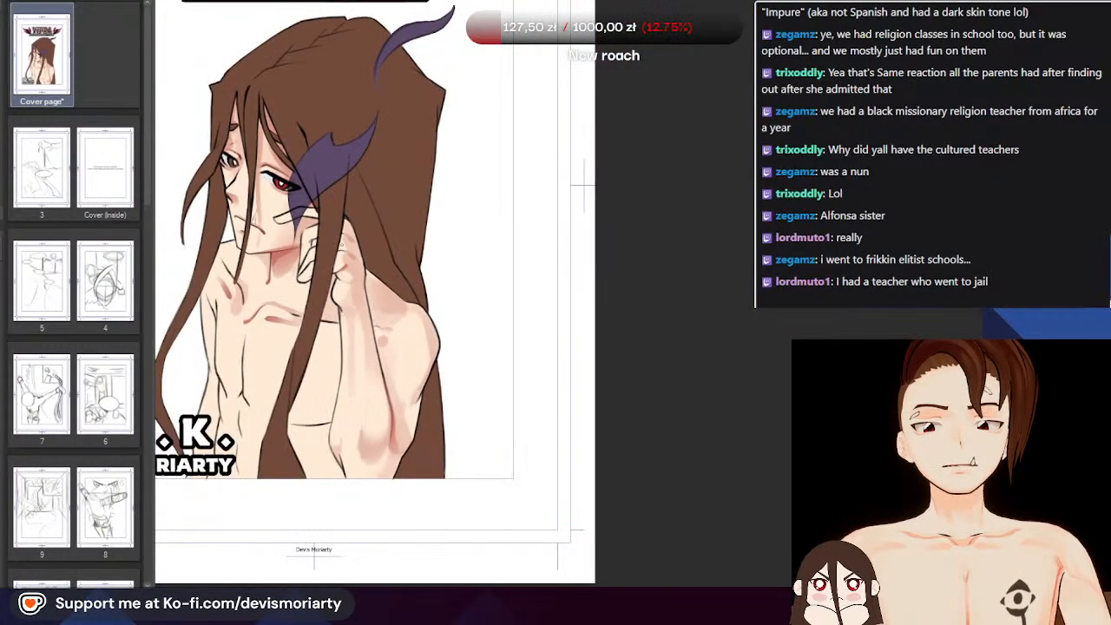
Add reddish accents to the ends of the palm crease and the wrist line, and save the page
scroll(340, 246, "up", 5)
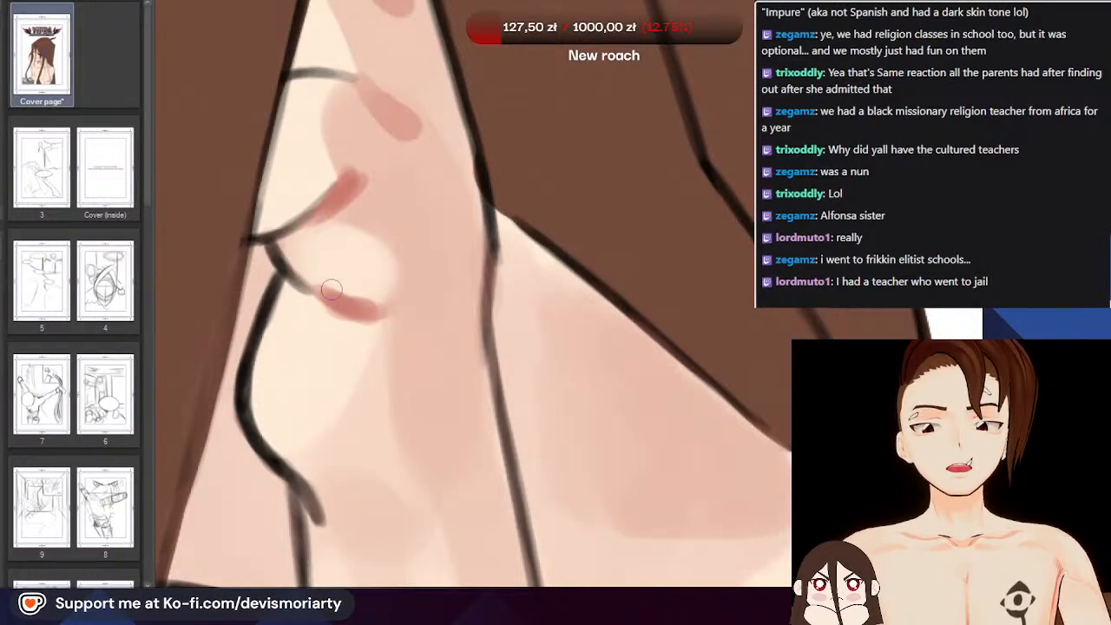
scroll(310, 272, "down", 3)
scroll(296, 339, "up", 3)
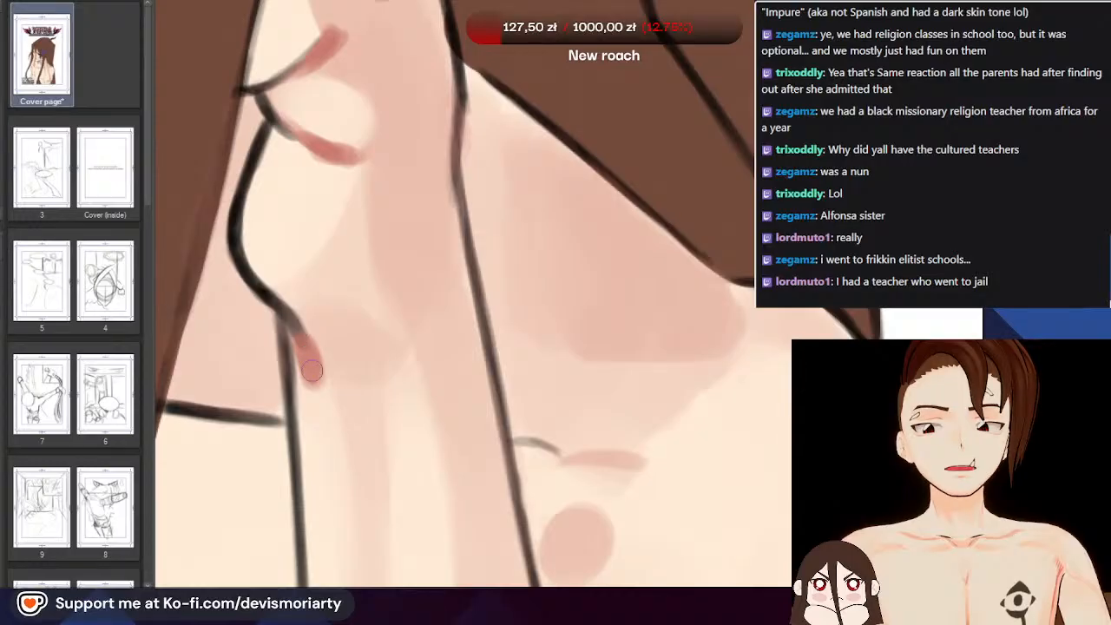
scroll(275, 301, "down", 2)
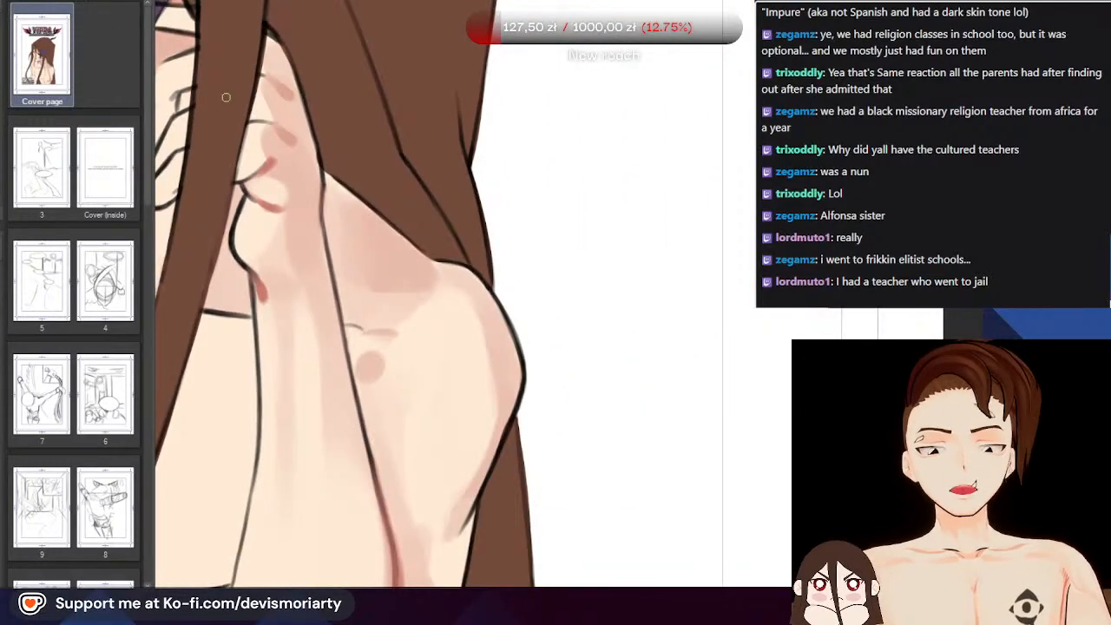
Examine the reddish hand and wrist accents against the shading of the whole cover
scroll(226, 98, "down", 4)
scroll(226, 97, "up", 1)
scroll(226, 97, "down", 3)
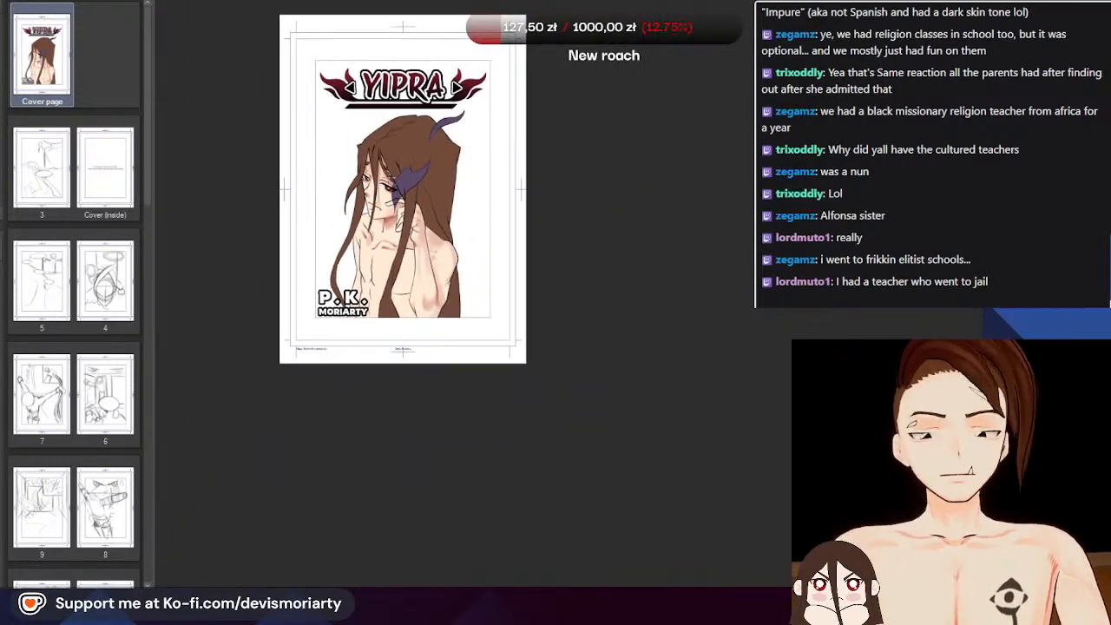
scroll(392, 184, "up", 2)
scroll(393, 183, "down", 2)
scroll(294, 205, "up", 4)
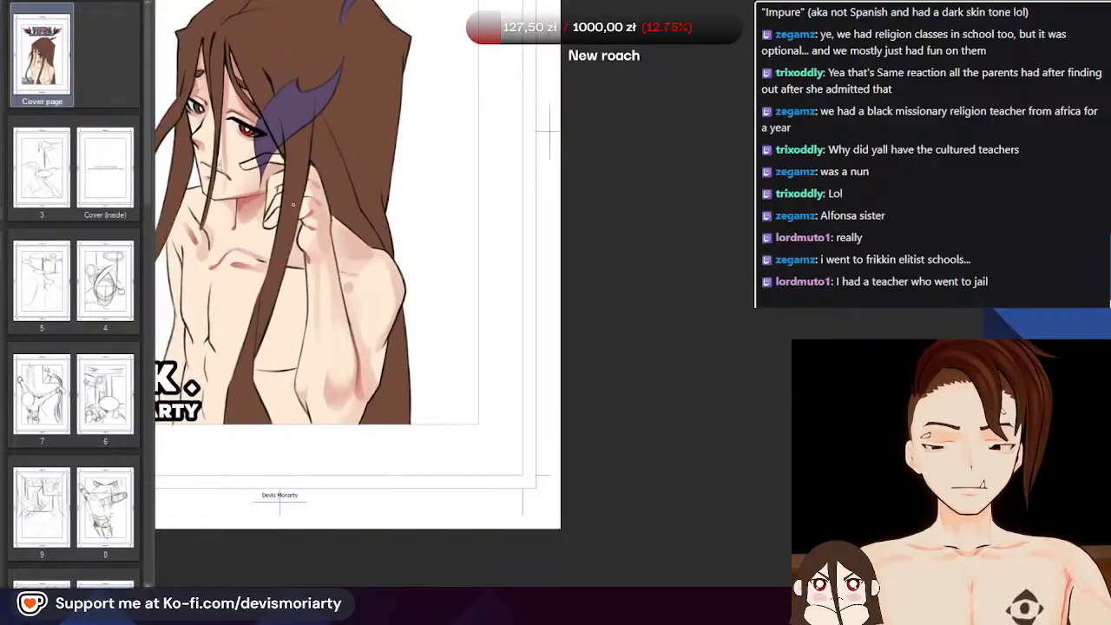
scroll(293, 205, "down", 3)
scroll(293, 204, "up", 2)
scroll(294, 205, "down", 3)
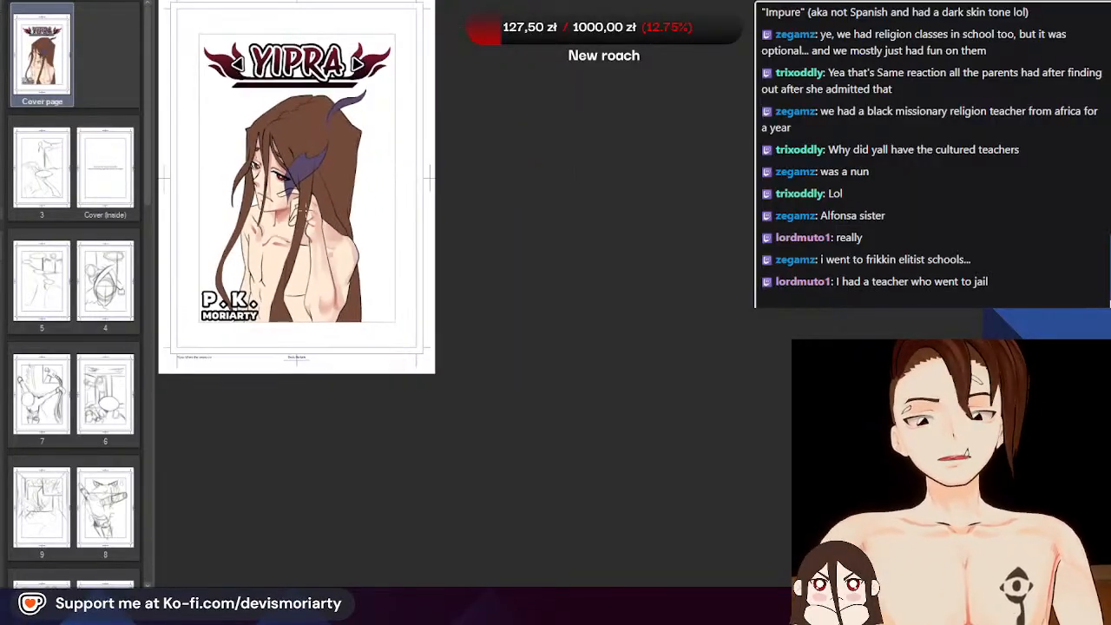
With the canvas tilted, blend away the reddish stroke beside the short shoulder crease and smooth the shoulder shadow's lower edge
scroll(293, 217, "up", 5)
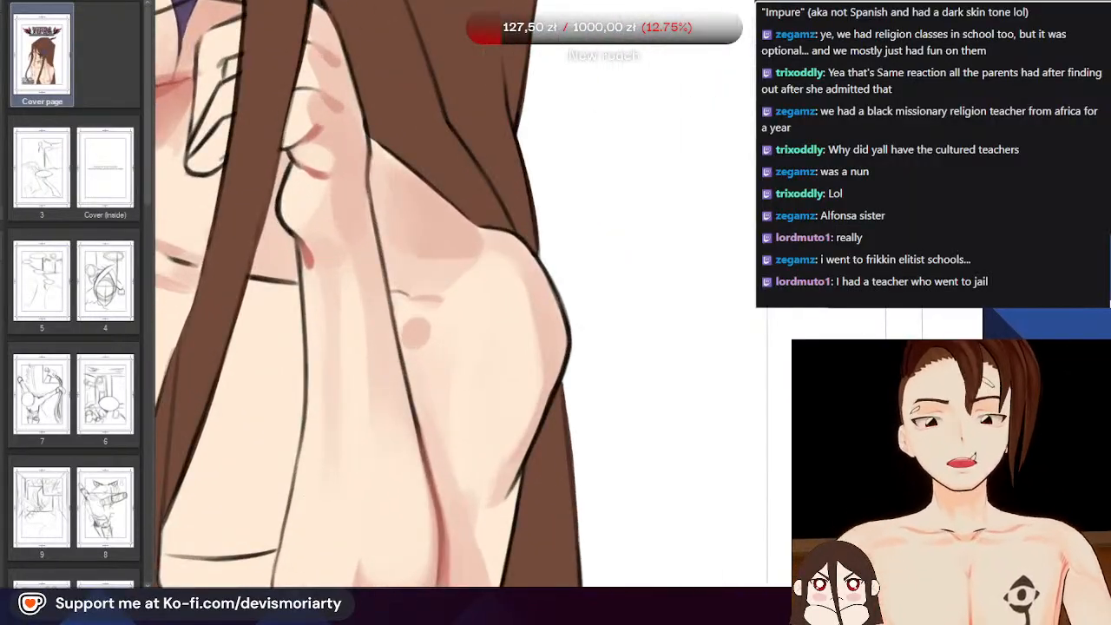
left_click_drag(487, 529, 290, 484)
scroll(296, 335, "down", 3)
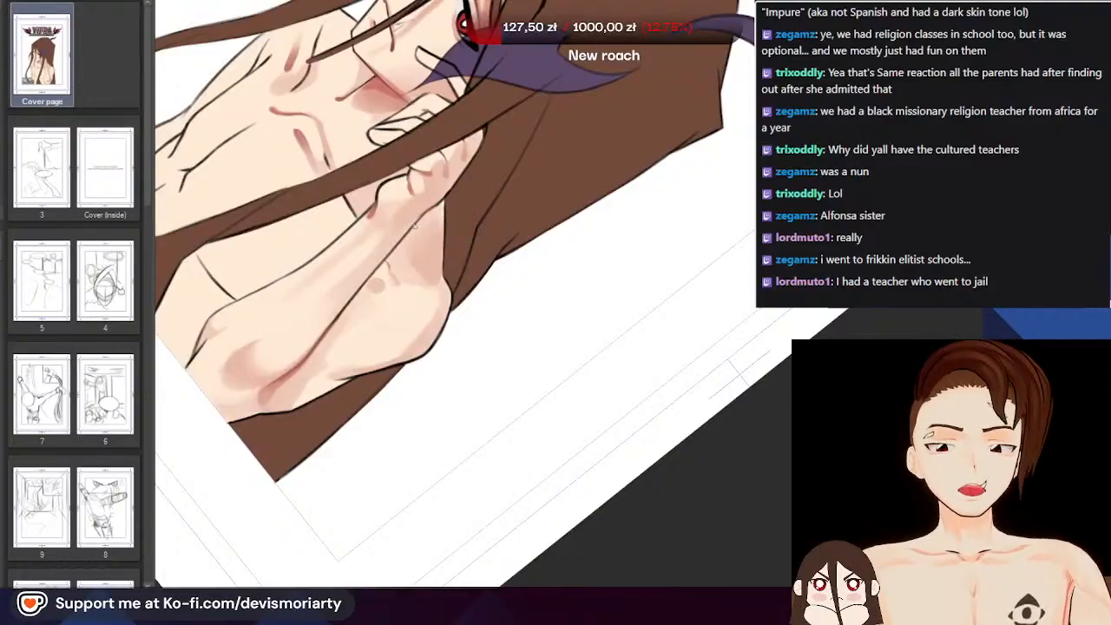
scroll(414, 225, "up", 5)
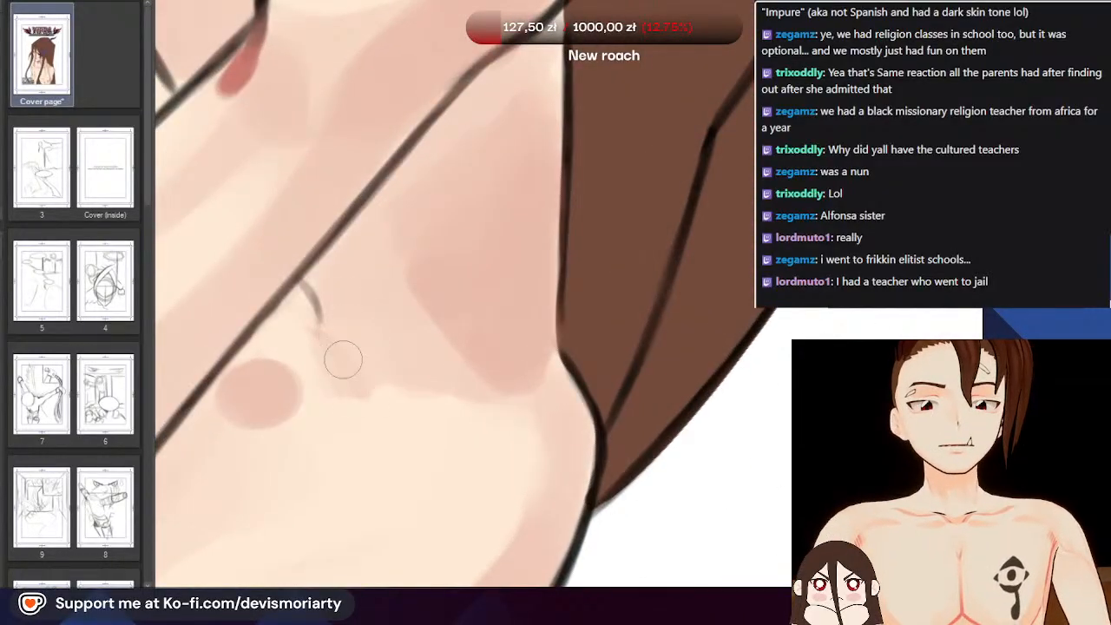
scroll(351, 312, "down", 3)
scroll(367, 404, "up", 3)
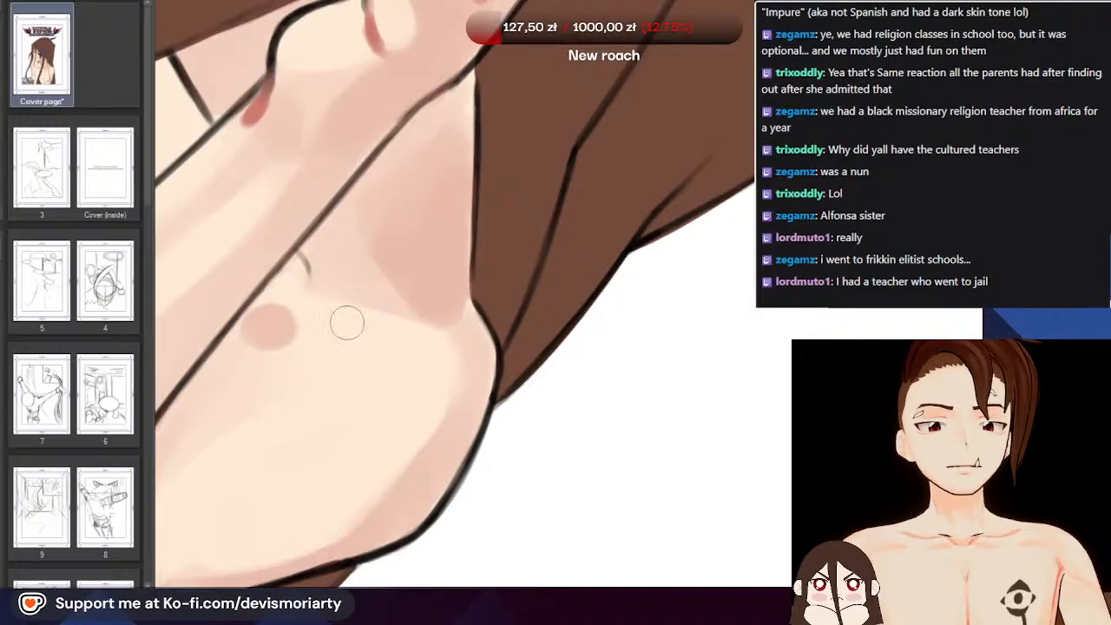
Rotate the canvas the other way and check the shoulder and arm shading across the whole cover
scroll(347, 323, "down", 8)
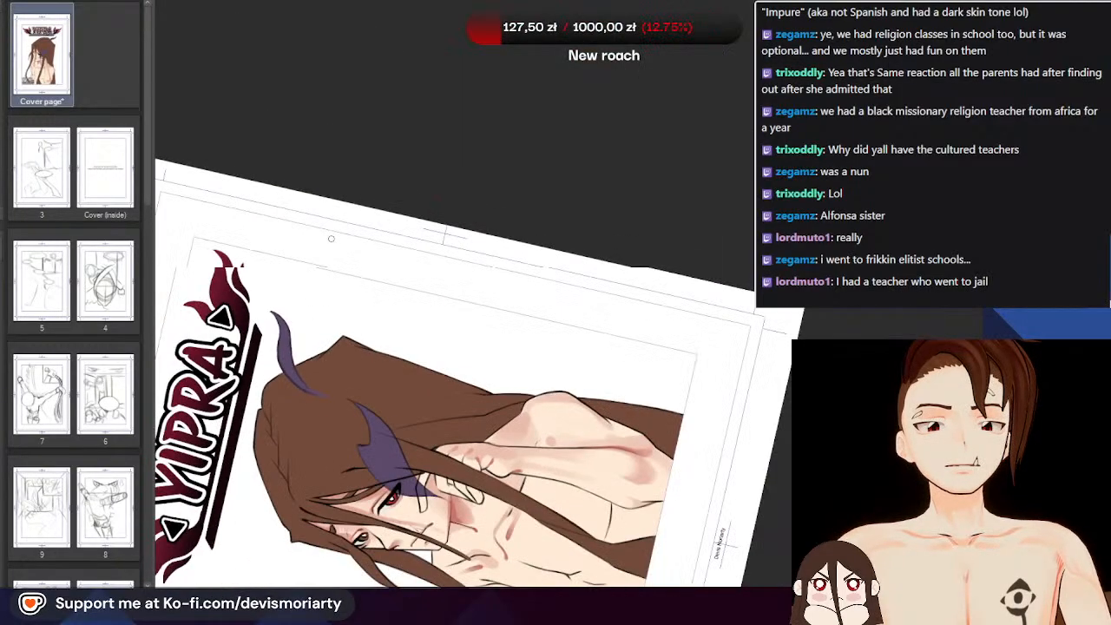
scroll(331, 238, "up", 4)
scroll(284, 231, "down", 6)
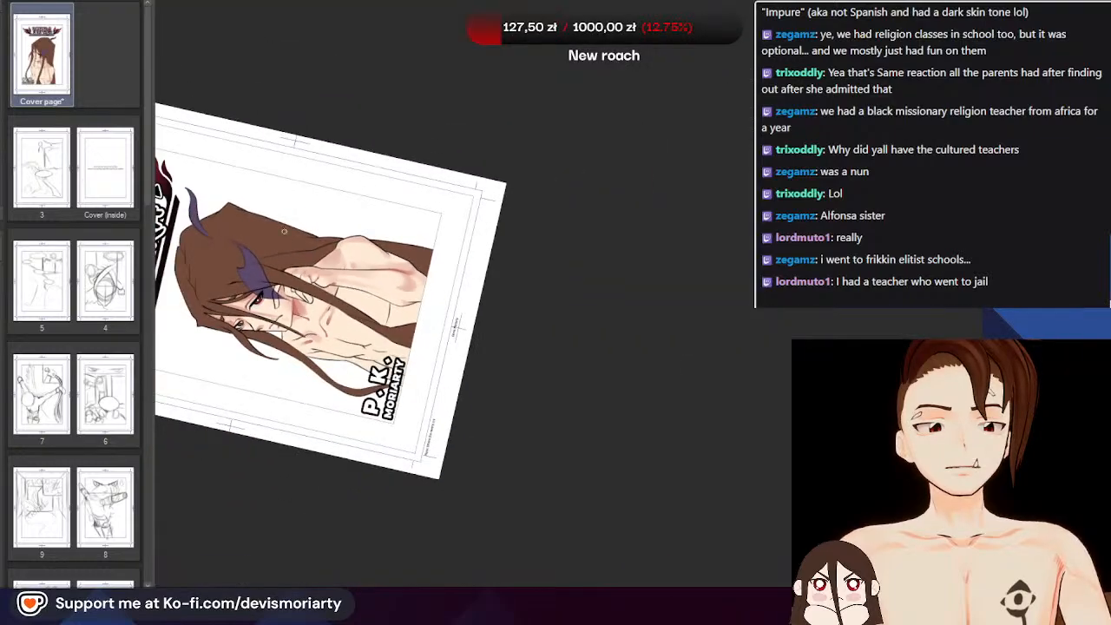
scroll(284, 230, "up", 4)
scroll(385, 249, "down", 4)
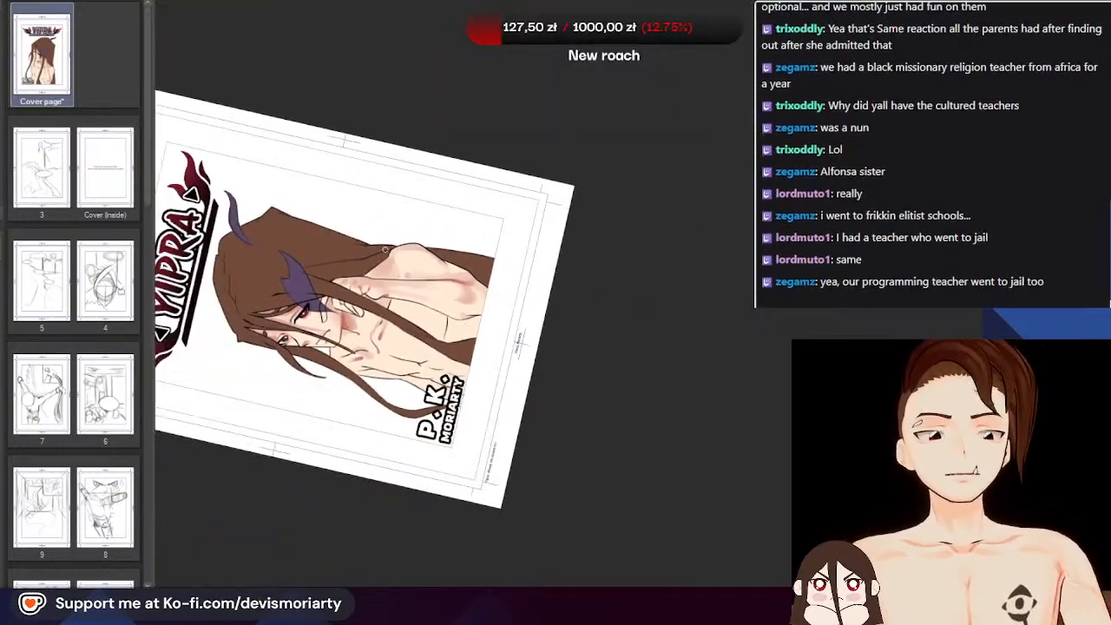
scroll(384, 250, "up", 2)
scroll(385, 249, "down", 4)
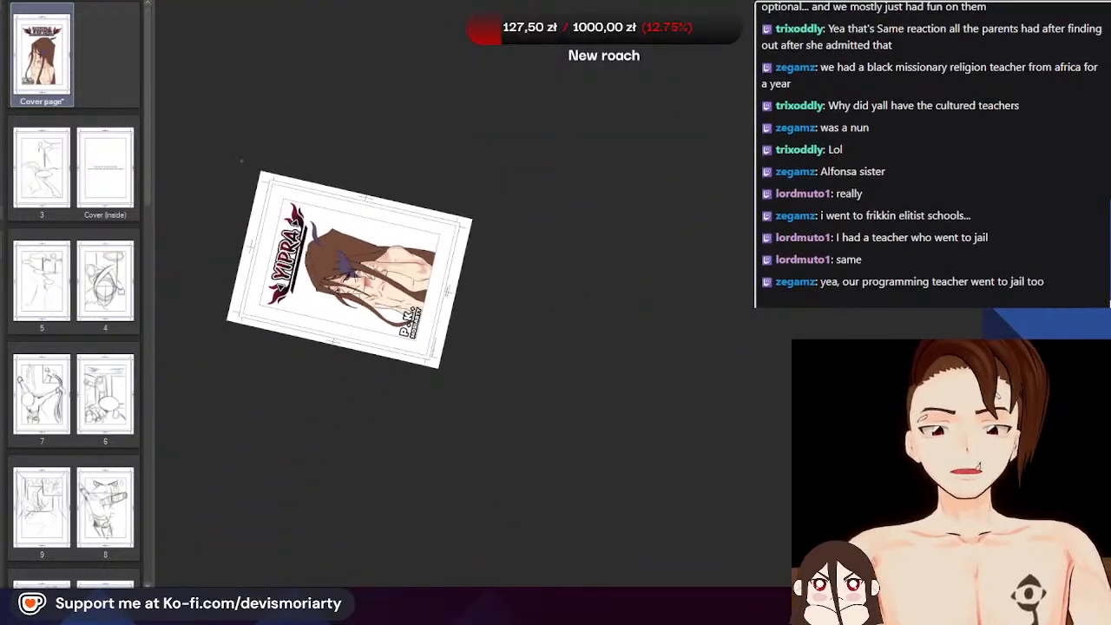
Turn the canvas and examine the neck, collarbone, shoulder and arm shading up close and across the whole cover
scroll(385, 249, "up", 6)
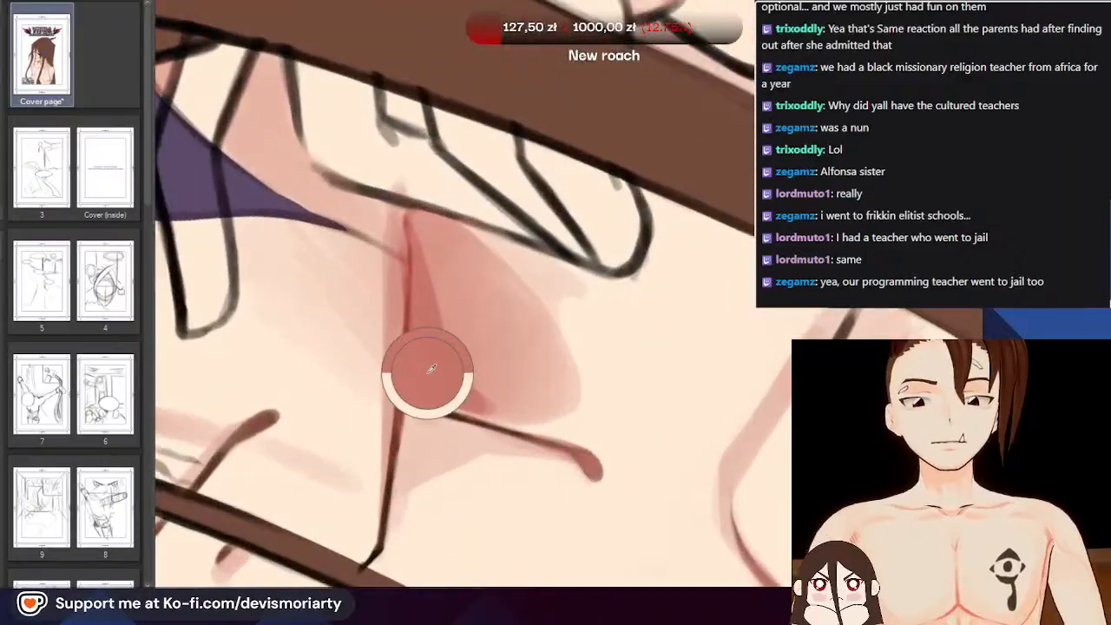
scroll(385, 249, "down", 2)
scroll(342, 253, "down", 8)
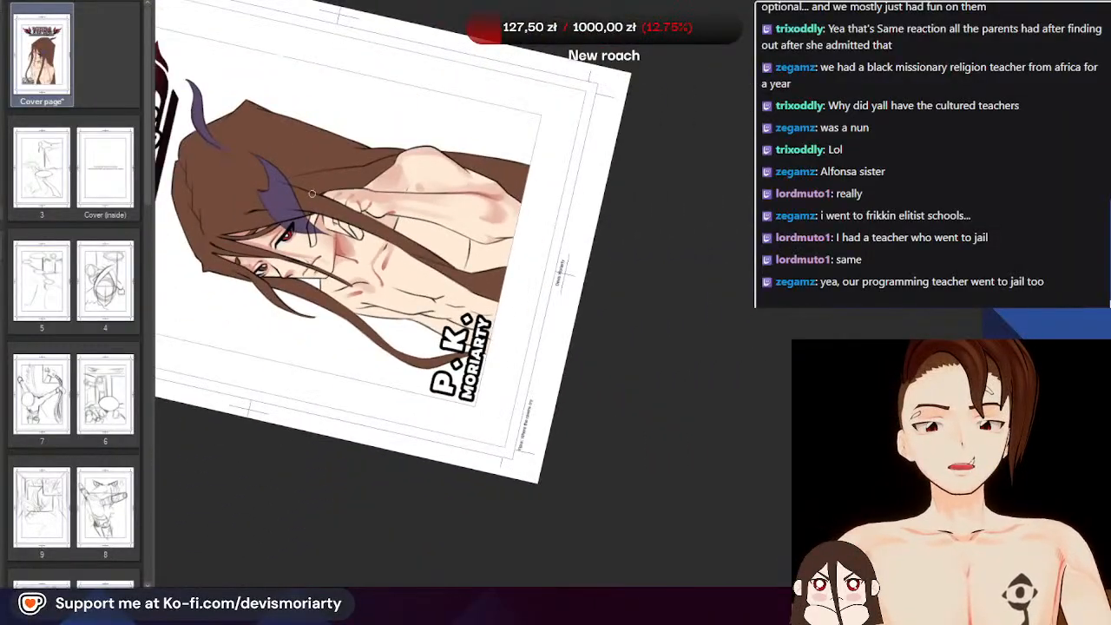
scroll(403, 246, "up", 6)
scroll(404, 246, "down", 2)
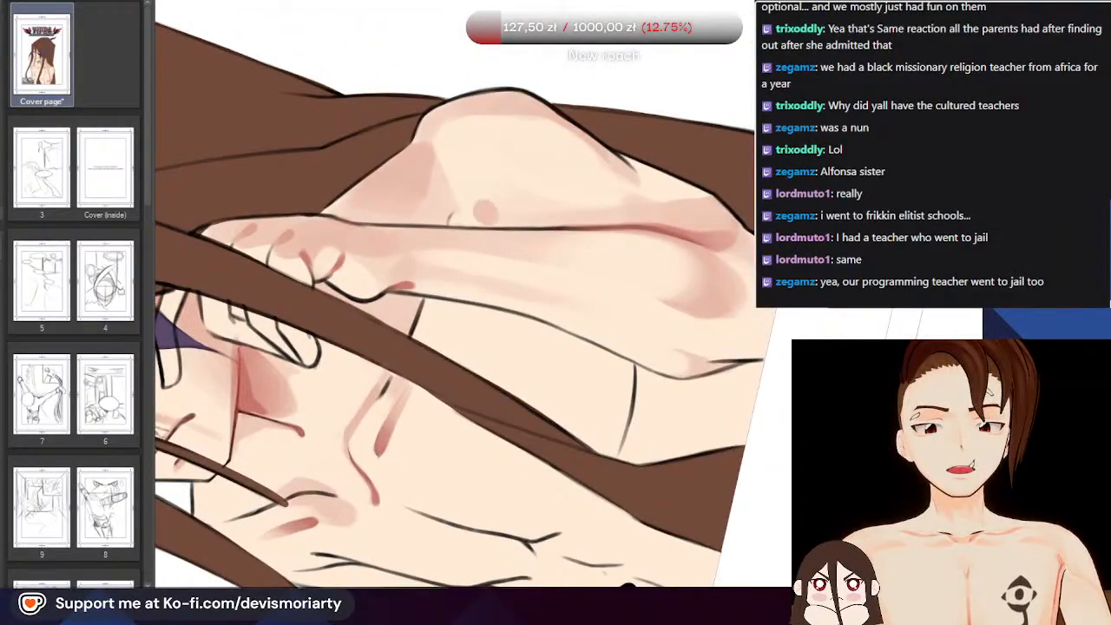
scroll(426, 206, "down", 6)
scroll(427, 206, "up", 2)
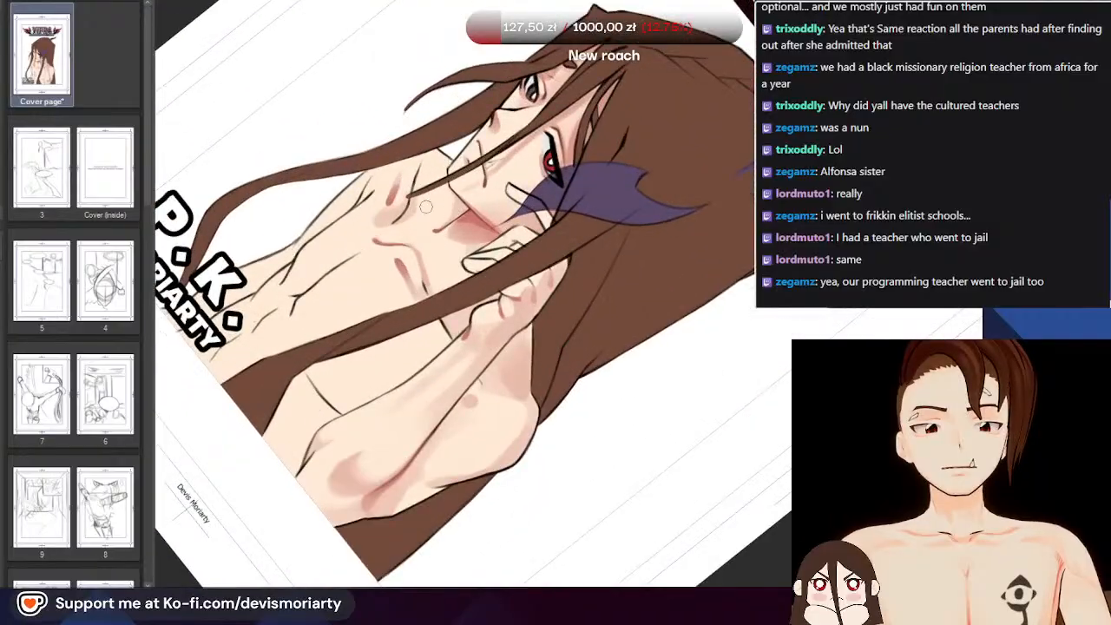
scroll(426, 205, "up", 5)
scroll(377, 249, "down", 6)
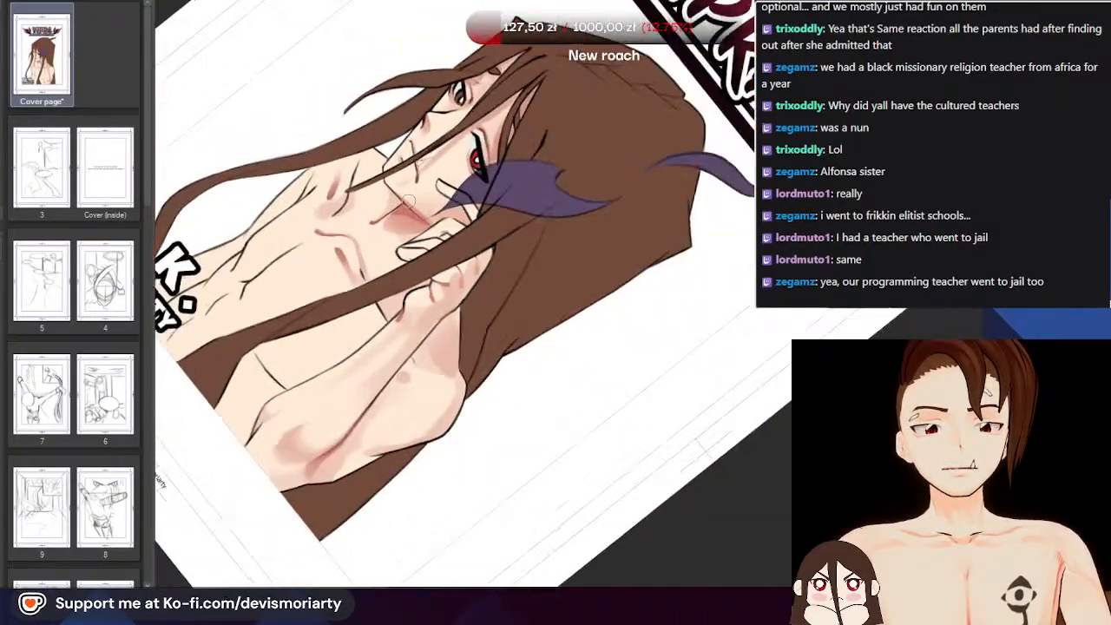
scroll(408, 201, "down", 5)
scroll(320, 231, "up", 3)
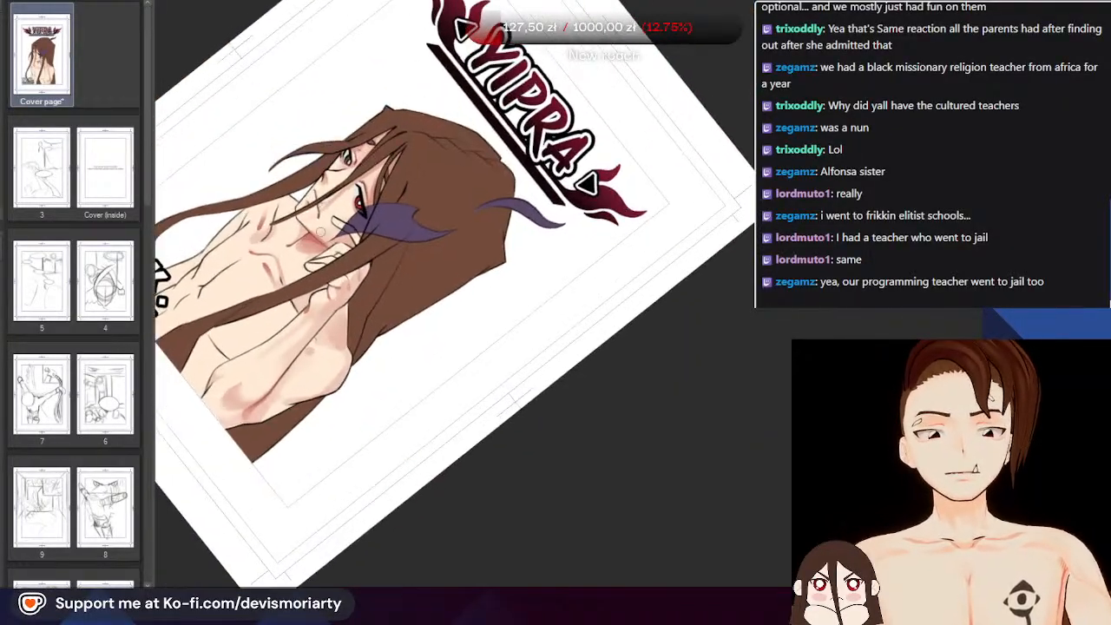
scroll(320, 231, "up", 4)
scroll(223, 409, "down", 2)
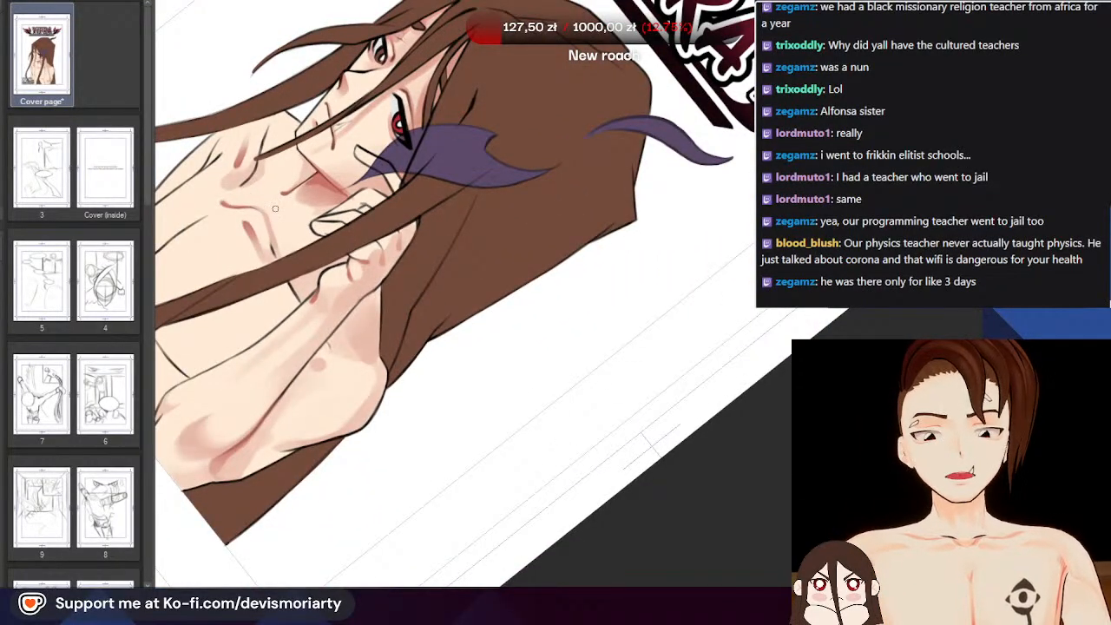
scroll(225, 173, "up", 3)
scroll(239, 179, "down", 2)
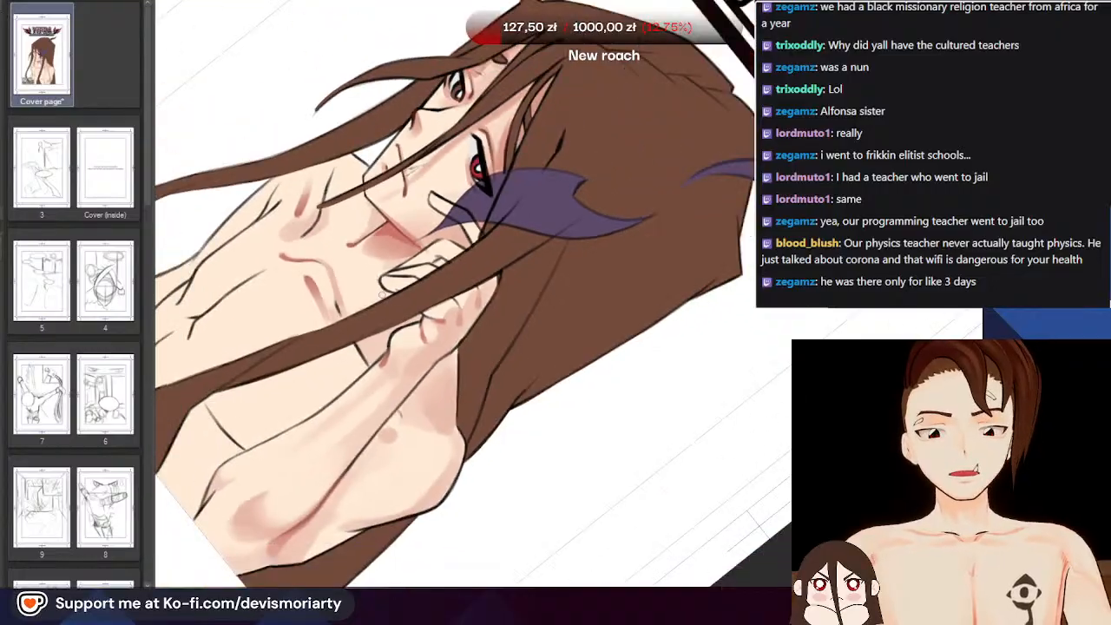
scroll(344, 253, "up", 2)
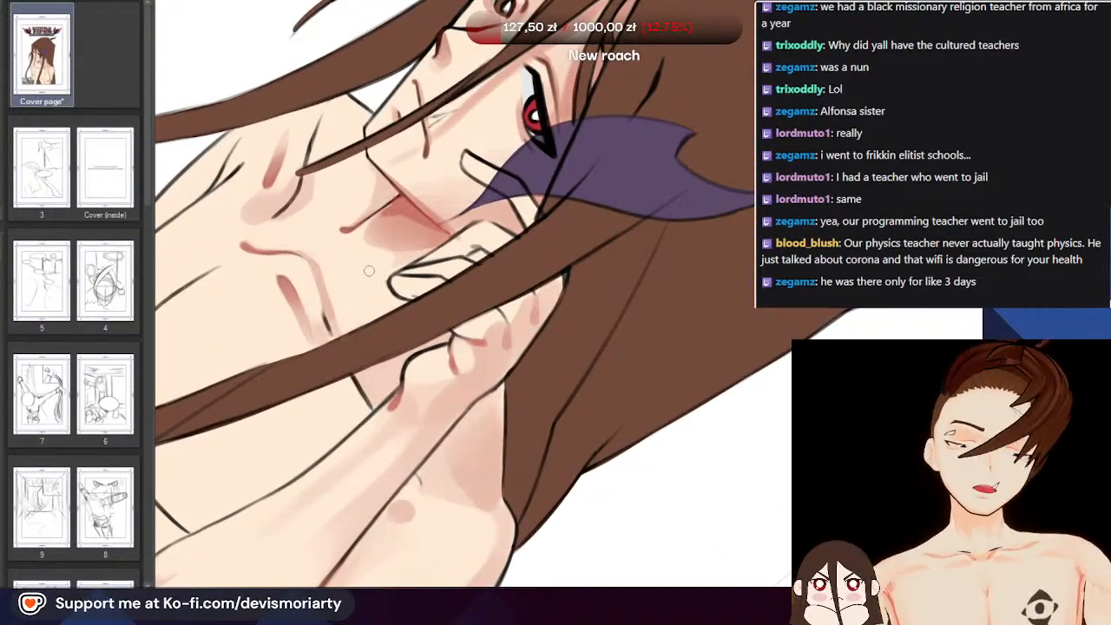
Cover the dark end of the collarbone line with shadow colour and blend a soft pink tone between the two collarbone strokes
scroll(362, 281, "up", 3)
scroll(270, 171, "down", 2)
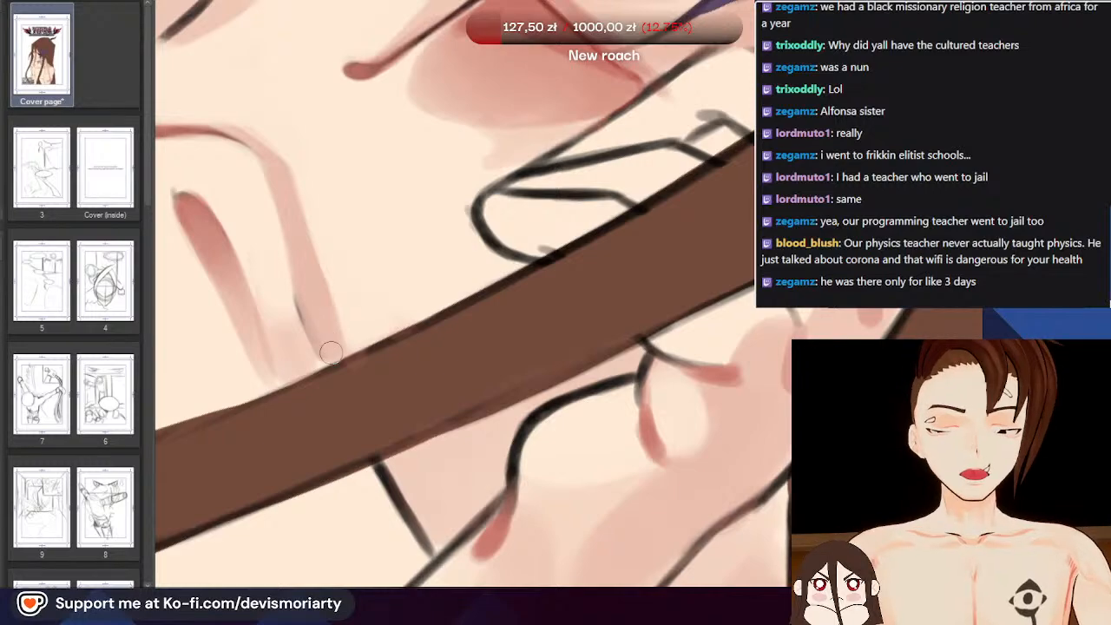
scroll(277, 248, "down", 1)
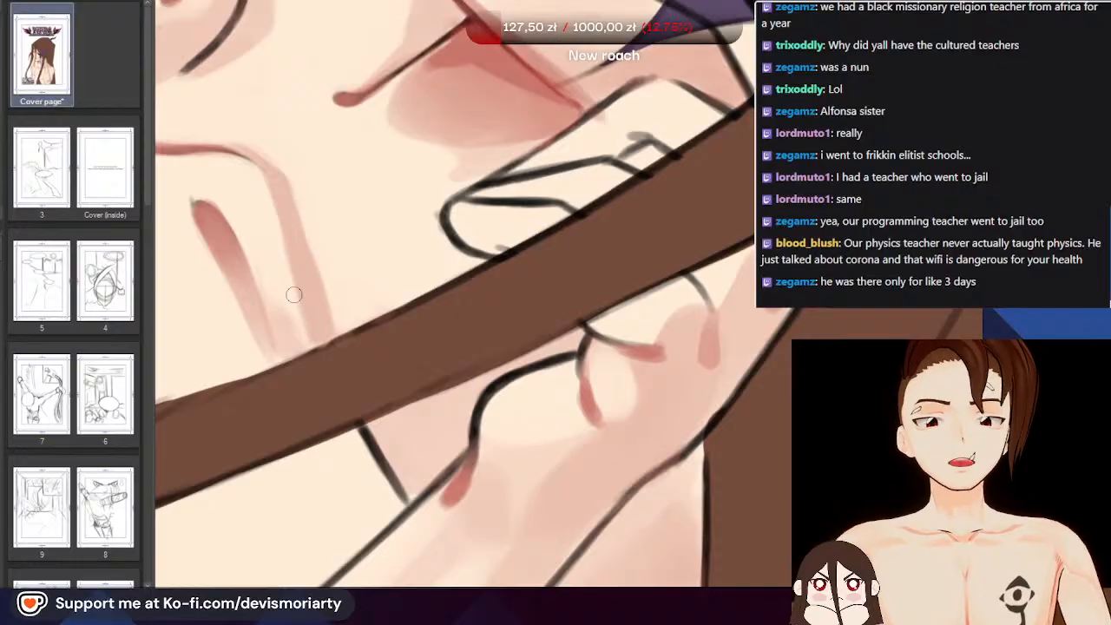
scroll(296, 321, "up", 3)
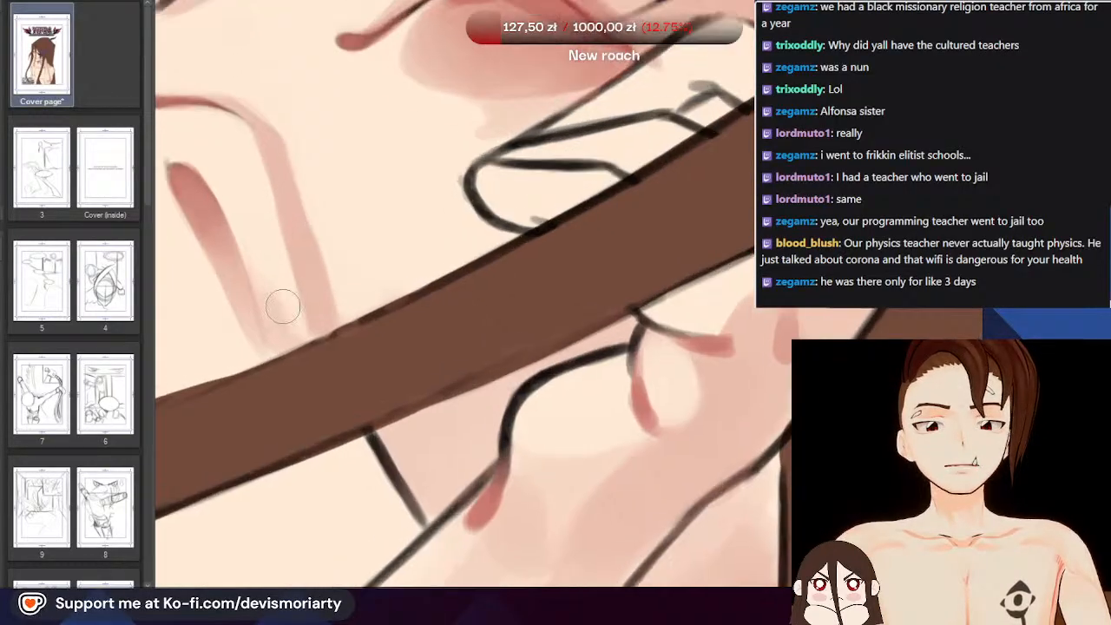
left_click_drag(280, 318, 262, 235)
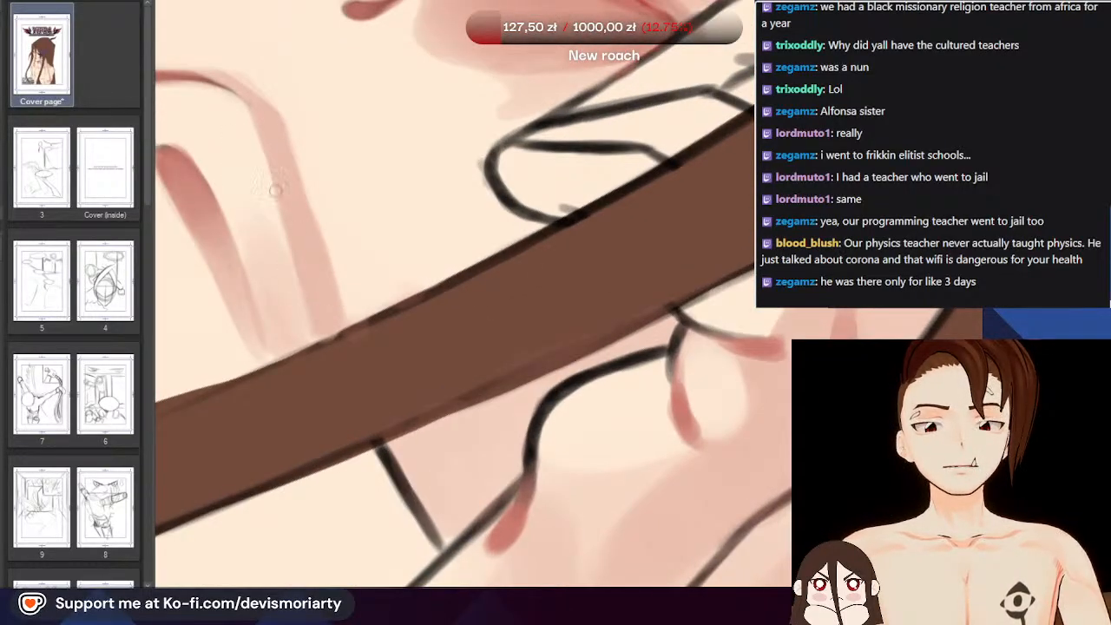
scroll(274, 189, "down", 4)
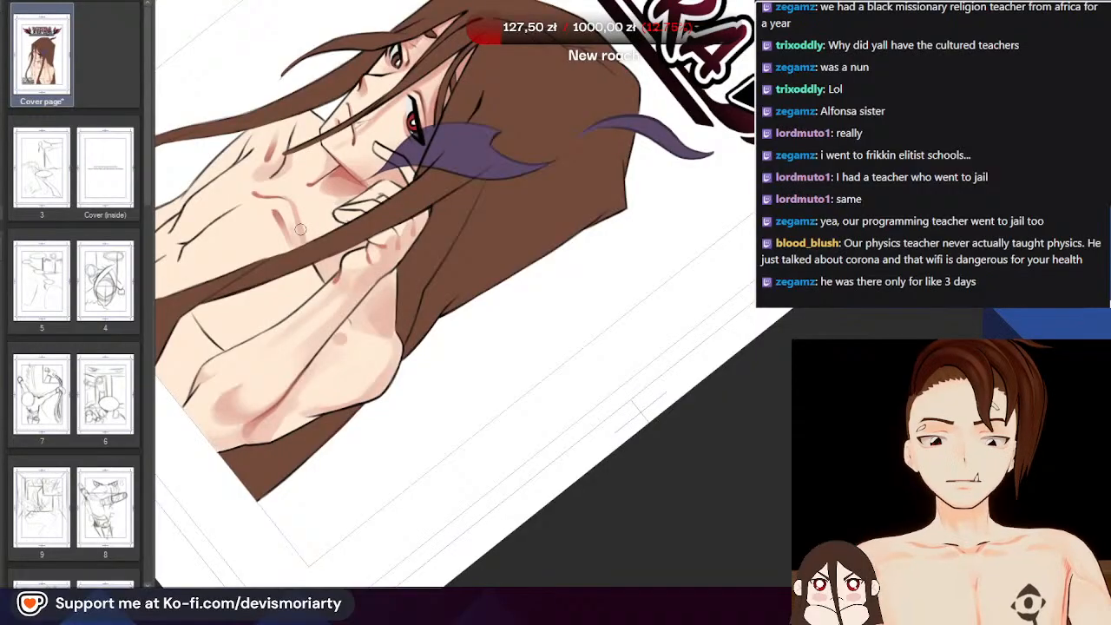
scroll(299, 229, "down", 1)
scroll(298, 238, "up", 3)
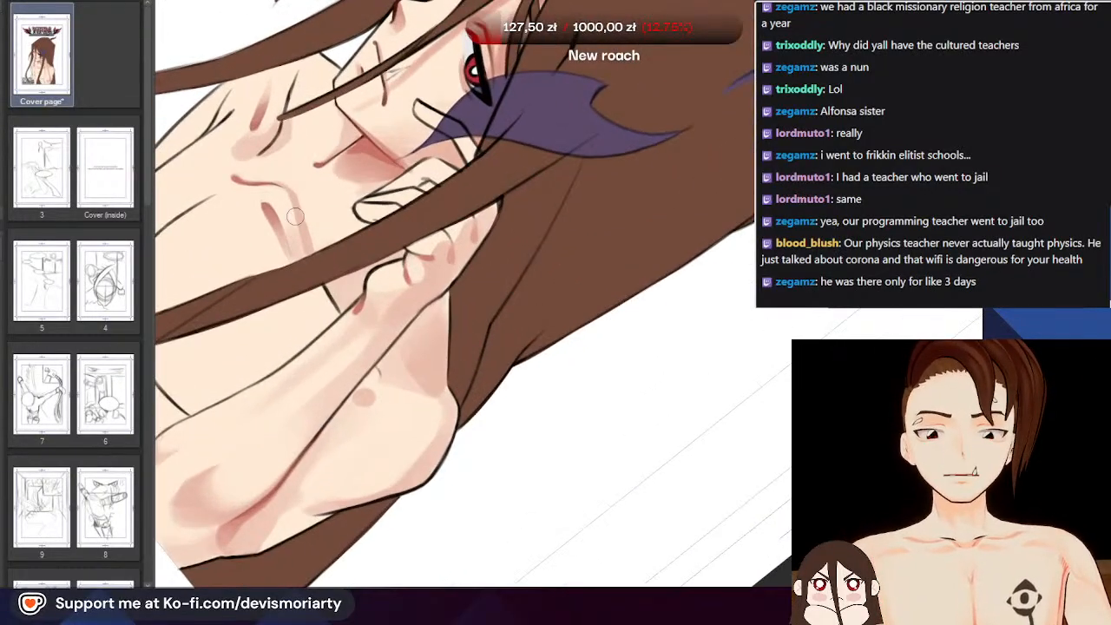
Paint a soft pink shadow beside the short body line between the hair strand and the raised wrist
scroll(299, 255, "up", 4)
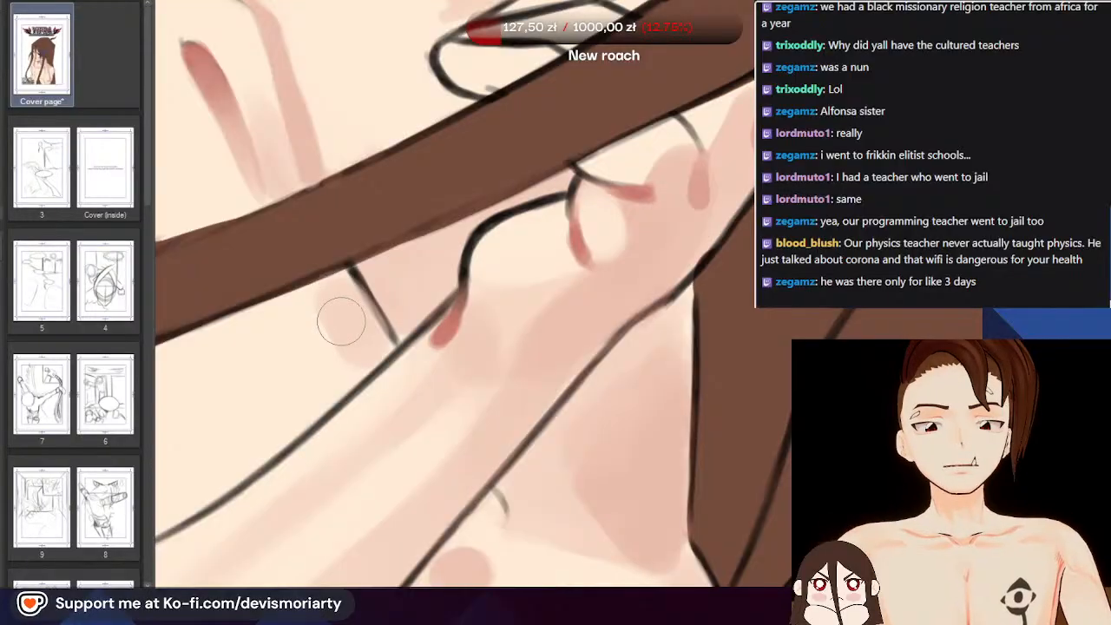
scroll(311, 280, "down", 1)
scroll(345, 295, "up", 1)
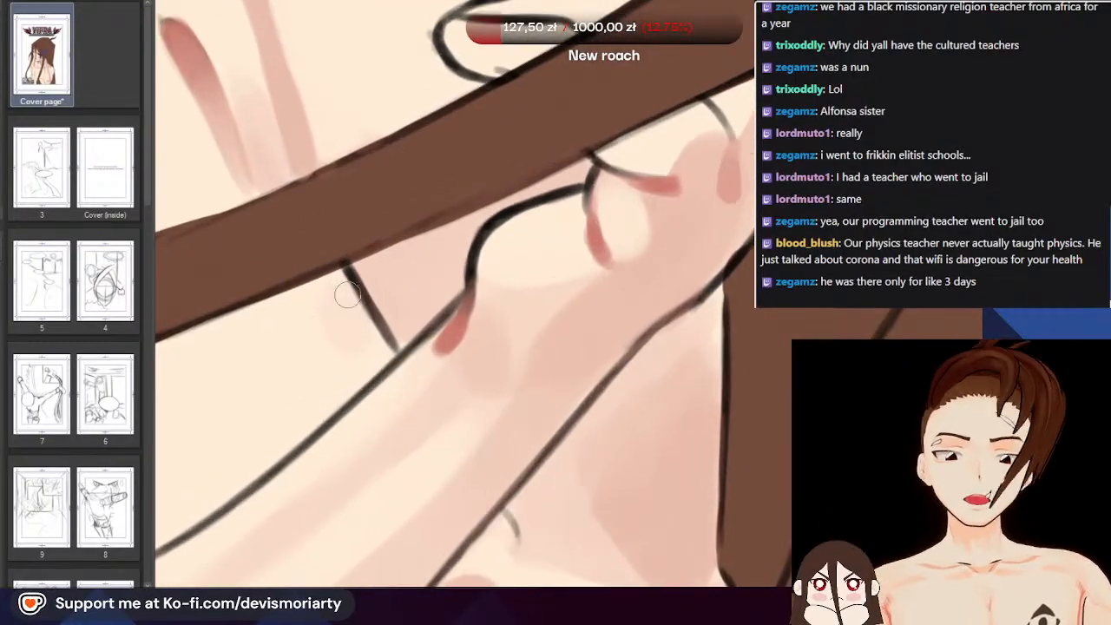
scroll(354, 321, "down", 10)
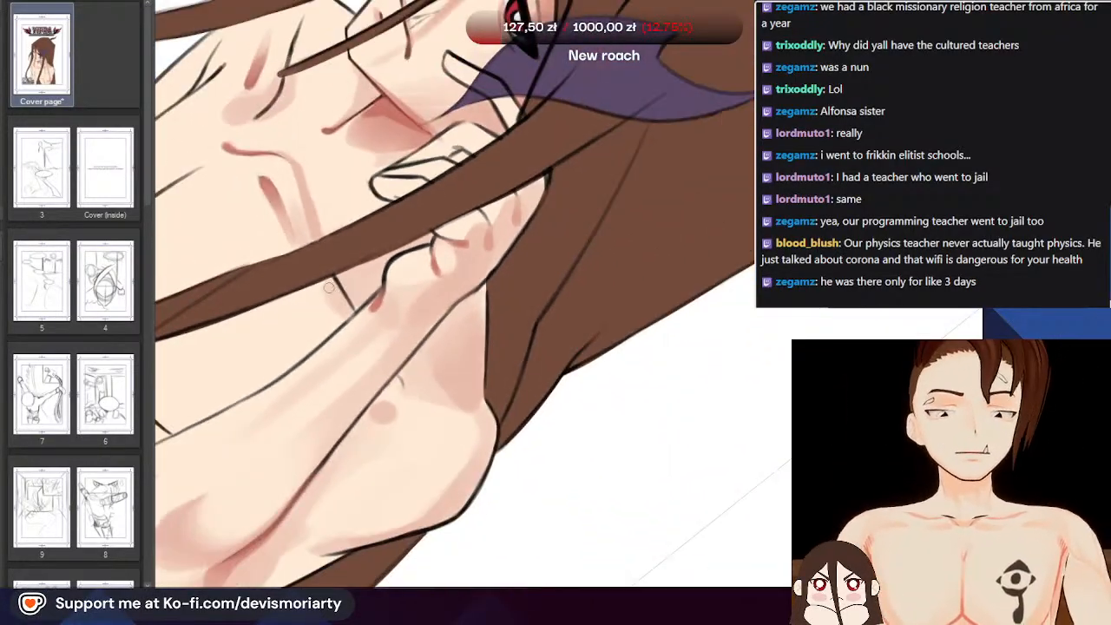
Check the collarbone shading and the soft shadow near the wrist against the whole cover
scroll(339, 290, "down", 1)
scroll(356, 295, "up", 3)
scroll(373, 297, "down", 5)
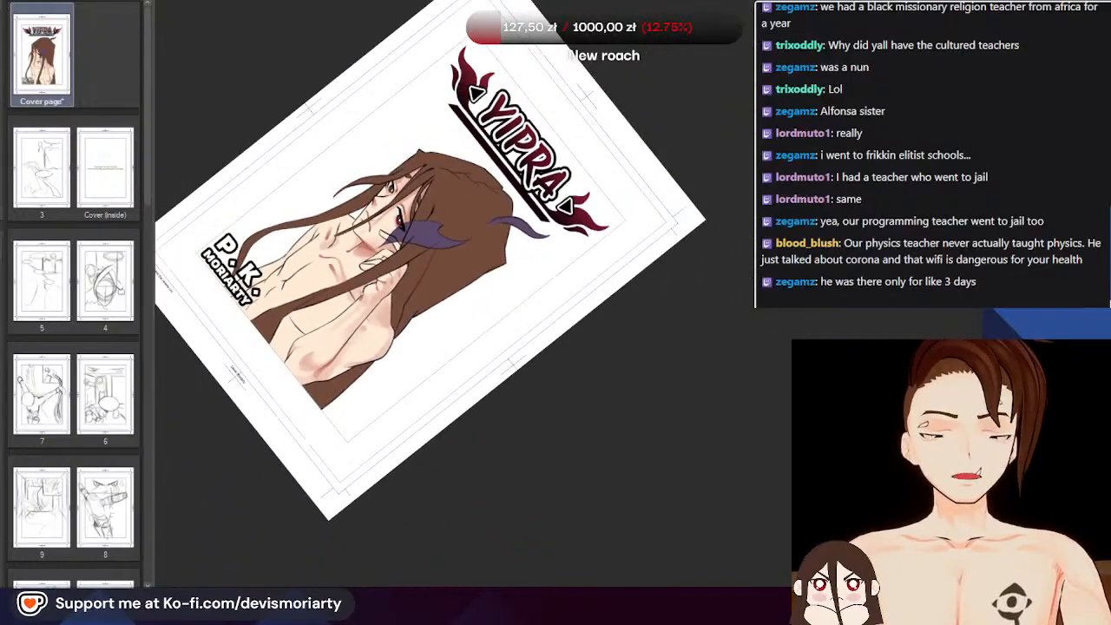
scroll(374, 297, "up", 4)
scroll(373, 296, "down", 4)
scroll(335, 266, "up", 2)
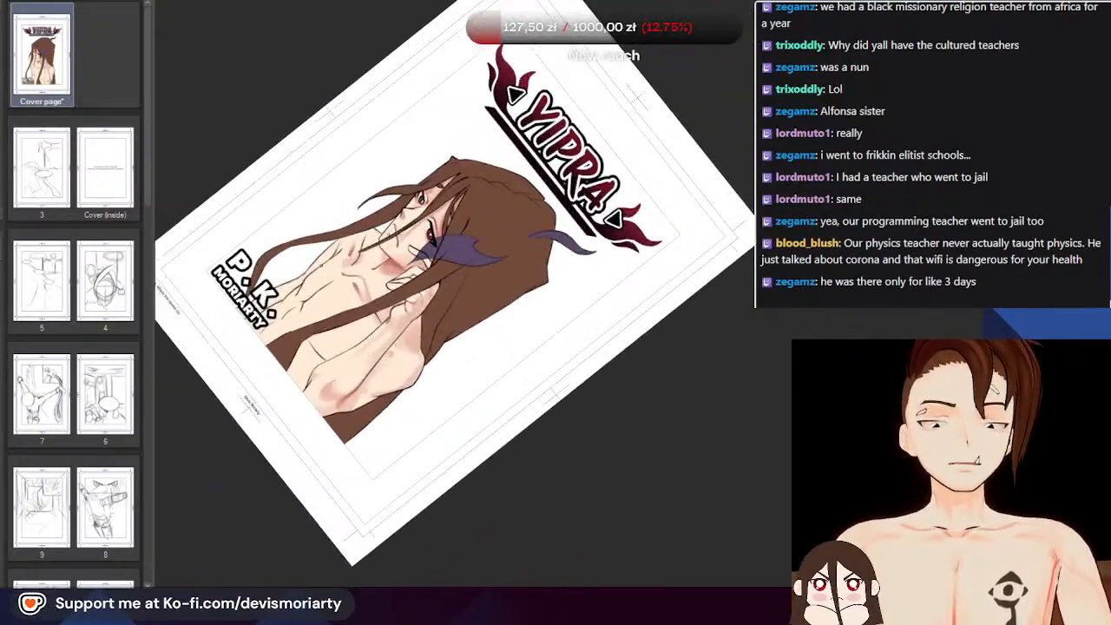
scroll(335, 266, "down", 1)
scroll(335, 265, "up", 4)
scroll(336, 266, "up", 2)
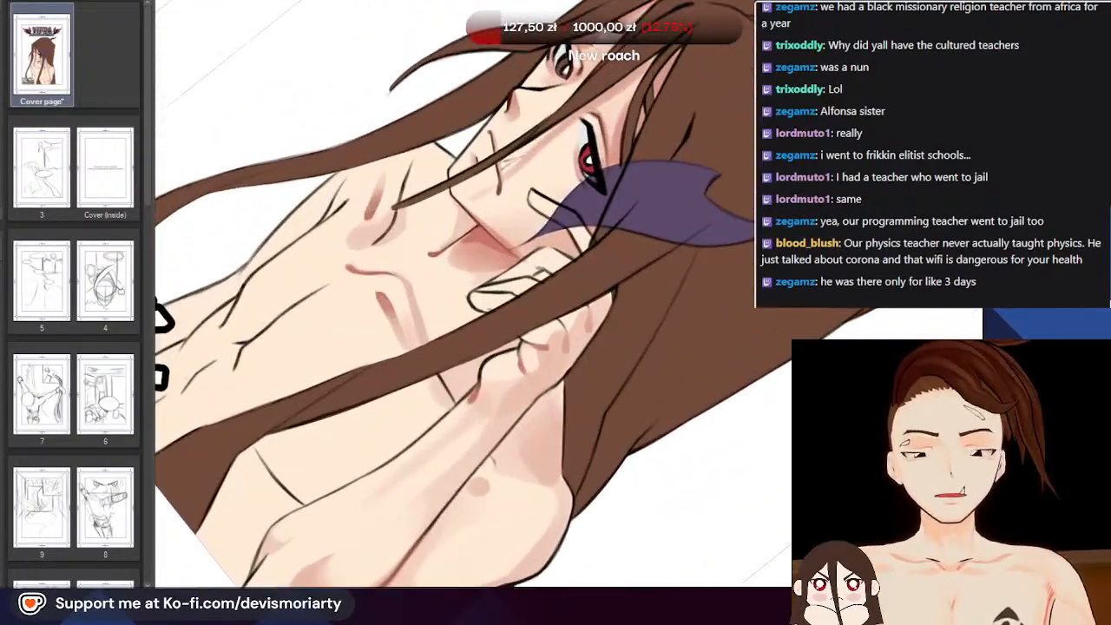
With the canvas rotated, extend and smooth the soft shadow along the short line between wrist and hair strand
left_click_drag(336, 266, 608, 347)
scroll(486, 282, "down", 2)
scroll(649, 290, "up", 4)
scroll(599, 348, "up", 2)
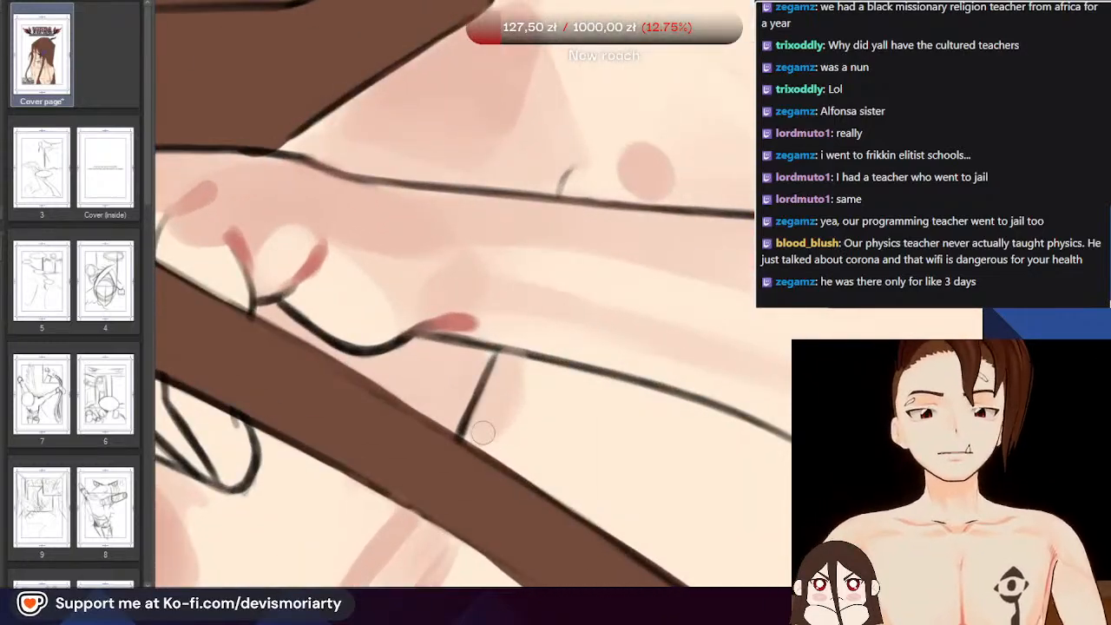
scroll(492, 426, "down", 4)
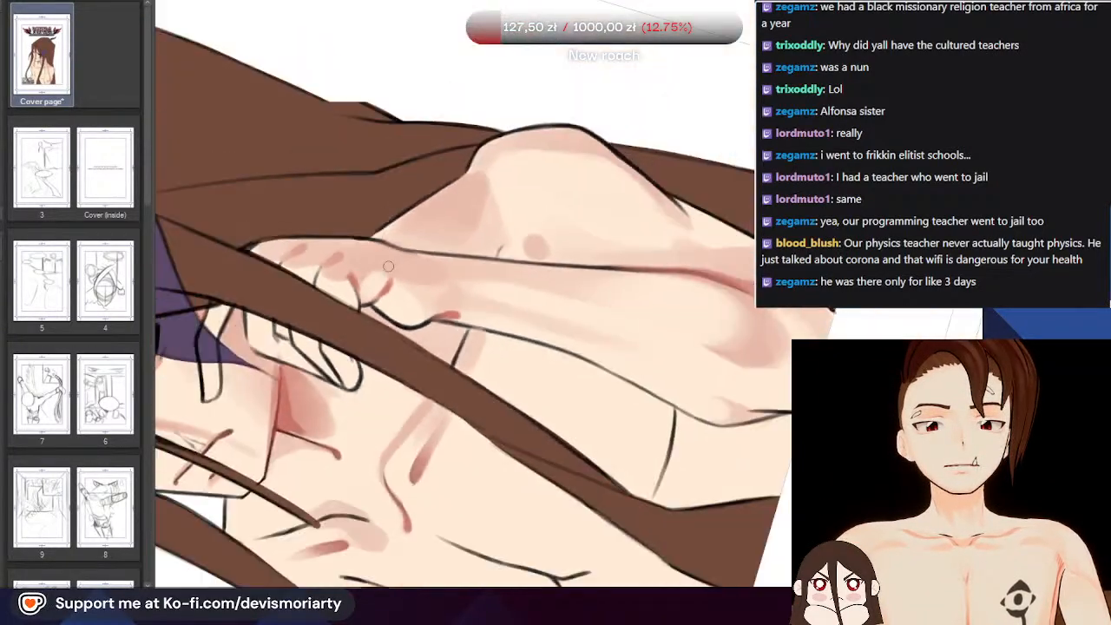
scroll(274, 365, "up", 3)
scroll(275, 365, "up", 3)
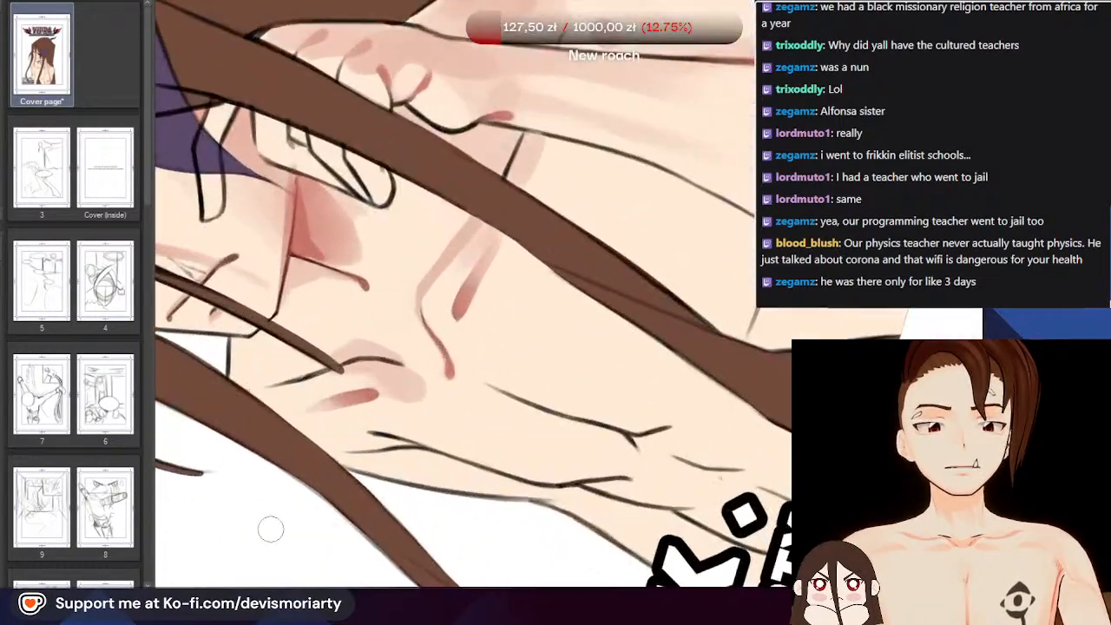
Turn the page nearly upright and recolour the neck line below the thin hair strand reddish, blending it up to the strand
left_click_drag(270, 529, 296, 583)
scroll(296, 583, "down", 3)
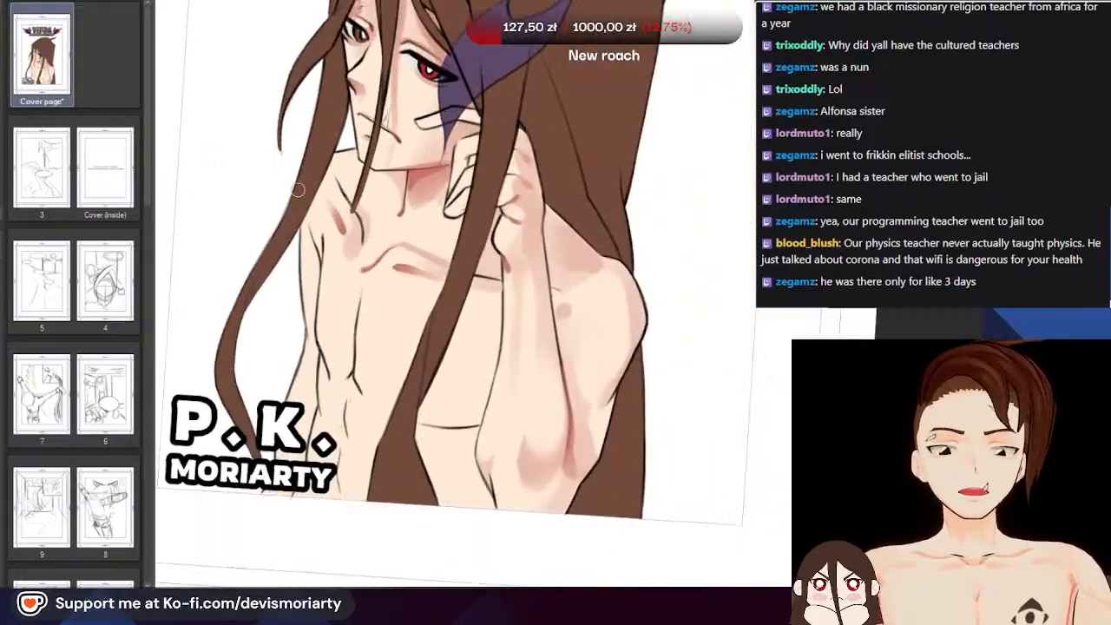
scroll(283, 201, "up", 5)
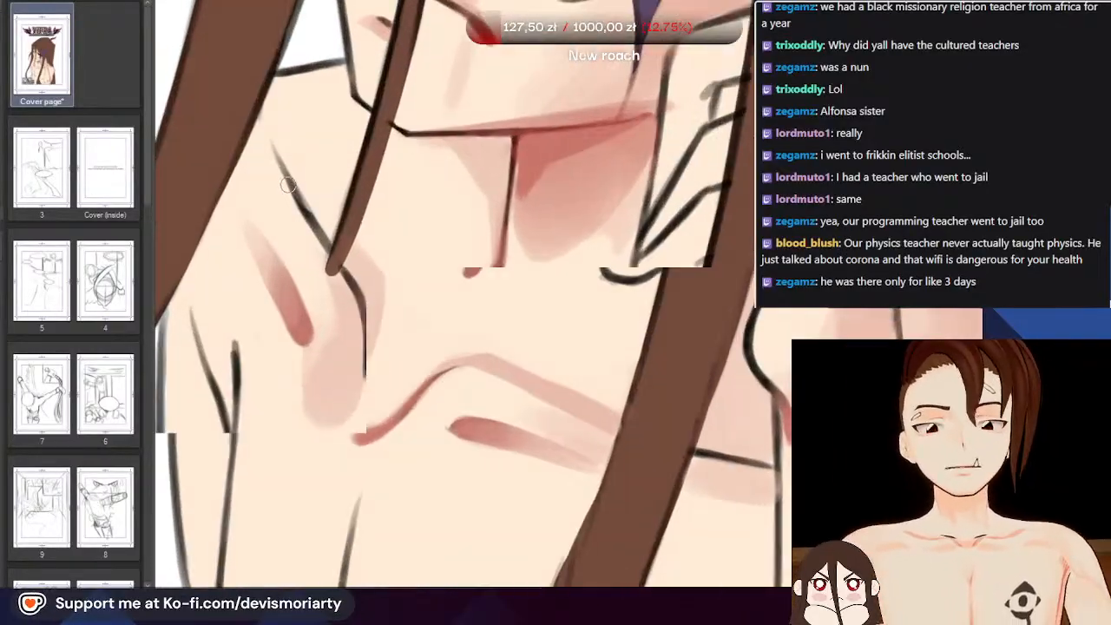
scroll(283, 201, "down", 3)
scroll(346, 293, "up", 3)
scroll(346, 293, "up", 2)
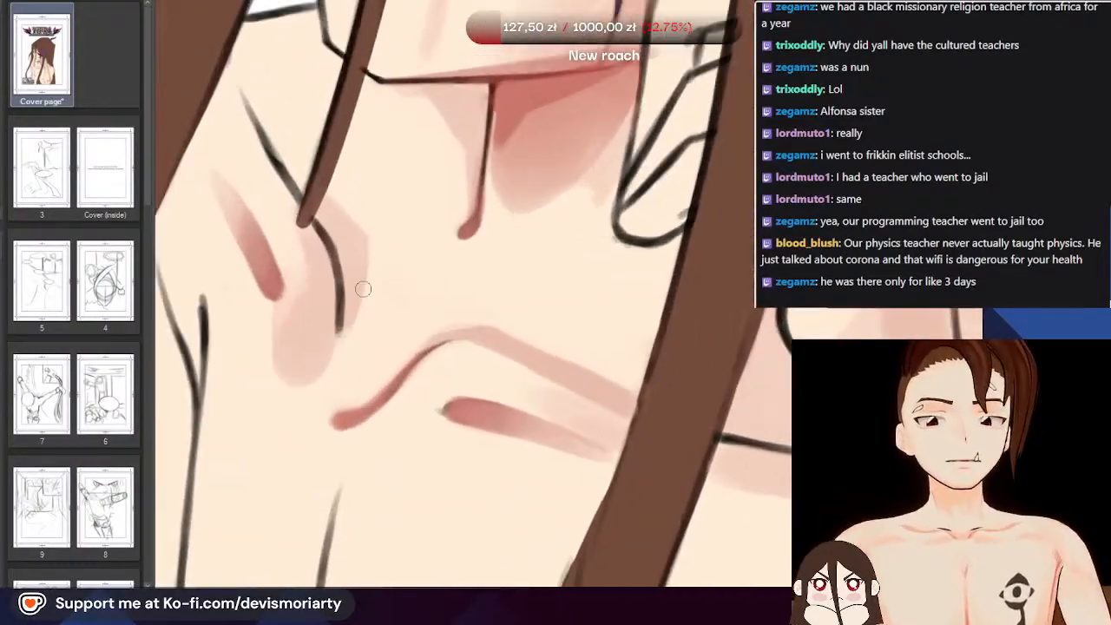
scroll(330, 287, "down", 1)
scroll(318, 282, "up", 1)
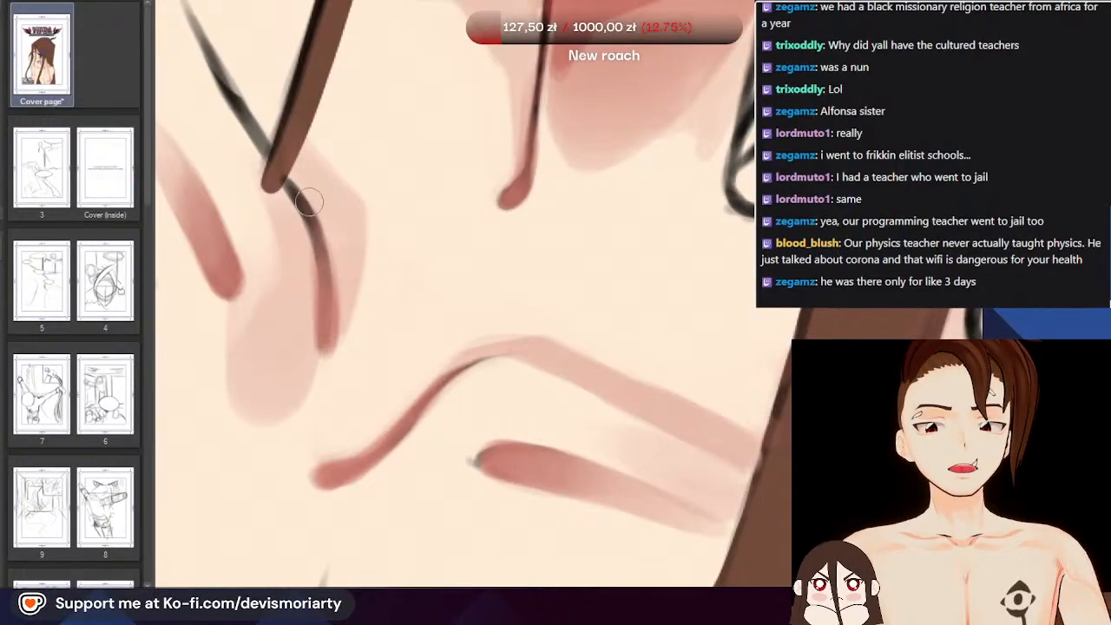
scroll(309, 202, "down", 2)
scroll(314, 323, "up", 2)
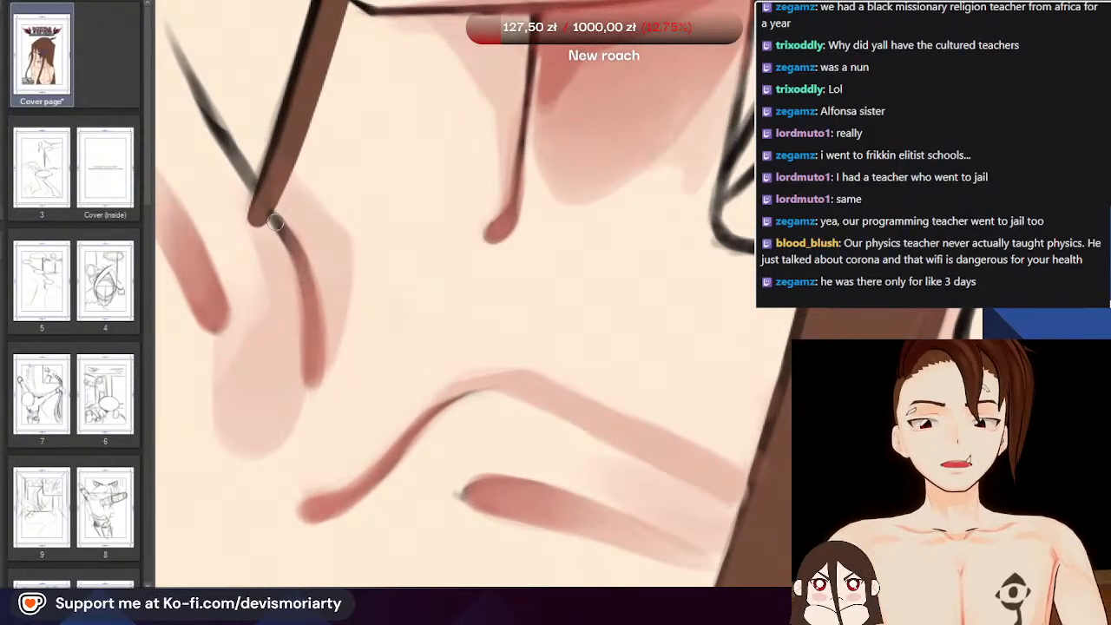
scroll(310, 344, "down", 4)
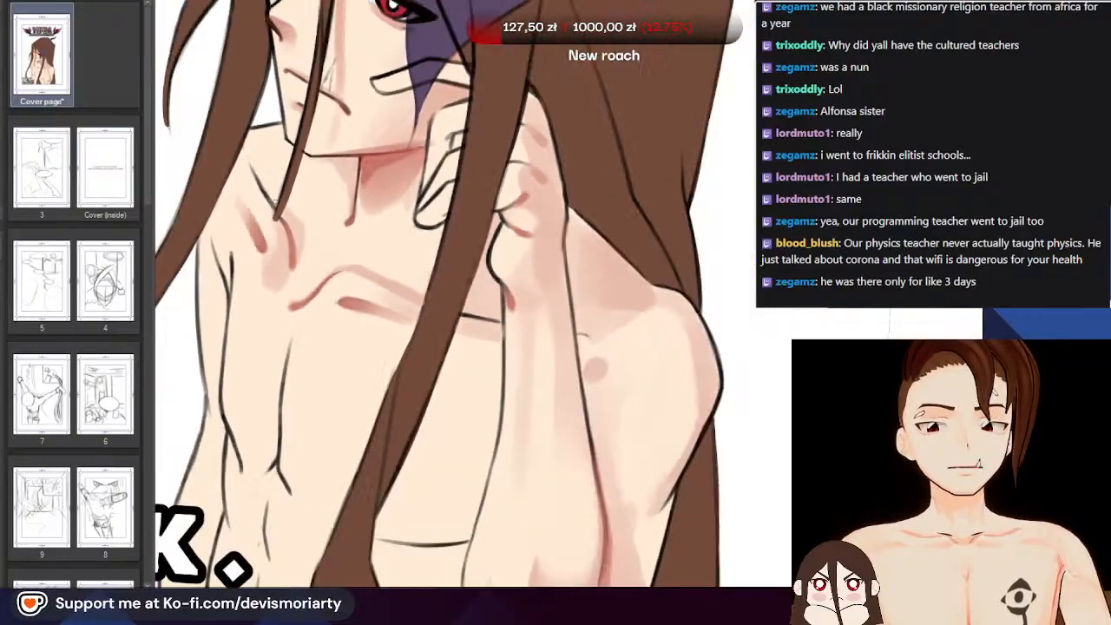
Sample the neck shadow colour, paint a soft pink shadow along the neck line above the strand's tip, and check the whole cover
scroll(252, 190, "up", 3)
scroll(252, 192, "up", 3)
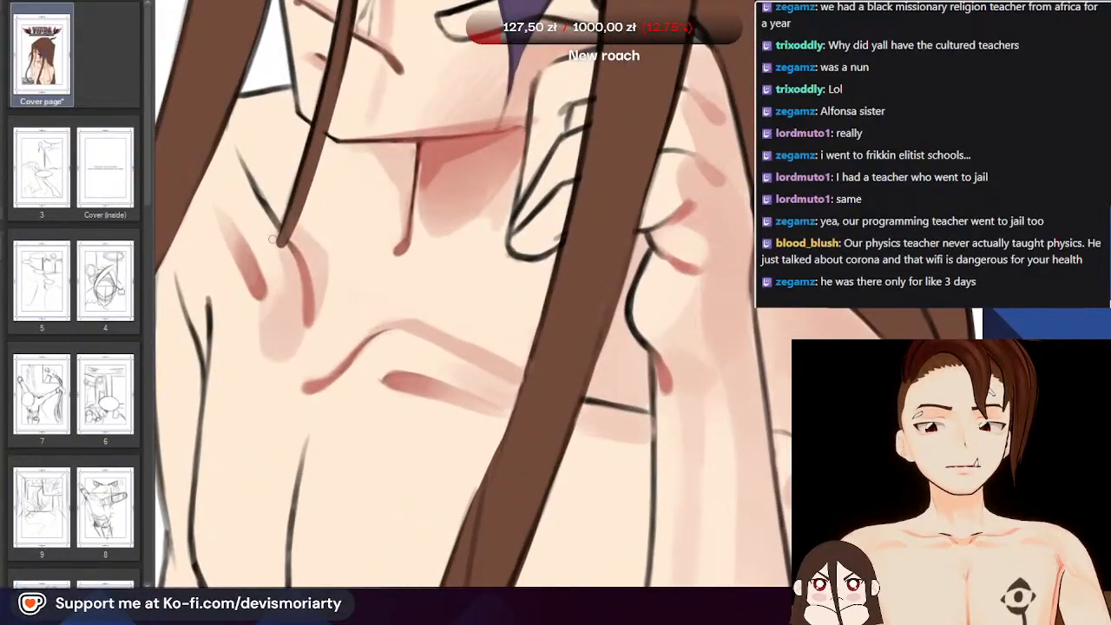
left_click(292, 288, "alt")
scroll(253, 218, "down", 1)
scroll(255, 199, "up", 1)
scroll(255, 199, "up", 1)
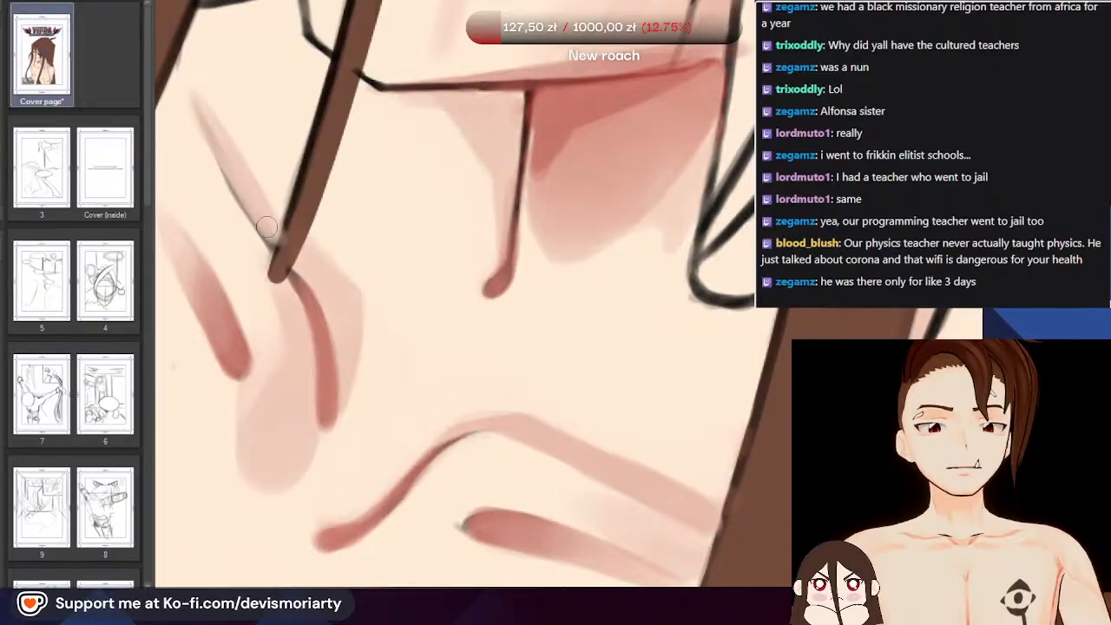
scroll(268, 204, "down", 8)
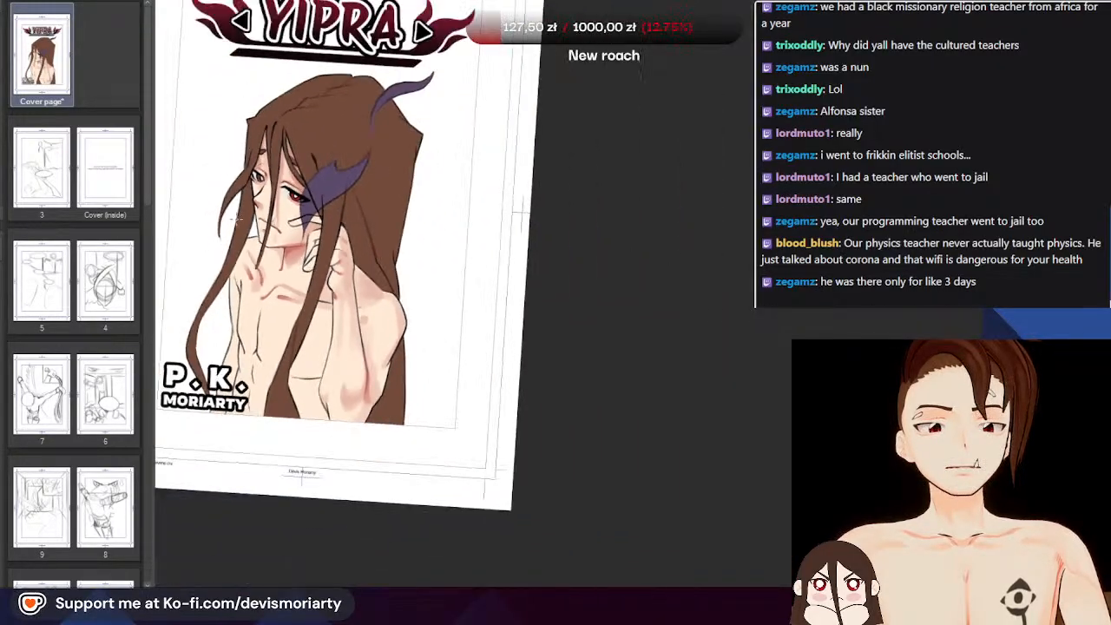
scroll(269, 187, "up", 2)
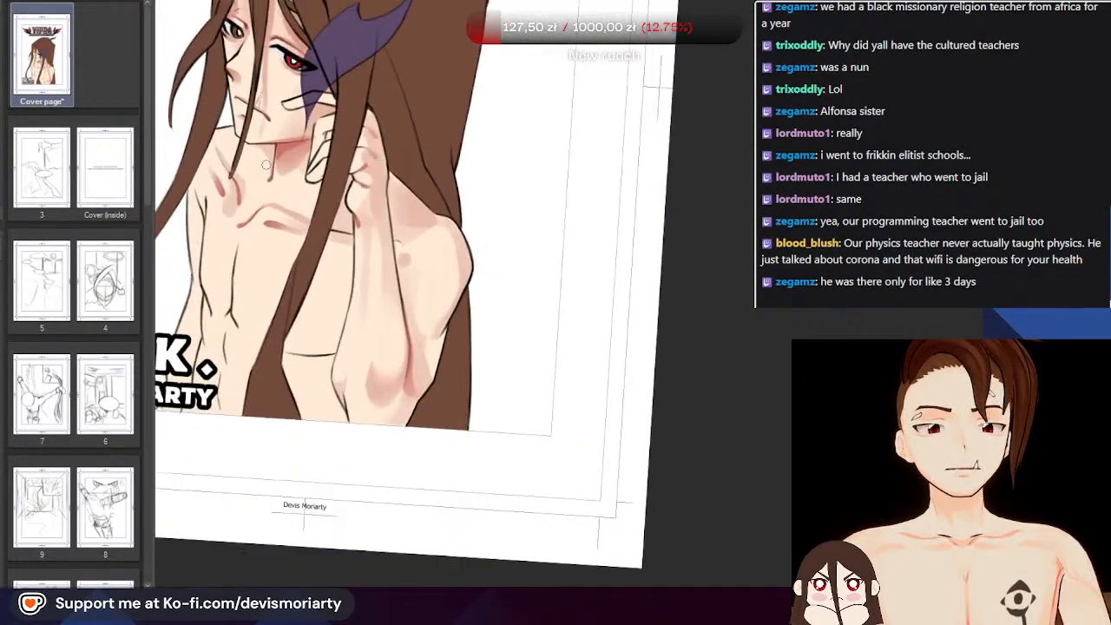
scroll(269, 182, "down", 1)
scroll(271, 176, "up", 3)
scroll(271, 176, "up", 1)
scroll(271, 173, "down", 6)
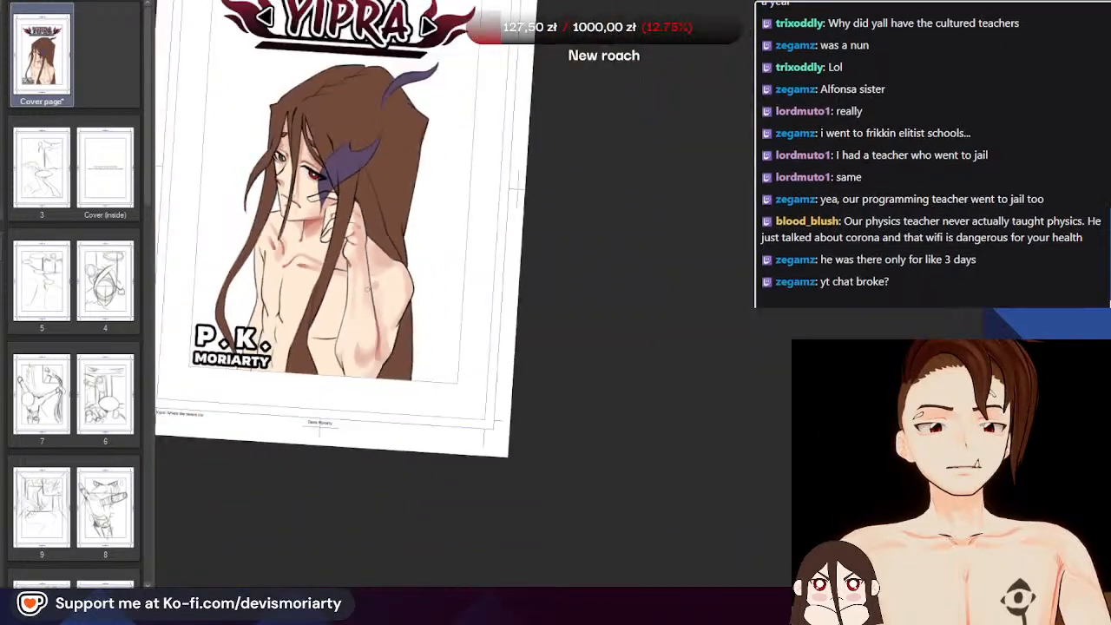
Turn the page sideways, sample a colour beside the lower collarbone stroke, and paint along the gap between the two collarbone strokes
scroll(300, 126, "up", 2)
scroll(299, 126, "down", 1)
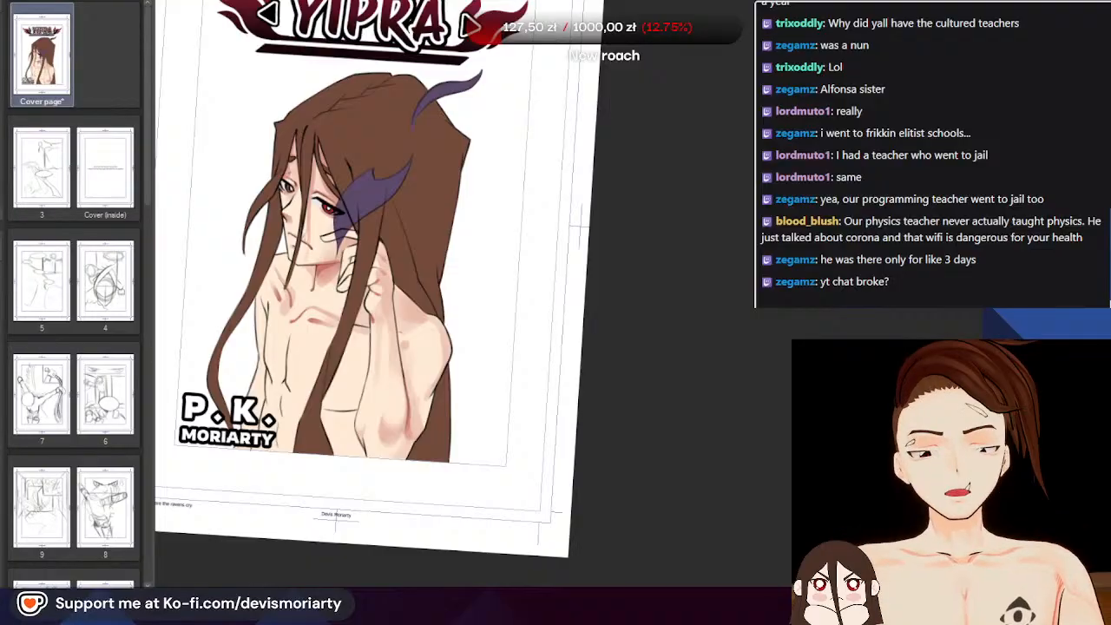
scroll(276, 311, "up", 2)
scroll(257, 291, "down", 2)
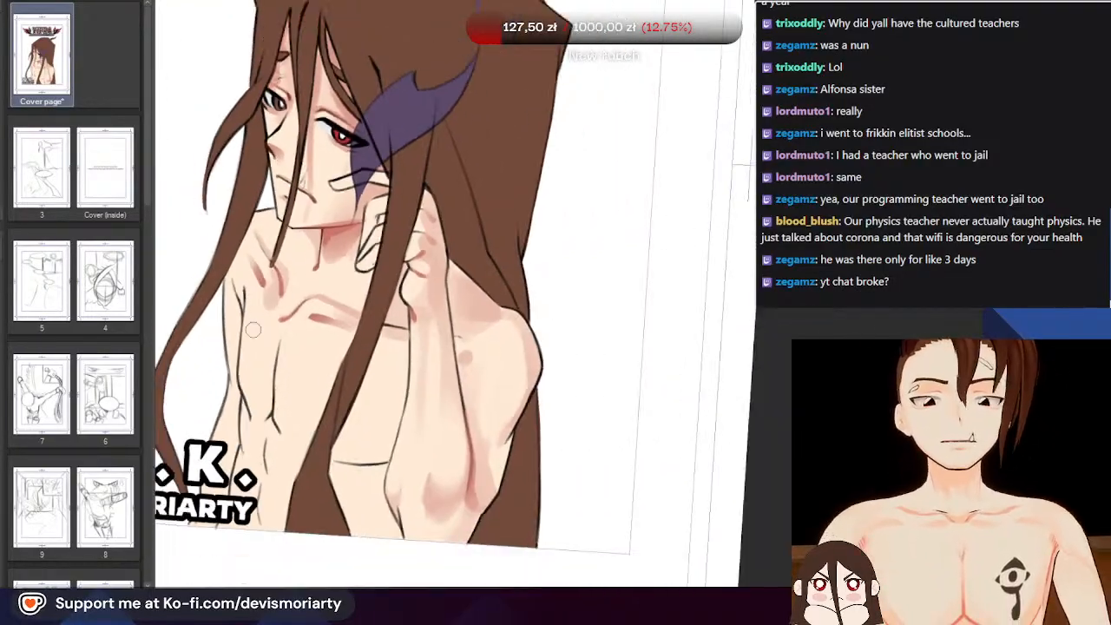
scroll(276, 280, "up", 3)
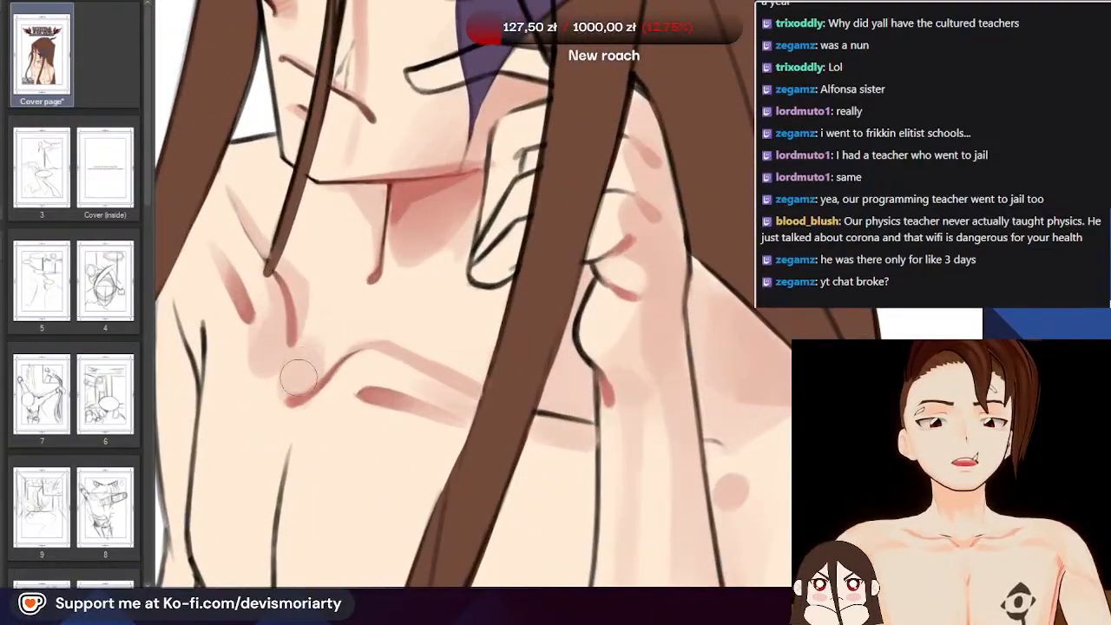
scroll(331, 330, "down", 3)
left_click_drag(219, 564, 169, 261)
scroll(291, 261, "down", 3)
scroll(417, 169, "up", 3)
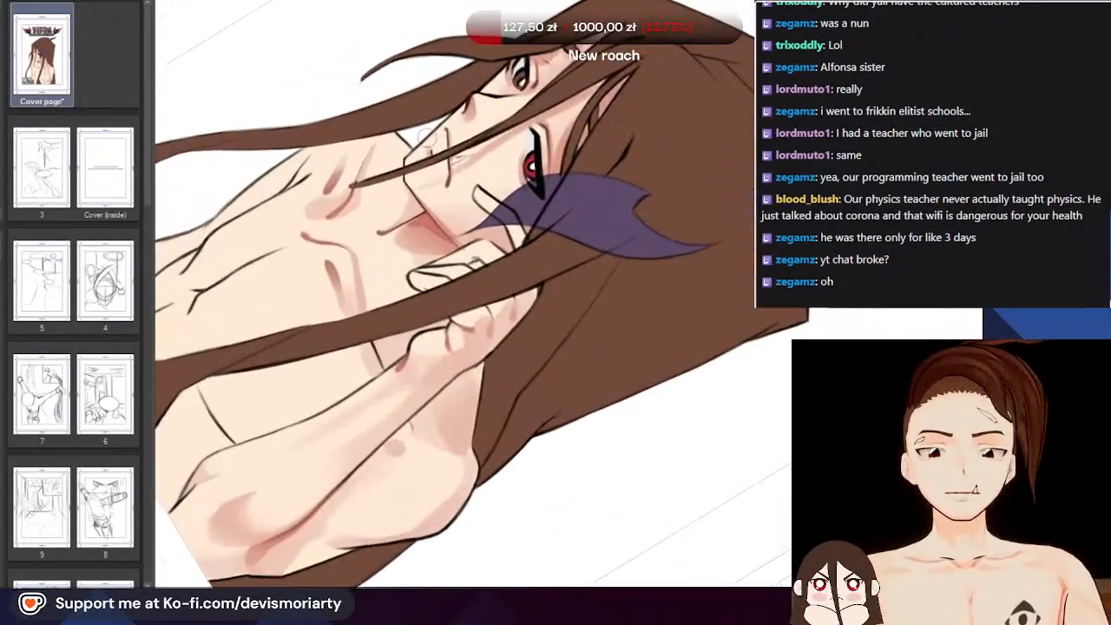
scroll(355, 264, "up", 4)
left_click(333, 257, "alt")
scroll(335, 256, "down", 1)
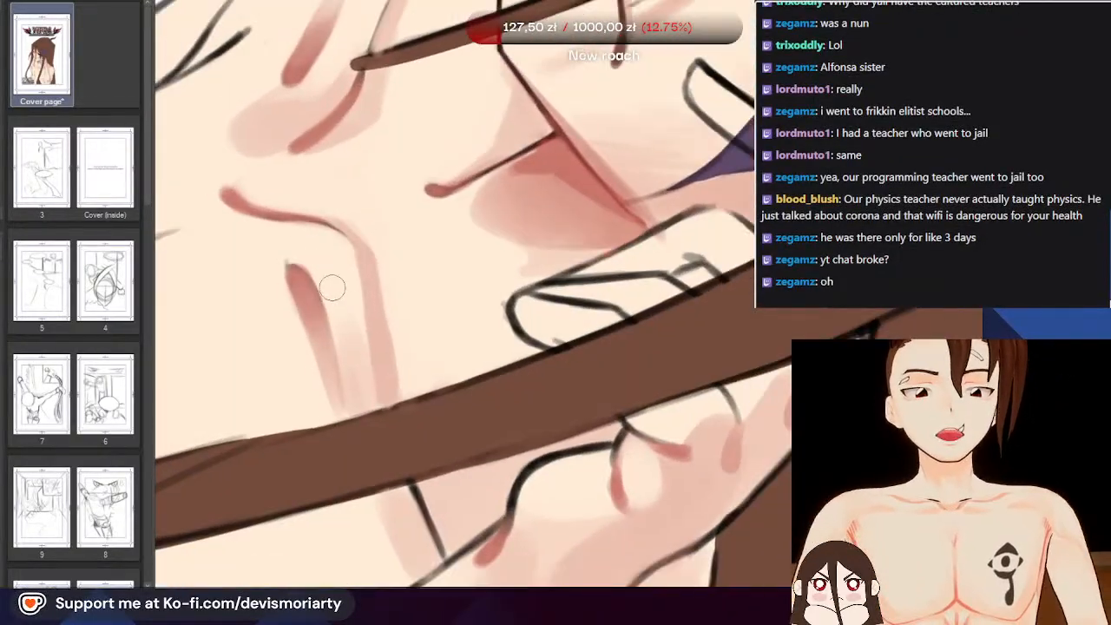
left_click_drag(328, 281, 347, 355)
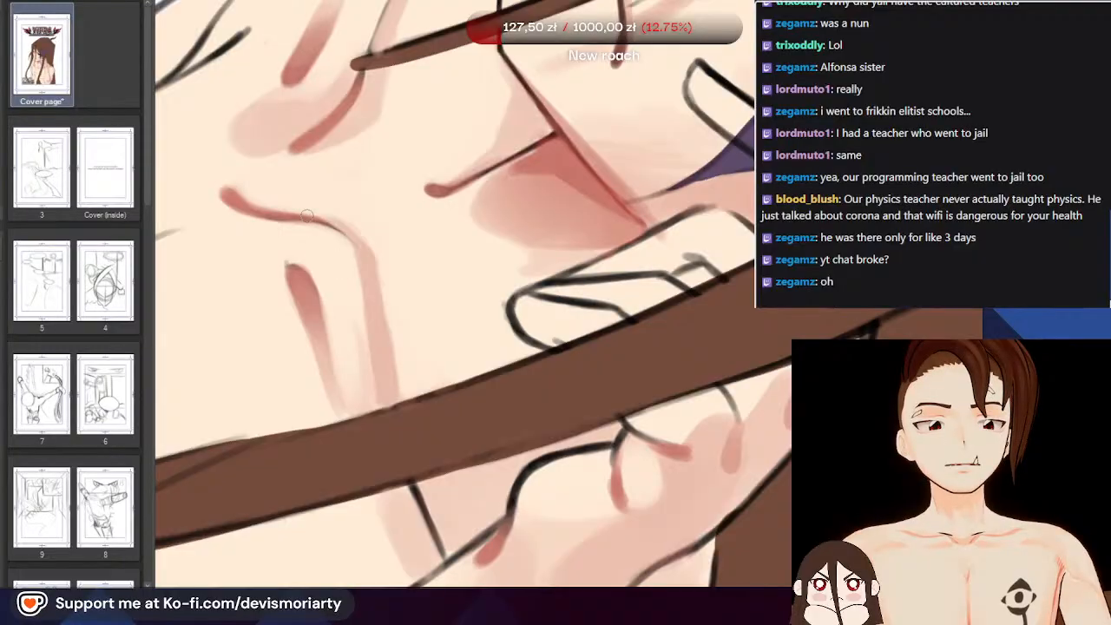
Build up a soft pink shadow between the two collarbone strokes, running down to the thick hair strand
scroll(556, 150, "up", 1)
scroll(538, 130, "down", 2)
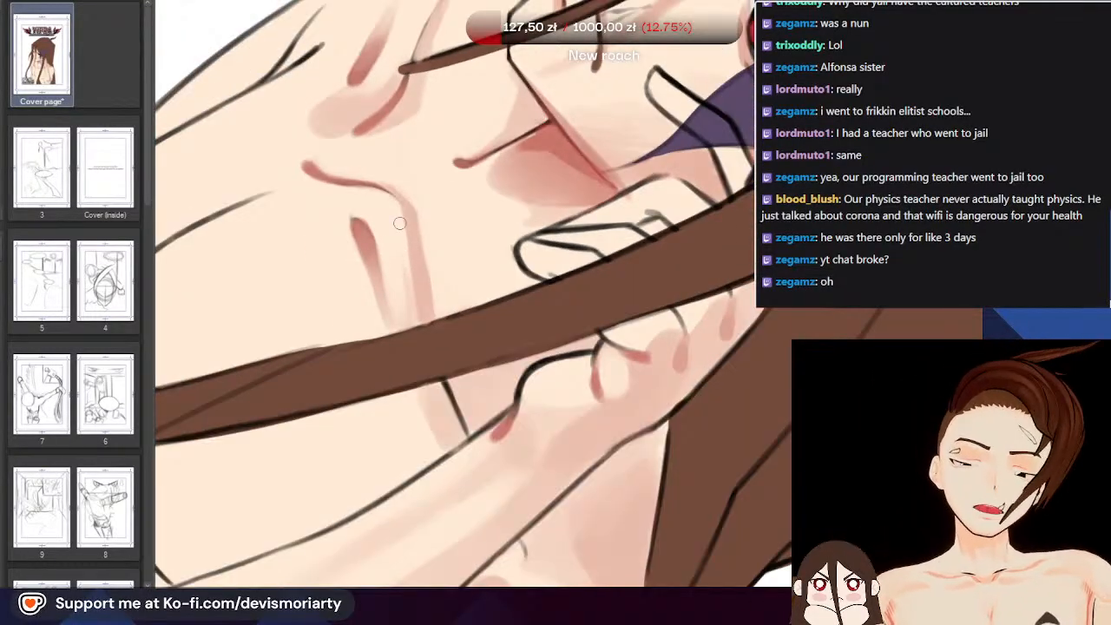
scroll(399, 220, "up", 1)
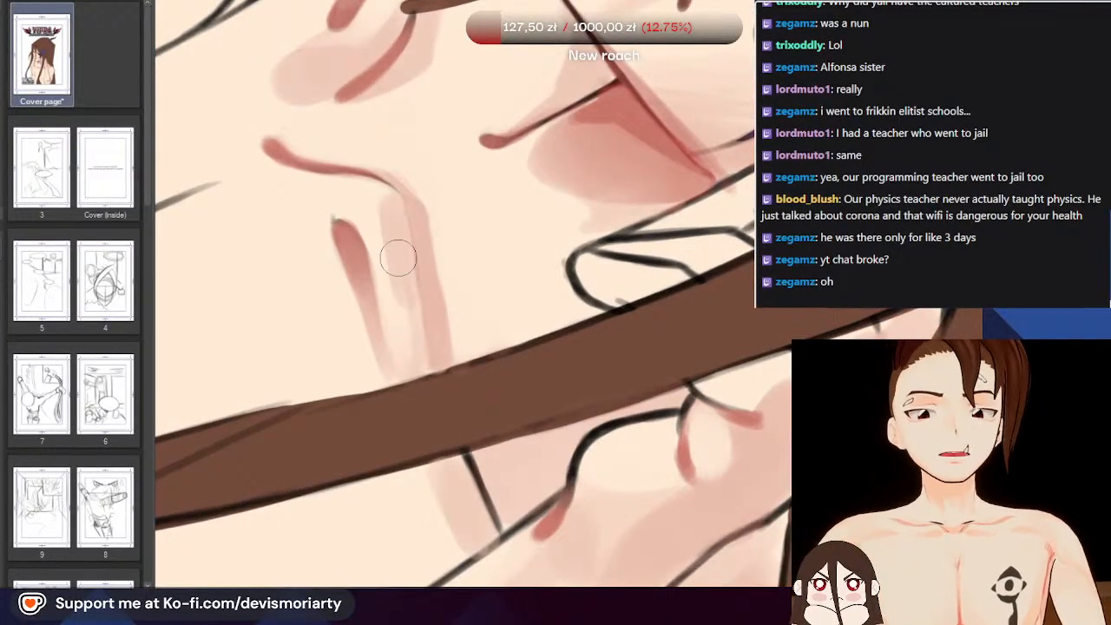
scroll(397, 247, "down", 1)
scroll(395, 235, "up", 1)
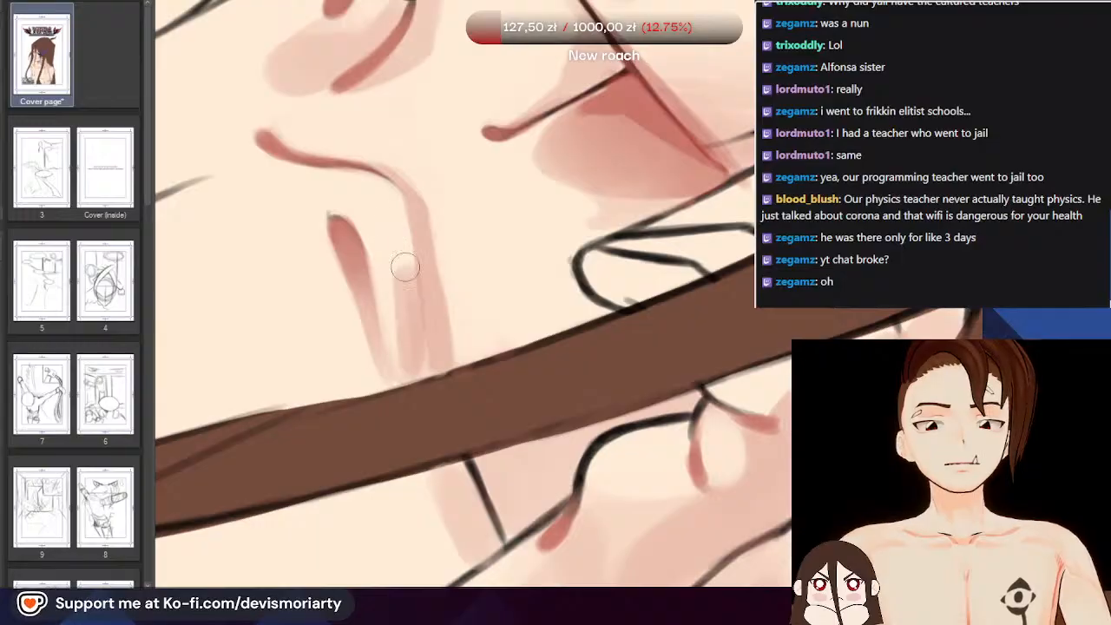
Resample skin and shadow tones and rework the pink fill between the collarbone strokes into a softer blend
scroll(394, 233, "down", 2)
scroll(390, 232, "up", 1)
left_click(390, 231, "alt")
scroll(395, 238, "up", 1)
left_click_drag(404, 252, 422, 339)
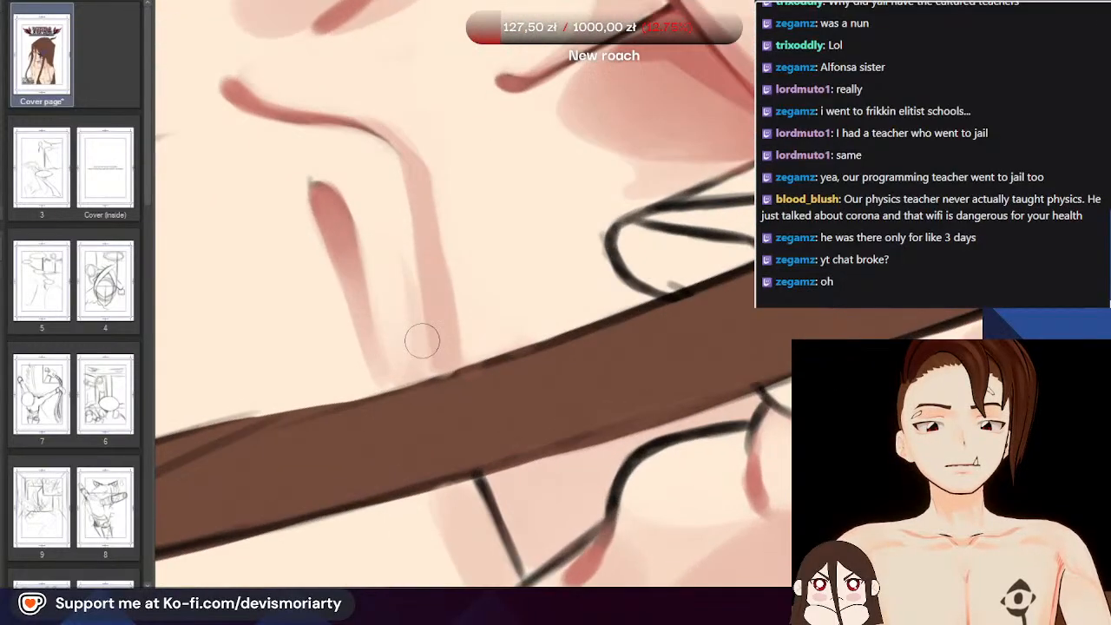
left_click(437, 305, "alt")
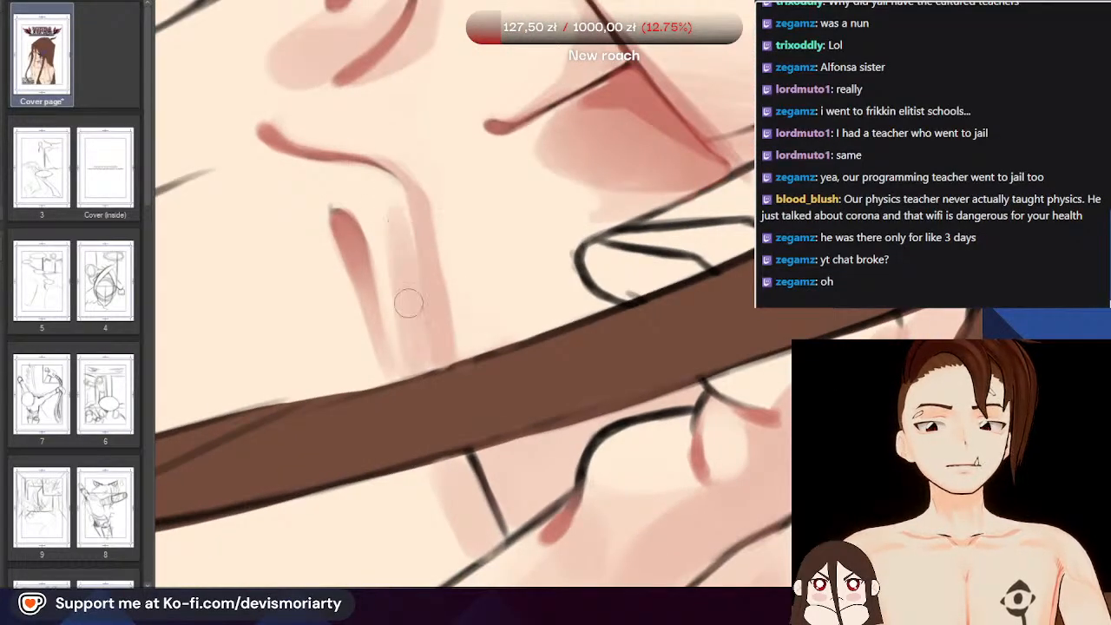
scroll(384, 199, "up", 2)
scroll(356, 189, "down", 2)
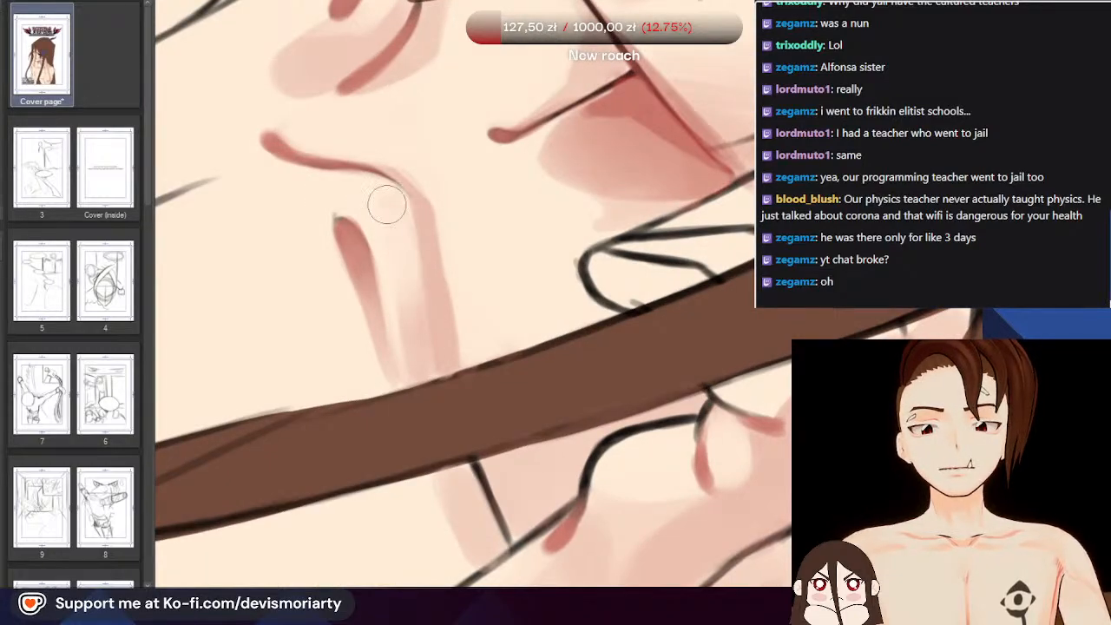
Check the collarbone shading against the whole cover and against the nearby neck and hand shadows
scroll(420, 377, "down", 6)
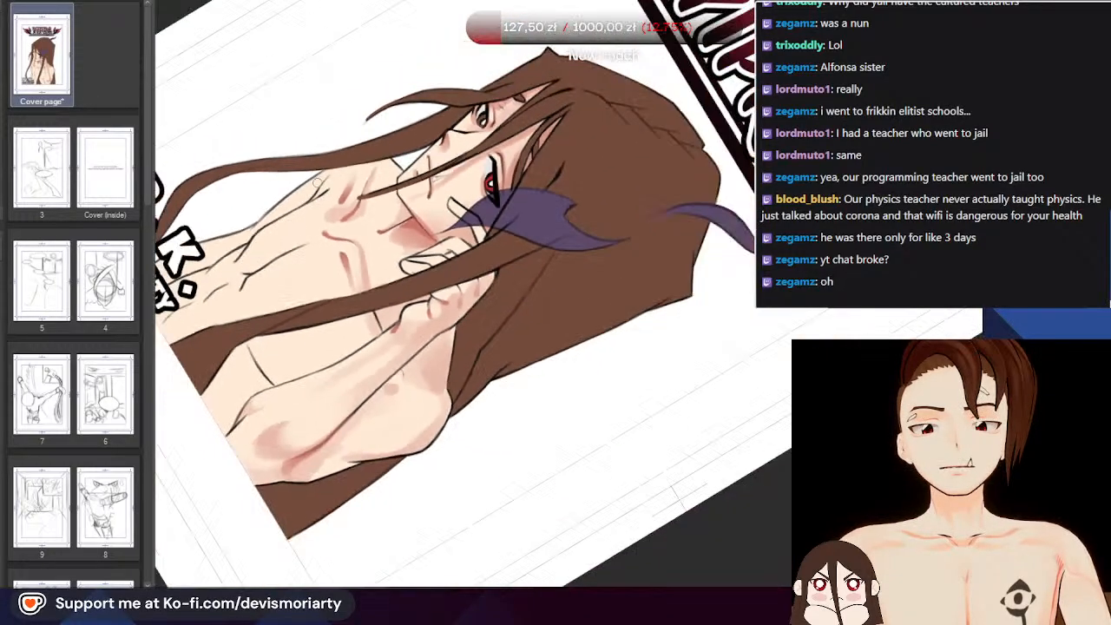
scroll(241, 76, "down", 1)
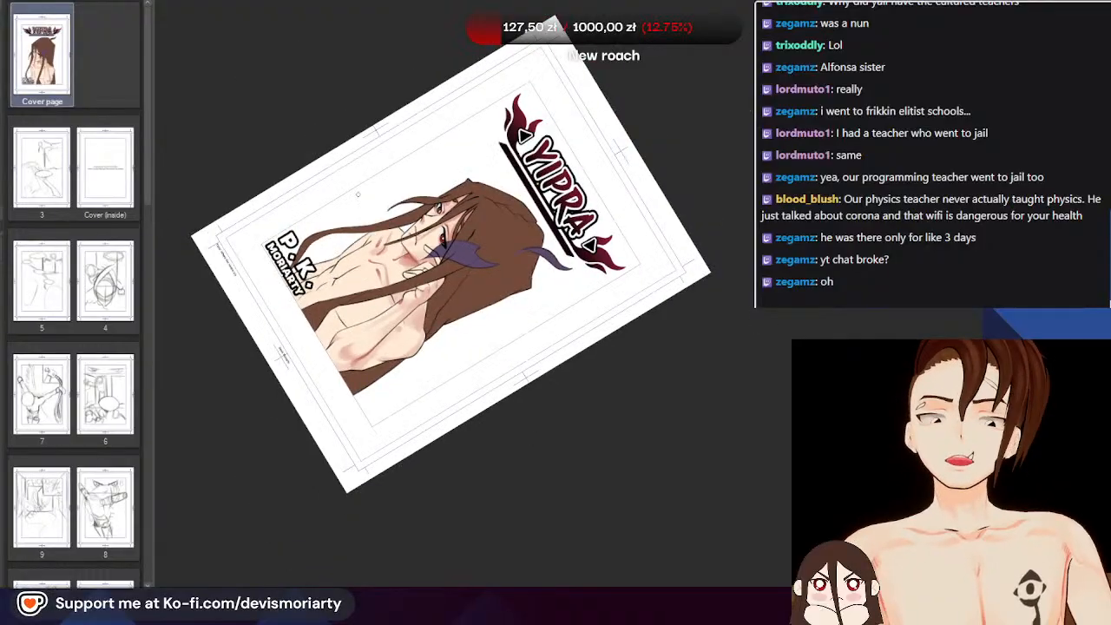
scroll(322, 223, "up", 2)
scroll(322, 223, "down", 3)
scroll(322, 223, "up", 1)
scroll(322, 223, "up", 2)
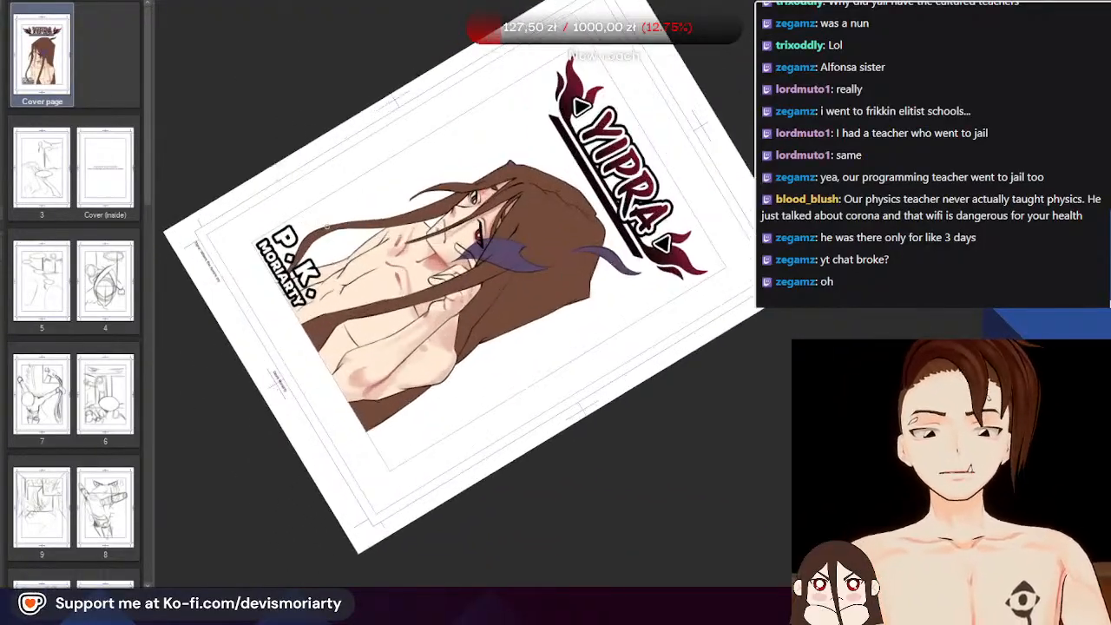
scroll(322, 223, "down", 1)
scroll(347, 223, "up", 2)
scroll(412, 224, "up", 4)
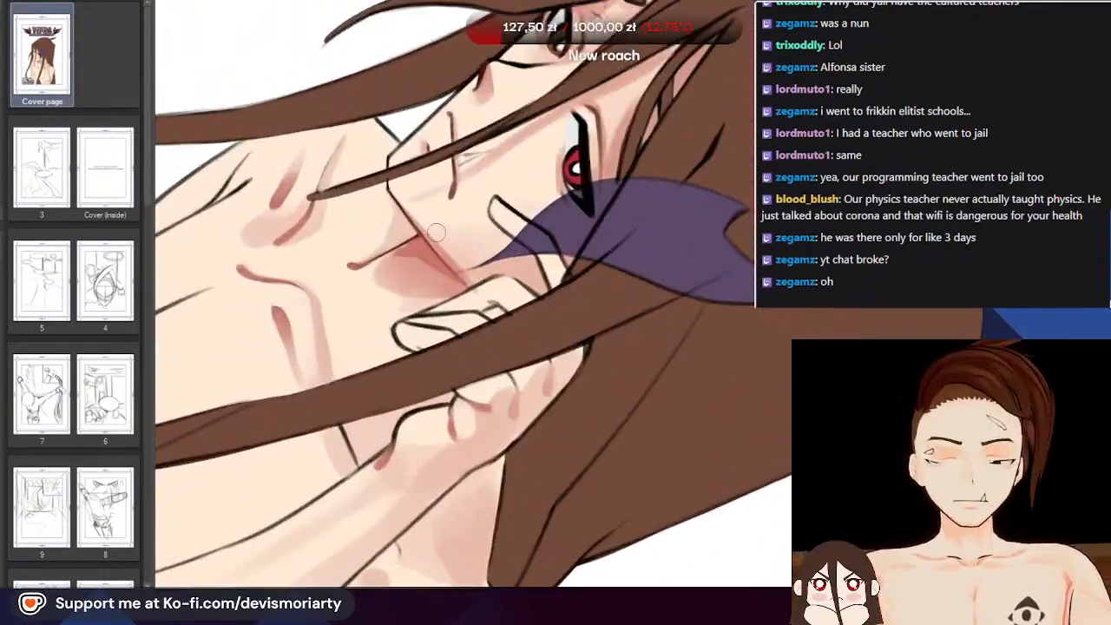
scroll(409, 260, "down", 3)
scroll(347, 295, "up", 3)
Rotate the page to reach the collarbone and smooth the pale pink between its two strokes beside the thick hair strand
scroll(315, 324, "up", 2)
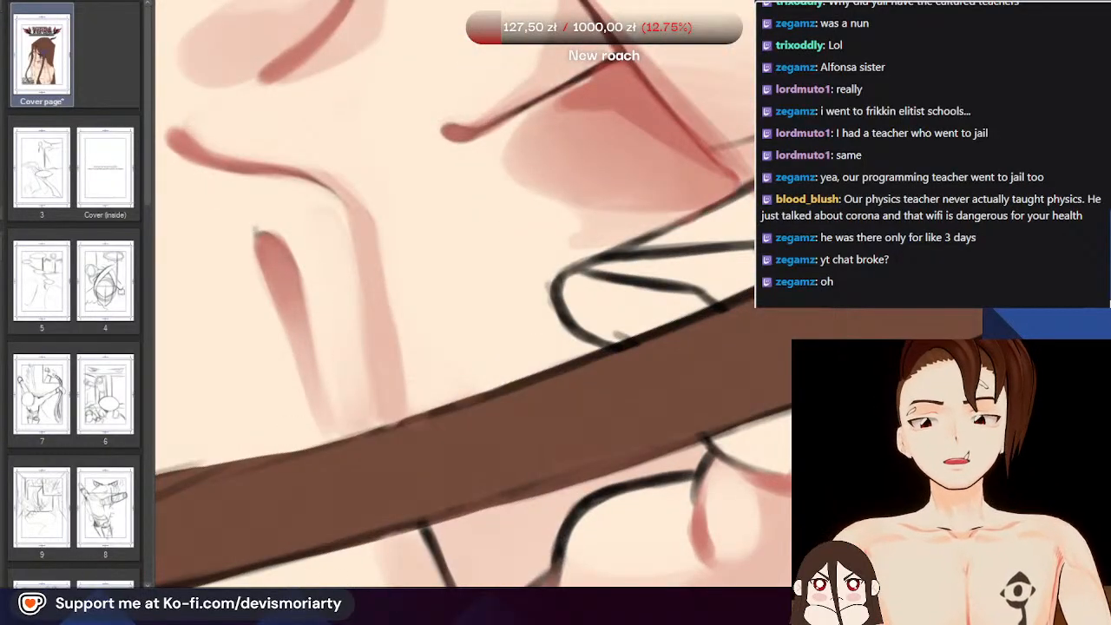
left_click_drag(404, 359, 467, 424)
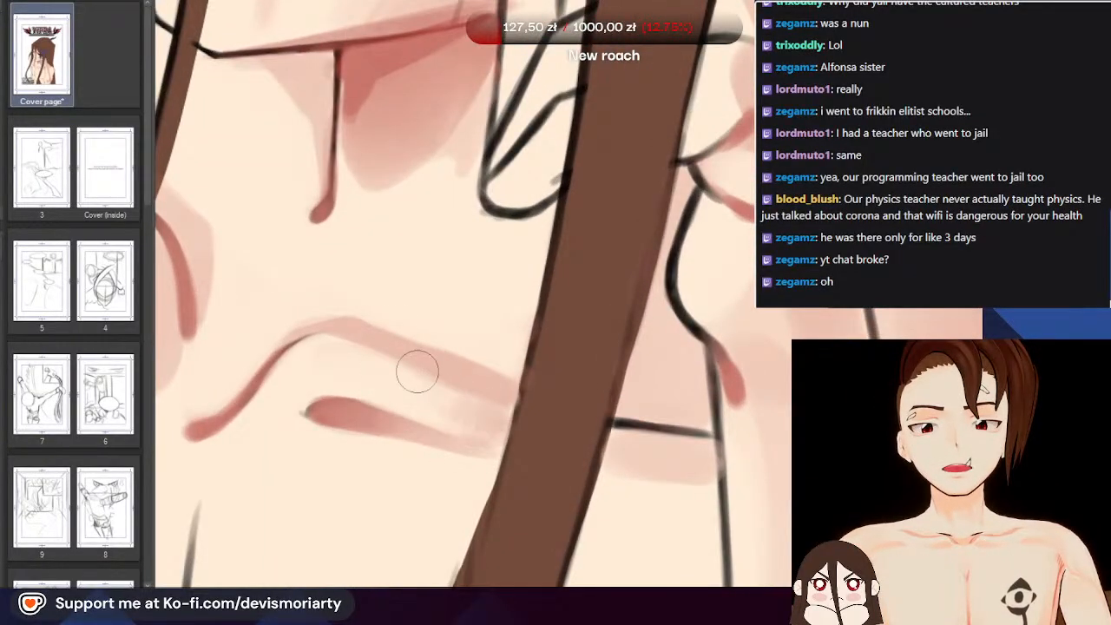
scroll(346, 388, "down", 2)
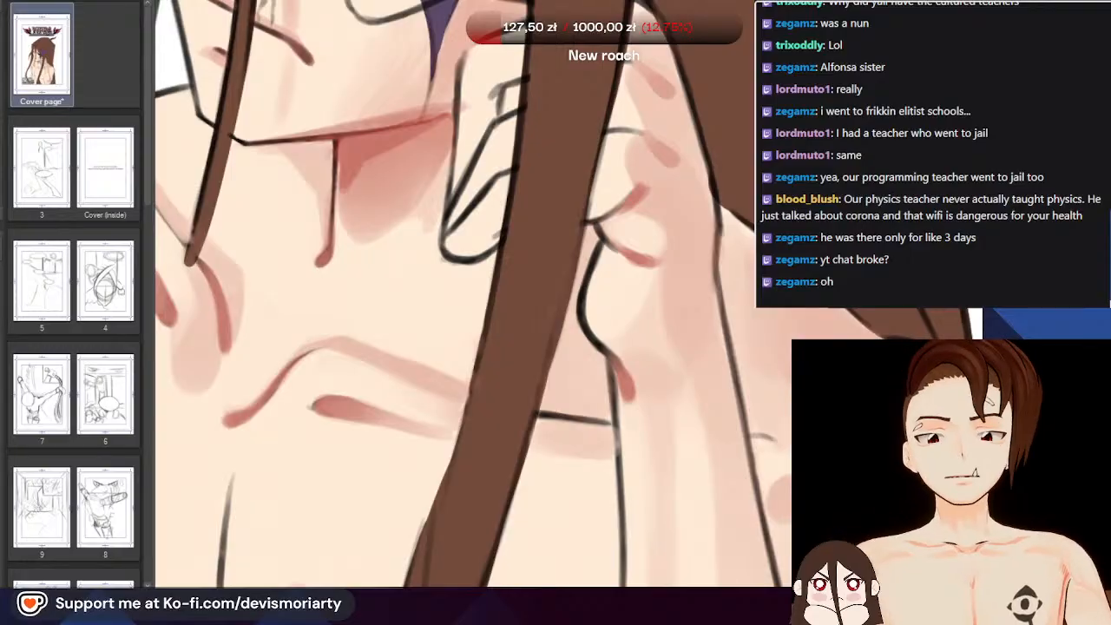
scroll(299, 566, "down", 3)
scroll(307, 563, "up", 1)
key("asciicircum")
scroll(369, 163, "up", 3)
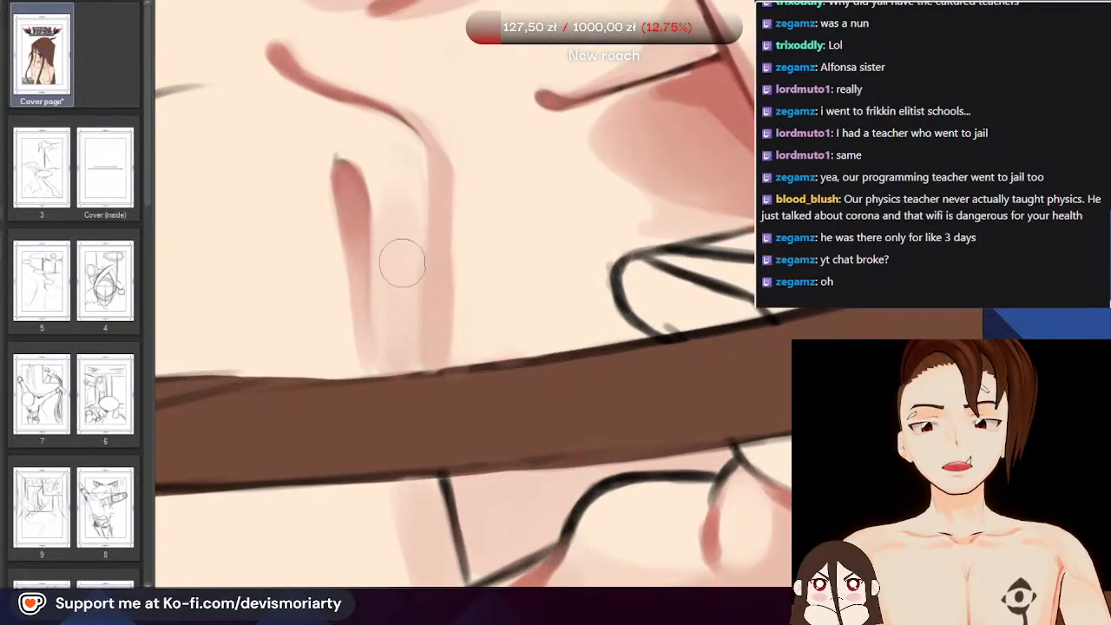
scroll(402, 262, "down", 4)
scroll(325, 257, "up", 3)
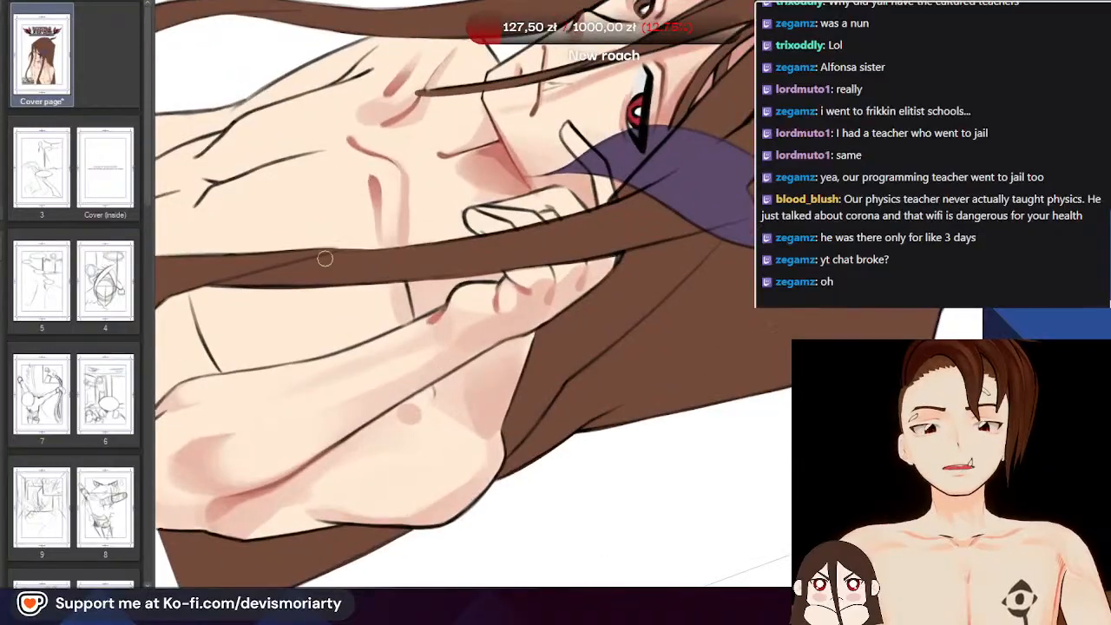
scroll(325, 258, "up", 3)
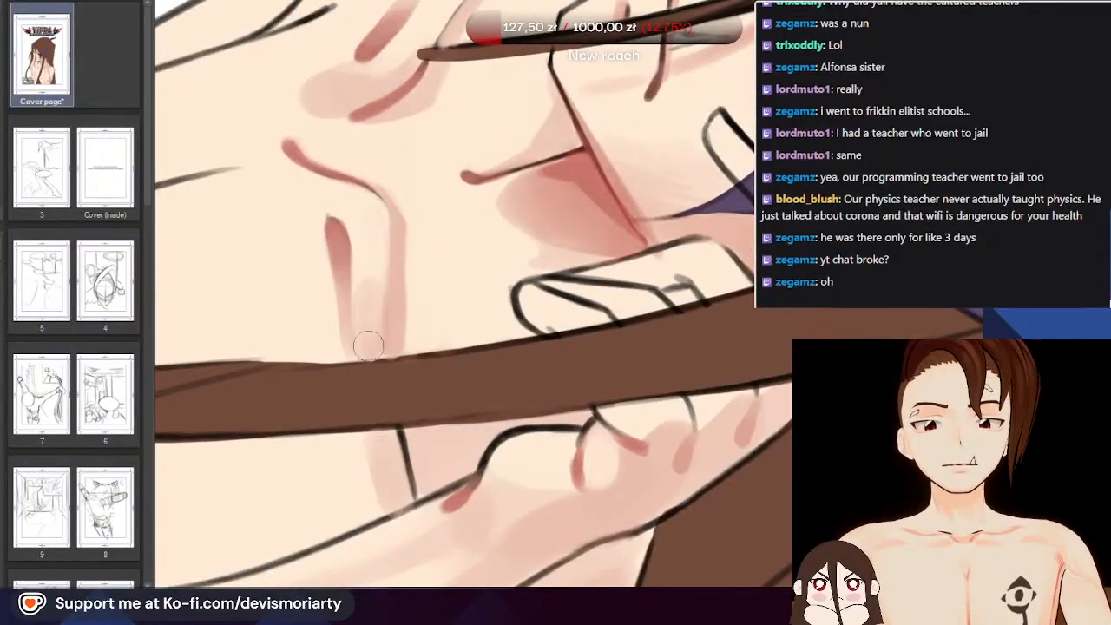
Repaint the lower collarbone stroke as a straighter, more even pink band reaching towards the thick hair strand
scroll(380, 238, "down", 6)
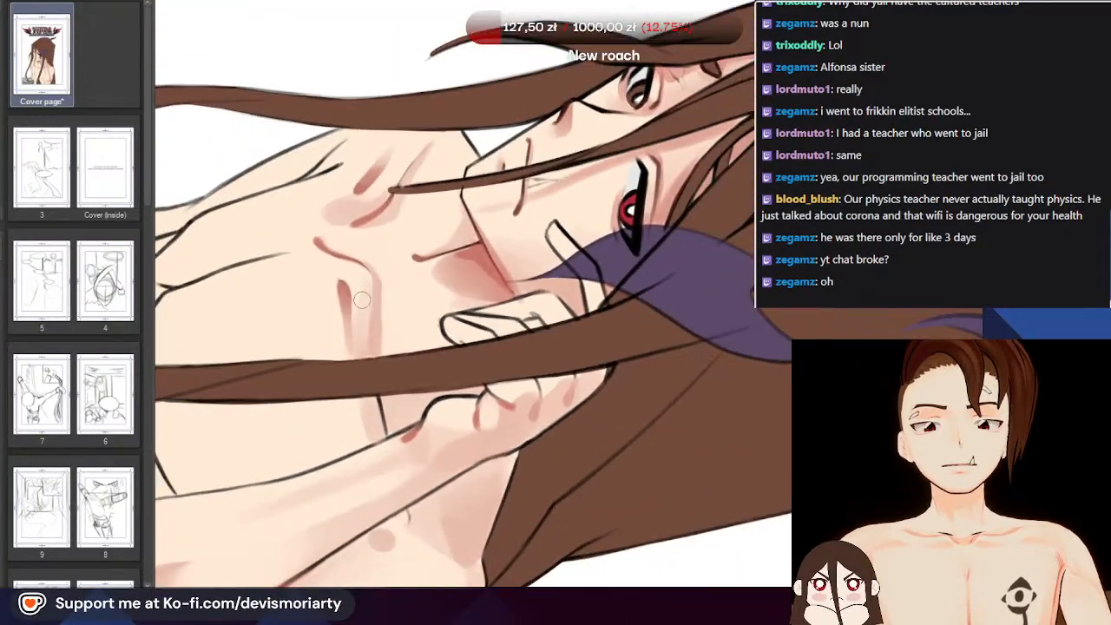
scroll(341, 405, "up", 6)
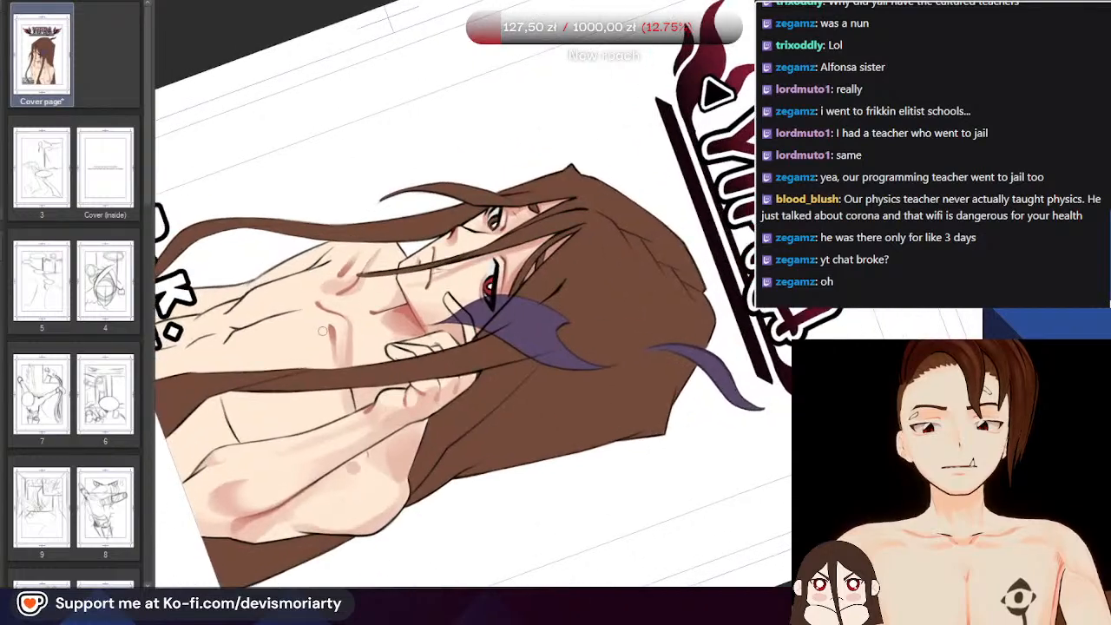
scroll(341, 405, "down", 6)
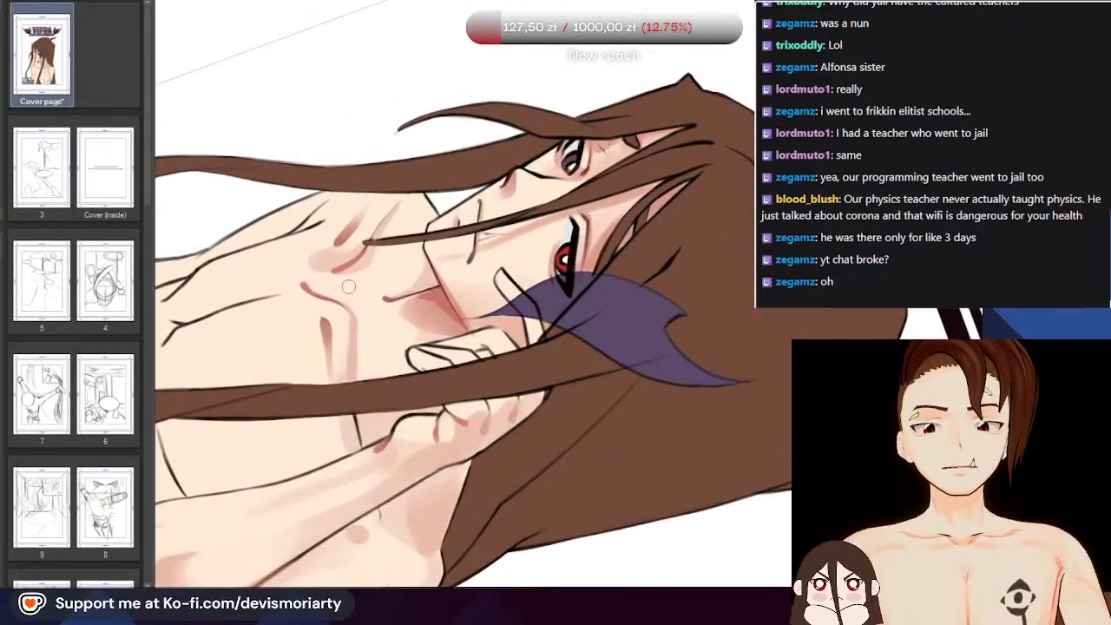
scroll(298, 184, "up", 6)
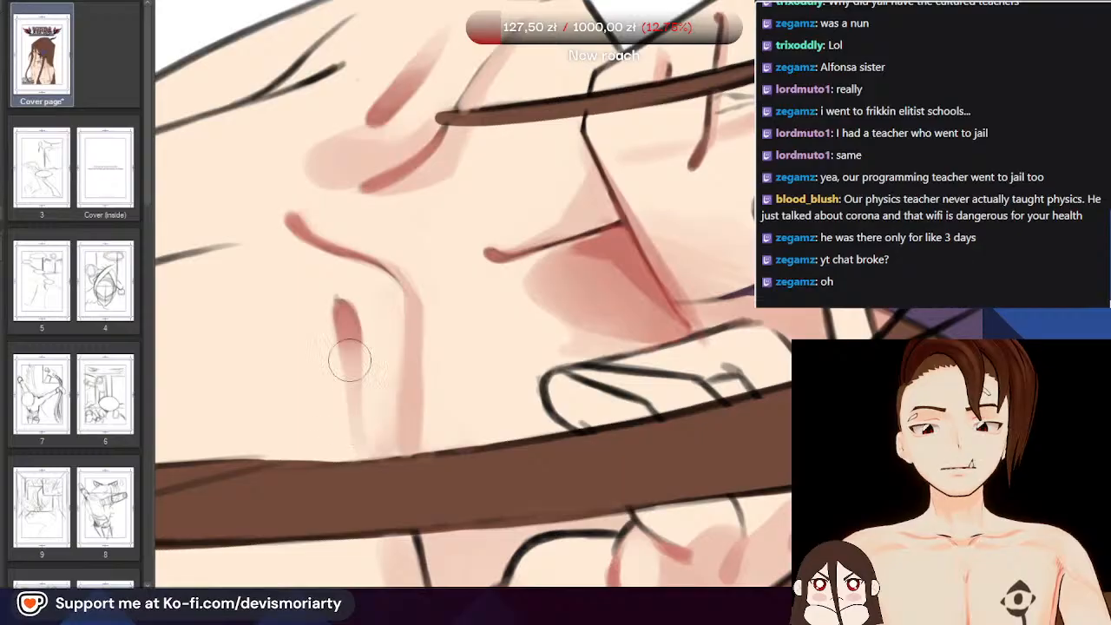
scroll(347, 317, "up", 1)
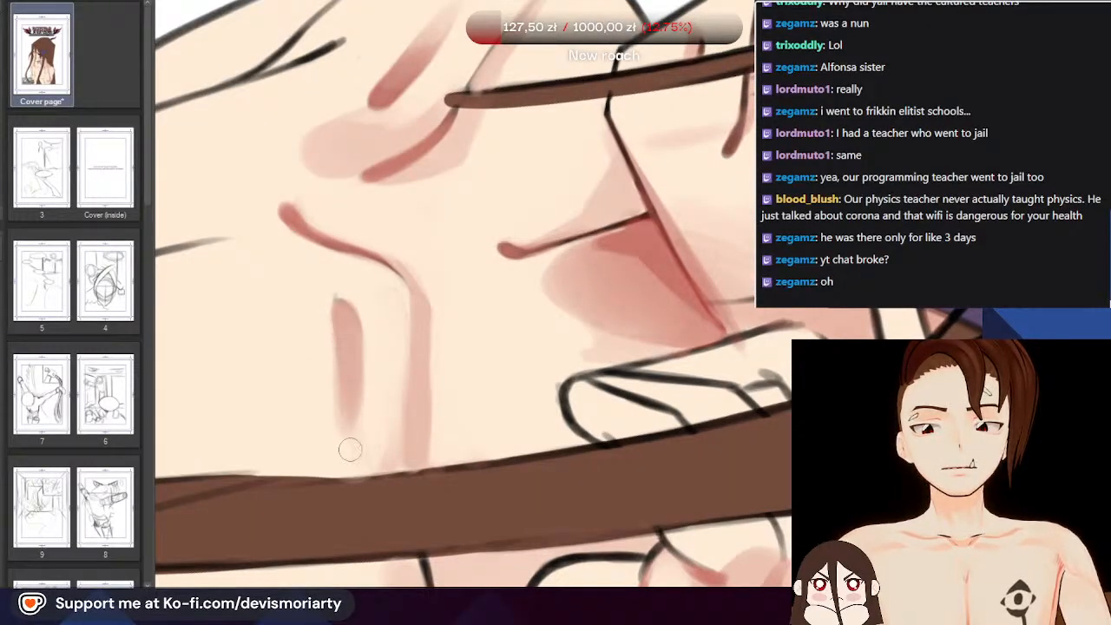
scroll(344, 339, "down", 4)
scroll(326, 306, "up", 3)
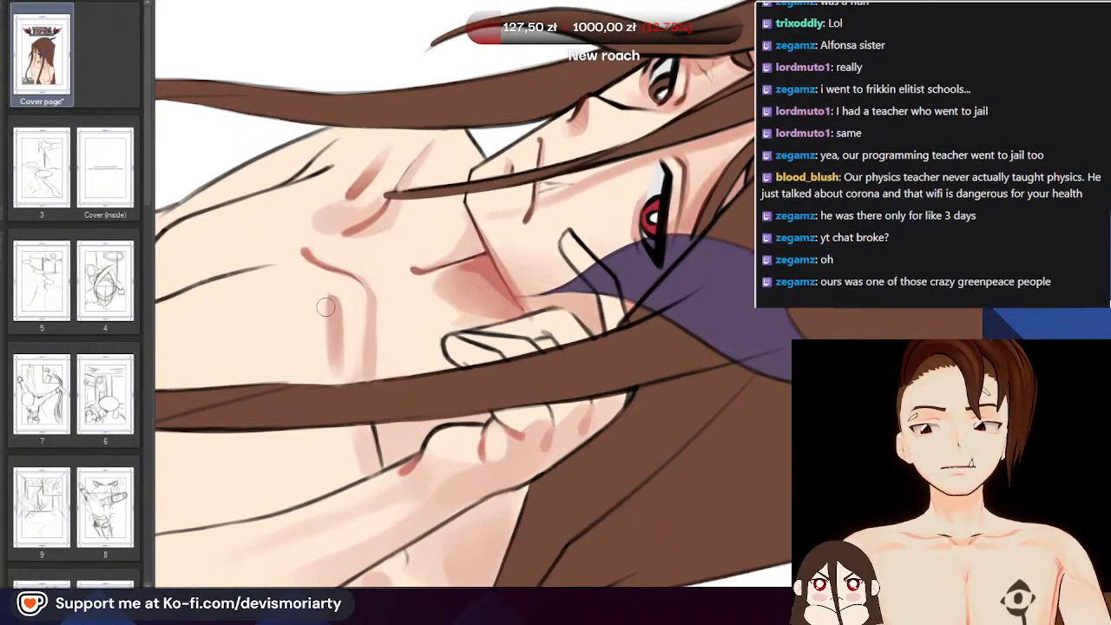
scroll(306, 280, "down", 3)
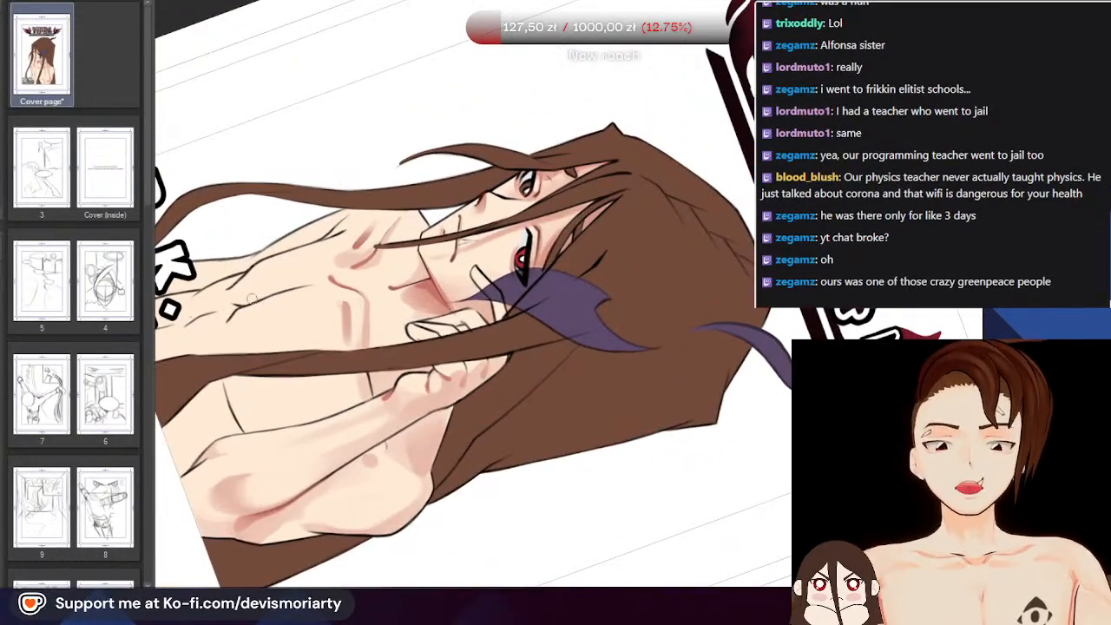
scroll(317, 313, "down", 4)
scroll(243, 277, "up", 2)
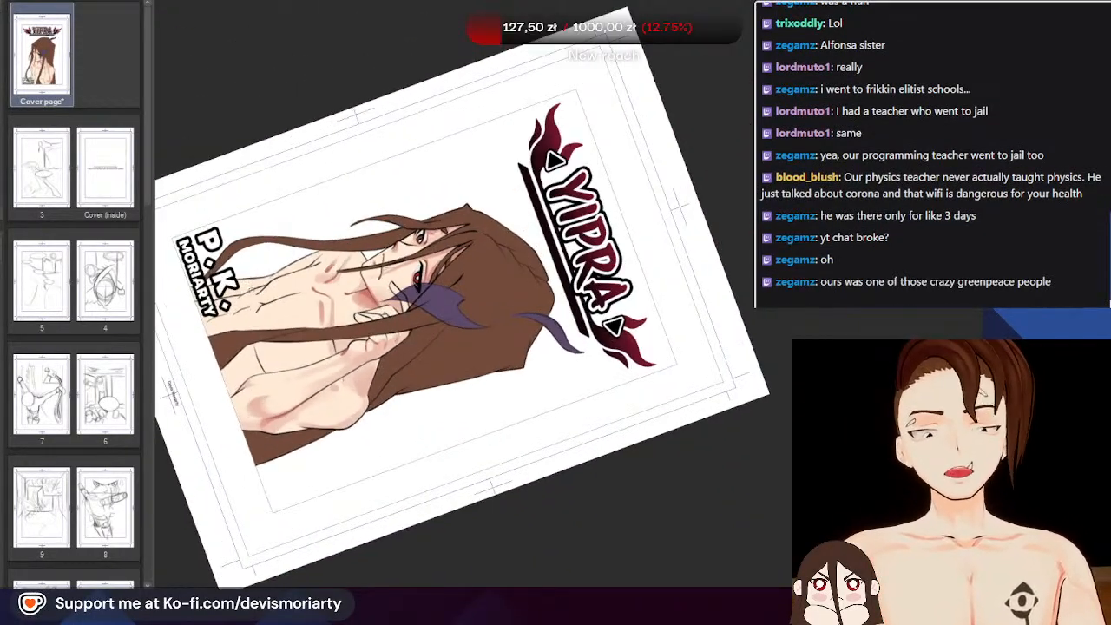
Widen and soften the lower collarbone band, and soften the reddish shoulder stroke near the thin hair strand's tip
scroll(255, 301, "up", 8)
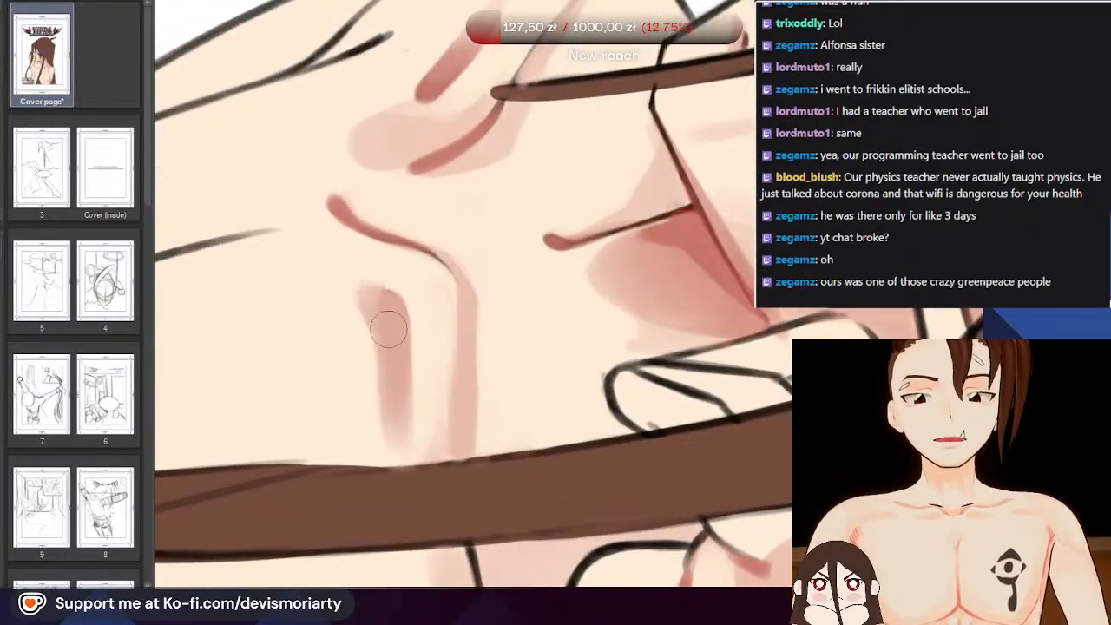
scroll(365, 315, "down", 5)
scroll(345, 227, "up", 3)
scroll(345, 228, "up", 3)
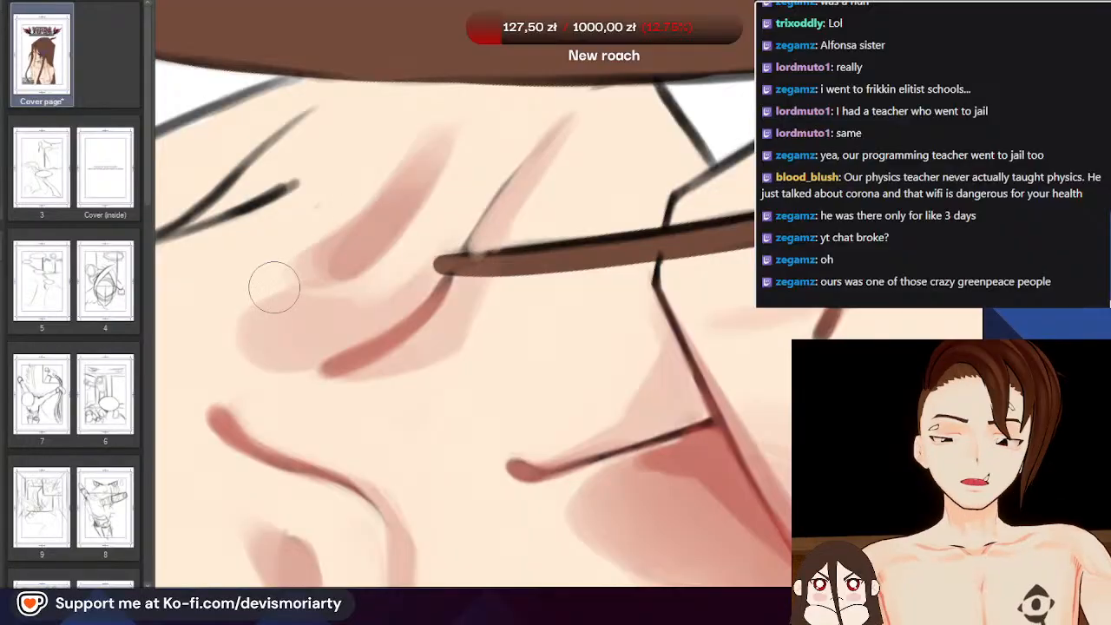
Reset the page to upright and check the revised collarbone and shoulder shading on the whole figure
scroll(350, 247, "down", 3)
scroll(296, 146, "down", 3)
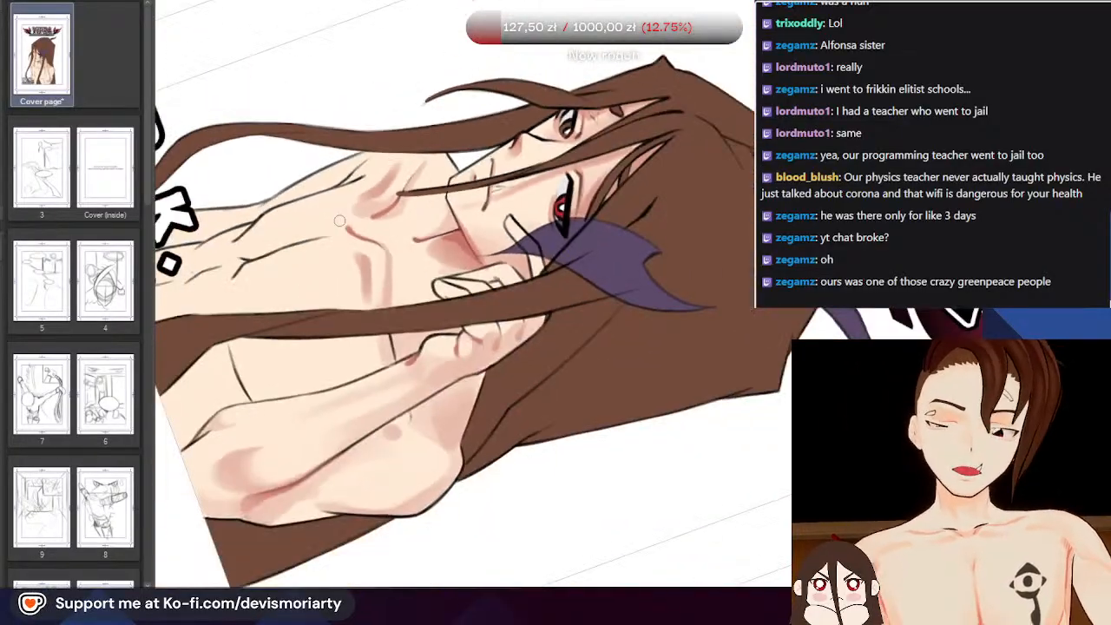
scroll(296, 146, "up", 1)
key("ctrl+@")
scroll(355, 489, "down", 3)
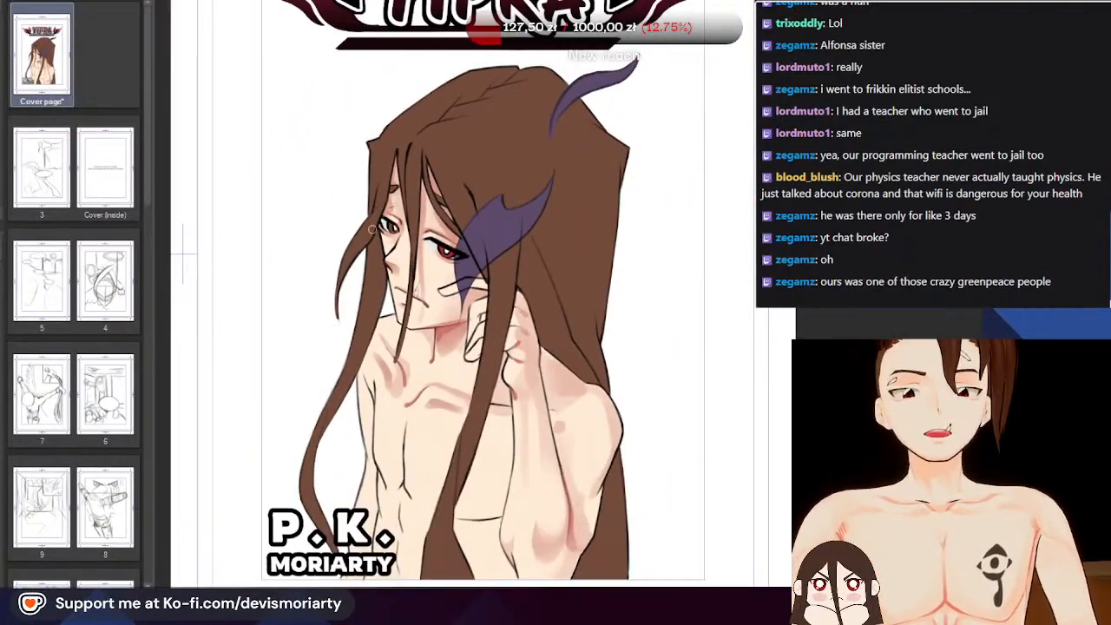
scroll(315, 293, "up", 5)
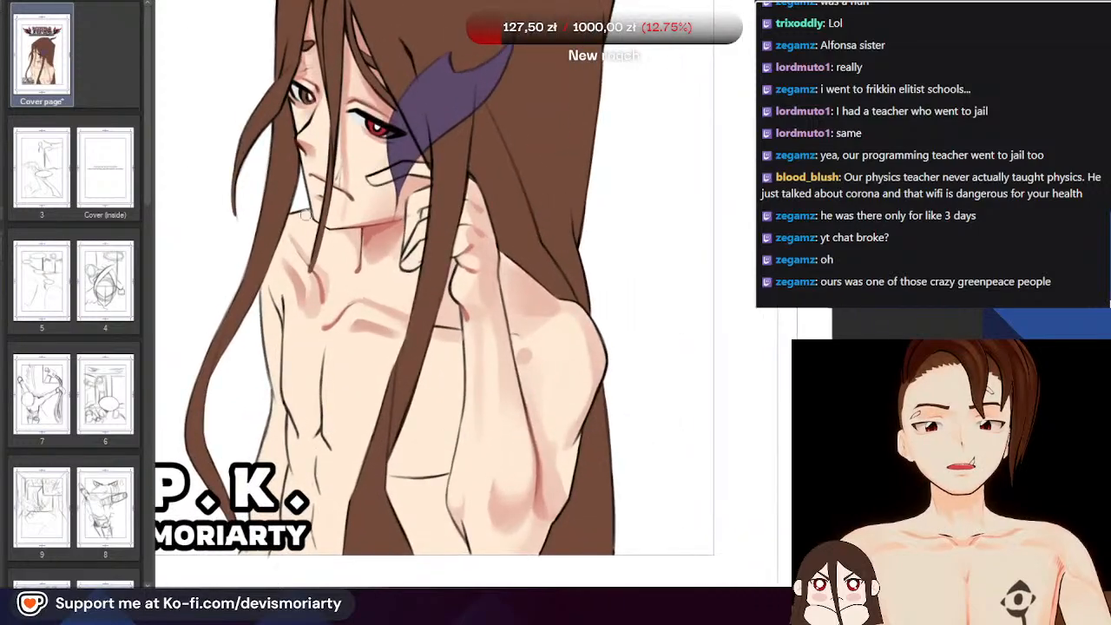
Blend the pale pink between the two reddish shoulder strokes below the thin hair strand's tip
scroll(315, 292, "up", 2)
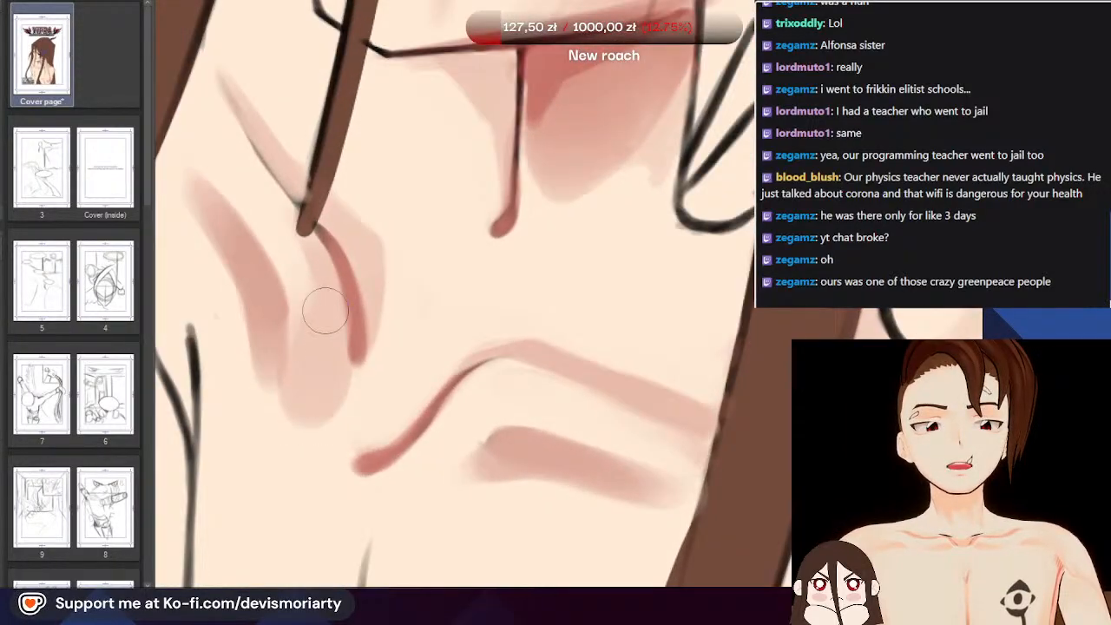
scroll(317, 300, "down", 3)
scroll(311, 266, "up", 2)
scroll(316, 293, "up", 1)
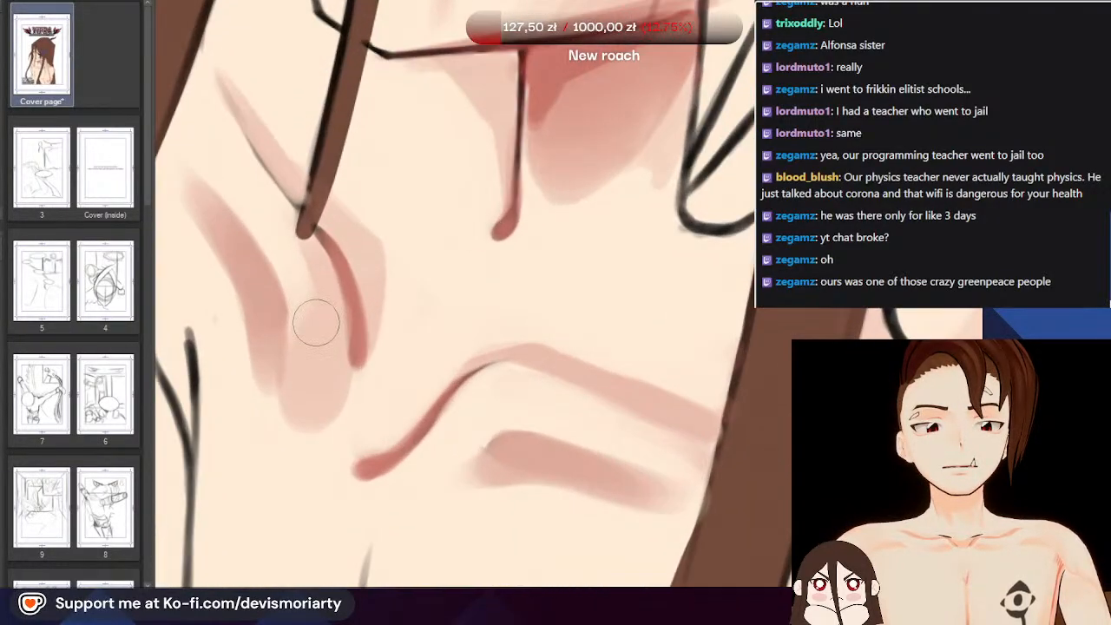
scroll(322, 270, "down", 2)
scroll(317, 247, "up", 2)
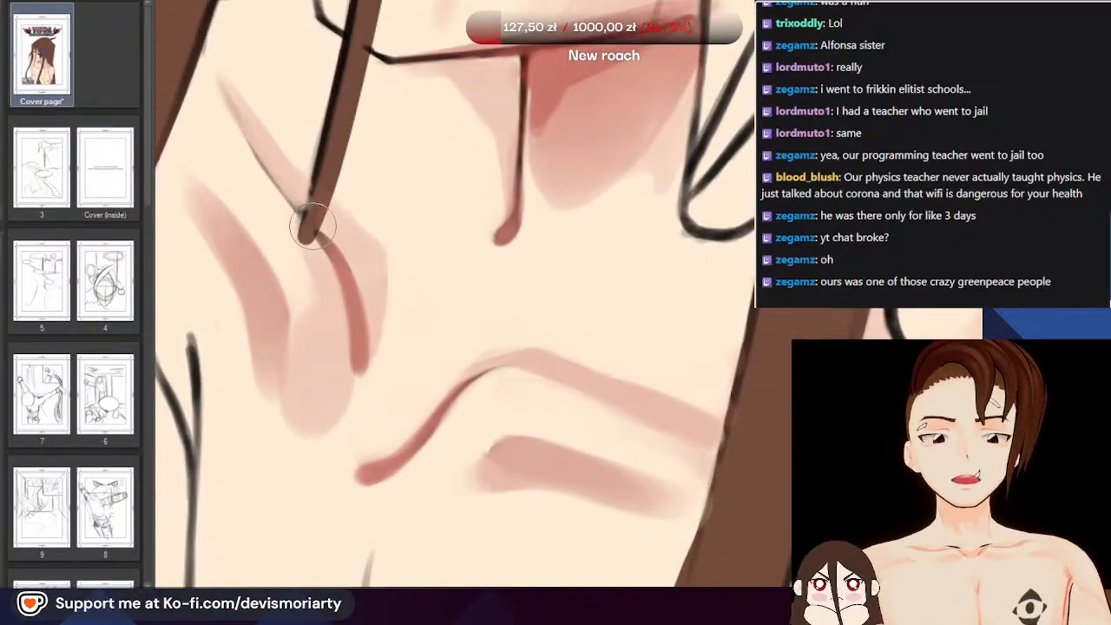
scroll(313, 314, "down", 3)
scroll(314, 304, "up", 2)
scroll(315, 306, "up", 1)
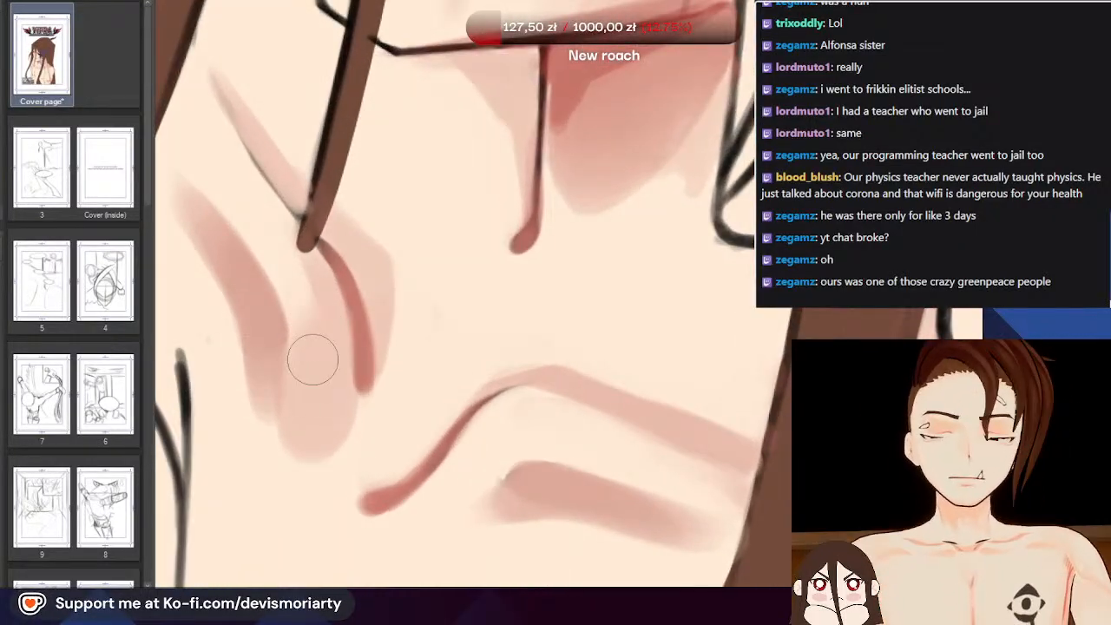
scroll(296, 408, "down", 3)
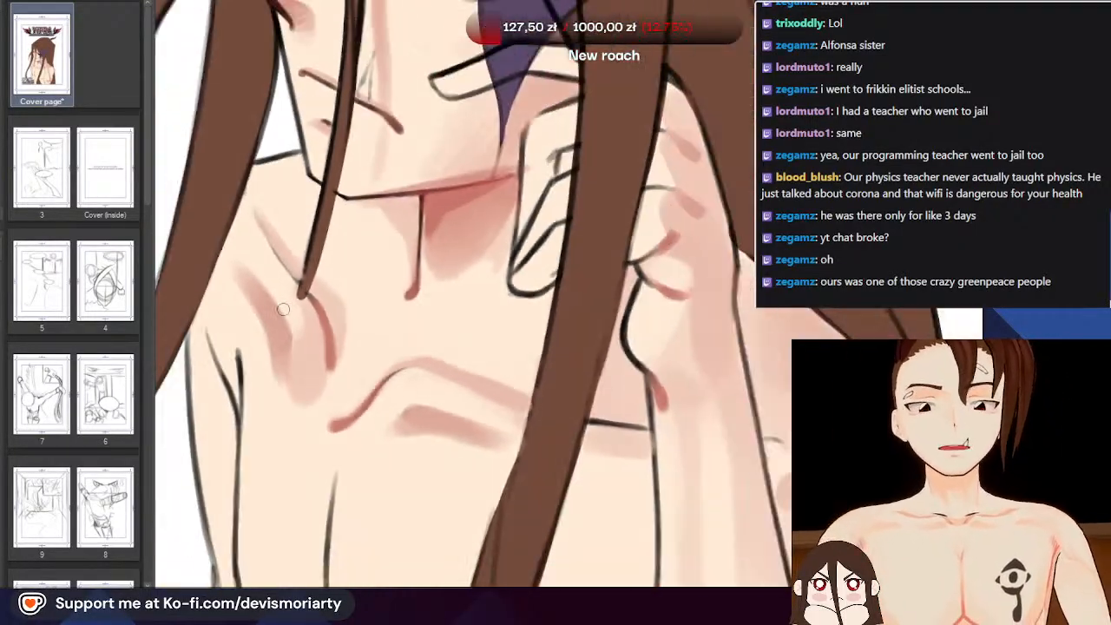
Compare the shoulder and collarbone shading with the face, the hand and the whole cover
scroll(283, 351, "up", 2)
scroll(284, 395, "down", 4)
scroll(295, 347, "up", 1)
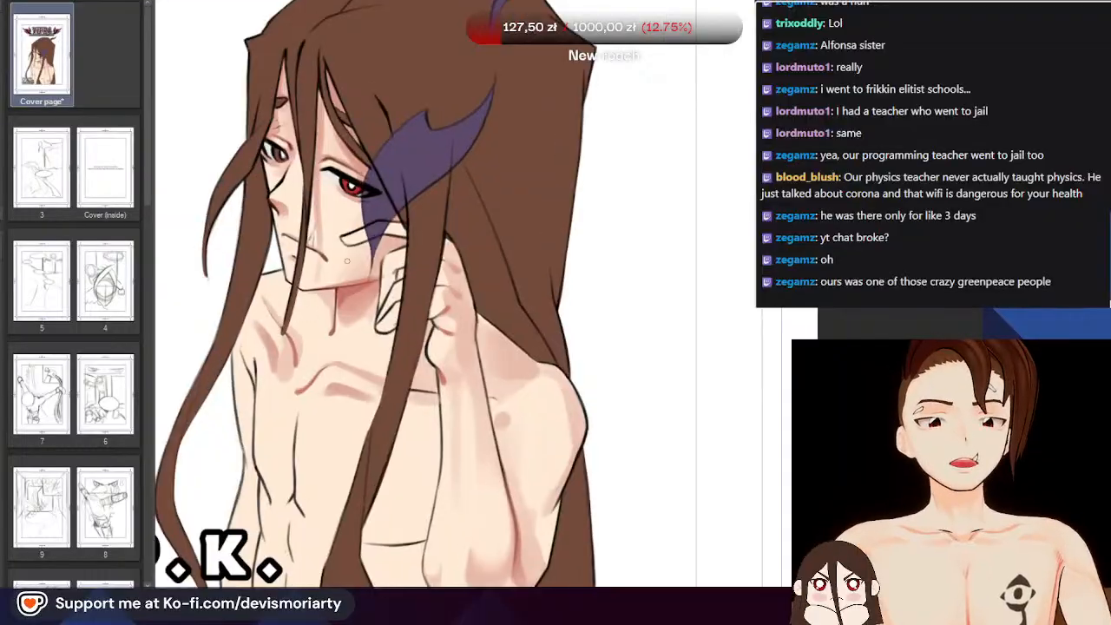
scroll(313, 286, "down", 2)
scroll(335, 258, "up", 4)
scroll(335, 259, "up", 1)
scroll(339, 247, "down", 2)
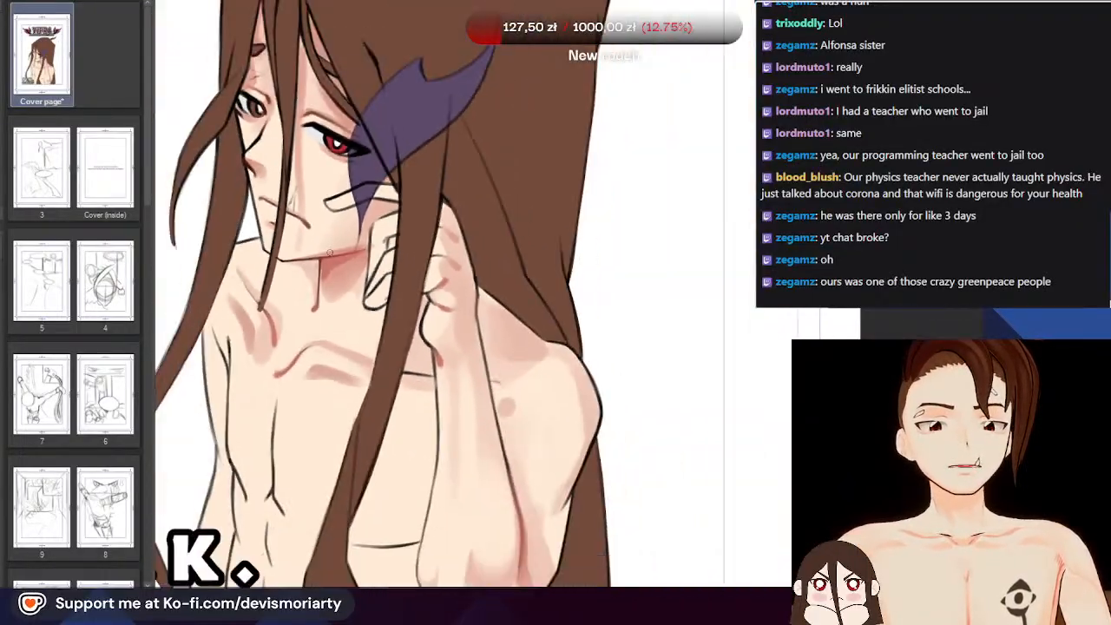
scroll(247, 323, "up", 1)
scroll(260, 330, "down", 3)
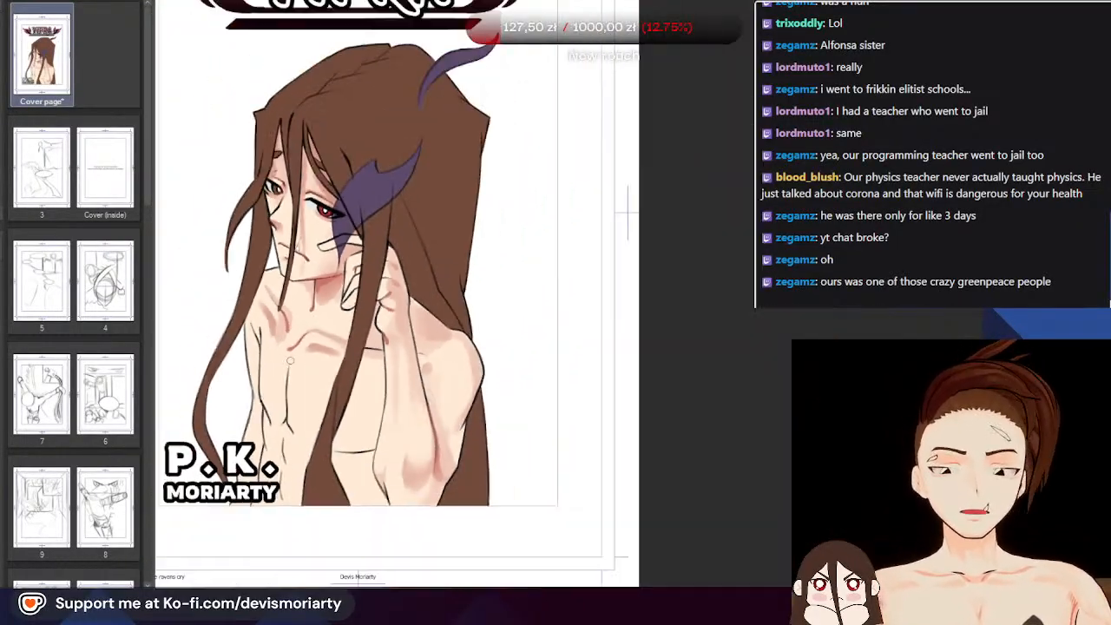
scroll(304, 340, "up", 4)
scroll(310, 343, "down", 4)
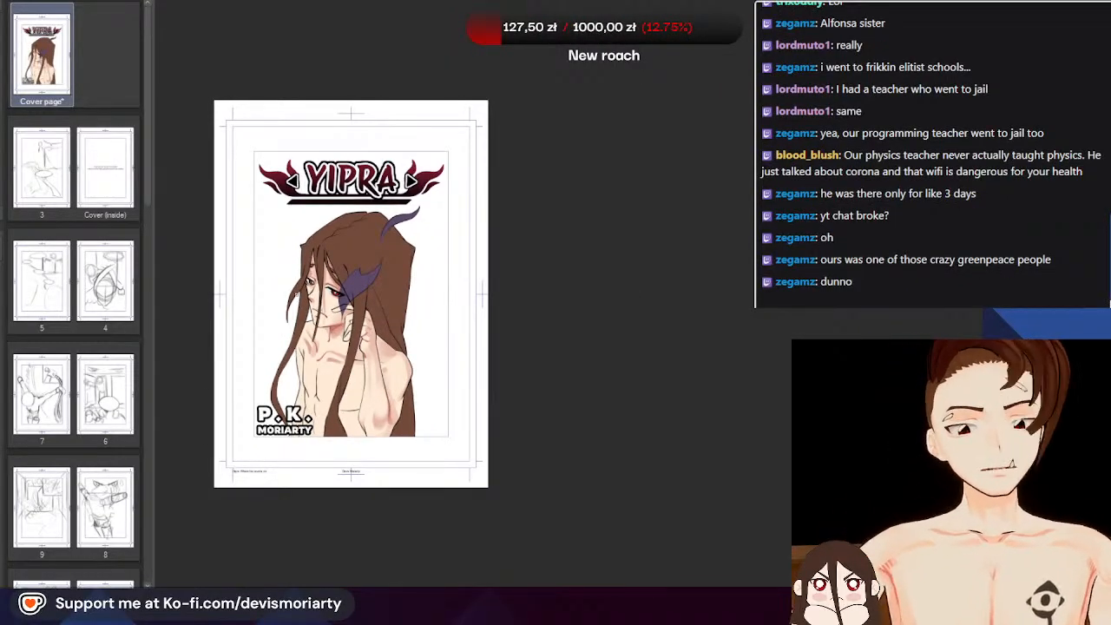
Soften the outer shoulder stroke and fade its upper end in pale pink towards the thick hair strand at the page's outer side
scroll(294, 289, "up", 5)
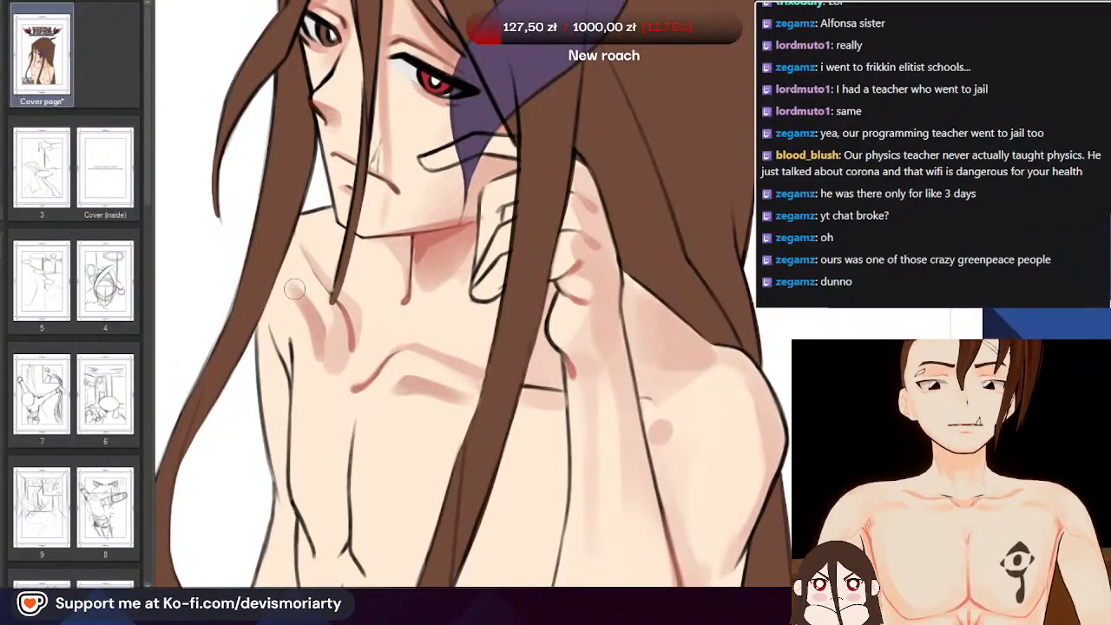
scroll(294, 289, "up", 3)
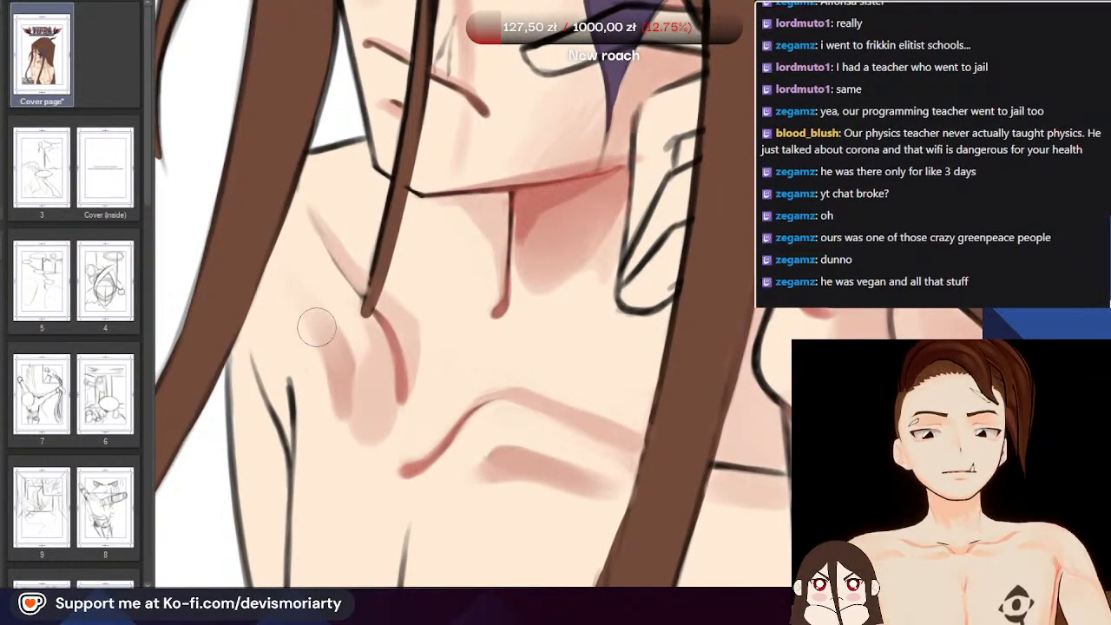
scroll(320, 313, "down", 1)
scroll(373, 303, "up", 1)
scroll(334, 278, "up", 2)
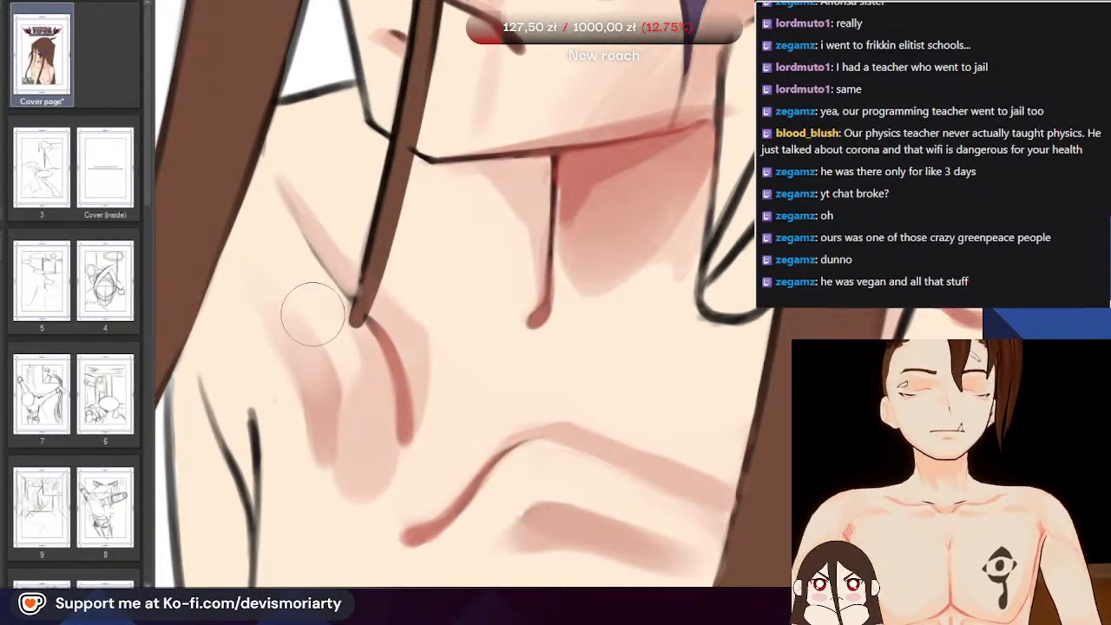
scroll(260, 295, "down", 3)
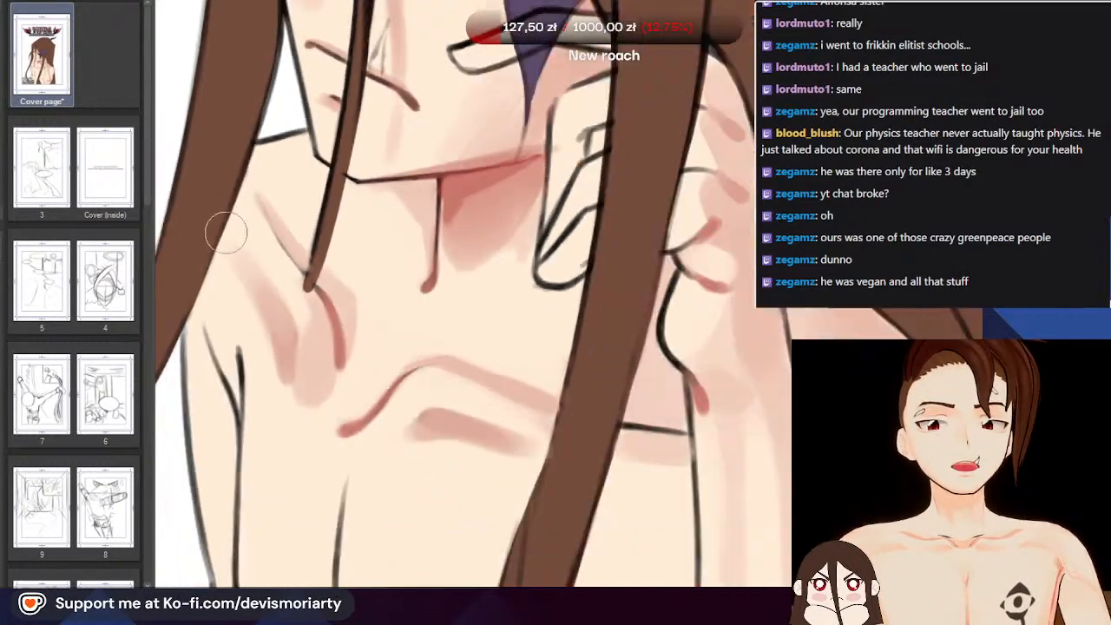
scroll(253, 264, "up", 3)
scroll(252, 265, "down", 1)
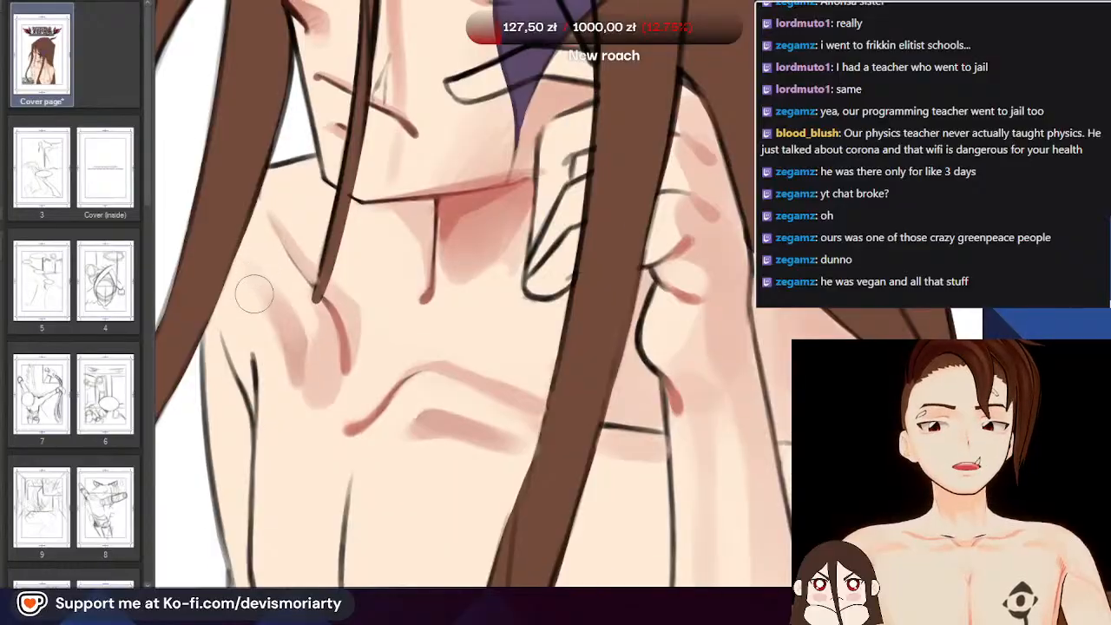
scroll(251, 263, "up", 2)
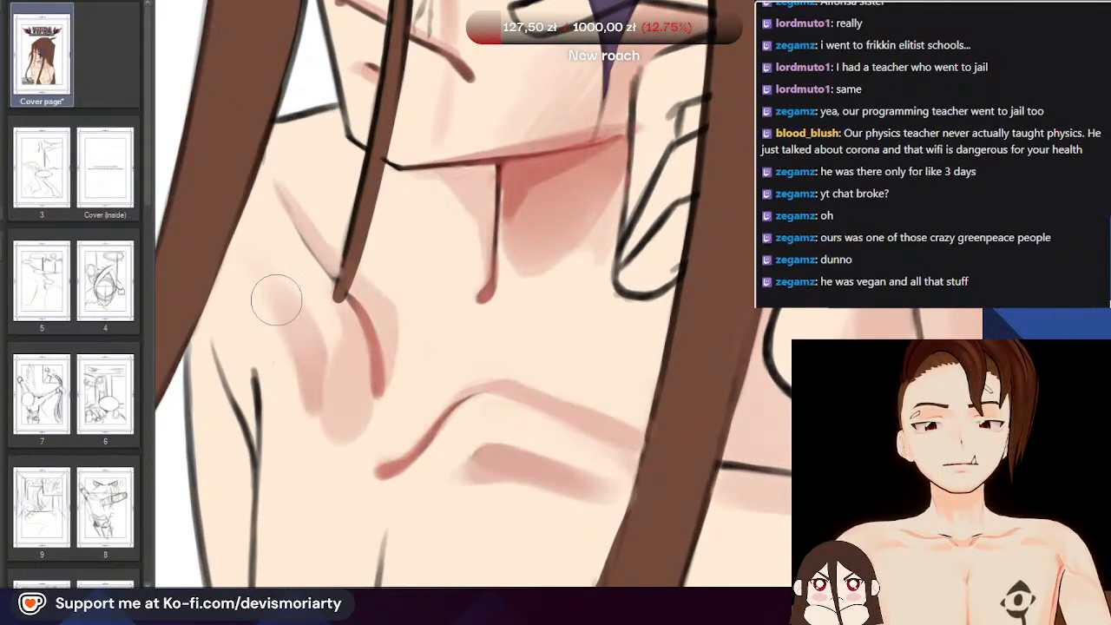
scroll(276, 299, "down", 3)
scroll(276, 299, "up", 3)
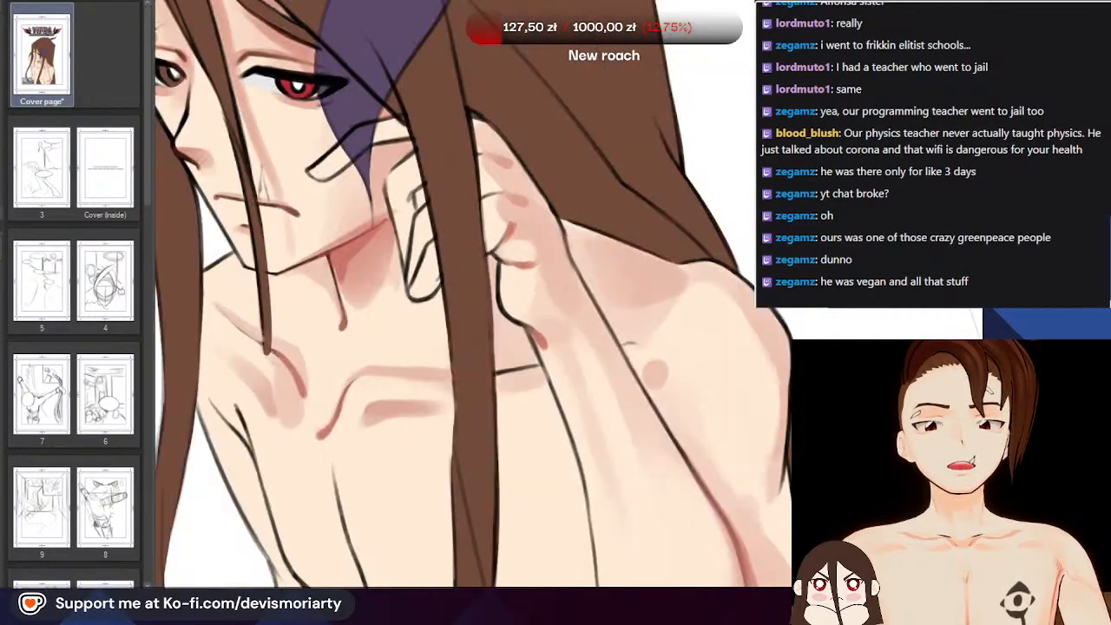
Rotate the page sideways and deepen the inner end of the lower collarbone band, fading it towards the thick hair strand
left_click_drag(365, 98, 278, 402)
scroll(536, 342, "down", 2)
scroll(268, 129, "up", 2)
scroll(406, 242, "down", 1)
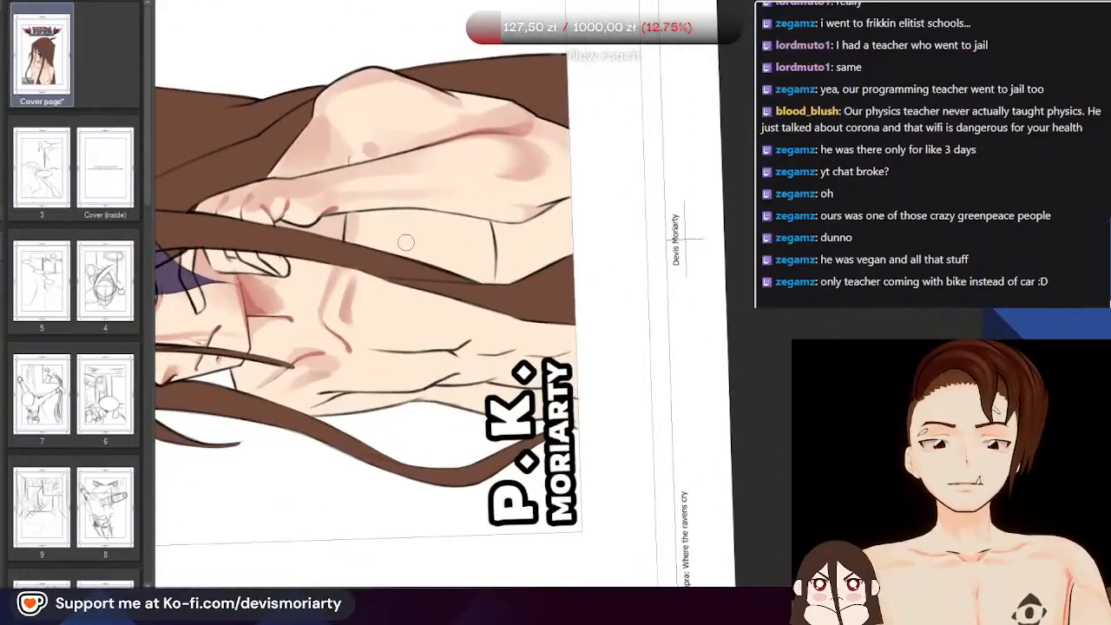
scroll(407, 242, "up", 1)
scroll(396, 238, "up", 1)
scroll(387, 234, "up", 1)
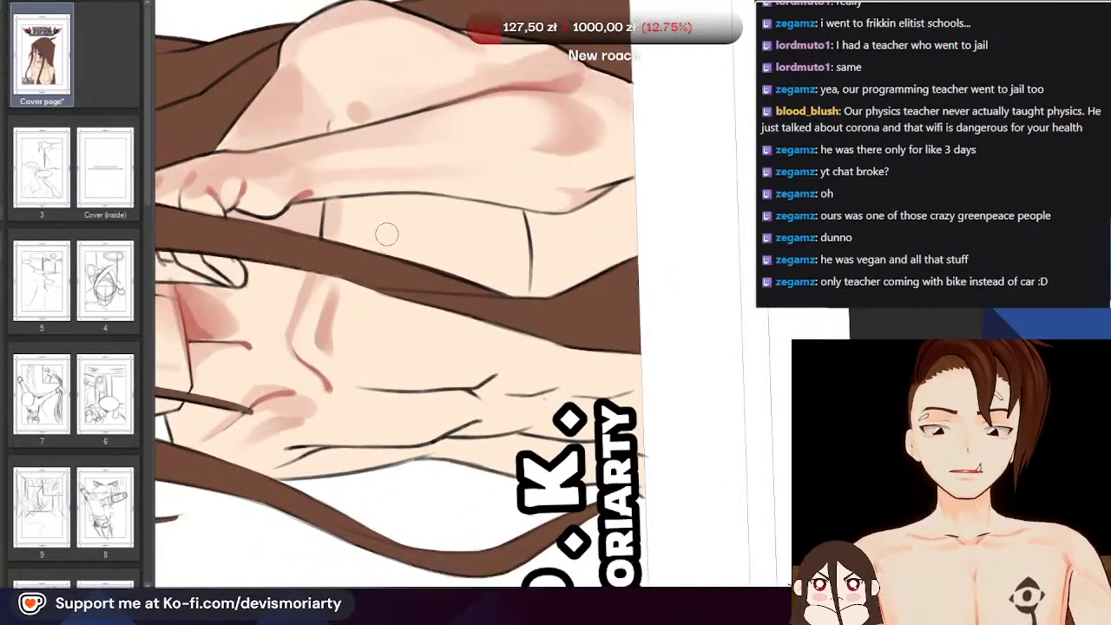
scroll(387, 233, "up", 3)
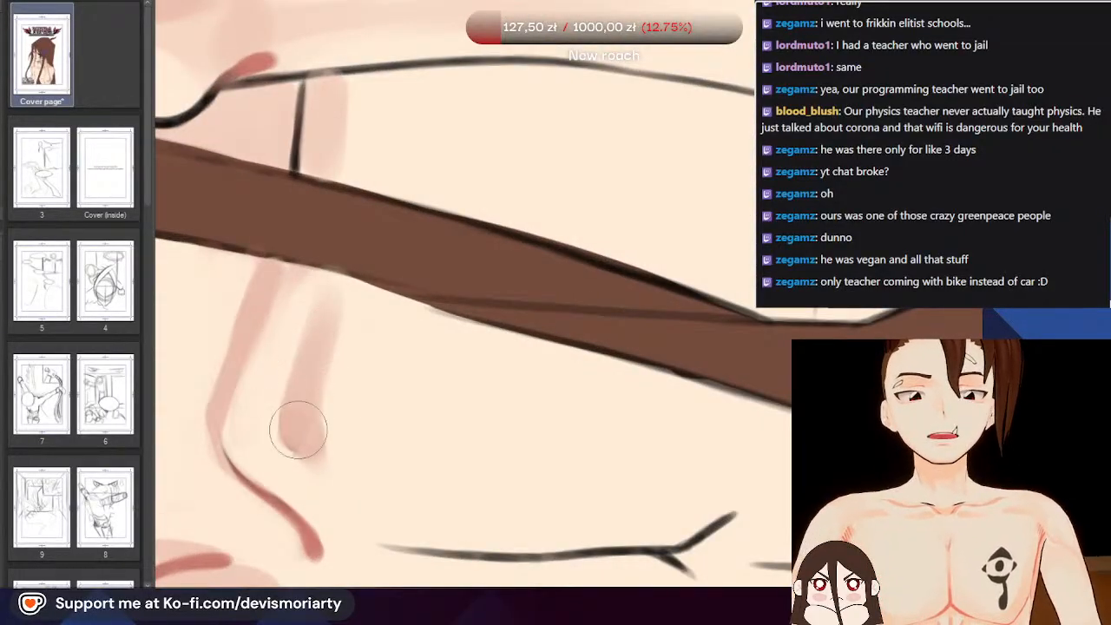
scroll(313, 328, "up", 1)
scroll(333, 297, "down", 3)
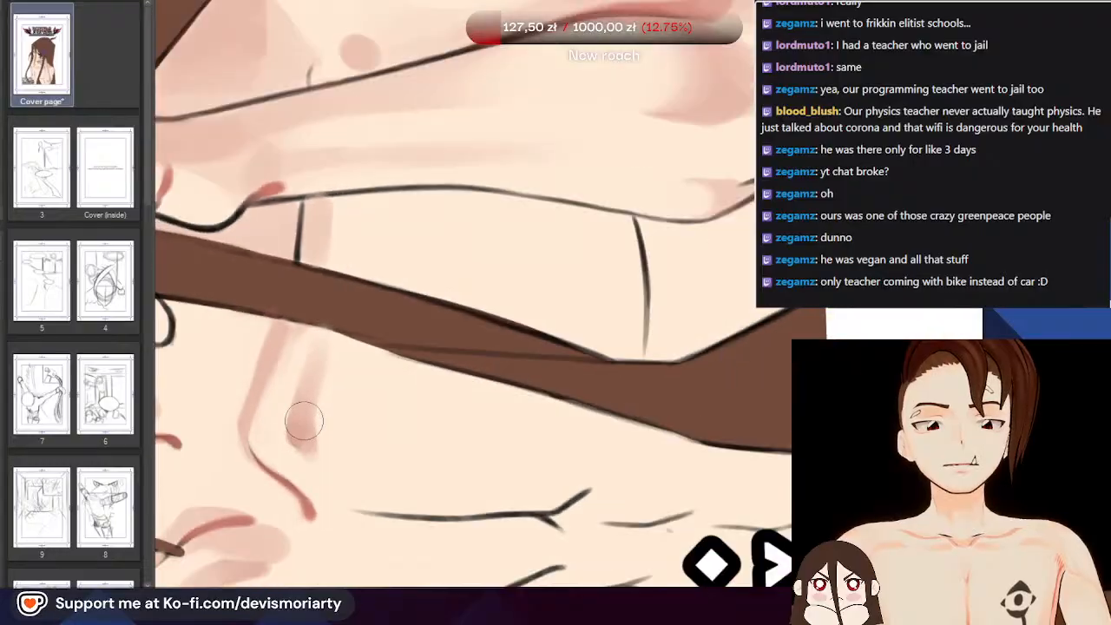
scroll(292, 390, "up", 4)
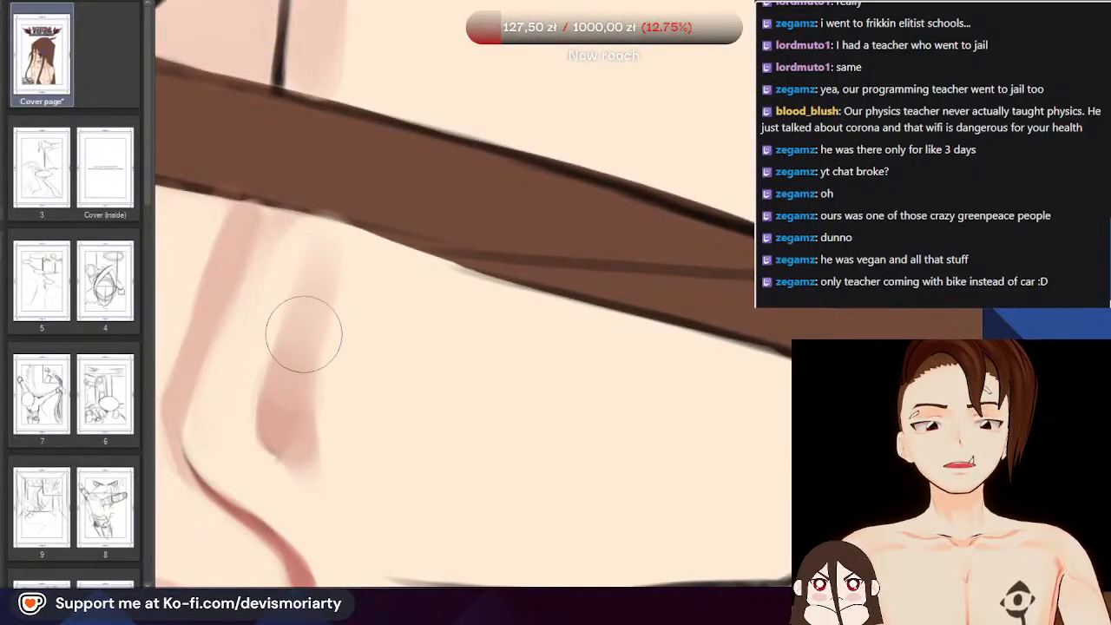
Check the reshaped lower collarbone band against the neck, shoulder and arm shading of the whole figure
scroll(312, 295, "down", 4)
scroll(312, 294, "up", 1)
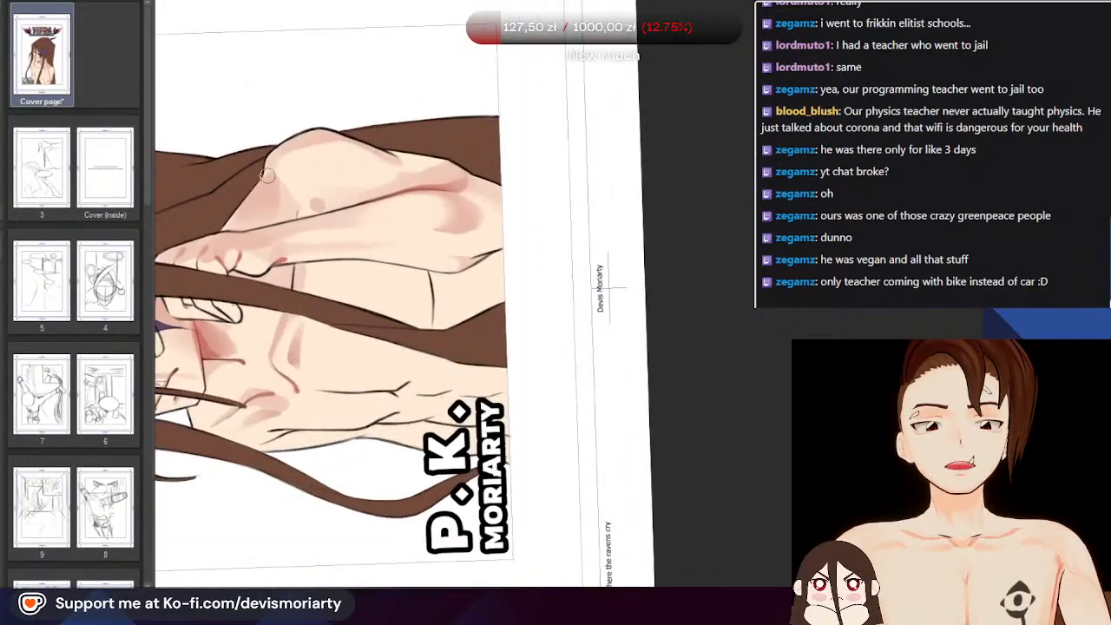
scroll(312, 295, "down", 2)
scroll(267, 176, "up", 5)
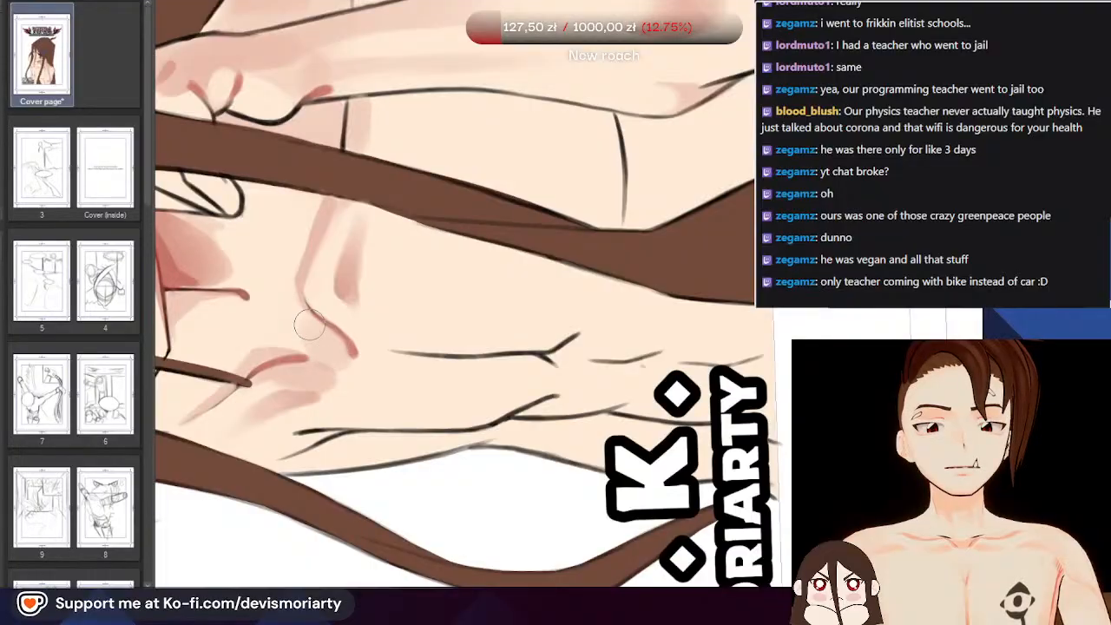
scroll(310, 325, "down", 4)
scroll(278, 295, "up", 3)
scroll(252, 266, "down", 2)
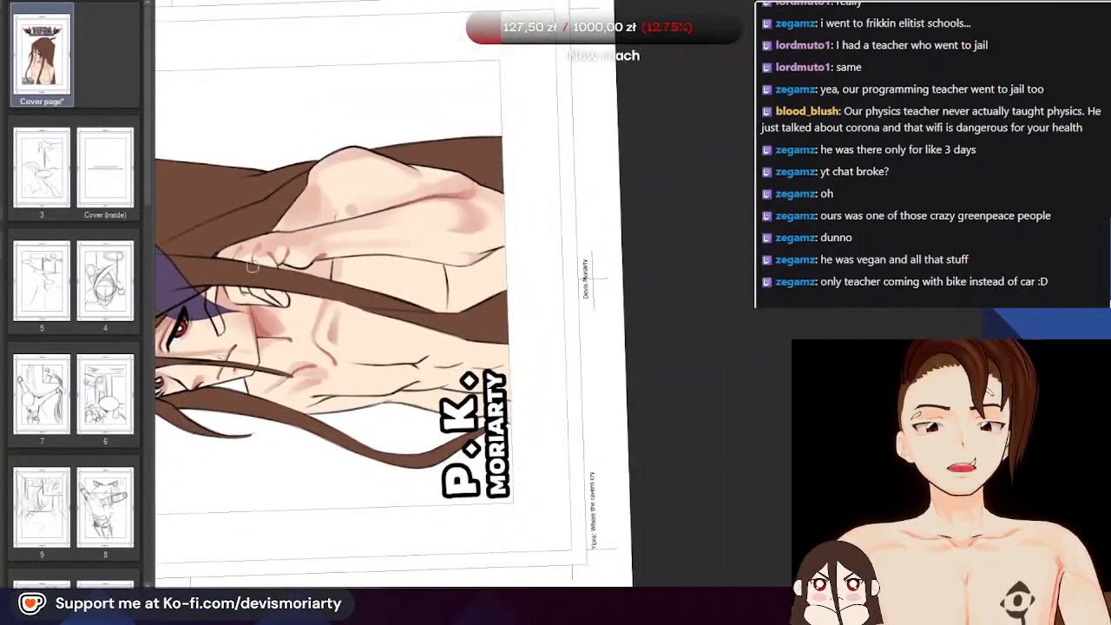
scroll(252, 266, "up", 3)
Rotate the page diagonally and extend the pale pink shadow along the upper arm's outer edge towards the elbow
left_click_drag(269, 260, 738, 174)
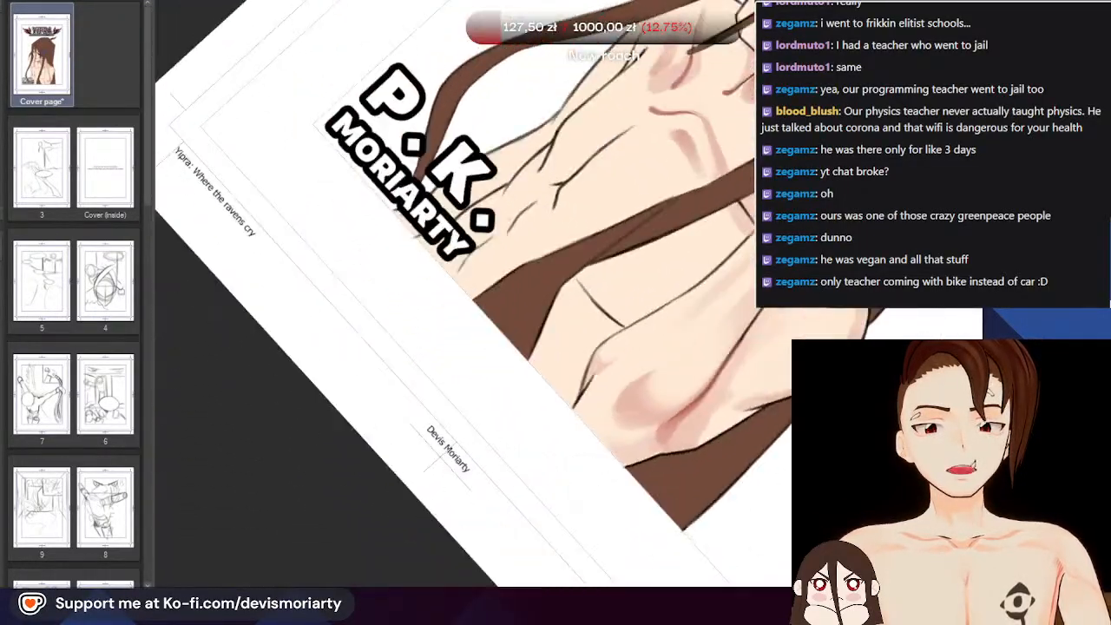
scroll(369, 273, "down", 4)
scroll(508, 217, "up", 5)
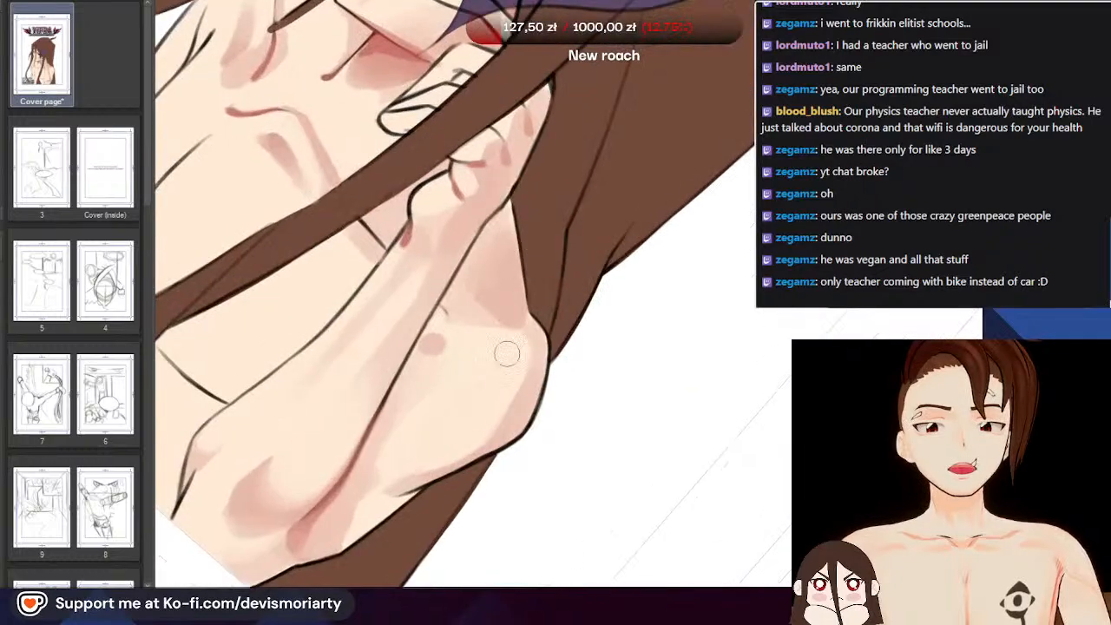
scroll(503, 373, "down", 2)
scroll(525, 375, "up", 2)
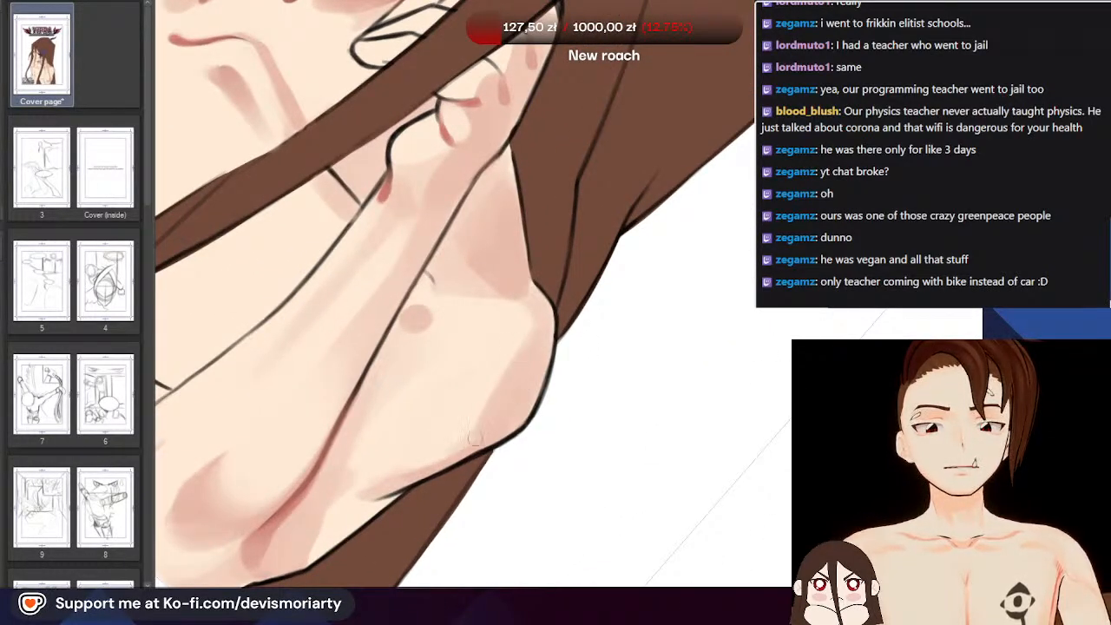
scroll(373, 476, "up", 2)
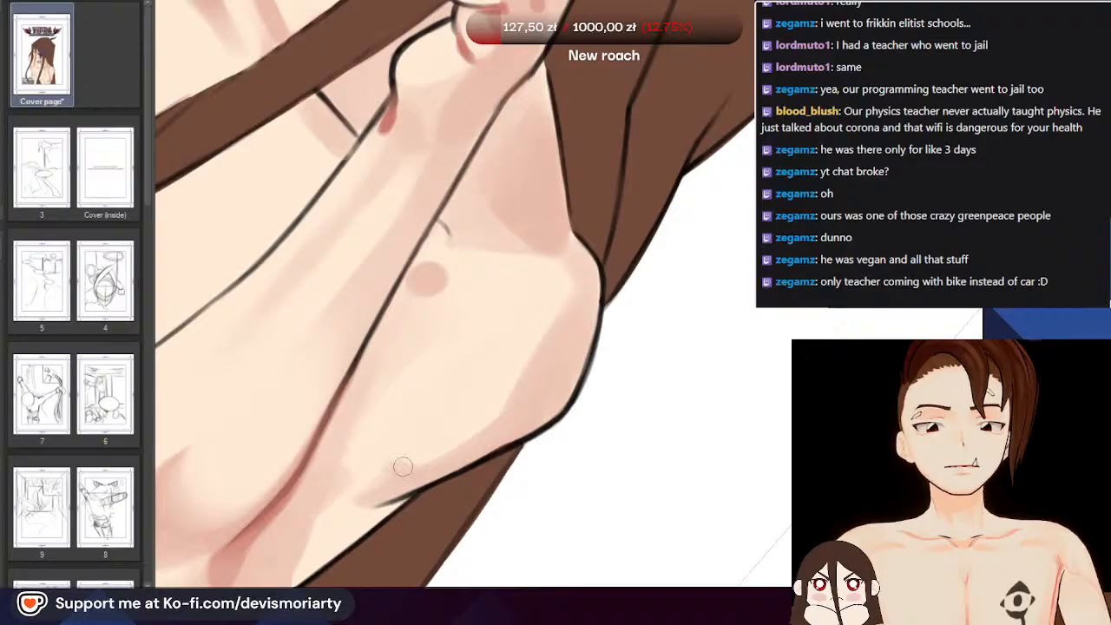
scroll(370, 489, "down", 1)
scroll(353, 469, "up", 2)
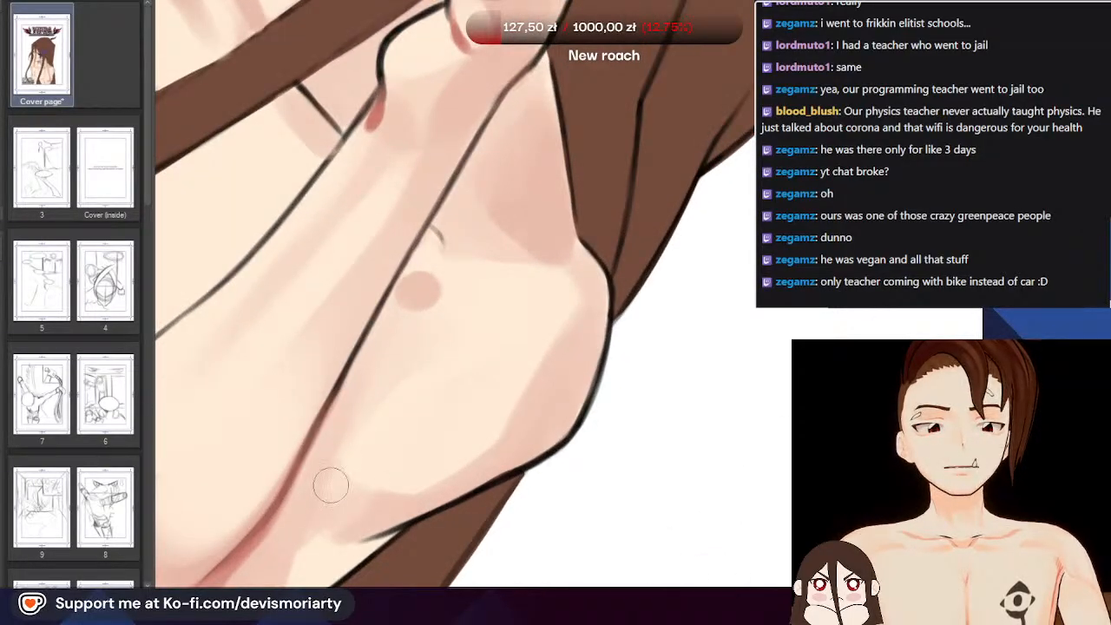
scroll(328, 521, "down", 4)
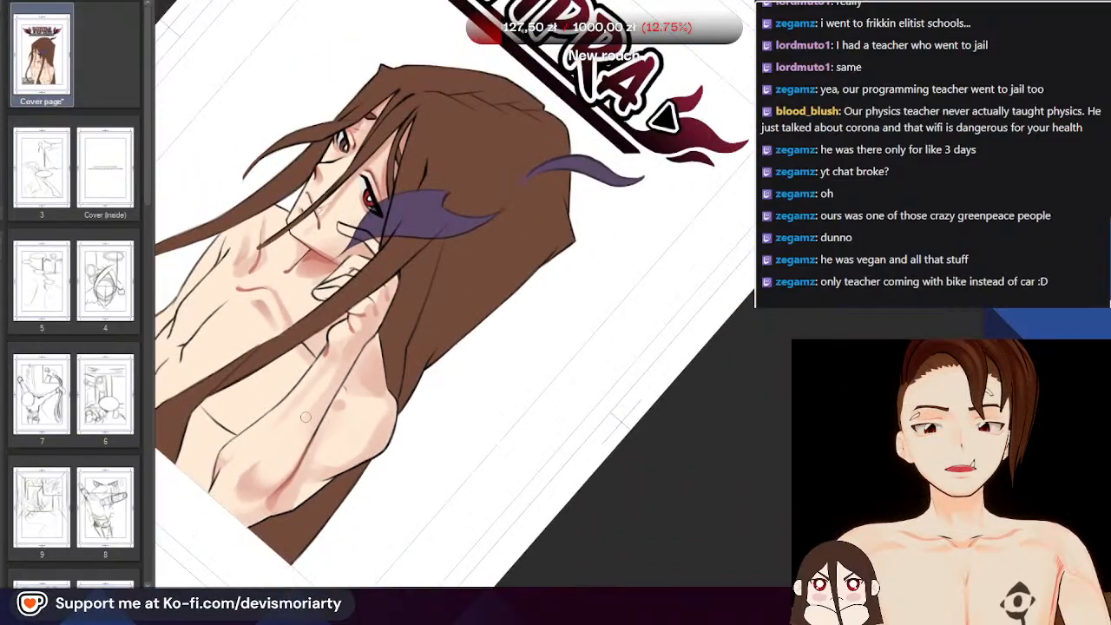
Examine the arm shading on the whole cover and the pink shadow between the thick hair strand and the wrist
scroll(316, 495, "up", 5)
scroll(311, 482, "down", 5)
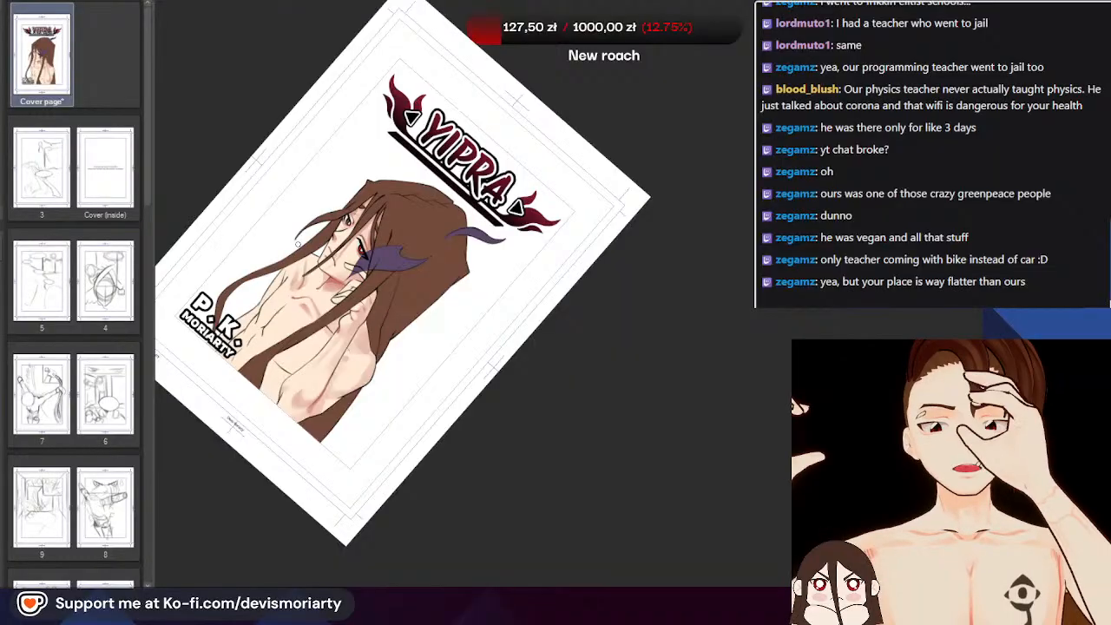
scroll(298, 244, "down", 1)
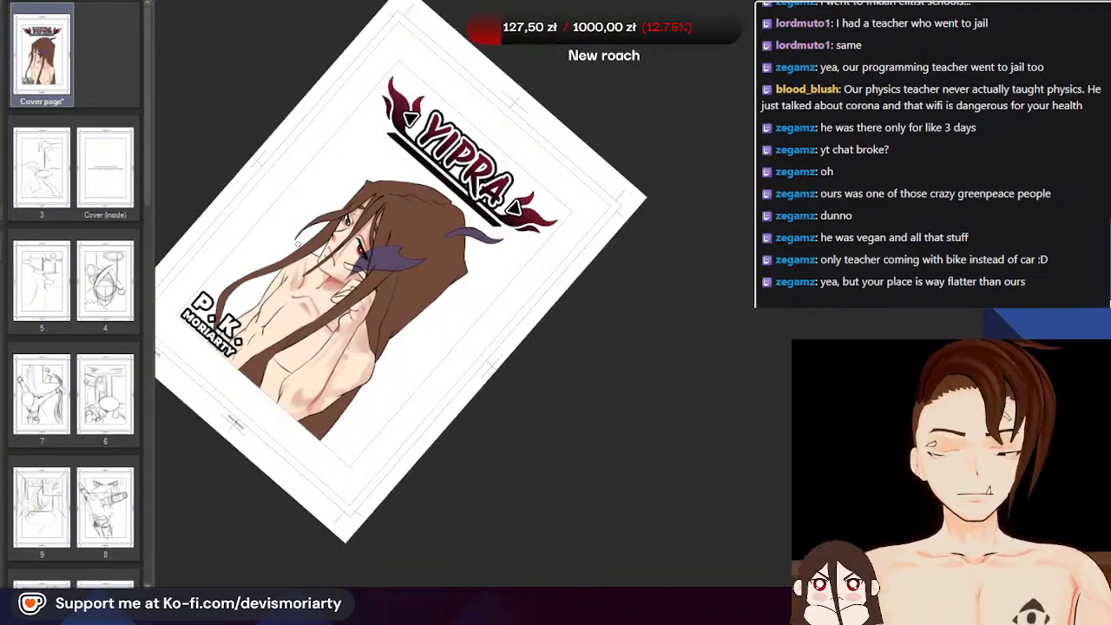
scroll(298, 244, "up", 4)
scroll(301, 252, "down", 2)
scroll(304, 269, "up", 3)
scroll(310, 304, "down", 2)
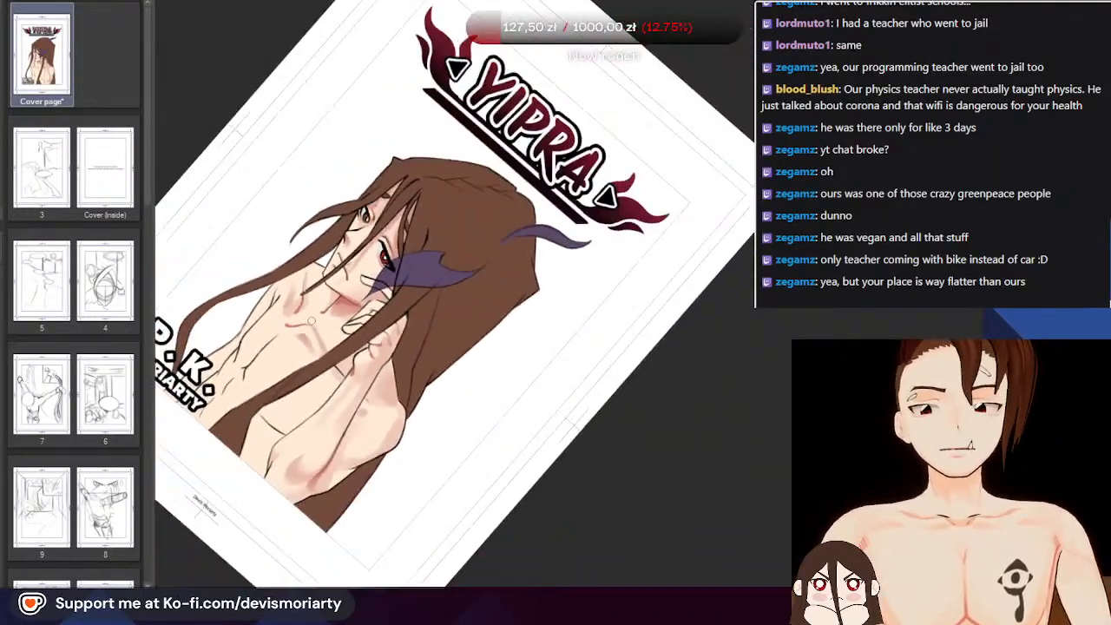
scroll(311, 322, "down", 2)
scroll(321, 317, "up", 8)
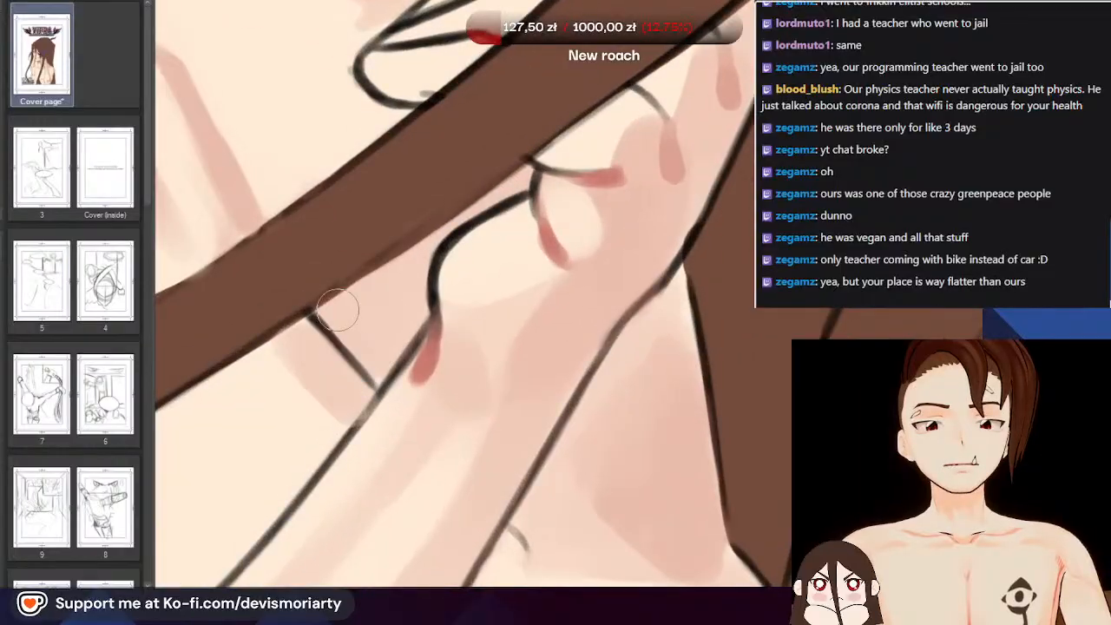
scroll(338, 310, "down", 6)
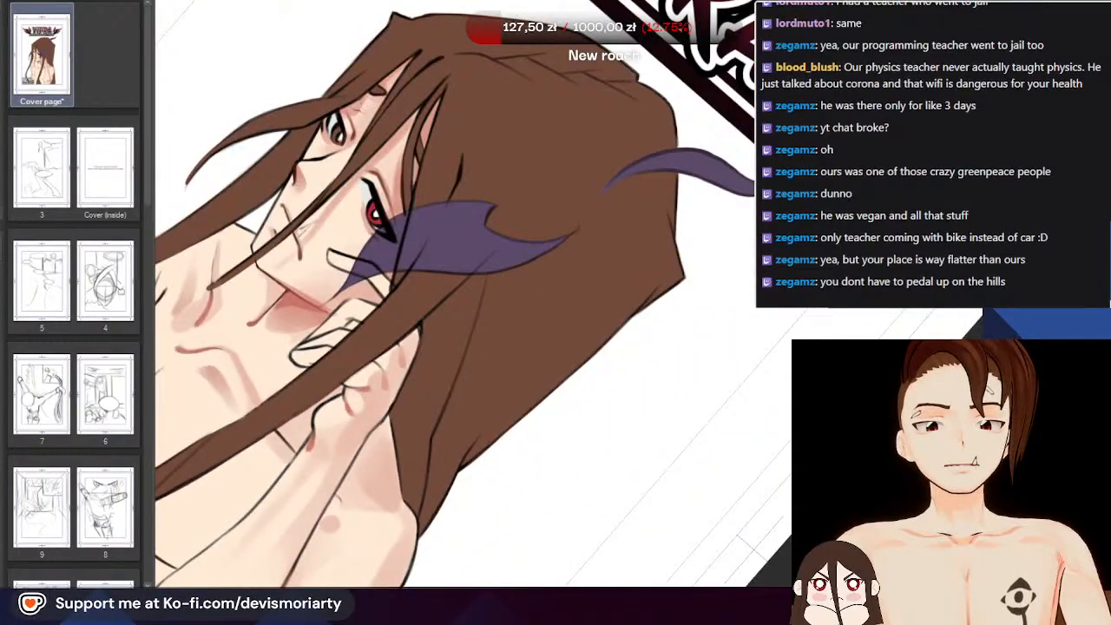
Turn the page sideways and inspect the reddish neck shadow beneath the jaw up close
scroll(338, 295, "down", 8)
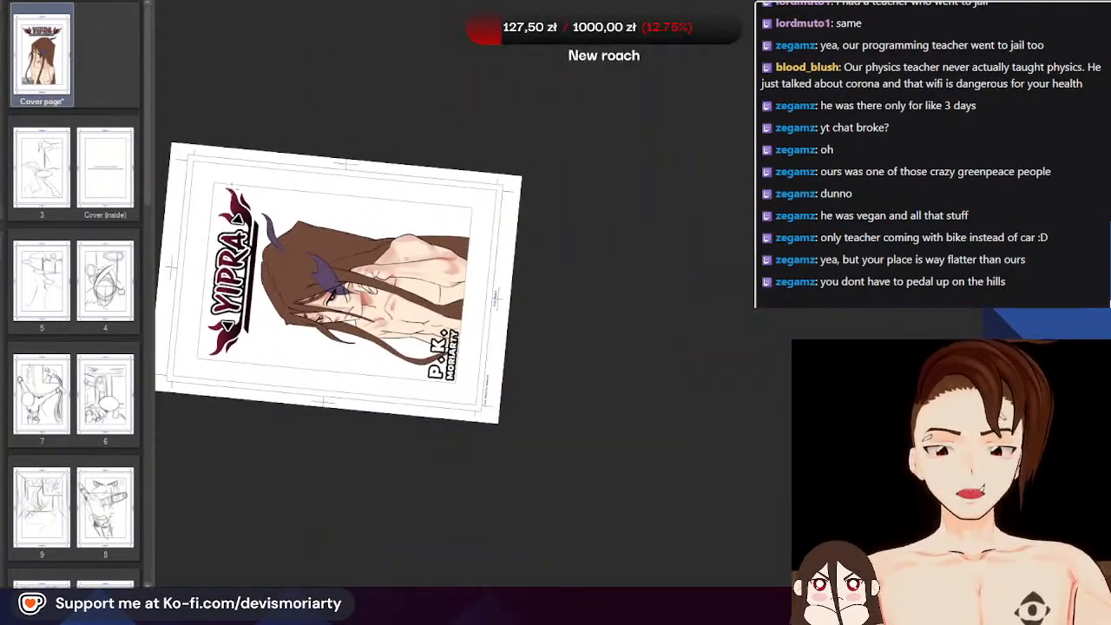
scroll(330, 260, "up", 3)
scroll(299, 291, "down", 2)
scroll(291, 287, "up", 2)
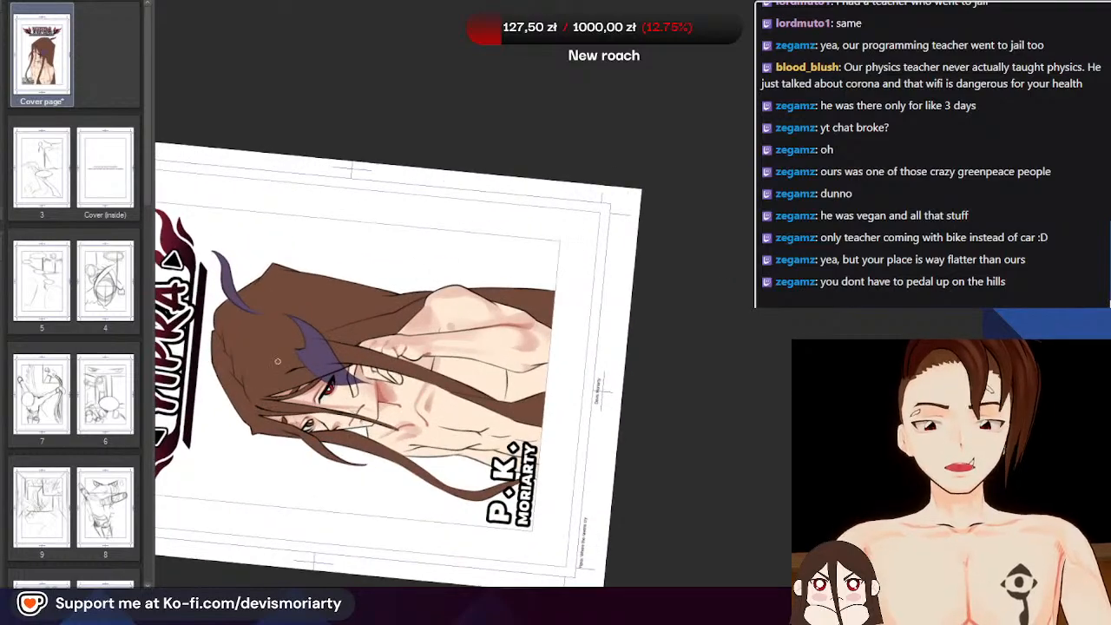
scroll(278, 361, "up", 7)
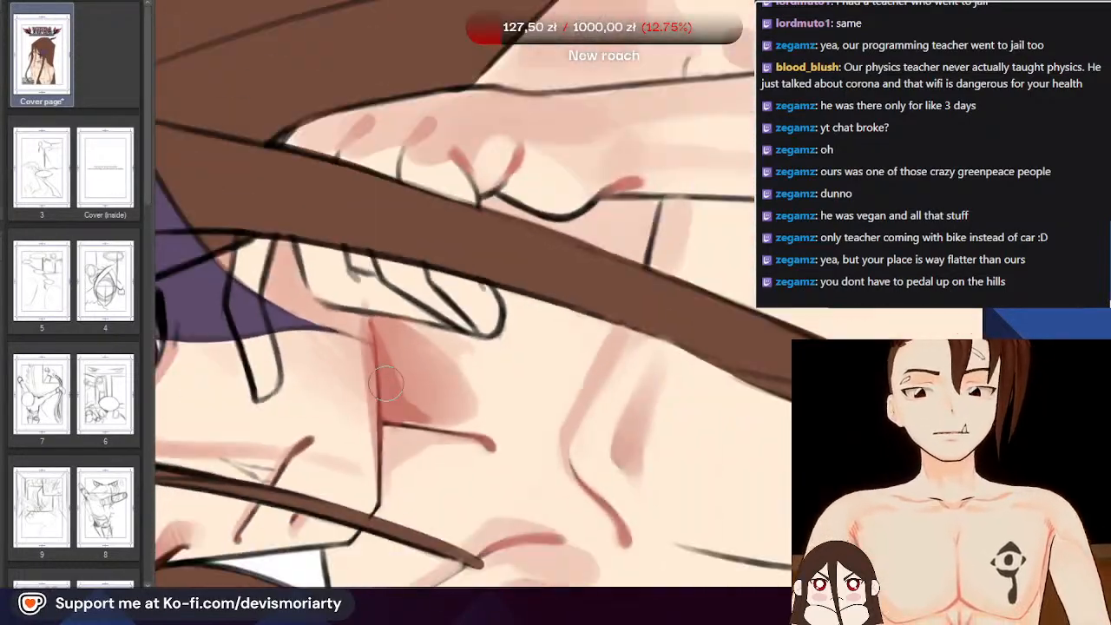
Examine the skin shading on the hand, raised arm, shoulder and chest of the cover illustration
scroll(386, 382, "down", 6)
scroll(312, 348, "up", 1)
scroll(300, 337, "down", 2)
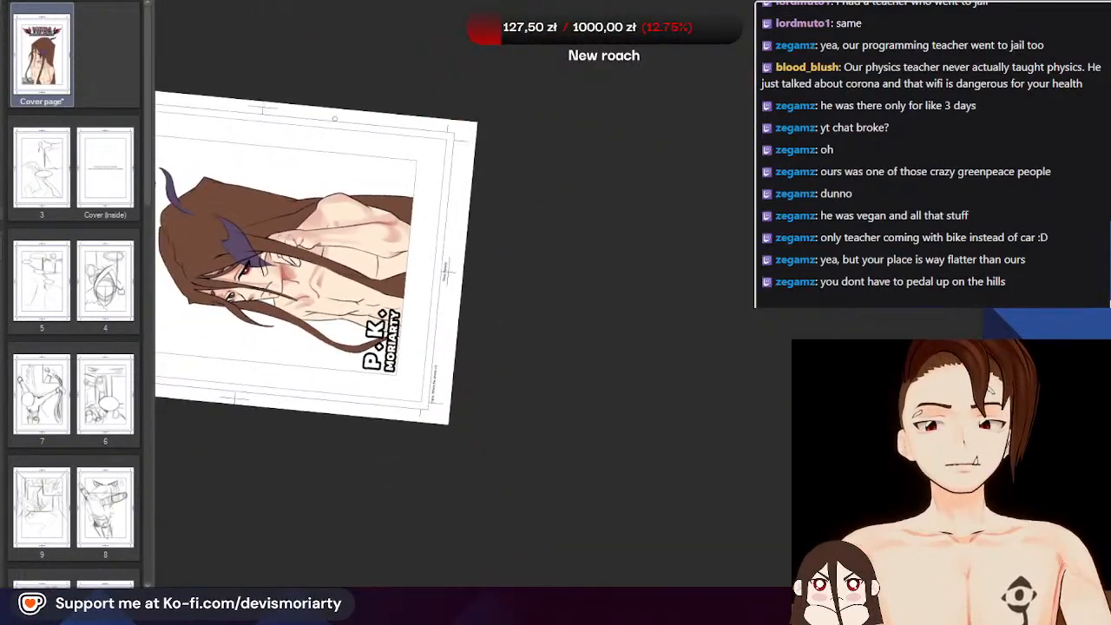
scroll(449, 326, "up", 5)
scroll(449, 325, "up", 3)
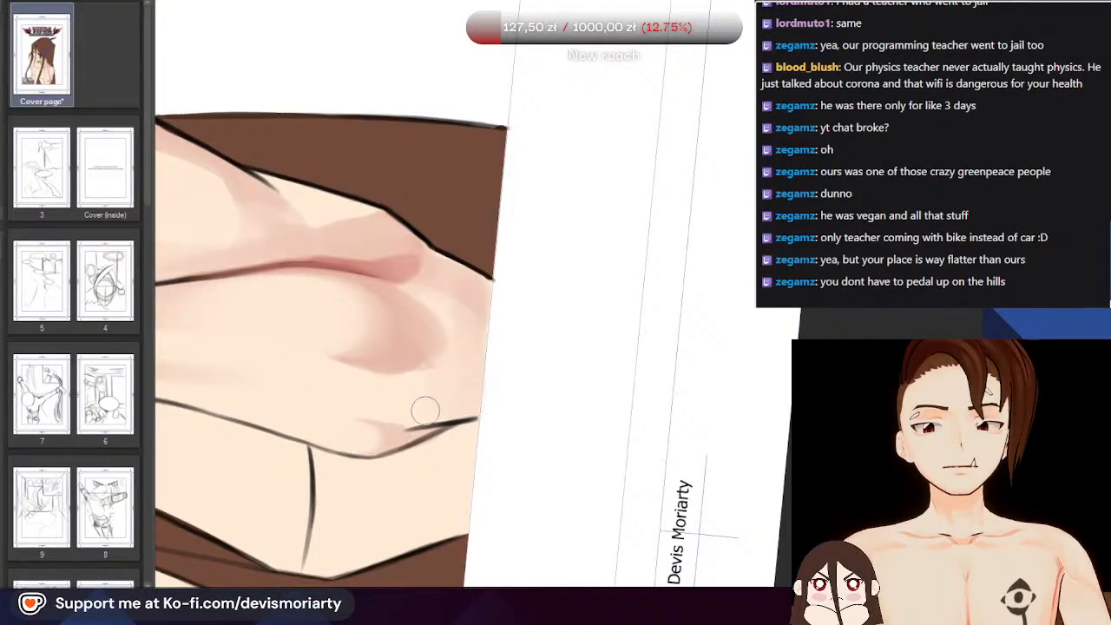
scroll(346, 384, "down", 6)
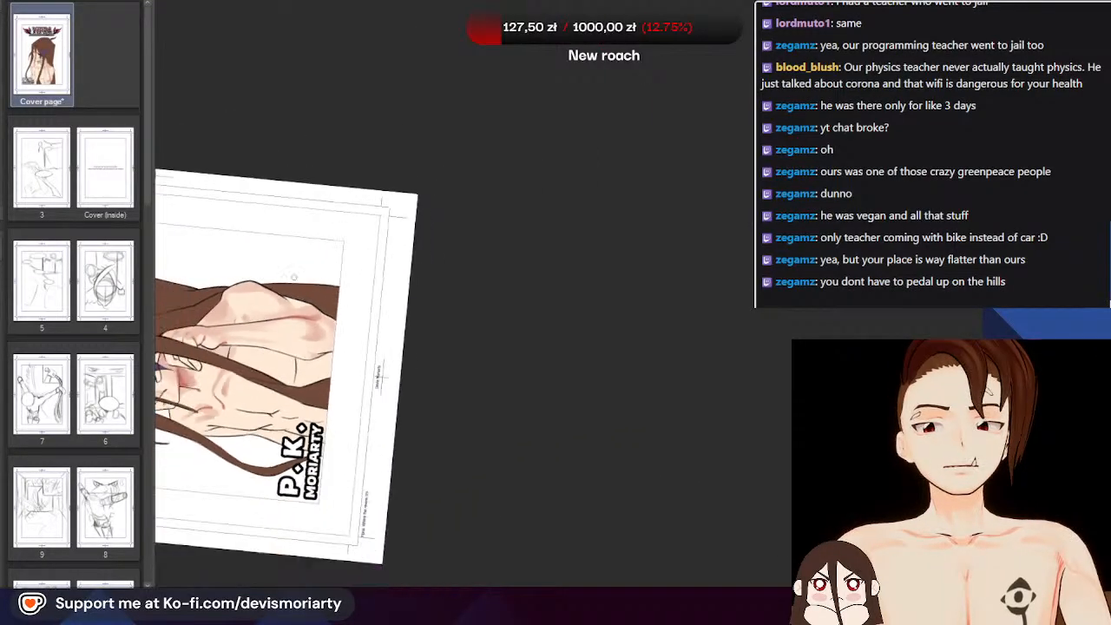
scroll(288, 249, "up", 3)
scroll(288, 248, "down", 2)
scroll(234, 304, "up", 1)
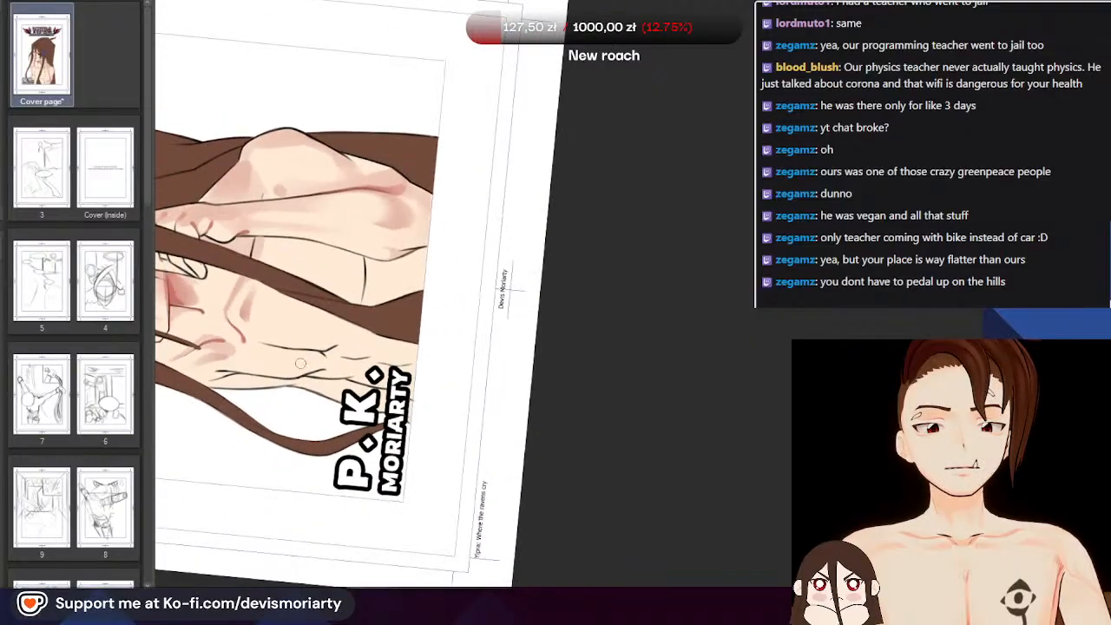
scroll(183, 367, "down", 1)
scroll(348, 300, "up", 8)
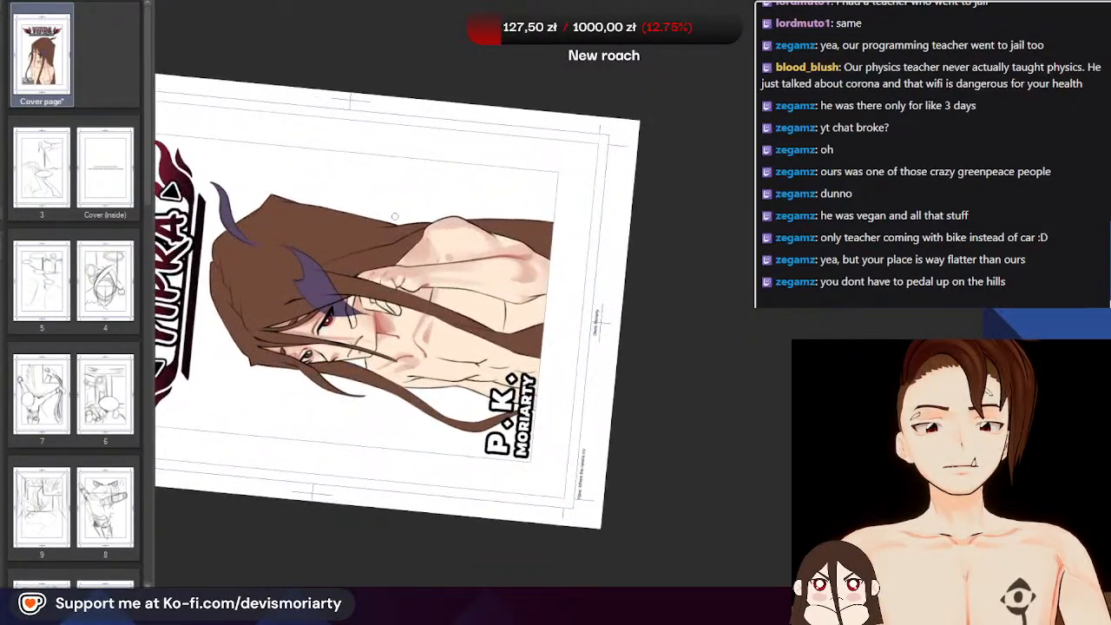
scroll(299, 218, "down", 5)
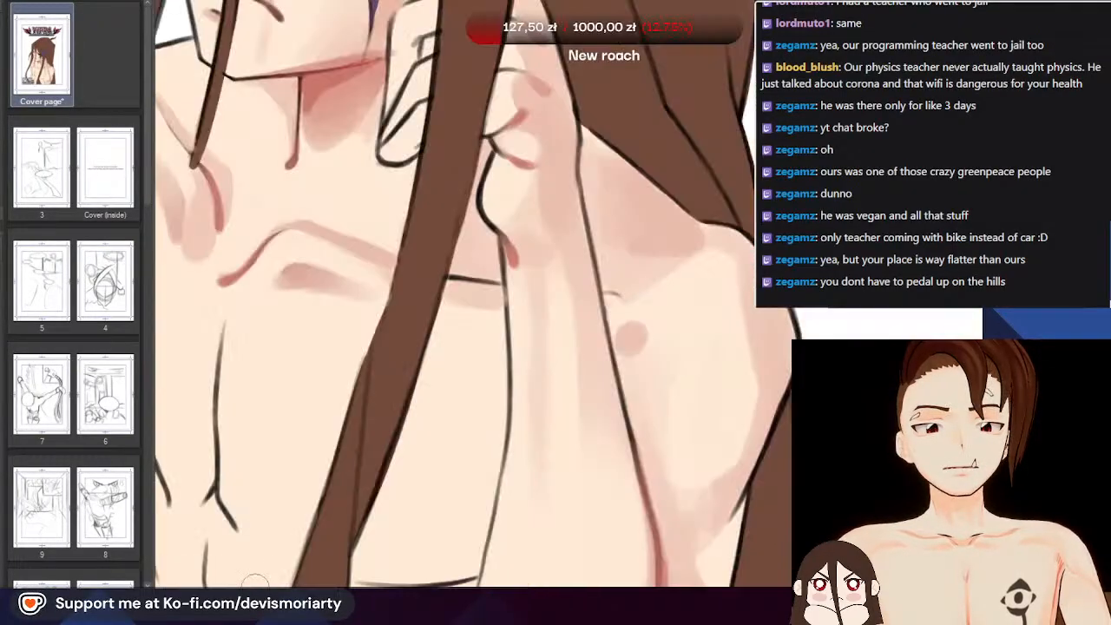
scroll(299, 218, "down", 2)
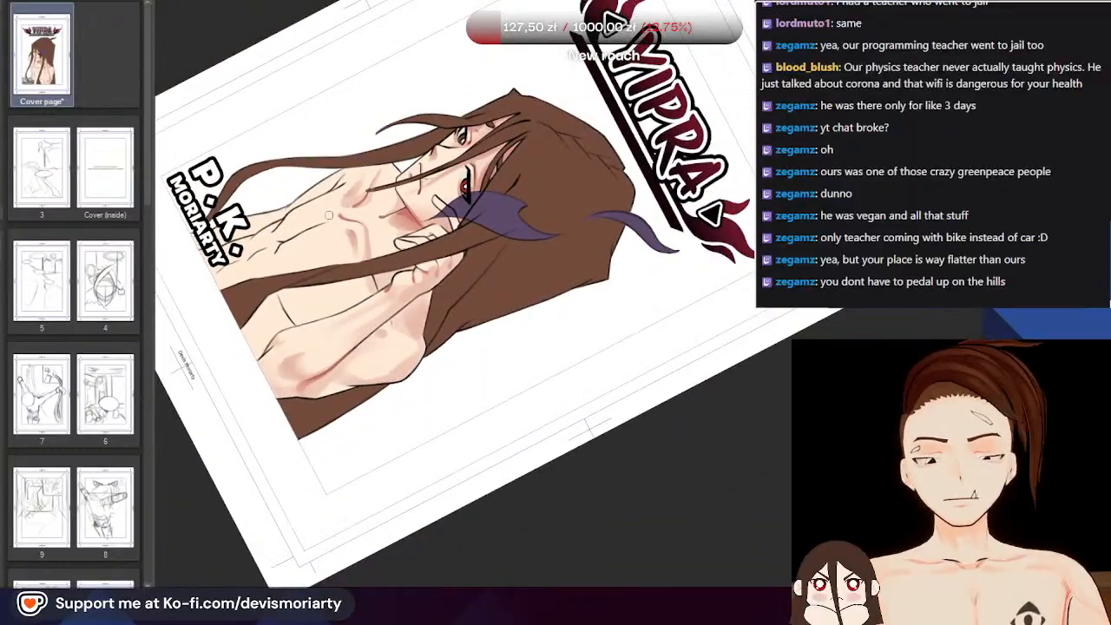
Shade the knuckles and the back of the raised hand with soft pink tones
scroll(454, 322, "up", 7)
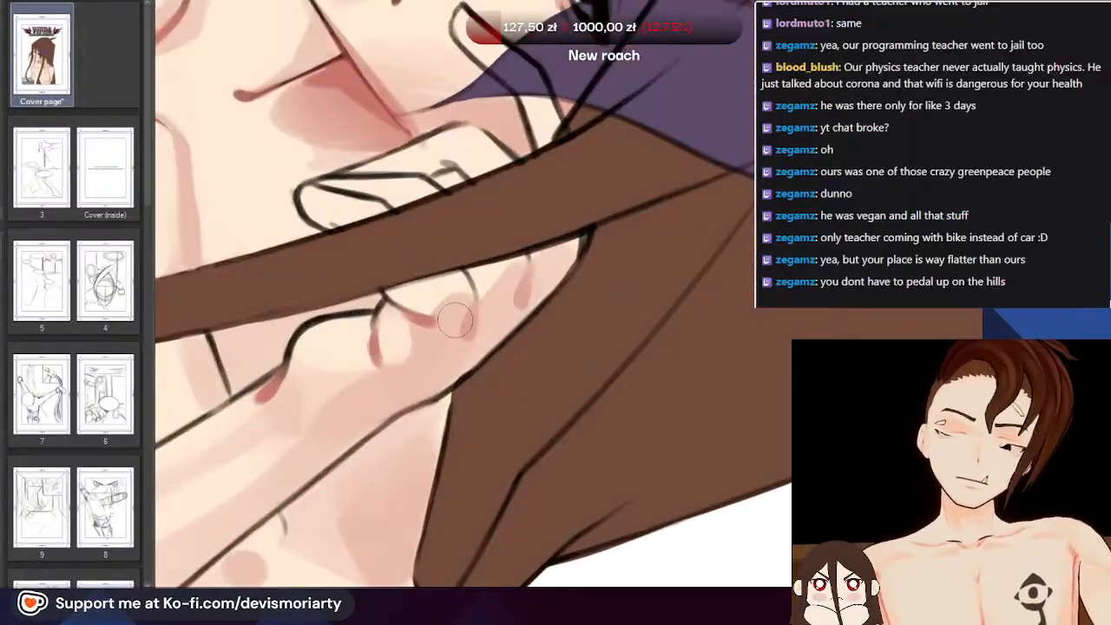
left_click_drag(455, 320, 400, 392)
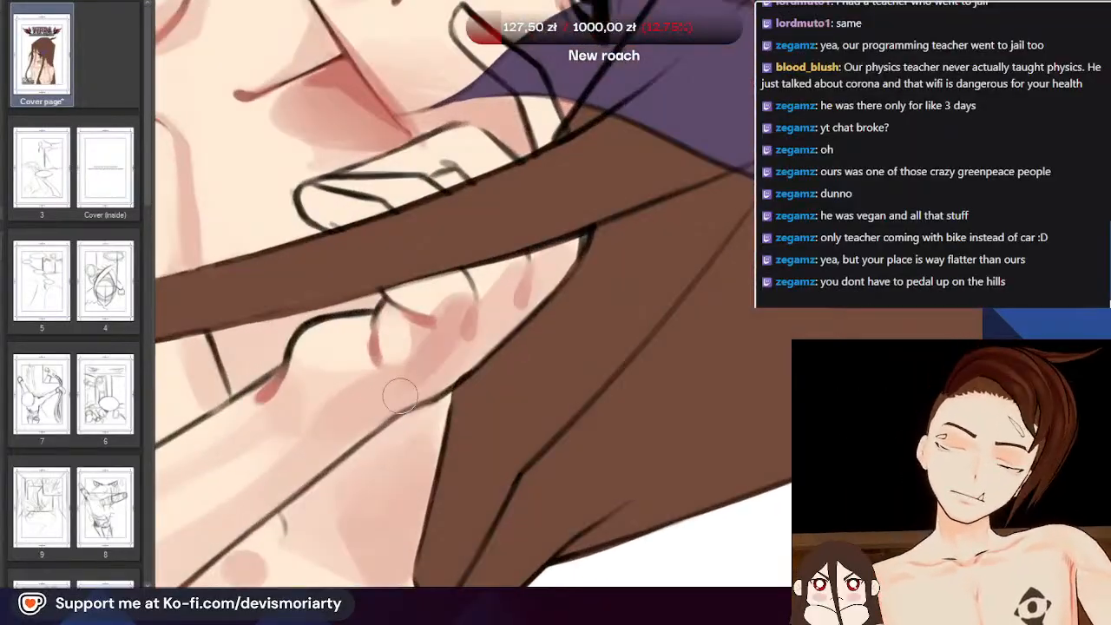
scroll(399, 391, "down", 1)
scroll(493, 306, "up", 1)
scroll(493, 305, "down", 1)
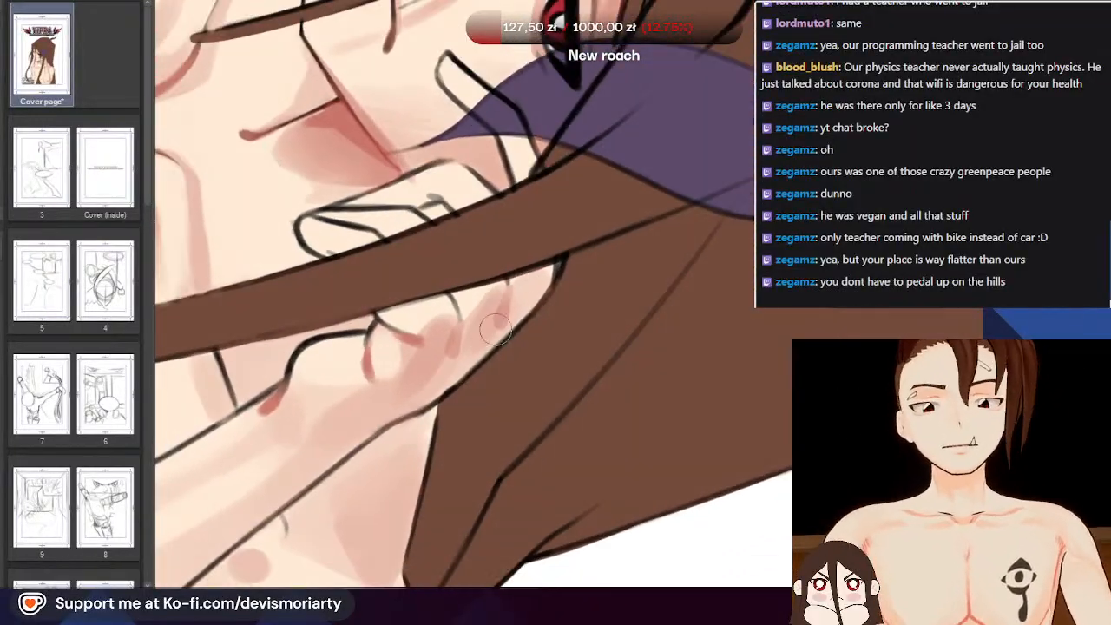
scroll(344, 265, "down", 3)
scroll(343, 264, "up", 4)
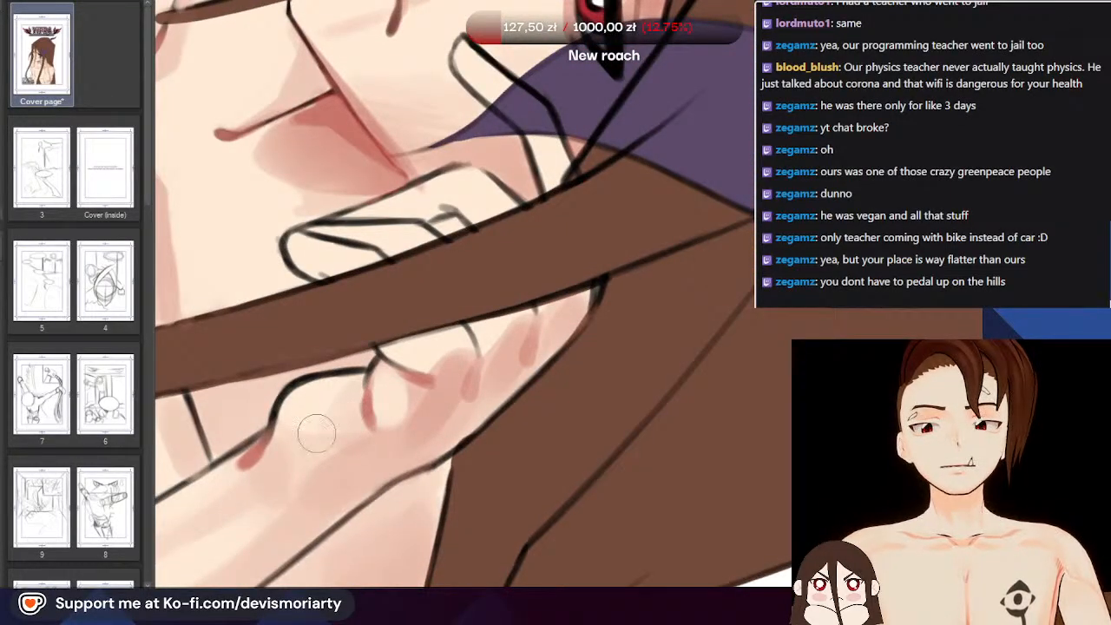
Add pale pink shadow to the skin between the raised wrist and the long hair strand
scroll(371, 244, "down", 4)
scroll(291, 334, "up", 4)
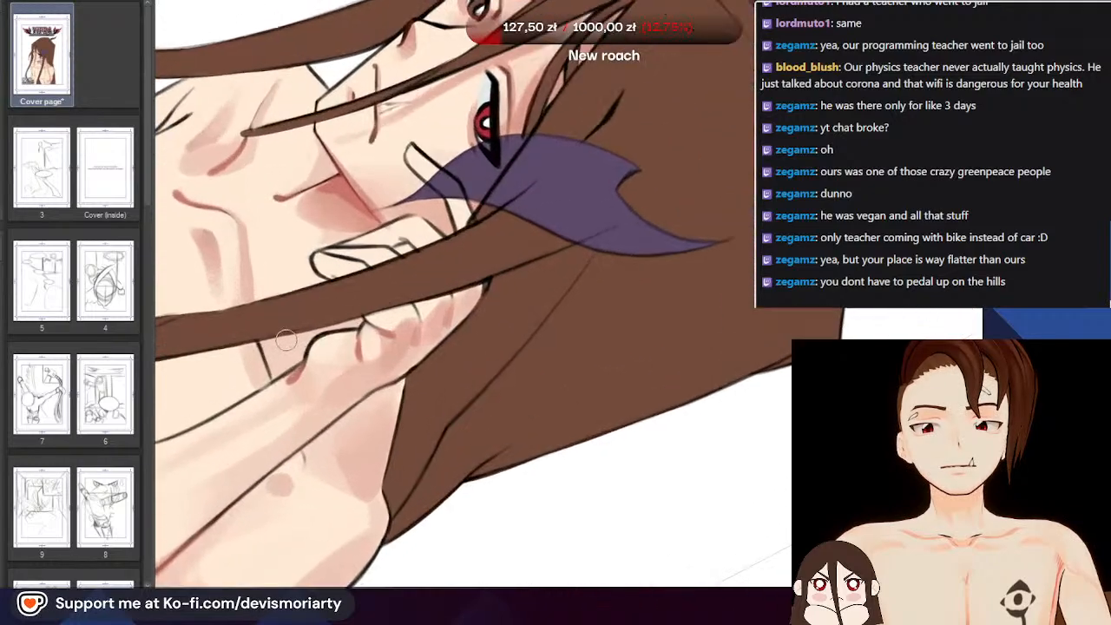
left_click_drag(286, 340, 772, 368)
scroll(271, 313, "down", 1)
scroll(271, 313, "down", 2)
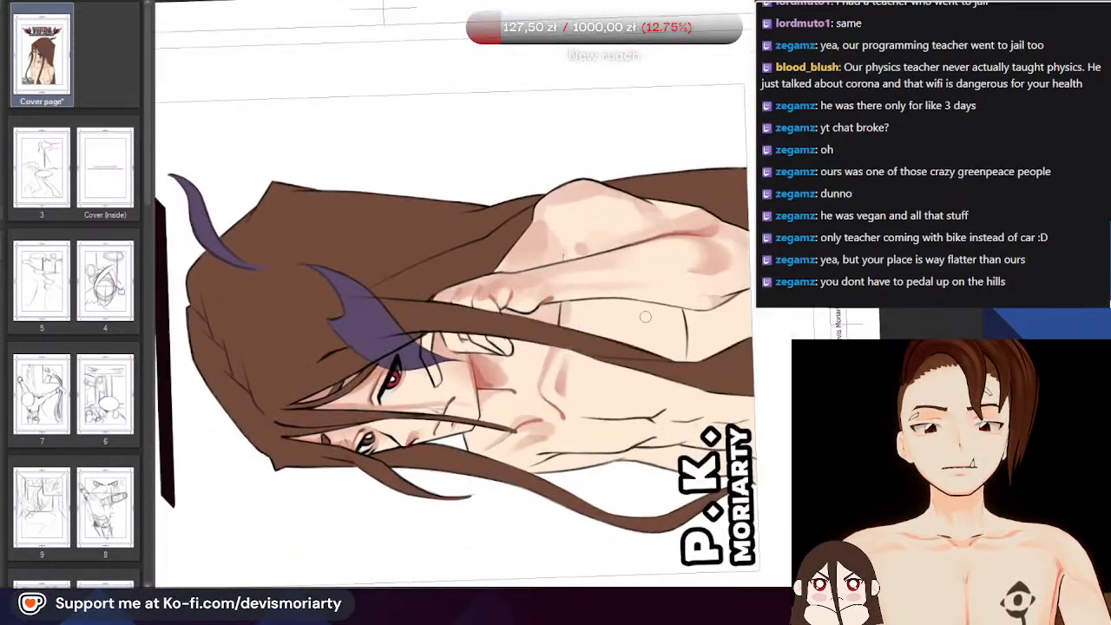
Try pink shading on the curled fingertip below the hair strand, next to the neck
scroll(322, 281, "up", 6)
scroll(344, 344, "up", 1)
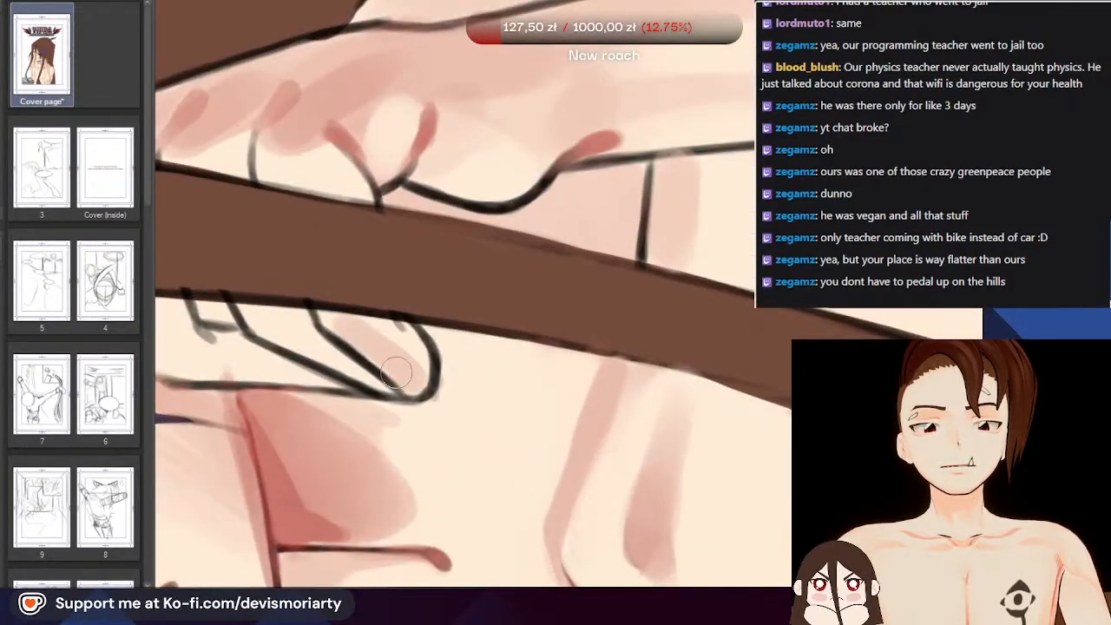
scroll(399, 375, "down", 4)
scroll(275, 318, "up", 5)
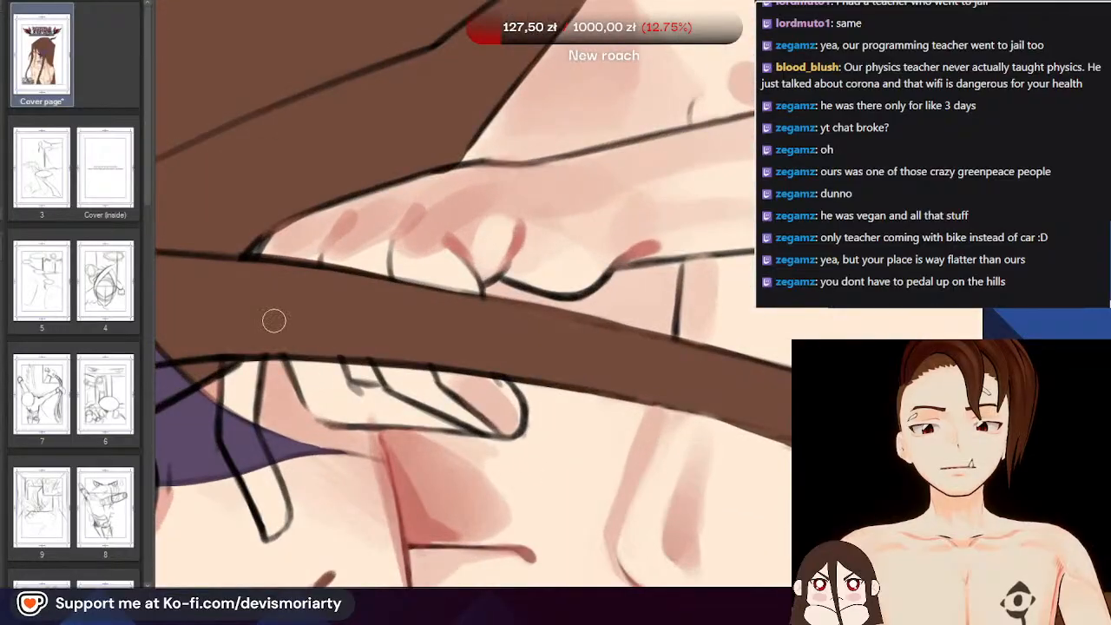
Paint a reddish shadow in the small gap between the curled fingers beneath the hair strand
scroll(366, 365, "up", 1)
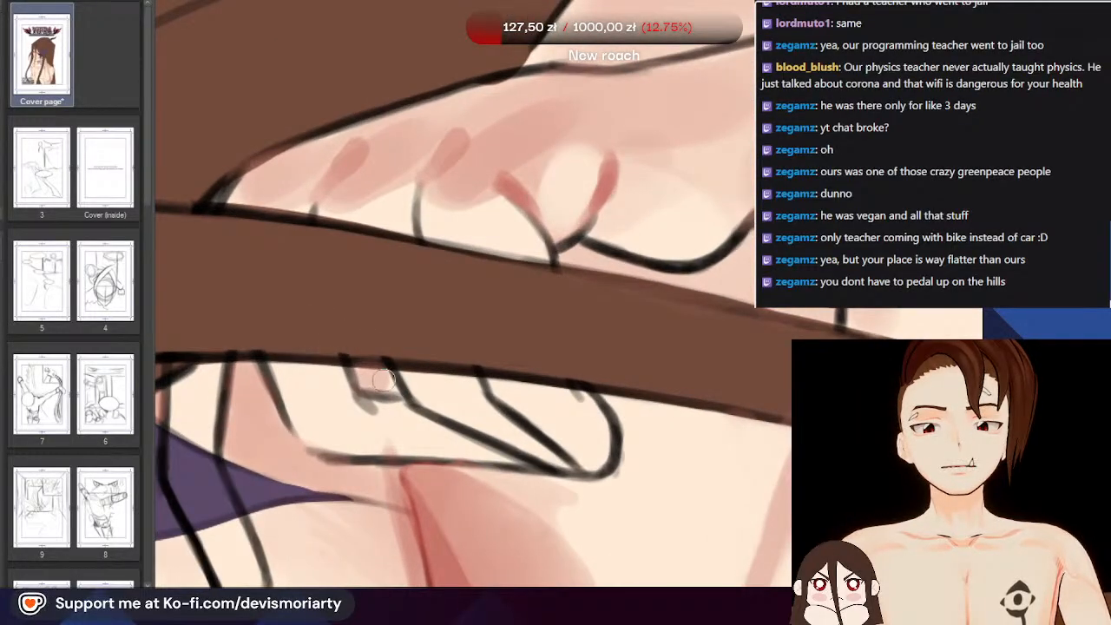
scroll(348, 368, "down", 4)
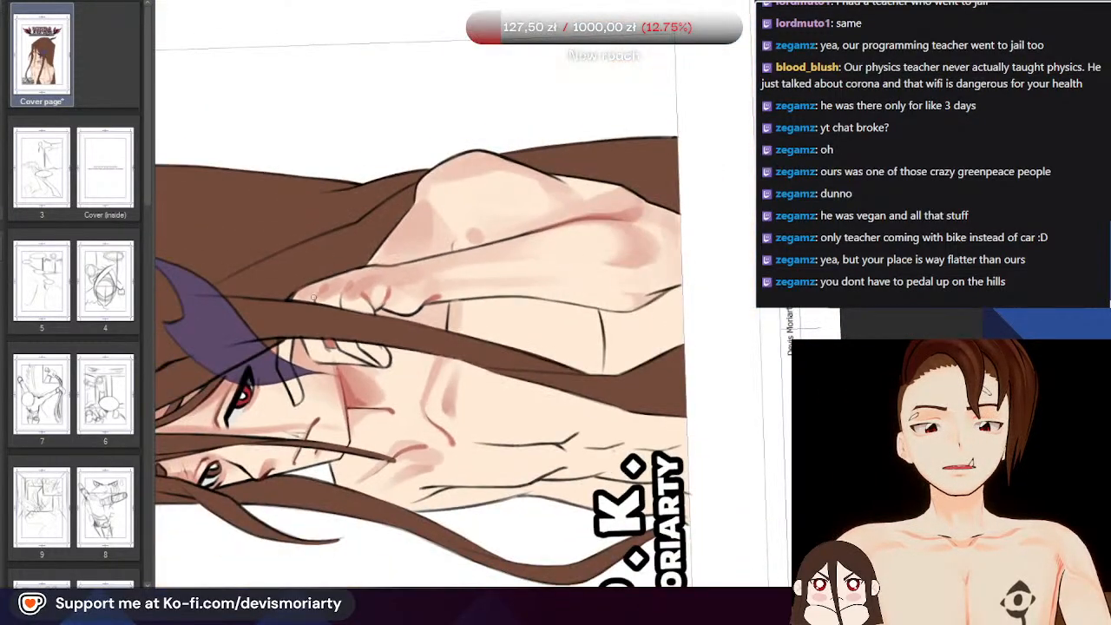
scroll(260, 348, "up", 5)
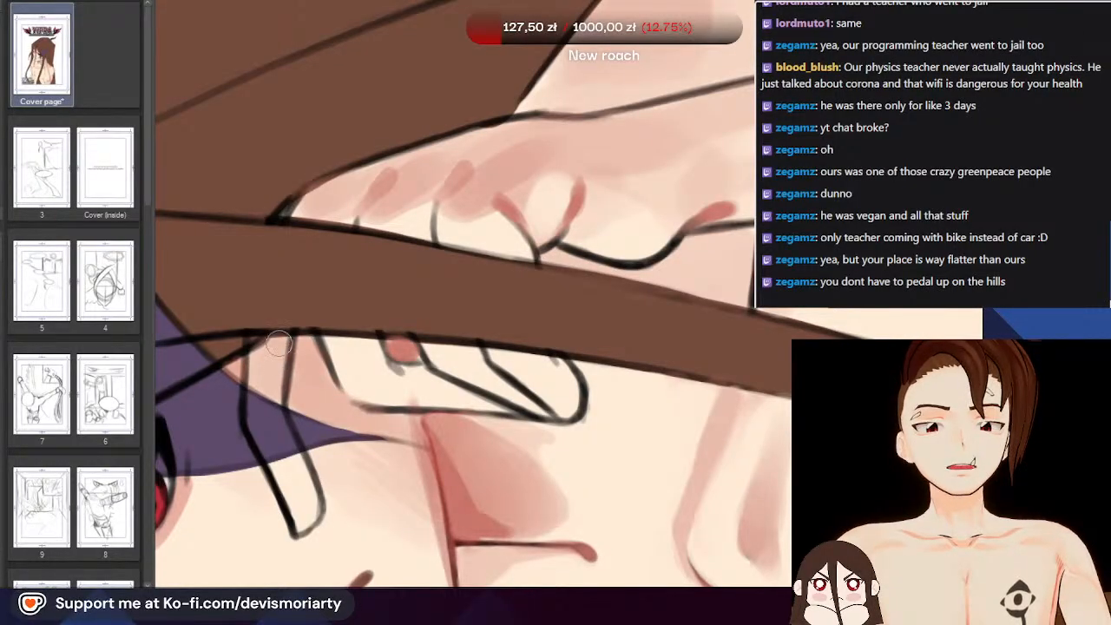
scroll(260, 375, "down", 5)
scroll(339, 581, "up", 1)
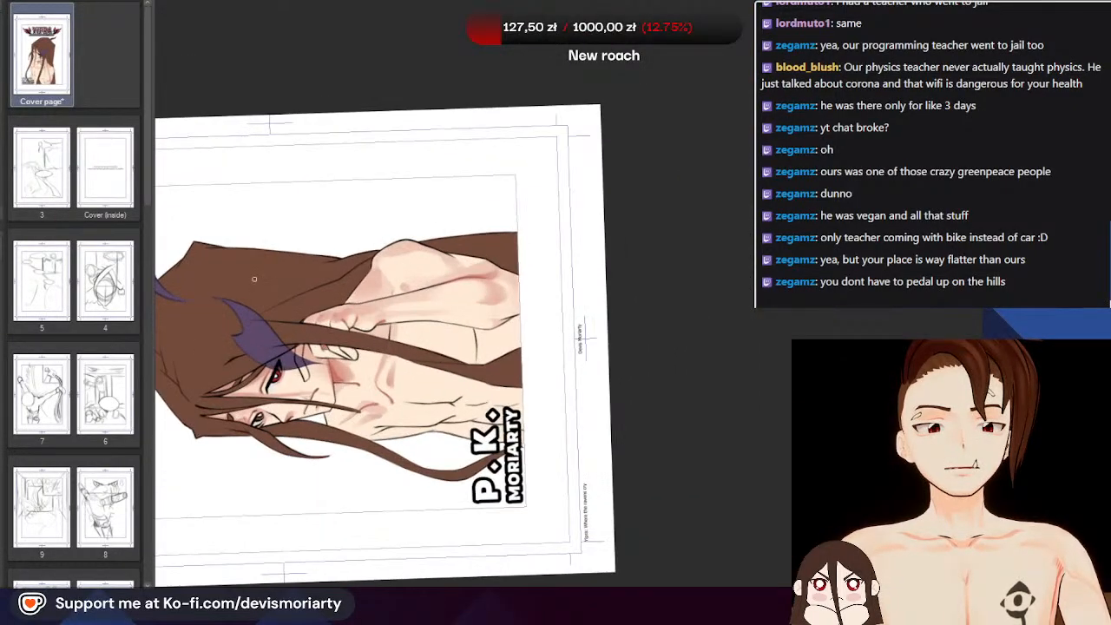
Reset the canvas rotation to upright and examine the overall look of the whole cover page
key("ctrl+at")
scroll(295, 304, "down", 4)
scroll(394, 95, "up", 2)
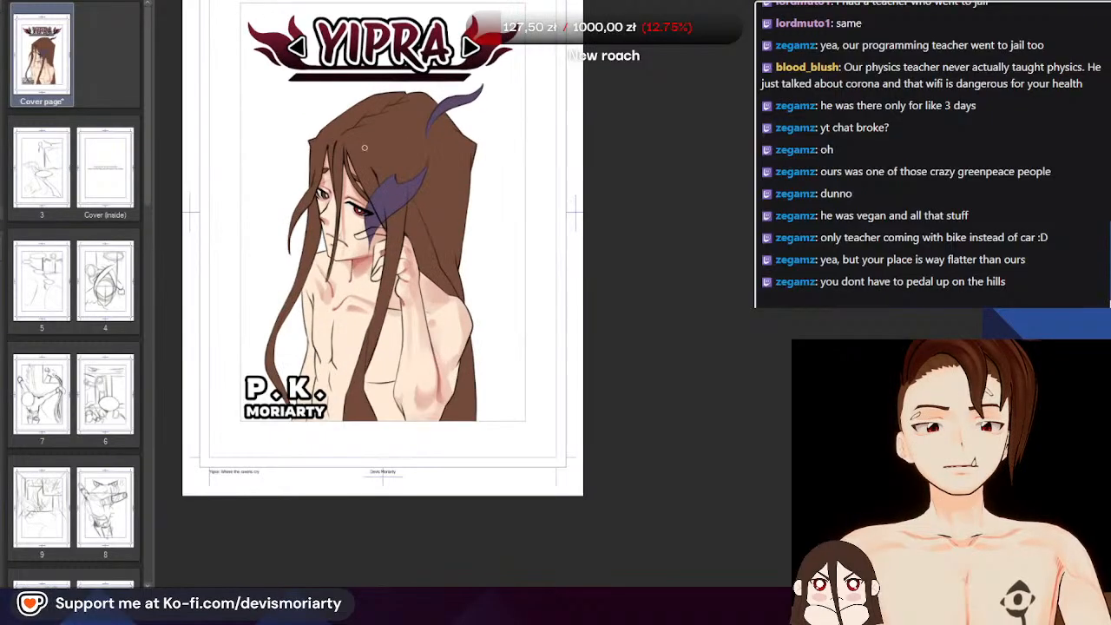
scroll(403, 205, "down", 3)
scroll(390, 104, "up", 2)
scroll(340, 271, "down", 2)
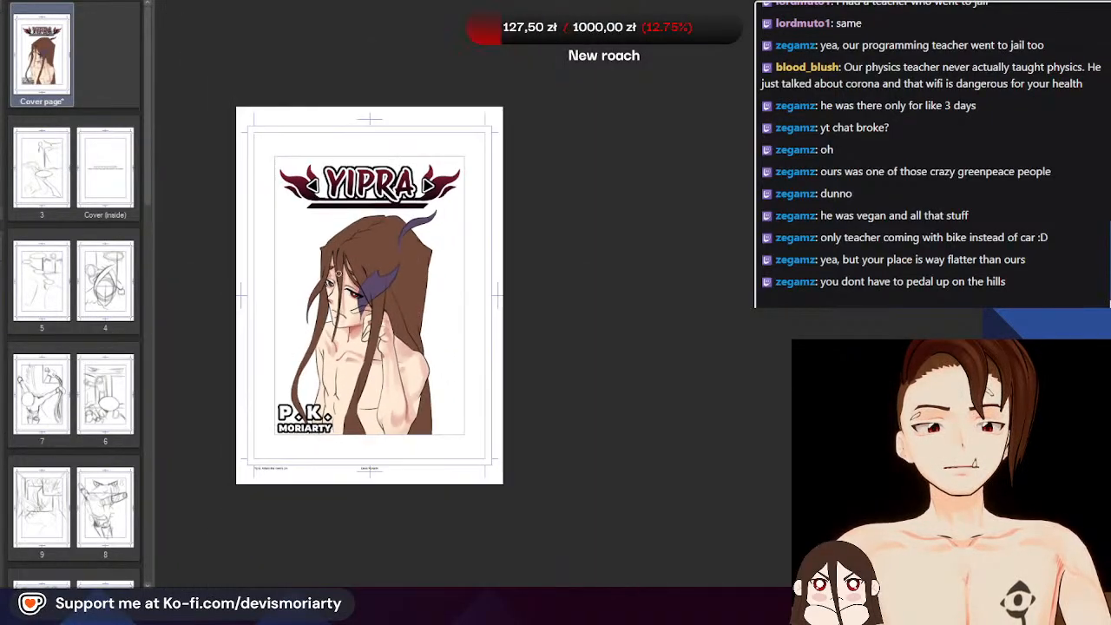
scroll(344, 270, "up", 1)
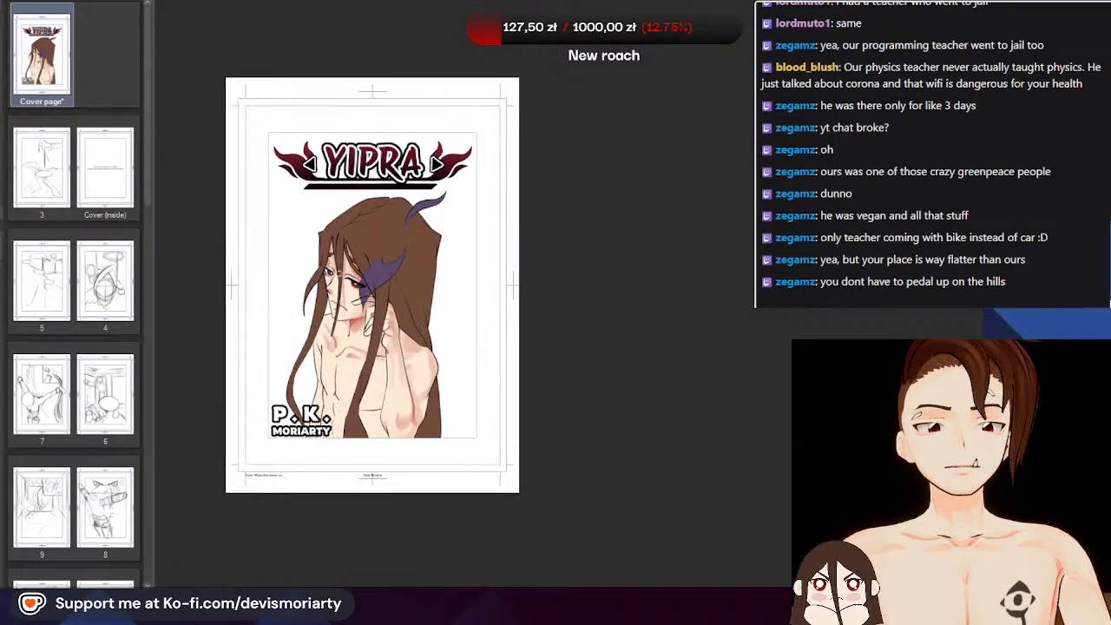
scroll(345, 286, "down", 1)
scroll(351, 339, "up", 3)
scroll(354, 363, "down", 2)
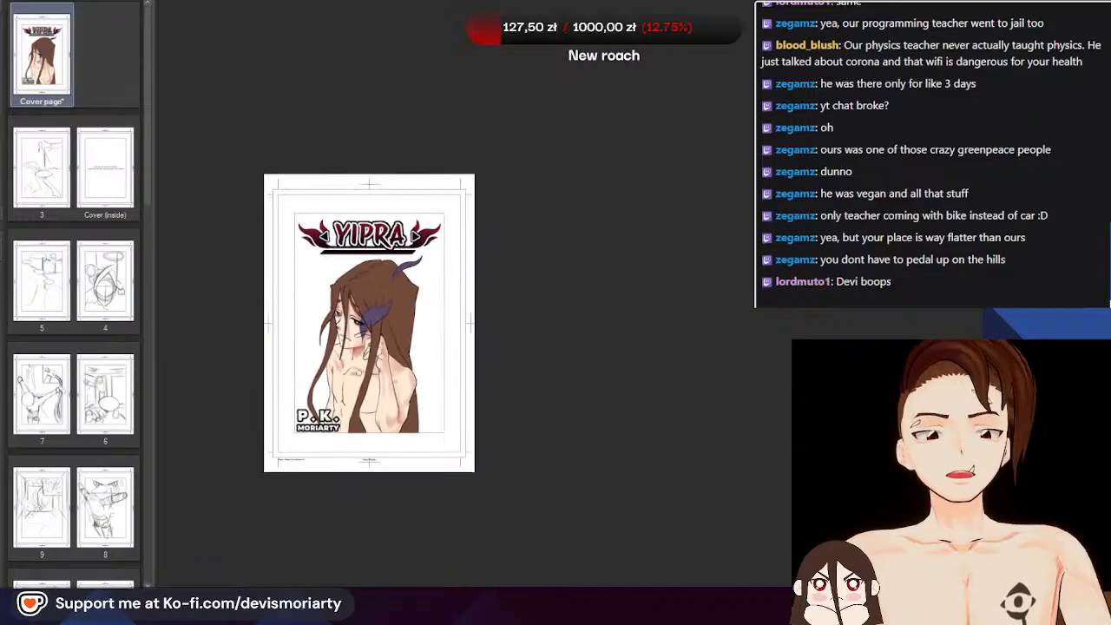
scroll(358, 408, "up", 2)
scroll(361, 423, "down", 1)
scroll(351, 417, "up", 2)
scroll(351, 417, "down", 2)
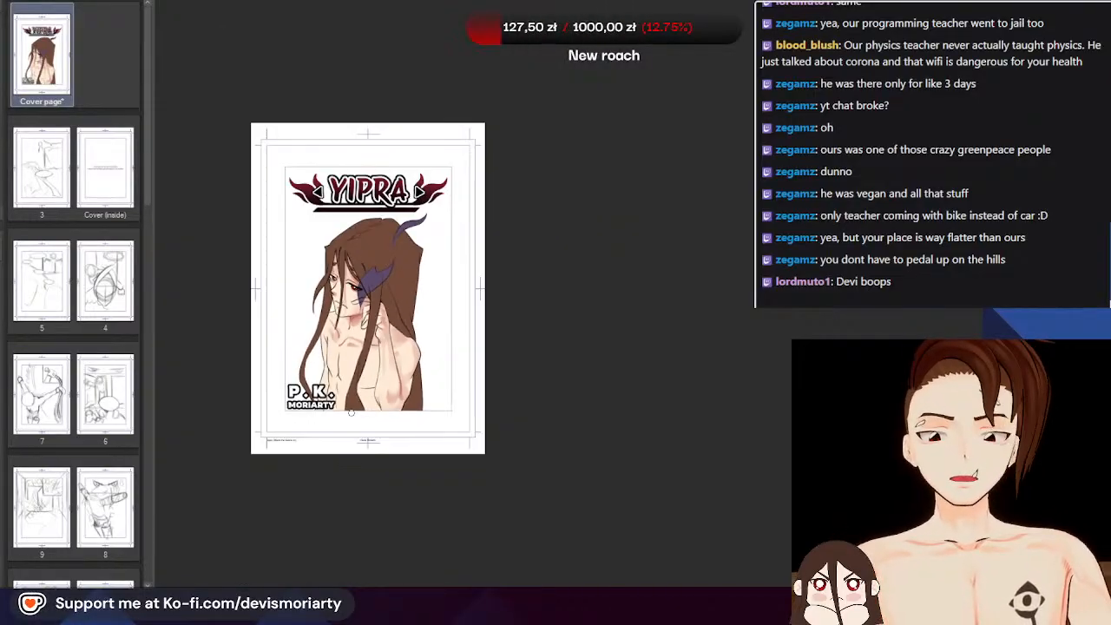
scroll(350, 409, "up", 2)
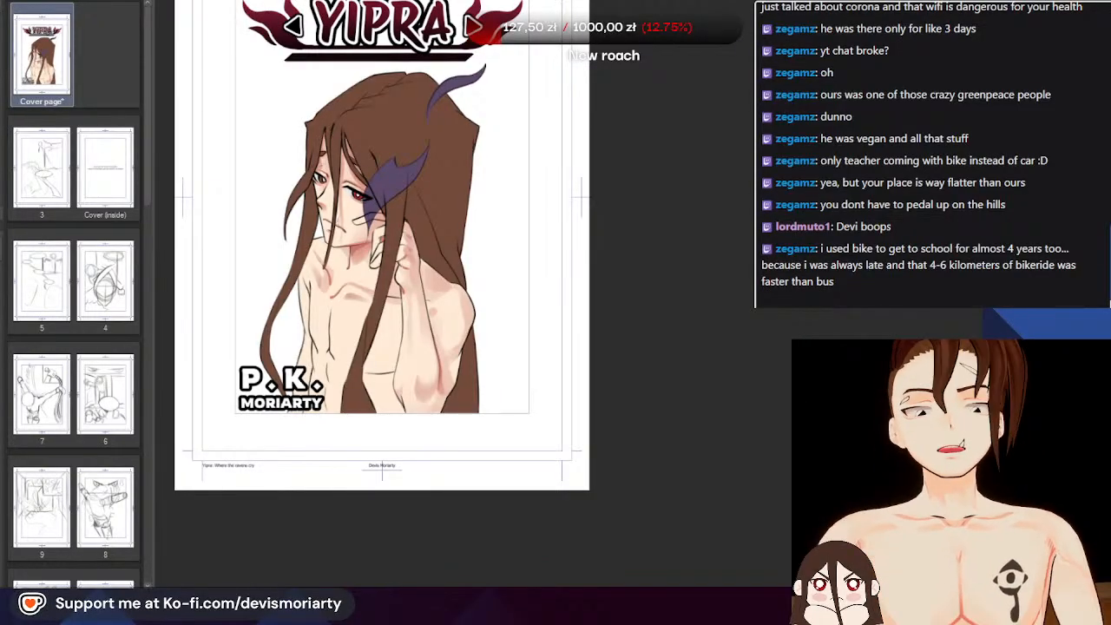
Examine the character's torso and side for areas that still need shading
scroll(718, 142, "down", 3)
scroll(521, 295, "up", 5)
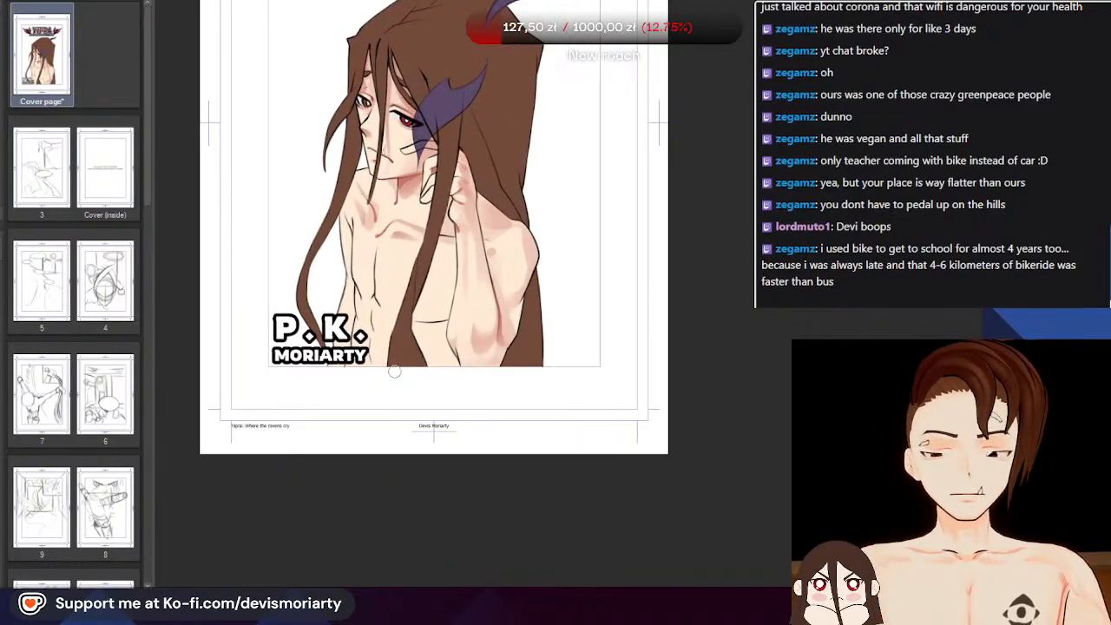
scroll(574, 252, "down", 5)
scroll(487, 195, "up", 5)
scroll(564, 260, "down", 5)
scroll(462, 413, "up", 4)
scroll(461, 412, "up", 2)
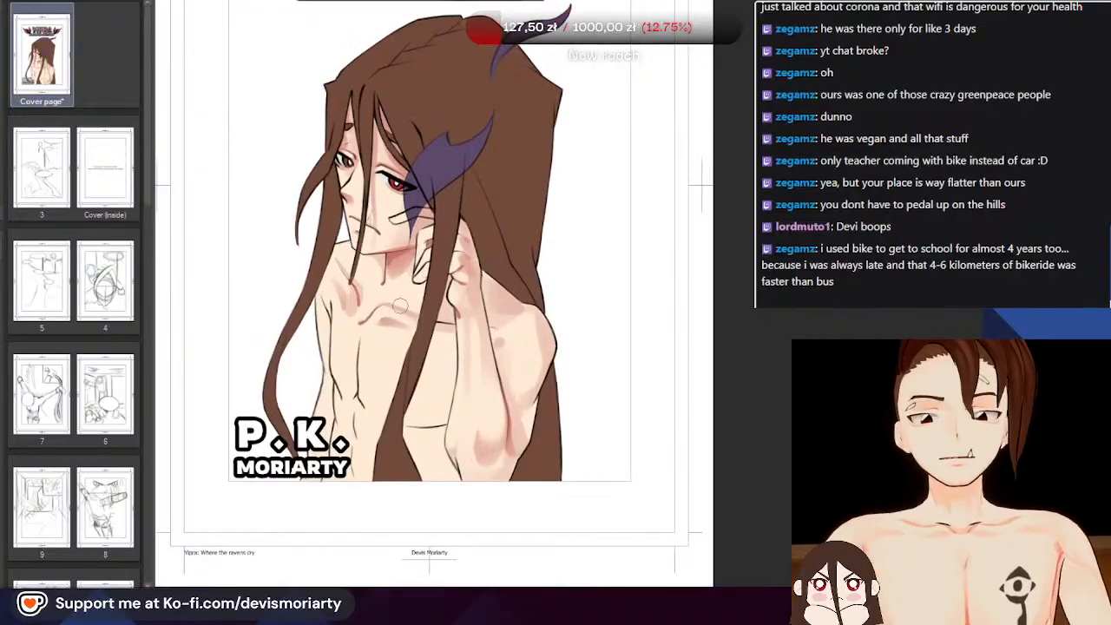
scroll(345, 408, "down", 3)
scroll(343, 391, "up", 5)
scroll(341, 374, "down", 1)
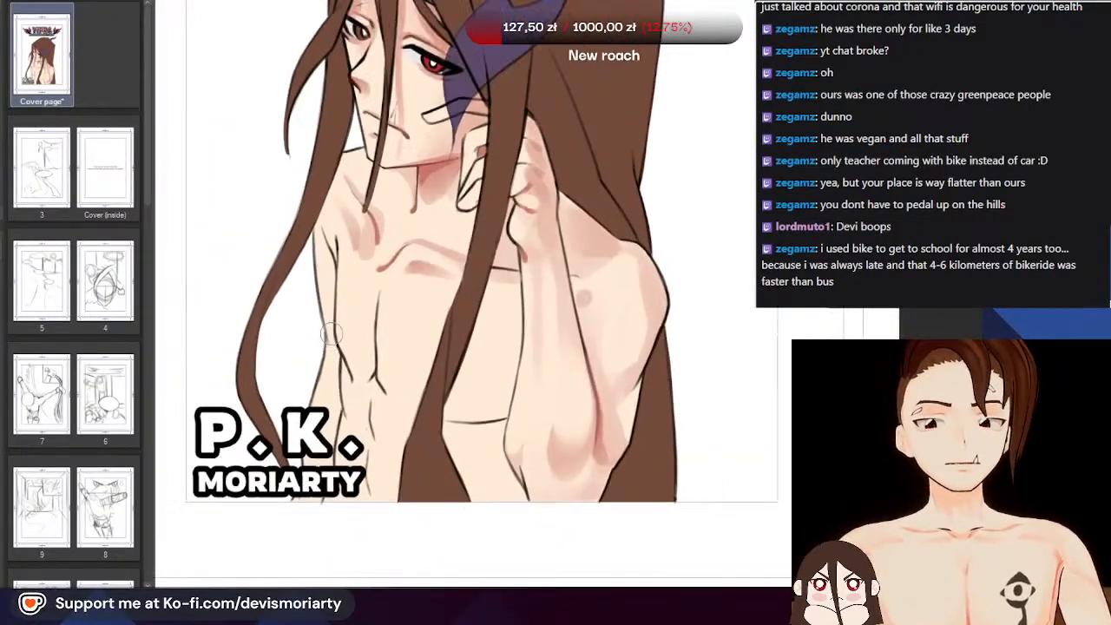
scroll(339, 365, "up", 2)
scroll(338, 364, "up", 2)
scroll(337, 365, "down", 6)
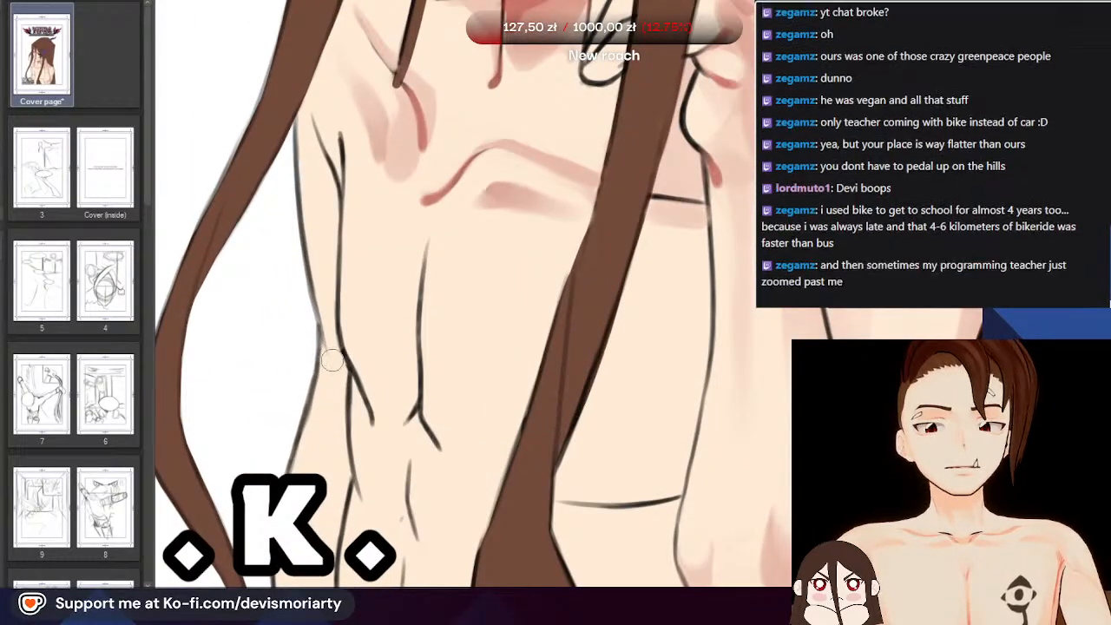
scroll(309, 326, "up", 2)
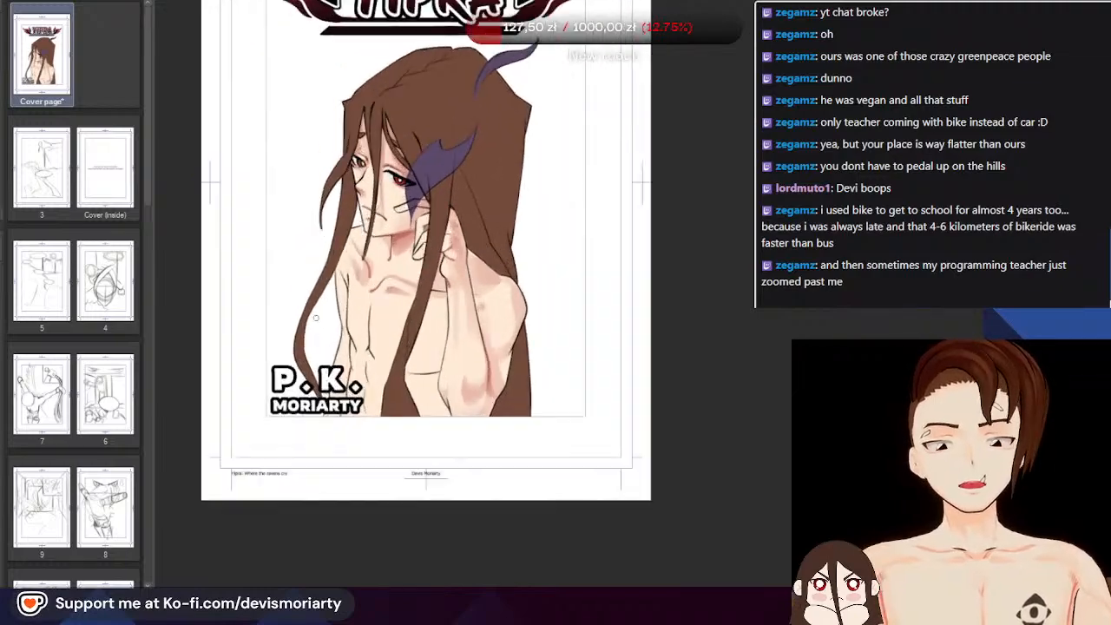
Examine the shading around the jaw, neck and collarbones up close
scroll(312, 330, "up", 1)
scroll(318, 245, "down", 1)
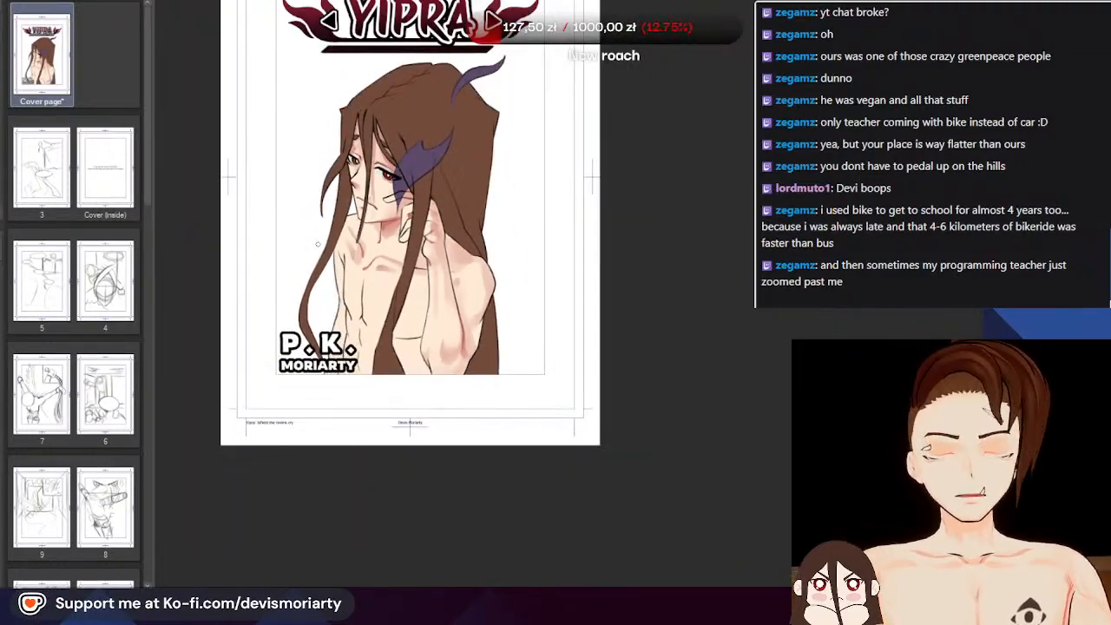
scroll(364, 234, "up", 5)
scroll(408, 230, "down", 2)
scroll(399, 219, "down", 6)
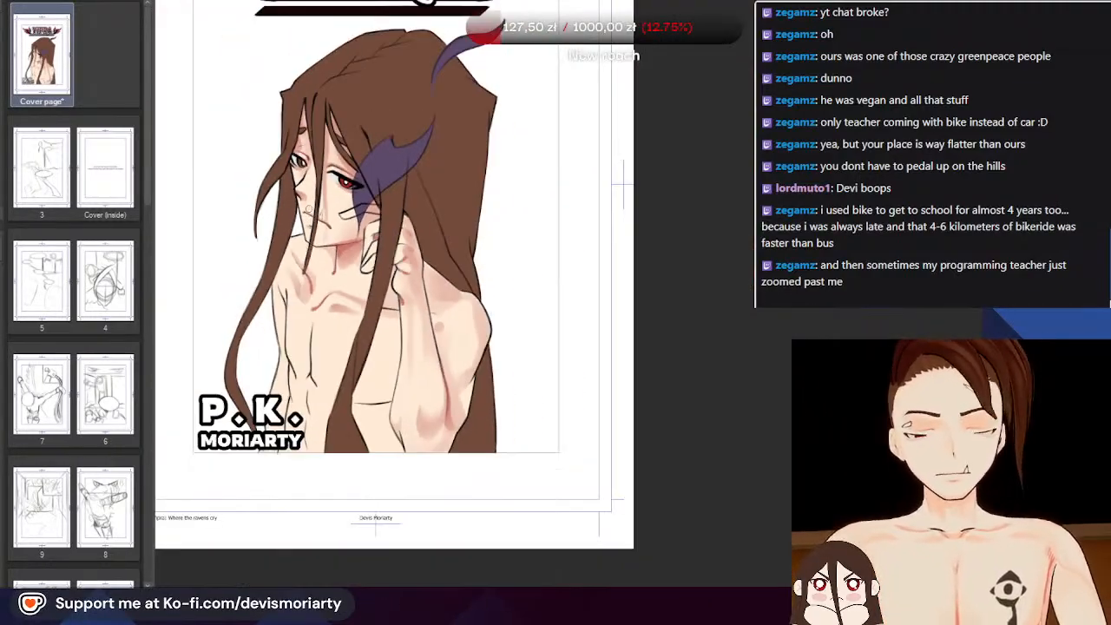
scroll(343, 204, "up", 6)
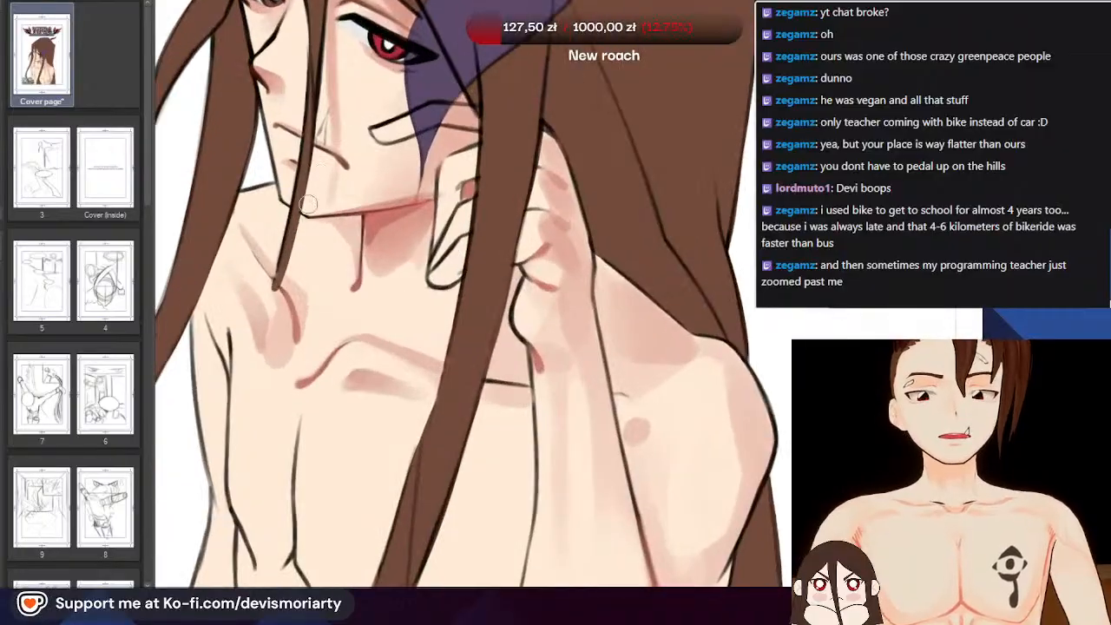
scroll(343, 204, "down", 1)
scroll(343, 204, "up", 2)
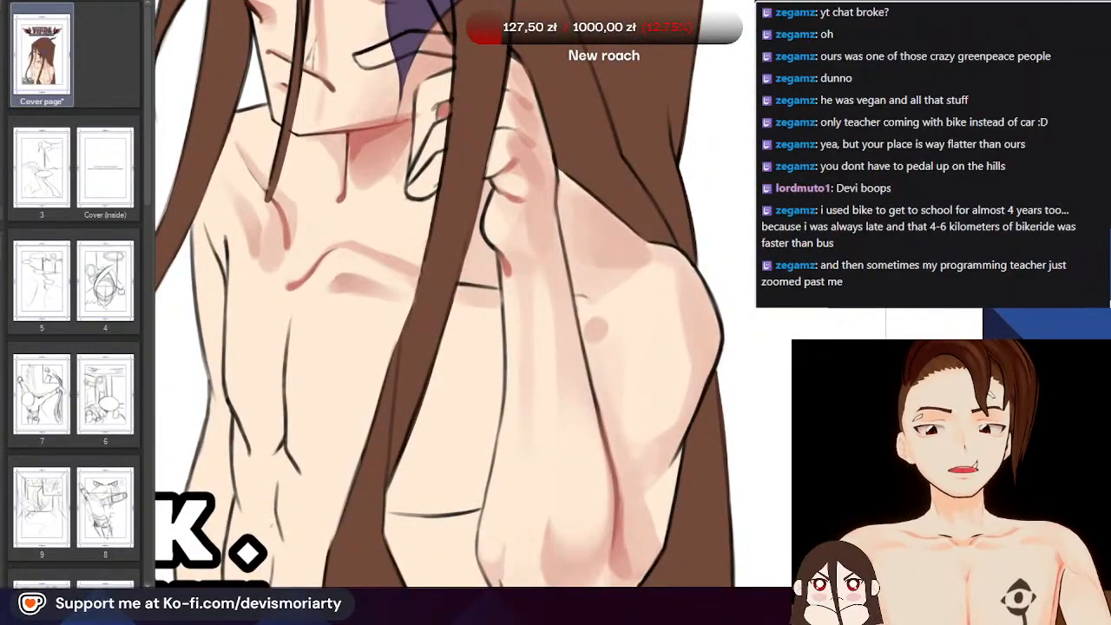
scroll(259, 460, "down", 4)
scroll(259, 460, "up", 6)
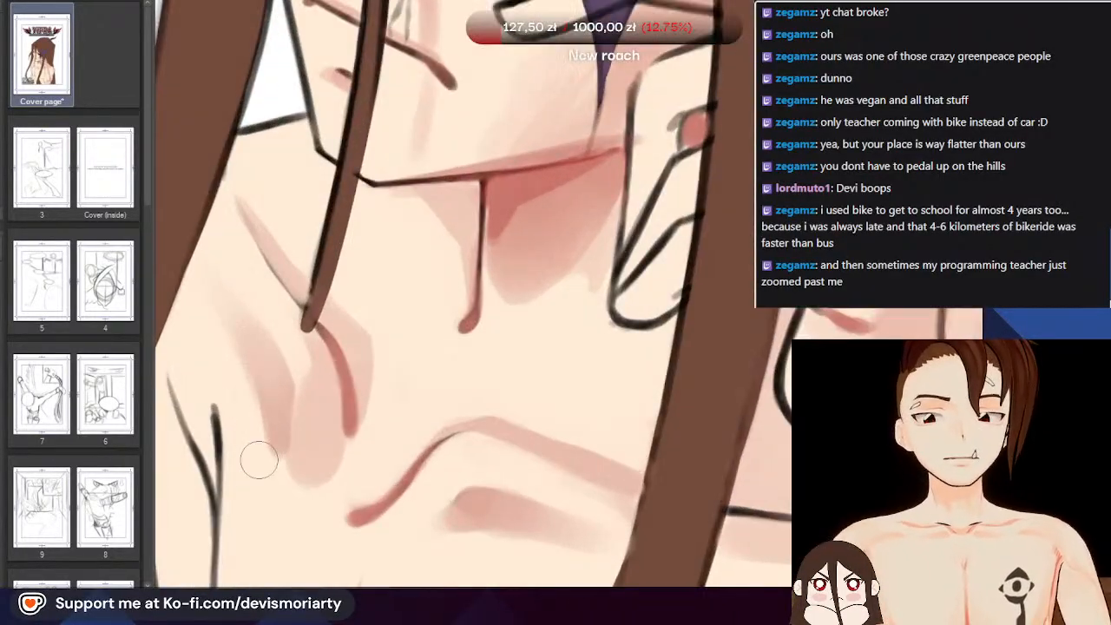
Examine the neck and collarbone shading up close and against the whole figure
scroll(258, 460, "down", 4)
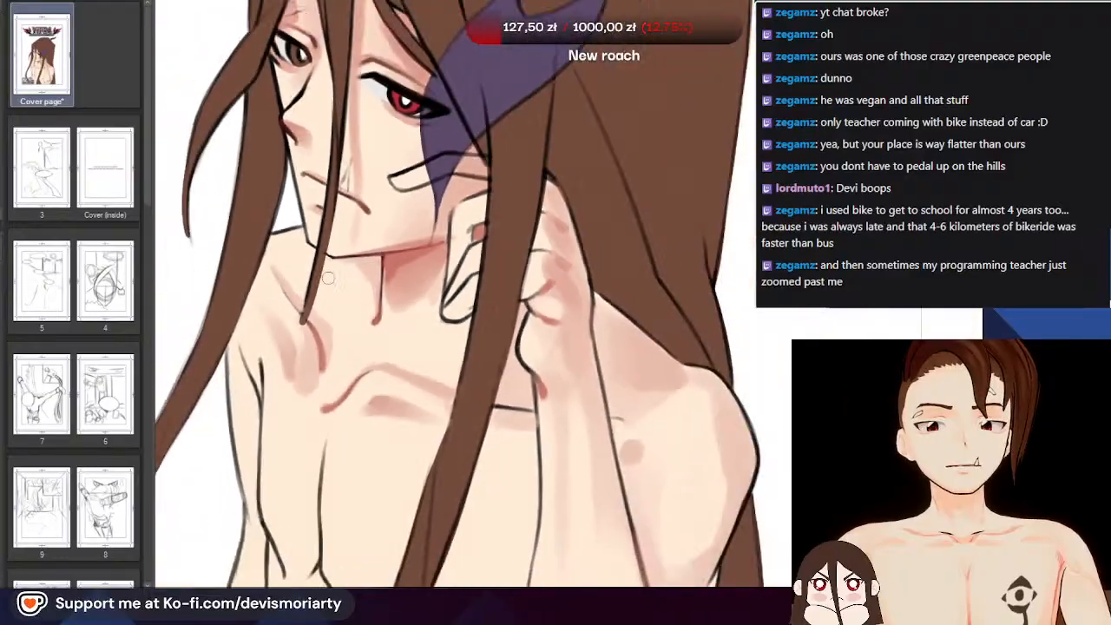
scroll(328, 278, "up", 3)
scroll(291, 416, "down", 4)
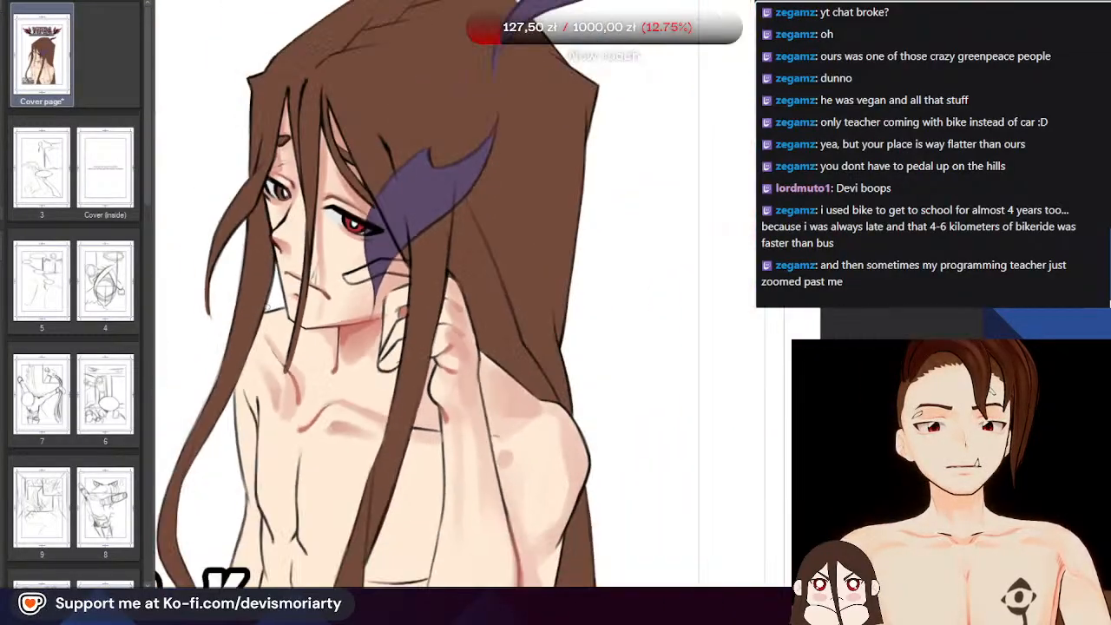
scroll(284, 413, "down", 3)
scroll(301, 394, "up", 6)
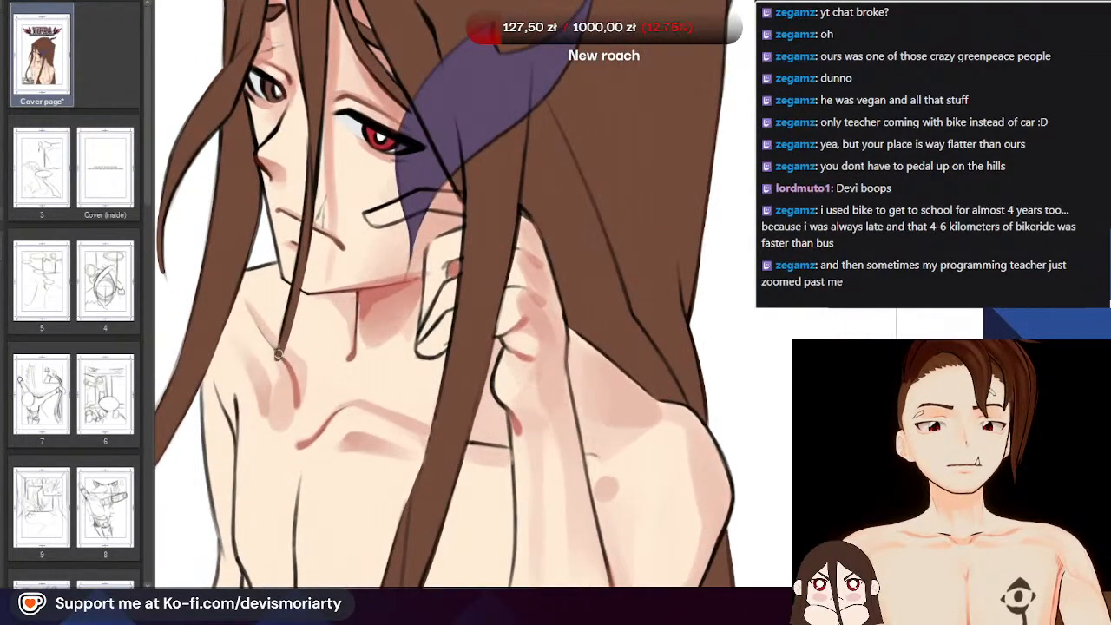
scroll(300, 395, "down", 4)
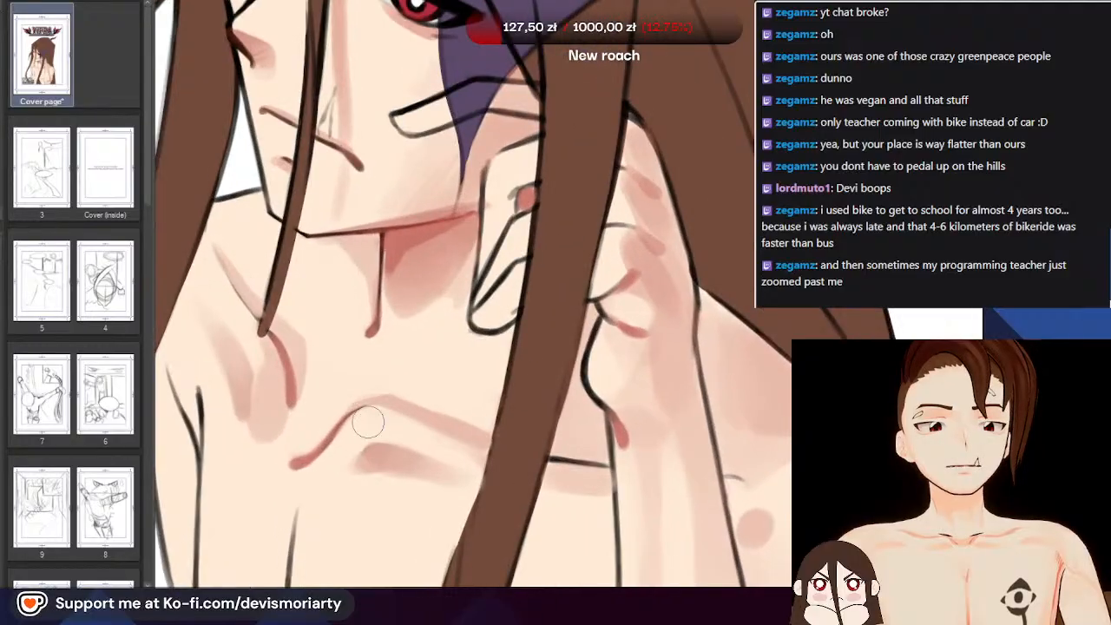
scroll(361, 401, "up", 4)
scroll(356, 403, "up", 2)
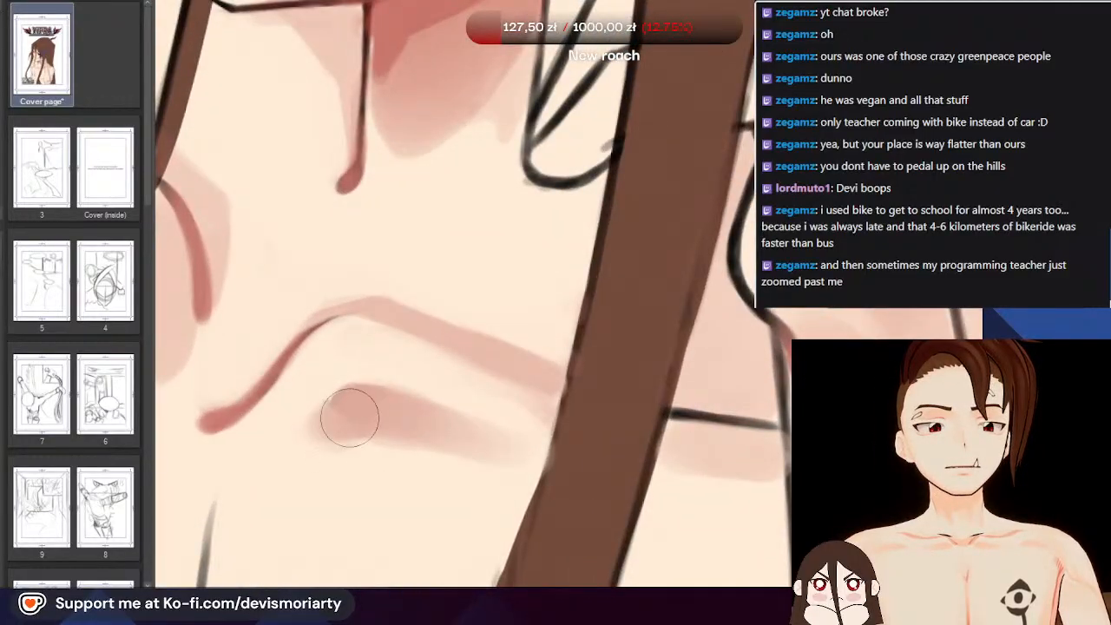
scroll(401, 425, "down", 4)
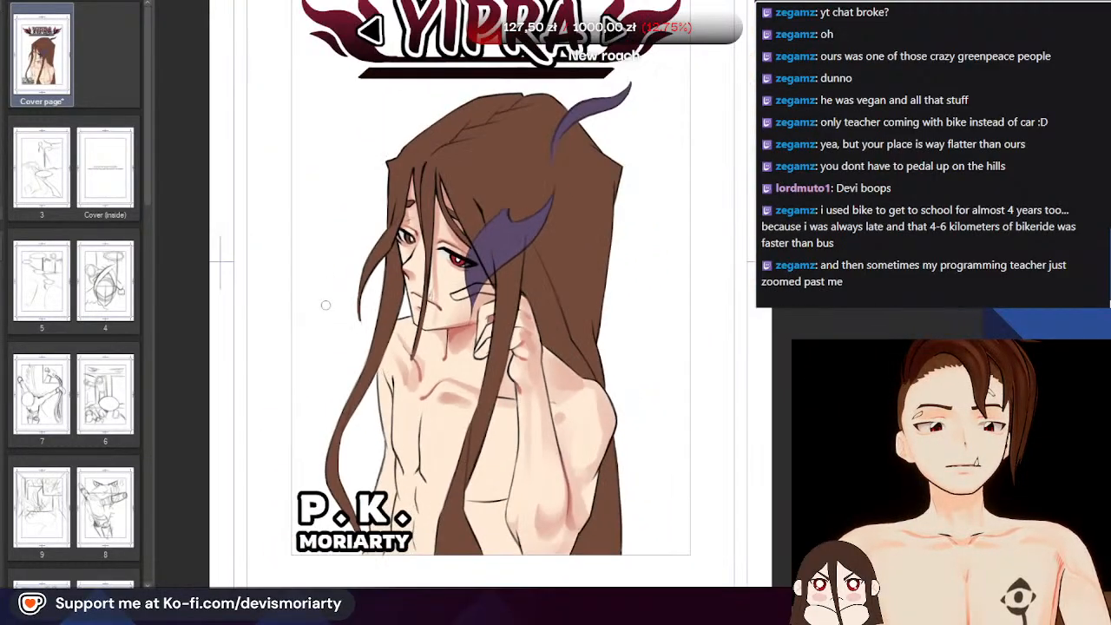
Examine how the shadow under the jaw and chin works with the neck, raised hand and shoulder
scroll(443, 460, "up", 3)
scroll(311, 450, "down", 2)
scroll(340, 434, "up", 2)
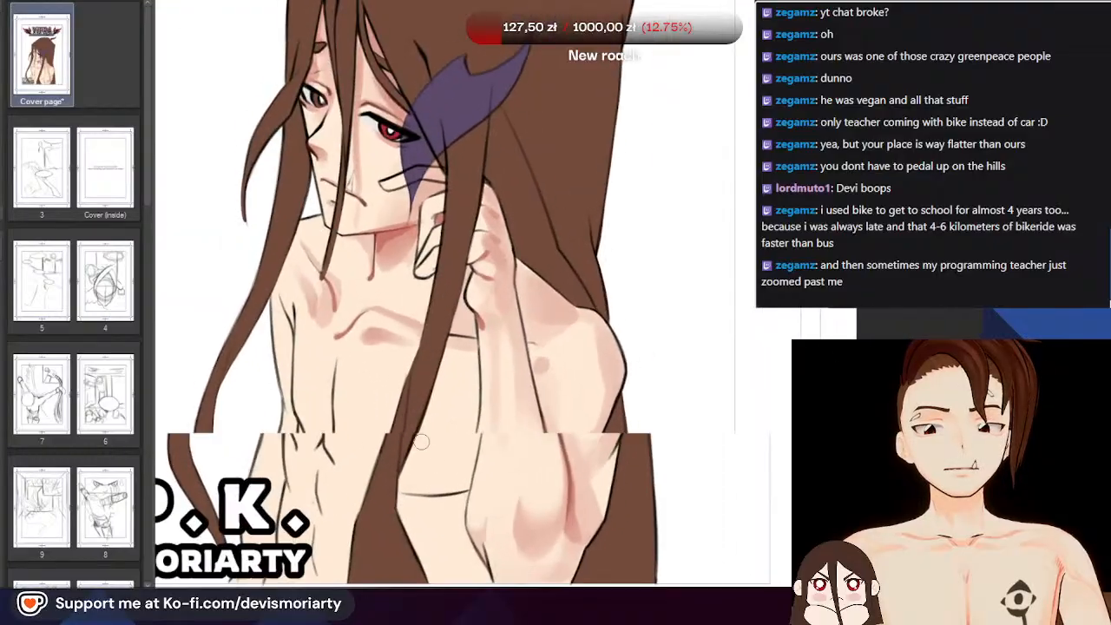
scroll(345, 261, "up", 3)
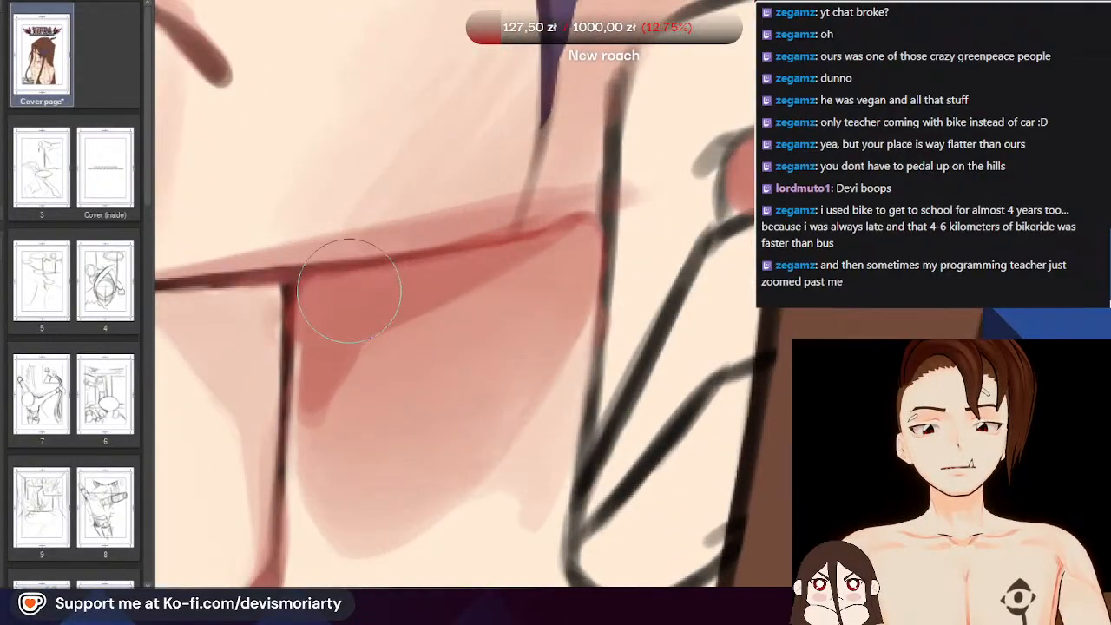
scroll(377, 286, "down", 5)
scroll(222, 365, "up", 3)
scroll(252, 318, "down", 1)
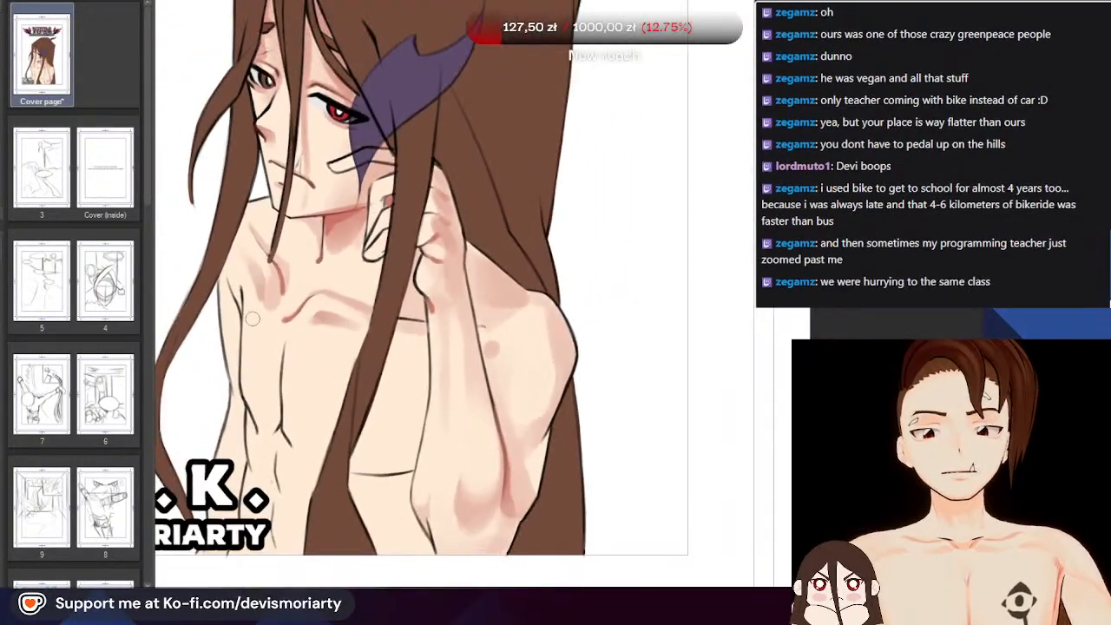
scroll(334, 155, "up", 1)
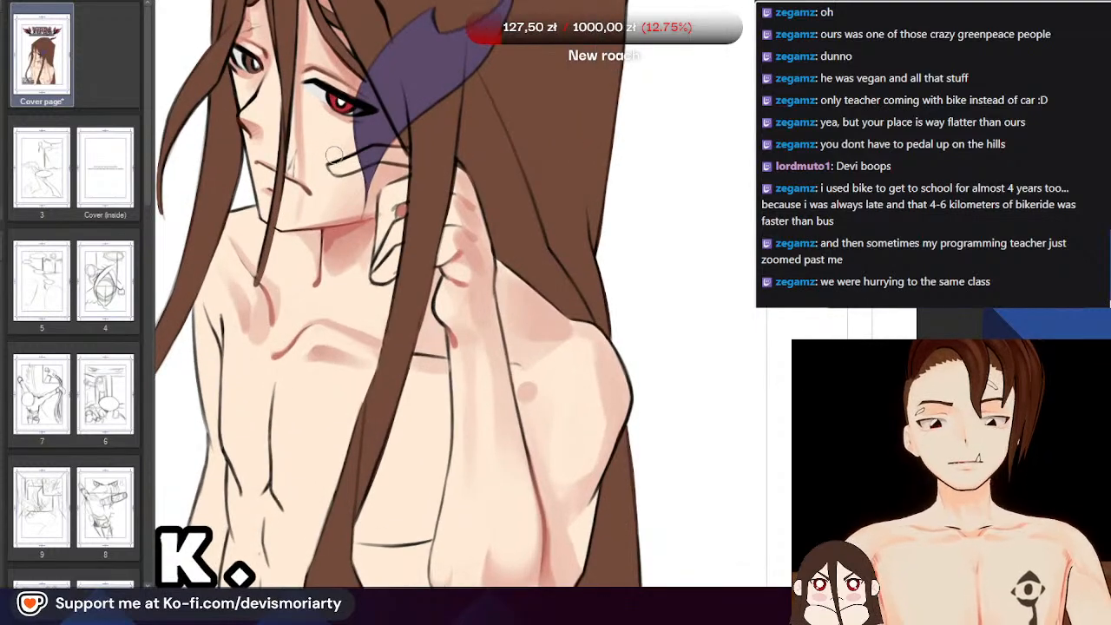
scroll(340, 154, "up", 2)
scroll(277, 392, "up", 3)
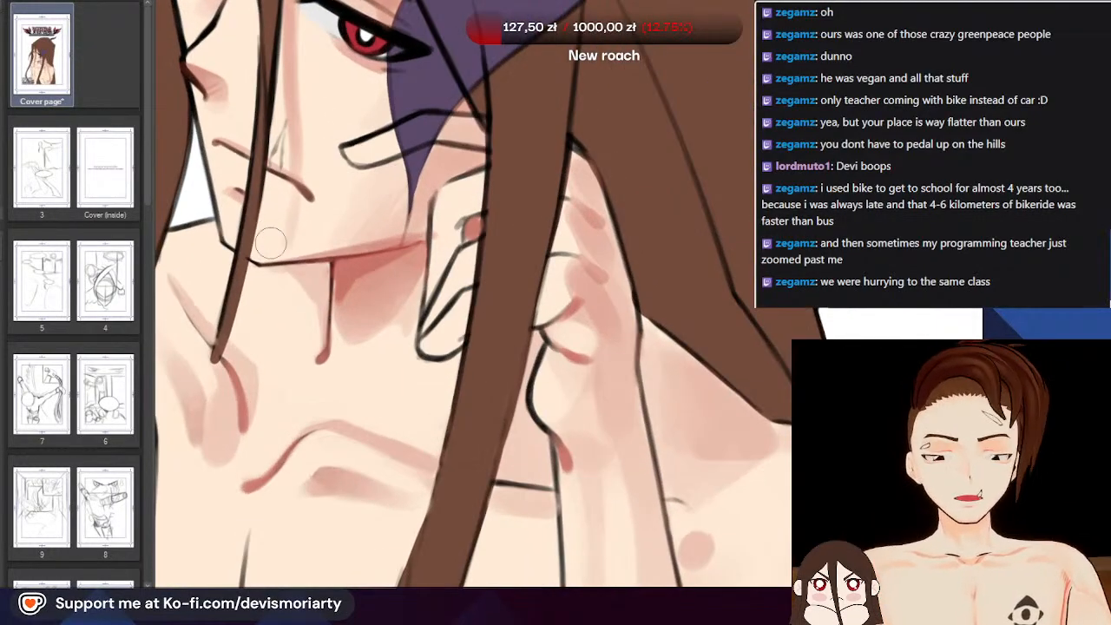
scroll(277, 392, "up", 3)
scroll(230, 361, "down", 4)
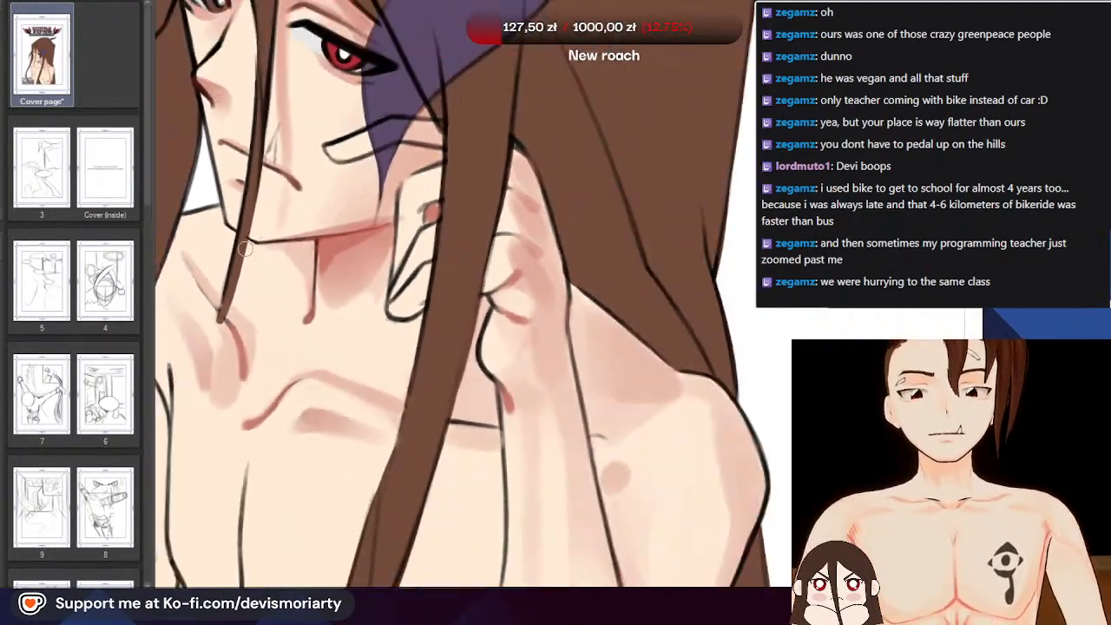
Soften the shading along the dark neck tendon line beside the tip of the thin hair strand
scroll(271, 361, "up", 3)
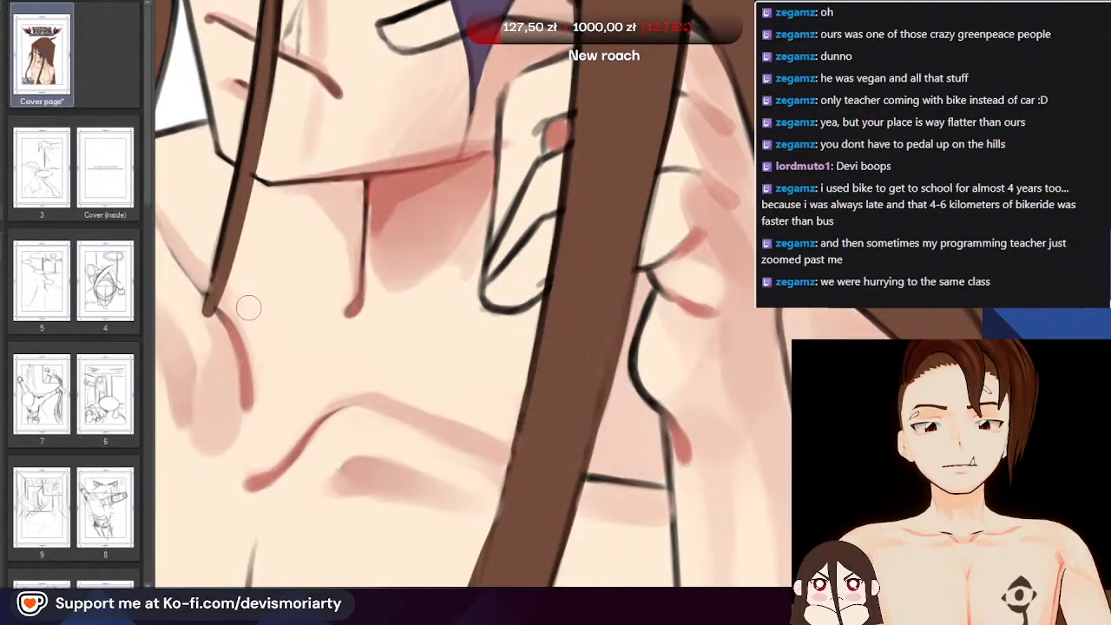
scroll(266, 357, "down", 4)
scroll(176, 206, "up", 4)
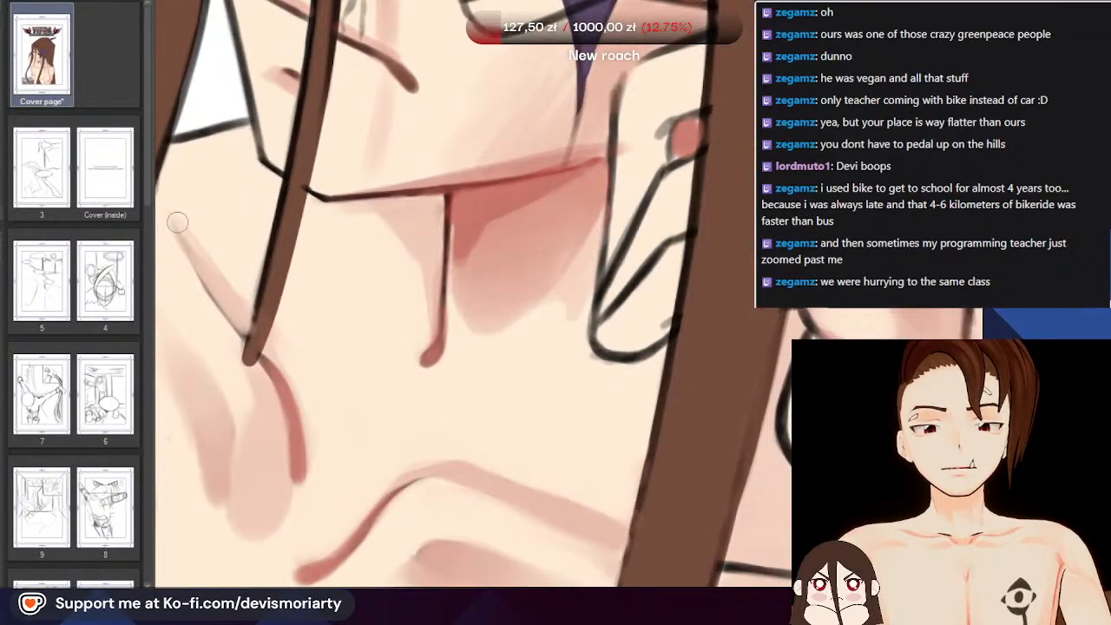
scroll(175, 218, "up", 1)
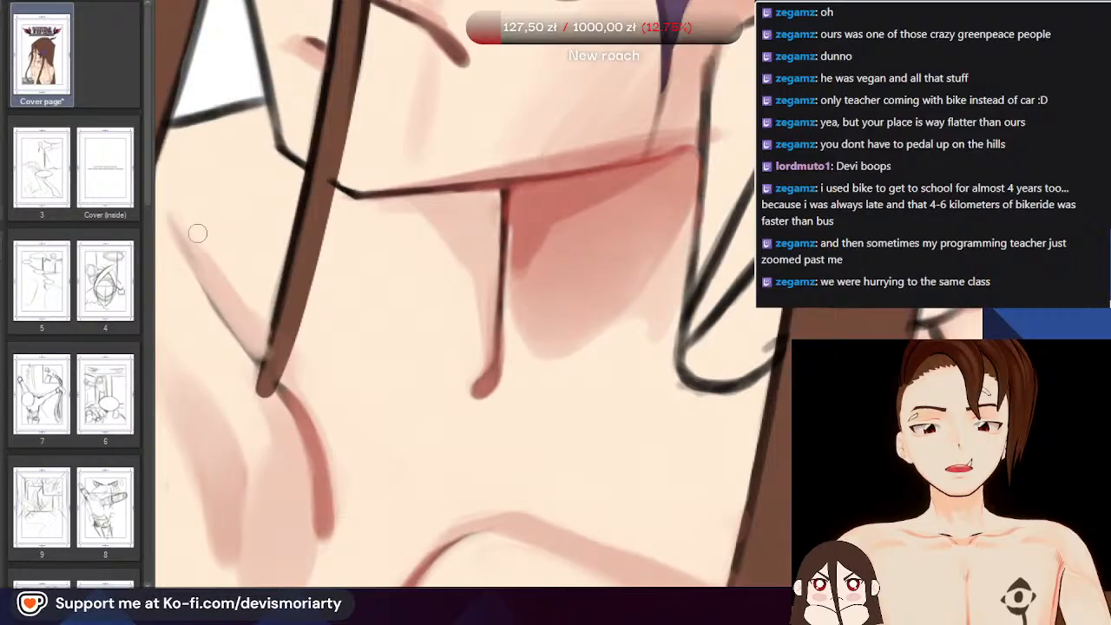
scroll(244, 290, "down", 4)
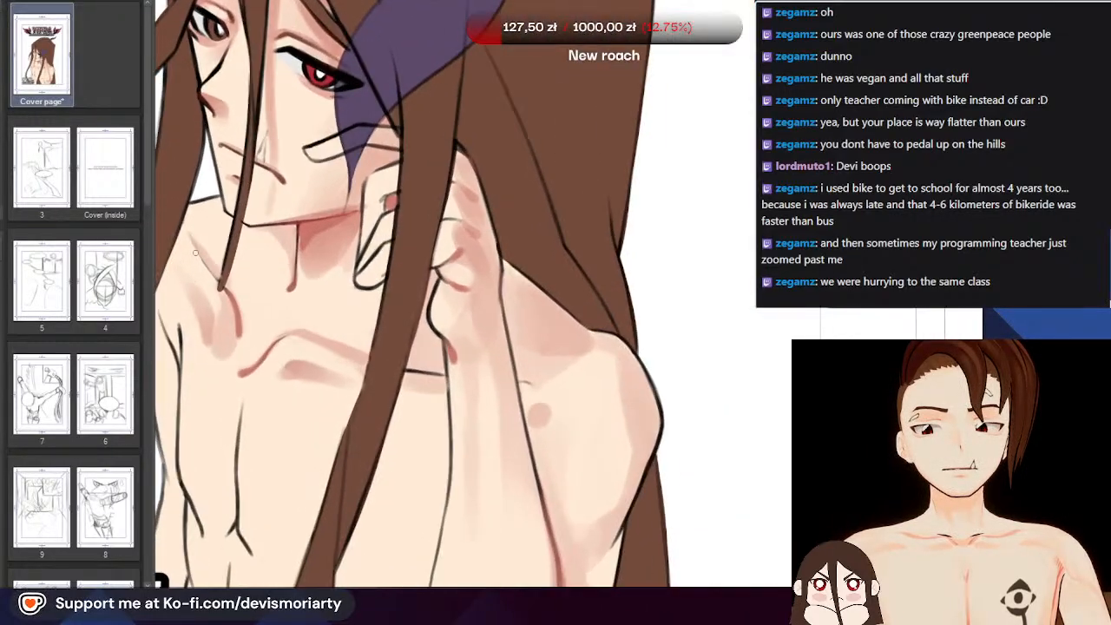
scroll(192, 219, "up", 4)
scroll(192, 220, "up", 1)
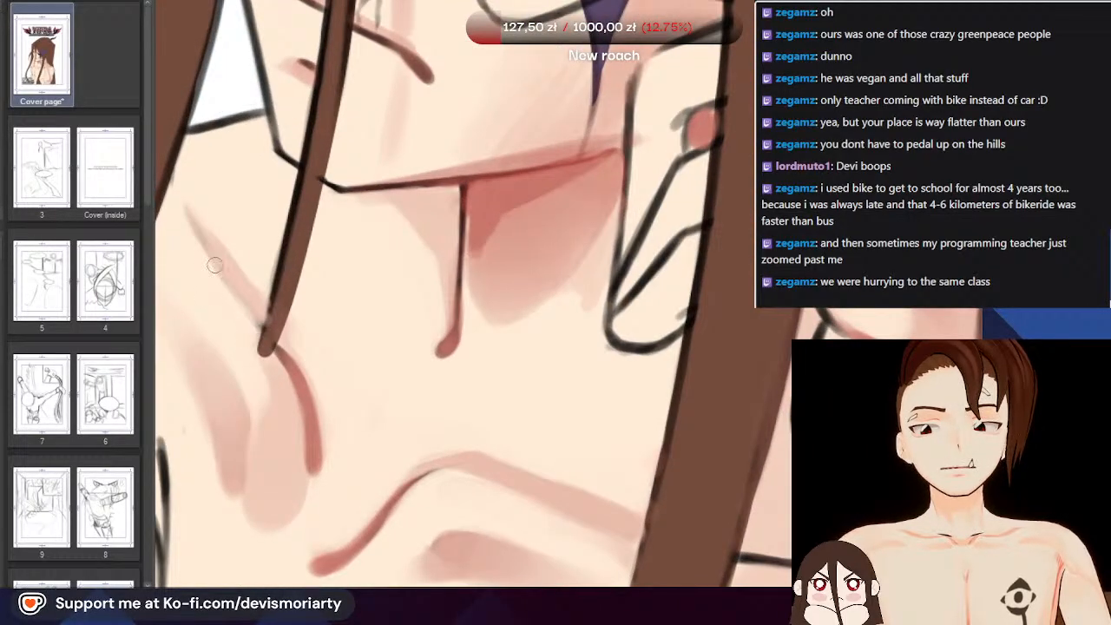
scroll(209, 265, "down", 4)
scroll(196, 258, "up", 5)
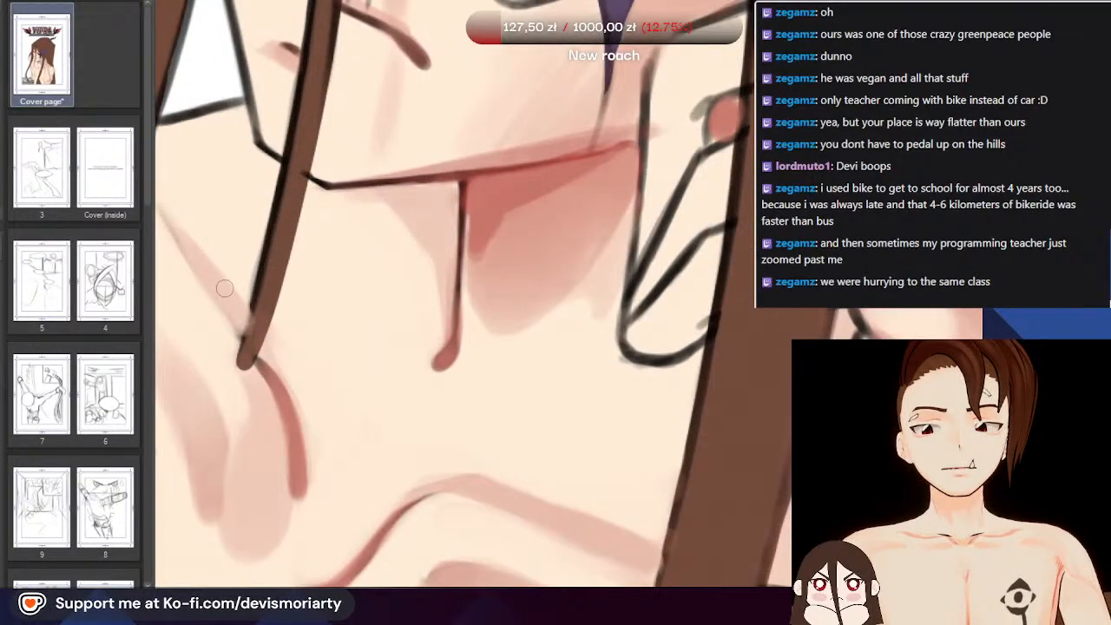
scroll(224, 288, "down", 3)
scroll(189, 227, "up", 2)
scroll(200, 252, "up", 2)
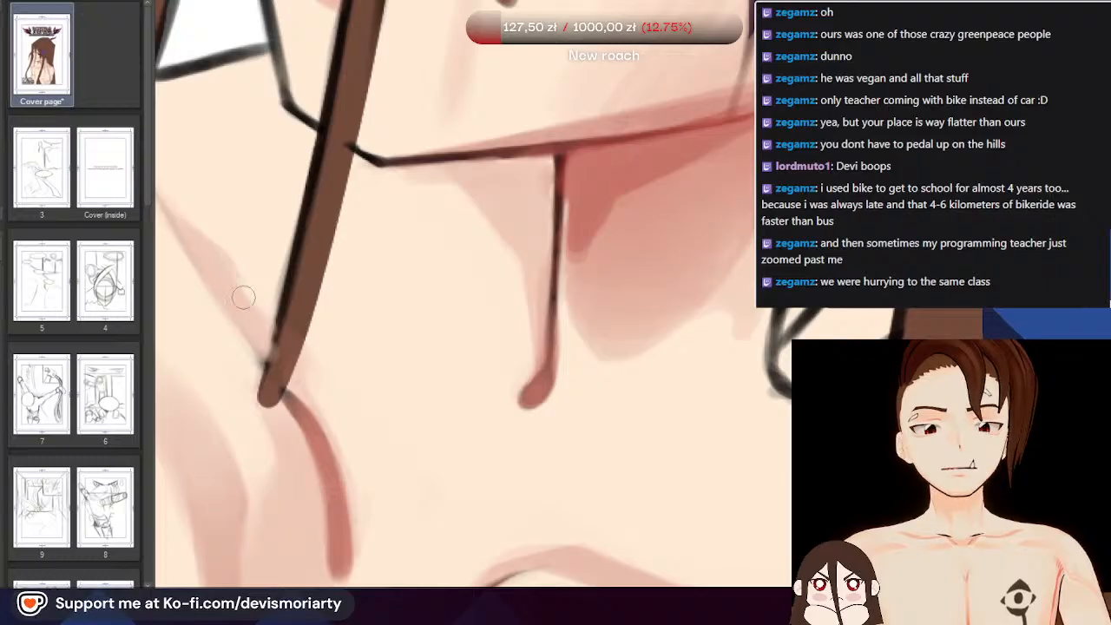
scroll(228, 261, "down", 2)
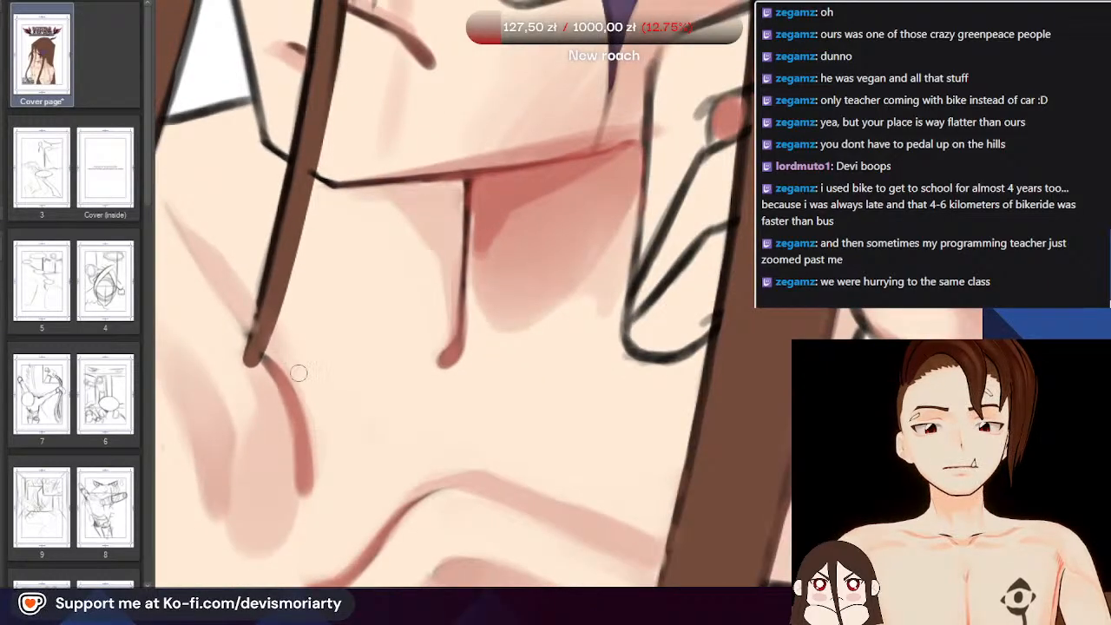
Examine the softened neck tendon against the face, chest and rest of the figure
scroll(313, 420, "down", 5)
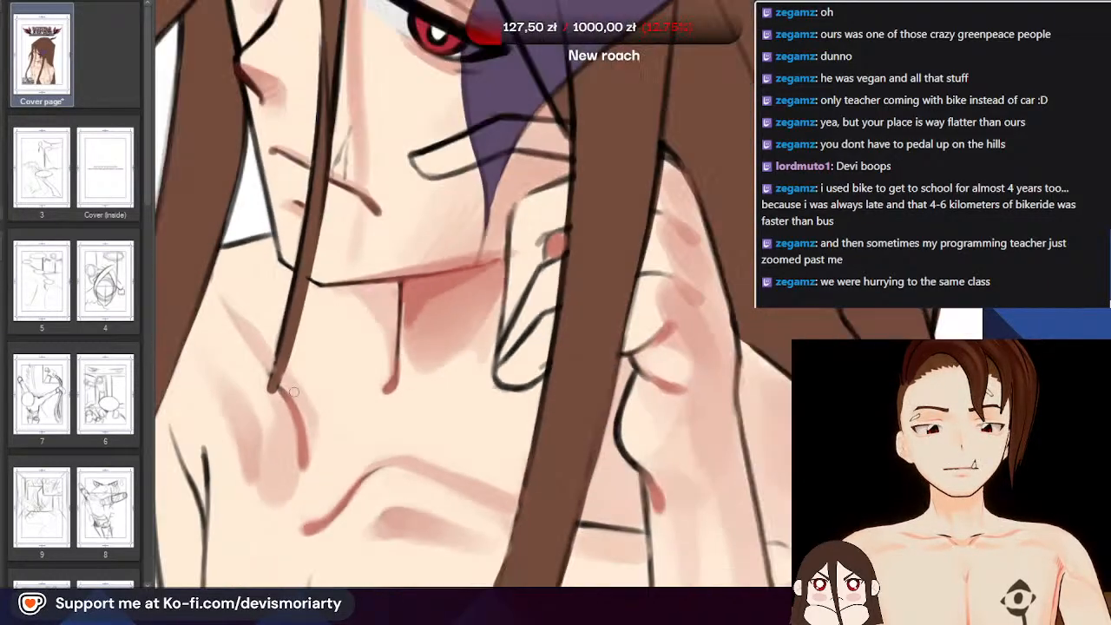
scroll(218, 189, "up", 3)
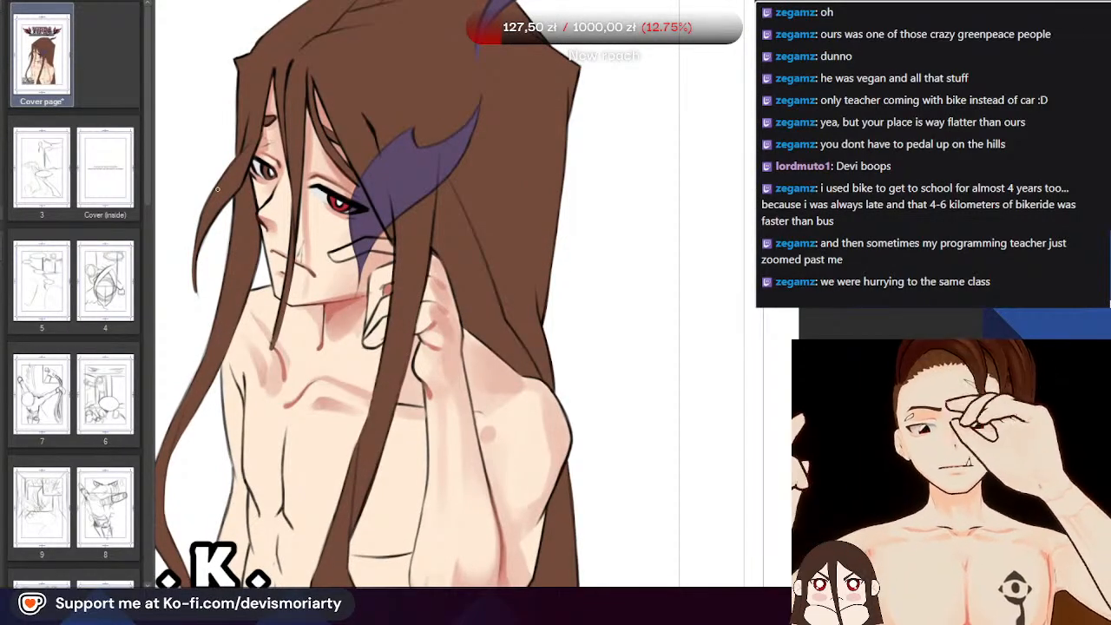
scroll(278, 368, "down", 1)
scroll(278, 368, "down", 3)
scroll(263, 212, "up", 4)
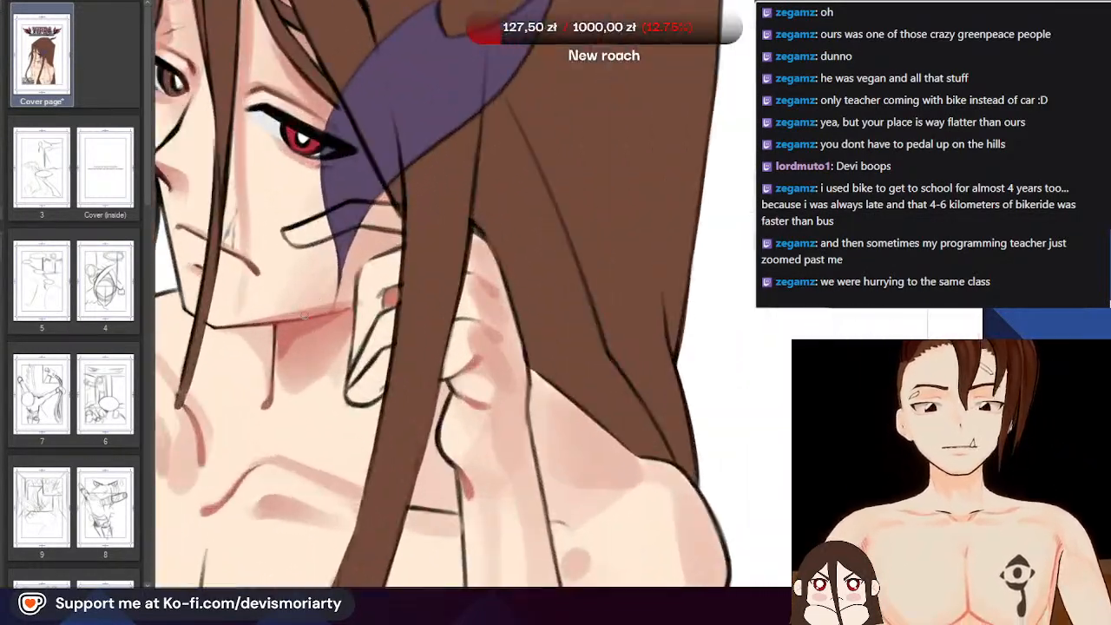
scroll(264, 211, "down", 3)
scroll(288, 297, "up", 4)
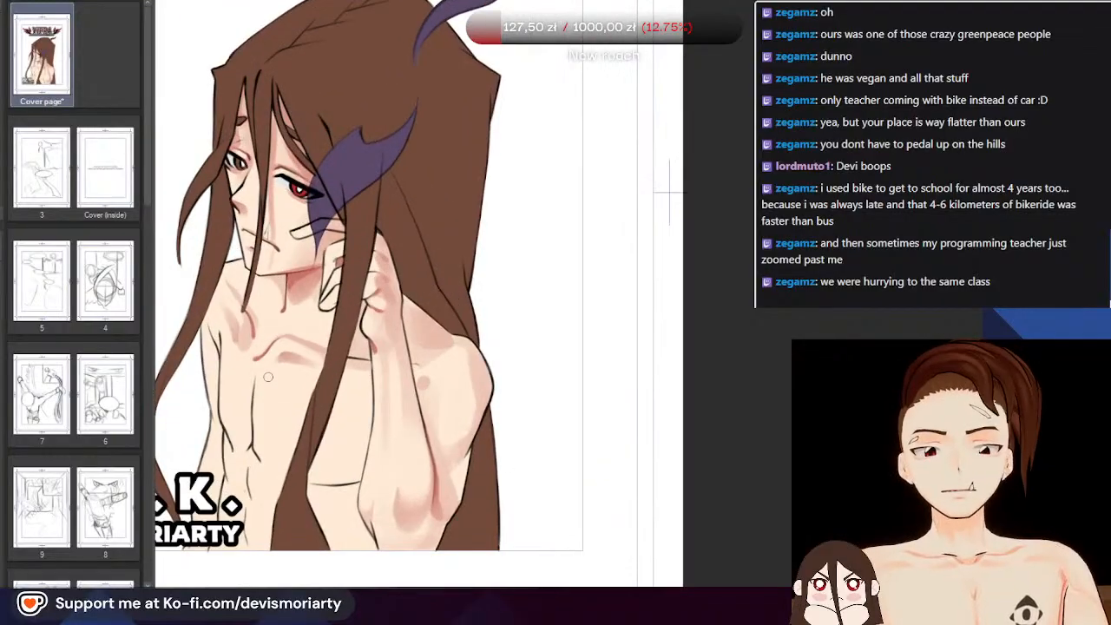
Try soft pink patches around the forked lower end of the chest's center line
scroll(225, 419, "up", 2)
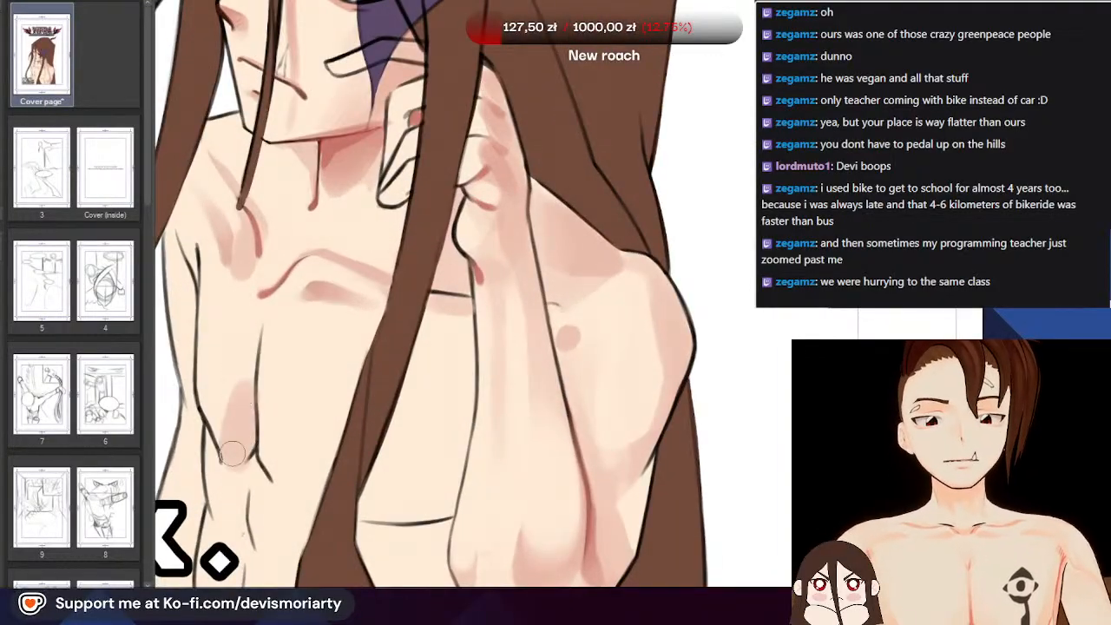
scroll(225, 399, "up", 2)
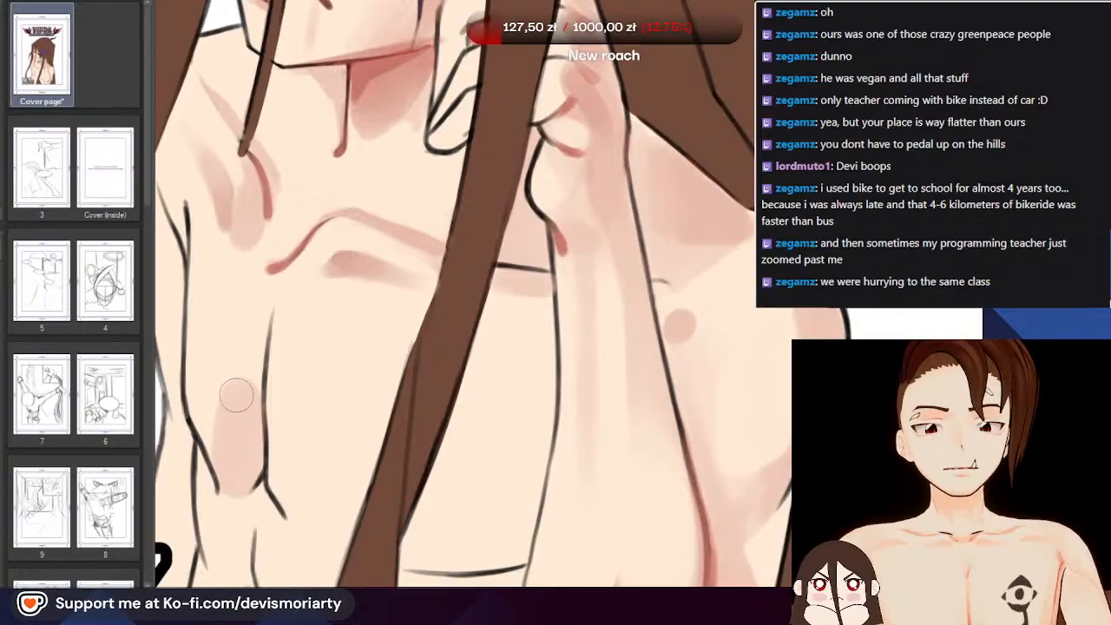
scroll(219, 426, "down", 3)
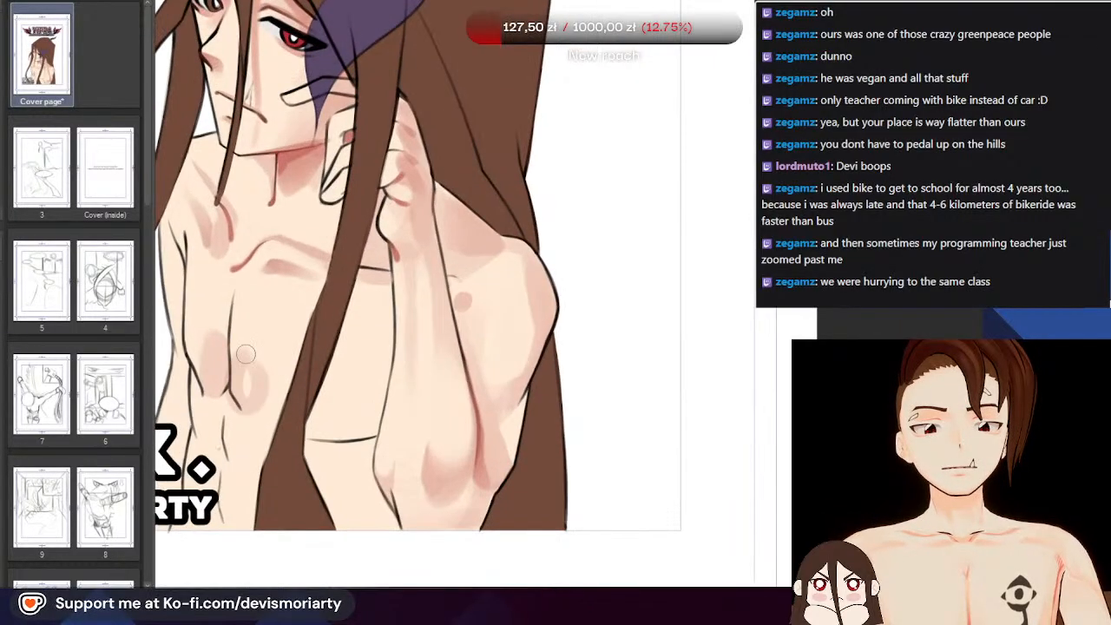
Paint soft pink shadows on both sides of the forked lower end of the chest's center line
scroll(255, 361, "up", 4)
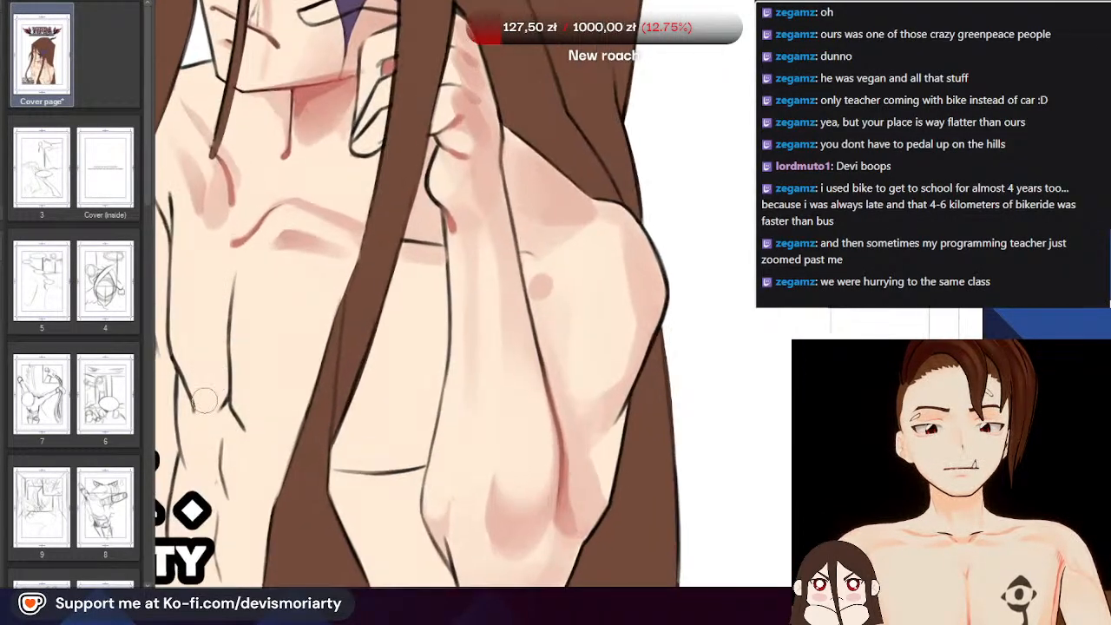
left_click_drag(246, 391, 260, 420)
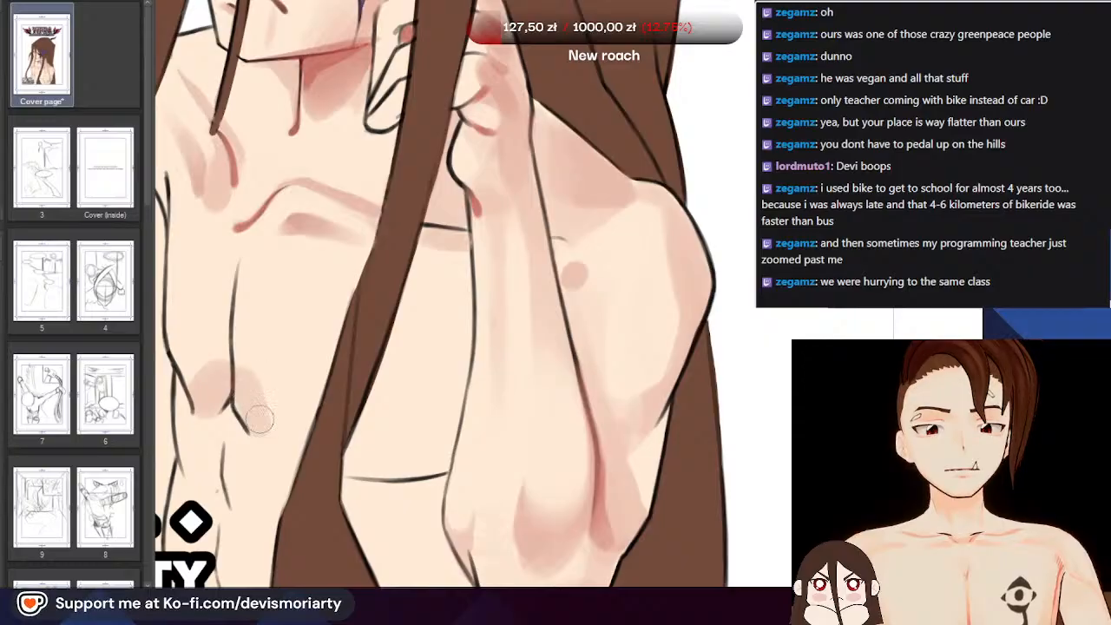
scroll(233, 347, "down", 2)
scroll(246, 340, "up", 4)
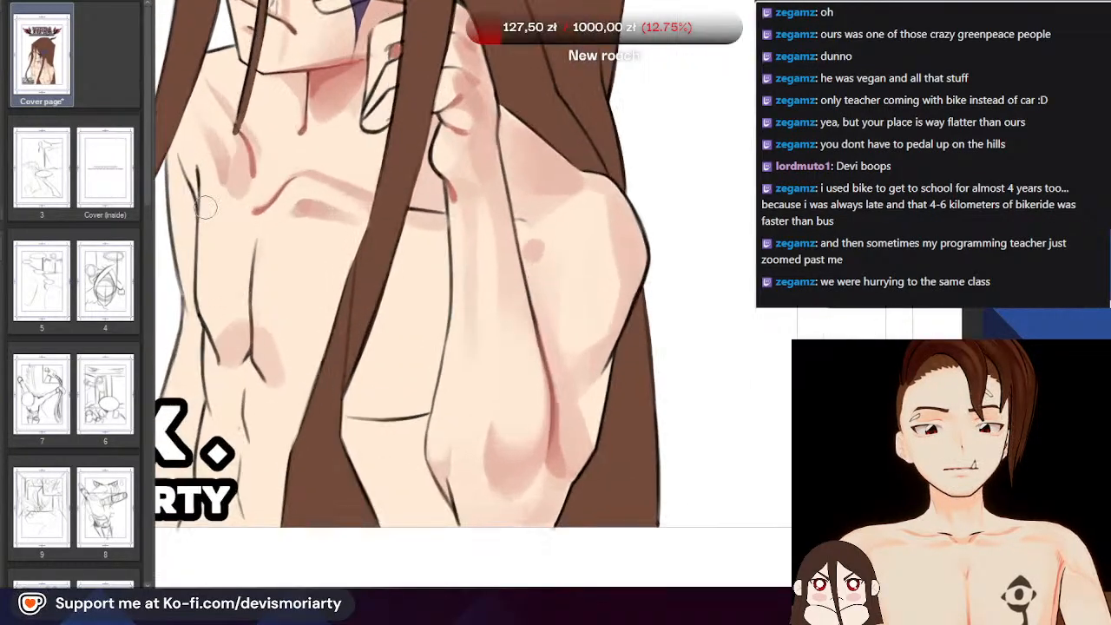
Paint a tapering reddish shadow along the chest's vertical center line and refine its outer edge down to the fork
scroll(248, 333, "down", 2)
scroll(251, 365, "up", 3)
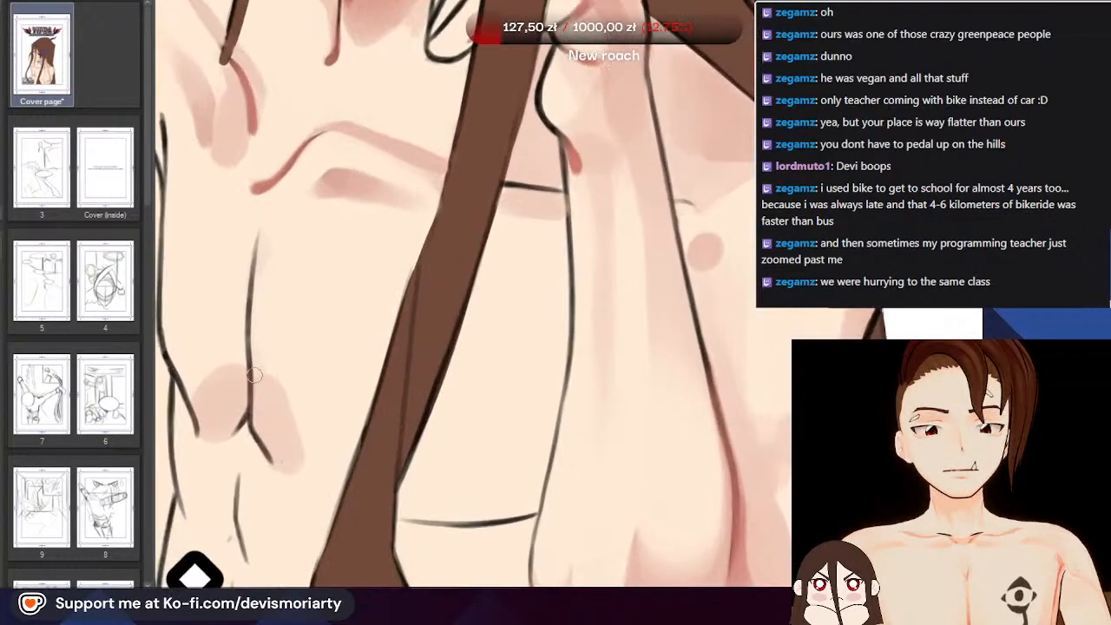
mouse_move(256, 347)
left_mouse_down()
mouse_move(261, 251)
mouse_move(254, 286)
left_mouse_up()
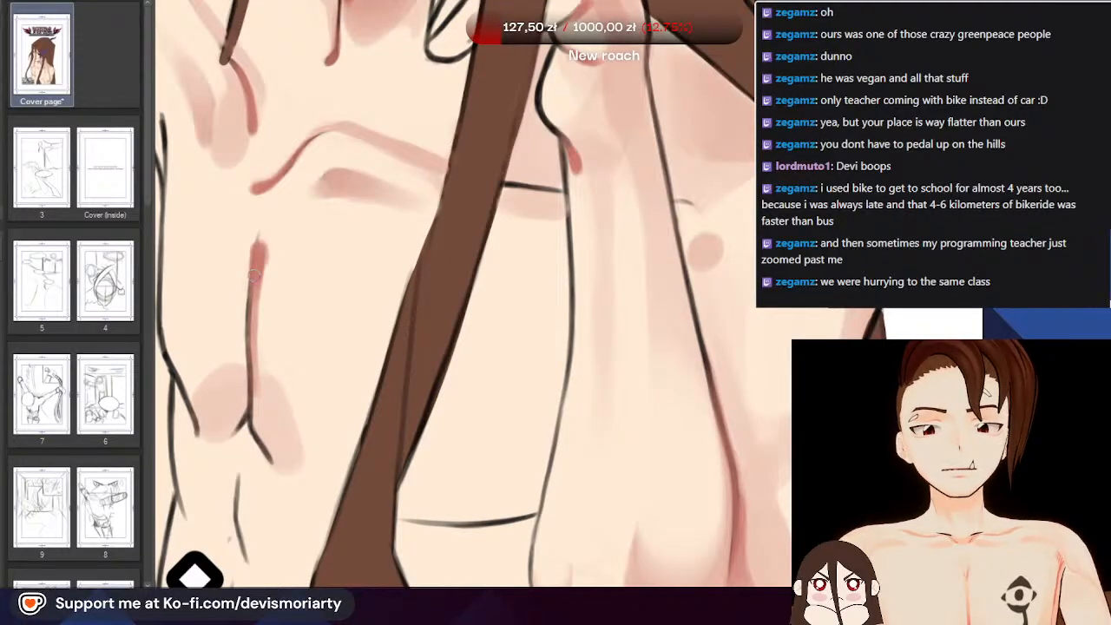
scroll(252, 277, "down", 2)
scroll(257, 349, "up", 3)
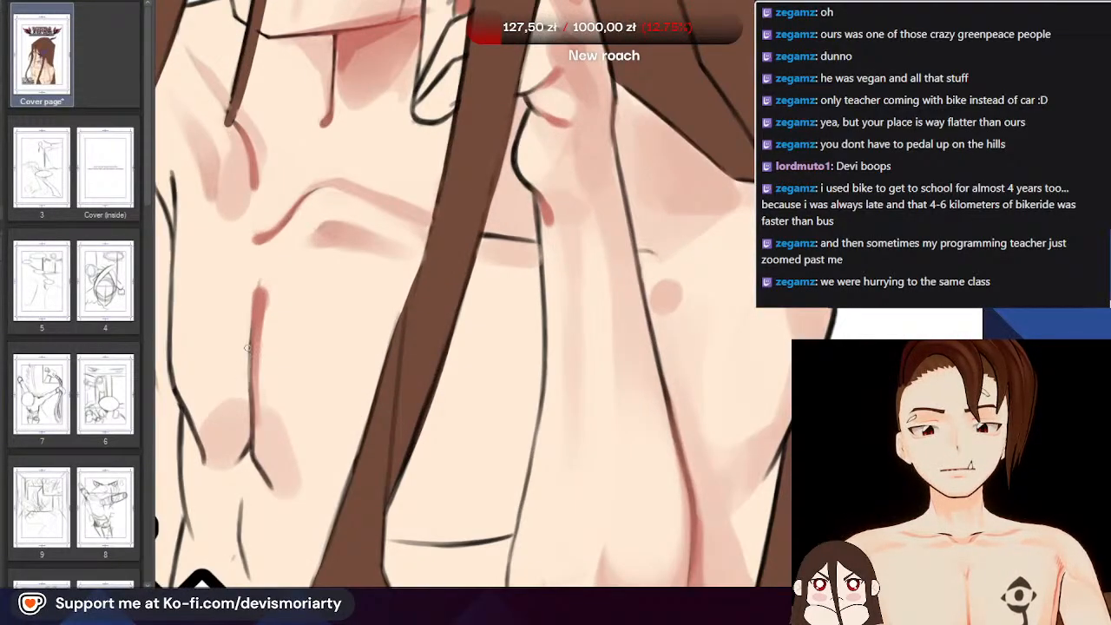
left_click_drag(252, 366, 250, 297)
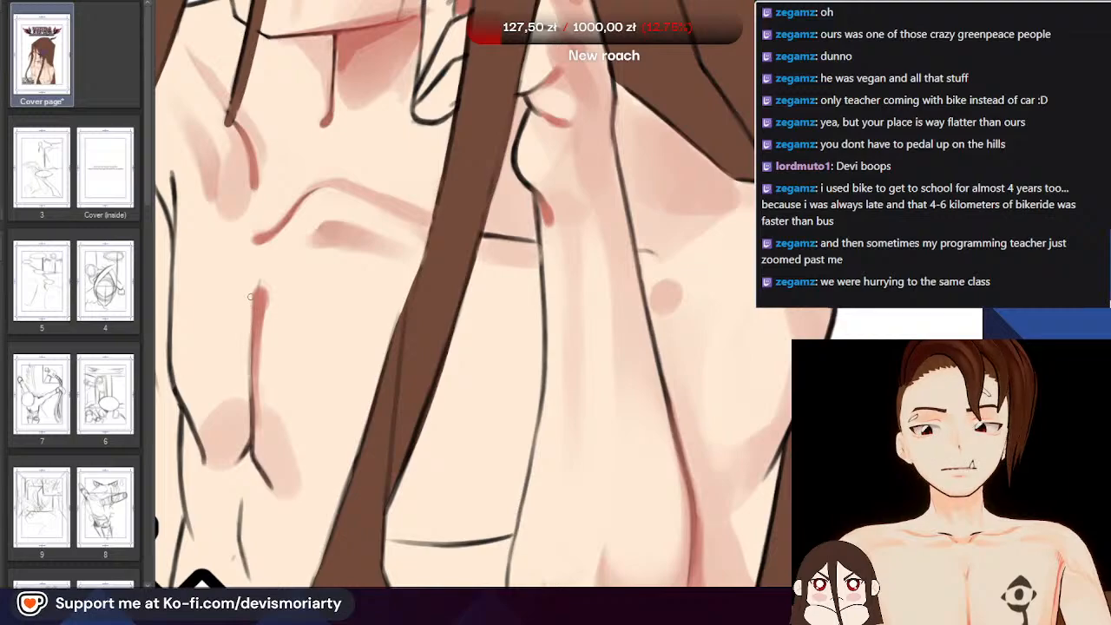
left_click_drag(249, 355, 249, 425)
left_click_drag(249, 386, 247, 425)
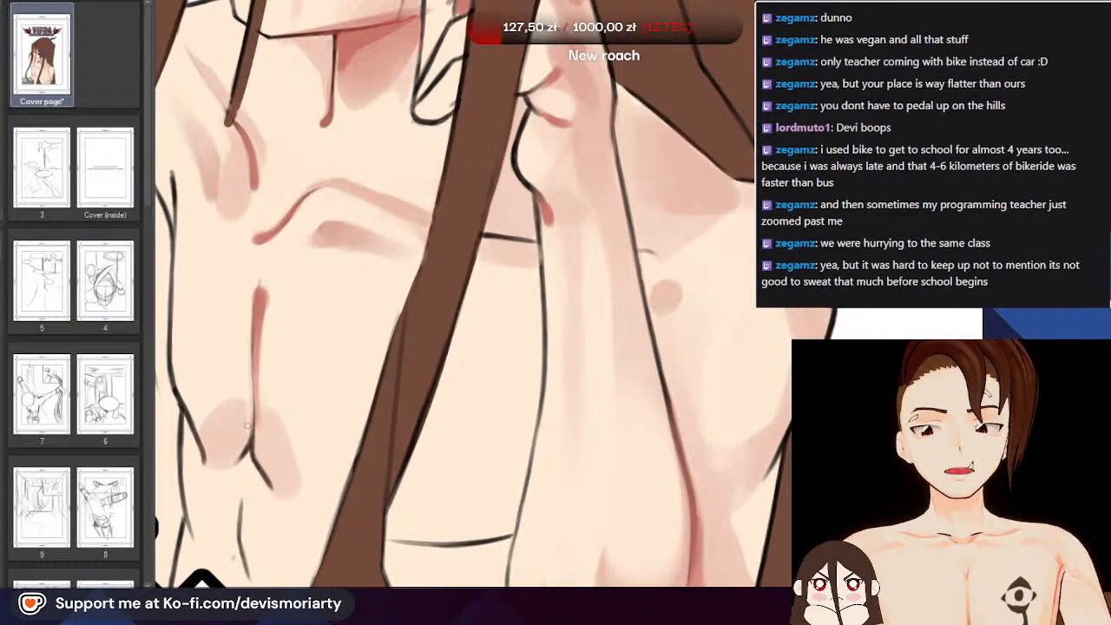
Examine the reddish shadow along the chest's center line against the rest of the figure
scroll(246, 295, "down", 5)
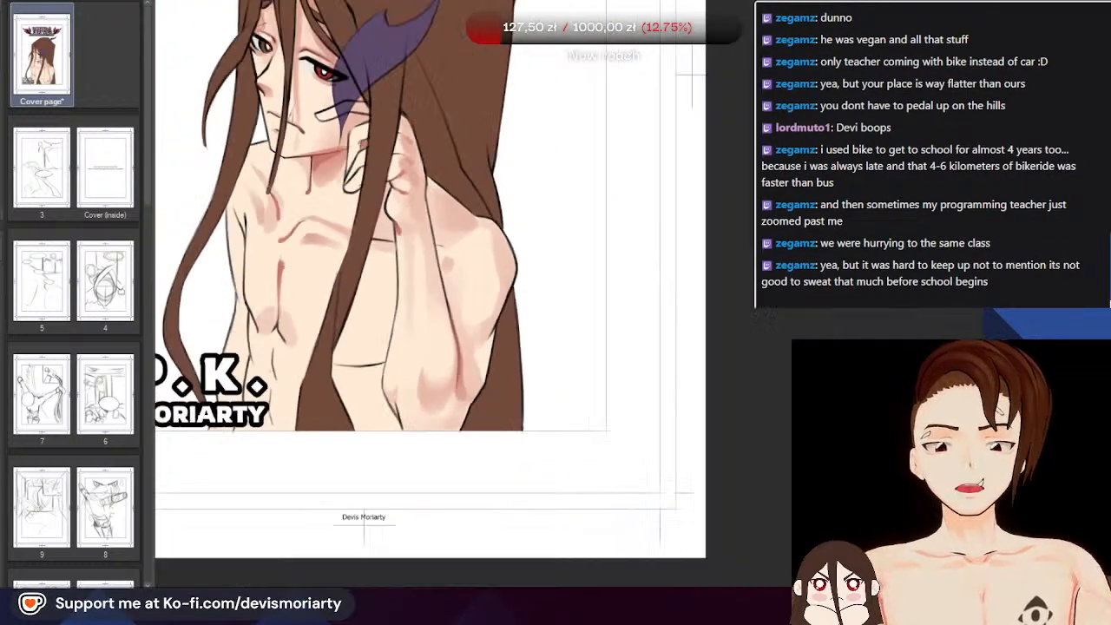
scroll(261, 299, "down", 2)
scroll(269, 294, "up", 3)
scroll(282, 289, "down", 3)
scroll(292, 285, "up", 2)
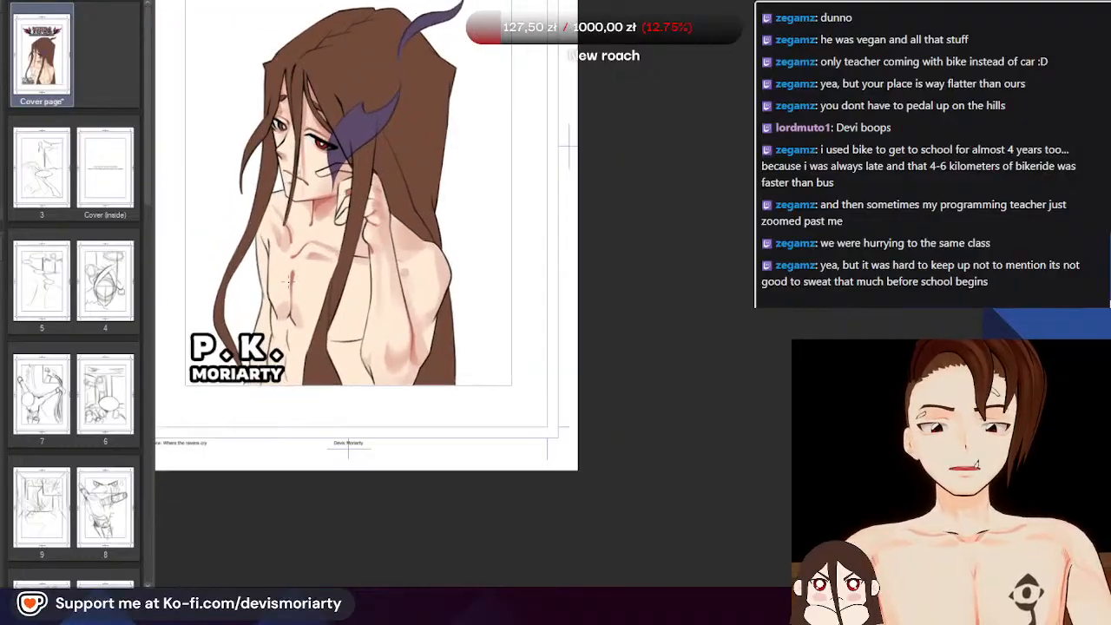
scroll(291, 286, "up", 2)
scroll(291, 290, "up", 3)
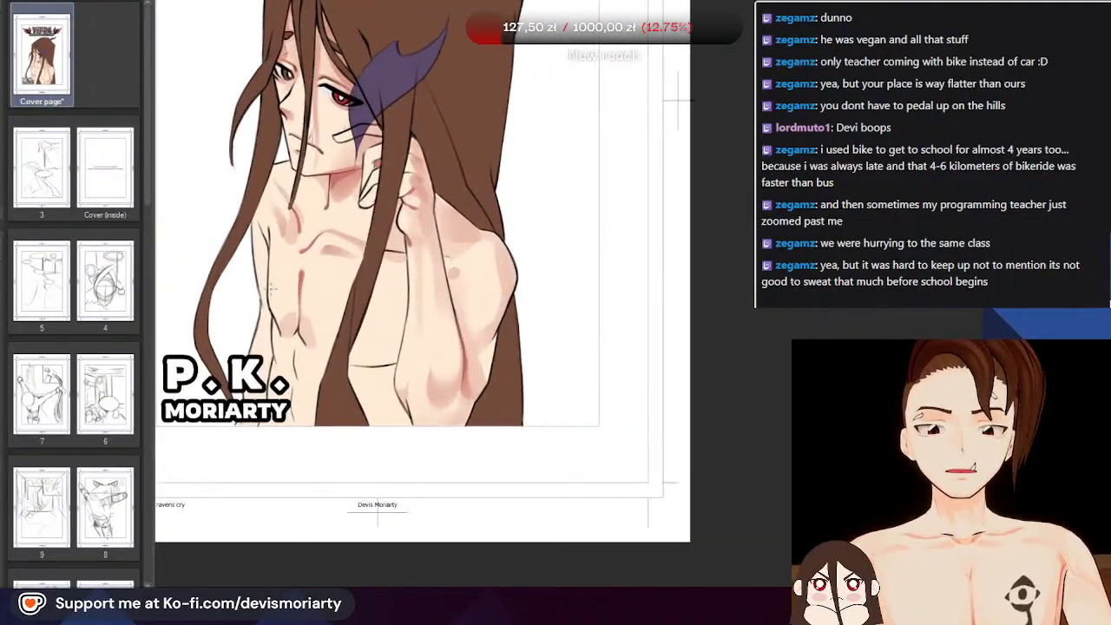
Round off the upper end of the reddish shadow on the chest's center line and strengthen it down to the fork
scroll(292, 298, "up", 4)
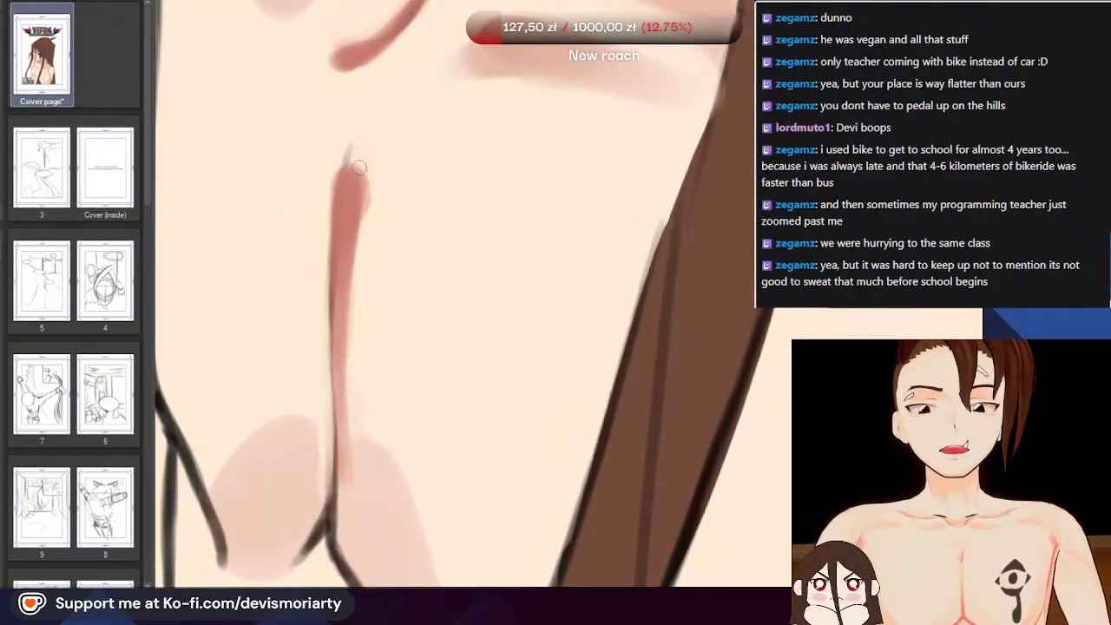
mouse_move(345, 193)
left_mouse_down()
mouse_move(362, 169)
mouse_move(379, 188)
mouse_move(362, 237)
mouse_move(359, 226)
mouse_move(354, 382)
left_mouse_up()
scroll(387, 224, "up", 1)
scroll(355, 394, "down", 1)
scroll(355, 393, "down", 1)
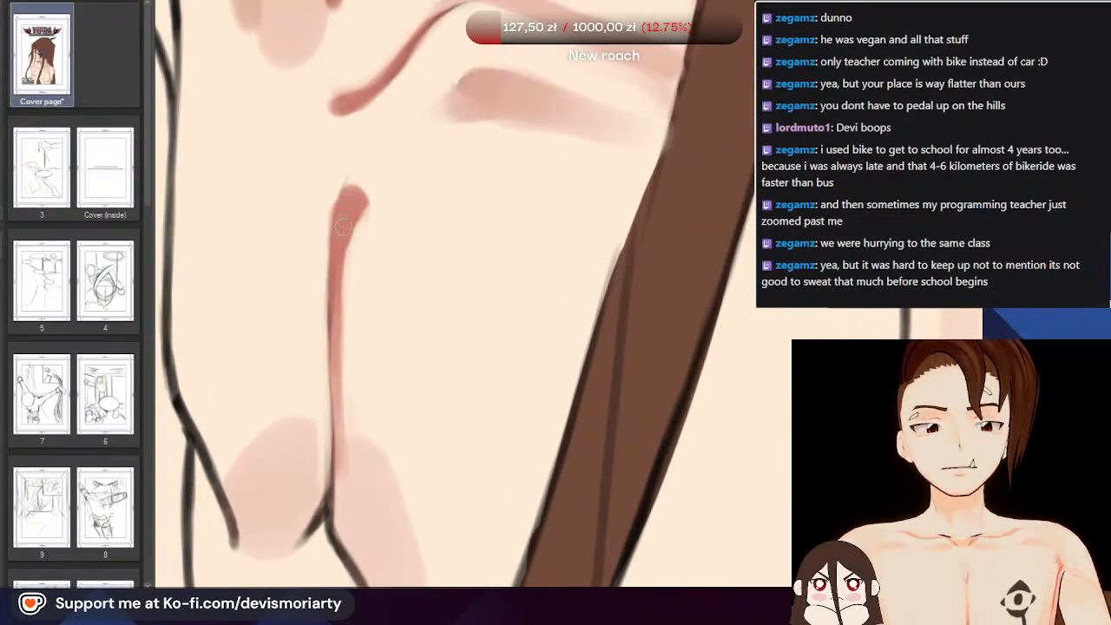
scroll(344, 217, "up", 1)
scroll(345, 210, "down", 1)
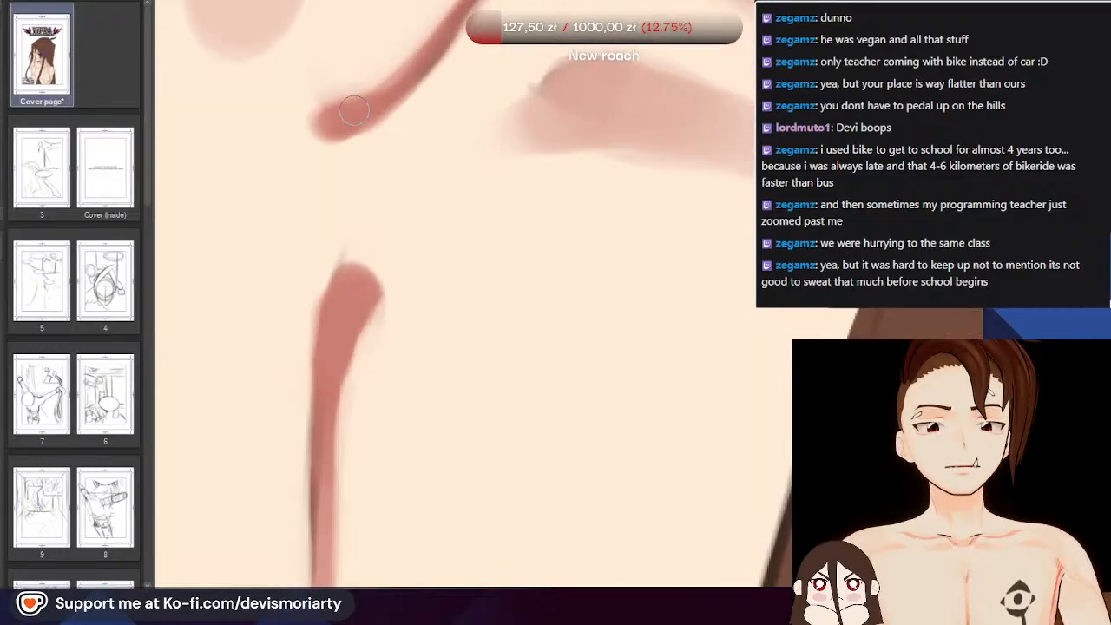
scroll(348, 213, "down", 1)
left_click_drag(329, 229, 332, 388)
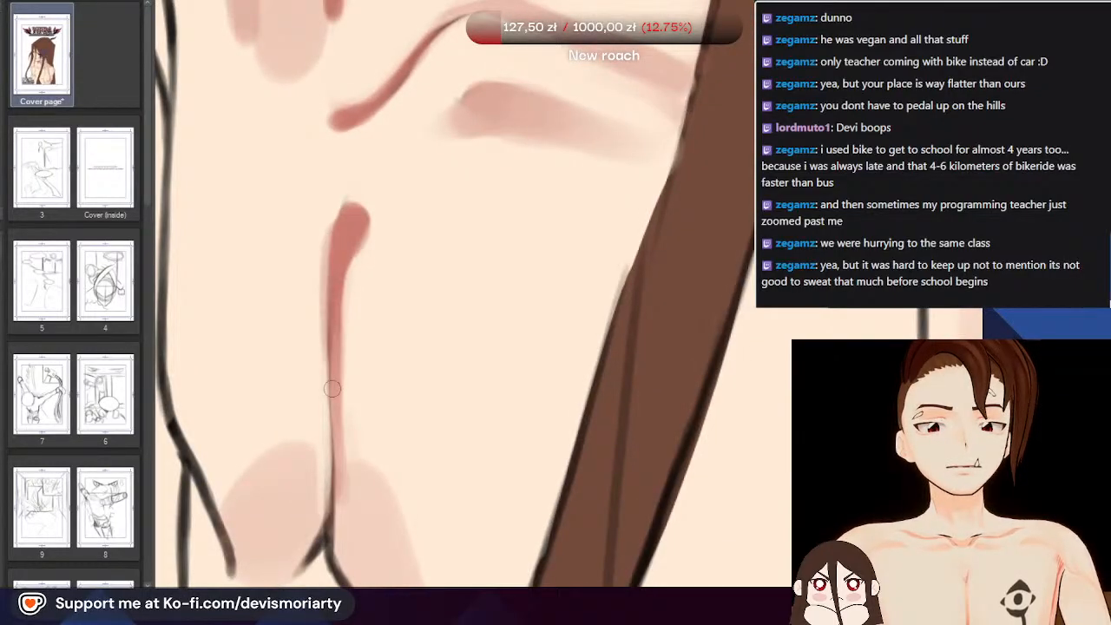
scroll(330, 261, "down", 2)
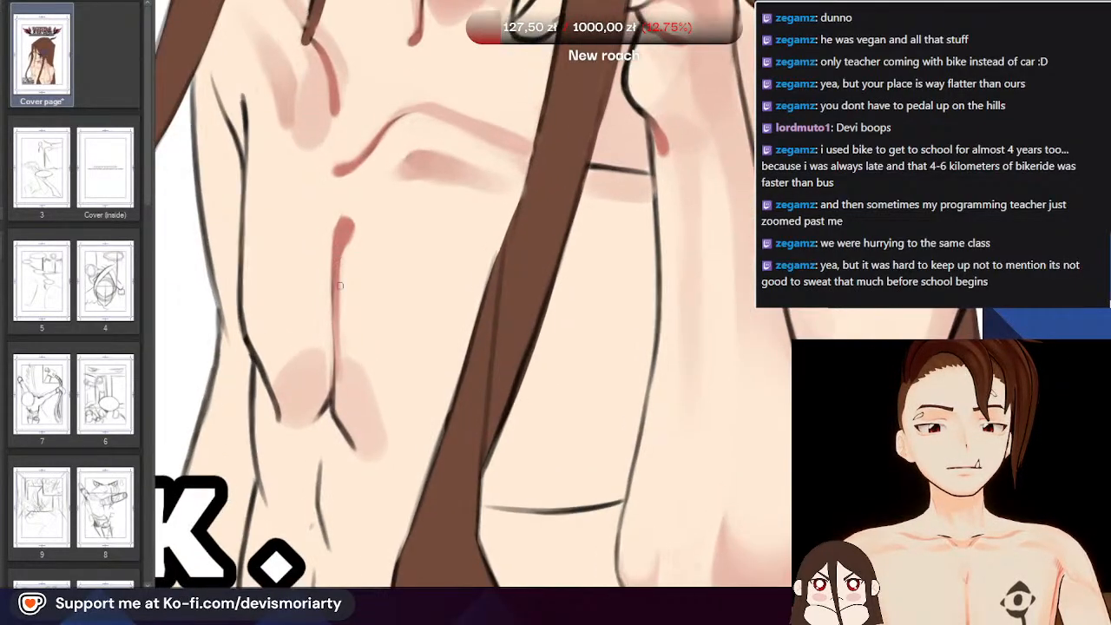
left_click_drag(336, 387, 336, 408)
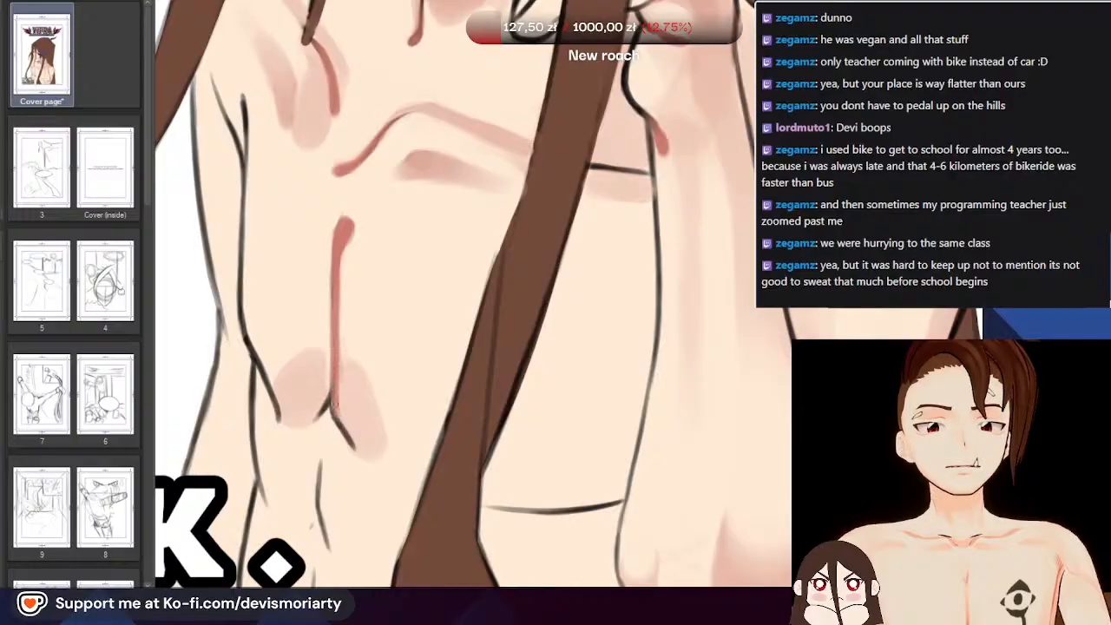
Examine the strengthened center-line shadow both close up and within the whole cover illustration
scroll(335, 411, "down", 3)
scroll(323, 351, "up", 1)
scroll(322, 352, "down", 2)
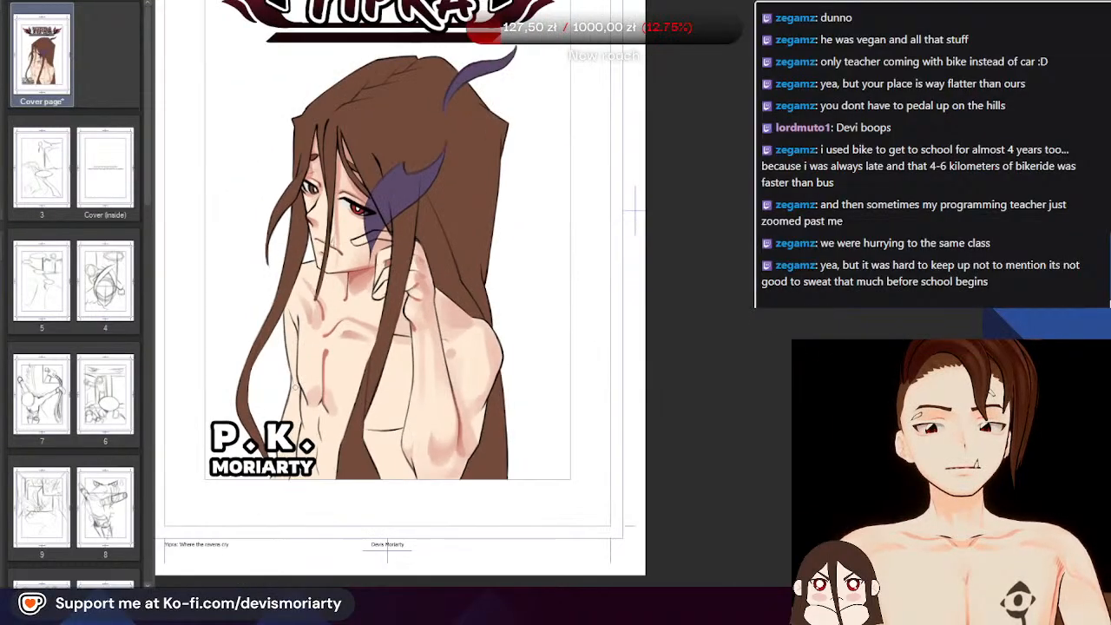
scroll(324, 312, "up", 1)
scroll(319, 312, "up", 3)
scroll(319, 417, "down", 1)
scroll(312, 470, "up", 1)
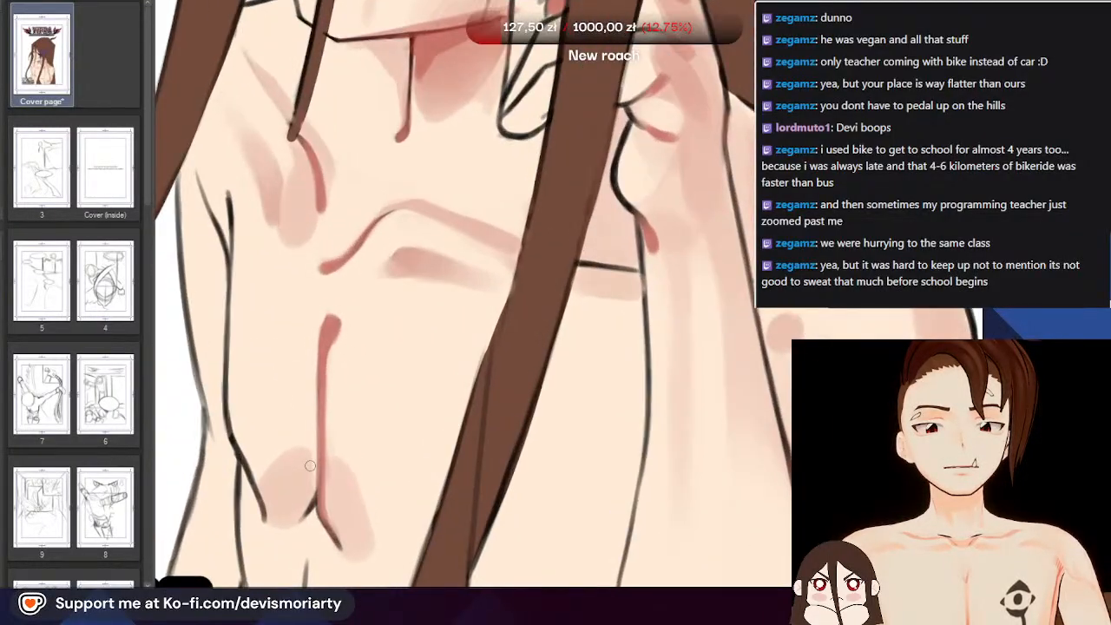
scroll(311, 465, "up", 1)
scroll(308, 493, "down", 4)
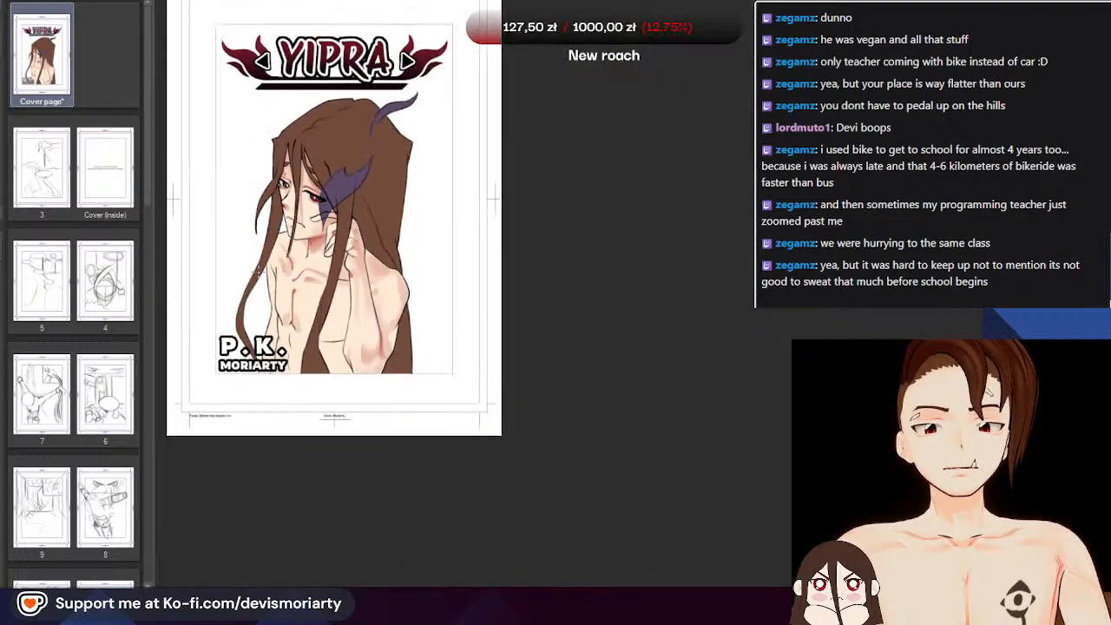
scroll(308, 493, "up", 2)
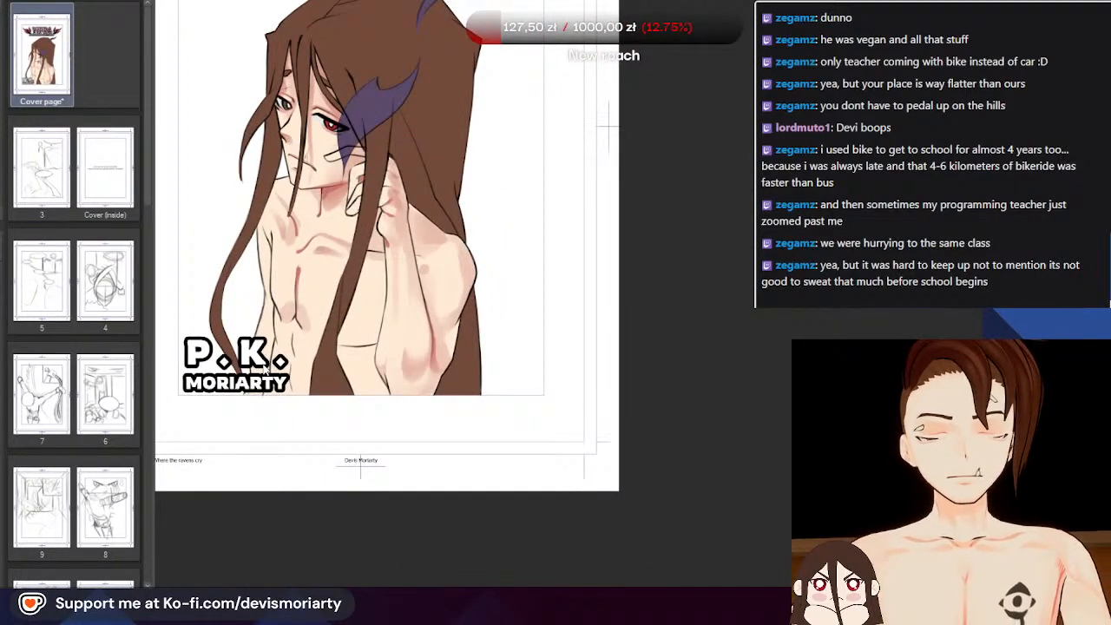
Remove the reddish shadow from the chest's center line, keeping the soft pink patches around the fork
scroll(267, 370, "up", 3)
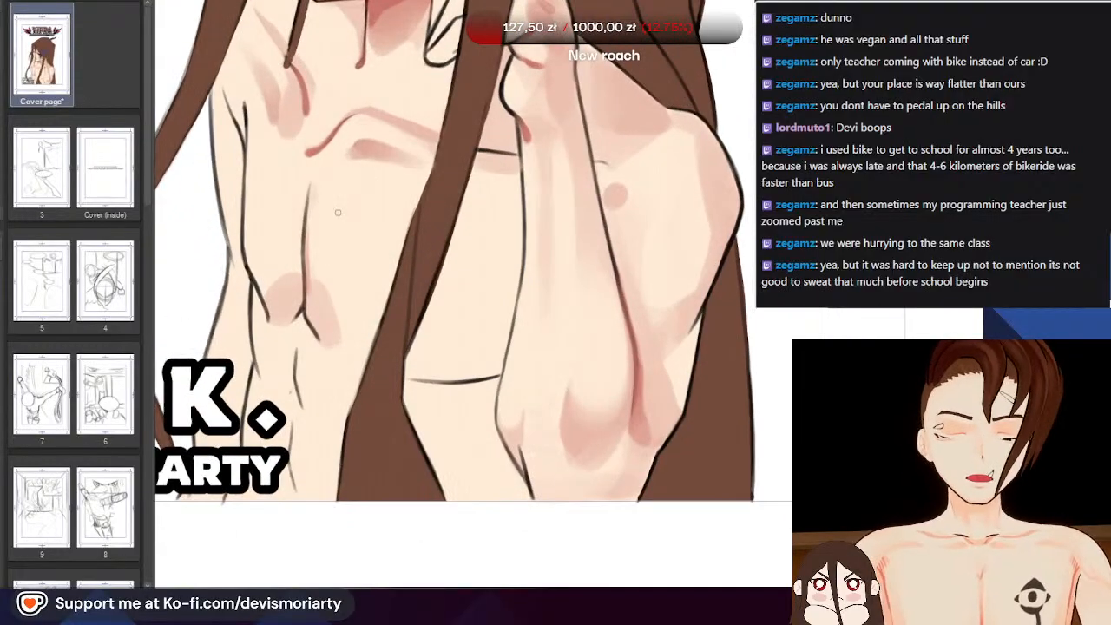
scroll(310, 184, "up", 1)
scroll(303, 188, "down", 2)
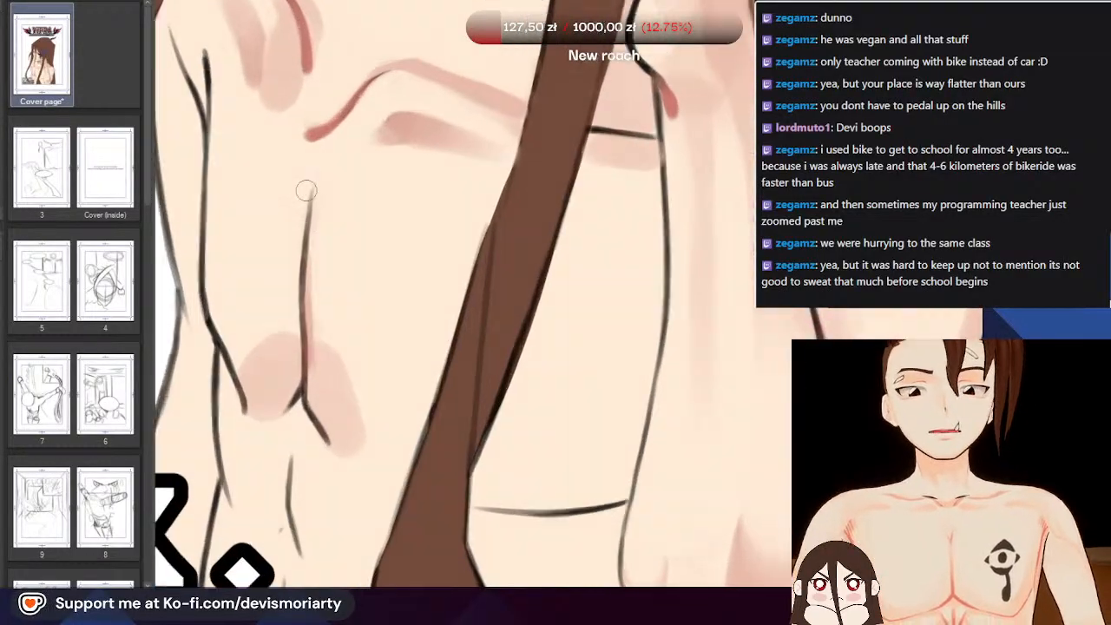
scroll(324, 138, "up", 1)
scroll(324, 139, "up", 1)
scroll(312, 260, "down", 3)
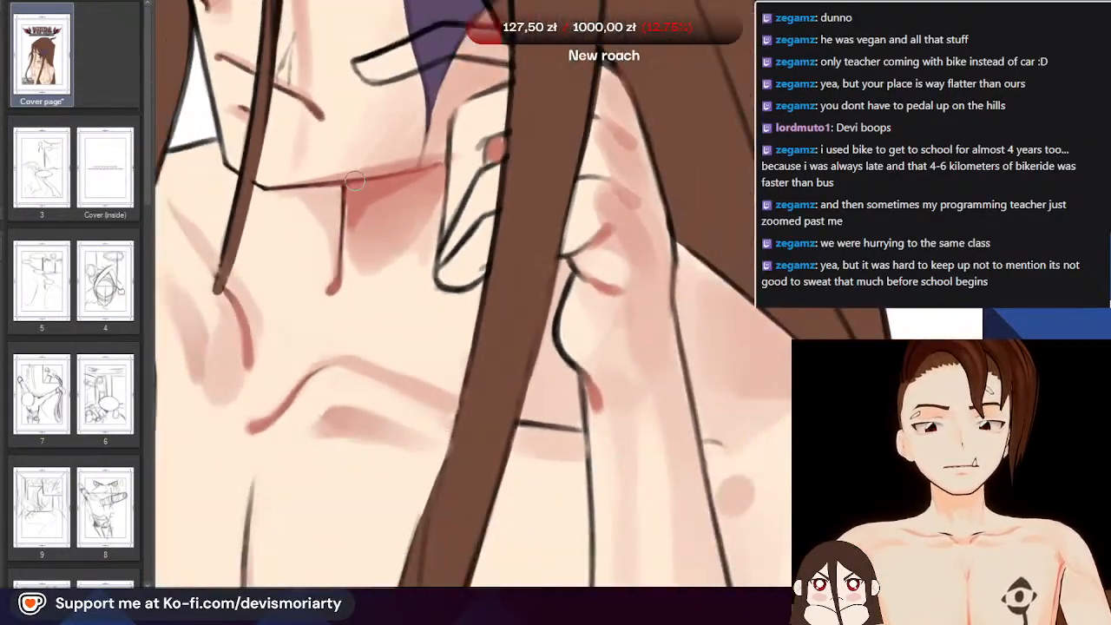
scroll(279, 417, "up", 3)
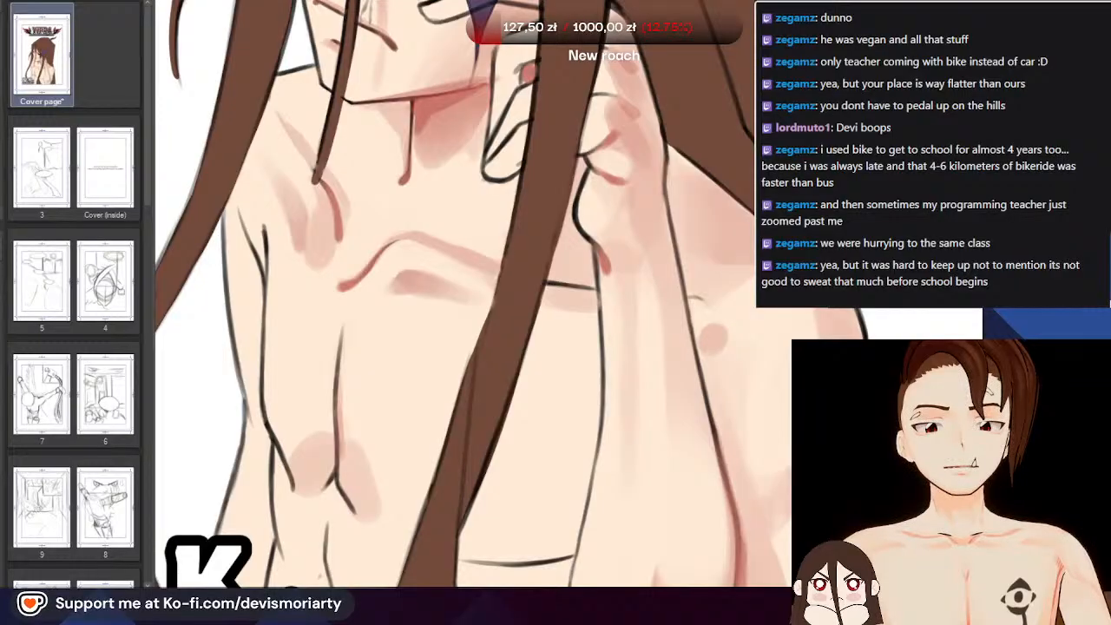
Paint soft pink shadows along both sides of the chest's center line, joining them to the patches at the fork
scroll(330, 469, "down", 1)
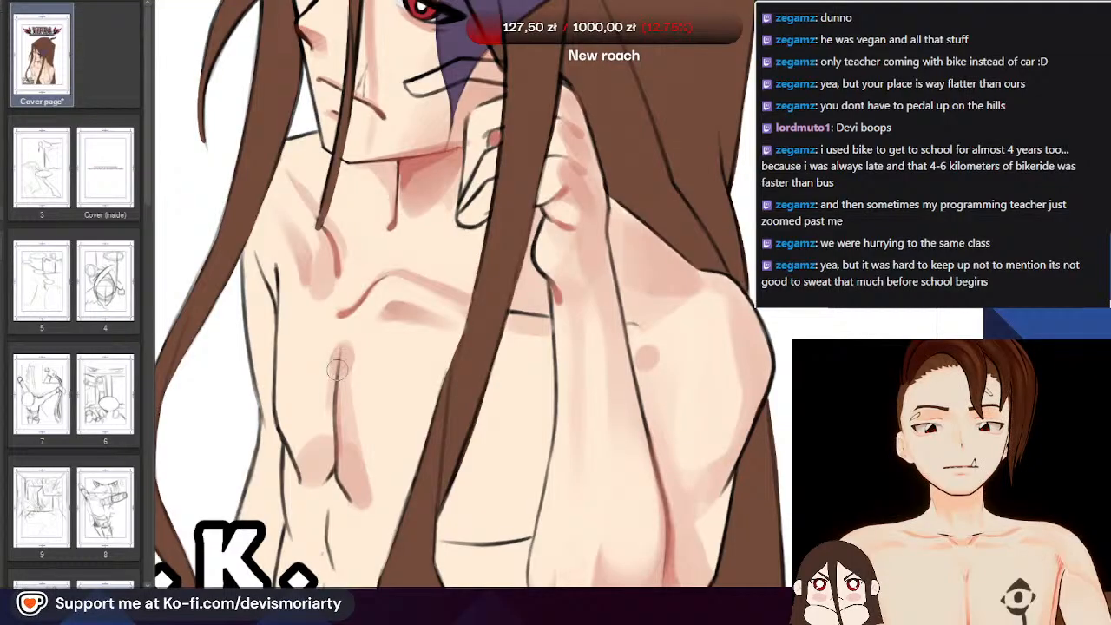
scroll(329, 408, "down", 1)
scroll(365, 382, "up", 2)
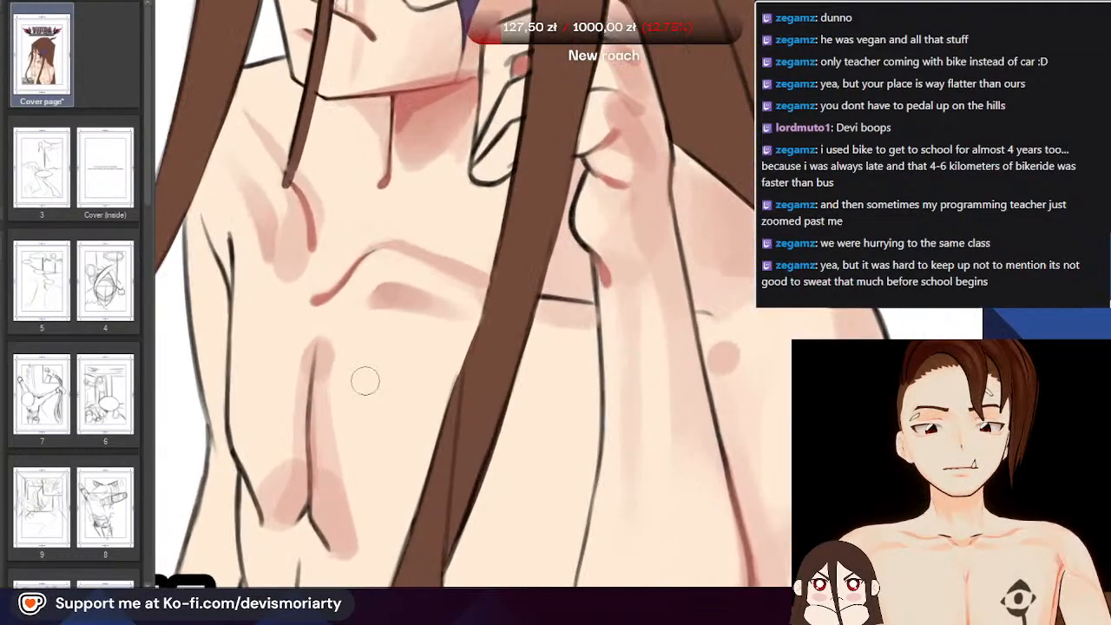
scroll(330, 347, "up", 1)
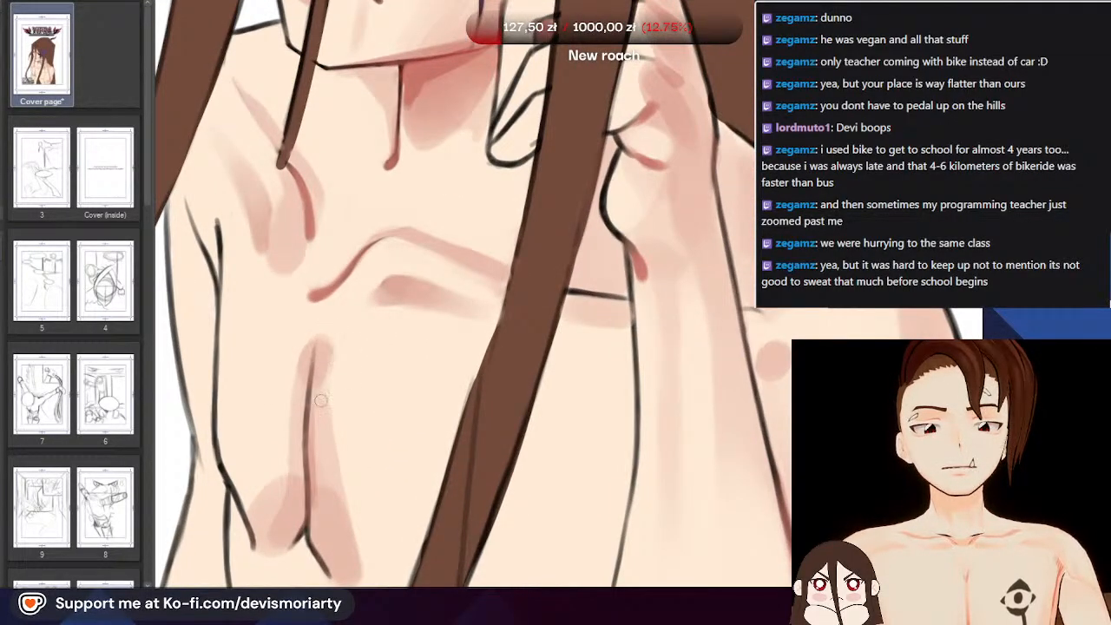
scroll(316, 421, "down", 4)
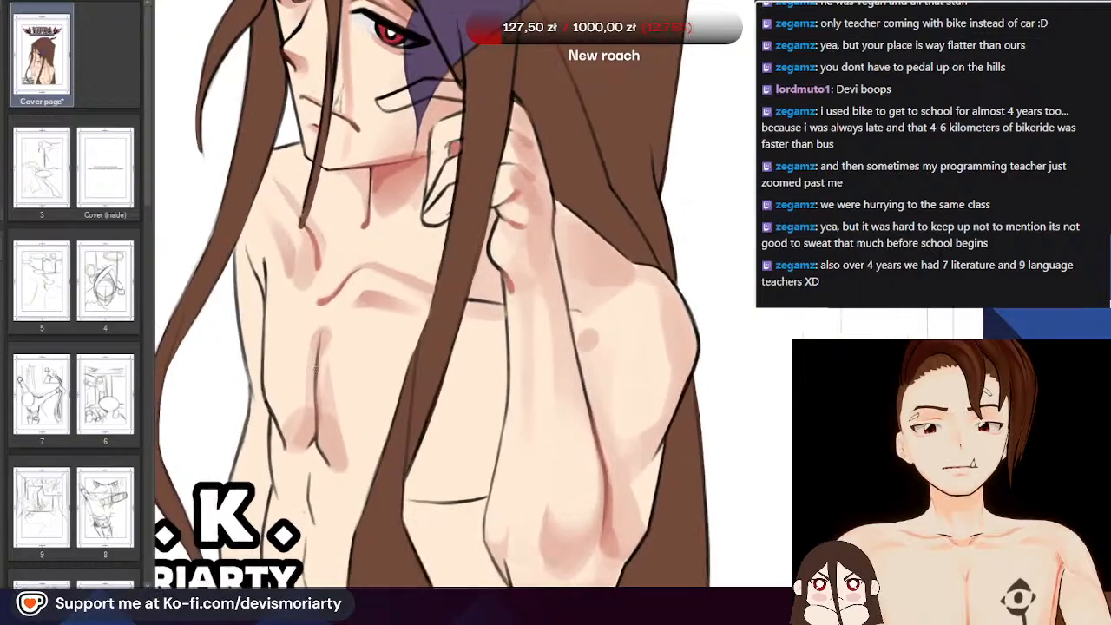
scroll(322, 359, "up", 2)
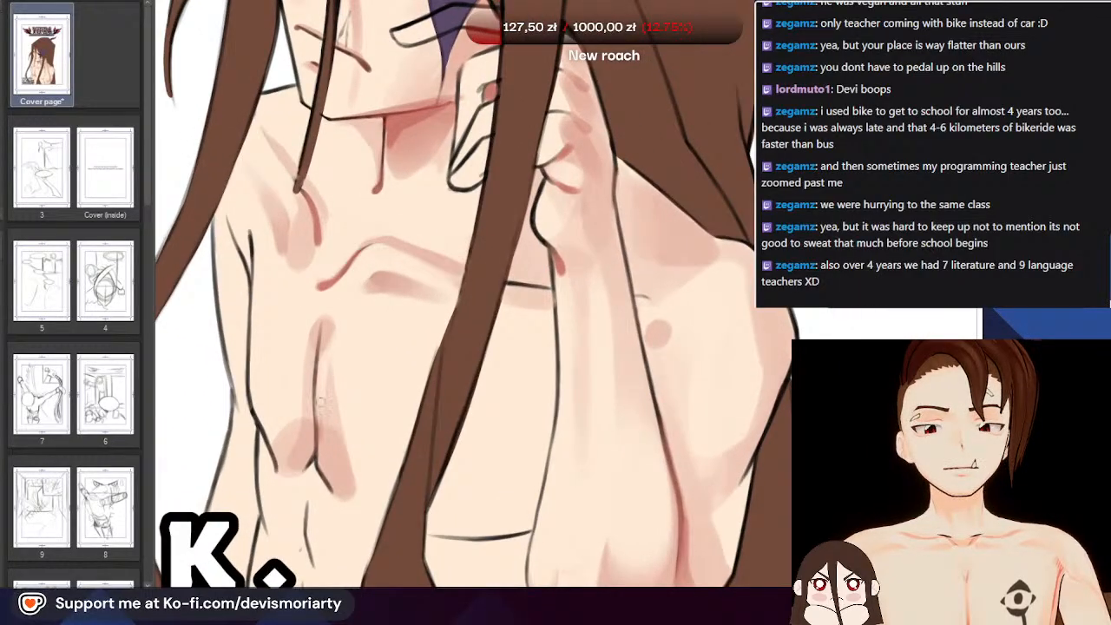
Examine the soft pink chest shadows against the face, arm and whole cover composition
scroll(321, 406, "down", 3)
scroll(297, 324, "up", 5)
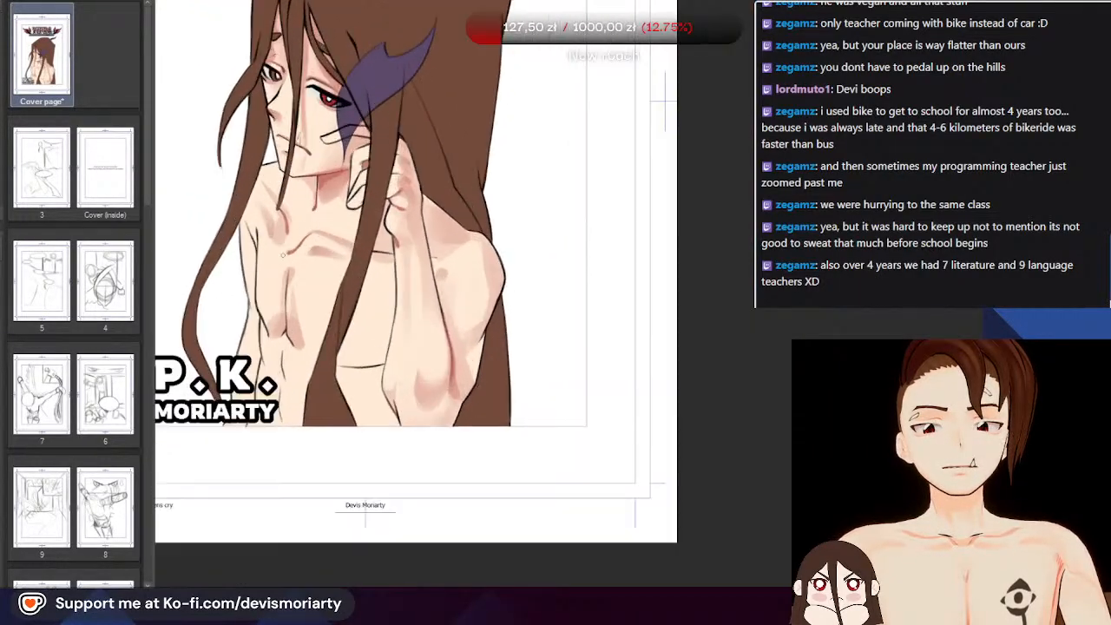
scroll(296, 325, "down", 2)
scroll(304, 278, "up", 1)
scroll(308, 295, "down", 3)
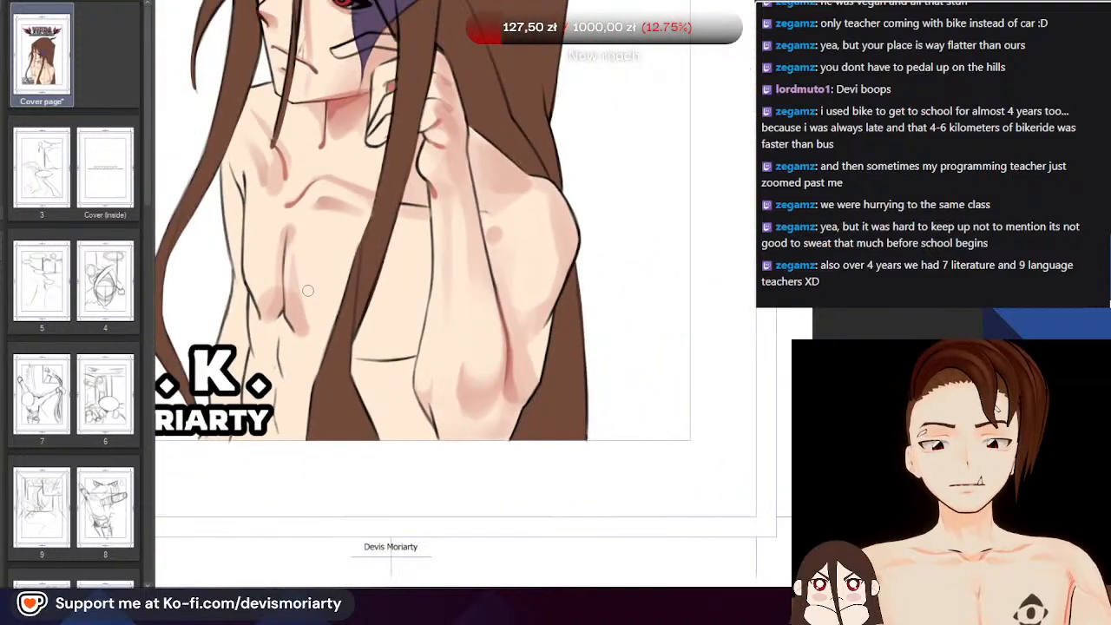
scroll(308, 299, "down", 2)
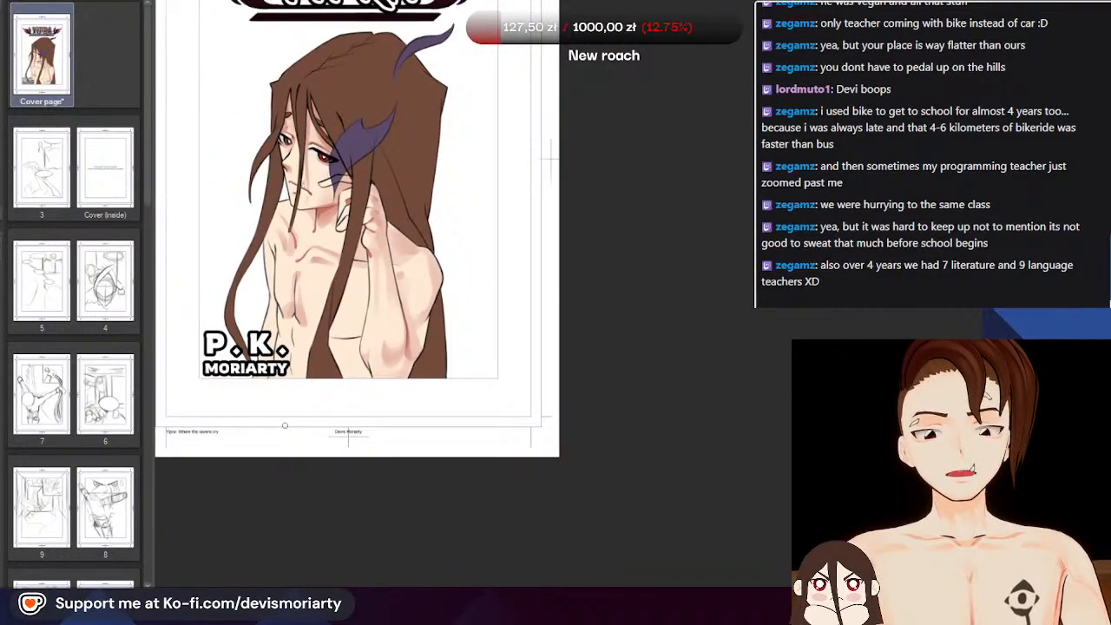
scroll(284, 425, "up", 2)
scroll(306, 315, "down", 1)
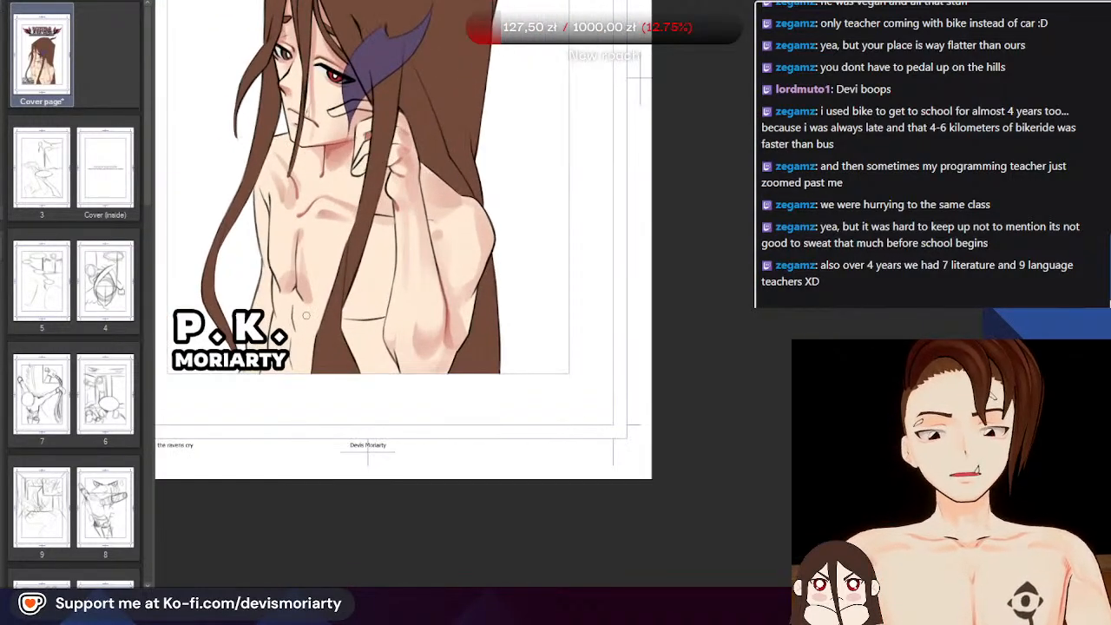
scroll(306, 315, "down", 1)
scroll(305, 317, "up", 2)
scroll(296, 276, "down", 2)
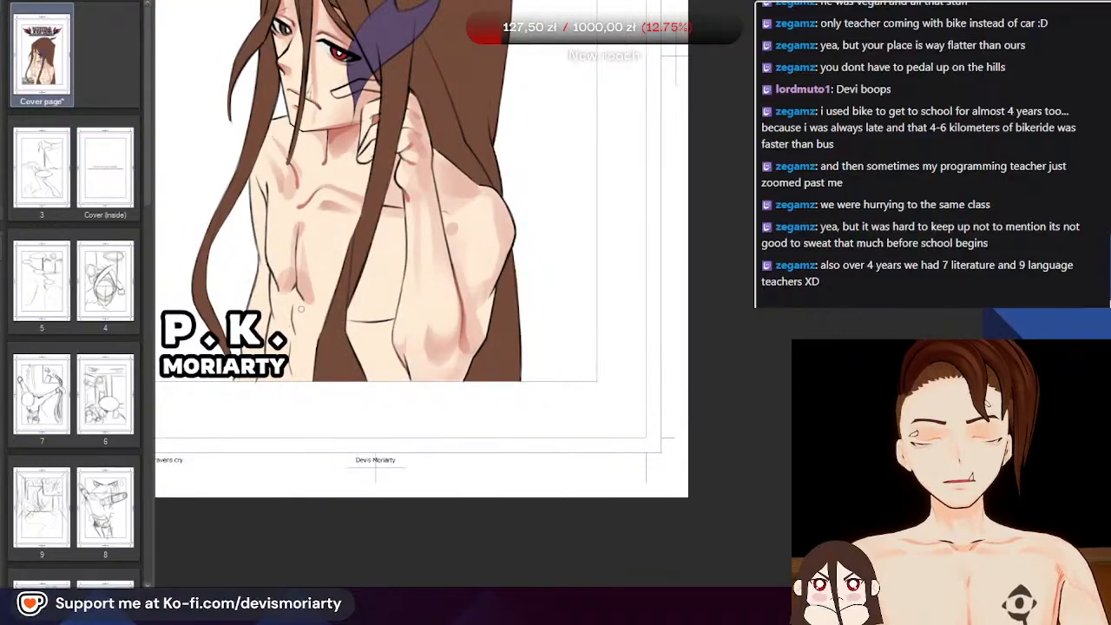
Refine the tapering edges of the soft pink shadows beside the chest's center line and around its fork
scroll(296, 276, "up", 6)
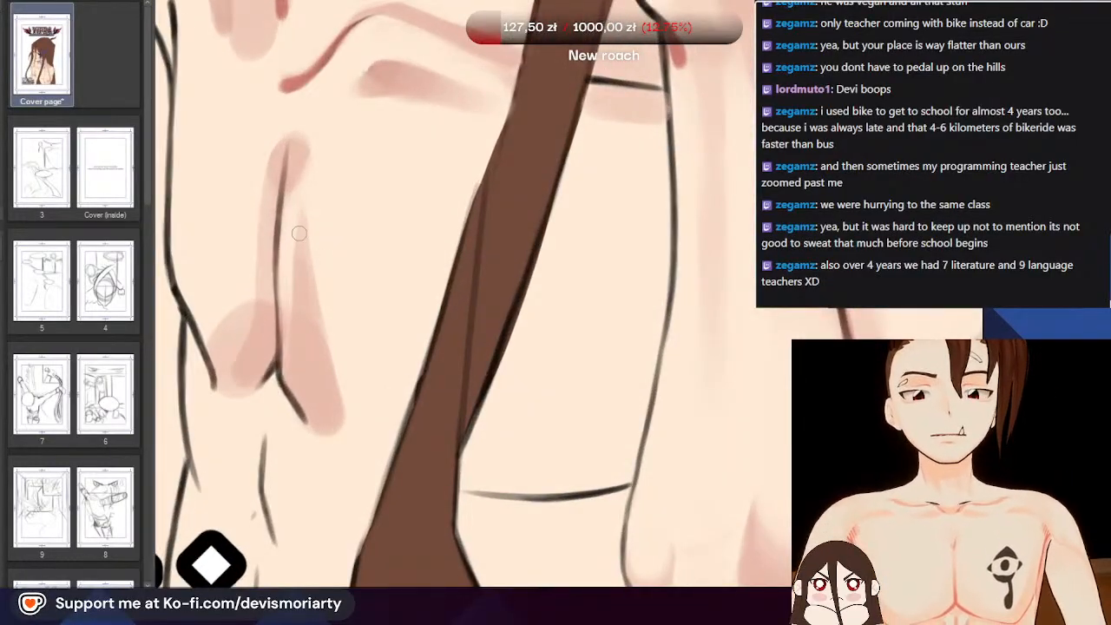
scroll(301, 188, "down", 2)
scroll(310, 193, "up", 2)
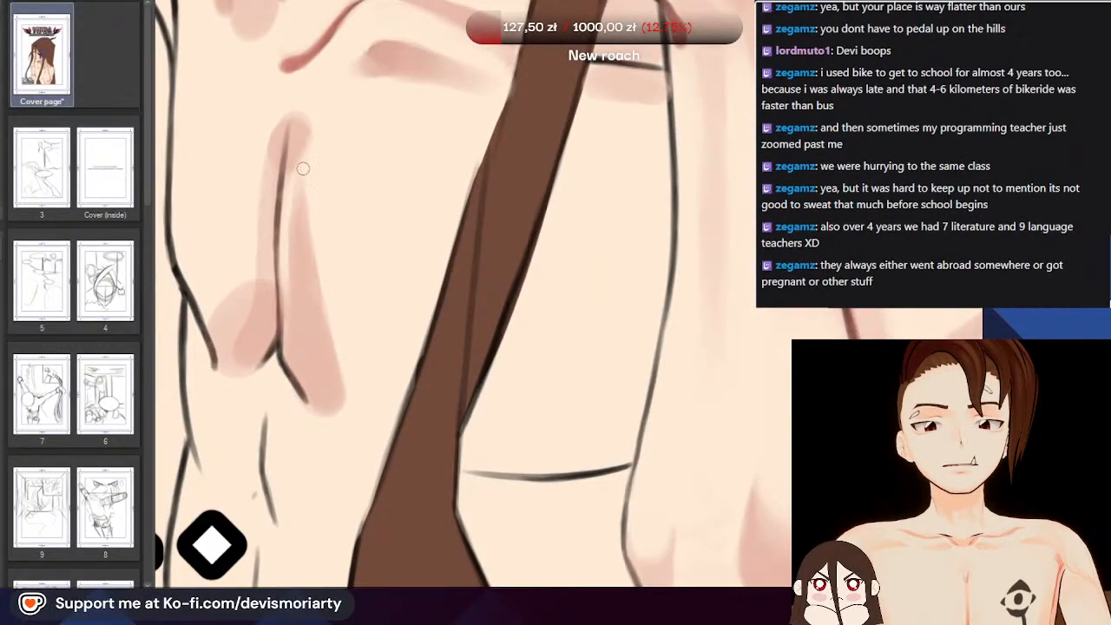
scroll(298, 215, "down", 2)
scroll(333, 87, "up", 1)
scroll(287, 183, "down", 1)
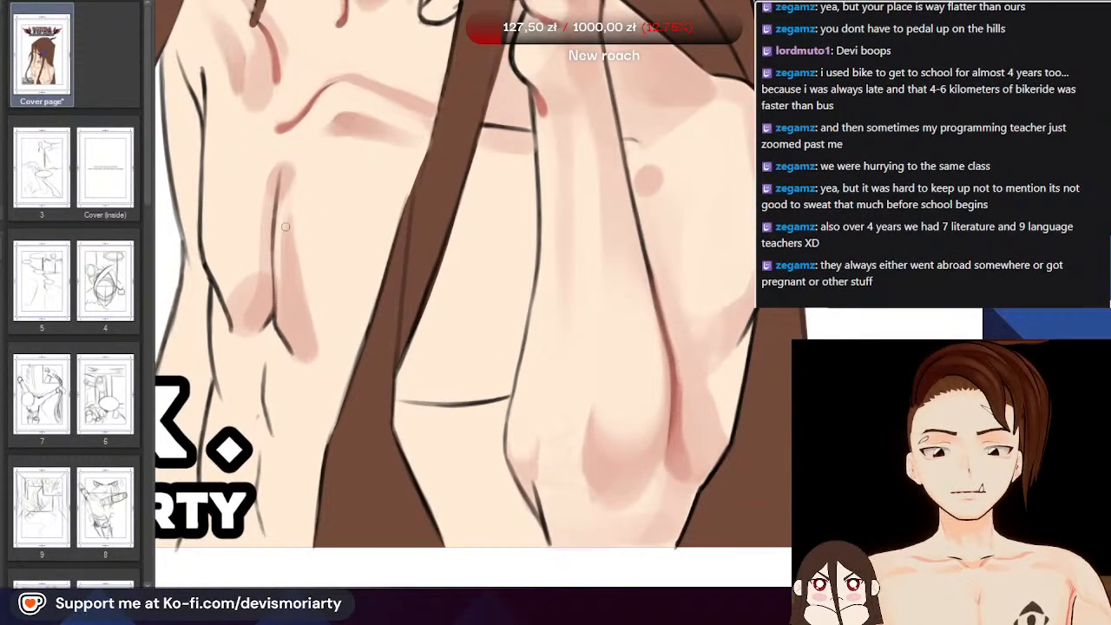
scroll(287, 243, "down", 1)
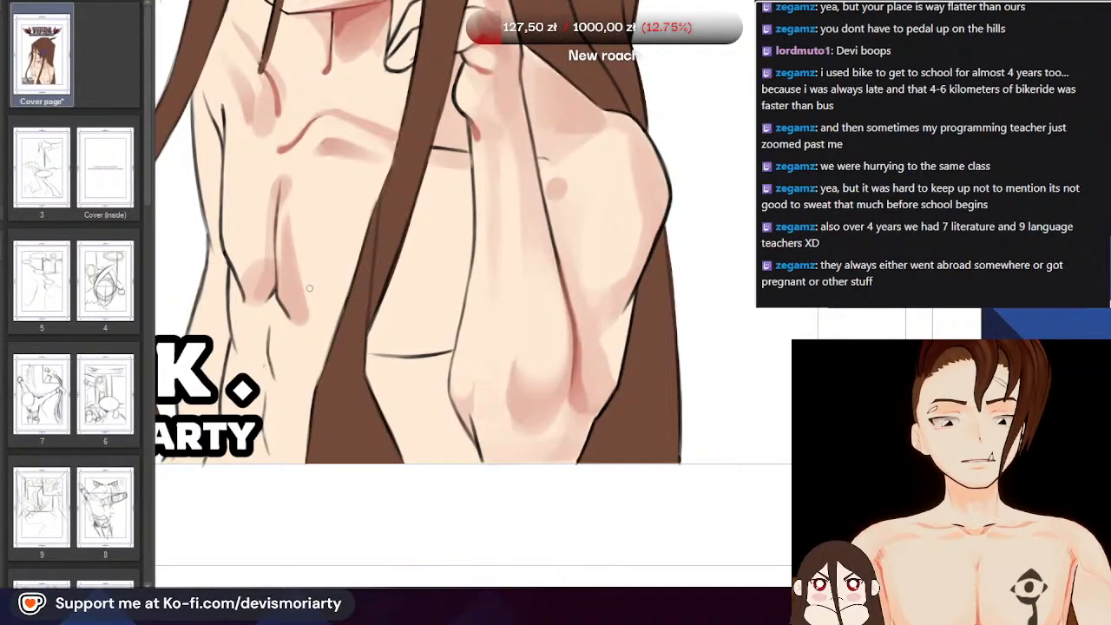
scroll(293, 232, "up", 4)
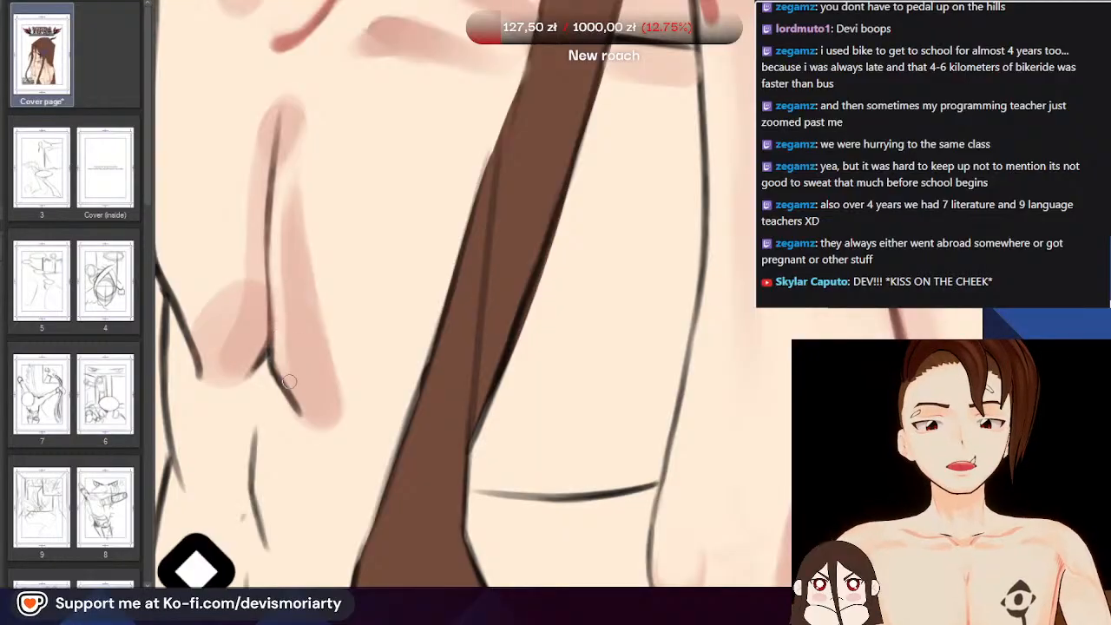
scroll(299, 348, "down", 5)
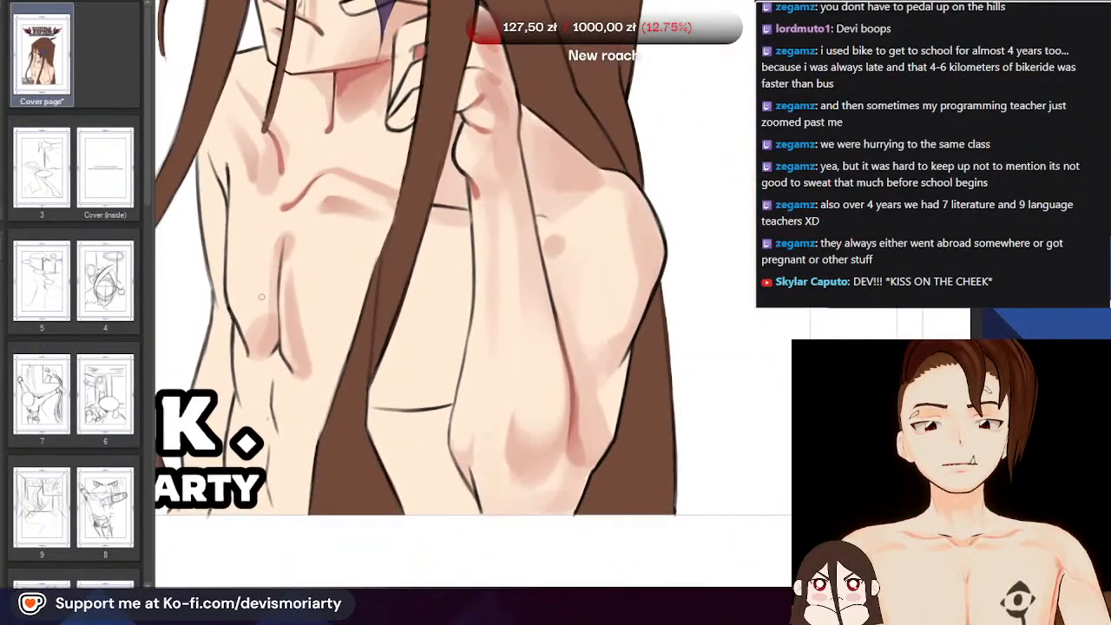
scroll(278, 326, "up", 3)
scroll(278, 267, "up", 2)
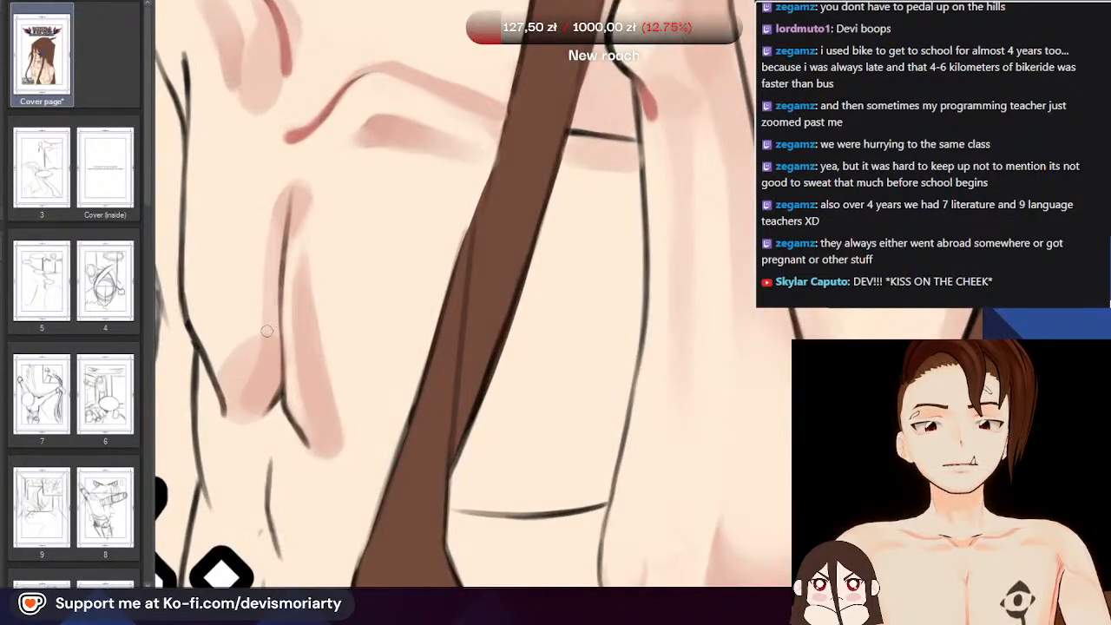
scroll(286, 369, "down", 2)
scroll(293, 369, "up", 1)
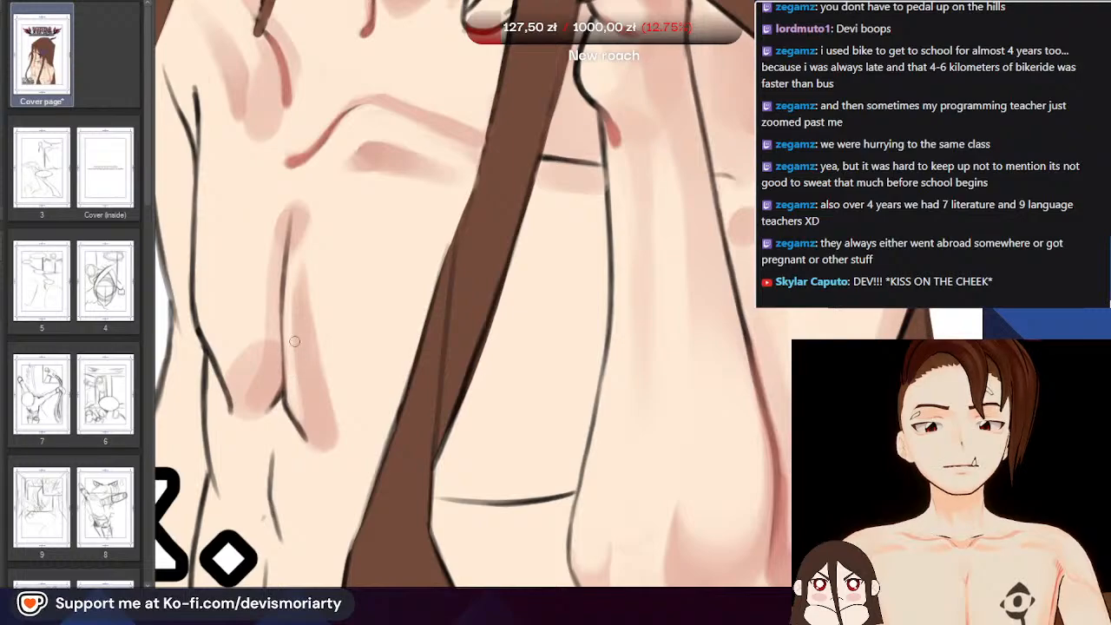
Try a reddish shadow along the chest's center line, from its upper end down to the fork, and compare it with the whole figure
scroll(293, 263, "down", 4)
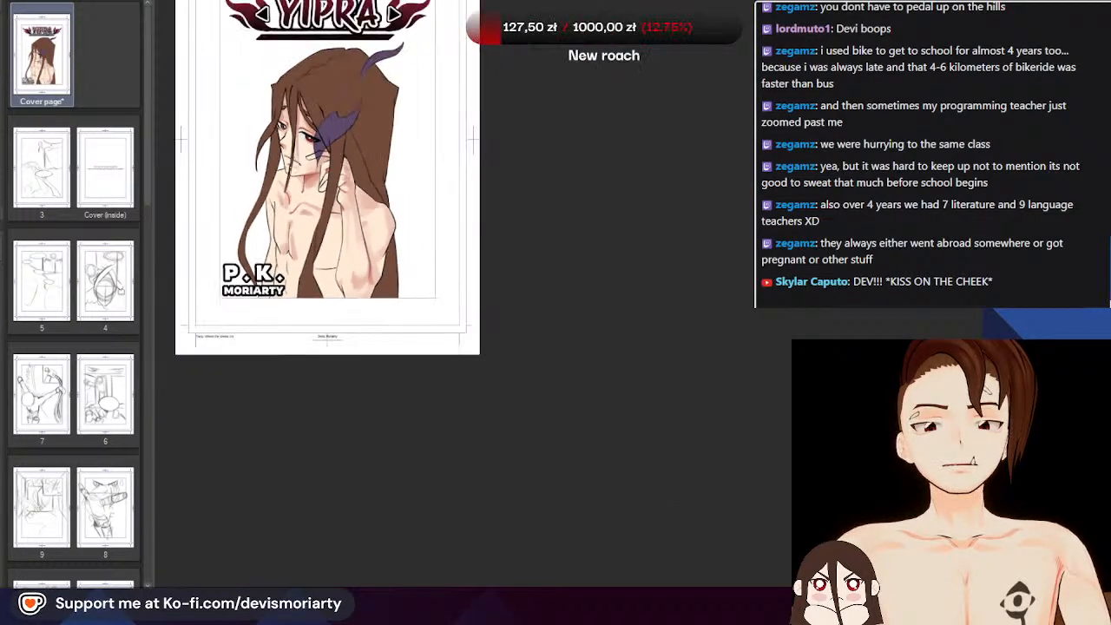
scroll(303, 190, "up", 3)
scroll(303, 189, "up", 2)
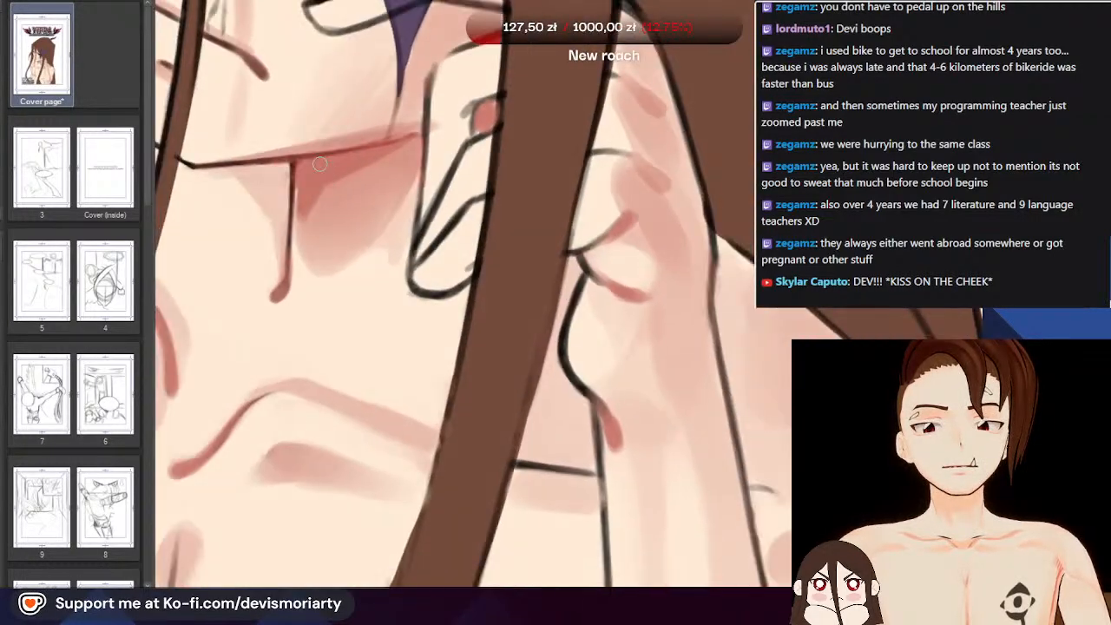
scroll(296, 194, "down", 2)
scroll(286, 199, "up", 4)
scroll(289, 192, "up", 1)
mouse_move(287, 206)
left_mouse_down()
mouse_move(276, 260)
mouse_move(291, 209)
mouse_move(290, 256)
mouse_move(247, 414)
left_mouse_up()
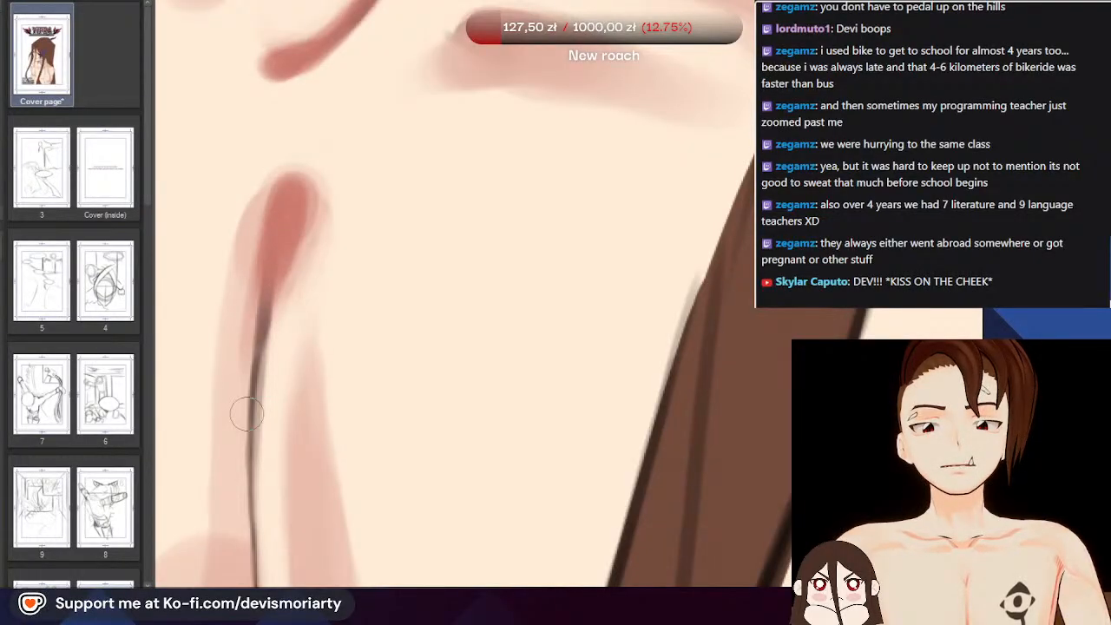
scroll(263, 251, "down", 3)
scroll(263, 252, "up", 1)
mouse_move(268, 250)
left_mouse_down()
mouse_move(245, 434)
mouse_move(253, 394)
left_mouse_up()
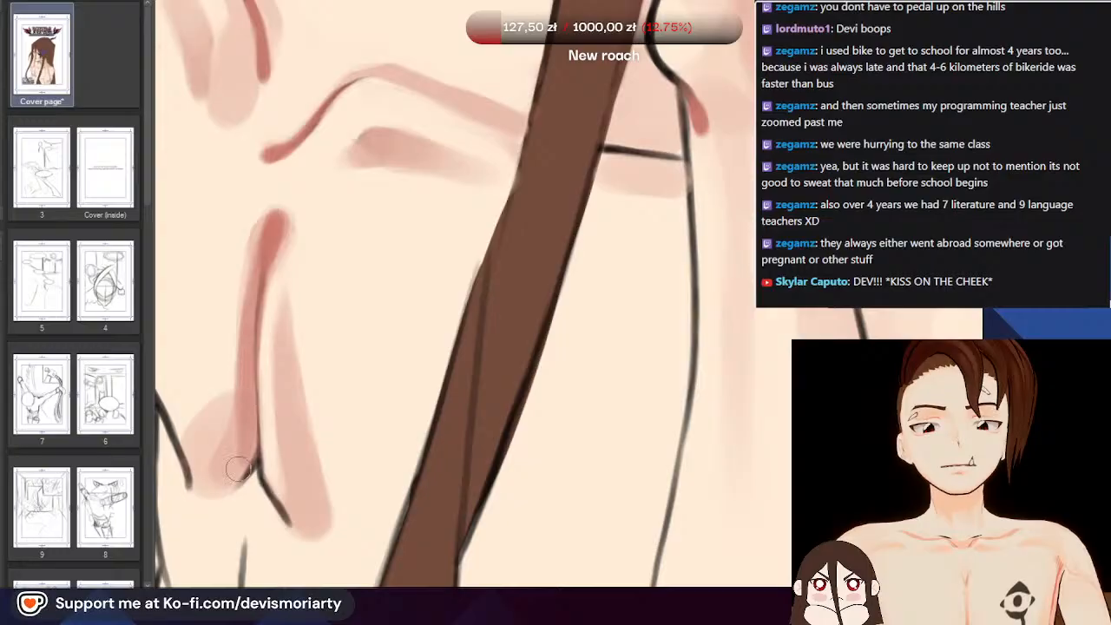
scroll(217, 425, "down", 5)
scroll(185, 379, "up", 2)
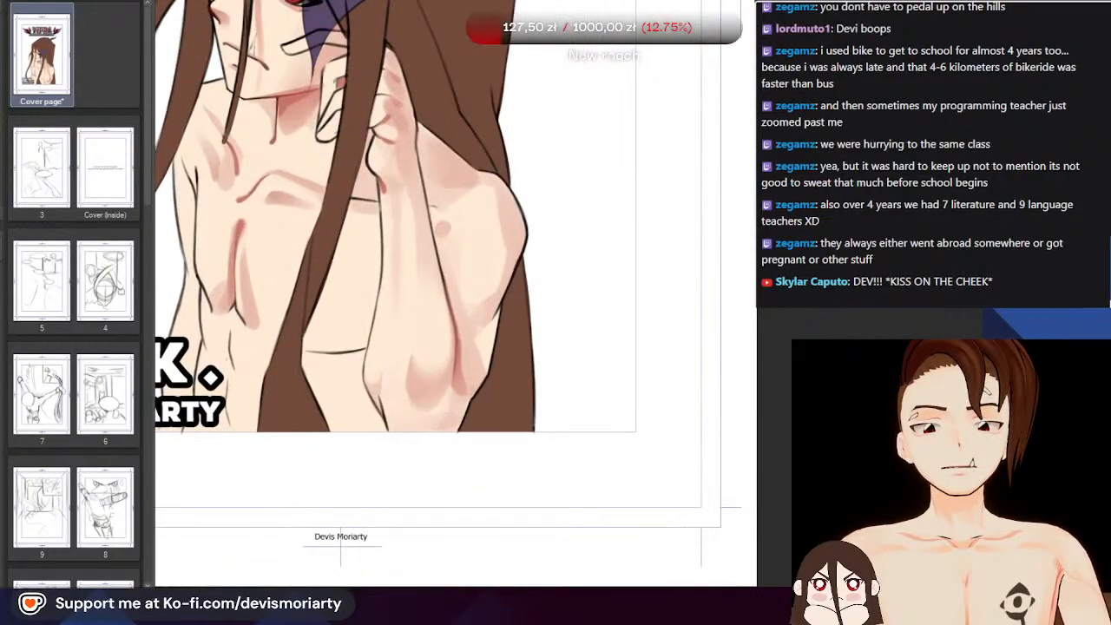
scroll(185, 379, "down", 3)
scroll(185, 379, "up", 3)
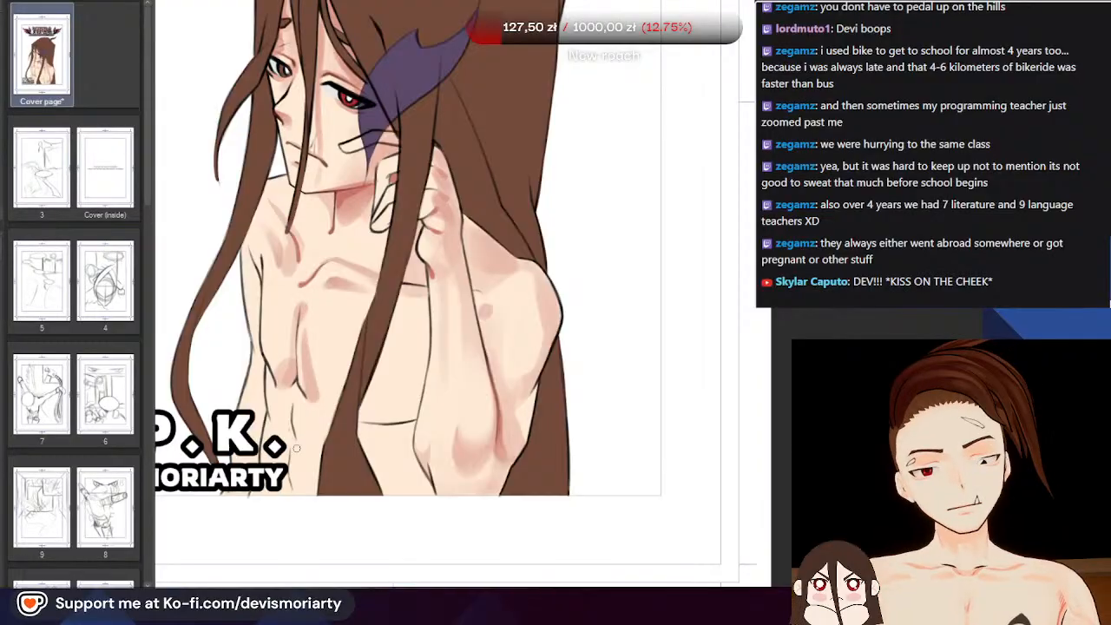
scroll(283, 290, "down", 3)
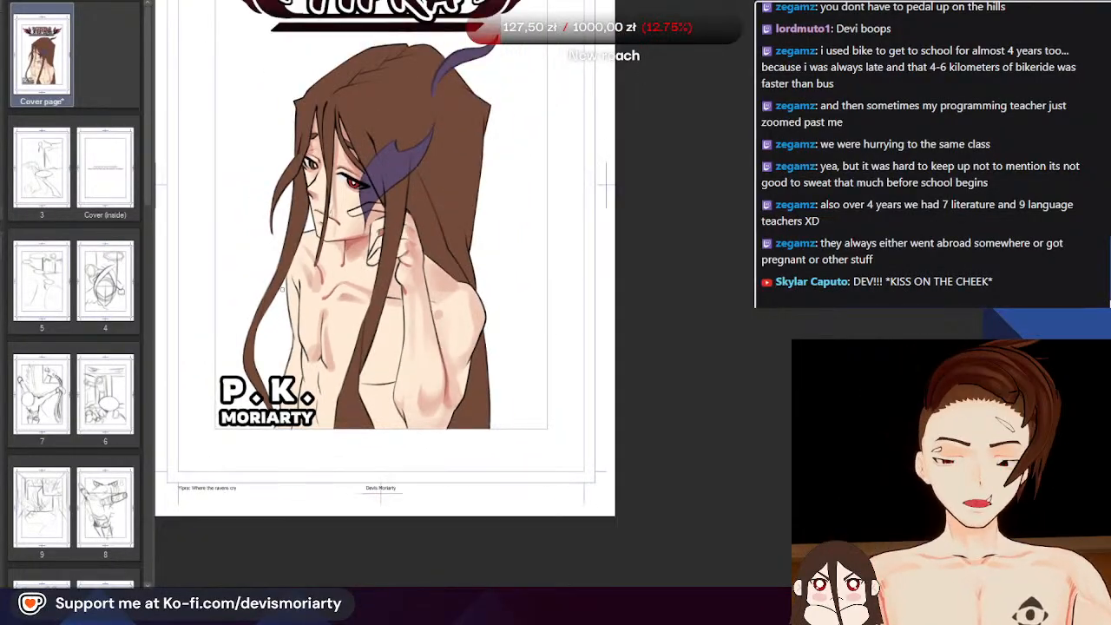
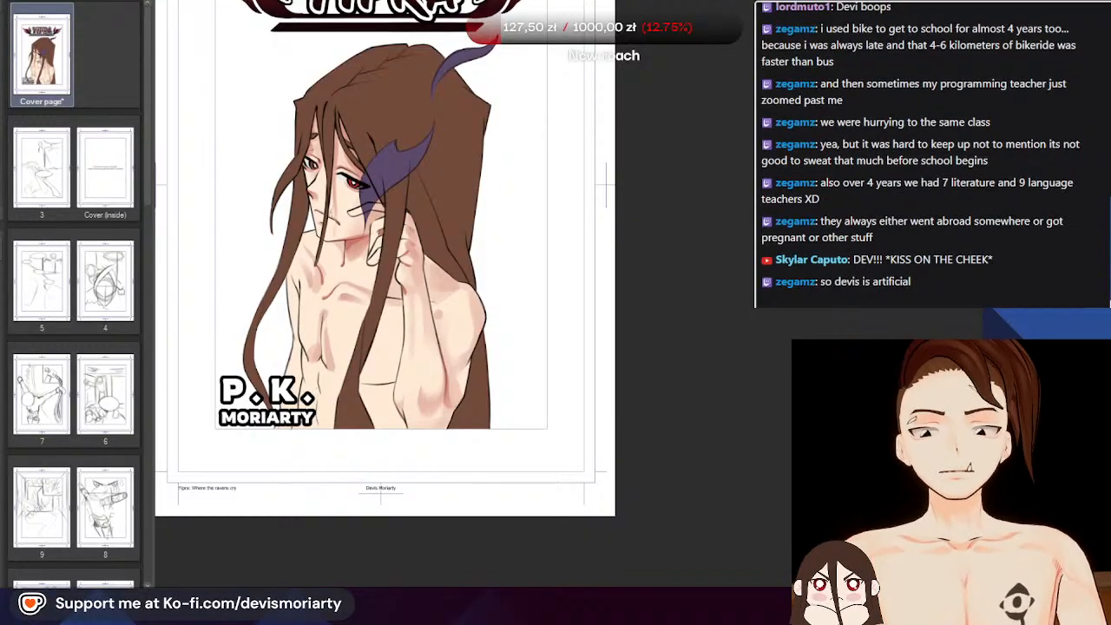
Paint out the chest's center line and the soft pink shadows alongside it with skin tone, keeping the pink patch at the fork
scroll(337, 330, "up", 3)
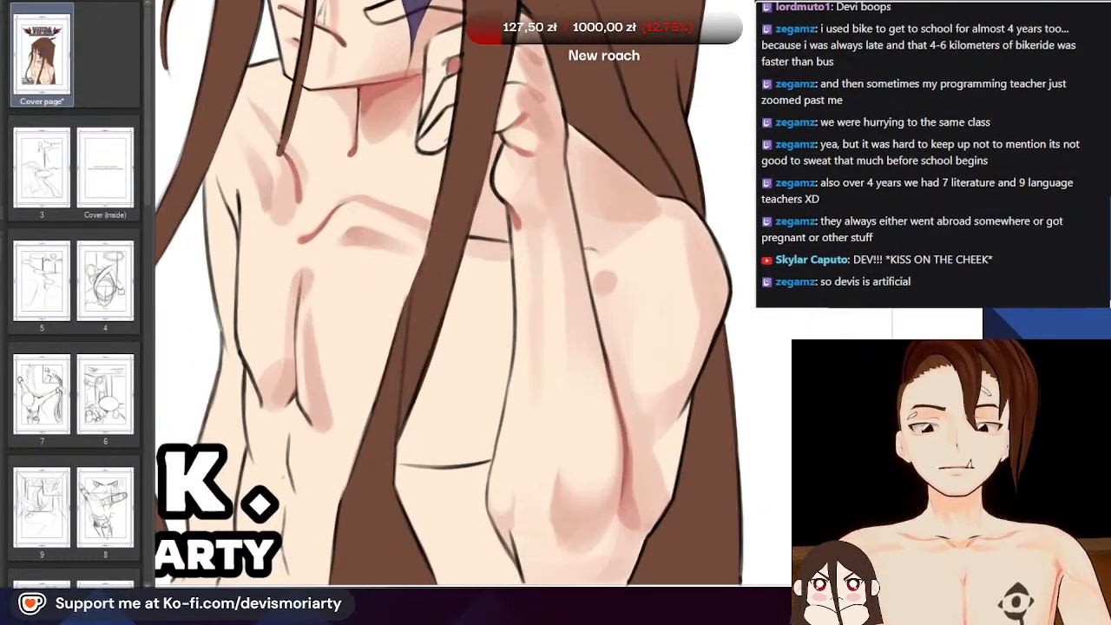
scroll(323, 368, "up", 1)
scroll(325, 364, "down", 1)
scroll(327, 327, "up", 2)
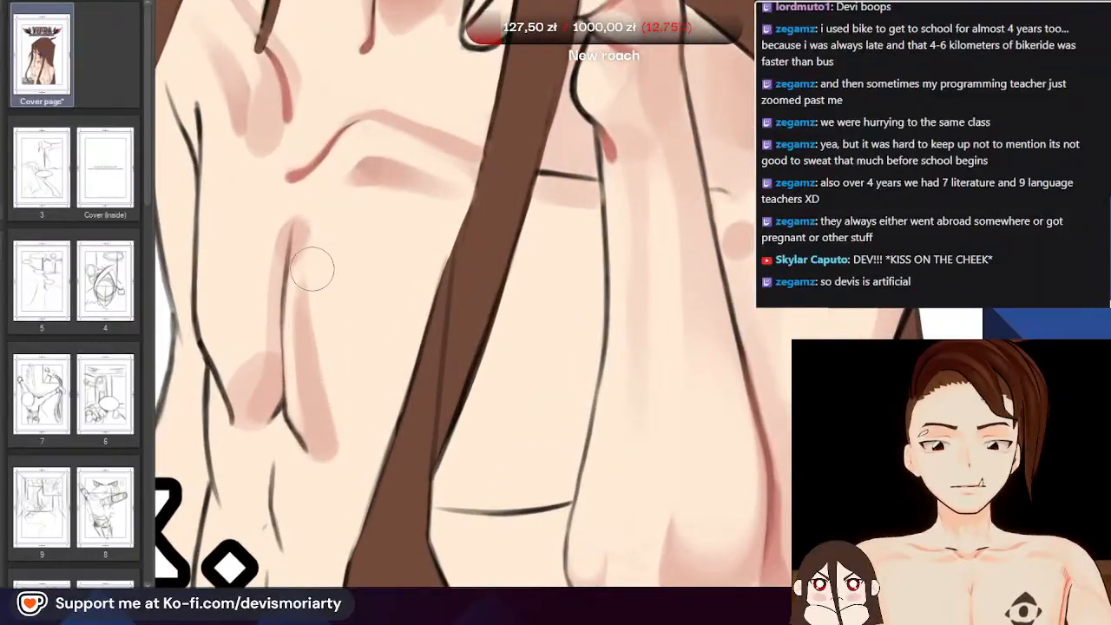
left_click_drag(312, 266, 324, 415)
scroll(323, 348, "down", 1)
scroll(322, 327, "up", 1)
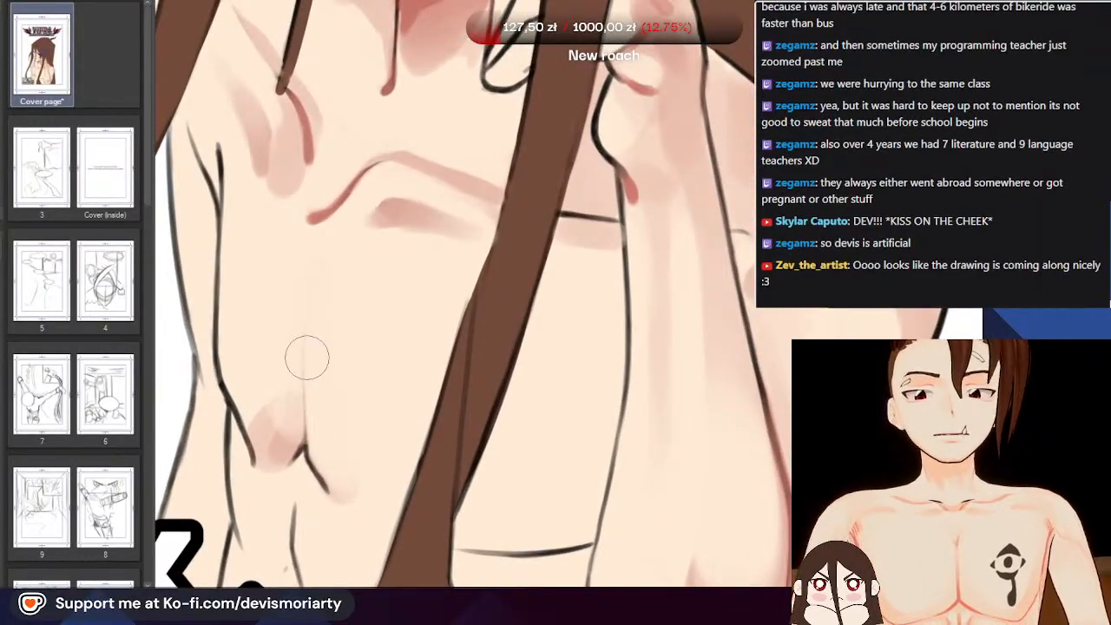
Examine the cleared chest against the neck, collarbone and arm shading, both up close and across the figure
scroll(331, 333, "down", 3)
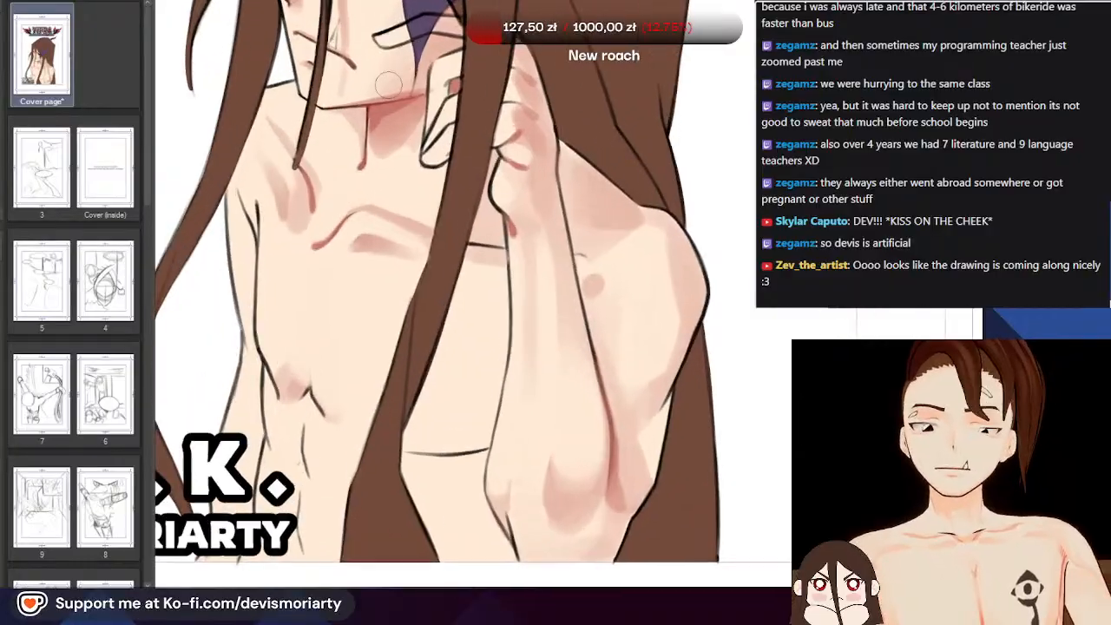
scroll(410, 48, "up", 1)
scroll(409, 42, "down", 1)
scroll(414, 39, "down", 2)
scroll(322, 367, "up", 1)
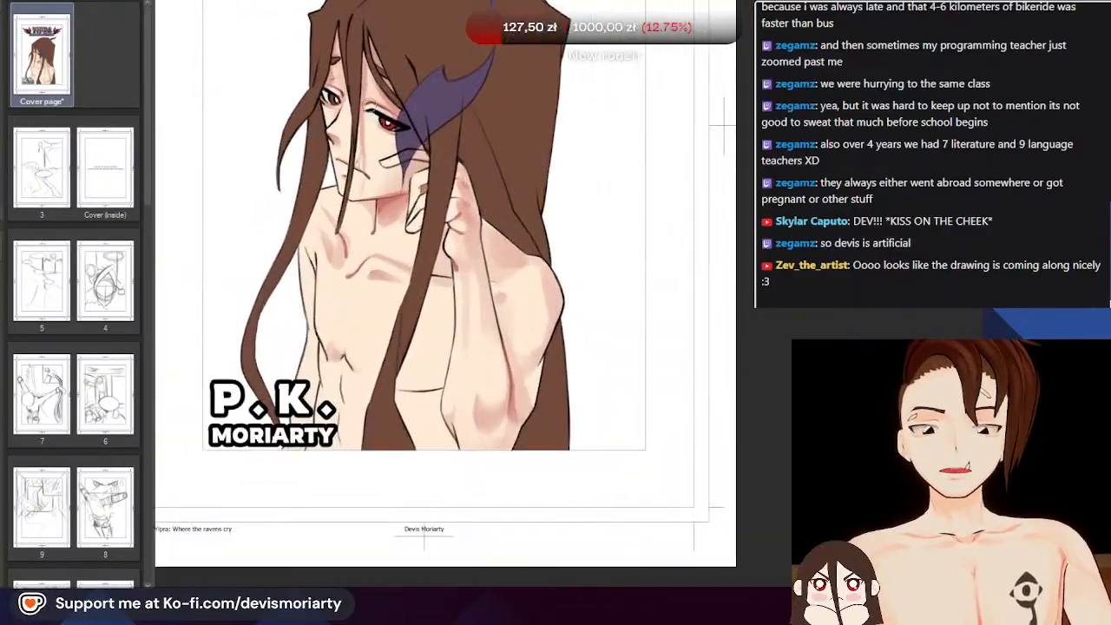
scroll(323, 373, "down", 2)
scroll(322, 374, "up", 1)
scroll(338, 308, "up", 3)
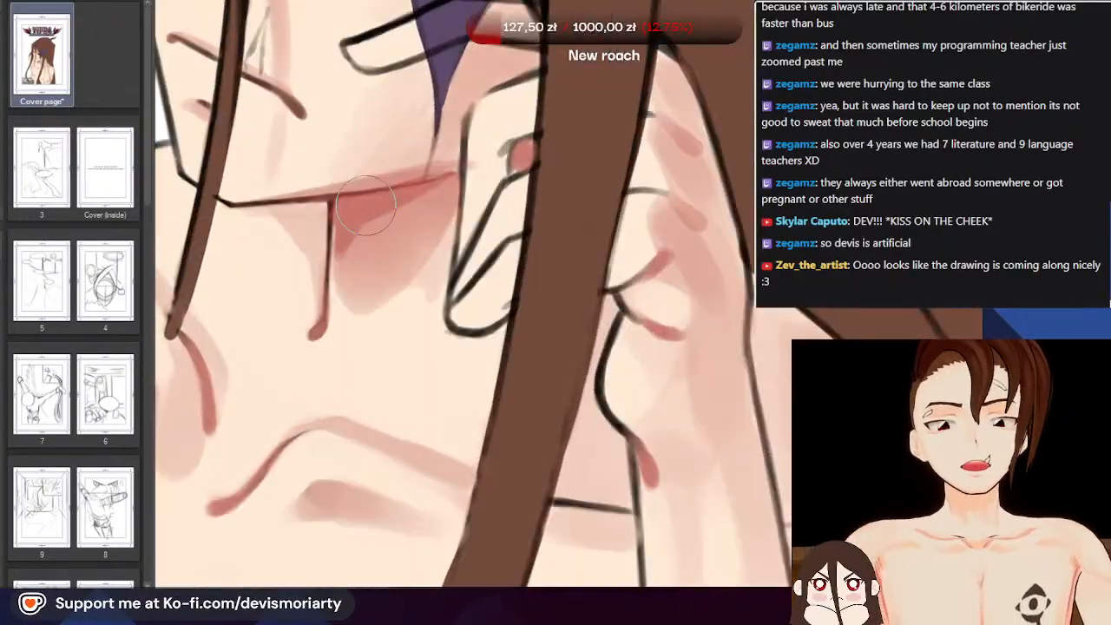
scroll(286, 312, "down", 2)
scroll(283, 315, "up", 1)
scroll(252, 308, "up", 1)
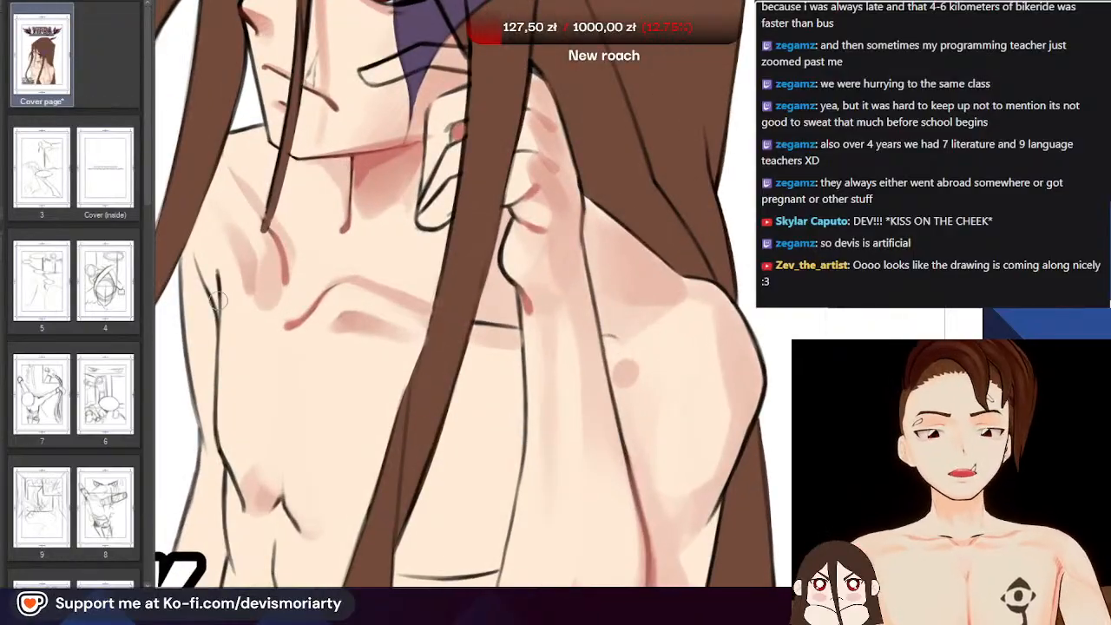
scroll(222, 368, "up", 2)
scroll(348, 233, "down", 2)
scroll(374, 258, "up", 1)
scroll(373, 259, "up", 2)
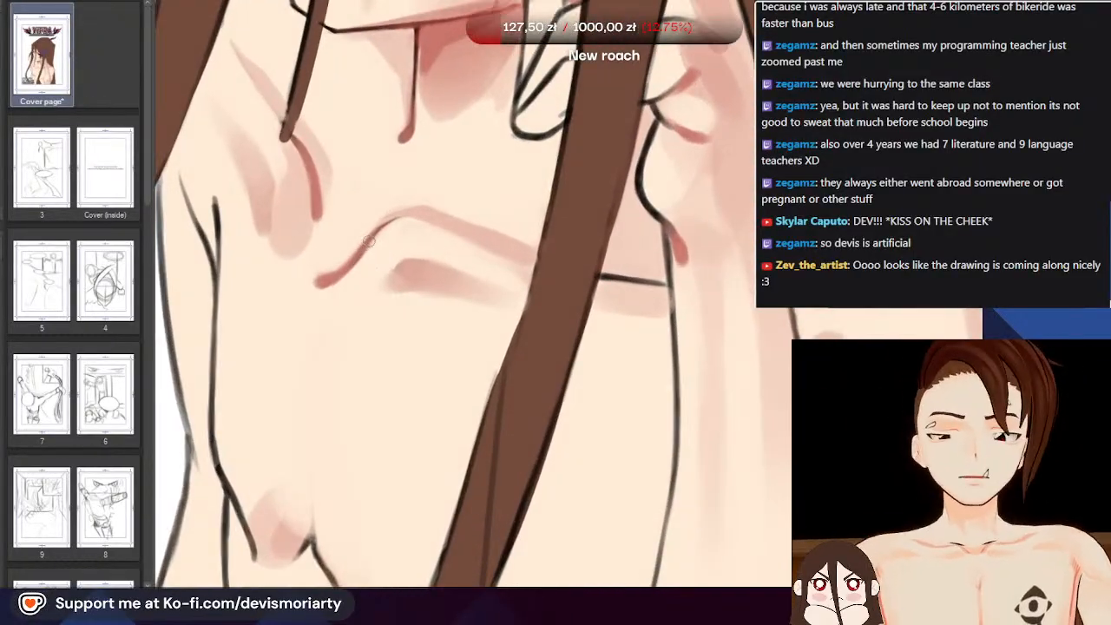
Paint a soft pink shadow beneath the inner end of the collarbone, trailing toward the chest's center
scroll(380, 227, "down", 2)
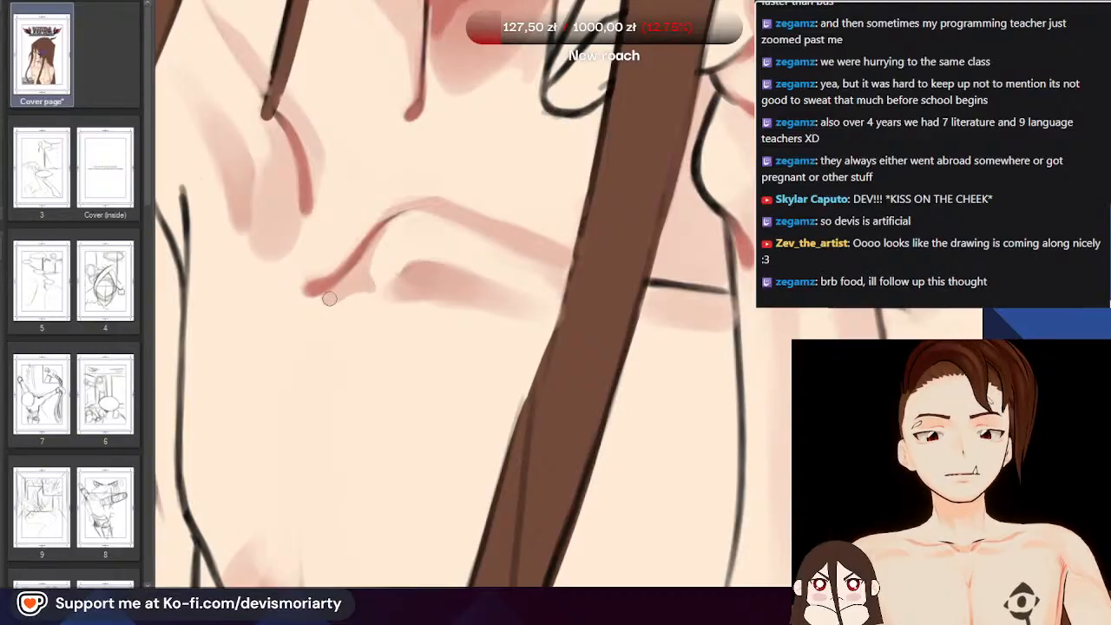
mouse_move(327, 304)
left_mouse_down()
mouse_move(302, 306)
mouse_move(288, 323)
left_mouse_up()
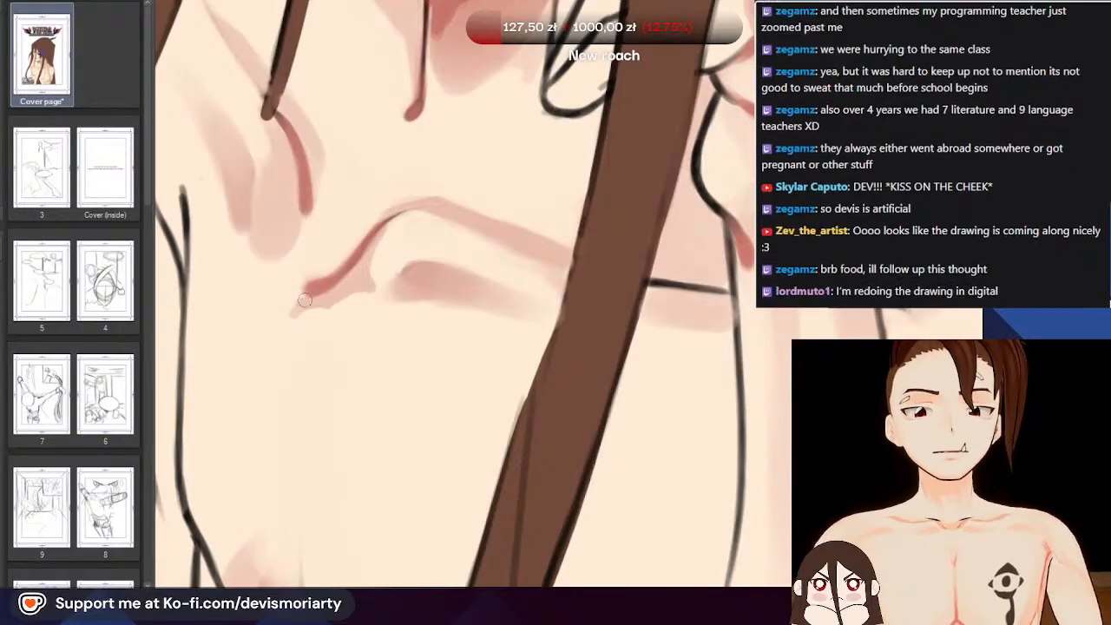
scroll(332, 244, "down", 3)
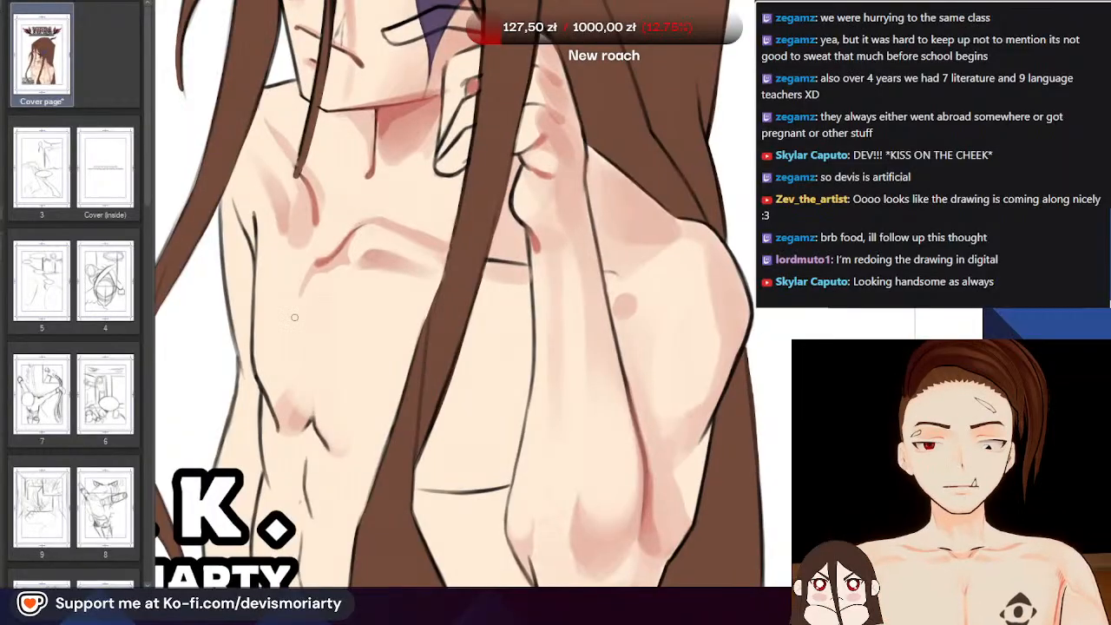
scroll(311, 285, "up", 1)
scroll(315, 246, "down", 2)
scroll(286, 286, "up", 4)
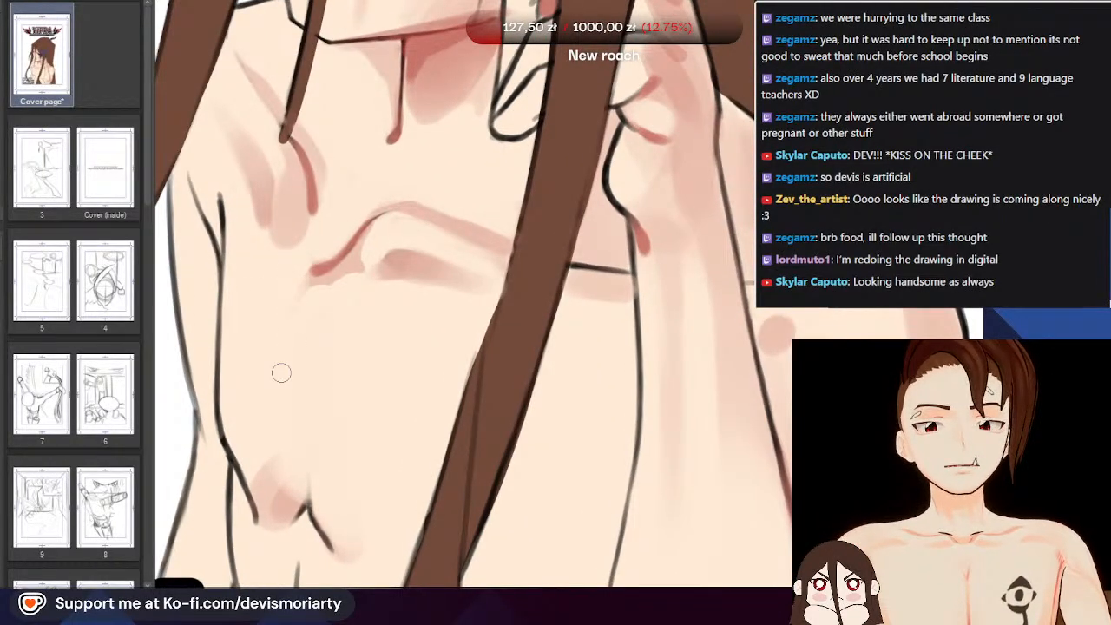
Paint a soft pink center line from the collarbone's inner end down to the fork, and shade the fork's short outer branch
scroll(282, 372, "down", 2)
scroll(304, 261, "up", 2)
scroll(317, 235, "down", 3)
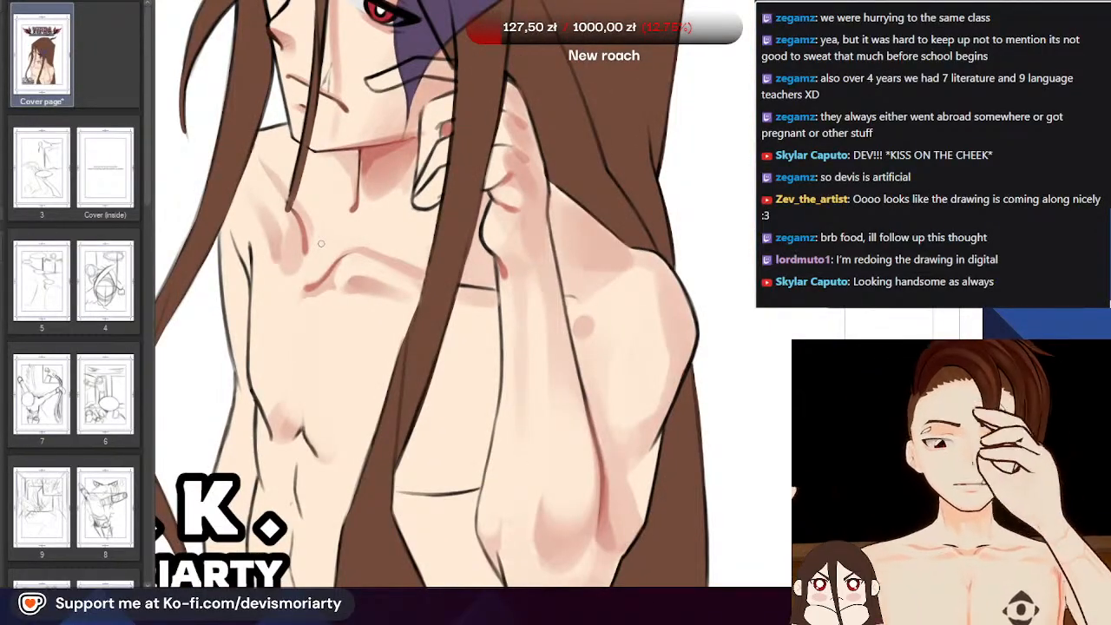
scroll(292, 446, "up", 3)
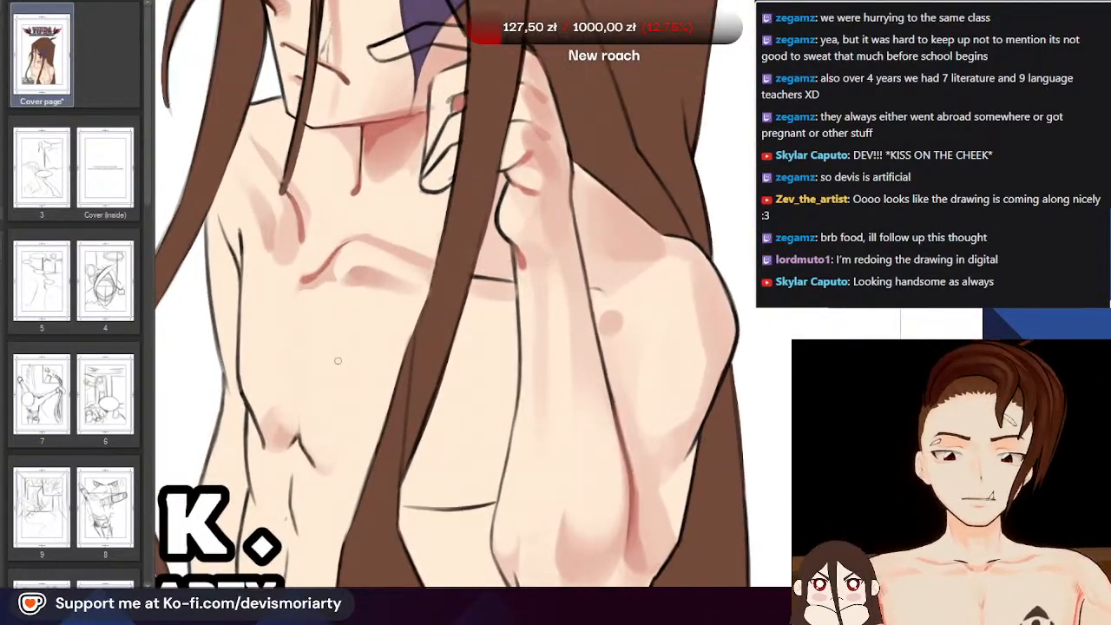
mouse_move(311, 496)
left_mouse_down()
mouse_move(295, 463)
mouse_move(289, 339)
left_mouse_up()
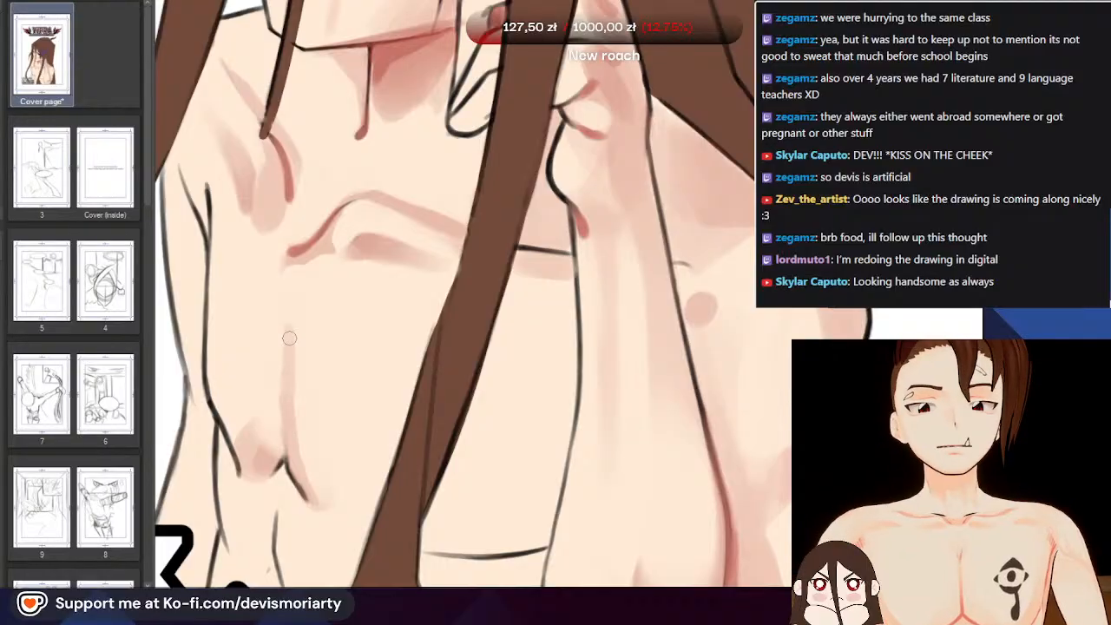
key("ctrl+z")
scroll(276, 269, "down", 2)
scroll(275, 284, "up", 2)
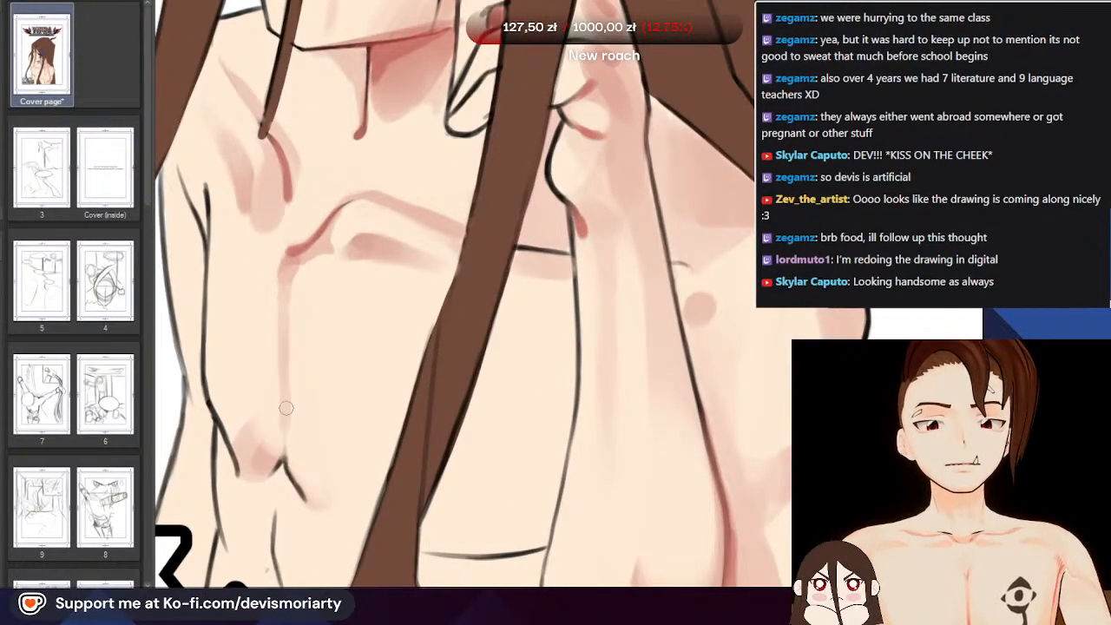
left_click_drag(301, 480, 298, 472)
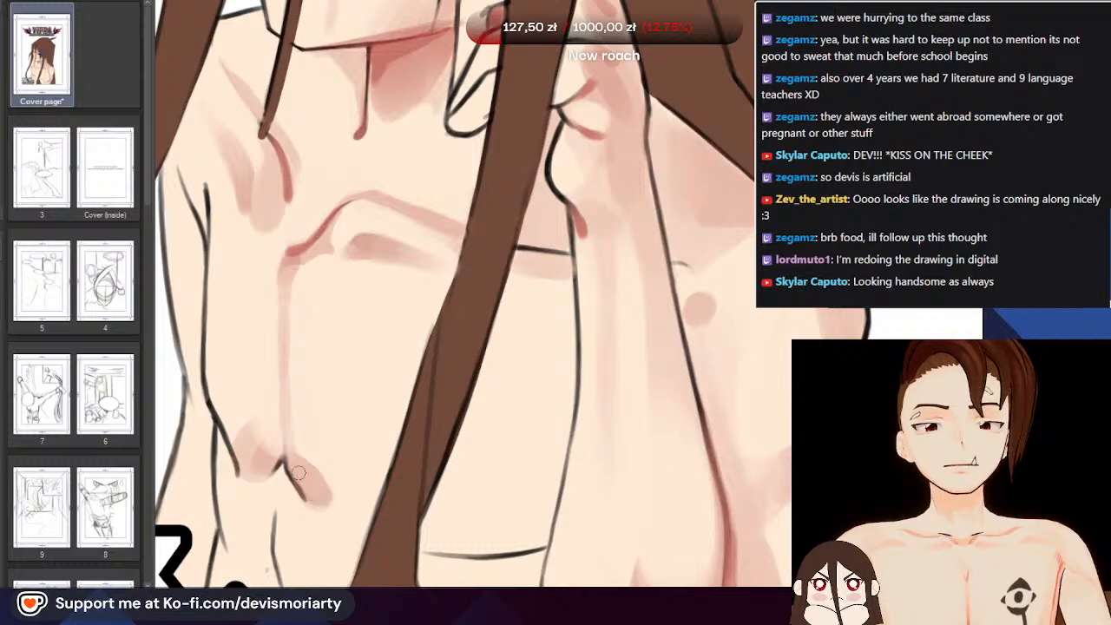
left_click_drag(289, 428, 288, 313)
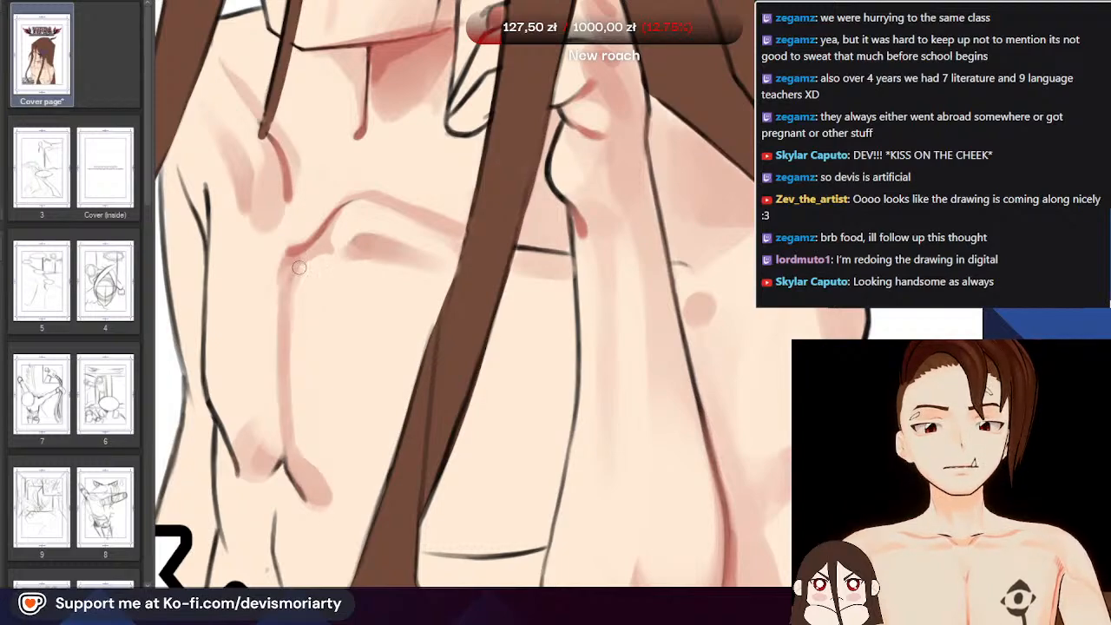
Deepen and widen the pink shadow where the center line meets the collarbone, using tones sampled from the existing shading
scroll(298, 268, "down", 2)
scroll(276, 320, "up", 2)
scroll(275, 288, "down", 2)
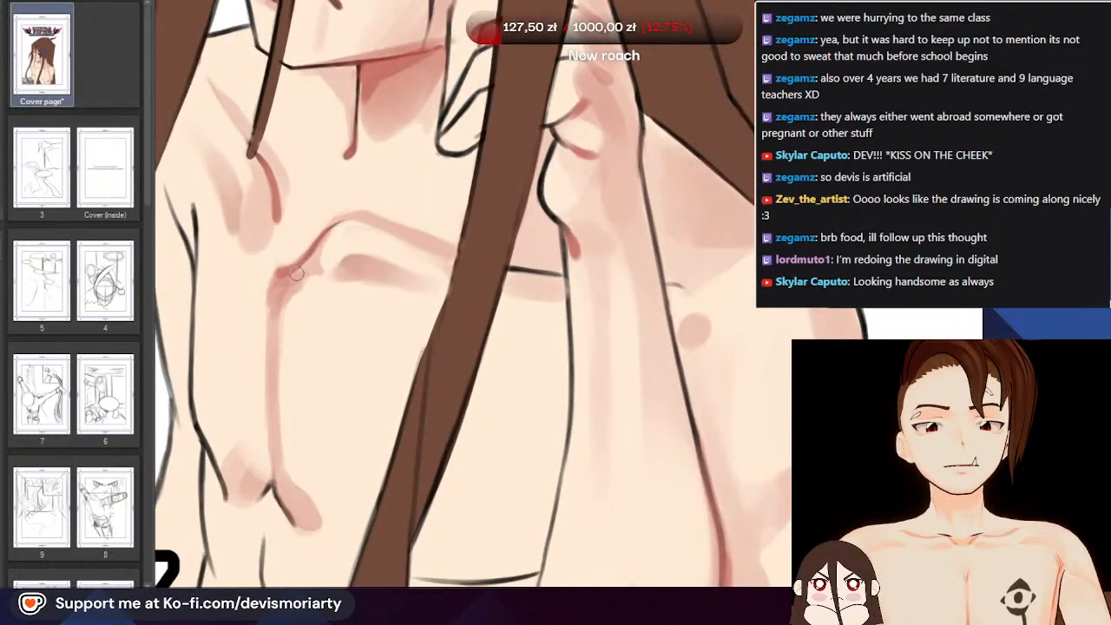
scroll(295, 278, "up", 2)
left_click(311, 267, "alt")
scroll(265, 333, "up", 1)
left_click(270, 299, "alt")
left_click_drag(269, 314, 266, 398)
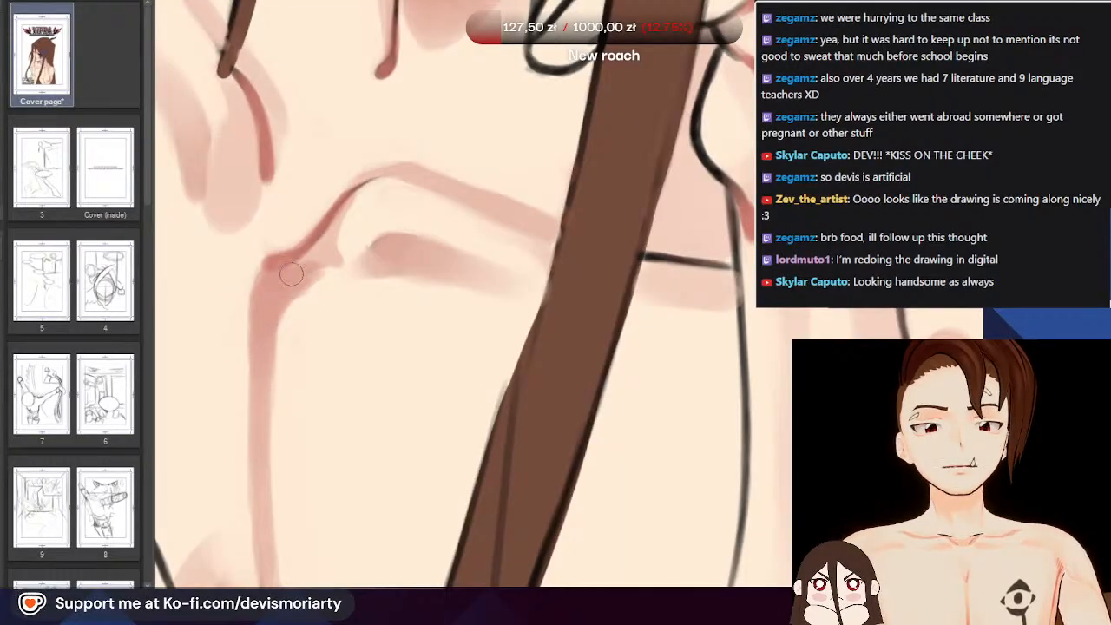
scroll(300, 288, "down", 2)
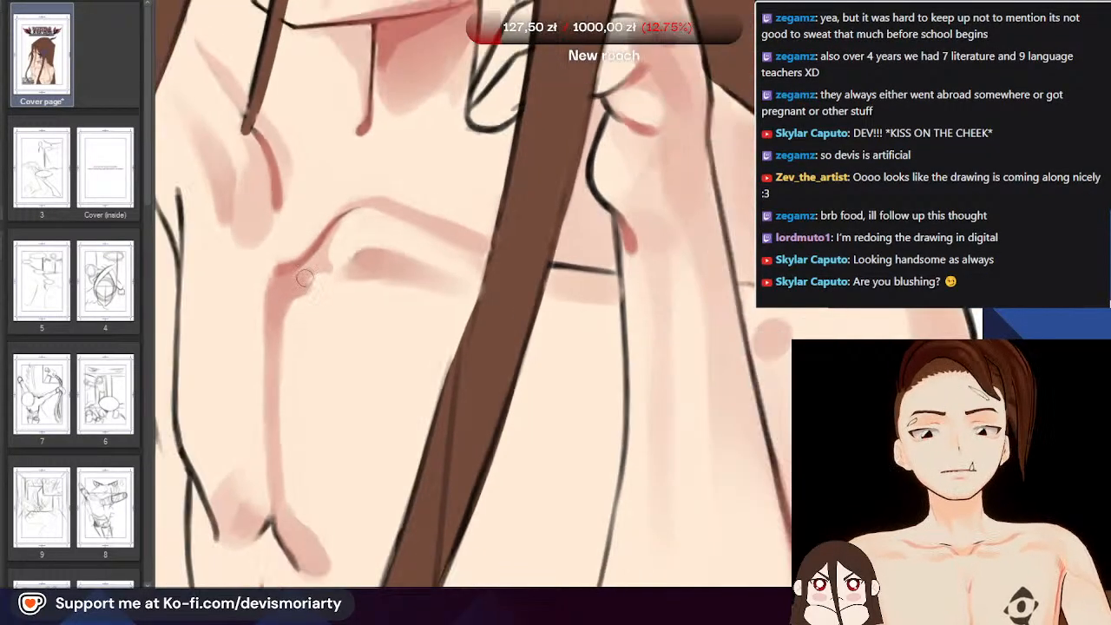
scroll(296, 300, "up", 2)
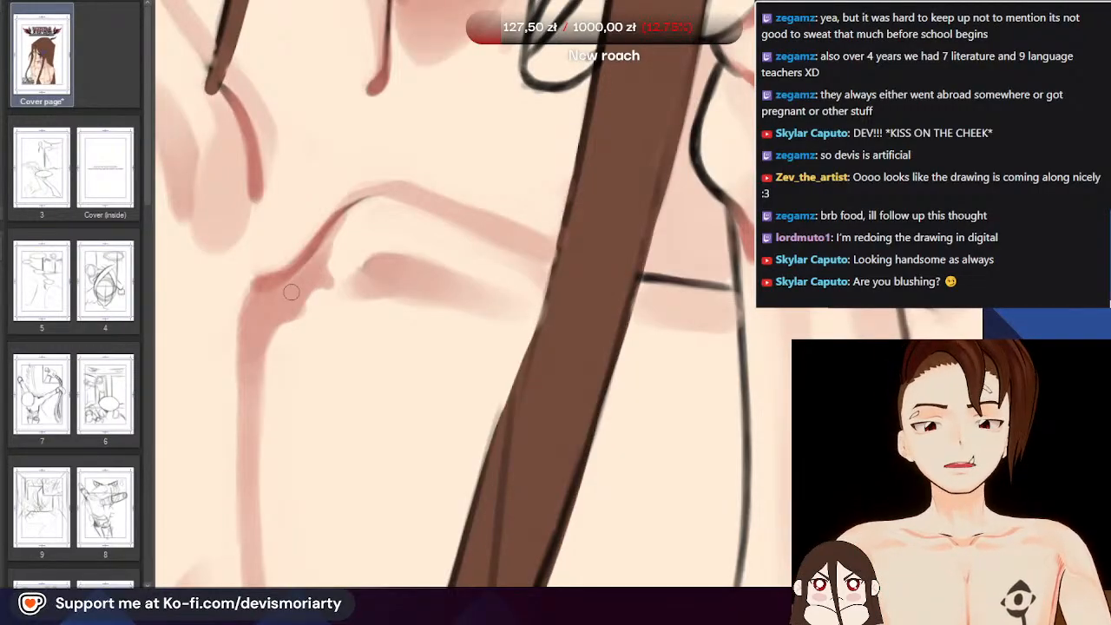
Deepen the red line at the collarbone's inner end and slim its soft pink stretch toward the hair strand
scroll(292, 293, "down", 4)
scroll(373, 148, "up", 4)
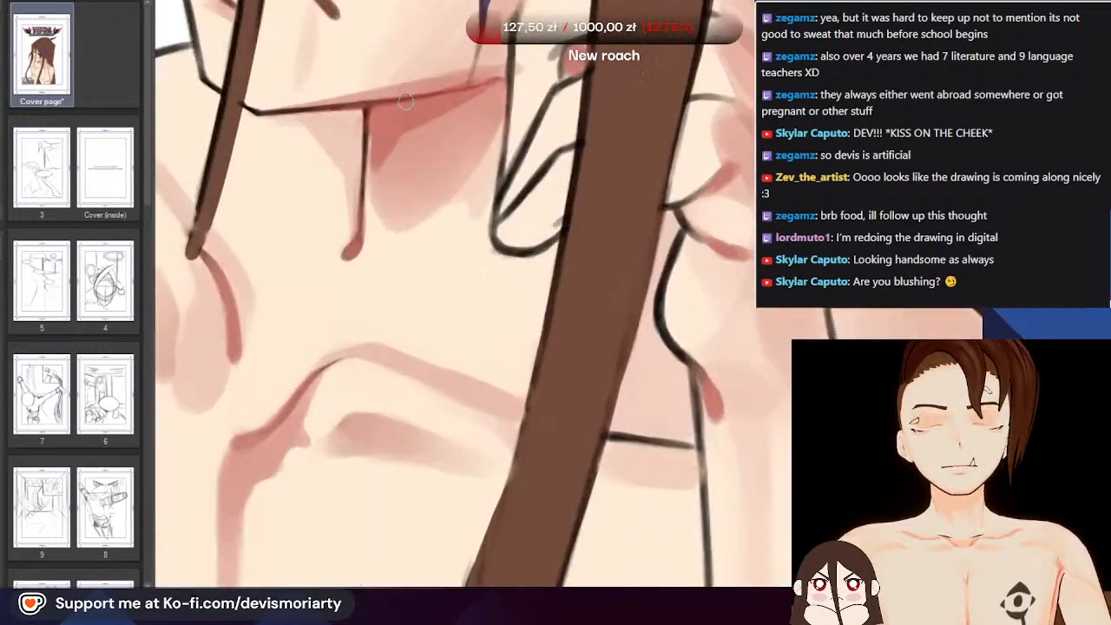
scroll(406, 101, "down", 3)
scroll(261, 362, "up", 5)
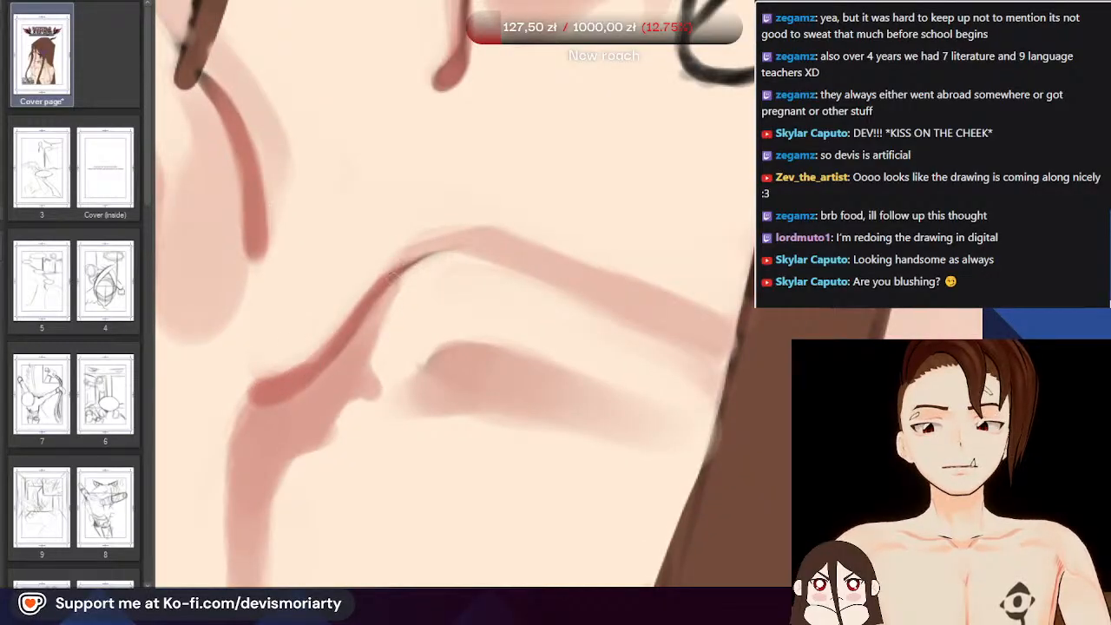
scroll(452, 295, "down", 6)
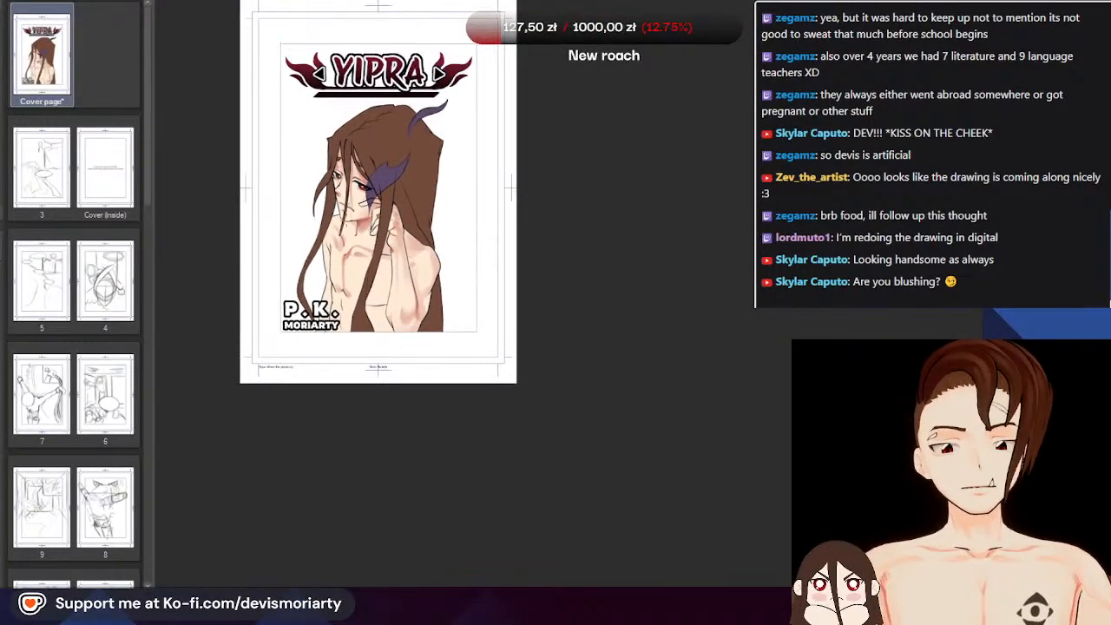
scroll(328, 237, "up", 5)
scroll(328, 237, "down", 1)
scroll(328, 237, "up", 3)
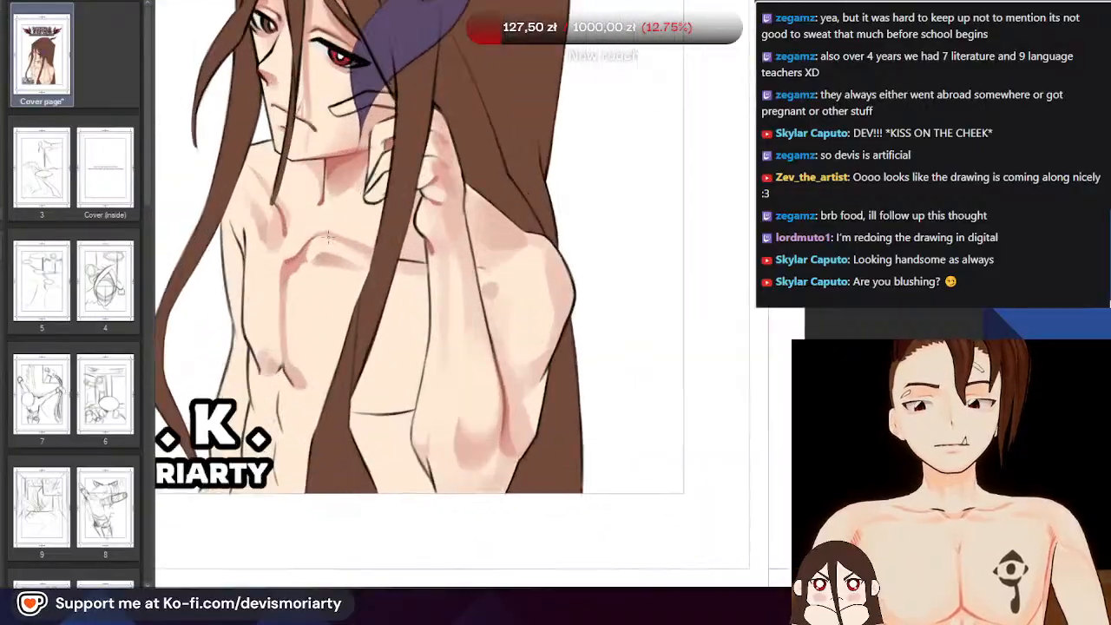
scroll(328, 237, "up", 4)
scroll(356, 251, "up", 2)
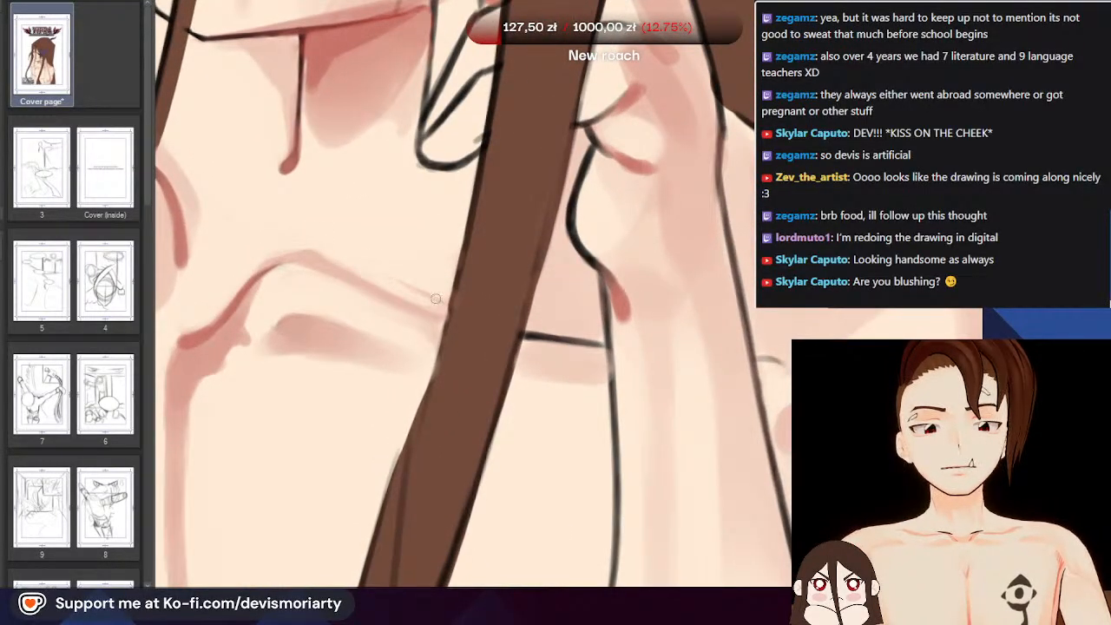
Widen the soft pink shadow along the outer branch of the fork at the chest's lower edge
scroll(433, 302, "down", 6)
scroll(436, 282, "up", 3)
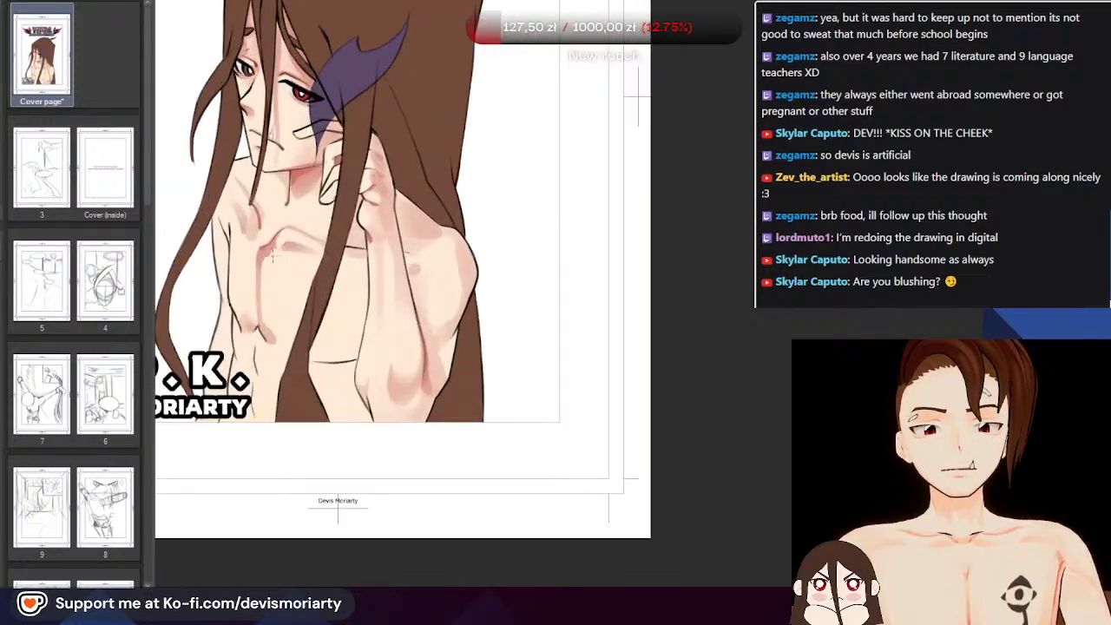
scroll(230, 341, "up", 5)
scroll(291, 397, "down", 5)
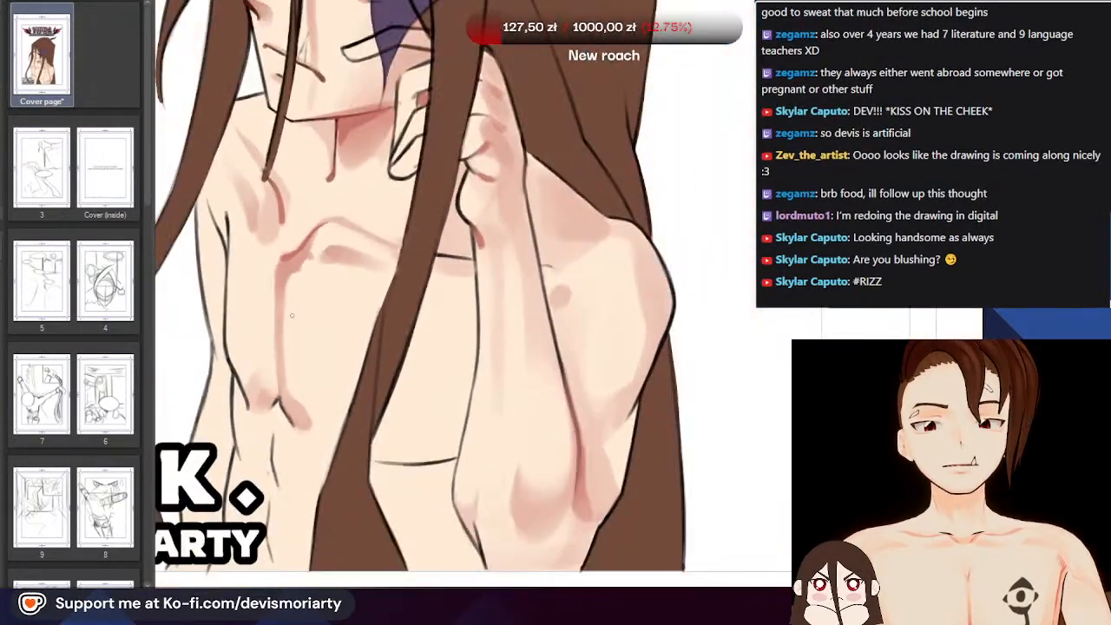
scroll(315, 393, "up", 4)
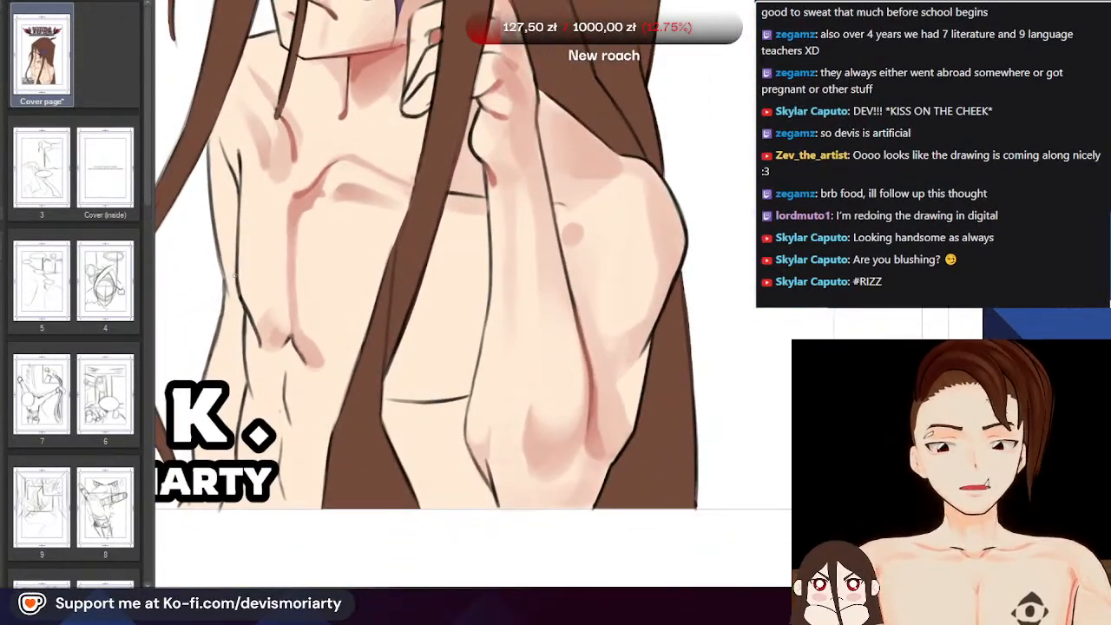
scroll(360, 347, "up", 2)
scroll(355, 322, "up", 2)
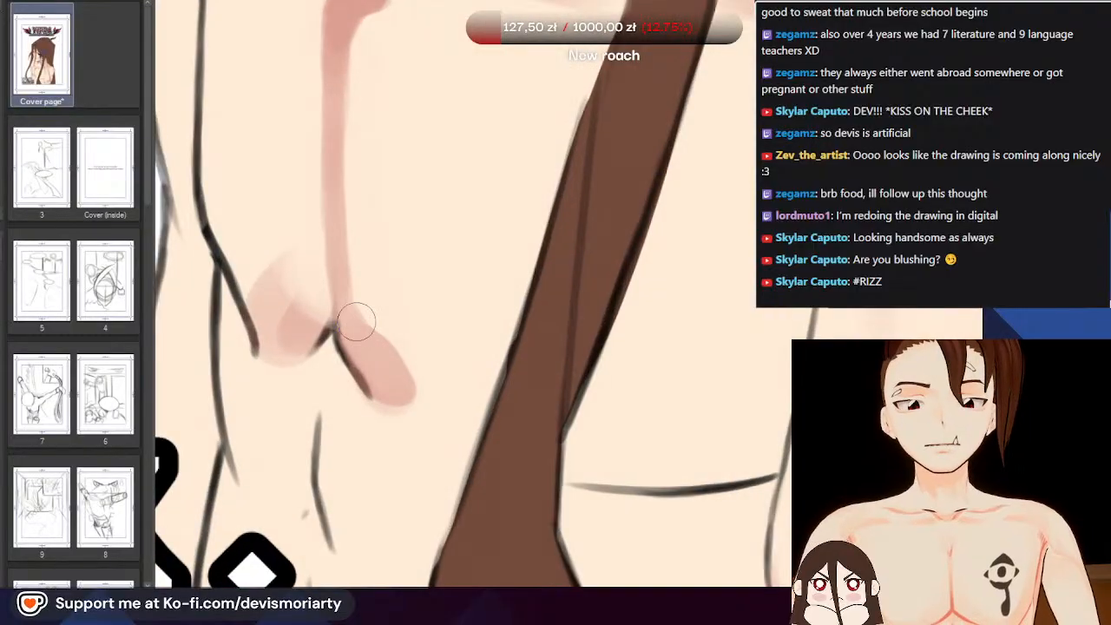
left_click_drag(402, 382, 363, 341)
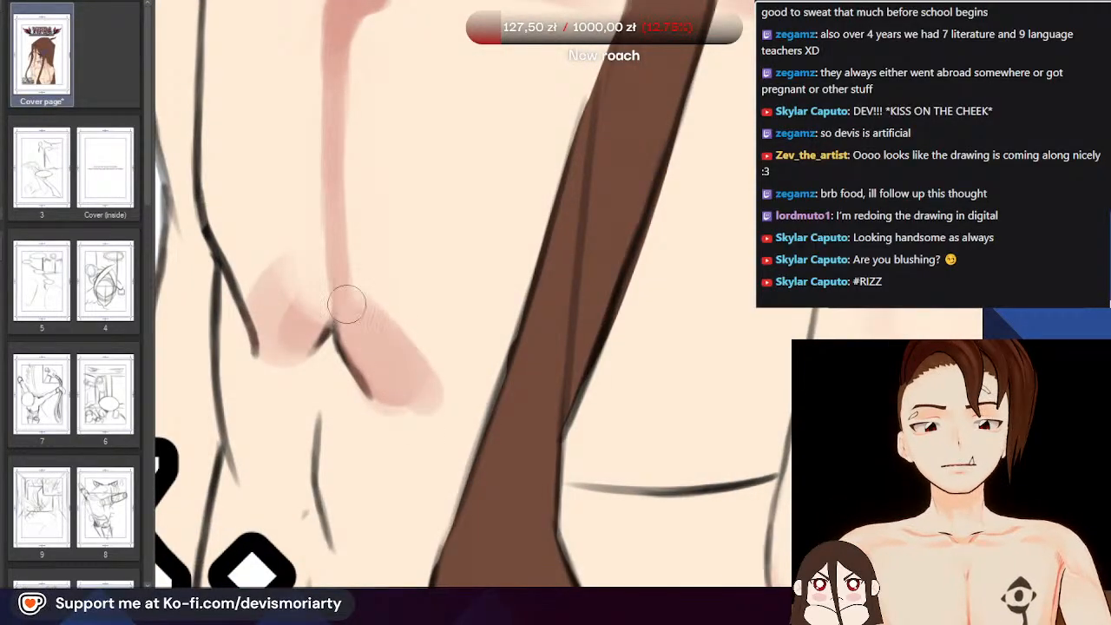
scroll(249, 344, "down", 2)
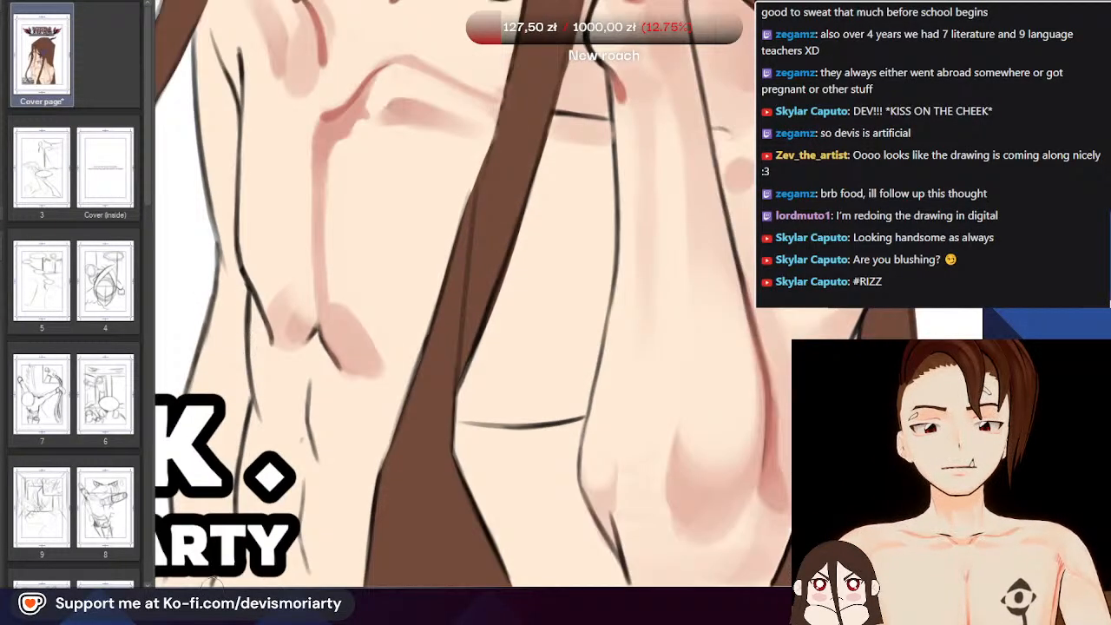
With the canvas rotated, extend the fork's outer pink shadow along the lower chest toward the hair strand
left_click_drag(272, 580, 642, 113)
scroll(290, 429, "down", 2)
scroll(596, 378, "up", 4)
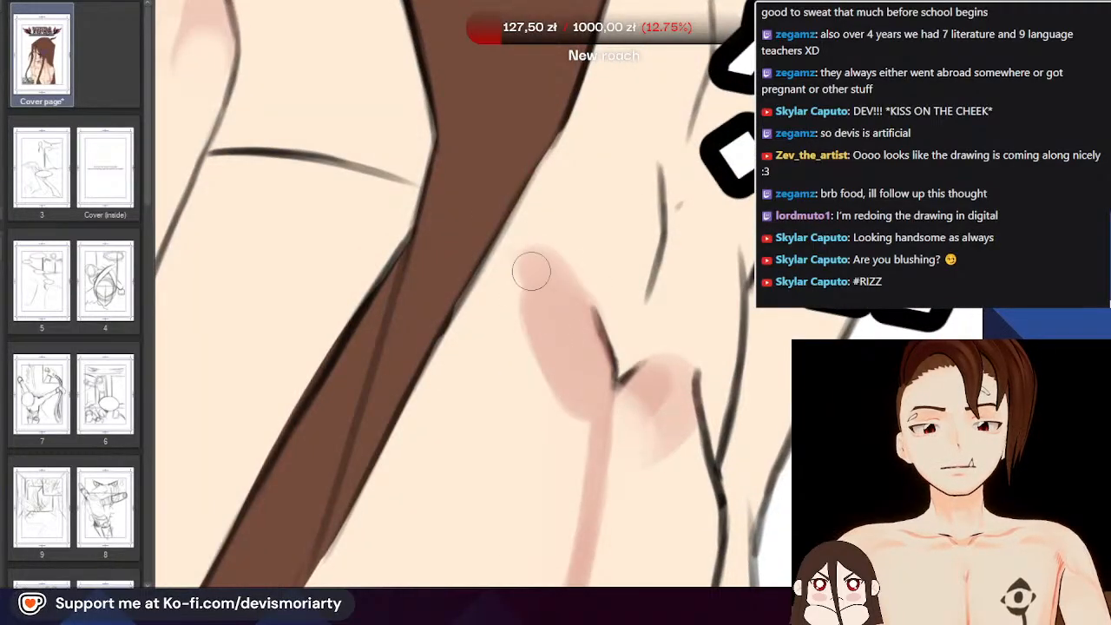
scroll(521, 252, "down", 4)
scroll(521, 252, "up", 3)
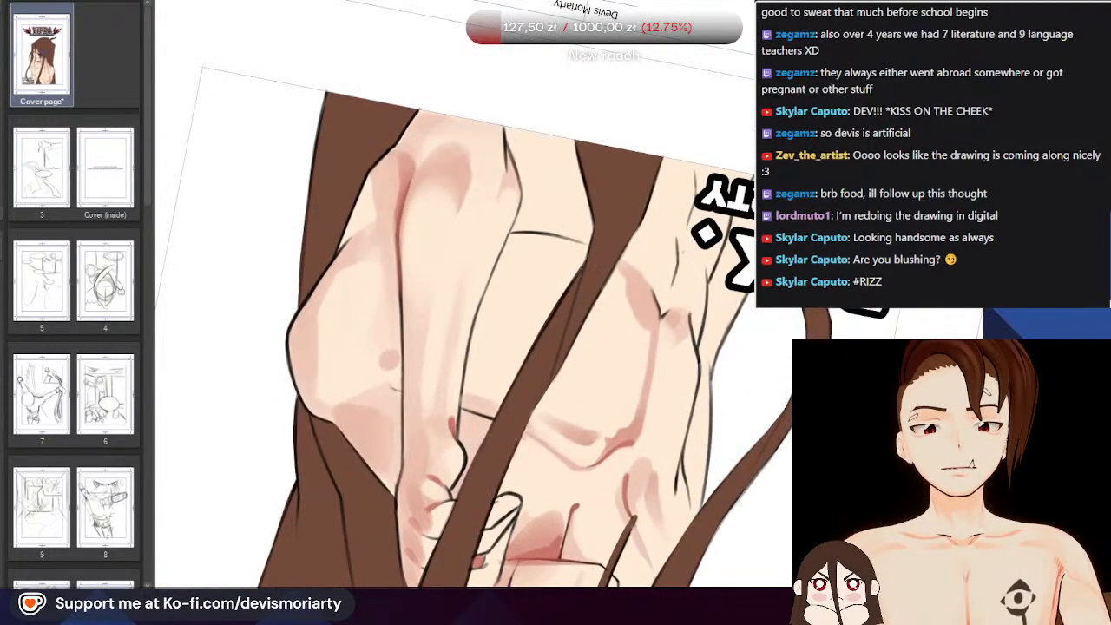
scroll(521, 295, "down", 2)
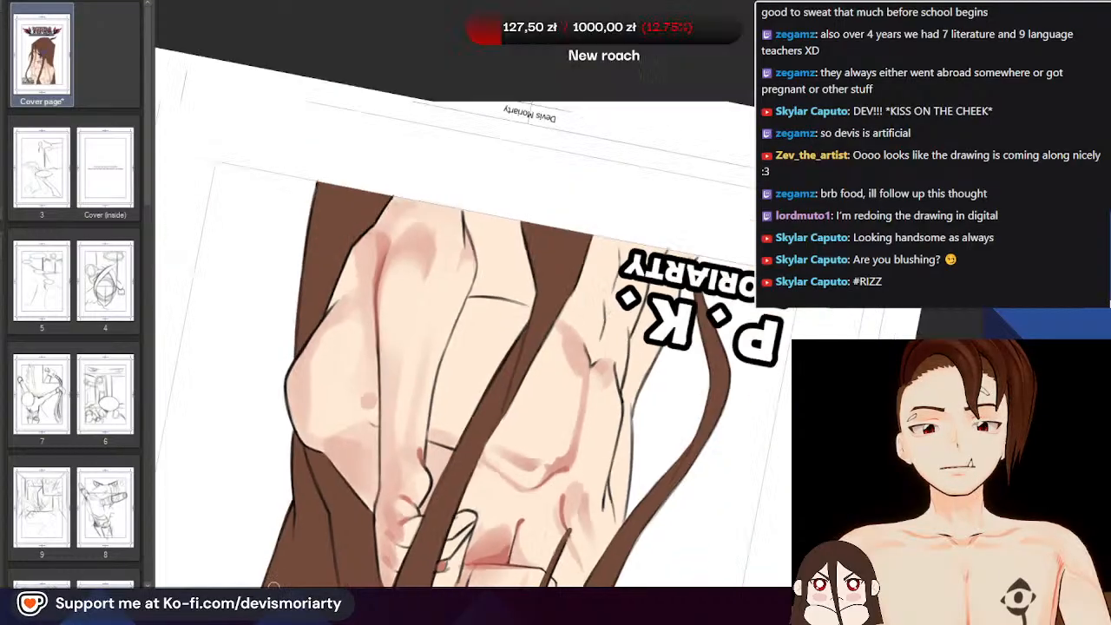
left_click_drag(521, 486, 625, 130)
scroll(417, 252, "down", 3)
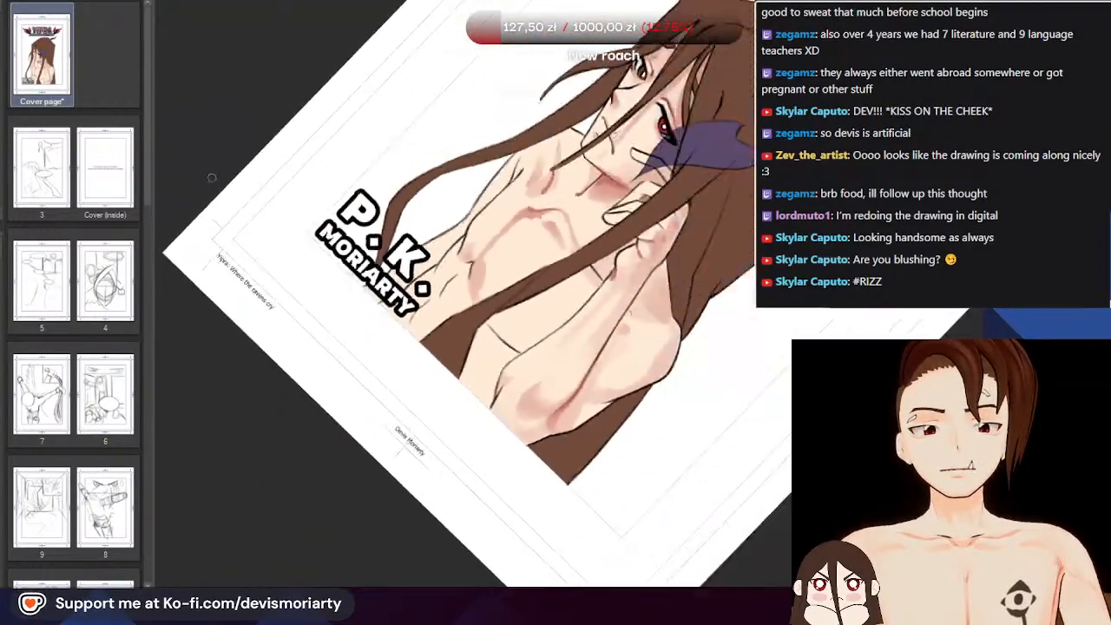
Reshape the fork's outer shadow into a narrower pink patch that tapers toward the hair strand
scroll(417, 217, "up", 2)
left_click_drag(416, 217, 300, 165)
scroll(295, 165, "down", 2)
scroll(294, 157, "up", 3)
scroll(294, 156, "up", 3)
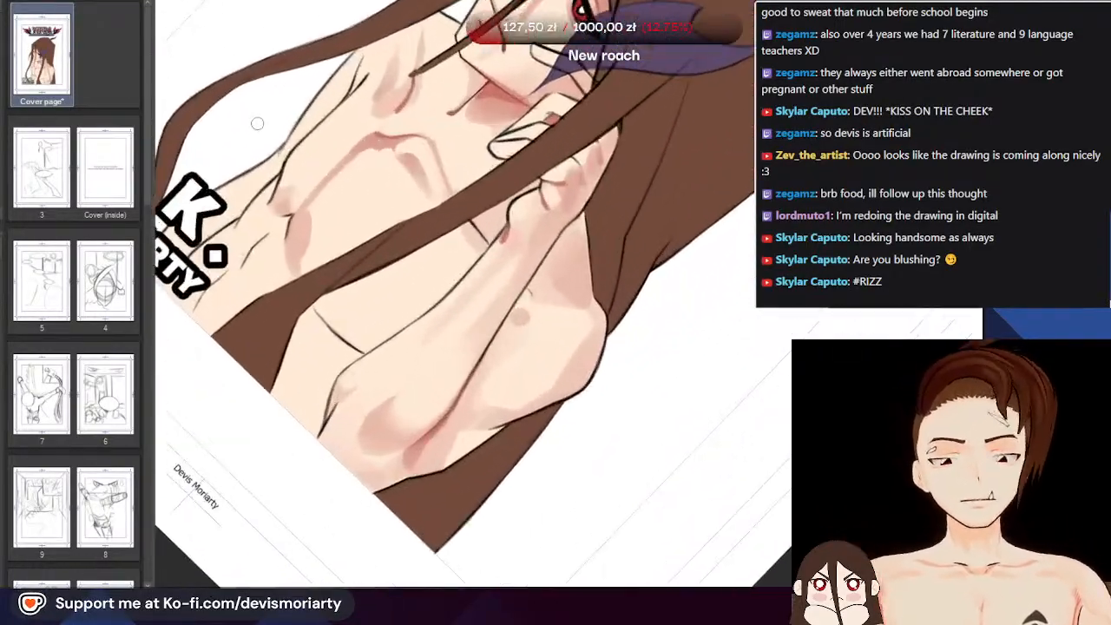
scroll(311, 285, "up", 2)
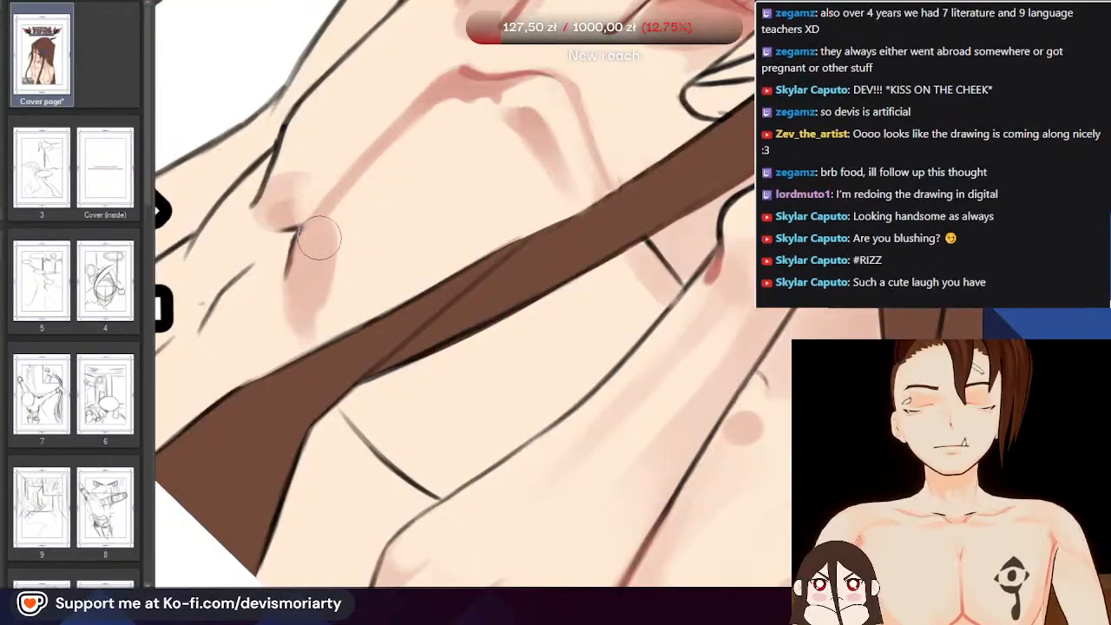
scroll(278, 260, "down", 4)
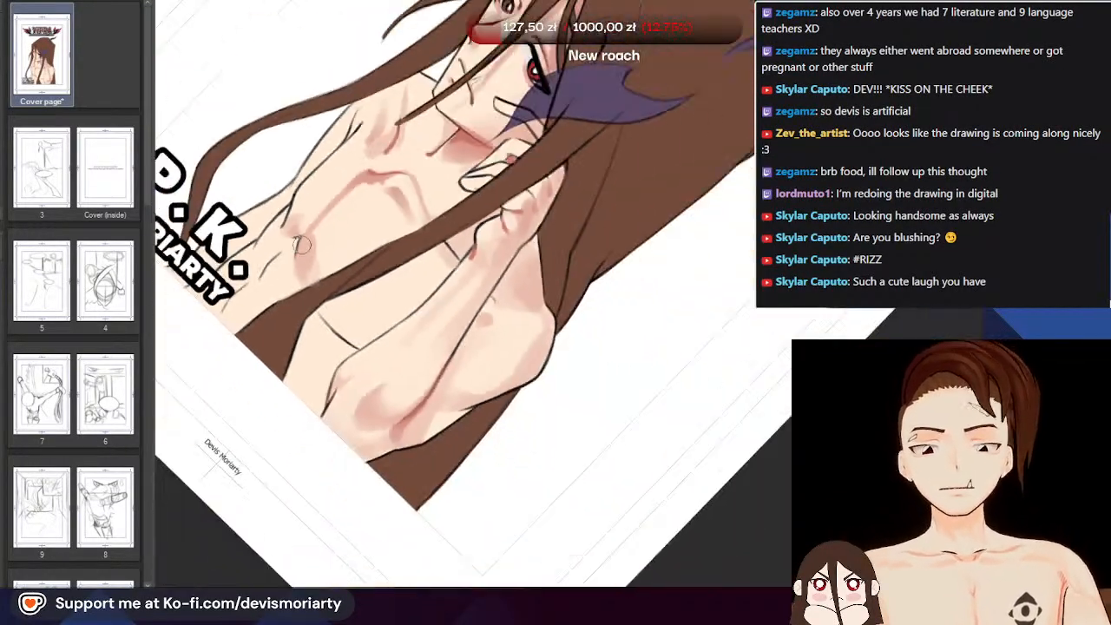
Carry the lower chest shadow up to the hair strand and paint pale pink beyond it above the chest's lower line
scroll(339, 300, "up", 3)
scroll(343, 300, "up", 3)
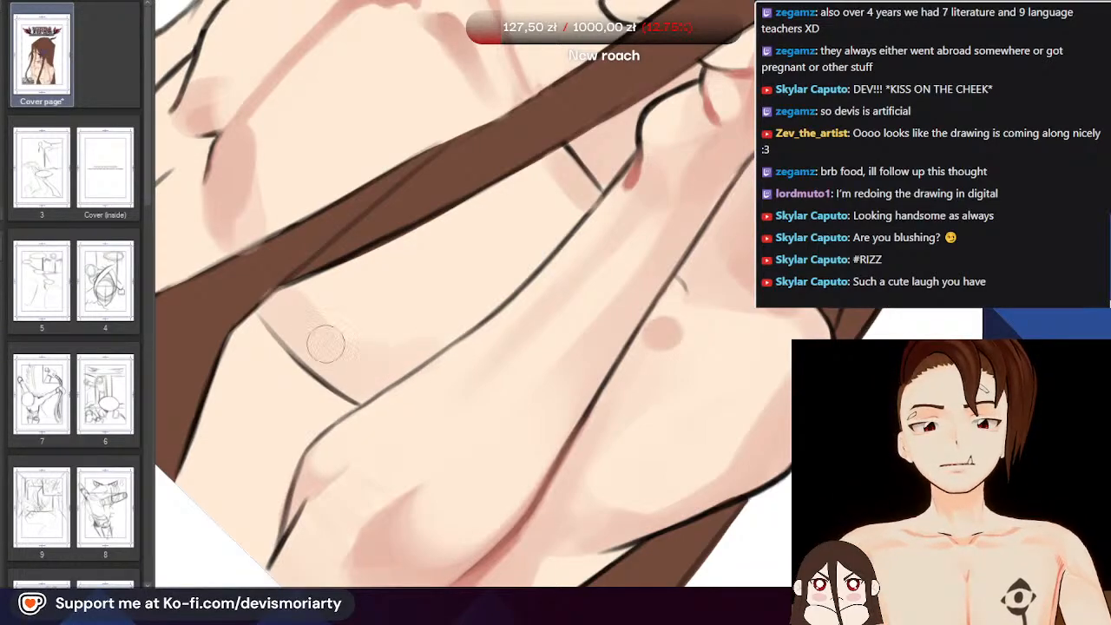
scroll(308, 281, "down", 5)
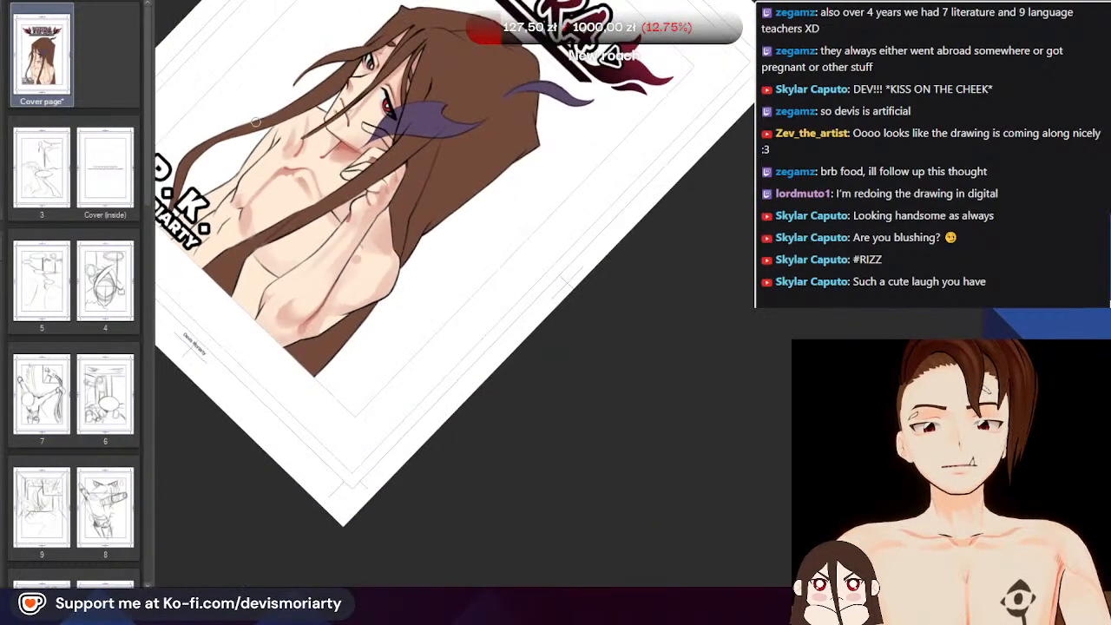
scroll(375, 188, "up", 5)
scroll(375, 188, "down", 6)
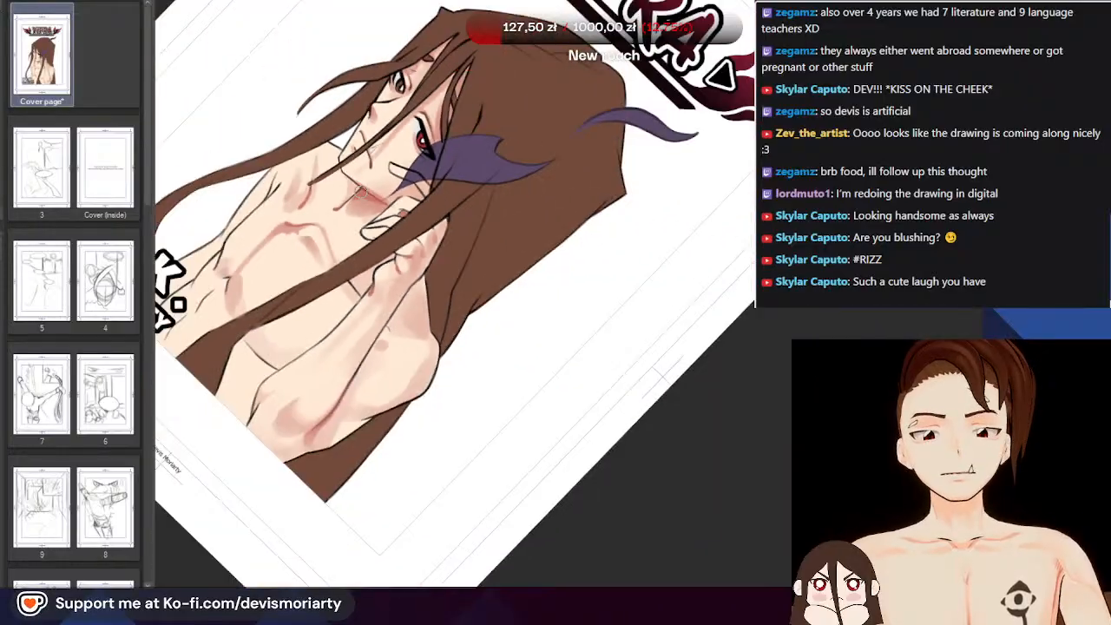
Blend soft pink beneath the collarbone's inner end and shade the chest's edge beside the raised forearm
scroll(286, 290, "up", 6)
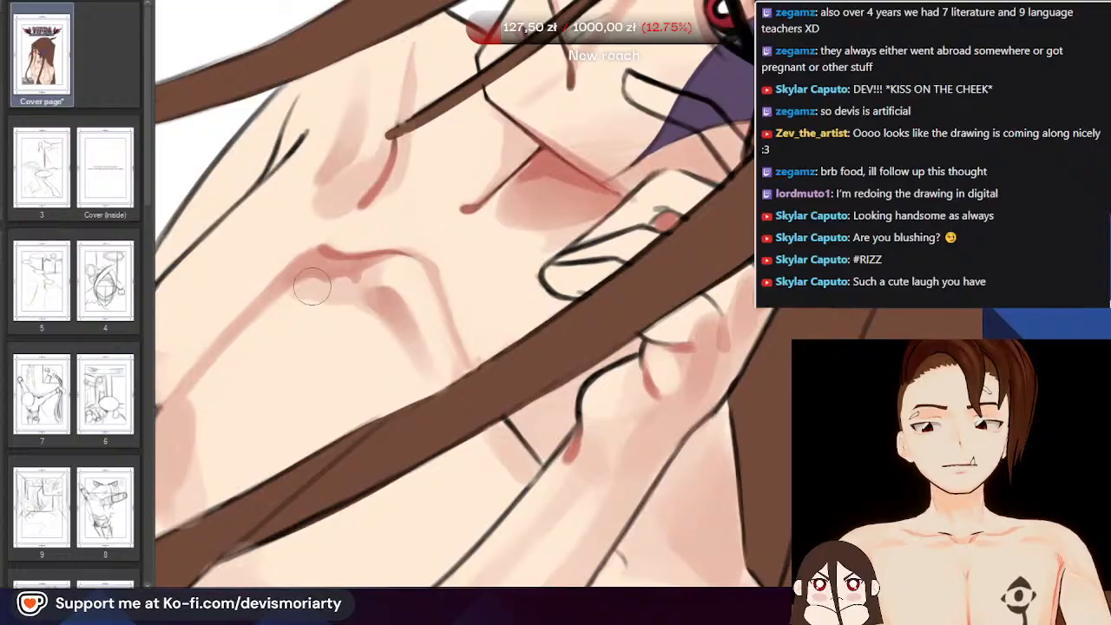
scroll(261, 292, "down", 6)
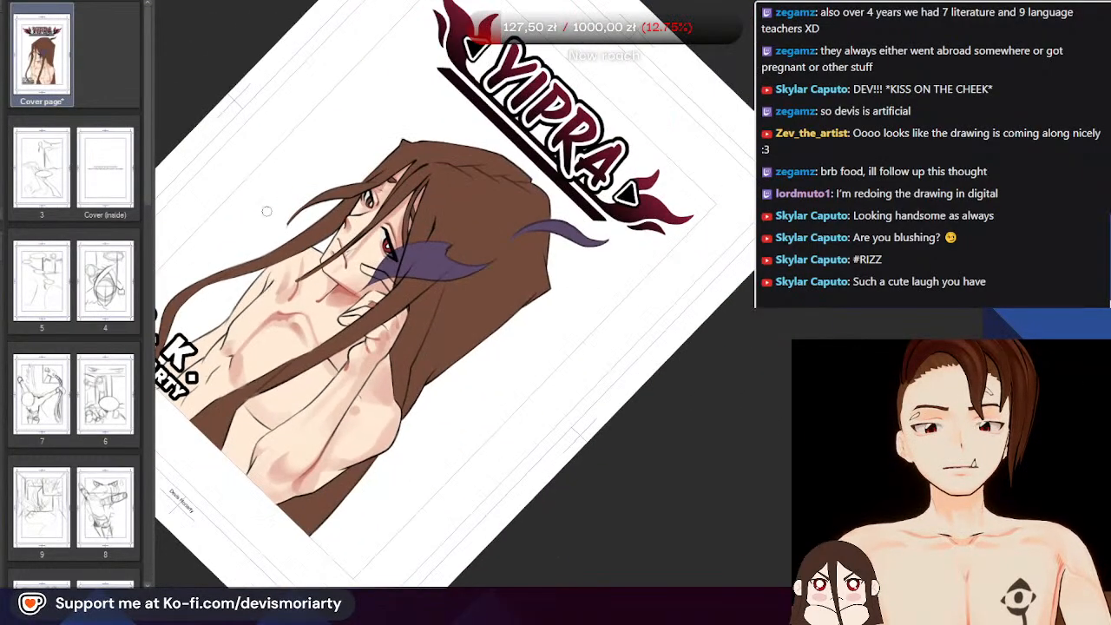
scroll(323, 419, "up", 4)
scroll(323, 418, "up", 2)
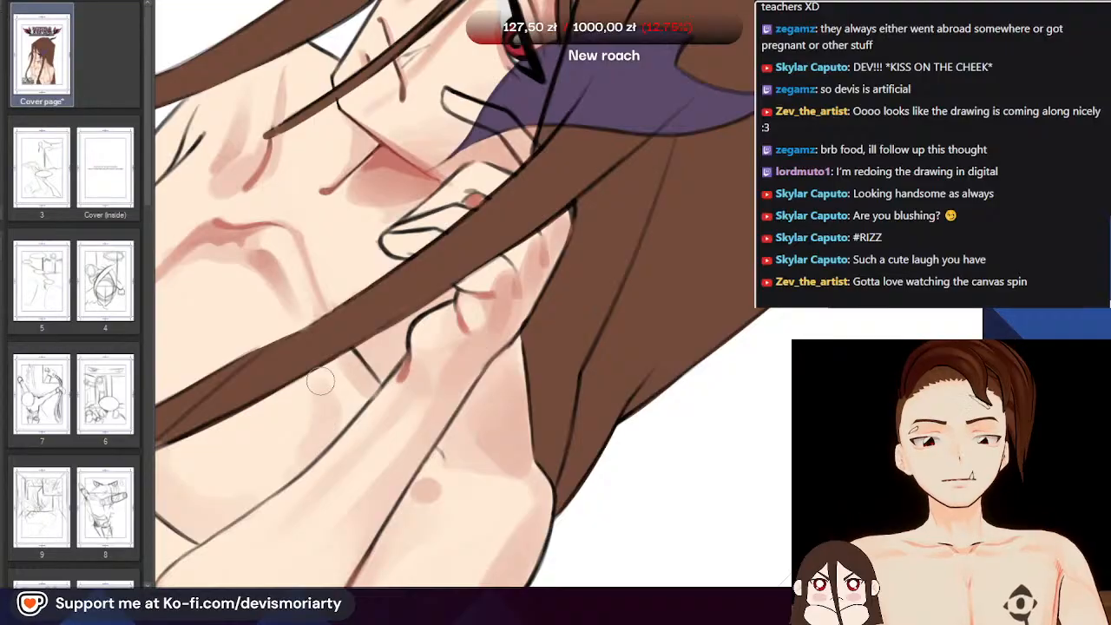
Straighten the canvas and round the pale pink shading over the upper chest between the hair strand and forearm
scroll(319, 422, "down", 5)
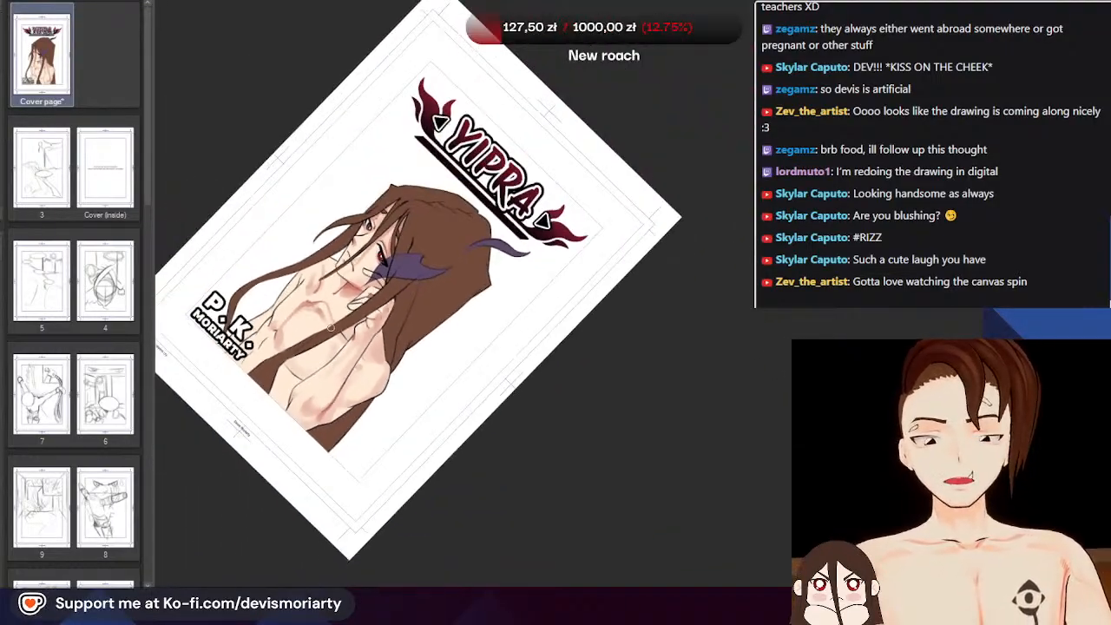
scroll(277, 424, "up", 2)
key("ctrl+at")
scroll(273, 171, "down", 4)
scroll(327, 269, "up", 6)
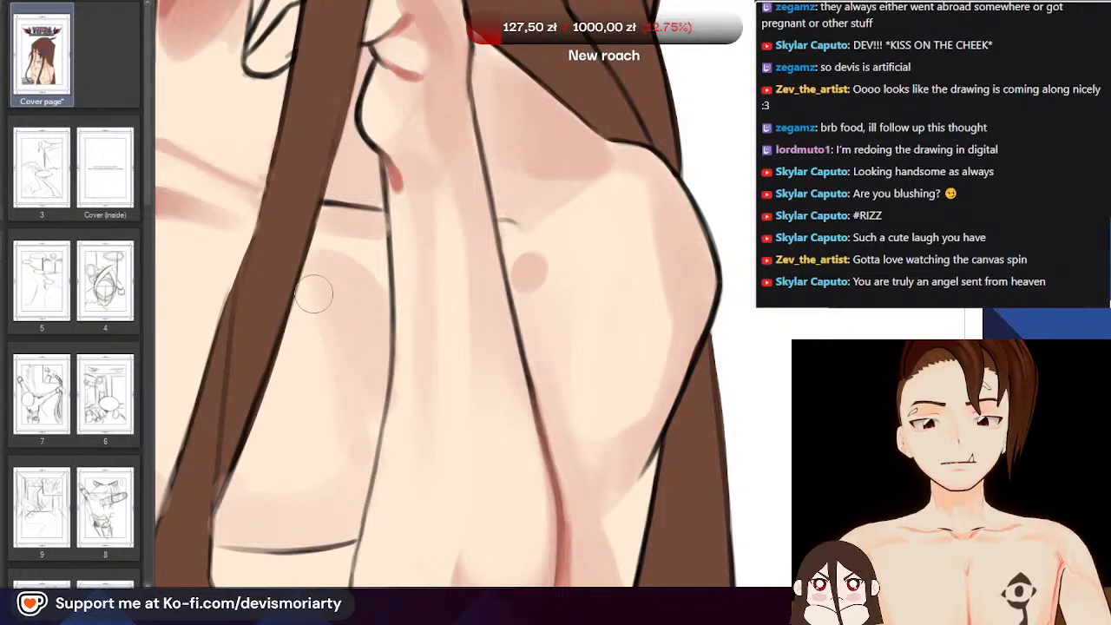
Fill the chest area between the hair strand and forearm with an even pale pink, starting from a sampled skin tone
scroll(290, 360, "down", 3)
scroll(290, 356, "up", 1)
left_click(280, 421, "alt")
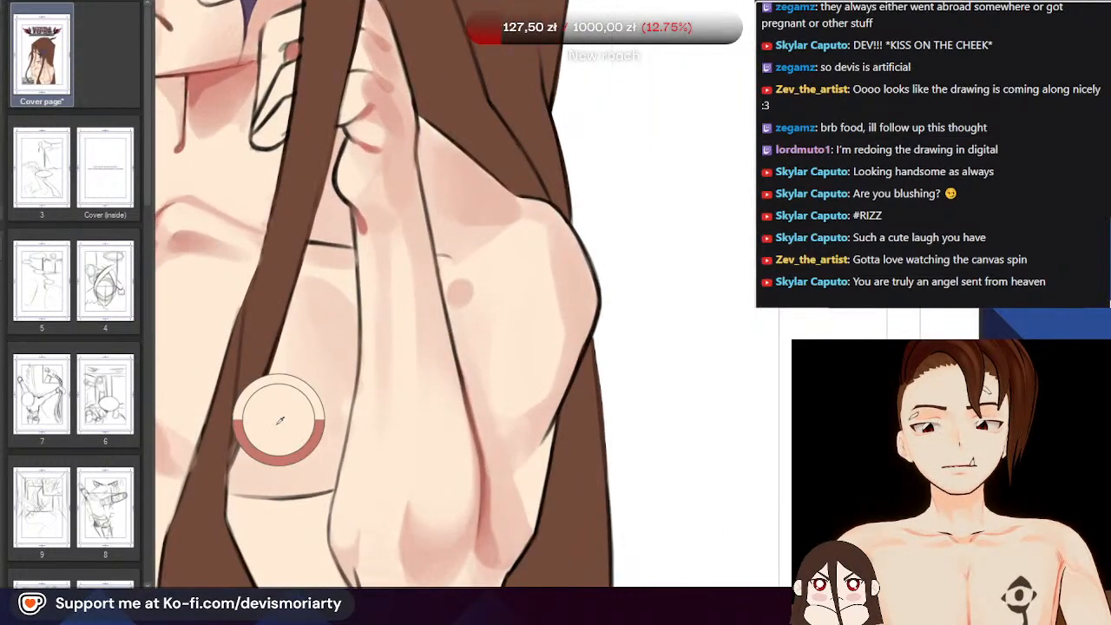
scroll(330, 339, "up", 1)
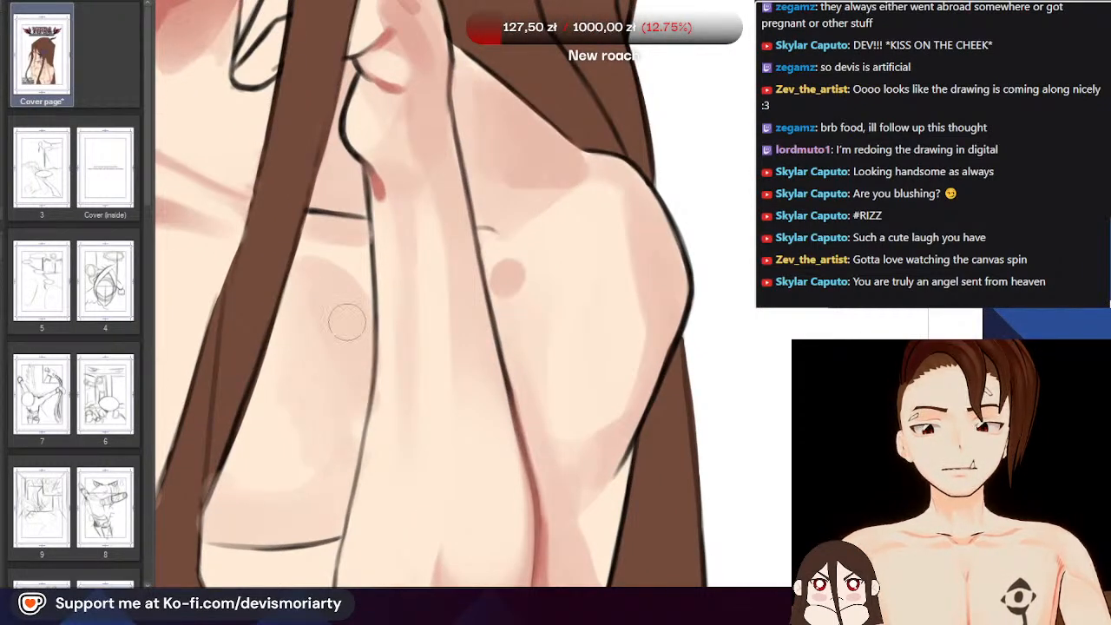
mouse_move(347, 384)
left_mouse_down()
mouse_move(313, 516)
mouse_move(335, 448)
mouse_move(275, 516)
mouse_move(273, 501)
mouse_move(231, 517)
mouse_move(304, 315)
mouse_move(269, 428)
mouse_move(268, 488)
left_mouse_up()
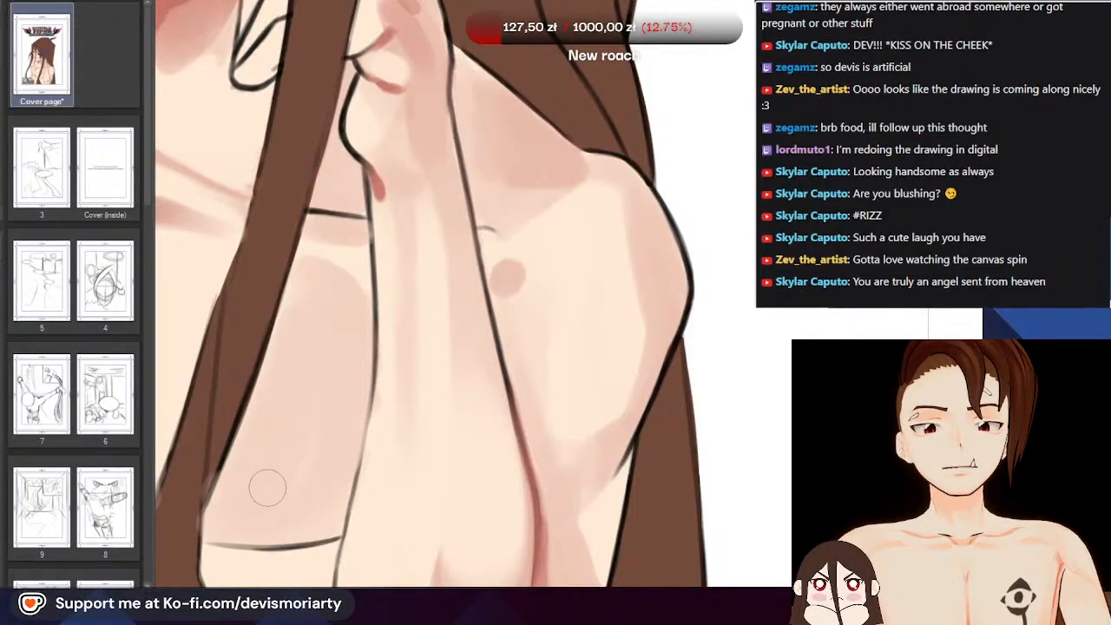
Examine the filled chest shadow against the collarbone, arm and shoulder shading, both up close and across the cover
scroll(318, 324, "down", 5)
scroll(226, 309, "up", 5)
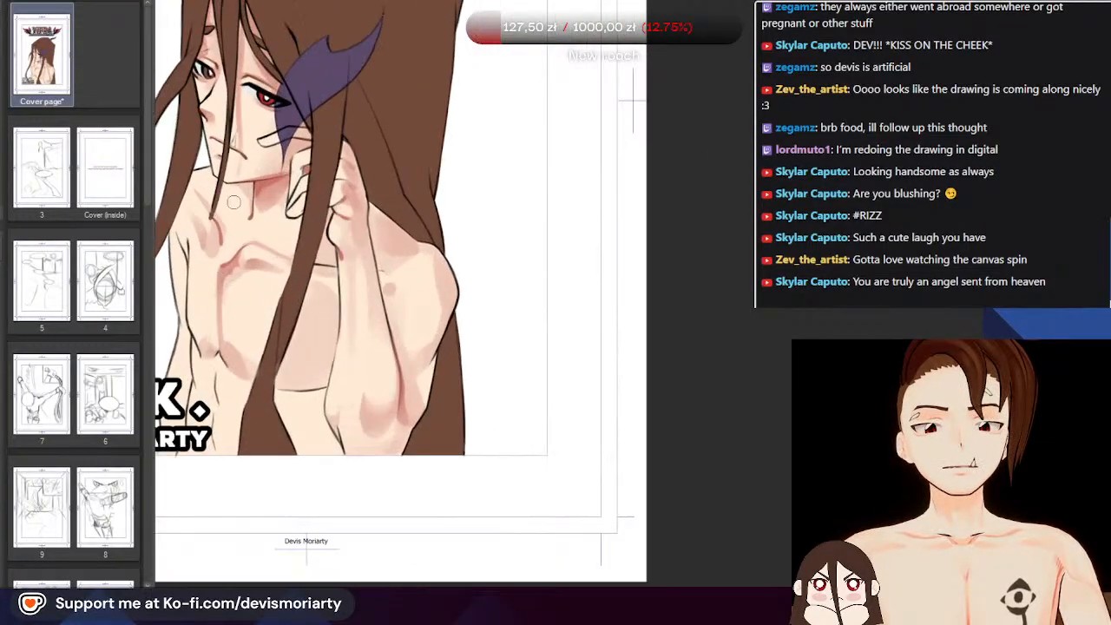
scroll(226, 306, "up", 3)
scroll(224, 291, "down", 4)
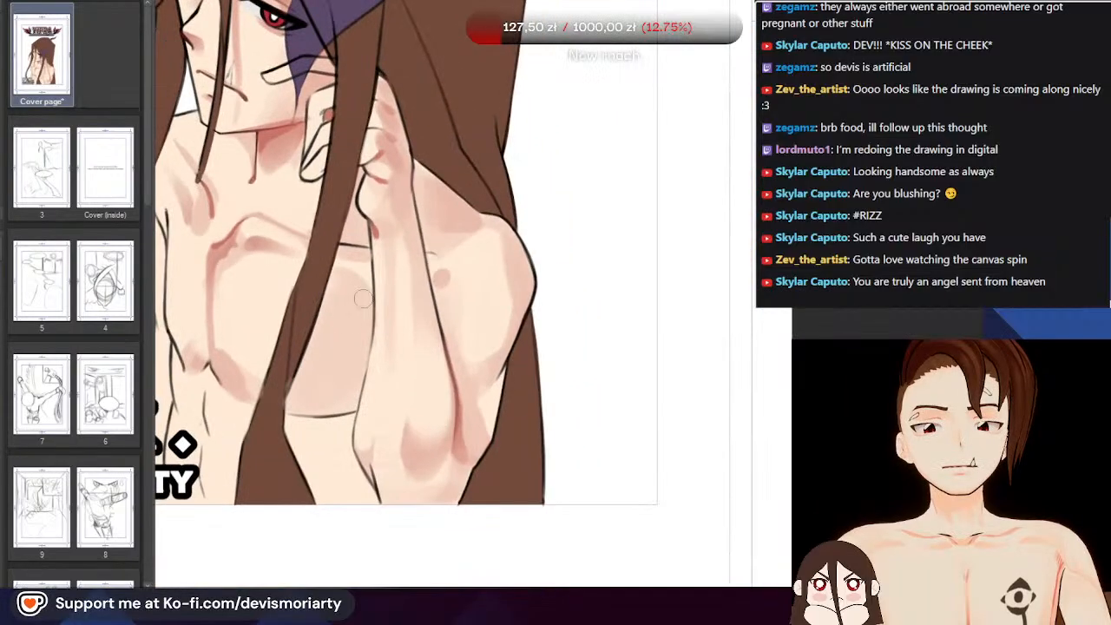
scroll(337, 270, "up", 1)
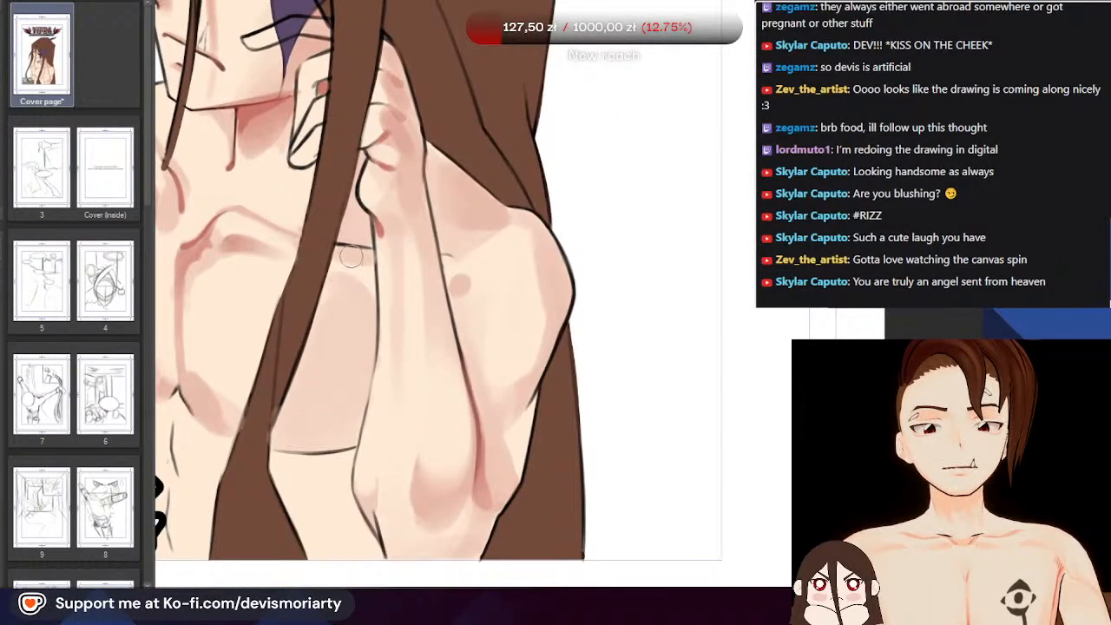
scroll(340, 255, "up", 2)
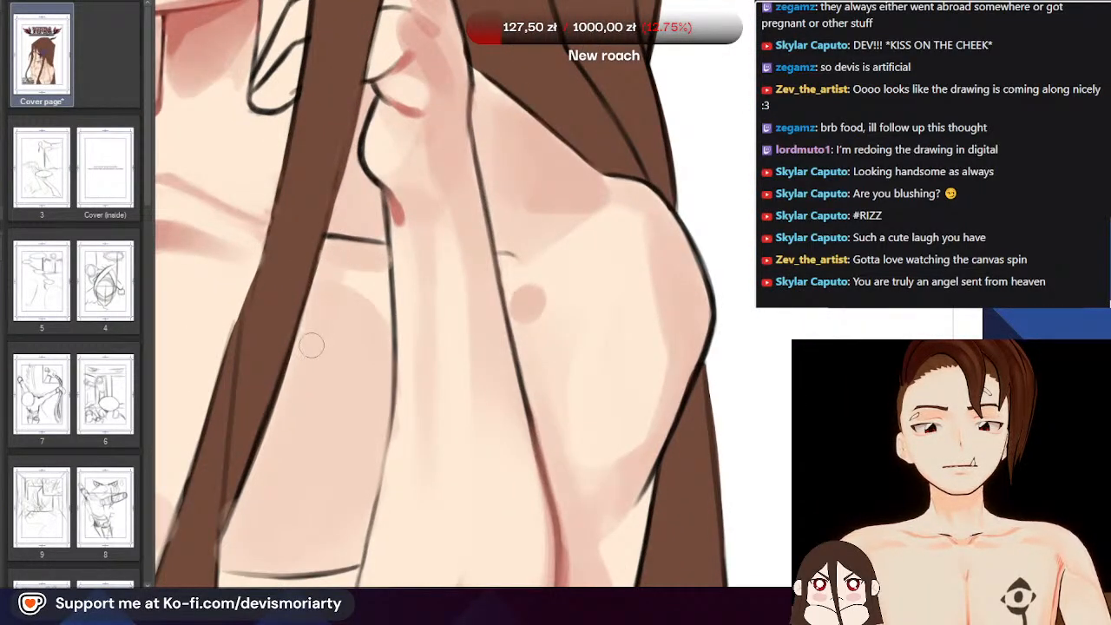
scroll(305, 394, "down", 5)
scroll(303, 382, "up", 3)
scroll(303, 365, "down", 2)
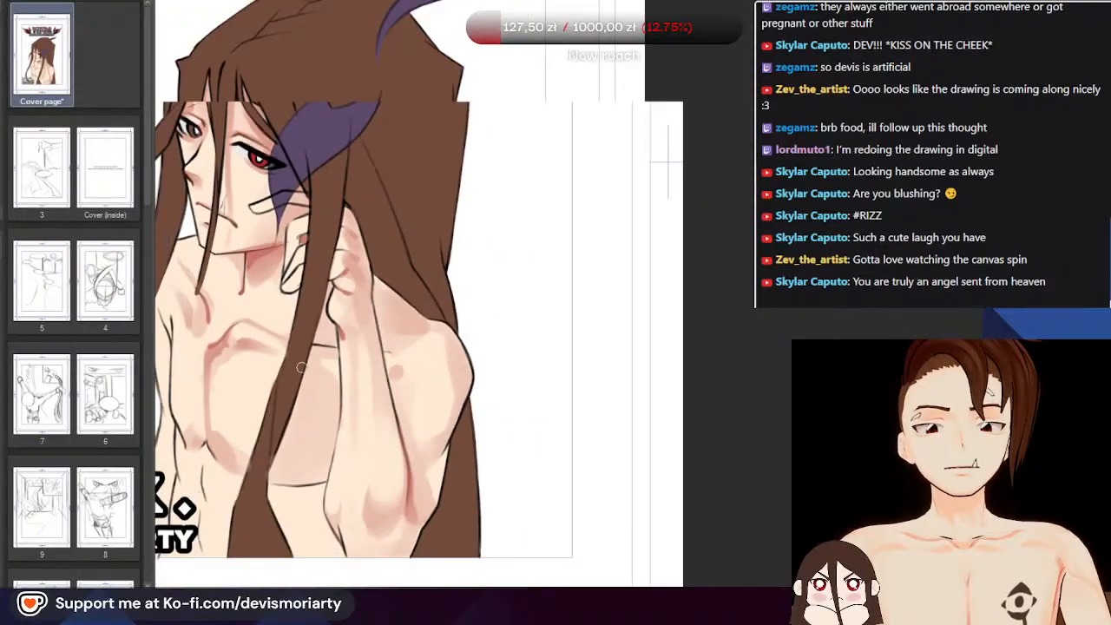
scroll(243, 296, "up", 4)
scroll(243, 296, "down", 6)
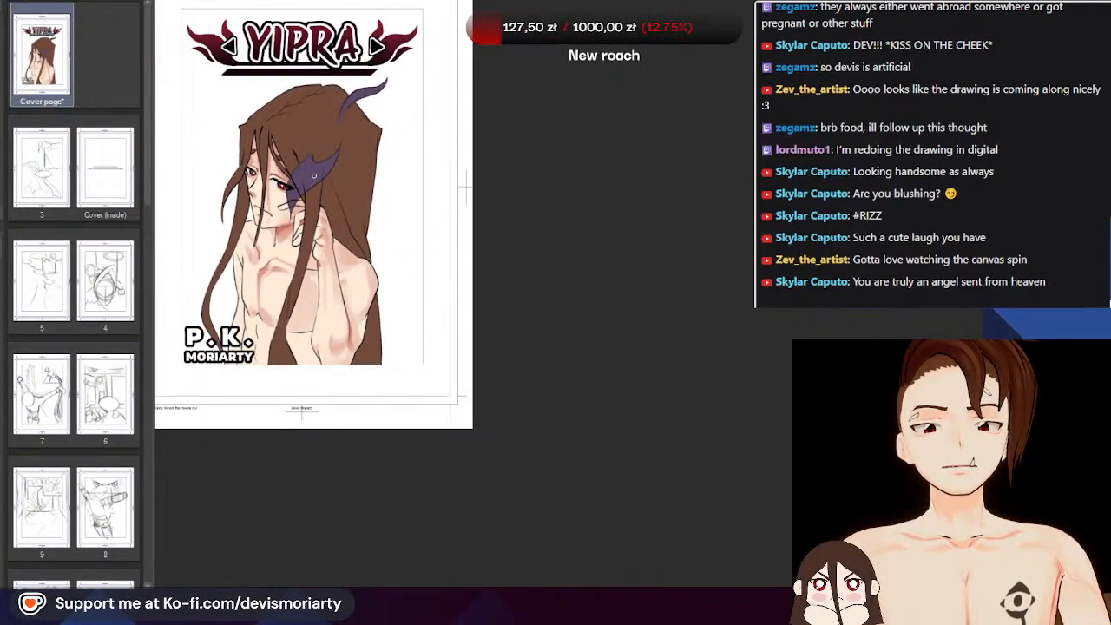
Try a strong reddish shadow band down the chest between the hair strand and the raised forearm
scroll(252, 249, "down", 1)
scroll(372, 305, "up", 5)
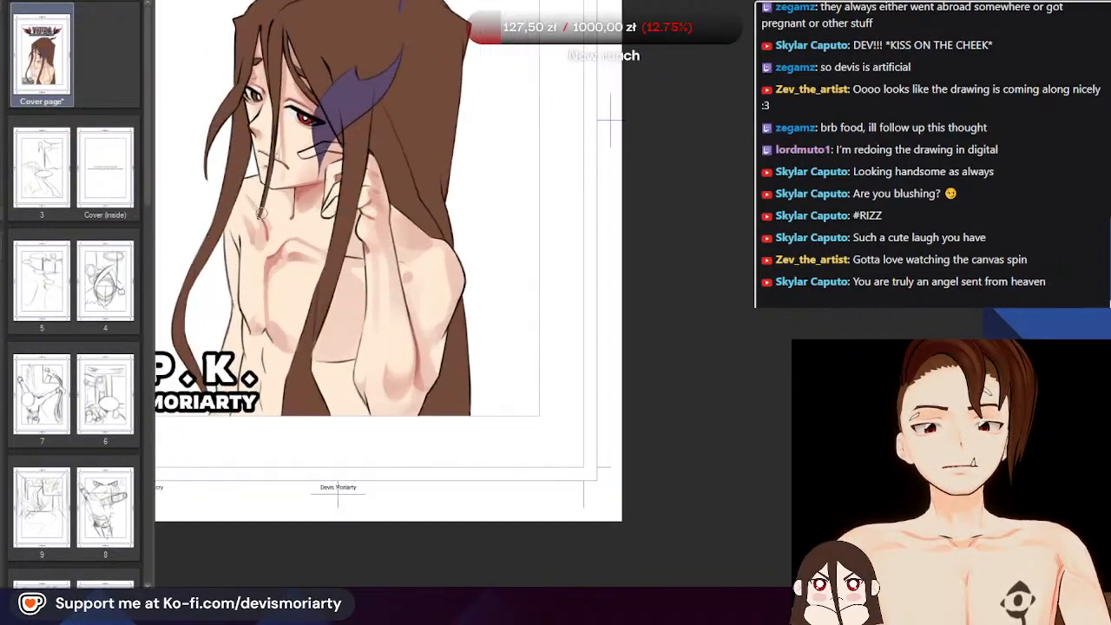
scroll(371, 305, "down", 4)
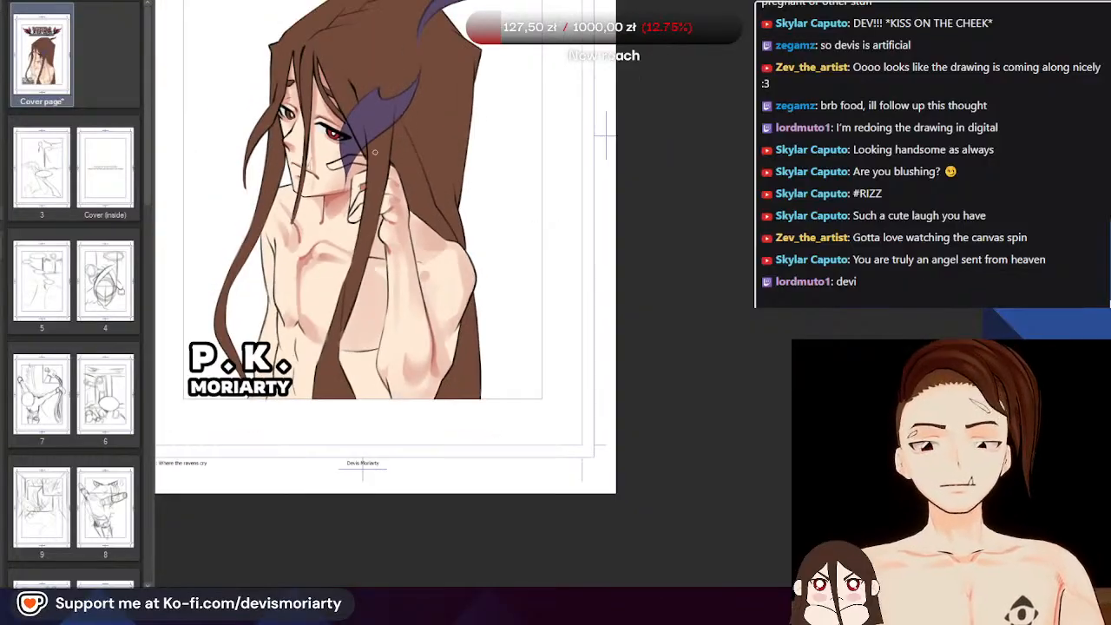
scroll(372, 305, "up", 2)
scroll(365, 278, "up", 3)
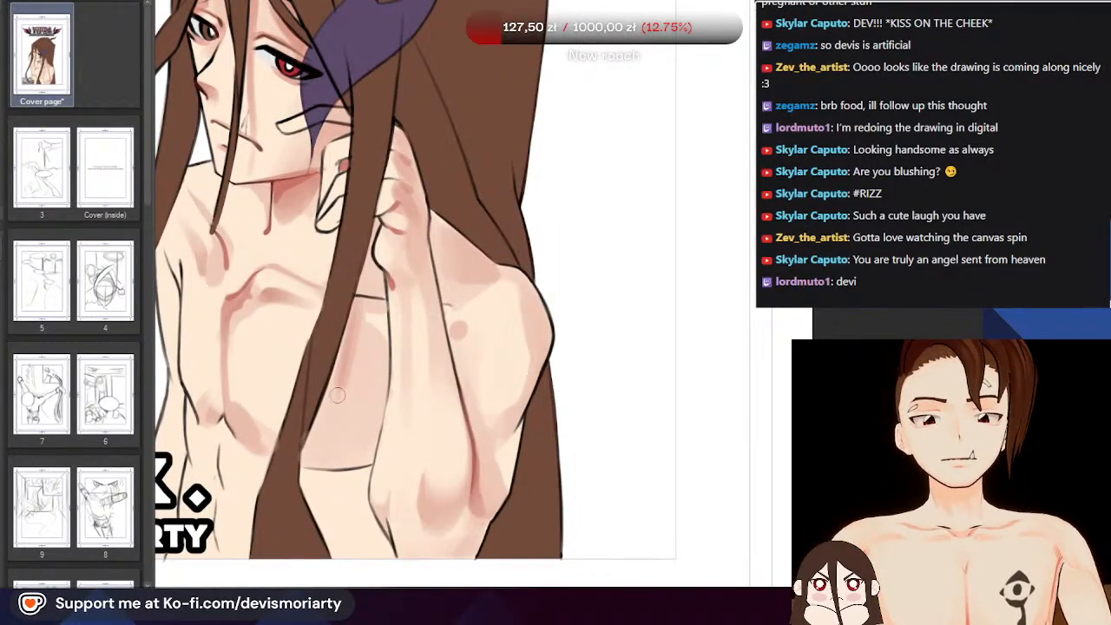
mouse_move(319, 464)
left_mouse_down()
mouse_move(354, 332)
mouse_move(321, 460)
mouse_move(337, 416)
mouse_move(333, 458)
mouse_move(342, 461)
mouse_move(323, 467)
mouse_move(336, 415)
left_mouse_up()
scroll(361, 395, "down", 3)
scroll(398, 434, "up", 2)
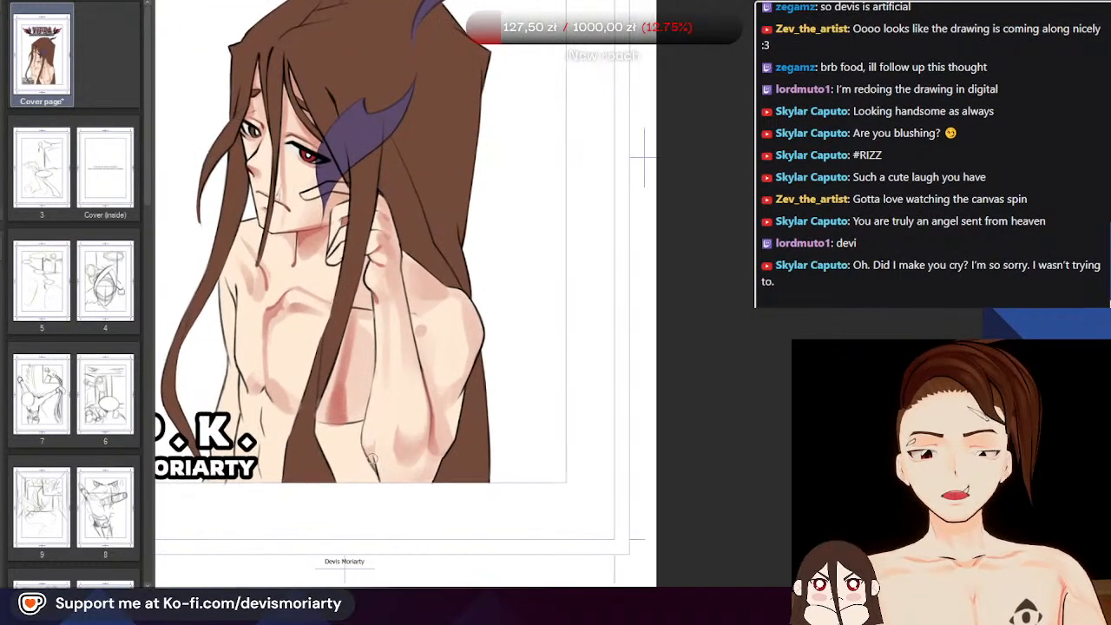
scroll(417, 416, "down", 2)
scroll(419, 414, "up", 5)
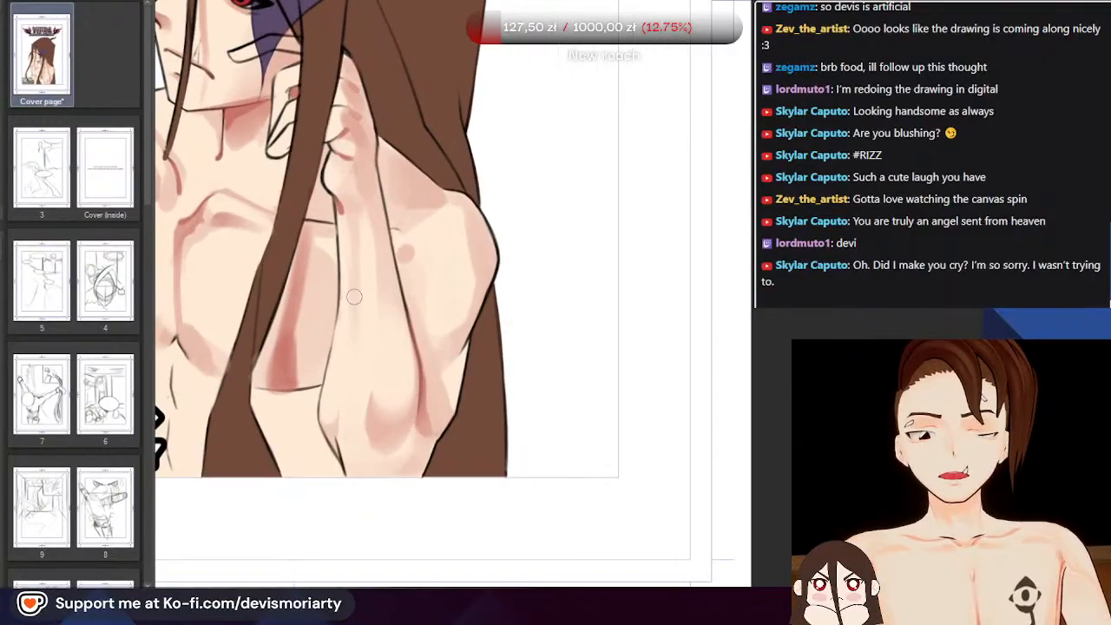
scroll(338, 347, "down", 3)
scroll(337, 384, "up", 3)
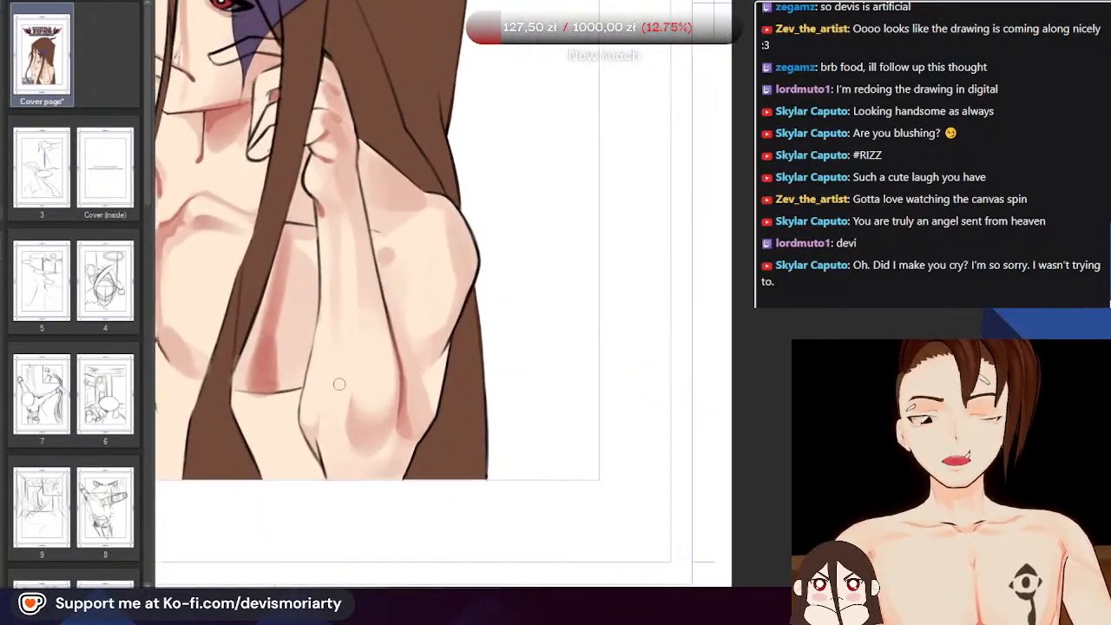
scroll(278, 330, "up", 2)
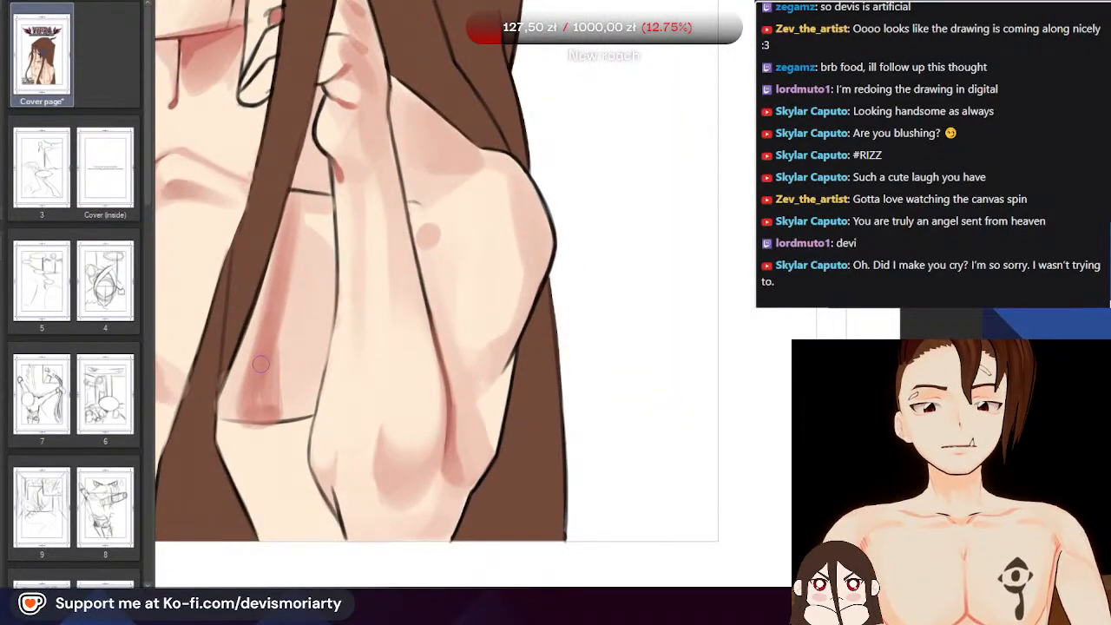
Undo the reddish band strokes on the chest beside the hair strand
key("ctrl+z")
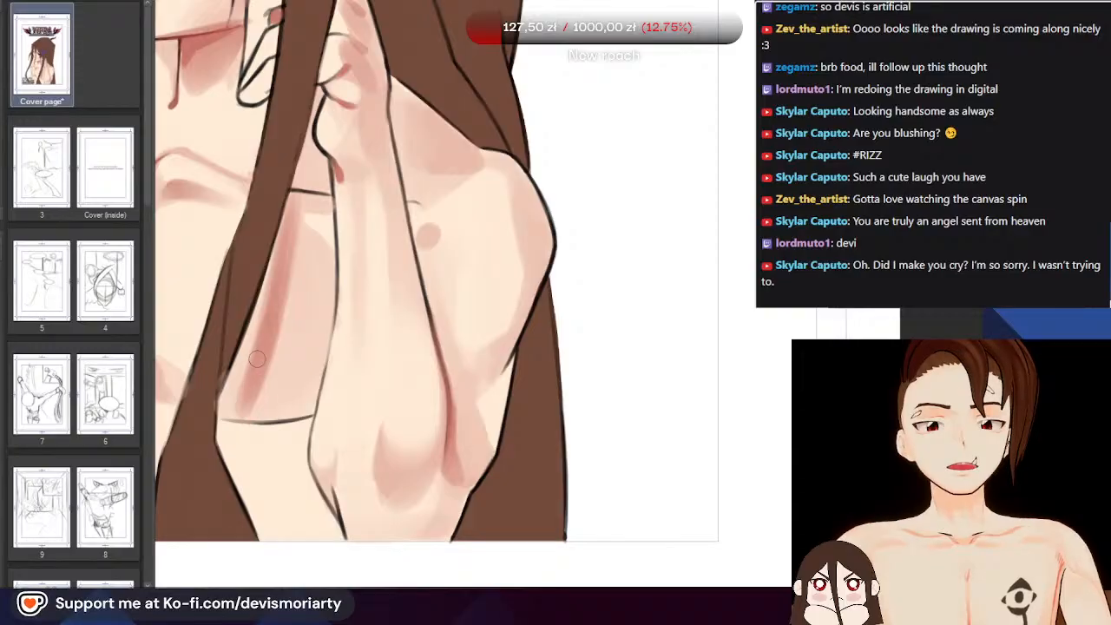
scroll(274, 323, "up", 1)
scroll(295, 165, "down", 1)
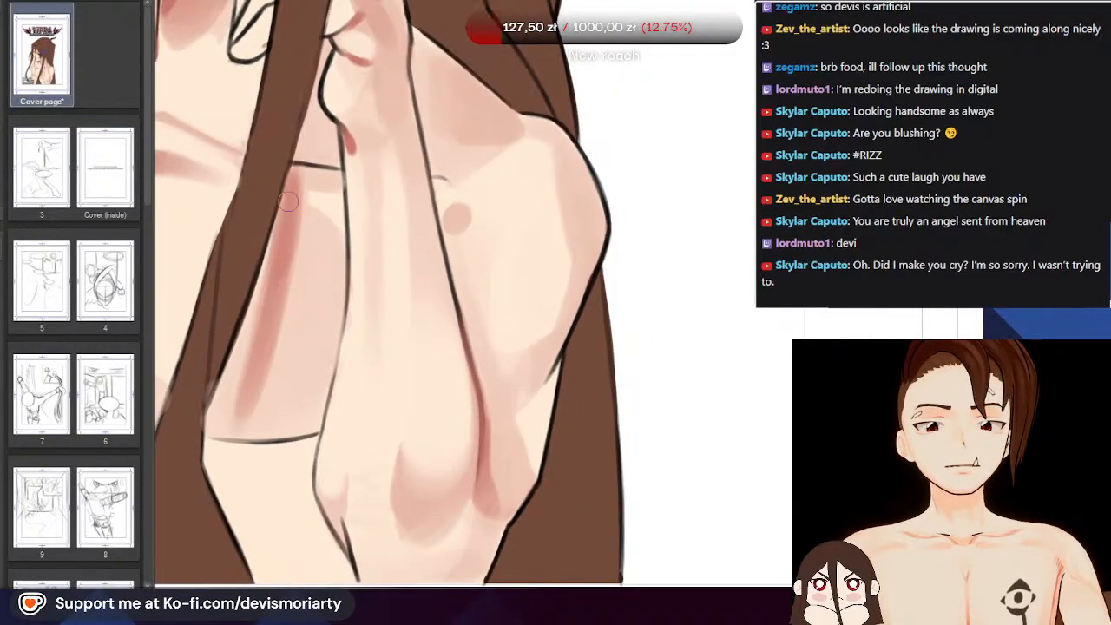
key("ctrl+z")
key("ctrl+z")
key("ctrl+z")
key("ctrl+z")
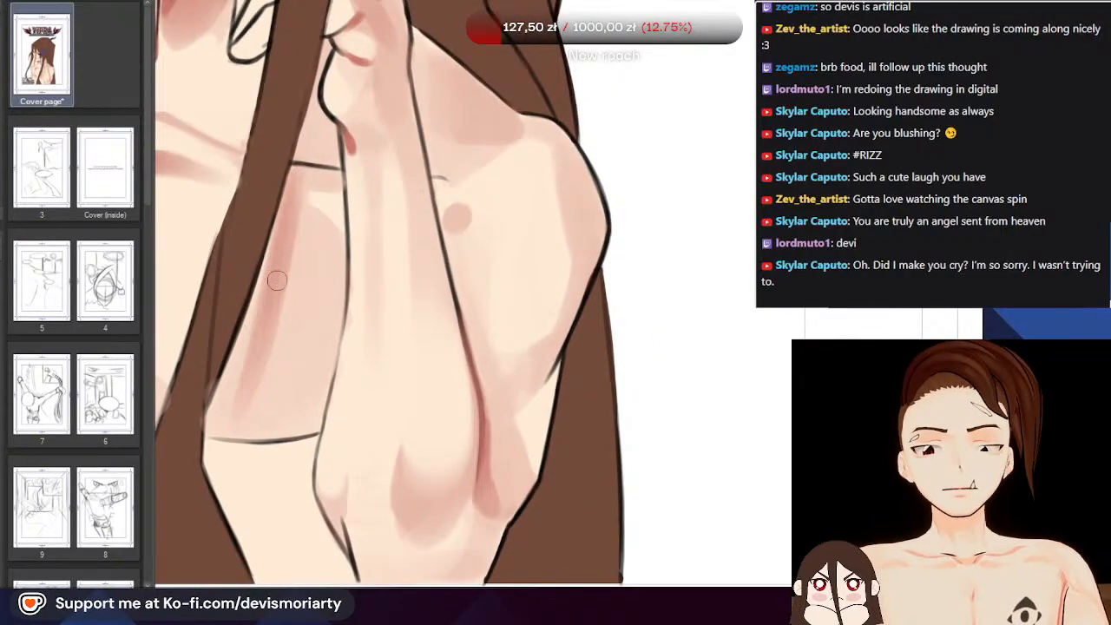
scroll(275, 152, "down", 1)
scroll(265, 169, "up", 1)
scroll(291, 209, "down", 1)
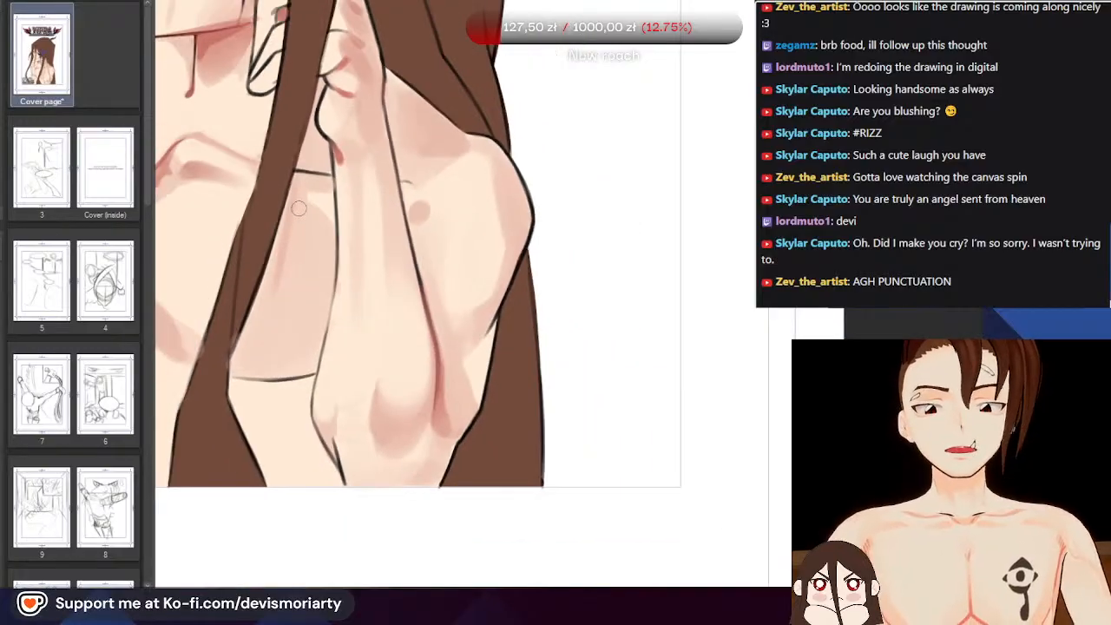
Paint a soft pink shadow band down the chest beside the hair strand, widening towards the chest's lower edge
scroll(276, 205, "down", 3)
scroll(241, 147, "up", 2)
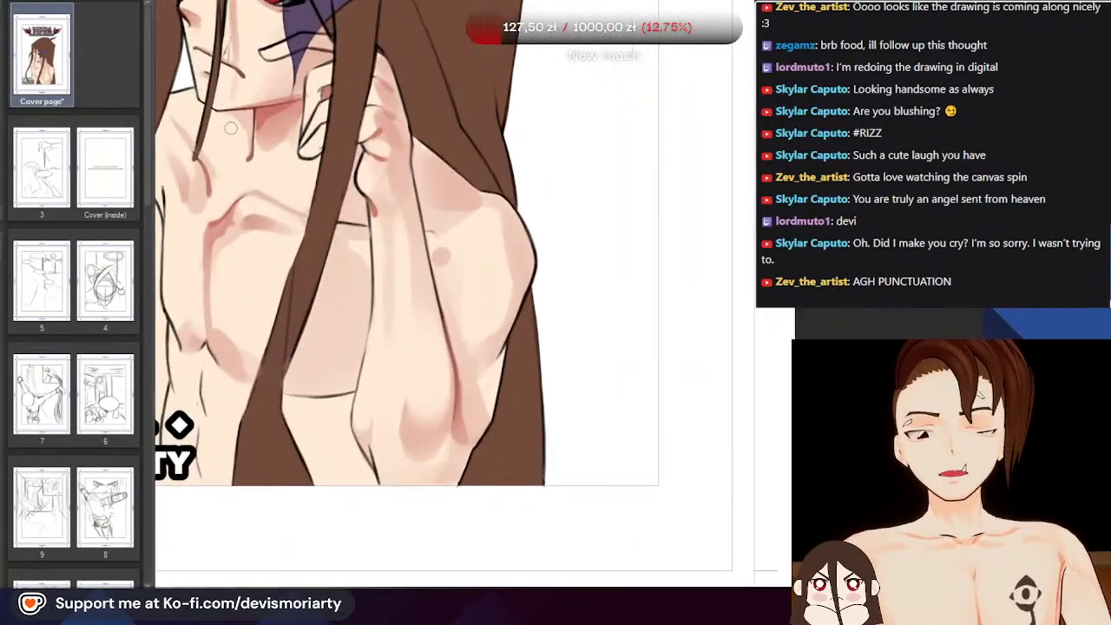
scroll(249, 144, "down", 1)
scroll(250, 144, "up", 1)
scroll(286, 191, "down", 3)
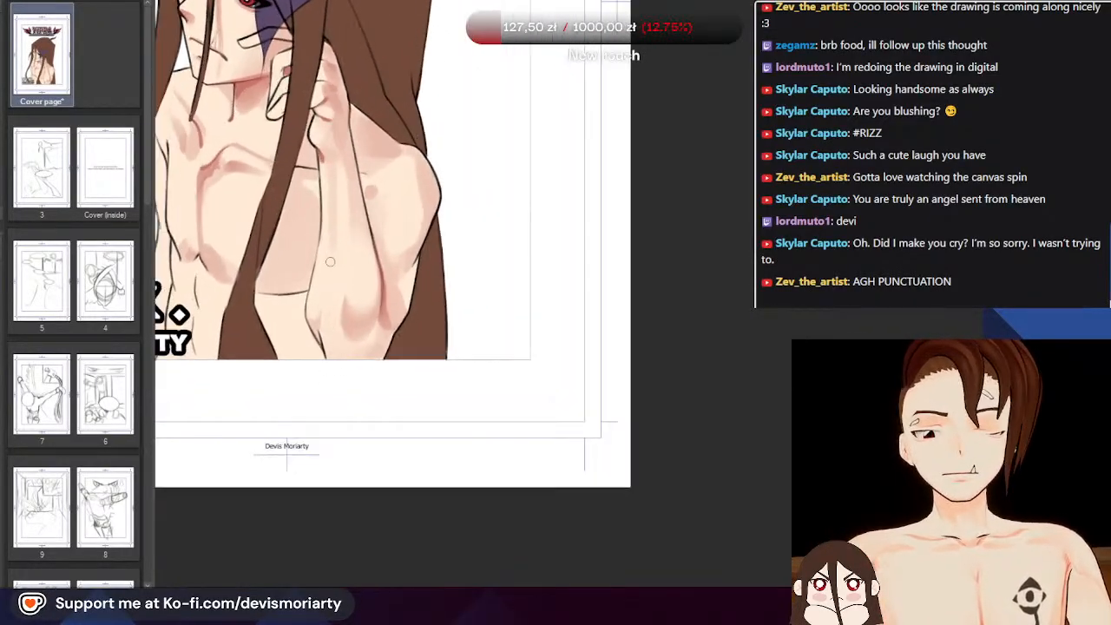
scroll(325, 242, "up", 4)
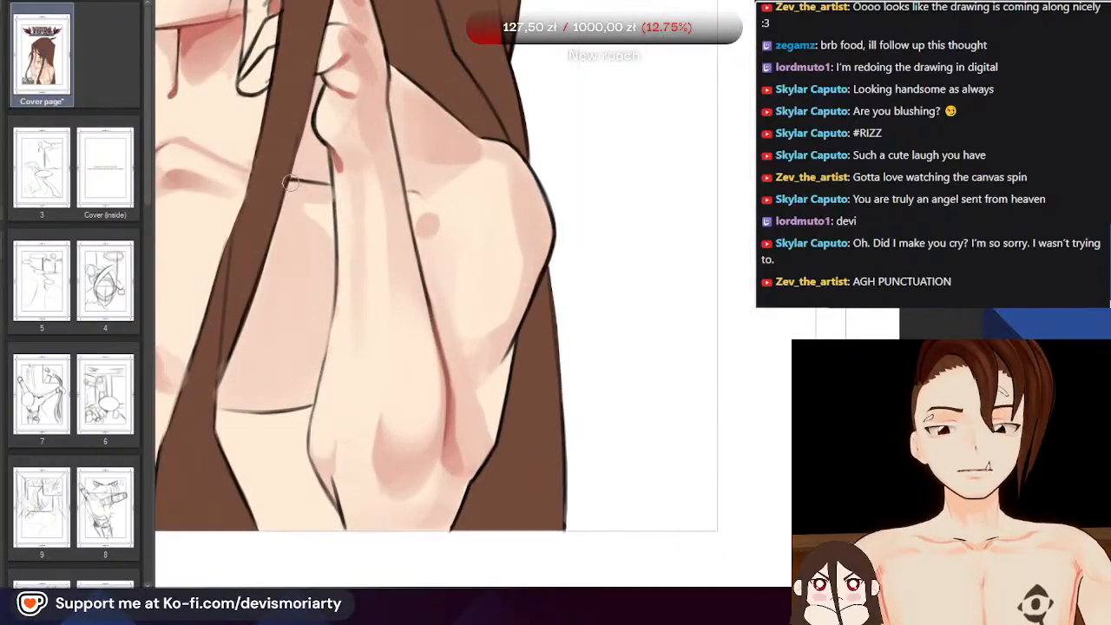
mouse_move(272, 312)
left_mouse_down()
mouse_move(280, 265)
mouse_move(250, 399)
left_mouse_up()
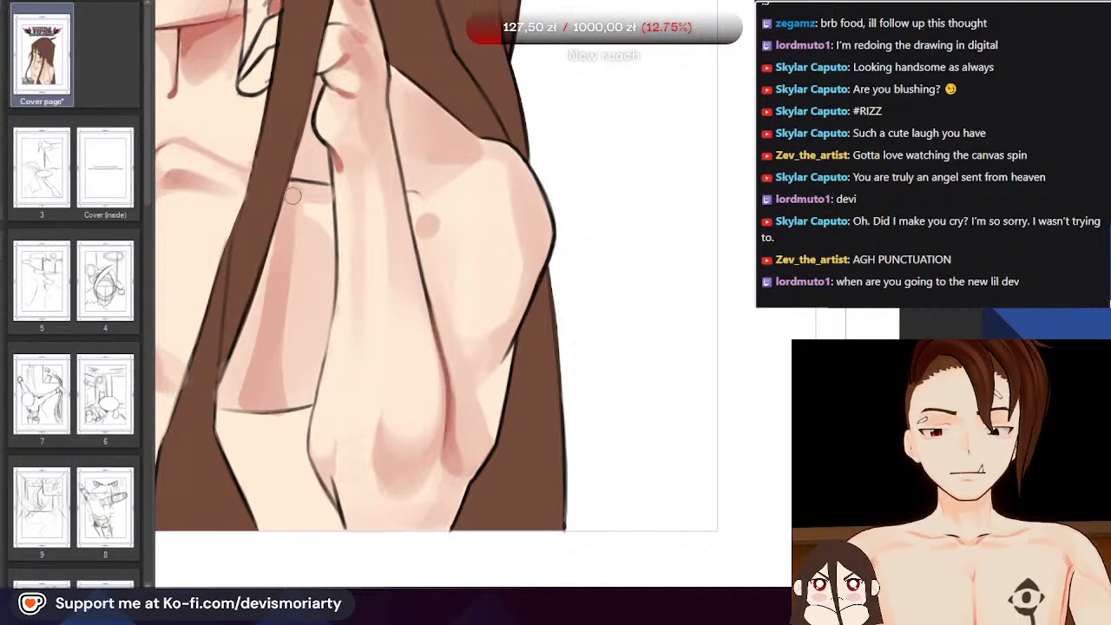
Examine the pink chest shadow band against the whole cover, with the canvas rotated and then straightened
scroll(303, 179, "down", 3)
scroll(314, 104, "up", 4)
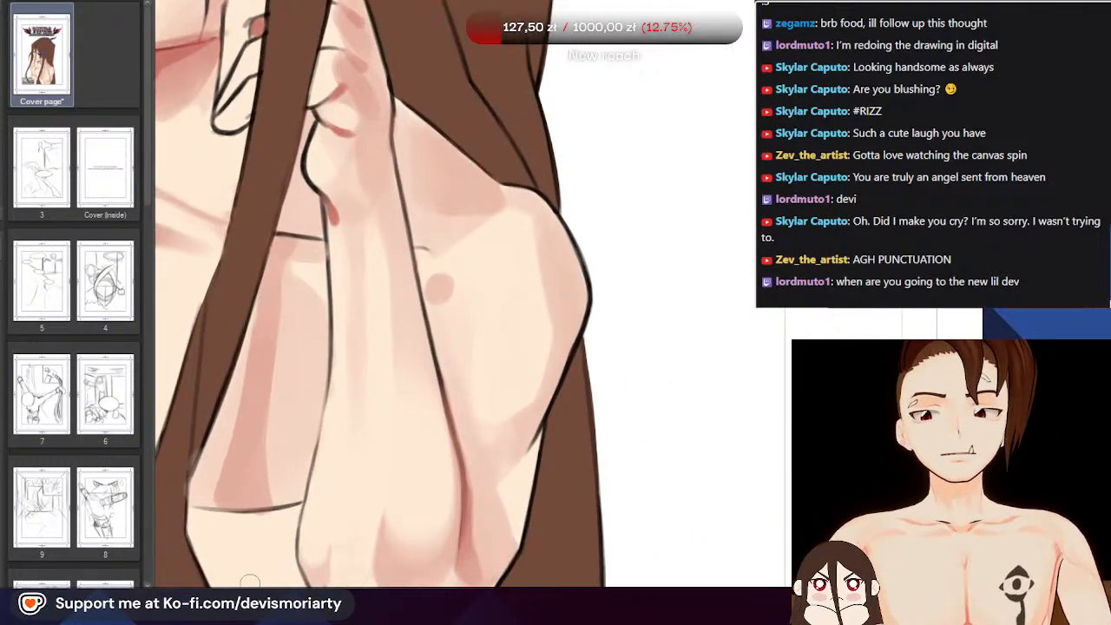
left_click_drag(291, 586, 695, 565)
scroll(296, 486, "down", 6)
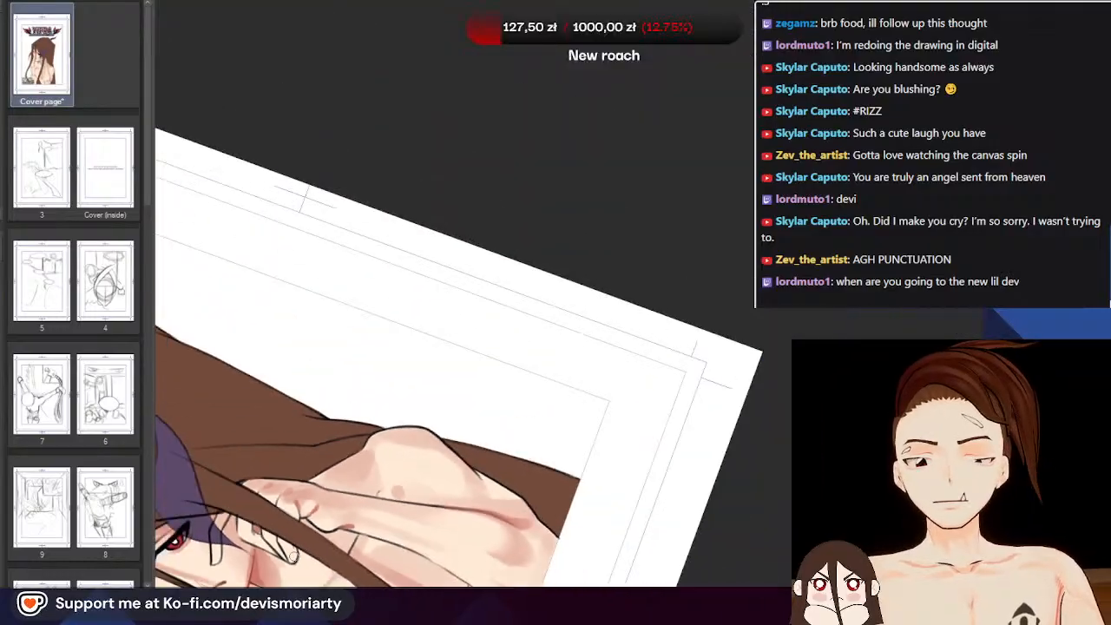
scroll(291, 273, "down", 1)
scroll(263, 395, "up", 2)
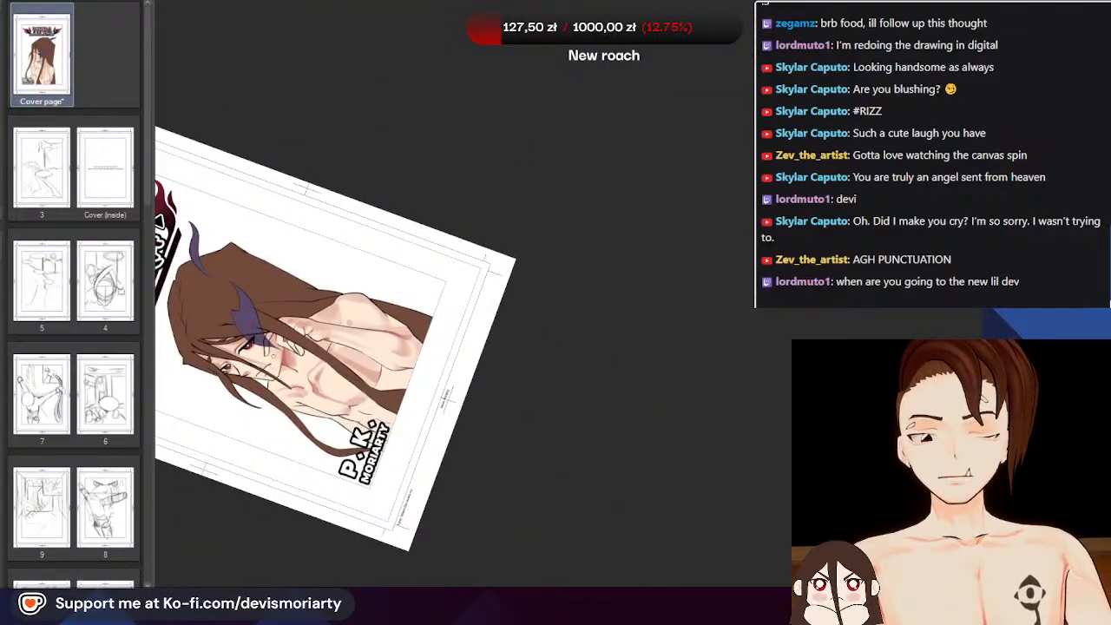
scroll(265, 377, "down", 1)
scroll(347, 226, "up", 2)
scroll(347, 226, "down", 1)
scroll(347, 225, "up", 2)
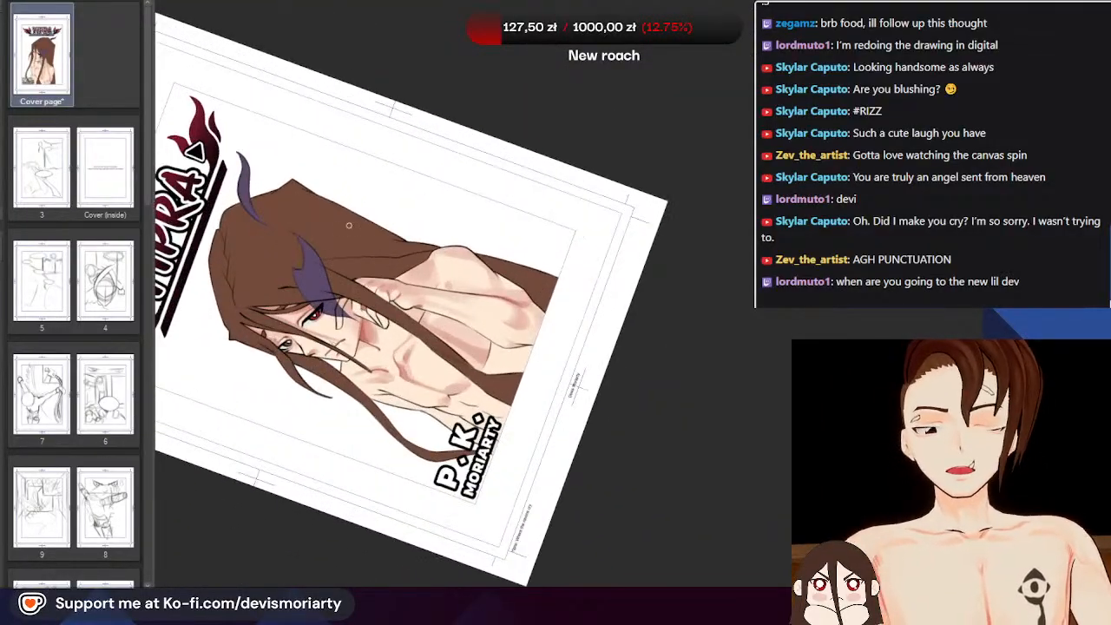
scroll(319, 157, "up", 1)
scroll(319, 157, "up", 4)
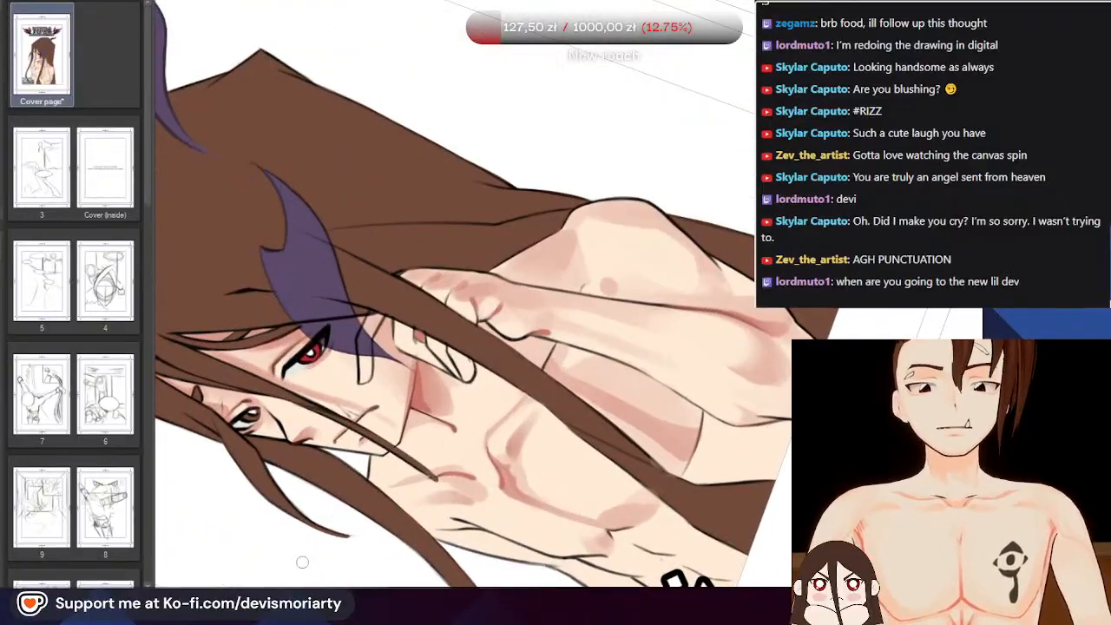
key("ctrl+at")
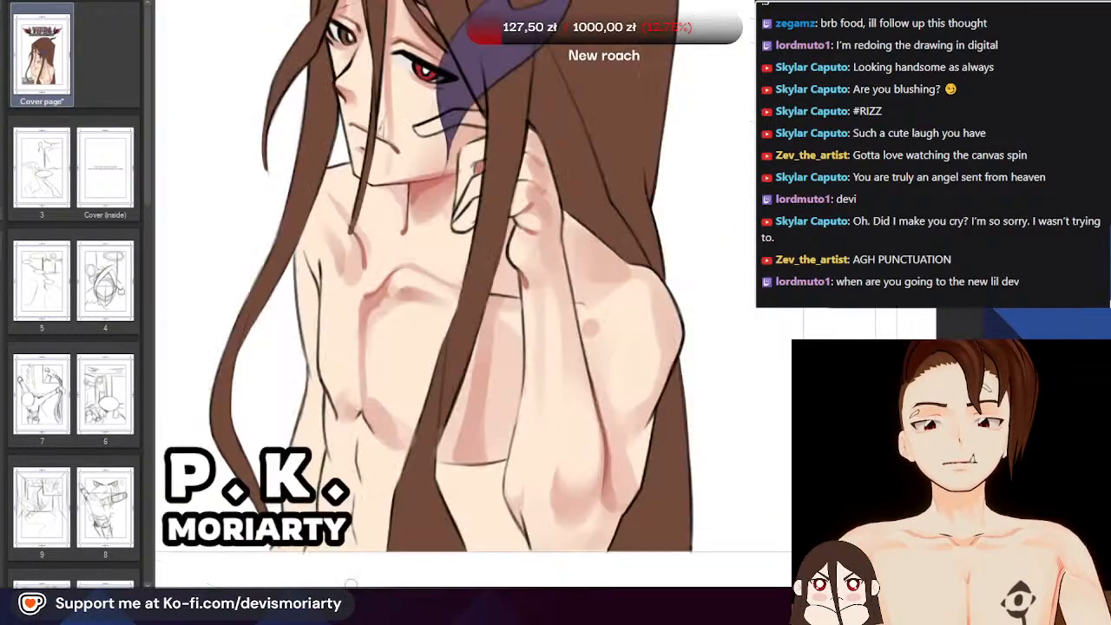
scroll(318, 404, "down", 3)
scroll(316, 304, "up", 2)
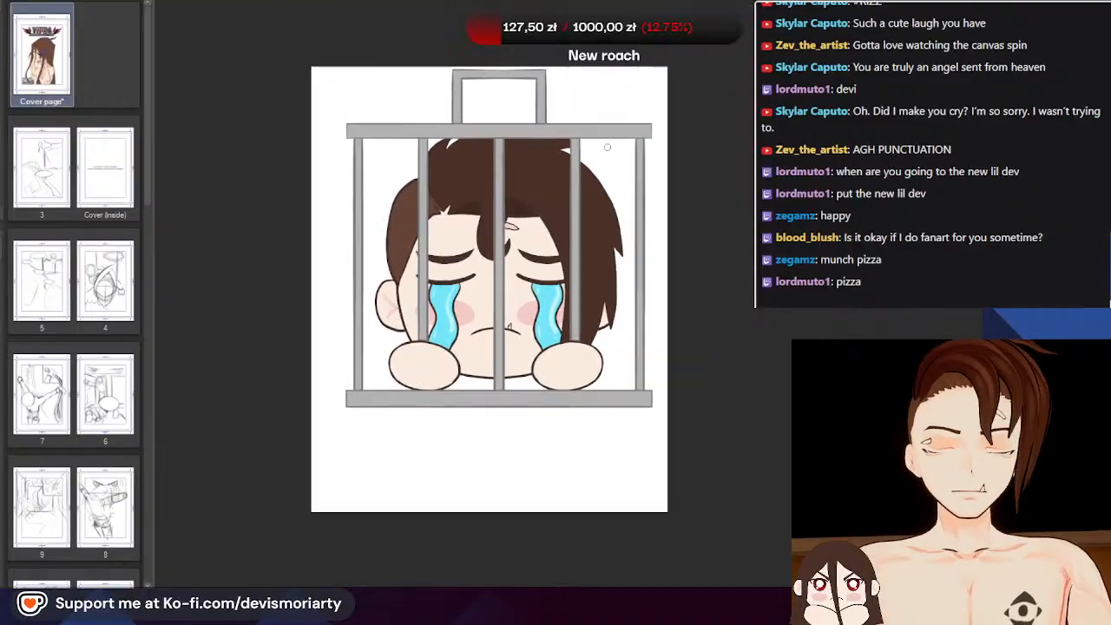
Delete the white background around the cage and inside its handle on the crying chibi drawing, leaving them transparent
scroll(569, 113, "up", 1)
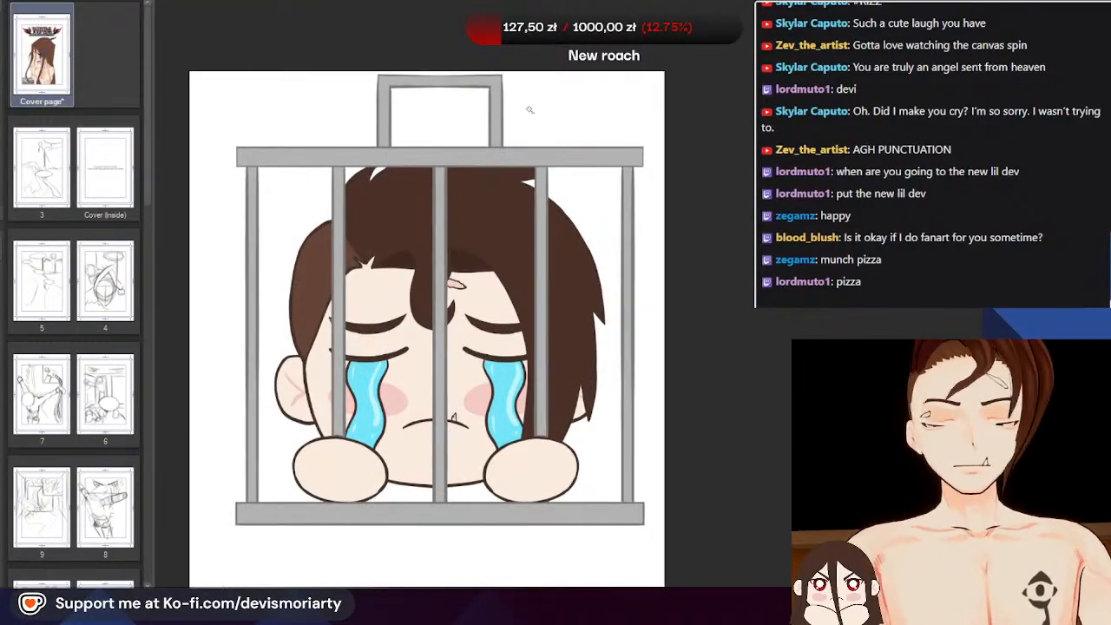
left_click(303, 116)
key("Delete")
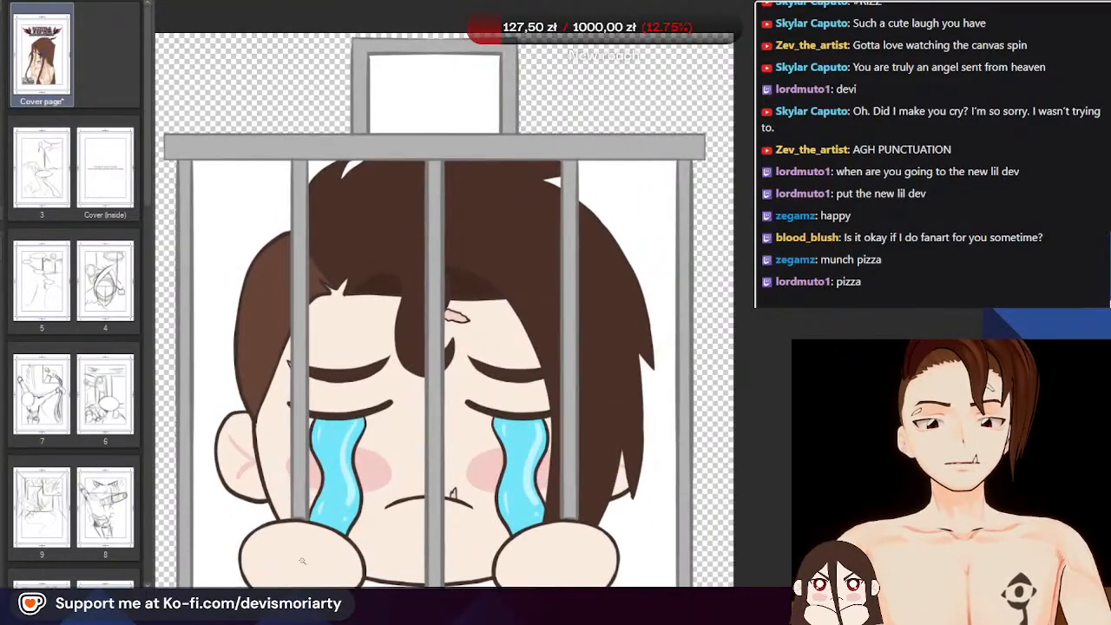
scroll(402, 87, "up", 1)
left_click(412, 71)
key("Delete")
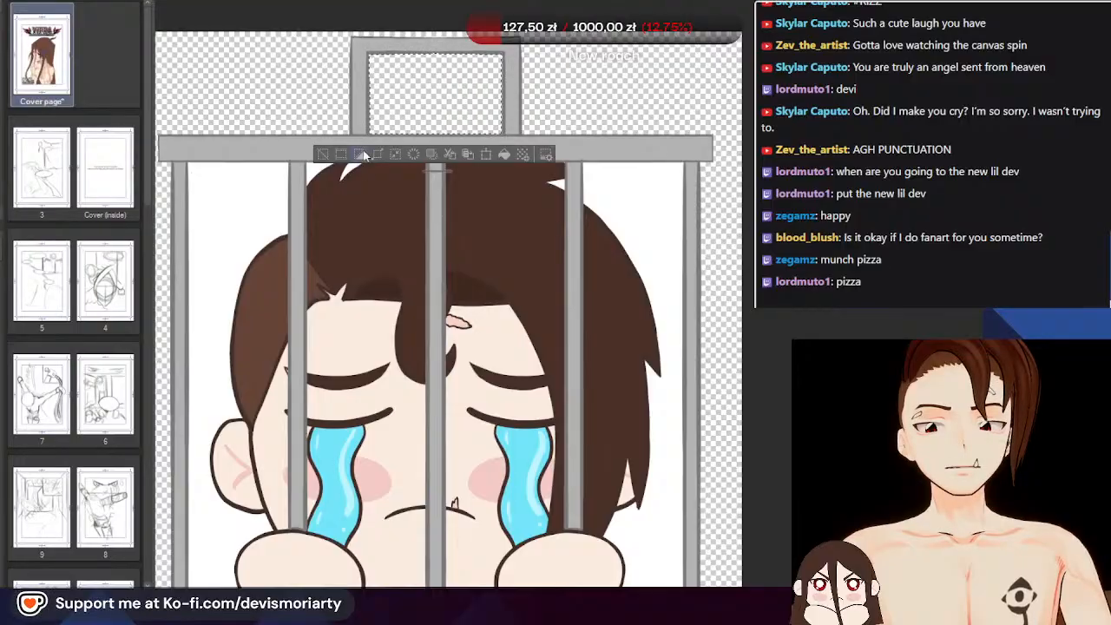
left_click(324, 158)
Delete the white areas beside the shaved side of the chibi's head and above the hair in the neighbouring bar gap
left_click(270, 228)
key("Delete")
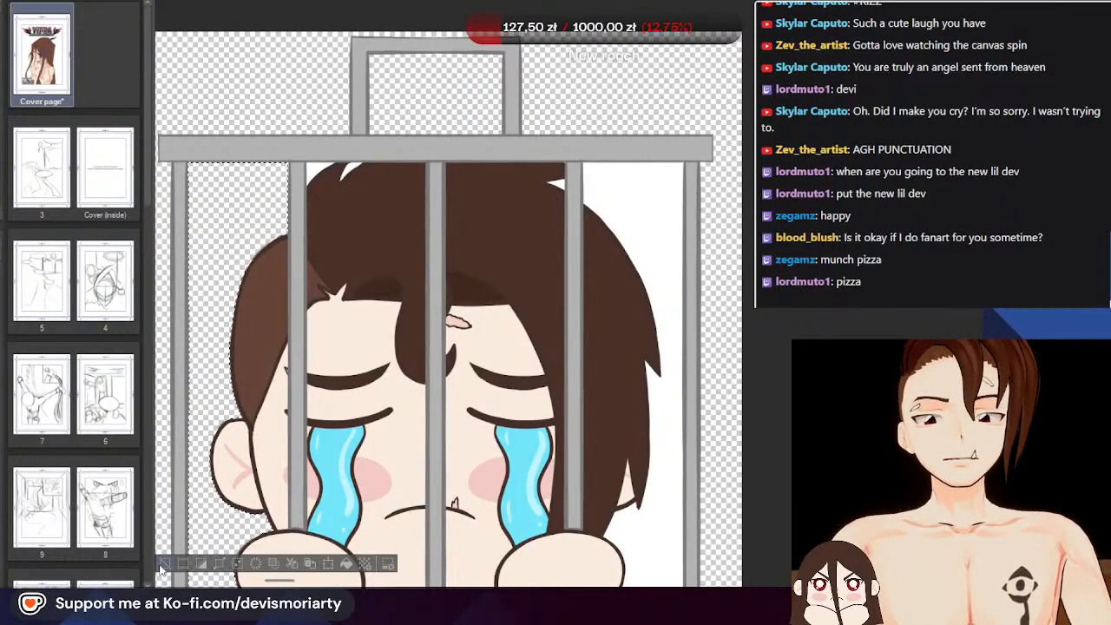
key("ctrl+d")
scroll(316, 191, "up", 2)
left_click(316, 169)
key("Delete")
scroll(331, 178, "up", 2)
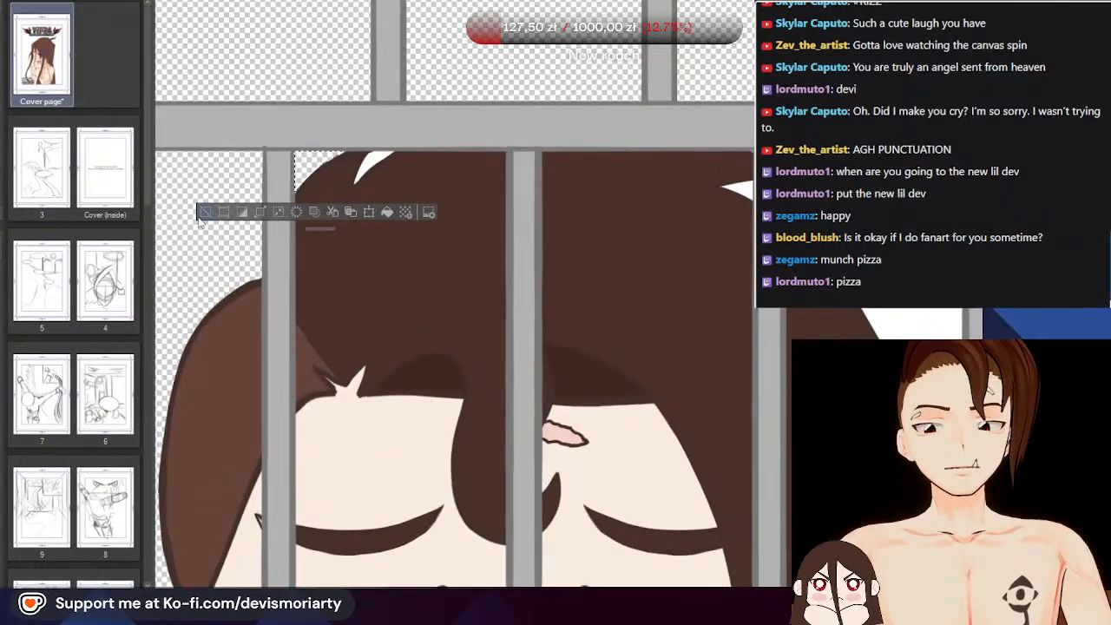
key("ctrl+d")
Delete the white notches between the chibi's hair tufts just below the cage's upper bar
left_click(381, 162)
key("Delete")
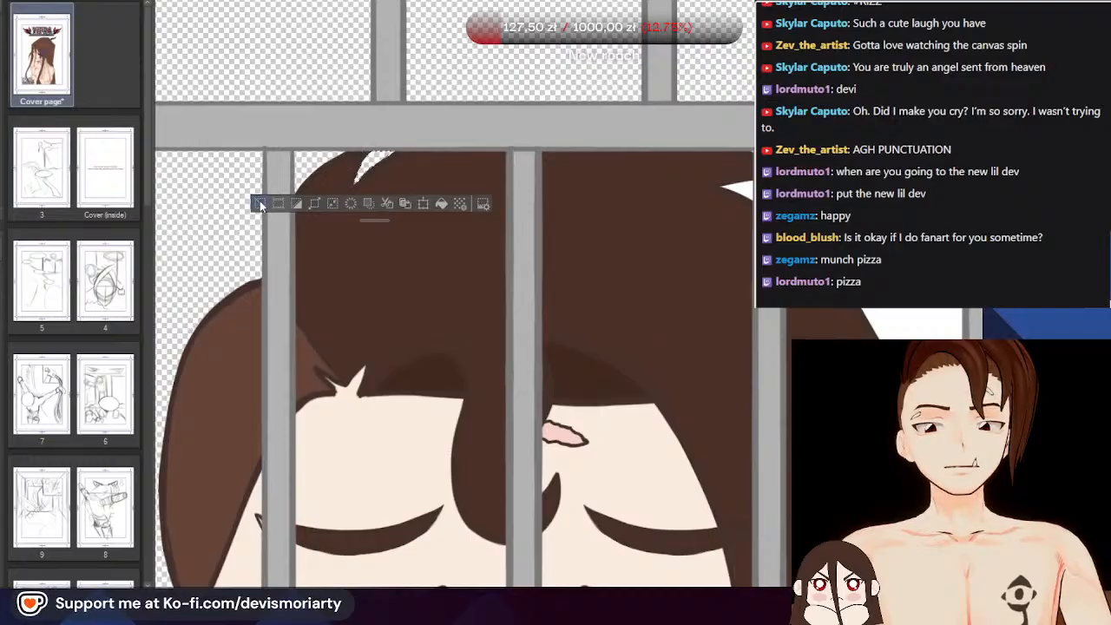
key("ctrl+d")
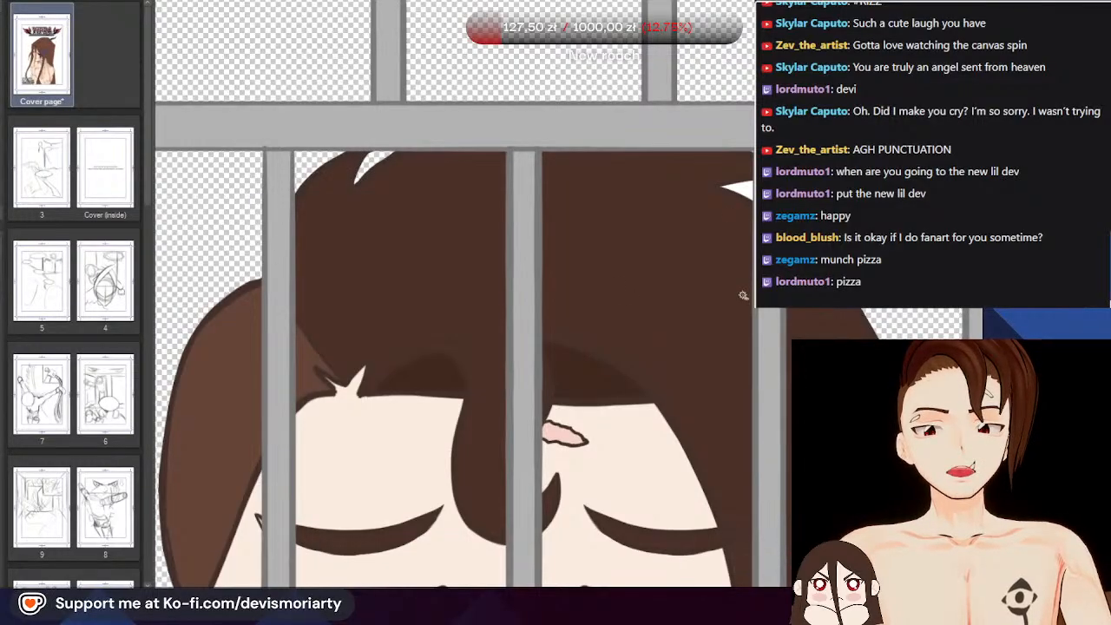
left_click(743, 191)
key("Delete")
left_click(623, 223)
Clear the remaining white gaps beneath the chibi's chin, between the hands and the cage bars
scroll(474, 143, "down", 5)
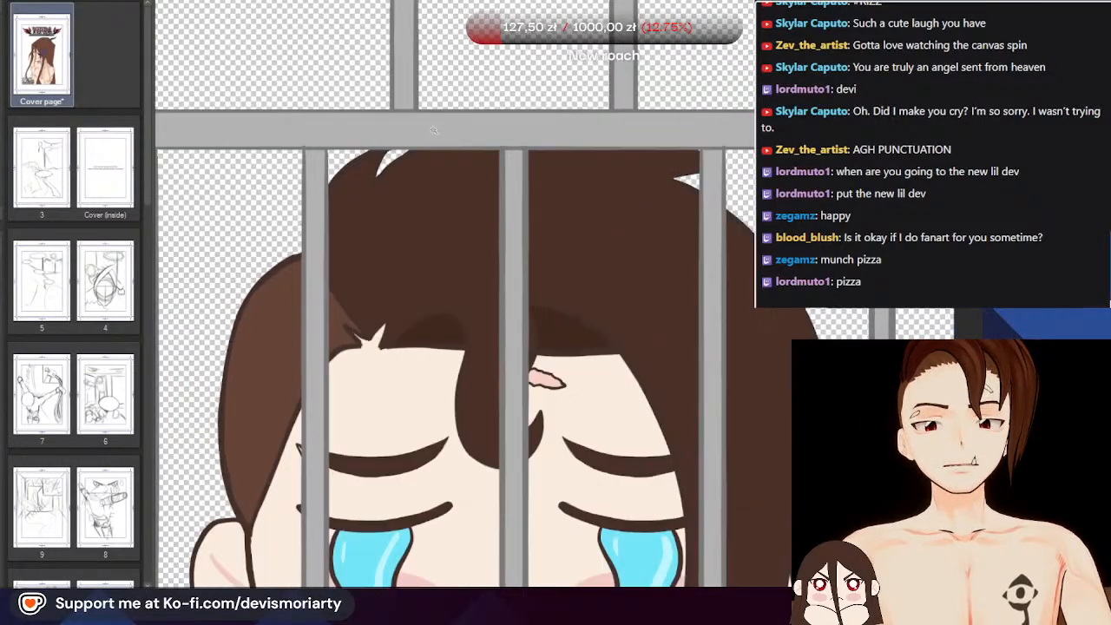
scroll(426, 391, "up", 2)
scroll(419, 399, "up", 1)
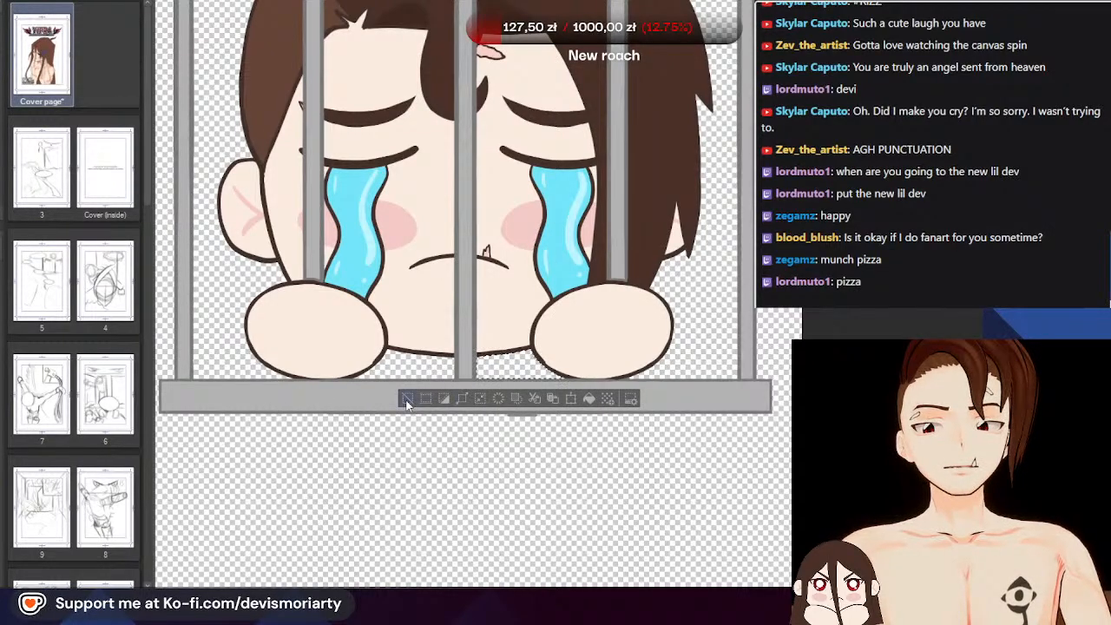
scroll(448, 327, "down", 3)
scroll(508, 165, "up", 1)
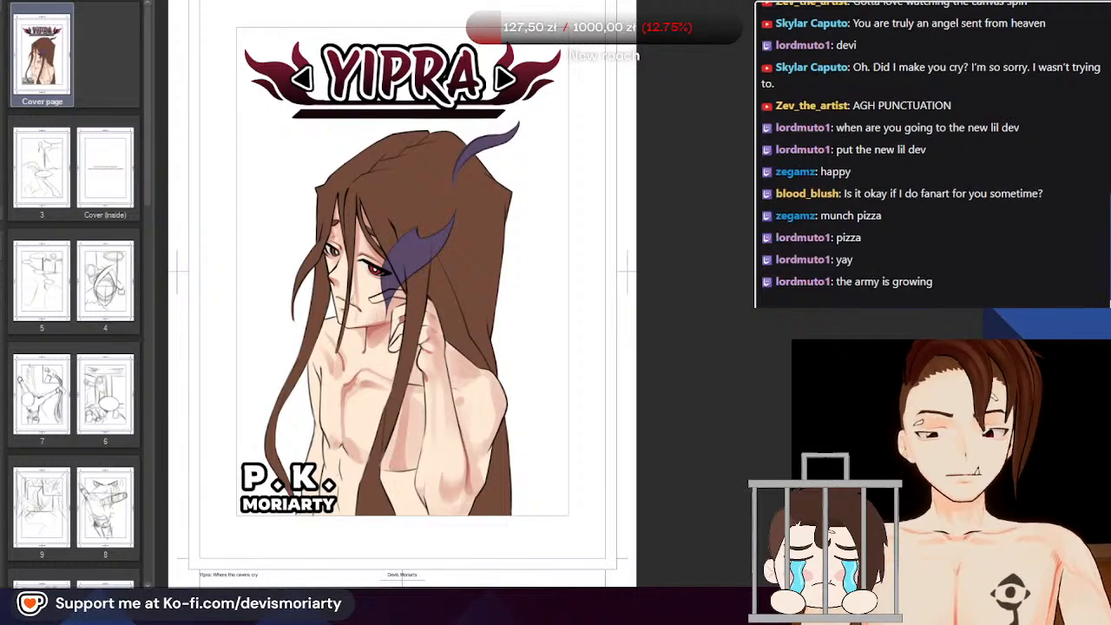
mouse_move(551, 260)
left_mouse_down()
mouse_move(468, 262)
mouse_move(531, 261)
left_mouse_up()
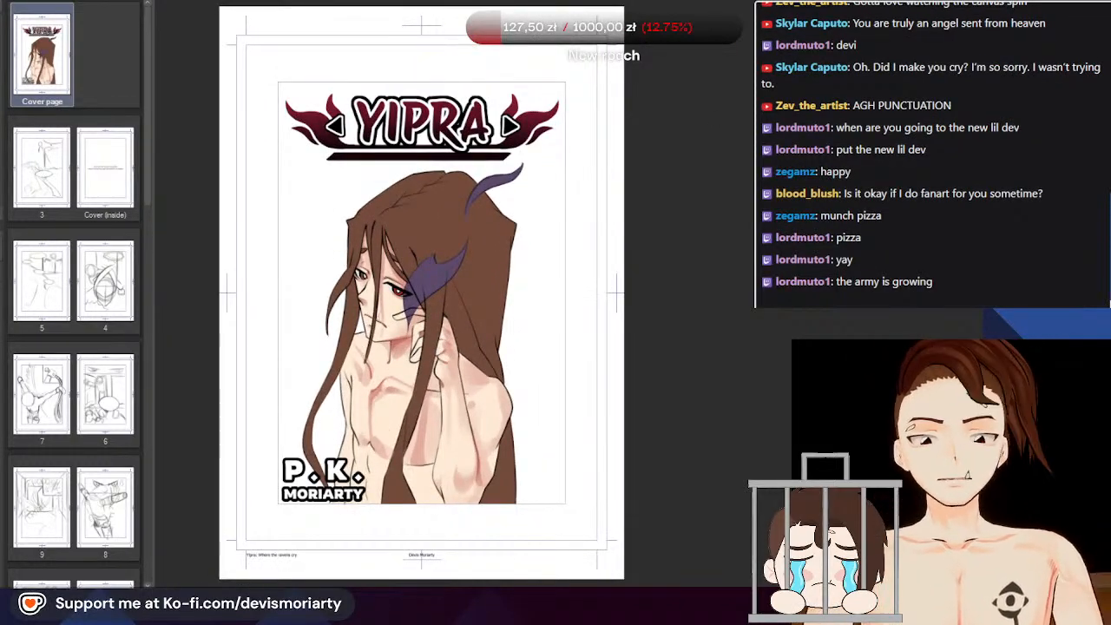
scroll(543, 456, "down", 2)
scroll(421, 446, "up", 3)
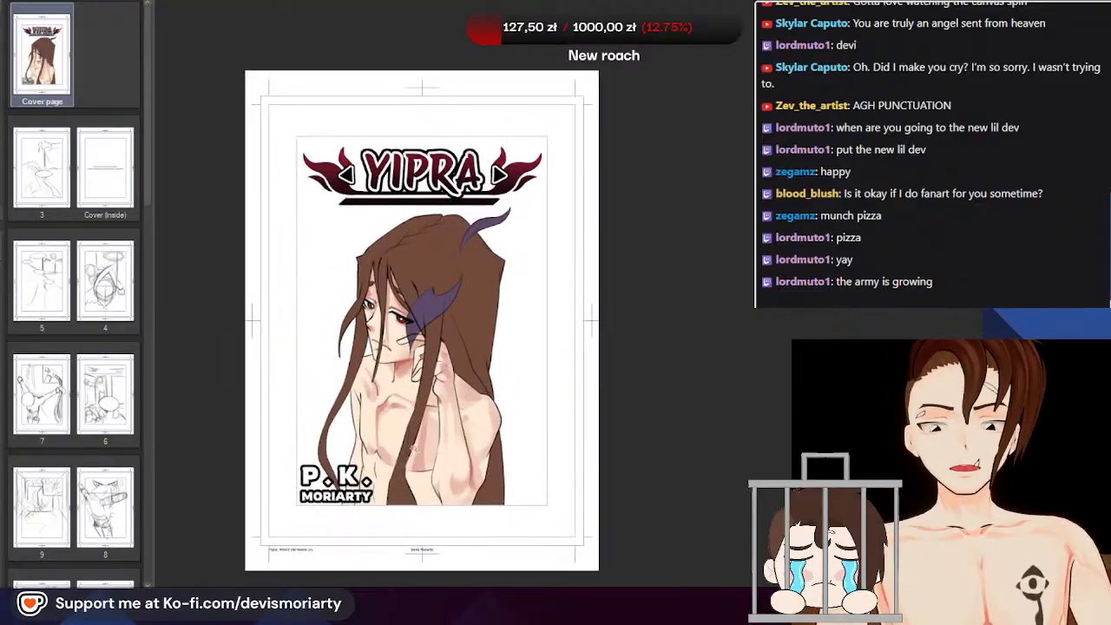
scroll(419, 445, "down", 1)
scroll(382, 442, "up", 5)
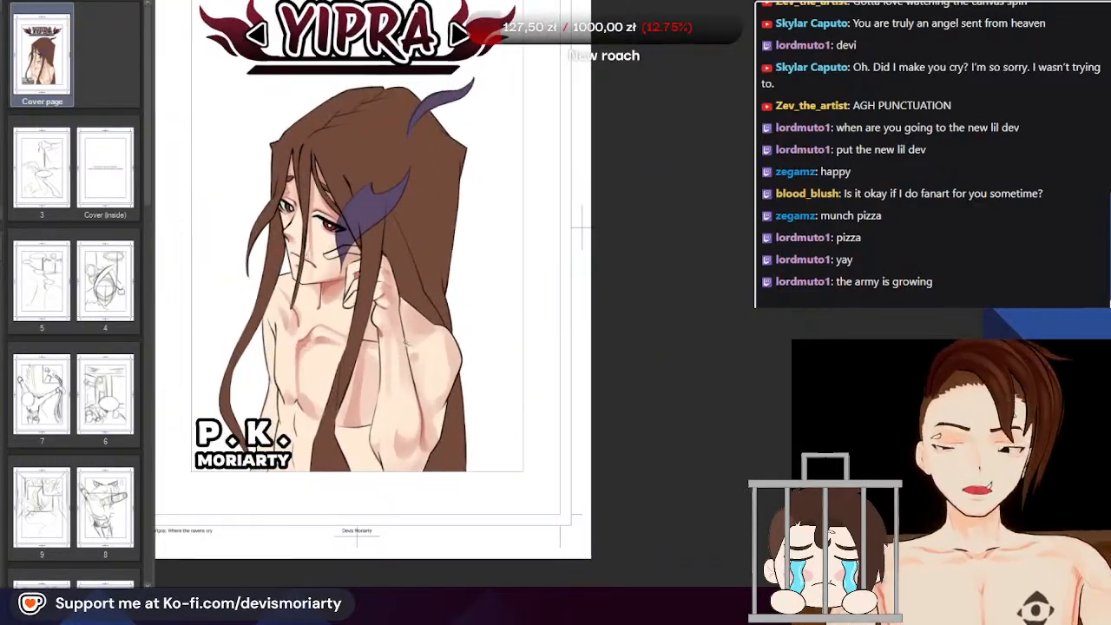
Extend the darker pink shadow band on the chest out to the hanging hair strand, between the strand and the raised forearm
scroll(341, 440, "up", 3)
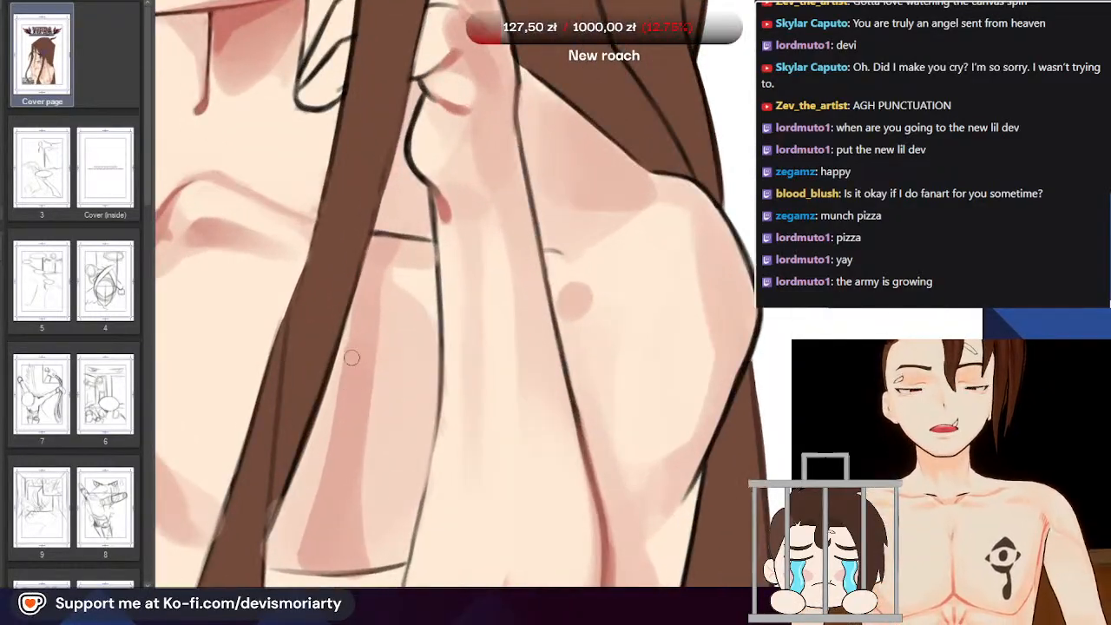
scroll(356, 345, "down", 3)
scroll(367, 452, "up", 3)
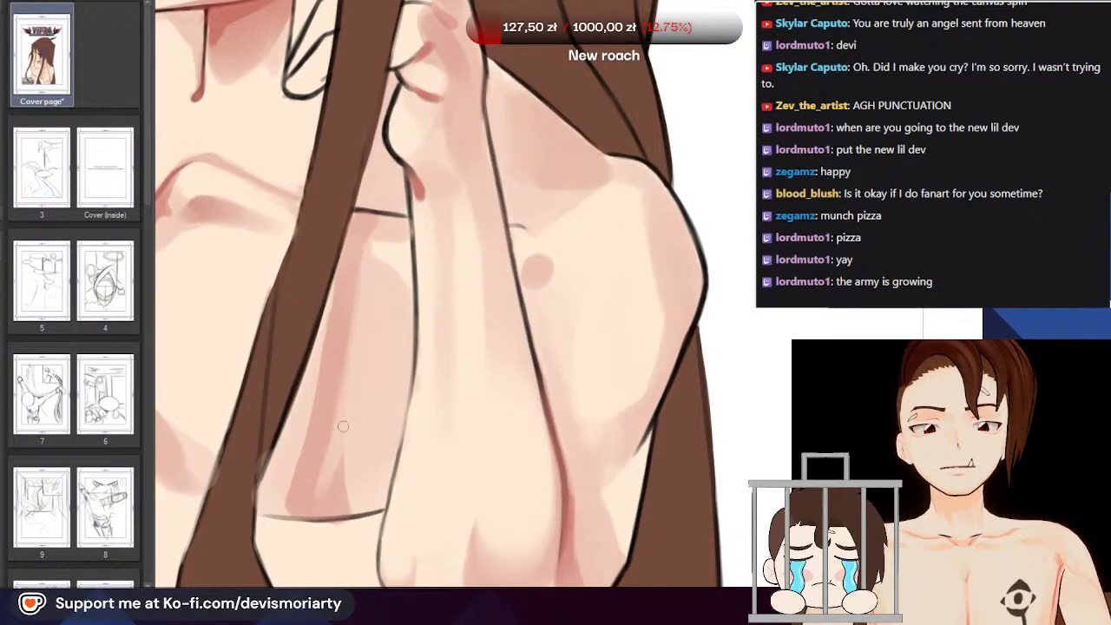
scroll(348, 425, "down", 1)
scroll(333, 460, "up", 2)
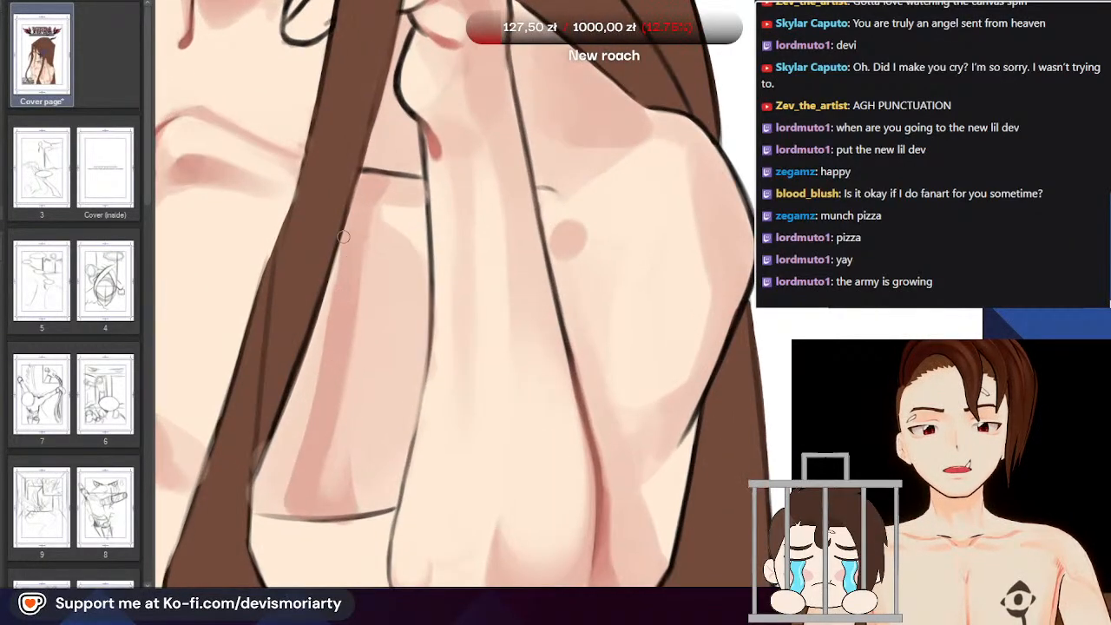
mouse_move(333, 328)
left_mouse_down()
mouse_move(301, 454)
mouse_move(324, 352)
mouse_move(314, 423)
mouse_move(277, 505)
mouse_move(292, 510)
mouse_move(280, 487)
mouse_move(303, 443)
left_mouse_up()
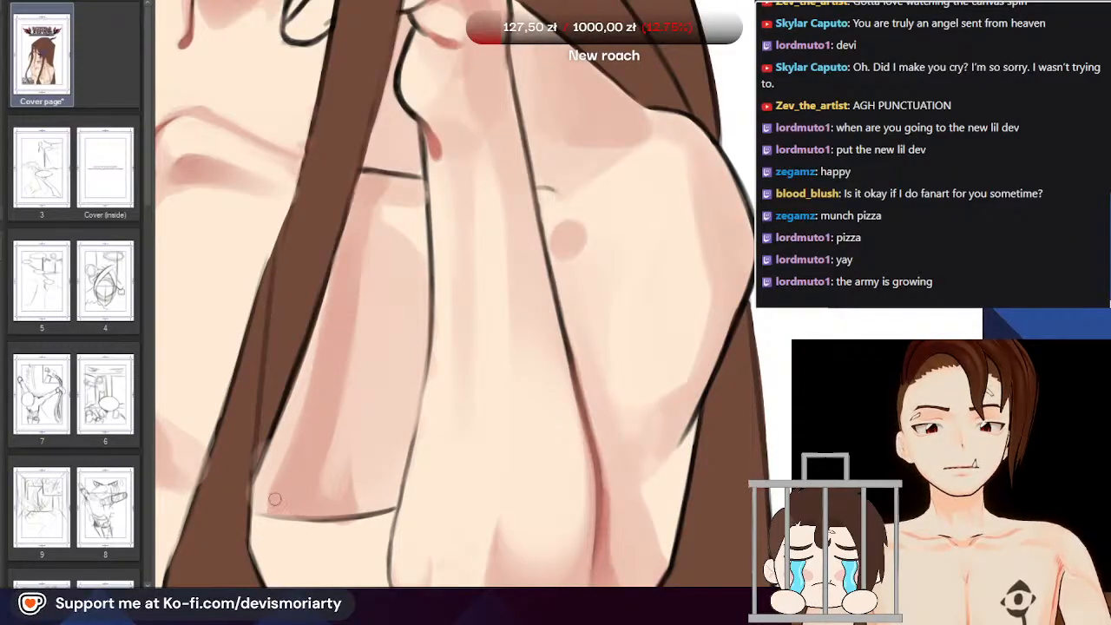
Blend the base of the chest shadow beside the forearm and even out the darker band's edge up to the armpit line
scroll(296, 497, "down", 1)
scroll(349, 425, "up", 1)
left_click_drag(356, 415, 362, 455)
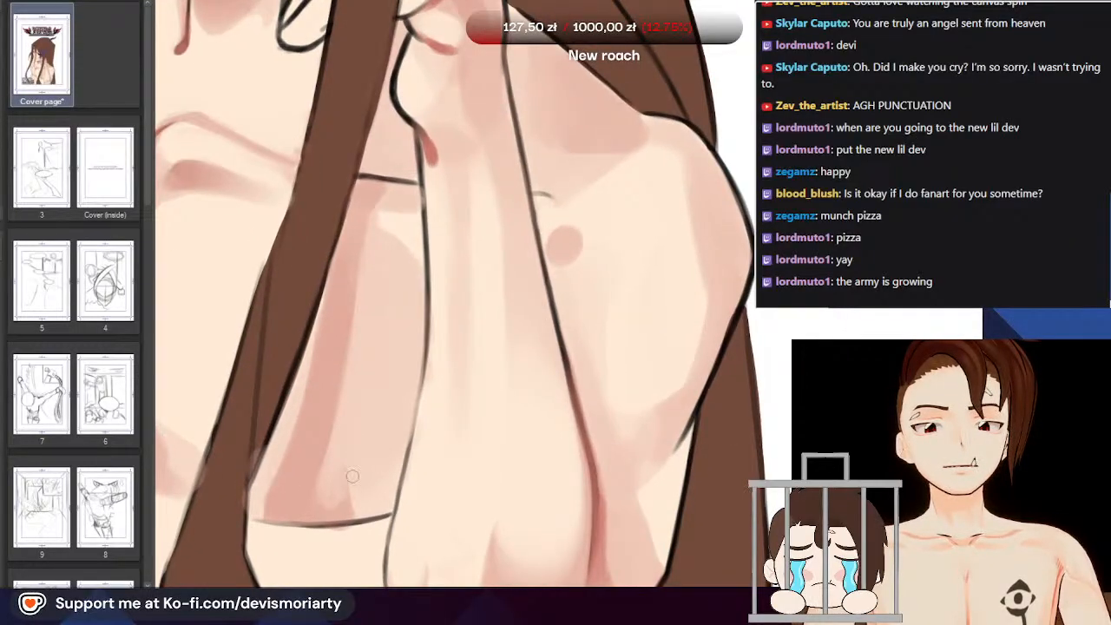
scroll(368, 467, "up", 1)
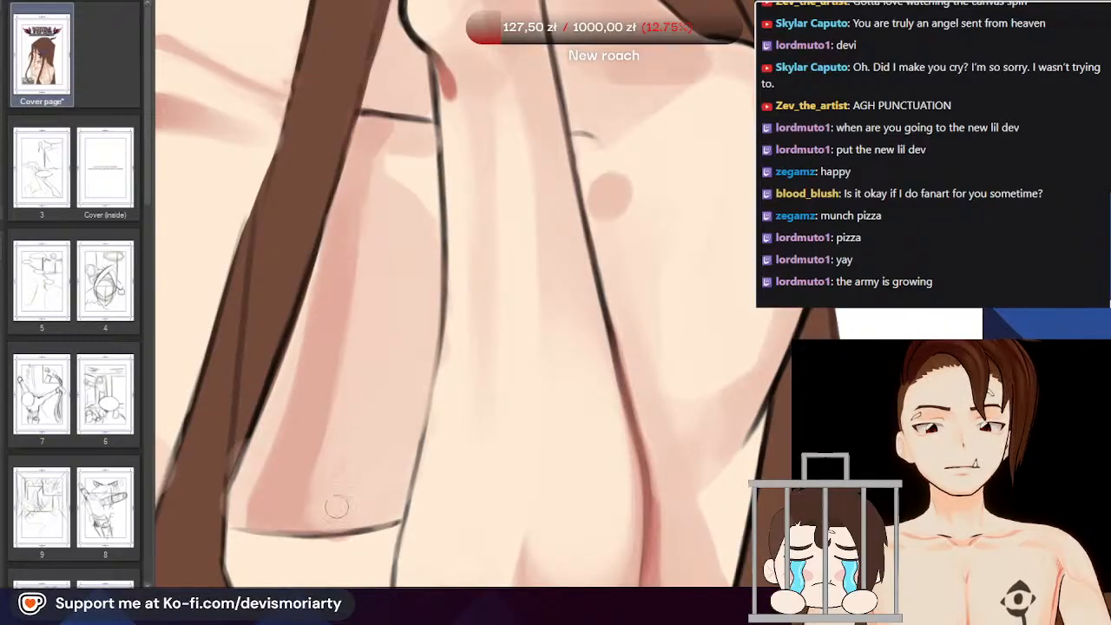
scroll(334, 515, "down", 3)
scroll(313, 366, "up", 3)
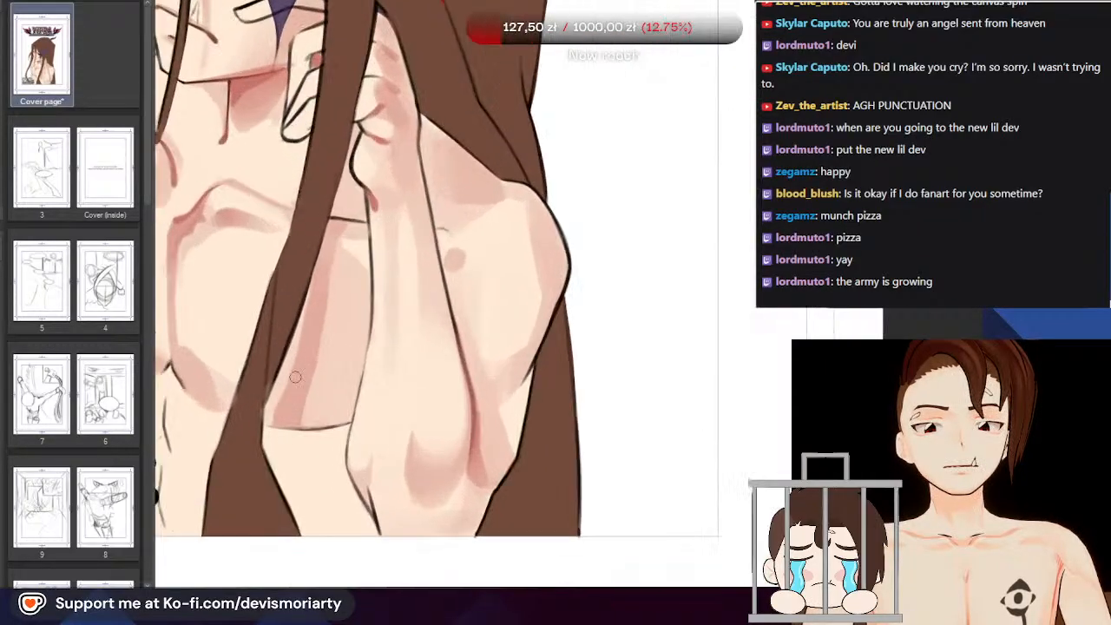
left_click_drag(308, 382, 342, 232)
scroll(339, 234, "down", 1)
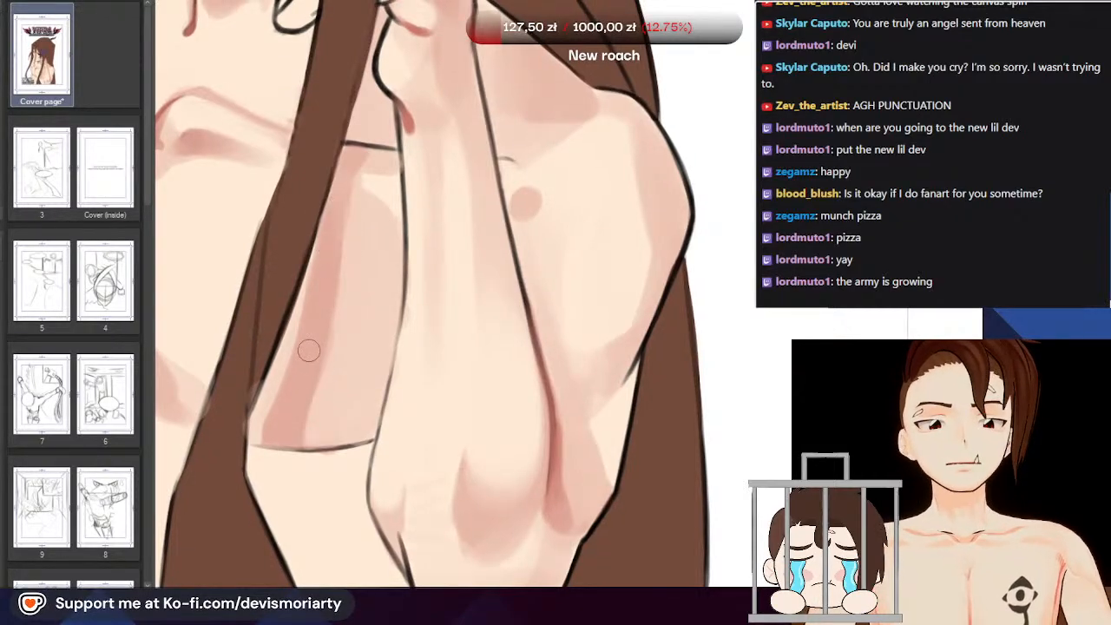
scroll(334, 208, "down", 8)
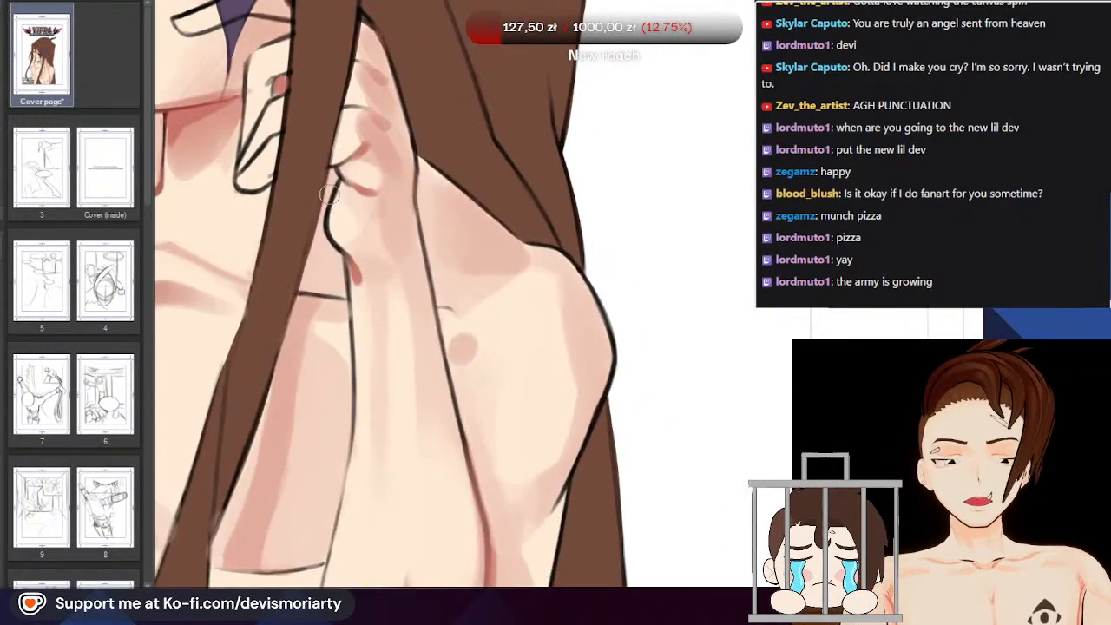
Examine the chest shading beside the forearm up close and against the whole cover, including its edge at the lower contour line
scroll(286, 224, "up", 3)
scroll(304, 235, "down", 3)
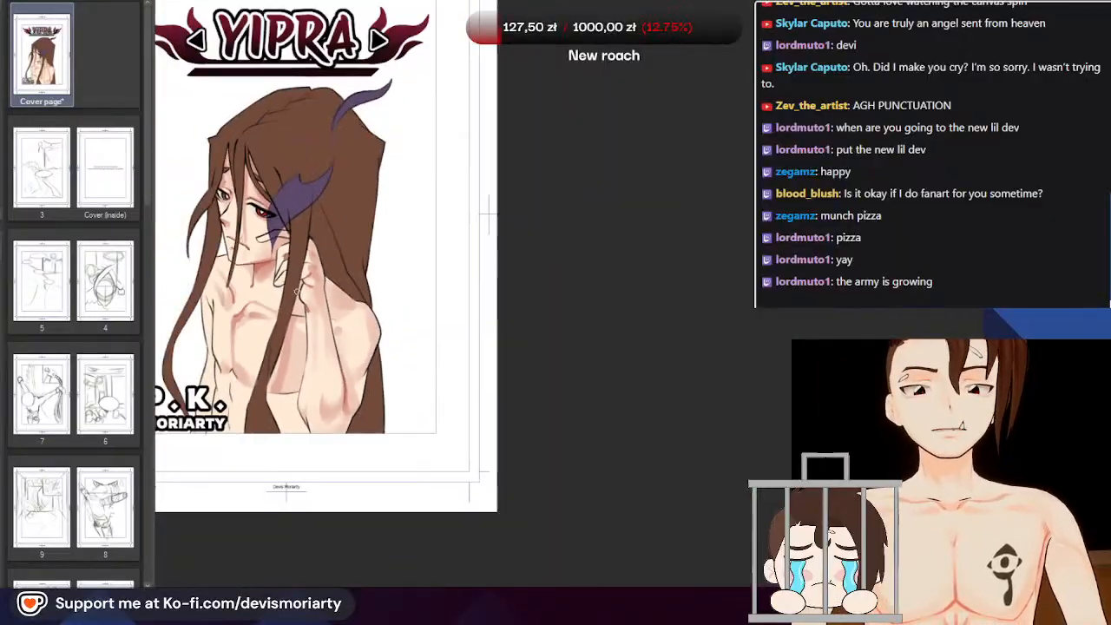
scroll(321, 247, "up", 4)
scroll(337, 261, "down", 3)
scroll(337, 261, "up", 6)
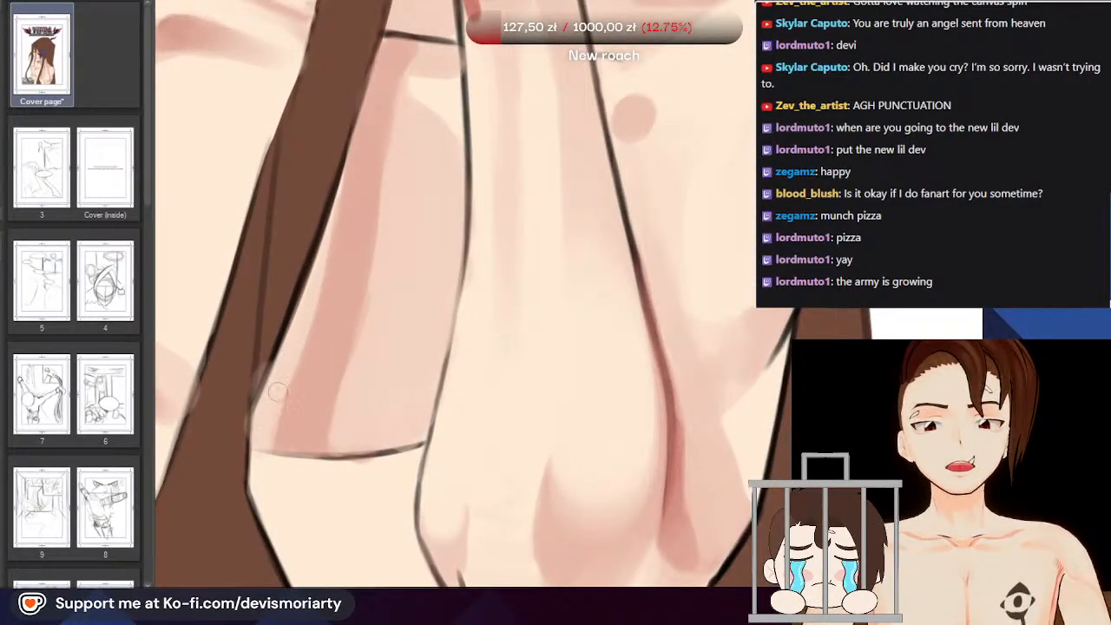
scroll(260, 399, "down", 3)
scroll(292, 435, "up", 4)
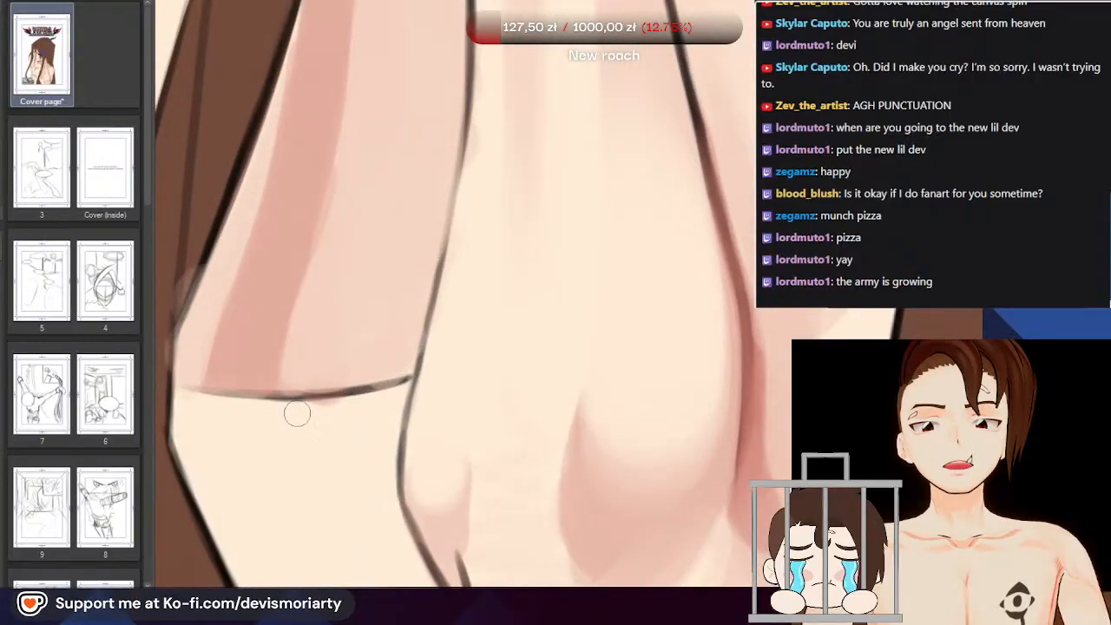
scroll(243, 422, "down", 5)
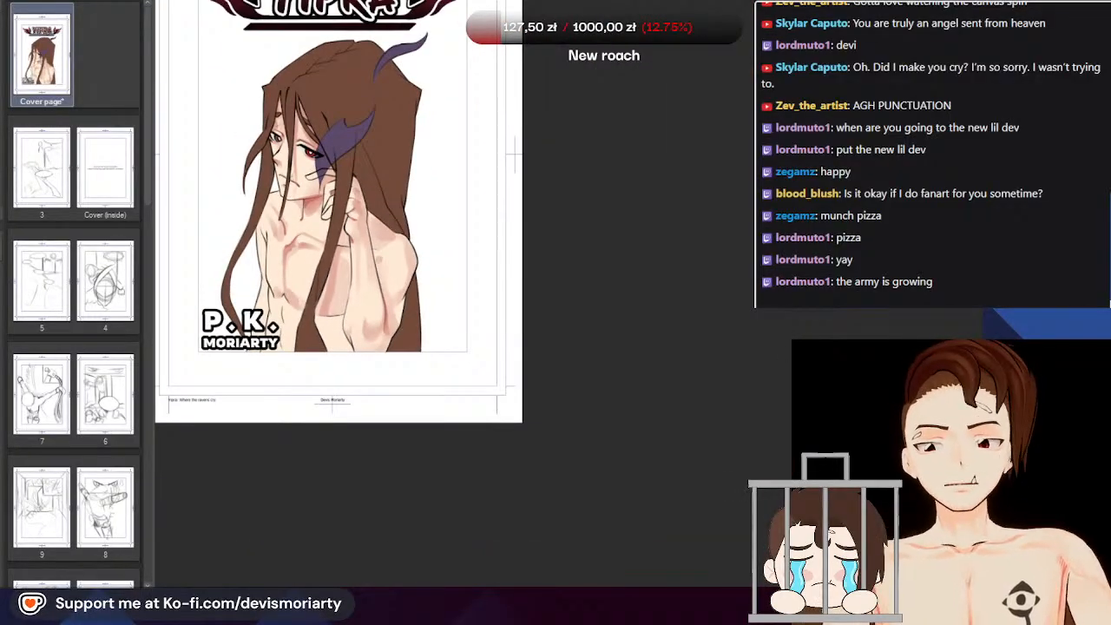
scroll(242, 553, "up", 6)
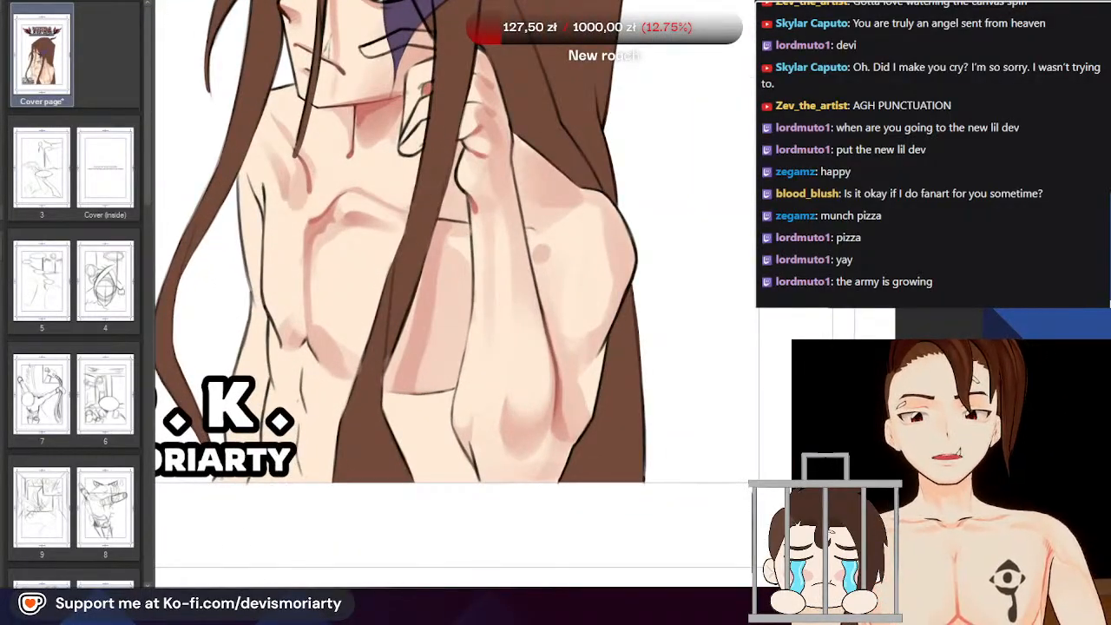
Rotate the canvas sideways and clean up and darken the contour line under the shaded chest area between hair strand and forearm
left_click_drag(260, 391, 534, 498)
scroll(342, 283, "up", 5)
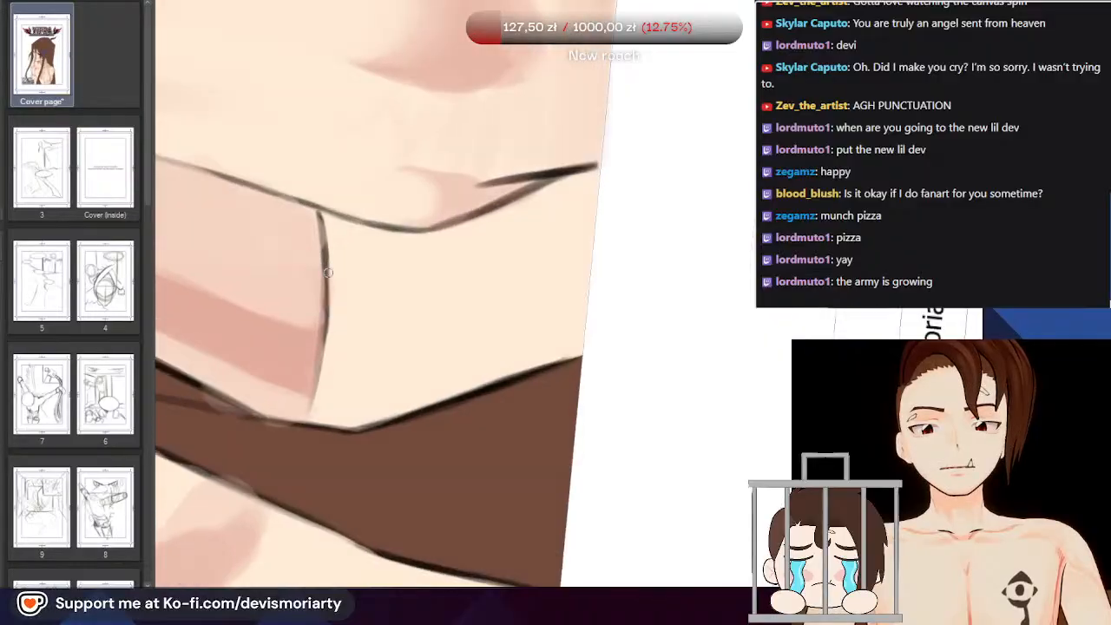
scroll(558, 440, "down", 2)
scroll(369, 276, "up", 1)
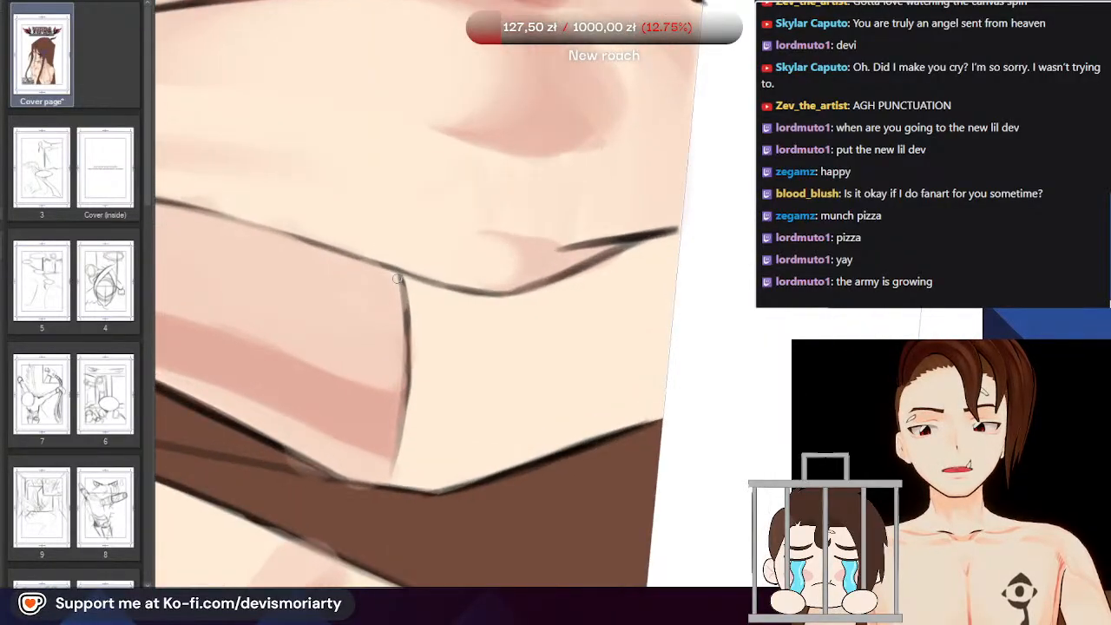
scroll(377, 382, "down", 5)
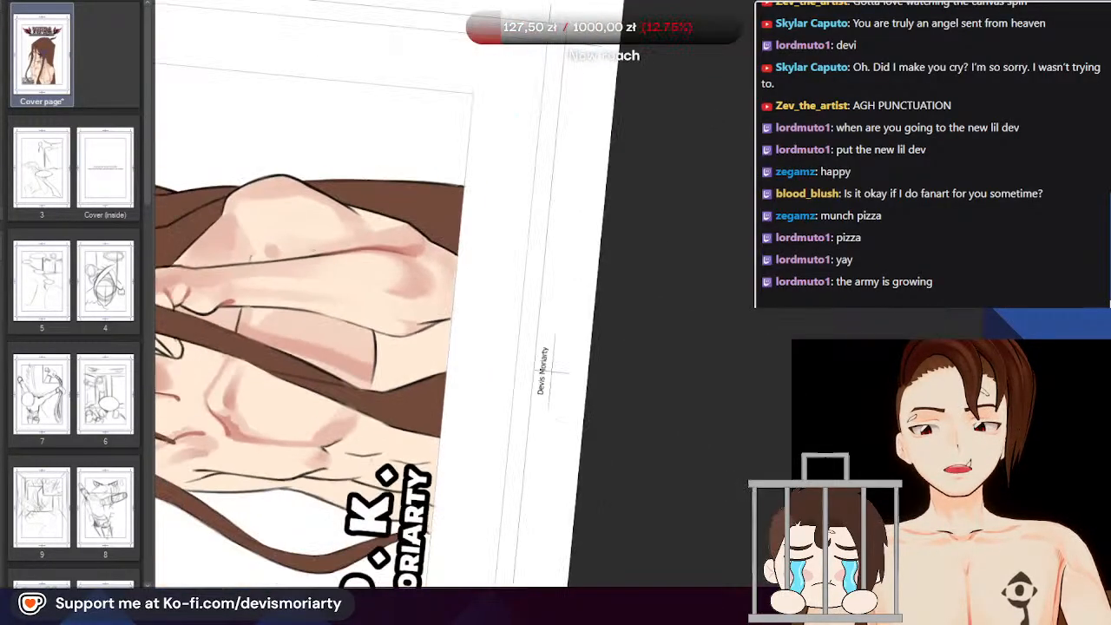
scroll(364, 377, "up", 3)
scroll(373, 382, "down", 3)
scroll(384, 328, "down", 2)
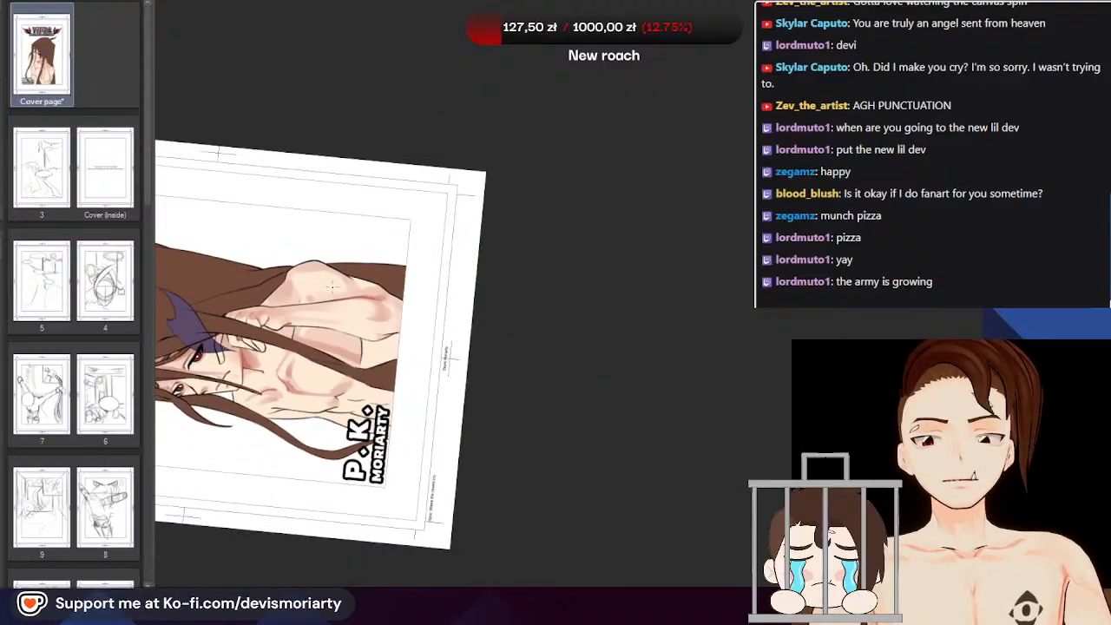
Turn the canvas upright and build up soft pink shading on the lower corner of the chest above the author name
scroll(286, 365, "up", 6)
scroll(321, 309, "down", 2)
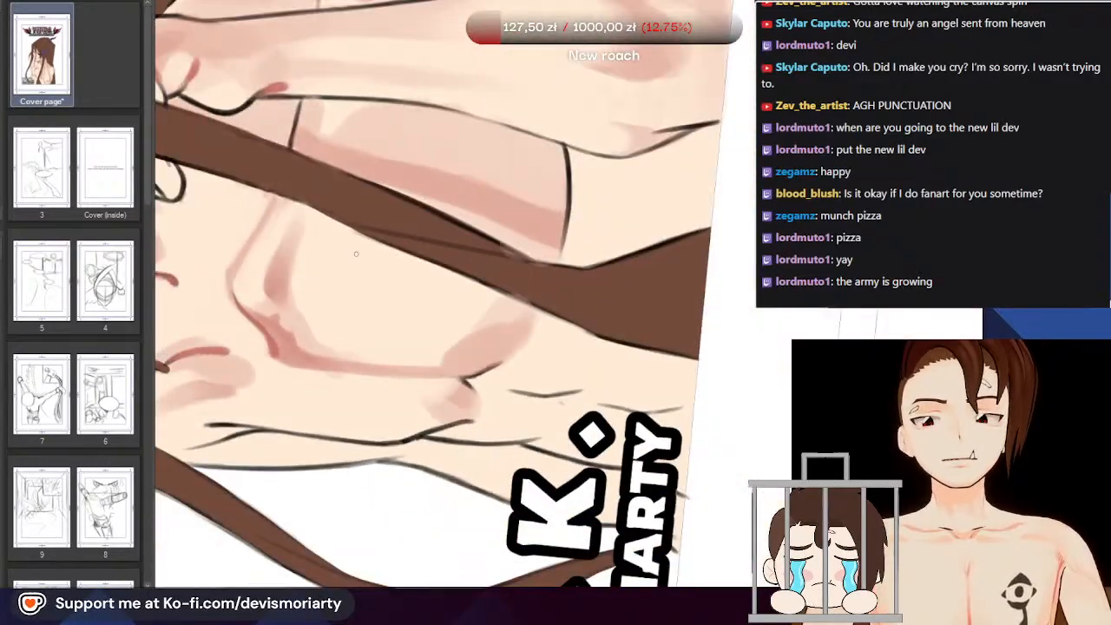
scroll(356, 253, "up", 2)
scroll(364, 310, "down", 3)
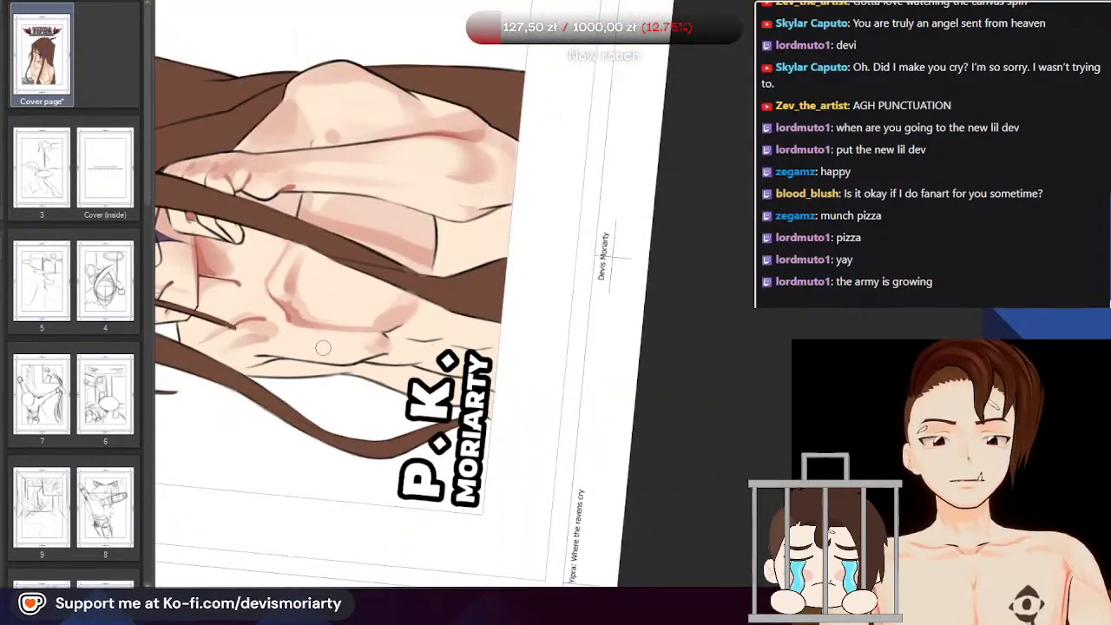
scroll(304, 249, "up", 2)
scroll(305, 249, "up", 1)
scroll(339, 330, "down", 3)
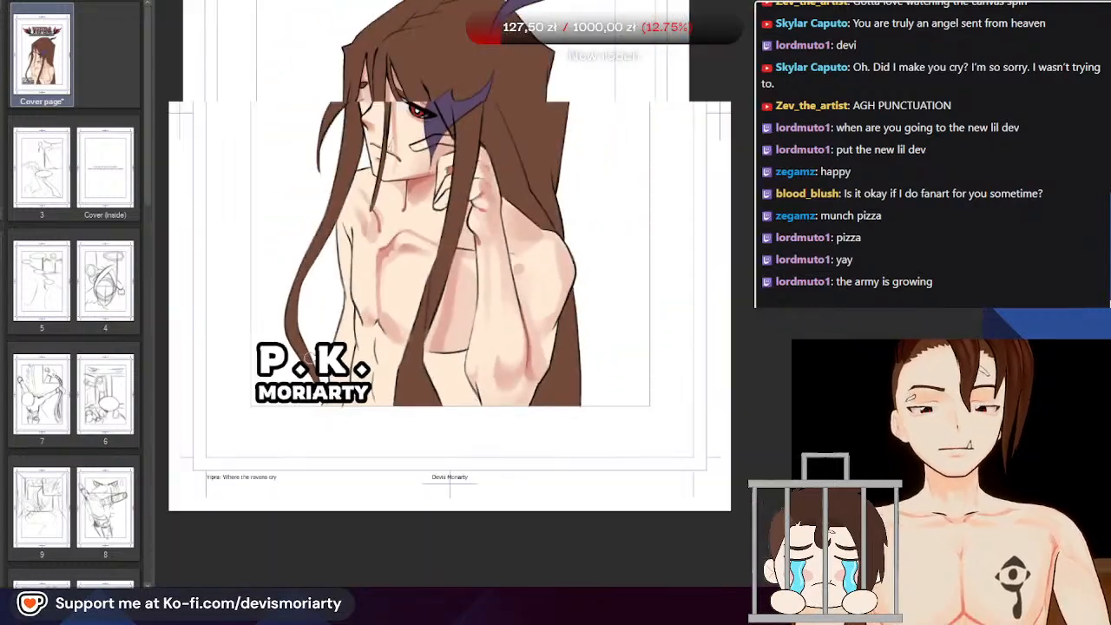
scroll(337, 343, "up", 3)
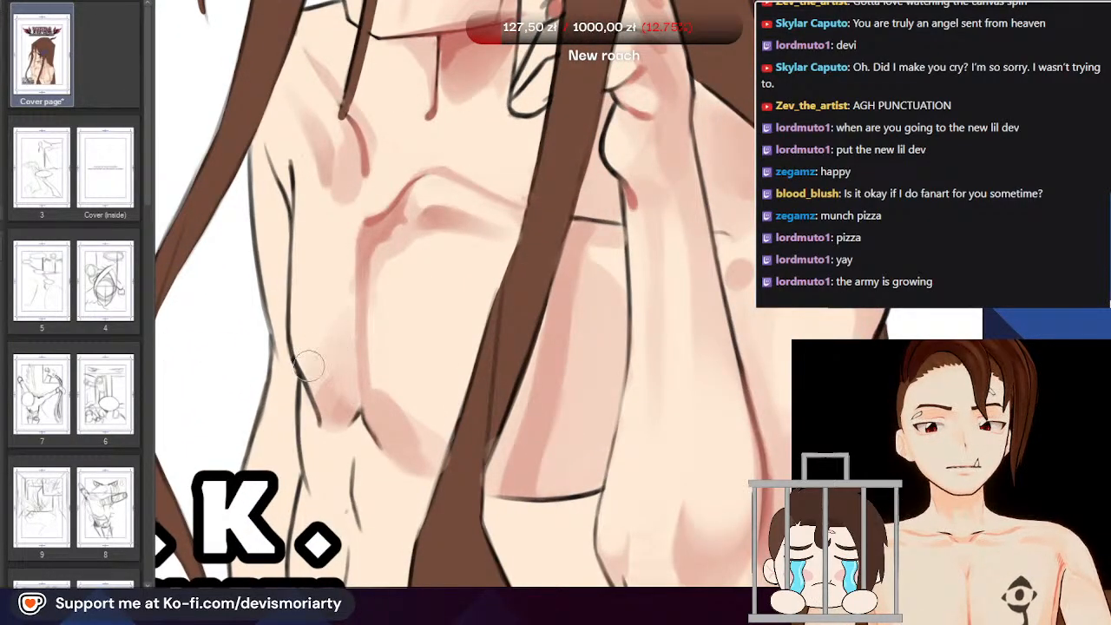
scroll(309, 366, "down", 2)
scroll(315, 302, "up", 2)
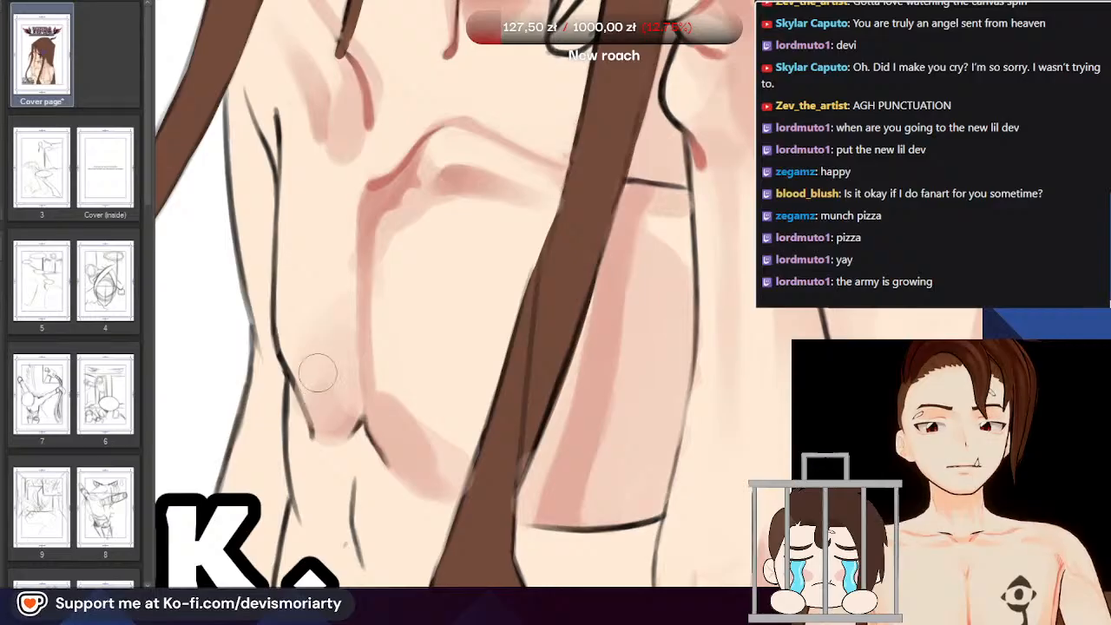
scroll(335, 357, "down", 2)
scroll(343, 304, "up", 2)
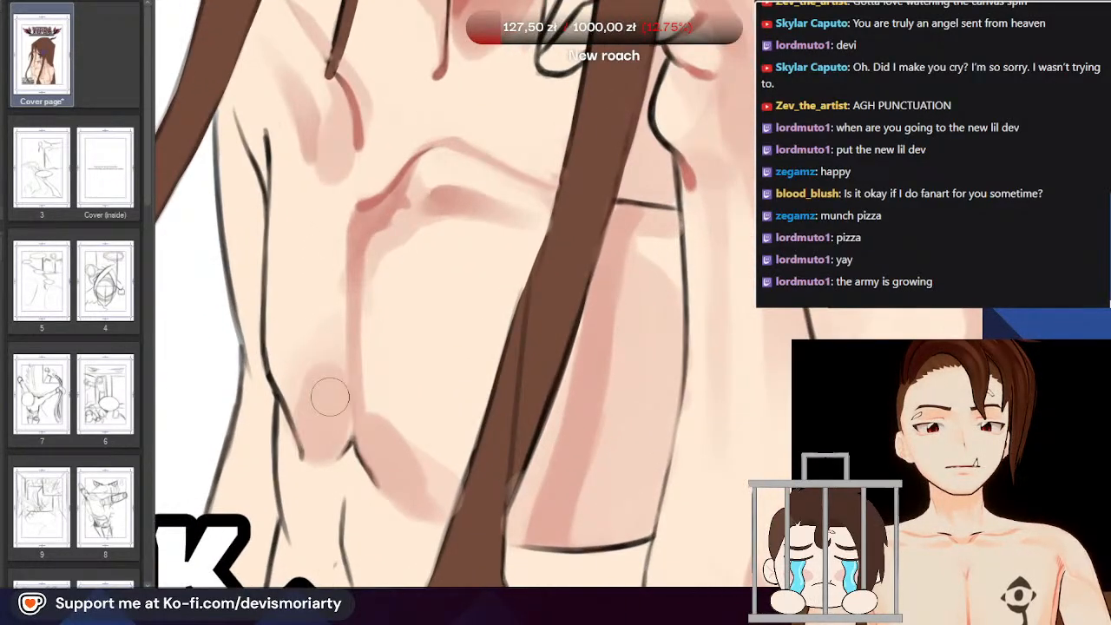
left_click_drag(330, 396, 325, 439)
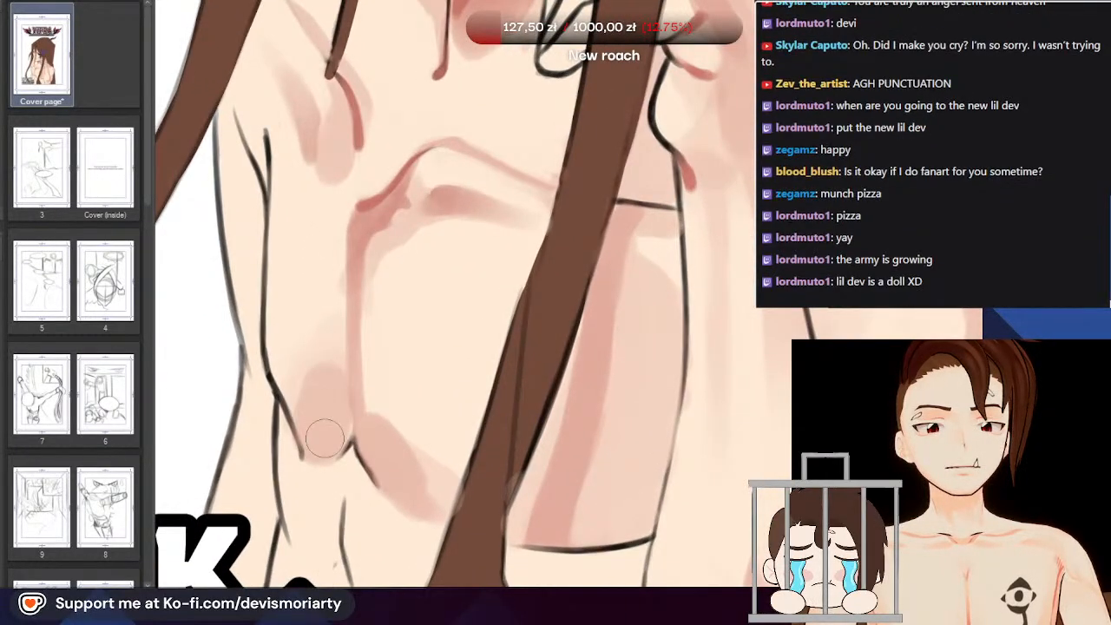
Fade the pink on the chest's lower corner upward between the outer body contour and the reddish centre line
scroll(318, 396, "down", 2)
scroll(297, 395, "up", 1)
scroll(322, 284, "down", 2)
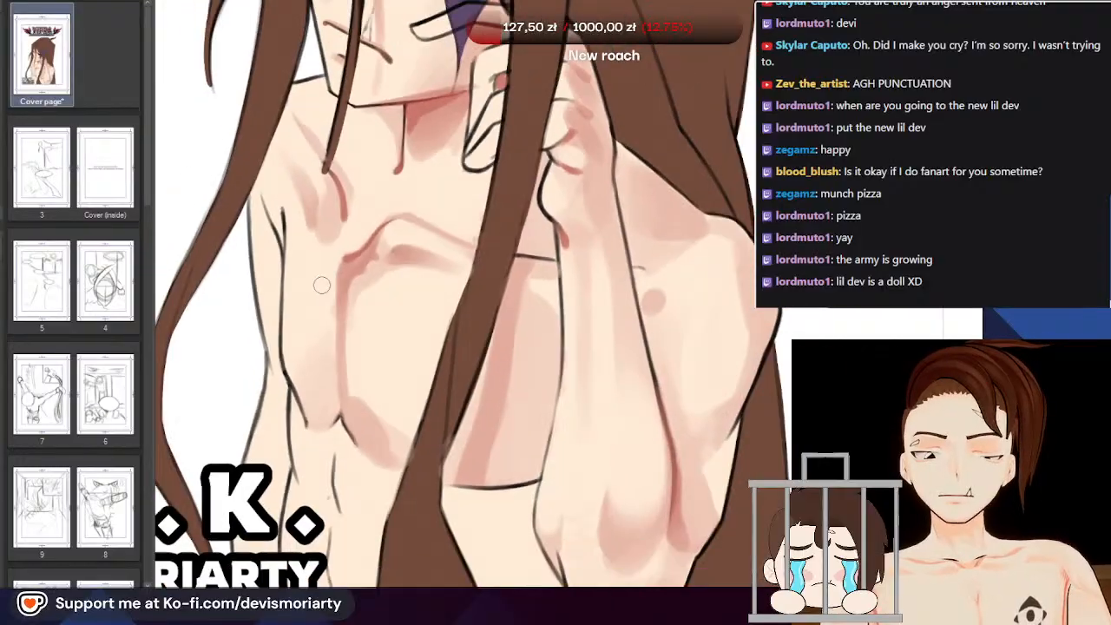
scroll(325, 287, "up", 1)
scroll(327, 390, "down", 1)
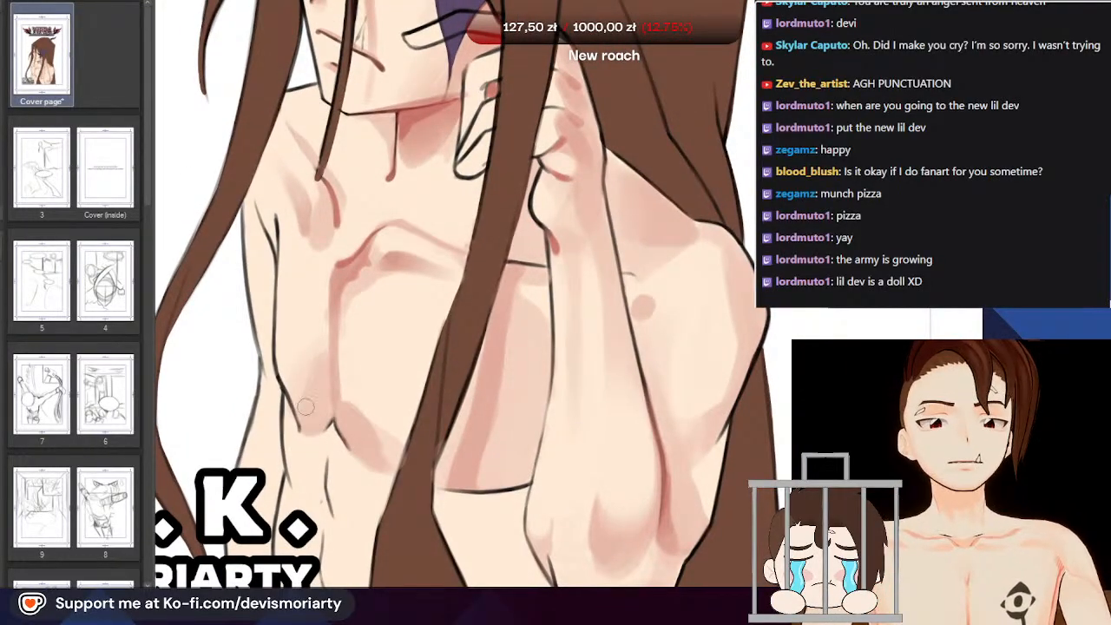
scroll(328, 343, "down", 3)
scroll(339, 365, "up", 3)
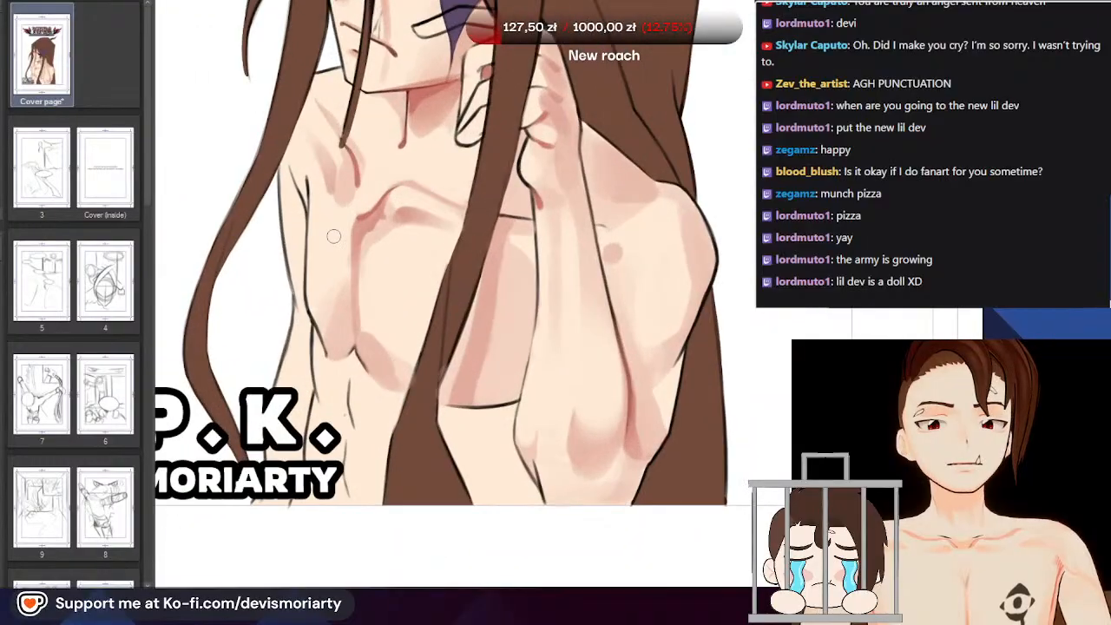
Examine the pink shading on the chest's lower corner up close and against the whole cover
scroll(341, 372, "down", 4)
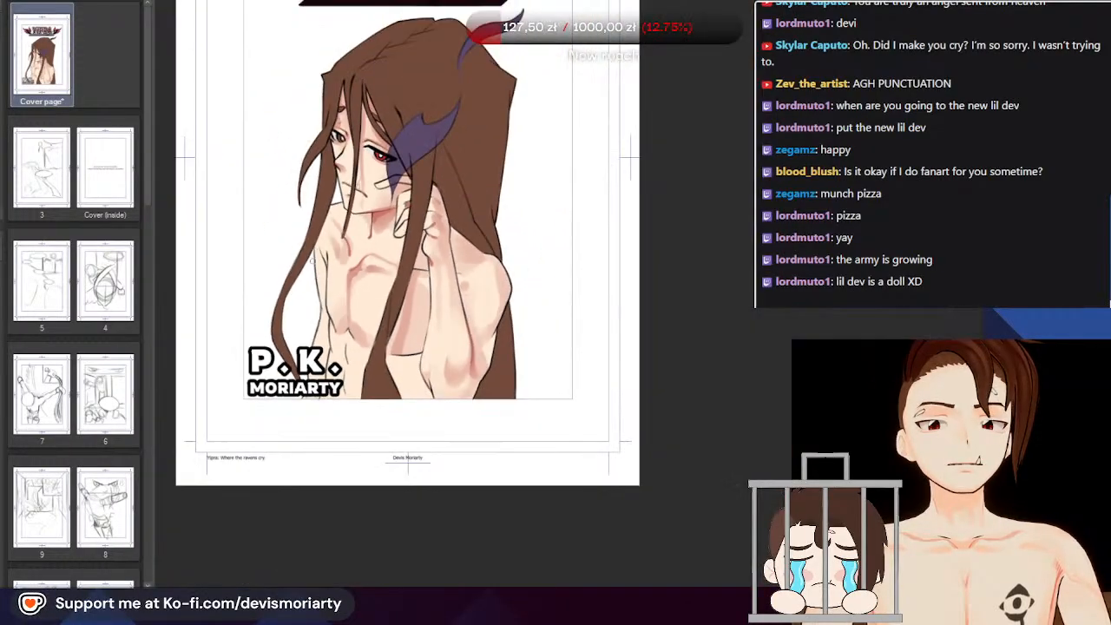
scroll(423, 166, "up", 5)
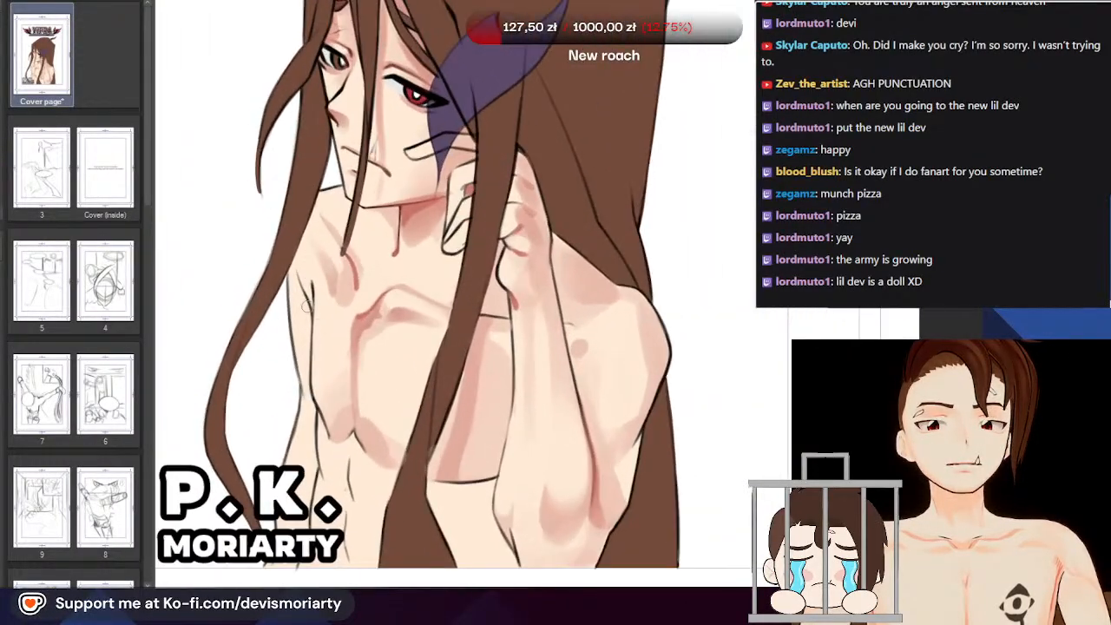
scroll(321, 313, "up", 4)
scroll(347, 356, "down", 1)
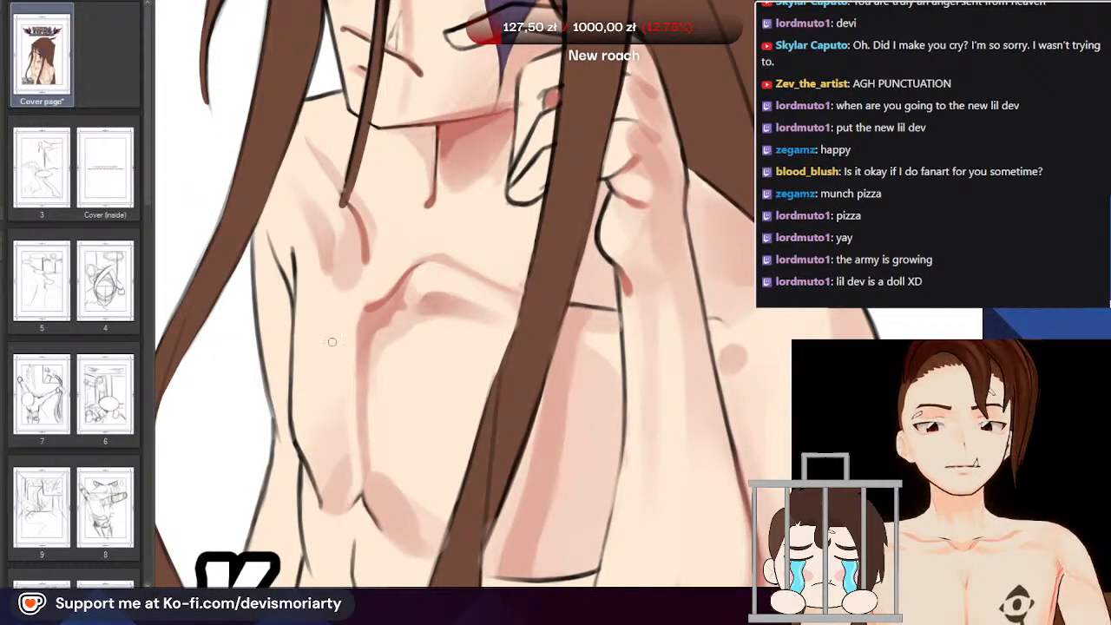
scroll(353, 480, "up", 1)
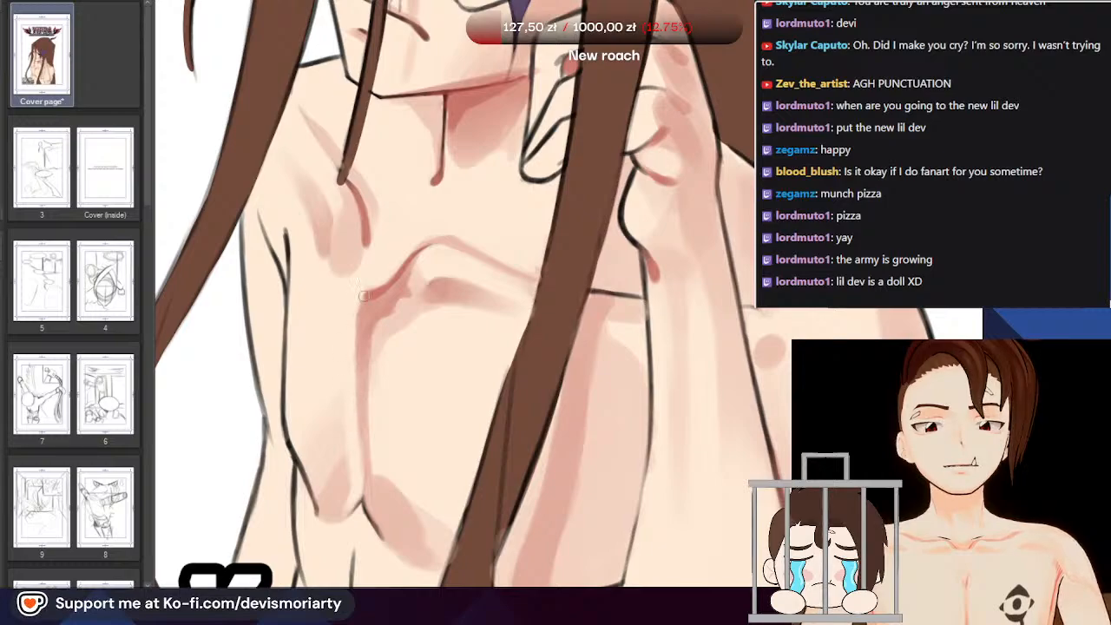
scroll(363, 296, "down", 10)
scroll(361, 241, "up", 4)
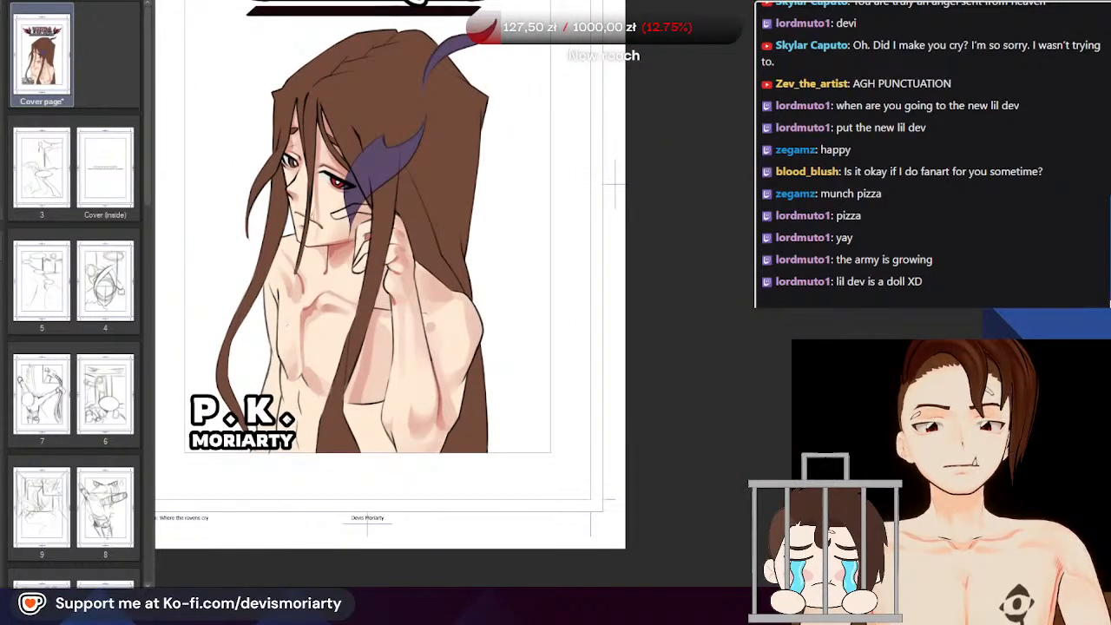
scroll(315, 404, "up", 3)
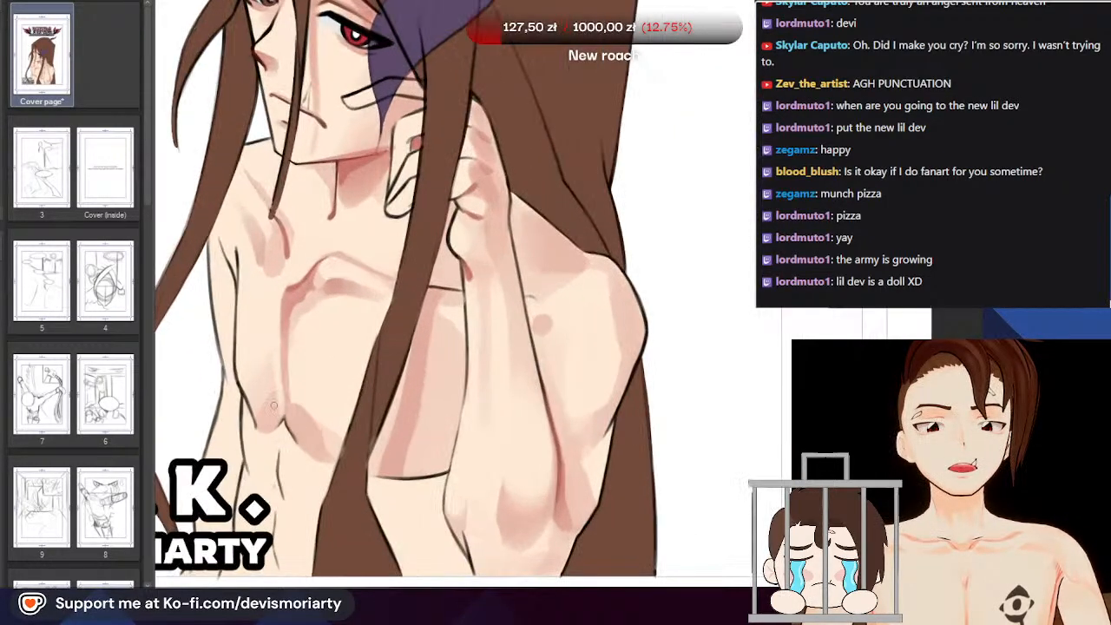
scroll(271, 415, "up", 2)
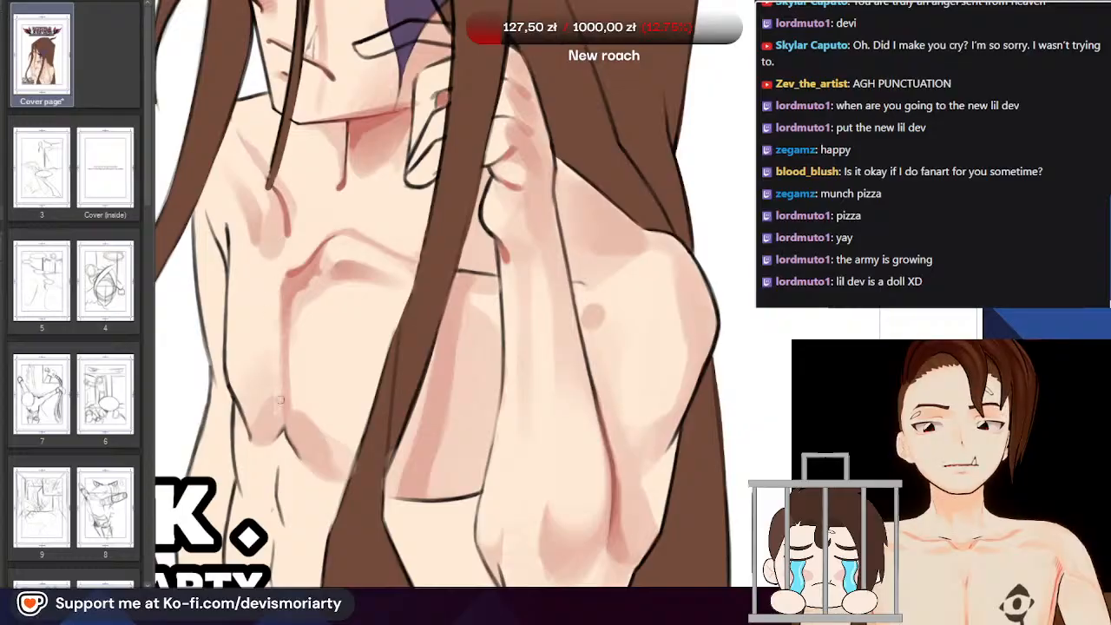
scroll(275, 317, "up", 2)
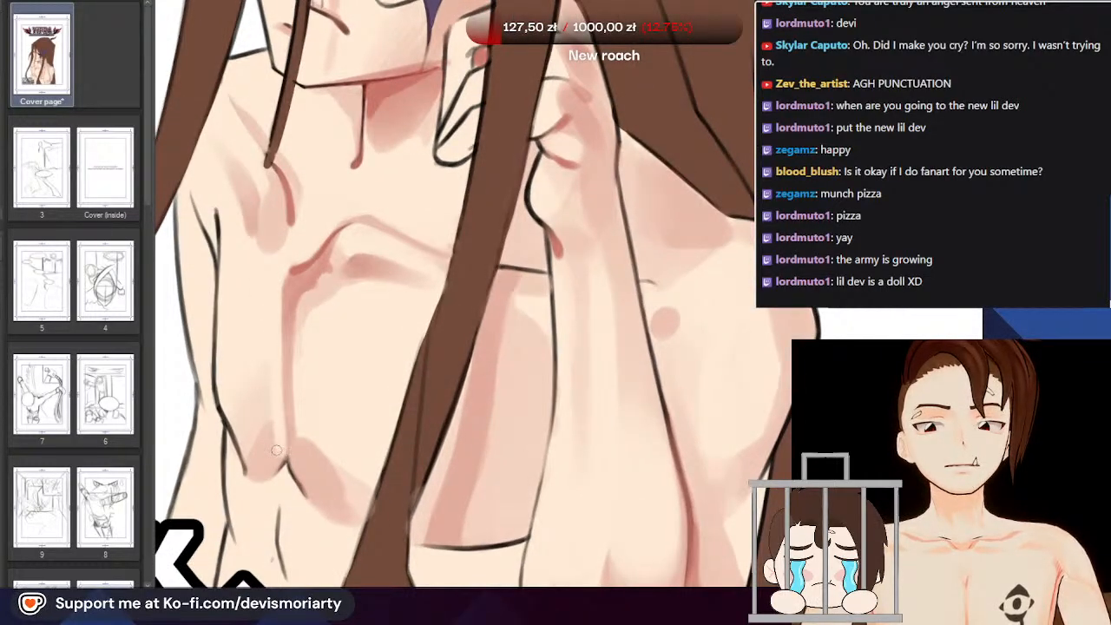
scroll(276, 459, "down", 5)
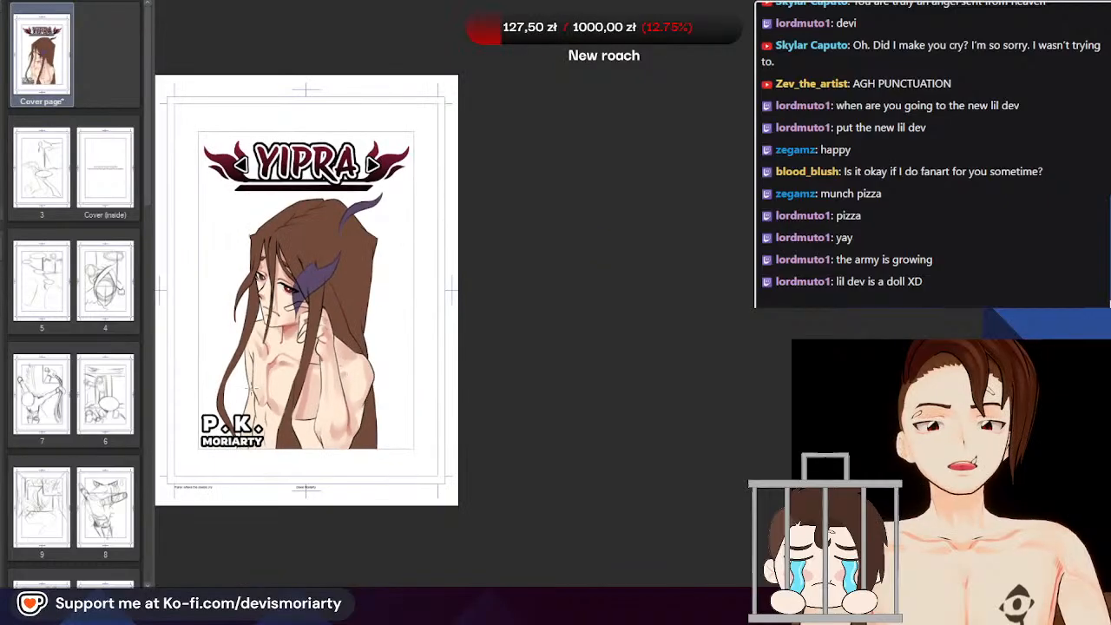
scroll(260, 404, "up", 3)
scroll(259, 405, "up", 3)
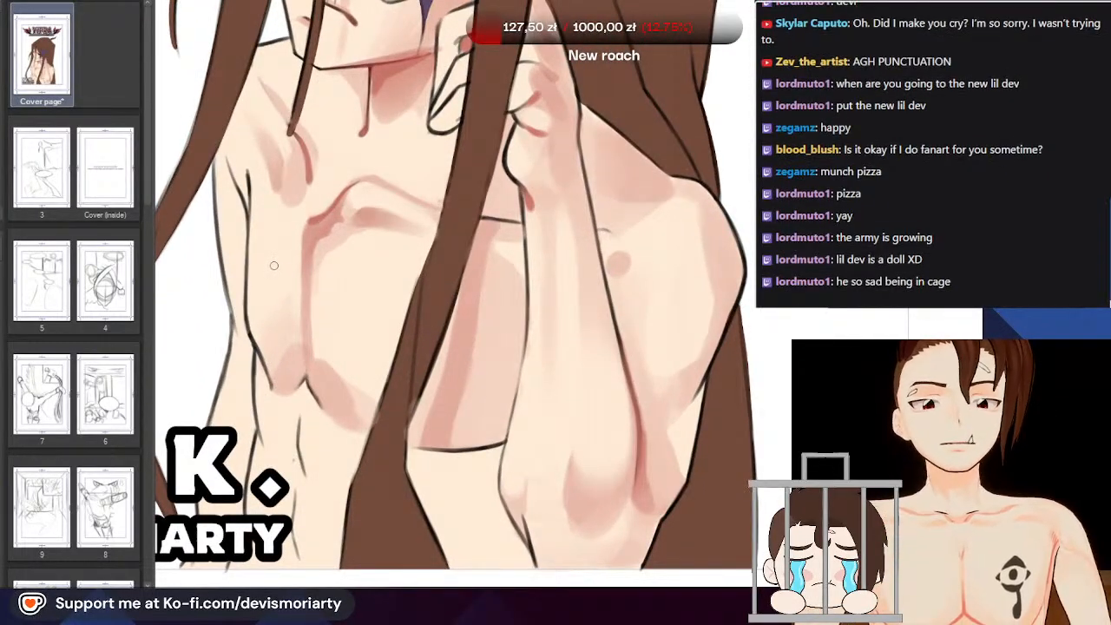
scroll(272, 274, "down", 5)
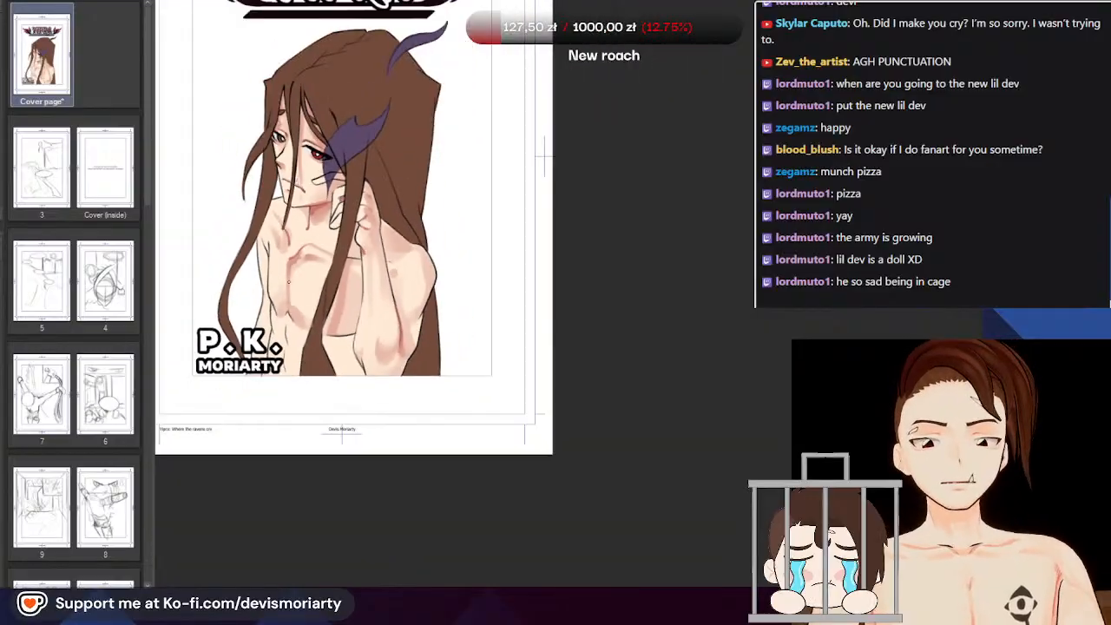
scroll(267, 239, "up", 2)
scroll(267, 239, "down", 2)
scroll(278, 252, "up", 2)
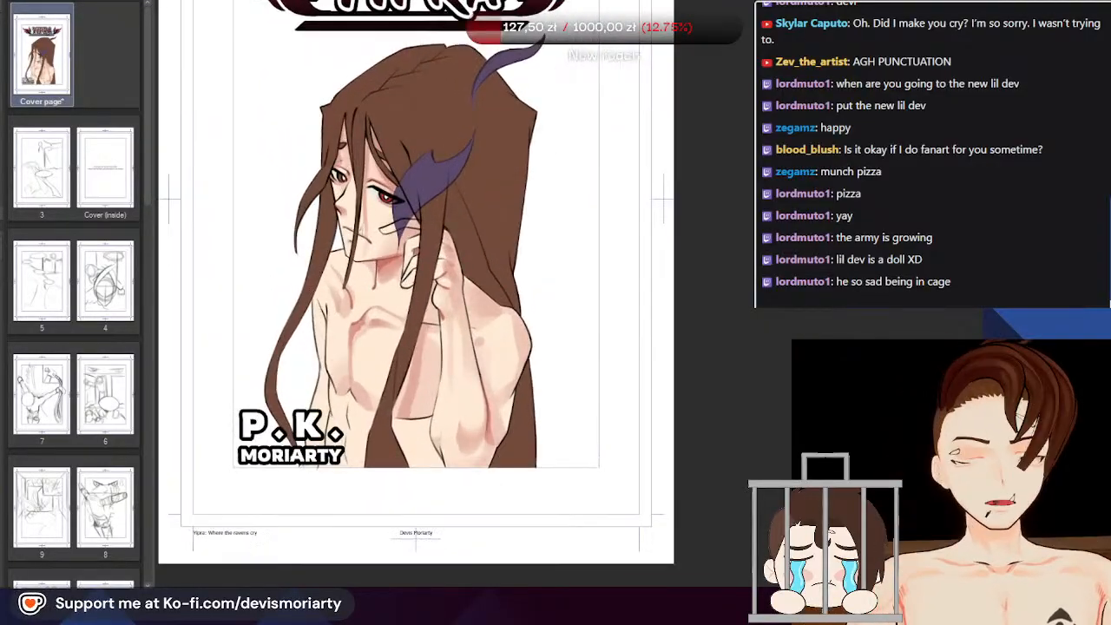
Try a faint pink patch on the chest just inside the reddish centre line
scroll(375, 336, "up", 3)
scroll(374, 336, "up", 3)
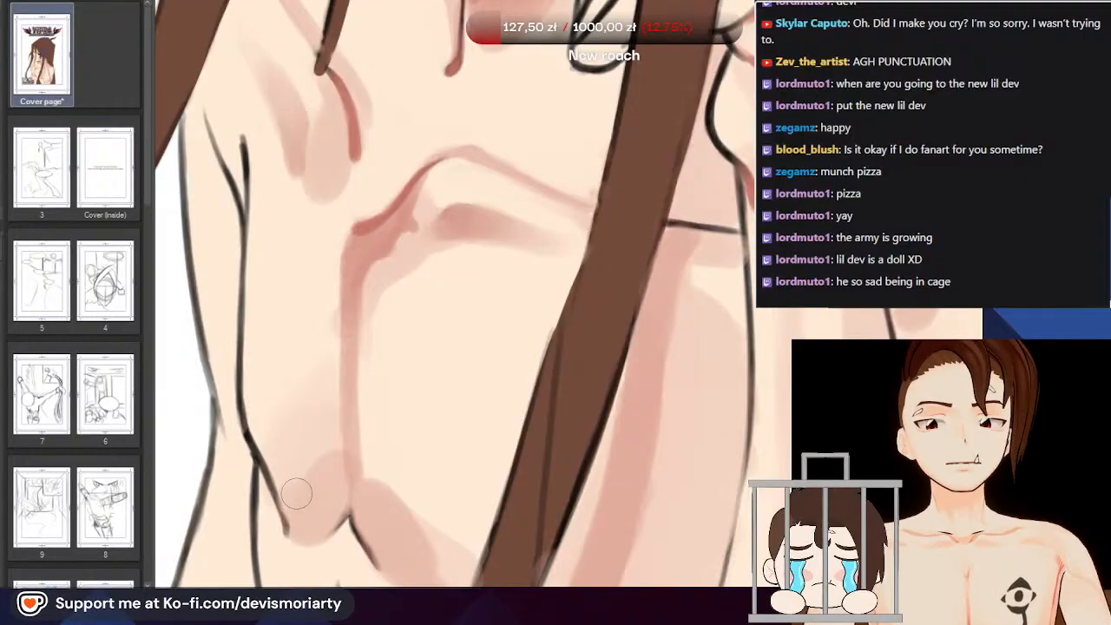
scroll(318, 475, "down", 3)
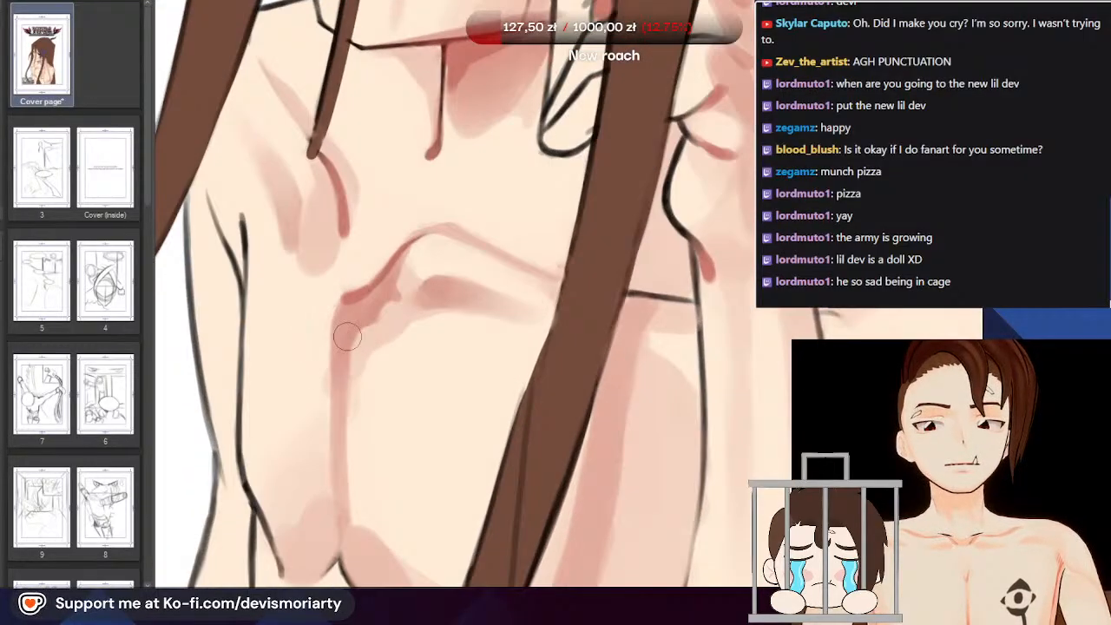
scroll(341, 467, "down", 4)
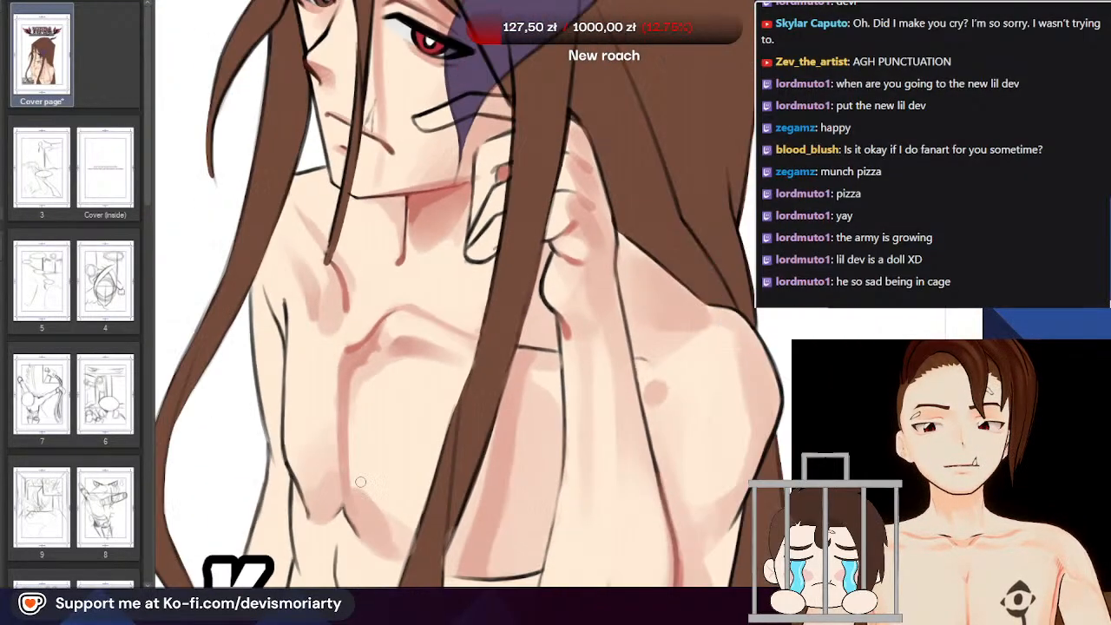
scroll(342, 434, "up", 4)
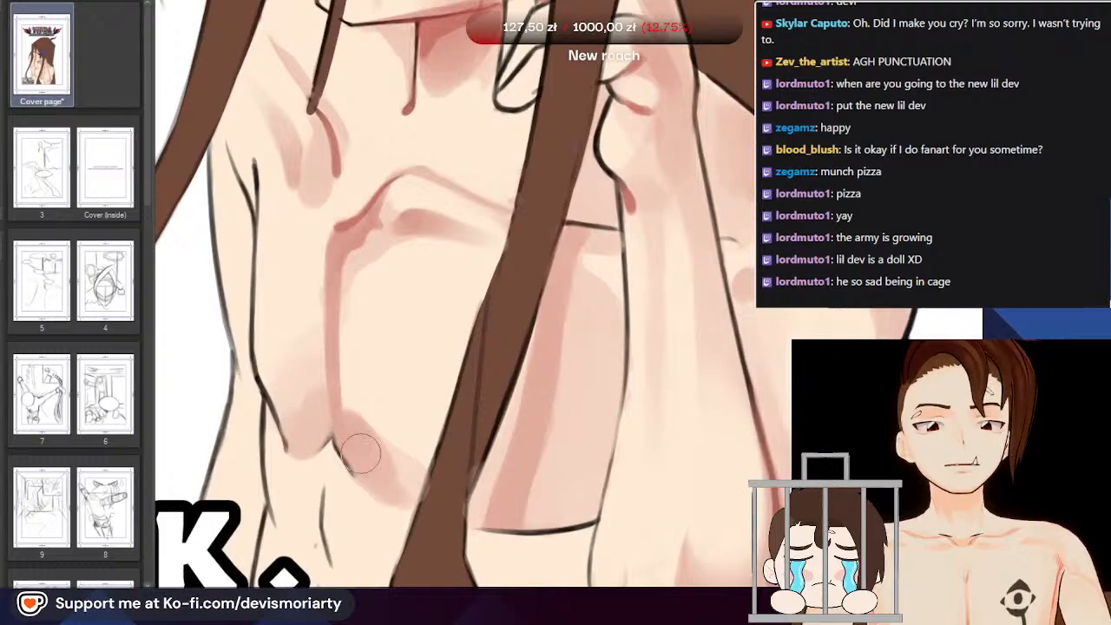
scroll(341, 423, "down", 3)
scroll(295, 404, "up", 2)
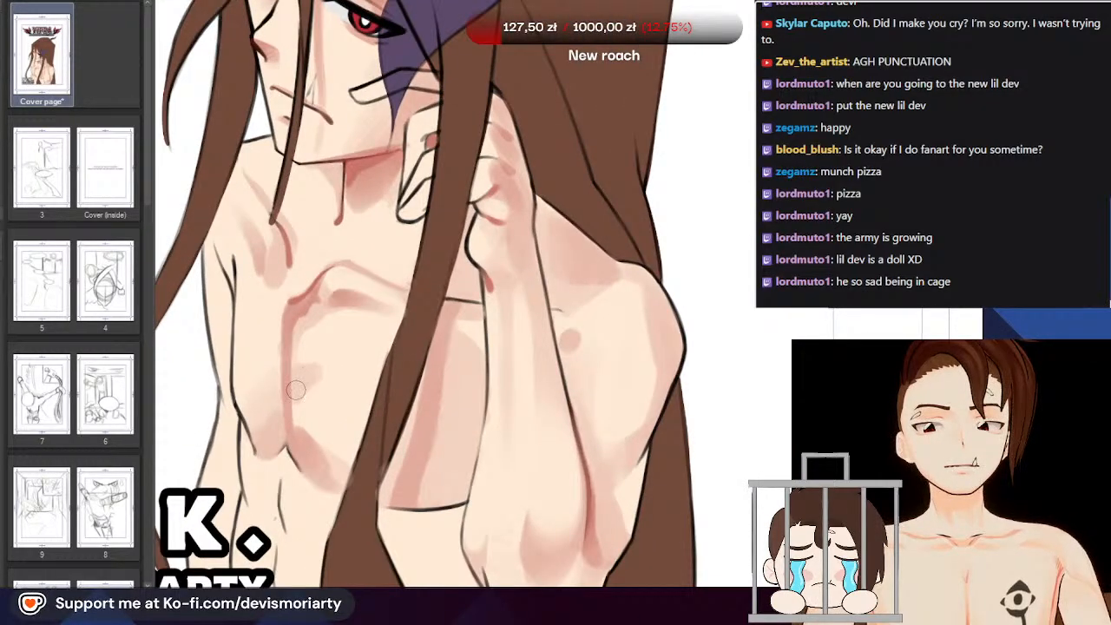
scroll(298, 384, "down", 2)
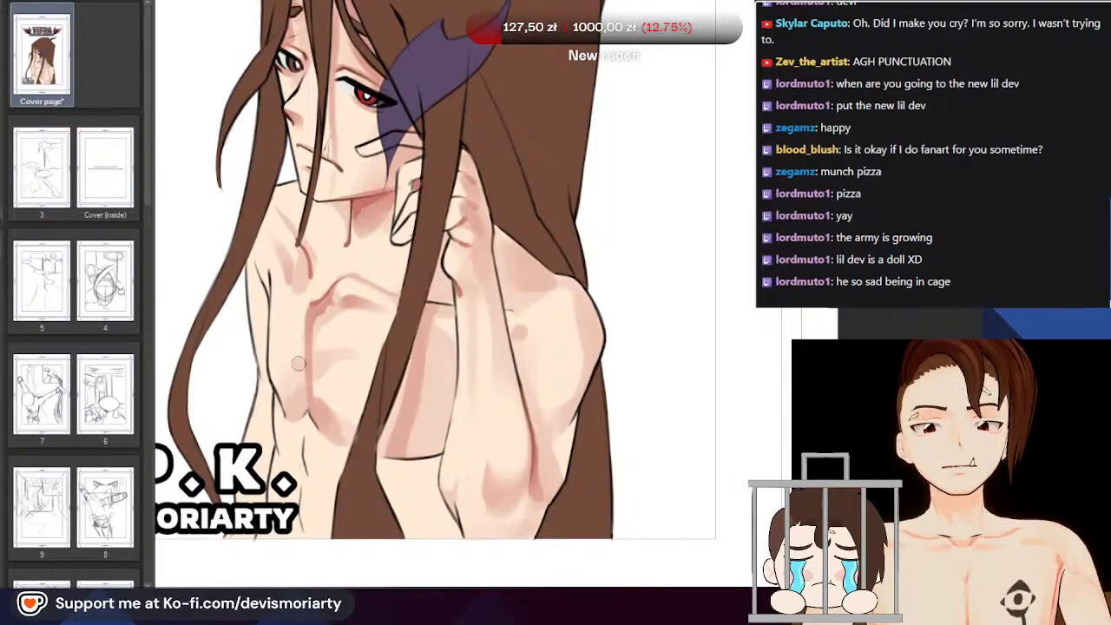
scroll(298, 363, "down", 3)
scroll(258, 313, "up", 2)
scroll(308, 239, "down", 1)
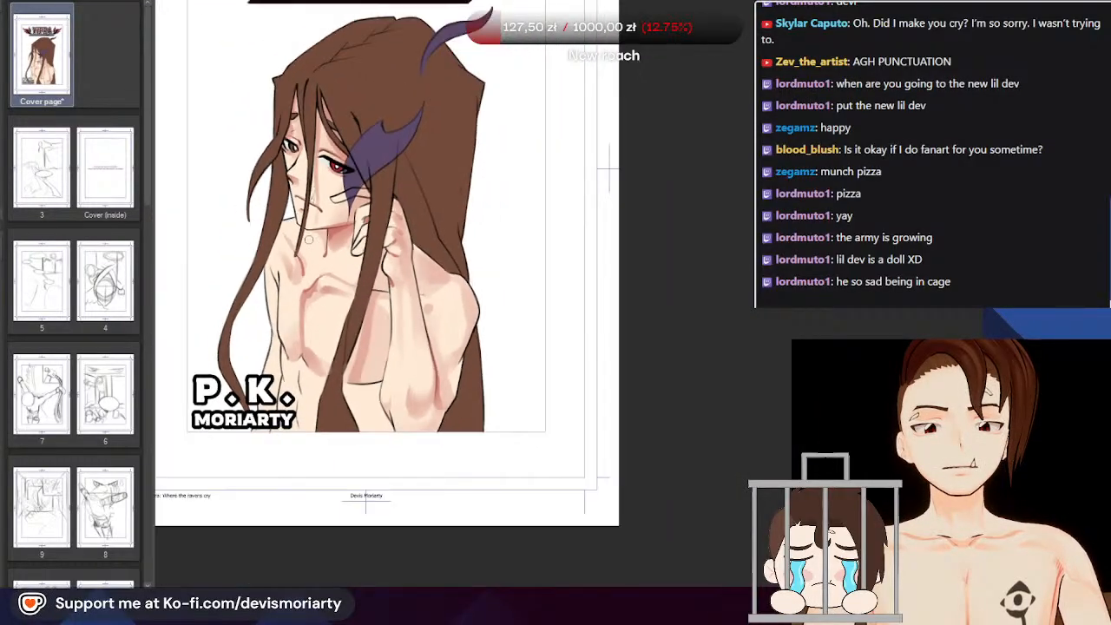
Turn the canvas sideways and refine the soft pink shading along the inner side of the chest's reddish centre line
scroll(278, 330, "up", 2)
left_click_drag(347, 452, 434, 113)
scroll(302, 347, "down", 4)
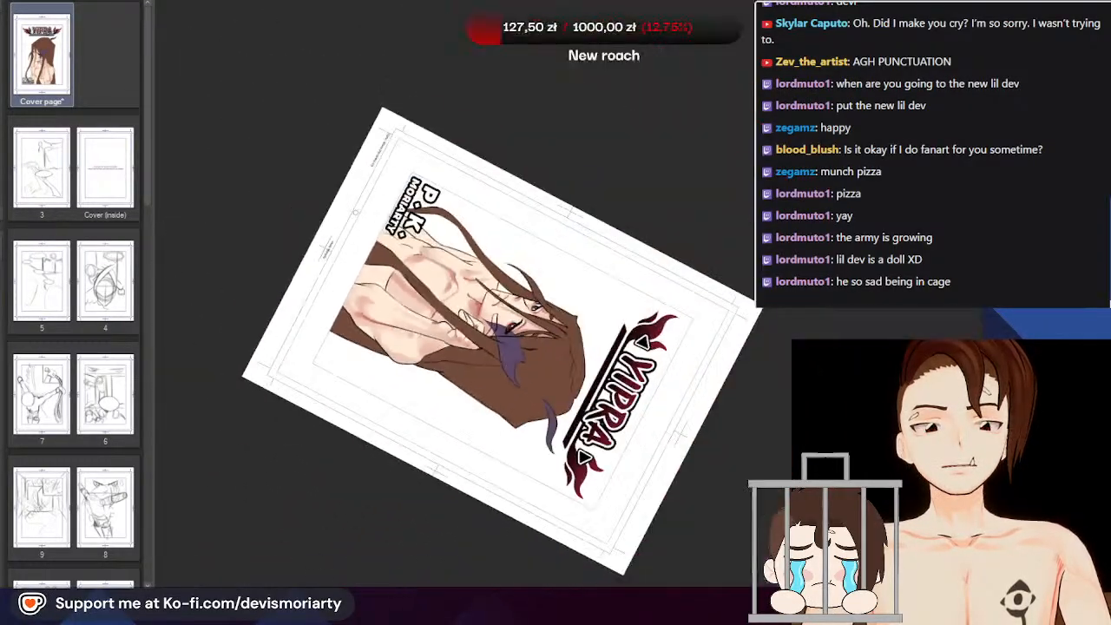
scroll(290, 226, "up", 4)
scroll(285, 223, "up", 3)
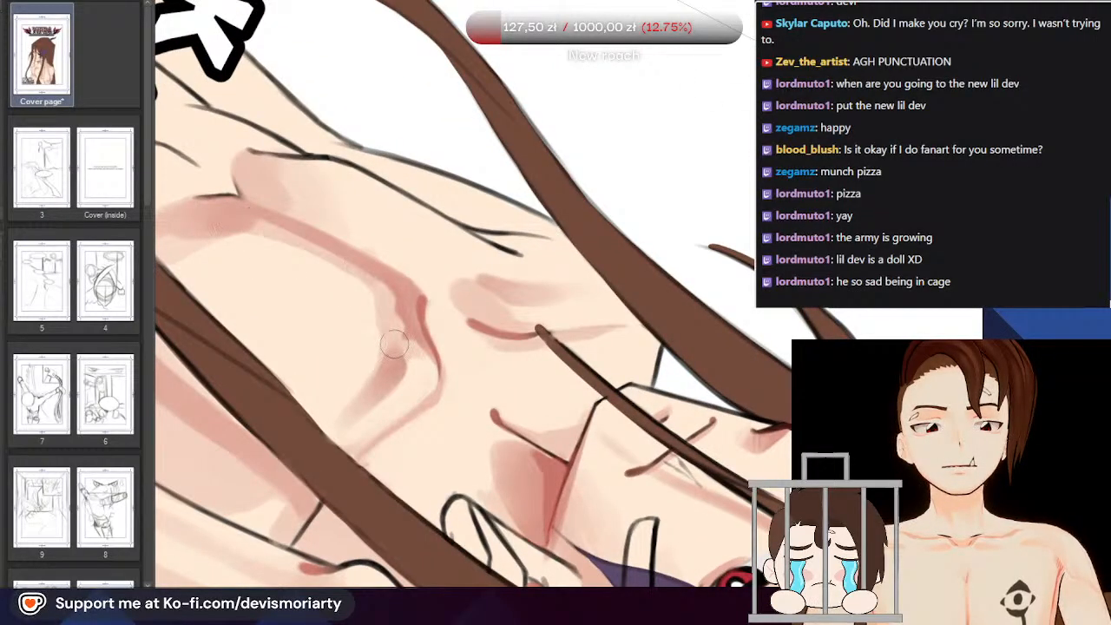
scroll(393, 344, "down", 5)
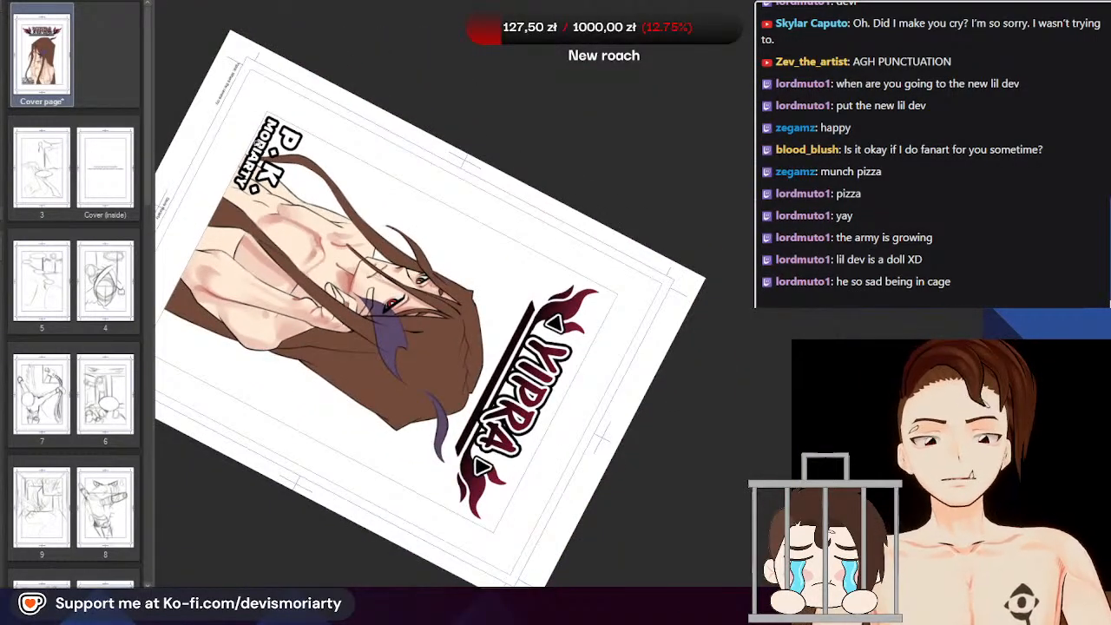
scroll(376, 275, "up", 5)
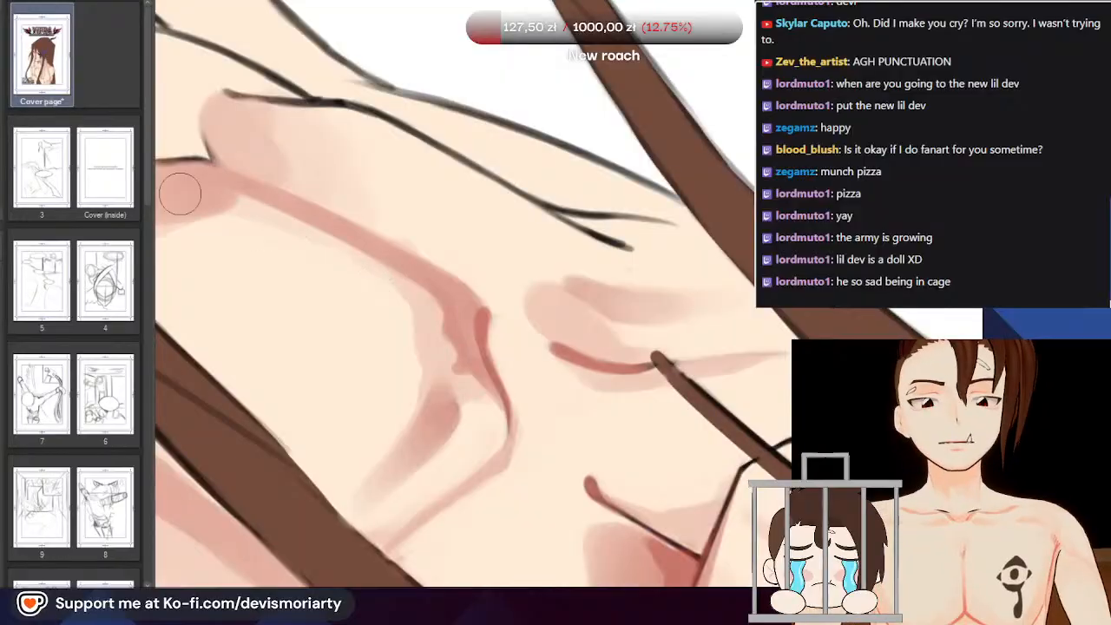
scroll(180, 192, "down", 5)
scroll(326, 582, "up", 2)
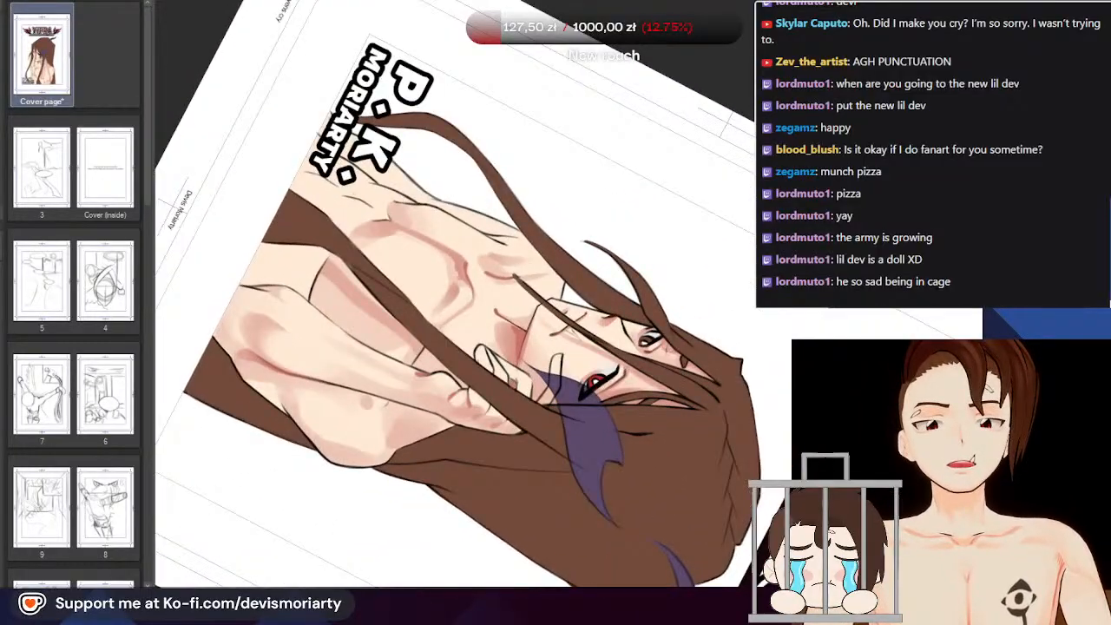
Return the canvas to its upright orientation and save the cover page
key("ctrl+@")
scroll(310, 459, "down", 3)
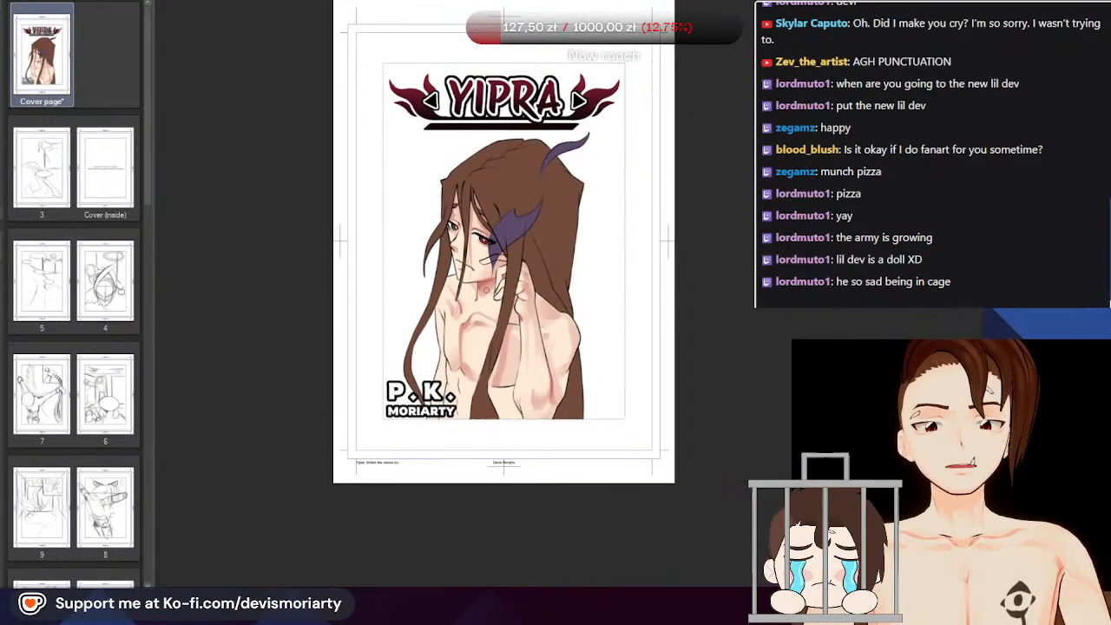
scroll(326, 321, "up", 4)
scroll(327, 321, "down", 5)
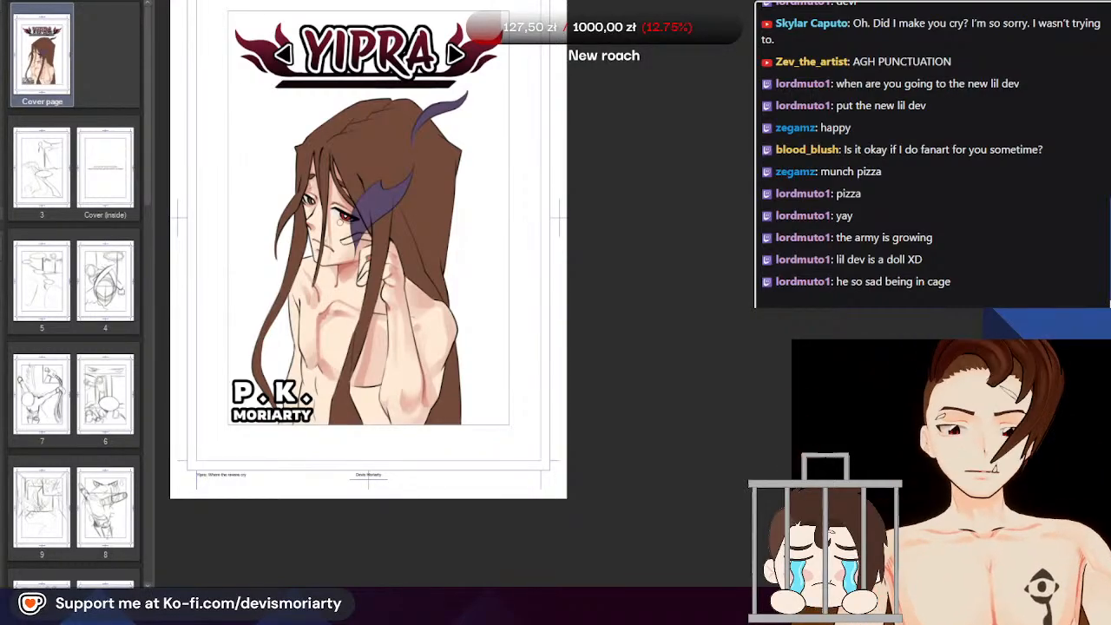
scroll(341, 222, "up", 1)
scroll(297, 250, "down", 2)
scroll(305, 282, "up", 5)
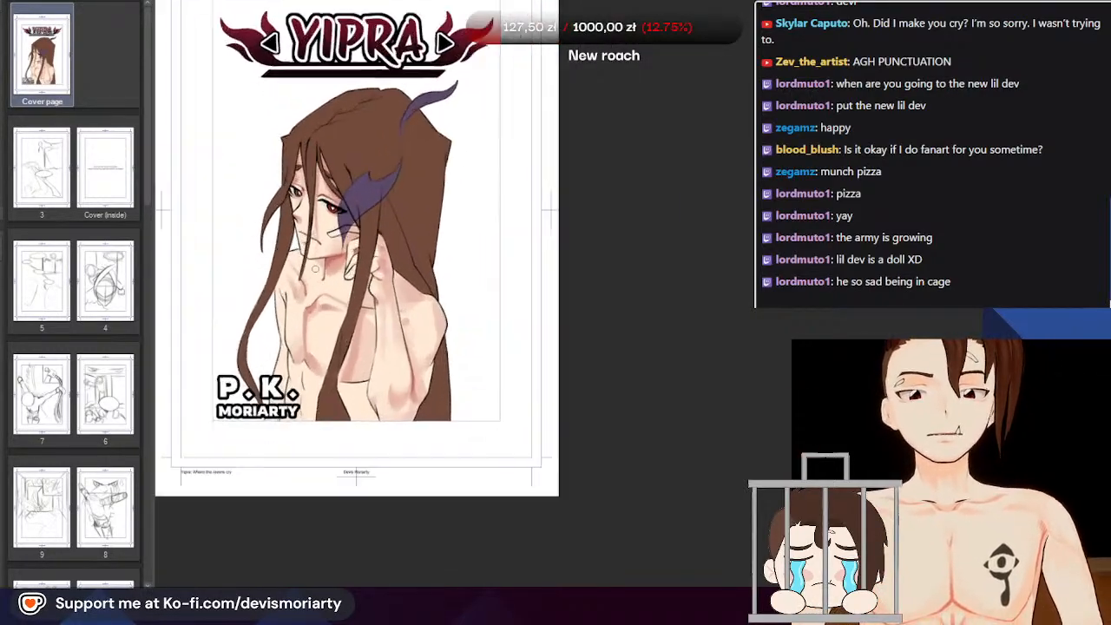
Shade the far arm behind the author name in pale pink down to the artwork's lower edge
scroll(266, 388, "up", 3)
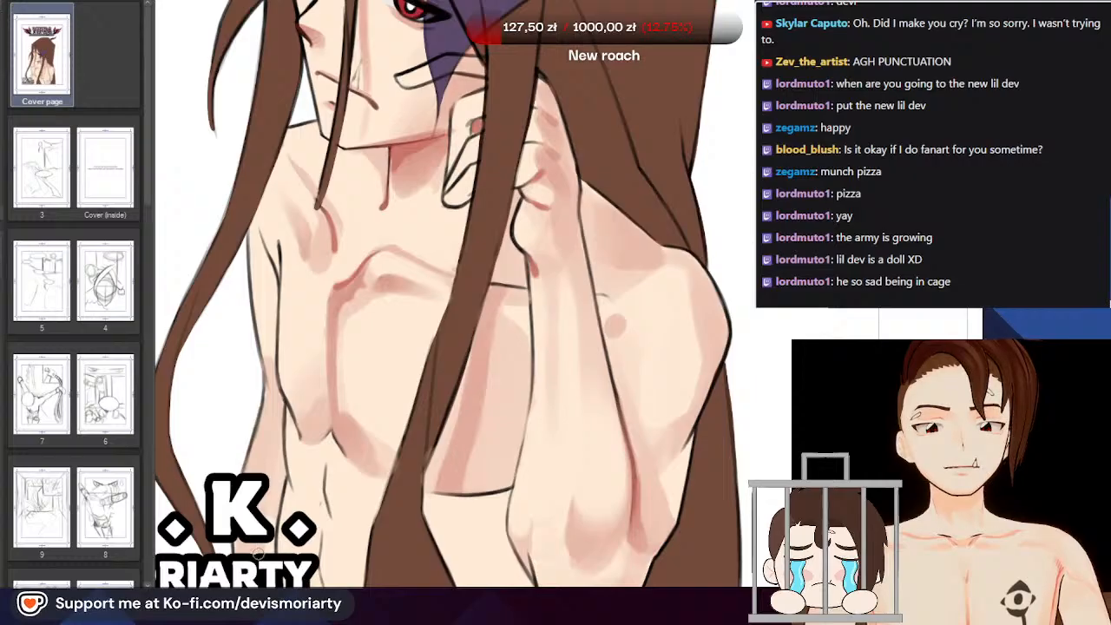
scroll(281, 480, "down", 6)
scroll(260, 477, "up", 6)
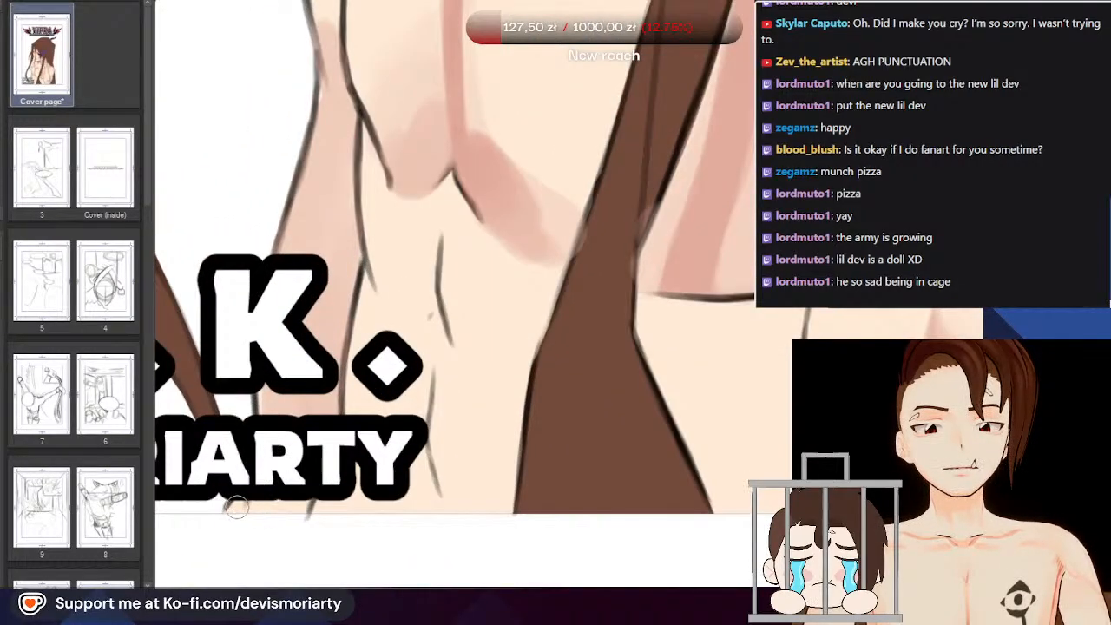
scroll(284, 482, "down", 4)
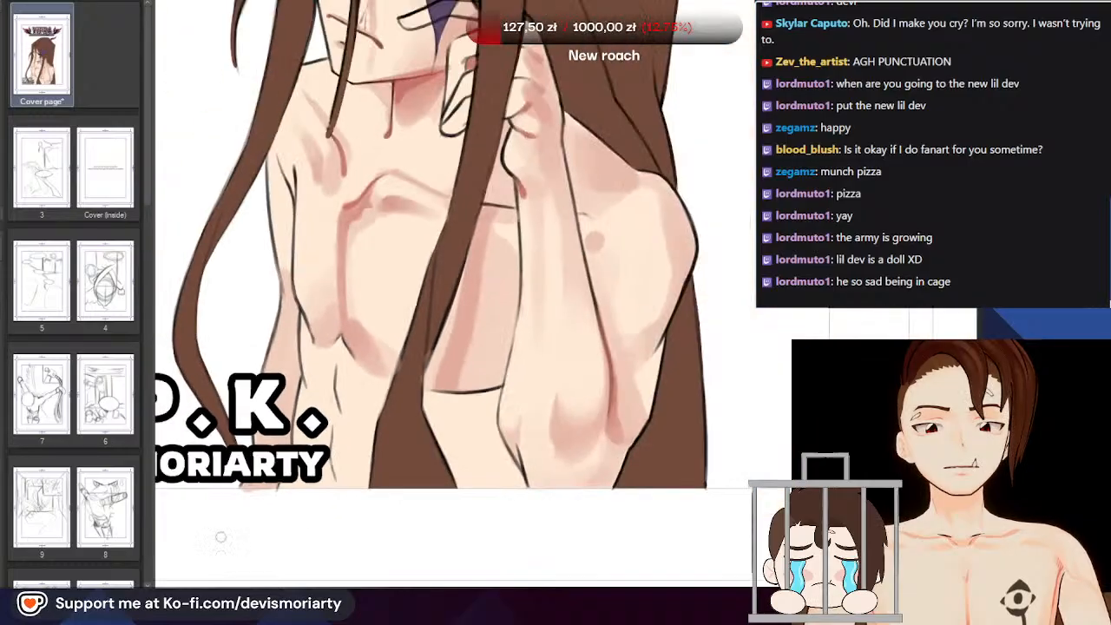
Tilt the canvas and add a darker pink shadow to the far arm behind the author name
scroll(269, 177, "down", 3)
scroll(269, 177, "down", 1)
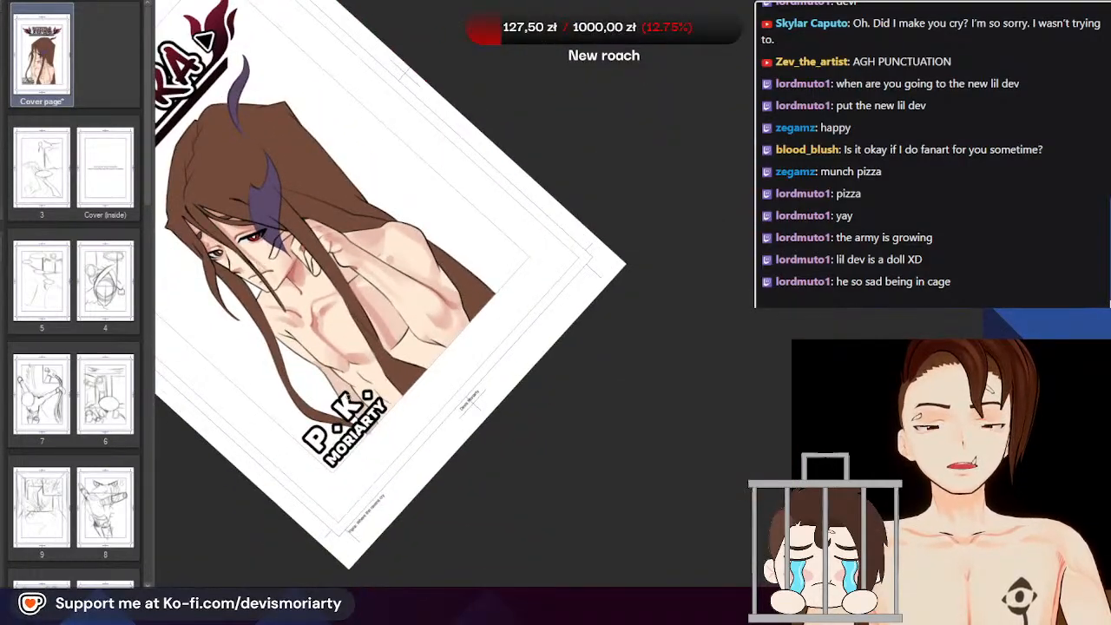
scroll(311, 405, "up", 5)
scroll(393, 457, "down", 5)
scroll(394, 457, "up", 3)
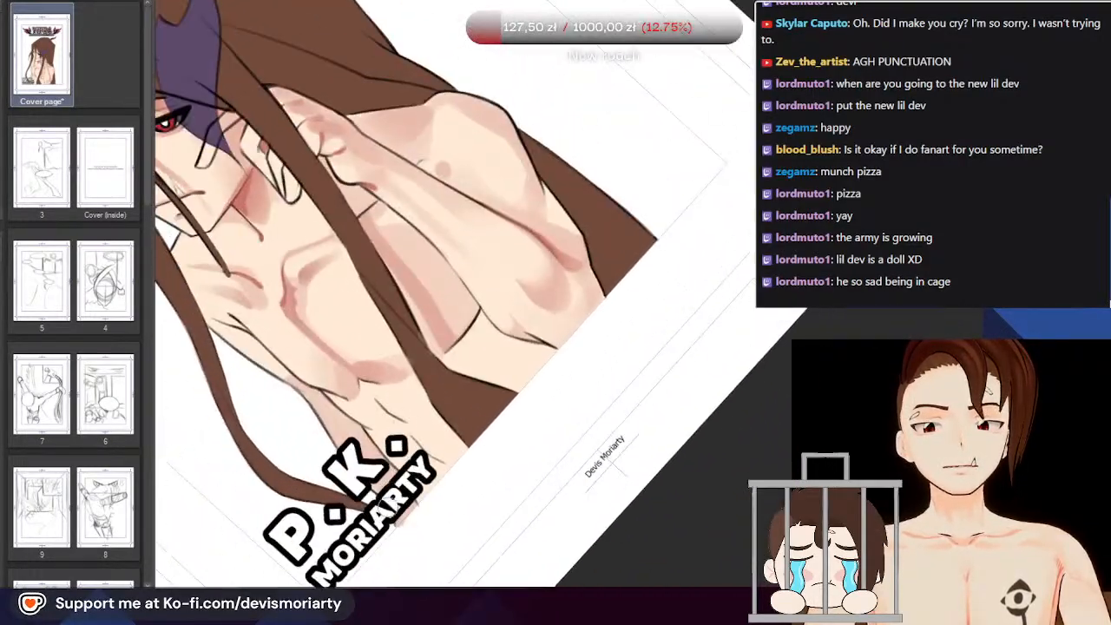
scroll(363, 469, "up", 8)
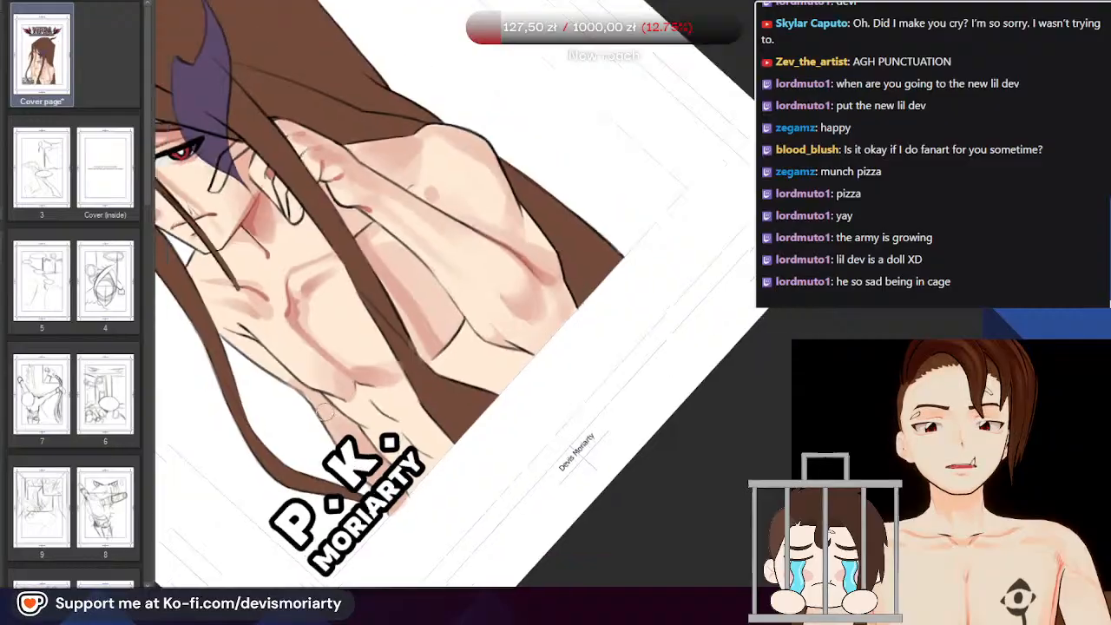
scroll(230, 183, "down", 6)
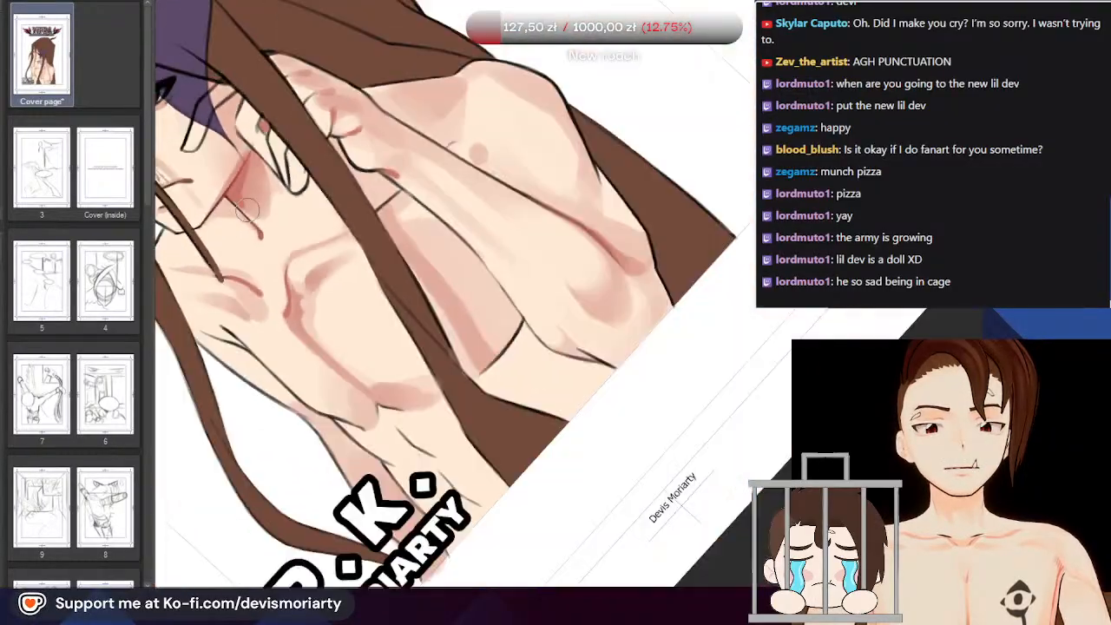
scroll(407, 490, "up", 3)
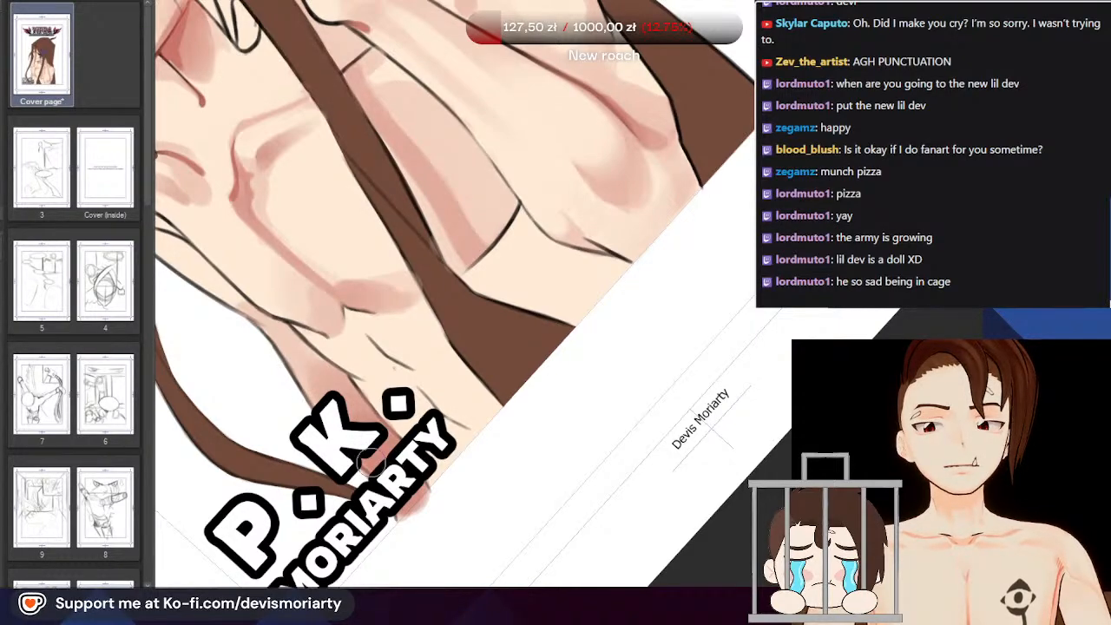
Refine the darker pink shadow along the far arm's inner edge and return the canvas to upright
scroll(288, 303, "down", 8)
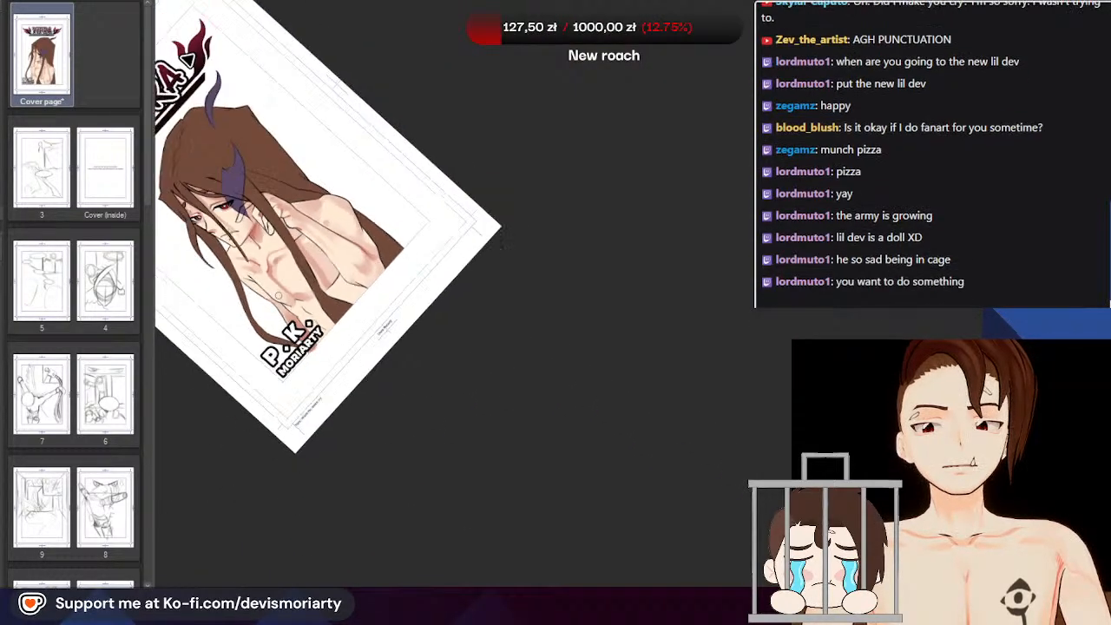
scroll(286, 296, "up", 2)
scroll(287, 296, "up", 8)
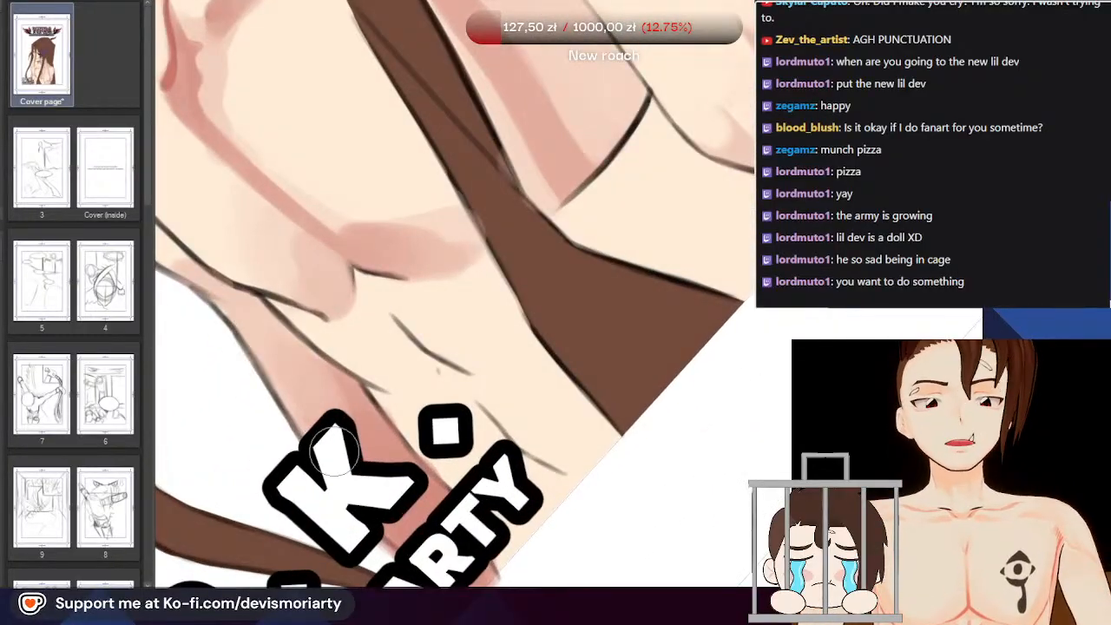
scroll(388, 488, "down", 6)
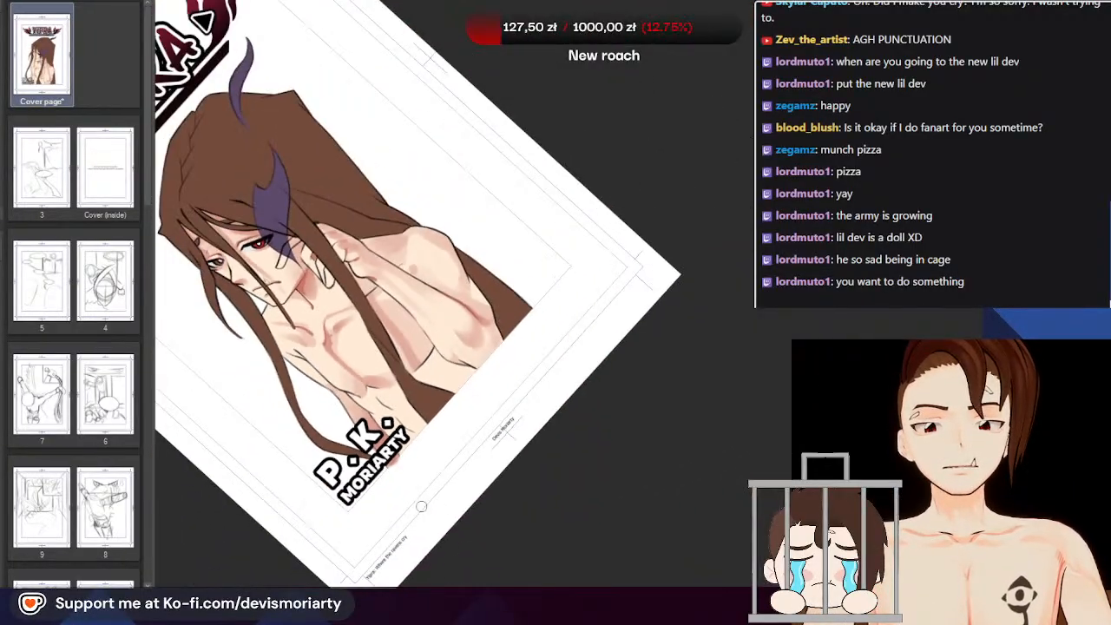
scroll(250, 549, "up", 5)
scroll(325, 293, "down", 4)
key("ctrl+0")
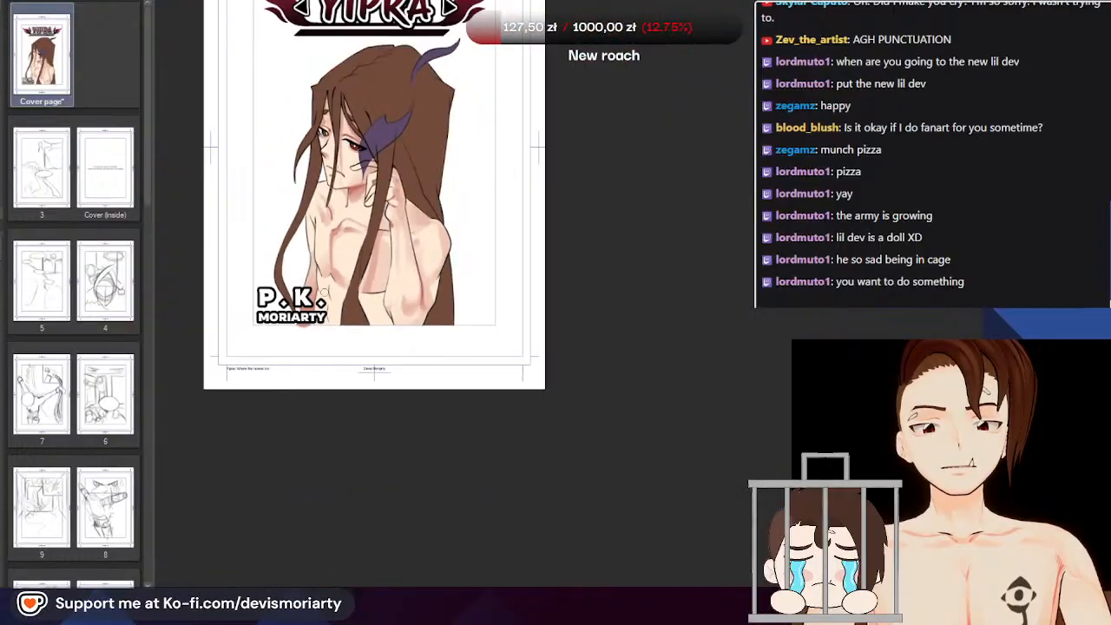
Select the area below the artwork's lower edge, delete the shading that spilled into it, and deselect
scroll(322, 148, "up", 1)
left_click_drag(621, 451, 169, 389)
key("Delete")
left_click(280, 472)
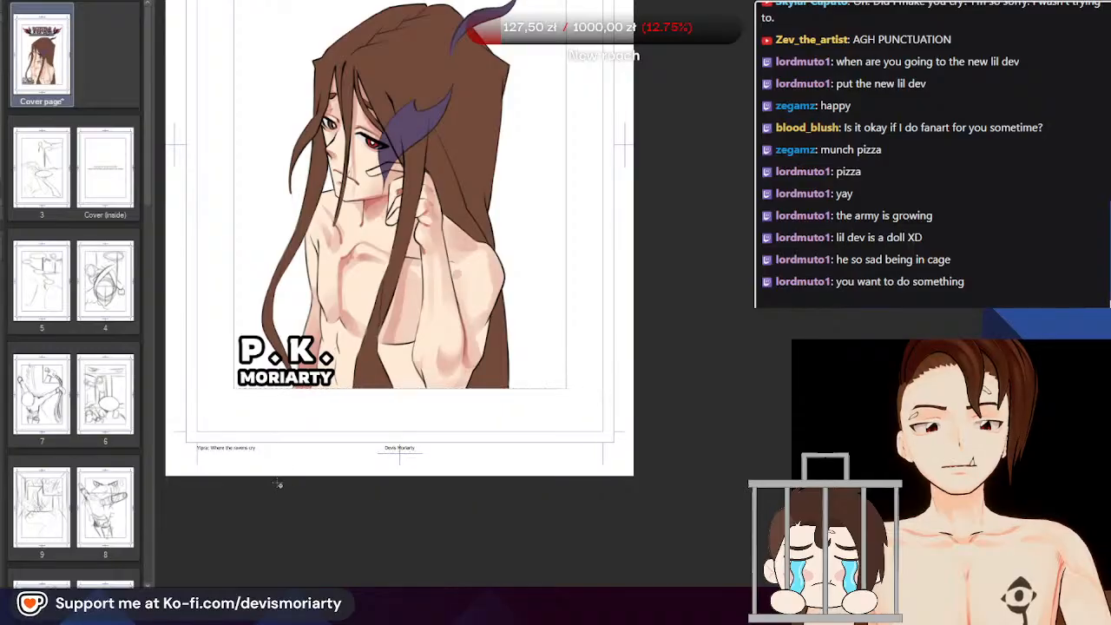
Sample the skin tones and soften the upper end of the far arm's pink shading into the base colour
scroll(315, 262, "down", 1)
scroll(318, 267, "up", 5)
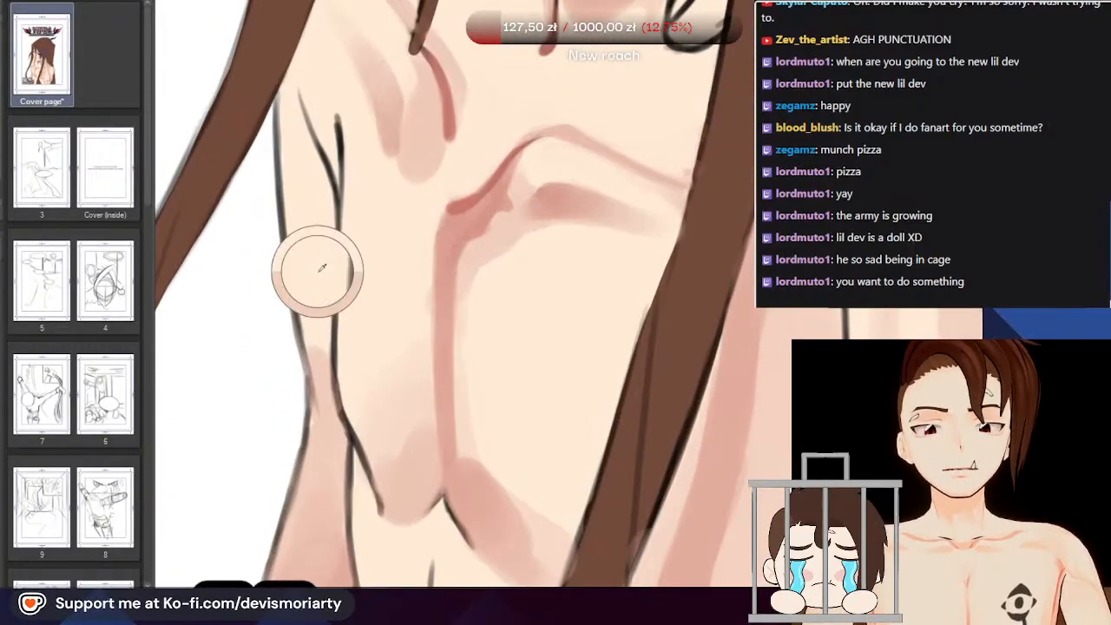
scroll(314, 351, "down", 3)
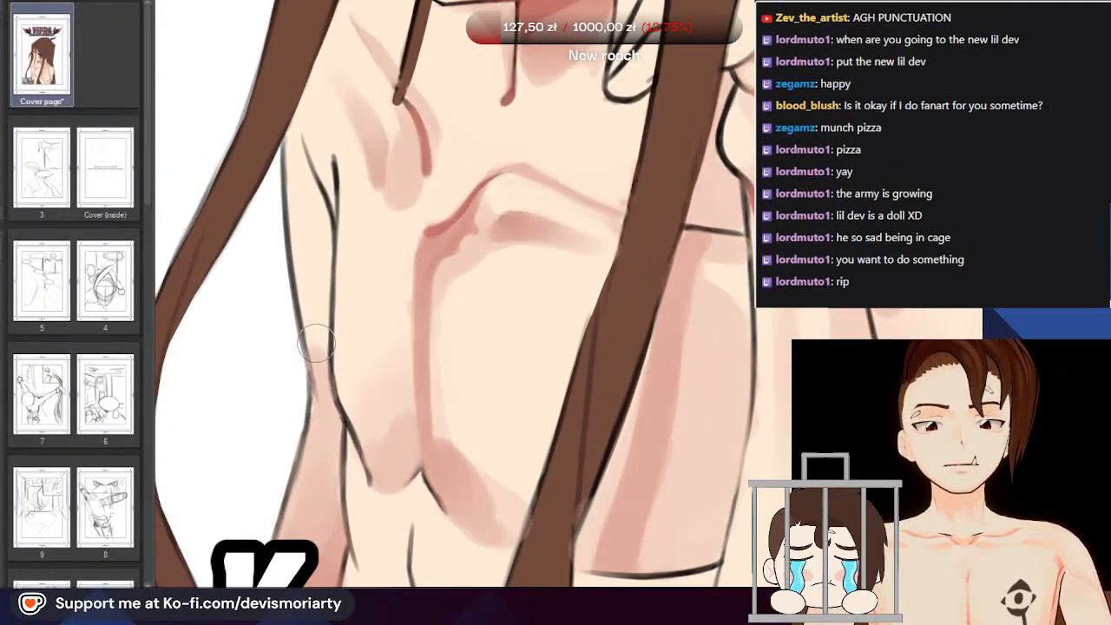
scroll(315, 342, "down", 1)
scroll(318, 326, "up", 2)
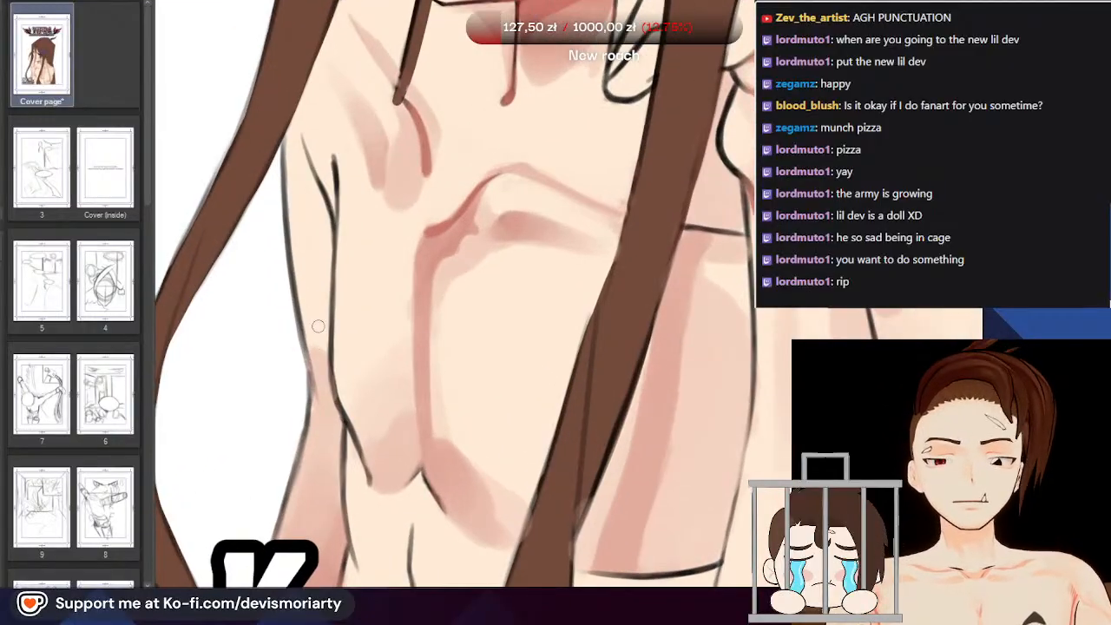
scroll(317, 348, "down", 4)
scroll(318, 348, "up", 3)
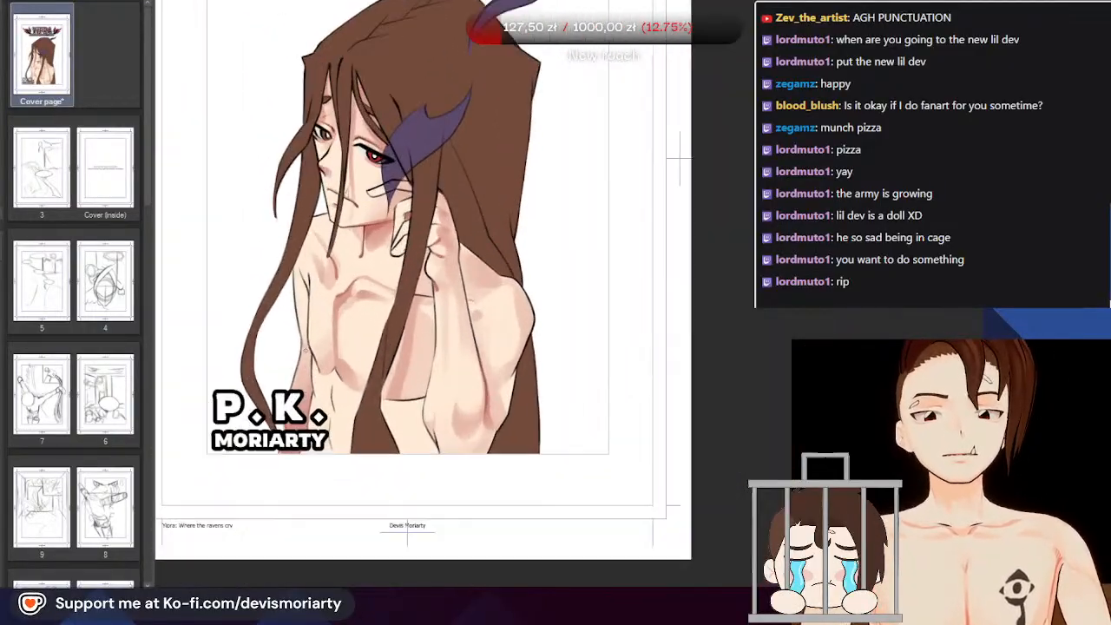
scroll(278, 451, "up", 4)
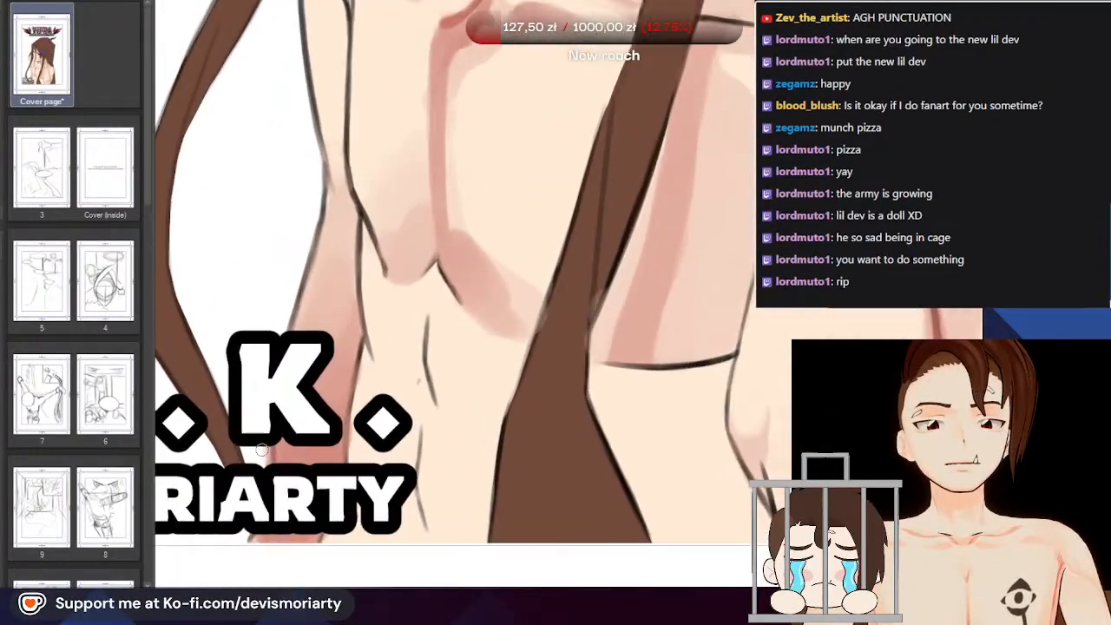
scroll(264, 461, "down", 4)
scroll(267, 419, "up", 2)
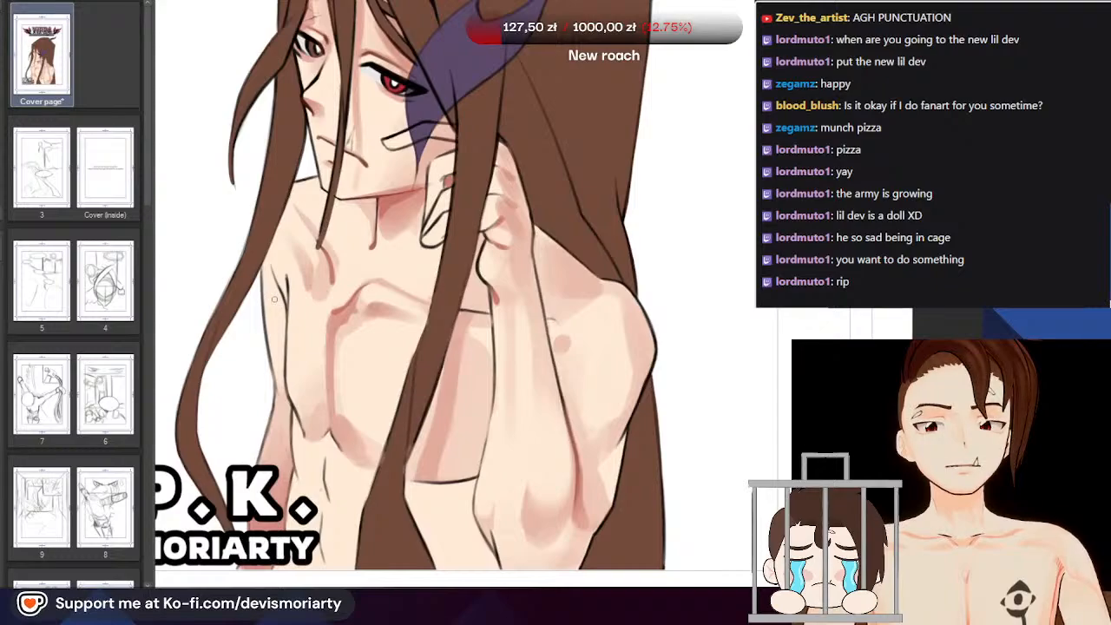
Paint the short grey line on the near shoulder beside the raised forearm as a muted red mark
scroll(276, 301, "up", 2)
scroll(298, 276, "down", 4)
scroll(365, 377, "up", 5)
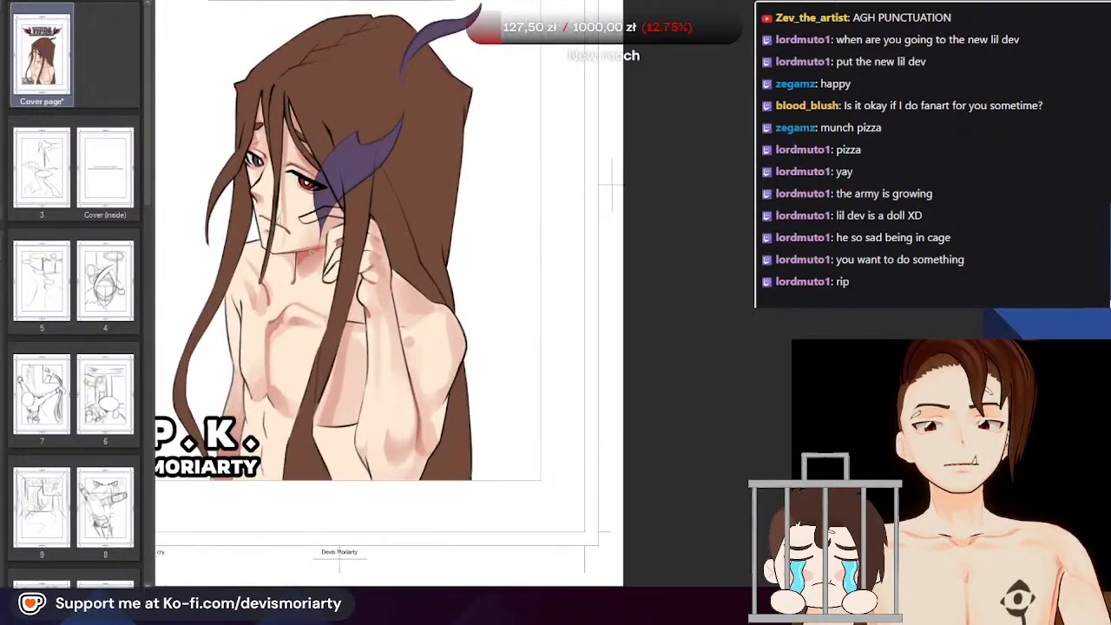
scroll(366, 376, "up", 3)
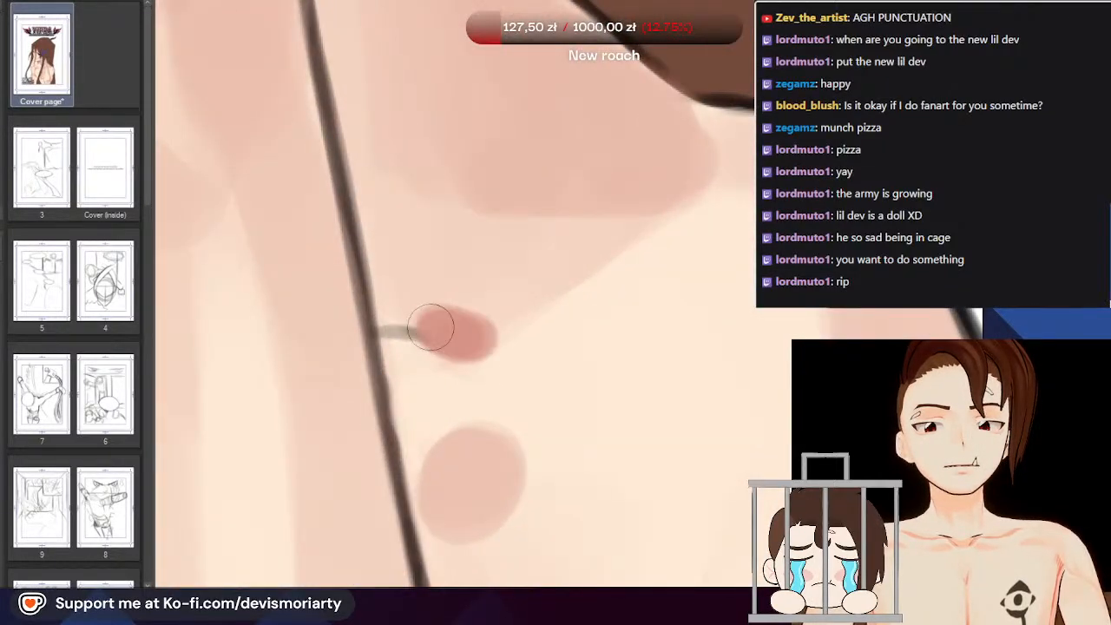
scroll(393, 330, "down", 4)
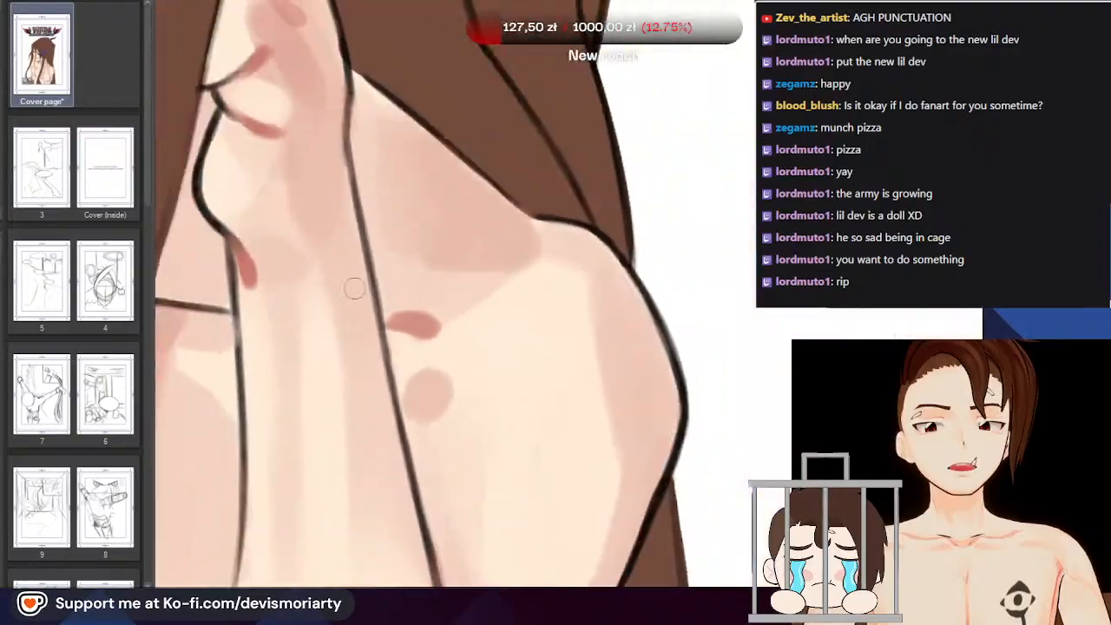
scroll(394, 330, "up", 2)
Turn the canvas sideways, refine the red shoulder mark and tint the dark chest line between hair strand and forearm muted red
left_click_drag(738, 434, 391, 469)
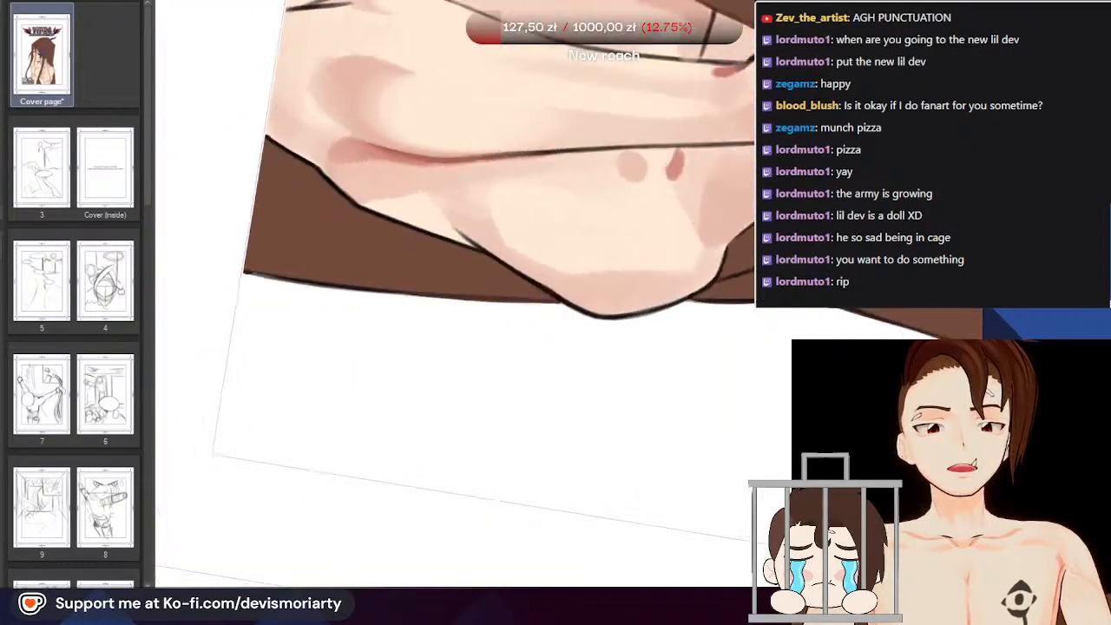
scroll(390, 452, "down", 3)
scroll(531, 322, "up", 1)
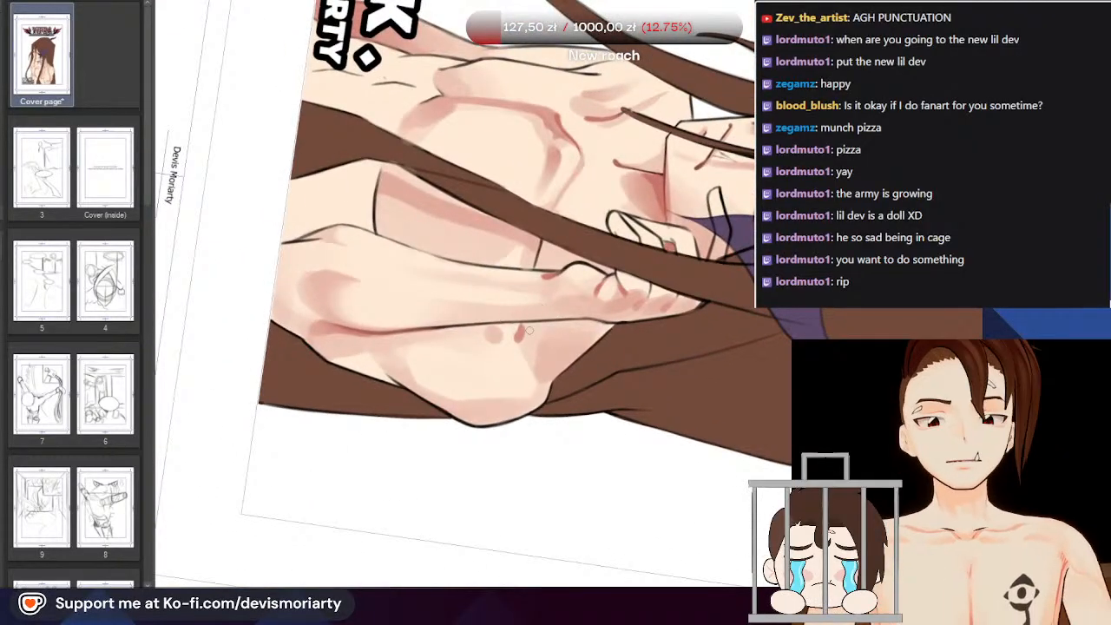
scroll(529, 330, "up", 4)
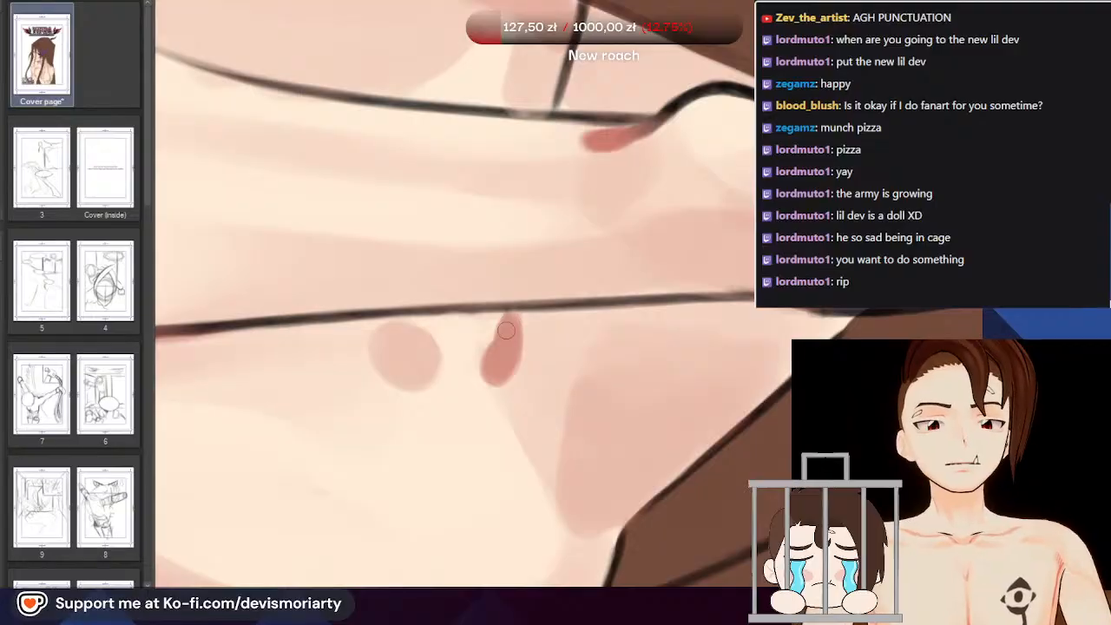
scroll(510, 317, "down", 2)
scroll(514, 251, "up", 2)
left_click_drag(525, 214, 535, 156)
scroll(439, 423, "down", 4)
scroll(410, 402, "down", 5)
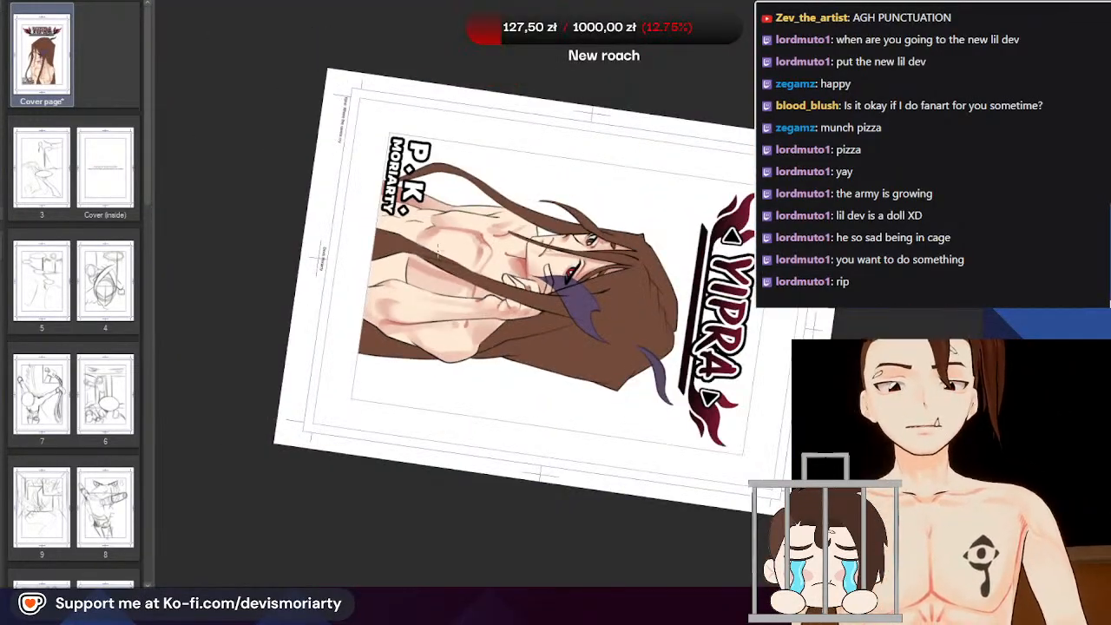
Return the canvas to its upright orientation and save the cover page with the reddened chest and shoulder lines
scroll(441, 377, "up", 3)
scroll(431, 215, "down", 3)
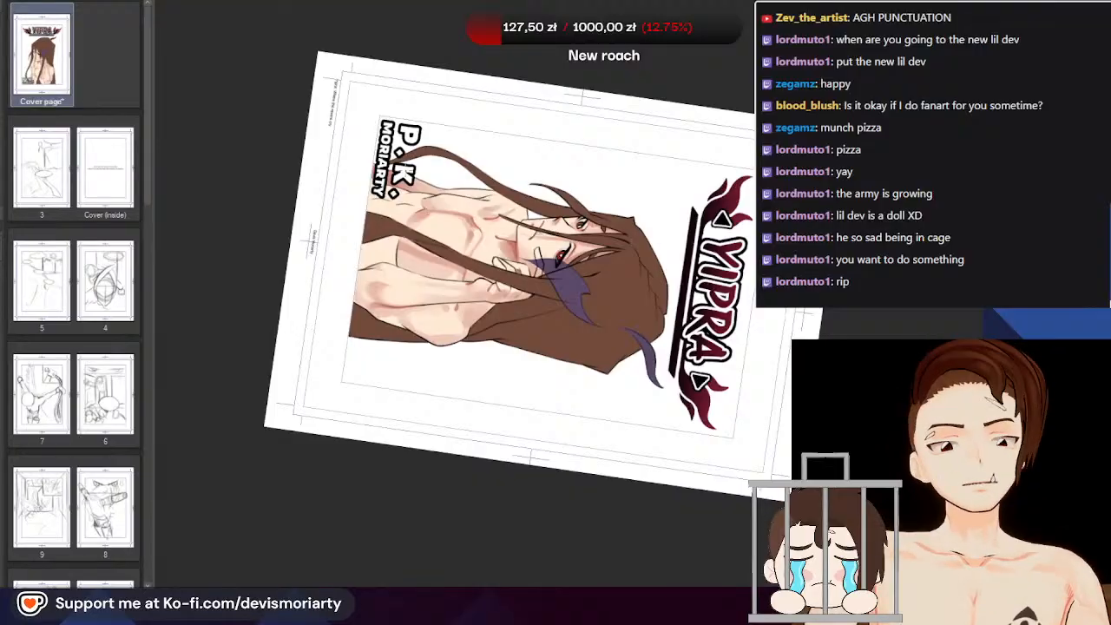
scroll(393, 169, "up", 3)
scroll(394, 169, "down", 2)
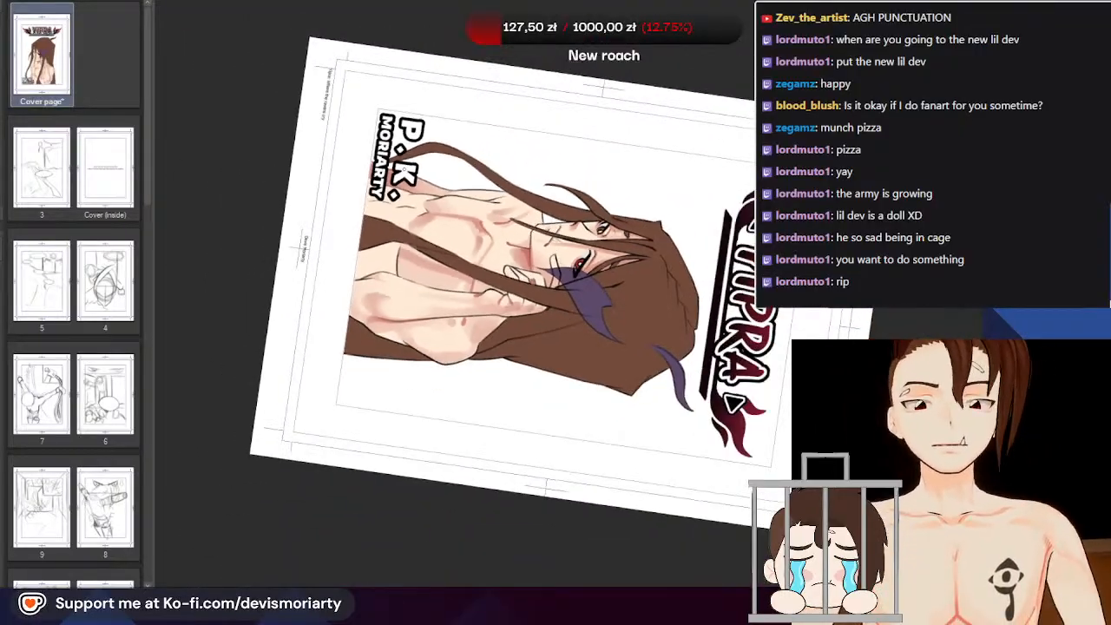
scroll(398, 196, "up", 2)
scroll(382, 209, "down", 3)
scroll(355, 228, "up", 1)
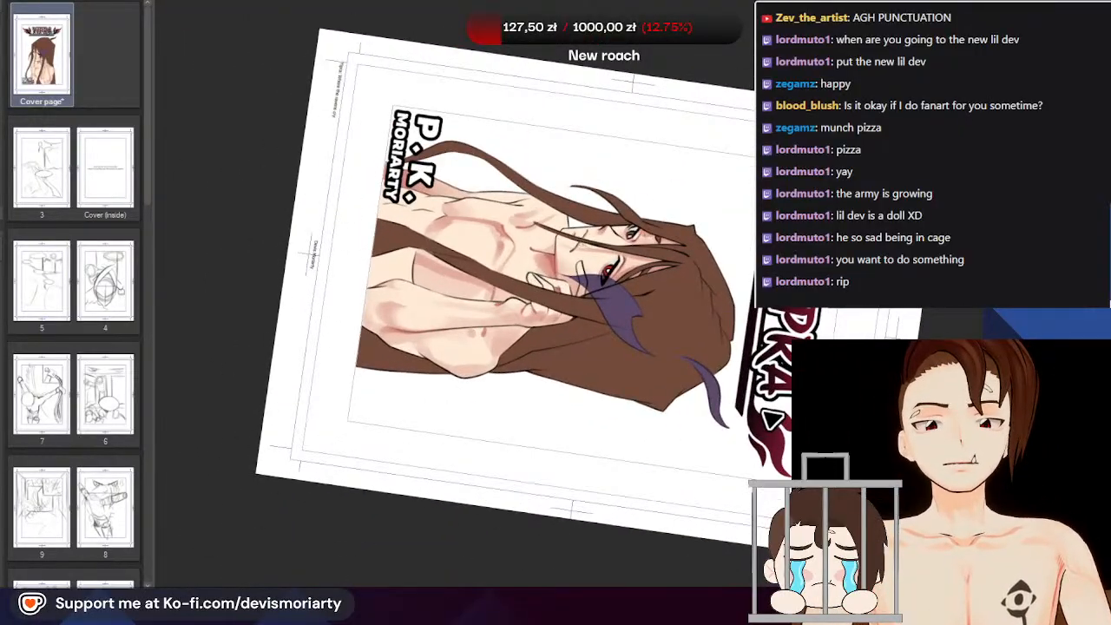
key("ctrl+0")
scroll(281, 263, "down", 2)
scroll(416, 198, "up", 2)
key("ctrl+s")
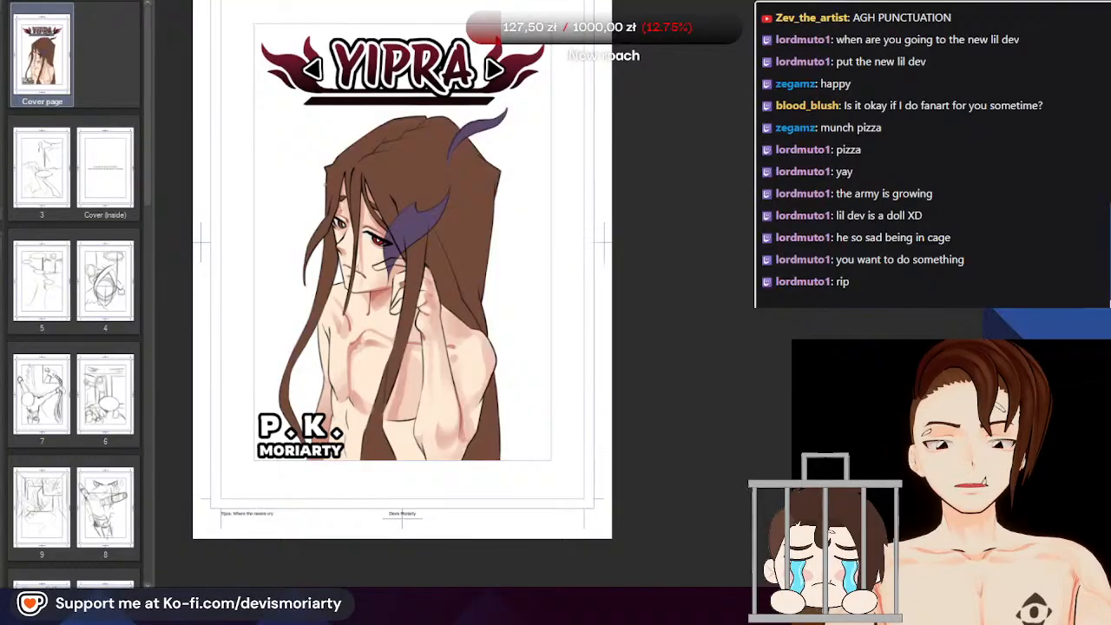
Examine the skin shading on the chest, forearm and near shoulder at different magnifications
scroll(360, 211, "down", 3)
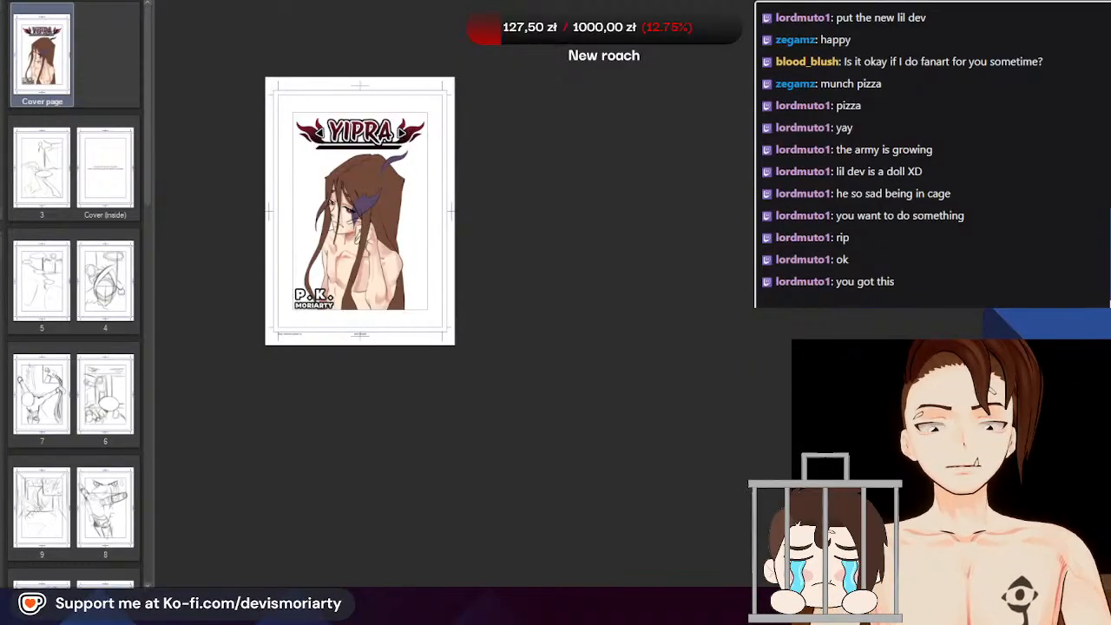
scroll(416, 334, "down", 1)
scroll(391, 286, "up", 10)
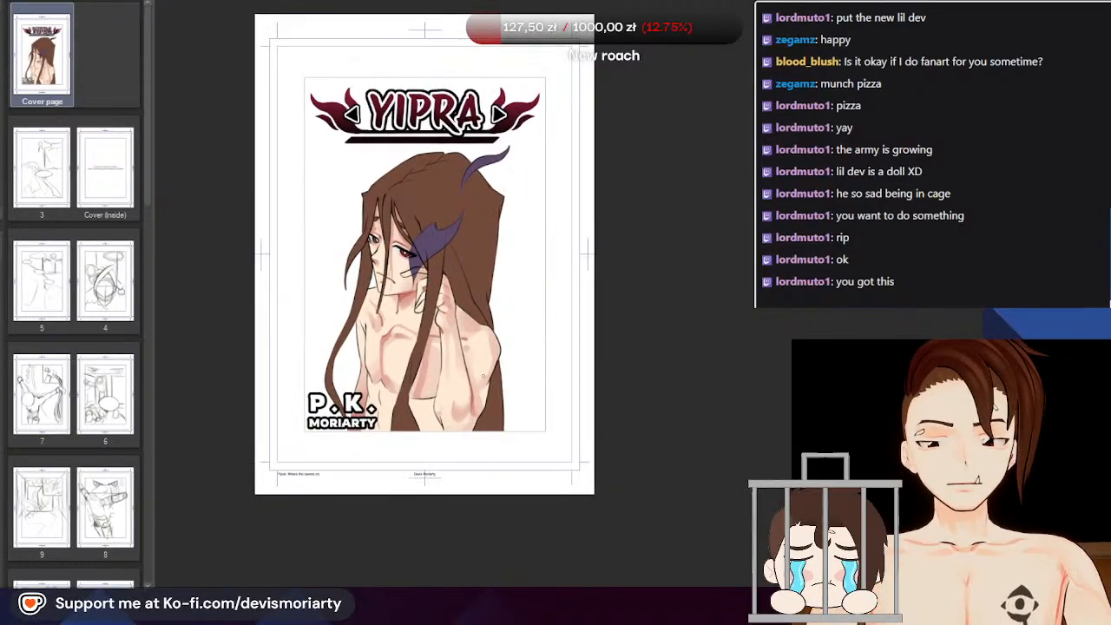
scroll(465, 345, "up", 2)
scroll(443, 261, "down", 2)
scroll(421, 182, "up", 1)
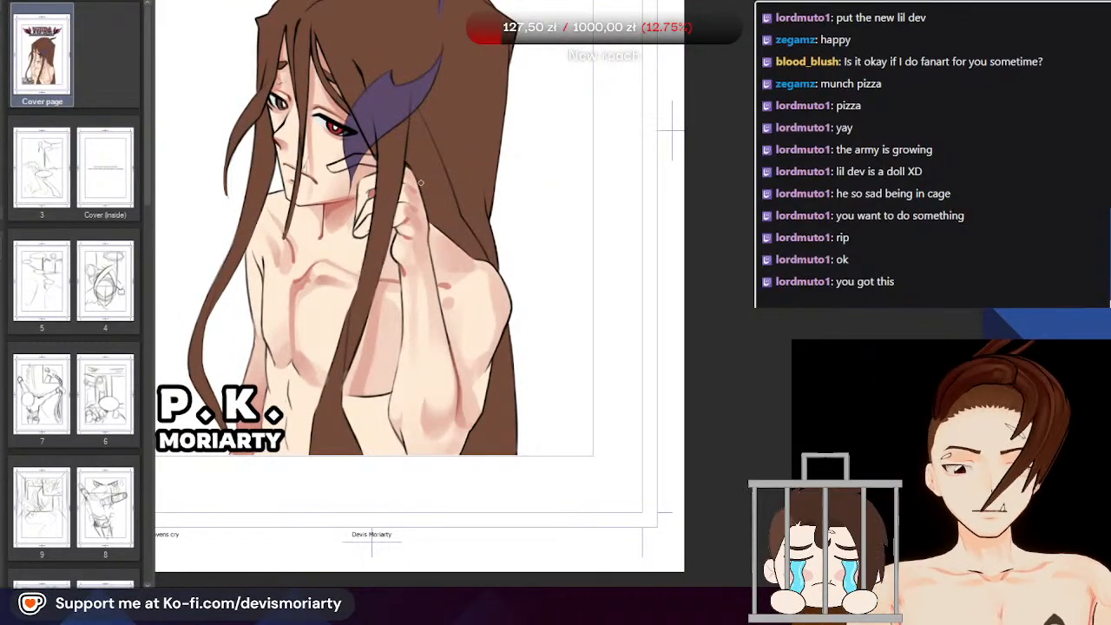
scroll(382, 252, "down", 3)
scroll(377, 278, "up", 4)
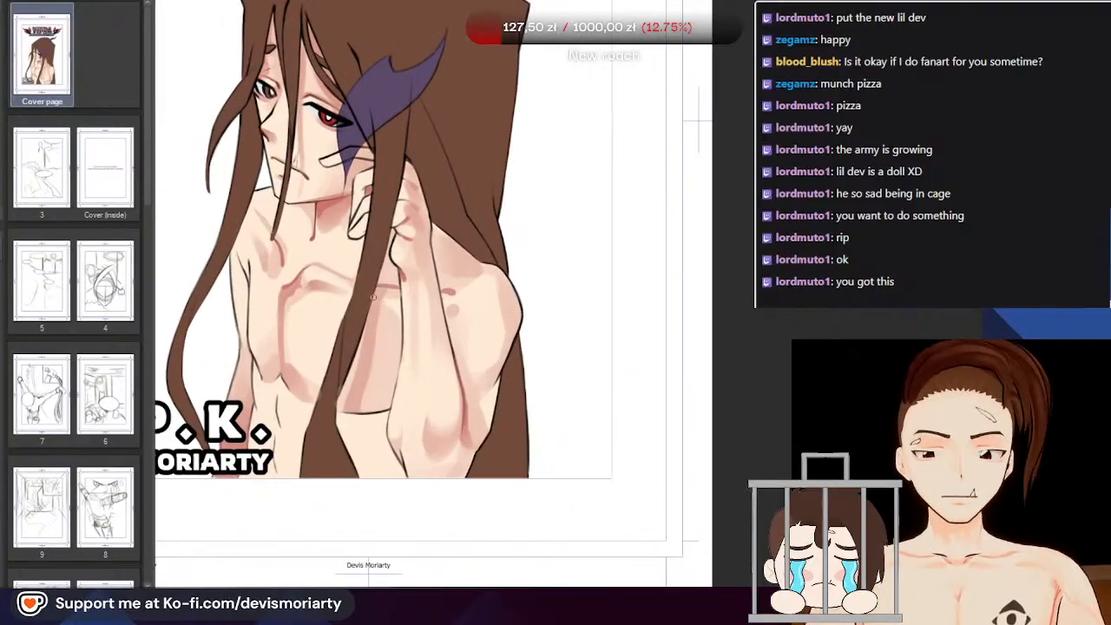
scroll(373, 297, "down", 3)
scroll(365, 312, "up", 4)
scroll(355, 339, "down", 1)
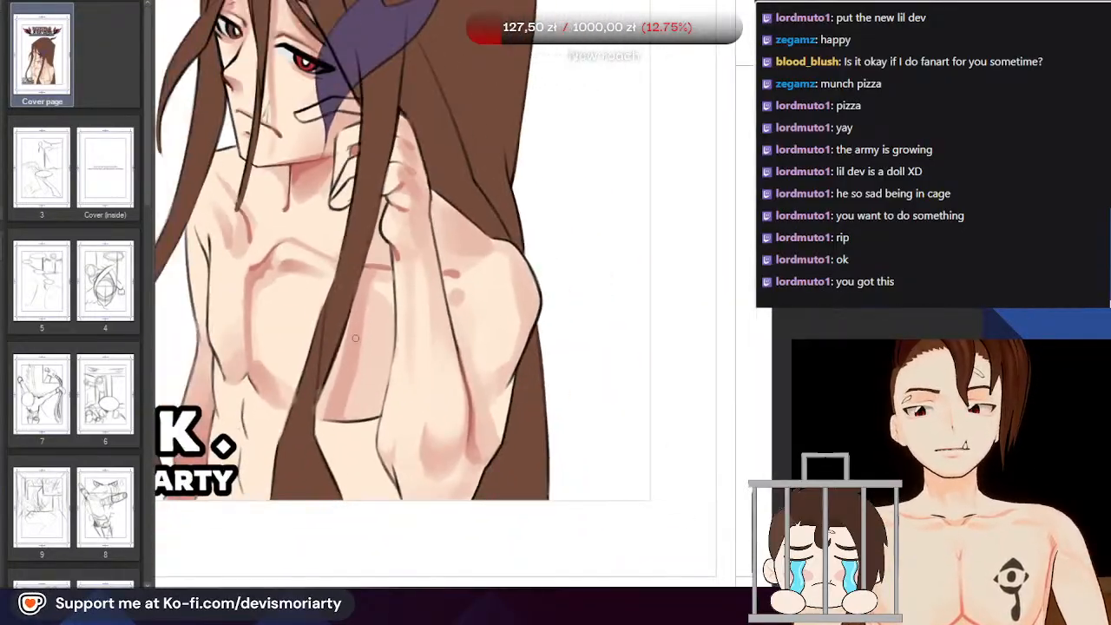
Refine the pink shadow band on the chest between the hair strand and the raised forearm, down to the dark line
scroll(355, 338, "up", 3)
scroll(356, 334, "down", 1)
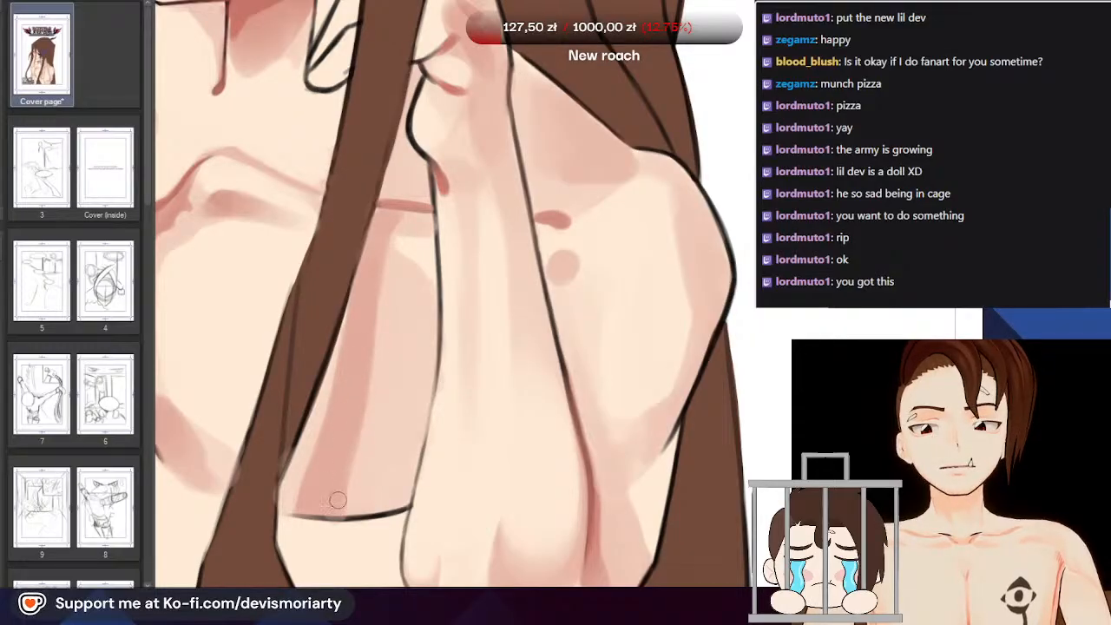
scroll(363, 295, "down", 4)
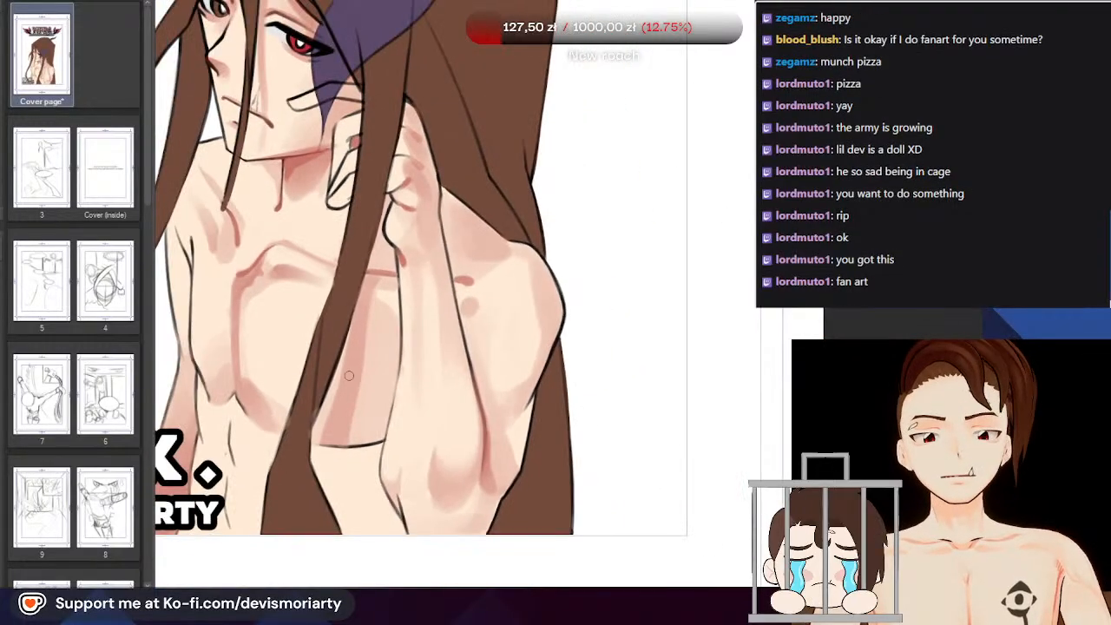
scroll(376, 316, "up", 1)
scroll(380, 330, "down", 5)
scroll(373, 369, "up", 3)
Turn the canvas sideways and blend the pink chest shadow along its lower edge line between hair strand and forearm
left_click_drag(294, 583, 738, 469)
scroll(286, 330, "down", 6)
scroll(395, 417, "up", 6)
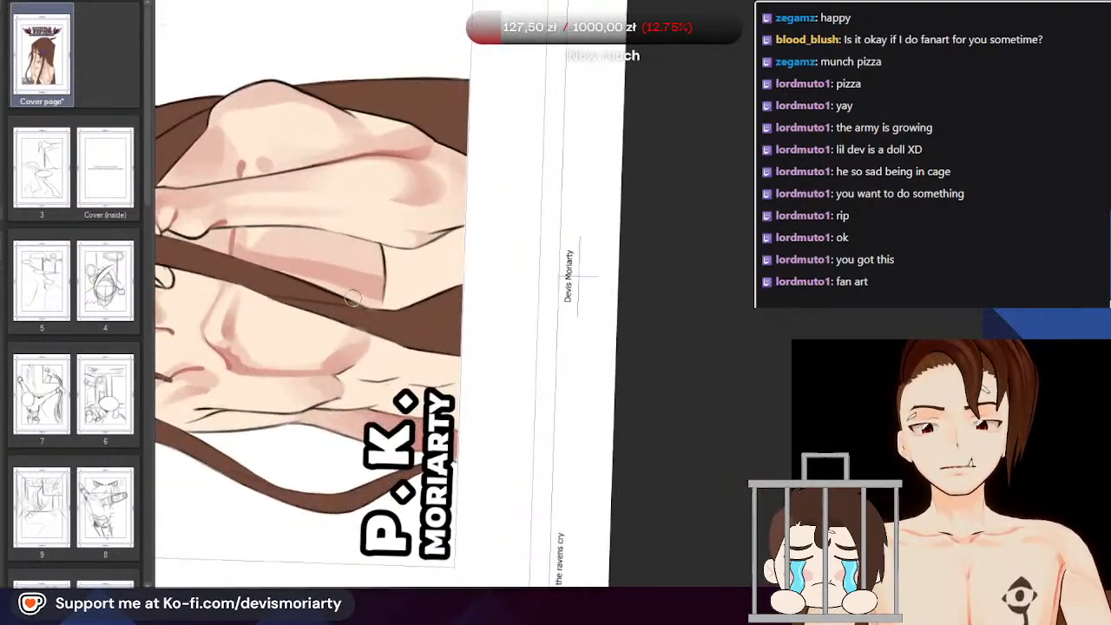
scroll(382, 346, "down", 1)
scroll(360, 225, "down", 2)
scroll(355, 224, "up", 5)
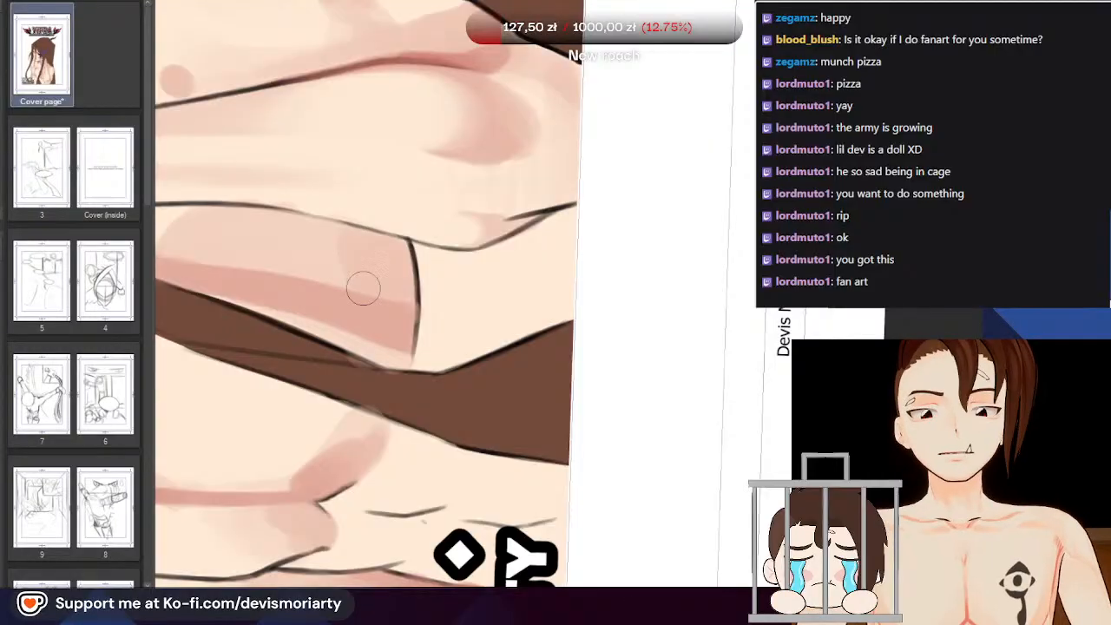
scroll(314, 208, "up", 3)
left_click_drag(397, 309, 408, 333)
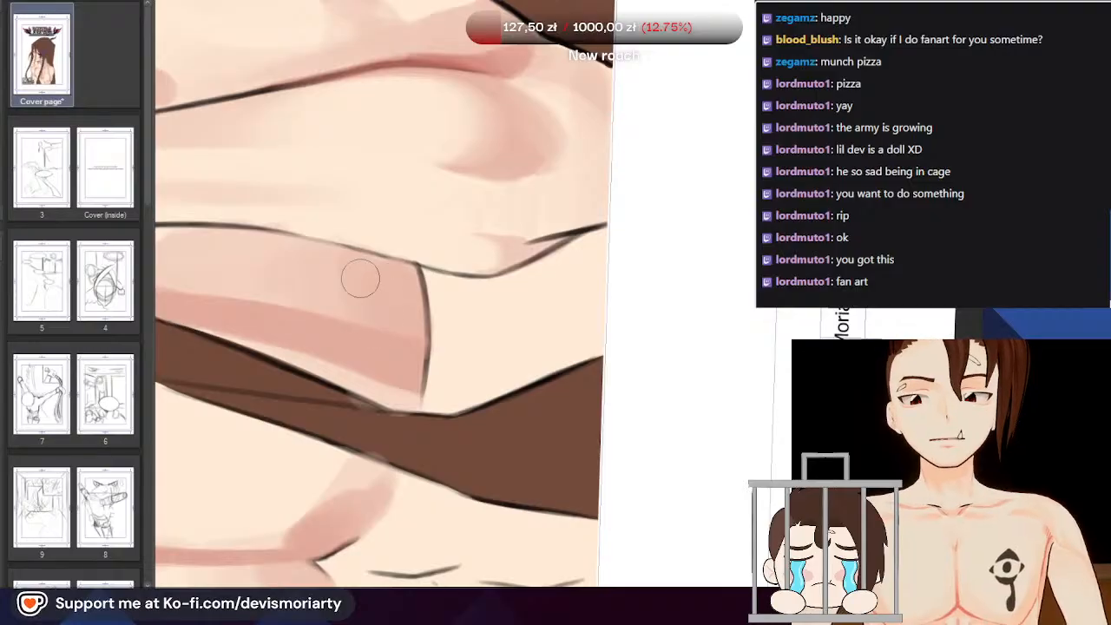
Save the cover page with the blended chest shadow and return the canvas to its upright orientation
scroll(295, 283, "down", 5)
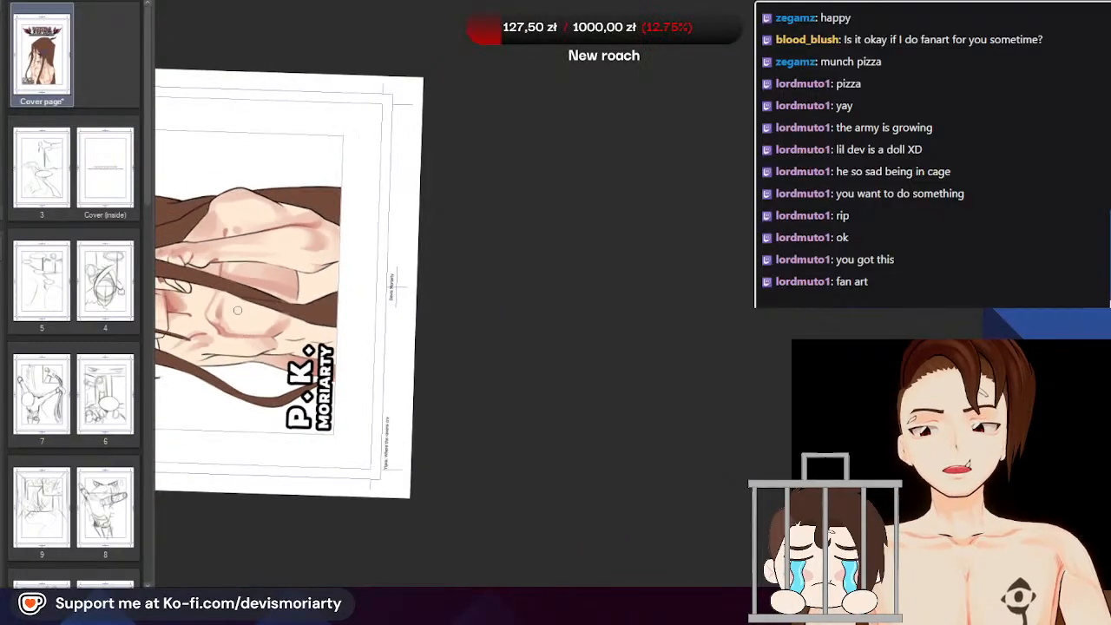
scroll(230, 272, "up", 3)
scroll(270, 175, "down", 4)
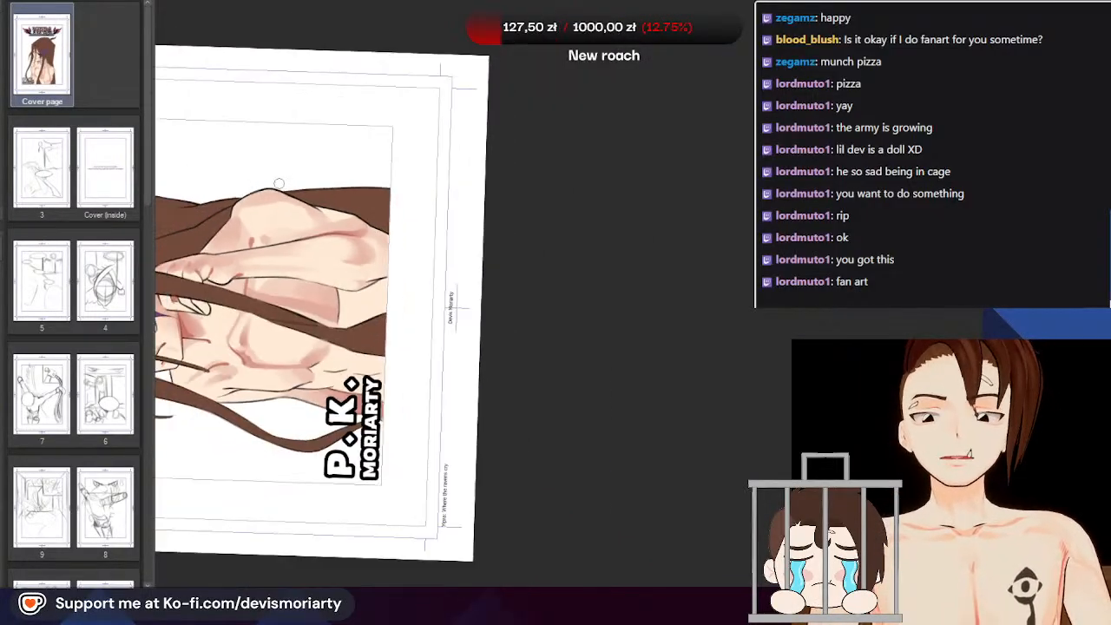
scroll(225, 227, "up", 4)
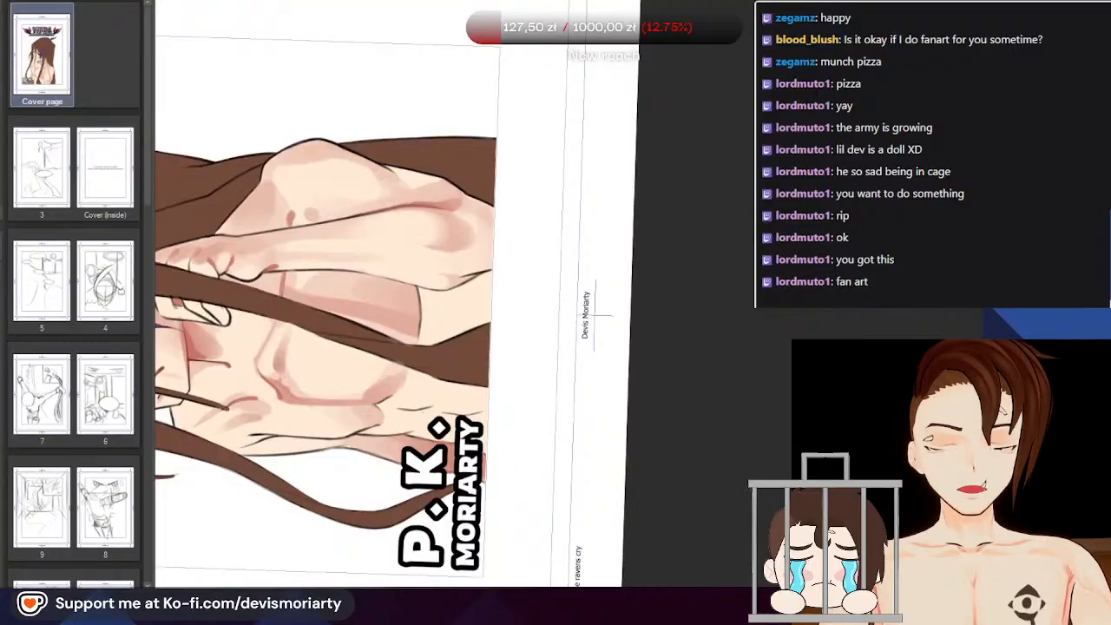
left_click(347, 592)
scroll(335, 378, "down", 2)
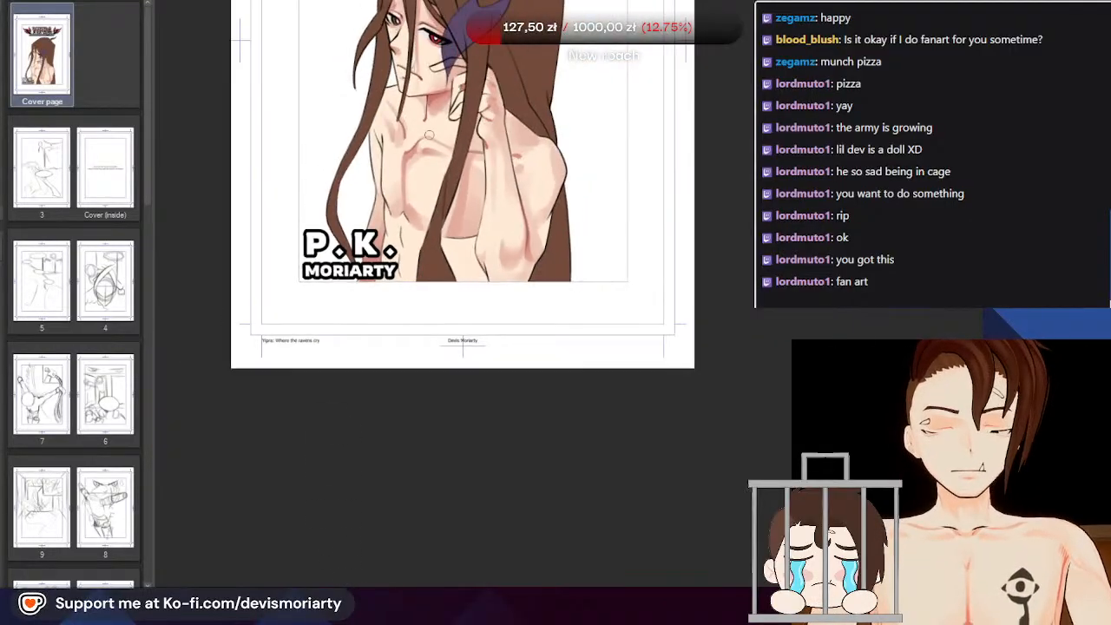
scroll(432, 128, "up", 2)
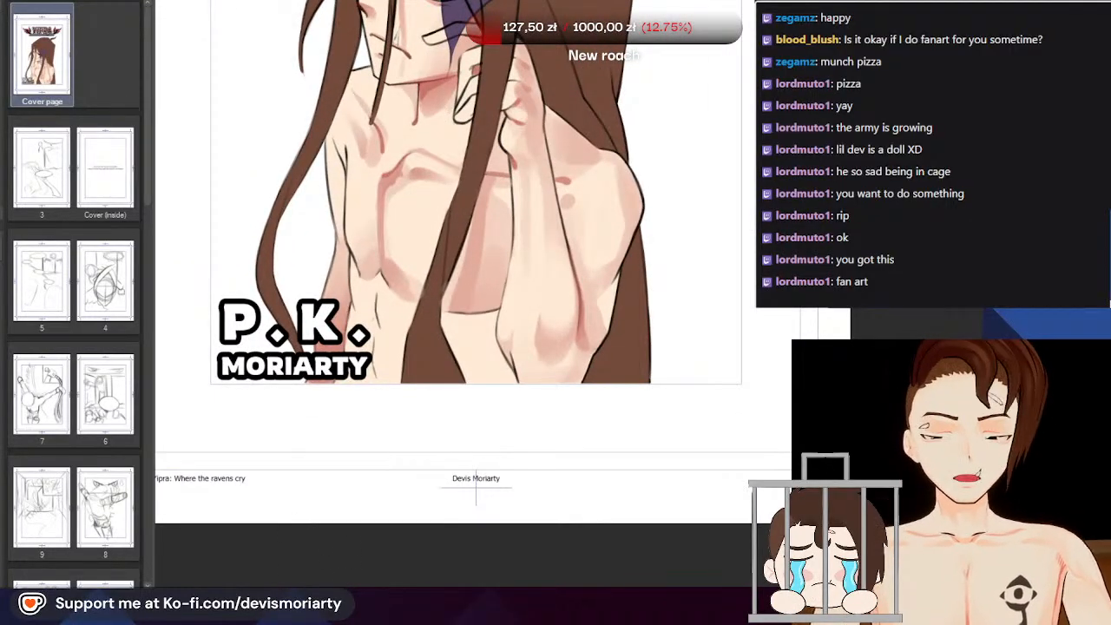
Turn the canvas on its side, sample the neck shadow's dark pink and try a short mark beside the red chest line
left_click_drag(486, 529, 295, 286)
scroll(293, 273, "down", 3)
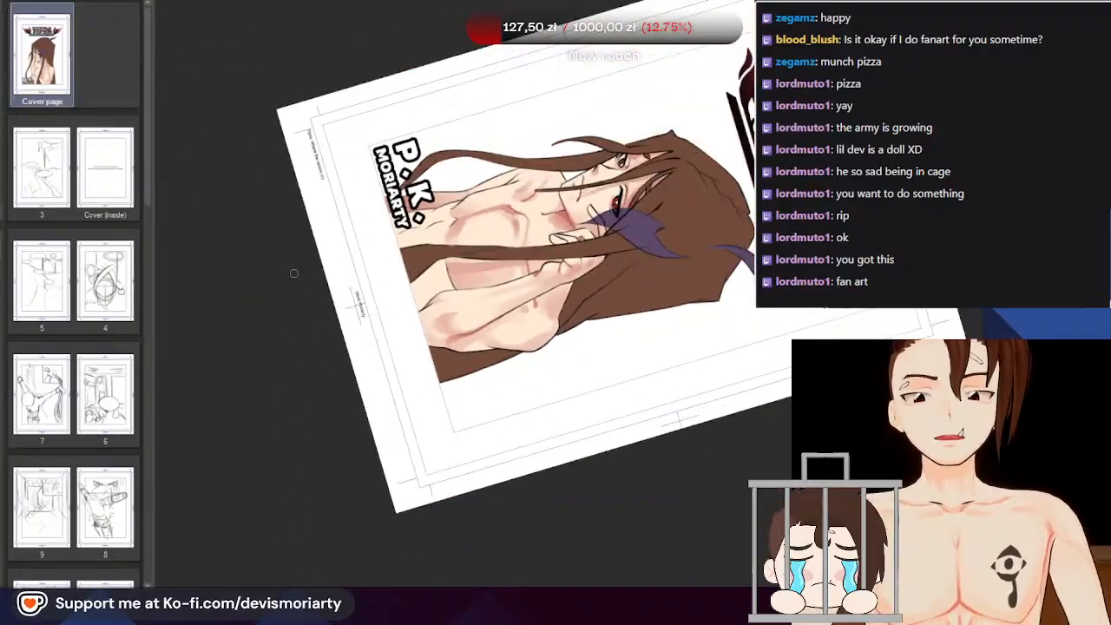
scroll(393, 105, "up", 2)
scroll(538, 393, "down", 2)
scroll(640, 395, "up", 4)
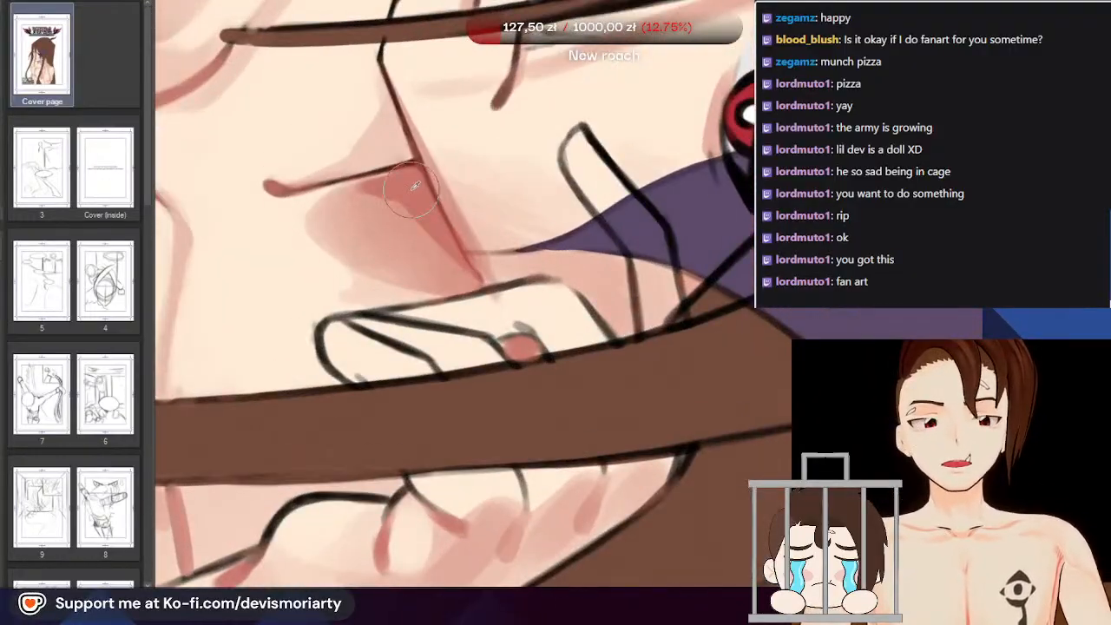
scroll(360, 151, "down", 2)
scroll(276, 228, "up", 5)
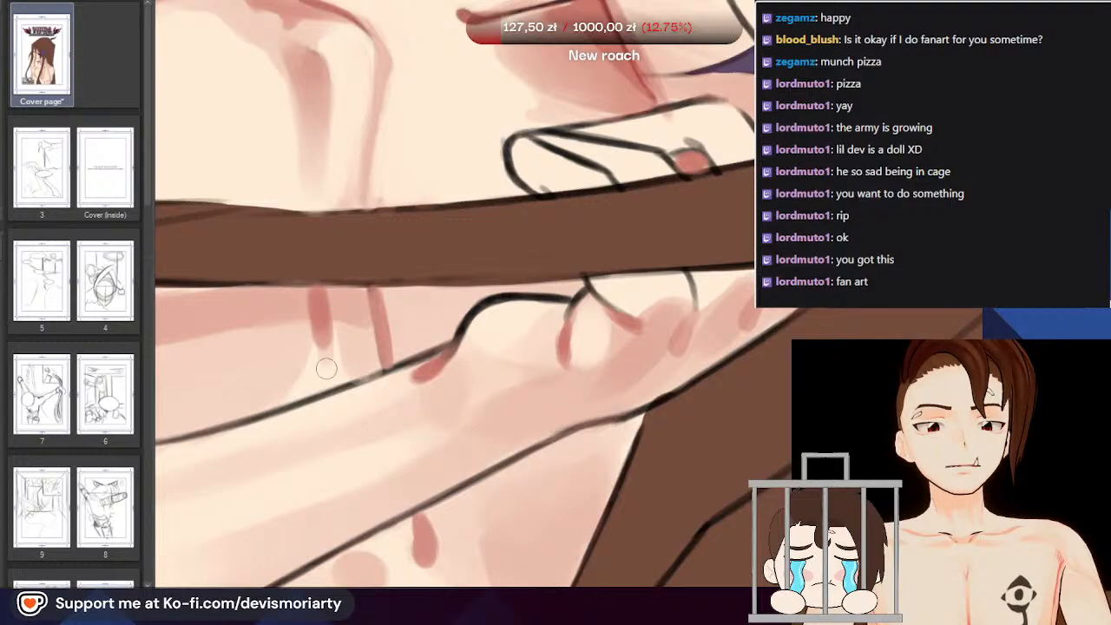
scroll(322, 367, "down", 5)
scroll(330, 364, "up", 5)
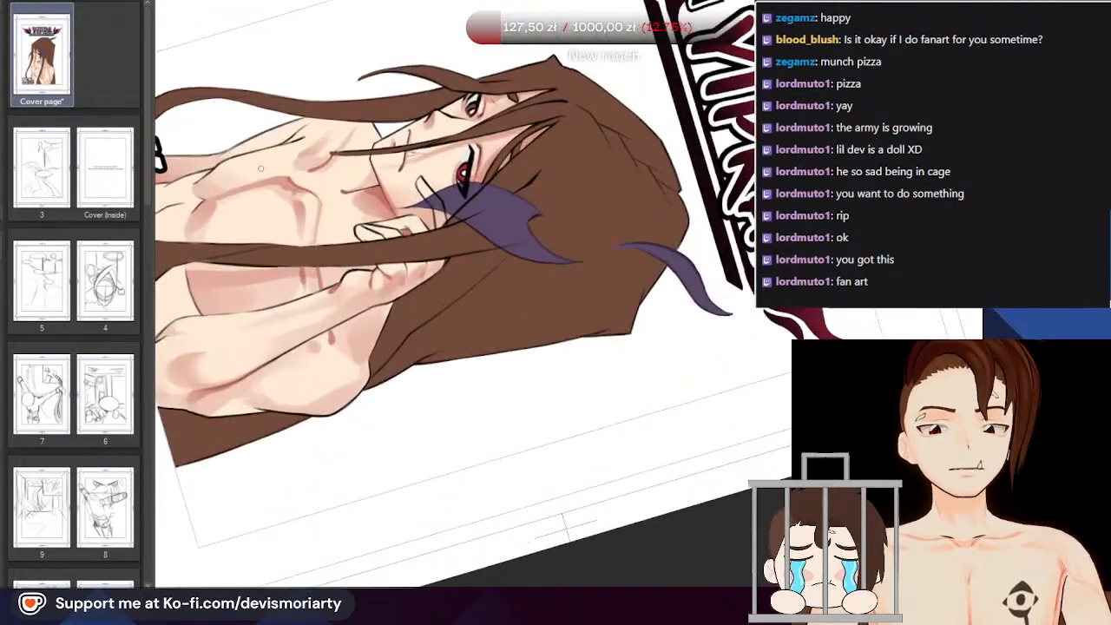
Rework the extra short red mark on the chest between hair strand and forearm, and remove it
scroll(305, 174, "up", 1)
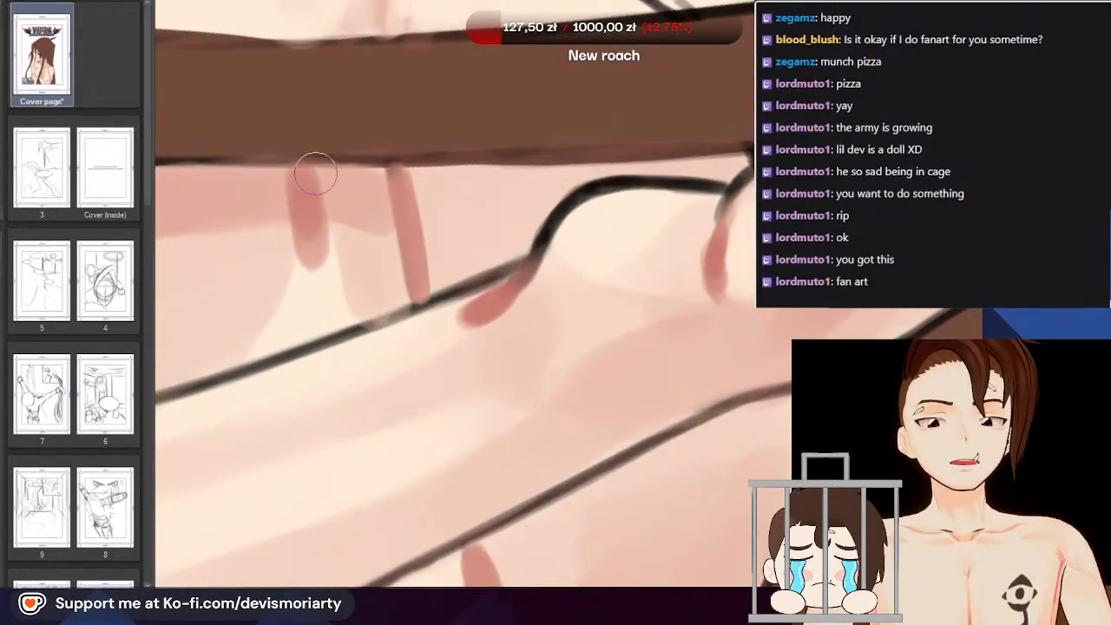
scroll(330, 295, "down", 2)
scroll(337, 332, "down", 3)
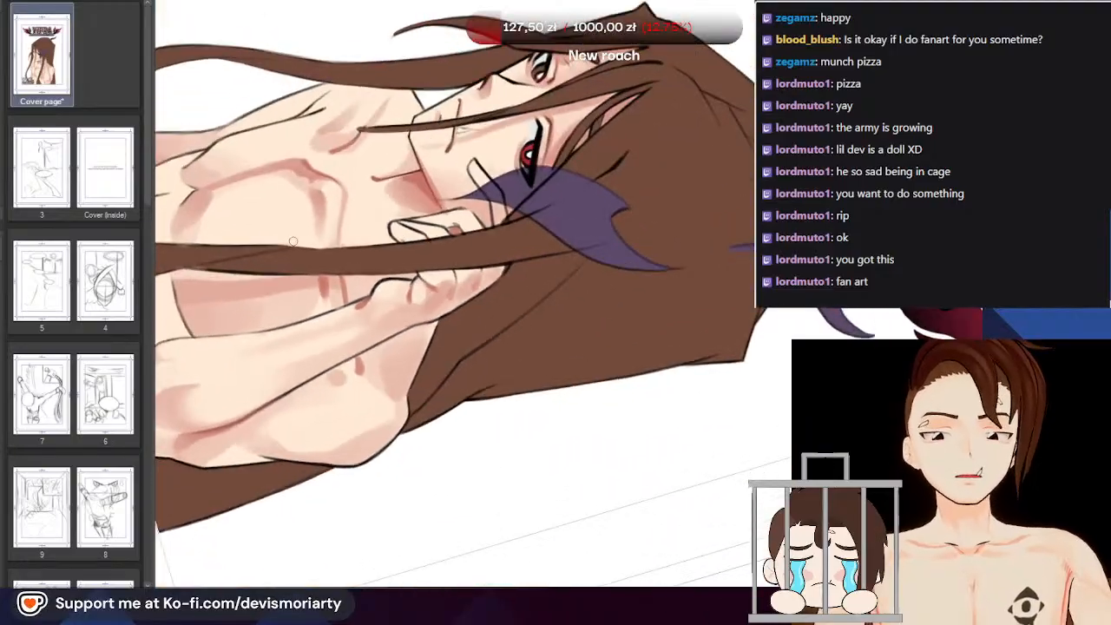
scroll(322, 322, "down", 3)
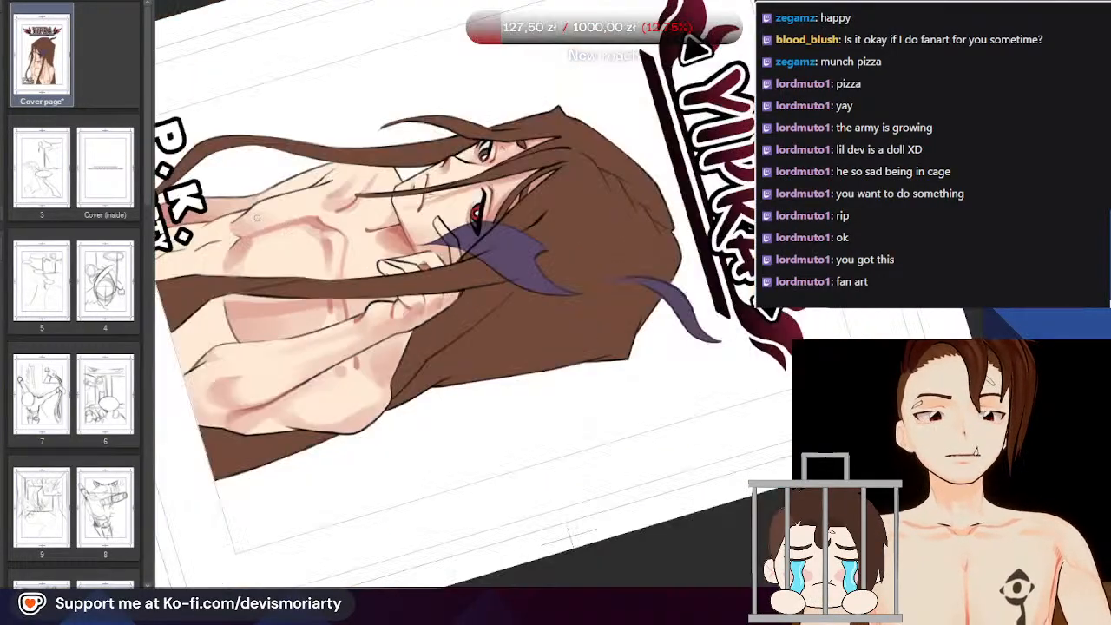
scroll(303, 277, "down", 3)
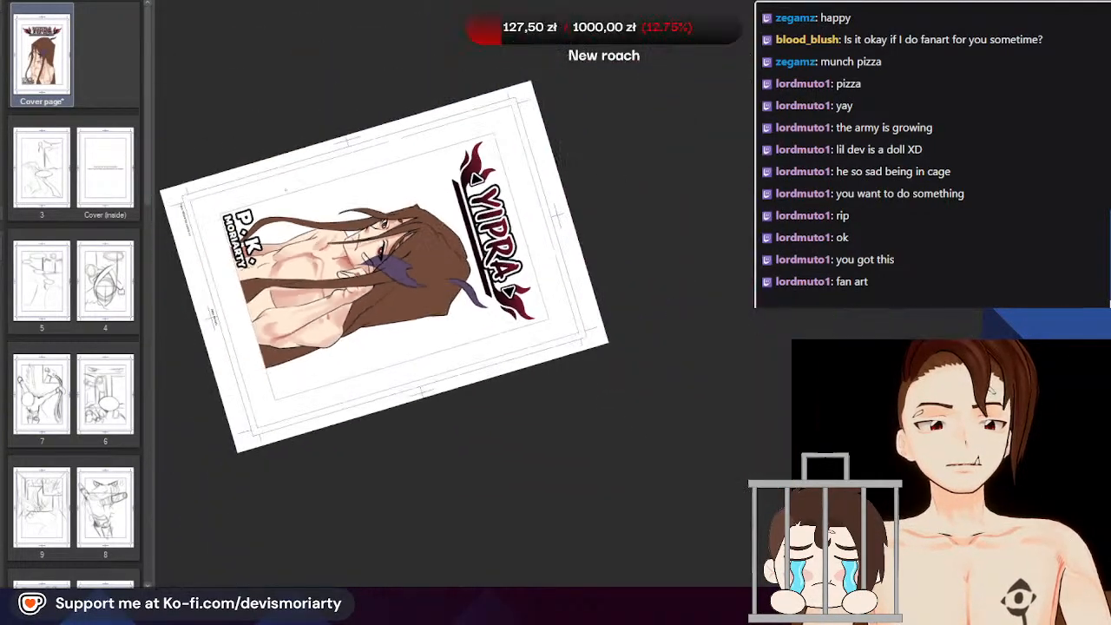
scroll(229, 191, "up", 1)
scroll(295, 156, "up", 1)
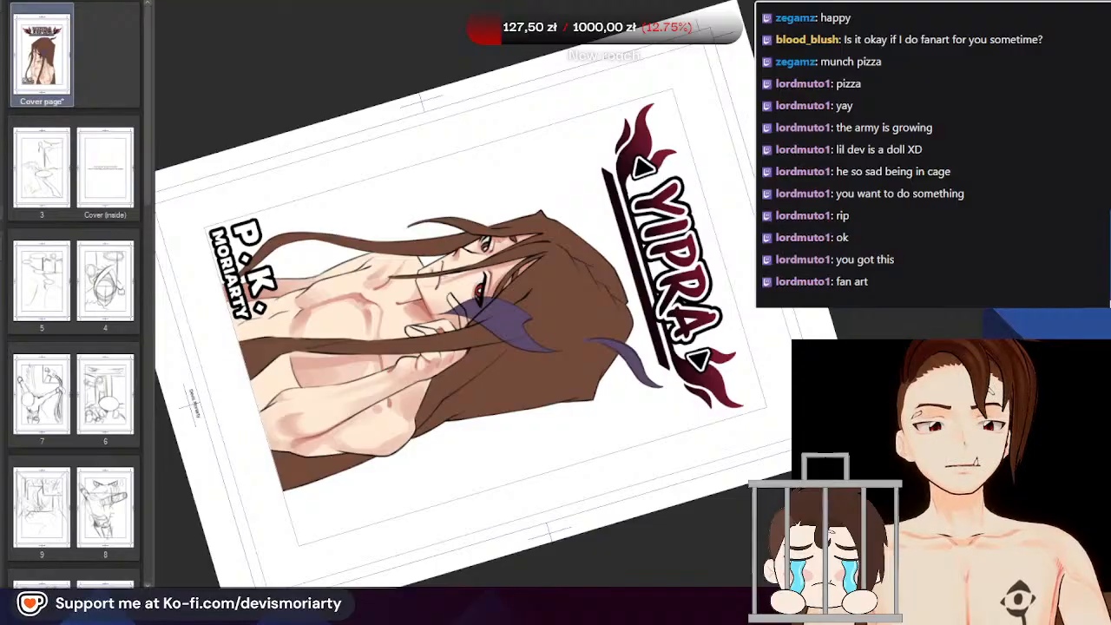
Save the cover page and turn the canvas upright again
scroll(308, 184, "up", 3)
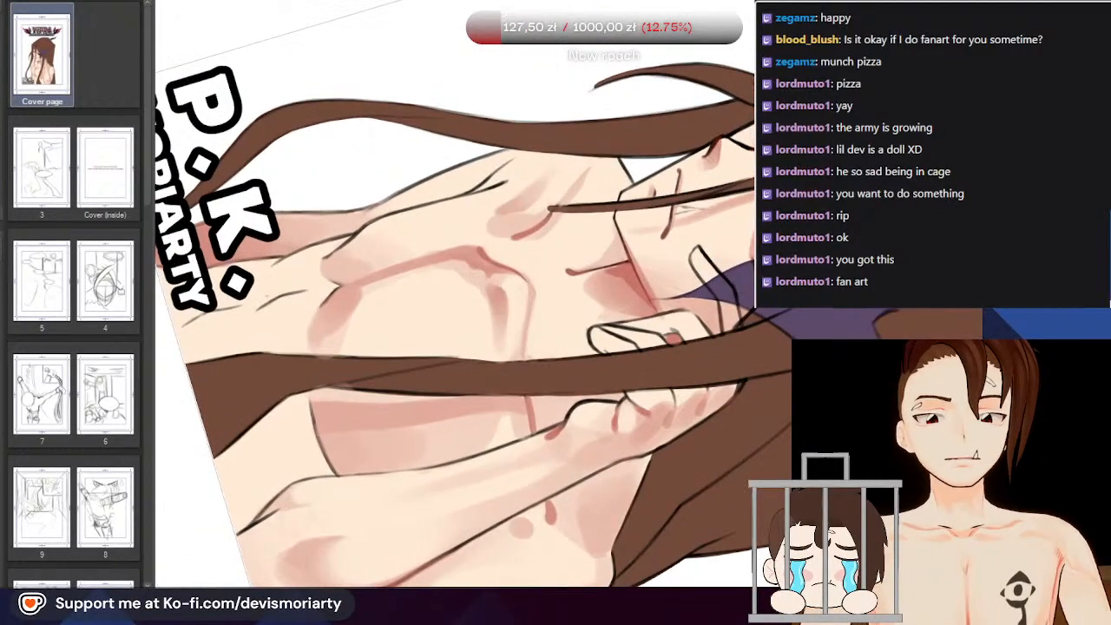
scroll(495, 303, "down", 2)
scroll(683, 373, "up", 1)
scroll(304, 209, "down", 3)
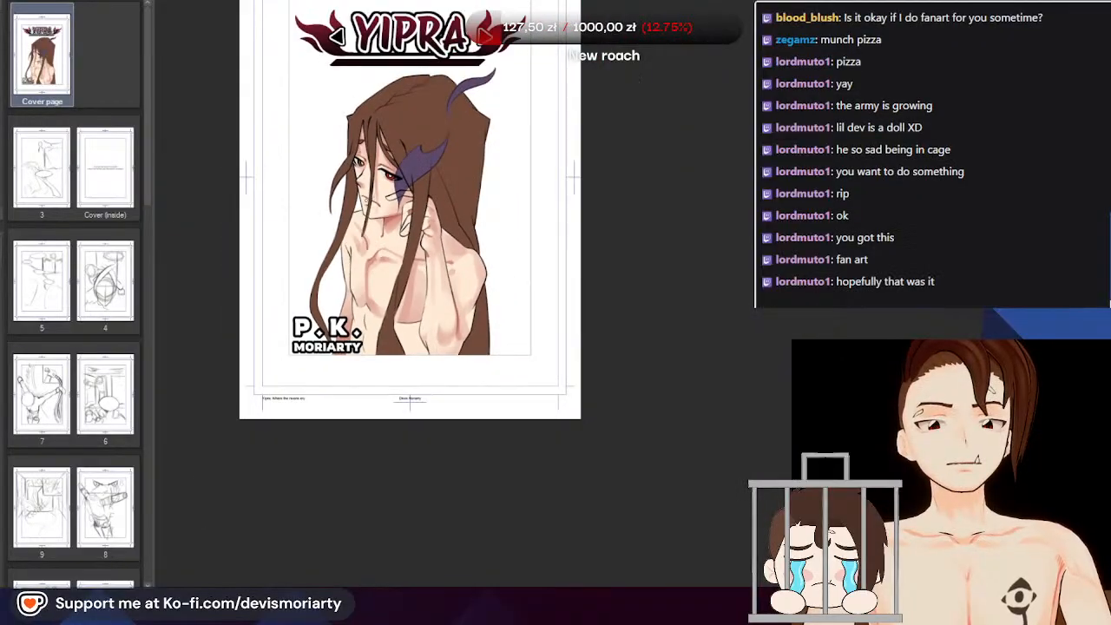
Try a soft pink shadow patch on the abdomen just below the chest, beside the long hair strand
scroll(490, 208, "up", 2)
scroll(347, 217, "down", 2)
scroll(347, 236, "up", 2)
scroll(269, 205, "up", 3)
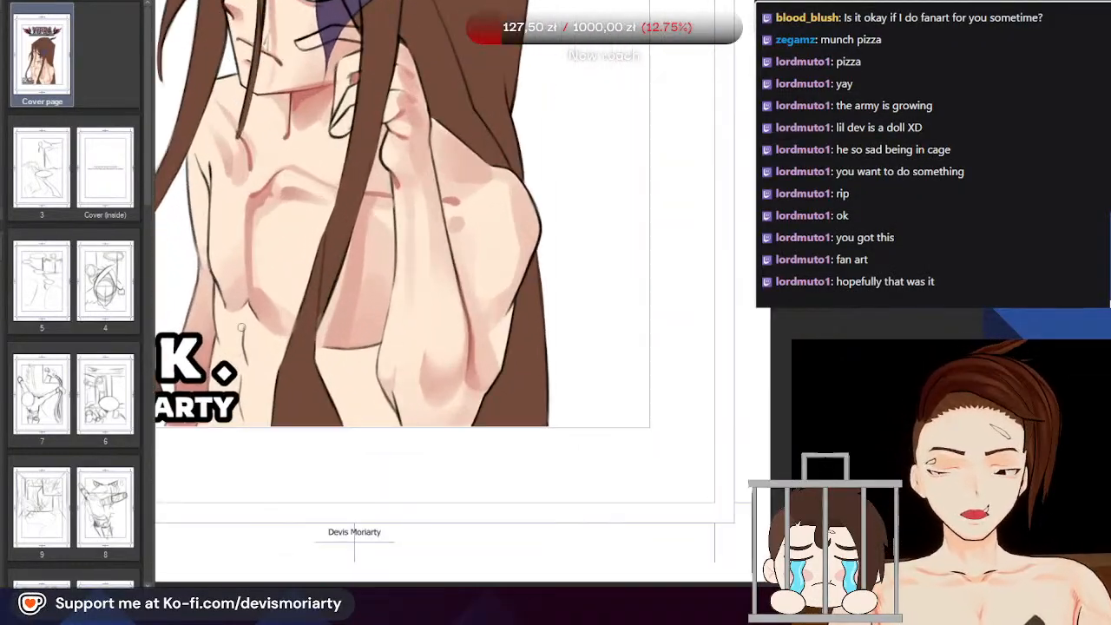
scroll(269, 206, "down", 1)
scroll(269, 278, "up", 1)
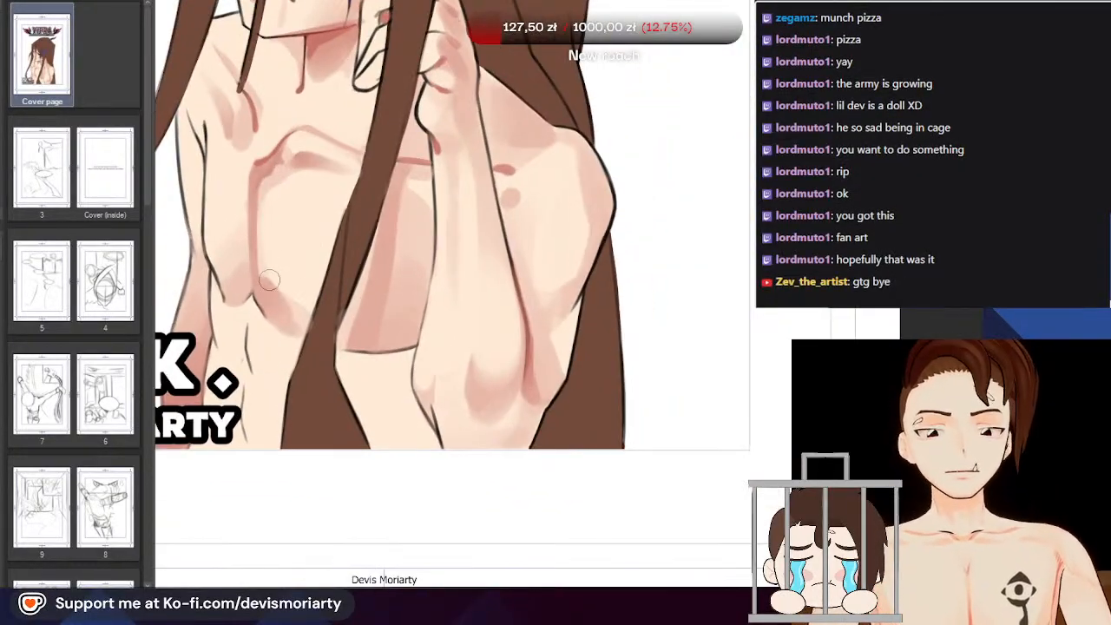
scroll(235, 219, "down", 1)
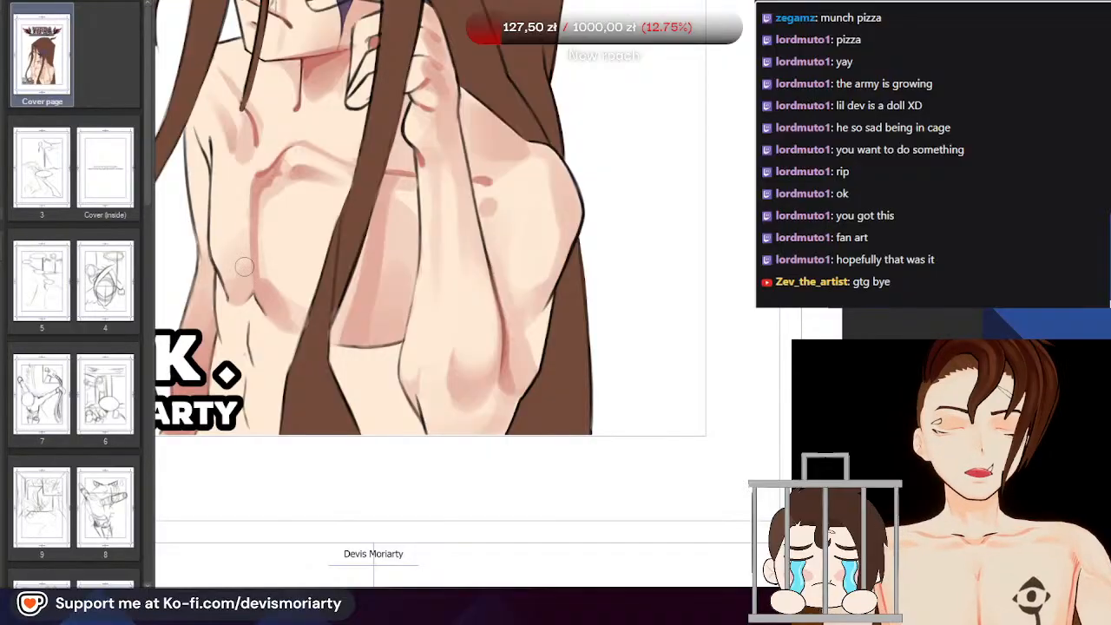
scroll(253, 312, "up", 1)
scroll(253, 313, "up", 2)
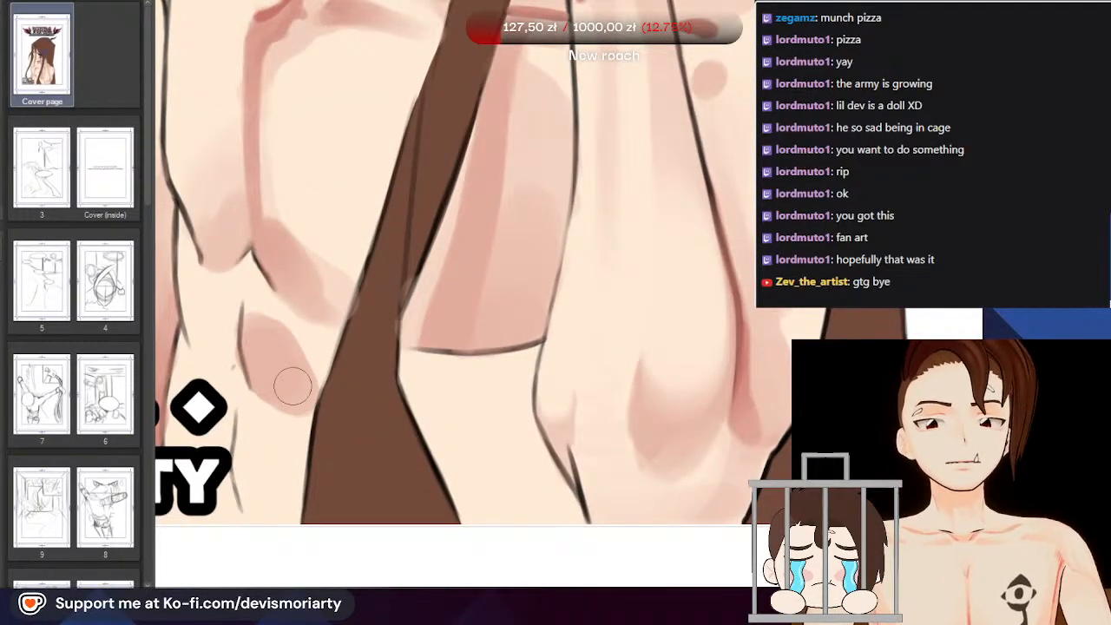
scroll(298, 353, "down", 2)
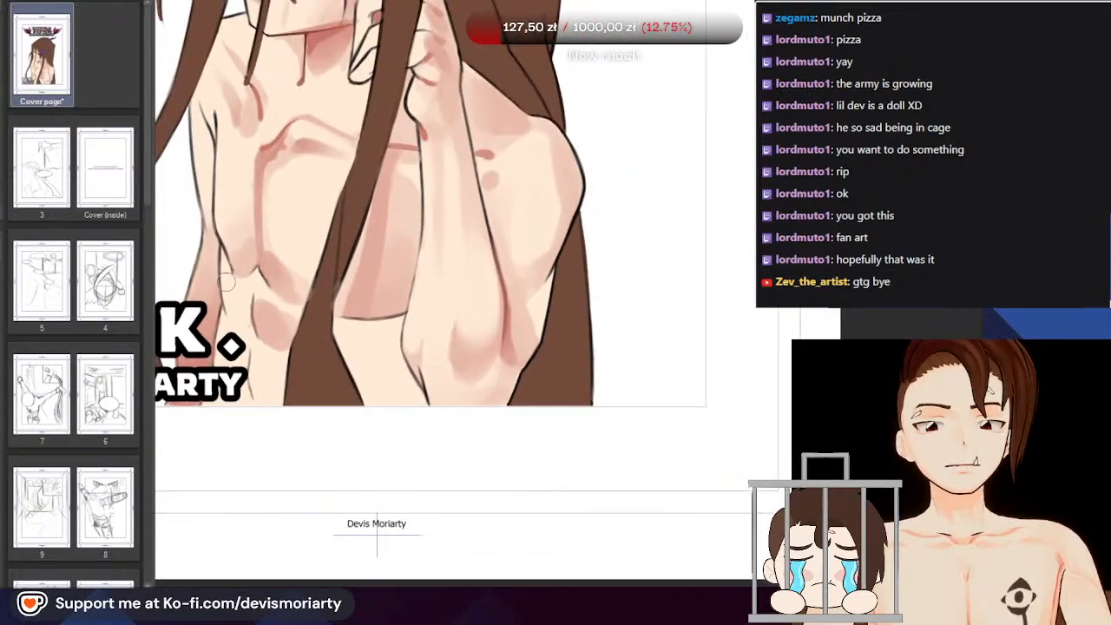
scroll(245, 330, "up", 2)
scroll(238, 330, "down", 3)
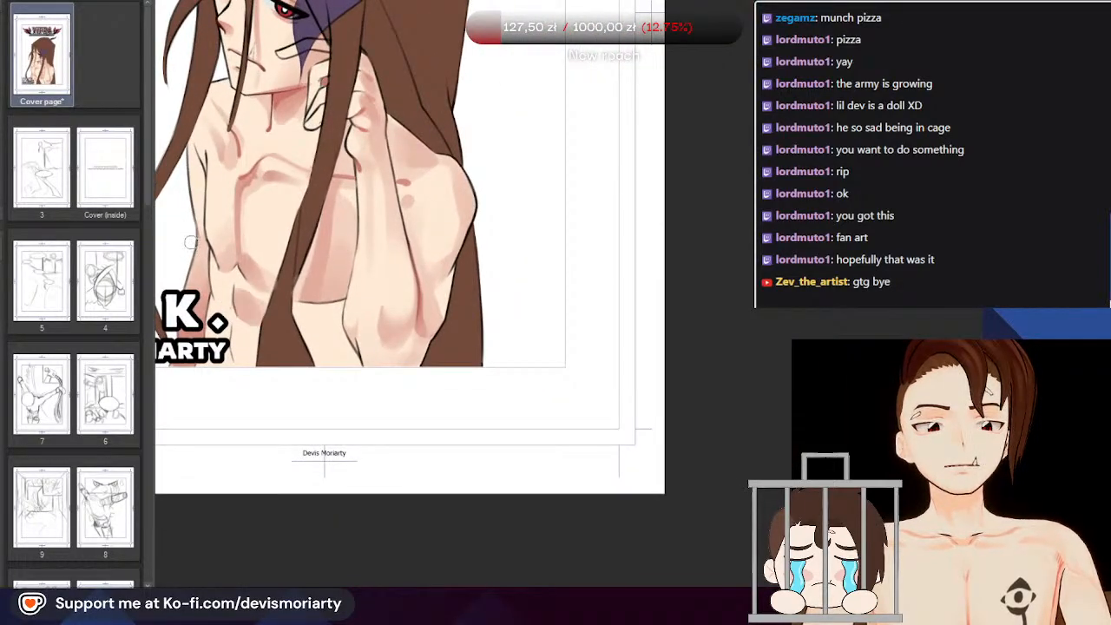
scroll(190, 243, "down", 3)
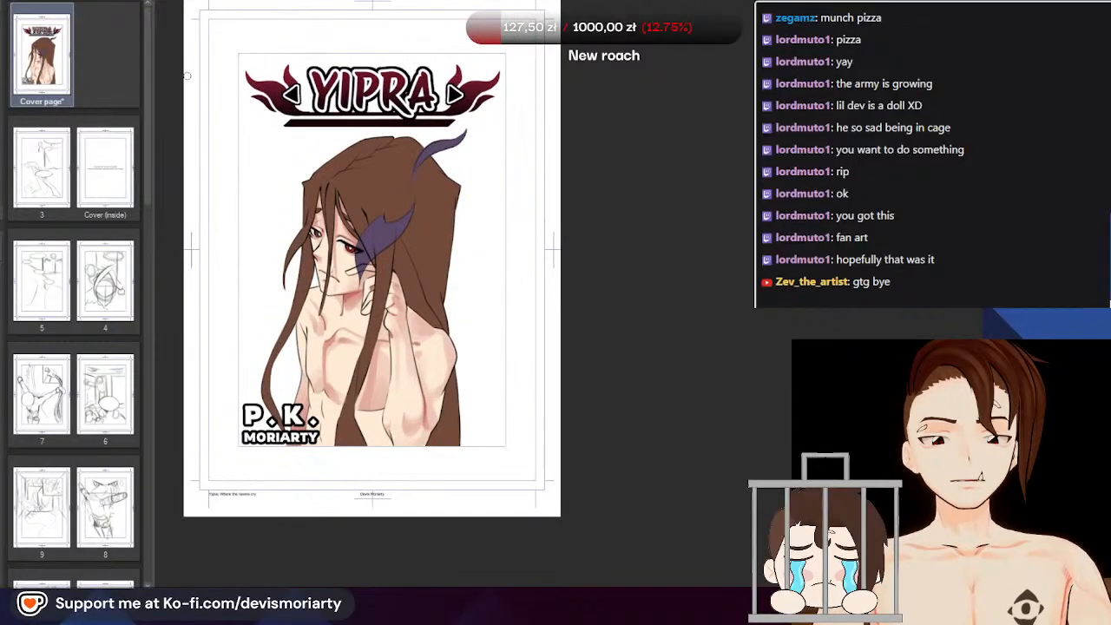
Touch up the pale pink neck shading beneath the chin and save the cover page
scroll(347, 395, "up", 5)
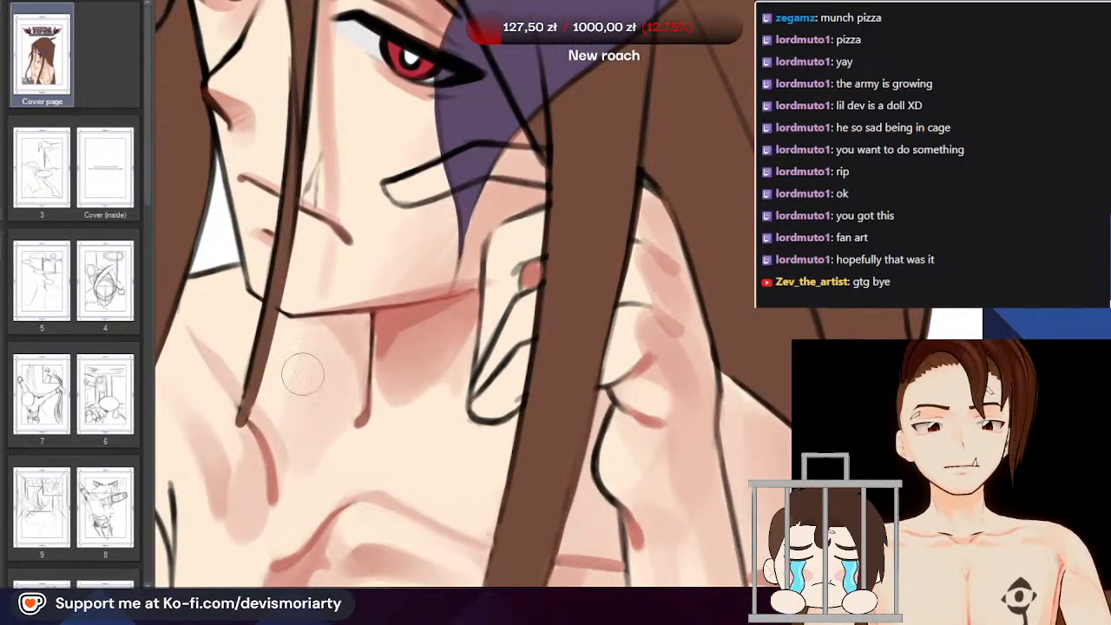
scroll(277, 383, "down", 3)
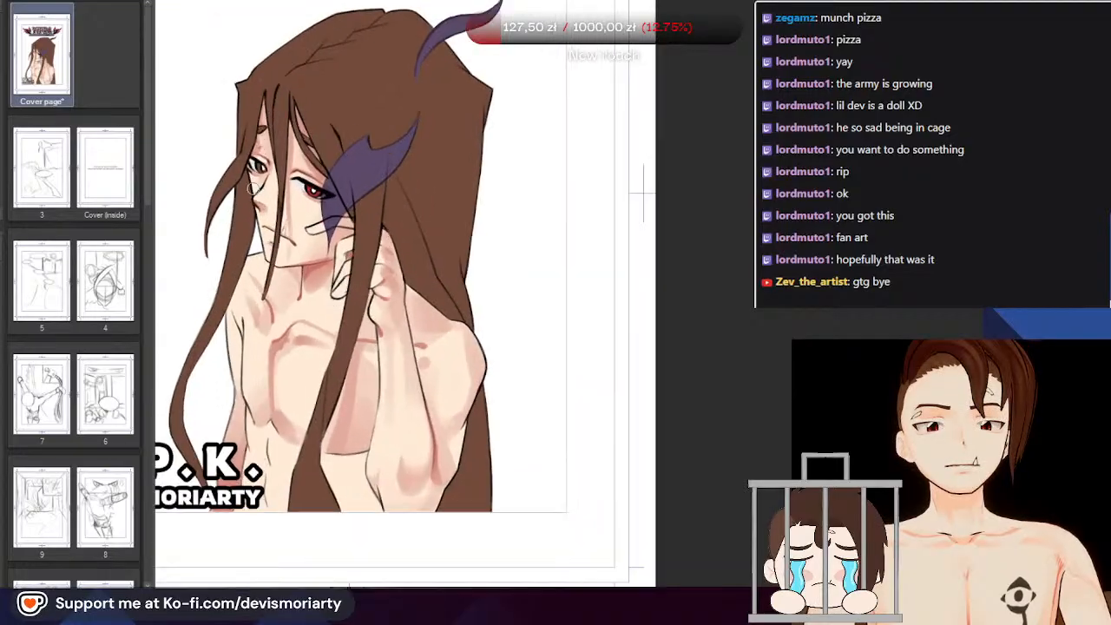
scroll(260, 319, "up", 3)
scroll(261, 319, "down", 5)
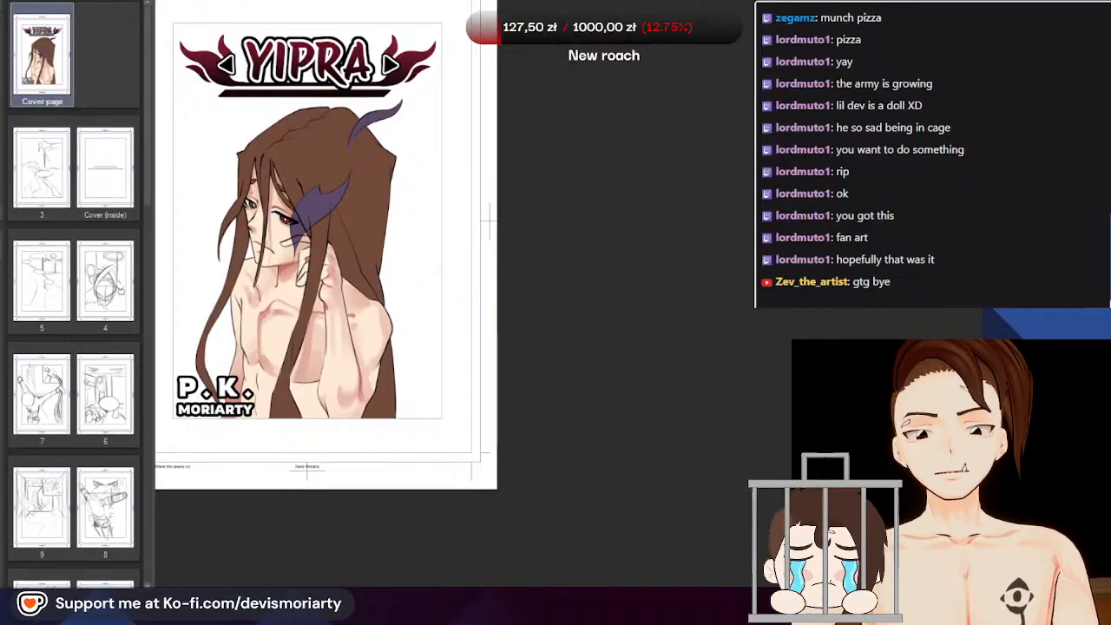
scroll(499, 382, "down", 2)
scroll(416, 323, "down", 3)
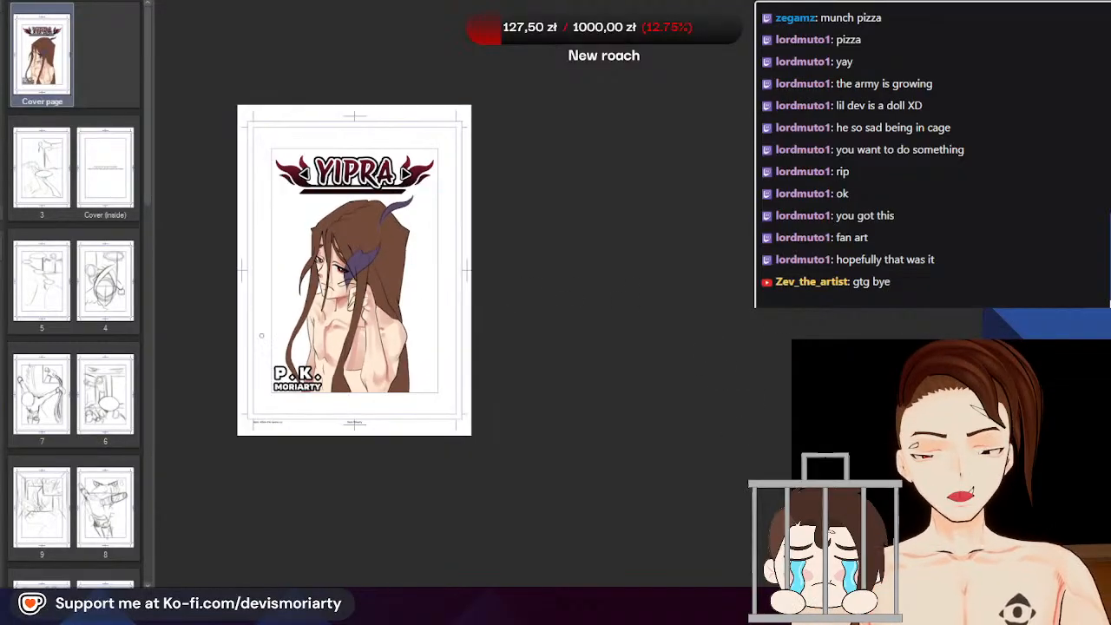
scroll(364, 295, "up", 3)
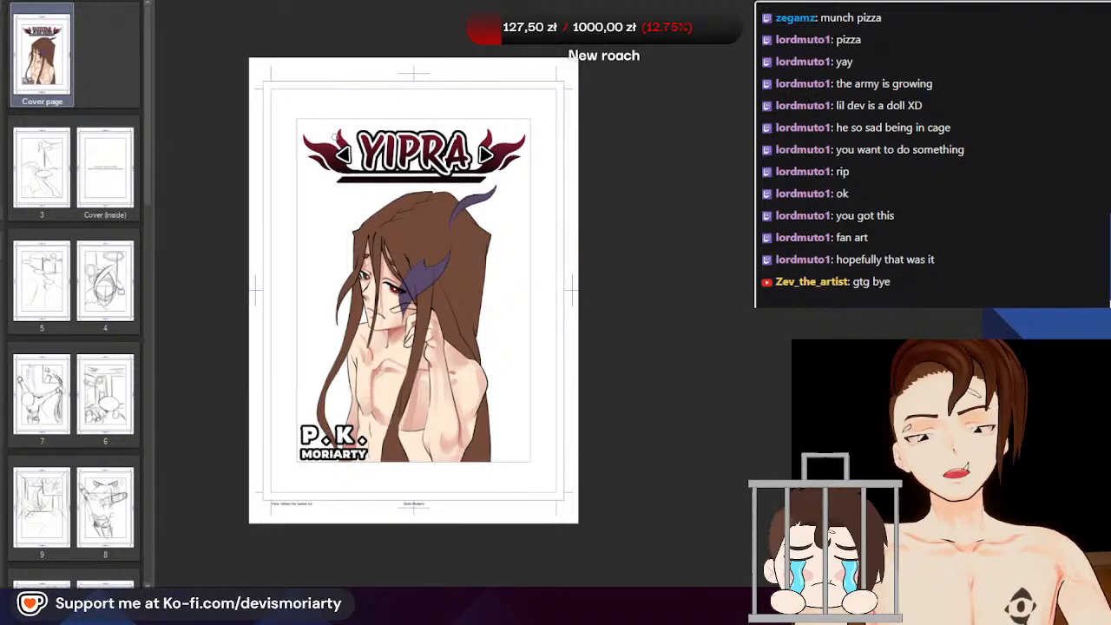
scroll(558, 276, "down", 3)
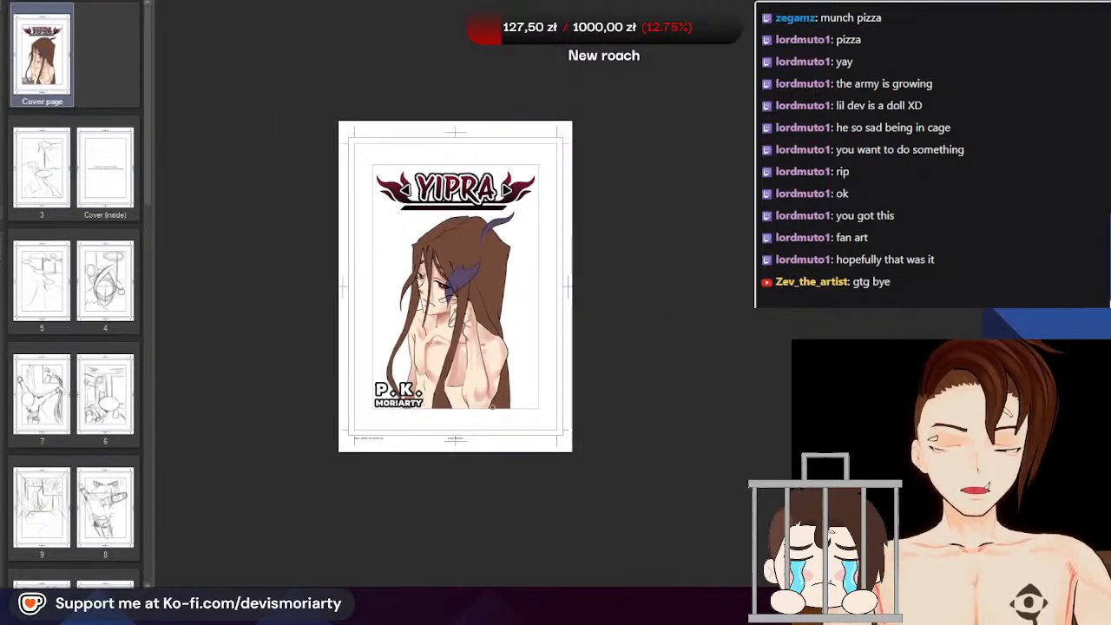
scroll(493, 406, "up", 5)
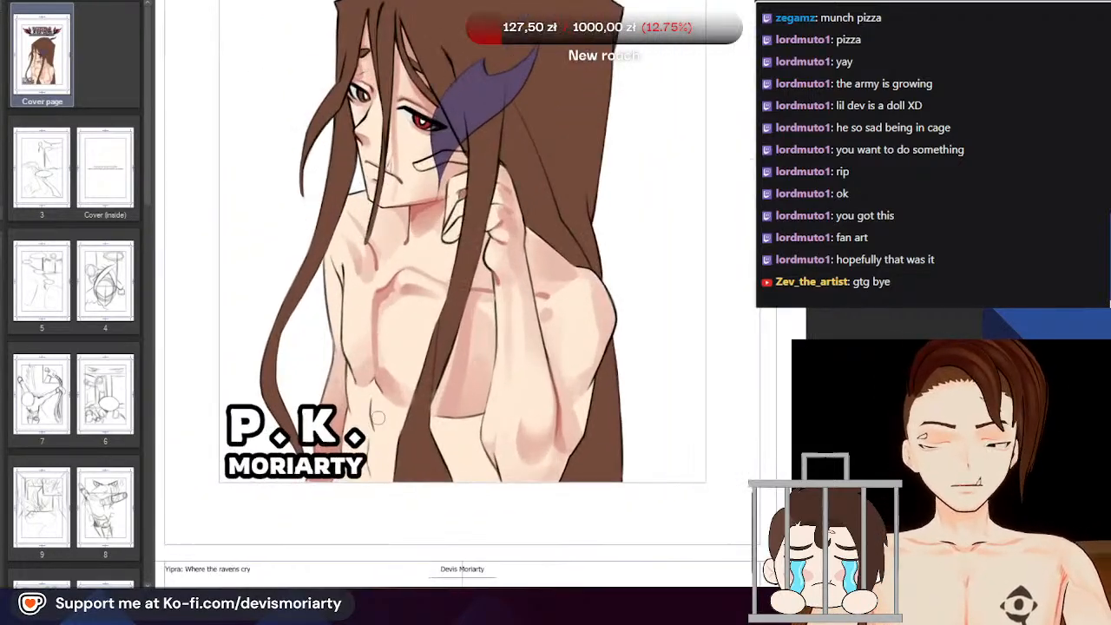
Examine the skin shading on the chest, neck and arm with the cover upright
scroll(380, 413, "up", 2)
scroll(404, 310, "down", 4)
scroll(424, 268, "up", 1)
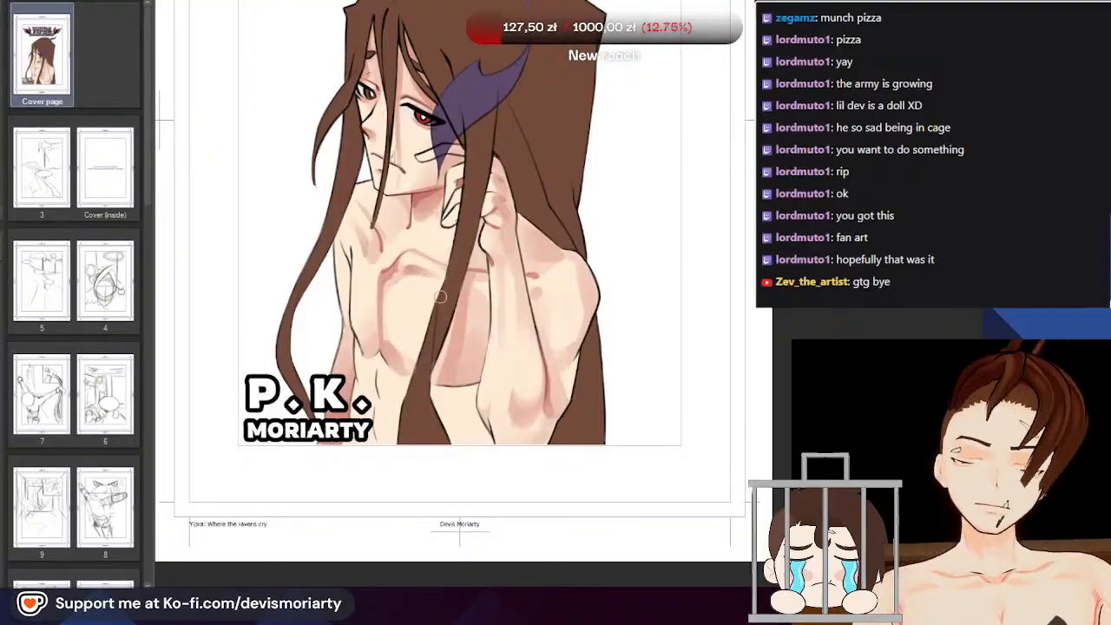
scroll(425, 268, "down", 3)
scroll(506, 300, "up", 4)
scroll(316, 371, "down", 3)
scroll(390, 260, "up", 3)
scroll(316, 348, "down", 3)
scroll(304, 494, "up", 4)
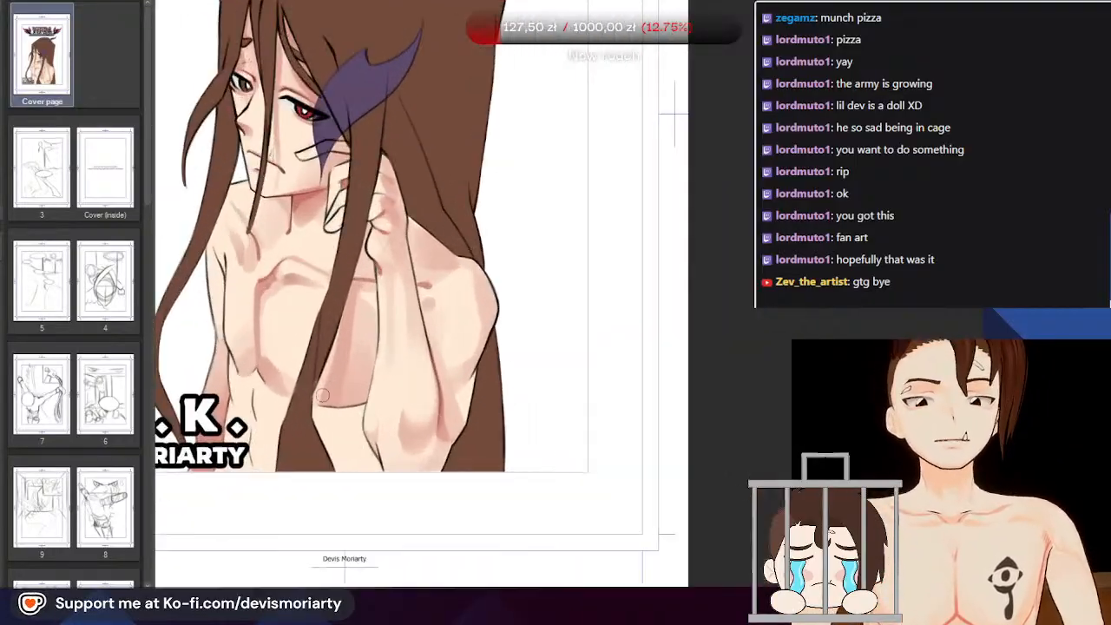
Rotate the canvas sideways and check the shading on the torso, arm and face at different sizes
key("minus")
left_click_drag(304, 486, 286, 174)
scroll(391, 347, "down", 2)
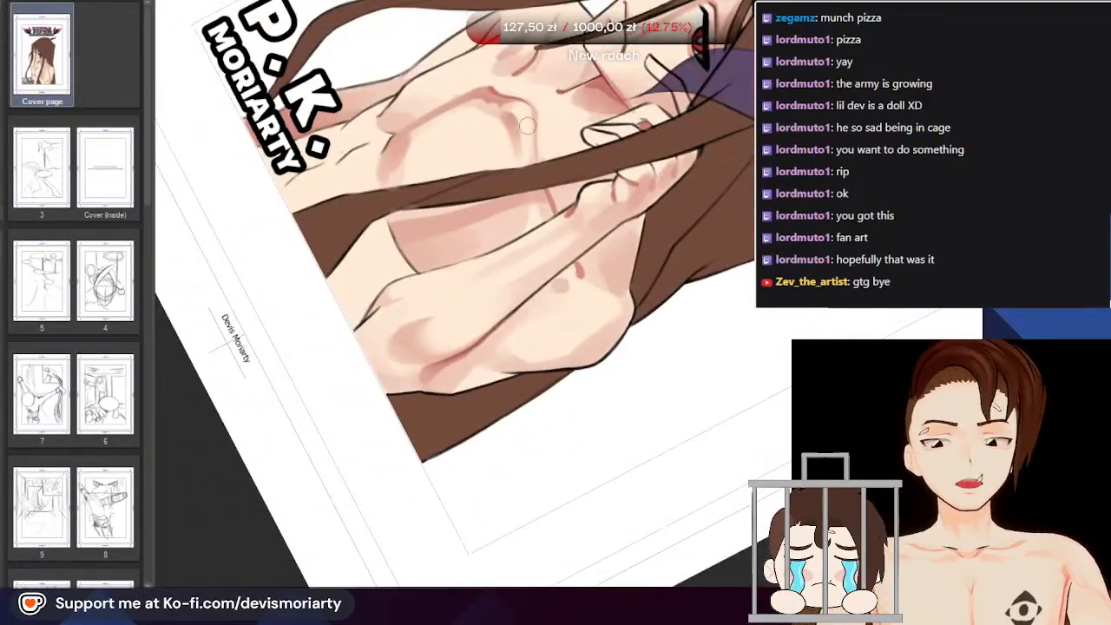
scroll(526, 126, "up", 3)
scroll(486, 156, "down", 4)
scroll(385, 233, "down", 2)
scroll(434, 174, "up", 2)
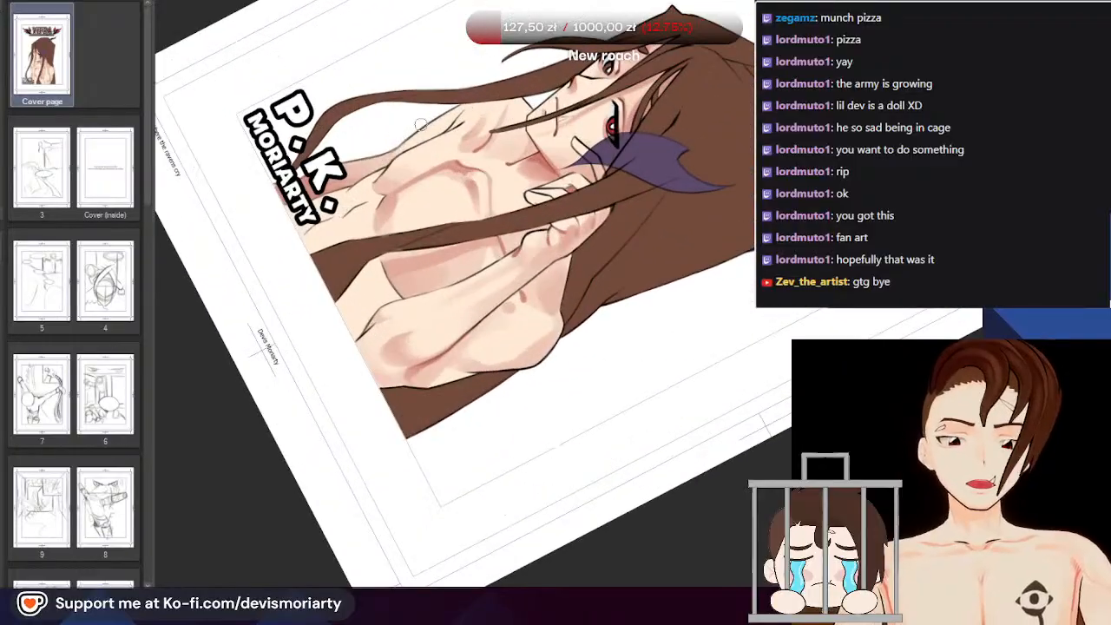
scroll(460, 139, "down", 2)
scroll(490, 111, "up", 4)
scroll(489, 110, "down", 4)
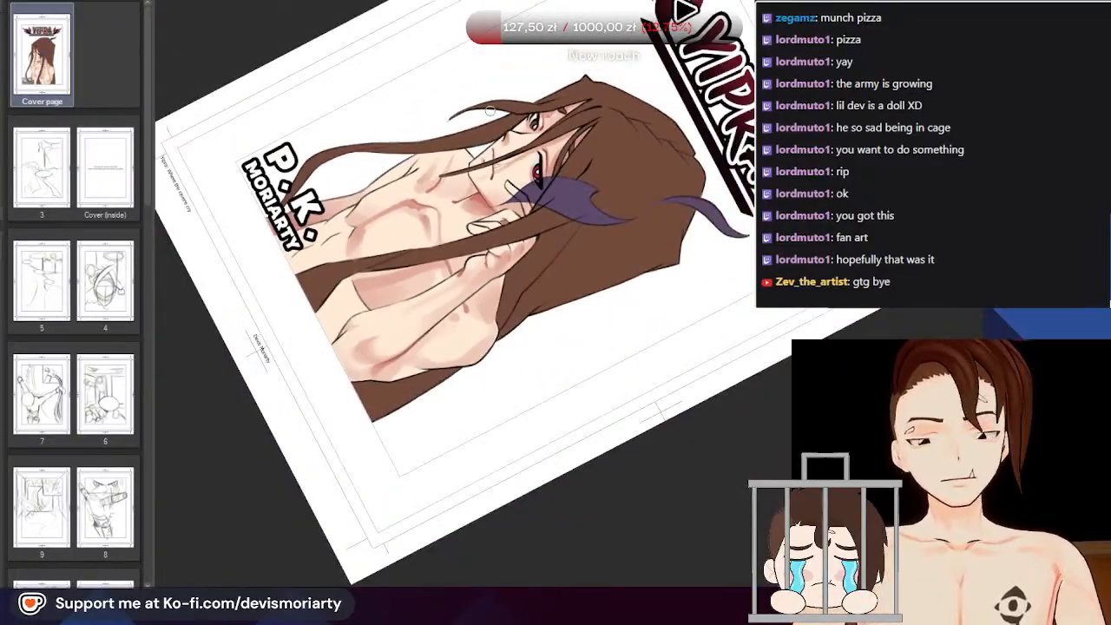
scroll(476, 266, "up", 5)
scroll(476, 266, "up", 1)
scroll(508, 297, "down", 5)
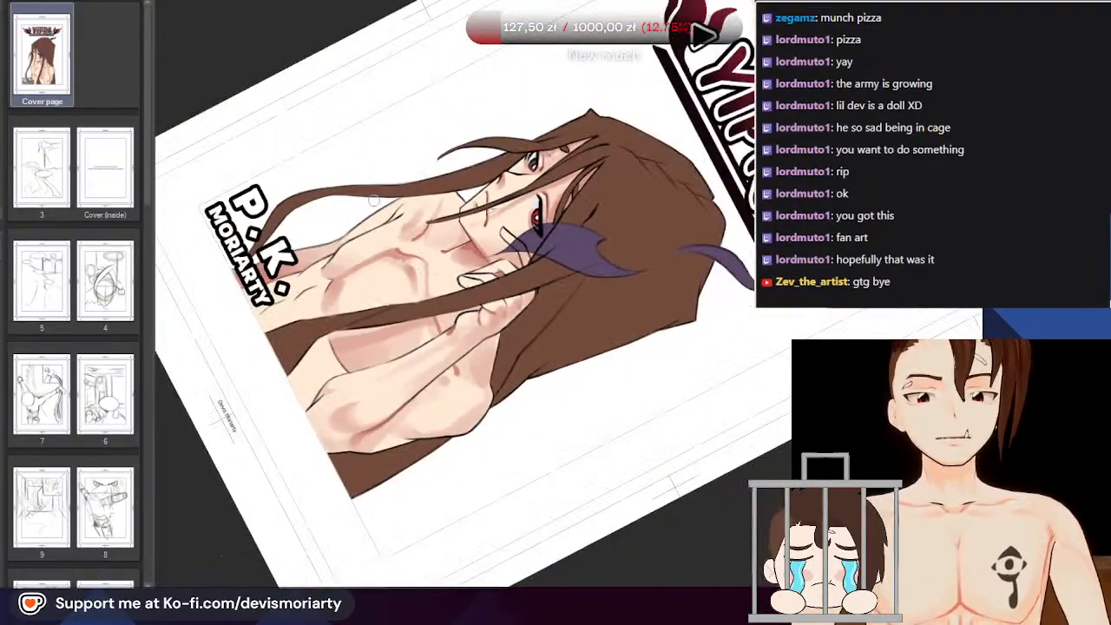
Paint a soft pink shadow at the base of the finger between the purple shape and the brown hair
scroll(569, 248, "up", 6)
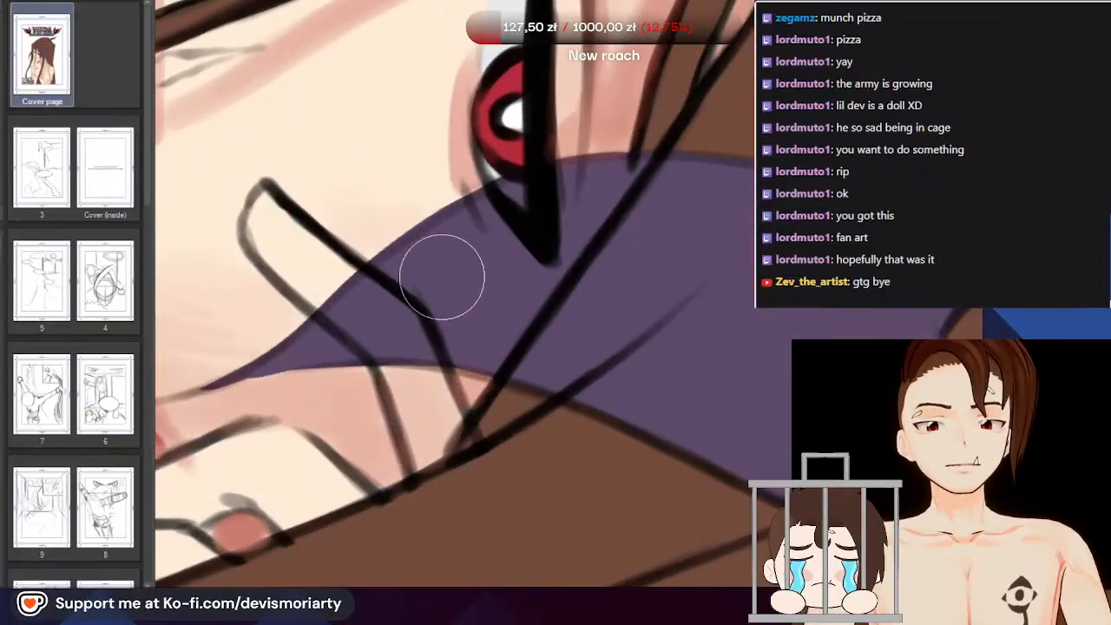
scroll(435, 390, "up", 1)
mouse_move(434, 393)
left_mouse_down()
mouse_move(431, 380)
mouse_move(435, 416)
left_mouse_up()
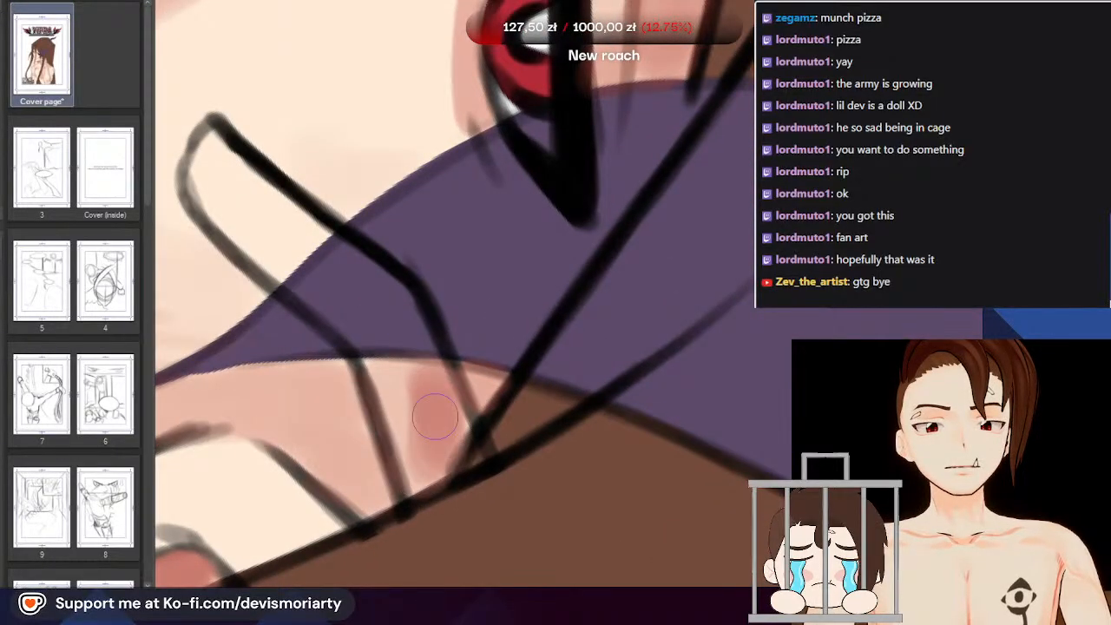
scroll(444, 434, "up", 1)
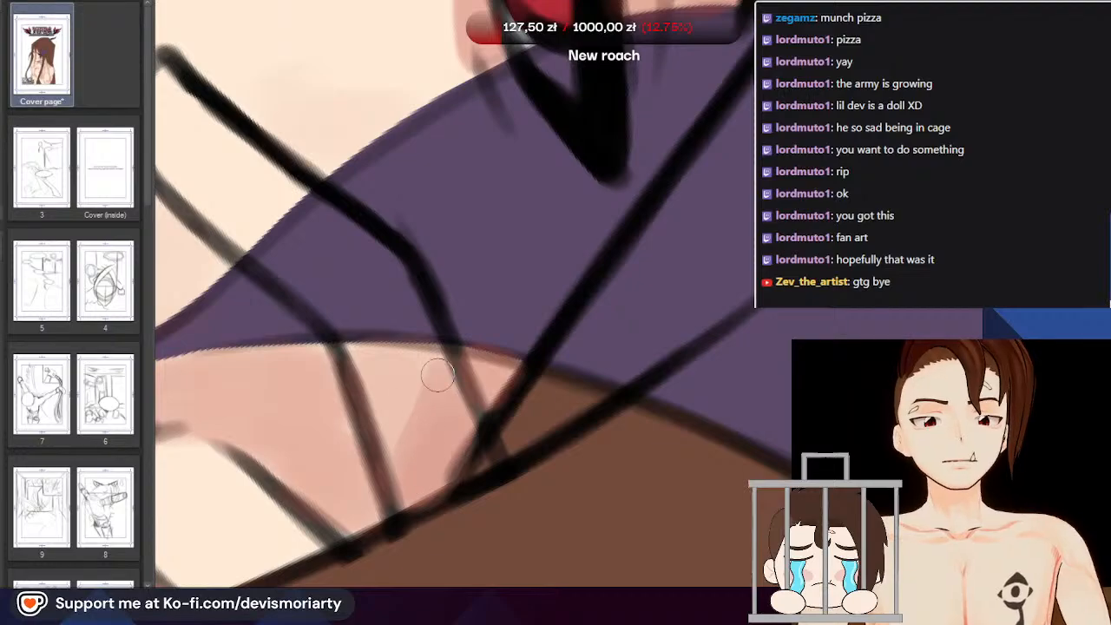
scroll(332, 269, "down", 3)
scroll(294, 361, "up", 3)
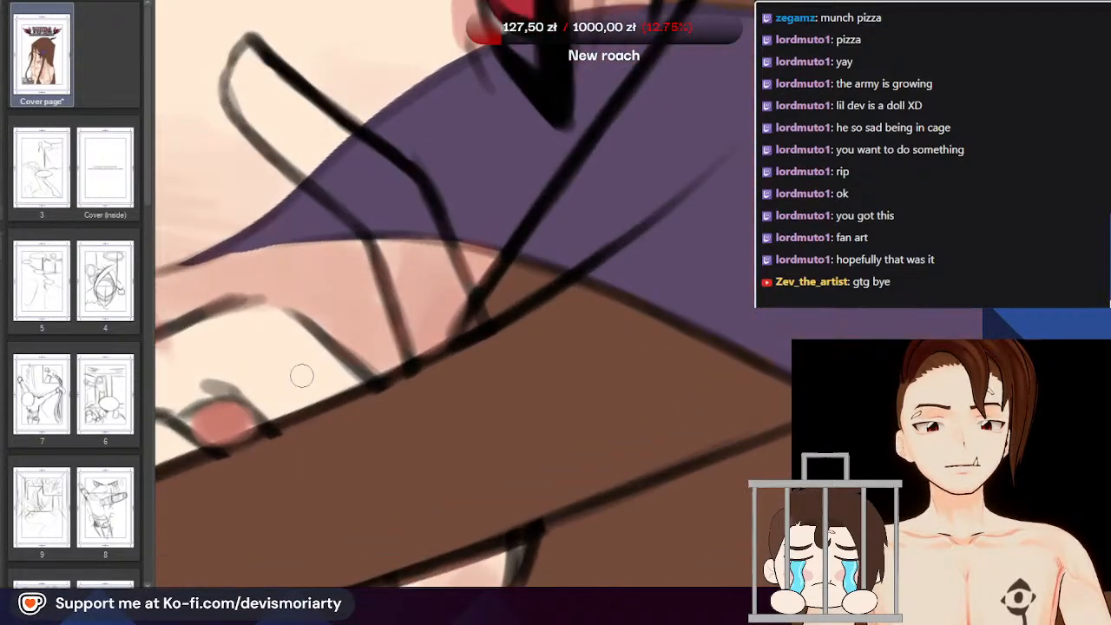
Add a soft pink shadow patch to the curled finger beside the long hair strand and turn the canvas back towards upright
mouse_move(289, 341)
left_mouse_down()
mouse_move(276, 328)
mouse_move(308, 367)
mouse_move(321, 355)
left_mouse_up()
scroll(320, 355, "down", 3)
scroll(291, 351, "up", 3)
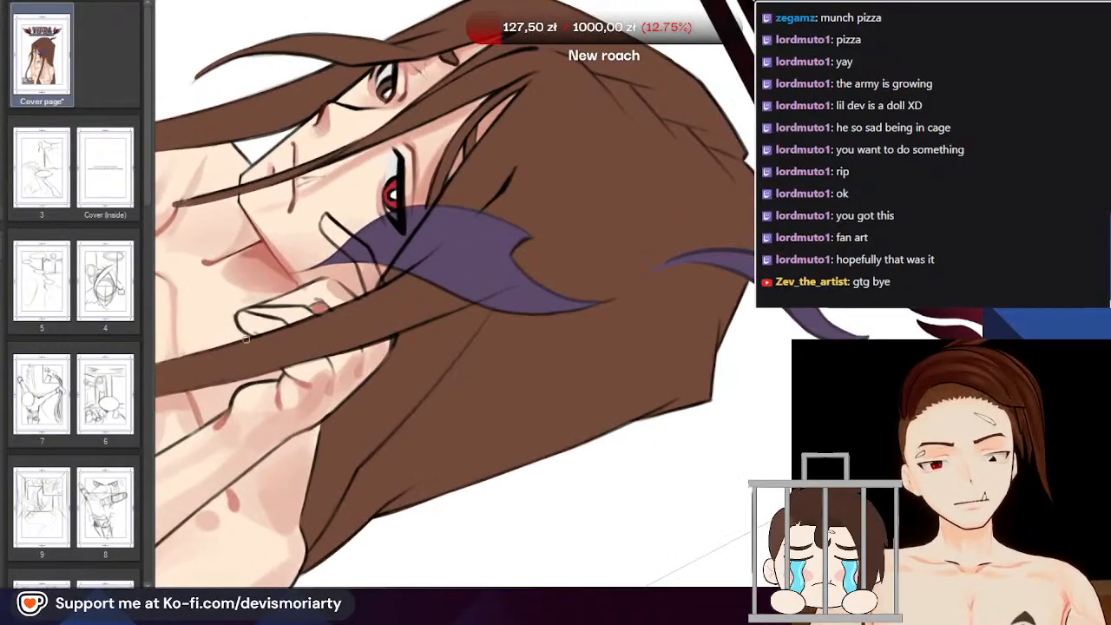
scroll(291, 351, "up", 1)
scroll(338, 369, "down", 3)
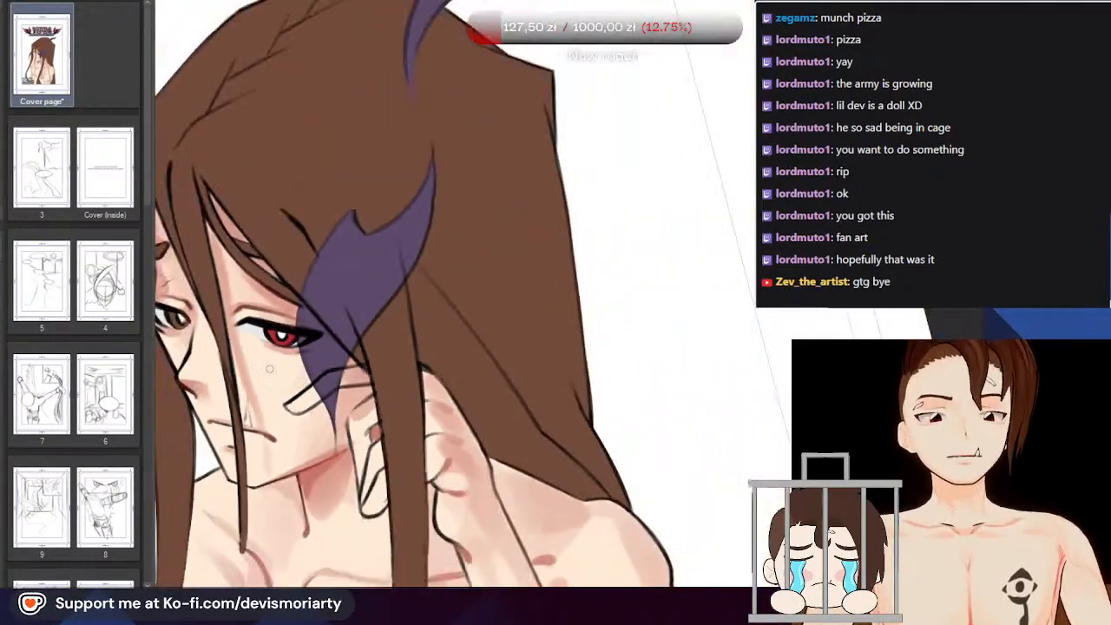
Redden the outline of the fingertip resting on the cheek and fill the tip with soft pink shading
scroll(350, 379, "up", 4)
scroll(298, 441, "up", 2)
left_click_drag(299, 441, 335, 416)
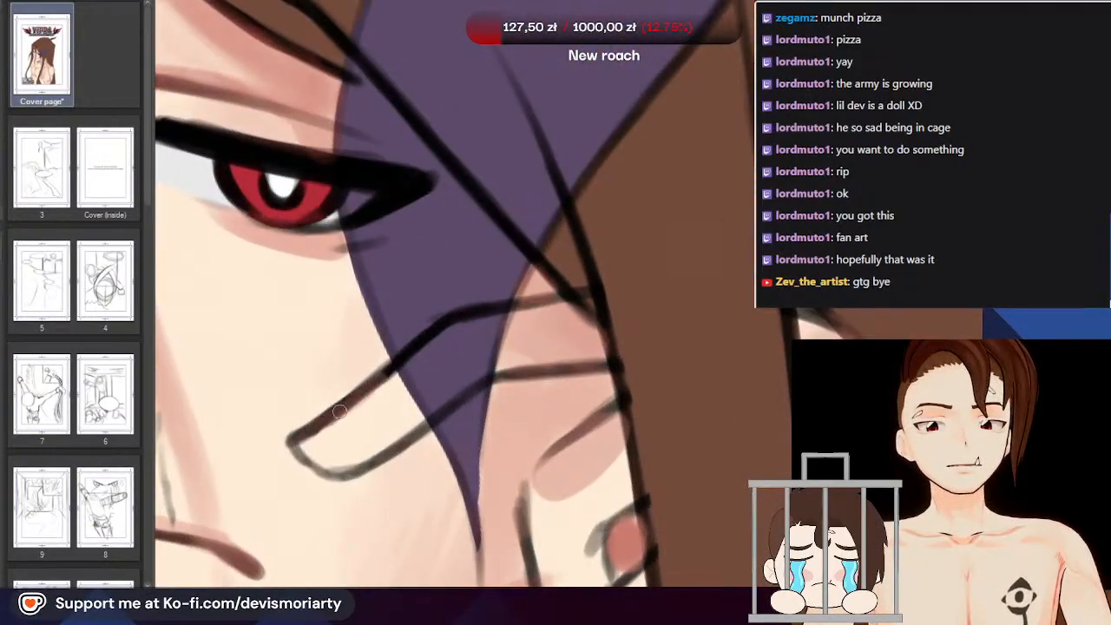
left_click_drag(304, 457, 365, 394)
scroll(400, 362, "down", 2)
key("bracketright")
scroll(386, 400, "up", 2)
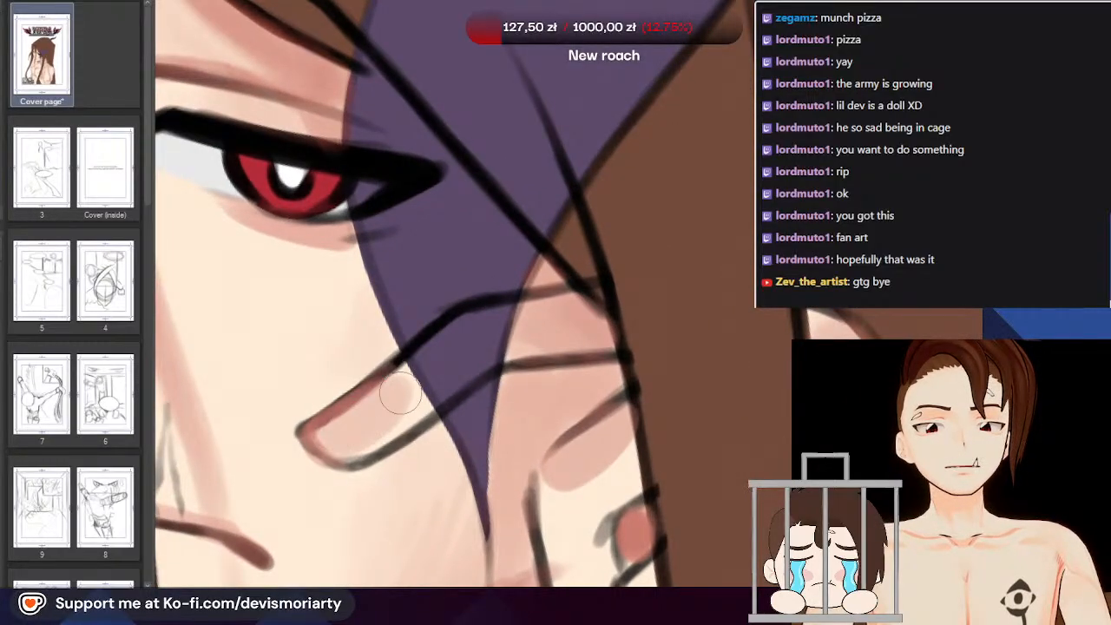
Lighten the middle of the fingertip on the cheek with pale skin colour, keeping the red along its edge
scroll(449, 294, "down", 6)
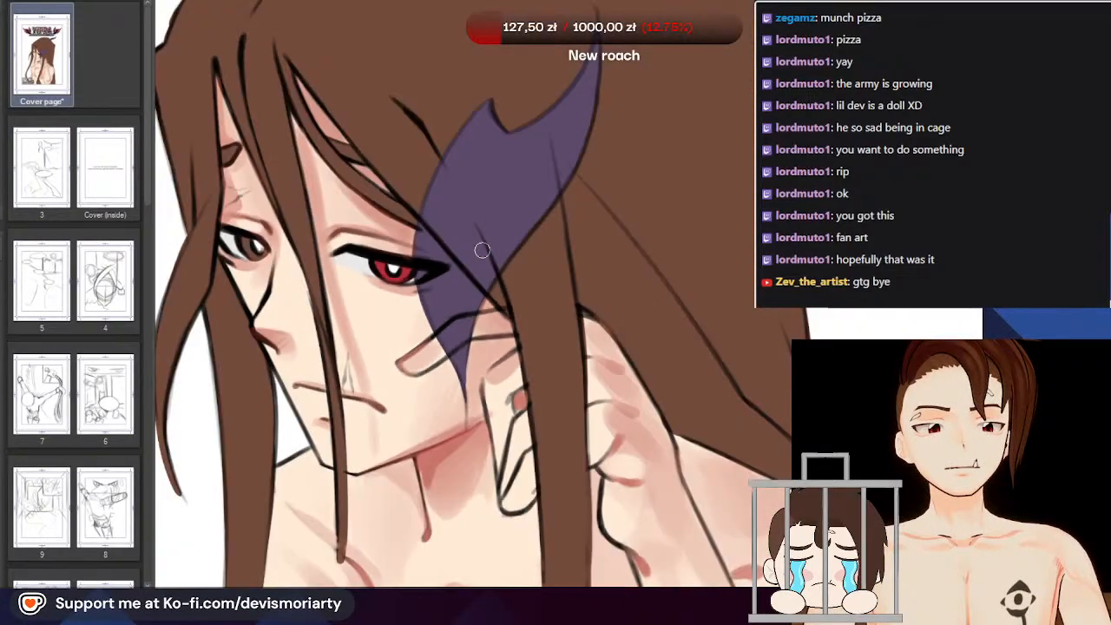
scroll(473, 261, "up", 3)
scroll(473, 269, "down", 2)
scroll(521, 386, "up", 3)
scroll(521, 382, "down", 2)
scroll(374, 316, "up", 4)
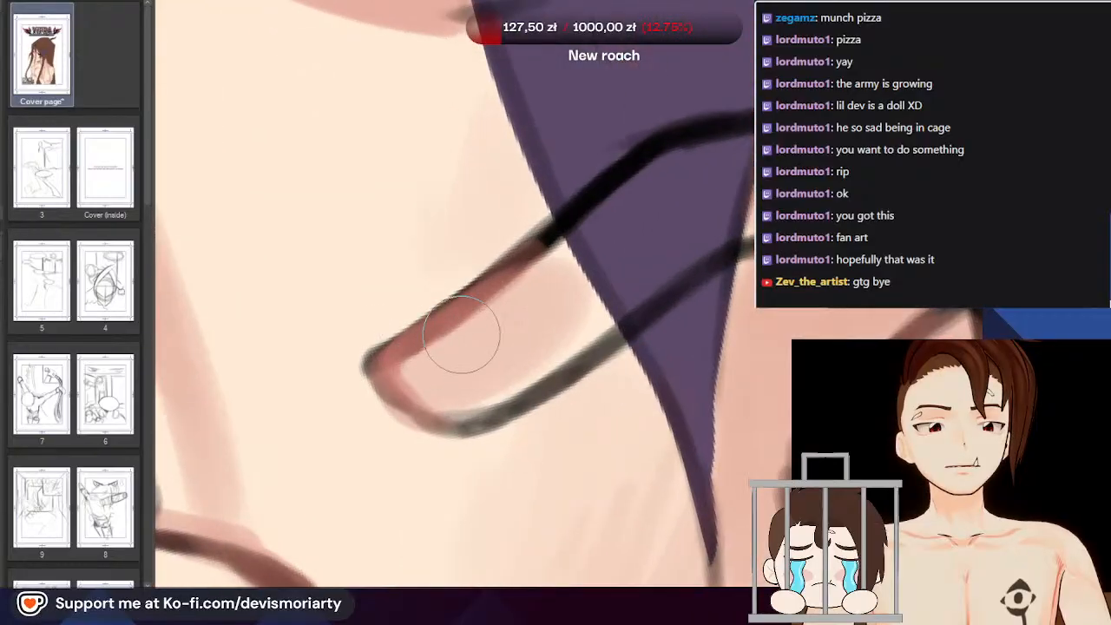
left_click_drag(435, 356, 490, 320)
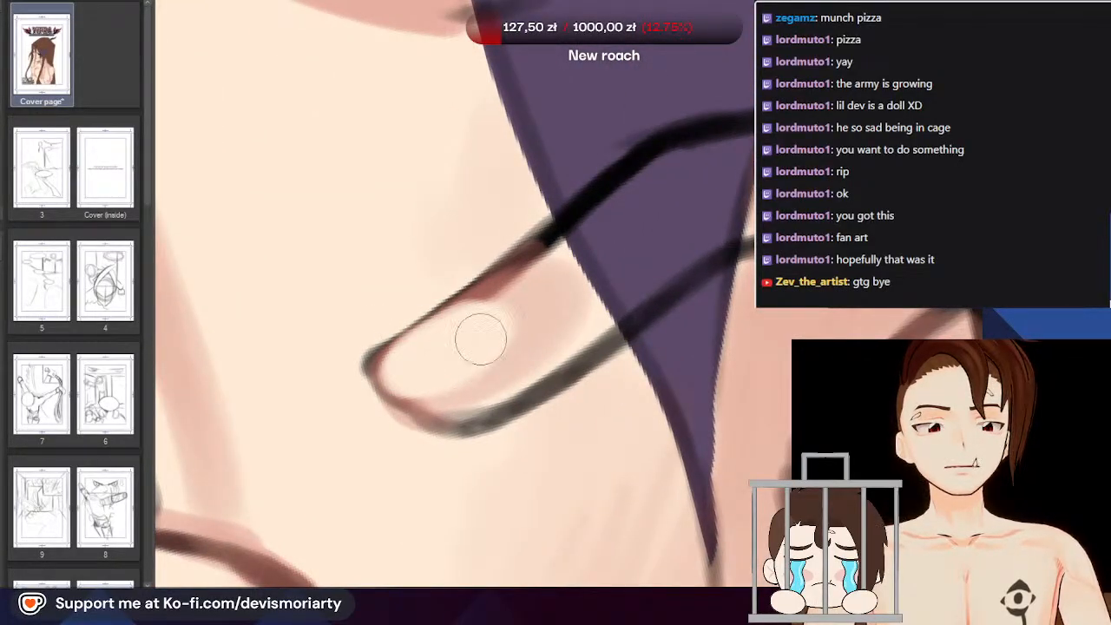
Soften the transition between the pale fingertip highlight and the pink finger shading beside the purple shape
scroll(273, 285, "down", 8)
scroll(321, 173, "up", 2)
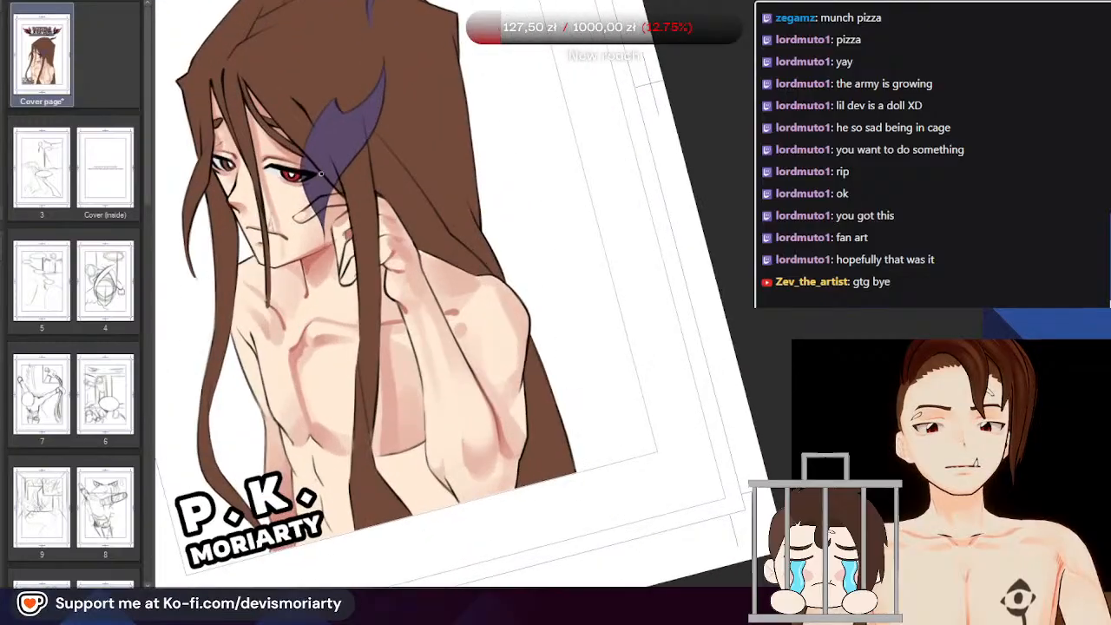
scroll(320, 174, "up", 6)
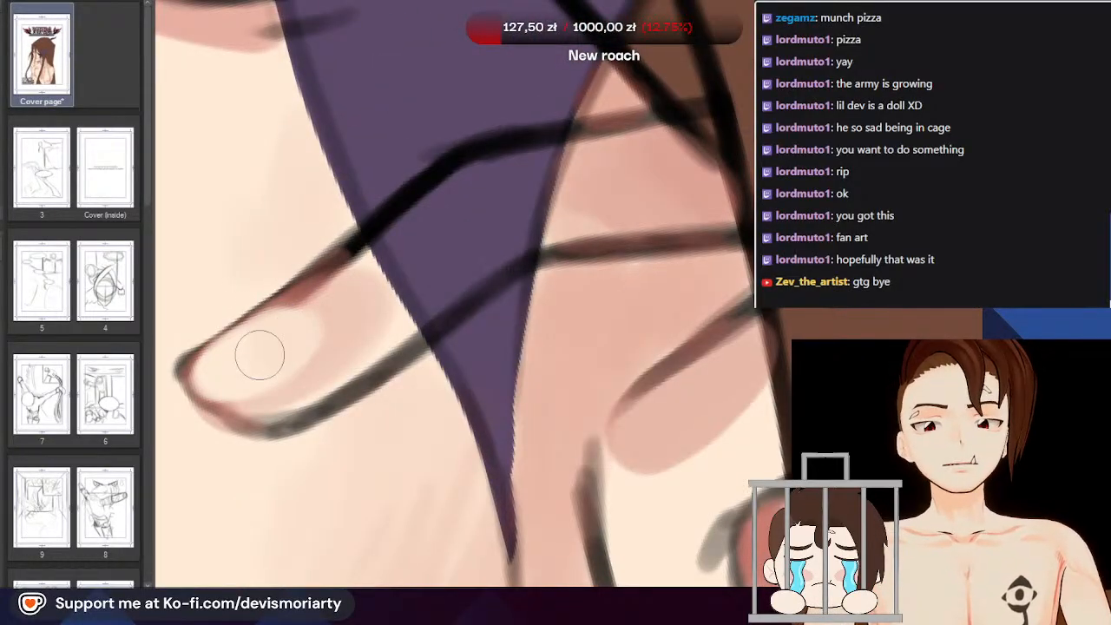
scroll(222, 351, "down", 3)
scroll(247, 347, "up", 3)
scroll(252, 344, "down", 3)
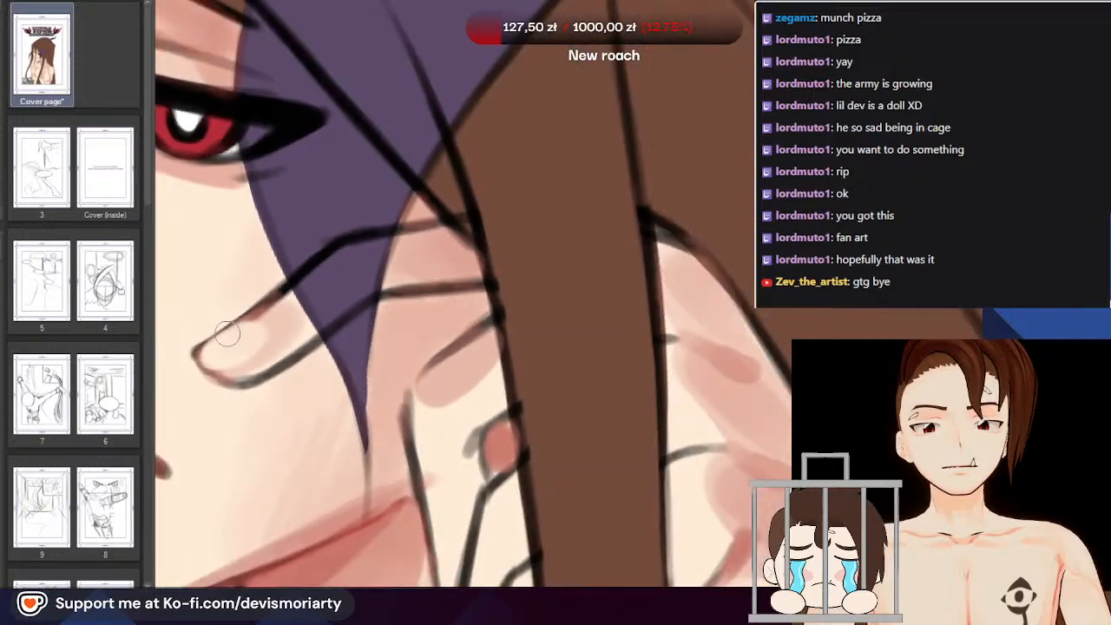
scroll(227, 333, "up", 3)
scroll(191, 372, "up", 1)
scroll(296, 447, "down", 4)
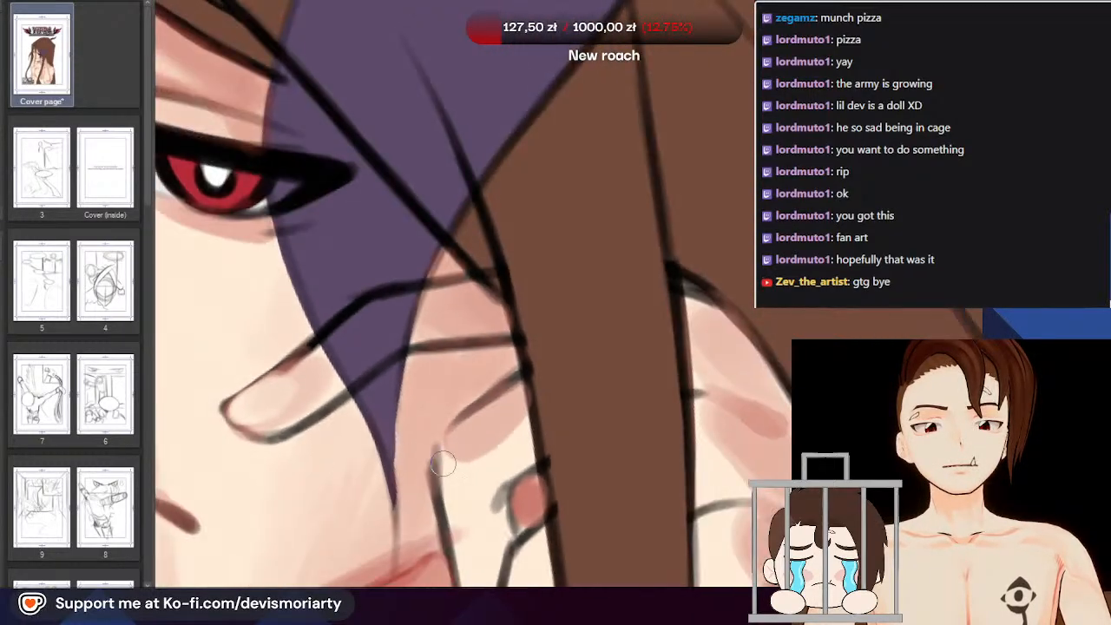
scroll(442, 461, "up", 2)
scroll(204, 355, "up", 3)
scroll(212, 356, "down", 1)
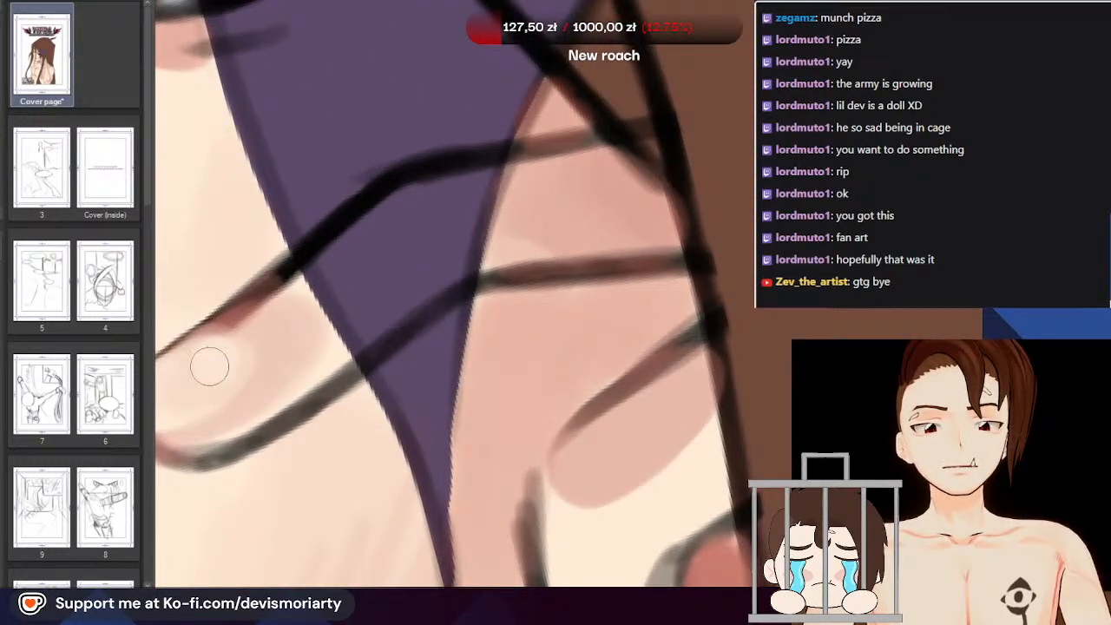
Sample a light skin tone and paint a soft highlight on the tip of the finger touching the cheek
scroll(201, 350, "down", 3)
scroll(177, 310, "down", 2)
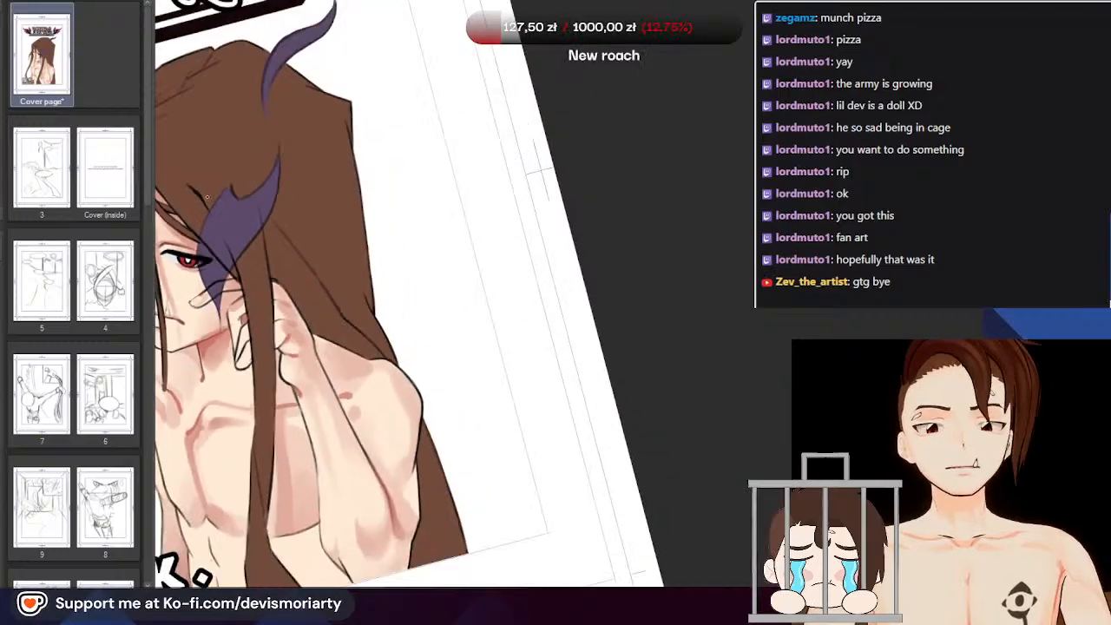
scroll(187, 304, "up", 6)
left_click(270, 334, "alt")
scroll(265, 345, "up", 2)
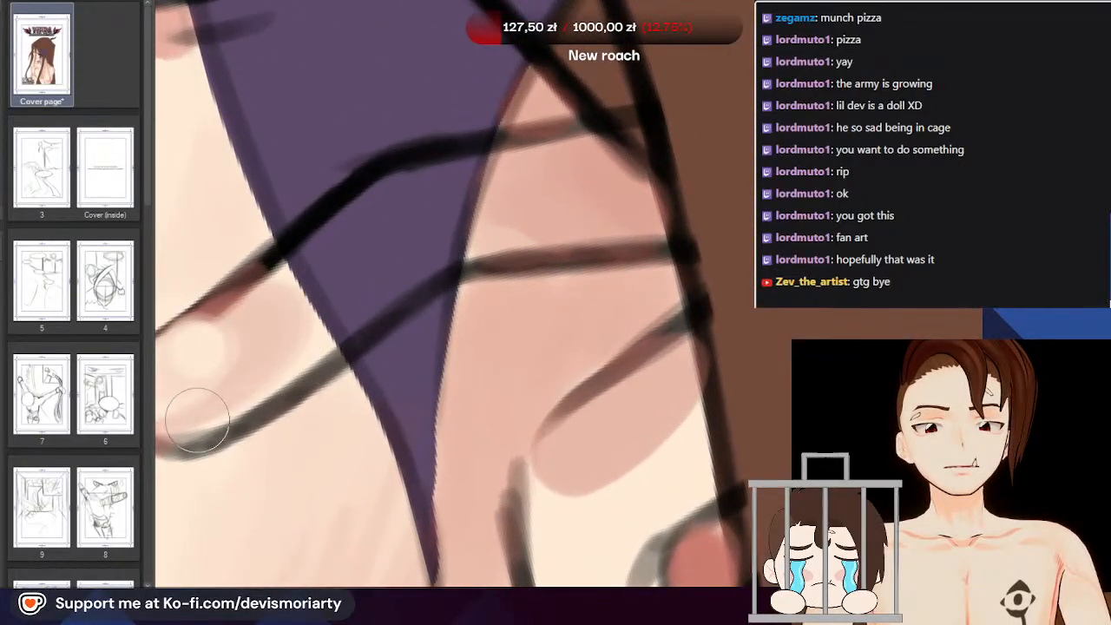
scroll(276, 291, "down", 3)
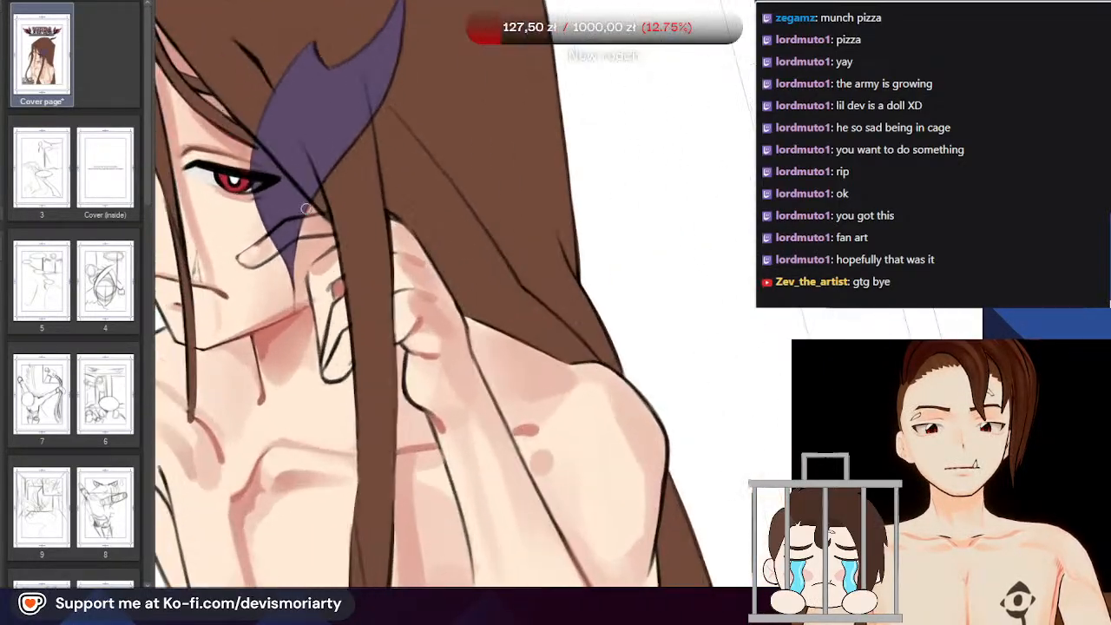
Brush light pink shading onto the lowest fingertip beside the long front hair strand
scroll(332, 467, "up", 4)
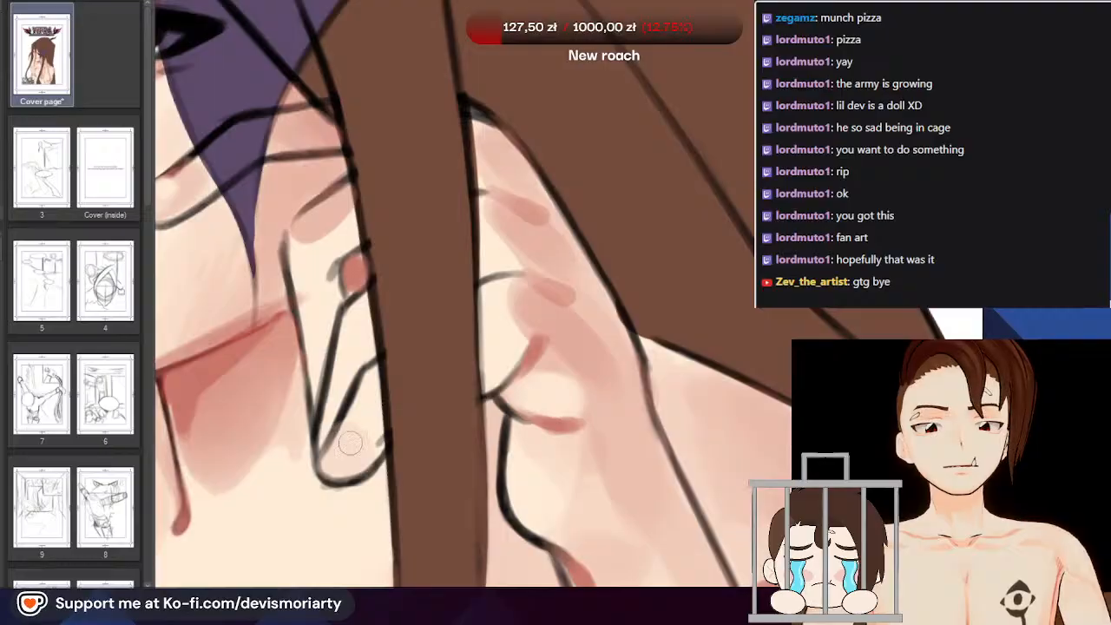
scroll(366, 439, "down", 3)
scroll(377, 317, "up", 4)
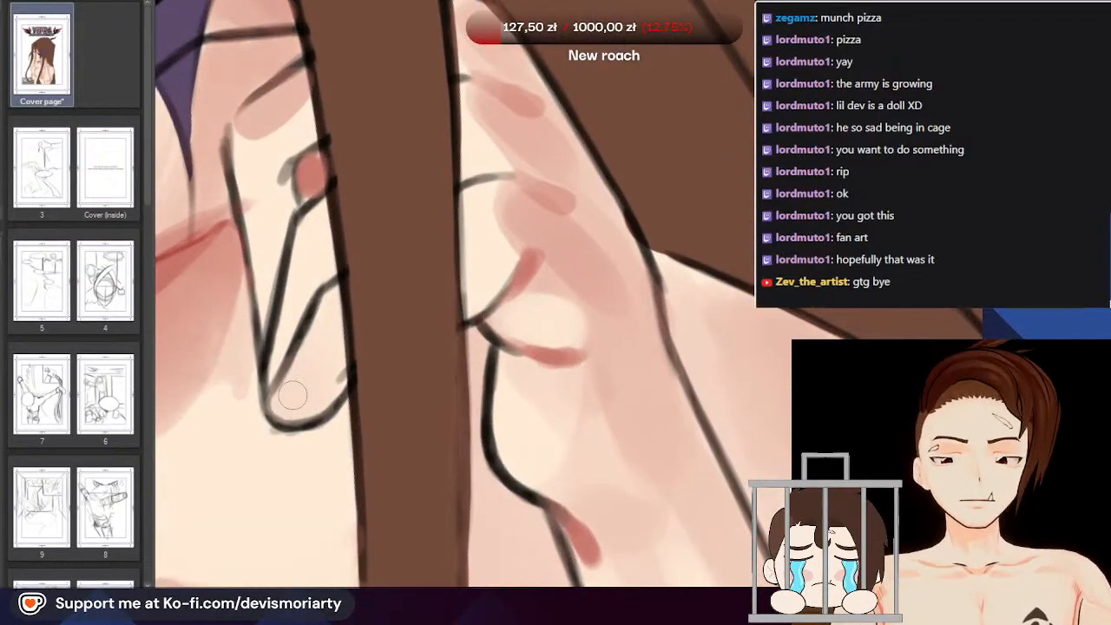
scroll(318, 391, "down", 3)
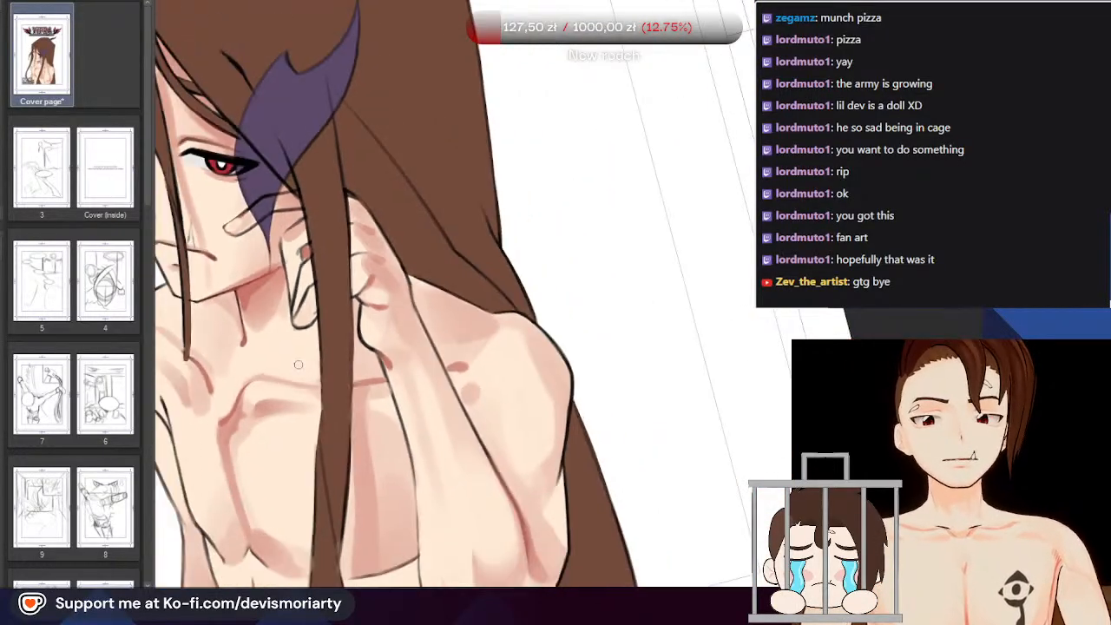
Sample a skin tone near the knuckles and deepen the pink shading across the lowest fingertip
scroll(389, 342, "up", 4)
scroll(388, 343, "up", 2)
left_click(407, 356, "alt")
scroll(391, 372, "down", 3)
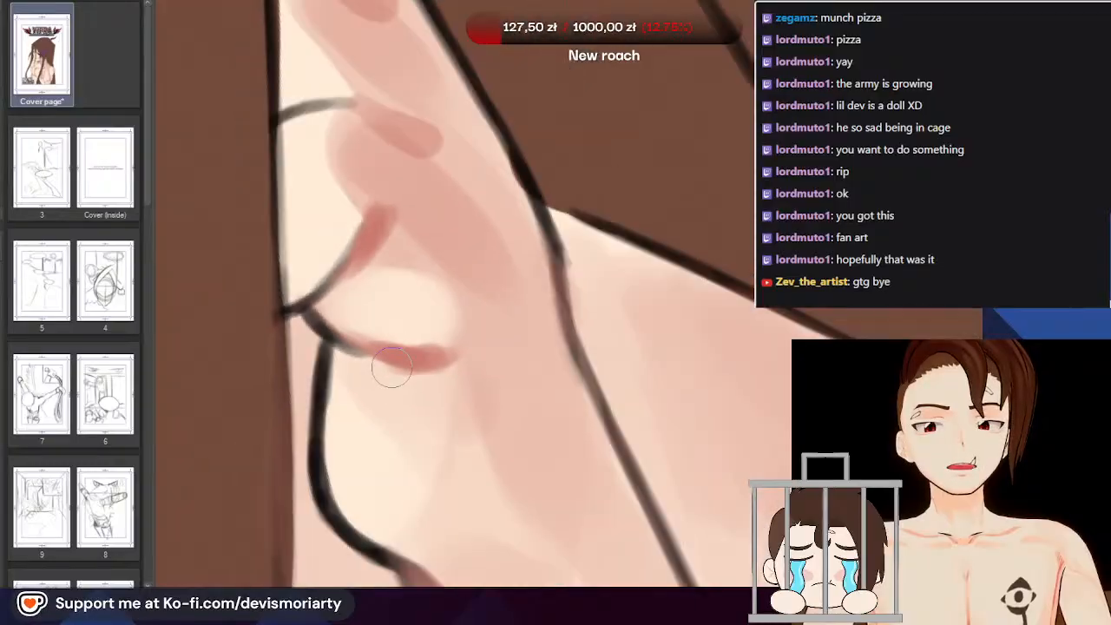
left_click_drag(391, 373, 443, 159)
scroll(351, 426, "down", 4)
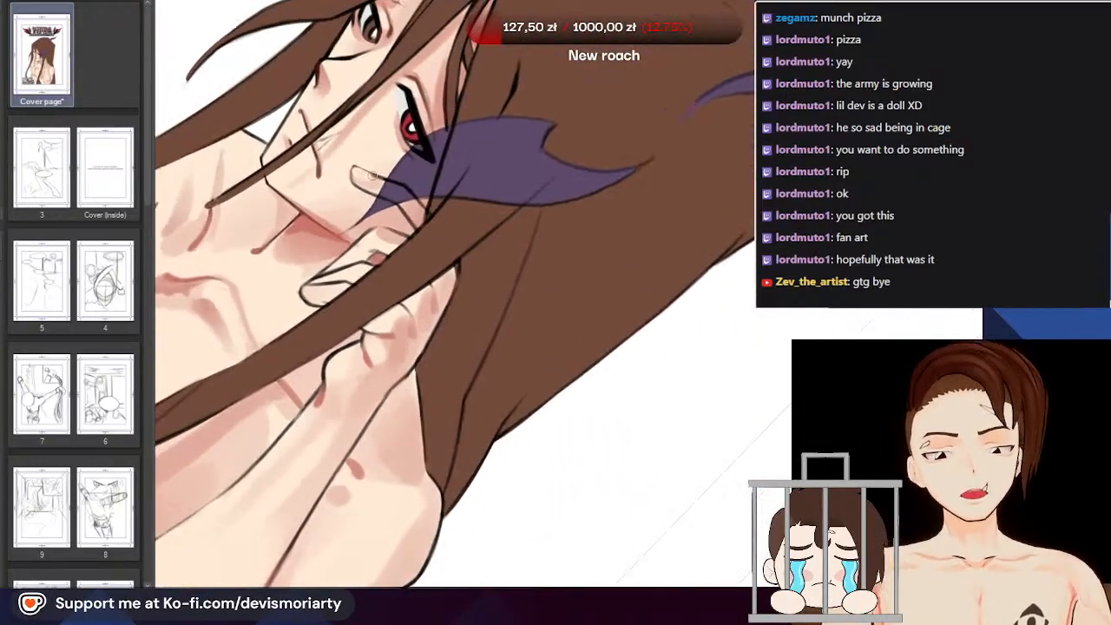
scroll(347, 252, "up", 4)
scroll(290, 339, "up", 2)
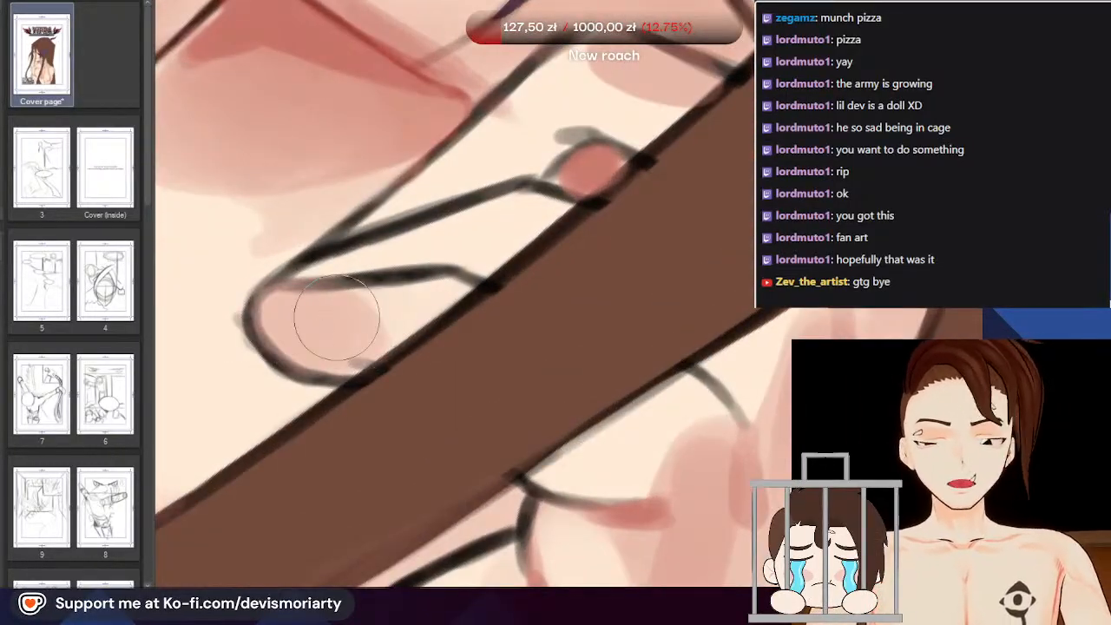
Extend soft pink shading over the neighbouring finger, between its outlines above the lowest fingertip
scroll(403, 308, "down", 4)
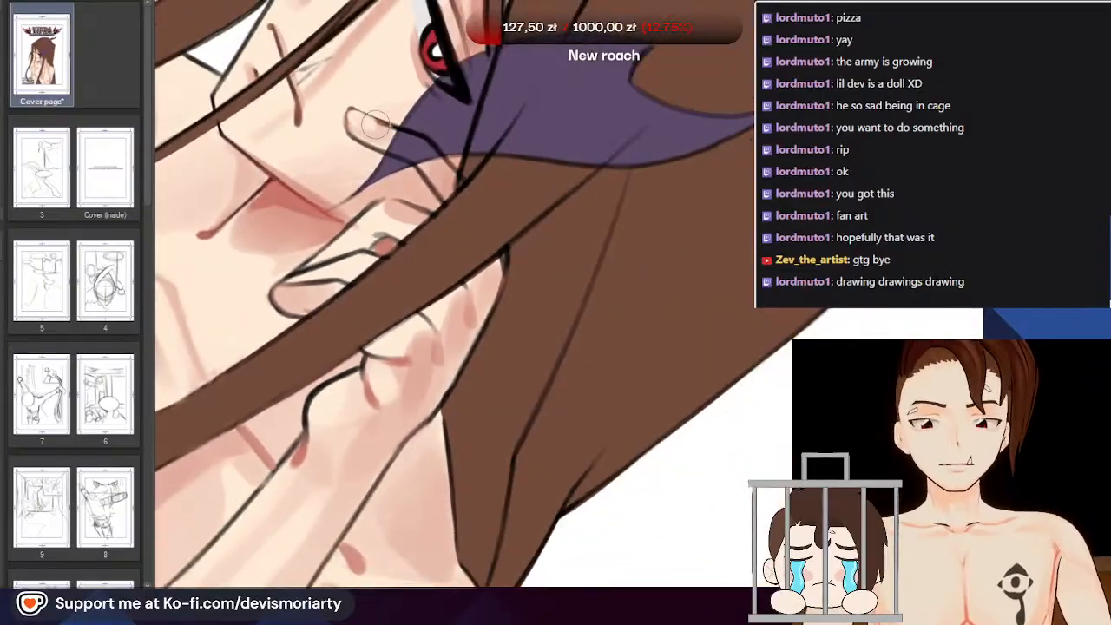
scroll(304, 250, "up", 2)
scroll(237, 386, "up", 2)
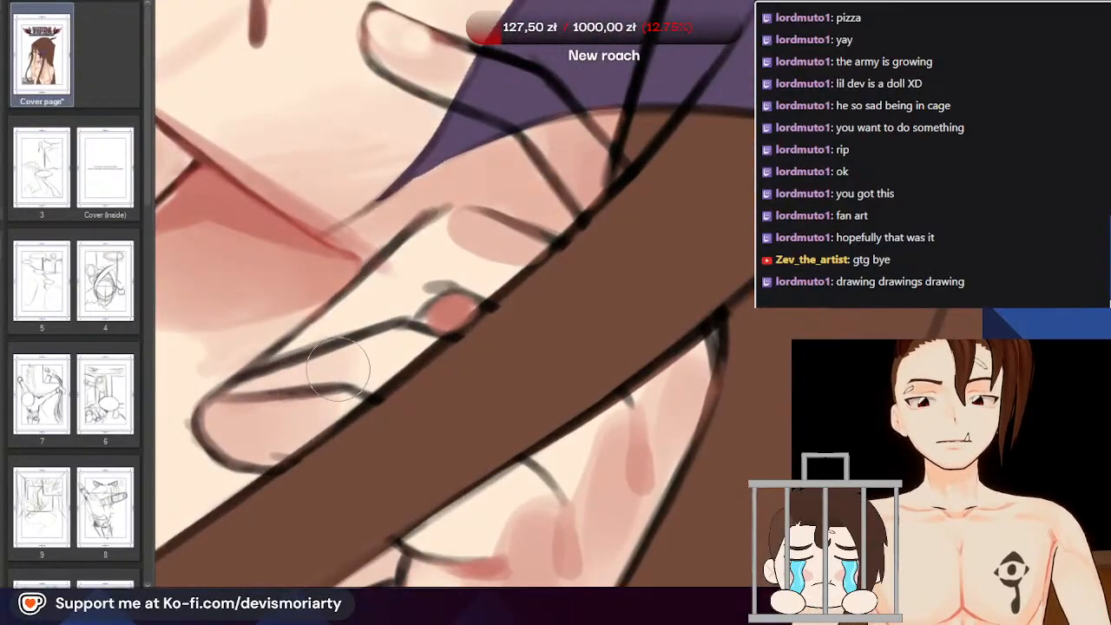
scroll(339, 369, "down", 2)
scroll(260, 386, "up", 3)
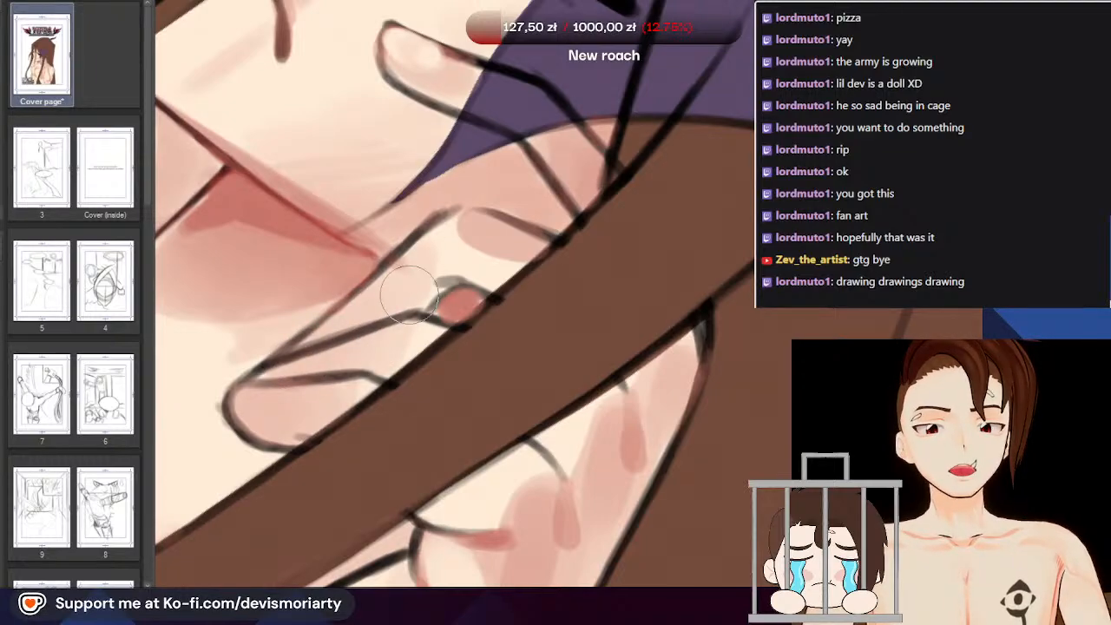
Paint a pale oval highlight on the lowest fingertip and a smaller one on the finger beside it
scroll(408, 295, "down", 6)
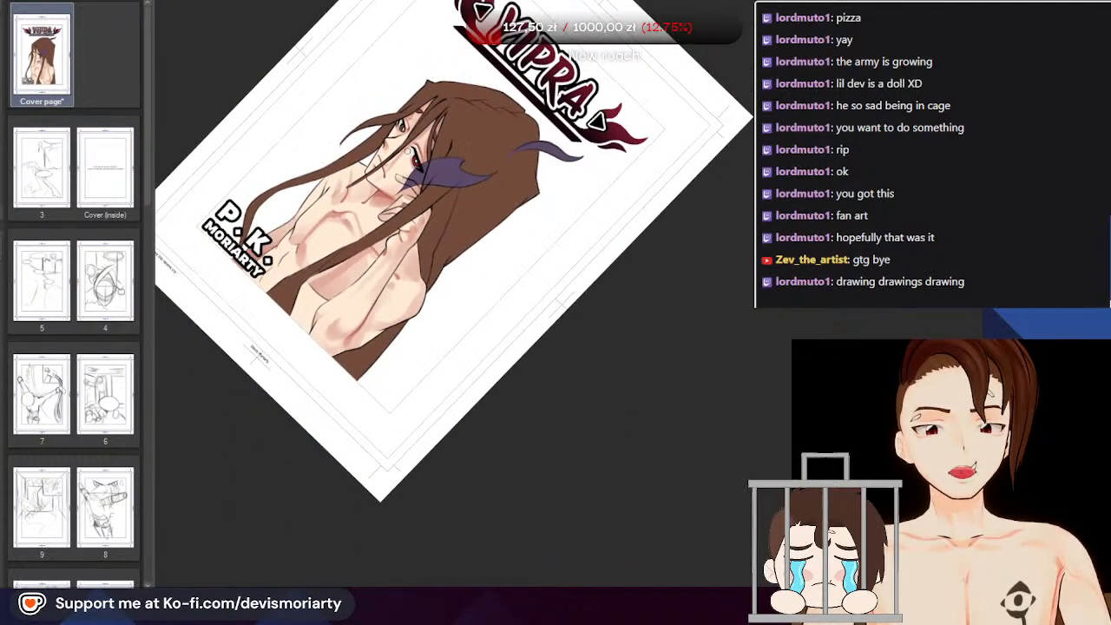
scroll(409, 248, "up", 7)
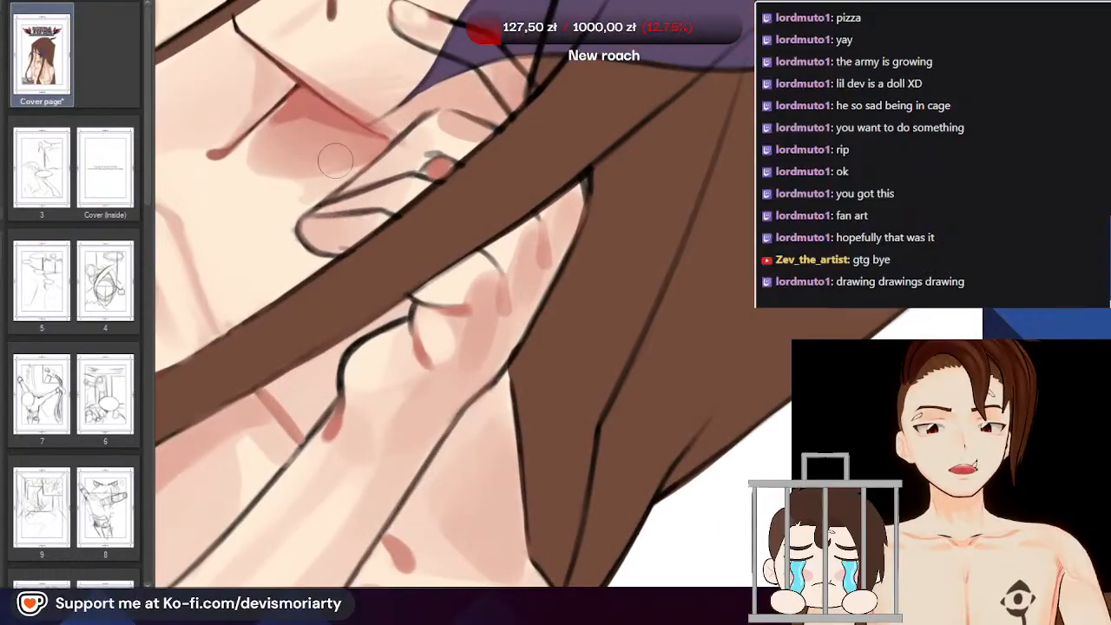
scroll(335, 161, "up", 5)
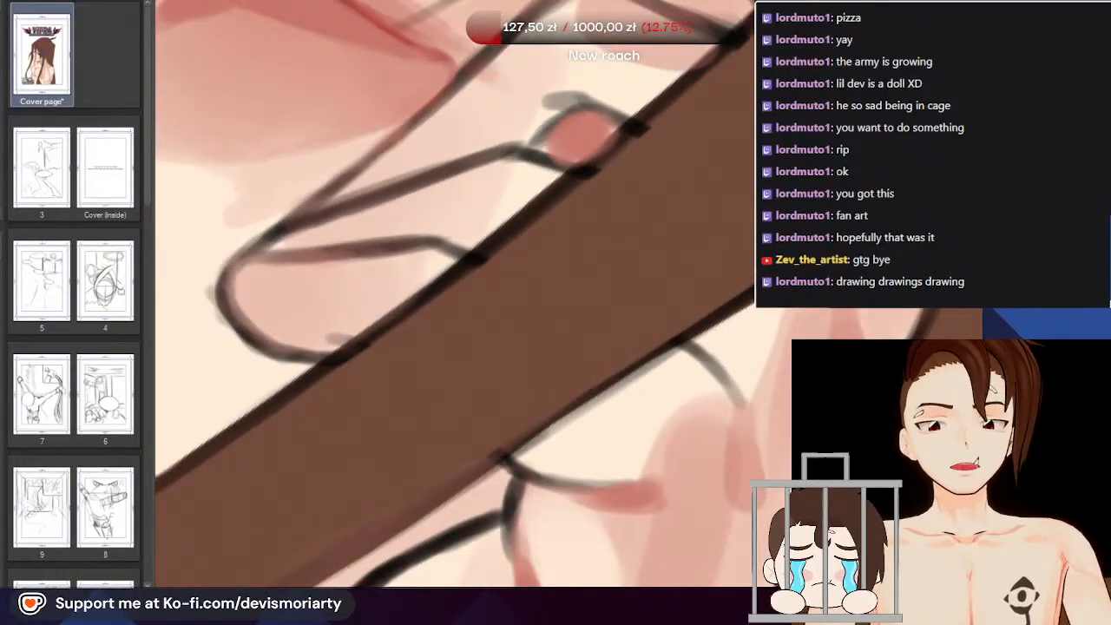
scroll(235, 265, "down", 3)
scroll(414, 478, "up", 2)
scroll(347, 295, "down", 4)
scroll(510, 428, "up", 2)
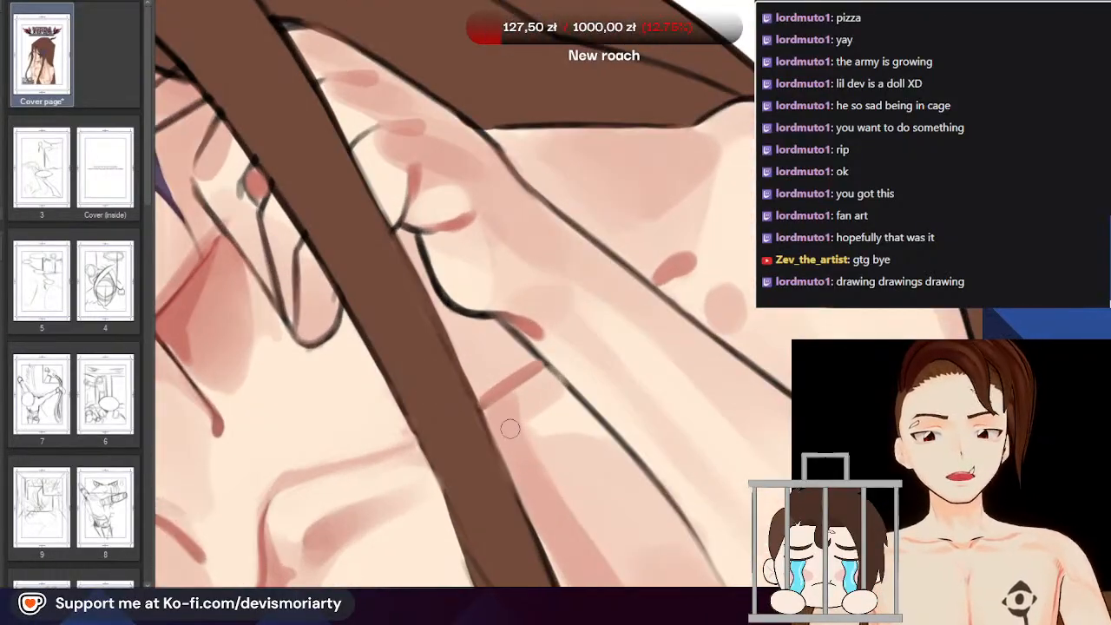
scroll(463, 329, "down", 1)
scroll(462, 329, "up", 3)
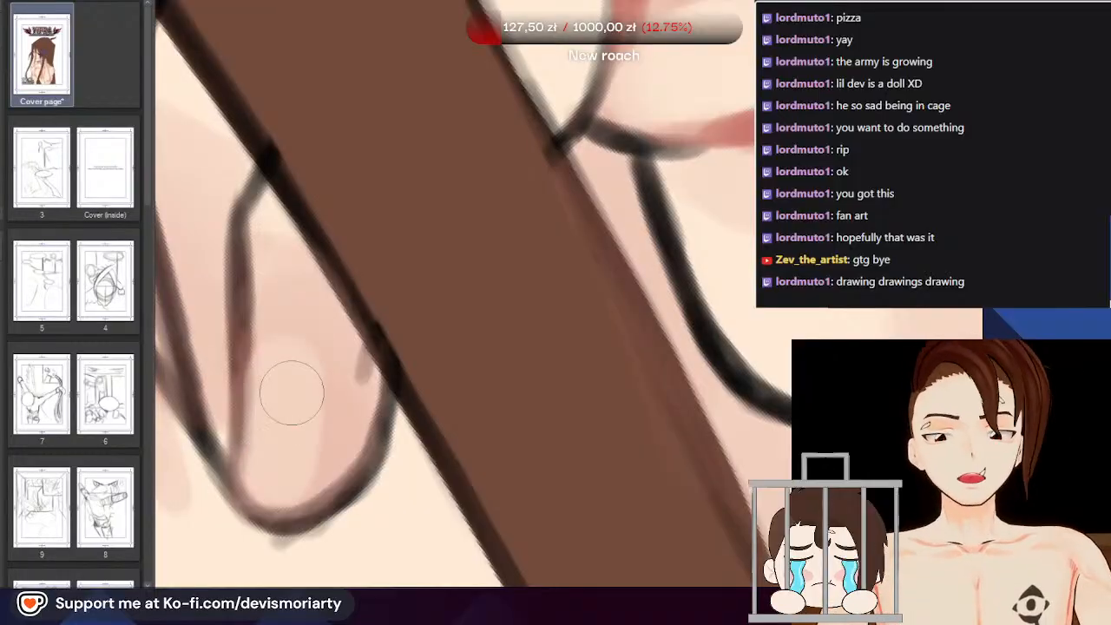
left_click_drag(280, 371, 278, 466)
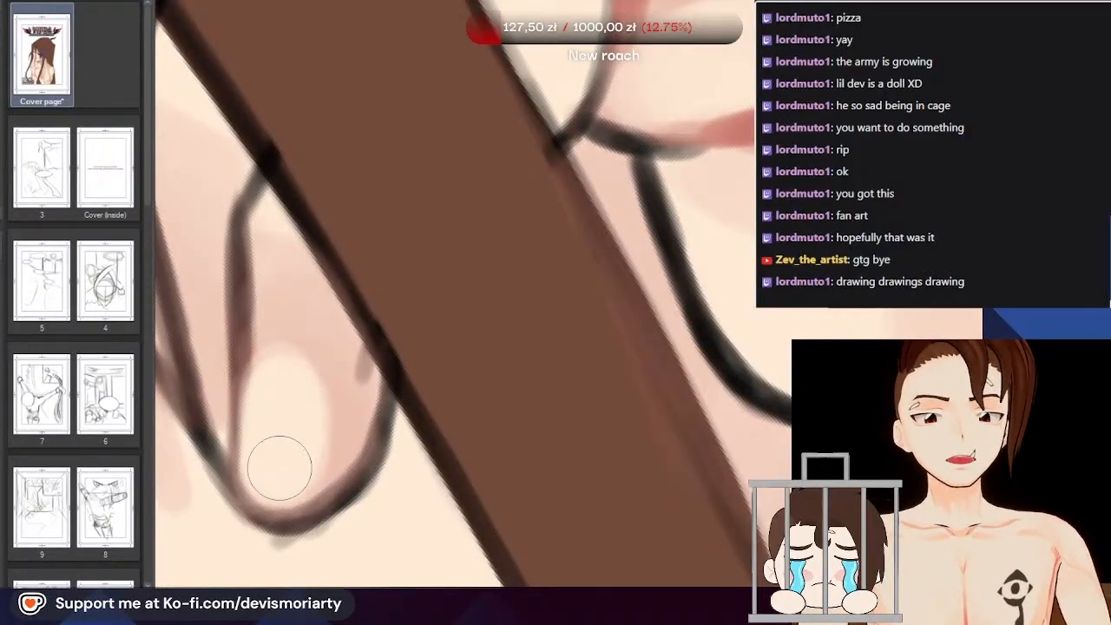
scroll(268, 347, "down", 3)
scroll(229, 356, "up", 2)
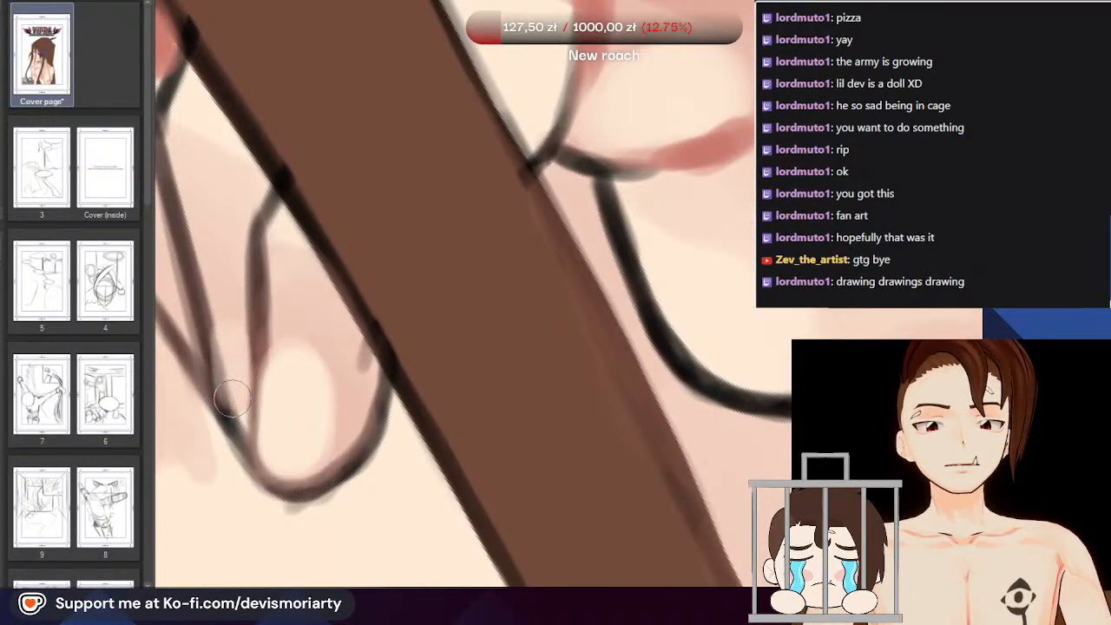
Tone down and blend the lowest fingertip's pale highlight into the surrounding pink shading
scroll(236, 388, "down", 4)
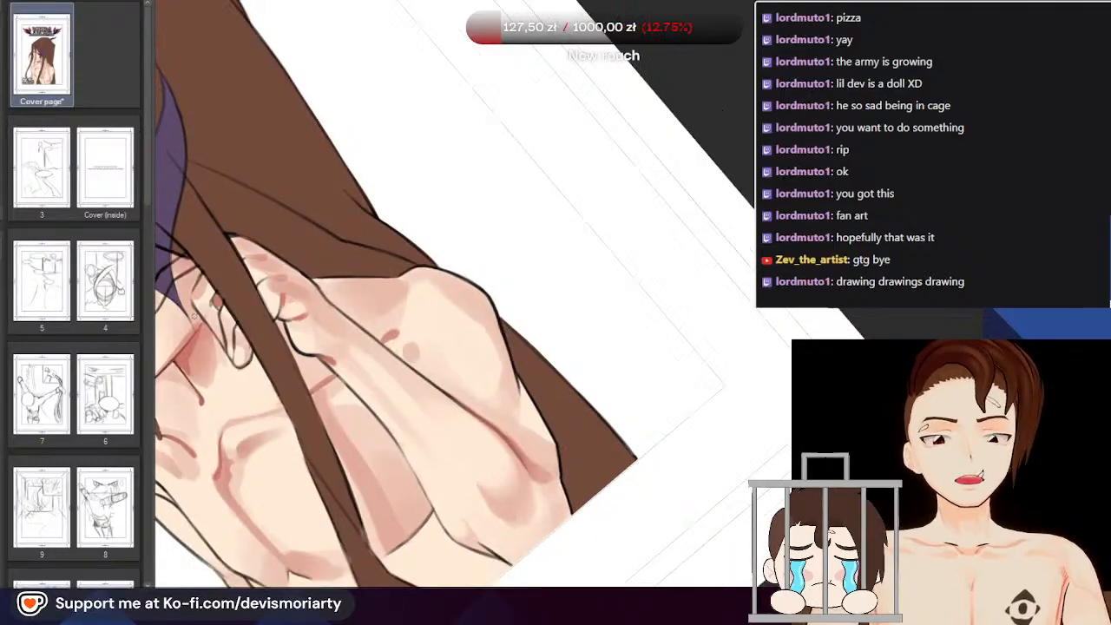
scroll(236, 308, "down", 4)
scroll(240, 308, "up", 4)
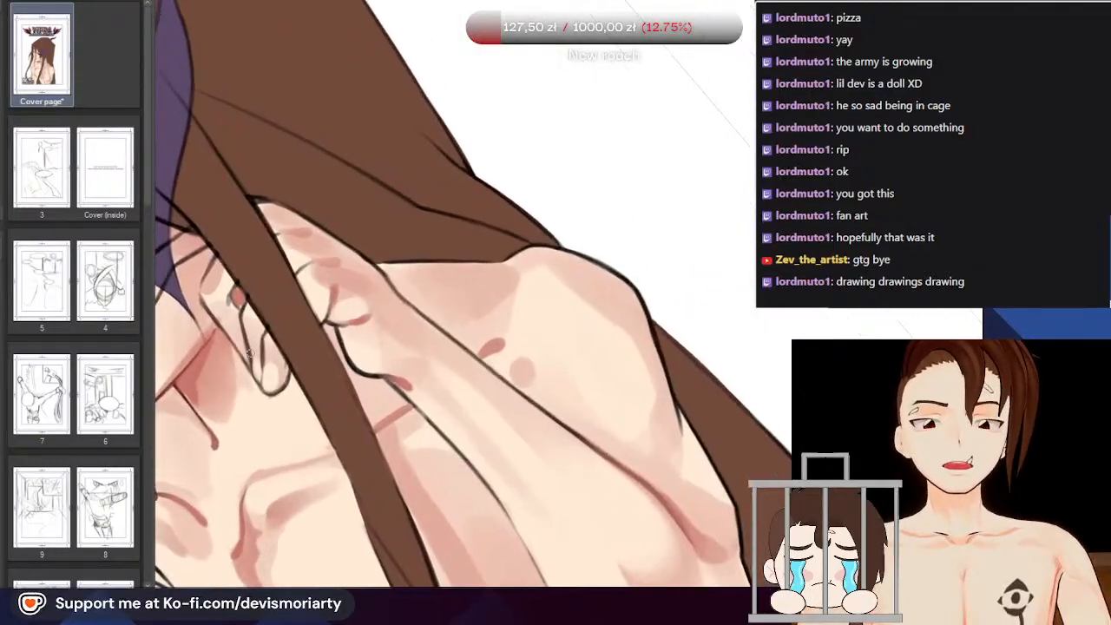
scroll(249, 308, "down", 2)
scroll(261, 314, "down", 2)
scroll(263, 317, "up", 6)
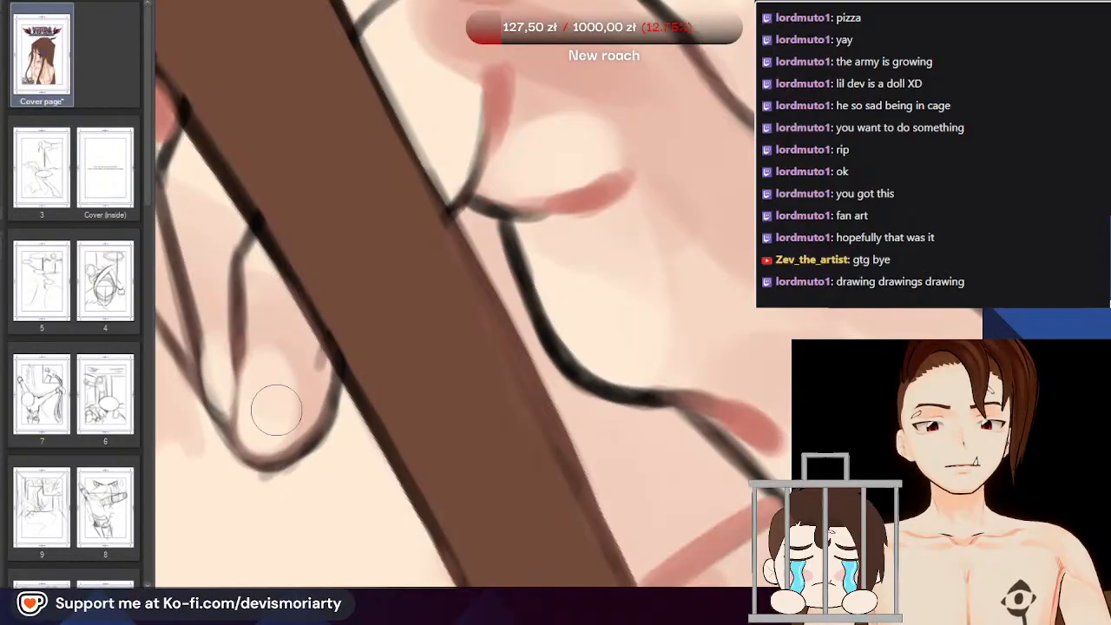
scroll(274, 404, "down", 3)
scroll(270, 304, "up", 3)
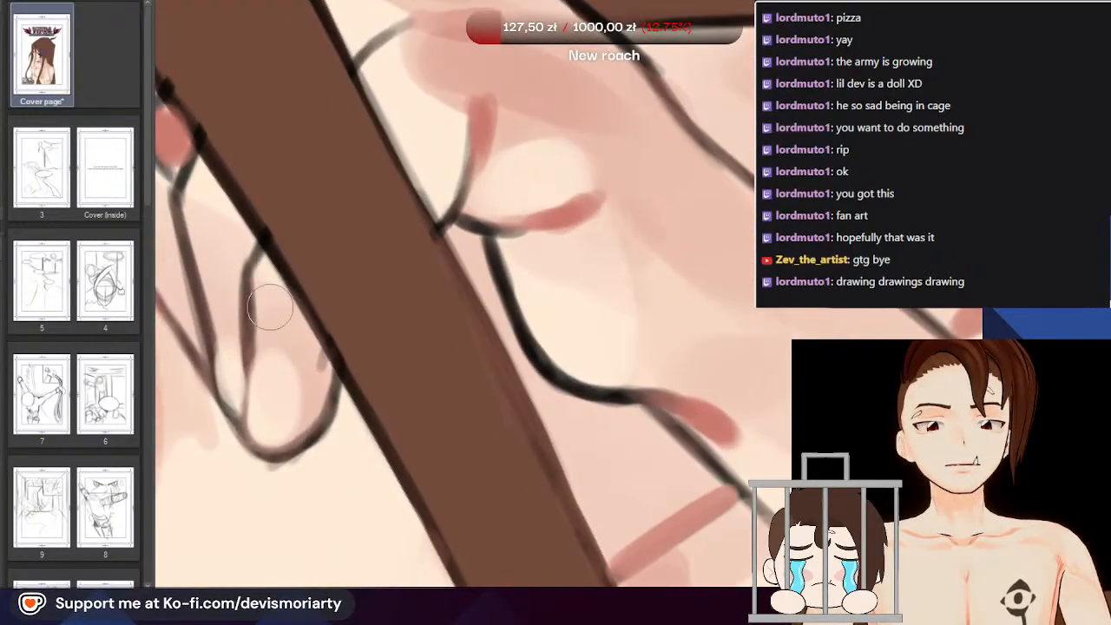
scroll(263, 398, "up", 1)
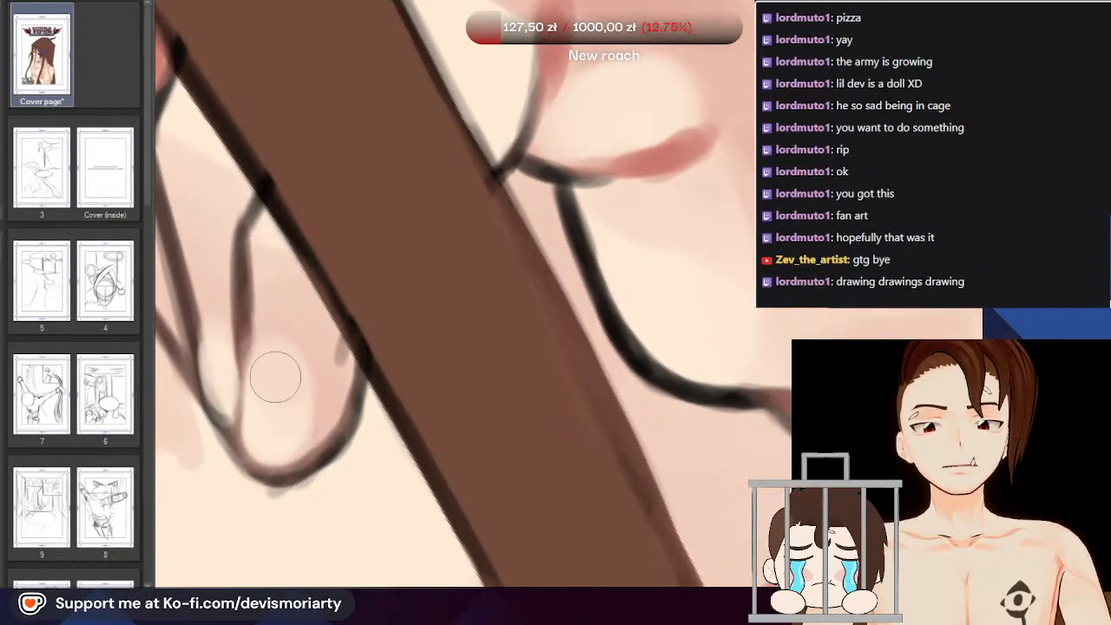
scroll(262, 406, "down", 3)
scroll(344, 243, "up", 2)
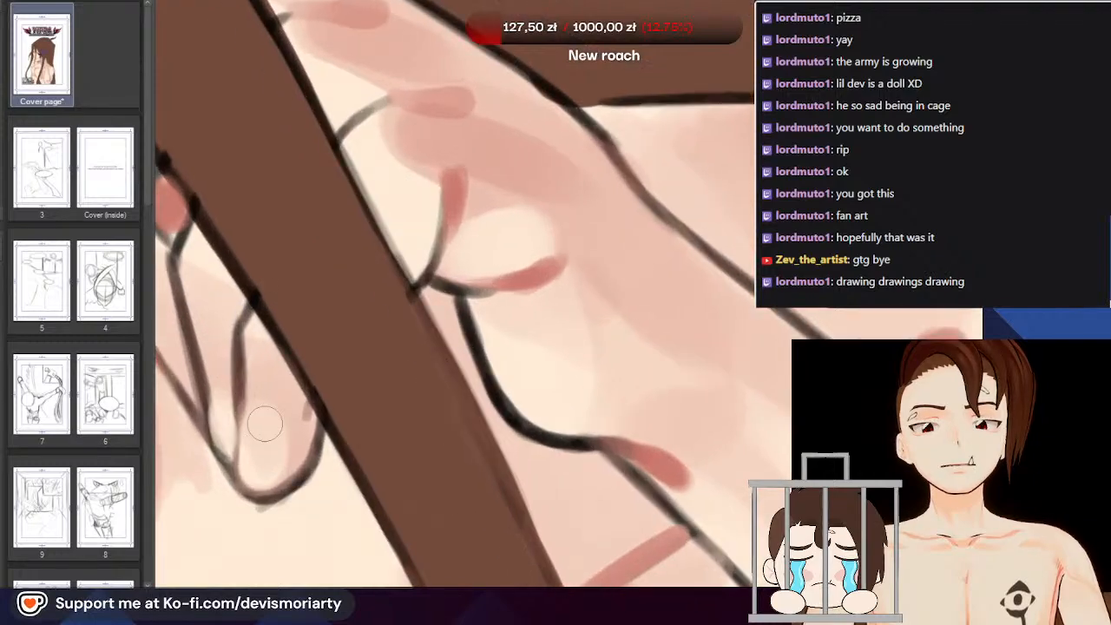
Shade the abdomen below the chest line in soft pink, between the front hair strand and the bent elbow
scroll(257, 427, "down", 5)
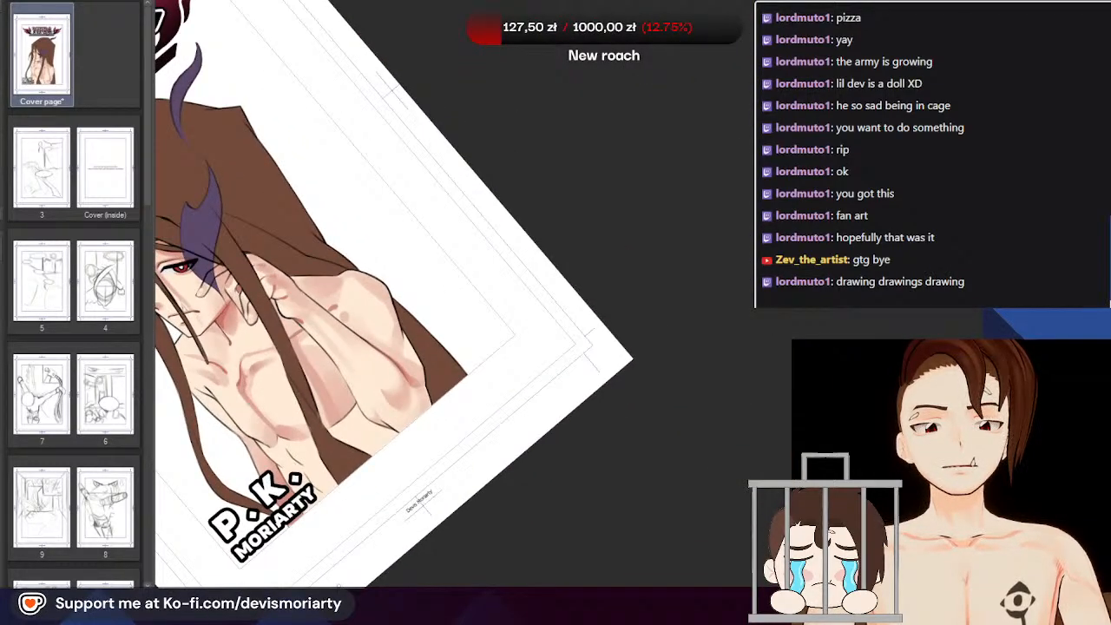
left_click(374, 595)
scroll(399, 422, "down", 2)
scroll(362, 252, "up", 5)
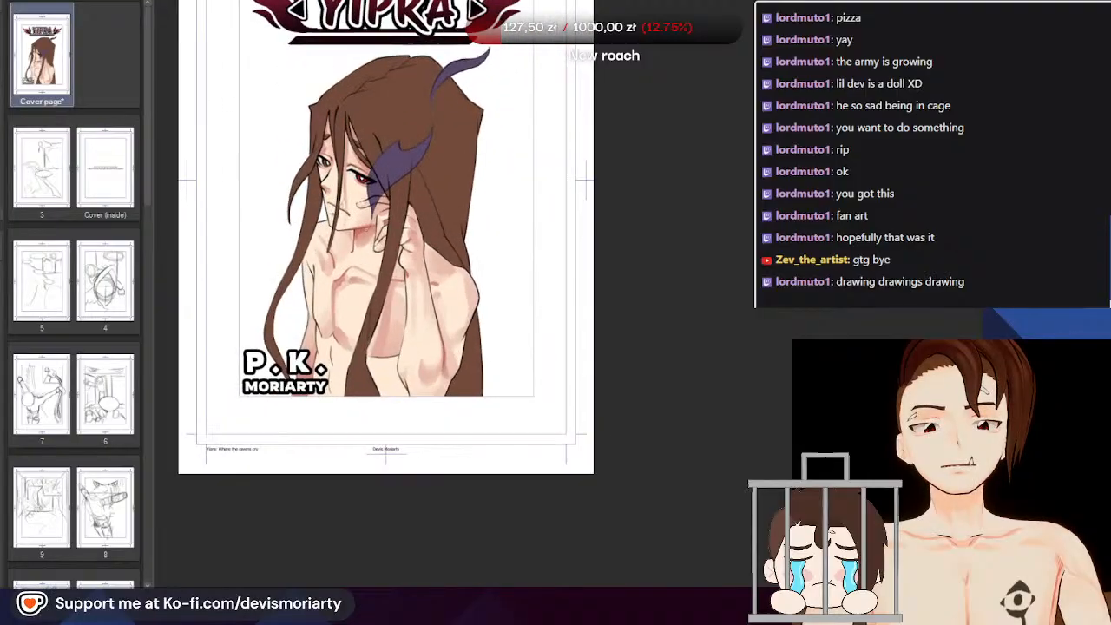
scroll(363, 236, "down", 3)
scroll(357, 354, "up", 3)
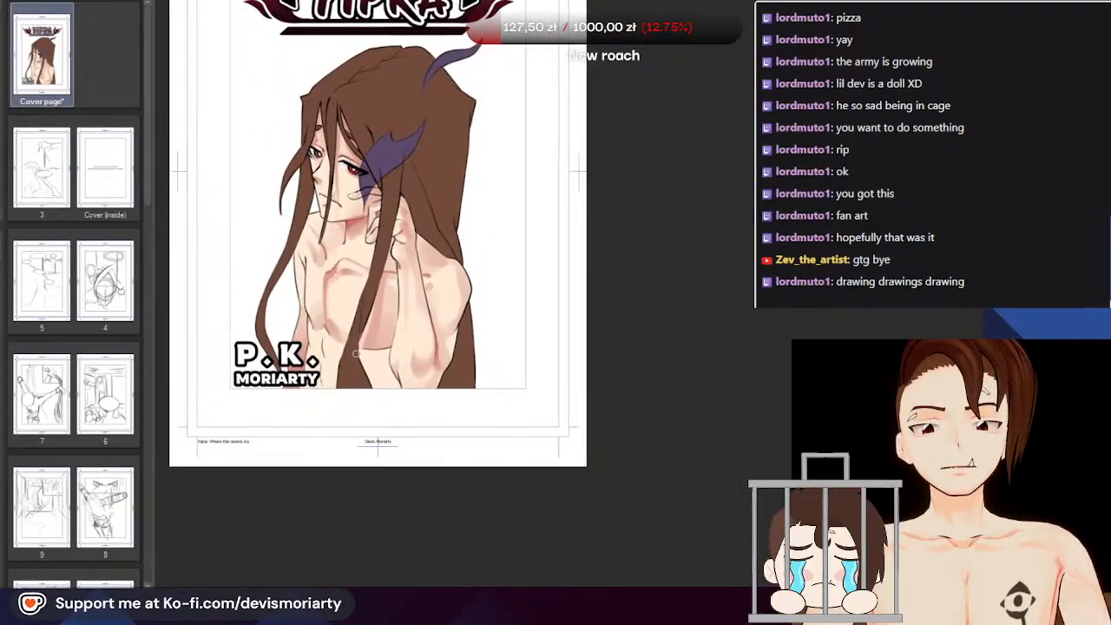
scroll(391, 390, "up", 4)
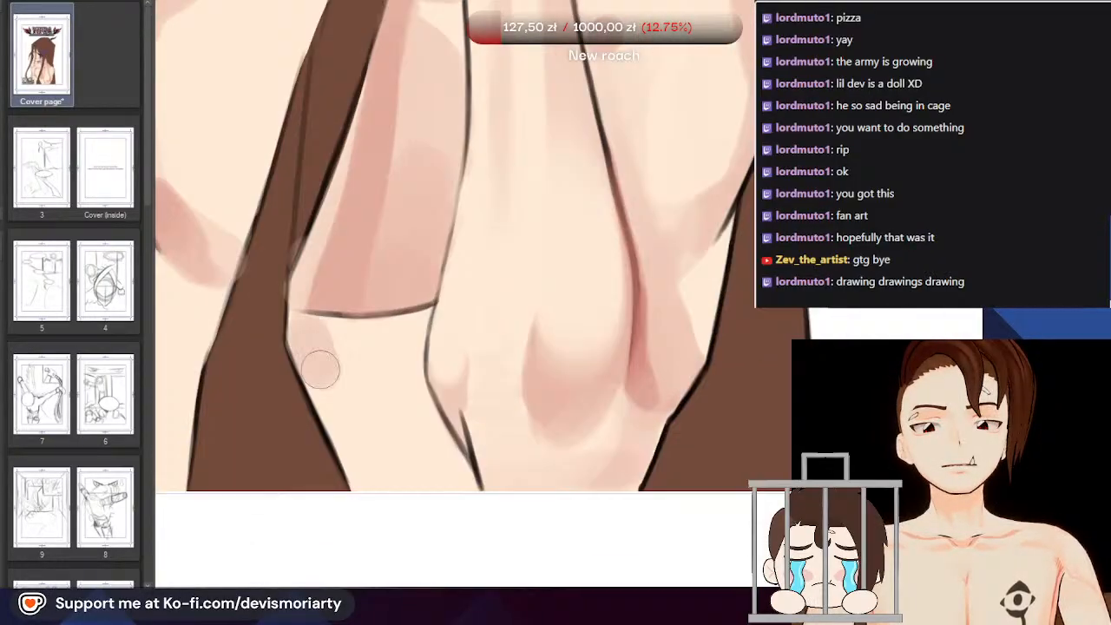
mouse_move(336, 343)
left_mouse_down()
mouse_move(365, 344)
mouse_move(395, 373)
mouse_move(411, 329)
mouse_move(398, 378)
mouse_move(408, 389)
mouse_move(409, 376)
mouse_move(441, 477)
mouse_move(459, 473)
mouse_move(375, 467)
mouse_move(385, 473)
mouse_move(387, 463)
mouse_move(358, 404)
mouse_move(362, 385)
mouse_move(308, 369)
left_mouse_up()
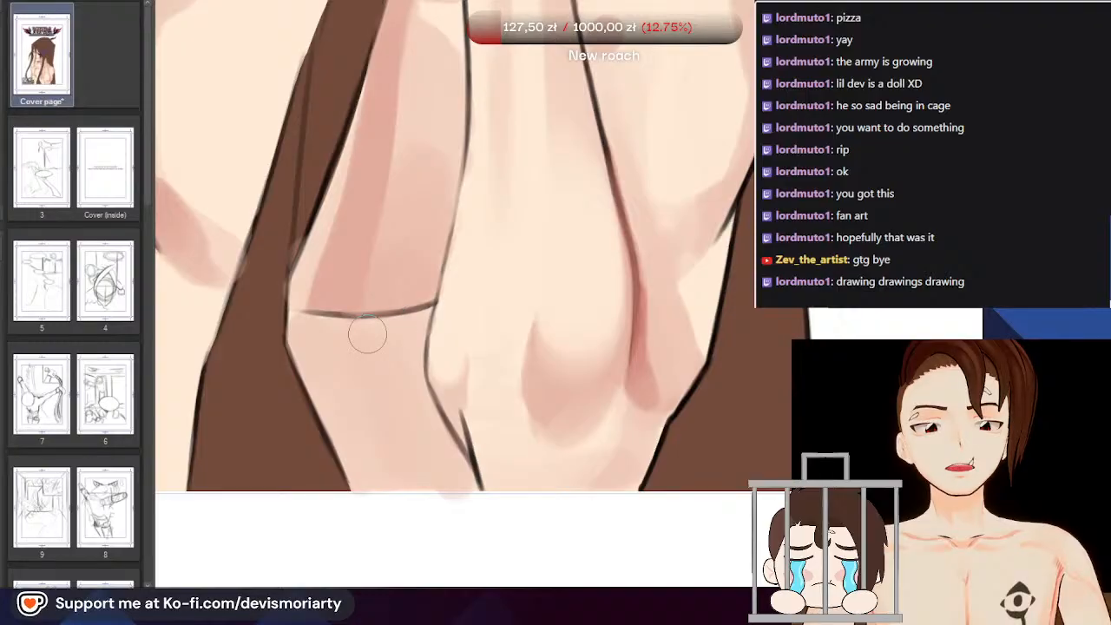
left_click_drag(423, 312, 439, 303)
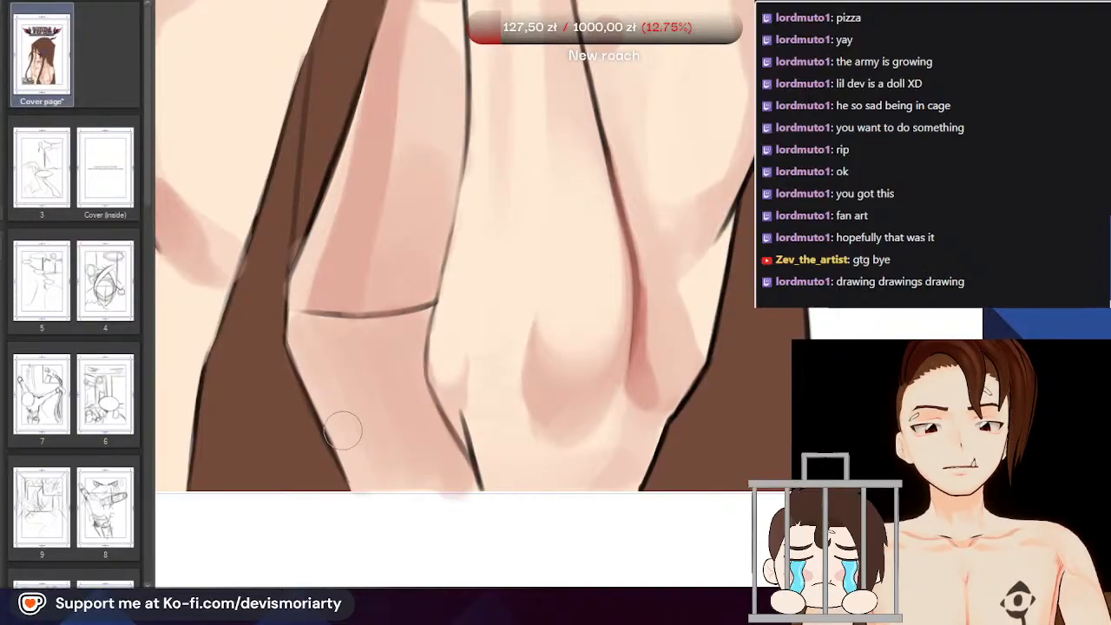
Review the abdomen shading up close and against the whole cover illustration
scroll(343, 431, "down", 6)
scroll(343, 430, "up", 2)
scroll(283, 554, "down", 1)
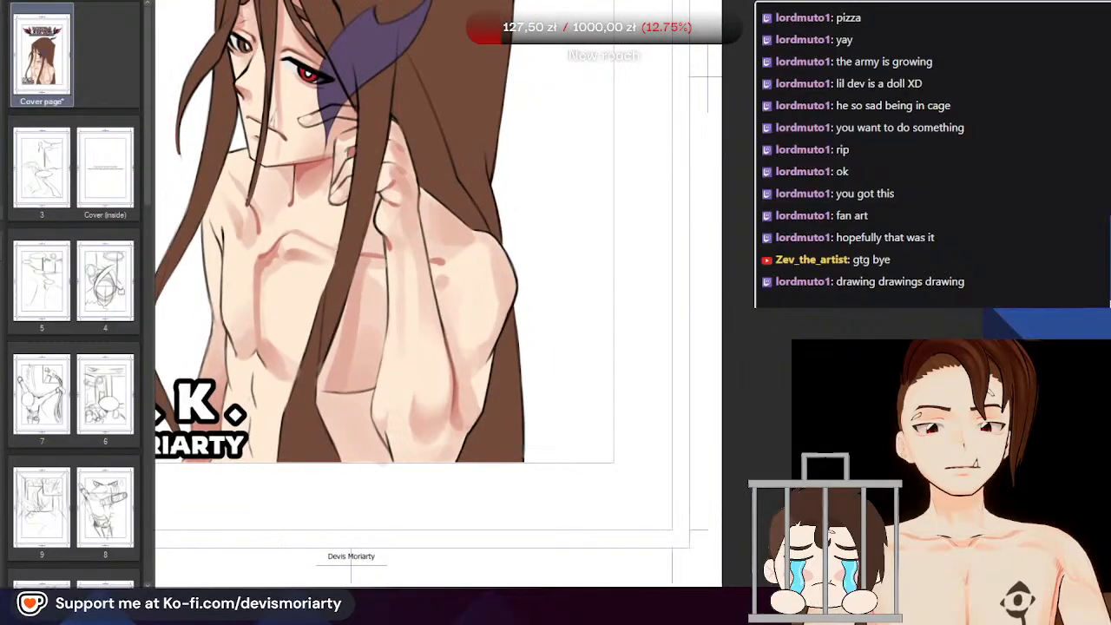
left_click_drag(381, 462, 325, 148)
scroll(385, 213, "down", 3)
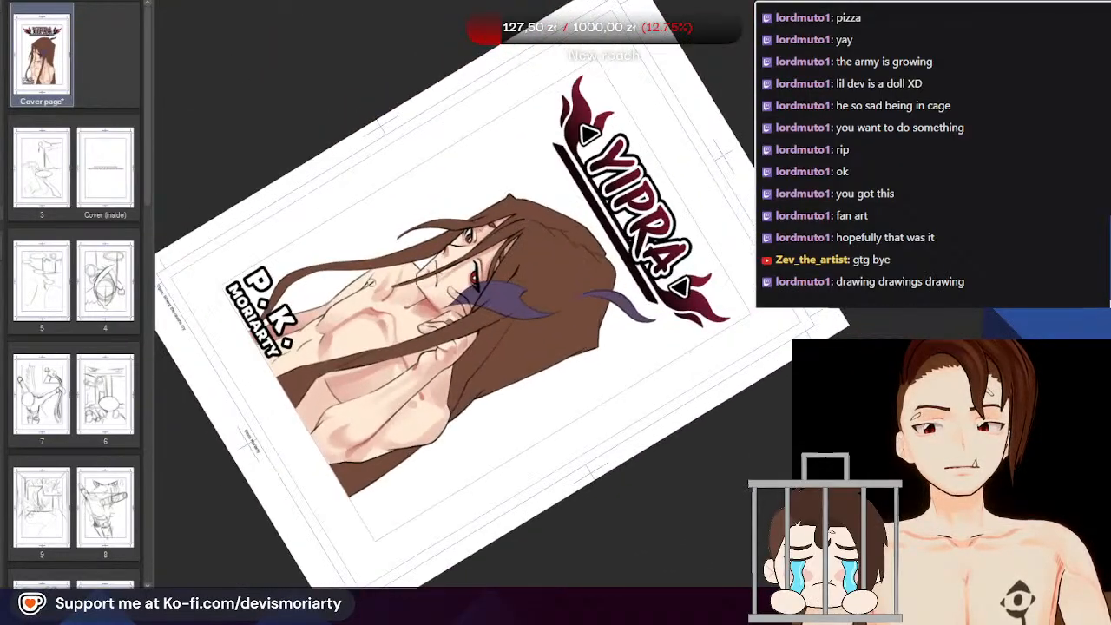
scroll(320, 465, "up", 6)
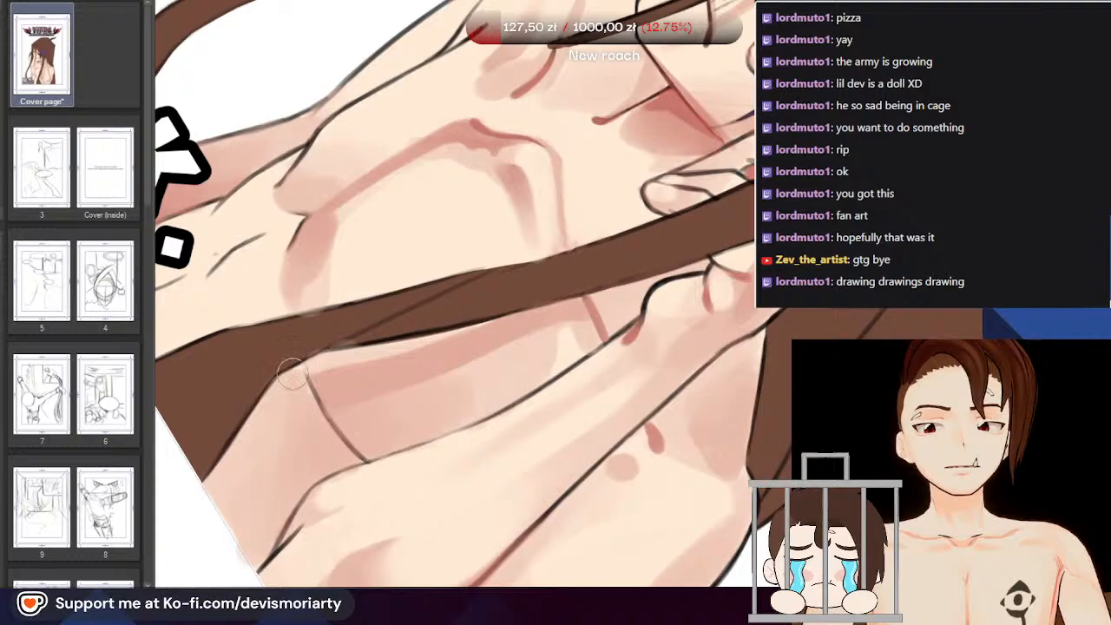
scroll(278, 394, "down", 6)
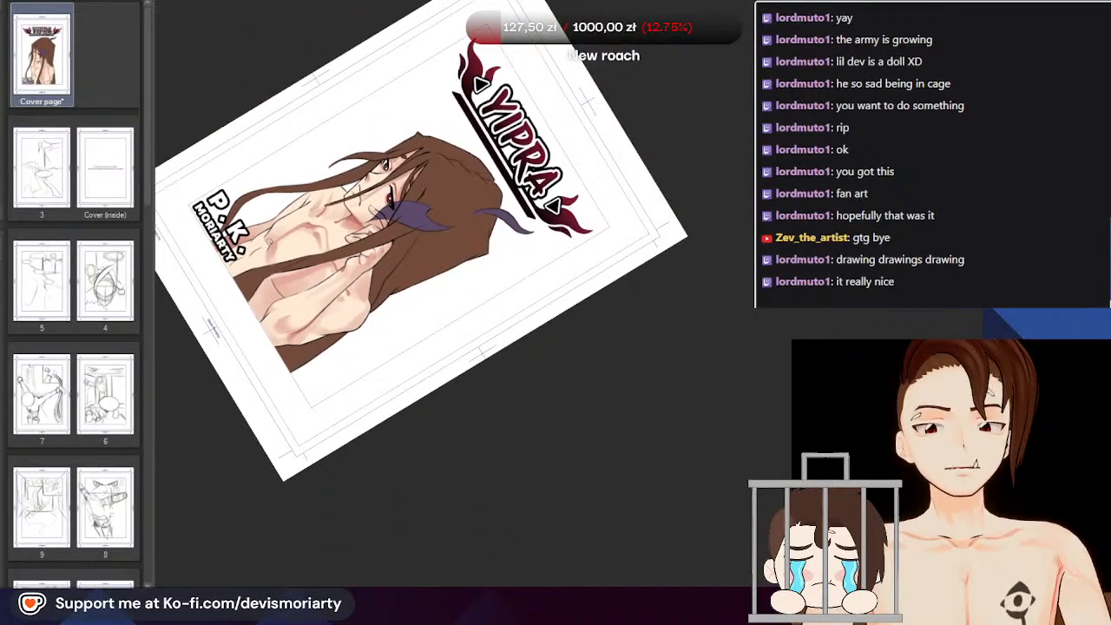
Examine the hand, chest and abdomen shading on the tilted cover, both up close and against the whole page
scroll(252, 185, "up", 1)
scroll(250, 184, "up", 2)
scroll(251, 190, "down", 4)
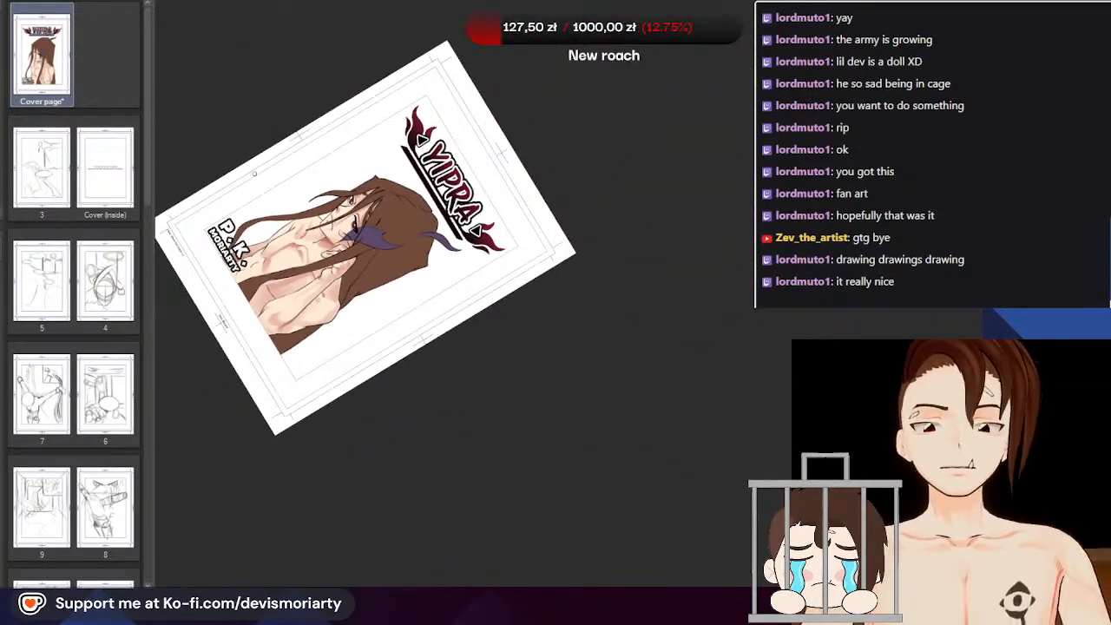
scroll(252, 213, "up", 4)
scroll(252, 213, "up", 1)
scroll(361, 338, "up", 5)
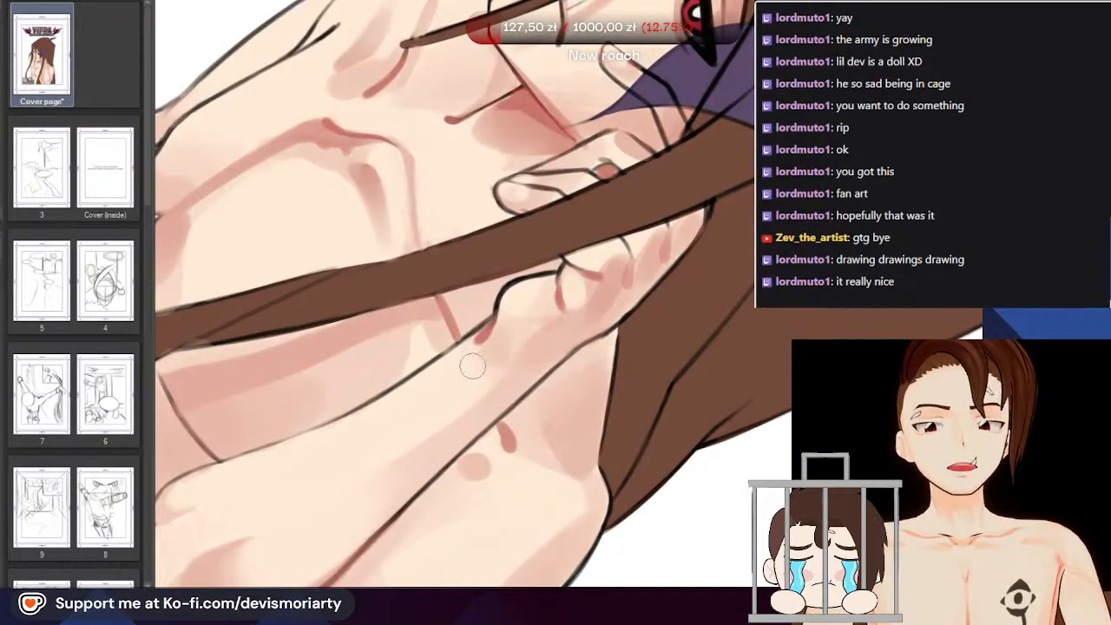
scroll(471, 355, "down", 6)
scroll(356, 171, "up", 2)
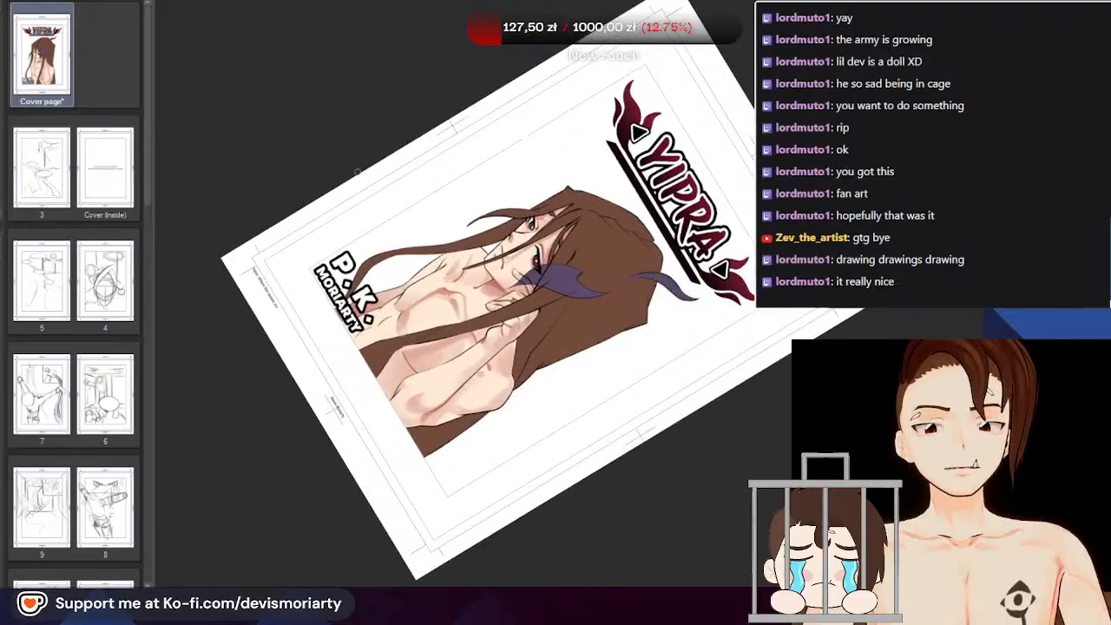
scroll(356, 171, "up", 2)
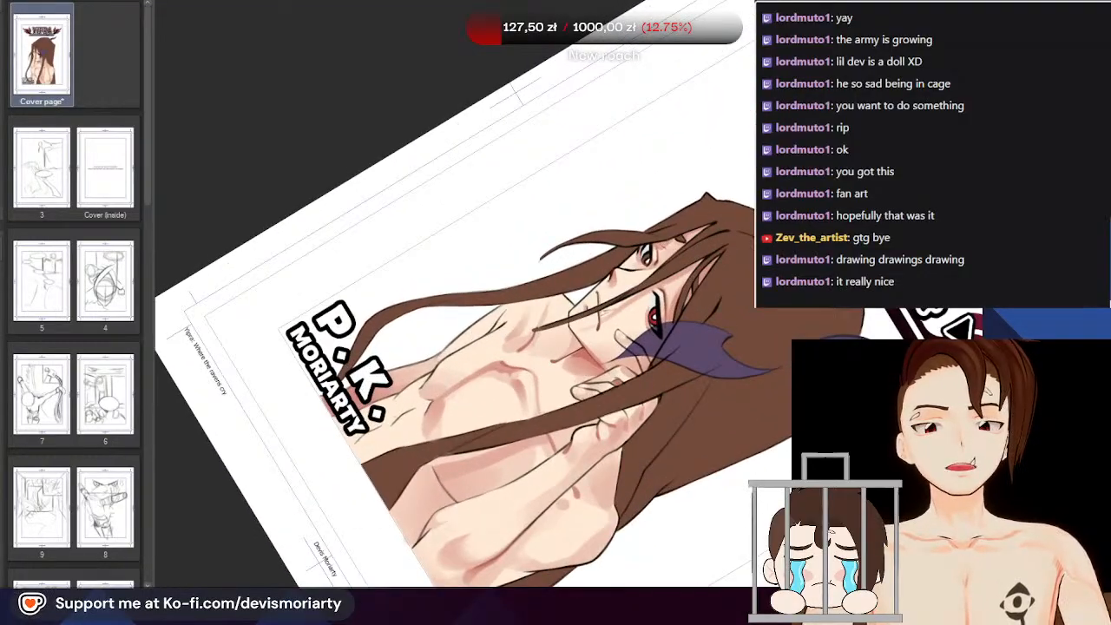
Set the cover page upright and review the neck, chest and arm shading in detail and at full-page size
key("ctrl+at")
scroll(358, 165, "down", 3)
scroll(638, 269, "up", 3)
scroll(269, 187, "down", 1)
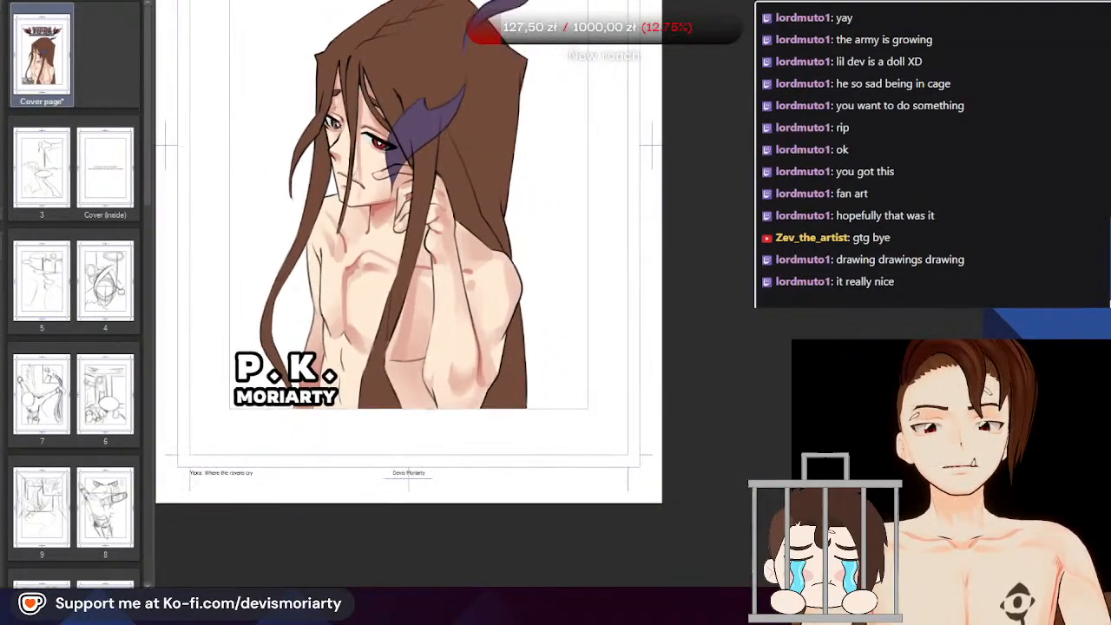
scroll(372, 379, "up", 2)
scroll(372, 378, "down", 1)
scroll(372, 379, "up", 3)
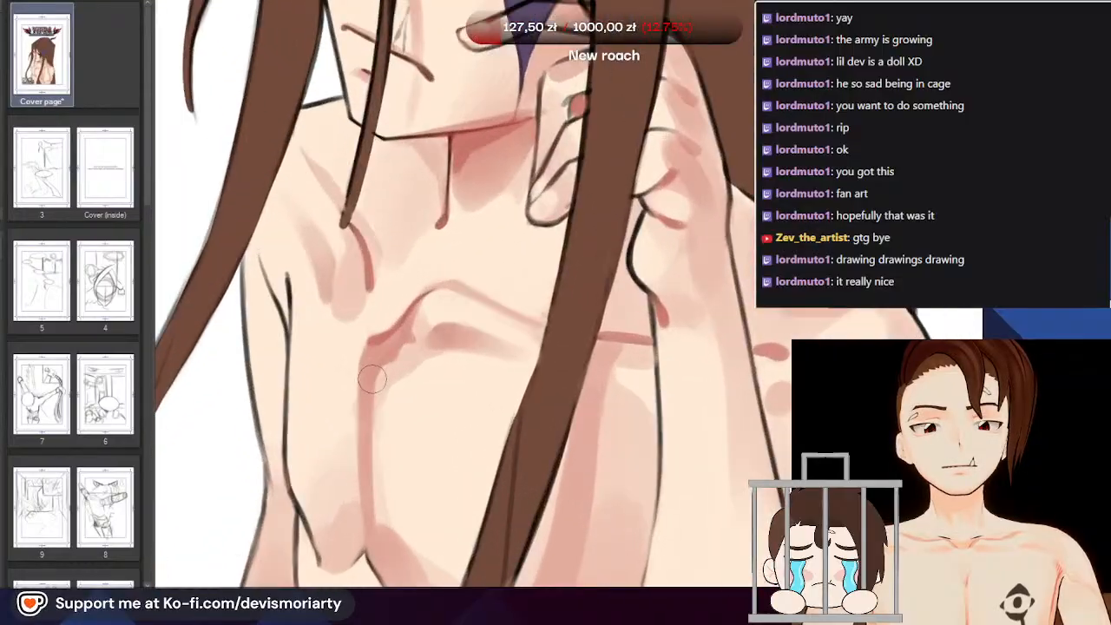
scroll(371, 378, "down", 2)
scroll(371, 347, "up", 1)
scroll(311, 129, "up", 2)
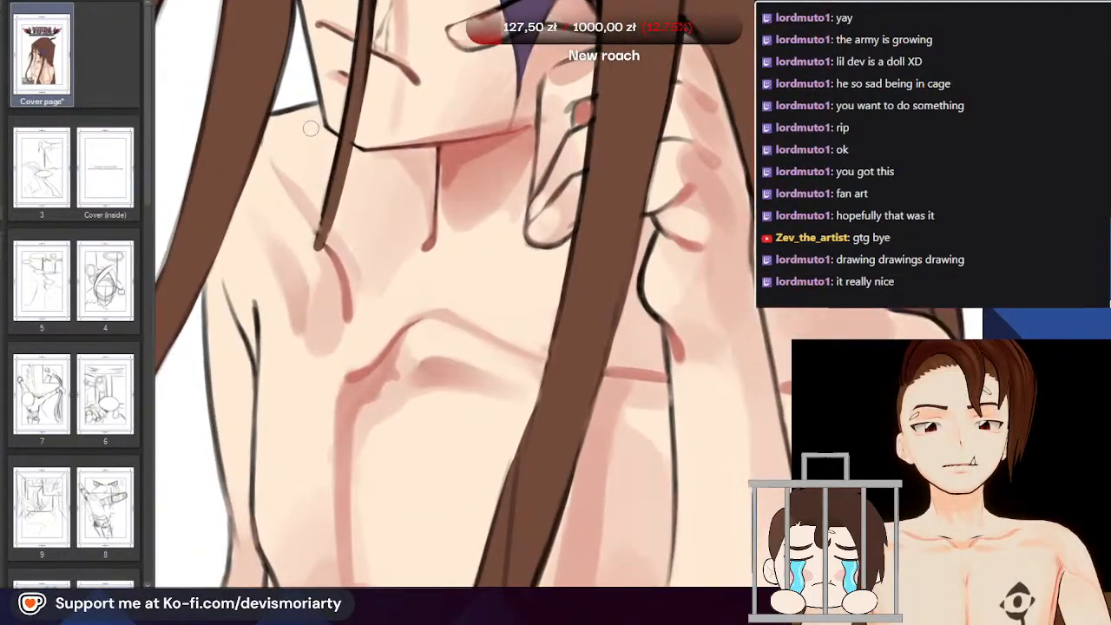
scroll(310, 129, "down", 1)
scroll(311, 128, "down", 4)
scroll(310, 128, "up", 1)
scroll(310, 128, "down", 1)
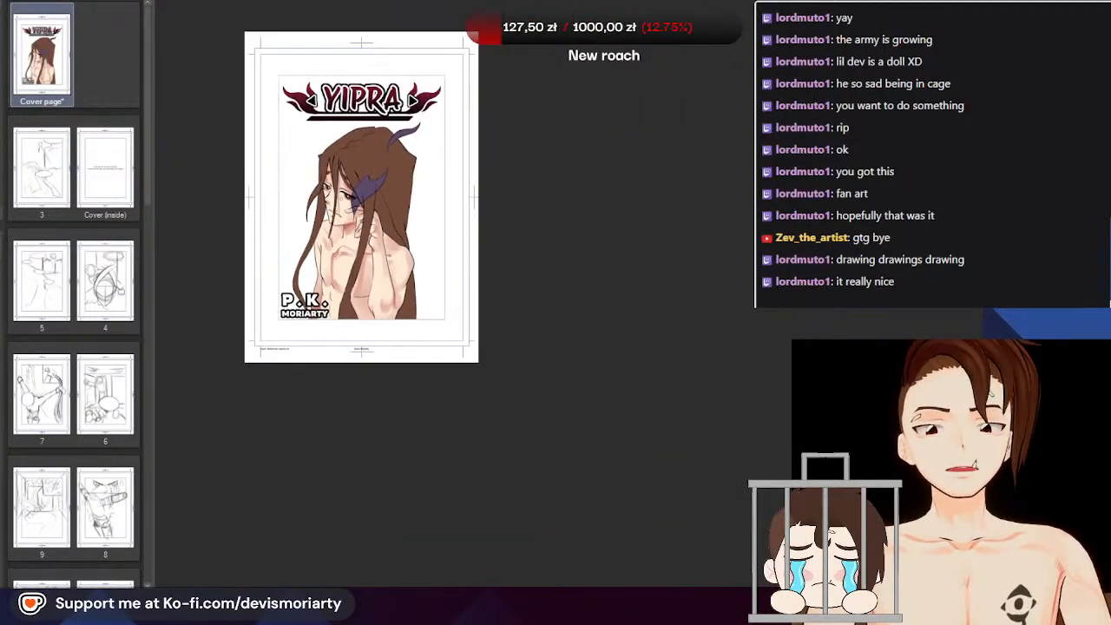
scroll(299, 410, "up", 5)
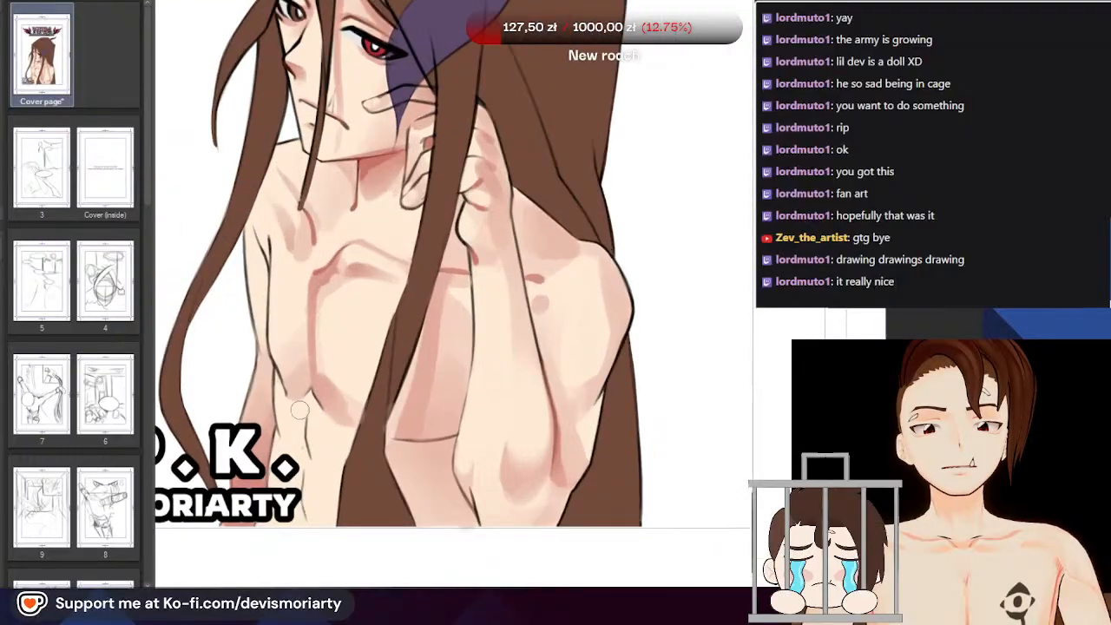
scroll(299, 409, "down", 5)
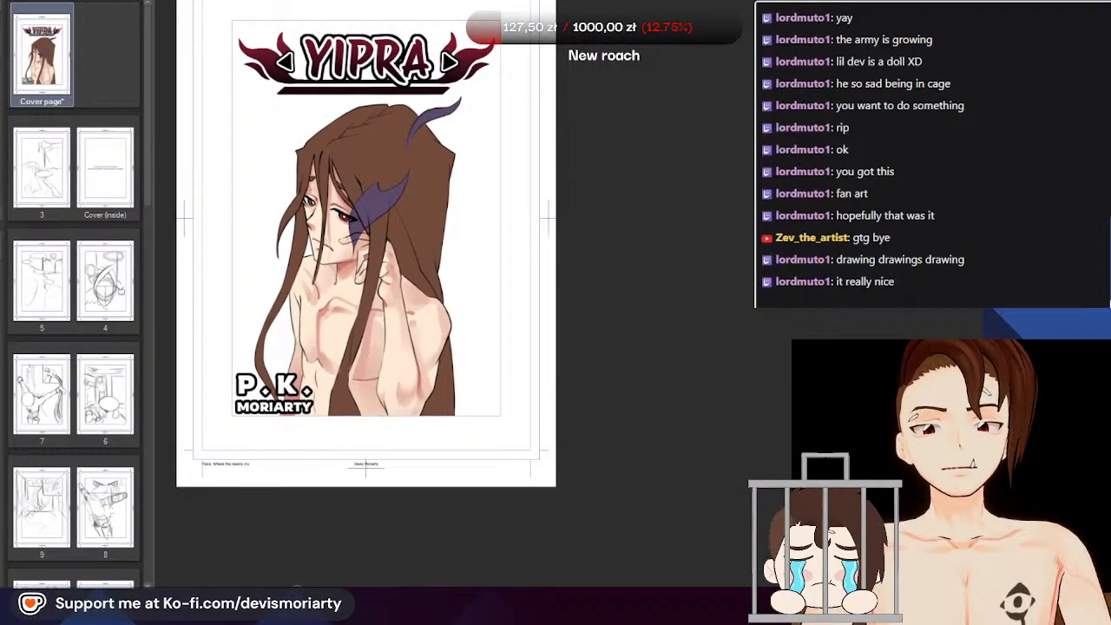
Paint soft pink shadow patches on the lower belly, between the front hair strand and the author lettering
left_click_drag(272, 97, 295, 524)
scroll(382, 223, "down", 3)
scroll(381, 256, "up", 4)
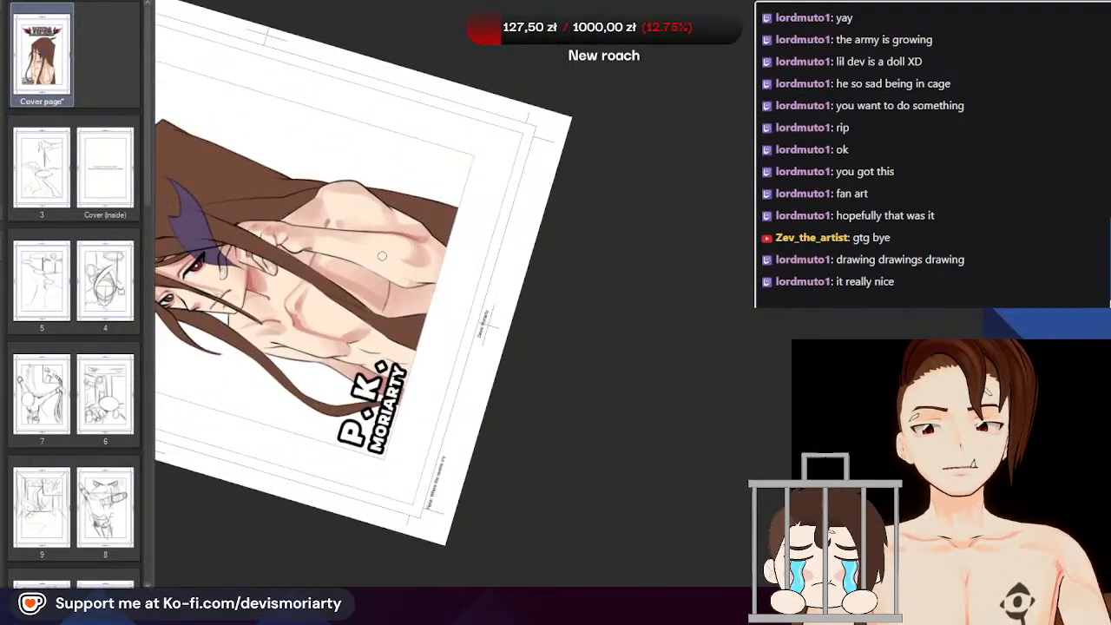
scroll(382, 256, "up", 2)
scroll(433, 444, "up", 4)
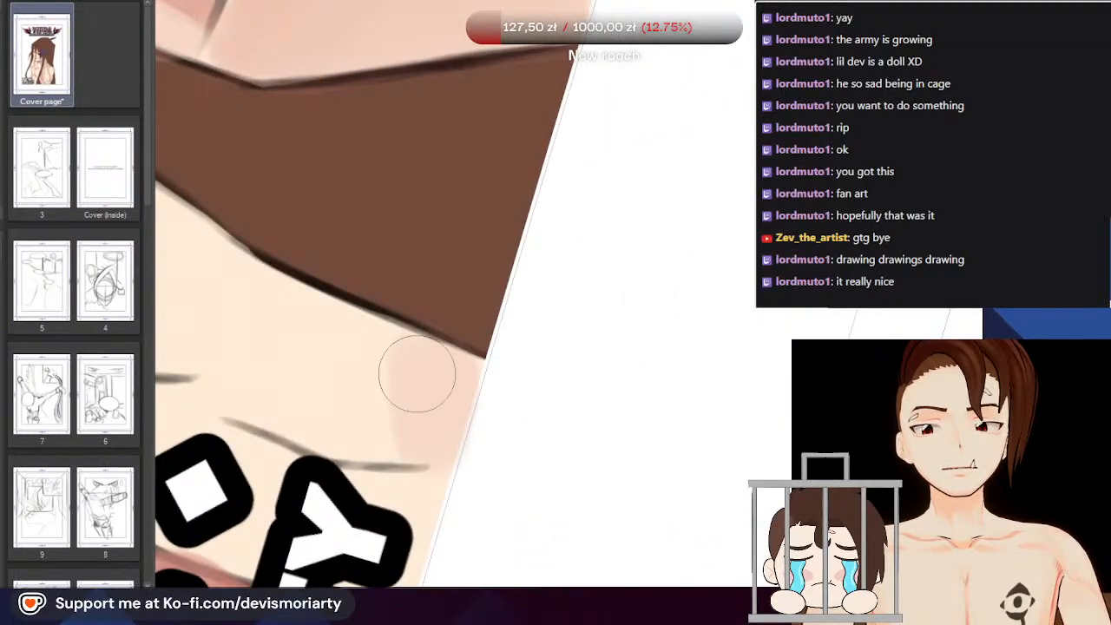
scroll(432, 378, "down", 5)
scroll(379, 255, "up", 4)
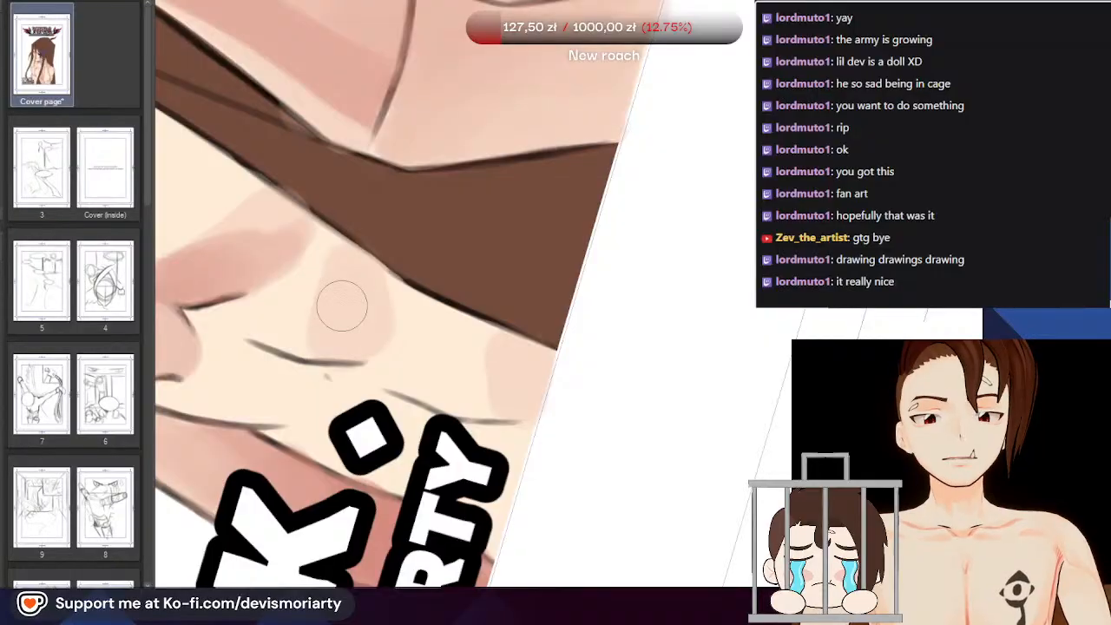
scroll(376, 325, "down", 3)
scroll(347, 354, "up", 3)
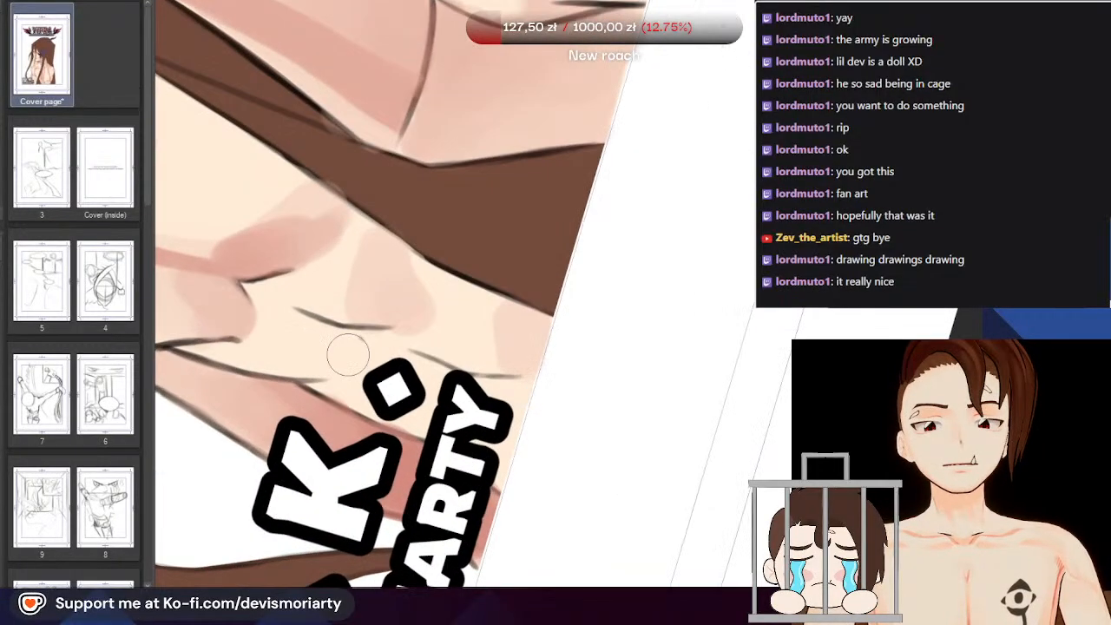
scroll(336, 363, "down", 3)
scroll(297, 211, "up", 3)
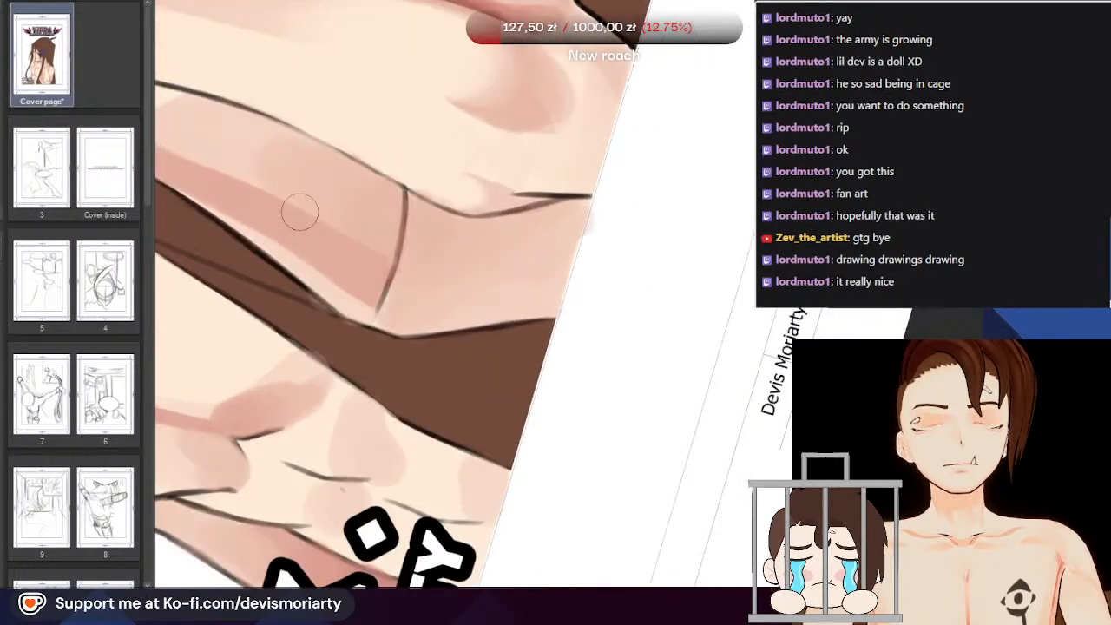
Extend the pale pink shading across the lower belly, from the illustration's bottom edge up toward the ribs
scroll(298, 211, "down", 2)
left_click_drag(746, 303, 416, 418)
scroll(304, 382, "down", 5)
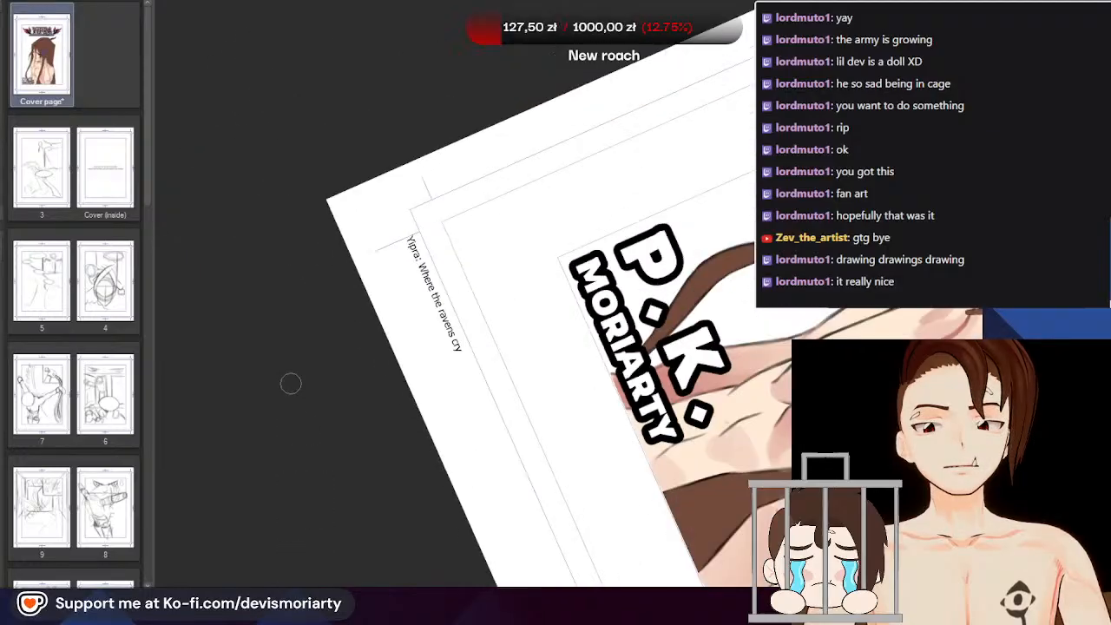
scroll(625, 373, "up", 2)
scroll(642, 467, "up", 3)
scroll(642, 467, "down", 1)
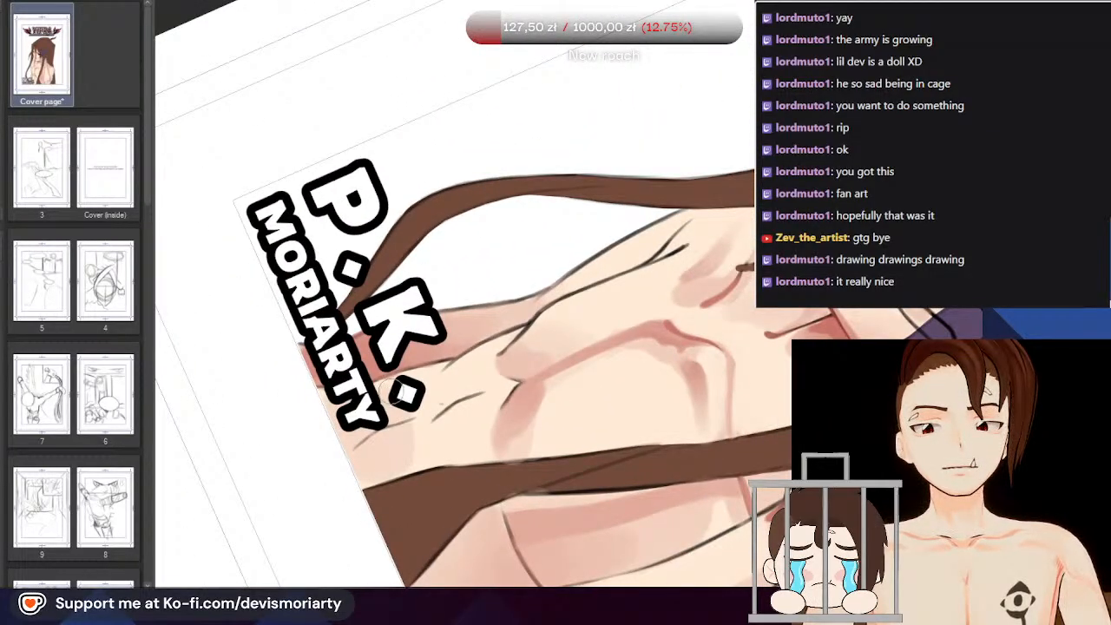
scroll(463, 387, "down", 2)
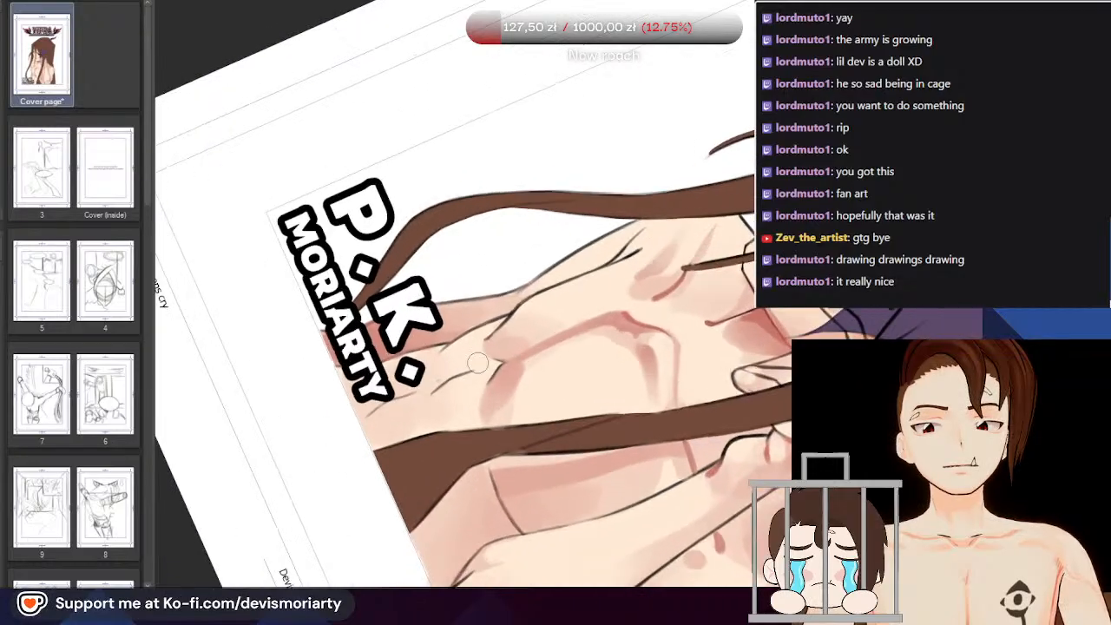
scroll(476, 395, "up", 2)
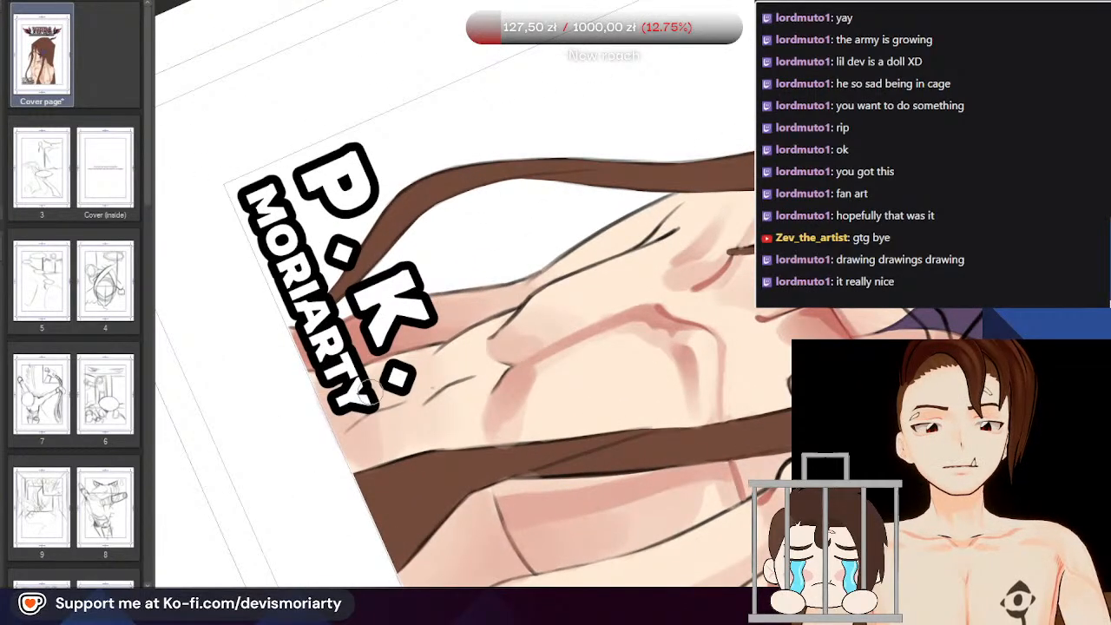
scroll(411, 436, "down", 3)
scroll(380, 328, "up", 3)
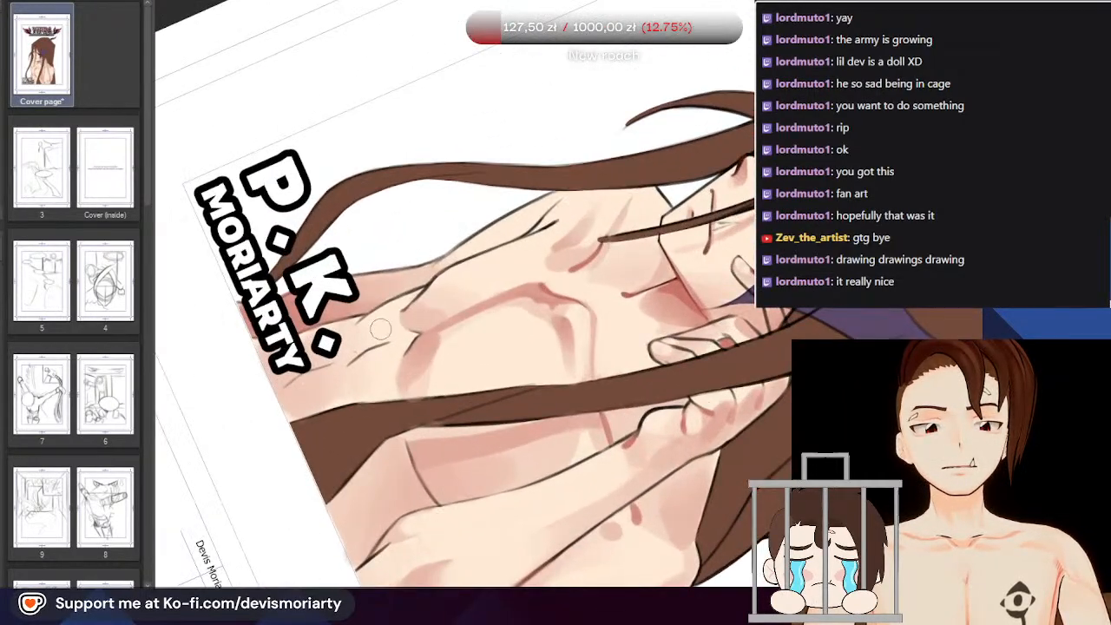
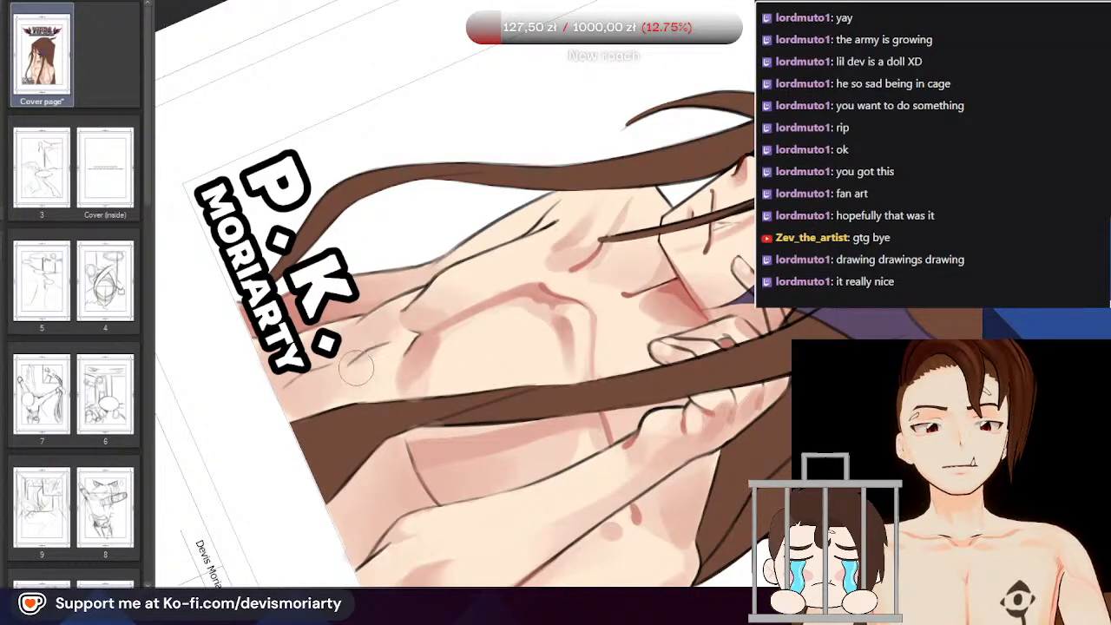
Paint pale rounded highlights on the abdominal muscles just below the chest, leaving pink shadow around them
scroll(372, 384, "down", 3)
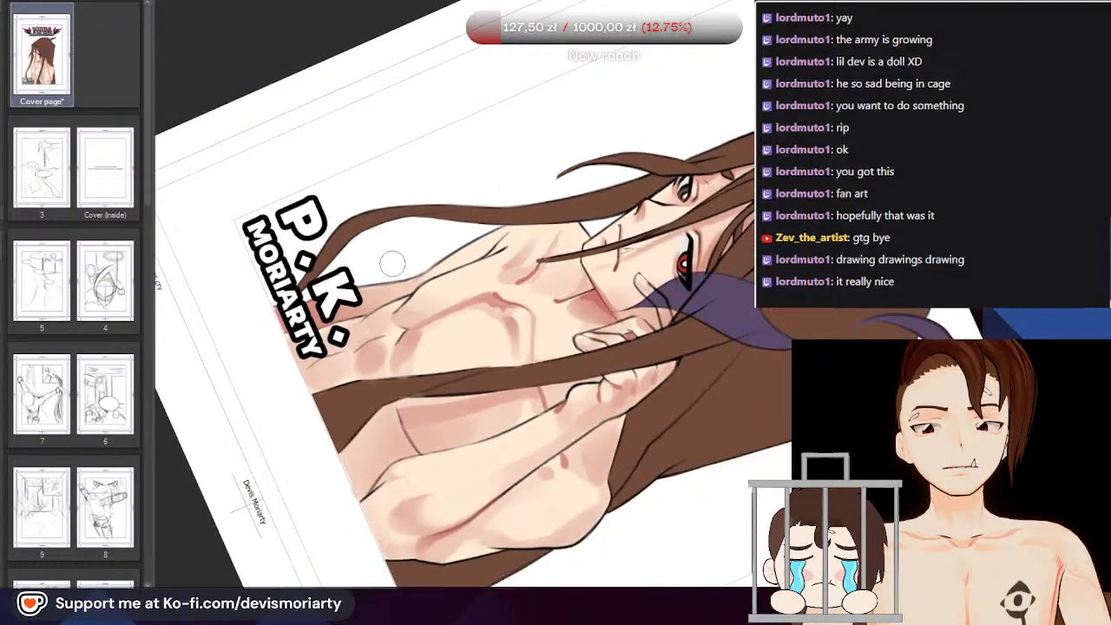
scroll(347, 375, "up", 4)
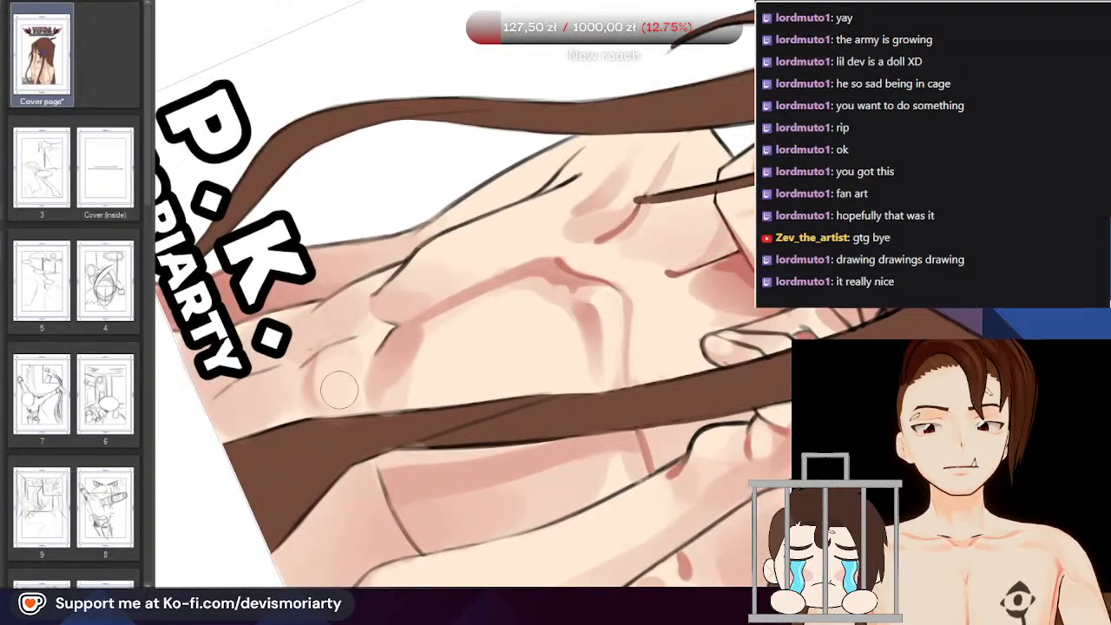
scroll(347, 313, "up", 1)
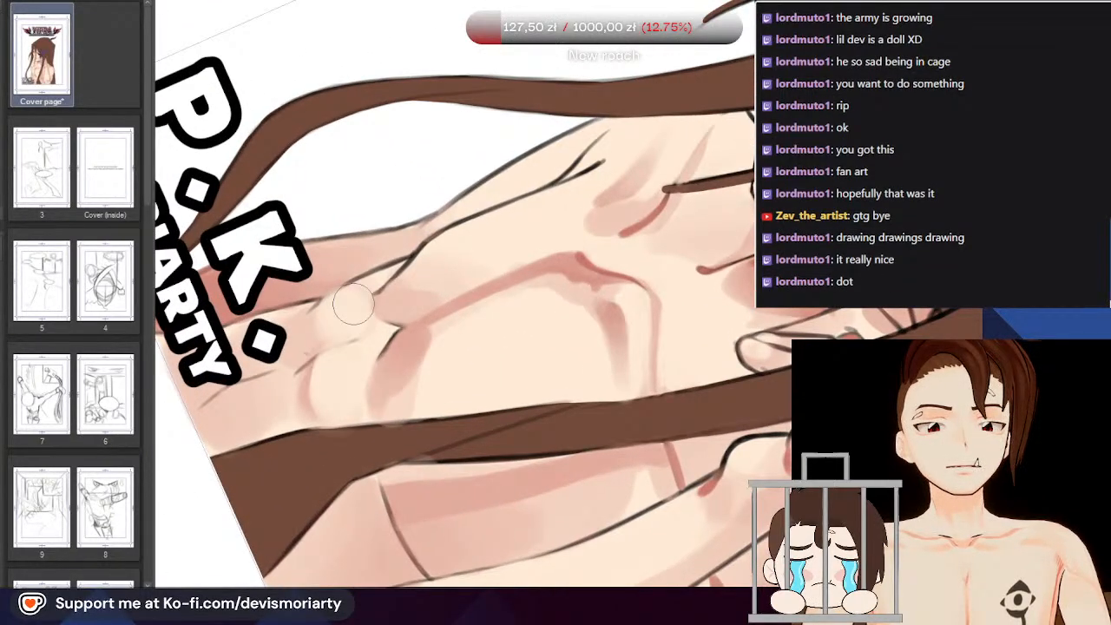
scroll(353, 304, "down", 5)
scroll(340, 254, "up", 2)
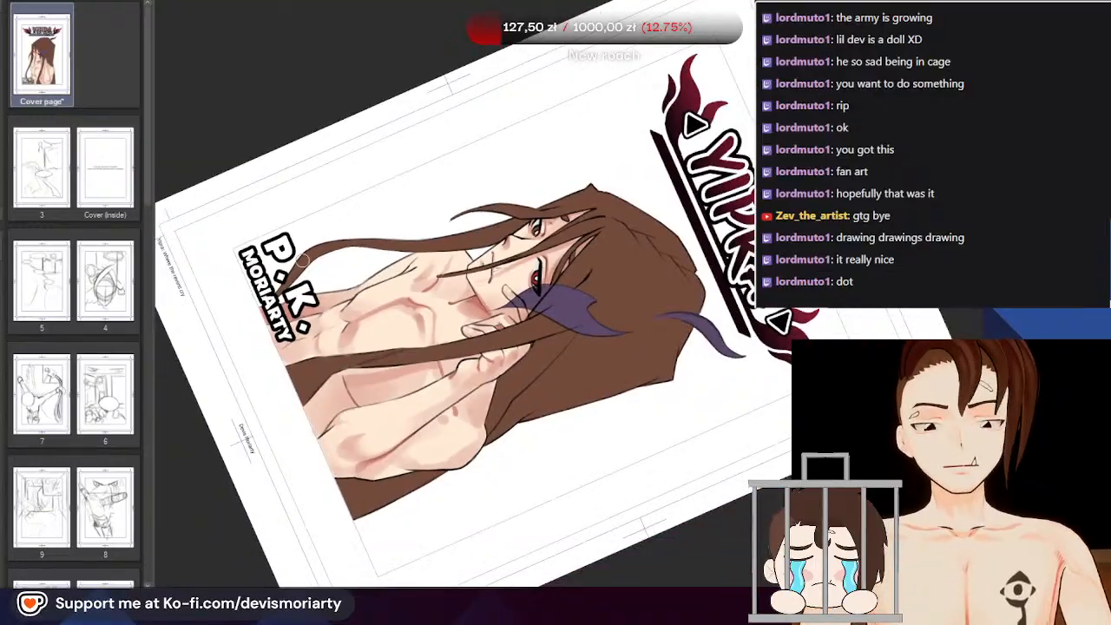
scroll(304, 260, "up", 3)
scroll(312, 234, "down", 4)
scroll(326, 198, "up", 5)
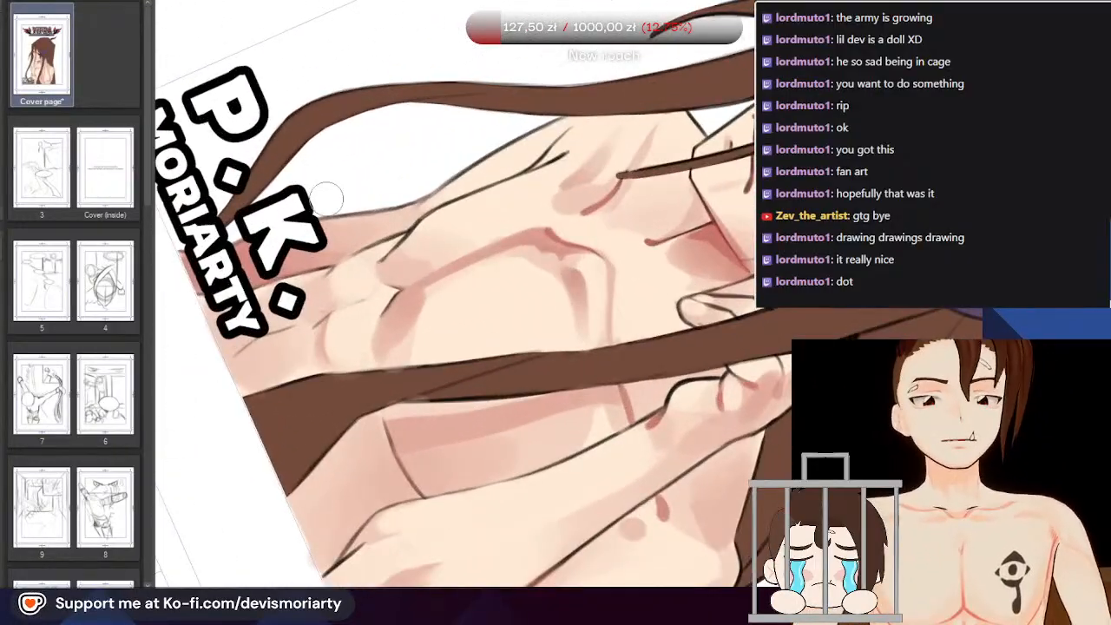
Paint a pale oval highlight on the lowest abdominal muscle, beside the front hair strand
scroll(325, 198, "up", 4)
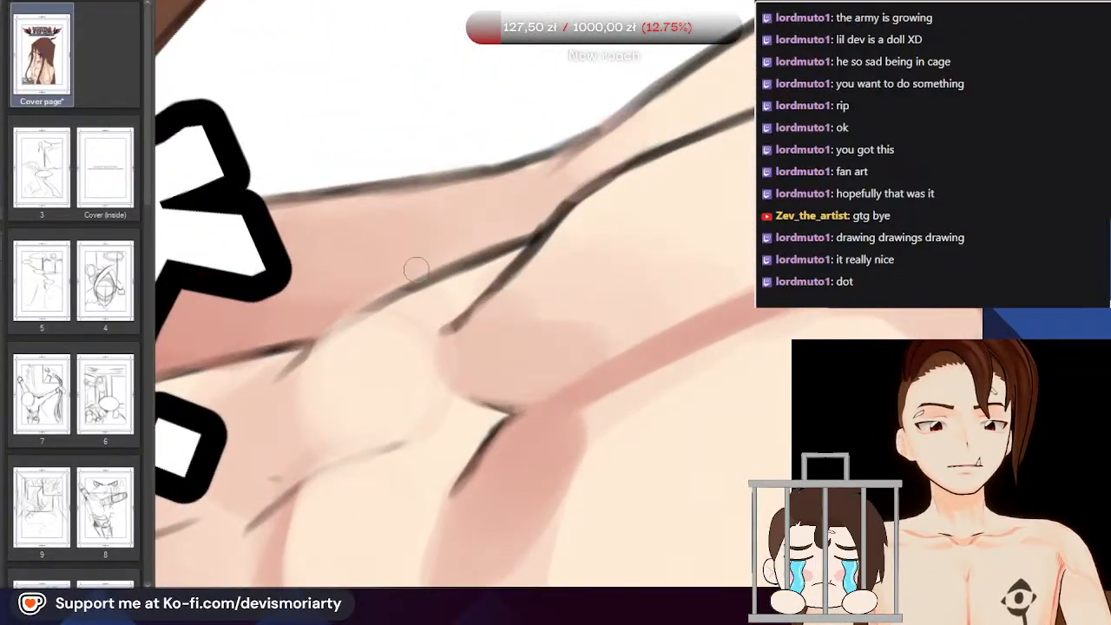
scroll(327, 319, "down", 5)
scroll(310, 398, "up", 5)
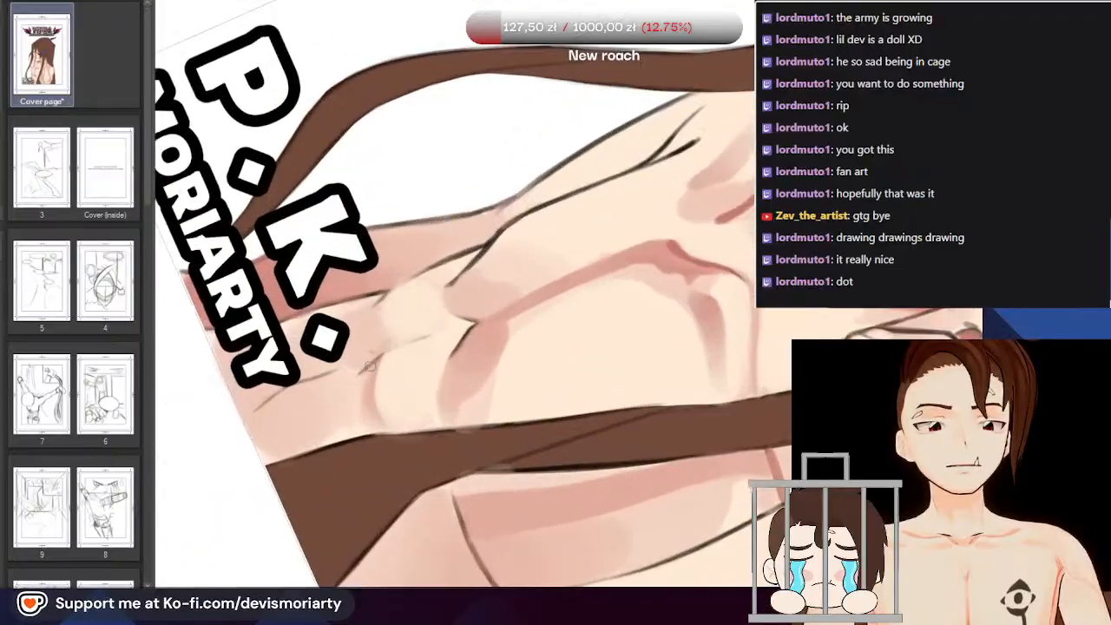
scroll(313, 398, "up", 1)
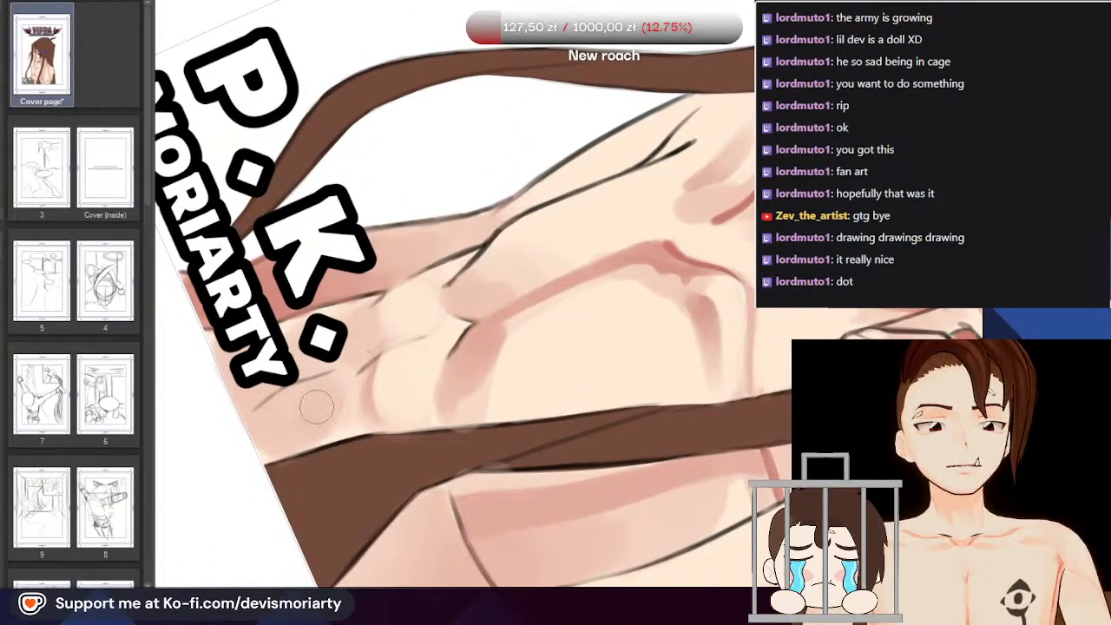
scroll(312, 398, "up", 1)
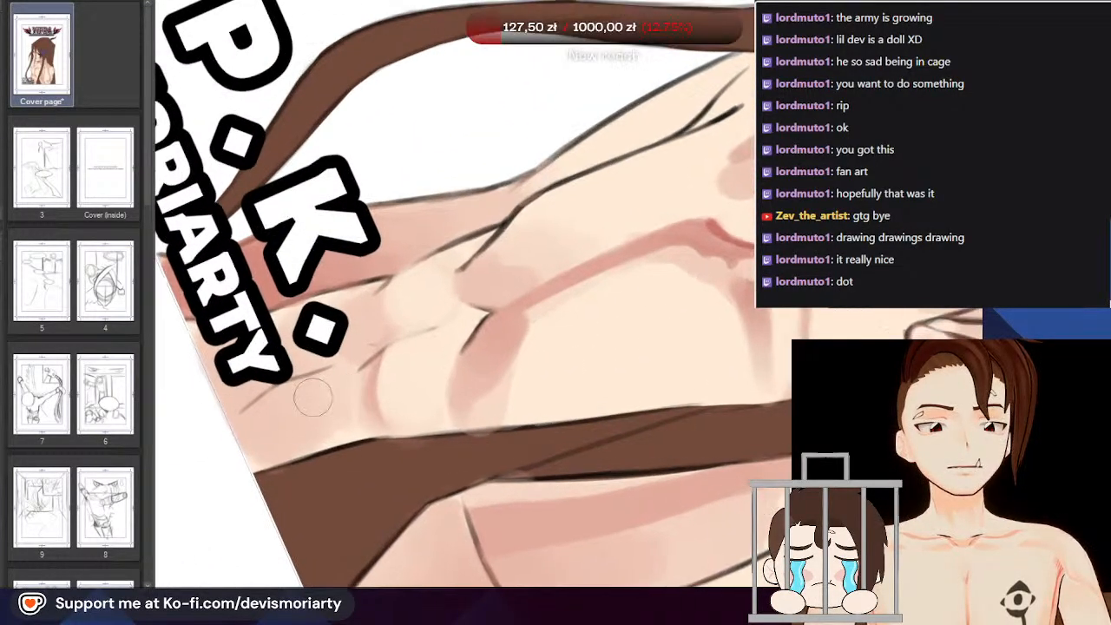
scroll(296, 415, "up", 1)
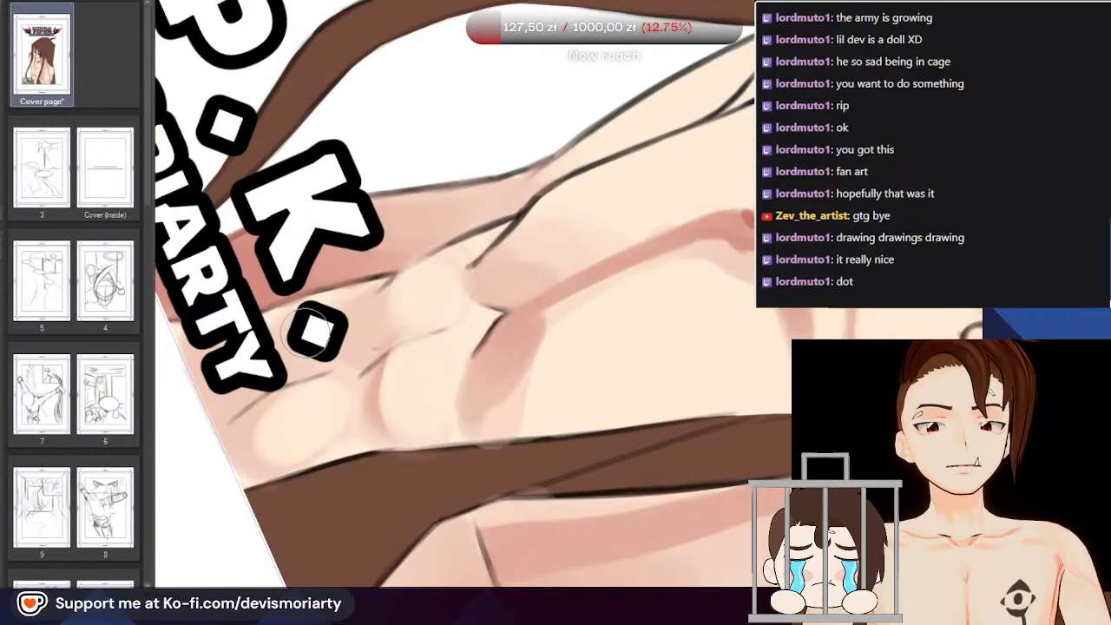
key("ctrl+0")
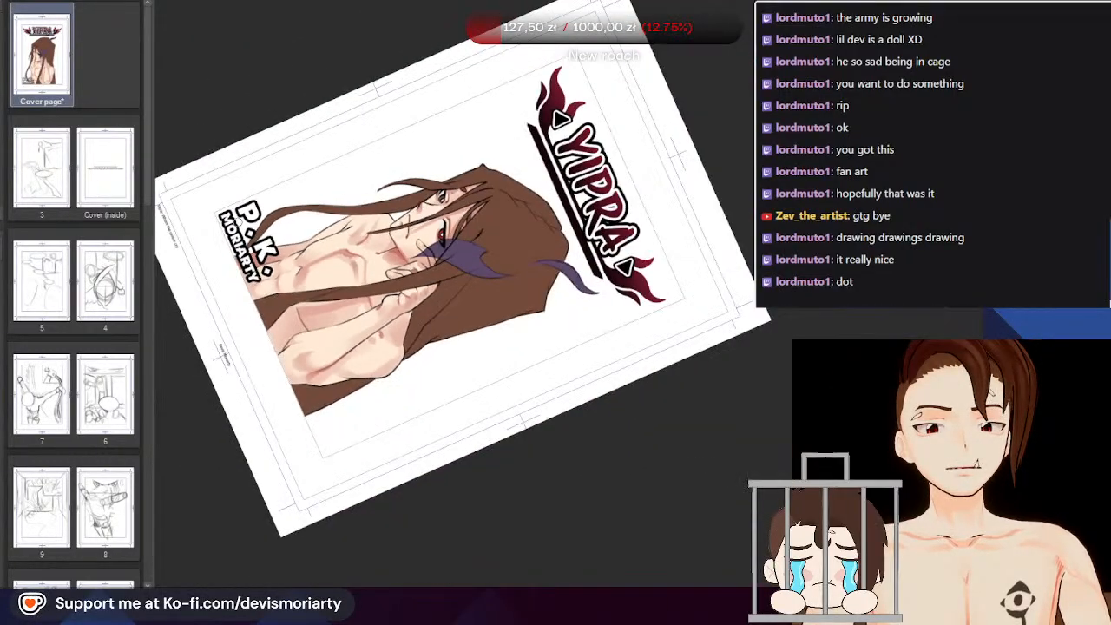
Add a deeper pink shadow along the hair strand on the lower waist, beneath the crease beside the bent elbow
scroll(304, 217, "down", 1)
scroll(227, 92, "up", 2)
left_click_drag(686, 251, 469, 165)
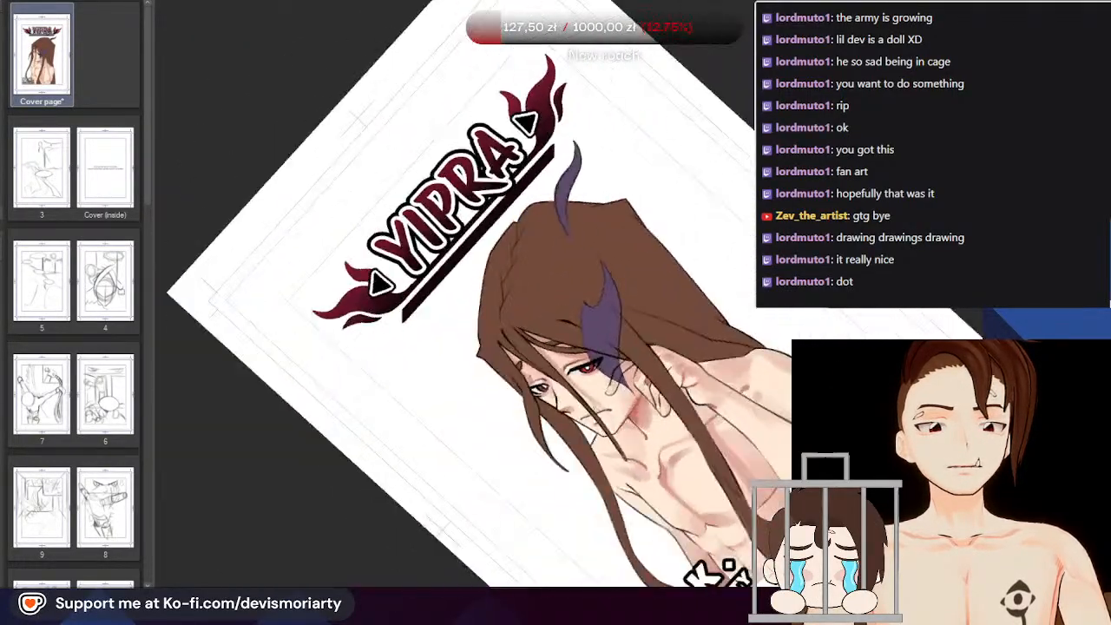
scroll(316, 253, "down", 3)
scroll(433, 348, "up", 5)
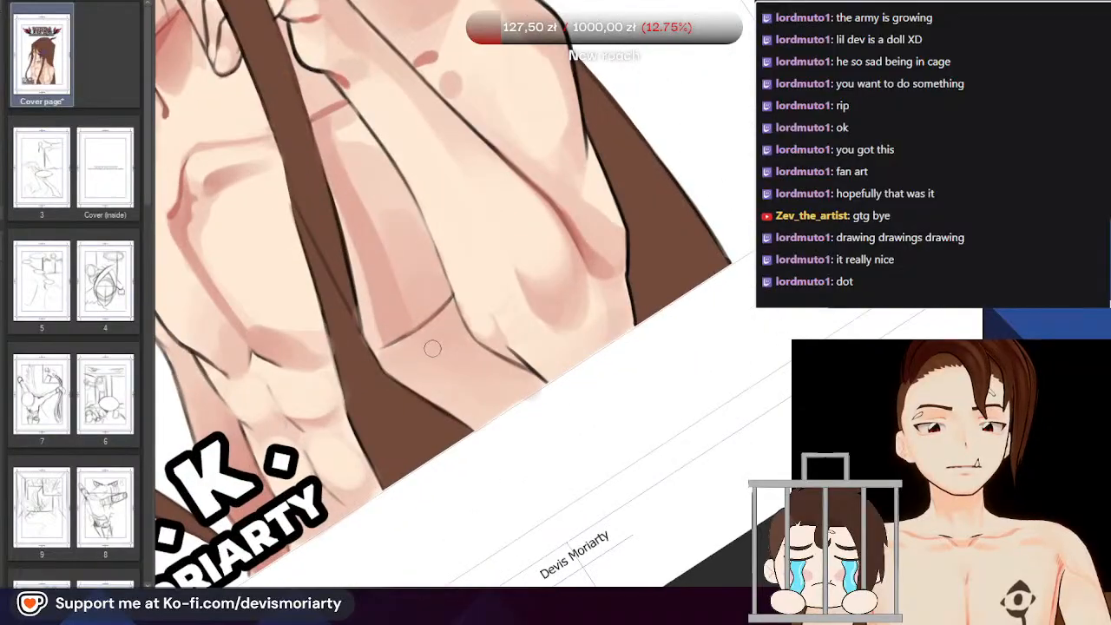
scroll(383, 287, "up", 3)
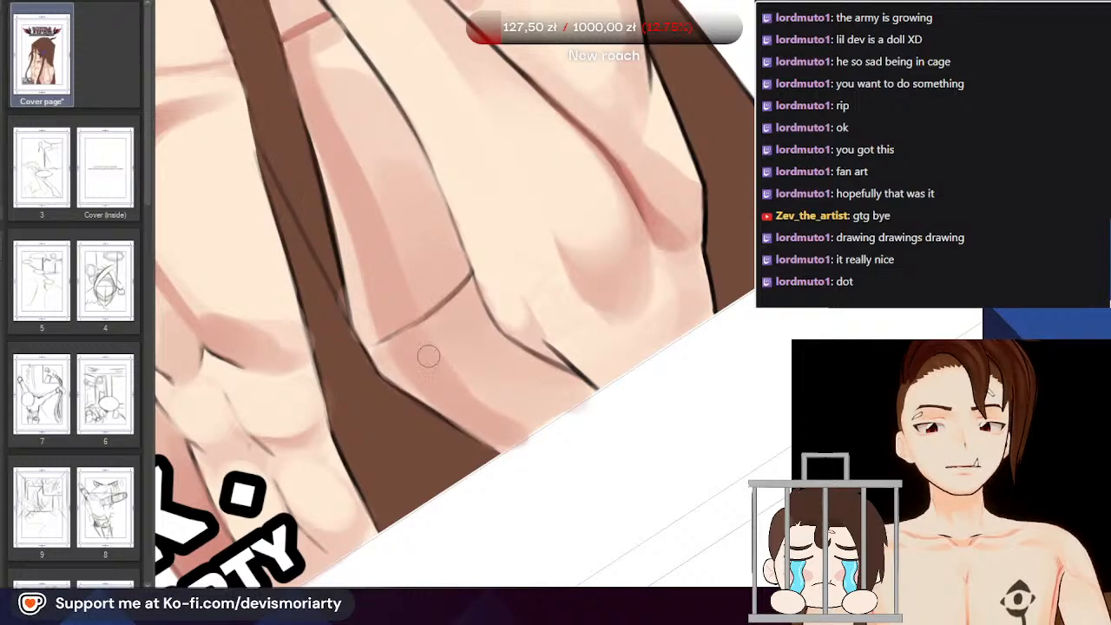
Paint translucent pink shading on the far shoulder, between the long front hair strand and the collarbone
scroll(364, 349, "down", 8)
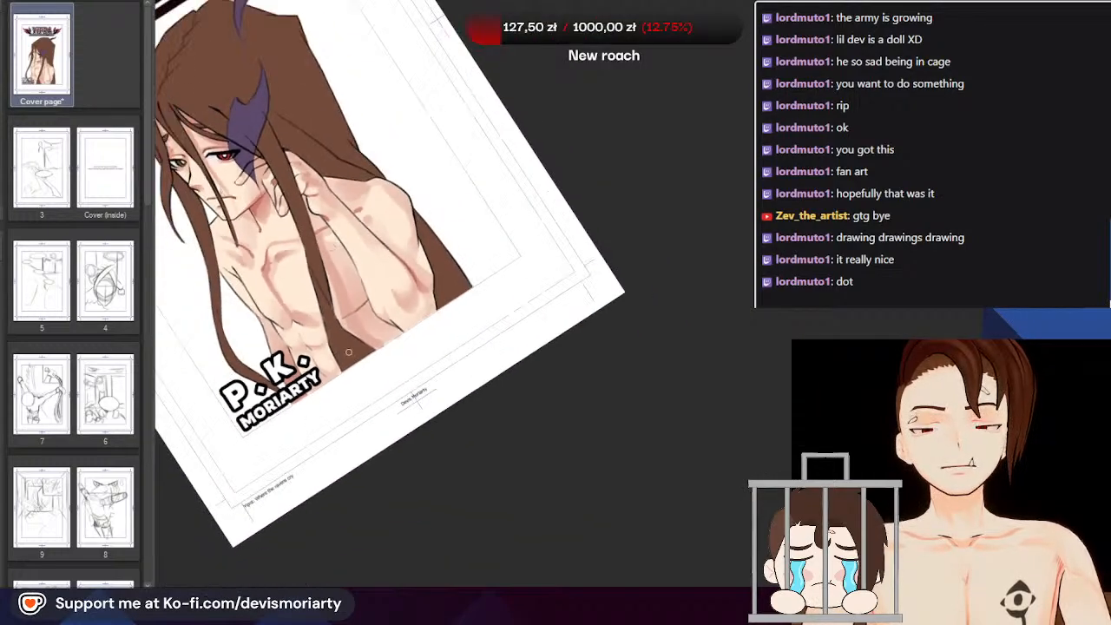
scroll(222, 184, "up", 8)
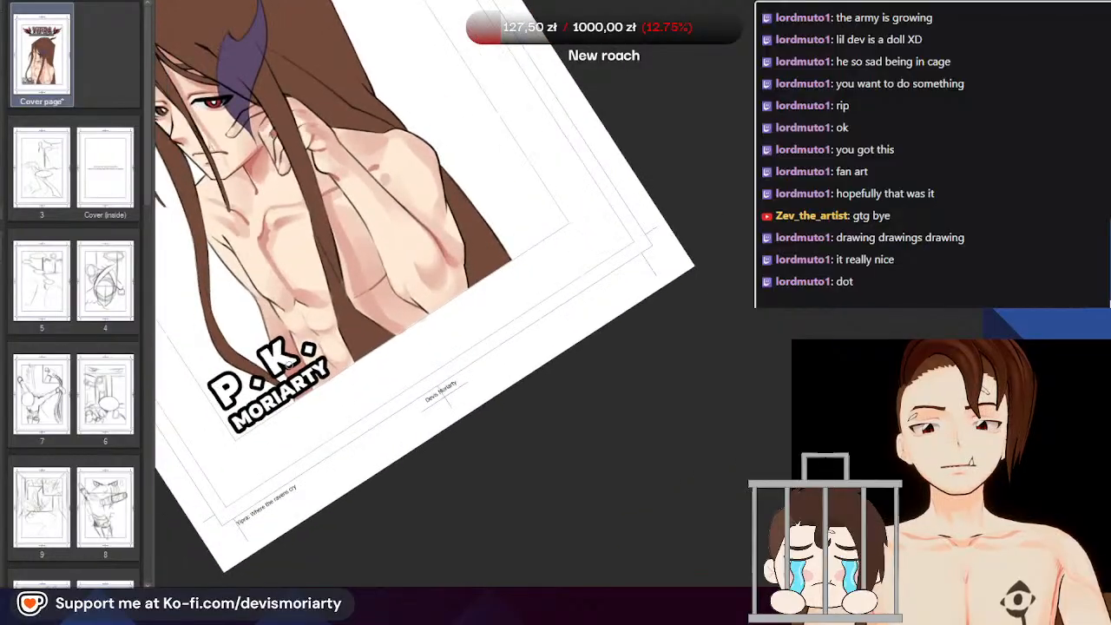
scroll(222, 184, "down", 6)
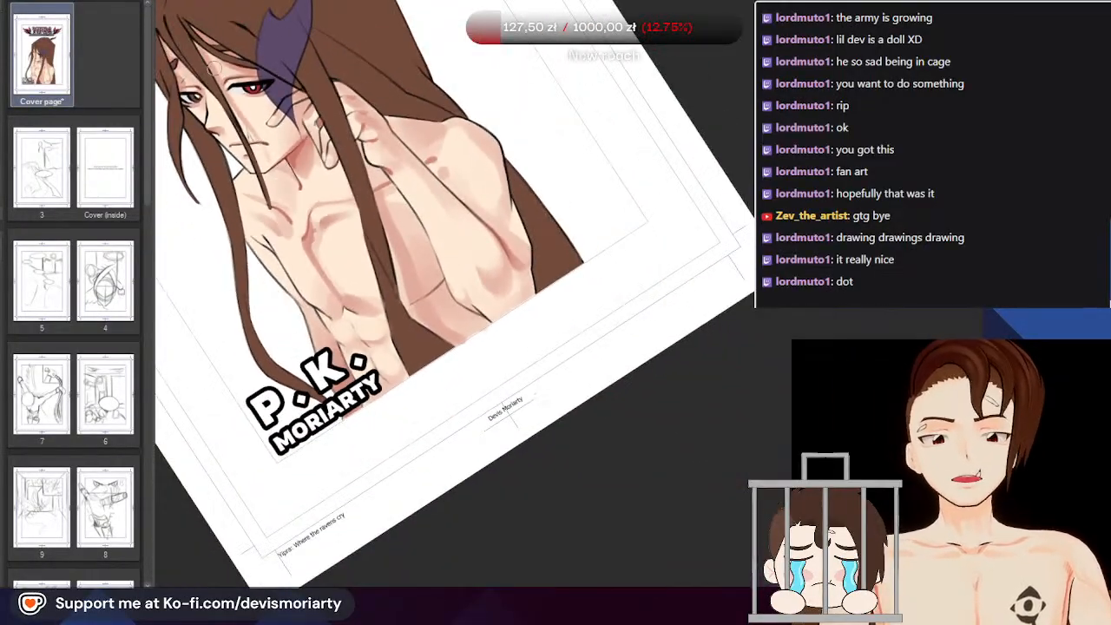
scroll(227, 106, "up", 7)
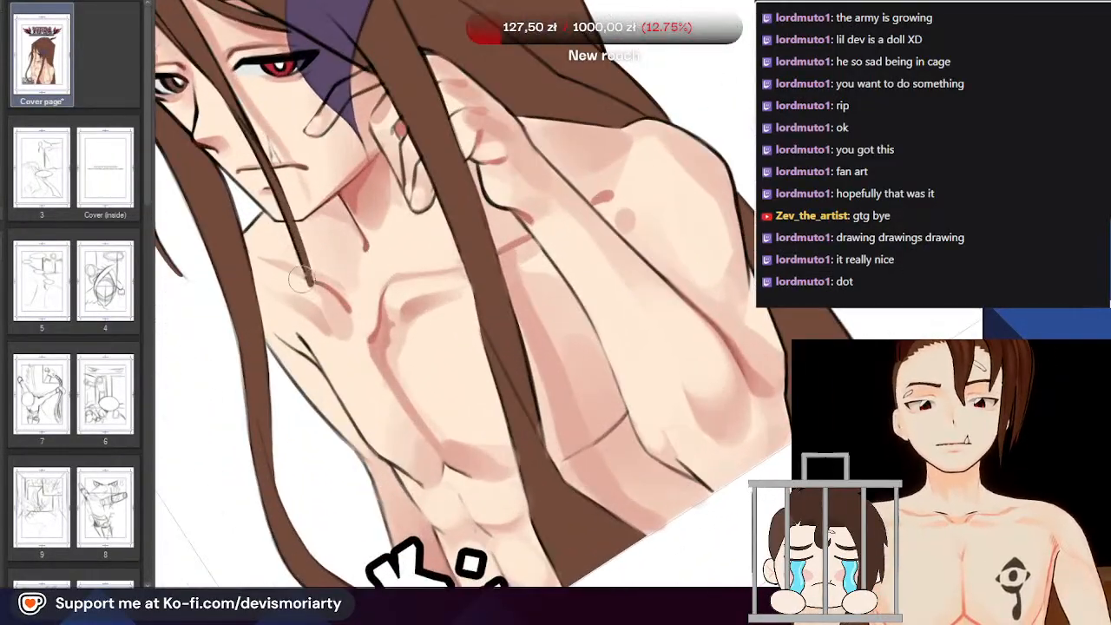
scroll(315, 289, "down", 6)
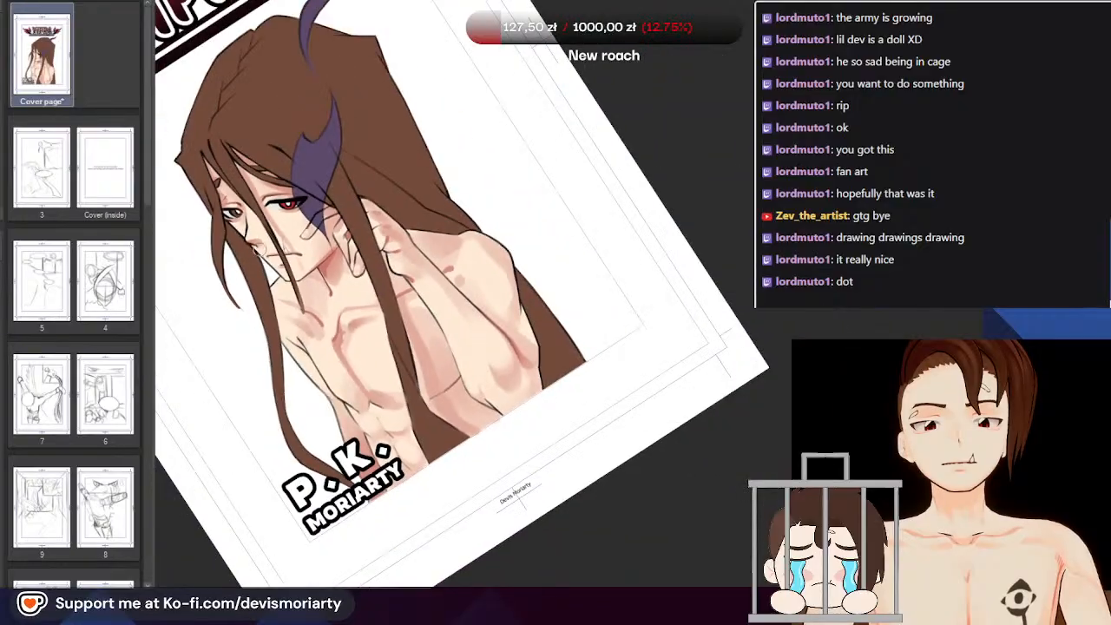
scroll(293, 295, "up", 6)
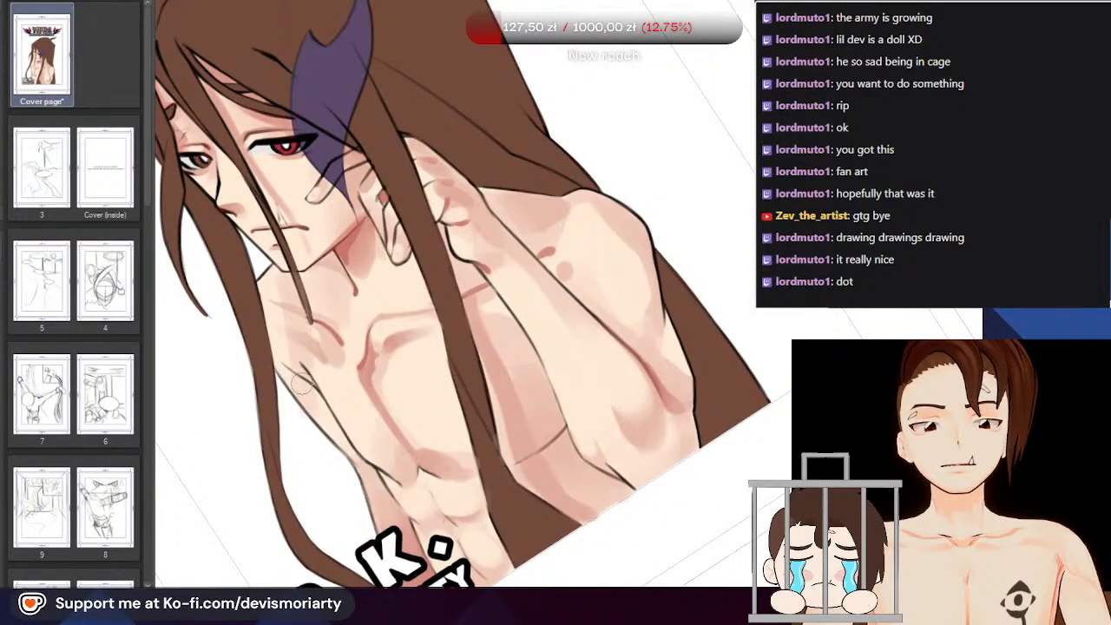
scroll(314, 401, "down", 6)
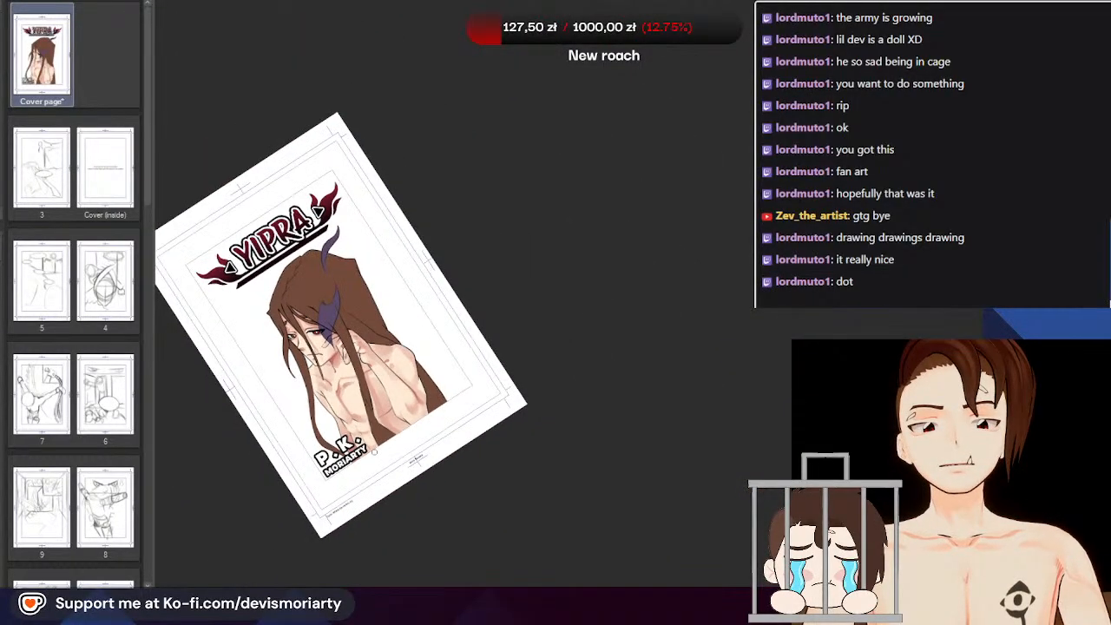
scroll(348, 403, "up", 6)
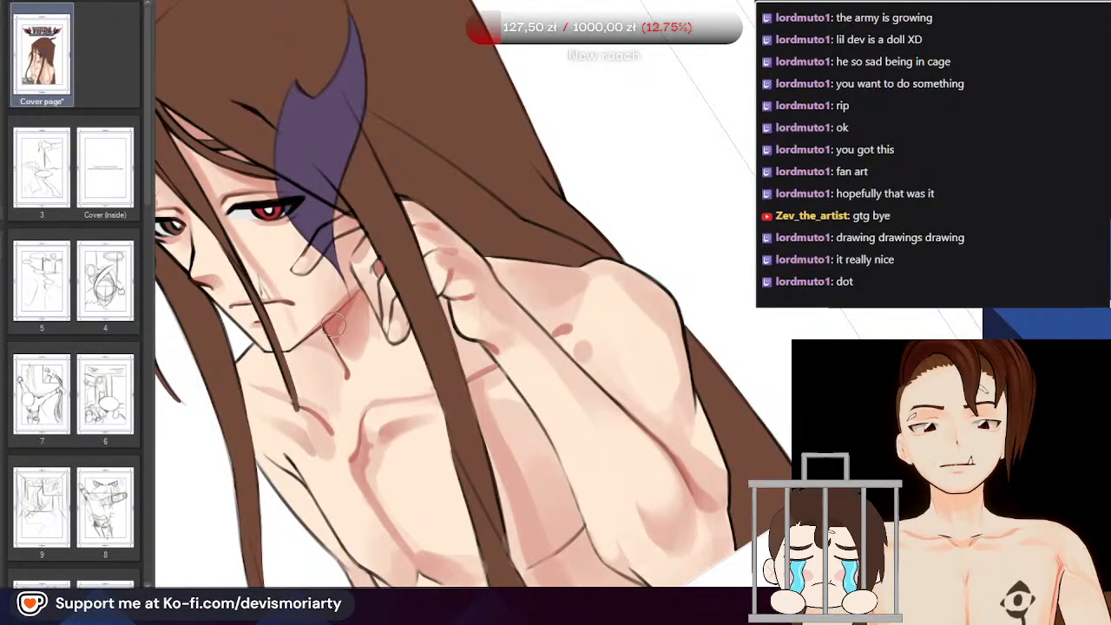
scroll(335, 324, "down", 3)
scroll(291, 396, "up", 3)
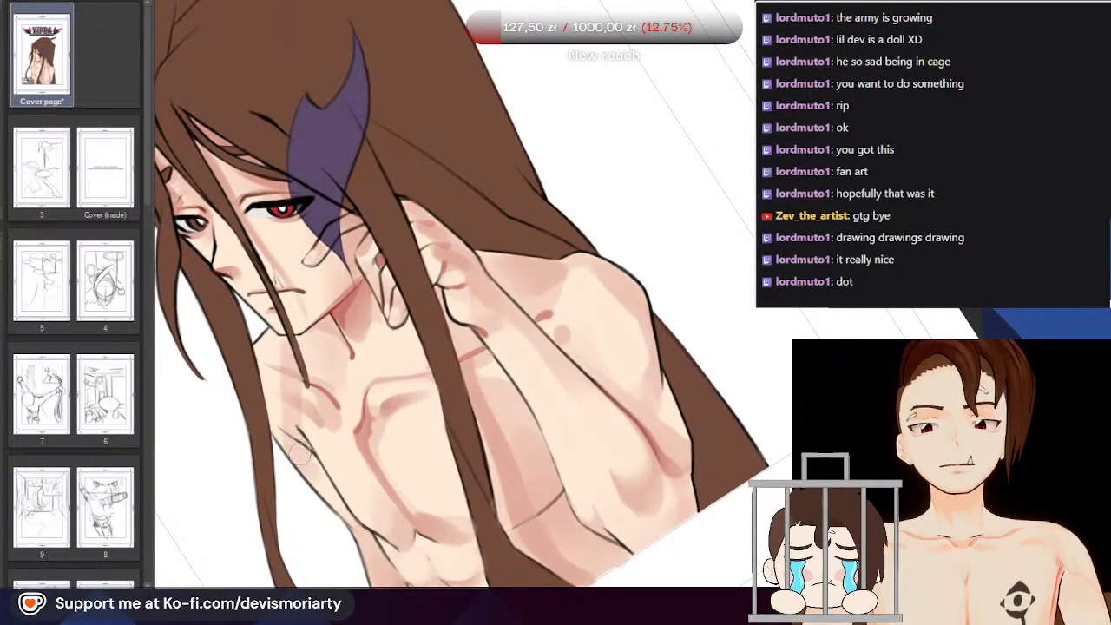
scroll(299, 453, "down", 3)
scroll(245, 513, "up", 5)
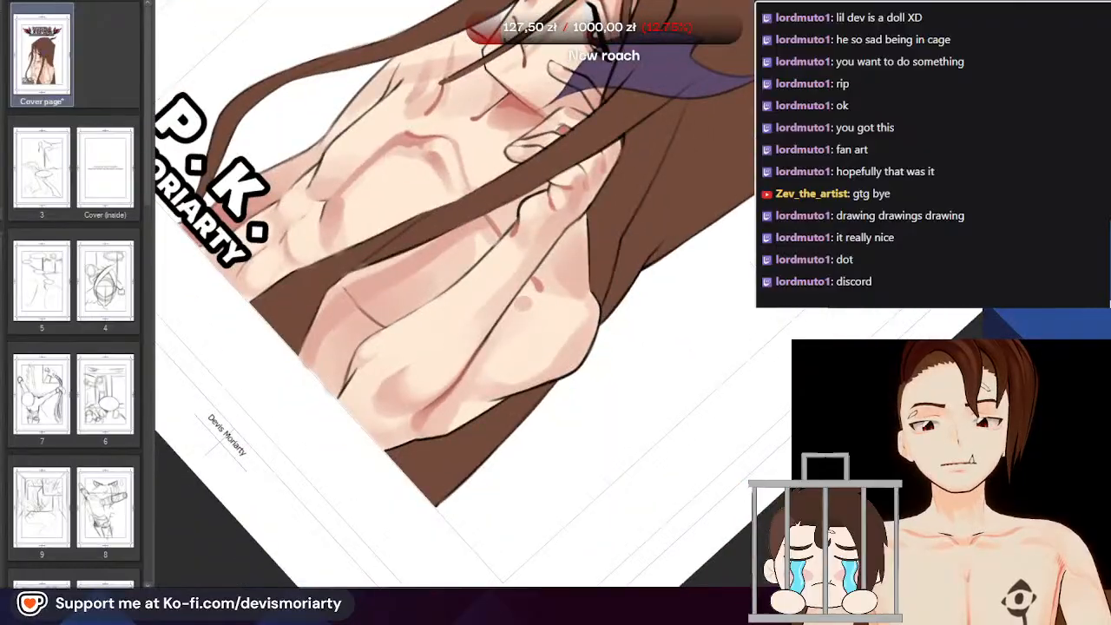
Try pink shading between the two crease lines at the far armpit
scroll(297, 346, "down", 3)
scroll(297, 346, "up", 4)
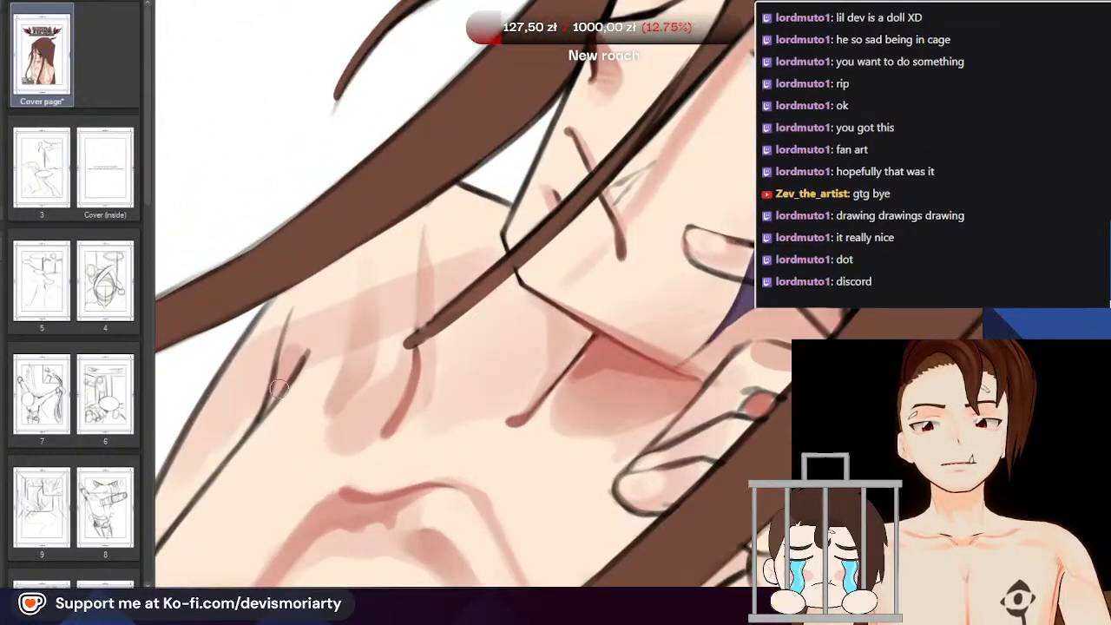
scroll(298, 313, "up", 2)
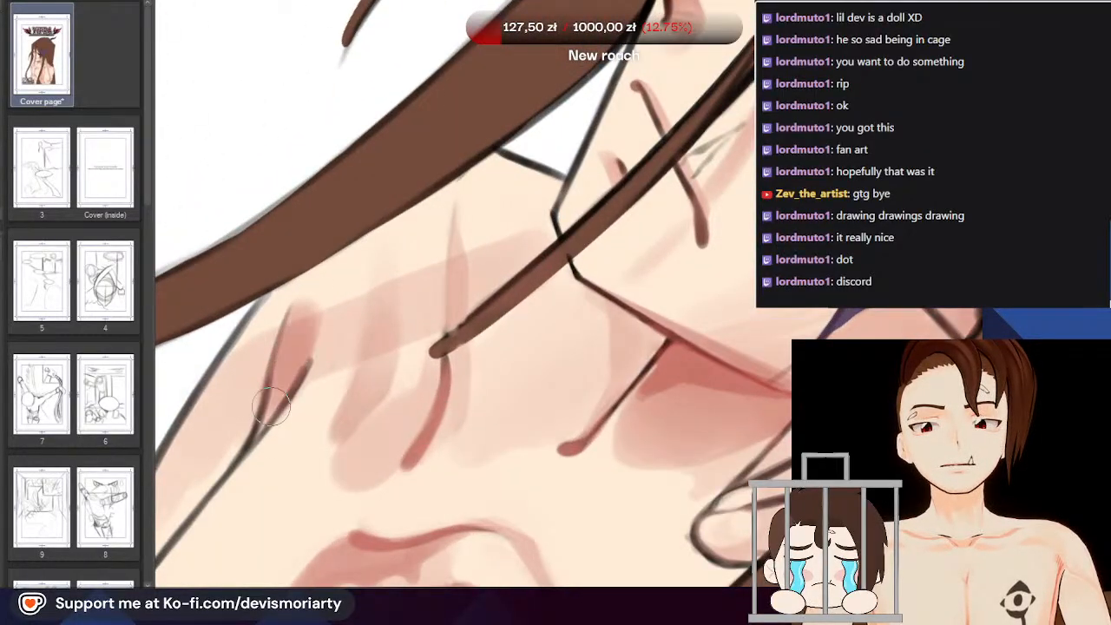
scroll(271, 382, "down", 6)
scroll(248, 314, "up", 1)
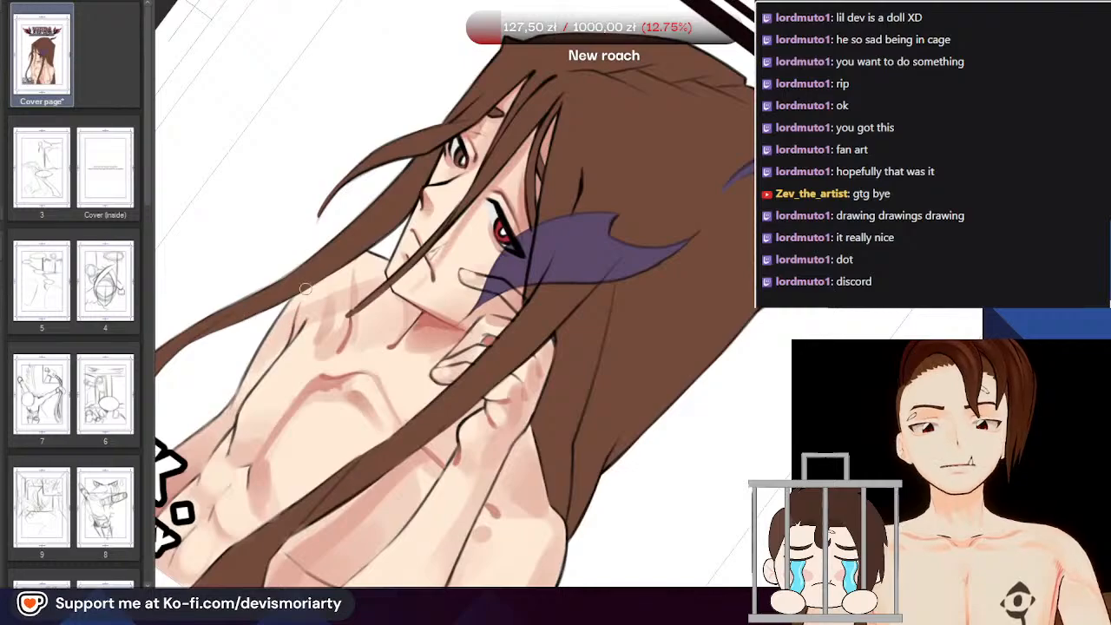
Tint the upper end of the far armpit crease with a short reddish-pink stroke
scroll(305, 289, "up", 5)
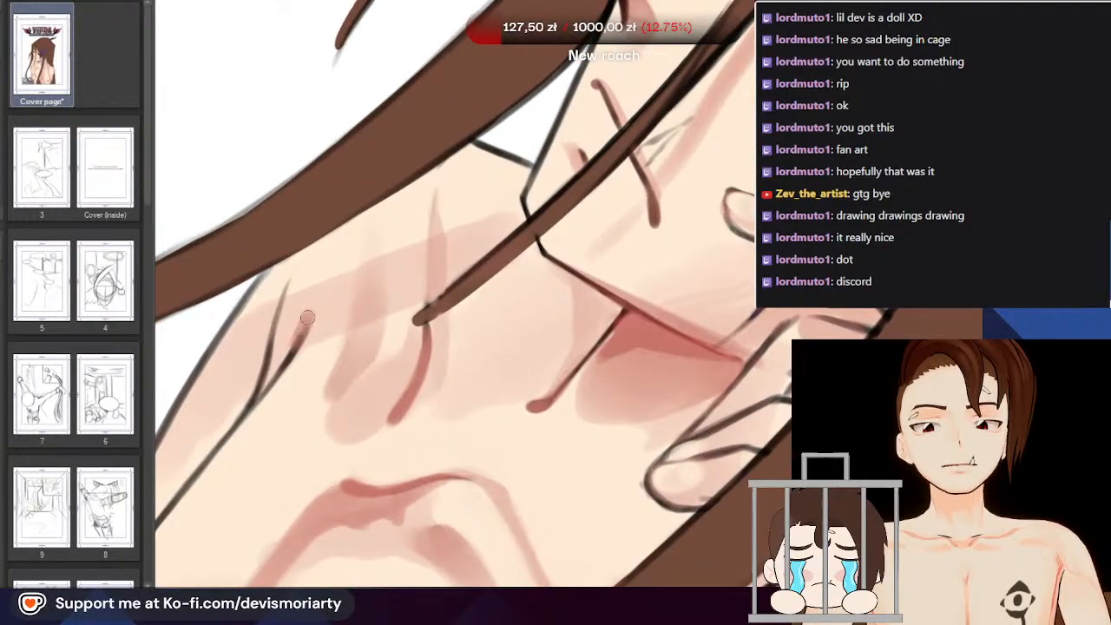
scroll(307, 318, "down", 4)
scroll(268, 358, "up", 3)
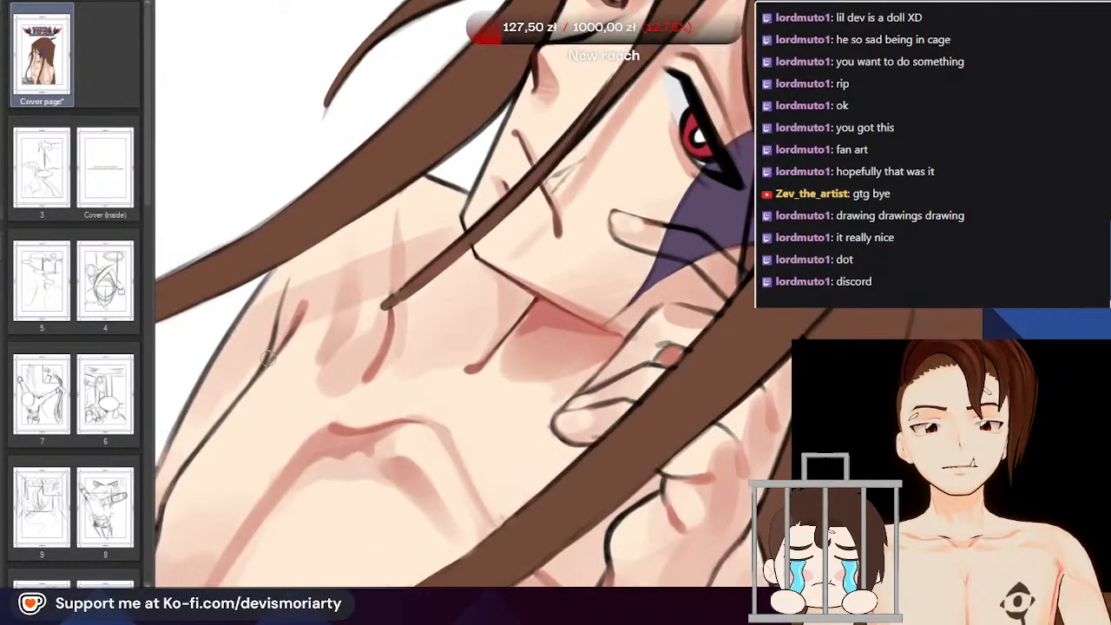
scroll(282, 324, "down", 4)
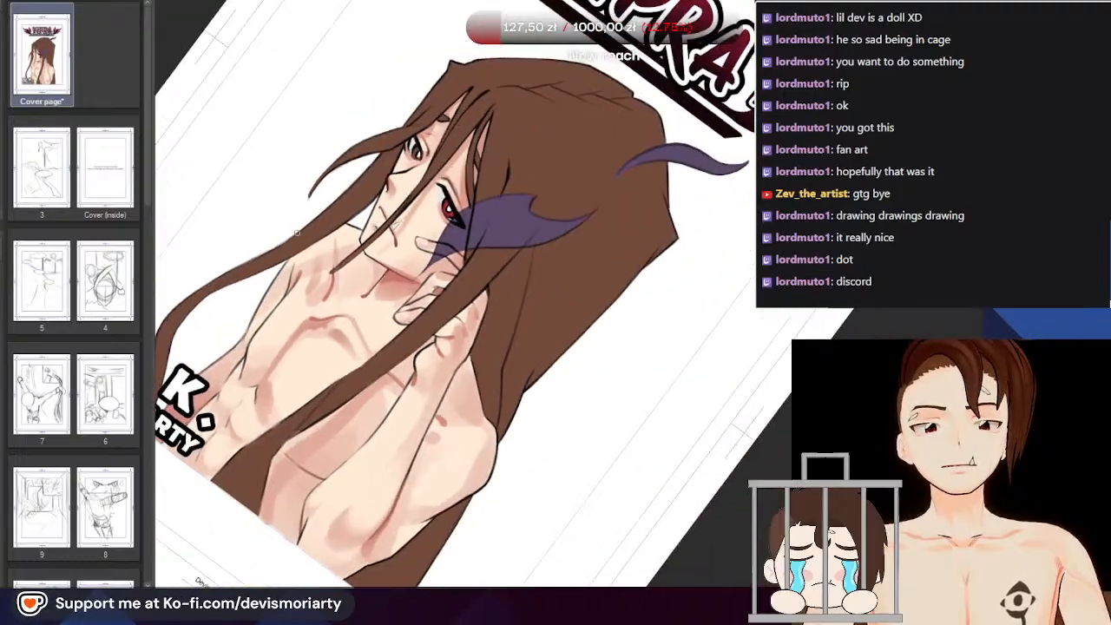
scroll(279, 316, "up", 4)
scroll(298, 279, "down", 4)
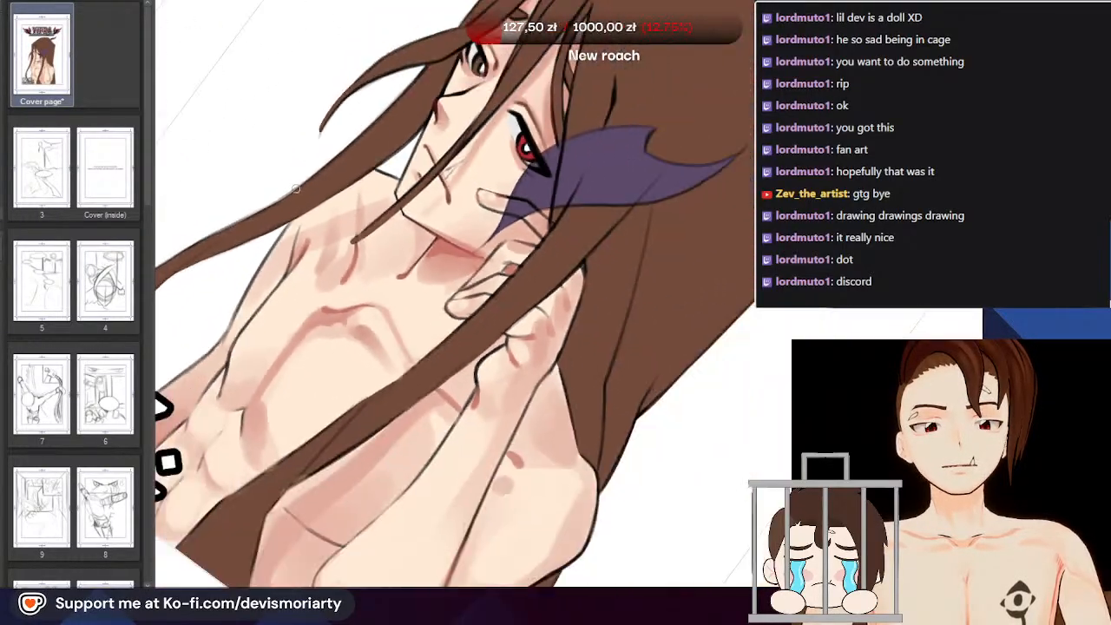
scroll(275, 278, "up", 4)
scroll(275, 278, "up", 1)
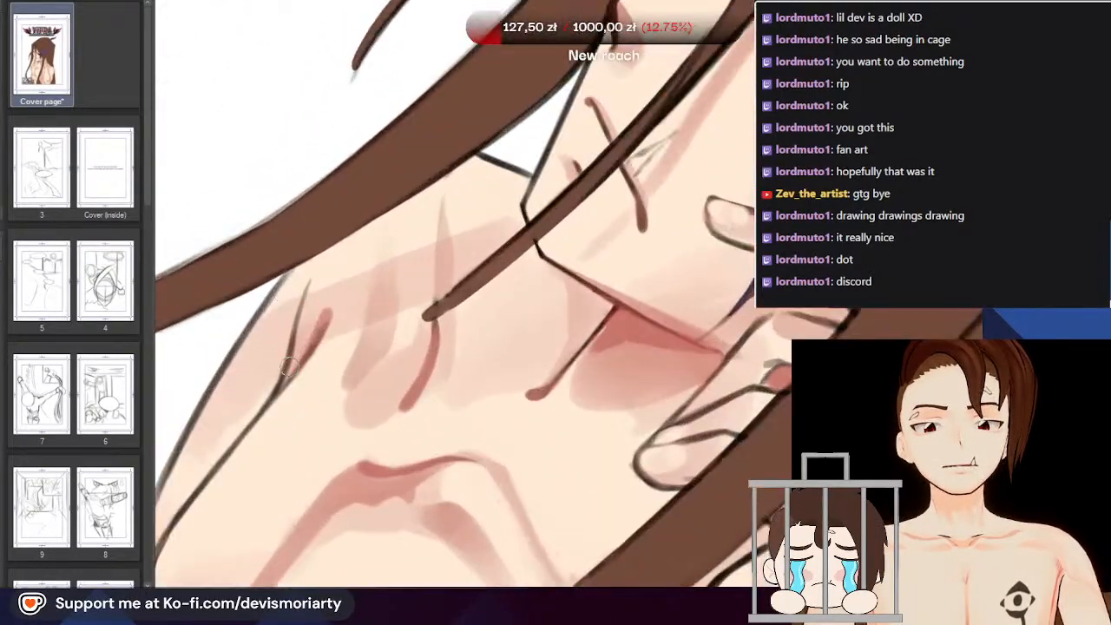
Paint a pale highlight on the waist just beneath the crease, beside the bent elbow
scroll(302, 347, "down", 5)
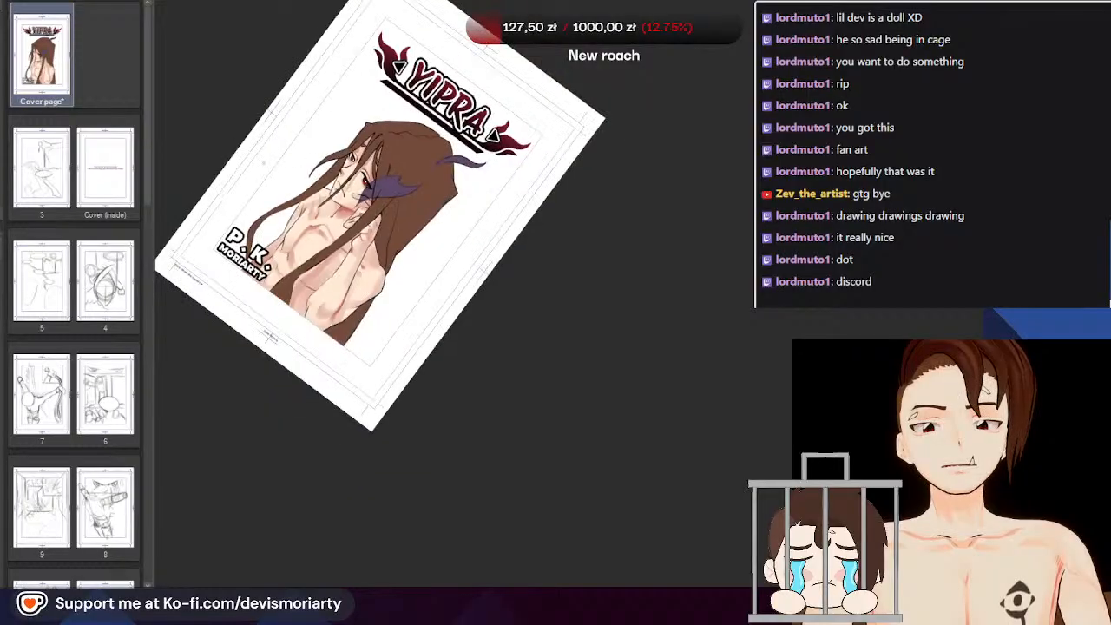
scroll(297, 322, "up", 4)
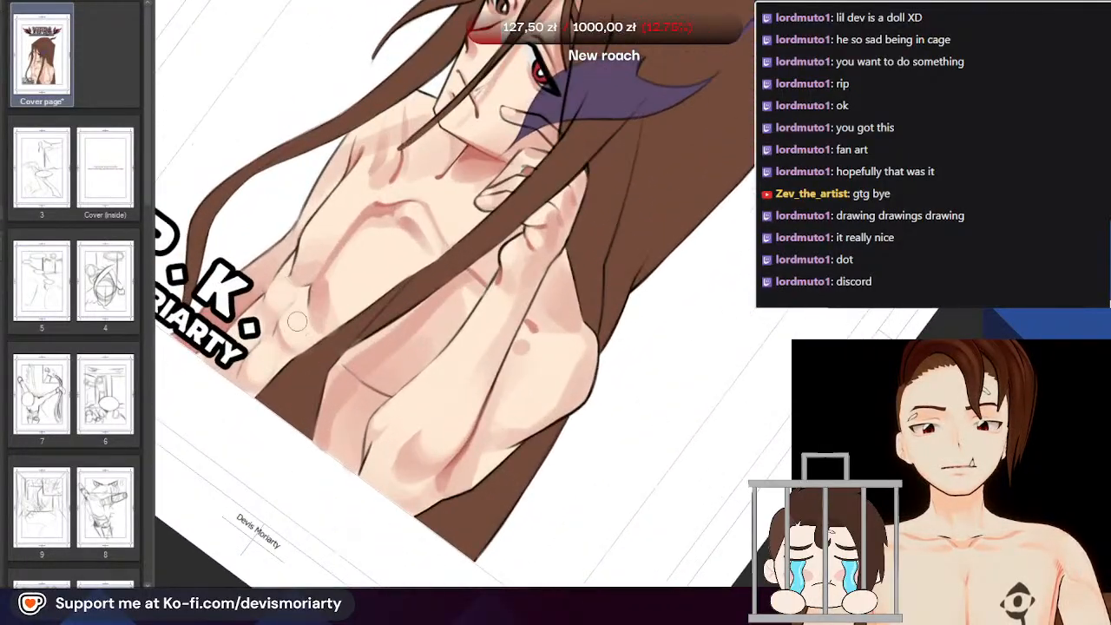
scroll(314, 352, "up", 1)
scroll(490, 393, "down", 4)
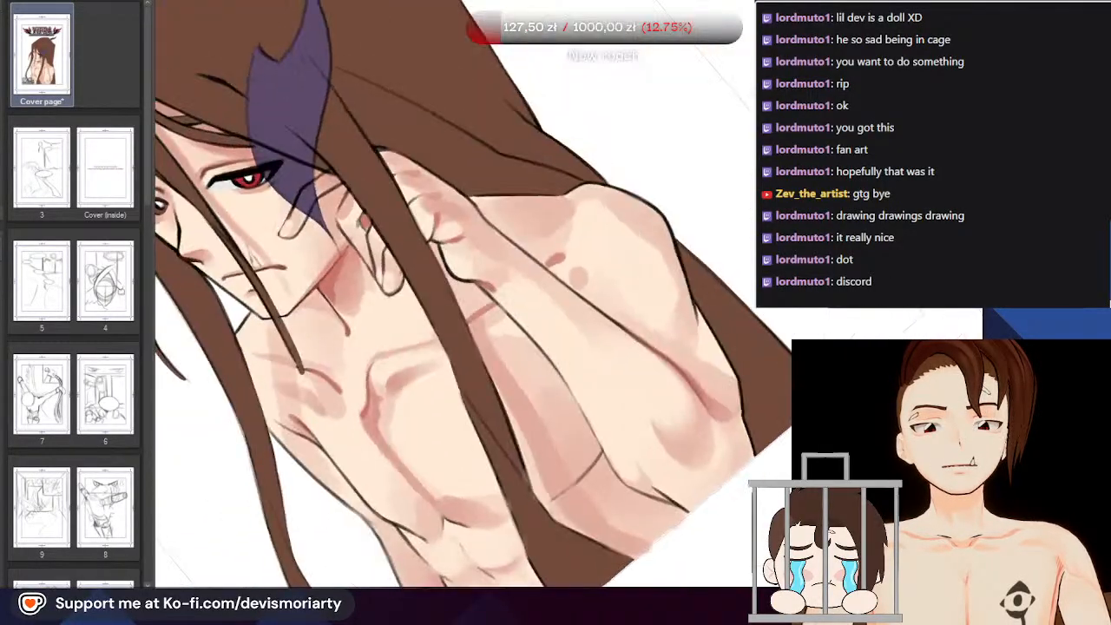
scroll(490, 393, "up", 5)
scroll(491, 393, "up", 1)
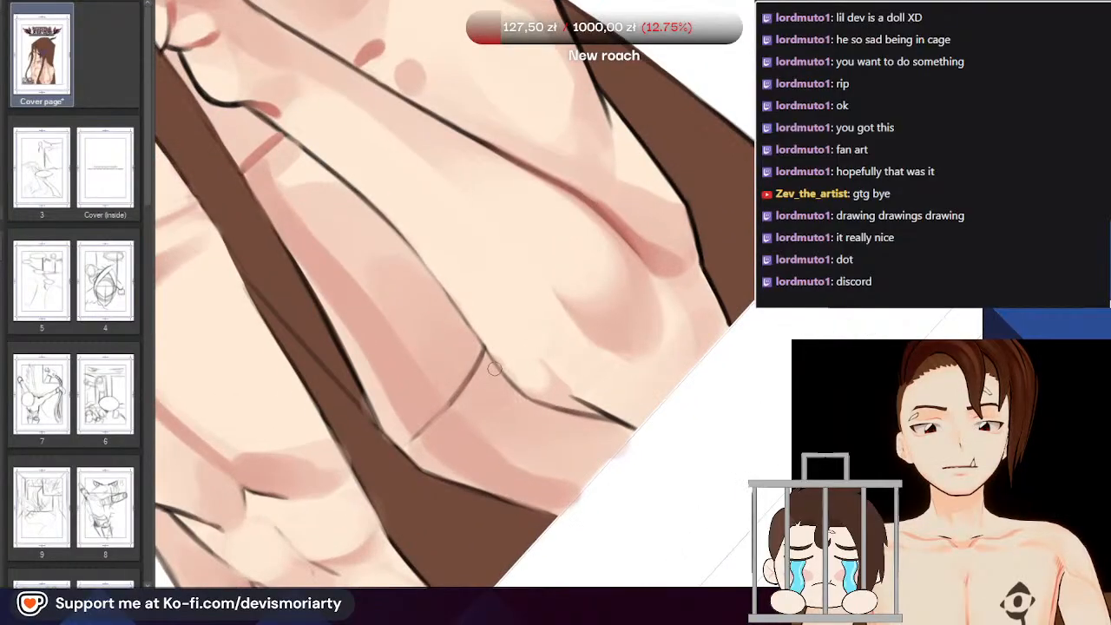
scroll(494, 410, "down", 2)
scroll(451, 439, "up", 2)
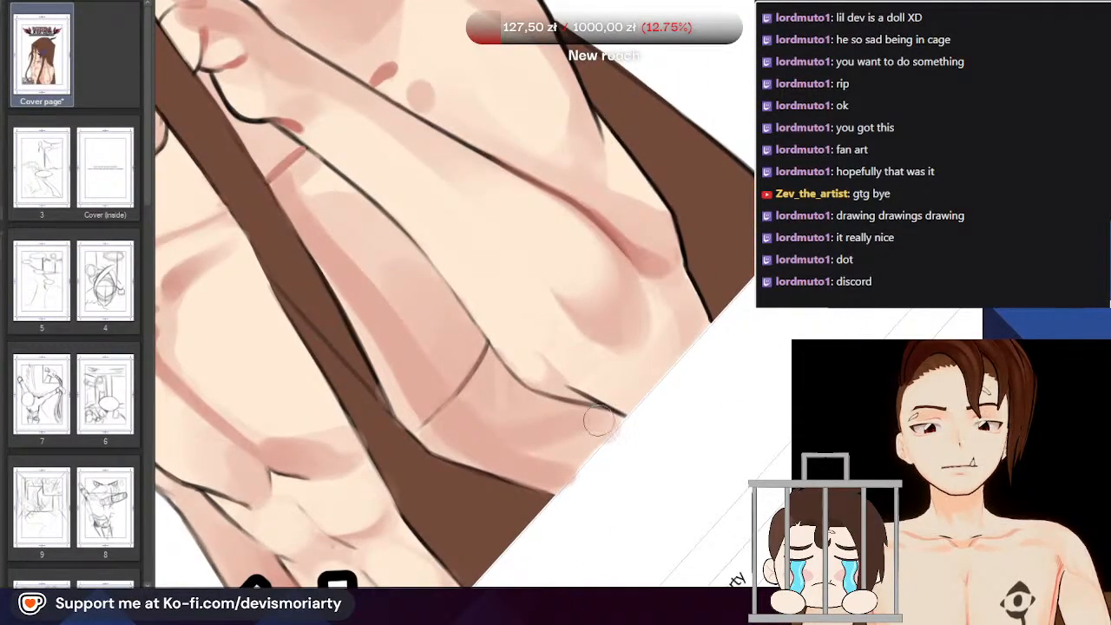
Refine the pale highlight under the waist crease into small soft patches next to the elbow outline
scroll(564, 412, "down", 2)
scroll(461, 397, "up", 2)
scroll(373, 382, "down", 2)
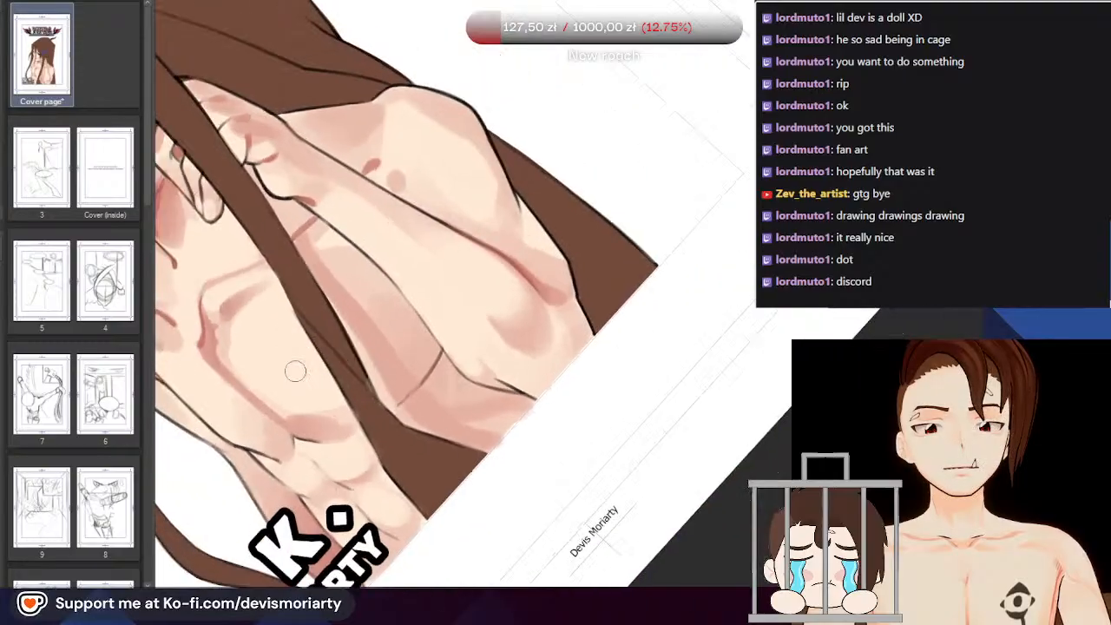
scroll(295, 367, "up", 2)
scroll(382, 378, "up", 1)
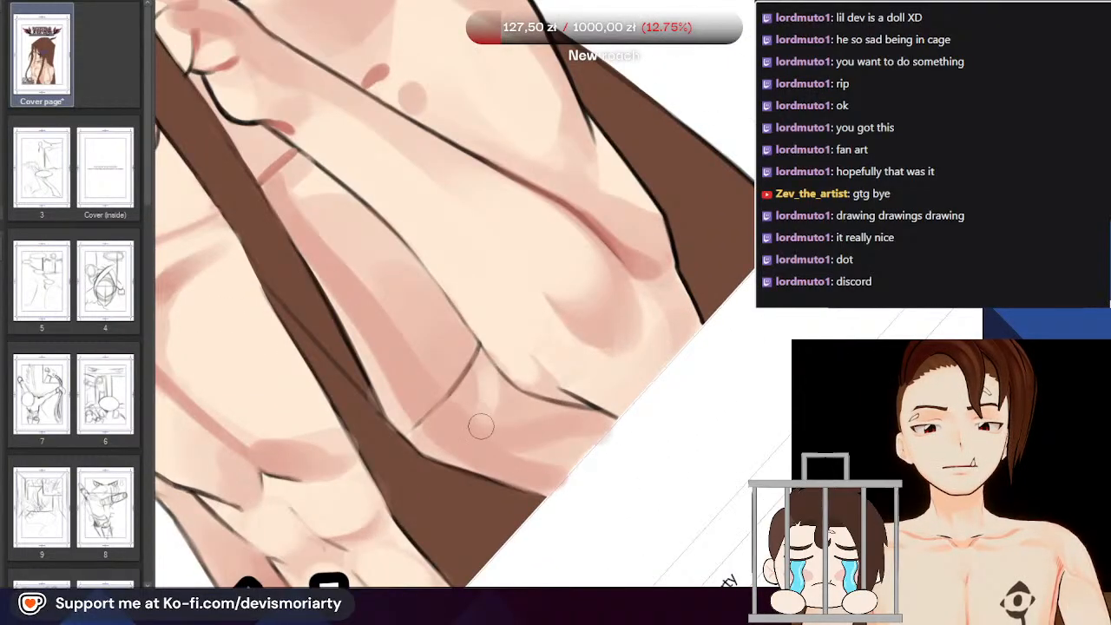
Straighten the rotated canvas and check the skin shading across the whole cover illustration
scroll(512, 408, "down", 3)
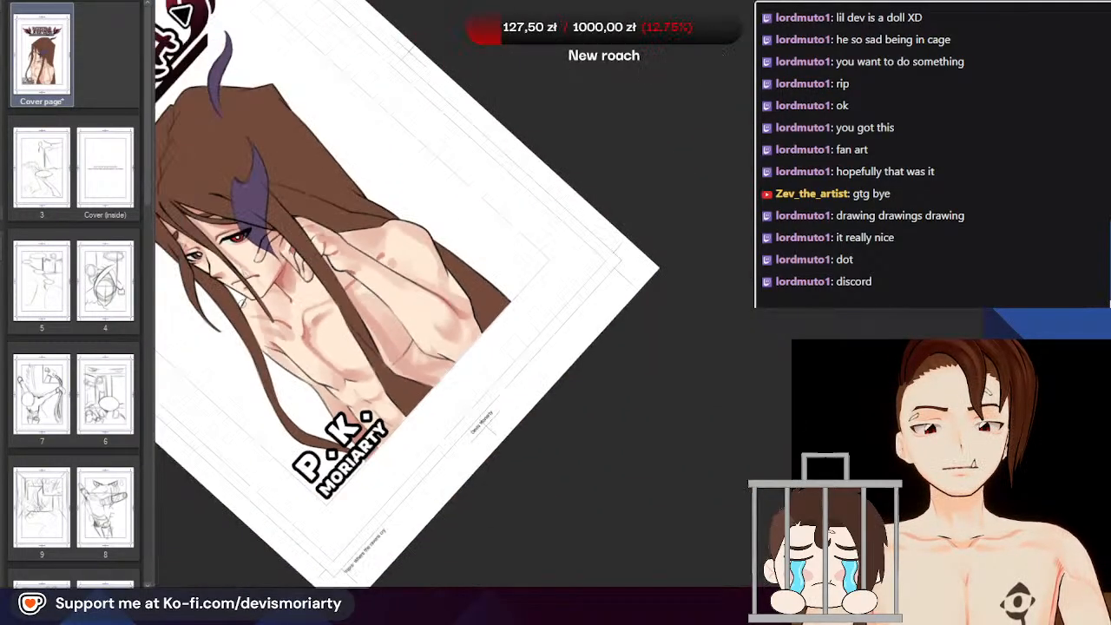
scroll(324, 446, "down", 3)
scroll(305, 473, "up", 4)
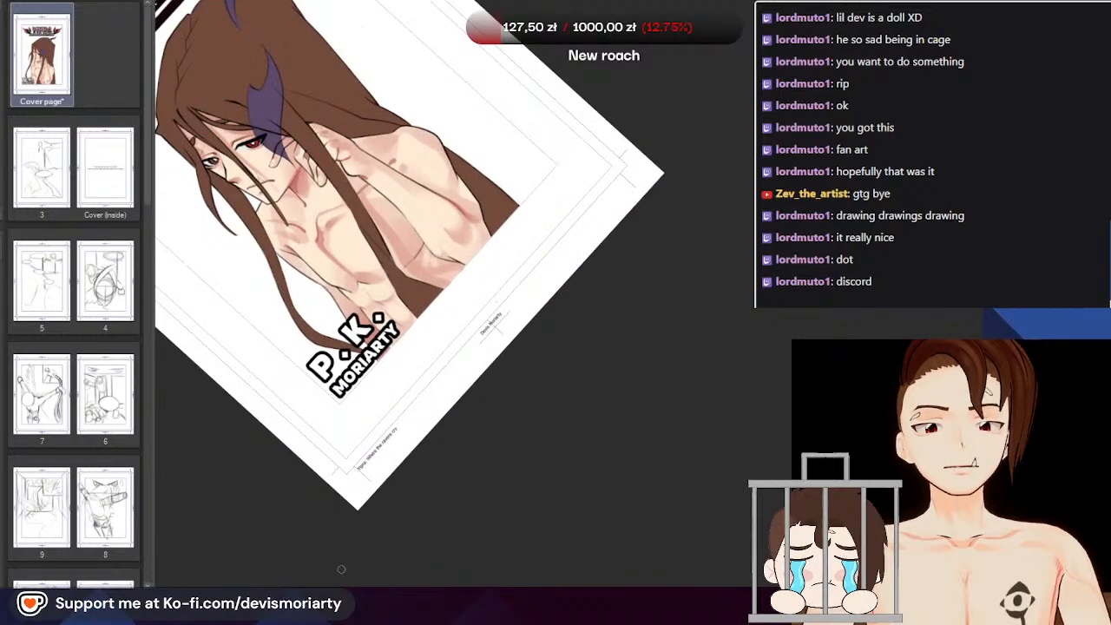
left_click(349, 590)
scroll(354, 252, "down", 4)
scroll(425, 129, "up", 2)
scroll(417, 191, "up", 2)
scroll(417, 191, "down", 2)
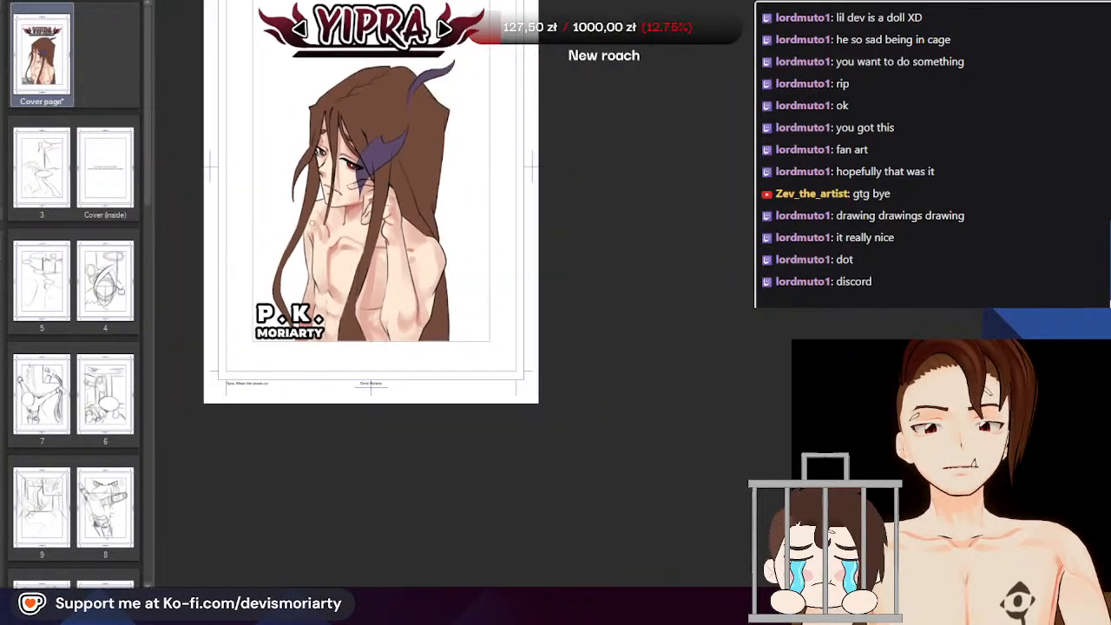
Add a small pink shadow at the outer edge of the upper abdomen, beneath the far-side rib line
scroll(323, 289, "up", 5)
scroll(246, 346, "down", 1)
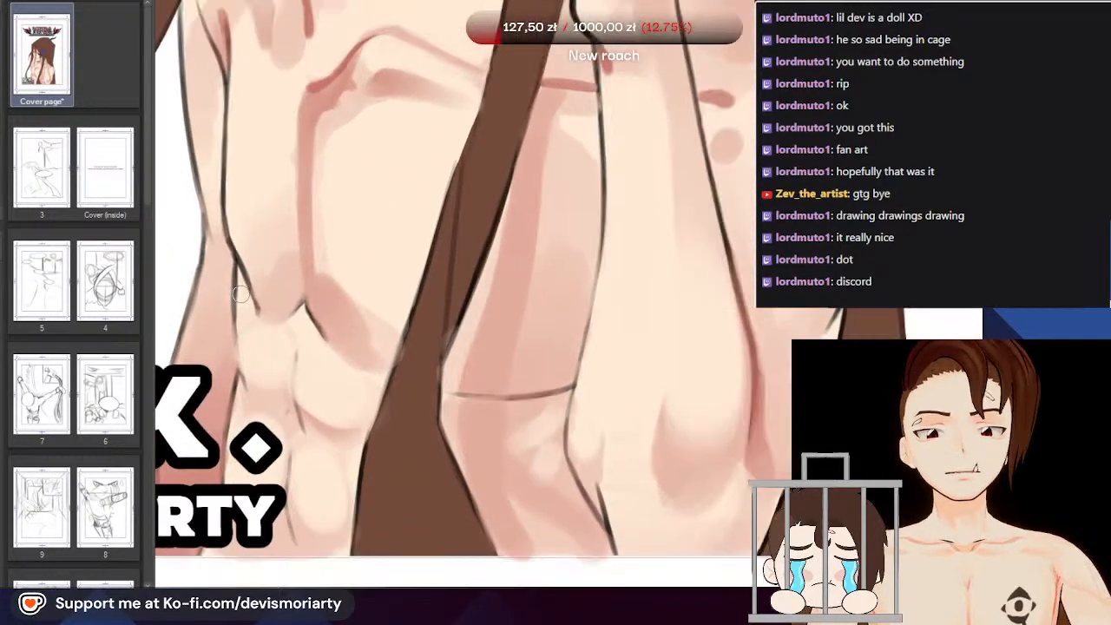
scroll(241, 288, "up", 1)
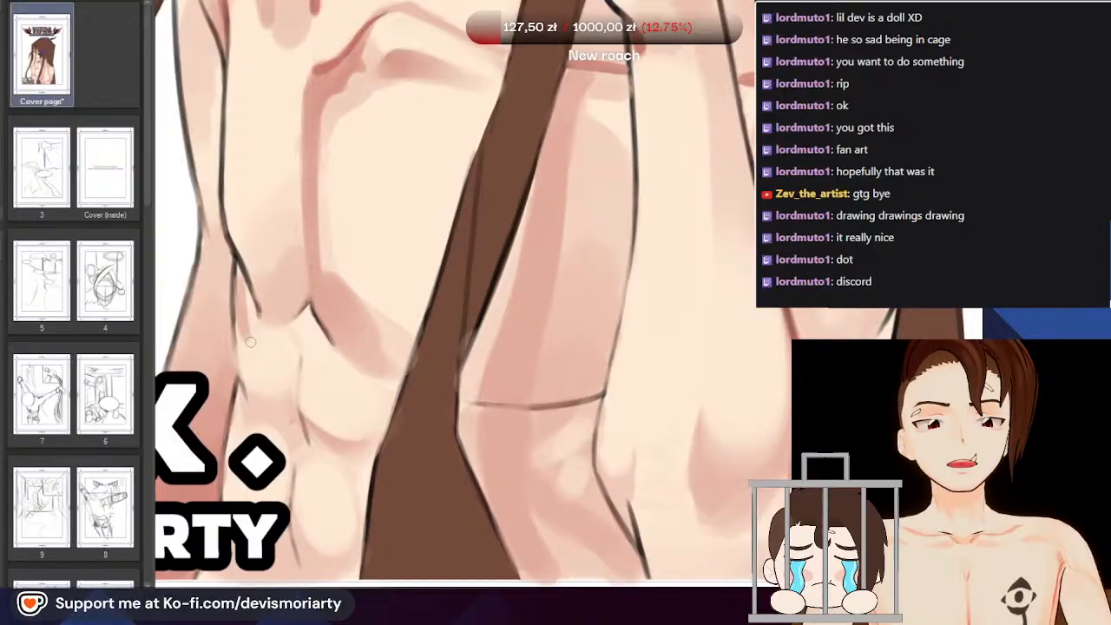
scroll(248, 343, "down", 2)
scroll(273, 320, "up", 2)
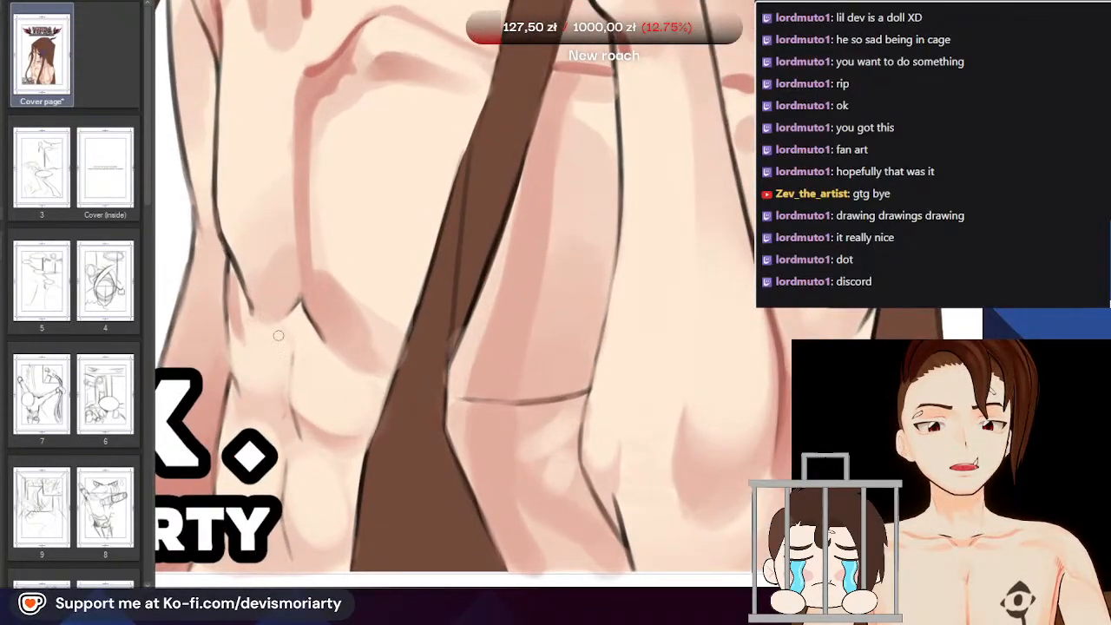
scroll(275, 313, "down", 1)
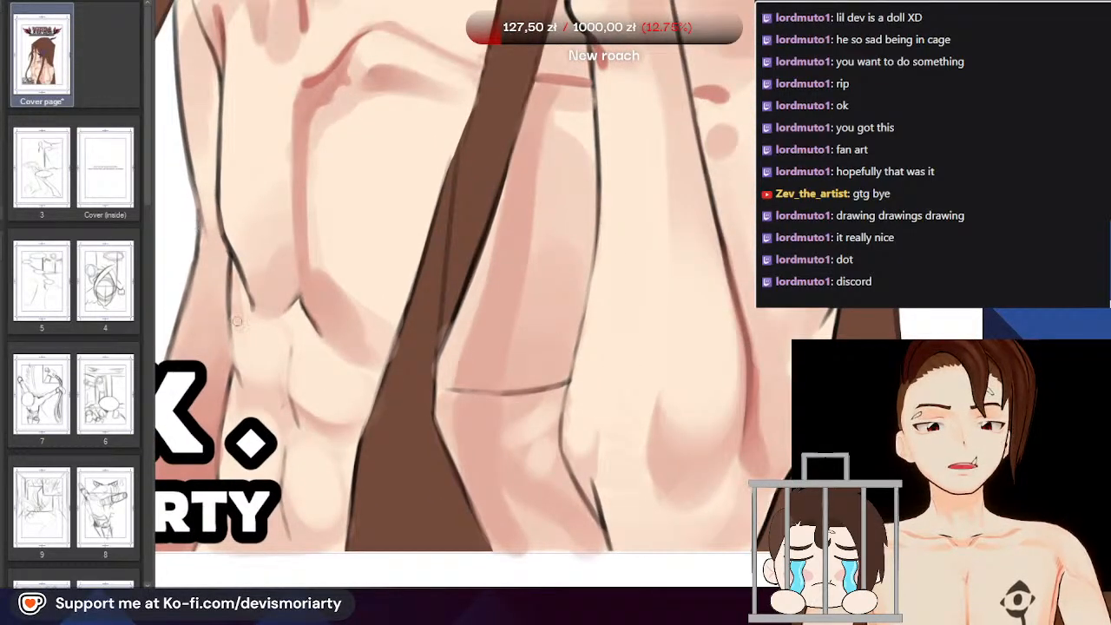
scroll(260, 312, "down", 2)
Try a short diagonal pink rib shadow on the side of the torso between the hair strand and the raised forearm
scroll(429, 383, "up", 4)
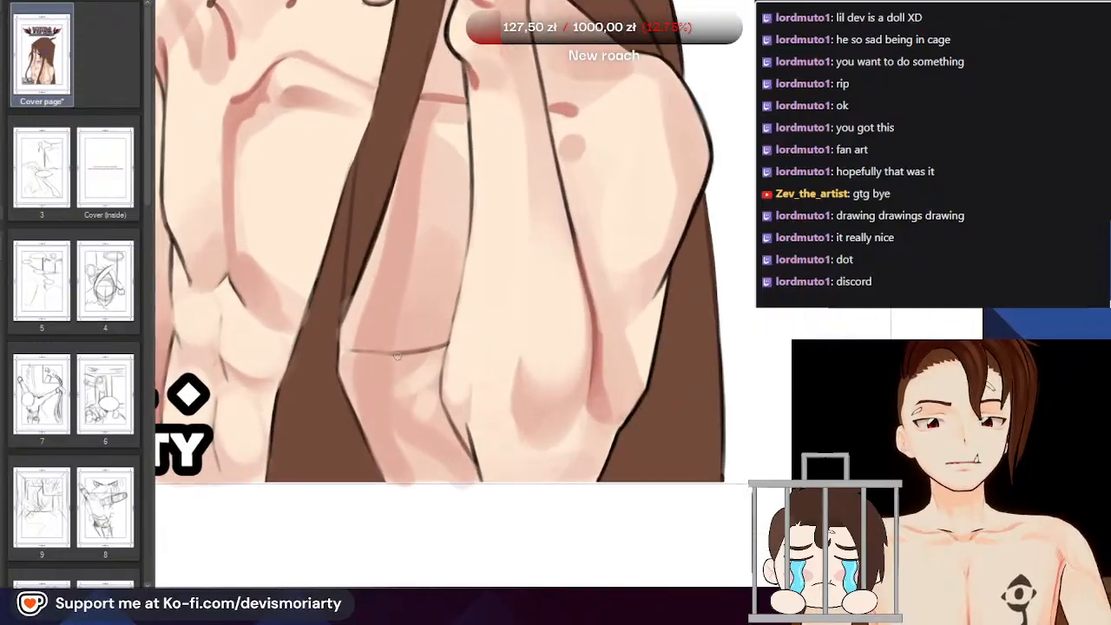
scroll(429, 413, "down", 4)
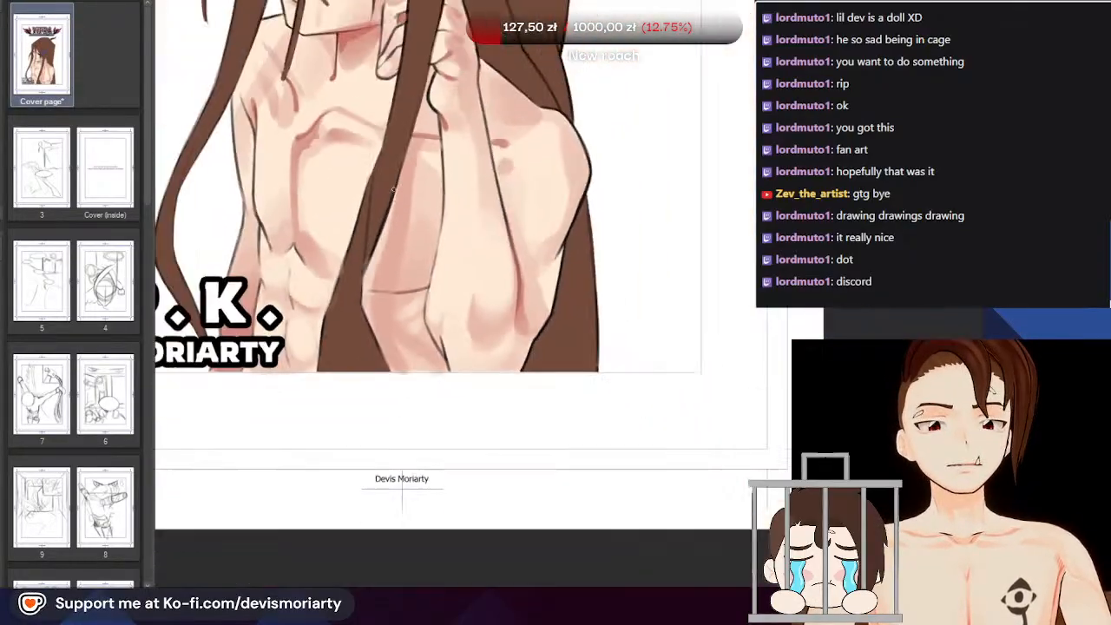
scroll(373, 206, "up", 2)
scroll(451, 201, "up", 2)
left_click_drag(464, 179, 426, 229)
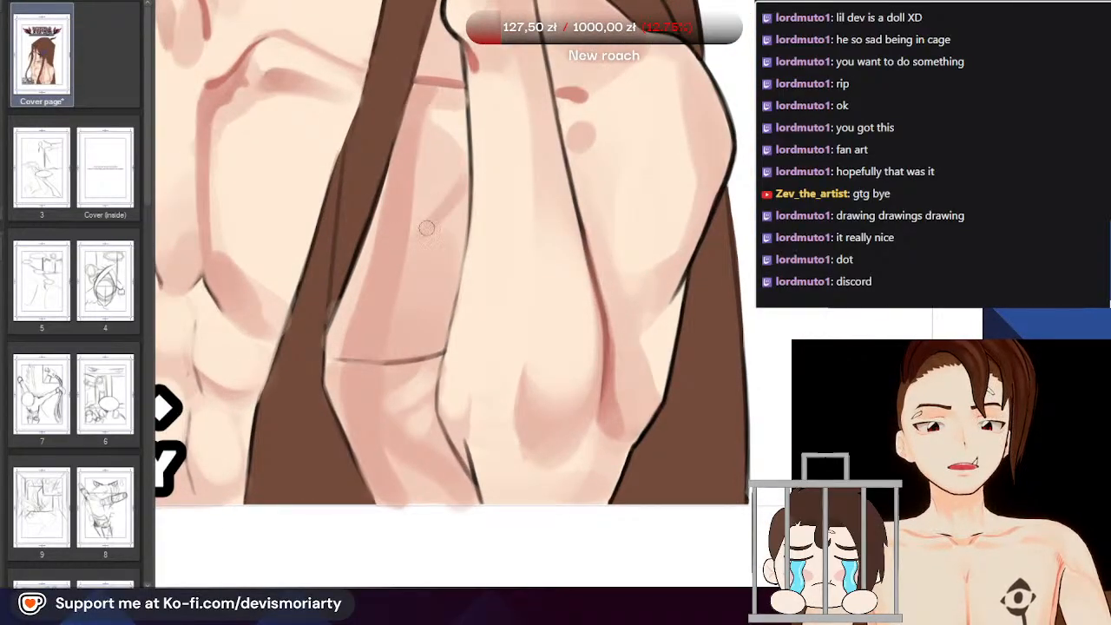
scroll(356, 275, "down", 2)
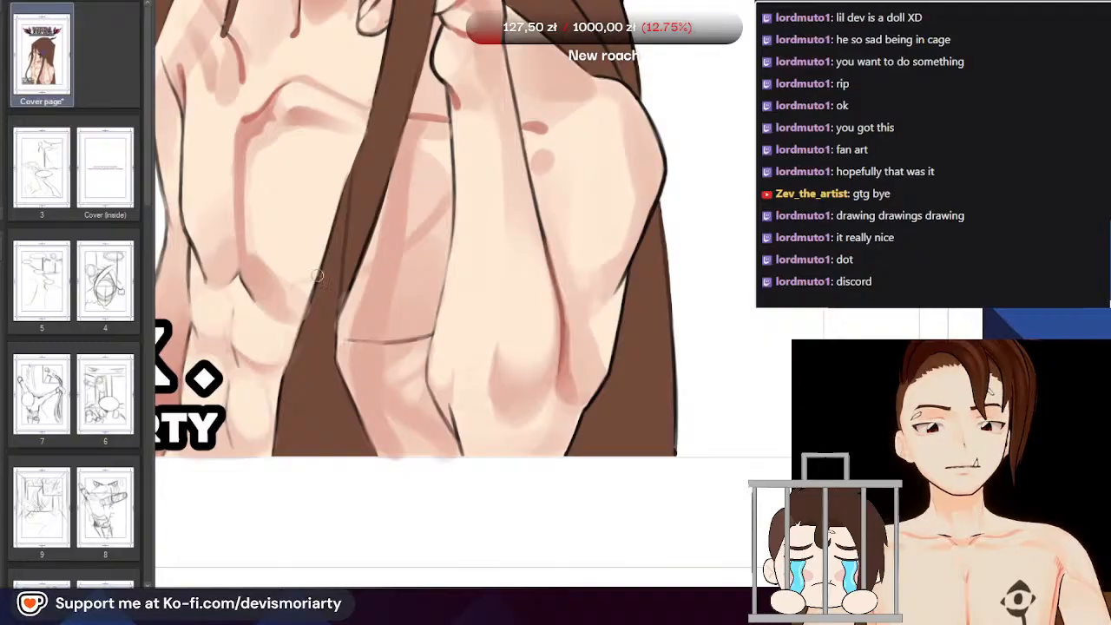
scroll(320, 276, "down", 2)
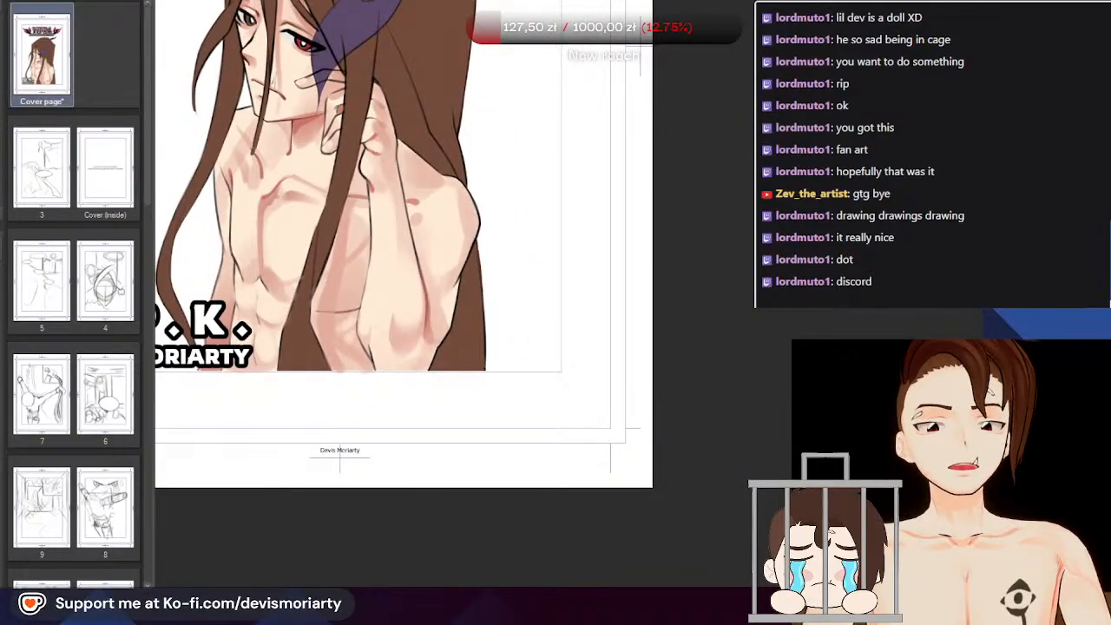
Try soft pink rib shadows across both sides of the chest with the canvas rotated sideways
left_click_drag(564, 299, 460, 399)
scroll(408, 390, "down", 3)
scroll(504, 239, "up", 3)
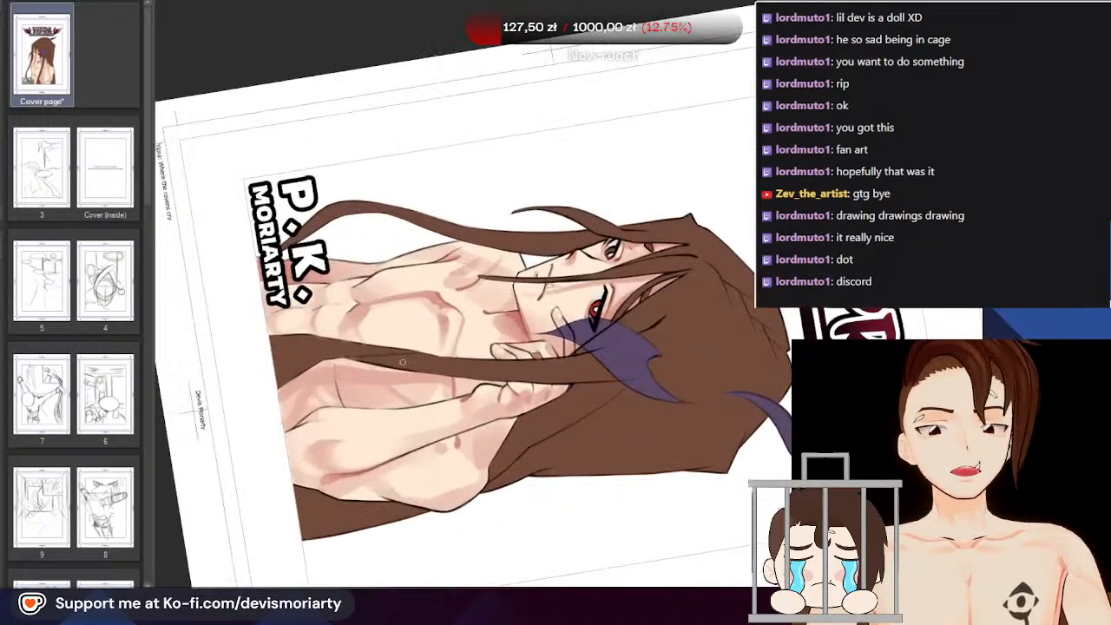
scroll(402, 362, "up", 4)
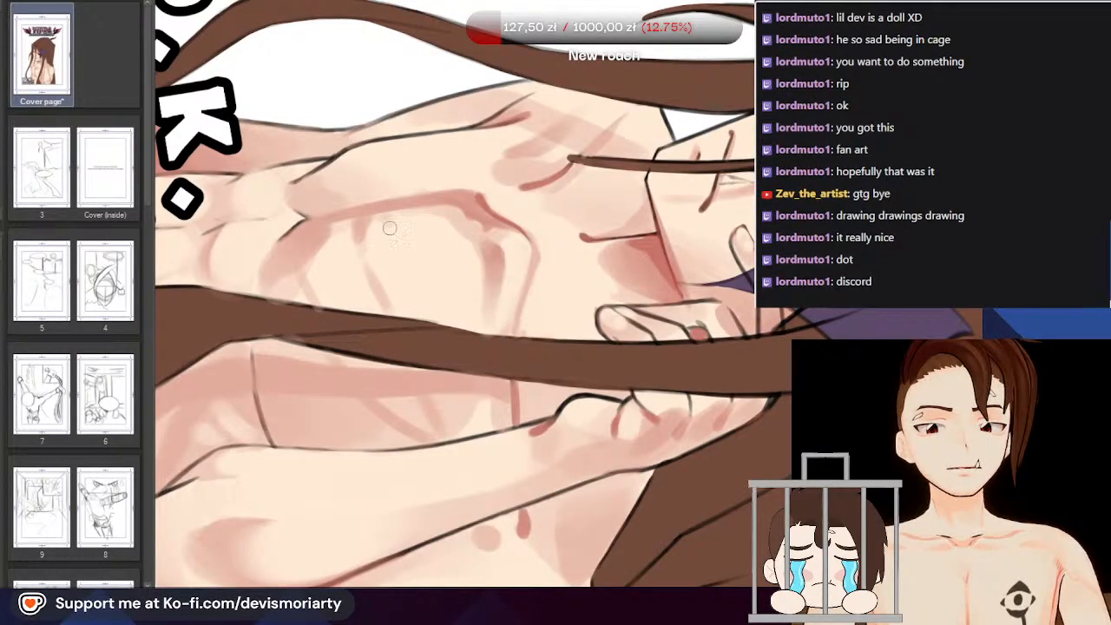
scroll(466, 348, "down", 5)
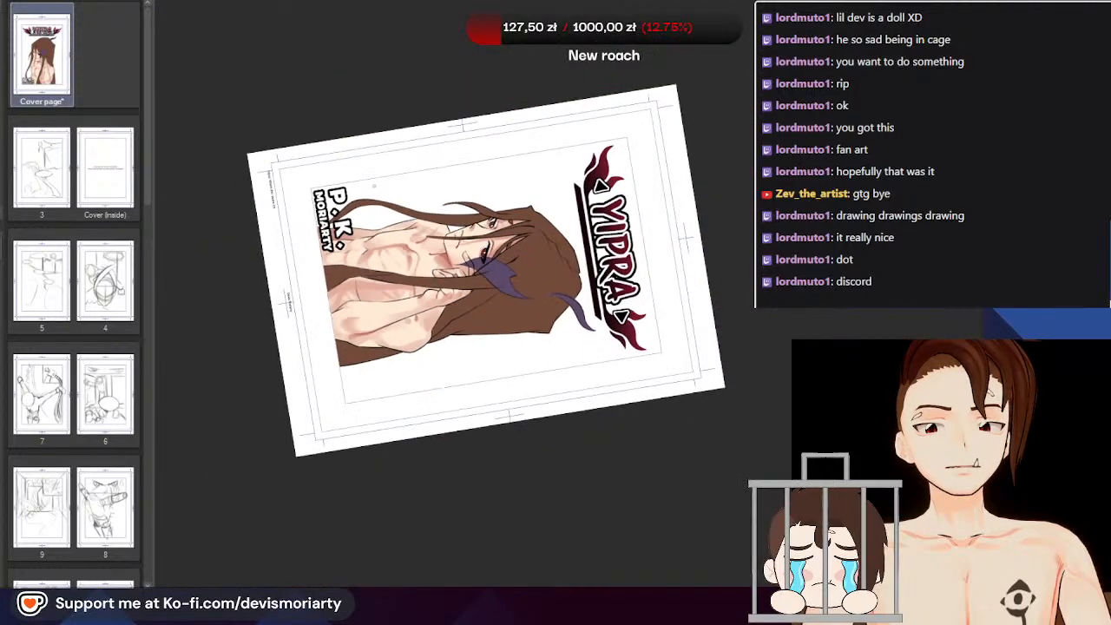
scroll(360, 261, "up", 5)
scroll(346, 300, "up", 1)
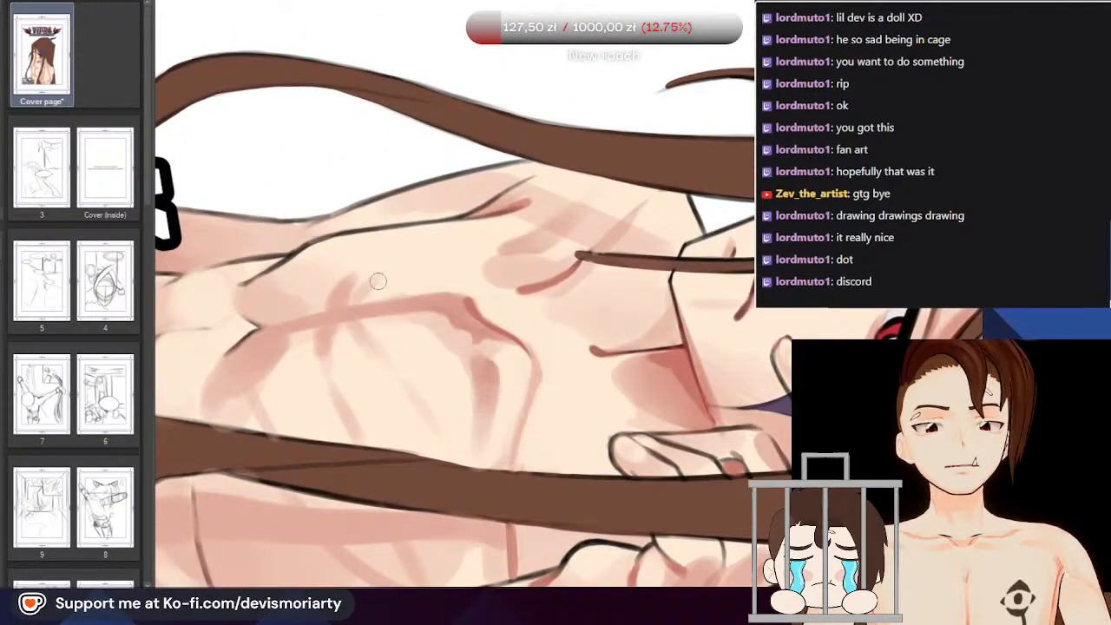
left_click_drag(338, 285, 362, 261)
scroll(392, 234, "down", 2)
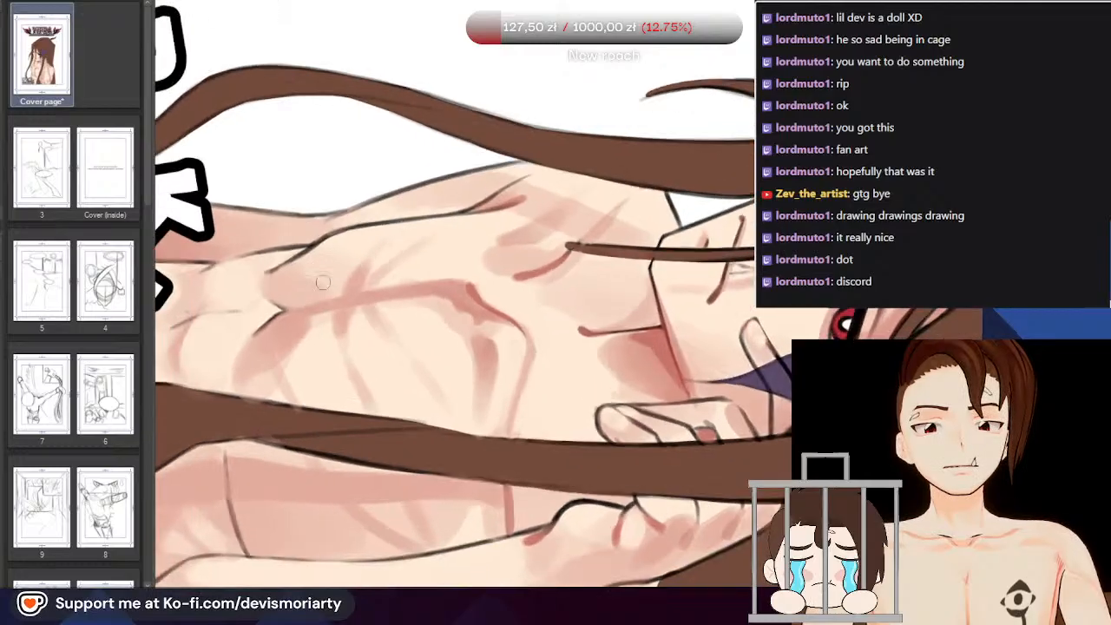
scroll(304, 294, "up", 2)
scroll(313, 269, "down", 2)
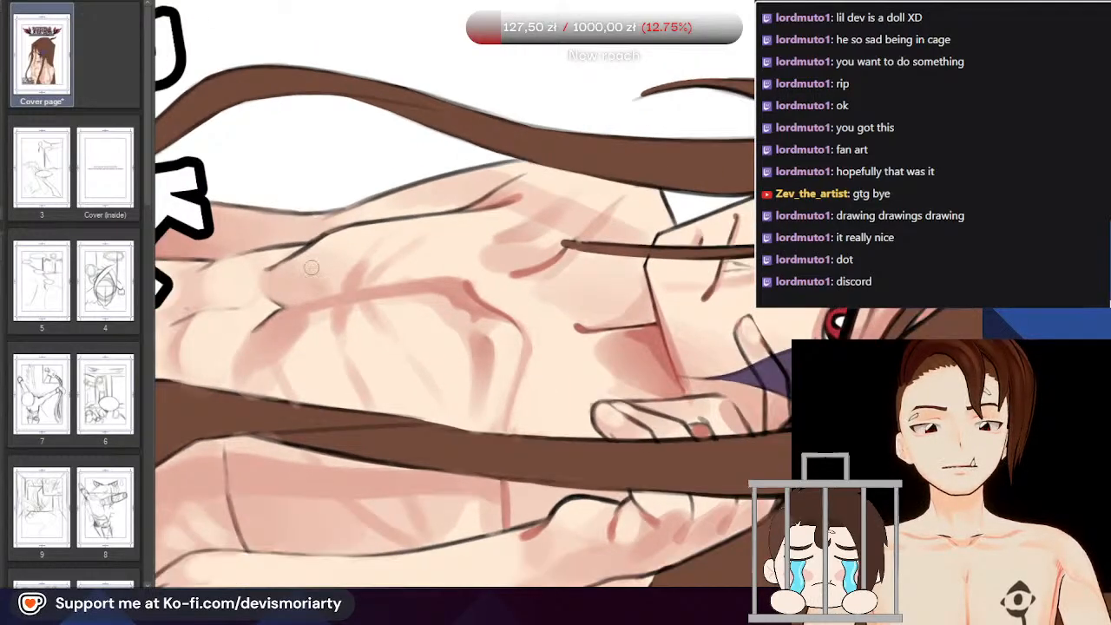
scroll(309, 266, "down", 3)
scroll(264, 231, "up", 3)
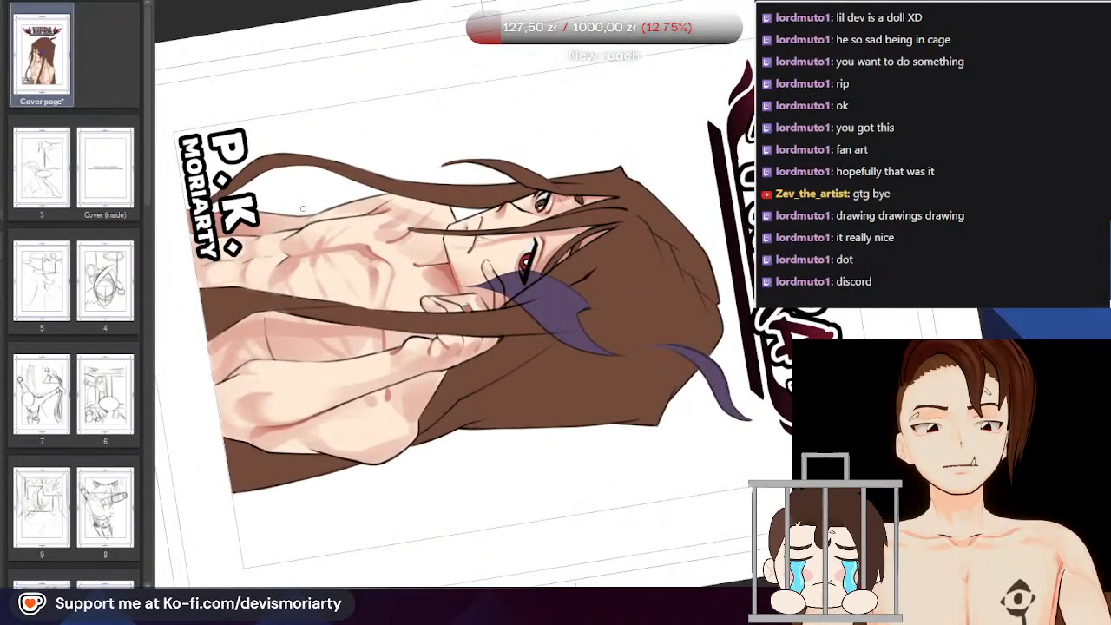
Straighten the rotated canvas and check the torso shading against the whole cover
key("ctrl+at")
scroll(318, 217, "down", 3)
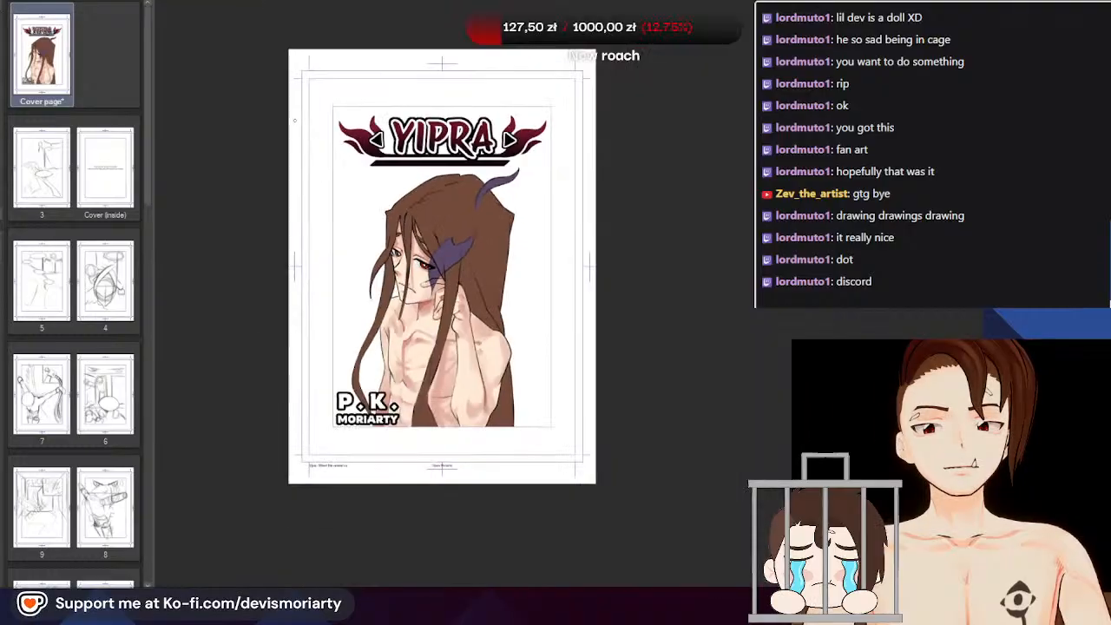
scroll(264, 261, "up", 3)
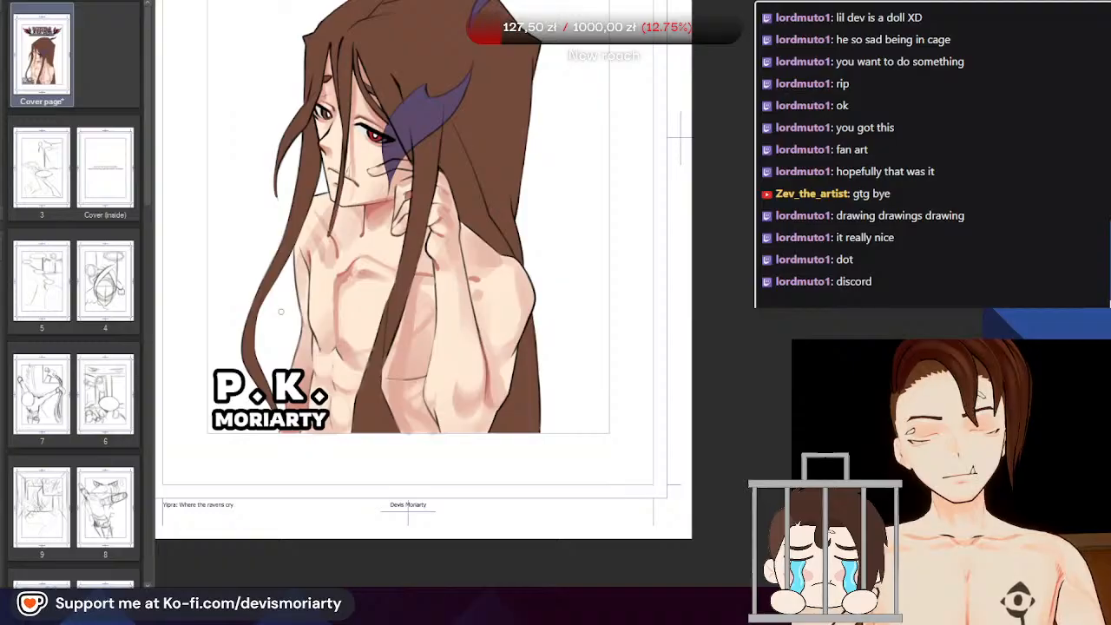
scroll(280, 311, "up", 2)
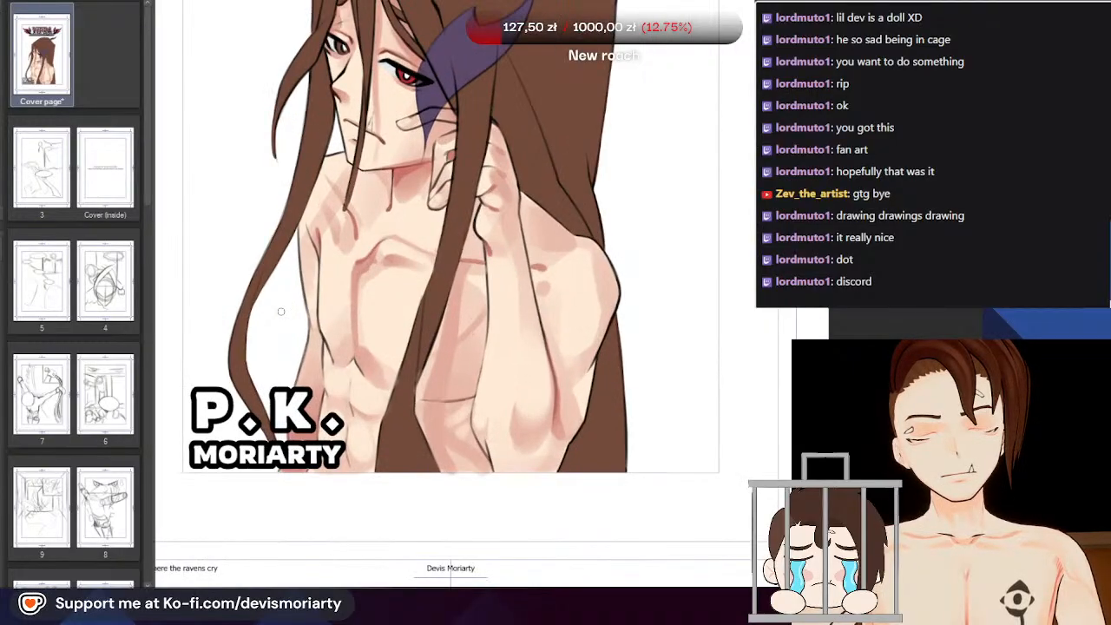
scroll(280, 311, "up", 2)
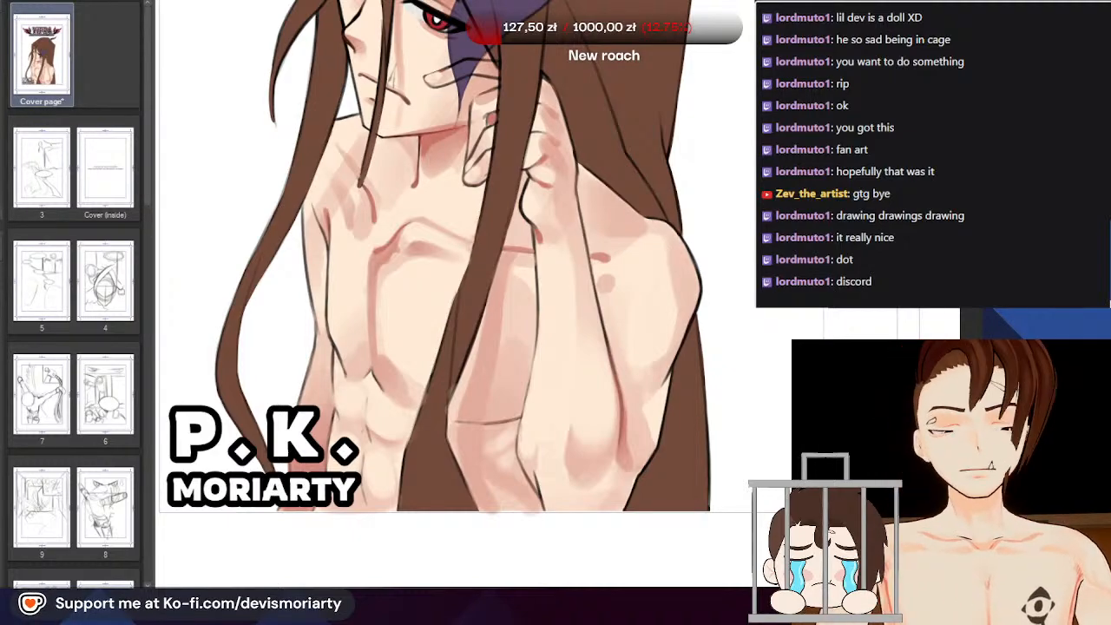
Draw a short dark navel mark on the abdomen, just beside the lower end of the centre line
scroll(413, 444, "up", 7)
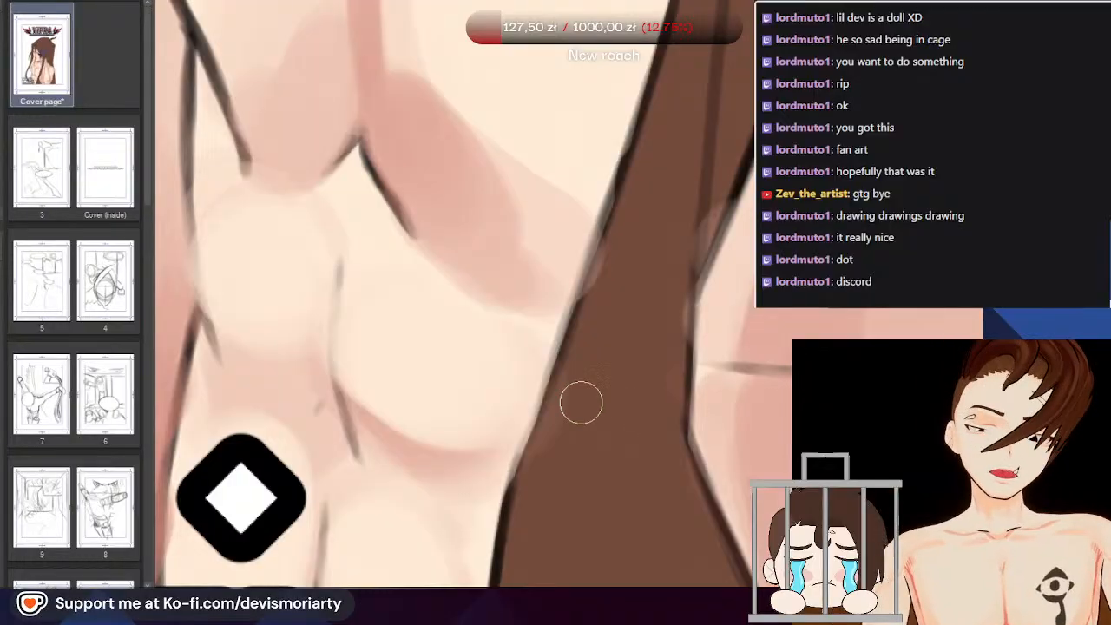
scroll(280, 422, "up", 2)
scroll(295, 425, "down", 1)
left_click_drag(303, 419, 288, 445)
scroll(292, 390, "down", 3)
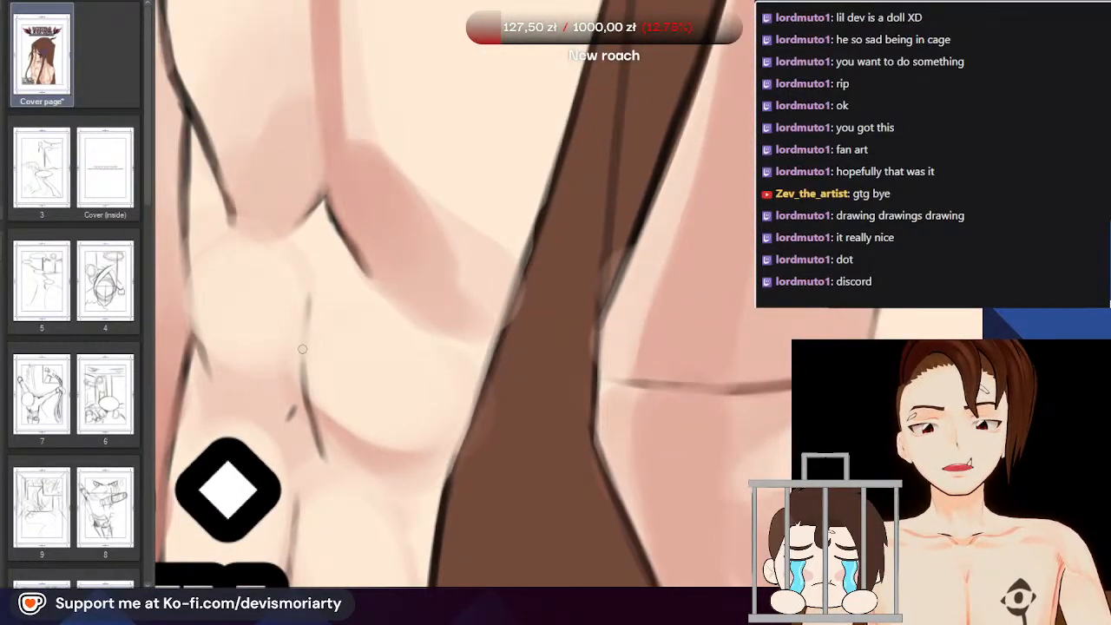
scroll(302, 364, "down", 5)
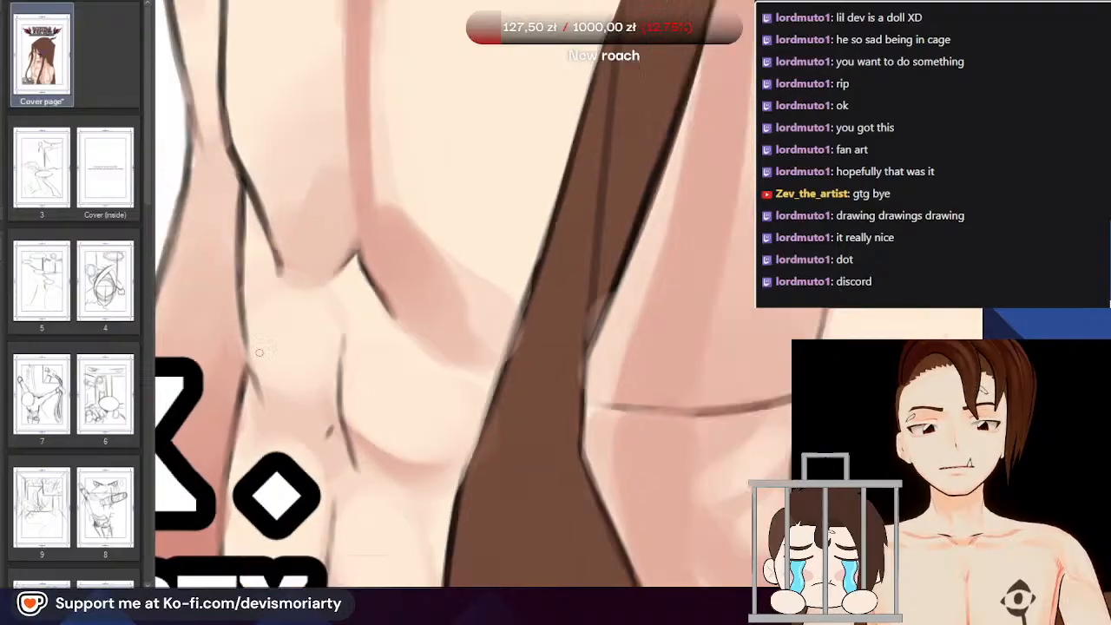
scroll(253, 194, "down", 3)
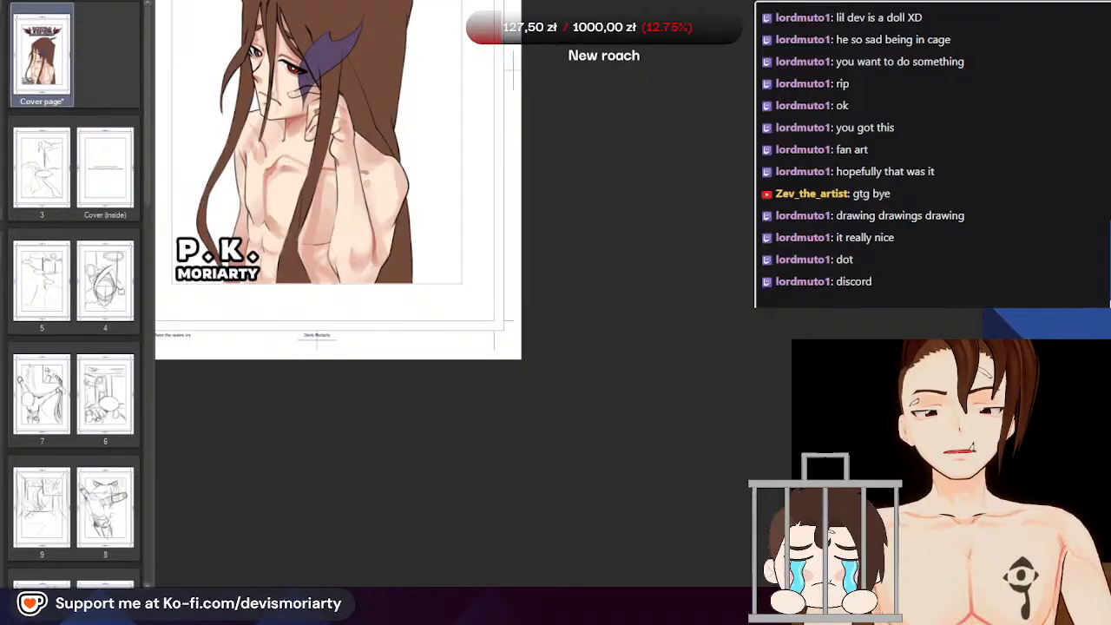
Examine the shading of the neck, jaw, hand and upper chest up close and at full-page size
scroll(228, 317, "down", 2)
scroll(227, 317, "up", 2)
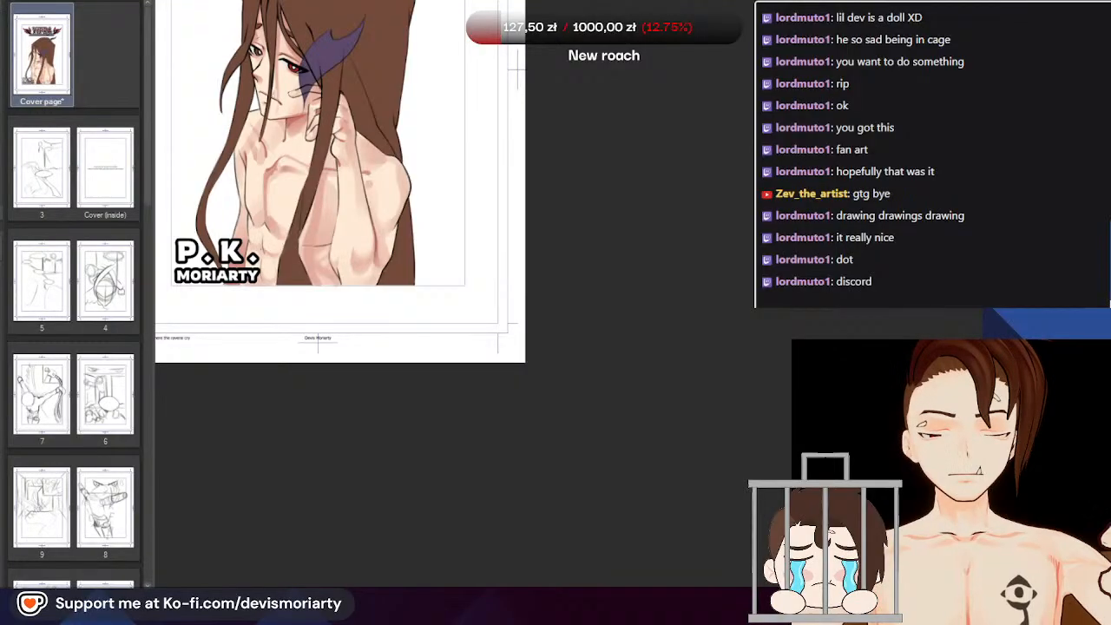
scroll(340, 374, "down", 1)
scroll(299, 135, "up", 9)
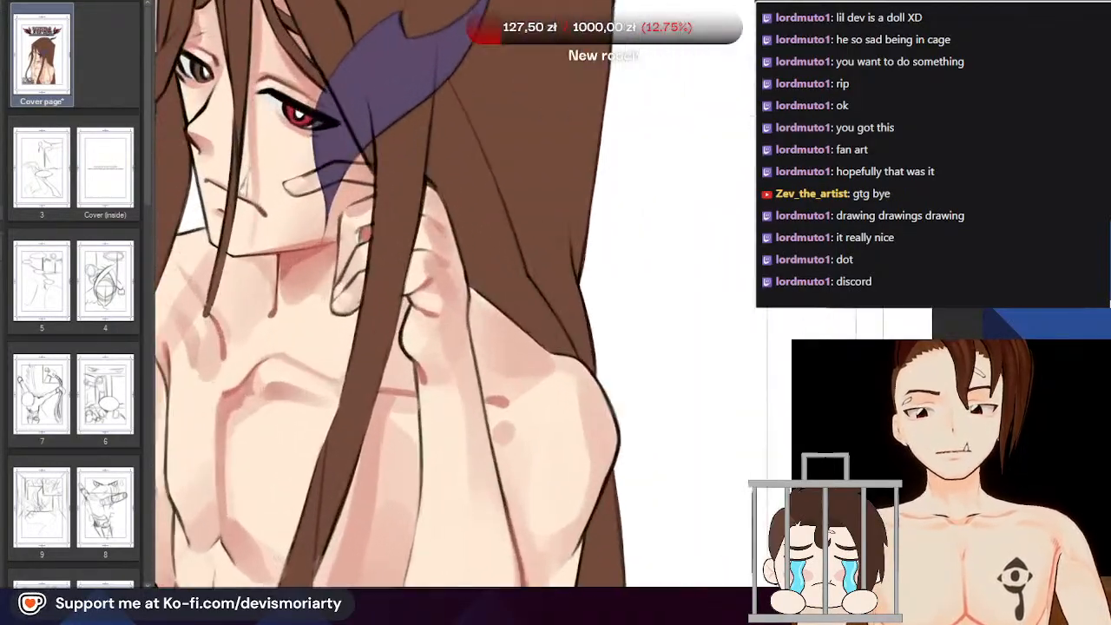
scroll(299, 385, "down", 5)
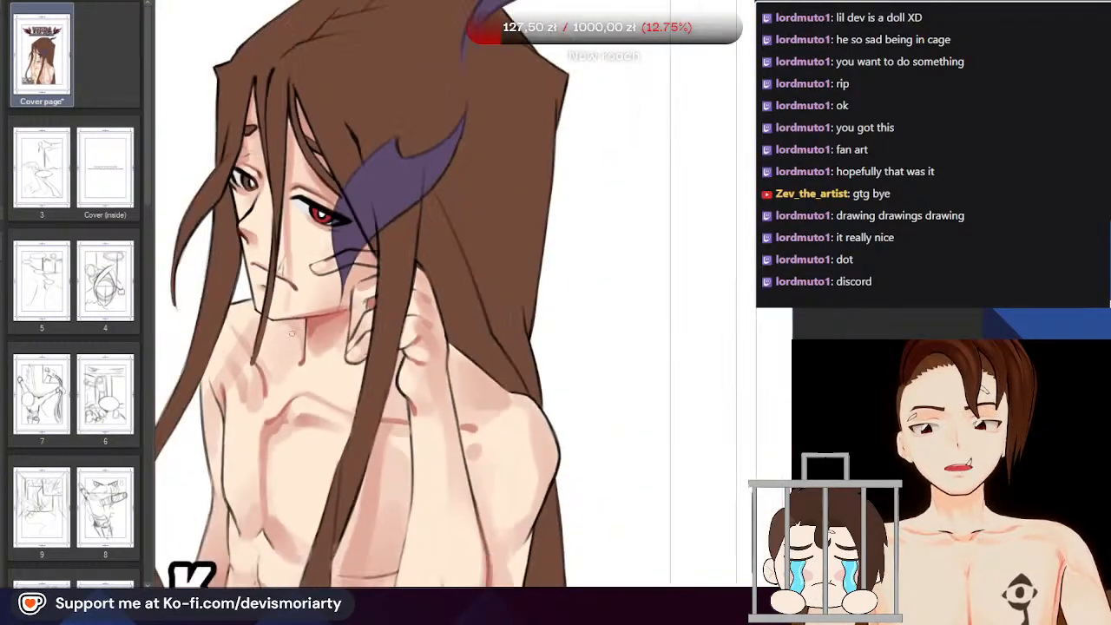
scroll(300, 336, "up", 6)
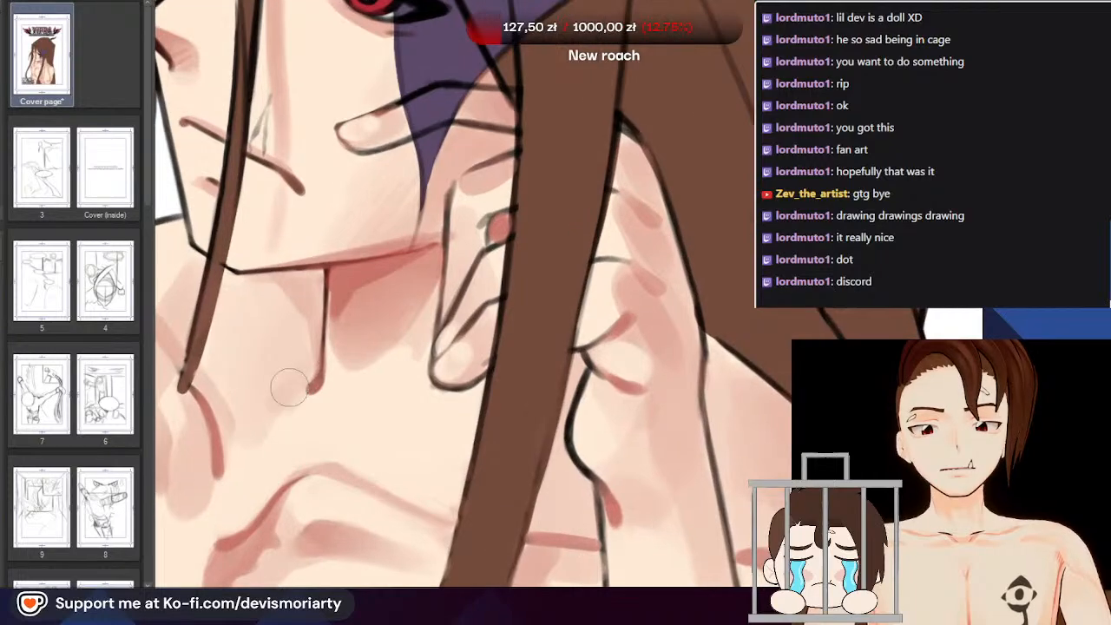
scroll(312, 359, "down", 8)
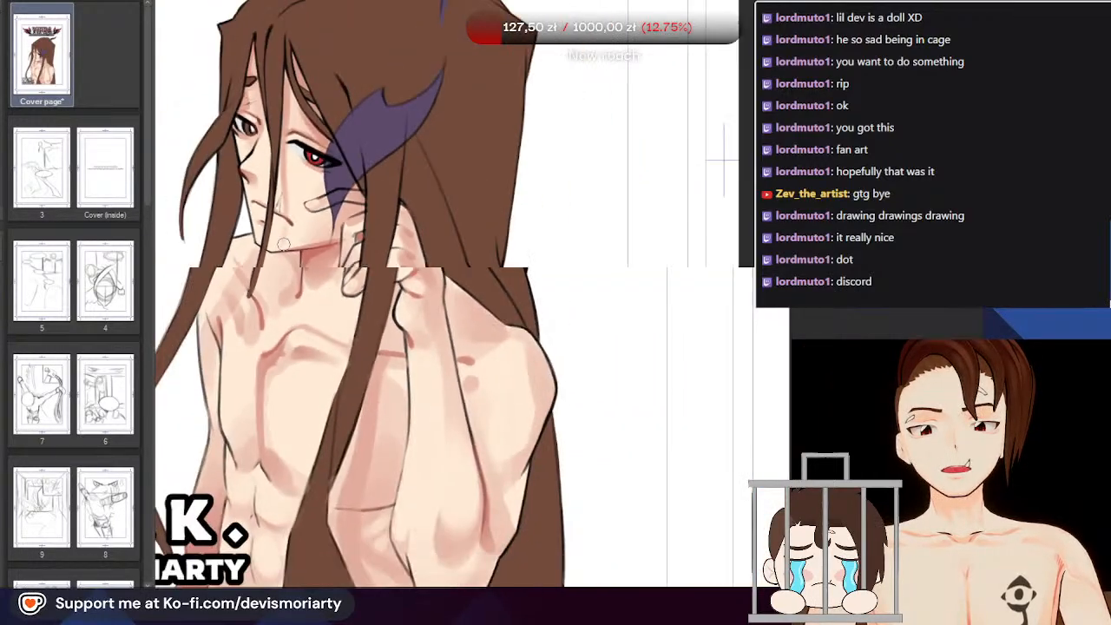
scroll(260, 124, "up", 3)
scroll(300, 265, "down", 5)
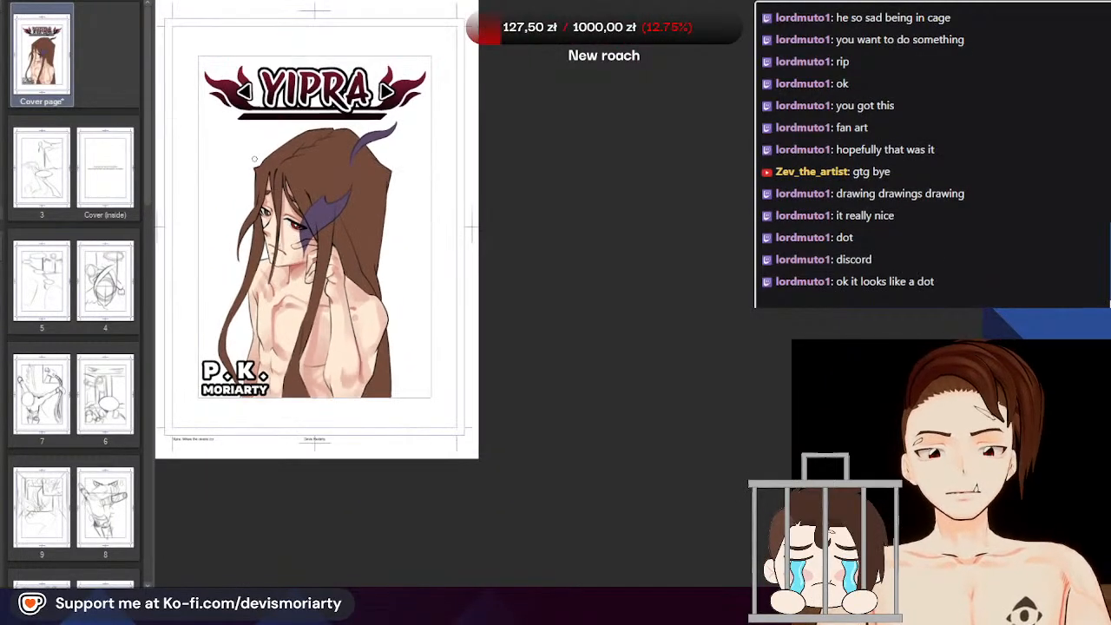
Review the whole cover illustration and save the cover page
scroll(293, 187, "up", 5)
scroll(289, 351, "down", 1)
scroll(289, 350, "up", 4)
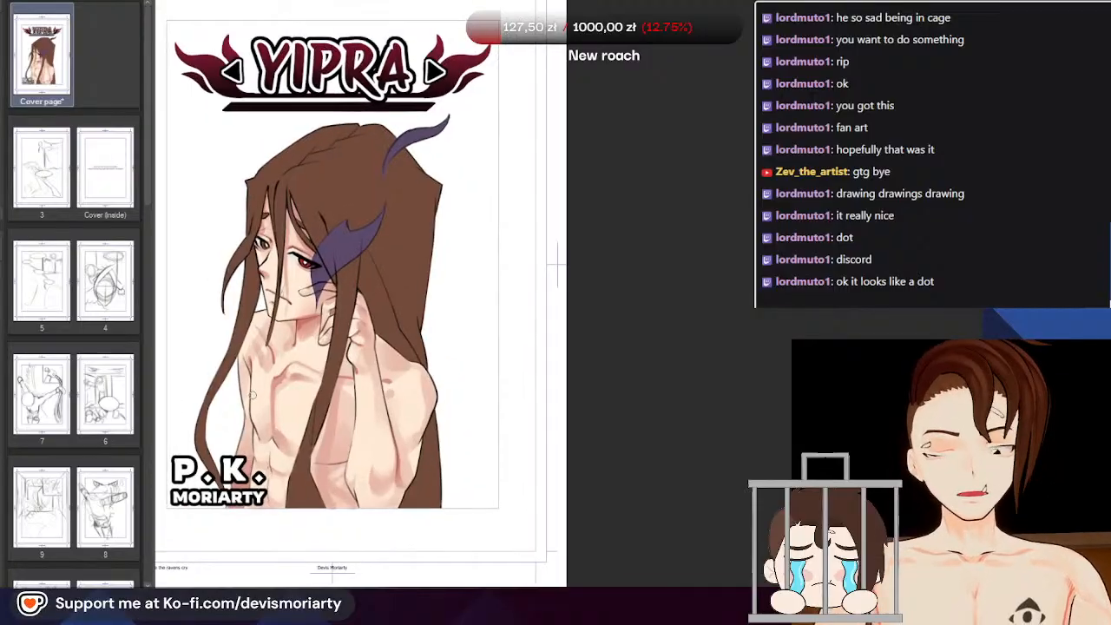
scroll(289, 351, "down", 5)
scroll(289, 351, "up", 3)
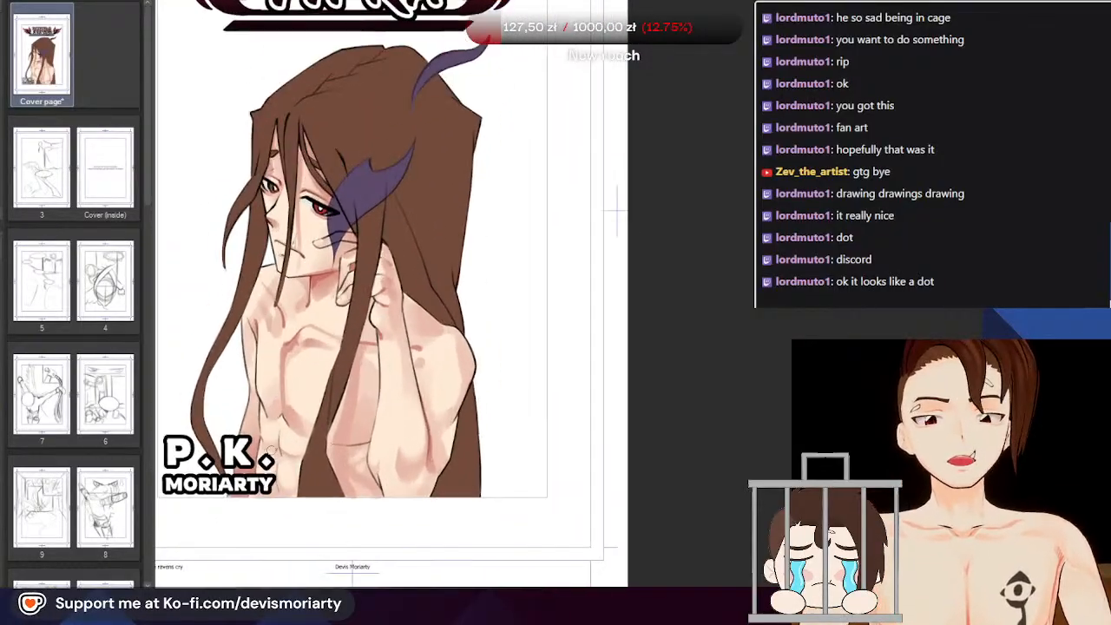
scroll(289, 351, "down", 5)
scroll(390, 212, "up", 3)
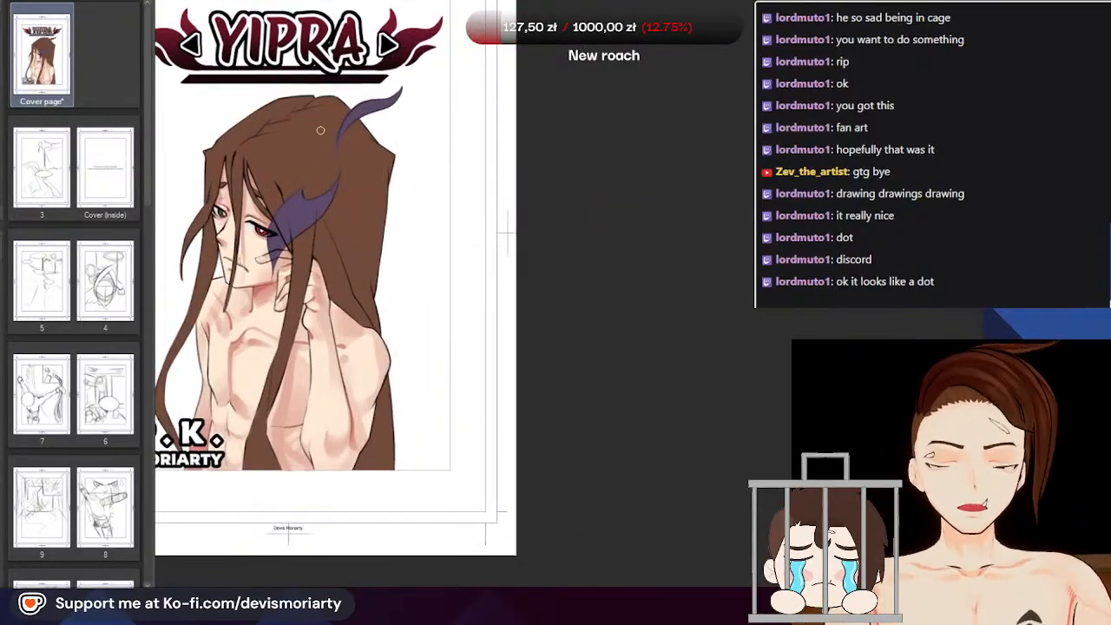
scroll(321, 130, "down", 2)
scroll(478, 313, "up", 1)
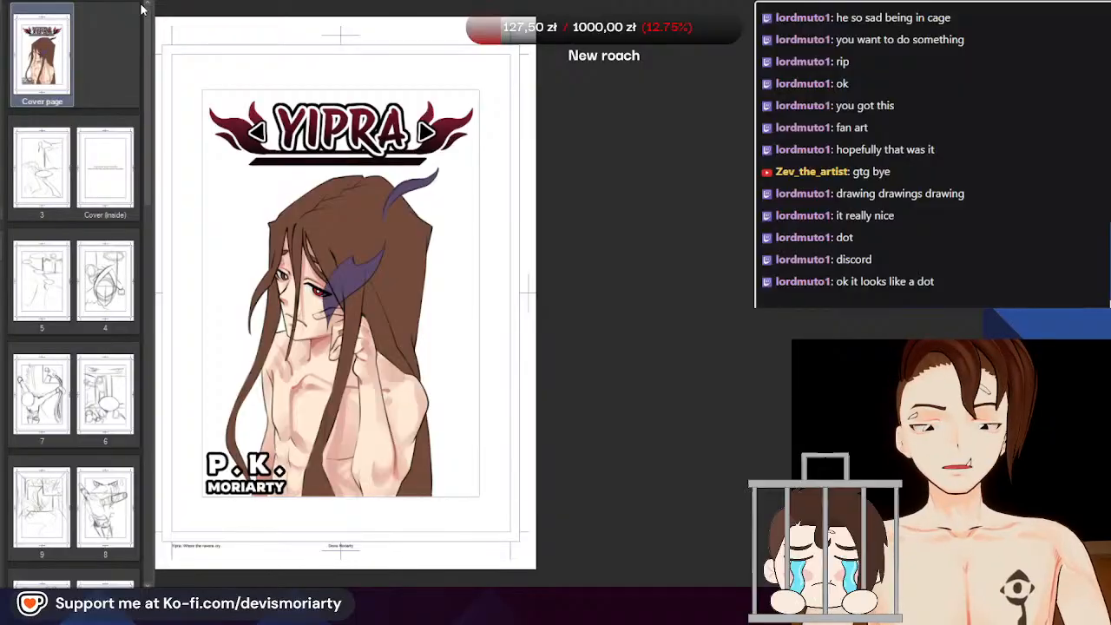
Examine the character's skin shading and unshaded hair at several magnifications to judge the cover as a whole
scroll(478, 313, "up", 3)
scroll(243, 130, "down", 2)
scroll(234, 382, "up", 2)
scroll(382, 395, "down", 1)
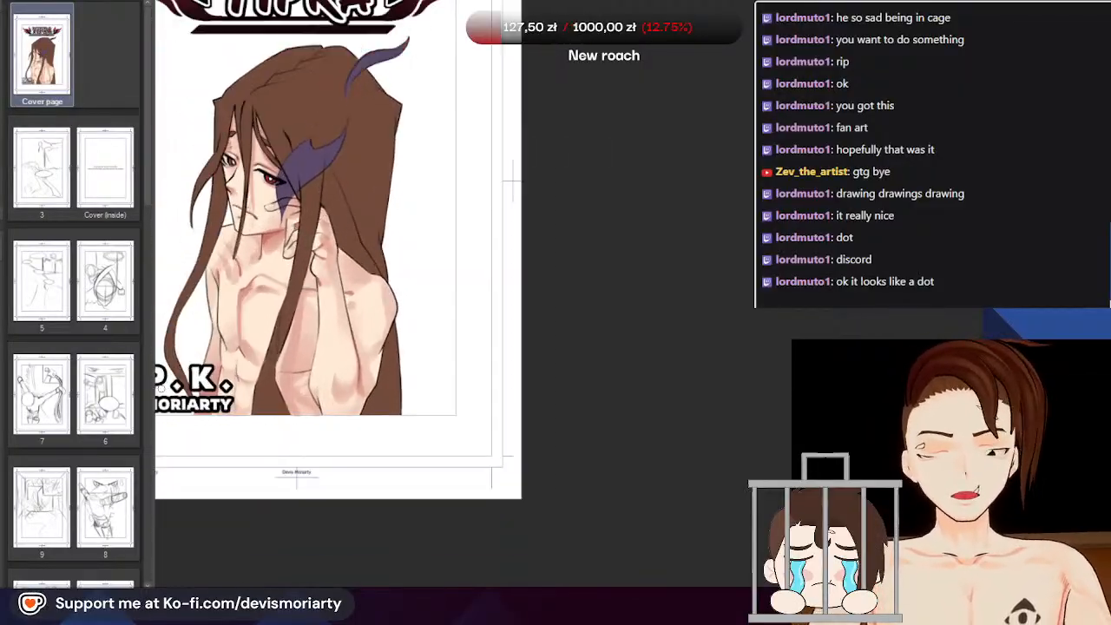
scroll(200, 377, "up", 4)
scroll(280, 249, "down", 3)
scroll(286, 173, "down", 1)
scroll(288, 120, "up", 1)
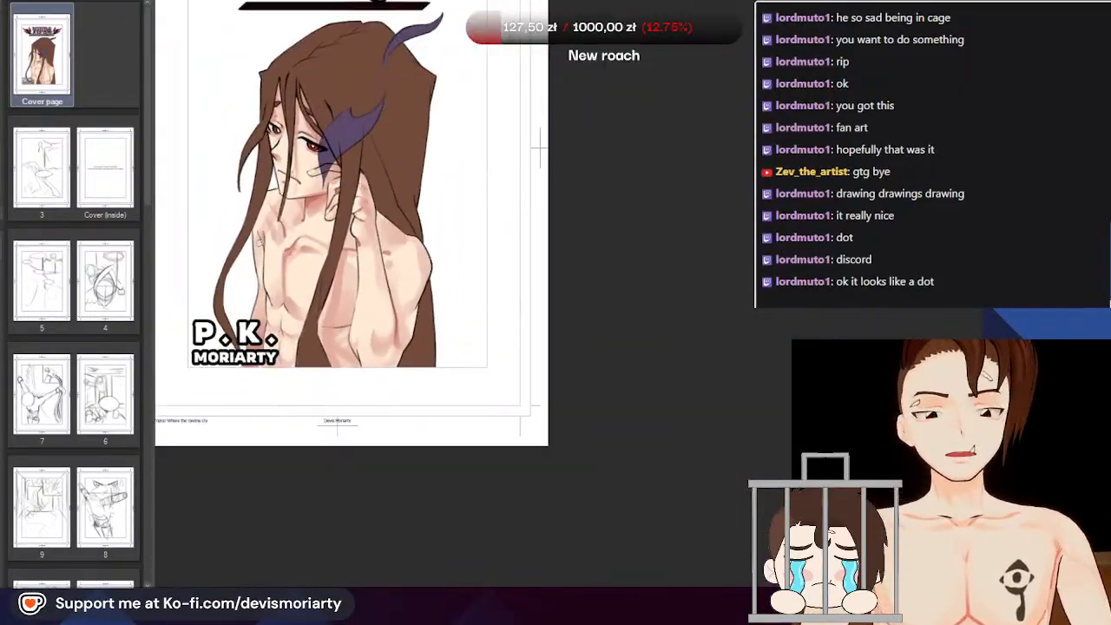
scroll(288, 121, "up", 2)
scroll(322, 154, "down", 2)
scroll(322, 154, "up", 1)
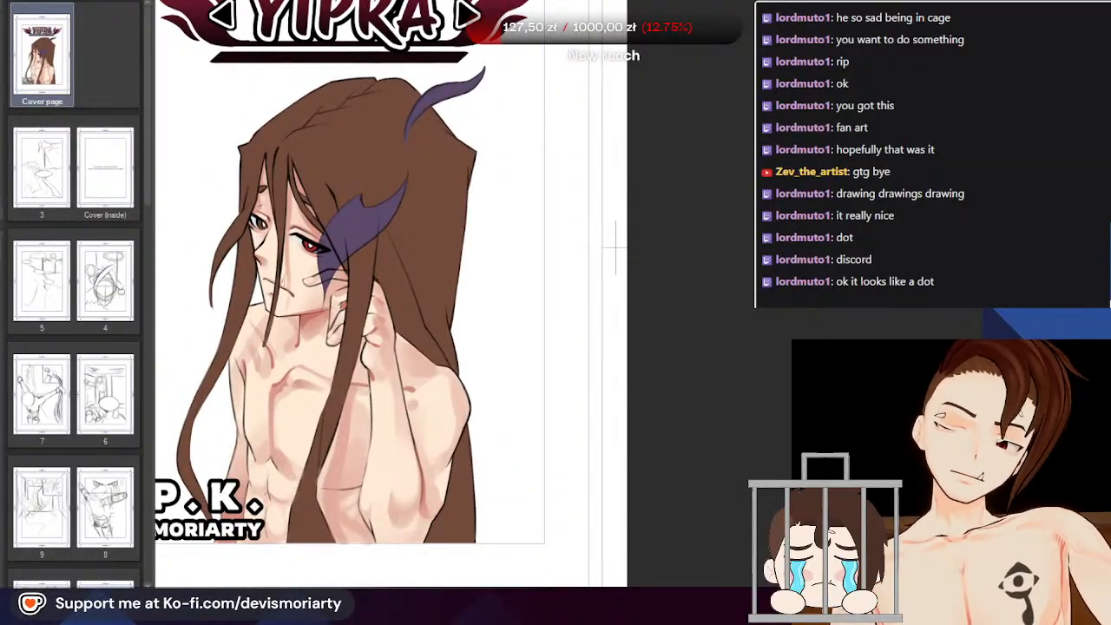
scroll(366, 148, "down", 2)
scroll(401, 263, "down", 1)
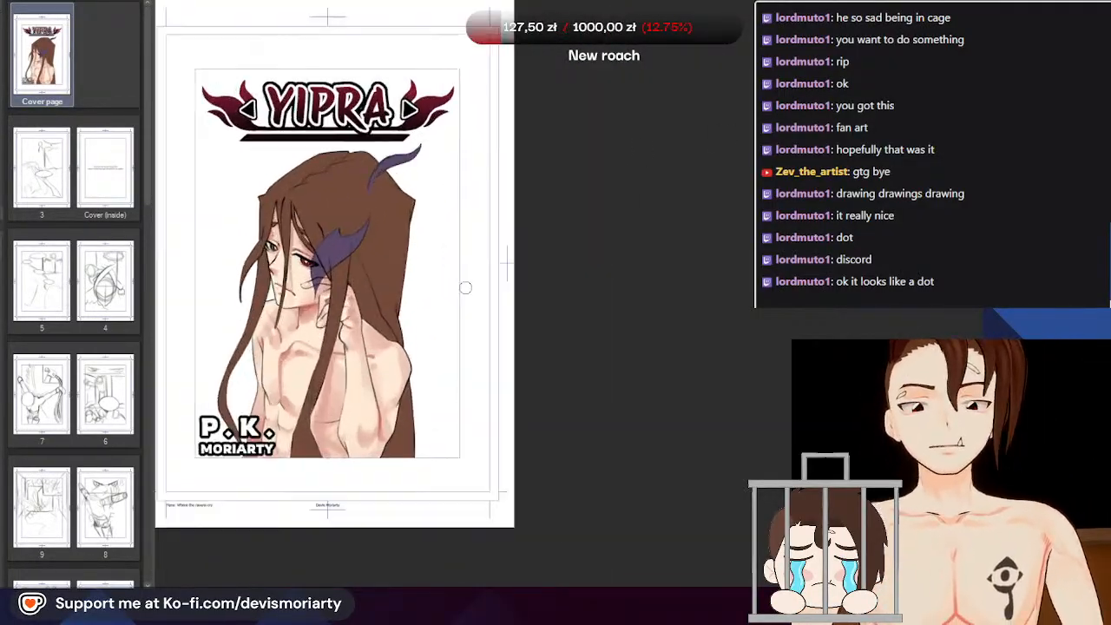
Try a darker brown shading stroke on the long front hair strand beside the raised hand
scroll(395, 273, "up", 3)
scroll(389, 281, "down", 2)
scroll(301, 285, "up", 1)
scroll(302, 285, "up", 2)
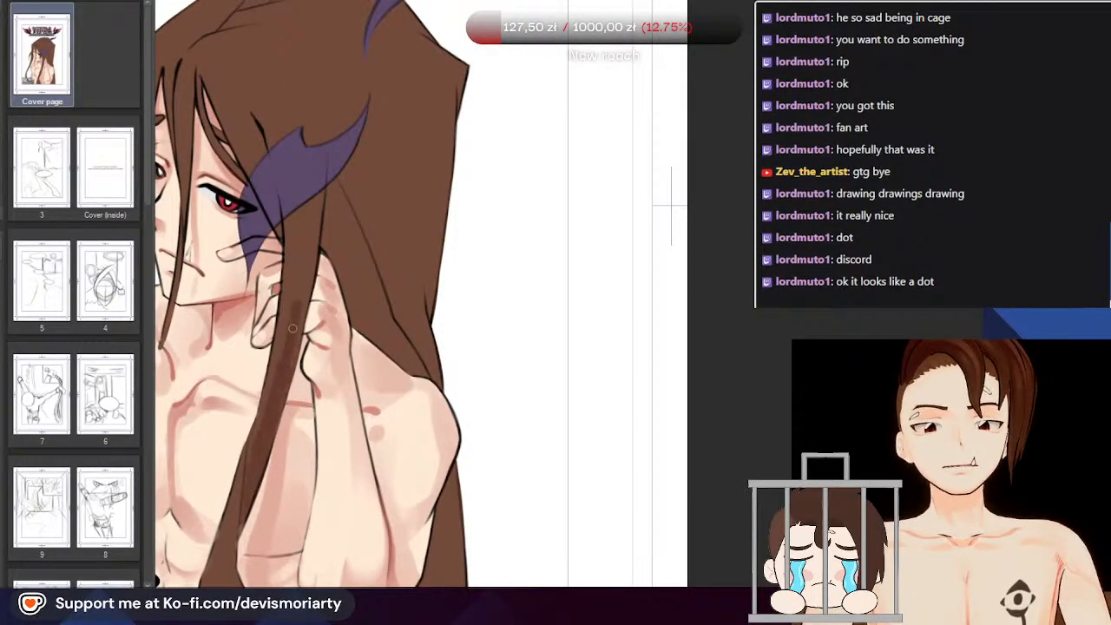
left_click_drag(293, 328, 303, 275)
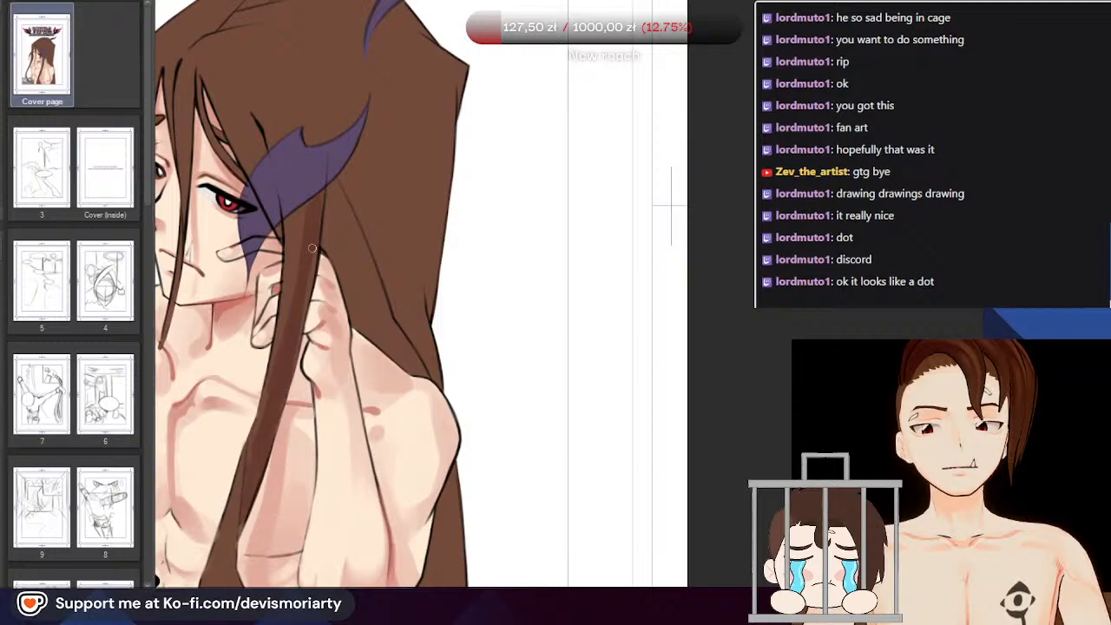
scroll(294, 341, "down", 3)
scroll(294, 330, "up", 2)
key("ctrl+z")
Shade the long front hair strand in darker brown from the purple face mark past the hand to the chest
scroll(297, 304, "down", 1)
scroll(297, 304, "up", 2)
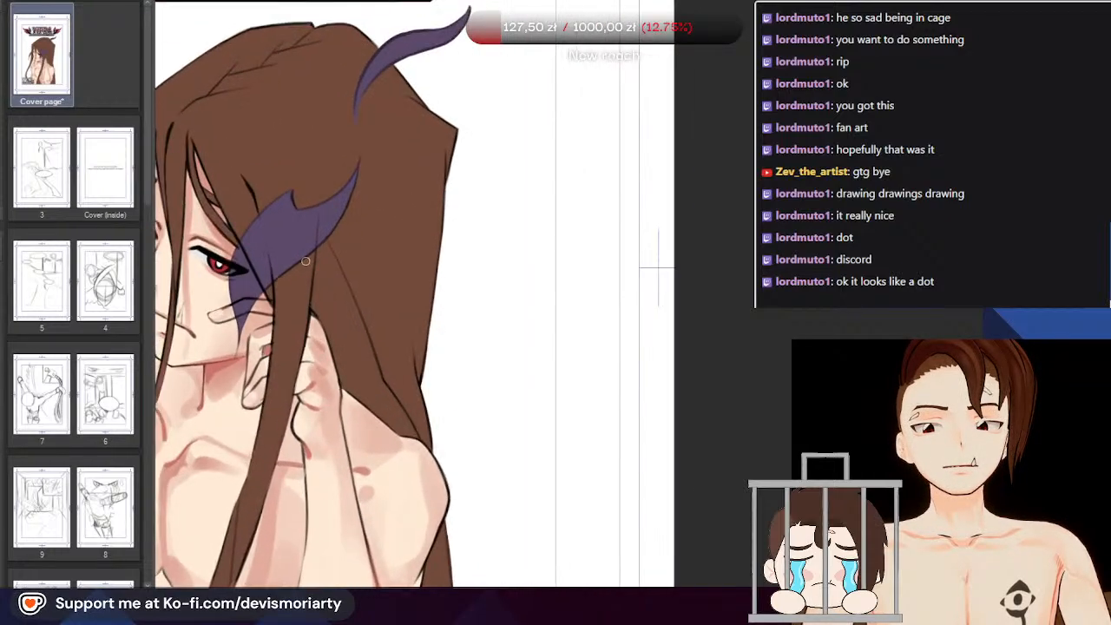
left_click_drag(306, 260, 293, 352)
scroll(244, 517, "down", 2)
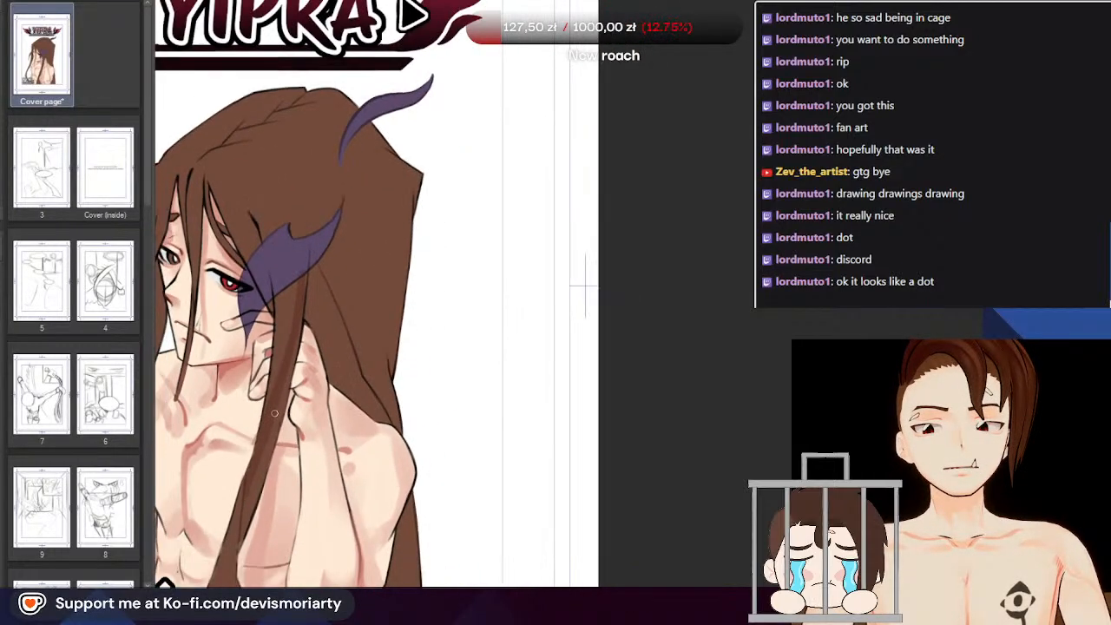
scroll(230, 516, "up", 3)
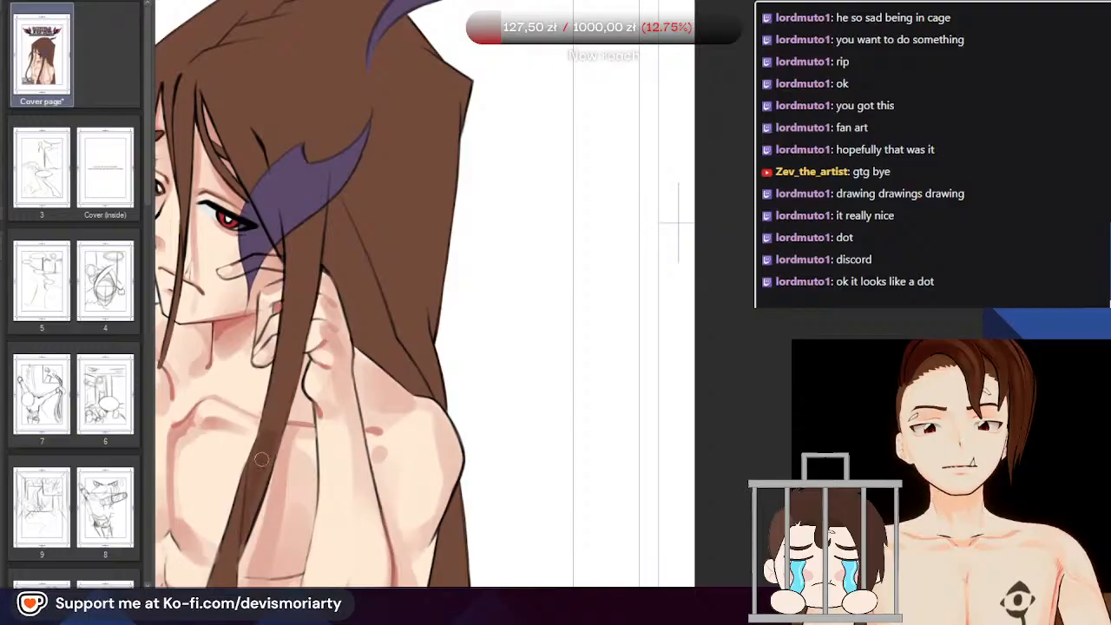
mouse_move(265, 458)
left_mouse_down()
mouse_move(253, 490)
mouse_move(295, 346)
left_mouse_up()
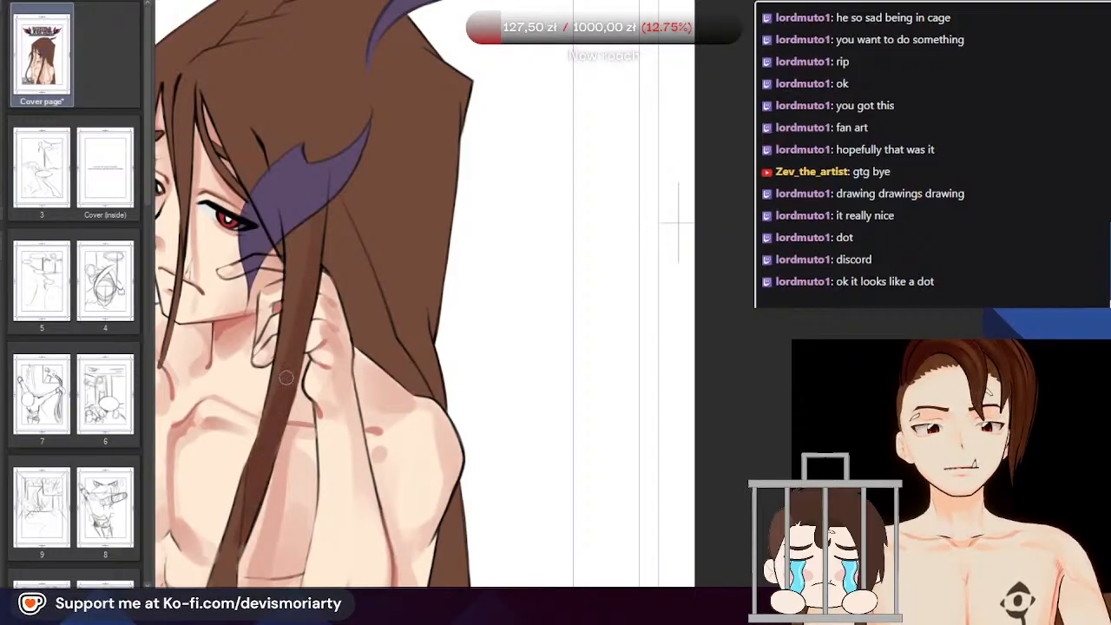
scroll(274, 420, "down", 2)
Paint dark brown shadows on the strand's narrow part over the chest and on its wide lower end at the artwork's edge
scroll(260, 434, "up", 4)
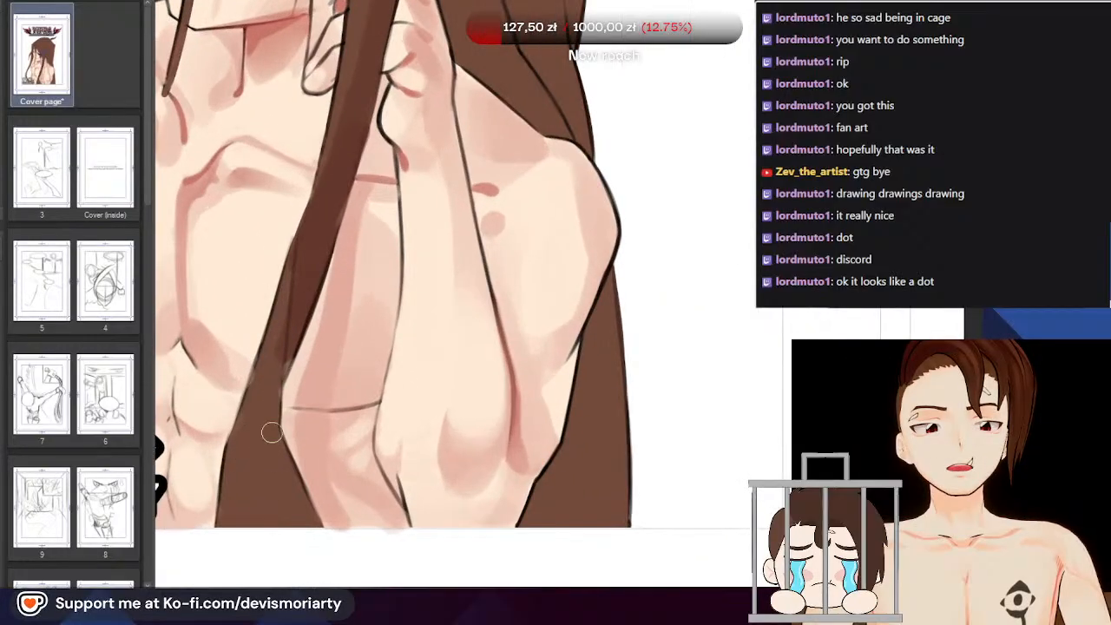
mouse_move(242, 492)
left_mouse_down()
mouse_move(264, 465)
mouse_move(244, 514)
mouse_move(263, 474)
mouse_move(276, 472)
mouse_move(292, 503)
left_mouse_up()
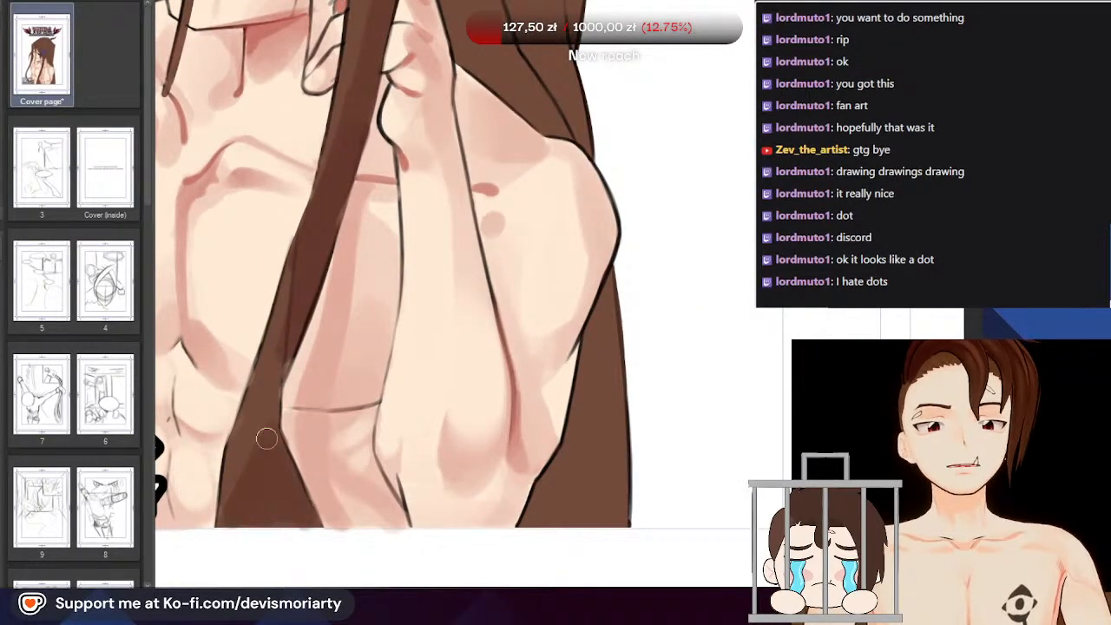
scroll(266, 438, "down", 2)
scroll(287, 390, "up", 4)
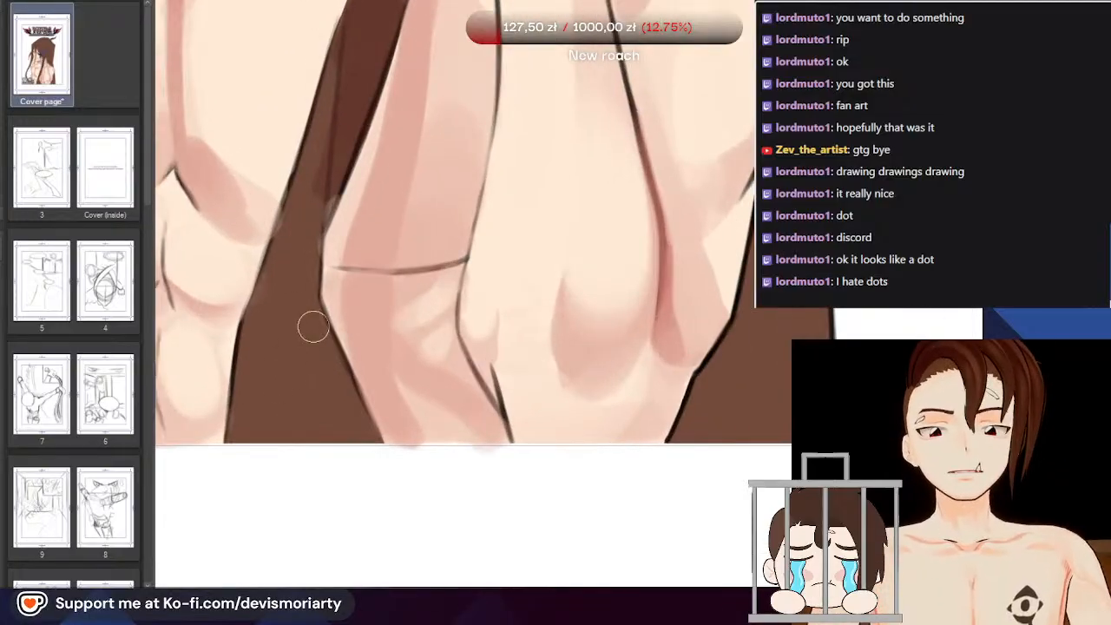
mouse_move(313, 327)
left_mouse_down()
mouse_move(284, 375)
mouse_move(298, 389)
mouse_move(238, 437)
mouse_move(315, 334)
mouse_move(360, 429)
mouse_move(277, 425)
left_mouse_up()
key("ctrl+z")
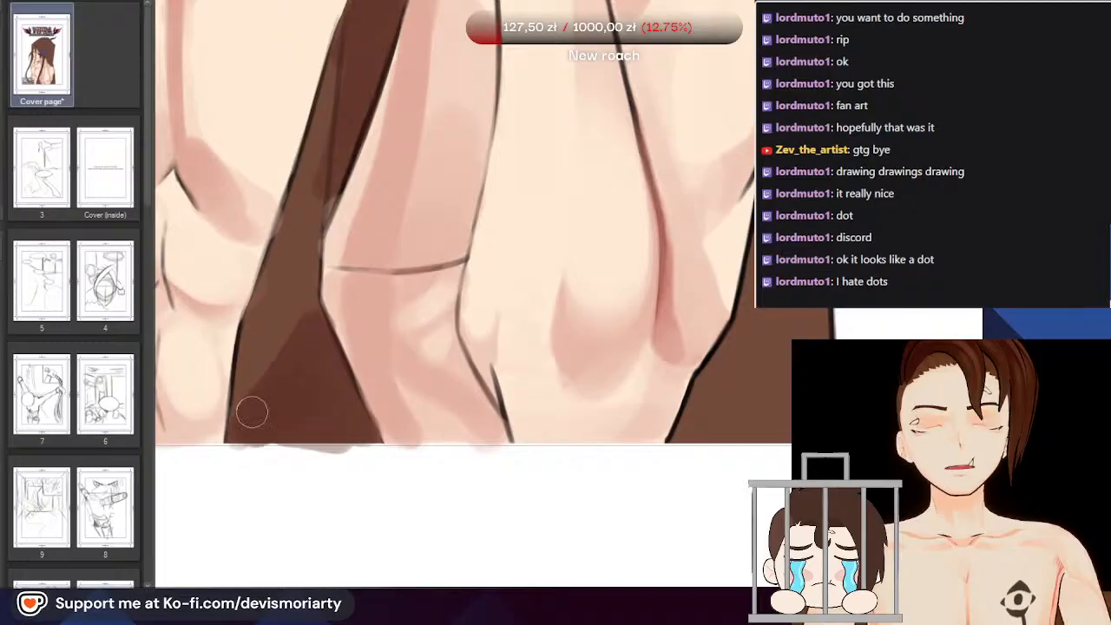
mouse_move(267, 383)
left_mouse_down()
mouse_move(296, 353)
mouse_move(263, 385)
left_mouse_up()
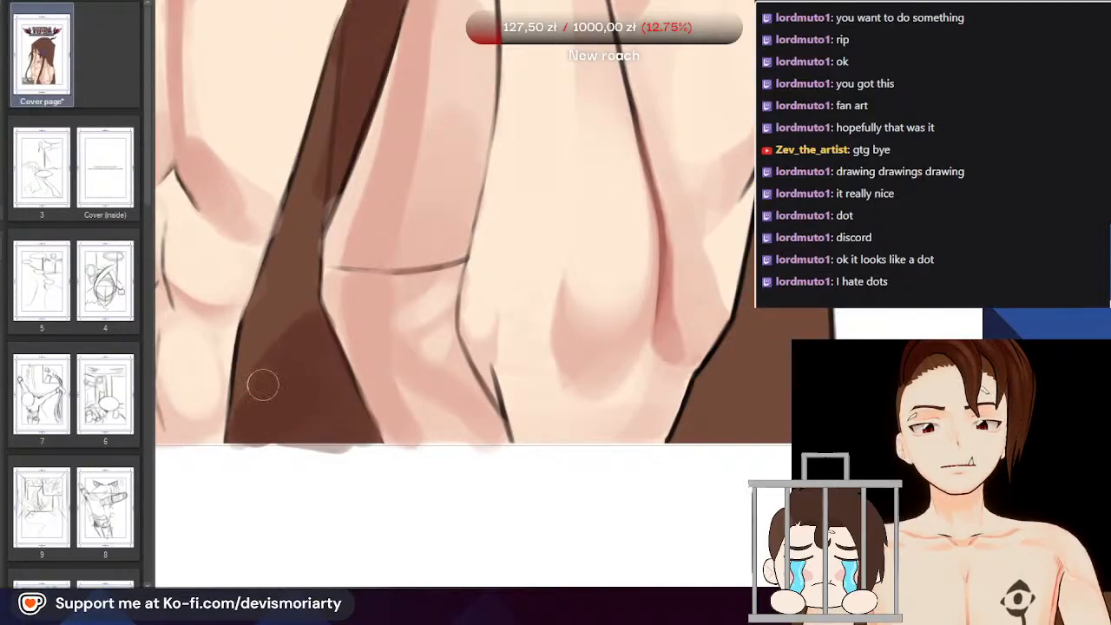
Sample the strand's base brown and touch up the shadow's edge near the strand's lower end
scroll(302, 339, "down", 5)
scroll(317, 223, "up", 3)
left_click(290, 295, "alt")
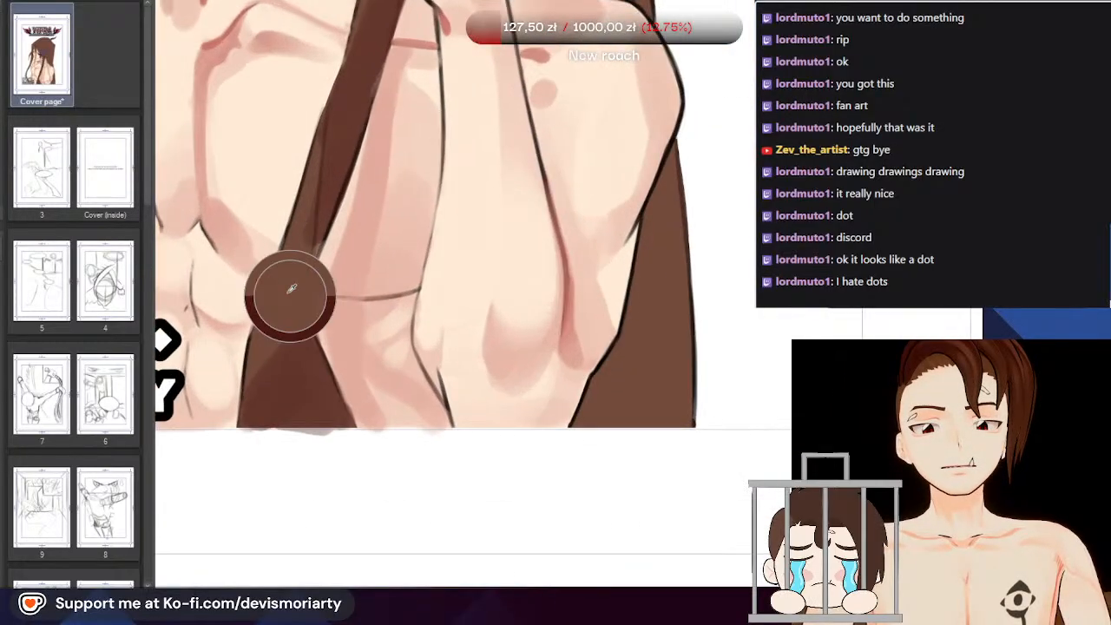
scroll(309, 236, "down", 2)
scroll(302, 243, "up", 2)
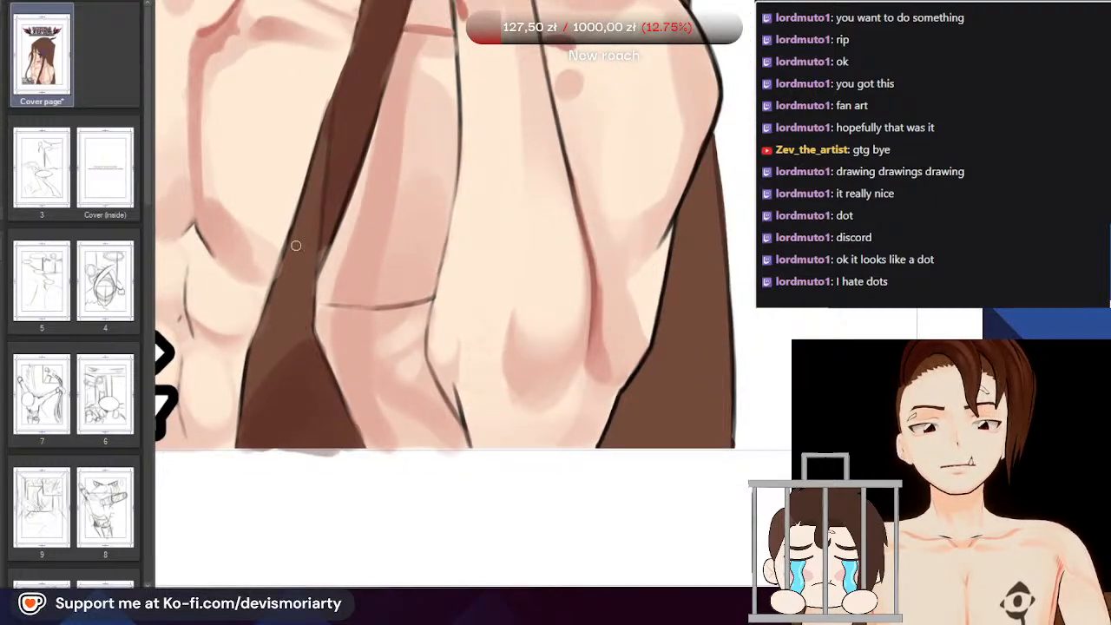
scroll(295, 245, "down", 4)
scroll(269, 444, "up", 2)
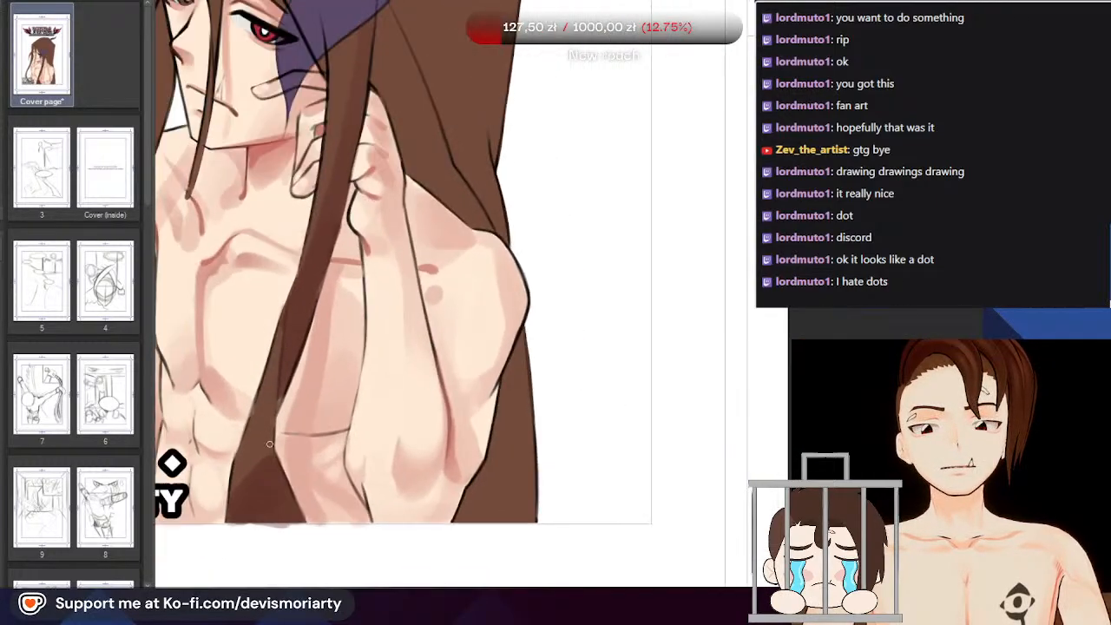
Paint a deeper red-brown shadow on the front strand where it crosses the chest
scroll(269, 444, "up", 3)
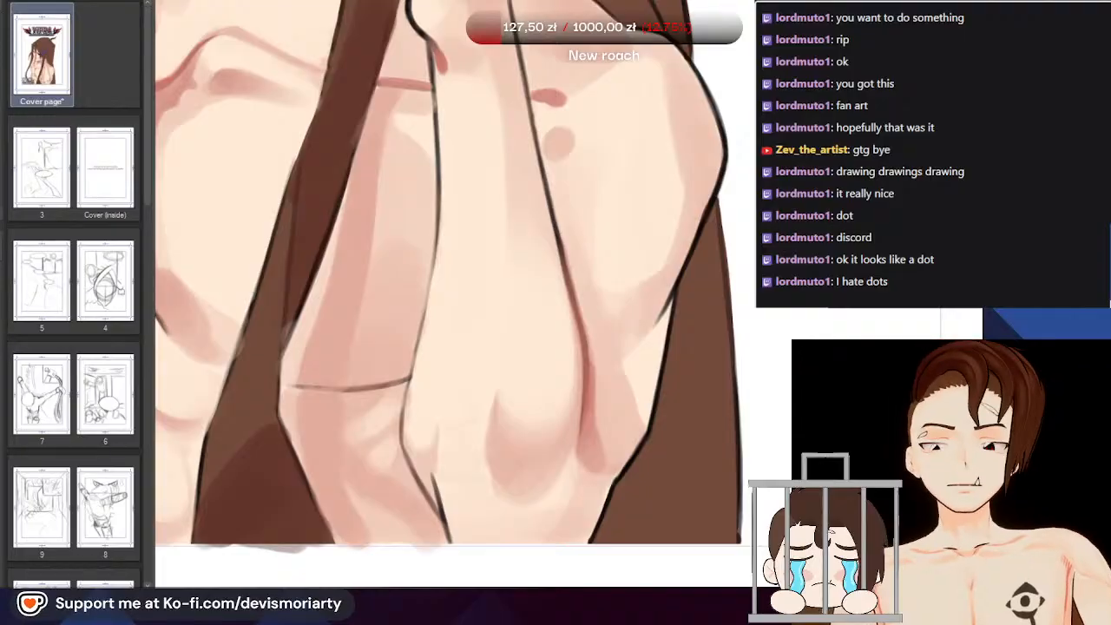
scroll(335, 344, "down", 3)
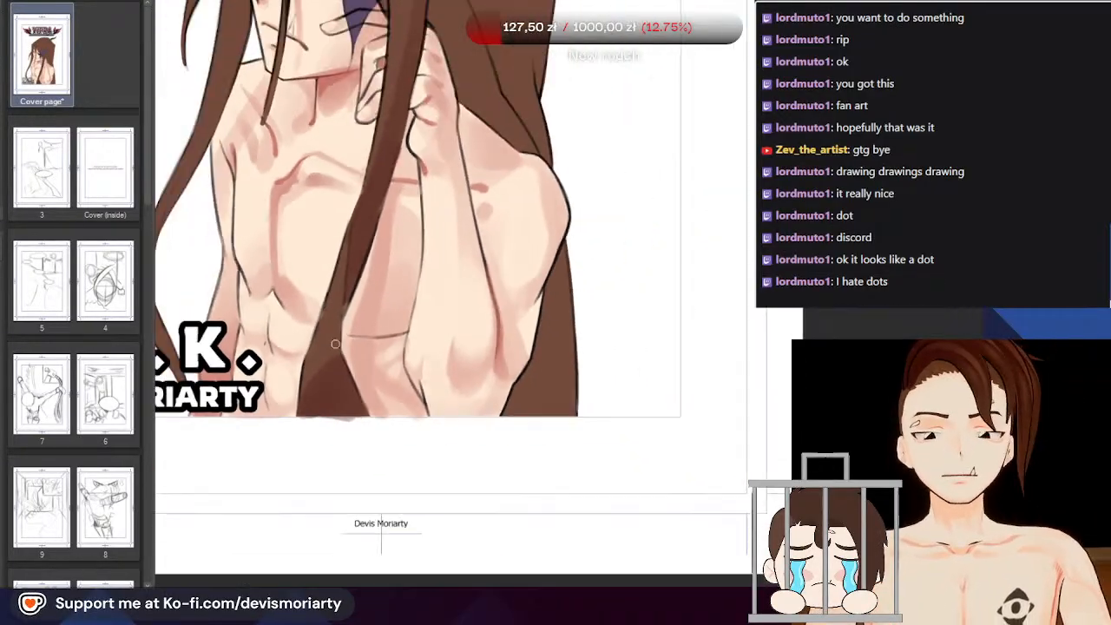
scroll(335, 344, "down", 2)
scroll(360, 262, "up", 2)
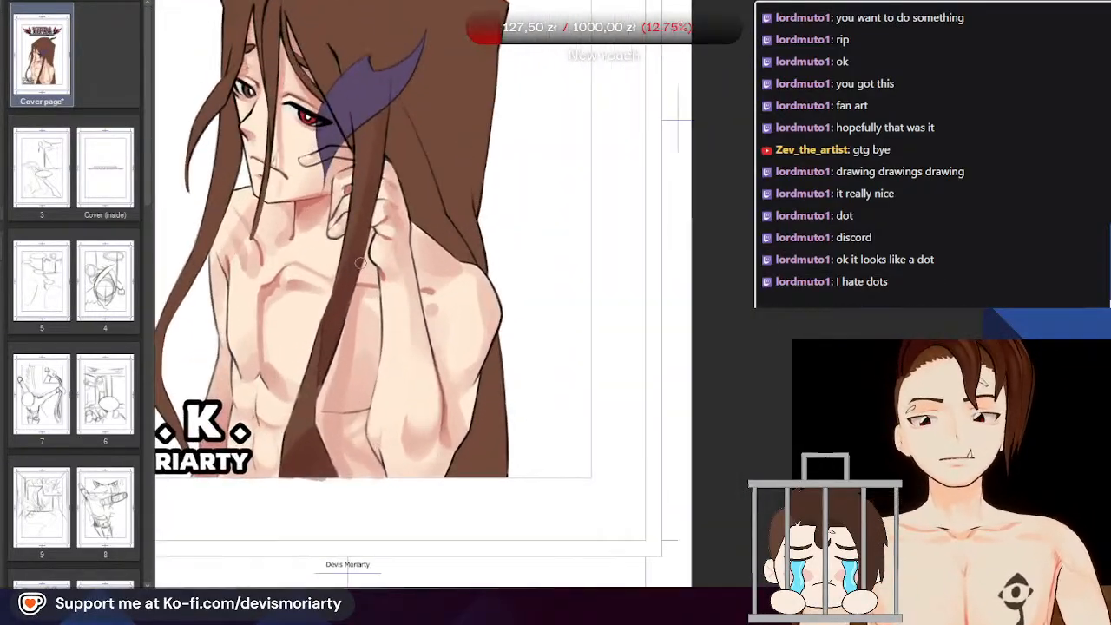
scroll(361, 262, "up", 1)
scroll(331, 339, "up", 3)
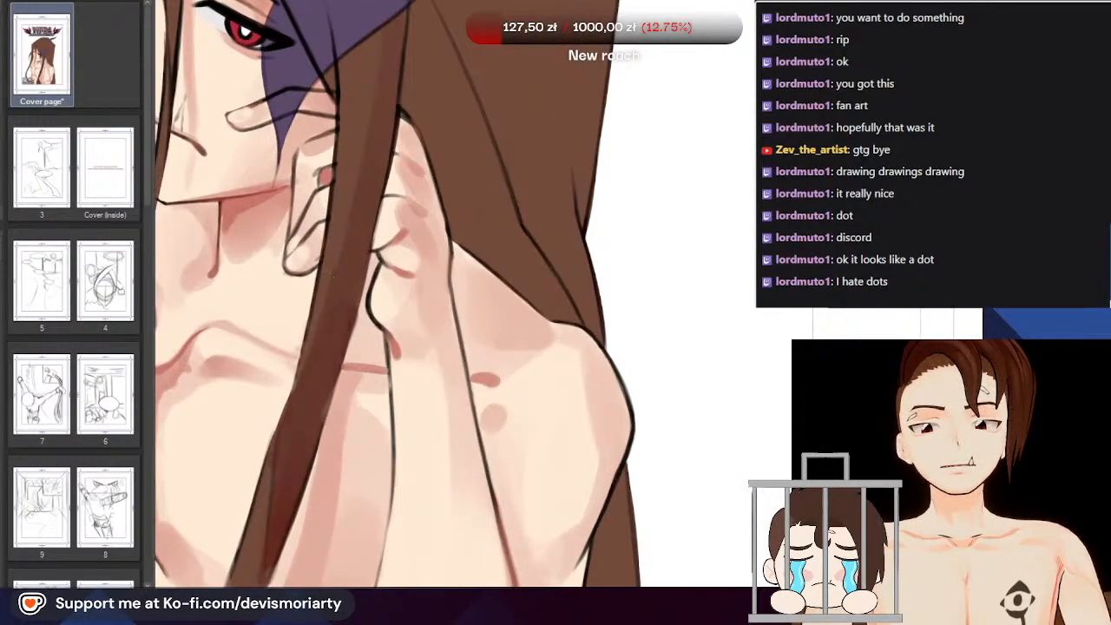
left_click_drag(606, 557, 317, 565)
scroll(318, 565, "down", 2)
scroll(322, 538, "up", 4)
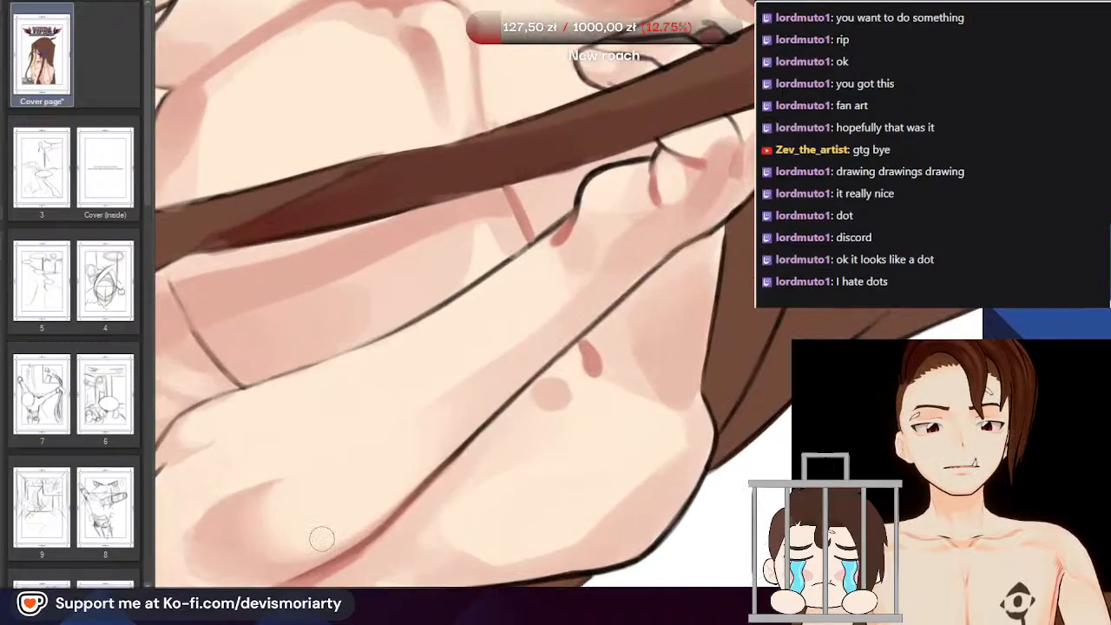
Extend and blend the red-brown shadow along the front strand from the chest up towards the hand
left_click_drag(746, 390, 338, 521)
scroll(325, 521, "down", 2)
scroll(538, 364, "up", 2)
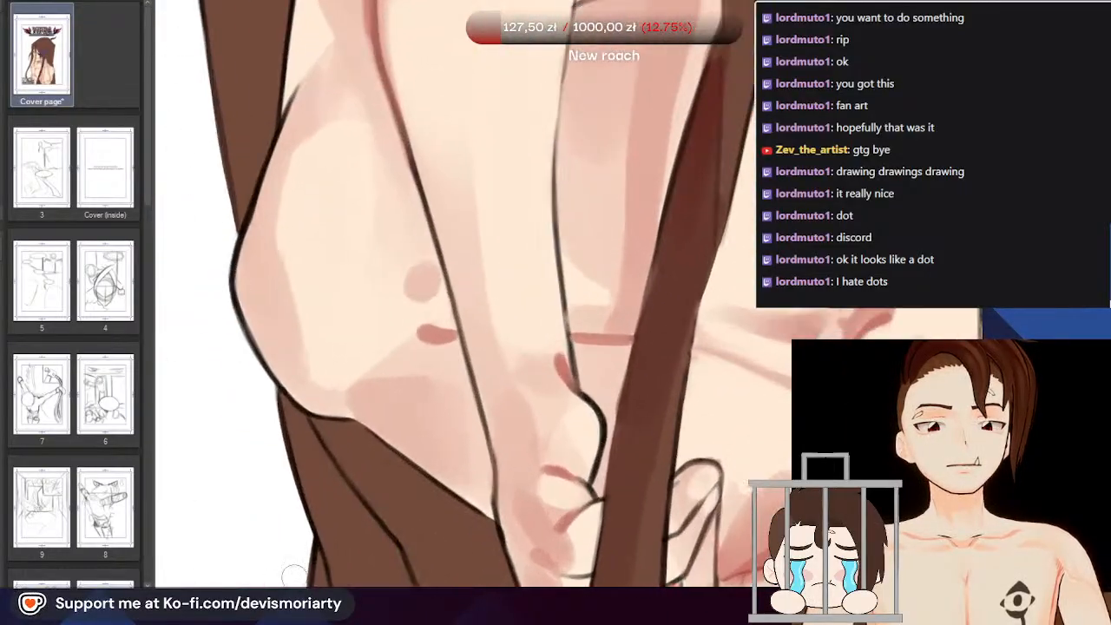
mouse_move(209, 204)
left_mouse_down()
mouse_move(202, 286)
mouse_move(239, 482)
mouse_move(273, 584)
left_mouse_up()
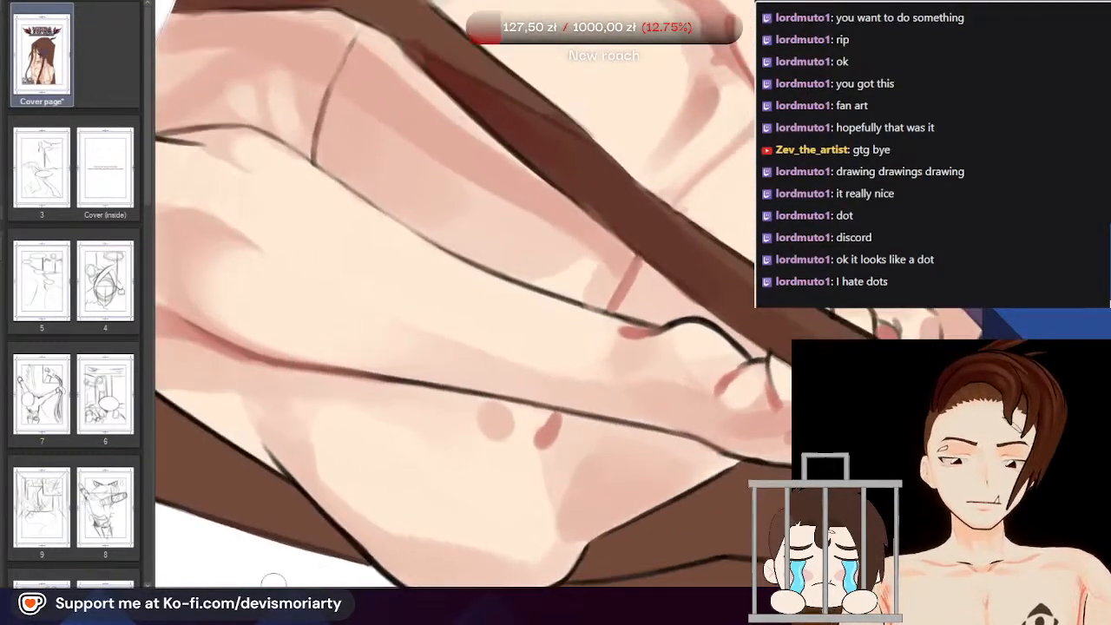
scroll(273, 583, "down", 2)
scroll(635, 309, "up", 5)
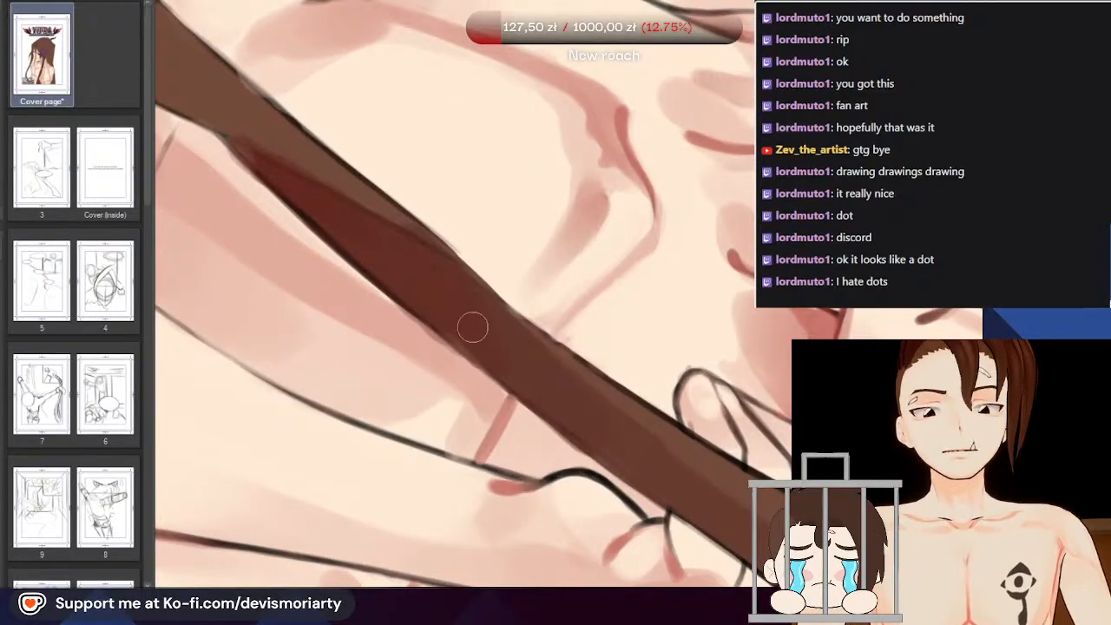
scroll(622, 447, "down", 2)
scroll(624, 458, "down", 3)
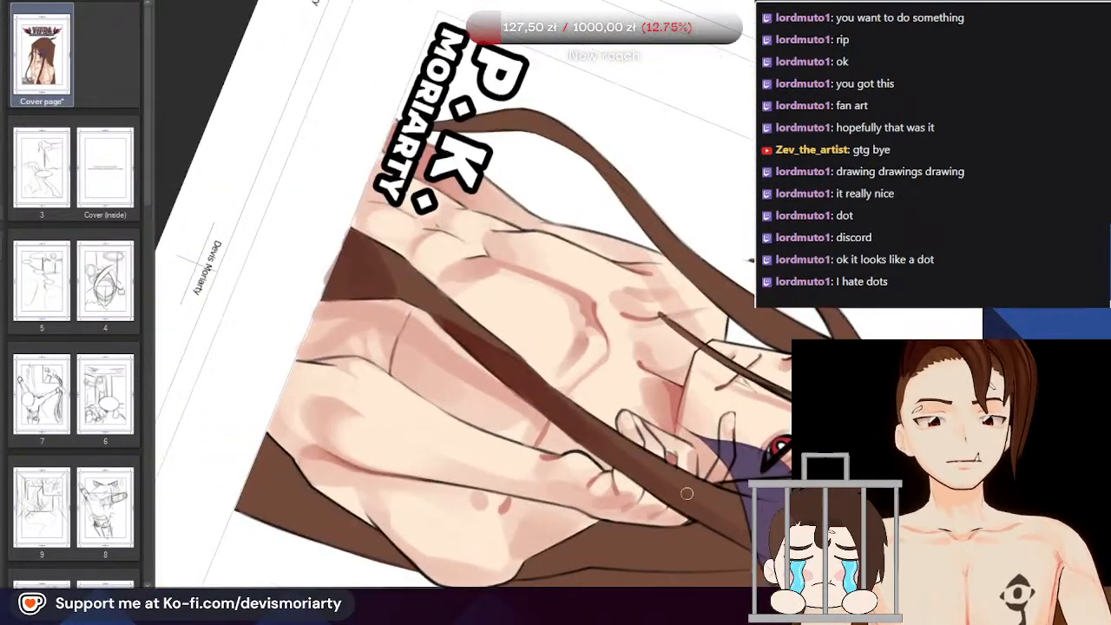
scroll(687, 491, "up", 4)
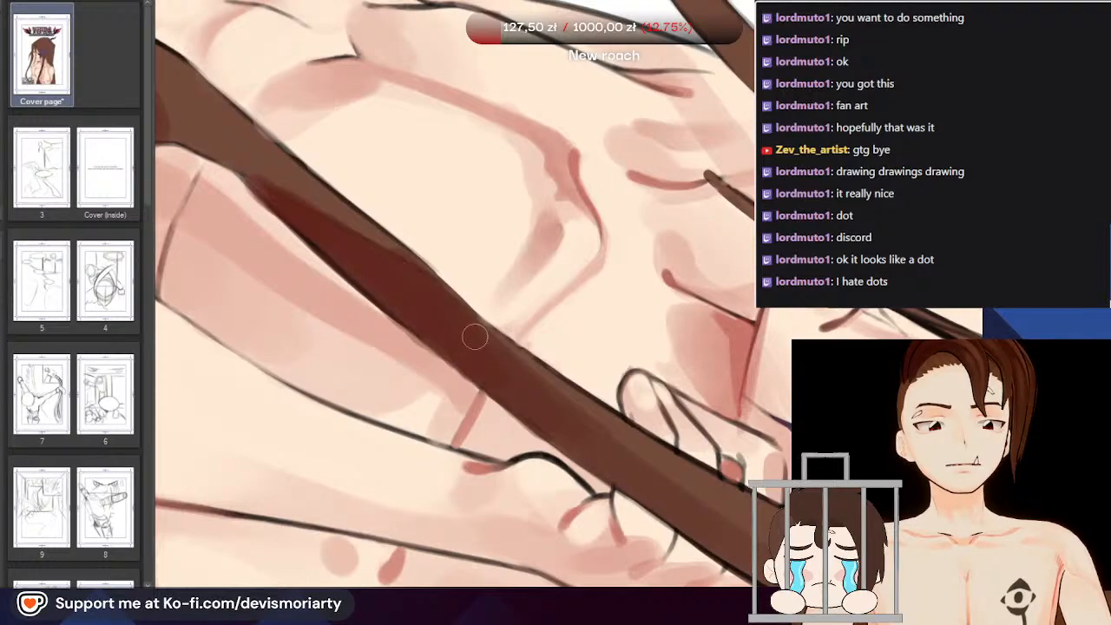
Reset the canvas rotation and examine the front strand's shading up close and against the whole cover
scroll(616, 459, "down", 4)
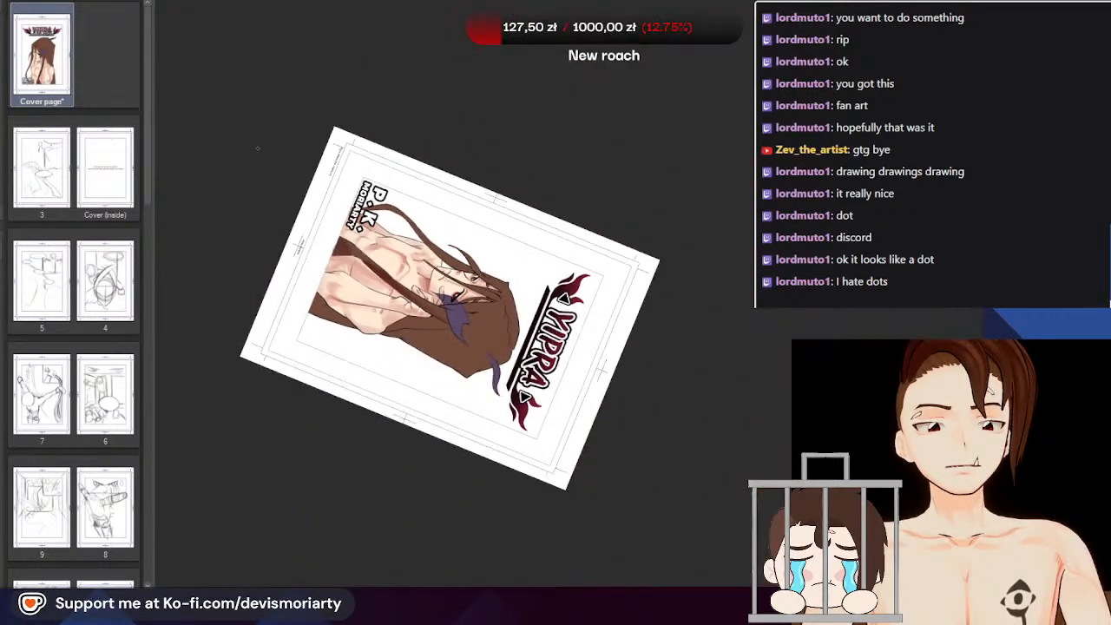
scroll(439, 310, "up", 4)
scroll(441, 311, "up", 1)
key("ctrl+0")
scroll(539, 194, "up", 4)
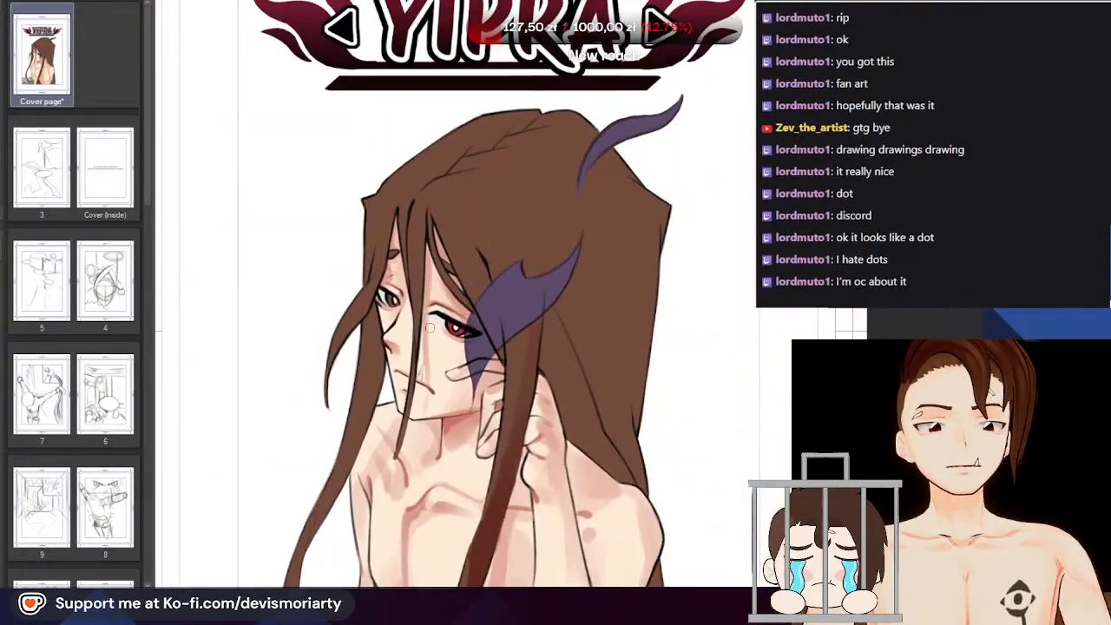
scroll(526, 175, "down", 4)
scroll(526, 174, "up", 1)
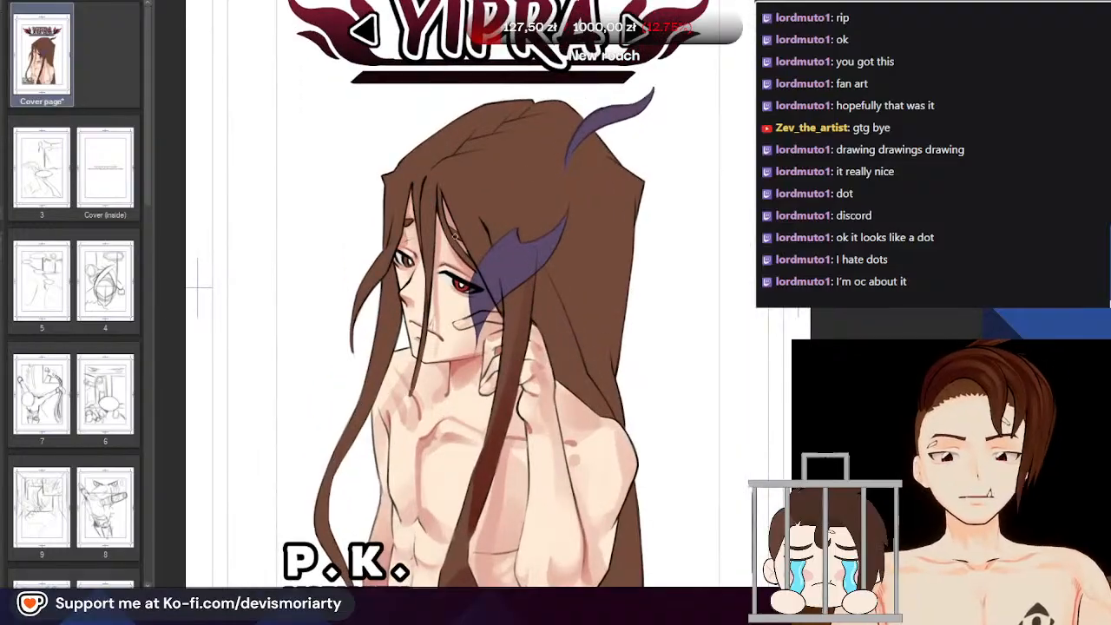
scroll(555, 165, "down", 2)
scroll(365, 298, "up", 5)
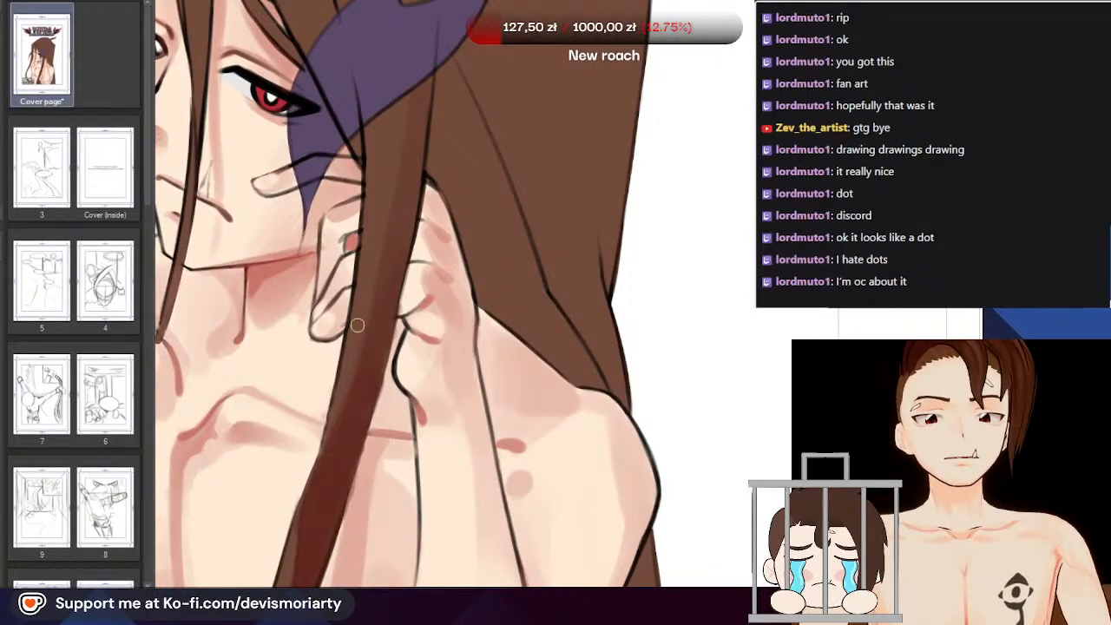
Refine the red-brown shadow along the front strand, tapering it where the strand narrows above its lower end
scroll(303, 524, "down", 5)
scroll(332, 429, "up", 5)
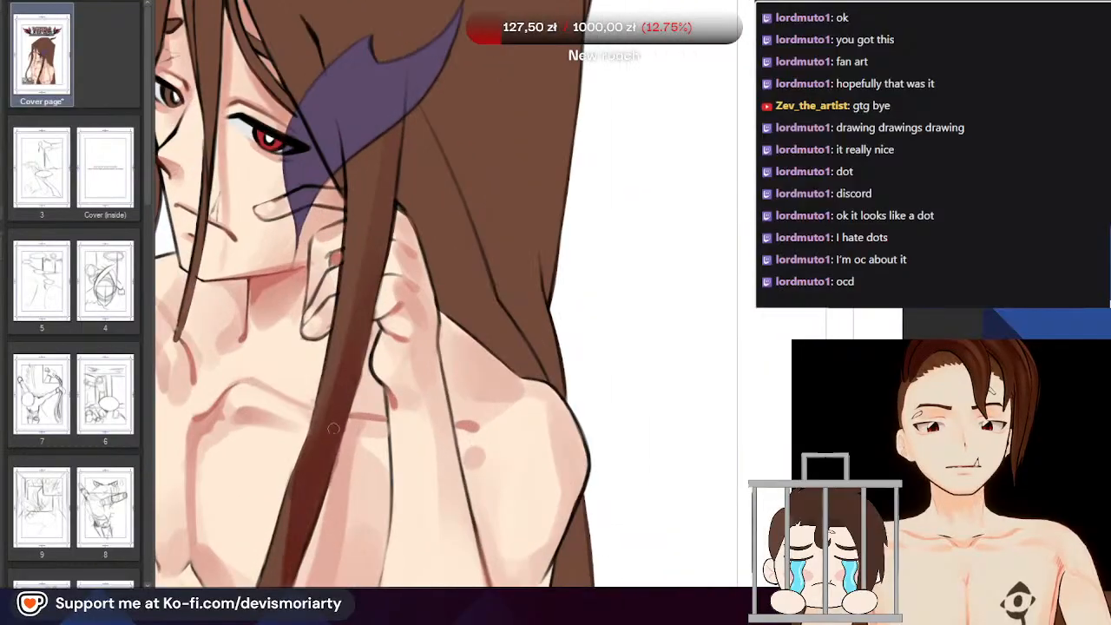
scroll(345, 385, "down", 5)
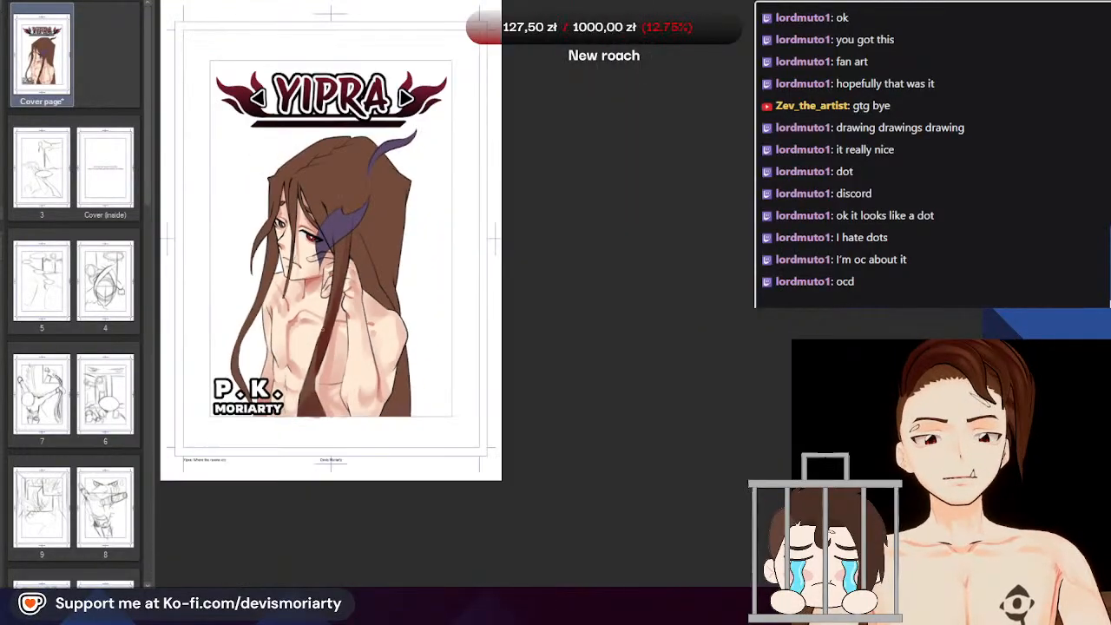
scroll(377, 217, "up", 5)
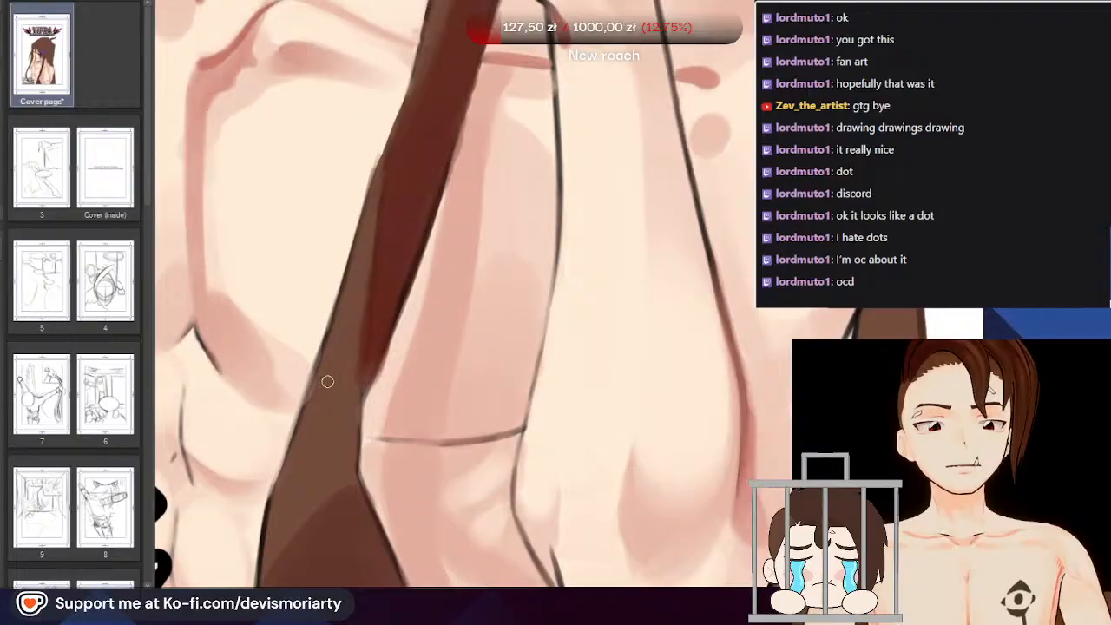
scroll(322, 379, "down", 5)
scroll(359, 201, "up", 1)
scroll(358, 201, "up", 5)
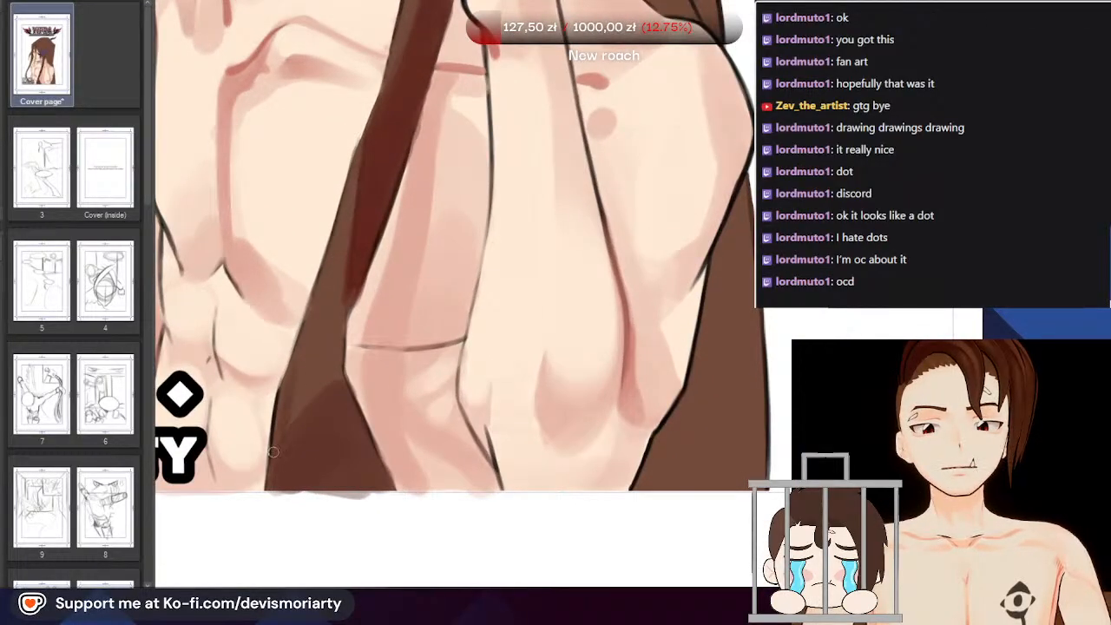
Review the shaded front strand together with the rest of the character at smaller magnifications
scroll(307, 344, "down", 3)
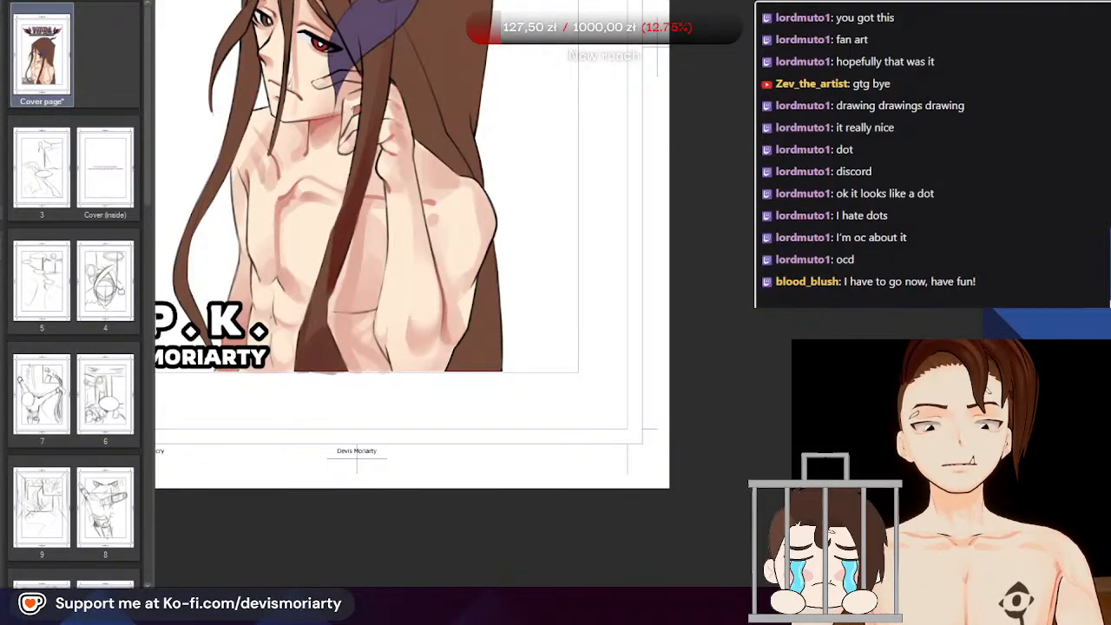
scroll(435, 299, "down", 3)
scroll(477, 247, "up", 3)
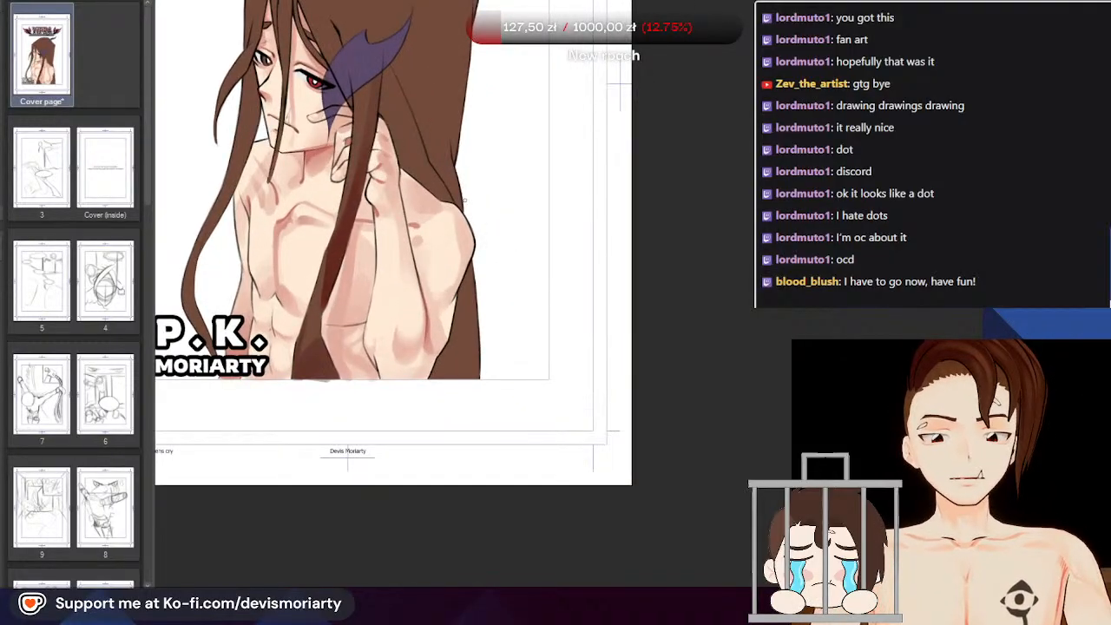
scroll(279, 382, "down", 2)
scroll(280, 375, "up", 1)
scroll(280, 375, "down", 1)
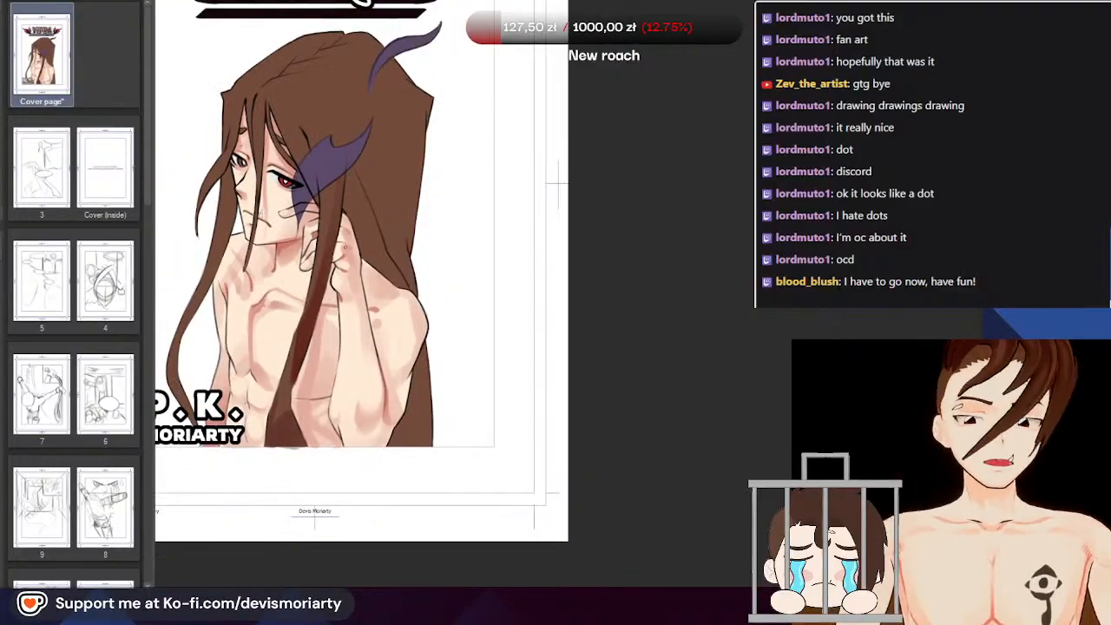
Darken the lower end of the front strand with soft shadow streaks running down to the artwork's bottom edge
scroll(291, 395, "up", 3)
scroll(296, 404, "up", 1)
scroll(295, 382, "down", 2)
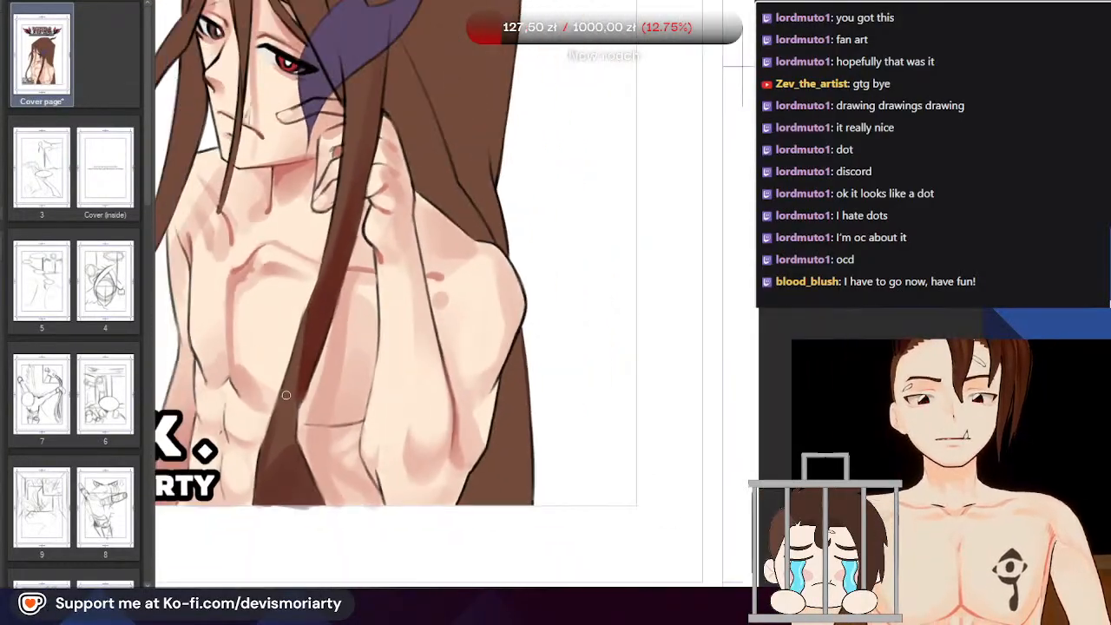
scroll(293, 359, "up", 2)
scroll(291, 366, "down", 2)
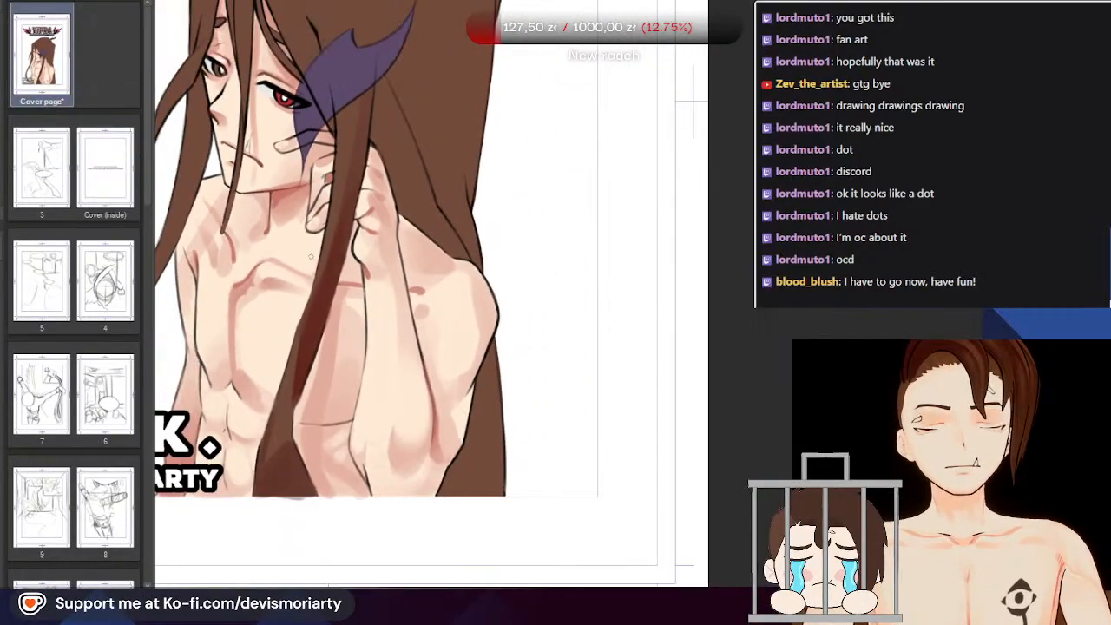
scroll(286, 391, "up", 4)
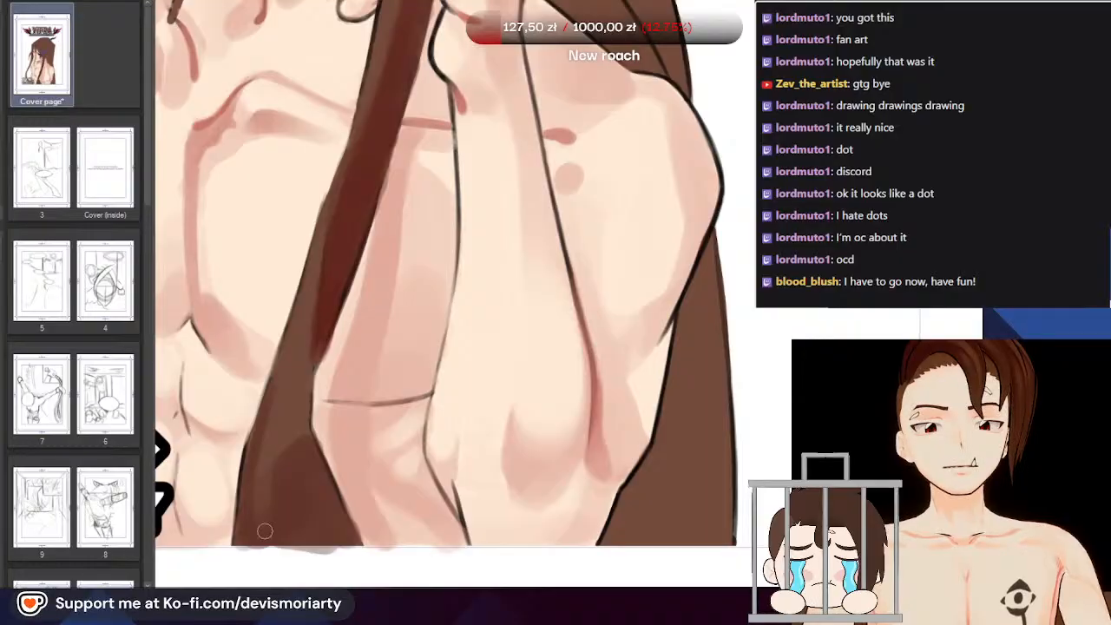
scroll(264, 541, "down", 3)
scroll(286, 414, "up", 2)
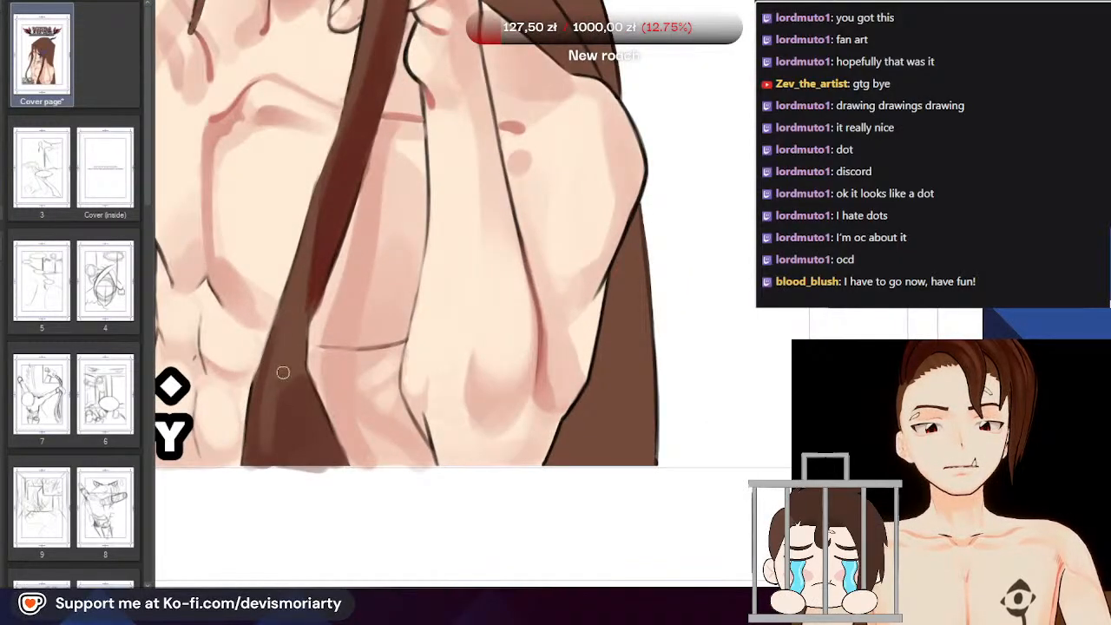
scroll(291, 366, "up", 2)
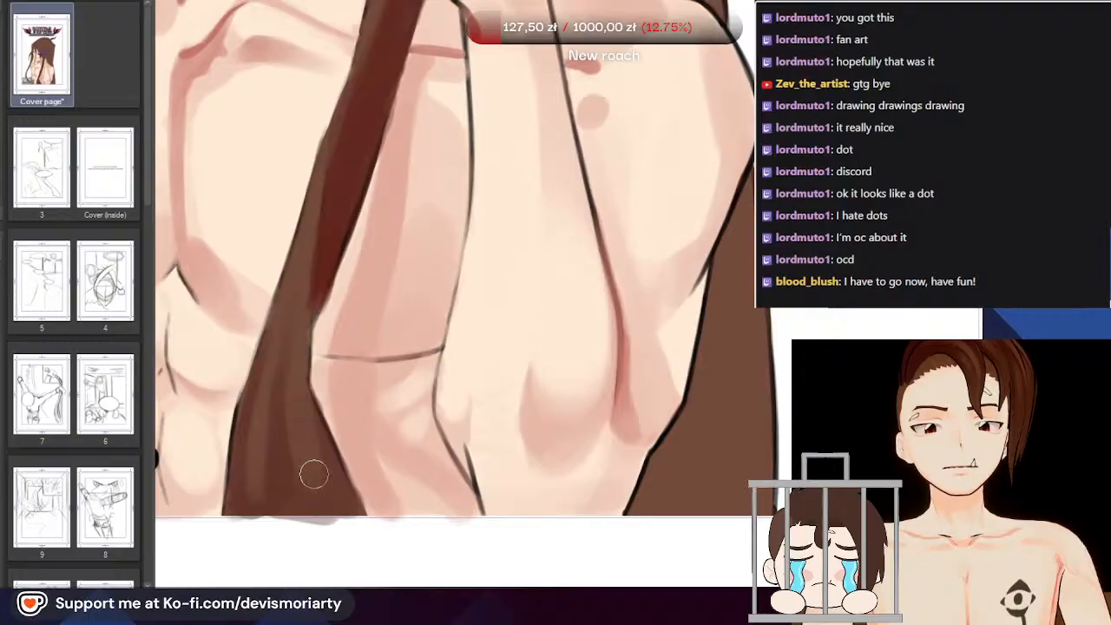
Extend the red-brown shading up the front strand from the chest to beside the hand
scroll(313, 492, "down", 3)
scroll(262, 371, "up", 2)
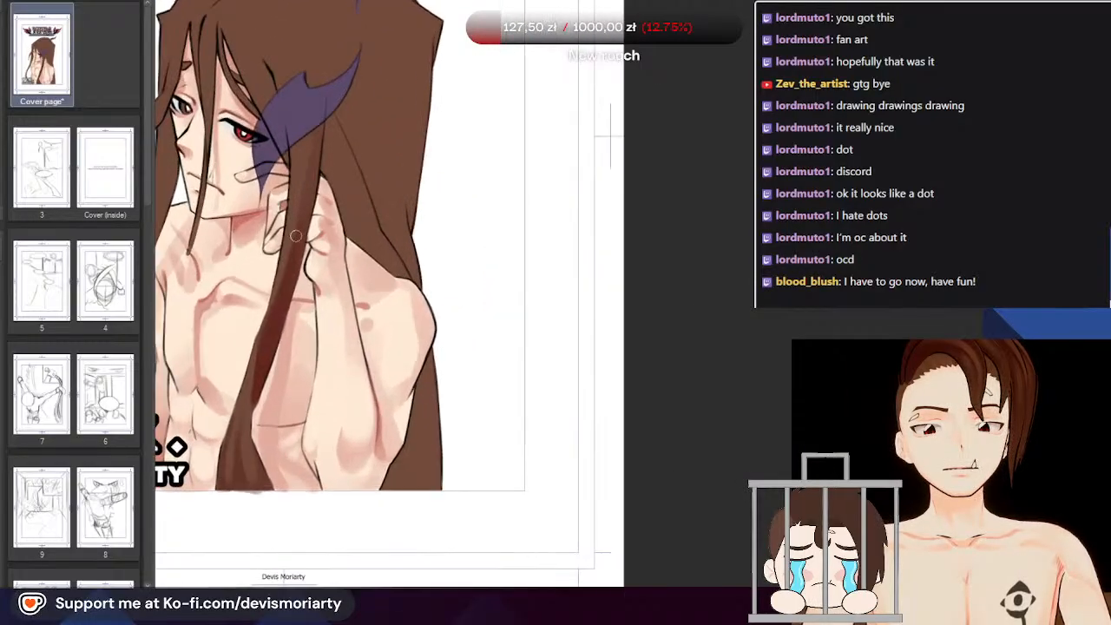
scroll(300, 205, "up", 2)
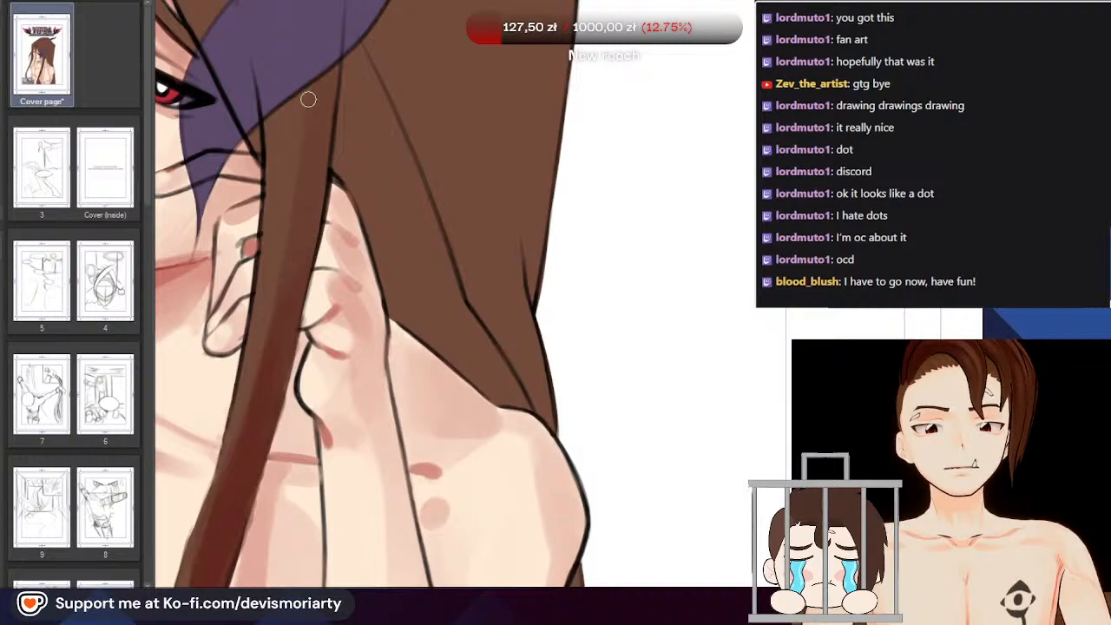
scroll(263, 391, "down", 2)
scroll(288, 267, "up", 3)
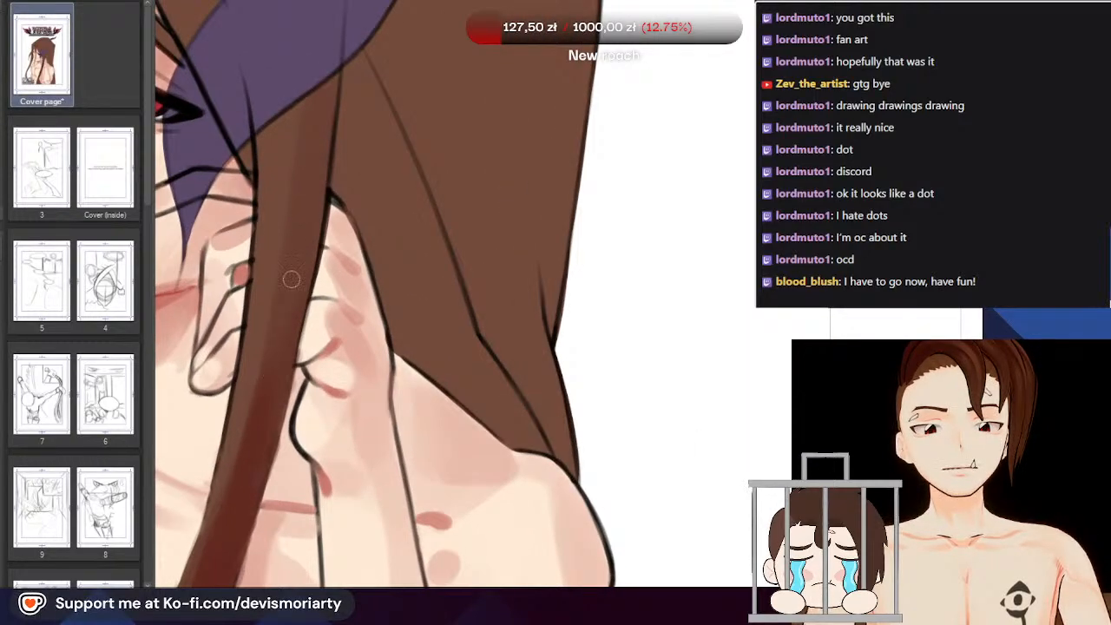
scroll(231, 493, "down", 1)
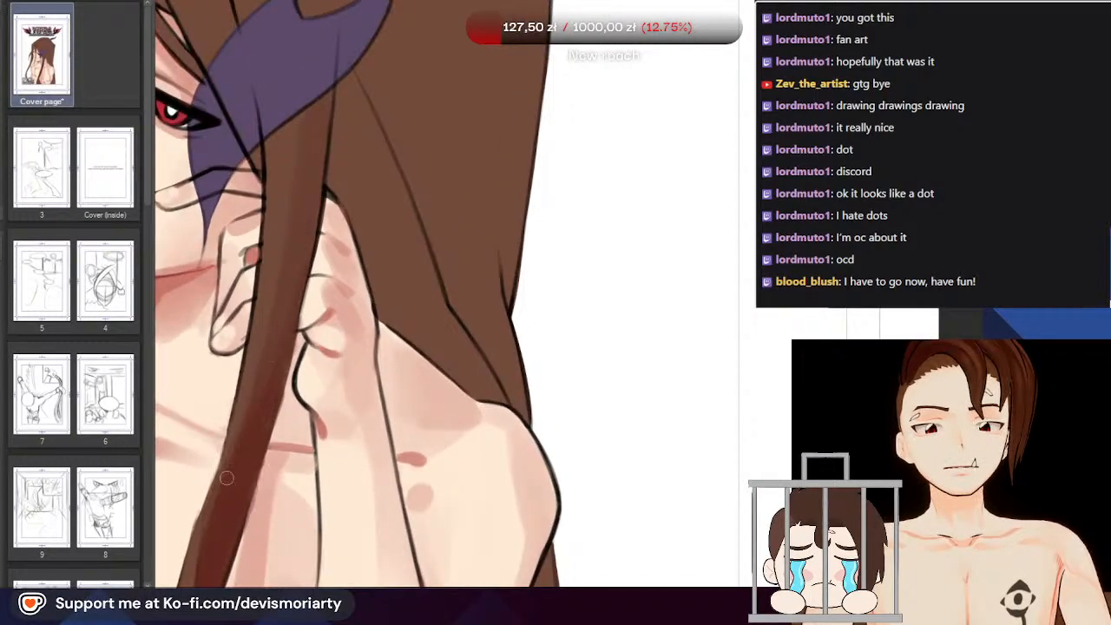
scroll(303, 211, "down", 1)
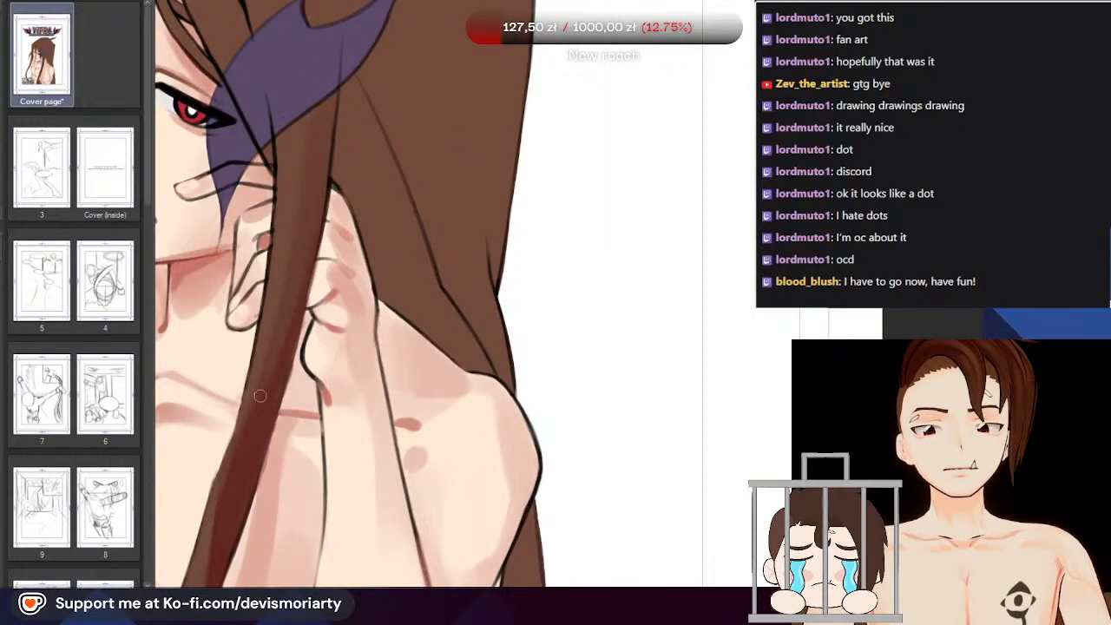
Deepen and blend the red-brown shadow where the front strand passes over the fingers, checking it against the whole cover
scroll(292, 289, "down", 3)
scroll(212, 466, "up", 5)
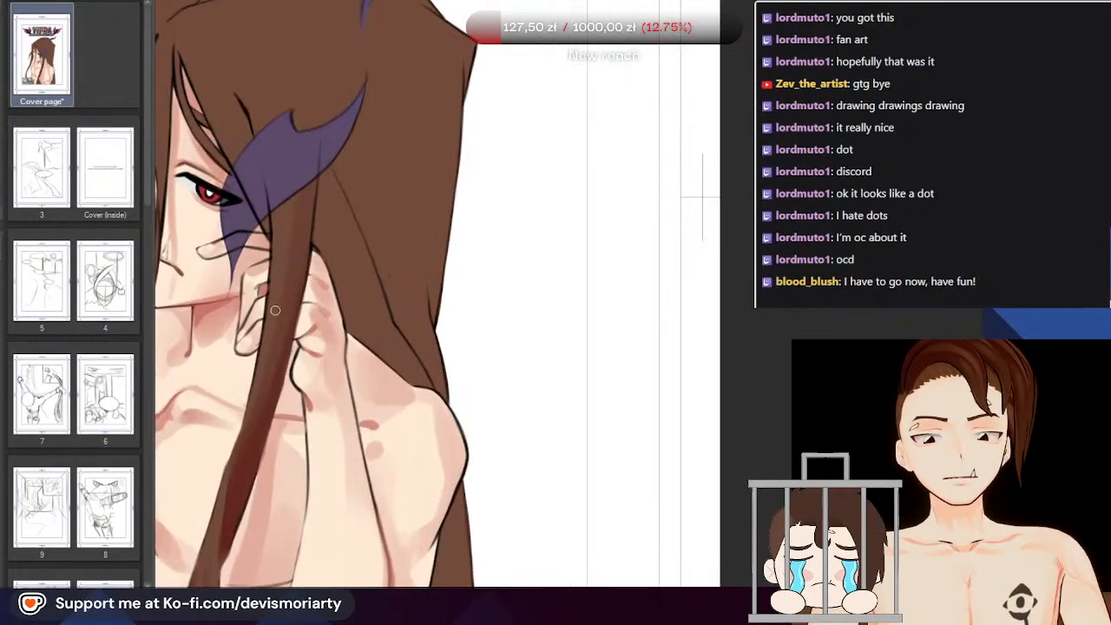
scroll(267, 442, "down", 1)
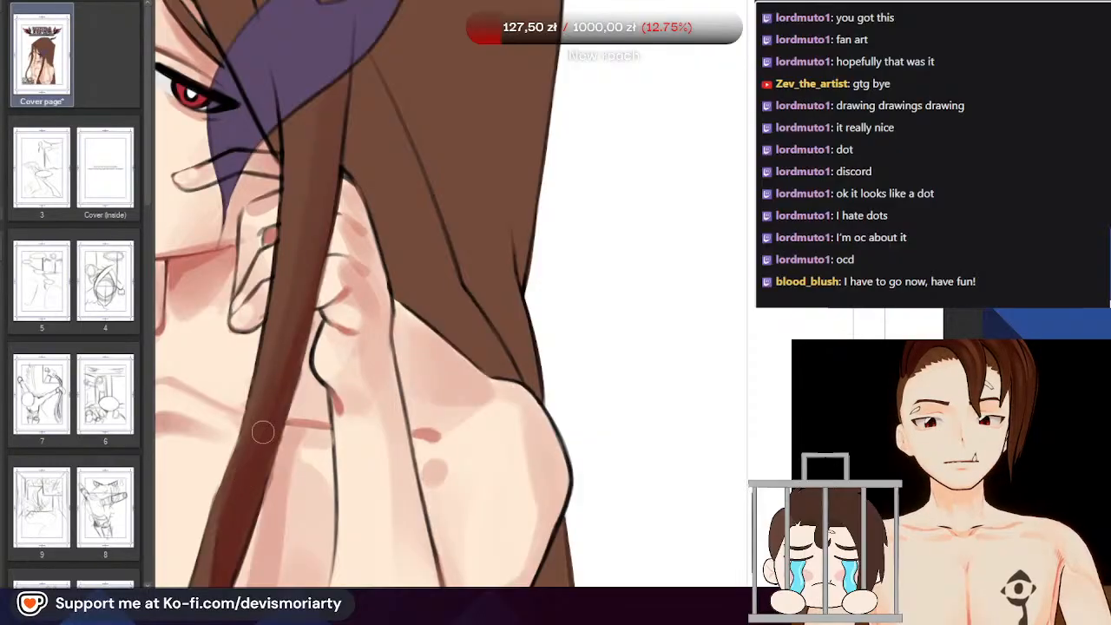
scroll(319, 213, "down", 4)
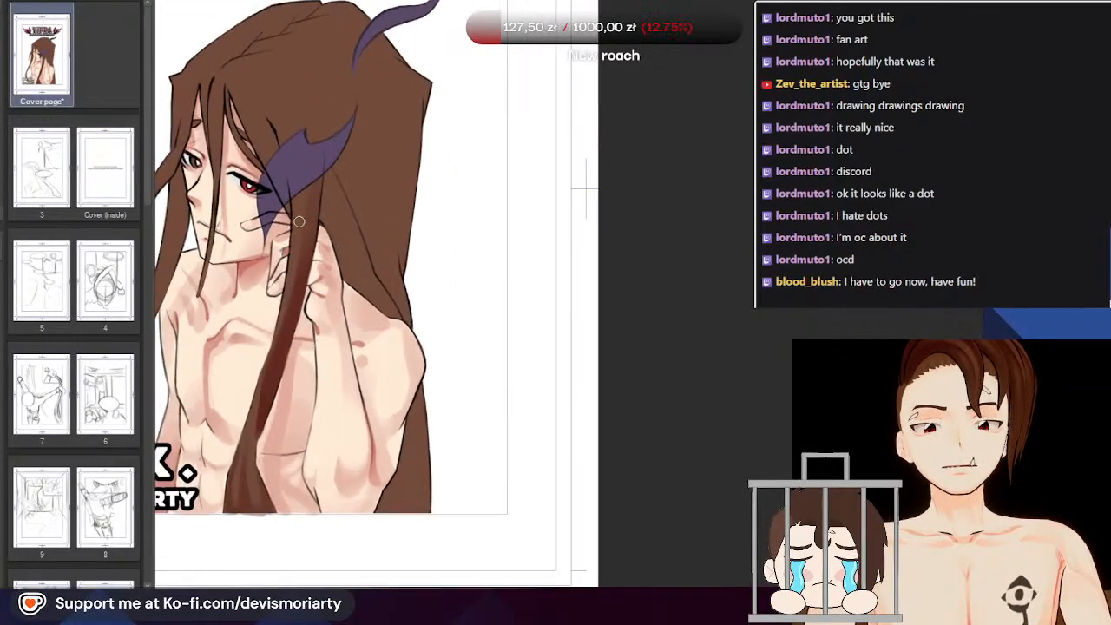
scroll(295, 198, "up", 4)
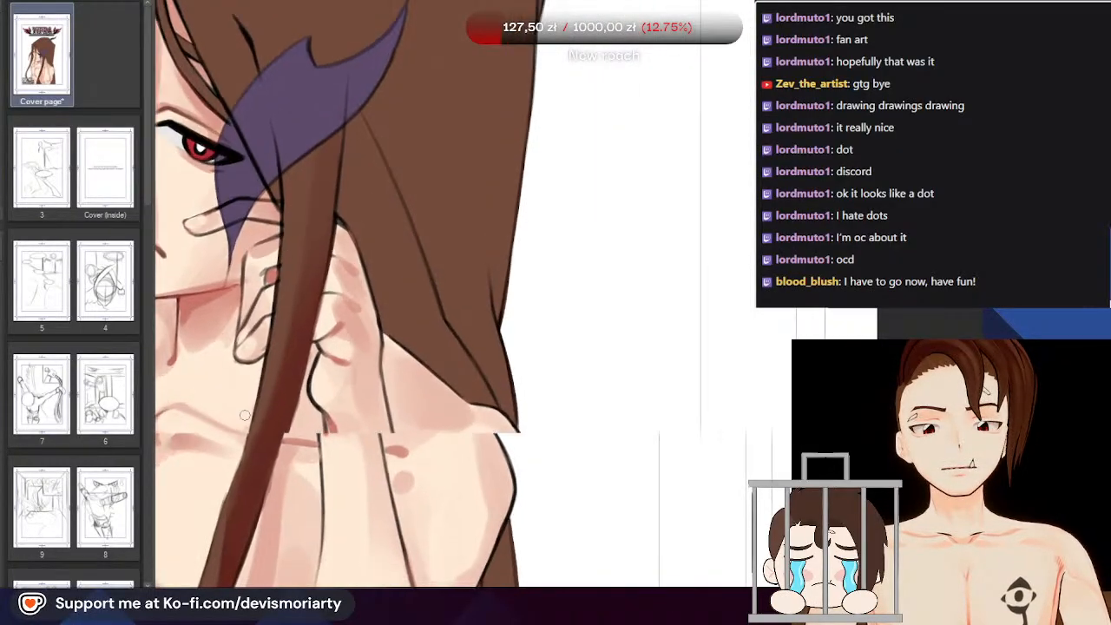
scroll(226, 514, "up", 1)
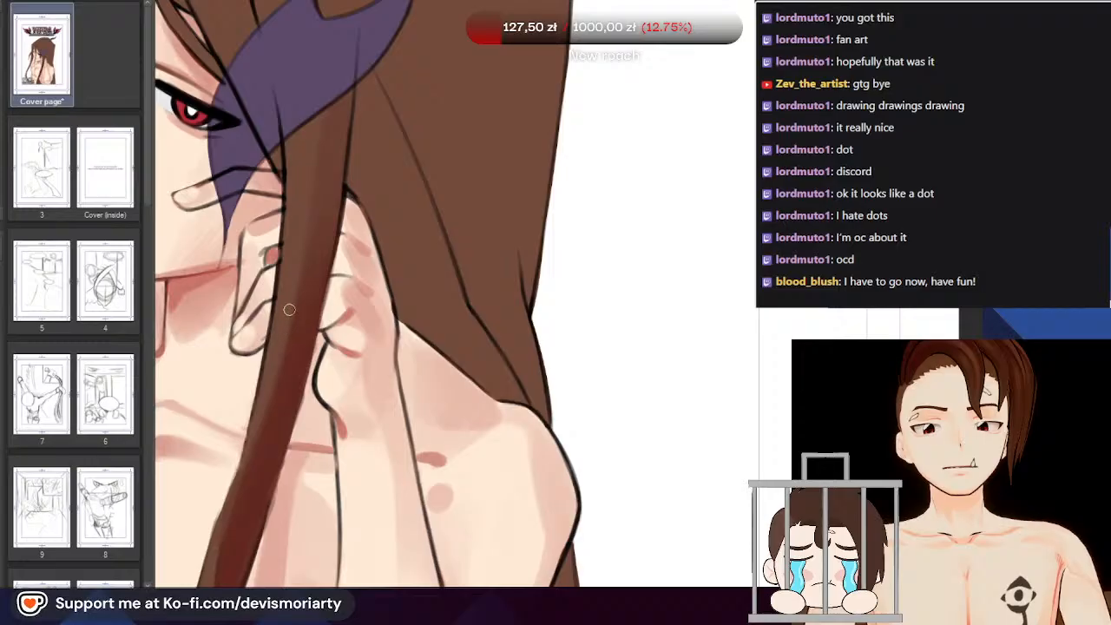
scroll(265, 287, "down", 5)
scroll(255, 264, "up", 4)
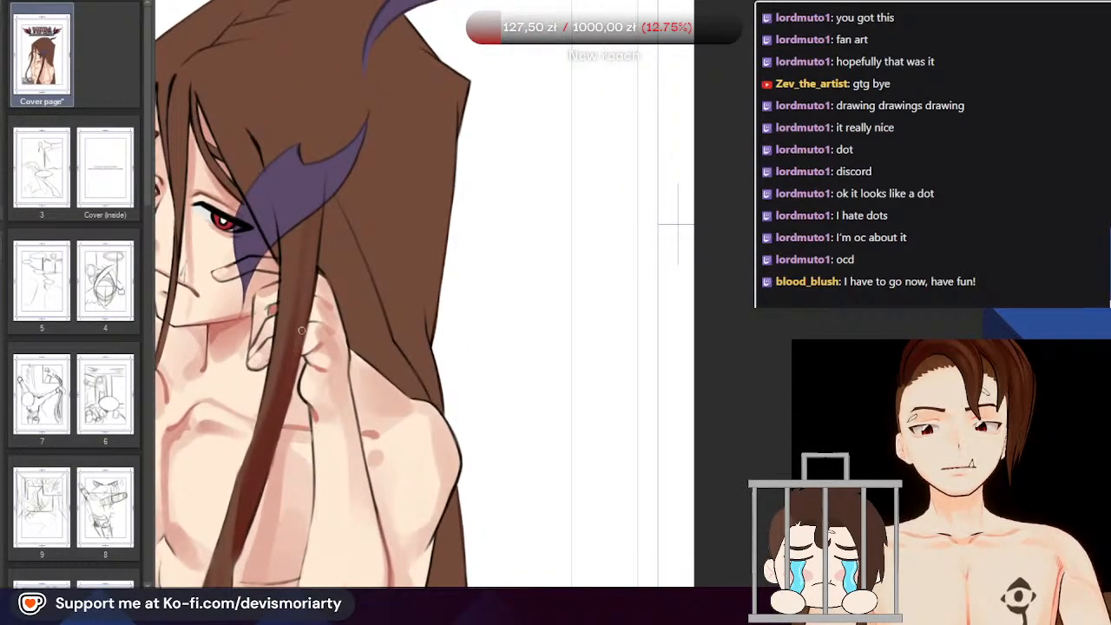
scroll(291, 362, "down", 5)
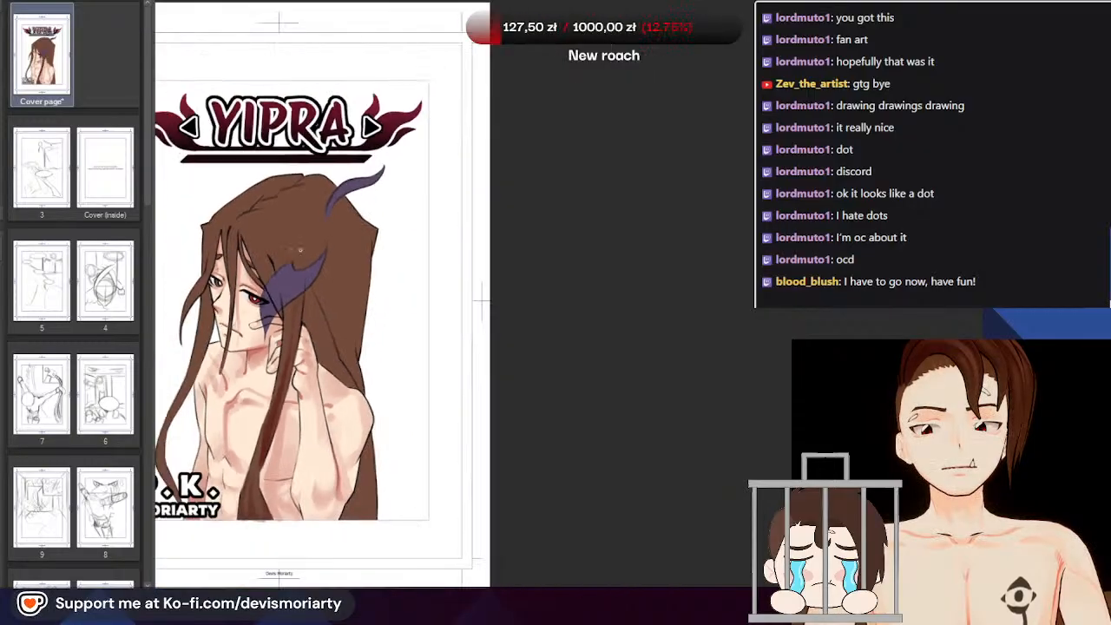
scroll(322, 308, "up", 5)
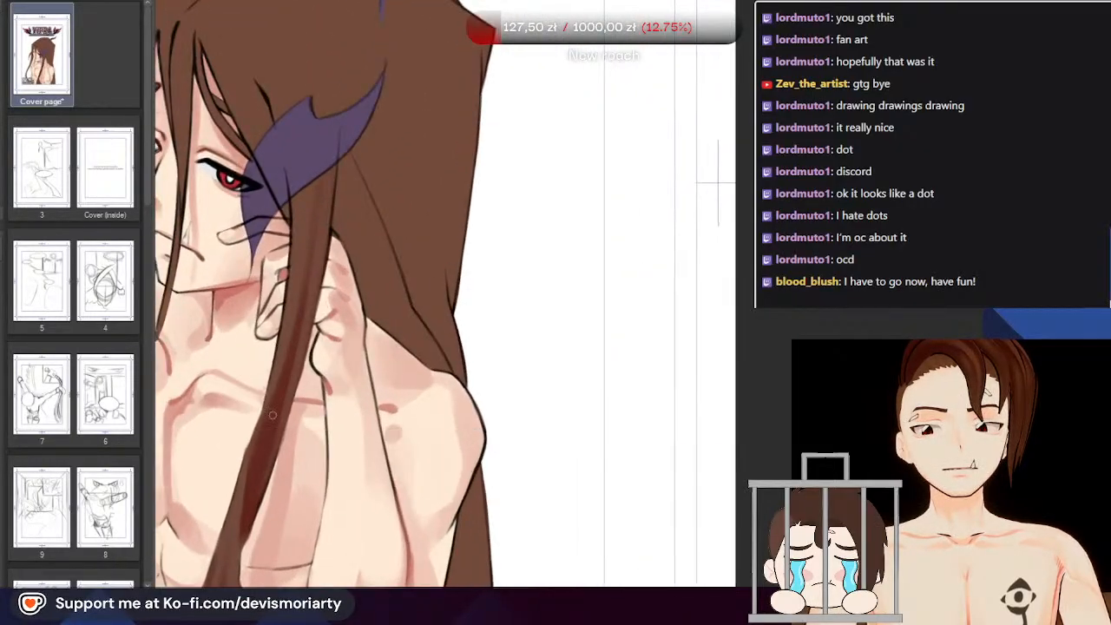
scroll(322, 308, "down", 5)
Paint a short red-brown shadow along the hair line just above the purple shape beside the eye
scroll(287, 217, "up", 6)
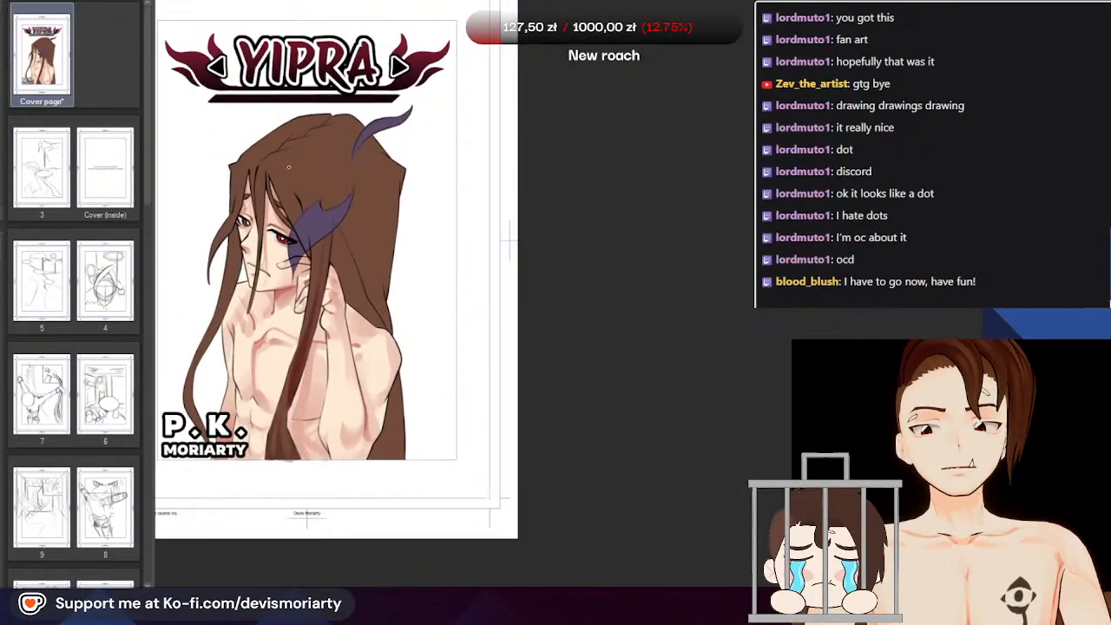
scroll(305, 198, "up", 3)
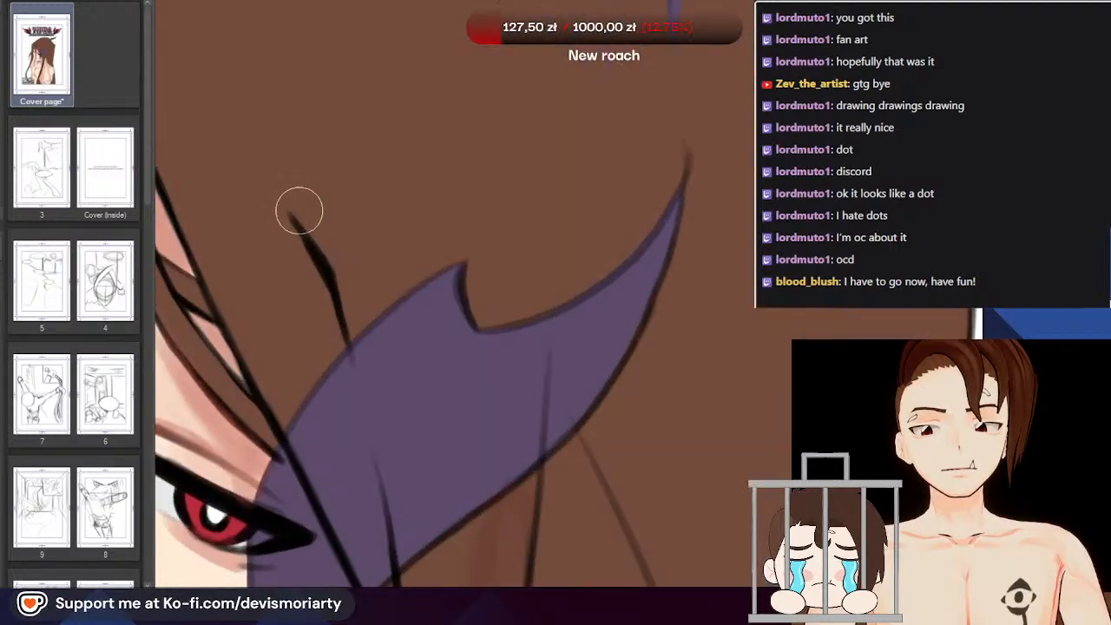
left_click_drag(287, 194, 330, 248)
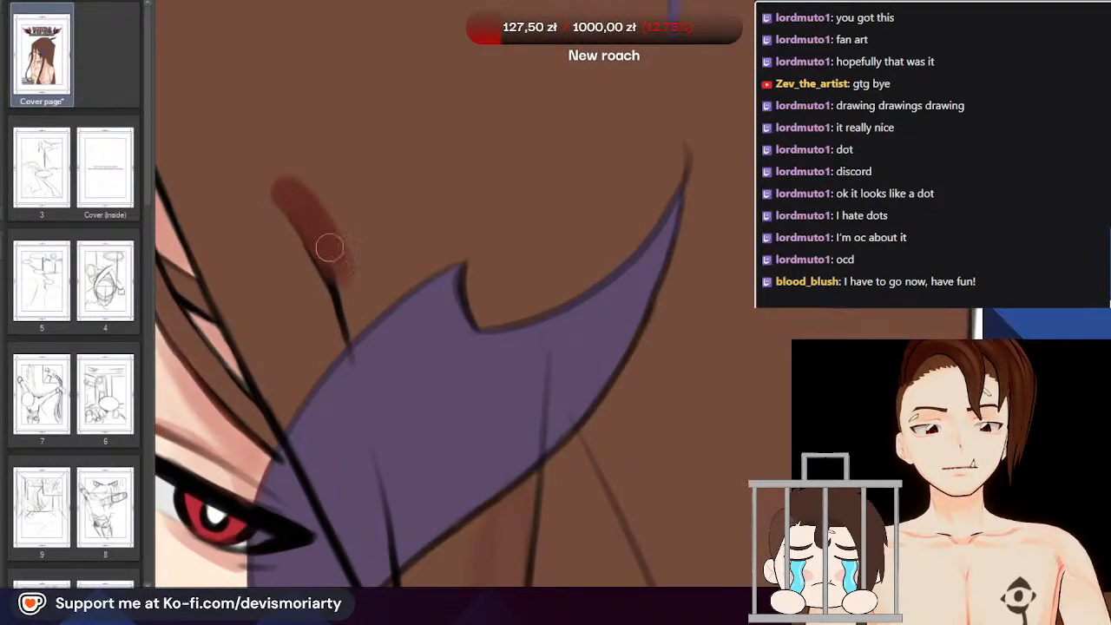
scroll(313, 257, "down", 4)
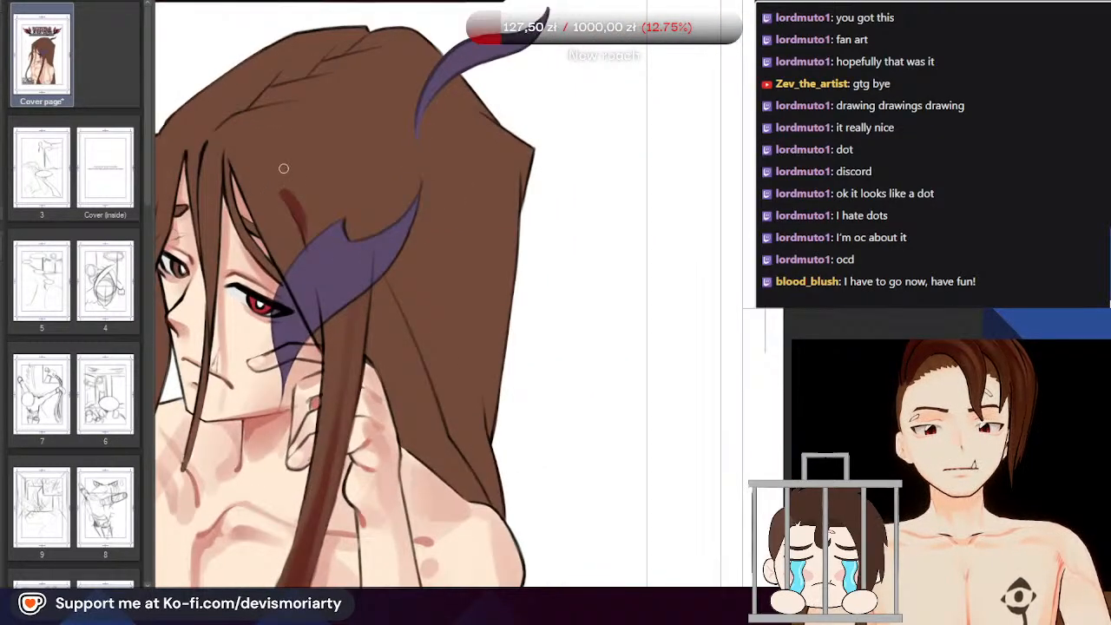
Fill the hair section behind the raised hand, from the purple shape down to the shoulder, with red-brown shadow
scroll(284, 168, "down", 2)
scroll(354, 285, "up", 3)
mouse_move(356, 264)
left_mouse_down()
mouse_move(350, 332)
mouse_move(367, 280)
mouse_move(349, 302)
mouse_move(364, 313)
mouse_move(369, 283)
mouse_move(401, 340)
left_mouse_up()
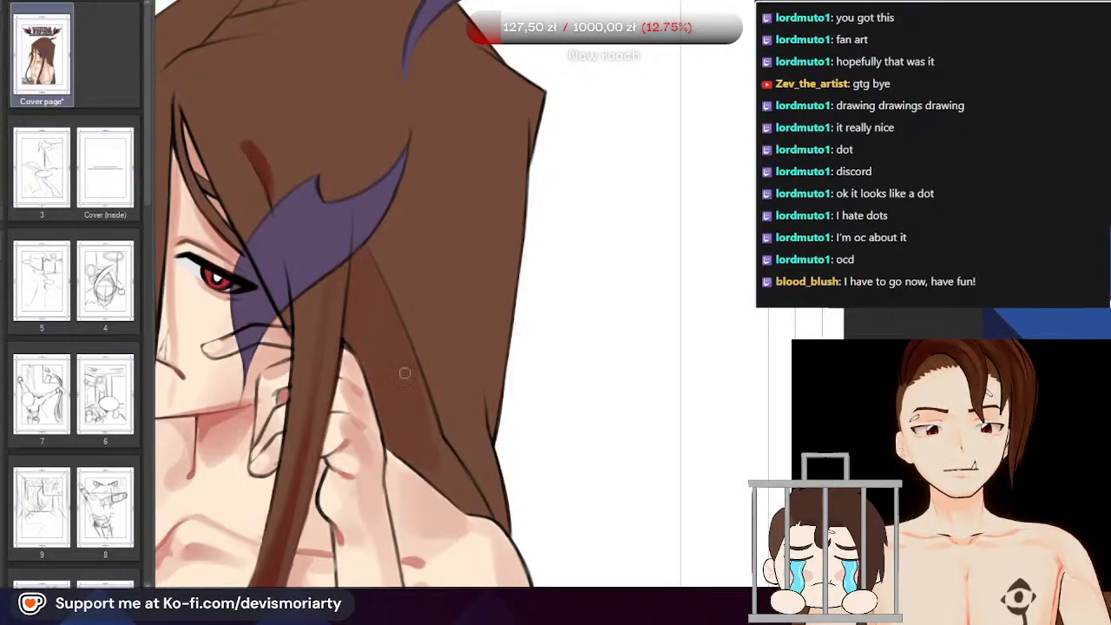
left_click_drag(401, 436, 439, 456)
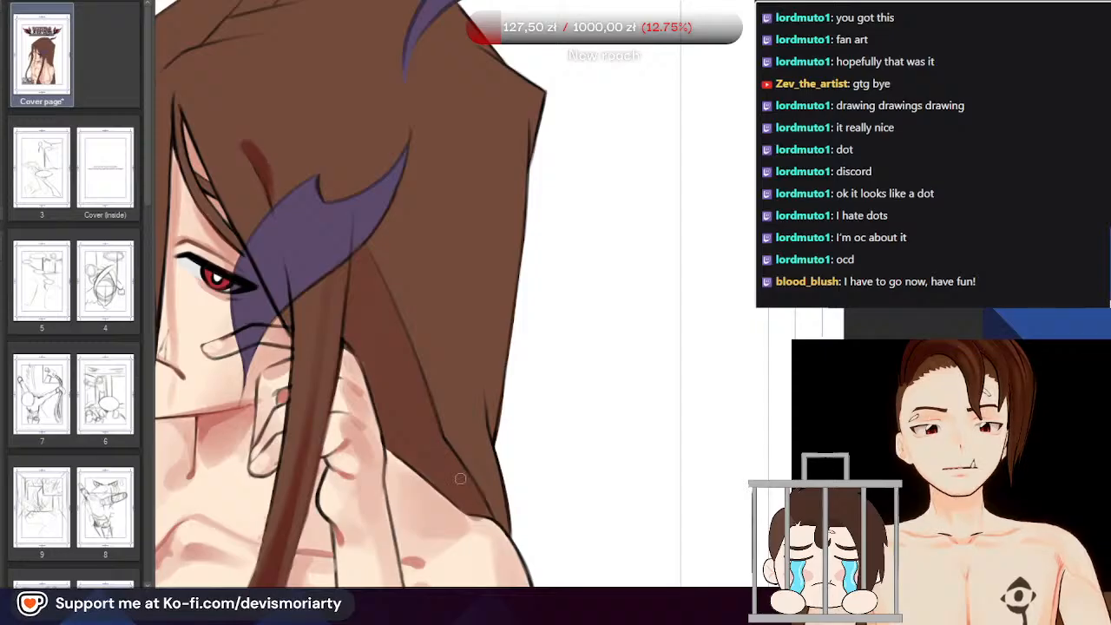
scroll(303, 215, "down", 6)
scroll(305, 223, "up", 2)
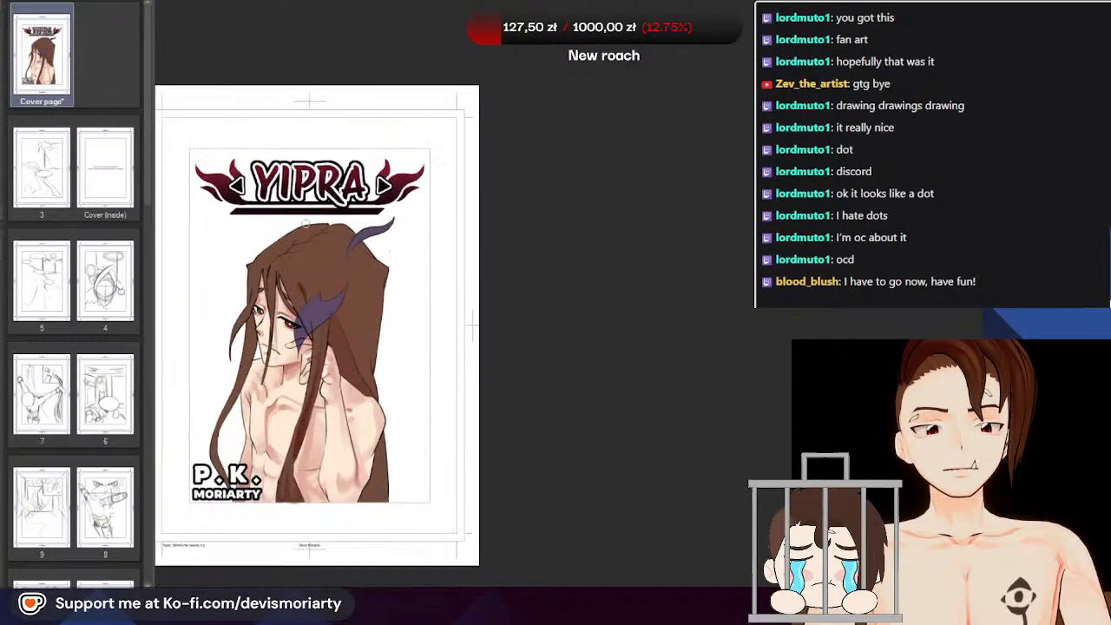
scroll(306, 224, "down", 1)
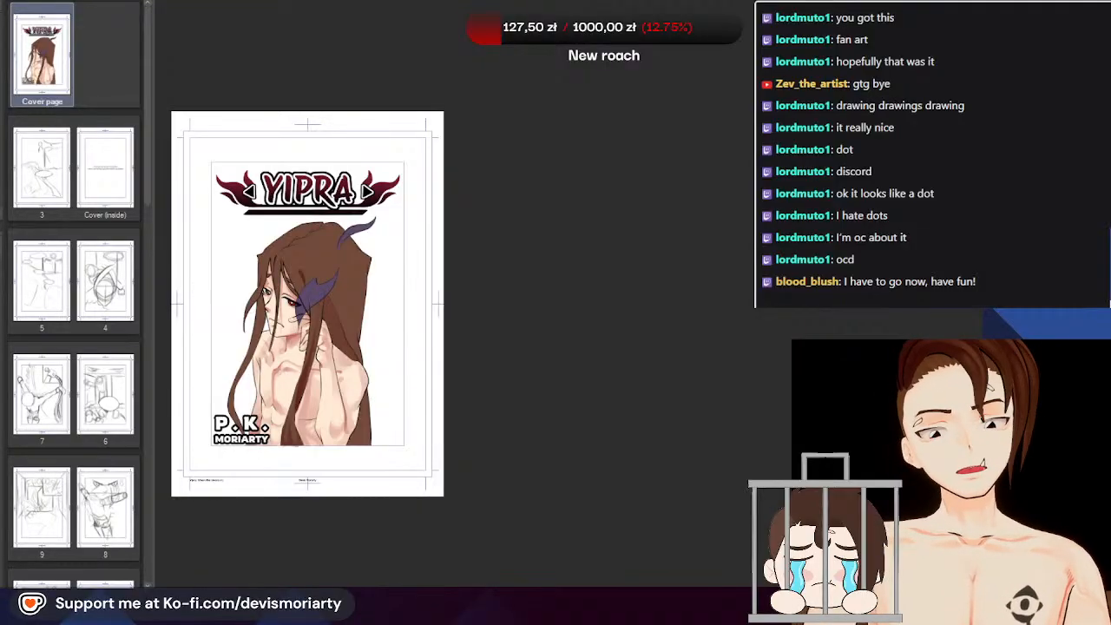
Shade the lower edge of the thin strand curving above the red eye in red-brown, replacing the first, broader stroke
scroll(320, 302, "up", 3)
scroll(272, 246, "down", 2)
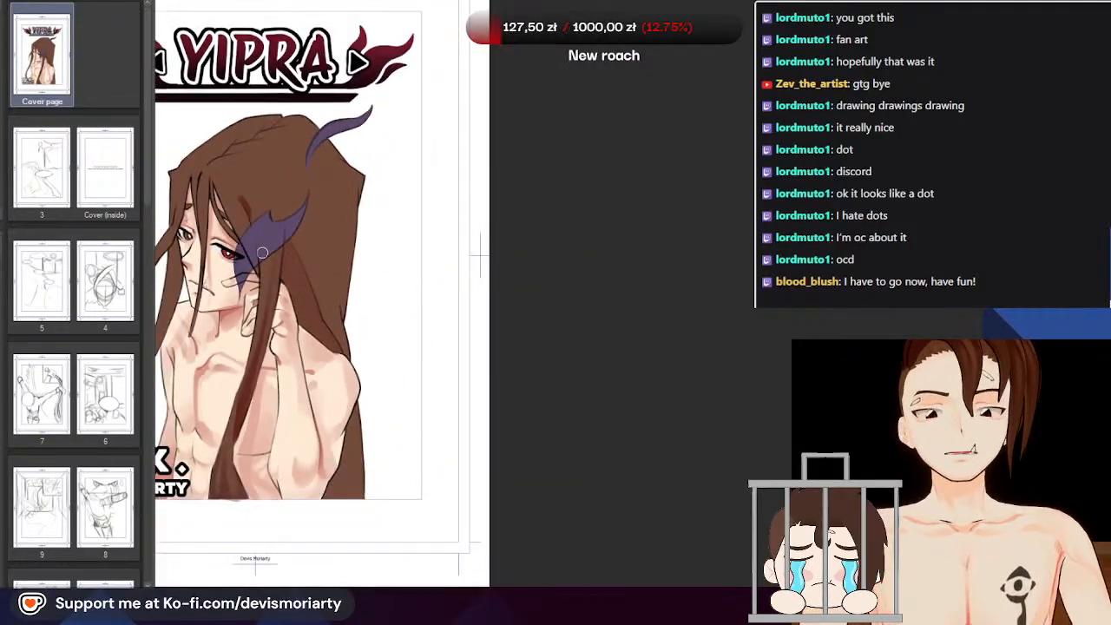
scroll(266, 291, "up", 1)
scroll(266, 290, "up", 3)
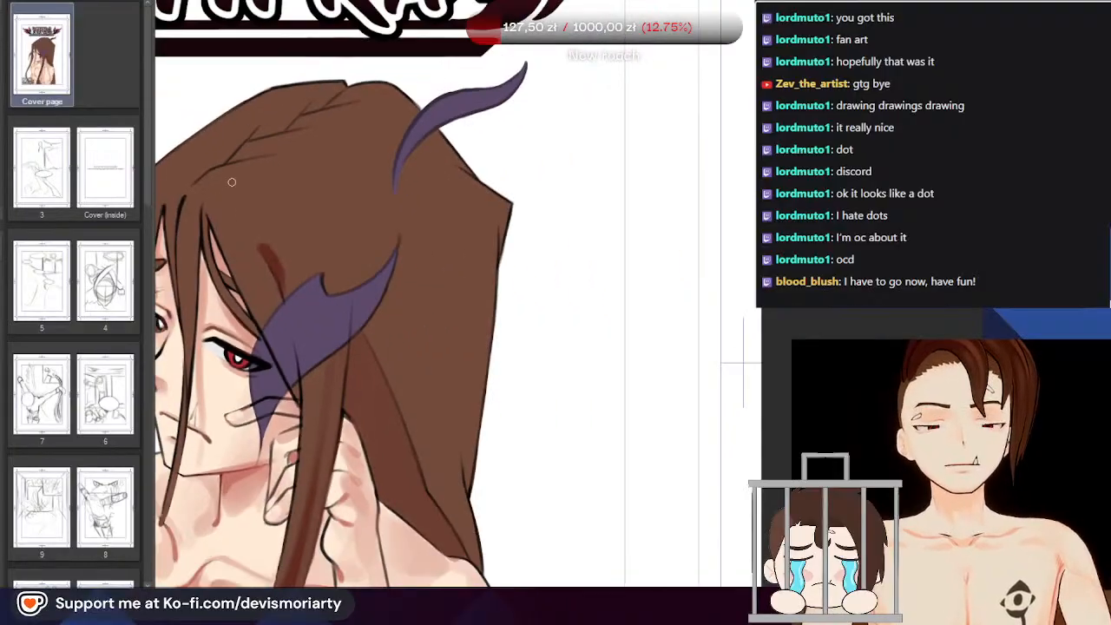
scroll(249, 281, "up", 4)
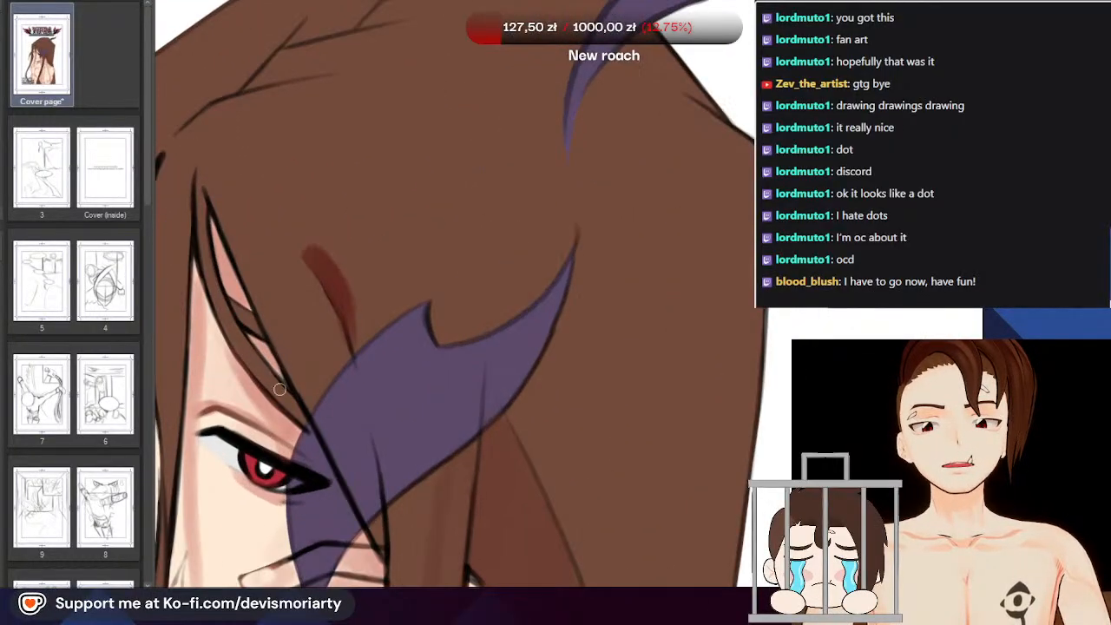
left_click_drag(211, 304, 316, 439)
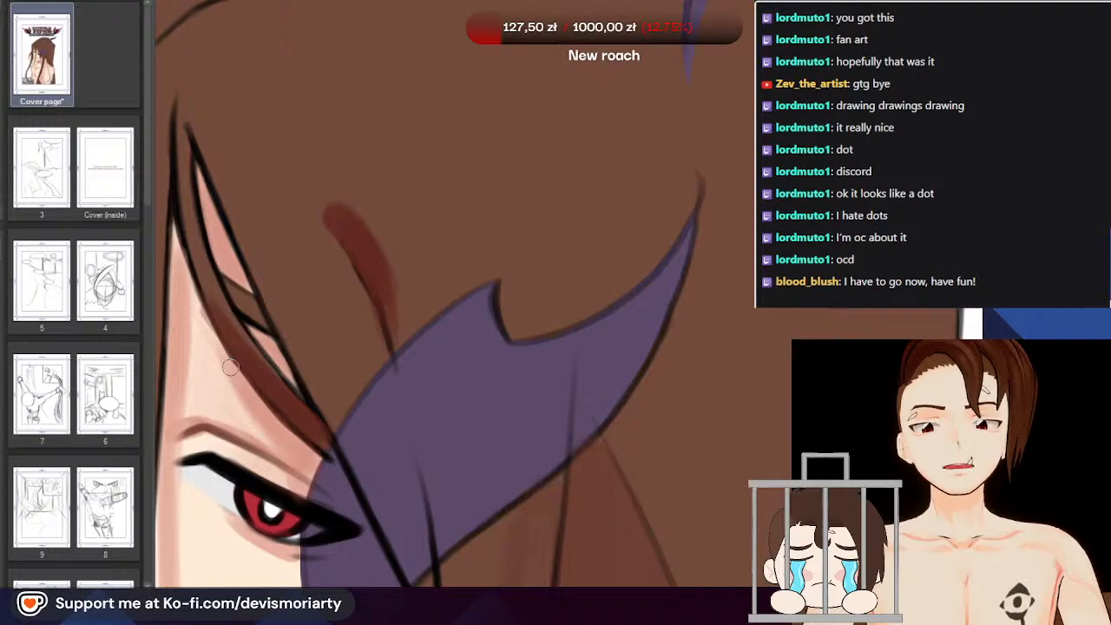
key("ctrl+z")
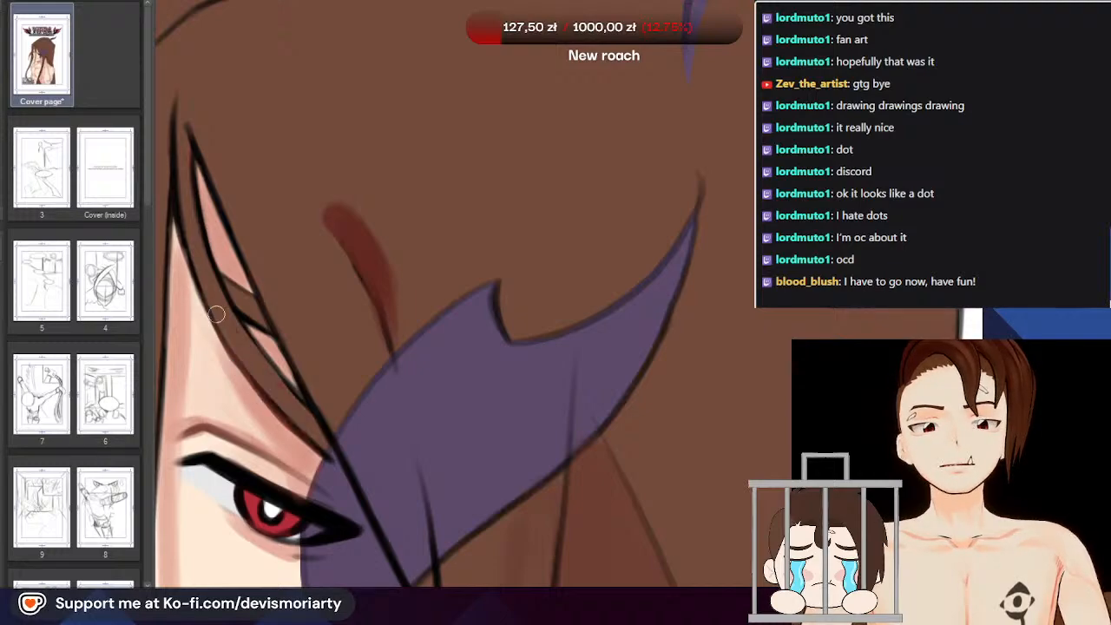
left_click_drag(218, 321, 316, 431)
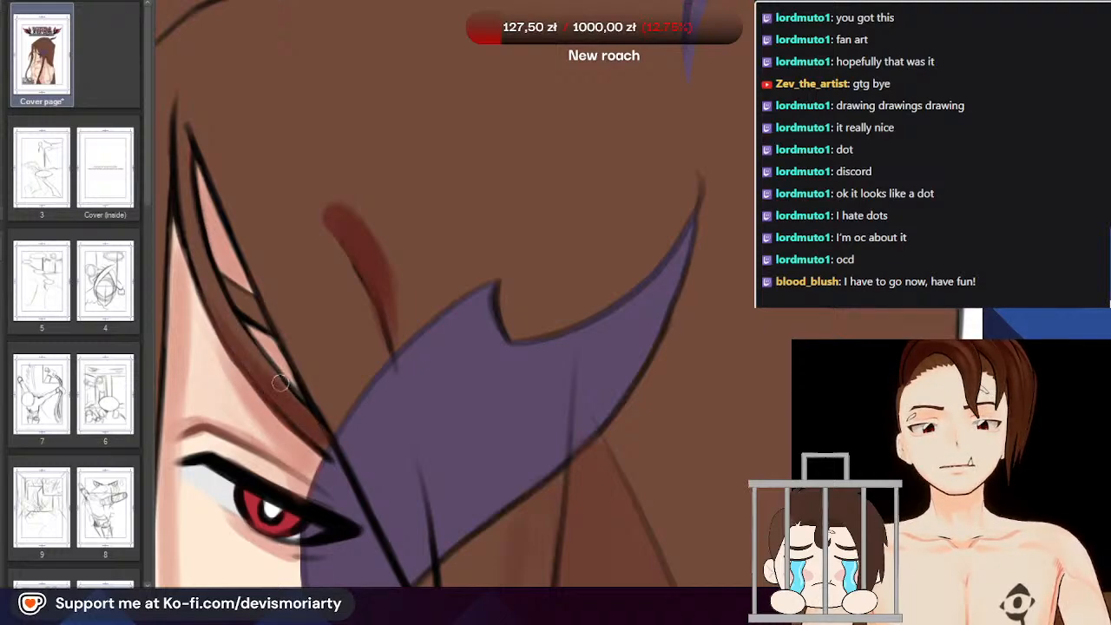
scroll(269, 369, "down", 3)
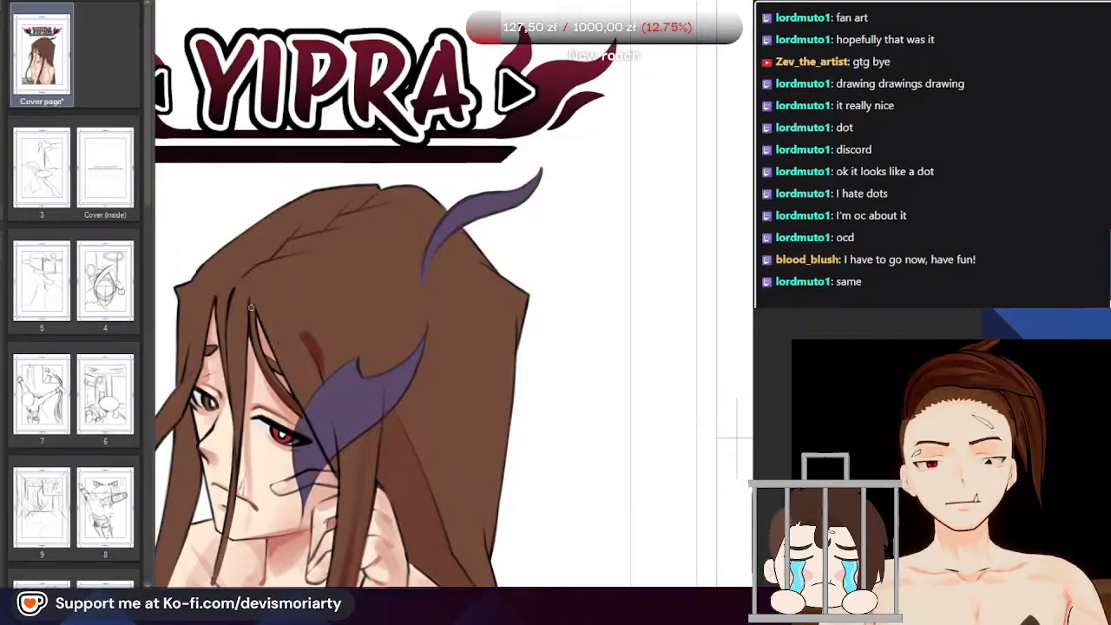
Paint a tapering red-brown shadow down the long thin strand over the face, starting at its root on the hairline
scroll(245, 330, "up", 2)
scroll(240, 270, "down", 1)
scroll(238, 249, "up", 3)
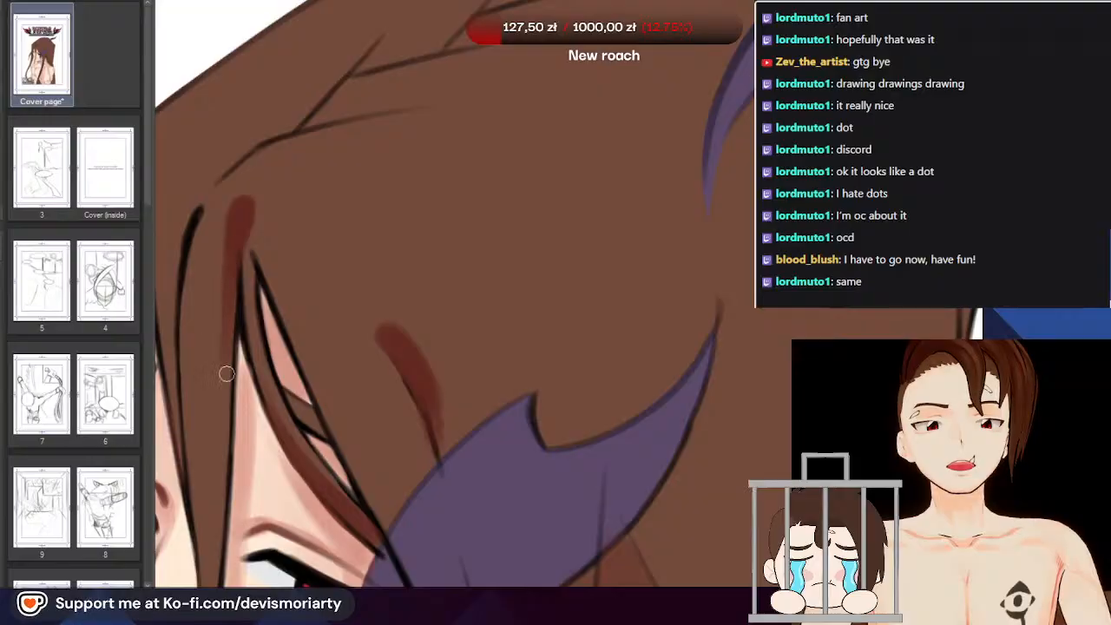
scroll(228, 329, "down", 2)
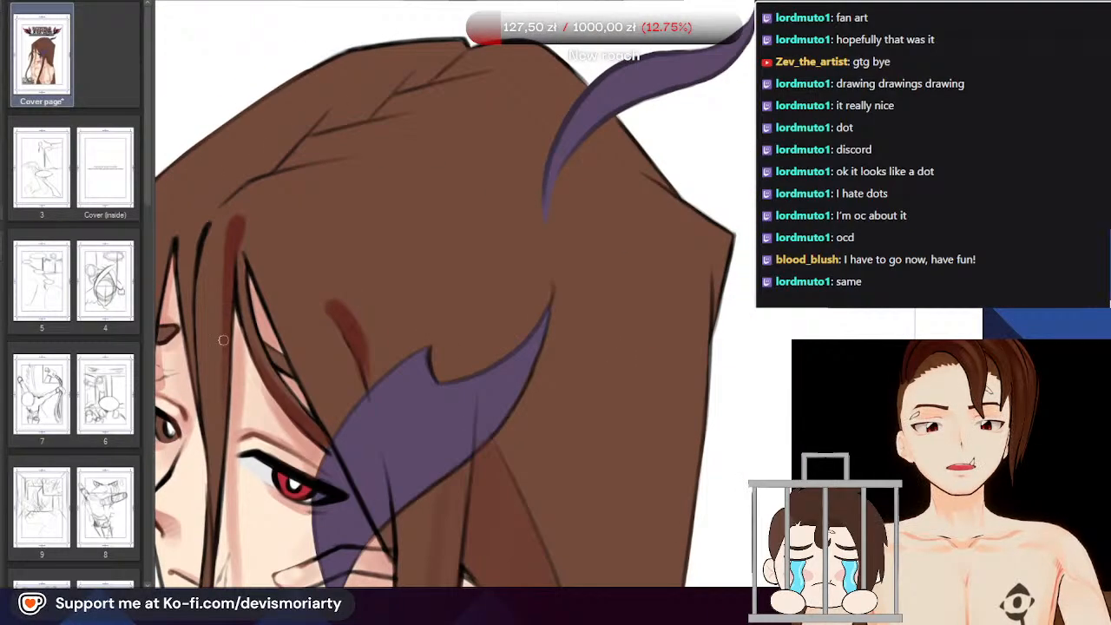
Try a short red-brown shadow at the root of the thin dark strand line next to the long shaded strand
scroll(223, 340, "down", 3)
scroll(218, 315, "up", 4)
scroll(218, 266, "down", 2)
scroll(220, 298, "up", 1)
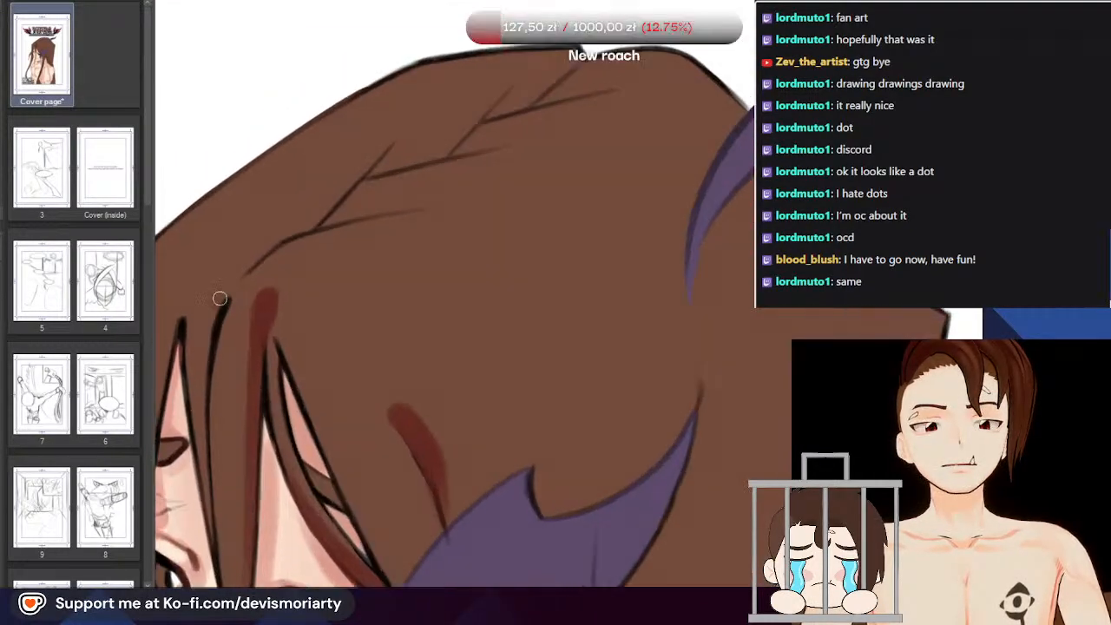
scroll(202, 362, "down", 3)
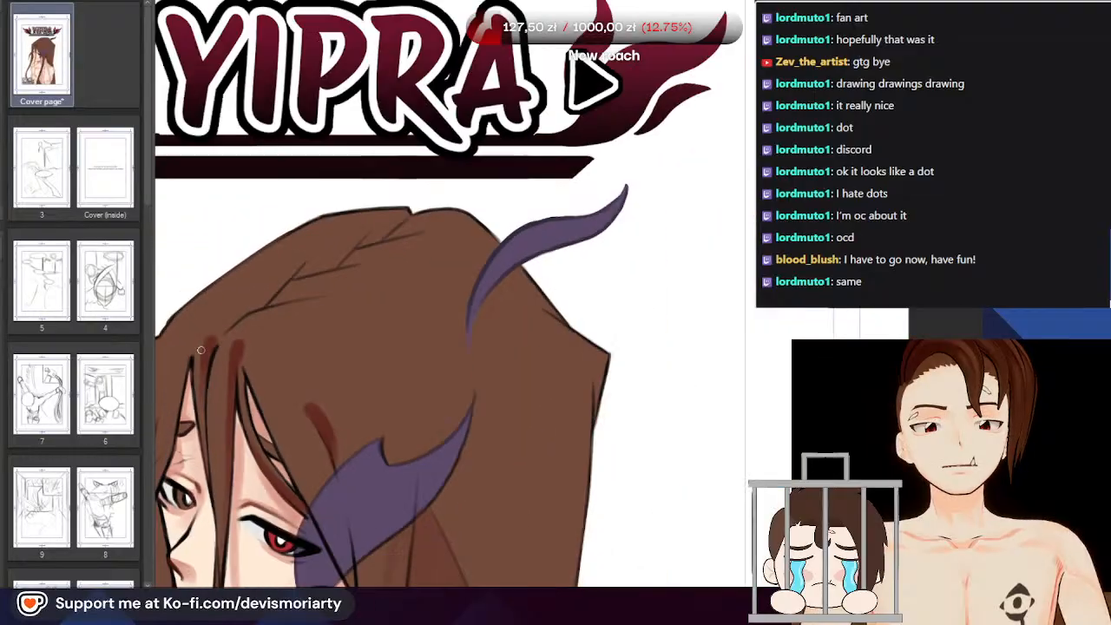
scroll(257, 554, "up", 3)
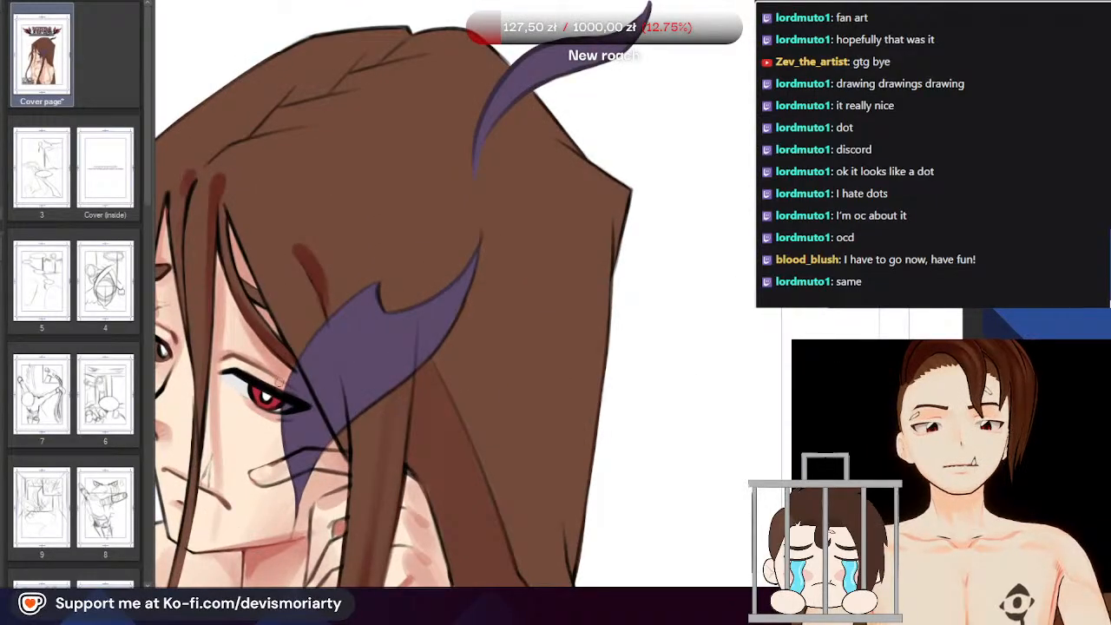
scroll(279, 383, "down", 1)
scroll(178, 196, "up", 1)
scroll(177, 179, "down", 2)
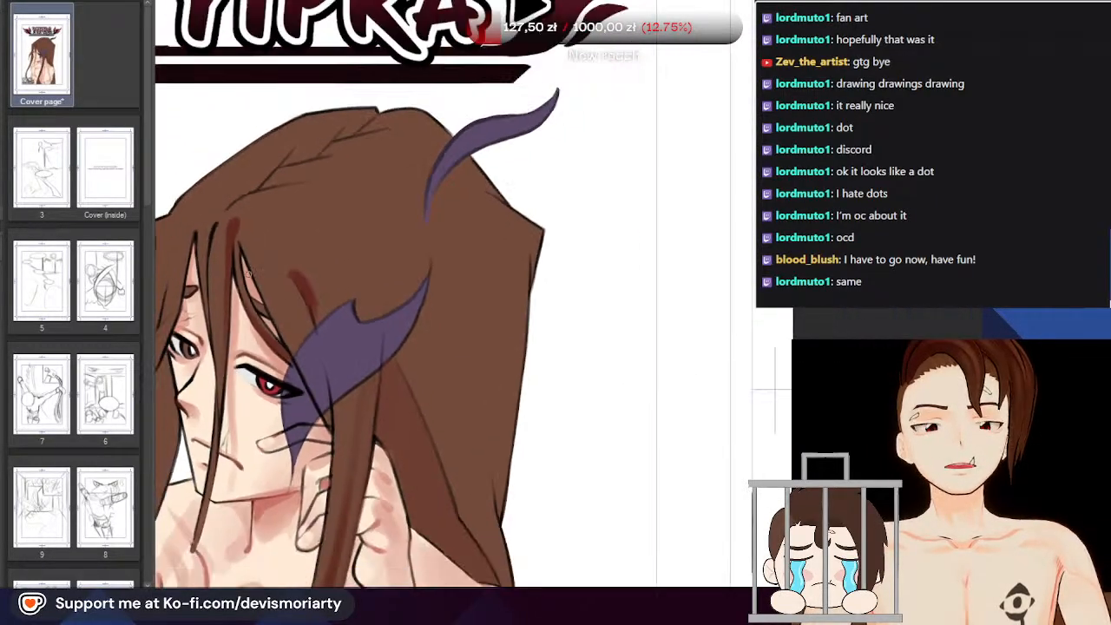
Extend the red-brown shadow at the hairline to cover the root where the strand above the red eye meets the long strand
scroll(342, 322, "up", 3)
scroll(412, 359, "up", 3)
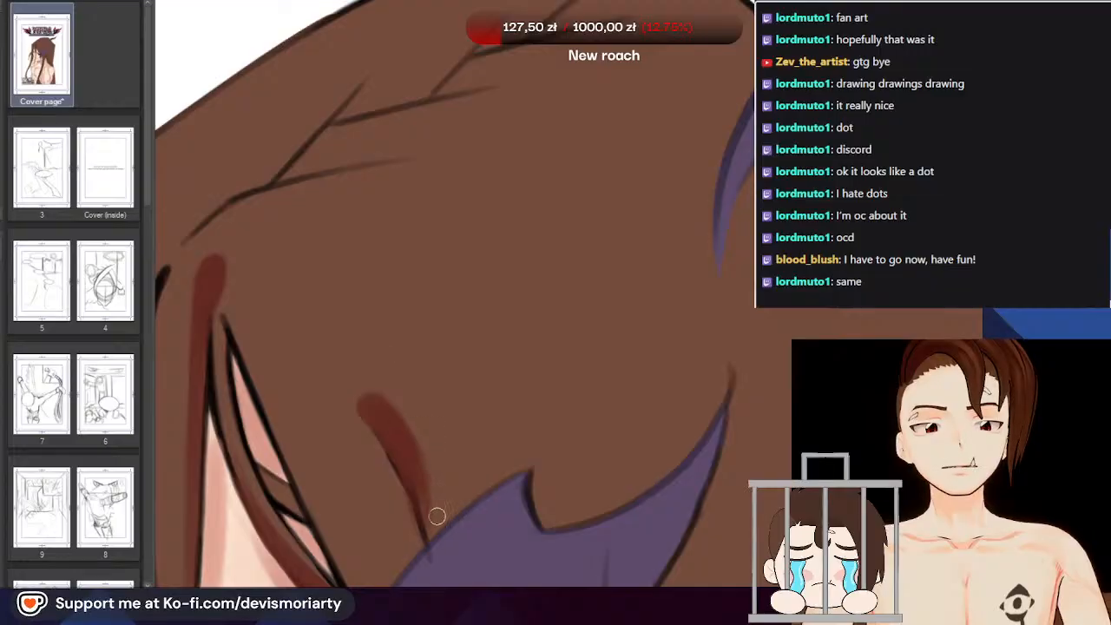
scroll(396, 404, "down", 3)
scroll(236, 544, "up", 2)
left_click_drag(729, 460, 304, 347)
scroll(300, 343, "down", 2)
scroll(246, 251, "down", 2)
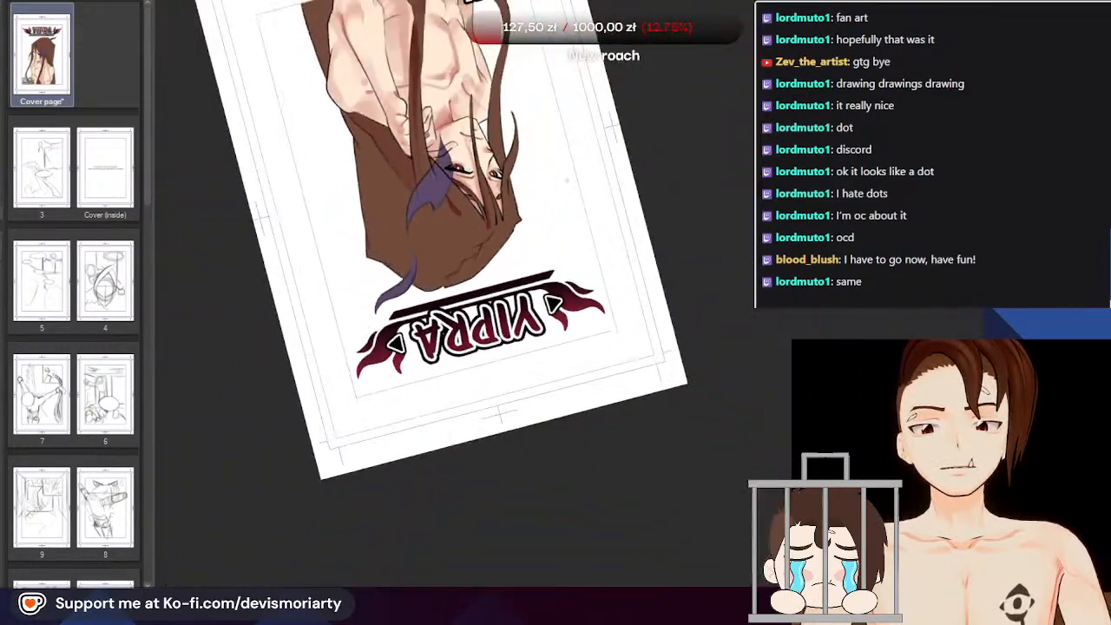
scroll(235, 278, "up", 5)
scroll(262, 265, "down", 3)
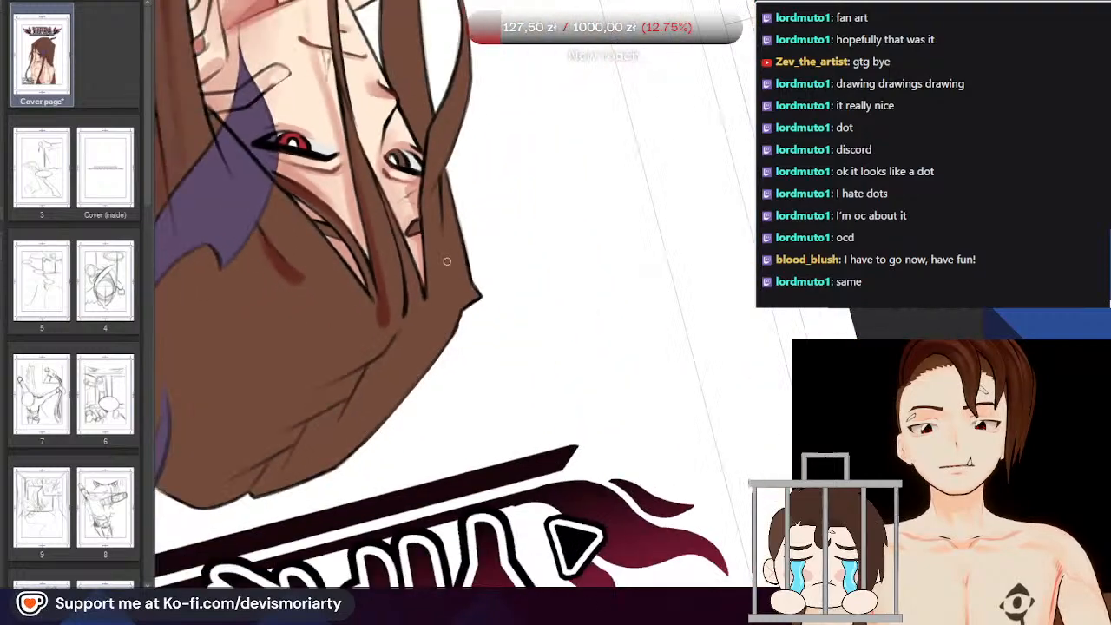
scroll(347, 348, "up", 4)
scroll(355, 339, "up", 1)
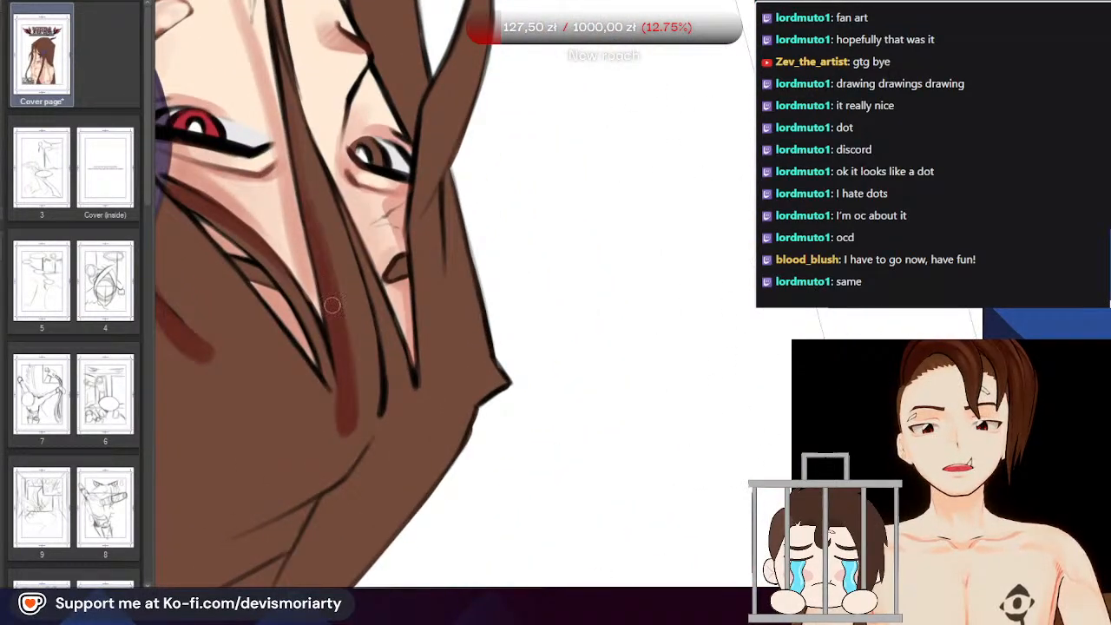
scroll(292, 117, "down", 3)
scroll(322, 356, "up", 4)
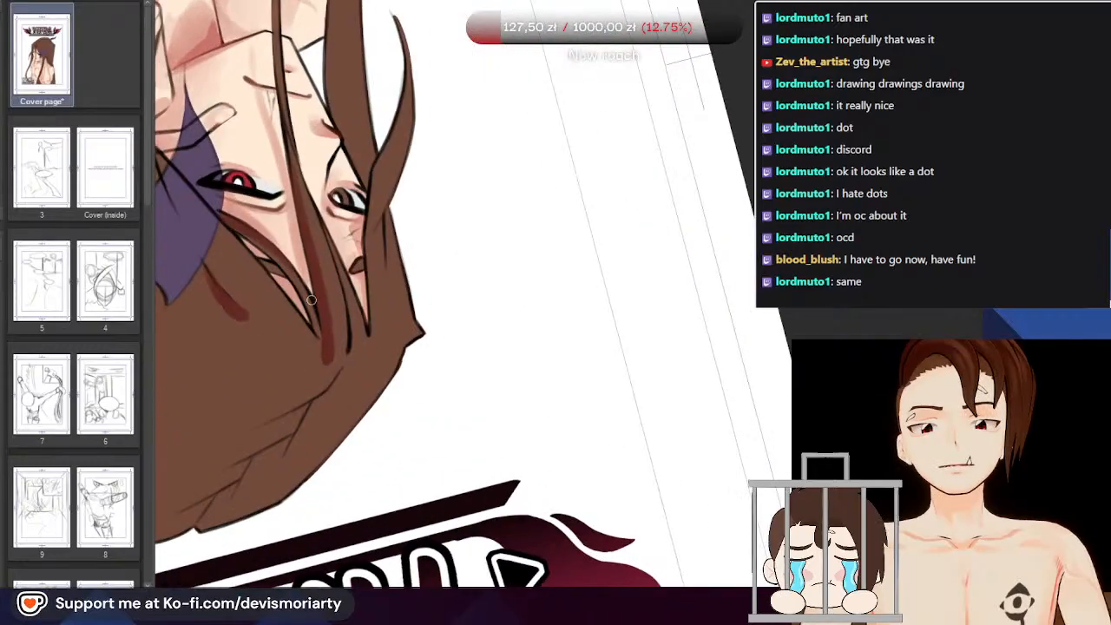
mouse_move(323, 356)
left_mouse_down()
mouse_move(301, 262)
mouse_move(336, 392)
mouse_move(297, 245)
left_mouse_up()
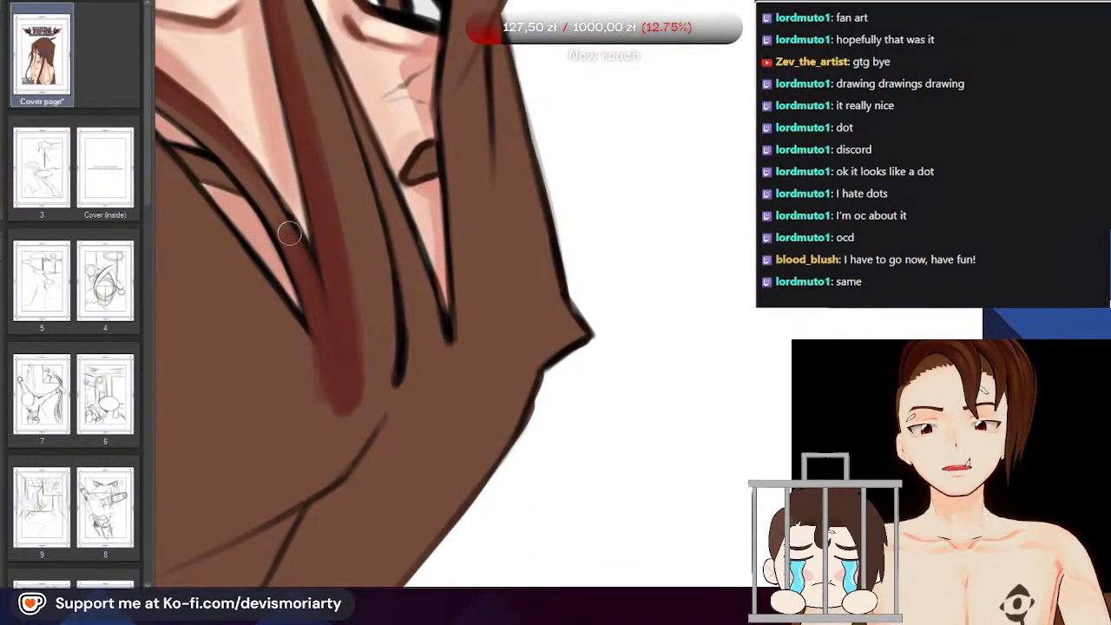
scroll(280, 226, "down", 3)
scroll(268, 313, "up", 2)
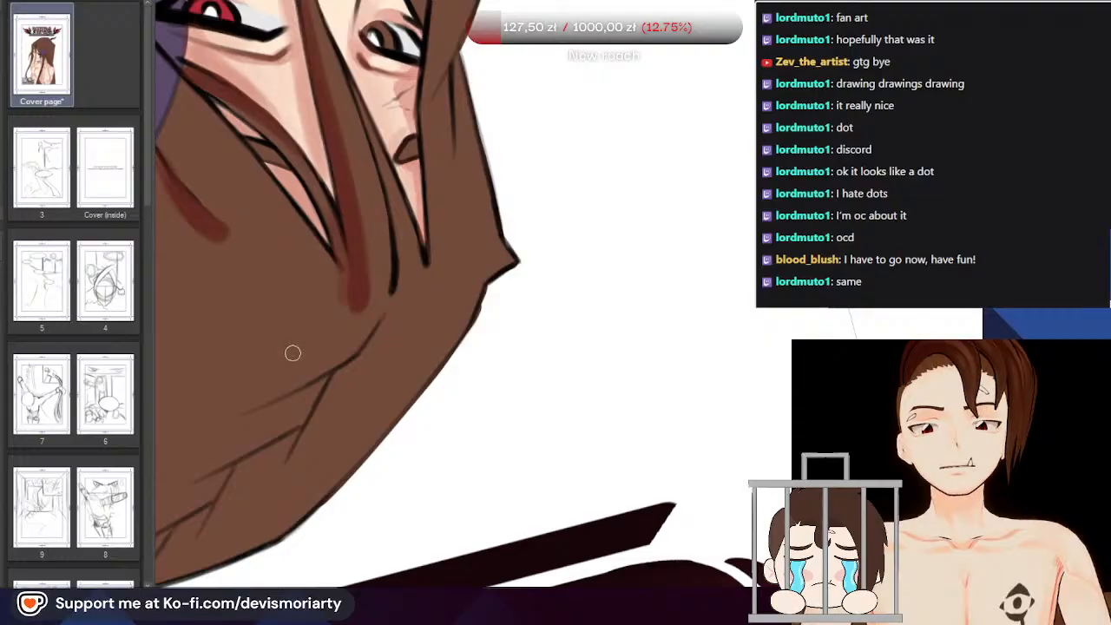
Deepen the red-brown shadow in the upper part of the hair section behind the raised hand, below the purple shape
scroll(293, 365, "down", 3)
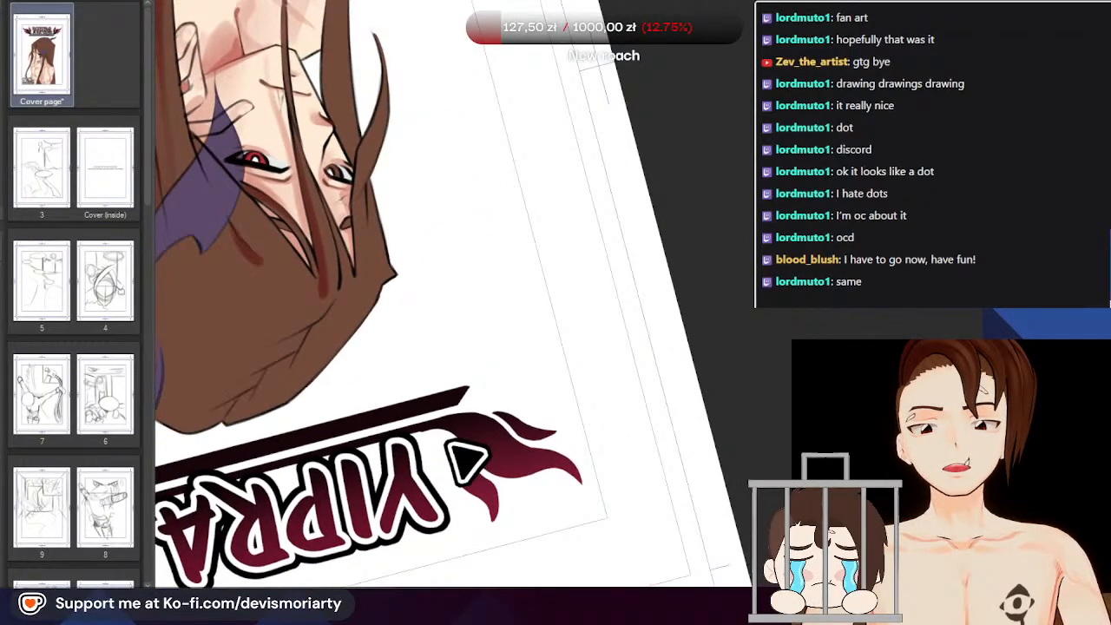
key("ctrl+@")
scroll(374, 142, "down", 4)
scroll(744, 234, "up", 4)
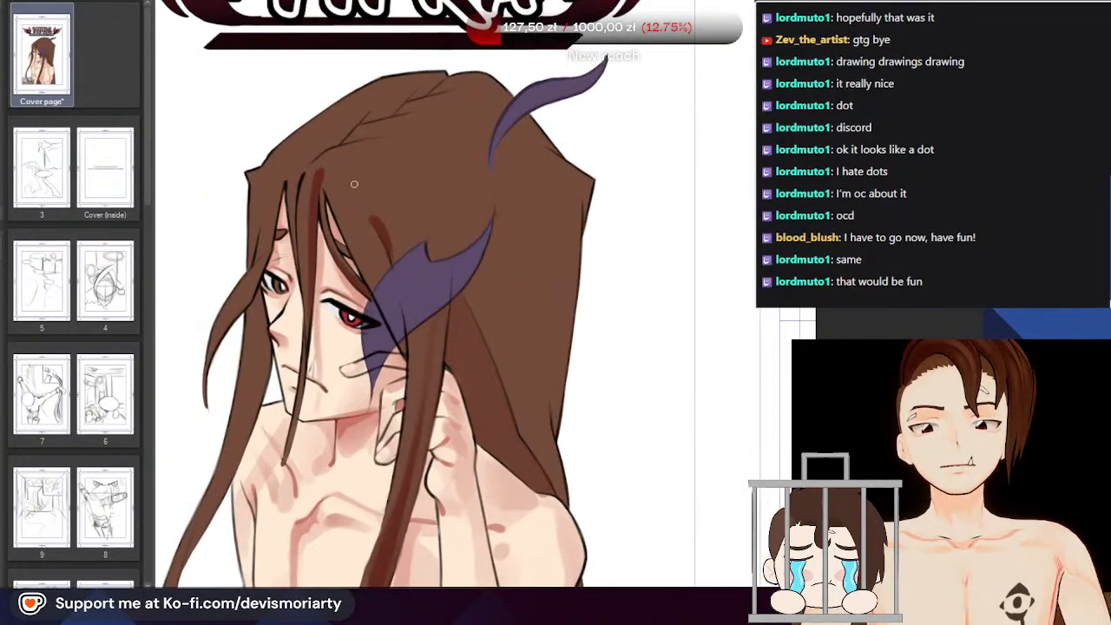
scroll(354, 184, "down", 4)
scroll(300, 171, "up", 5)
scroll(326, 223, "down", 2)
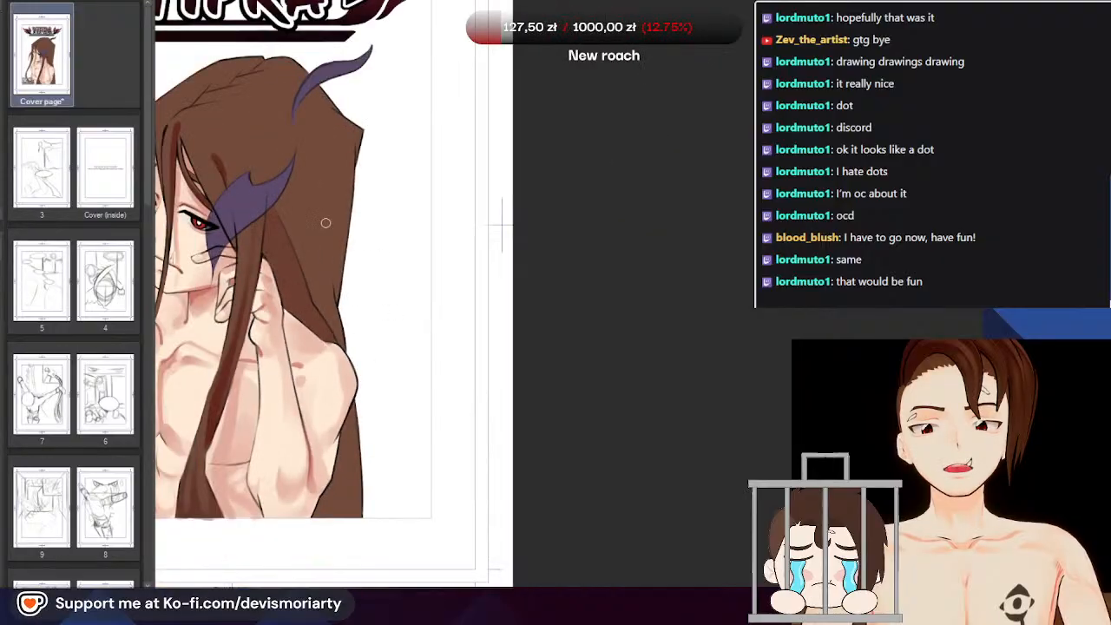
scroll(326, 223, "up", 3)
scroll(297, 229, "down", 2)
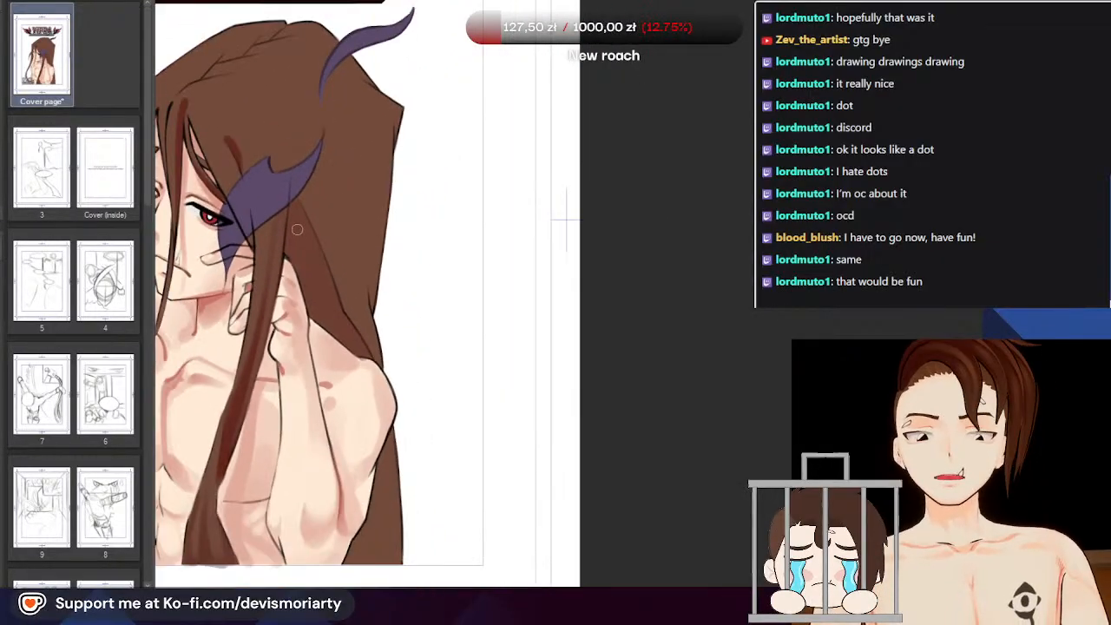
scroll(318, 280, "up", 3)
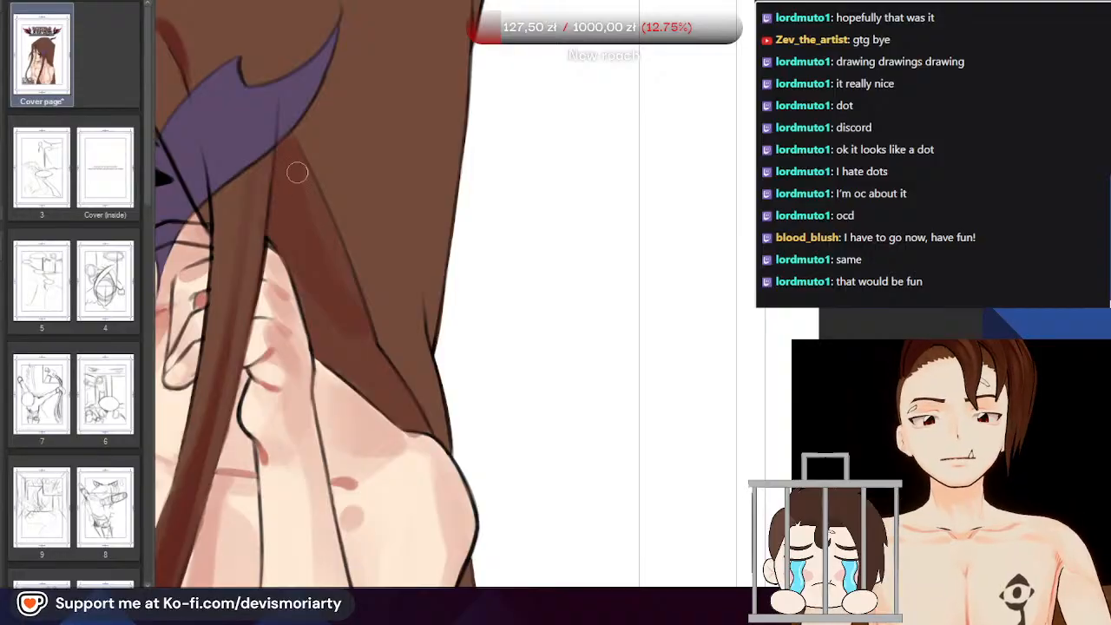
key("ctrl+z")
key("ctrl+z")
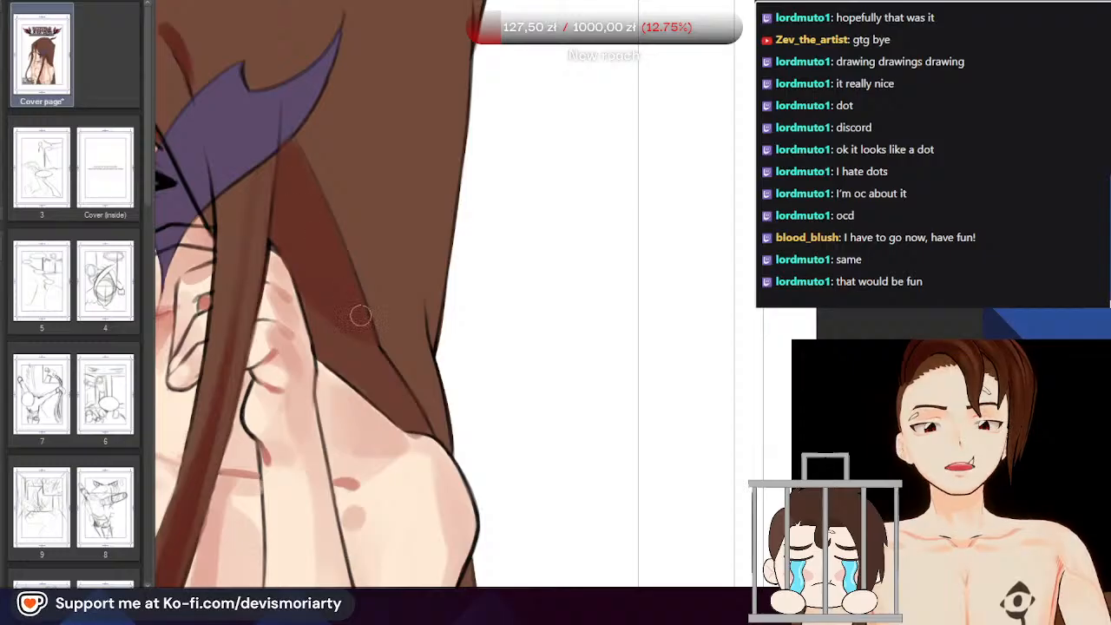
Refine the lower edge of the darker shadow in the hair section above the shoulder, and save the cover page
scroll(357, 325, "down", 2)
scroll(352, 349, "up", 3)
scroll(239, 211, "up", 1)
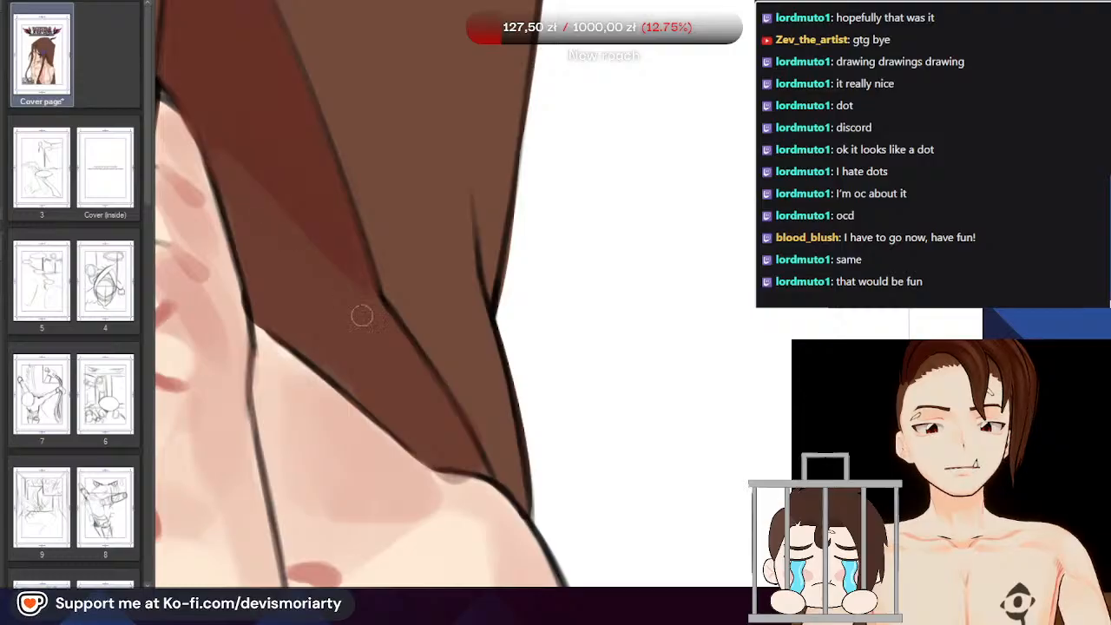
scroll(365, 325, "down", 4)
scroll(308, 230, "up", 2)
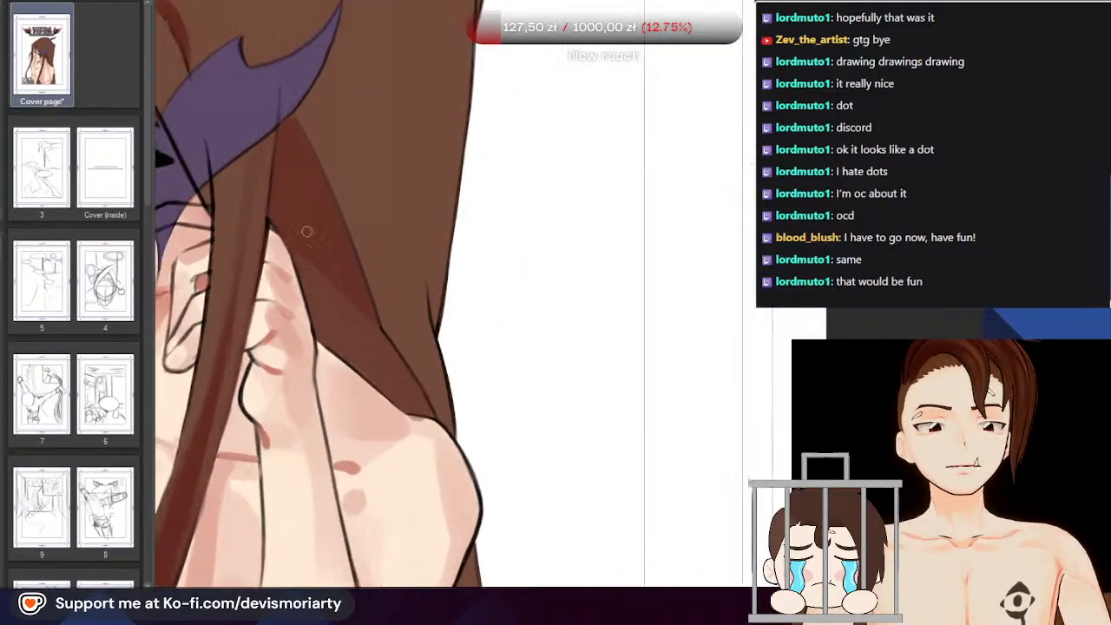
scroll(297, 250, "up", 1)
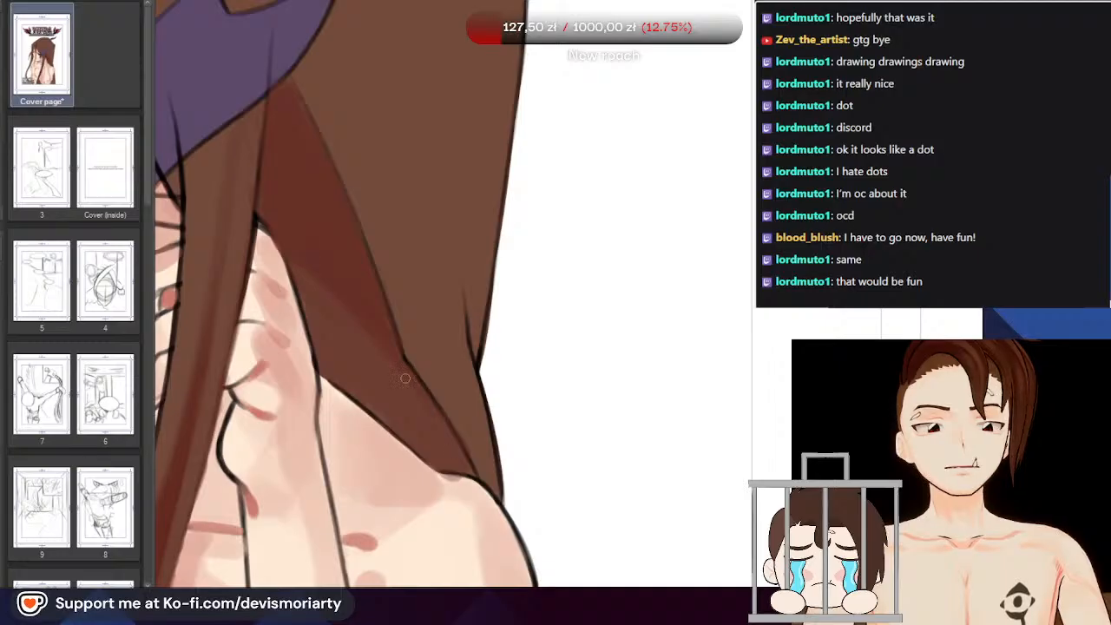
scroll(402, 374, "down", 5)
scroll(272, 262, "up", 5)
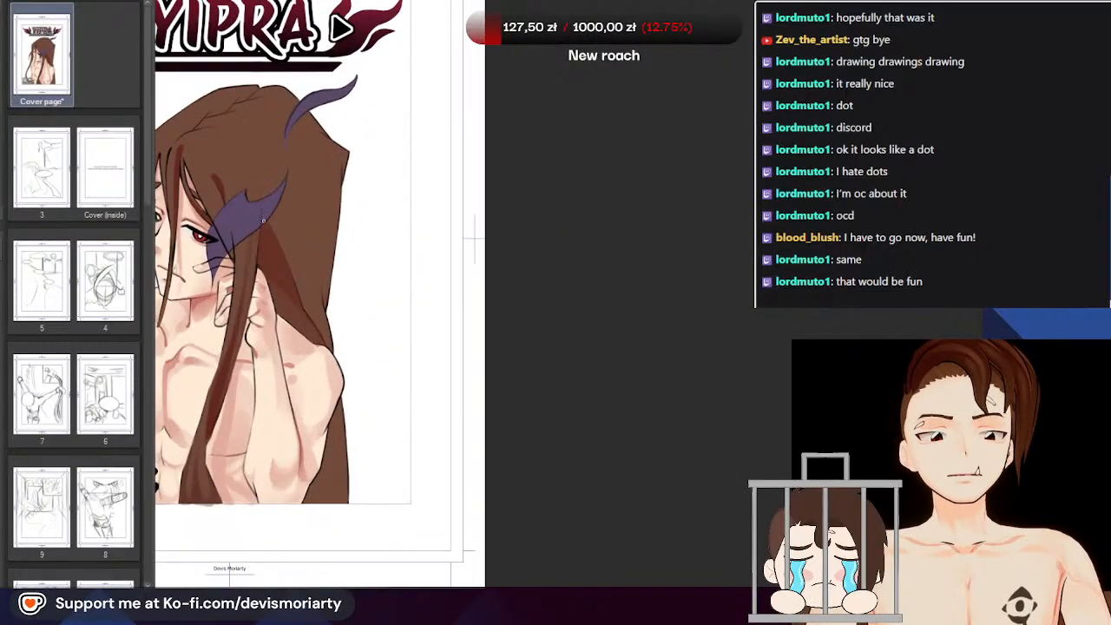
scroll(271, 261, "down", 5)
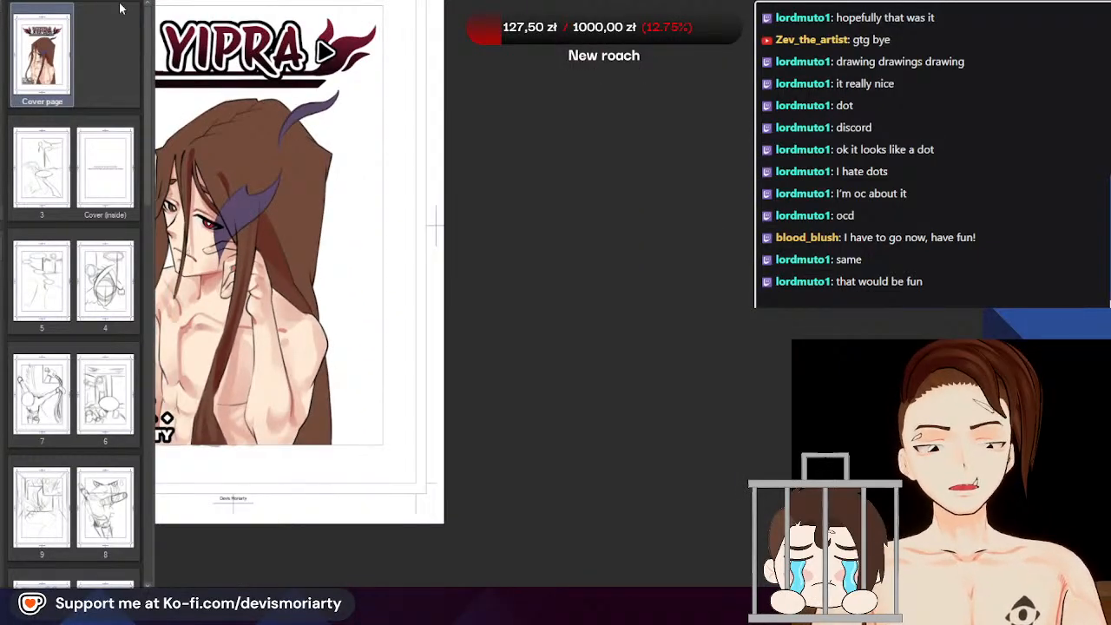
Paint a dark red-brown streak down the middle of the long strand's flared lower end, at the bottom edge of the artwork
scroll(446, 422, "down", 4)
scroll(442, 384, "up", 2)
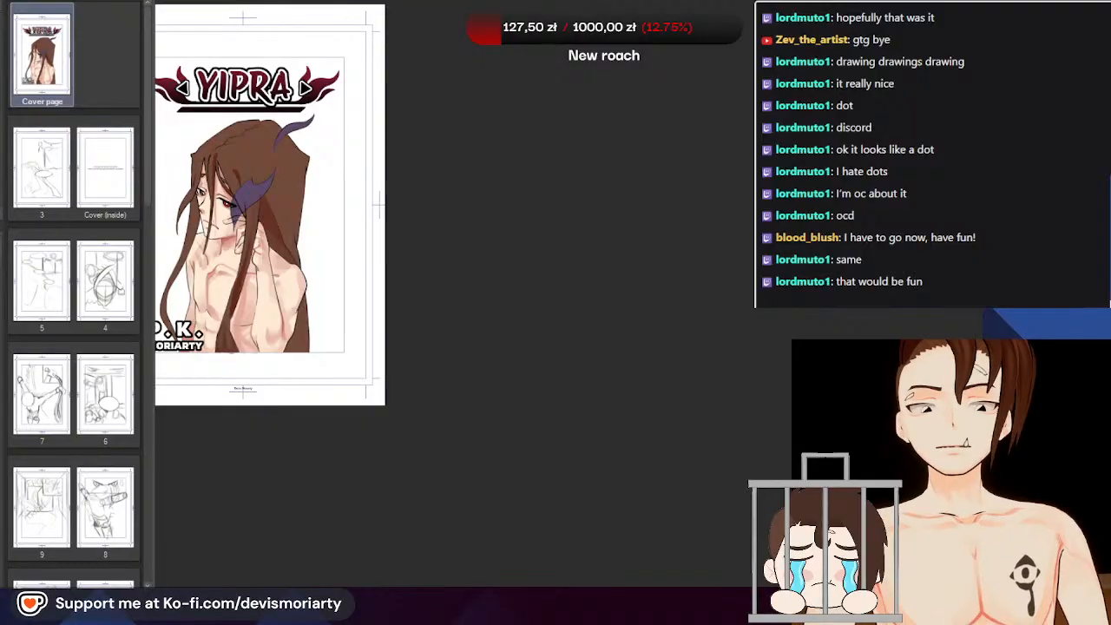
left_click_drag(213, 323, 451, 342)
scroll(390, 274, "up", 3)
scroll(504, 296, "down", 5)
scroll(463, 334, "up", 5)
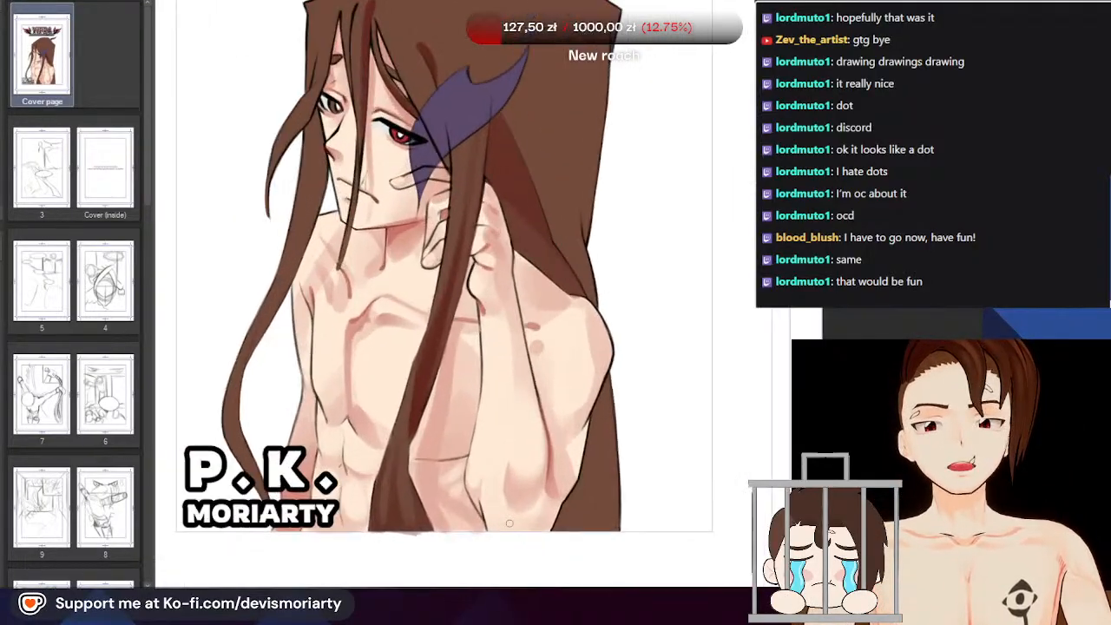
scroll(309, 454, "down", 3)
scroll(426, 322, "up", 6)
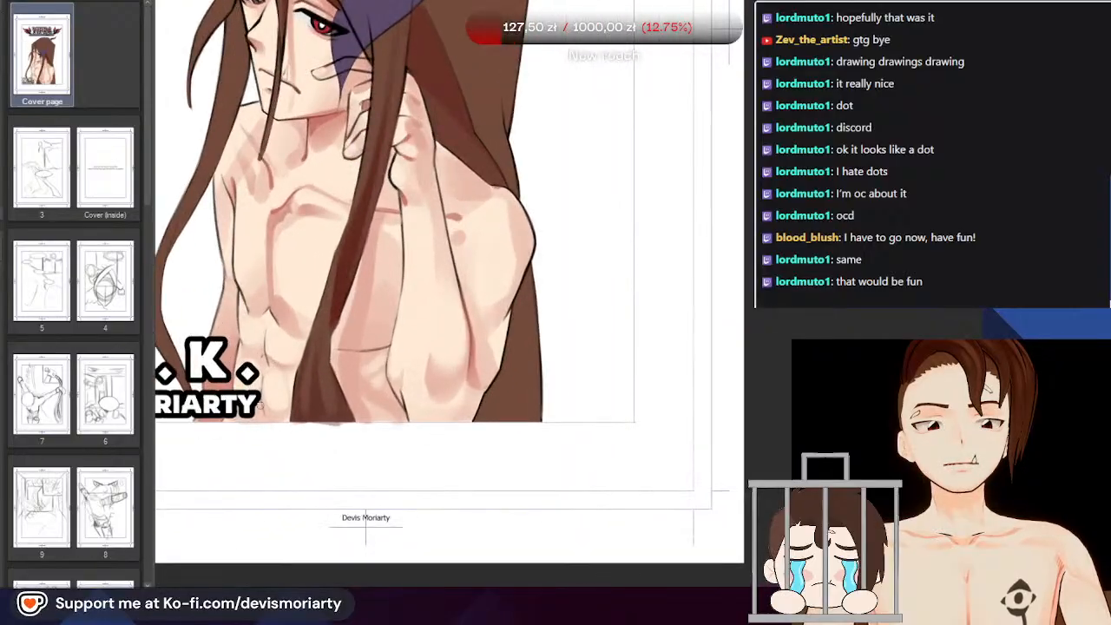
scroll(378, 374, "up", 3)
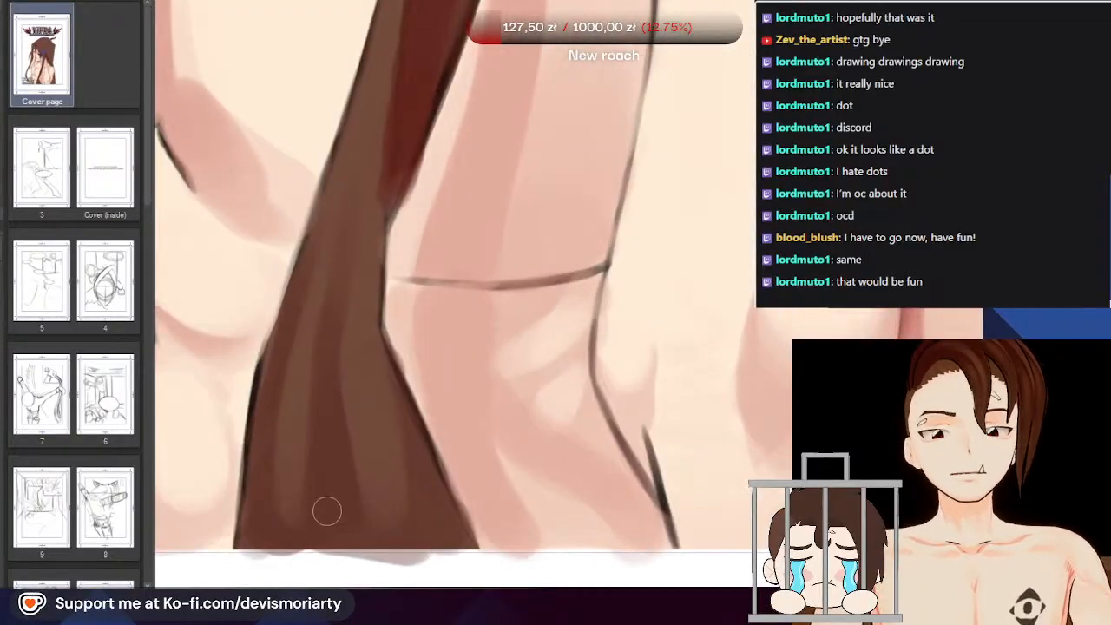
scroll(332, 500, "down", 3)
scroll(347, 348, "up", 3)
scroll(333, 357, "down", 5)
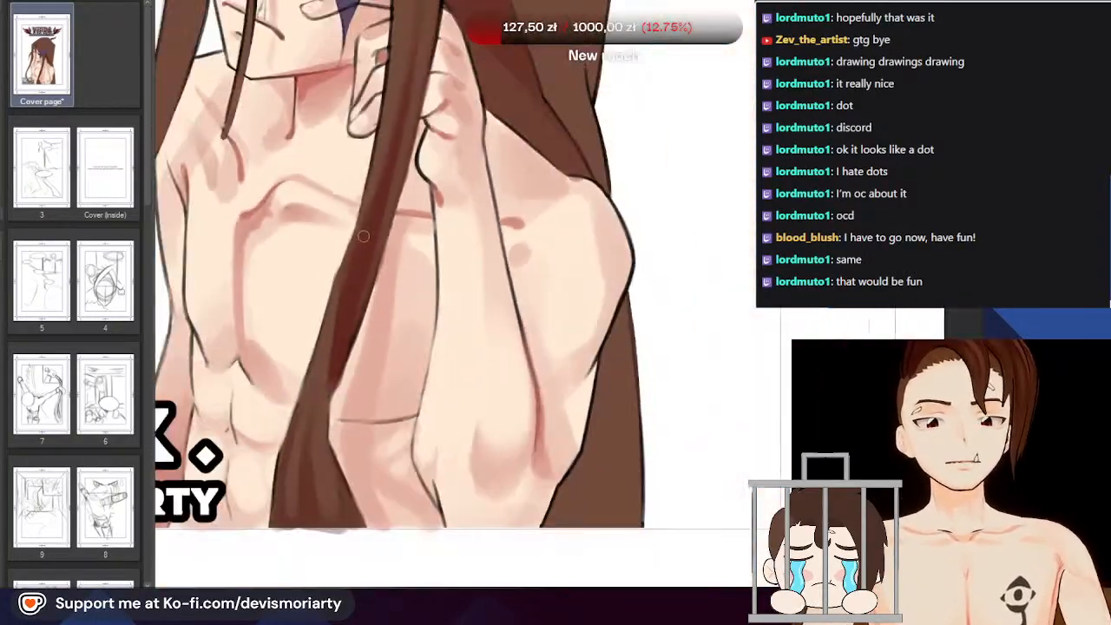
scroll(333, 357, "up", 4)
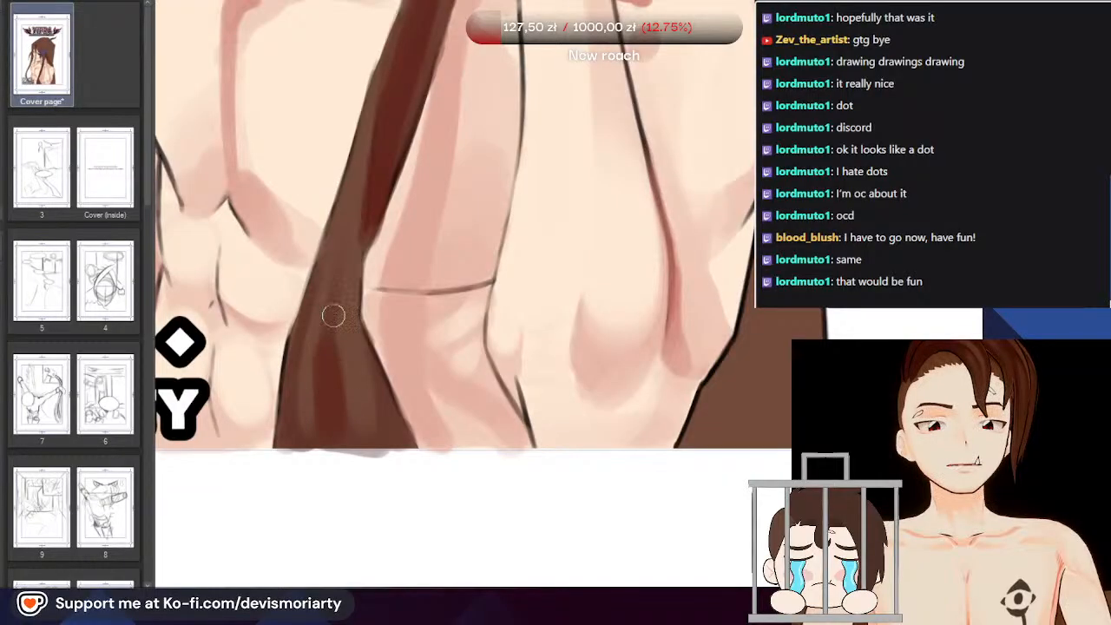
scroll(338, 347, "up", 2)
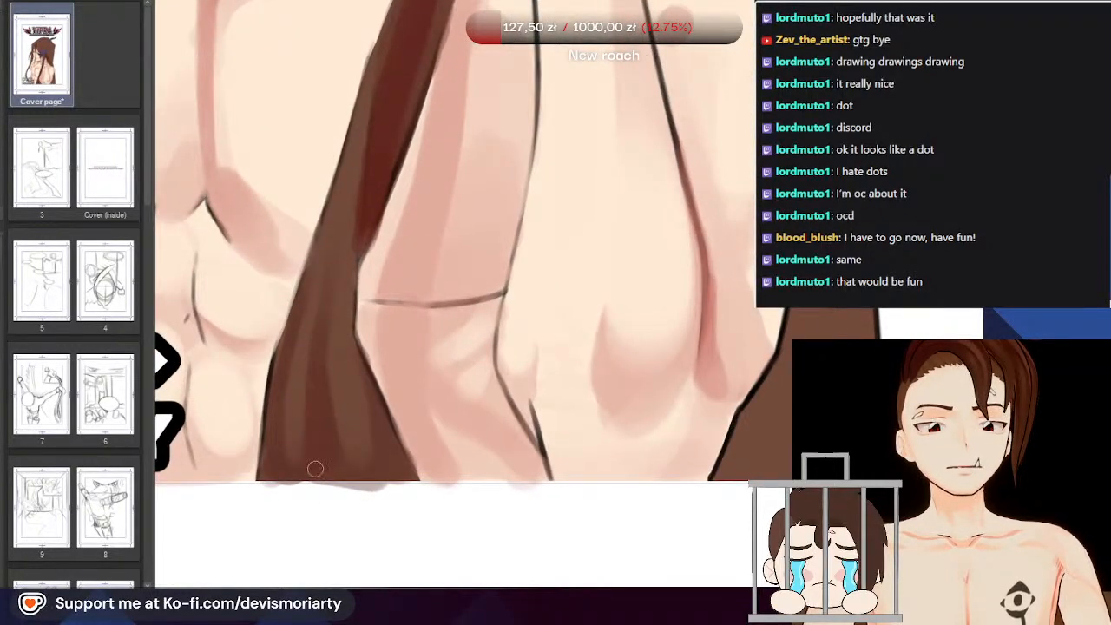
scroll(312, 469, "down", 2)
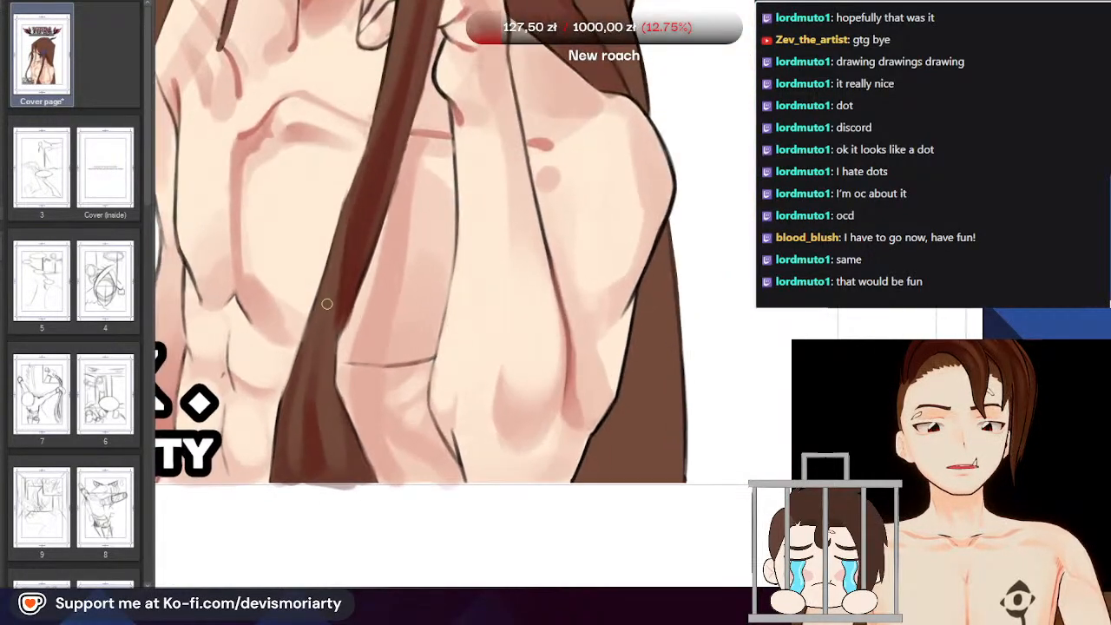
Extend the red-brown streak up the long strand over the chest to join the shadow above, replacing the first stroke
scroll(325, 303, "up", 1)
left_click_drag(326, 301, 342, 235)
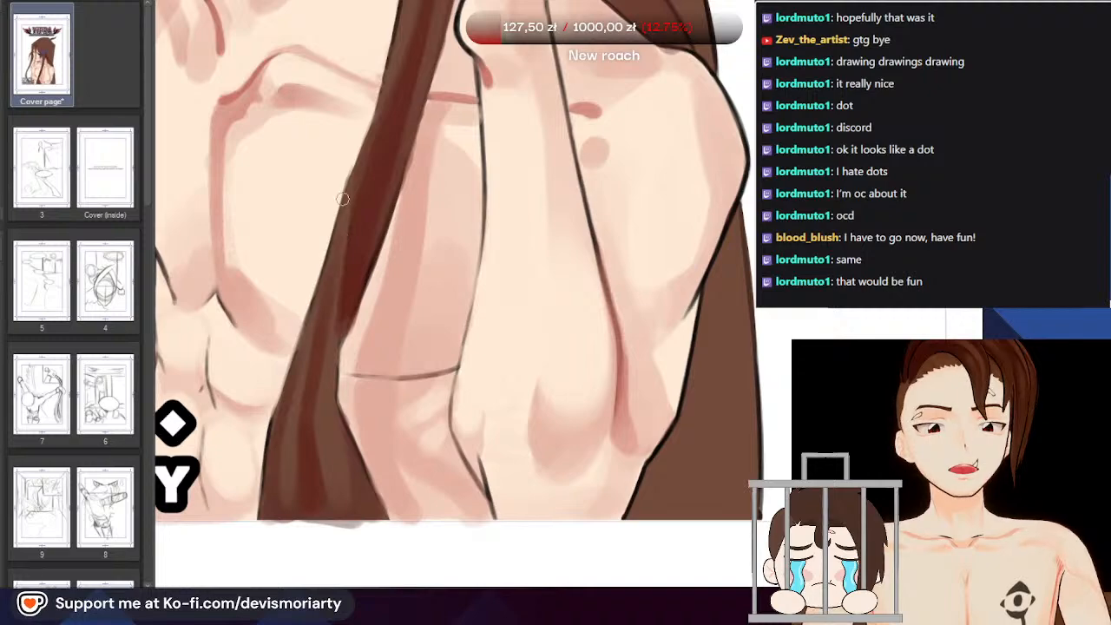
key("ctrl+z")
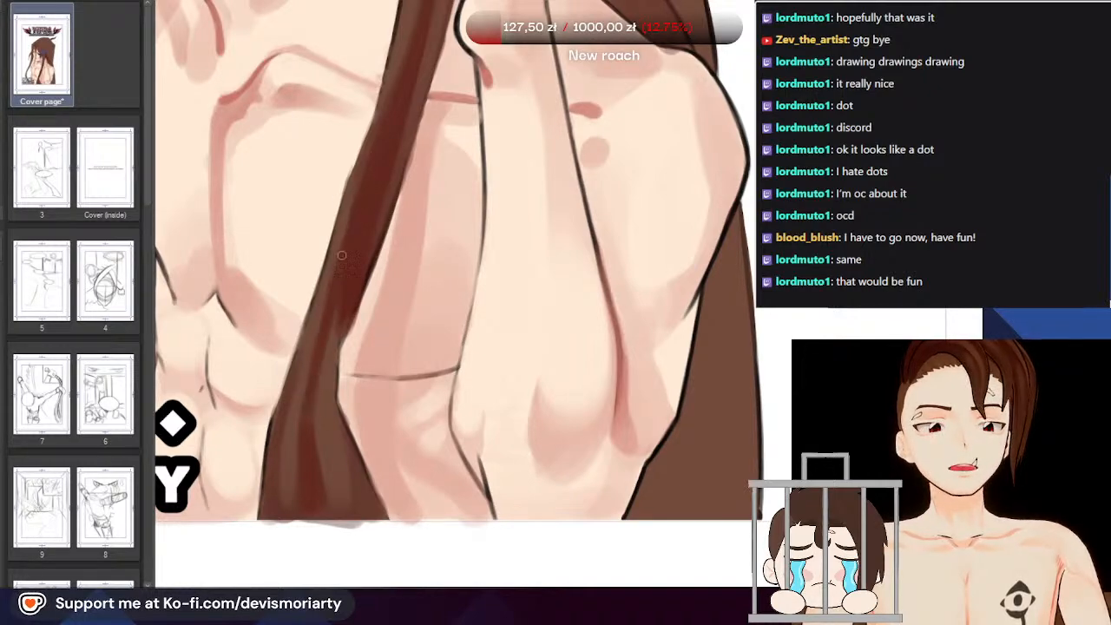
left_click_drag(322, 395, 346, 274)
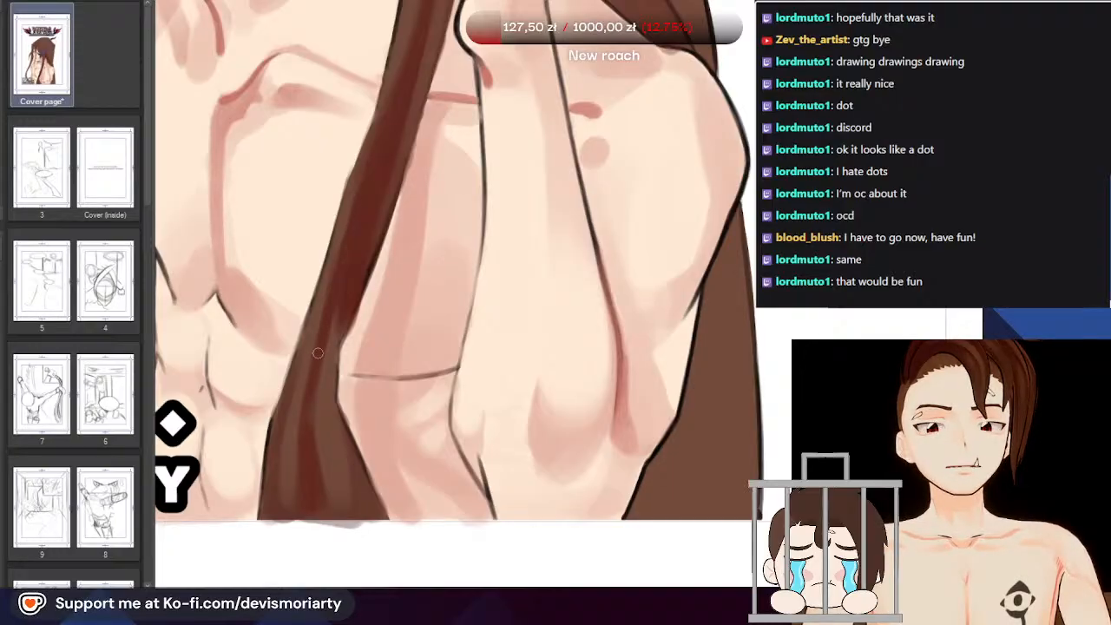
scroll(317, 324, "up", 2)
scroll(316, 322, "down", 1)
scroll(315, 320, "up", 1)
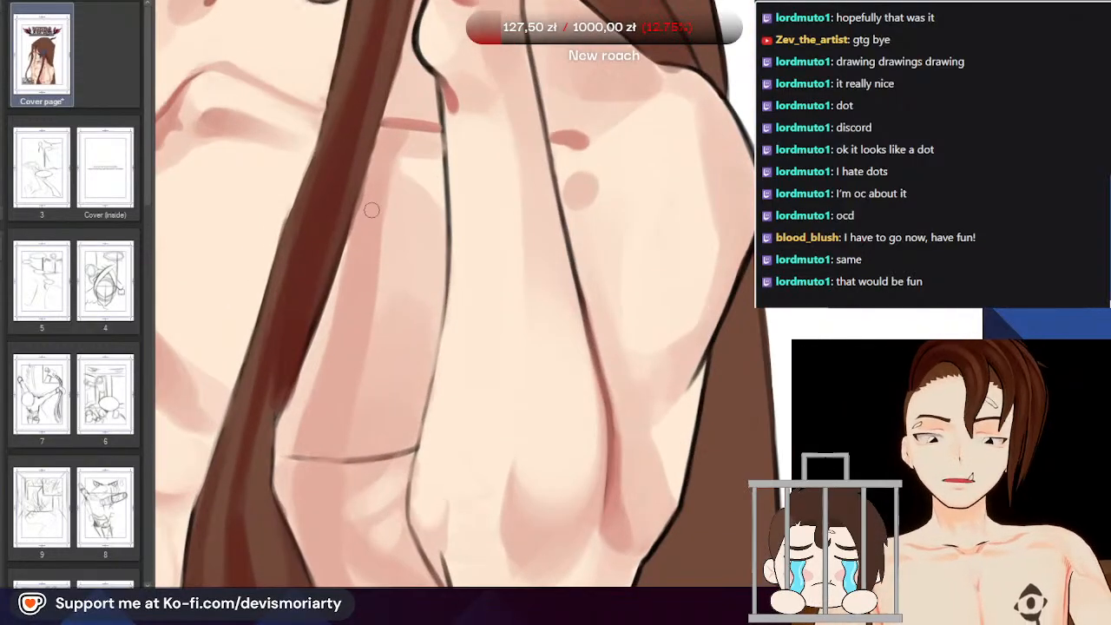
scroll(260, 416, "up", 1)
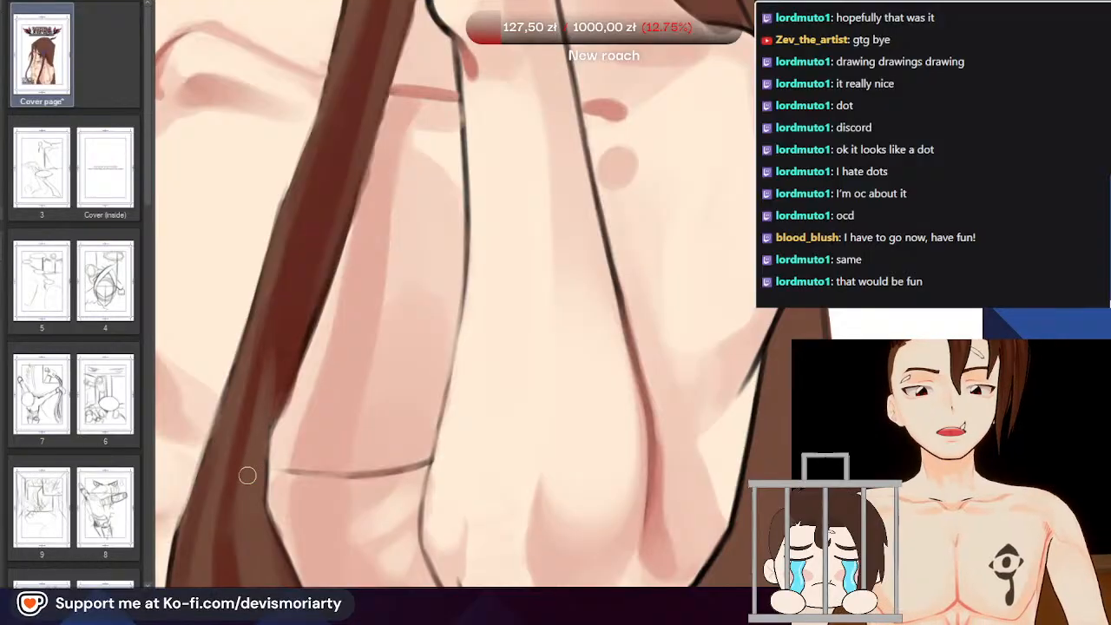
Compare the long strand with the whole cover and remove the thin red-brown streak from its lower part
scroll(278, 315, "down", 2)
scroll(293, 218, "up", 2)
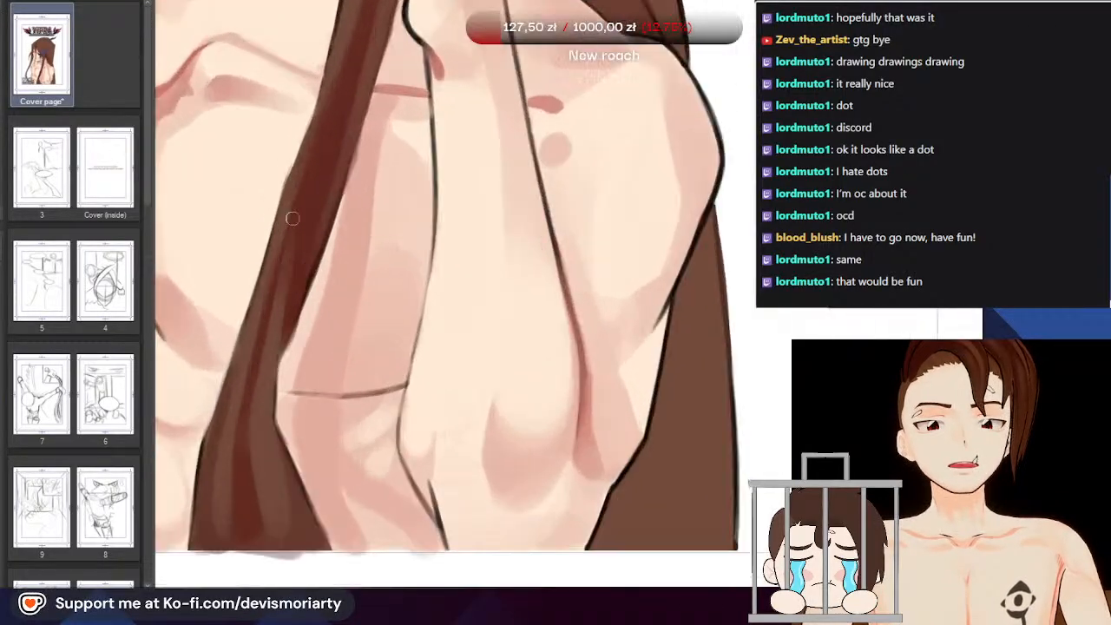
scroll(290, 347, "down", 2)
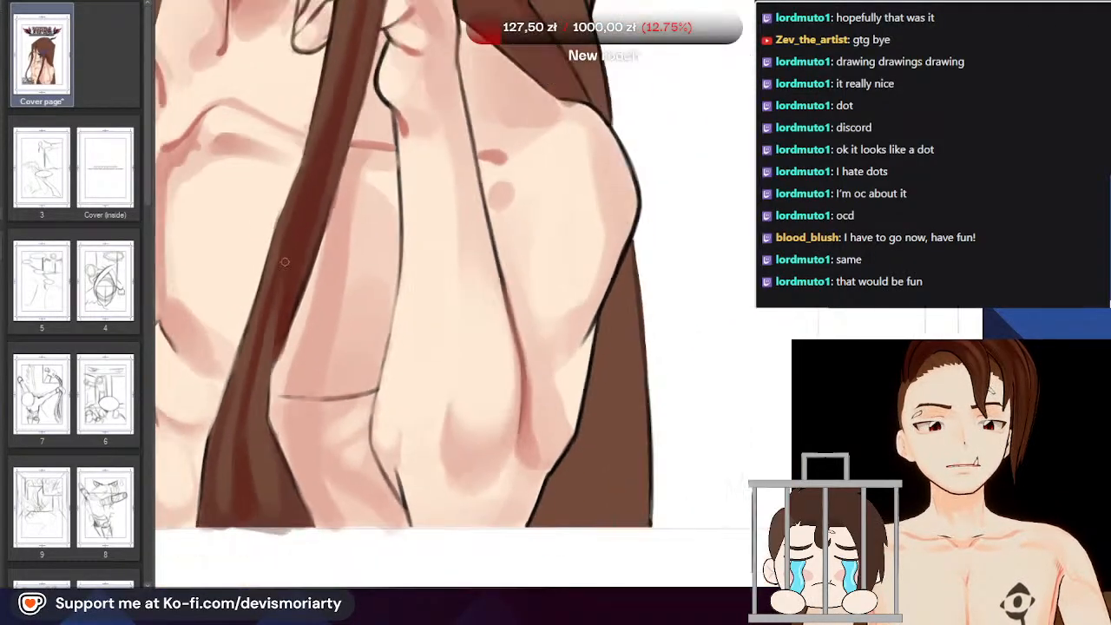
scroll(312, 165, "up", 2)
scroll(264, 322, "down", 1)
scroll(287, 244, "down", 2)
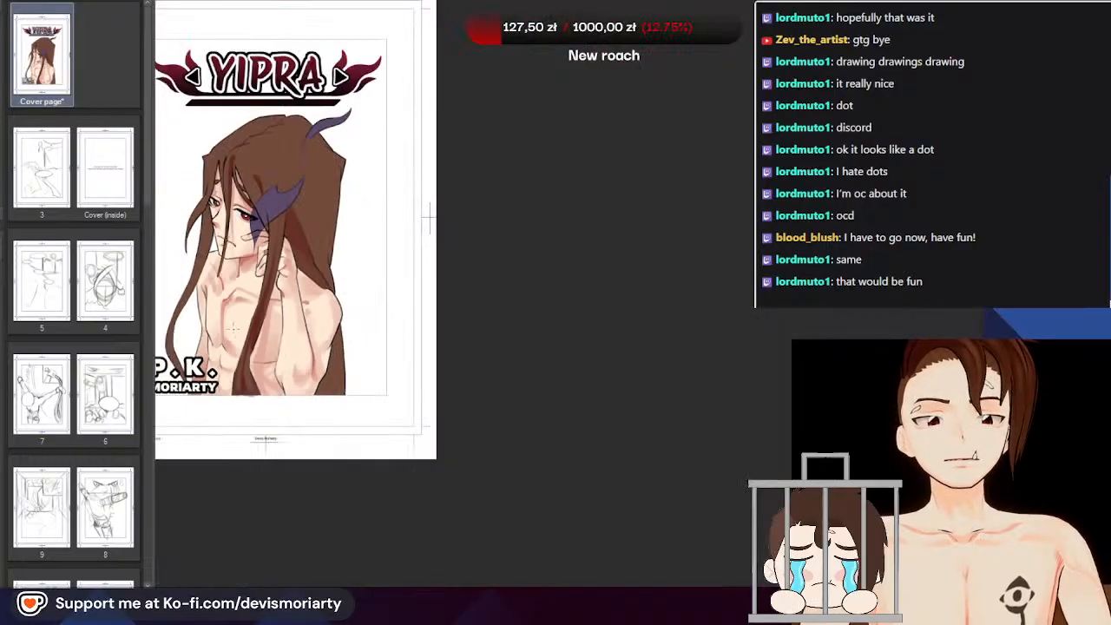
scroll(434, 217, "up", 3)
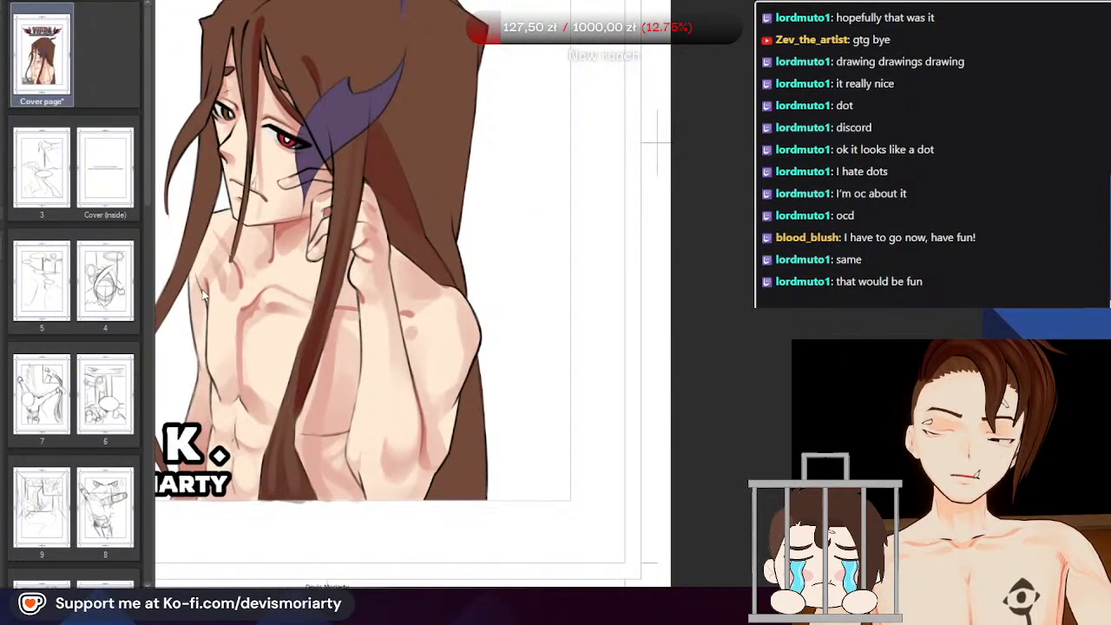
scroll(202, 290, "down", 3)
scroll(304, 269, "up", 3)
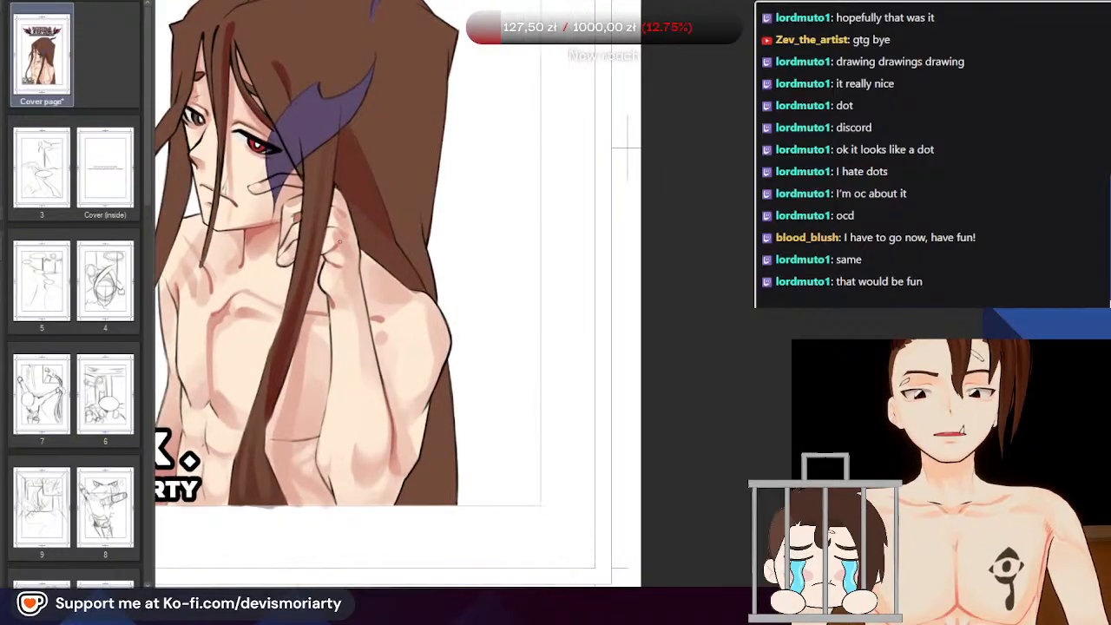
scroll(352, 296, "down", 2)
scroll(281, 356, "up", 4)
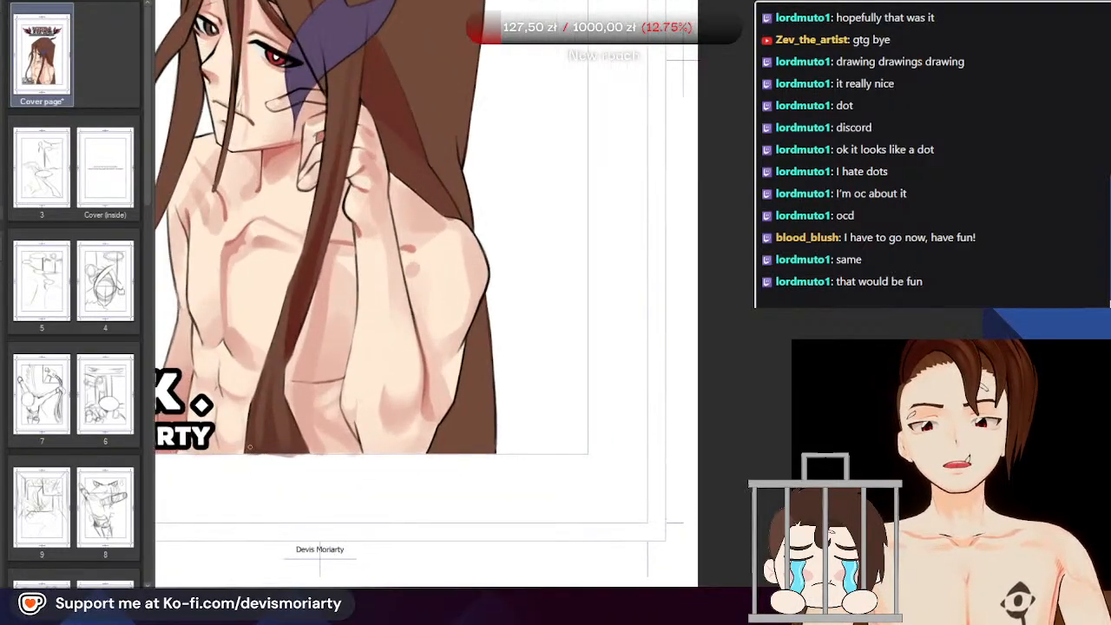
scroll(282, 356, "down", 2)
scroll(266, 373, "up", 3)
scroll(266, 372, "down", 3)
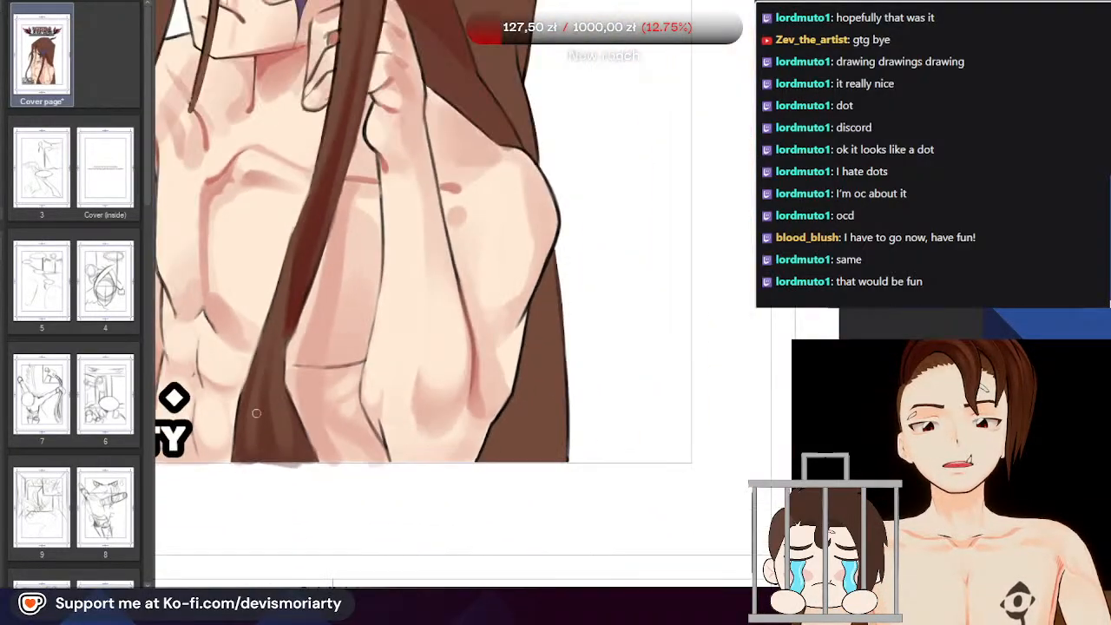
scroll(263, 320, "up", 2)
scroll(263, 321, "up", 1)
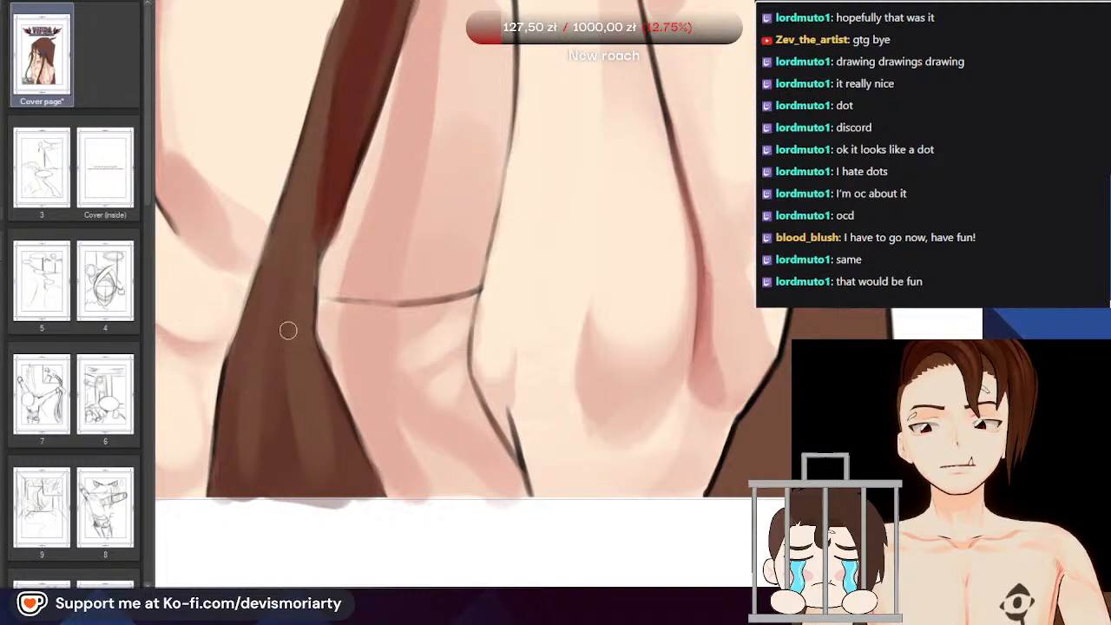
scroll(328, 451, "up", 1)
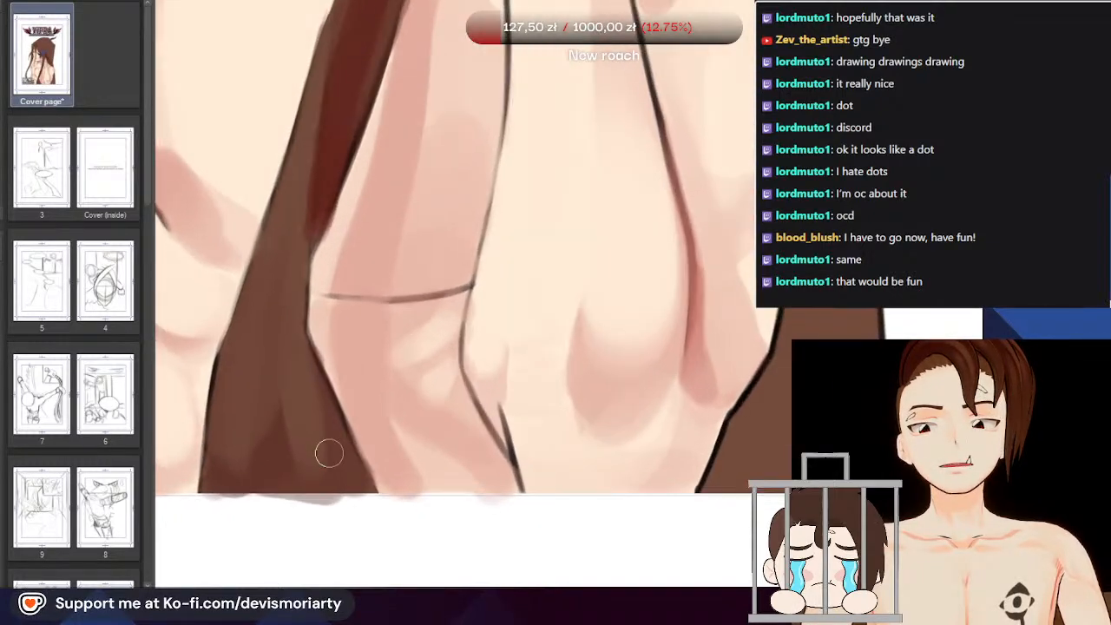
Sample the red-brown from the strand's upper shadow and paint a triangular shadow over its flared lower end
scroll(350, 451, "down", 2)
left_click(347, 460, "alt")
scroll(348, 447, "down", 1)
scroll(335, 199, "up", 2)
left_click(337, 224, "alt")
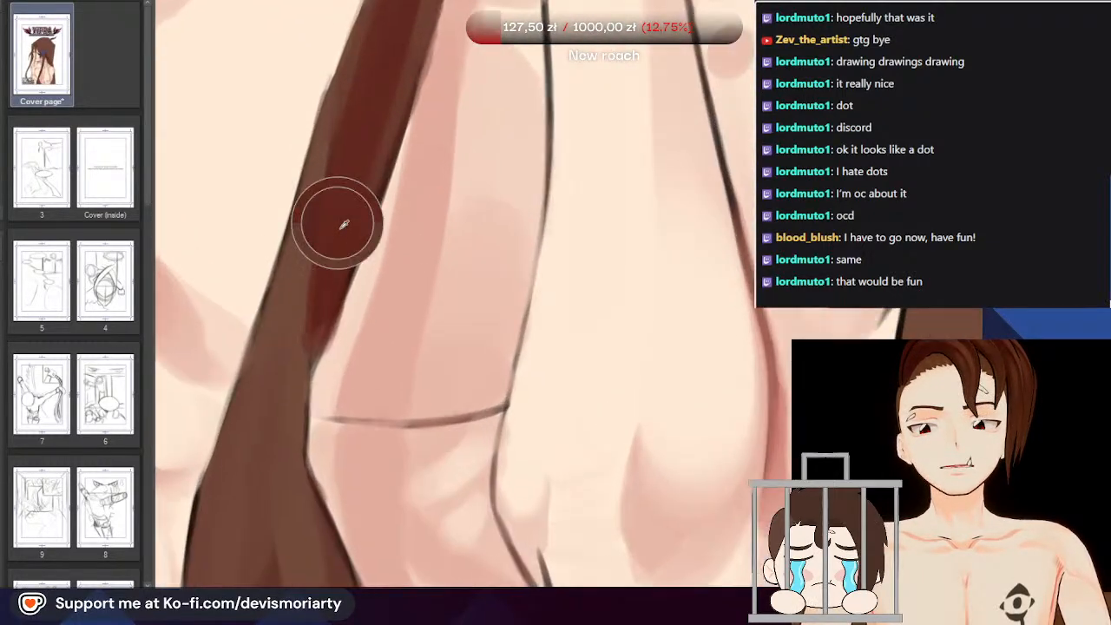
scroll(333, 227, "down", 1)
mouse_move(297, 403)
left_mouse_down()
mouse_move(296, 435)
mouse_move(284, 506)
mouse_move(317, 457)
mouse_move(344, 502)
mouse_move(323, 446)
mouse_move(244, 516)
left_mouse_up()
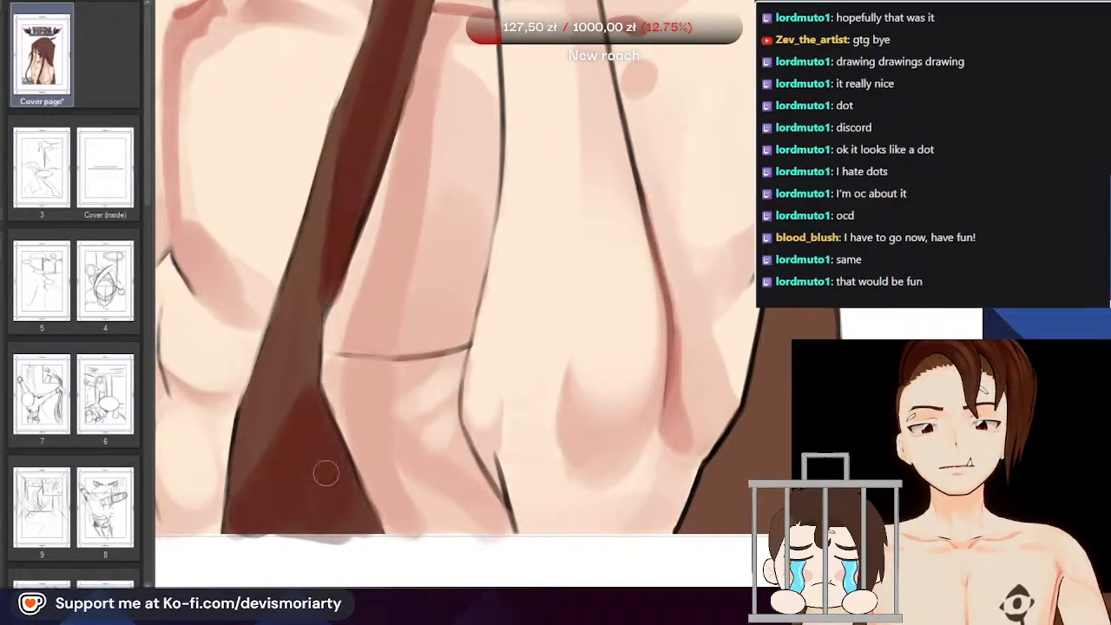
scroll(239, 537, "down", 1)
Rotate the canvas and fill the flared end's red-brown shadow out to the strand's outline and the artwork's bottom edge
left_click_drag(732, 499, 318, 559)
left_click_drag(318, 260, 340, 486)
scroll(298, 205, "up", 2)
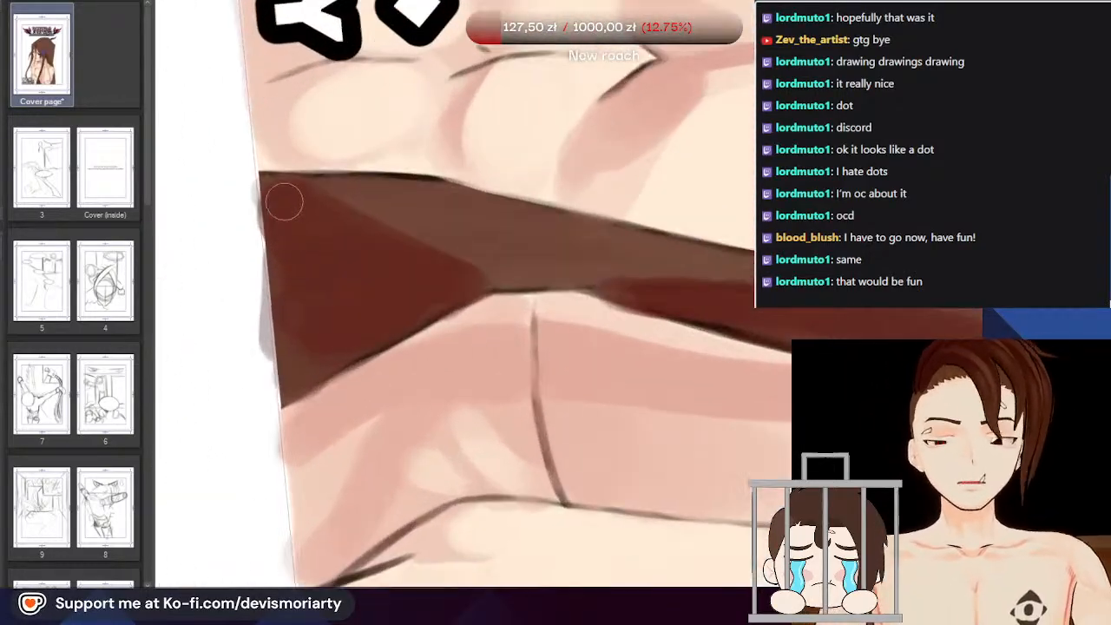
scroll(296, 326, "down", 1)
scroll(336, 339, "up", 2)
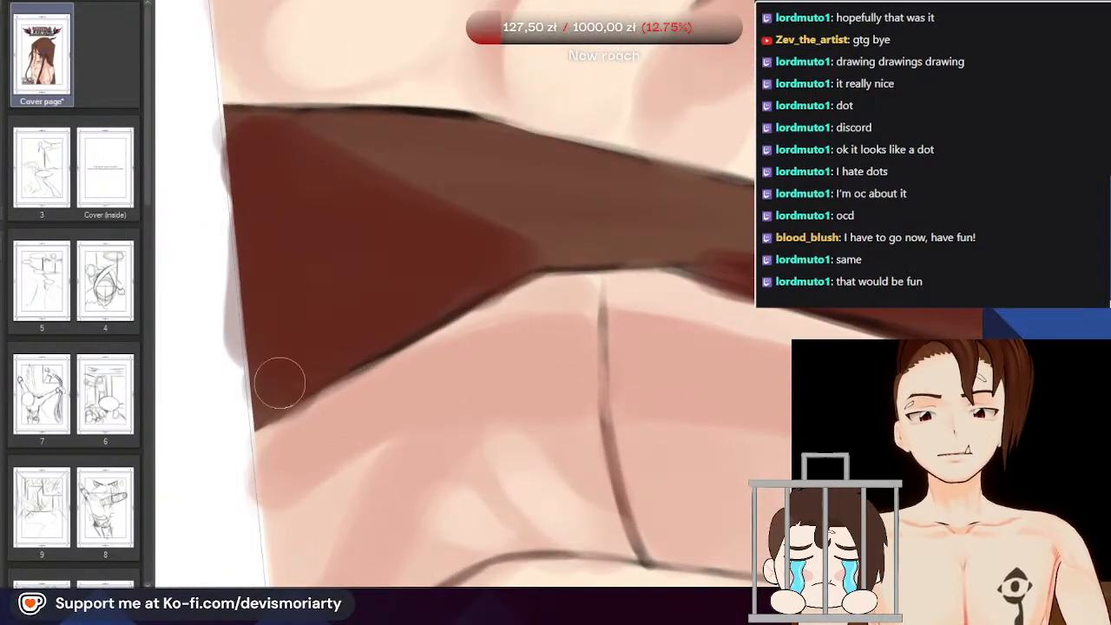
left_click_drag(471, 285, 318, 370)
scroll(304, 434, "down", 2)
scroll(296, 400, "up", 1)
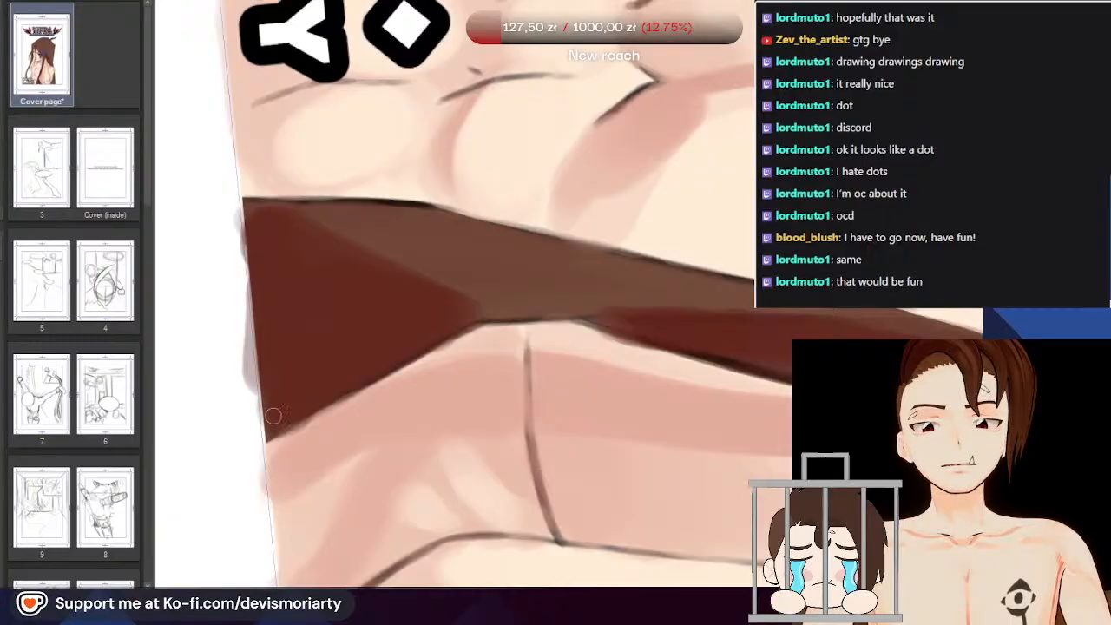
scroll(172, 255, "down", 2)
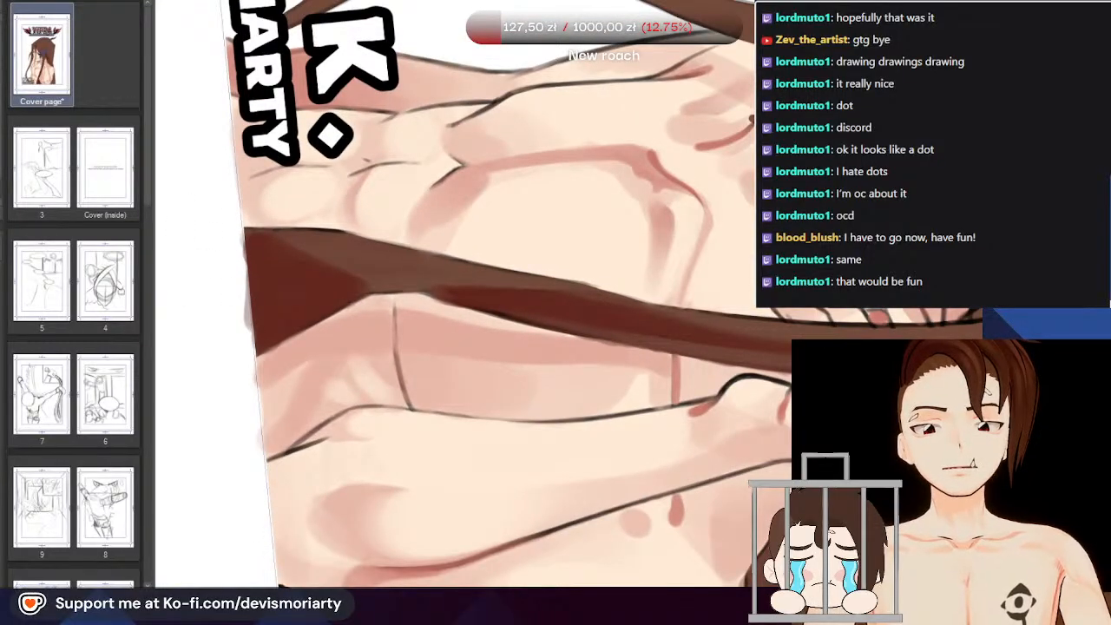
Select the blank margin just below the artwork, delete the paint spilled past the bottom edge, and clear the selection
scroll(342, 330, "down", 3)
scroll(342, 330, "up", 4)
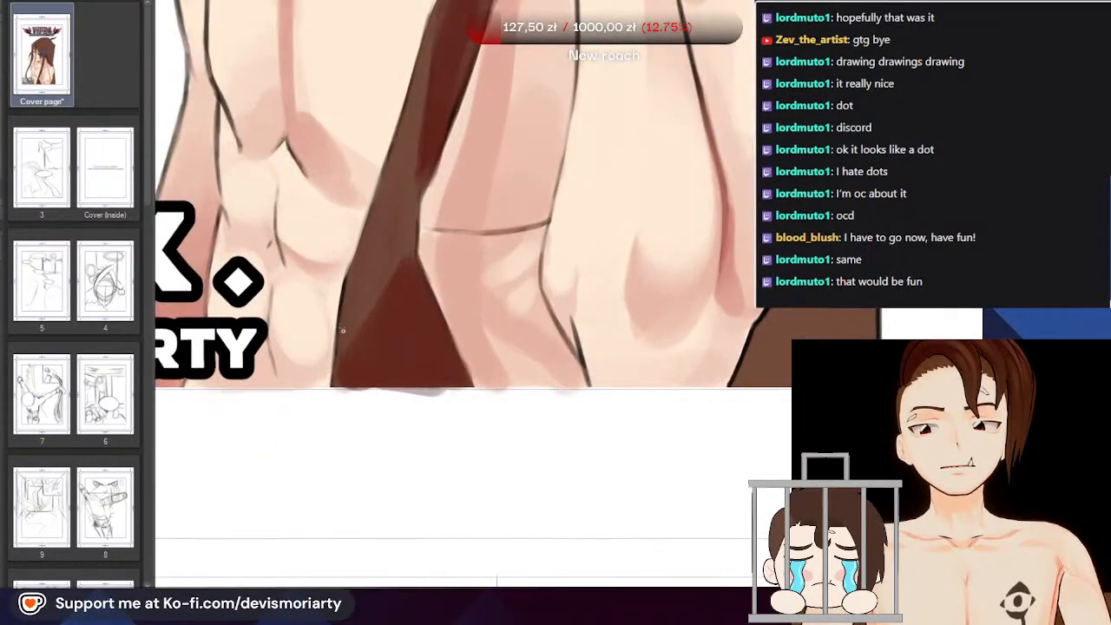
left_click_drag(850, 504, 171, 387)
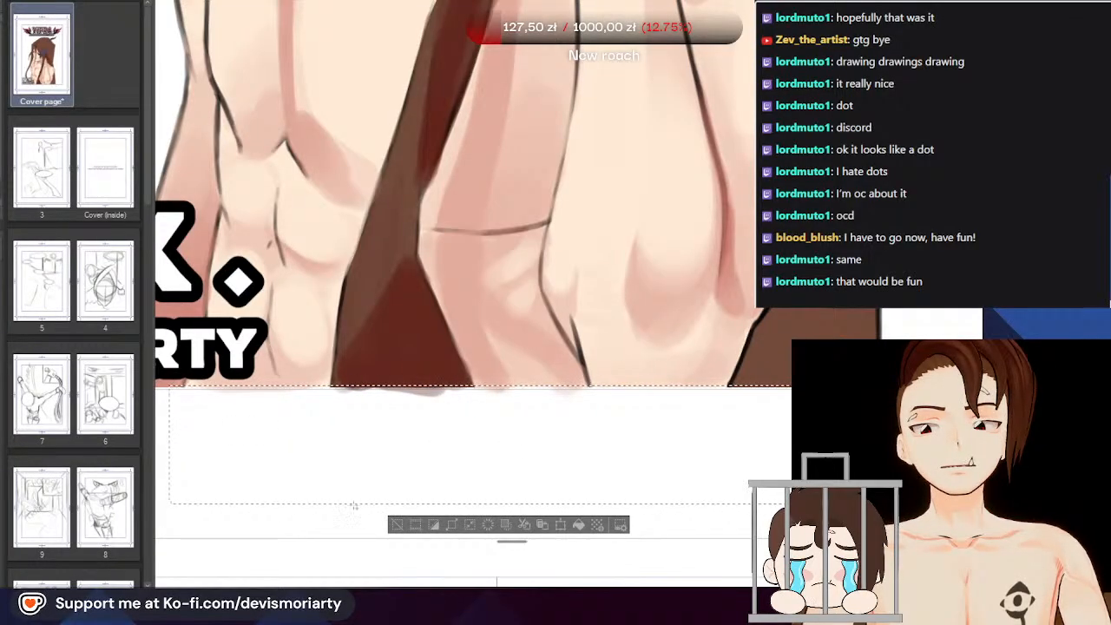
left_click(399, 523)
mouse_move(716, 507)
left_mouse_down()
mouse_move(198, 409)
mouse_move(163, 387)
left_mouse_up()
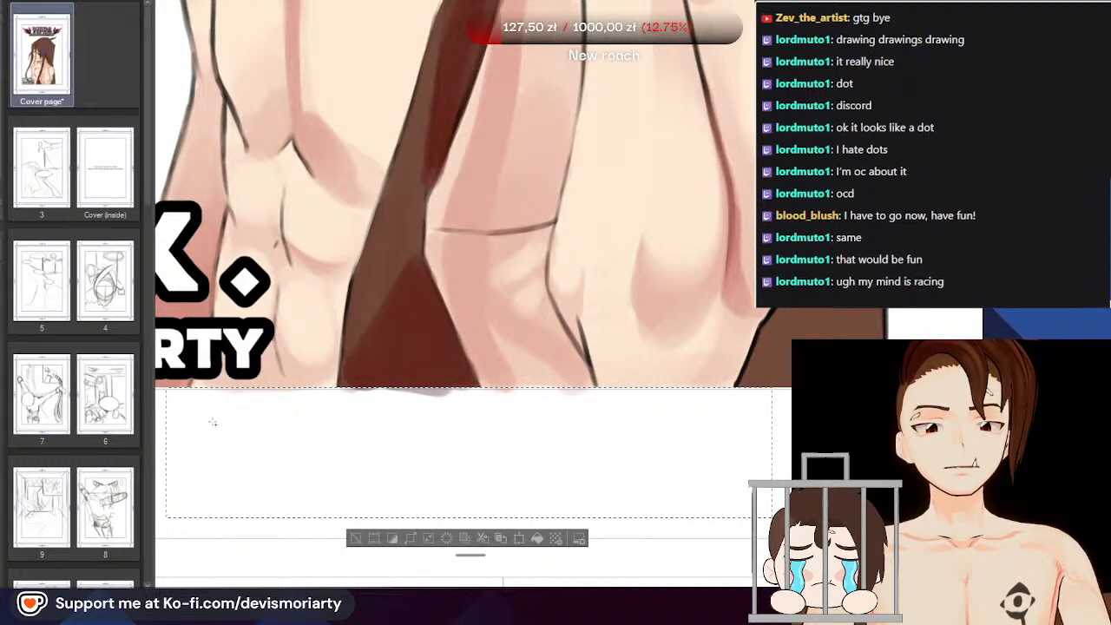
key("Delete")
left_click(358, 538)
scroll(325, 295, "down", 3)
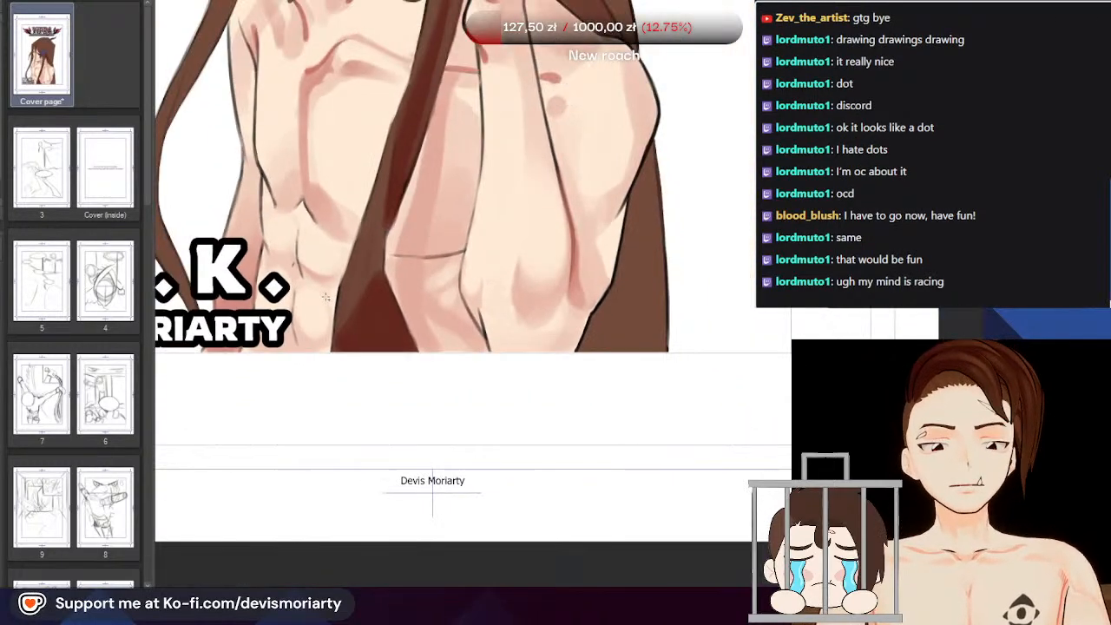
Reshape the slanted upper edge of the flared end's red-brown shadow into a fuller, rounded curve
scroll(326, 272, "up", 2)
scroll(387, 245, "down", 3)
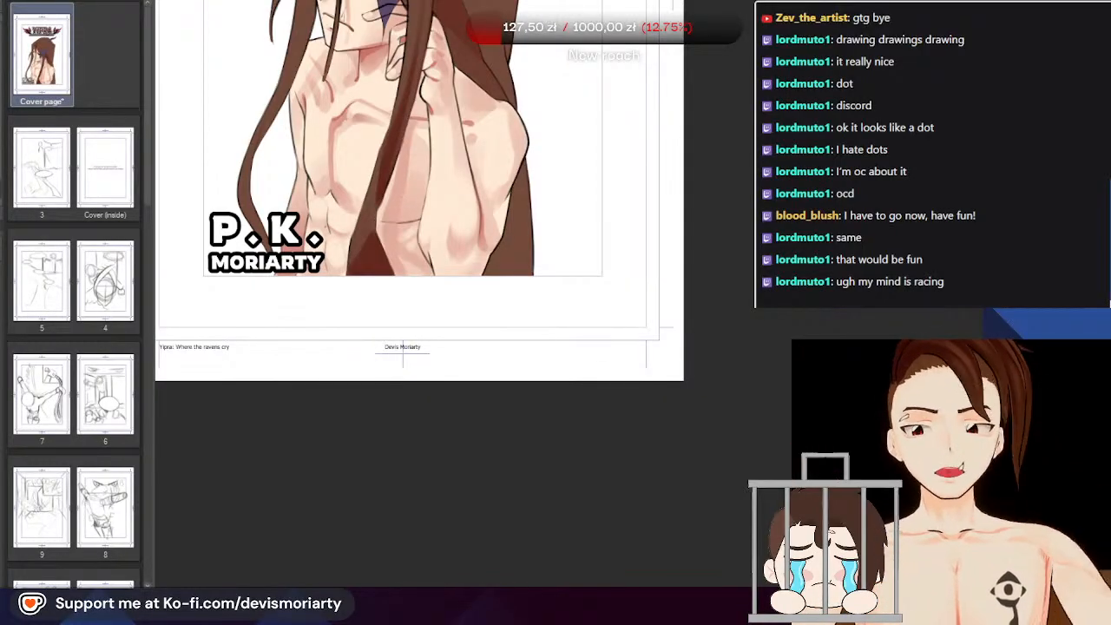
scroll(350, 287, "down", 1)
scroll(350, 287, "up", 7)
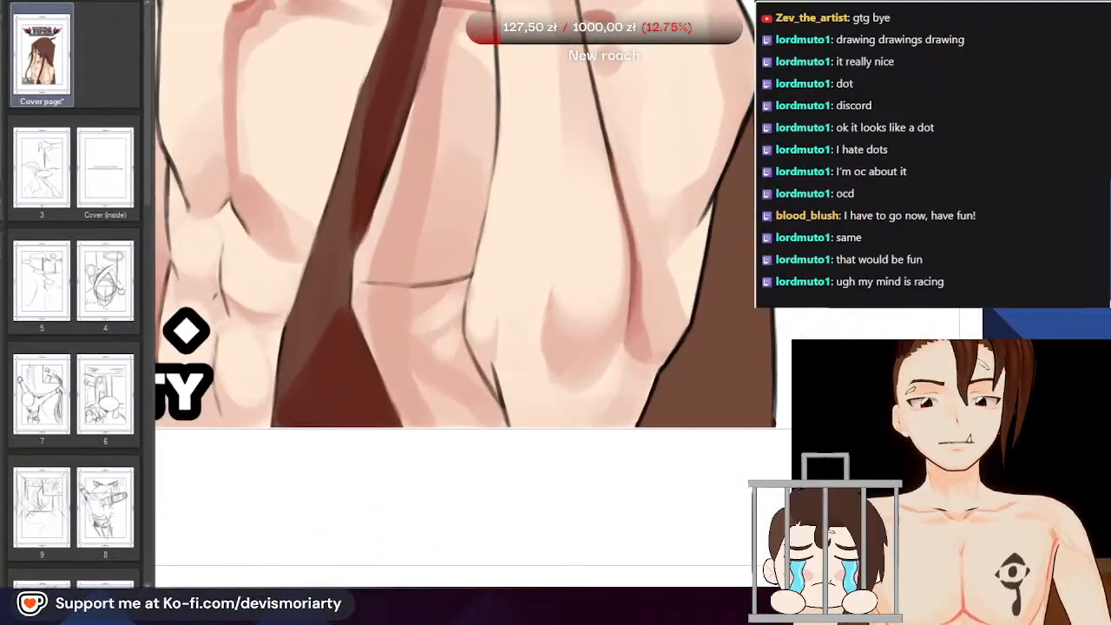
scroll(350, 287, "down", 1)
scroll(319, 332, "up", 4)
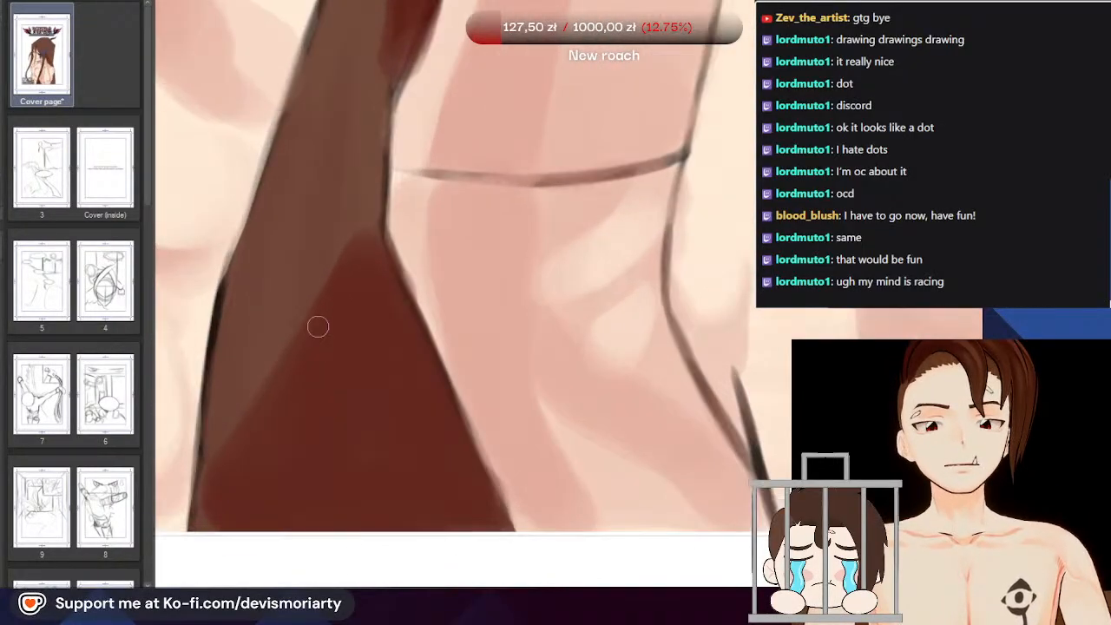
scroll(318, 324, "down", 1)
scroll(278, 391, "down", 4)
scroll(313, 334, "up", 3)
scroll(344, 306, "down", 1)
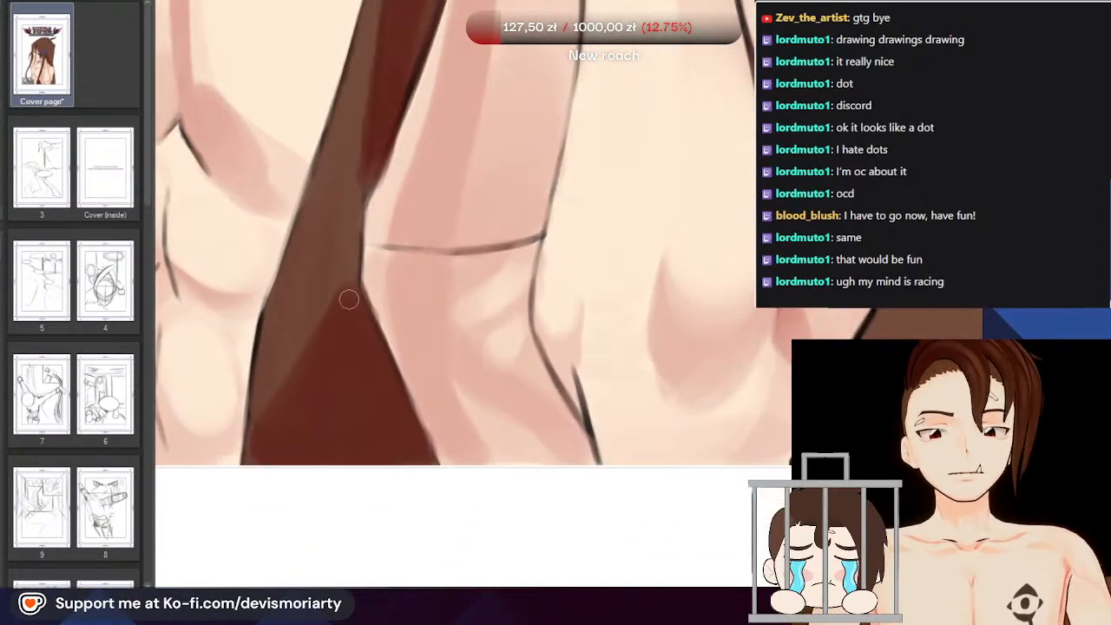
left_click_drag(312, 339, 262, 415)
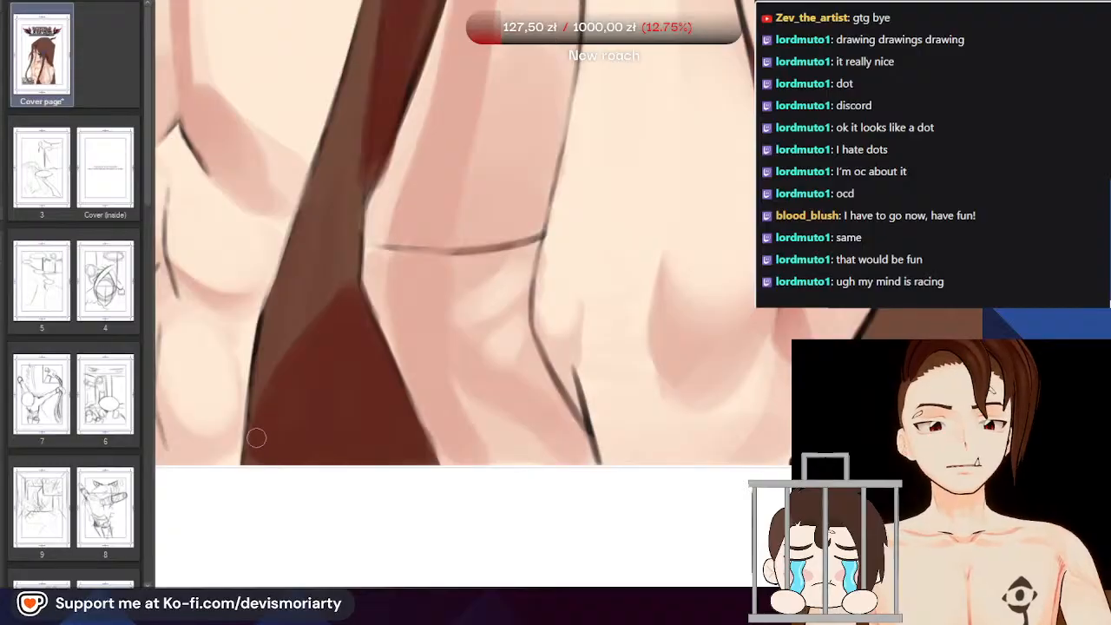
scroll(266, 402, "up", 2)
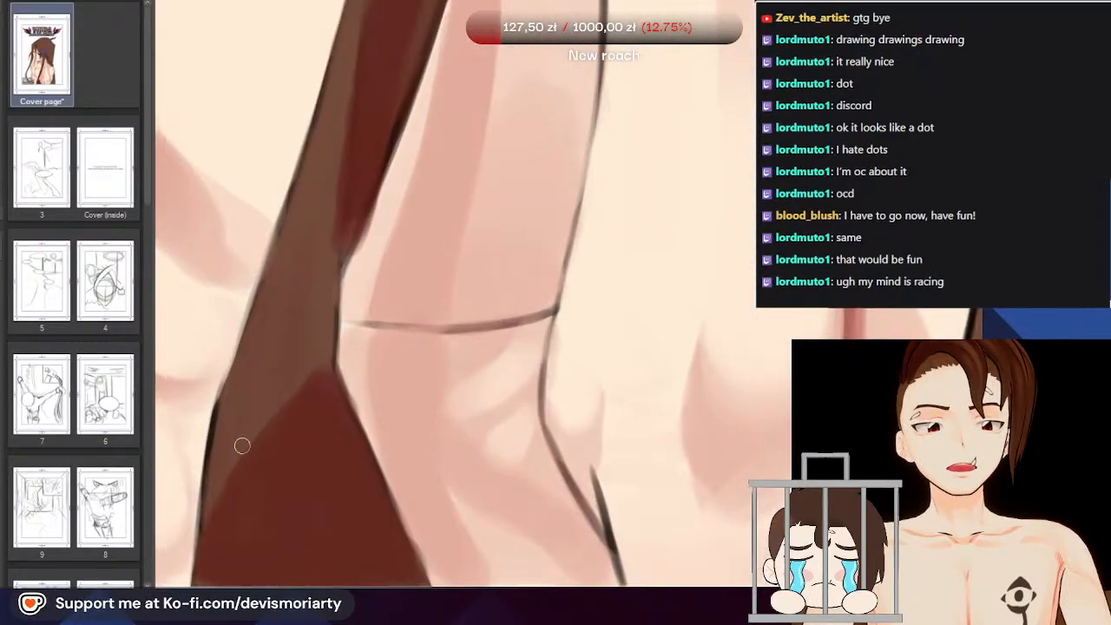
scroll(256, 456, "down", 1)
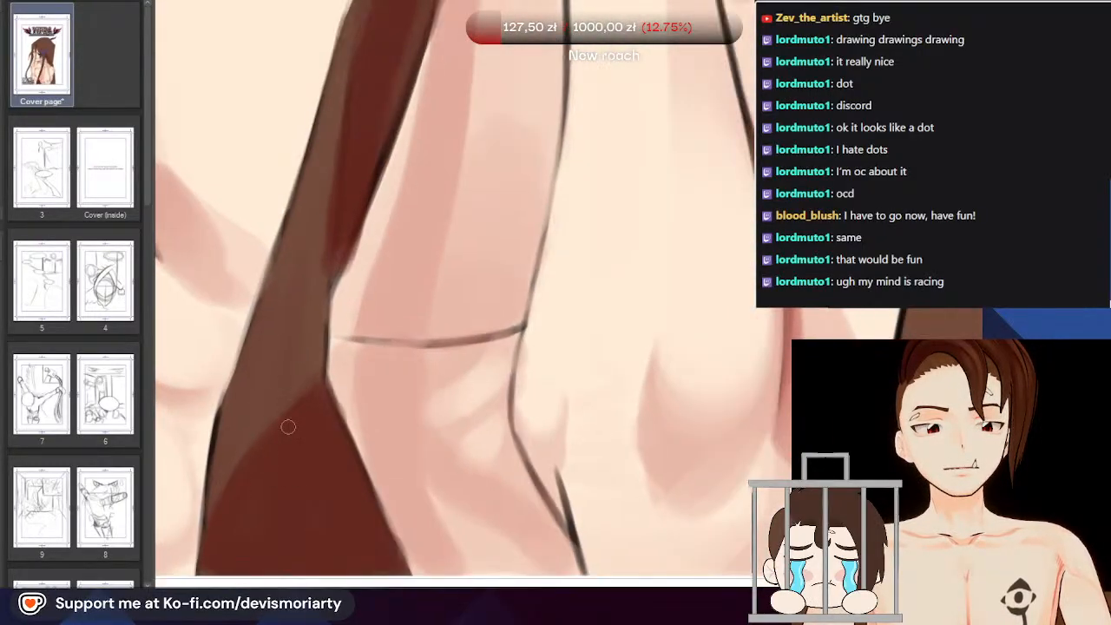
Sample the strand's base brown and touch up the outer edge of its shadow over the chest
scroll(320, 295, "down", 3)
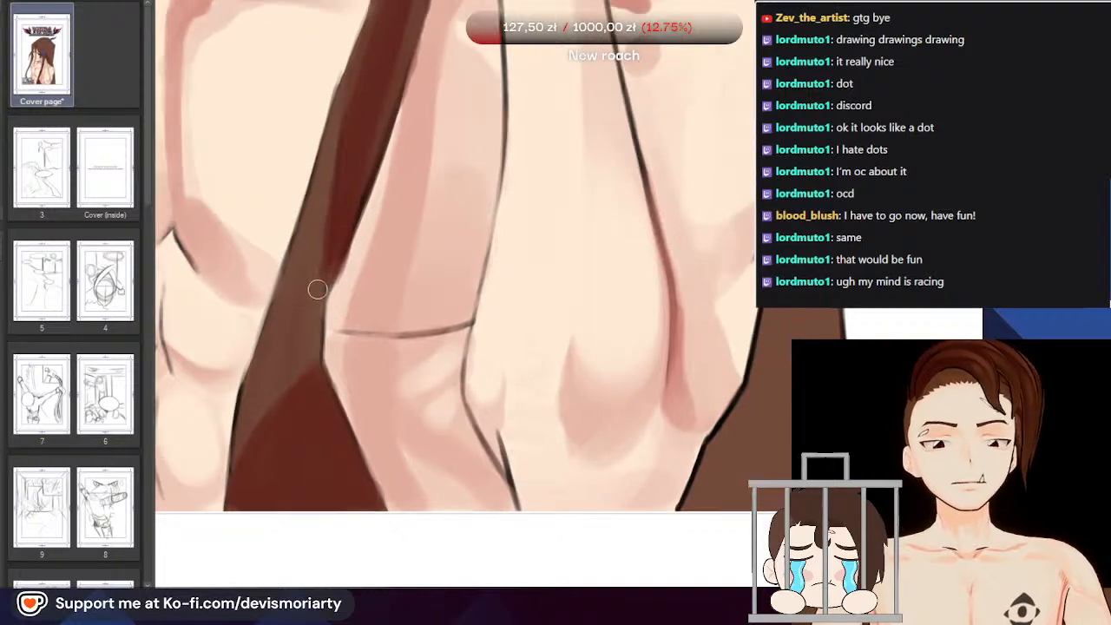
scroll(318, 299, "down", 2)
scroll(316, 212, "up", 2)
scroll(315, 234, "down", 1)
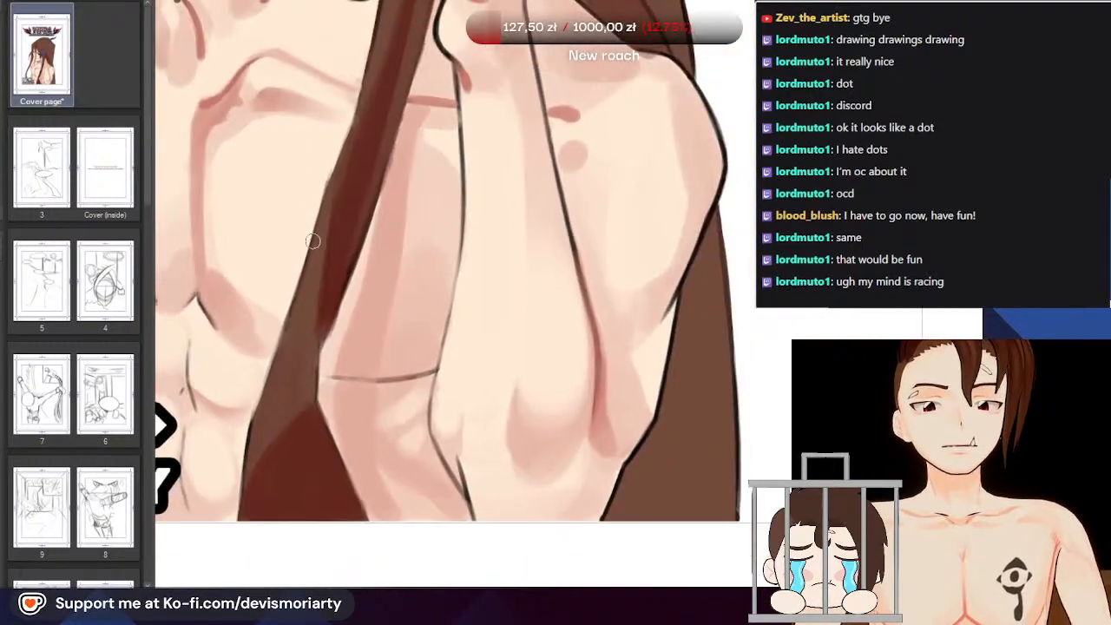
scroll(312, 247, "up", 1)
left_click(301, 330, "alt")
scroll(320, 228, "up", 1)
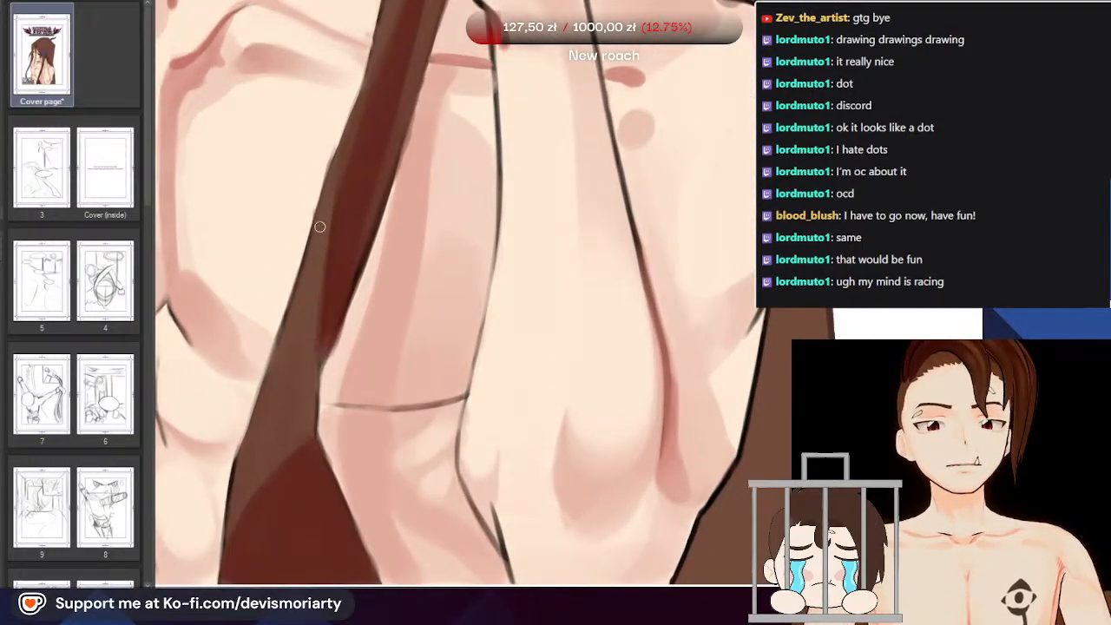
scroll(314, 260, "down", 4)
scroll(300, 186, "up", 3)
scroll(317, 260, "down", 1)
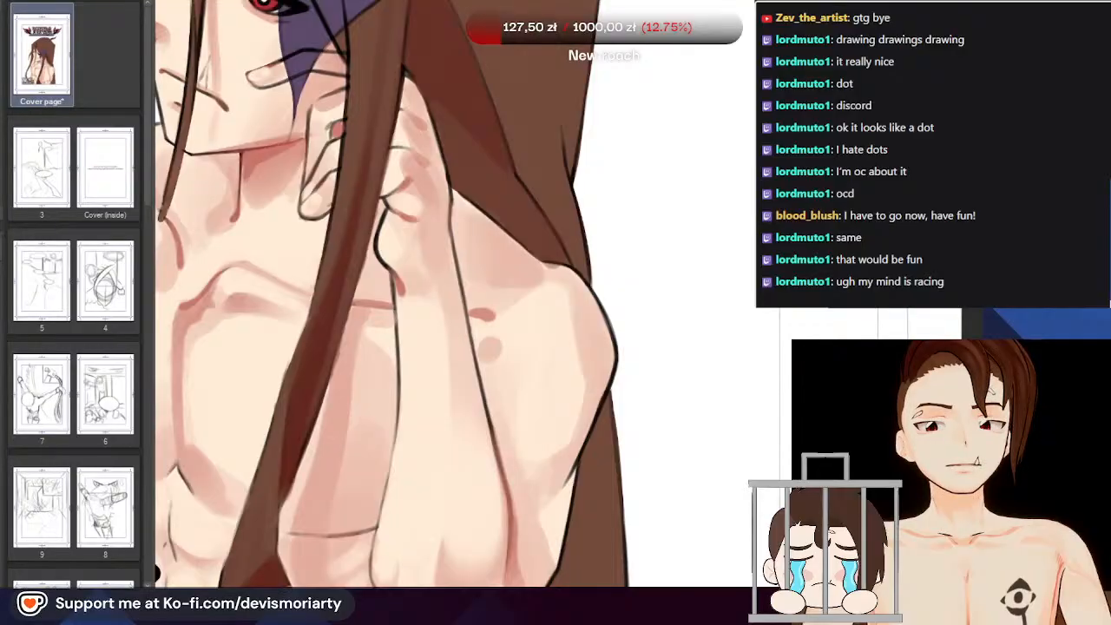
Turn the canvas upside down and examine the long strand's shading beside the raised hand and face
left_click_drag(825, 182, 315, 511)
scroll(304, 260, "down", 3)
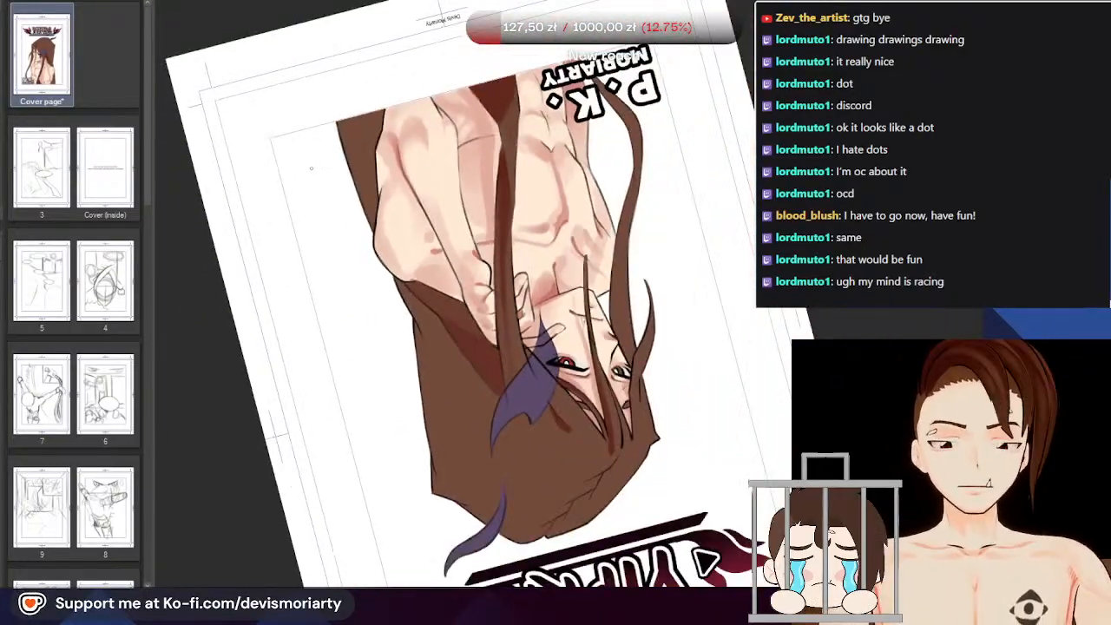
scroll(310, 167, "up", 5)
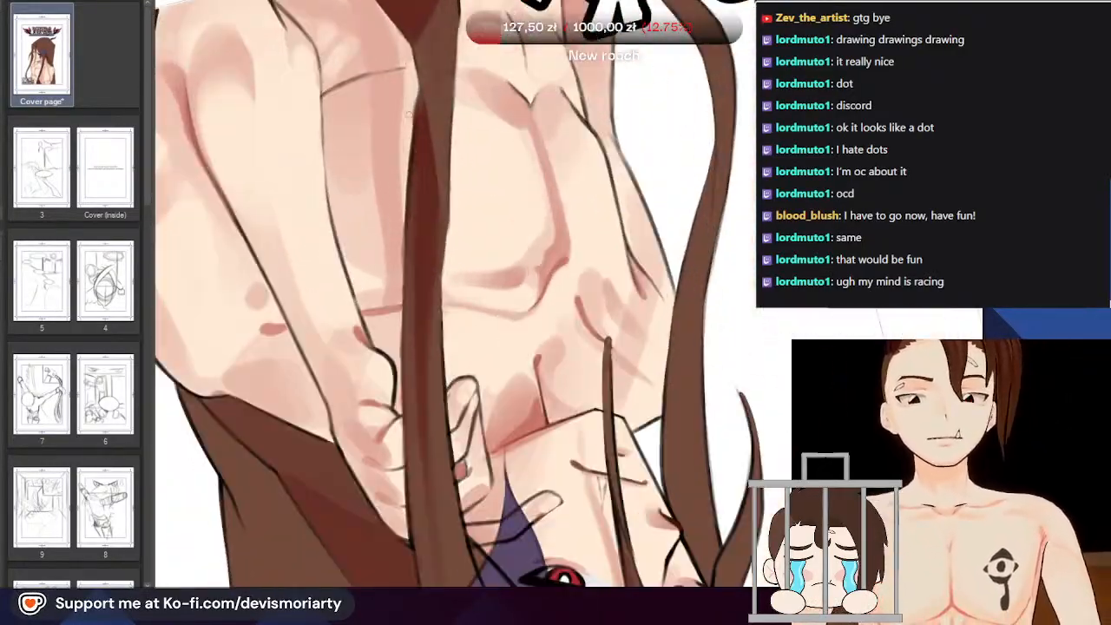
scroll(410, 114, "down", 1)
scroll(422, 252, "up", 1)
scroll(425, 322, "down", 3)
scroll(478, 347, "up", 2)
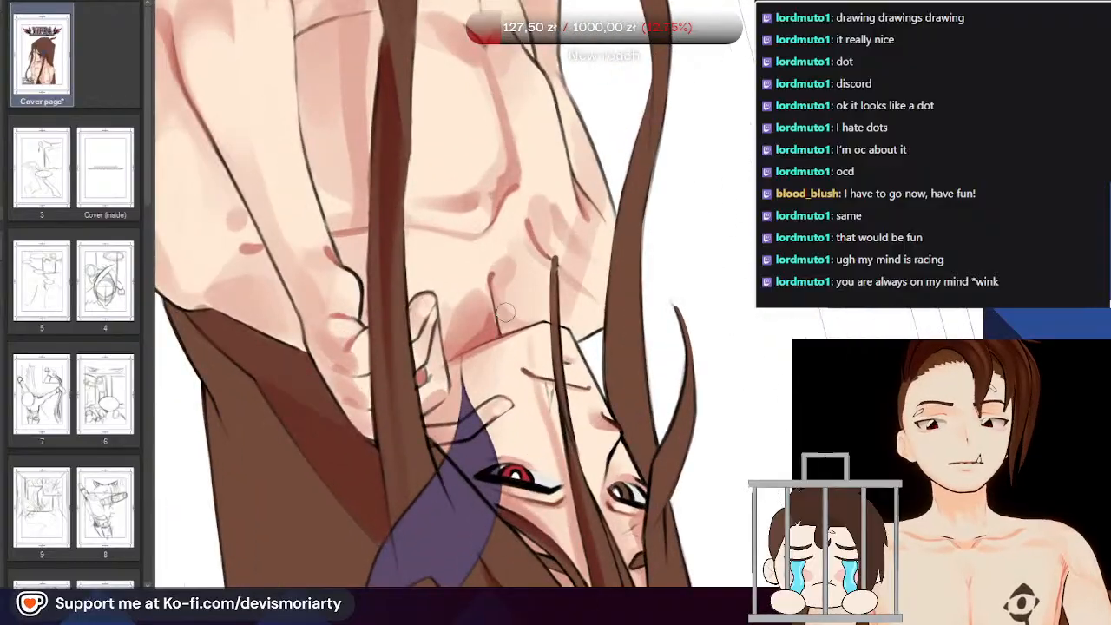
scroll(507, 312, "down", 3)
scroll(430, 154, "up", 2)
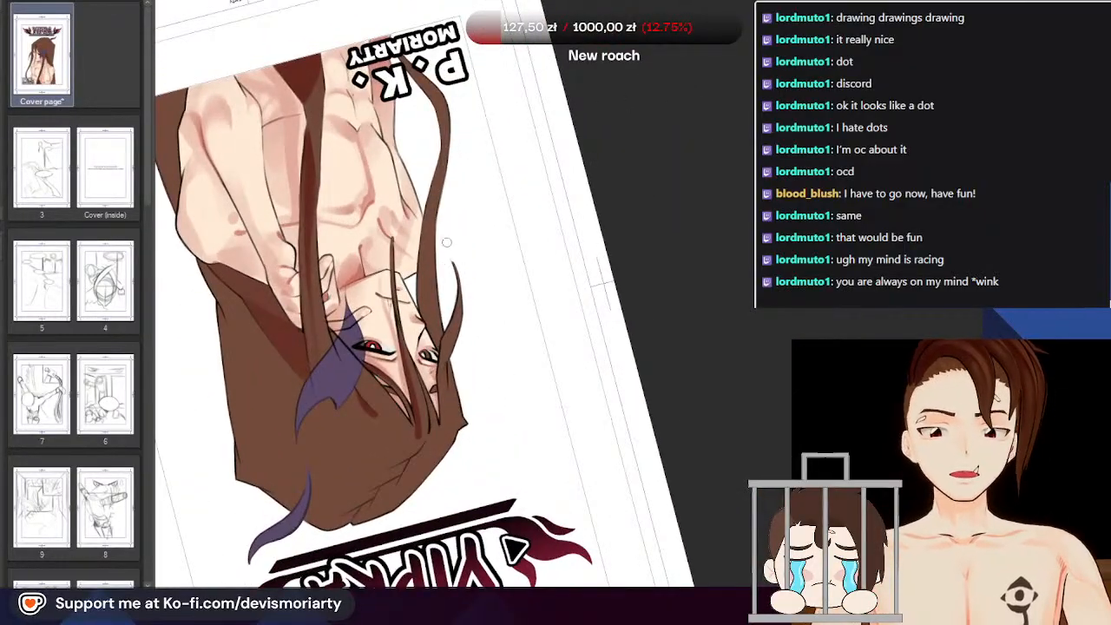
scroll(450, 240, "up", 3)
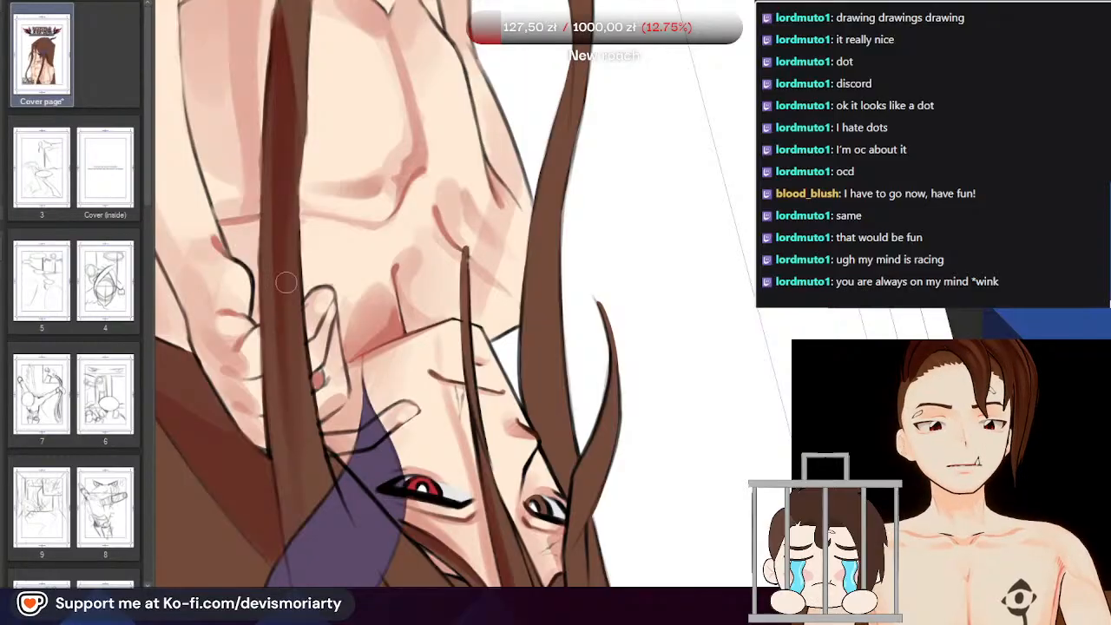
Turn the canvas upright again and refine the lower edge of the long strand's shadow over the chest
scroll(323, 304, "down", 2)
scroll(287, 151, "up", 2)
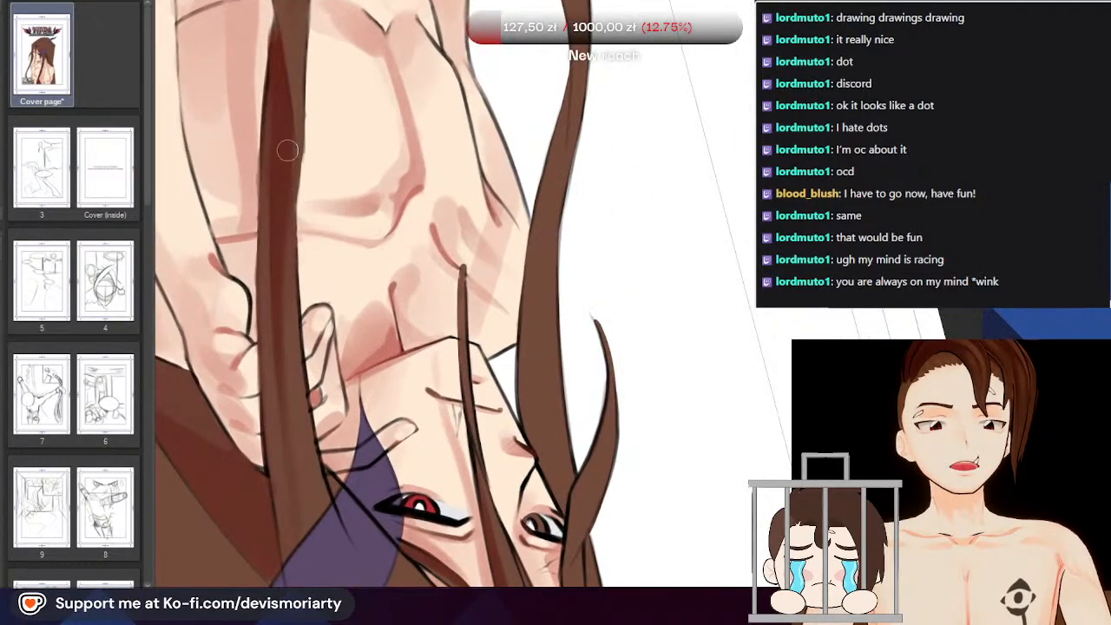
scroll(318, 511, "down", 4)
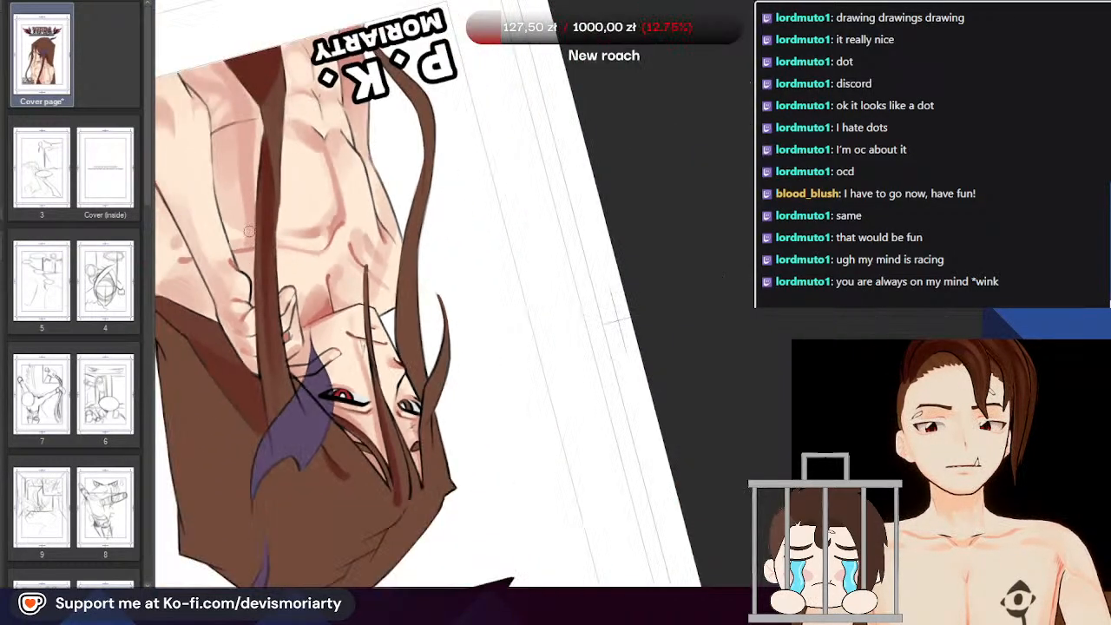
scroll(361, 251, "up", 3)
scroll(307, 432, "up", 3)
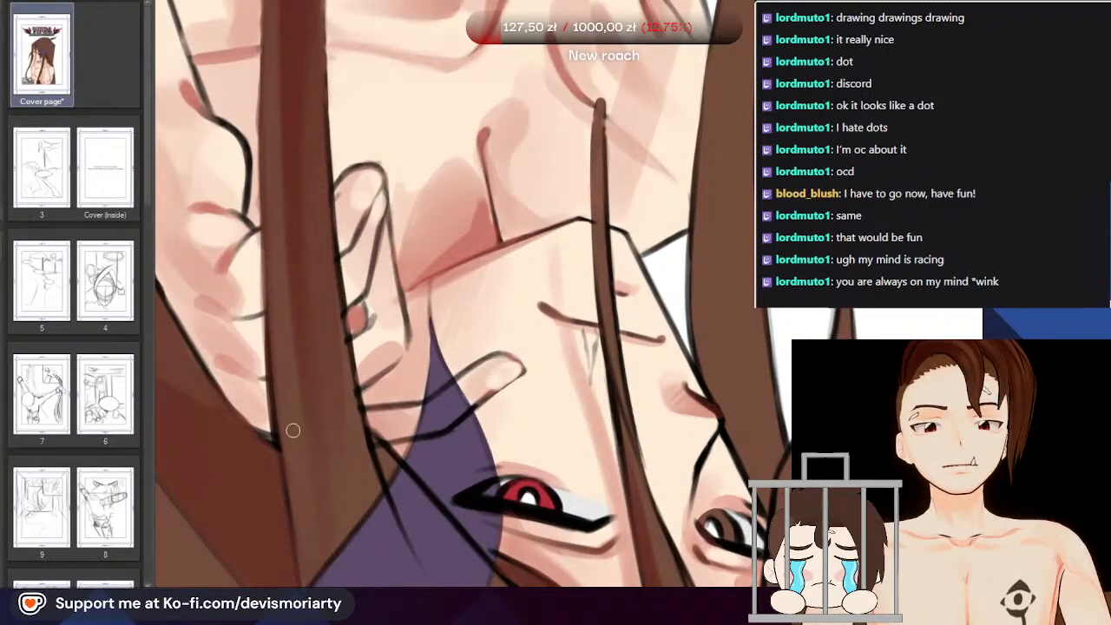
scroll(281, 207, "down", 2)
scroll(473, 295, "down", 1)
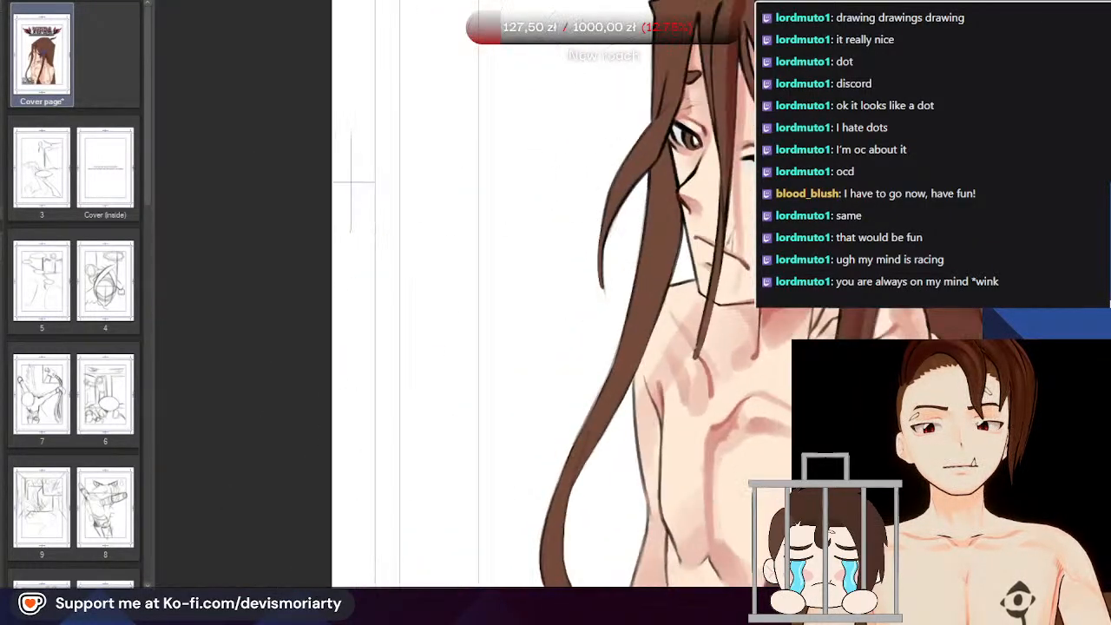
scroll(474, 295, "down", 3)
scroll(671, 338, "up", 3)
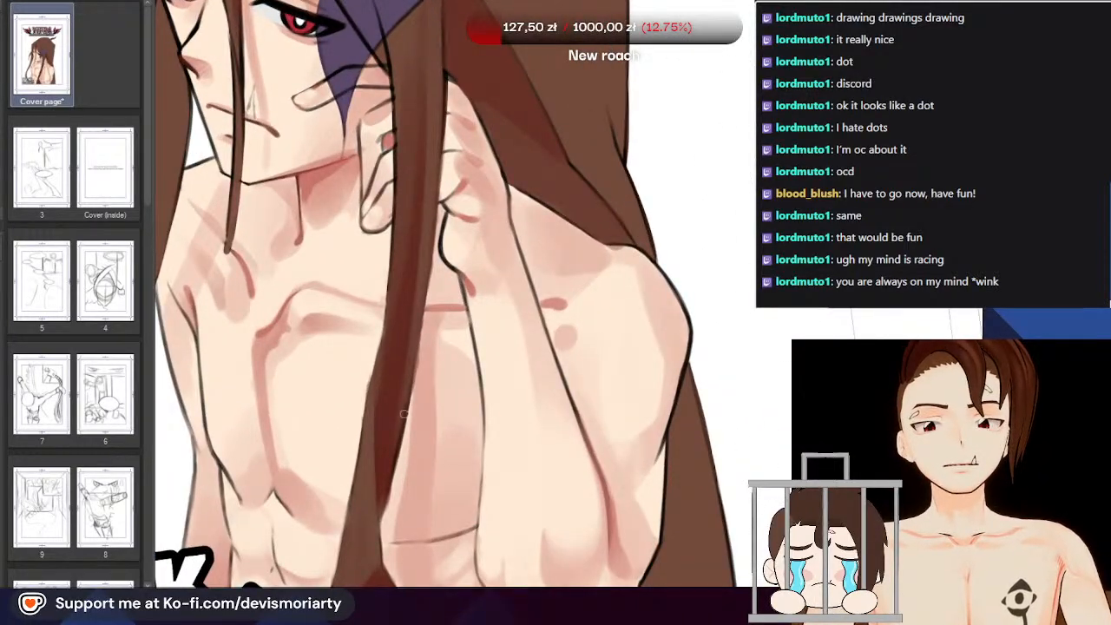
left_click_drag(408, 428, 396, 467)
scroll(396, 455, "down", 3)
scroll(405, 246, "up", 2)
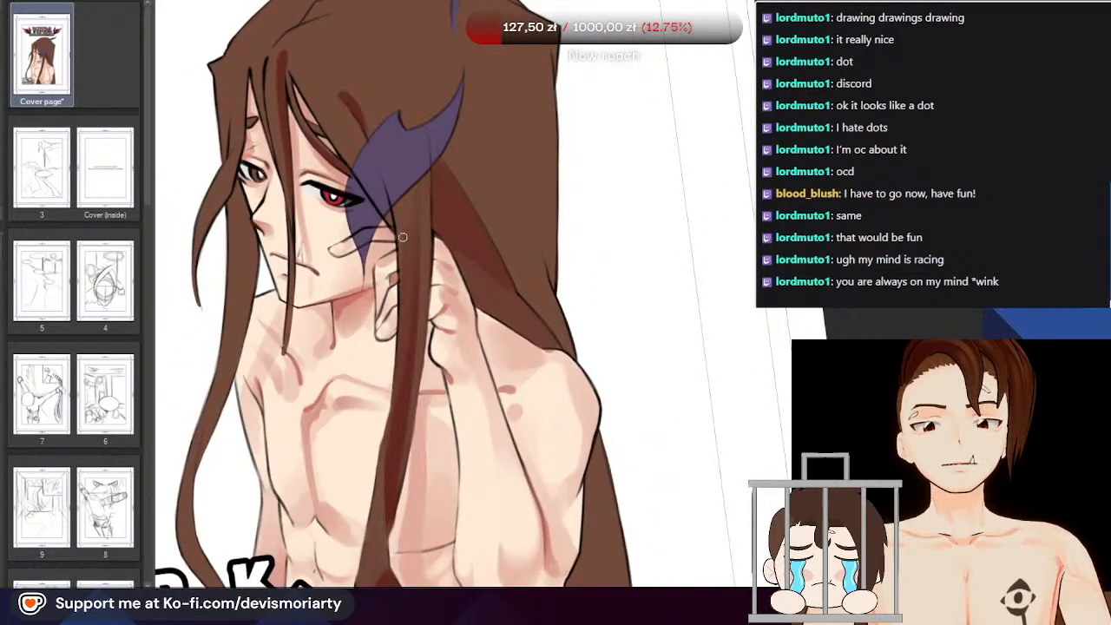
Extend and blend the back hair's red-brown shadow behind the raised hand down along the outline to the shoulder
scroll(403, 237, "down", 4)
scroll(310, 159, "up", 6)
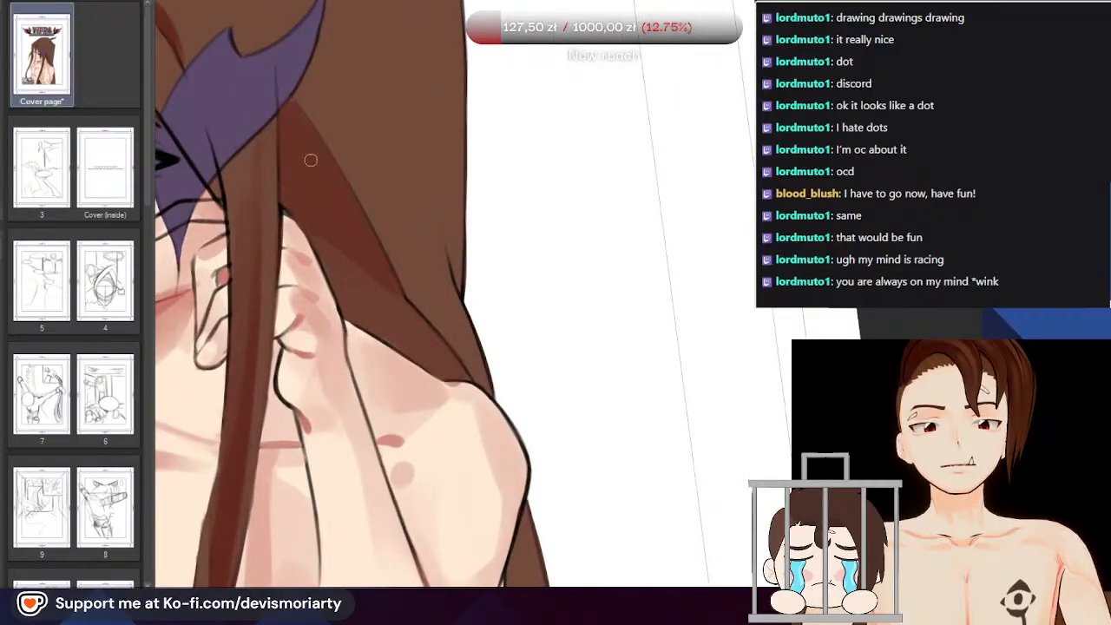
scroll(311, 160, "down", 5)
scroll(352, 324, "up", 6)
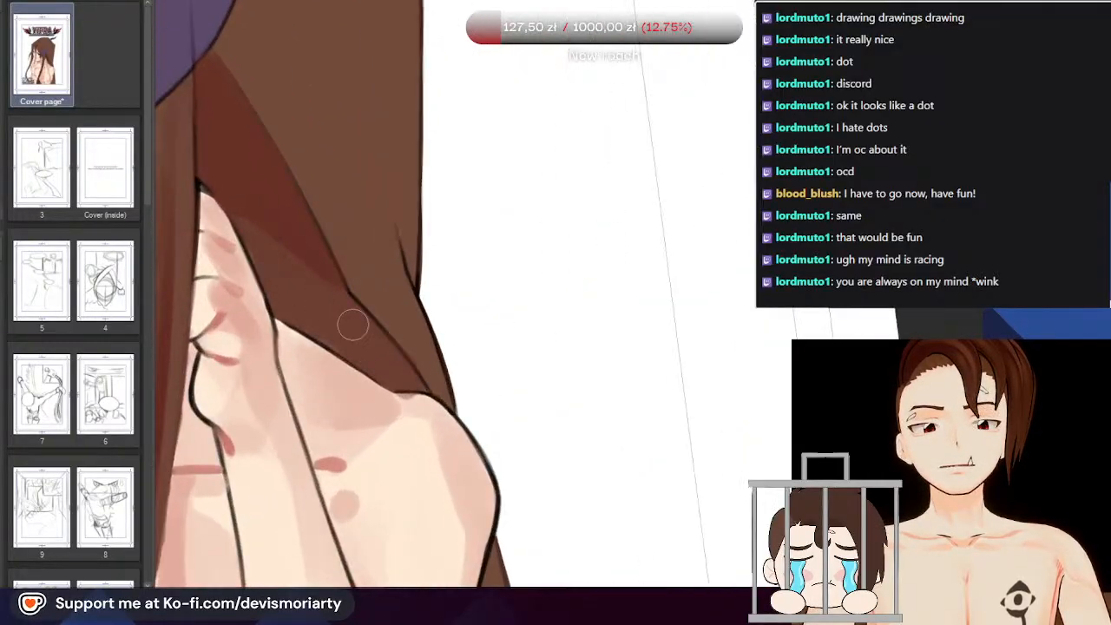
scroll(373, 347, "up", 1)
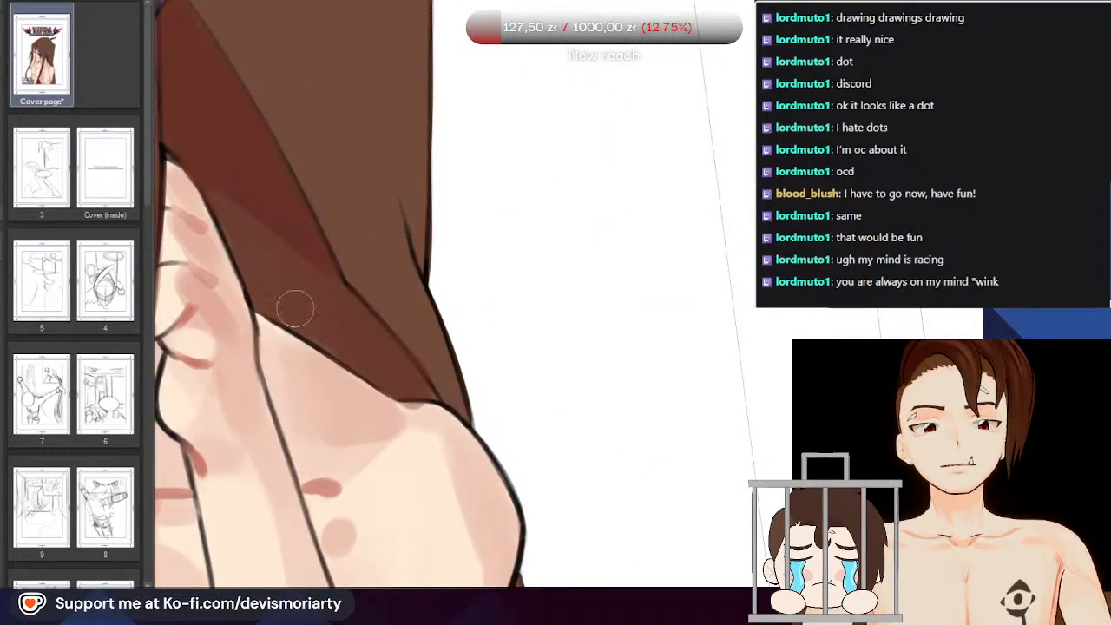
scroll(295, 308, "down", 4)
scroll(292, 232, "up", 5)
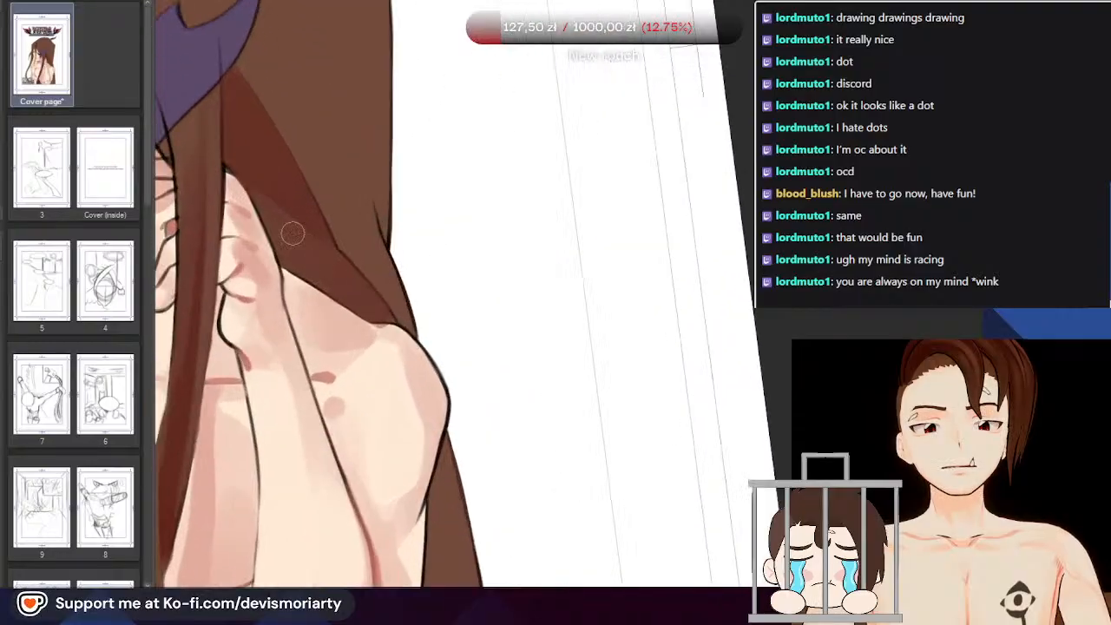
scroll(391, 312, "up", 2)
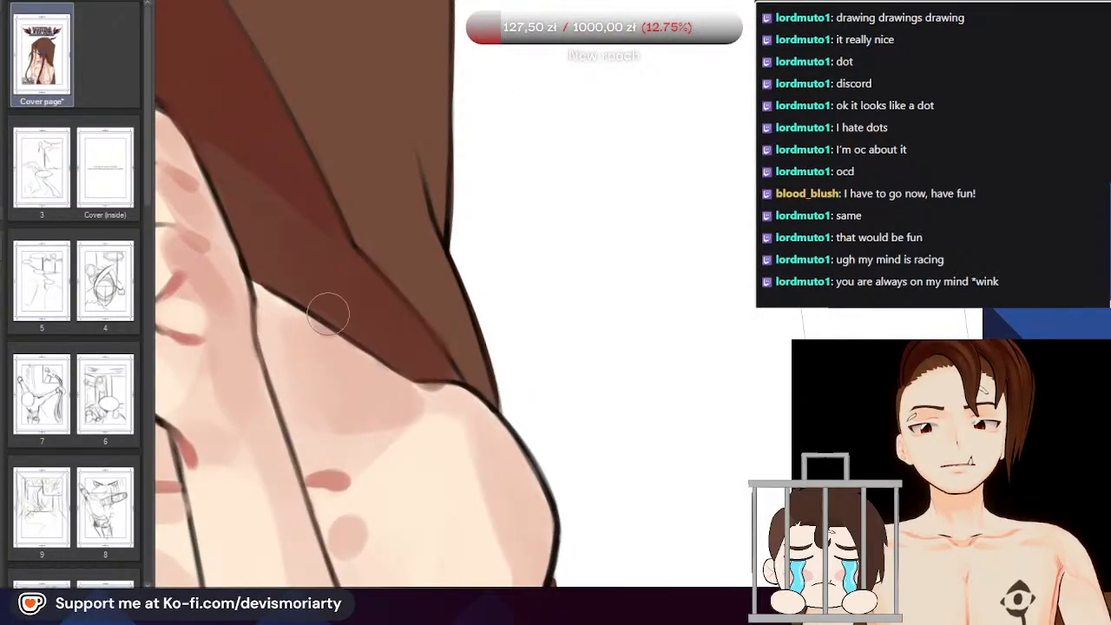
scroll(240, 174, "down", 2)
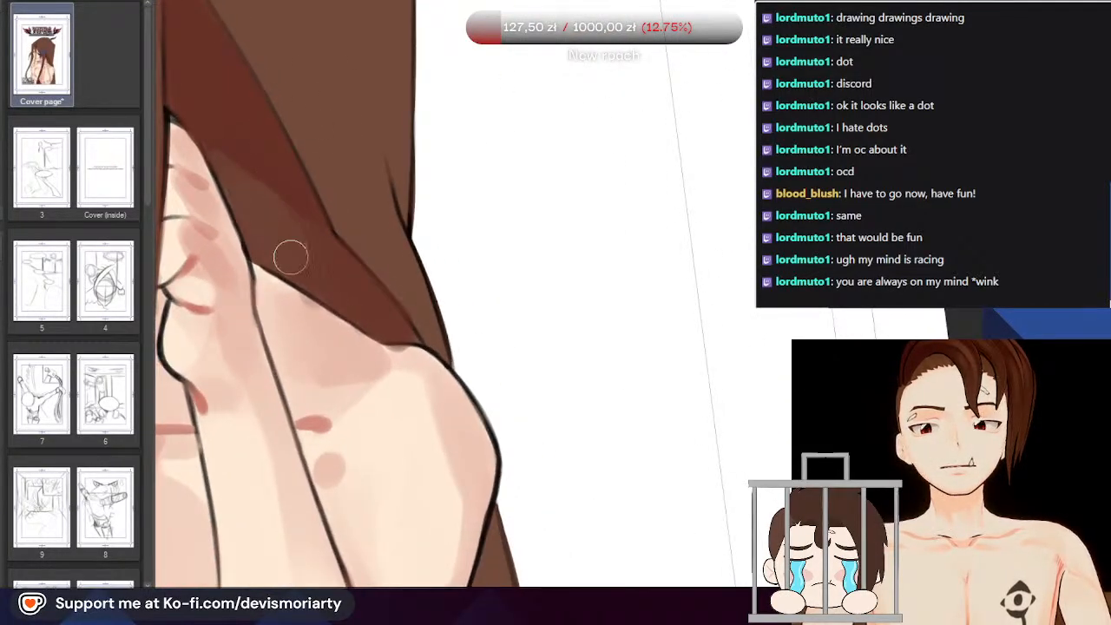
scroll(385, 315, "down", 2)
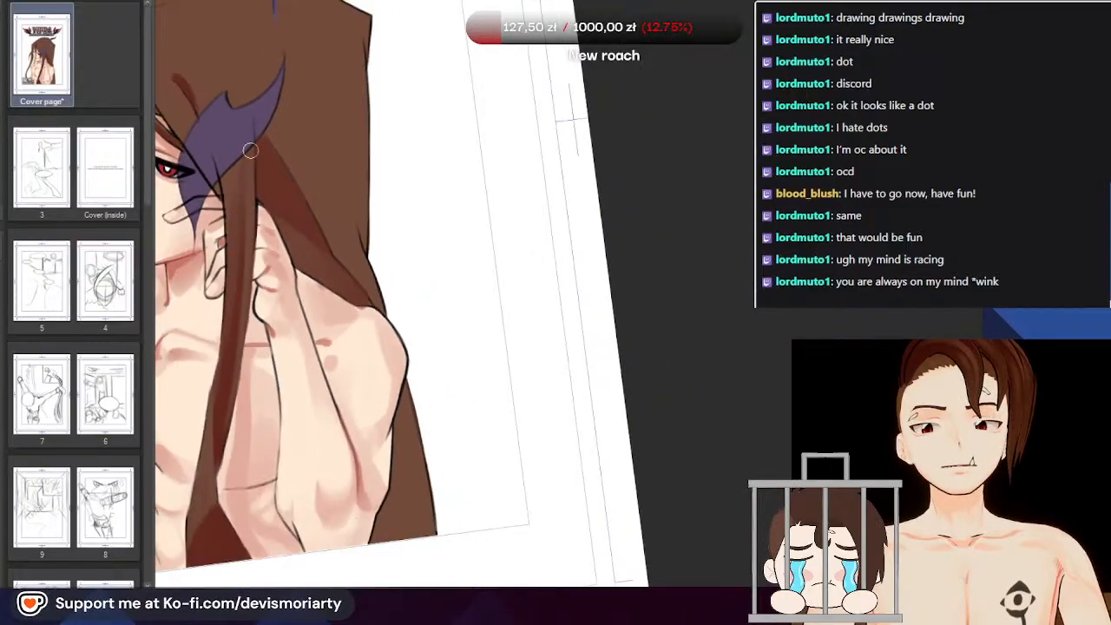
scroll(283, 243, "up", 2)
scroll(332, 297, "up", 2)
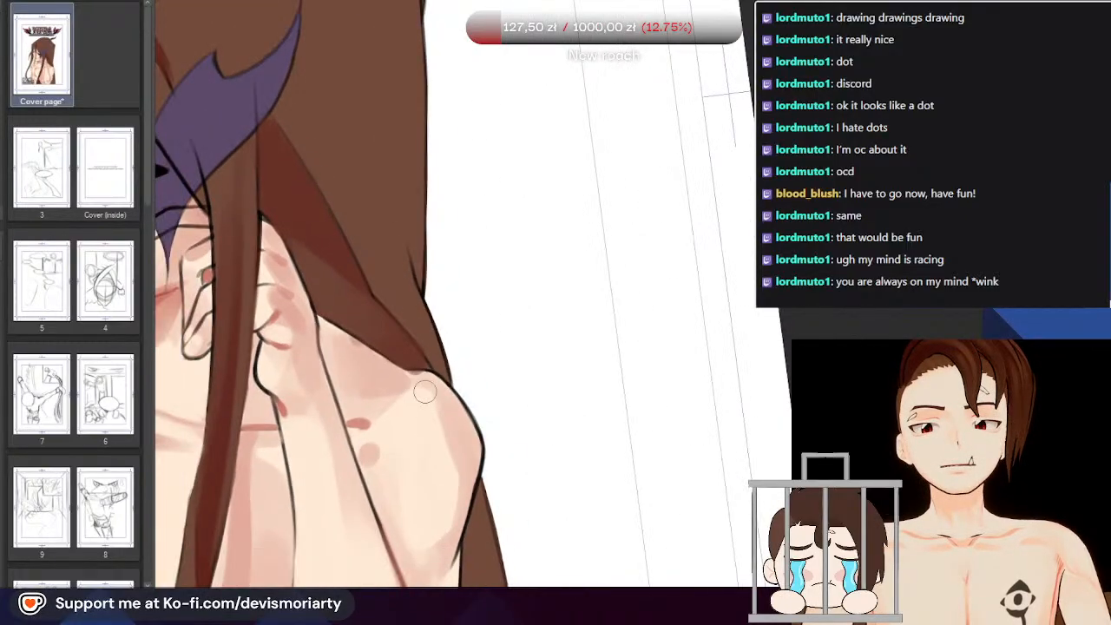
scroll(352, 328, "down", 6)
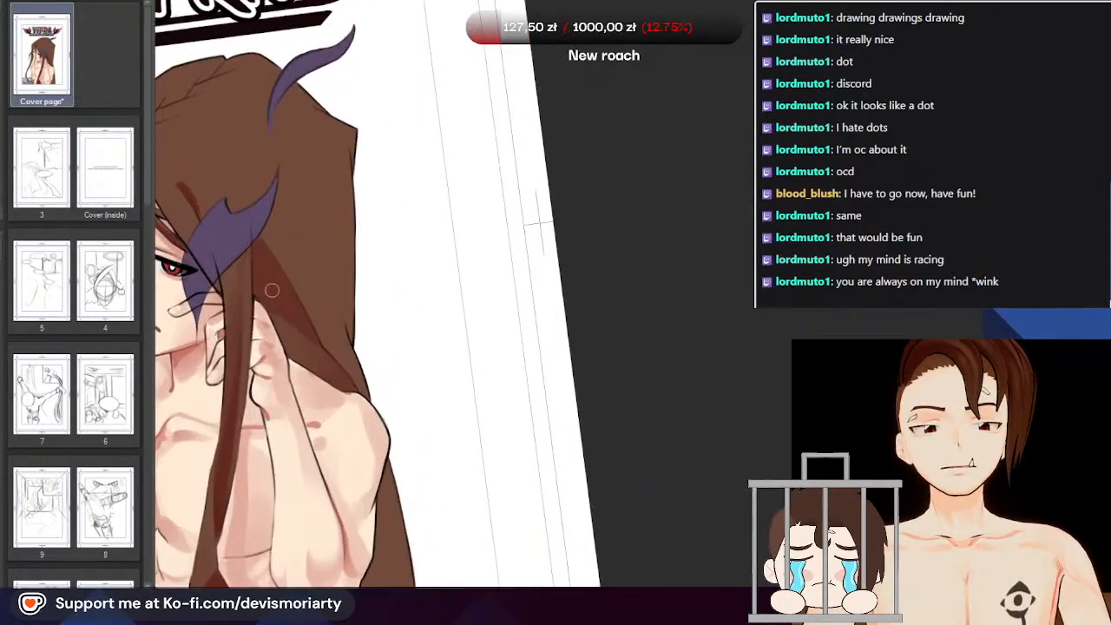
Blend a softer red-brown shade into the thin front strand beside its shadow, from the forehead down past the eye
scroll(295, 285, "up", 6)
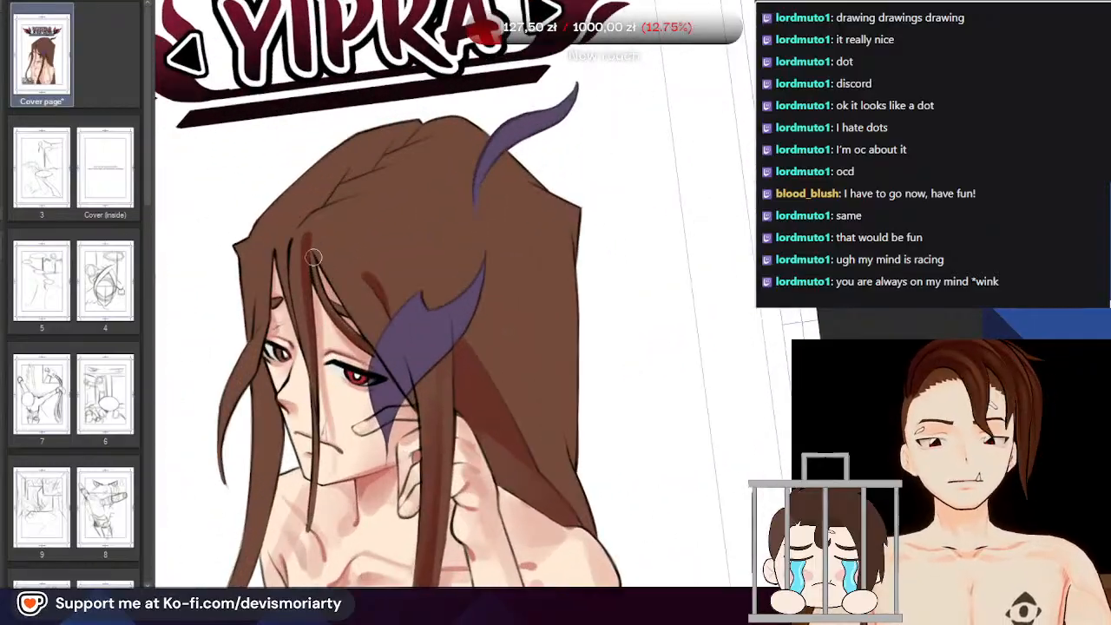
scroll(288, 365, "up", 2)
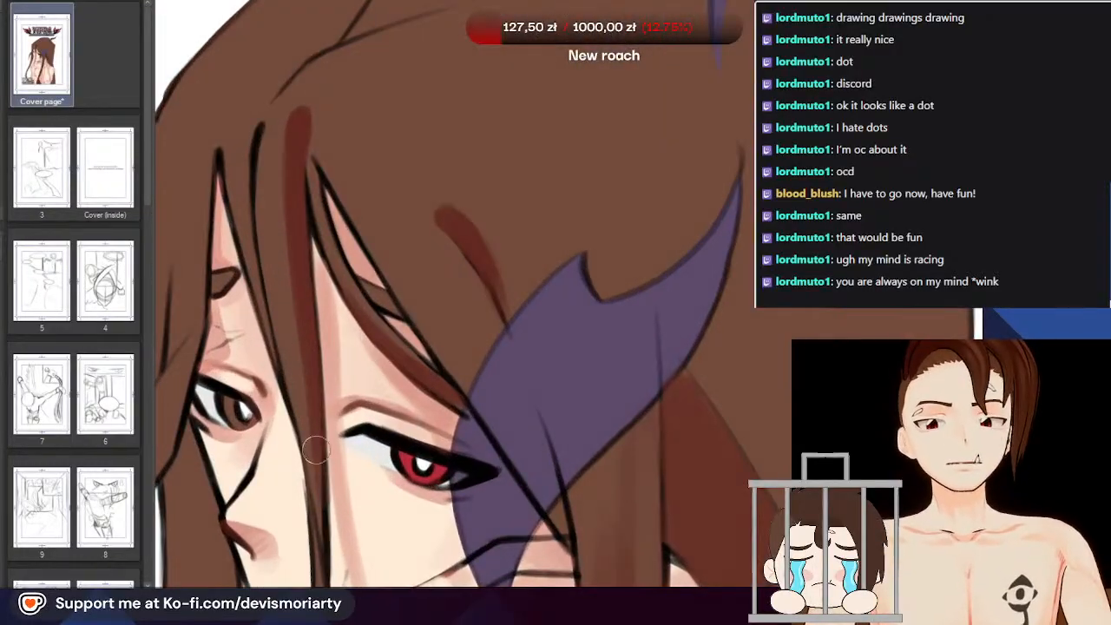
scroll(309, 435, "down", 3)
scroll(288, 301, "up", 3)
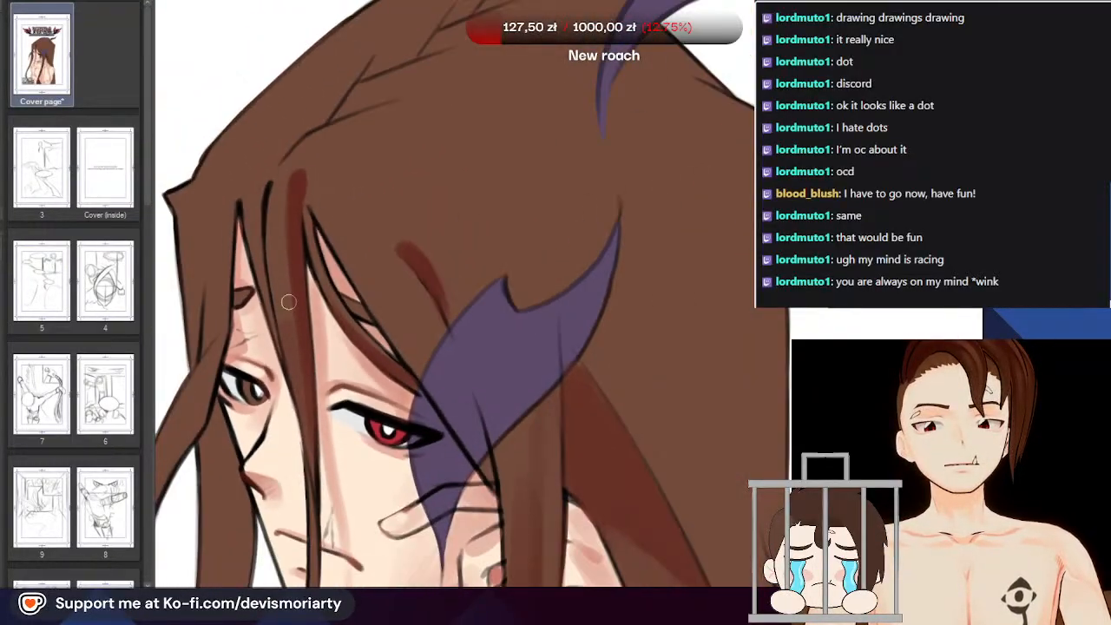
scroll(303, 345, "up", 1)
scroll(297, 148, "down", 2)
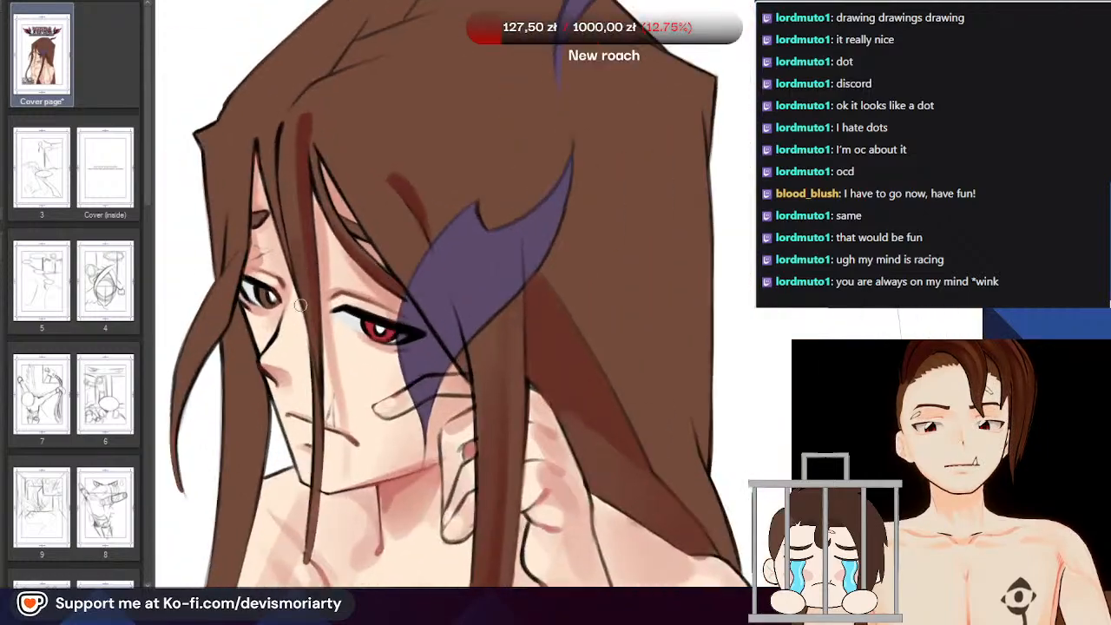
scroll(314, 338, "down", 2)
scroll(300, 339, "up", 3)
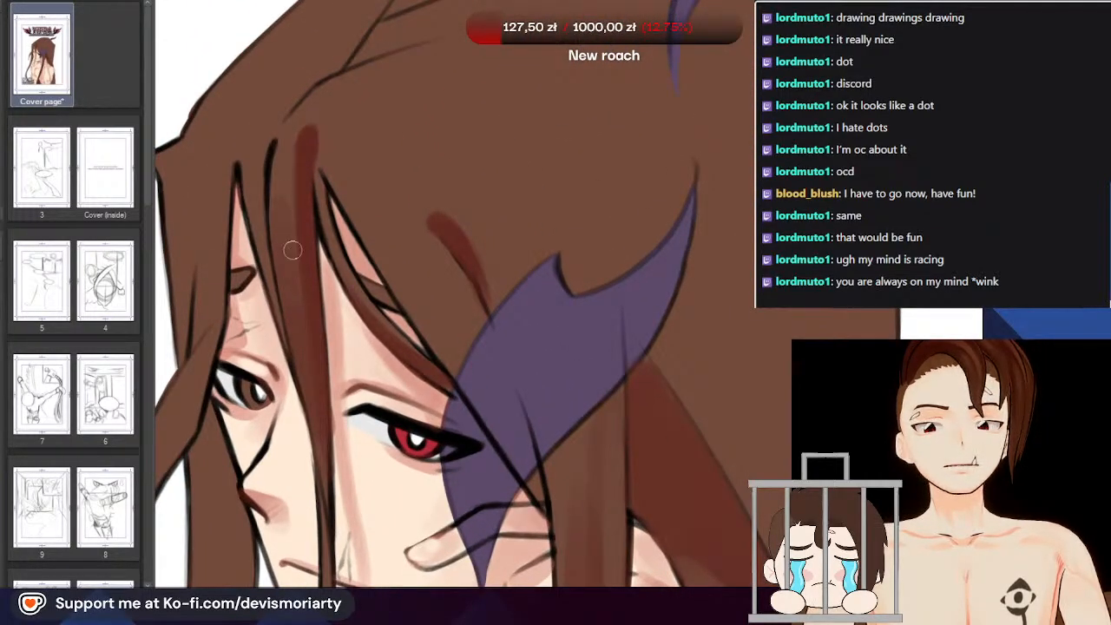
scroll(291, 250, "down", 3)
scroll(327, 351, "up", 4)
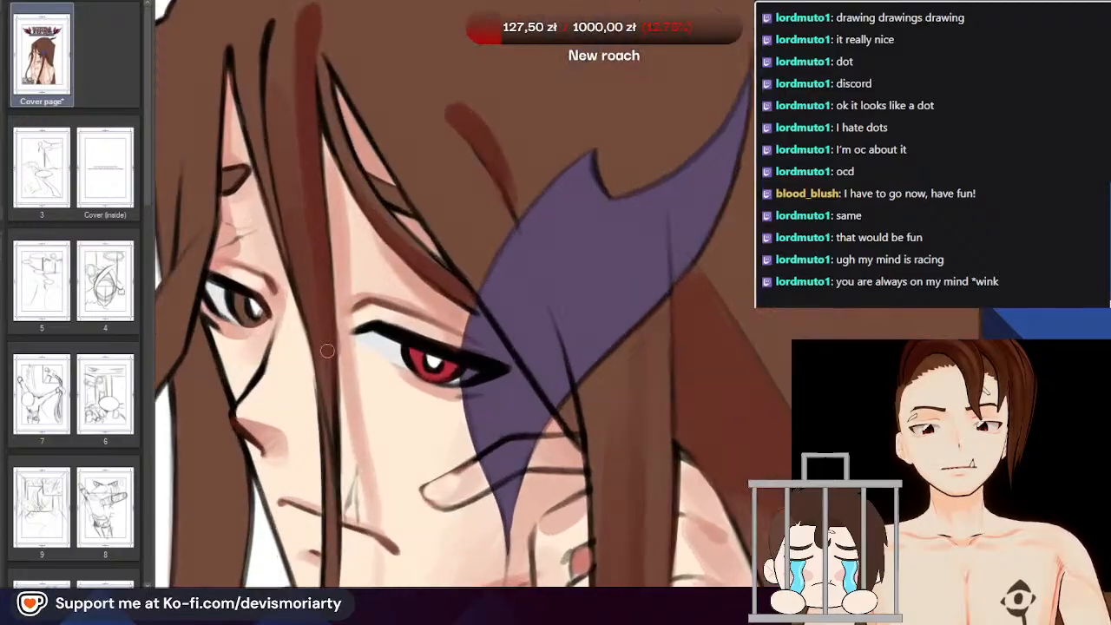
scroll(327, 350, "up", 1)
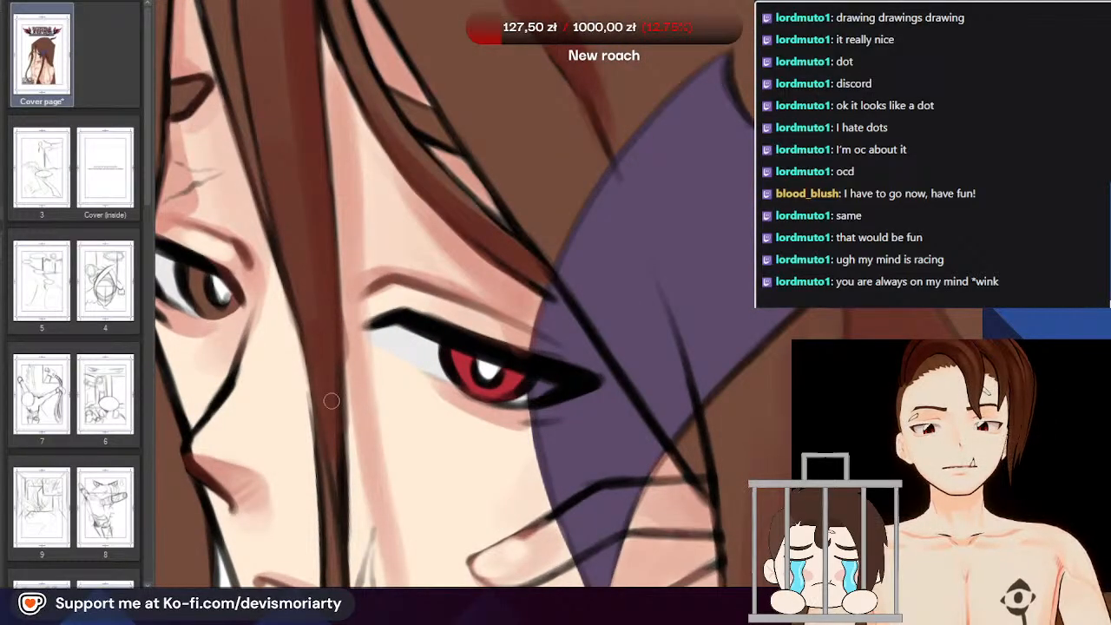
scroll(331, 400, "down", 4)
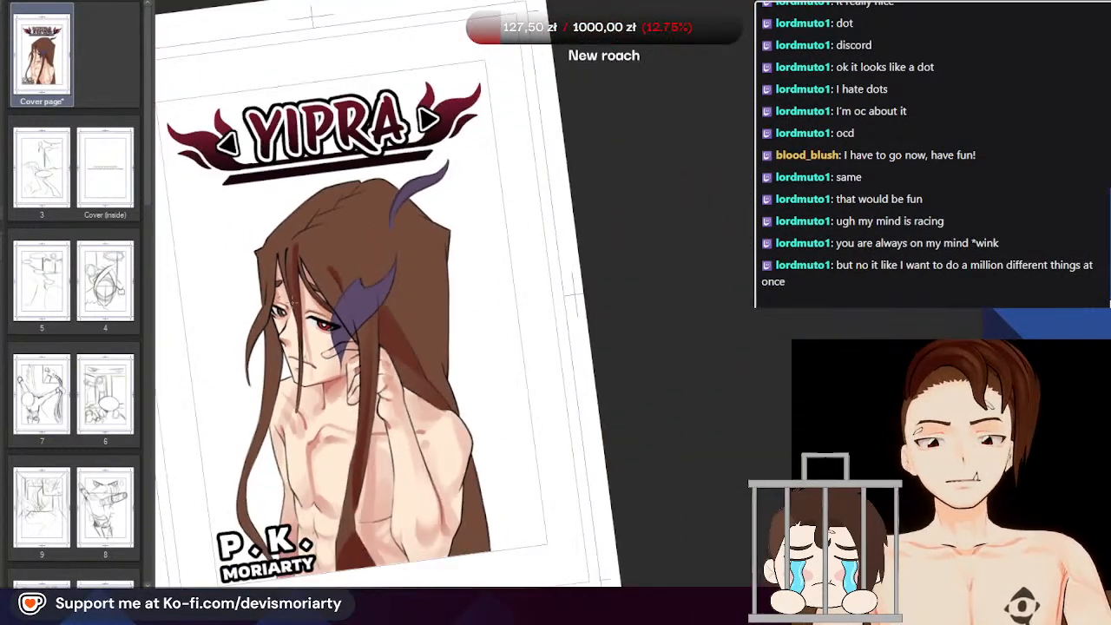
scroll(323, 392, "down", 3)
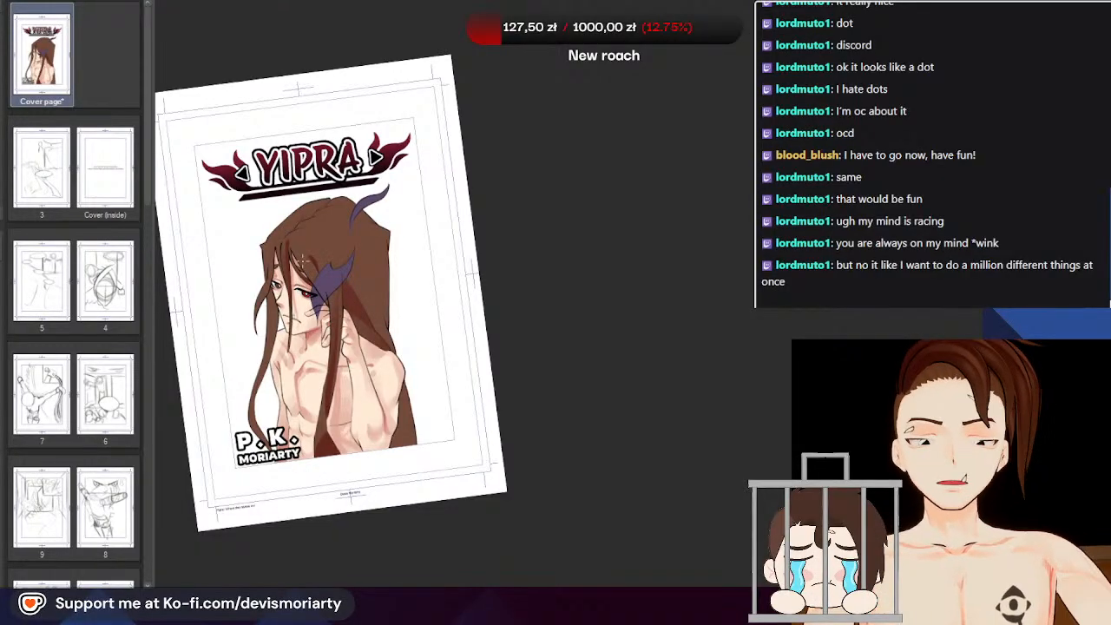
Lengthen the thin front strand's blunt end over the collarbone into a tapered brown tip
scroll(300, 258, "up", 8)
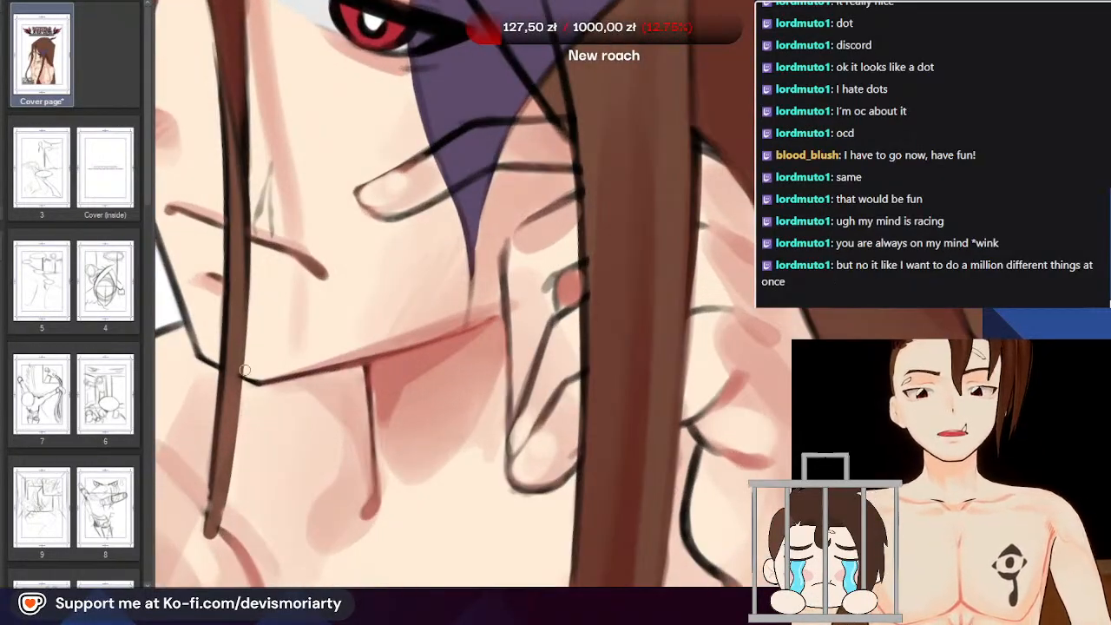
scroll(227, 375, "down", 1)
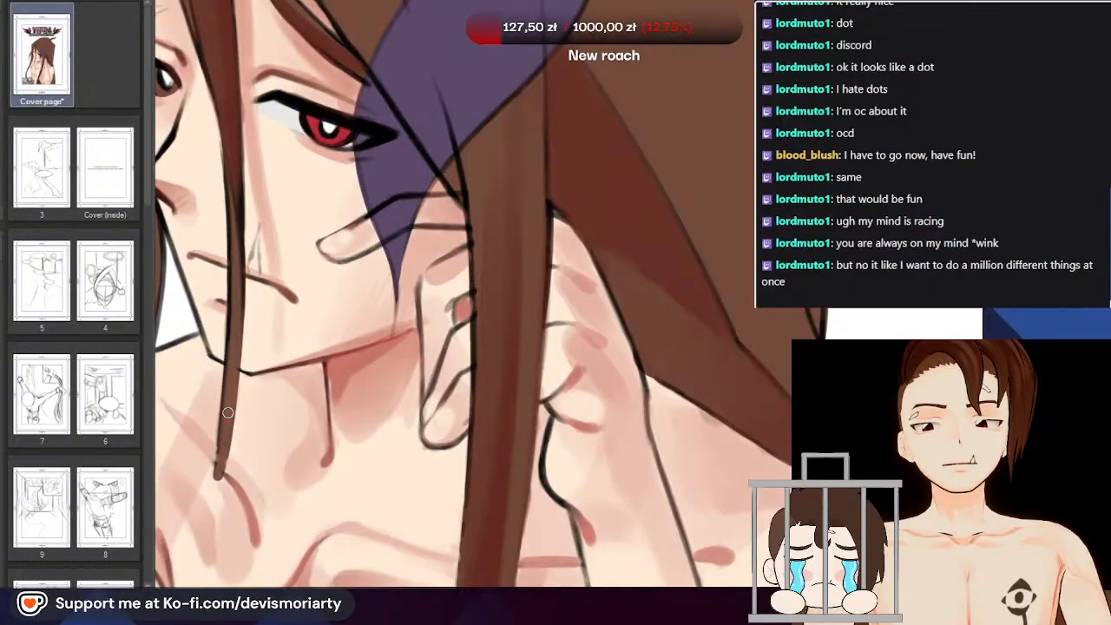
left_click_drag(221, 456, 212, 501)
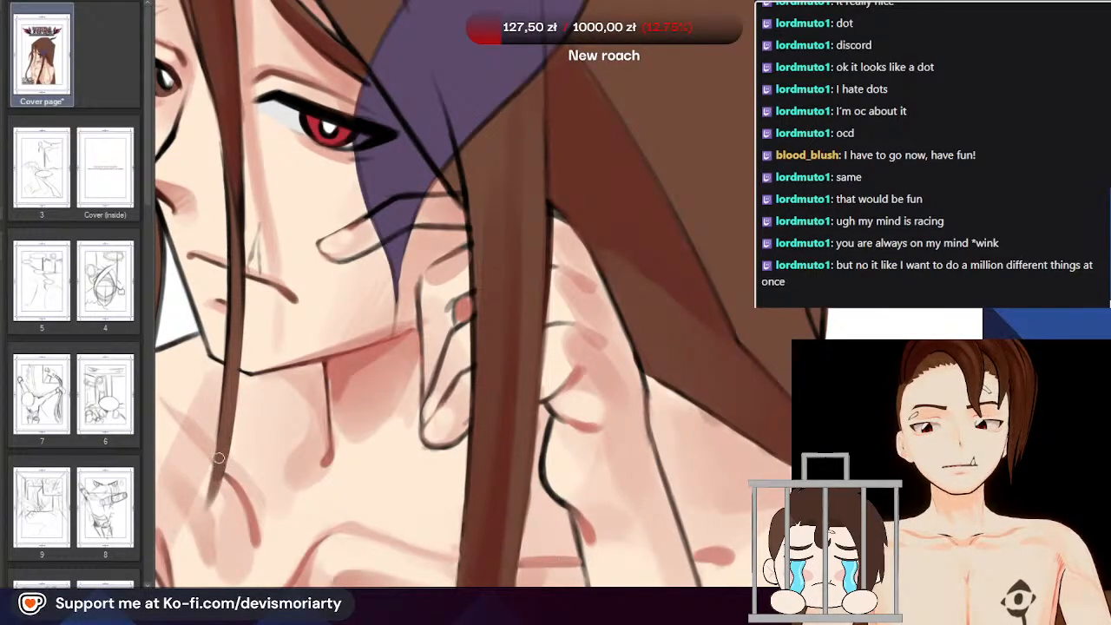
scroll(218, 457, "down", 5)
scroll(254, 215, "up", 2)
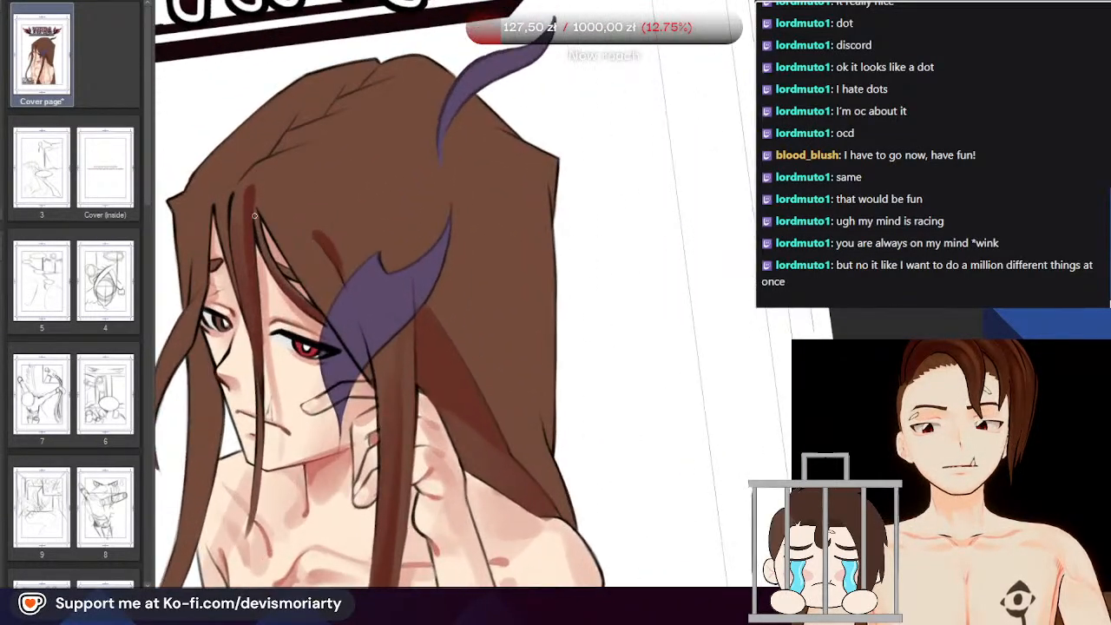
Paint and blend red-brown shadow at the root where the side strand splits off above the brow, and save the page
scroll(255, 215, "up", 3)
scroll(244, 198, "down", 1)
scroll(263, 230, "up", 2)
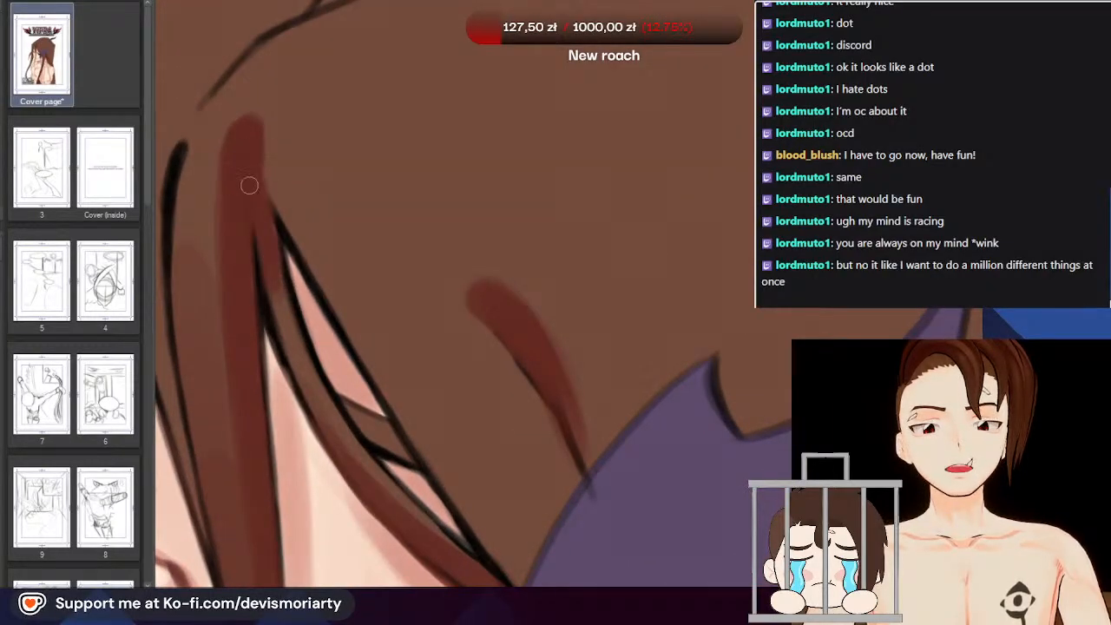
scroll(251, 175, "down", 4)
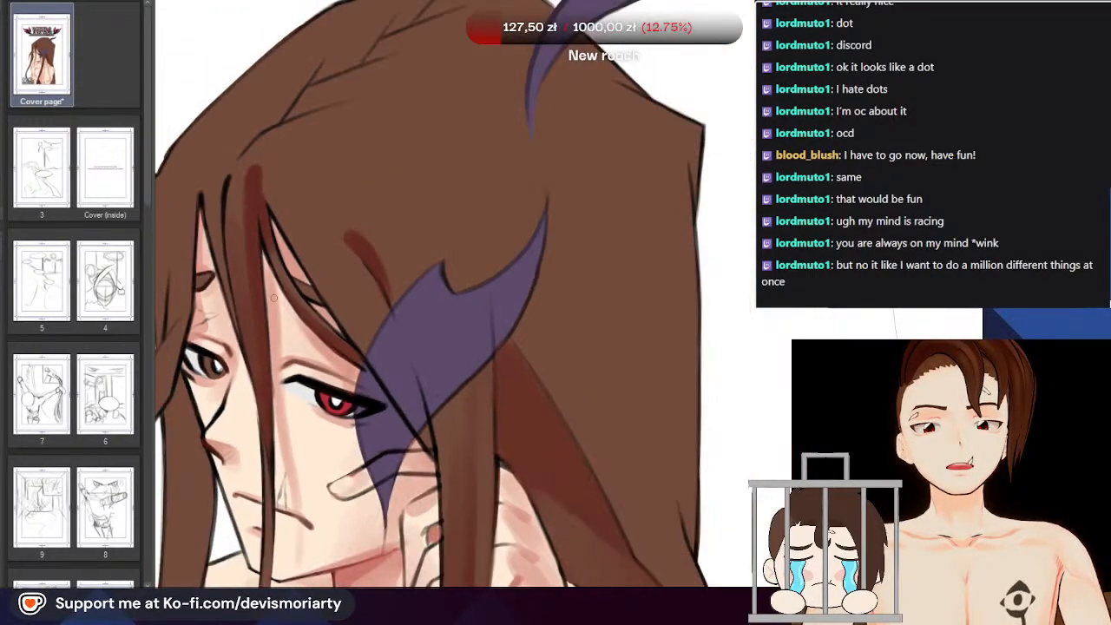
scroll(297, 198, "up", 3)
scroll(249, 232, "up", 2)
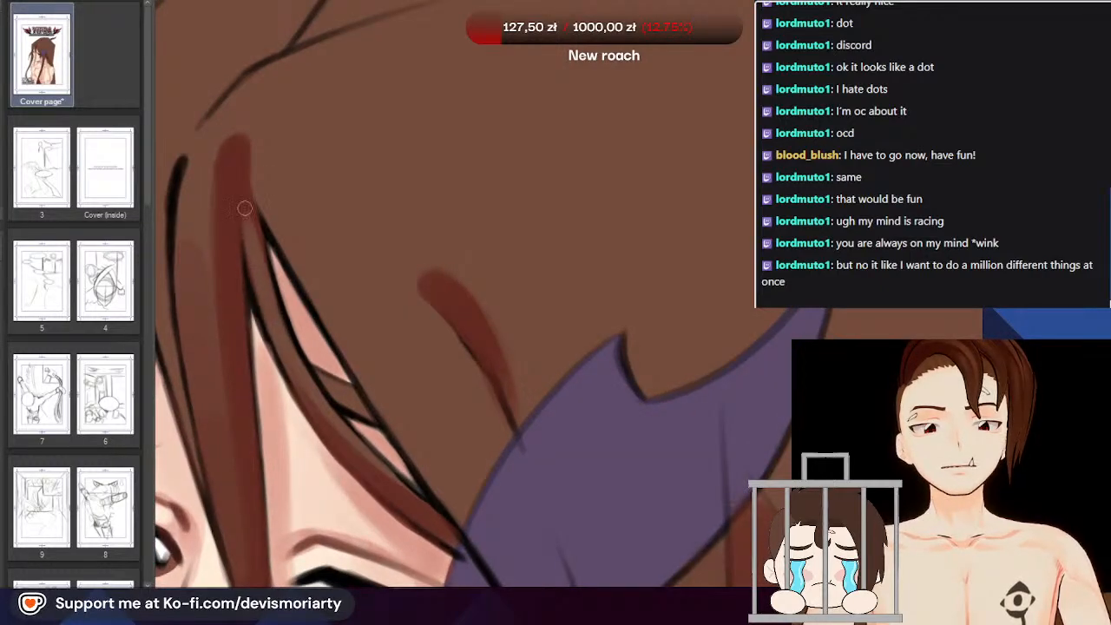
scroll(267, 282, "up", 1)
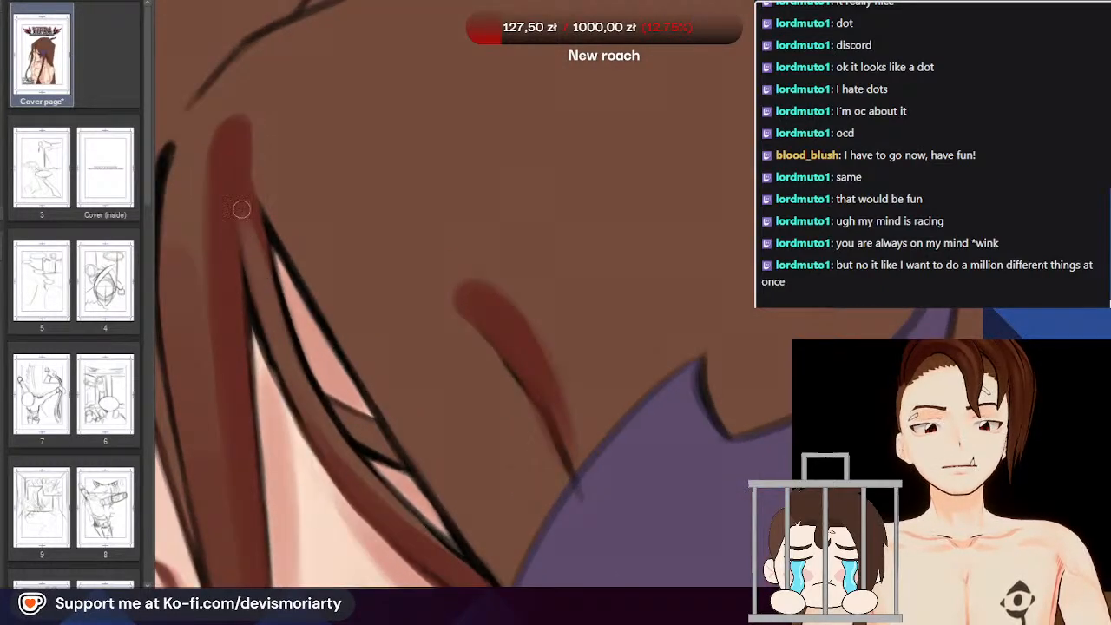
scroll(243, 166, "down", 3)
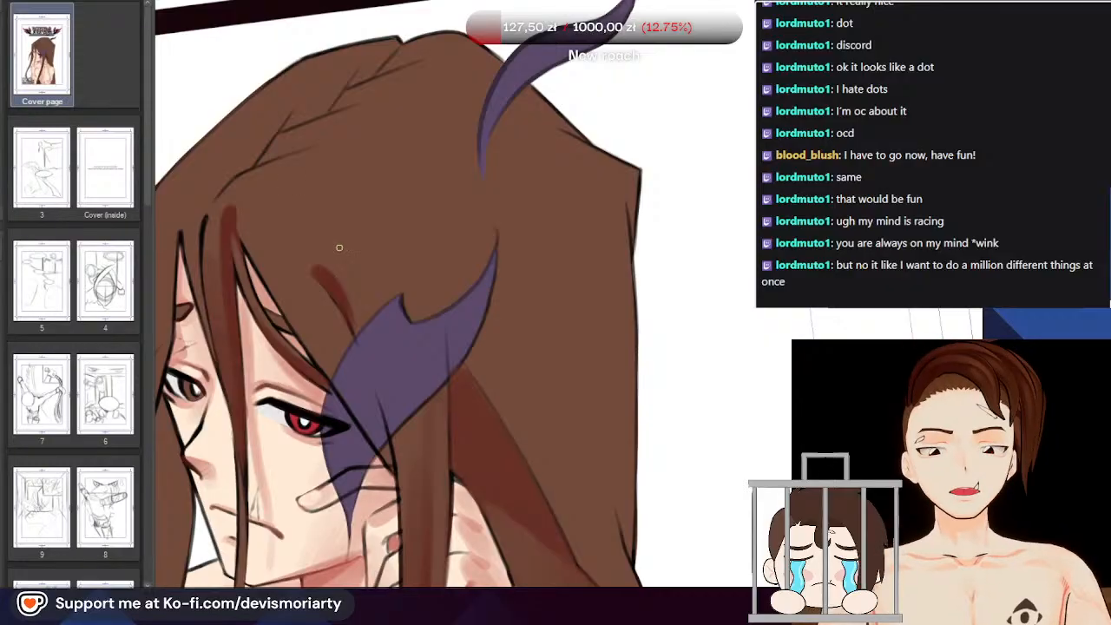
scroll(339, 248, "down", 3)
scroll(321, 273, "up", 2)
scroll(319, 280, "down", 1)
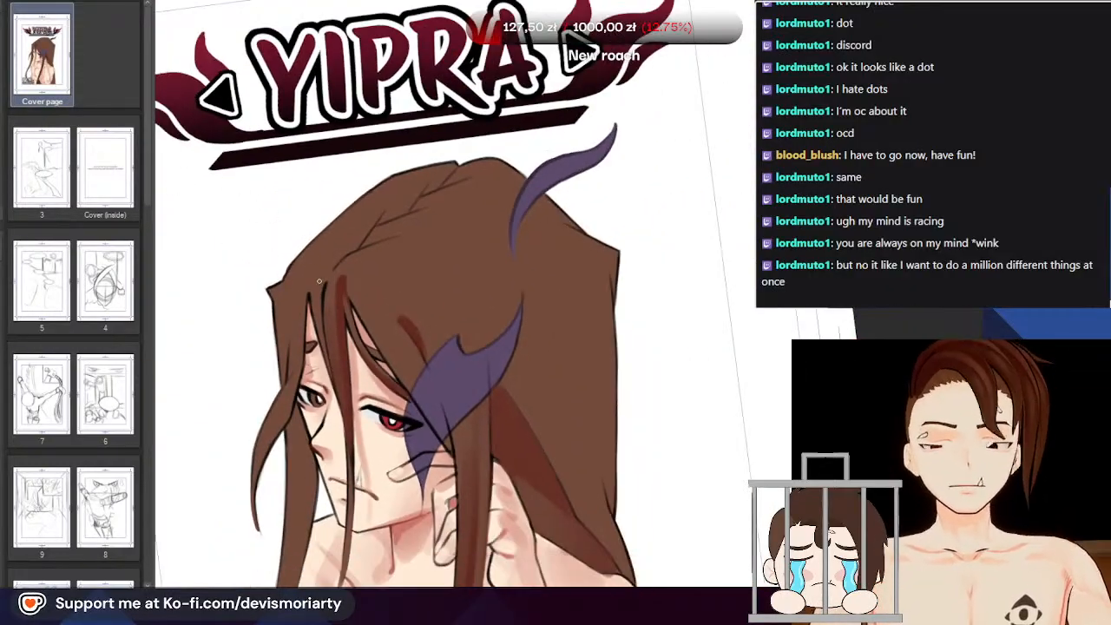
scroll(318, 280, "down", 1)
scroll(329, 304, "up", 4)
scroll(369, 365, "down", 1)
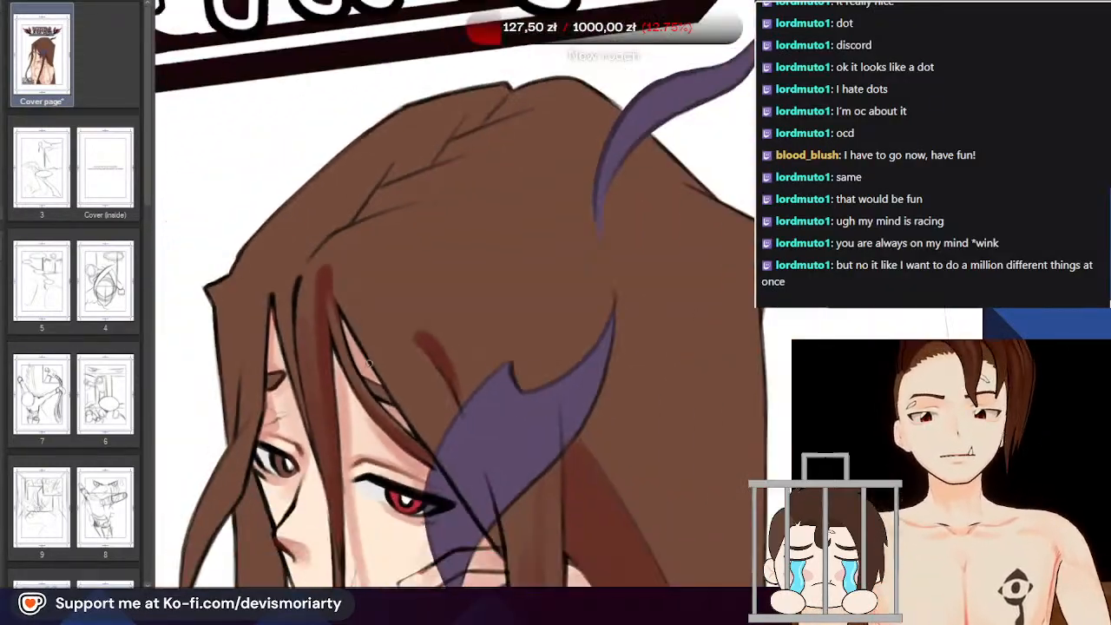
Examine the hair shading on the forehead strands, around the purple marking and beside the raised hand
scroll(369, 363, "up", 3)
scroll(408, 412, "down", 1)
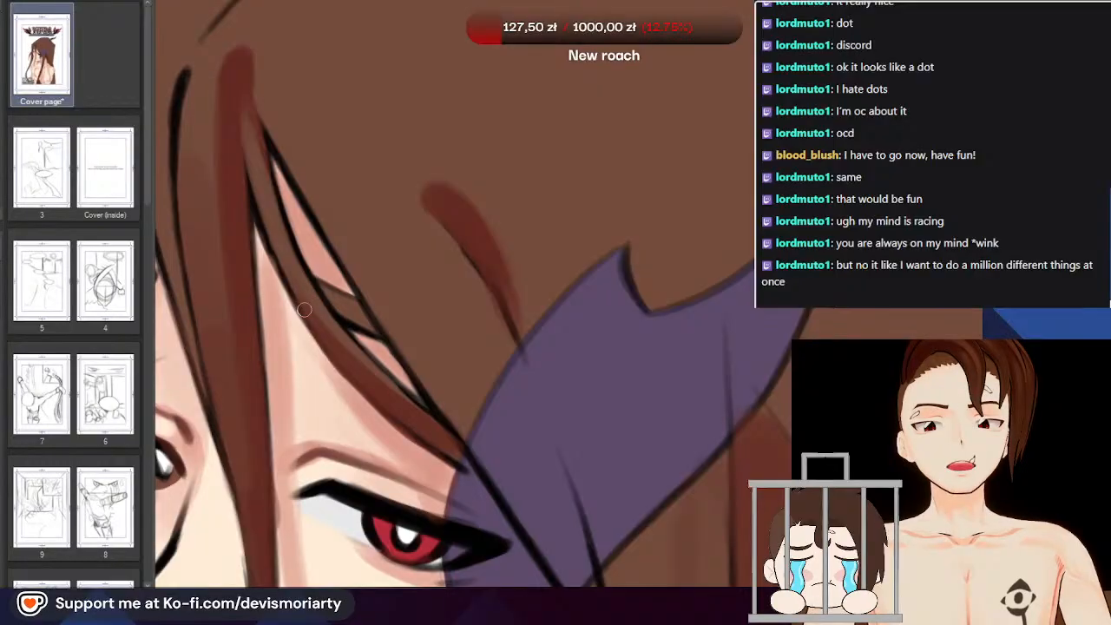
scroll(273, 237, "down", 3)
scroll(321, 276, "up", 1)
scroll(321, 276, "down", 1)
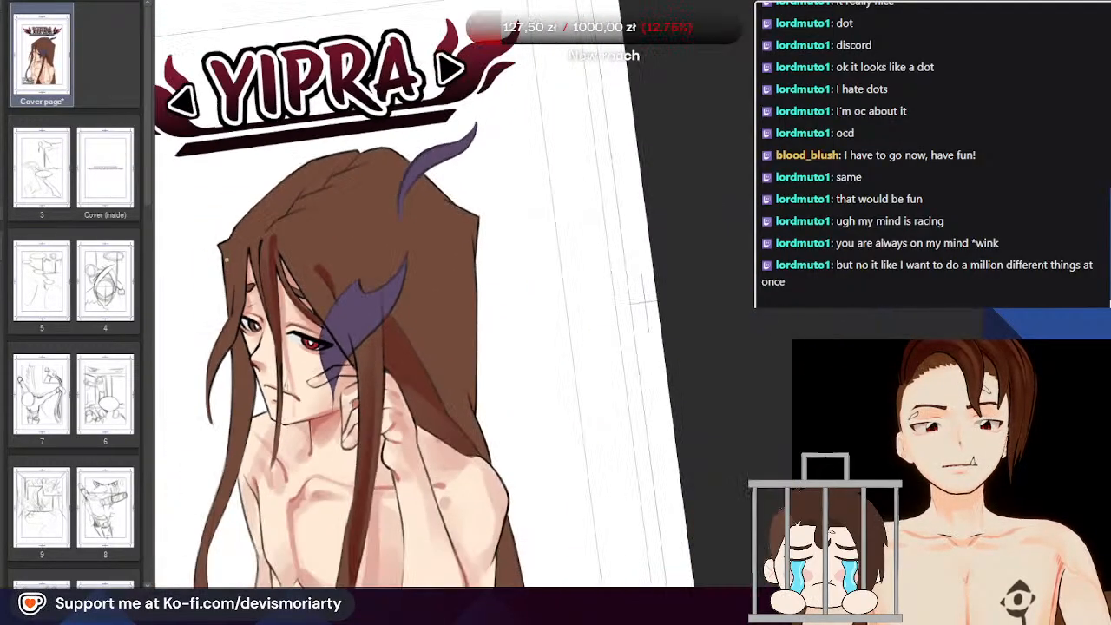
scroll(360, 363, "up", 1)
scroll(360, 363, "up", 4)
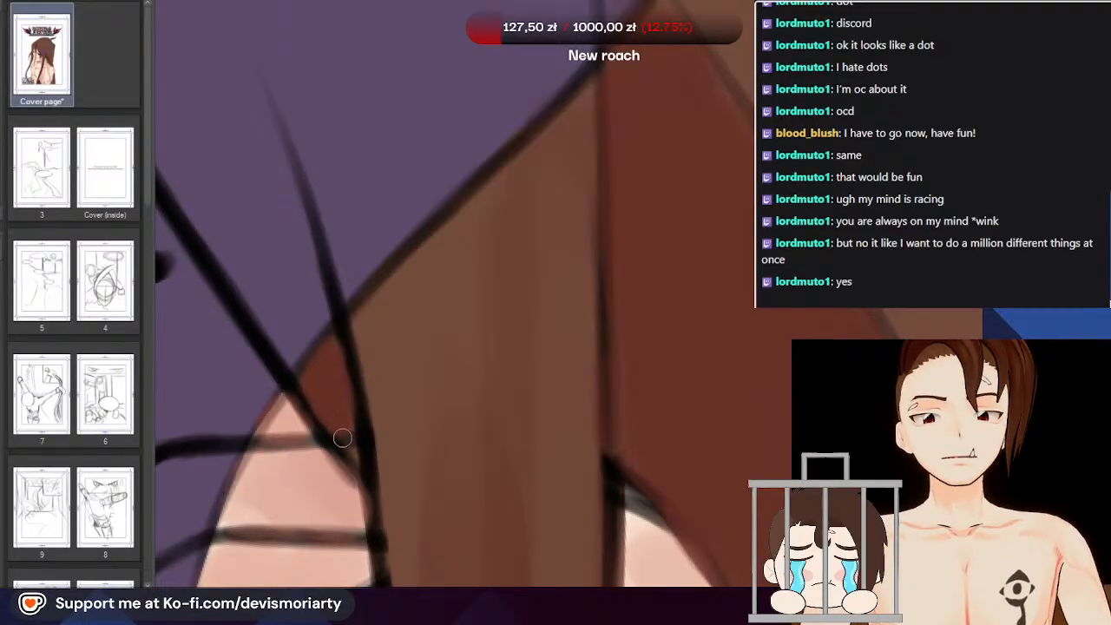
scroll(341, 414, "down", 4)
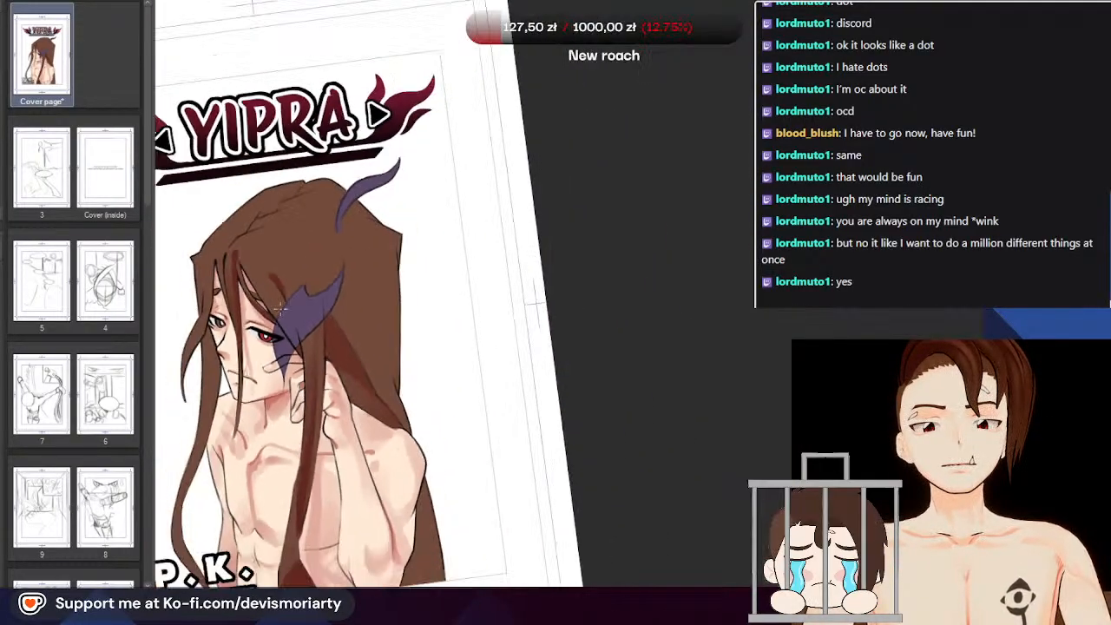
scroll(216, 257, "up", 2)
scroll(217, 260, "up", 2)
Paint red-brown shadow into the narrow lock between the two outlines at the hairline, beside the thin front strand above the far brow
mouse_move(608, 208)
left_mouse_down()
mouse_move(575, 167)
mouse_move(356, 438)
mouse_move(293, 359)
left_mouse_up()
scroll(294, 359, "down", 2)
scroll(293, 359, "down", 3)
scroll(388, 288, "up", 5)
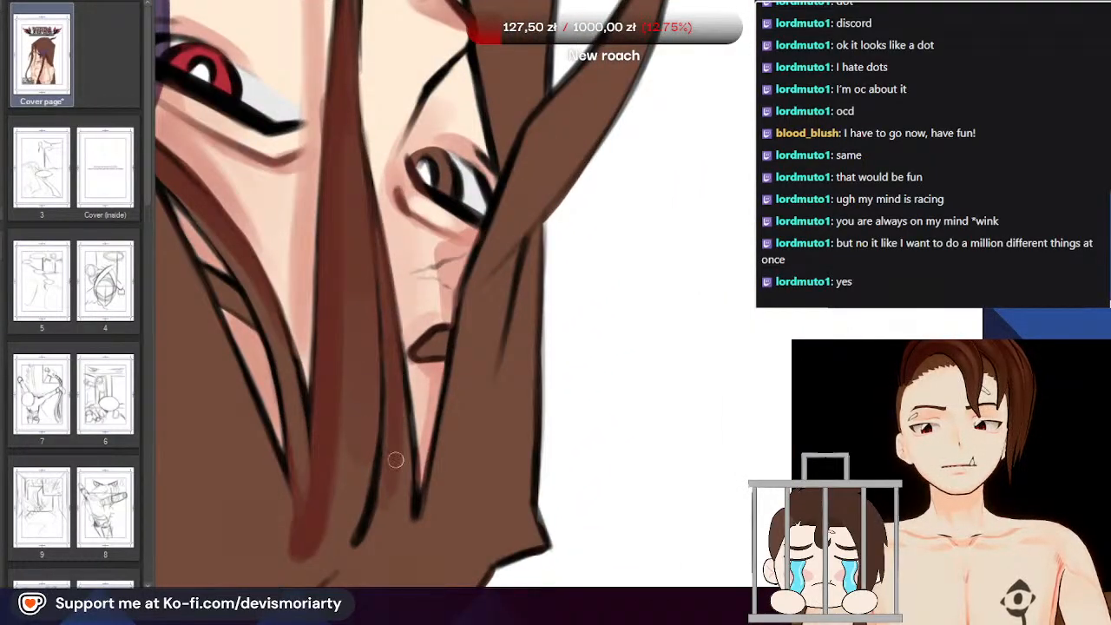
scroll(397, 480, "down", 1)
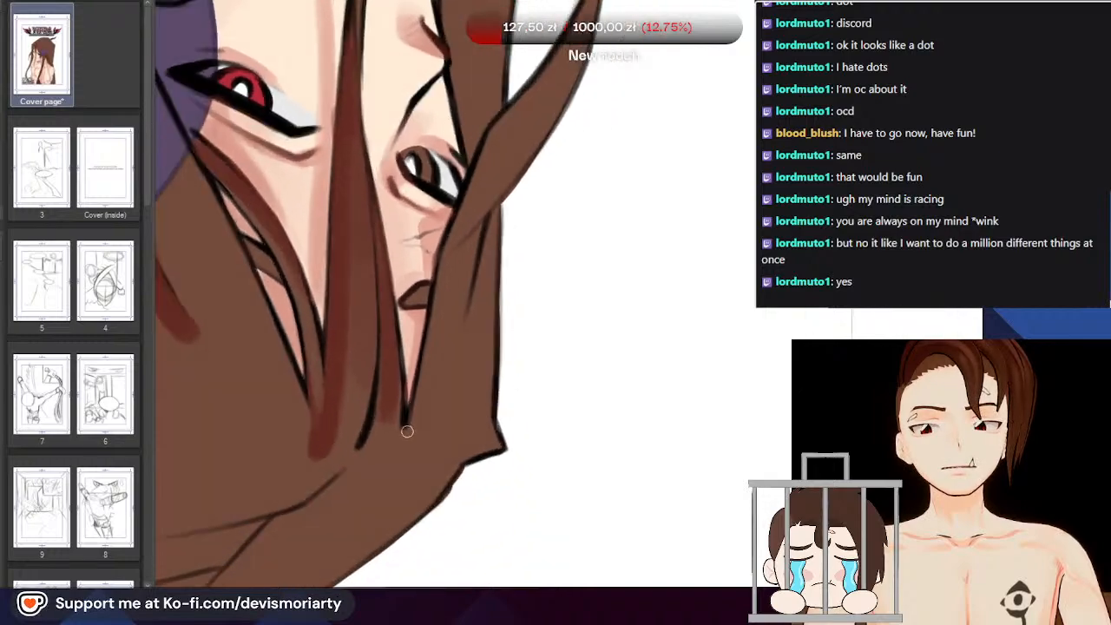
scroll(407, 431, "up", 2)
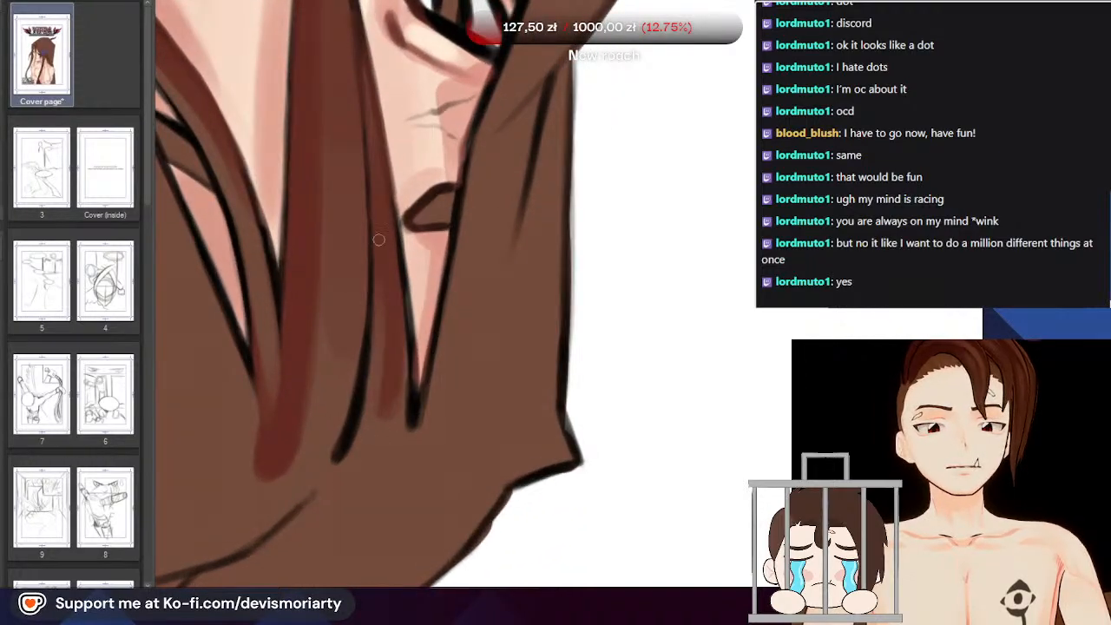
scroll(371, 382, "down", 1)
scroll(368, 369, "up", 2)
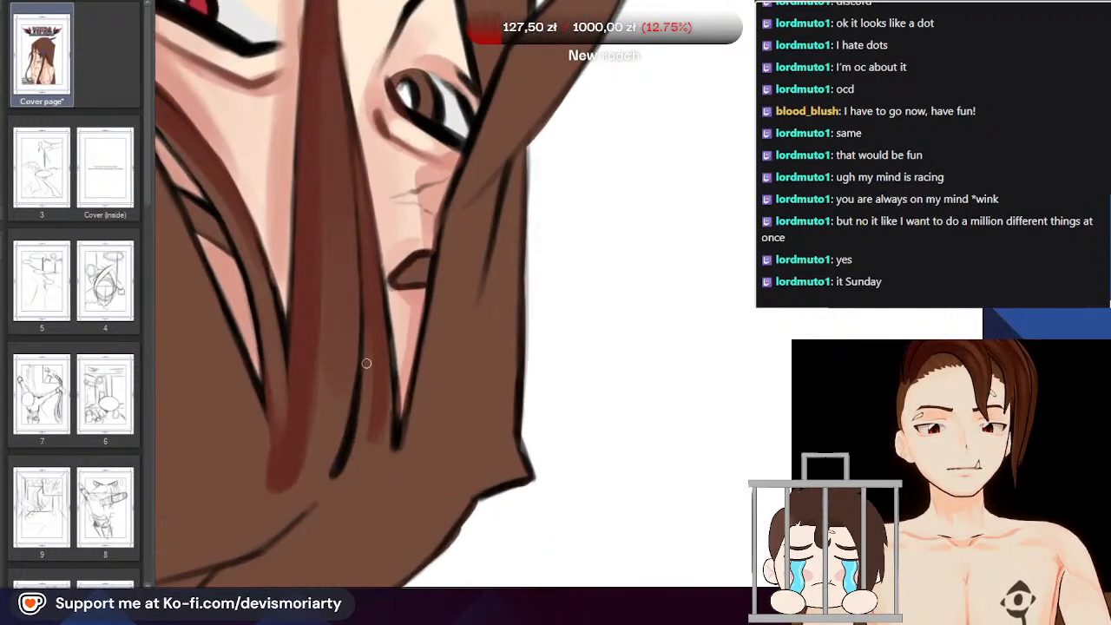
scroll(367, 370, "down", 2)
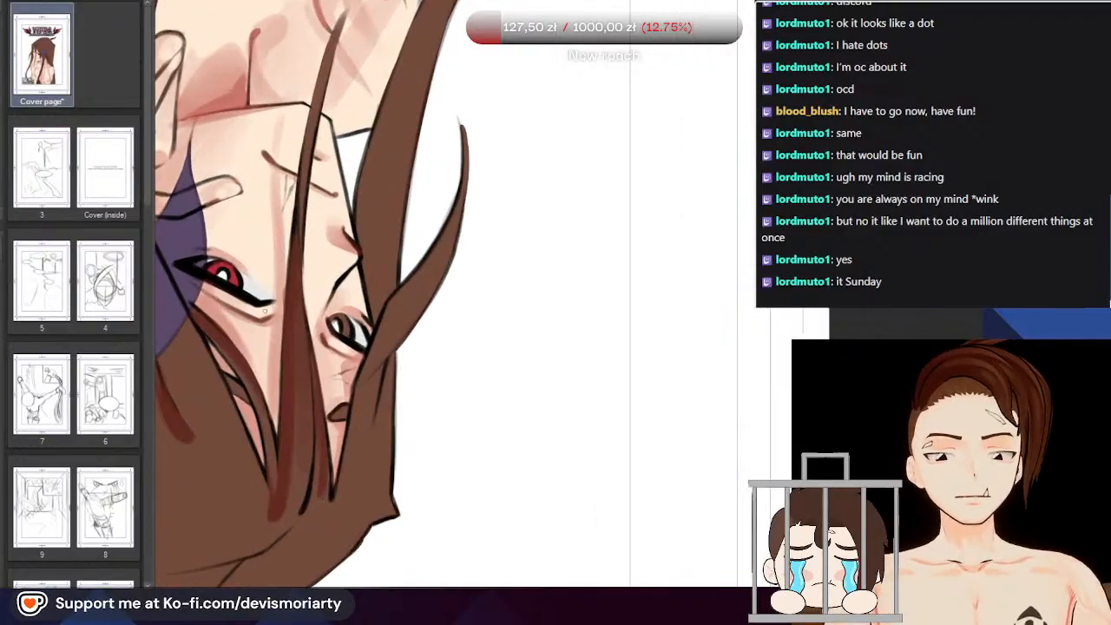
scroll(282, 370, "up", 2)
scroll(282, 369, "down", 3)
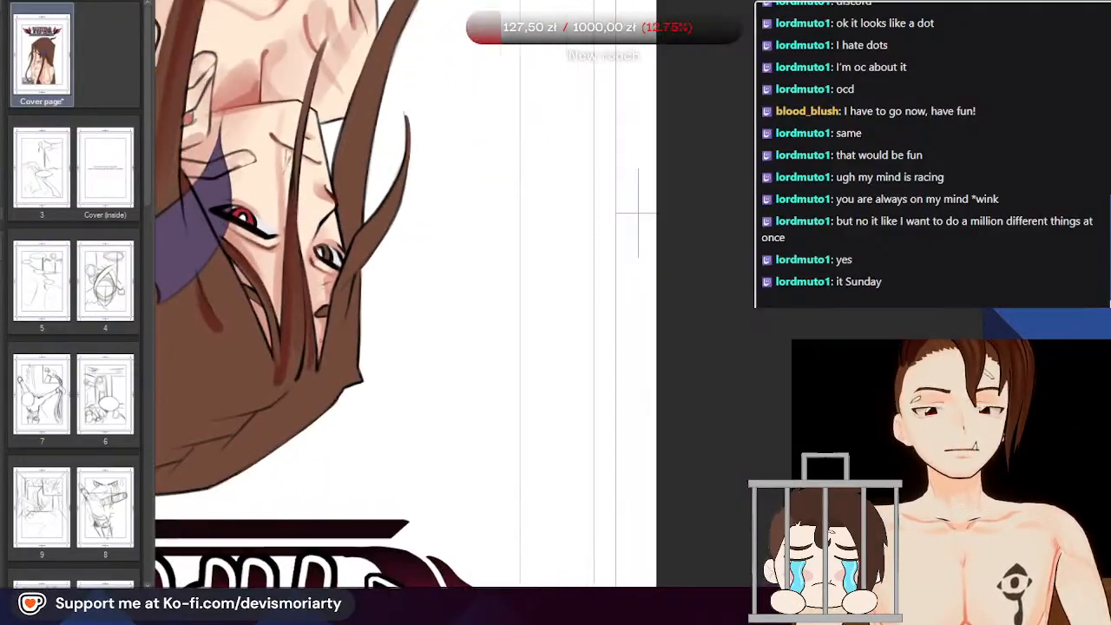
scroll(312, 356, "up", 3)
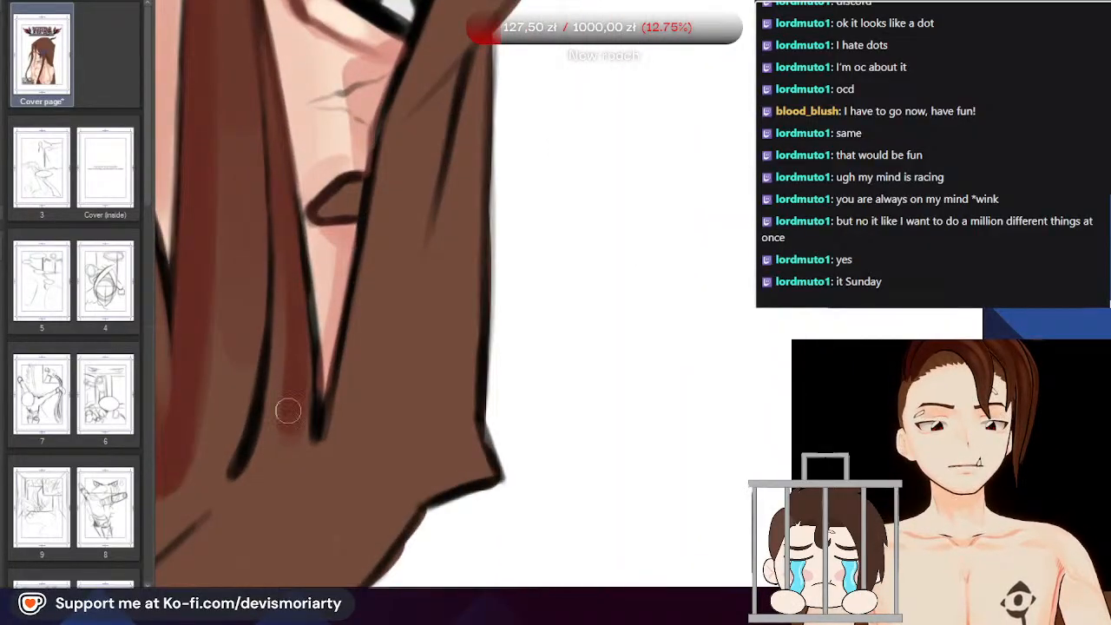
Blend the narrow lock's red-brown shadow into the brown at its hairline root, using a colour sampled from the hair there
scroll(293, 217, "down", 3)
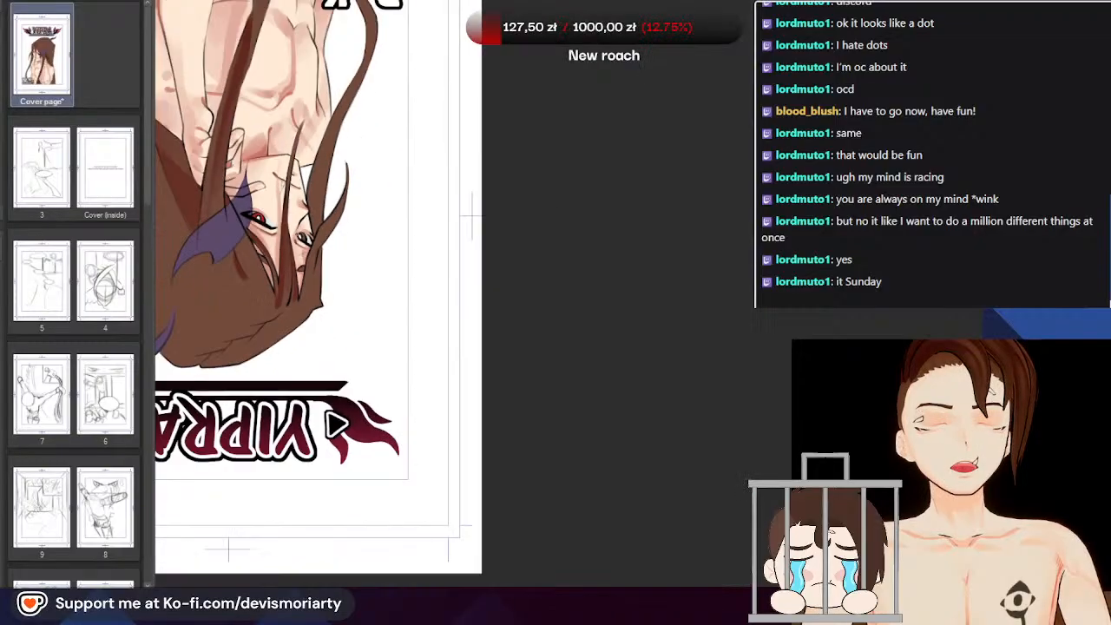
scroll(324, 445, "up", 3)
scroll(324, 444, "up", 2)
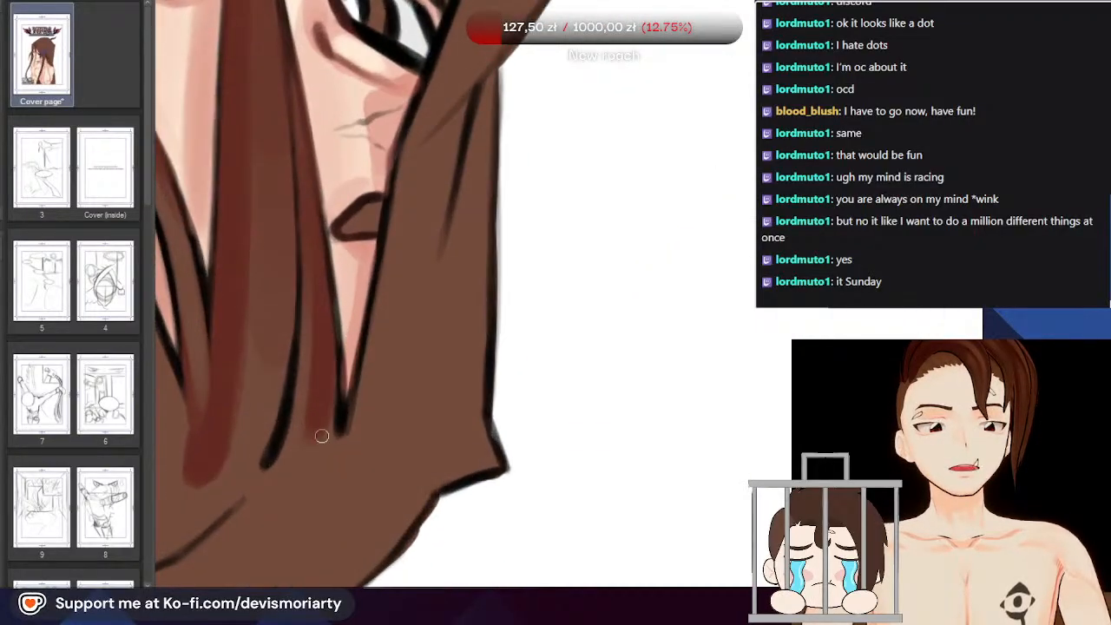
scroll(325, 270, "down", 1)
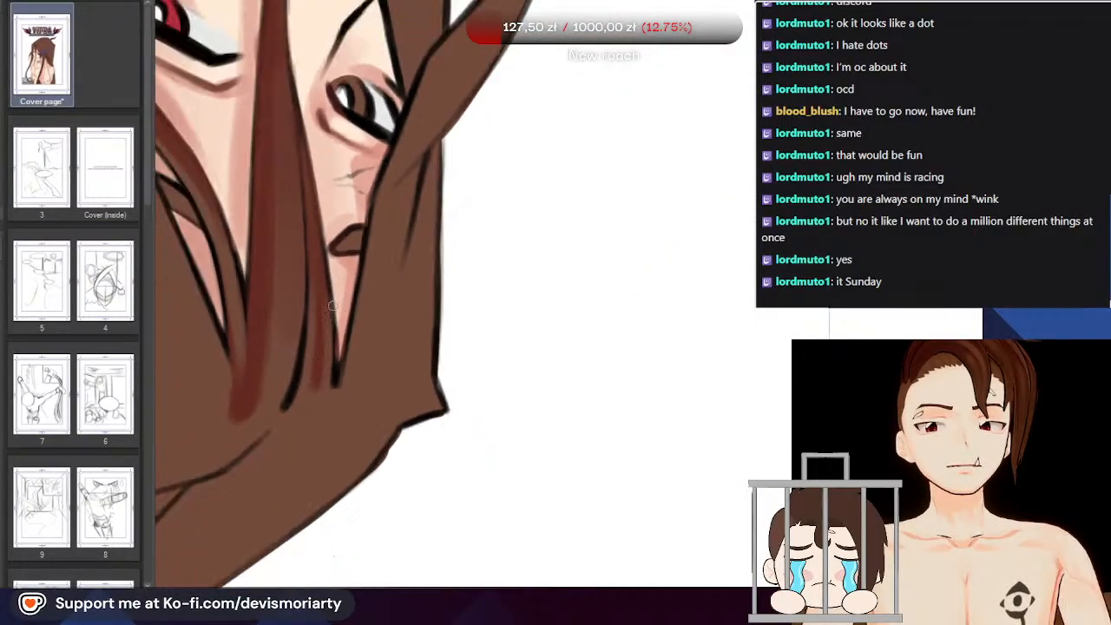
scroll(324, 147, "up", 1)
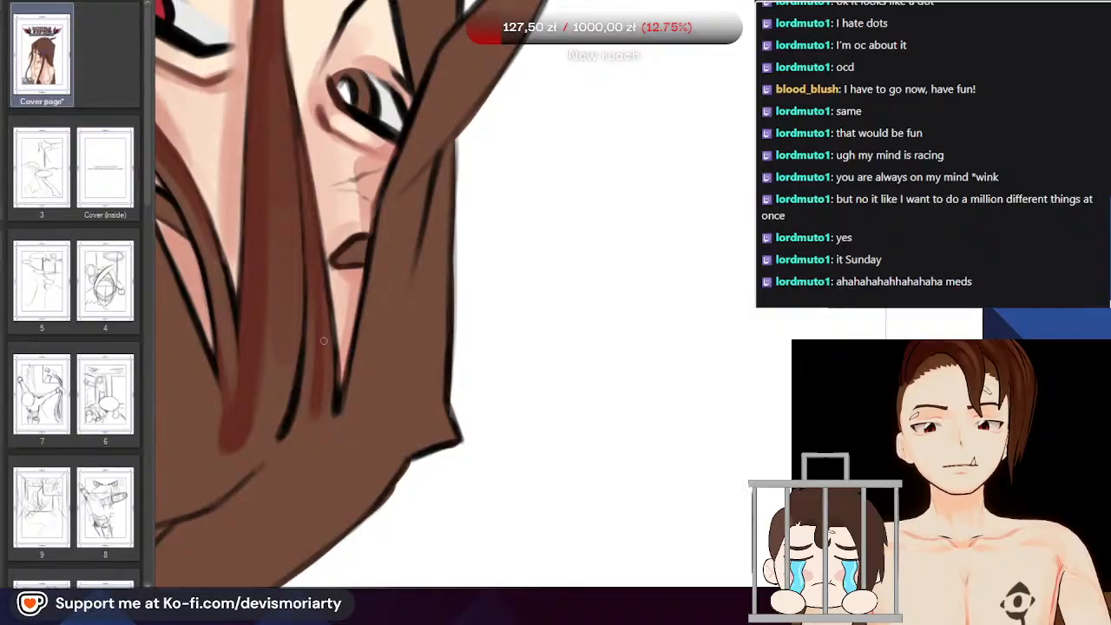
scroll(309, 469, "down", 1)
scroll(312, 319, "up", 5)
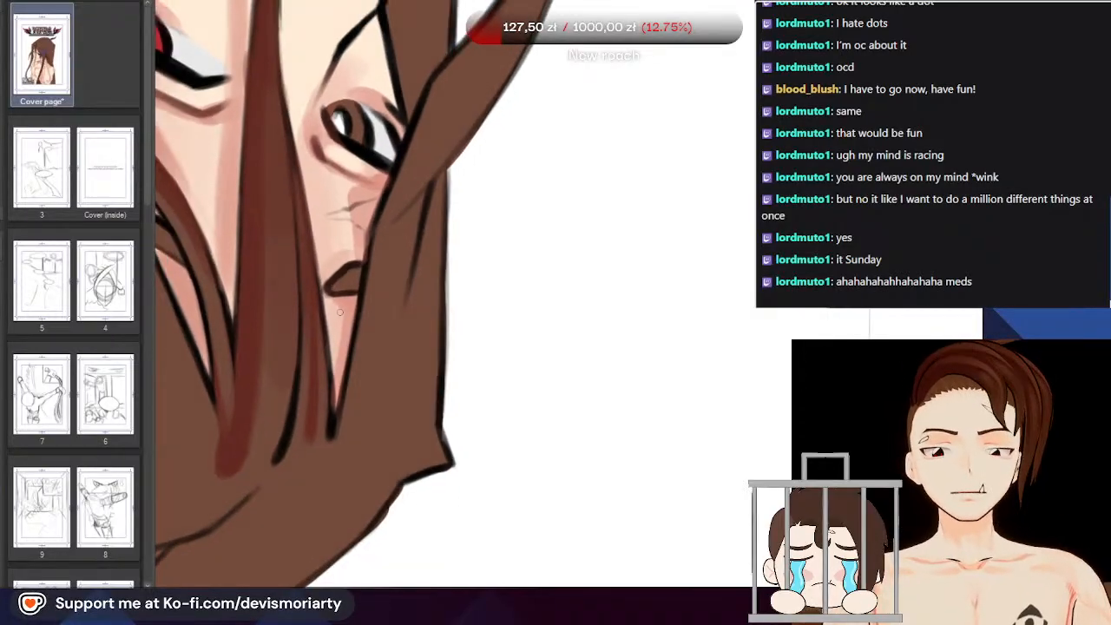
scroll(302, 312, "up", 1)
left_click(297, 500, "alt")
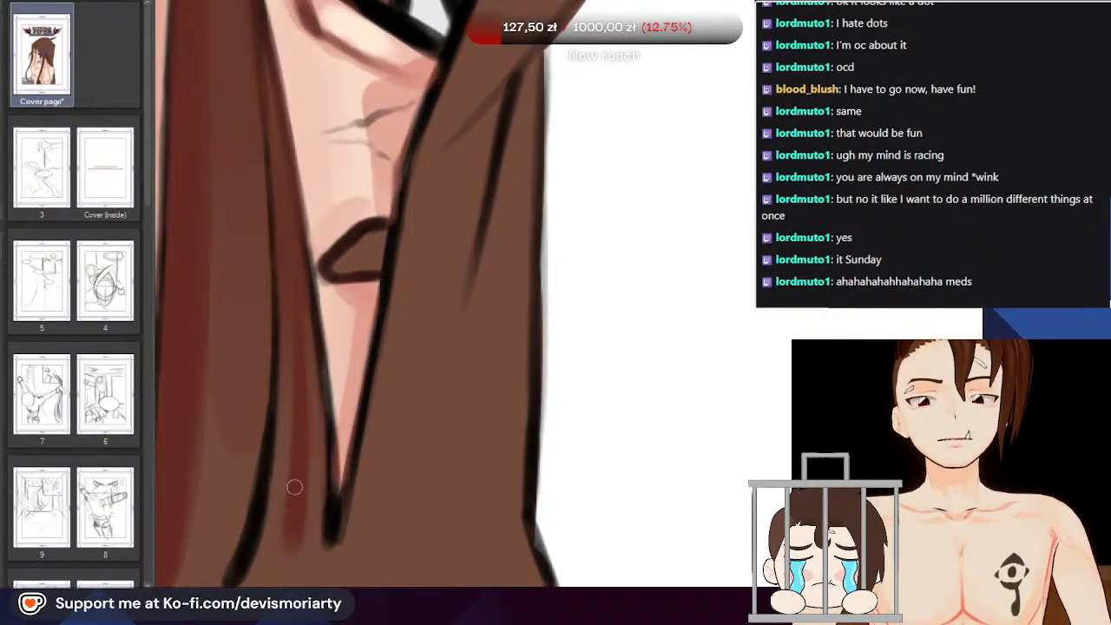
scroll(311, 313, "down", 5)
scroll(295, 442, "up", 3)
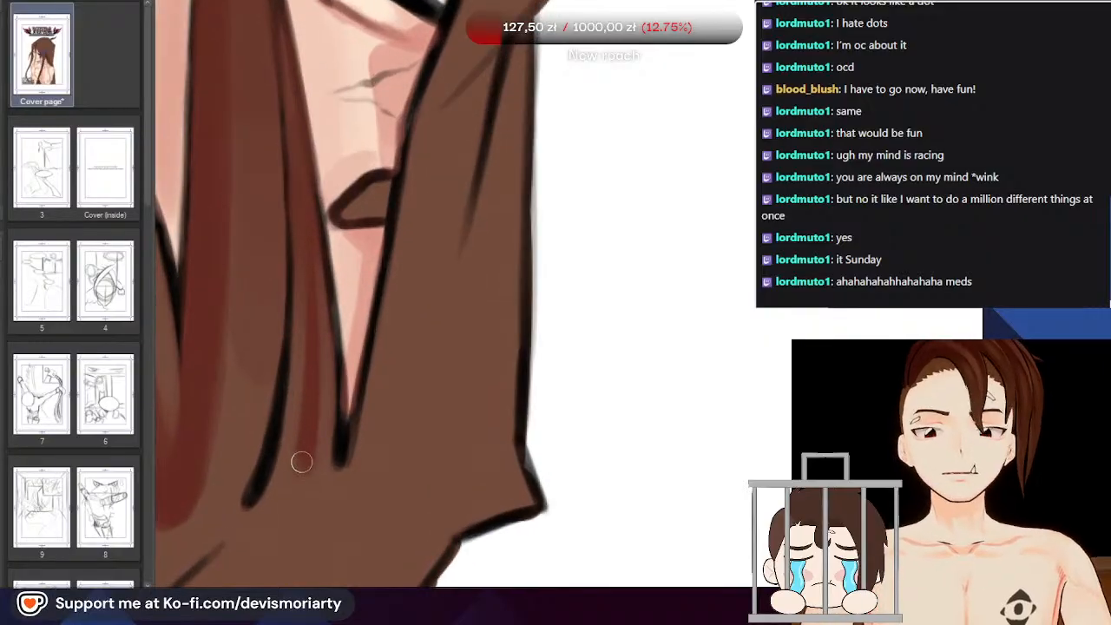
scroll(314, 351, "down", 6)
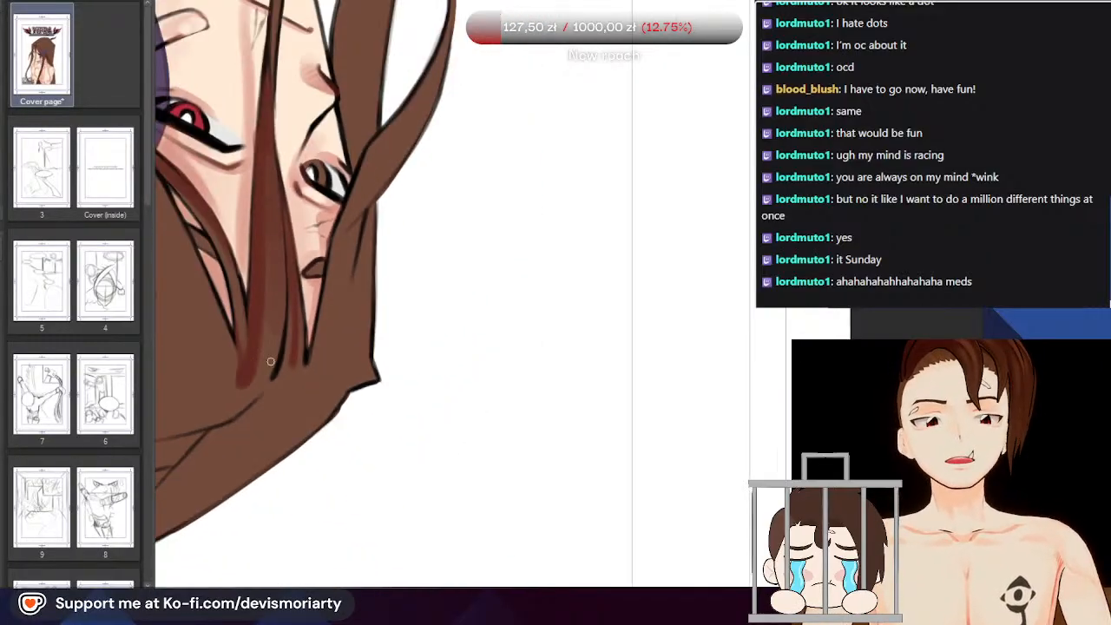
scroll(489, 246, "down", 4)
scroll(710, 360, "up", 5)
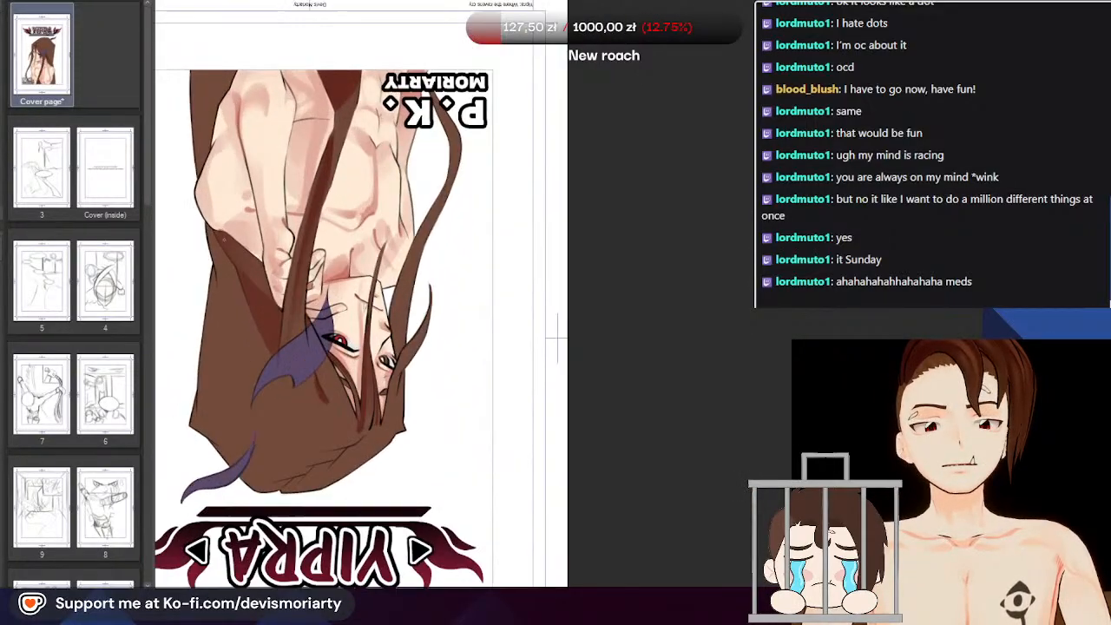
Paint a softer red-brown shadow patch in the back hair, running from the shoulder up along the outer outline
scroll(210, 224, "up", 2)
mouse_move(201, 199)
left_mouse_down()
mouse_move(225, 295)
mouse_move(241, 321)
mouse_move(236, 268)
mouse_move(257, 321)
mouse_move(255, 378)
left_mouse_up()
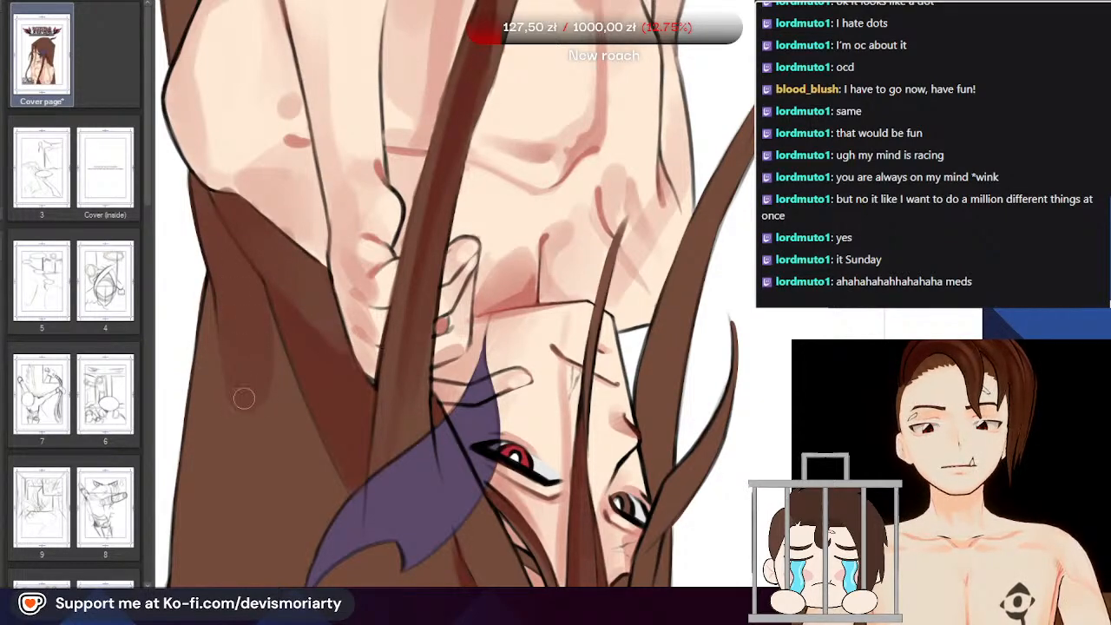
scroll(229, 279, "down", 4)
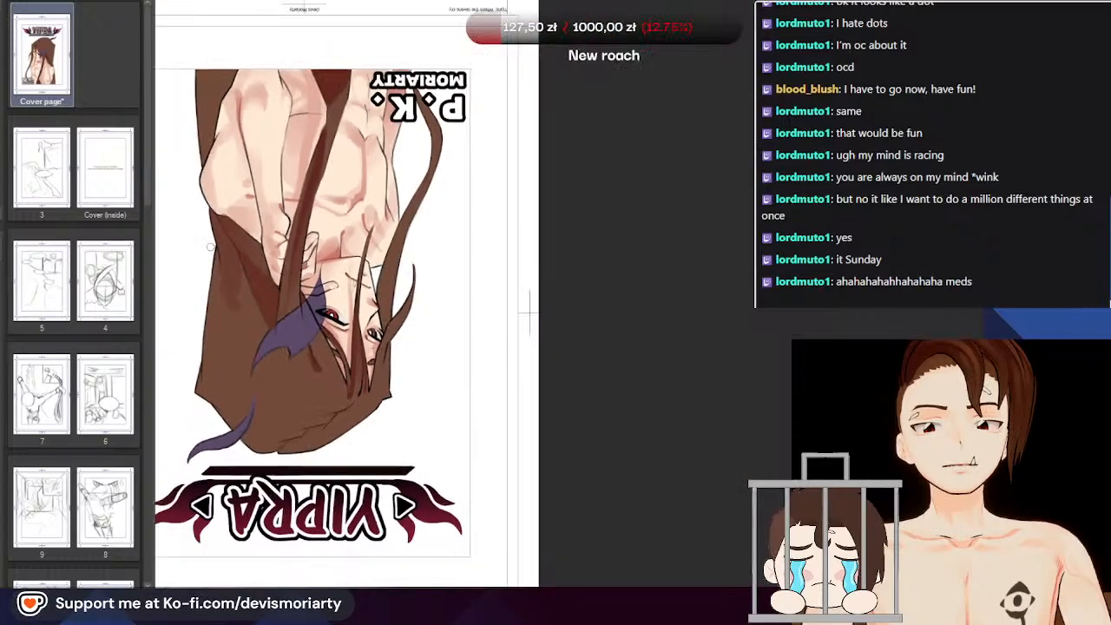
scroll(281, 524, "up", 2)
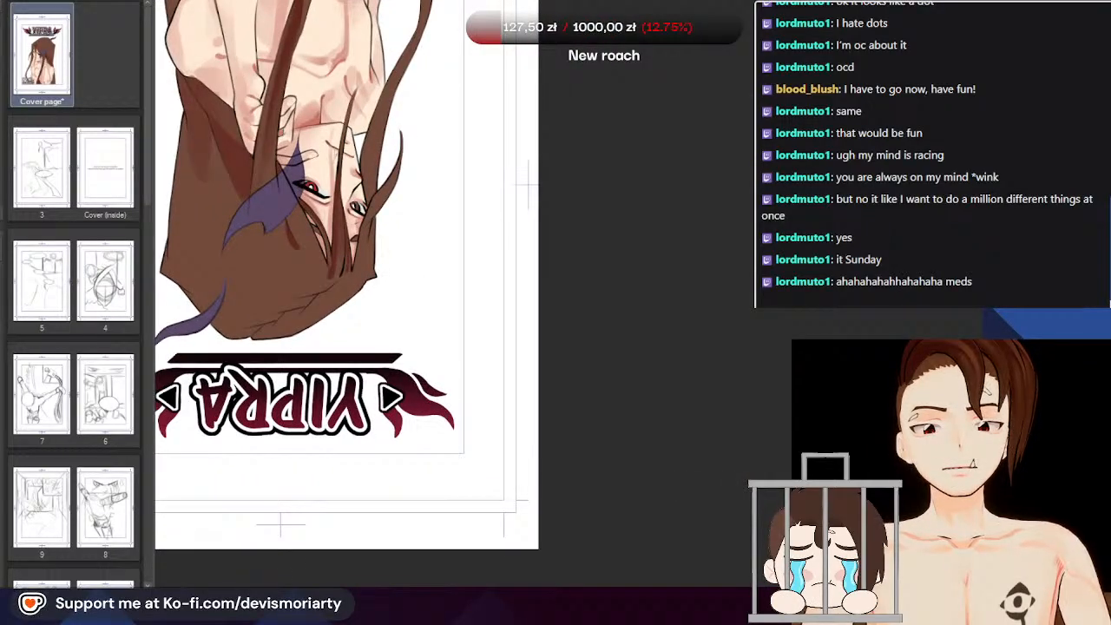
left_click_drag(694, 173, 284, 547)
scroll(233, 144, "down", 5)
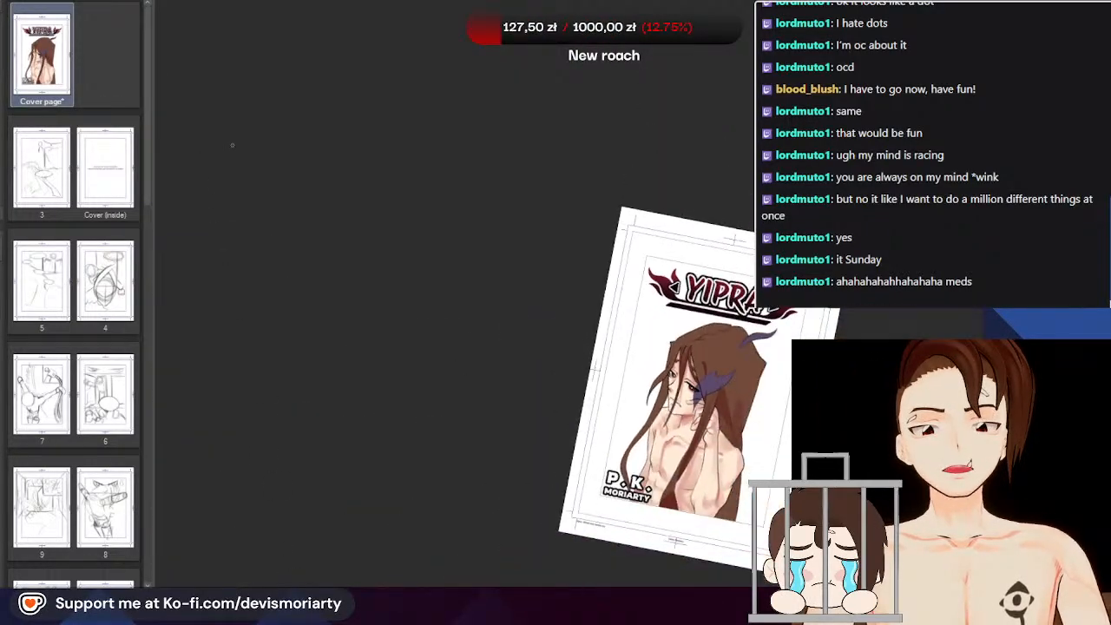
scroll(550, 290, "up", 6)
scroll(287, 261, "down", 2)
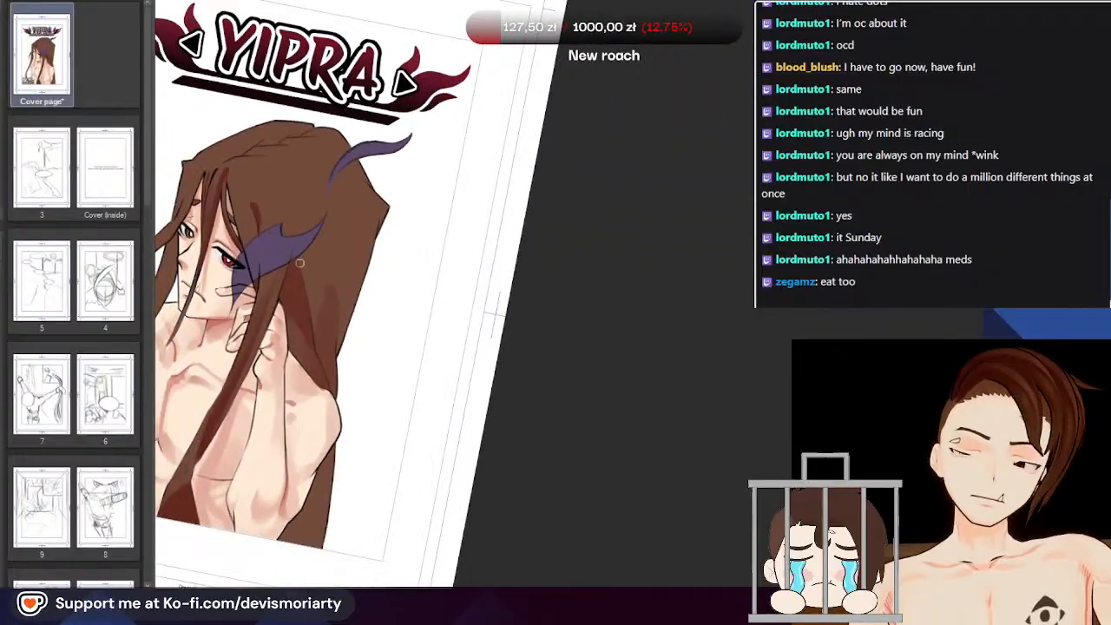
scroll(287, 261, "up", 4)
scroll(290, 318, "down", 4)
scroll(156, 454, "up", 4)
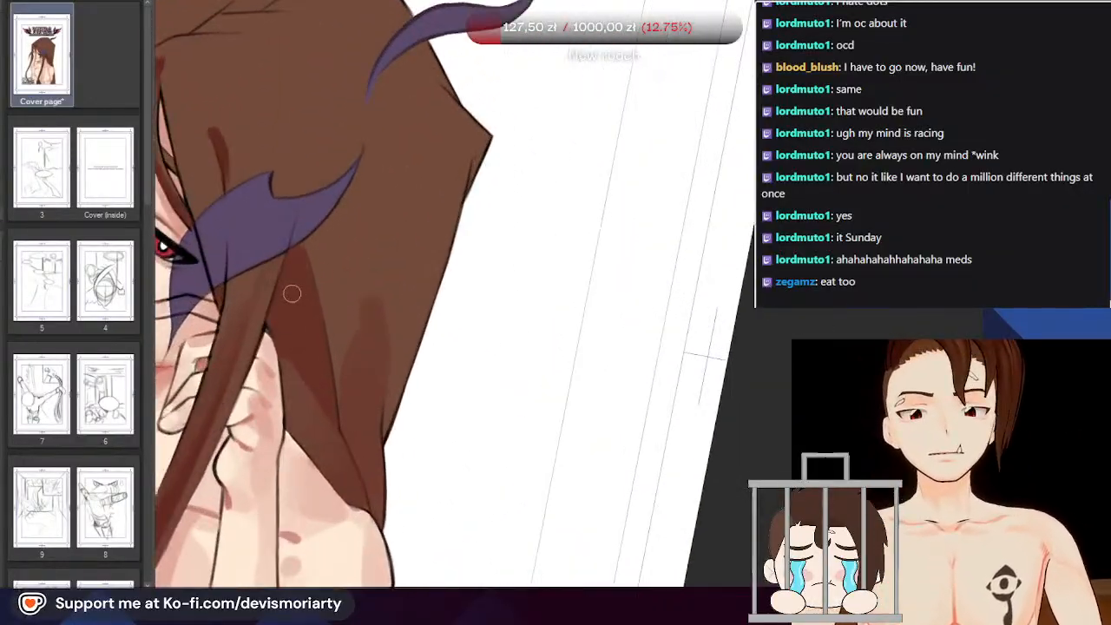
Fill the outer back hair with a broad red-brown shadow from the head's outer corner down to the shoulder
scroll(290, 292, "down", 1)
key("minus")
key("minus")
key("minus")
key("minus")
key("minus")
key("minus")
key("minus")
key("minus")
key("minus")
key("minus")
key("minus")
key("minus")
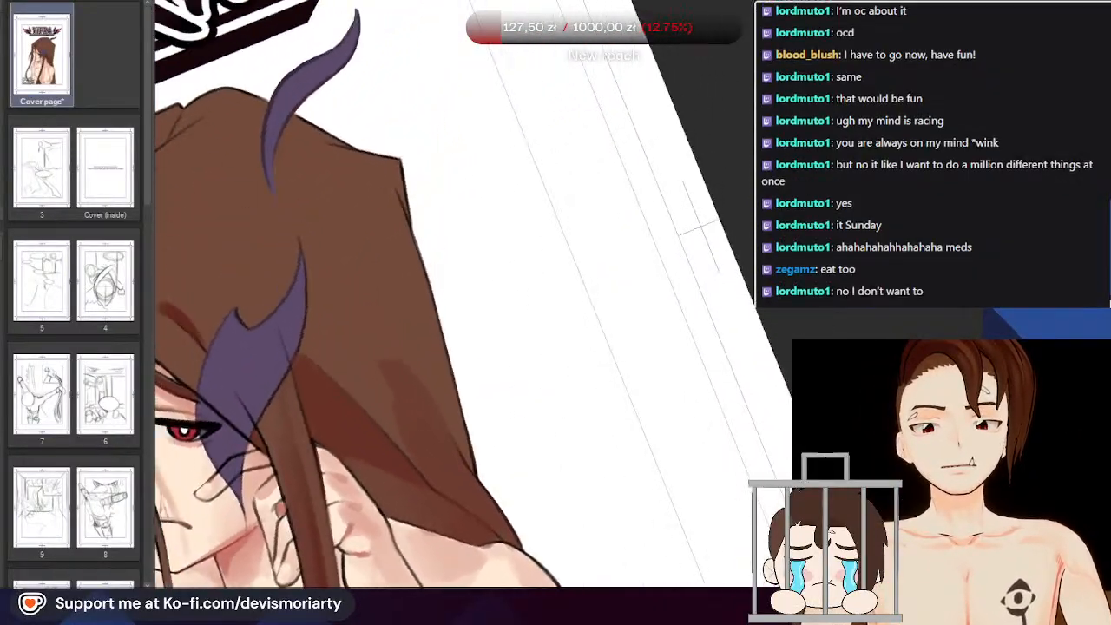
scroll(249, 174, "down", 3)
scroll(248, 139, "up", 1)
scroll(243, 113, "down", 1)
scroll(230, 34, "up", 2)
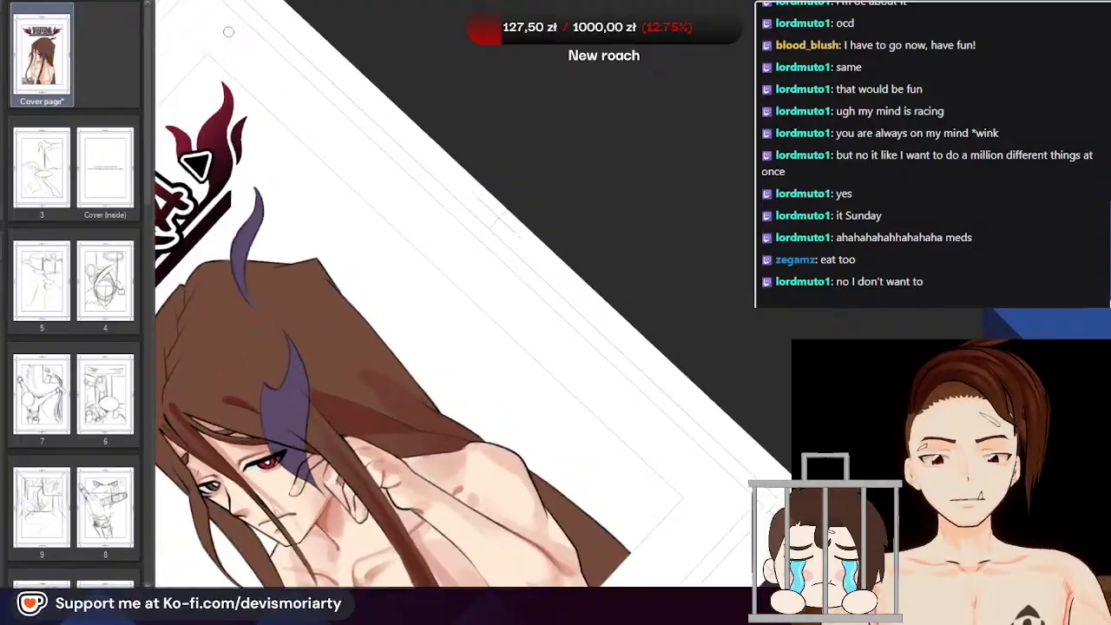
scroll(248, 126, "down", 3)
scroll(261, 173, "up", 2)
scroll(274, 225, "down", 1)
scroll(287, 278, "up", 1)
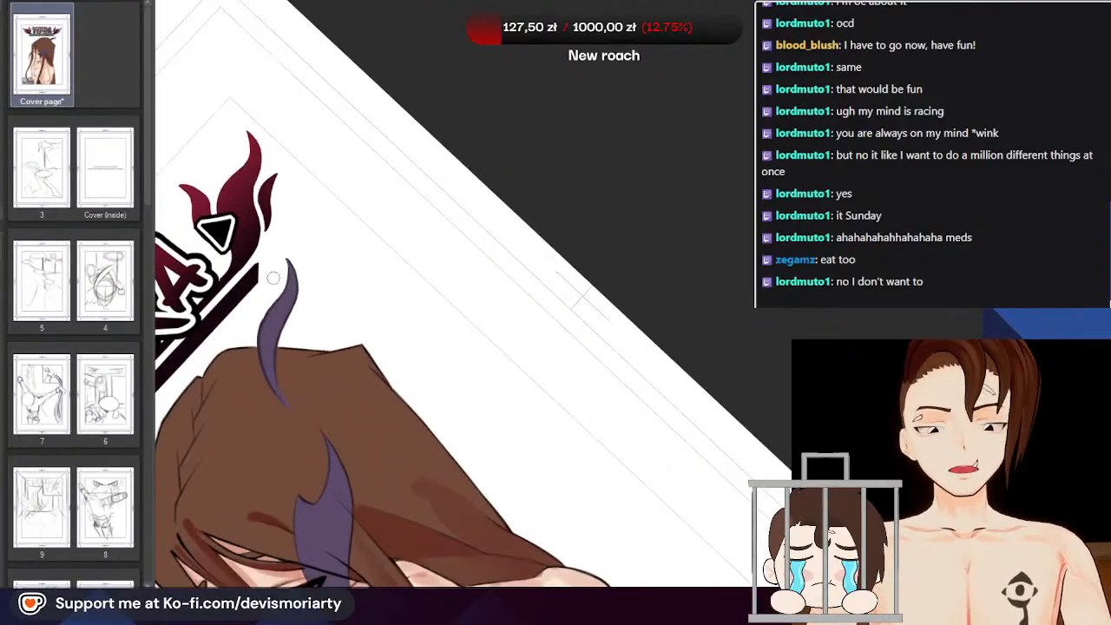
scroll(297, 323, "down", 1)
scroll(312, 343, "up", 2)
scroll(330, 365, "down", 2)
scroll(269, 286, "up", 2)
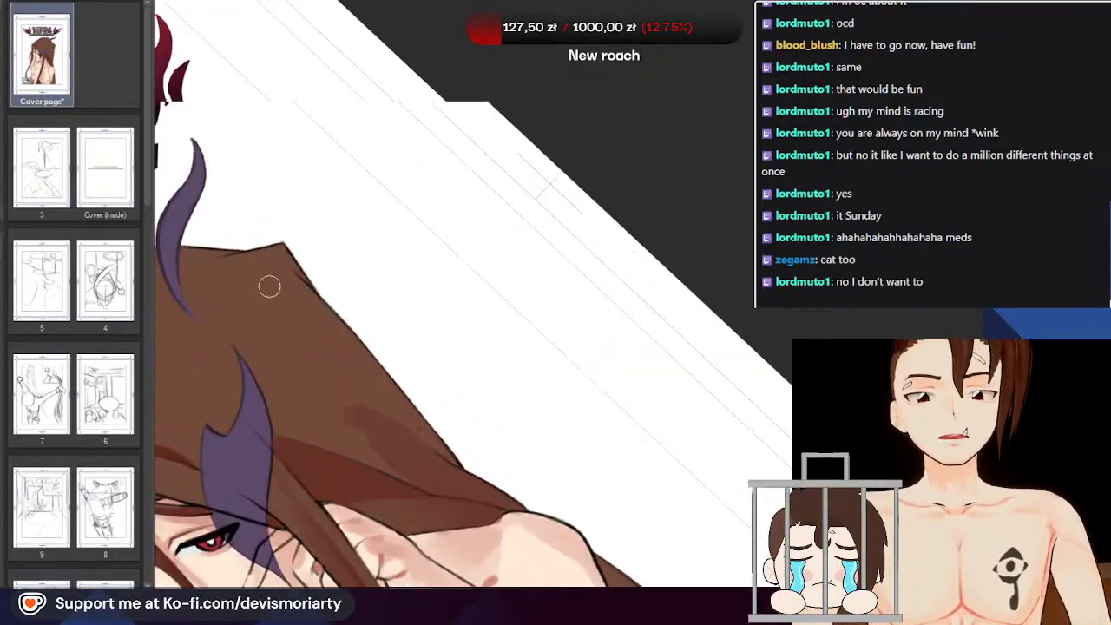
scroll(289, 288, "down", 1)
scroll(283, 262, "up", 2)
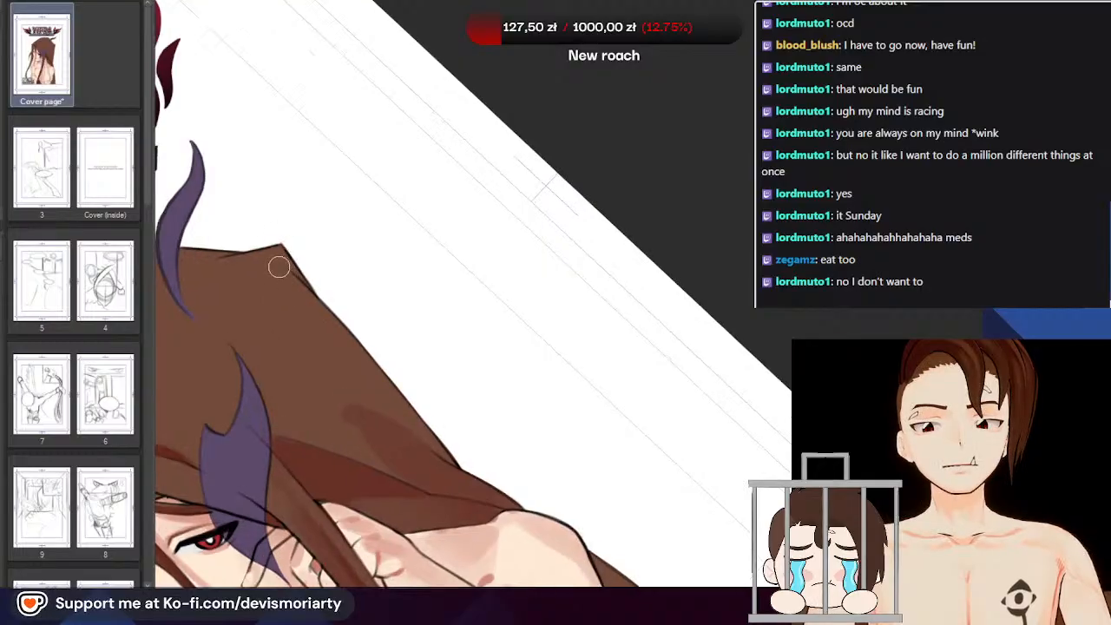
scroll(286, 284, "down", 2)
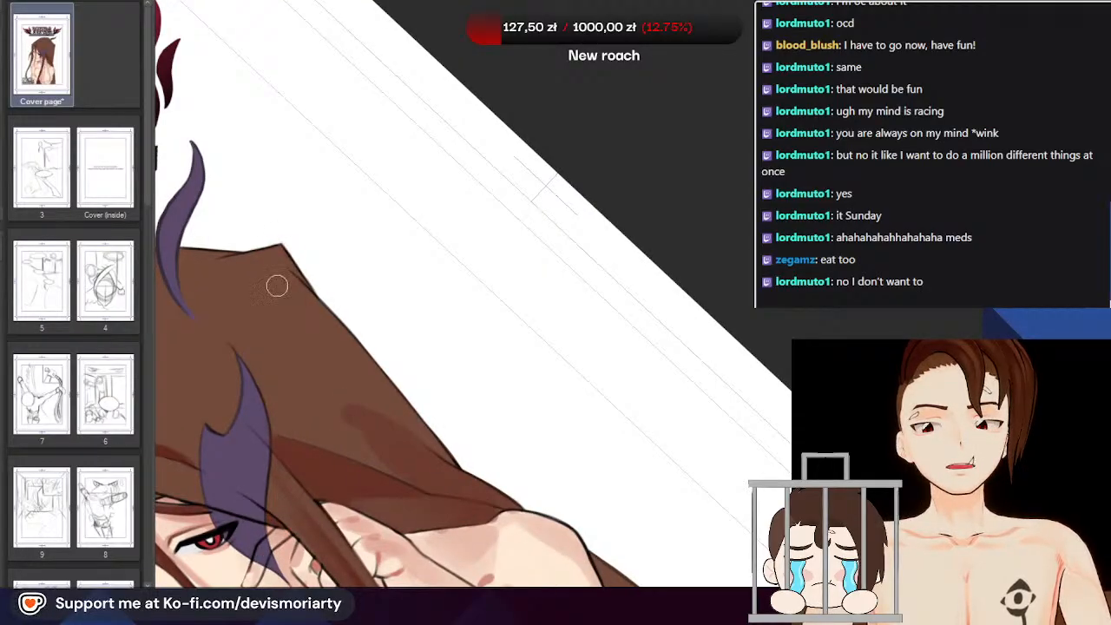
scroll(274, 265, "up", 1)
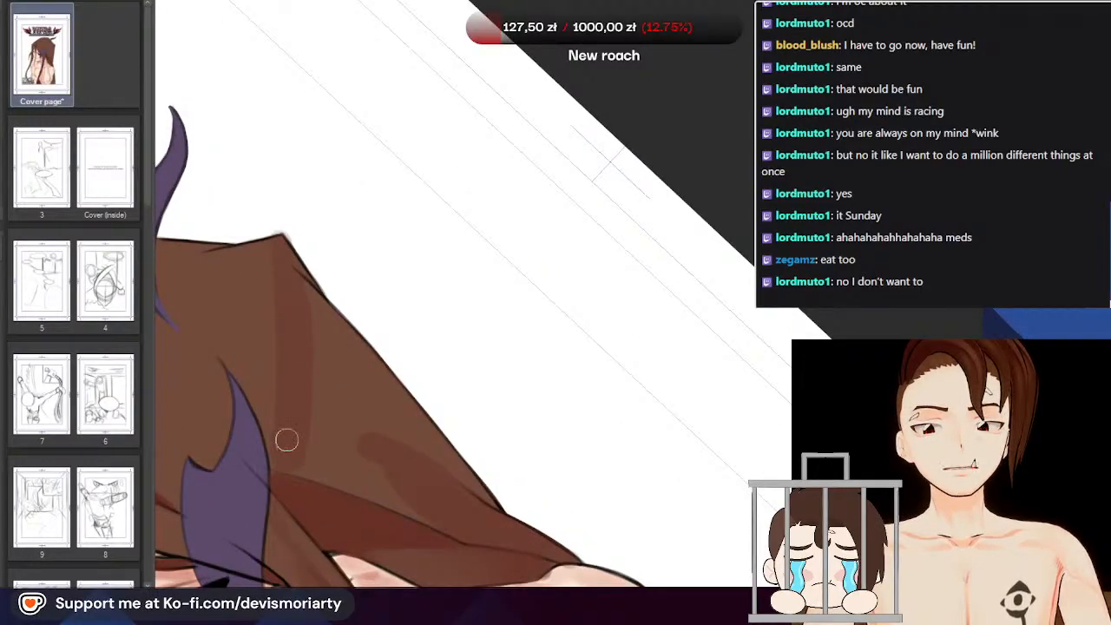
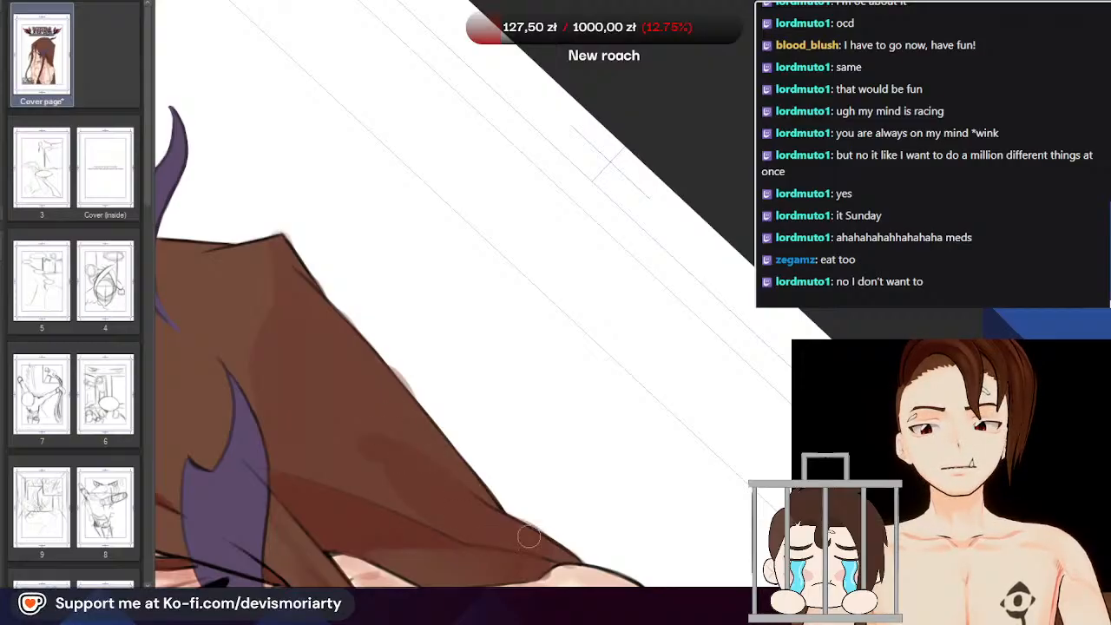
left_click_drag(528, 536, 562, 551)
Clean up the red-brown paint spilling past the back hair's outer outline, from the shoulder up towards the head
scroll(533, 506, "down", 6)
scroll(290, 362, "up", 8)
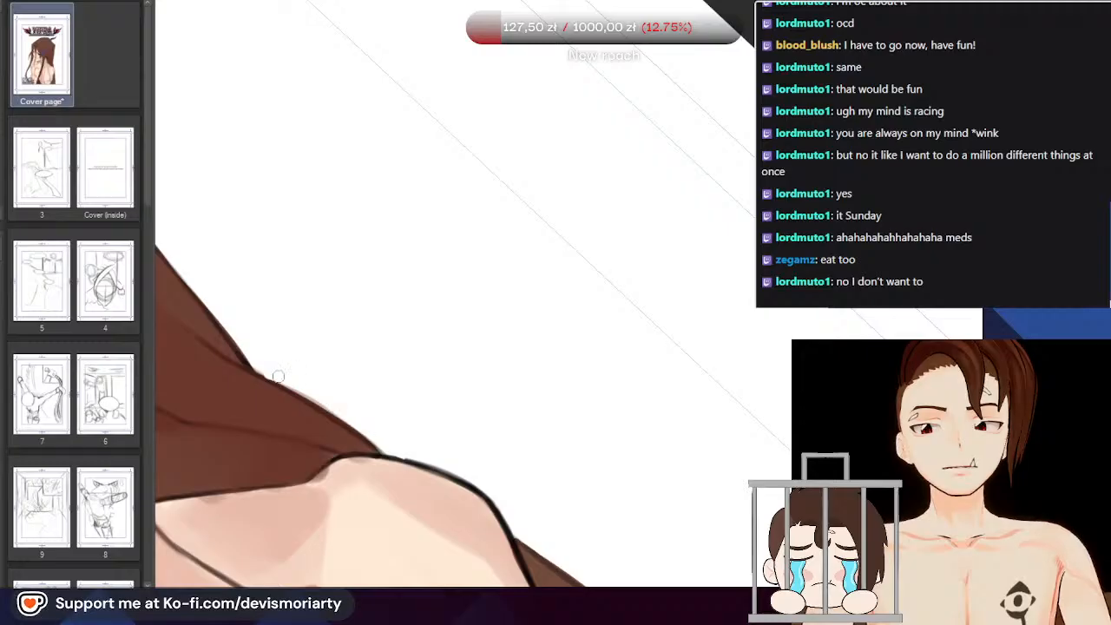
scroll(278, 375, "down", 4)
scroll(322, 399, "up", 6)
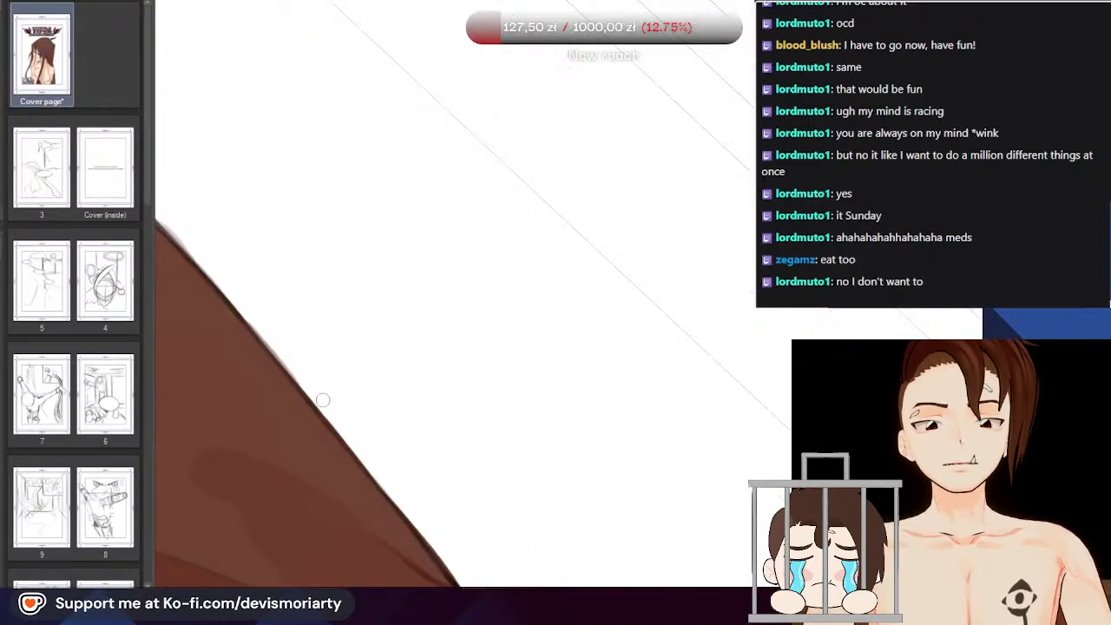
scroll(322, 400, "down", 4)
scroll(243, 412, "up", 6)
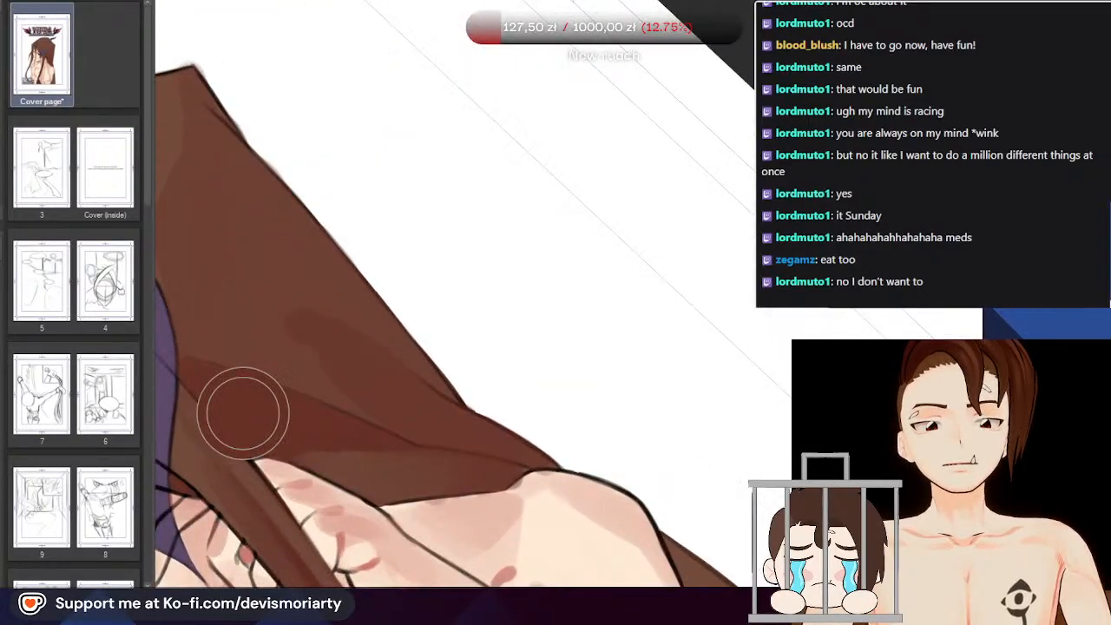
Return the page to its upright view and examine the shaded back hair against the rest of the cover
scroll(243, 412, "down", 4)
scroll(337, 528, "down", 3)
scroll(334, 434, "up", 3)
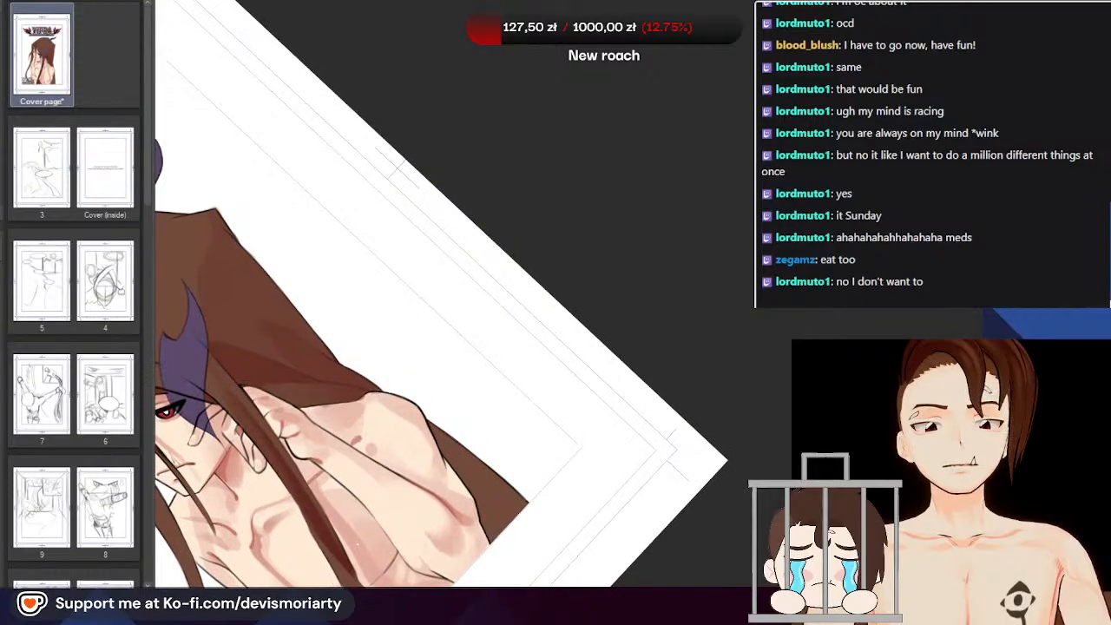
scroll(332, 374, "down", 4)
key("ctrl+0")
scroll(331, 354, "up", 6)
scroll(330, 374, "down", 4)
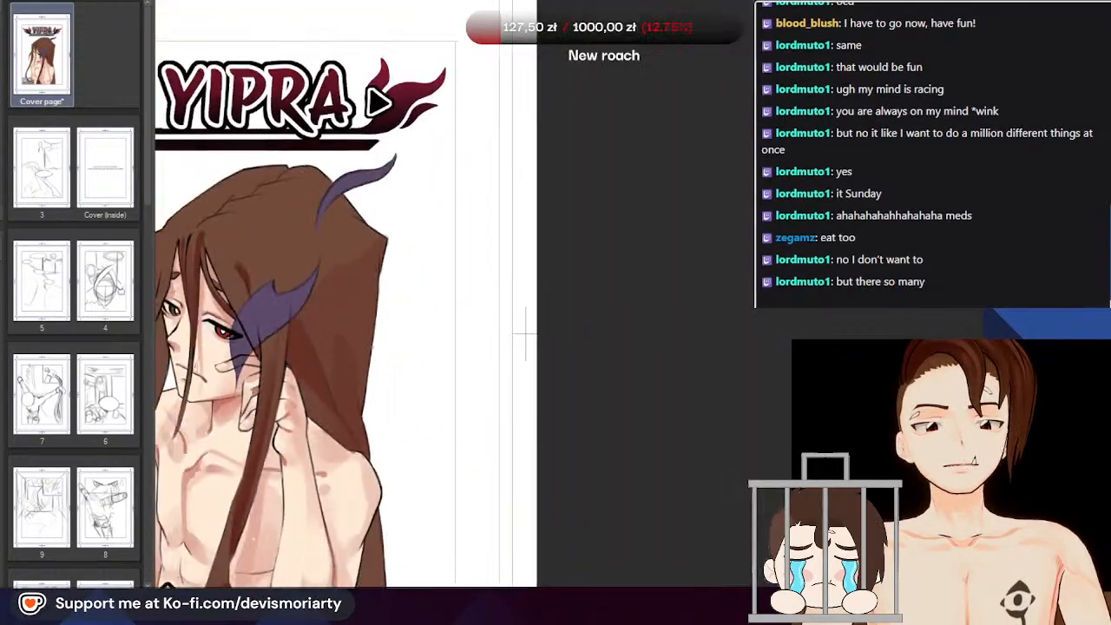
scroll(340, 382, "up", 5)
scroll(322, 370, "down", 4)
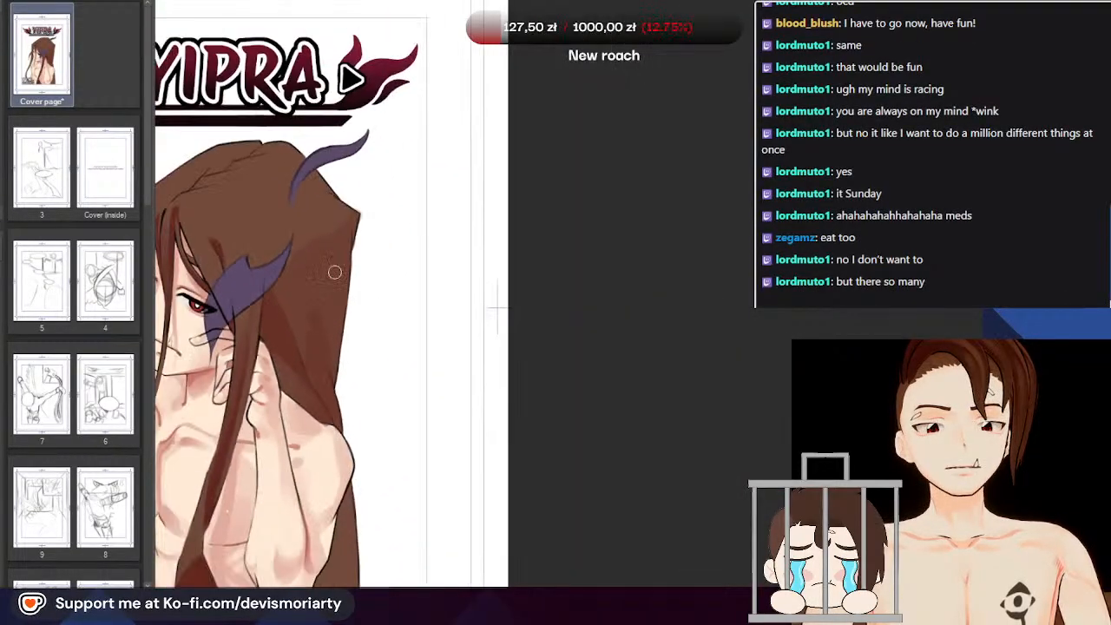
Paint a soft reddish-brown shadow patch on the lower back section of the hair, just above the shoulder
scroll(309, 397, "up", 5)
left_click_drag(303, 341, 305, 409)
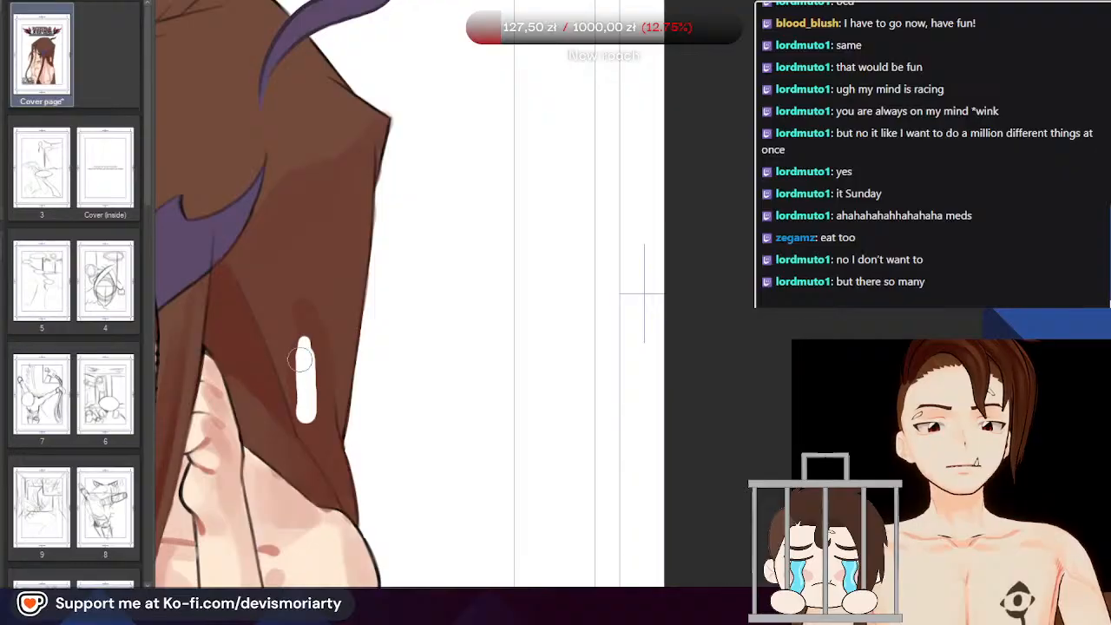
scroll(310, 355, "up", 1)
scroll(309, 356, "down", 3)
scroll(355, 408, "up", 4)
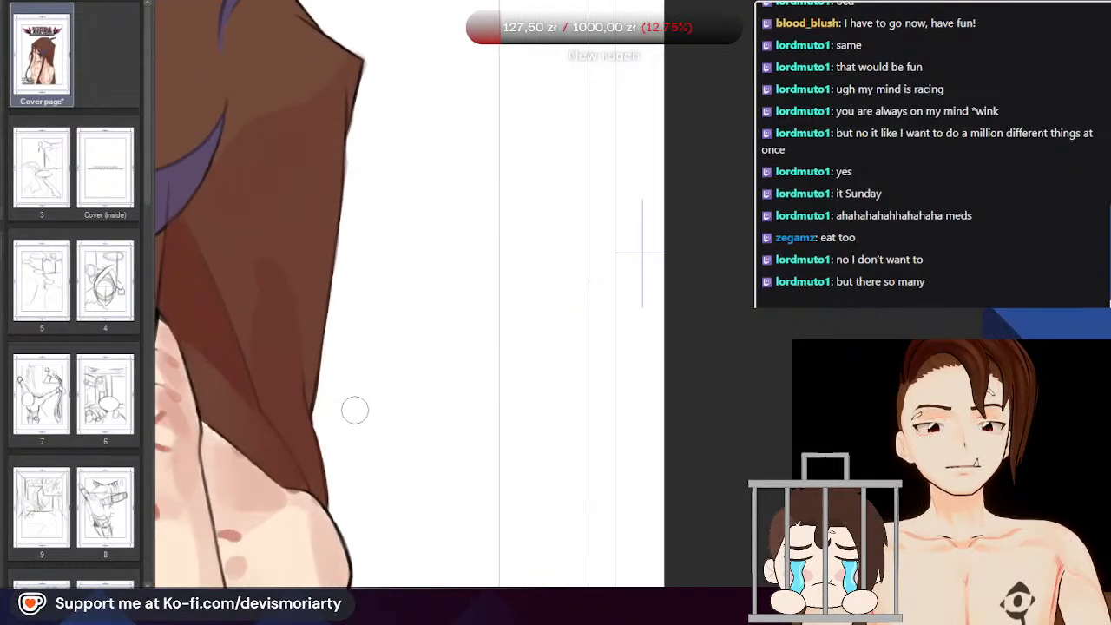
scroll(280, 328, "down", 2)
scroll(250, 309, "up", 2)
scroll(261, 260, "down", 2)
scroll(243, 339, "up", 2)
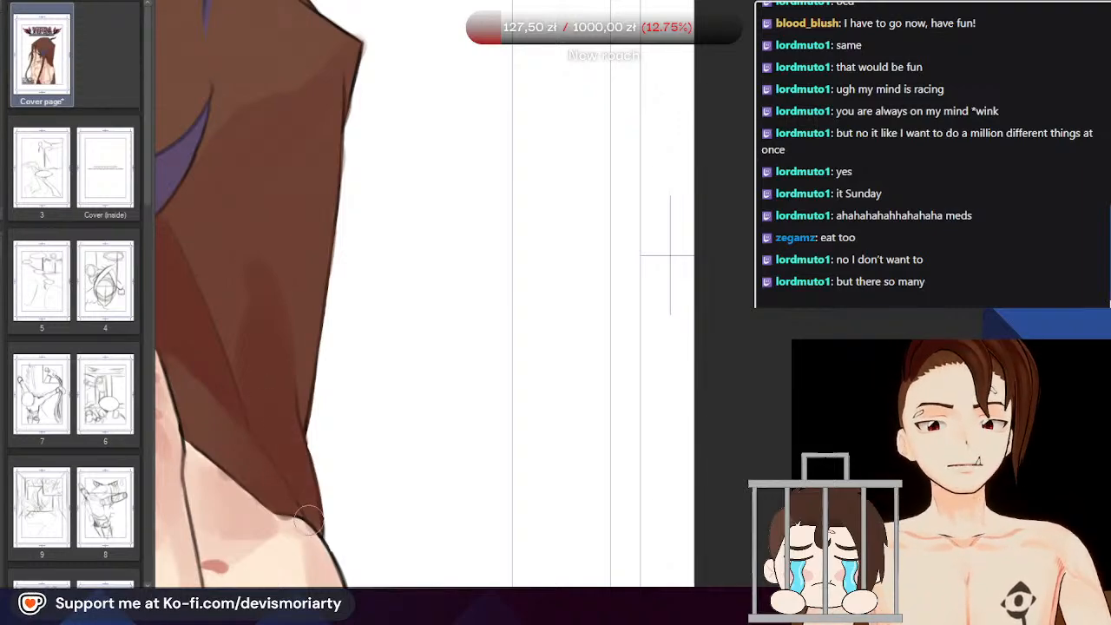
scroll(257, 382, "down", 1)
scroll(266, 308, "down", 3)
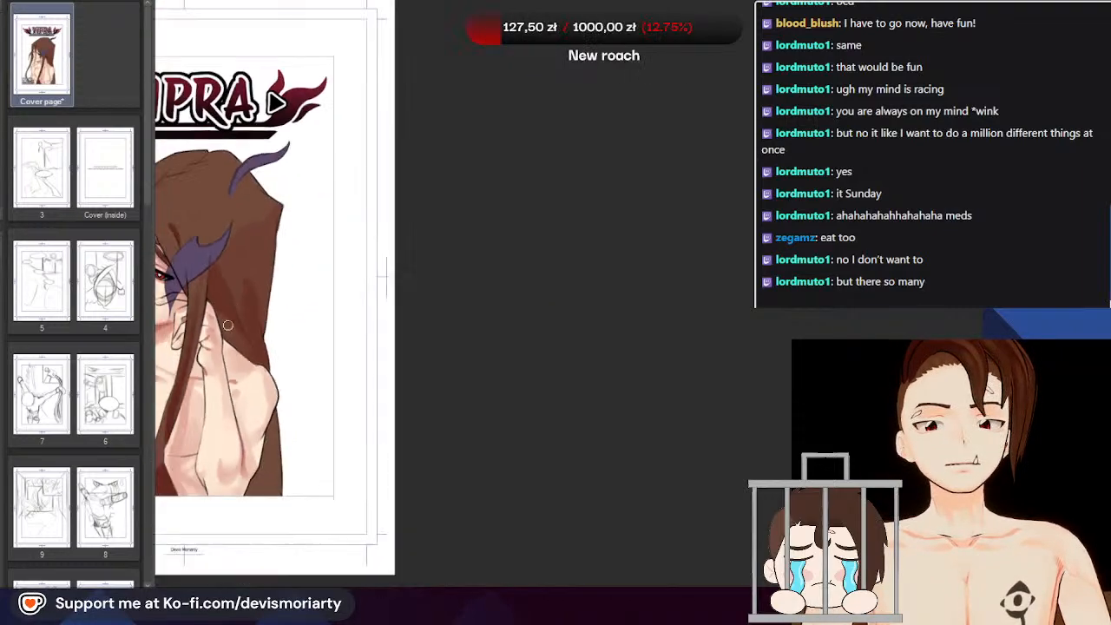
Ink a dark strand line through the back section of hair, running from below the purple horn down towards the shoulder
scroll(231, 286, "up", 3)
scroll(250, 263, "down", 3)
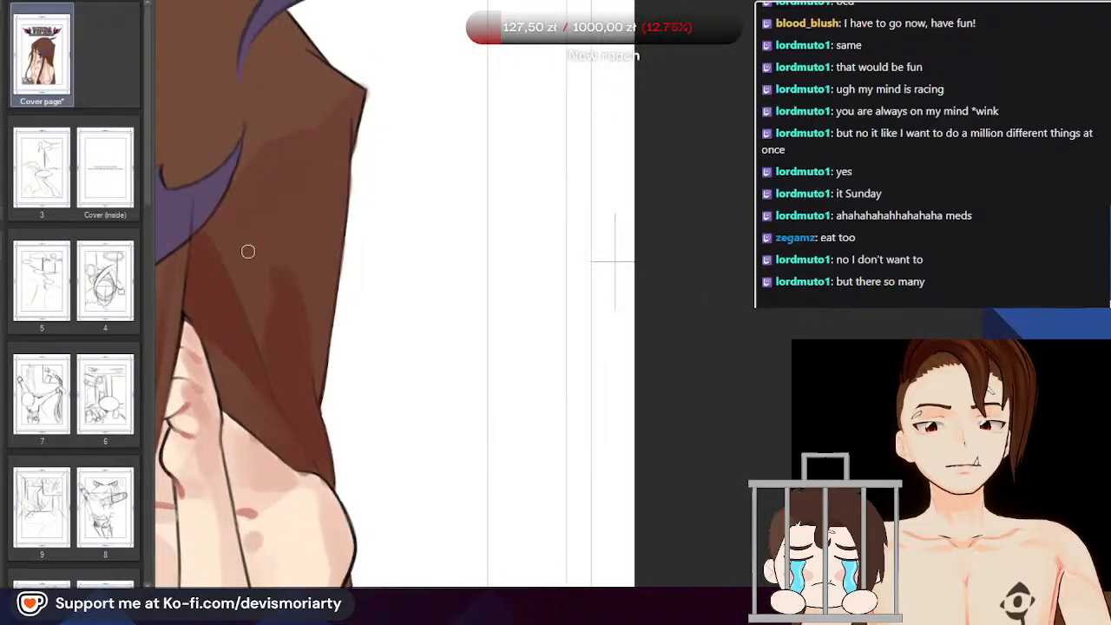
scroll(216, 284, "up", 3)
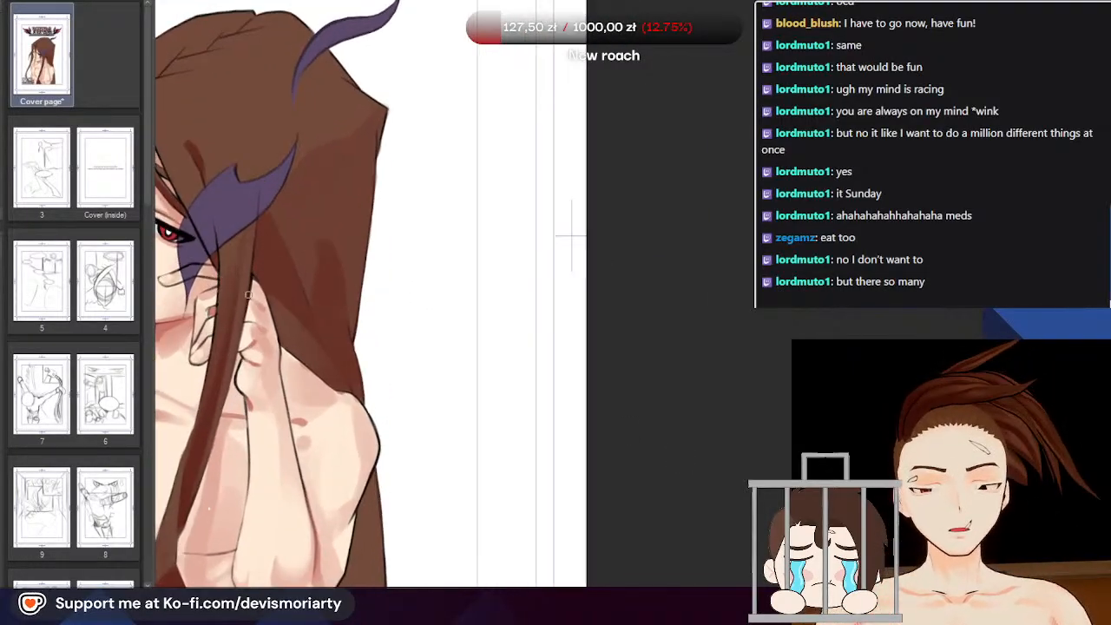
scroll(453, 393, "up", 2)
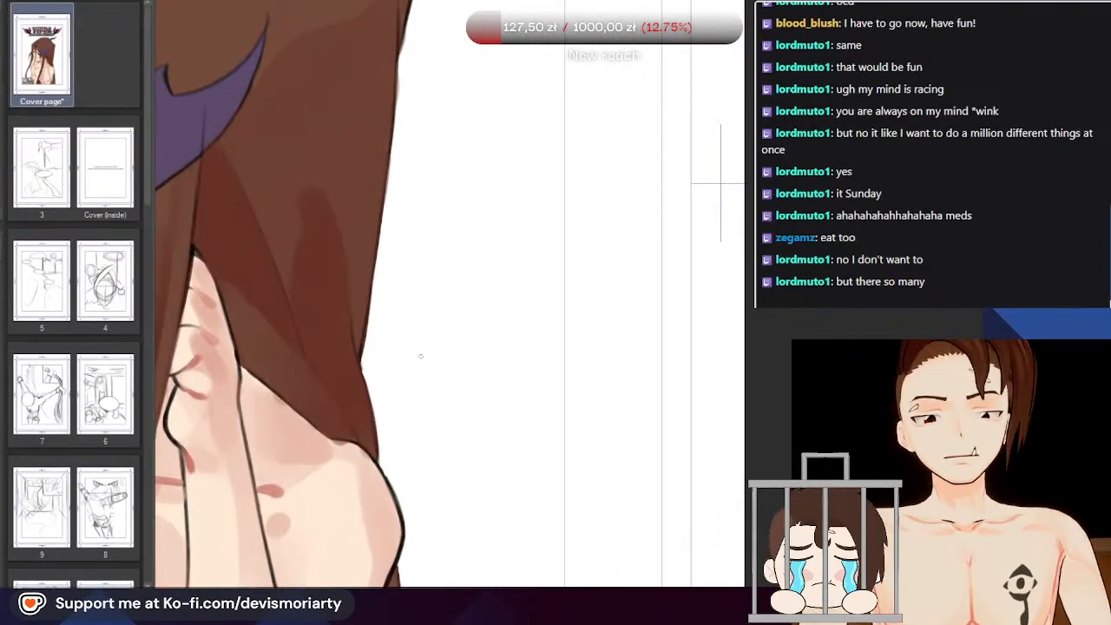
scroll(217, 163, "up", 3)
left_click_drag(228, 125, 329, 404)
scroll(335, 406, "down", 1)
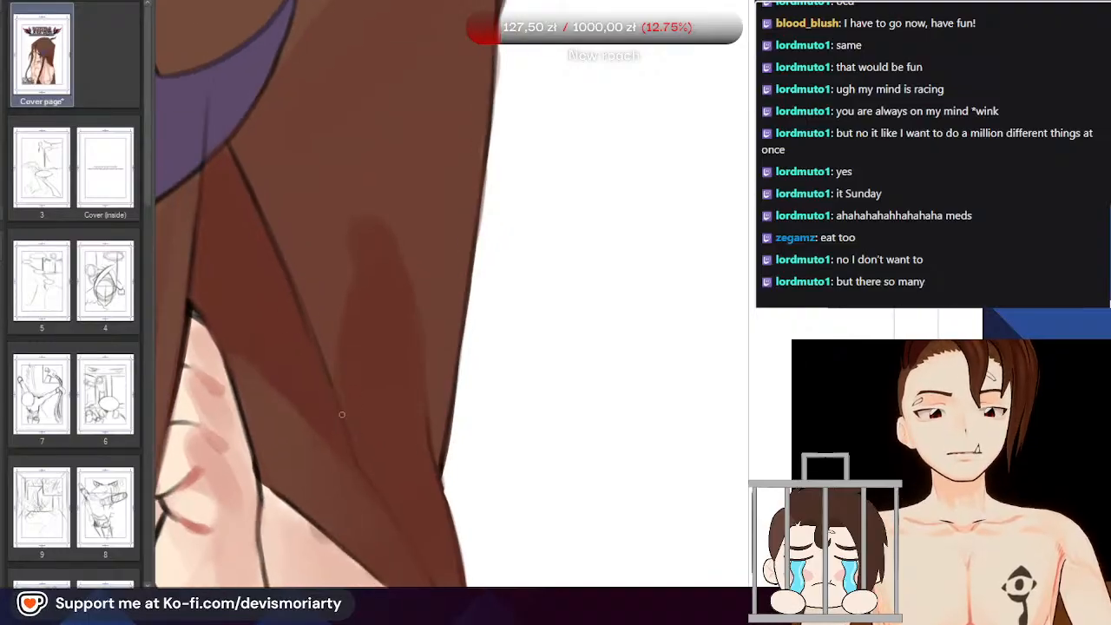
key("ctrl+z")
left_click_drag(228, 145, 350, 439)
scroll(230, 247, "down", 3)
scroll(328, 425, "up", 4)
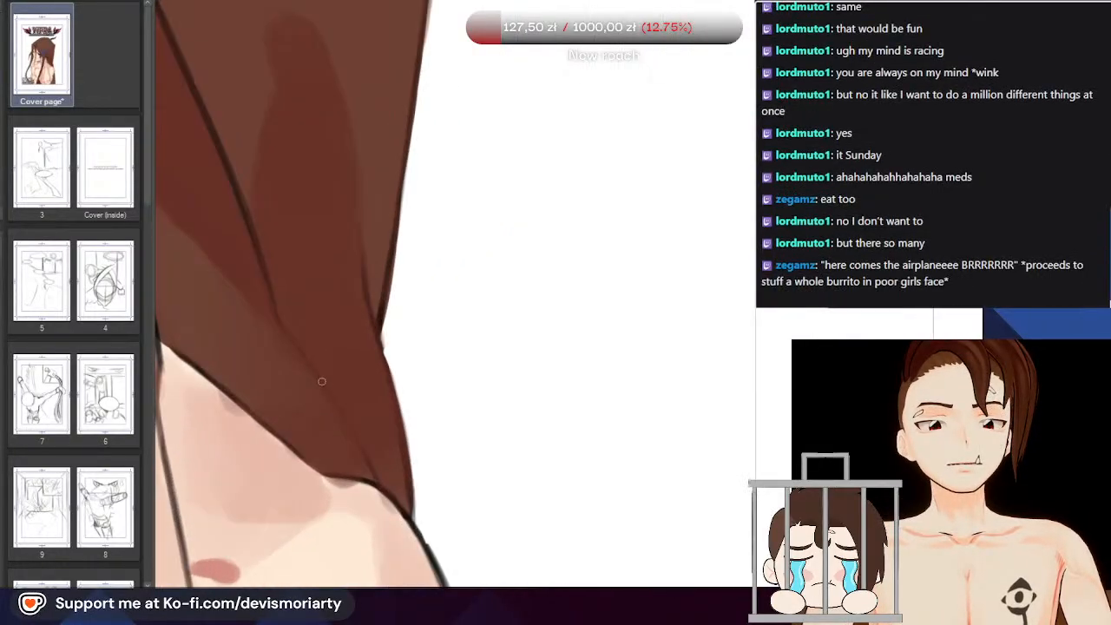
Continue the inked strand line down to the shoulder and redraw the outer hair outline above it with a thicker line
scroll(323, 382, "up", 1)
mouse_move(275, 320)
left_mouse_down()
mouse_move(395, 494)
mouse_move(276, 321)
left_mouse_up()
key("ctrl+z")
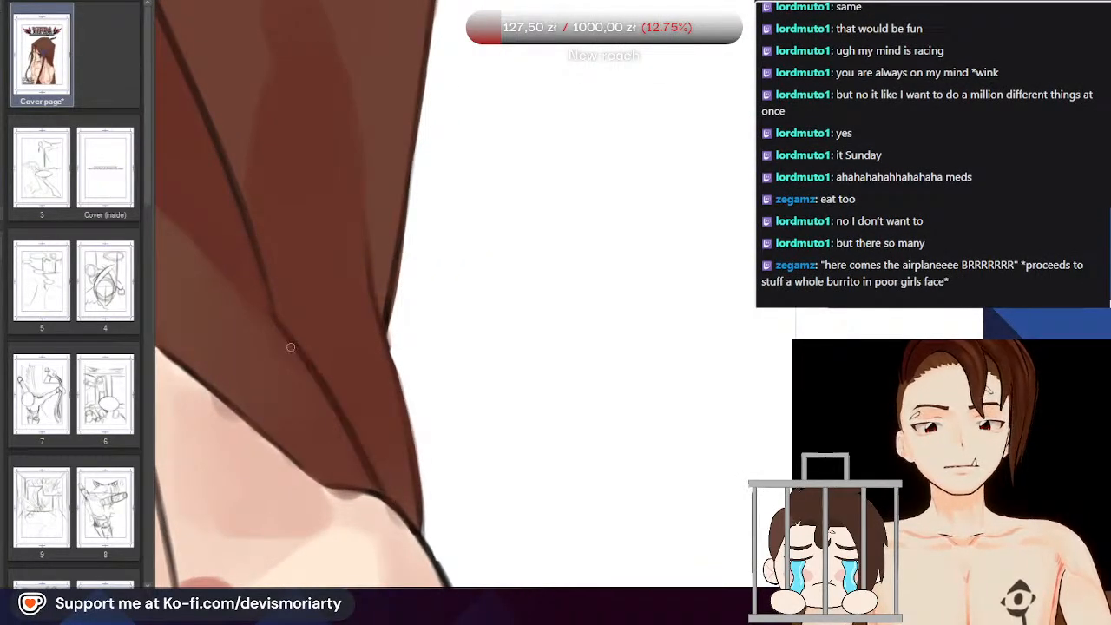
scroll(404, 469, "down", 1)
left_click_drag(416, 483, 393, 368)
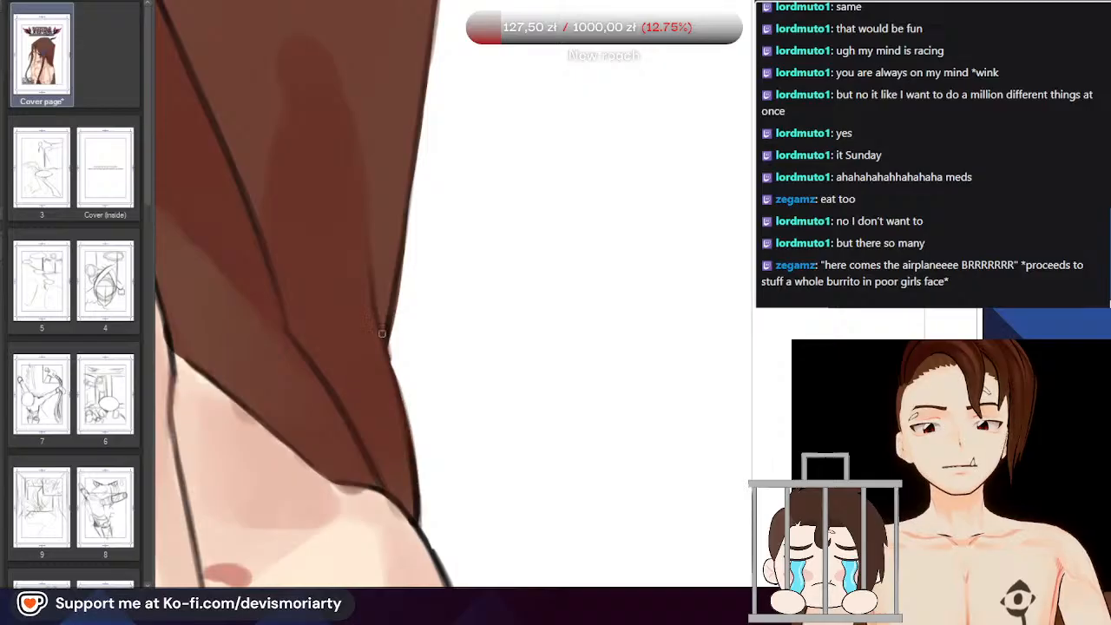
left_click_drag(411, 451, 390, 349)
key("ctrl+z")
left_click_drag(412, 461, 385, 343)
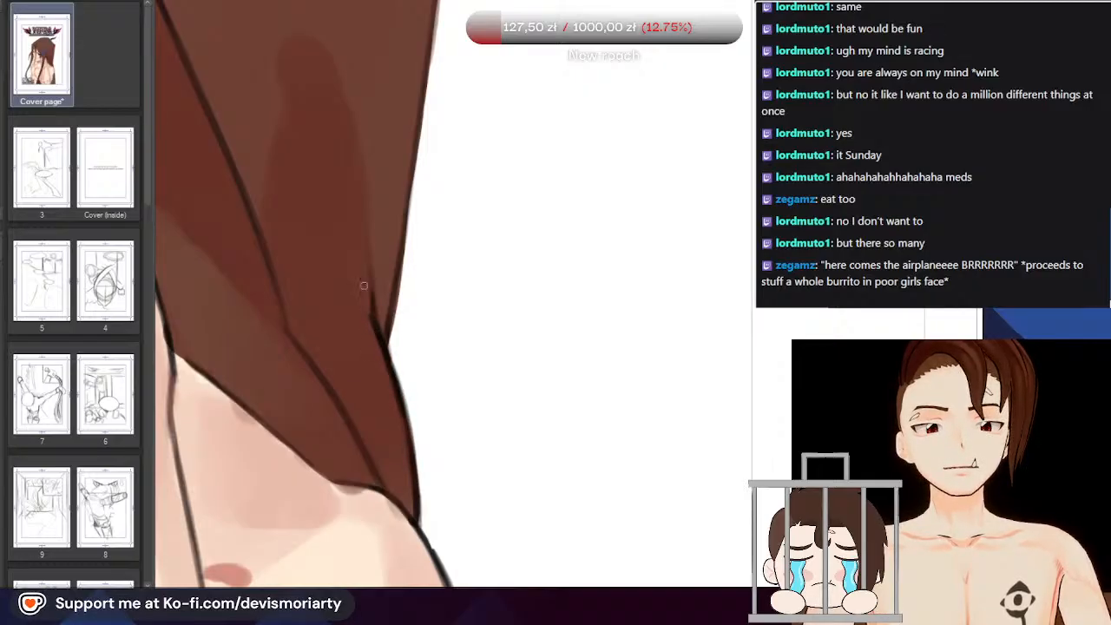
scroll(363, 285, "down", 10)
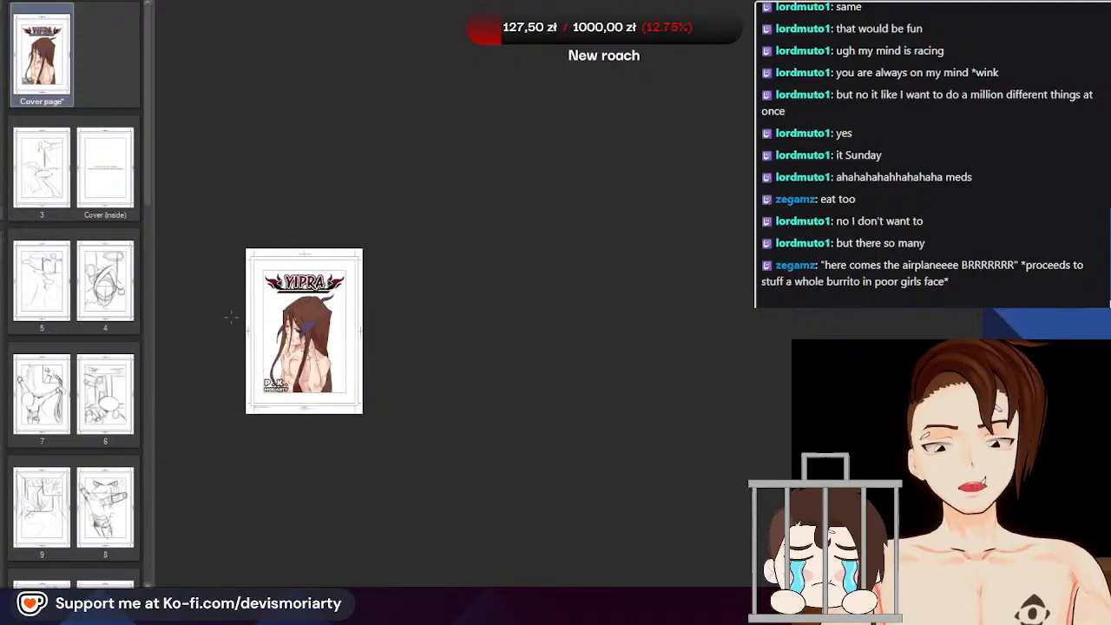
Examine the hair linework and shading on the cover figure, both close up and against the whole page
scroll(231, 318, "up", 3)
scroll(271, 385, "down", 2)
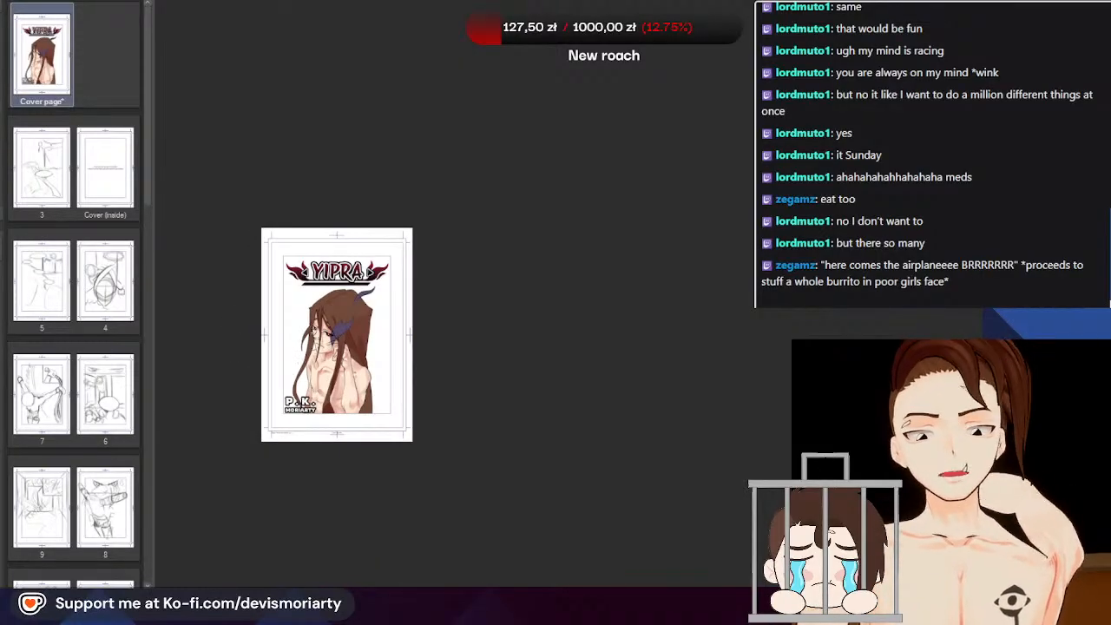
scroll(317, 335, "up", 3)
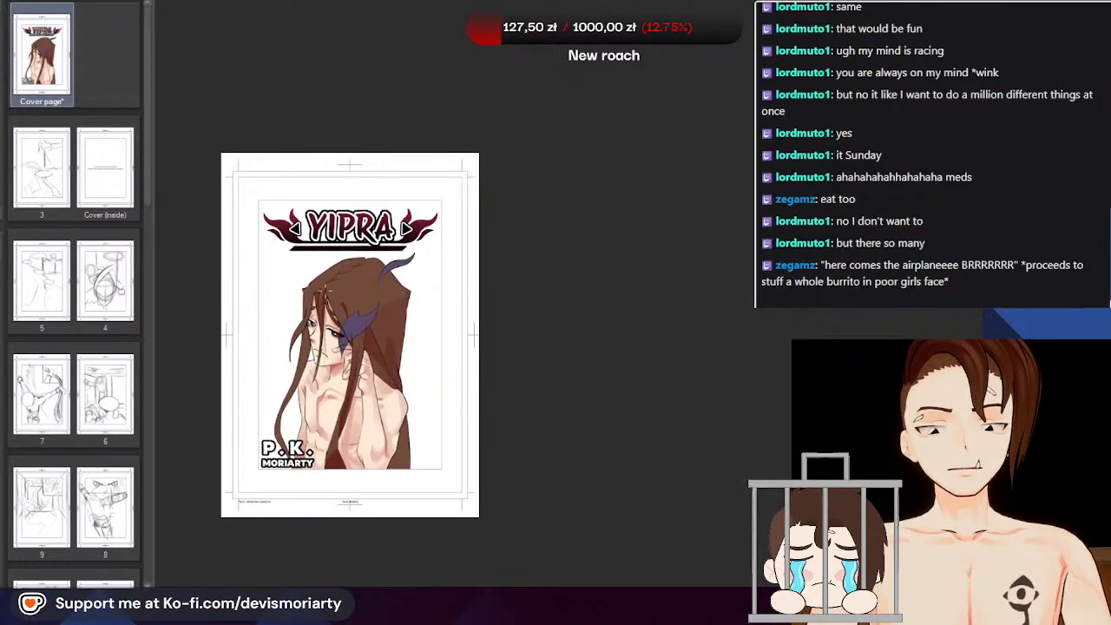
scroll(394, 447, "up", 5)
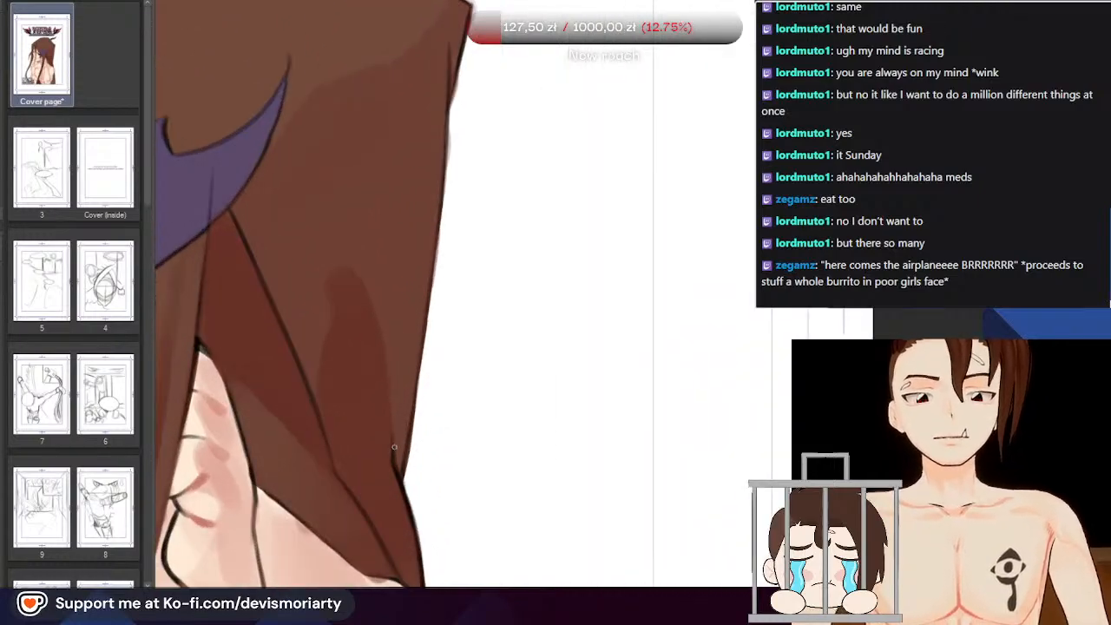
scroll(387, 395, "down", 5)
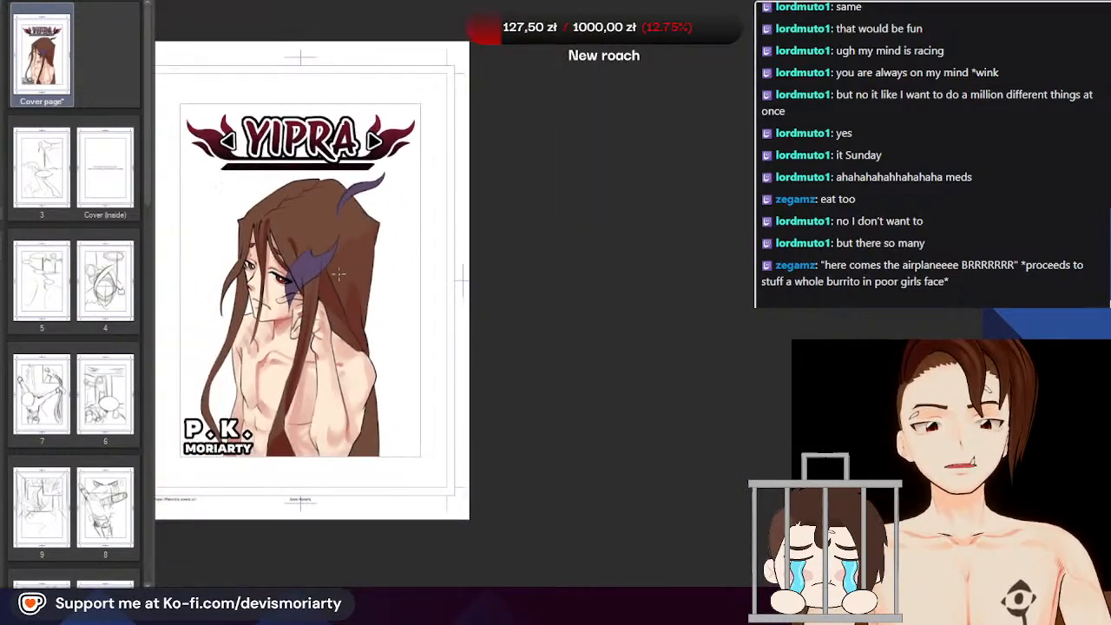
scroll(310, 334, "up", 4)
scroll(309, 335, "up", 3)
scroll(263, 280, "down", 6)
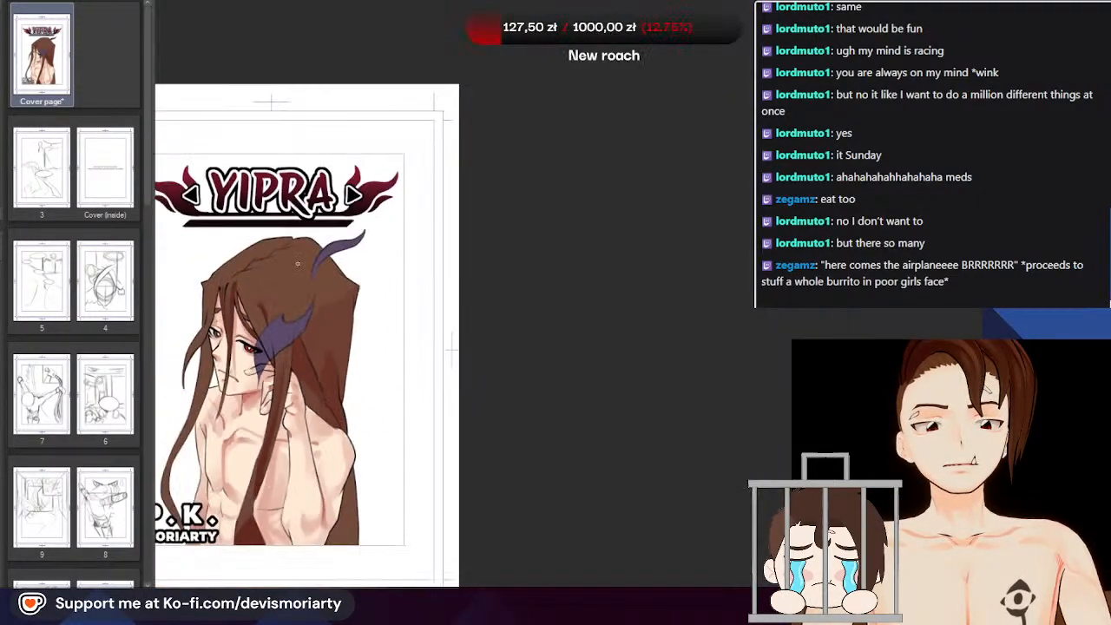
scroll(323, 175, "up", 5)
scroll(323, 175, "down", 2)
scroll(323, 175, "down", 2)
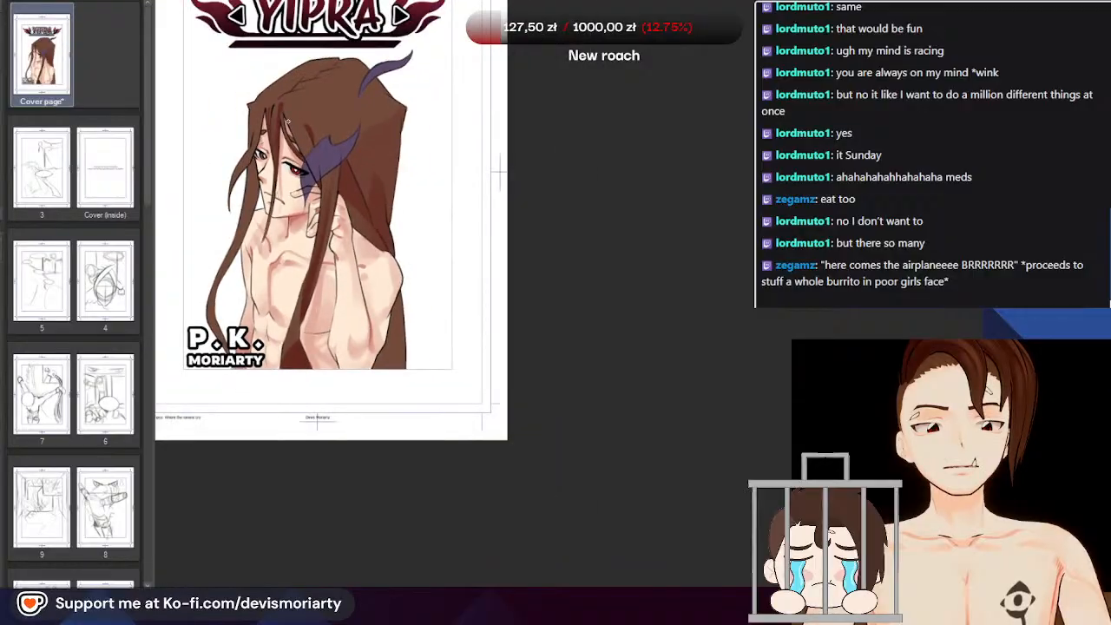
scroll(305, 262, "up", 7)
scroll(351, 304, "down", 1)
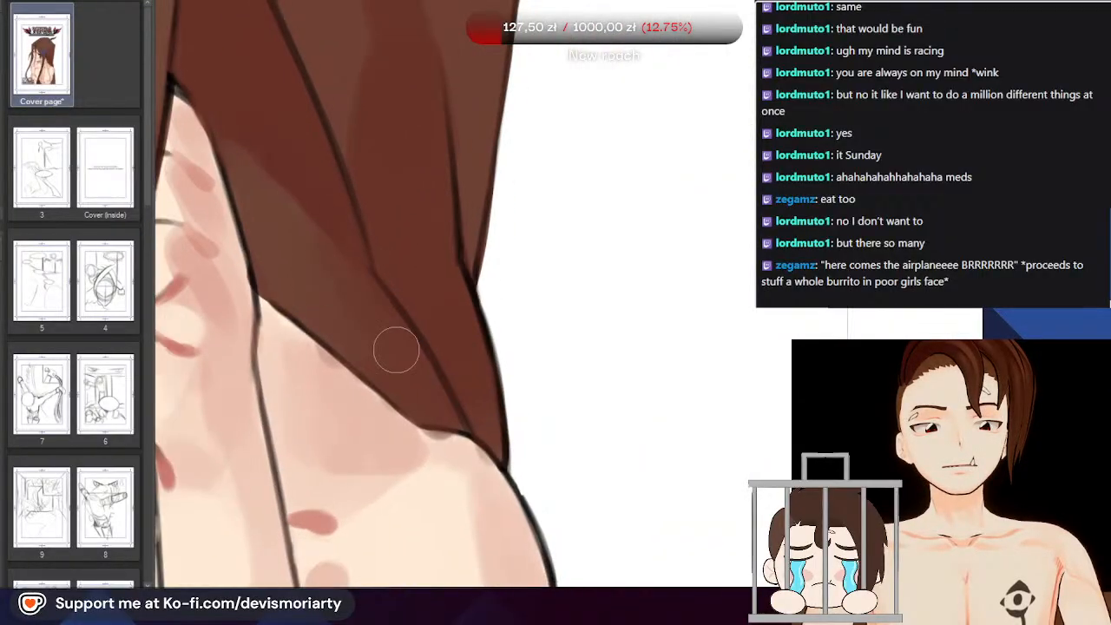
scroll(324, 263, "down", 5)
scroll(244, 183, "up", 3)
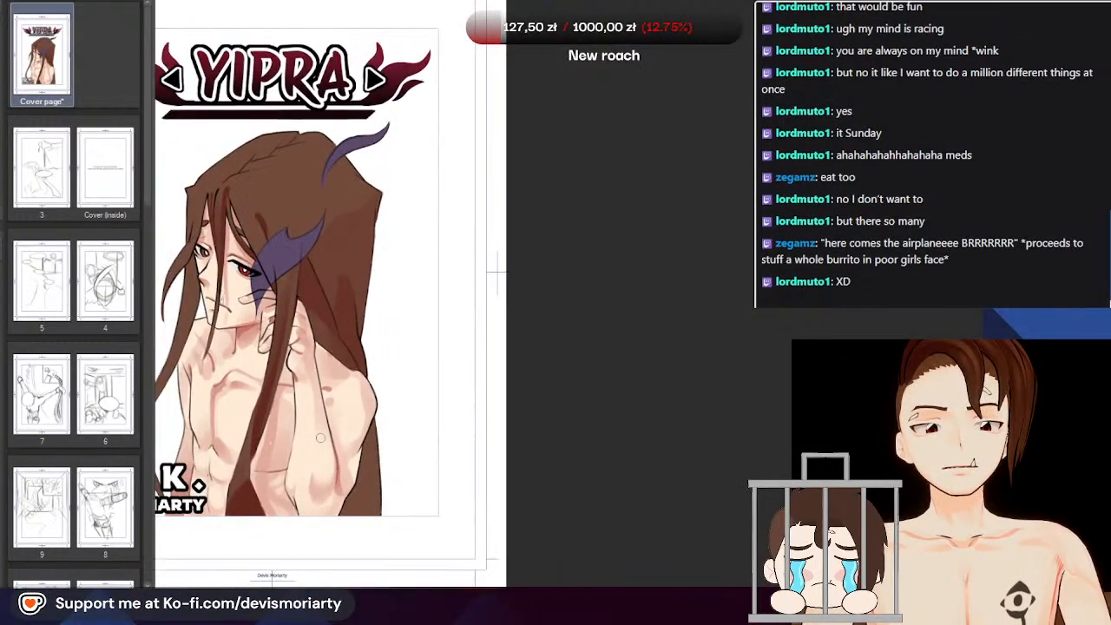
scroll(285, 330, "up", 6)
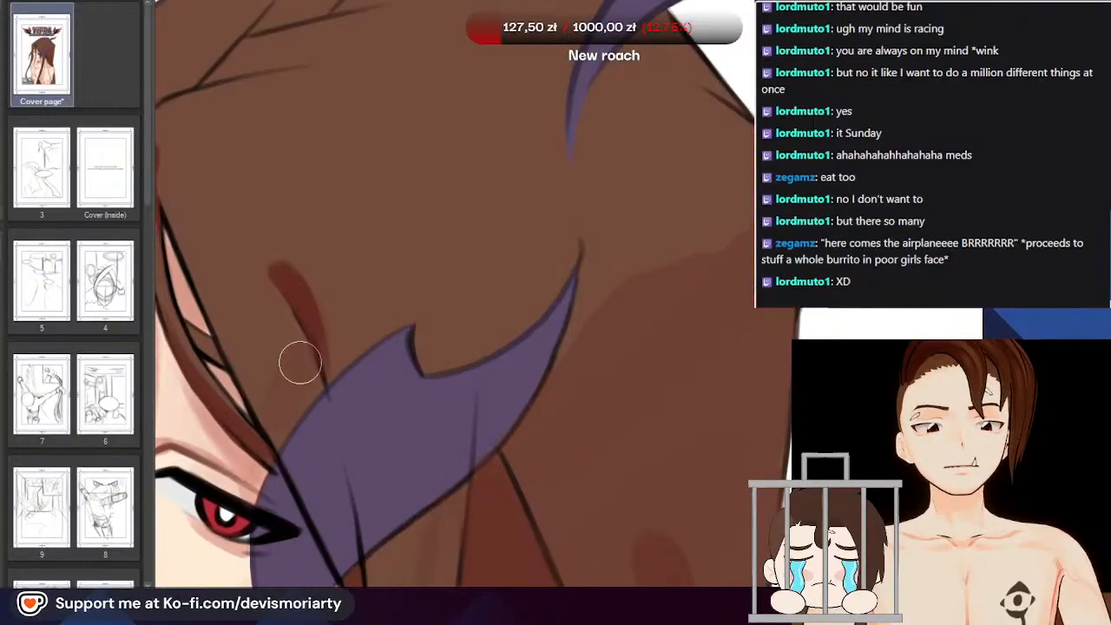
scroll(253, 344, "down", 4)
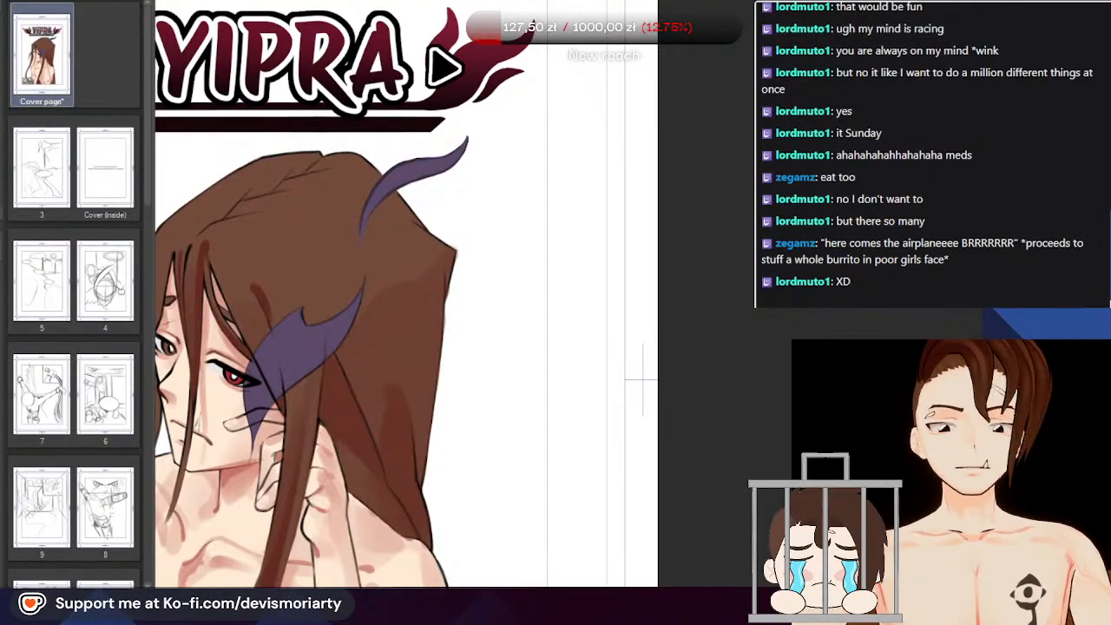
Paint long reddish-brown shading streaks down the back section of the hair, following its fall from the crown
scroll(391, 495, "down", 4)
scroll(417, 256, "up", 2)
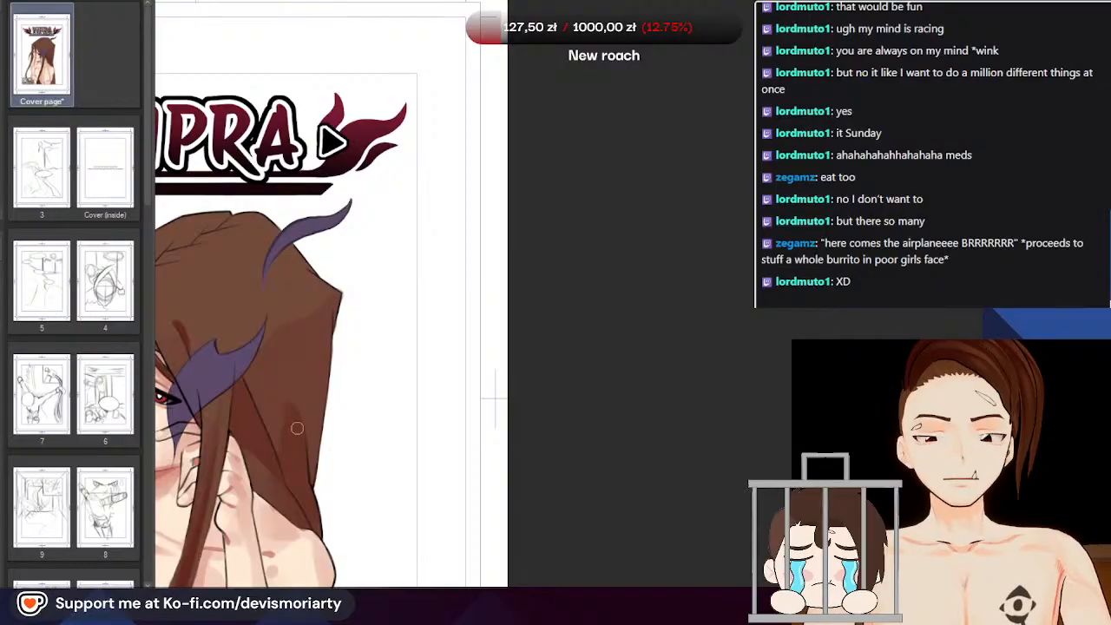
scroll(278, 373, "down", 3)
scroll(292, 438, "up", 3)
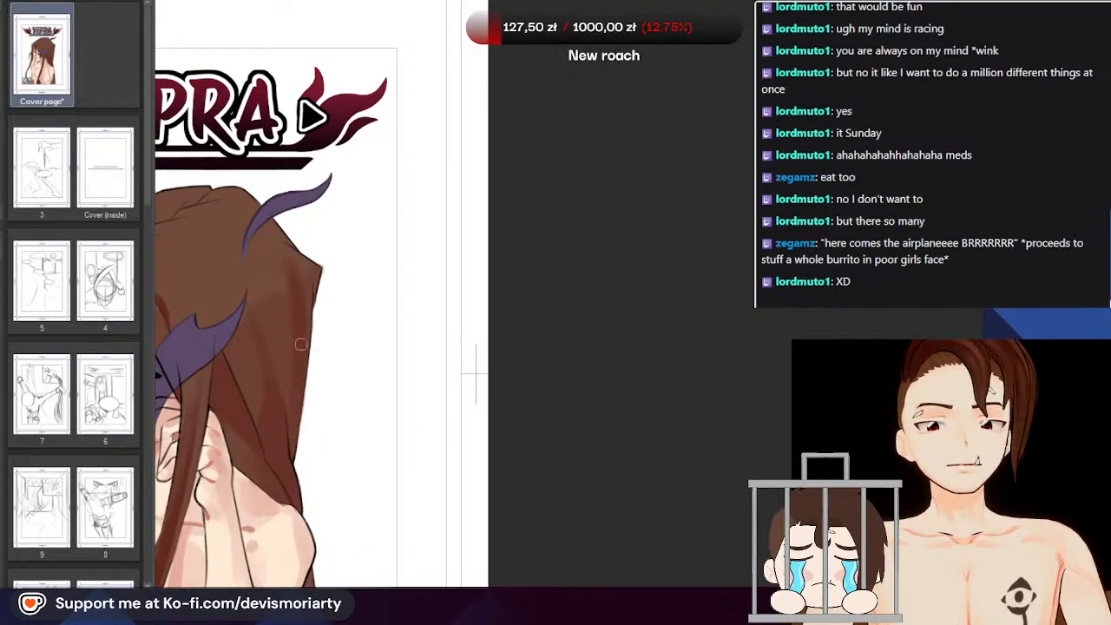
scroll(288, 403, "up", 1)
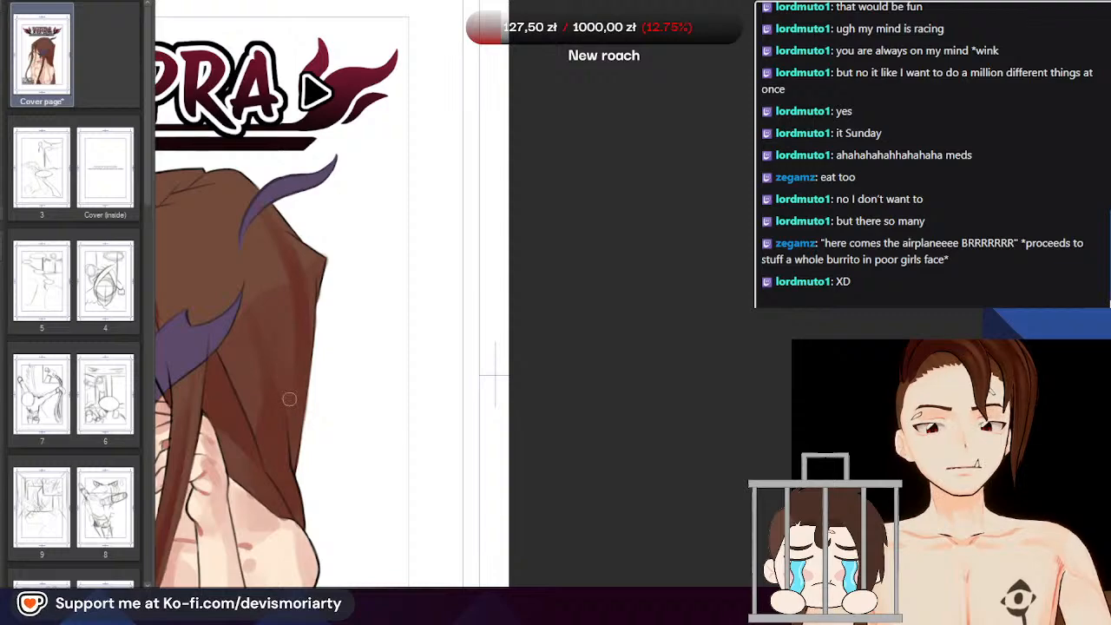
scroll(226, 251, "up", 2)
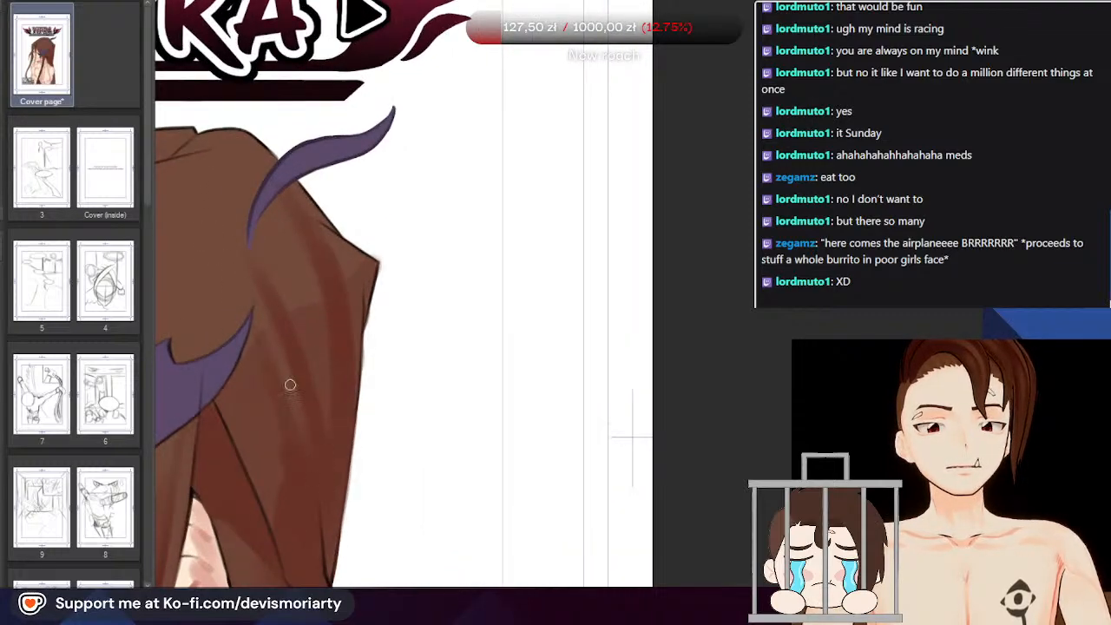
scroll(317, 513, "down", 3)
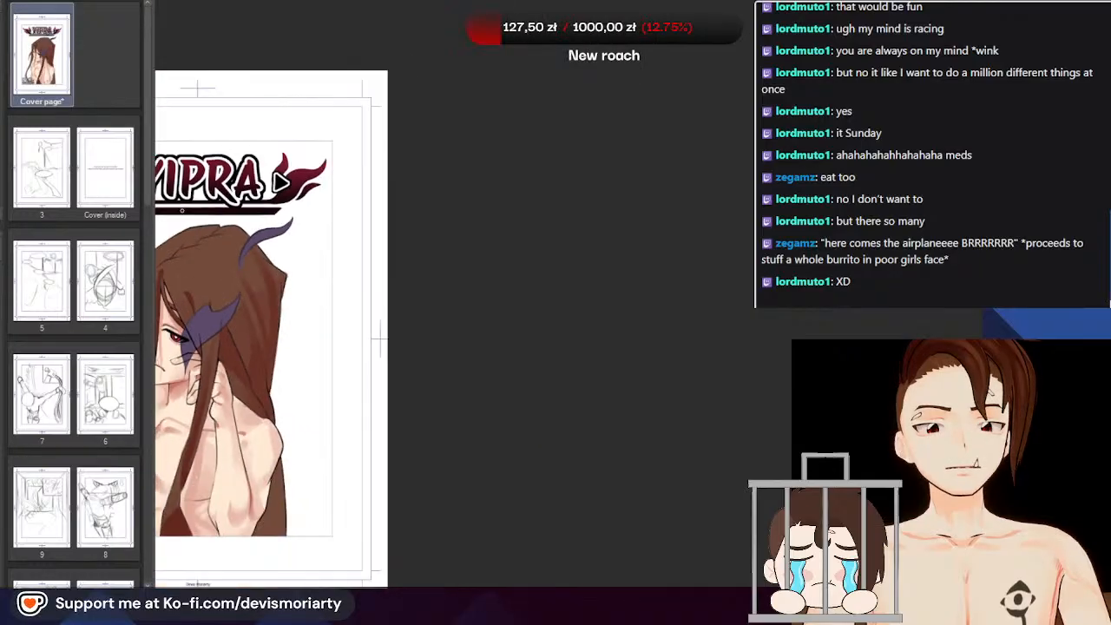
Refine the shading streaks between the purple horn and the outer hair edge so they blend into the lower shadow
scroll(224, 278, "up", 2)
scroll(276, 370, "down", 1)
scroll(276, 370, "up", 2)
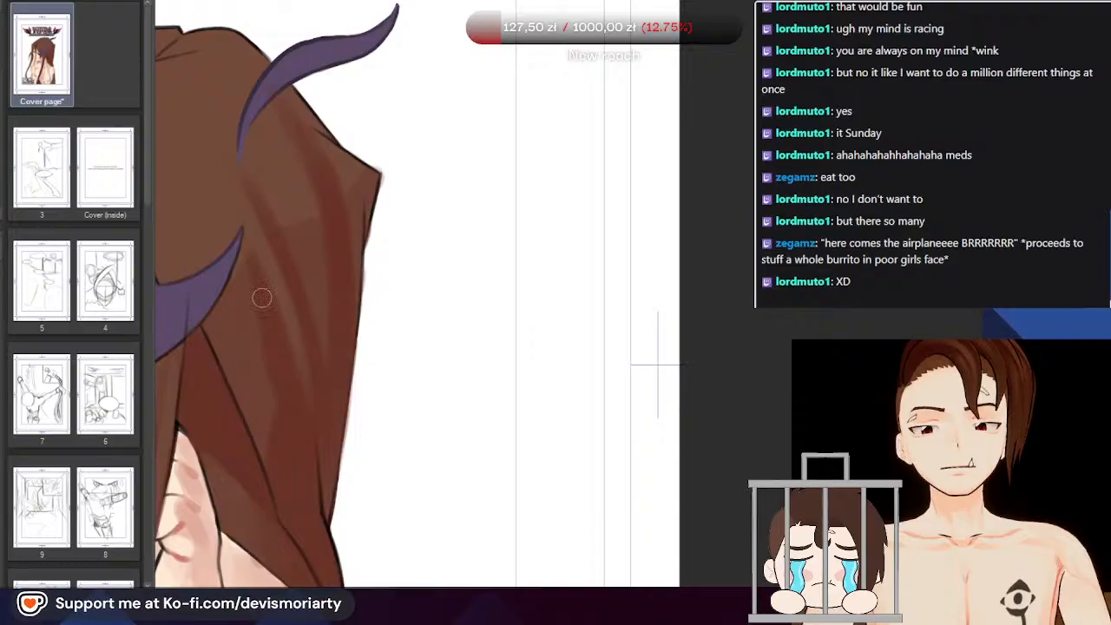
scroll(209, 175, "down", 3)
scroll(249, 355, "up", 2)
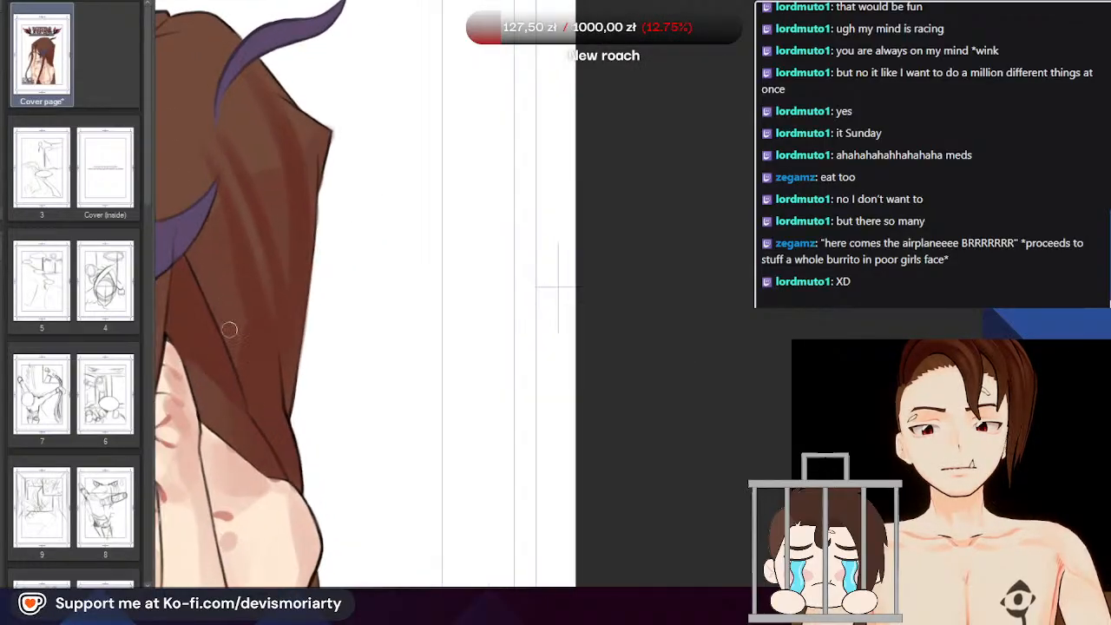
scroll(177, 231, "down", 3)
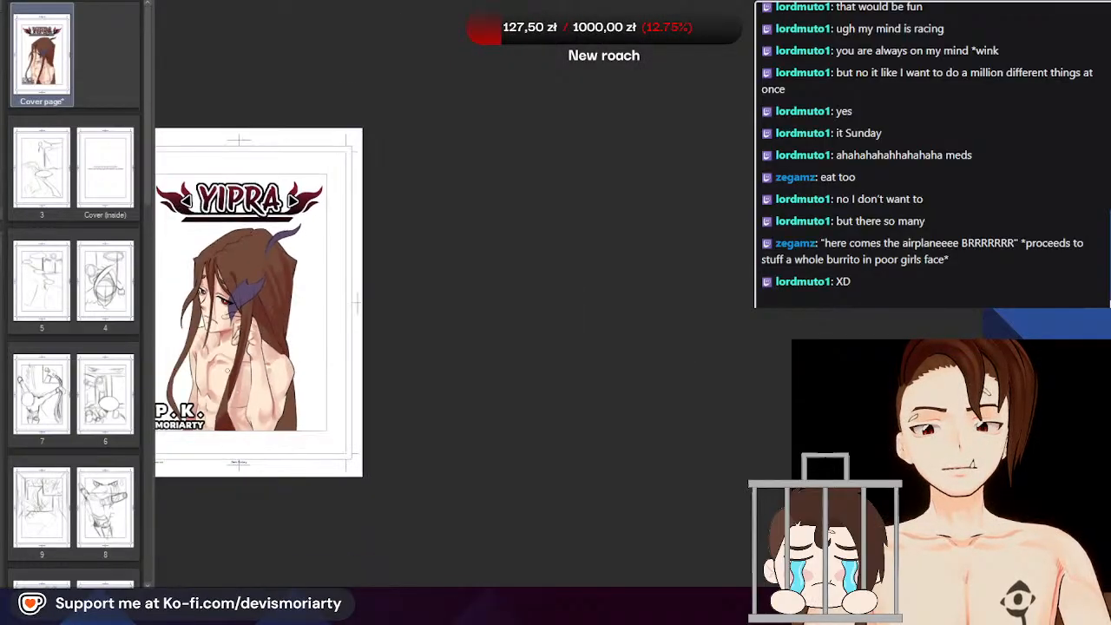
Touch up the upper ends of the shading streaks below the horn tip and check the hair against the full cover
scroll(256, 257, "up", 3)
scroll(348, 269, "up", 1)
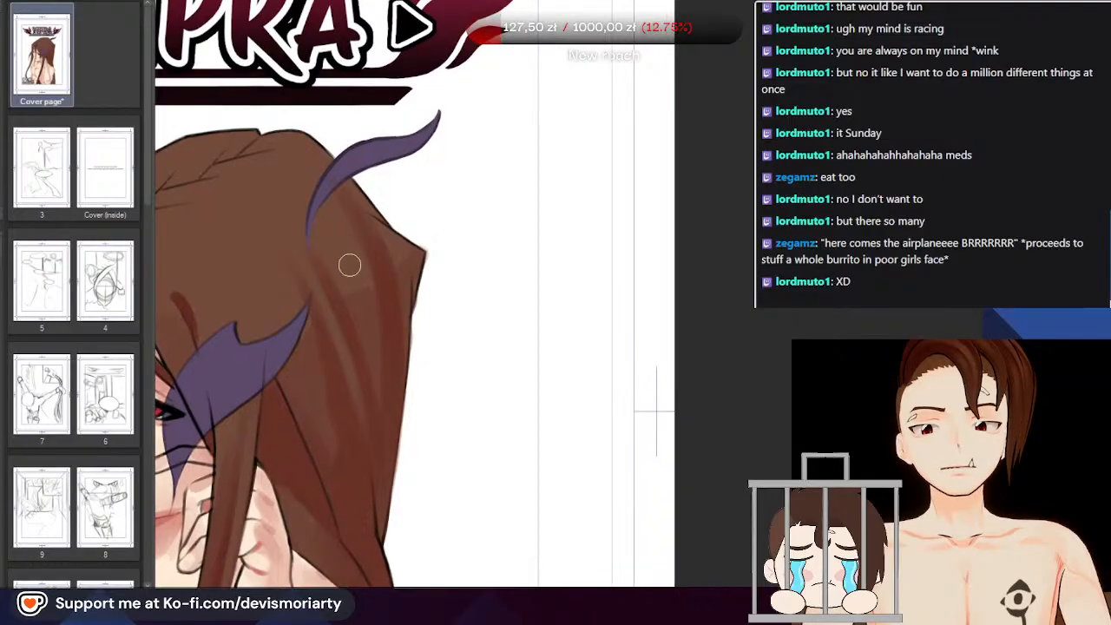
scroll(367, 289, "up", 1)
scroll(372, 387, "down", 4)
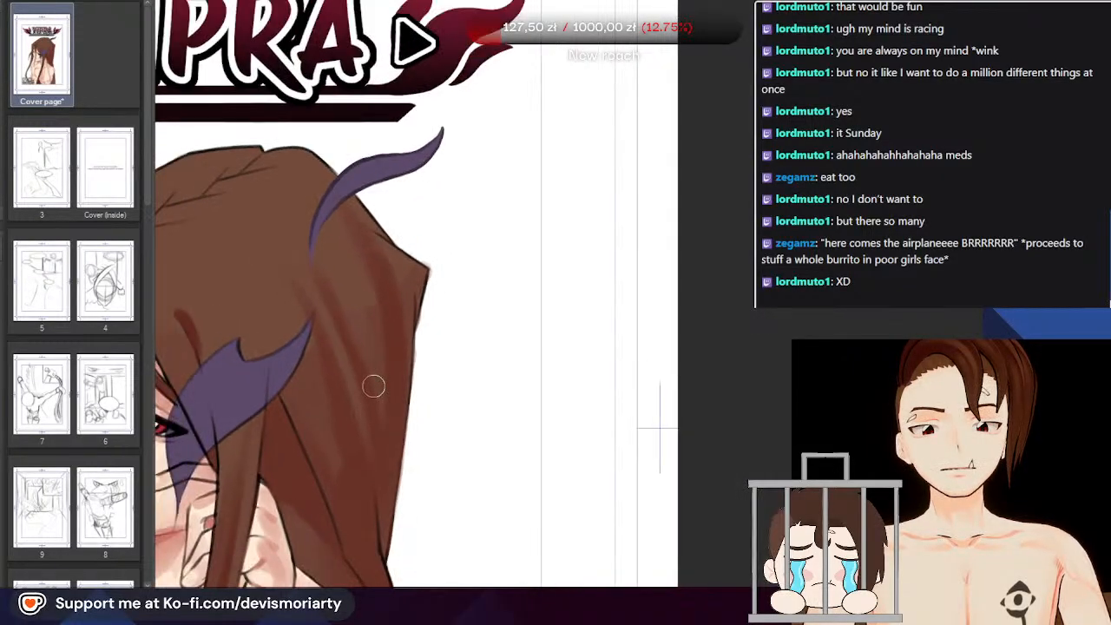
scroll(362, 398, "down", 2)
scroll(319, 214, "up", 3)
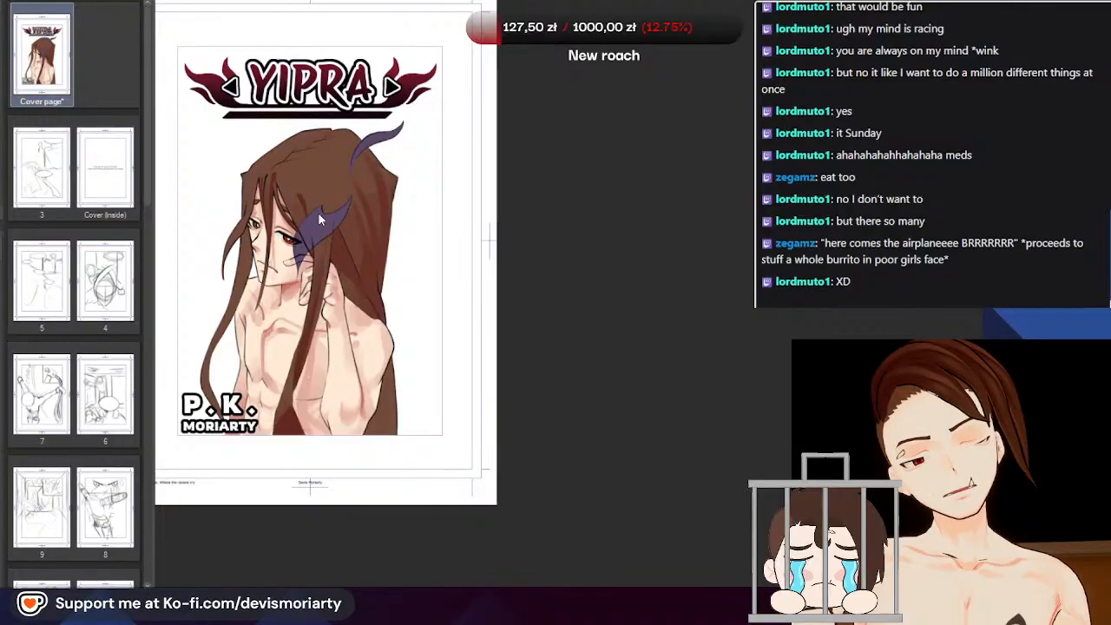
scroll(319, 220, "up", 1)
scroll(320, 220, "down", 2)
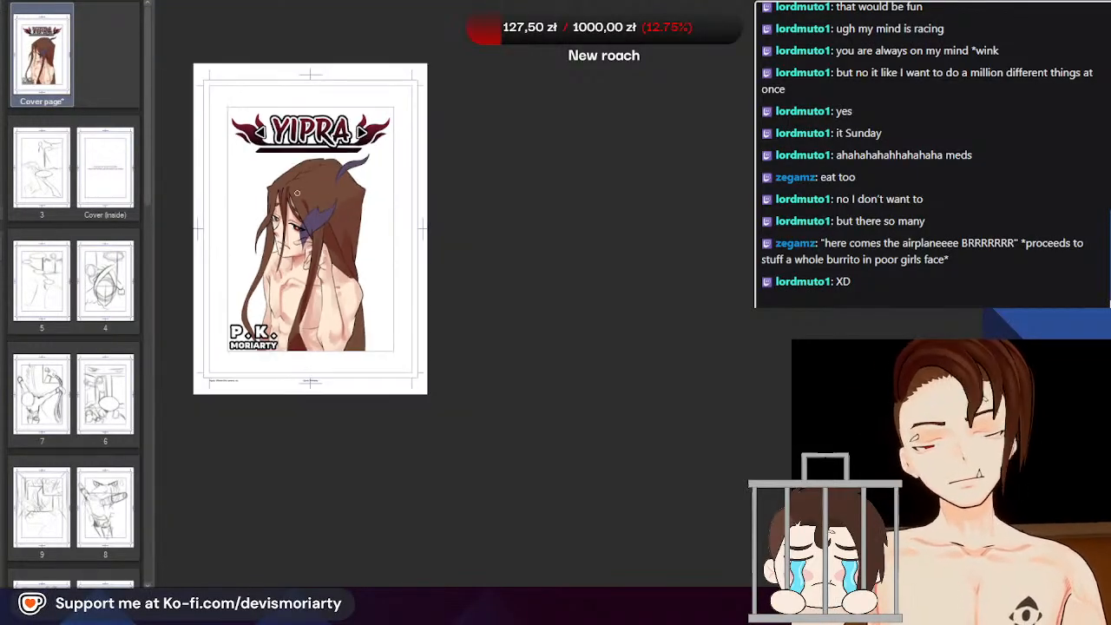
Paint soft reddish-brown shading on the hair between the forehead strands and the base of the purple horn
scroll(304, 252, "up", 3)
scroll(292, 277, "down", 2)
scroll(291, 277, "down", 1)
scroll(268, 243, "up", 4)
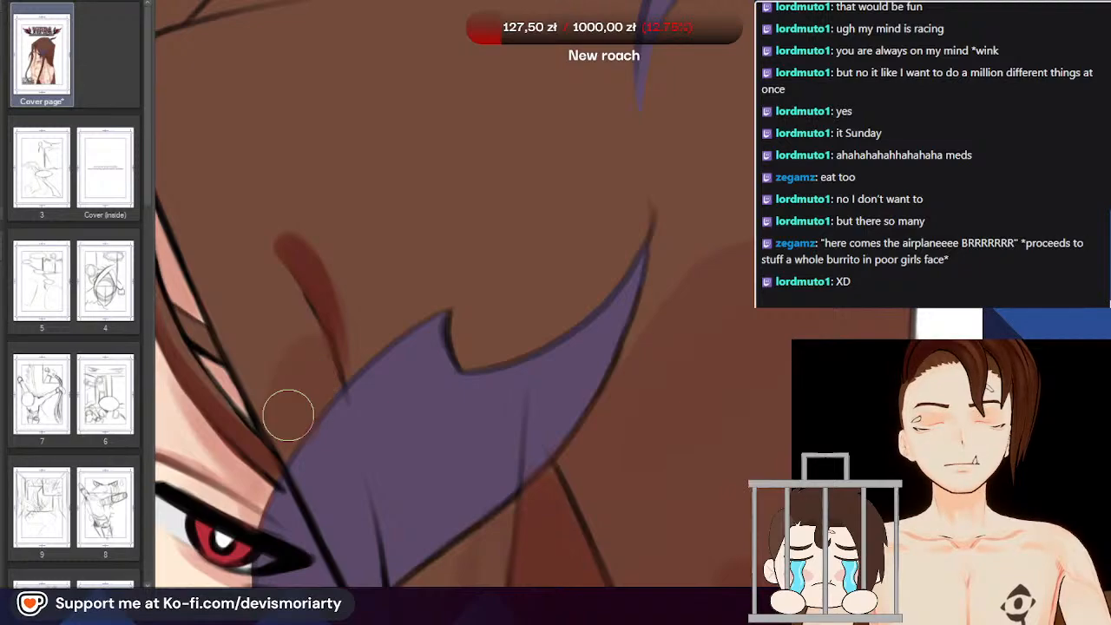
scroll(240, 300, "down", 3)
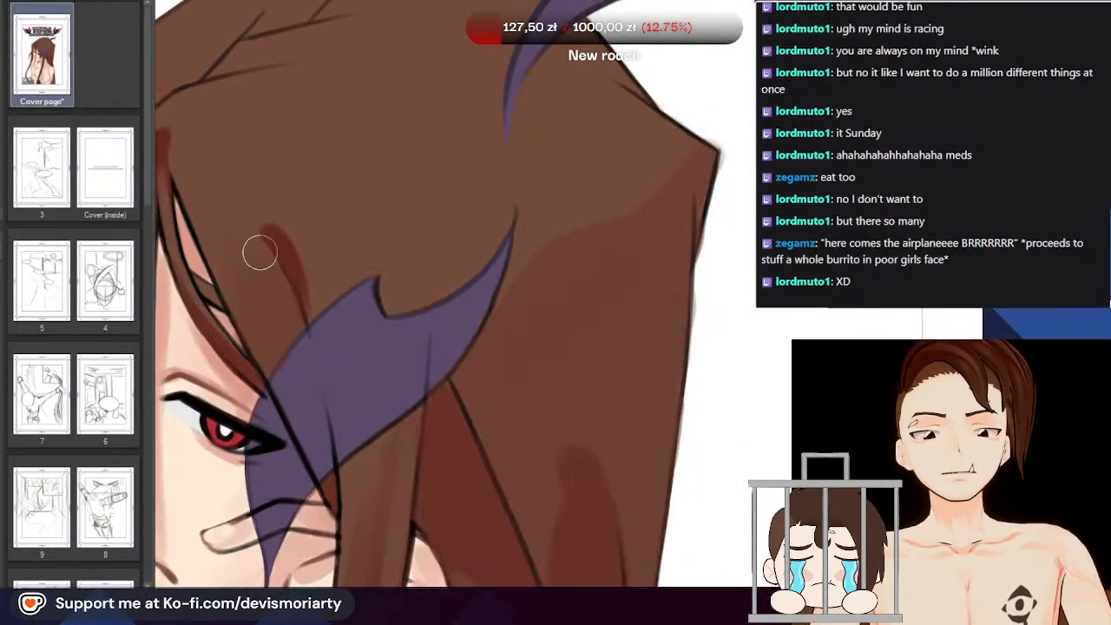
scroll(281, 330, "up", 3)
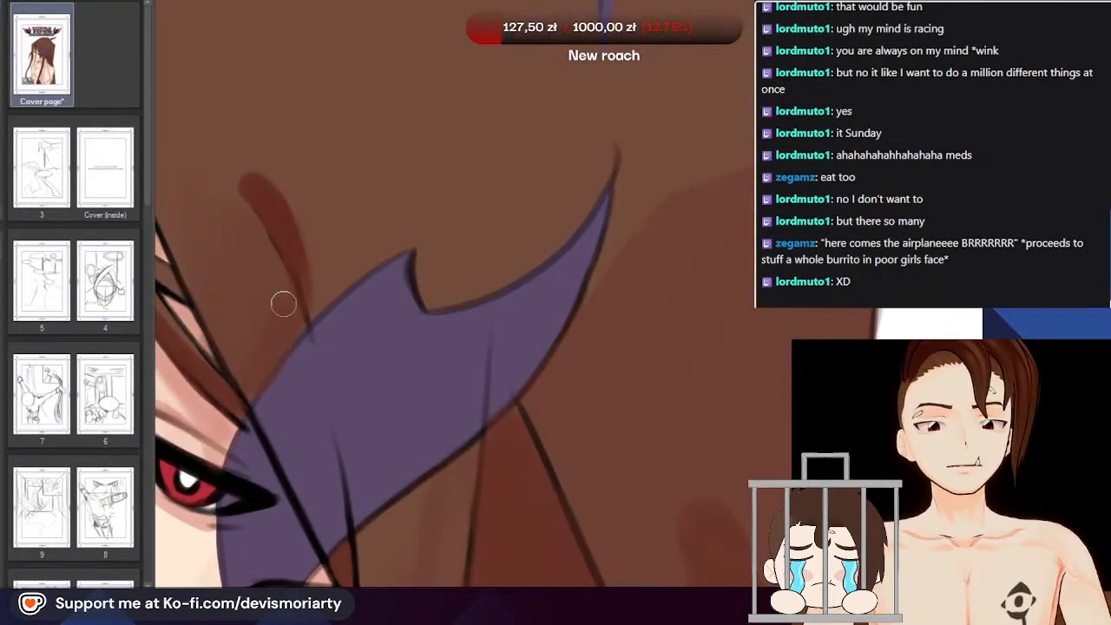
scroll(233, 338, "down", 3)
scroll(266, 325, "up", 3)
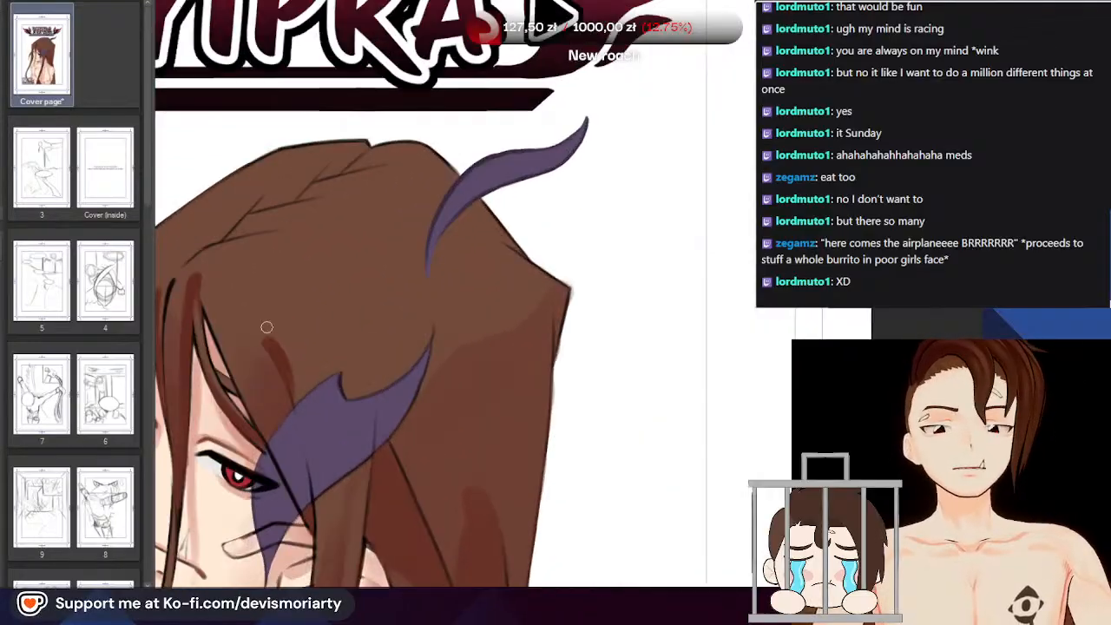
scroll(240, 369, "up", 2)
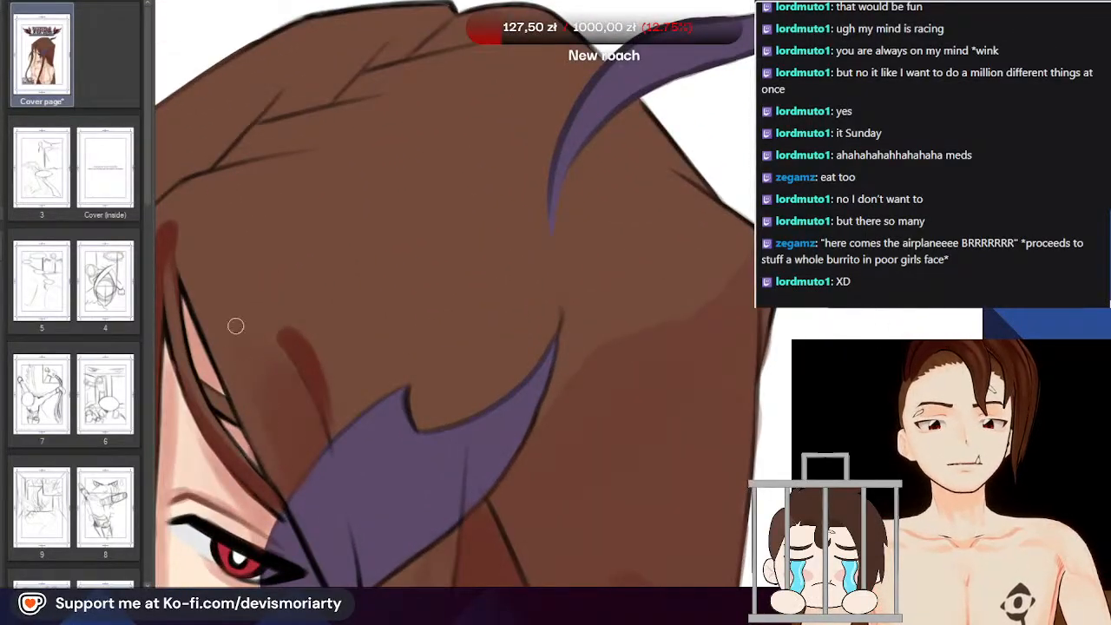
scroll(257, 348, "down", 3)
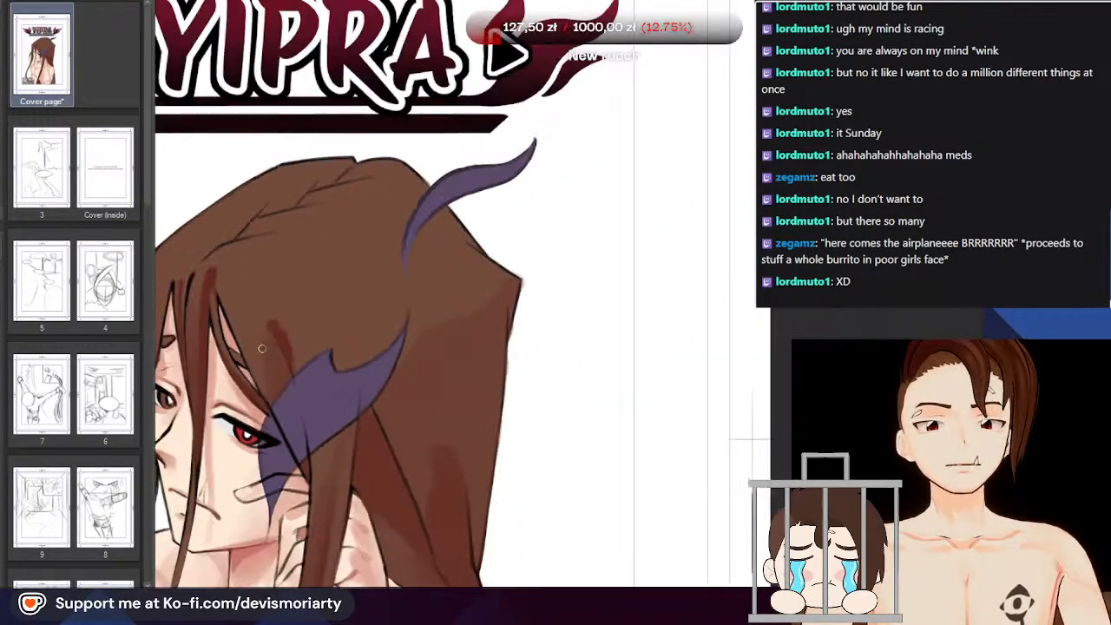
scroll(265, 373, "up", 4)
scroll(269, 394, "down", 5)
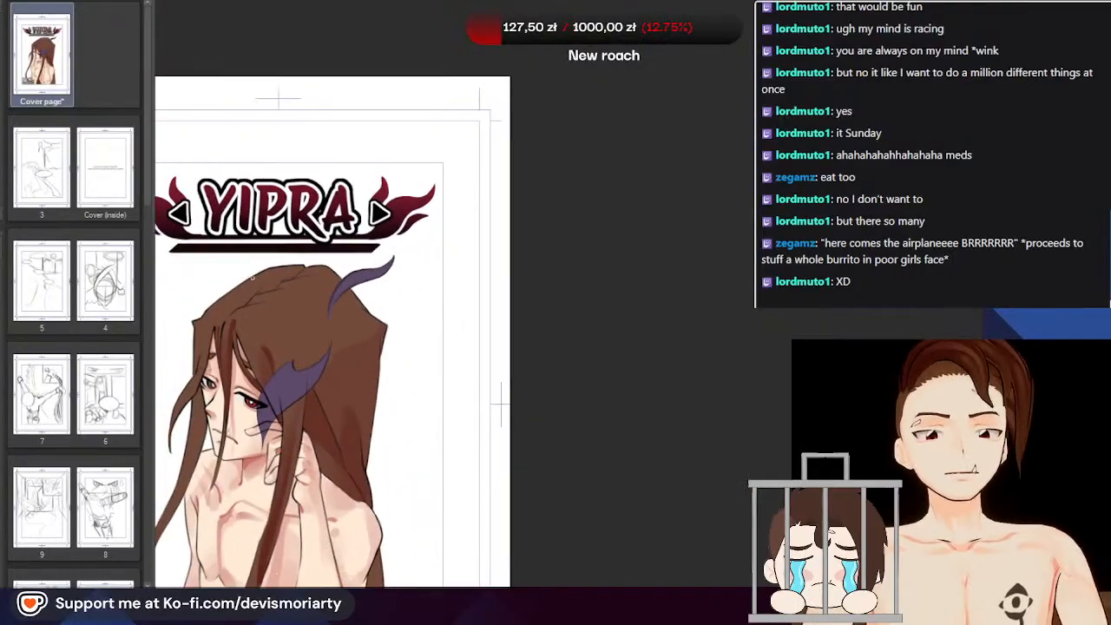
Rotate the canvas sideways and paint a translucent reddish shadow along the hair parting from the forehead to the crown
scroll(276, 330, "up", 2)
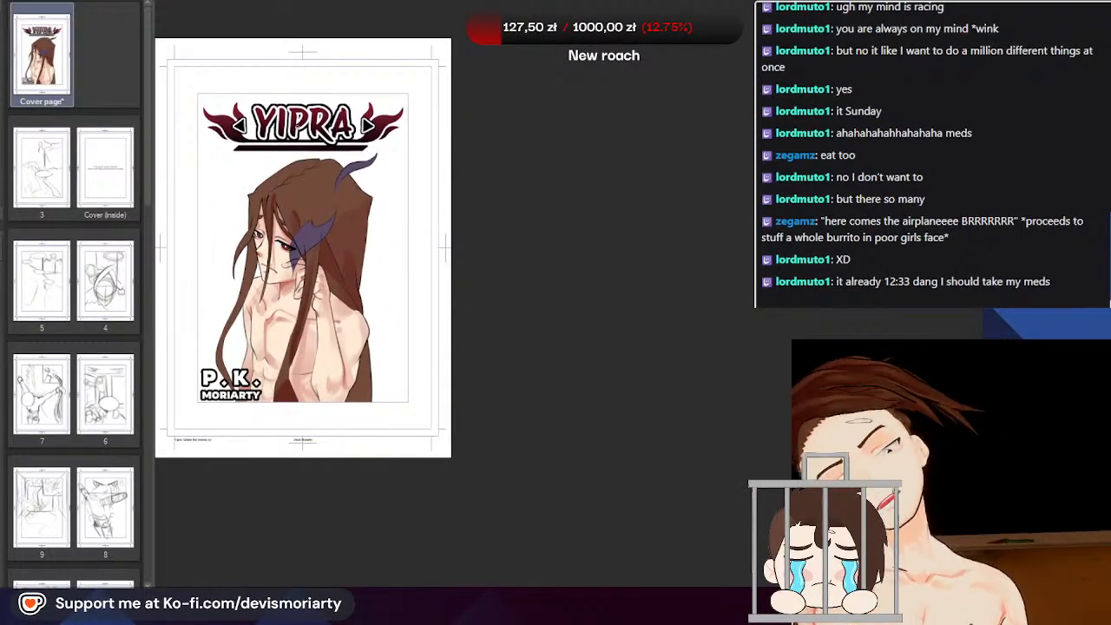
scroll(272, 175, "up", 5)
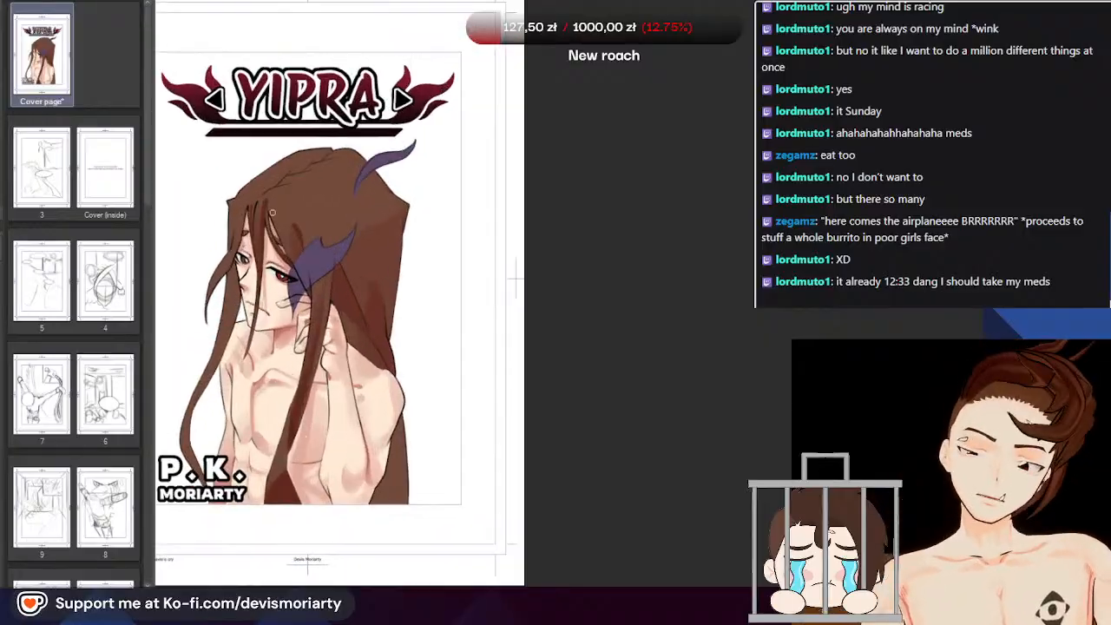
scroll(307, 305, "down", 3)
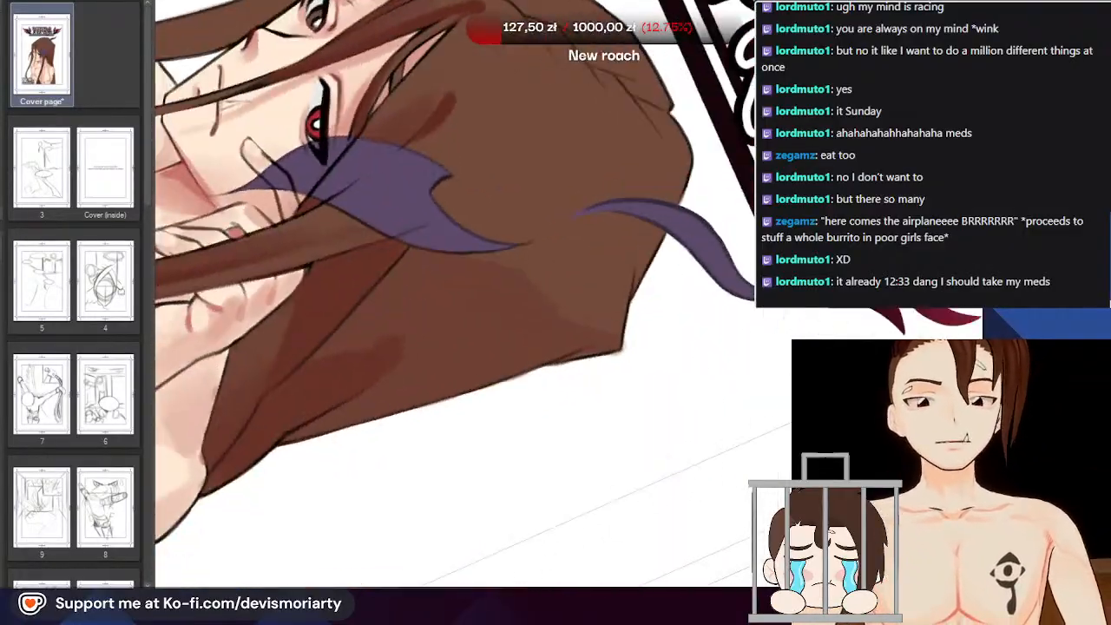
scroll(742, 151, "up", 4)
scroll(237, 172, "up", 2)
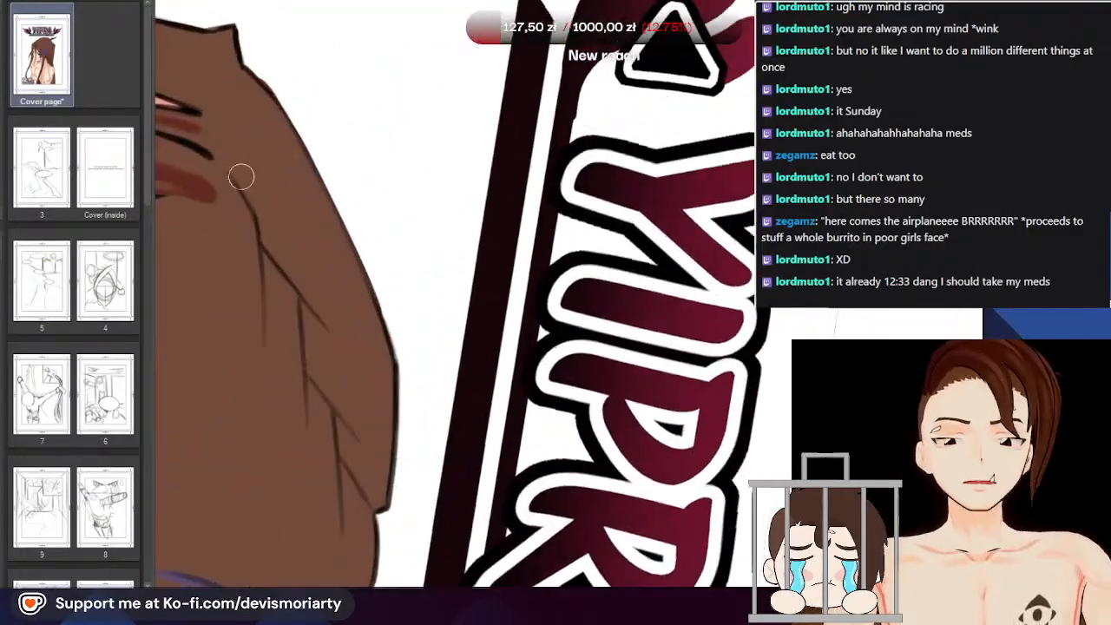
mouse_move(219, 149)
left_mouse_down()
mouse_move(299, 256)
mouse_move(291, 240)
mouse_move(297, 281)
mouse_move(293, 269)
mouse_move(355, 348)
mouse_move(270, 213)
mouse_move(324, 323)
mouse_move(326, 371)
mouse_move(415, 521)
mouse_move(339, 437)
mouse_move(390, 516)
left_mouse_up()
scroll(414, 521, "down", 2)
scroll(412, 556, "up", 2)
scroll(223, 280, "down", 2)
scroll(291, 406, "up", 2)
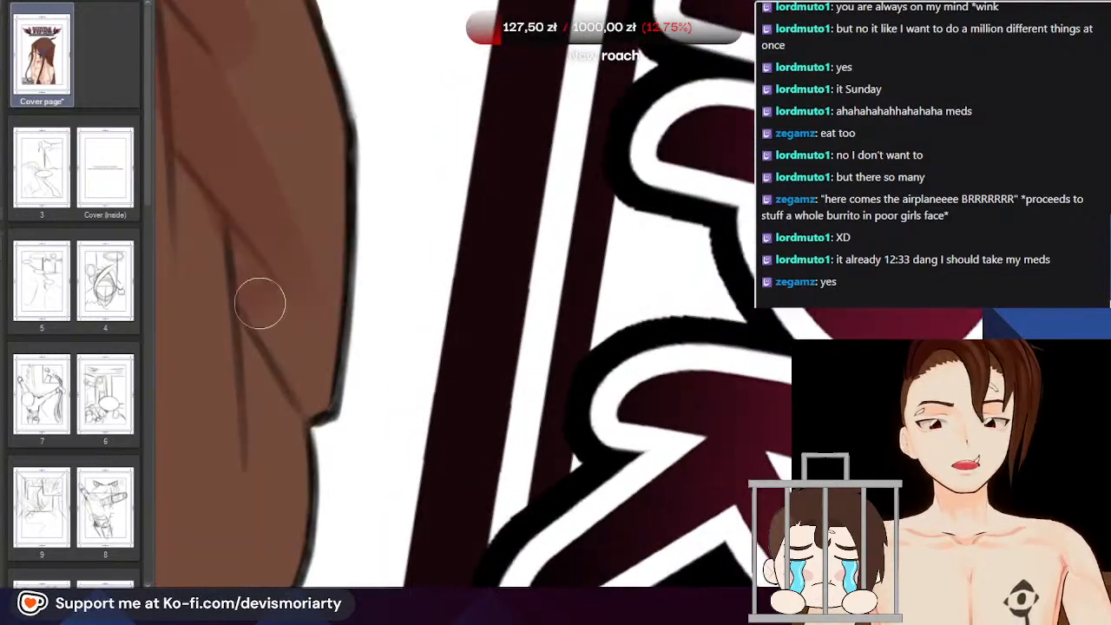
left_click_drag(261, 303, 303, 372)
Add darker reddish-brown streaks below the parting line, following the fine strand lines towards the crown
scroll(260, 278, "down", 3)
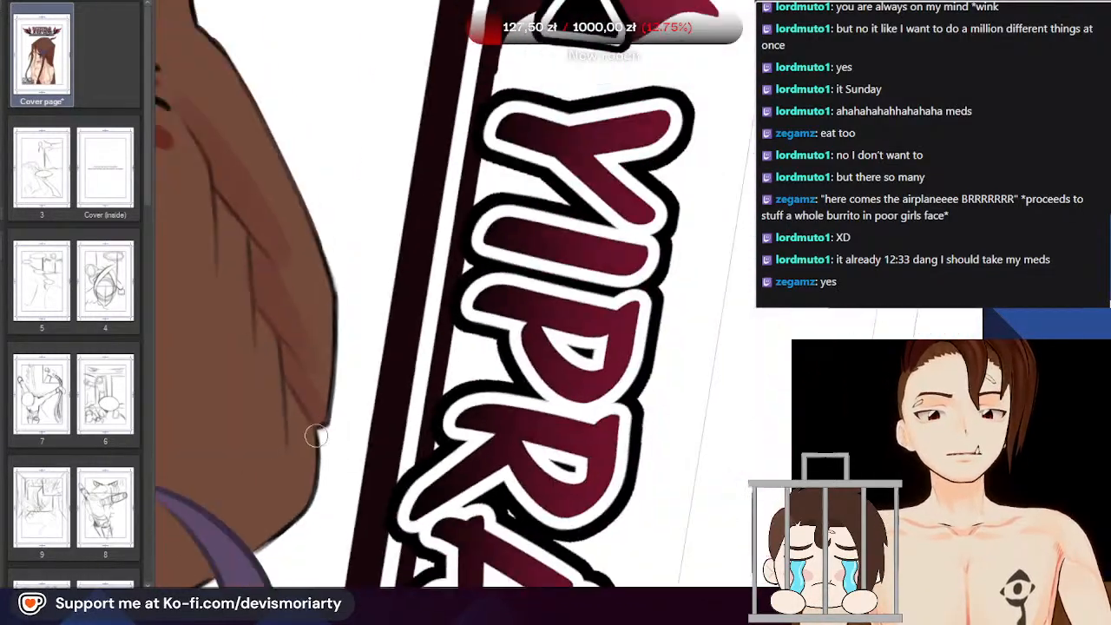
scroll(274, 338, "up", 2)
scroll(286, 421, "down", 3)
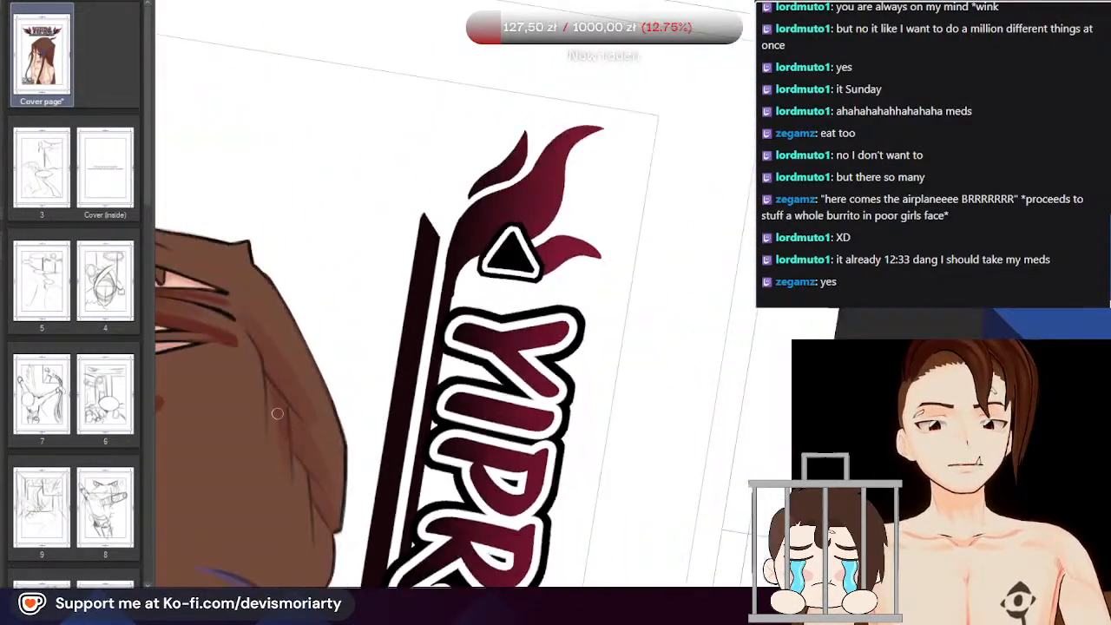
scroll(291, 473, "up", 3)
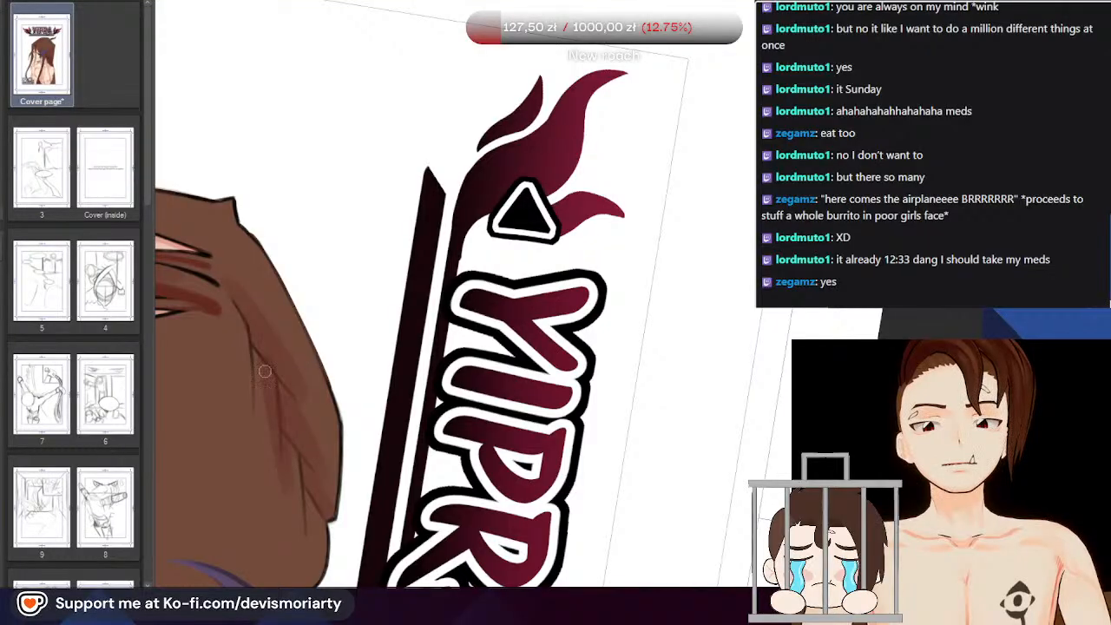
left_click_drag(254, 355, 277, 514)
left_click_drag(232, 317, 264, 467)
scroll(290, 495, "down", 1)
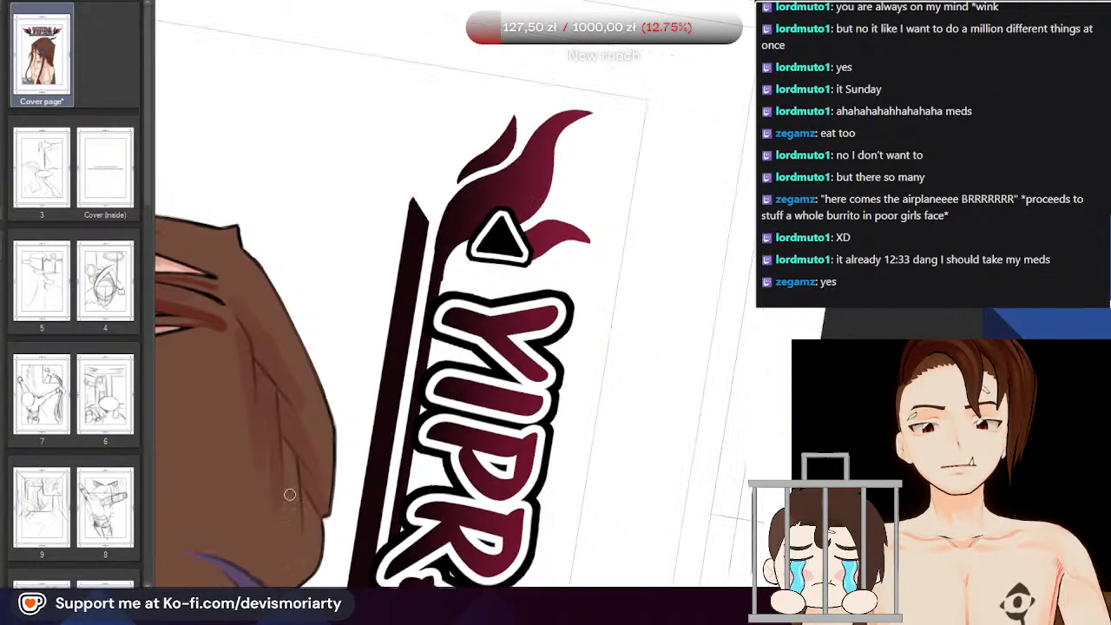
scroll(304, 521, "up", 1)
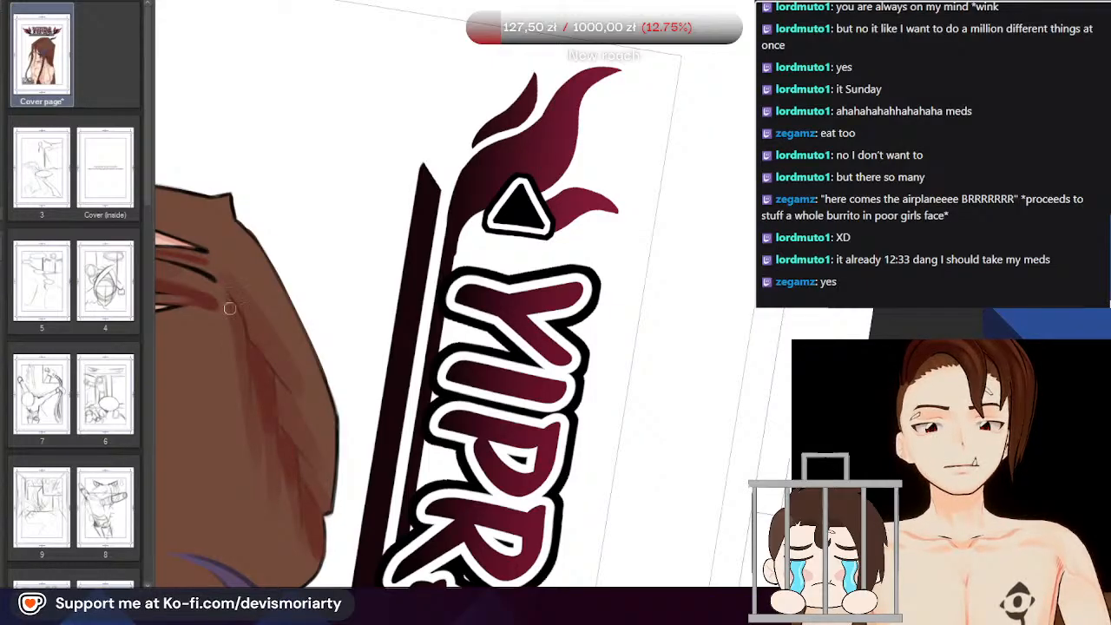
scroll(234, 384, "down", 3)
scroll(248, 480, "up", 2)
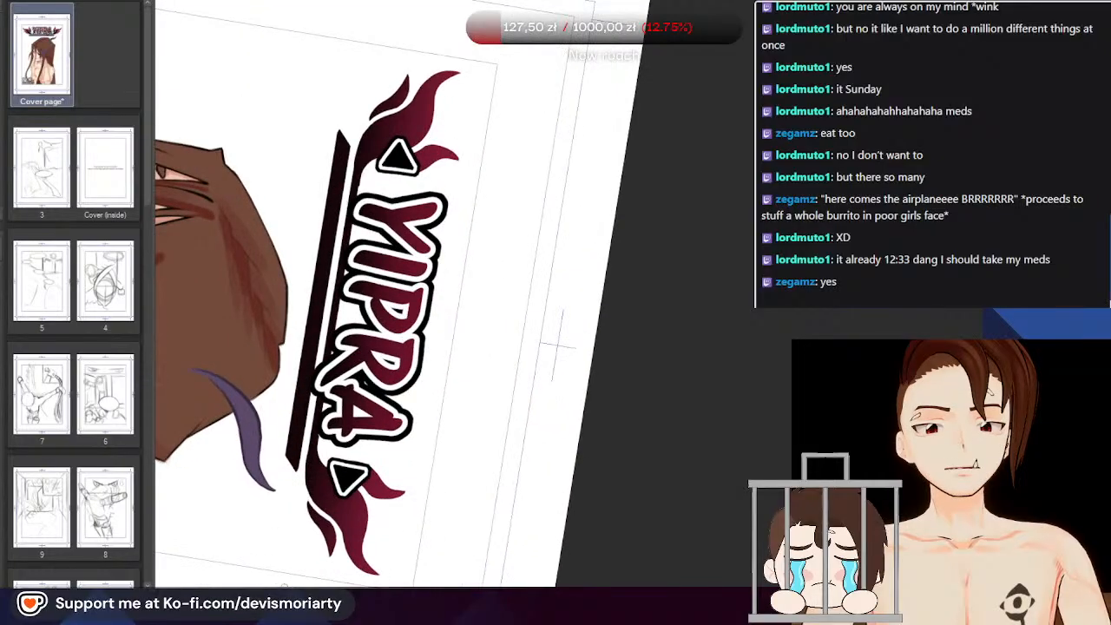
Rotate the canvas back towards upright and shade the hairline from the parting's end along the upper edge of the forehead strands
left_click_drag(284, 587, 701, 313)
scroll(288, 227, "down", 4)
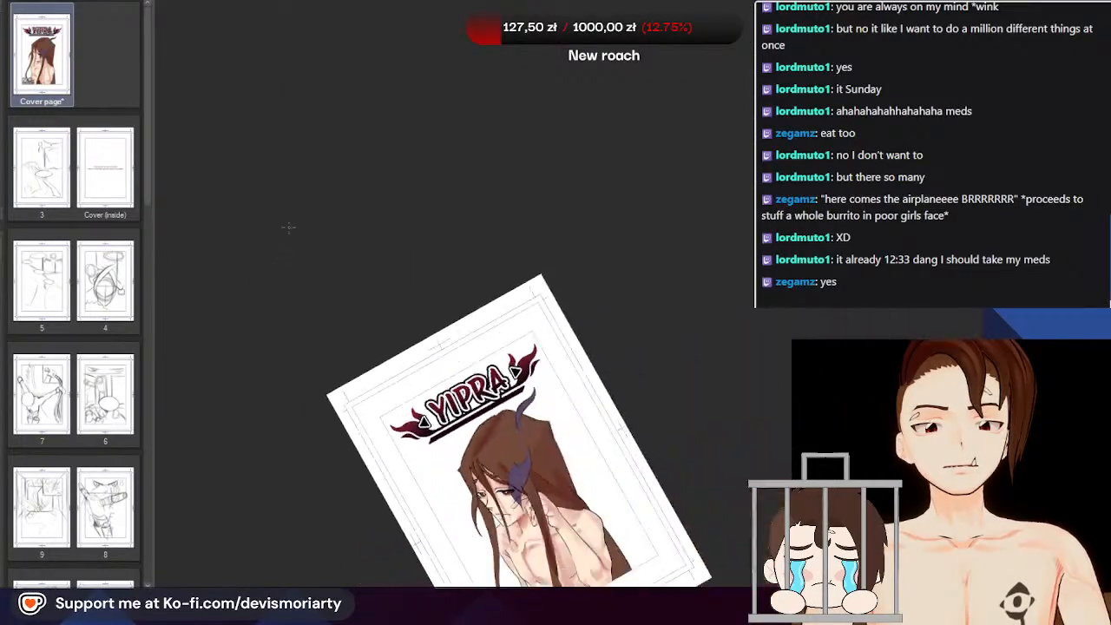
scroll(288, 227, "down", 1)
scroll(456, 348, "up", 2)
scroll(305, 318, "up", 5)
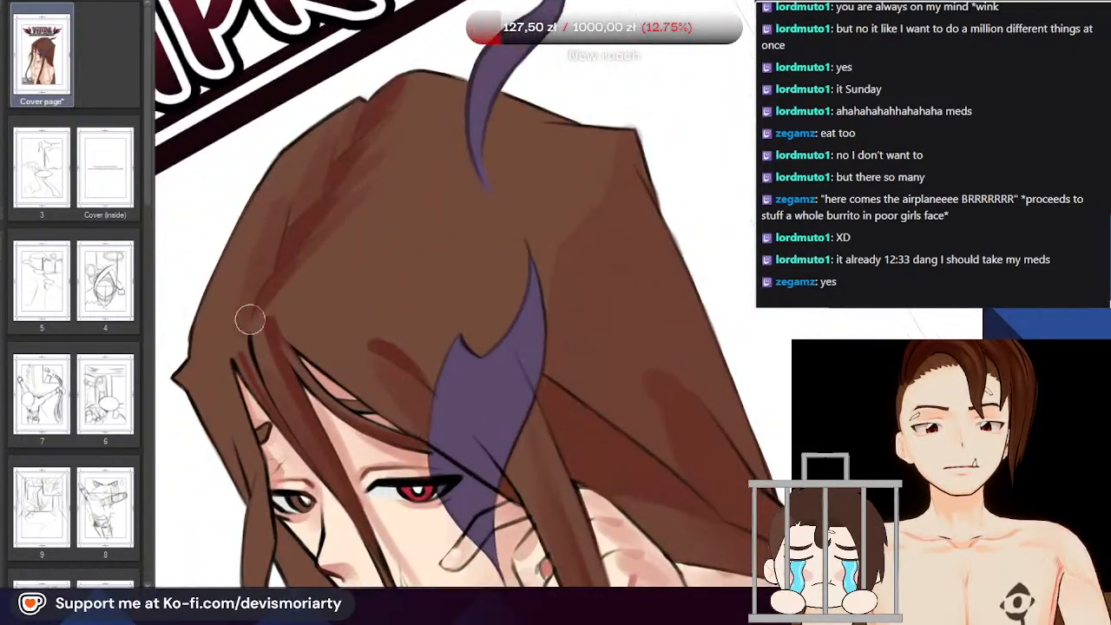
scroll(329, 330, "down", 3)
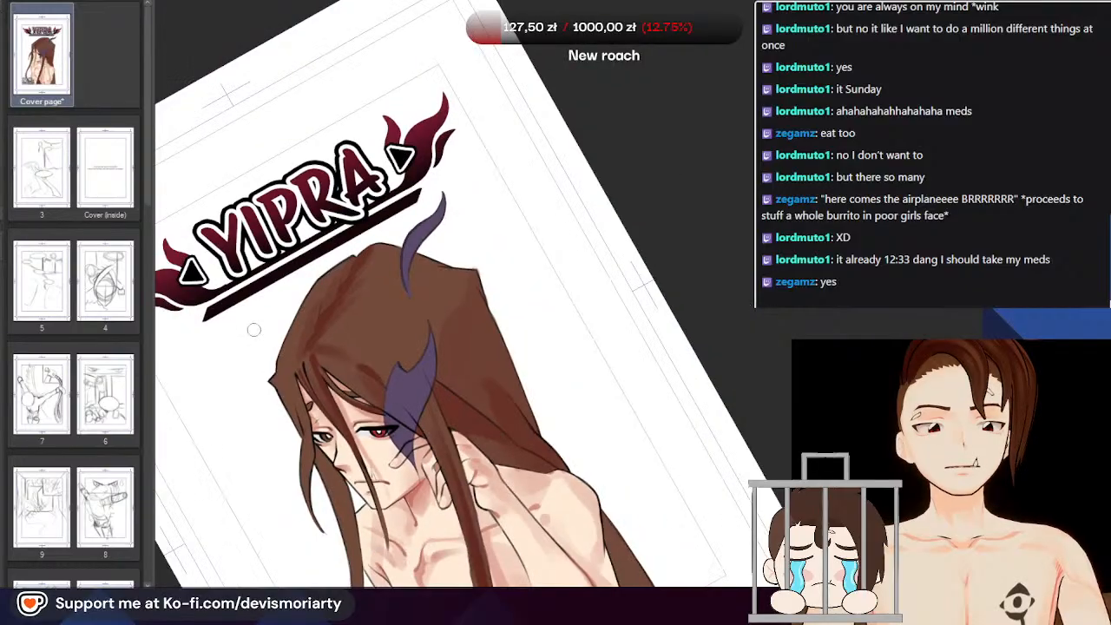
scroll(239, 308, "up", 3)
scroll(241, 301, "up", 1)
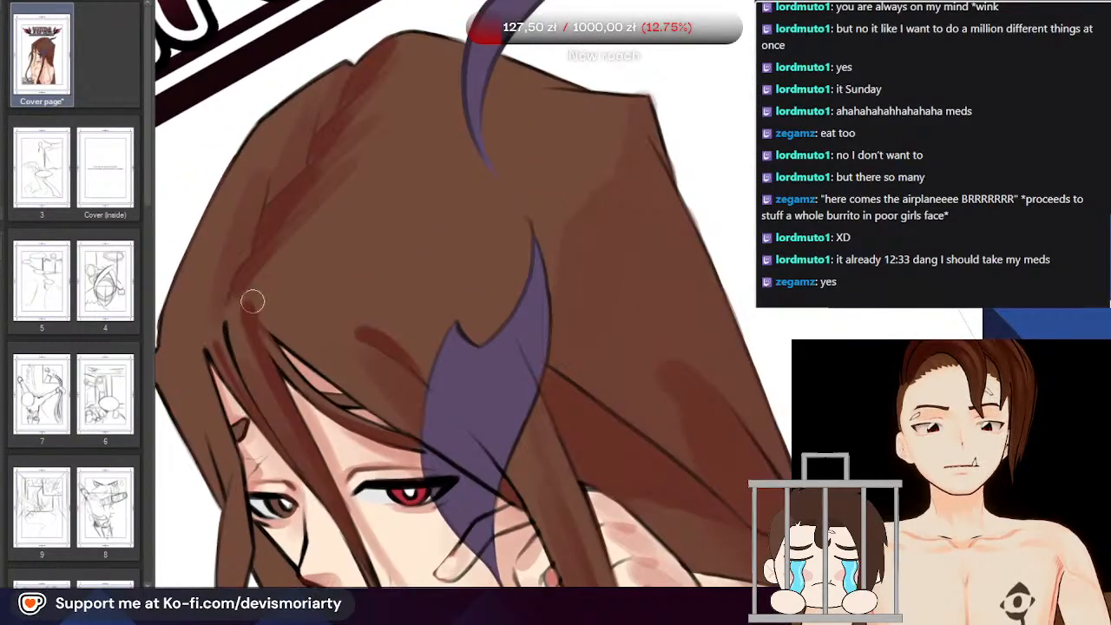
scroll(256, 310, "up", 1)
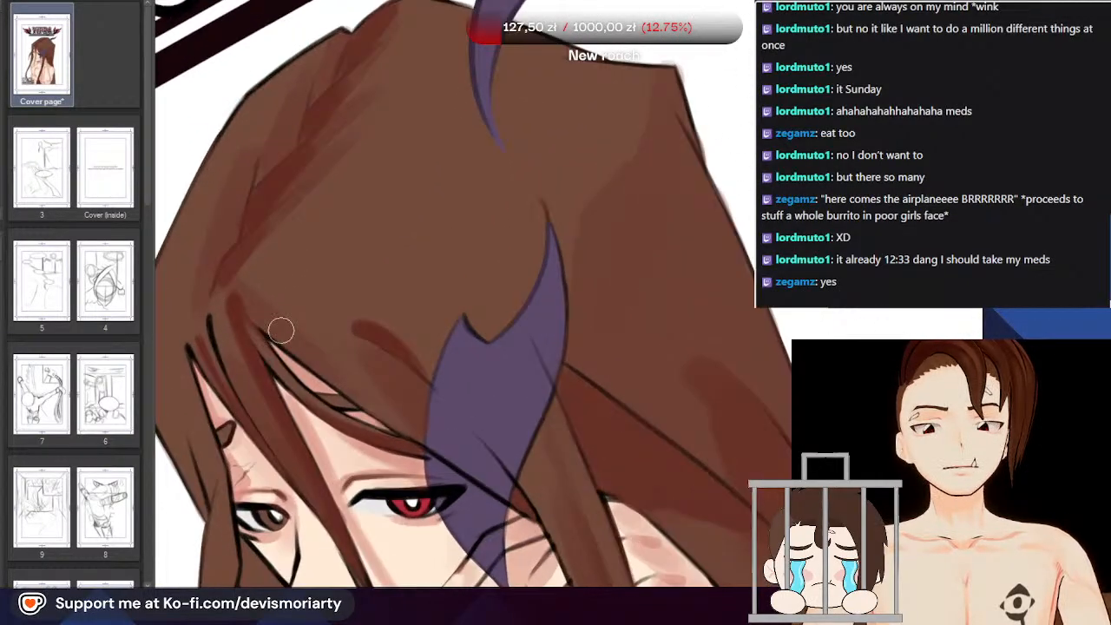
left_click_drag(221, 283, 310, 355)
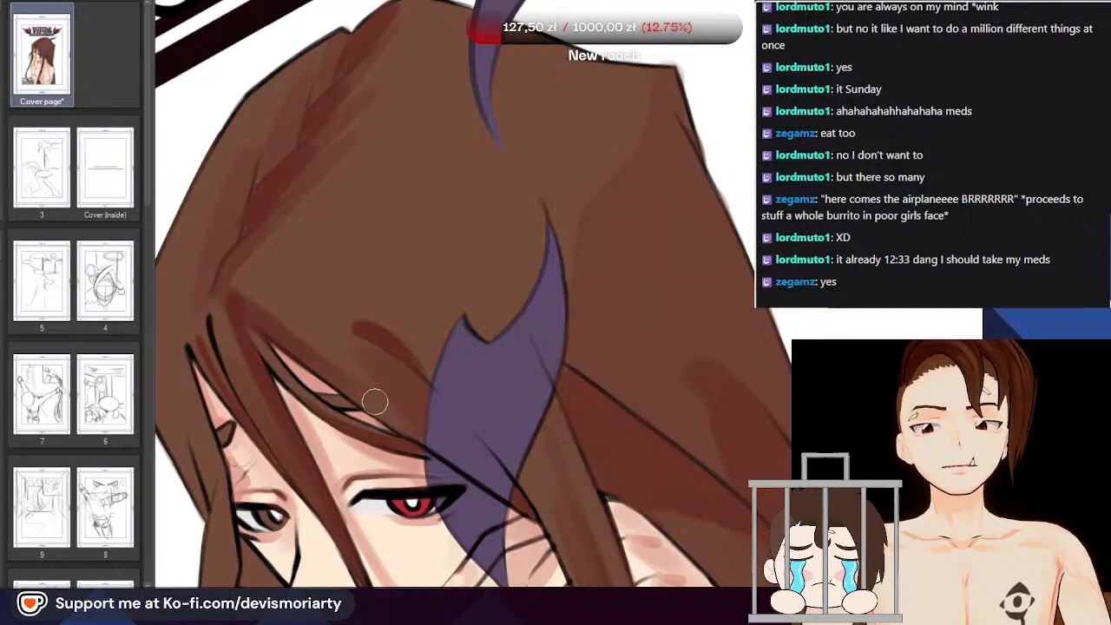
scroll(375, 401, "down", 4)
scroll(273, 369, "up", 3)
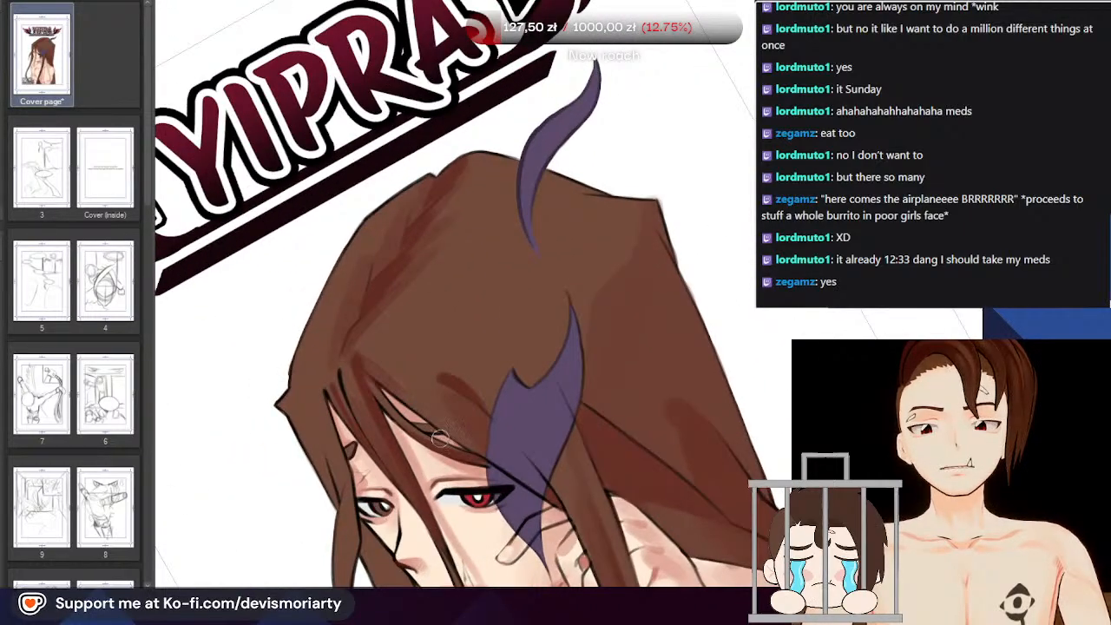
Deepen the reddish-brown shading at the roots of the front strands where they meet the parting
scroll(426, 416, "up", 2)
scroll(306, 349, "up", 2)
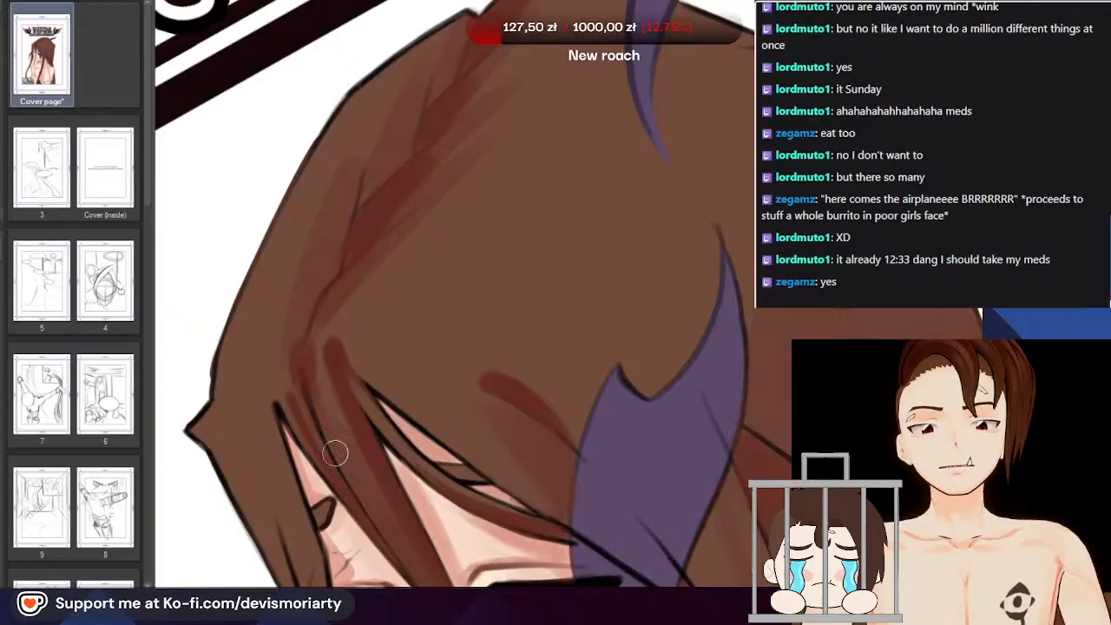
scroll(335, 453, "down", 4)
scroll(345, 360, "up", 4)
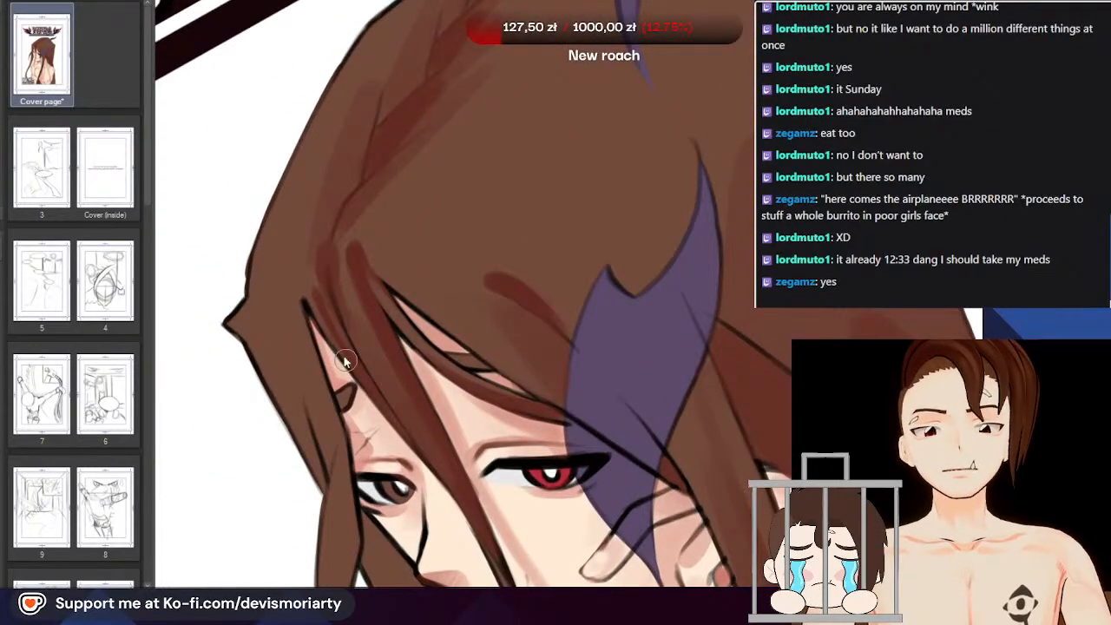
scroll(345, 360, "down", 1)
scroll(360, 202, "up", 4)
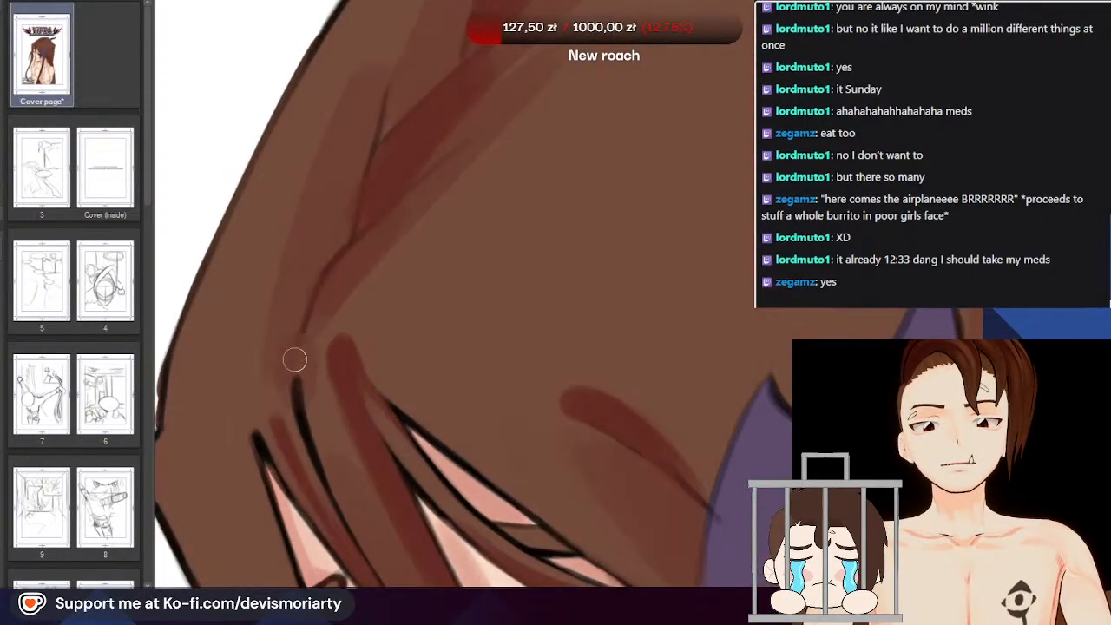
scroll(304, 373, "up", 1)
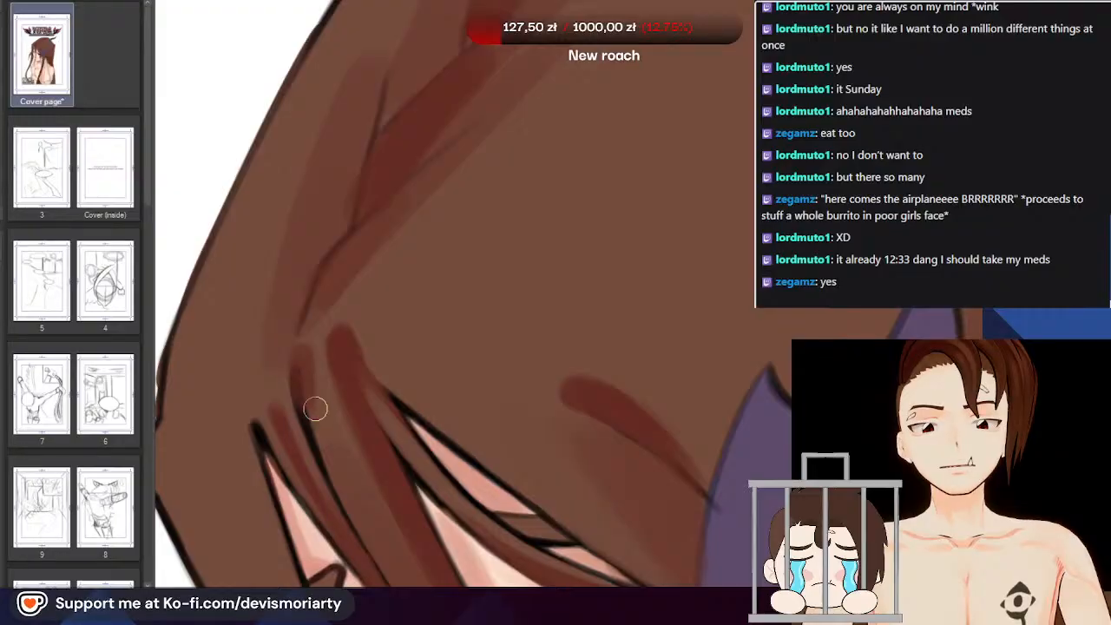
scroll(341, 504, "down", 5)
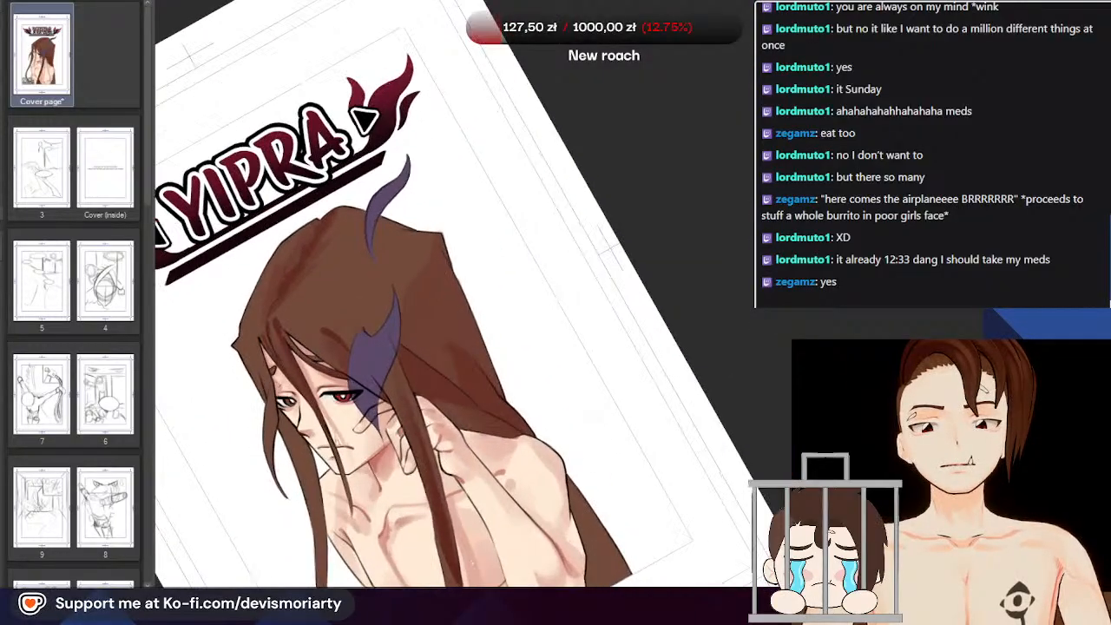
Turn the canvas nearly upside down and lay the first reddish-brown shading on the long lock beside the face
left_click_drag(473, 564, 286, 340)
scroll(286, 340, "down", 3)
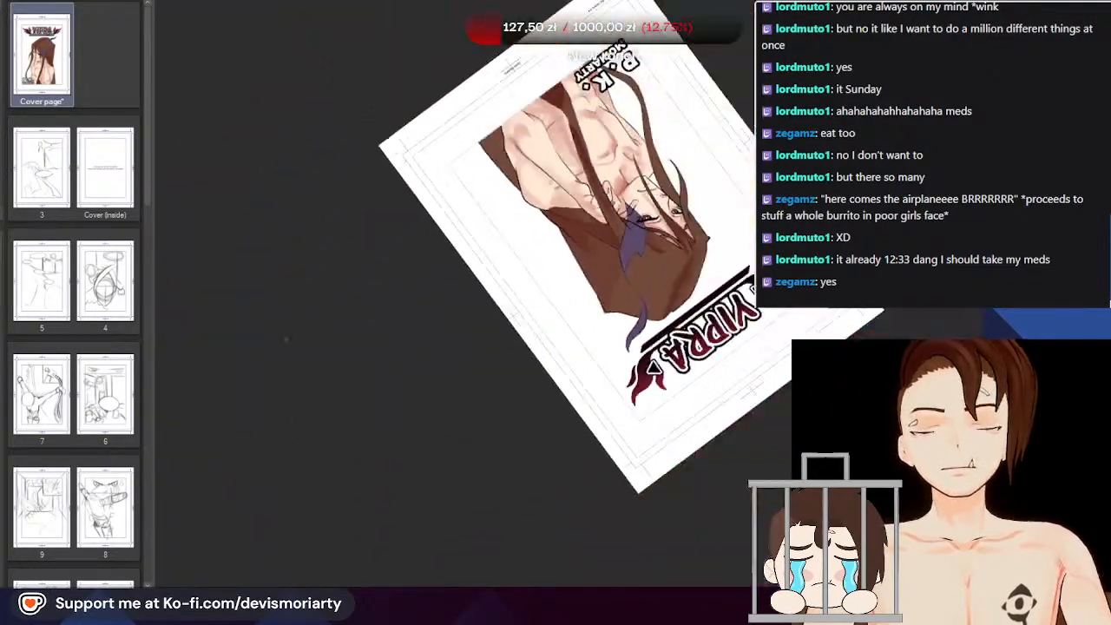
scroll(668, 208, "up", 3)
scroll(296, 160, "up", 1)
scroll(309, 352, "down", 3)
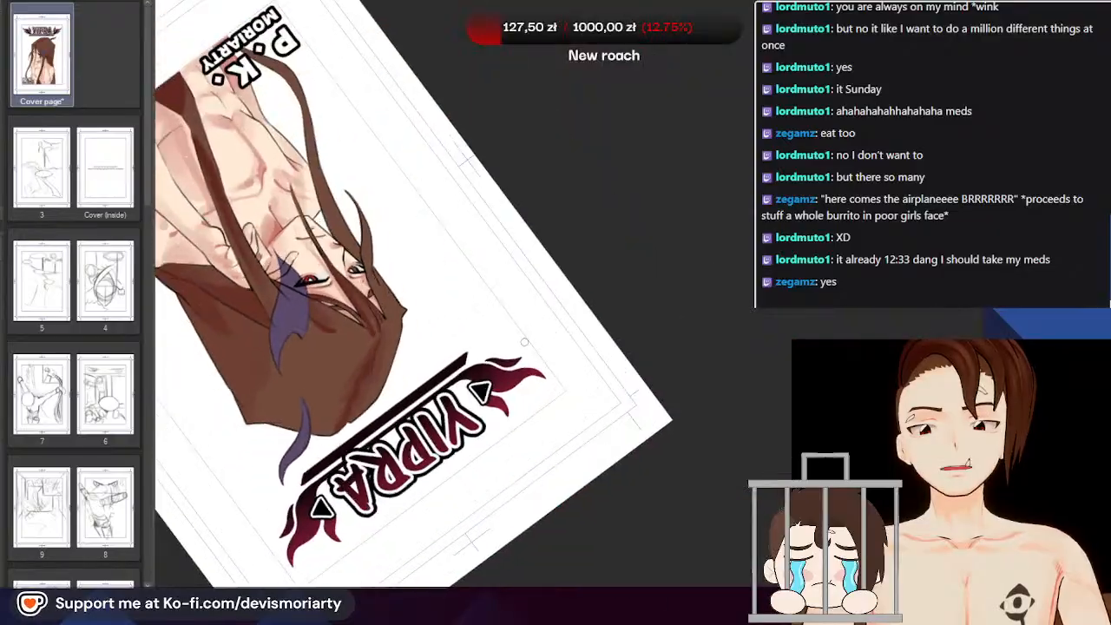
scroll(437, 354, "up", 1)
left_click_drag(438, 355, 315, 358)
scroll(315, 358, "up", 4)
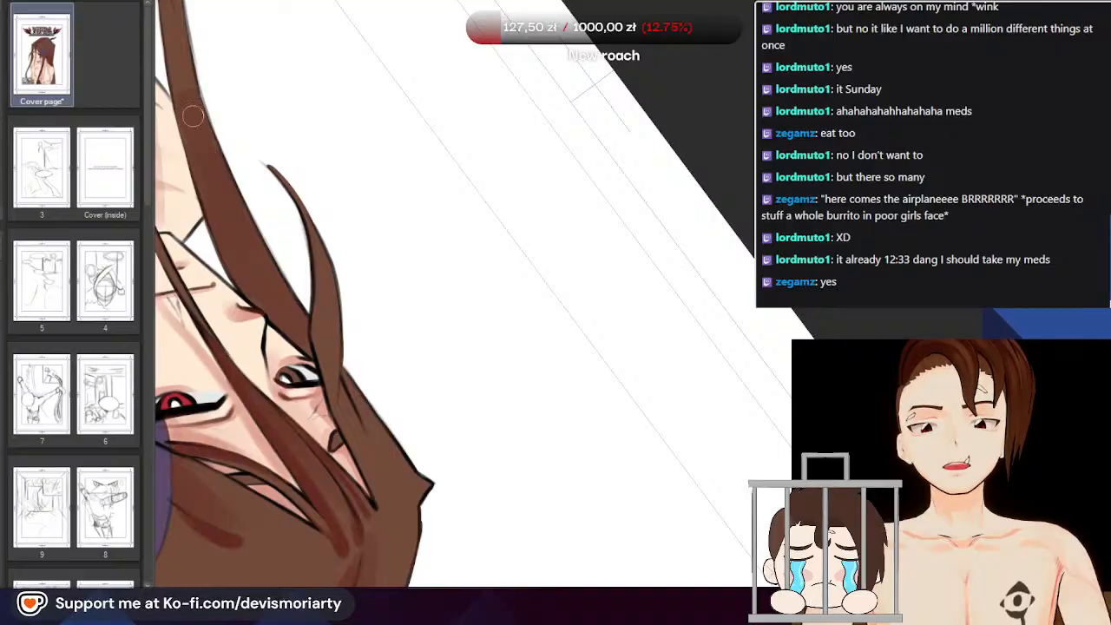
Darken the middle stretch of the long side lock beside the shoulder with reddish-brown strokes, enlarging the brush for broader coverage
scroll(192, 118, "down", 4)
scroll(217, 161, "up", 3)
scroll(169, 108, "down", 2)
left_click_drag(169, 109, 211, 182)
scroll(270, 232, "up", 4)
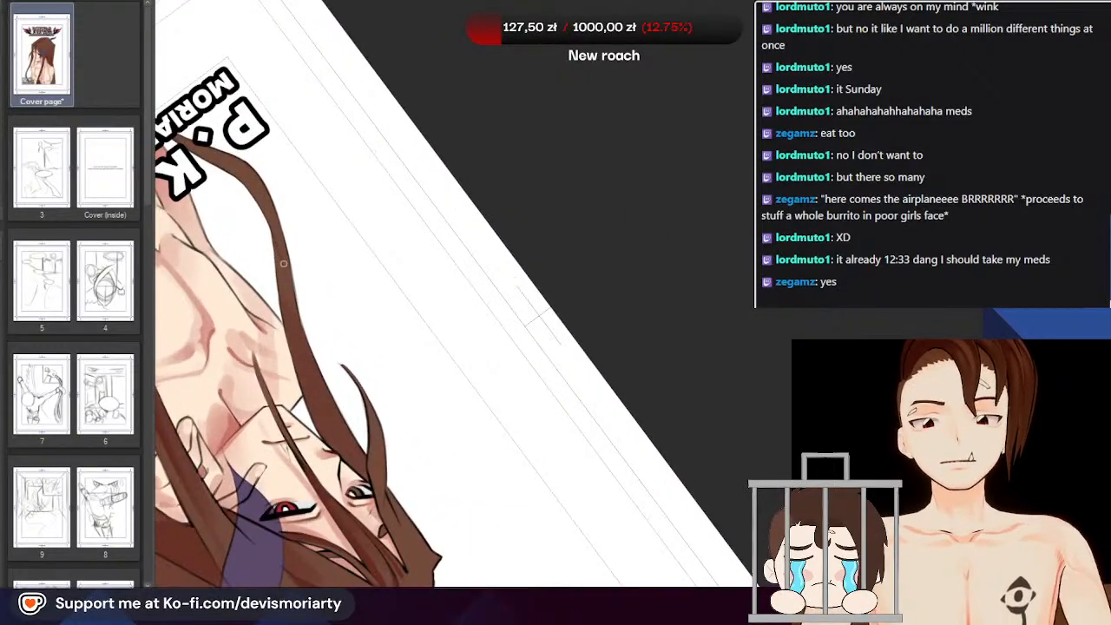
scroll(279, 279, "down", 1)
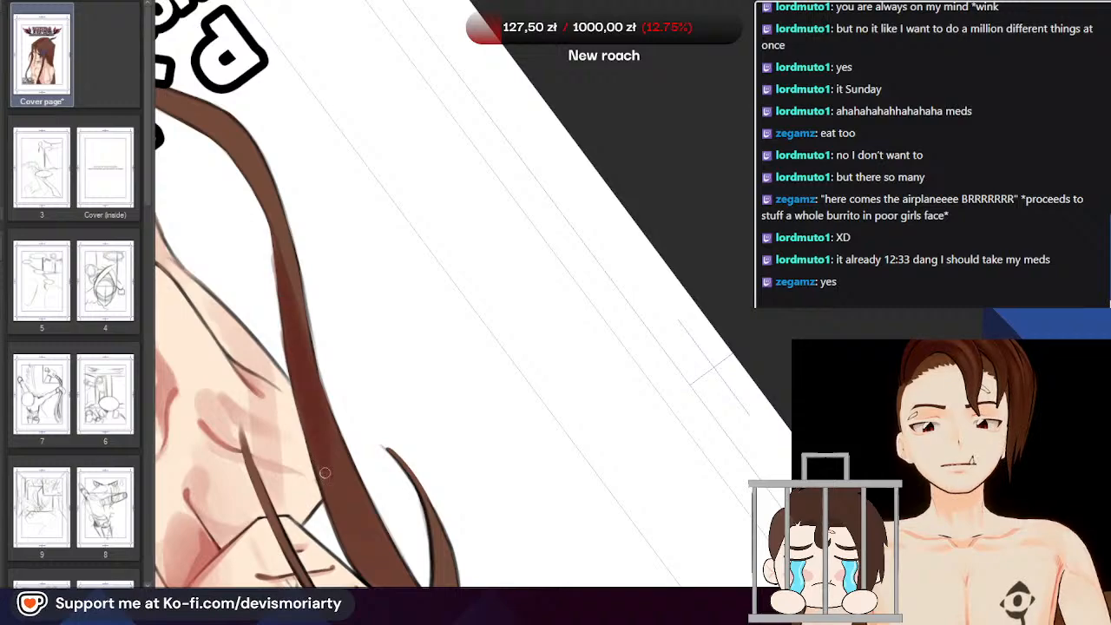
key("]")
left_click_drag(334, 444, 339, 468)
scroll(349, 347, "down", 3)
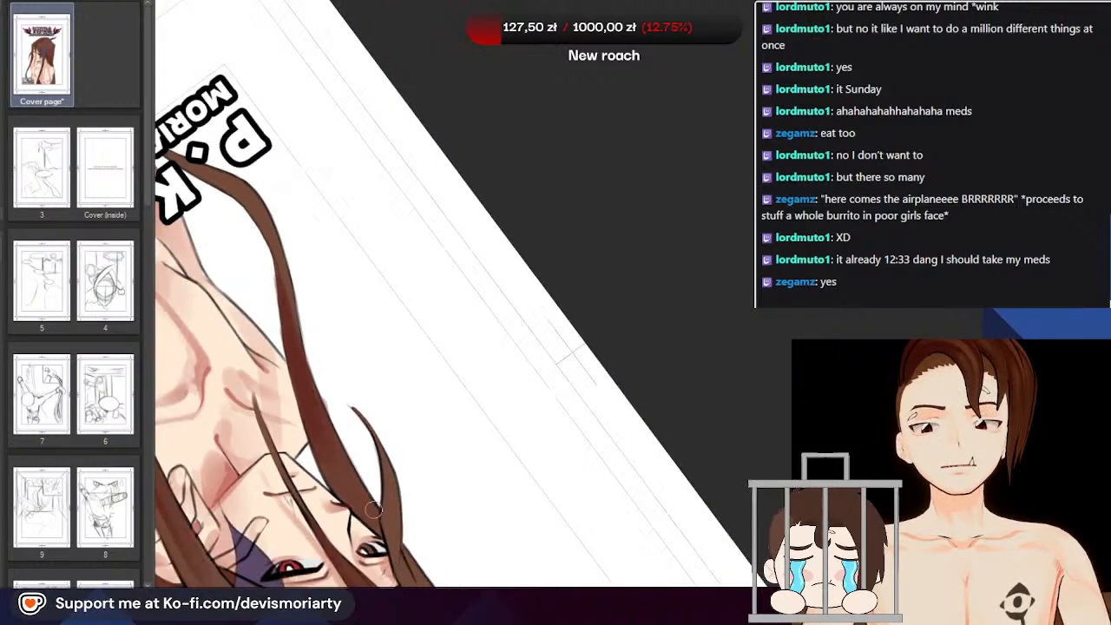
Extend the reddish-brown shading along the long side lock towards the chin and smooth it into the brown base
scroll(399, 477, "up", 4)
scroll(320, 440, "up", 1)
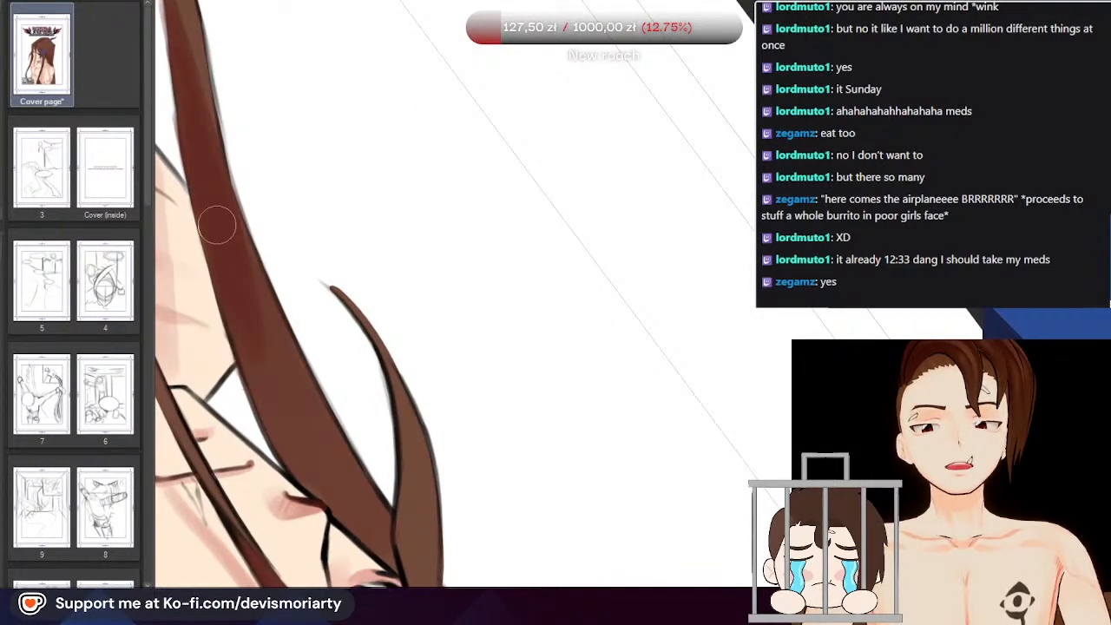
scroll(264, 359, "down", 1)
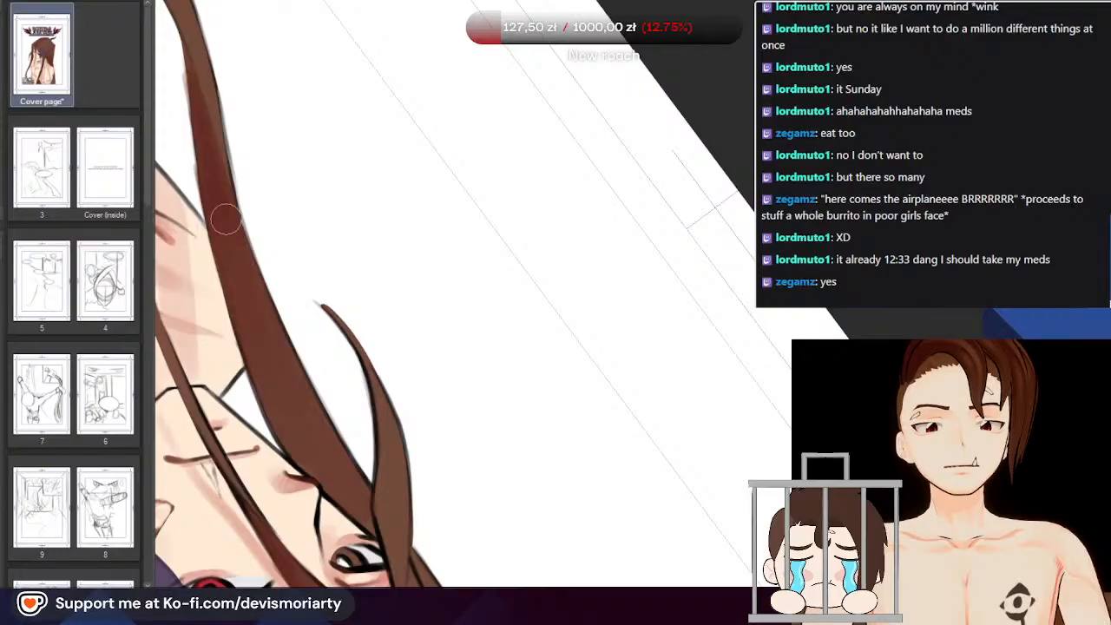
scroll(248, 221, "up", 1)
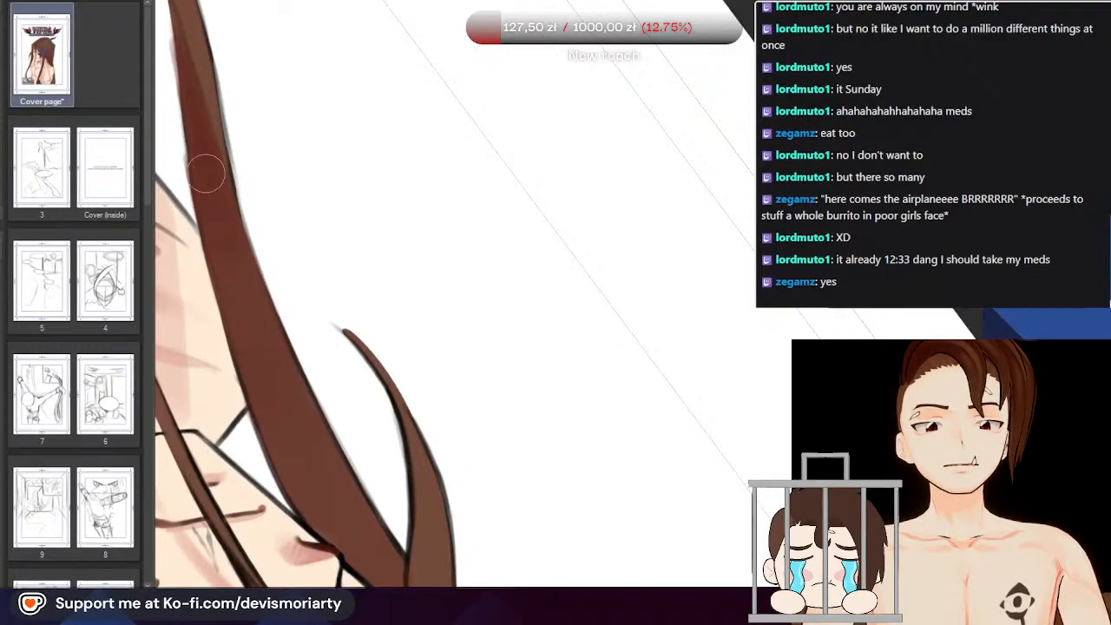
scroll(329, 501, "down", 6)
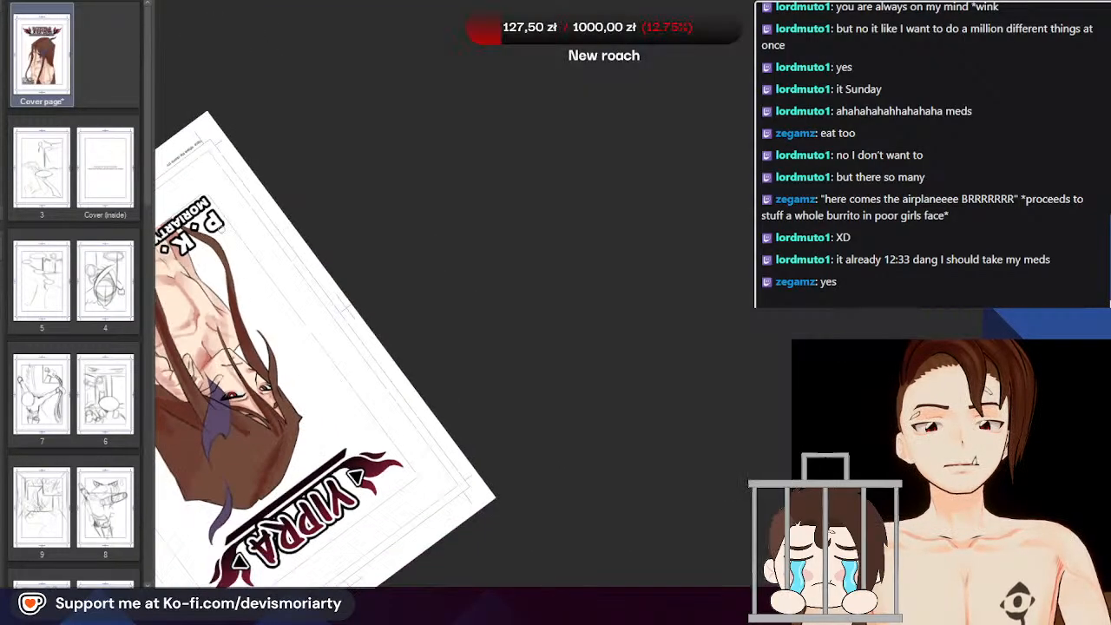
scroll(268, 543, "up", 2)
Rotate the canvas back towards upright and carry the reddish-brown shading down the long side lock past the shoulder
left_click_drag(285, 583, 998, 356)
scroll(620, 338, "down", 5)
scroll(676, 443, "up", 3)
scroll(684, 408, "up", 4)
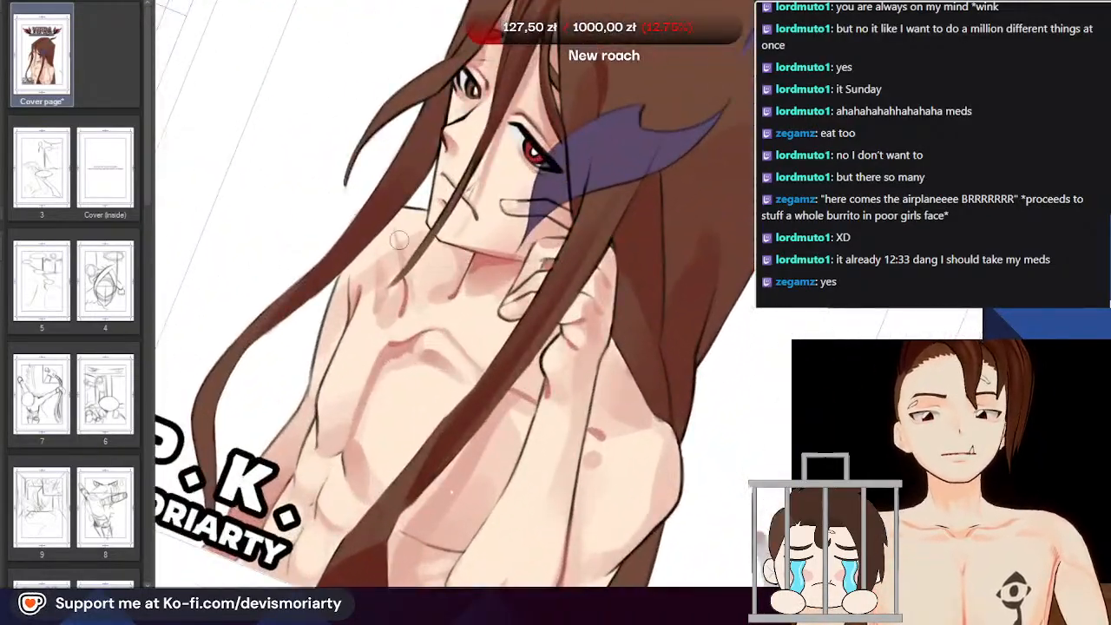
scroll(340, 209, "down", 1)
scroll(345, 298, "up", 2)
scroll(344, 298, "up", 2)
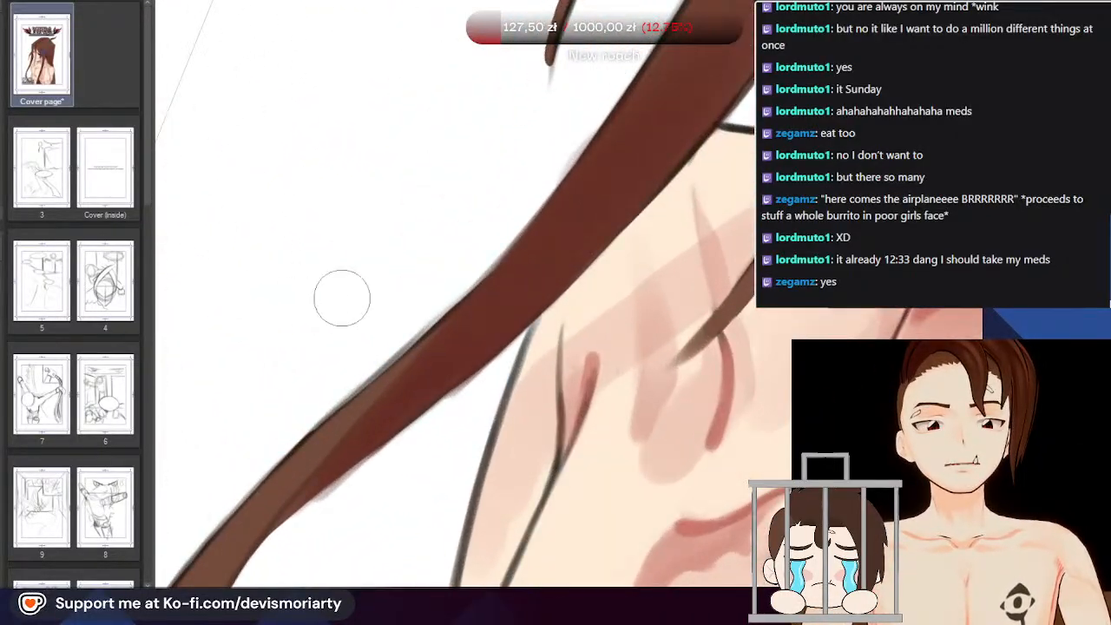
Shade the upper part of the long side lock beside the nose and jaw, fading it out below the eye
scroll(300, 369, "down", 3)
scroll(530, 120, "up", 3)
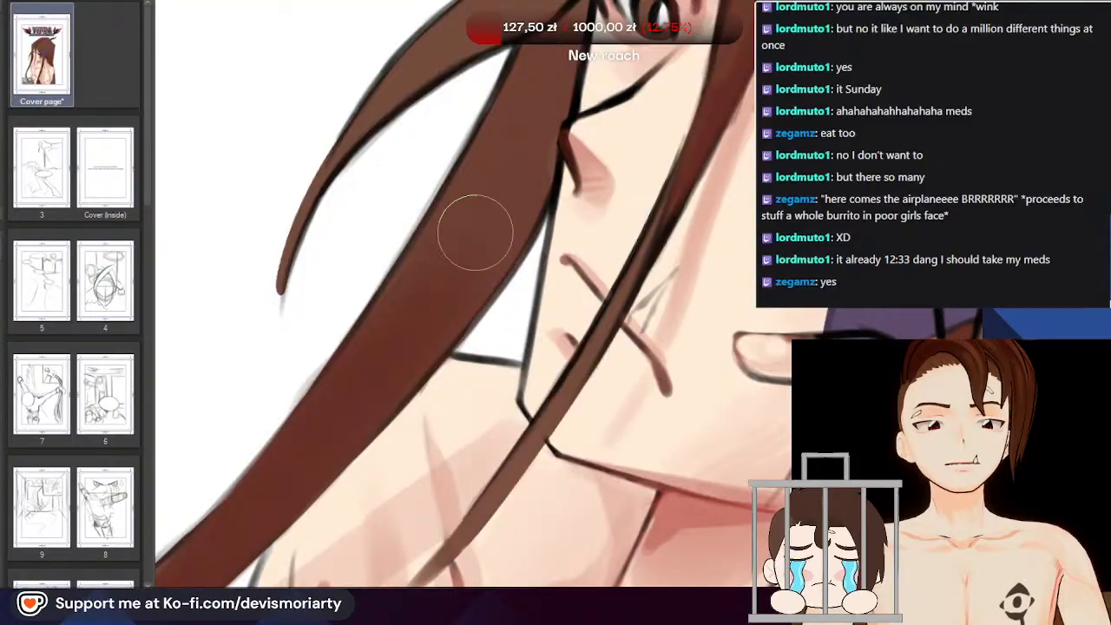
scroll(355, 471, "down", 3)
scroll(260, 480, "up", 3)
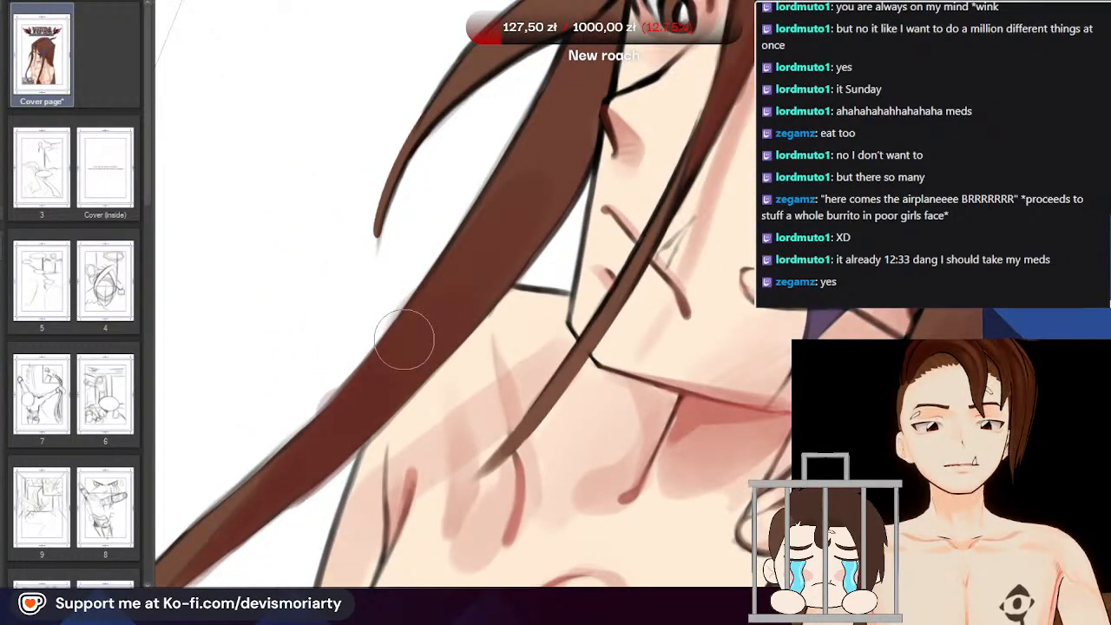
scroll(558, 141, "down", 4)
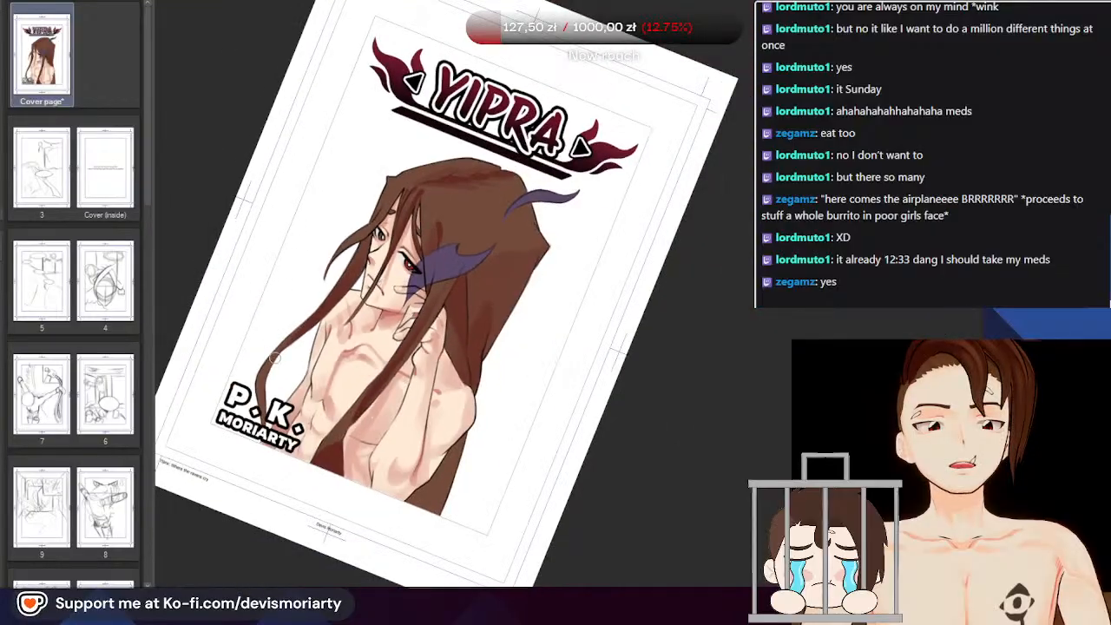
Examine the hair shading on the full cover and around the face, tilting the canvas slightly counter-clockwise
scroll(291, 293, "up", 2)
scroll(291, 293, "down", 2)
scroll(383, 177, "up", 3)
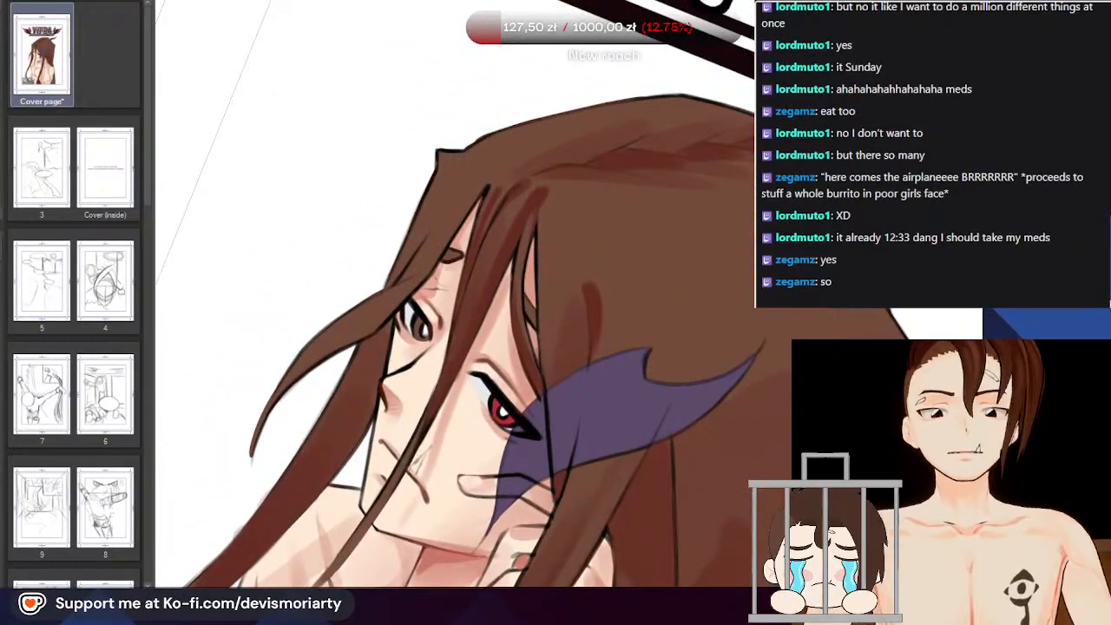
key("minus")
scroll(295, 391, "down", 2)
scroll(438, 273, "up", 5)
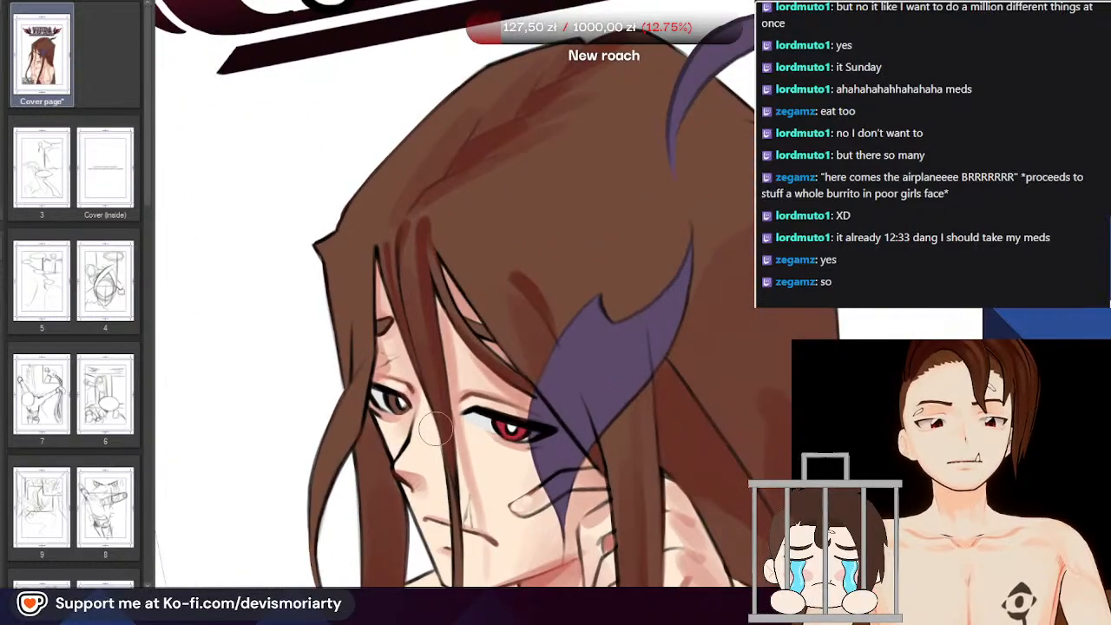
scroll(405, 240, "down", 5)
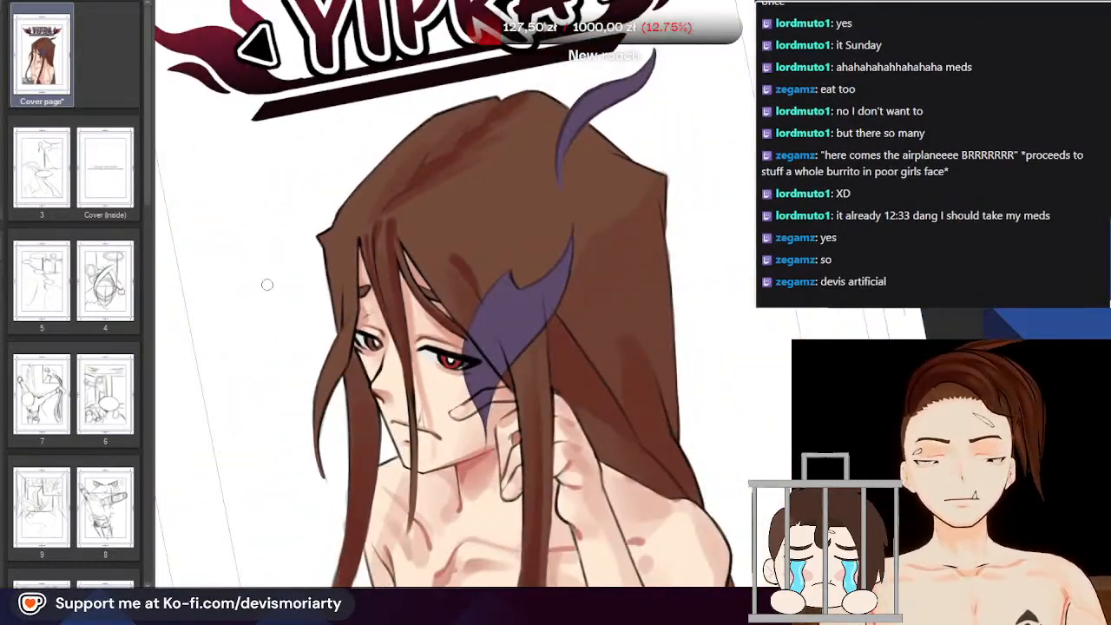
scroll(268, 284, "down", 5)
scroll(365, 269, "up", 2)
scroll(366, 264, "down", 2)
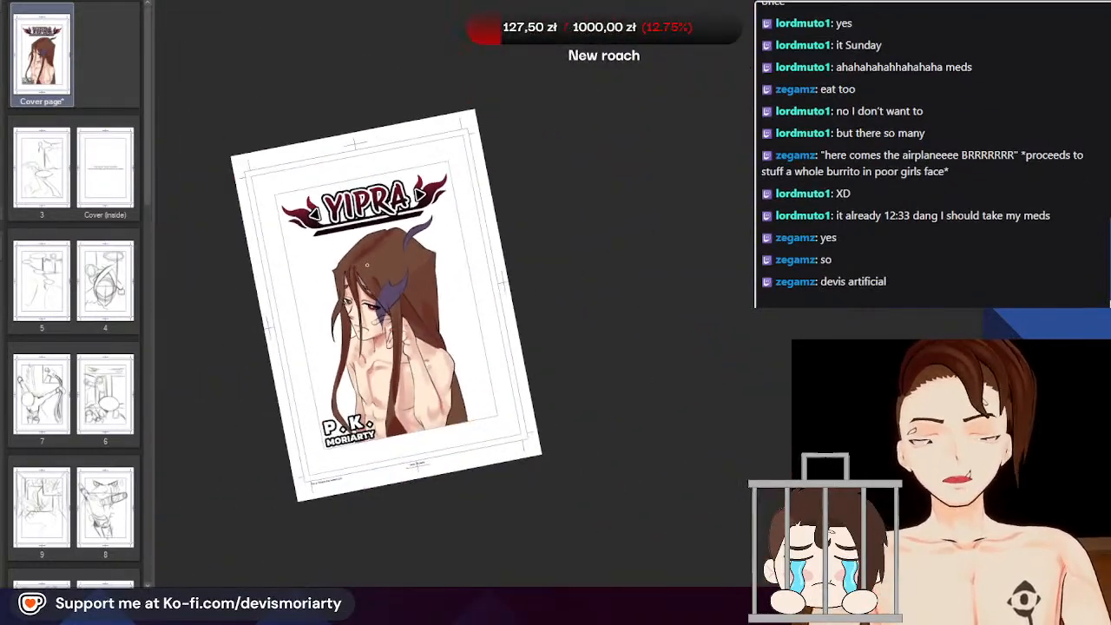
scroll(348, 304, "up", 6)
scroll(320, 330, "down", 1)
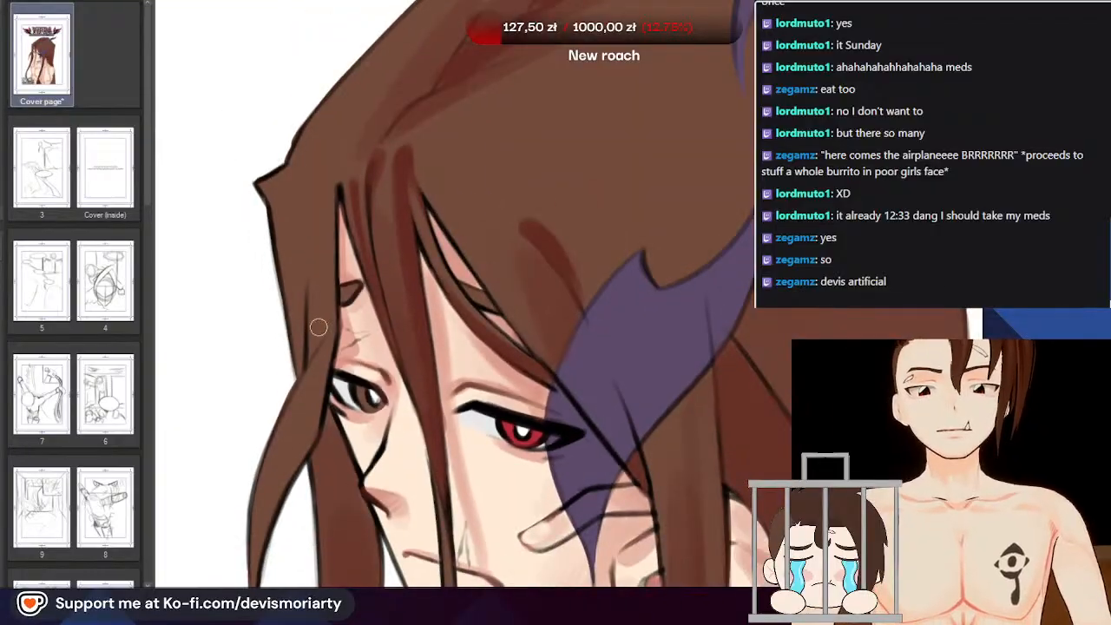
Lay reddish-brown shading on the short curved strand beside the brown eye, starting where it leaves the front hair
scroll(317, 323, "down", 3)
scroll(314, 383, "up", 2)
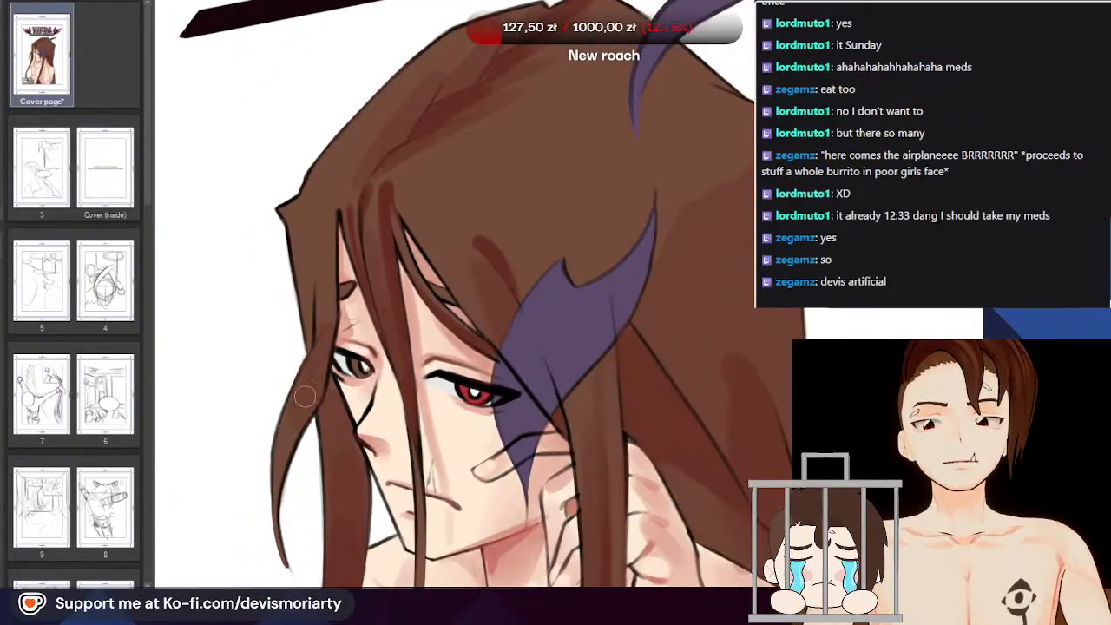
scroll(305, 396, "up", 4)
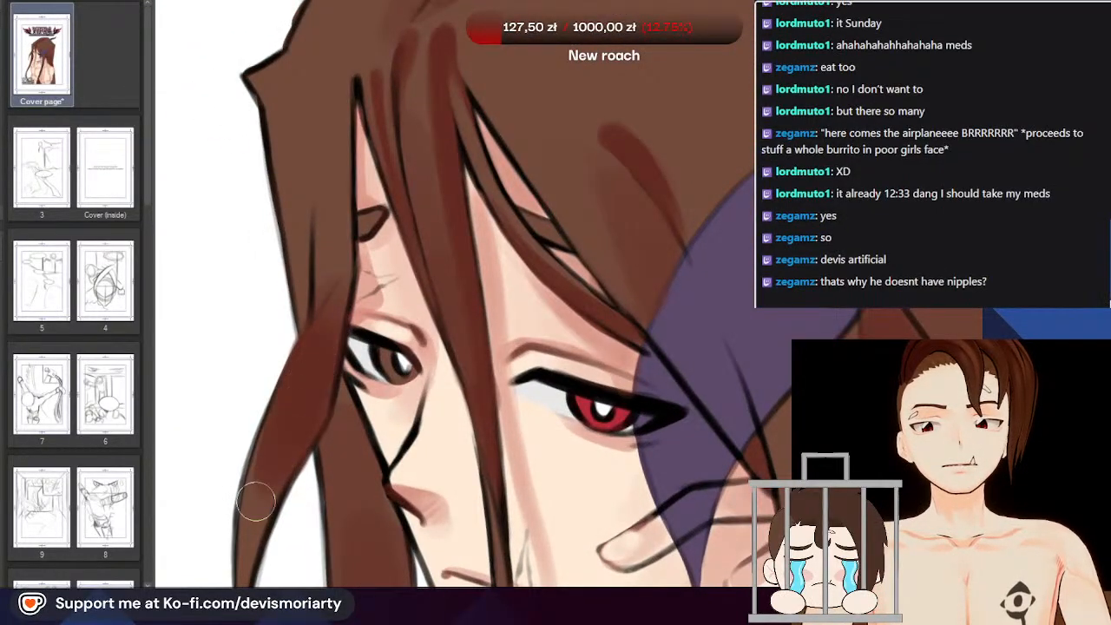
scroll(281, 193, "down", 4)
scroll(293, 350, "down", 4)
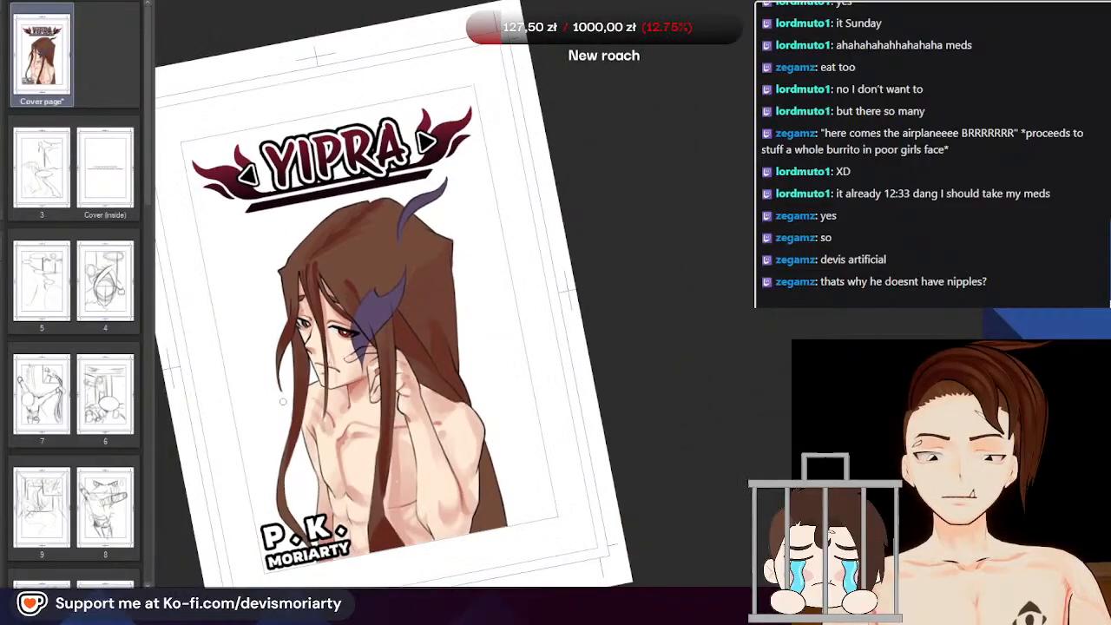
Extend the short curved strand's shading towards its tip and fade its upper end into the front hair section
scroll(287, 405, "up", 4)
scroll(308, 284, "up", 3)
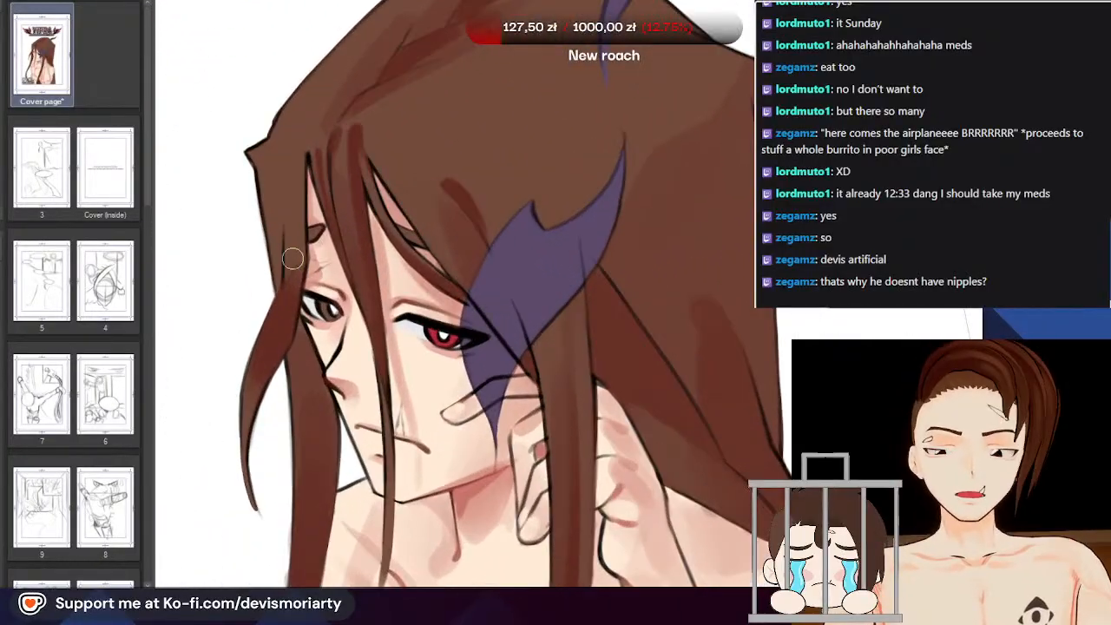
scroll(289, 286, "up", 2)
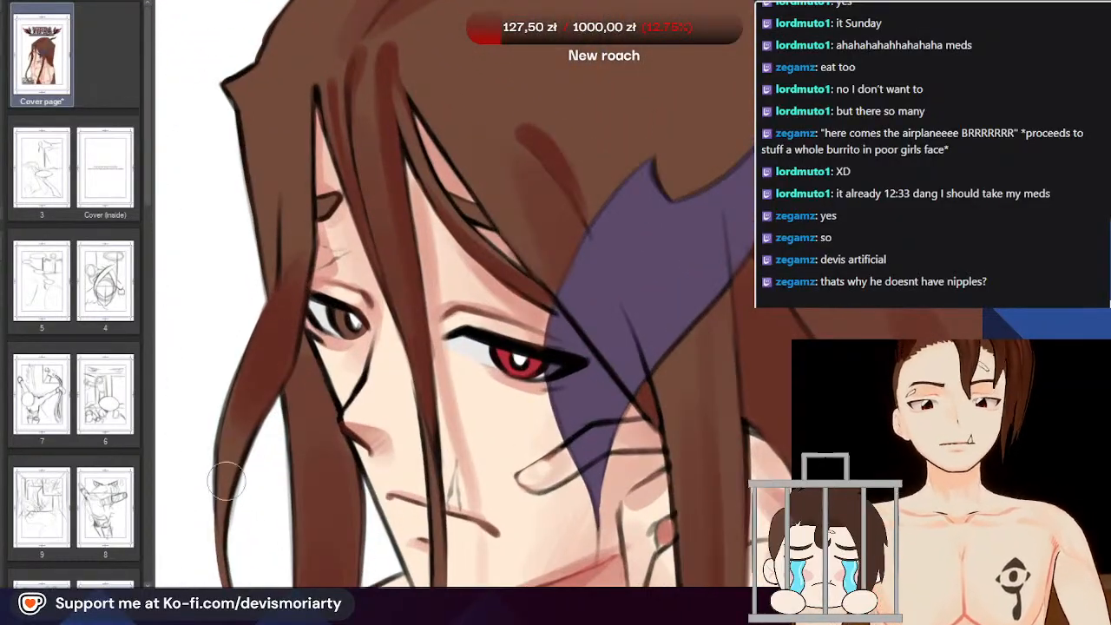
scroll(236, 449, "down", 3)
scroll(295, 303, "up", 4)
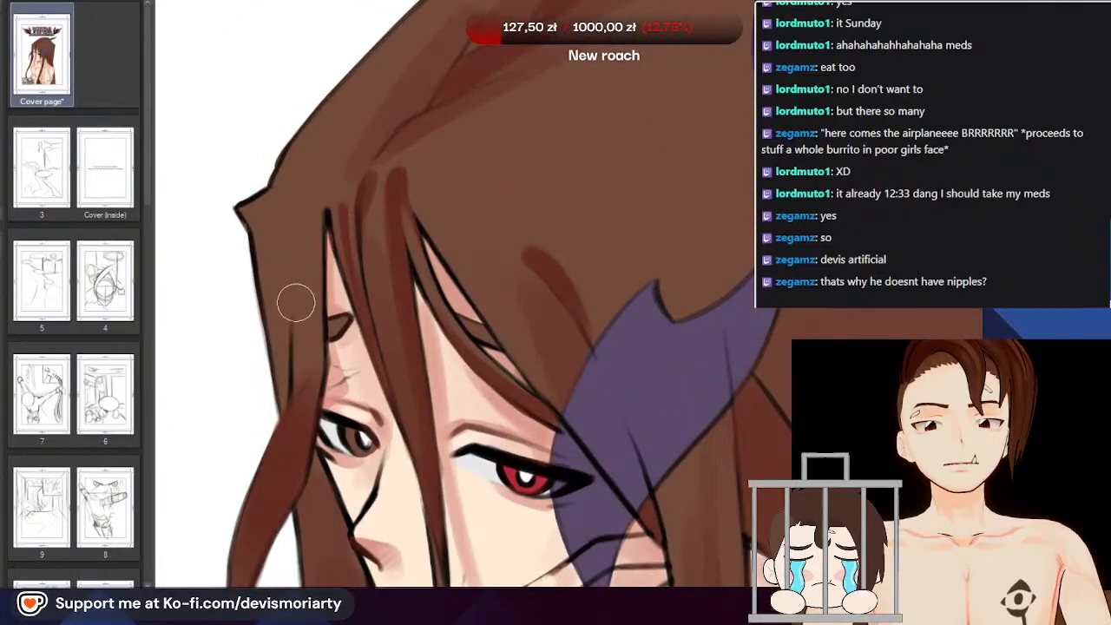
scroll(299, 416, "down", 2)
scroll(318, 286, "up", 2)
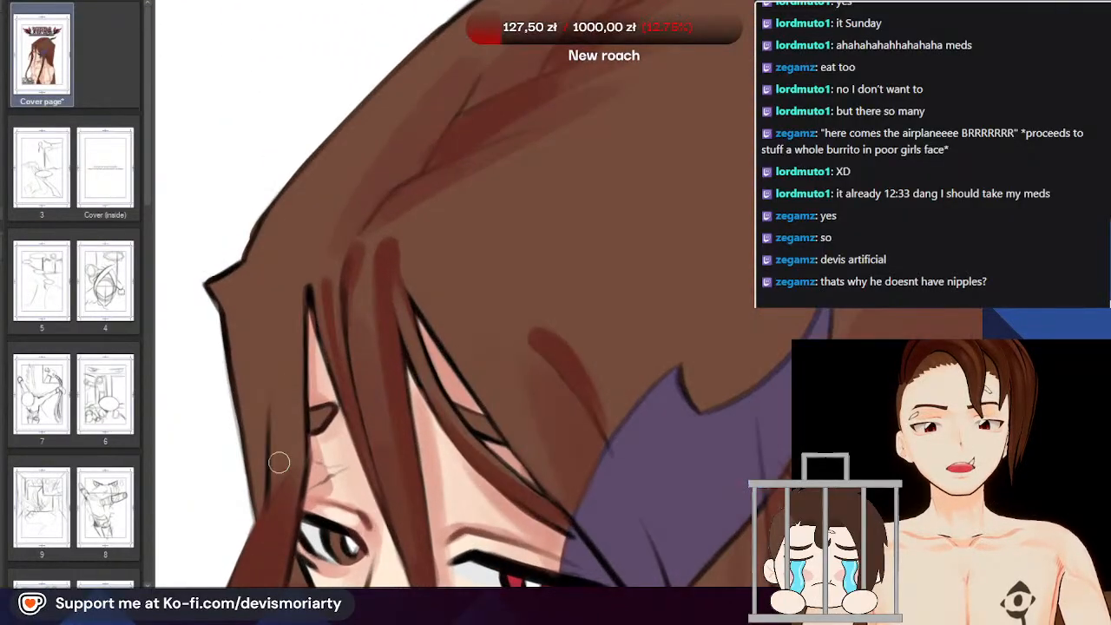
Touch up the shading with a smaller brush where the short curved strand crosses in front of the side hair
scroll(303, 356, "down", 4)
scroll(352, 404, "up", 3)
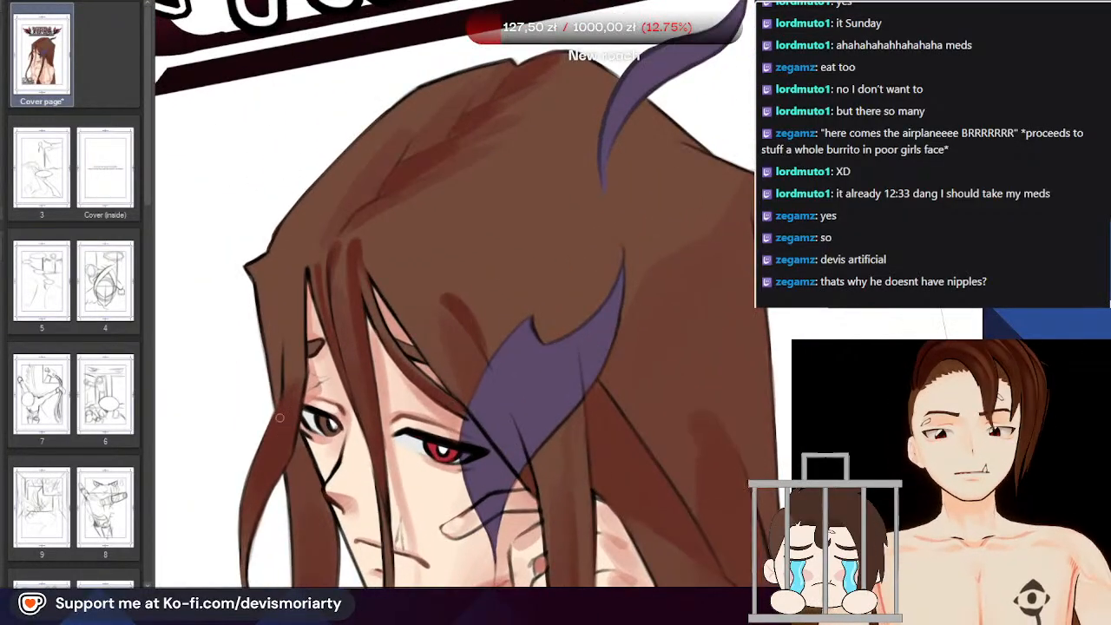
scroll(351, 403, "down", 2)
scroll(356, 398, "up", 2)
scroll(358, 398, "down", 1)
scroll(358, 397, "up", 1)
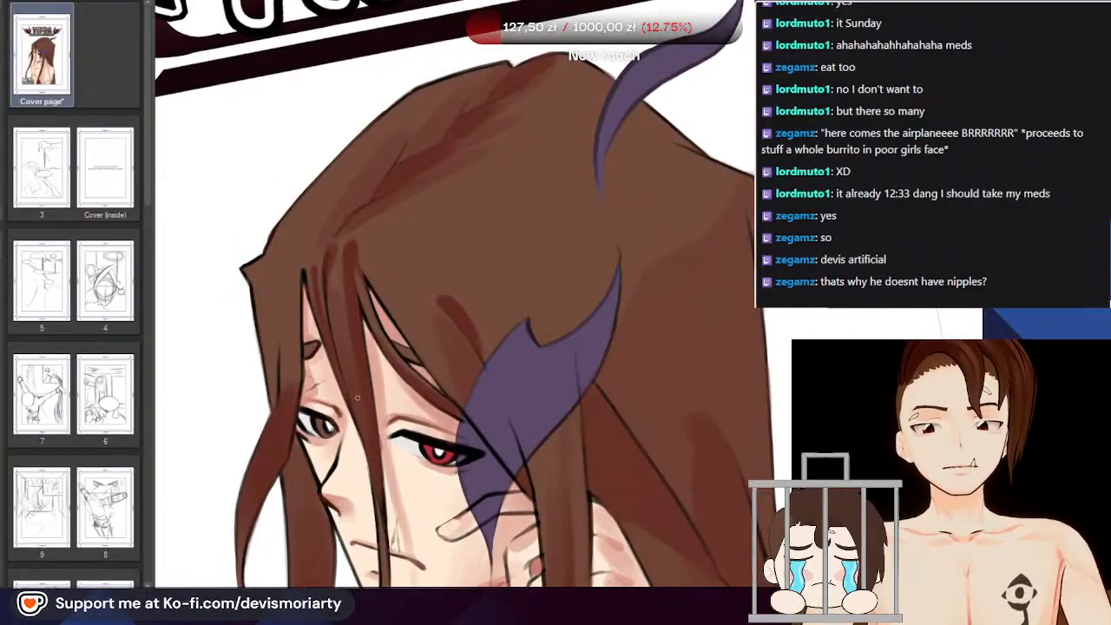
scroll(354, 400, "down", 3)
scroll(313, 331, "up", 2)
Deepen the reddish-brown shading along the short strand's inner edge, from the brow down past the brown eye
scroll(313, 332, "up", 4)
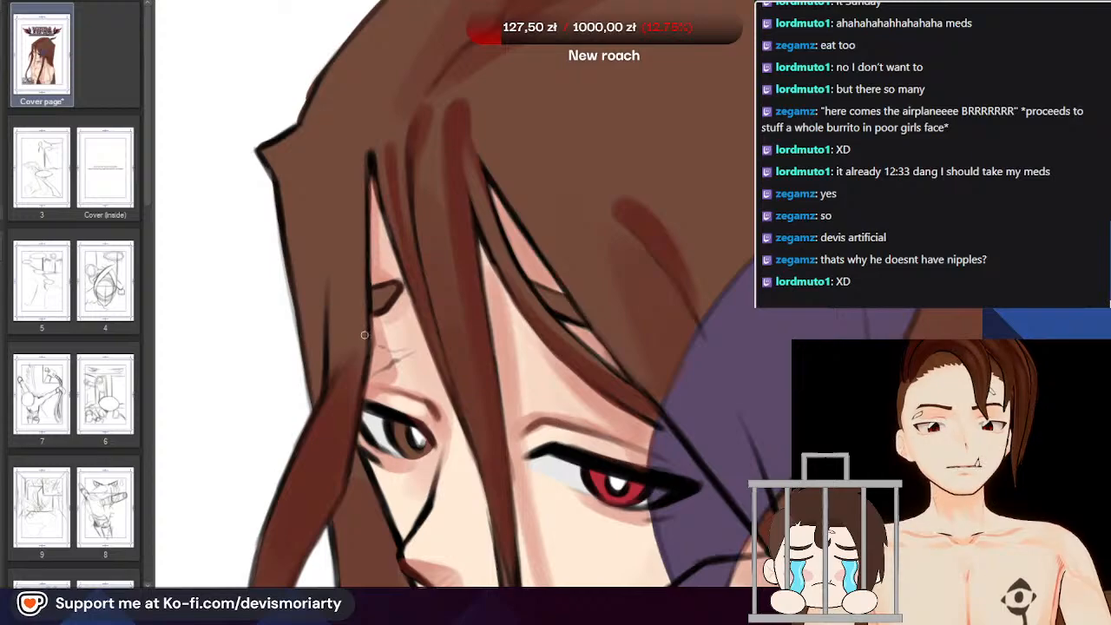
scroll(355, 352, "up", 2)
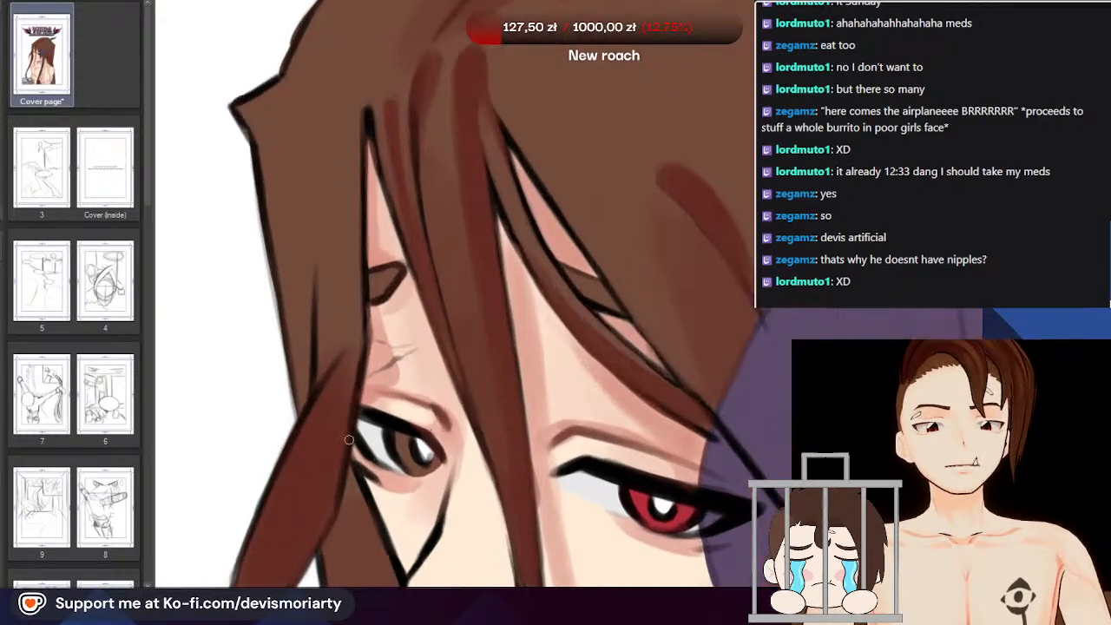
scroll(337, 476, "down", 4)
scroll(332, 446, "up", 4)
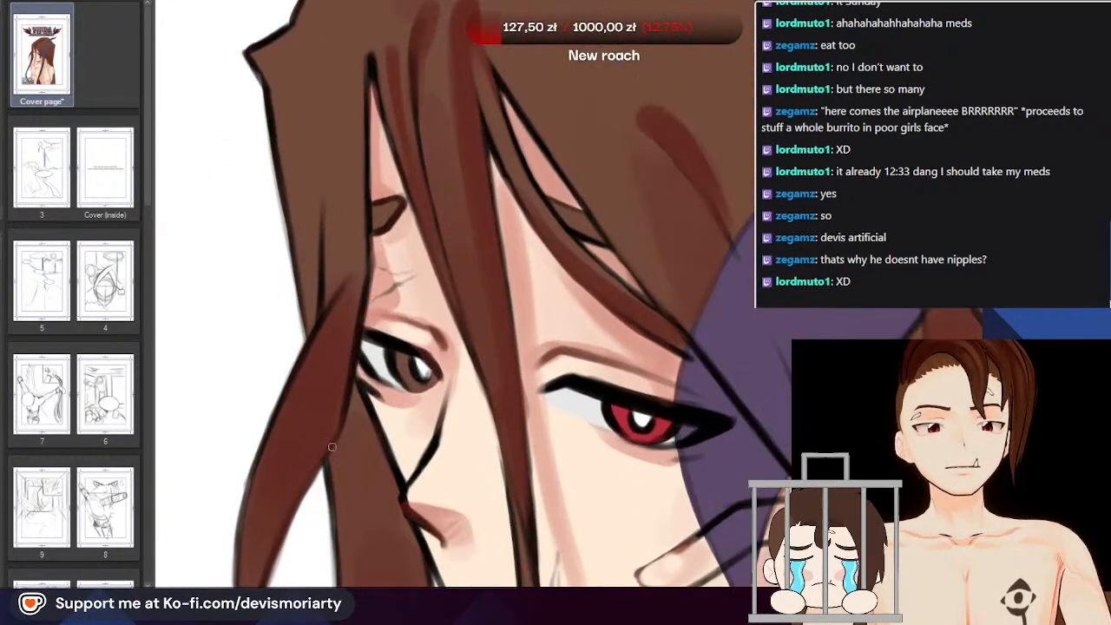
scroll(293, 531, "down", 1)
scroll(303, 219, "down", 2)
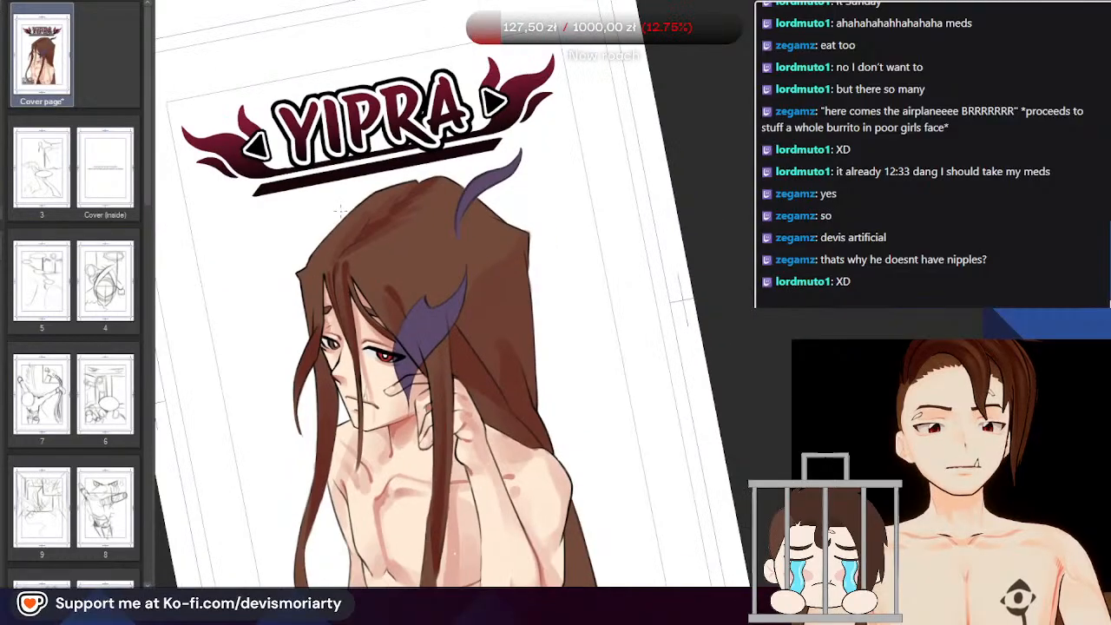
Sample a hair colour and paint a reddish-brown streak down the front hair section, from the pointed corner to the short strand
scroll(351, 227, "up", 7)
left_click(366, 279, "alt")
scroll(361, 274, "down", 4)
scroll(260, 416, "down", 1)
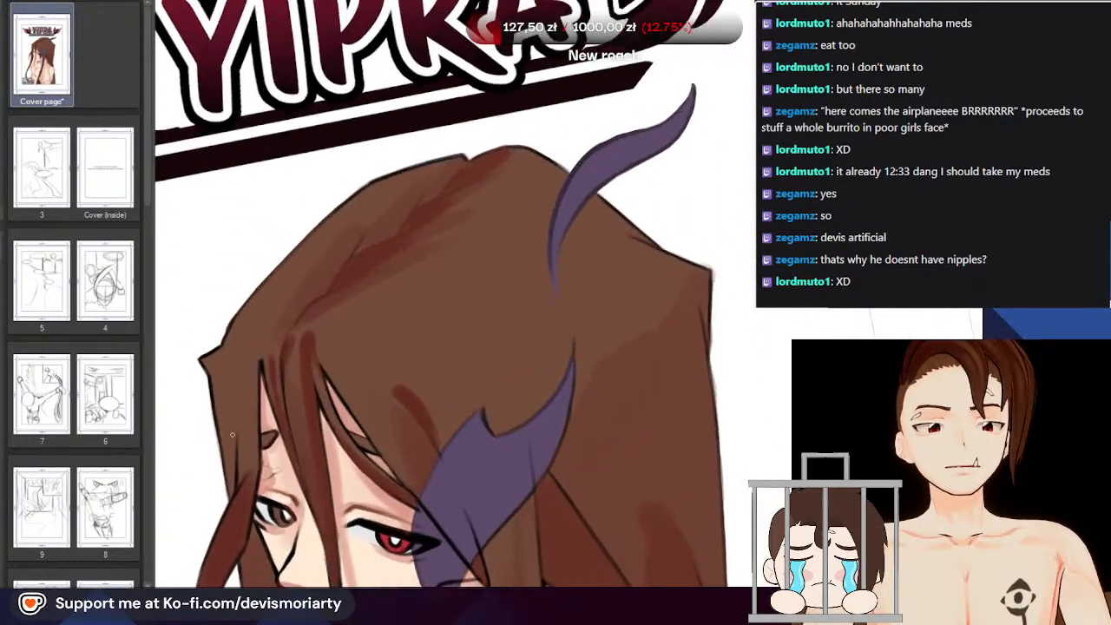
scroll(251, 456, "up", 2)
scroll(251, 456, "down", 2)
scroll(245, 451, "up", 4)
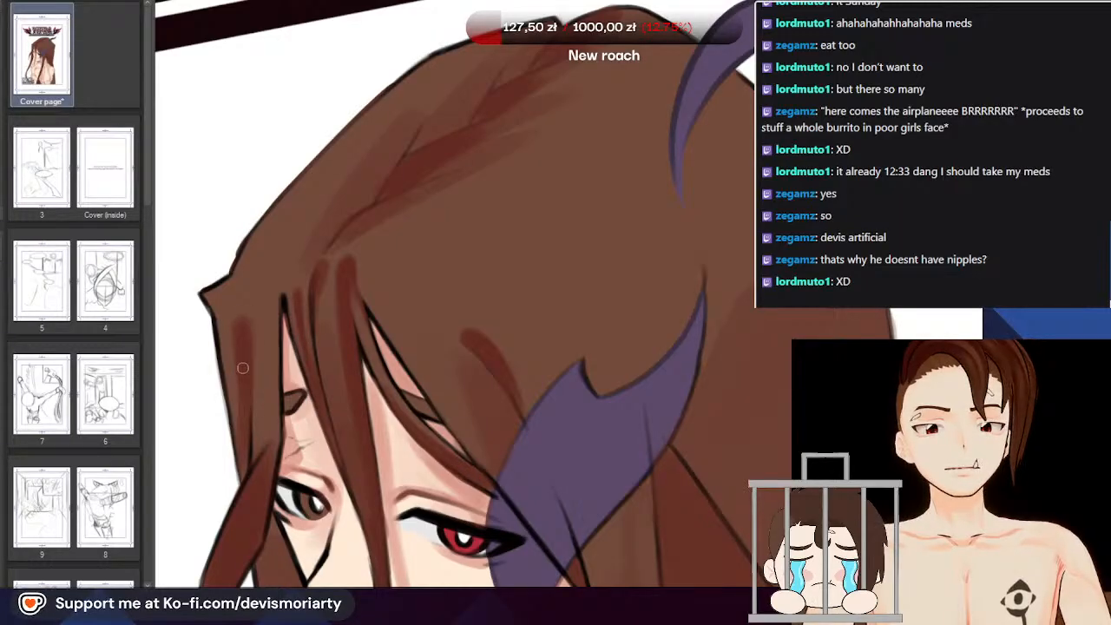
scroll(254, 244, "down", 2)
scroll(254, 244, "up", 2)
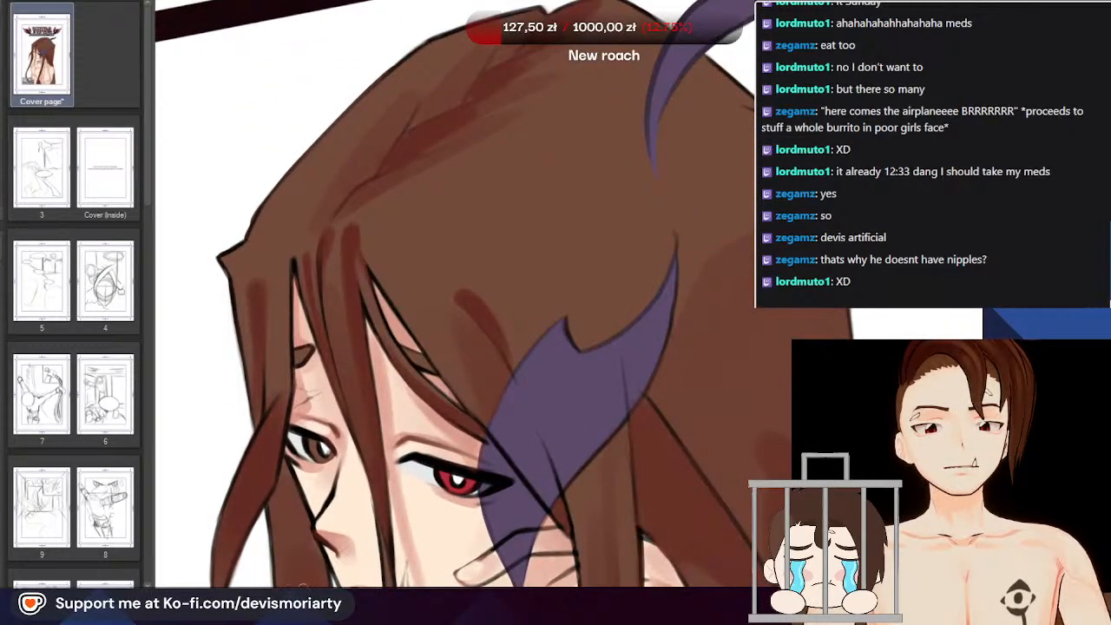
Refine the edges of the reddish-brown streak in the front hair section, between the pointed corner and the short strand
scroll(266, 542, "down", 2)
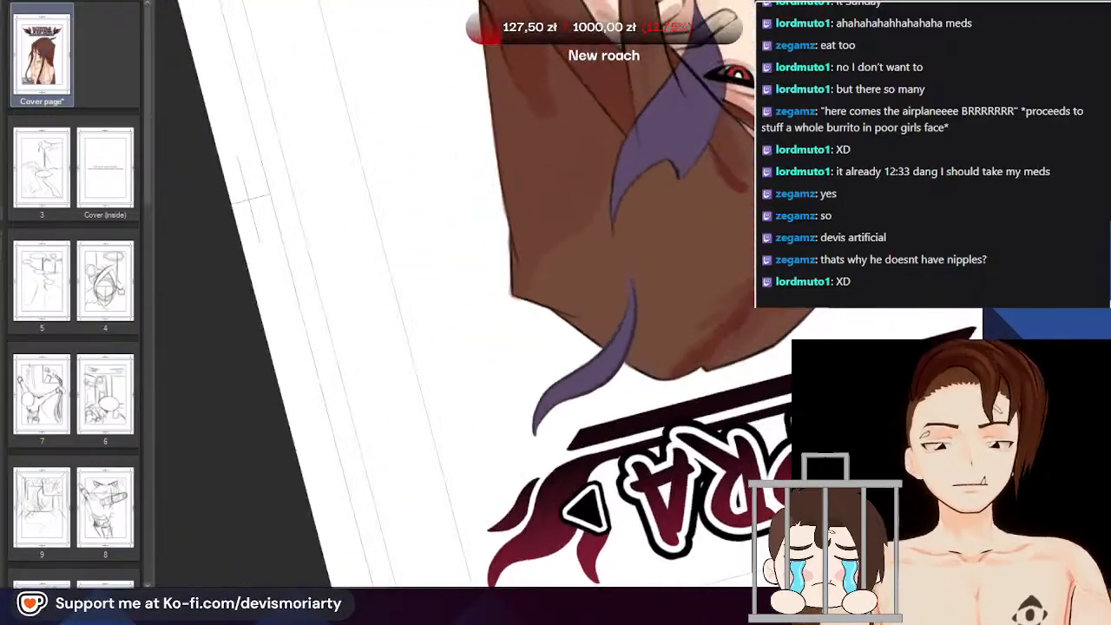
scroll(286, 344, "down", 4)
scroll(243, 241, "up", 5)
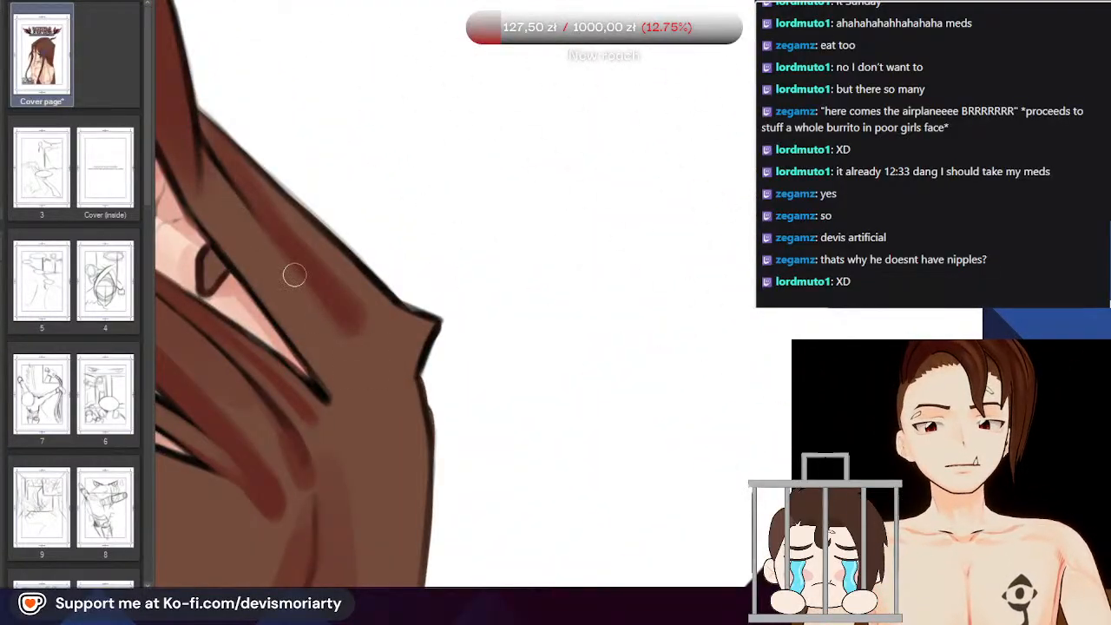
scroll(329, 271, "down", 1)
scroll(309, 260, "up", 2)
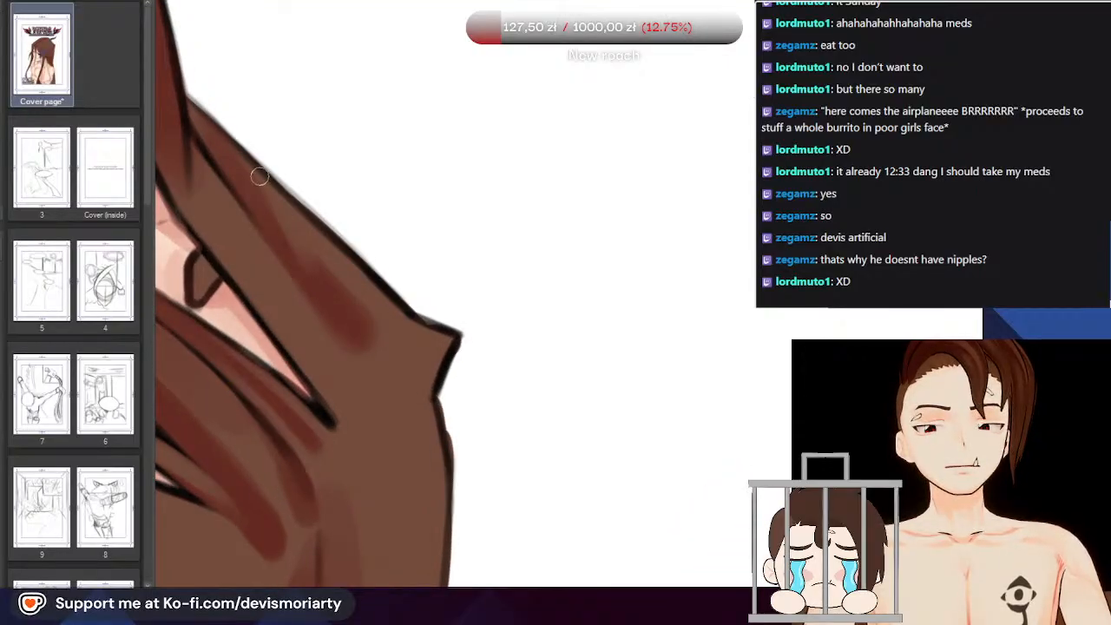
scroll(404, 352, "down", 2)
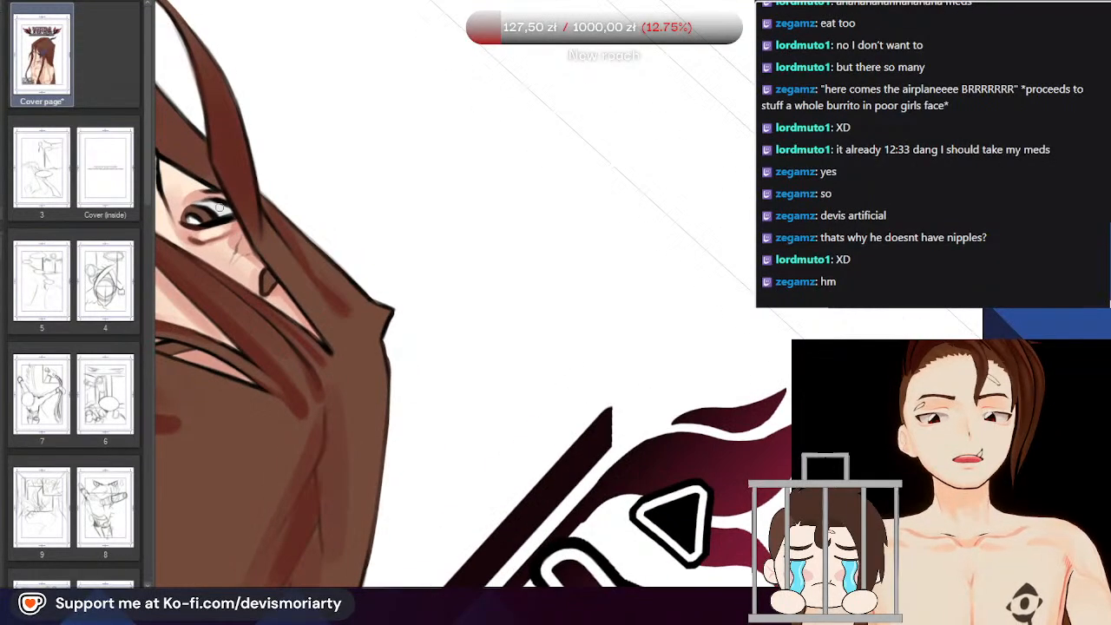
Sample a hair colour and slim the middle of the reddish-brown streak in the front hair section
scroll(330, 270, "up", 2)
scroll(354, 318, "up", 2)
left_click(392, 353, "alt")
scroll(390, 352, "down", 2)
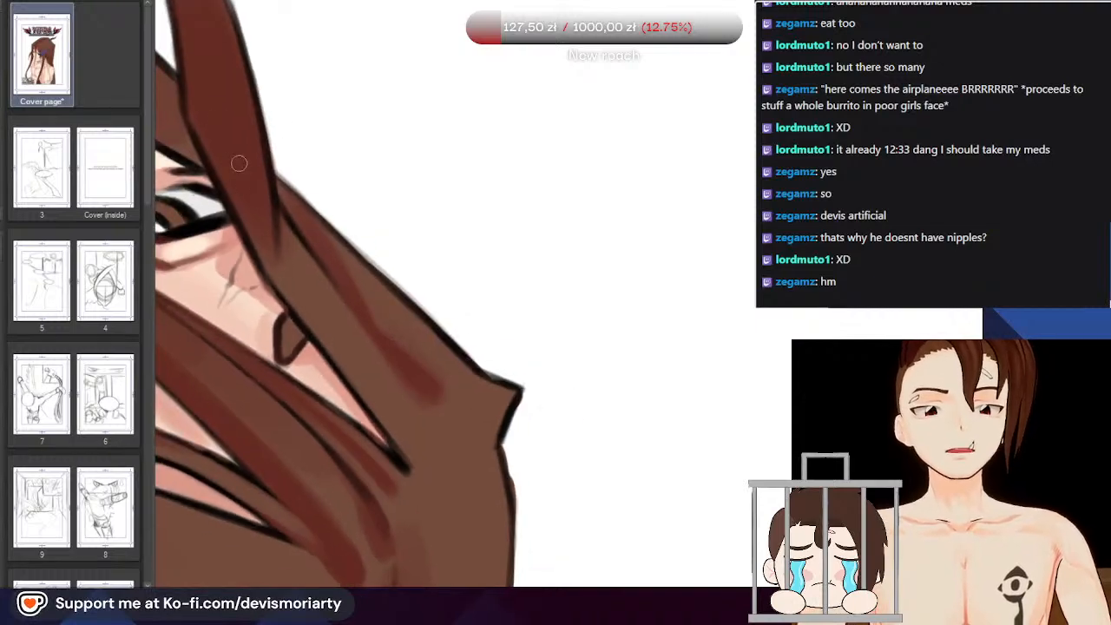
scroll(316, 213, "up", 2)
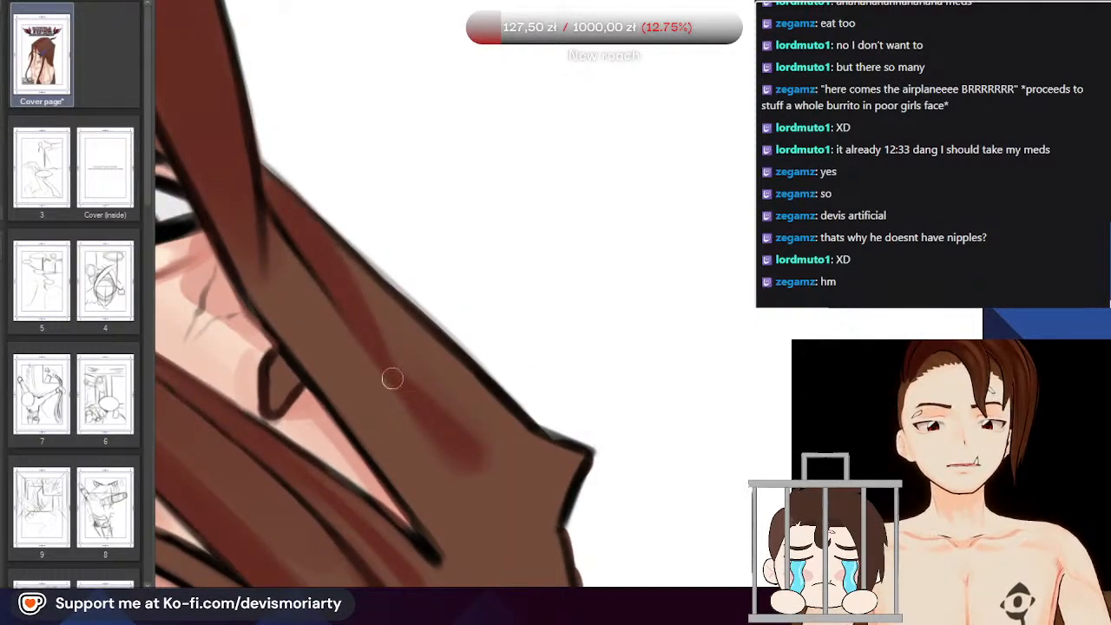
scroll(399, 393, "down", 1)
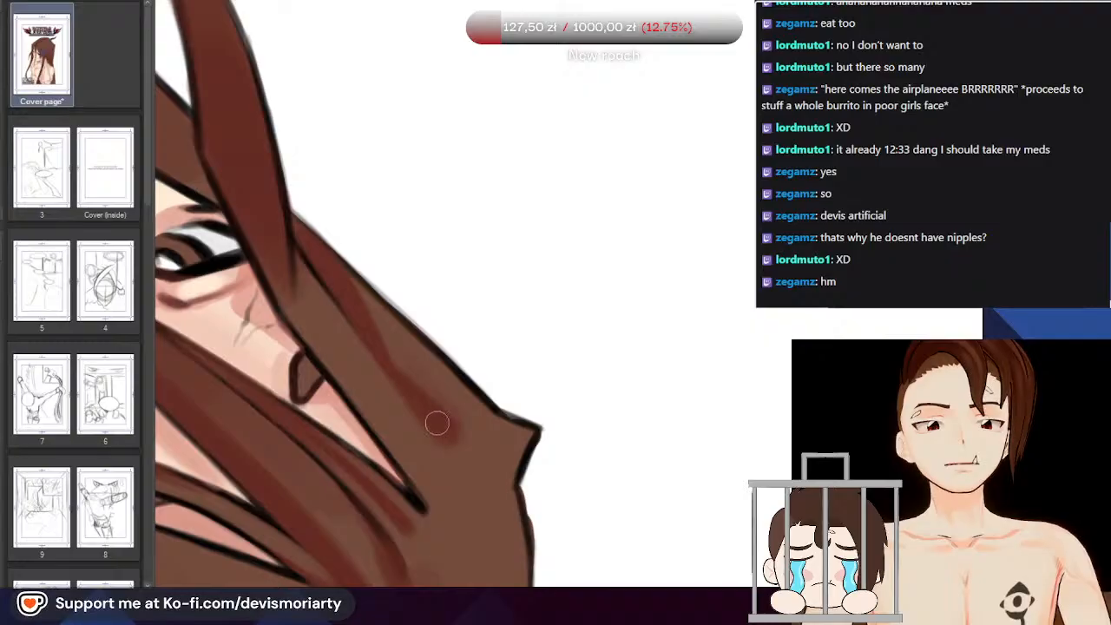
Try a reddish-brown shading stroke from beside the pointed corner down the hair's outer edge, and remove it
scroll(365, 329, "down", 2)
scroll(373, 382, "up", 2)
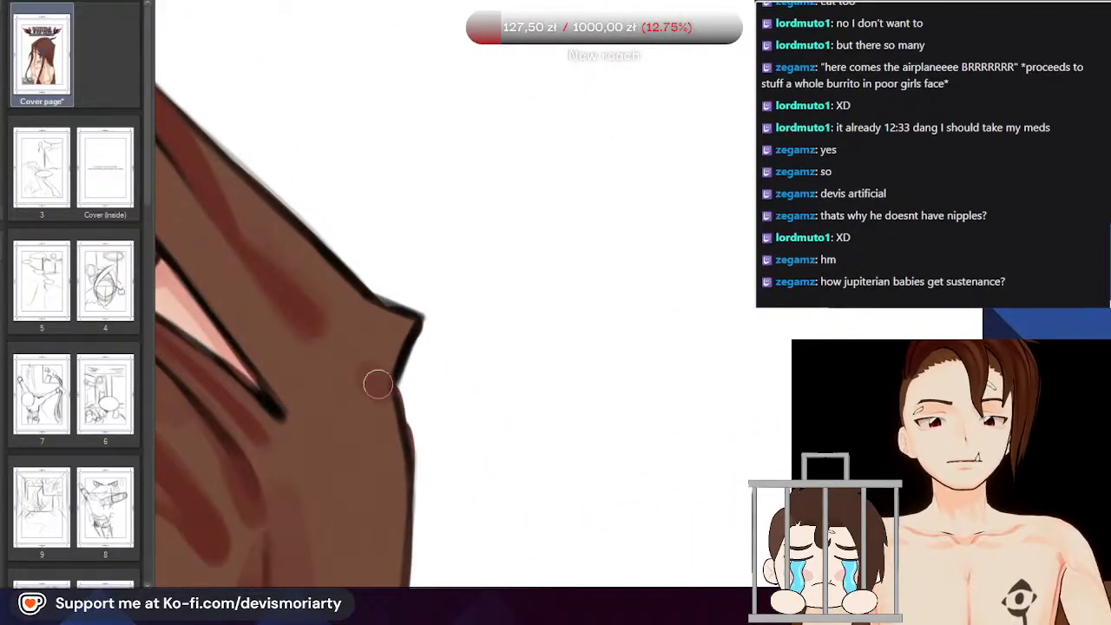
scroll(377, 385, "down", 6)
scroll(257, 357, "up", 2)
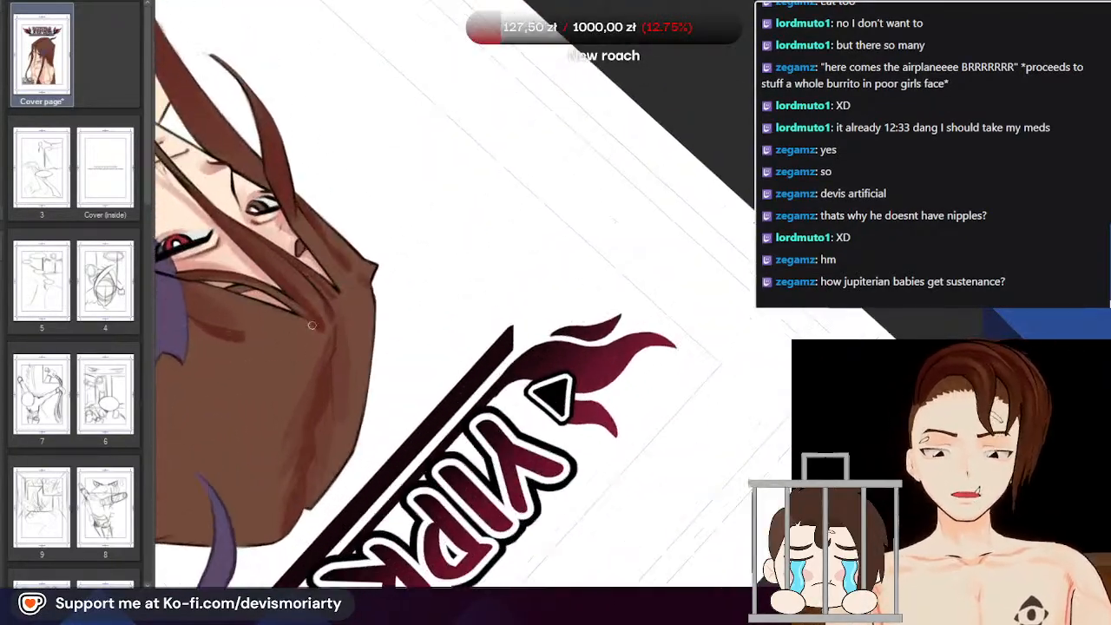
scroll(345, 275, "up", 4)
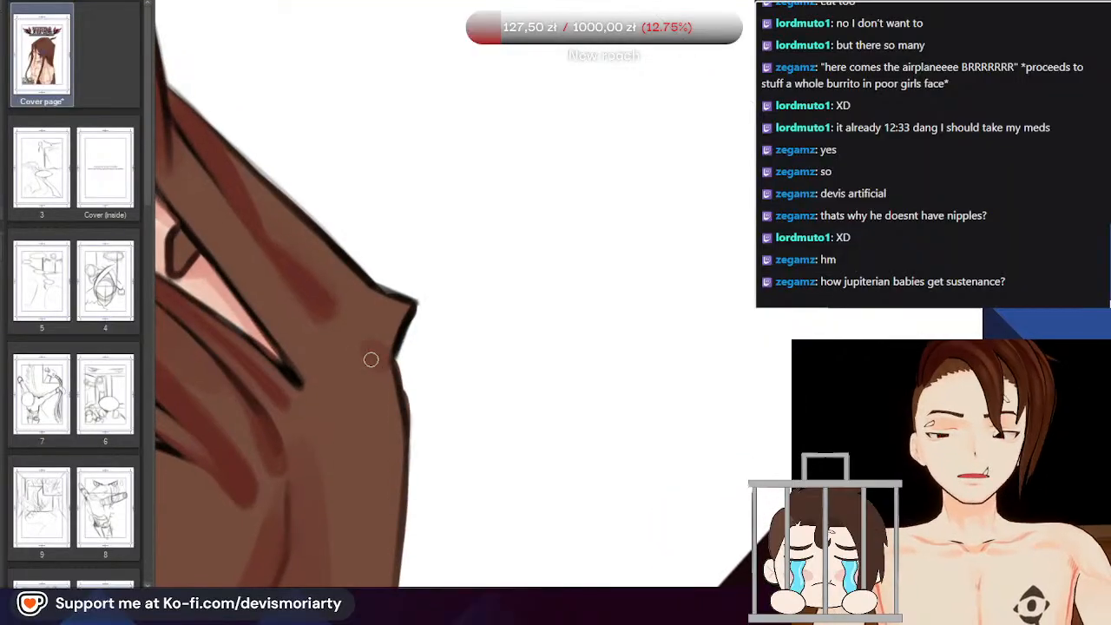
left_click_drag(352, 310, 405, 402)
scroll(401, 423, "down", 4)
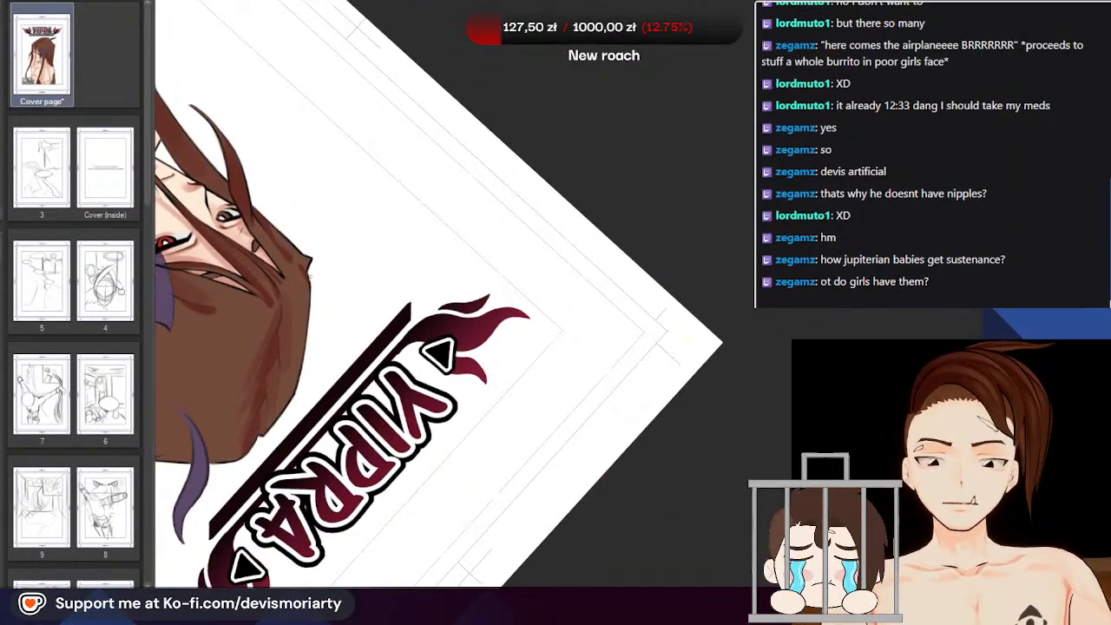
scroll(287, 273, "up", 3)
scroll(287, 273, "up", 4)
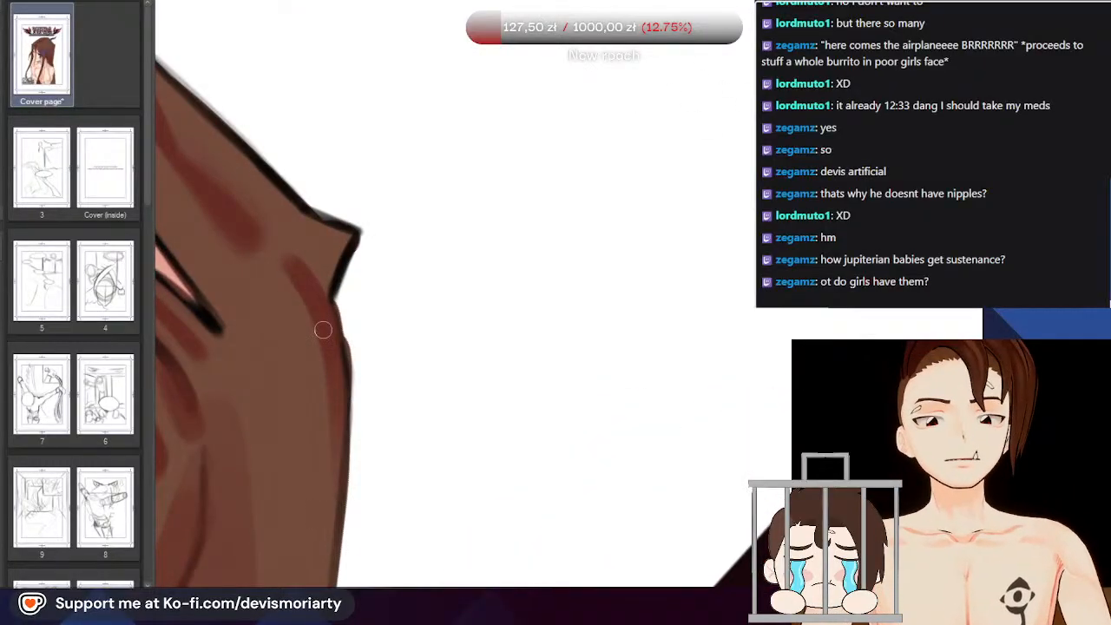
scroll(491, 250, "down", 5)
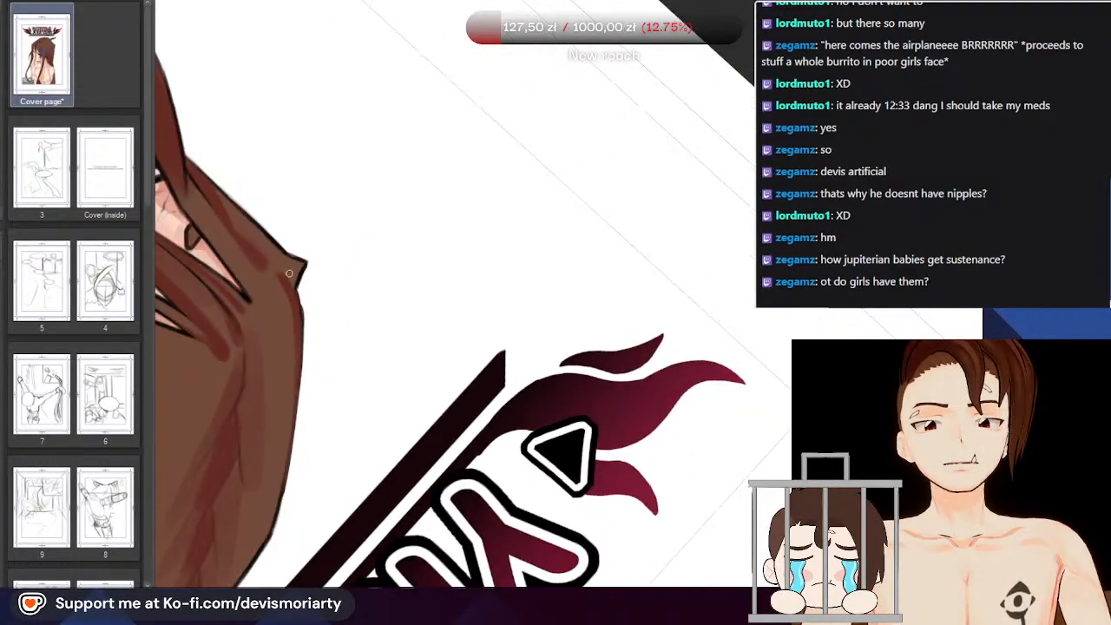
scroll(285, 297, "up", 5)
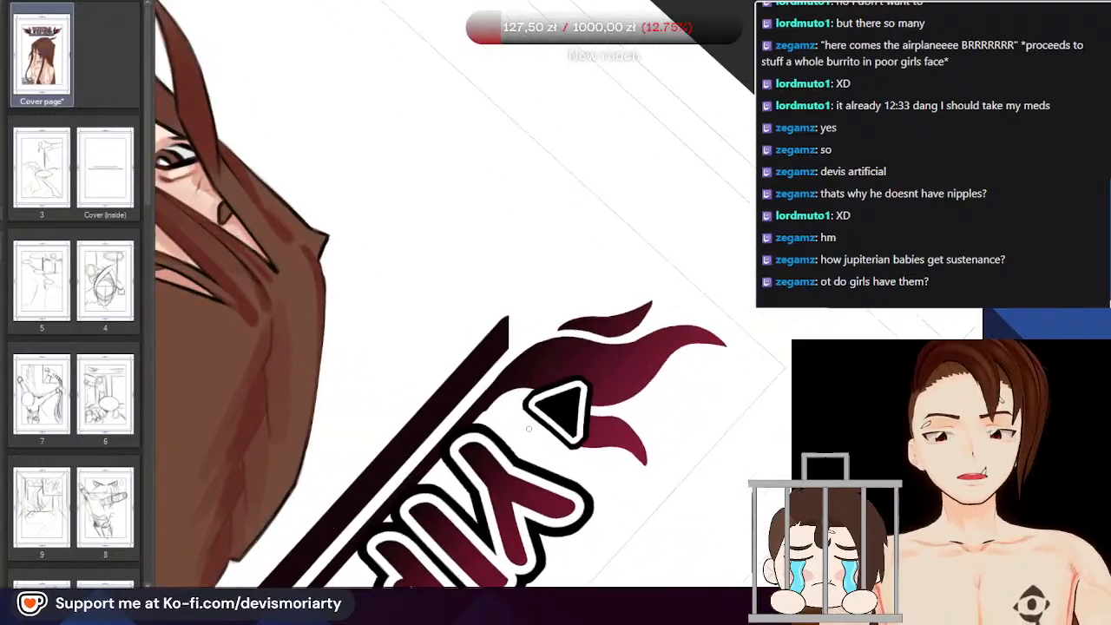
scroll(284, 297, "up", 1)
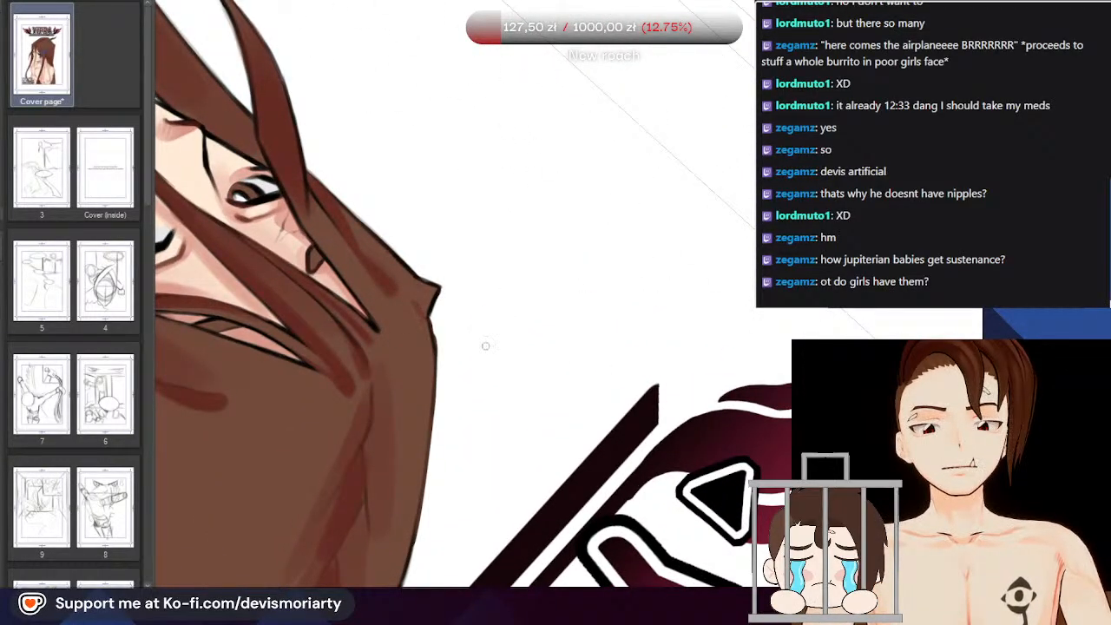
scroll(513, 362, "up", 1)
scroll(286, 186, "up", 3)
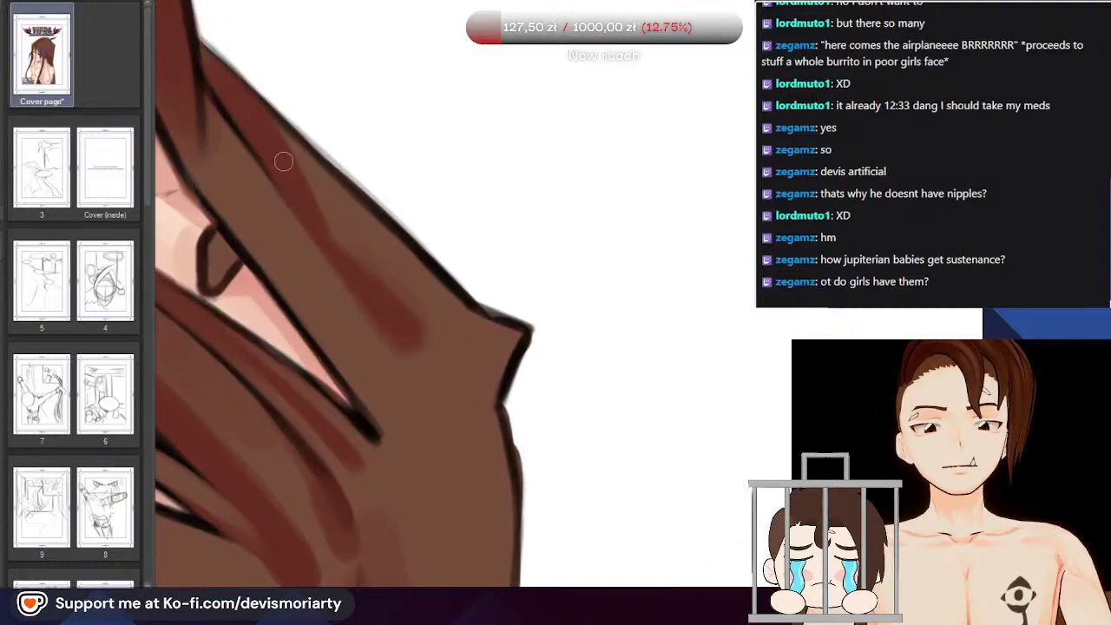
Try shading the inside of the pointed hair corner with a short reddish-brown stroke, and undo it
scroll(283, 161, "down", 2)
scroll(287, 171, "down", 2)
scroll(353, 259, "up", 3)
left_click_drag(379, 203, 346, 261)
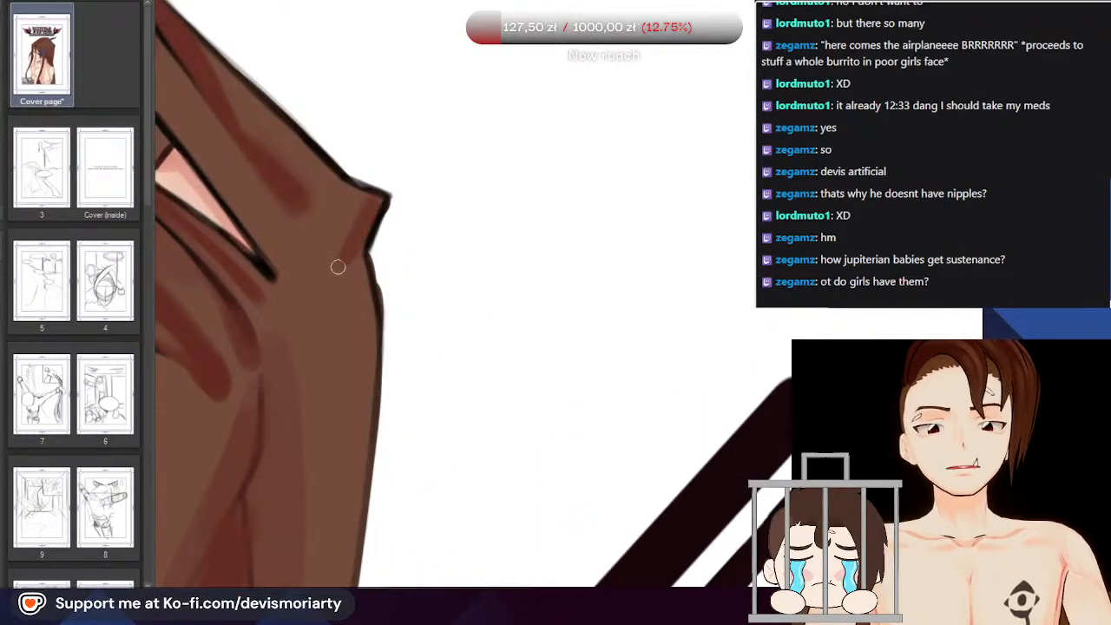
scroll(326, 246, "down", 1)
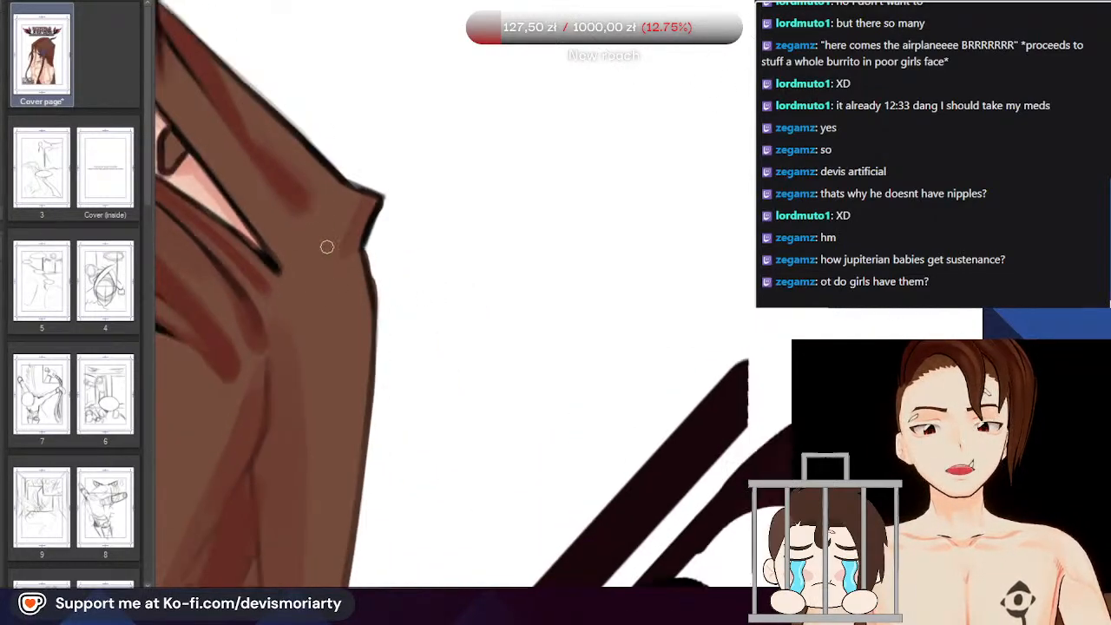
scroll(329, 243, "up", 3)
scroll(226, 215, "down", 4)
scroll(275, 219, "up", 3)
scroll(326, 273, "down", 3)
key("ctrl+z")
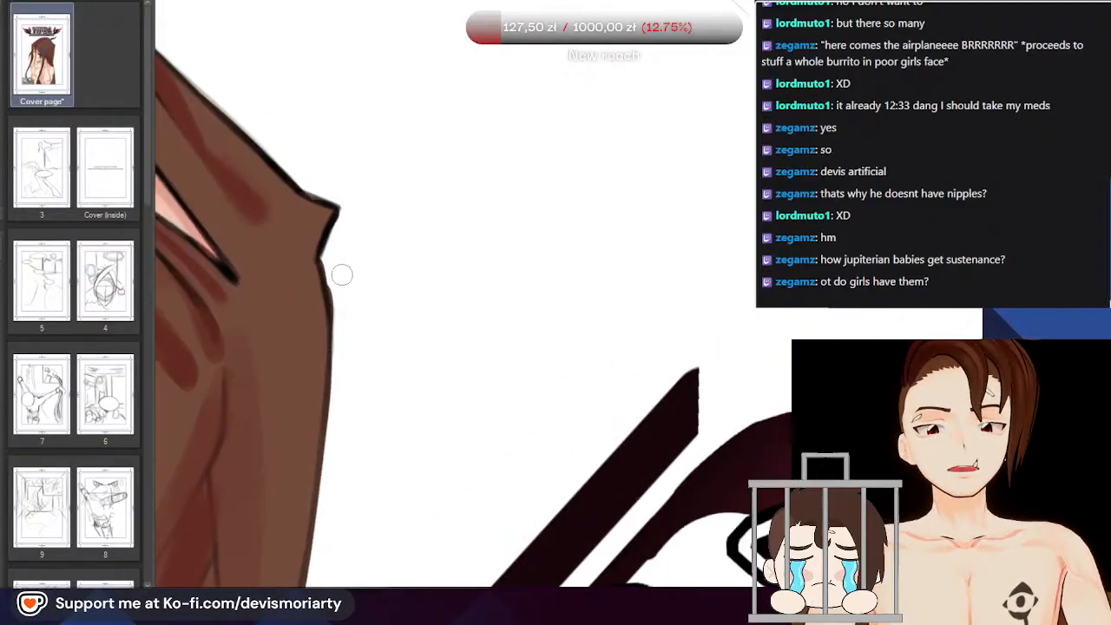
Clean up the bump on the hair's outer outline below the pointed corner with a smaller eraser
key("e")
scroll(333, 268, "up", 4)
key("bracketleft")
key("bracketleft")
key("bracketleft")
key("bracketleft")
key("bracketleft")
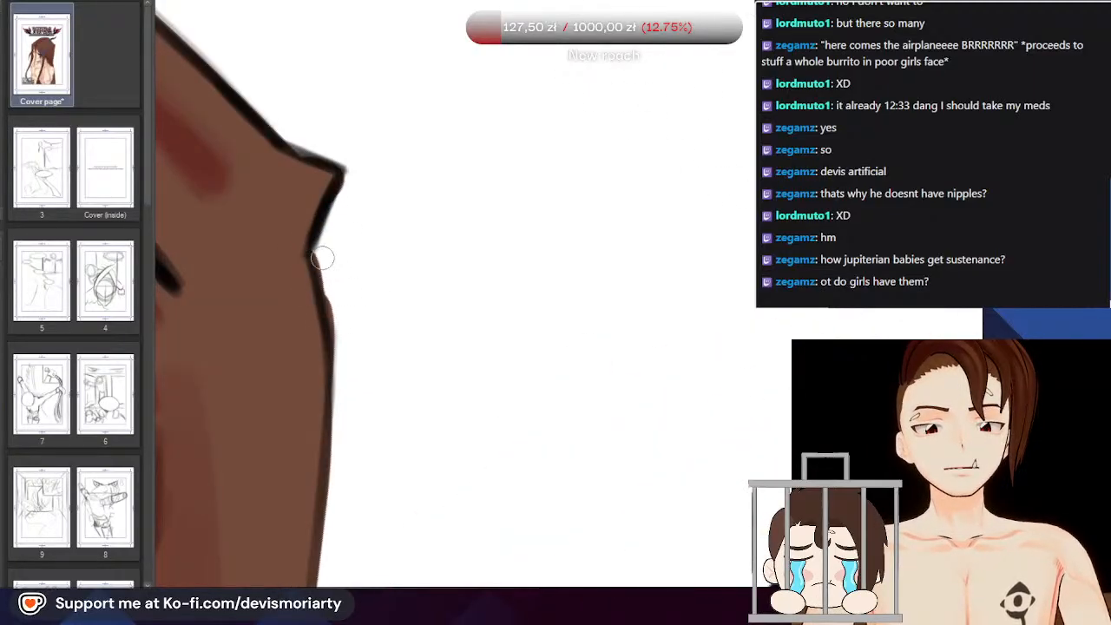
mouse_move(323, 256)
left_mouse_down()
mouse_move(343, 453)
mouse_move(341, 403)
left_mouse_up()
left_click_drag(332, 290, 329, 560)
scroll(328, 403, "down", 2)
scroll(323, 369, "down", 1)
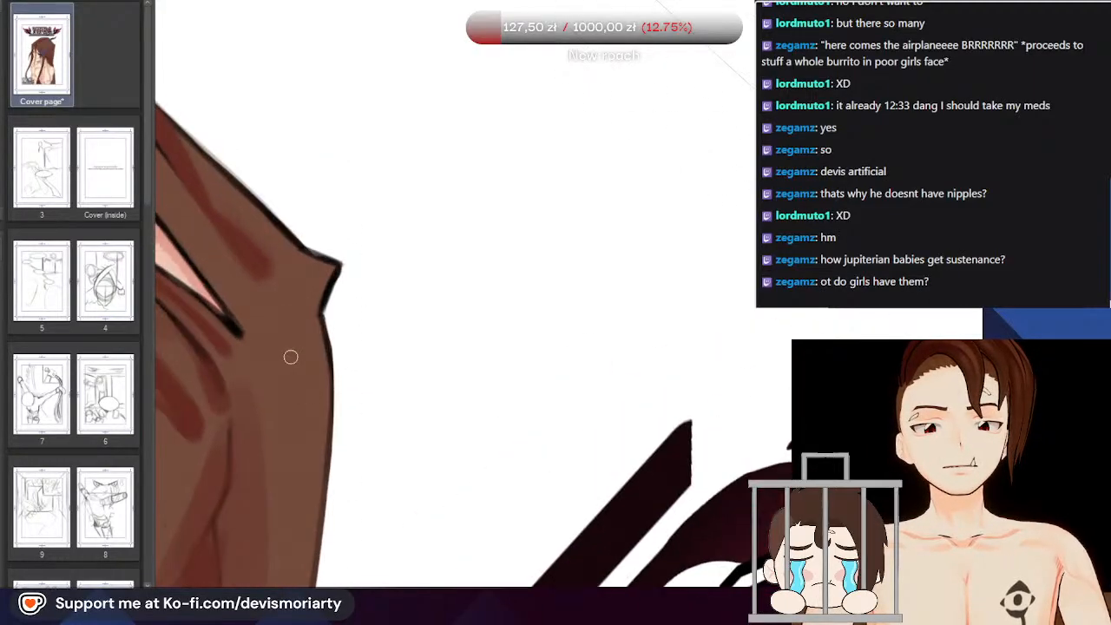
Turn the canvas back upright and review the hair shading across the whole cover page
scroll(293, 358, "up", 2)
scroll(286, 374, "down", 7)
scroll(233, 180, "down", 5)
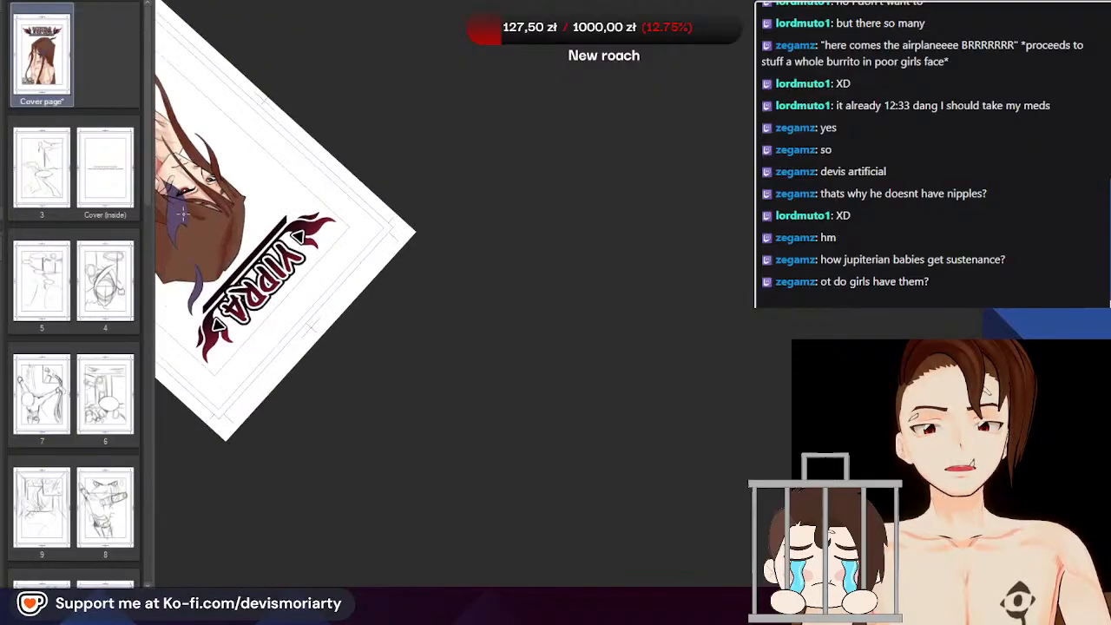
scroll(208, 193, "up", 5)
scroll(319, 141, "up", 2)
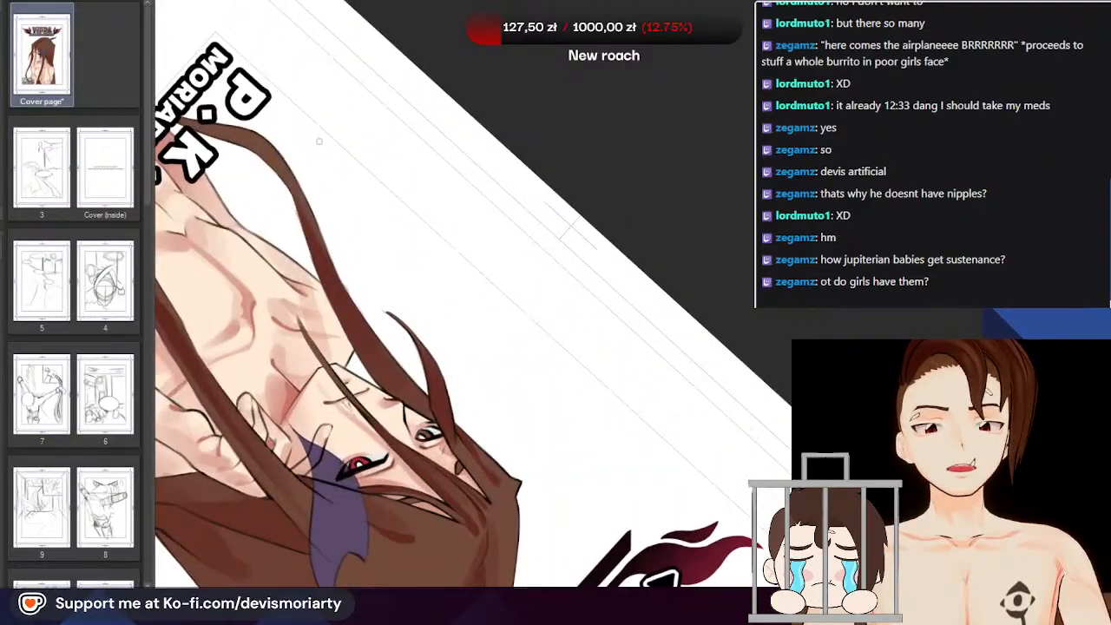
scroll(268, 182, "up", 2)
key("ctrl+at")
scroll(349, 576, "down", 4)
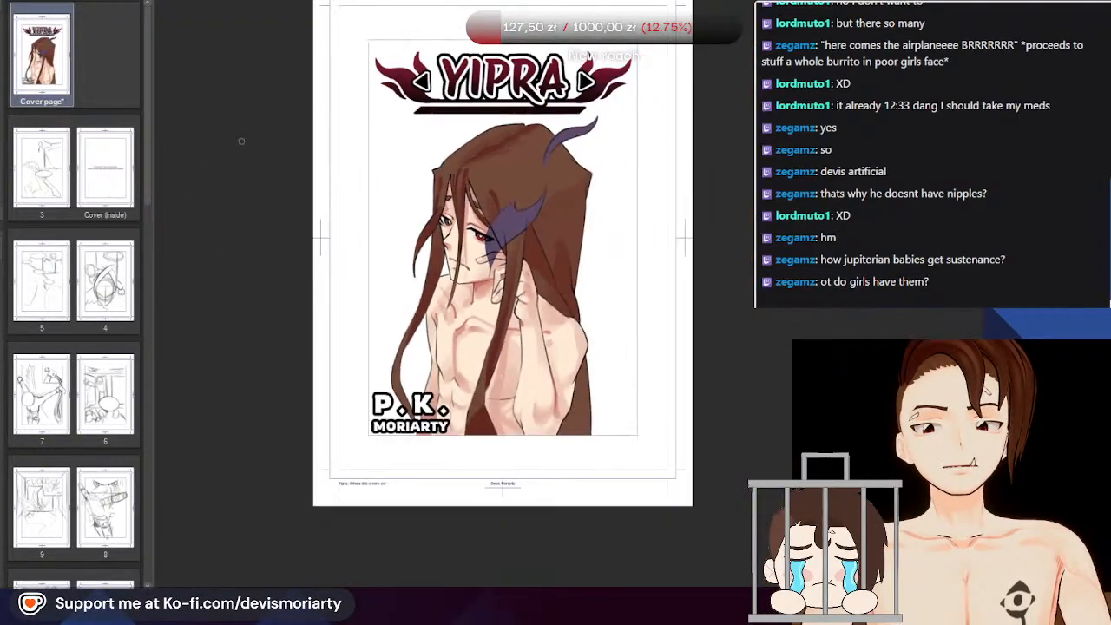
scroll(486, 152, "up", 6)
scroll(477, 141, "down", 4)
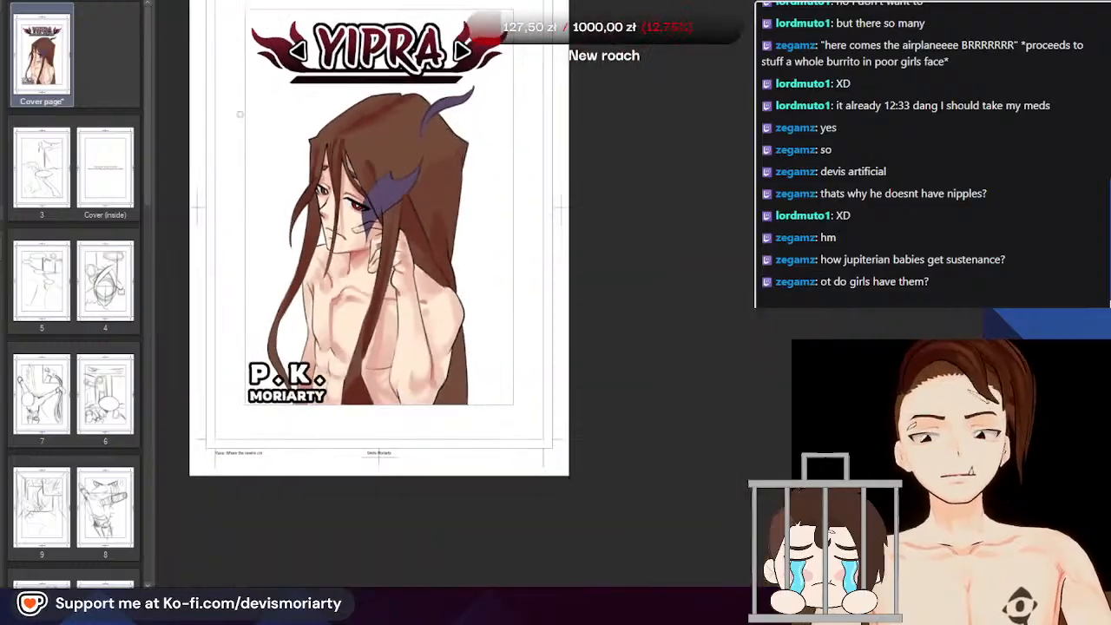
Deepen the reddish-brown shading on the lower bend of the long outer hair strand beside the P.K. lettering
scroll(287, 436, "up", 6)
scroll(239, 354, "up", 2)
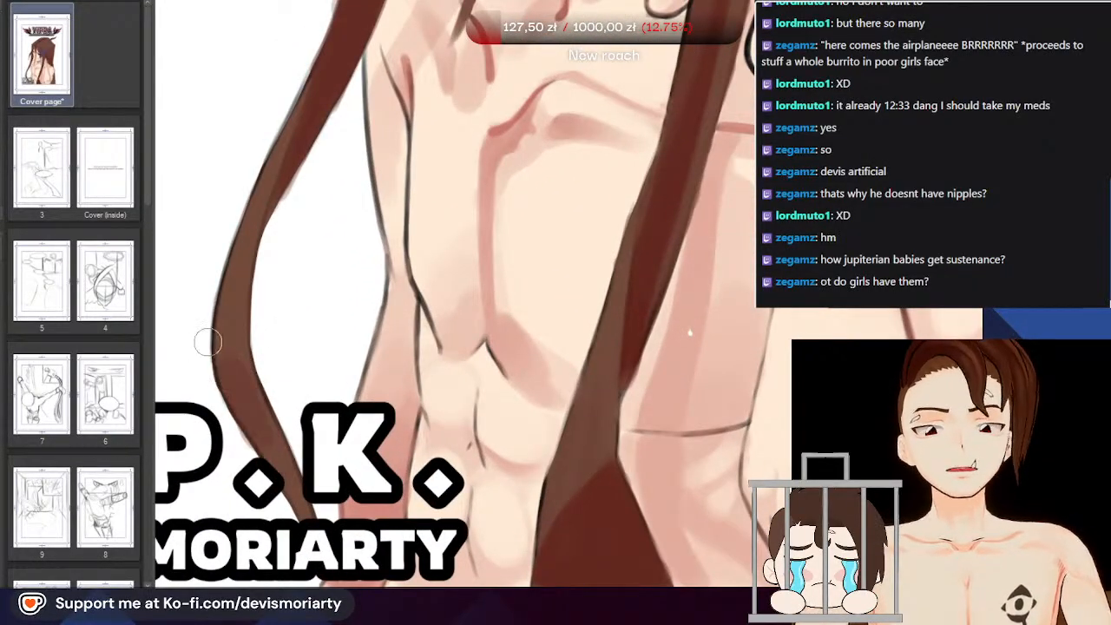
scroll(209, 342, "down", 2)
scroll(226, 334, "up", 2)
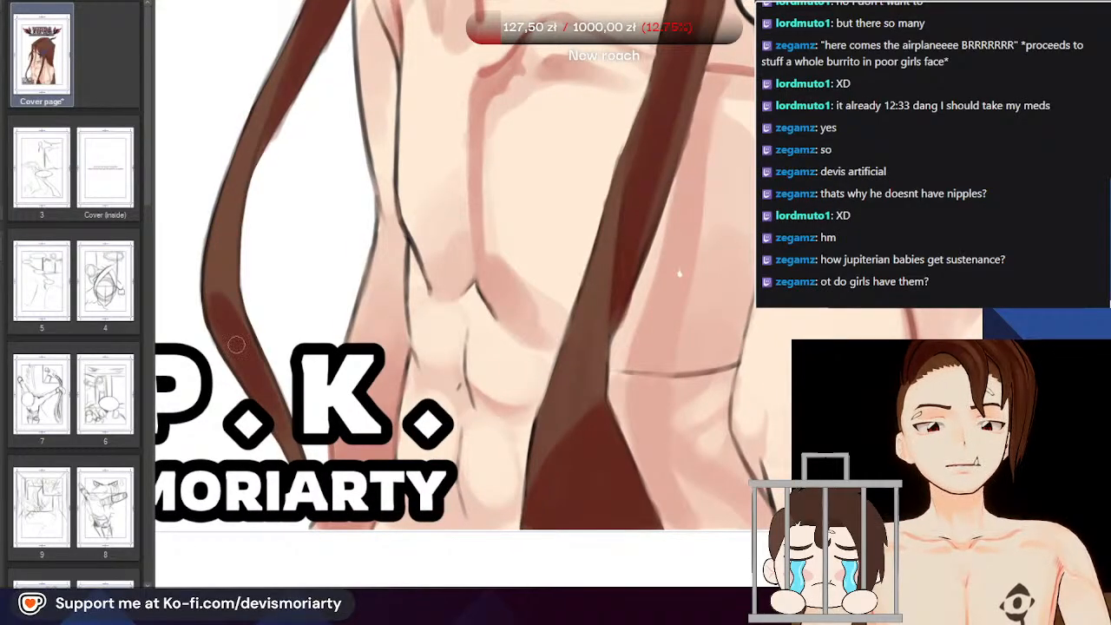
scroll(234, 330, "down", 1)
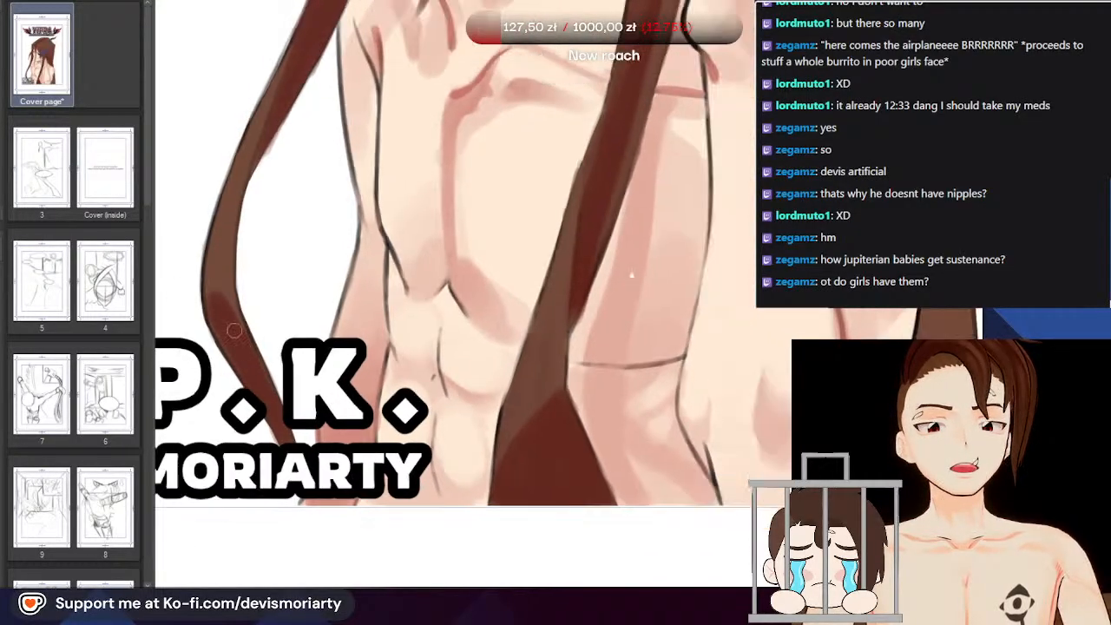
scroll(225, 313, "down", 4)
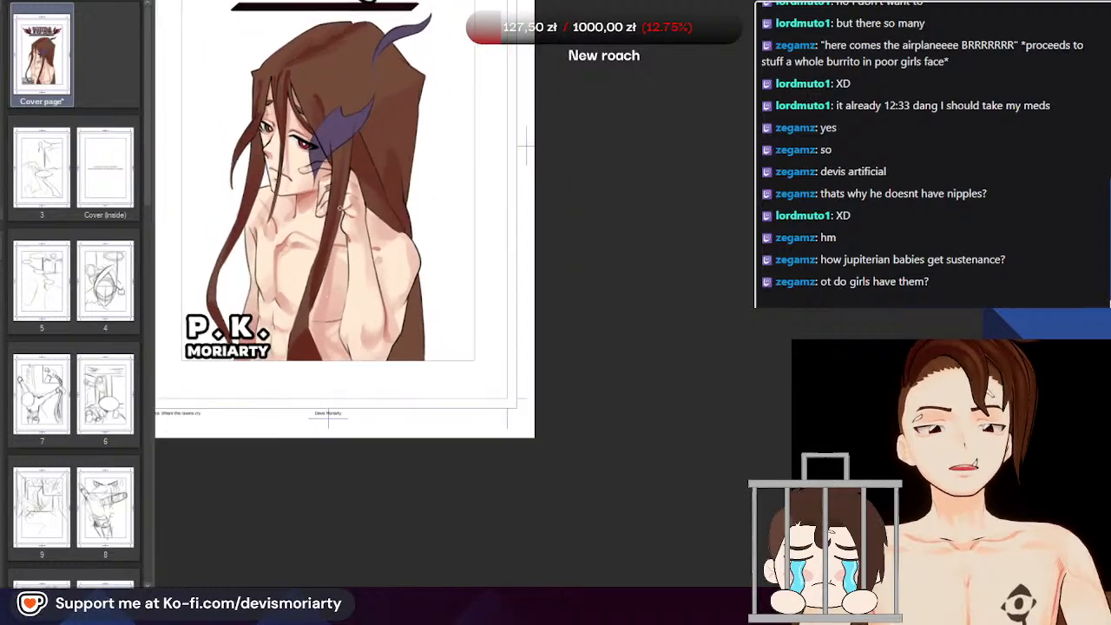
Examine the shading on the long hair strand over the chest and on the cover as a whole
scroll(317, 348, "up", 4)
scroll(317, 348, "up", 2)
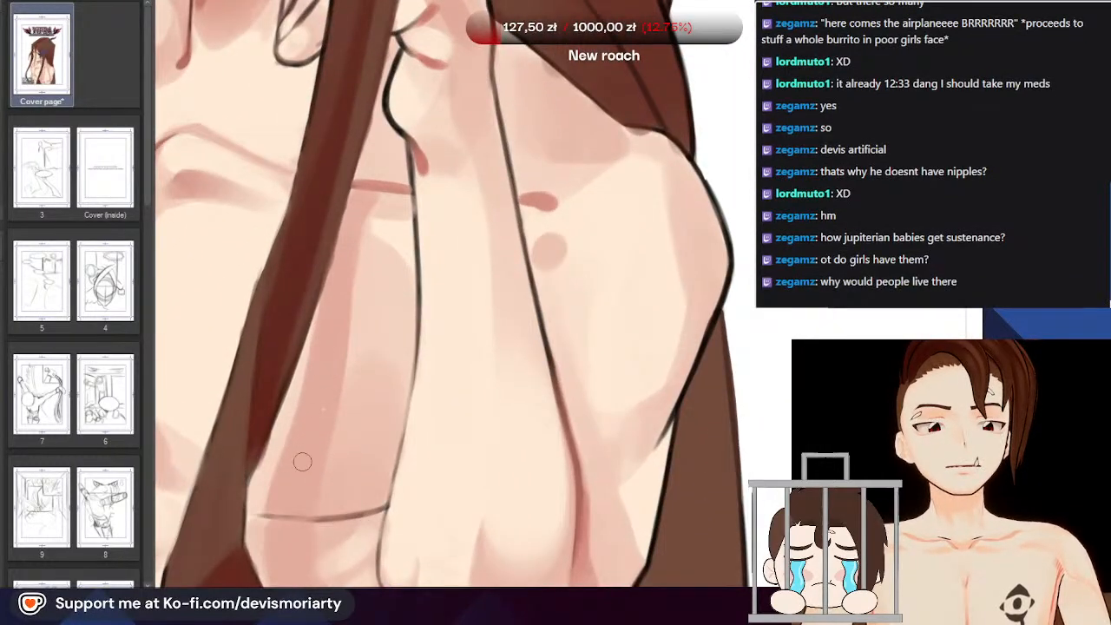
scroll(298, 468, "down", 2)
scroll(310, 416, "up", 2)
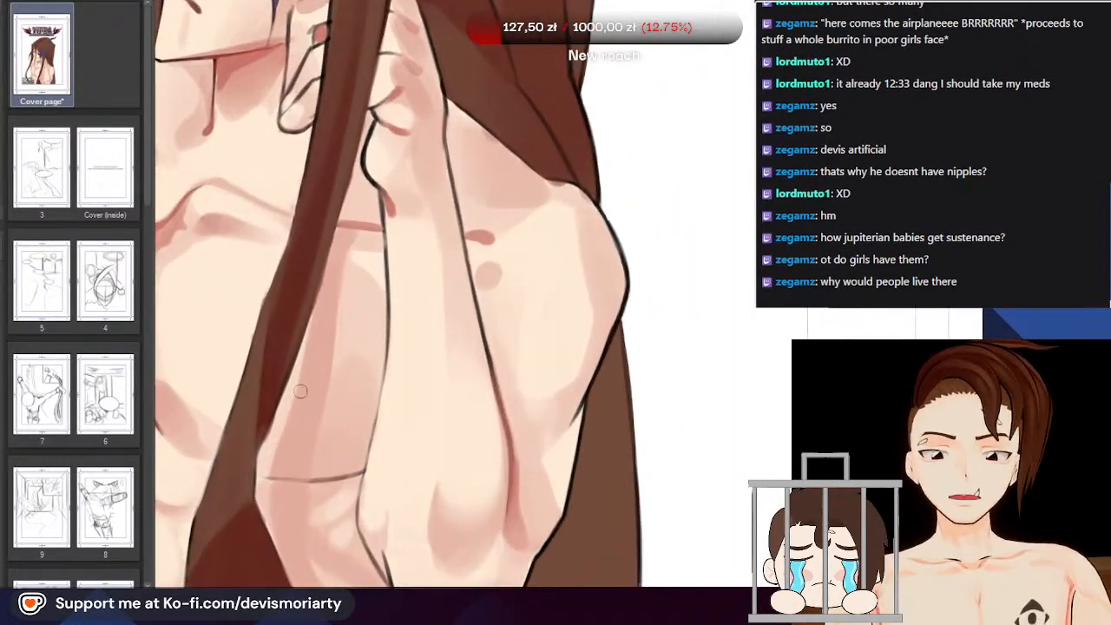
scroll(306, 430, "down", 5)
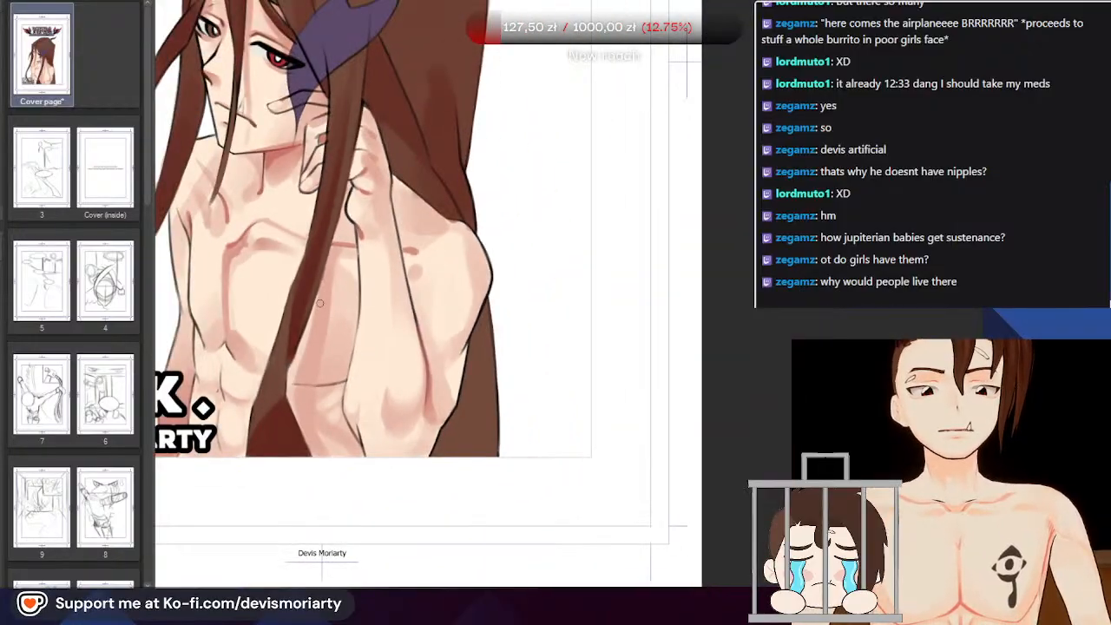
scroll(317, 171, "down", 2)
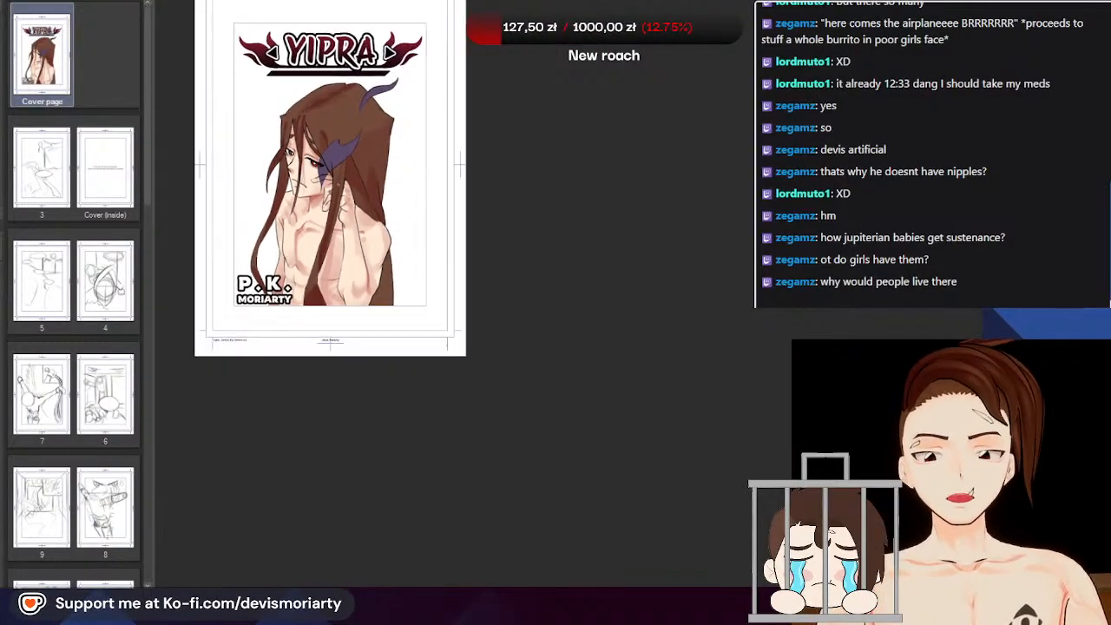
scroll(317, 171, "up", 2)
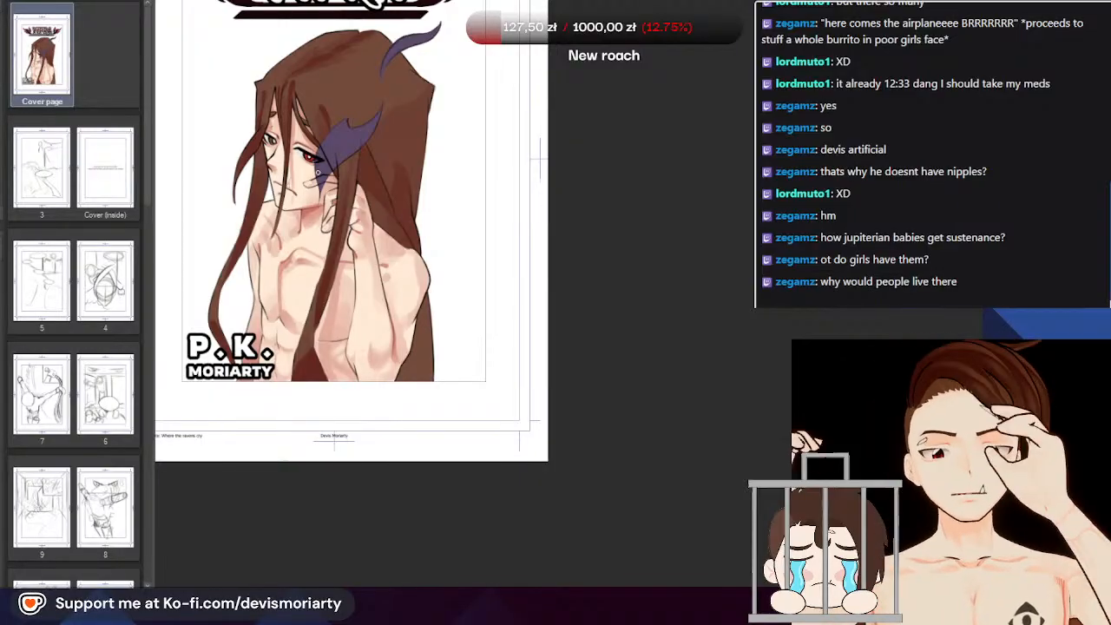
scroll(314, 252, "down", 2)
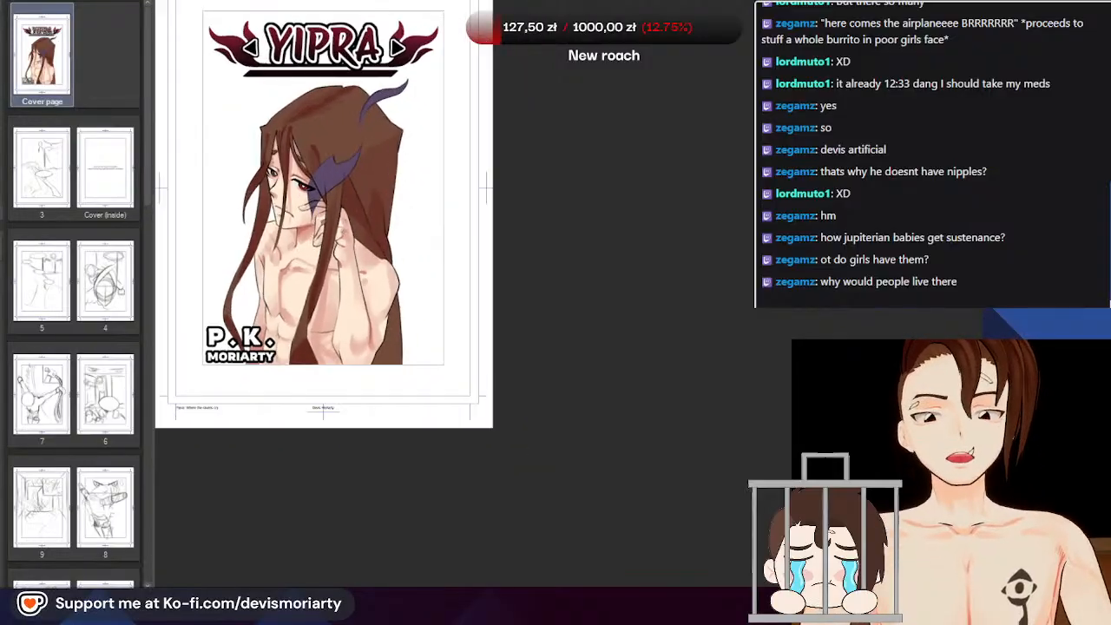
Sample the hair brown and smooth the shading on the long front strand beside the hand, below the purple flame-shaped piece
scroll(339, 229, "up", 4)
scroll(334, 217, "down", 2)
scroll(330, 243, "up", 3)
left_click(315, 217, "alt")
scroll(318, 231, "down", 5)
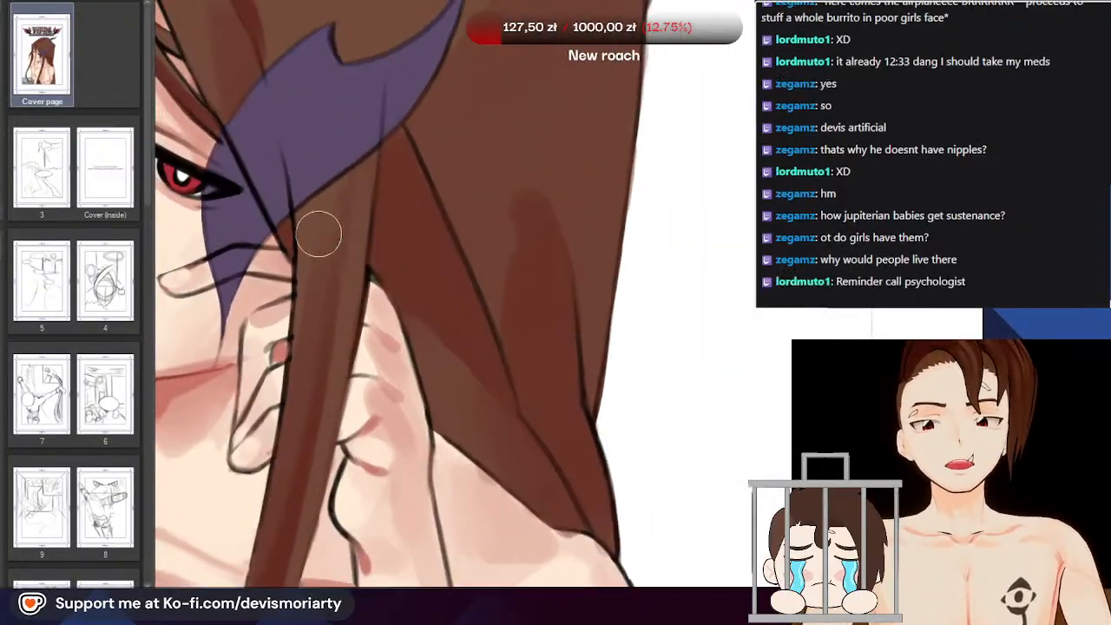
scroll(326, 244, "up", 2)
scroll(326, 244, "down", 3)
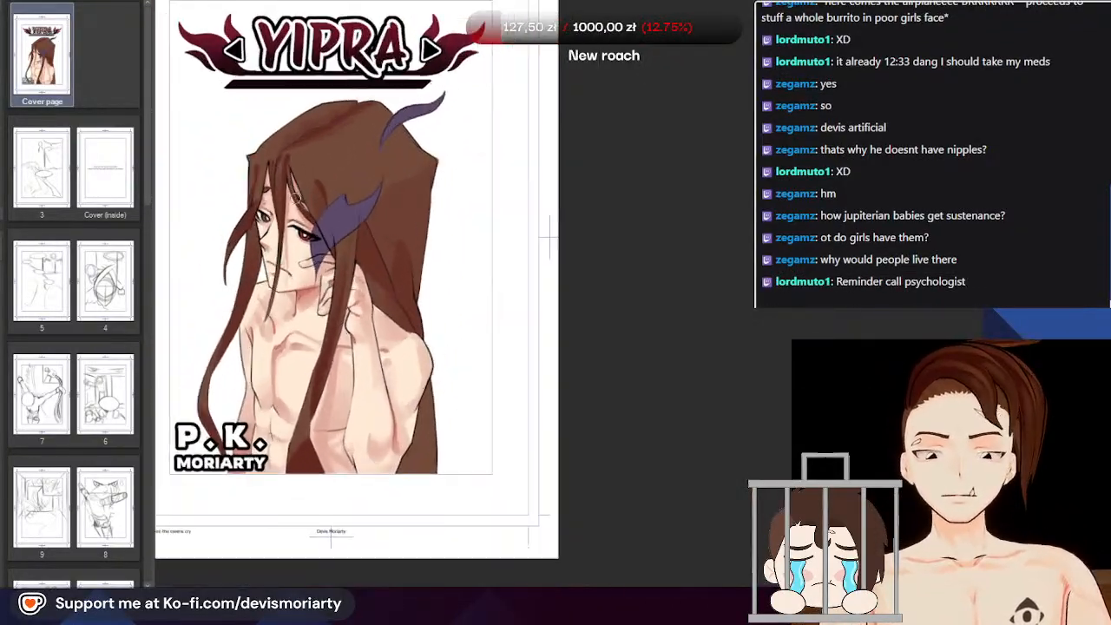
scroll(329, 261, "up", 3)
scroll(334, 313, "down", 2)
scroll(336, 334, "up", 4)
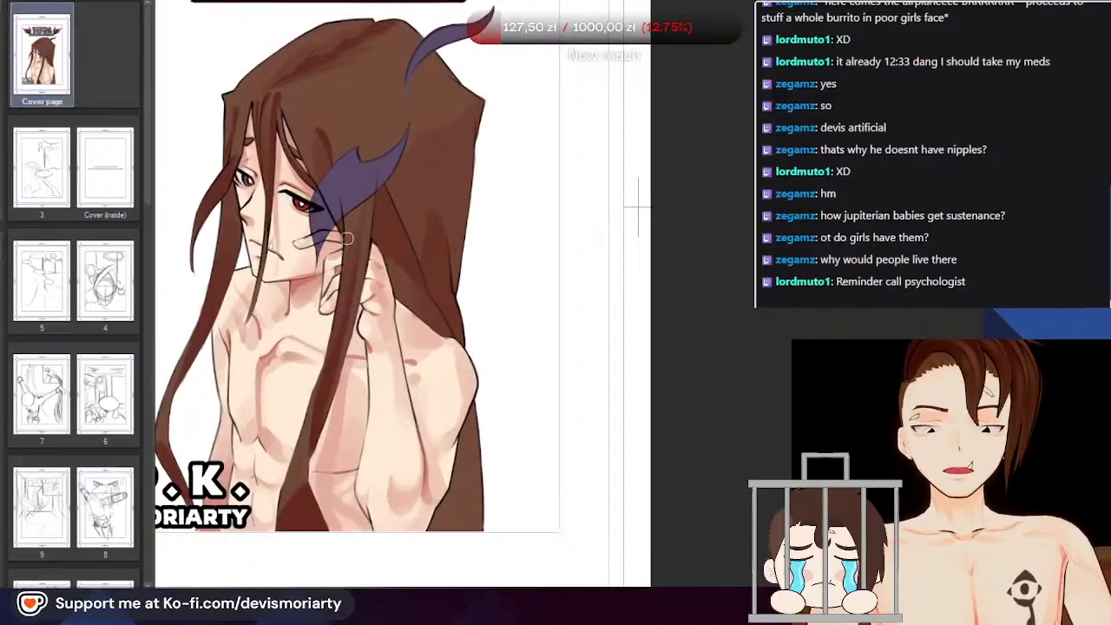
scroll(369, 160, "down", 3)
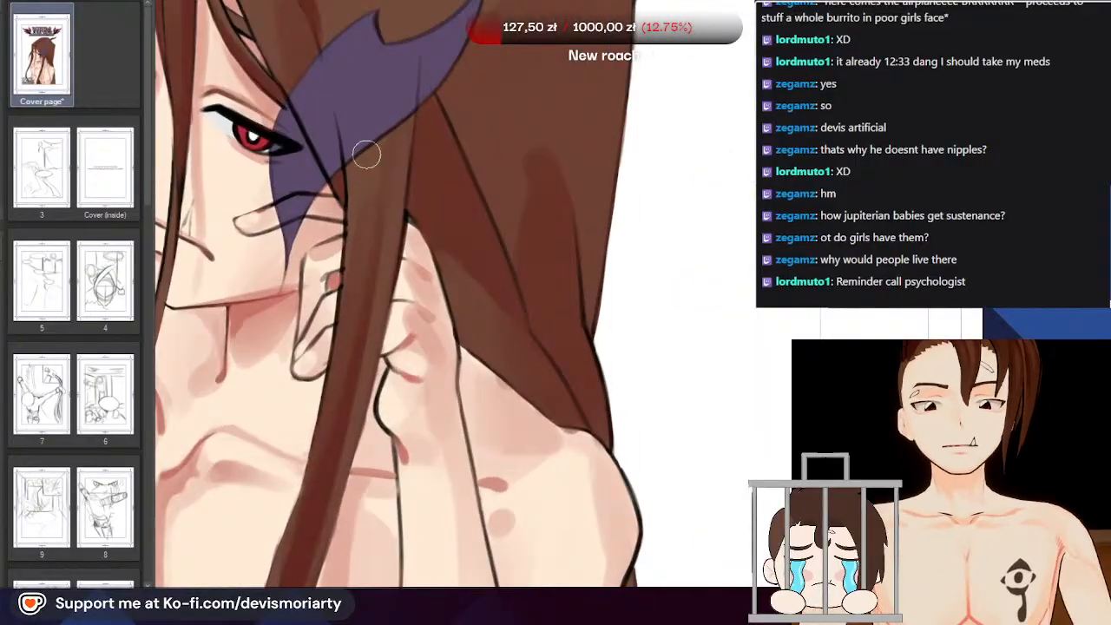
scroll(360, 208, "up", 2)
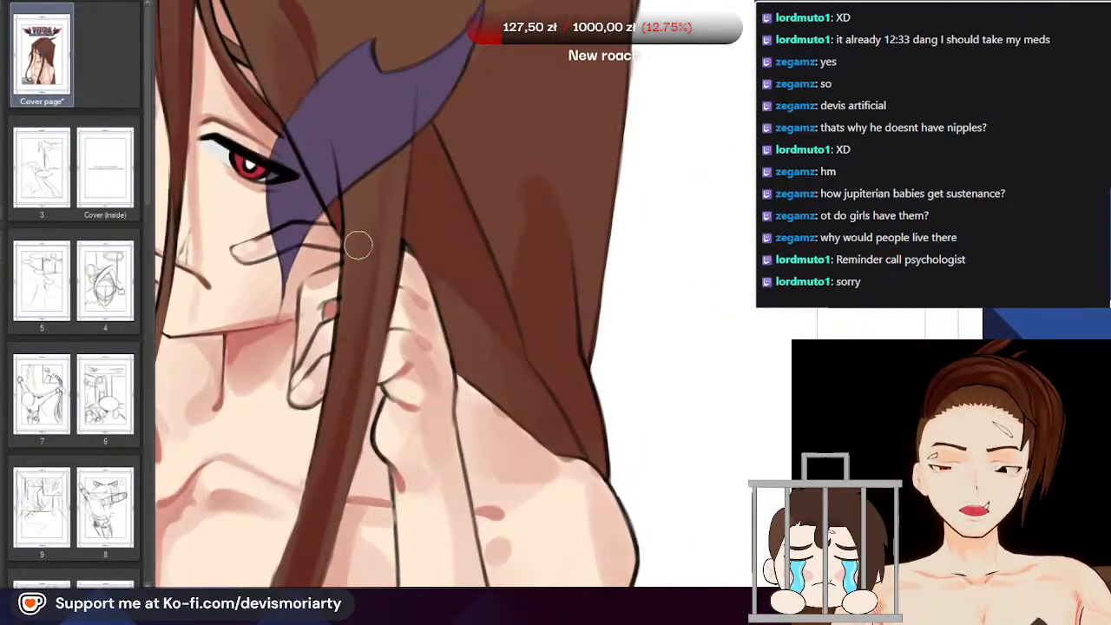
scroll(354, 252, "up", 1)
scroll(301, 543, "down", 4)
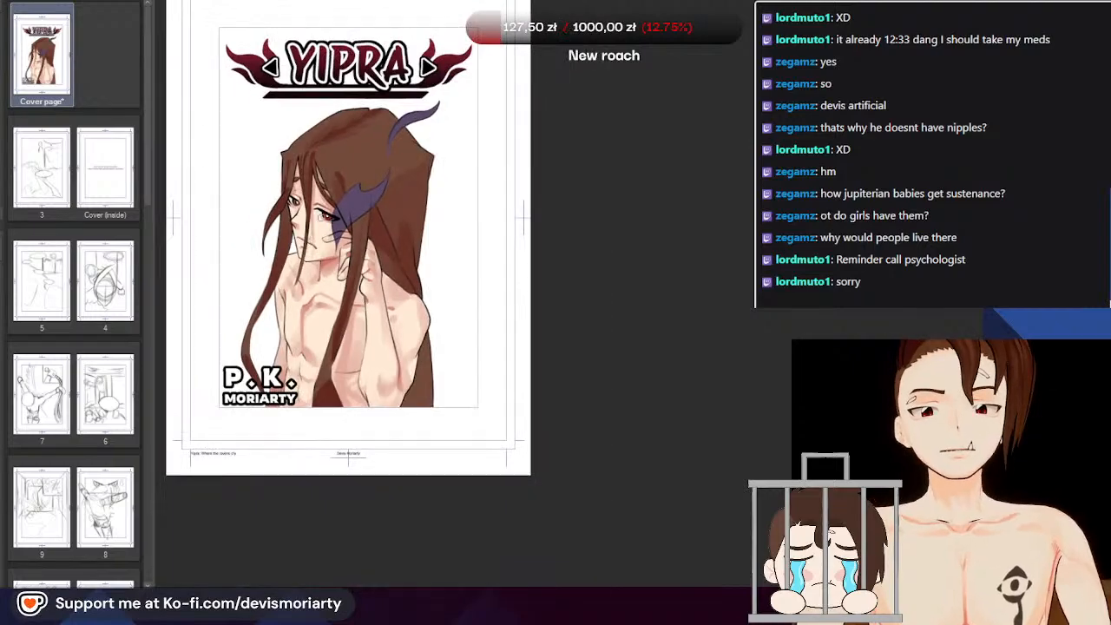
Refine the brown shading along the long outer hair strand from beside the jaw down past the shoulder
scroll(267, 213, "up", 4)
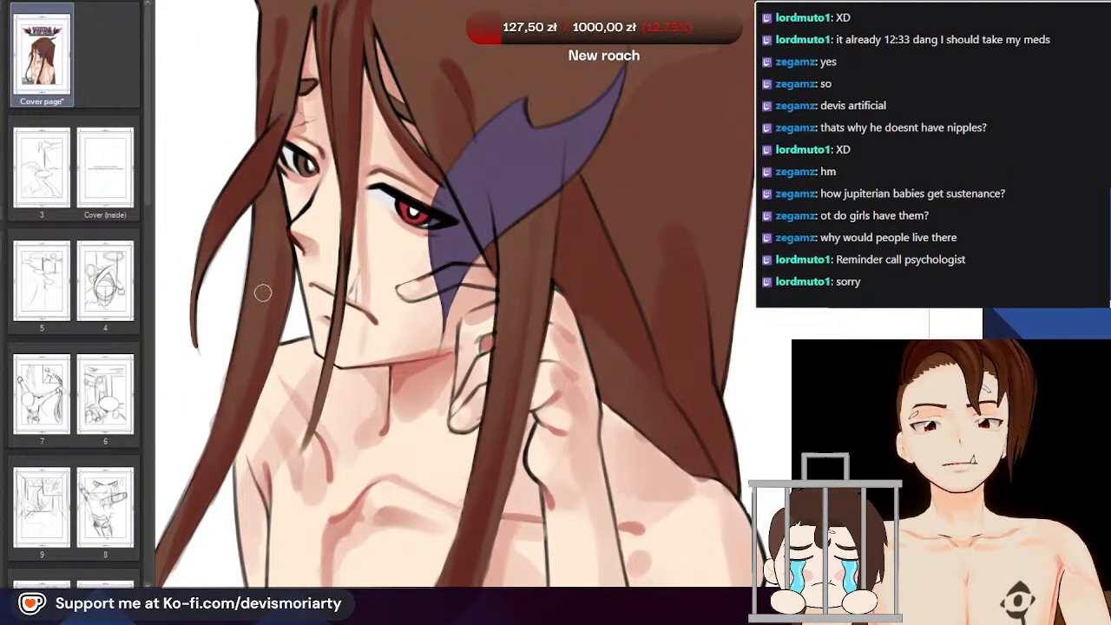
scroll(263, 293, "down", 3)
scroll(264, 246, "up", 5)
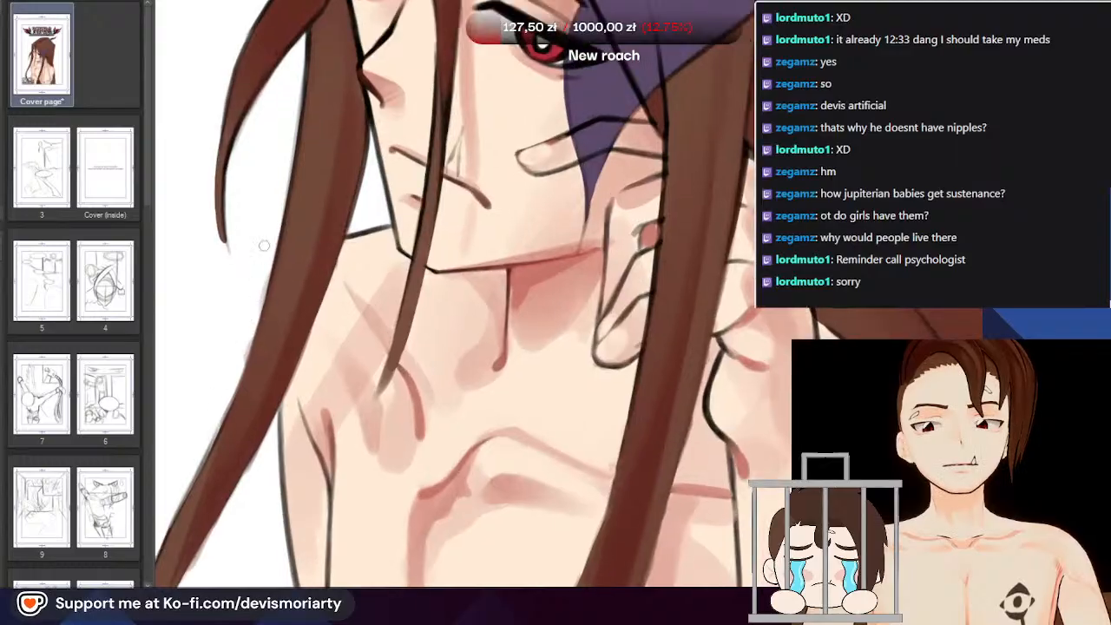
scroll(221, 404, "down", 4)
scroll(240, 375, "up", 3)
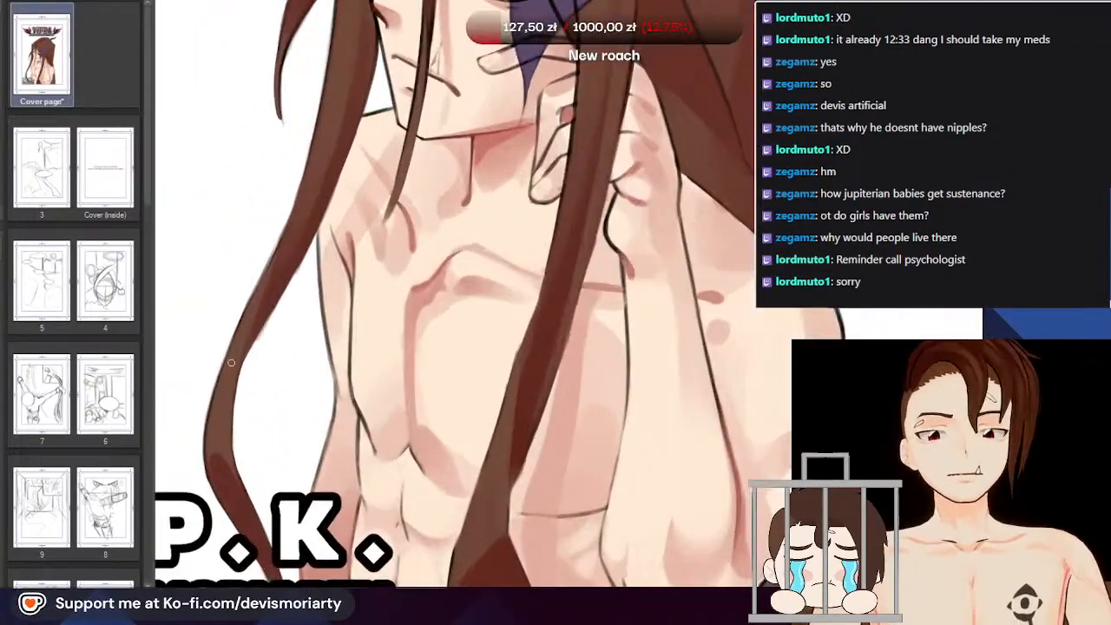
Blend the reddish-brown shading through the bend of the outer hair strand beside the P.K. lettering
scroll(241, 375, "up", 2)
scroll(213, 342, "down", 1)
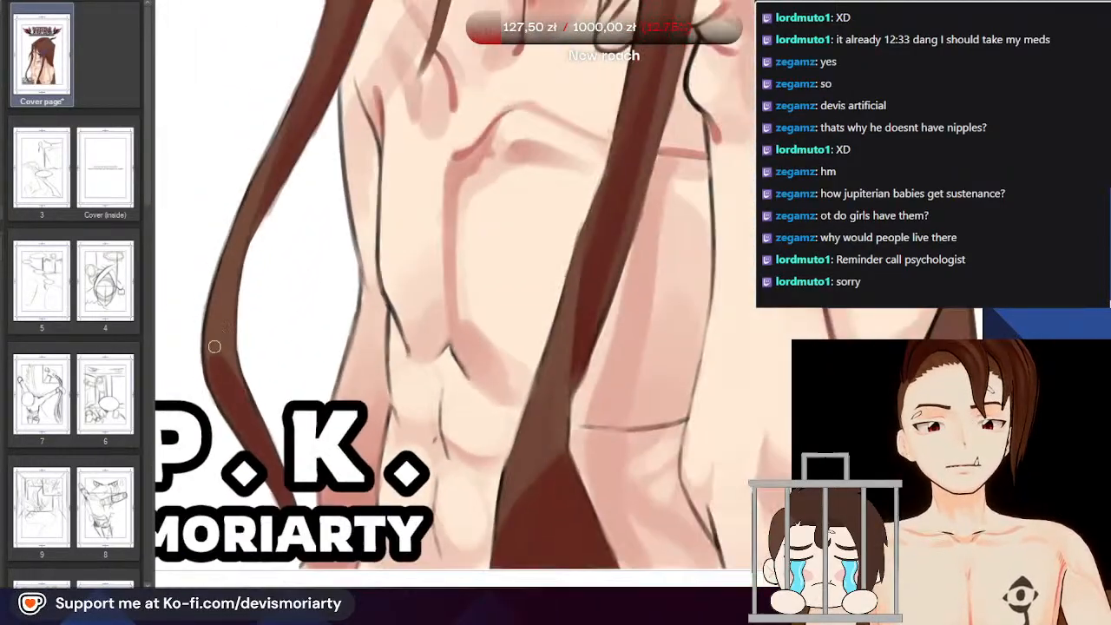
scroll(216, 373, "up", 1)
scroll(217, 373, "down", 1)
scroll(224, 359, "up", 1)
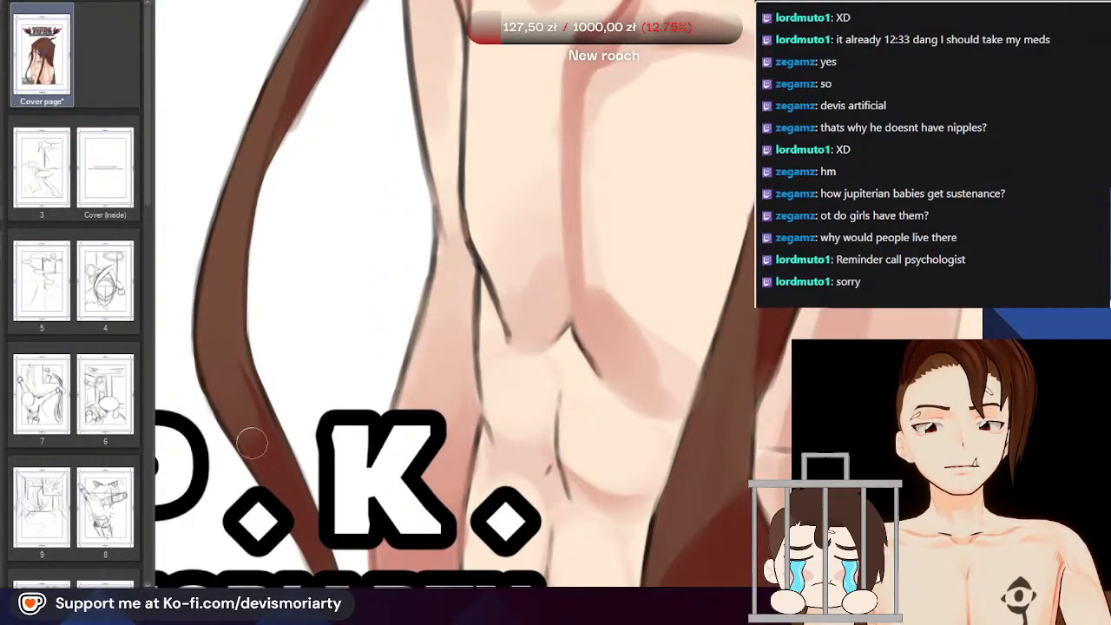
Touch up the dark reddish-brown shading and edges on the widening lower end of the hair strand over the chest
scroll(225, 374, "down", 3)
scroll(304, 451, "down", 1)
scroll(434, 486, "up", 1)
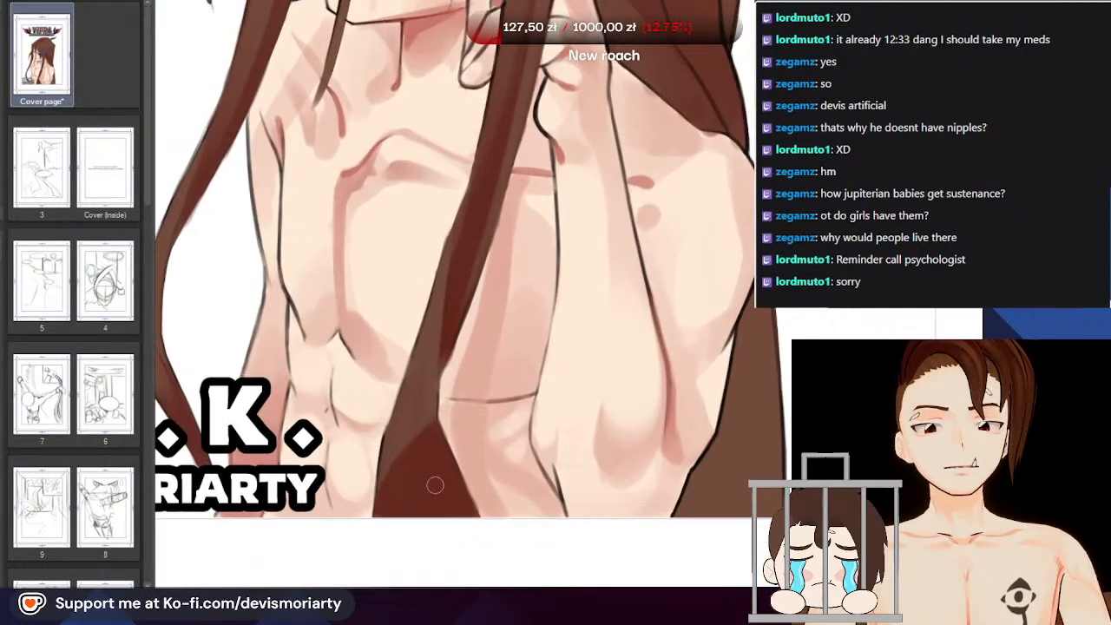
scroll(390, 426, "down", 2)
scroll(384, 395, "up", 3)
scroll(355, 529, "down", 3)
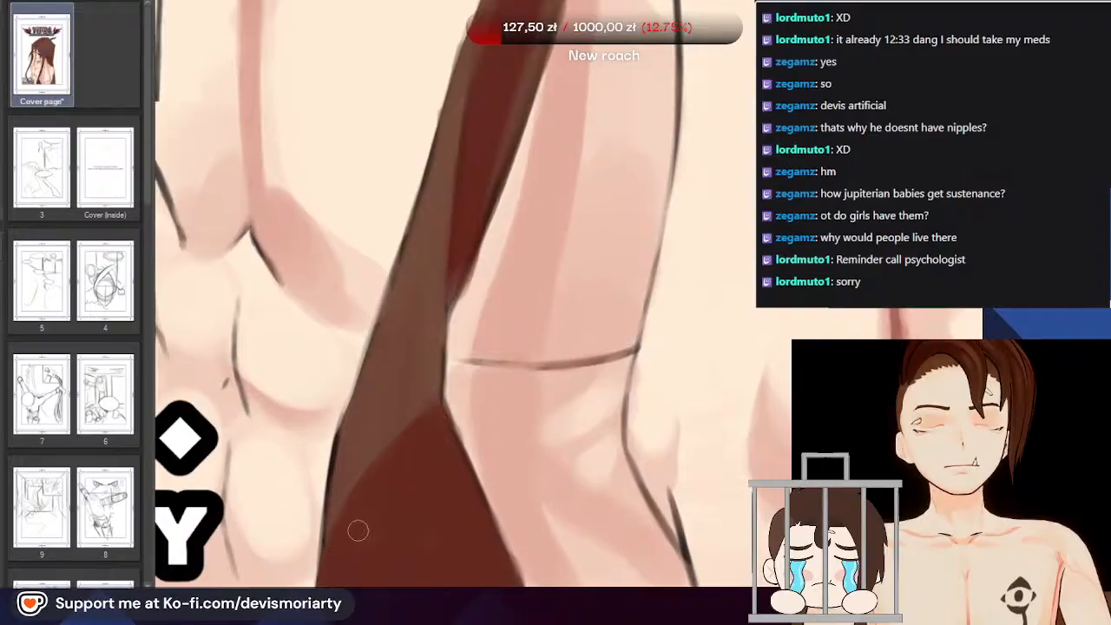
scroll(389, 391, "up", 3)
scroll(356, 399, "down", 1)
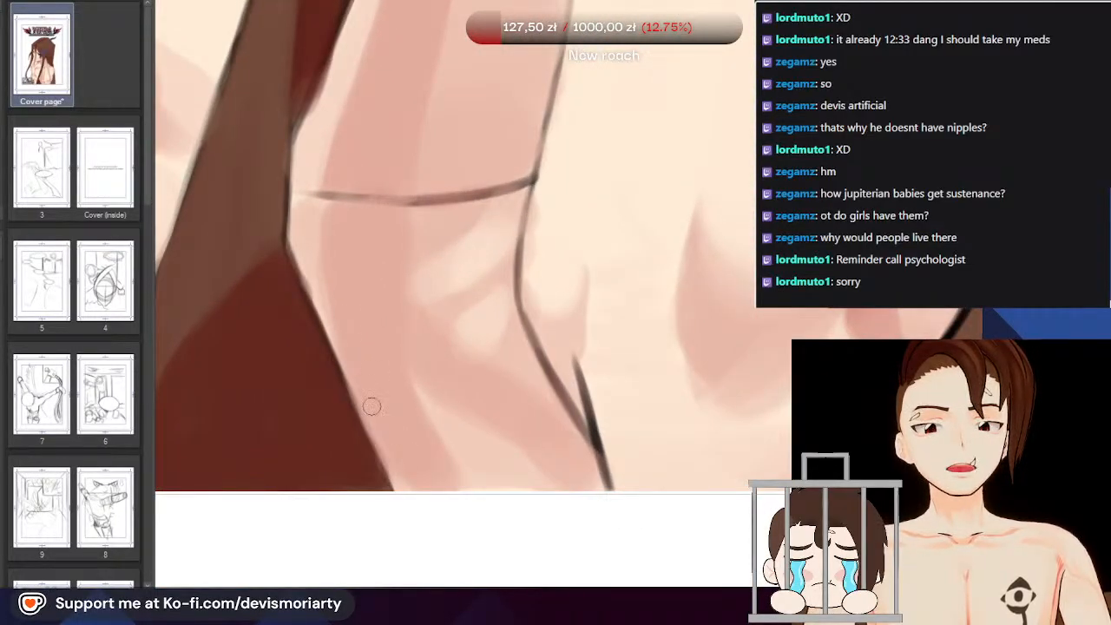
scroll(374, 416, "down", 3)
scroll(357, 386, "up", 3)
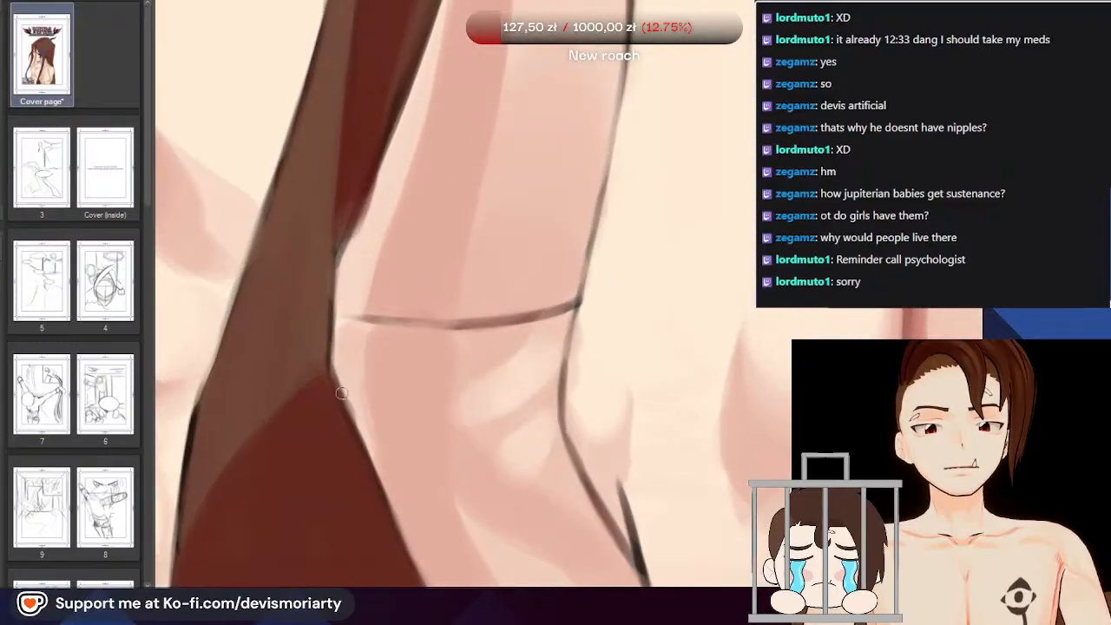
scroll(358, 417, "down", 3)
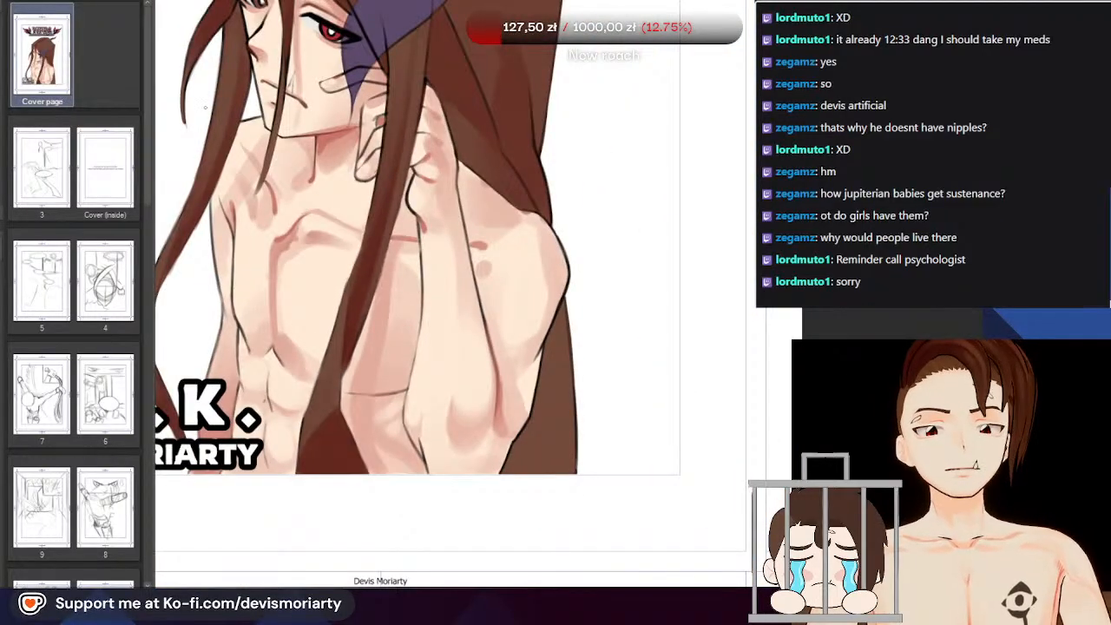
Touch up the pink skin shadows on the neck and around the thin hair strand's tip at the collarbone
scroll(206, 108, "down", 3)
scroll(341, 340, "up", 6)
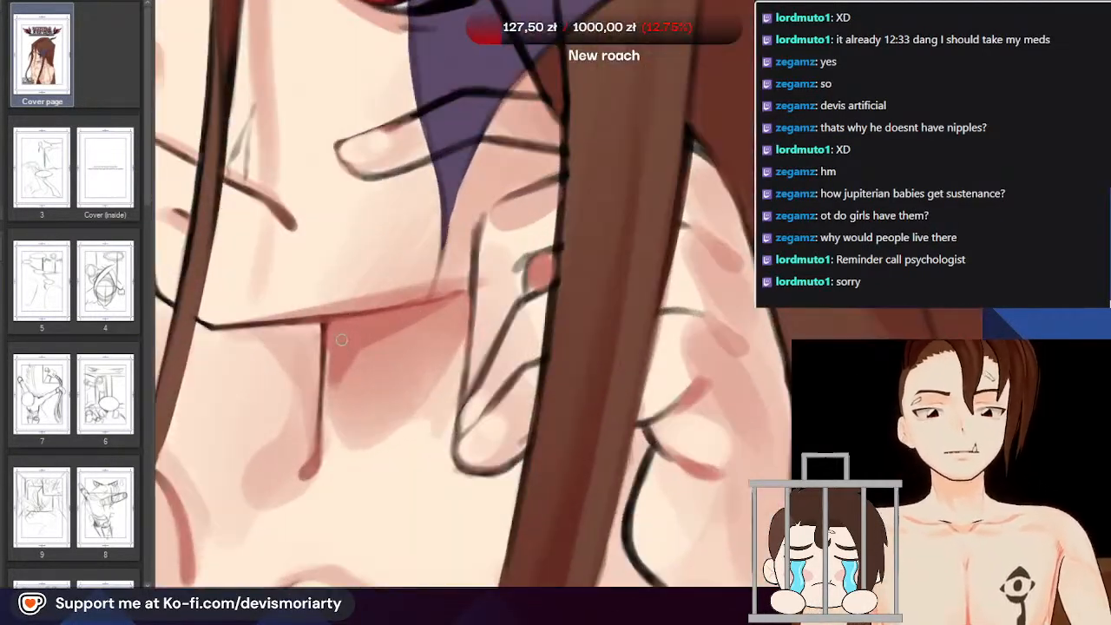
scroll(341, 340, "down", 5)
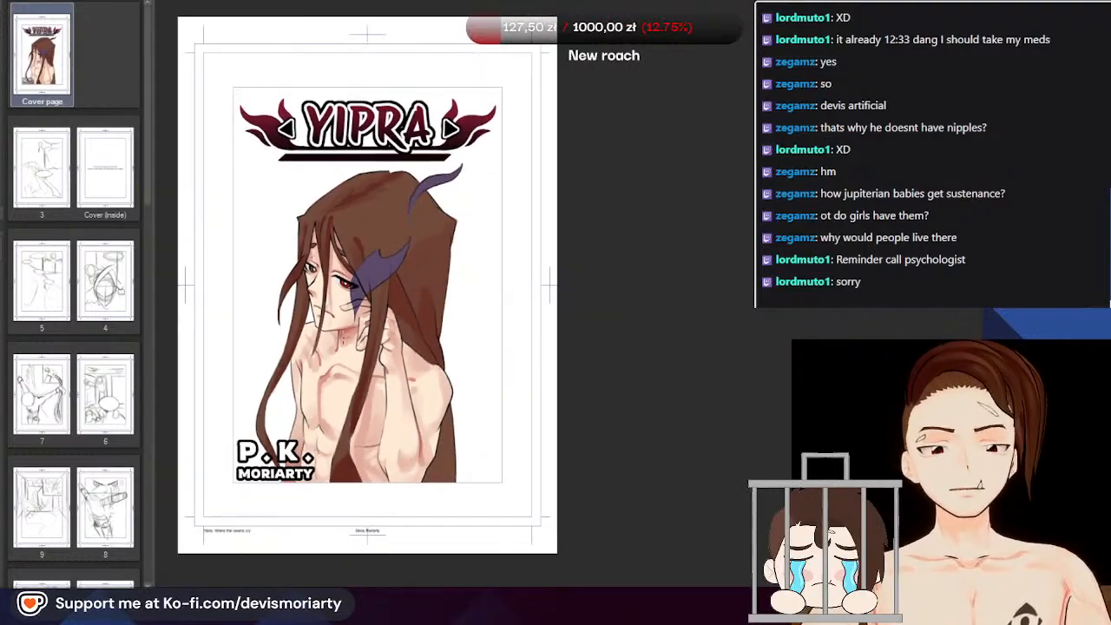
scroll(305, 355, "up", 5)
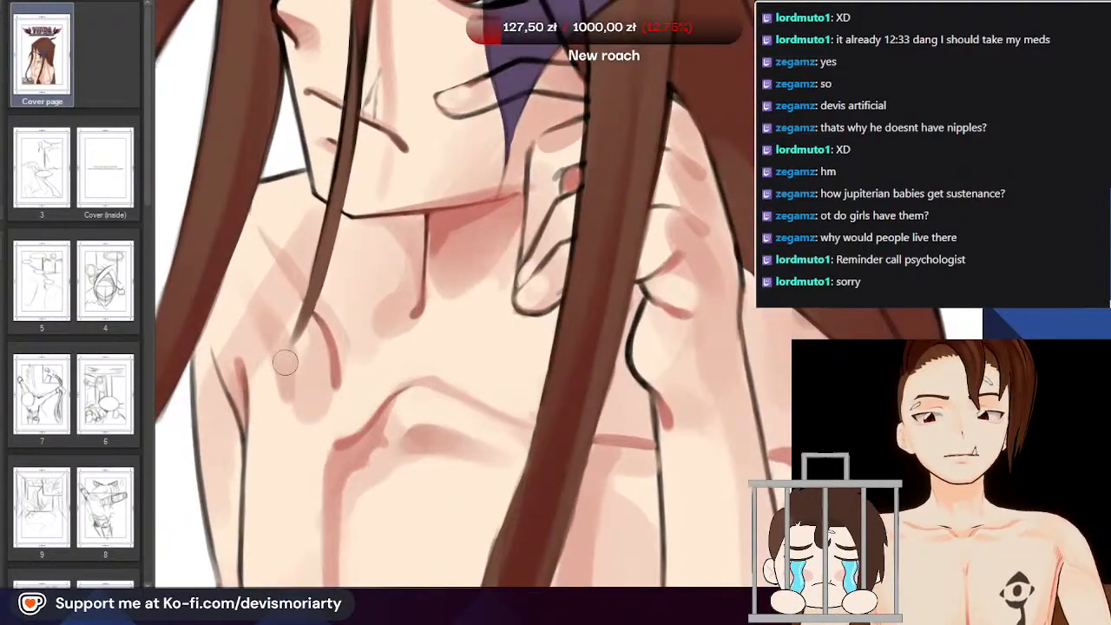
scroll(286, 362, "up", 2)
scroll(253, 280, "down", 5)
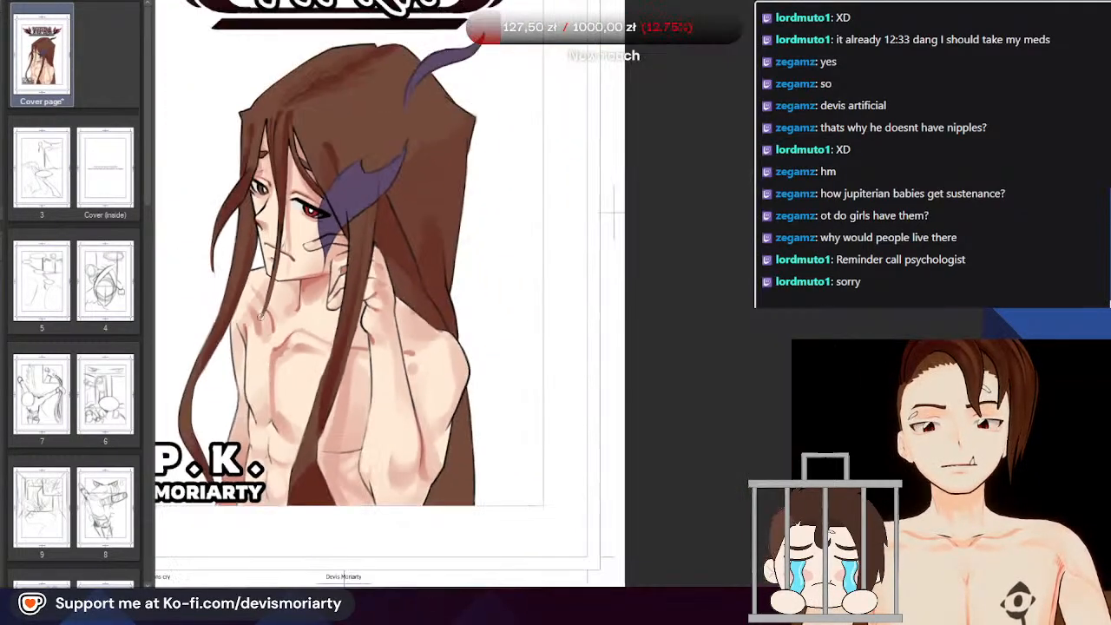
scroll(250, 316, "up", 4)
scroll(250, 307, "down", 5)
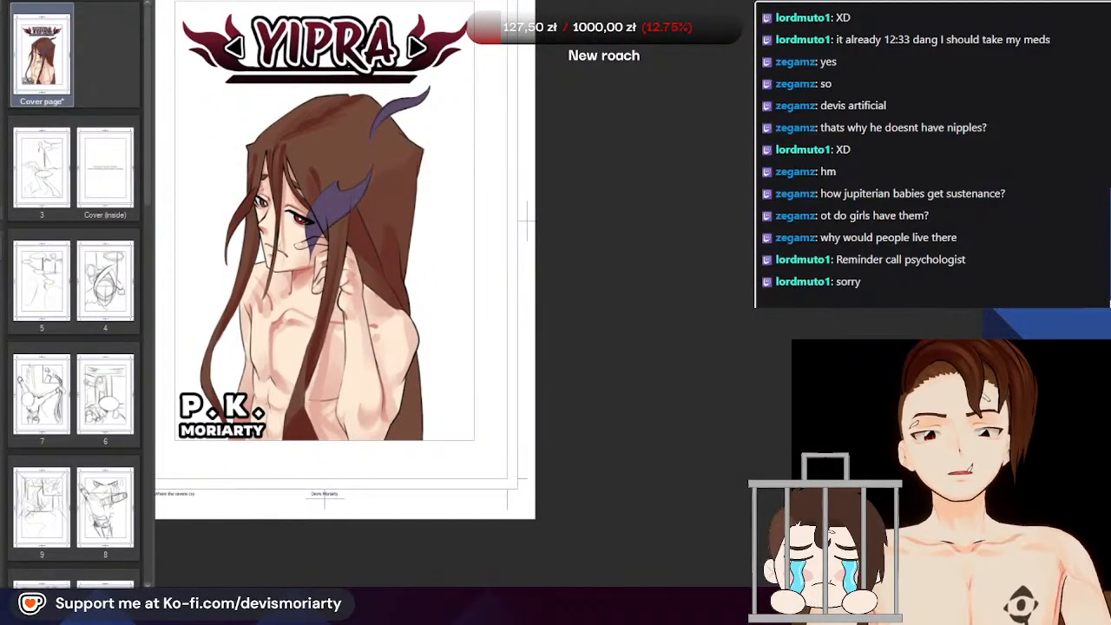
Sample brown from the crown of the hair and shade the outer strand beside the nose and mouth
scroll(333, 227, "down", 3)
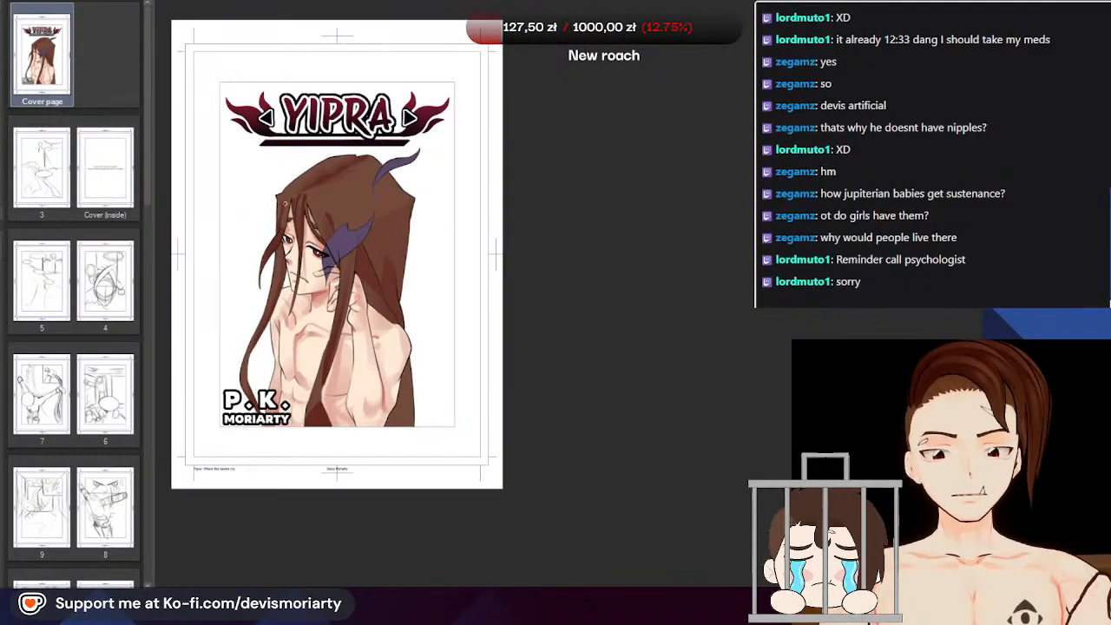
scroll(286, 197, "up", 3)
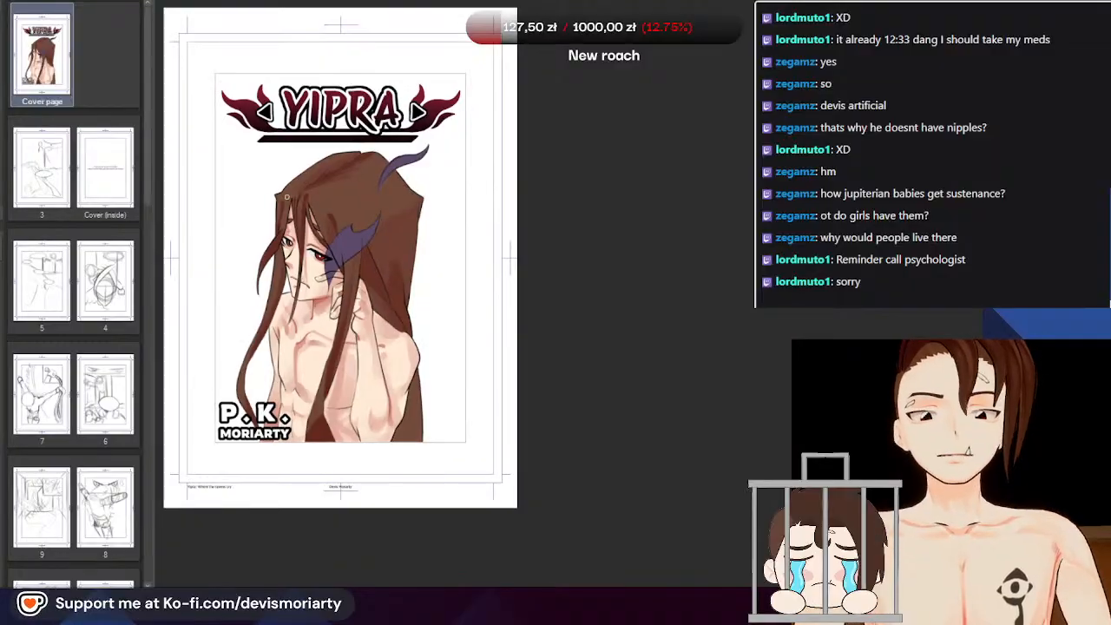
scroll(280, 287, "up", 4)
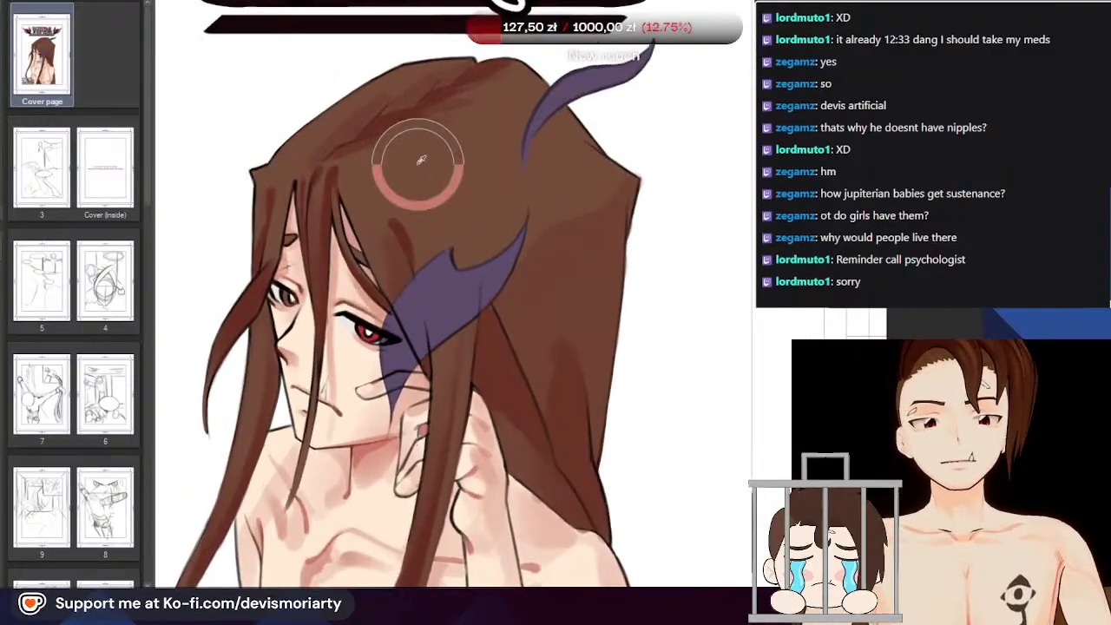
scroll(311, 335, "down", 2)
scroll(311, 334, "up", 3)
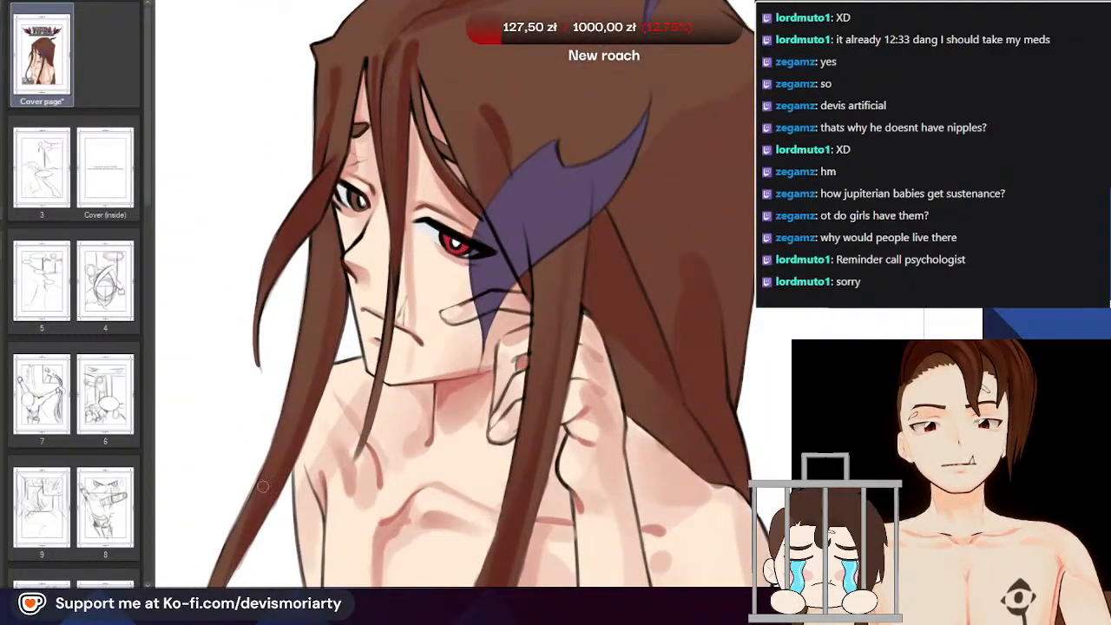
scroll(263, 486, "down", 2)
scroll(314, 379, "up", 4)
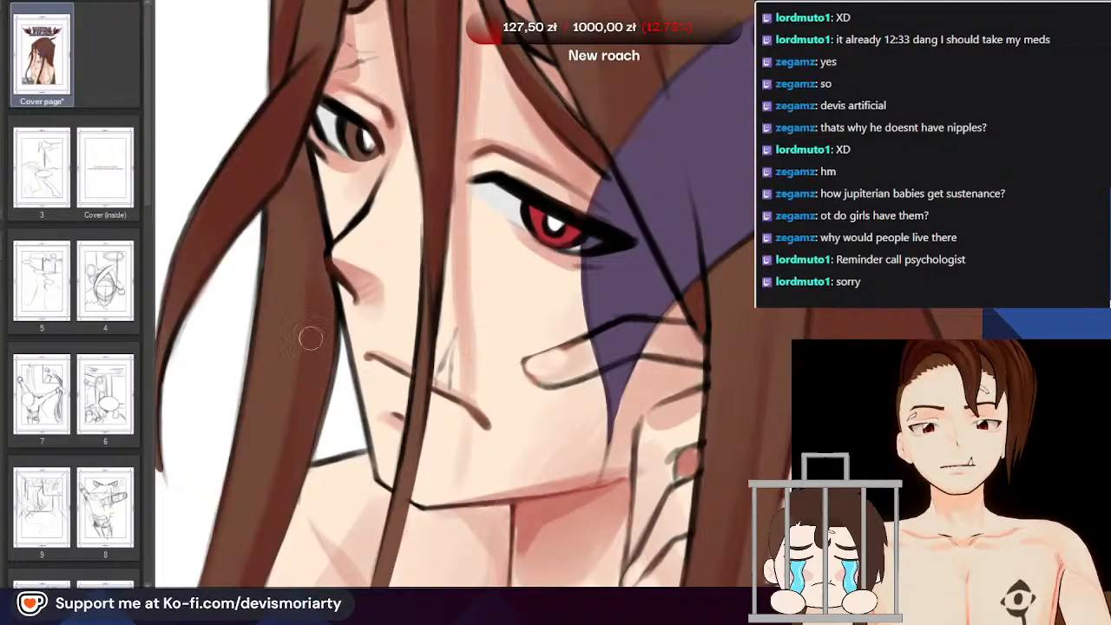
scroll(295, 414, "down", 3)
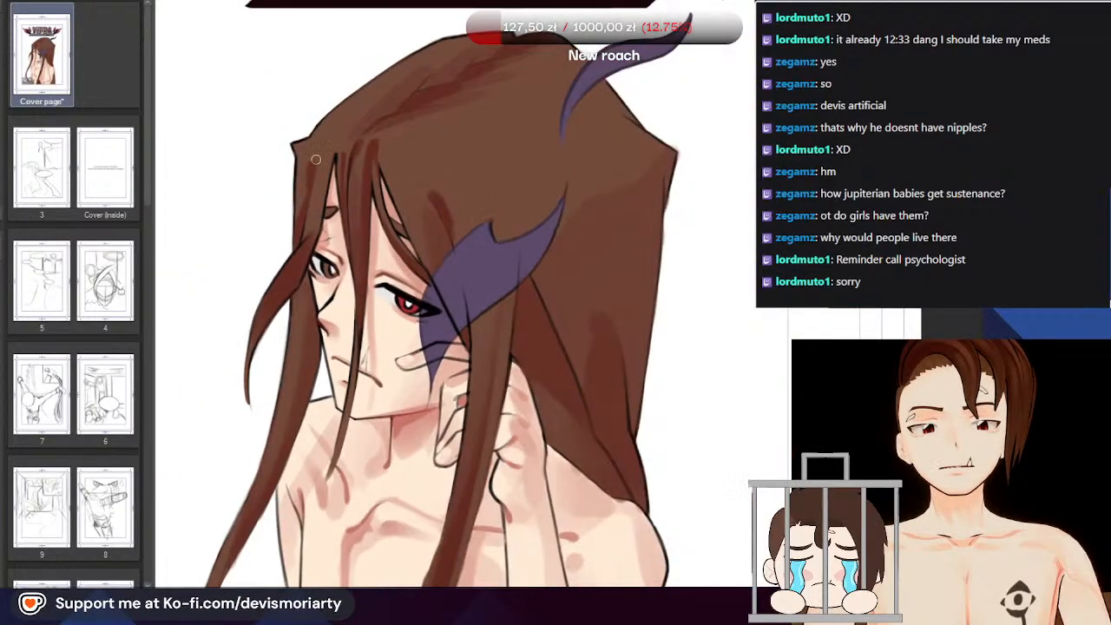
Deepen the shading on the outer strand where it emerges beneath the curved front lock beside the face
scroll(307, 360, "up", 2)
scroll(272, 446, "up", 1)
scroll(226, 524, "down", 3)
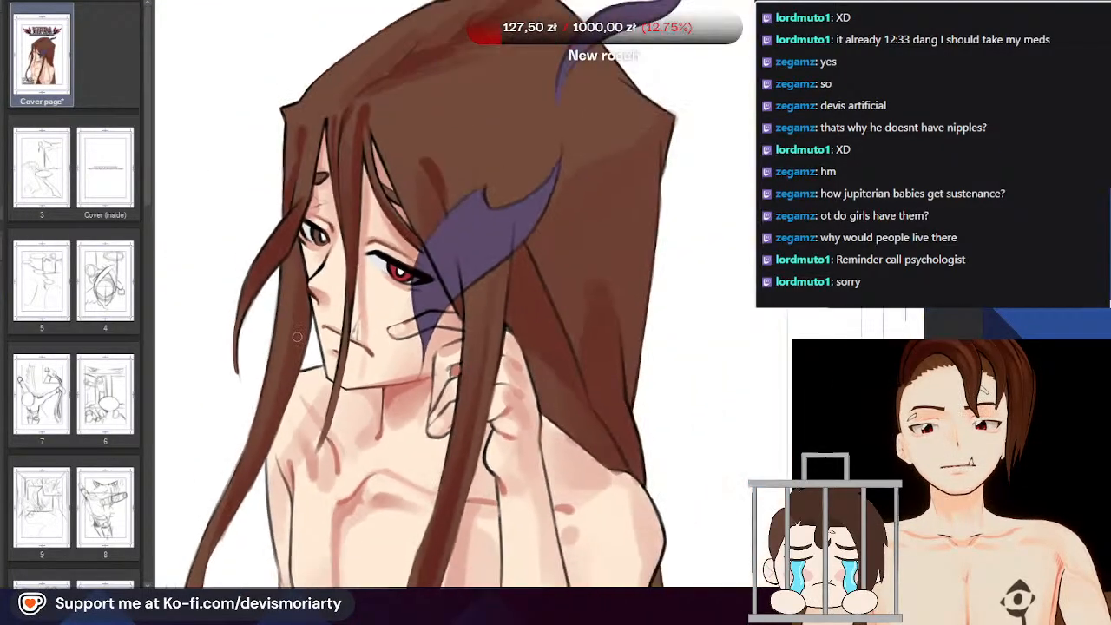
scroll(227, 486, "up", 2)
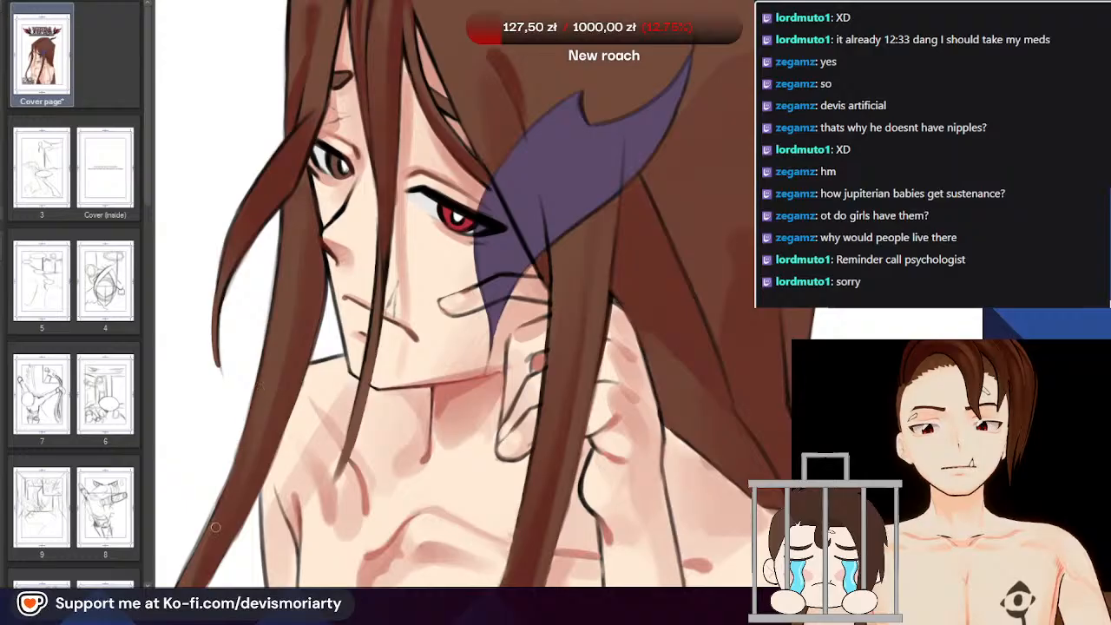
scroll(292, 266, "up", 3)
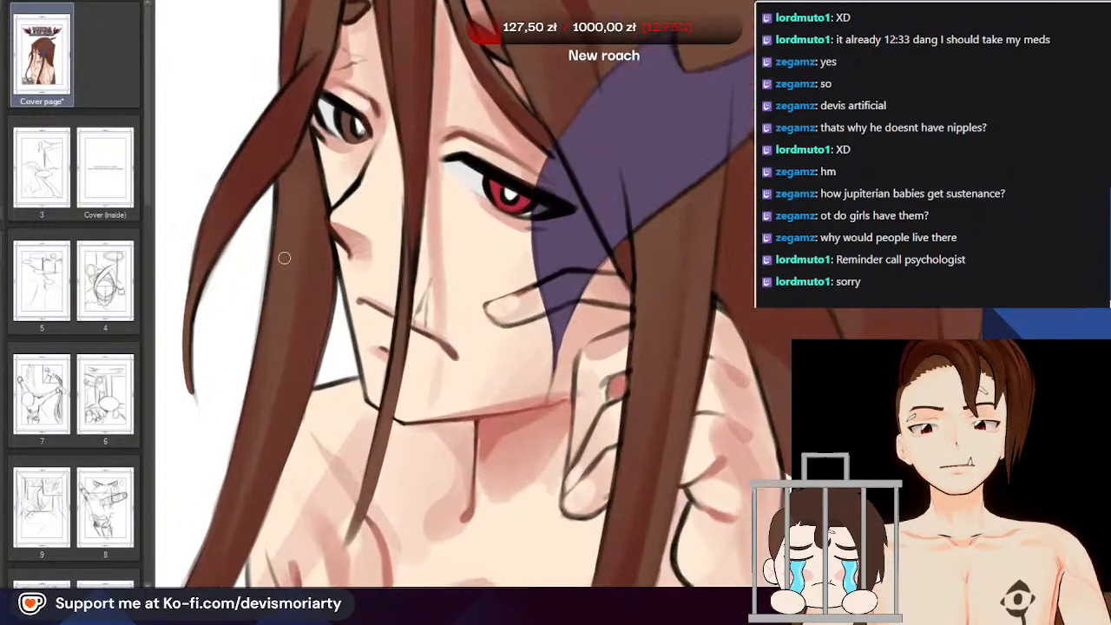
scroll(276, 300, "down", 1)
scroll(229, 511, "down", 2)
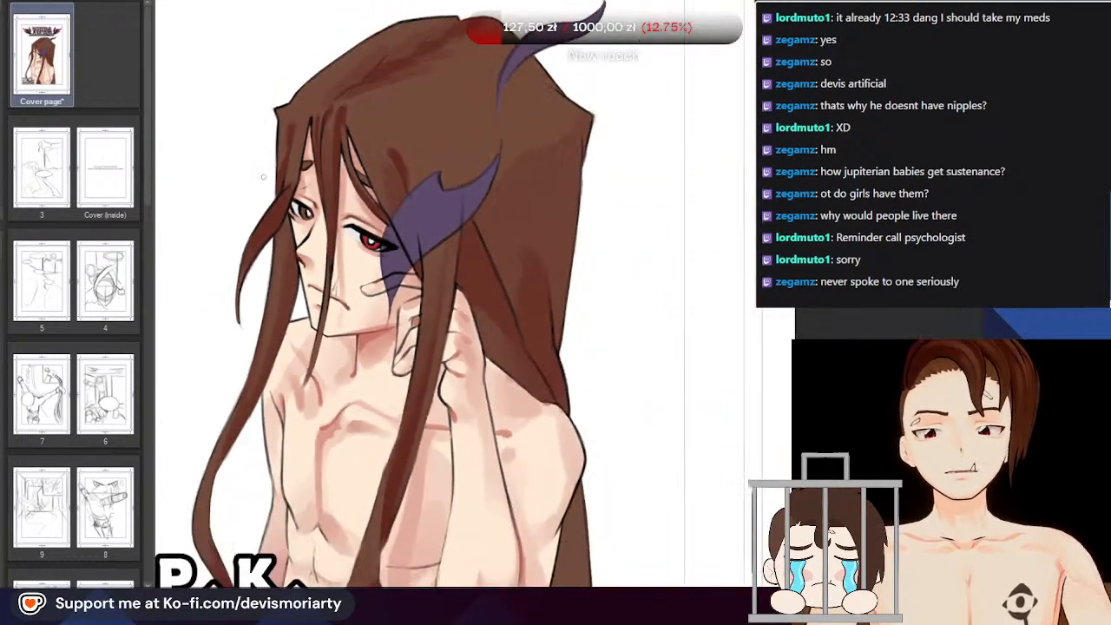
Inspect the long outer hair strand beside the face and shoulder, comparing its edges close up and against the whole figure
scroll(302, 269, "up", 4)
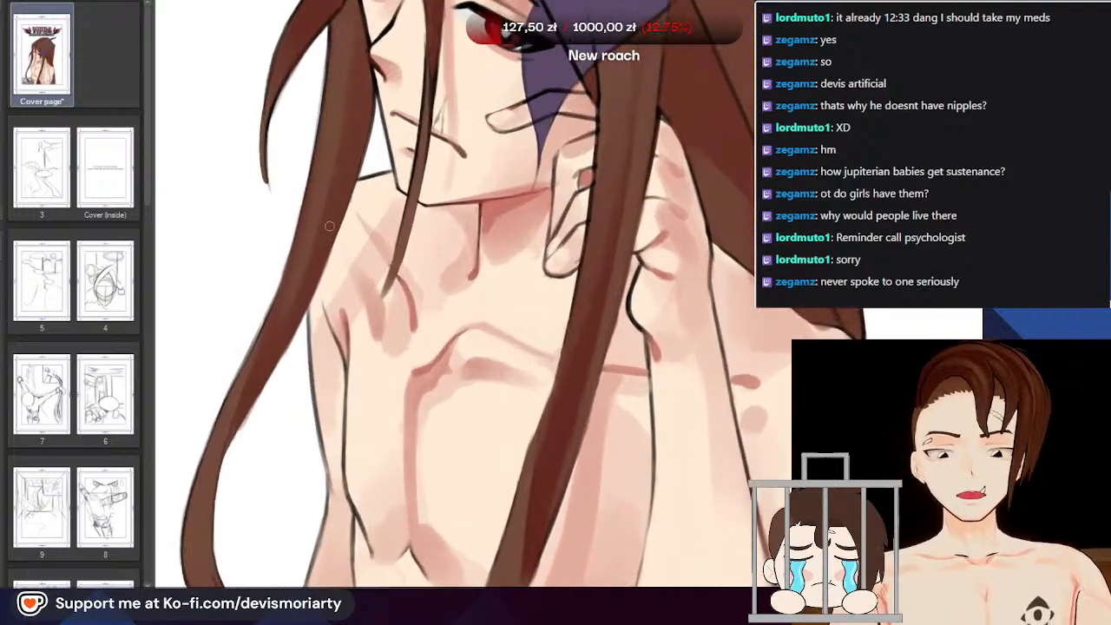
scroll(267, 382, "down", 2)
scroll(311, 216, "up", 1)
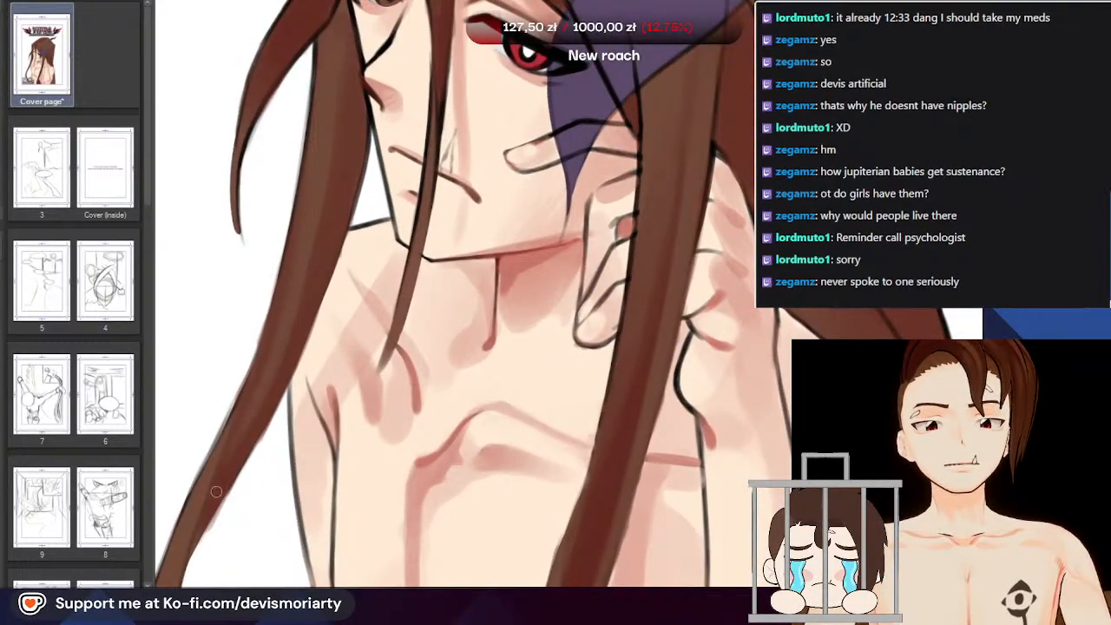
scroll(274, 326, "down", 2)
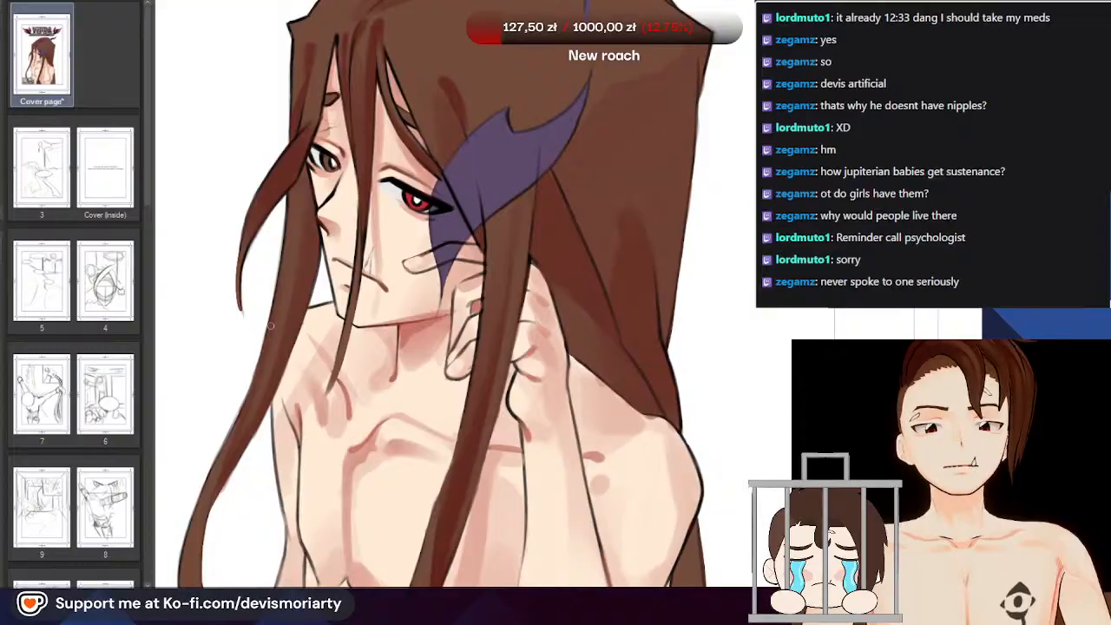
scroll(288, 276, "up", 2)
scroll(278, 304, "down", 2)
scroll(247, 408, "up", 3)
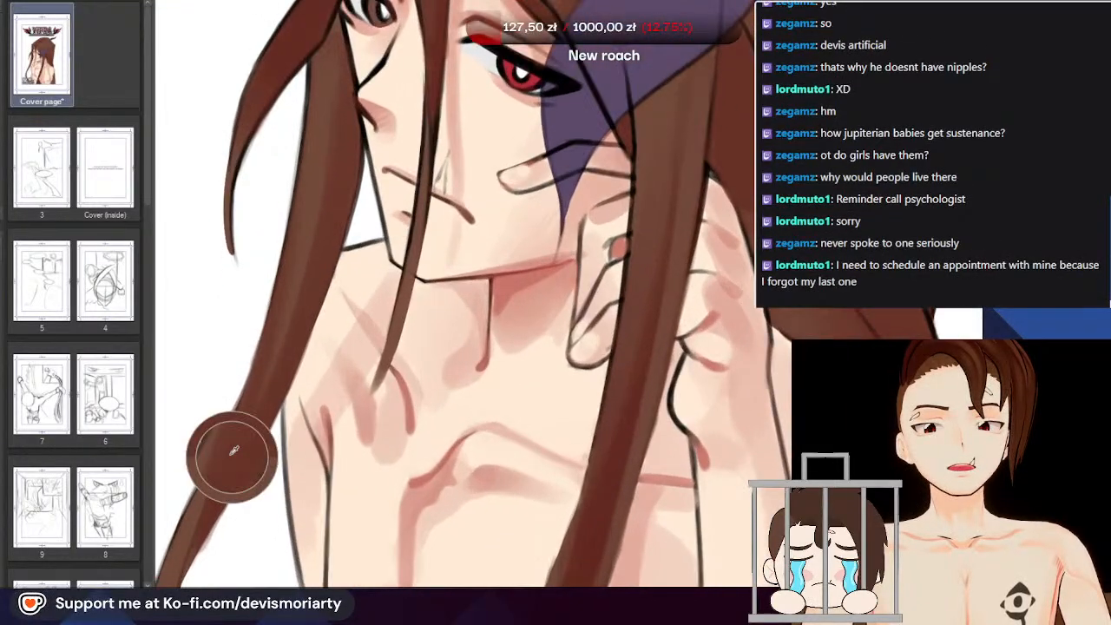
scroll(252, 412, "down", 3)
scroll(267, 365, "down", 3)
scroll(267, 369, "up", 3)
scroll(268, 373, "down", 1)
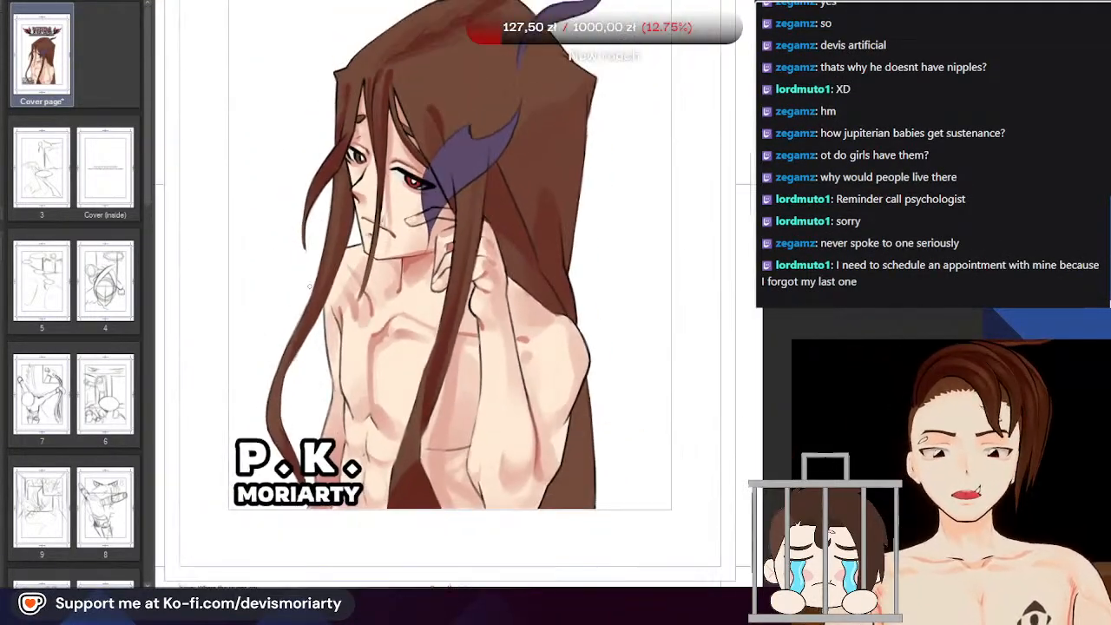
scroll(267, 378, "up", 2)
scroll(269, 375, "up", 2)
scroll(276, 368, "down", 1)
scroll(329, 294, "up", 2)
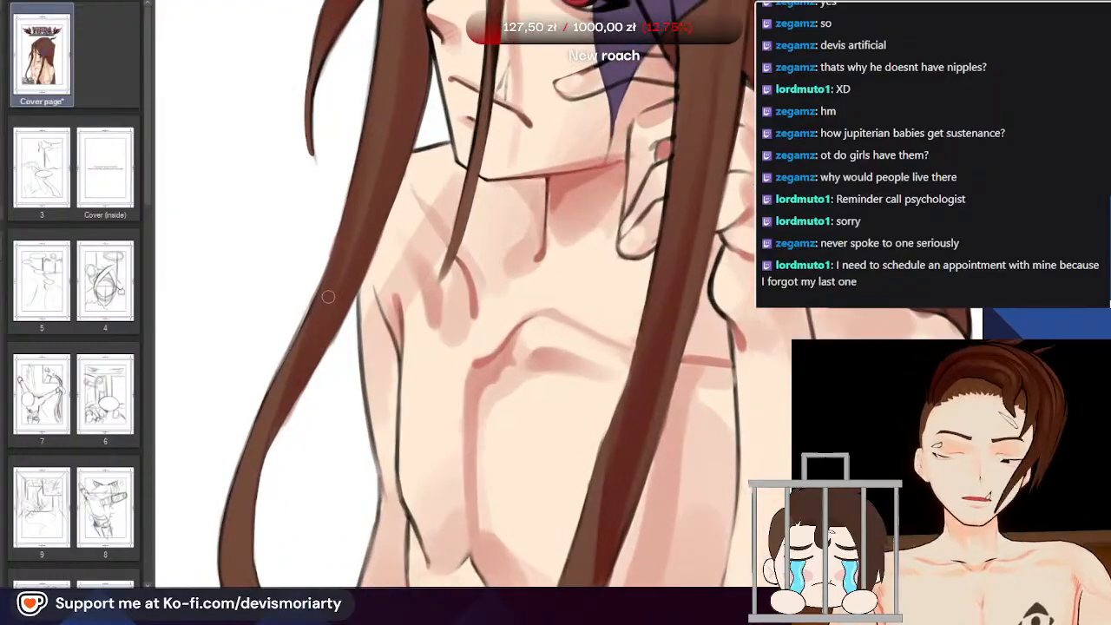
scroll(338, 270, "down", 3)
scroll(274, 448, "up", 2)
scroll(290, 357, "down", 1)
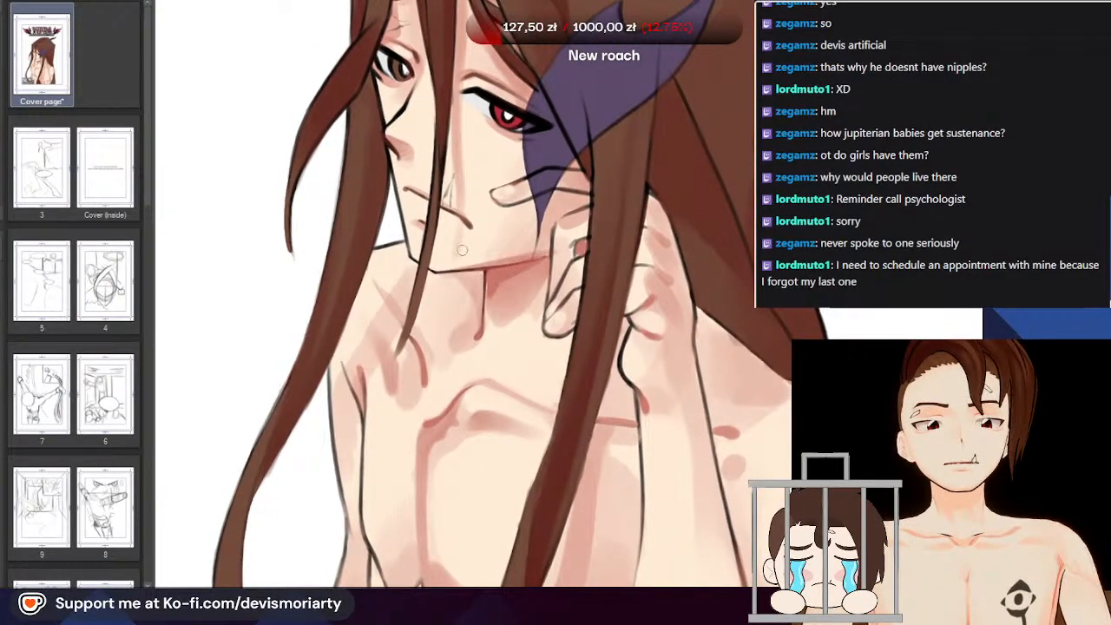
scroll(312, 521, "up", 1)
scroll(514, 351, "up", 2)
scroll(513, 350, "down", 3)
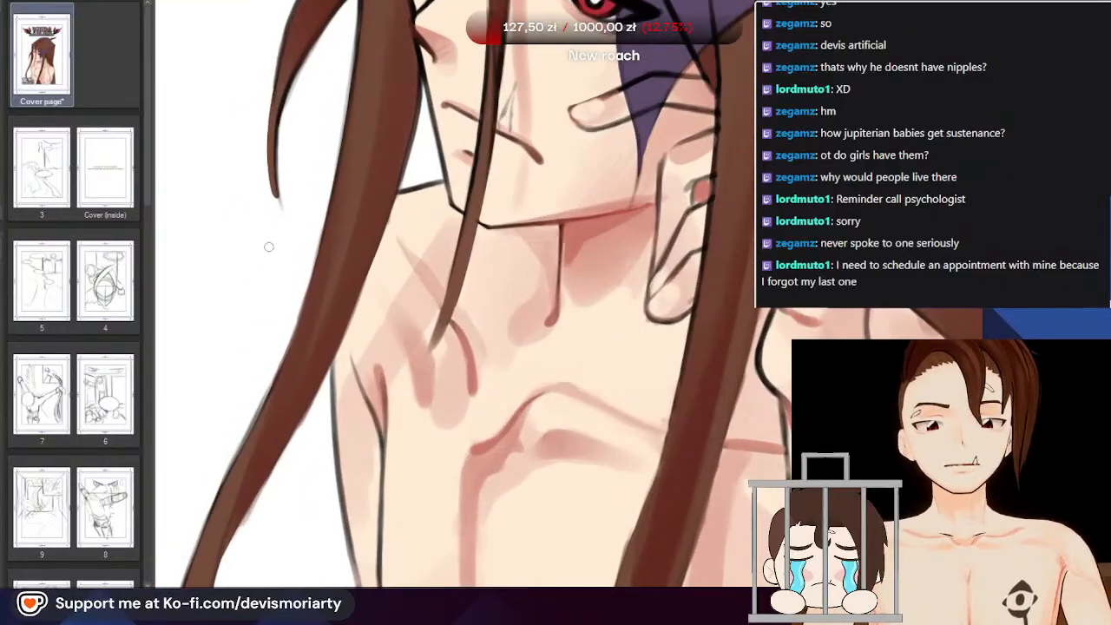
scroll(556, 404, "up", 3)
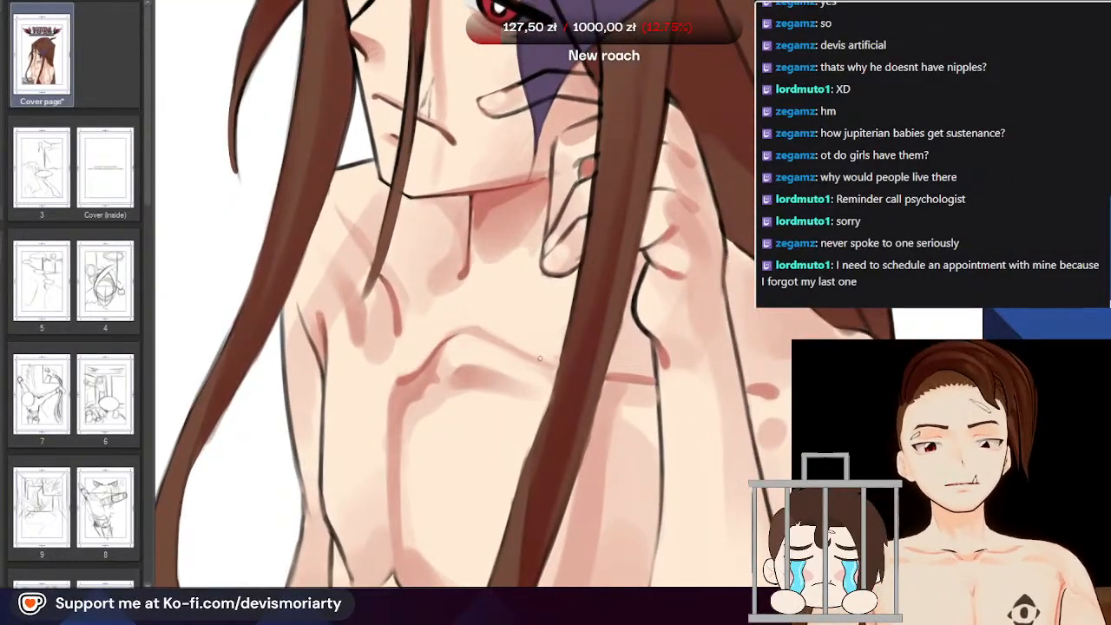
scroll(539, 358, "down", 2)
scroll(377, 146, "up", 2)
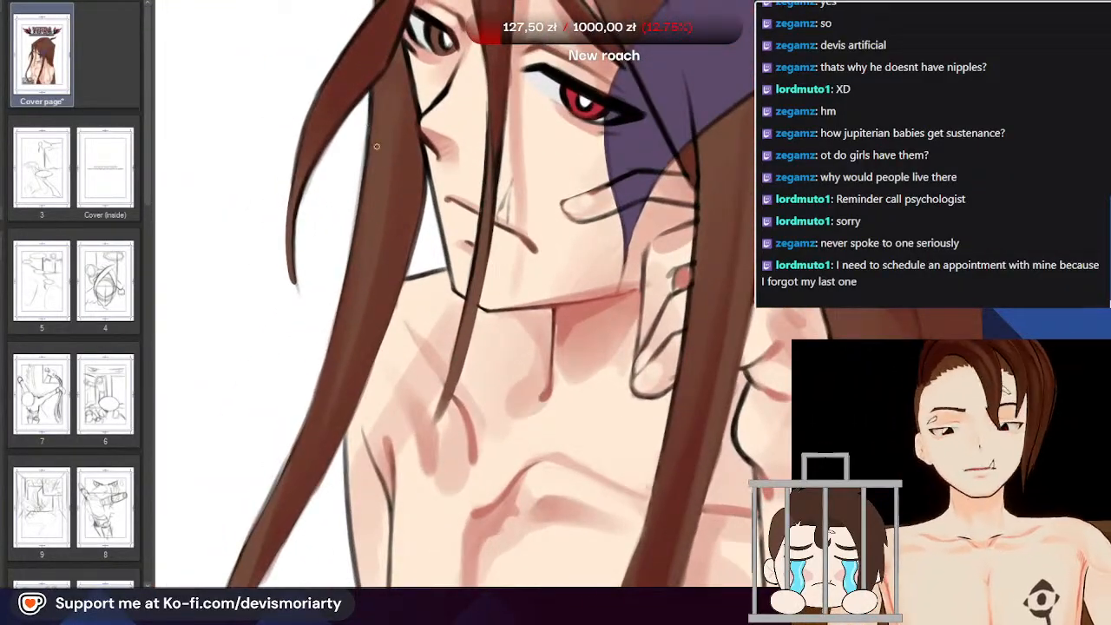
Ink a bold black outline on the outer strand's outside edge, from beneath the curved front lock to mouth level
scroll(368, 101, "up", 1)
scroll(435, 252, "up", 1)
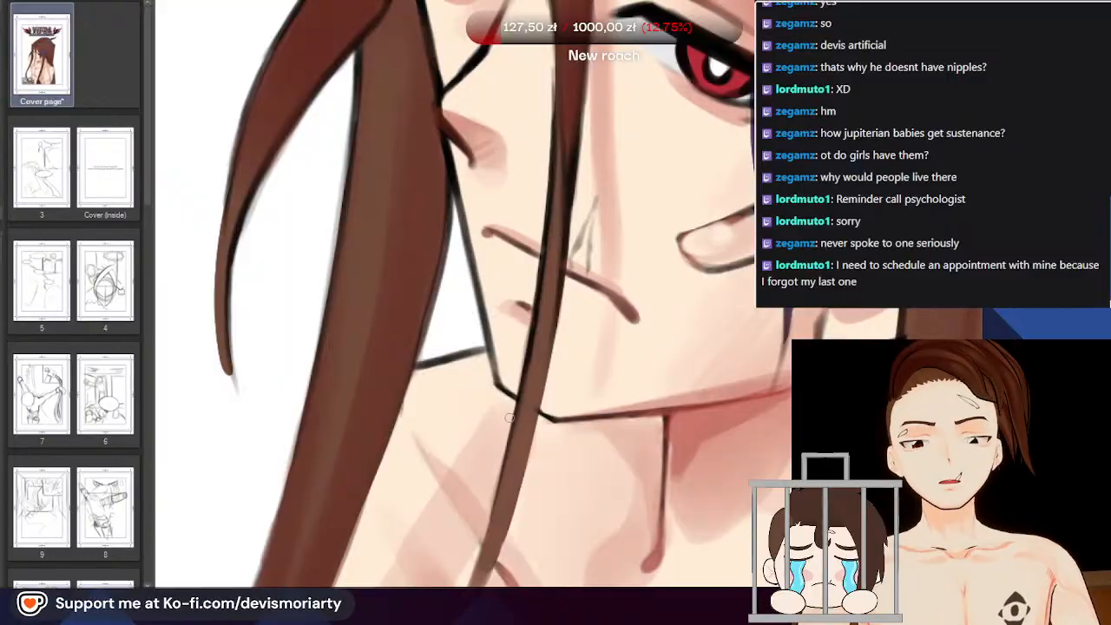
scroll(387, 160, "up", 1)
left_click_drag(357, 36, 335, 218)
scroll(351, 41, "down", 1)
key("ctrl+z")
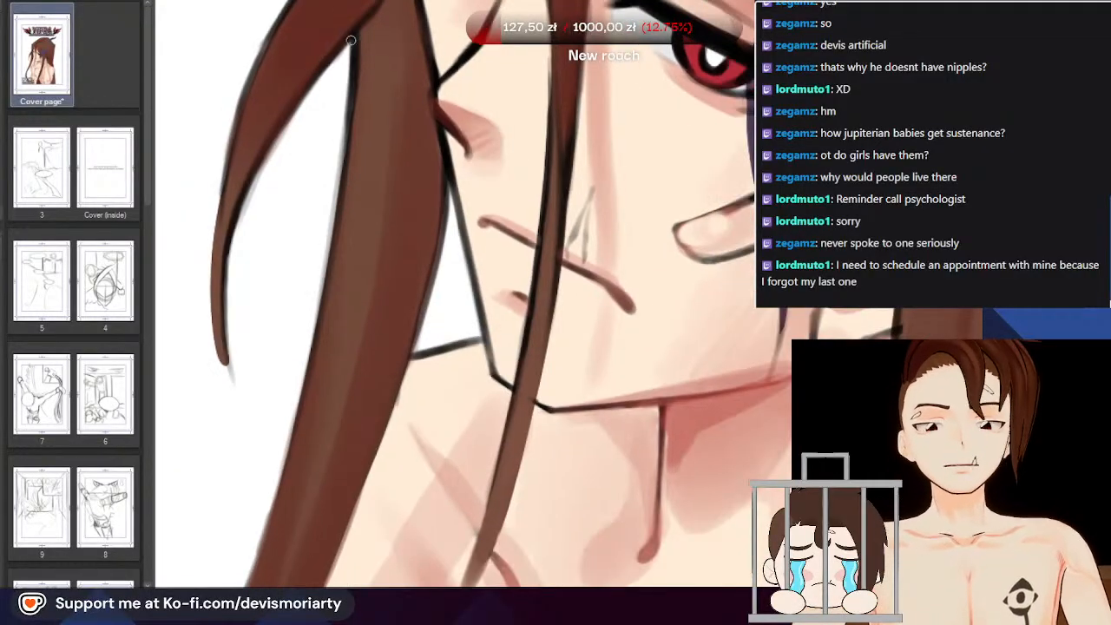
mouse_move(351, 40)
left_mouse_down()
mouse_move(345, 174)
mouse_move(322, 307)
left_mouse_up()
mouse_move(342, 141)
left_mouse_down()
mouse_move(337, 232)
mouse_move(296, 415)
left_mouse_up()
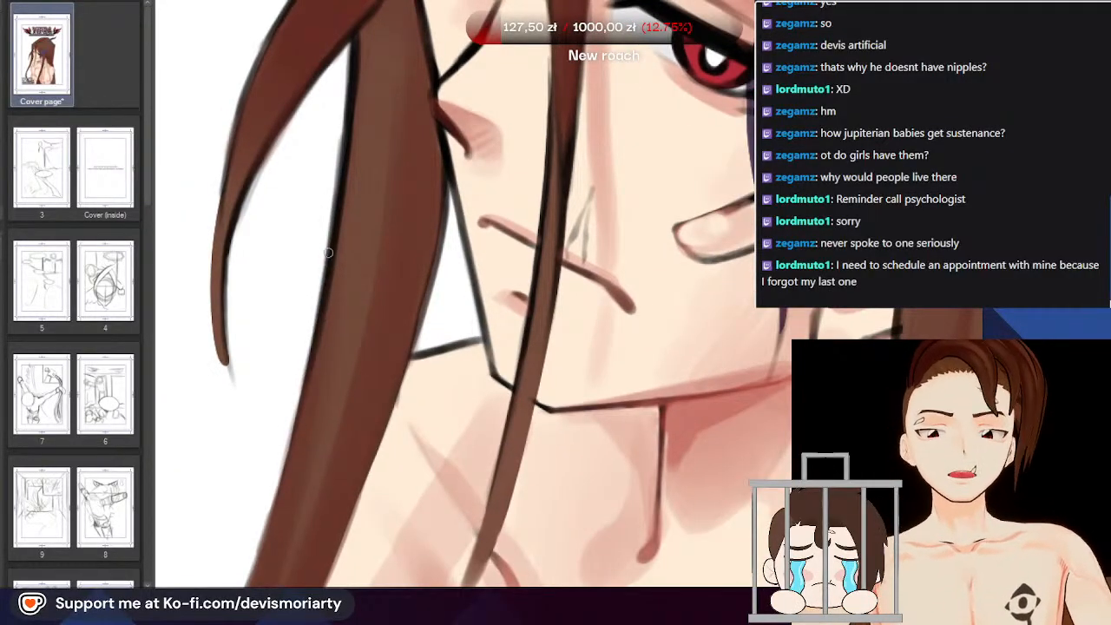
Extend the black outline along the outer strand's outside edge from mouth level down past the chin
left_click_drag(327, 260, 282, 468)
left_click_drag(317, 319, 267, 515)
key("ctrl+z")
key("ctrl+z")
left_click_drag(322, 297, 279, 476)
left_click_drag(315, 325, 266, 529)
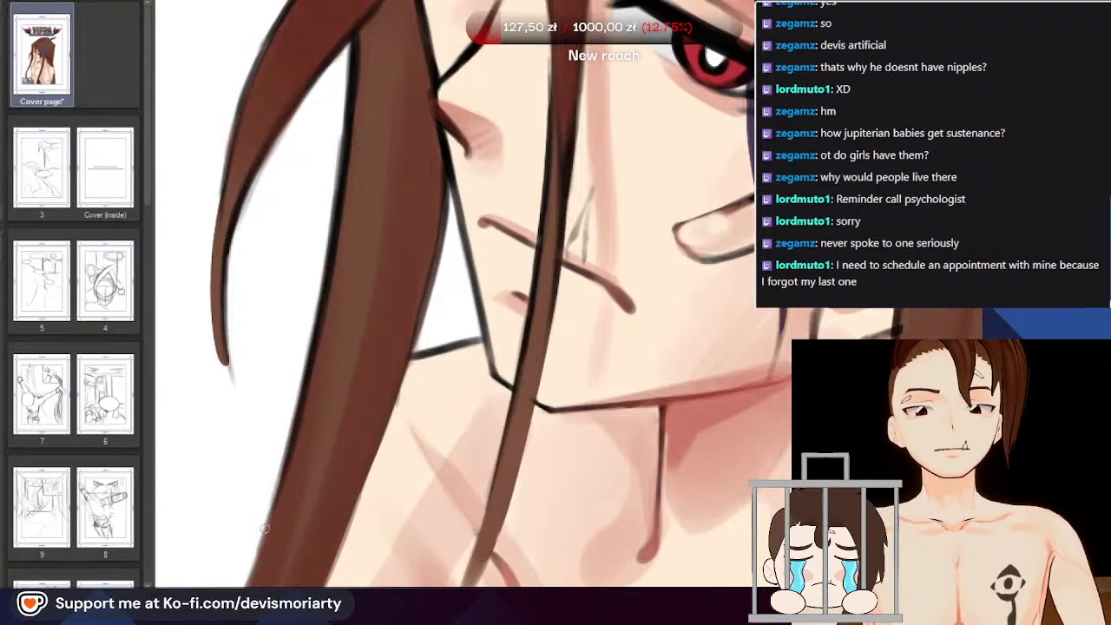
left_click_drag(305, 380, 247, 580)
Continue the outer strand's outside outline with overlapping black strokes from the shoulder down beside the upper arm
scroll(326, 103, "down", 4)
scroll(305, 290, "up", 3)
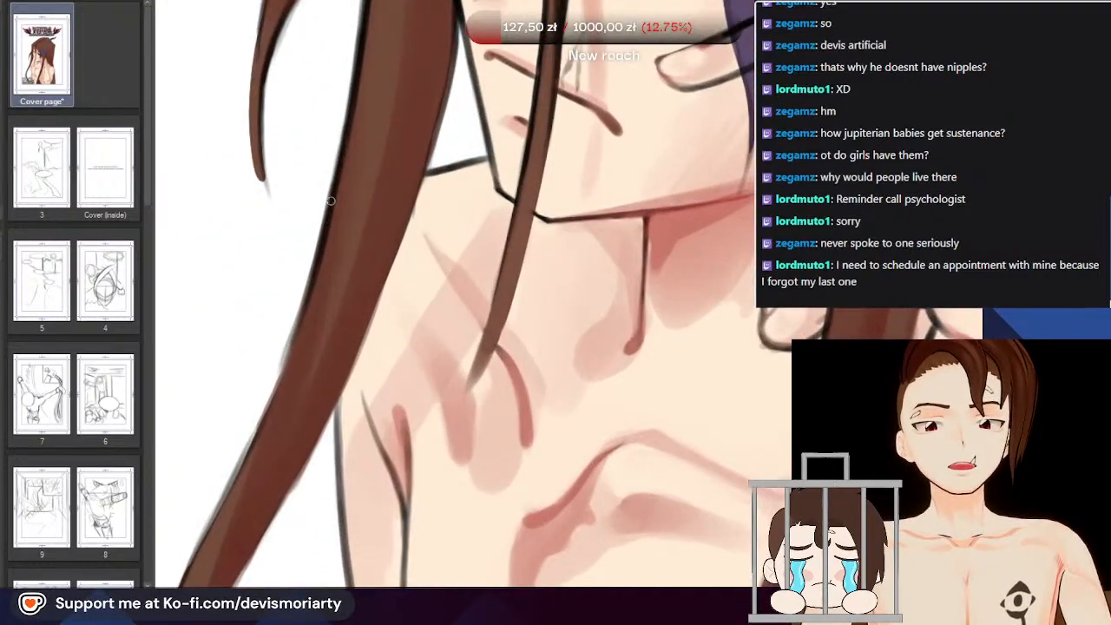
left_click_drag(318, 248, 263, 419)
left_click_drag(312, 266, 255, 434)
left_click_drag(307, 286, 239, 470)
left_click_drag(280, 370, 222, 508)
left_click_drag(277, 381, 211, 519)
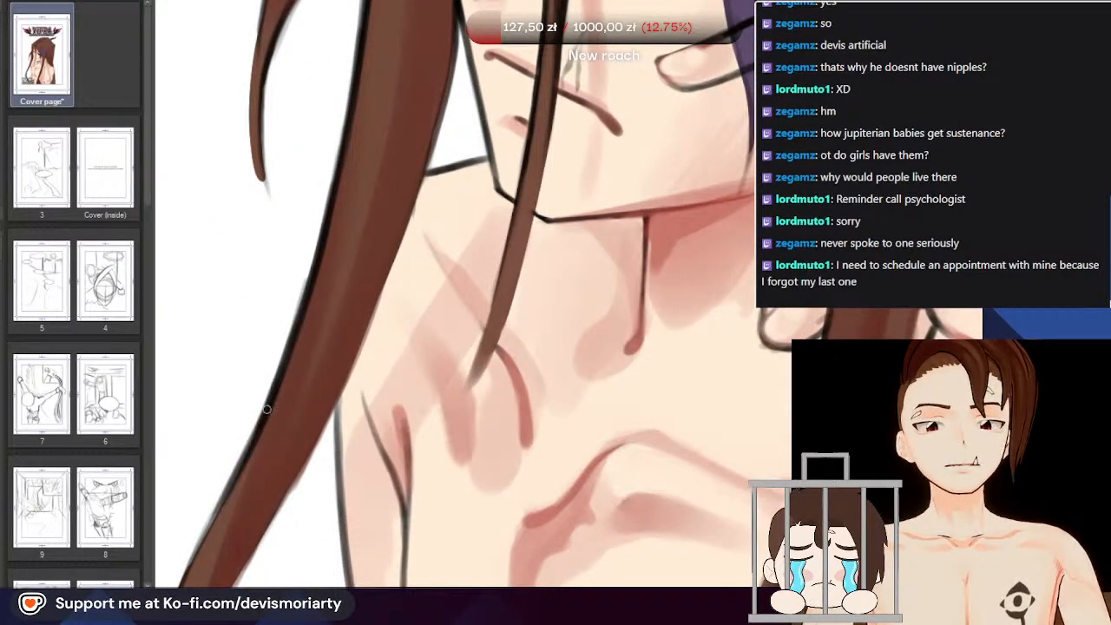
Refine the outside outline where the outer strand narrows beside the upper arm, undoing the strokes that miss the edge
scroll(267, 408, "down", 4)
scroll(259, 321, "up", 4)
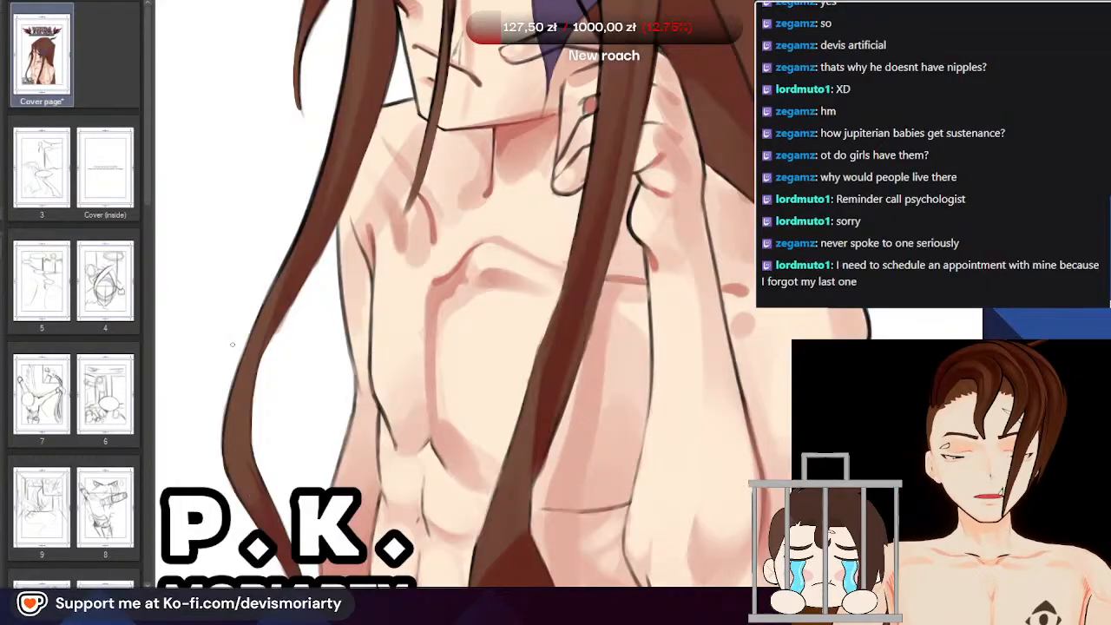
scroll(282, 272, "up", 3)
left_click_drag(287, 243, 242, 335)
key("ctrl+z")
left_click_drag(286, 258, 244, 346)
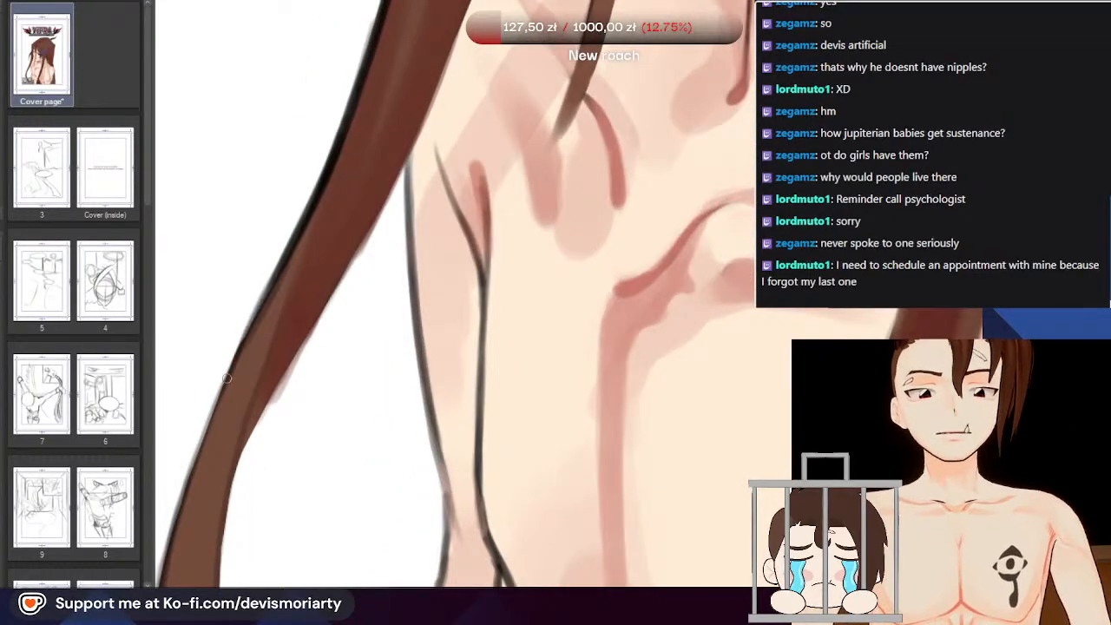
left_click_drag(282, 266, 225, 378)
left_click_drag(248, 333, 197, 463)
key("ctrl+z")
Outline the outside of the outer strand's lower curve, down to its bend above the P.K. MORIARTY lettering
scroll(218, 401, "down", 3)
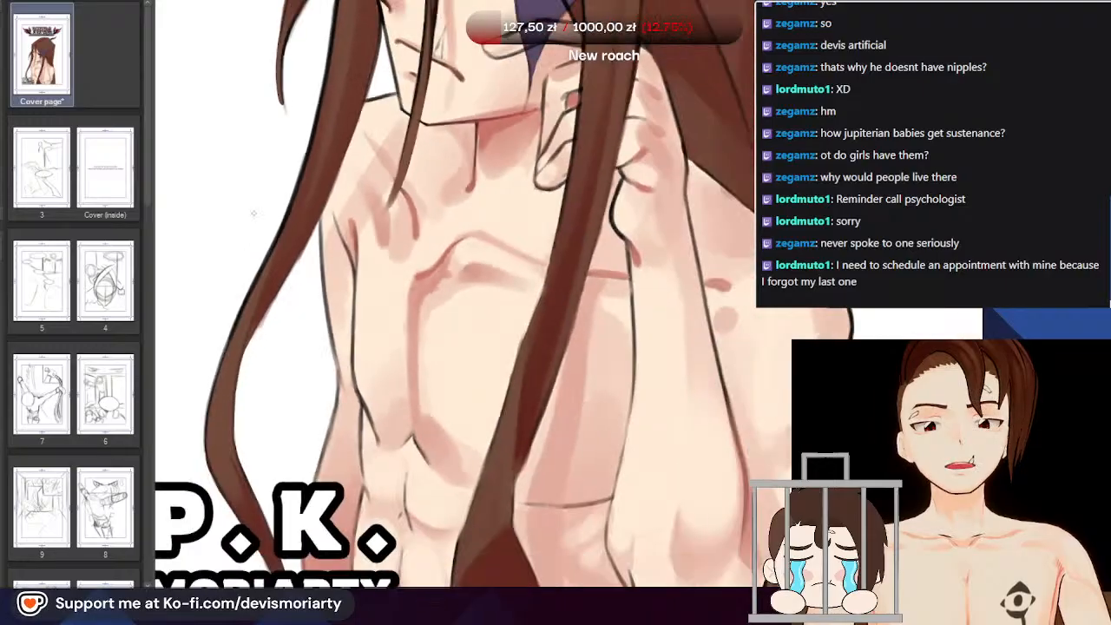
scroll(196, 473, "up", 3)
left_click_drag(250, 290, 184, 466)
scroll(185, 466, "down", 3)
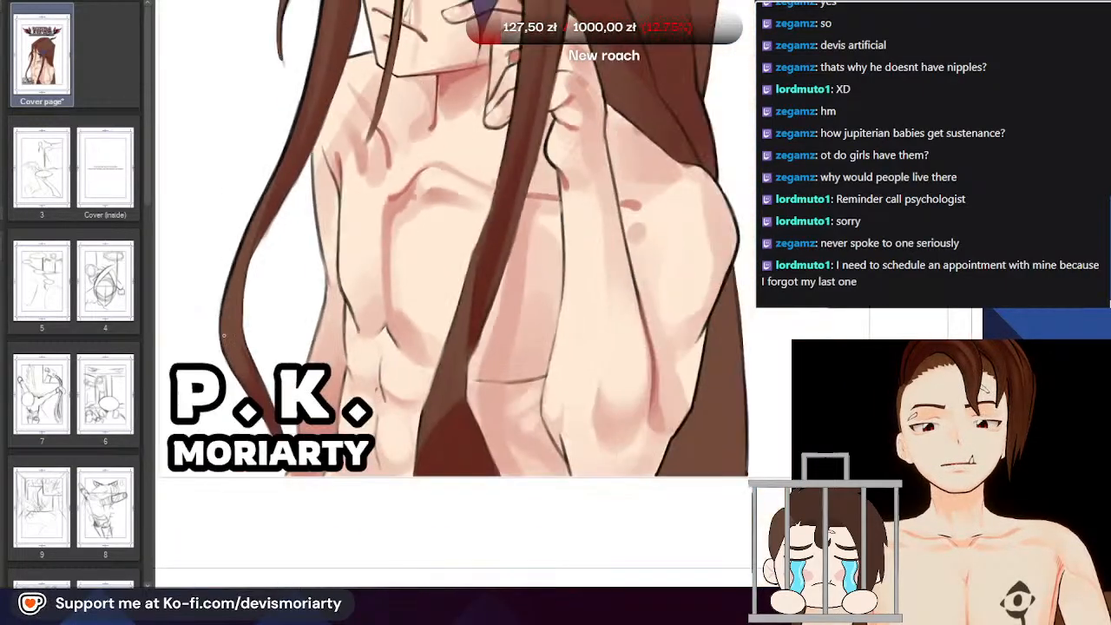
scroll(226, 221, "up", 3)
left_click_drag(207, 340, 220, 425)
scroll(221, 424, "down", 2)
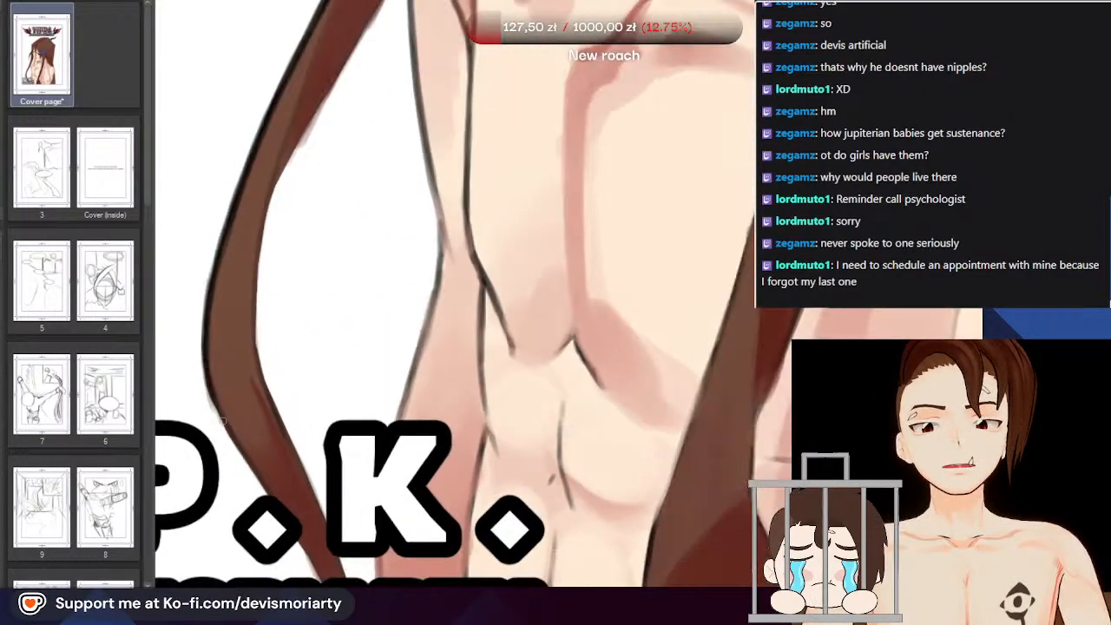
Ink the outside edge of the strand's lower end from the bend down behind the P.K. lettering
scroll(216, 372, "up", 3)
scroll(216, 374, "down", 2)
scroll(184, 276, "up", 2)
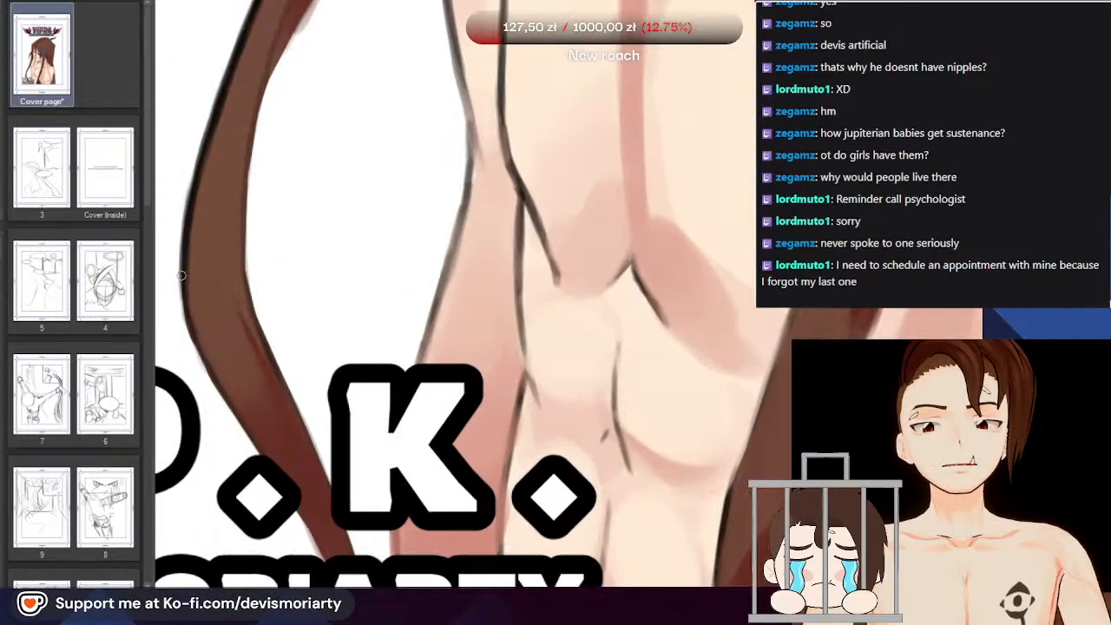
left_click_drag(193, 335, 259, 451)
Ink the inside edge of the strand's lower end, from the author lettering up to the bend
scroll(260, 452, "down", 2)
scroll(259, 351, "up", 1)
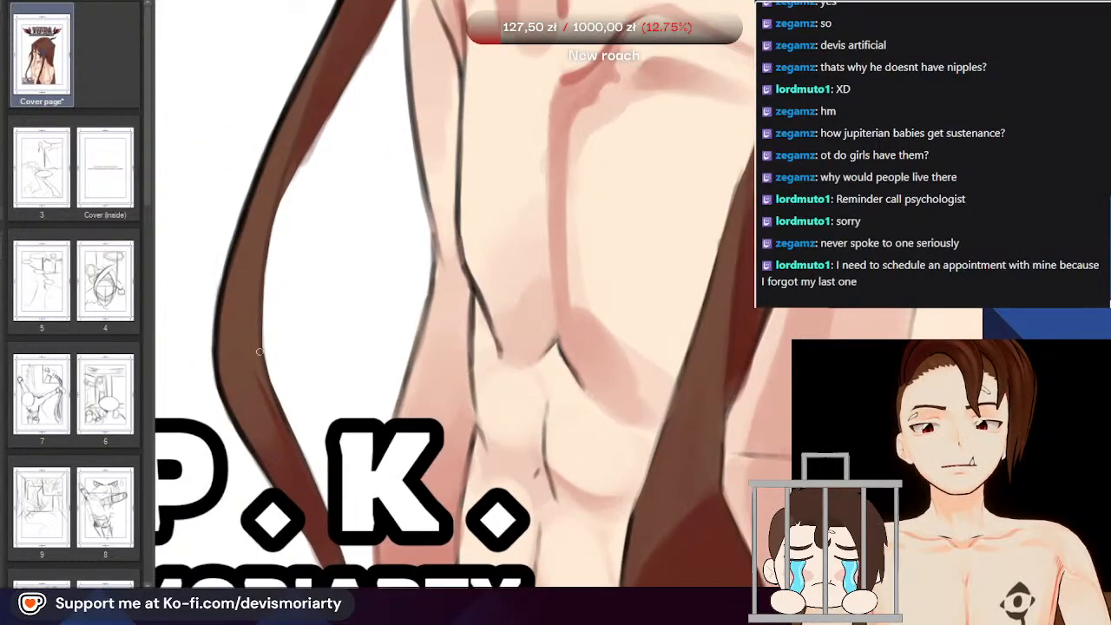
scroll(280, 395, "down", 2)
scroll(319, 508, "up", 2)
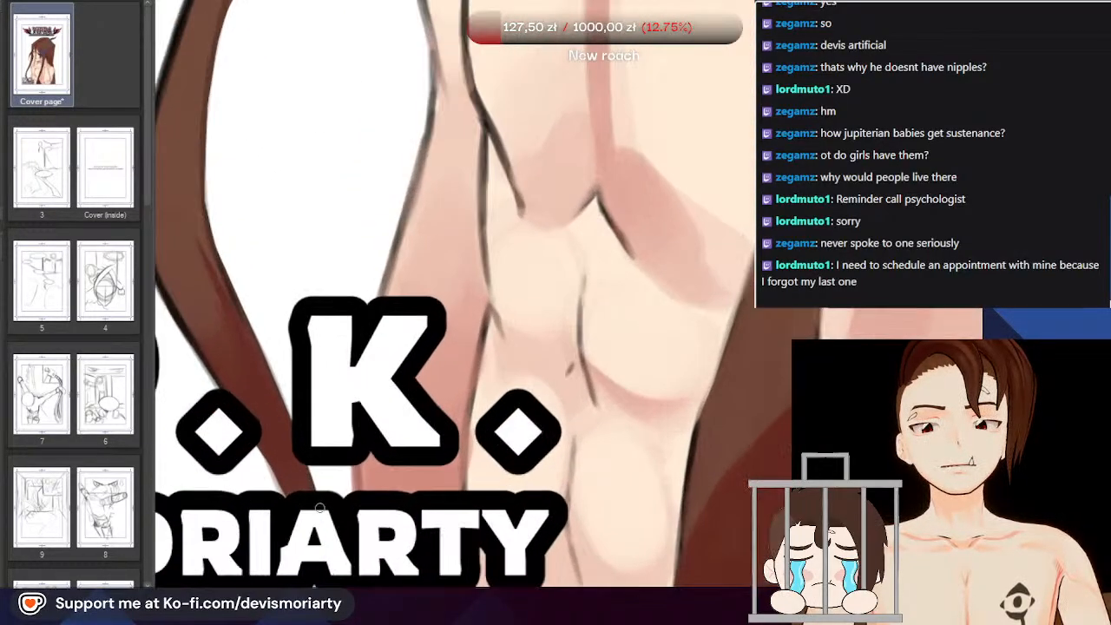
left_click_drag(283, 407, 277, 364)
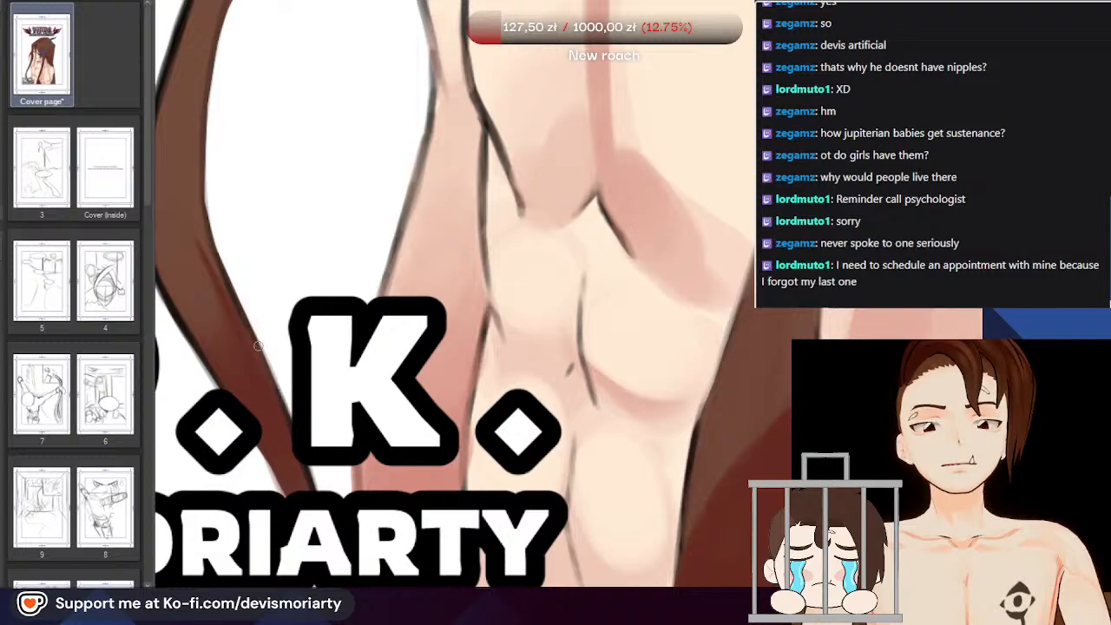
scroll(294, 415, "down", 2)
scroll(247, 356, "up", 2)
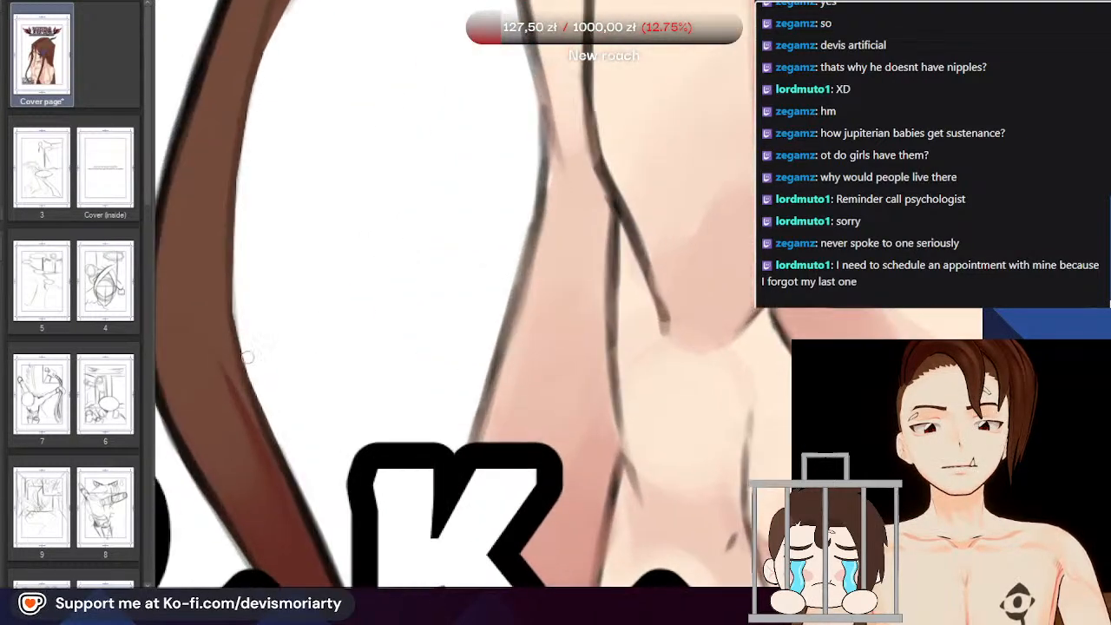
left_click_drag(253, 399, 198, 192)
Continue the black inside outline upward from the bend along the outer strand's lower curve beside the forearm
scroll(198, 192, "down", 3)
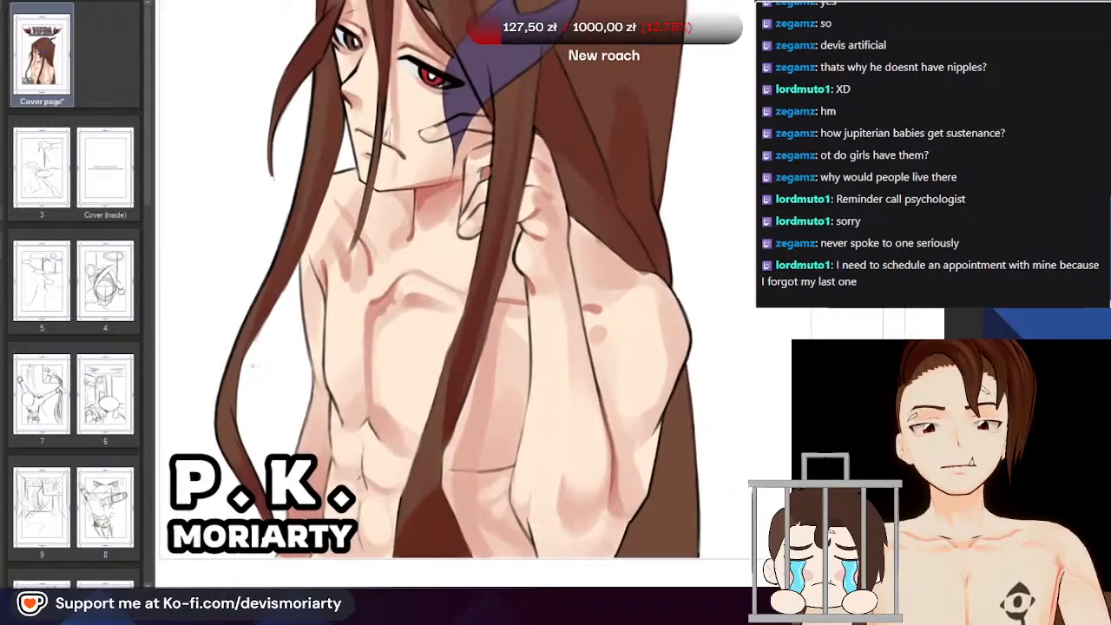
scroll(238, 436, "up", 3)
scroll(238, 436, "up", 2)
left_click_drag(218, 528, 216, 436)
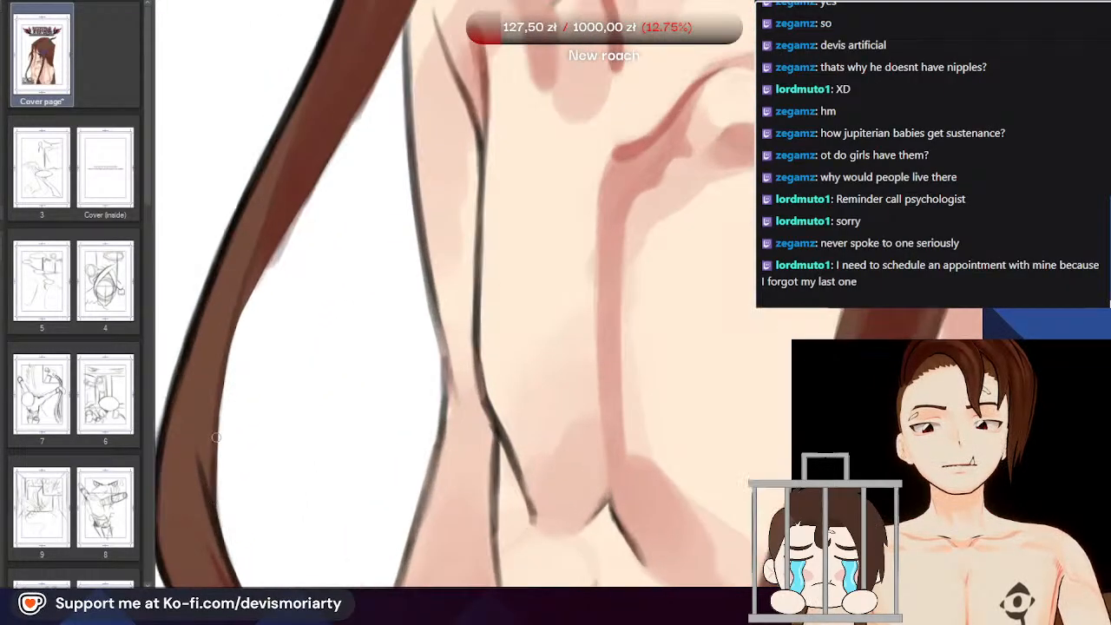
left_click_drag(213, 506, 228, 335)
Carry the inside outline up into the strand along the border of its dark red shading, forming an overlapping fold
scroll(220, 395, "down", 2)
scroll(261, 304, "up", 3)
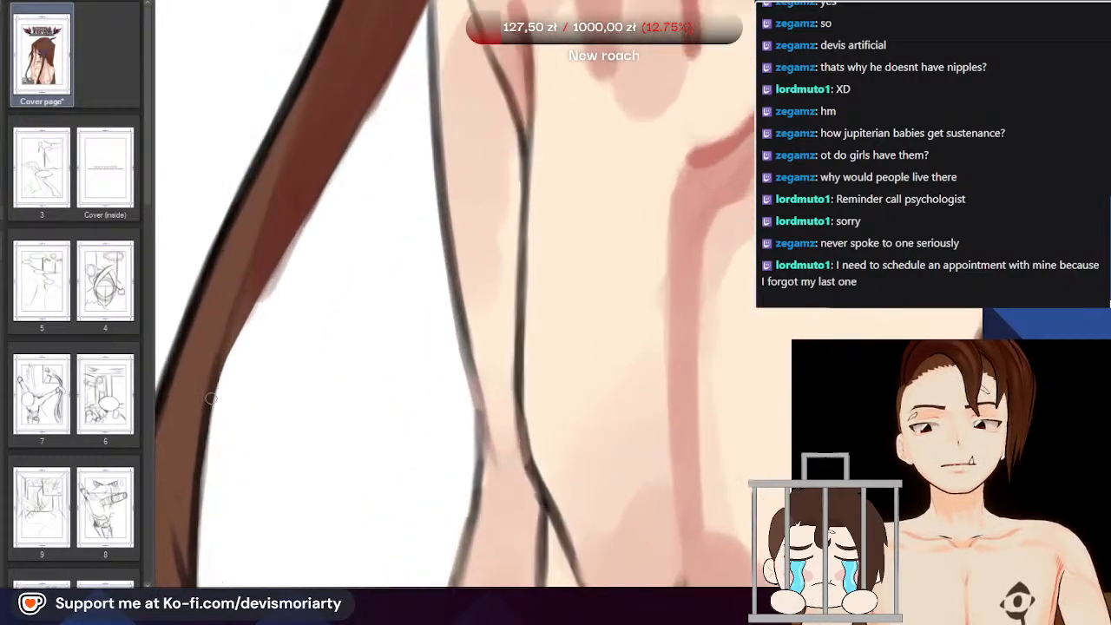
left_click_drag(212, 400, 252, 261)
left_click_drag(228, 326, 276, 202)
left_click_drag(236, 295, 280, 174)
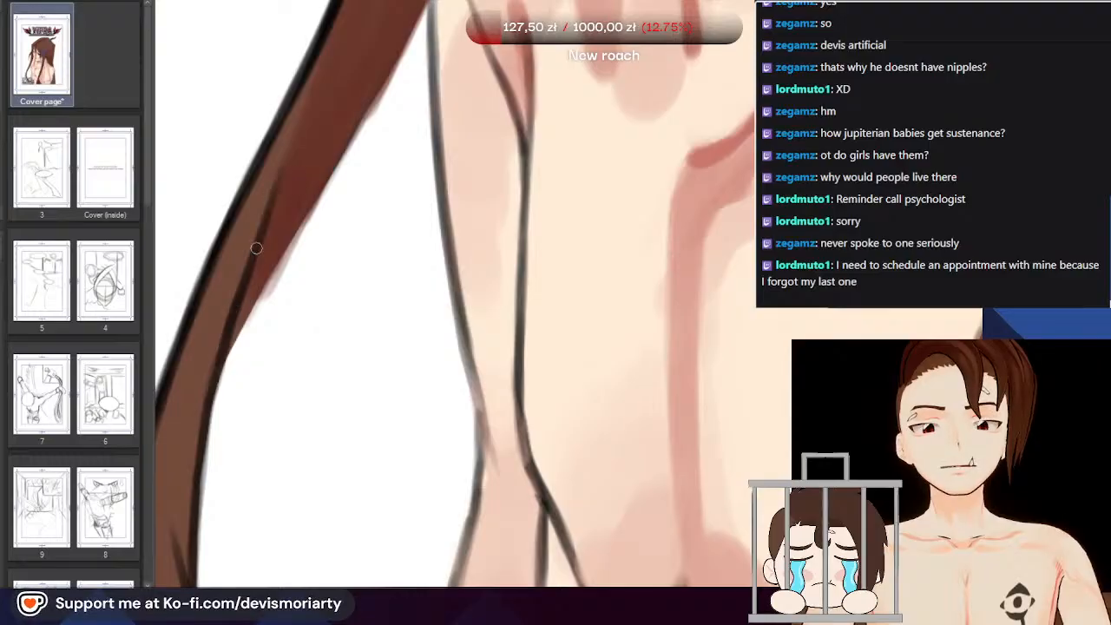
left_click_drag(255, 246, 288, 147)
Outline the inside edge of the outer strand where it passes the shoulder and upper arm
scroll(206, 369, "down", 3)
scroll(300, 234, "up", 1)
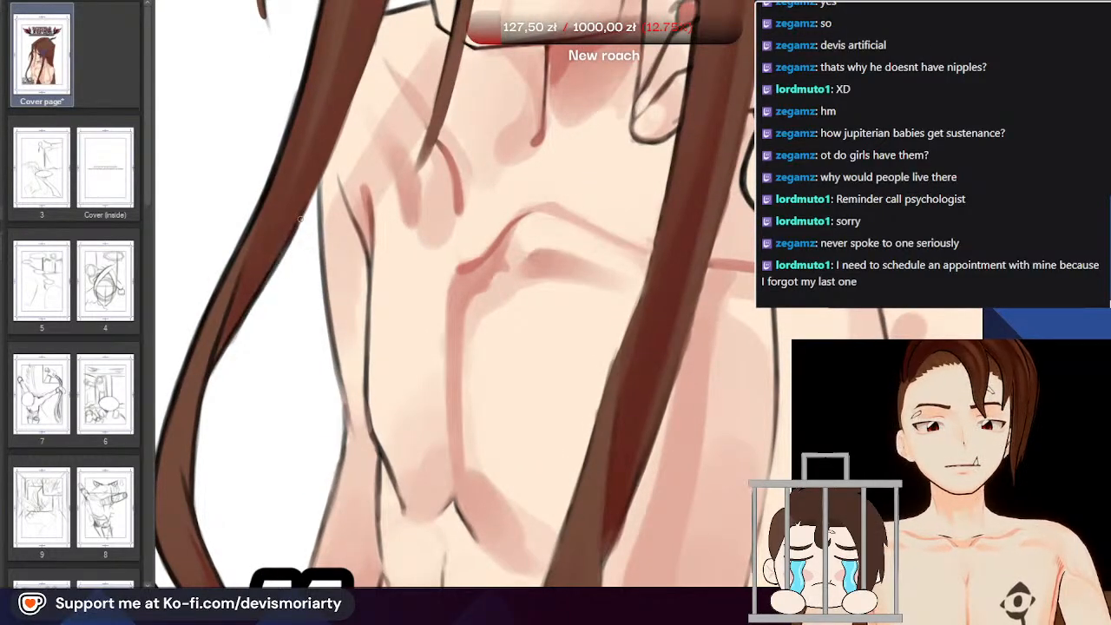
left_click_drag(302, 217, 339, 137)
Check the newly outlined outer strand against the whole figure, then inspect its inside edge beside the chin
scroll(261, 412, "down", 5)
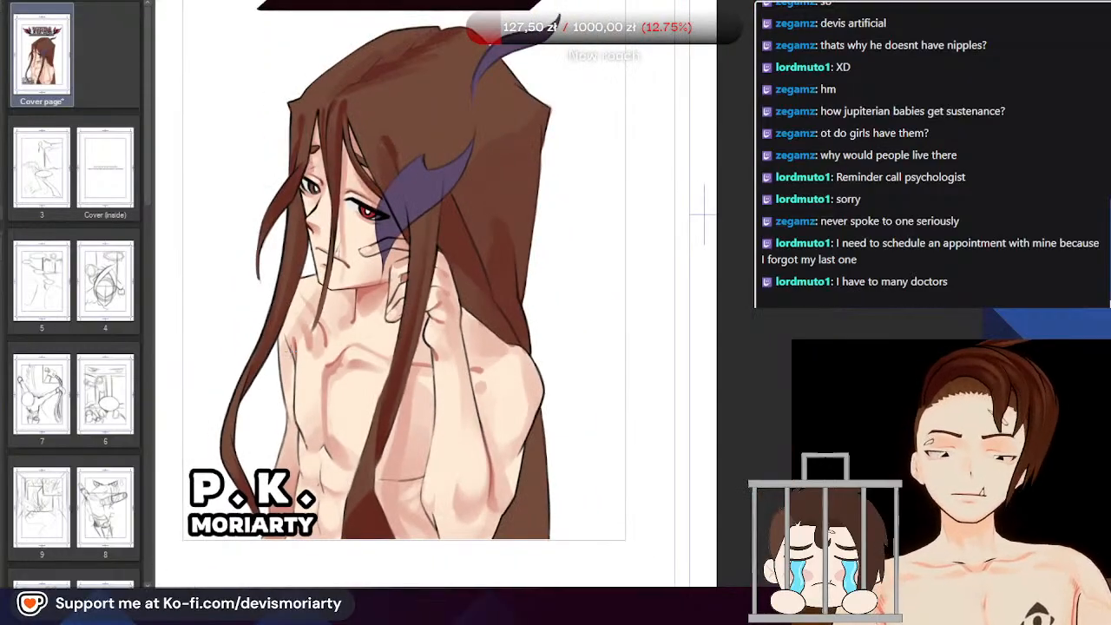
scroll(332, 255, "up", 1)
scroll(323, 283, "down", 2)
scroll(326, 324, "up", 2)
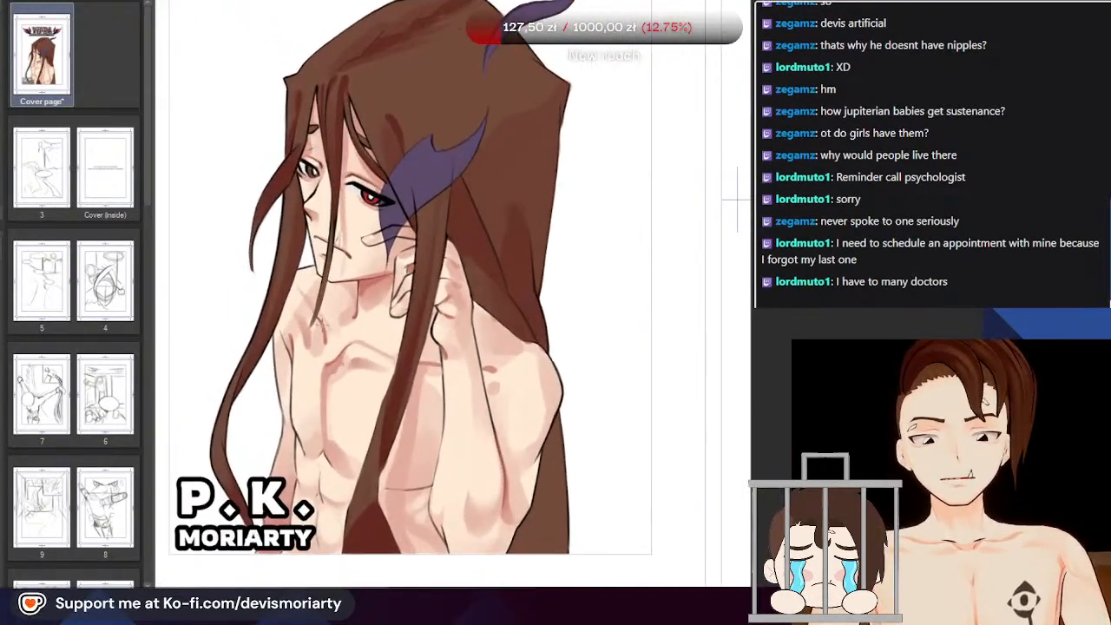
scroll(324, 330, "down", 1)
scroll(320, 342, "up", 1)
scroll(318, 347, "down", 1)
scroll(313, 354, "up", 1)
scroll(338, 345, "down", 2)
scroll(341, 199, "up", 3)
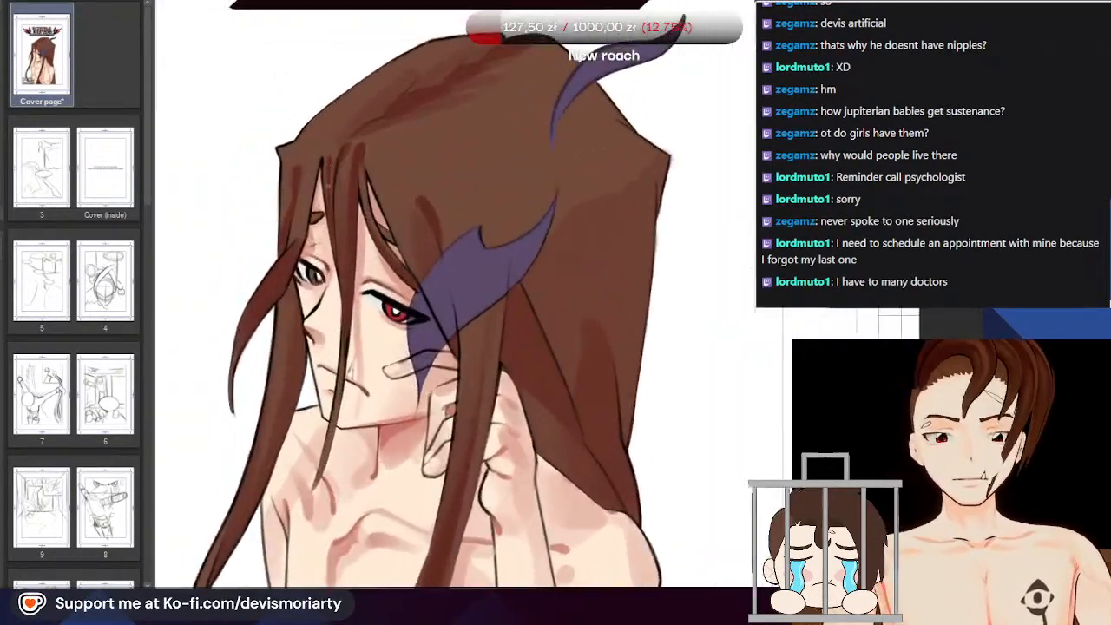
scroll(334, 347, "down", 1)
scroll(330, 387, "up", 1)
scroll(330, 387, "up", 3)
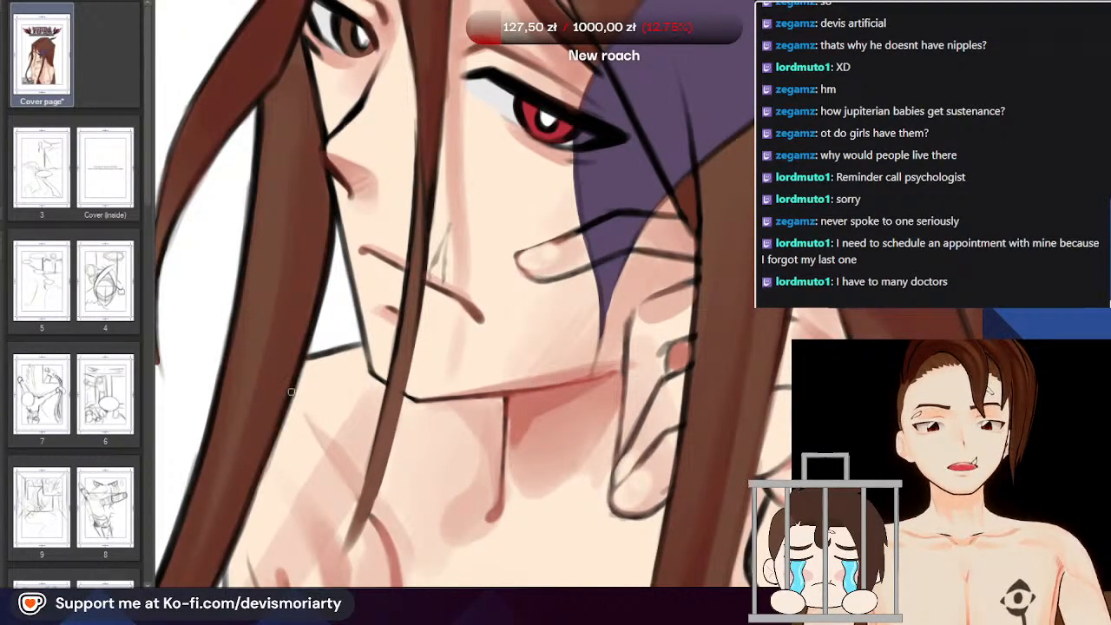
Thicken the black outline on the outer strand's inside edge beside the chin and shoulder
scroll(236, 537, "down", 3)
scroll(274, 447, "up", 3)
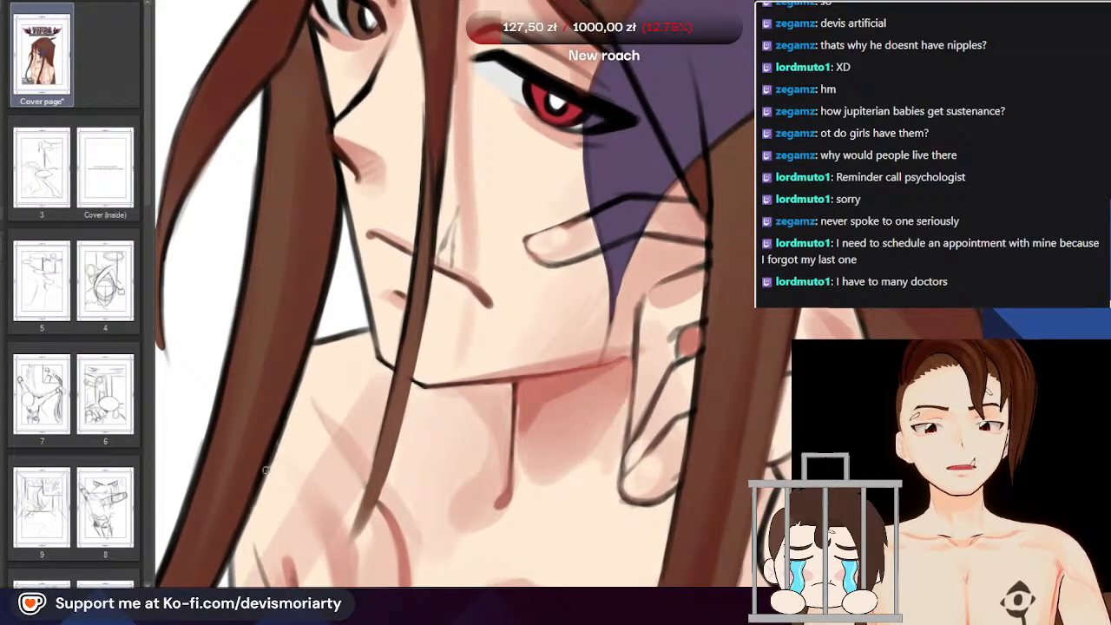
scroll(228, 547, "down", 3)
scroll(261, 298, "up", 4)
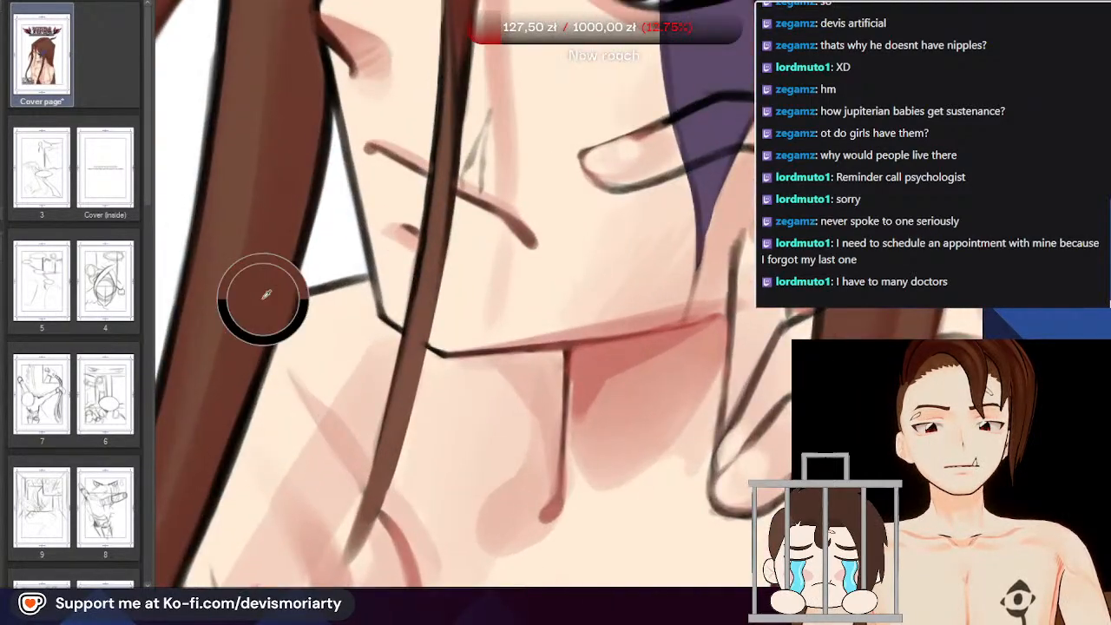
scroll(241, 373, "down", 4)
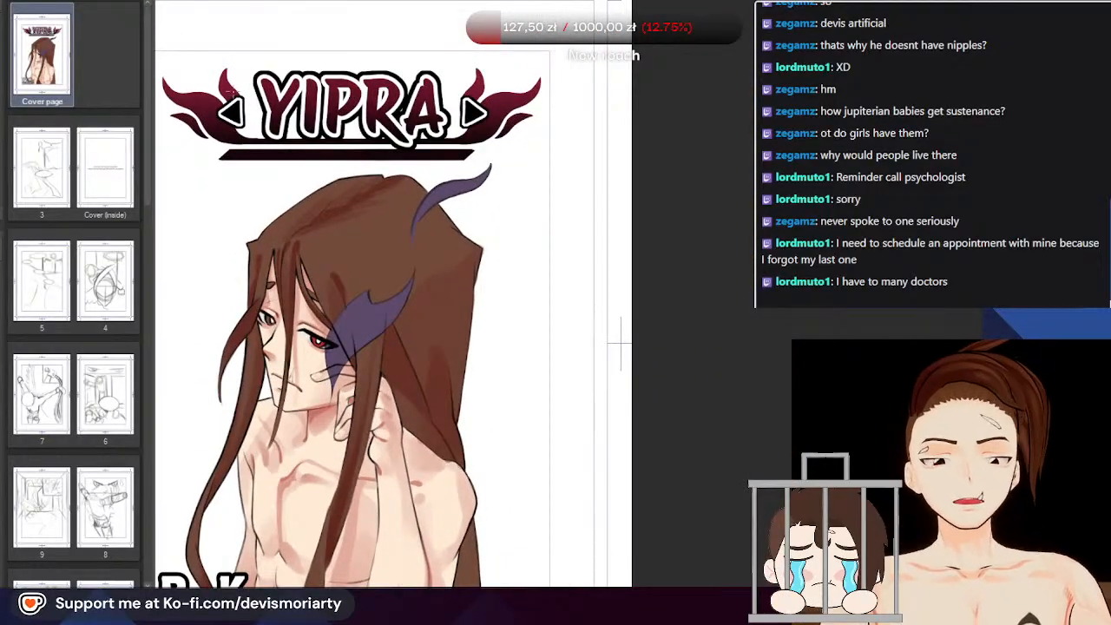
Add soft reddish-brown shading strokes to the hair locks on the crown, between the outer outline and the dark red parting
scroll(359, 236, "down", 1)
scroll(359, 236, "up", 3)
scroll(359, 236, "down", 3)
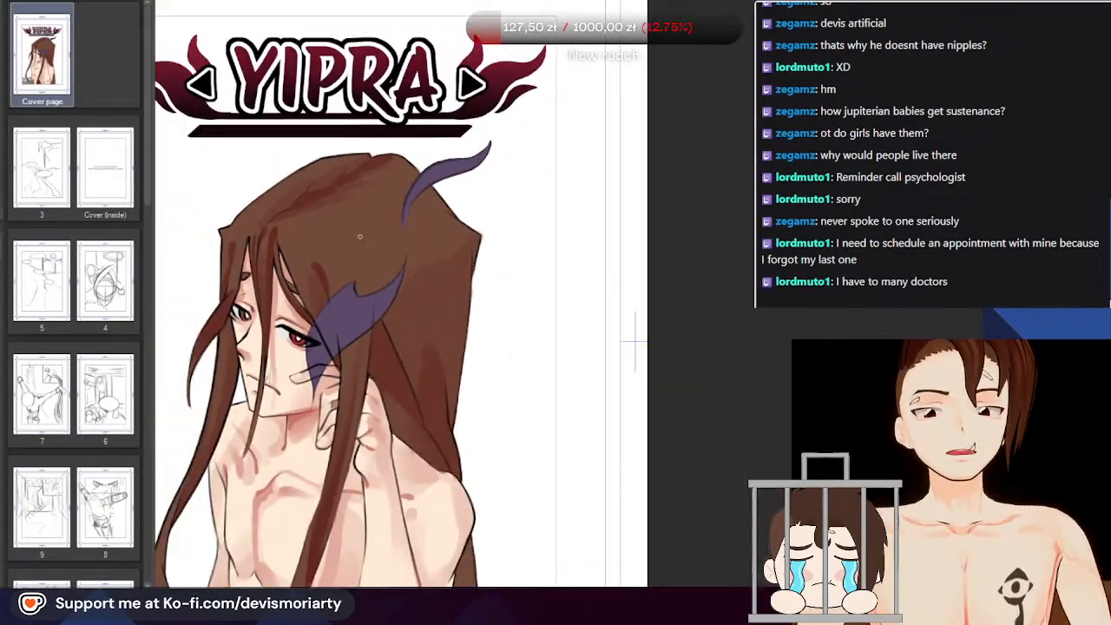
scroll(359, 236, "up", 2)
scroll(359, 236, "down", 3)
scroll(360, 236, "up", 5)
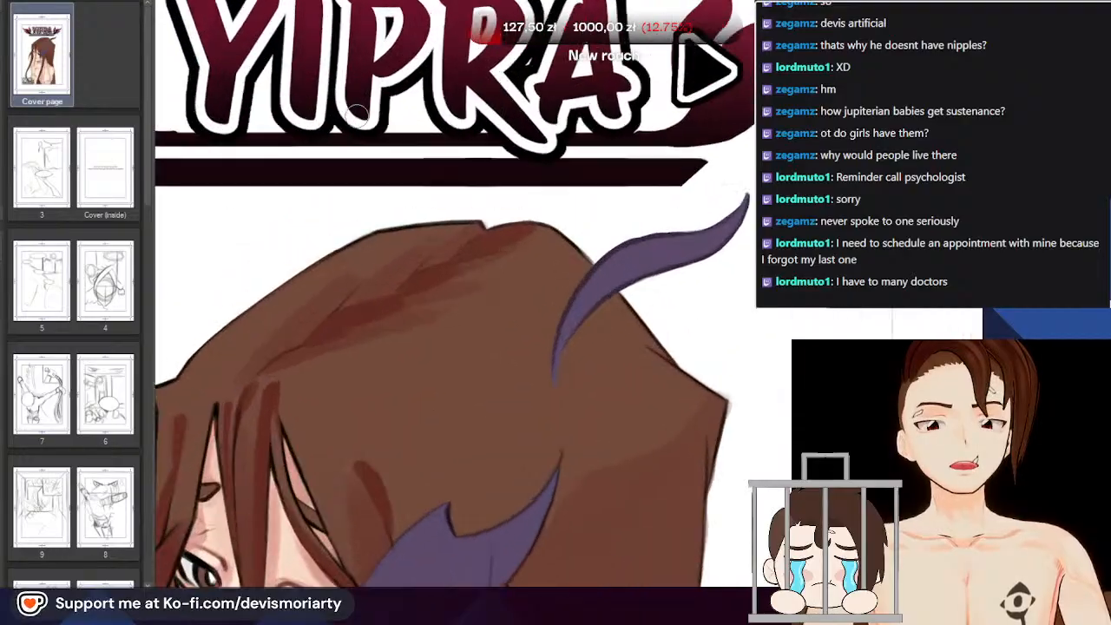
scroll(358, 117, "up", 2)
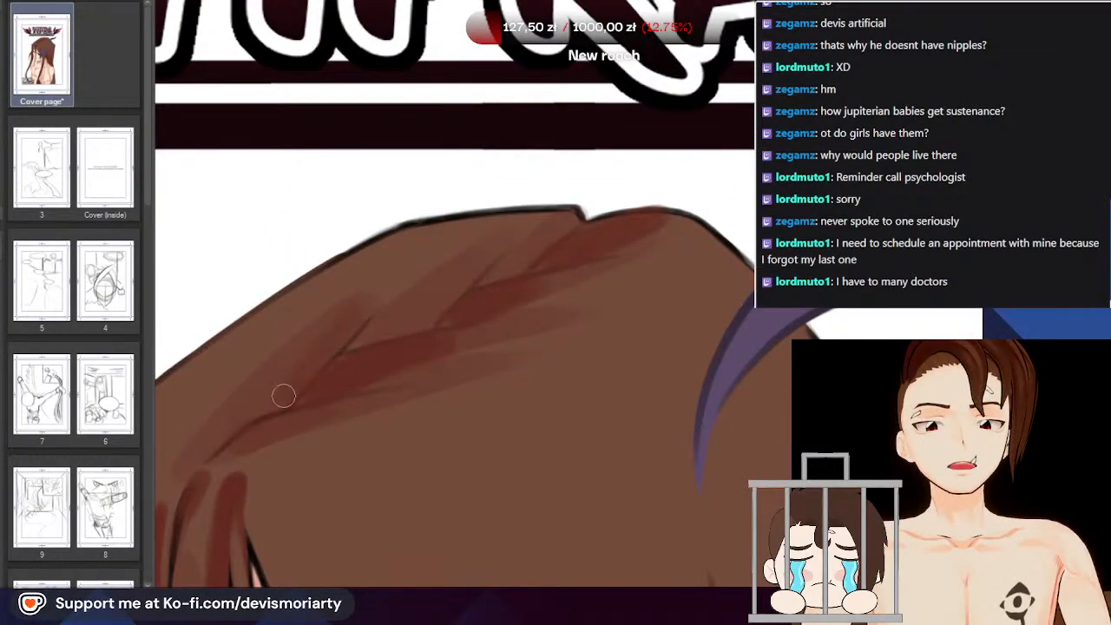
scroll(393, 262, "down", 1)
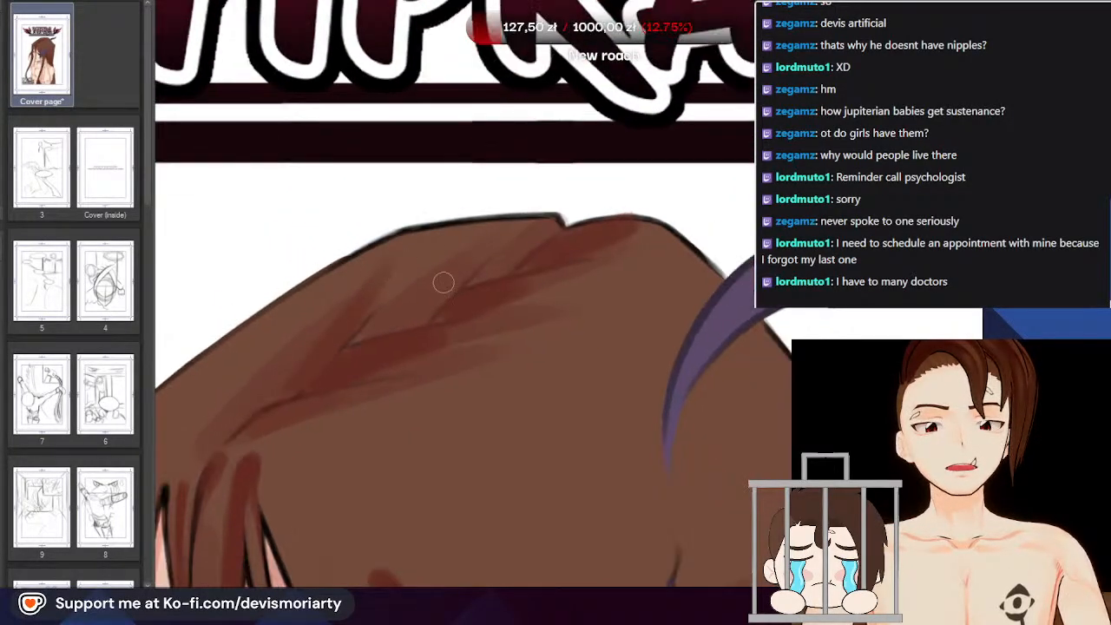
scroll(444, 283, "up", 2)
scroll(419, 316, "down", 1)
scroll(322, 313, "up", 1)
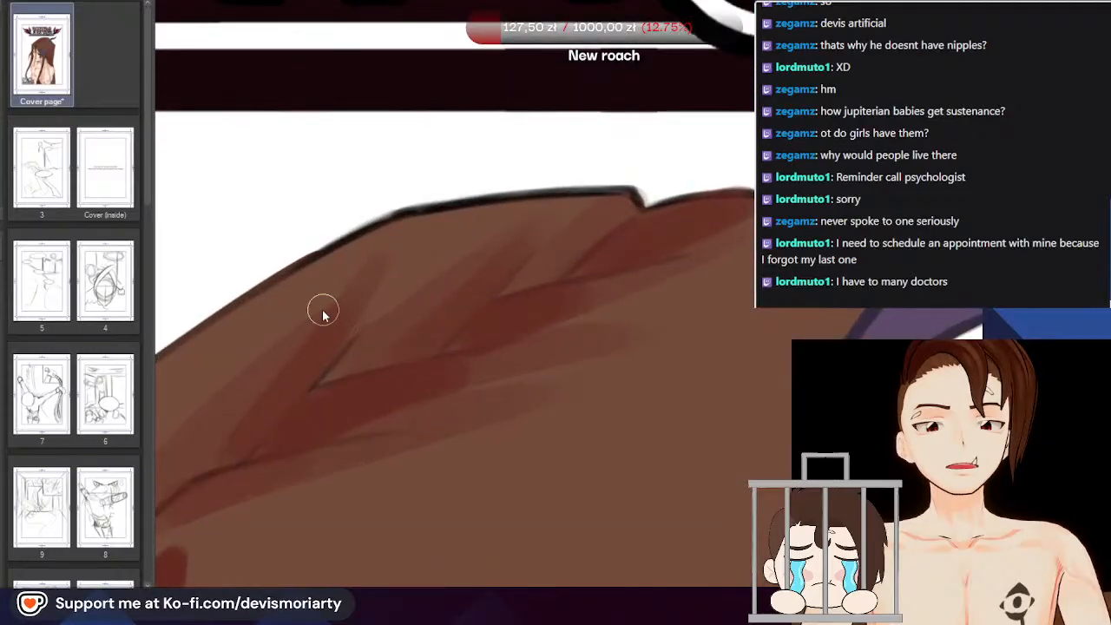
scroll(280, 295, "down", 1)
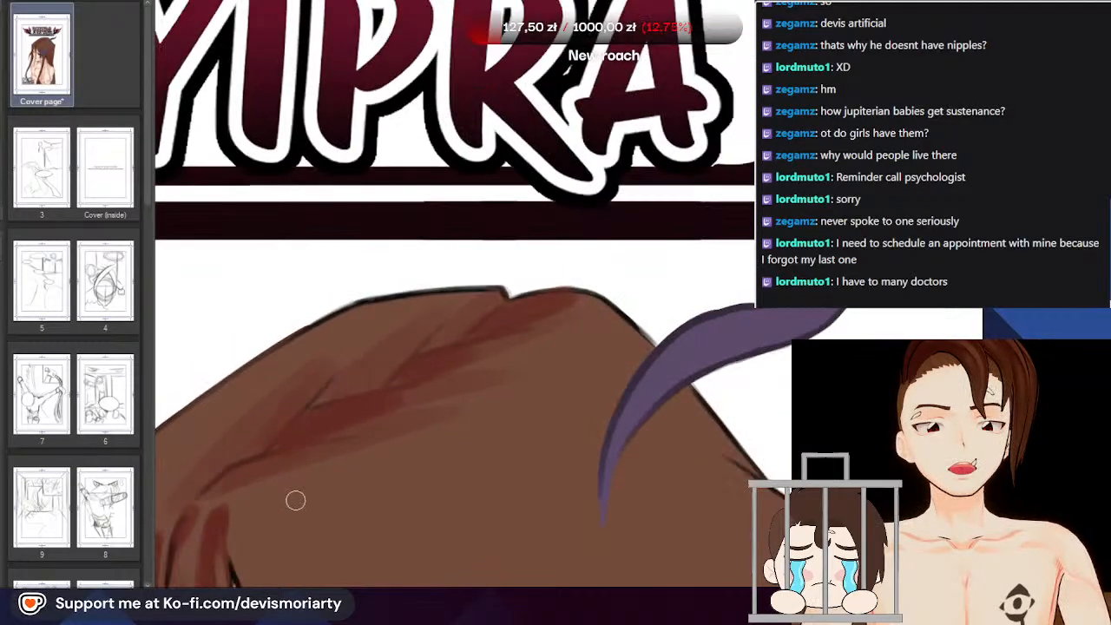
Build up reddish shading along the crown's upper lock, following the sketched crease toward the outer edge of the hair
scroll(295, 498, "up", 1)
scroll(357, 133, "down", 2)
scroll(357, 132, "up", 1)
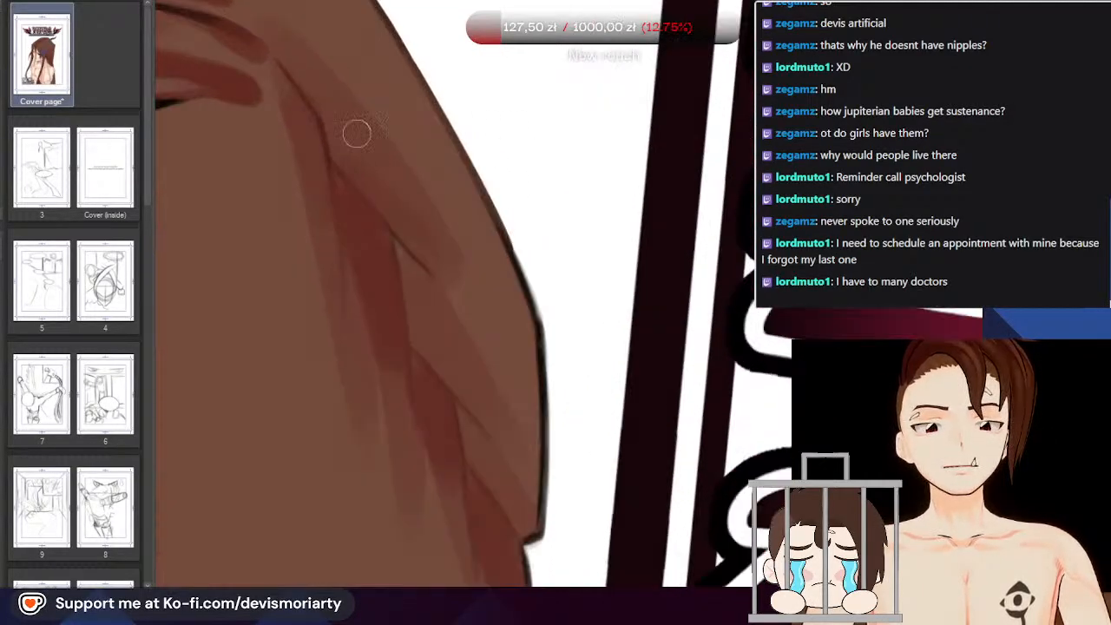
scroll(388, 130, "down", 2)
scroll(587, 236, "up", 2)
scroll(364, 347, "down", 2)
scroll(268, 248, "up", 2)
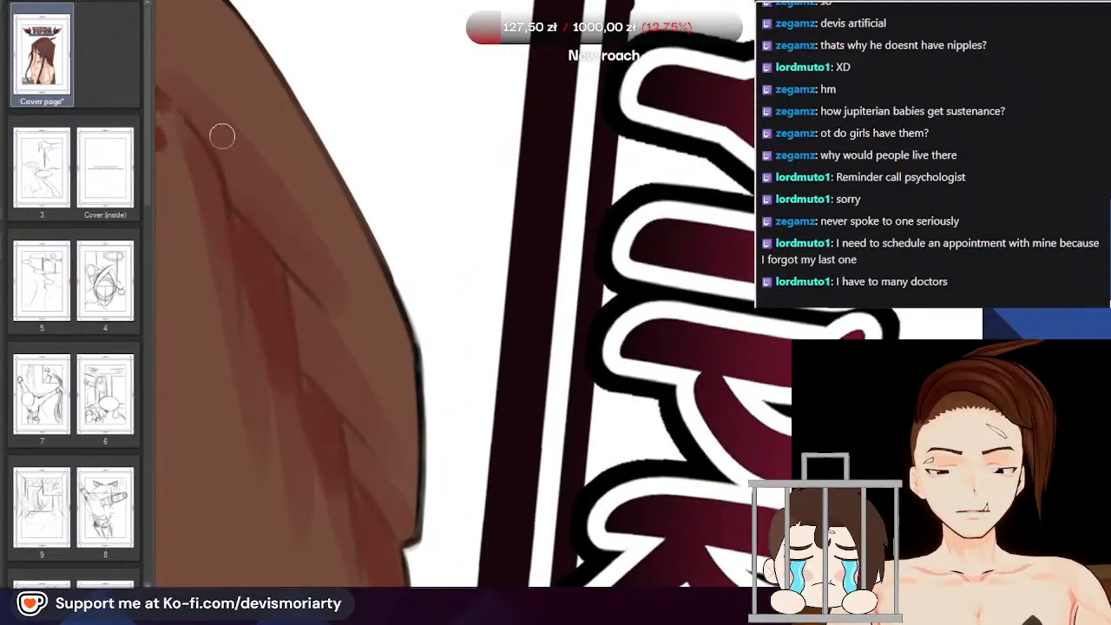
scroll(264, 211, "down", 1)
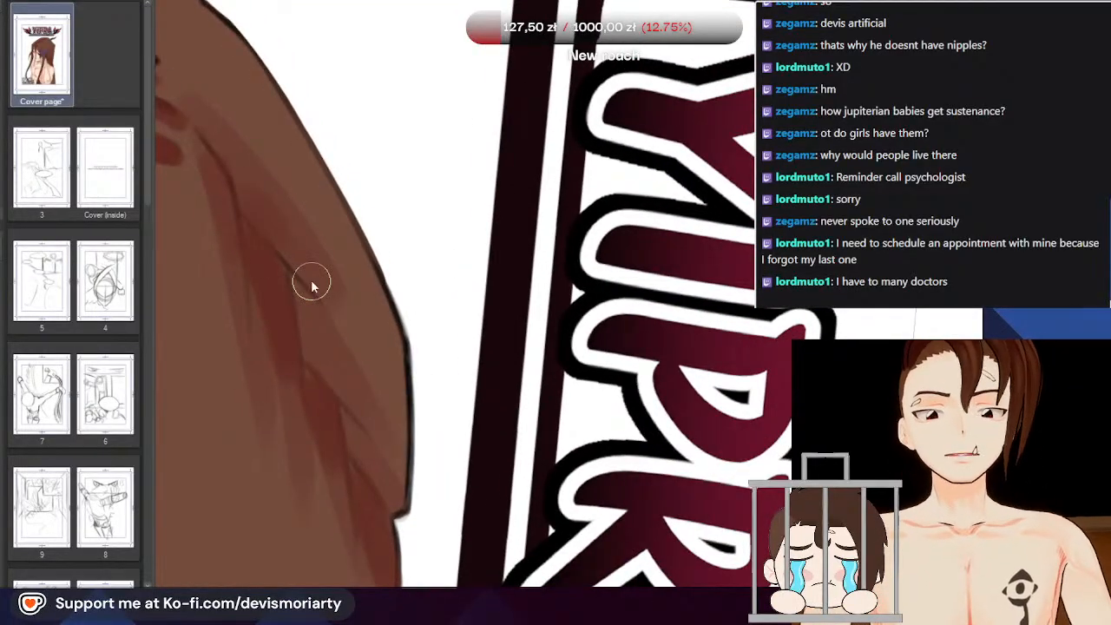
scroll(273, 221, "up", 1)
scroll(274, 220, "down", 1)
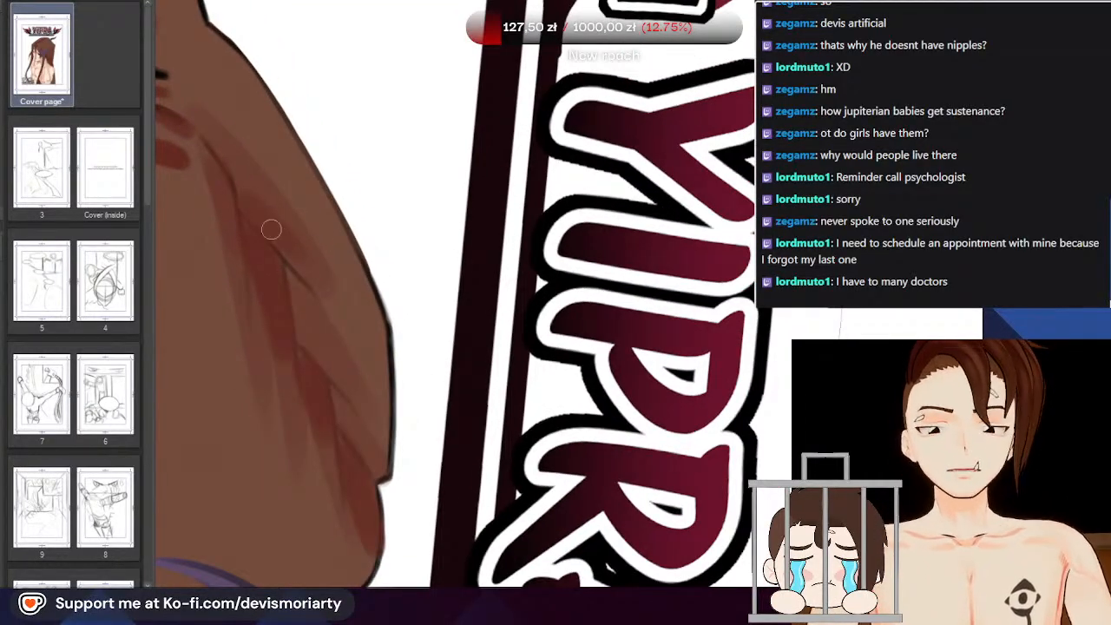
Blend the brown shading on the crown's overlapping locks between the dark red parting and the head outline
scroll(260, 208, "down", 3)
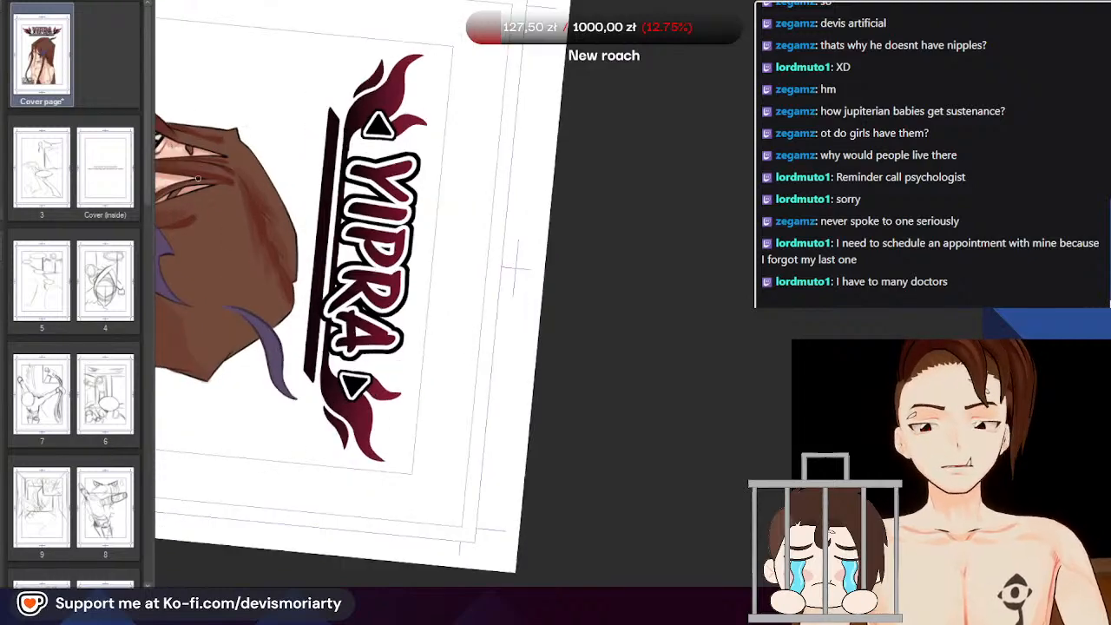
scroll(249, 186, "up", 3)
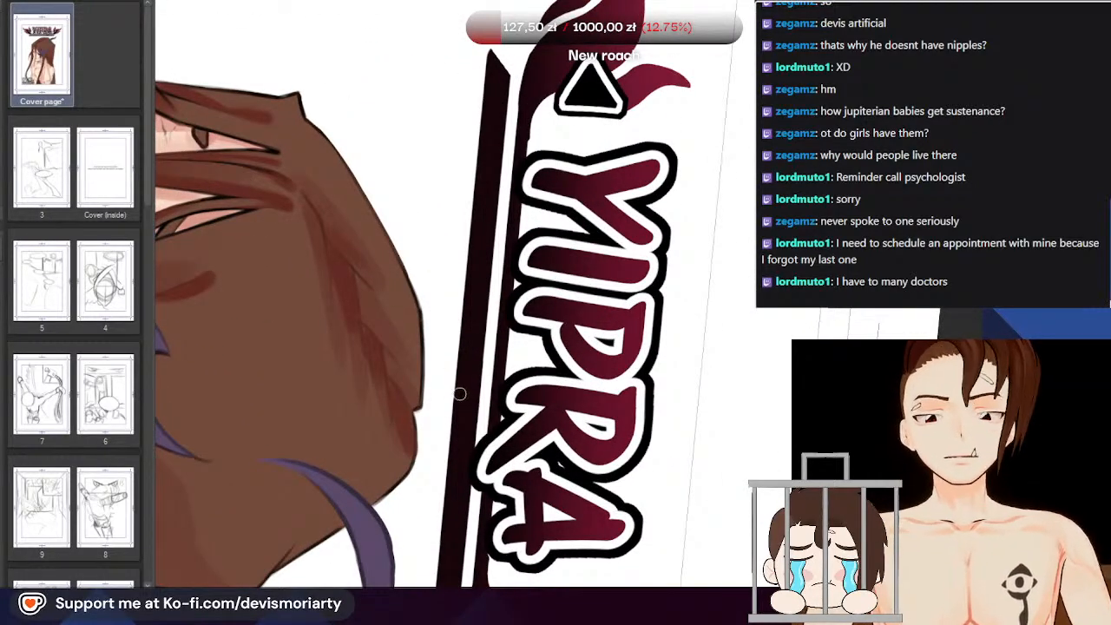
scroll(441, 374, "up", 3)
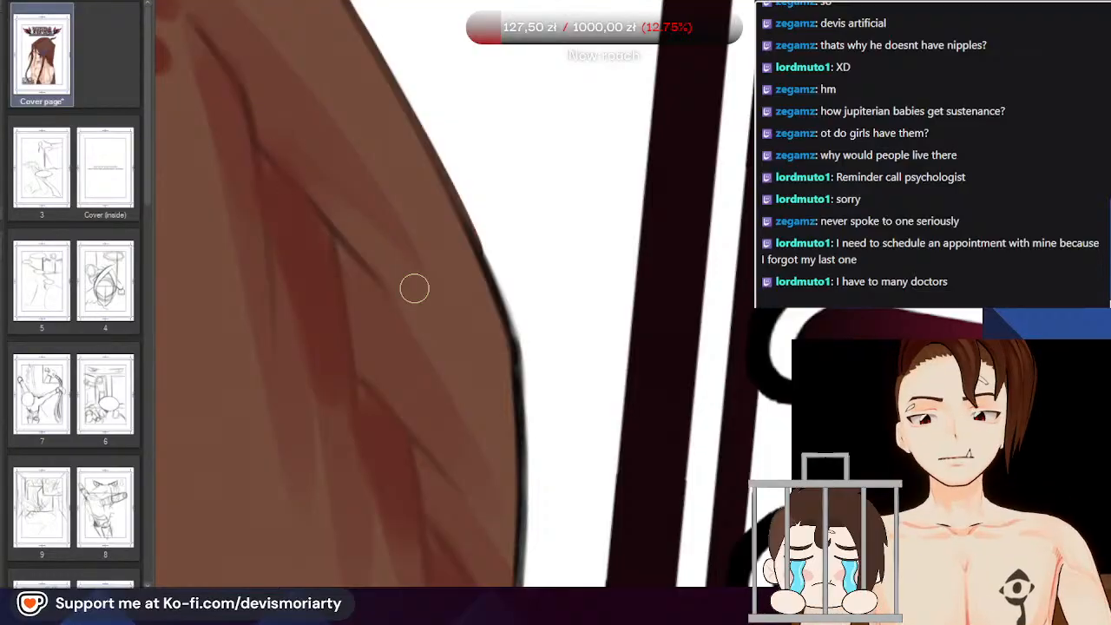
scroll(289, 178, "down", 2)
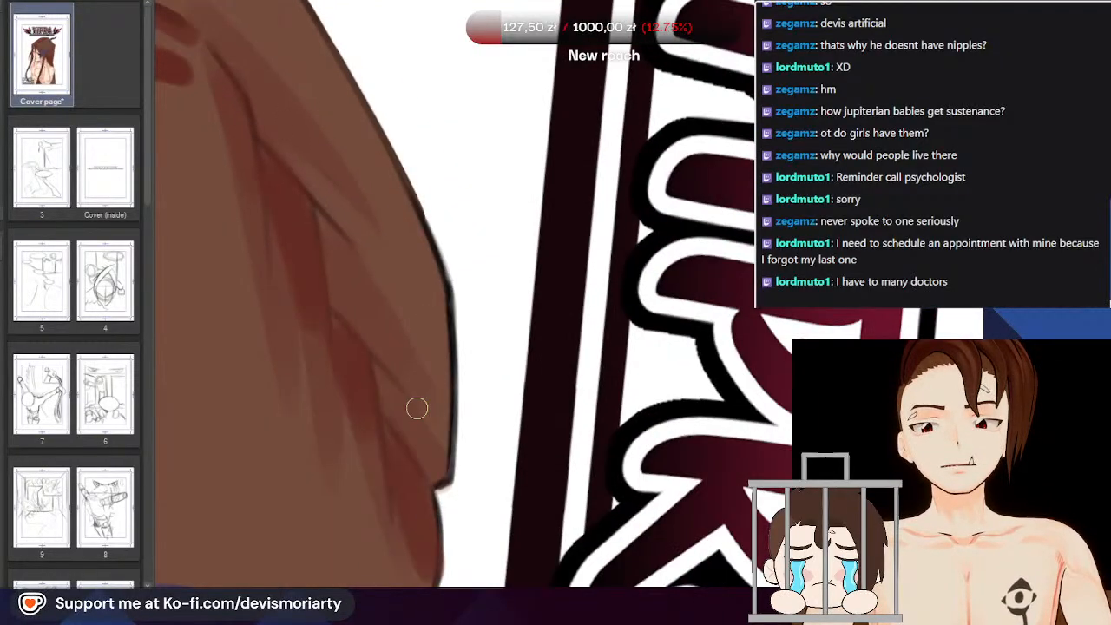
scroll(404, 386, "up", 1)
scroll(342, 292, "down", 3)
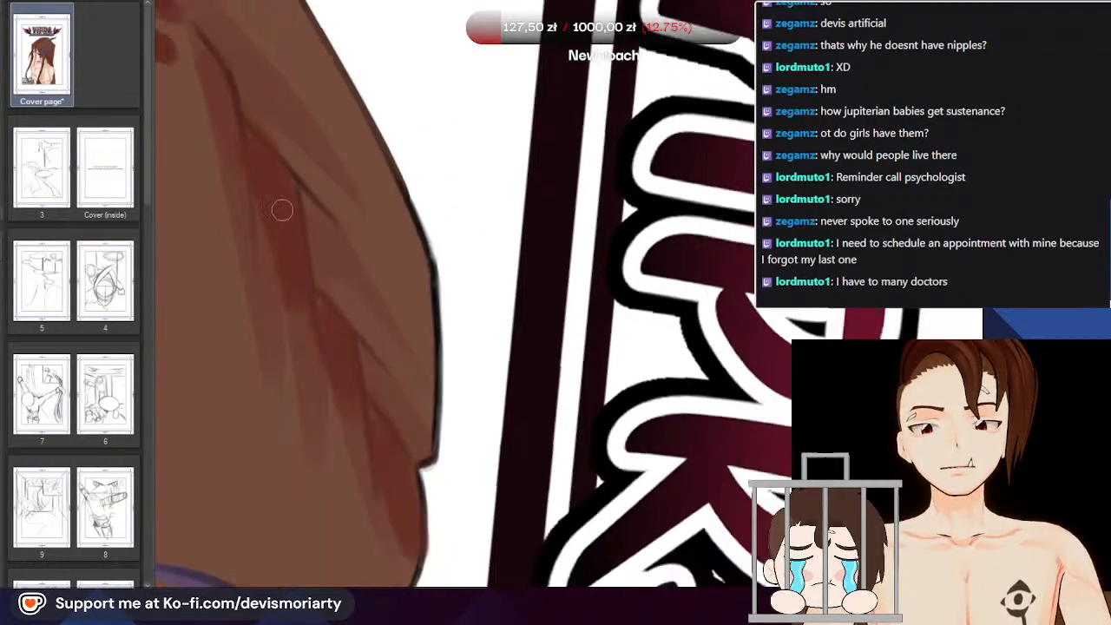
Paint a dark red accent beside the short crease in the crown's middle lock and blend it into the brown
scroll(265, 169, "up", 2)
scroll(265, 170, "up", 1)
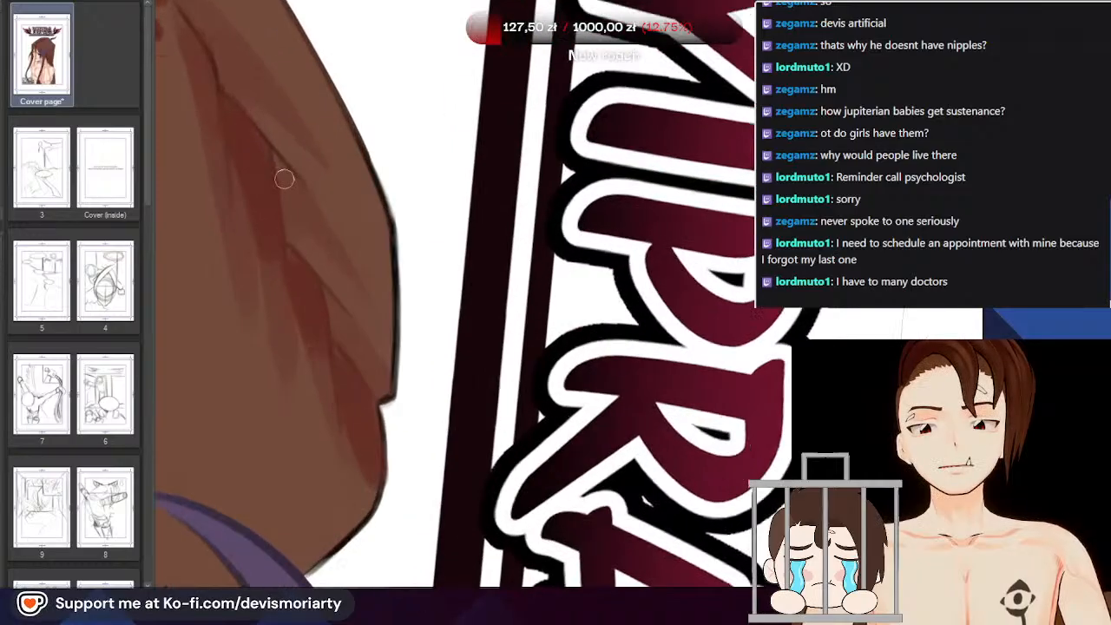
scroll(248, 136, "up", 1)
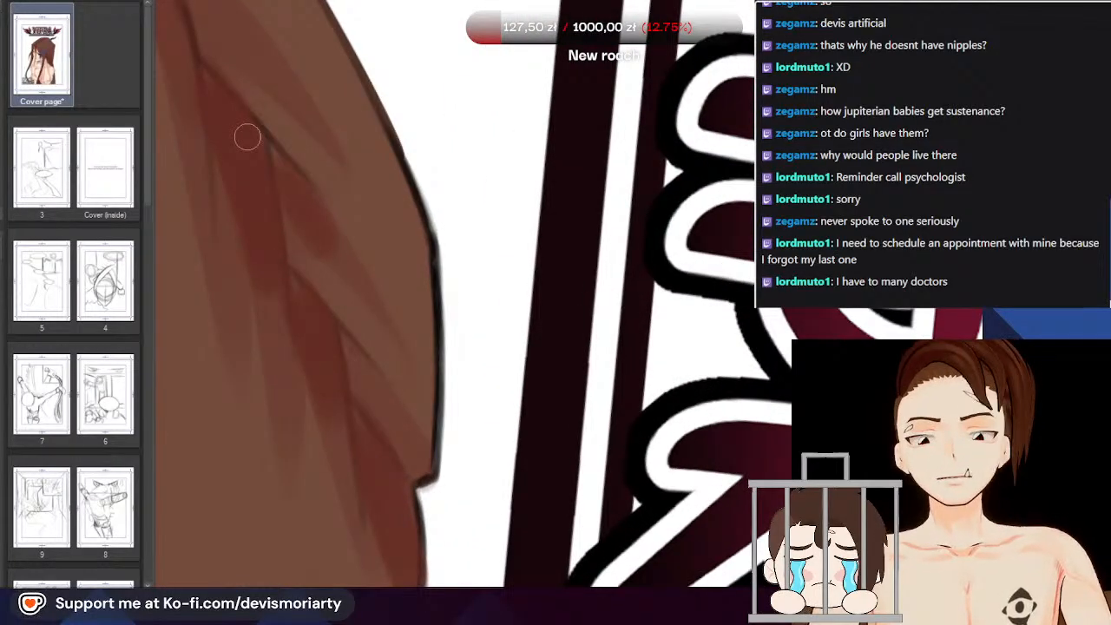
scroll(320, 154, "down", 2)
scroll(286, 171, "up", 3)
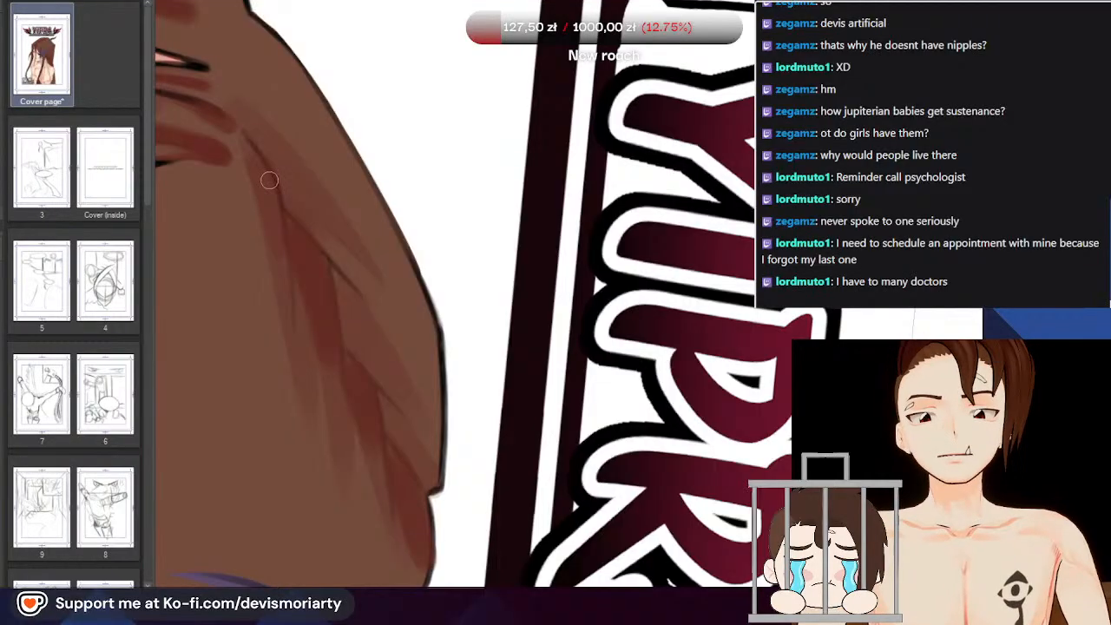
Deepen the crown's upper lock with dark red shading from the forehead strands' roots down to the crease, softening its end
scroll(304, 224, "up", 2)
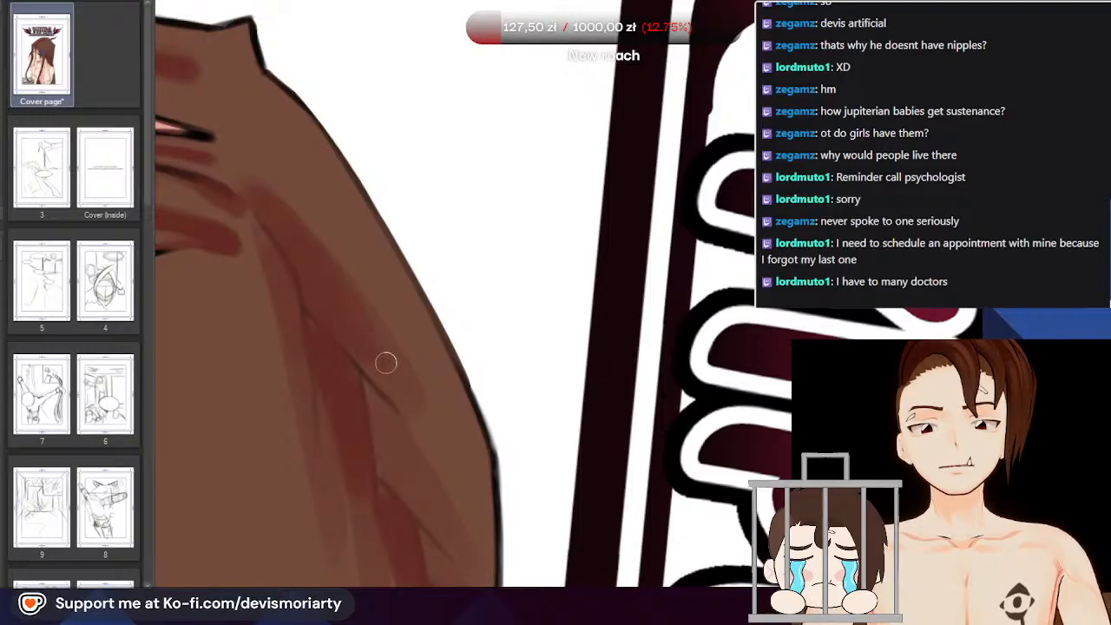
scroll(385, 366, "up", 2)
scroll(355, 311, "up", 1)
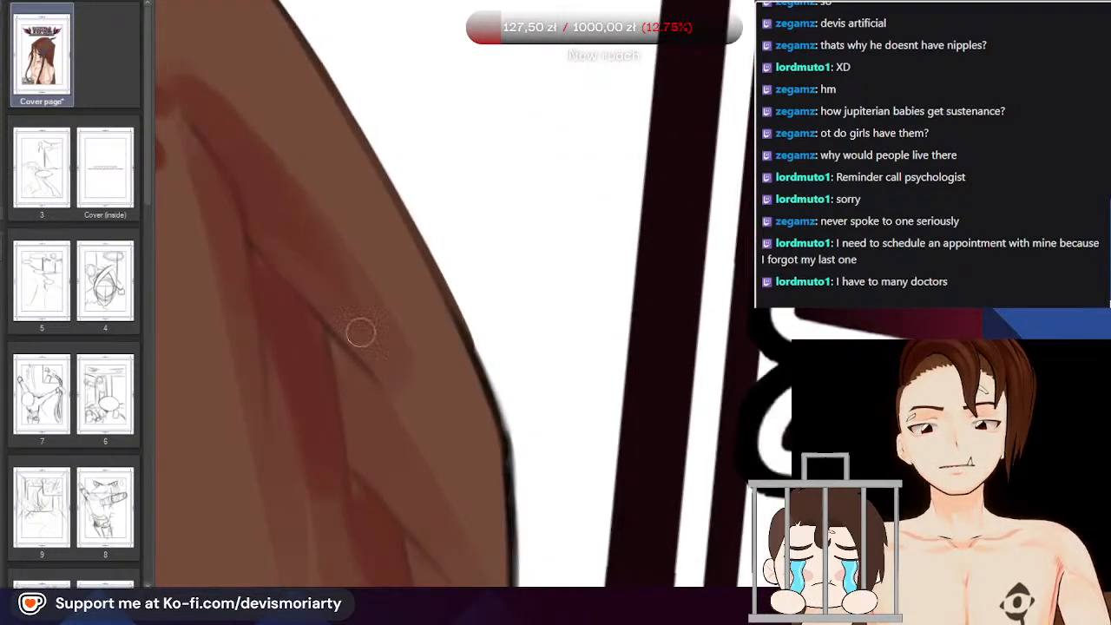
scroll(217, 184, "down", 3)
scroll(224, 189, "up", 3)
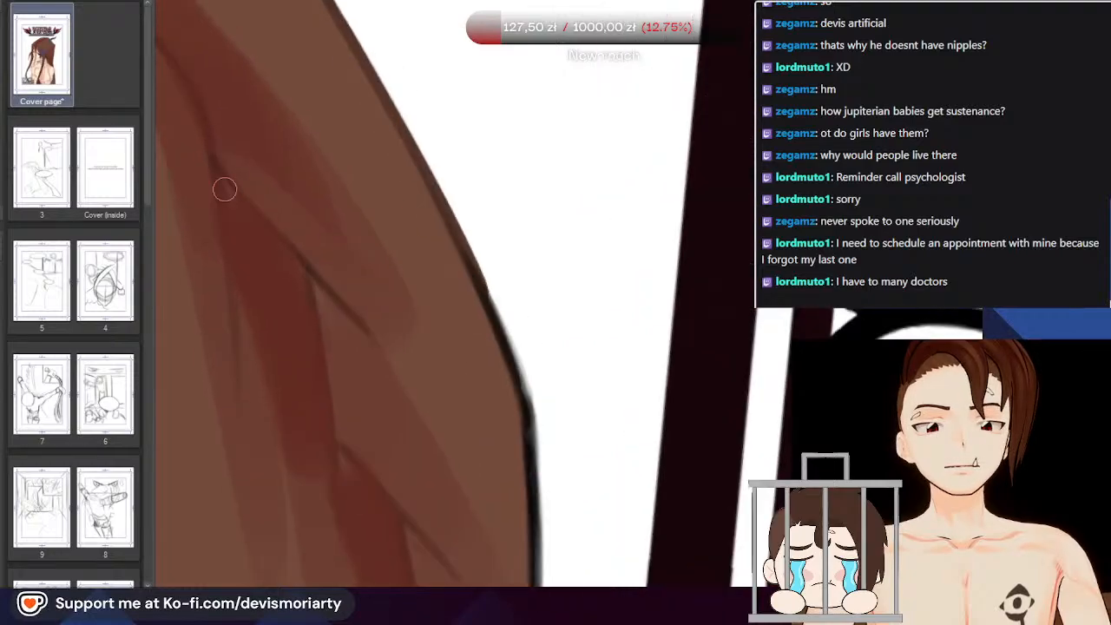
Shade the crown's middle lock in dark red from the inner fold outward and blend the stroke along the lock
scroll(270, 243, "down", 3)
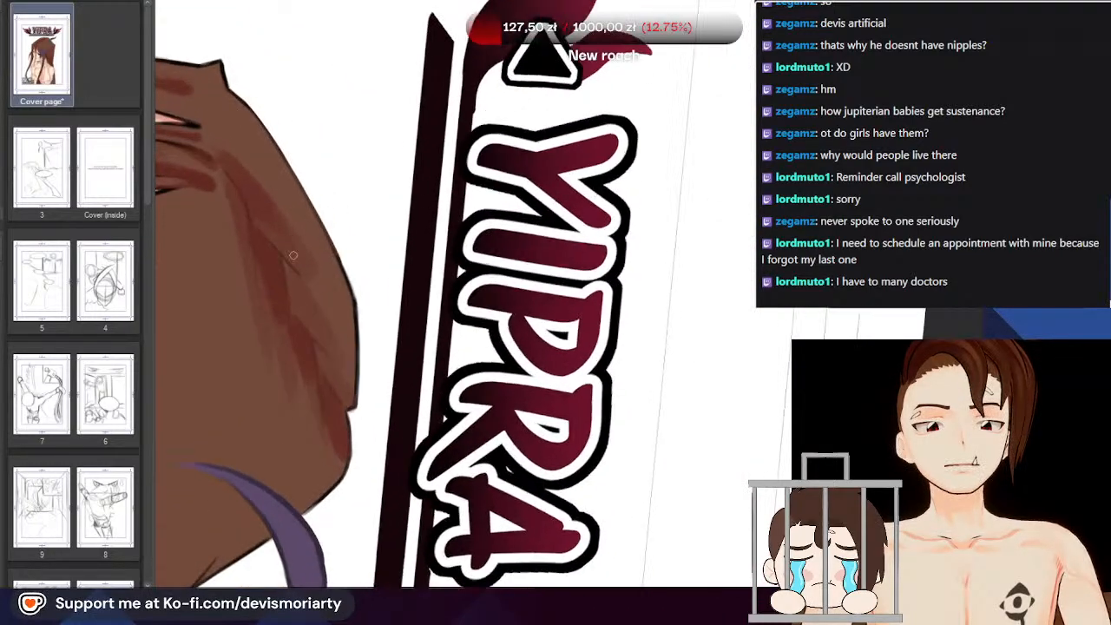
scroll(295, 317, "up", 2)
scroll(240, 255, "down", 3)
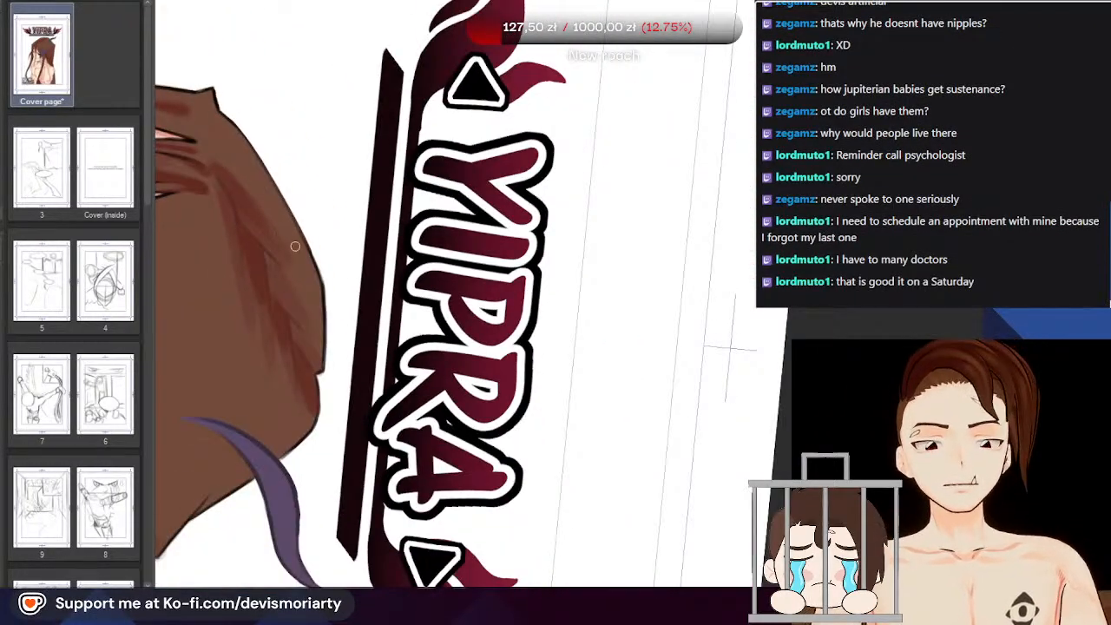
scroll(295, 246, "down", 2)
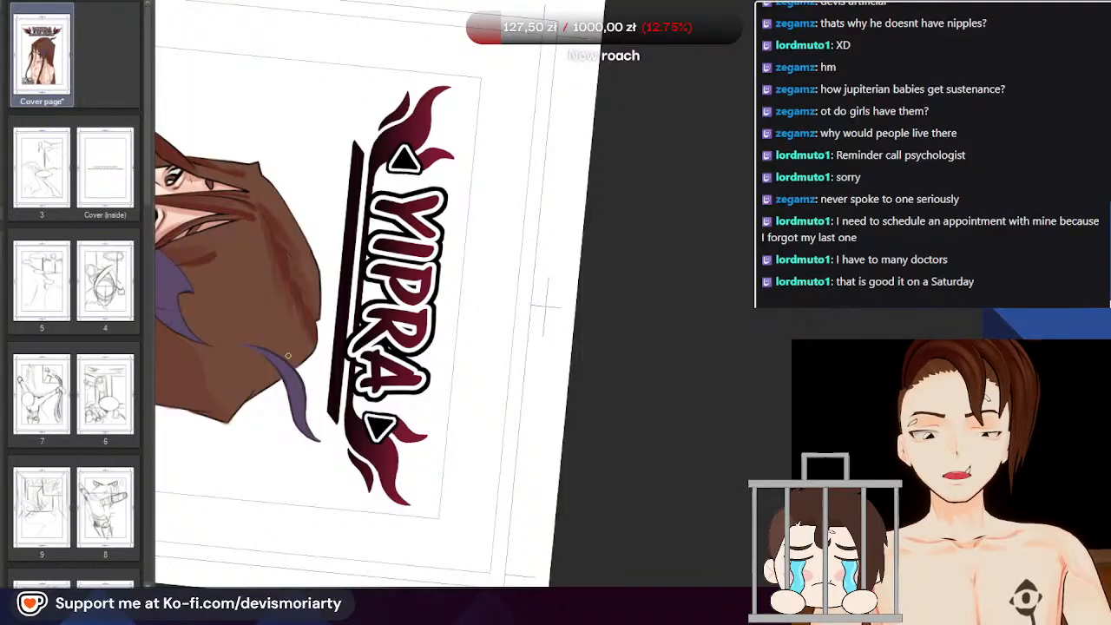
scroll(288, 358, "up", 4)
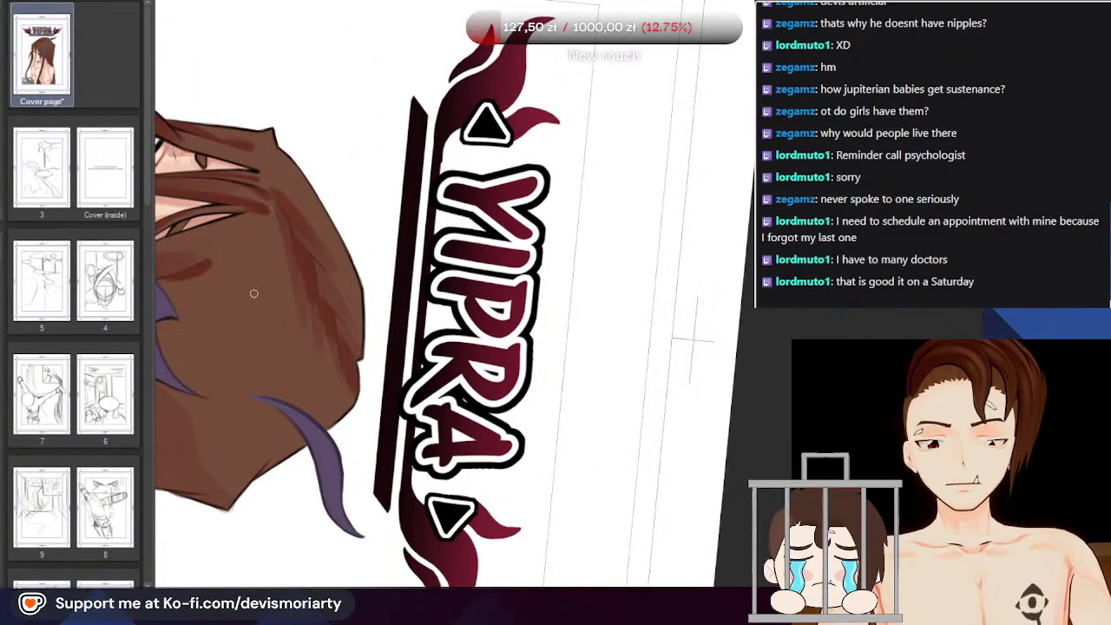
scroll(408, 373, "up", 2)
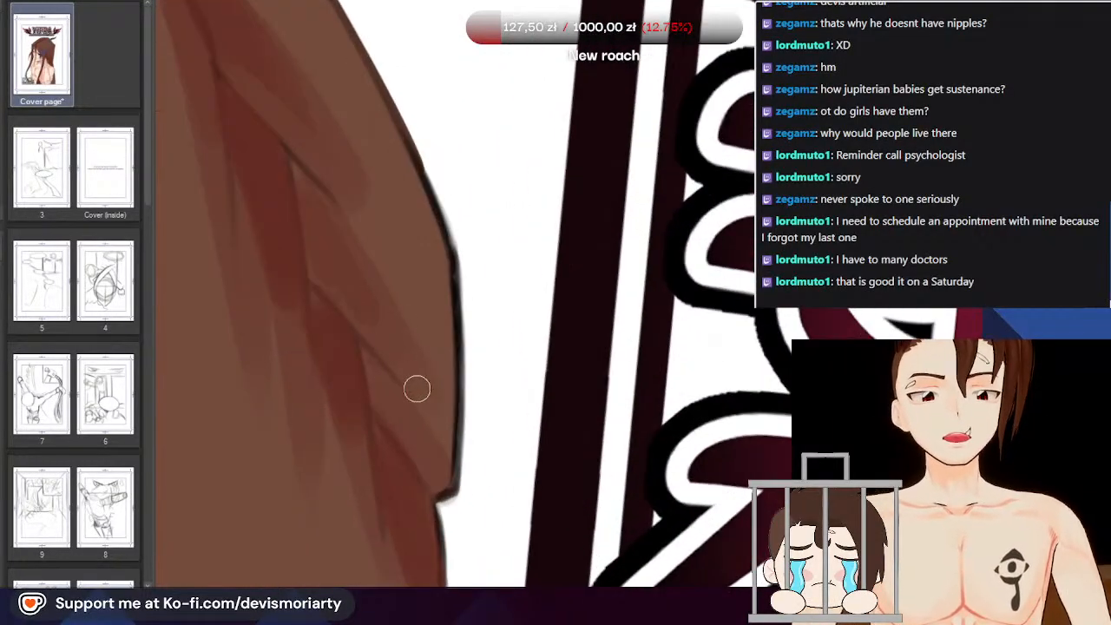
scroll(313, 207, "down", 1)
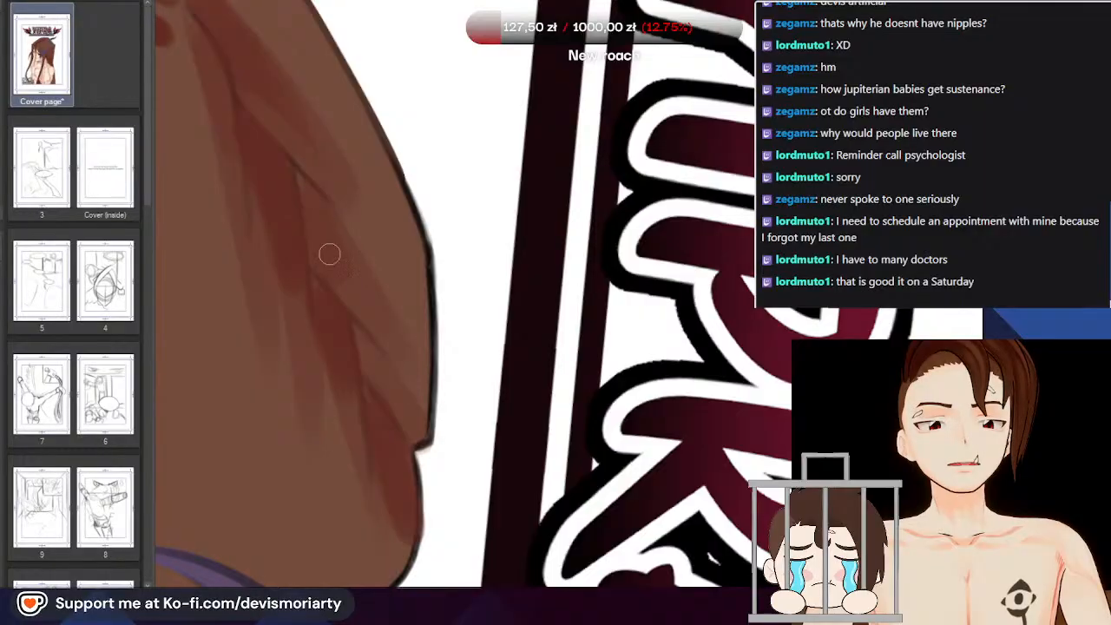
scroll(319, 255, "up", 3)
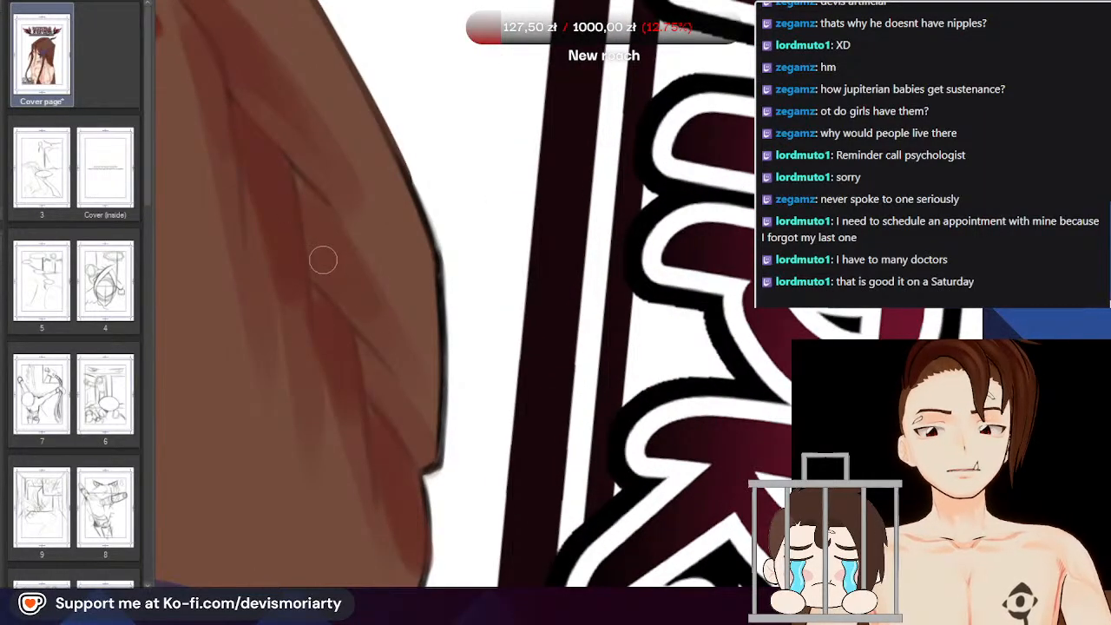
Examine the crown's shading against the rest of the hair and the YIPRA title at a reduced view
scroll(380, 315, "down", 4)
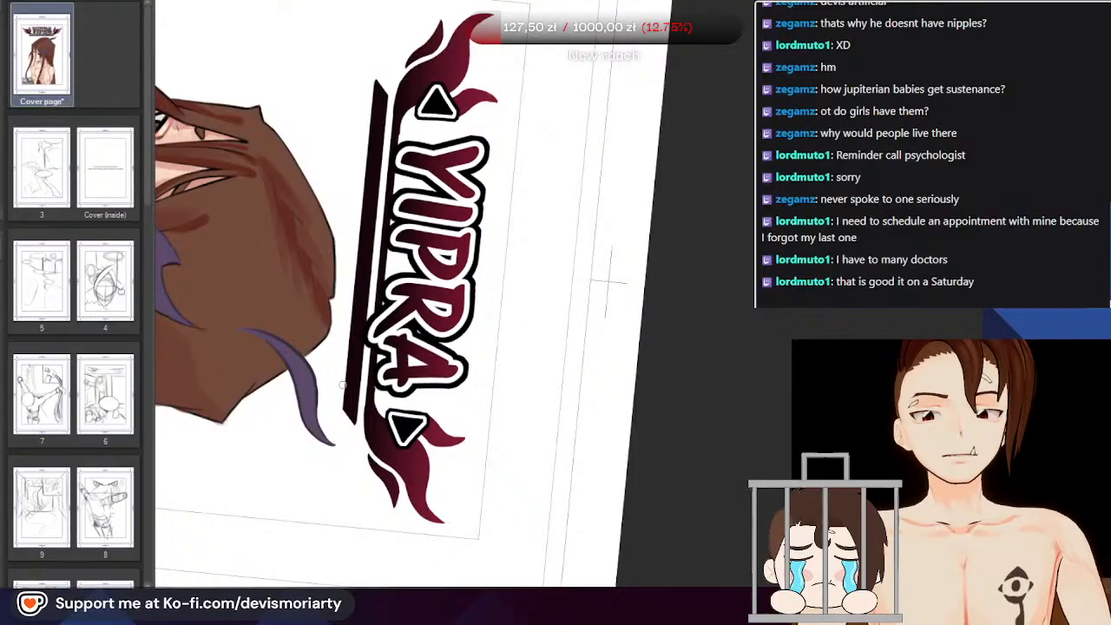
scroll(345, 382, "down", 2)
scroll(345, 382, "up", 2)
scroll(345, 382, "down", 2)
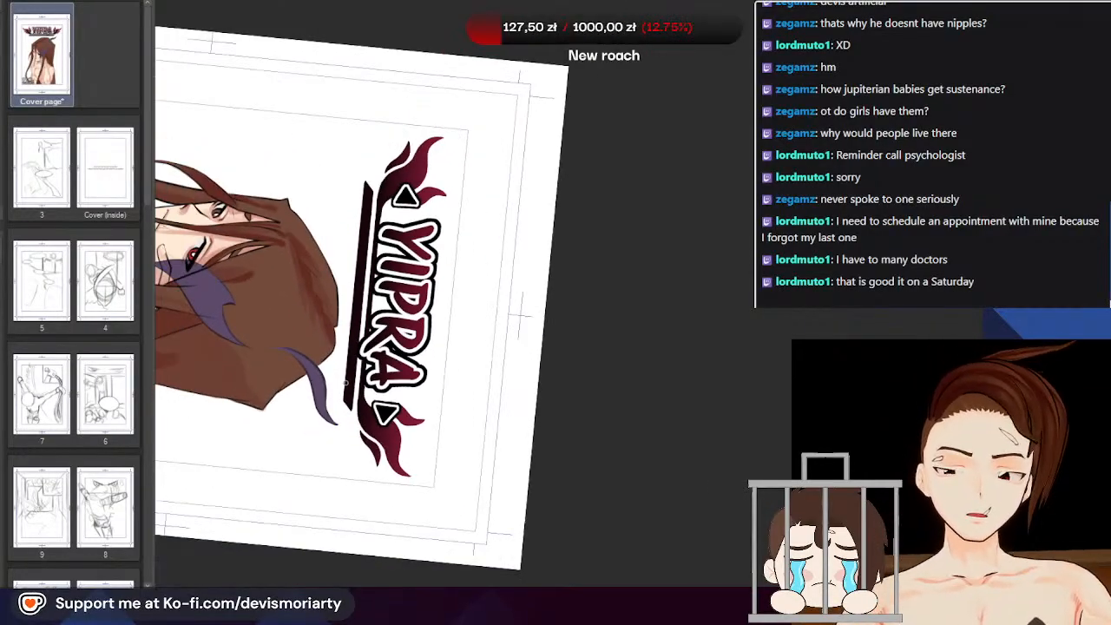
scroll(344, 382, "up", 1)
scroll(345, 381, "up", 1)
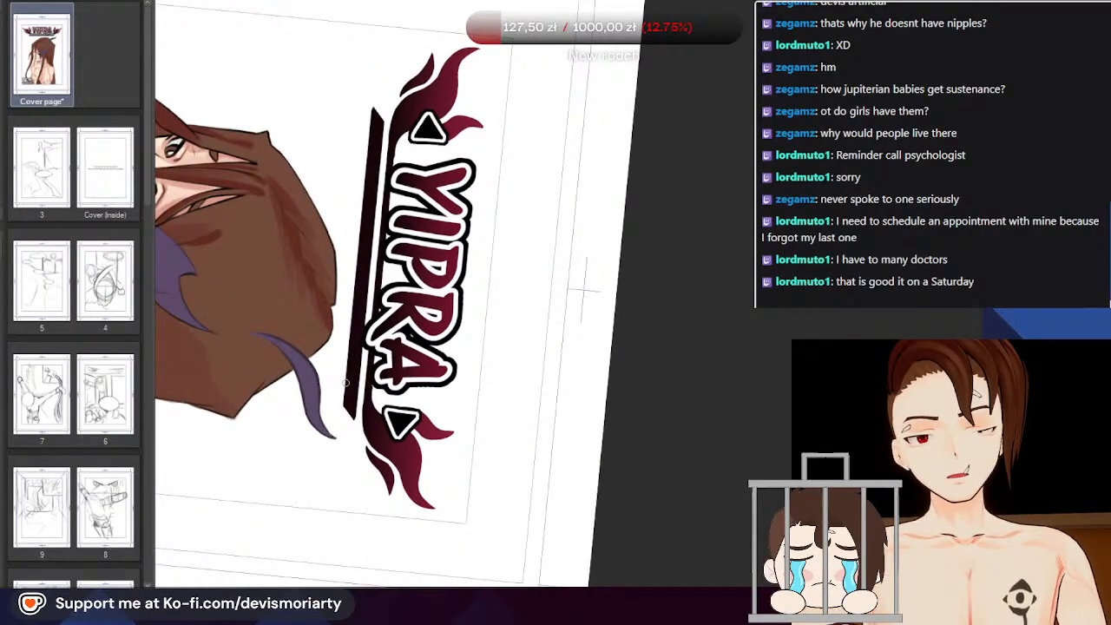
scroll(304, 371, "down", 1)
scroll(260, 182, "up", 2)
scroll(289, 367, "down", 2)
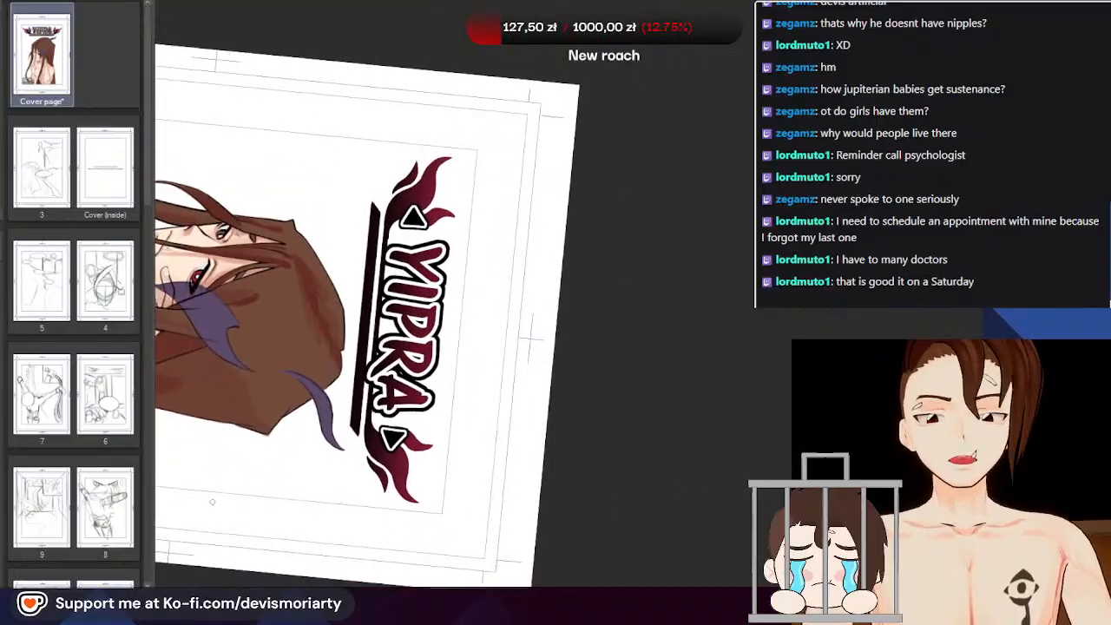
Paint a dark red shadow along the back hair's outer edge, running down from the sharp corner behind the crown
scroll(290, 565, "up", 3)
left_click_drag(292, 585, 738, 347)
scroll(320, 416, "down", 3)
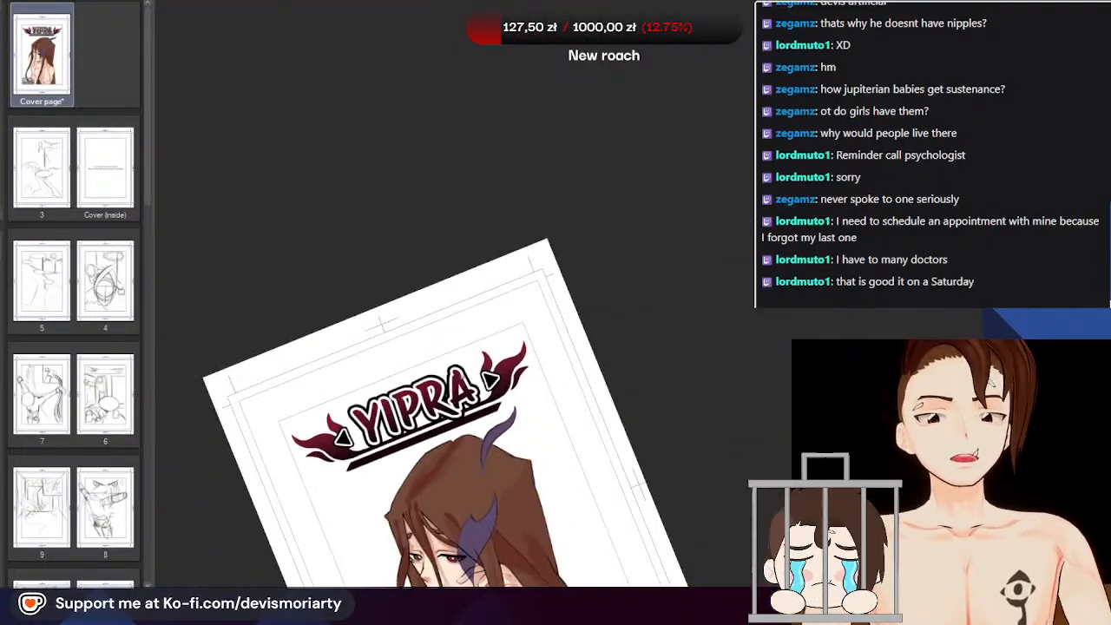
scroll(320, 175, "up", 2)
scroll(320, 175, "down", 2)
scroll(284, 241, "up", 6)
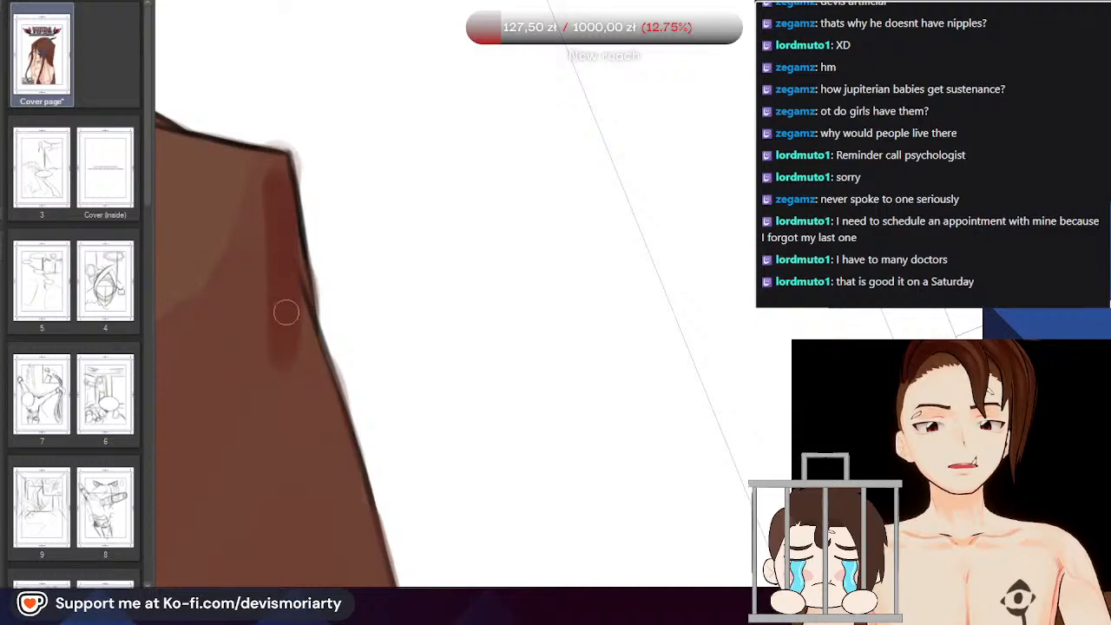
scroll(280, 269, "down", 2)
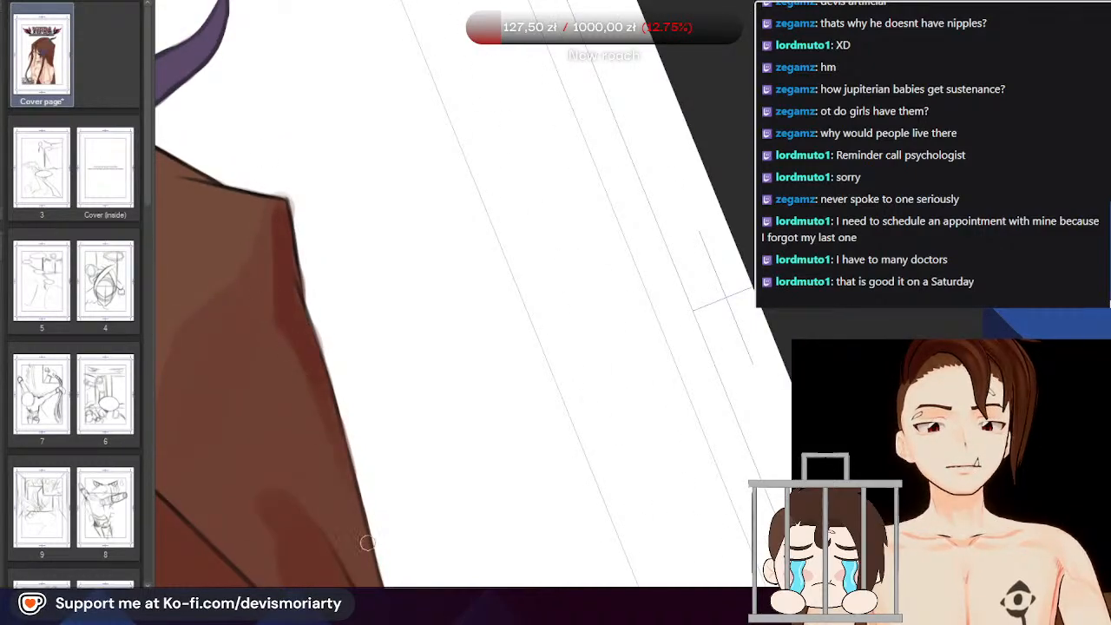
Refine the dark red shadow at the back hair's corner and carry it along the outer edge toward the shoulder
scroll(332, 377, "down", 2)
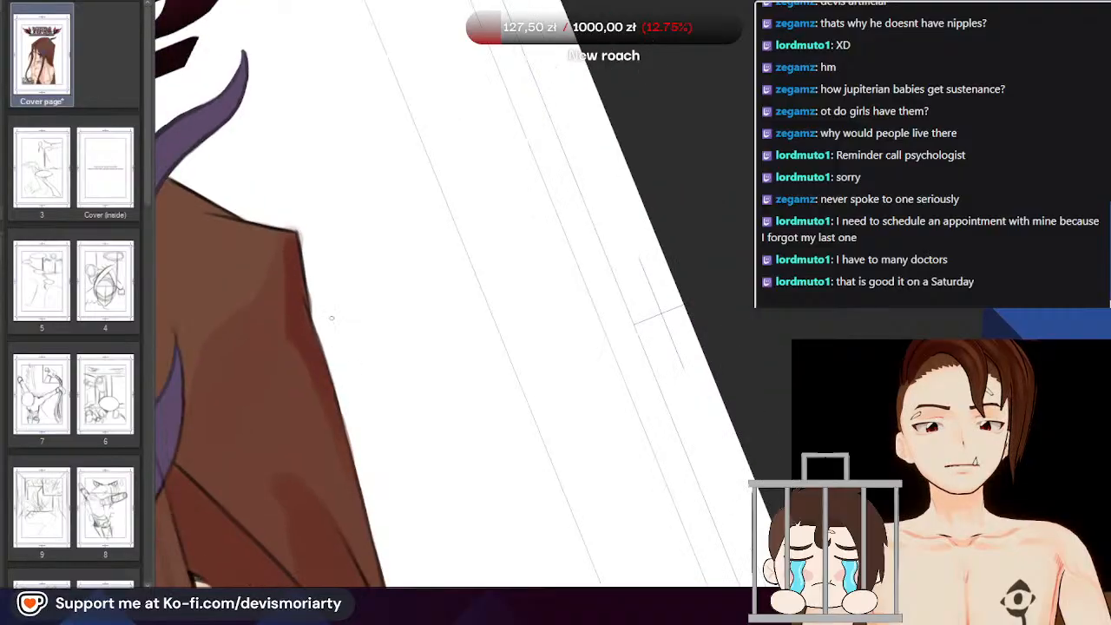
scroll(298, 293, "up", 2)
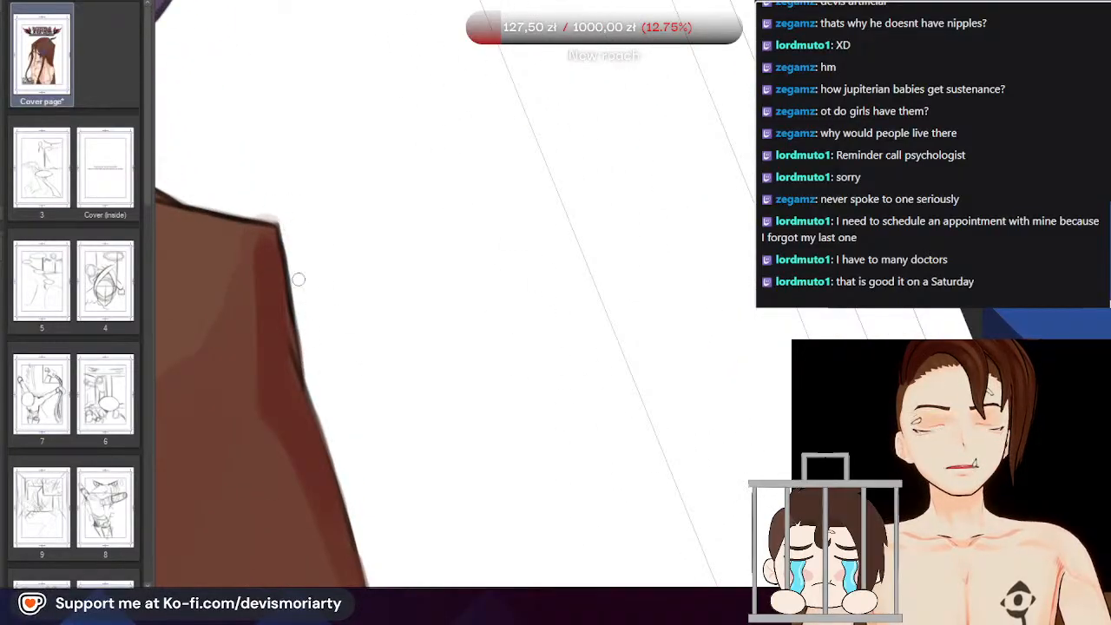
scroll(244, 203, "down", 3)
scroll(330, 280, "up", 3)
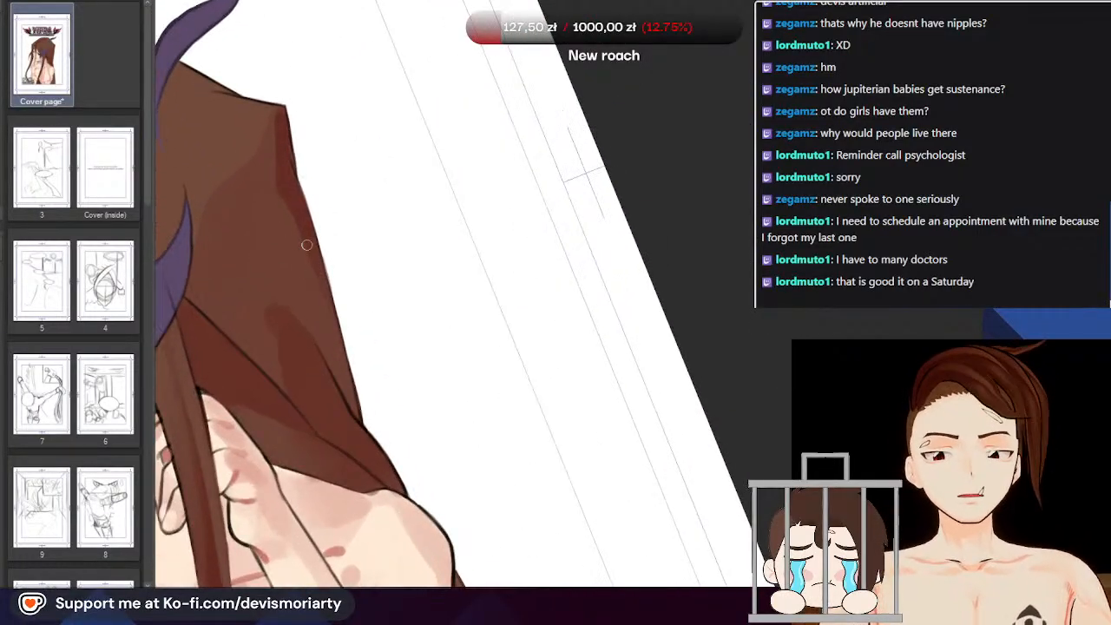
scroll(330, 280, "down", 2)
scroll(340, 370, "up", 3)
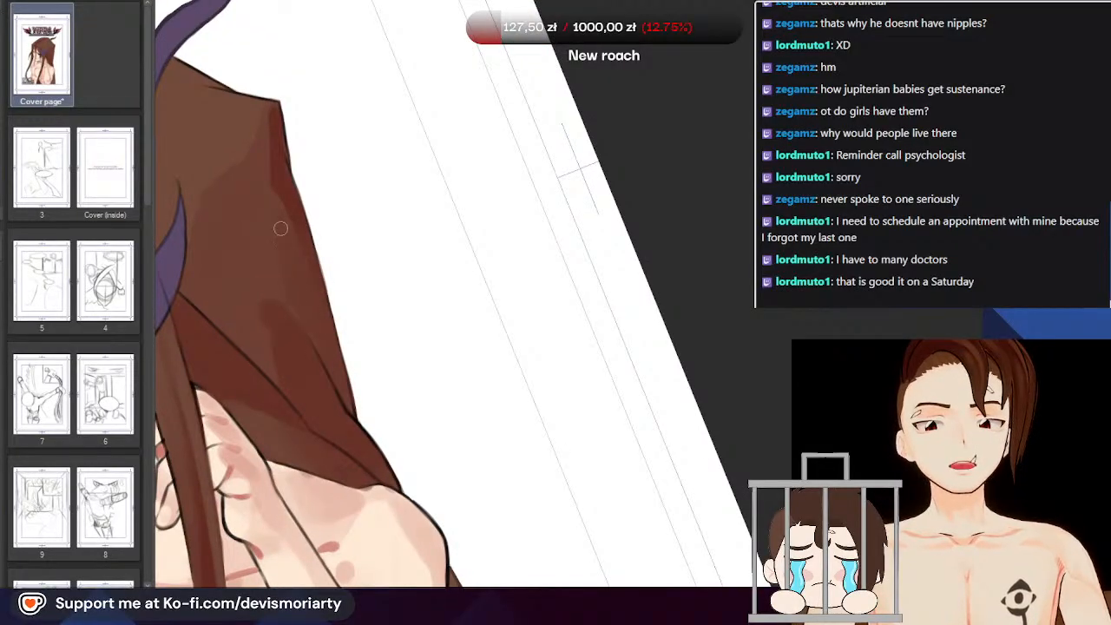
scroll(280, 228, "down", 2)
scroll(295, 240, "up", 2)
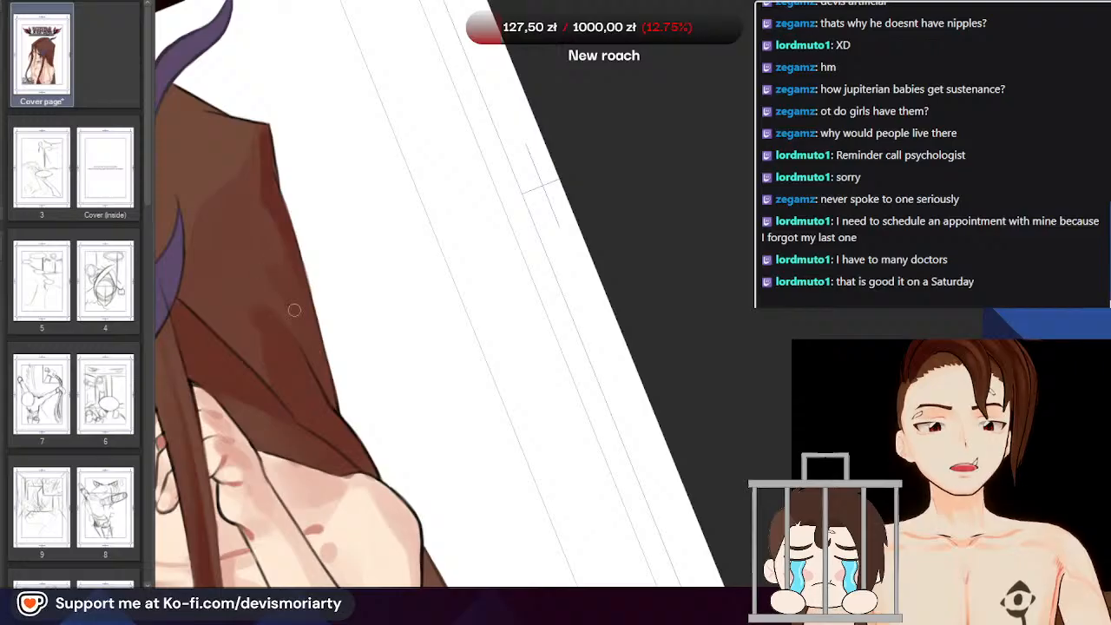
Soften the inner side of the back hair's edge shadow with broader strokes, blending it into the brown above the lower fold
scroll(282, 241, "down", 1)
scroll(282, 241, "up", 3)
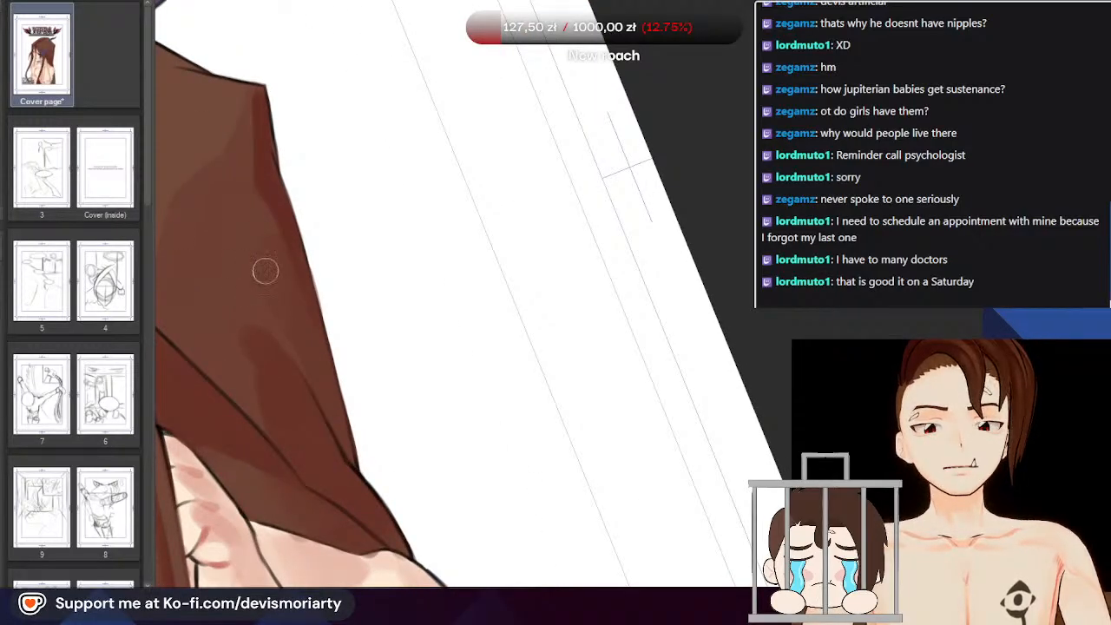
scroll(304, 332, "down", 1)
scroll(293, 269, "up", 2)
left_click_drag(245, 150, 298, 208)
scroll(293, 265, "down", 1)
scroll(296, 282, "up", 1)
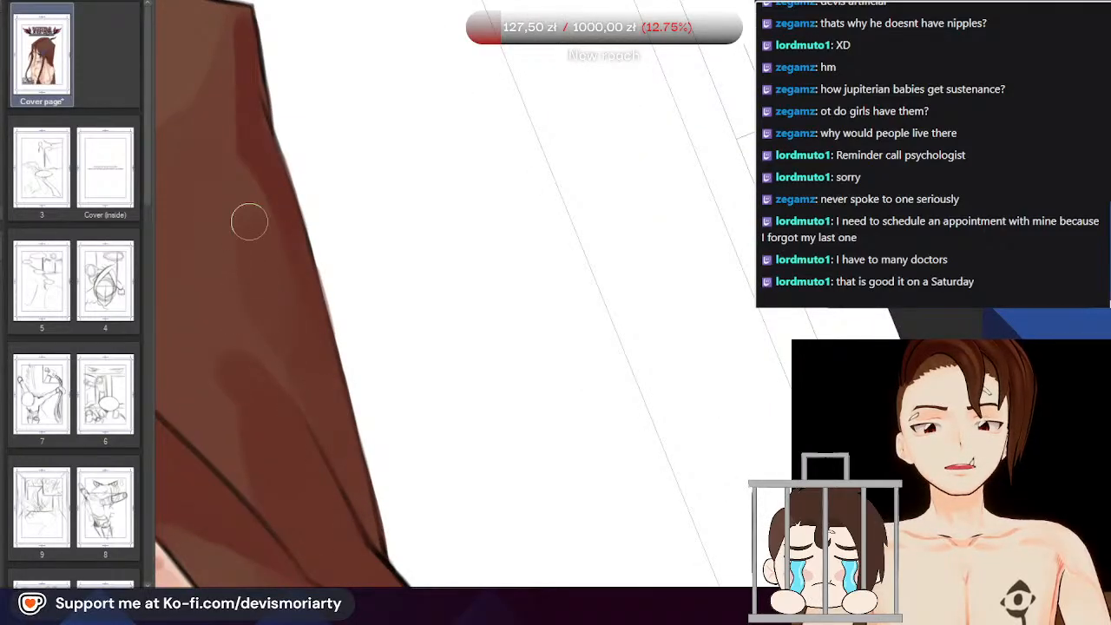
scroll(199, 272, "down", 1)
scroll(202, 267, "up", 1)
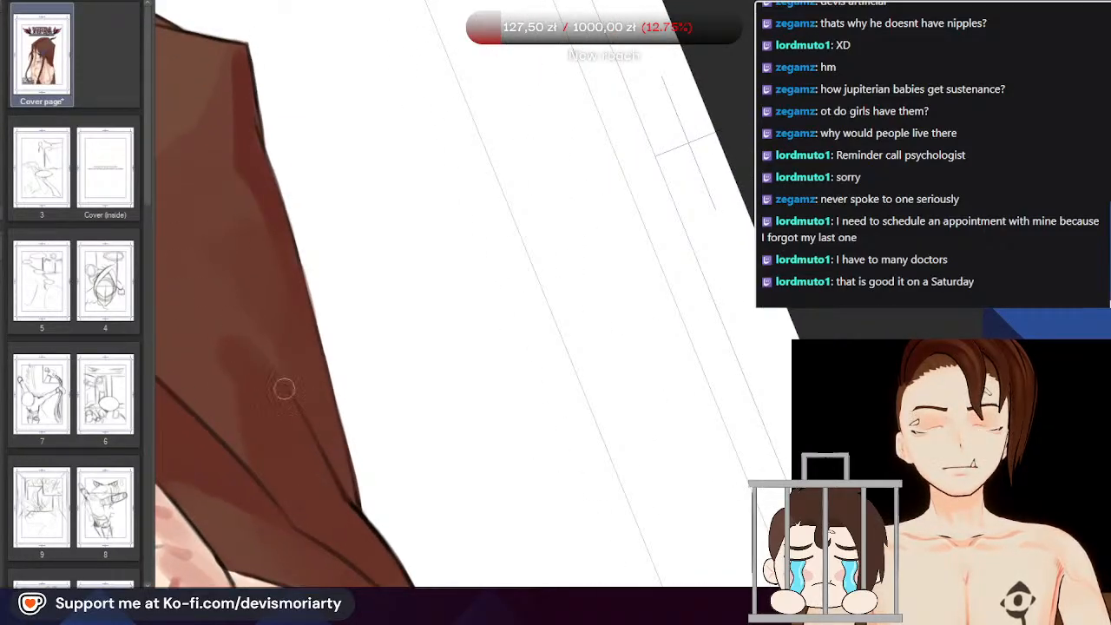
Blend the dark patch at the back hair's lower fold into the shadow along the outer edge
scroll(317, 432, "down", 1)
scroll(316, 434, "down", 1)
scroll(254, 348, "up", 1)
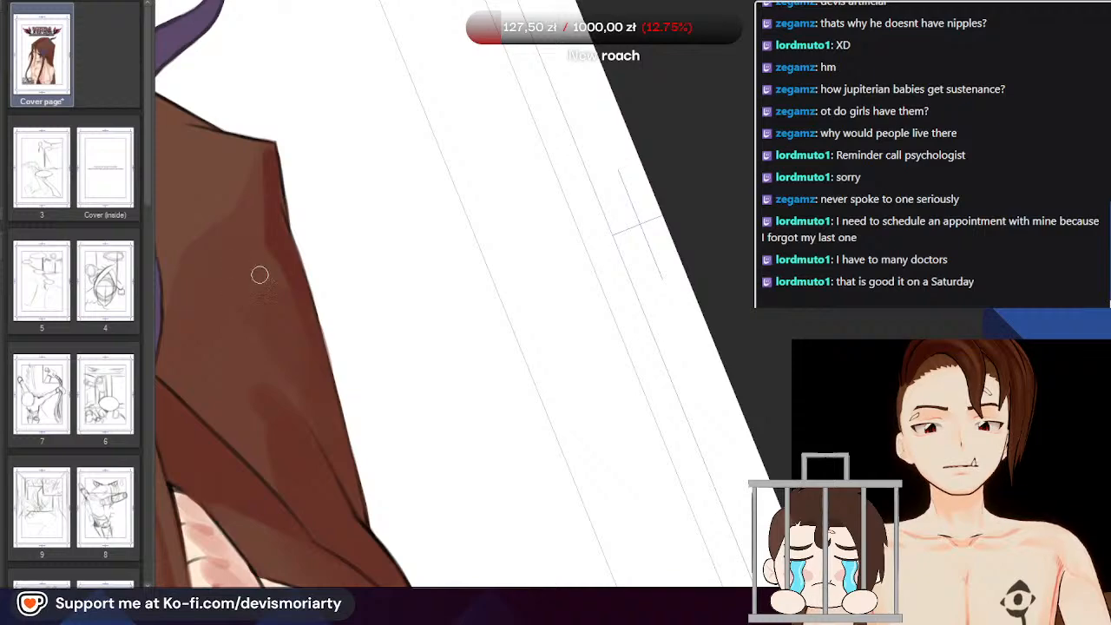
scroll(259, 275, "up", 1)
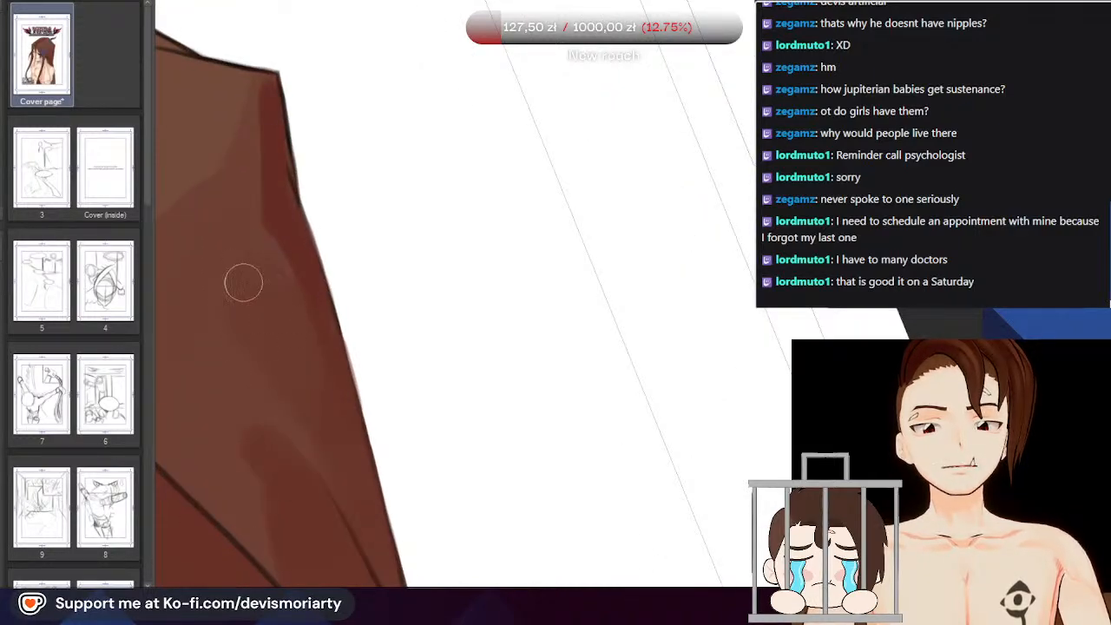
scroll(197, 354, "down", 3)
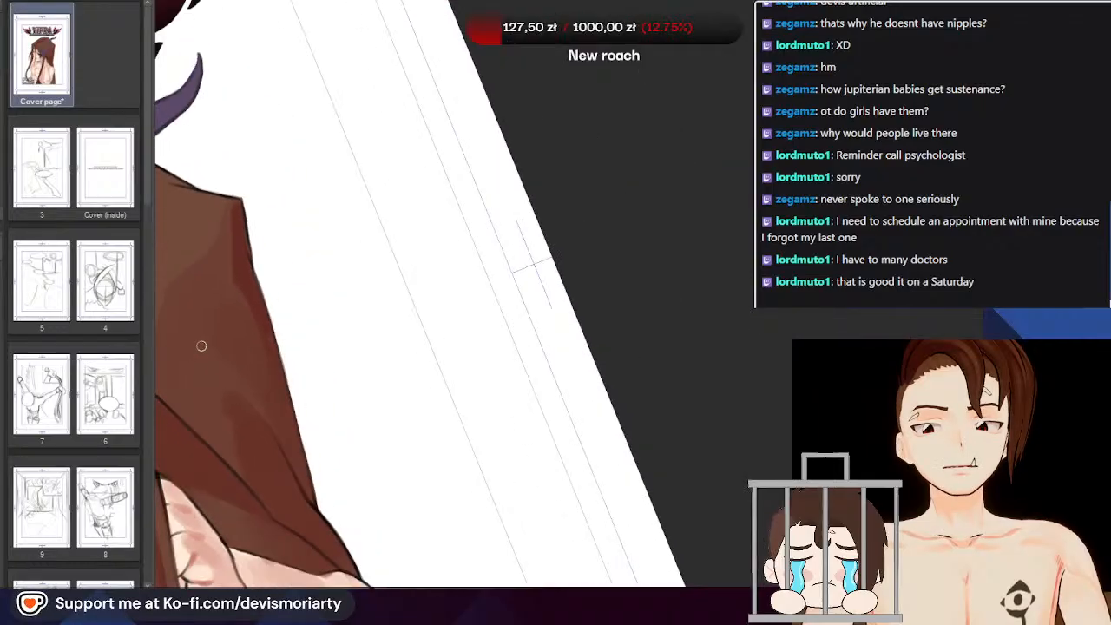
scroll(208, 356, "up", 2)
scroll(210, 354, "down", 2)
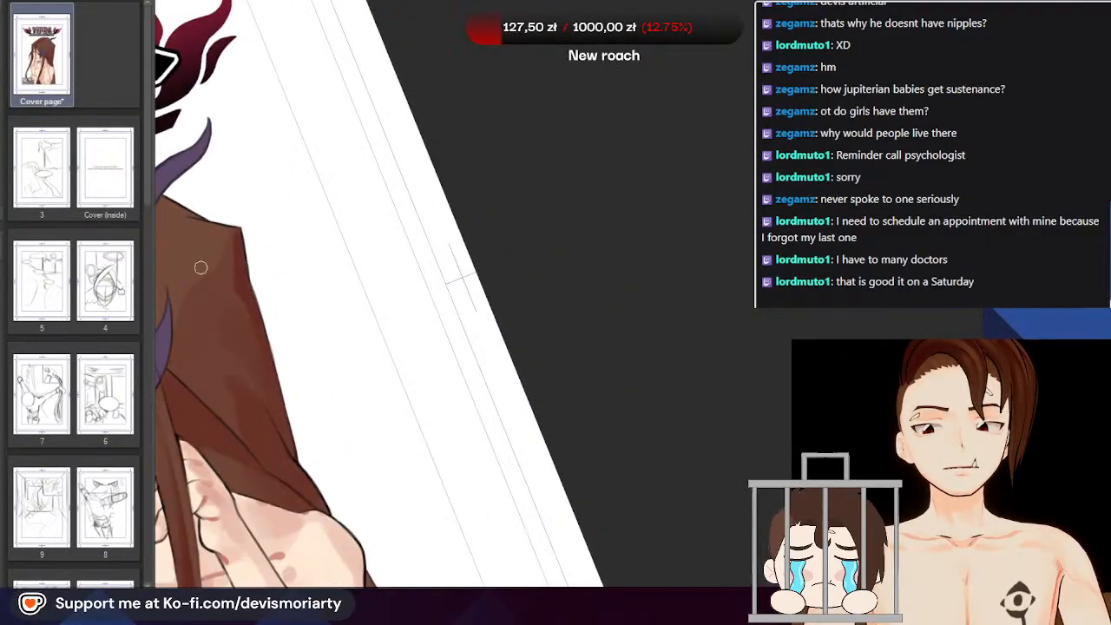
scroll(240, 371, "up", 2)
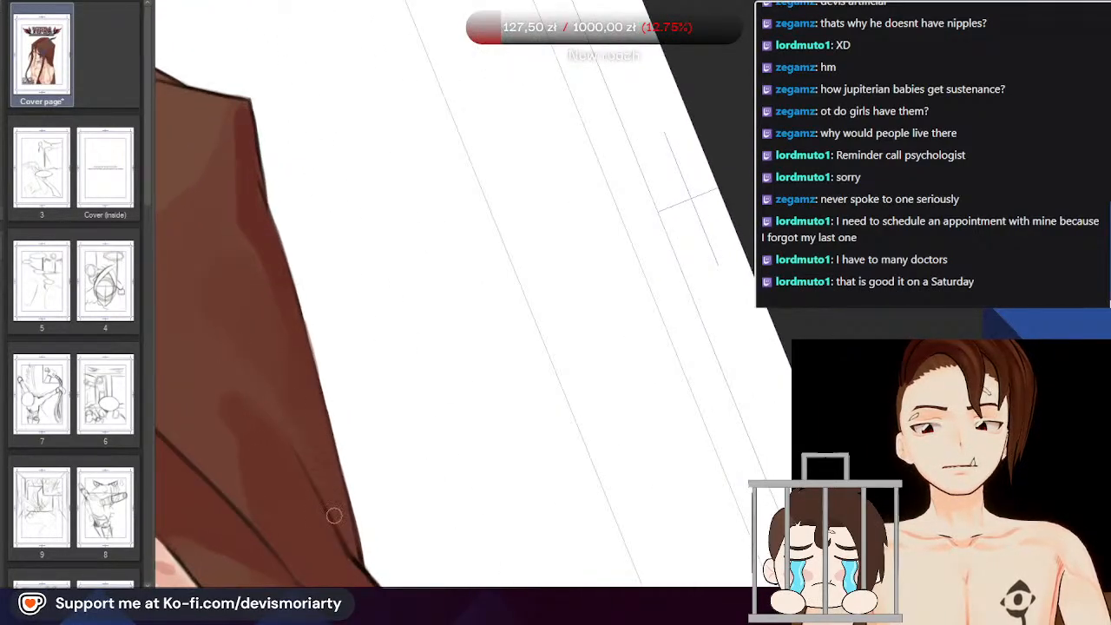
Sample the dark red-brown from the lower fold and widen the back hair's edge shadow inward below the corner
scroll(354, 547, "down", 3)
scroll(270, 345, "up", 3)
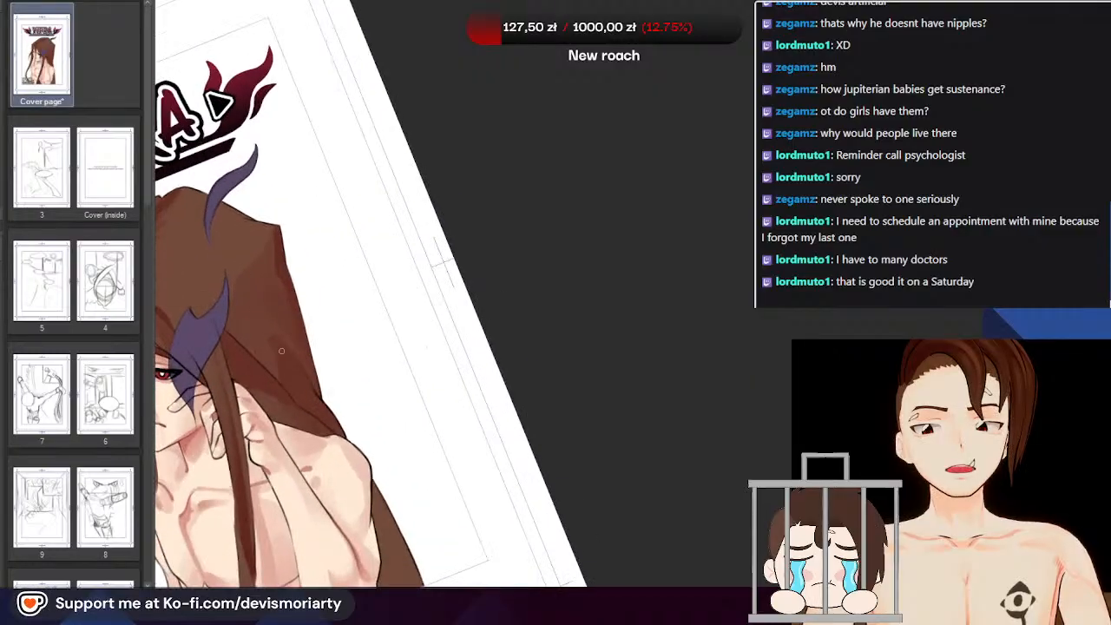
scroll(270, 345, "down", 3)
scroll(303, 365, "up", 4)
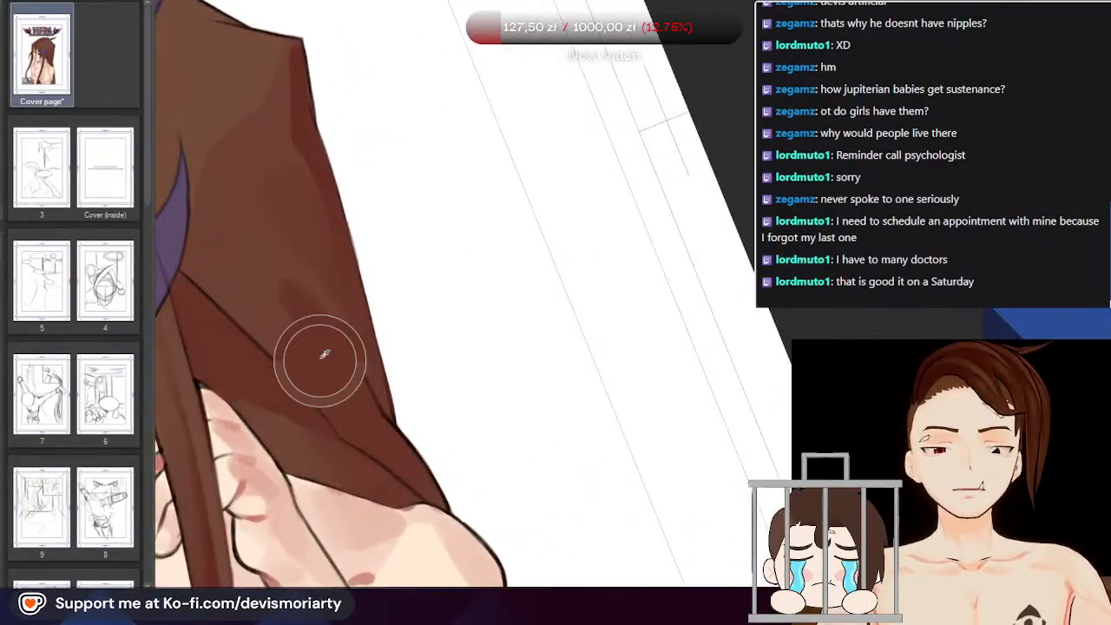
scroll(363, 427, "down", 3)
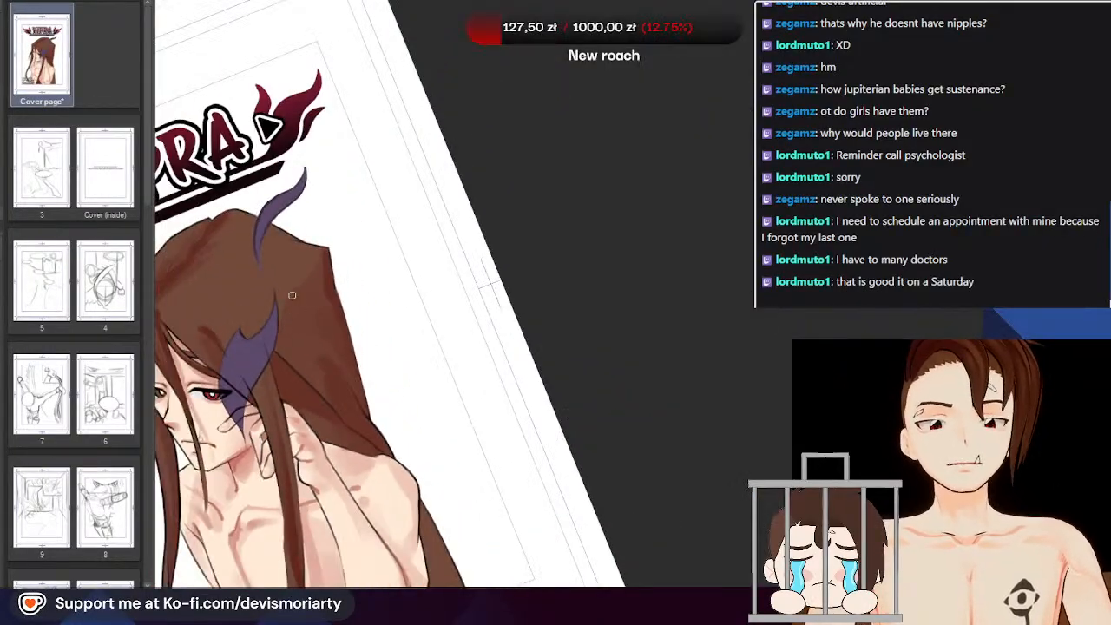
scroll(301, 335, "up", 2)
left_click_drag(746, 252, 290, 524)
scroll(359, 283, "down", 4)
scroll(715, 118, "up", 2)
scroll(359, 409, "up", 4)
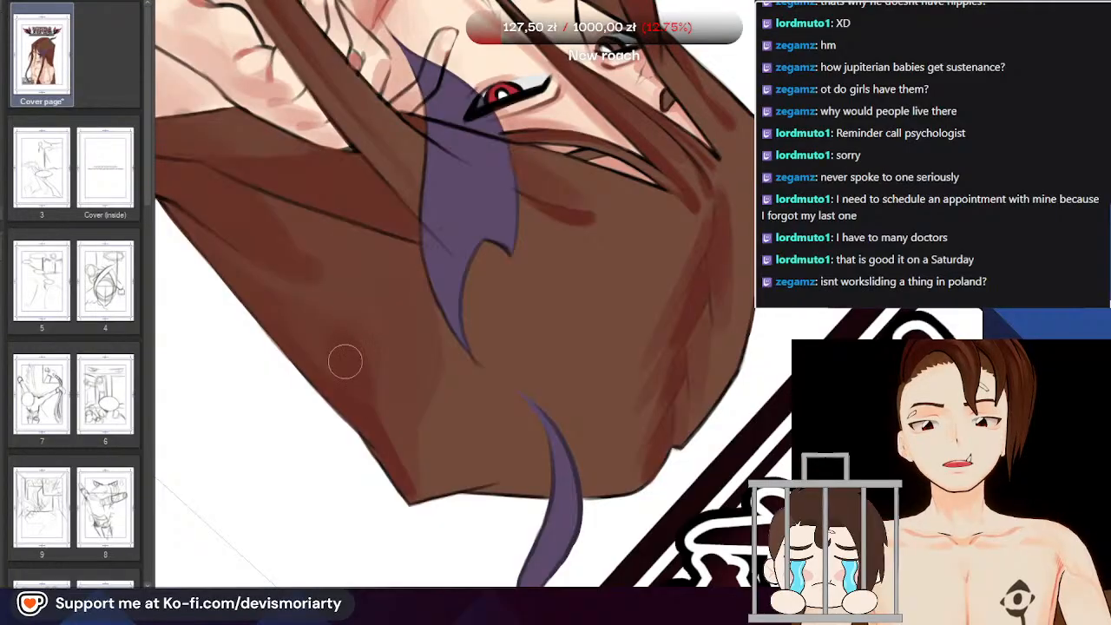
Build up the widened edge shadow between the corner and the lower fold, smoothing its border with the mid-brown
scroll(322, 346, "down", 4)
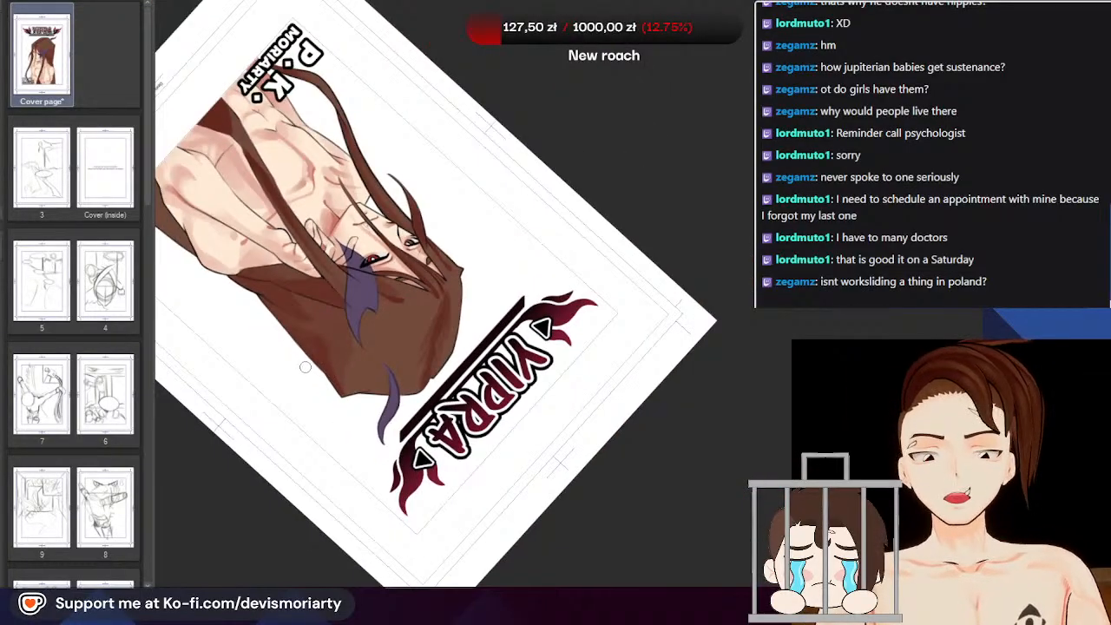
scroll(305, 367, "up", 4)
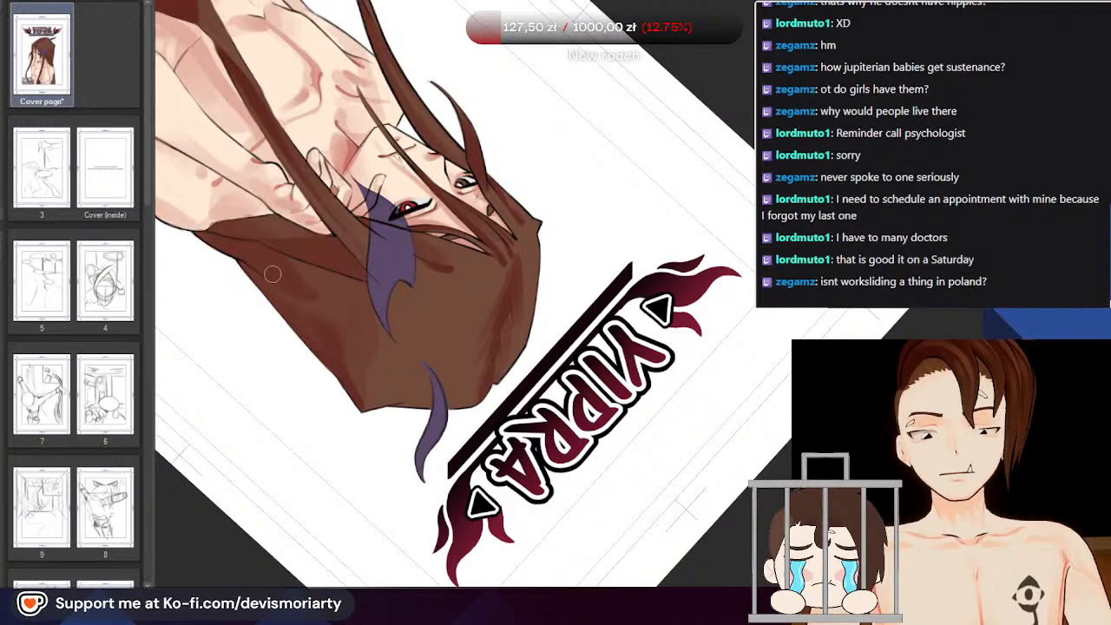
scroll(278, 260, "up", 3)
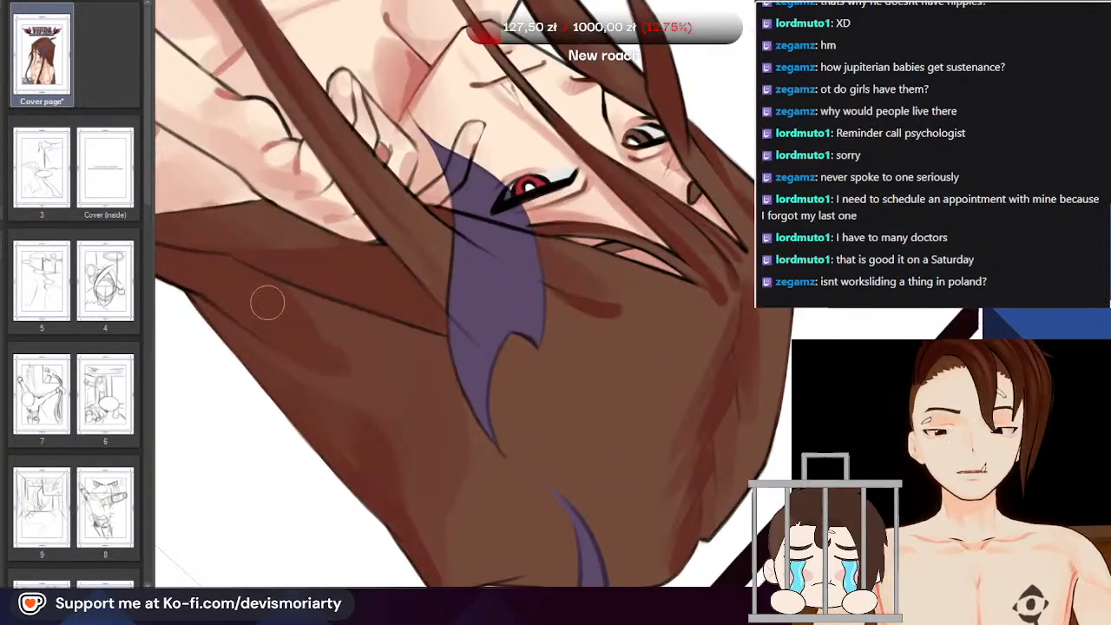
scroll(269, 295, "down", 3)
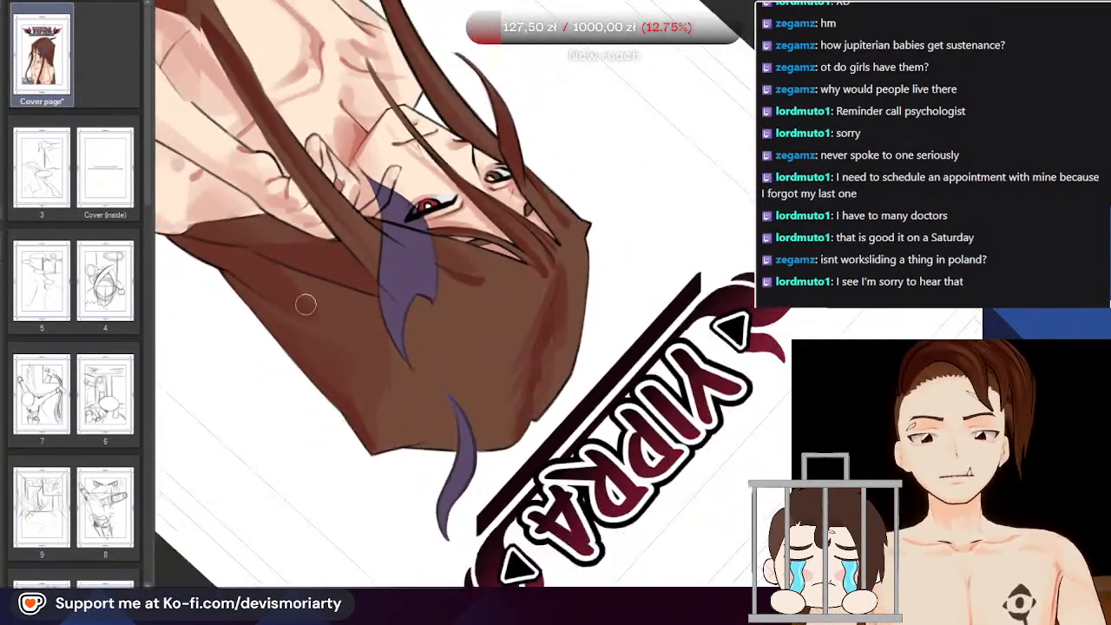
scroll(301, 308, "up", 5)
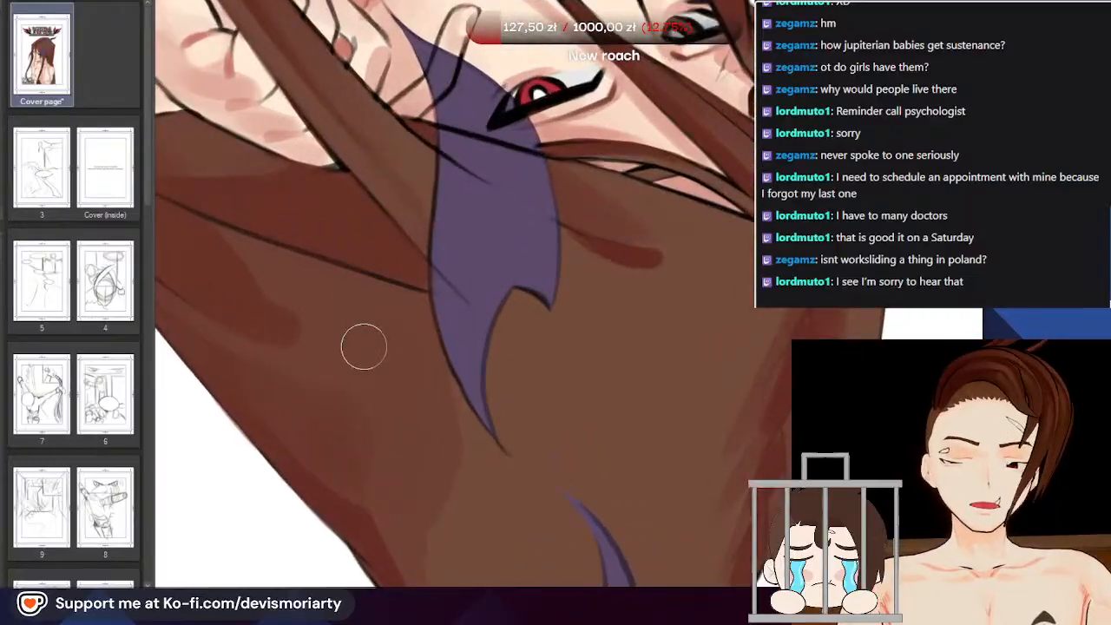
scroll(350, 451, "down", 3)
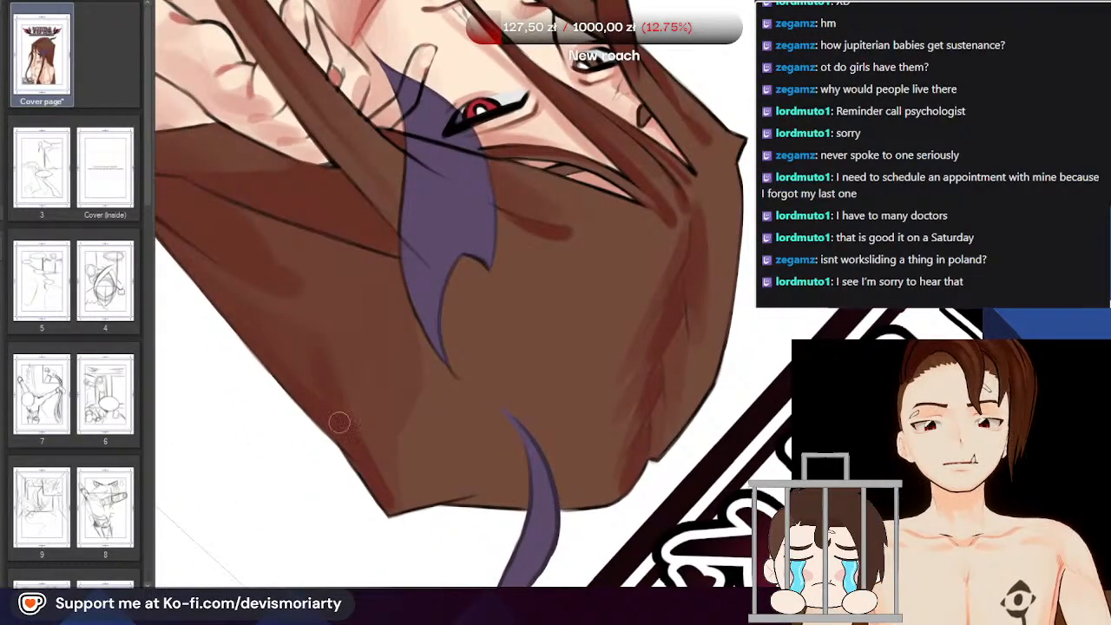
scroll(306, 375, "up", 2)
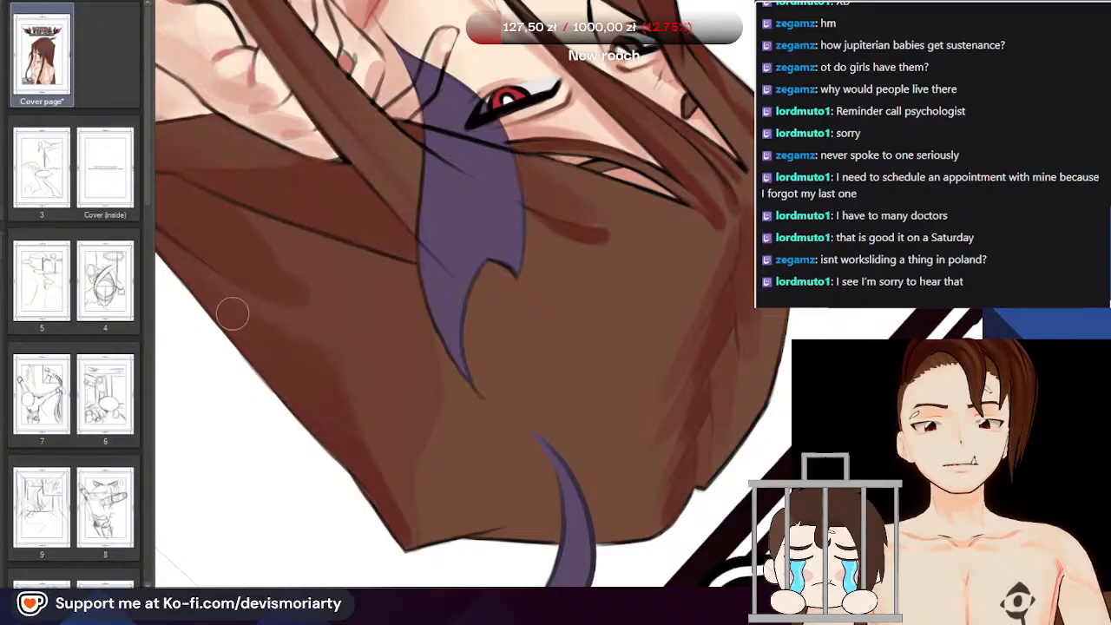
scroll(333, 355, "down", 3)
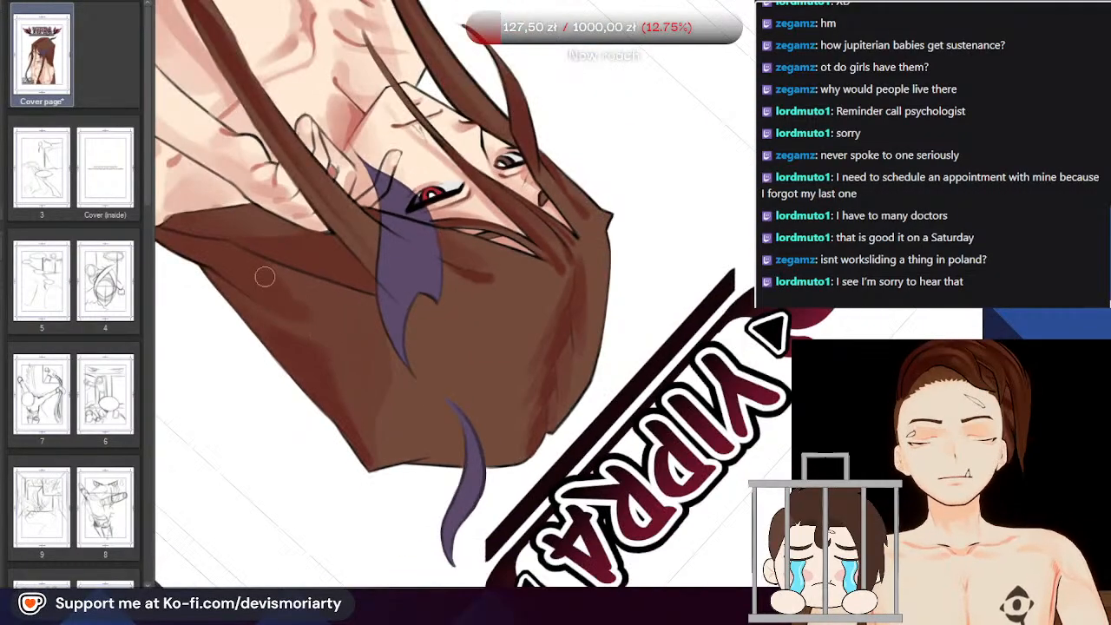
scroll(343, 375, "up", 3)
scroll(289, 462, "down", 1)
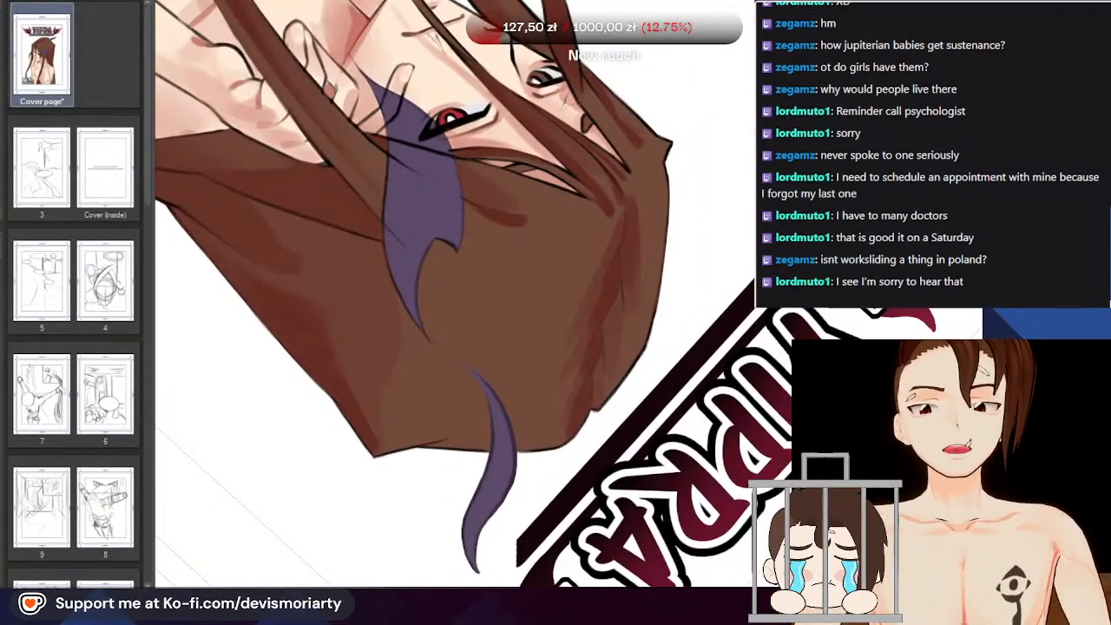
Set the page upright and shape the back hair's edge shadow into a broad dark red wedge tapering toward the corner
key("ctrl+at")
scroll(252, 213, "down", 2)
scroll(588, 379, "up", 4)
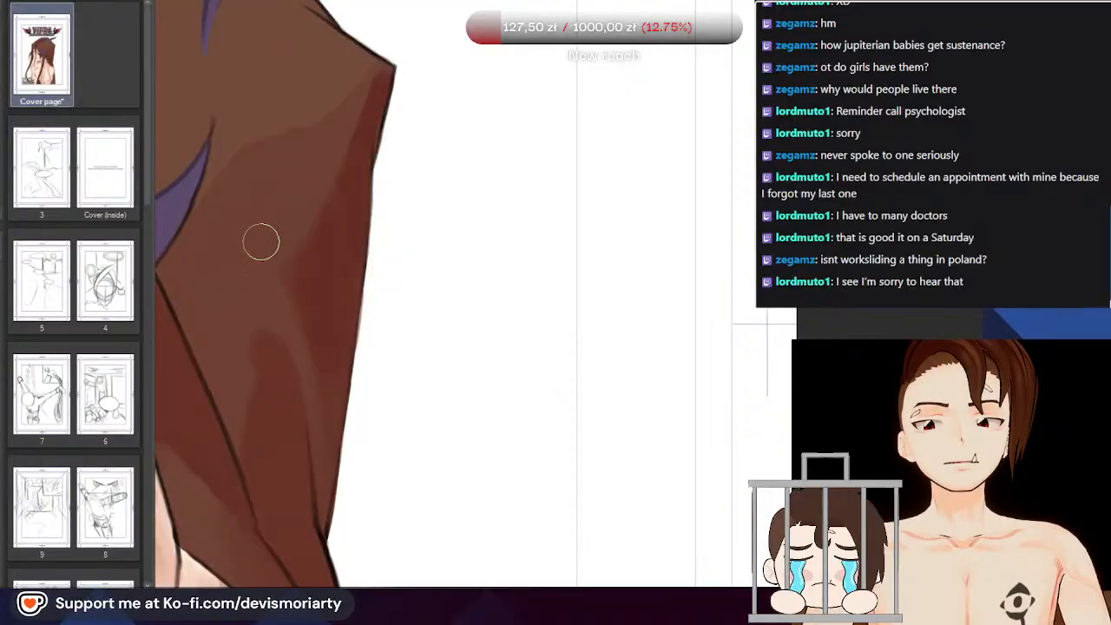
scroll(291, 282, "down", 1)
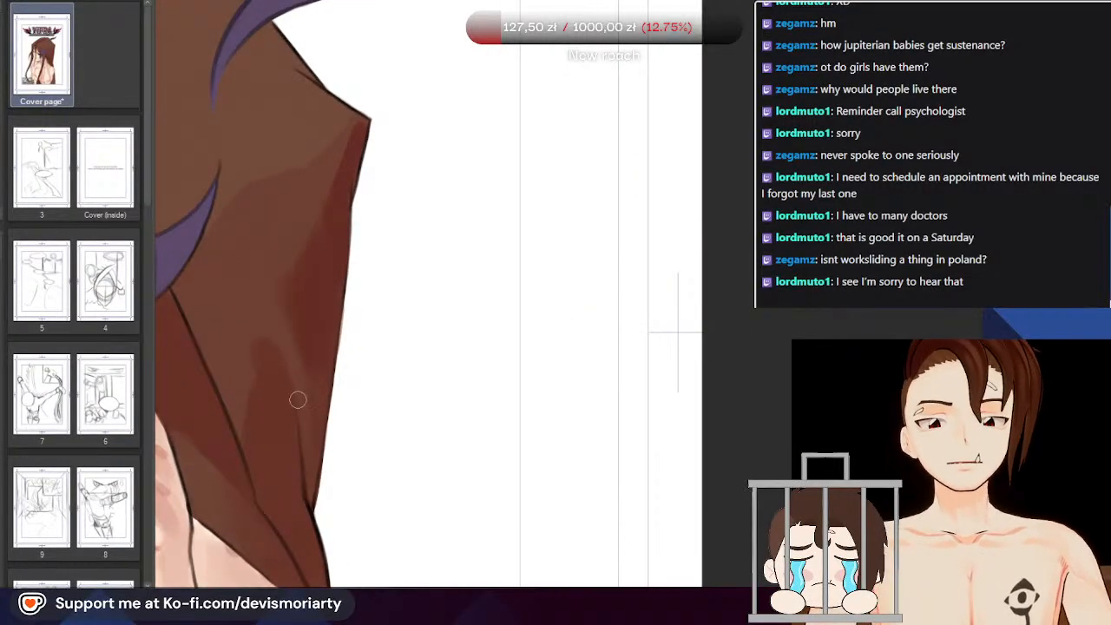
scroll(269, 248, "down", 5)
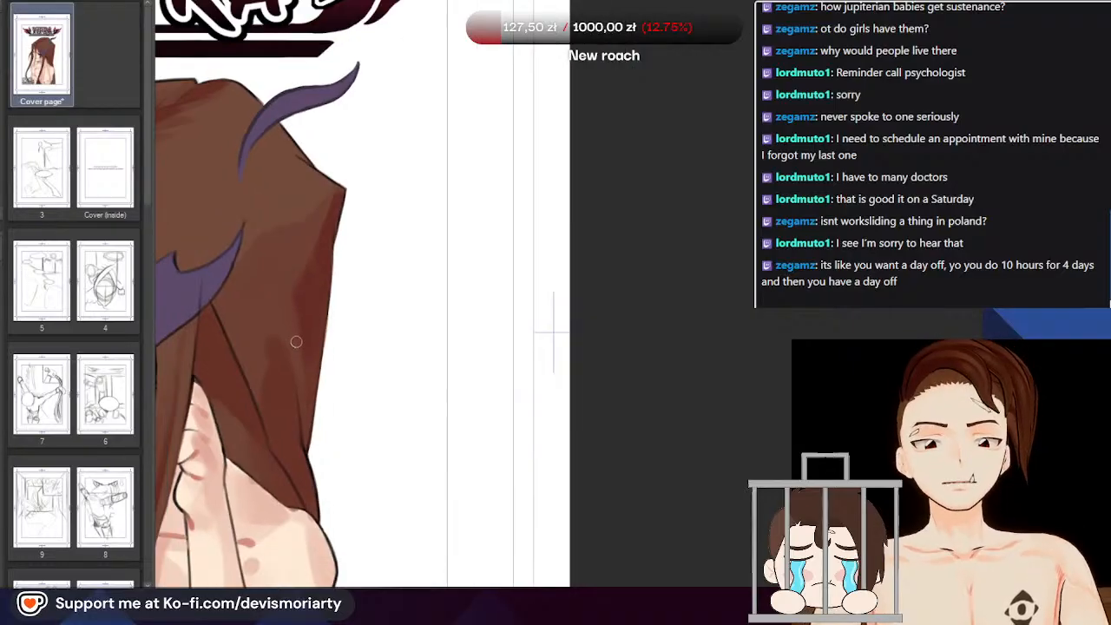
scroll(295, 339, "down", 1)
scroll(278, 347, "up", 3)
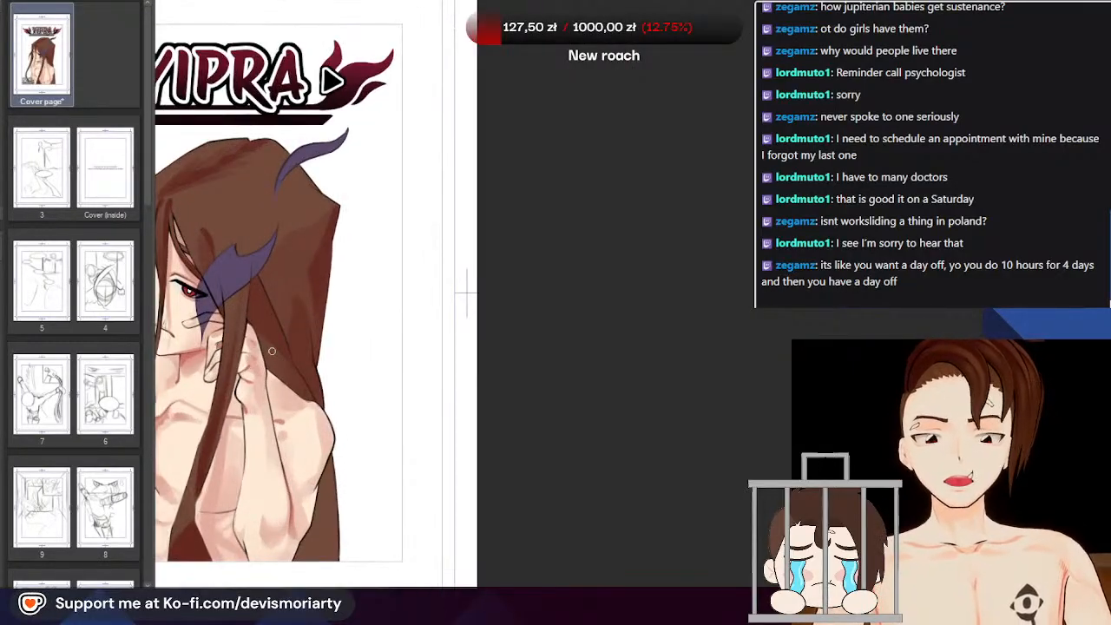
scroll(275, 329, "down", 1)
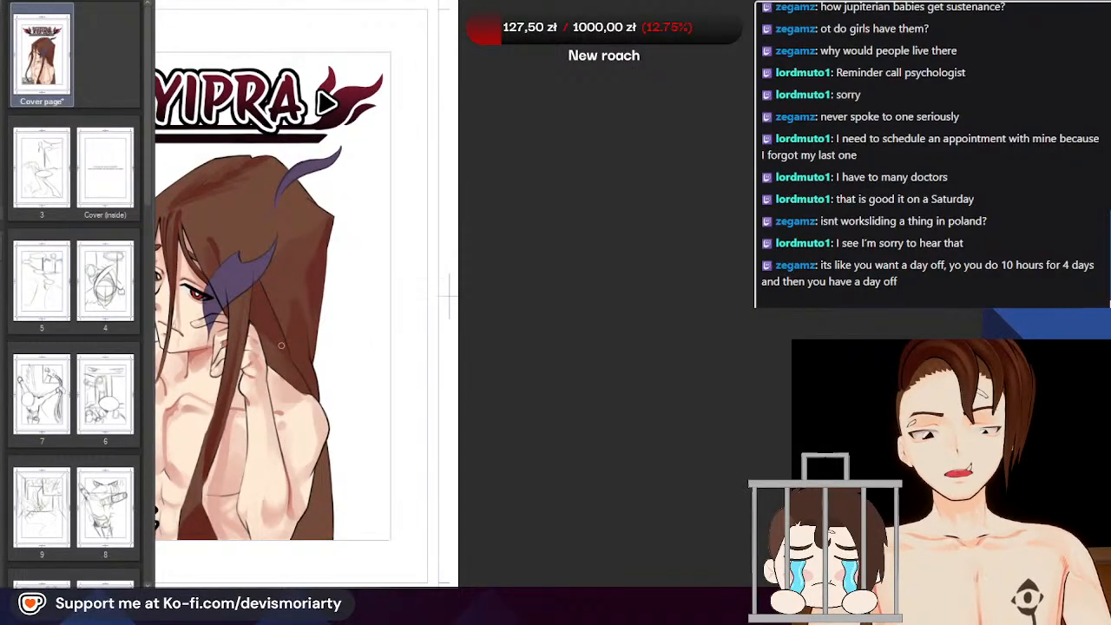
scroll(281, 345, "up", 2)
scroll(283, 334, "down", 3)
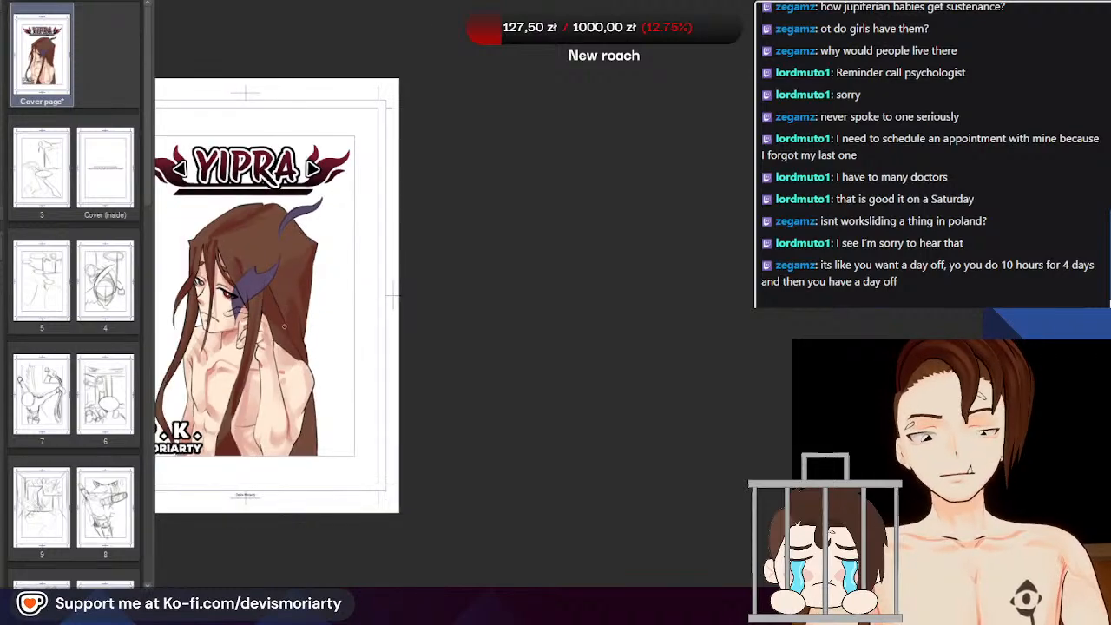
Examine the back hair's shading at full-page scale and up close around the outer corner
scroll(284, 326, "up", 2)
scroll(291, 312, "down", 2)
scroll(295, 299, "up", 2)
scroll(303, 287, "down", 1)
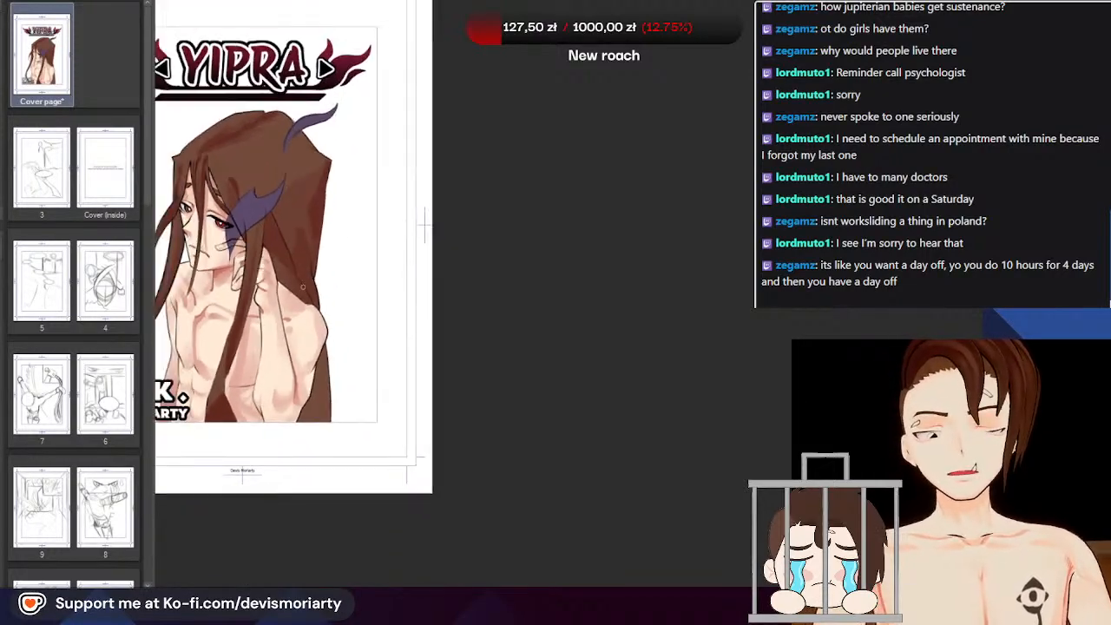
scroll(303, 286, "down", 1)
scroll(300, 250, "up", 2)
scroll(309, 239, "up", 3)
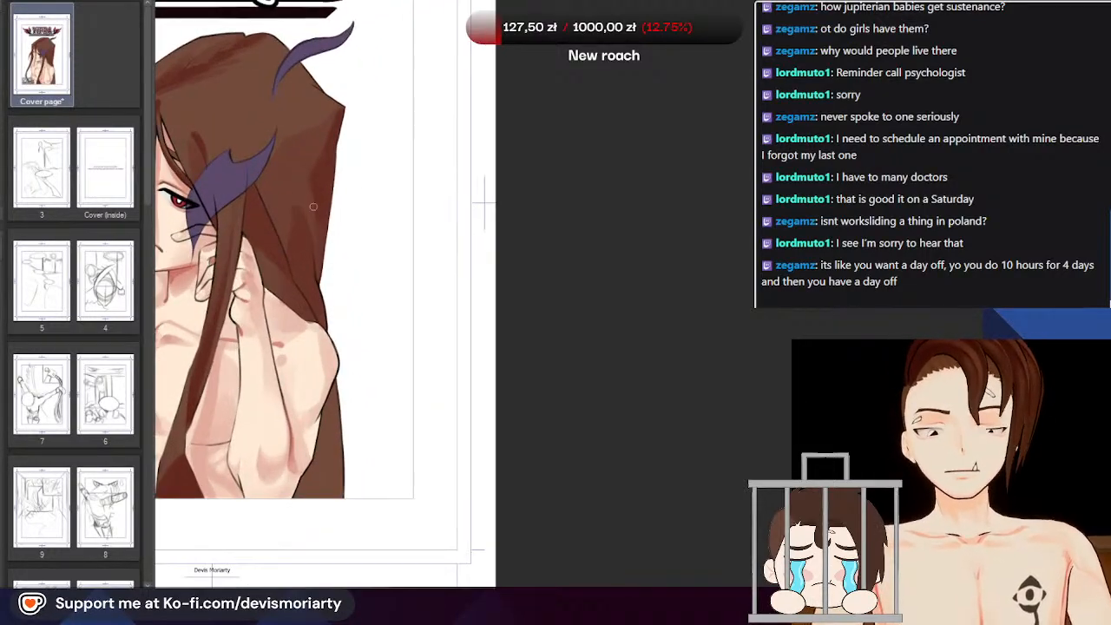
scroll(304, 295, "down", 1)
scroll(301, 357, "up", 2)
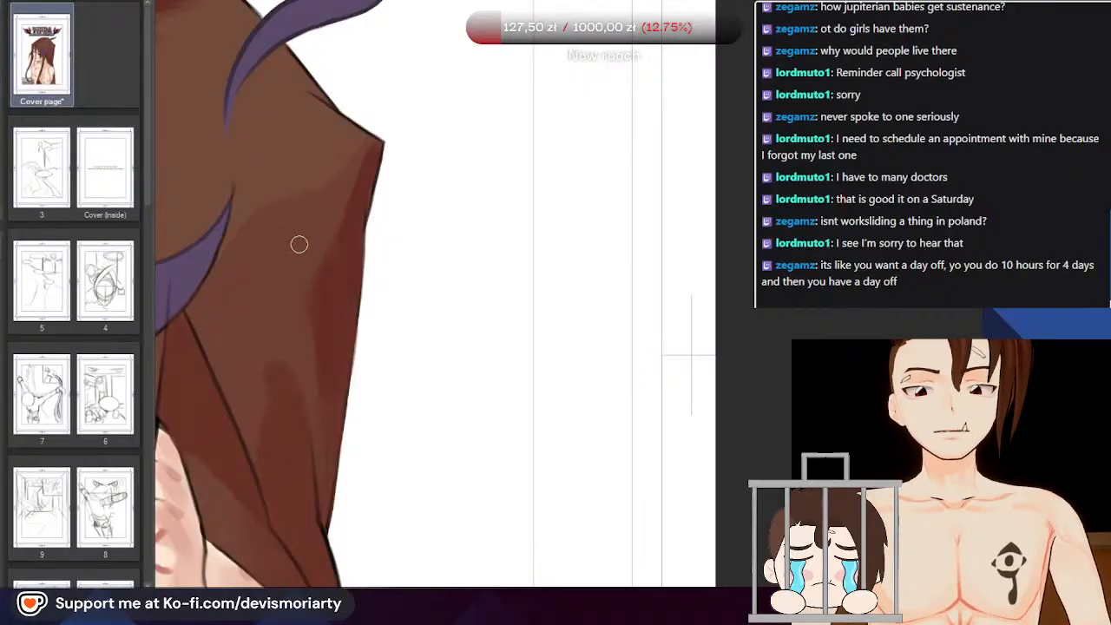
Refine the inner border of the dark red edge shadow between the back hair's corner and lower fold
scroll(311, 310, "down", 2)
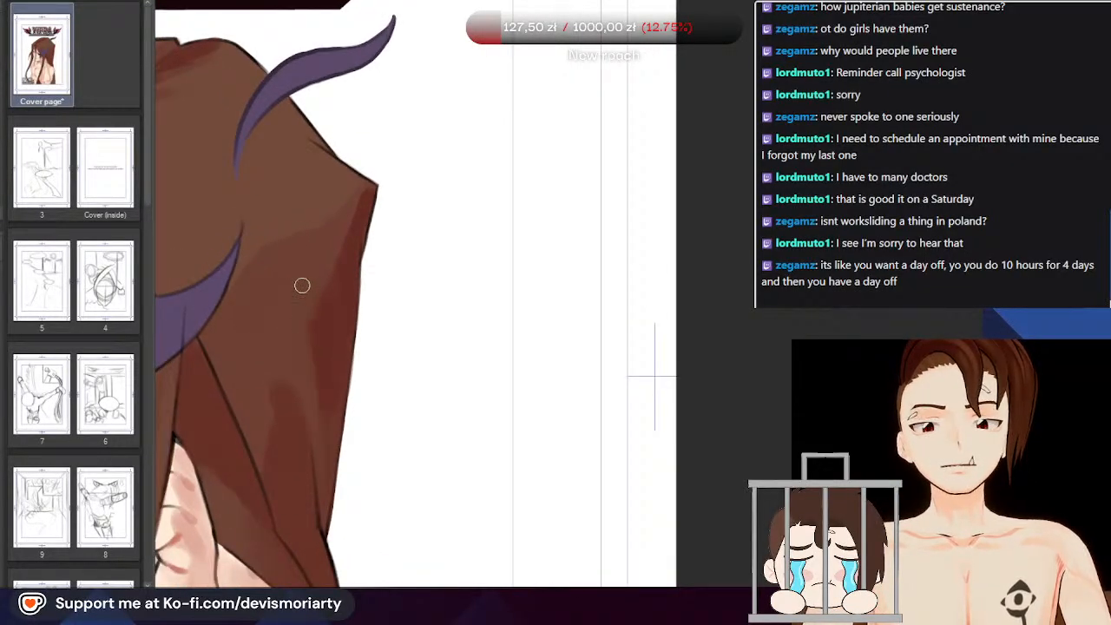
scroll(302, 285, "up", 2)
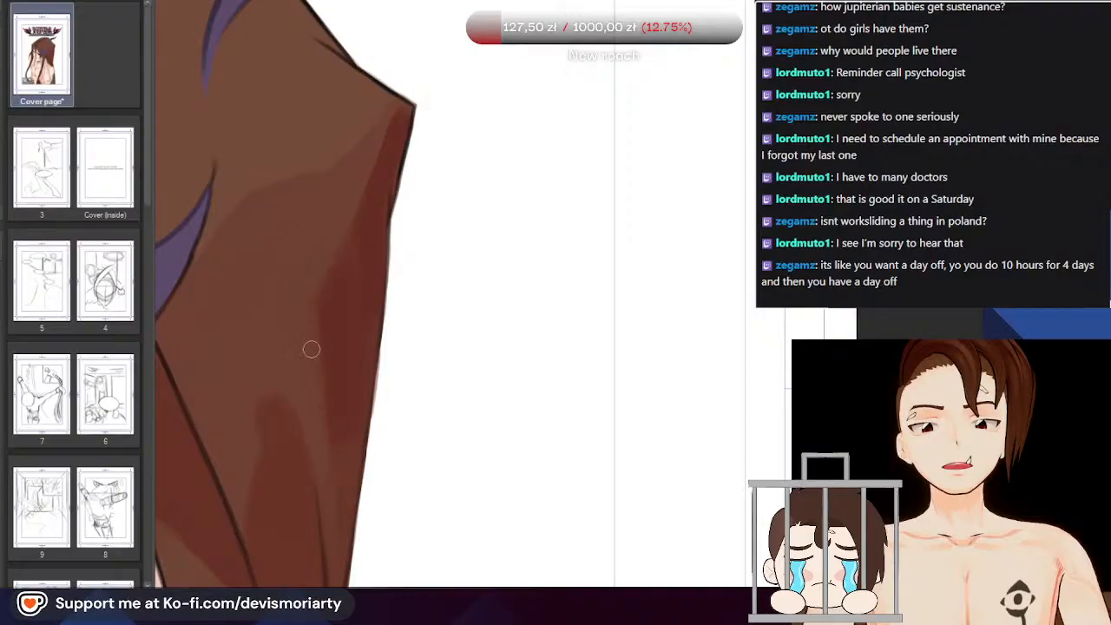
scroll(305, 304, "down", 2)
scroll(299, 260, "up", 2)
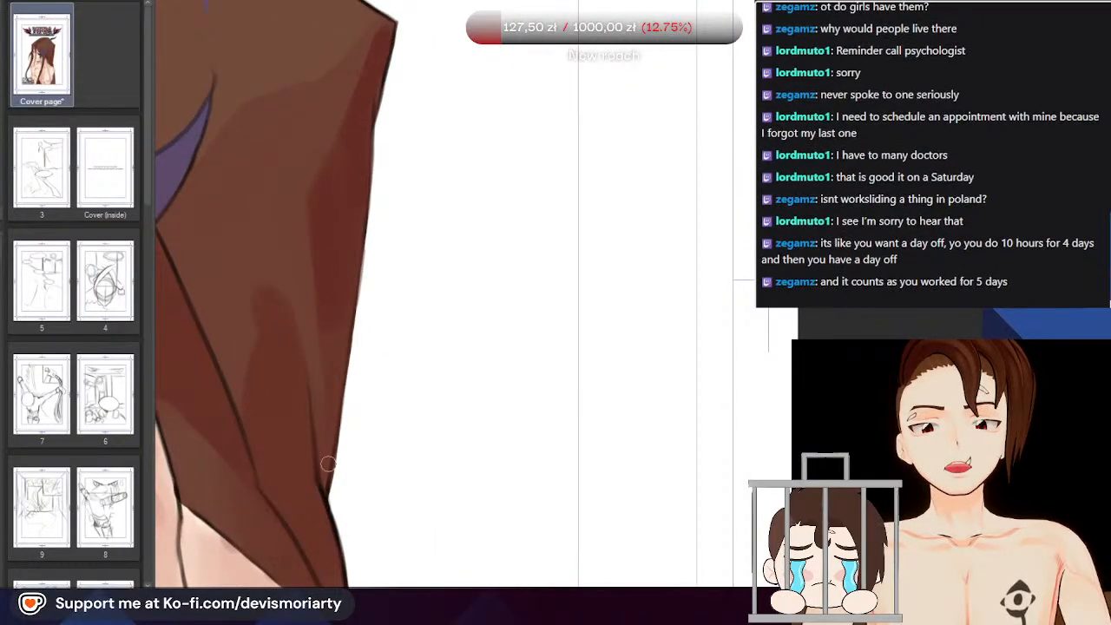
scroll(300, 252, "down", 3)
scroll(337, 335, "down", 3)
scroll(343, 382, "up", 1)
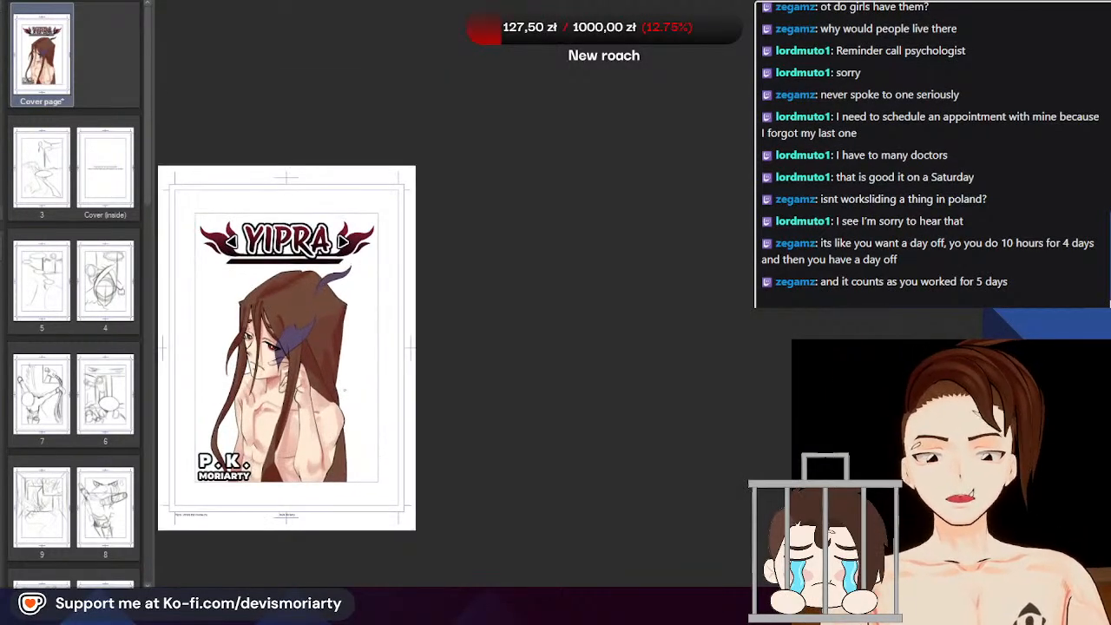
Touch up the edge shadow's narrow tip just below the back hair's corner and save the cover page
scroll(312, 295, "up", 4)
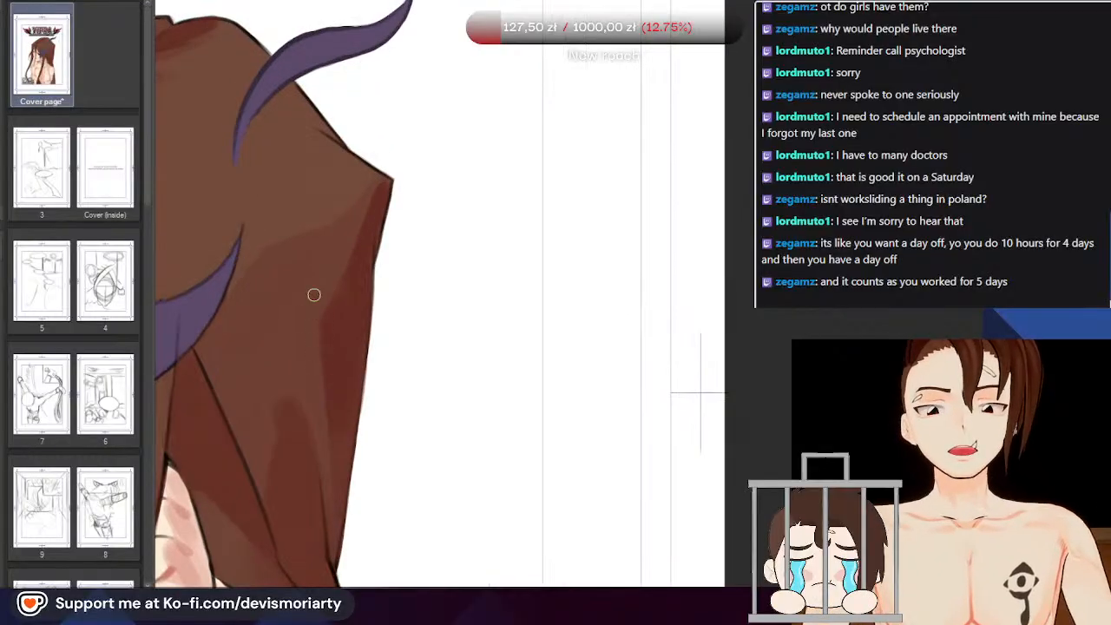
scroll(322, 248, "down", 1)
scroll(321, 248, "up", 3)
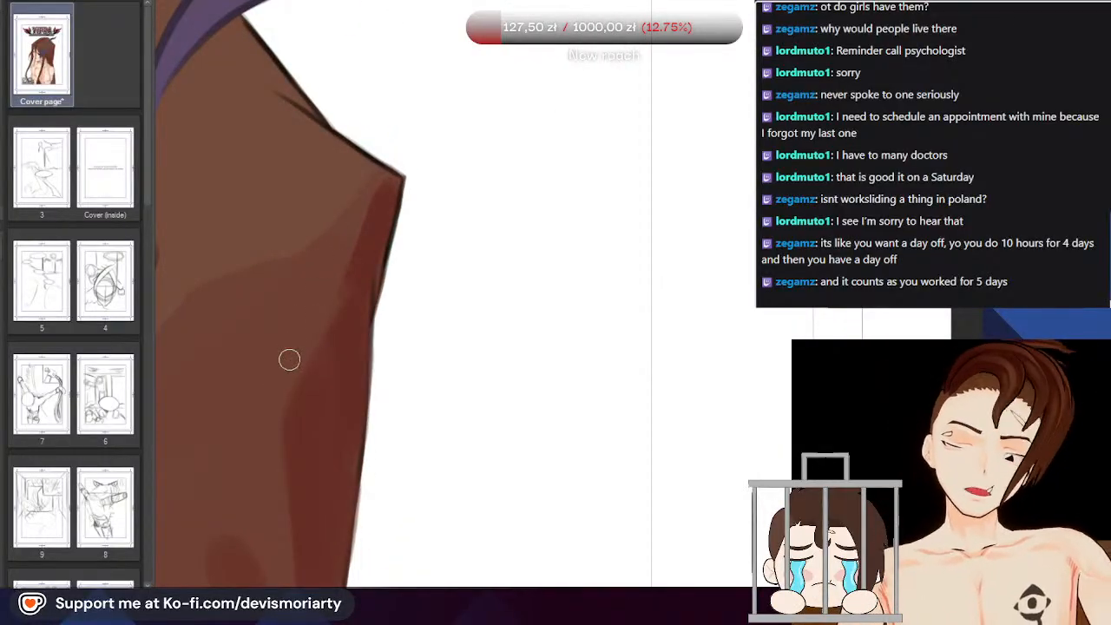
left_click_drag(331, 309, 330, 312)
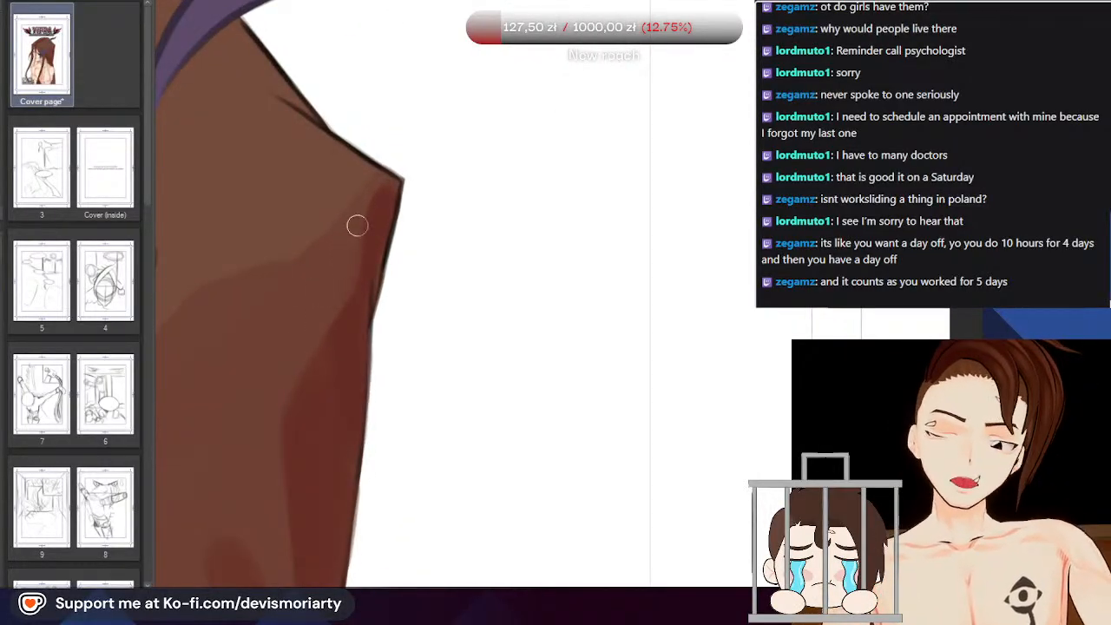
scroll(372, 169, "down", 4)
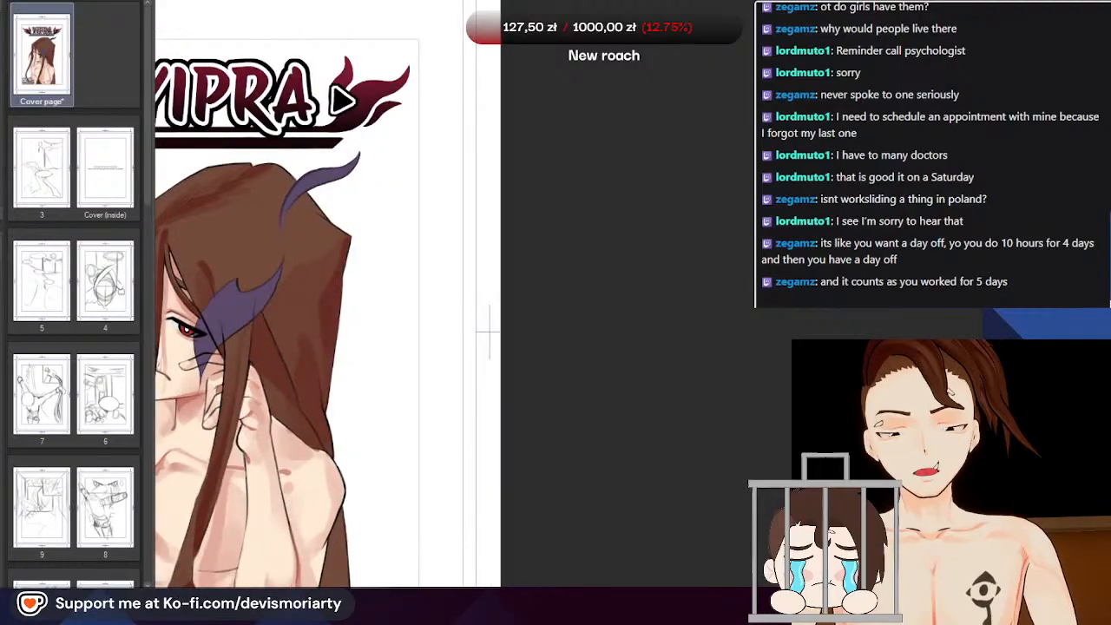
scroll(250, 157, "down", 1)
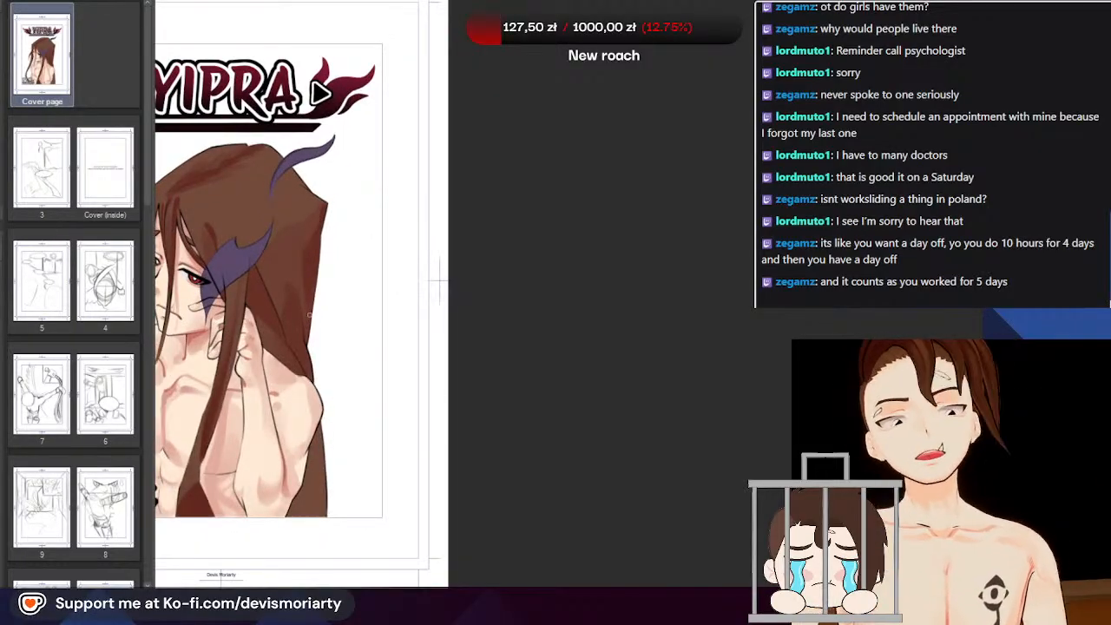
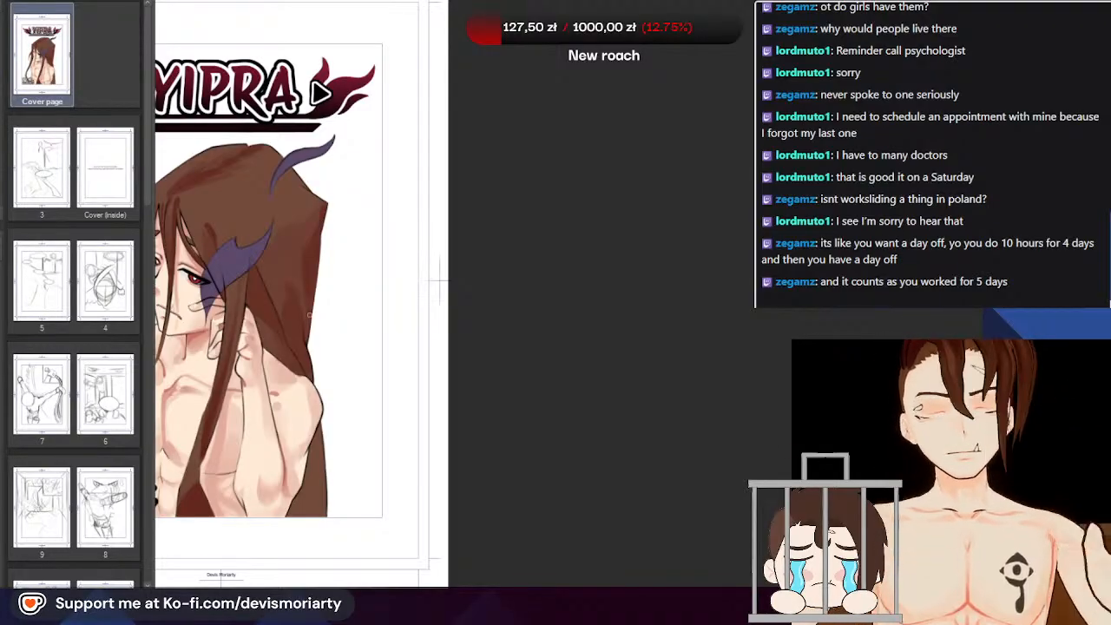
Refine the mid-brown shadow's upper border between the back hair's corner and the purple horn's tip
scroll(280, 244, "up", 5)
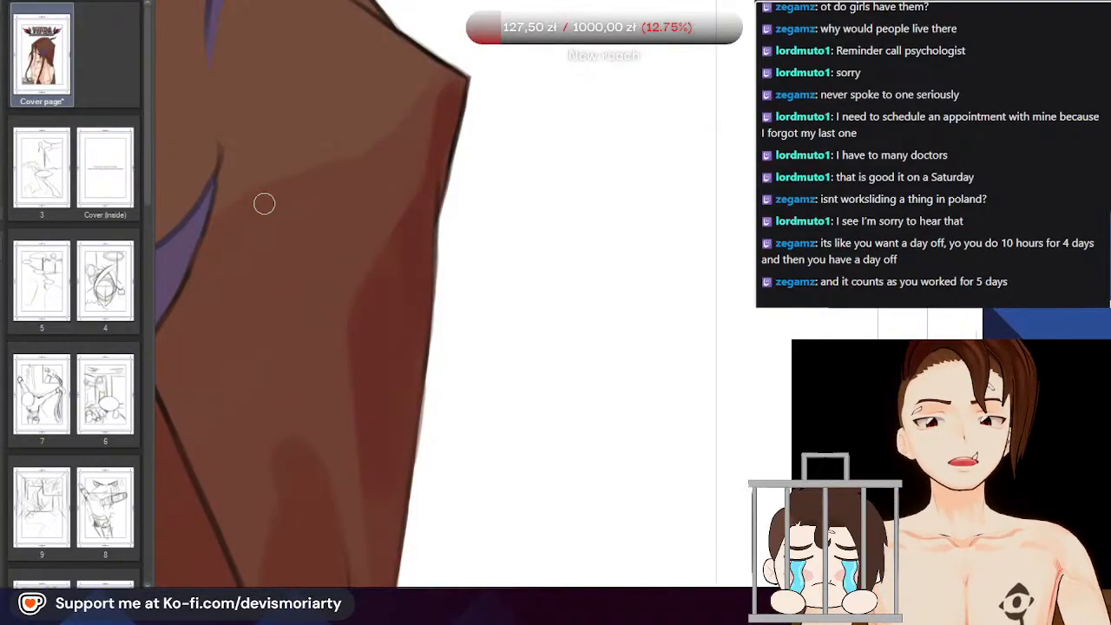
scroll(370, 165, "down", 3)
scroll(280, 214, "up", 2)
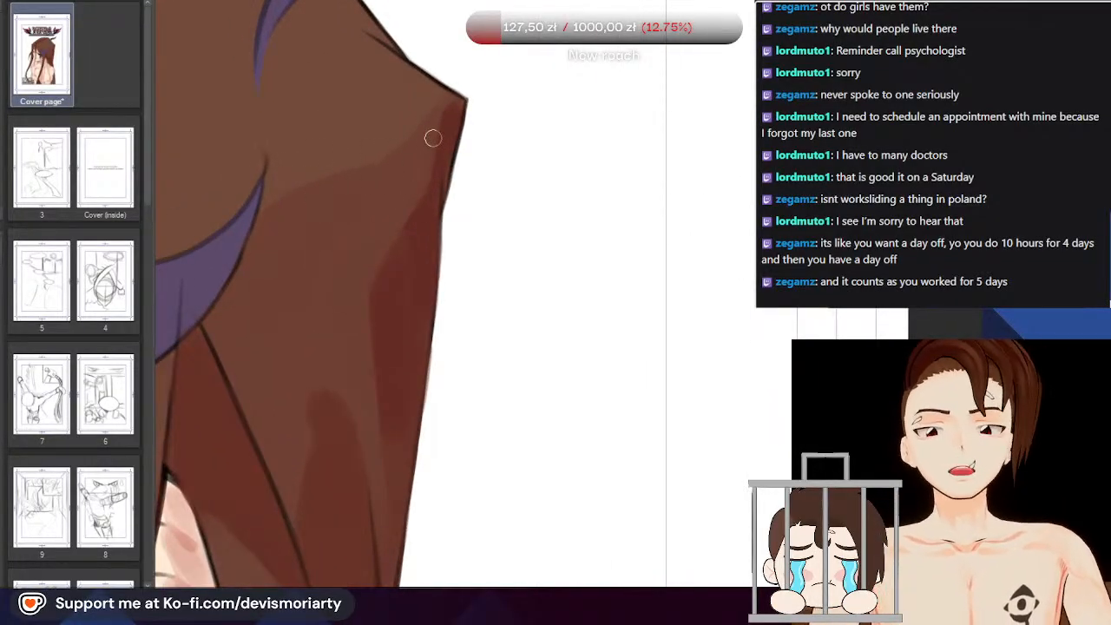
scroll(368, 202, "down", 2)
scroll(297, 313, "up", 1)
Rotate the page, sample the hair colour and even out the mid-brown shadow's upper border before setting the page upright
left_click_drag(686, 480, 252, 367)
scroll(235, 367, "down", 4)
scroll(434, 298, "up", 4)
scroll(434, 297, "up", 2)
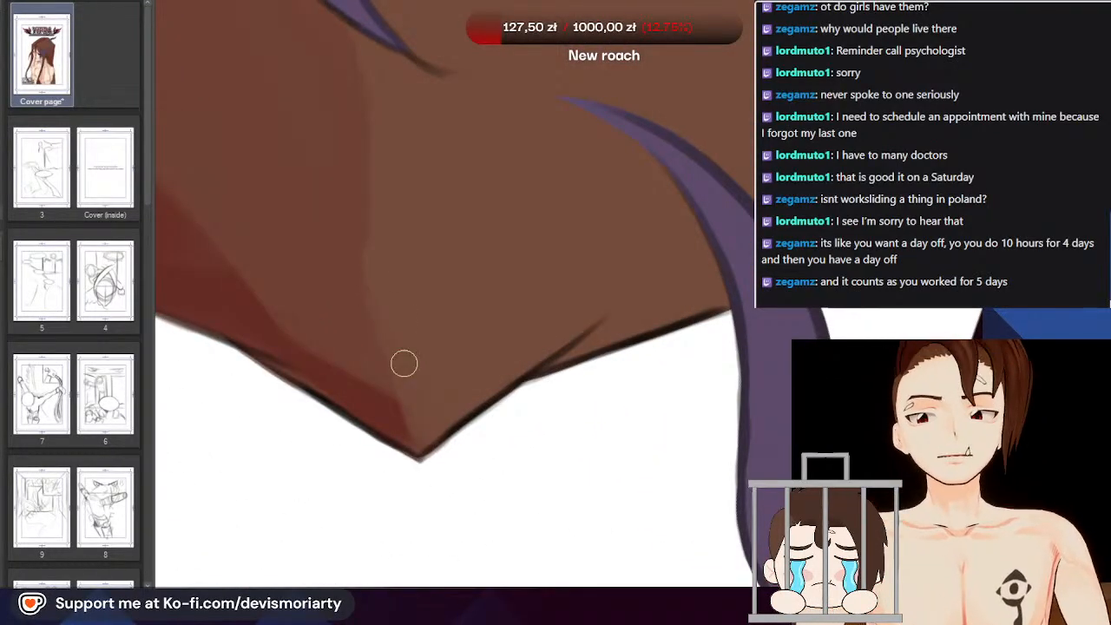
scroll(425, 418, "down", 3)
scroll(416, 270, "up", 2)
left_click(367, 332, "alt")
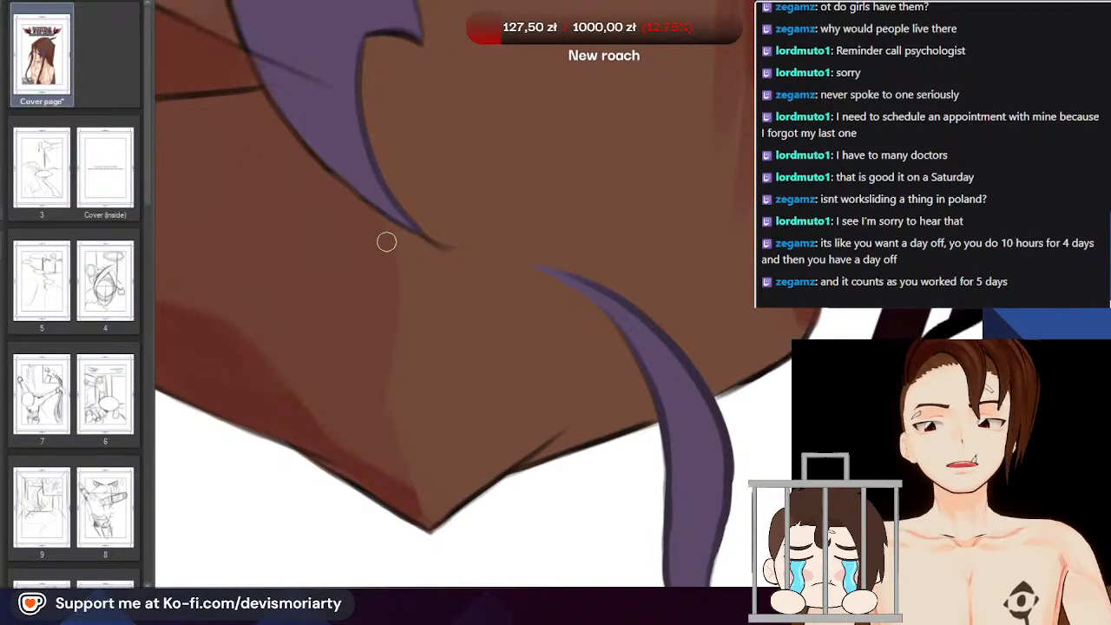
scroll(365, 381, "down", 5)
scroll(347, 339, "up", 4)
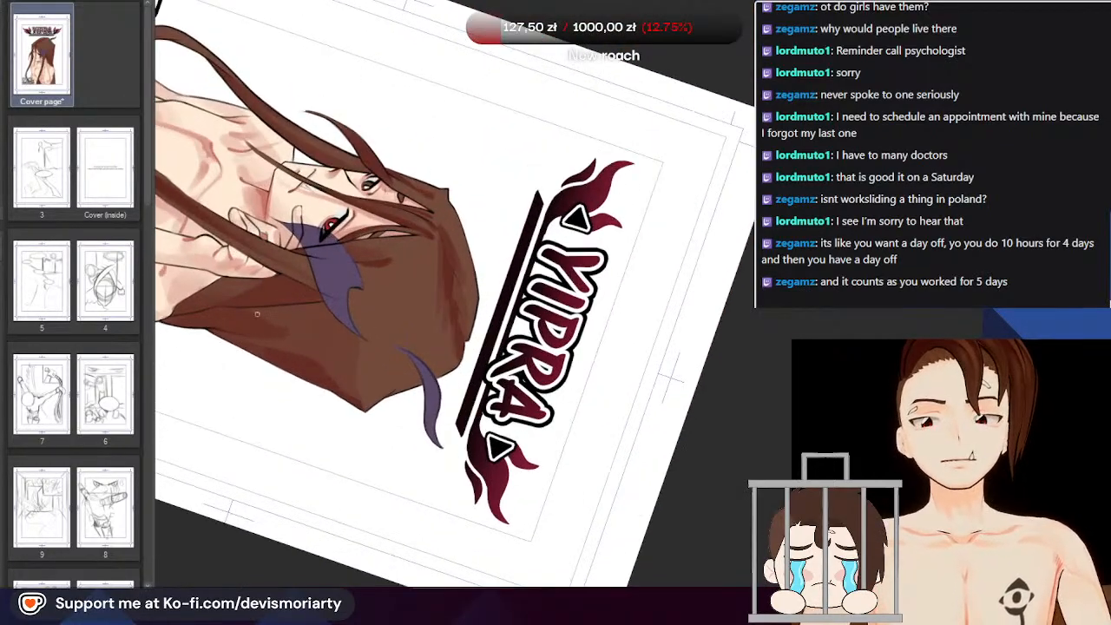
scroll(276, 339, "up", 2)
scroll(347, 373, "down", 3)
key("ctrl+at")
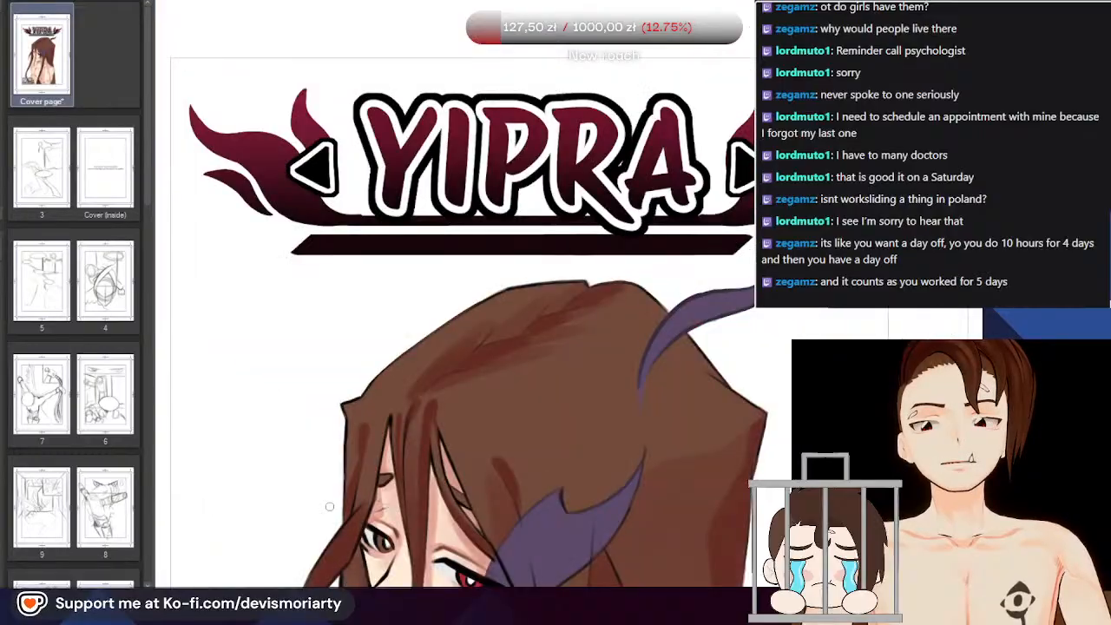
Paint a pointed dark red strand rising from the edge shadow's inner side into the mid-brown back hair
scroll(405, 251, "down", 4)
scroll(412, 292, "up", 5)
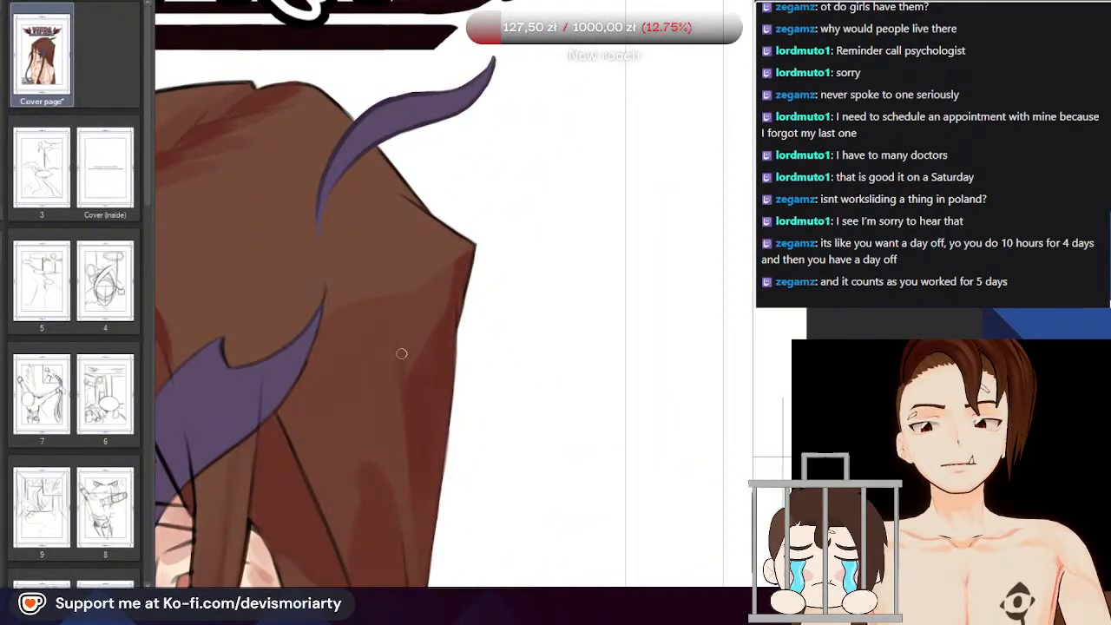
scroll(400, 365, "down", 2)
scroll(388, 406, "up", 2)
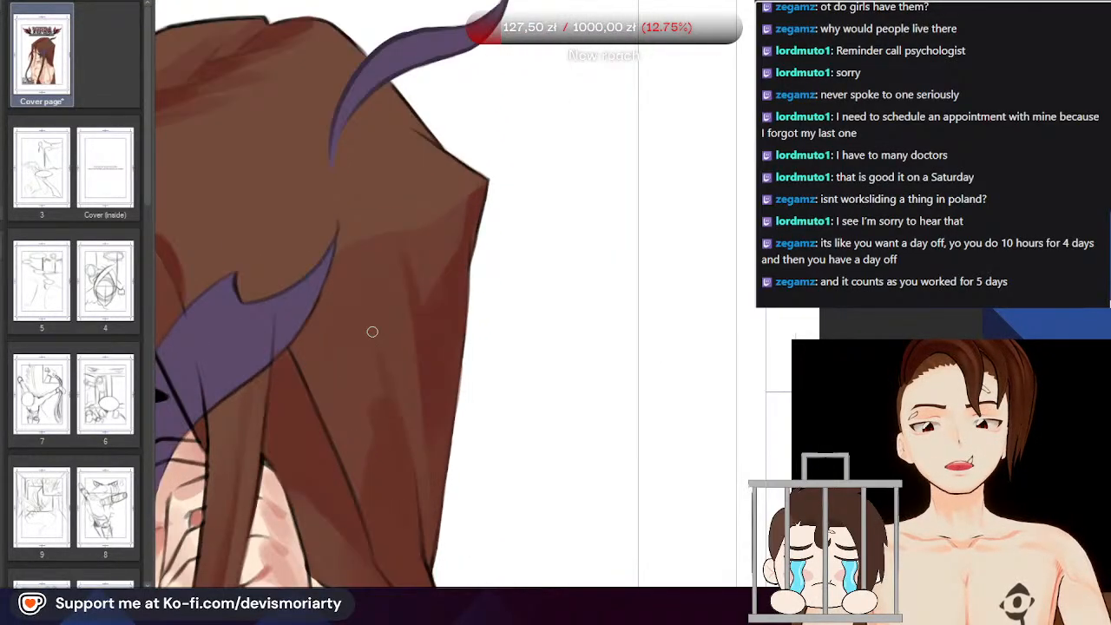
scroll(330, 230, "down", 4)
scroll(322, 231, "up", 3)
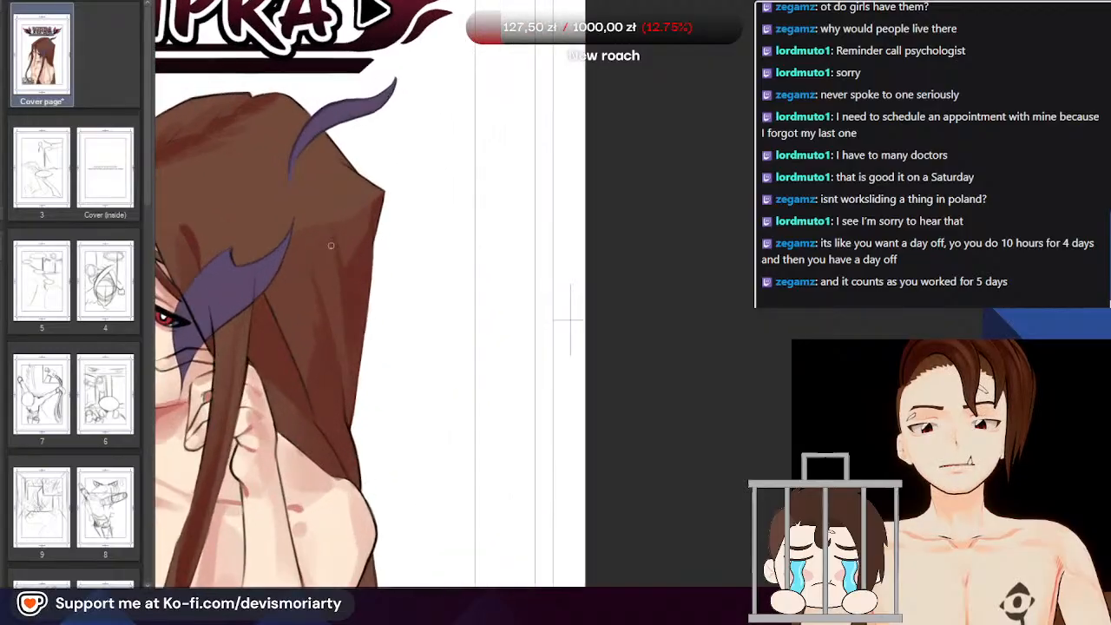
scroll(344, 257, "up", 3)
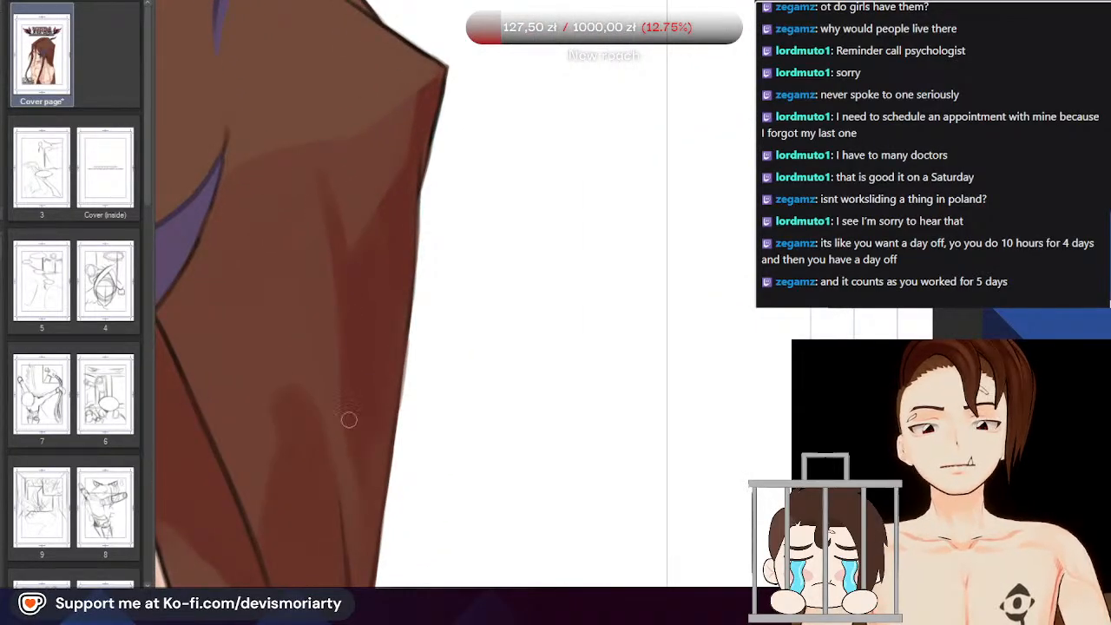
Smooth the pointed strand's inner border down the edge shadow toward the lower fold
scroll(349, 421, "down", 3)
scroll(343, 399, "up", 2)
scroll(334, 401, "up", 2)
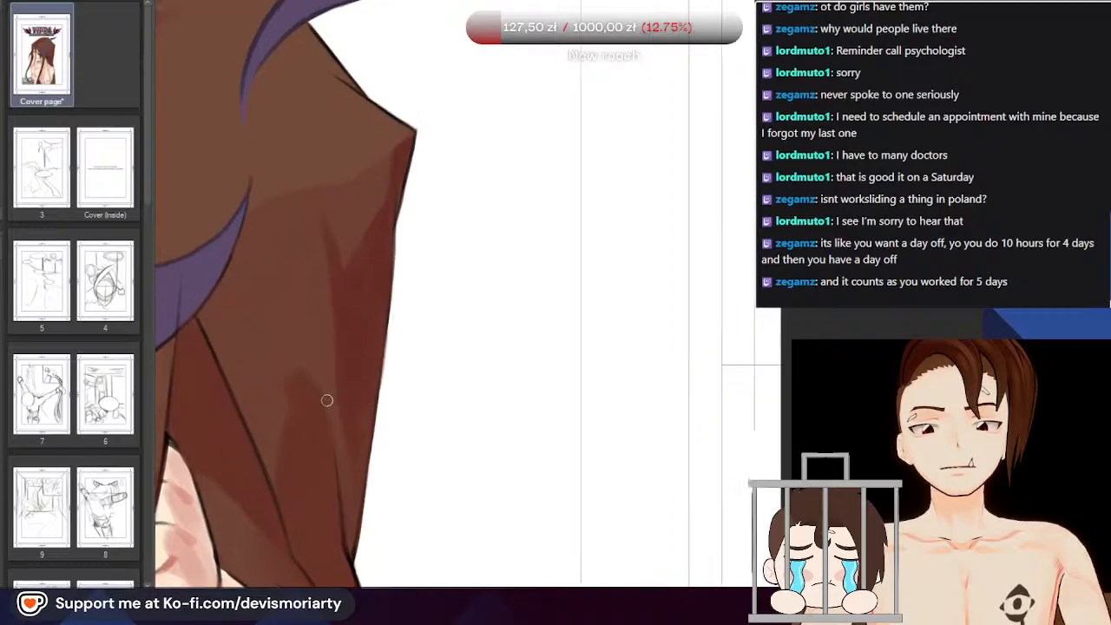
scroll(321, 378, "up", 2)
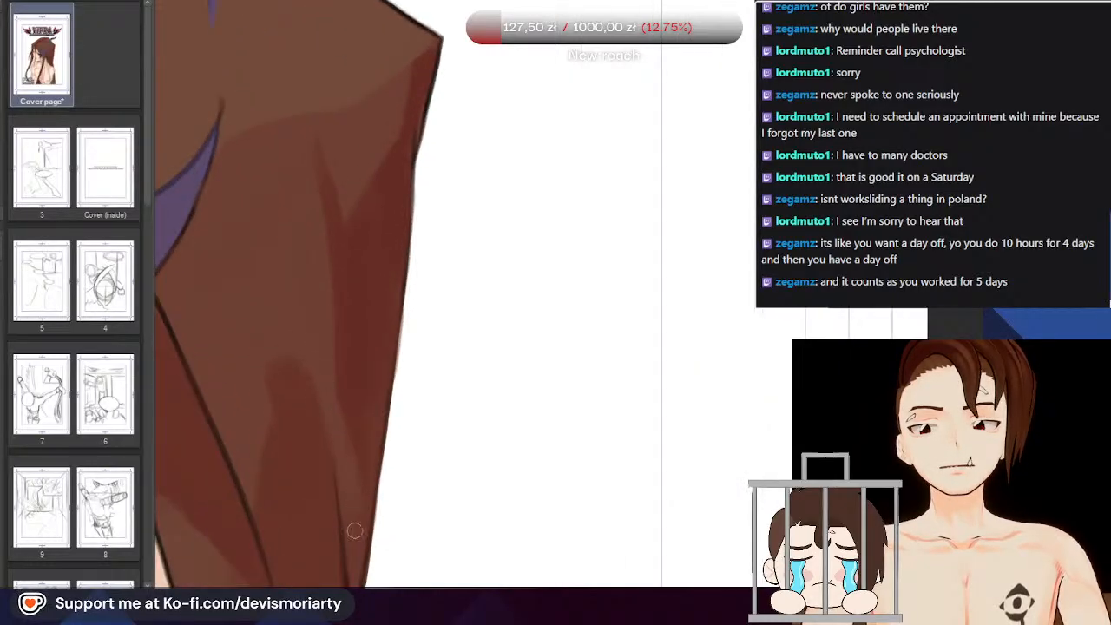
scroll(300, 290, "down", 3)
scroll(310, 426, "up", 2)
scroll(320, 377, "up", 1)
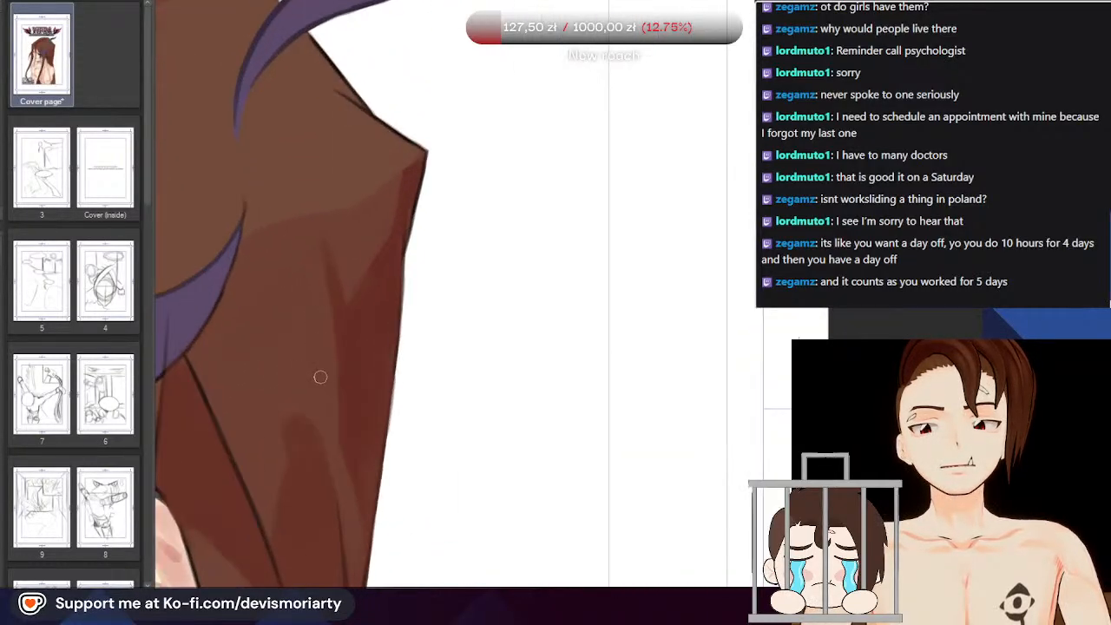
Refine the notch between the pointed strand and the dark red edge shadow below the back hair's corner
scroll(314, 455, "down", 5)
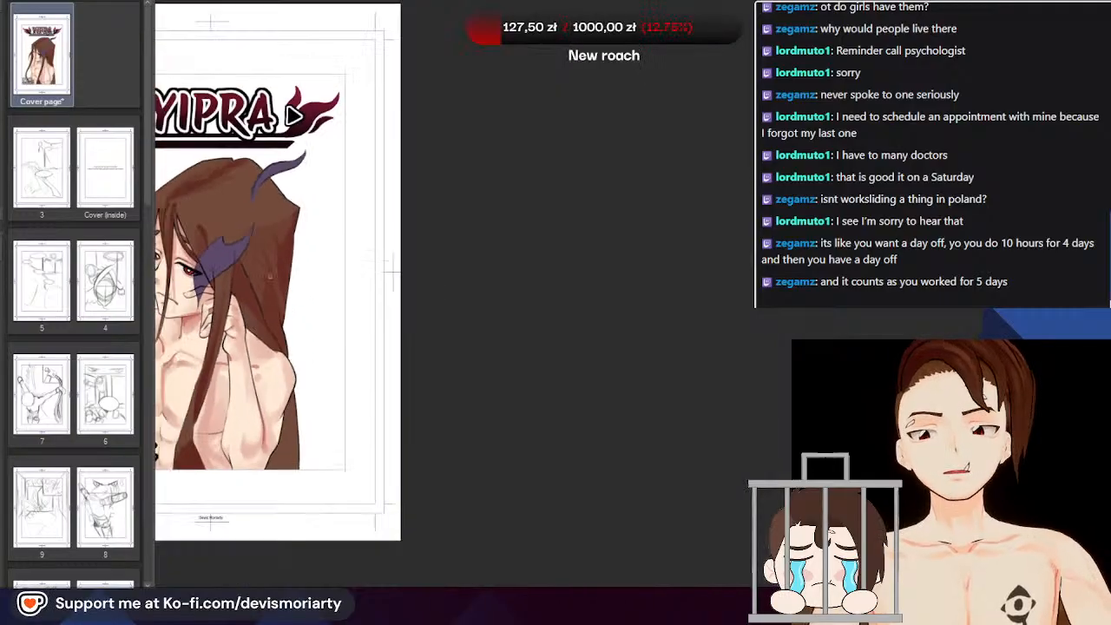
scroll(314, 455, "up", 1)
scroll(347, 391, "down", 1)
scroll(501, 333, "up", 2)
scroll(434, 252, "up", 5)
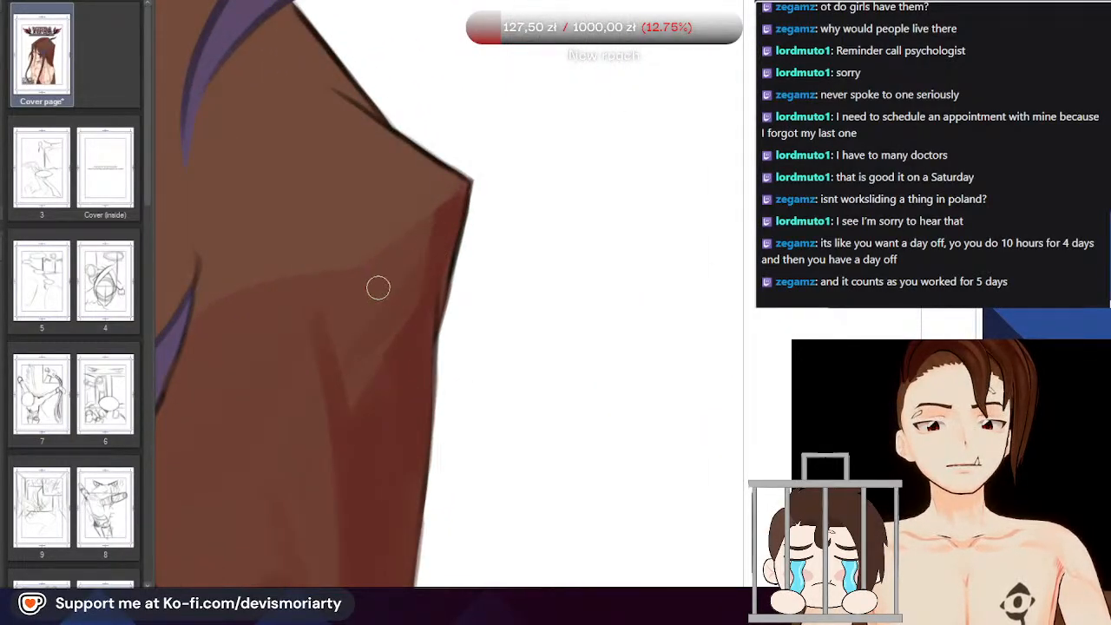
scroll(378, 287, "down", 1)
scroll(391, 284, "up", 1)
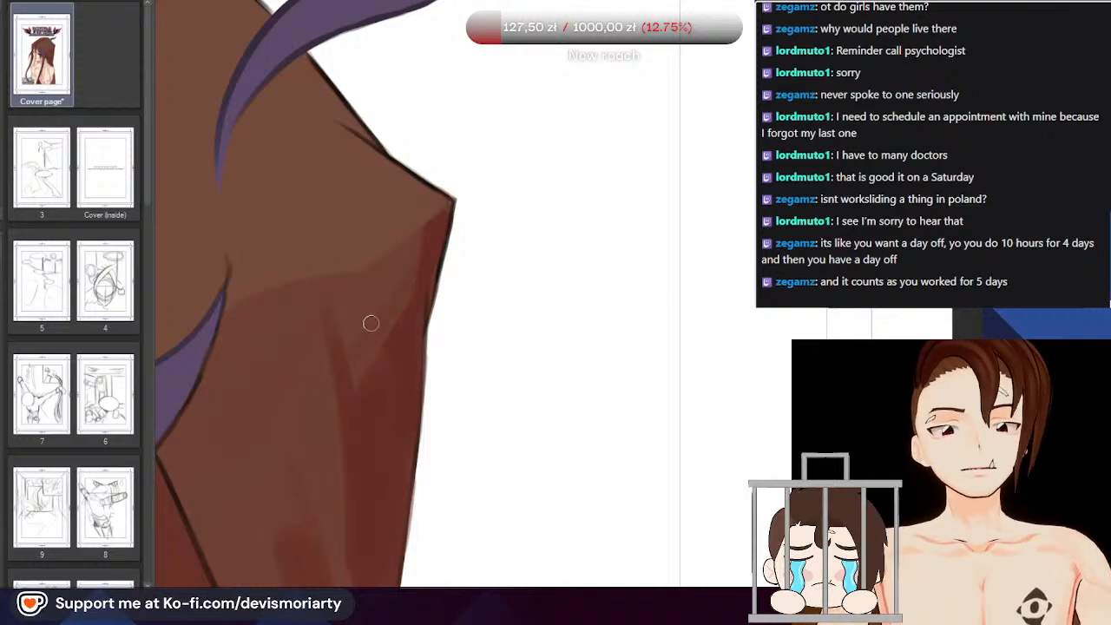
scroll(406, 280, "up", 1)
scroll(408, 284, "down", 2)
scroll(402, 285, "up", 1)
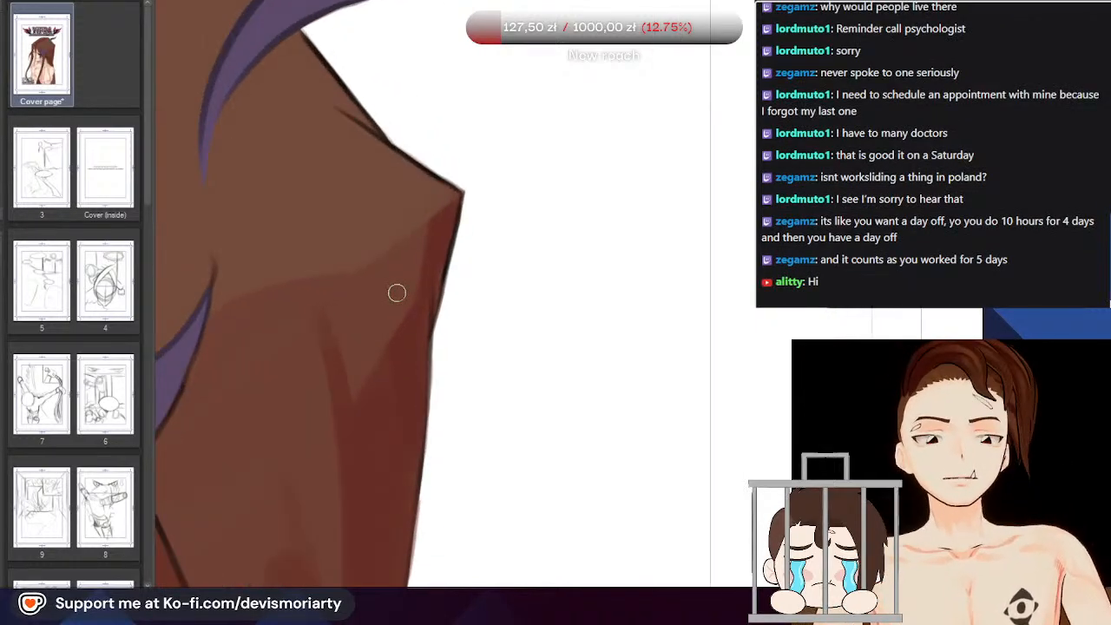
scroll(402, 291, "down", 2)
scroll(406, 287, "up", 2)
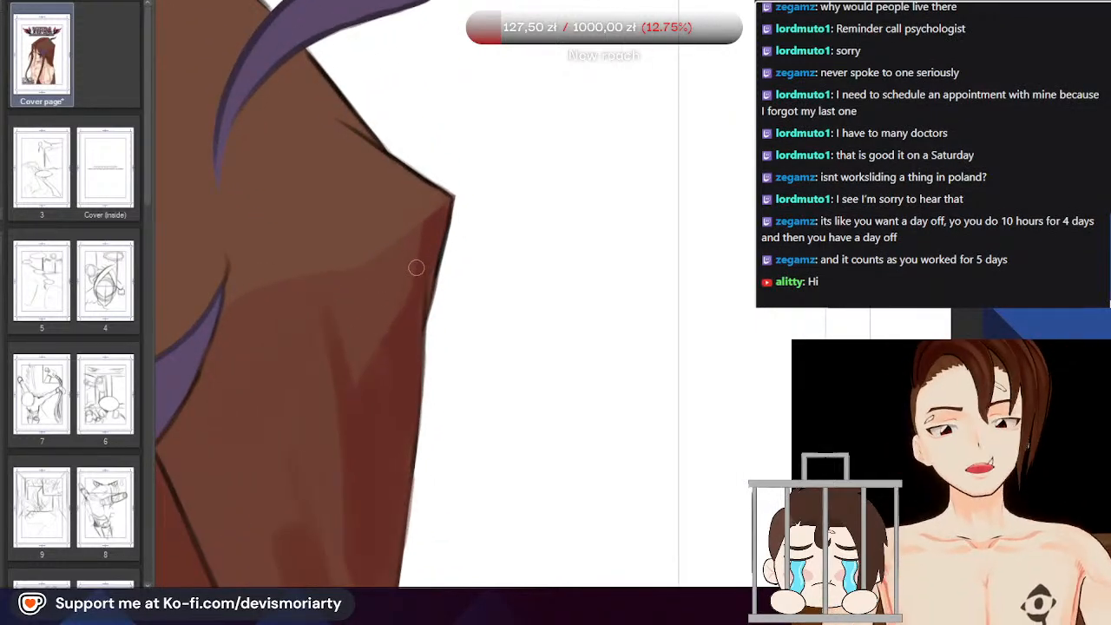
Add fine strand streaks to the back hair's shading around the notch and the lower fold
scroll(424, 224, "down", 5)
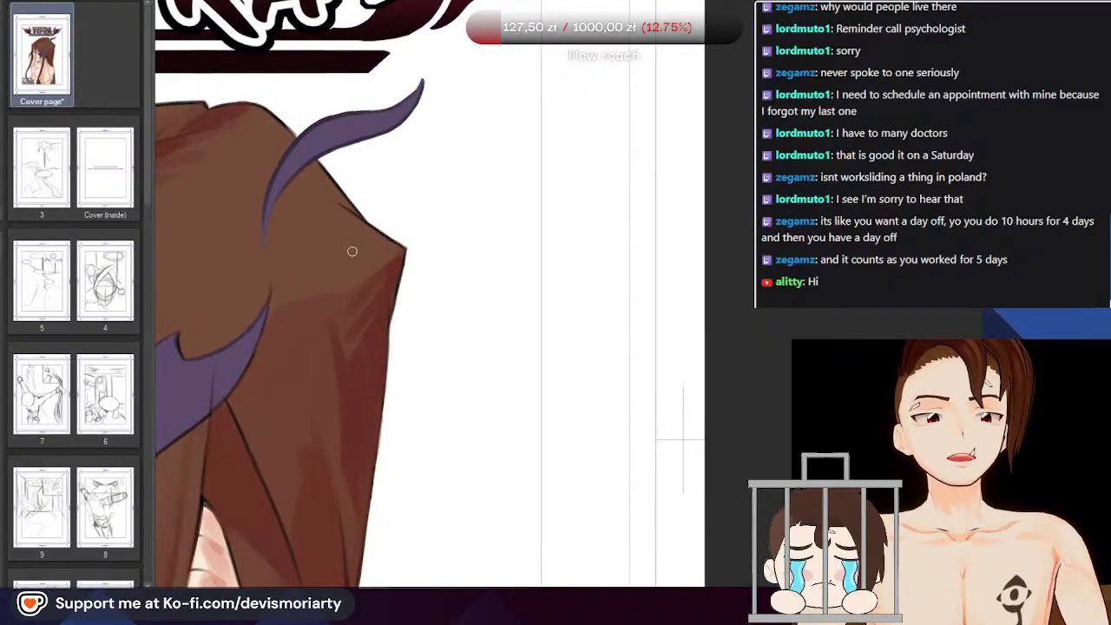
scroll(342, 279, "up", 5)
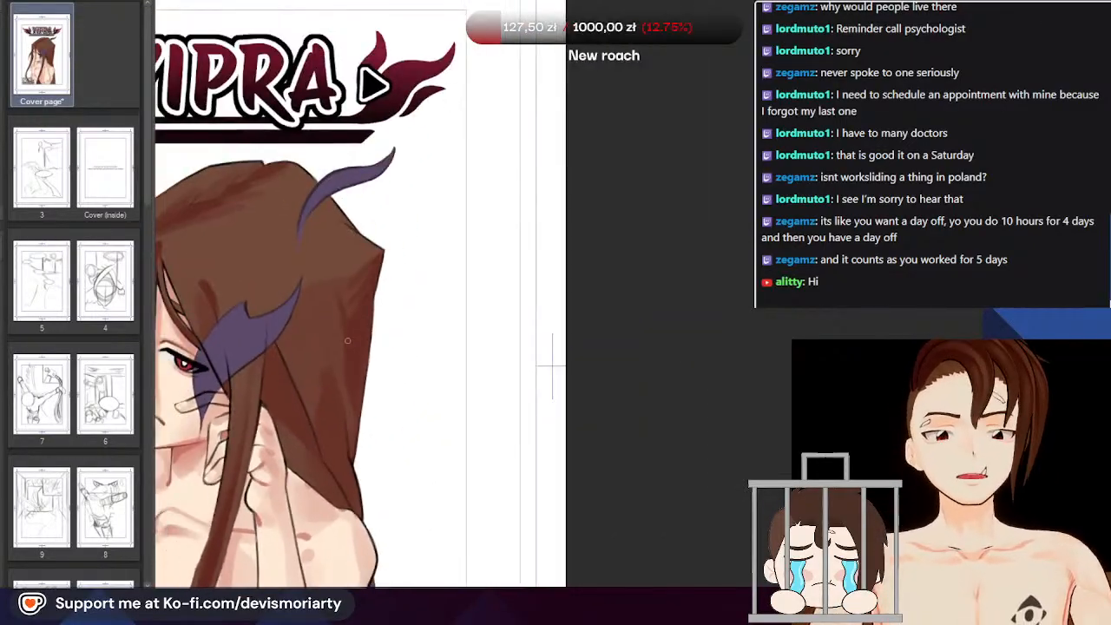
scroll(278, 385, "down", 4)
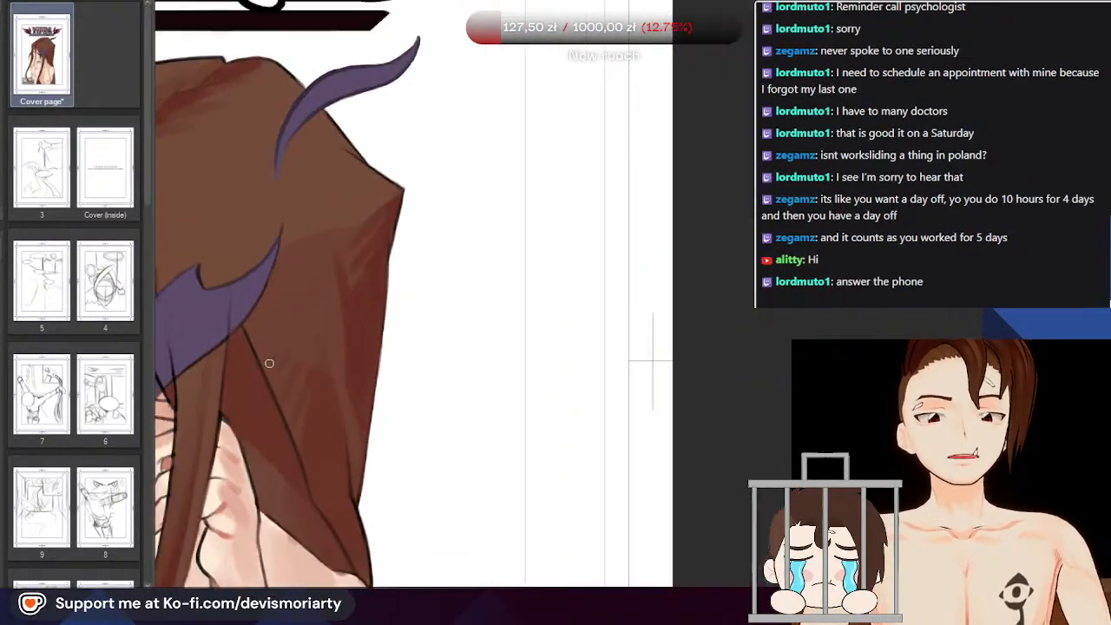
scroll(253, 379, "up", 2)
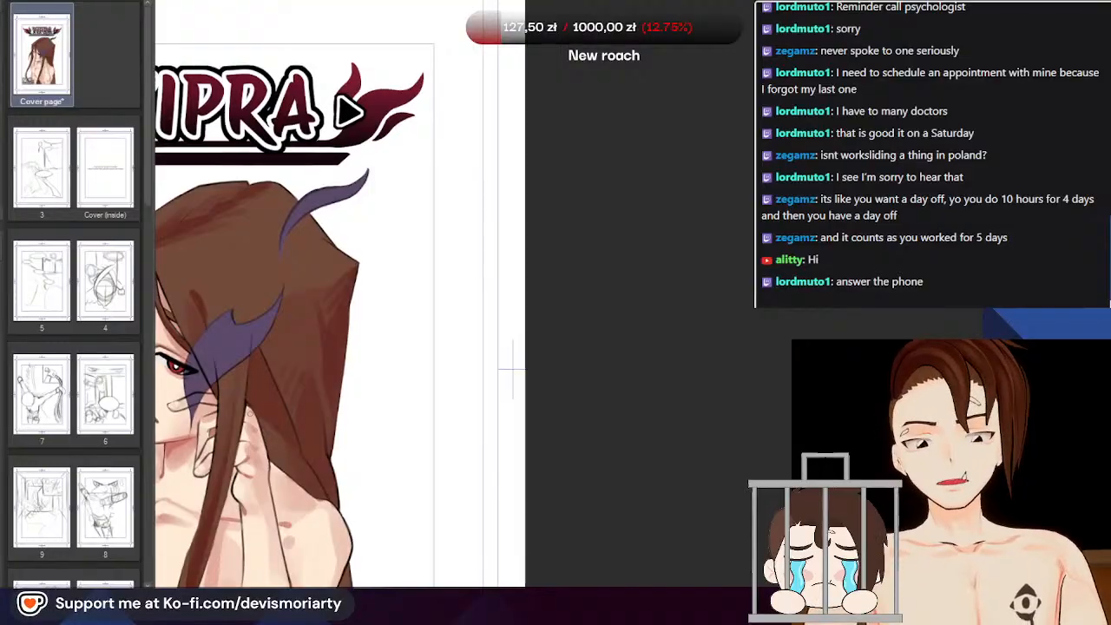
Examine the back hair's dark red shading close up, in a rotated view and on the whole cover
scroll(253, 379, "up", 4)
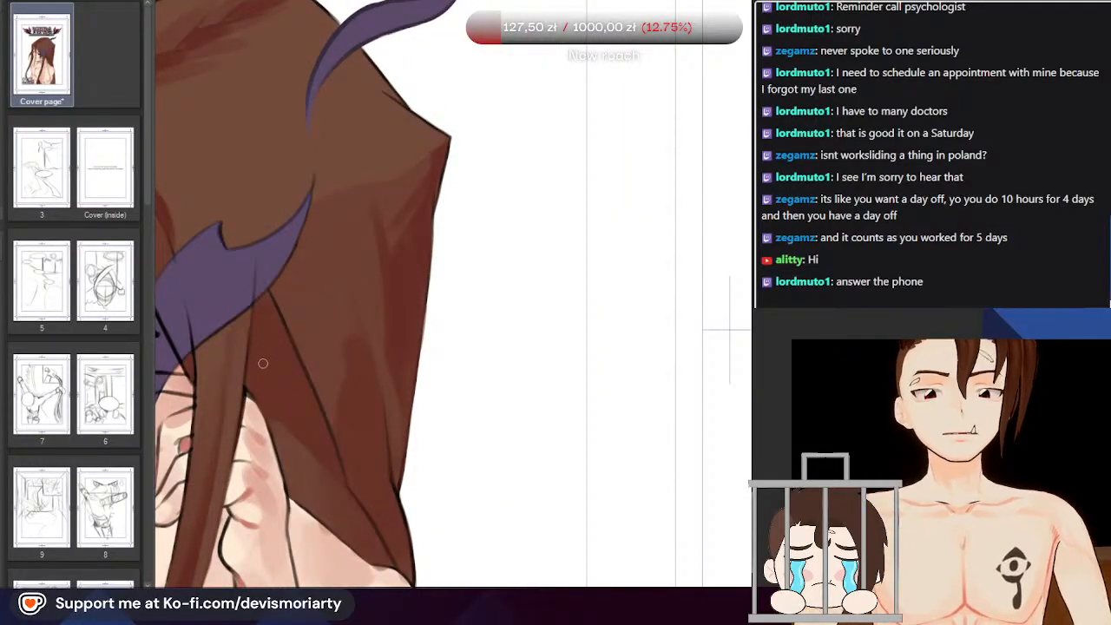
scroll(261, 360, "down", 3)
scroll(318, 188, "up", 3)
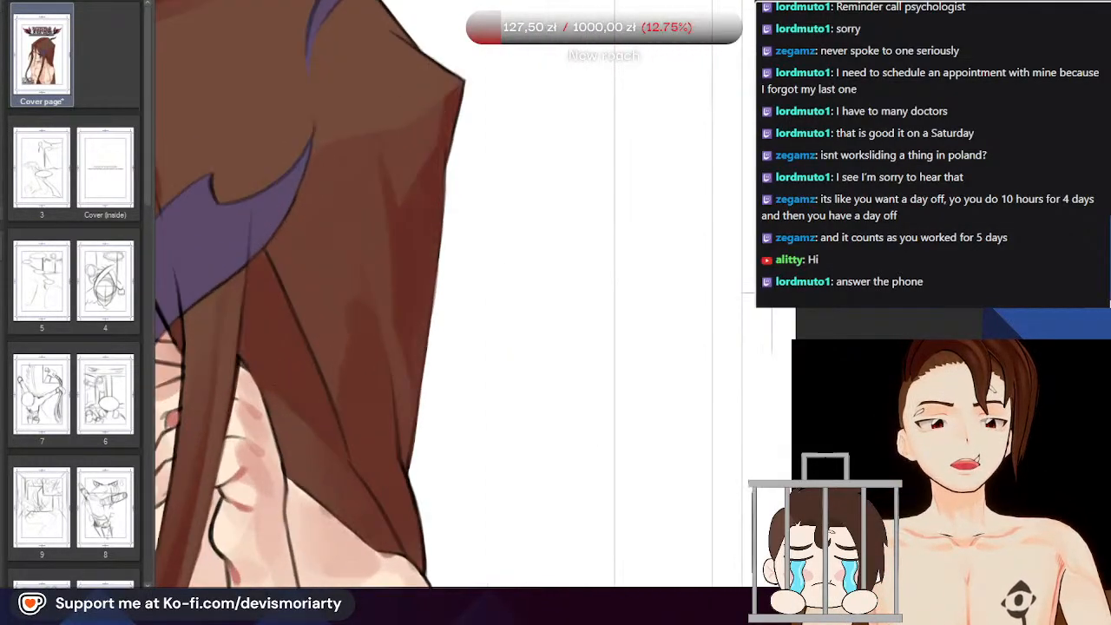
left_click_drag(271, 521, 578, 17)
scroll(373, 339, "down", 3)
scroll(720, 289, "up", 2)
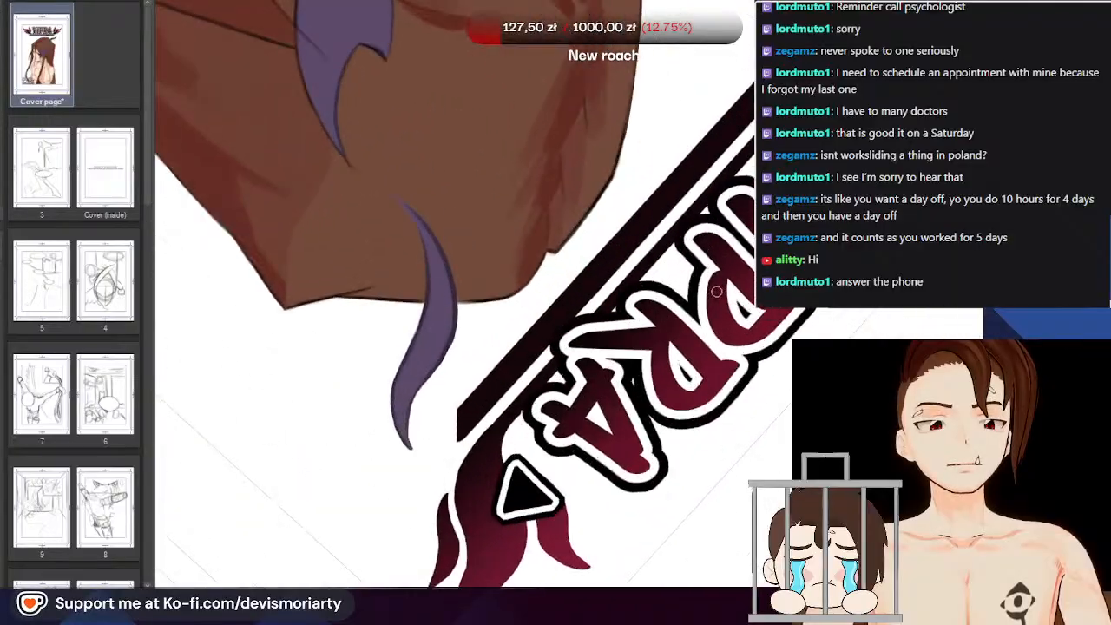
scroll(469, 334, "down", 3)
scroll(413, 265, "up", 3)
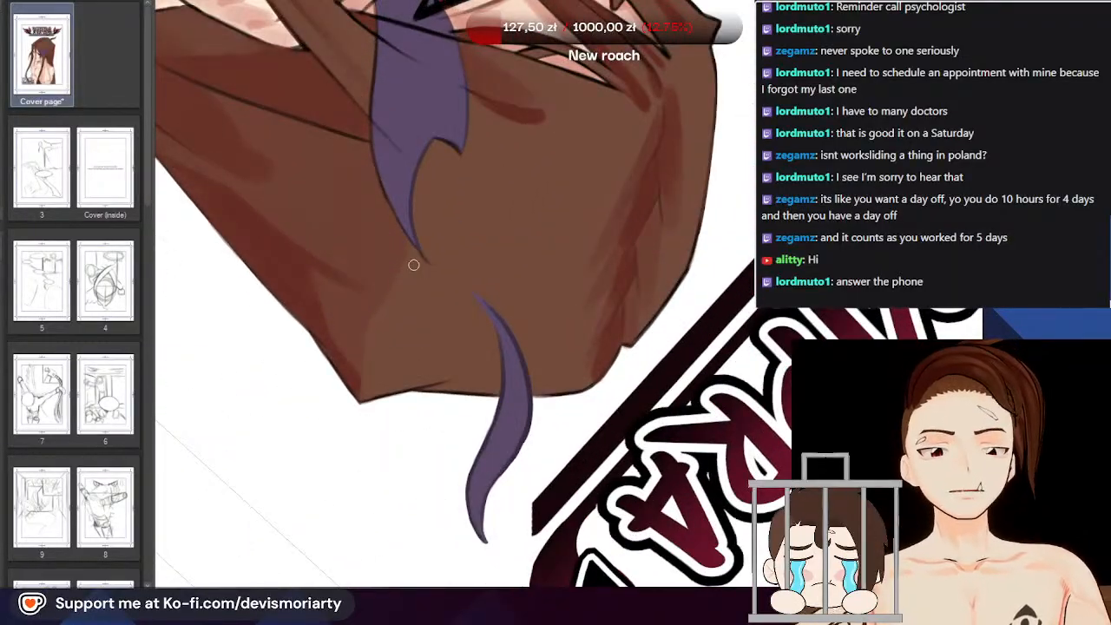
scroll(413, 265, "down", 3)
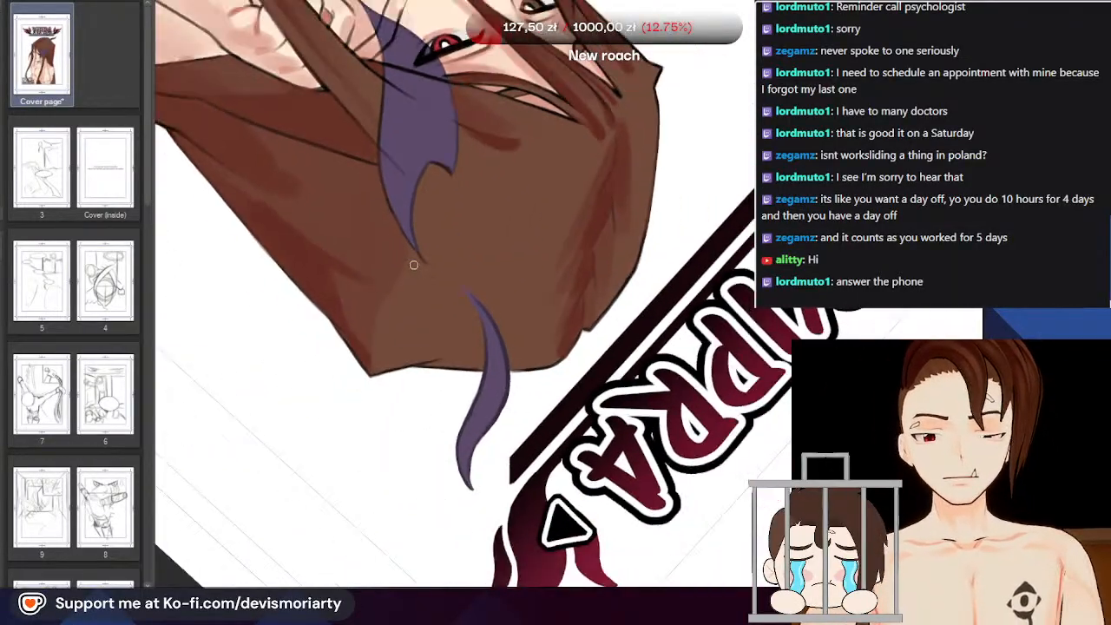
scroll(342, 218, "up", 3)
scroll(356, 251, "up", 2)
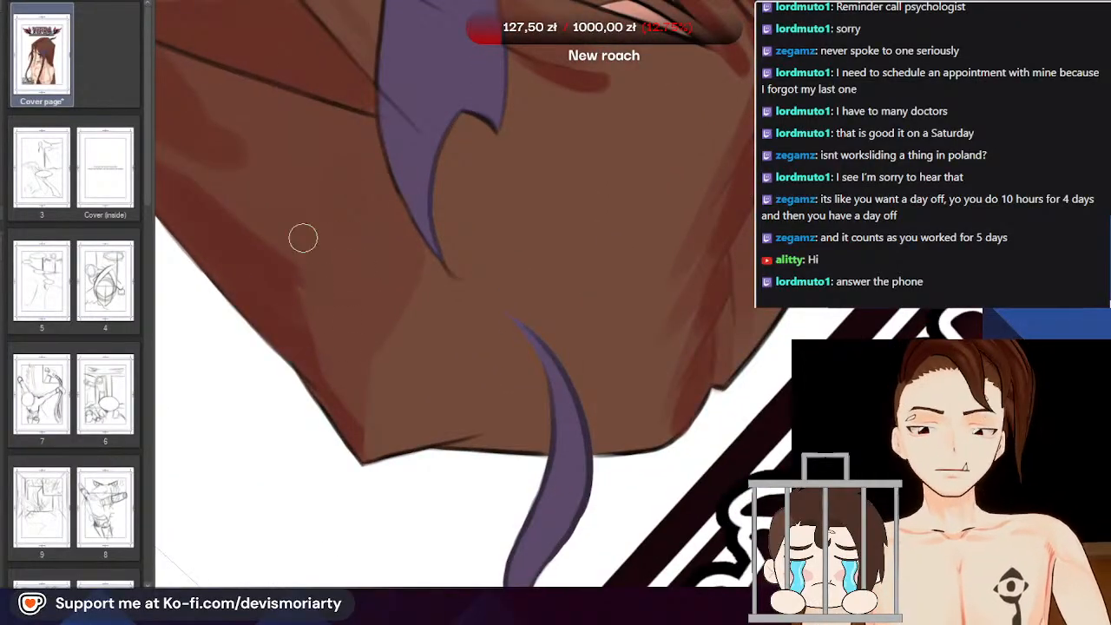
scroll(313, 271, "down", 3)
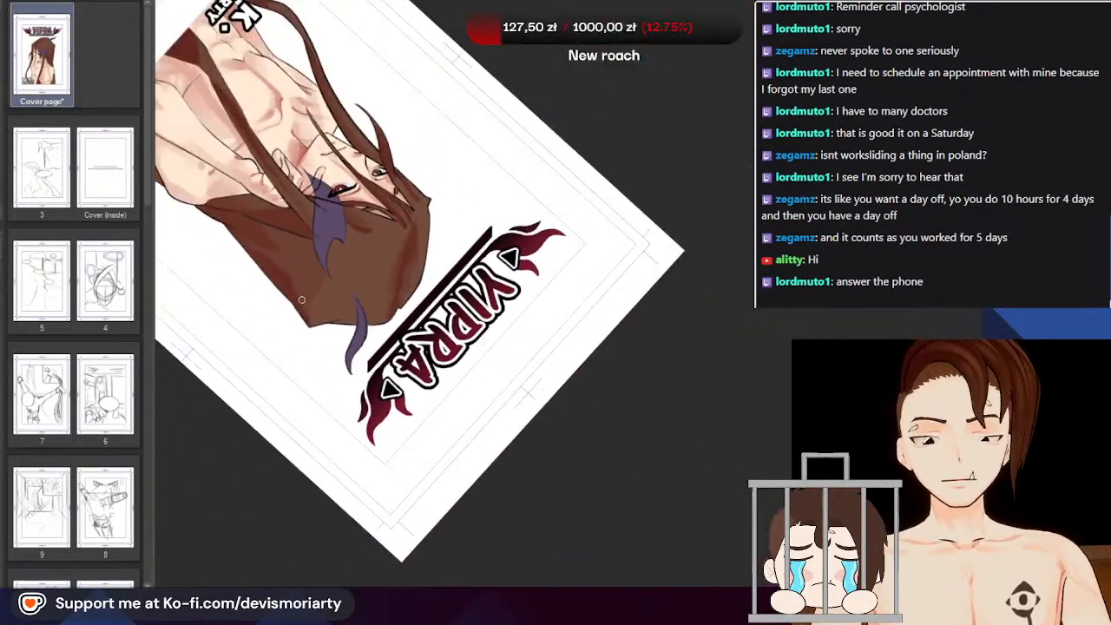
scroll(287, 260, "up", 3)
scroll(347, 261, "down", 4)
key("ctrl+0")
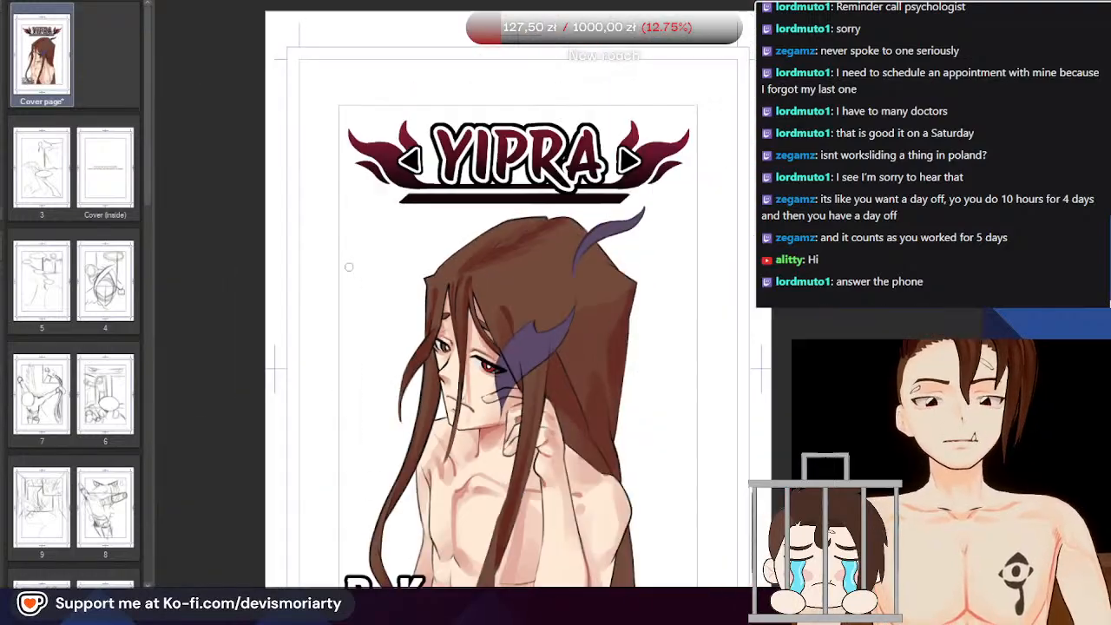
Sample the hair colours and refine the soft reddish-brown patch beside the dark red strand above the lower purple horn
scroll(291, 195, "up", 6)
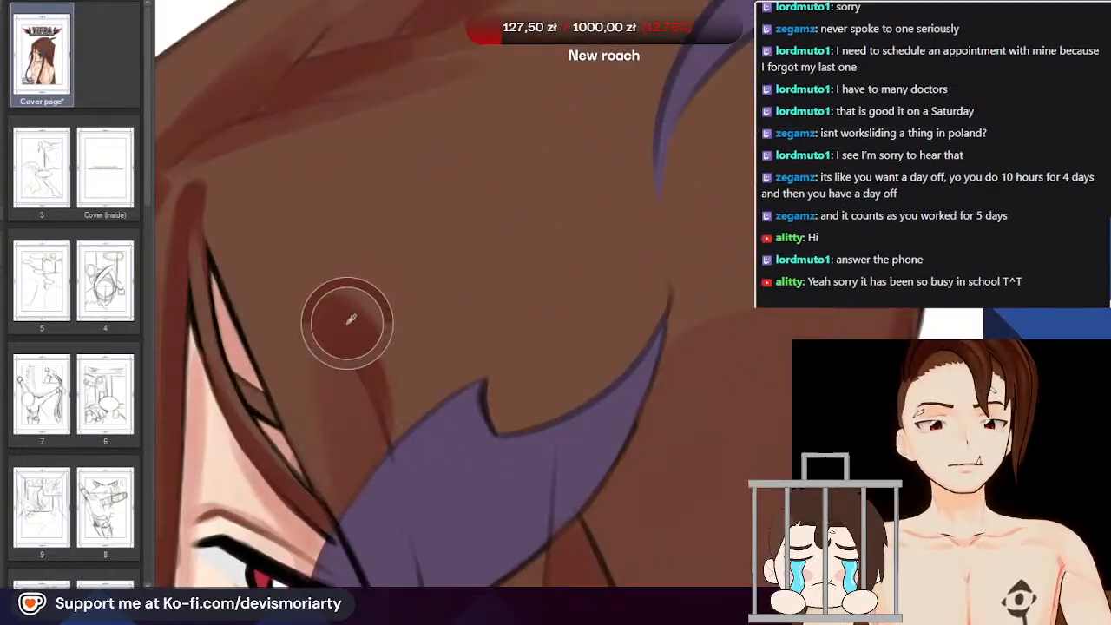
scroll(347, 318, "down", 5)
scroll(331, 229, "up", 4)
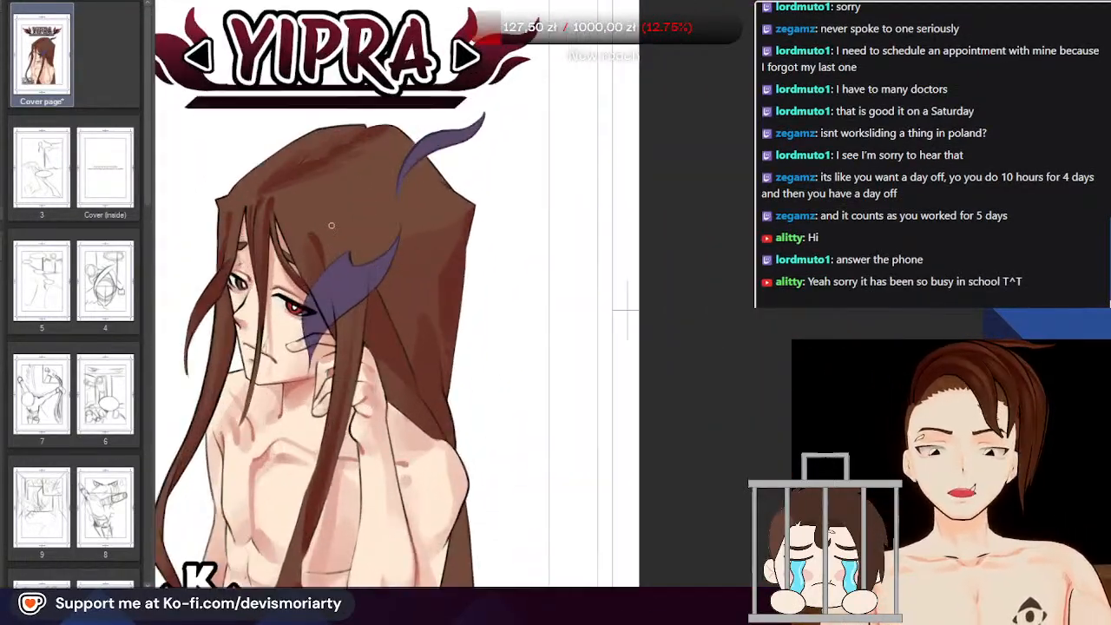
scroll(331, 228, "down", 4)
scroll(323, 146, "up", 4)
scroll(348, 168, "up", 10)
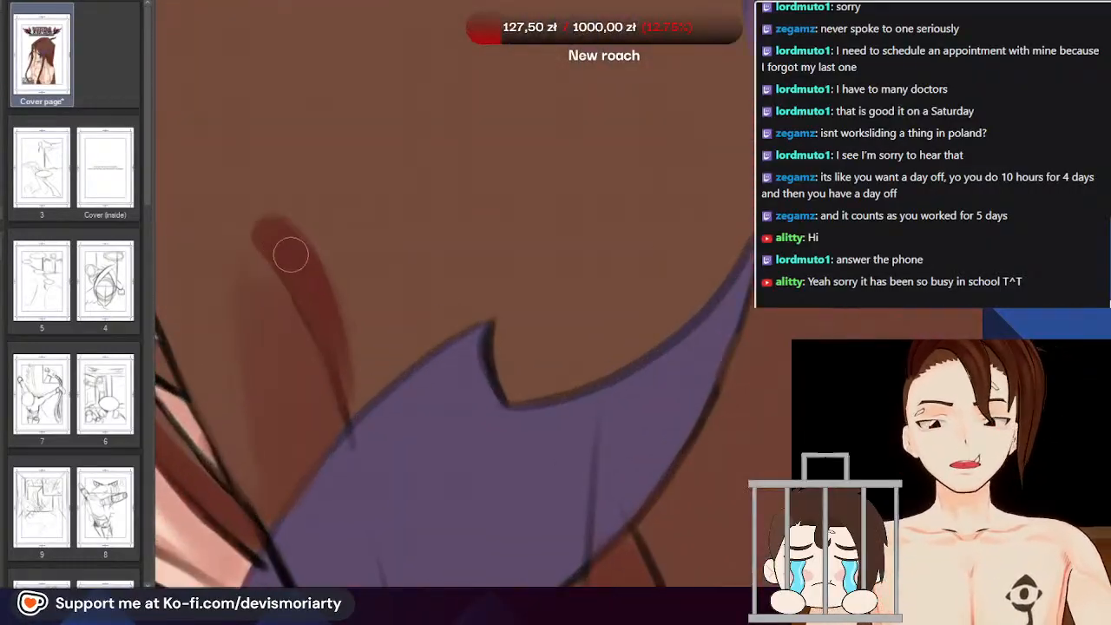
scroll(291, 254, "down", 4)
left_click(311, 214, "alt")
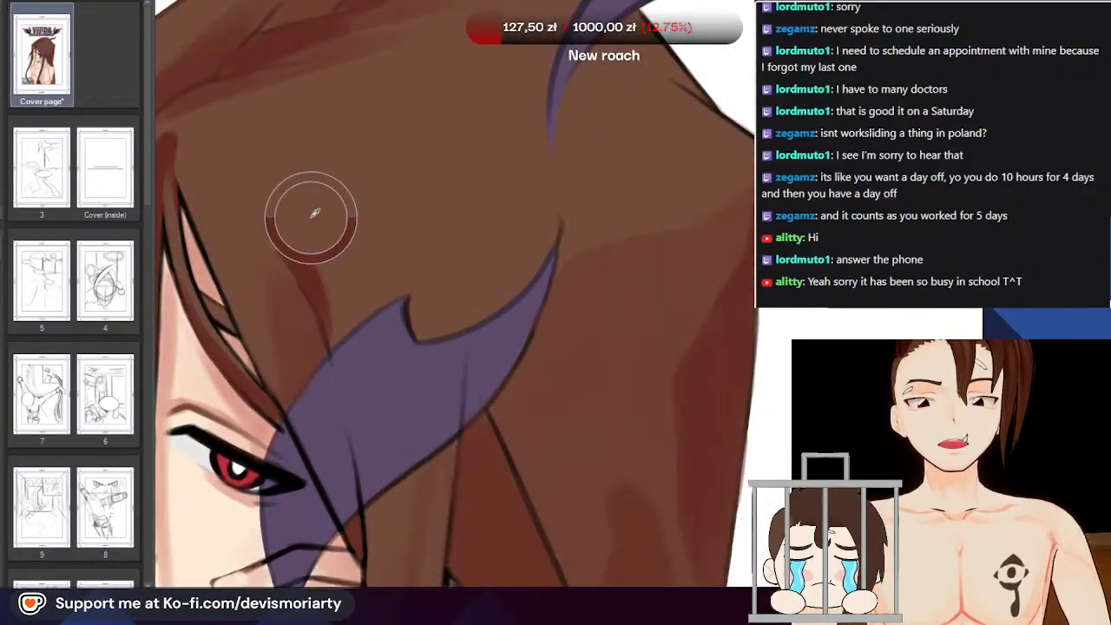
scroll(333, 281, "up", 4)
scroll(329, 329, "down", 4)
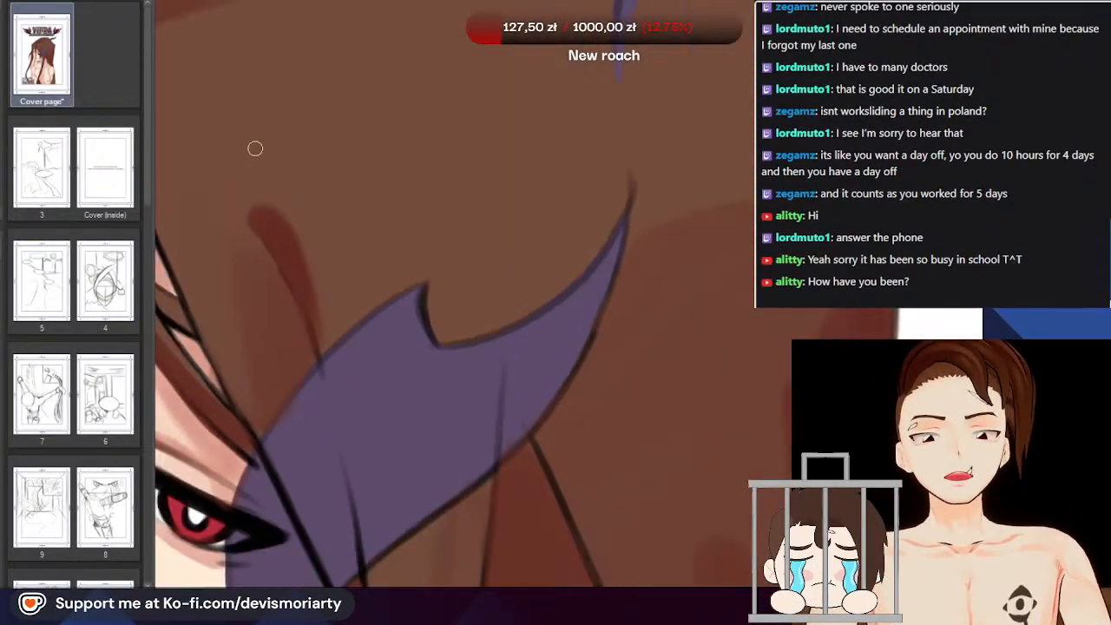
scroll(293, 301, "up", 4)
scroll(293, 301, "up", 3)
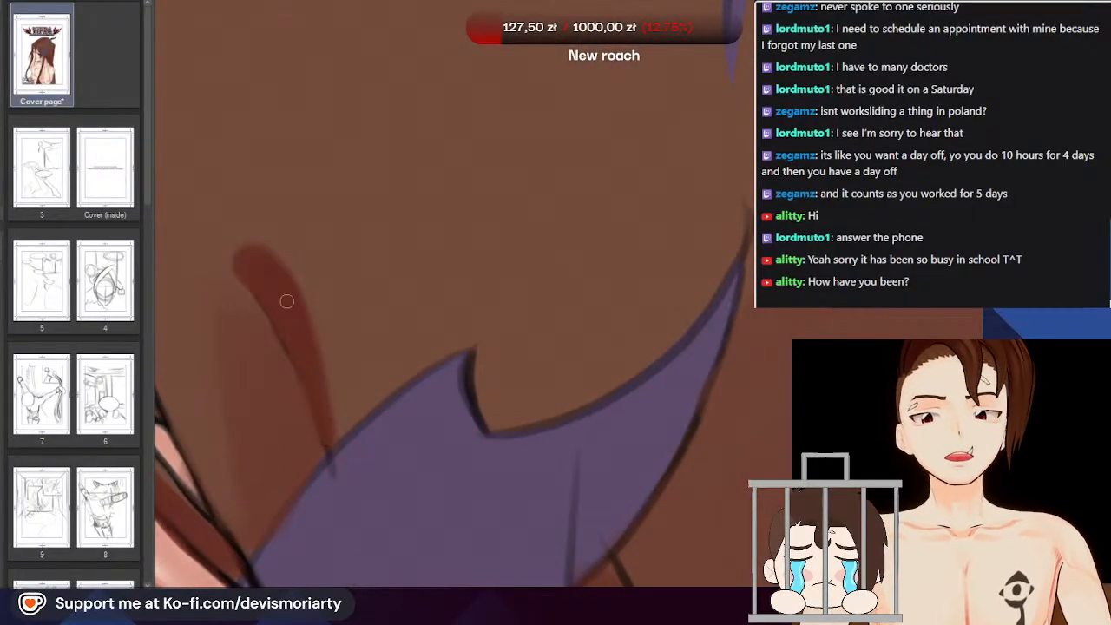
Extend the soft reddish-brown patch upward along the face side of the dark red strand above the lower horn
scroll(311, 388, "down", 8)
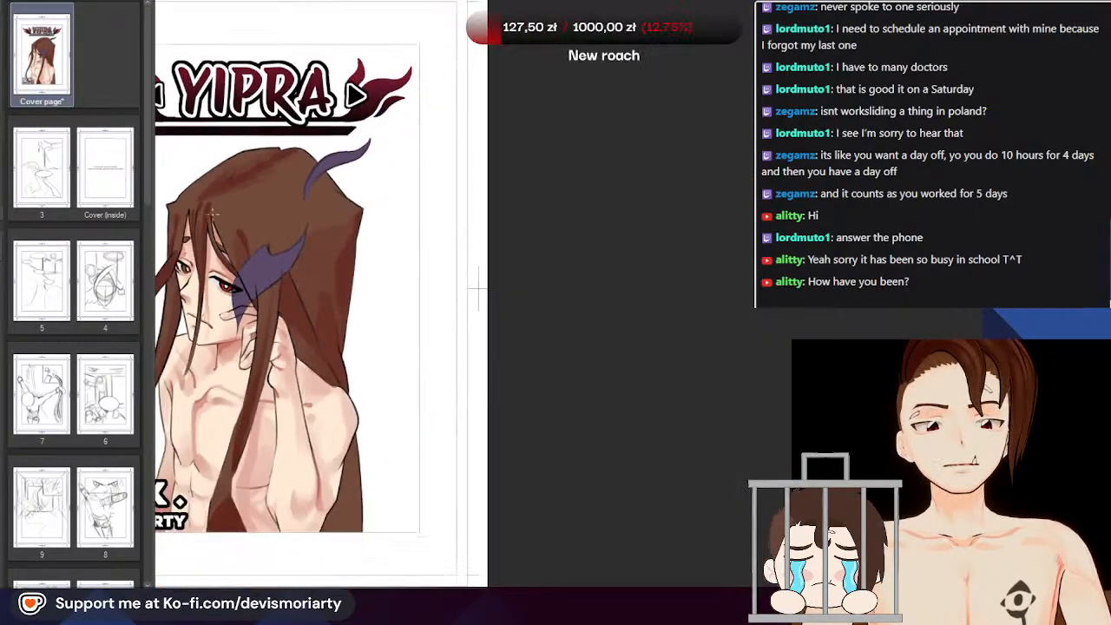
scroll(275, 223, "up", 4)
scroll(283, 223, "down", 4)
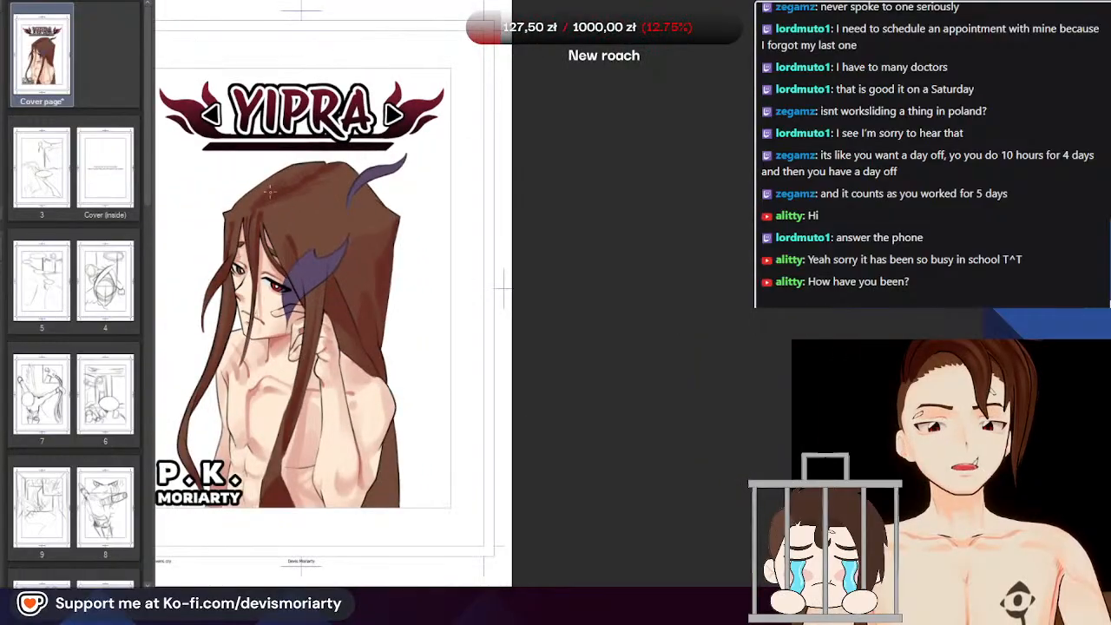
scroll(283, 223, "up", 4)
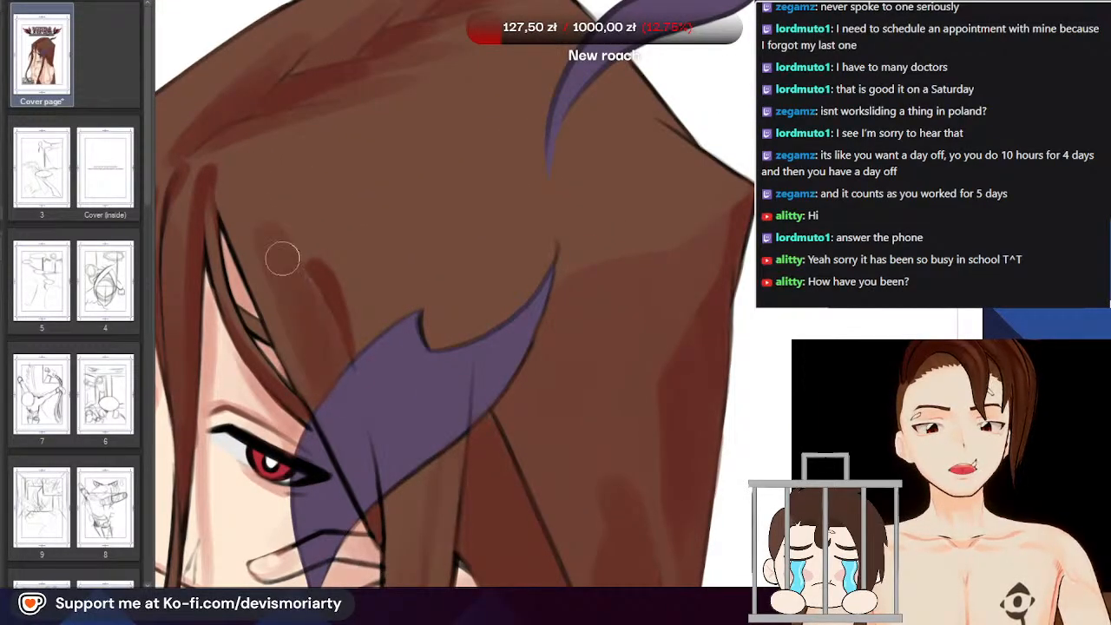
scroll(297, 309, "down", 4)
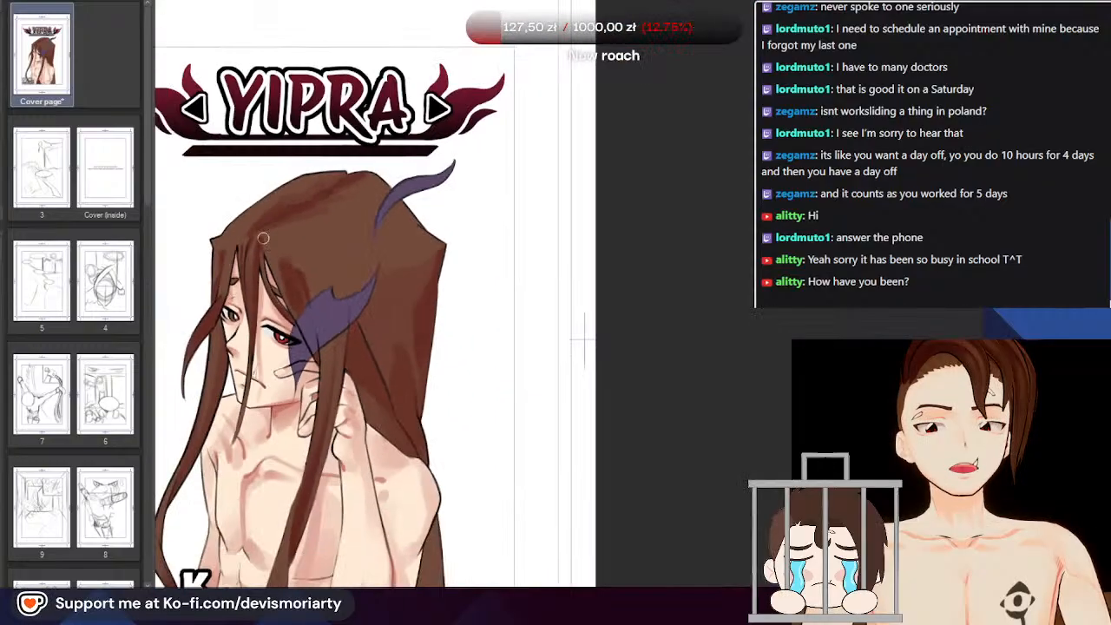
scroll(274, 232, "up", 3)
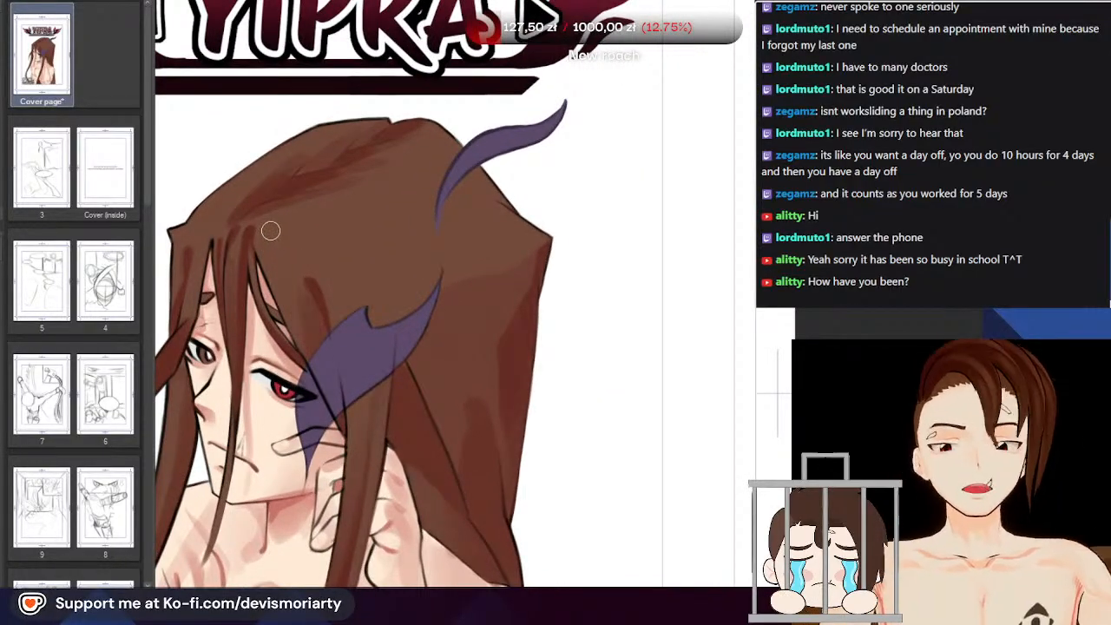
scroll(265, 228, "up", 4)
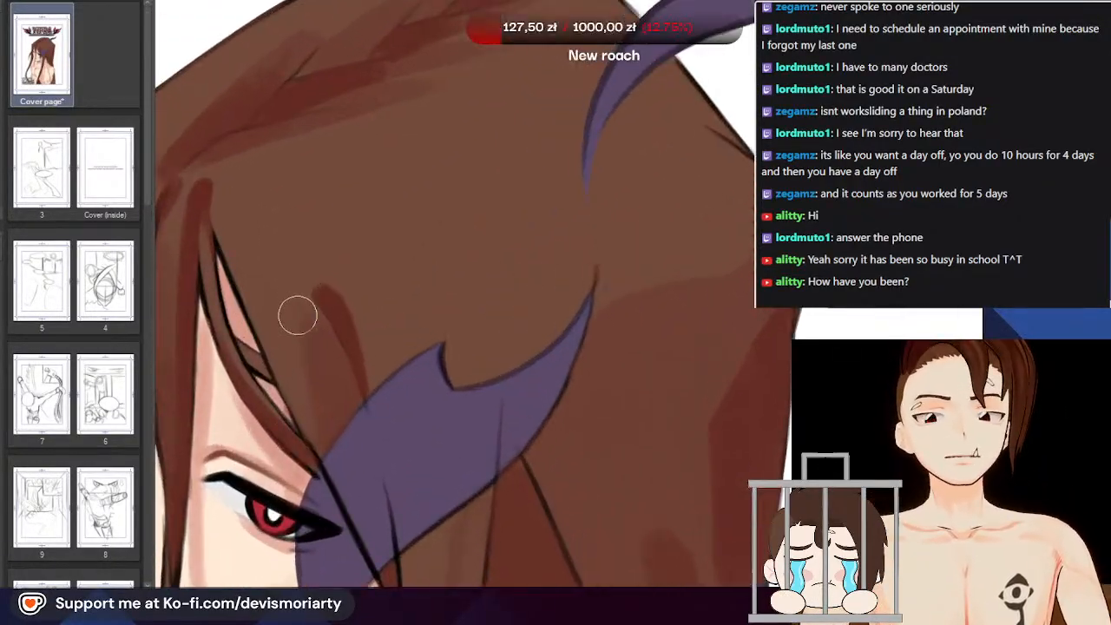
scroll(295, 315, "down", 1)
scroll(324, 408, "up", 1)
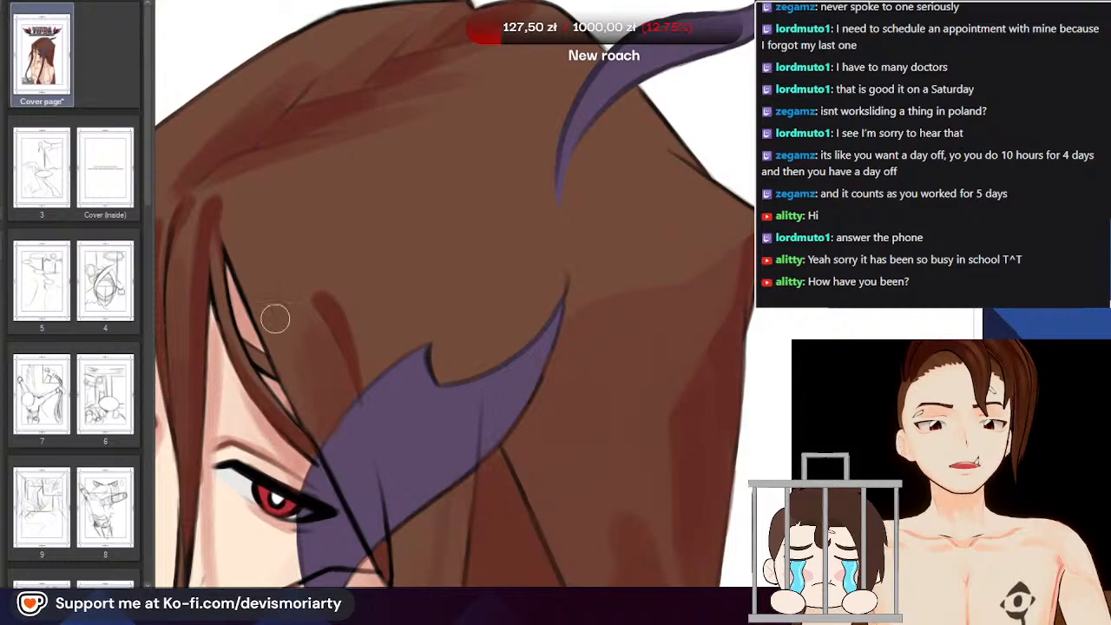
scroll(275, 320, "up", 1)
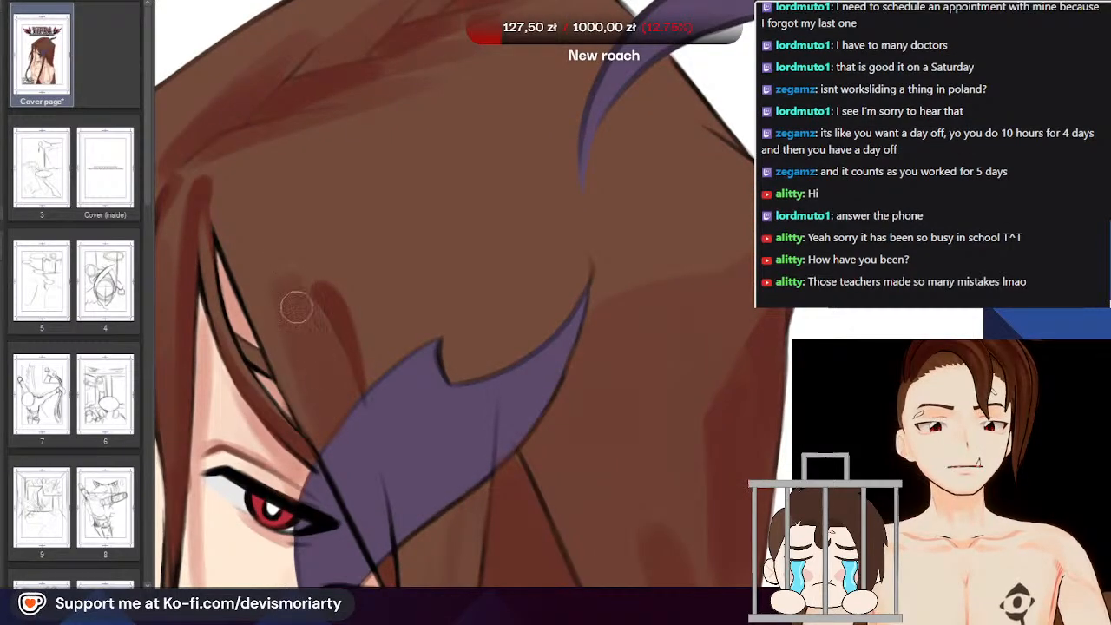
Strengthen the rounded upper end of the reddish-brown strand and sample the neighbouring dark red
scroll(291, 286, "down", 8)
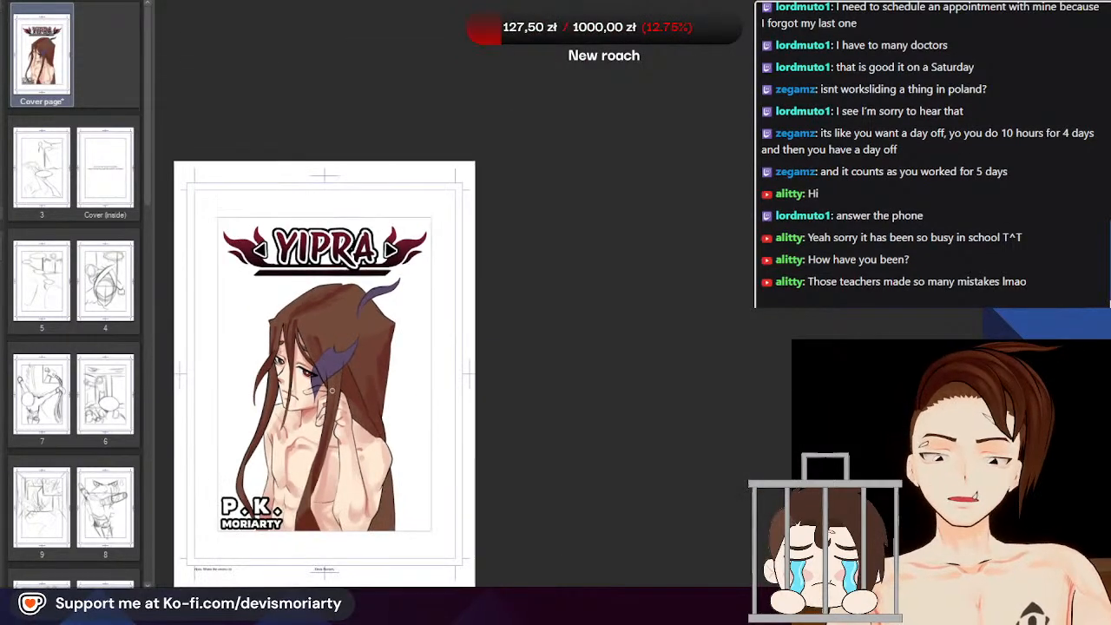
scroll(336, 393, "up", 2)
scroll(336, 387, "up", 1)
scroll(338, 373, "down", 1)
scroll(338, 369, "up", 5)
scroll(335, 356, "down", 6)
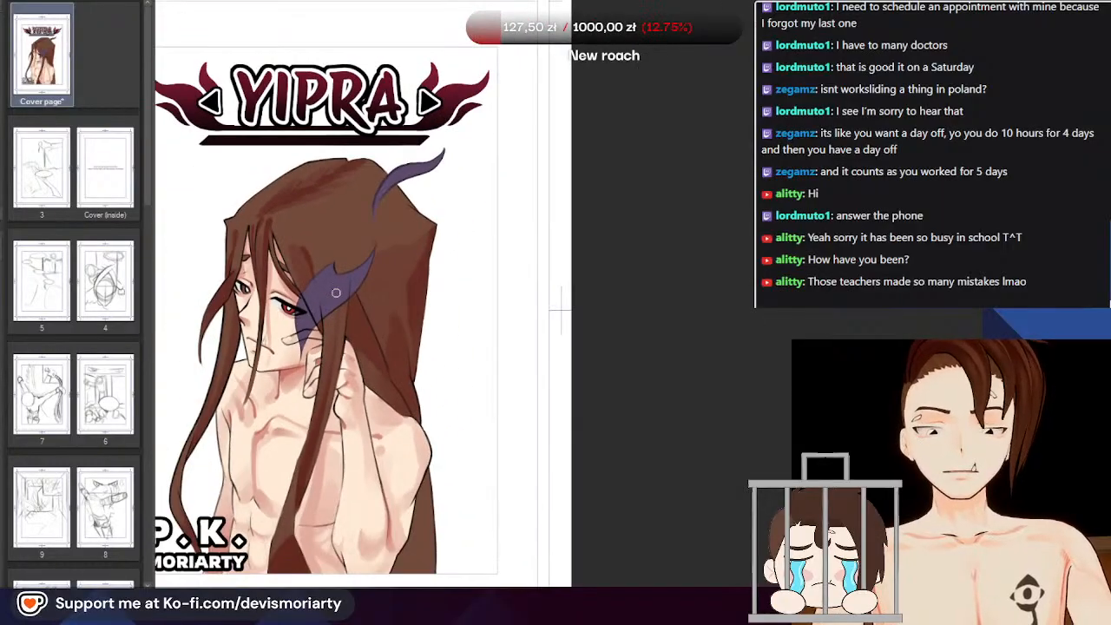
scroll(300, 309, "up", 6)
scroll(306, 258, "up", 5)
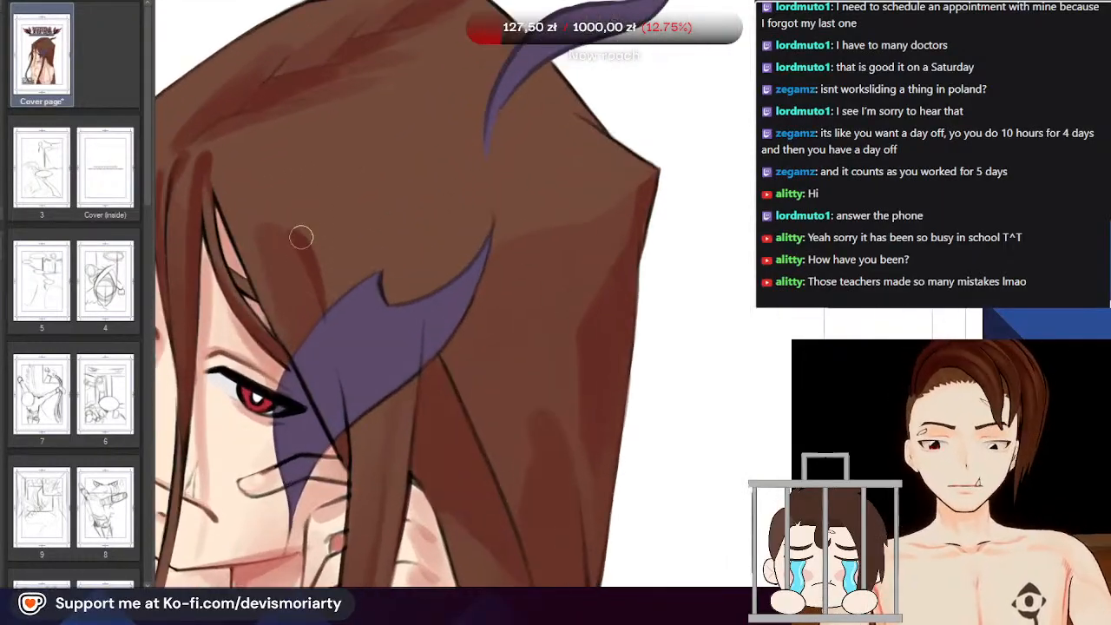
scroll(304, 286, "down", 2)
scroll(307, 243, "up", 3)
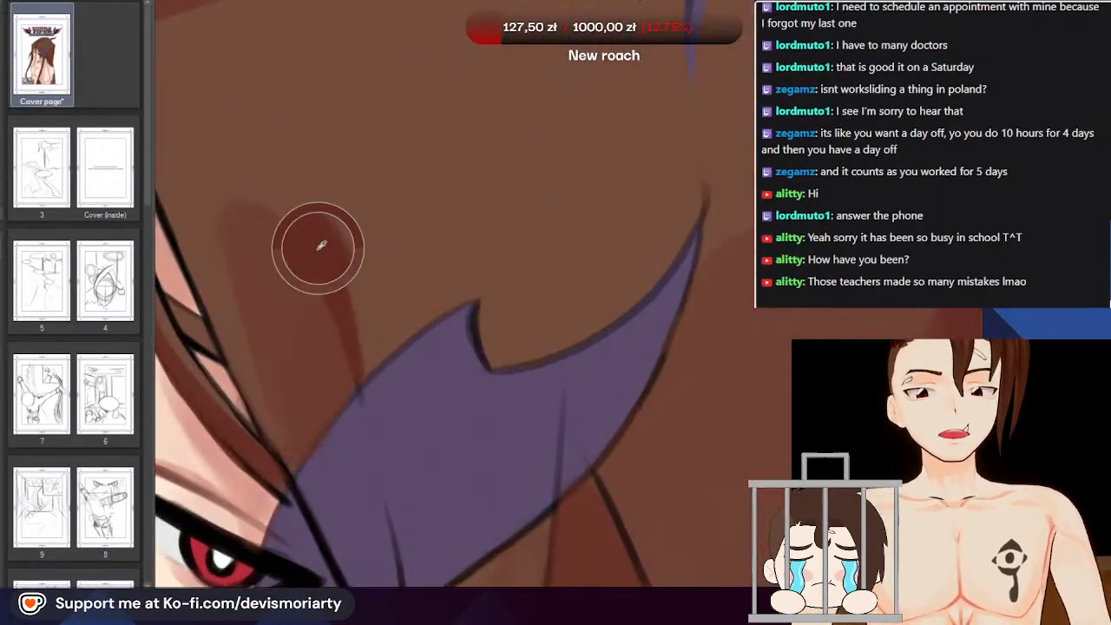
Blend the reddish-brown strand down toward the hairline and the base of the lower purple horn
scroll(359, 421, "down", 6)
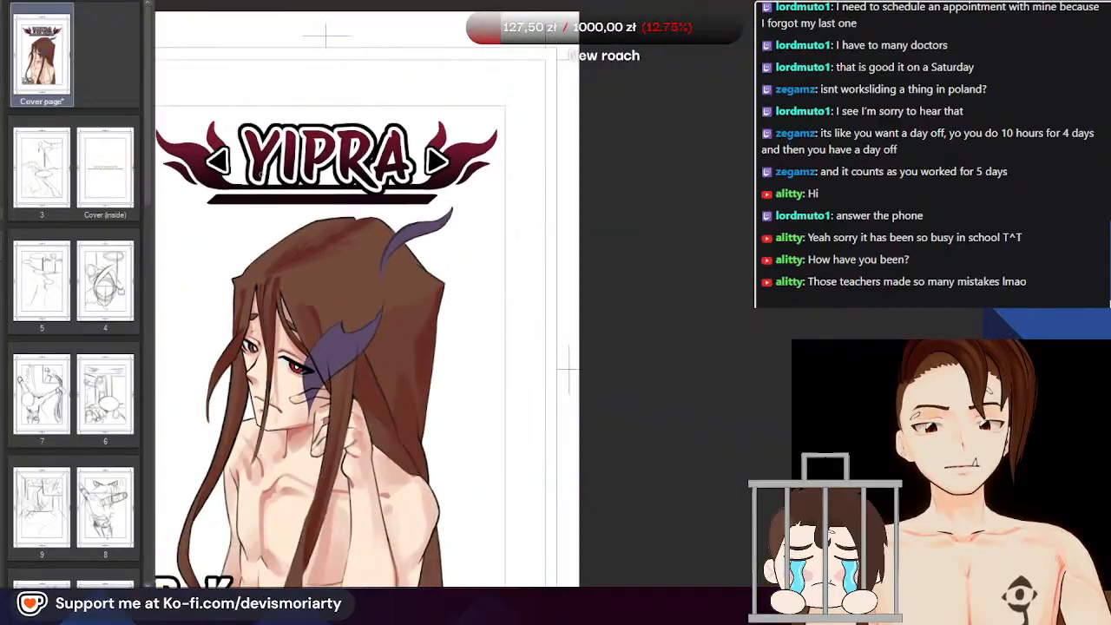
scroll(310, 342, "up", 6)
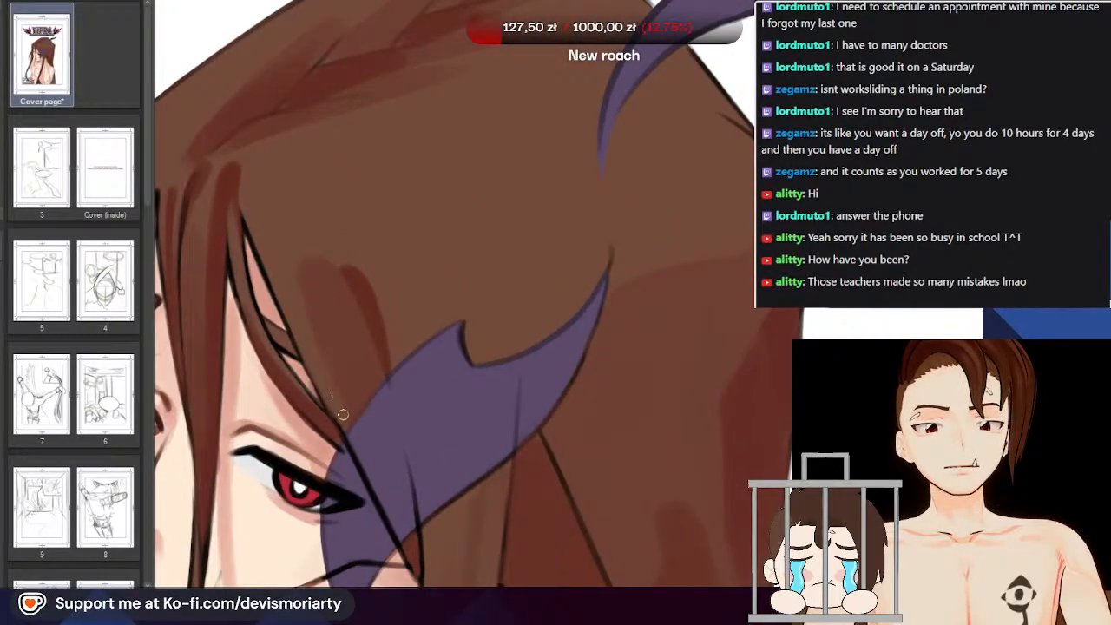
scroll(277, 243, "down", 1)
scroll(313, 331, "up", 1)
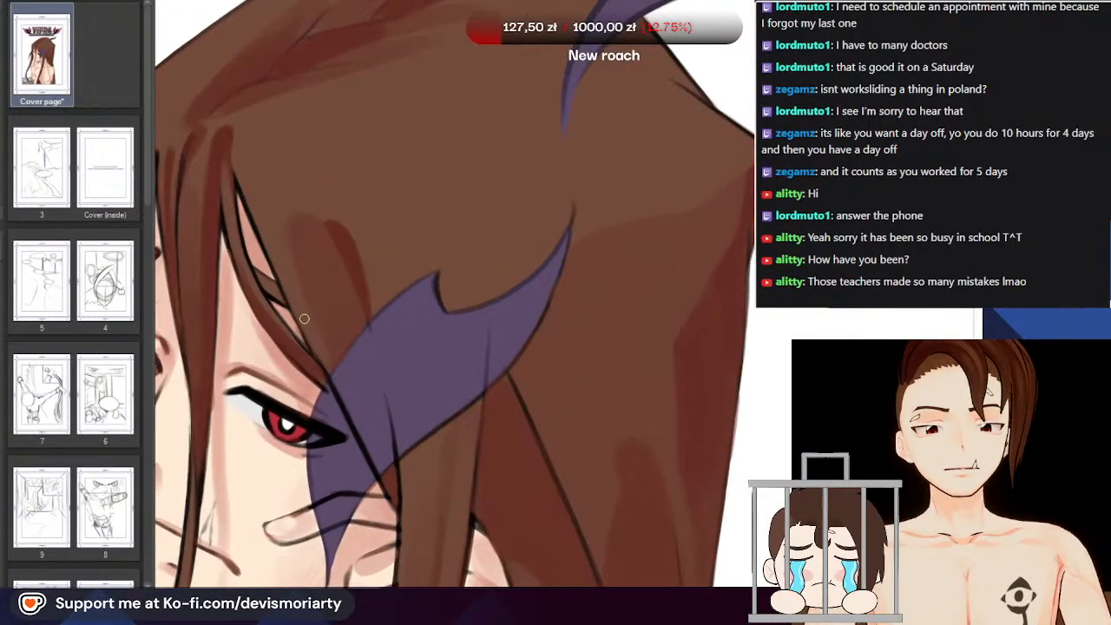
scroll(306, 325, "down", 4)
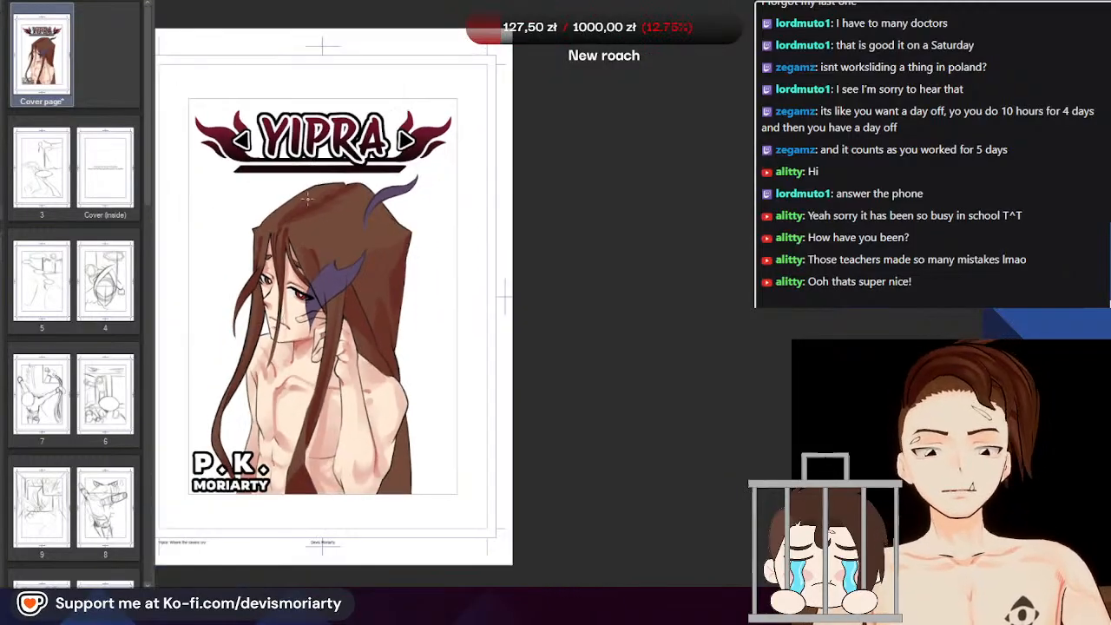
scroll(296, 253, "up", 3)
scroll(296, 253, "up", 3)
scroll(315, 206, "down", 4)
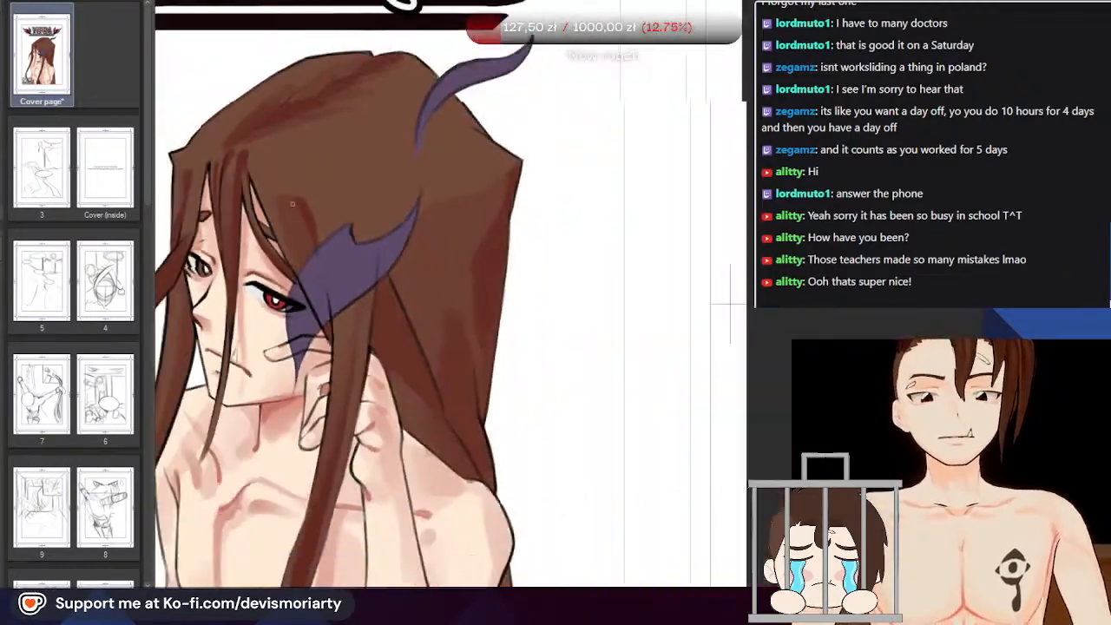
scroll(247, 122, "up", 4)
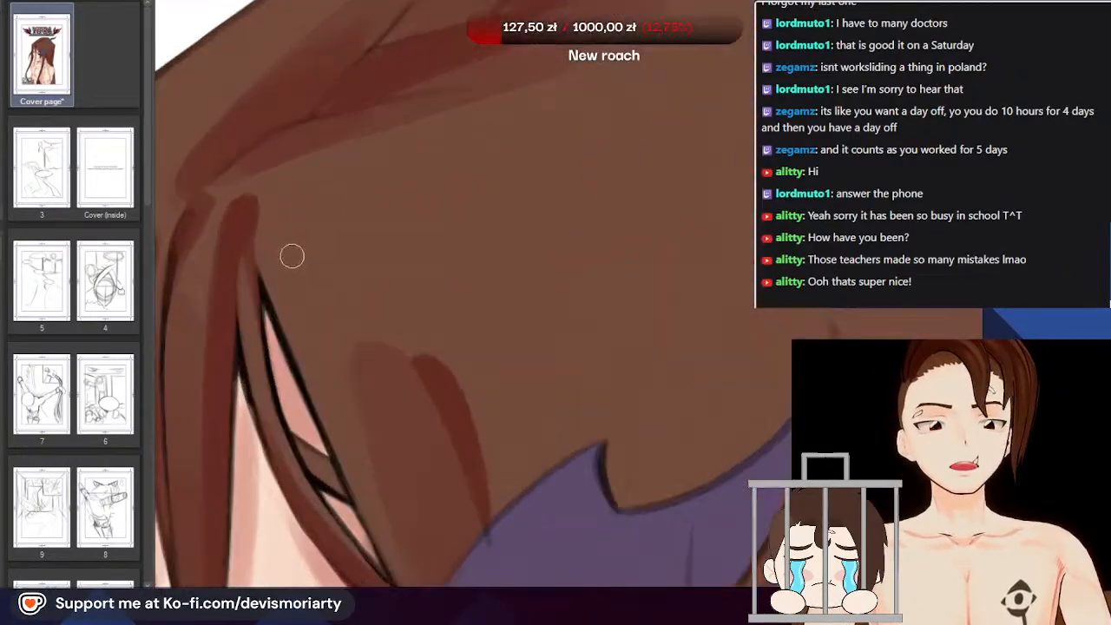
scroll(272, 186, "down", 2)
scroll(272, 187, "up", 2)
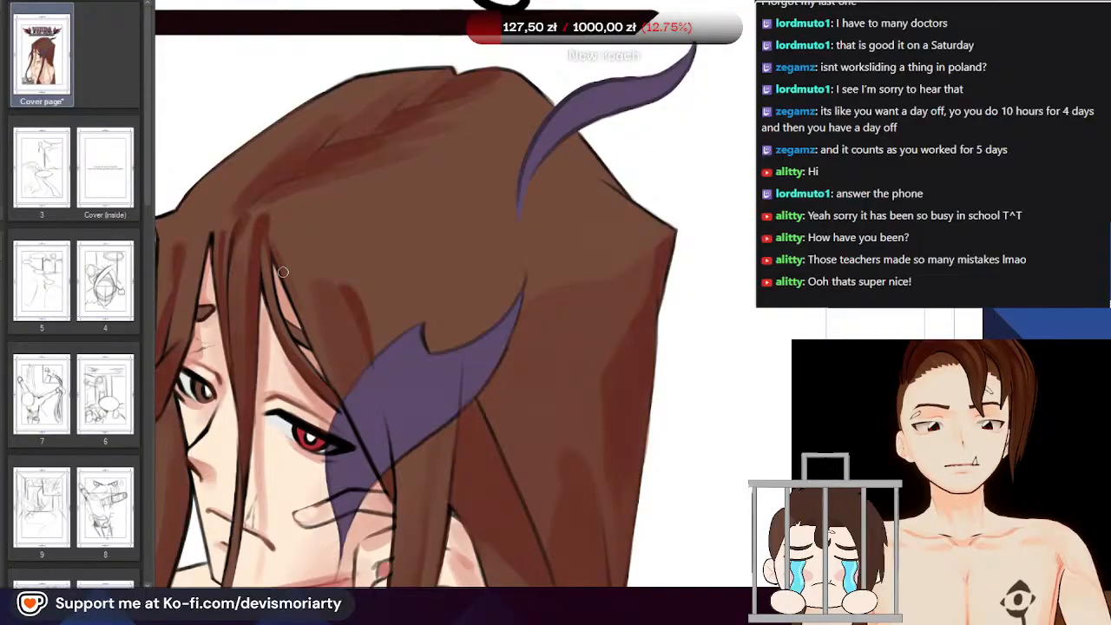
Examine the whole cover composition and the unshaded hair around the upper purple horn
scroll(282, 271, "down", 3)
scroll(364, 252, "up", 2)
scroll(364, 252, "down", 2)
scroll(364, 252, "up", 1)
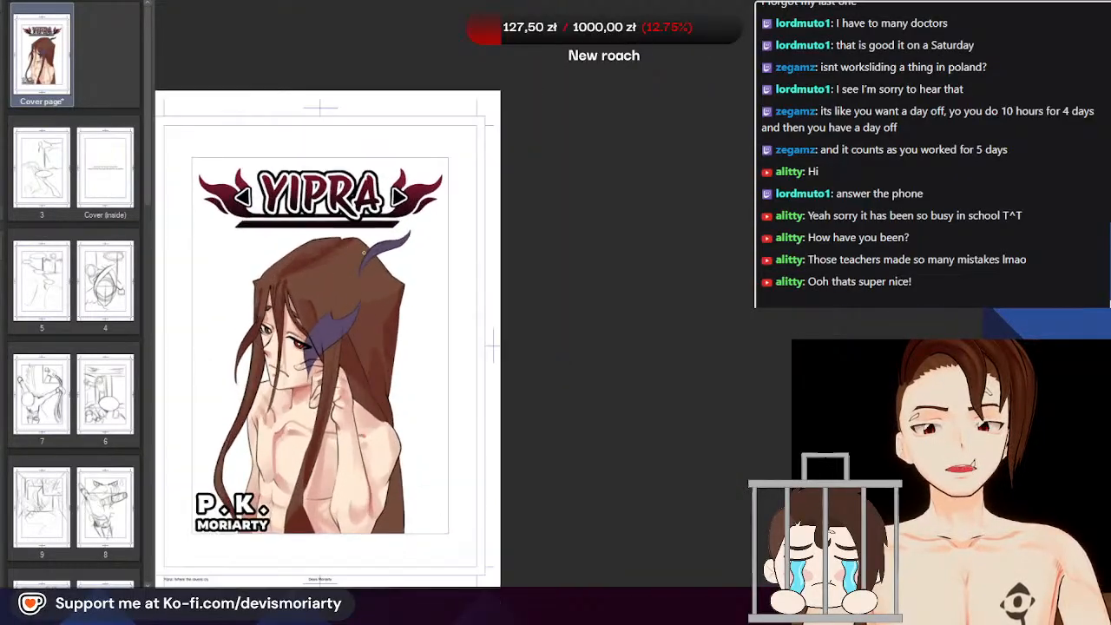
scroll(364, 251, "up", 3)
scroll(292, 248, "down", 2)
scroll(310, 248, "up", 3)
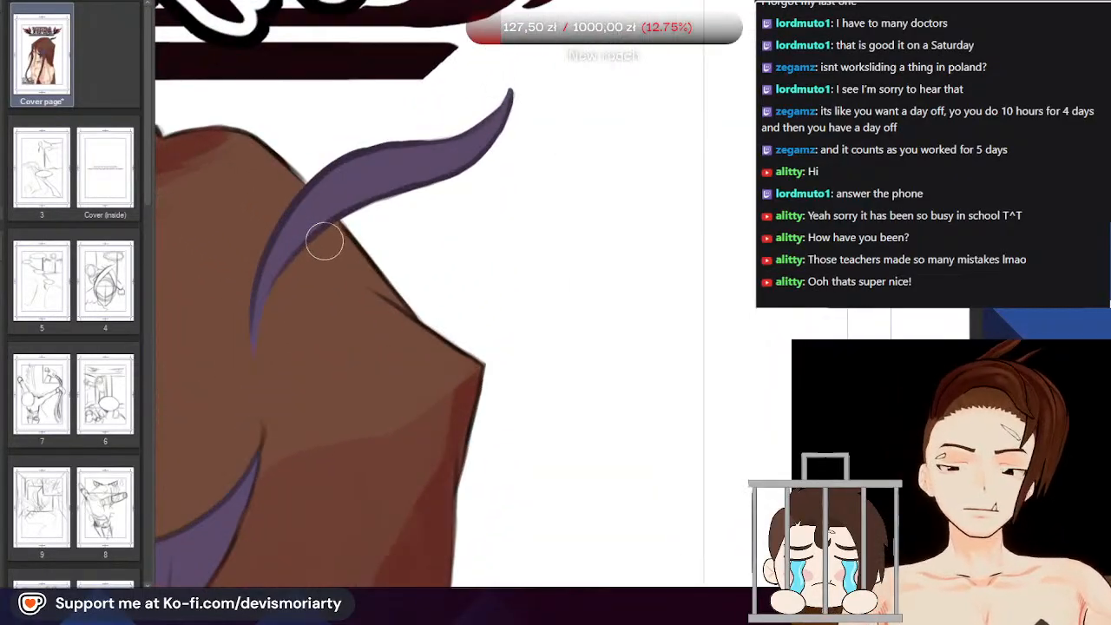
scroll(378, 303, "down", 2)
scroll(247, 530, "down", 1)
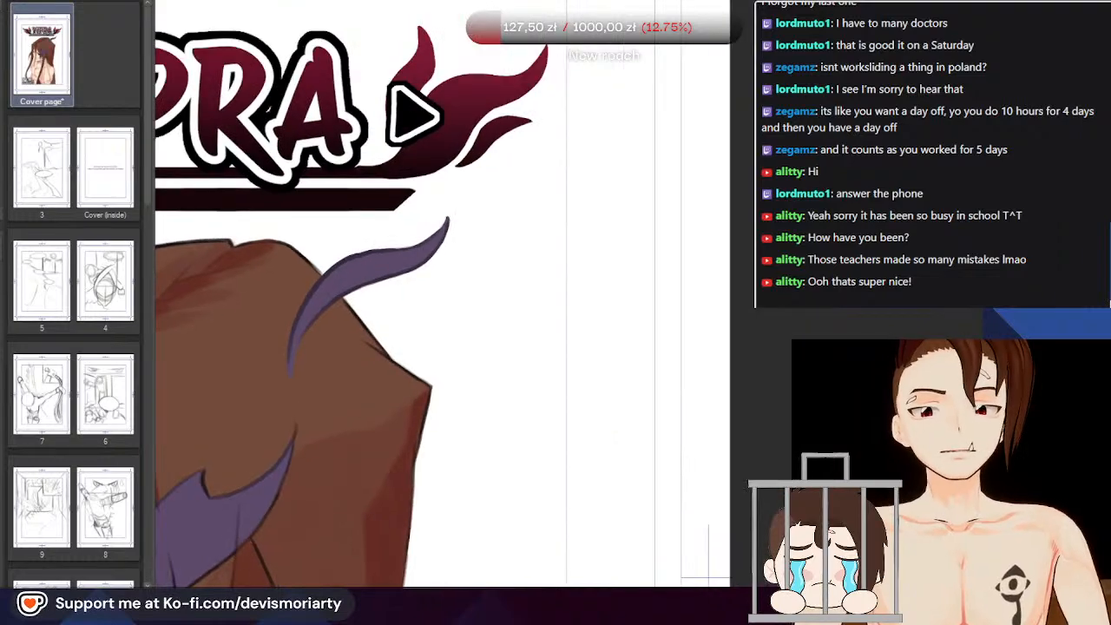
Rotate the canvas and shade the outer hair edge reddish-brown just below and above the upper purple horn
left_click_drag(443, 578, 293, 584)
scroll(296, 580, "down", 1)
scroll(350, 378, "up", 2)
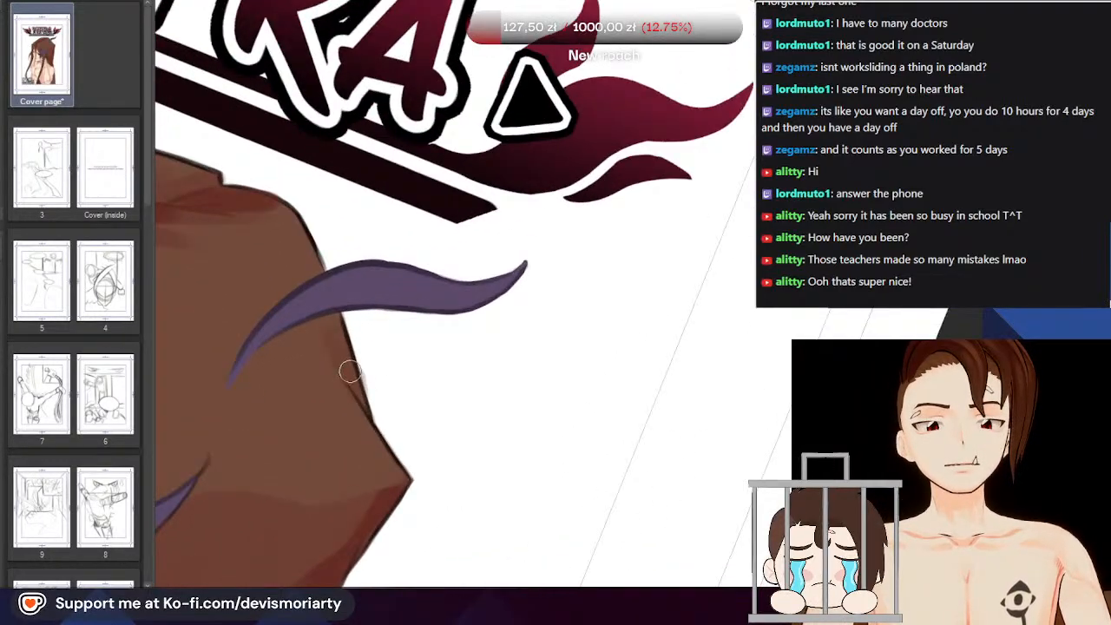
scroll(332, 325, "up", 2)
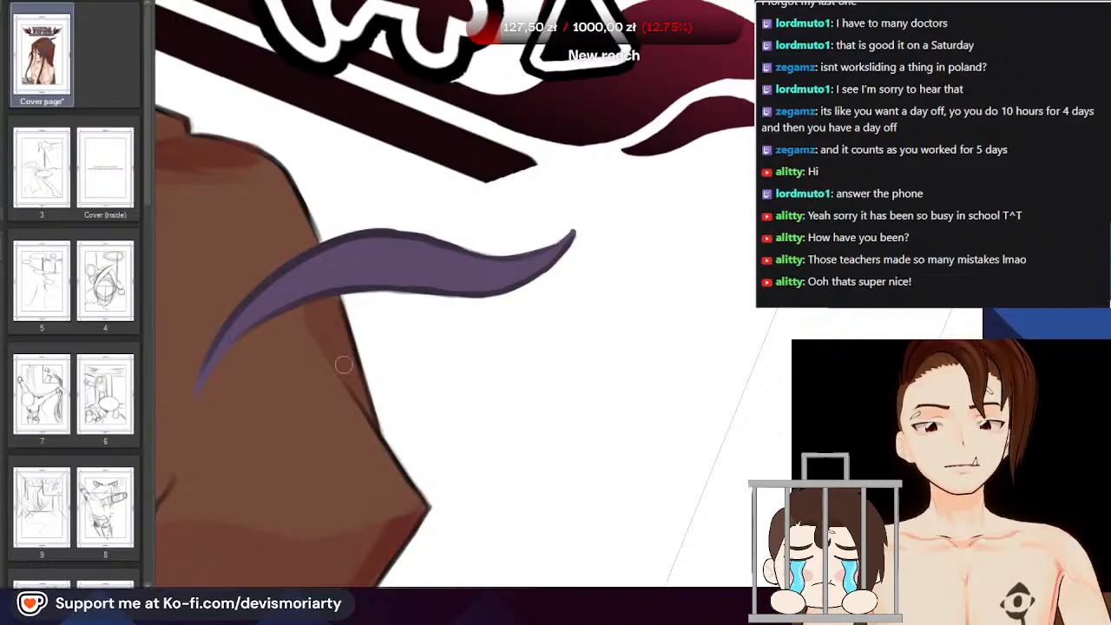
scroll(313, 317, "down", 1)
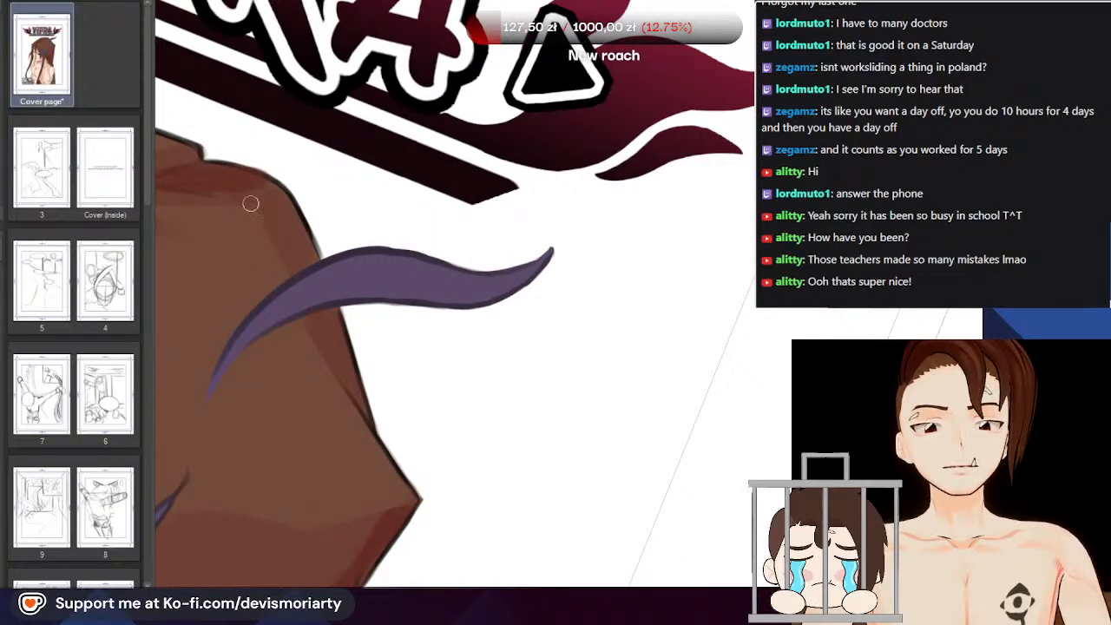
Paint a soft reddish-brown strand from the crown behind the upper horn down toward the hair's outer corner, and check it on the full cover
scroll(299, 250, "down", 4)
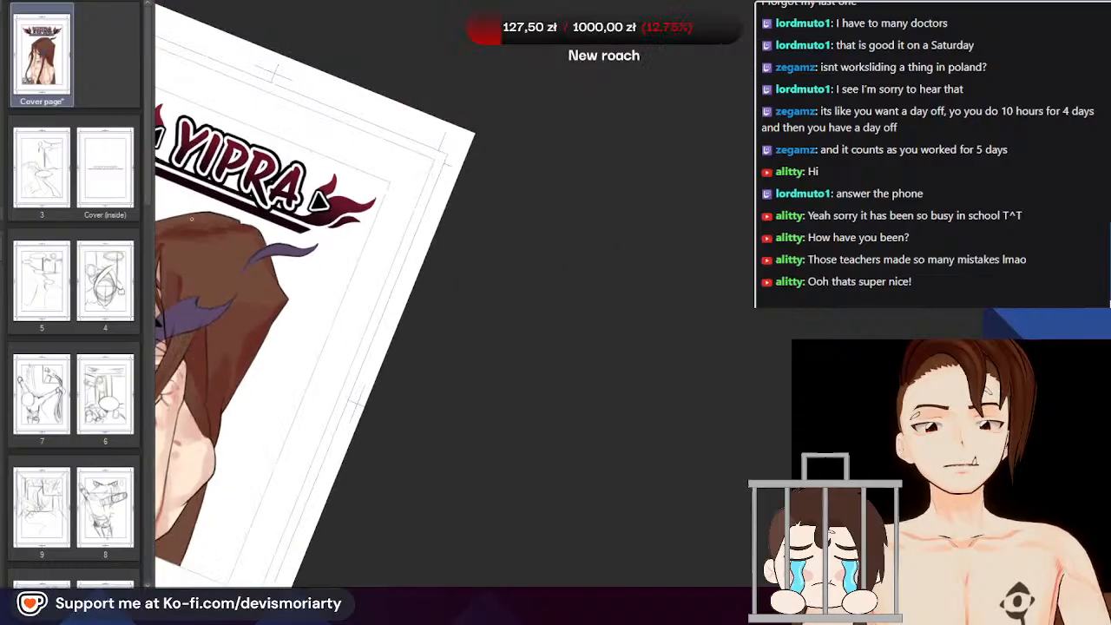
scroll(263, 274, "up", 3)
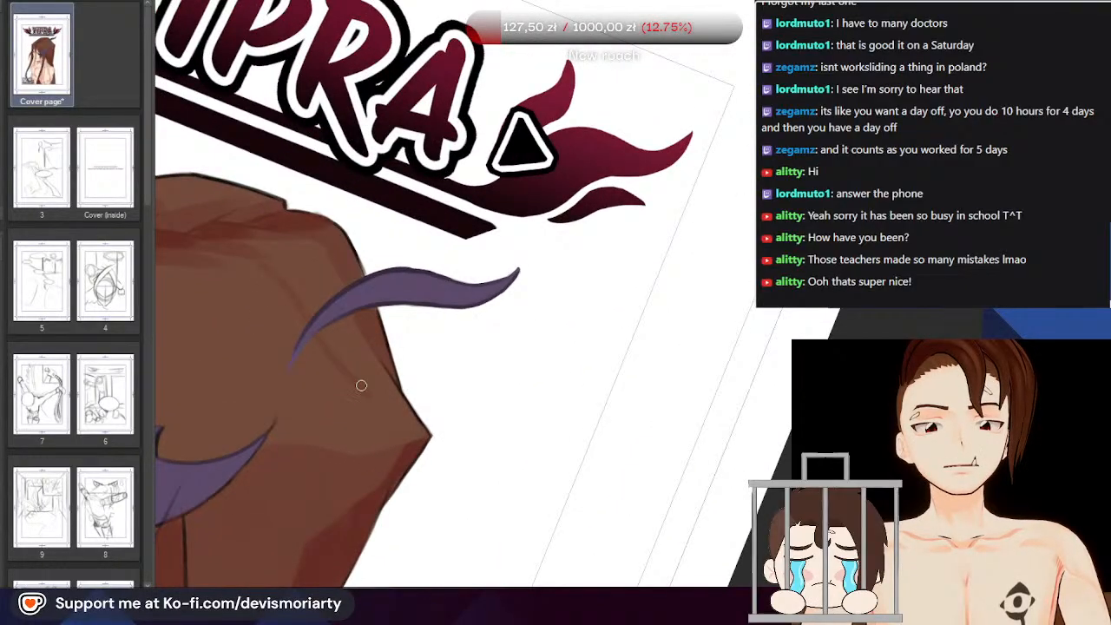
scroll(379, 396, "down", 4)
scroll(330, 395, "up", 4)
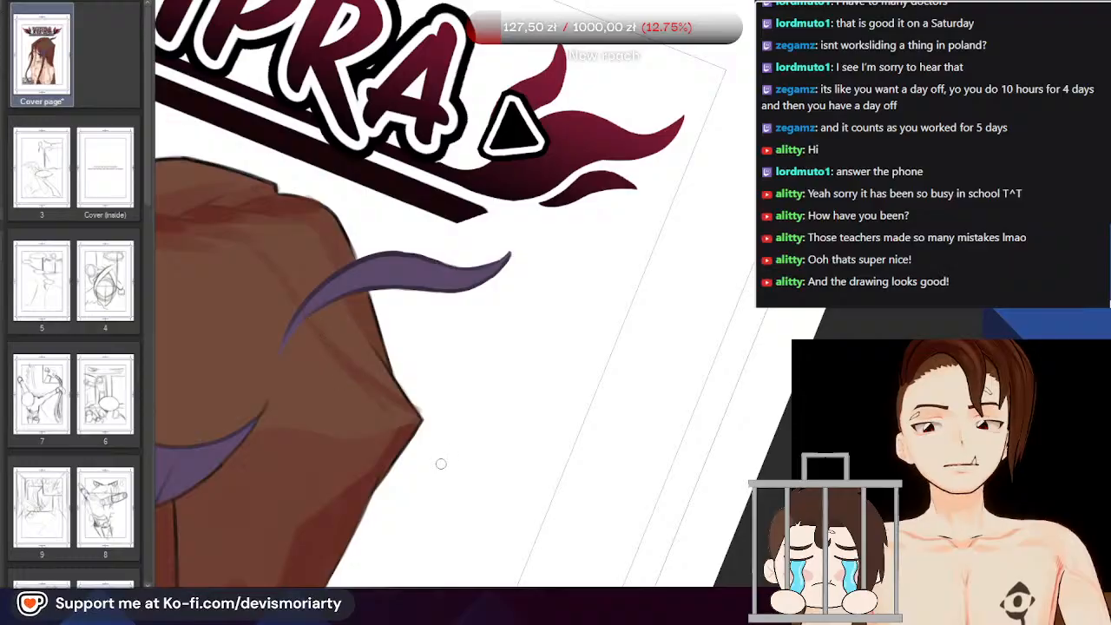
scroll(441, 464, "down", 8)
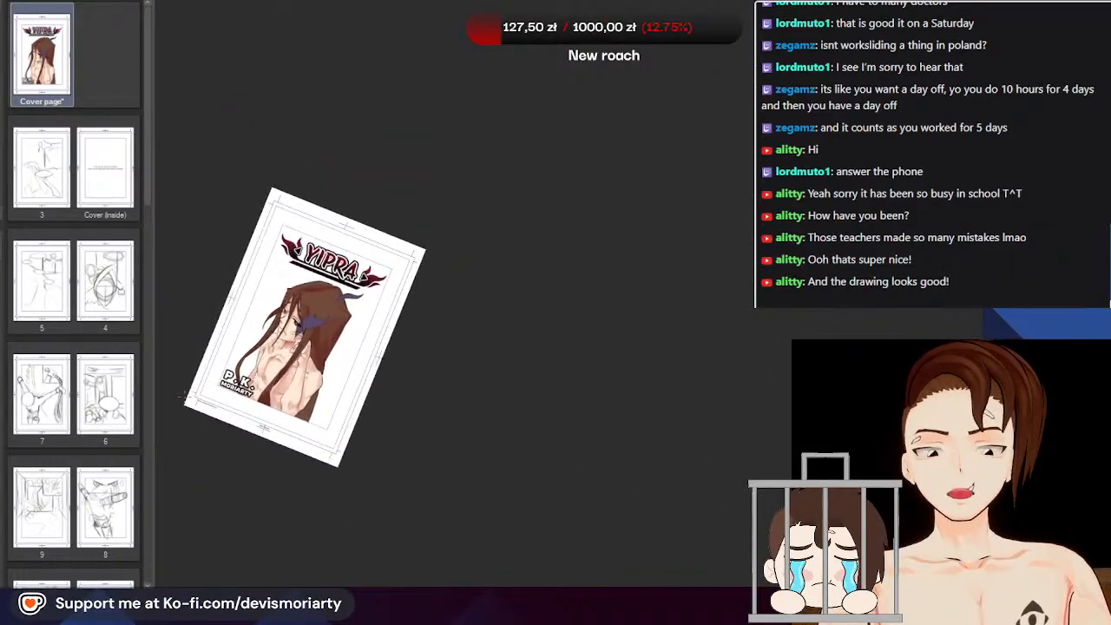
scroll(185, 396, "up", 8)
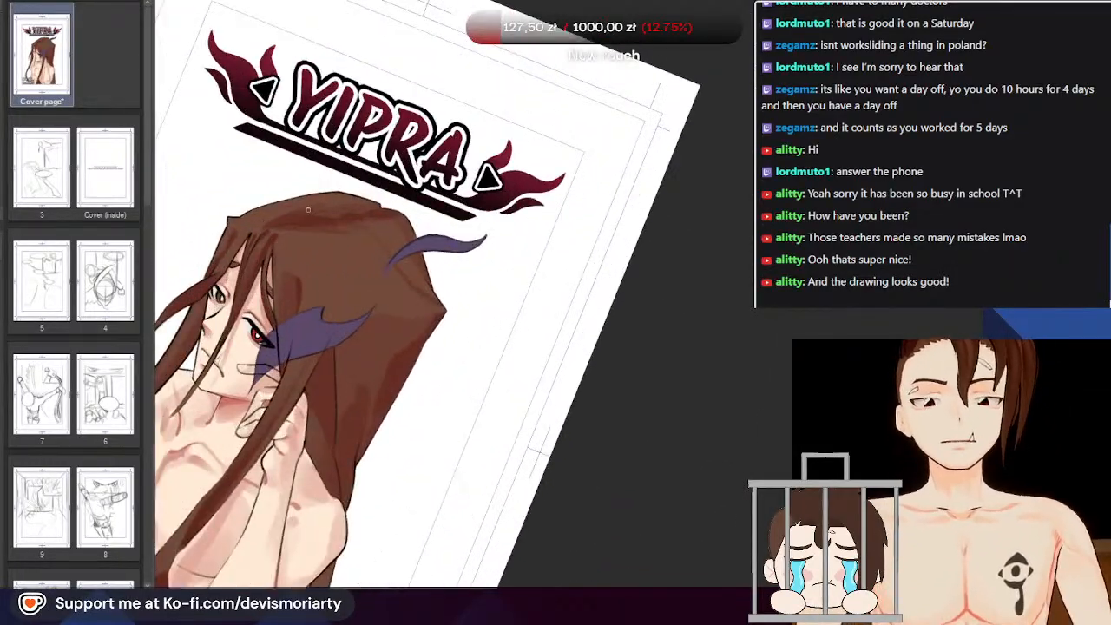
Brush soft reddish-brown shadow strands down the hair crown around the base of the curved purple wisp
left_click_drag(624, 87, 337, 276)
scroll(336, 275, "down", 5)
scroll(413, 342, "up", 8)
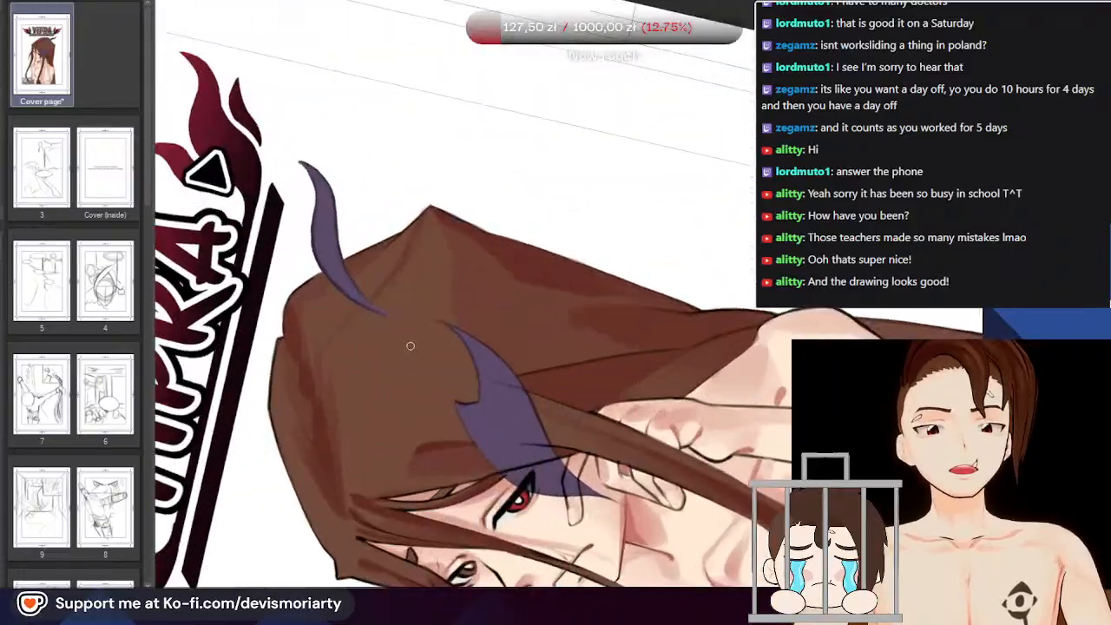
scroll(327, 434, "up", 1)
scroll(332, 468, "down", 1)
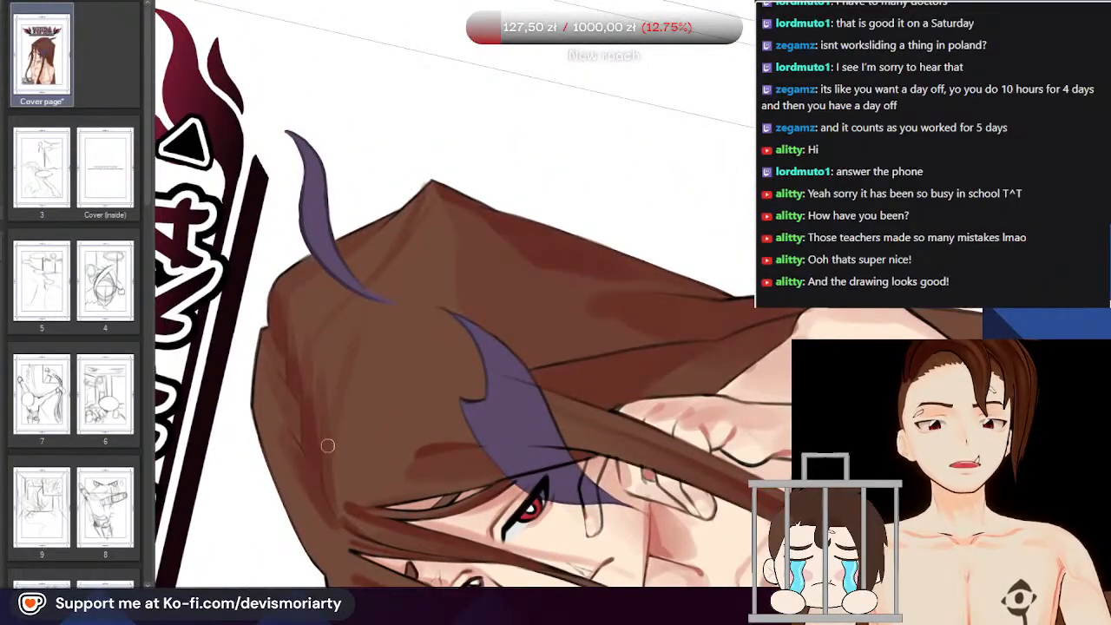
scroll(345, 385, "down", 5)
scroll(369, 459, "up", 4)
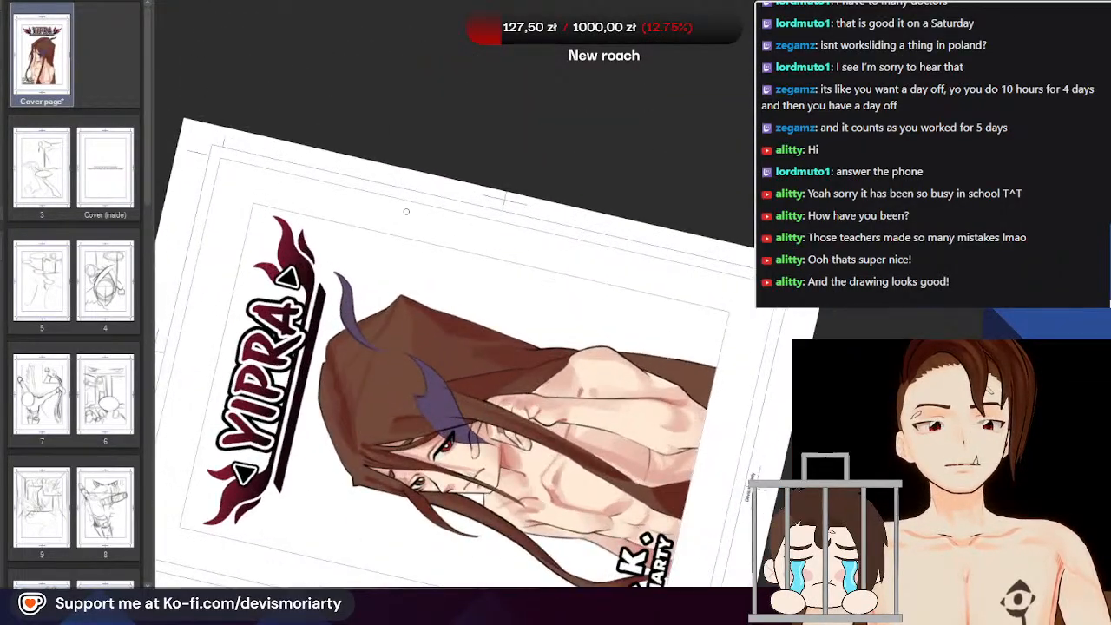
scroll(369, 460, "up", 1)
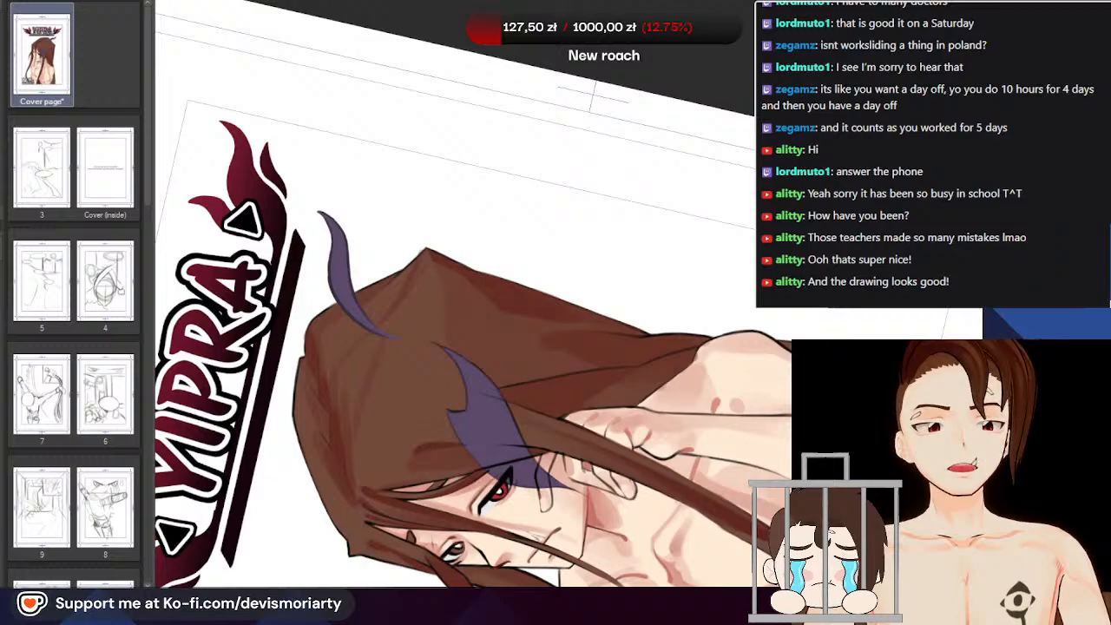
Brush curved reddish-brown shadow strands from the hair parting down towards the purple shape over the face
scroll(456, 296, "down", 1)
scroll(454, 223, "up", 4)
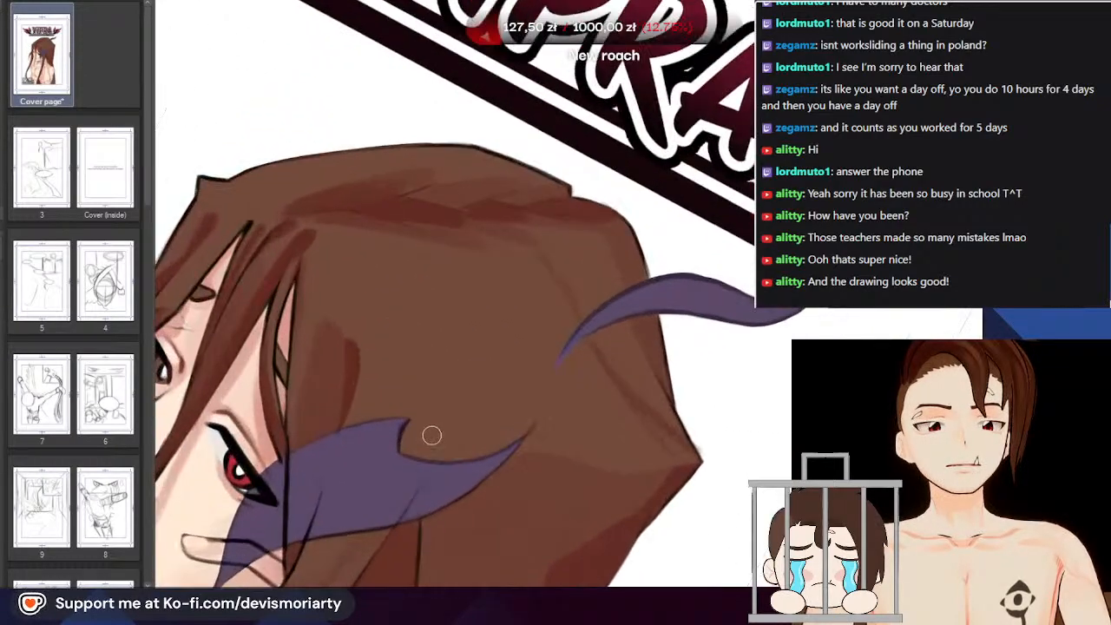
scroll(429, 306, "up", 1)
scroll(343, 308, "down", 1)
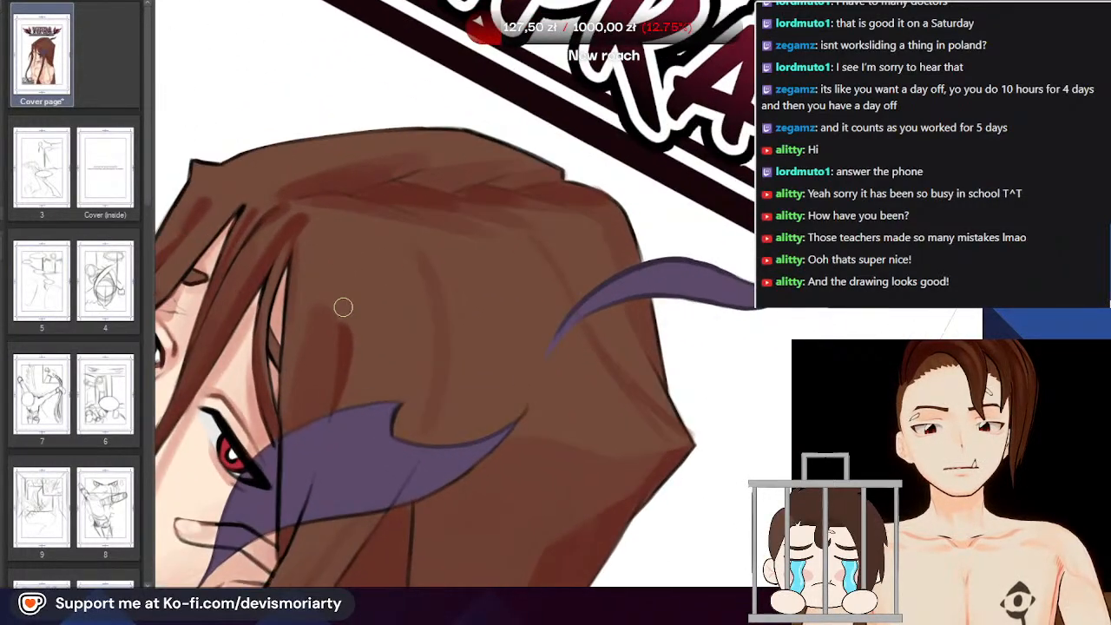
scroll(310, 223, "down", 3)
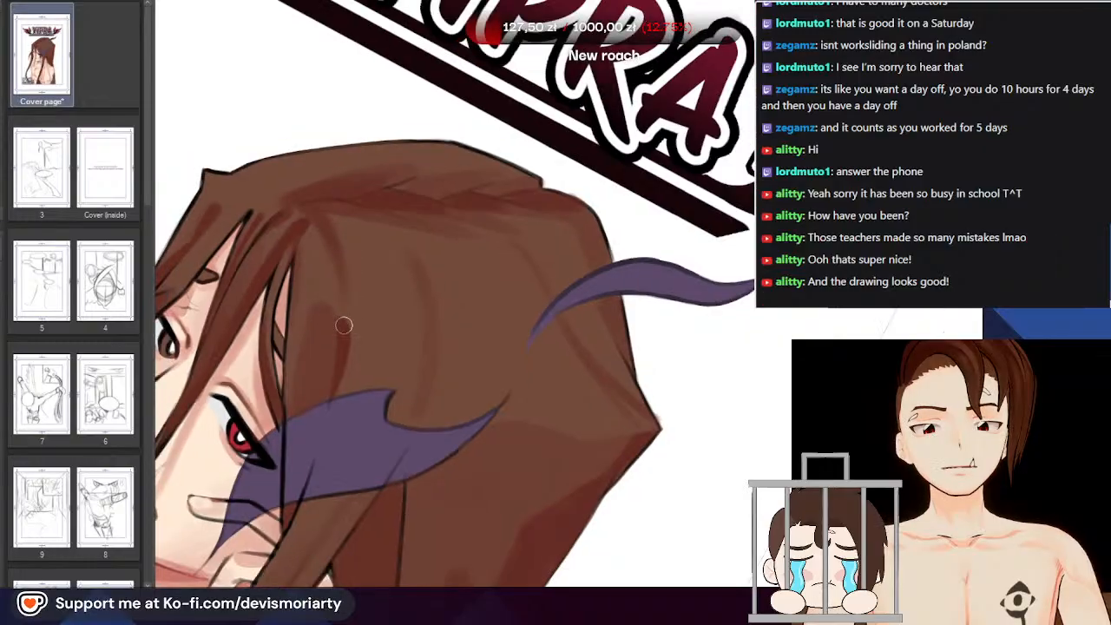
scroll(362, 280, "up", 2)
scroll(313, 252, "down", 4)
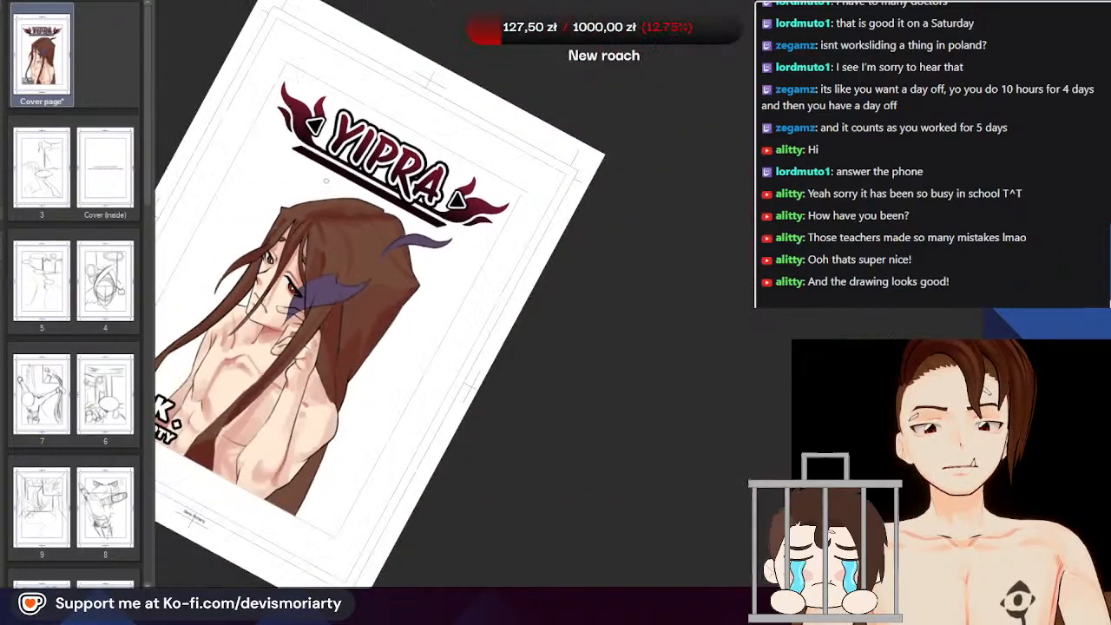
Examine the hair shading on the cover character both close up and at full-page size
scroll(317, 230, "up", 3)
scroll(317, 230, "down", 4)
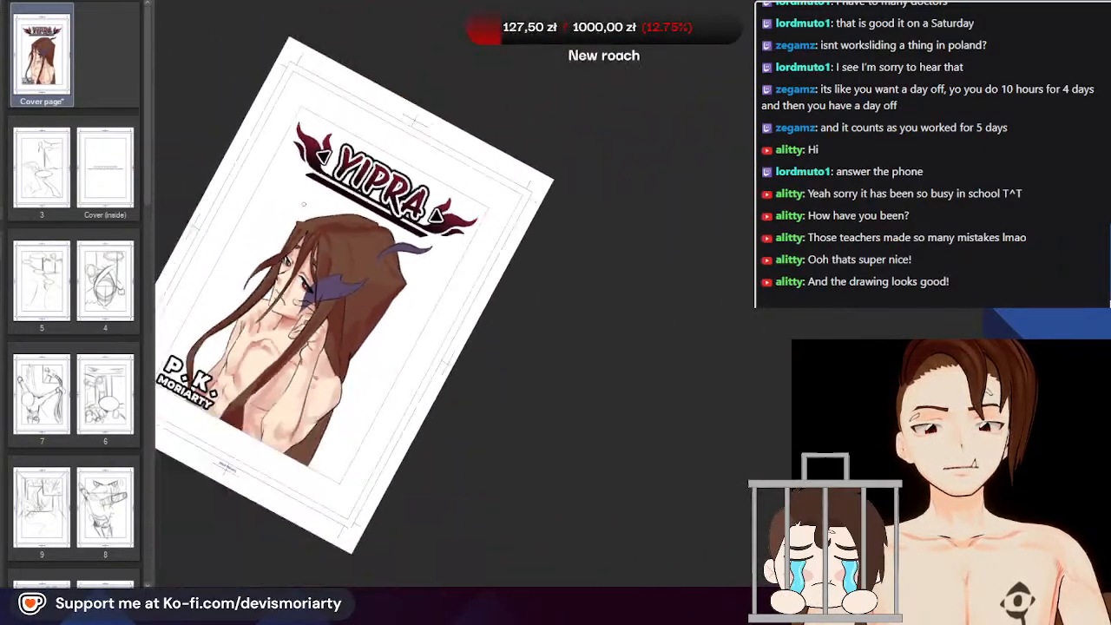
scroll(315, 335, "up", 2)
scroll(315, 335, "up", 4)
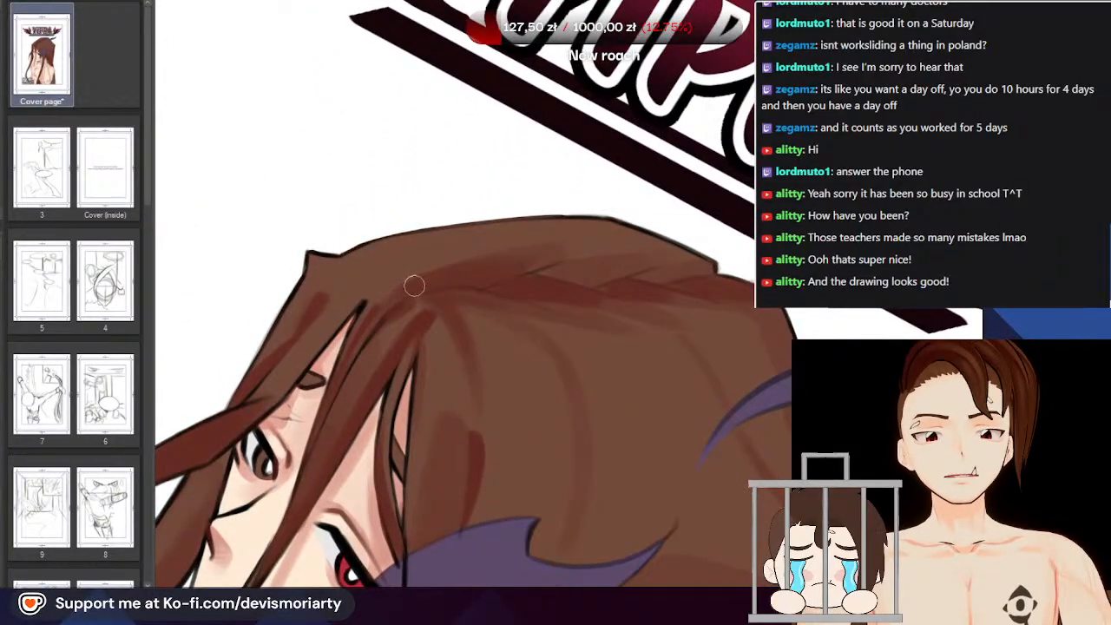
scroll(356, 296, "down", 1)
scroll(373, 289, "up", 1)
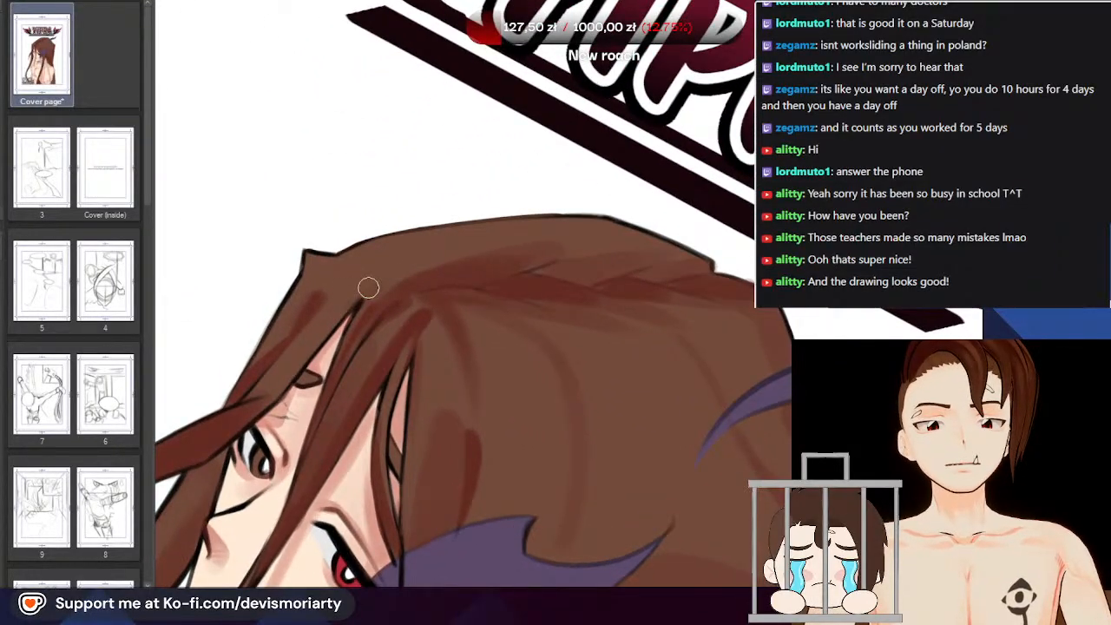
scroll(368, 287, "down", 5)
scroll(310, 287, "up", 1)
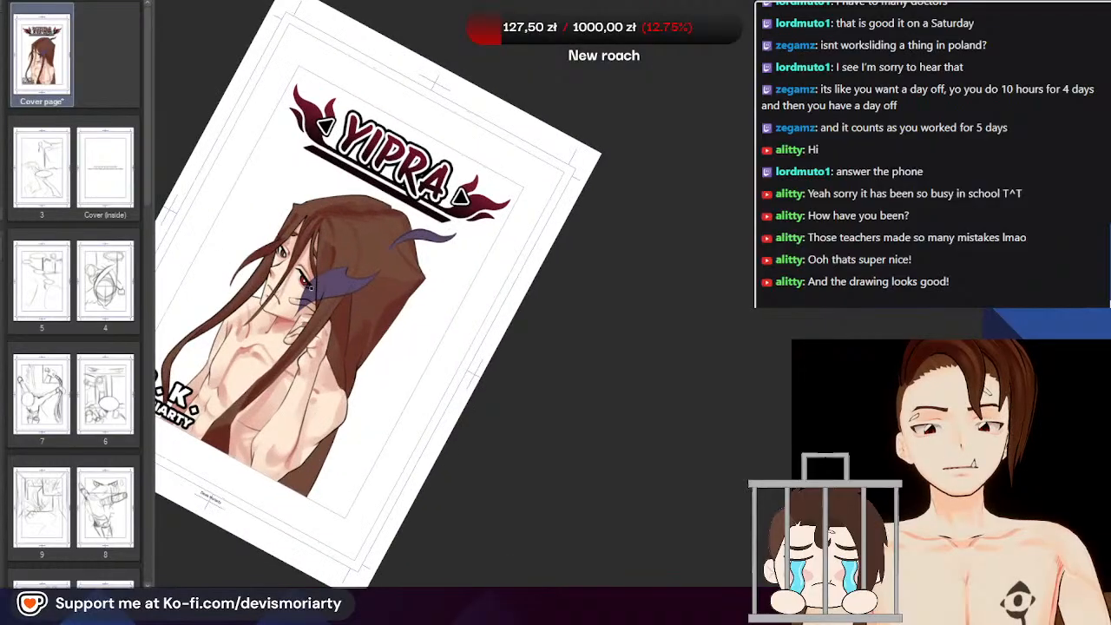
scroll(310, 287, "up", 6)
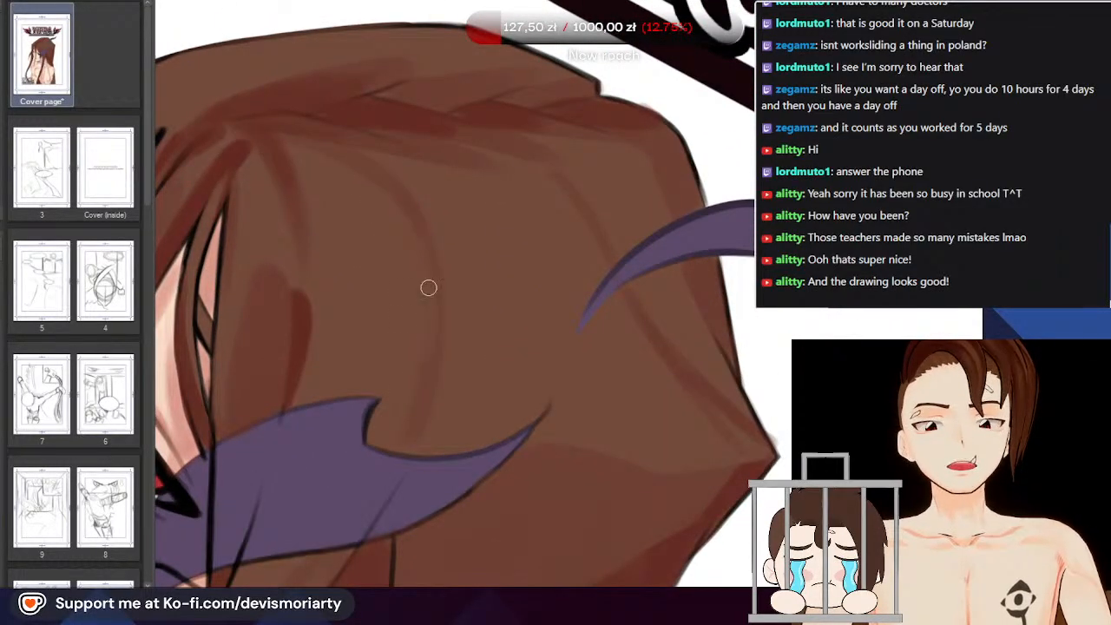
scroll(417, 366, "down", 4)
scroll(400, 366, "up", 3)
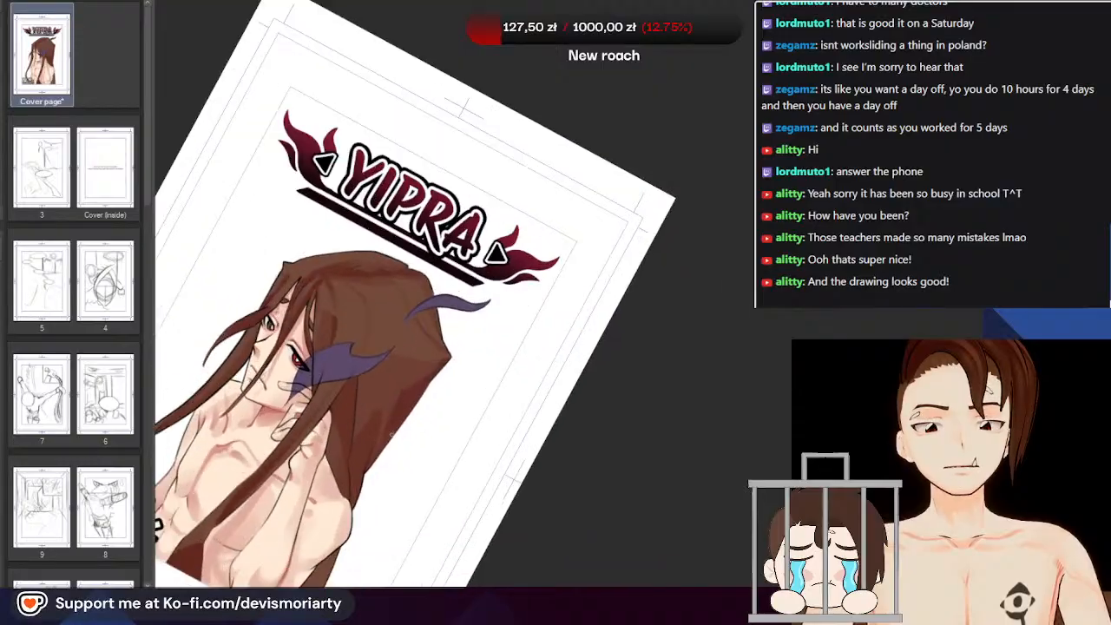
scroll(400, 366, "down", 4)
scroll(386, 224, "up", 4)
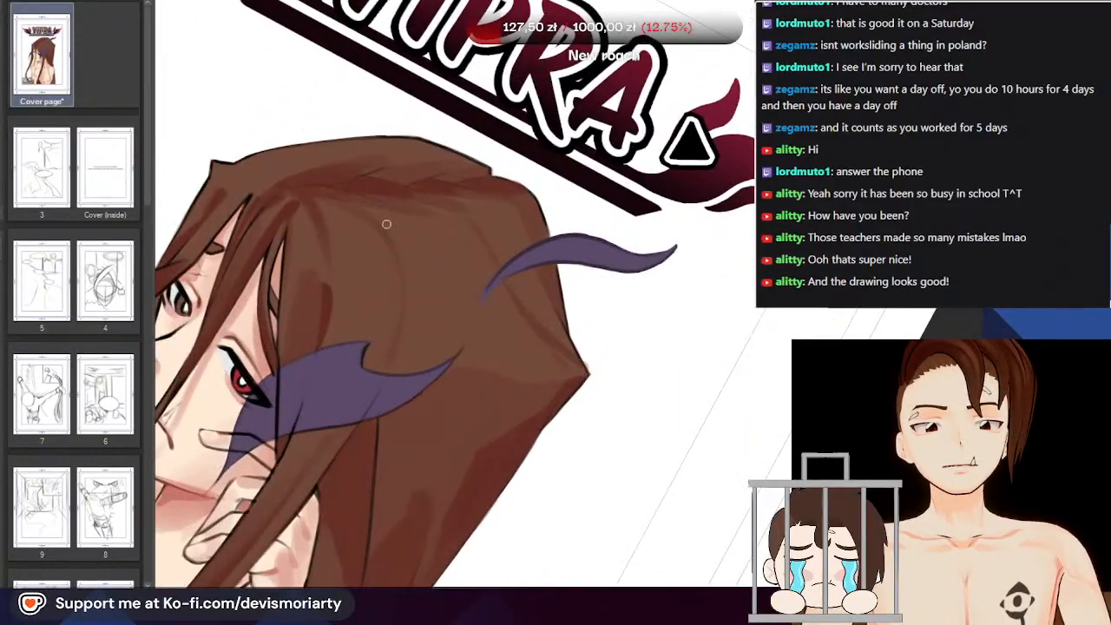
scroll(382, 306, "down", 2)
scroll(382, 307, "up", 4)
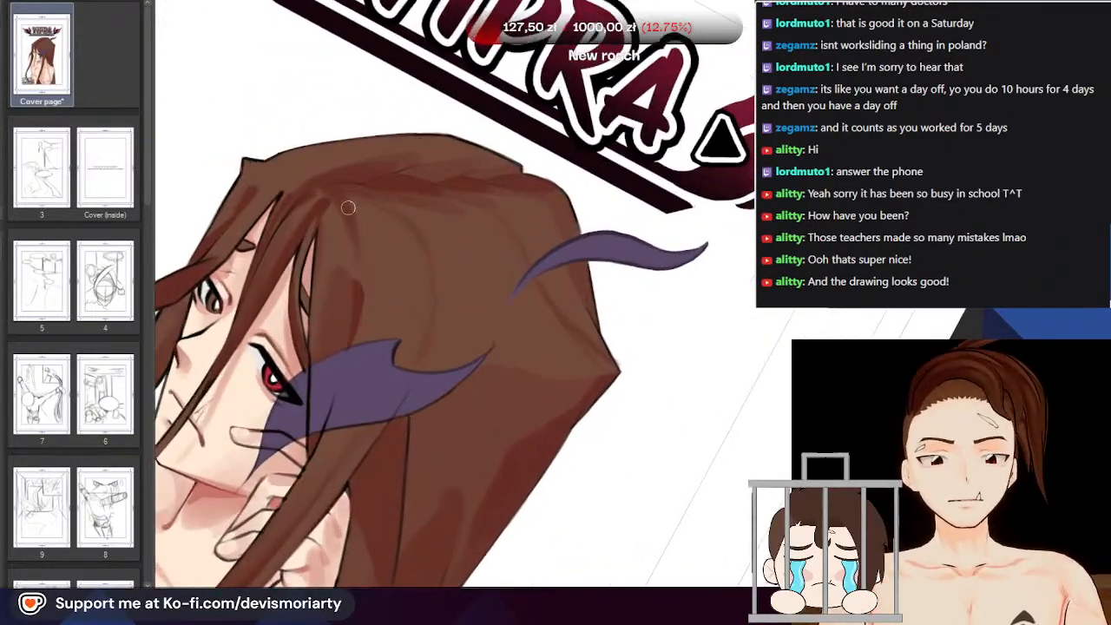
scroll(382, 307, "down", 2)
scroll(389, 392, "up", 2)
scroll(365, 315, "down", 2)
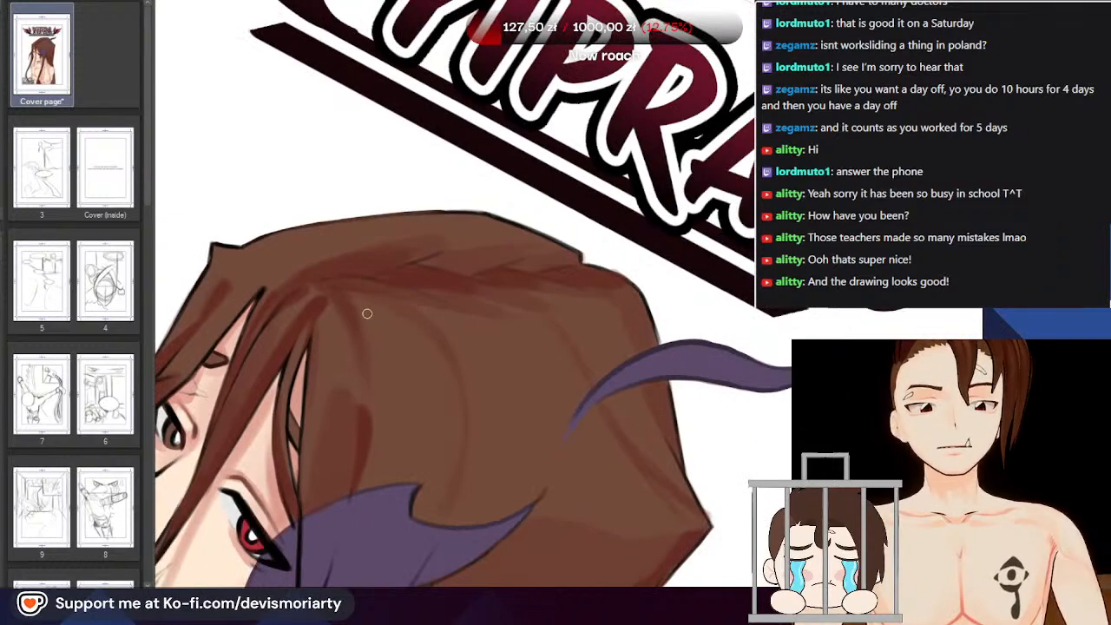
Paint a cluster of short, pale highlight strokes across the front of the crown, below the parting
scroll(369, 385, "up", 2)
scroll(368, 385, "up", 2)
left_click_drag(365, 287, 382, 351)
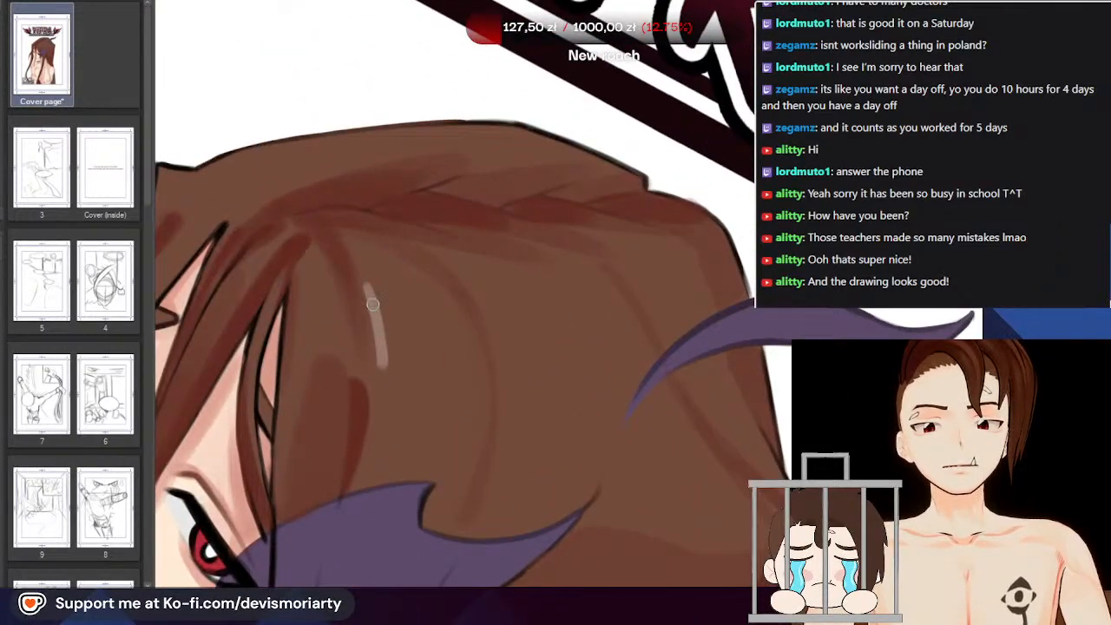
key("ctrl+z")
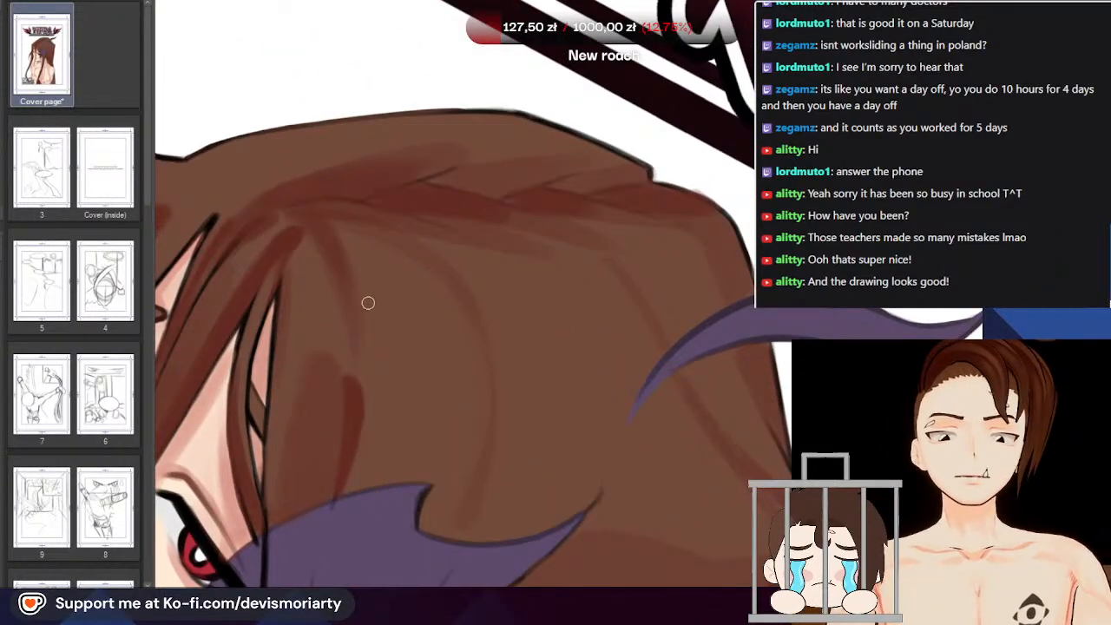
left_click_drag(370, 306, 420, 327)
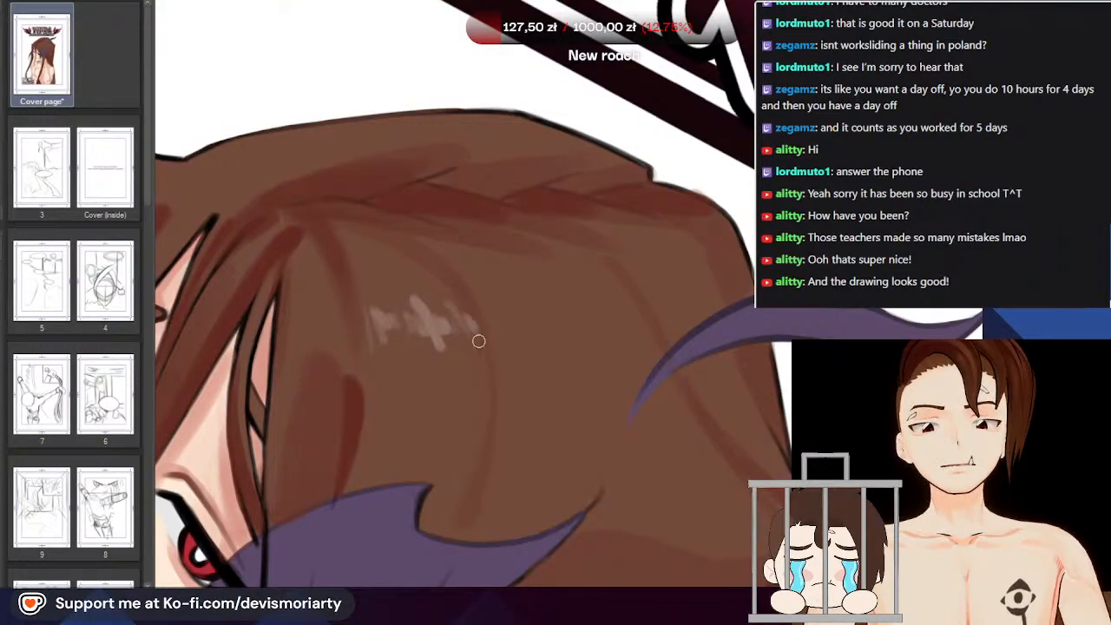
Extend the pale highlights with short strokes from the crown towards the hair edge beside the bangs
scroll(480, 341, "down", 5)
scroll(339, 305, "up", 5)
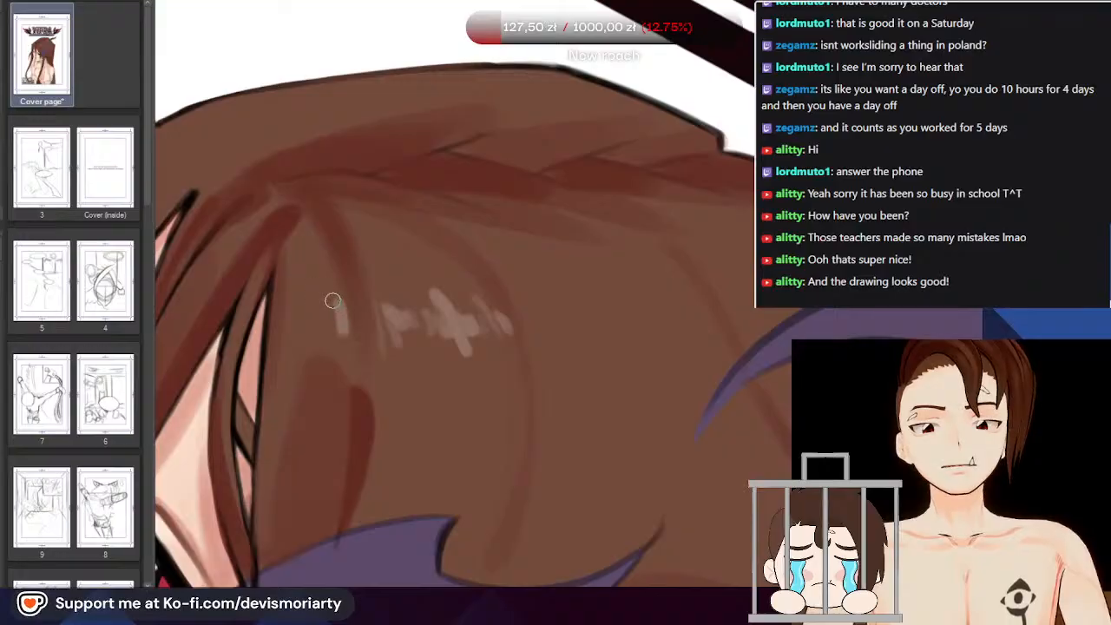
scroll(291, 308, "down", 5)
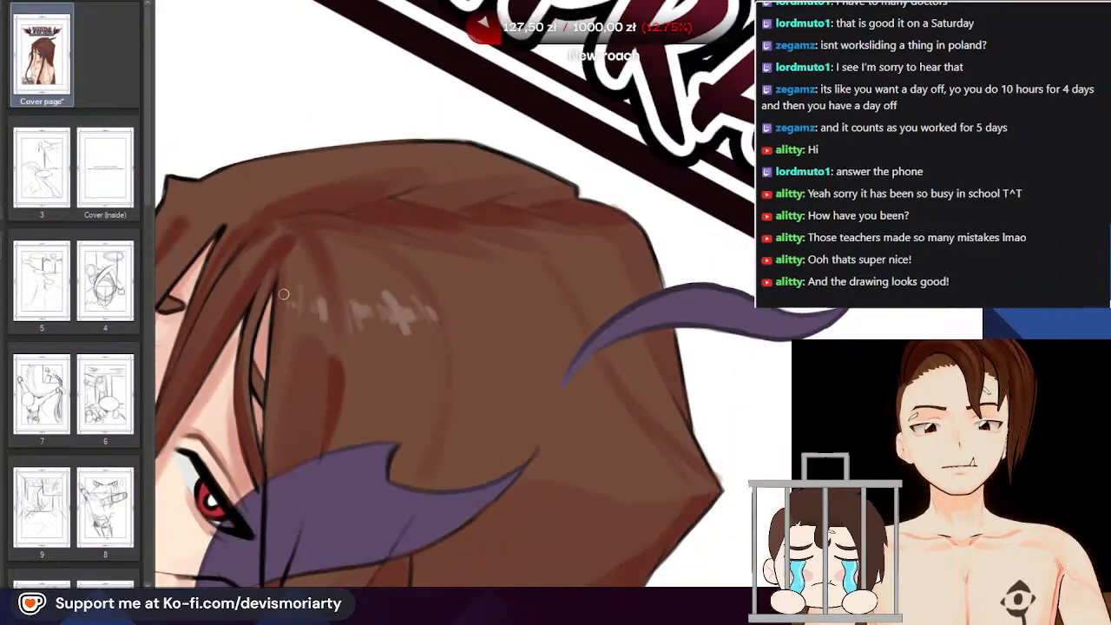
Add pale highlight strokes to the central bang and to the hair on the far side of the forehead
scroll(269, 302, "up", 5)
scroll(262, 274, "down", 5)
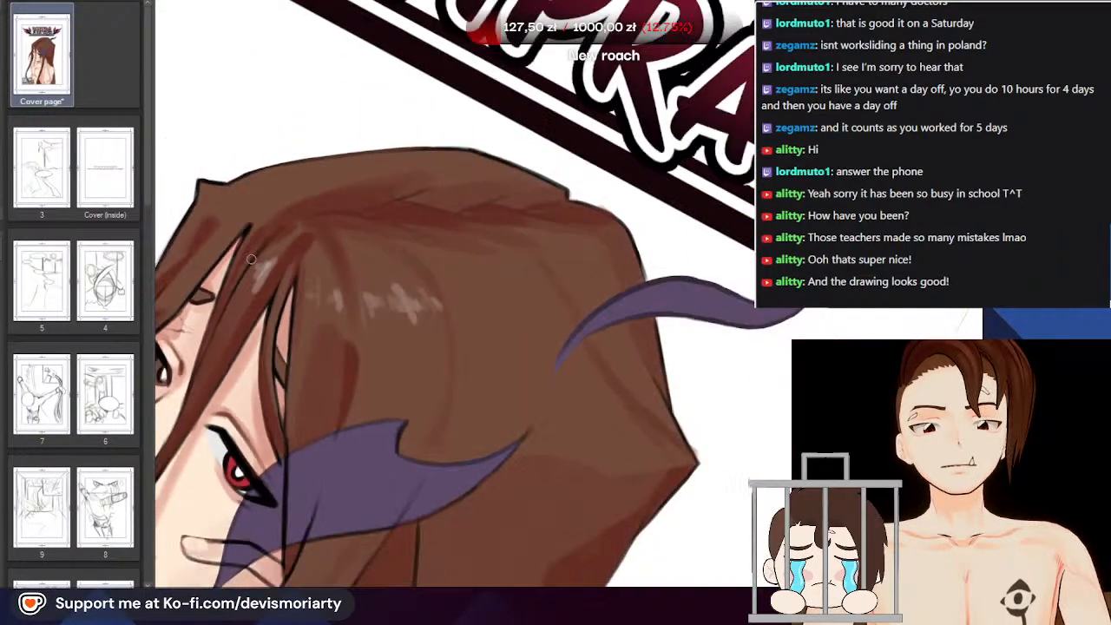
scroll(270, 266, "up", 5)
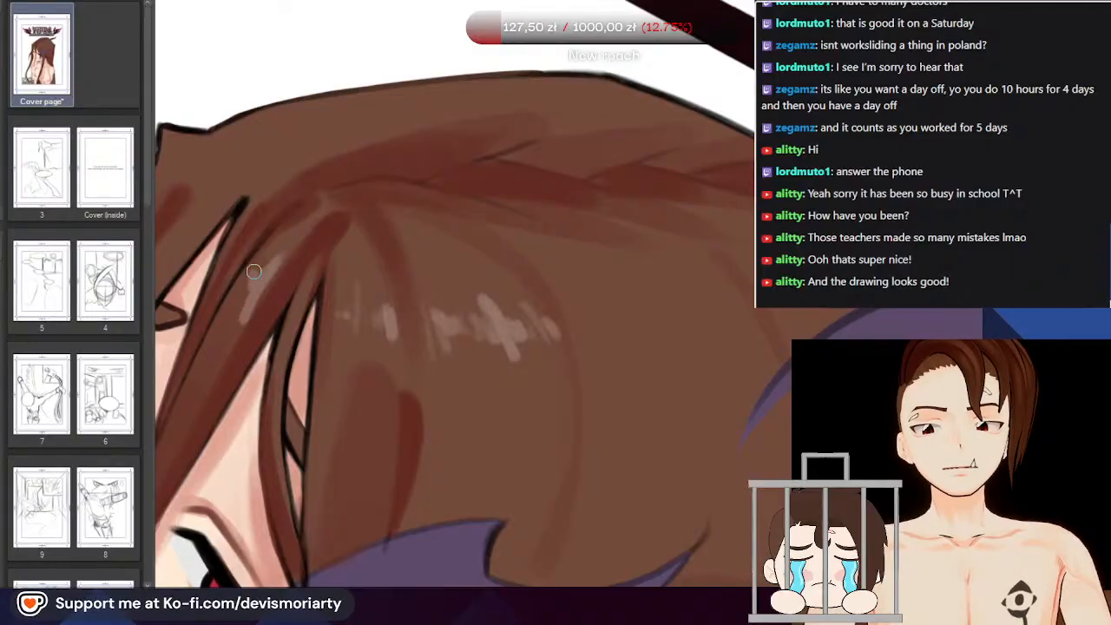
scroll(254, 271, "down", 5)
scroll(229, 205, "up", 5)
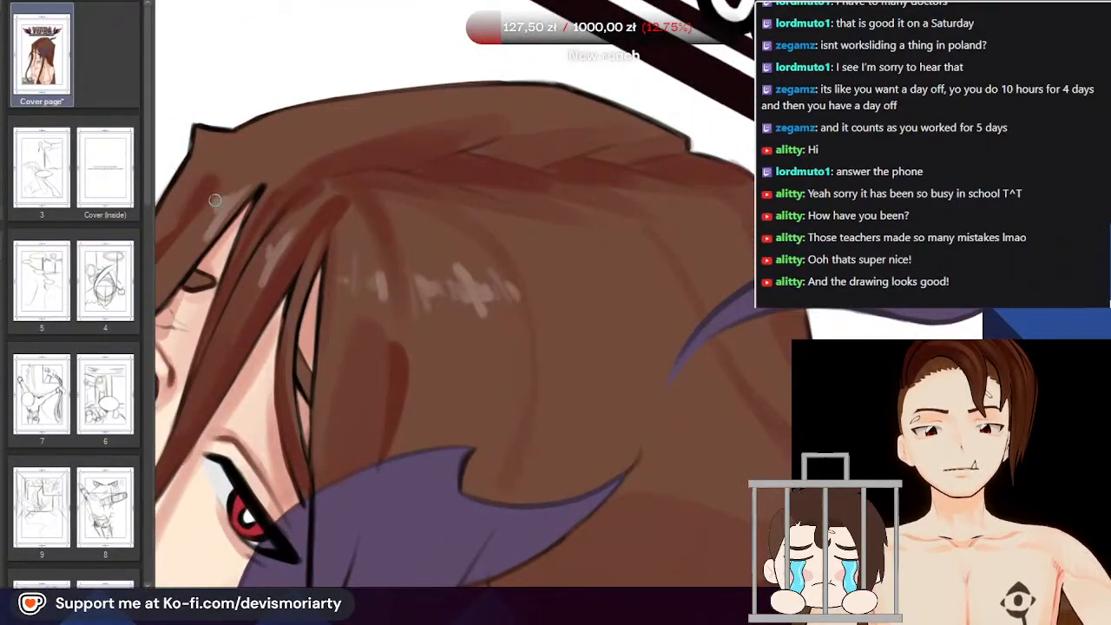
Reset the canvas rotation and paint a larger jagged highlight band further back on the crown
scroll(227, 187, "down", 8)
scroll(260, 165, "up", 2)
key("ctrl+at")
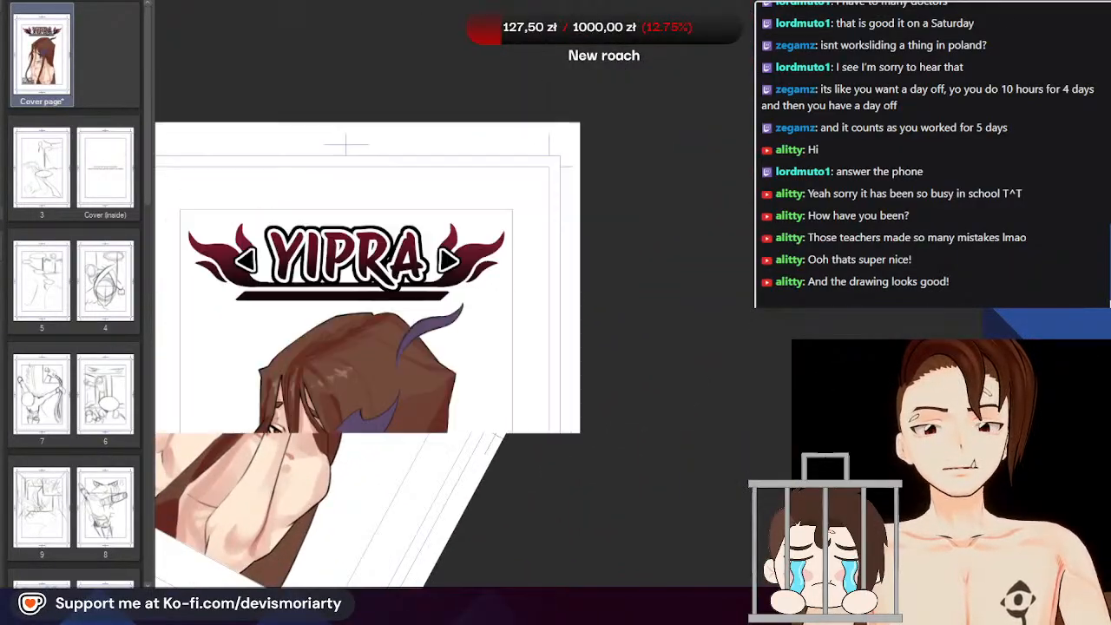
scroll(304, 224, "down", 4)
scroll(304, 260, "up", 8)
scroll(318, 242, "down", 4)
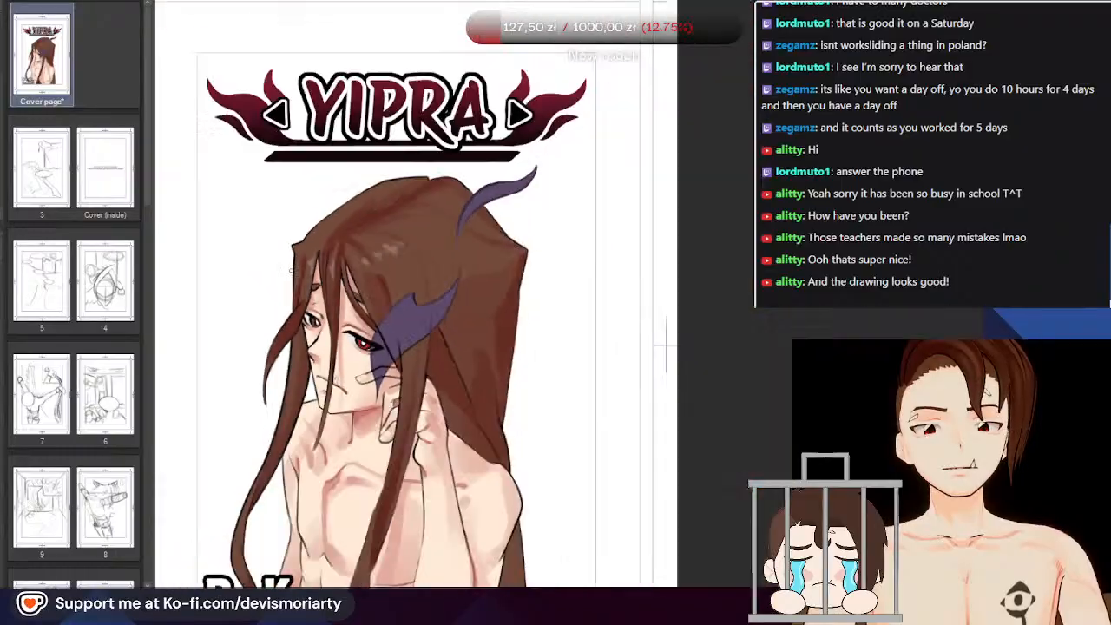
scroll(291, 270, "down", 1)
scroll(247, 260, "up", 7)
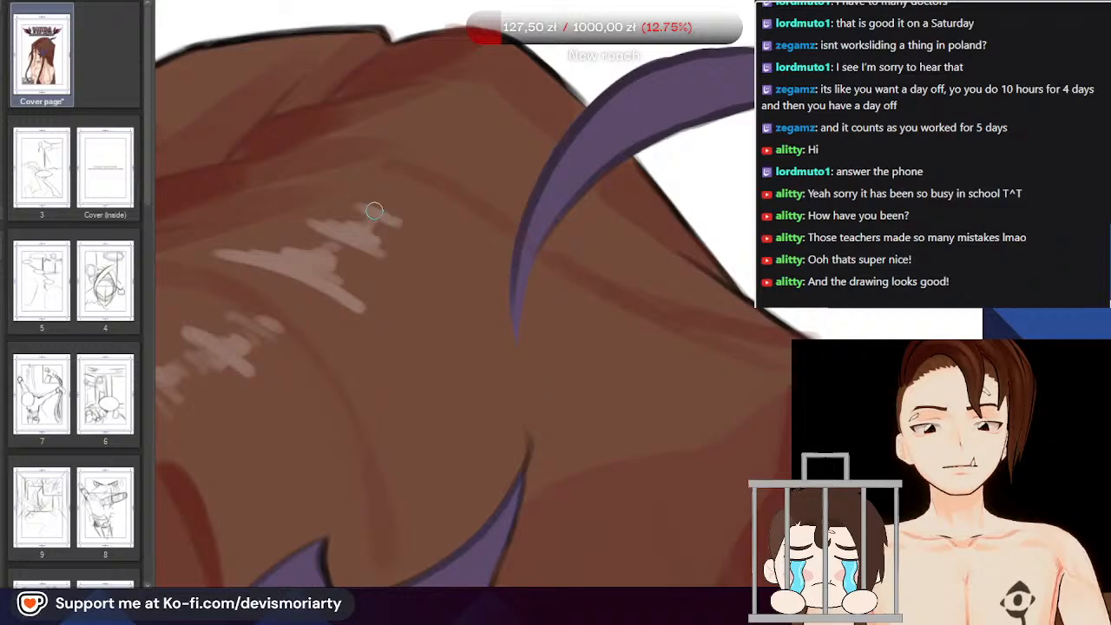
scroll(402, 185, "down", 5)
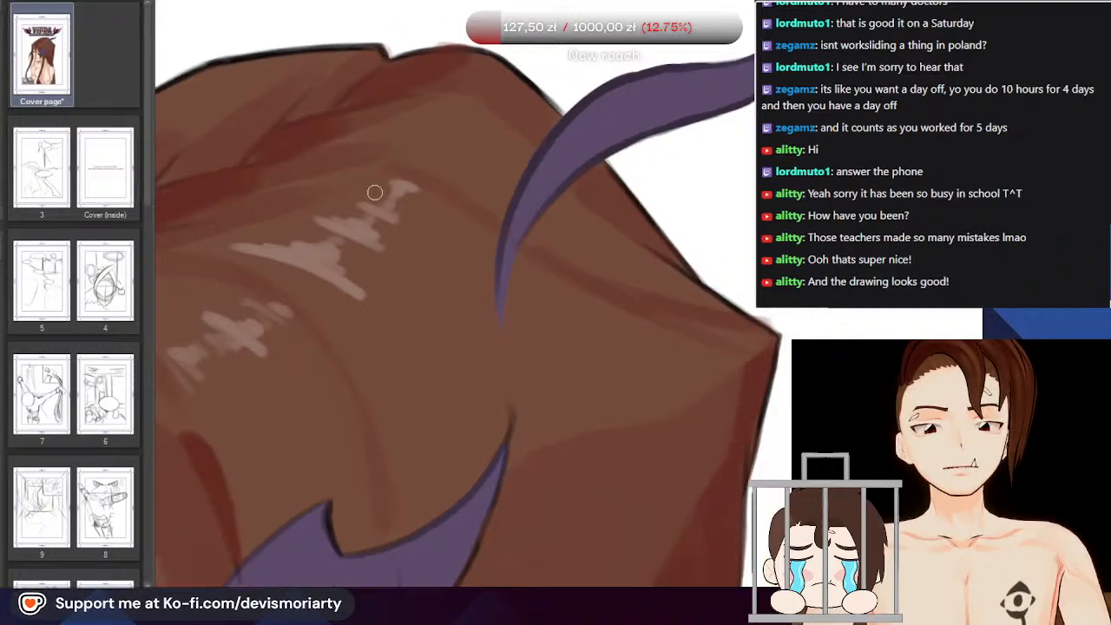
Paint another pale highlight cluster near the top of the head, beside the curved purple wisp
scroll(396, 340, "up", 2)
scroll(396, 340, "up", 5)
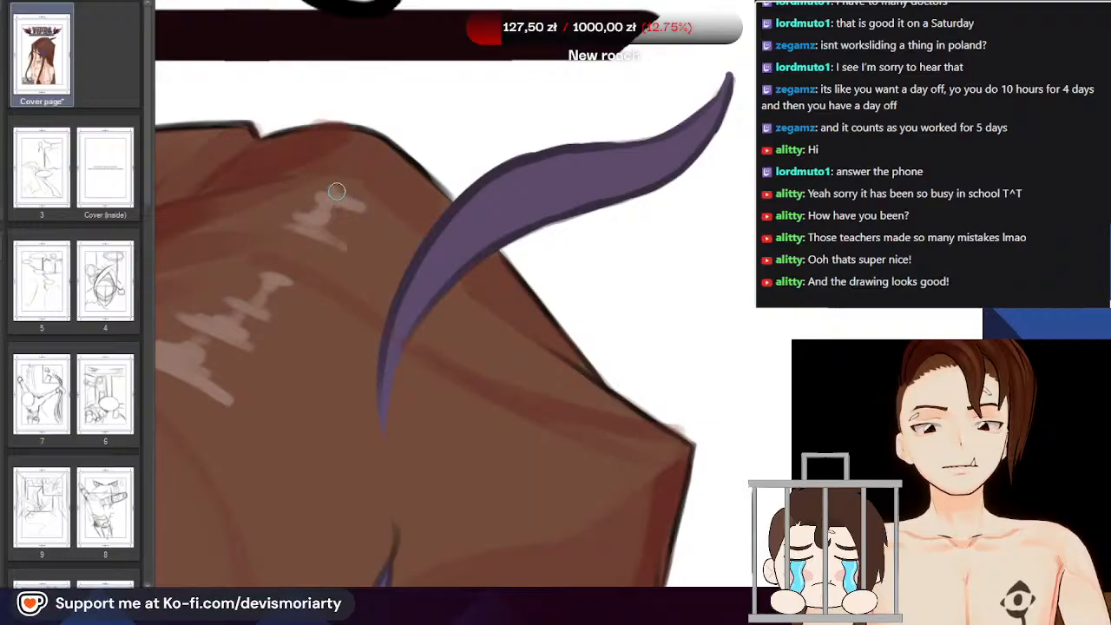
scroll(337, 191, "down", 4)
scroll(198, 282, "up", 2)
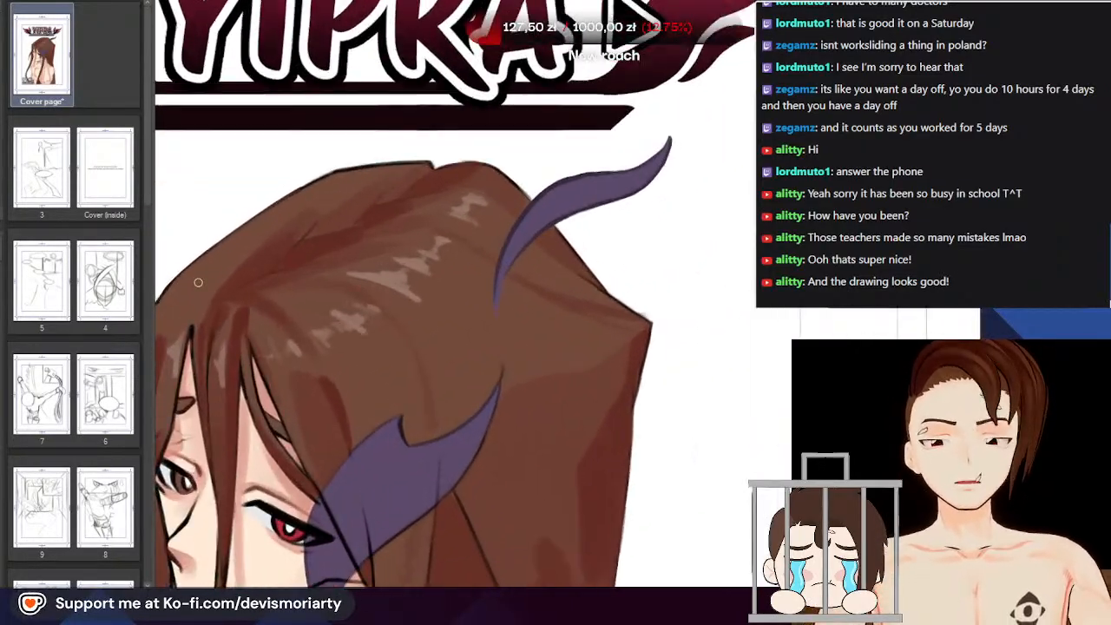
Add short pale highlight strokes along the outer hair edge on the far side of the parting
scroll(197, 283, "down", 4)
scroll(261, 269, "up", 4)
scroll(313, 255, "down", 3)
scroll(270, 271, "up", 4)
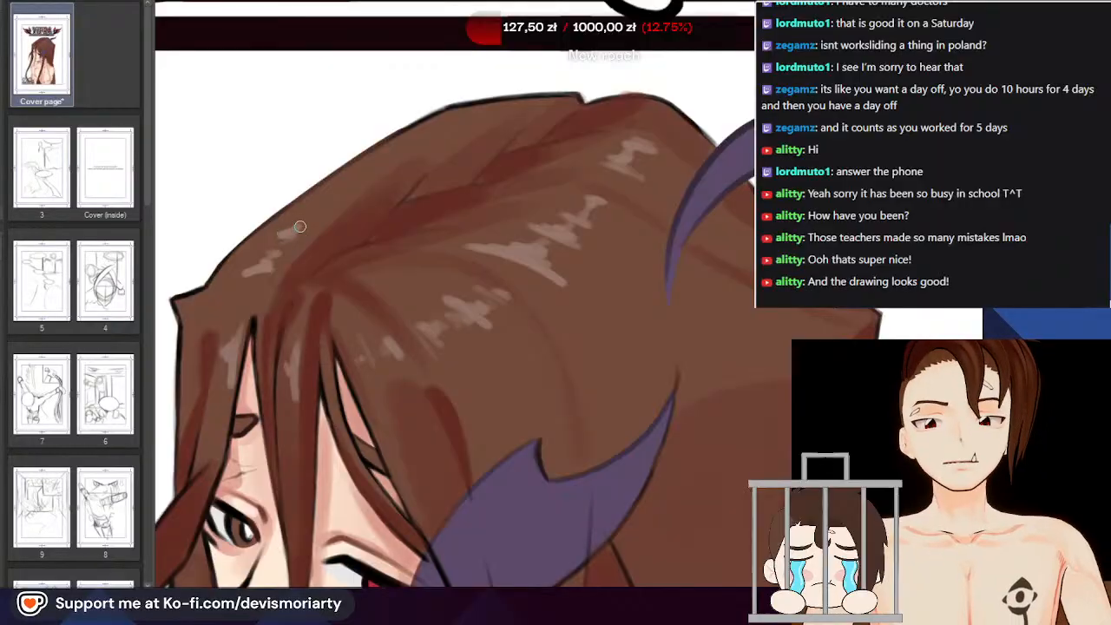
Review the hair highlights across the whole cover page at different zoom levels and rotations
scroll(340, 191, "down", 5)
scroll(273, 196, "up", 2)
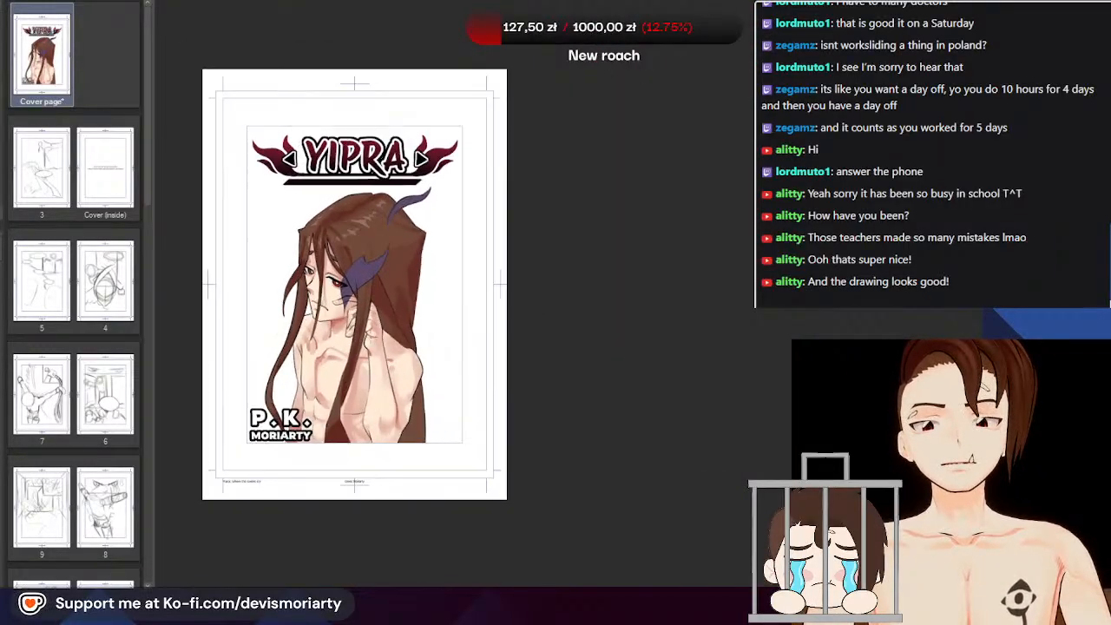
scroll(273, 195, "down", 3)
scroll(274, 196, "up", 4)
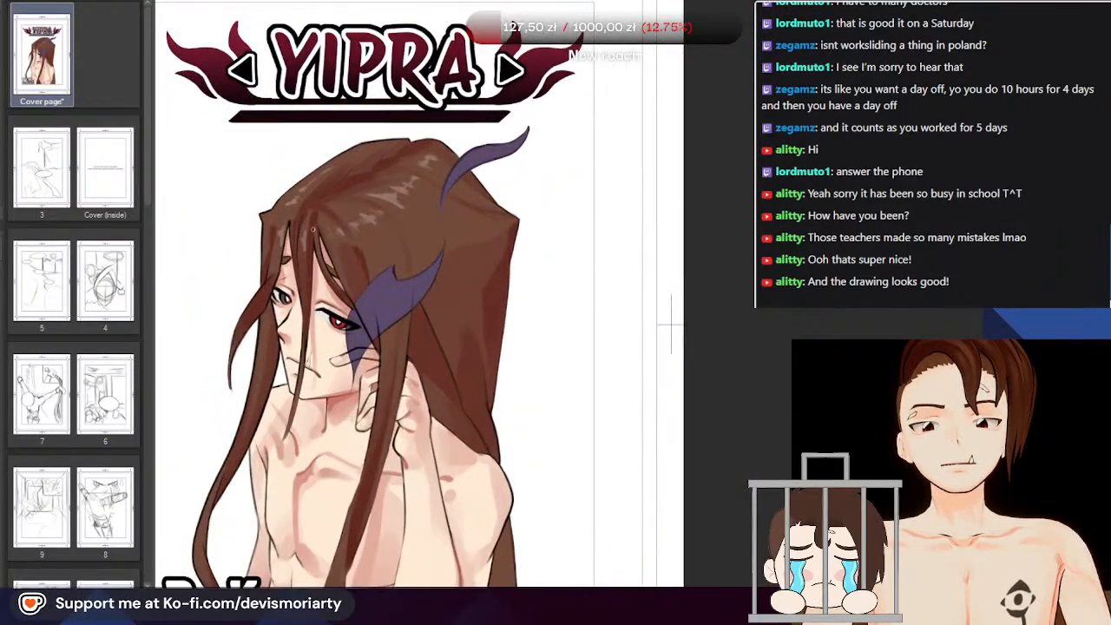
scroll(273, 195, "down", 3)
left_click_drag(273, 195, 347, 521)
scroll(300, 226, "down", 4)
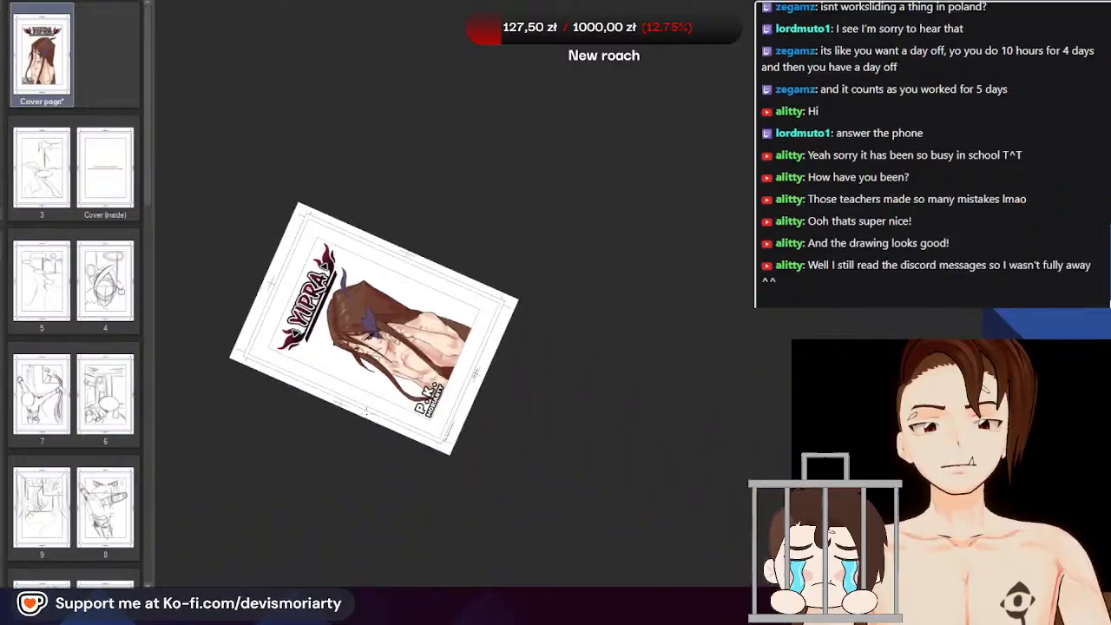
Examine the pale crown highlights and the parting at full-page and closer views of the rotated cover
scroll(318, 260, "up", 3)
scroll(317, 260, "down", 2)
scroll(318, 252, "up", 3)
scroll(317, 234, "down", 4)
scroll(314, 217, "up", 3)
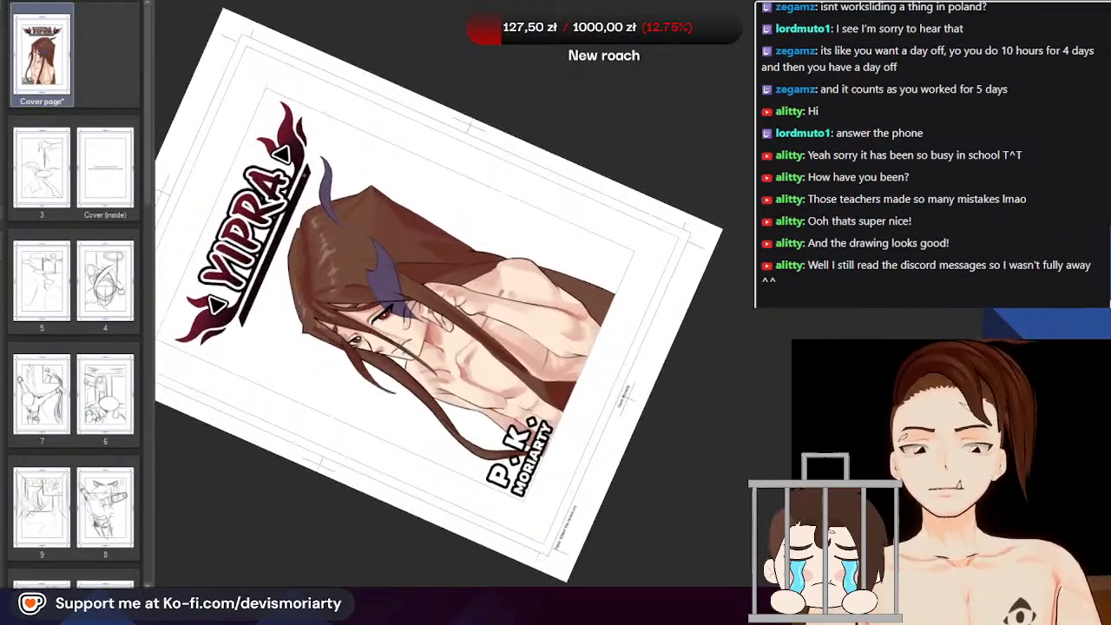
scroll(312, 196, "down", 4)
scroll(232, 171, "up", 1)
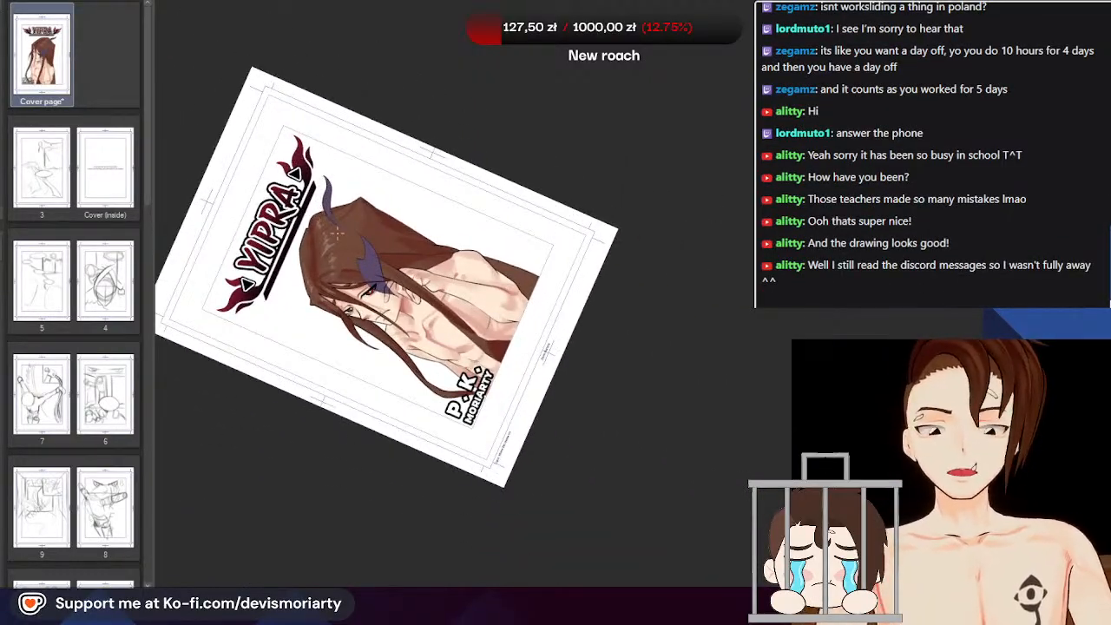
scroll(339, 231, "up", 2)
scroll(297, 199, "down", 2)
scroll(296, 282, "up", 3)
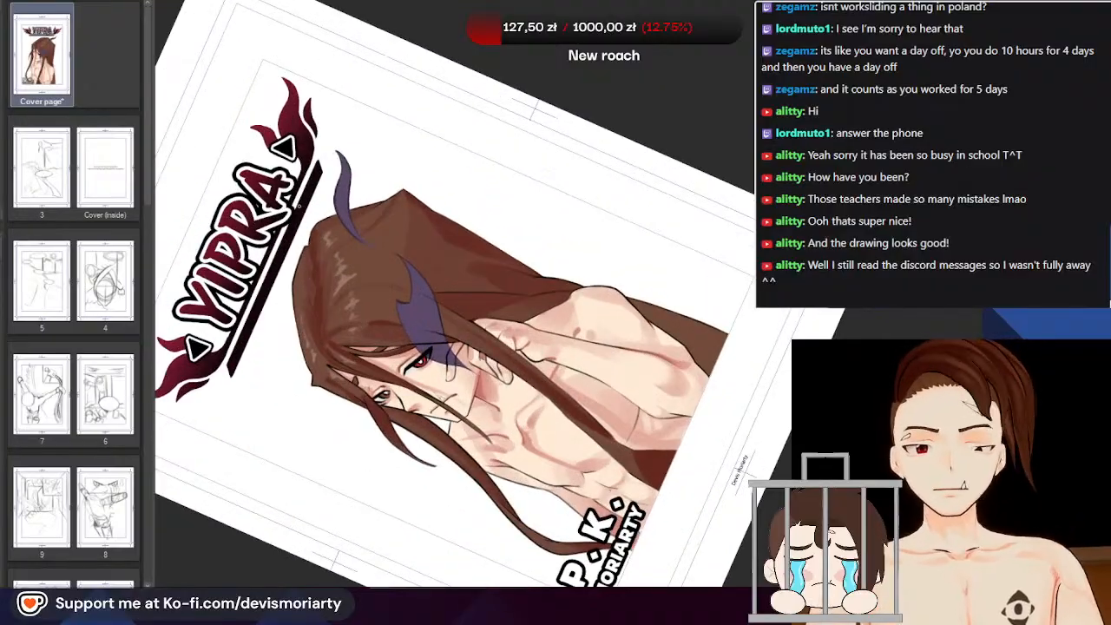
scroll(295, 282, "down", 2)
Pick up a hair colour near the parting and draw a dark strand line along the parting's lower end toward the forehead
scroll(295, 282, "up", 4)
scroll(293, 276, "up", 3)
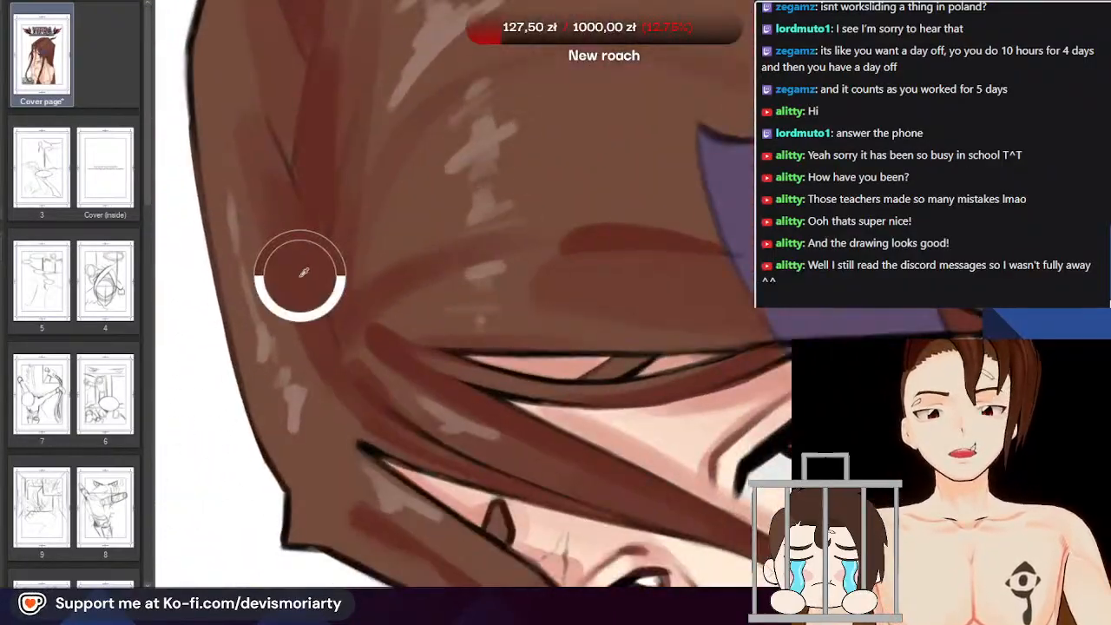
scroll(293, 269, "down", 2)
scroll(297, 256, "up", 3)
scroll(314, 263, "down", 2)
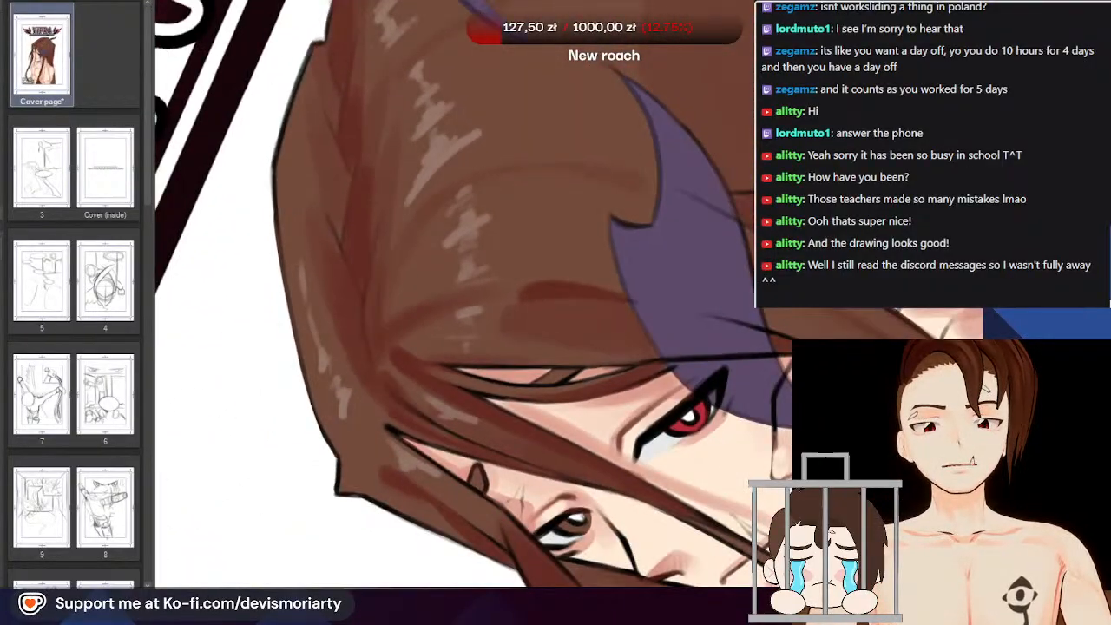
scroll(466, 420, "up", 3)
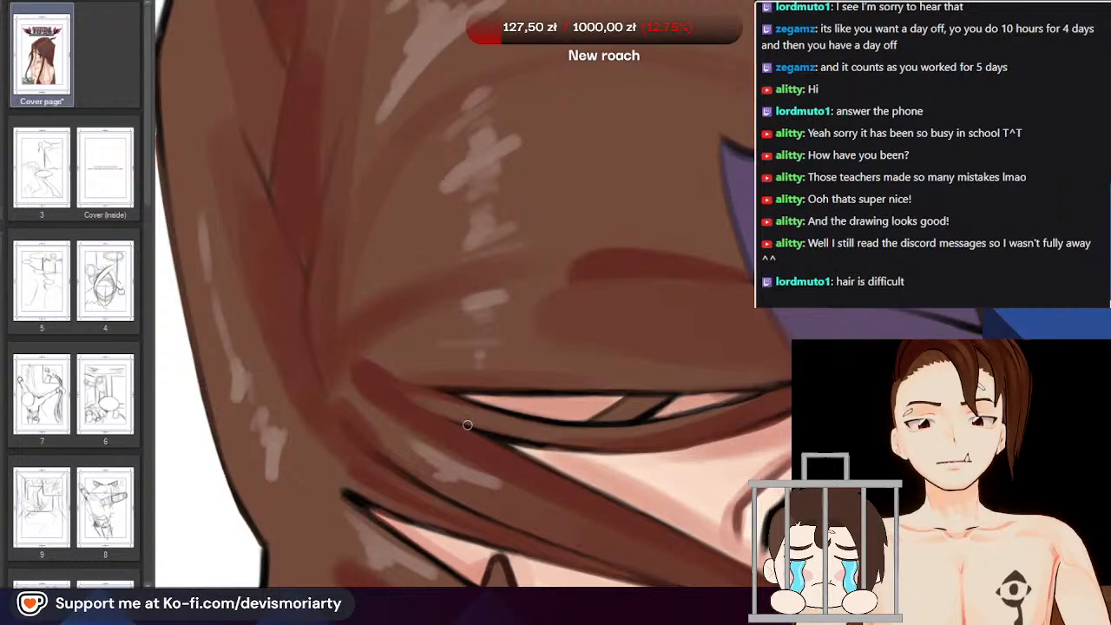
scroll(467, 424, "down", 2)
scroll(244, 467, "up", 2)
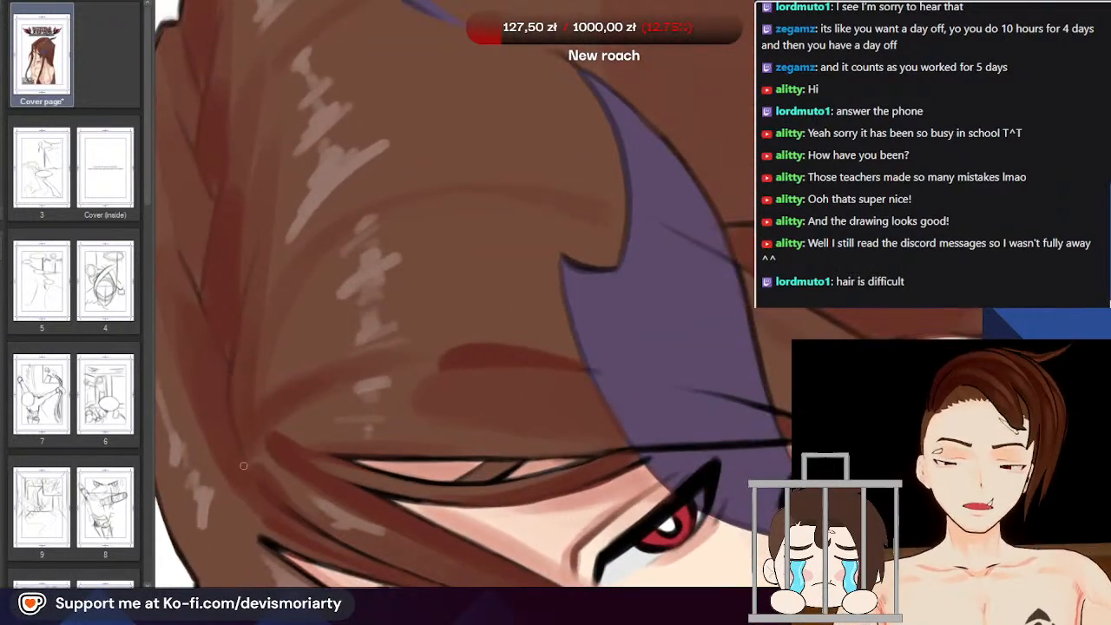
scroll(230, 396, "down", 1)
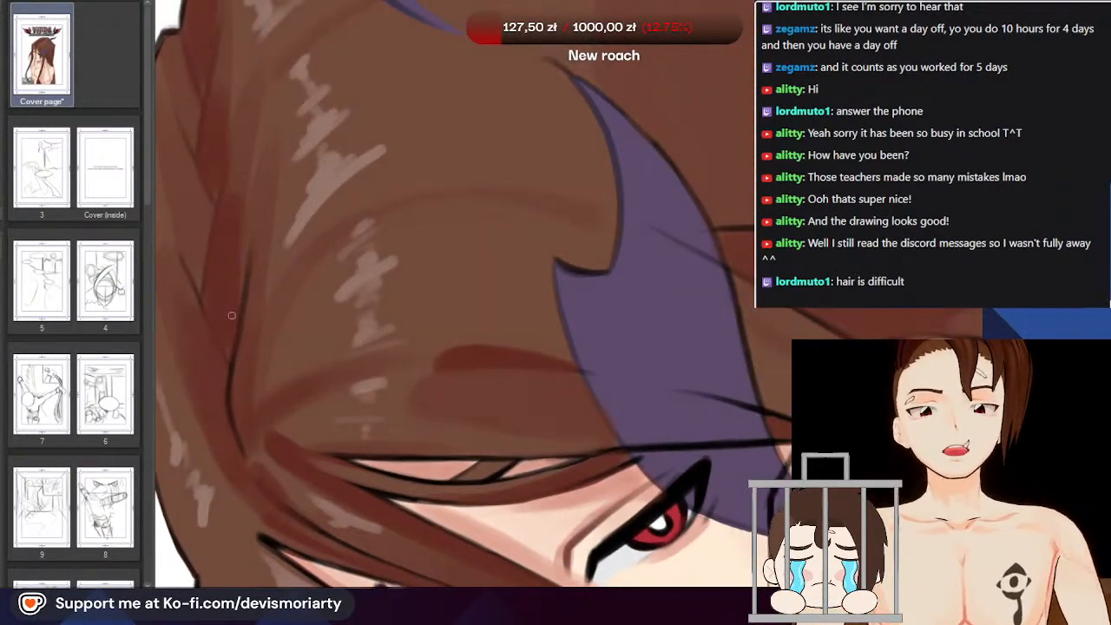
left_click_drag(251, 271, 230, 382)
scroll(231, 348, "down", 2)
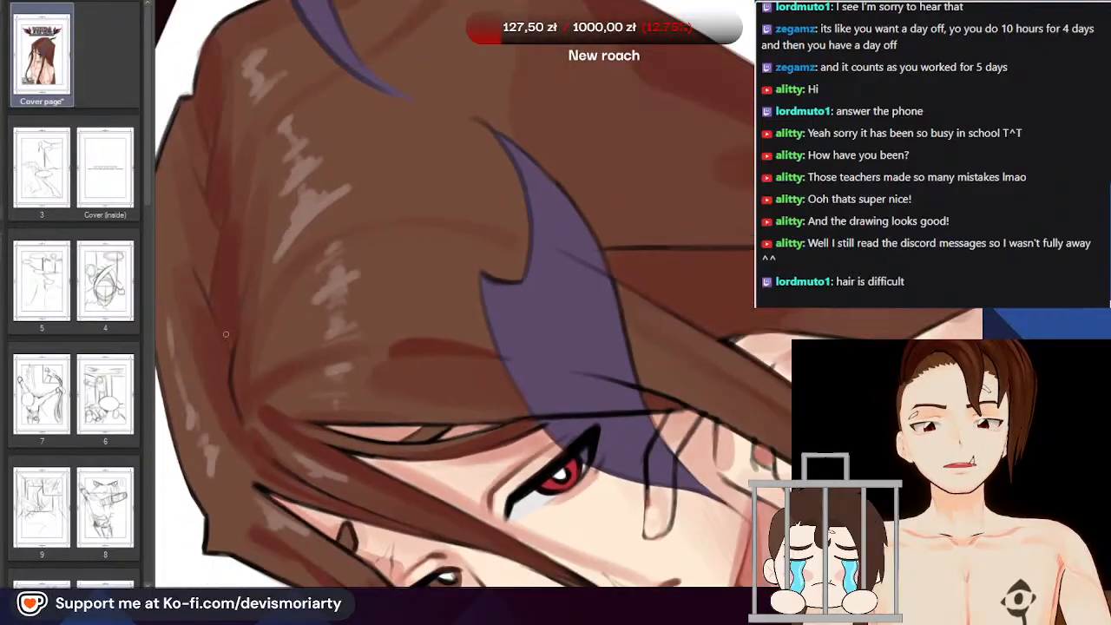
Extend the dark strand lines along the parting further up toward the crown
scroll(200, 279, "up", 2)
left_click_drag(199, 347, 213, 259)
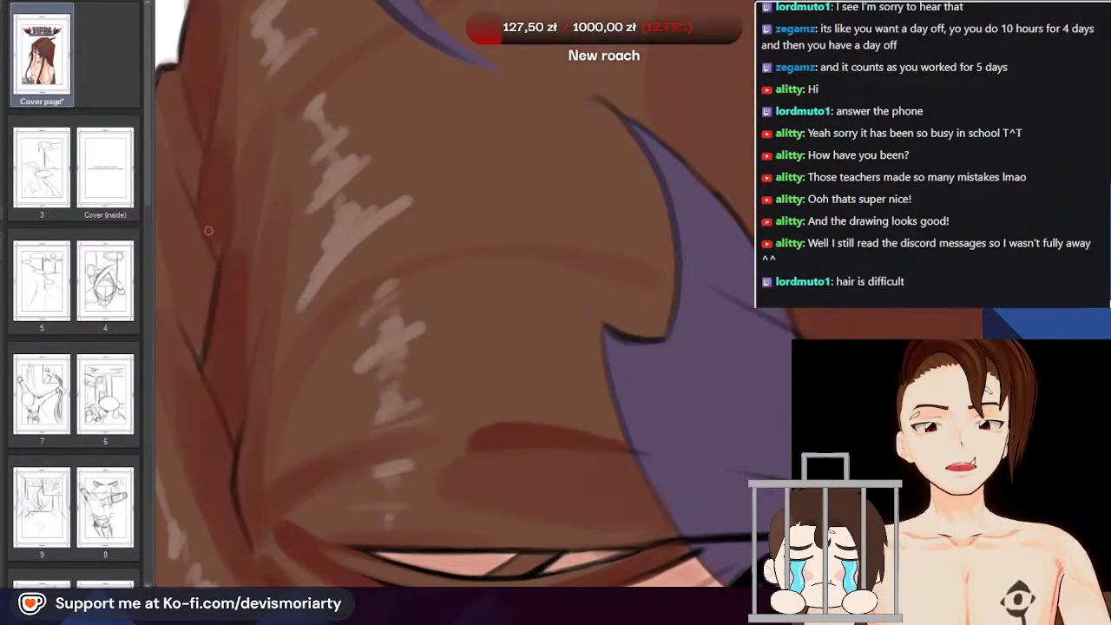
scroll(158, 109, "down", 2)
scroll(184, 216, "up", 2)
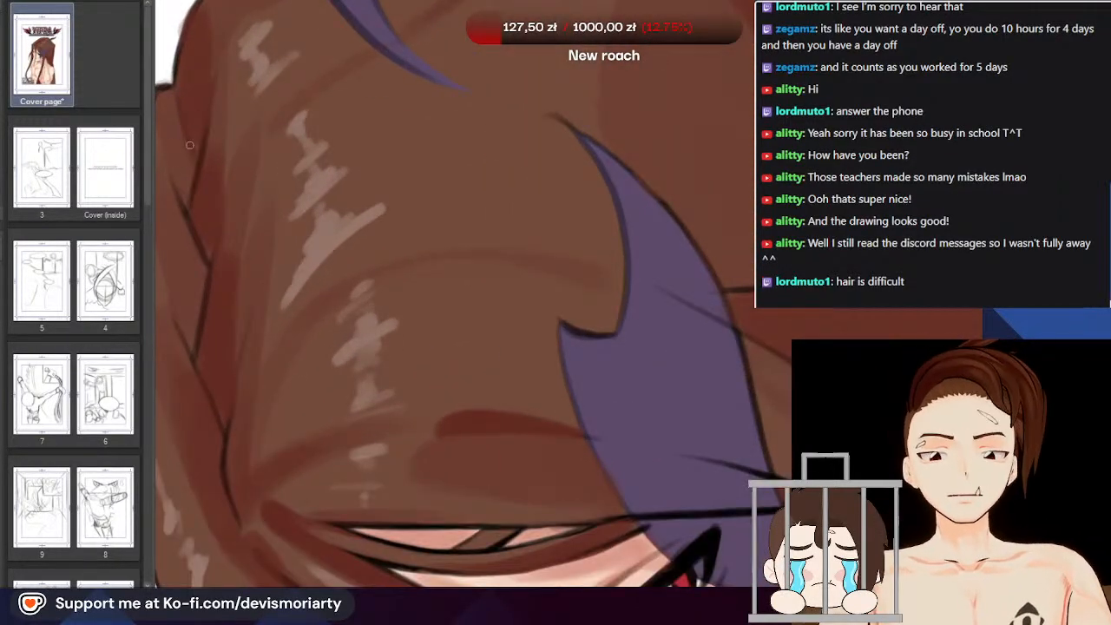
scroll(267, 278, "down", 4)
scroll(252, 291, "up", 3)
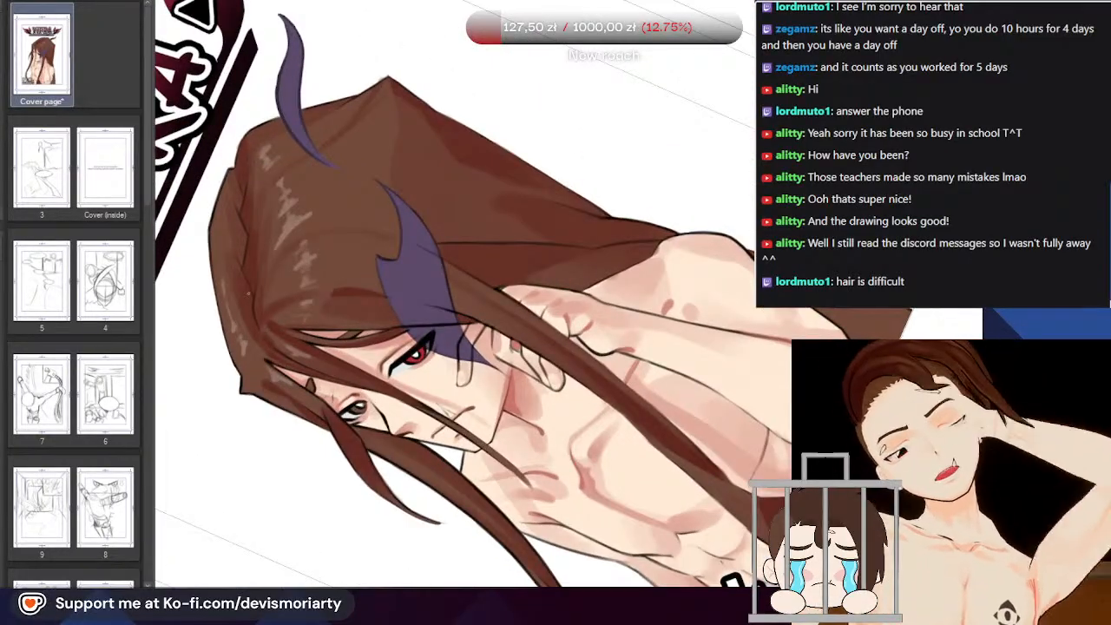
Refine the outline tips of the narrow forehead gaps between the front hair strands, rotating the canvas for access
scroll(329, 323, "up", 4)
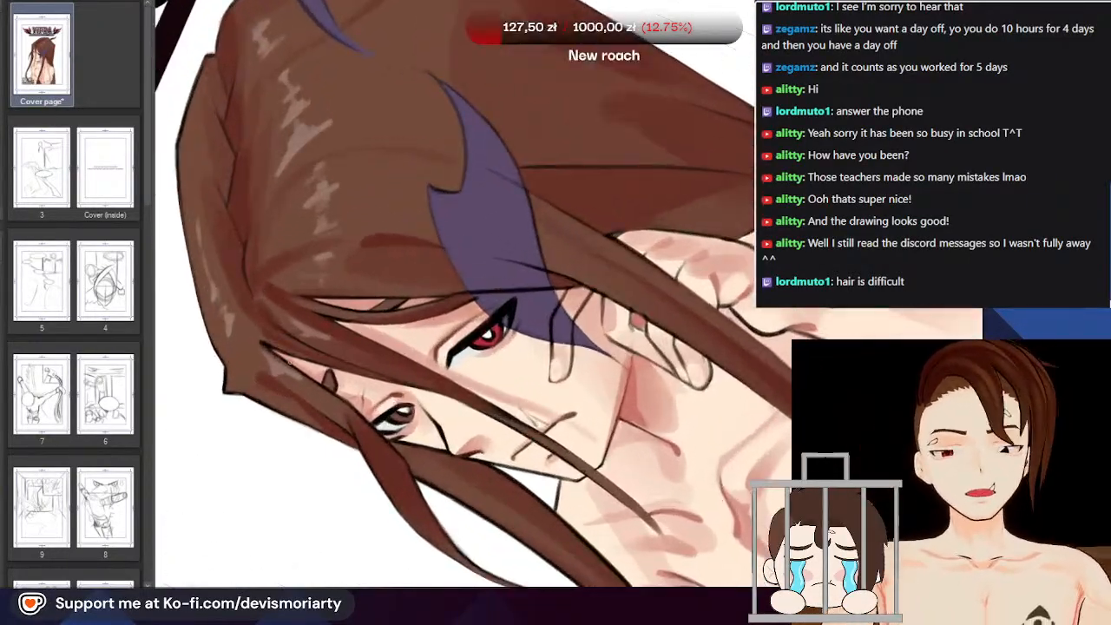
scroll(329, 322, "down", 1)
scroll(329, 323, "up", 1)
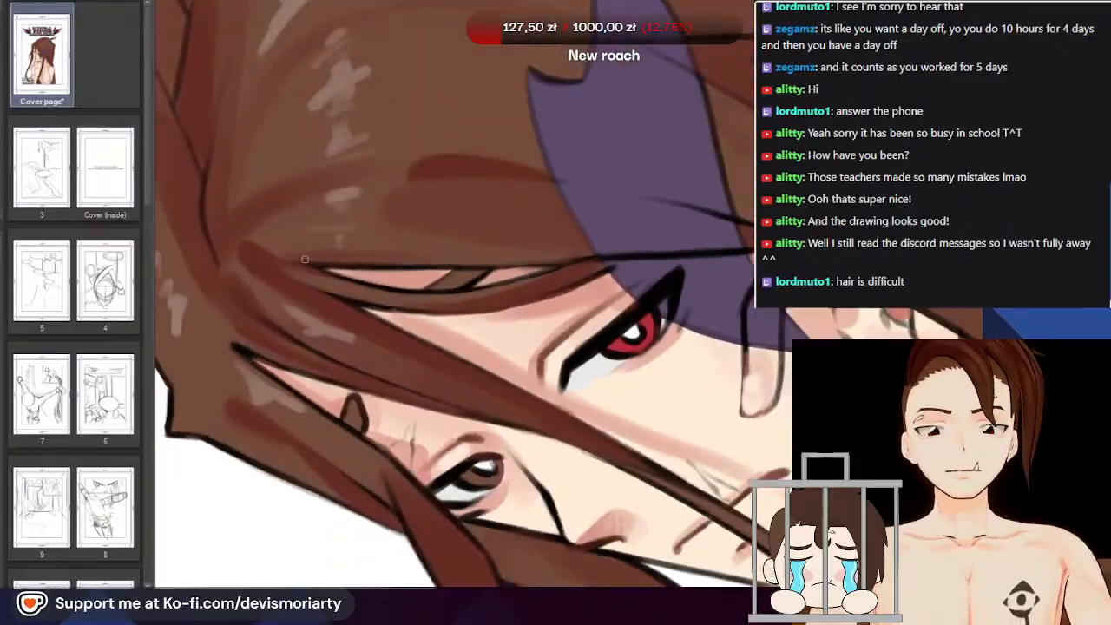
scroll(329, 323, "down", 4)
scroll(313, 326, "up", 4)
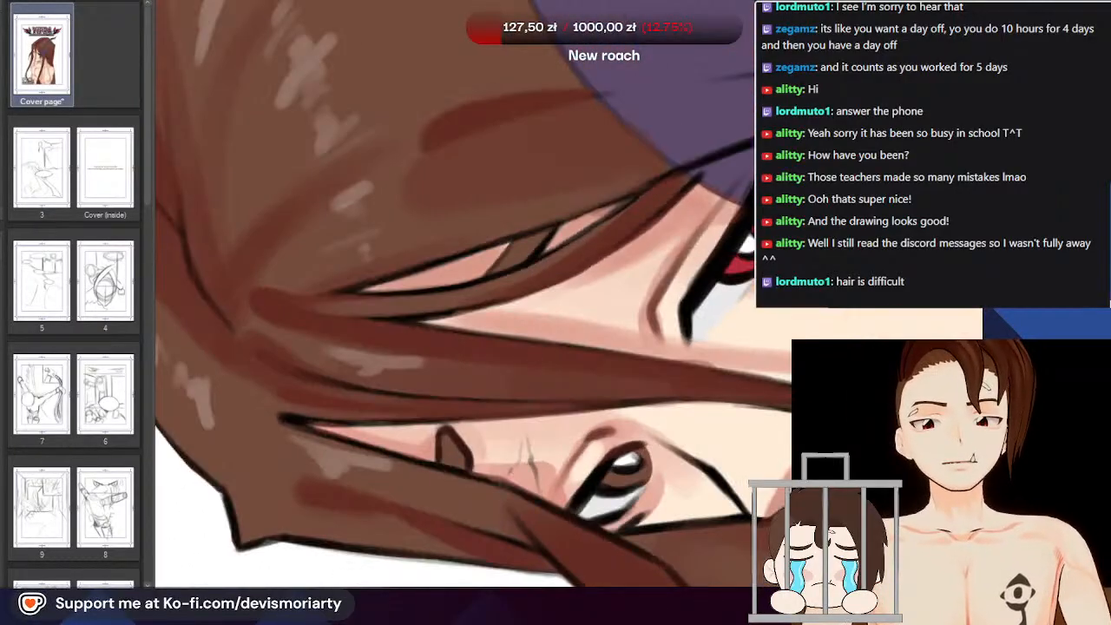
scroll(391, 347, "down", 3)
scroll(457, 357, "up", 5)
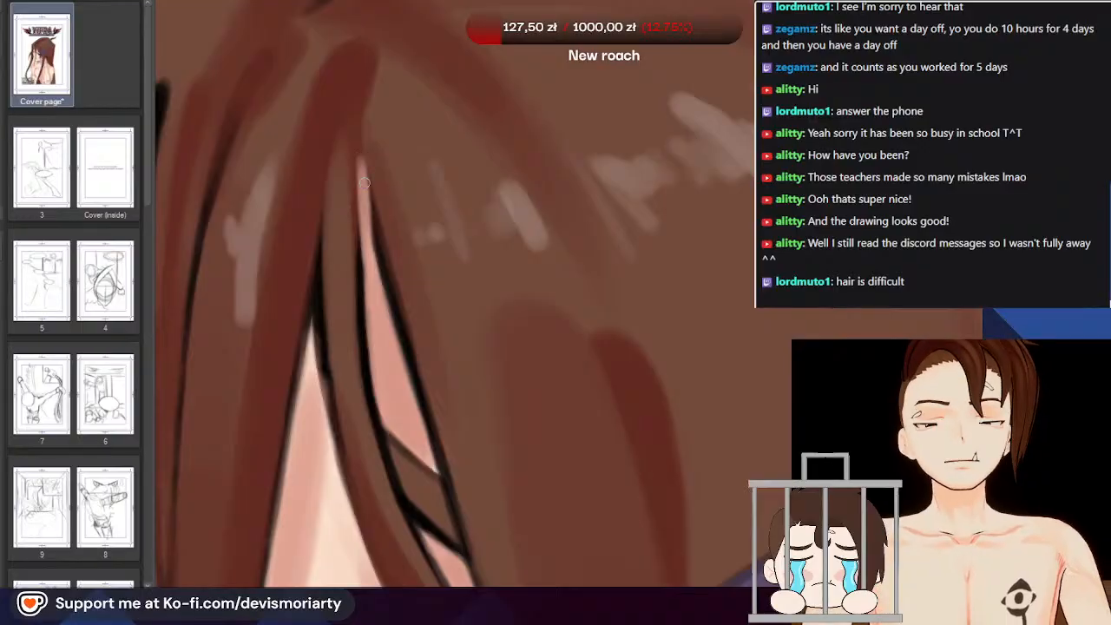
scroll(364, 182, "down", 3)
mouse_move(293, 160)
left_mouse_down()
mouse_move(266, 241)
mouse_move(293, 161)
mouse_move(288, 173)
left_mouse_up()
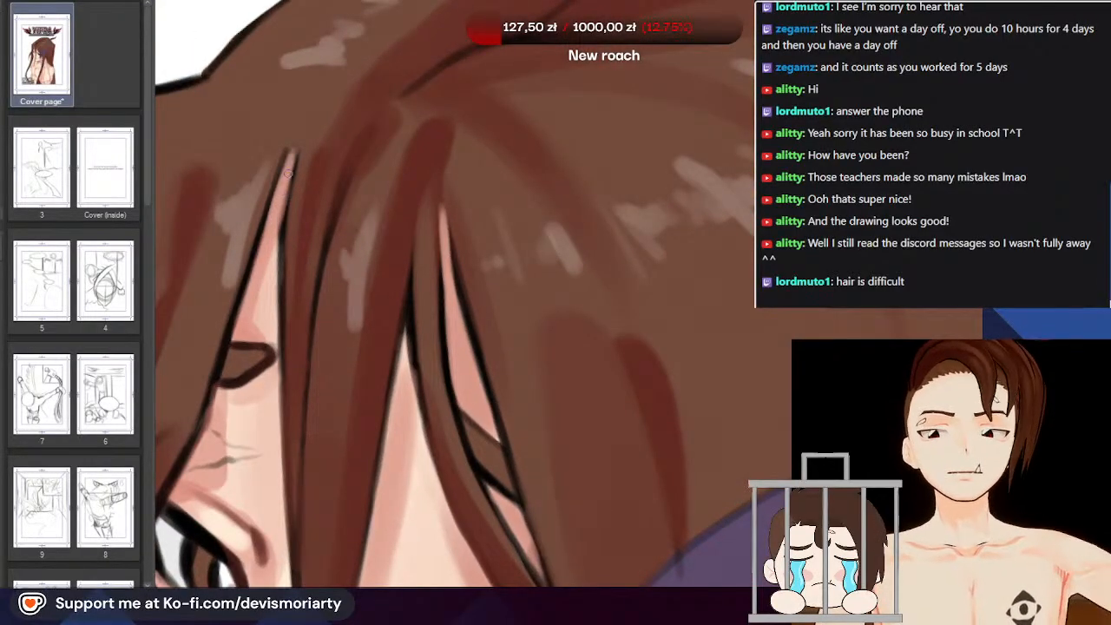
Review the refined parting and front strands against the whole cover page at different zoom levels
scroll(270, 259, "down", 6)
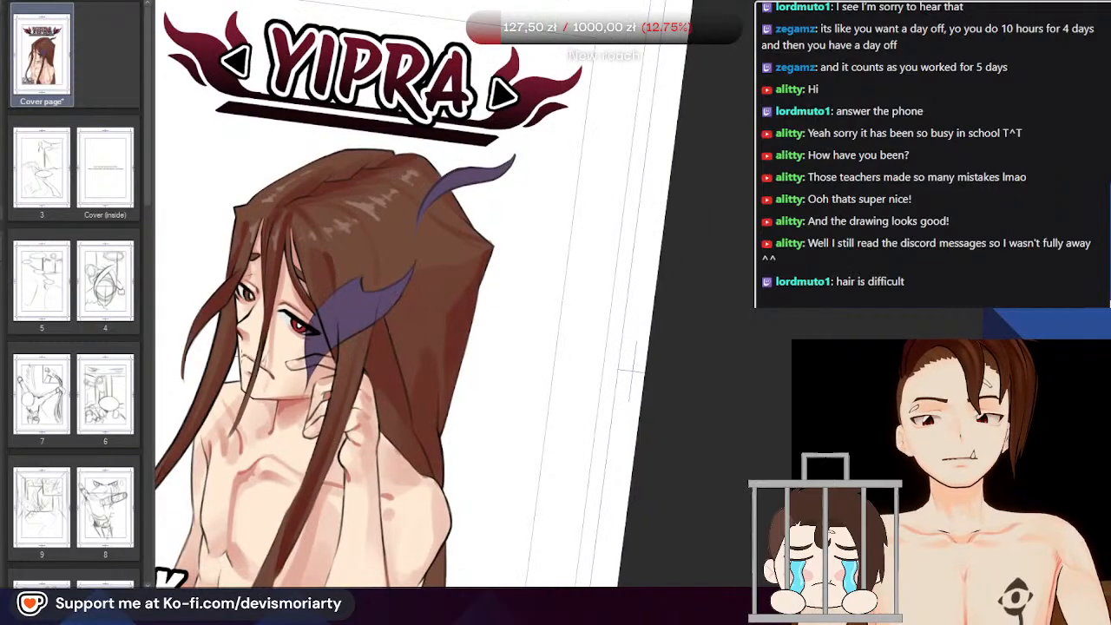
scroll(190, 274, "up", 3)
scroll(278, 239, "down", 5)
scroll(260, 267, "up", 3)
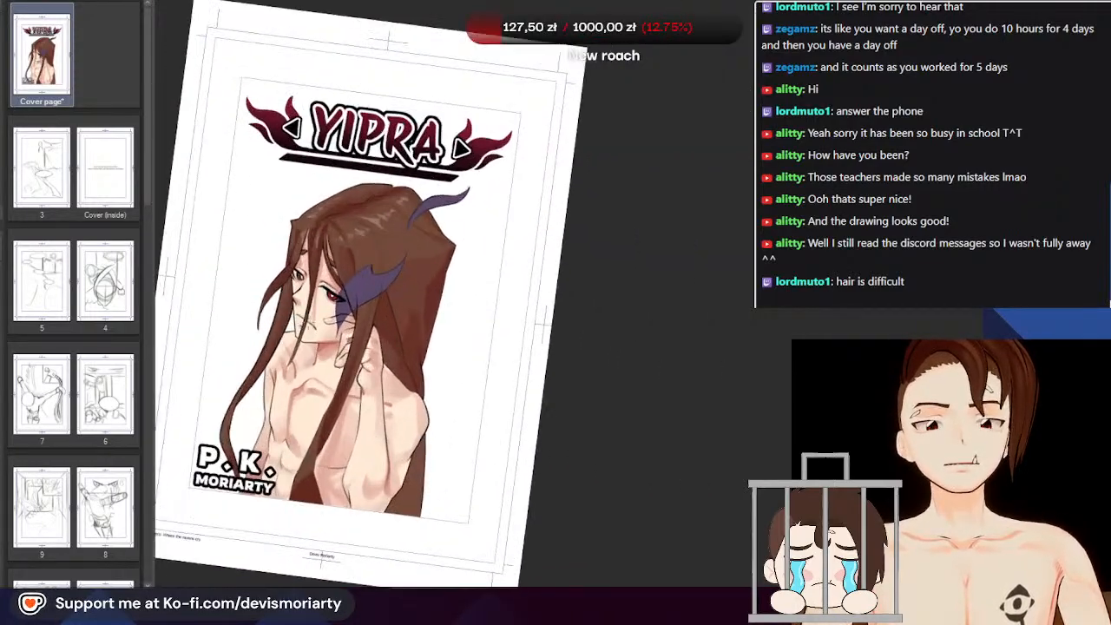
scroll(287, 299, "down", 2)
scroll(267, 323, "up", 2)
scroll(267, 324, "up", 2)
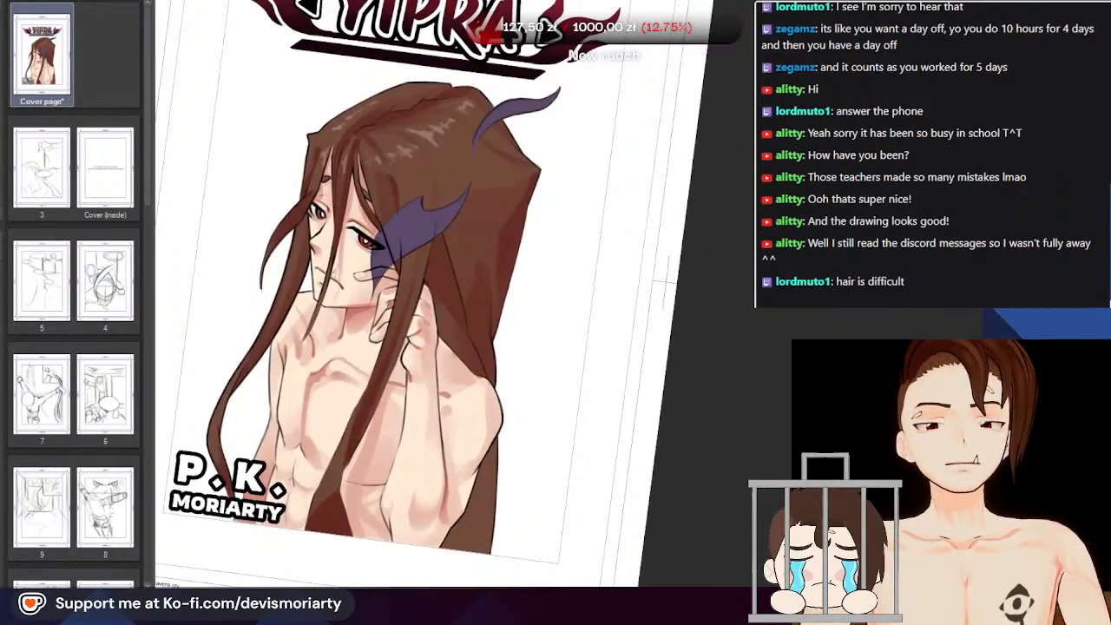
scroll(448, 279, "down", 2)
scroll(448, 279, "up", 3)
scroll(448, 278, "down", 3)
Shade the hair section behind the elbow with darker reddish brown down to the bottom edge of the artwork
scroll(448, 279, "up", 4)
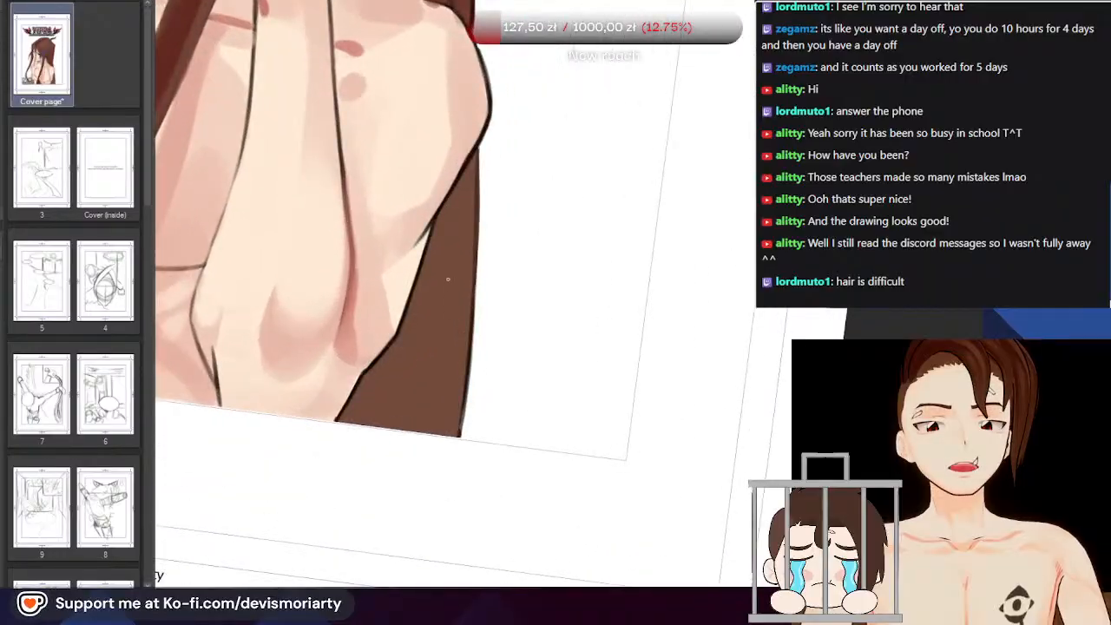
scroll(448, 278, "up", 1)
scroll(461, 166, "up", 1)
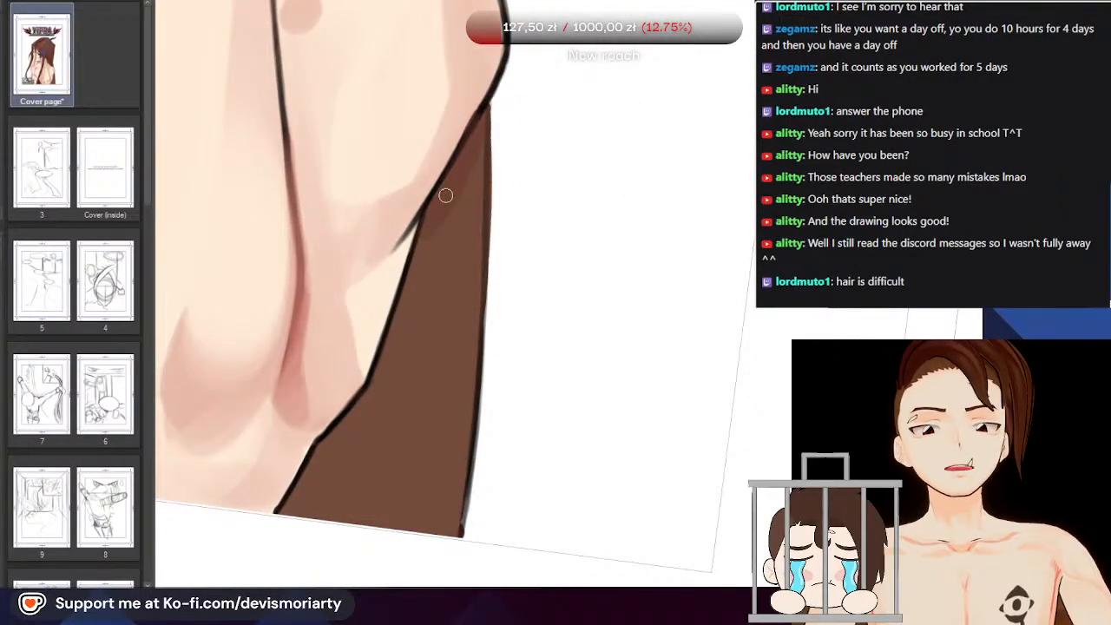
mouse_move(446, 195)
left_mouse_down()
mouse_move(427, 259)
mouse_move(467, 270)
mouse_move(475, 305)
mouse_move(459, 305)
mouse_move(428, 249)
mouse_move(383, 382)
mouse_move(321, 462)
left_mouse_up()
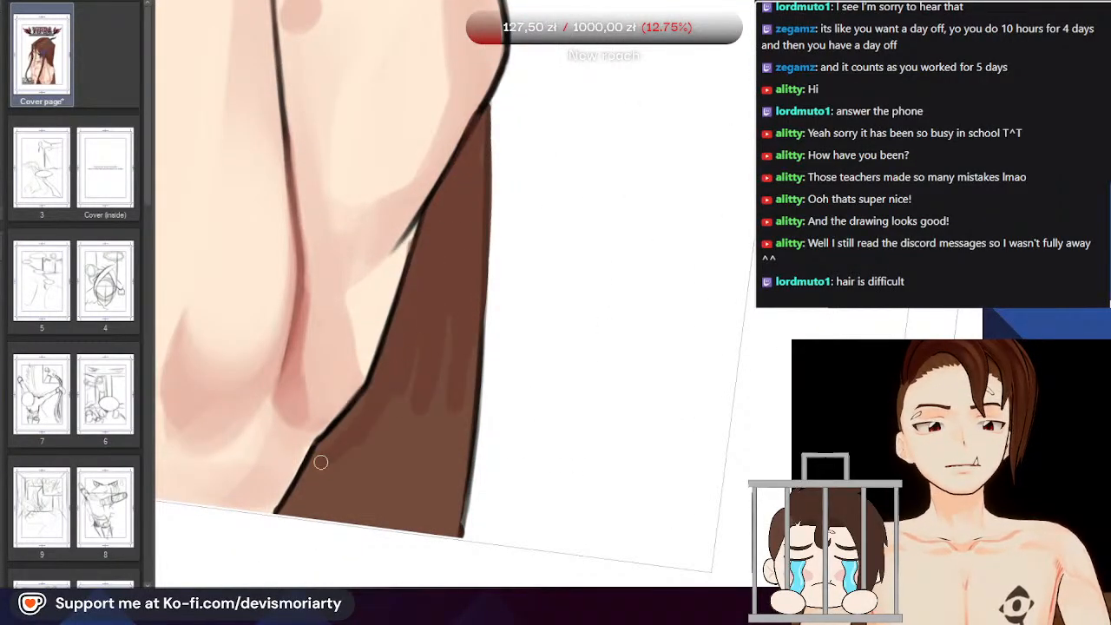
mouse_move(370, 502)
left_mouse_down()
mouse_move(329, 511)
mouse_move(444, 521)
mouse_move(406, 515)
mouse_move(449, 474)
mouse_move(443, 501)
mouse_move(453, 518)
mouse_move(439, 521)
mouse_move(400, 477)
mouse_move(376, 413)
mouse_move(348, 474)
mouse_move(301, 500)
left_mouse_up()
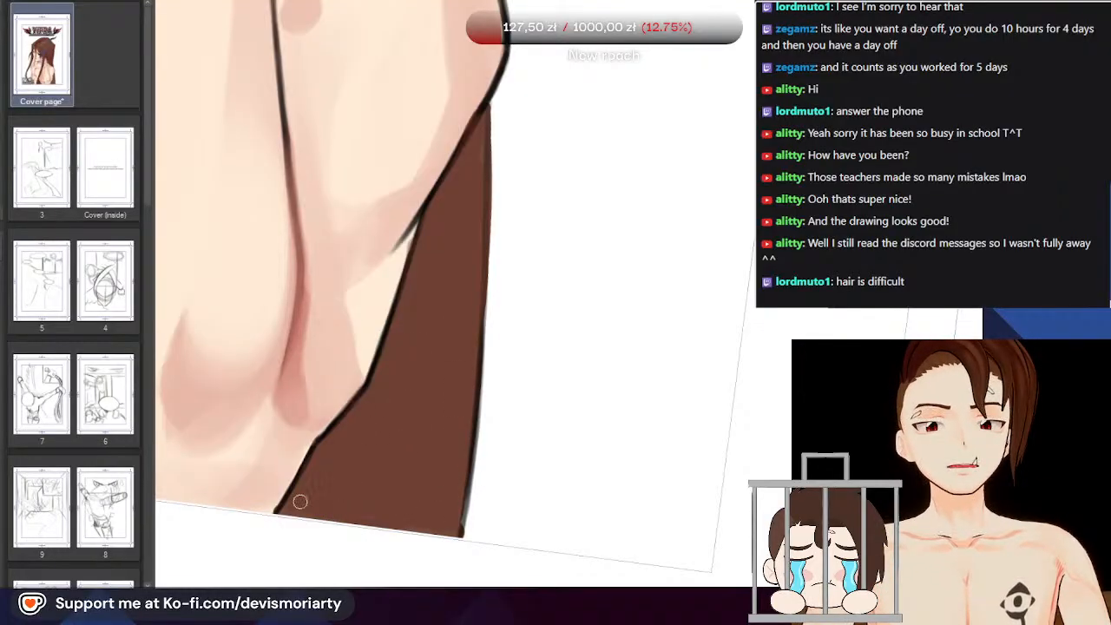
Clean up the outer outline of the hair section below the elbow where the shading meets the white background
scroll(331, 435, "down", 2)
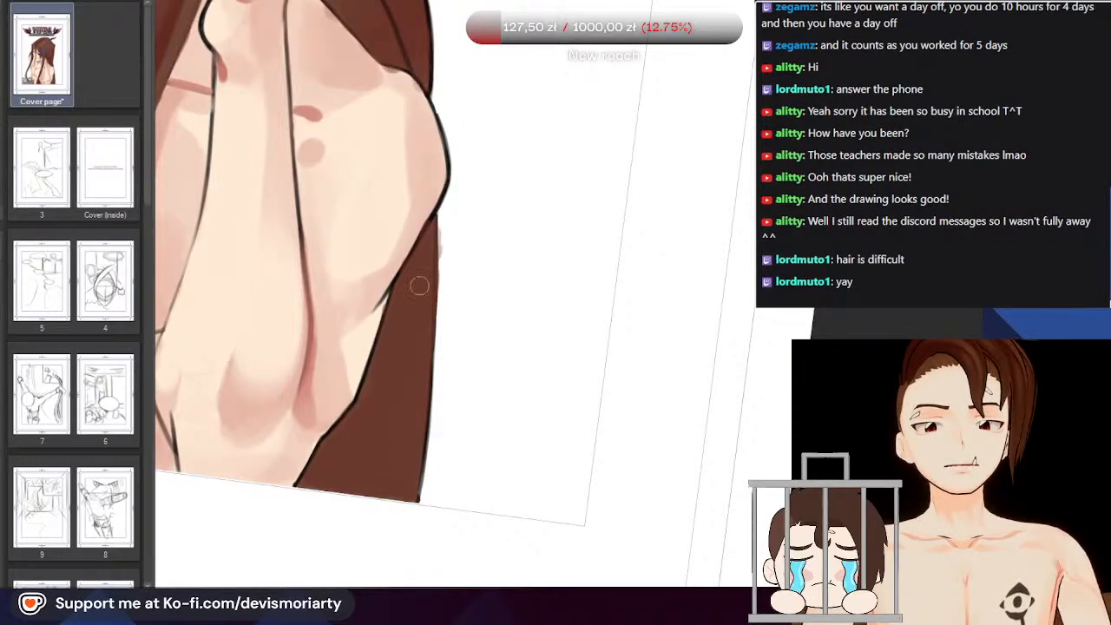
scroll(425, 261, "up", 2)
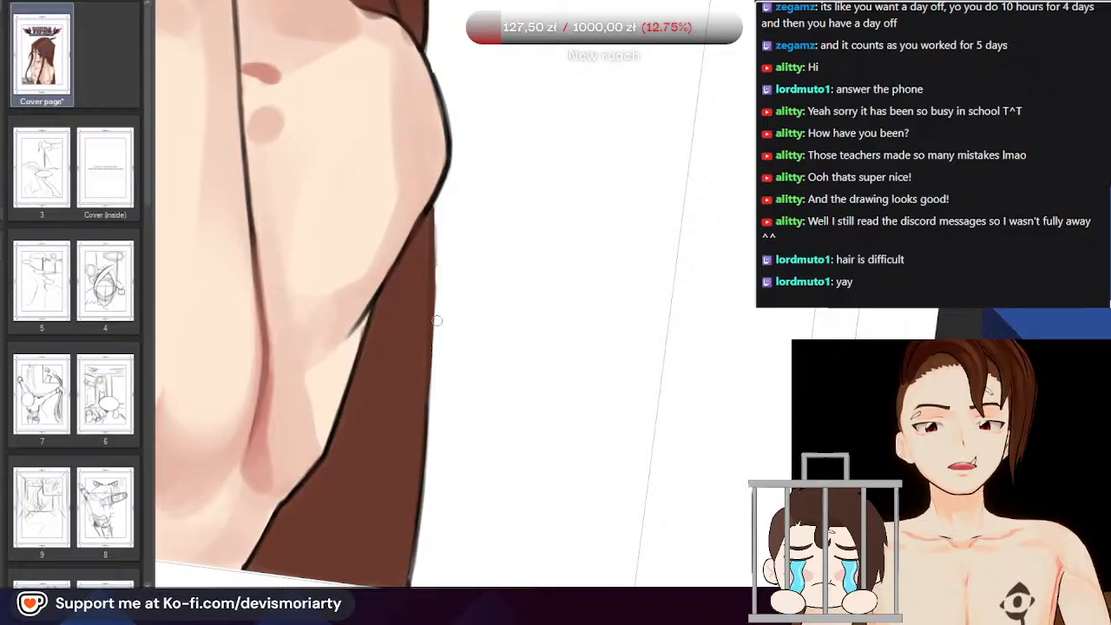
scroll(436, 320, "down", 3)
scroll(426, 254, "up", 2)
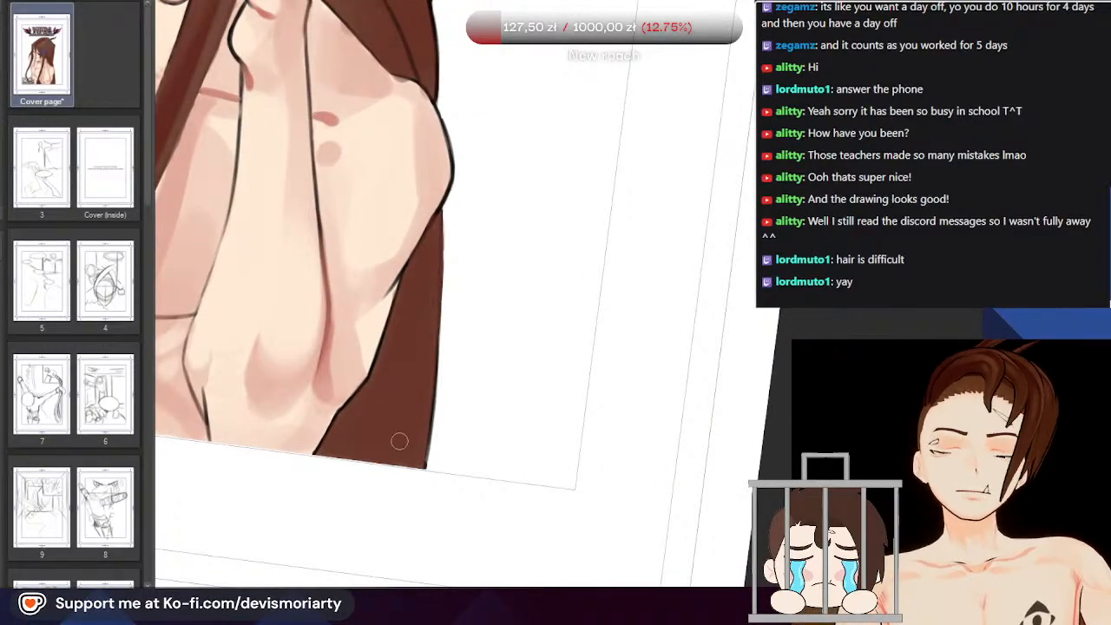
scroll(408, 443, "down", 3)
scroll(537, 456, "up", 1)
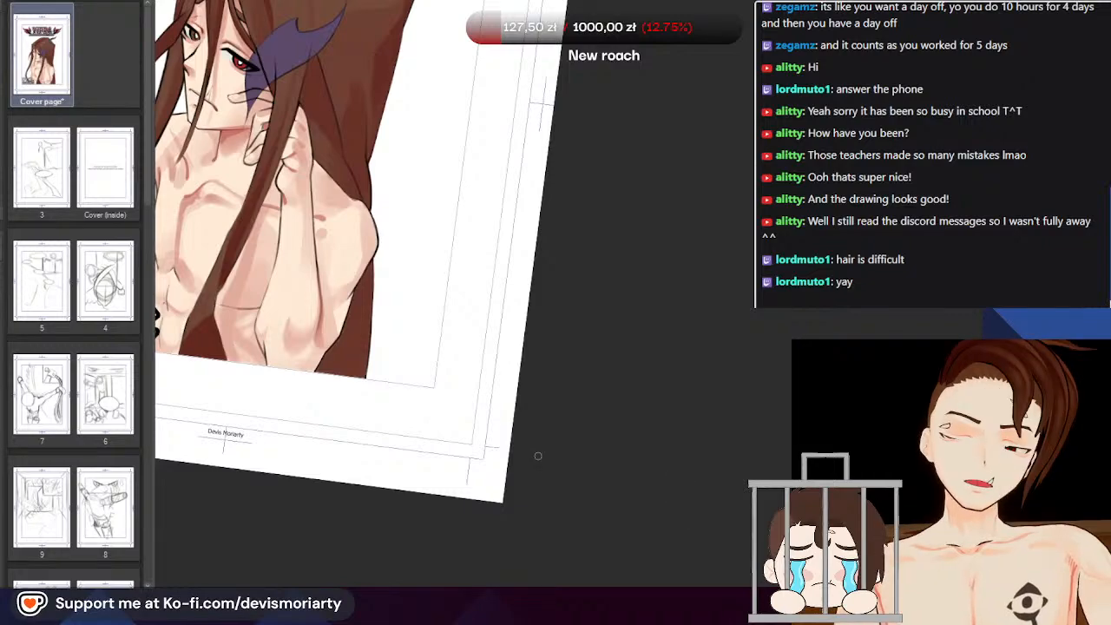
scroll(537, 455, "up", 3)
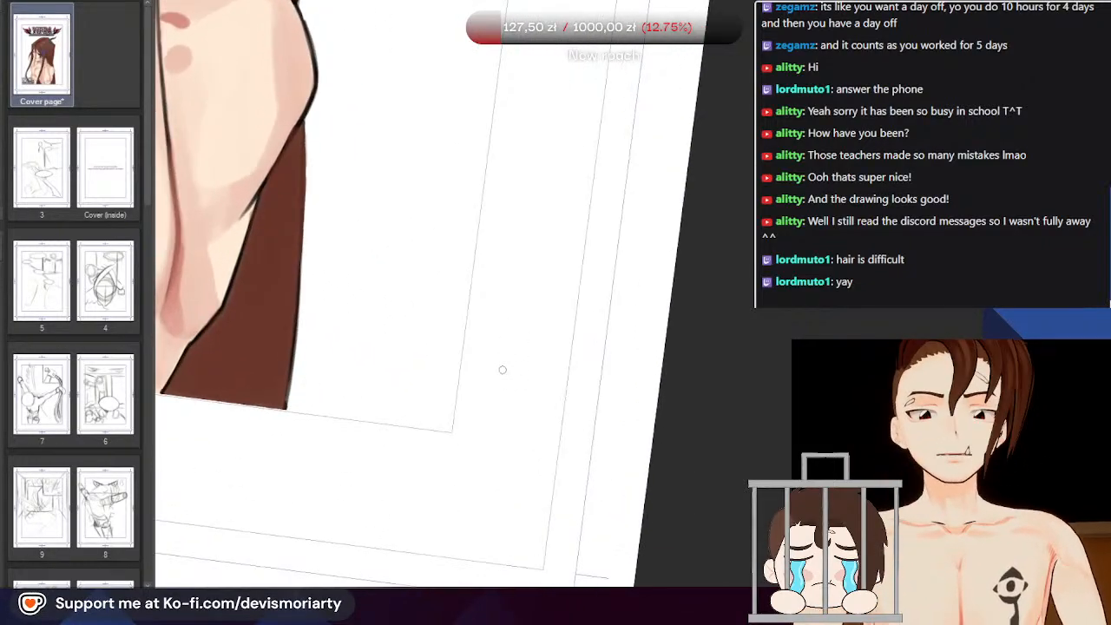
scroll(502, 369, "up", 1)
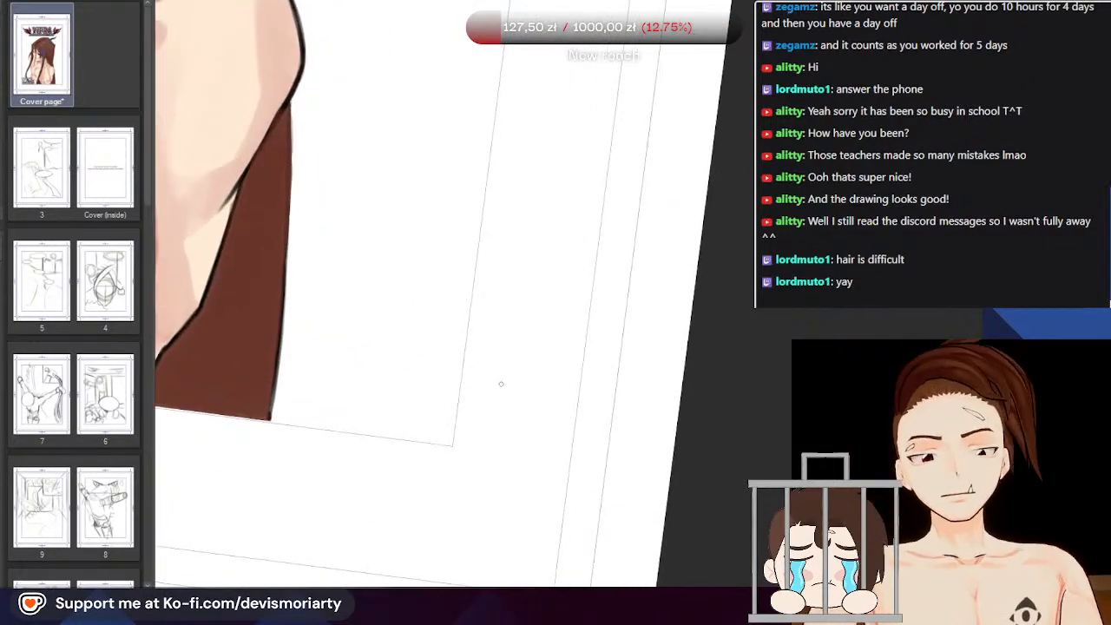
scroll(325, 165, "up", 2)
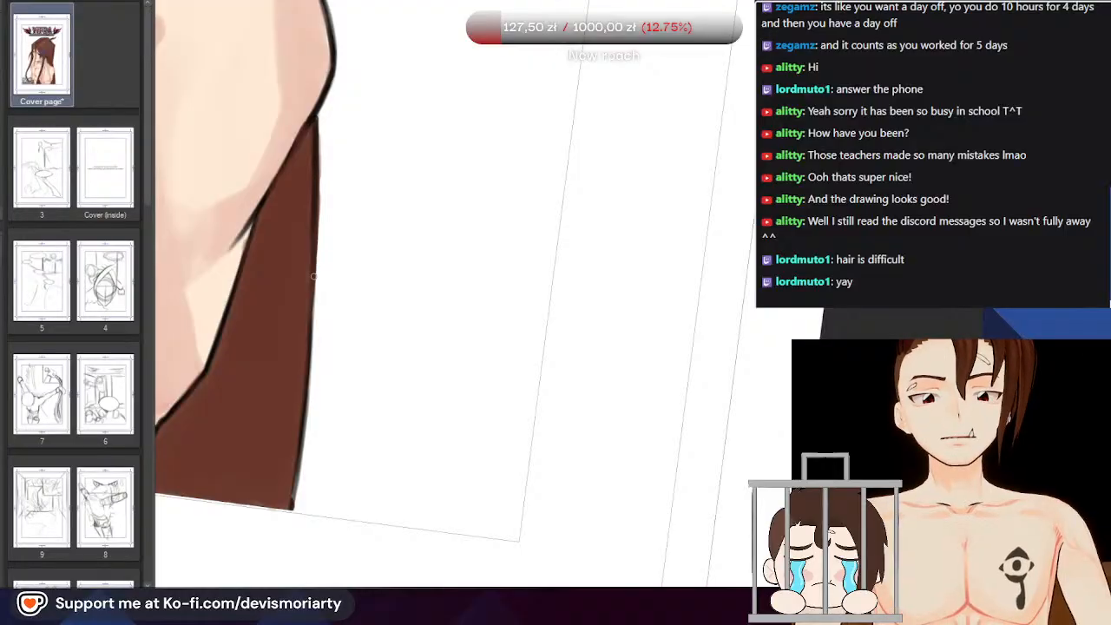
Check the hair shading and highlights across the whole cover and save the cover page
scroll(304, 373, "down", 6)
scroll(217, 243, "up", 2)
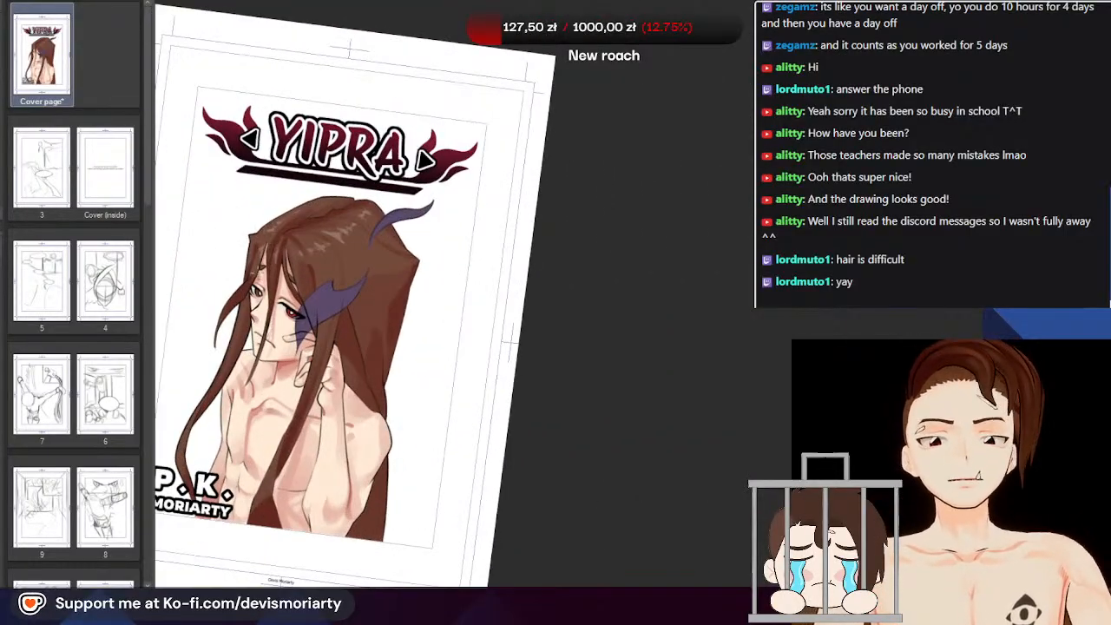
scroll(291, 348, "down", 1)
scroll(321, 356, "up", 2)
scroll(310, 239, "down", 2)
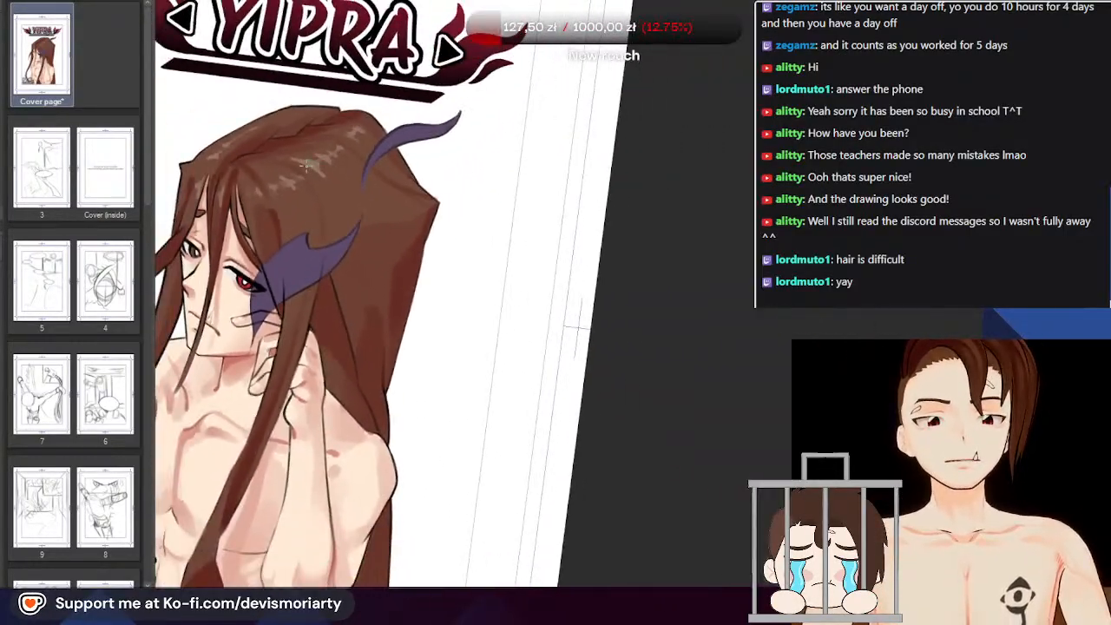
scroll(381, 368, "up", 4)
scroll(367, 195, "down", 5)
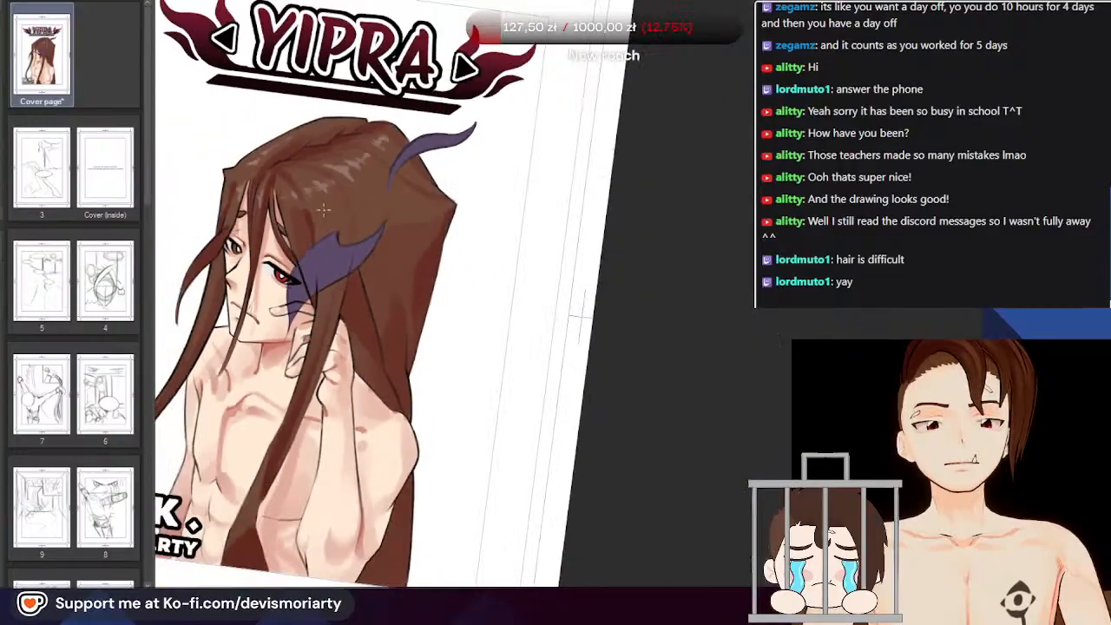
scroll(304, 260, "up", 1)
scroll(326, 278, "down", 1)
scroll(164, 96, "down", 1)
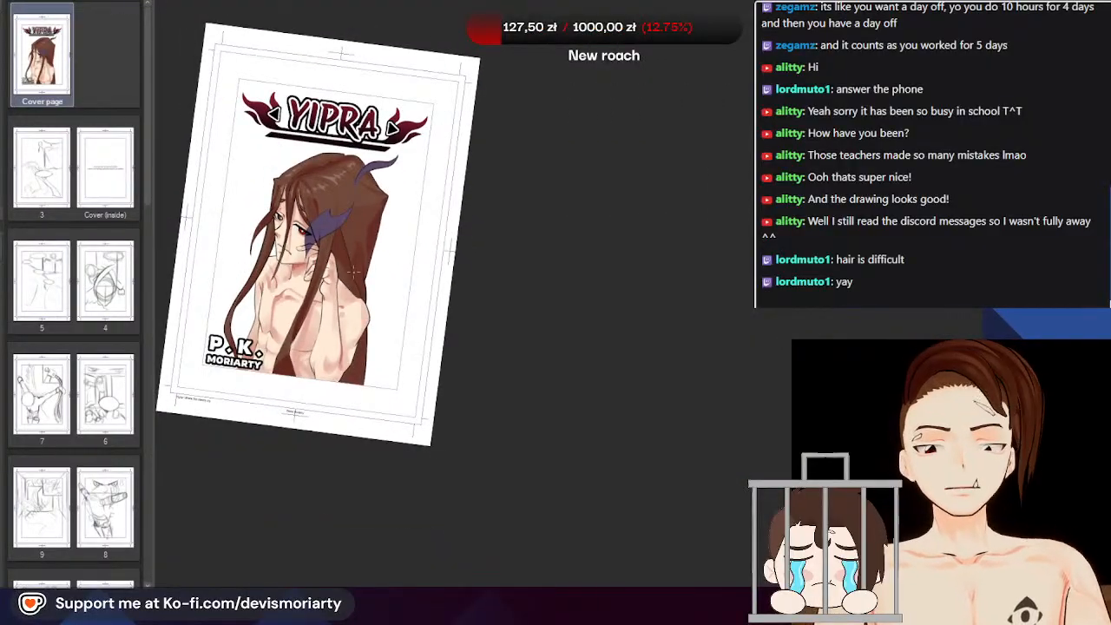
Straighten the cover page view and examine the hair and face at several zoom levels
scroll(190, 218, "up", 2)
key("ctrl+at")
scroll(291, 251, "down", 1)
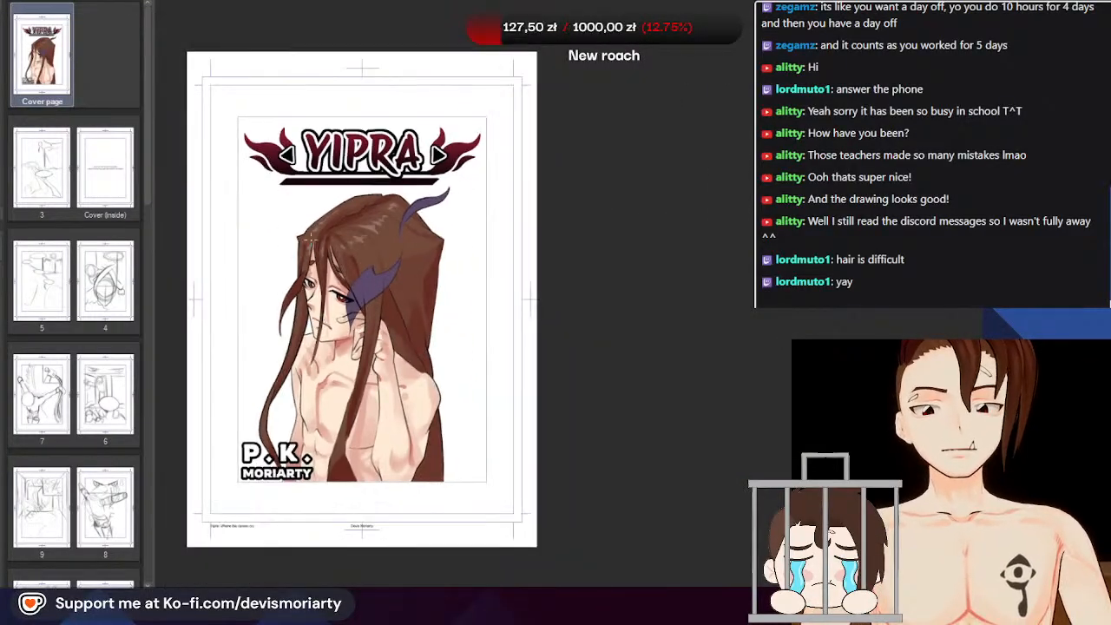
scroll(347, 260, "up", 5)
scroll(352, 265, "down", 6)
scroll(317, 355, "up", 5)
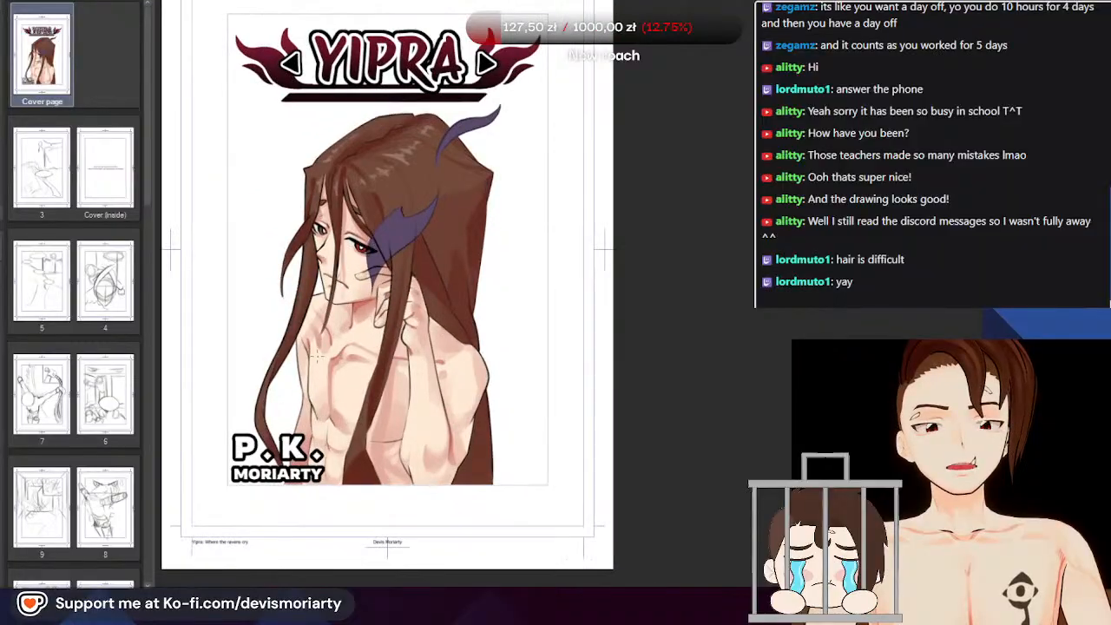
scroll(316, 356, "down", 1)
scroll(417, 118, "up", 5)
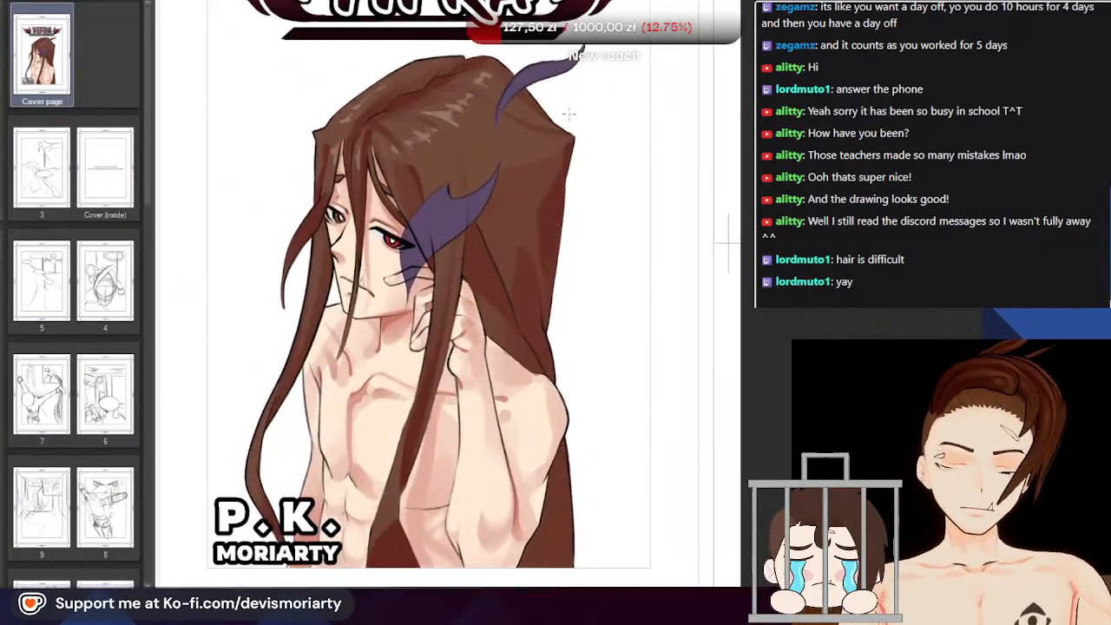
scroll(234, 538, "down", 2)
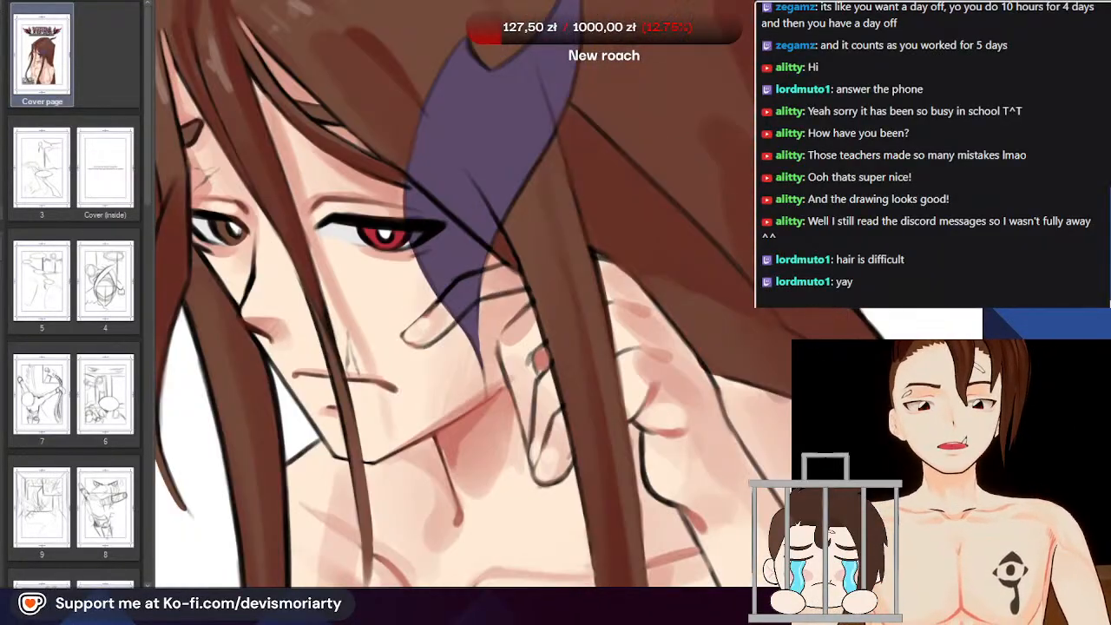
Paint a soft grey shadow beneath the upper eyelid of the red eye, across the white and iris
left_click_drag(261, 486, 286, 235)
scroll(599, 165, "up", 3)
scroll(464, 226, "up", 3)
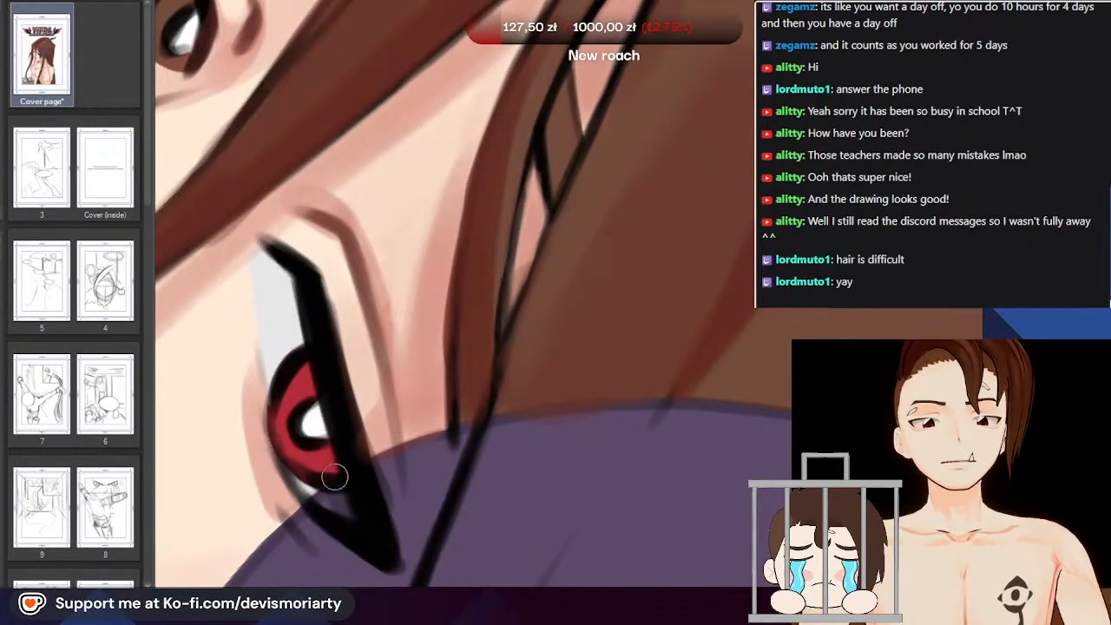
scroll(287, 304, "down", 3)
scroll(297, 332, "up", 2)
left_click_drag(265, 260, 318, 450)
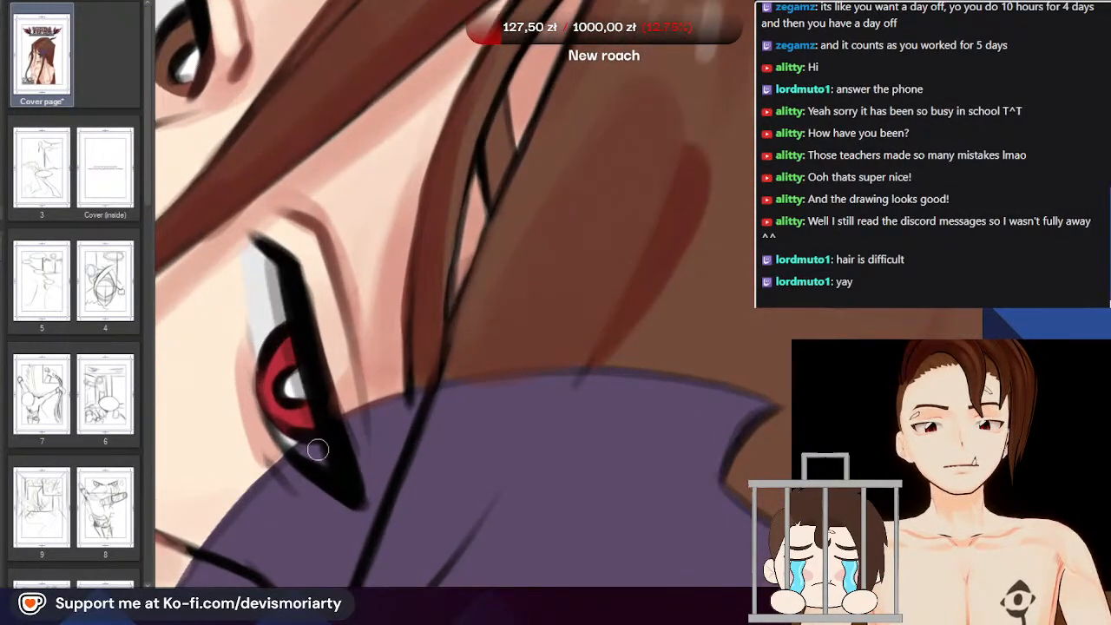
Shade the brown eye beneath its upper eyelid to match the red eye
scroll(317, 449, "down", 2)
scroll(220, 154, "up", 2)
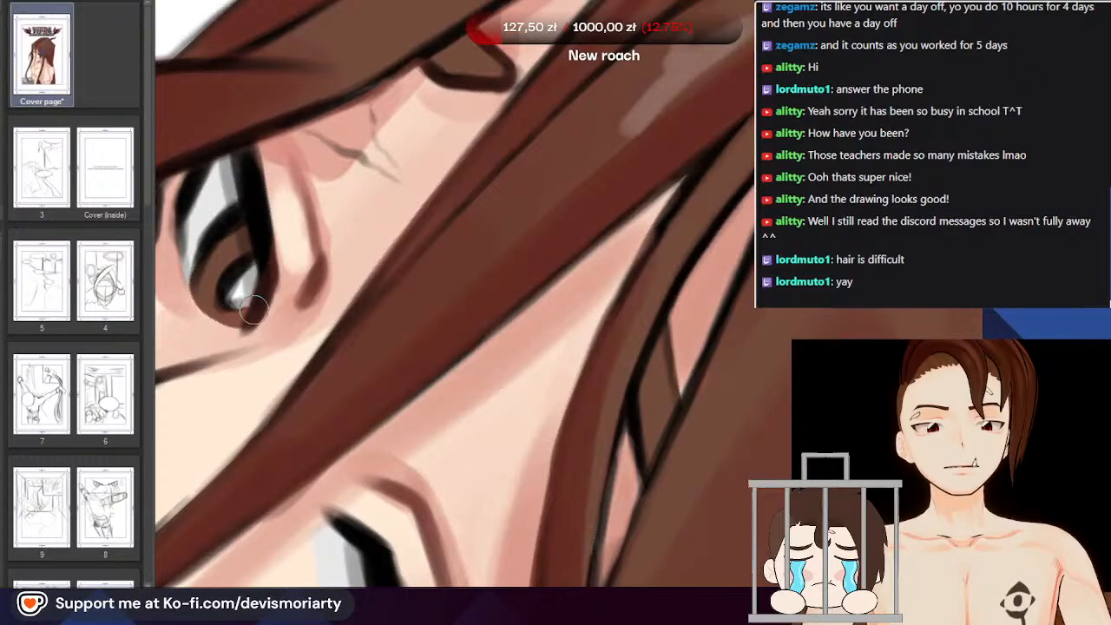
scroll(254, 310, "down", 5)
scroll(241, 235, "up", 3)
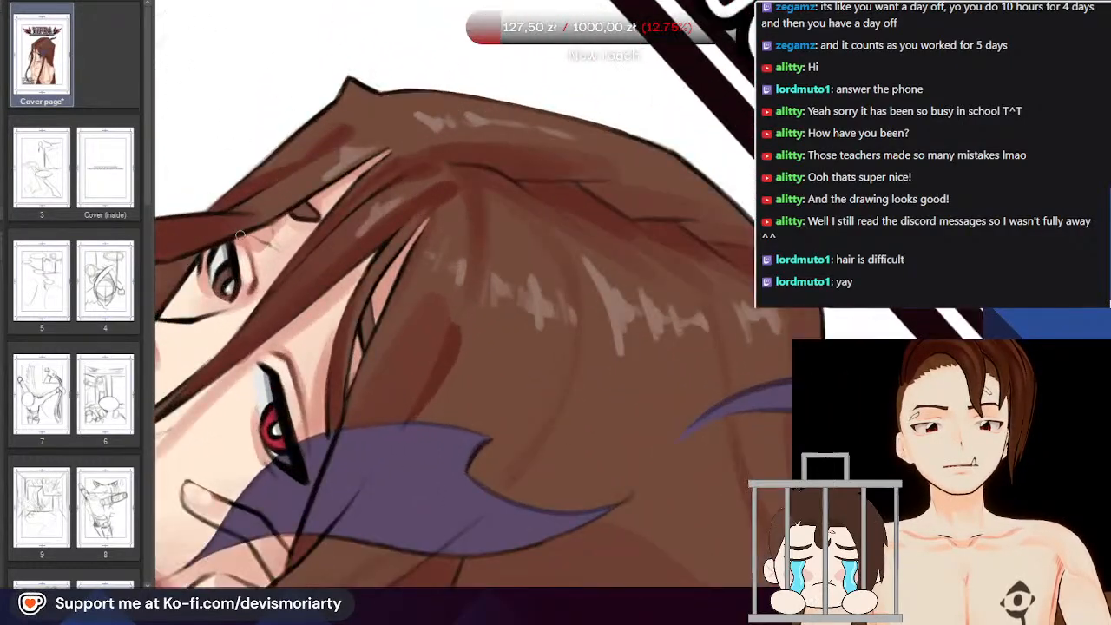
scroll(240, 235, "down", 3)
scroll(257, 375, "up", 3)
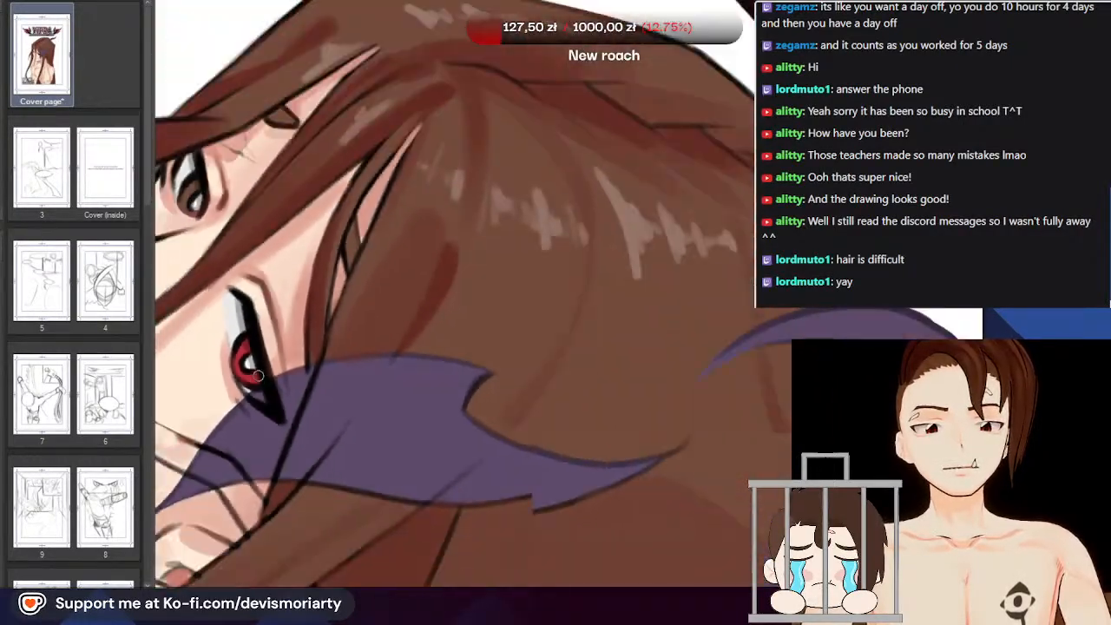
scroll(257, 375, "down", 3)
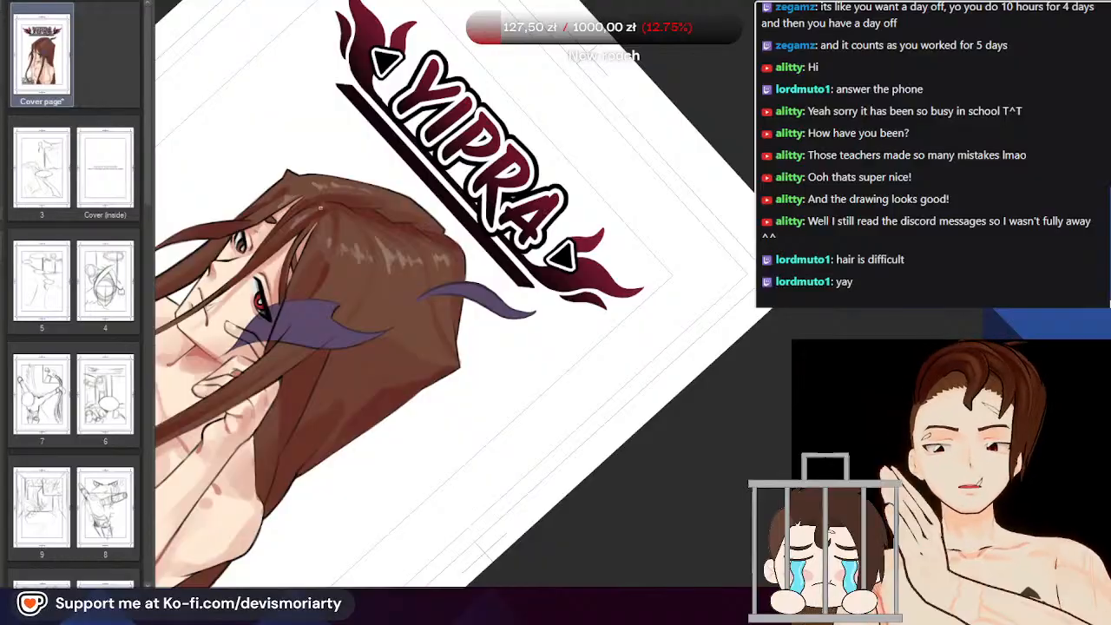
Review the shaded eyes against the whole cover in rotated and upright views
scroll(320, 208, "down", 5)
scroll(200, 217, "up", 3)
scroll(194, 187, "down", 3)
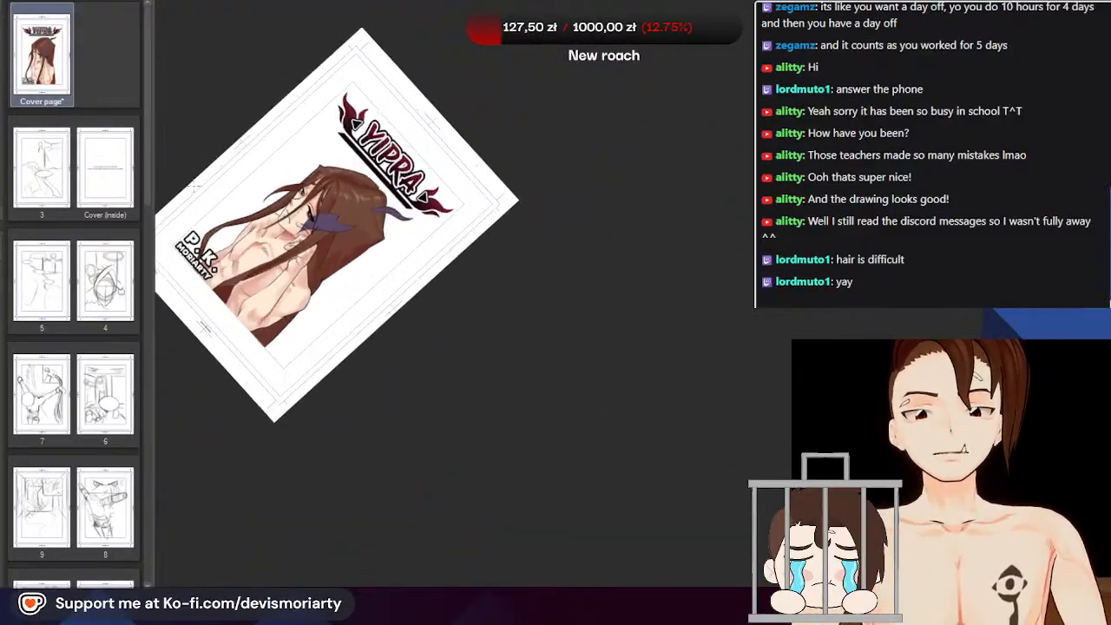
scroll(195, 186, "up", 3)
scroll(194, 186, "down", 2)
scroll(195, 186, "up", 2)
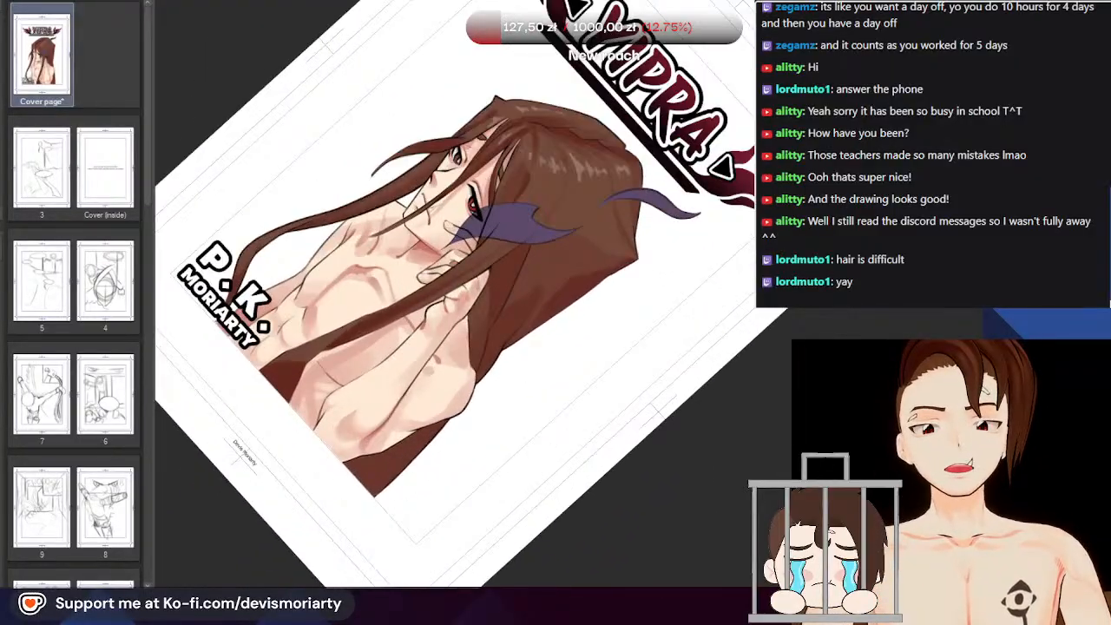
scroll(408, 296, "down", 2)
scroll(408, 295, "up", 1)
scroll(389, 260, "down", 2)
scroll(389, 260, "up", 2)
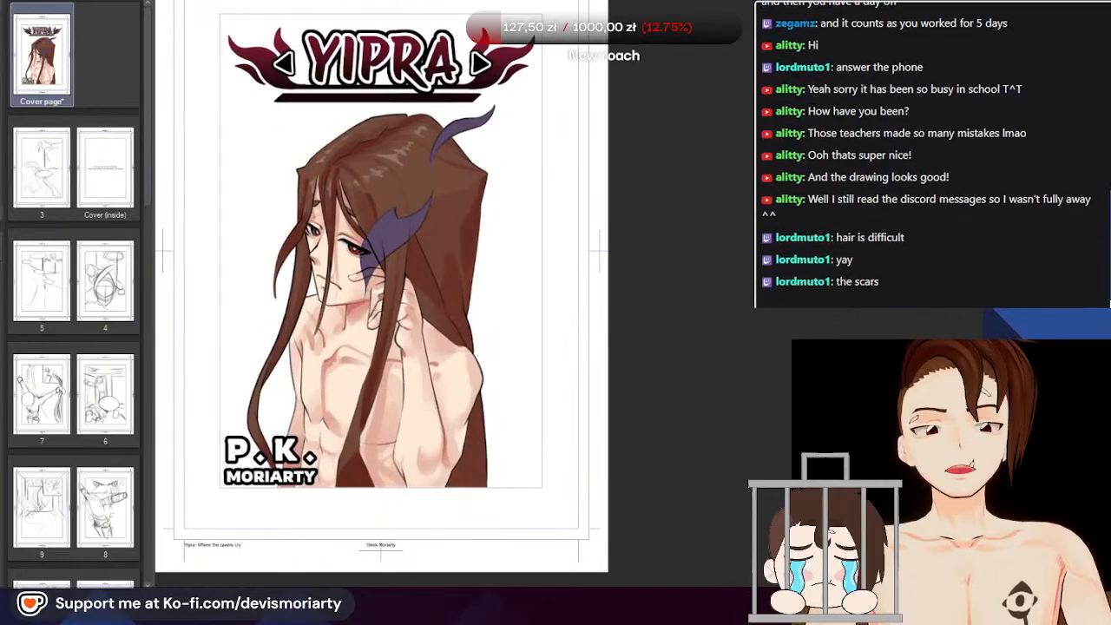
scroll(408, 460, "down", 1)
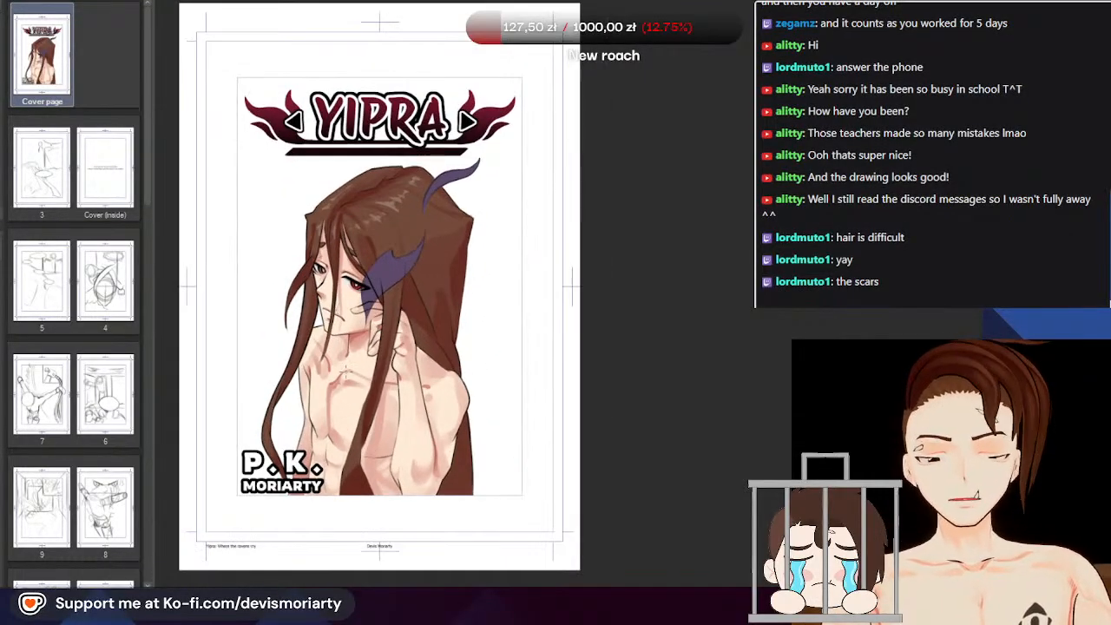
Paint thin, broken reddish scars horizontally across the wrist of the raised arm
scroll(408, 460, "up", 3)
scroll(434, 338, "up", 6)
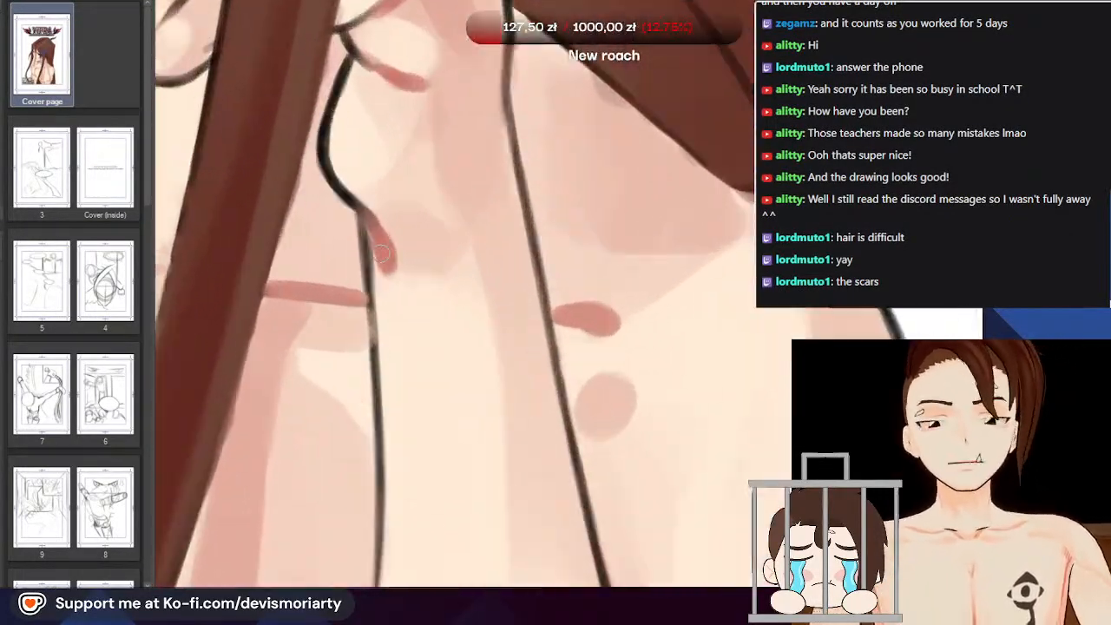
scroll(387, 282, "down", 4)
scroll(406, 249, "up", 1)
scroll(405, 249, "up", 1)
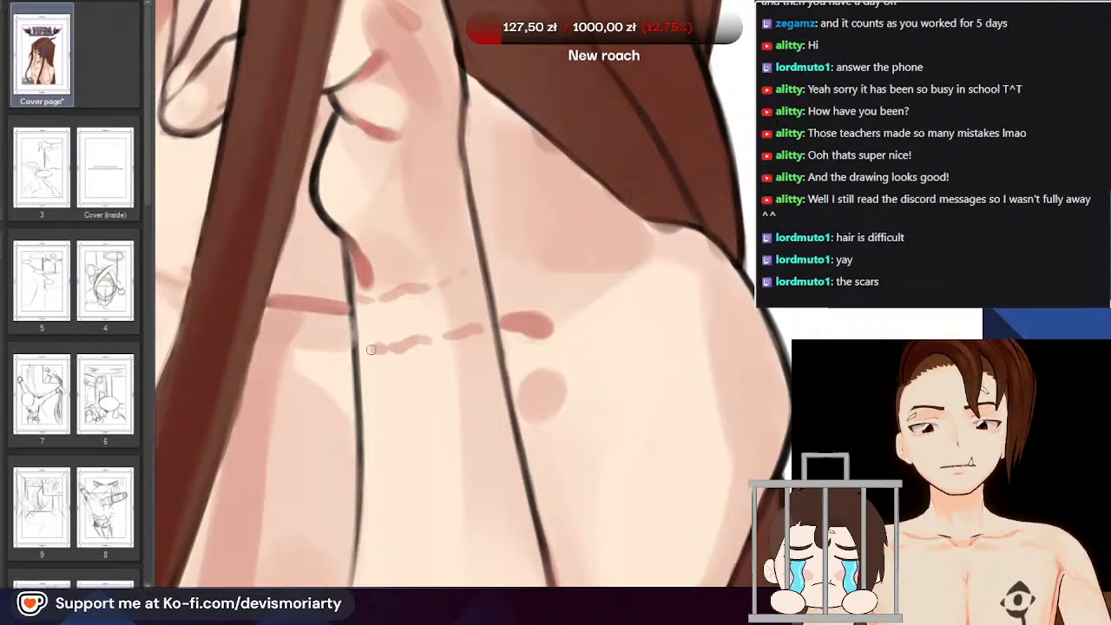
left_click_drag(363, 367, 398, 366)
scroll(420, 359, "down", 1)
scroll(374, 335, "up", 1)
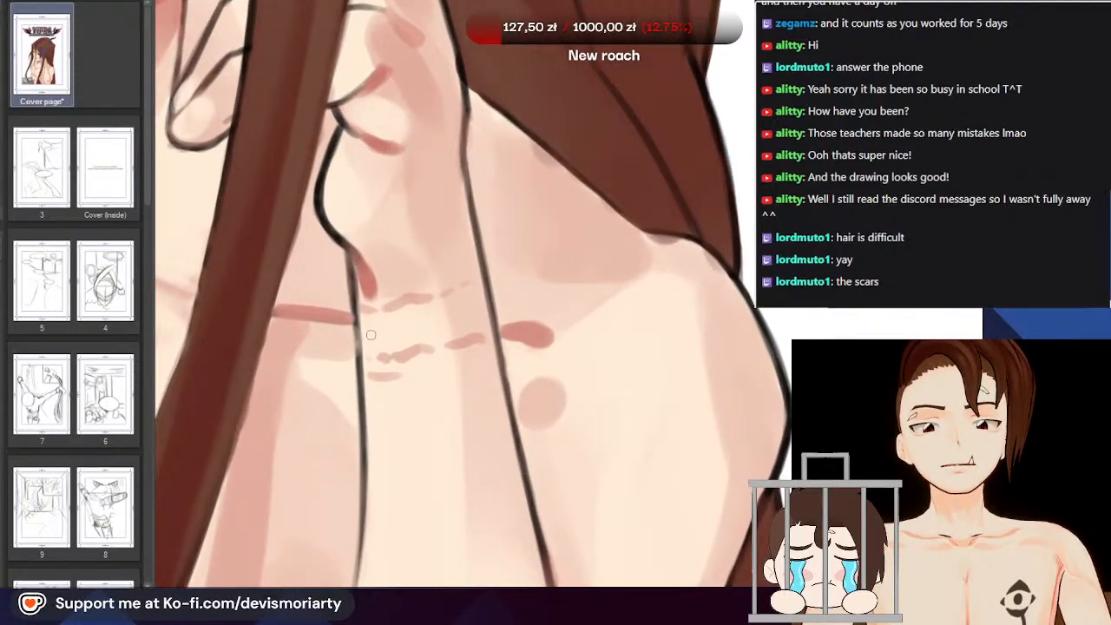
Add small marks between the wrist scars and tint the surrounding skin with soft pink
scroll(421, 326, "down", 2)
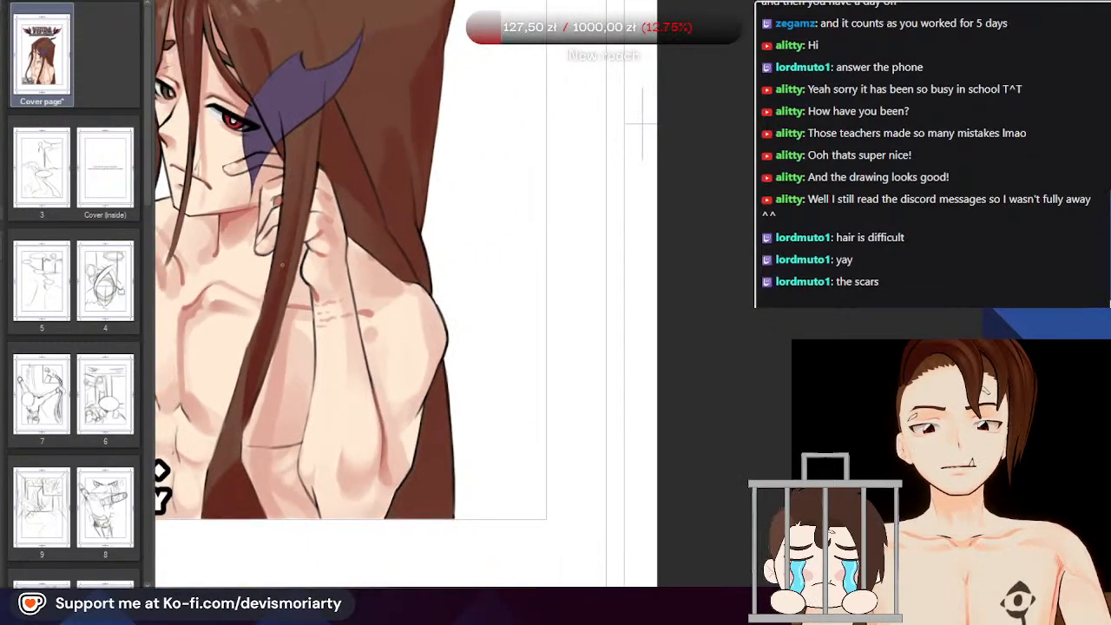
scroll(338, 308, "up", 2)
scroll(356, 267, "up", 2)
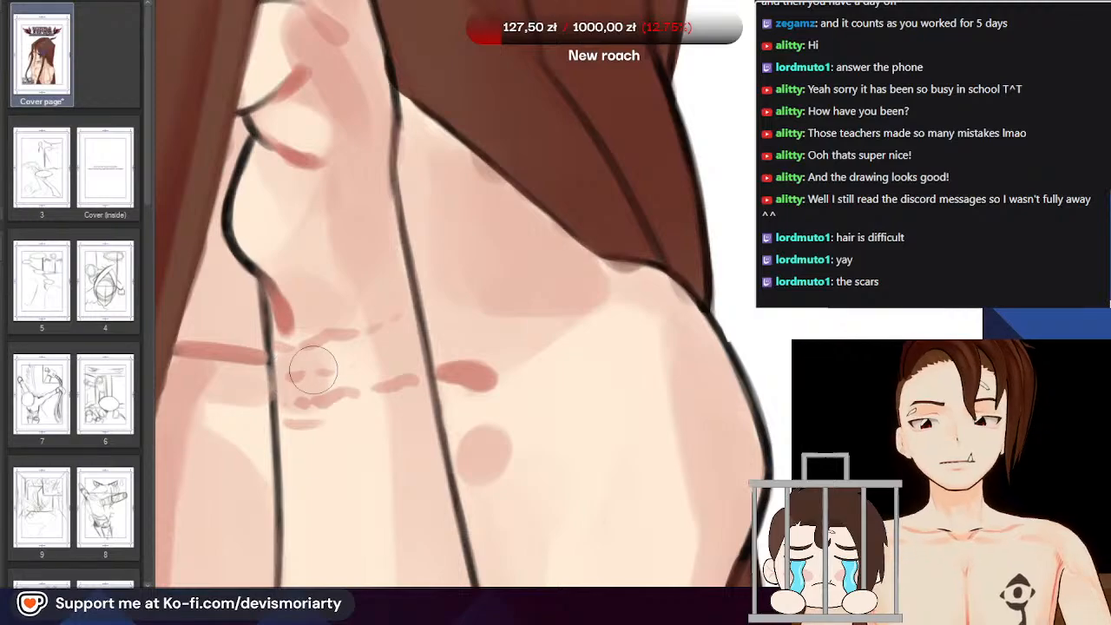
scroll(395, 357, "down", 5)
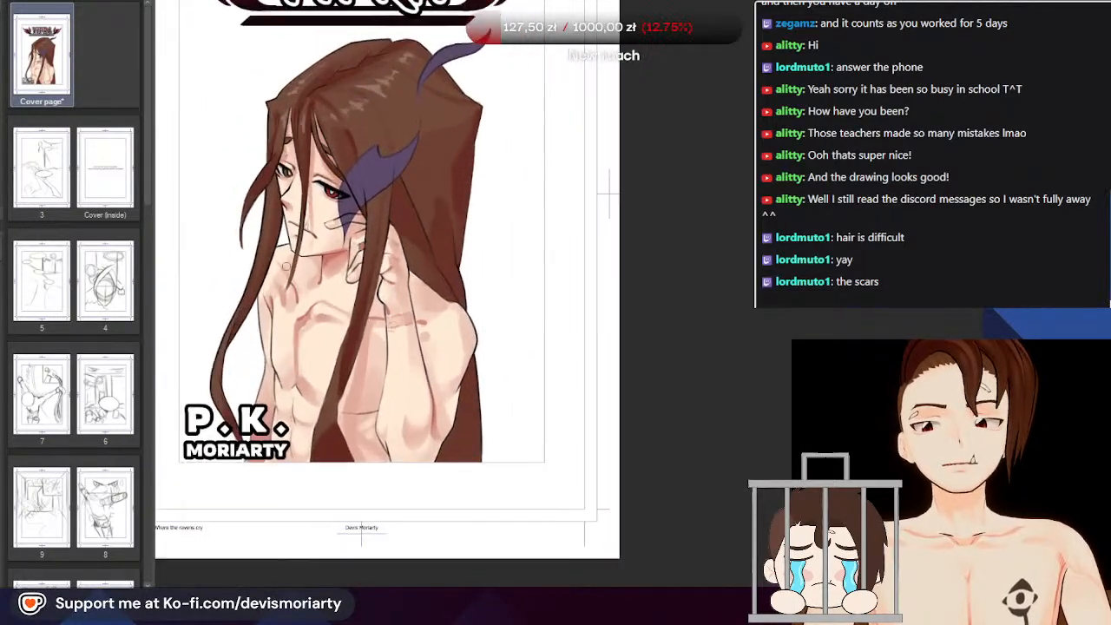
scroll(587, 196, "up", 2)
scroll(587, 196, "down", 1)
scroll(587, 197, "up", 4)
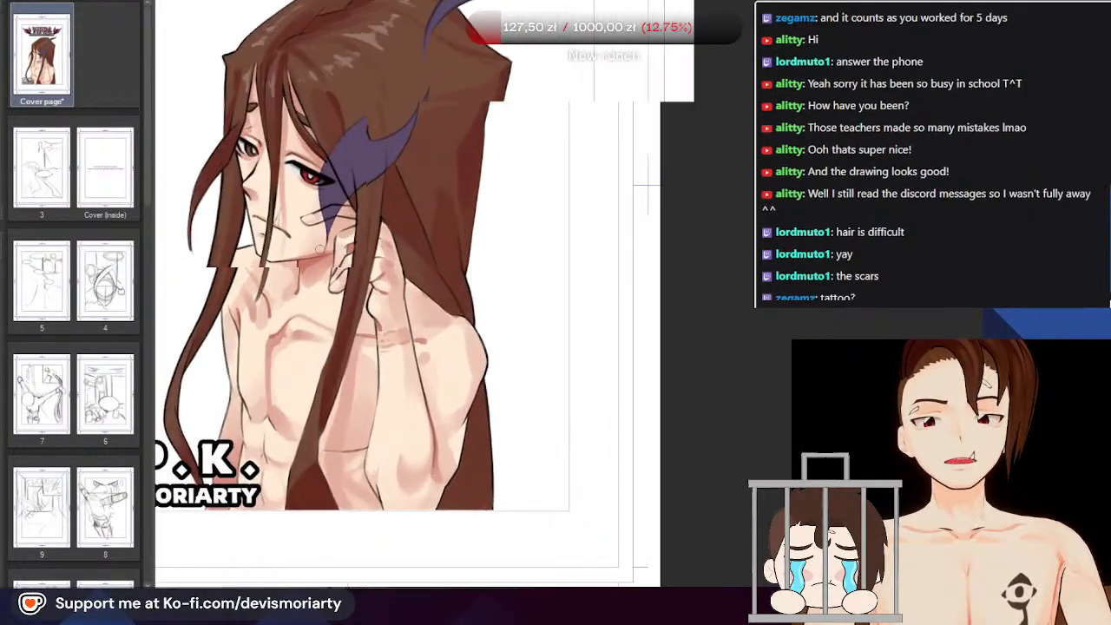
Paint curved reddish crease lines on the shoulder just below the edge of the hair
scroll(373, 291, "up", 4)
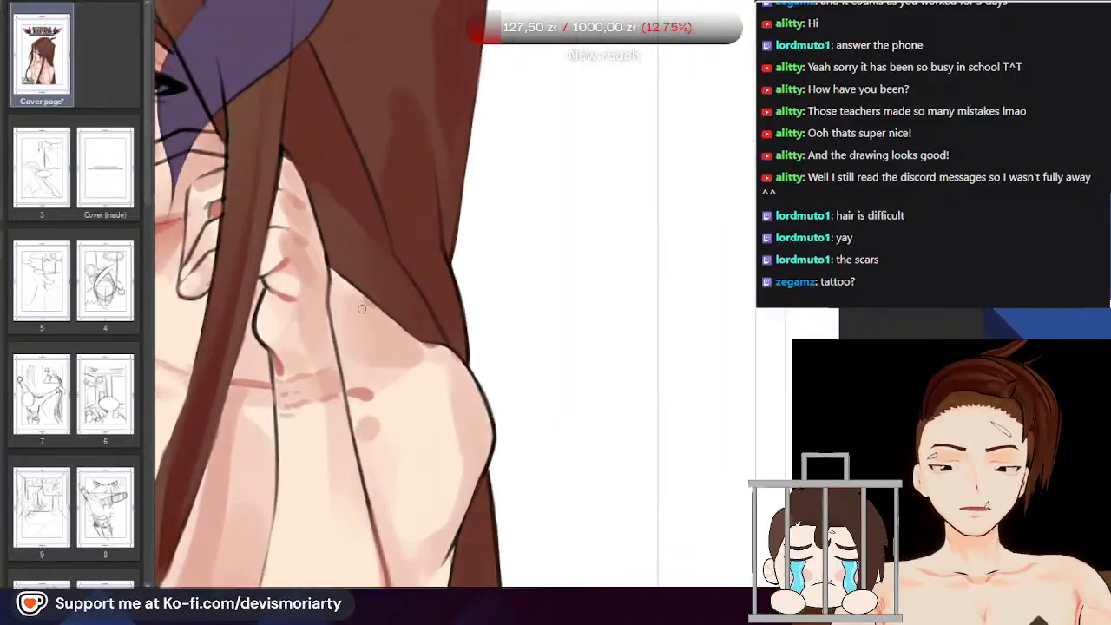
mouse_move(378, 291)
left_mouse_down()
mouse_move(397, 357)
mouse_move(385, 295)
mouse_move(396, 431)
left_mouse_up()
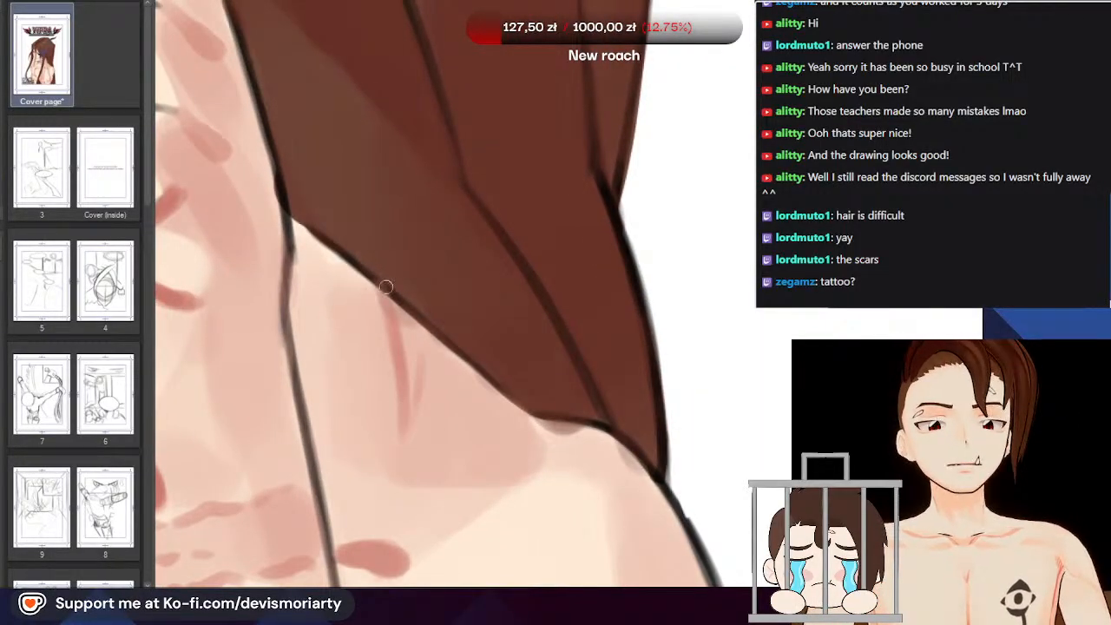
left_click_drag(390, 307, 395, 462)
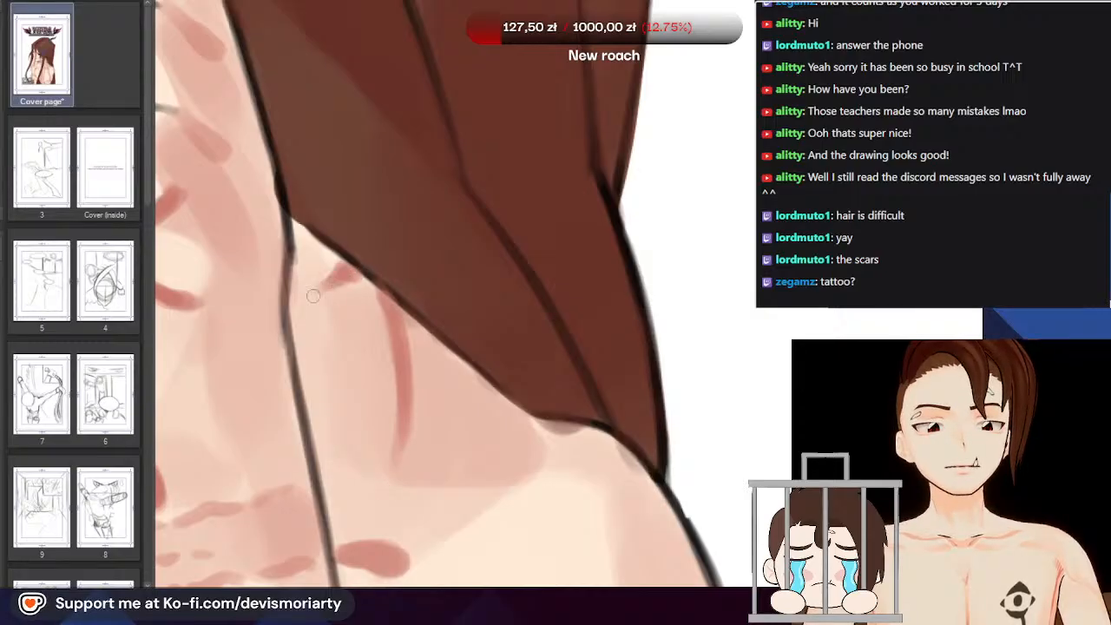
left_click_drag(313, 296, 305, 319)
scroll(321, 325, "down", 2)
scroll(435, 381, "up", 1)
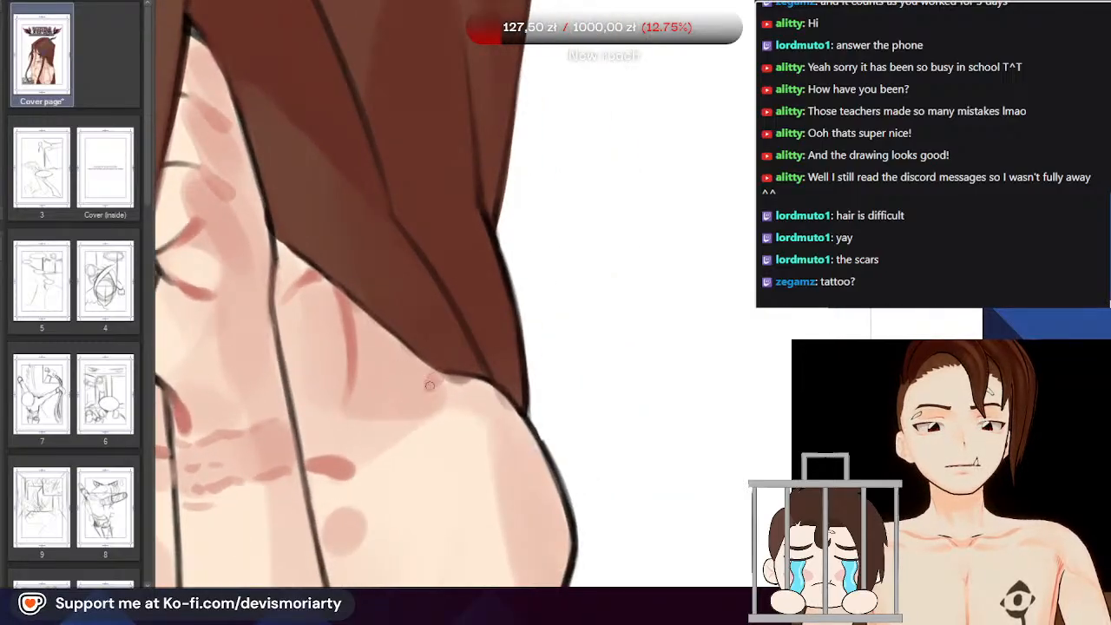
Add a reddish crease stroke on the upper arm near the elbow, beside the dark hair section
scroll(428, 385, "down", 5)
scroll(335, 421, "up", 5)
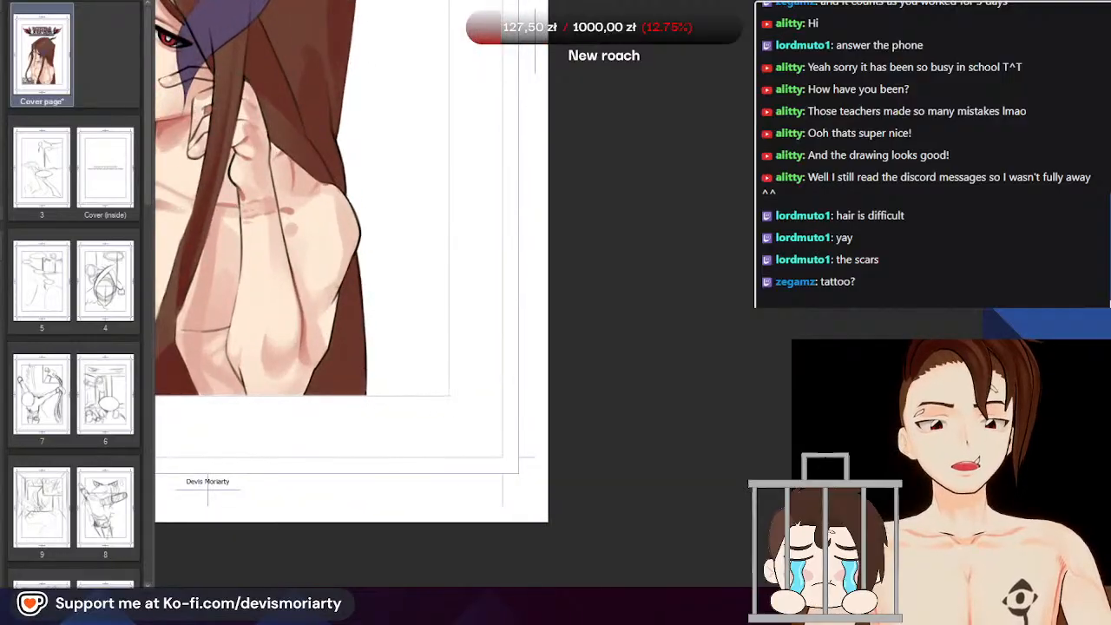
left_click_drag(302, 333, 327, 379)
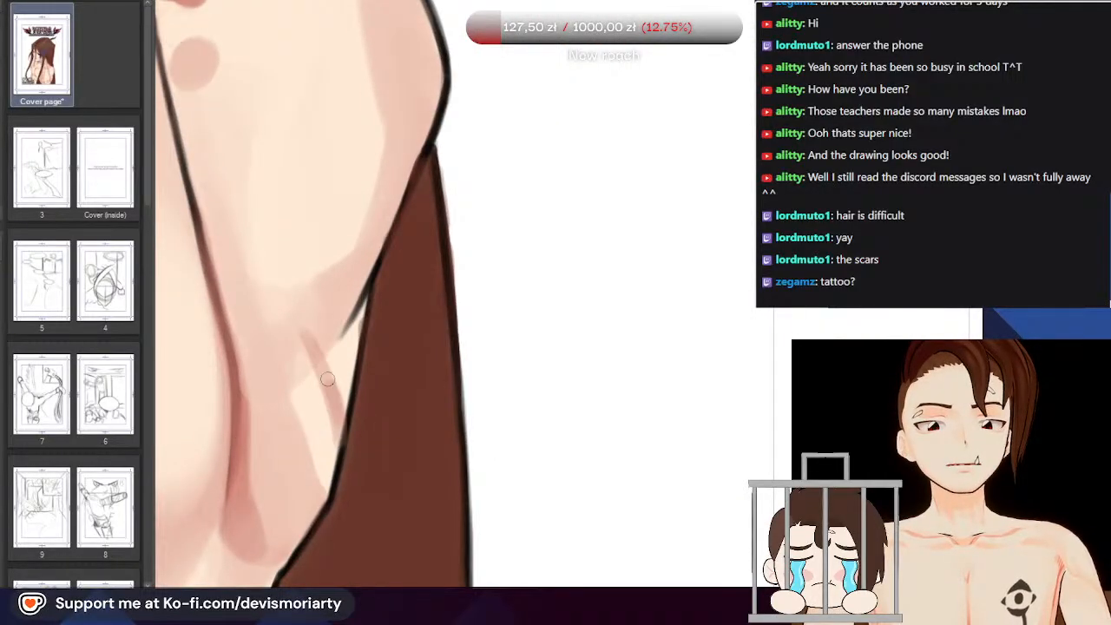
scroll(320, 377, "down", 6)
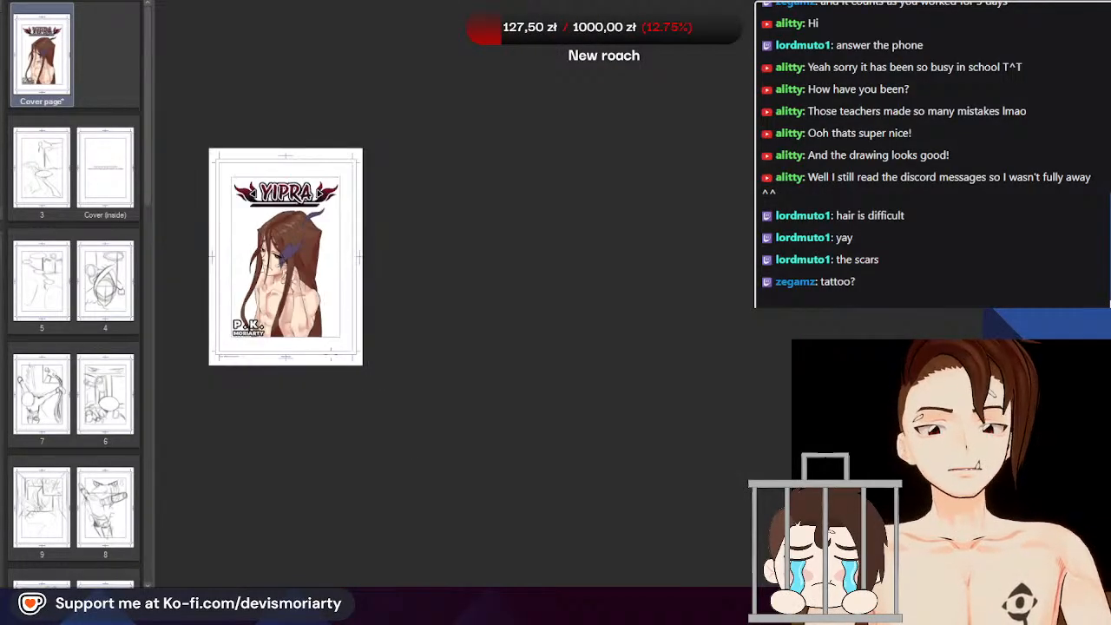
Review the scars and skin creases against the face, hair and whole cover at different zoom levels
scroll(229, 287, "up", 2)
scroll(270, 356, "up", 6)
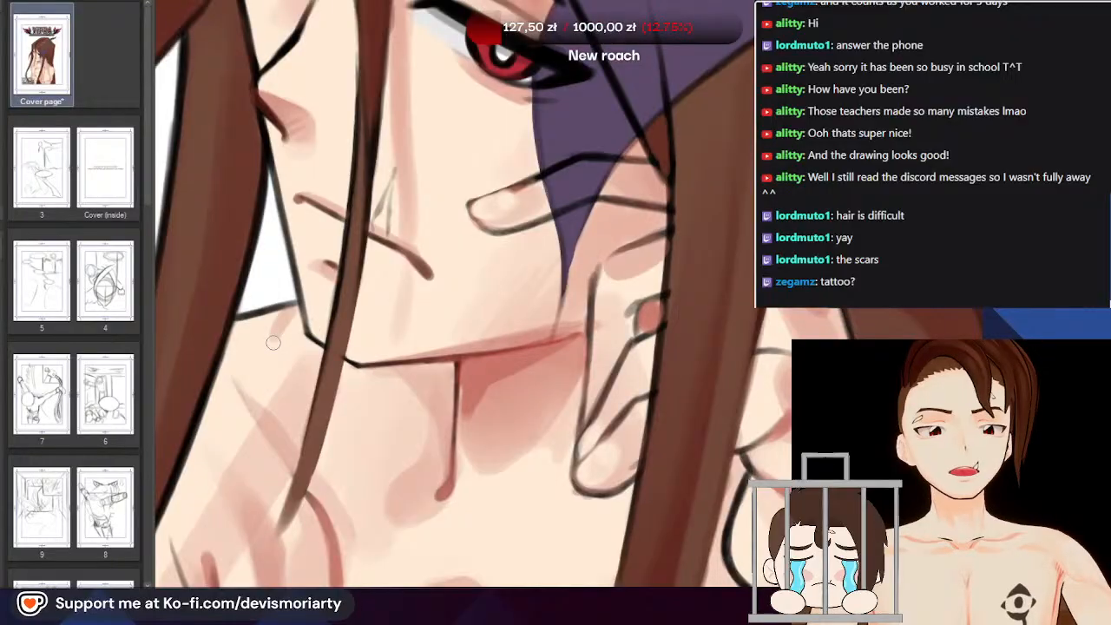
scroll(270, 356, "down", 6)
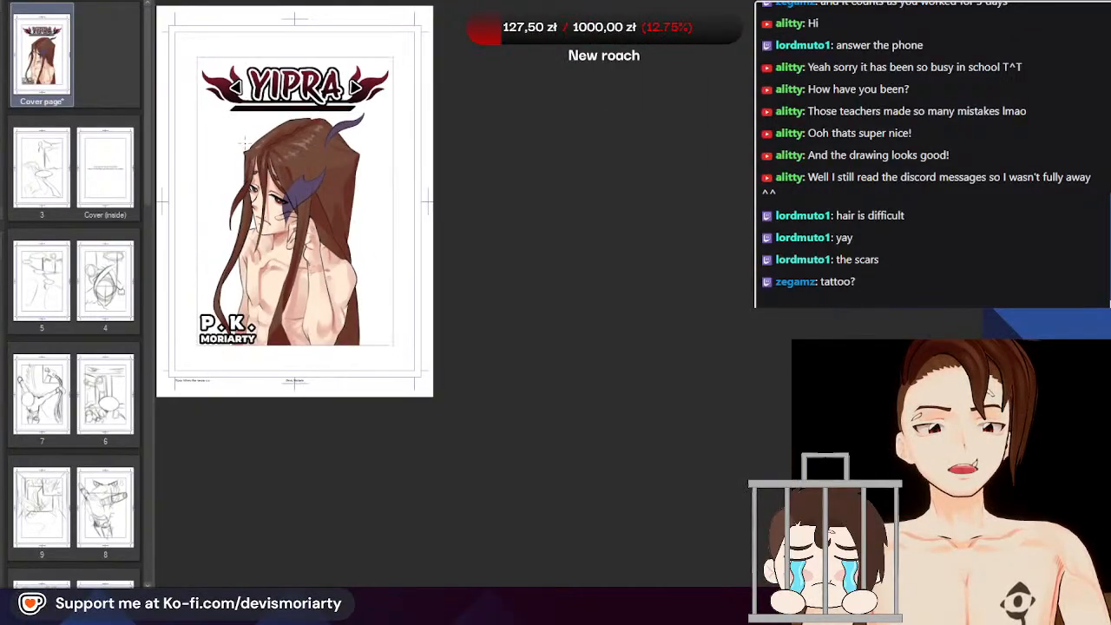
scroll(314, 114, "up", 6)
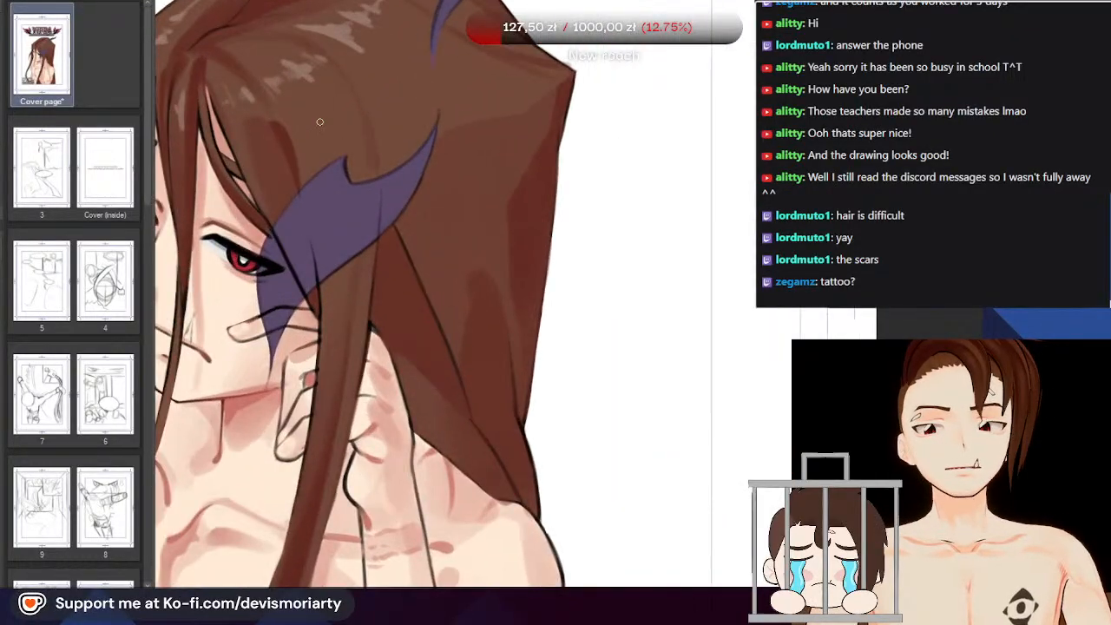
scroll(314, 114, "down", 6)
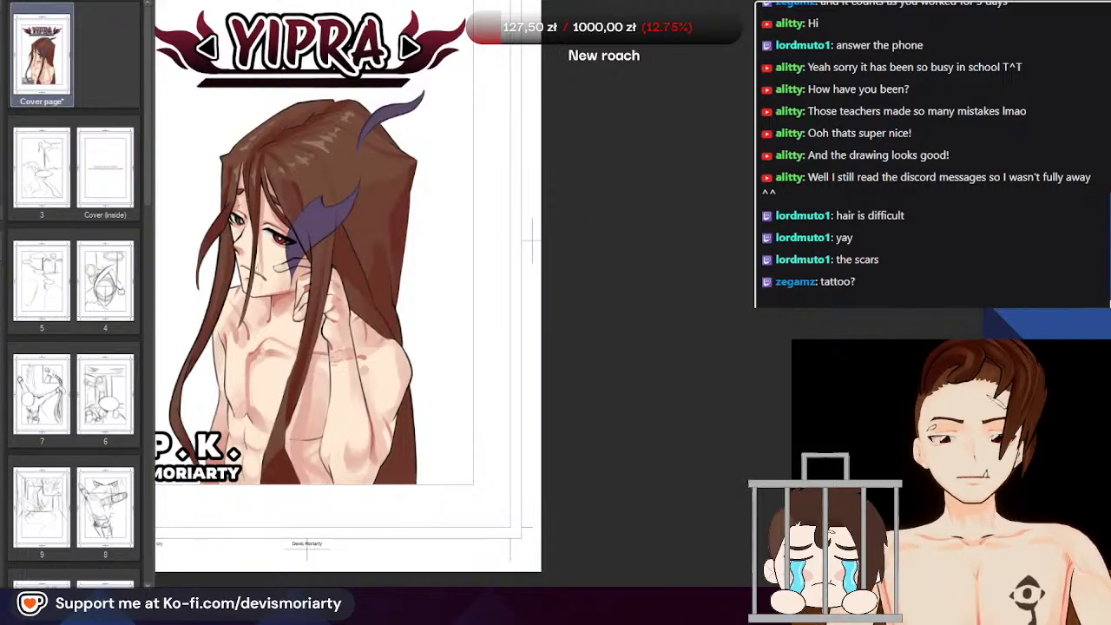
scroll(299, 388, "up", 5)
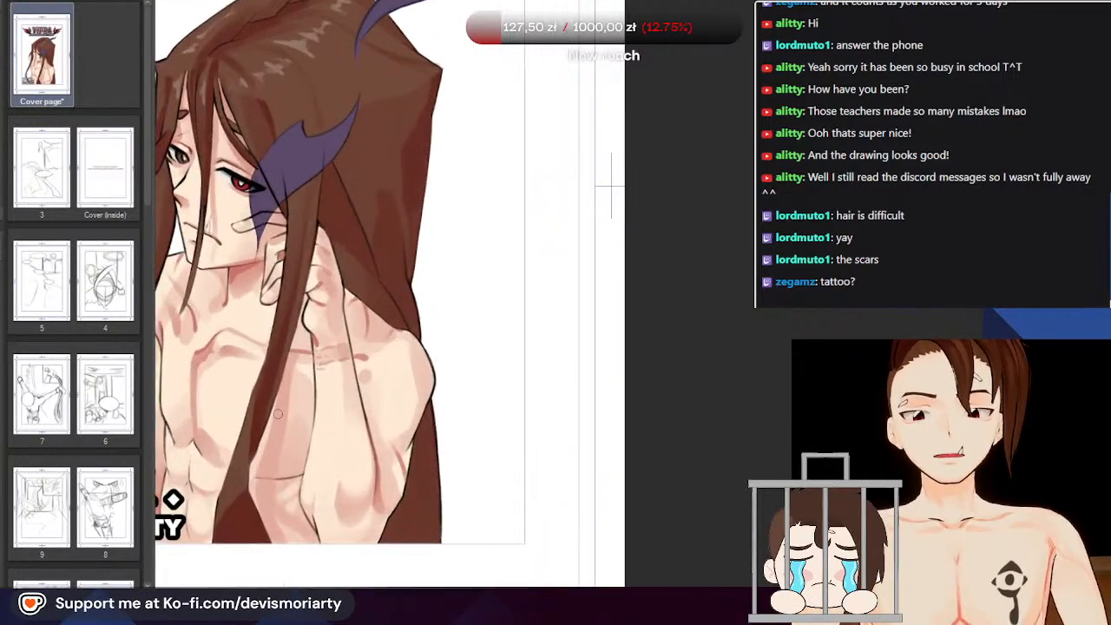
scroll(300, 387, "down", 4)
scroll(299, 387, "up", 5)
scroll(301, 387, "down", 3)
Paint a solid grey circle on the chest beside the long hair strand as the tattoo's centre
scroll(300, 387, "up", 6)
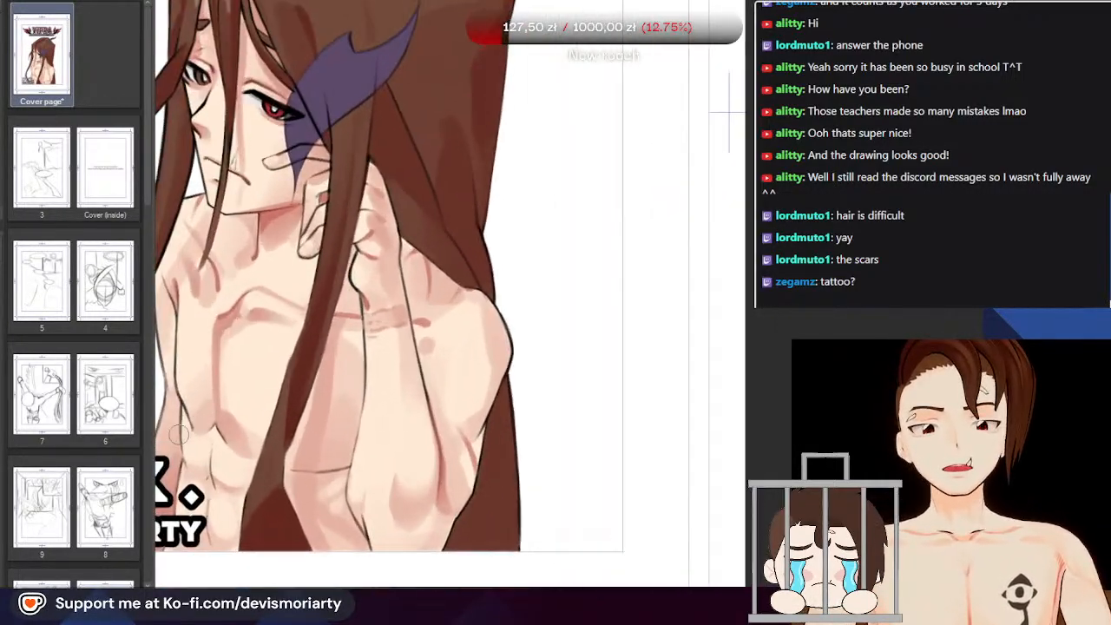
mouse_move(308, 398)
left_mouse_down()
mouse_move(293, 380)
mouse_move(306, 362)
left_mouse_up()
scroll(287, 421, "down", 2)
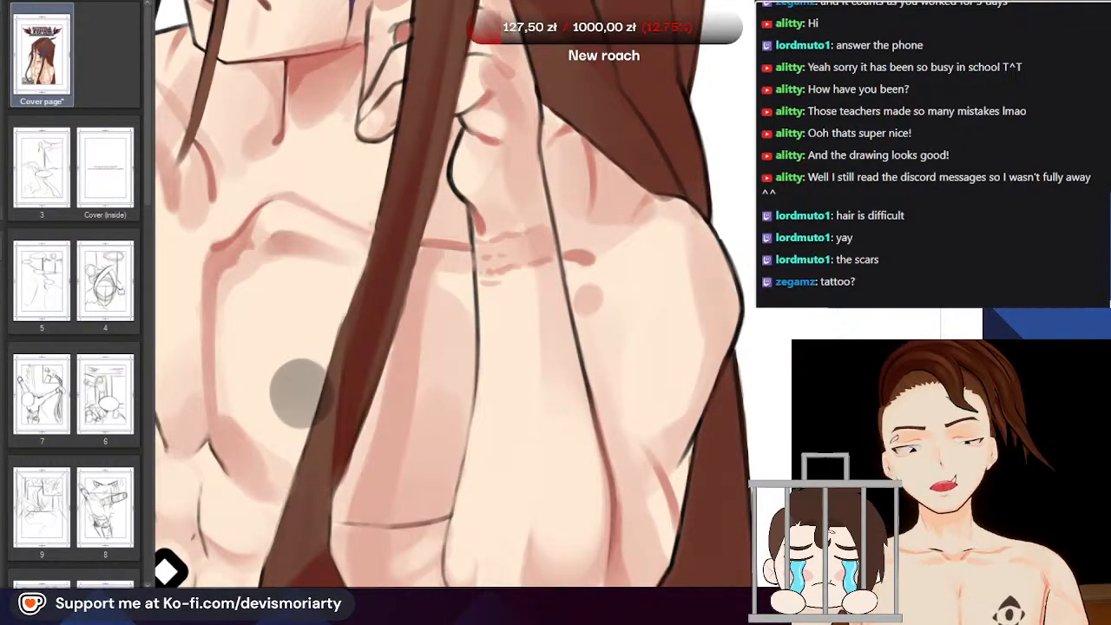
scroll(246, 324, "down", 5)
scroll(246, 324, "up", 5)
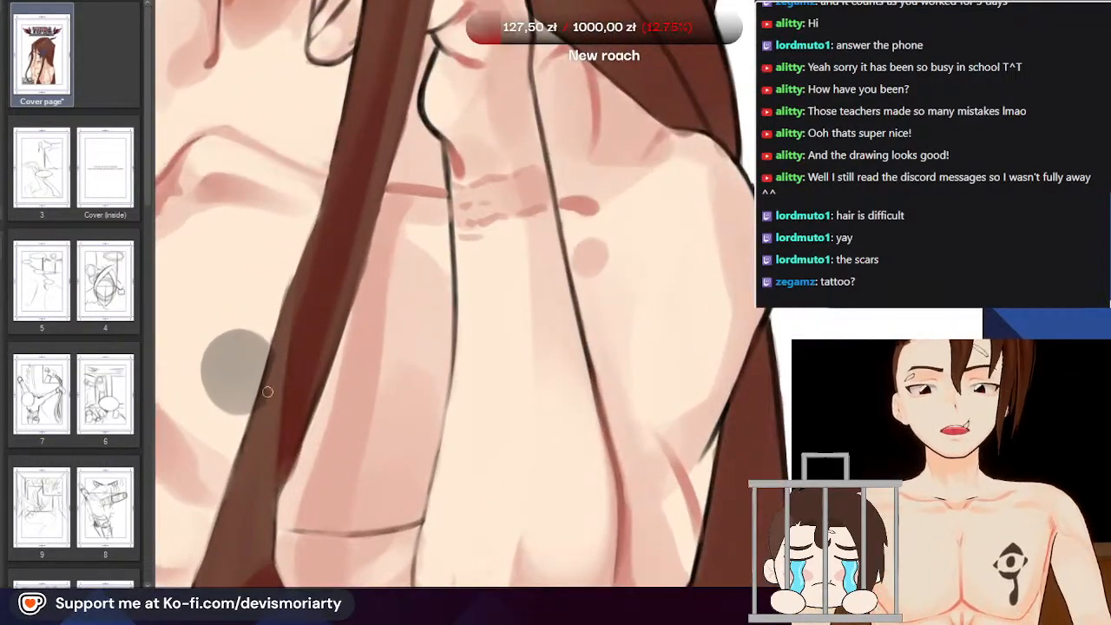
scroll(275, 359, "down", 4)
left_click_drag(250, 370, 325, 482)
scroll(325, 483, "down", 3)
scroll(364, 320, "up", 6)
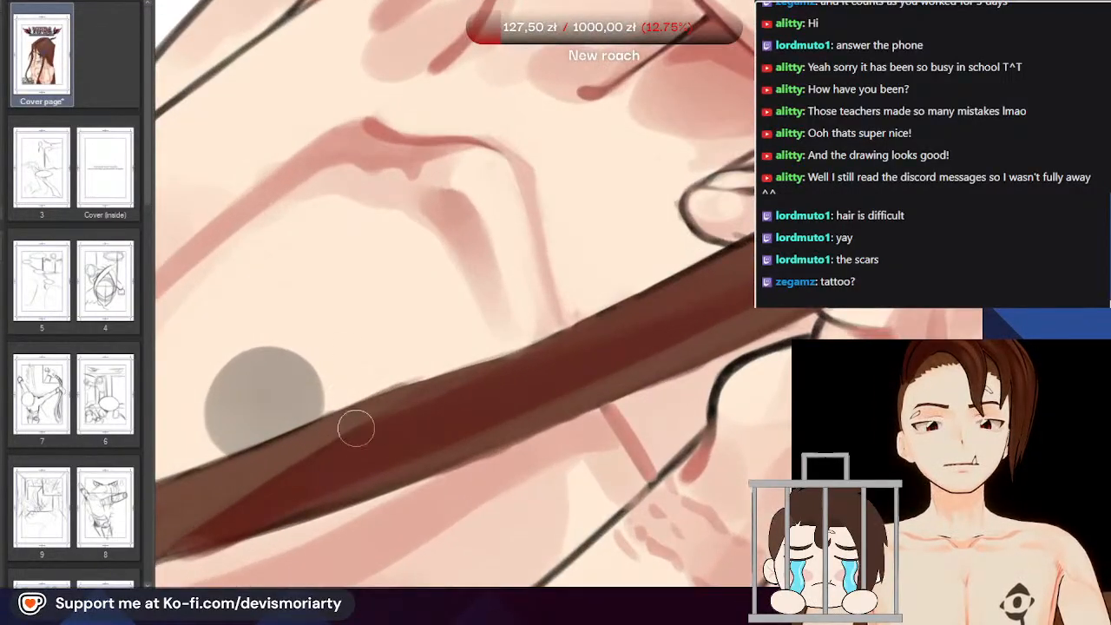
Paint curved grey tattoo shapes above and below the circle to form an eye design
mouse_move(355, 426)
left_mouse_down()
mouse_move(319, 317)
mouse_move(287, 297)
mouse_move(455, 339)
left_mouse_up()
key("ctrl+z")
key("ctrl+z")
scroll(321, 250, "up", 1)
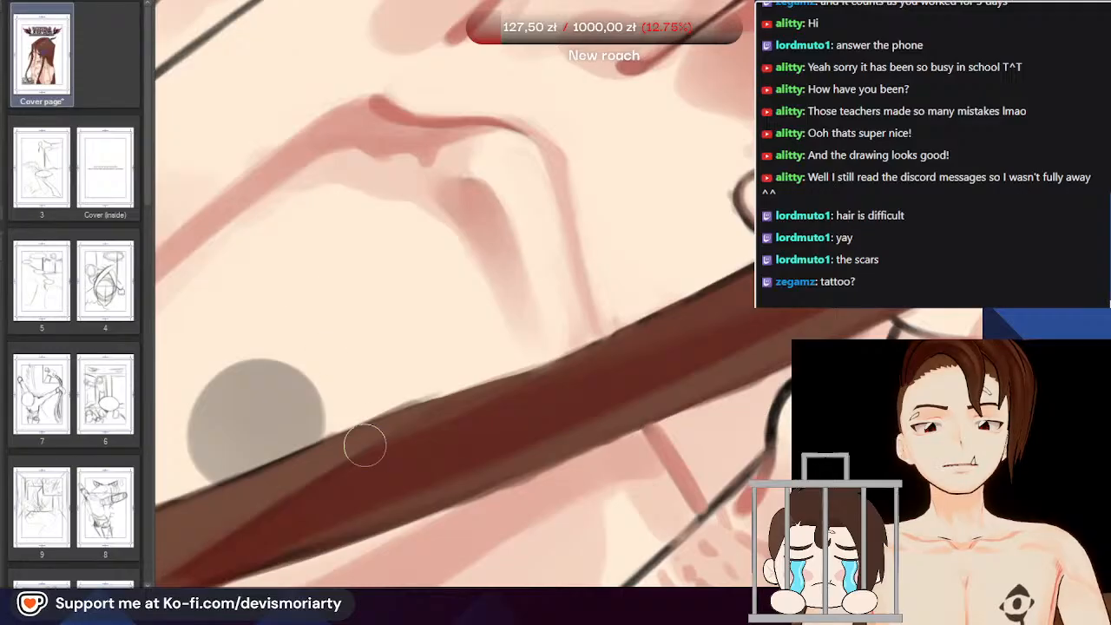
mouse_move(362, 442)
left_mouse_down()
mouse_move(324, 325)
mouse_move(284, 295)
mouse_move(429, 367)
mouse_move(413, 390)
mouse_move(400, 375)
mouse_move(391, 392)
mouse_move(345, 335)
left_mouse_up()
scroll(269, 305, "down", 7)
scroll(247, 317, "up", 5)
left_click_drag(251, 310, 247, 330)
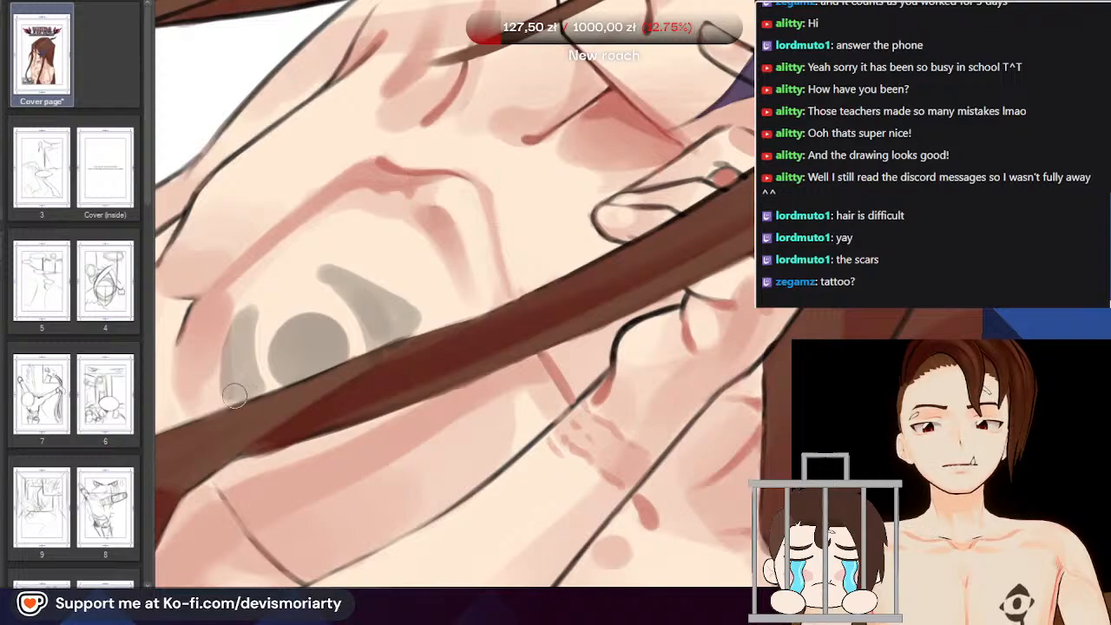
Add small grey tattoo marks around the eye design, including one on the other side of the hair strand
scroll(235, 383, "down", 3)
scroll(231, 325, "up", 3)
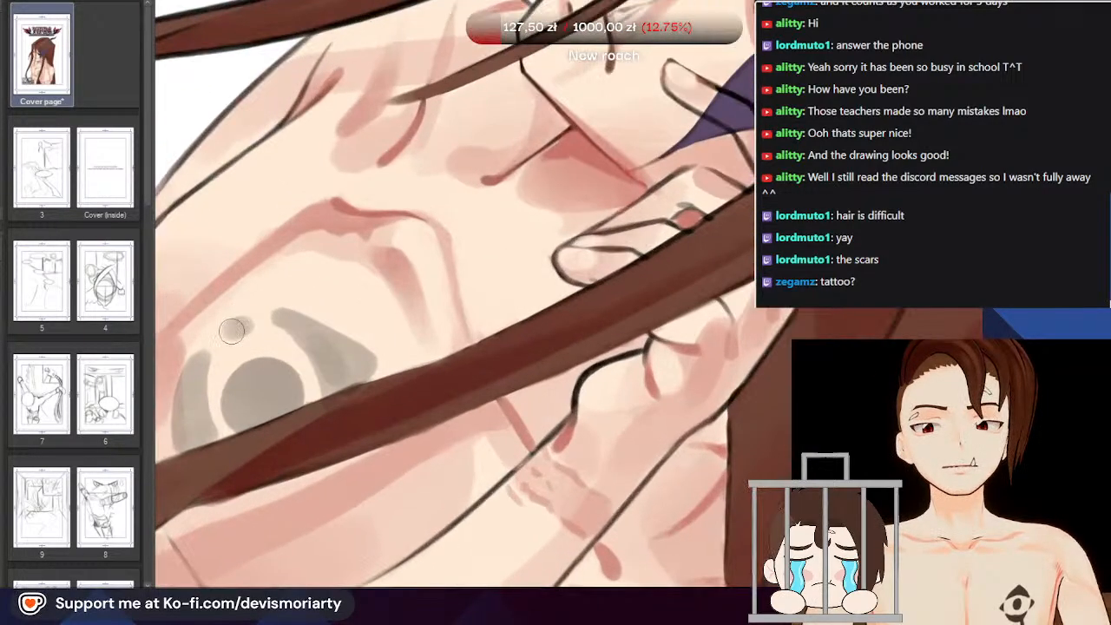
scroll(235, 309, "down", 3)
scroll(273, 408, "up", 3)
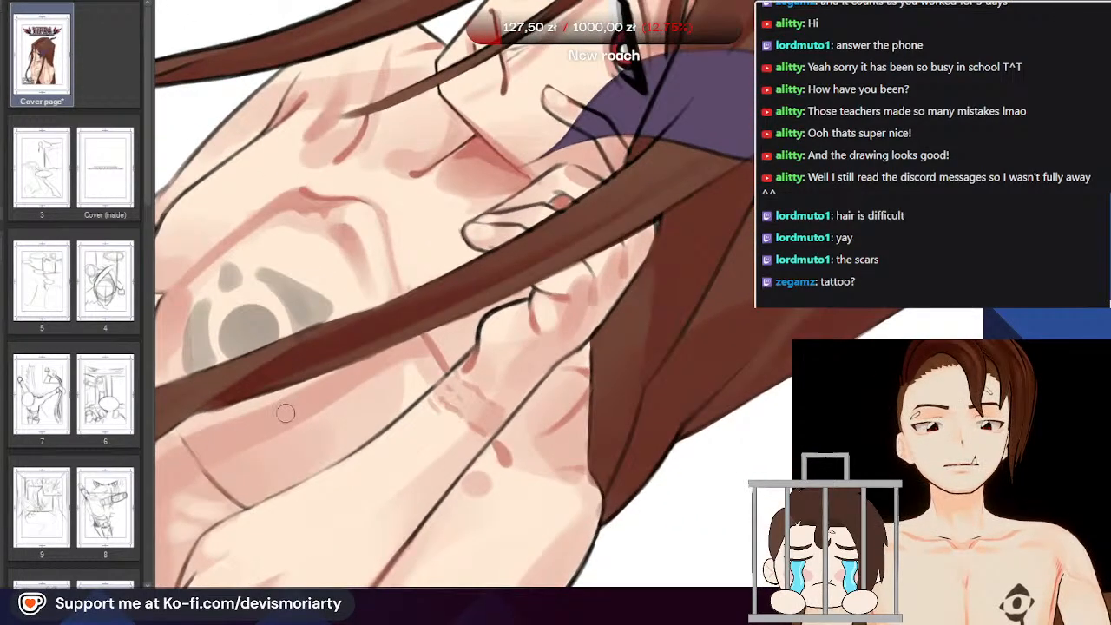
scroll(265, 414, "down", 3)
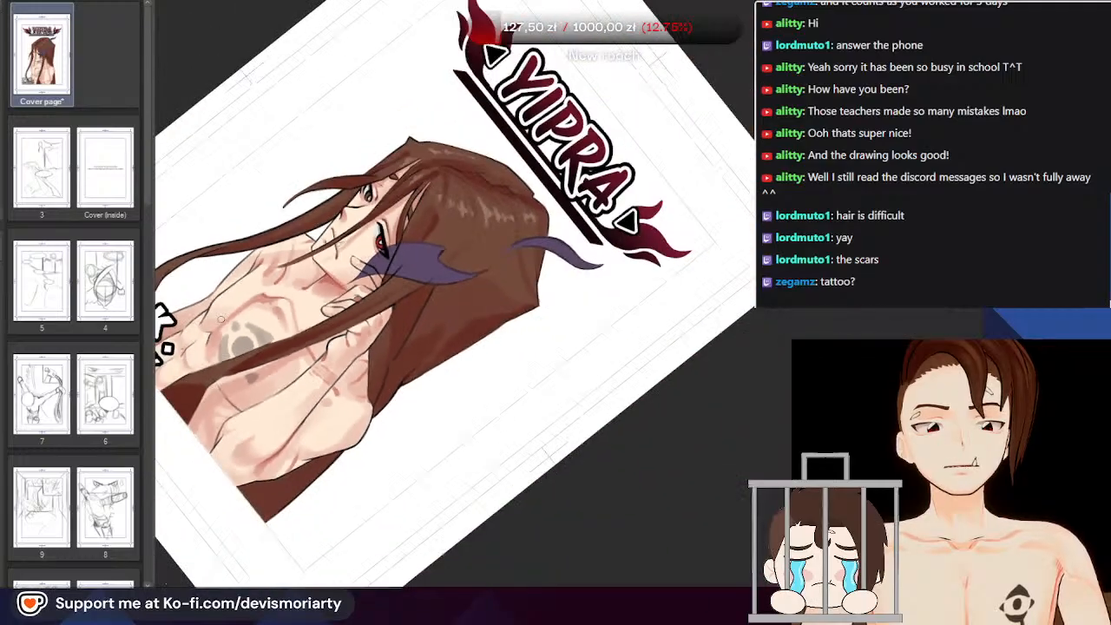
scroll(204, 400, "up", 3)
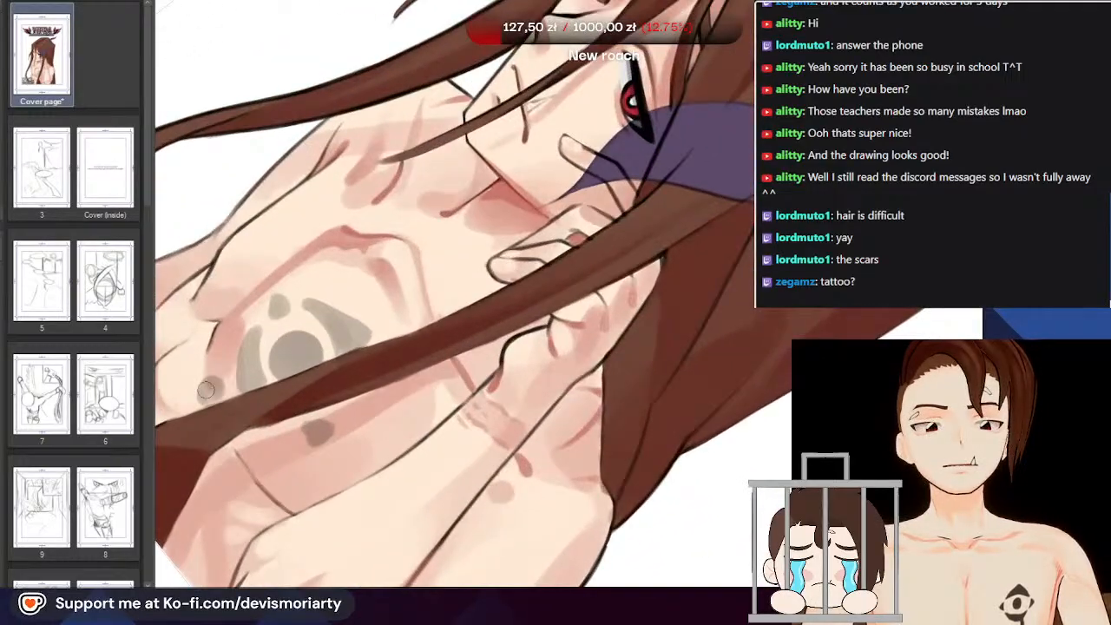
Straighten the canvas and review the chest tattoo against the whole cover at different zoom levels
scroll(220, 391, "down", 5)
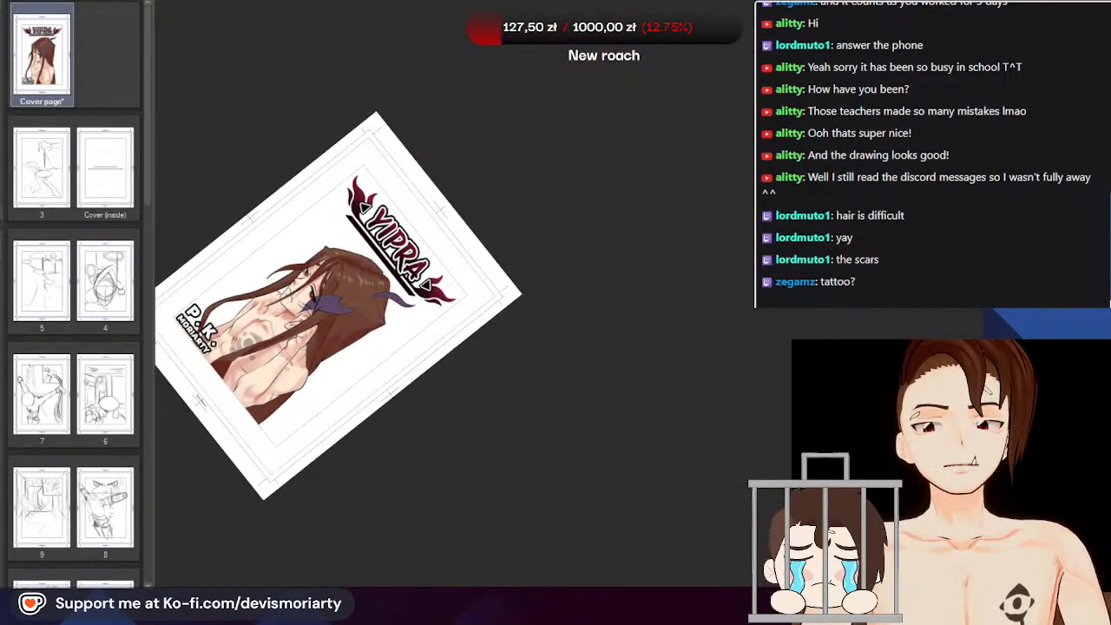
scroll(205, 408, "up", 2)
key("ctrl+at")
scroll(295, 241, "down", 2)
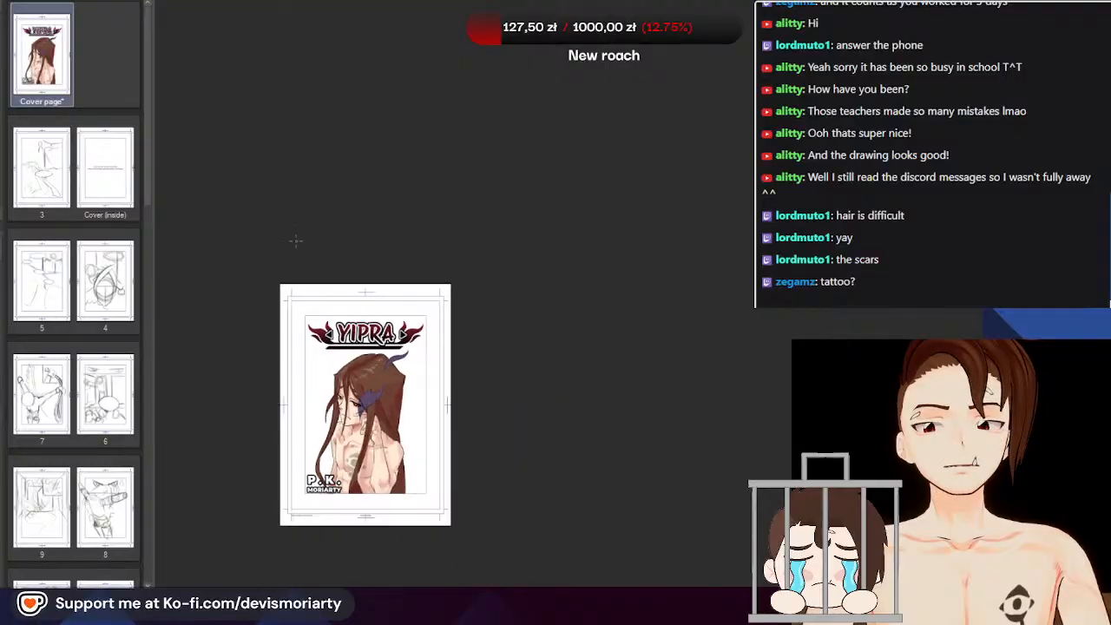
scroll(344, 466, "up", 3)
scroll(344, 466, "up", 2)
scroll(344, 467, "down", 2)
scroll(306, 322, "up", 3)
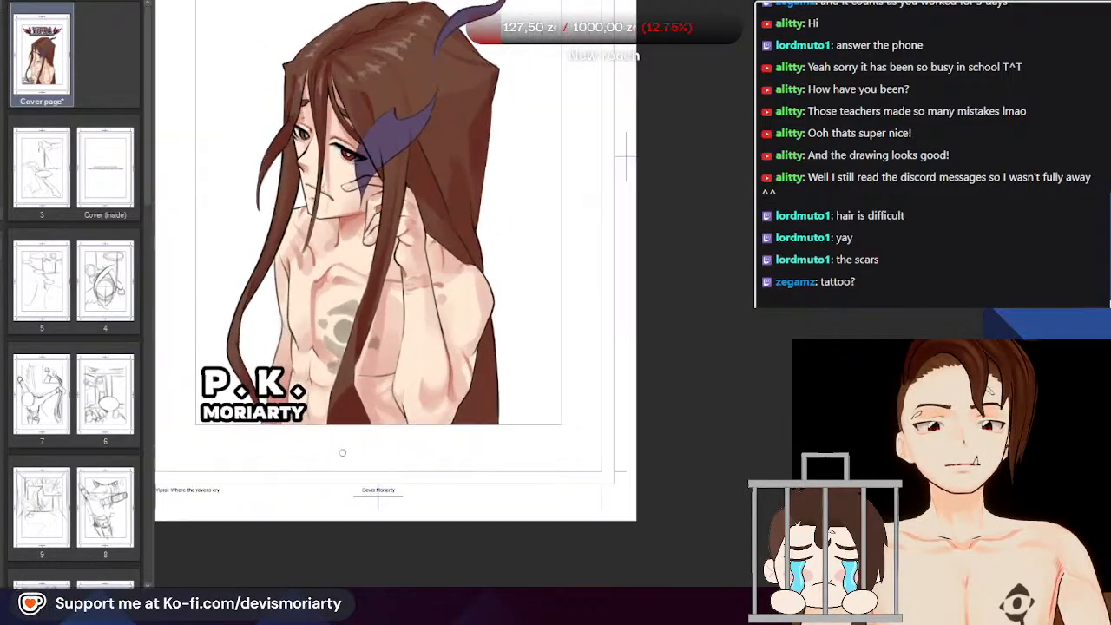
scroll(307, 322, "down", 3)
scroll(306, 322, "down", 1)
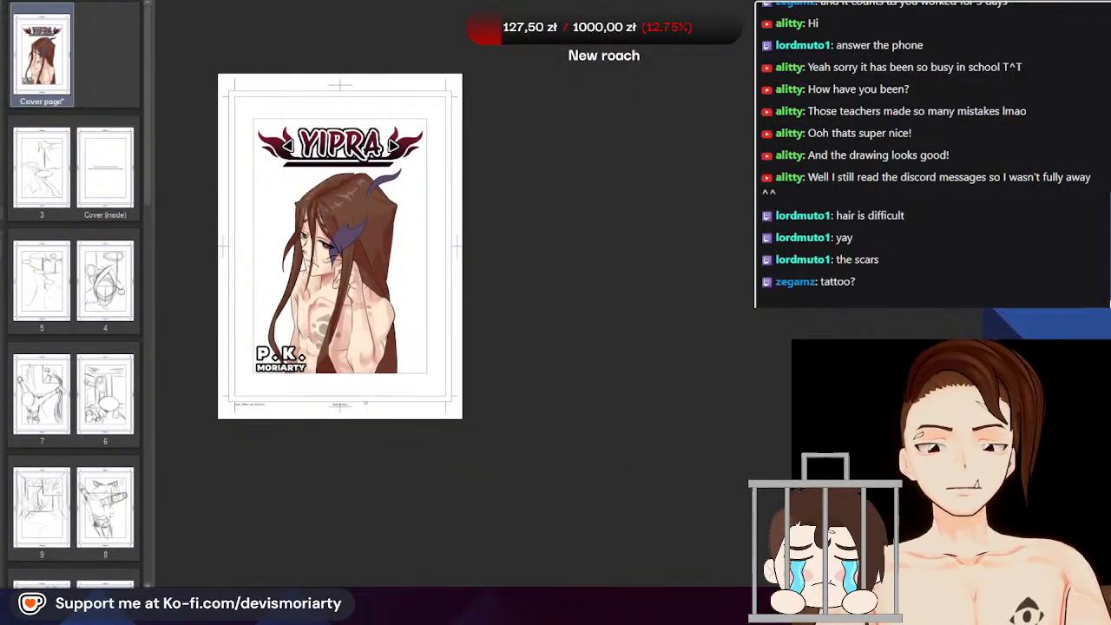
scroll(342, 271, "up", 8)
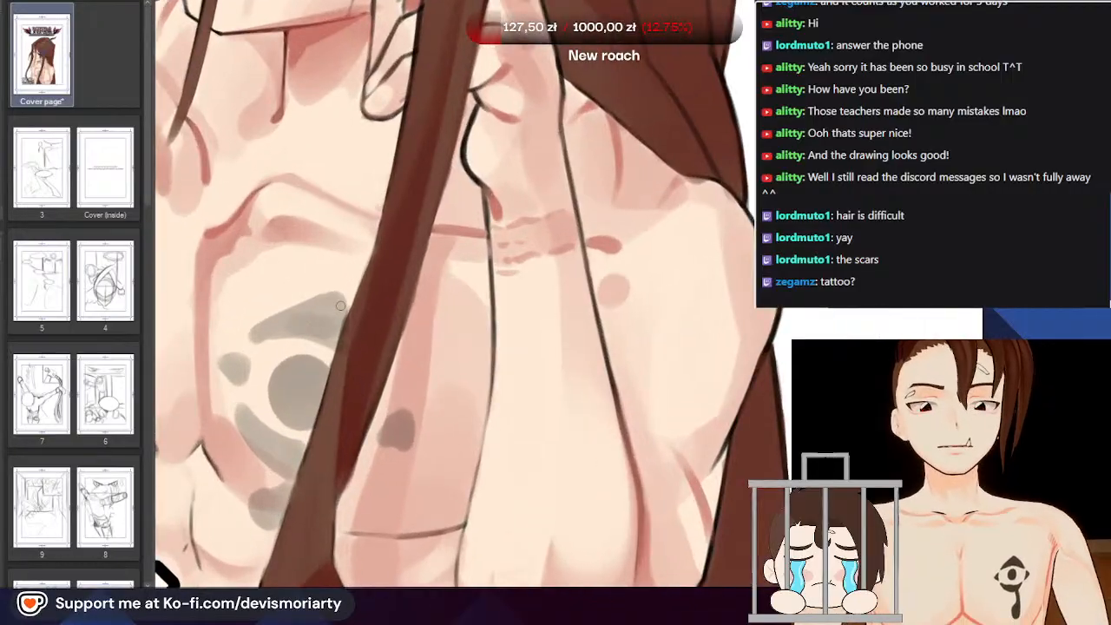
scroll(342, 271, "down", 6)
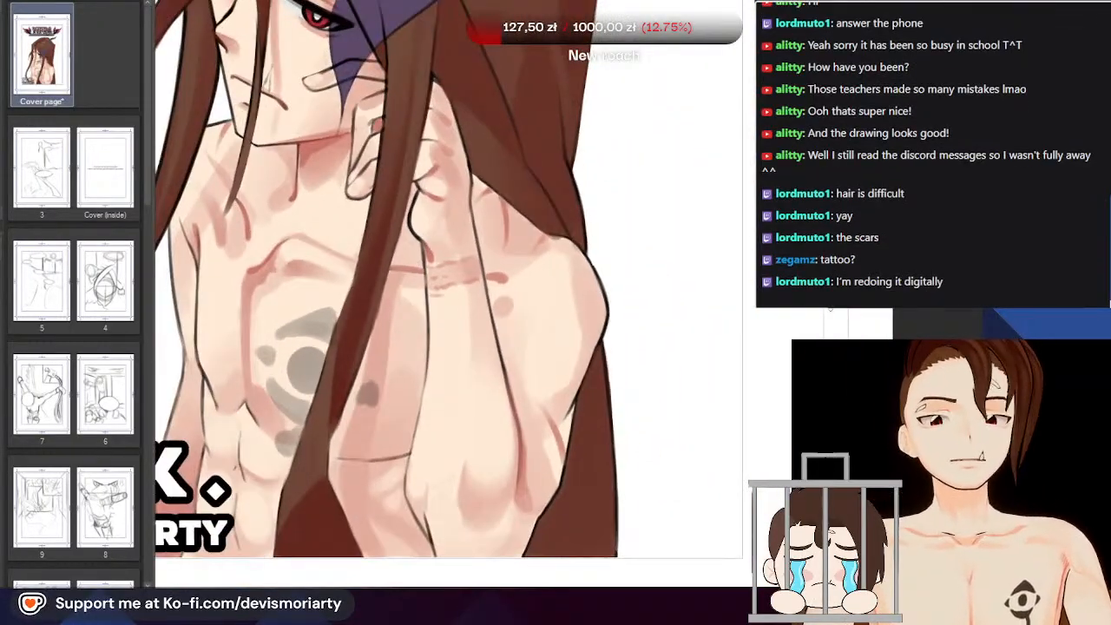
scroll(345, 327, "up", 5)
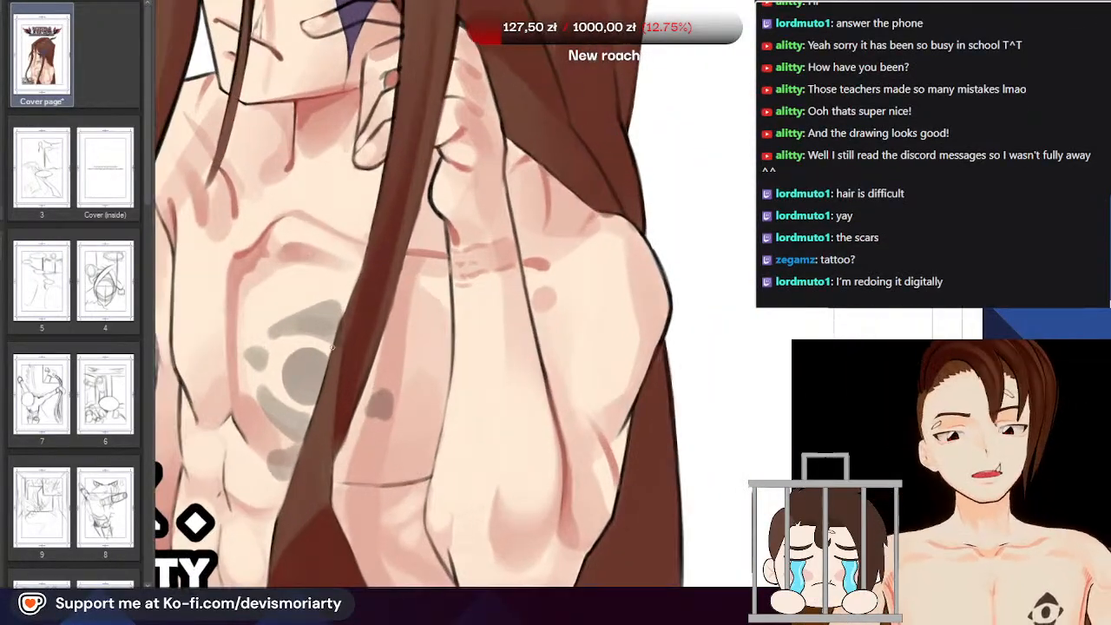
scroll(345, 315, "down", 4)
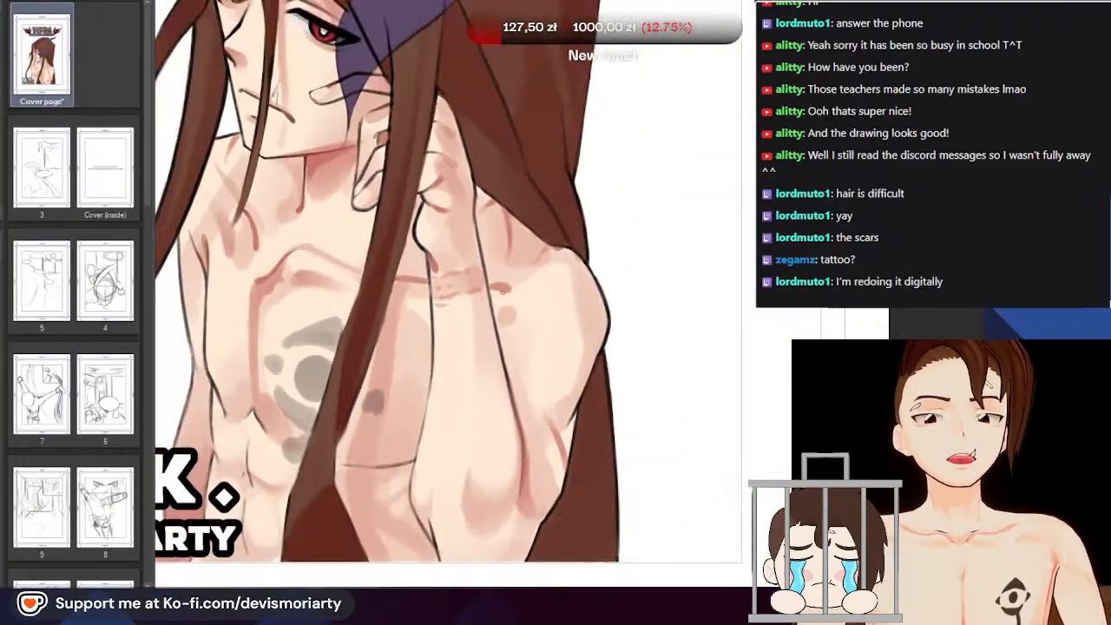
scroll(295, 471, "up", 3)
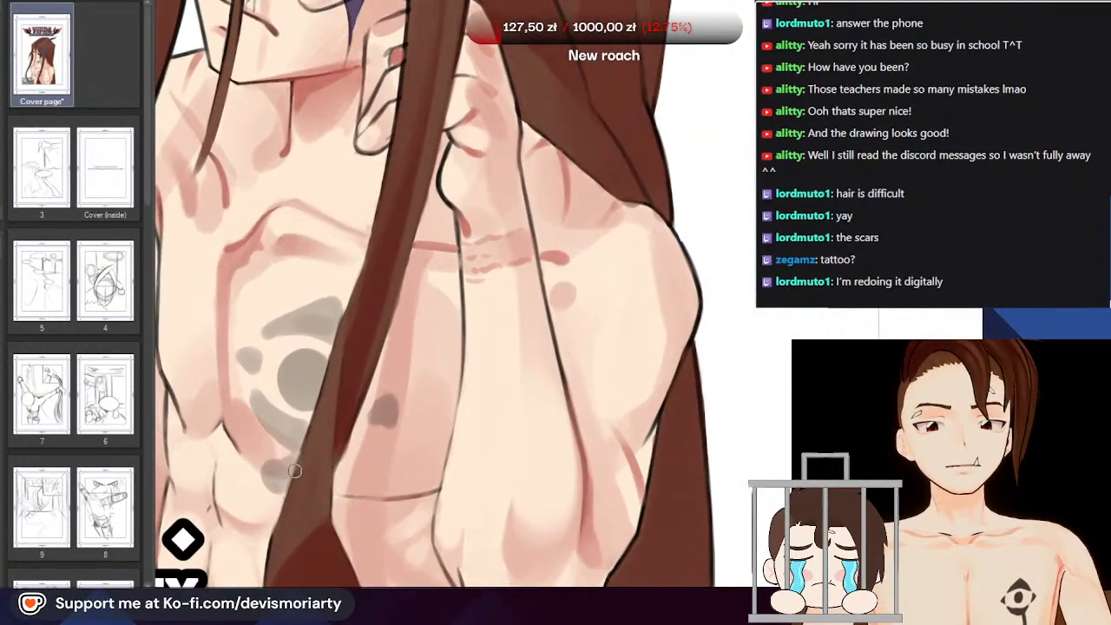
Darken the outline of the long hair strand where it crosses the chest tattoo
scroll(280, 512, "up", 2)
left_click_drag(274, 525, 316, 401)
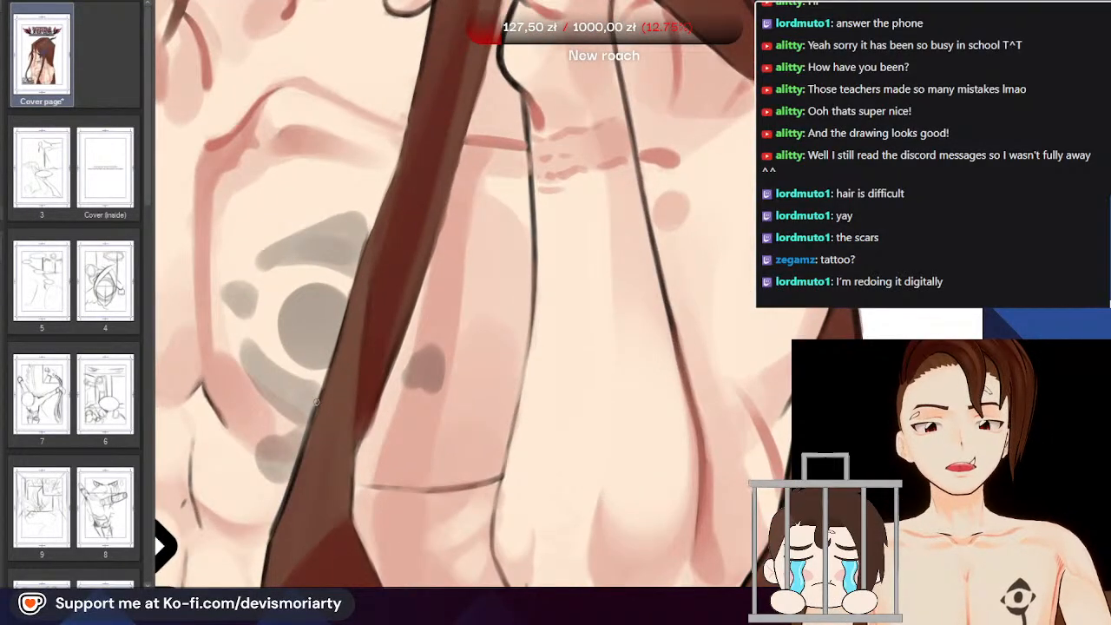
key("ctrl+z")
left_click_drag(271, 540, 317, 420)
left_click_drag(295, 474, 339, 359)
left_click_drag(307, 434, 354, 296)
left_click_drag(330, 375, 400, 148)
scroll(395, 158, "down", 4)
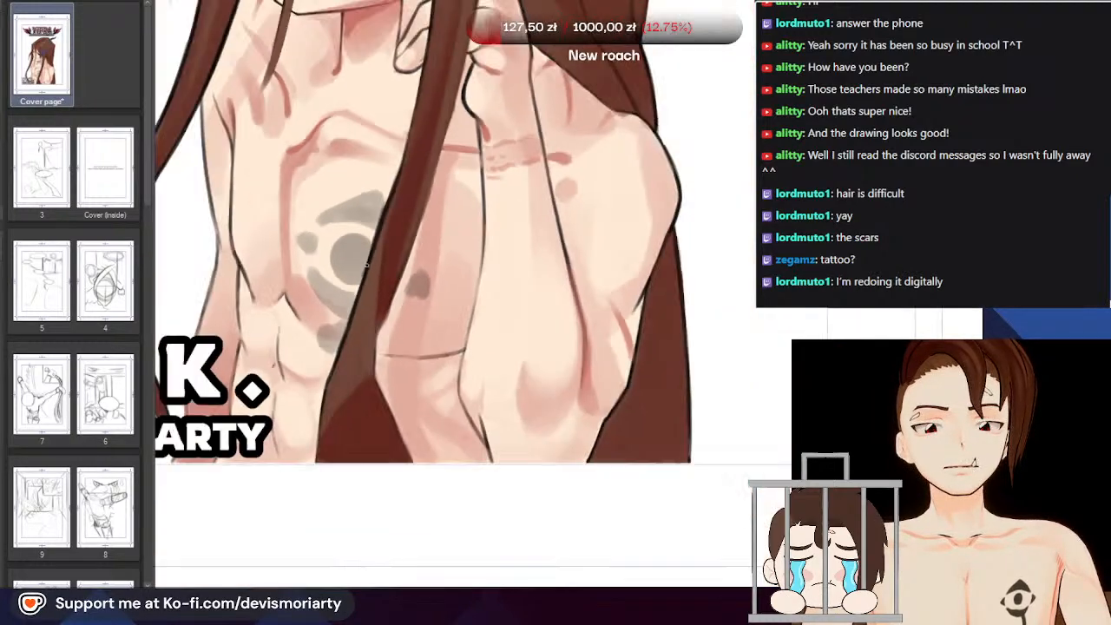
Ink darker outlines along both edges of the lower hair section down to the bottom of the artwork
scroll(388, 184, "up", 2)
scroll(369, 256, "down", 2)
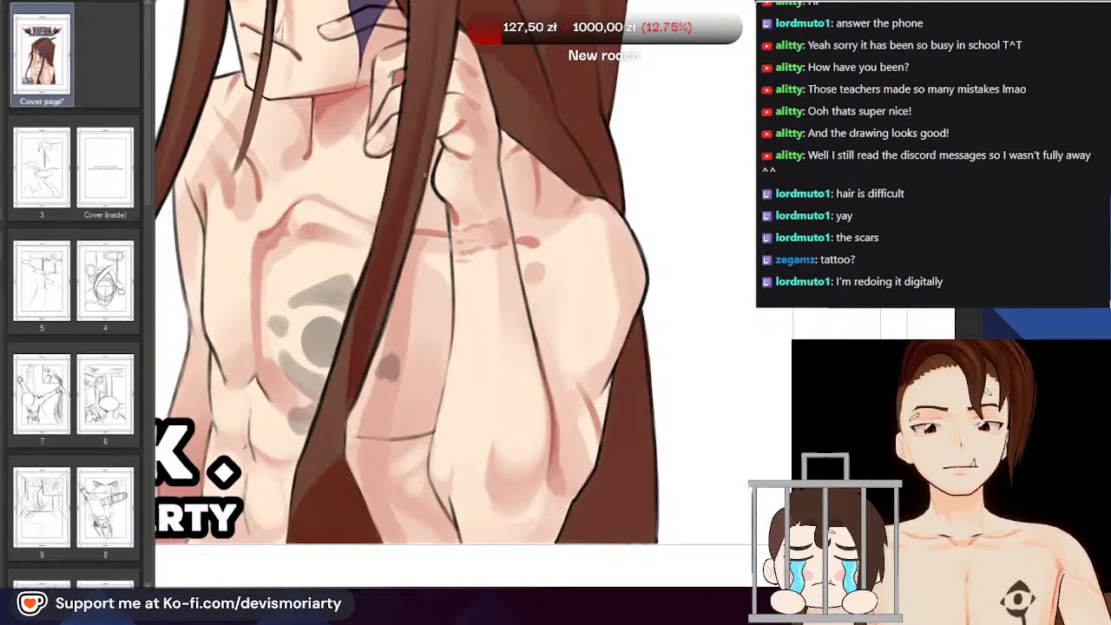
scroll(426, 170, "down", 2)
scroll(368, 240, "up", 4)
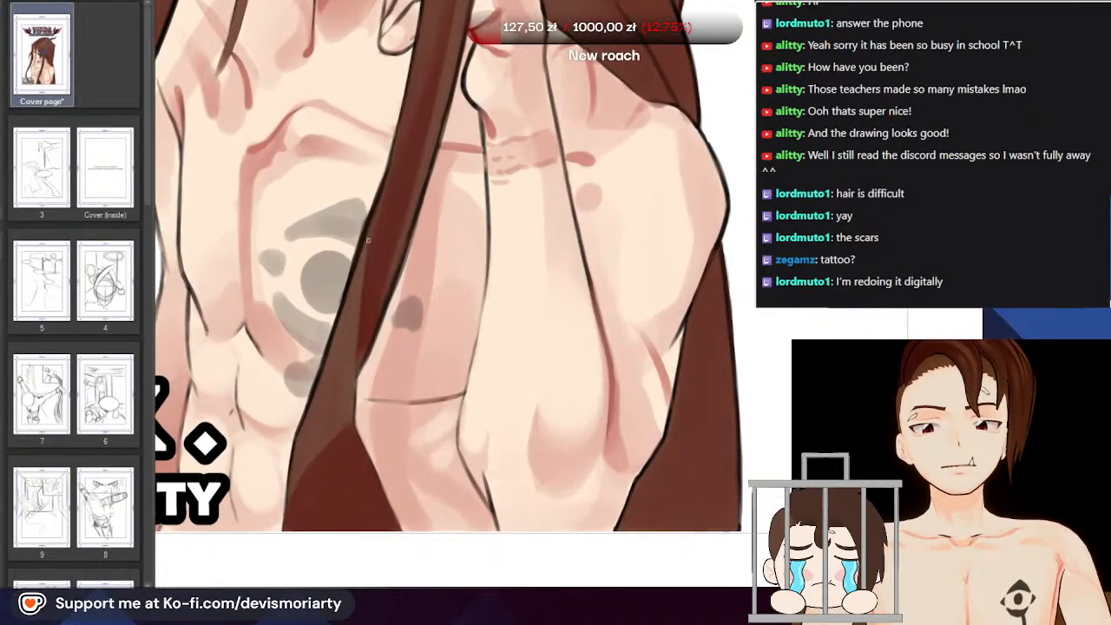
scroll(356, 400, "up", 2)
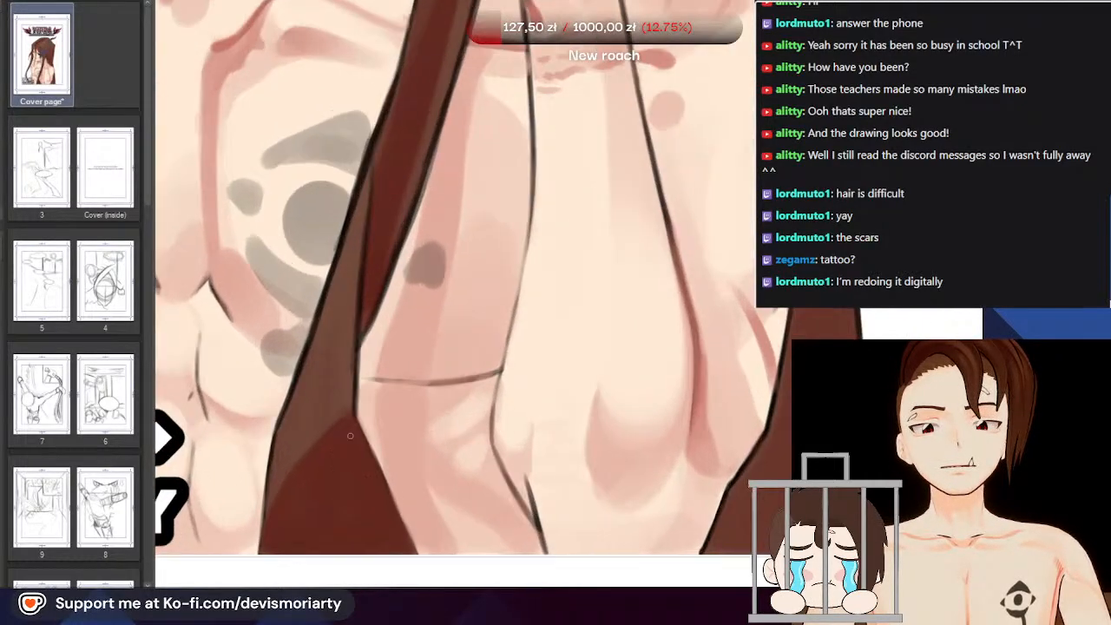
left_click_drag(355, 421, 401, 518)
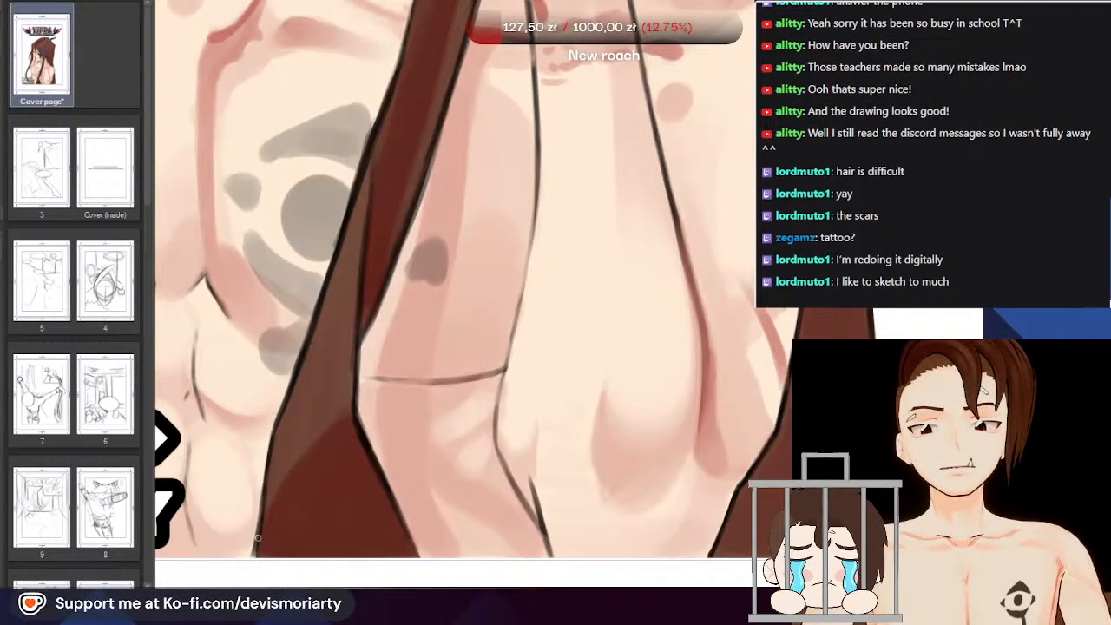
scroll(257, 452, "down", 4)
scroll(268, 373, "up", 3)
scroll(308, 260, "down", 1)
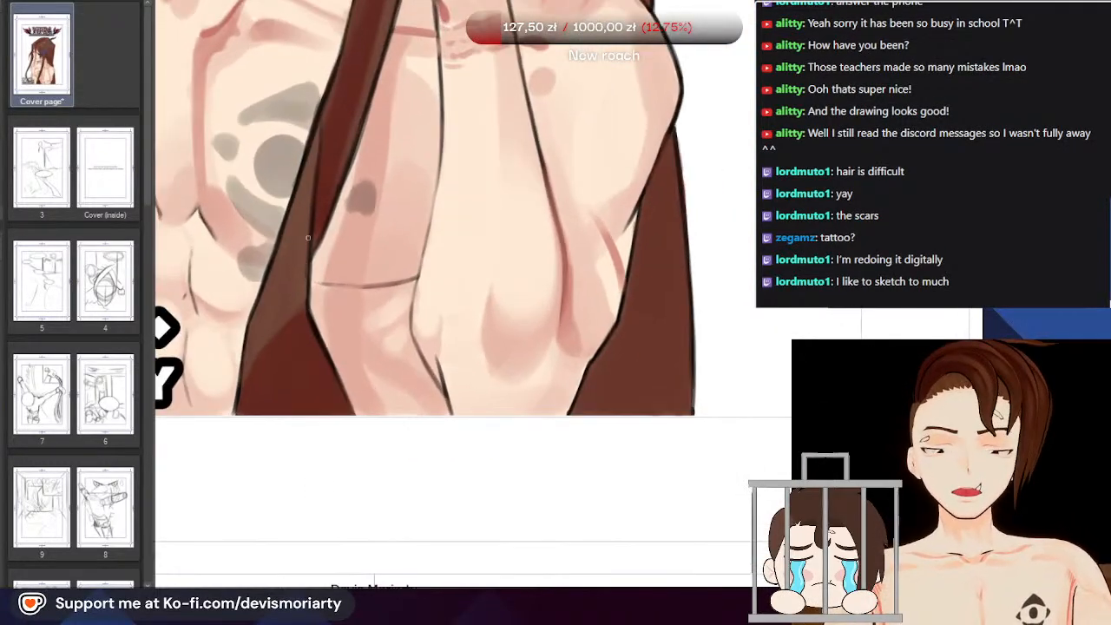
Redraw the crease line beneath the chest, between the hair strand and the forearm, as a darker stroke
scroll(321, 273, "up", 4)
left_click_drag(318, 379, 339, 367)
scroll(463, 368, "up", 2)
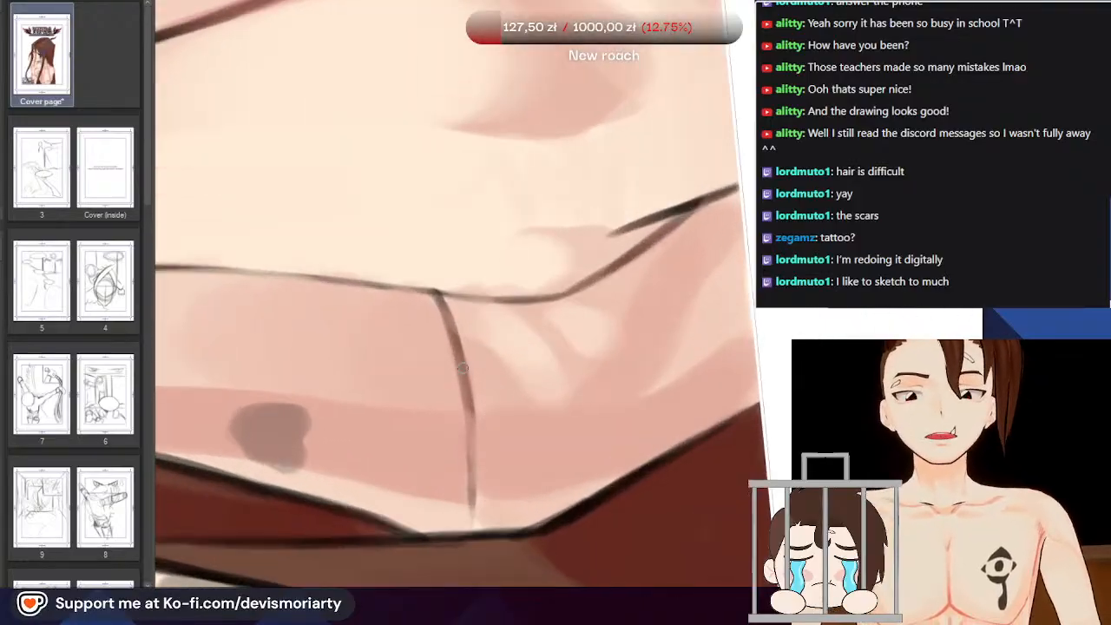
scroll(465, 362, "up", 1)
left_click_drag(428, 278, 474, 408)
key("ctrl+z")
mouse_move(428, 277)
left_mouse_down()
mouse_move(455, 341)
mouse_move(475, 488)
left_mouse_up()
scroll(483, 489, "down", 4)
Darken the faint inner contour line of the raised forearm down to the chest crease
mouse_move(712, 465)
left_mouse_down()
mouse_move(695, 477)
mouse_move(309, 532)
left_mouse_up()
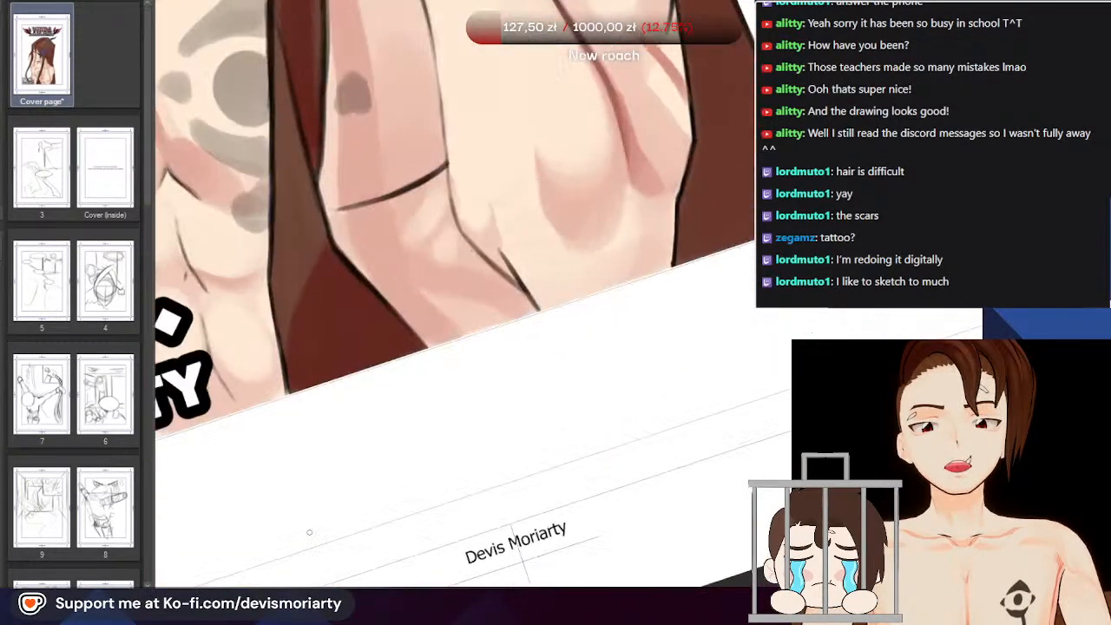
scroll(310, 526, "down", 2)
scroll(382, 341, "up", 2)
scroll(434, 365, "down", 3)
scroll(484, 255, "up", 3)
scroll(312, 374, "down", 3)
scroll(313, 291, "up", 4)
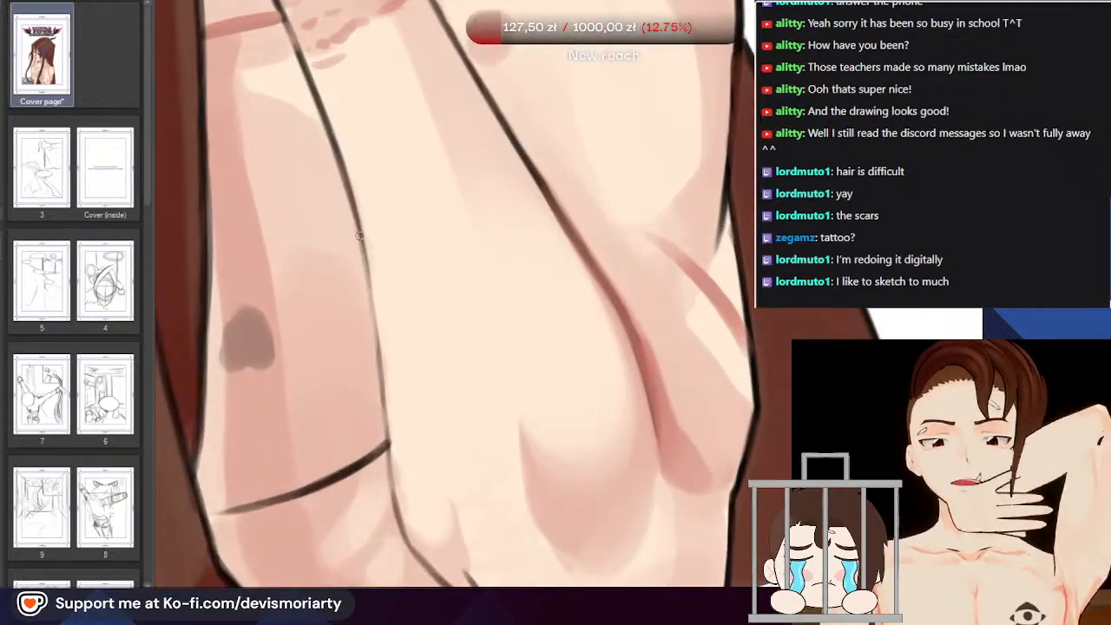
left_click_drag(359, 236, 379, 365)
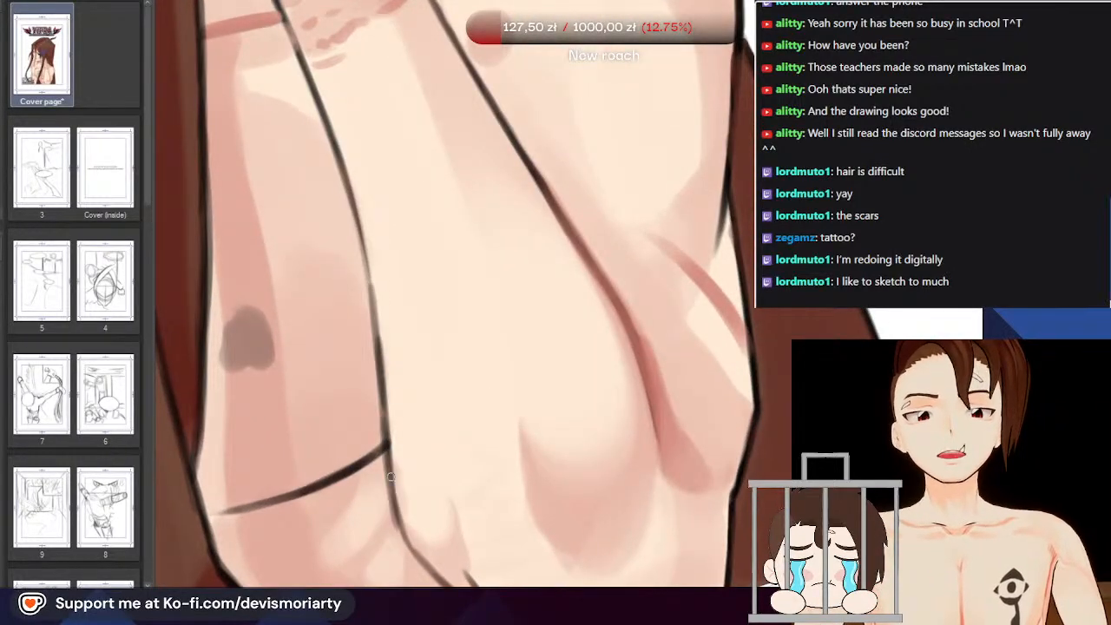
scroll(391, 477, "down", 1)
scroll(388, 469, "down", 3)
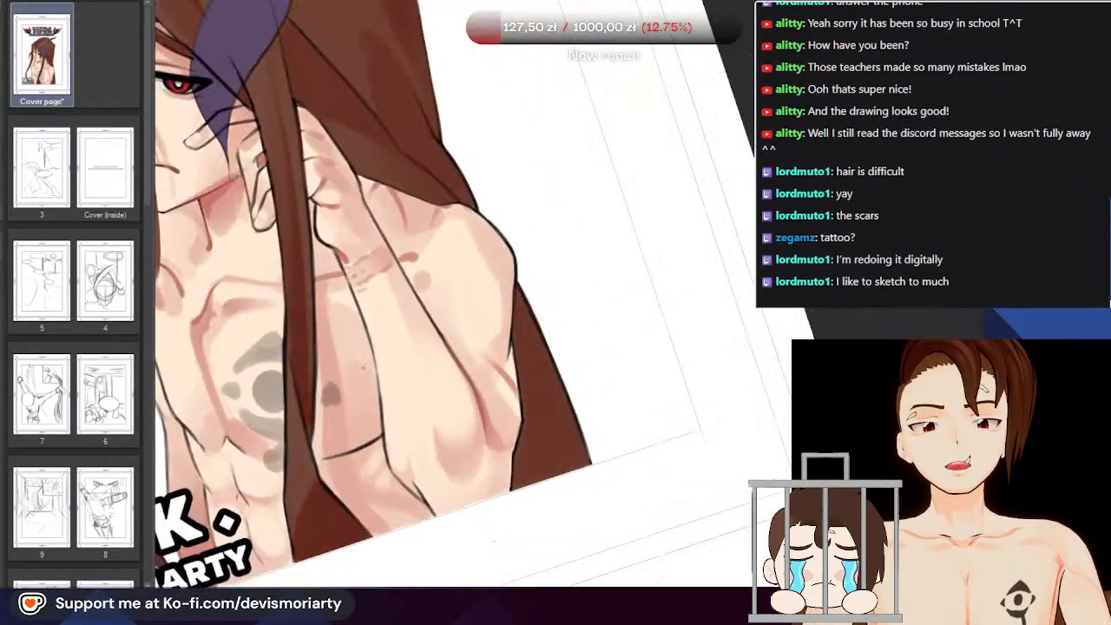
scroll(382, 473, "up", 3)
scroll(387, 478, "down", 4)
scroll(365, 384, "up", 3)
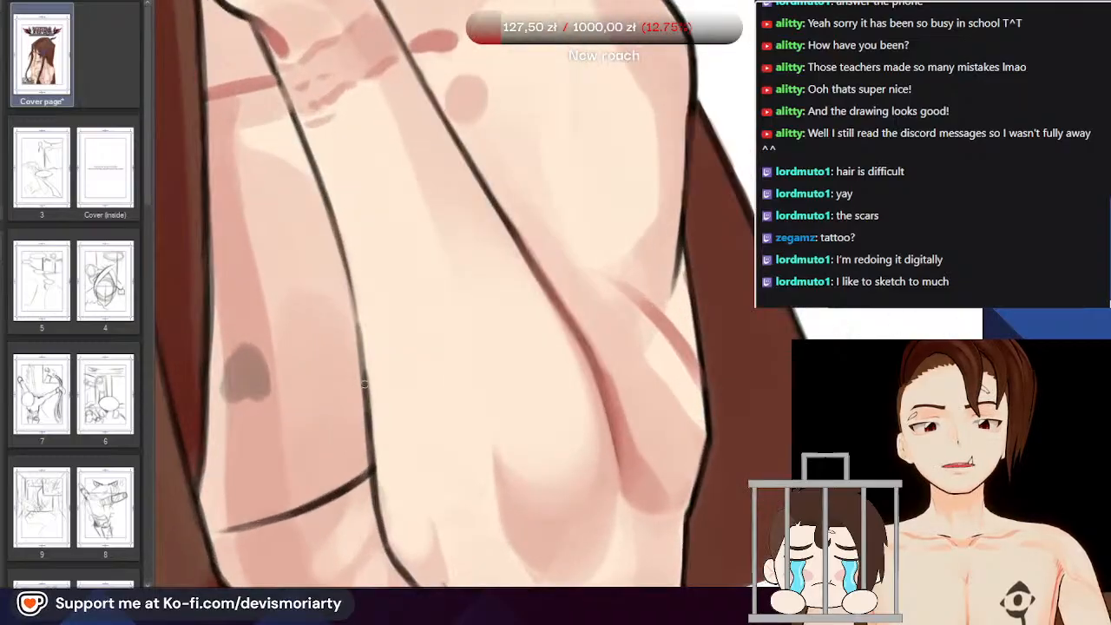
Review the tattoo and reinforced line art against the whole character and cover
scroll(365, 396, "down", 4)
scroll(251, 327, "up", 4)
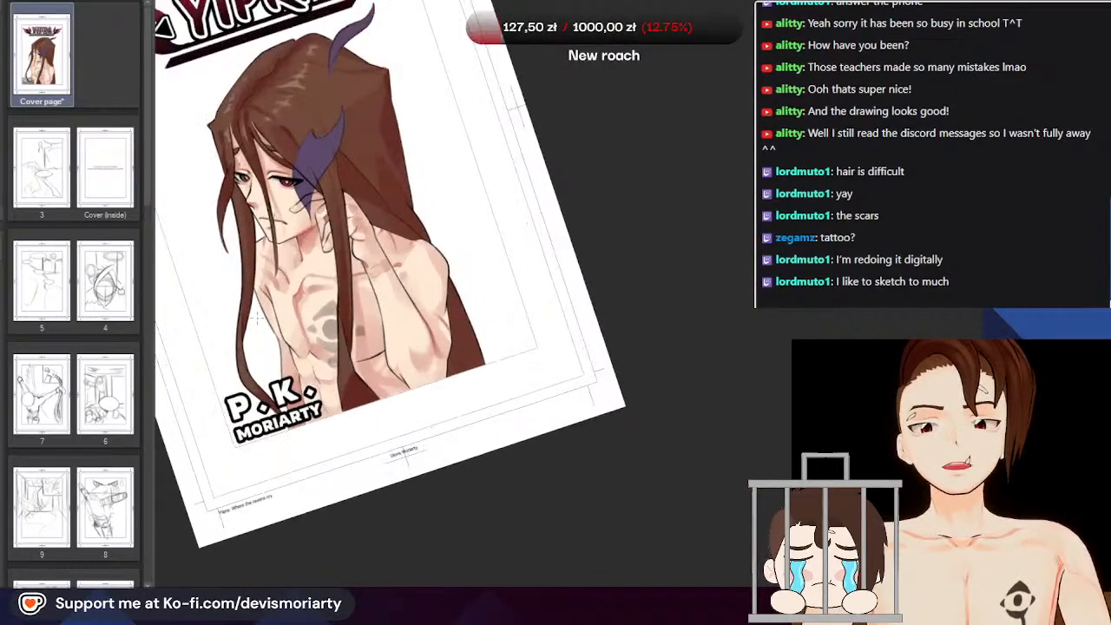
scroll(254, 326, "down", 2)
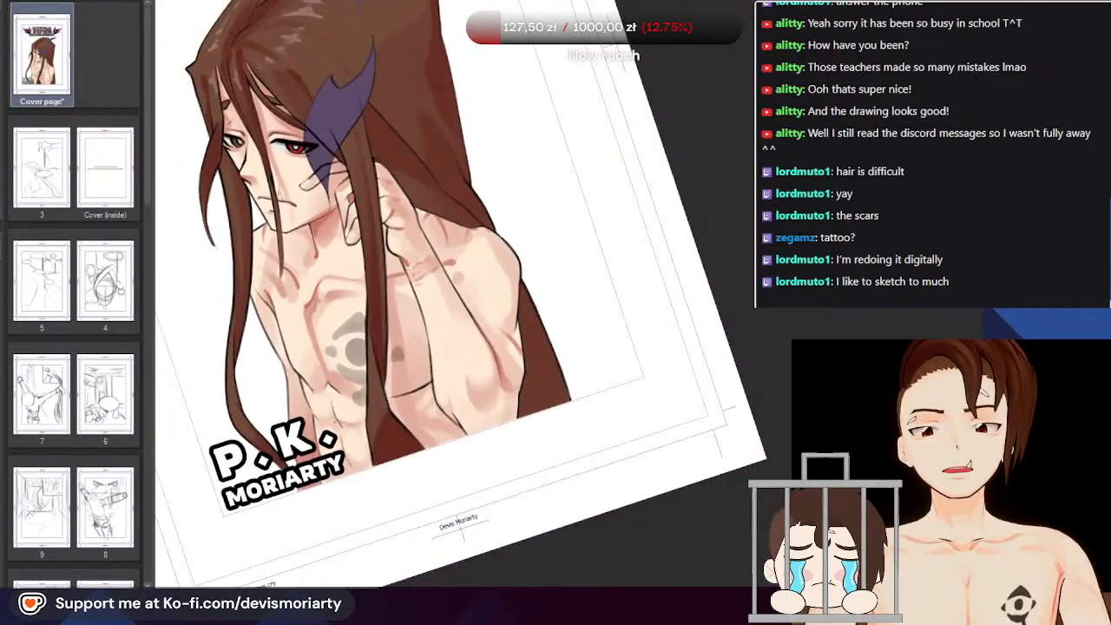
scroll(255, 158, "down", 3)
scroll(255, 158, "up", 1)
scroll(255, 158, "down", 1)
scroll(256, 96, "up", 4)
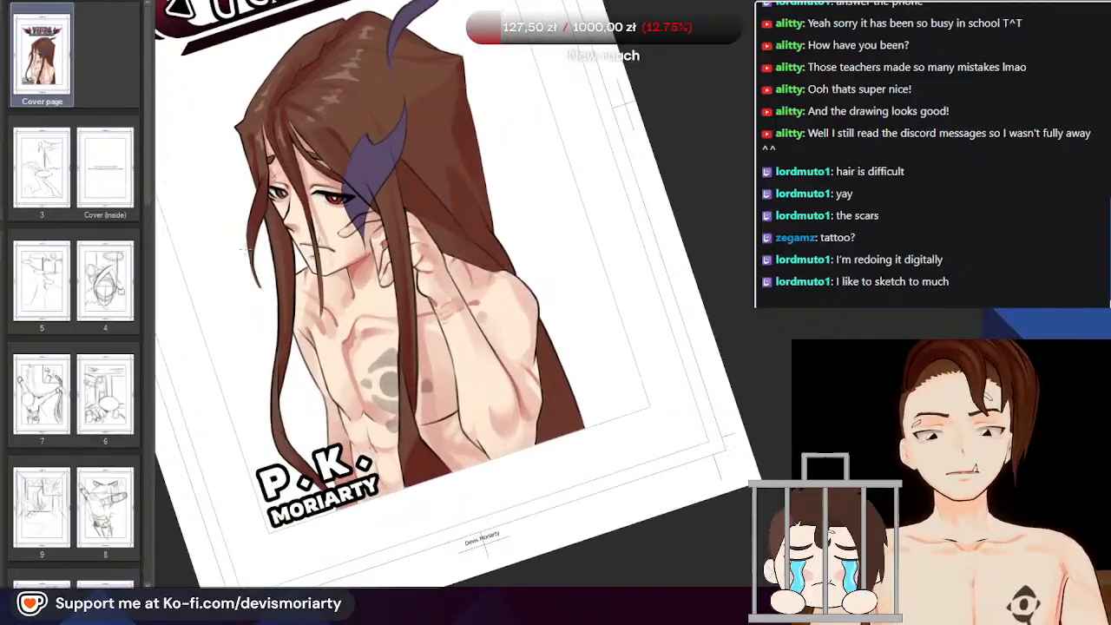
Clear the existing grey eye-shaped tattoo from both sides of the hair strand on the chest
scroll(295, 173, "up", 5)
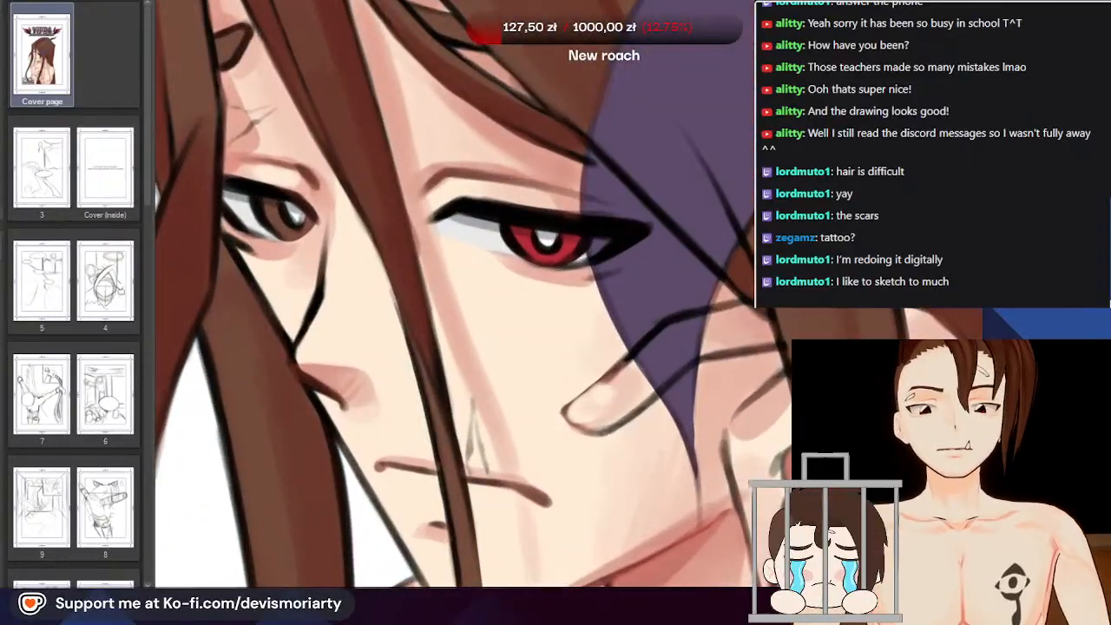
left_click_drag(347, 512, 323, 127)
scroll(186, 423, "down", 5)
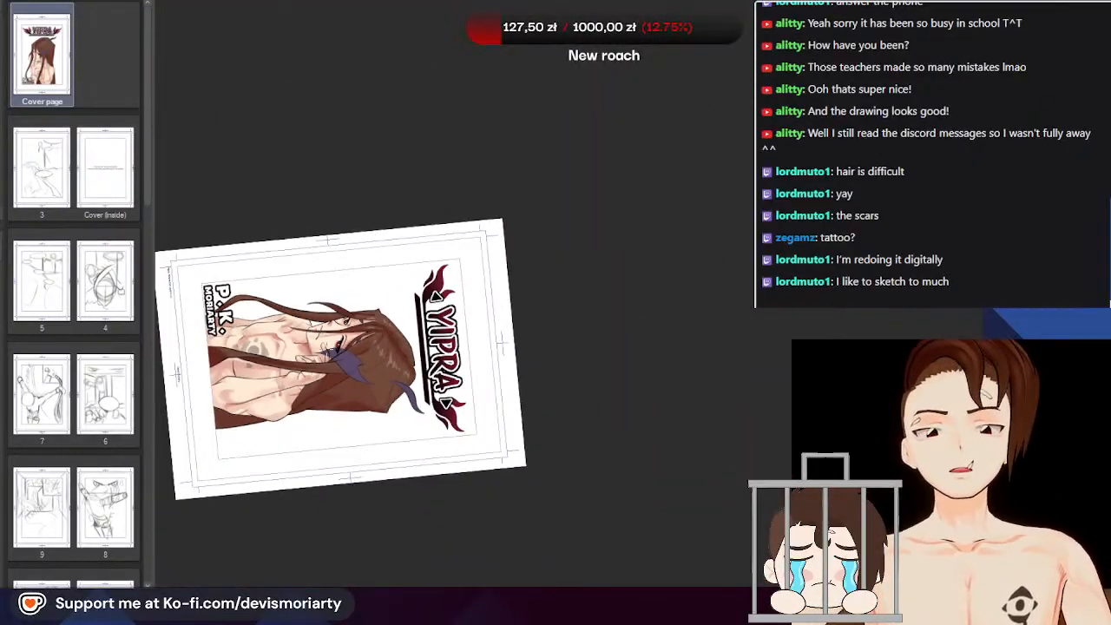
scroll(186, 423, "up", 2)
scroll(187, 423, "up", 2)
scroll(260, 390, "down", 1)
scroll(363, 342, "up", 5)
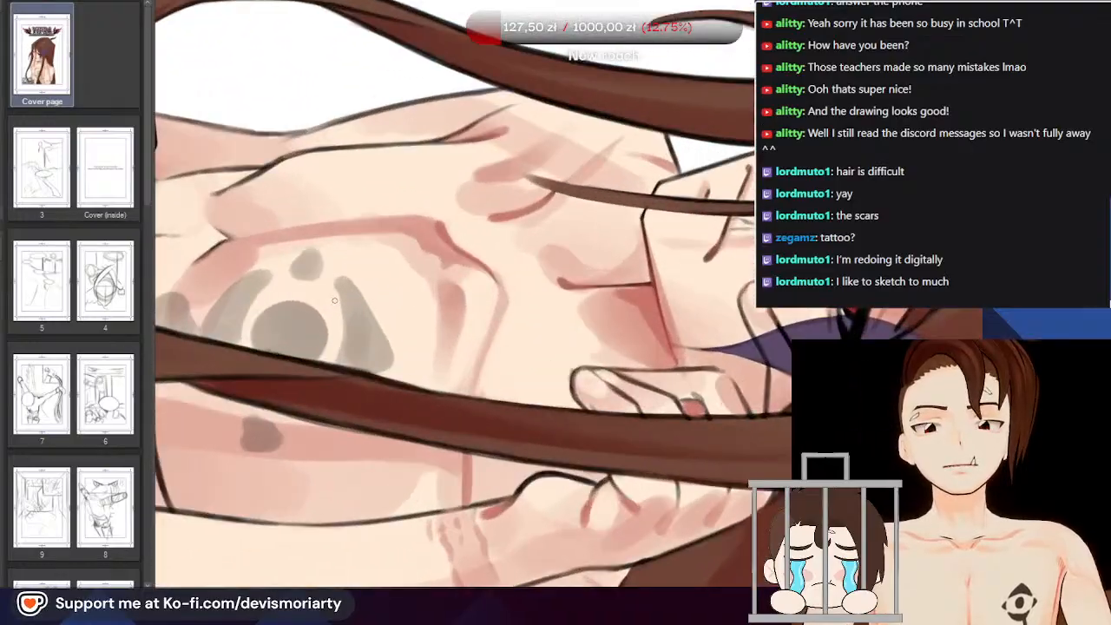
scroll(488, 308, "down", 1)
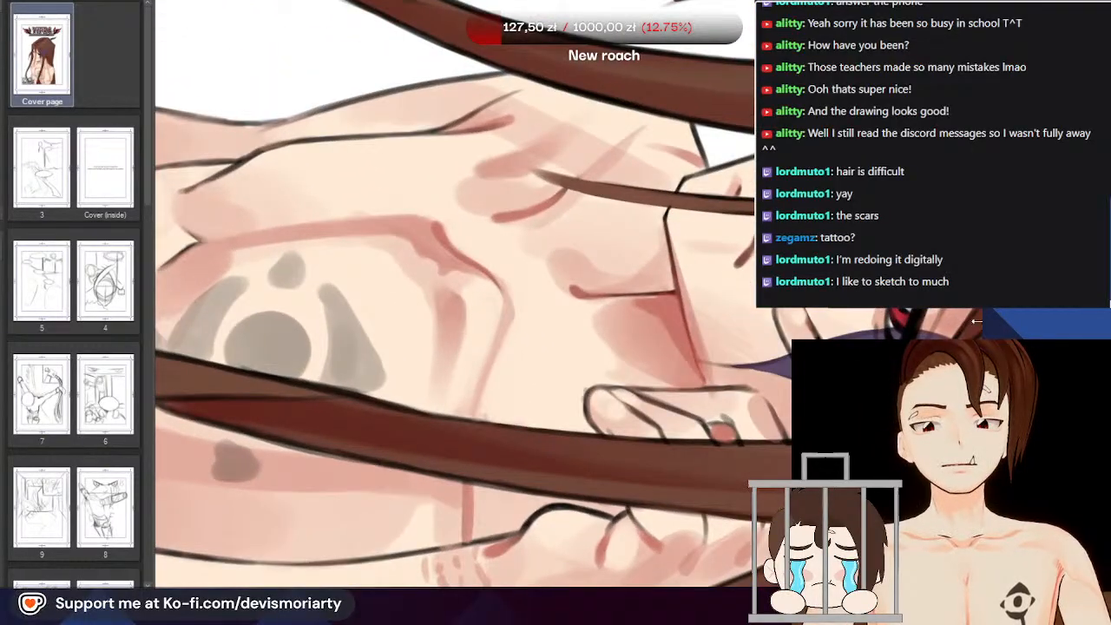
scroll(268, 315, "down", 3)
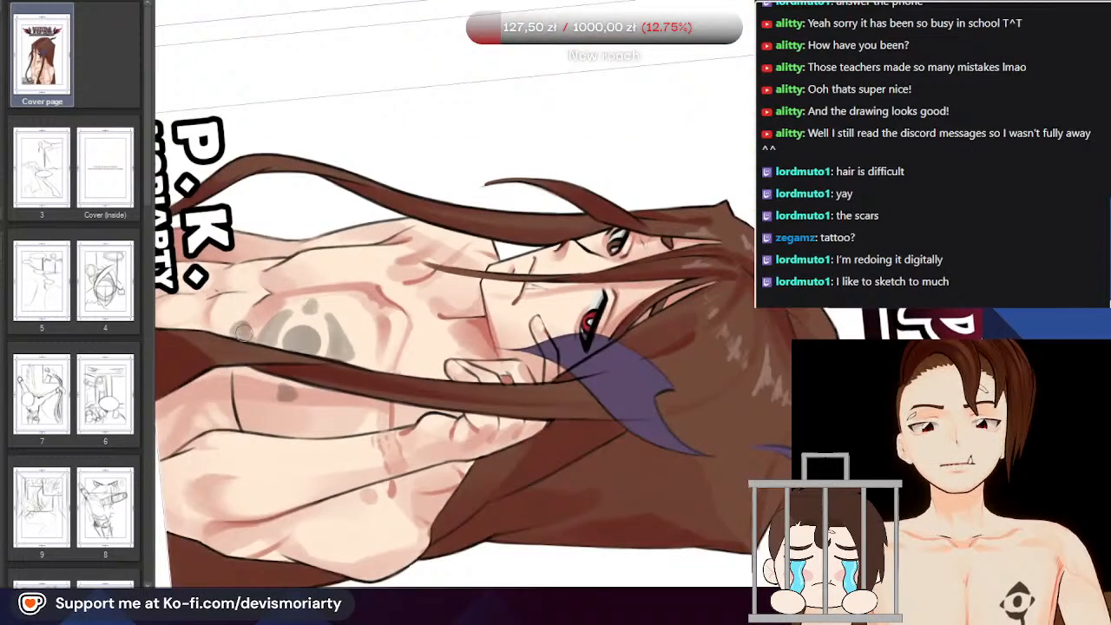
scroll(239, 344, "up", 1)
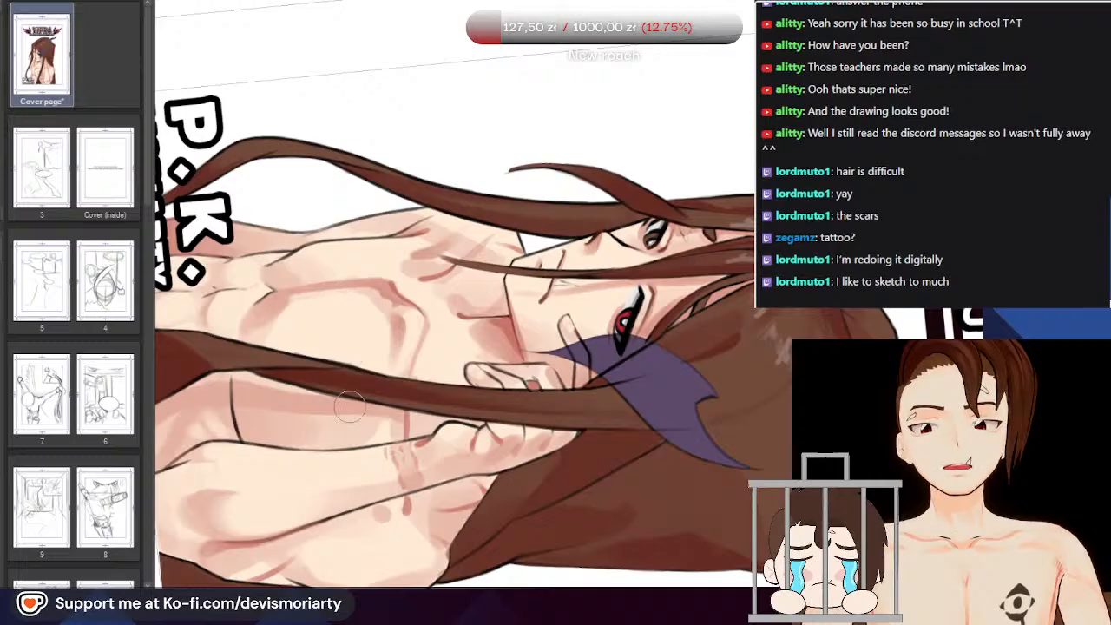
scroll(315, 334, "up", 3)
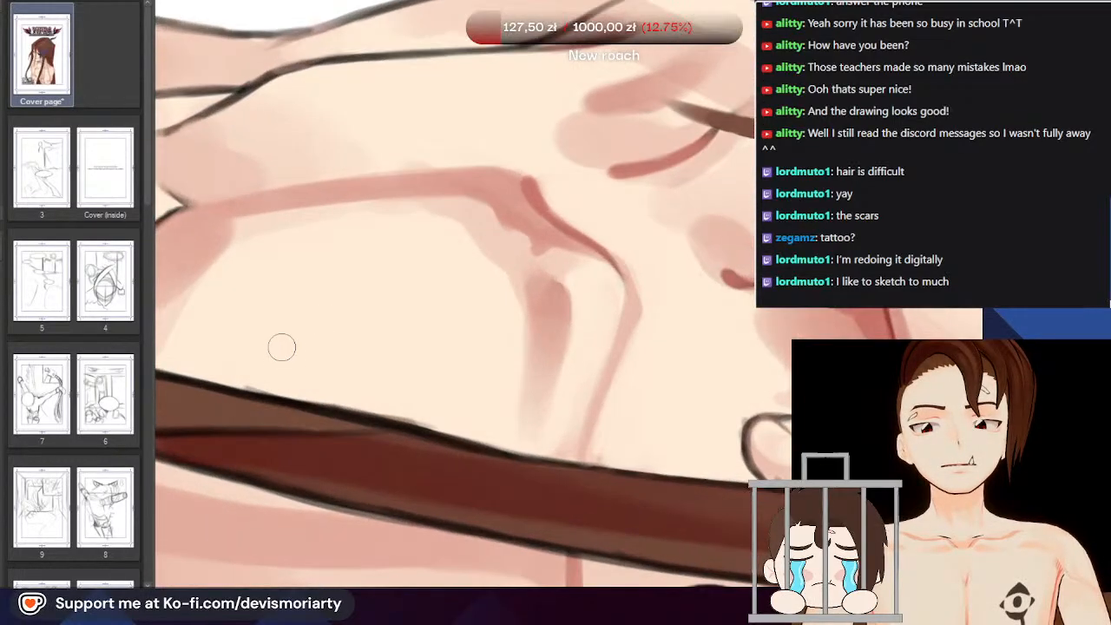
scroll(296, 338, "down", 1)
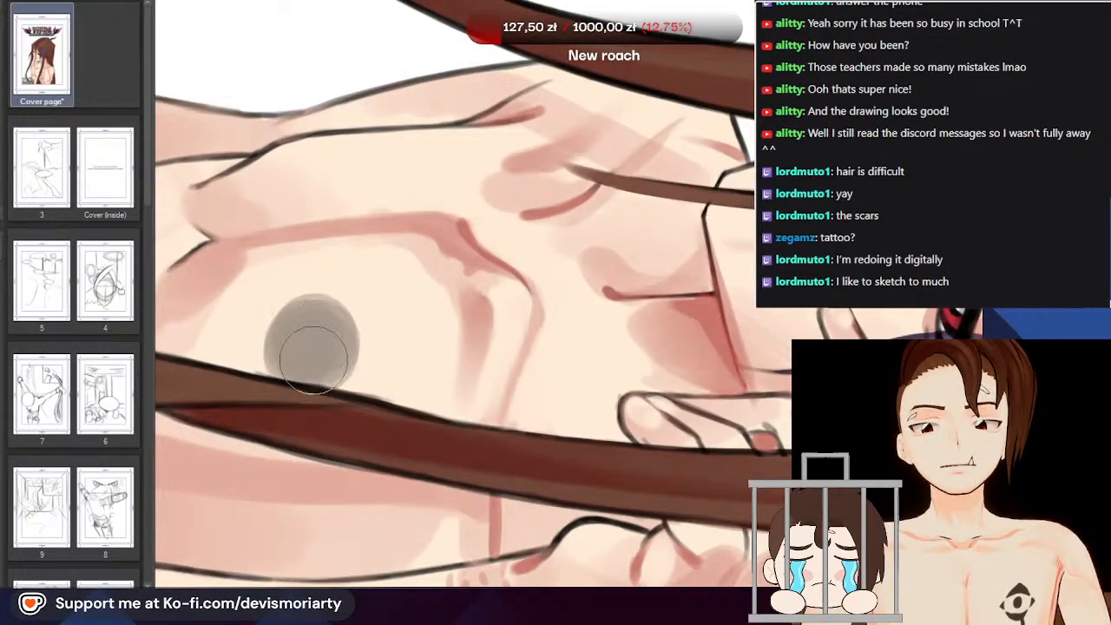
scroll(313, 359, "down", 3)
scroll(298, 248, "up", 3)
scroll(359, 423, "up", 1)
left_click_drag(366, 424, 359, 344)
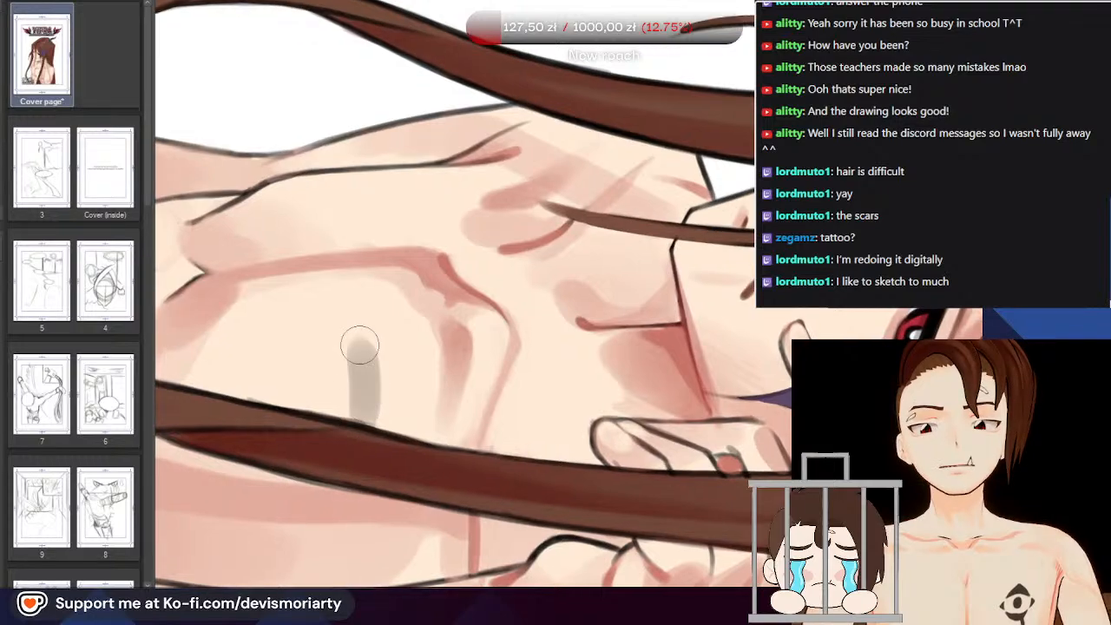
key("ctrl+z")
Paint two tapered grey lid shapes for the eye tattoo on the chest, ending at the hair strand
scroll(342, 382, "up", 1)
mouse_move(335, 408)
left_mouse_down()
mouse_move(335, 315)
mouse_move(365, 382)
left_mouse_up()
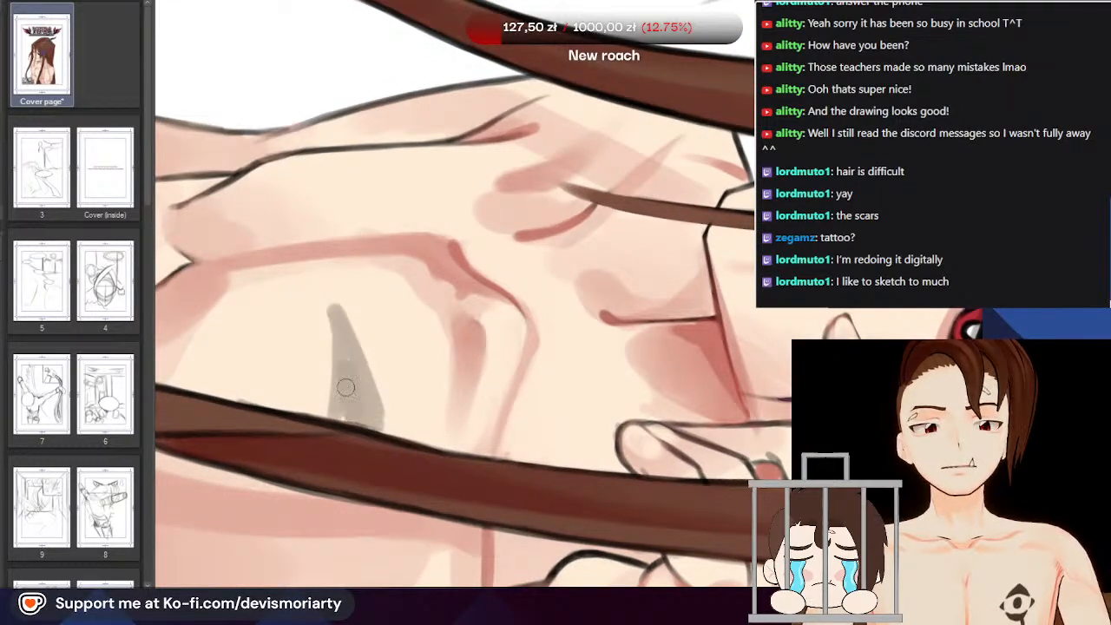
left_click_drag(330, 310, 342, 363)
scroll(310, 229, "down", 2)
scroll(270, 325, "up", 2)
mouse_move(251, 363)
left_mouse_down()
mouse_move(254, 288)
mouse_move(224, 356)
mouse_move(242, 335)
left_mouse_up()
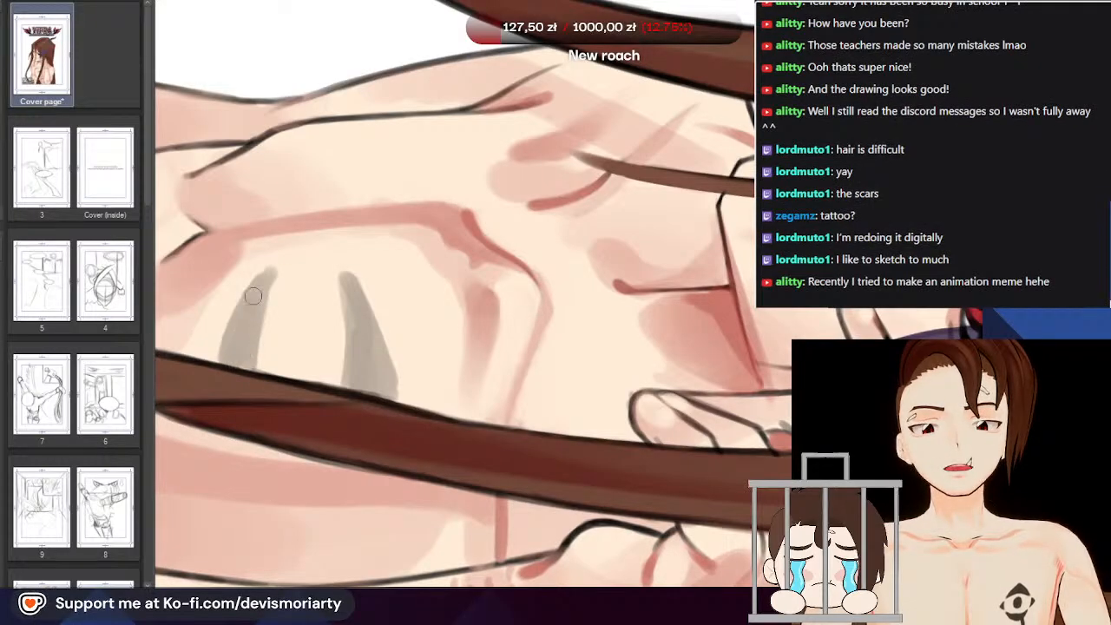
Paint a round grey iris between the two lid shapes, partly hidden by the hair strand
scroll(232, 343, "down", 4)
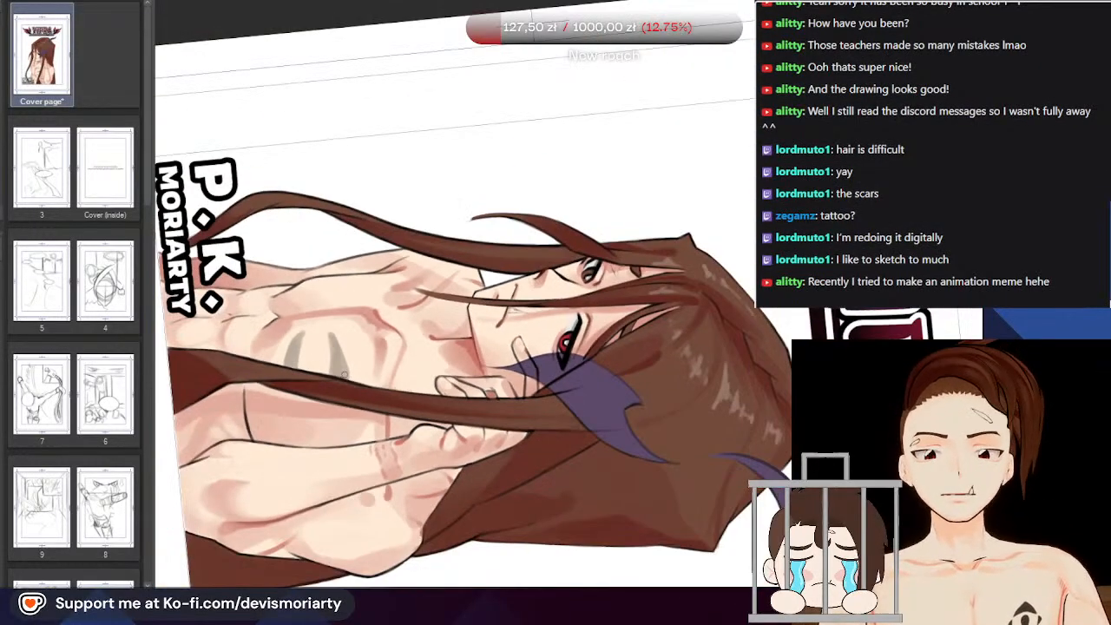
scroll(376, 291, "up", 4)
scroll(377, 291, "up", 2)
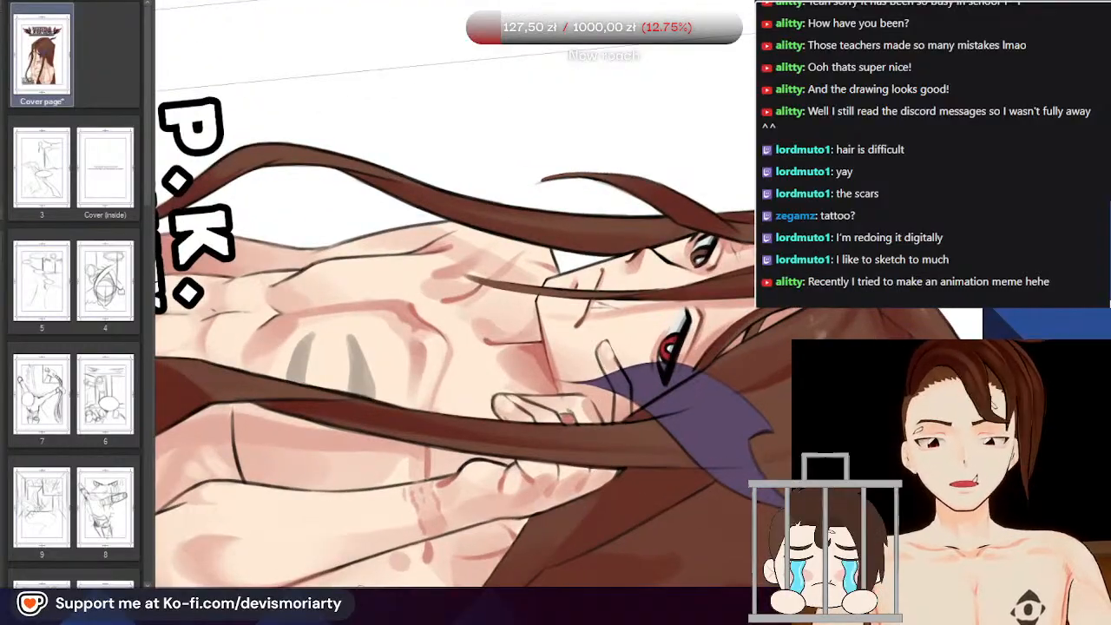
key("ctrl+@")
scroll(345, 506, "down", 5)
scroll(521, 478, "up", 5)
scroll(400, 269, "up", 5)
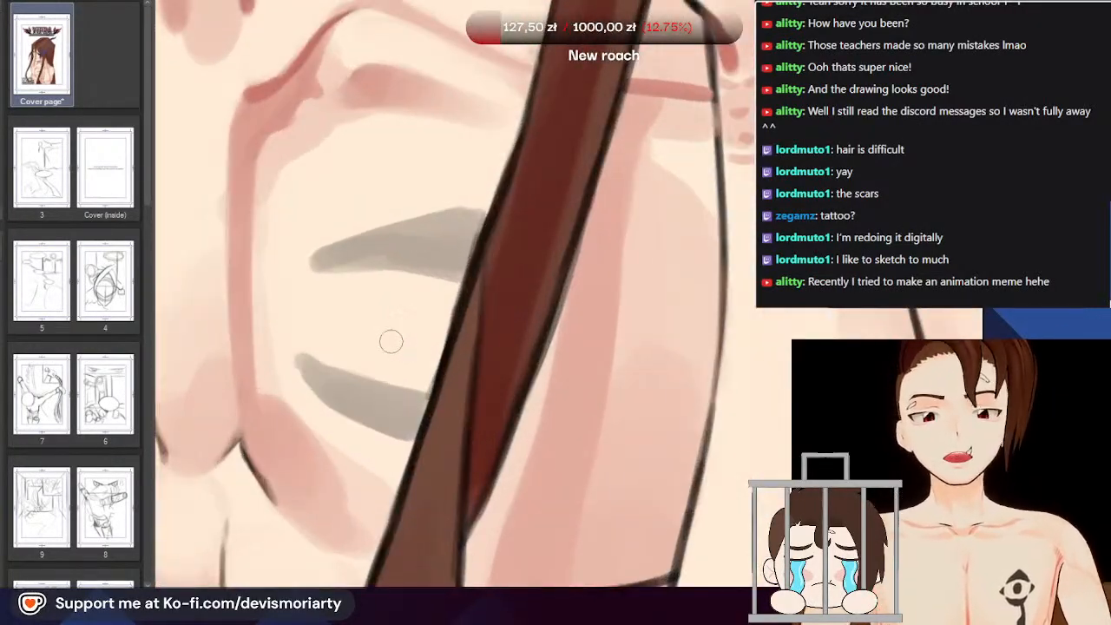
mouse_move(411, 354)
left_mouse_down()
mouse_move(438, 351)
mouse_move(442, 297)
mouse_move(402, 311)
mouse_move(402, 355)
mouse_move(427, 369)
mouse_move(419, 346)
mouse_move(440, 313)
left_mouse_up()
key("ctrl+z")
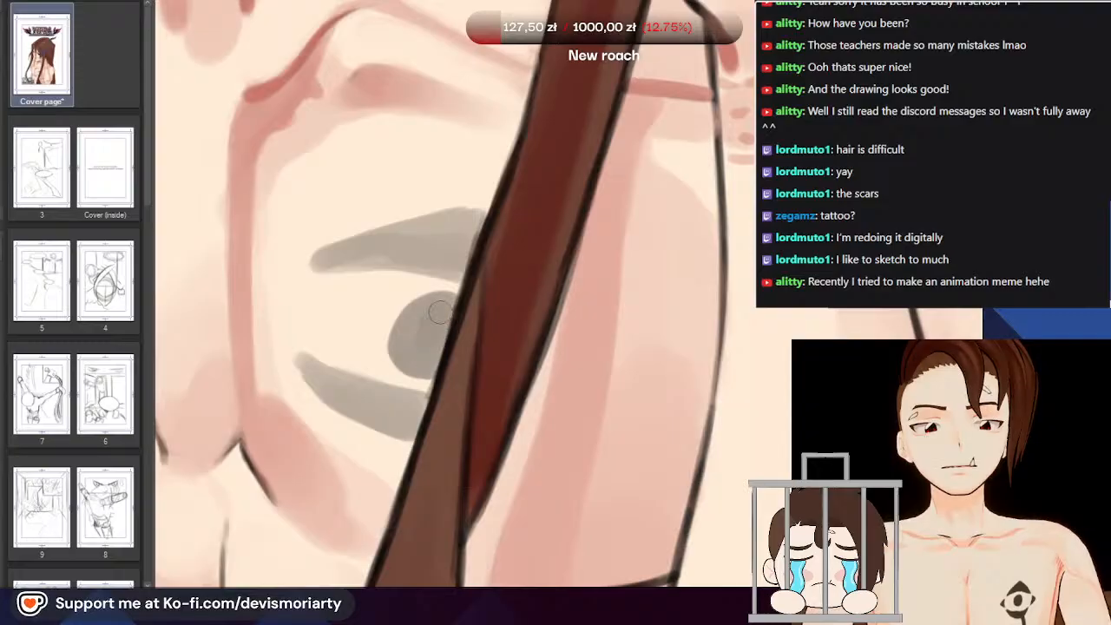
Shorten the tip of the tattoo's upper lid and darken the shape into a solid grey wedge
scroll(420, 304, "down", 3)
scroll(401, 220, "up", 3)
key("e")
mouse_move(362, 253)
left_mouse_down()
mouse_move(445, 205)
mouse_move(419, 228)
mouse_move(425, 259)
mouse_move(405, 263)
mouse_move(488, 271)
mouse_move(474, 243)
left_mouse_up()
scroll(474, 242, "down", 2)
scroll(462, 236, "up", 3)
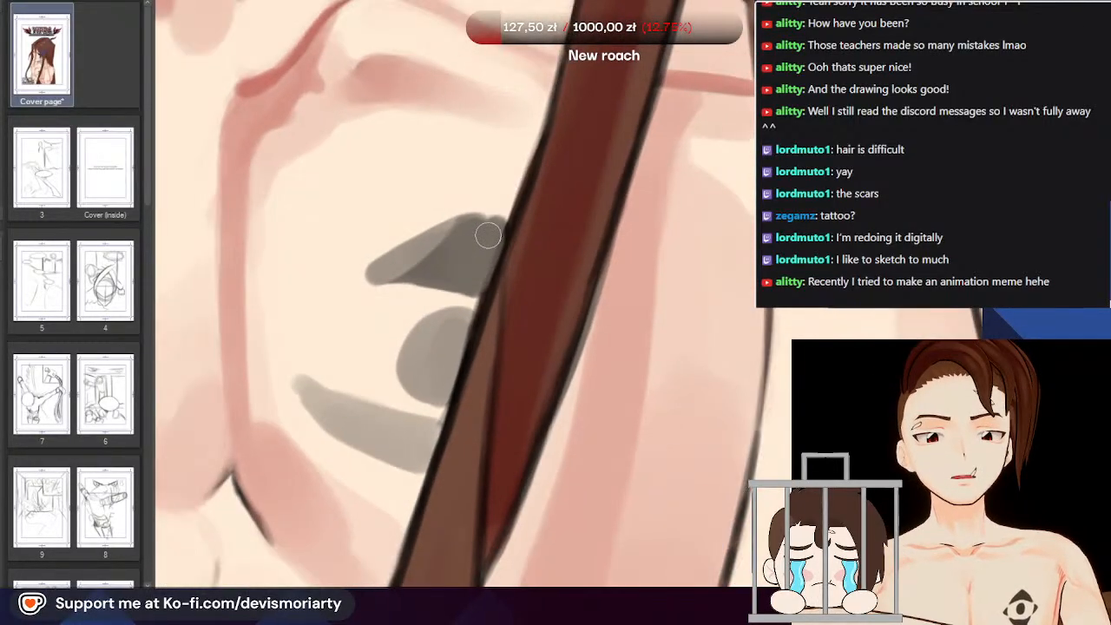
scroll(486, 243, "down", 1)
left_click_drag(501, 217, 371, 278)
left_click_drag(446, 249, 370, 278)
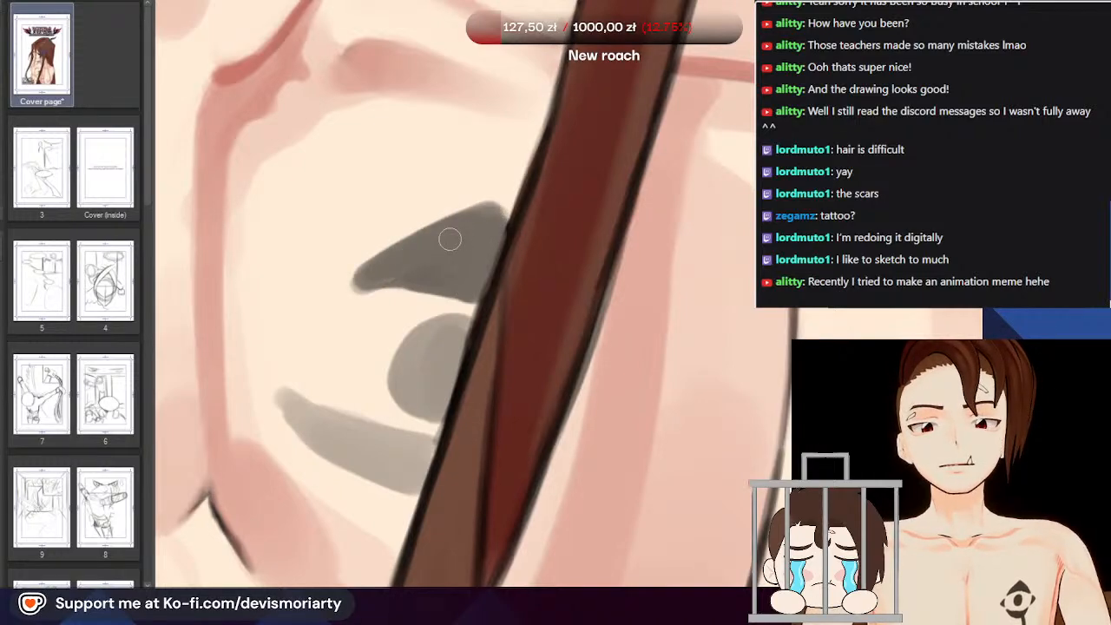
Darken the tattoo's round iris to the same grey as the upper lid
scroll(481, 251, "down", 1)
scroll(481, 251, "up", 3)
key("bracketright")
key("bracketright")
key("bracketright")
key("bracketright")
left_click_drag(417, 425, 405, 387)
key("ctrl+z")
key("bracketleft")
key("bracketleft")
key("bracketleft")
key("bracketleft")
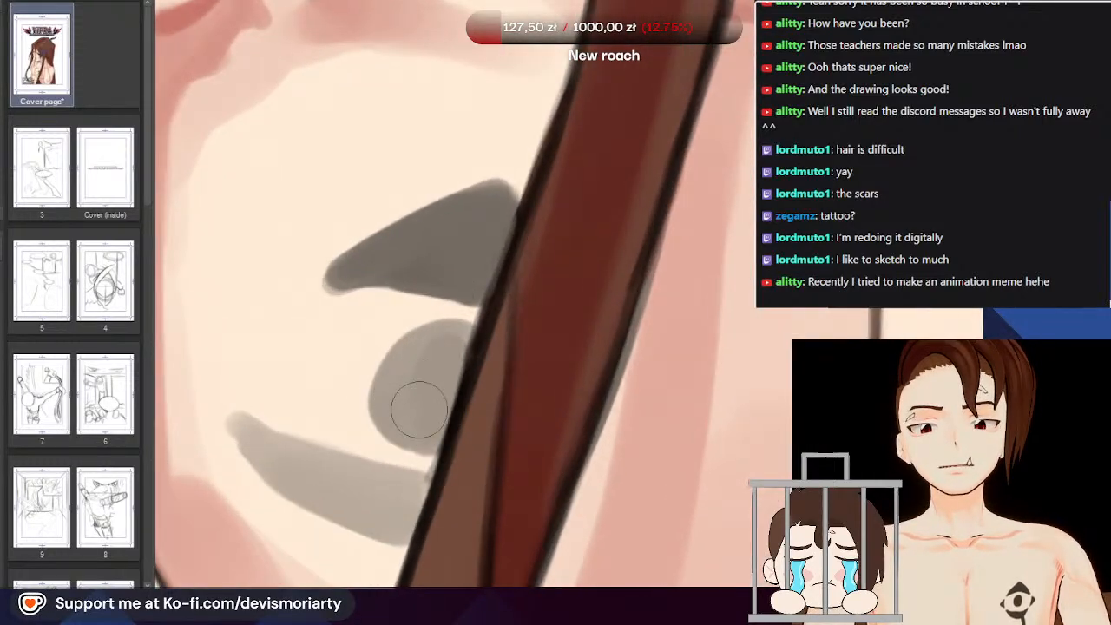
mouse_move(425, 433)
left_mouse_down()
mouse_move(398, 401)
mouse_move(402, 429)
mouse_move(435, 358)
mouse_move(459, 350)
mouse_move(409, 371)
mouse_move(433, 412)
left_mouse_up()
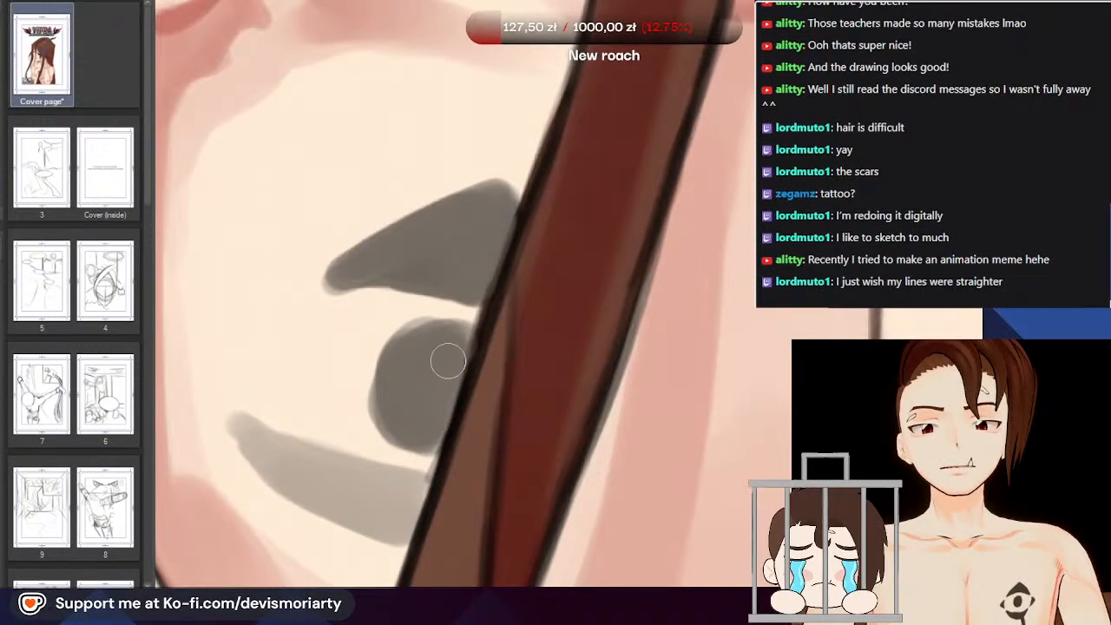
Shorten the tip of the tattoo's lower lid and darken the shape to match the iris
scroll(417, 365, "down", 4)
scroll(371, 310, "up", 1)
scroll(372, 310, "down", 3)
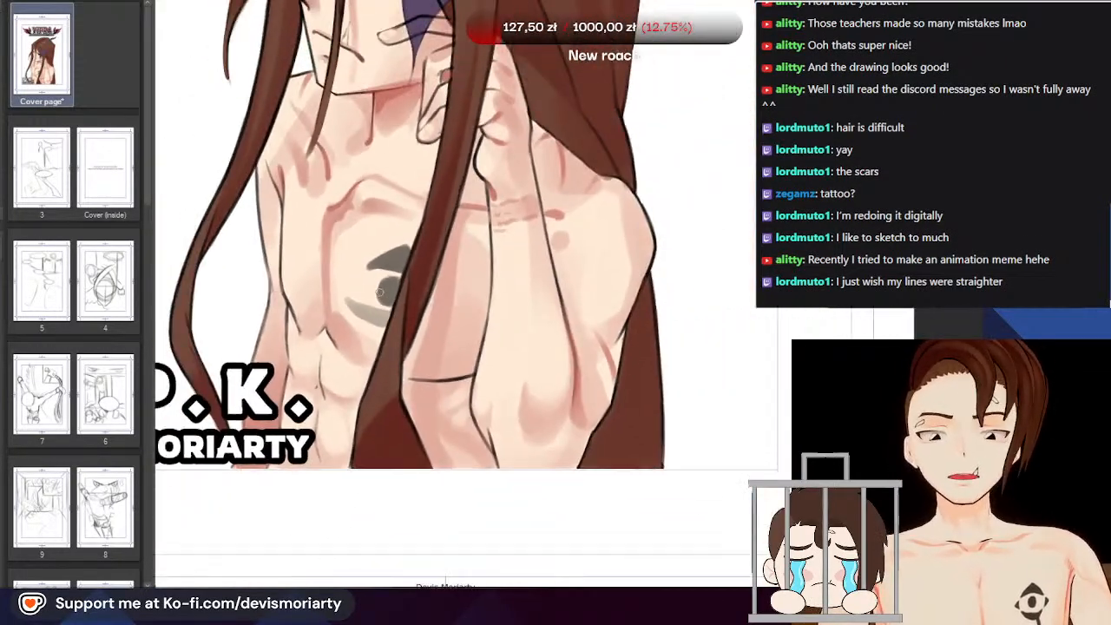
scroll(372, 310, "up", 5)
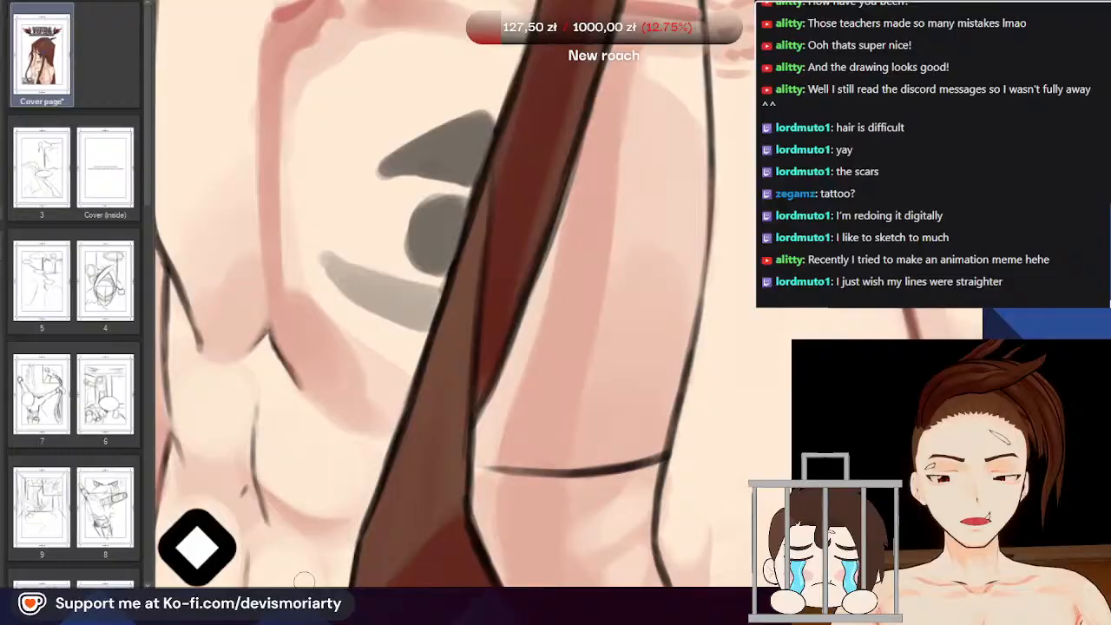
mouse_move(304, 580)
left_mouse_down()
mouse_move(211, 181)
mouse_move(293, 48)
left_mouse_up()
scroll(454, 295, "down", 3)
scroll(455, 330, "up", 4)
key("e")
mouse_move(459, 330)
left_mouse_down()
mouse_move(408, 369)
mouse_move(413, 399)
mouse_move(433, 372)
mouse_move(405, 428)
left_mouse_up()
key("b")
scroll(425, 392, "up", 1)
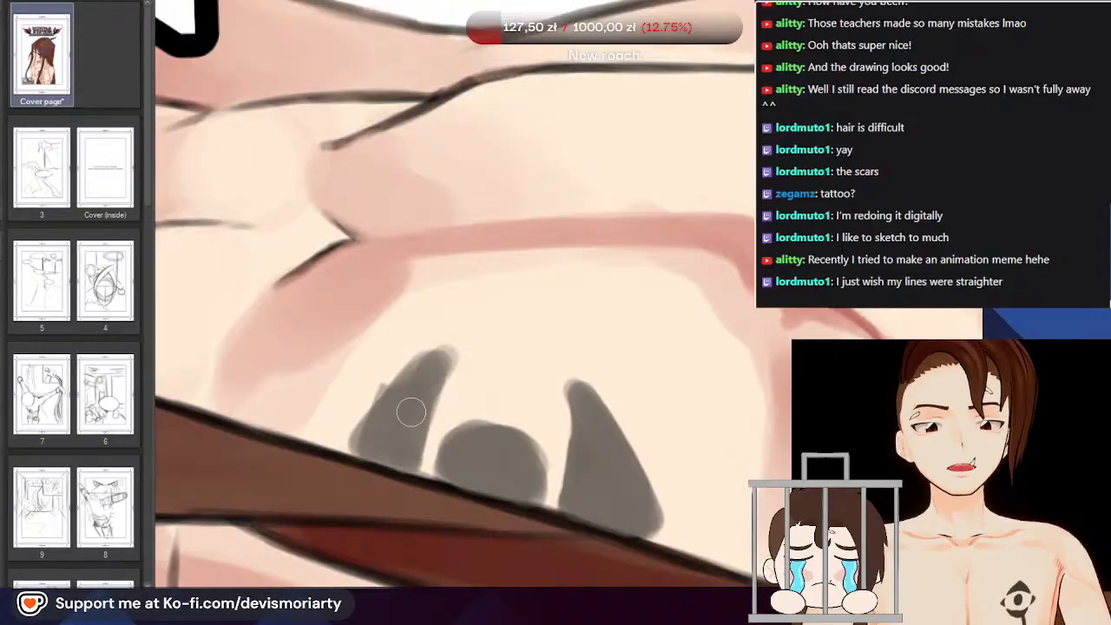
Add a small grey triangle beside the iris and a rounded tail extending below the lower lid
scroll(367, 457, "down", 3)
scroll(460, 355, "up", 2)
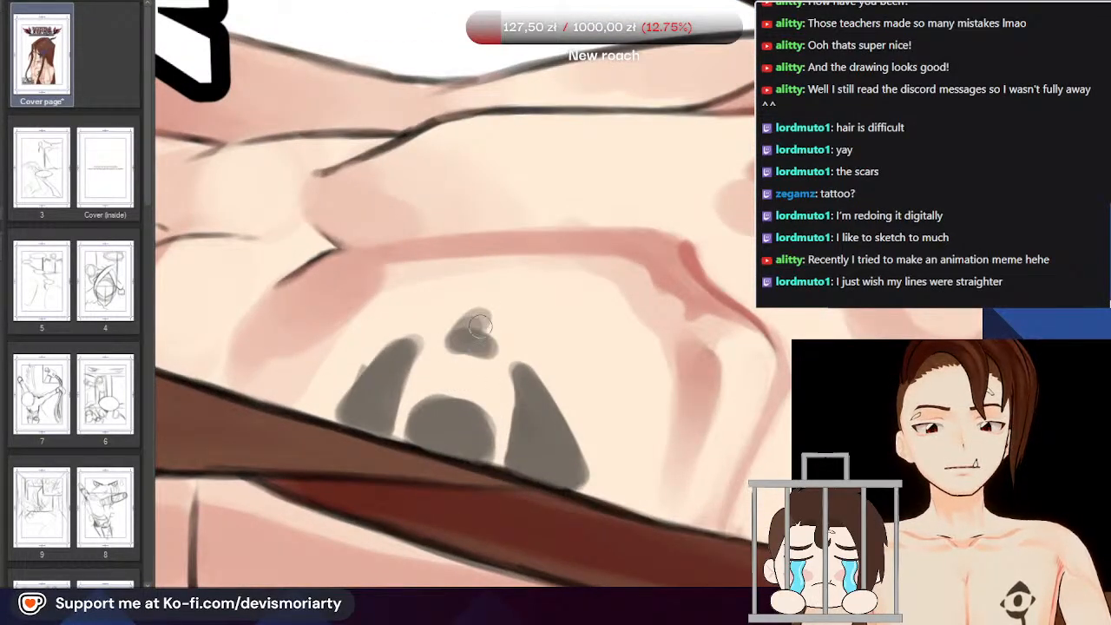
left_click_drag(481, 318, 483, 313)
scroll(491, 313, "down", 2)
scroll(395, 364, "up", 2)
mouse_move(395, 369)
left_mouse_down()
mouse_move(331, 325)
mouse_move(319, 358)
mouse_move(339, 344)
mouse_move(329, 358)
left_mouse_up()
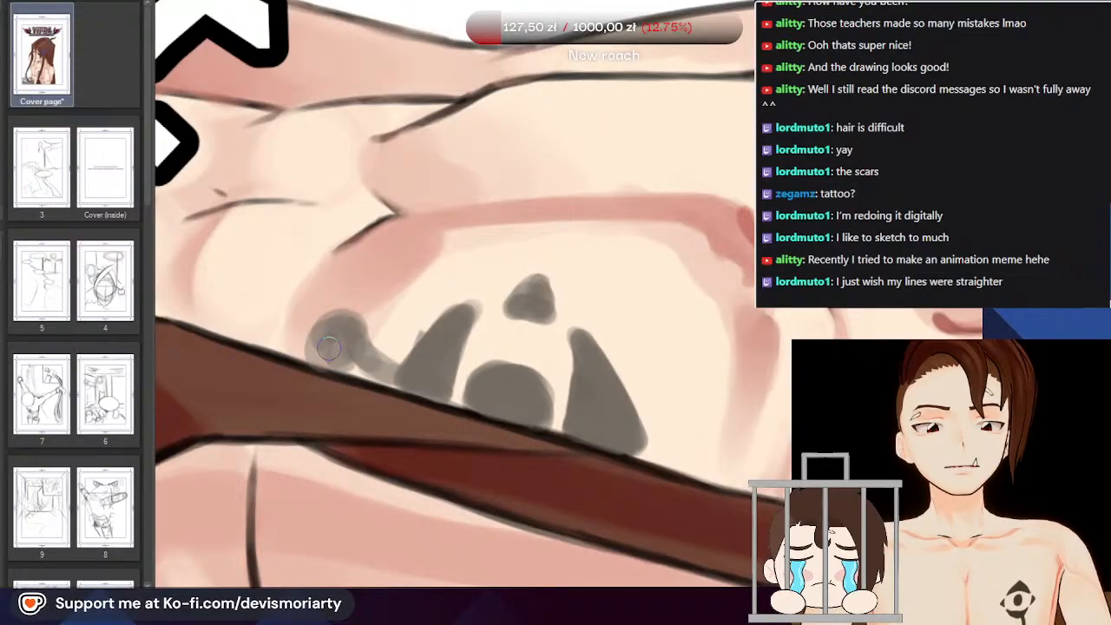
Fill the rounded tail with darker grey and join it solidly to the lower lid
scroll(316, 358, "down", 2)
left_click_drag(534, 90, 159, 228)
scroll(295, 347, "down", 2)
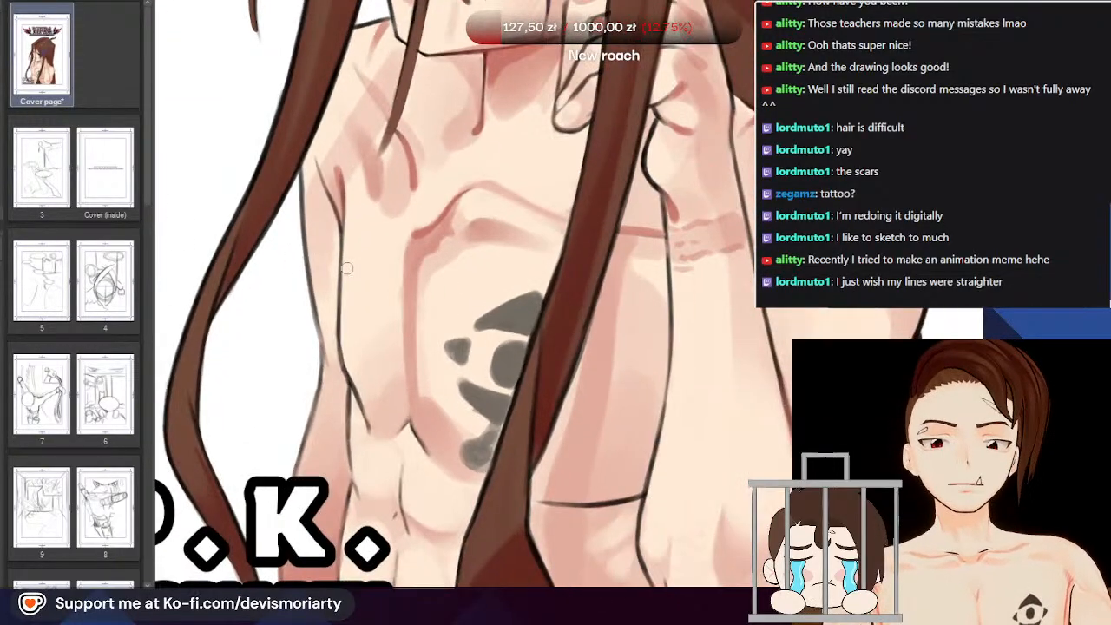
scroll(509, 478, "up", 4)
scroll(556, 434, "down", 2)
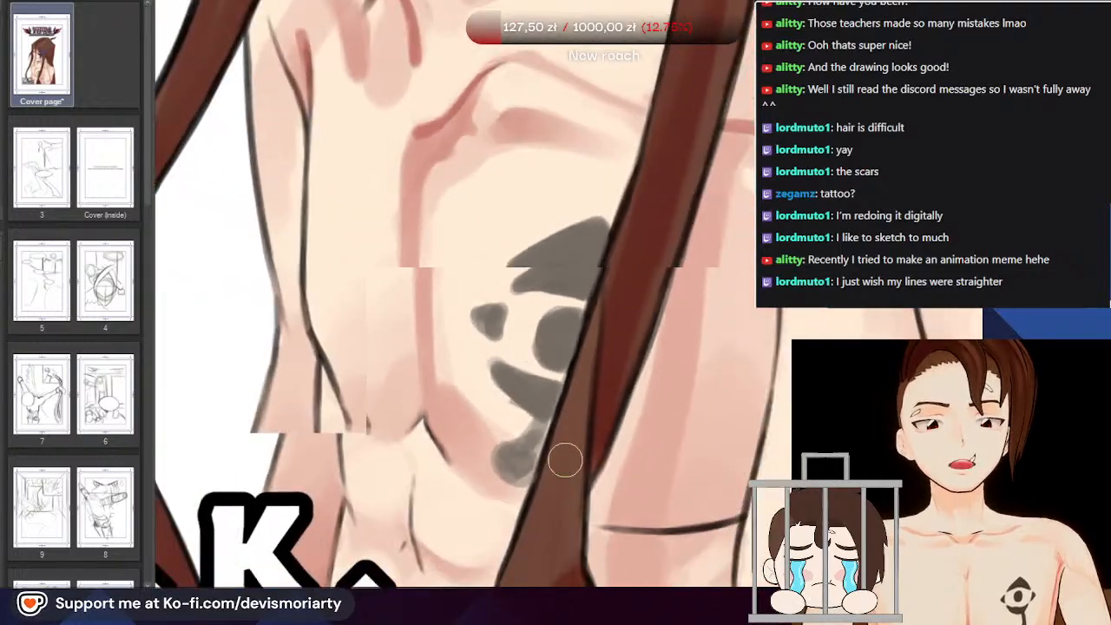
scroll(486, 451, "up", 2)
mouse_move(469, 447)
left_mouse_down()
mouse_move(467, 461)
mouse_move(514, 395)
mouse_move(478, 441)
mouse_move(476, 490)
mouse_move(460, 460)
left_mouse_up()
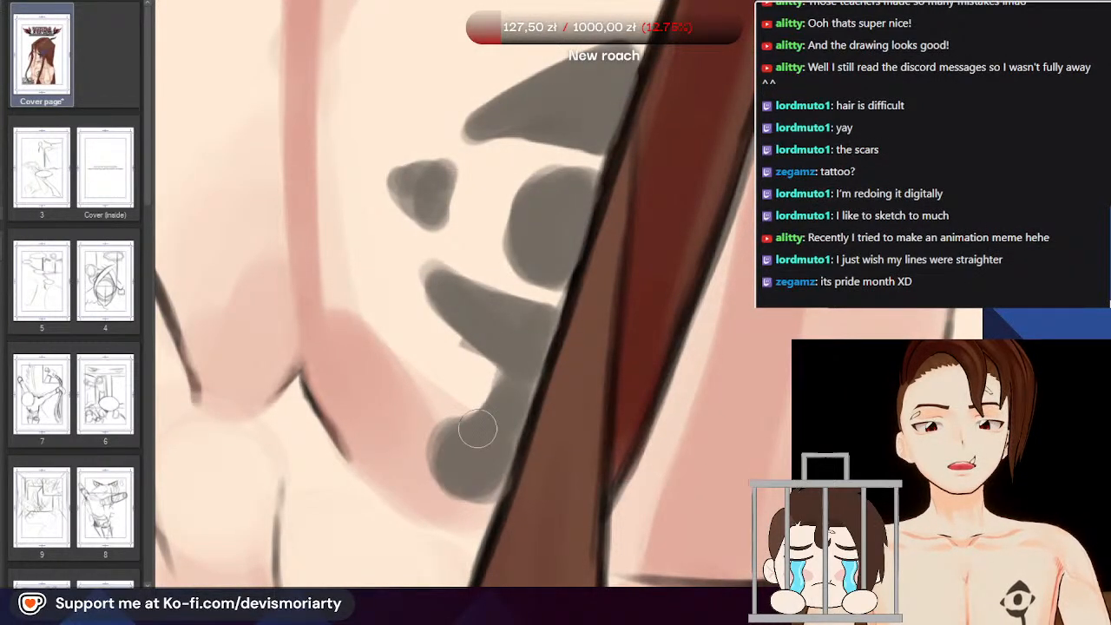
Trim the rounded tip of the tattoo's lower lid and the edge of the small triangle with the eraser
scroll(408, 469, "down", 3)
scroll(556, 443, "up", 2)
scroll(349, 295, "down", 1)
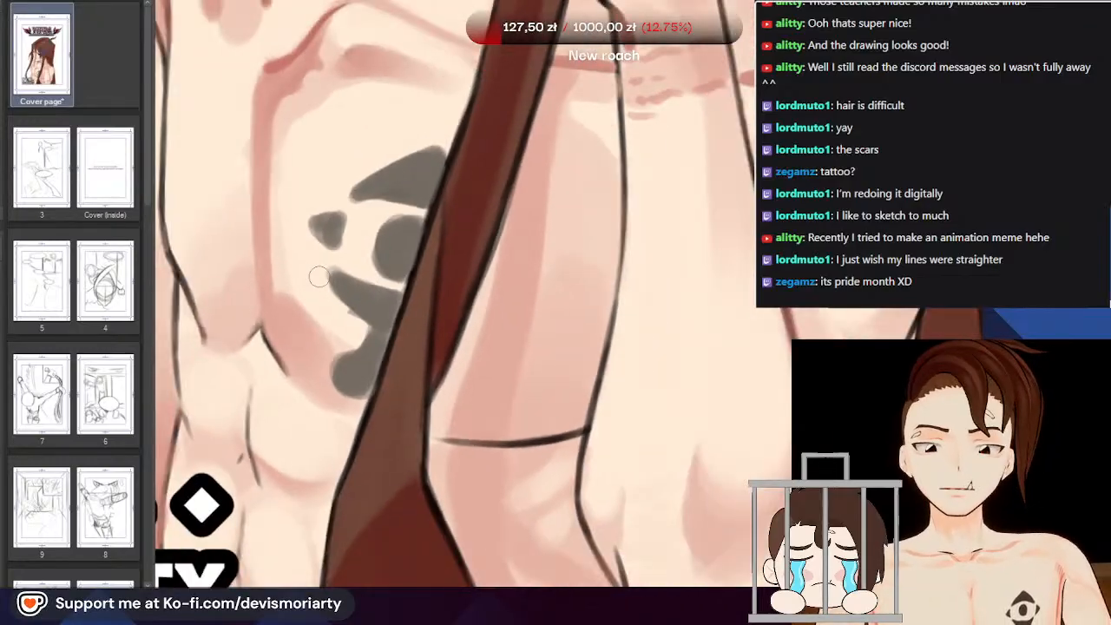
scroll(349, 295, "up", 3)
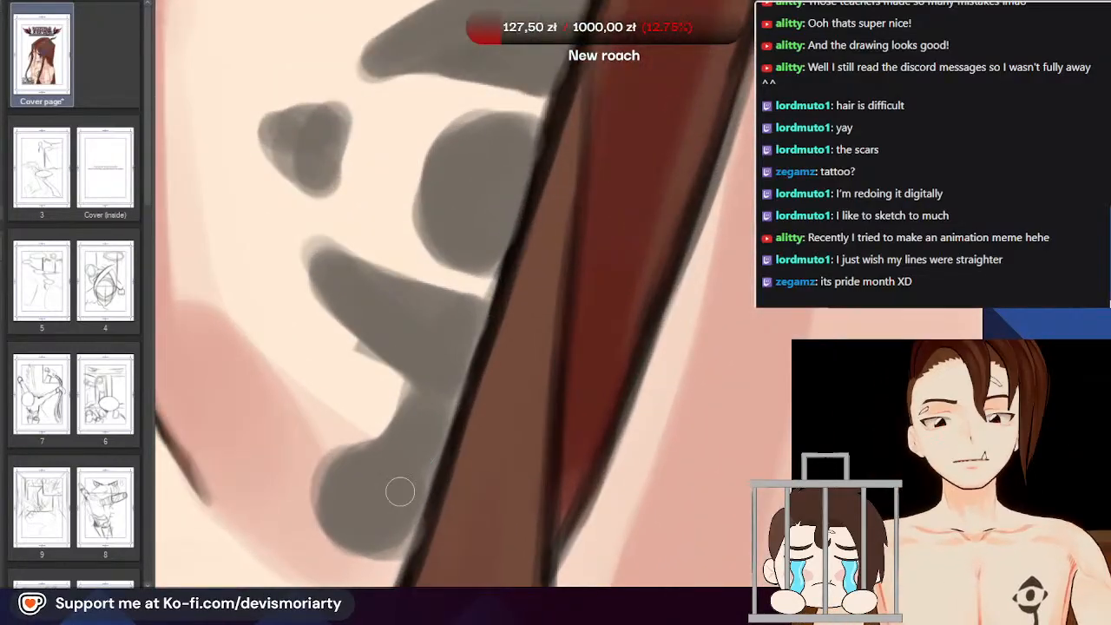
scroll(332, 245, "down", 1)
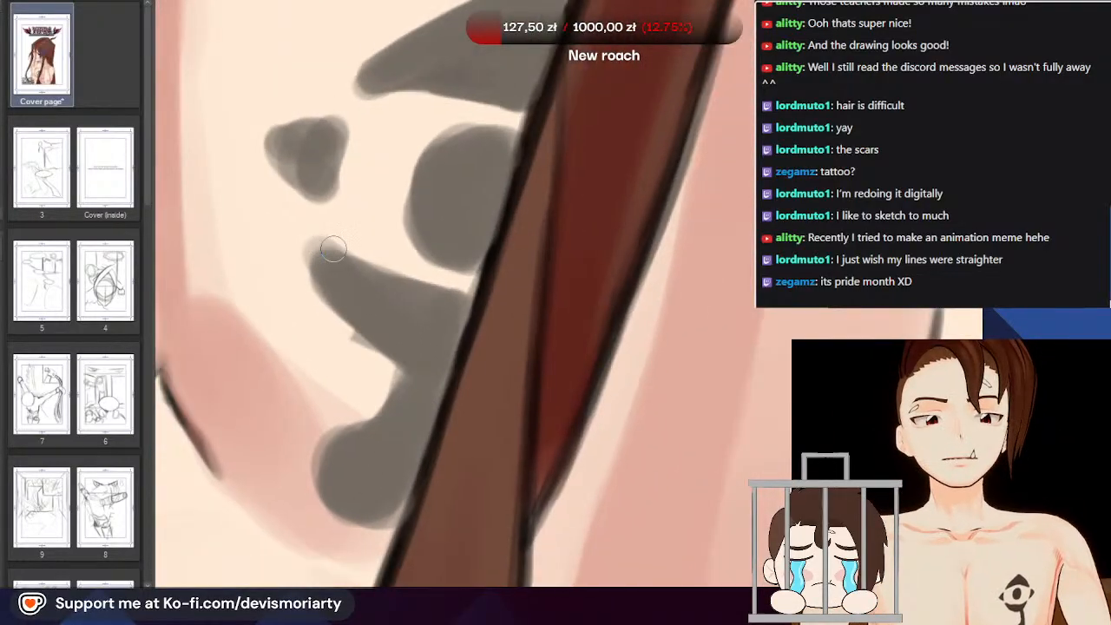
scroll(326, 248, "up", 2)
key("e")
scroll(286, 291, "down", 4)
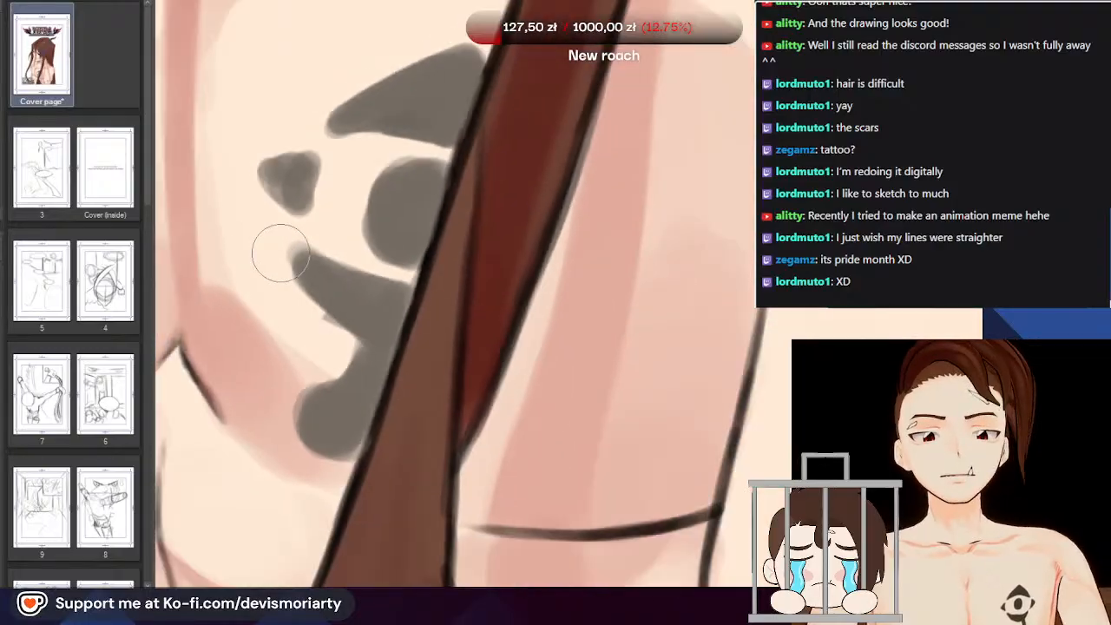
scroll(387, 272, "up", 4)
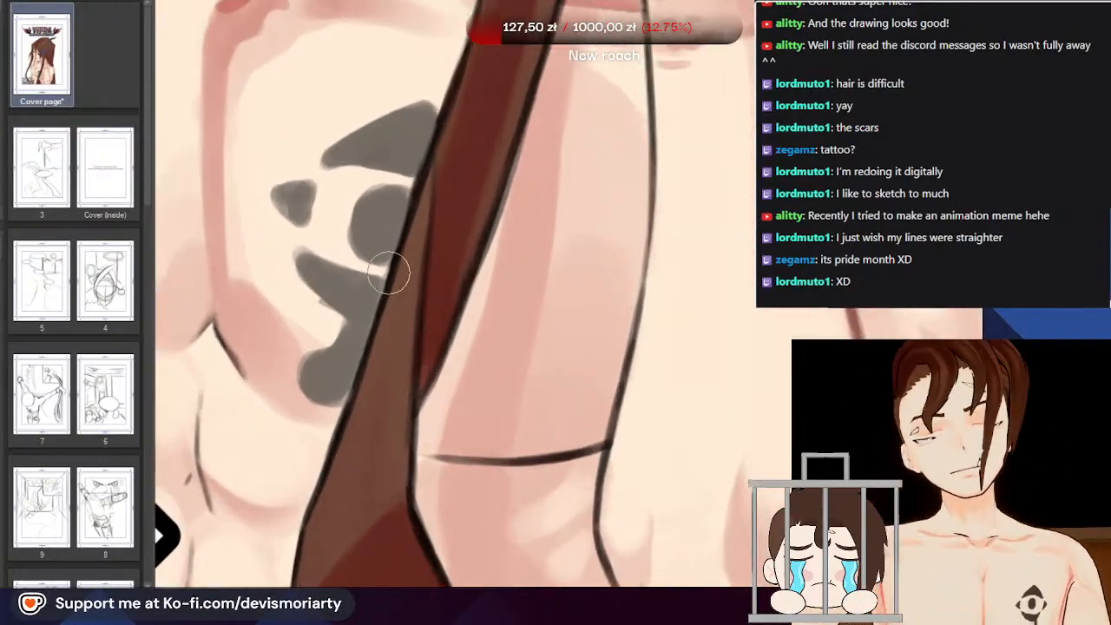
mouse_move(293, 244)
left_mouse_down()
mouse_move(301, 192)
mouse_move(292, 234)
mouse_move(309, 274)
mouse_move(270, 203)
mouse_move(320, 196)
left_mouse_up()
Refine the small triangle and lower lid into clean, sharp points with curved inner edges around the iris
scroll(300, 295, "down", 3)
scroll(302, 200, "up", 5)
key("b")
key("e")
left_click_drag(357, 270, 371, 217)
scroll(380, 205, "down", 2)
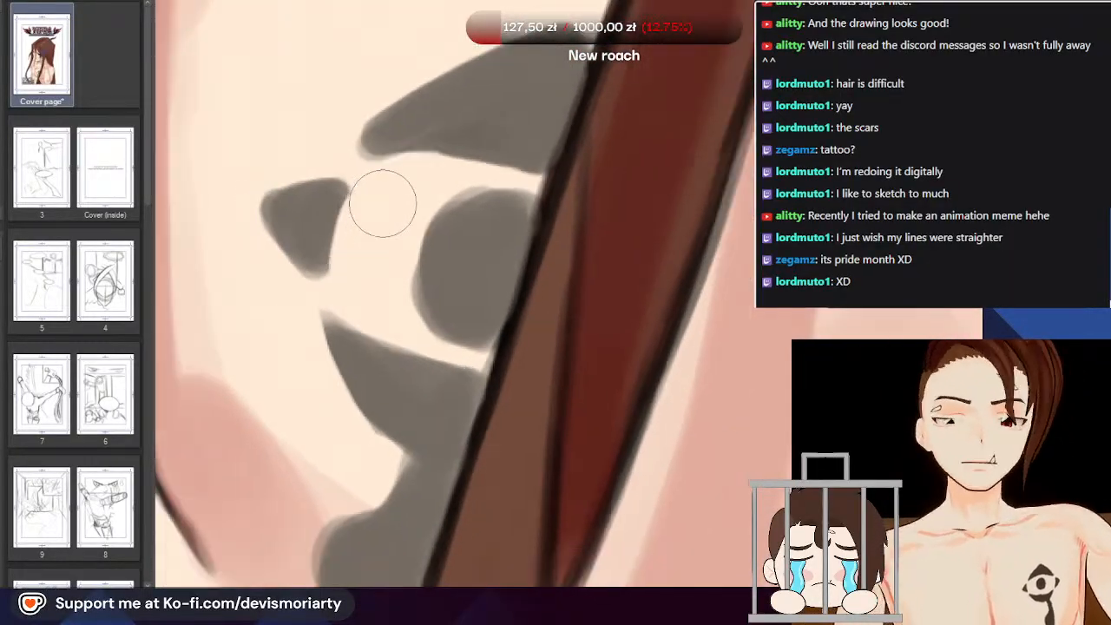
scroll(430, 216, "up", 3)
key("b")
mouse_move(413, 354)
left_mouse_down()
mouse_move(407, 290)
mouse_move(420, 307)
mouse_move(459, 218)
left_mouse_up()
Paint the eye tattoo's opposite pointed corner in grey on the far side of the hair strand
scroll(459, 218, "down", 10)
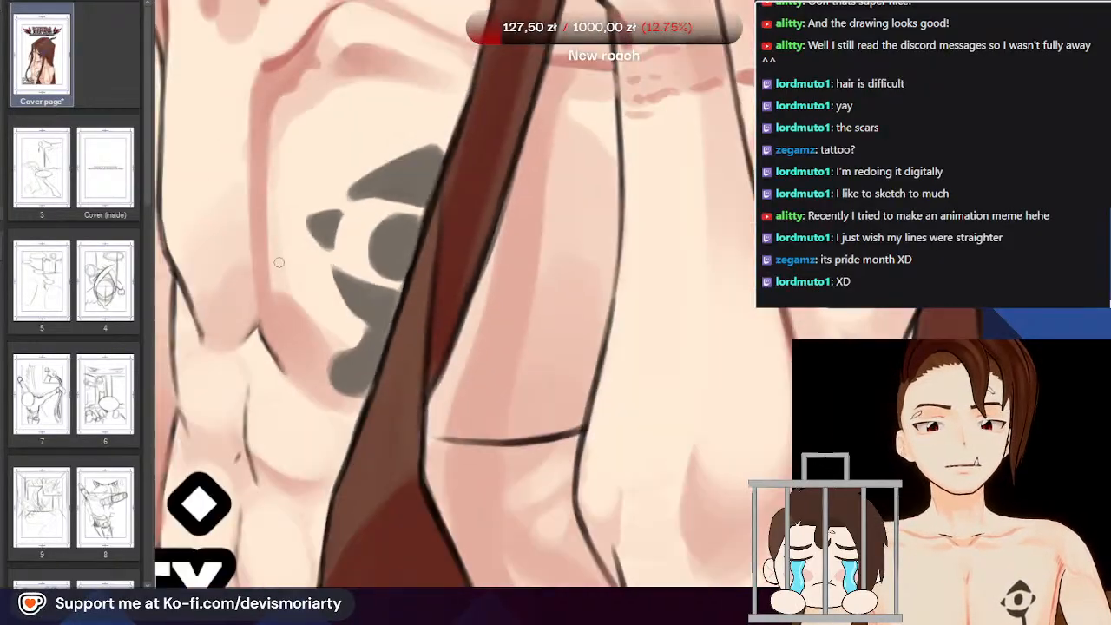
scroll(312, 269, "up", 10)
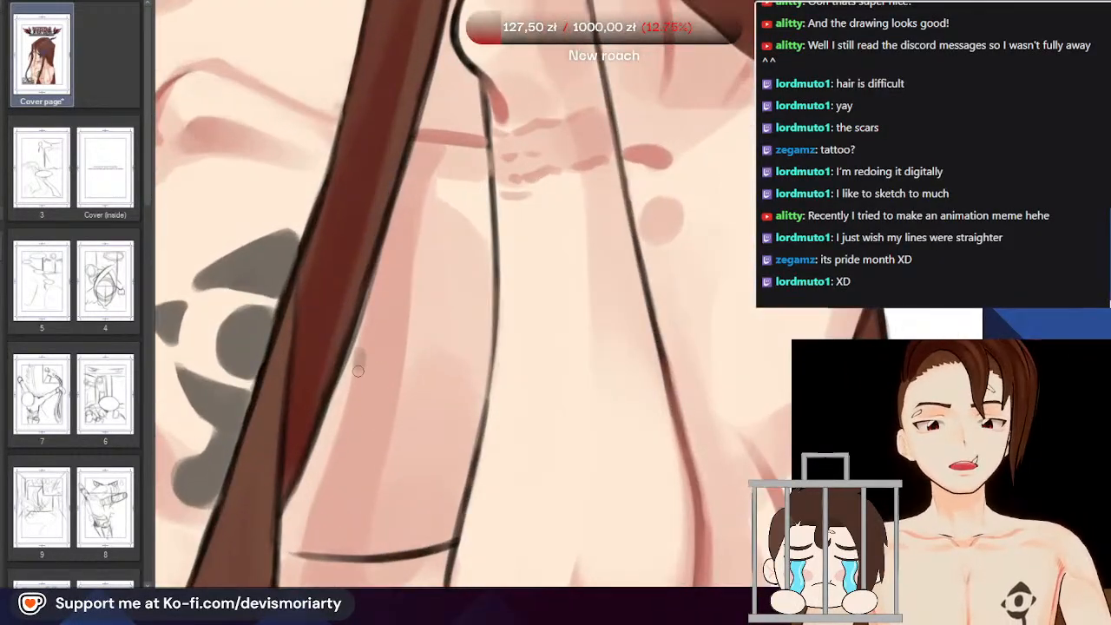
mouse_move(358, 371)
left_mouse_down()
mouse_move(352, 388)
mouse_move(375, 400)
mouse_move(352, 401)
left_mouse_up()
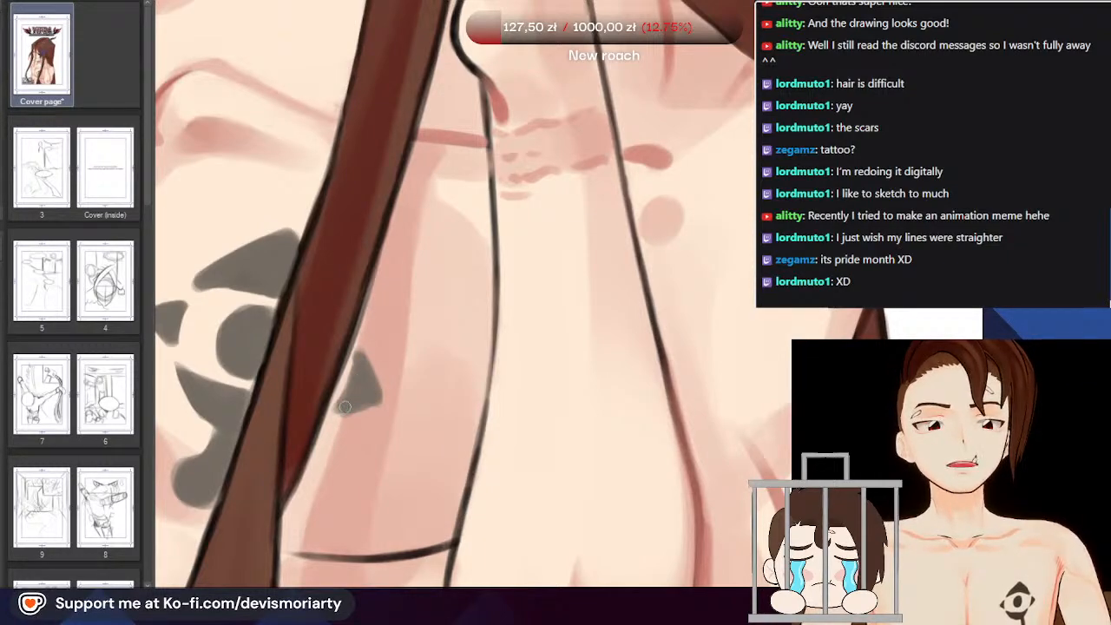
scroll(344, 407, "down", 10)
scroll(228, 174, "up", 1)
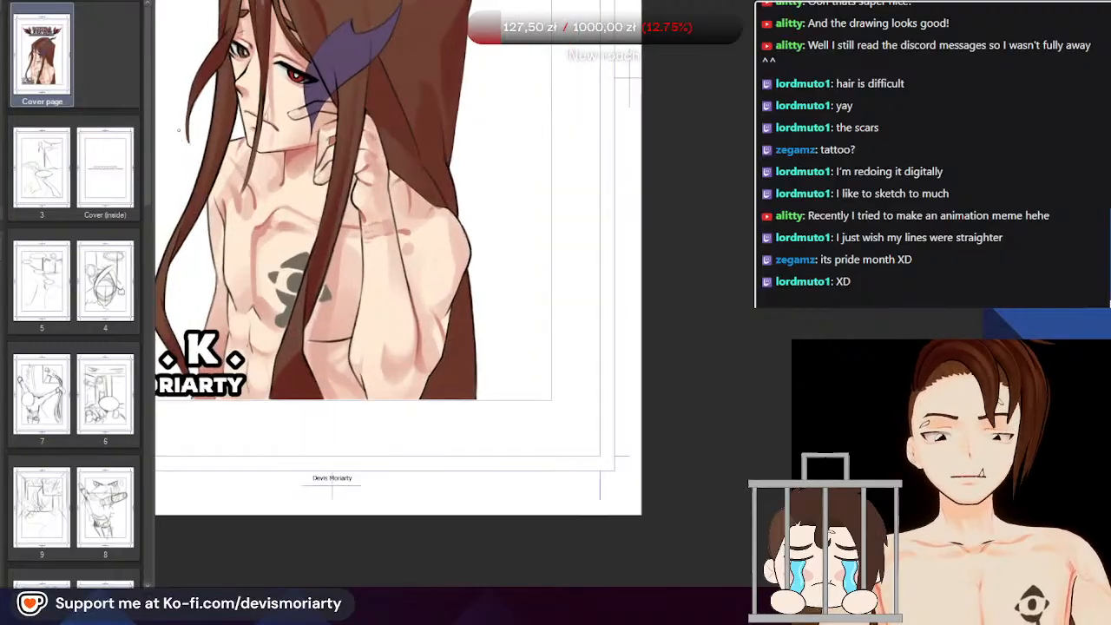
Lighten the whole chest tattoo to a fainter, more transparent grey so it blends into the skin
scroll(229, 174, "down", 4)
scroll(261, 217, "up", 1)
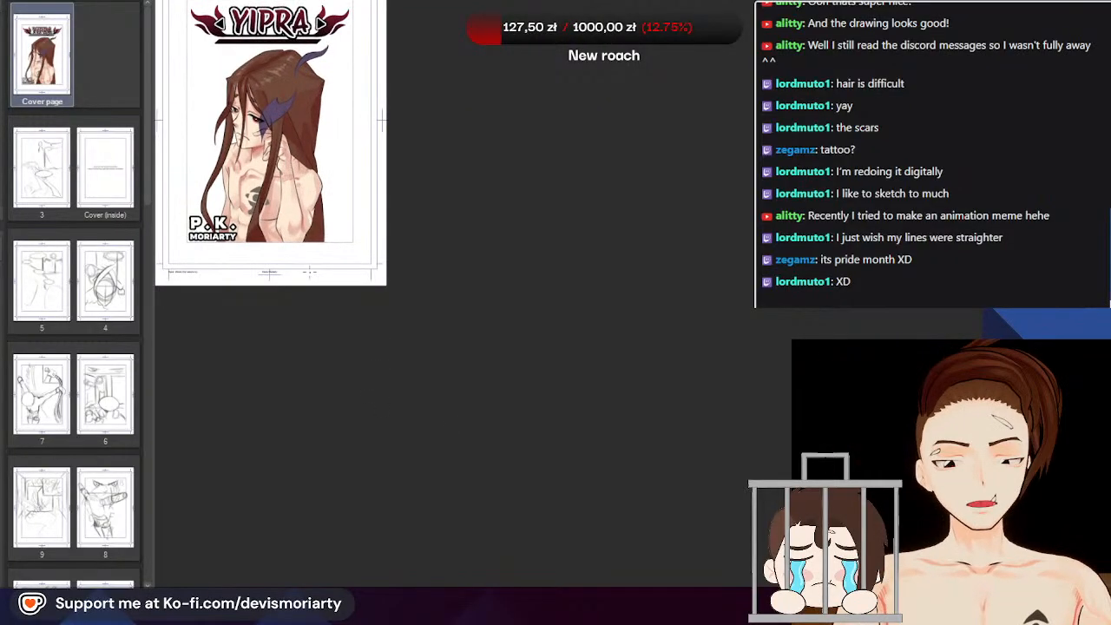
scroll(261, 191, "down", 1)
scroll(261, 165, "up", 4)
scroll(411, 144, "down", 1)
scroll(558, 267, "up", 2)
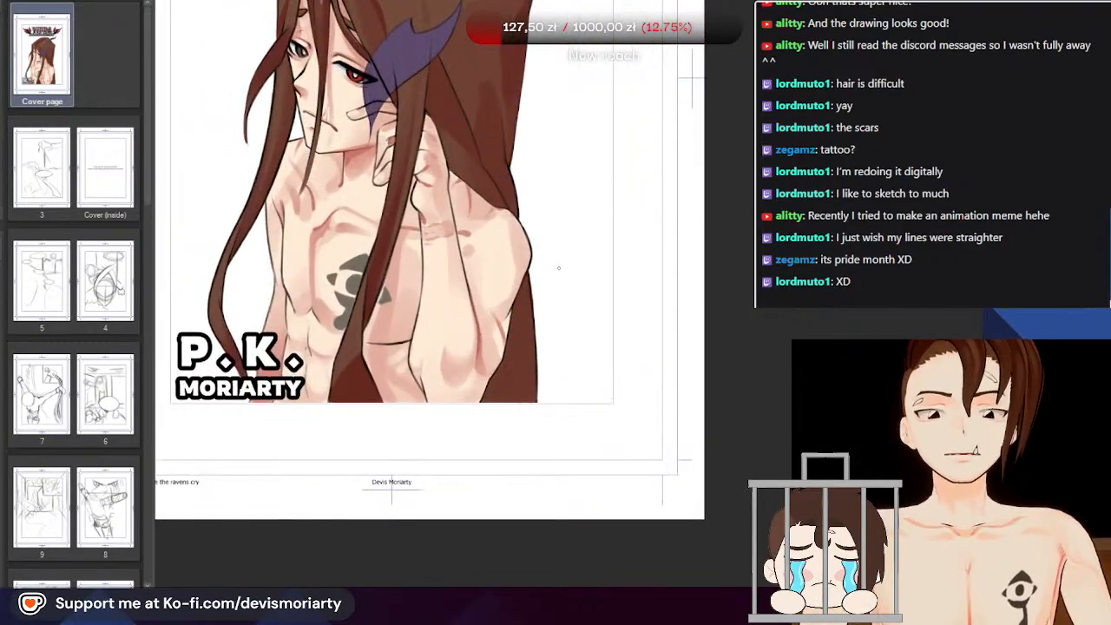
key("ctrl+z")
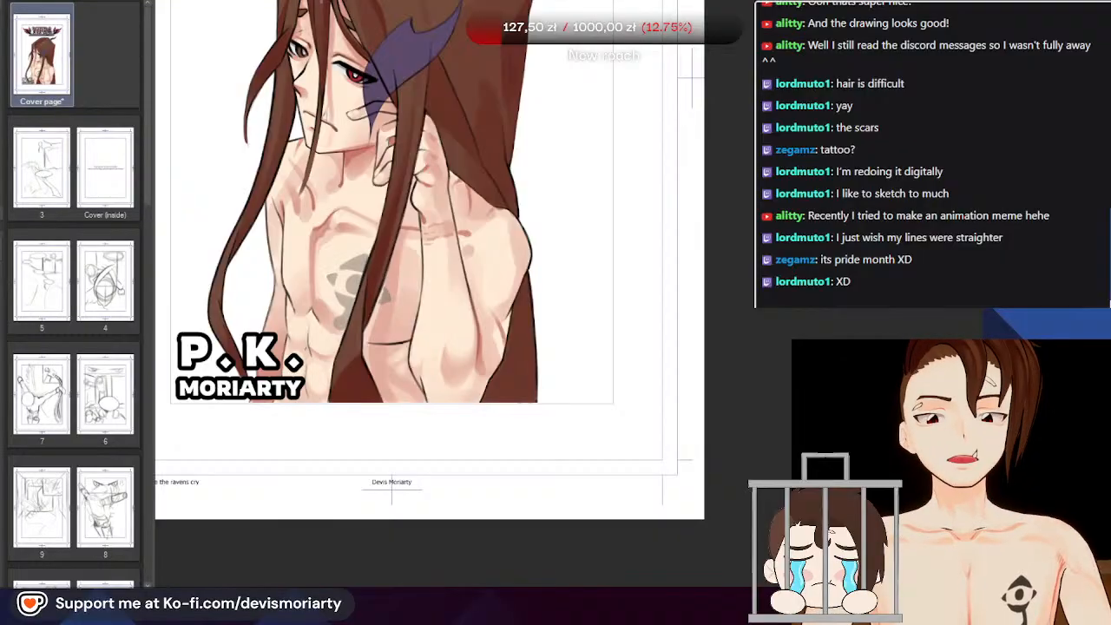
key("ctrl+z")
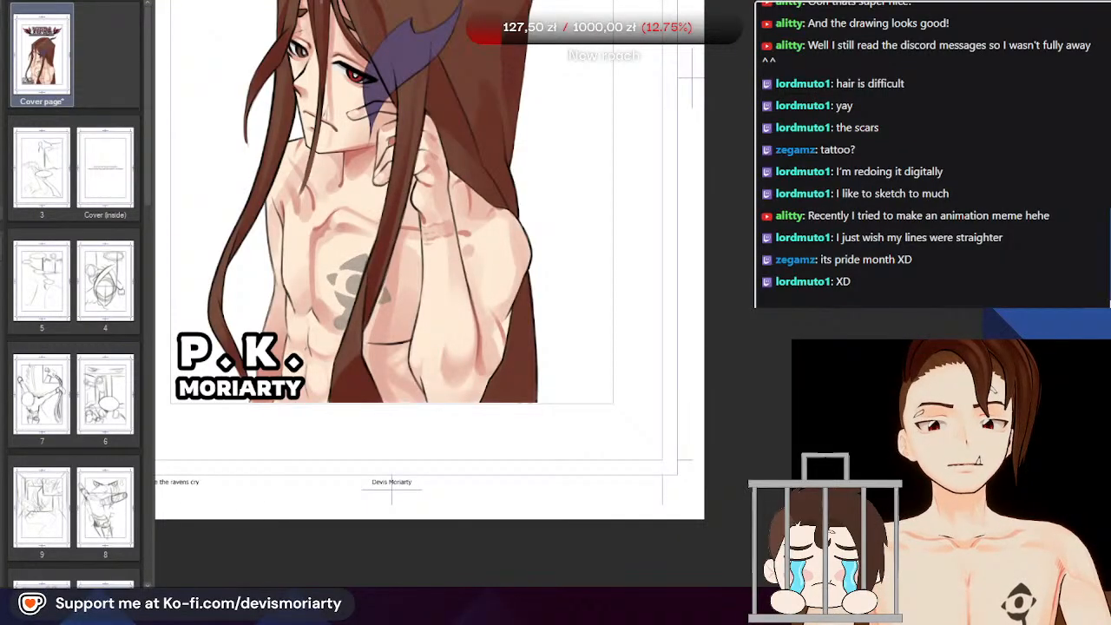
Examine the full cover with the YIPRA title and author lettering hidden and shown again
scroll(304, 250, "down", 2)
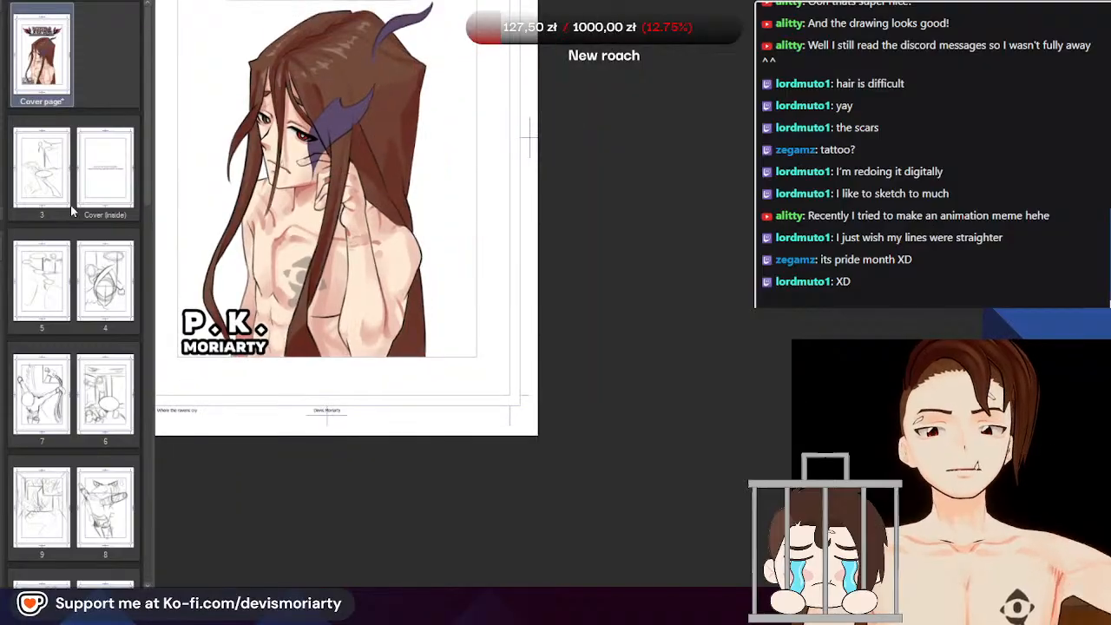
scroll(304, 251, "up", 1)
scroll(304, 250, "down", 1)
scroll(304, 251, "down", 1)
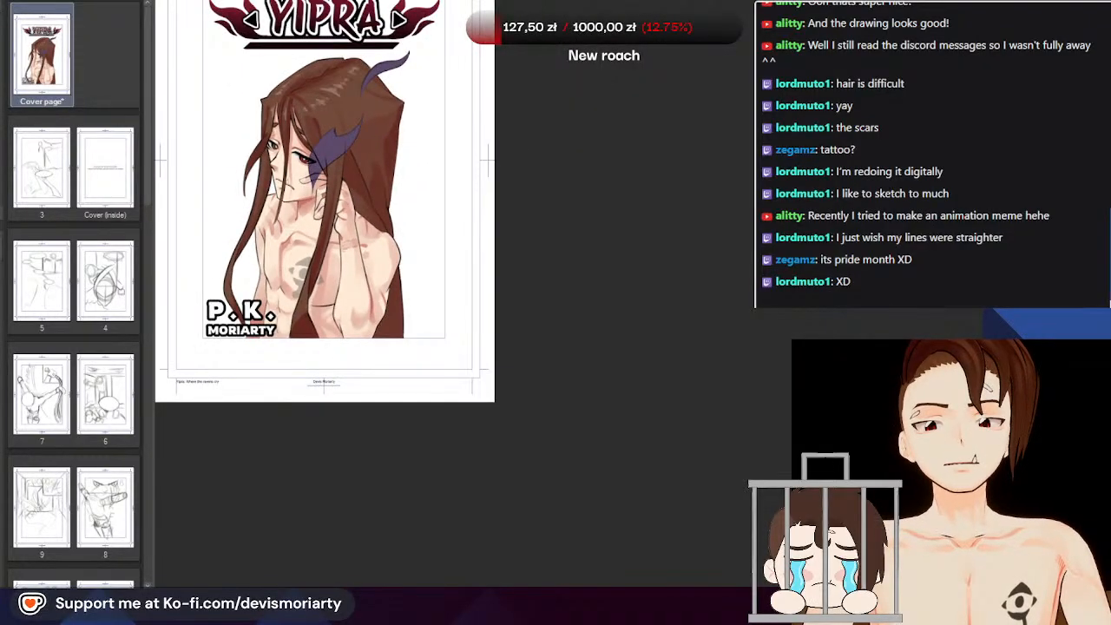
scroll(492, 303, "down", 5)
scroll(313, 209, "up", 3)
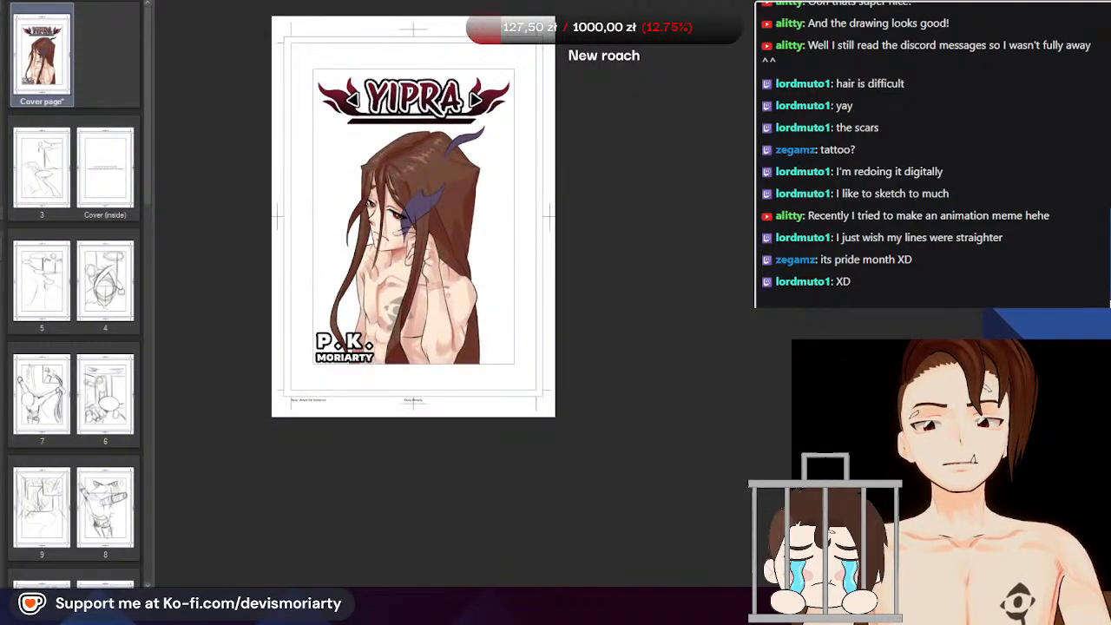
scroll(418, 102, "up", 3)
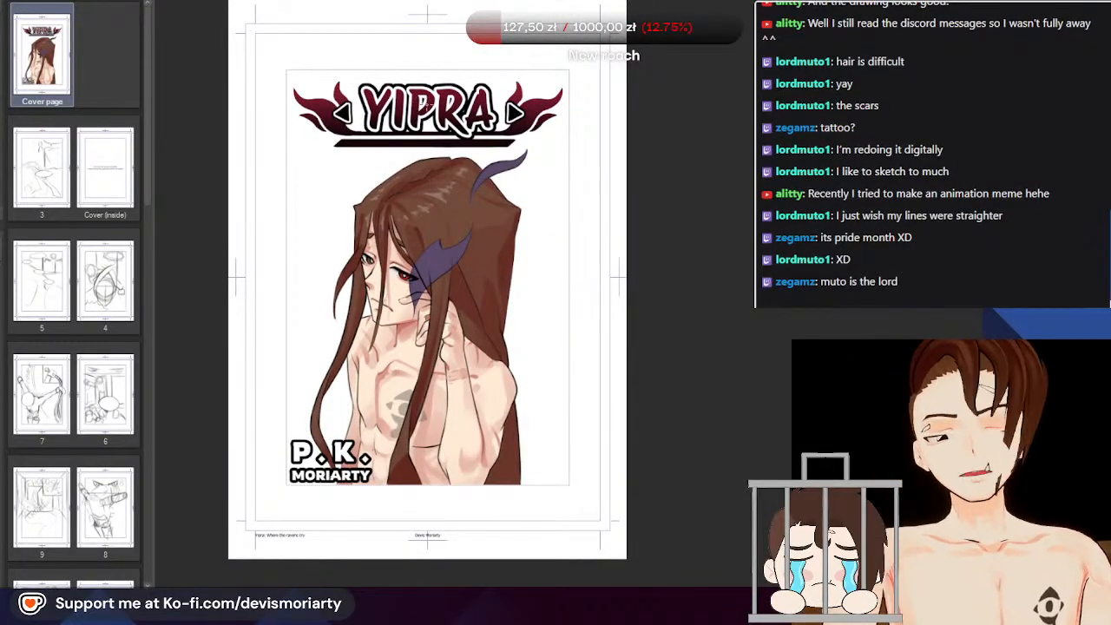
key("ctrl+z")
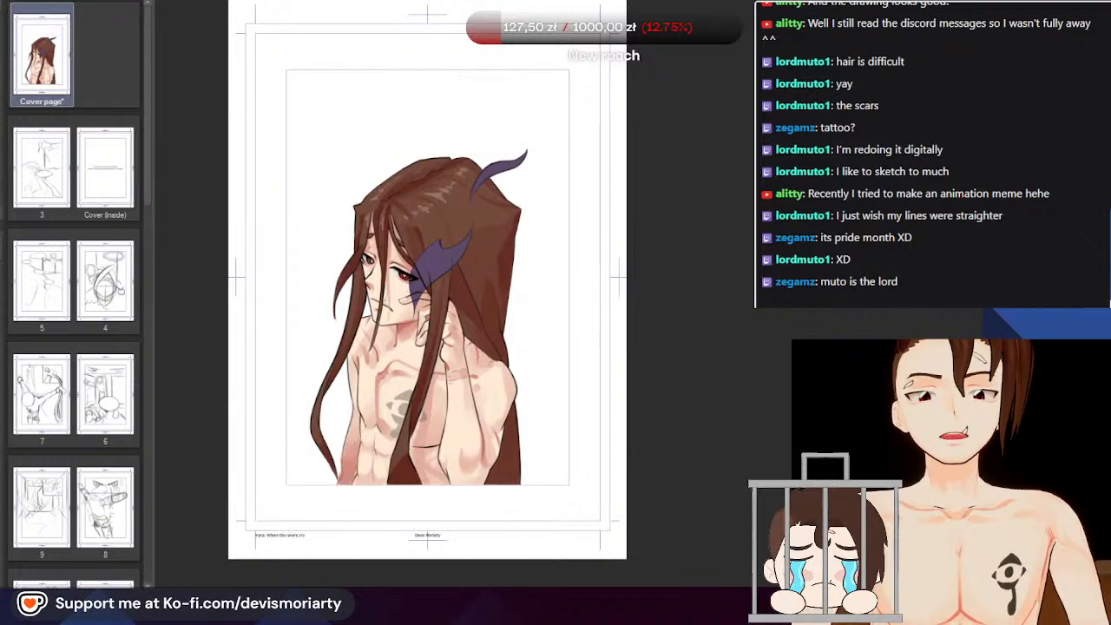
key("ctrl+y")
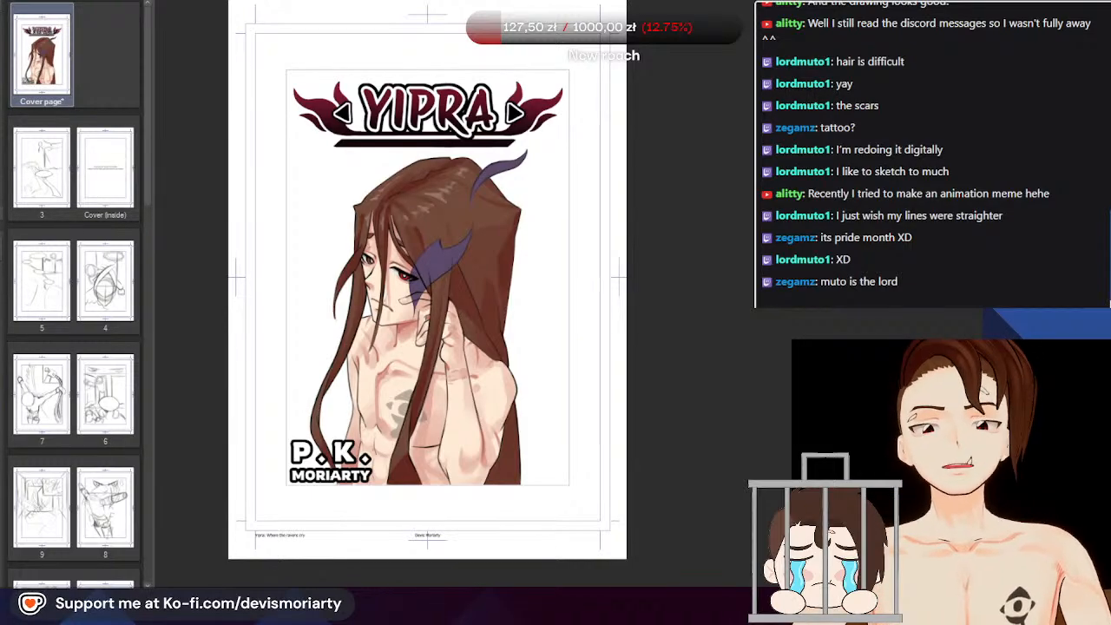
scroll(244, 335, "up", 1)
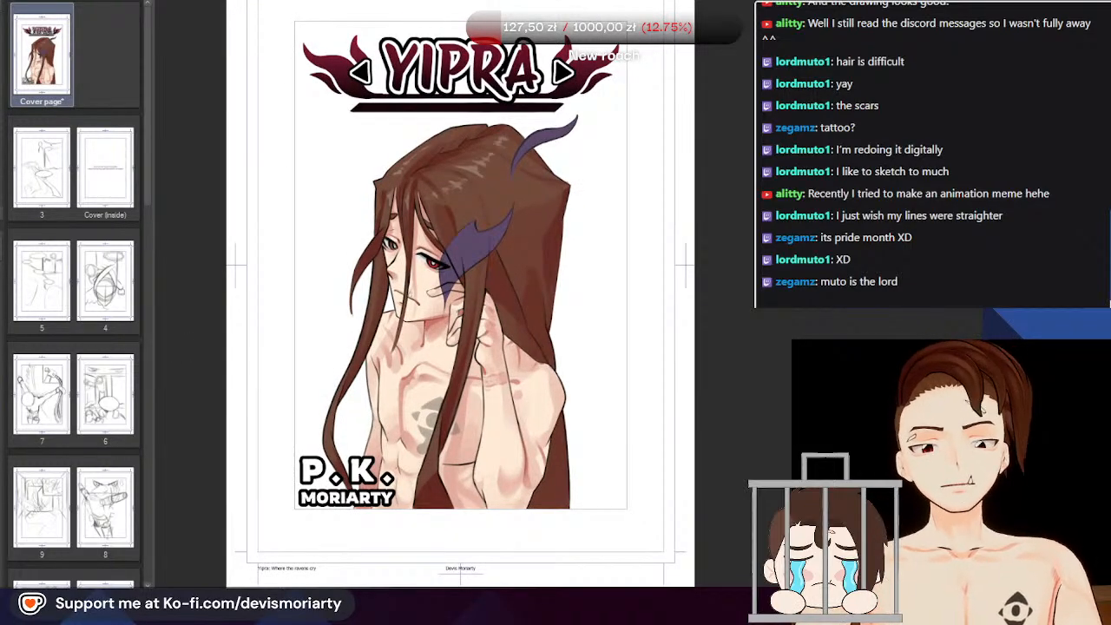
scroll(649, 193, "down", 2)
scroll(644, 350, "up", 3)
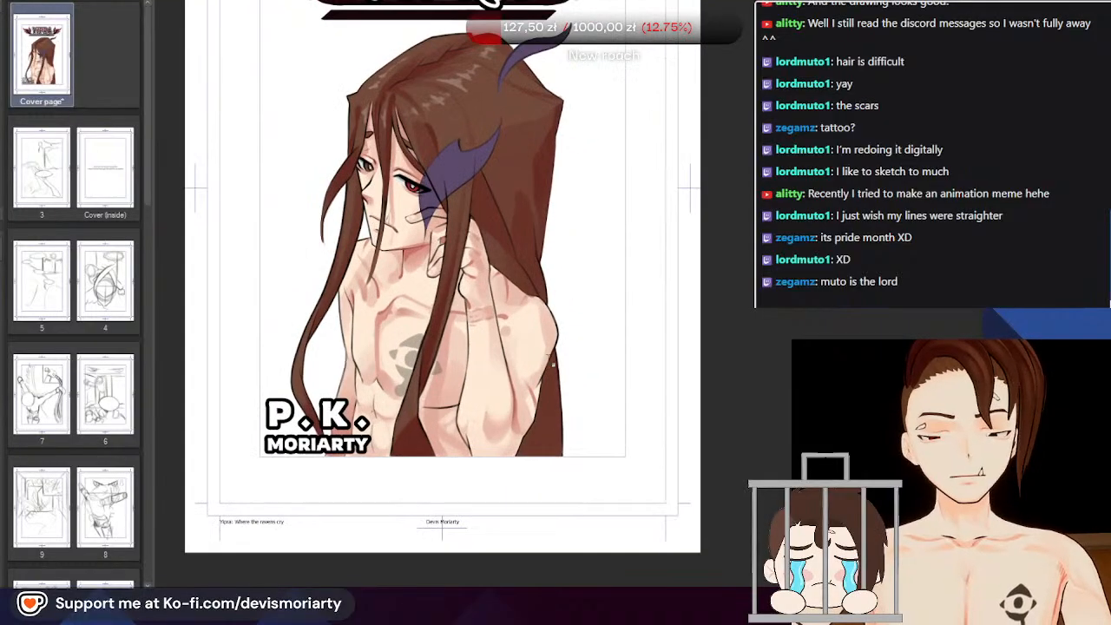
Add the number "1" as a grey text on the cover and enlarge it several times
key("ctrl+t")
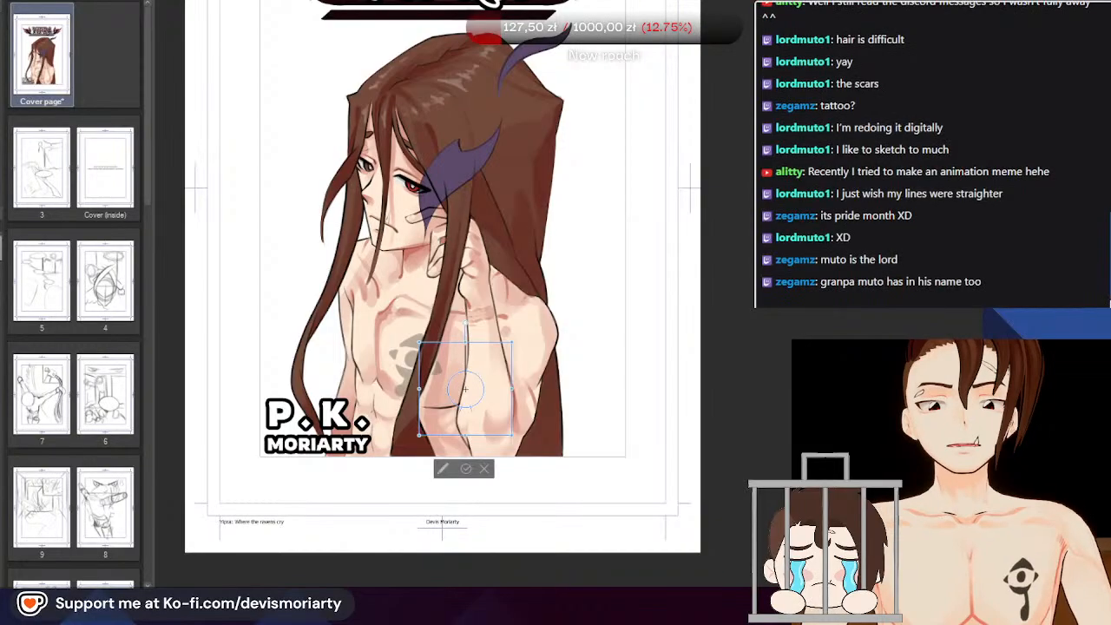
scroll(538, 303, "down", 1)
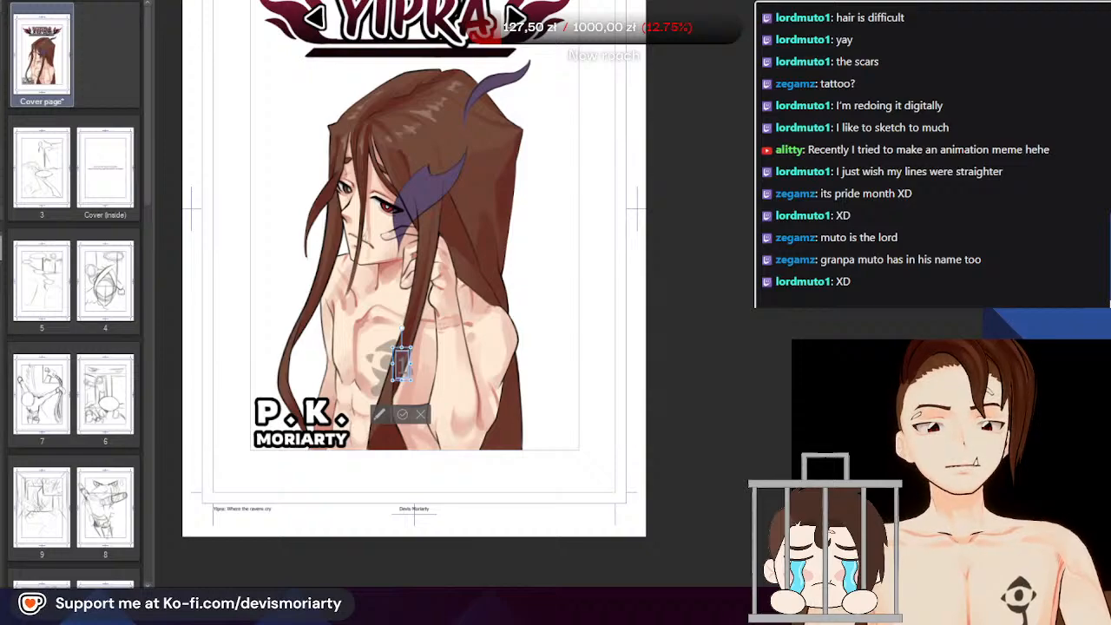
left_click_drag(412, 363, 408, 364)
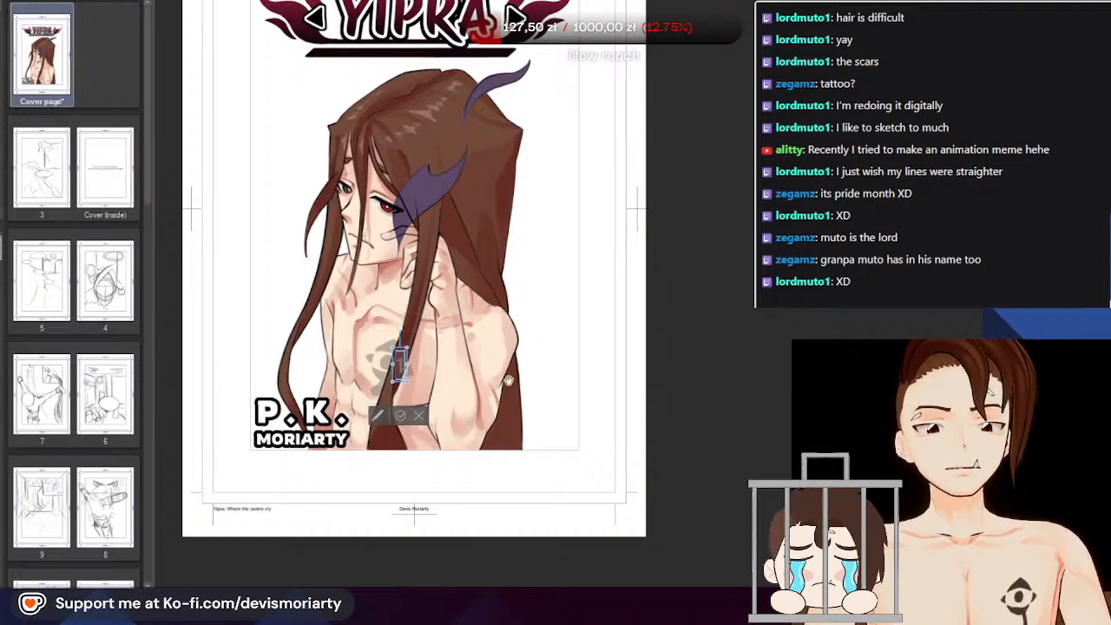
scroll(511, 379, "up", 2)
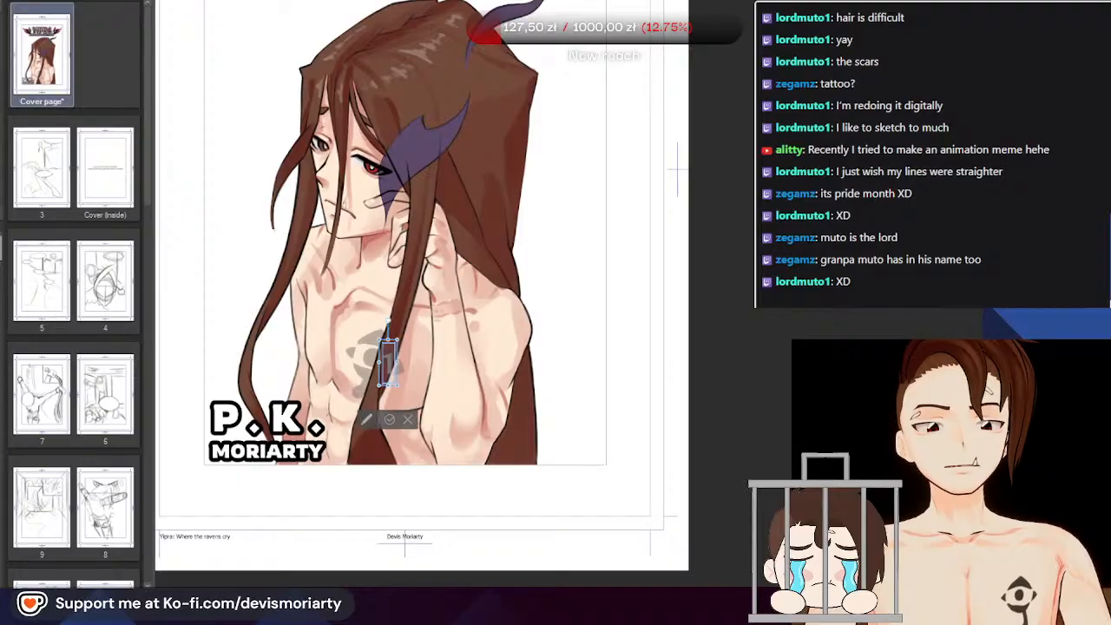
left_click_drag(388, 381, 410, 525)
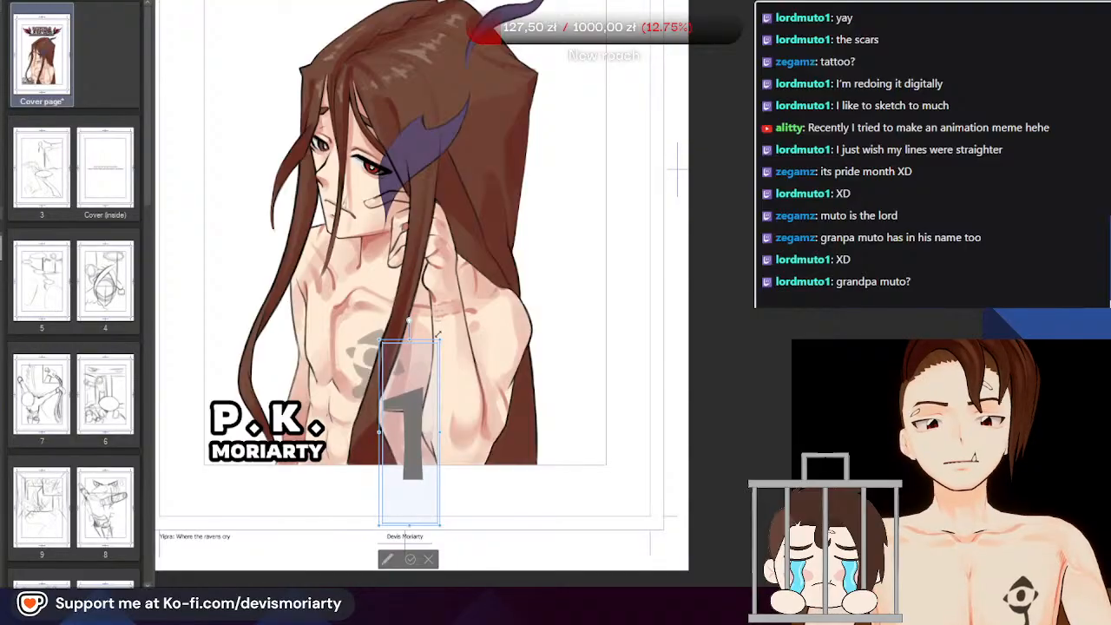
Move the number "1" into the blank area beside the character's head, below the YIPRA title, and confirm its placement
left_click_drag(438, 334, 498, 281)
scroll(480, 312, "down", 2)
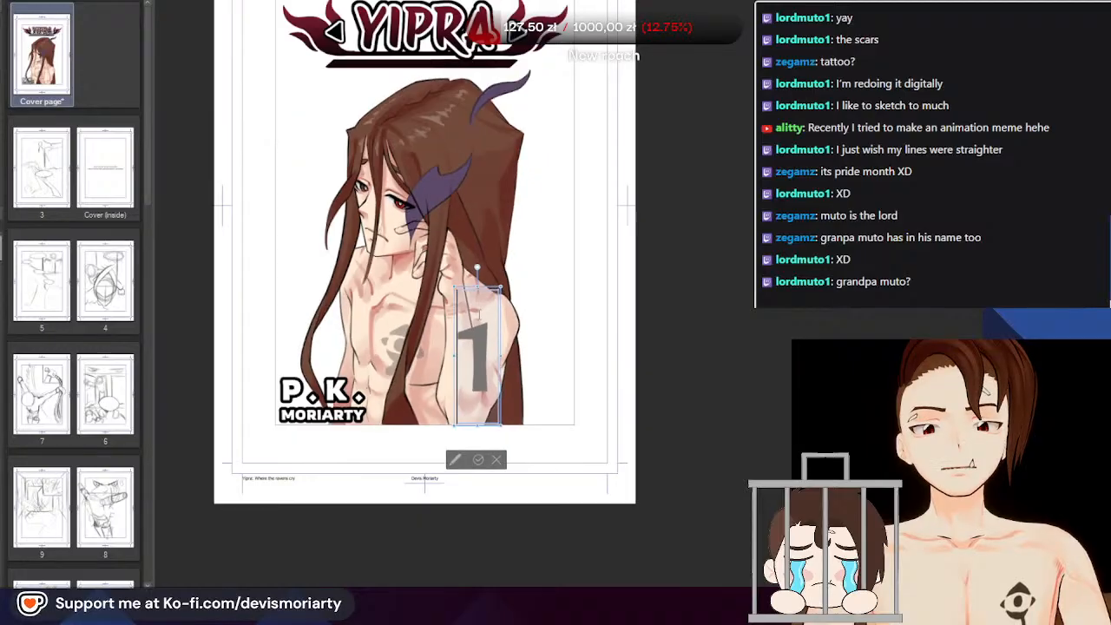
left_click_drag(500, 437, 461, 414)
scroll(460, 414, "up", 1)
scroll(433, 441, "down", 3)
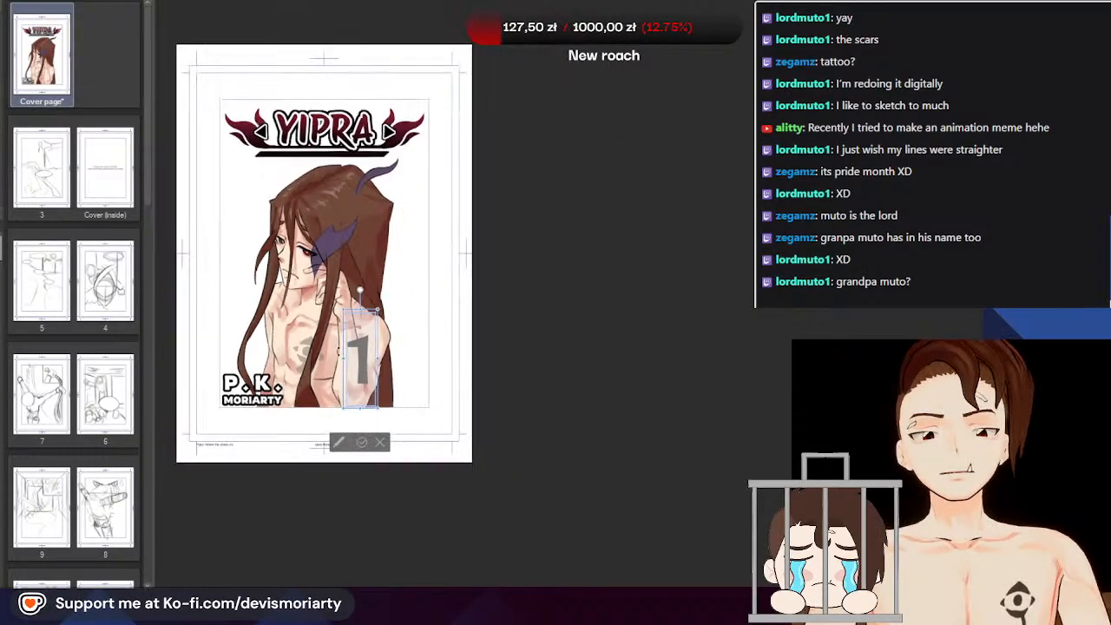
scroll(389, 287, "up", 2)
scroll(389, 347, "down", 1)
scroll(382, 373, "up", 1)
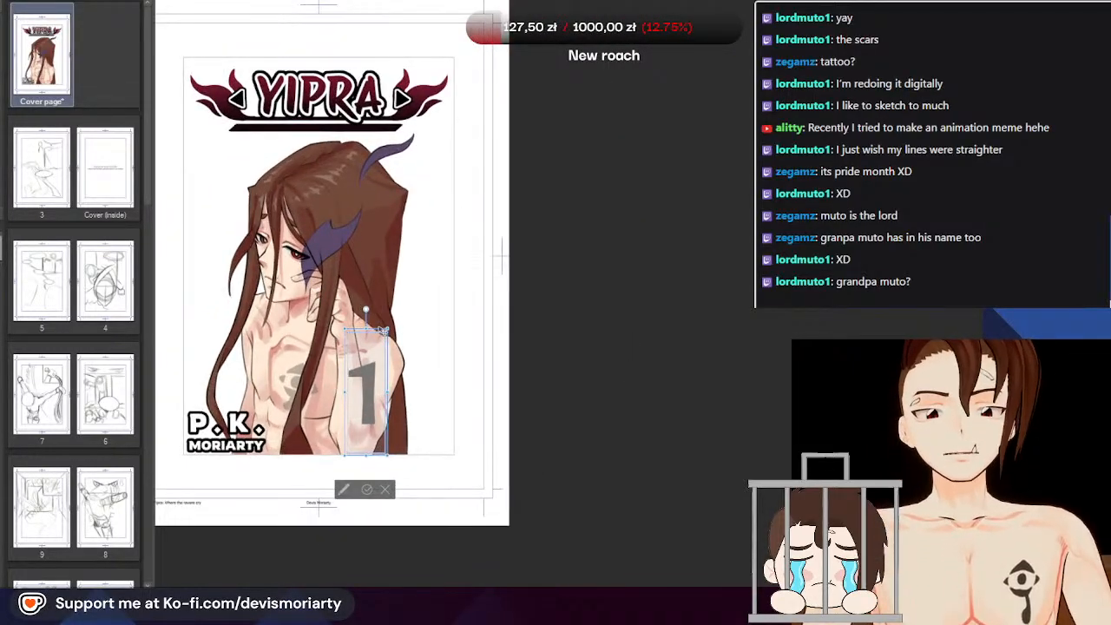
left_click_drag(382, 331, 231, 130)
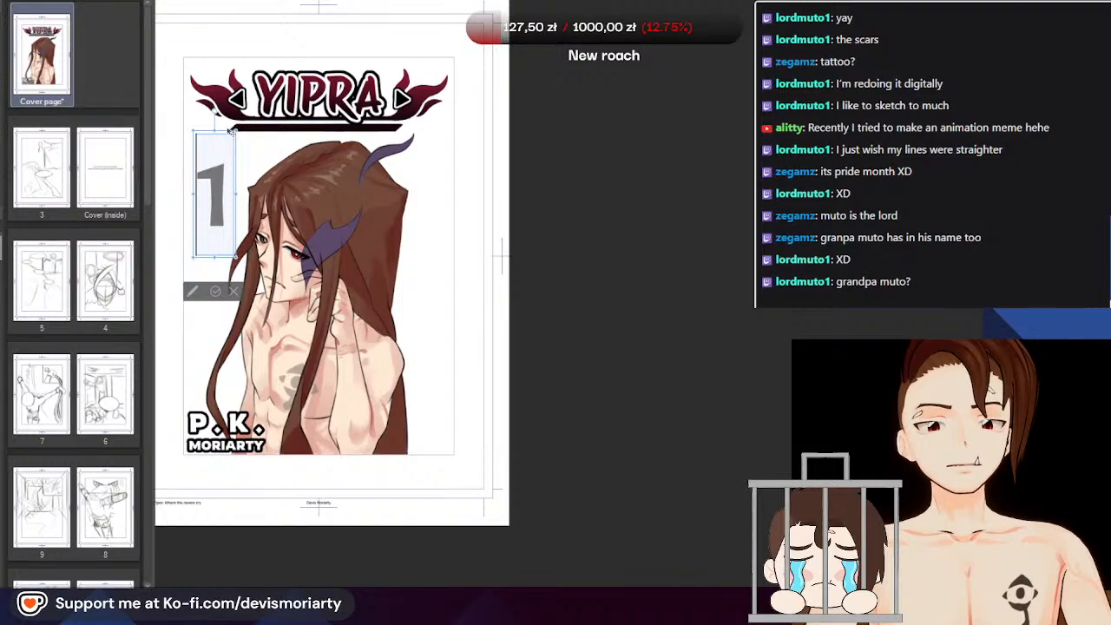
left_click(215, 293)
scroll(491, 295, "down", 1)
scroll(335, 345, "up", 2)
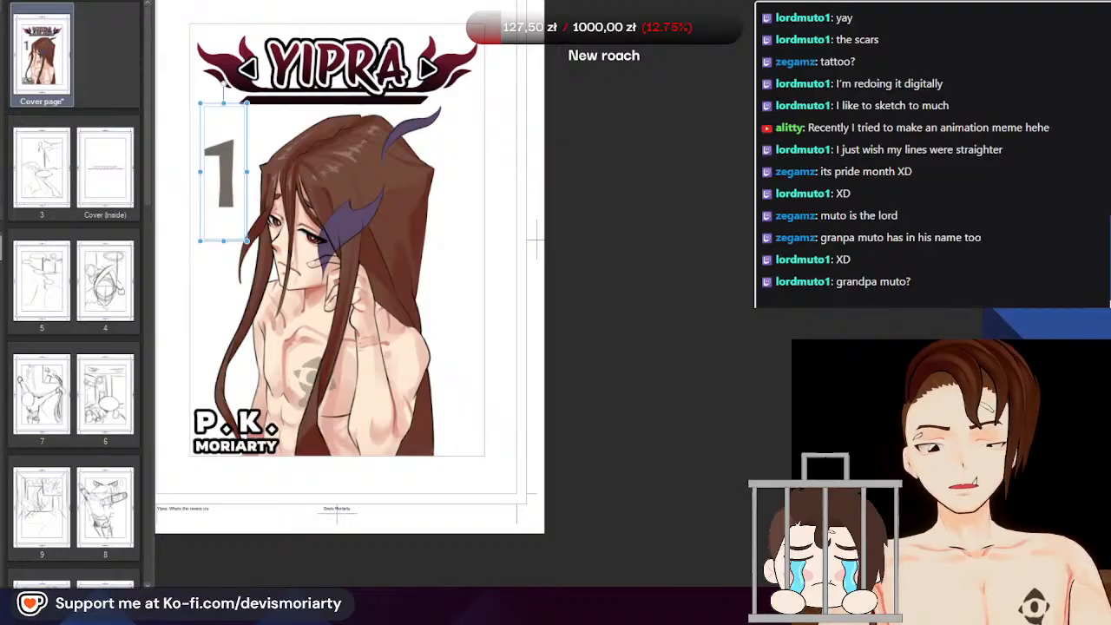
scroll(350, 252, "down", 1)
scroll(350, 252, "up", 1)
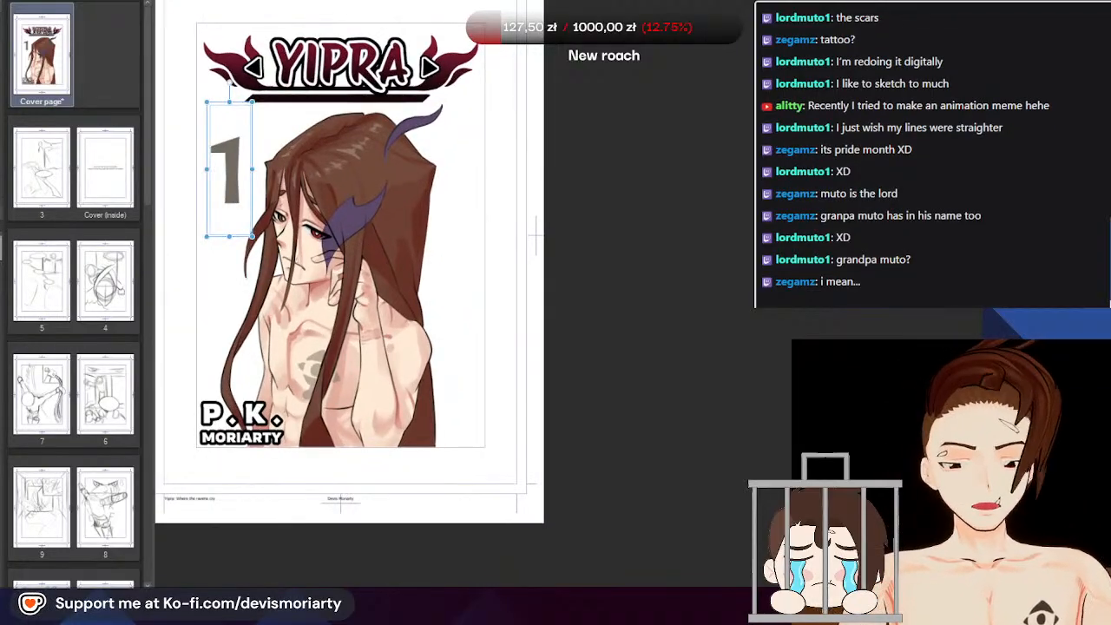
Add a new text reading "AWAKE" in capitals across the character's chest above the author lettering
left_click(301, 414)
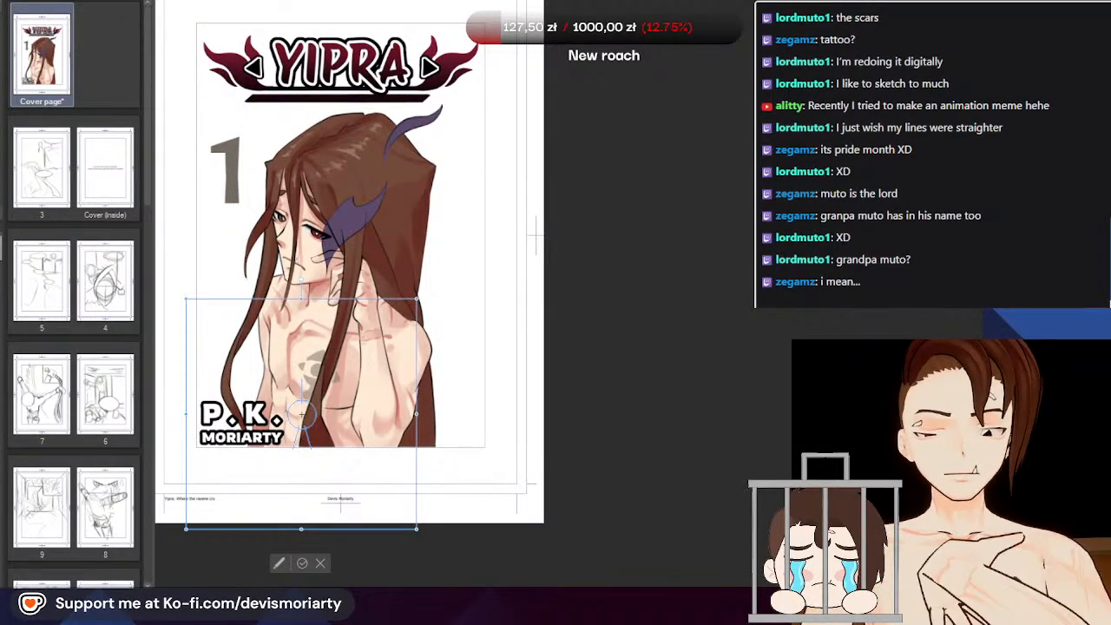
key("ctrl+z")
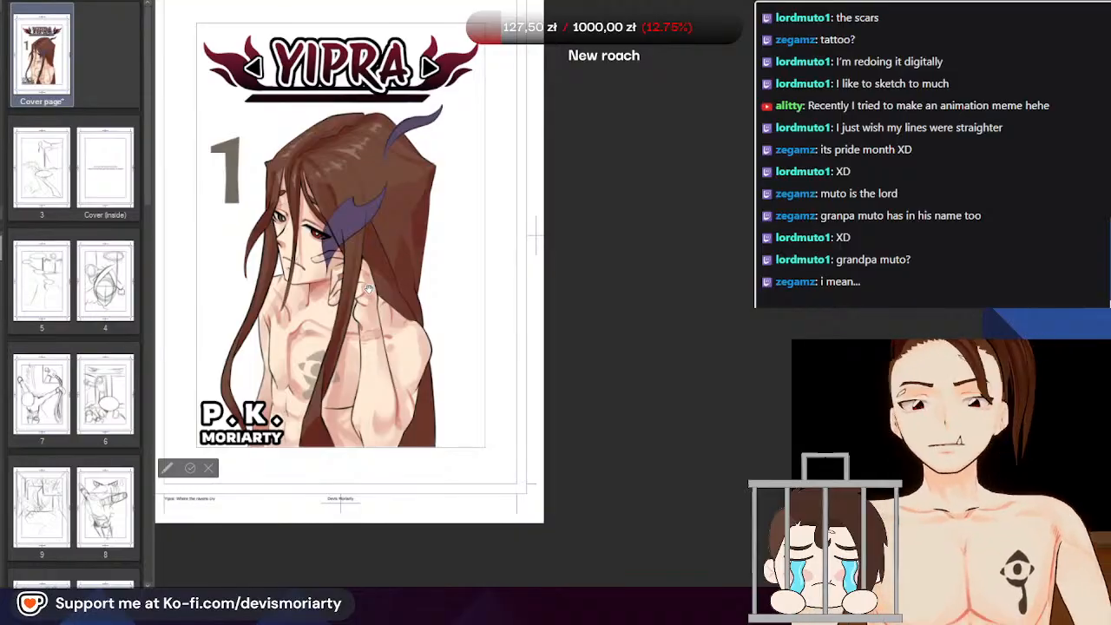
type("a")
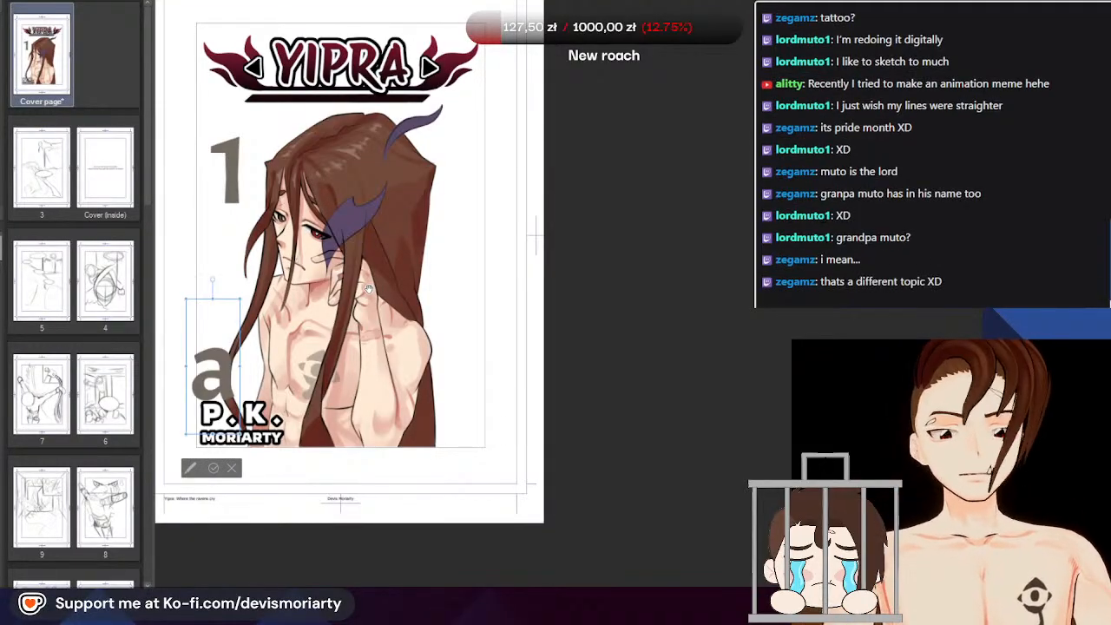
key("BackSpace")
type("Awake")
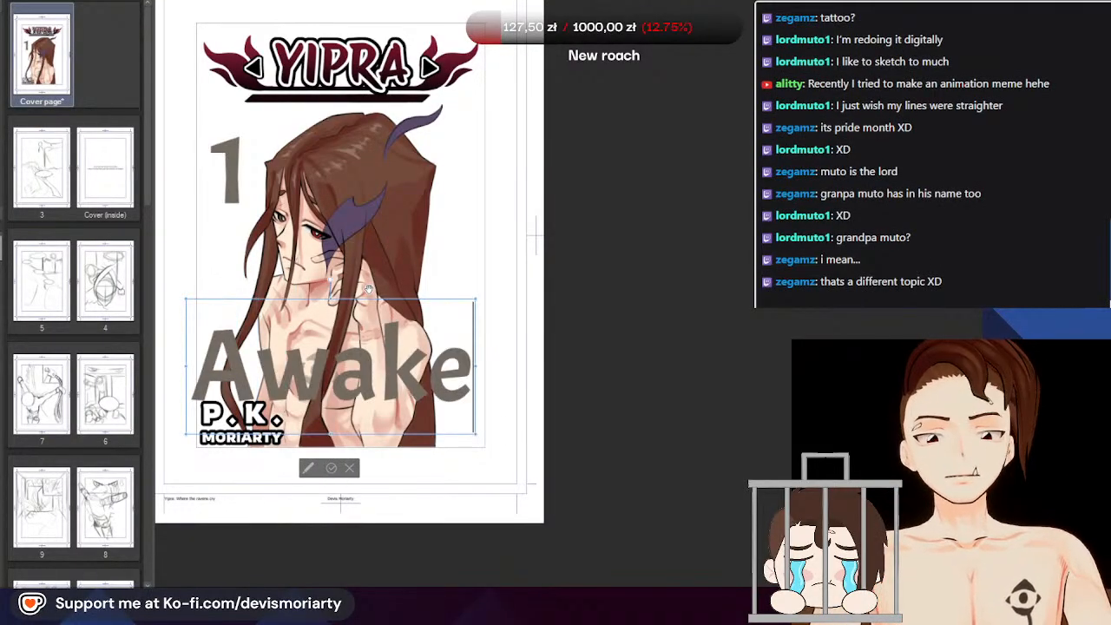
key("BackSpace")
key("BackSpace")
key("BackSpace")
key("BackSpace")
type("WAKE")
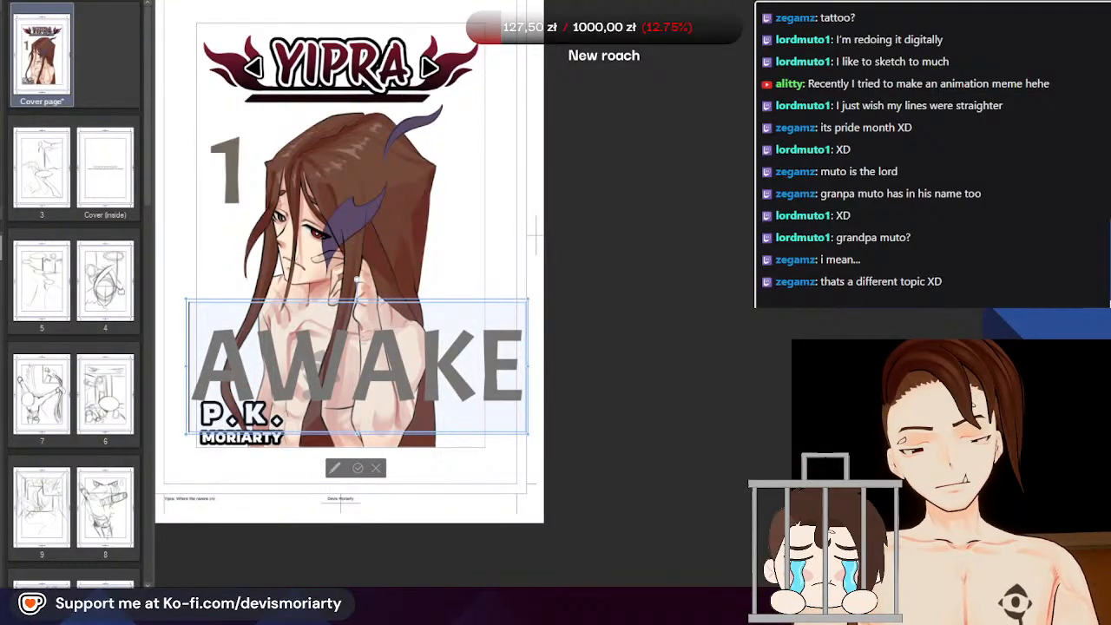
Shrink the "AWAKE" text to a small label beside the character's chest, above the author lettering
left_click_drag(528, 434, 302, 347)
scroll(289, 318, "up", 3)
scroll(289, 317, "down", 3)
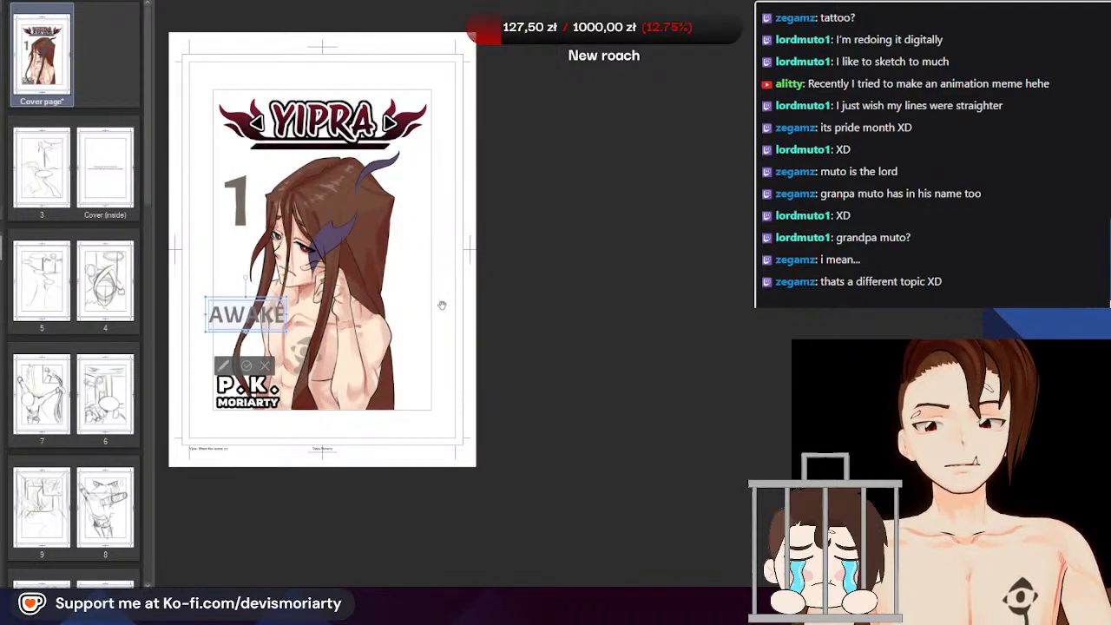
scroll(441, 306, "up", 1)
scroll(372, 273, "down", 1)
scroll(279, 284, "up", 1)
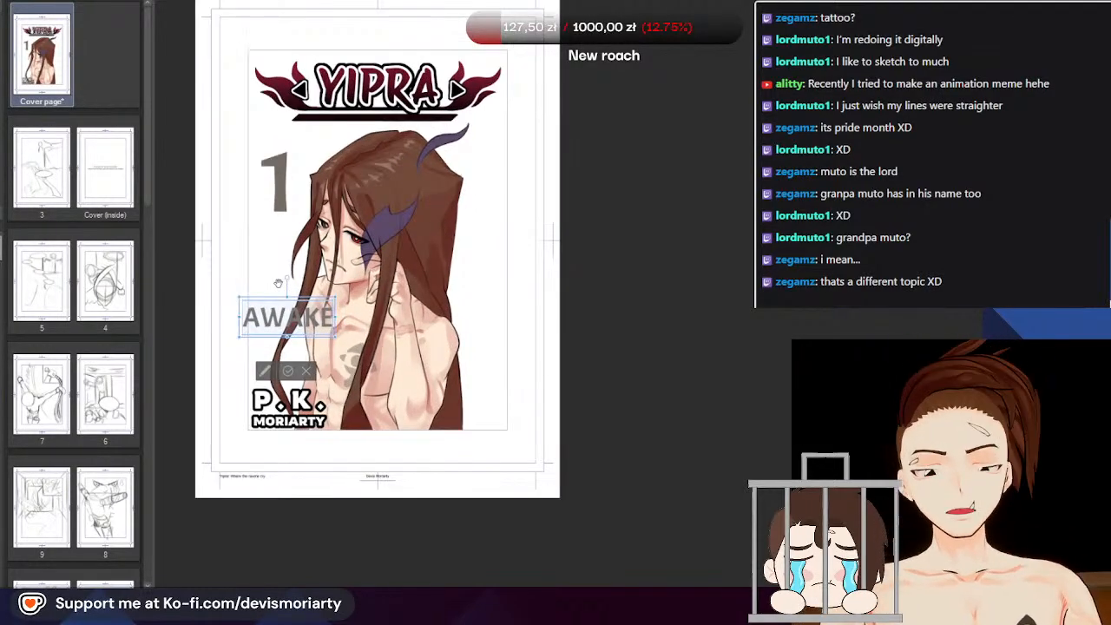
Complete the subtitle to read "AWAKE AND BURN" with "BLACK FLAME" on a second line
type("AND")
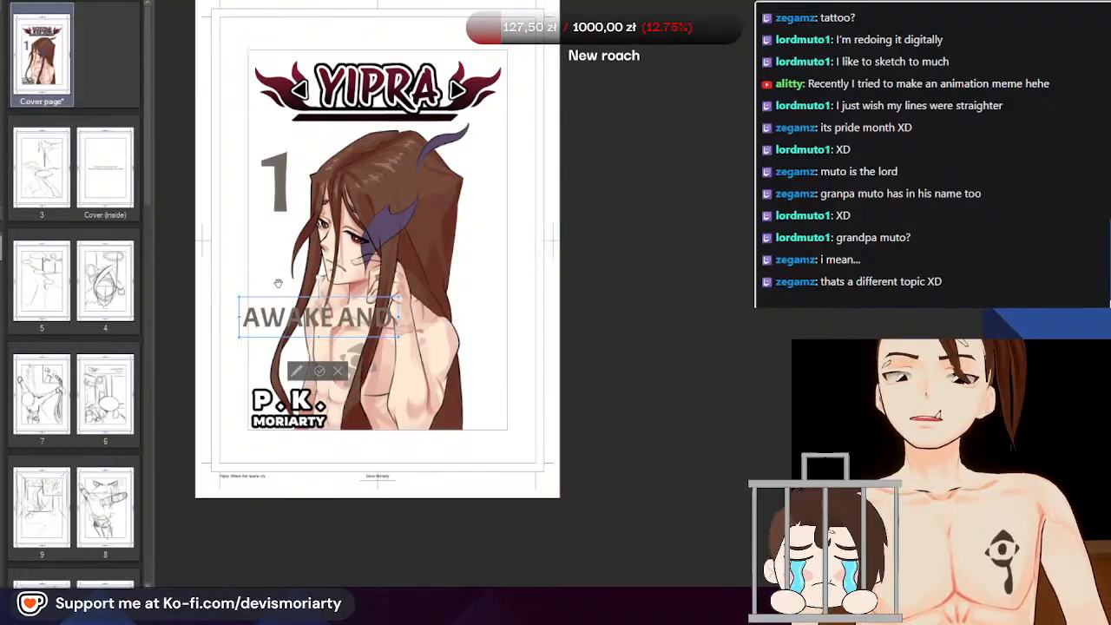
type(" BURN")
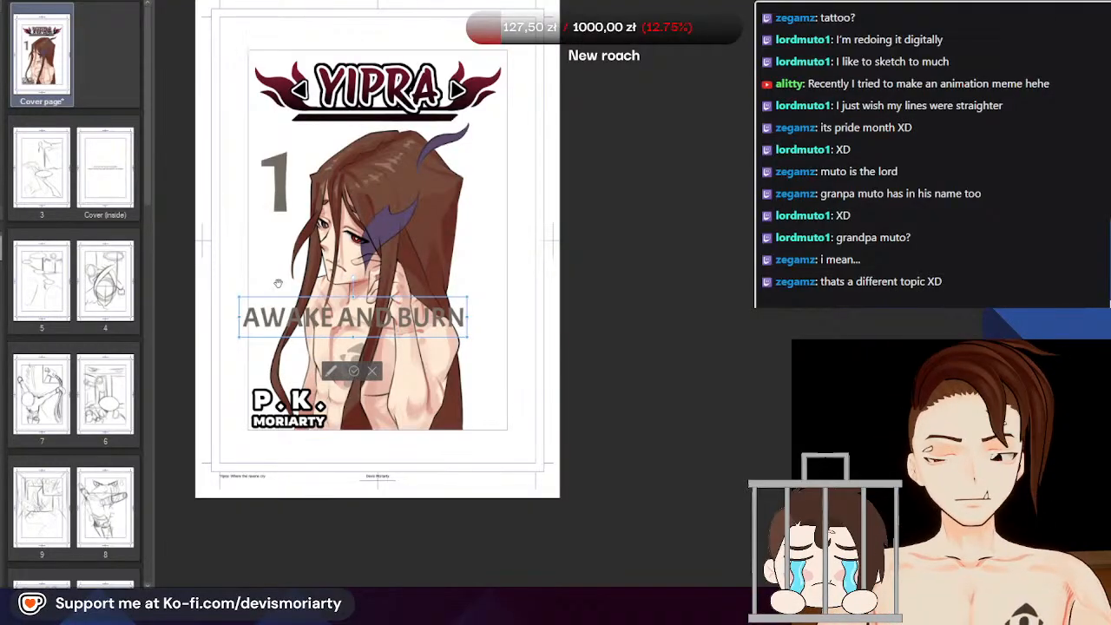
type(" BLACK F")
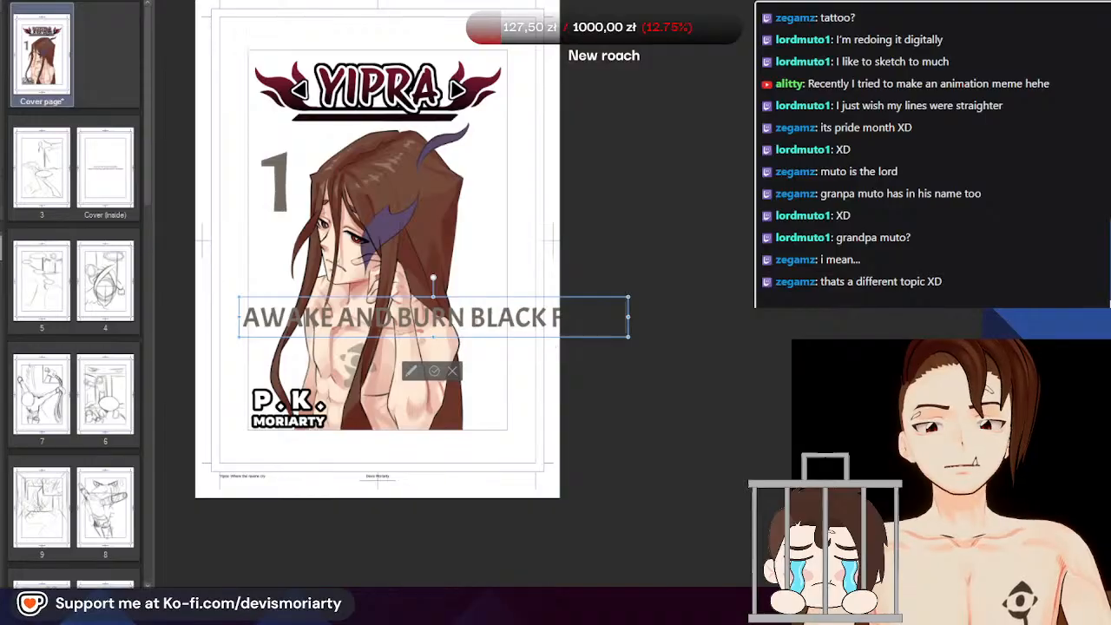
Rotate the subtitle to read vertically upward and move it into the blank strip beside the character's raised arm
mouse_move(628, 317)
left_mouse_down()
mouse_move(473, 317)
mouse_move(452, 221)
mouse_move(330, 110)
left_mouse_up()
scroll(408, 333, "up", 1)
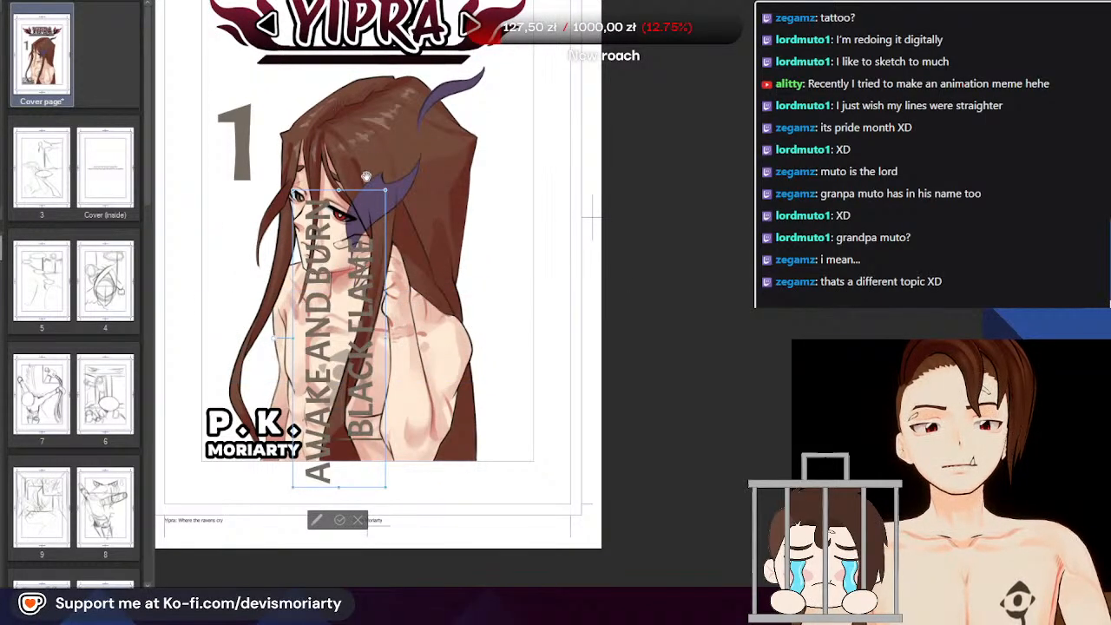
left_click_drag(371, 191, 558, 167)
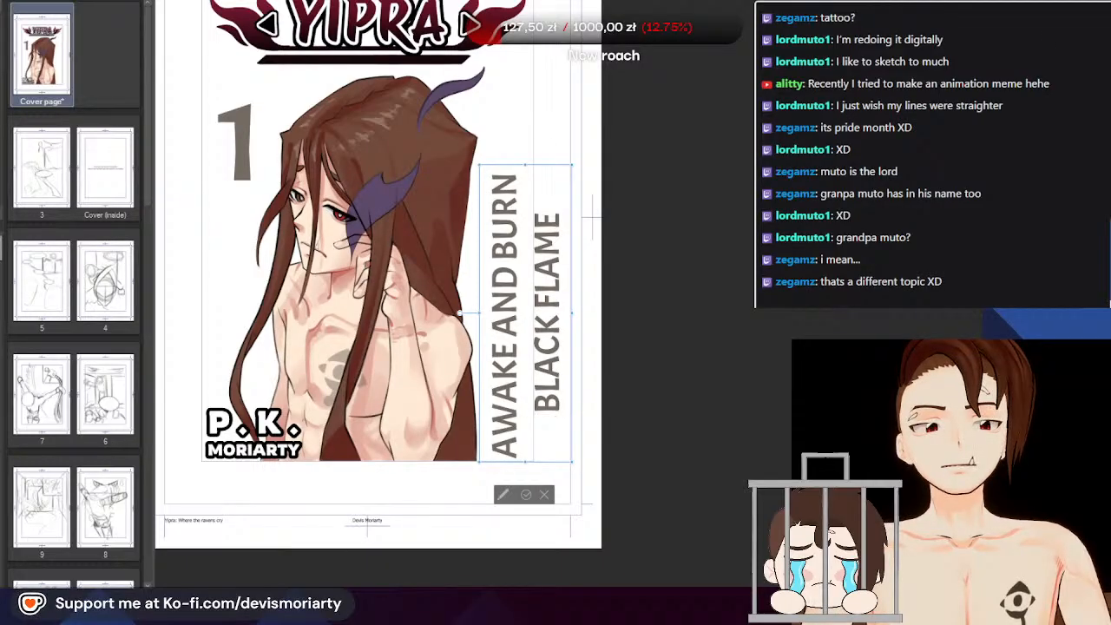
Reduce the vertical subtitle's size, fit it into the cover's lower corner beside the character's arm, and confirm the text
key("ctrl+a")
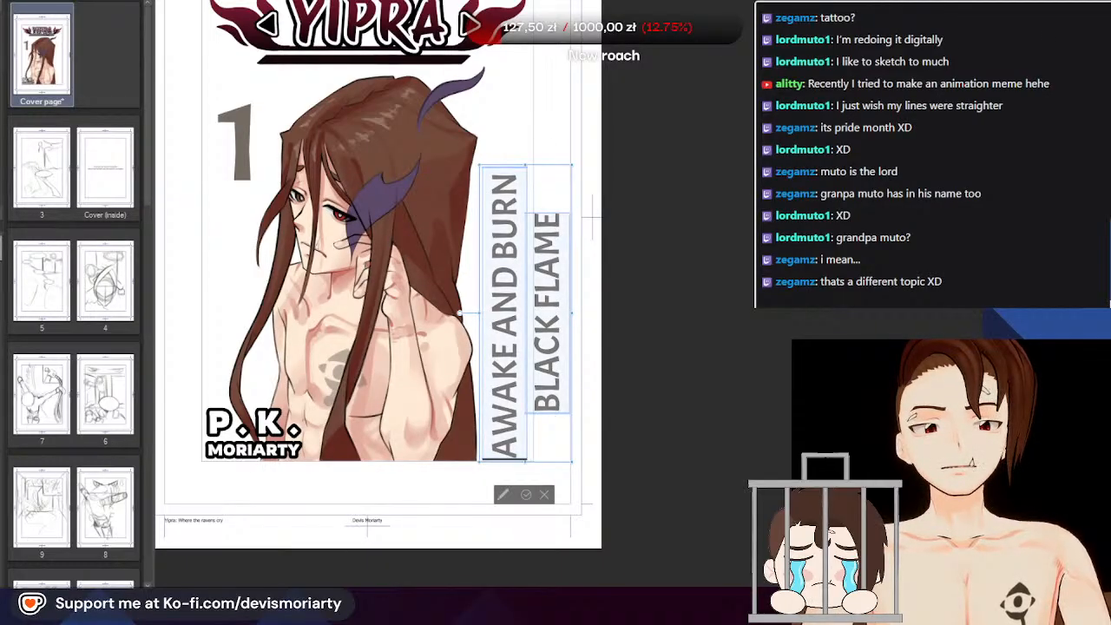
left_click_drag(571, 165, 533, 296)
scroll(540, 363, "up", 2)
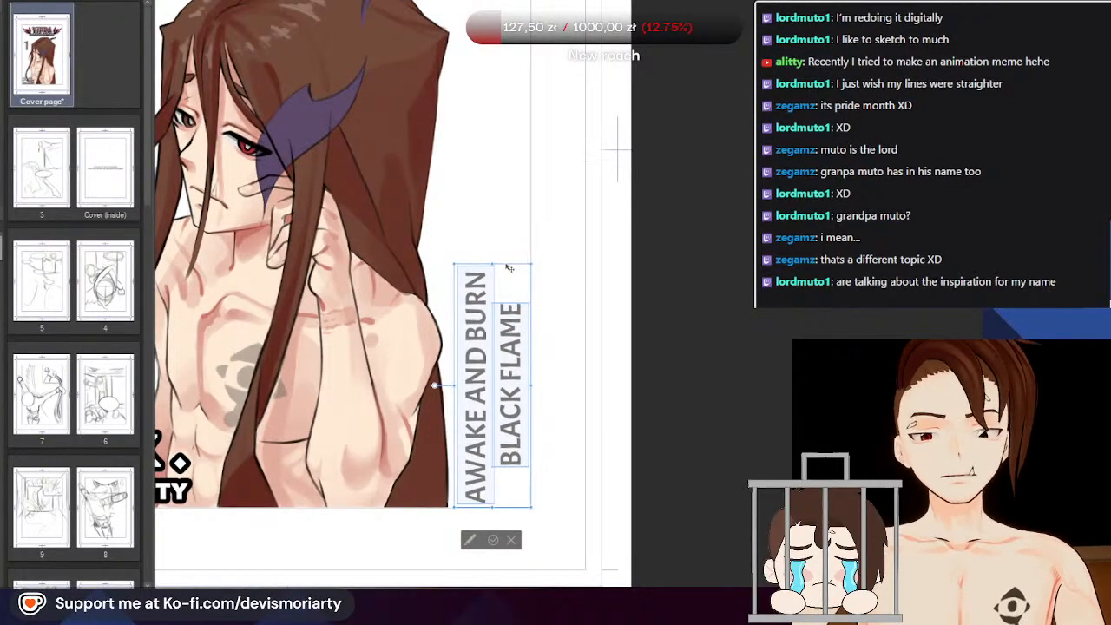
scroll(601, 309, "down", 2)
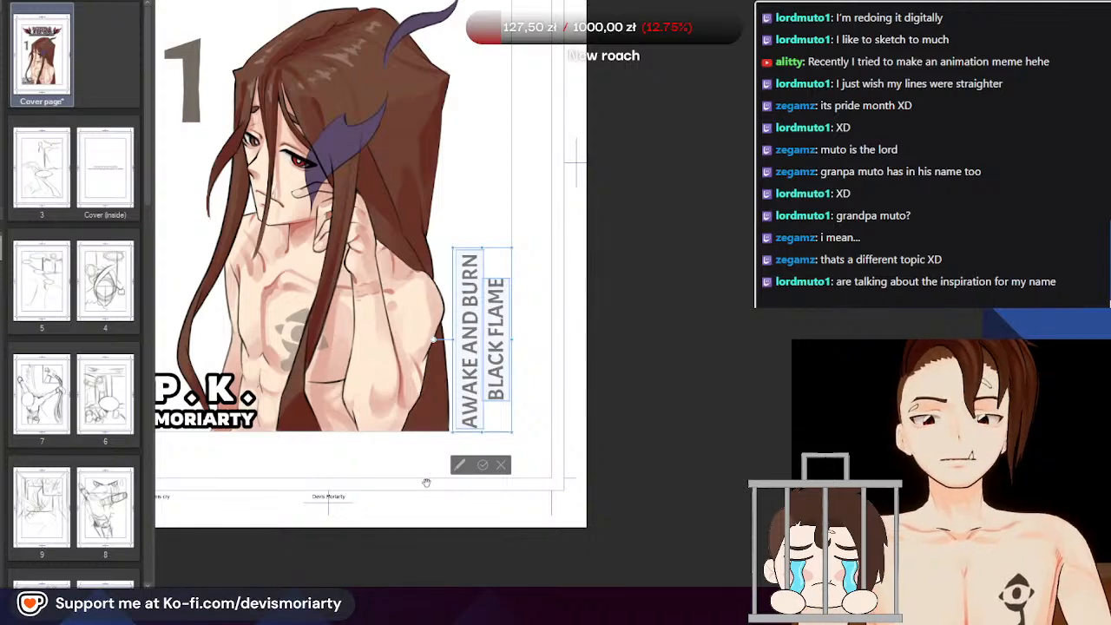
left_click(483, 468)
scroll(549, 203, "down", 2)
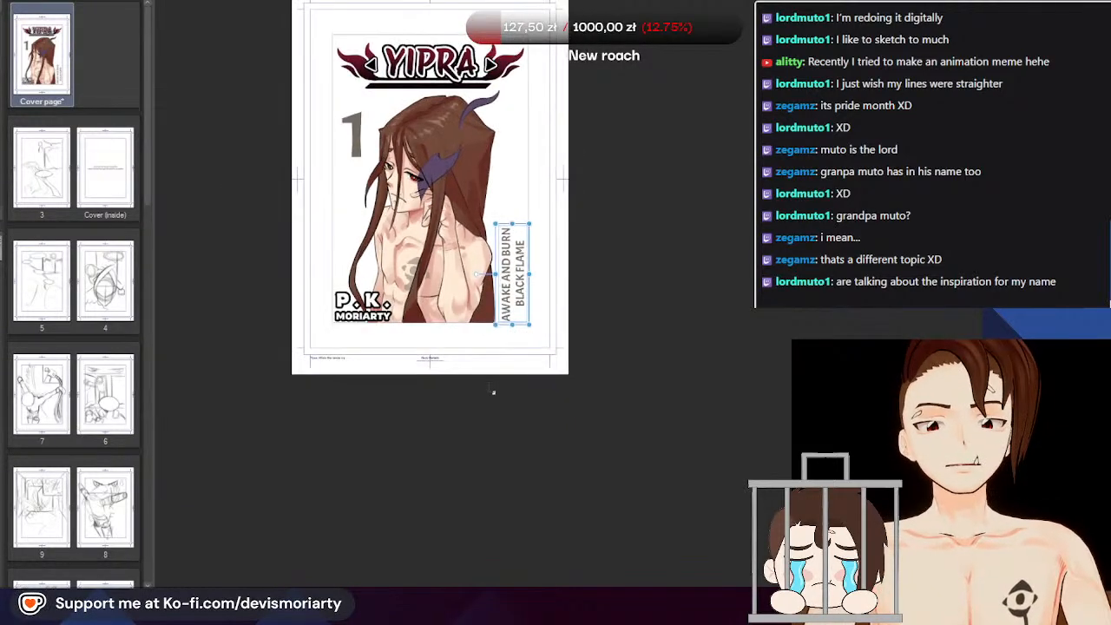
Reopen the volume number "1" for editing and give it a thick black outline
scroll(382, 60, "up", 2)
left_click(360, 204)
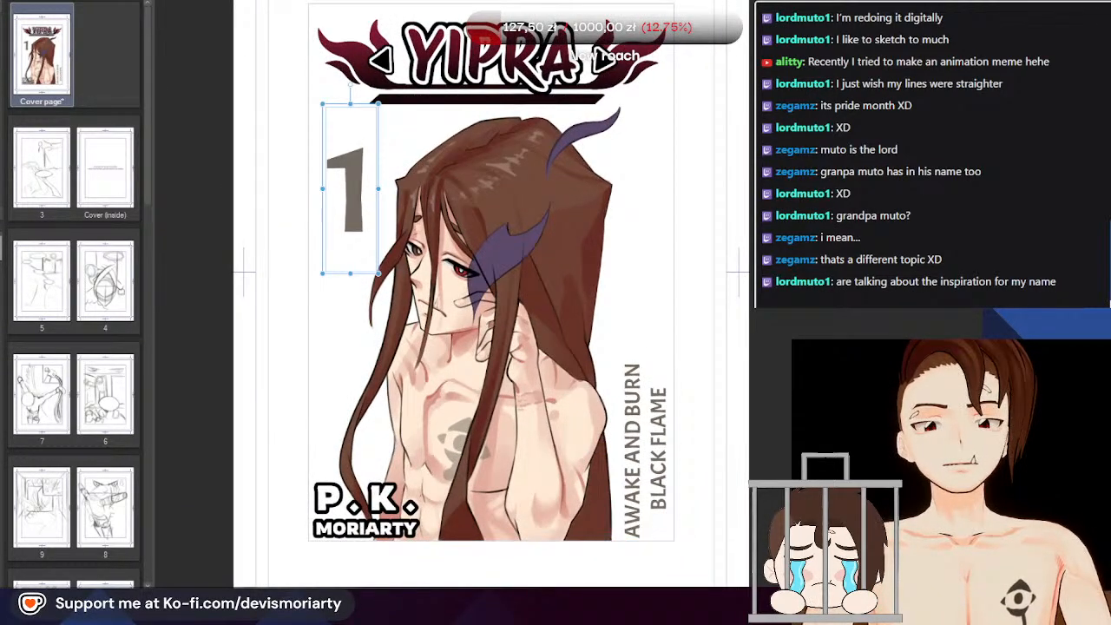
left_click(360, 204)
key("ctrl+a")
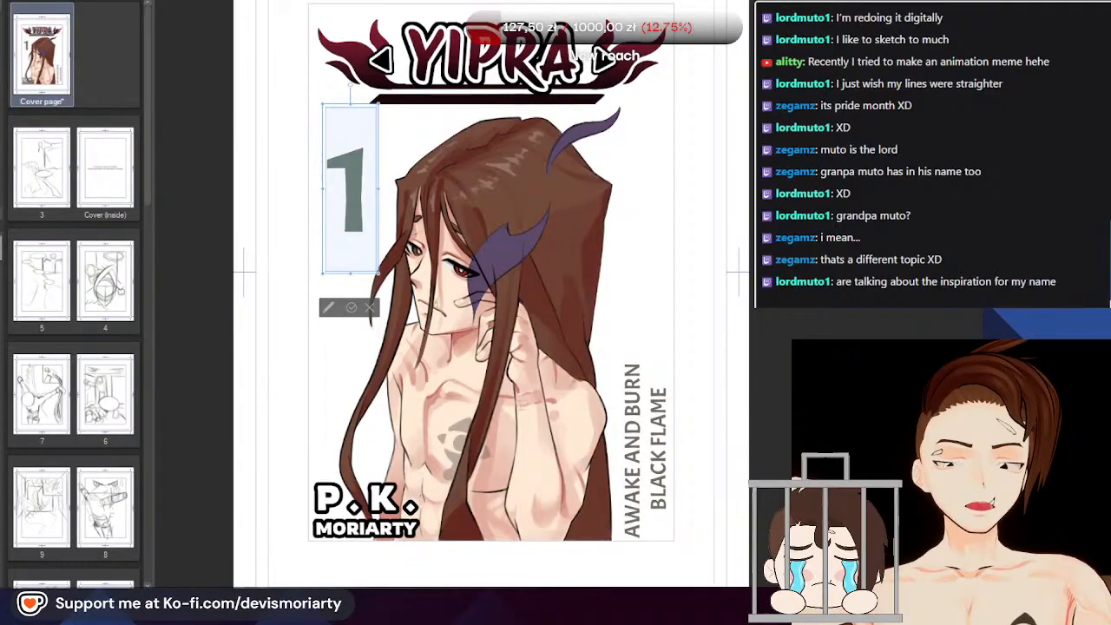
left_click_drag(418, 158, 367, 169)
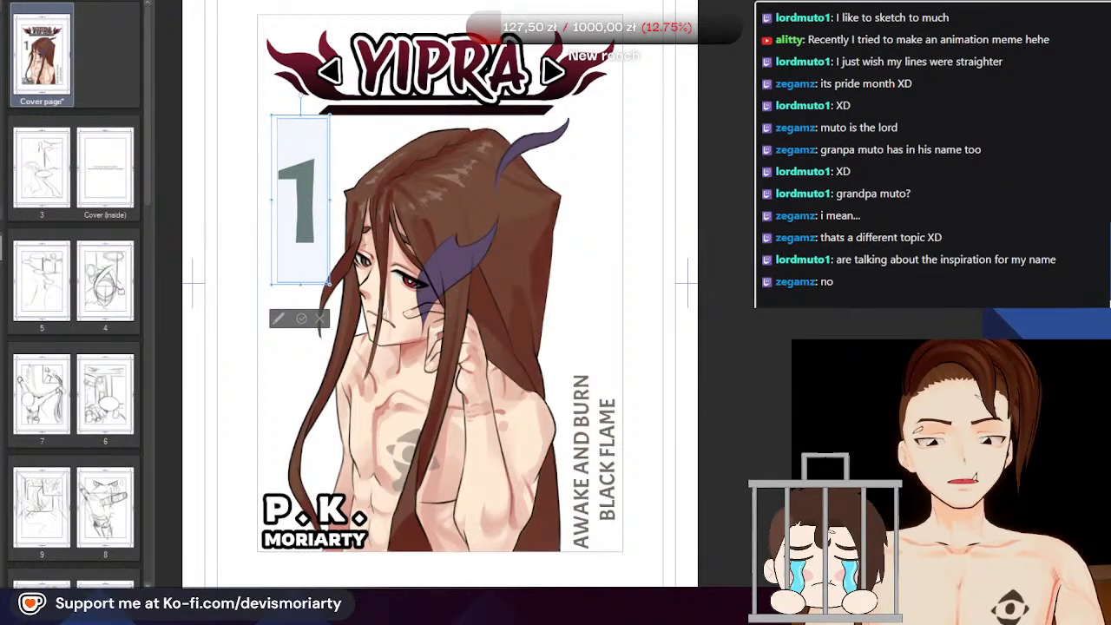
left_click(499, 488)
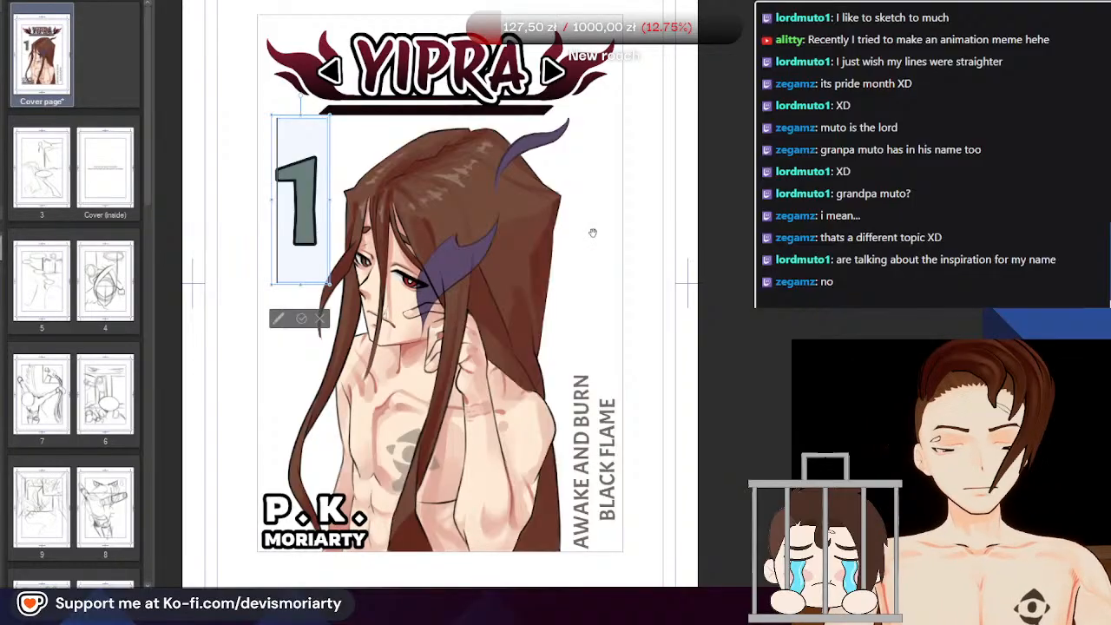
Examine how the outlined number "1" looks against the title and artwork on the whole cover
scroll(260, 139, "down", 3)
scroll(258, 107, "up", 2)
scroll(431, 93, "down", 4)
scroll(417, 174, "up", 2)
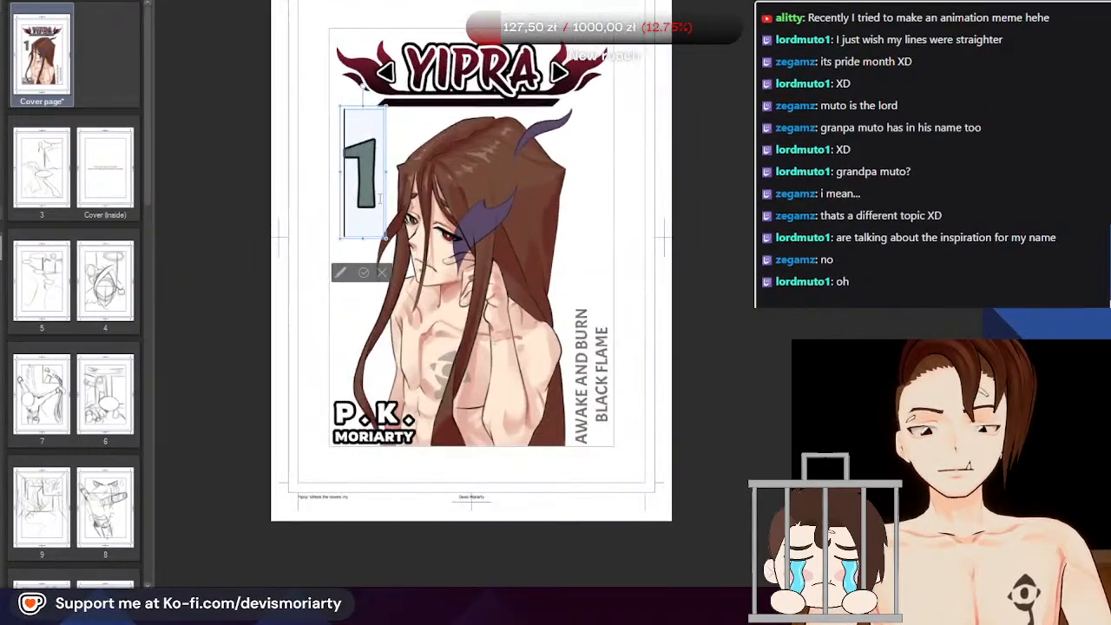
scroll(417, 173, "down", 4)
scroll(423, 117, "up", 3)
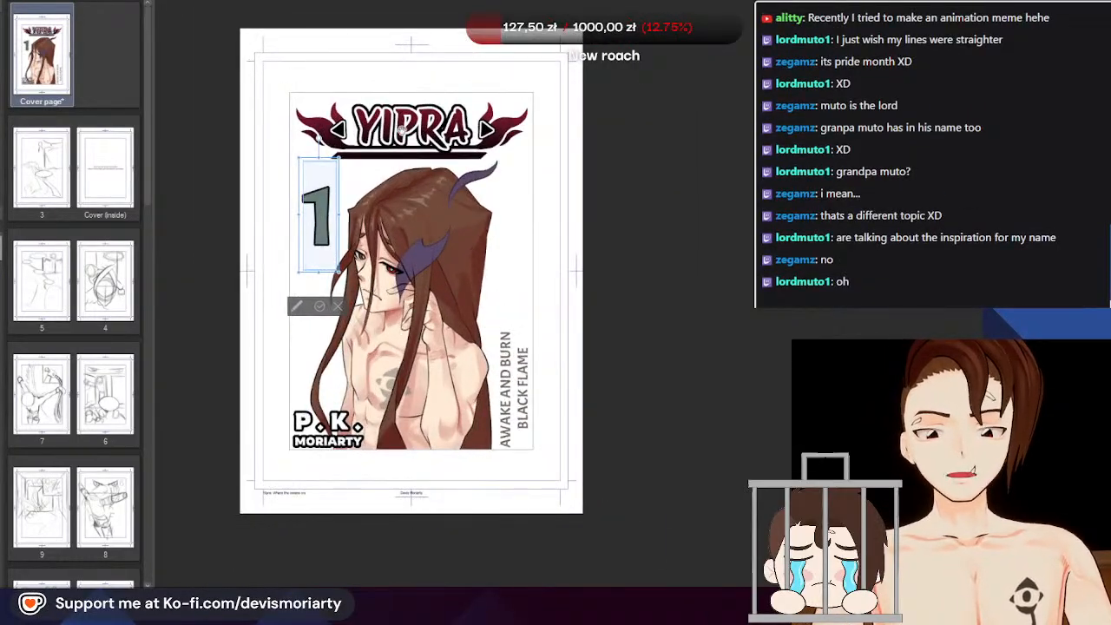
scroll(424, 117, "down", 2)
scroll(424, 118, "up", 3)
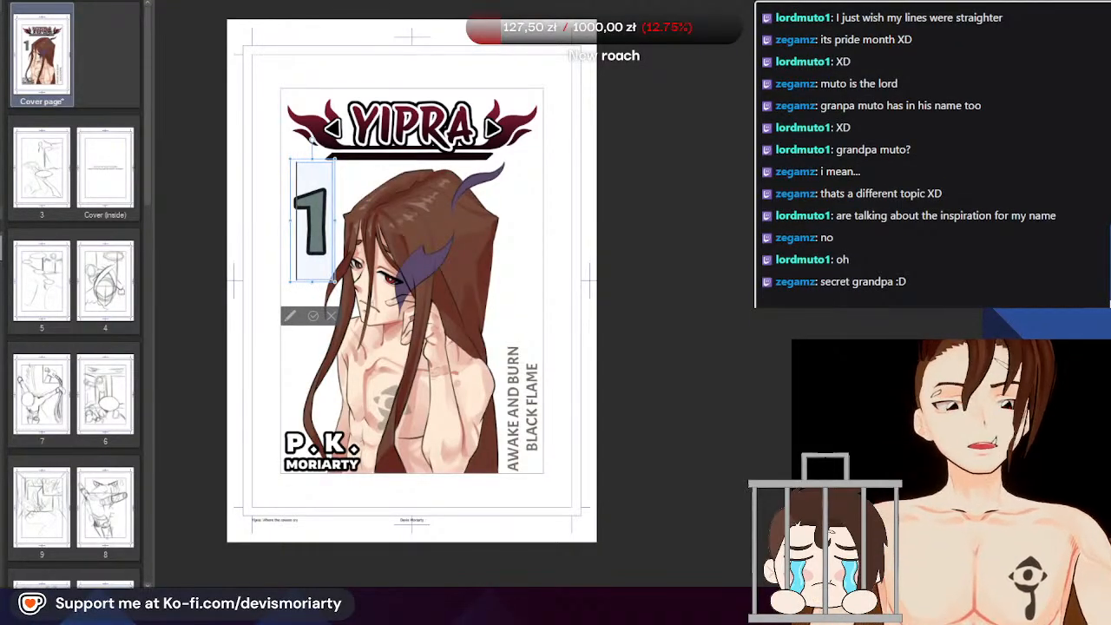
scroll(319, 200, "up", 4)
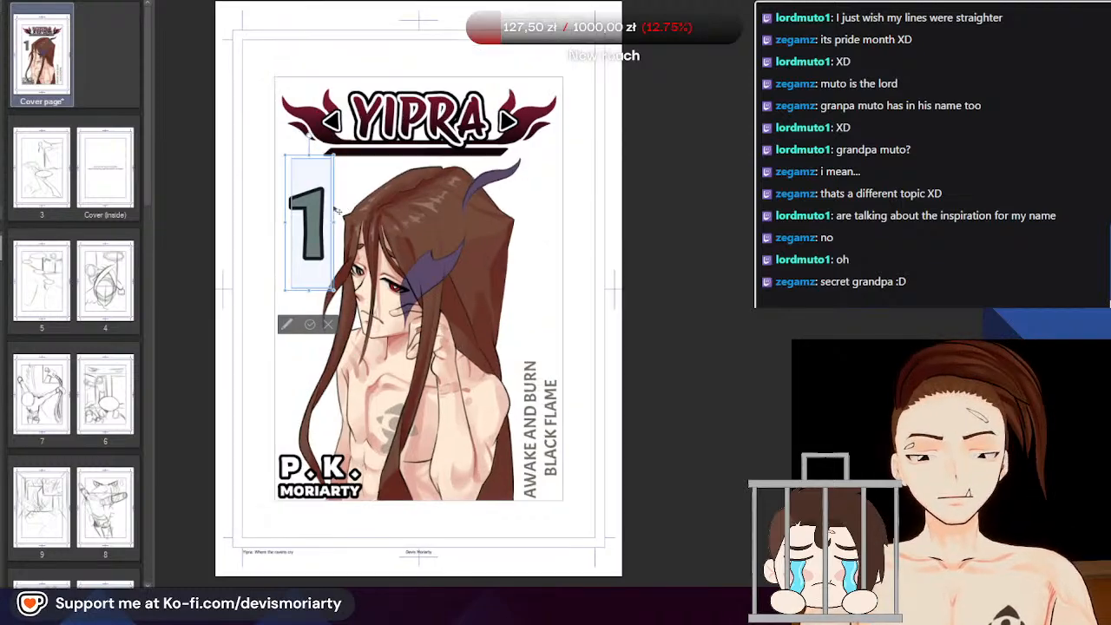
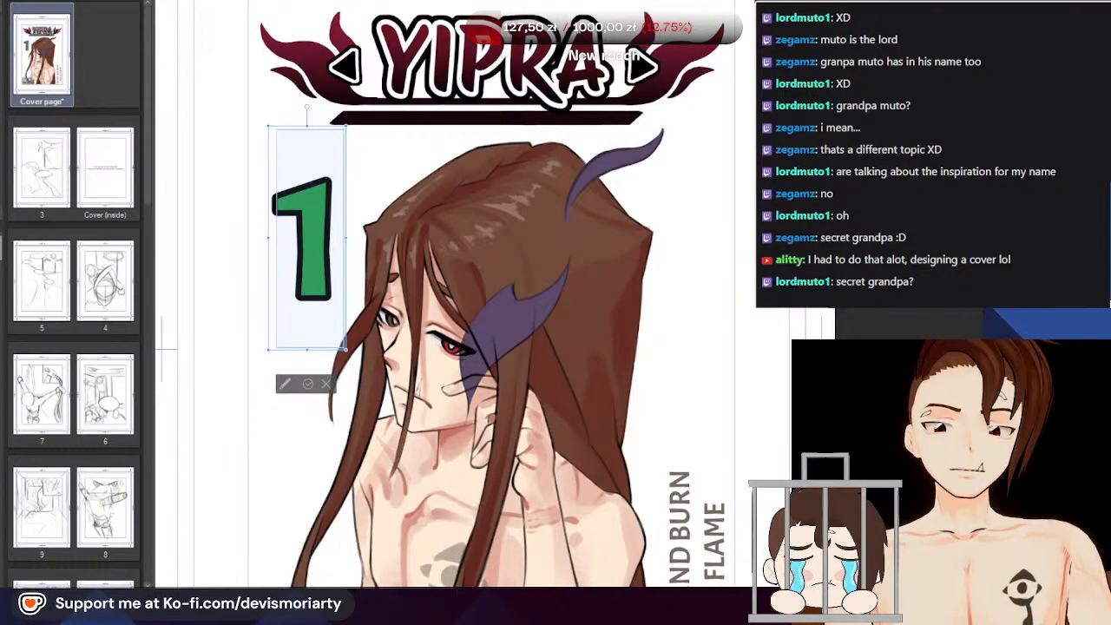
Change the fill of the number "1" to purple and confirm the text edit
left_click(730, 195)
left_click(739, 197)
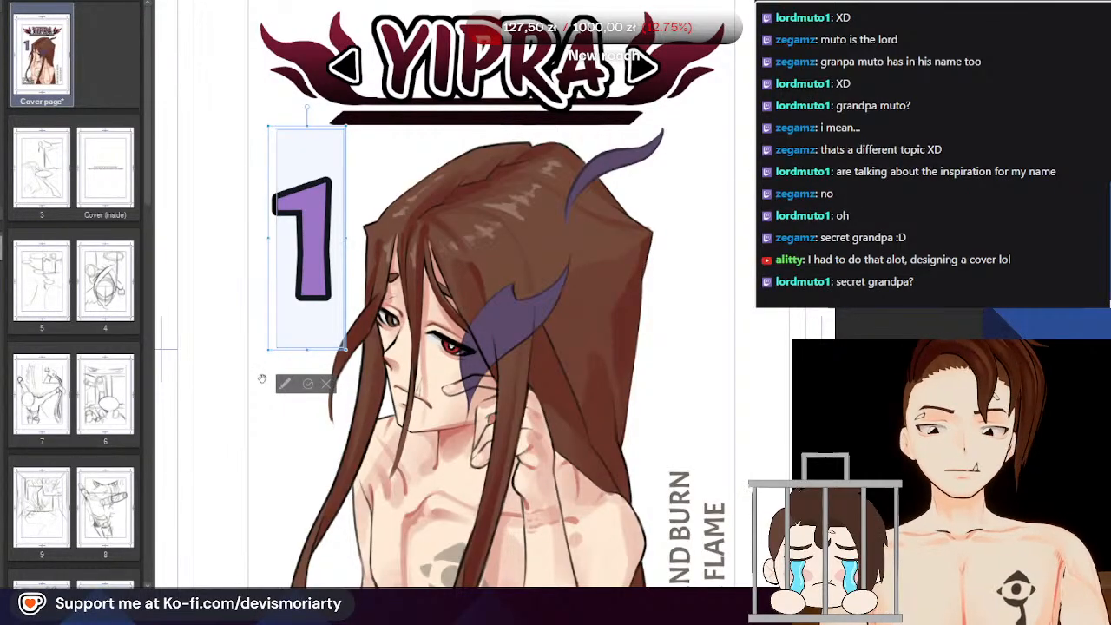
scroll(494, 226, "down", 5)
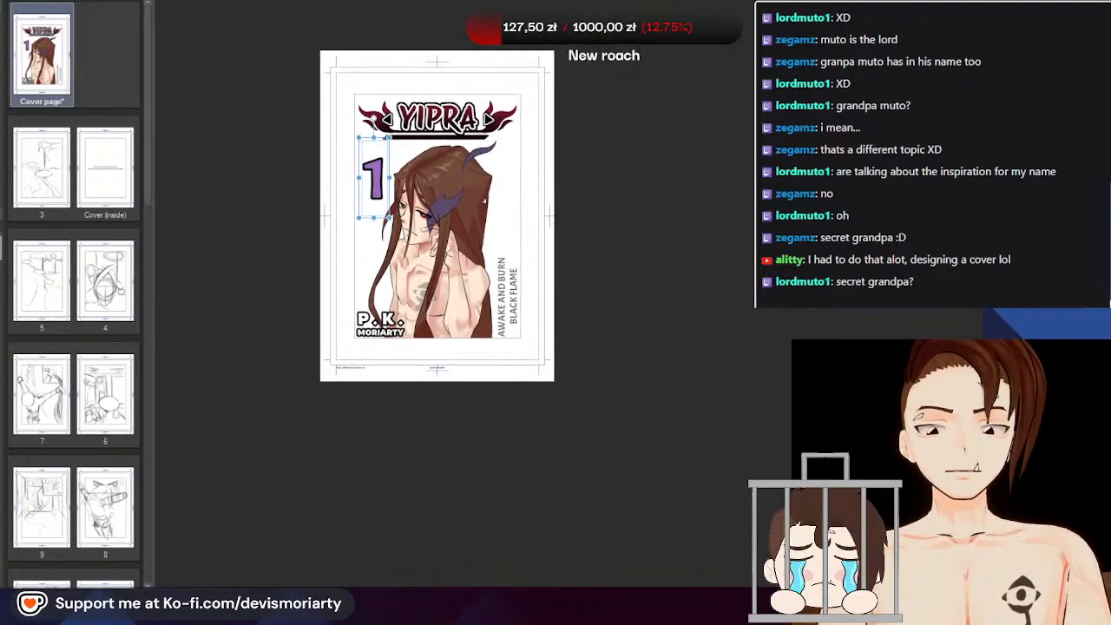
scroll(501, 170, "up", 4)
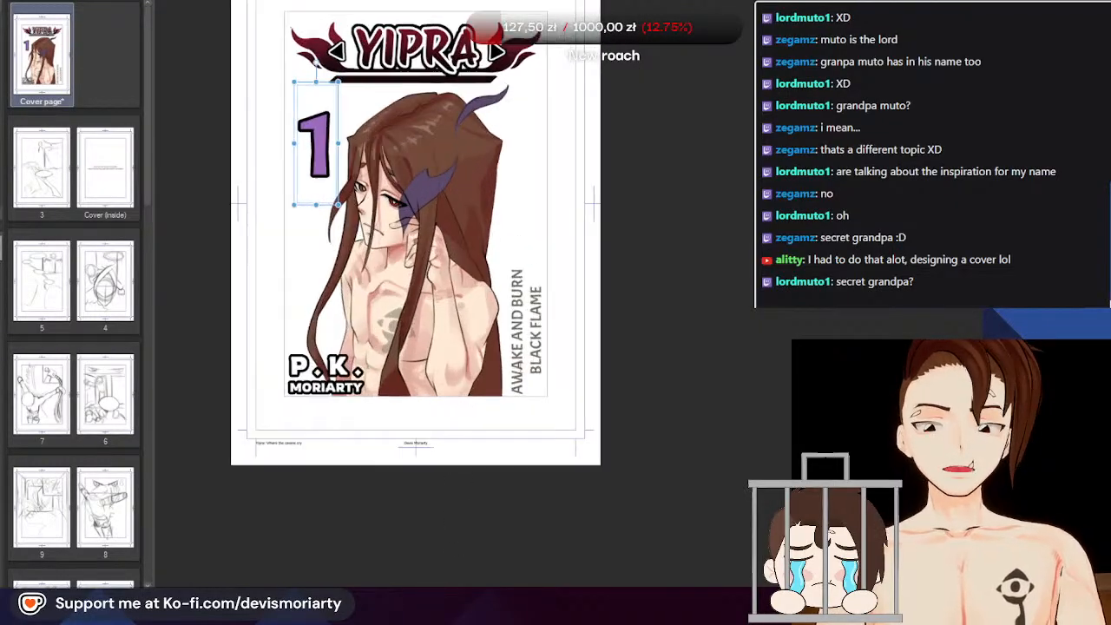
scroll(531, 298, "down", 1)
scroll(531, 298, "up", 2)
scroll(593, 404, "down", 1)
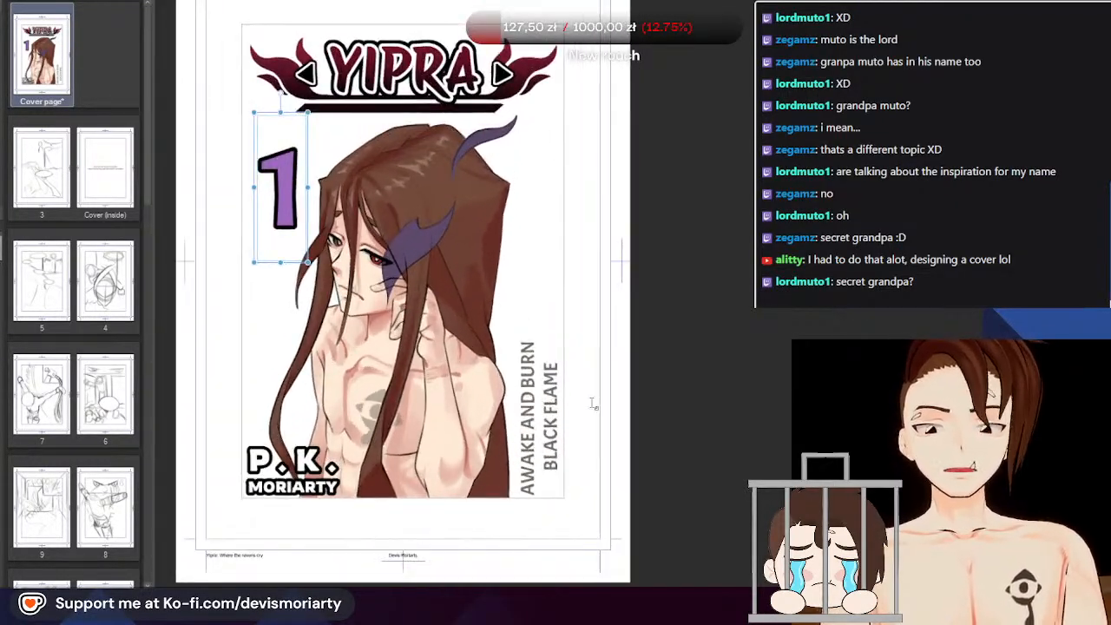
Recolour the vertical subtitle "AWAKE AND BURN BLACK FLAME" purple and add a black outline to it
left_click(538, 396)
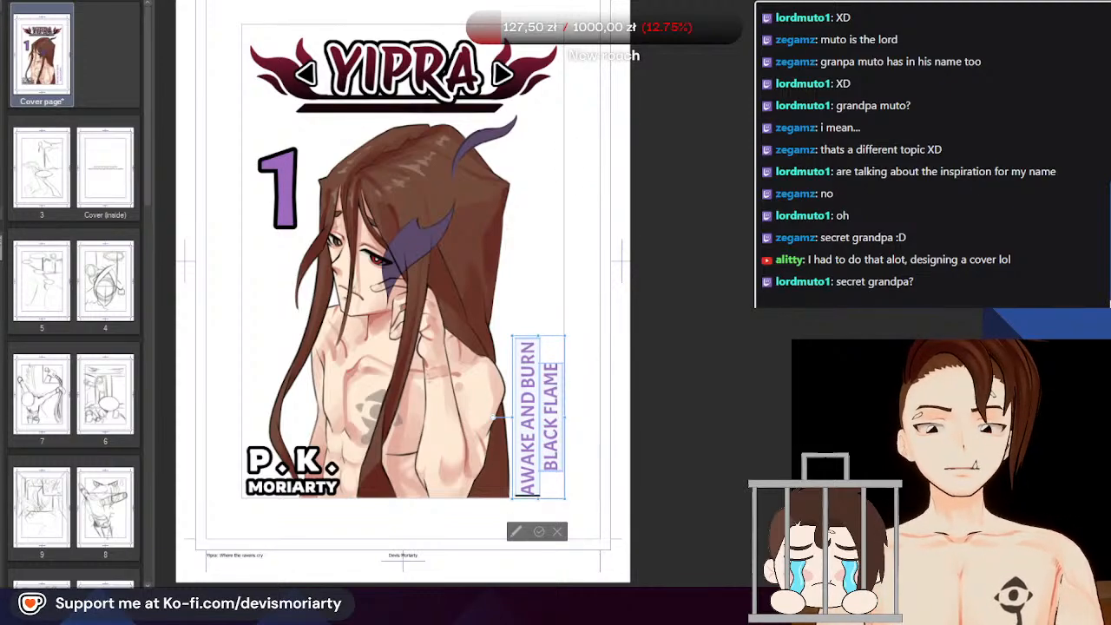
key("ctrl+a")
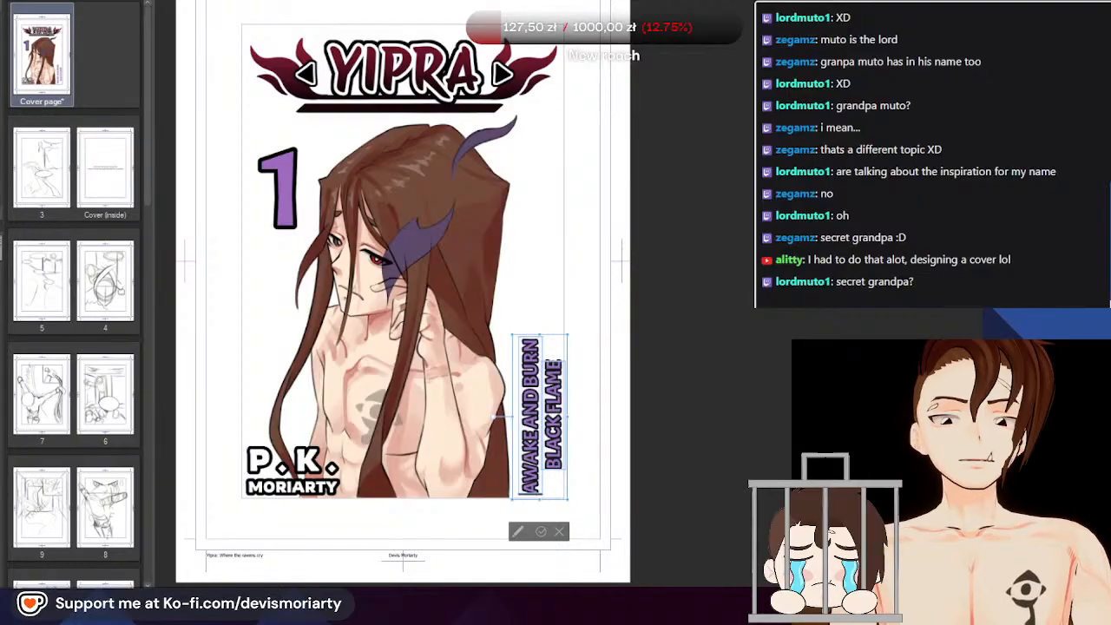
scroll(549, 482, "up", 2)
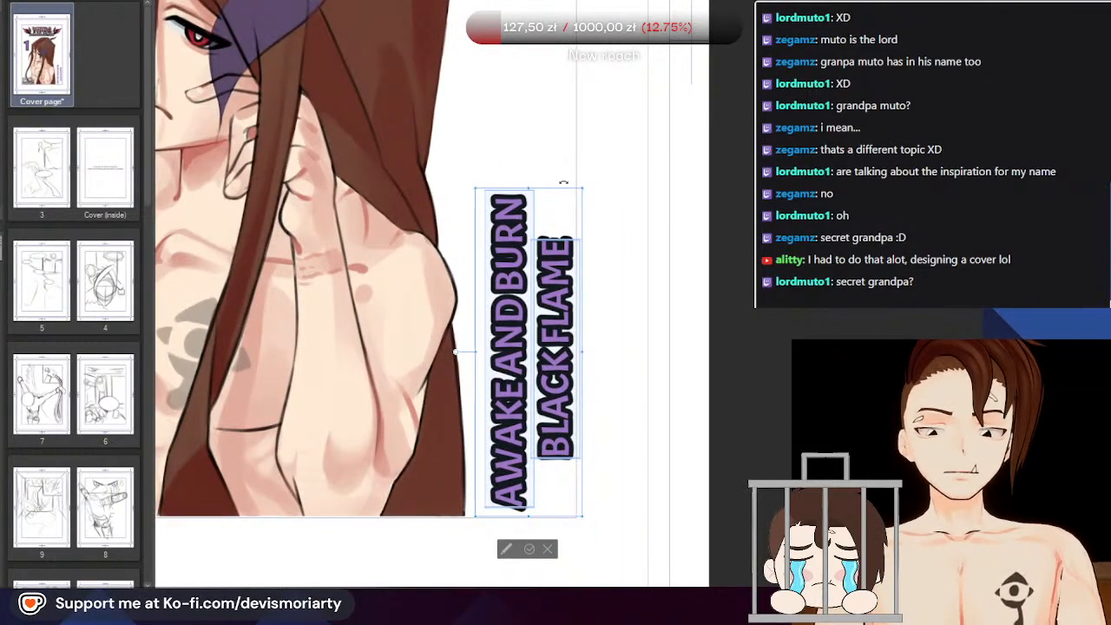
Shift the outlined subtitle slightly towards the character so it stays within the cover's edge, and confirm its placement
left_click_drag(570, 194, 564, 190)
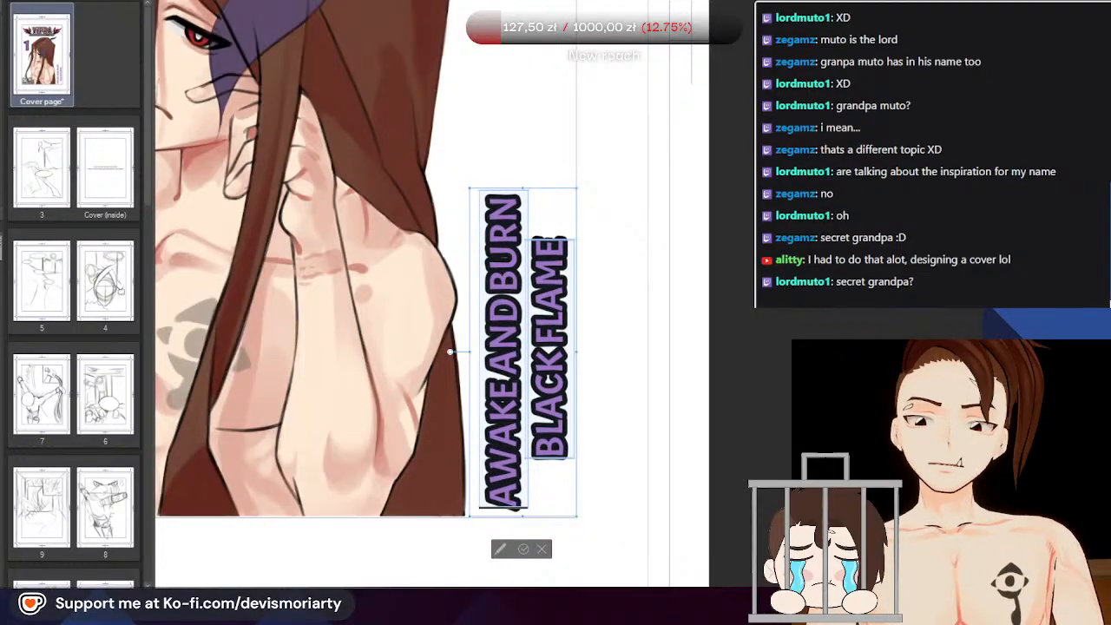
scroll(526, 456, "down", 1)
scroll(534, 521, "down", 5)
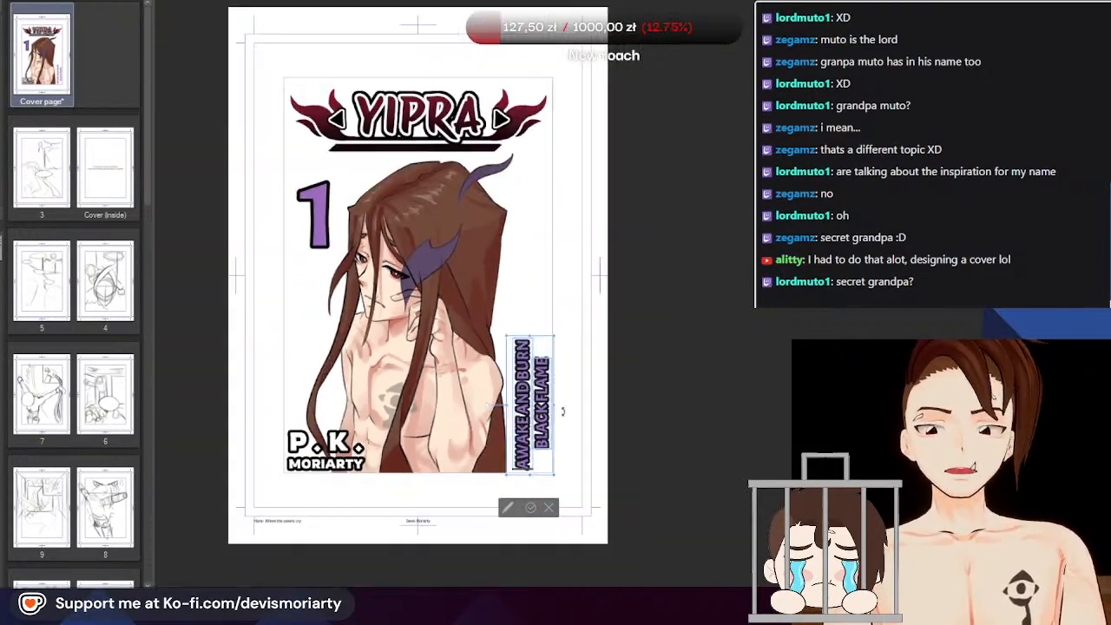
scroll(538, 412, "up", 3)
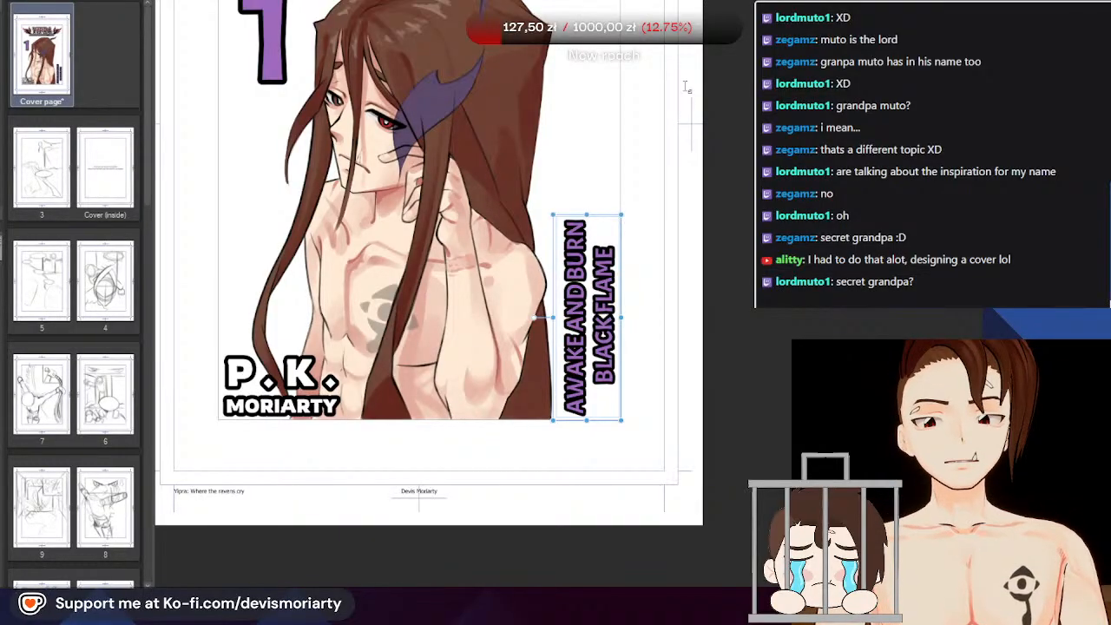
Examine the full cover with the purple volume number and vertical subtitle at several magnifications
scroll(665, 361, "down", 5)
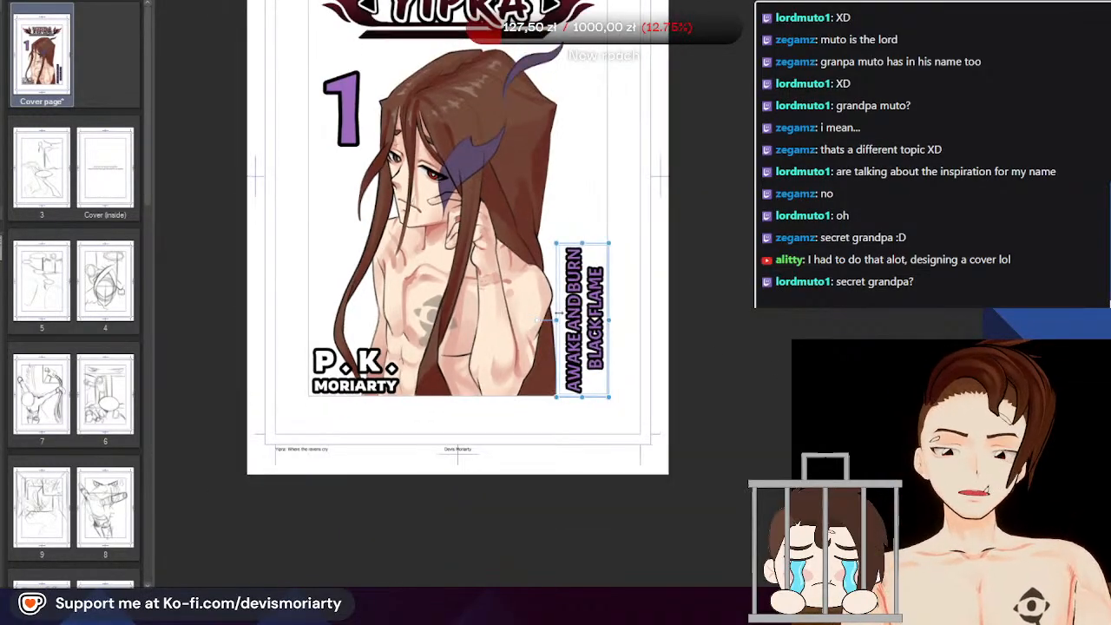
scroll(596, 306, "up", 3)
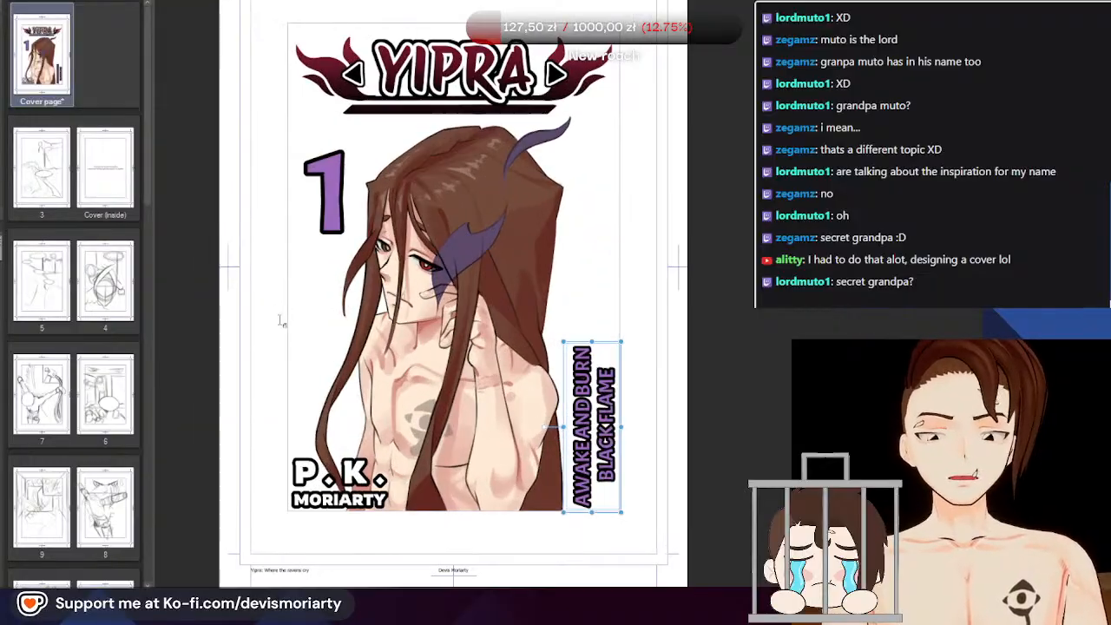
scroll(530, 329, "down", 4)
scroll(531, 330, "down", 3)
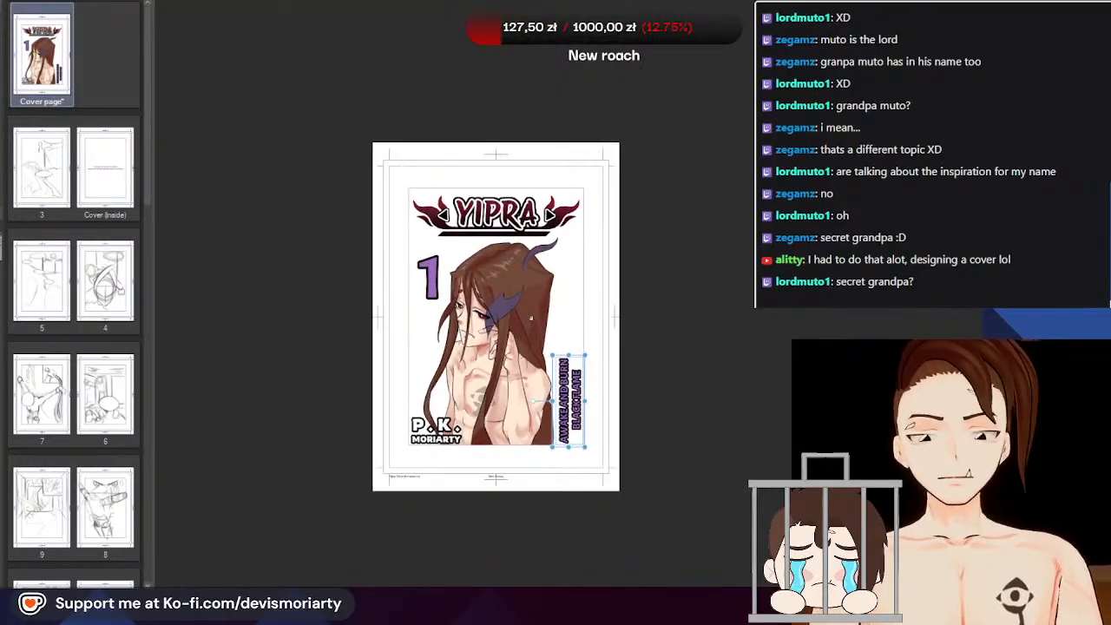
scroll(526, 313, "up", 3)
scroll(526, 311, "up", 3)
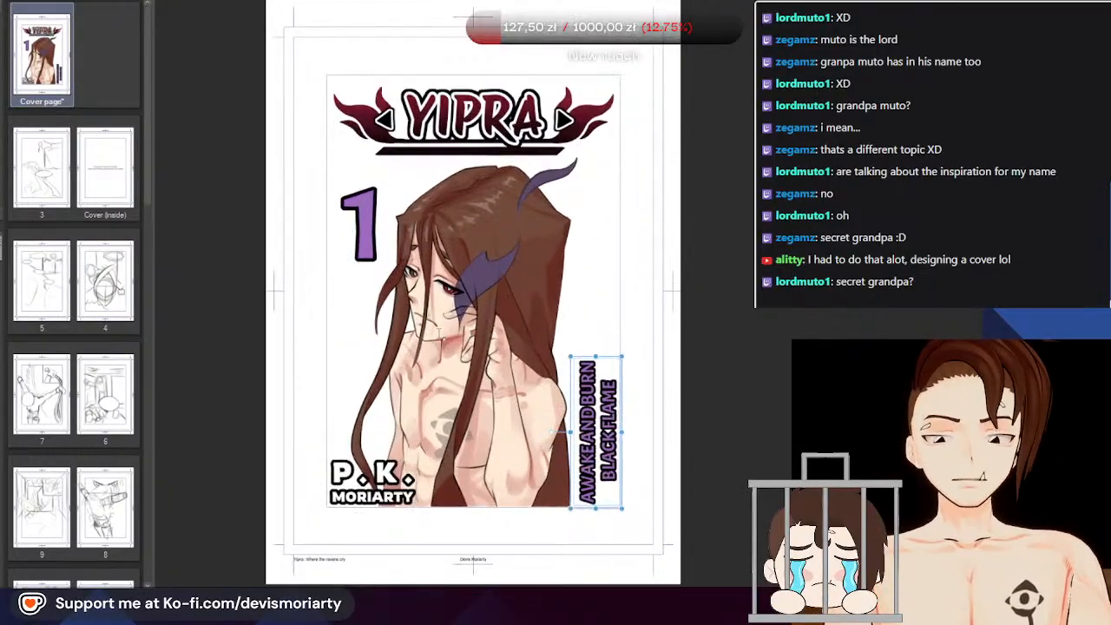
scroll(527, 311, "down", 3)
scroll(527, 311, "up", 4)
scroll(709, 365, "up", 1)
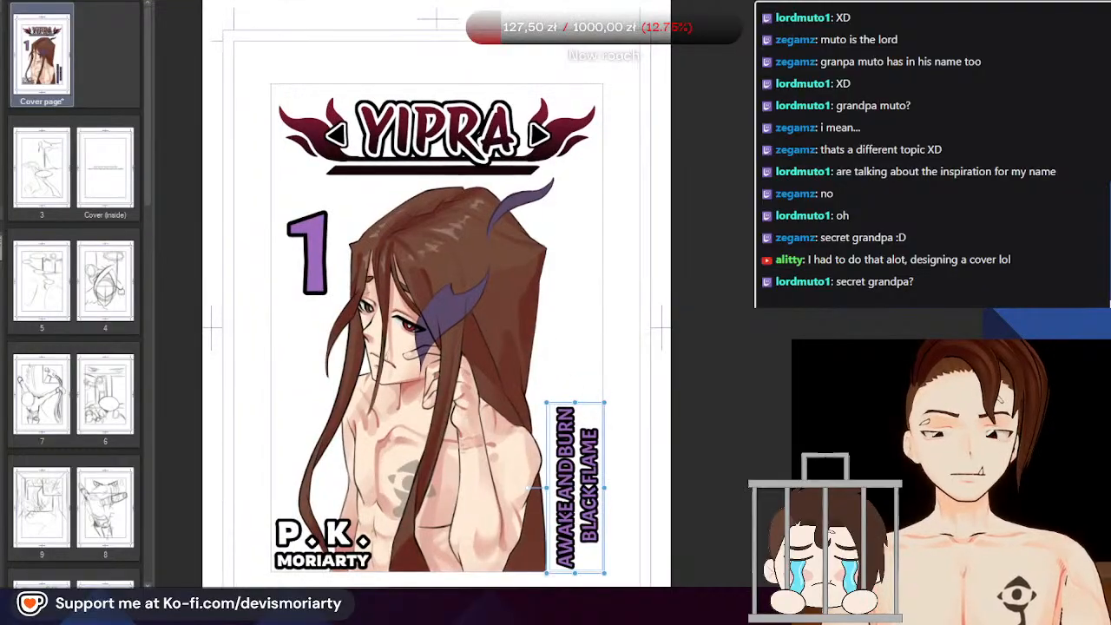
Compare the cover with the volume number and vertical subtitle shown and hidden
left_click(710, 366)
scroll(404, 183, "down", 1)
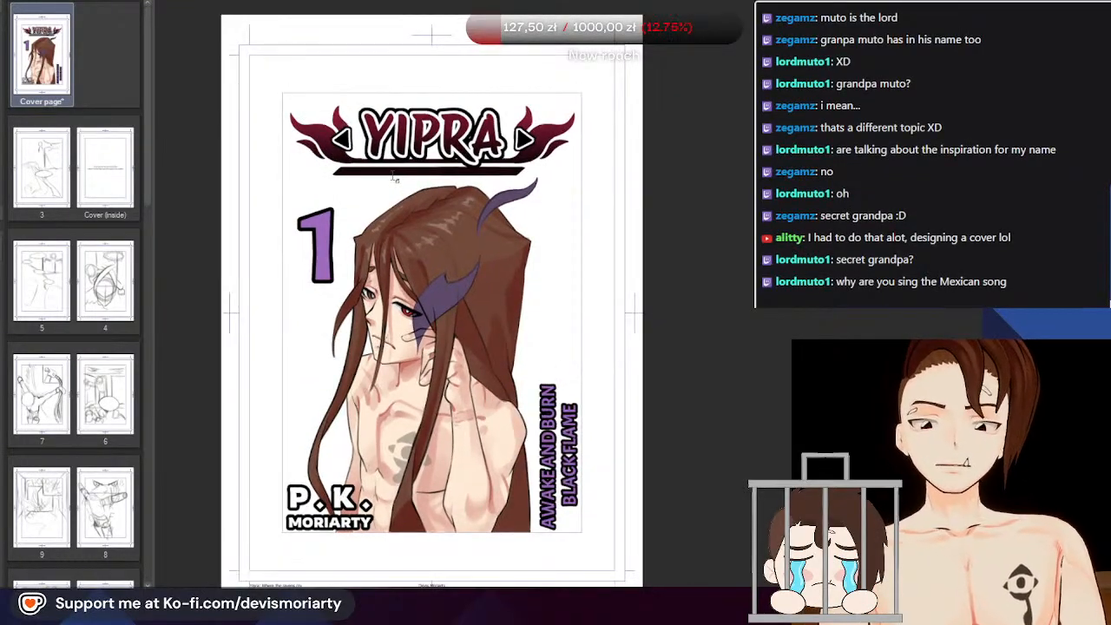
scroll(396, 177, "up", 1)
scroll(396, 177, "down", 1)
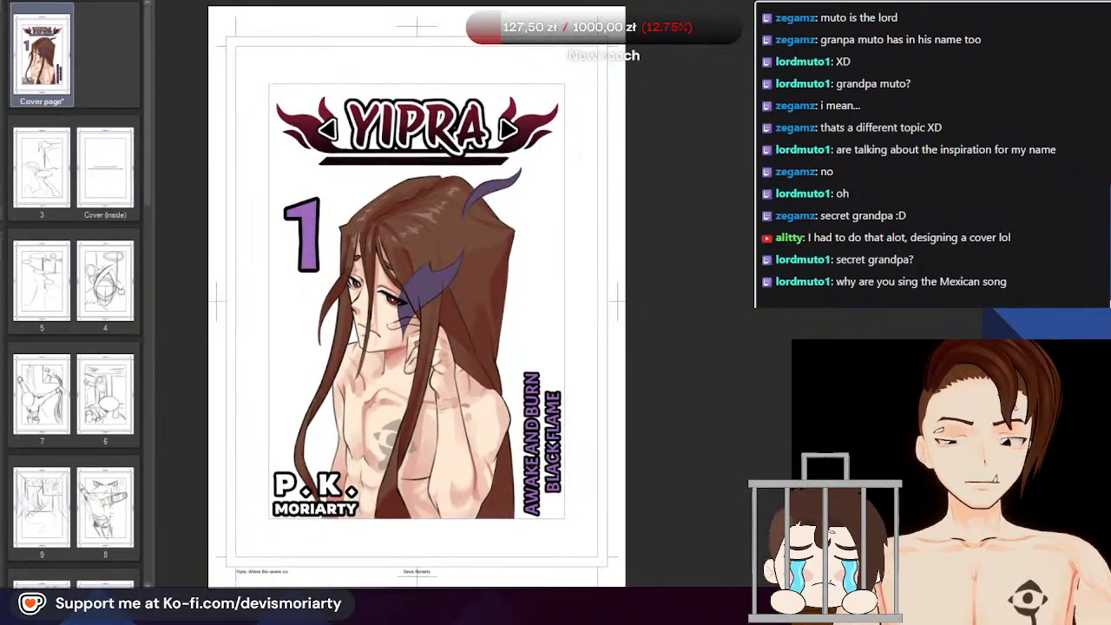
left_click(542, 445)
left_click(304, 237)
left_click(695, 364)
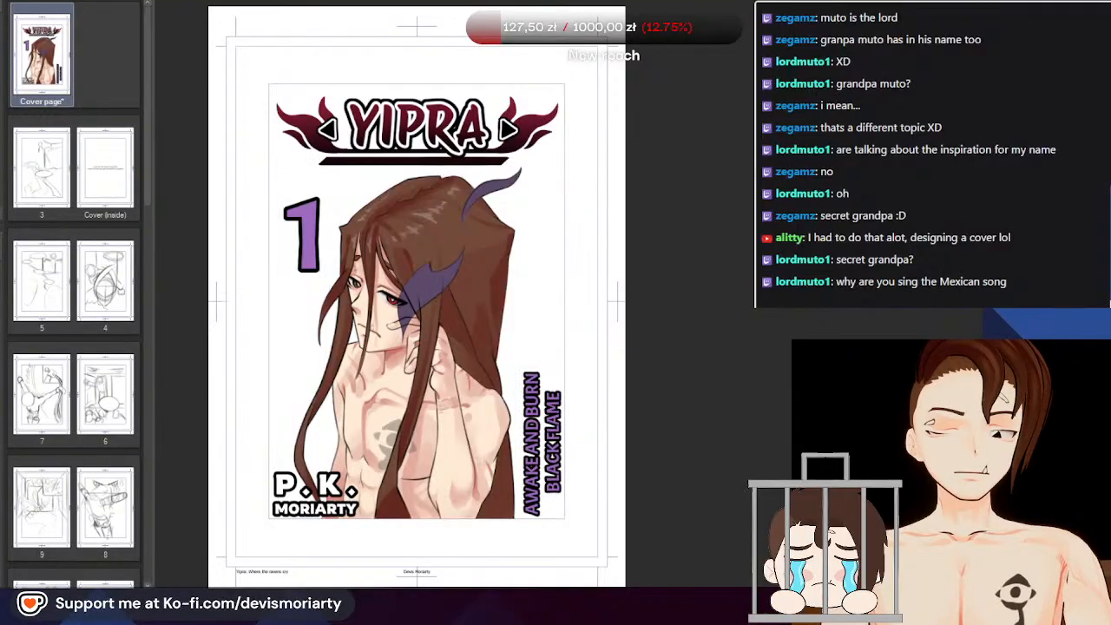
left_click(304, 237)
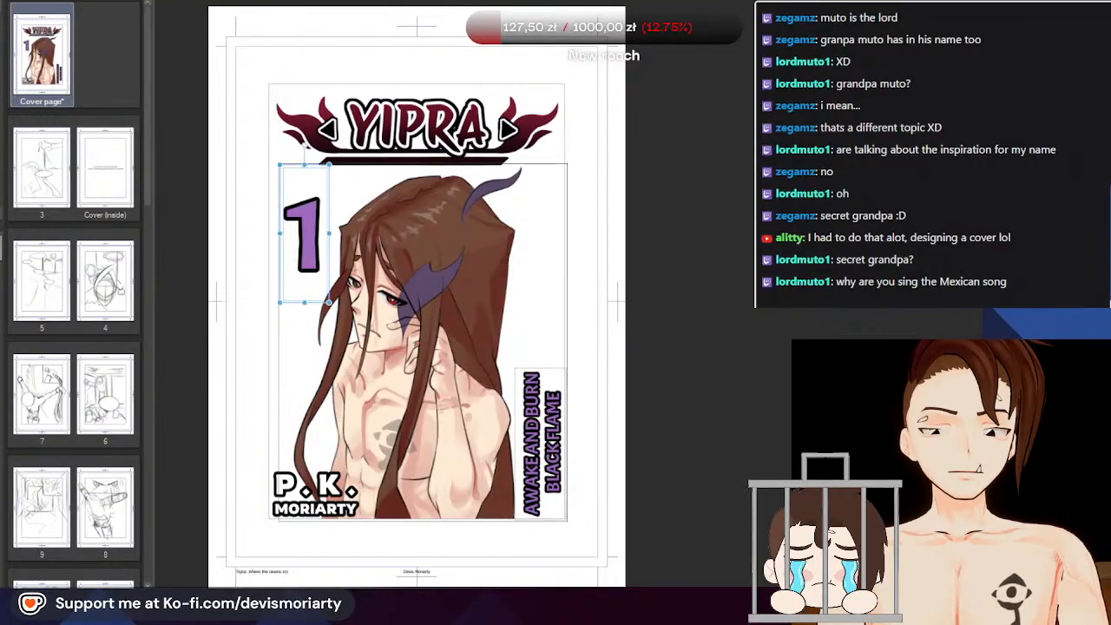
left_click(694, 364)
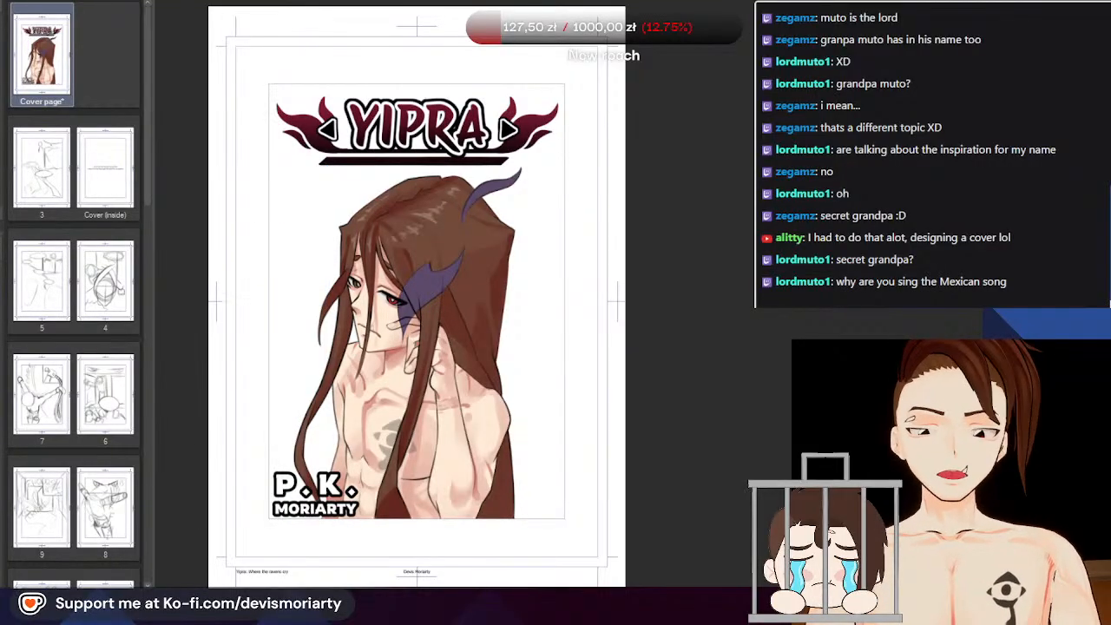
Check the restored number and subtitle on the cover and save the file
scroll(526, 429, "up", 5)
scroll(555, 398, "down", 4)
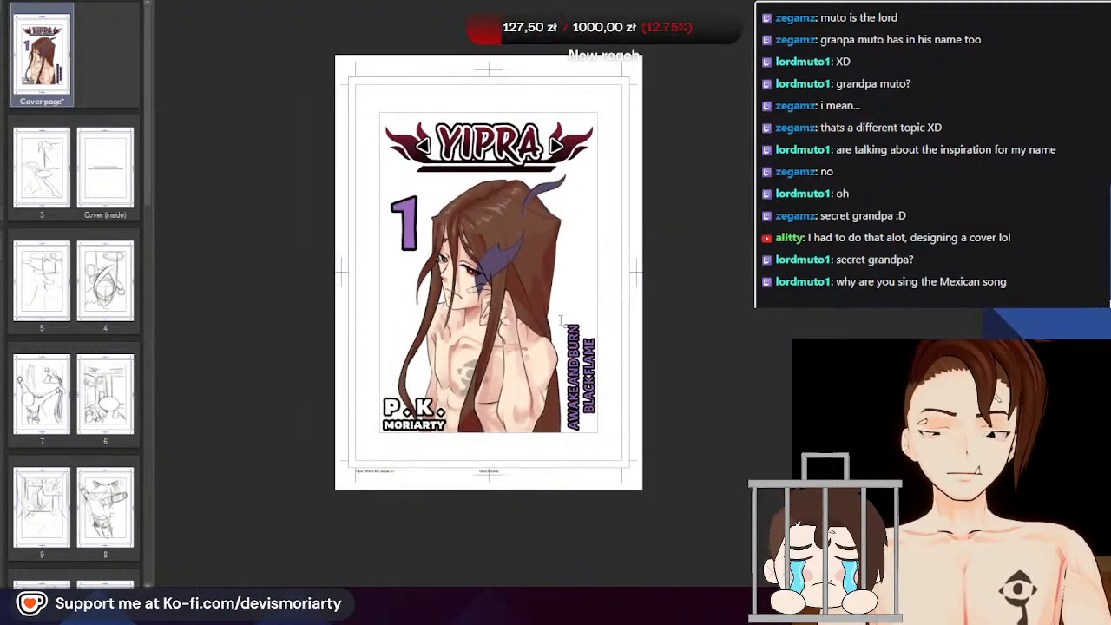
scroll(611, 373, "up", 1)
key("ctrl+s")
scroll(469, 179, "up", 1)
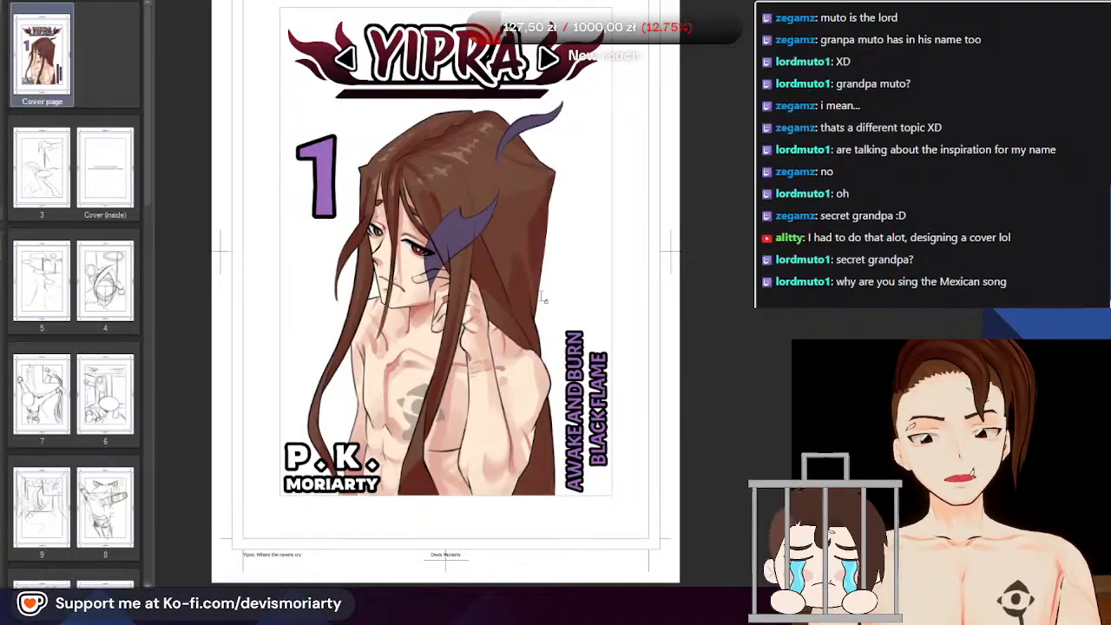
Fill the white background behind the character and text with solid yellow across the whole page
scroll(571, 285, "down", 2)
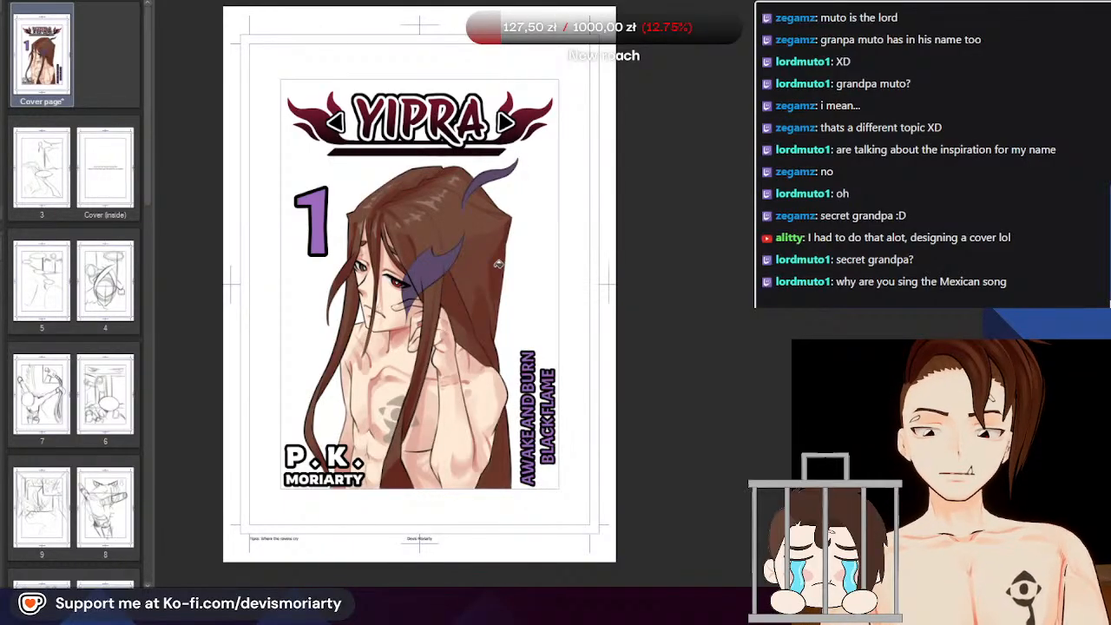
left_click(530, 231)
scroll(304, 286, "down", 2)
scroll(352, 274, "up", 1)
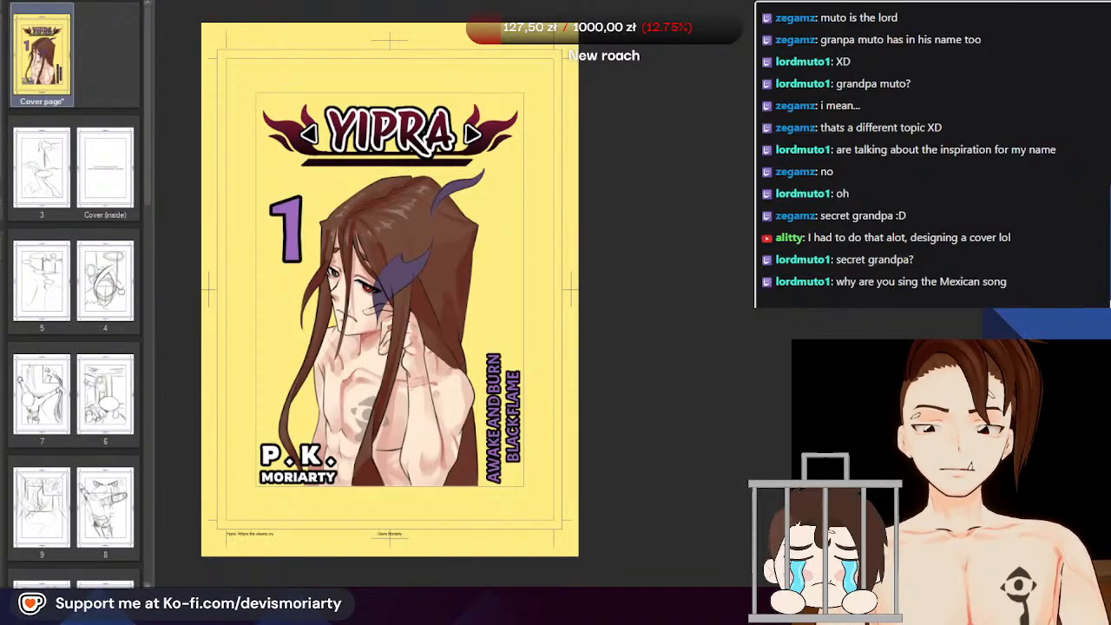
scroll(566, 327, "down", 1)
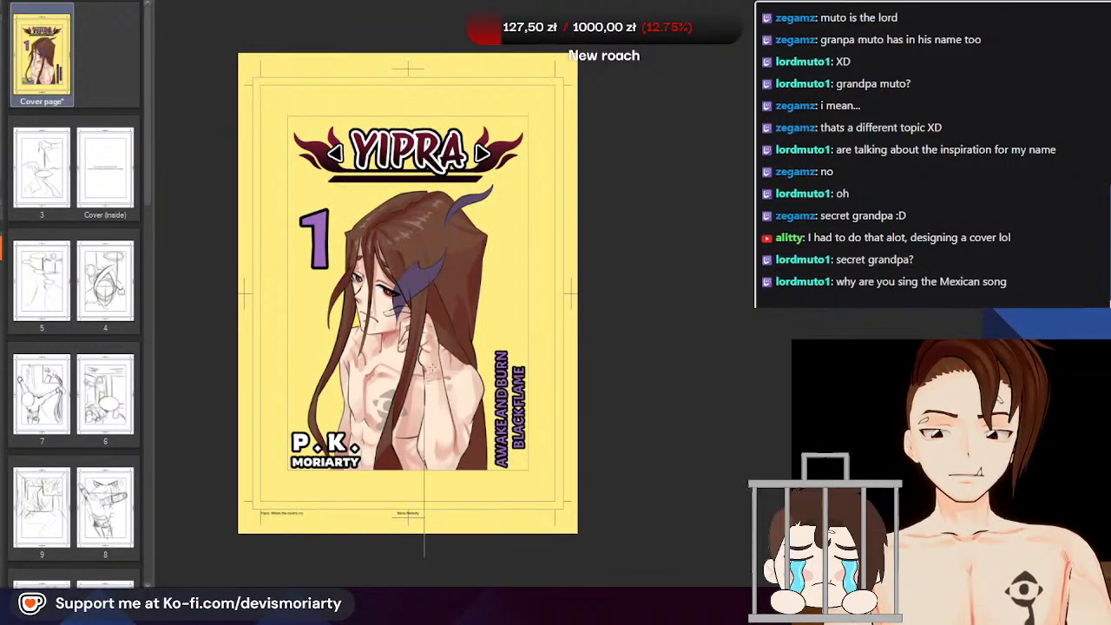
Try several vertical gradients of different lengths and starting points over the yellow background, undoing each one
left_click_drag(433, 368, 437, 361)
key("ctrl+z")
left_click_drag(395, 11, 399, 505)
key("ctrl+z")
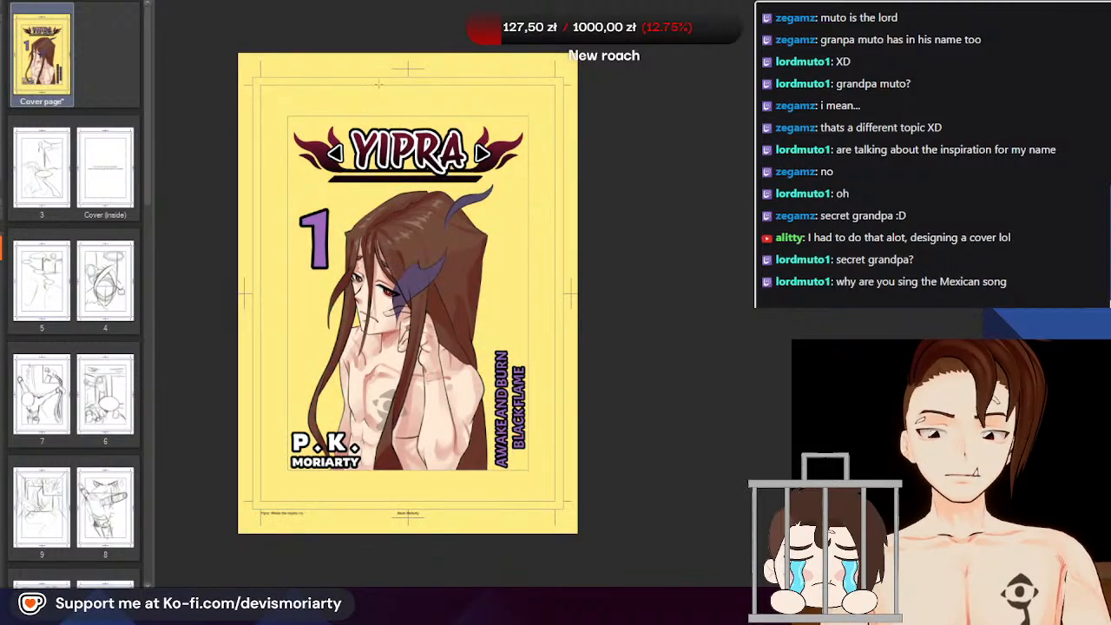
left_click_drag(402, 99, 403, 100)
key("ctrl+z")
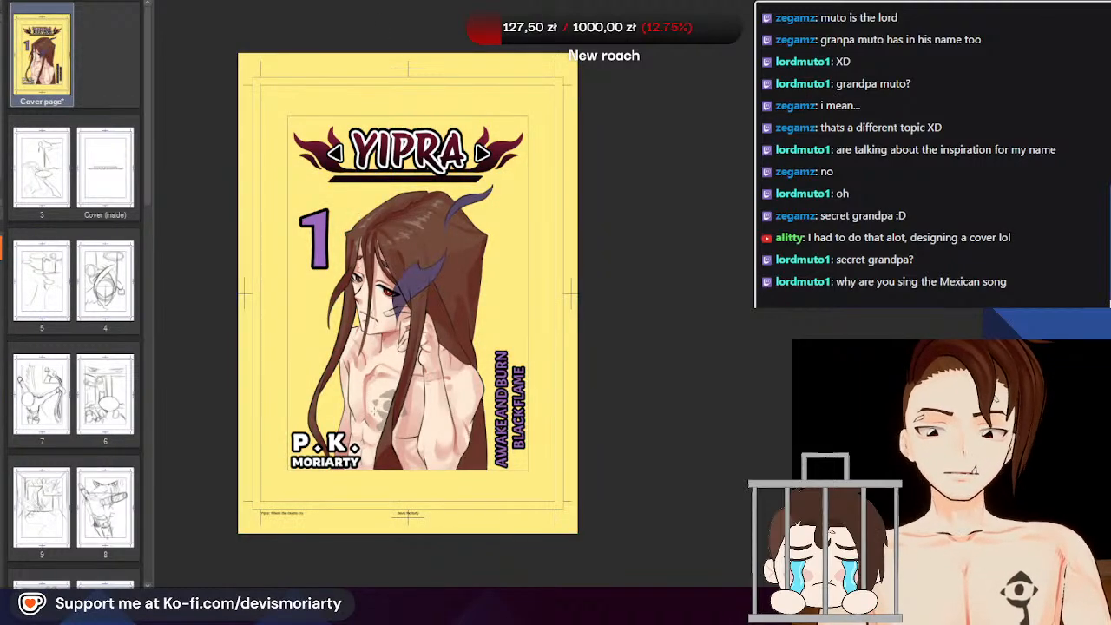
left_click_drag(395, 507, 395, 551)
key("ctrl+z")
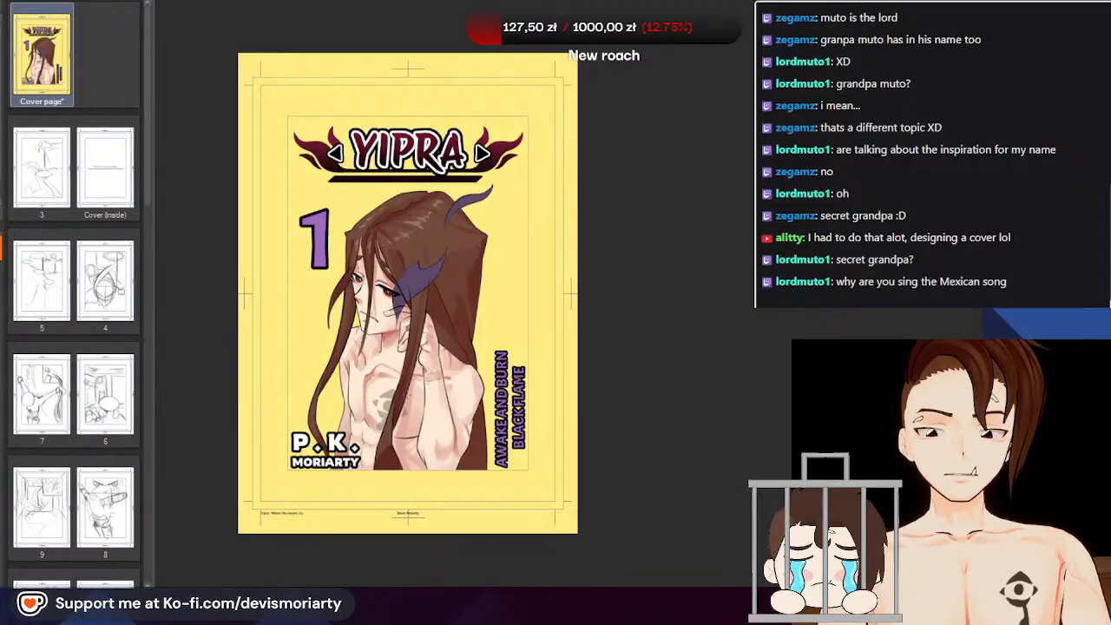
left_click_drag(408, 402, 408, 545)
key("ctrl+z")
left_click_drag(408, 144, 408, 477)
key("ctrl+z")
Apply a vertical gradient over the background, from yellow at the character's face to orange near the page's lower edge
left_click_drag(388, 337, 392, 511)
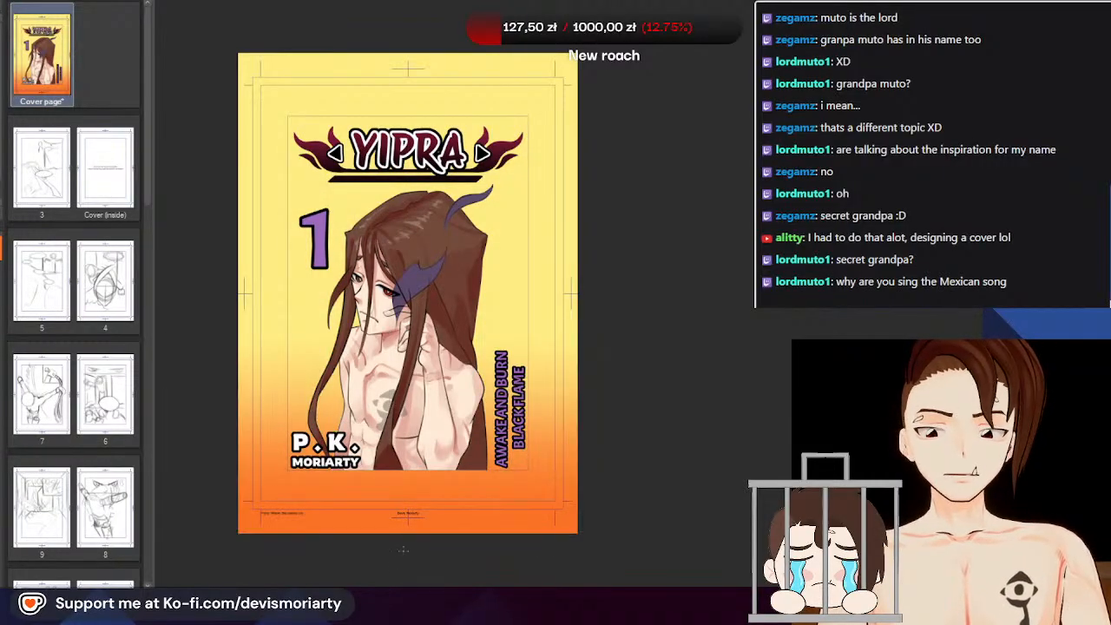
scroll(414, 336, "down", 2)
scroll(420, 412, "up", 1)
scroll(307, 311, "up", 3)
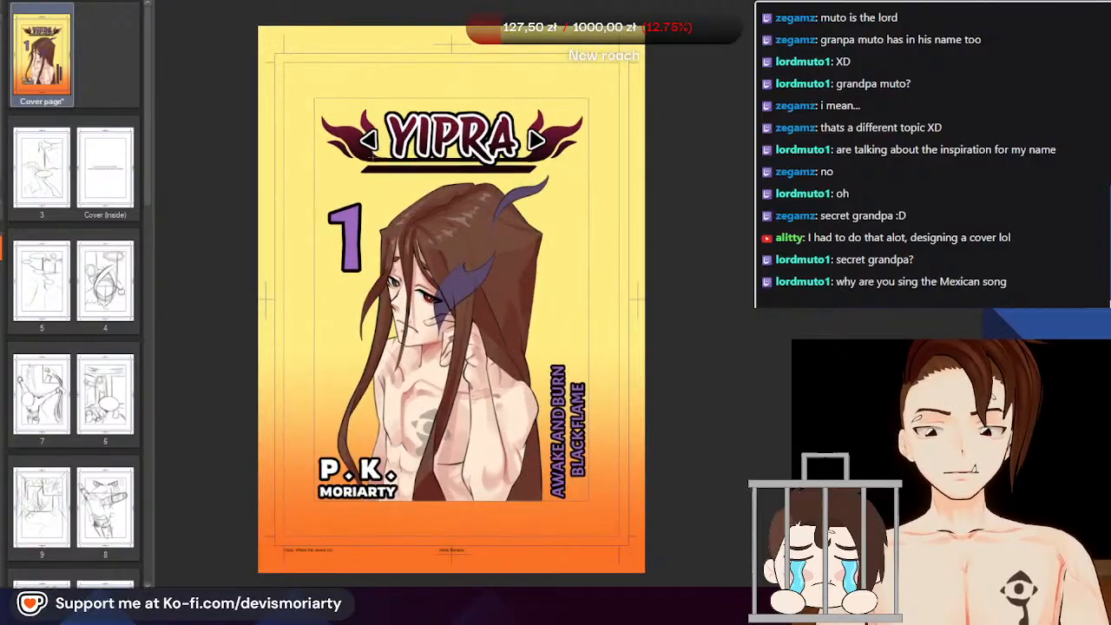
Select the inner cover frame, invert the selection and delete the gradient outside the frame
scroll(333, 71, "up", 3)
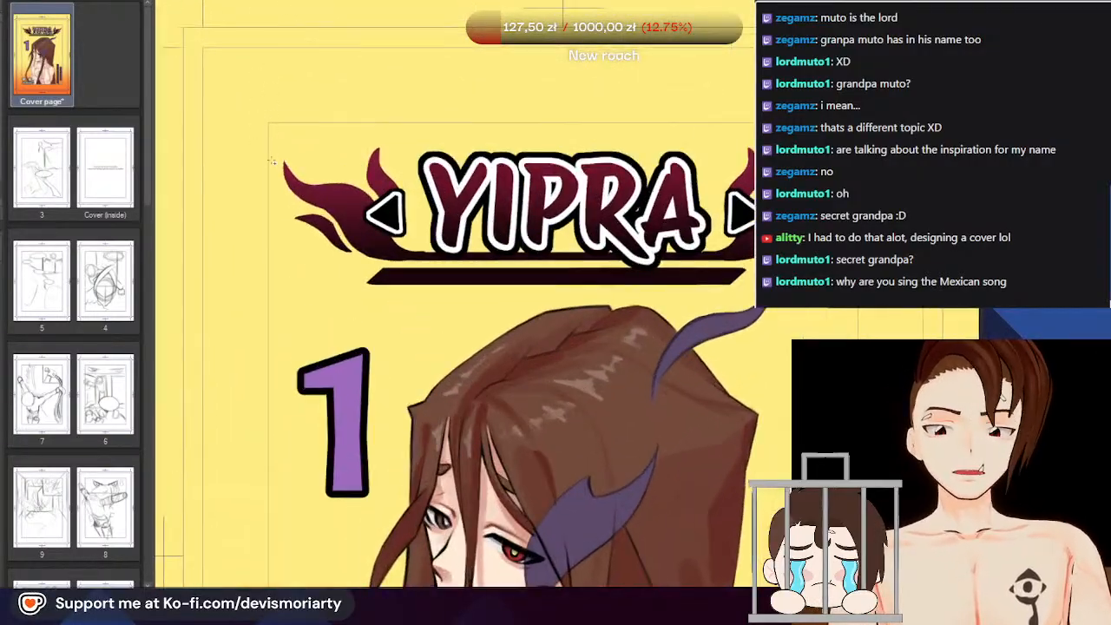
left_click_drag(266, 112, 398, 377)
scroll(398, 364, "down", 5)
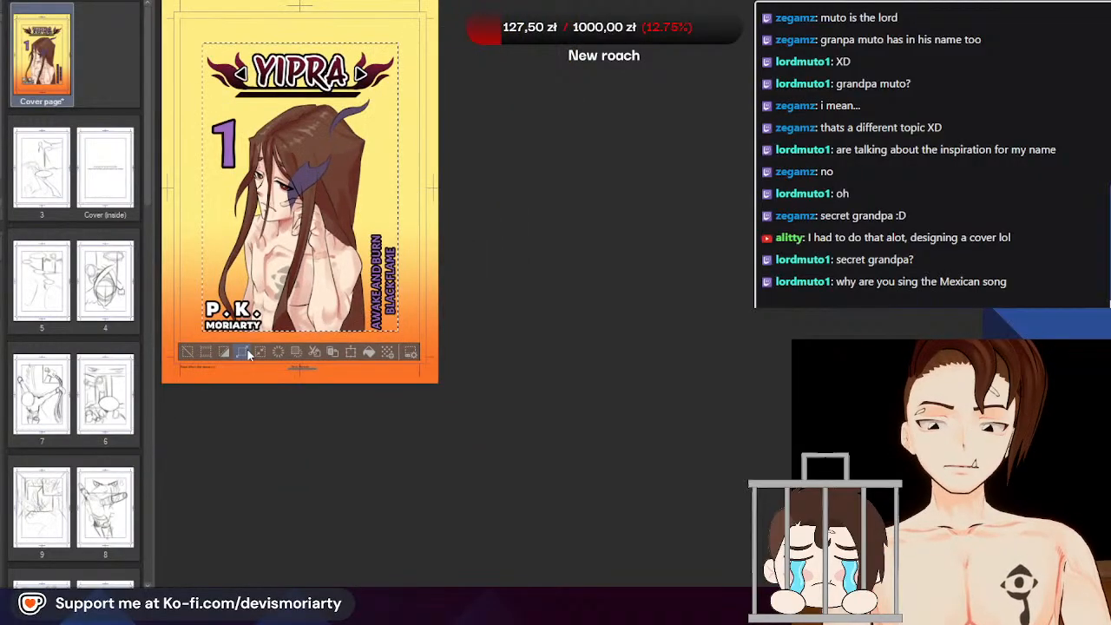
left_click(223, 353)
scroll(558, 385, "down", 2)
scroll(538, 339, "up", 2)
key("Delete")
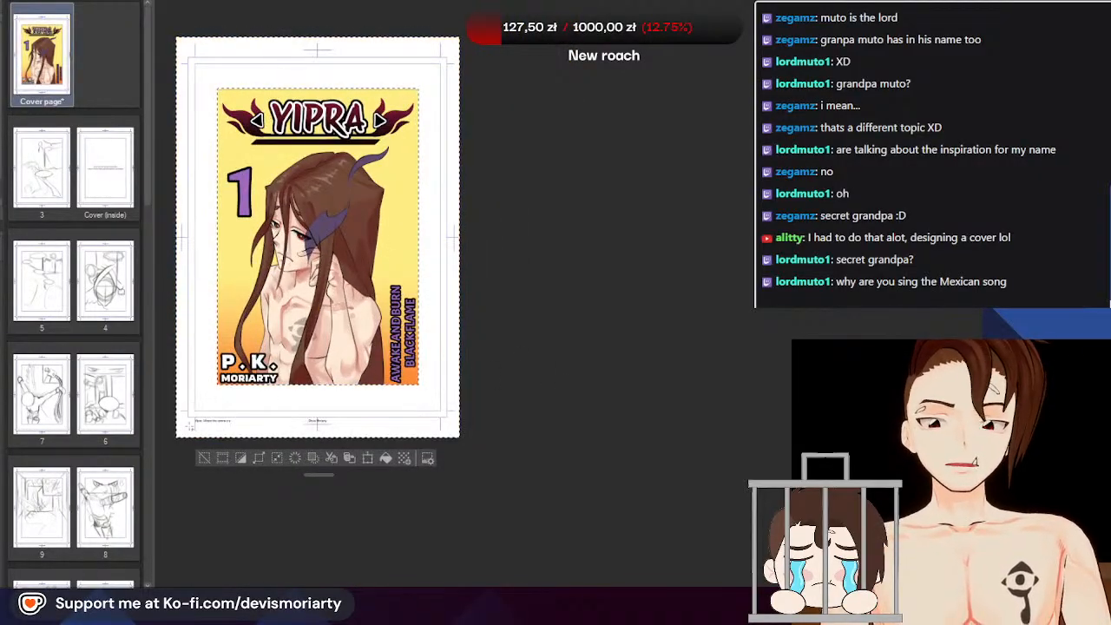
Clear the selection and examine the trimmed gradient background around the character and text at several magnifications
scroll(395, 377, "down", 1)
scroll(278, 243, "up", 3)
scroll(638, 312, "down", 2)
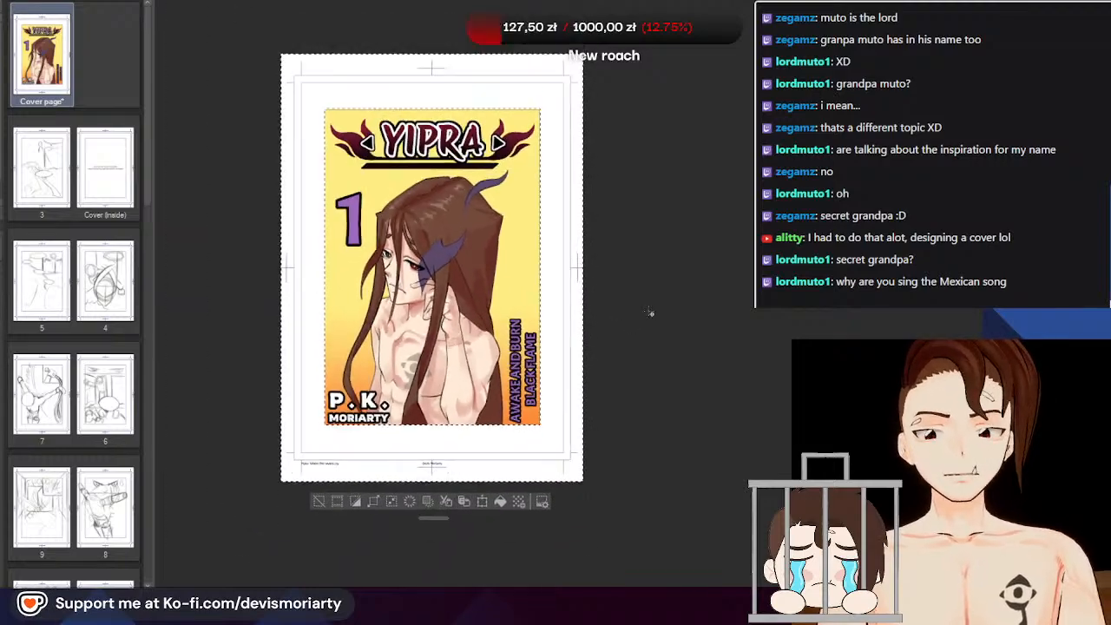
scroll(251, 247, "up", 2)
scroll(501, 345, "up", 1)
left_click(377, 566)
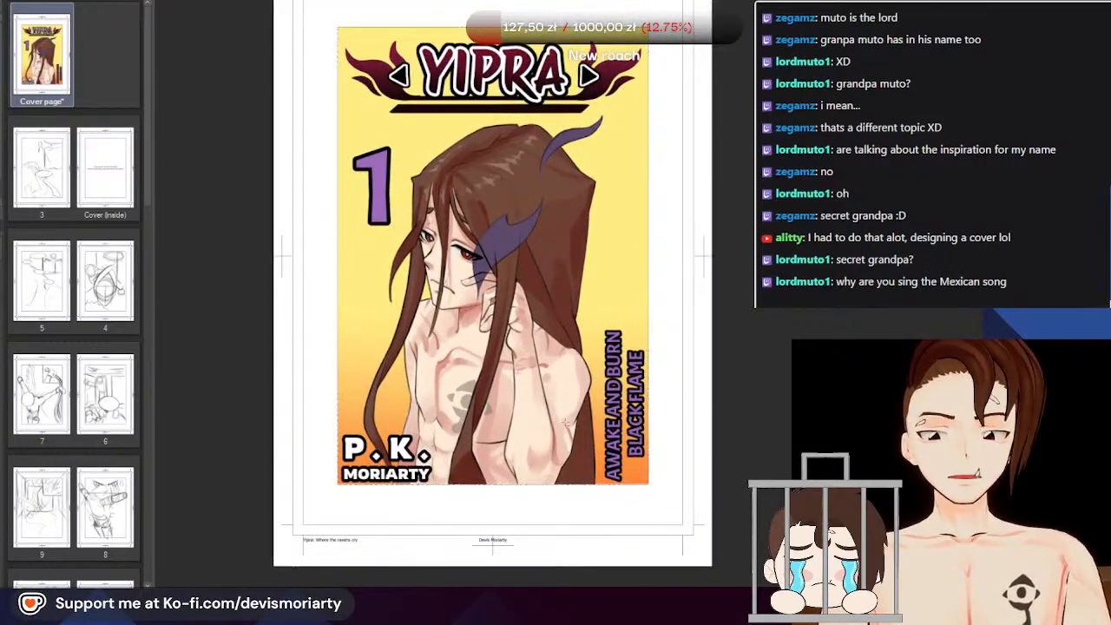
scroll(599, 435, "up", 4)
scroll(659, 423, "up", 3)
scroll(530, 421, "down", 8)
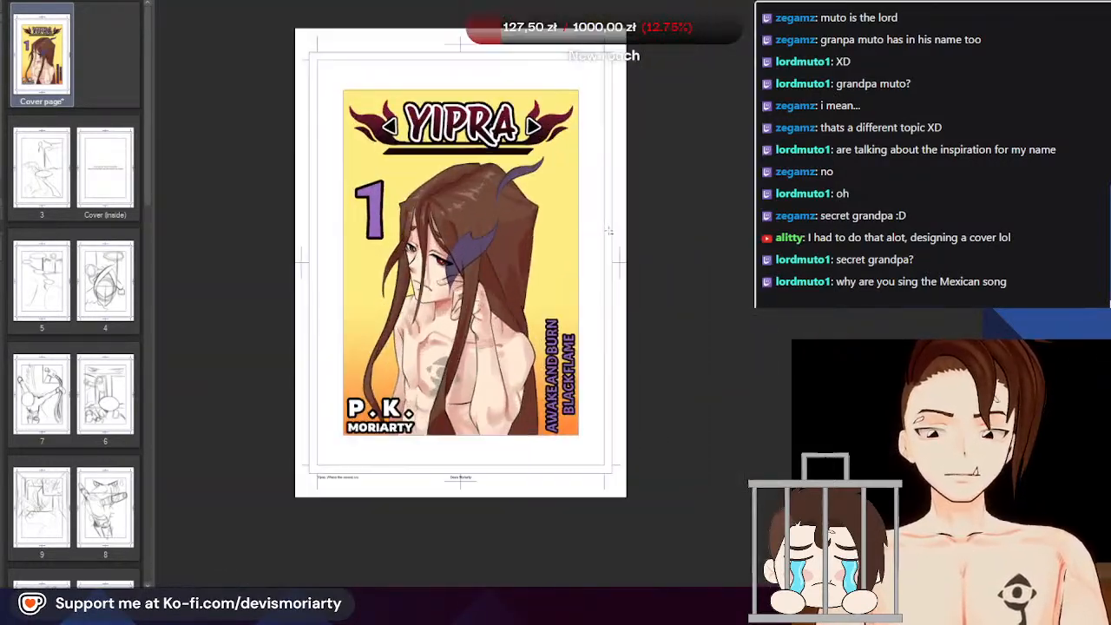
scroll(599, 256, "up", 1)
Restore the selection outside the cover frame by stepping through the edit history, keeping the gradient trimmed to the frame
left_click(599, 260)
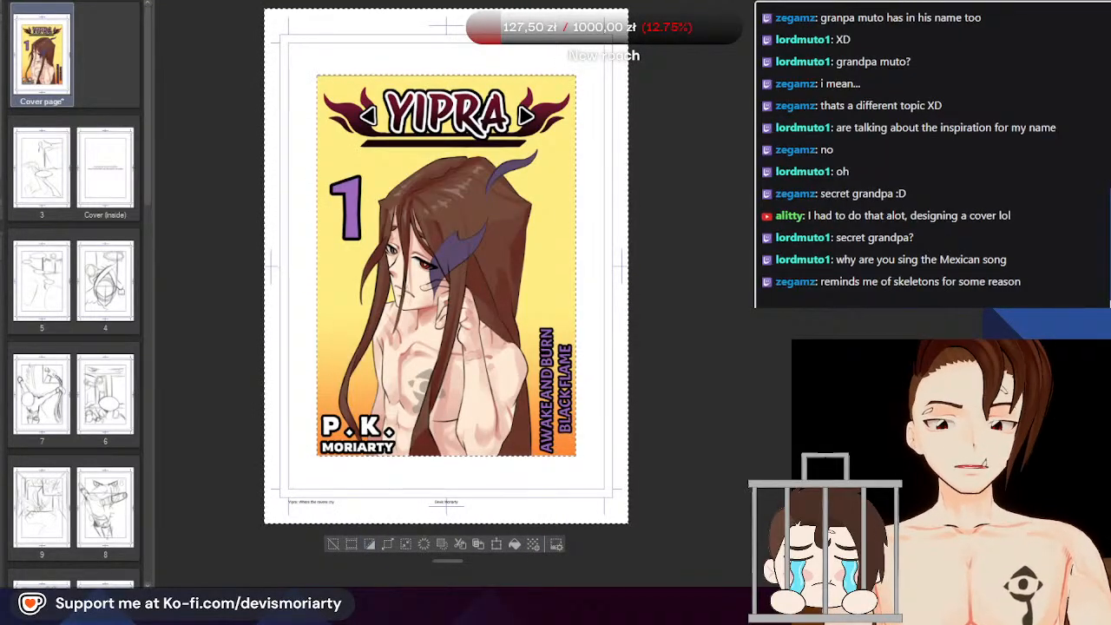
key("Return")
scroll(318, 191, "down", 1)
key("ctrl+z")
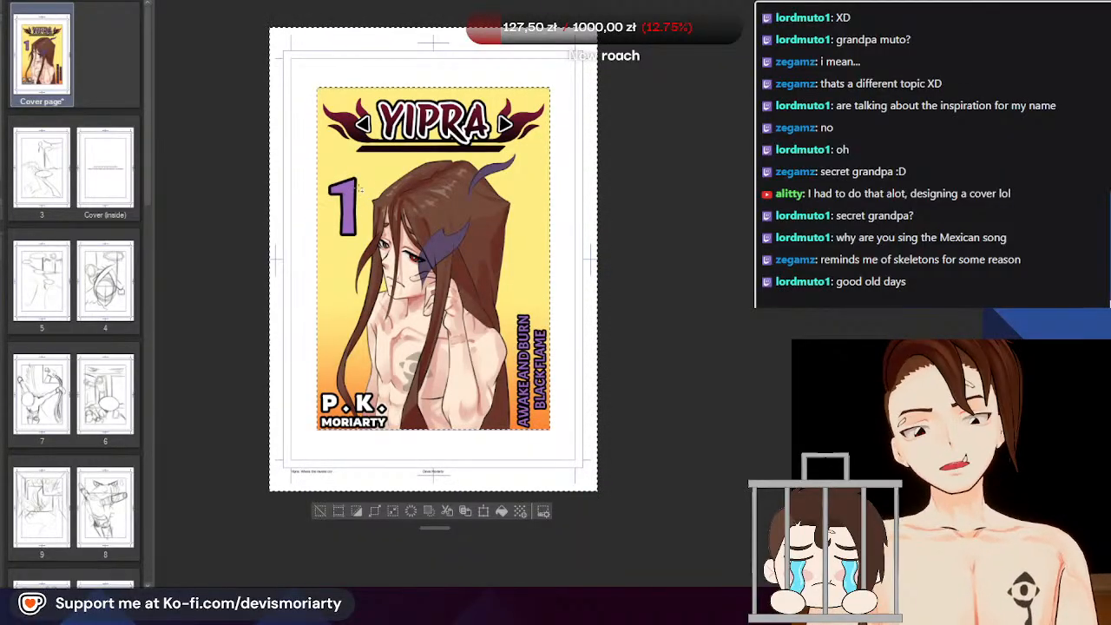
left_click(313, 146)
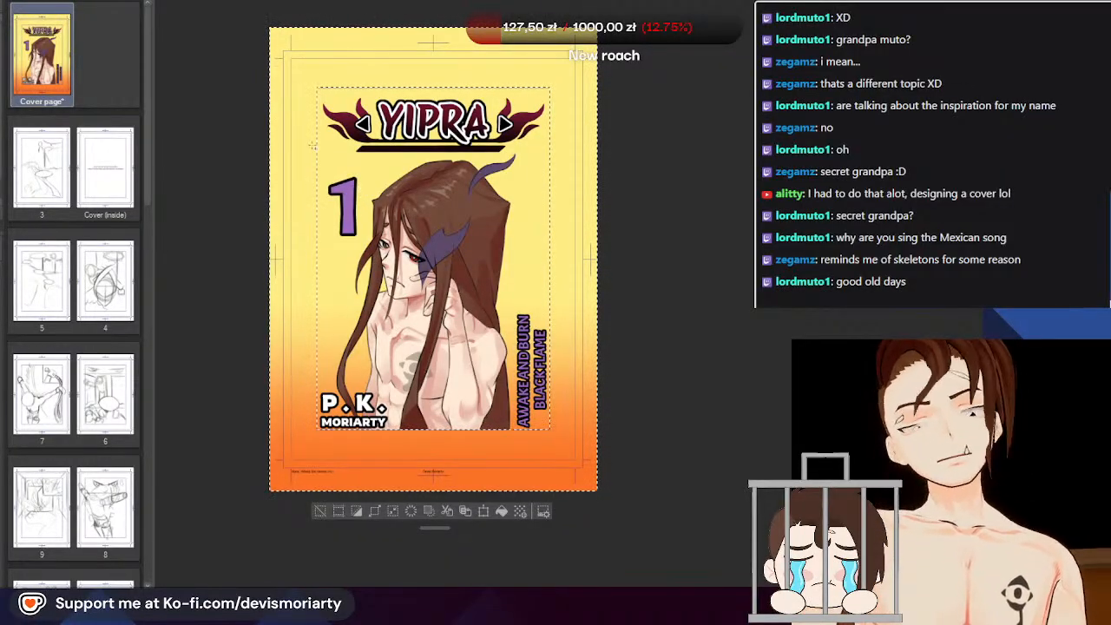
key("ctrl+z")
scroll(379, 448, "up", 1)
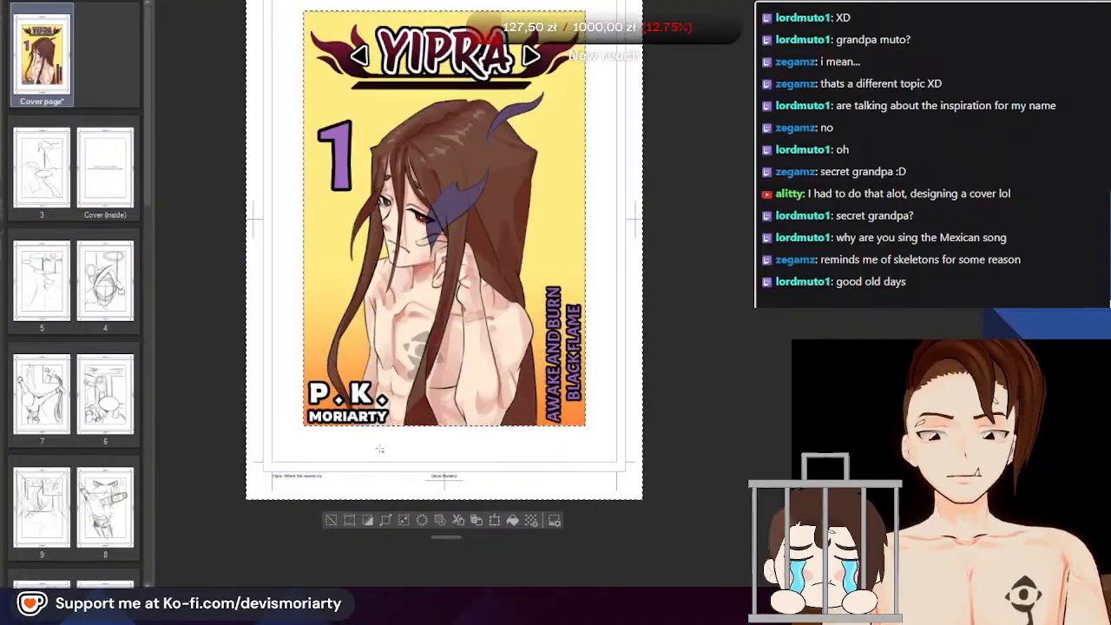
Switch the selection to the cover frame's interior and cover the gradient background there with a black halftone dot pattern
scroll(379, 449, "up", 1)
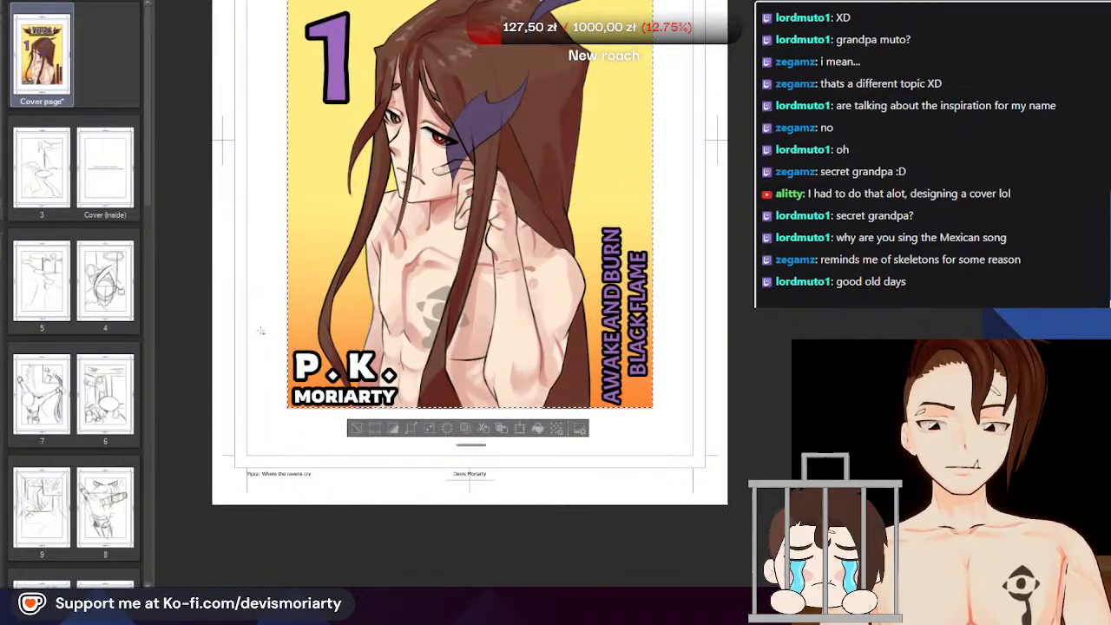
scroll(382, 426, "down", 1)
scroll(516, 407, "up", 1)
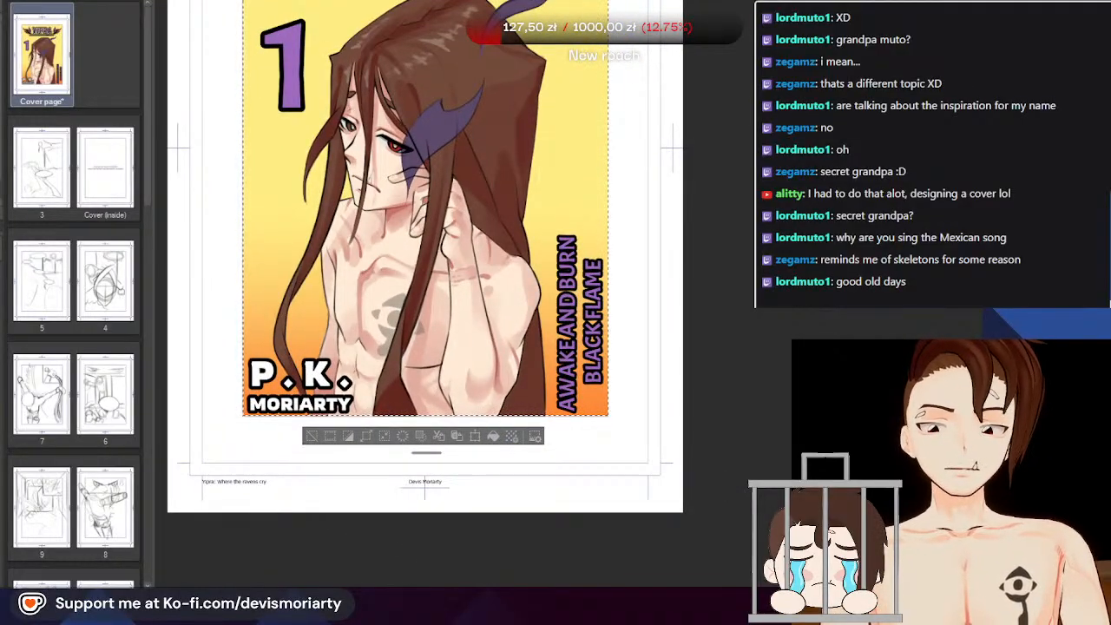
key("Return")
scroll(300, 261, "down", 5)
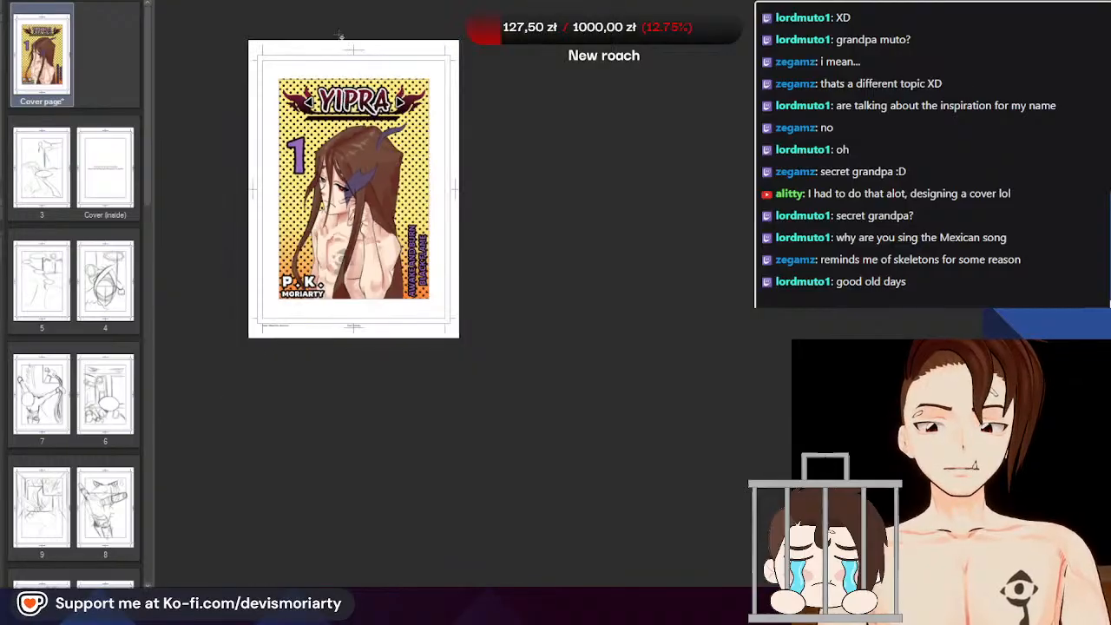
scroll(260, 131, "up", 4)
scroll(360, 200, "down", 1)
scroll(417, 217, "up", 2)
scroll(434, 217, "down", 1)
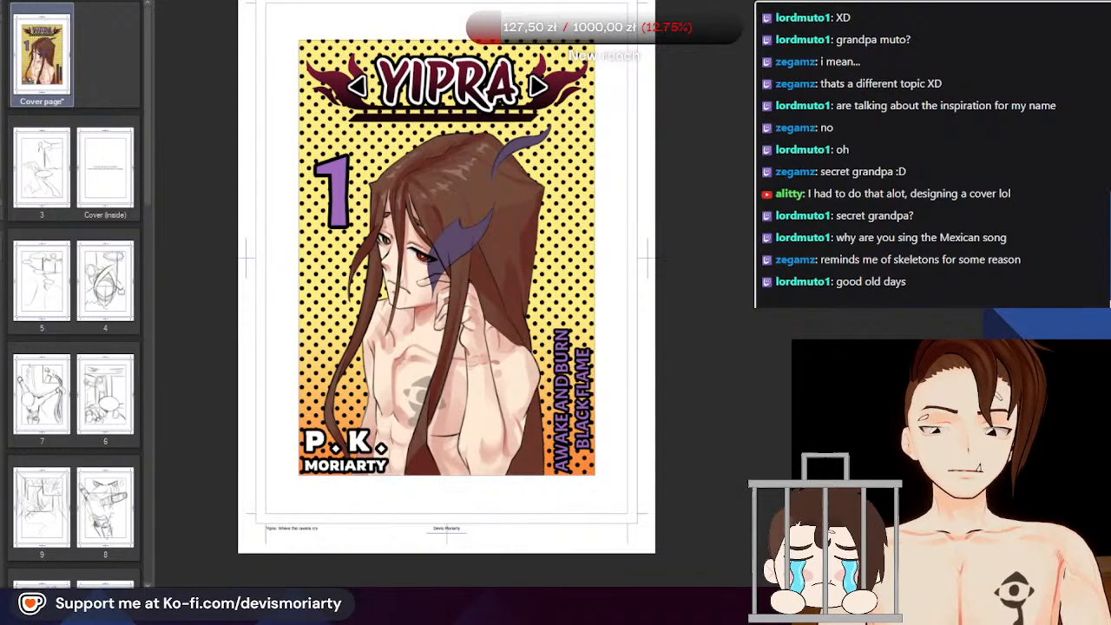
Try recolouring the black background dots to orange-red, compare the look, and undo the recolouring
scroll(347, 432, "up", 5)
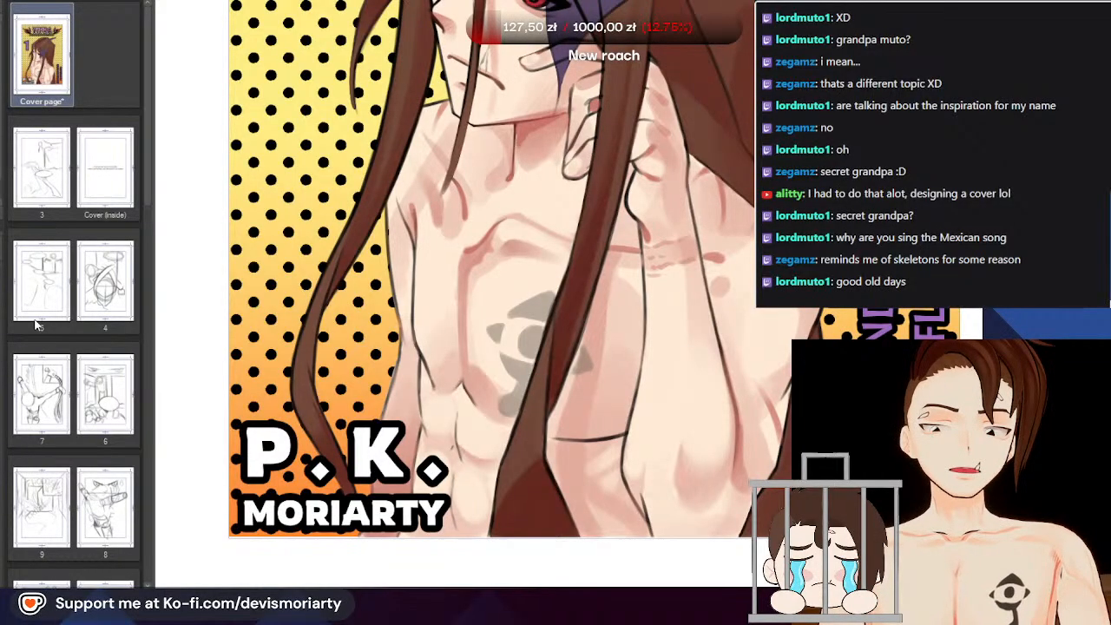
scroll(365, 274, "down", 2)
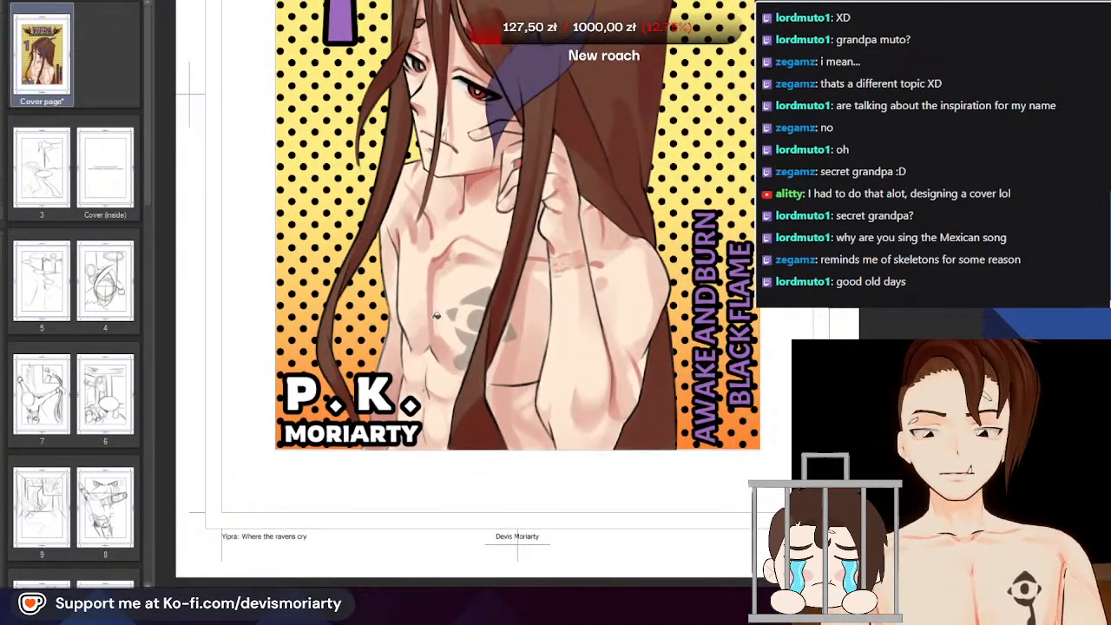
scroll(437, 316, "down", 2)
left_click(315, 389)
scroll(305, 389, "down", 3)
scroll(423, 297, "up", 2)
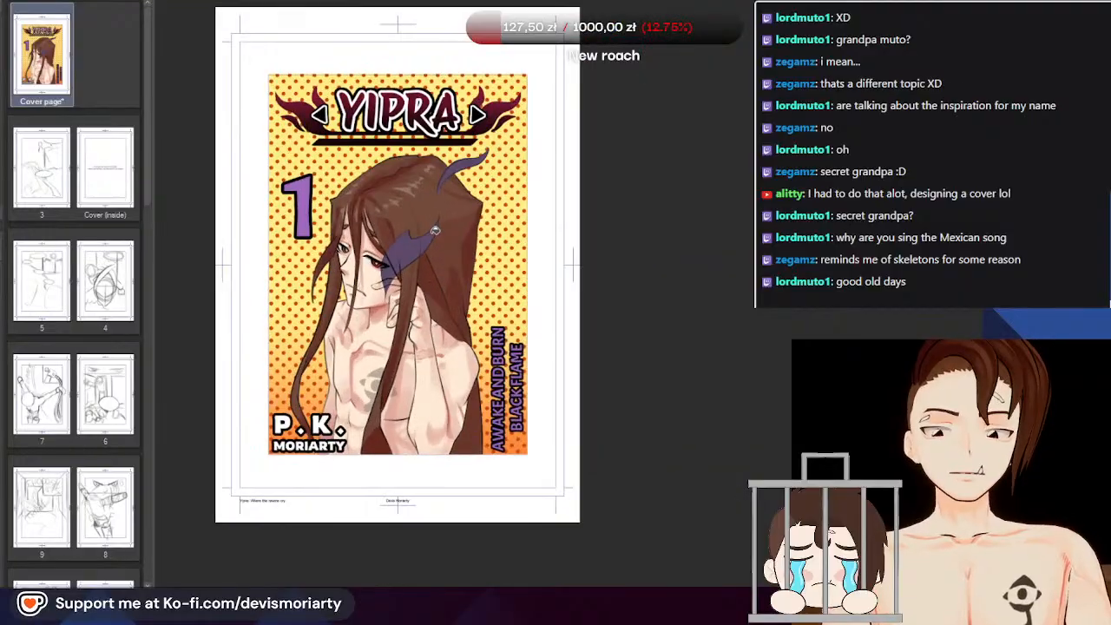
scroll(521, 213, "down", 2)
scroll(382, 231, "up", 2)
scroll(675, 323, "up", 1)
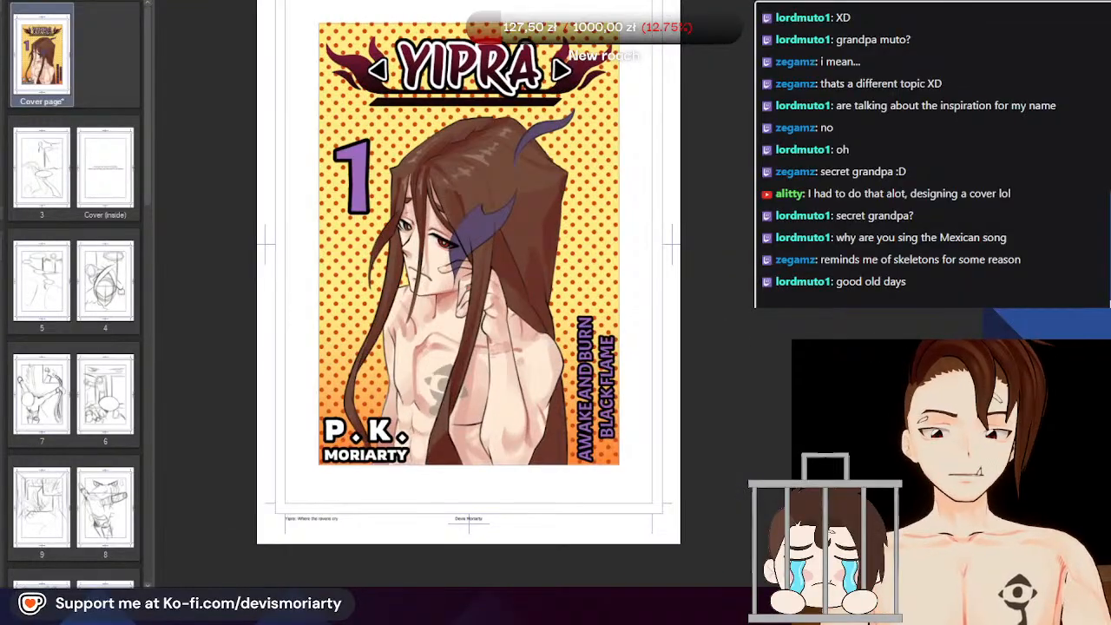
key("ctrl+z")
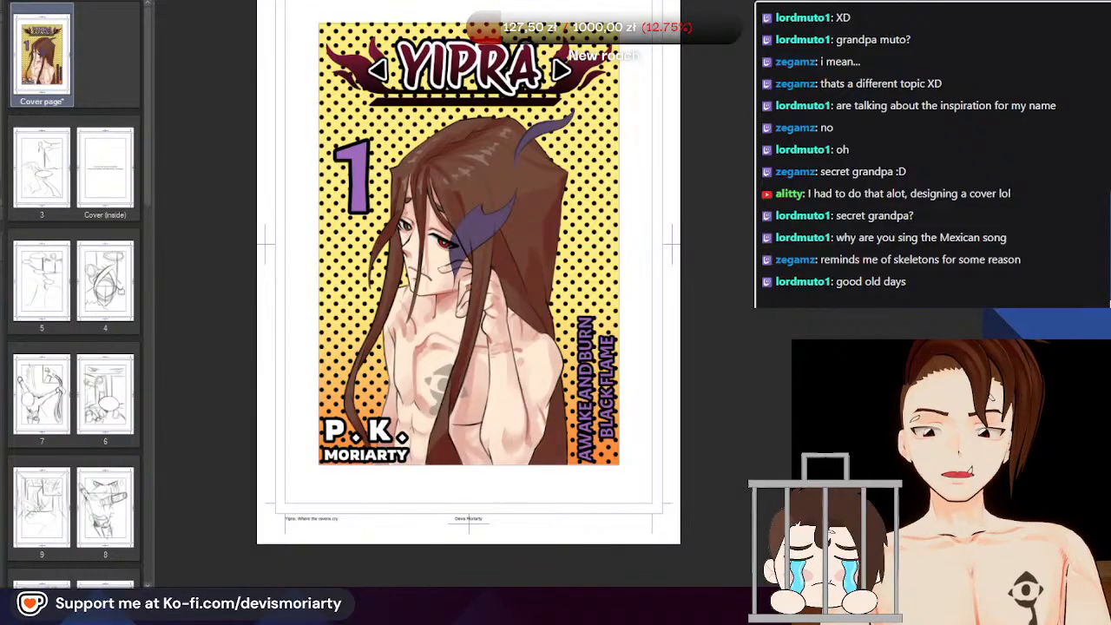
scroll(468, 234, "down", 3)
scroll(454, 235, "up", 1)
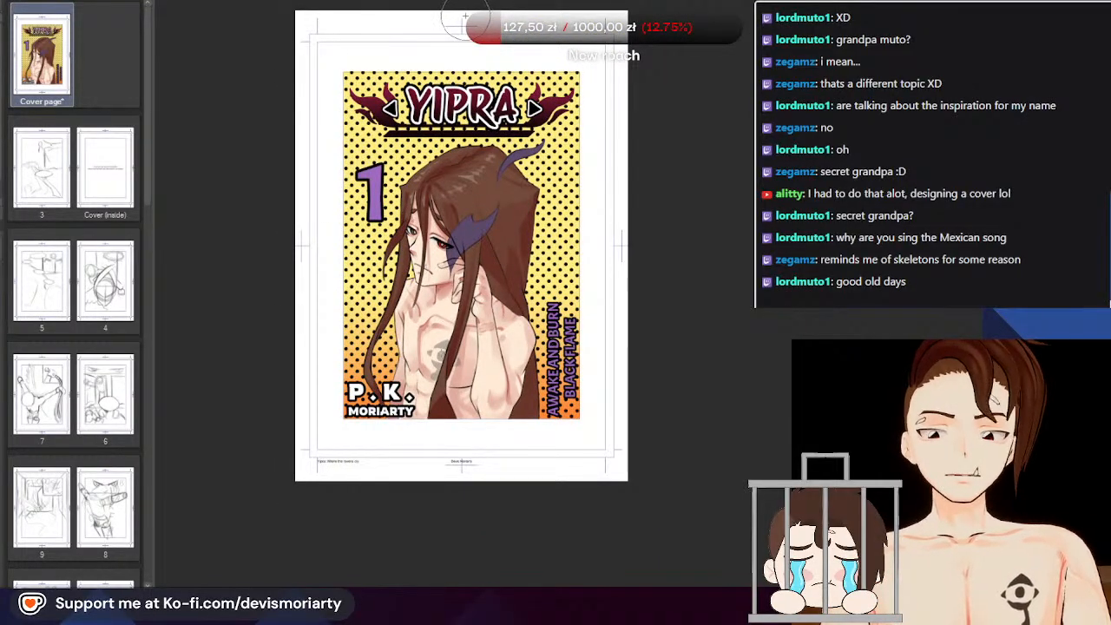
Enlarge the brush and examine the black halftone dots behind the character at several magnifications
left_click_drag(679, 352, 754, 352)
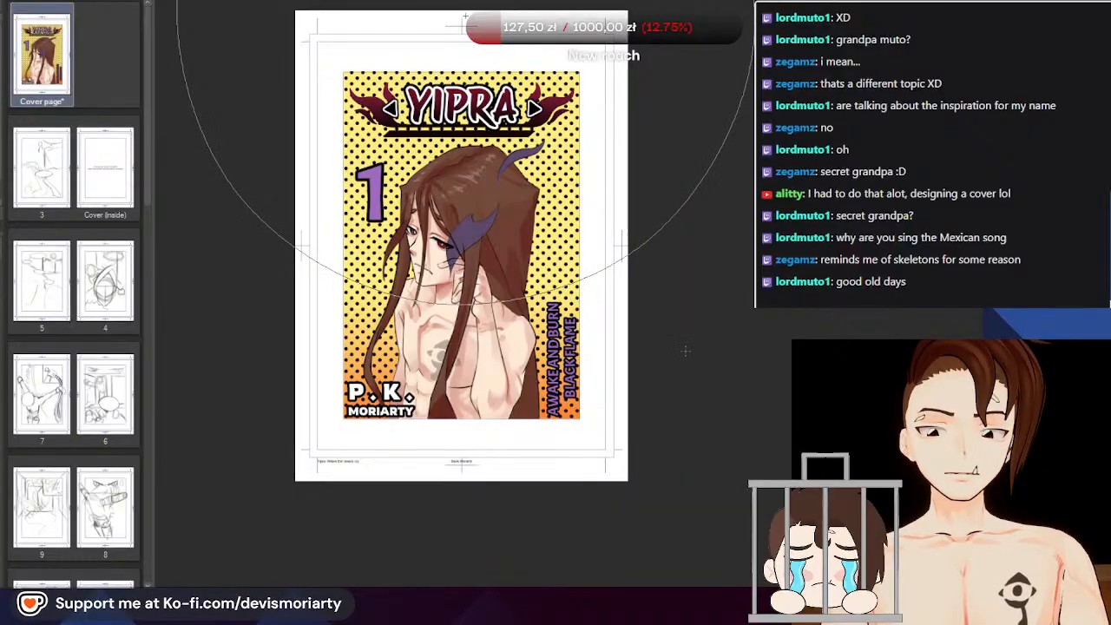
scroll(239, 78, "down", 2)
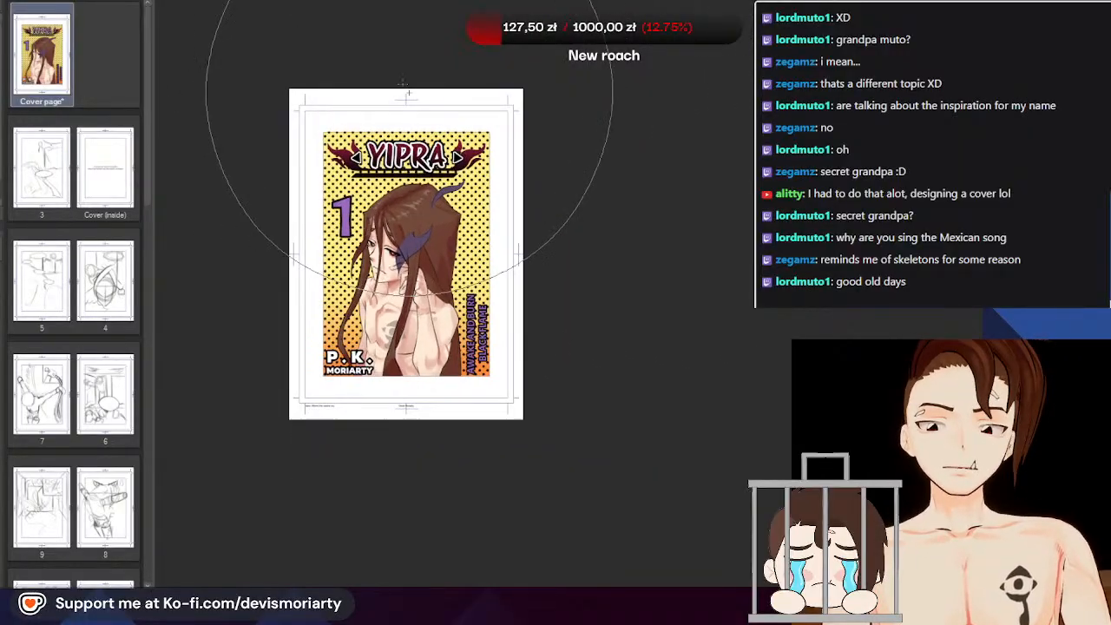
scroll(295, 159, "up", 2)
scroll(390, 146, "up", 2)
scroll(391, 146, "down", 2)
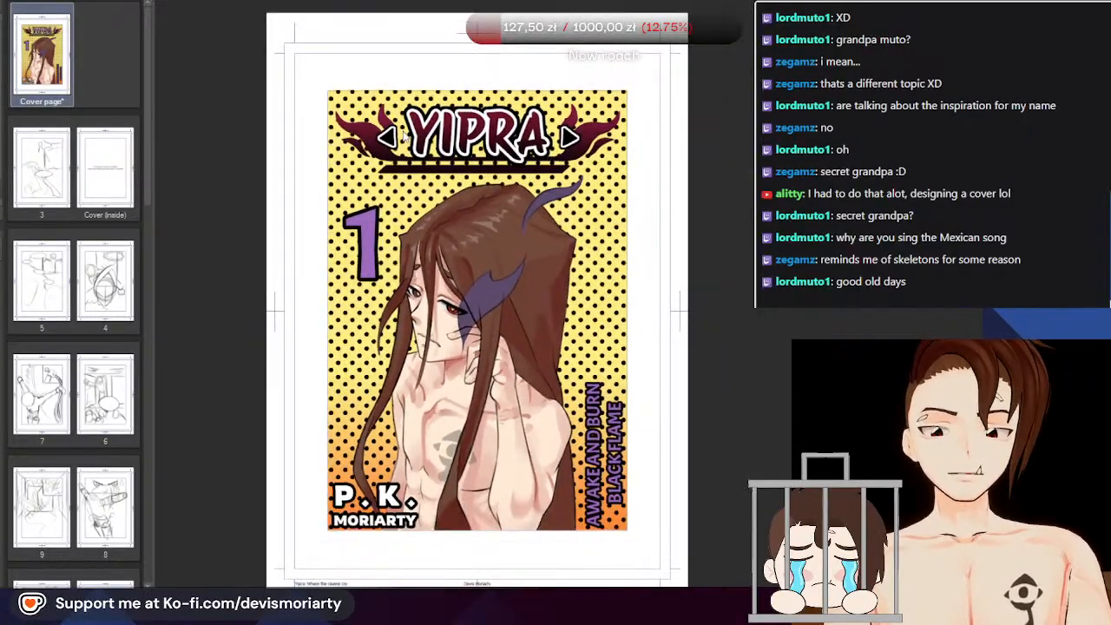
scroll(356, 160, "up", 1)
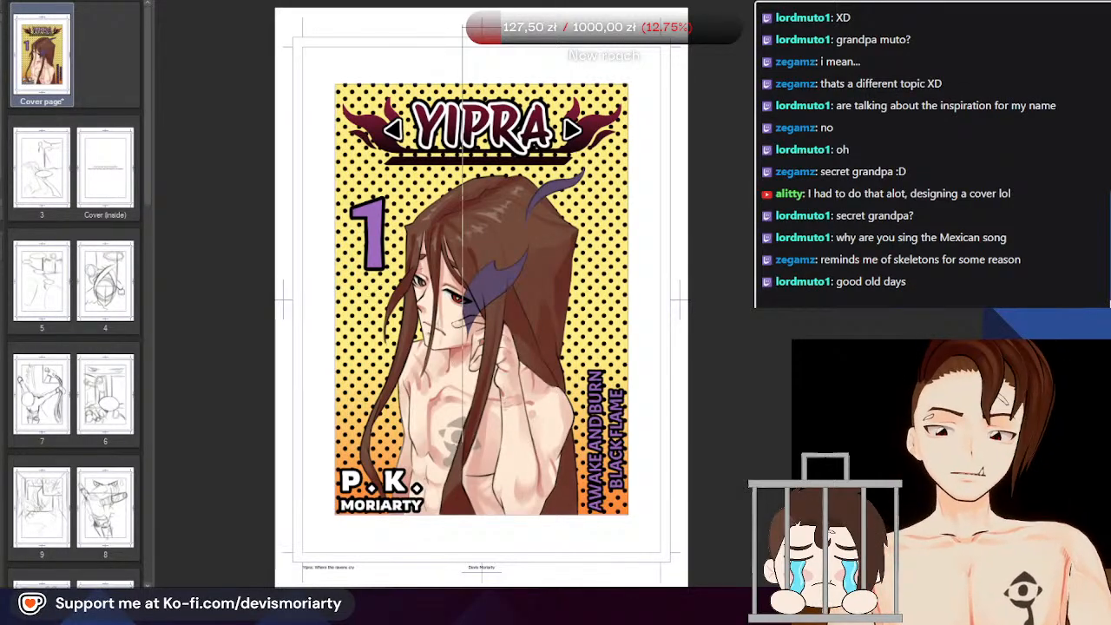
scroll(388, 276, "up", 3)
scroll(412, 290, "down", 5)
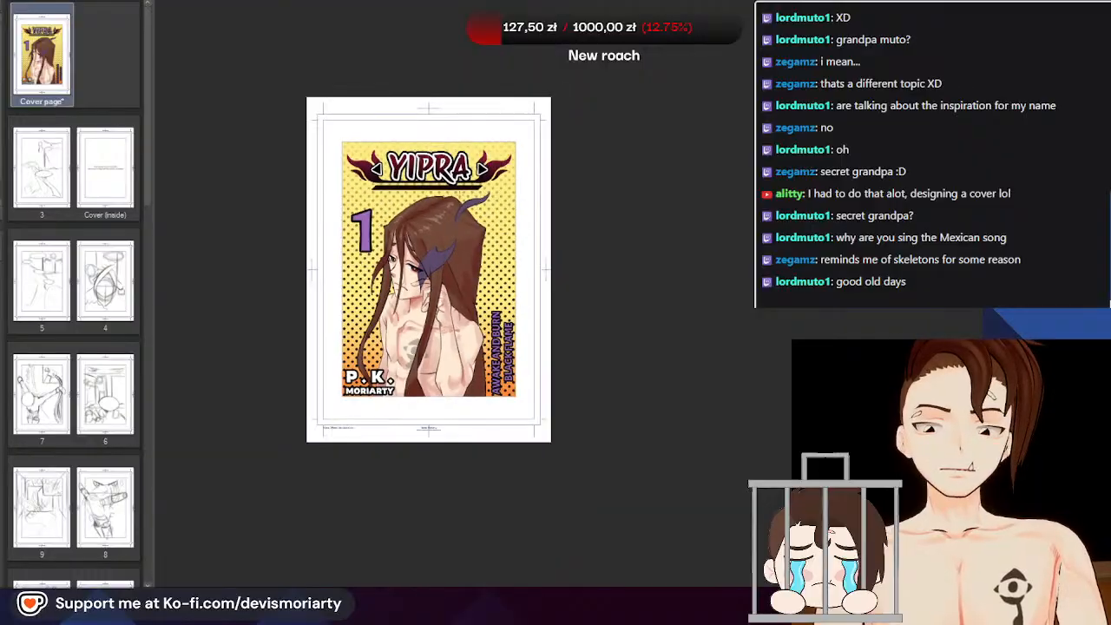
scroll(401, 311, "up", 1)
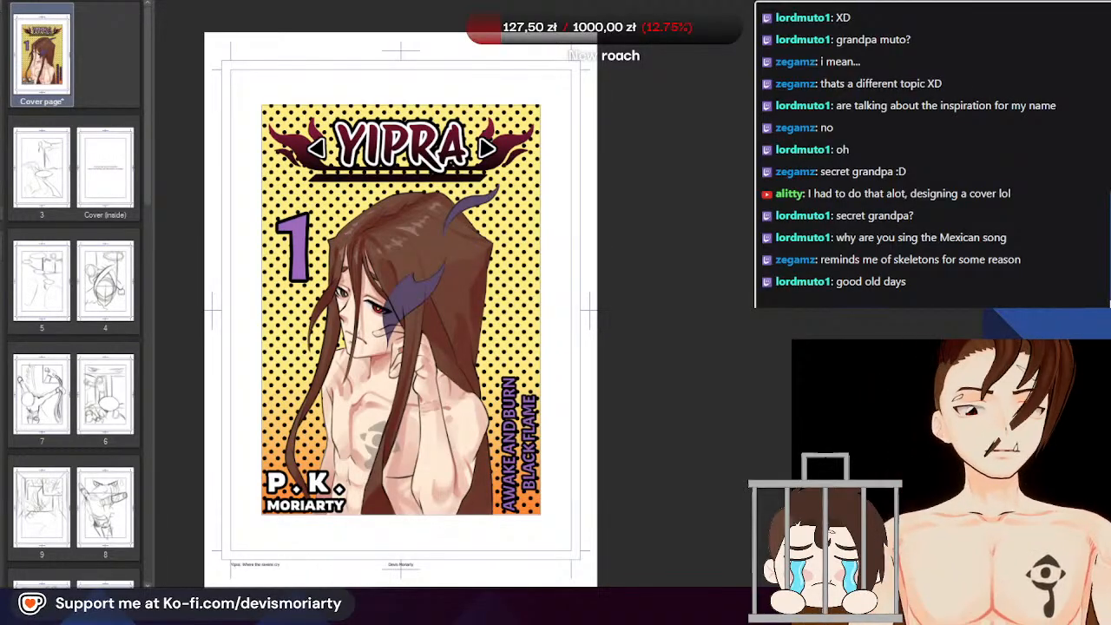
Recolour the background's halftone dots orange-red and fade them out toward the top of the cover
left_click(490, 260)
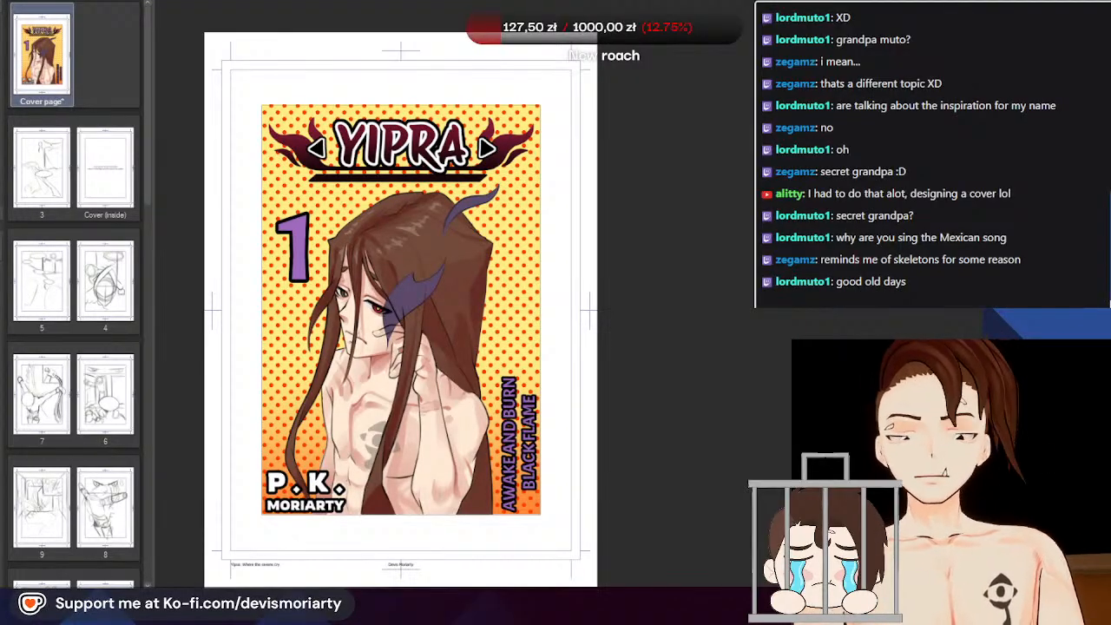
scroll(597, 269, "down", 1)
scroll(704, 250, "up", 1)
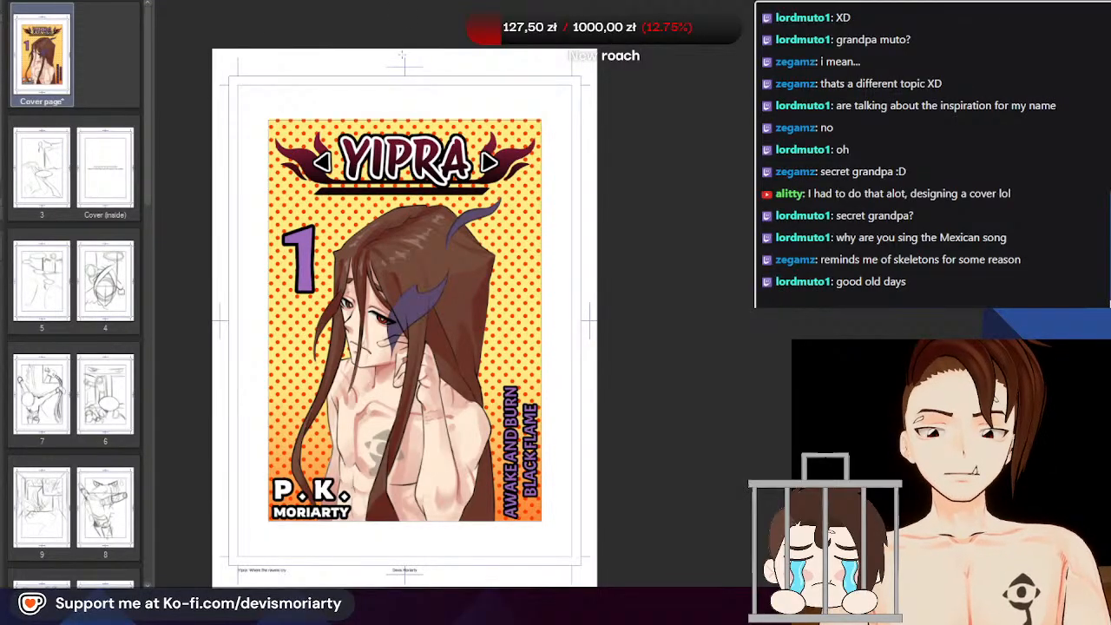
left_click_drag(407, 66, 408, 405)
key("ctrl+z")
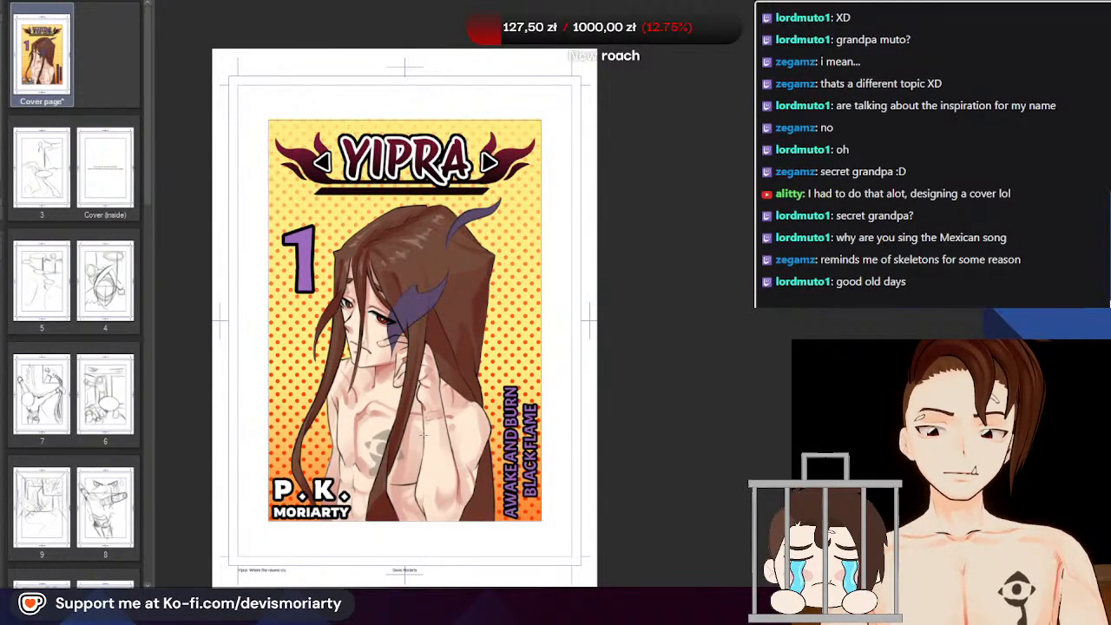
Examine the faded orange-red dot background around the title and character at several magnifications and straighten the canvas view
scroll(415, 329, "down", 2)
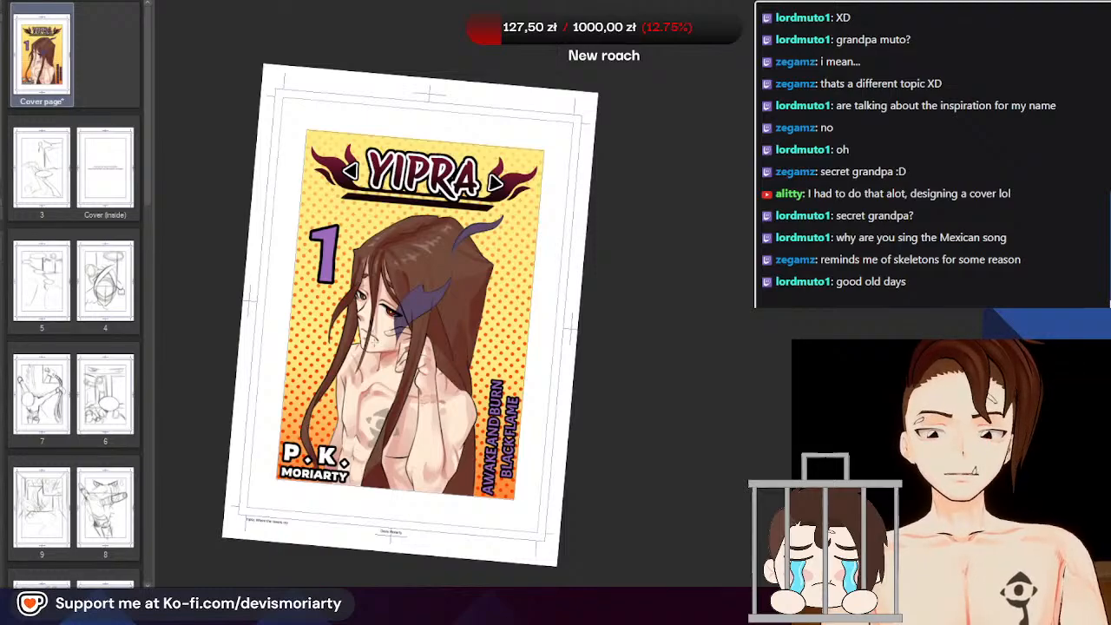
key("minus")
scroll(411, 378, "up", 2)
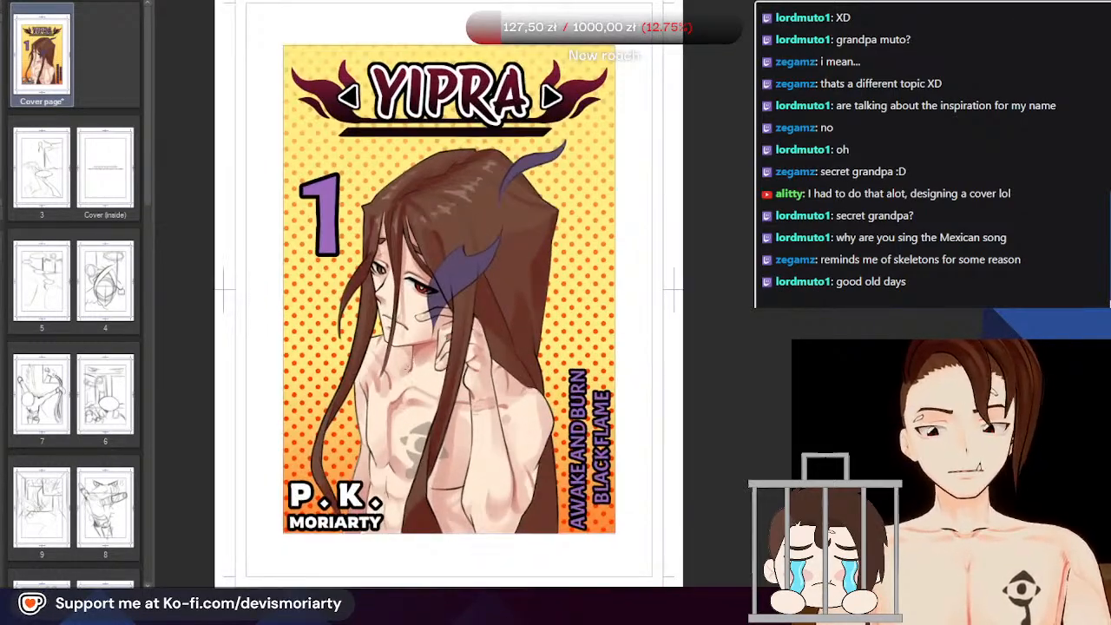
scroll(410, 380, "down", 2)
scroll(391, 382, "up", 1)
scroll(388, 382, "down", 2)
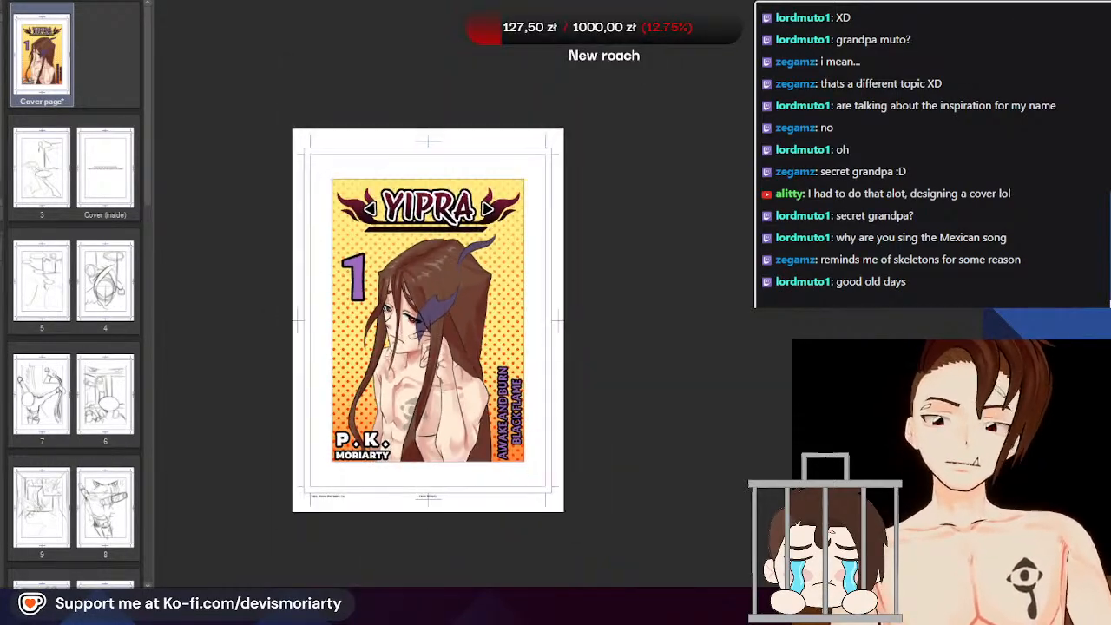
scroll(386, 376, "up", 2)
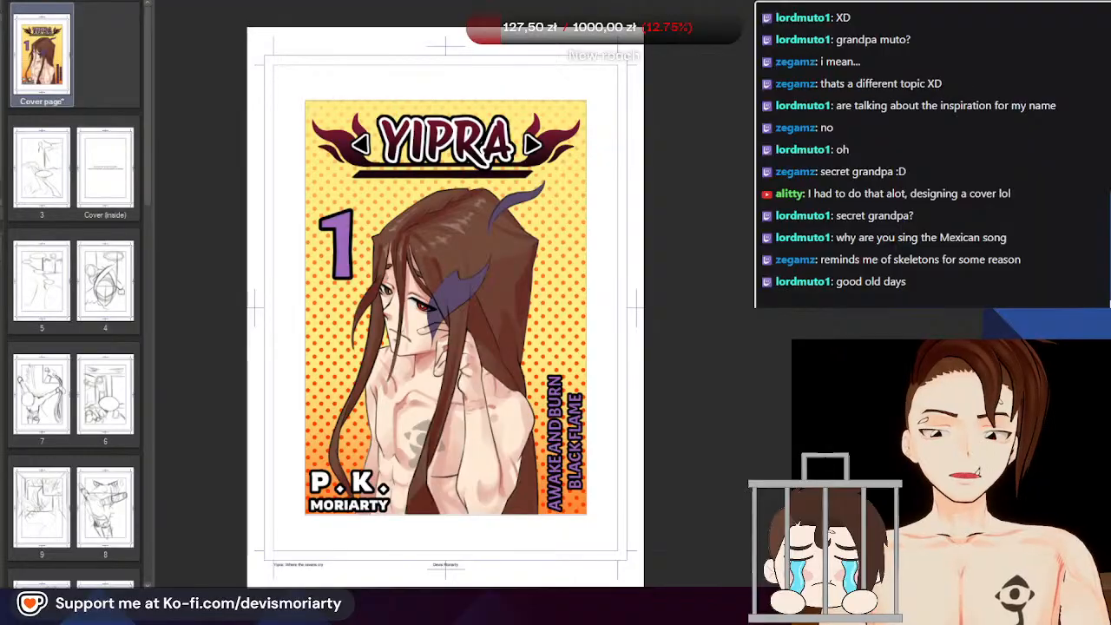
Compare the cover before and after the dot fade by stepping back and forth through the edit history, keeping the fade
key("ctrl+z")
key("ctrl+y")
key("ctrl+z")
key("ctrl+y")
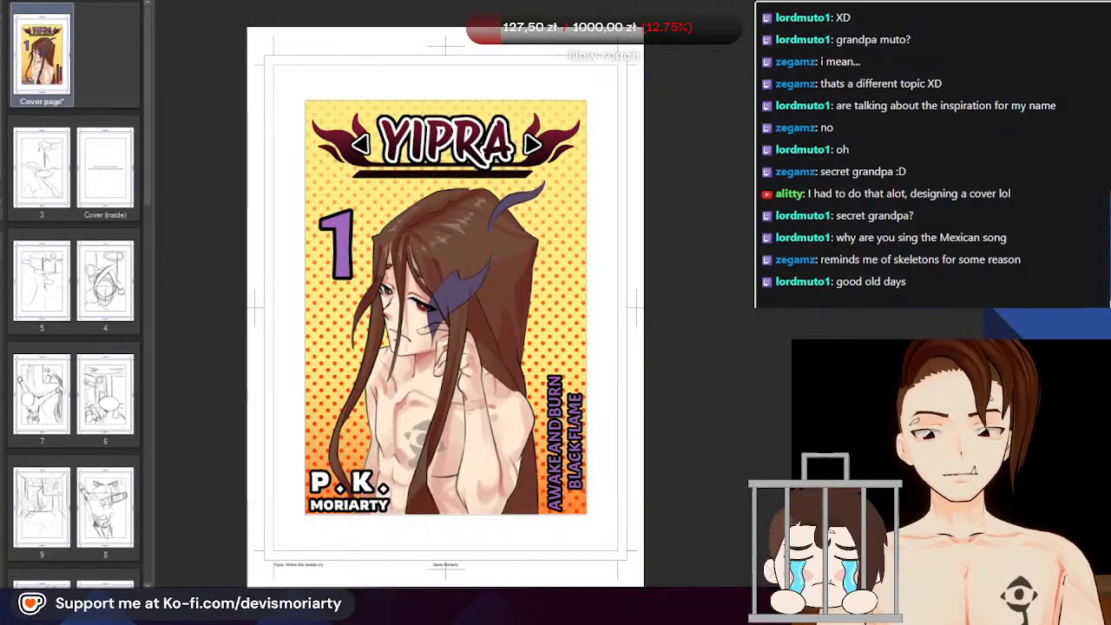
key("ctrl+z")
key("ctrl+y")
key("ctrl+z")
key("ctrl+y")
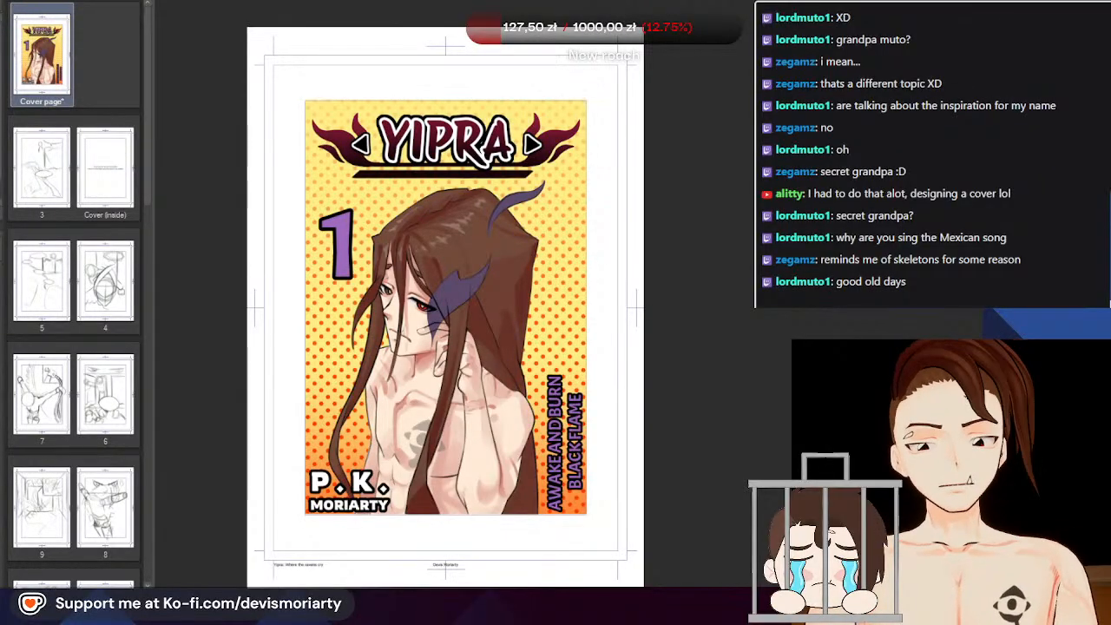
Review the overall cover composition, with title, volume number, author name and subtitle against the dotted gradient, from near and far
scroll(404, 375, "down", 1)
scroll(401, 373, "up", 9)
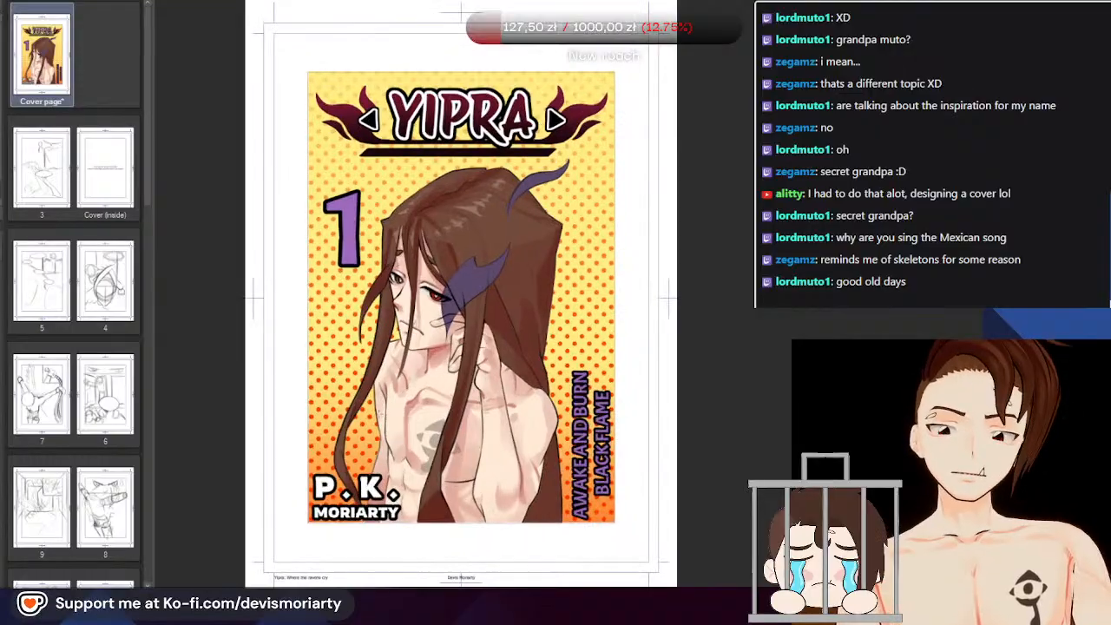
scroll(392, 307, "down", 5)
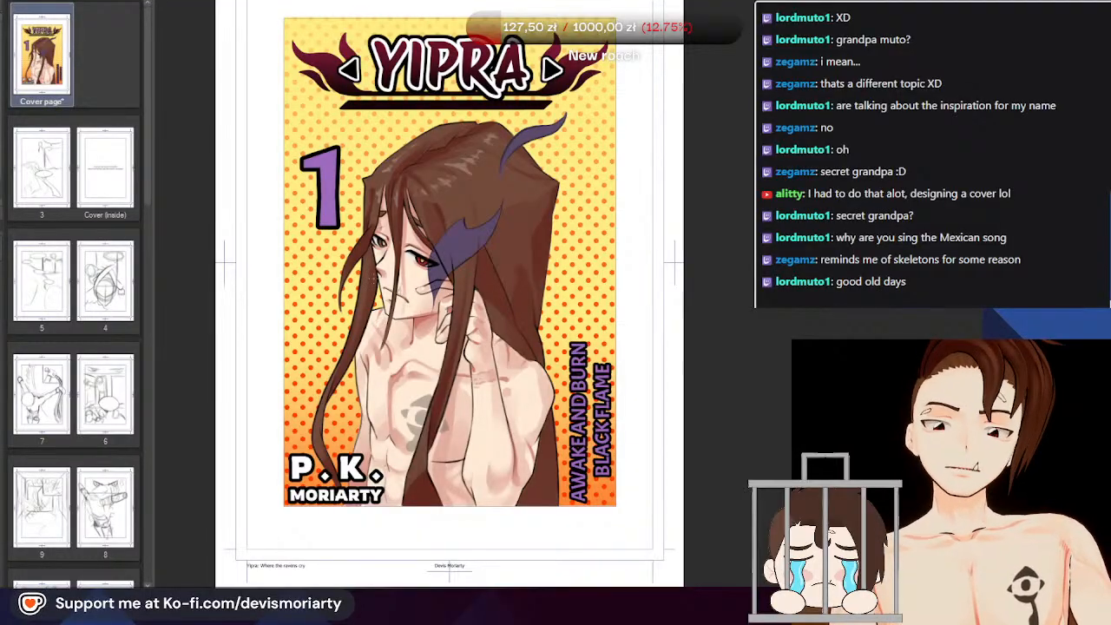
scroll(330, 287, "down", 5)
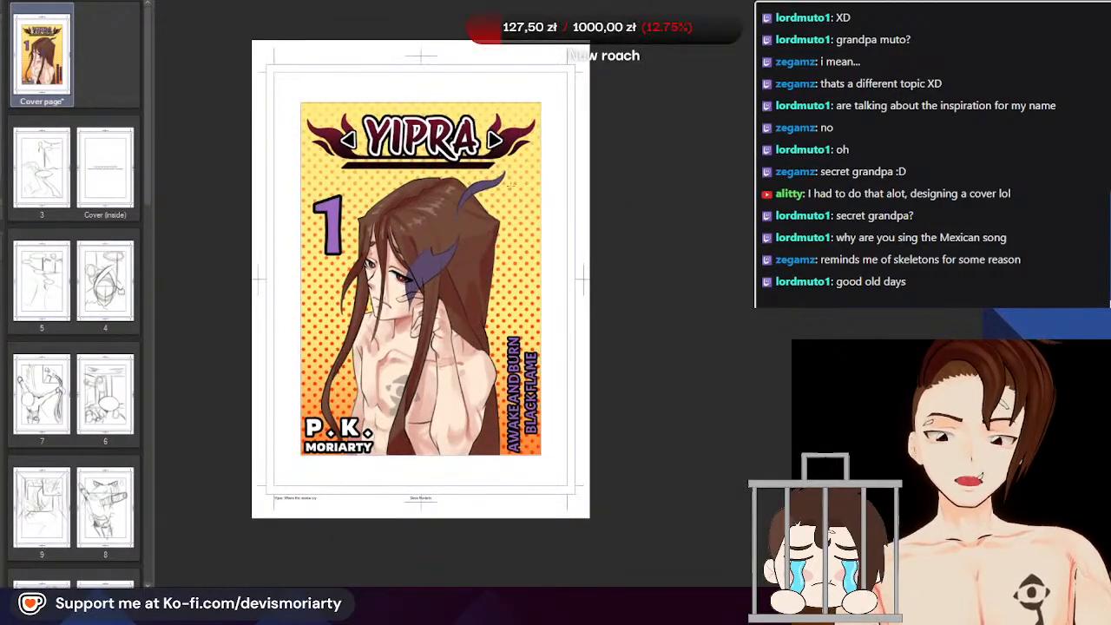
scroll(387, 189, "up", 5)
scroll(382, 183, "down", 2)
scroll(382, 183, "up", 2)
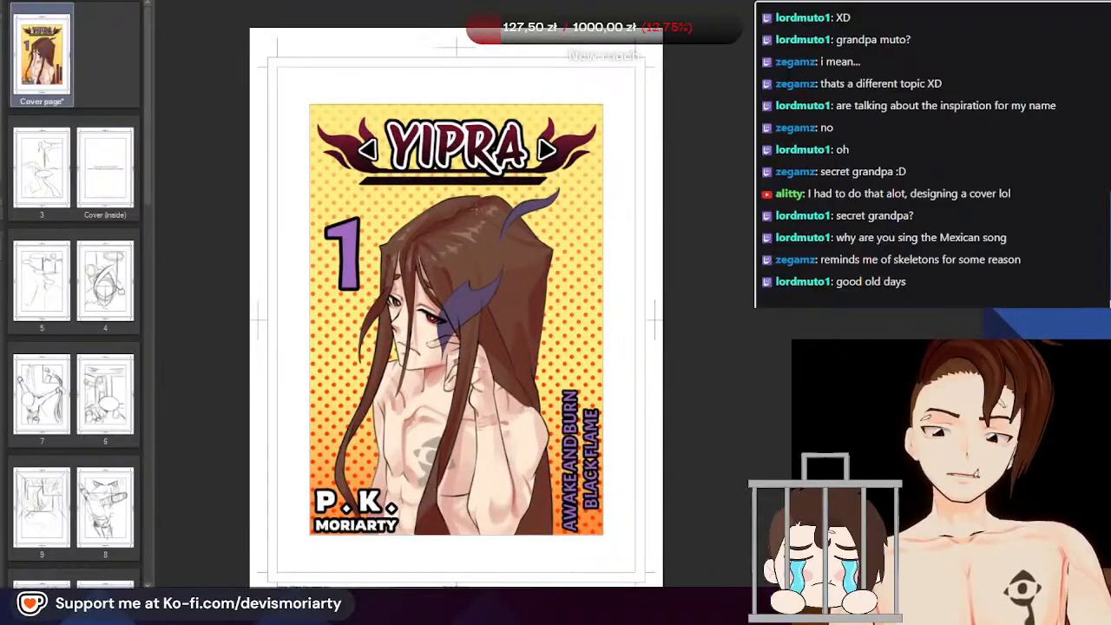
scroll(408, 217, "down", 2)
scroll(433, 255, "up", 2)
scroll(434, 258, "up", 1)
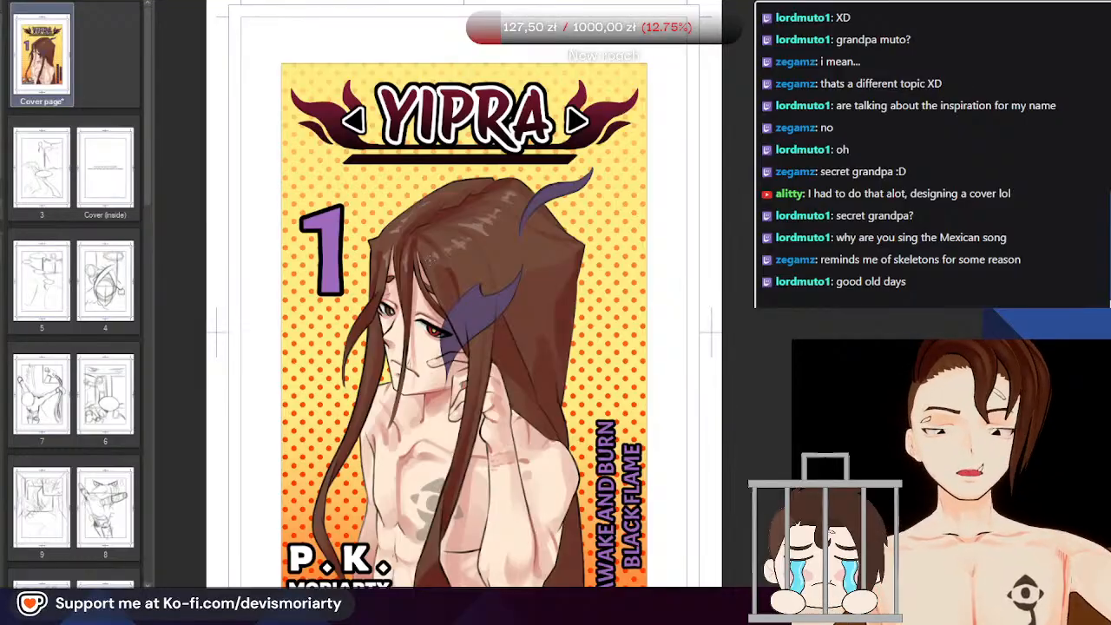
scroll(439, 388, "down", 3)
scroll(484, 526, "up", 2)
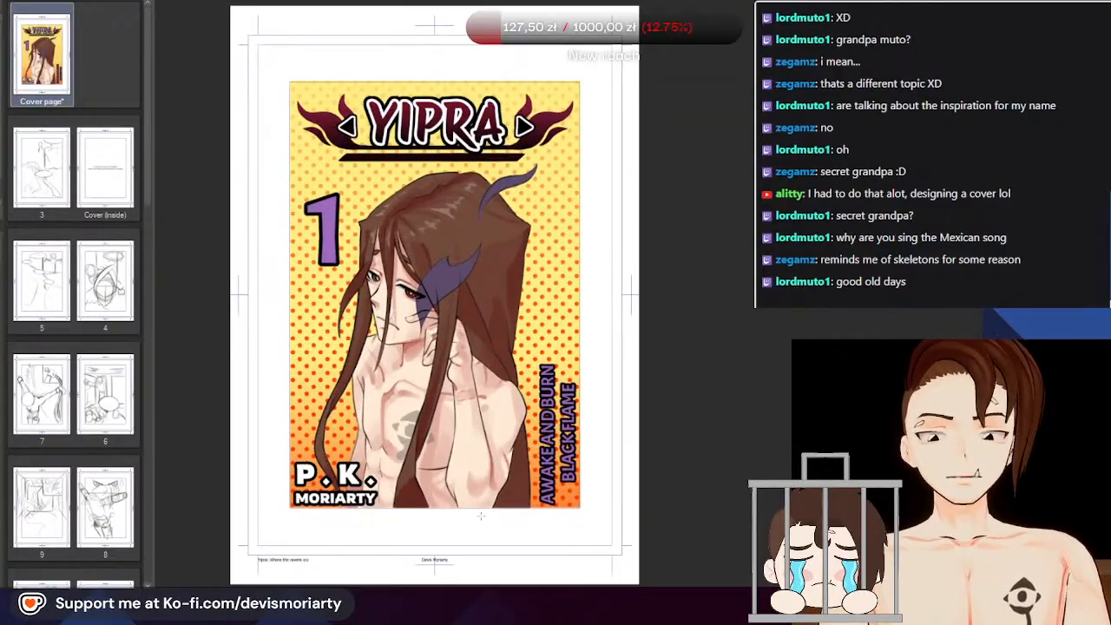
scroll(538, 531, "down", 6)
scroll(397, 486, "up", 6)
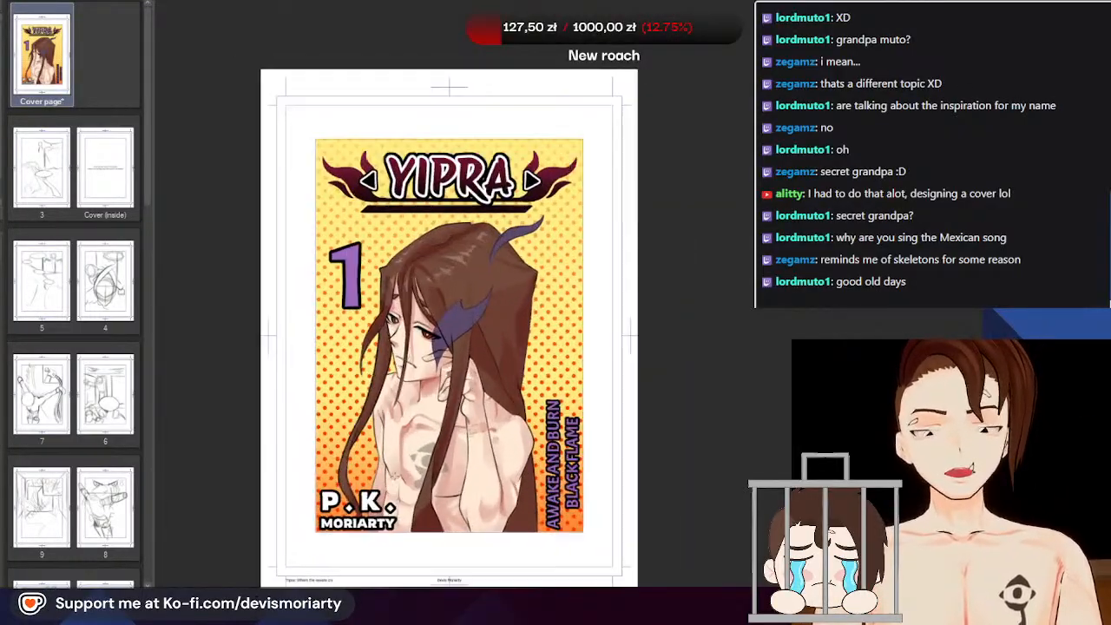
scroll(421, 455, "down", 1)
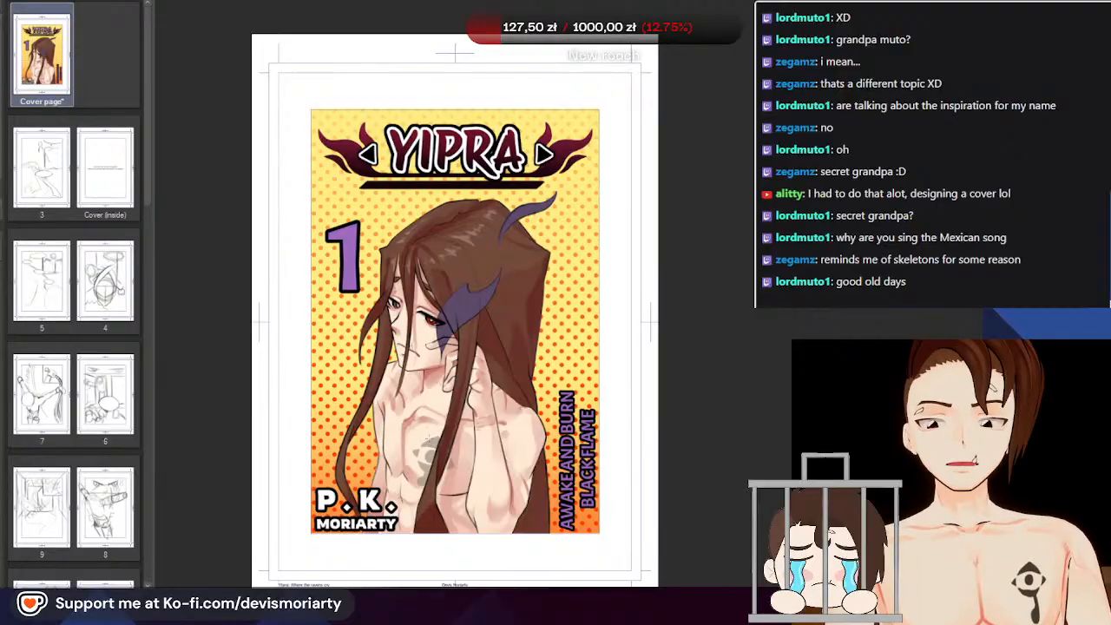
scroll(431, 435, "down", 3)
scroll(441, 433, "up", 4)
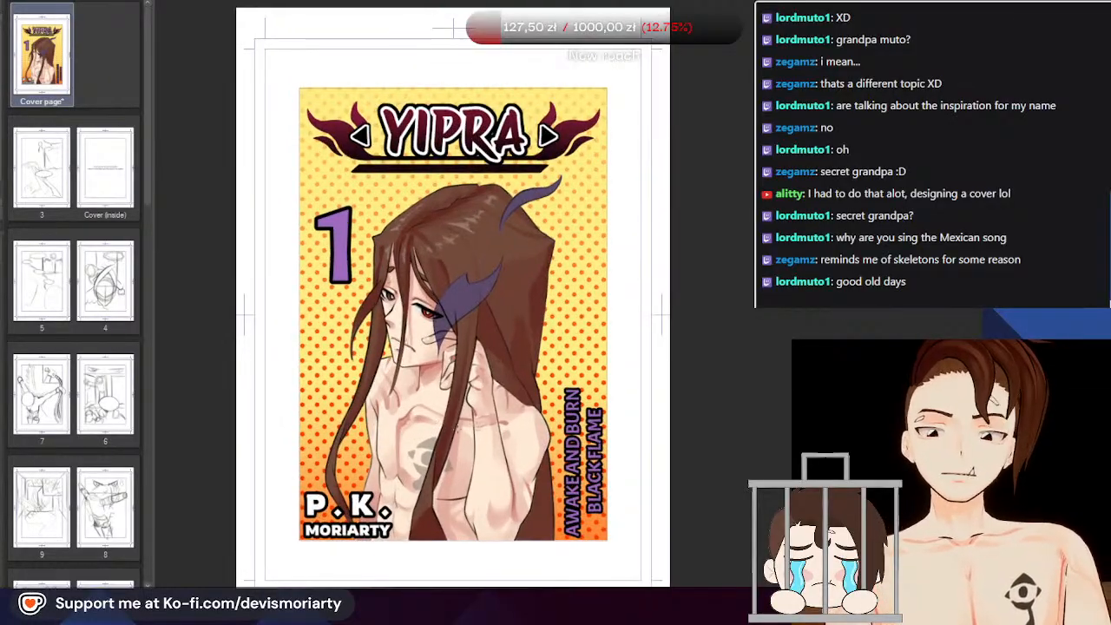
scroll(453, 409, "down", 2)
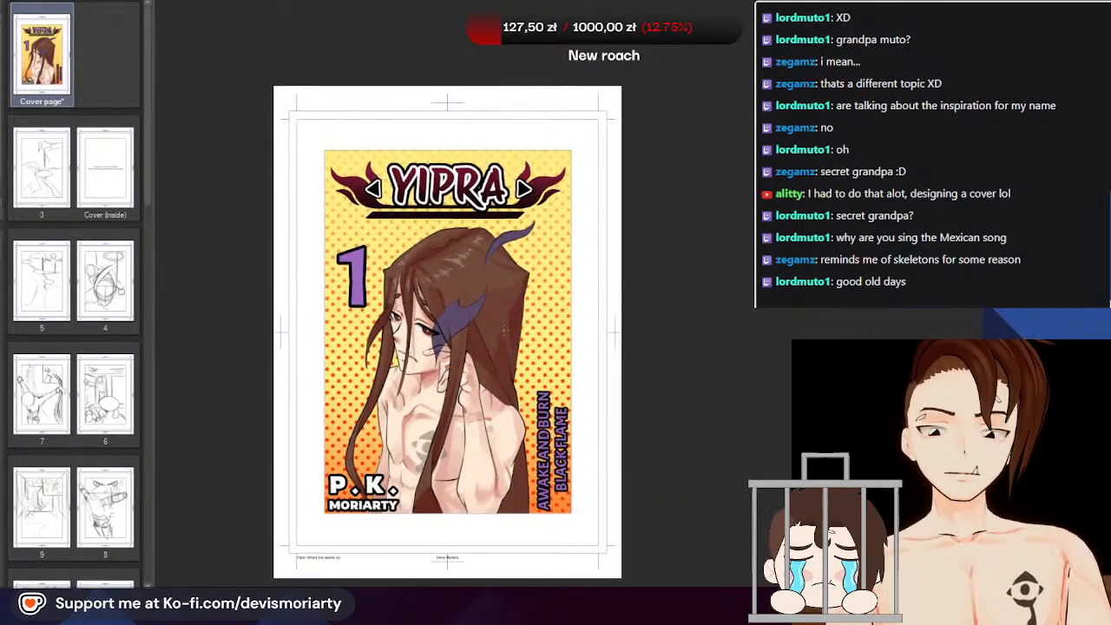
scroll(482, 309, "up", 4)
scroll(482, 308, "down", 3)
scroll(388, 406, "up", 2)
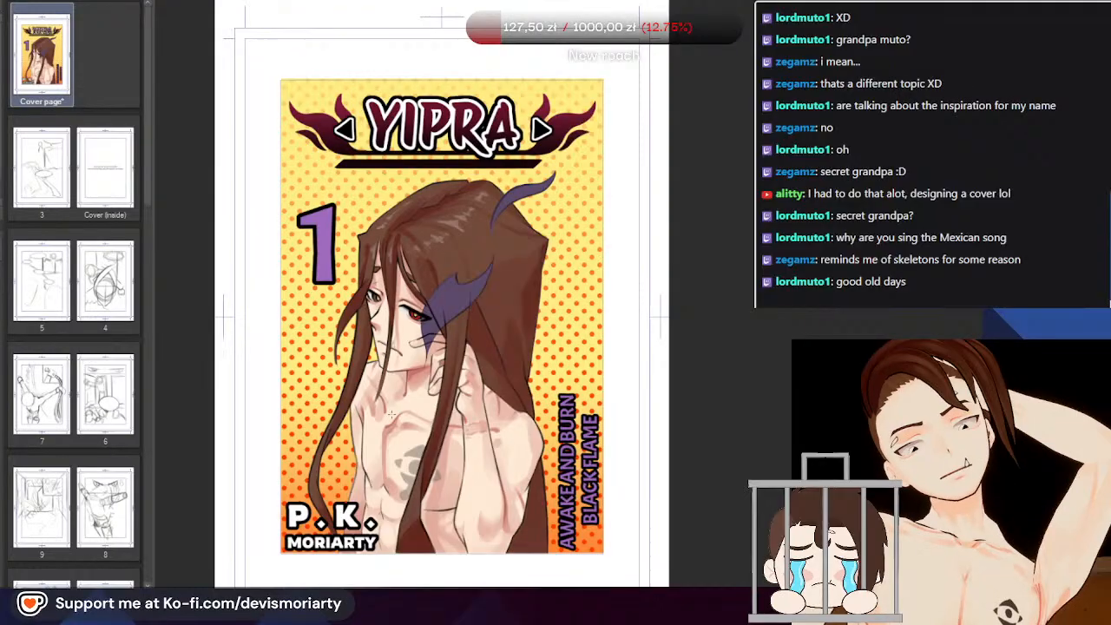
scroll(360, 177, "down", 1)
scroll(423, 237, "up", 1)
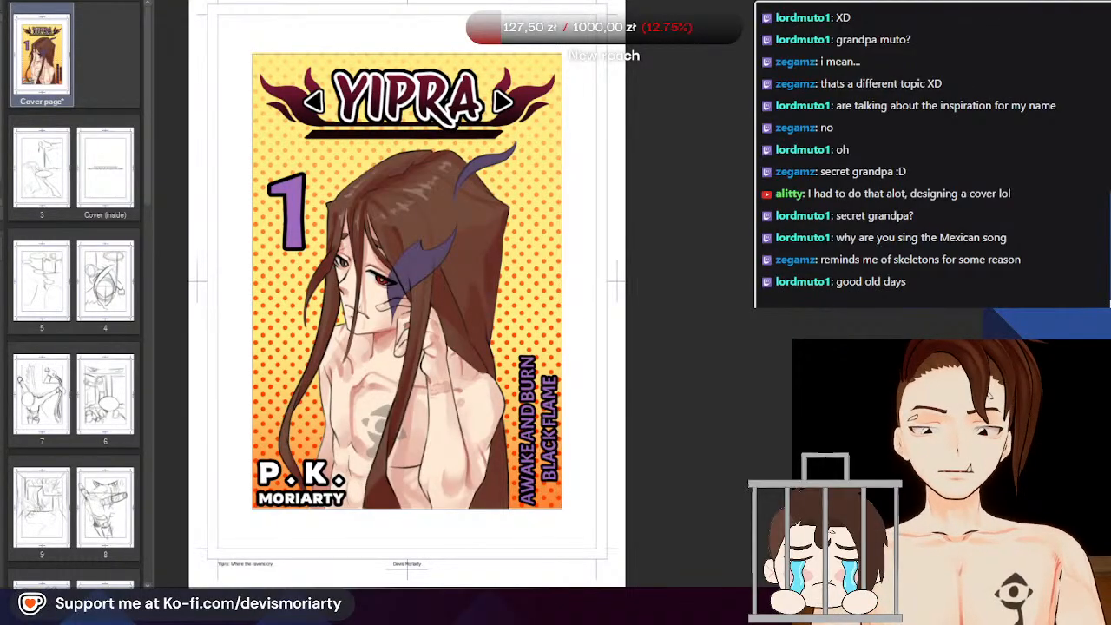
Toggle the last dot background edit off and on again to recheck its effect, leaving it applied
key("ctrl+z")
key("ctrl+y")
key("ctrl+z")
key("ctrl+y")
scroll(620, 249, "down", 2)
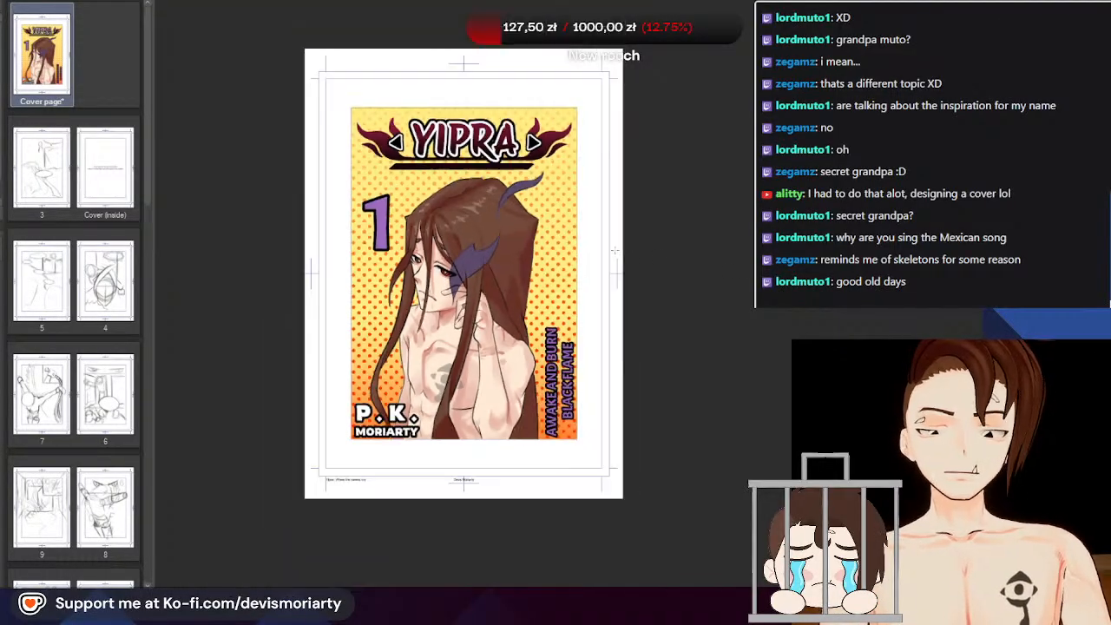
Inspect the finished dotted cover at reduced and enlarged sizes to judge its readability
scroll(607, 246, "up", 1)
scroll(375, 318, "down", 5)
scroll(487, 293, "up", 5)
scroll(470, 321, "down", 4)
scroll(295, 313, "up", 5)
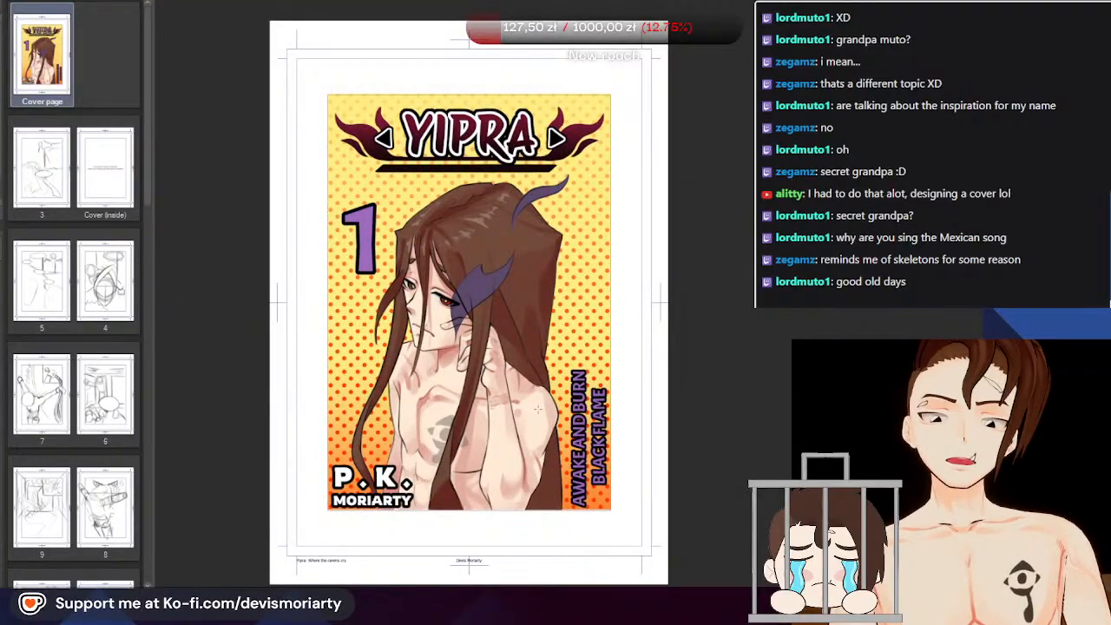
scroll(530, 400, "down", 1)
scroll(520, 438, "up", 5)
scroll(428, 433, "down", 3)
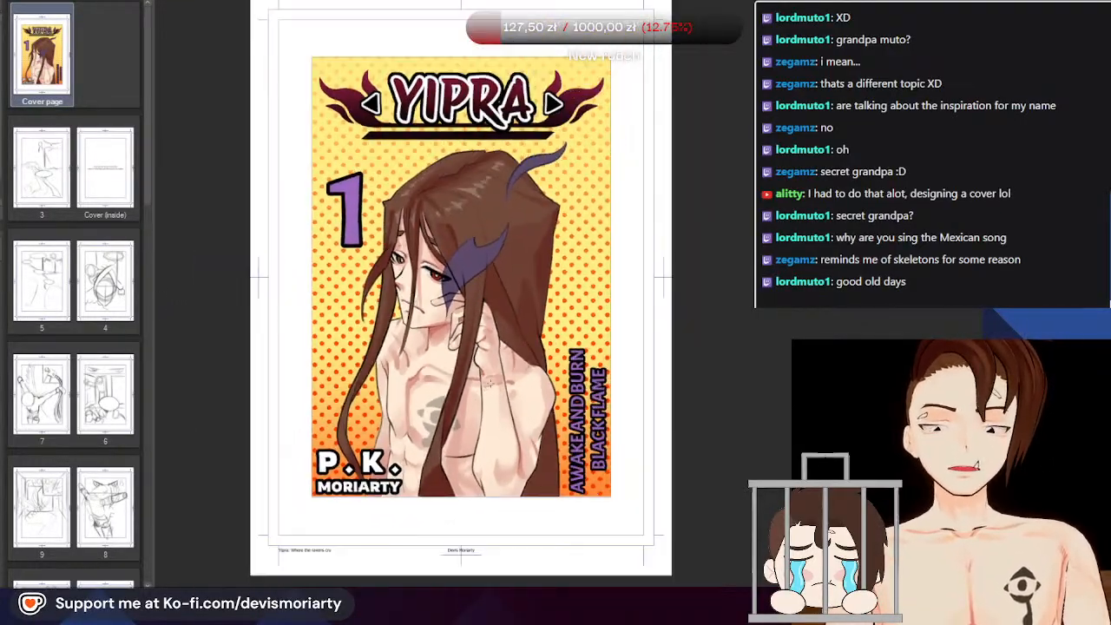
scroll(408, 434, "up", 2)
scroll(477, 434, "down", 4)
scroll(469, 425, "up", 3)
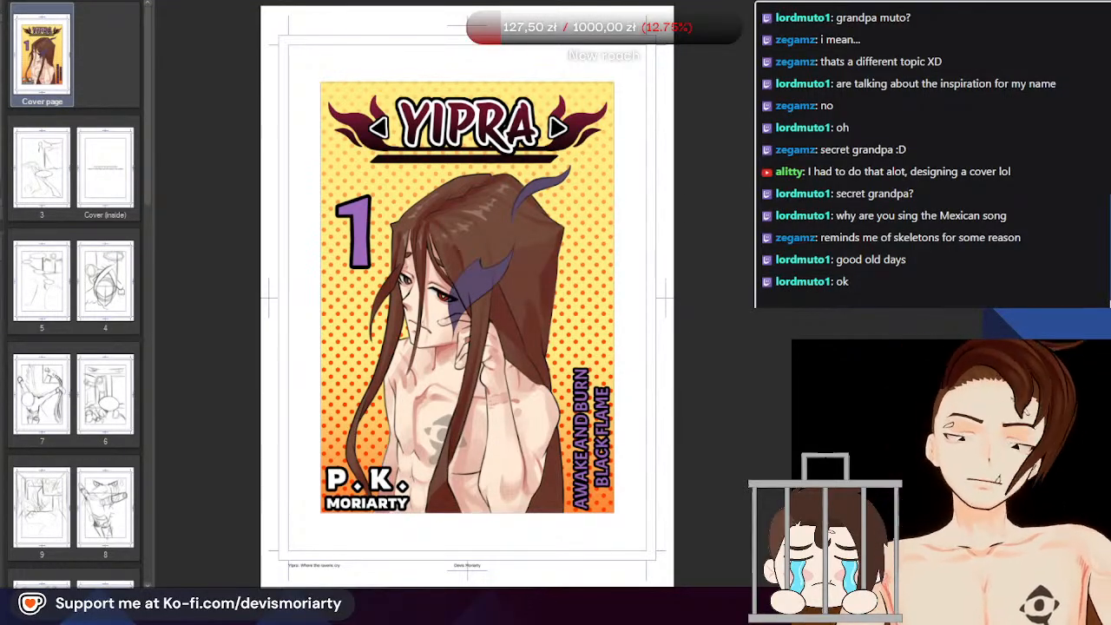
Outline the small triangle on the outer left side of the chest tattoo with a darker grey brush line
scroll(433, 423, "up", 5)
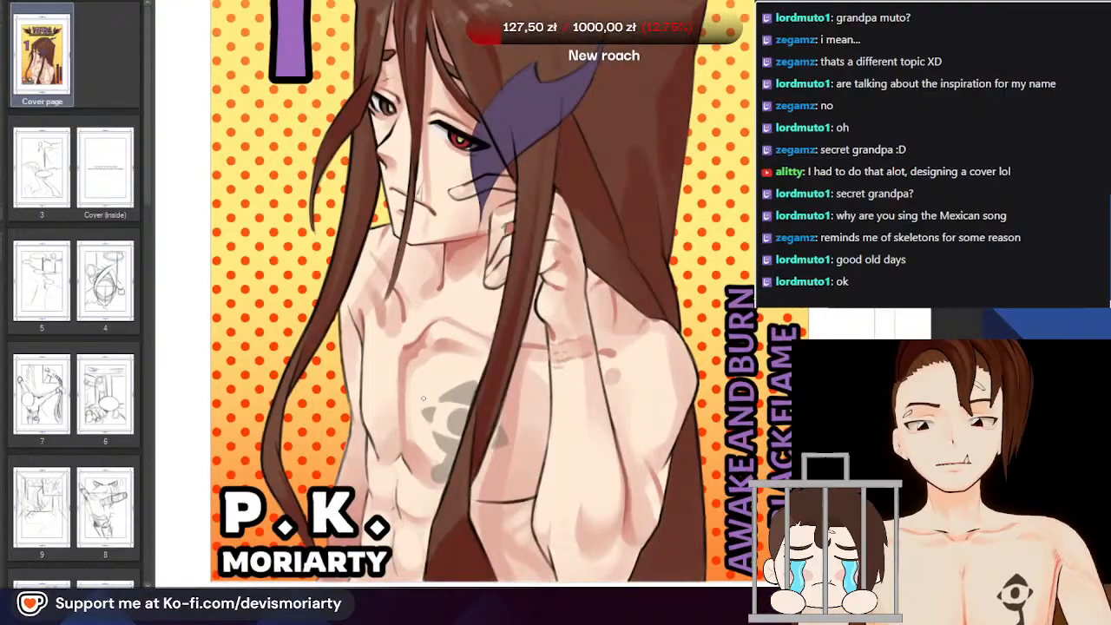
scroll(432, 424, "up", 2)
scroll(531, 449, "up", 3)
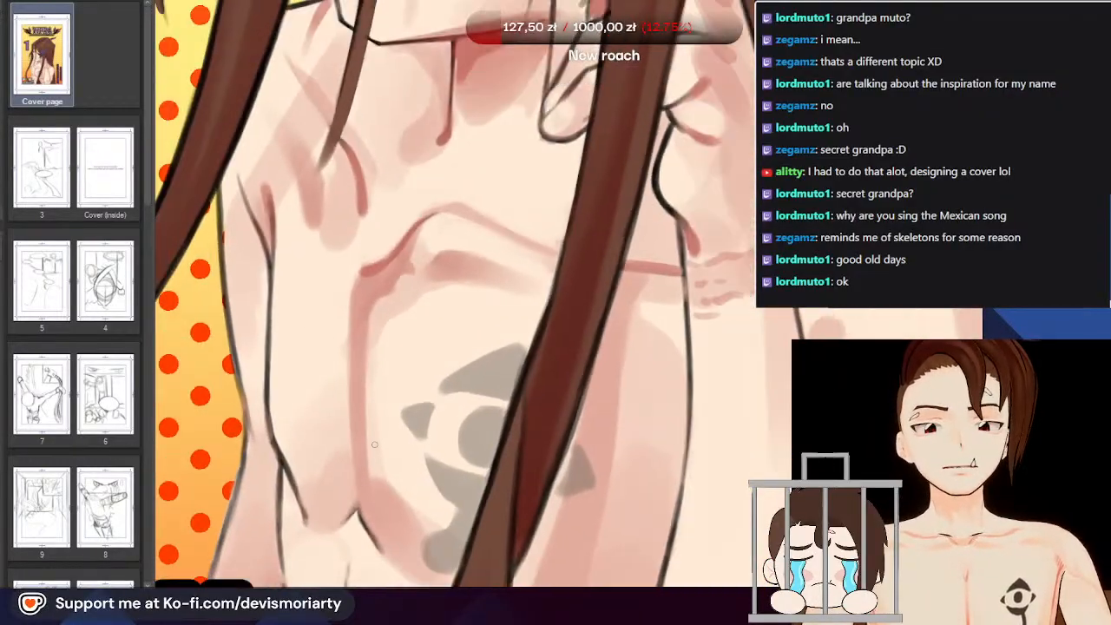
scroll(312, 356, "up", 1)
left_click_drag(315, 352, 346, 398)
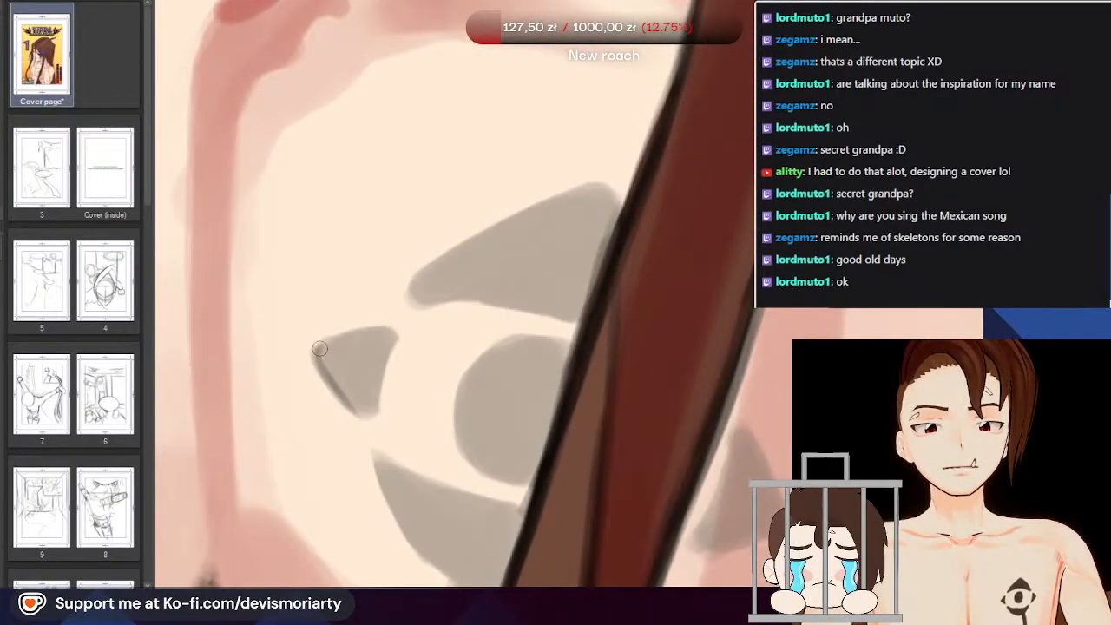
mouse_move(319, 349)
left_mouse_down()
mouse_move(392, 330)
mouse_move(375, 420)
mouse_move(319, 360)
left_mouse_up()
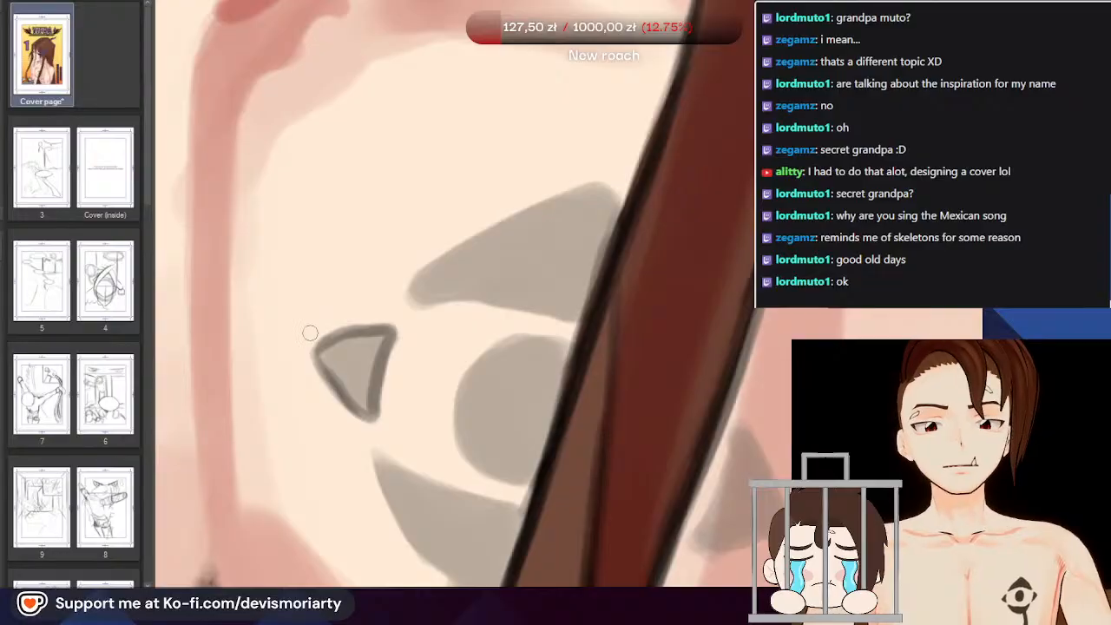
Undo the last stroke on the small left triangle's outline and redraw that edge of the tattoo
scroll(309, 312, "down", 3)
scroll(386, 259, "up", 3)
key("ctrl+z")
scroll(252, 371, "up", 1)
mouse_move(232, 366)
left_mouse_down()
mouse_move(251, 343)
mouse_move(317, 336)
mouse_move(290, 430)
mouse_move(273, 419)
left_mouse_up()
scroll(265, 319, "down", 3)
Outline the tattoo's upper pointed shape in darker grey along its top and bottom edges, up to the hair strand
scroll(328, 274, "up", 2)
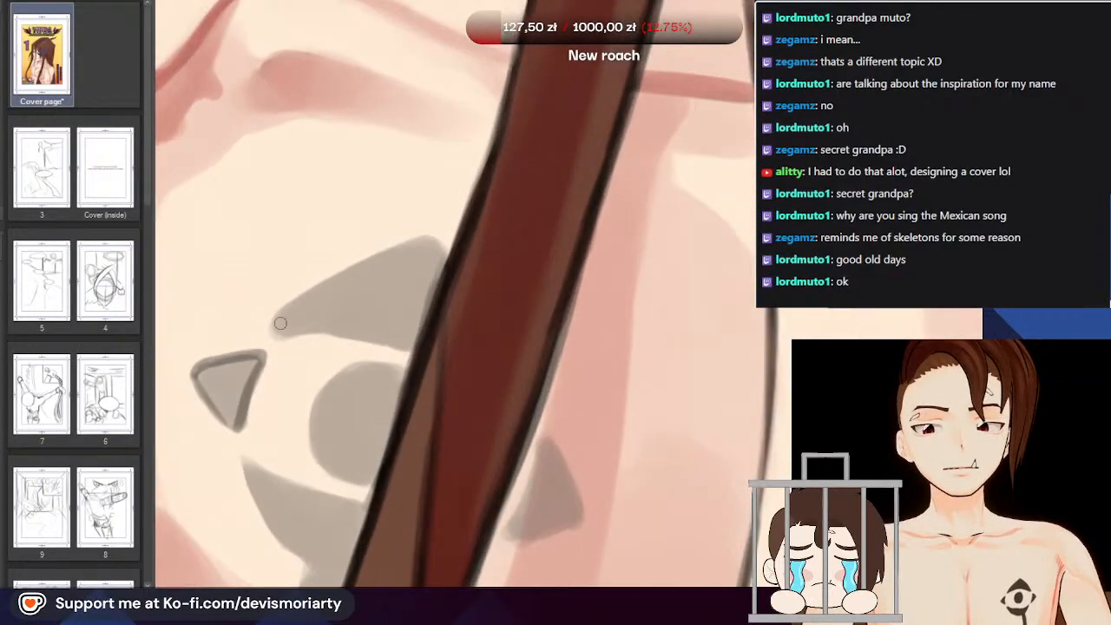
mouse_move(281, 323)
left_mouse_down()
mouse_move(310, 290)
mouse_move(413, 243)
mouse_move(436, 240)
mouse_move(433, 263)
left_mouse_up()
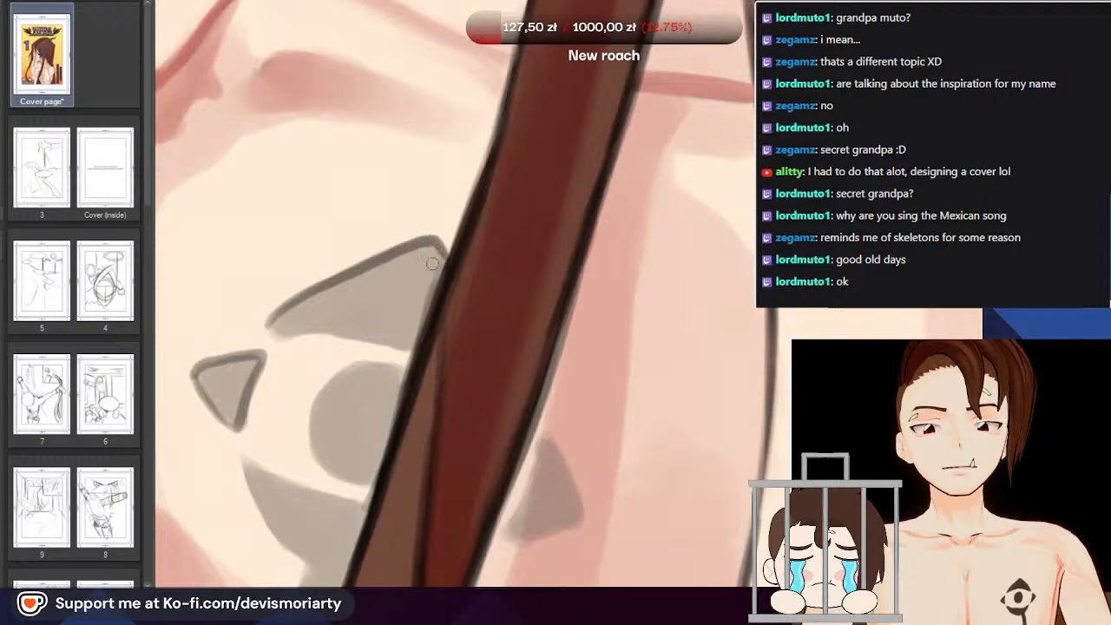
scroll(404, 349, "down", 2)
scroll(406, 347, "up", 3)
mouse_move(419, 347)
left_mouse_down()
mouse_move(296, 318)
mouse_move(225, 328)
left_mouse_up()
Outline the visible part of the tattoo's central circle in darker grey, from the hair strand's edge around and back
scroll(293, 304, "down", 2)
scroll(326, 349, "up", 2)
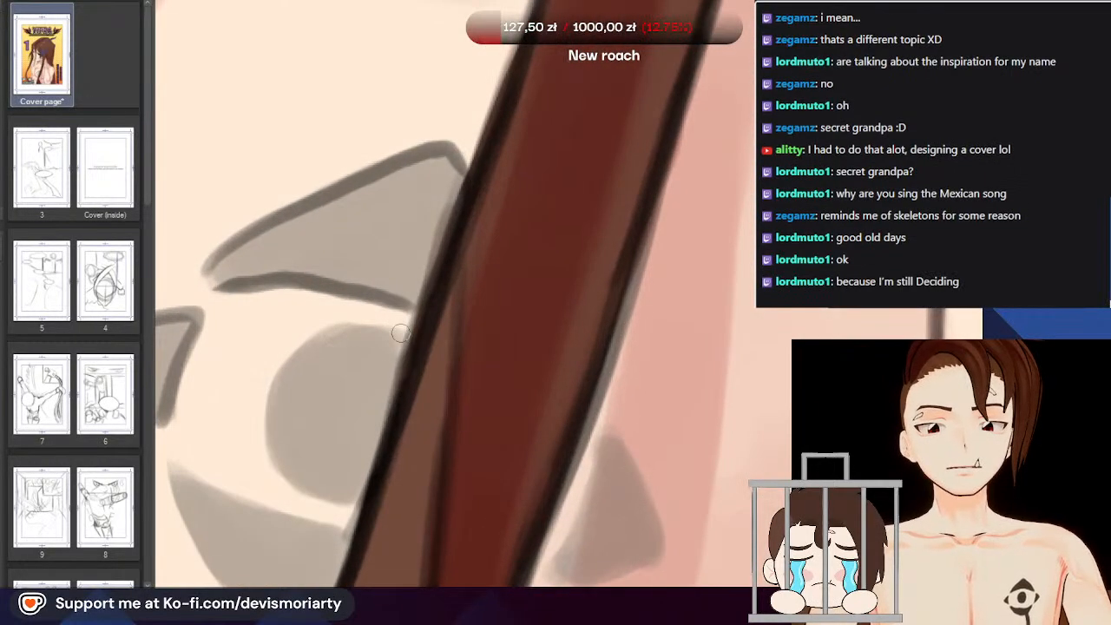
mouse_move(401, 333)
left_mouse_down()
mouse_move(345, 325)
mouse_move(298, 342)
mouse_move(268, 407)
mouse_move(274, 454)
mouse_move(297, 487)
mouse_move(356, 504)
left_mouse_up()
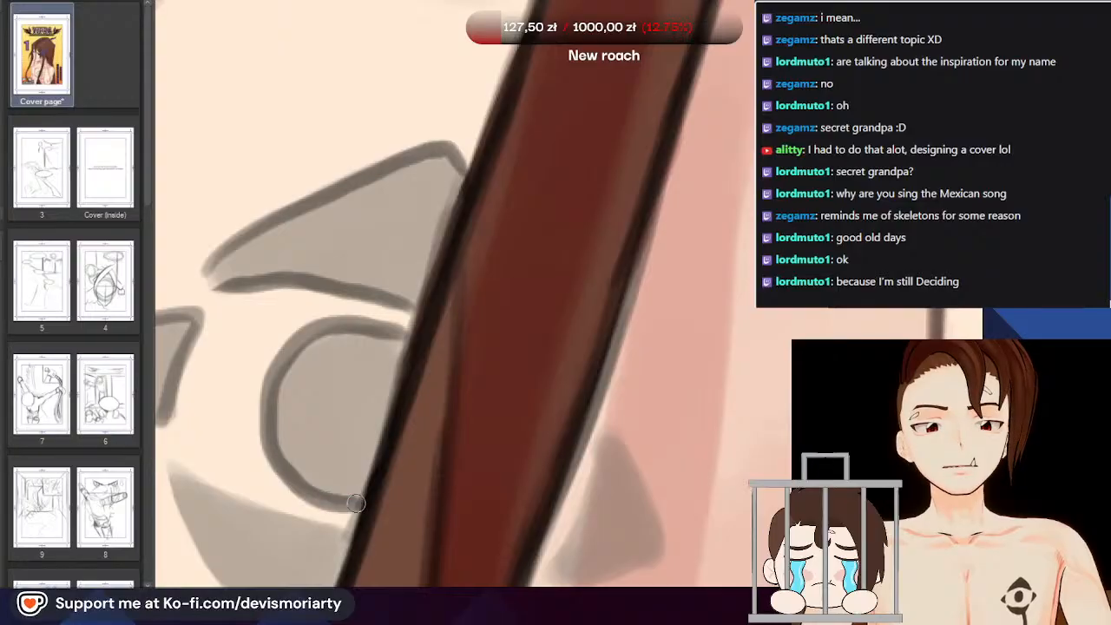
Outline the tattoo's lower curved shape and the rounded tail beneath it in darker grey up to the hair strand
scroll(356, 504, "down", 3)
scroll(342, 468, "up", 3)
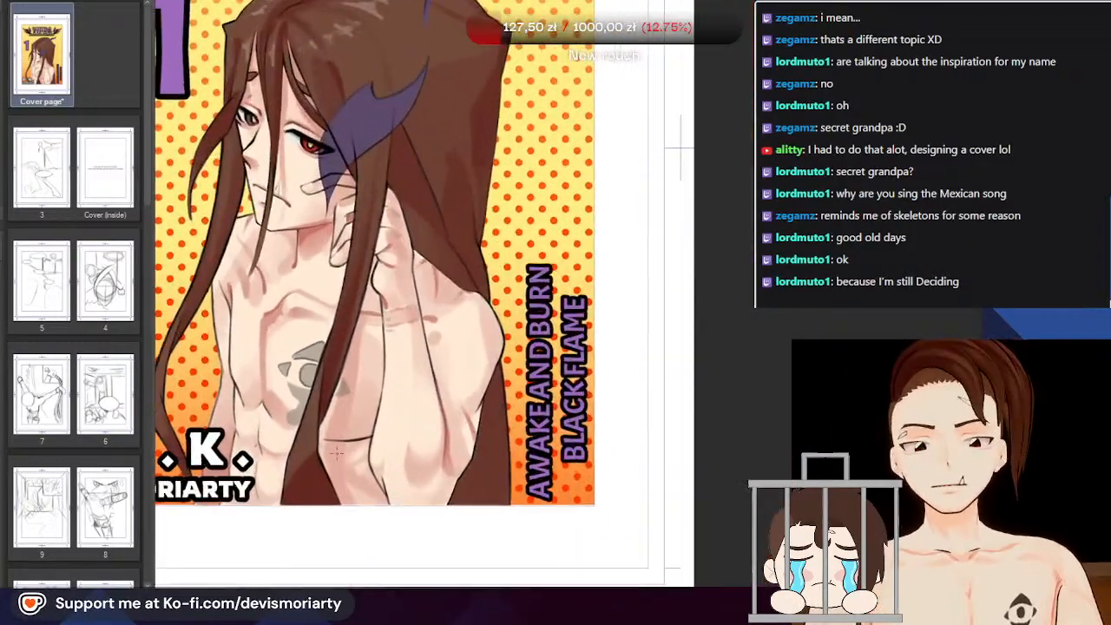
scroll(336, 452, "up", 4)
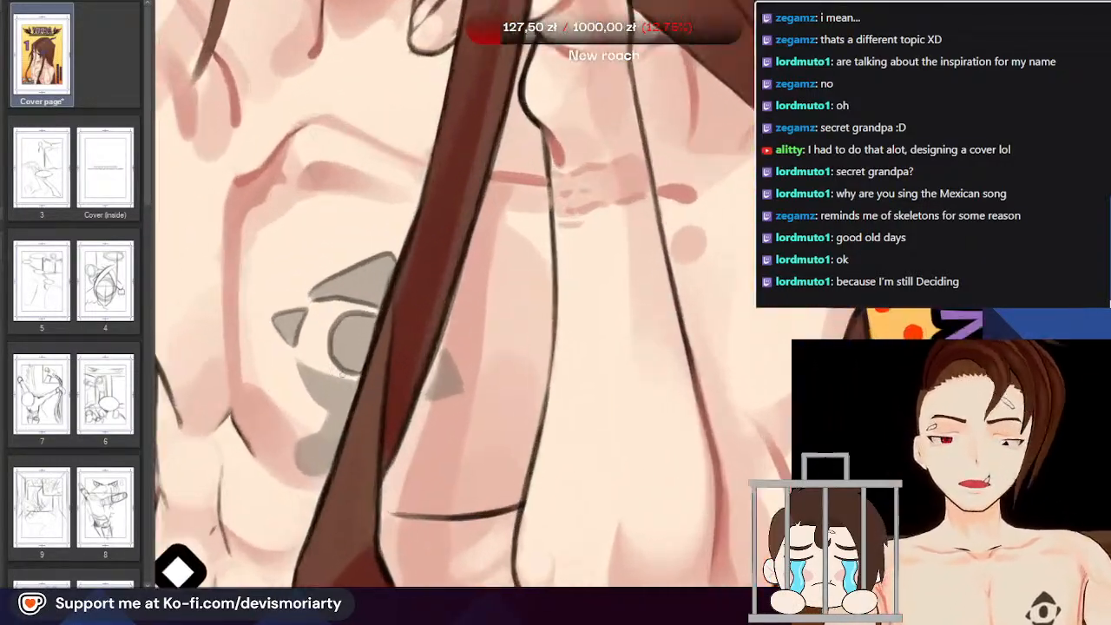
scroll(391, 390, "up", 3)
mouse_move(395, 386)
left_mouse_down()
mouse_move(286, 355)
mouse_move(171, 297)
mouse_move(237, 434)
mouse_move(281, 469)
left_mouse_up()
scroll(260, 455, "down", 2)
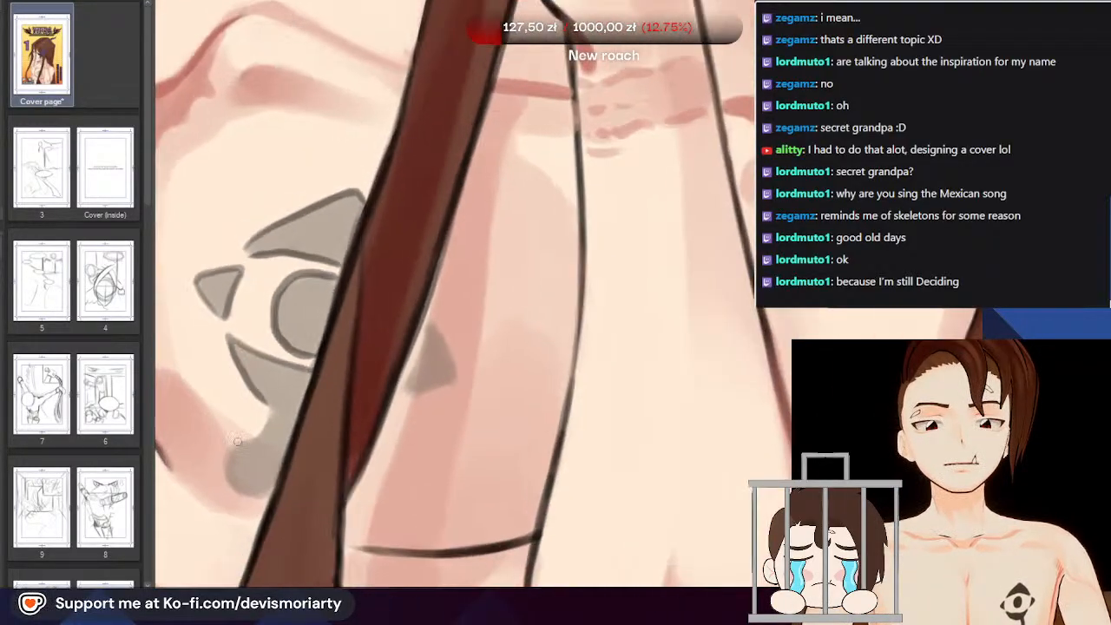
scroll(243, 447, "up", 2)
mouse_move(338, 500)
left_mouse_down()
mouse_move(289, 508)
mouse_move(246, 496)
mouse_move(218, 454)
mouse_move(224, 412)
mouse_move(290, 365)
mouse_move(323, 304)
left_mouse_up()
Outline the tattoo's triangle on the far side of the hair strand in darker grey
scroll(323, 291, "down", 4)
scroll(469, 182, "up", 4)
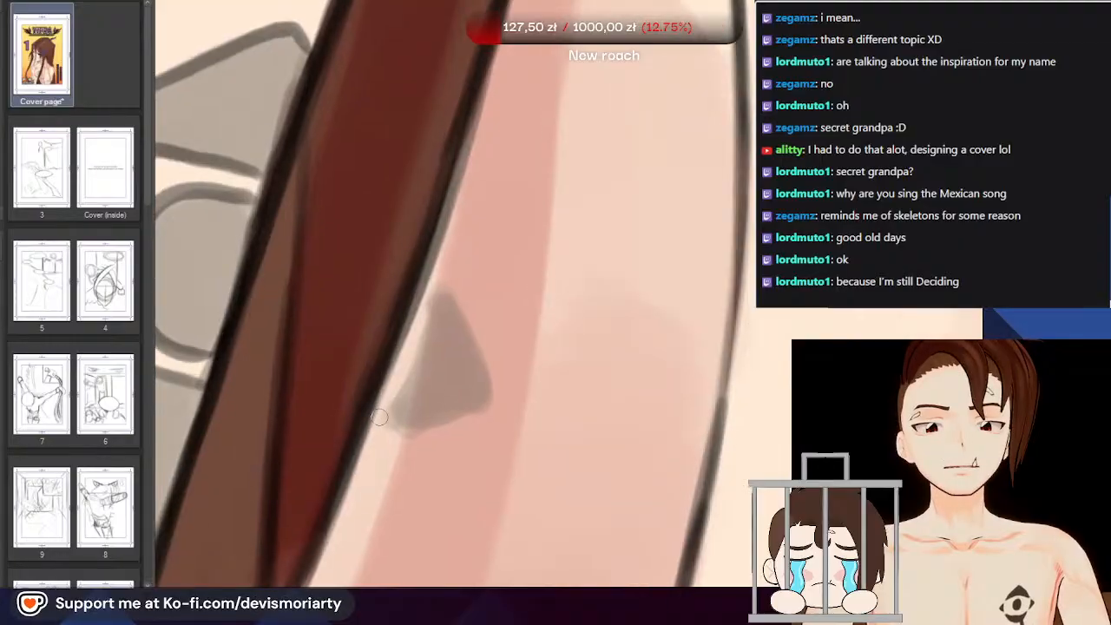
mouse_move(380, 418)
left_mouse_down()
mouse_move(427, 300)
mouse_move(466, 337)
mouse_move(486, 410)
mouse_move(383, 425)
left_mouse_up()
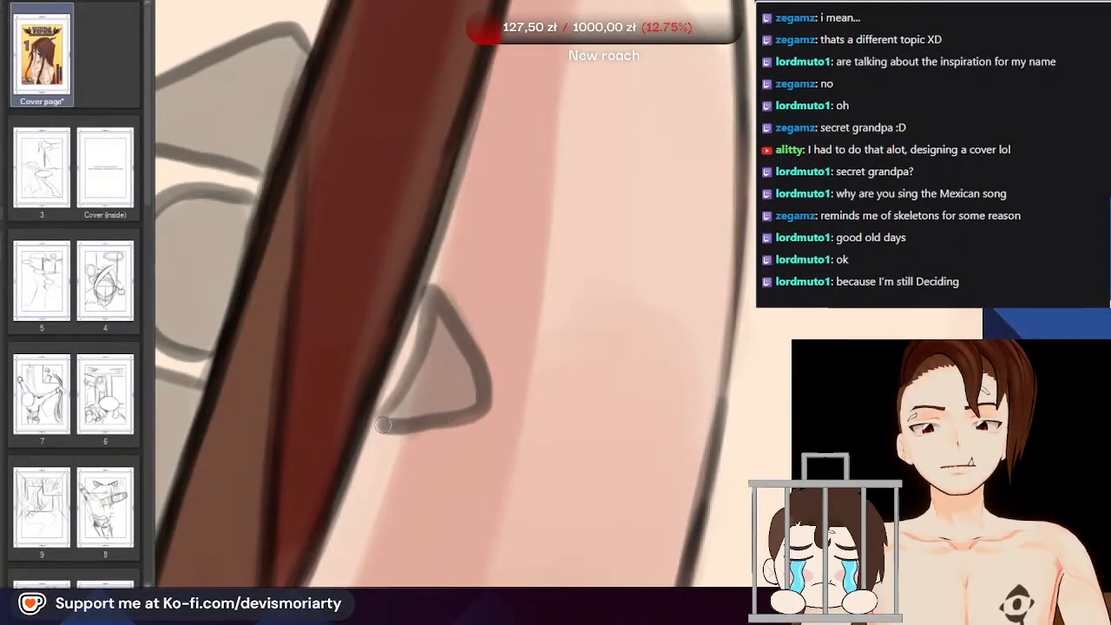
scroll(383, 424, "down", 8)
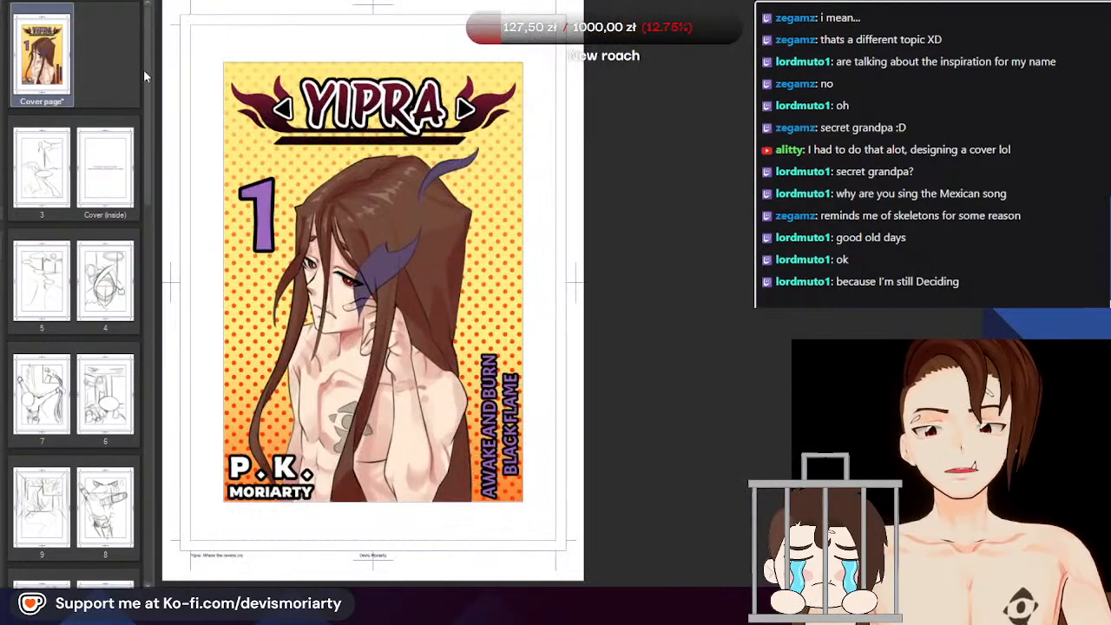
Review the whole cover with the outlined chest tattoo from near and far
scroll(395, 286, "up", 1)
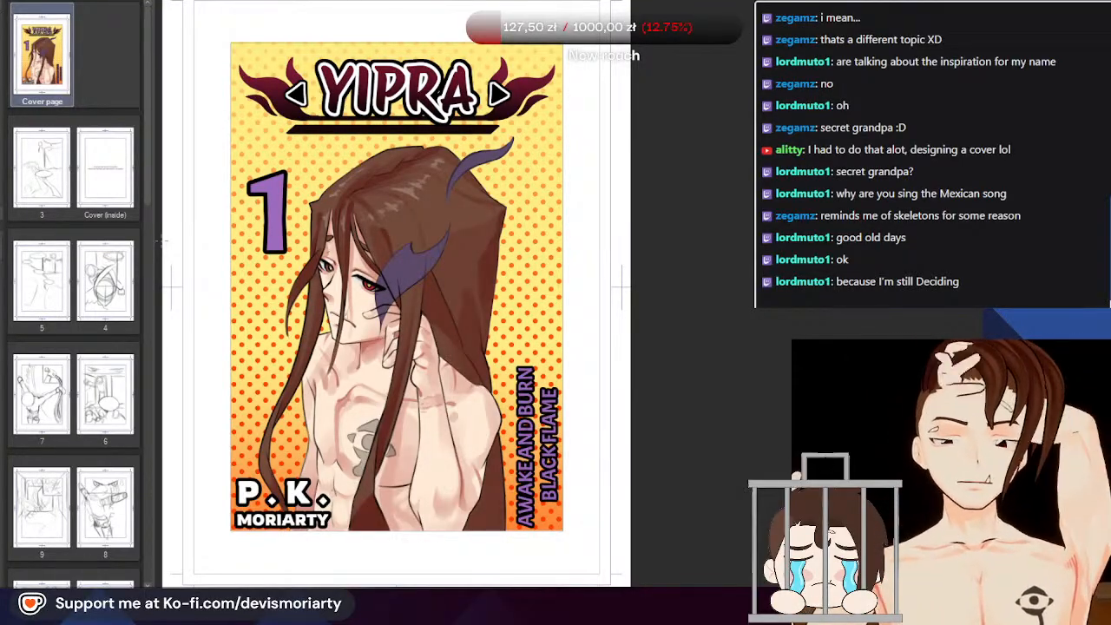
scroll(204, 225, "down", 2)
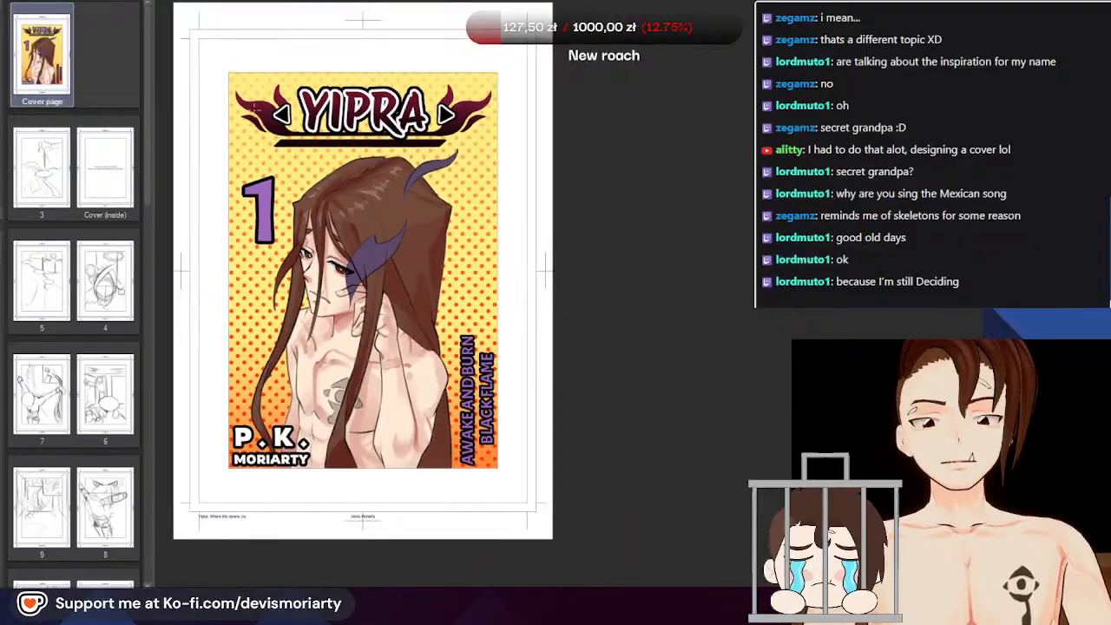
scroll(226, 226, "up", 2)
scroll(348, 330, "down", 2)
scroll(373, 444, "up", 3)
scroll(373, 443, "up", 3)
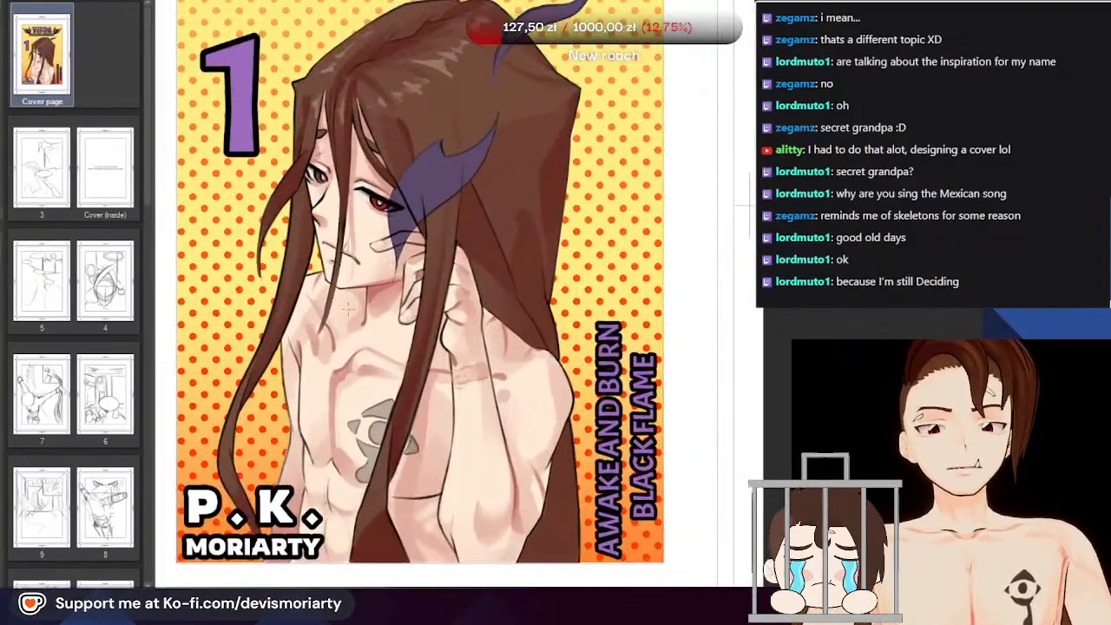
scroll(373, 444, "down", 3)
scroll(411, 351, "up", 3)
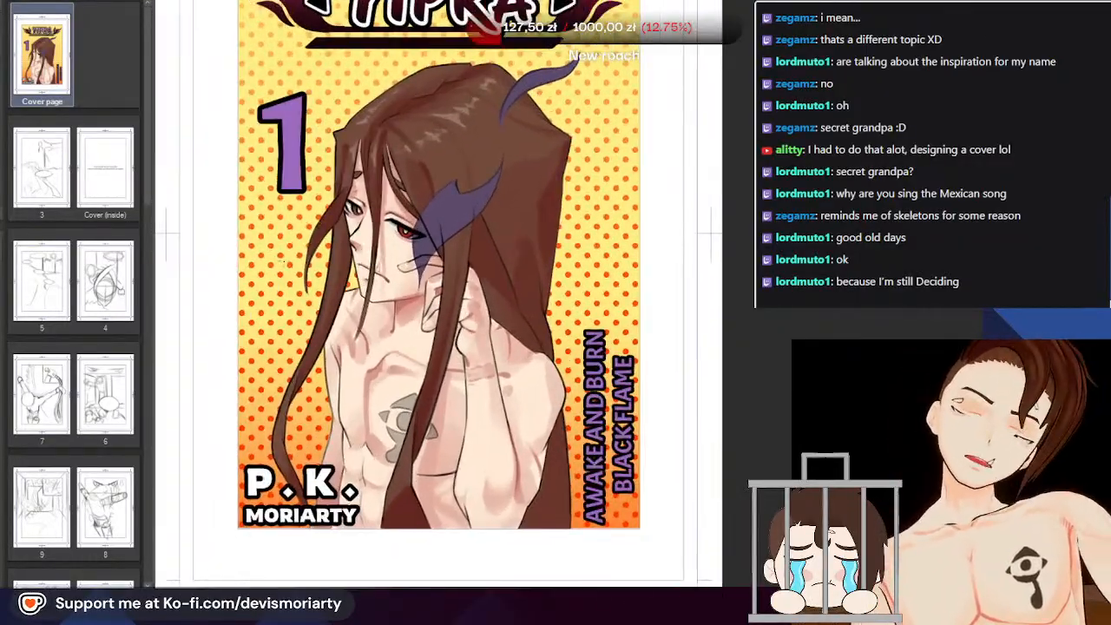
scroll(411, 352, "down", 3)
scroll(411, 351, "up", 1)
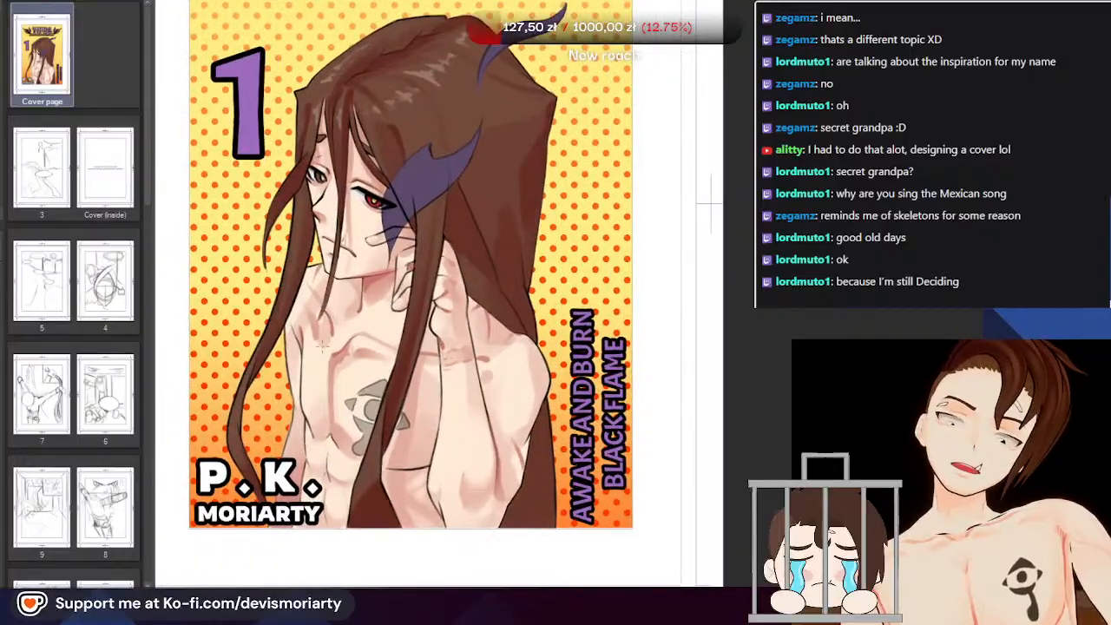
scroll(411, 351, "down", 3)
scroll(317, 371, "up", 2)
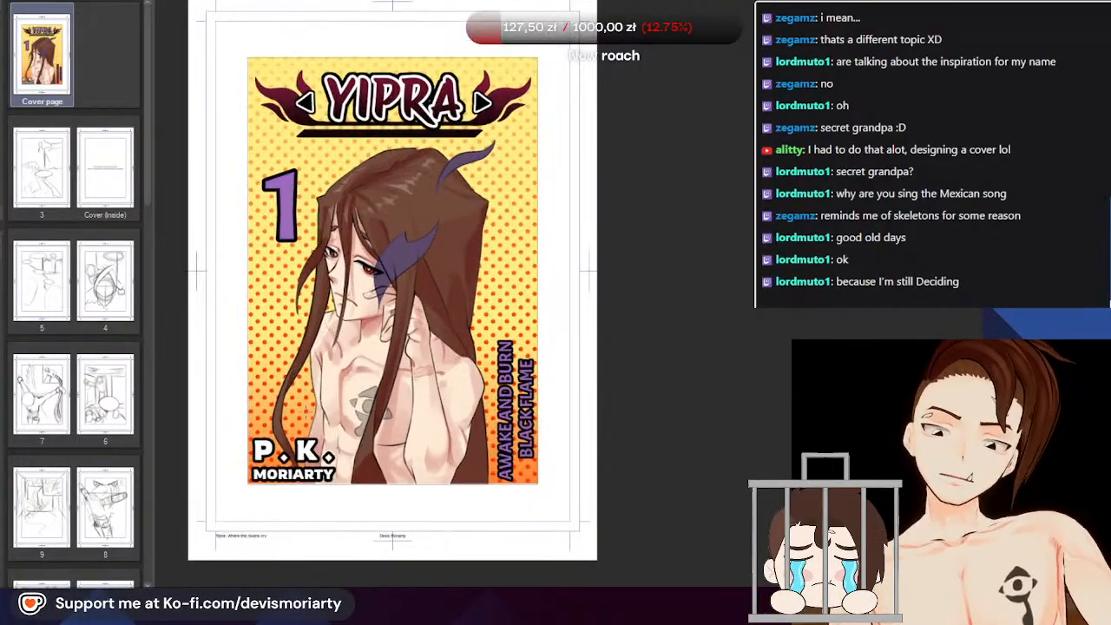
scroll(295, 422, "up", 1)
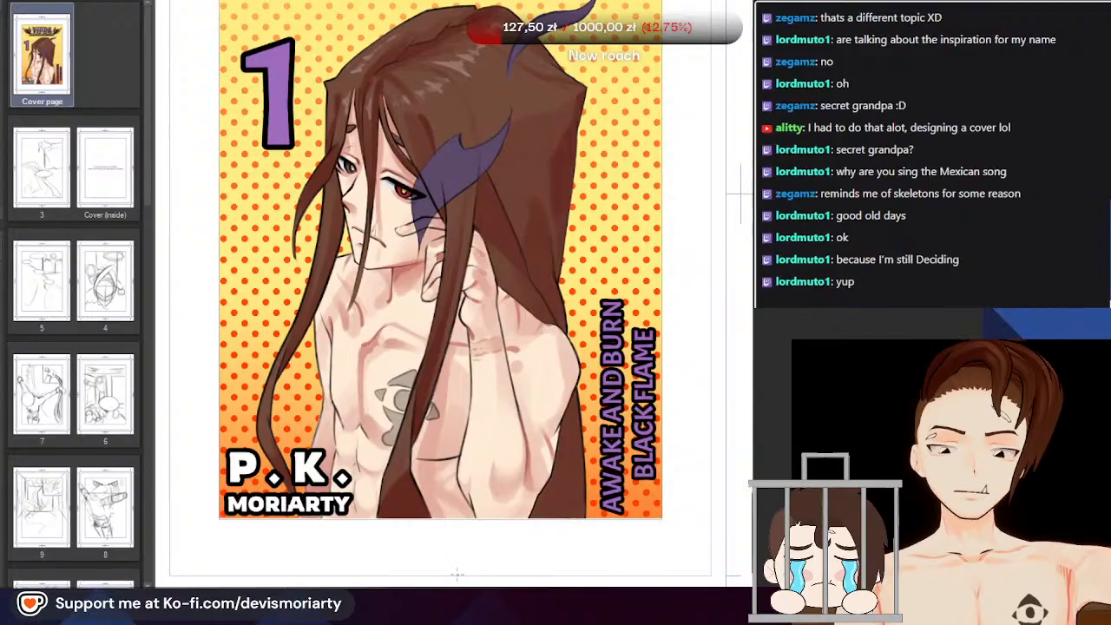
Check how the title, character and dotted gradient read together on the cover at small and medium sizes
scroll(462, 171, "down", 4)
scroll(433, 180, "up", 1)
scroll(464, 347, "up", 1)
scroll(464, 347, "down", 1)
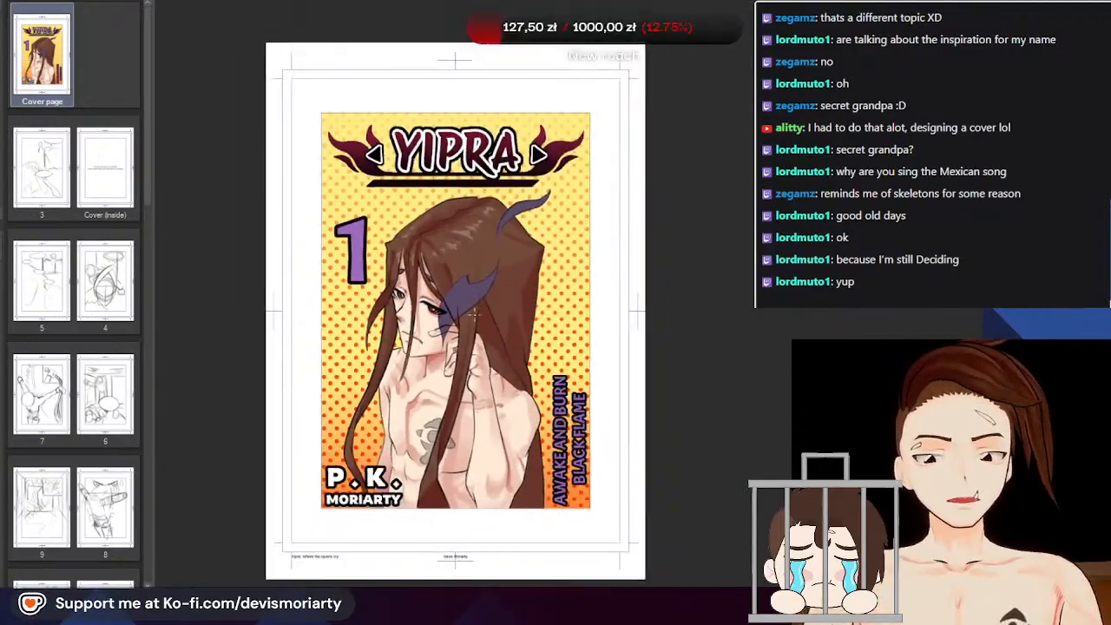
scroll(468, 382, "up", 1)
scroll(471, 421, "down", 2)
scroll(473, 386, "up", 2)
scroll(473, 386, "down", 3)
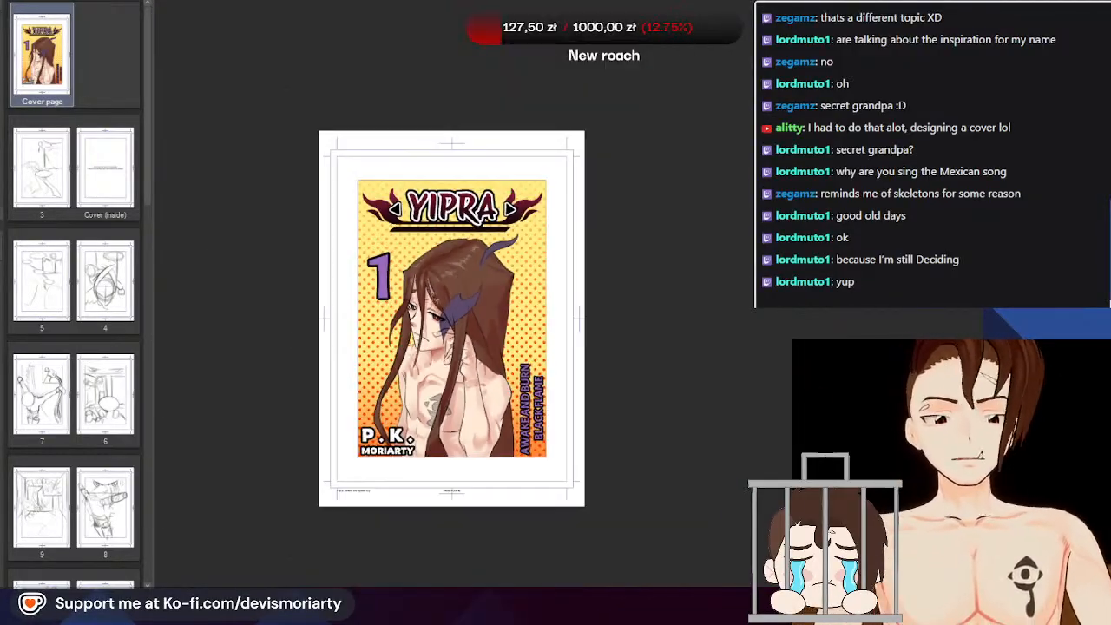
scroll(474, 386, "up", 2)
scroll(475, 385, "down", 1)
scroll(476, 385, "up", 2)
scroll(476, 385, "down", 1)
scroll(476, 386, "up", 1)
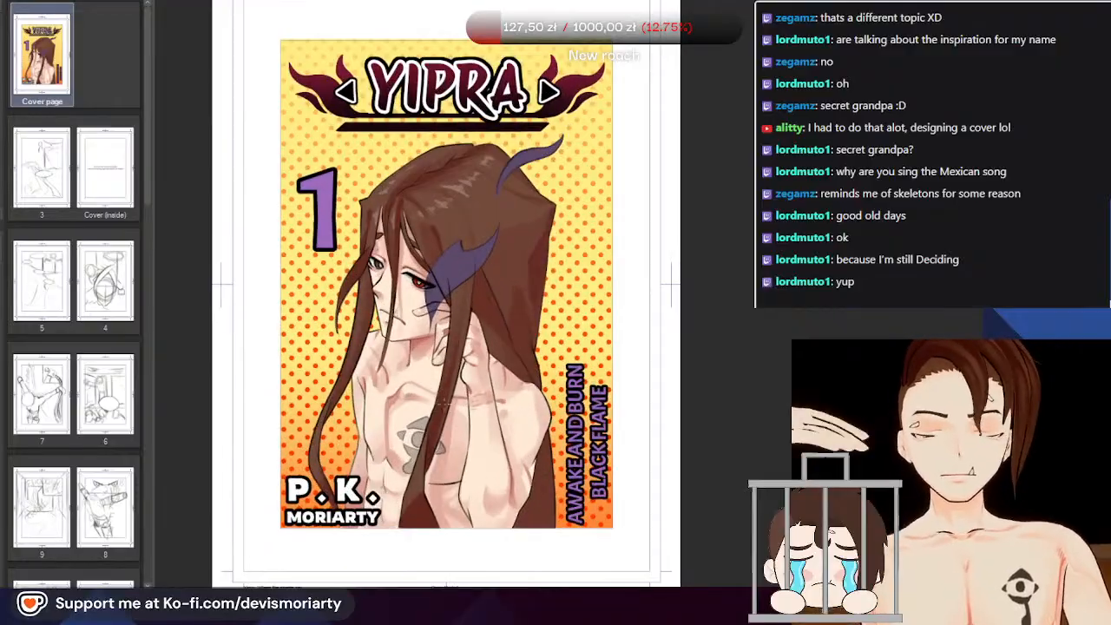
scroll(460, 390, "down", 1)
scroll(443, 400, "down", 1)
scroll(441, 293, "up", 2)
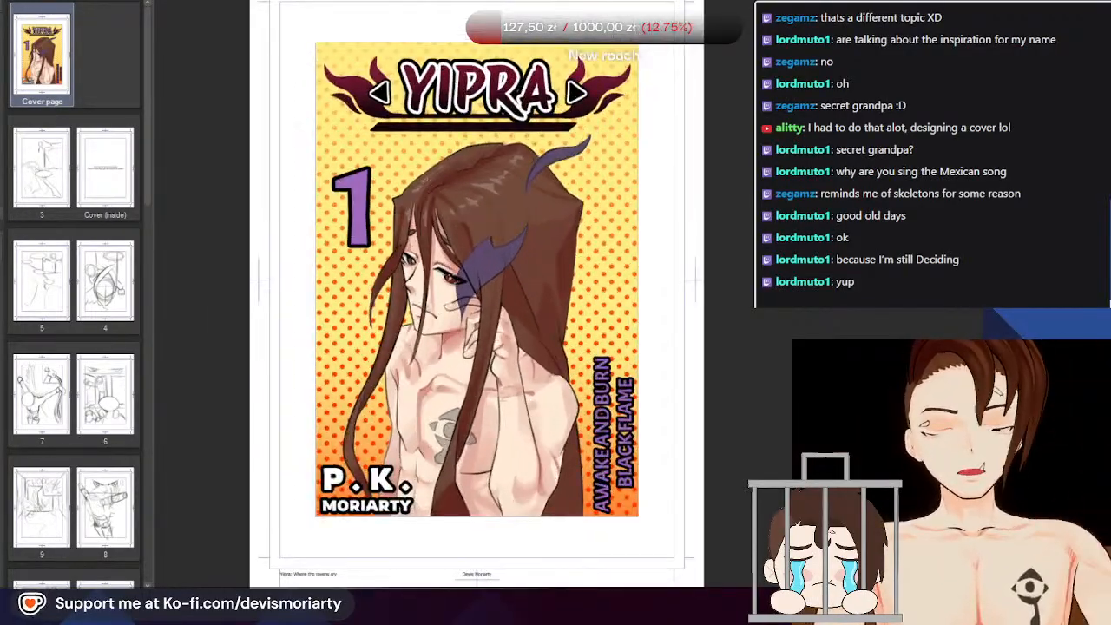
scroll(444, 295, "down", 1)
Open the inside cover page and examine the placement of its quote text on the page
double_click(93, 165)
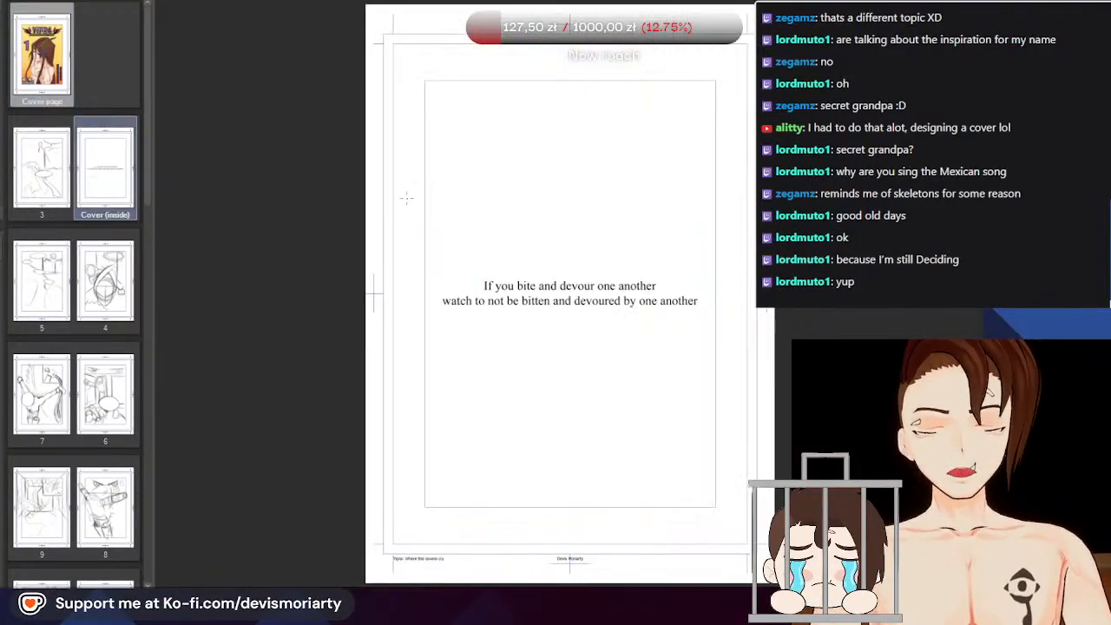
scroll(390, 225, "down", 2)
scroll(469, 299, "up", 2)
scroll(473, 325, "down", 2)
scroll(483, 336, "up", 1)
scroll(483, 337, "down", 1)
scroll(495, 299, "up", 2)
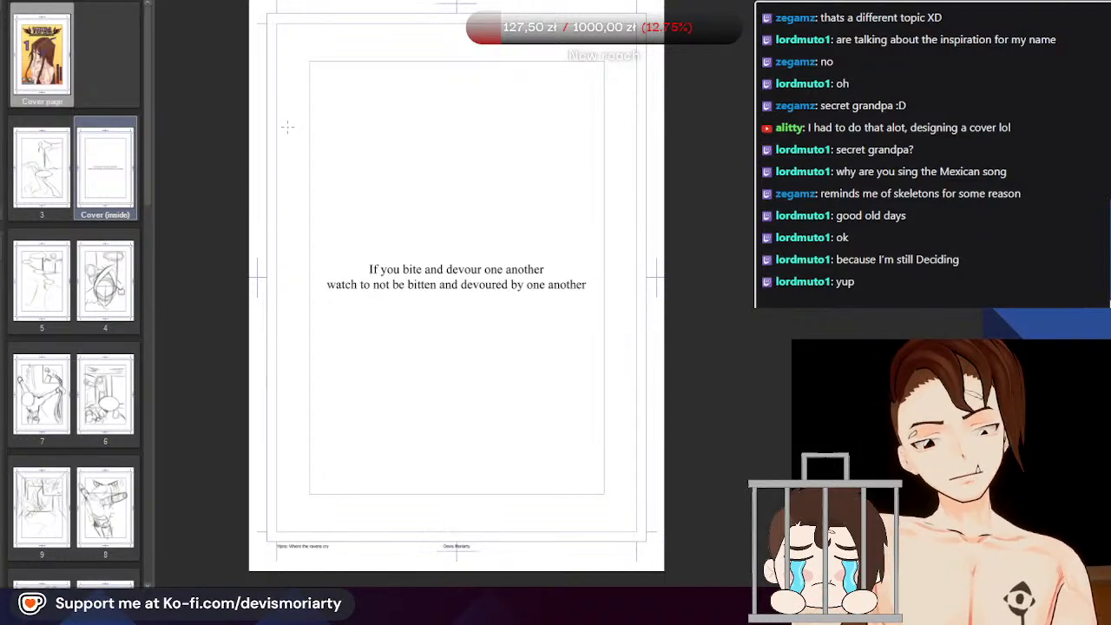
Look through the sketch thumbnails of pages 3, 4 and 5, and reopen the cover page
left_click(57, 177)
left_click(90, 296)
left_click(54, 290)
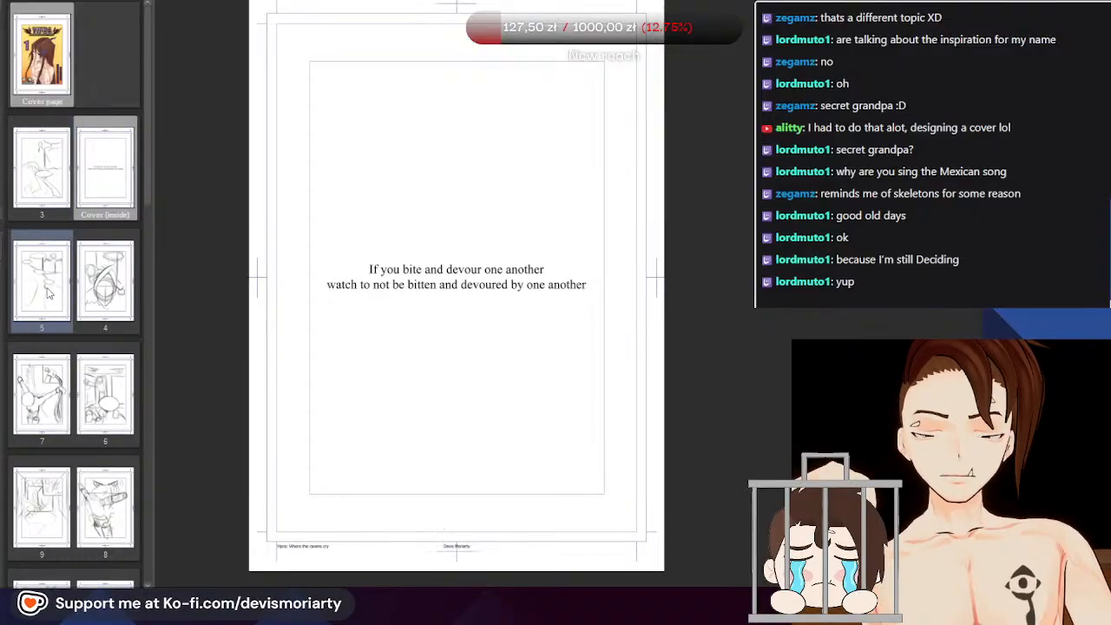
double_click(57, 50)
Inspect the cover's lower half, chest tattoo and lettering up close and against the full page layout
scroll(573, 304, "down", 2)
scroll(592, 365, "up", 4)
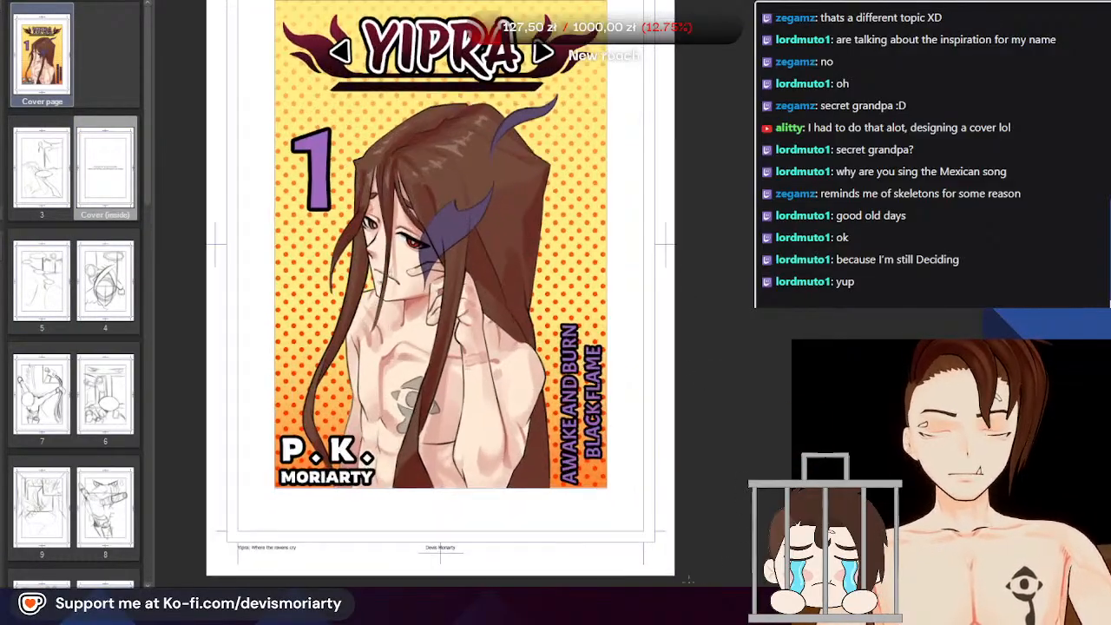
scroll(580, 501, "up", 4)
scroll(580, 501, "down", 2)
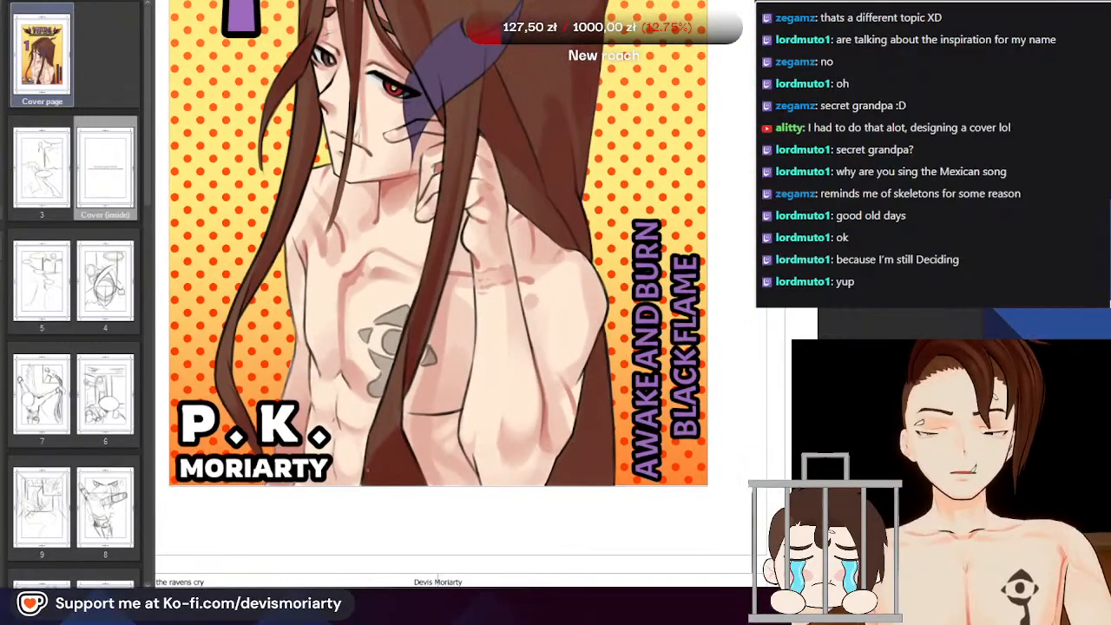
scroll(465, 260, "down", 3)
scroll(465, 260, "up", 1)
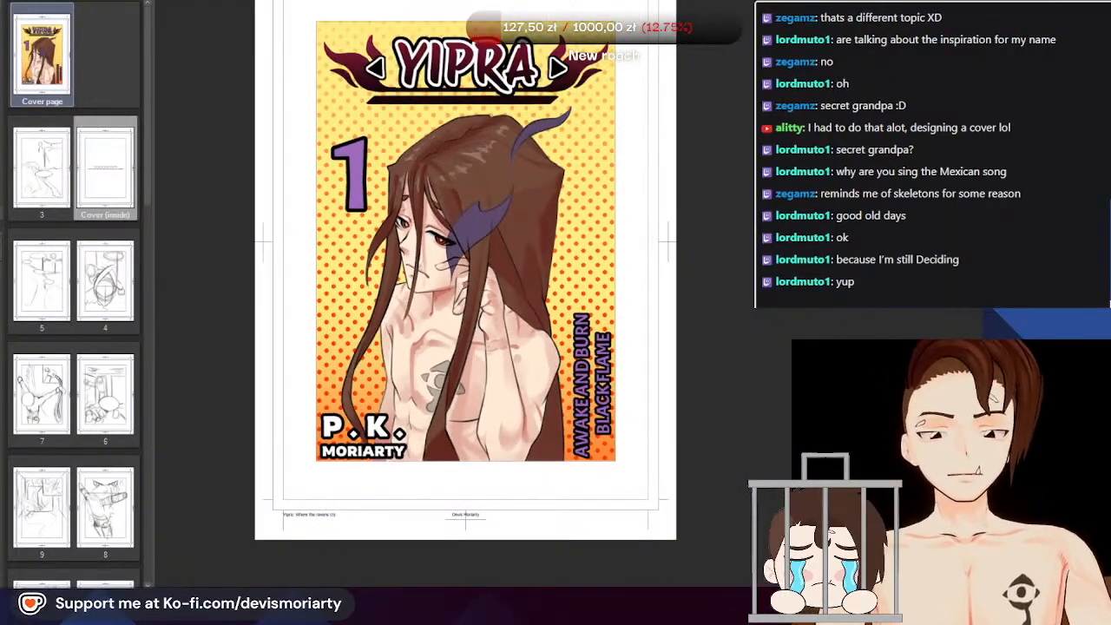
scroll(467, 332, "down", 2)
scroll(480, 321, "up", 5)
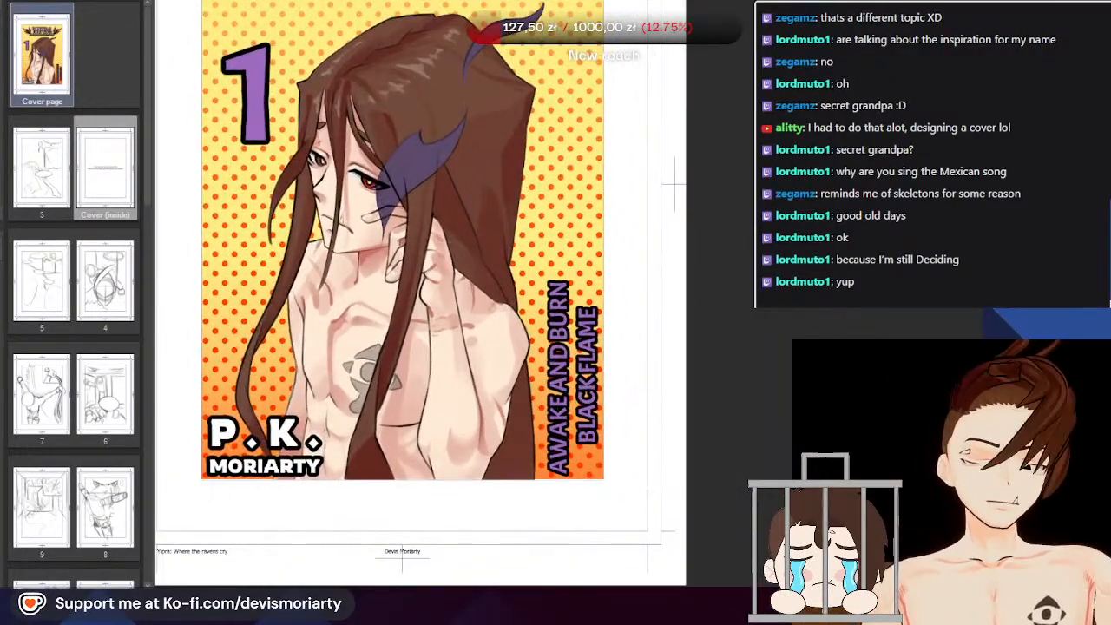
scroll(478, 304, "down", 1)
scroll(380, 252, "up", 3)
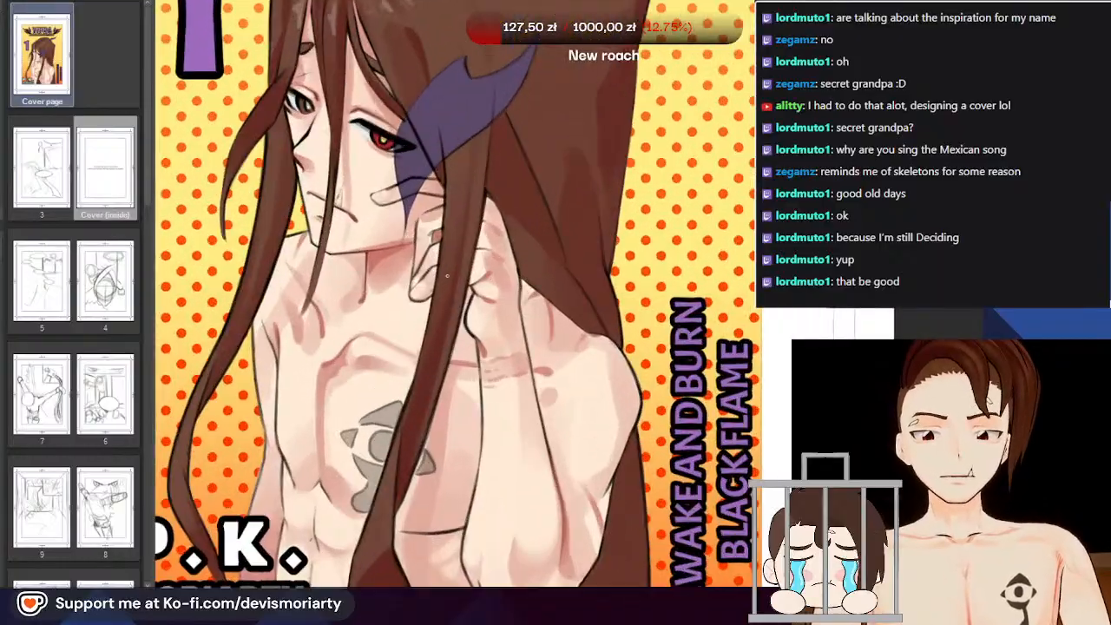
scroll(374, 347, "down", 2)
scroll(349, 575, "up", 2)
scroll(349, 575, "up", 1)
scroll(391, 523, "down", 4)
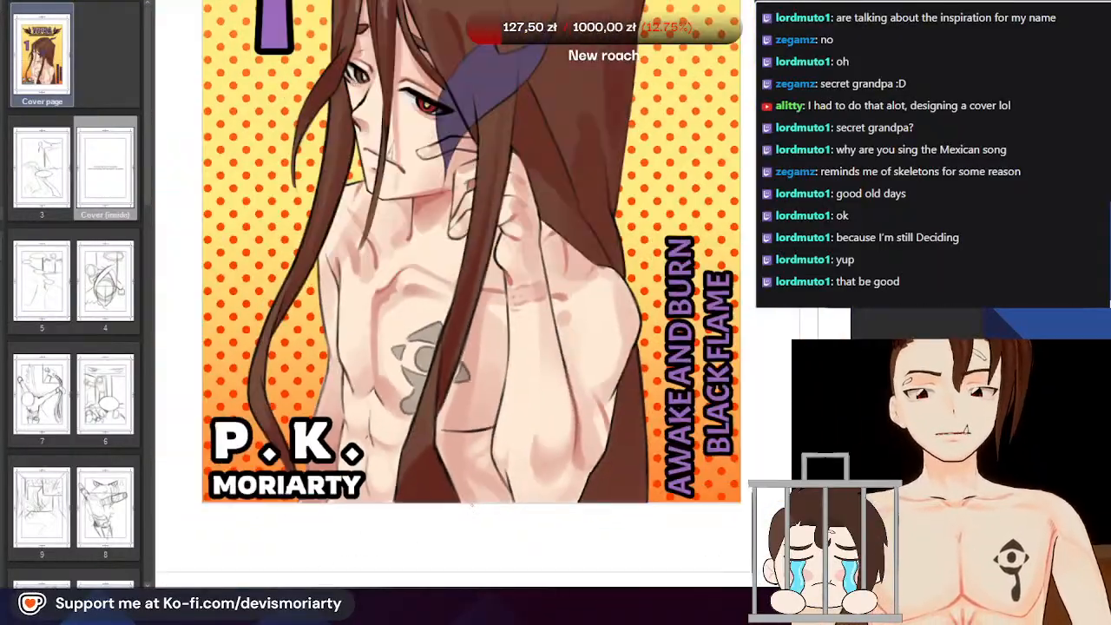
scroll(435, 234, "up", 1)
scroll(353, 314, "down", 2)
scroll(401, 204, "up", 2)
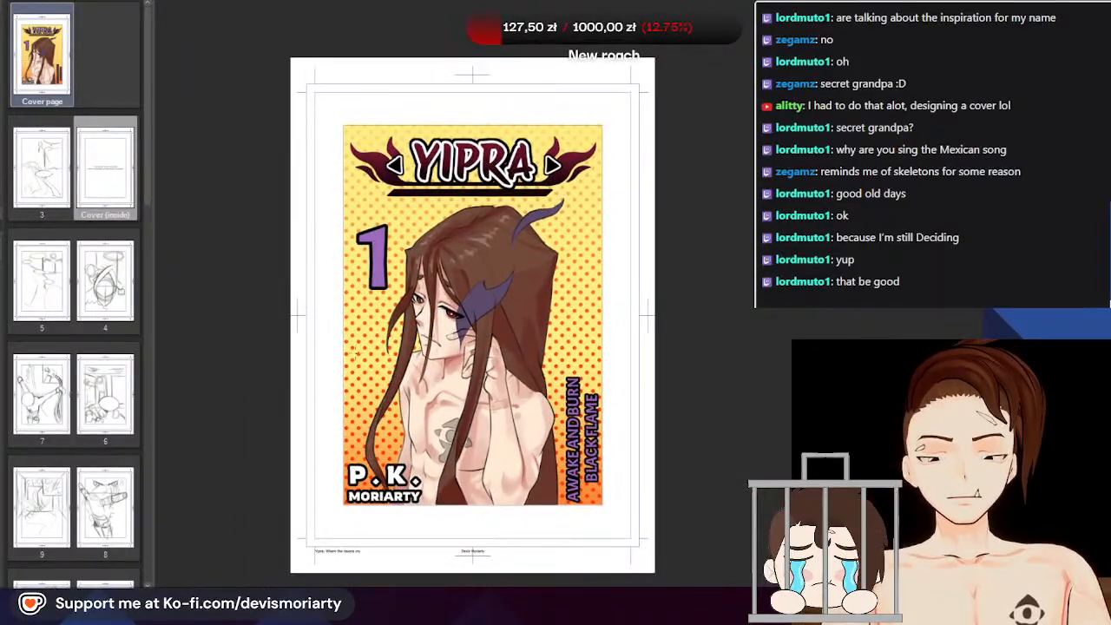
Examine the cover's title, issue number and character both close up and at full-page size to judge the overall composition
scroll(407, 206, "down", 2)
scroll(467, 218, "up", 2)
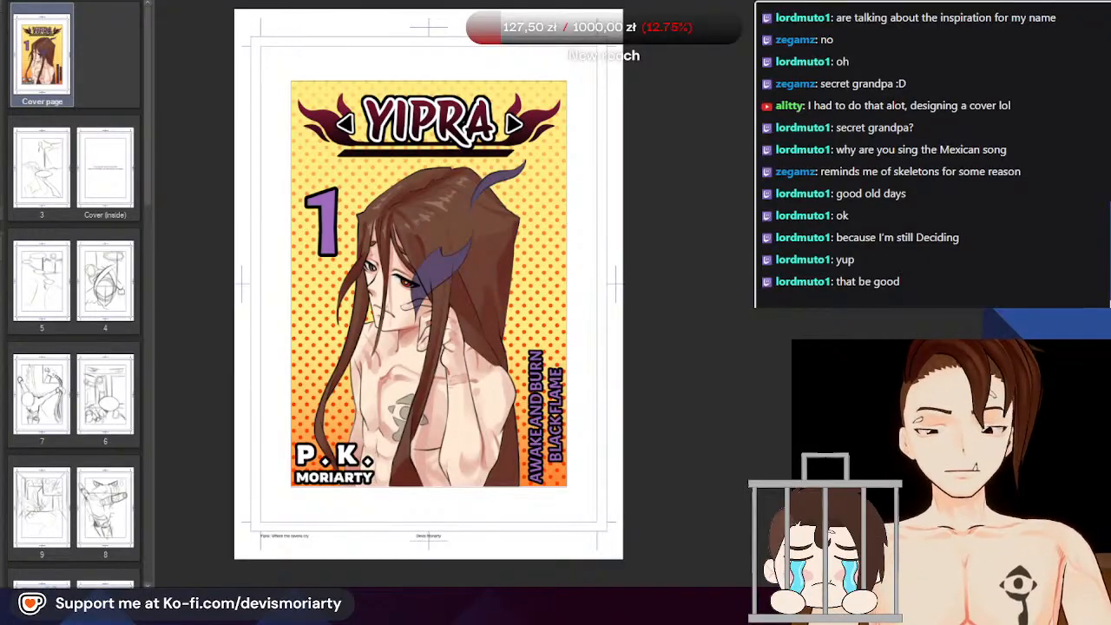
scroll(337, 256, "up", 1)
scroll(339, 257, "up", 2)
scroll(305, 233, "down", 2)
scroll(290, 291, "up", 1)
scroll(373, 230, "down", 3)
scroll(382, 301, "up", 3)
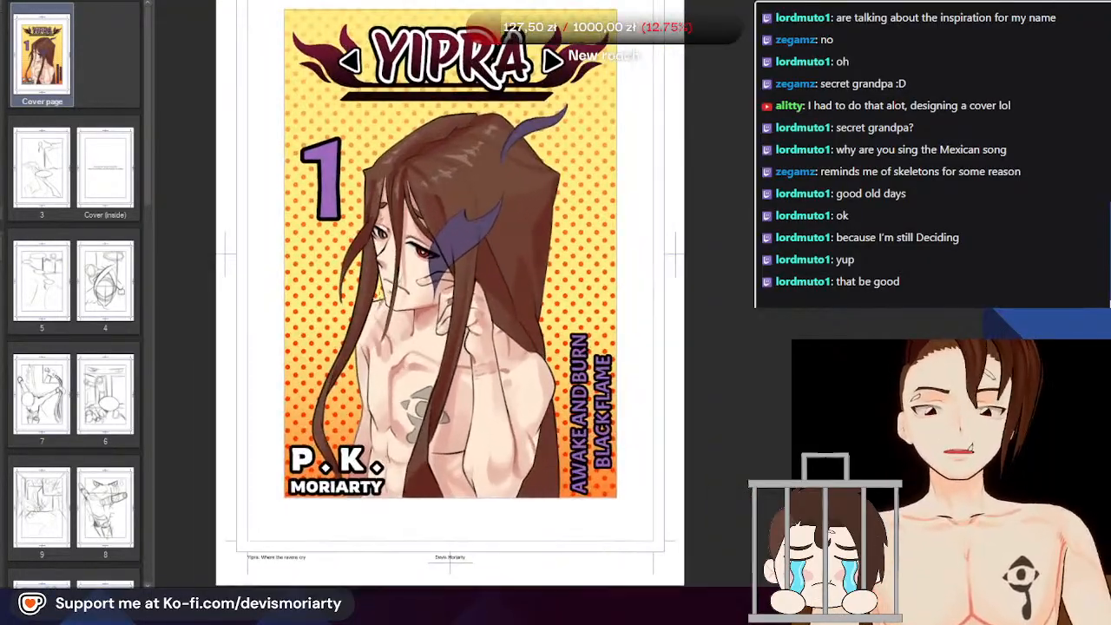
scroll(456, 312, "down", 2)
scroll(500, 242, "up", 2)
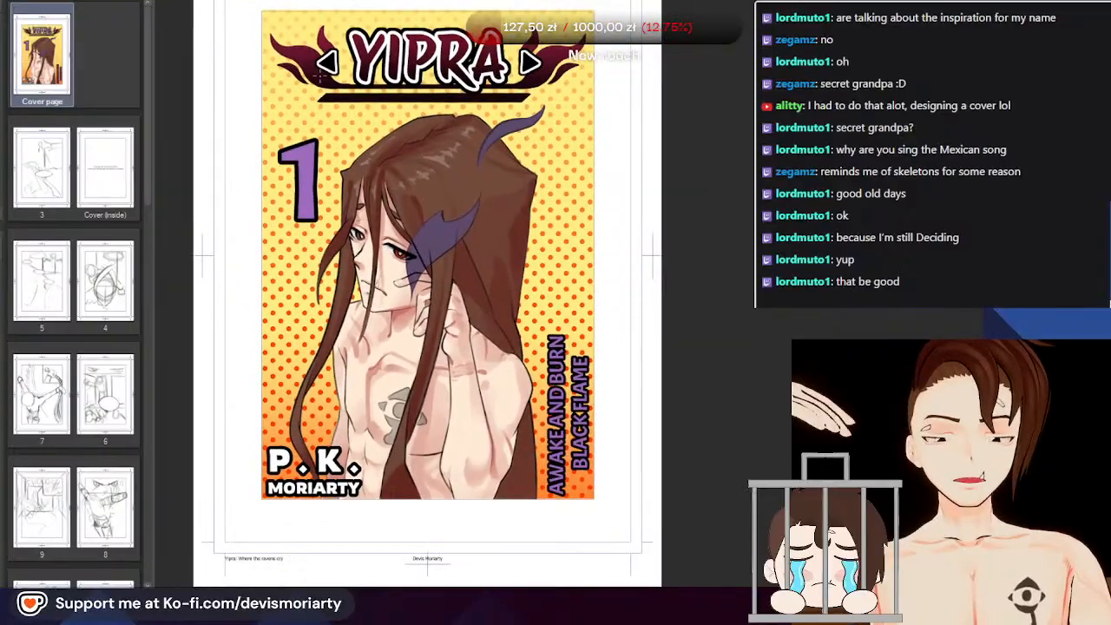
scroll(382, 286, "down", 2)
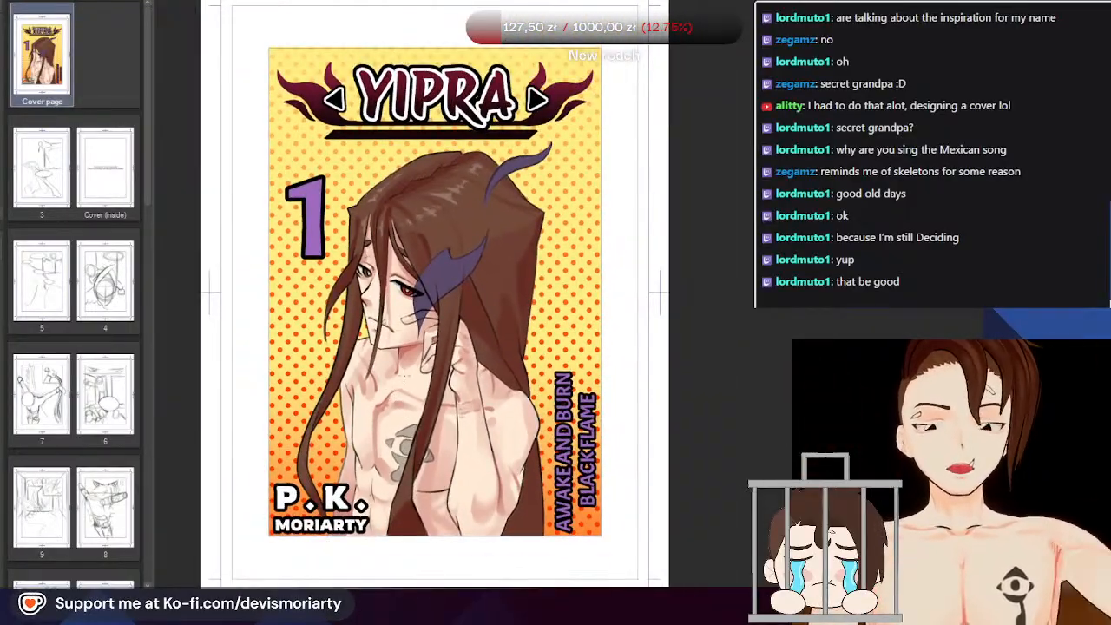
scroll(396, 356, "up", 1)
scroll(394, 313, "down", 1)
scroll(391, 261, "up", 1)
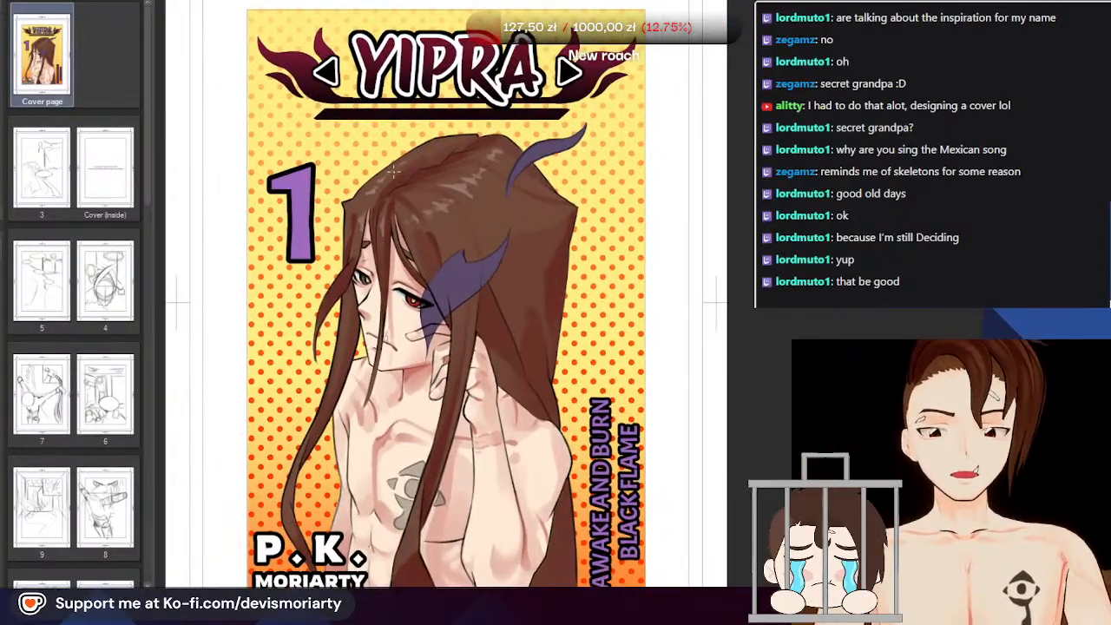
scroll(388, 199, "down", 1)
scroll(388, 200, "up", 1)
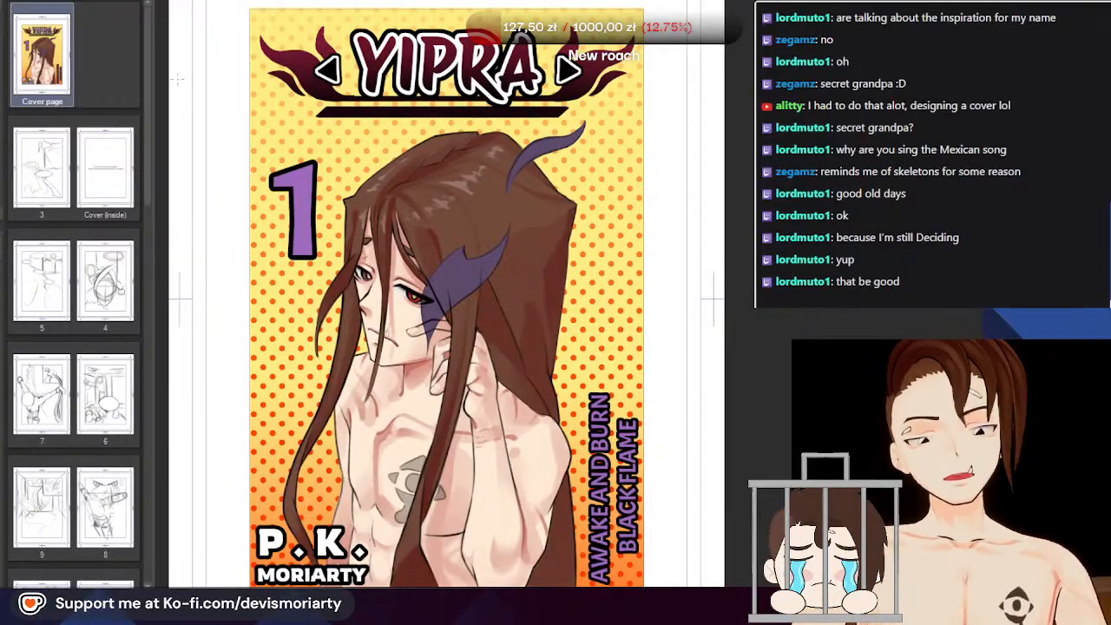
scroll(494, 178, "down", 3)
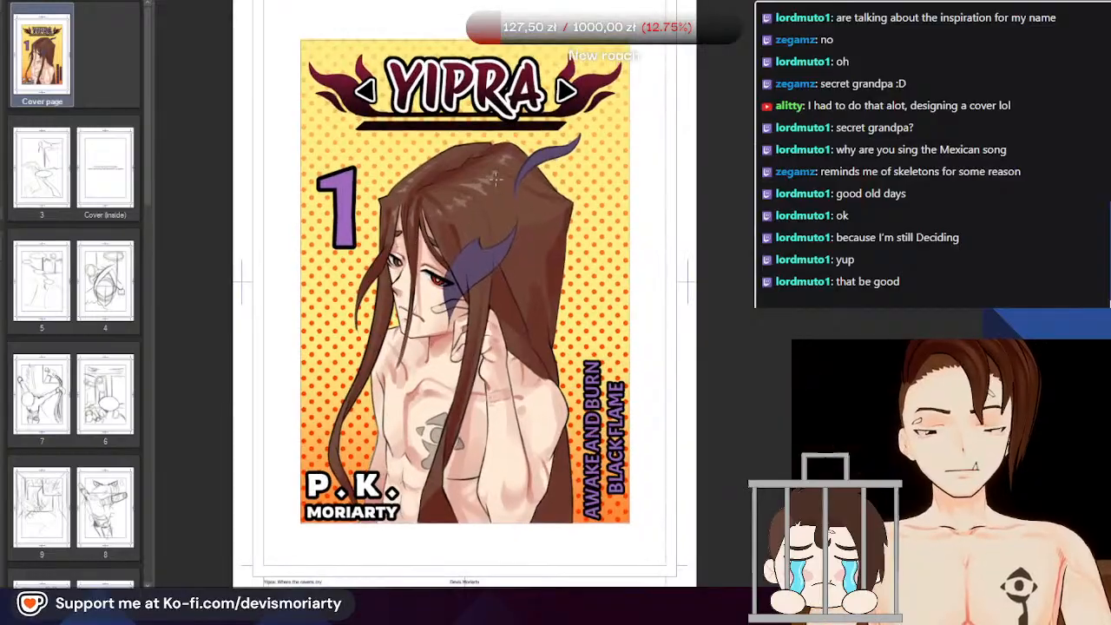
scroll(495, 178, "down", 2)
scroll(495, 179, "up", 2)
scroll(490, 181, "down", 2)
scroll(477, 186, "up", 2)
scroll(466, 189, "down", 1)
scroll(466, 189, "up", 1)
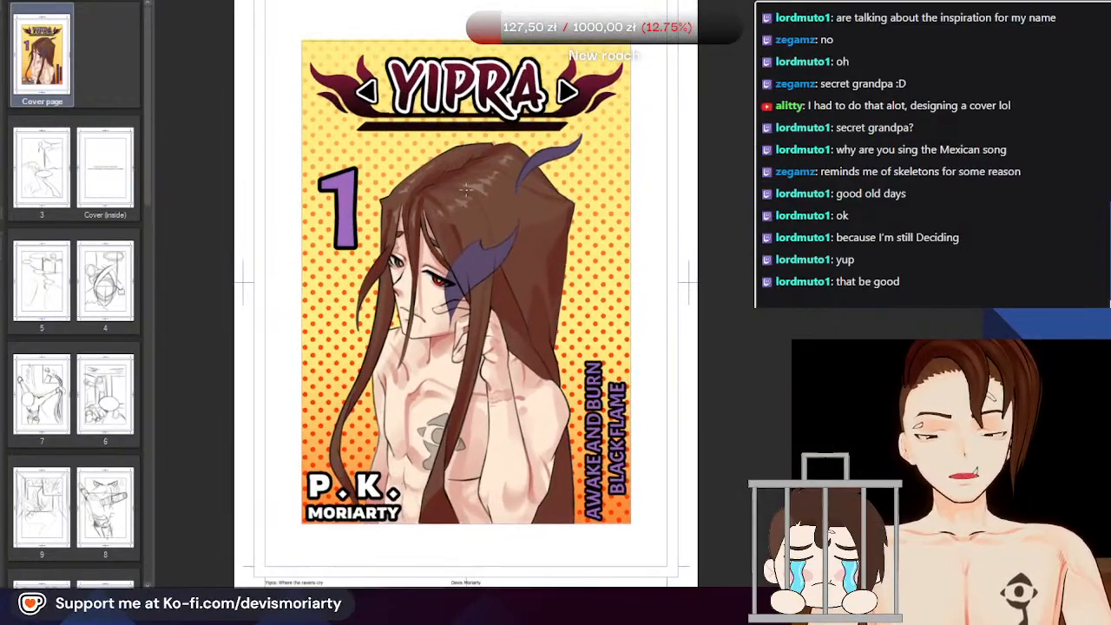
scroll(484, 214, "down", 2)
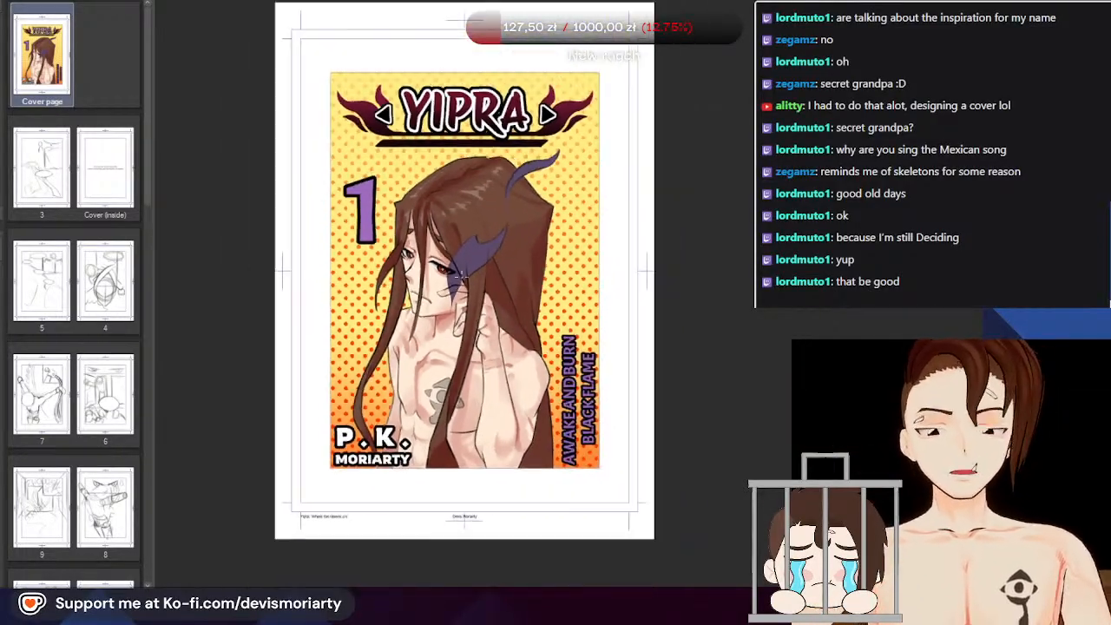
scroll(460, 260, "up", 3)
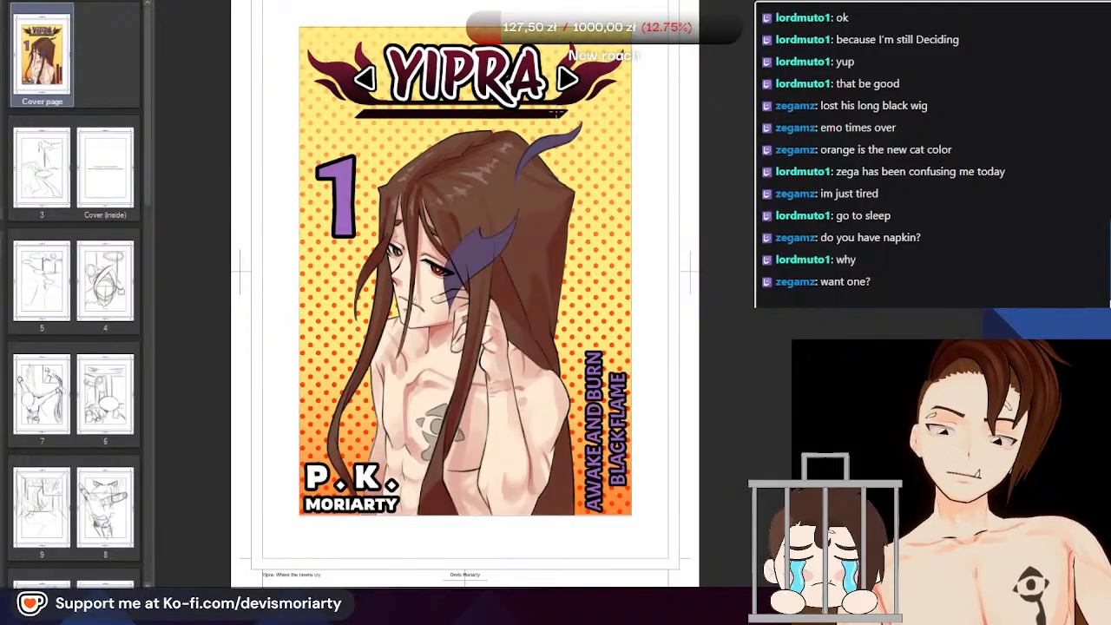
key("ctrl+minus")
scroll(501, 123, "down", 3)
scroll(518, 69, "up", 5)
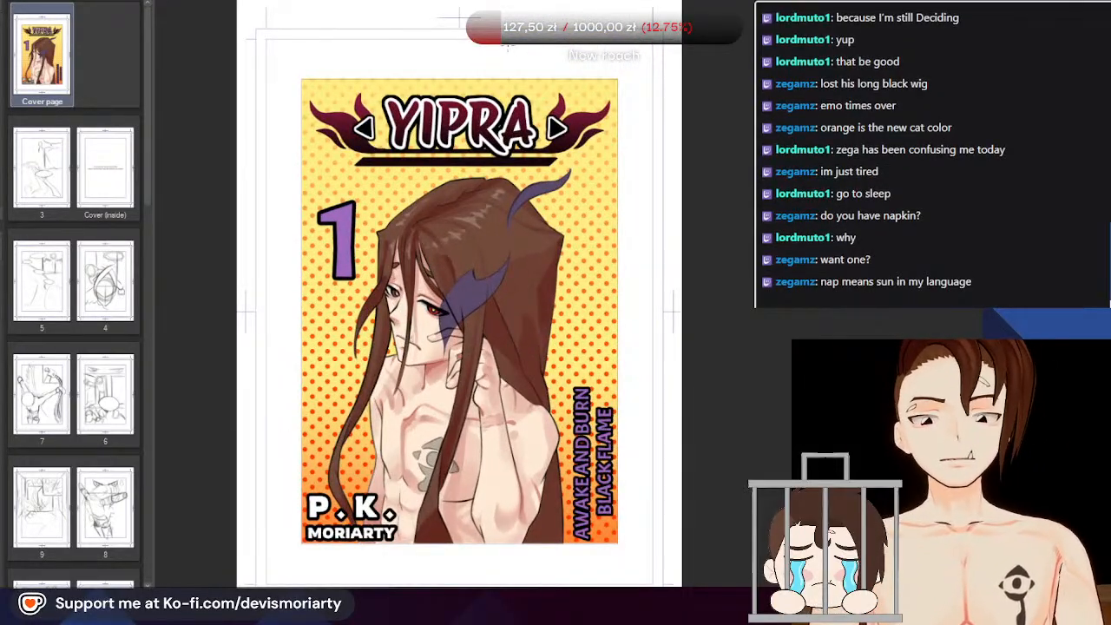
scroll(512, 61, "down", 1)
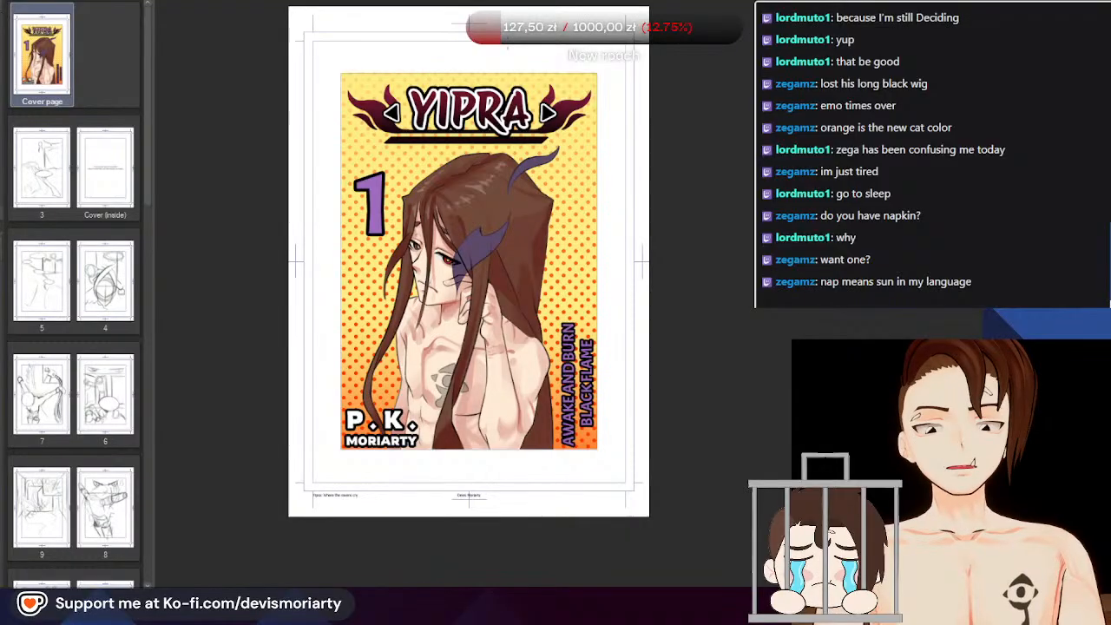